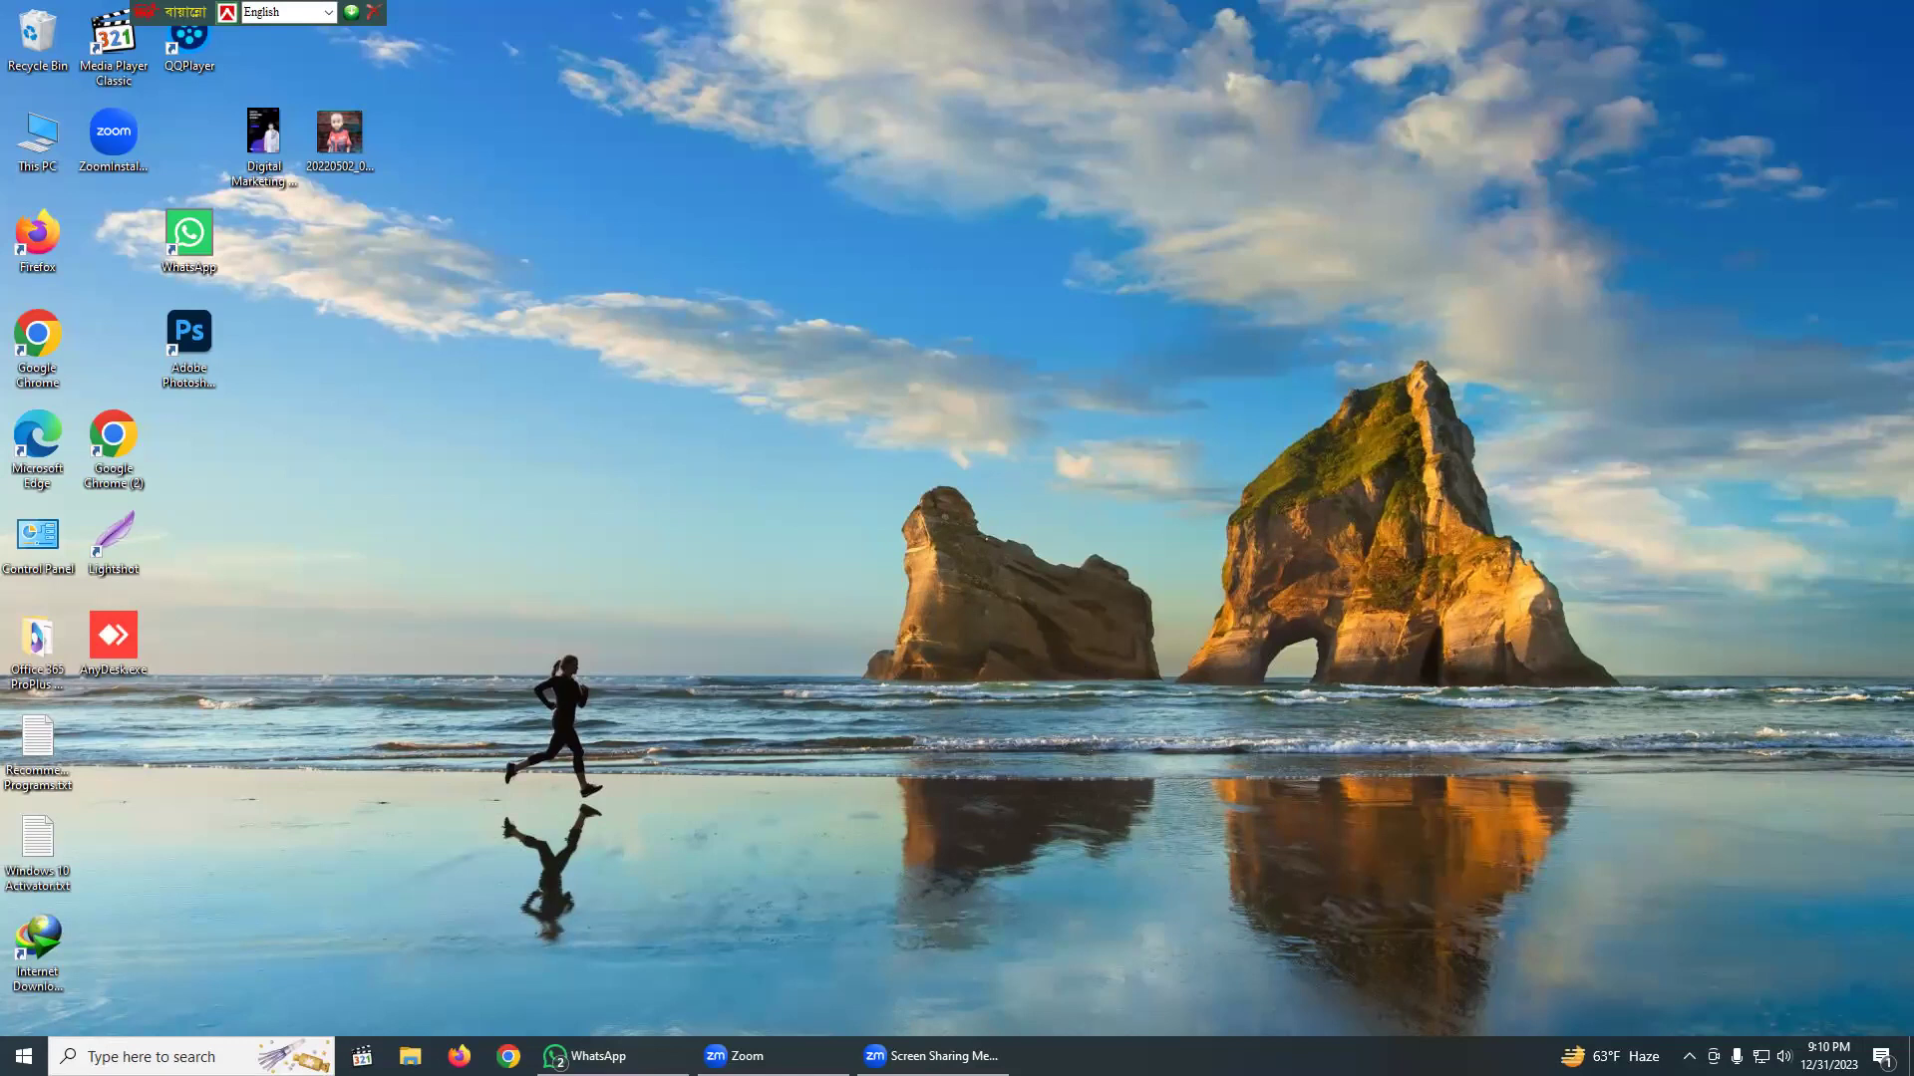
Launch Google Chrome and put the cursor in a new tab's empty address bar
mouse_move(588, 1056)
double_click(36, 362)
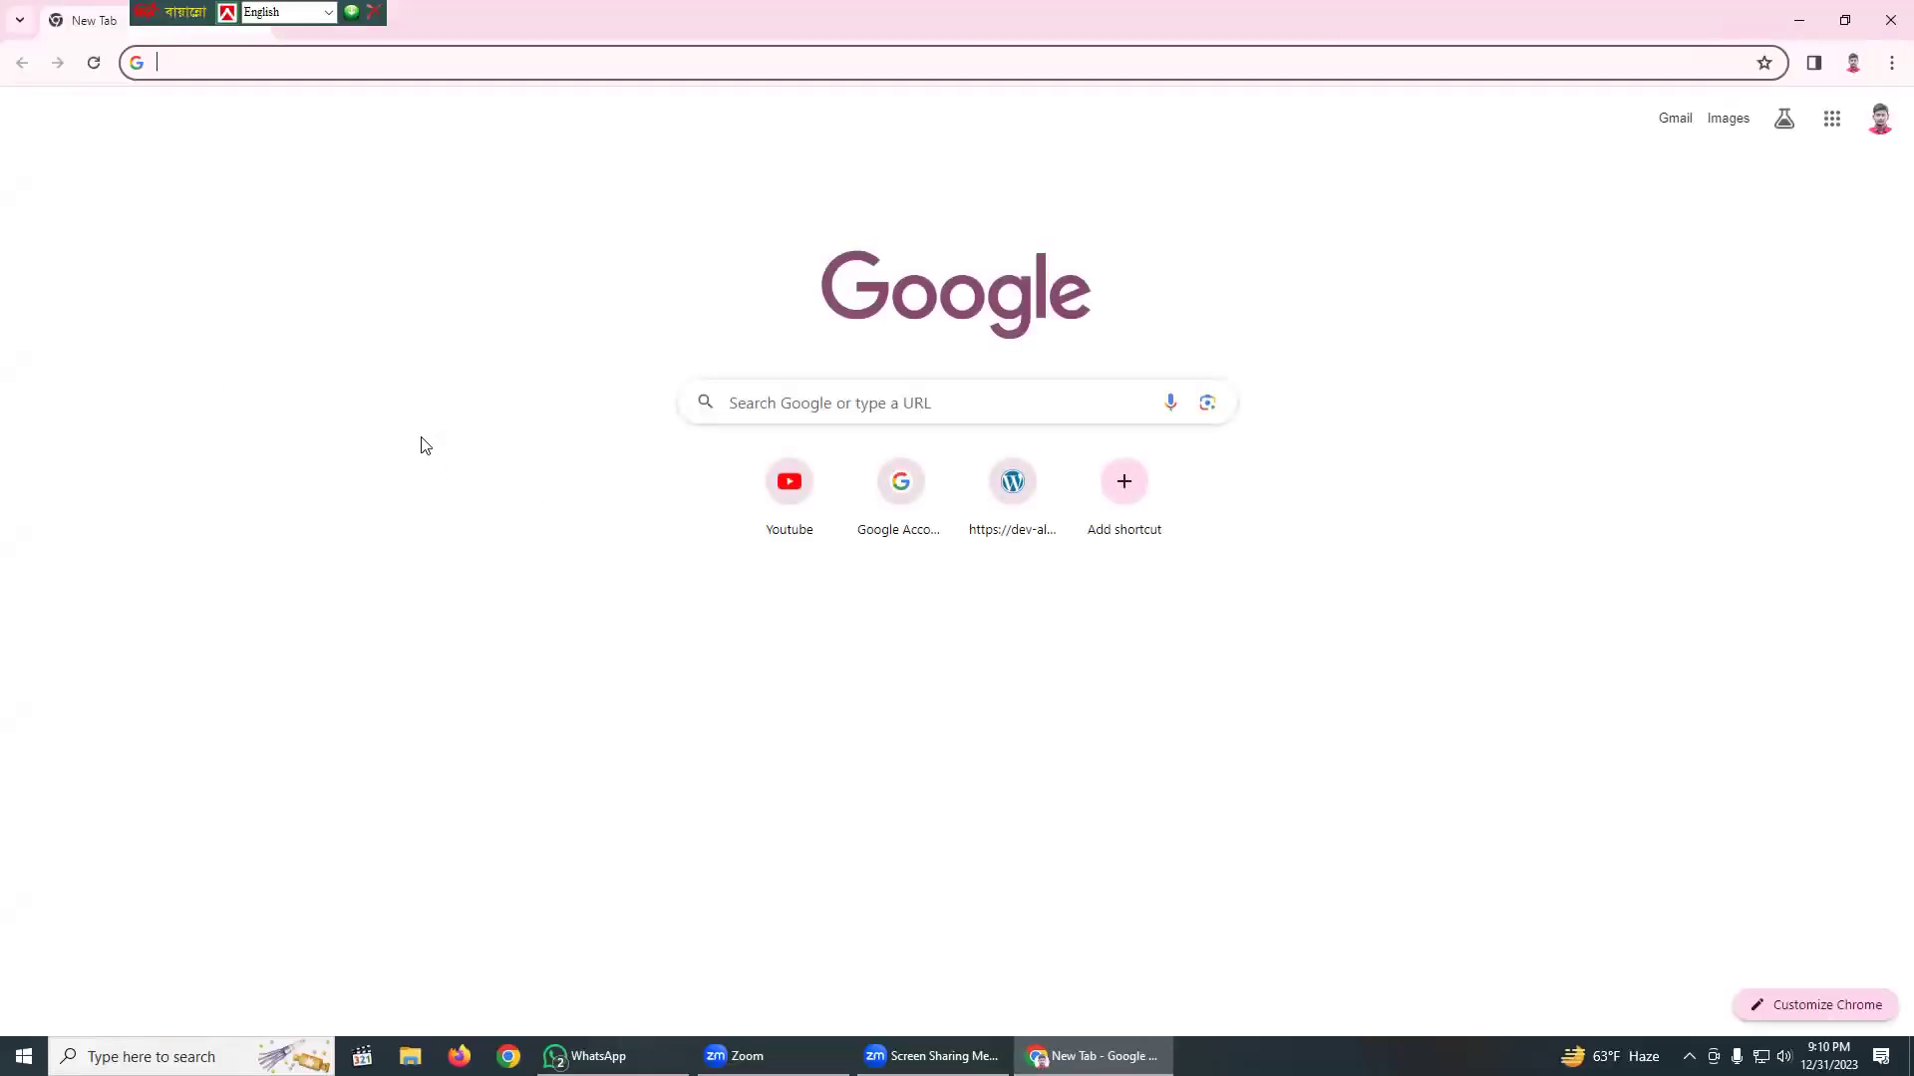
left_click(349, 14)
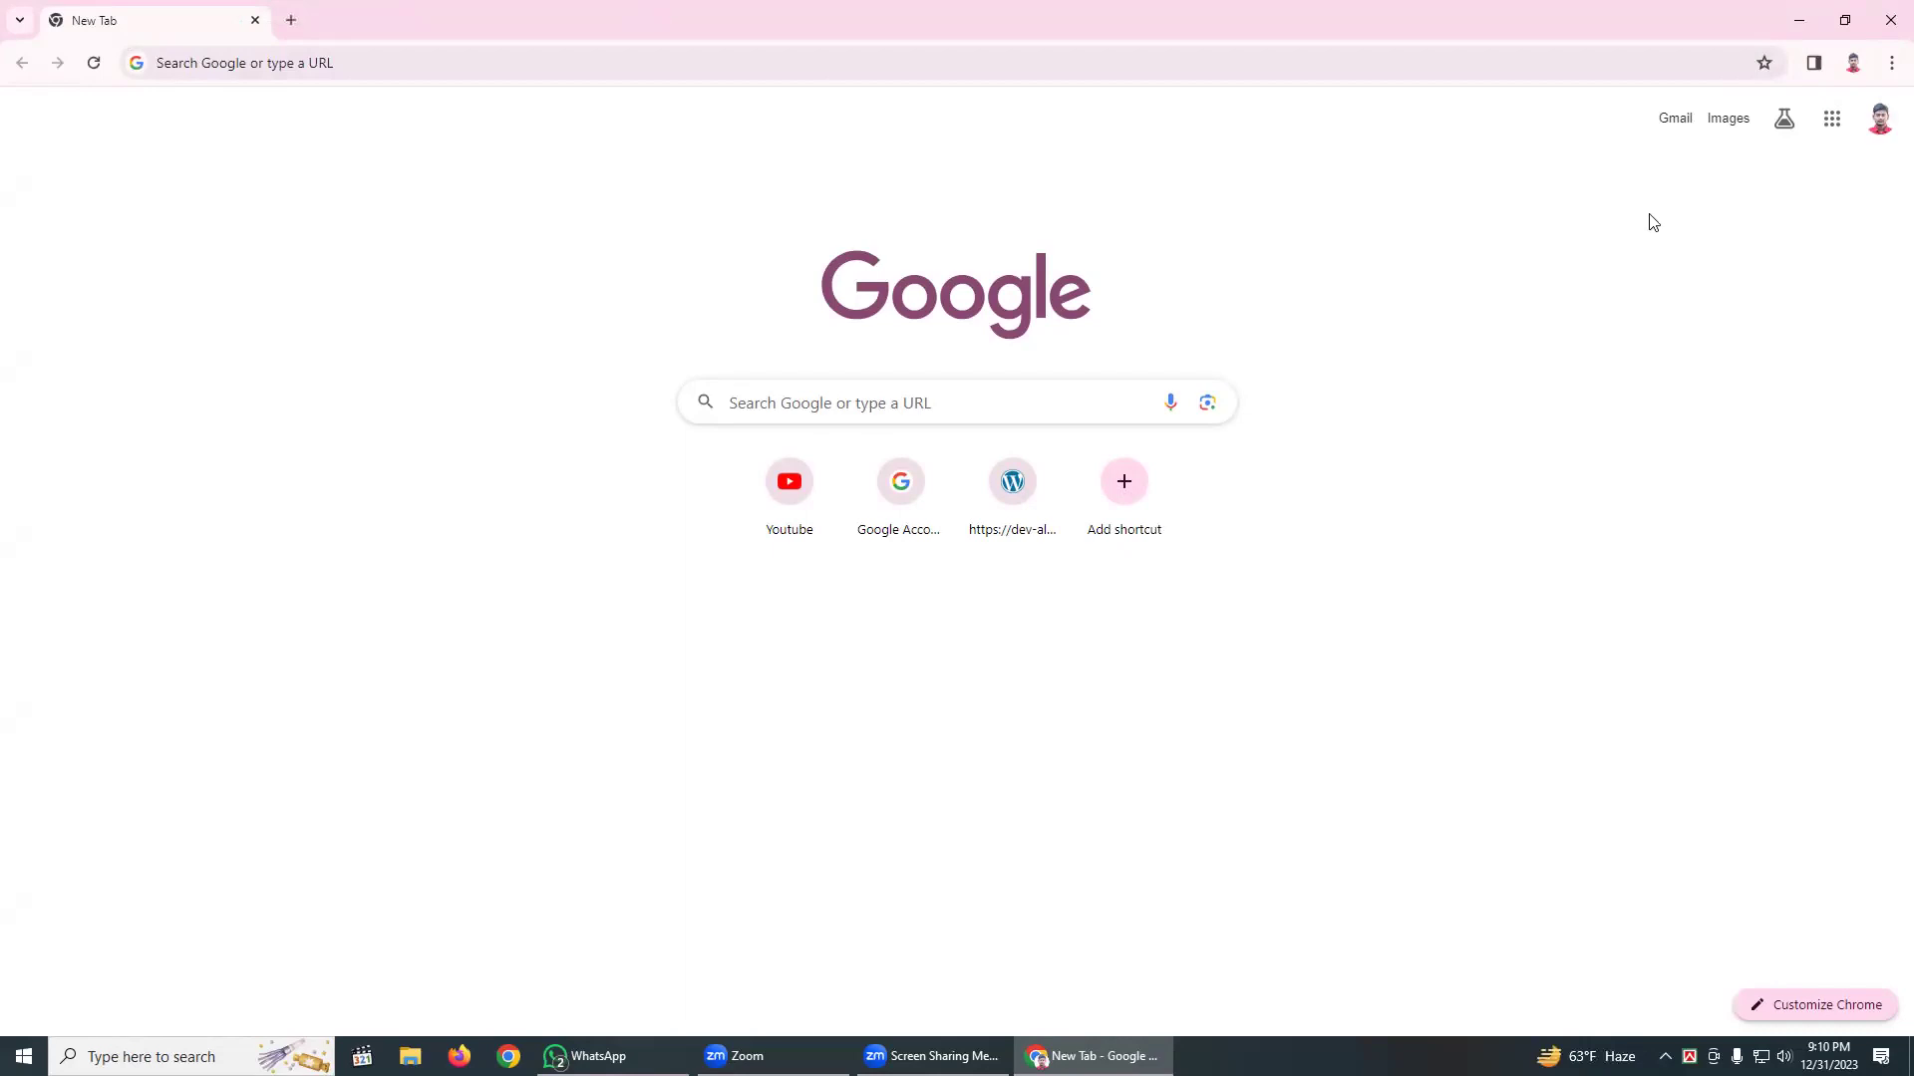
left_click(644, 64)
left_click(1560, 750)
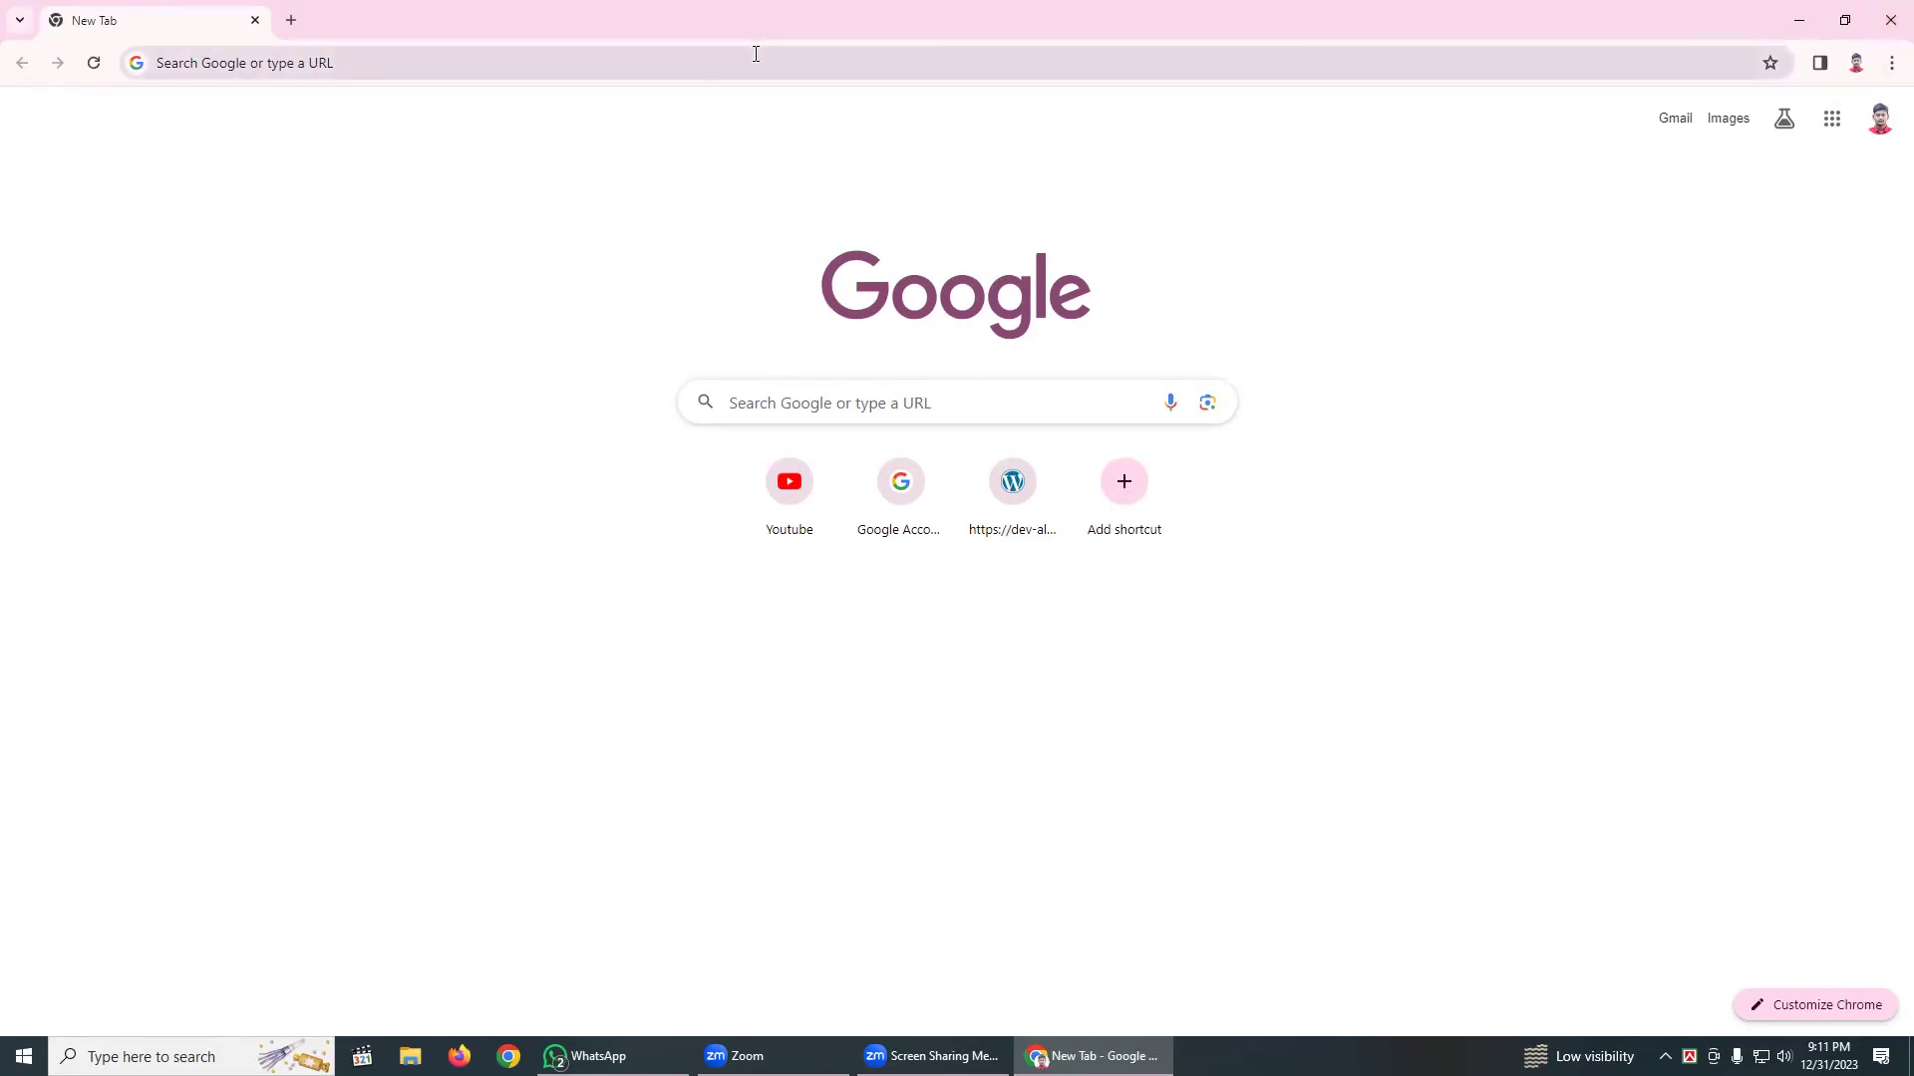
left_click(714, 58)
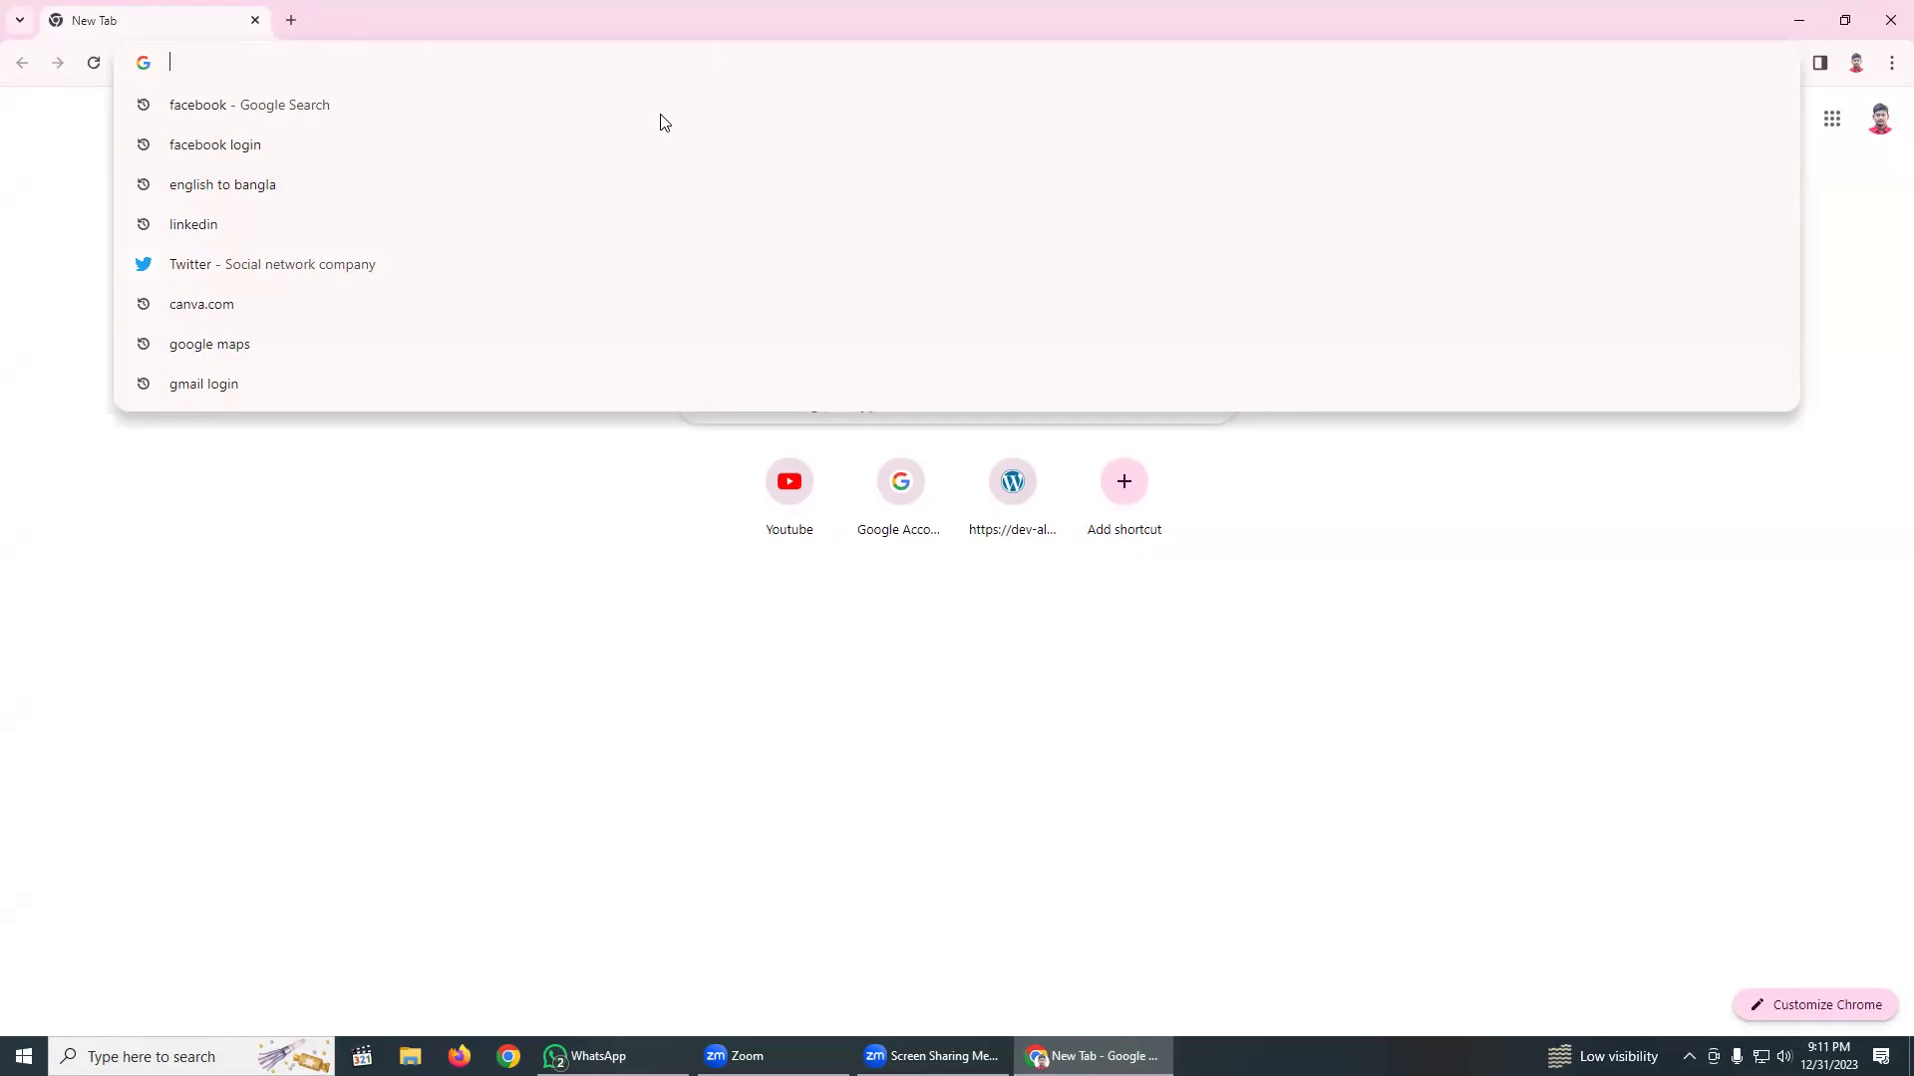
Search 'veepn extension' and add the VeePN VPN Proxy extension to Chrome from the Web Store
type("veepn ex")
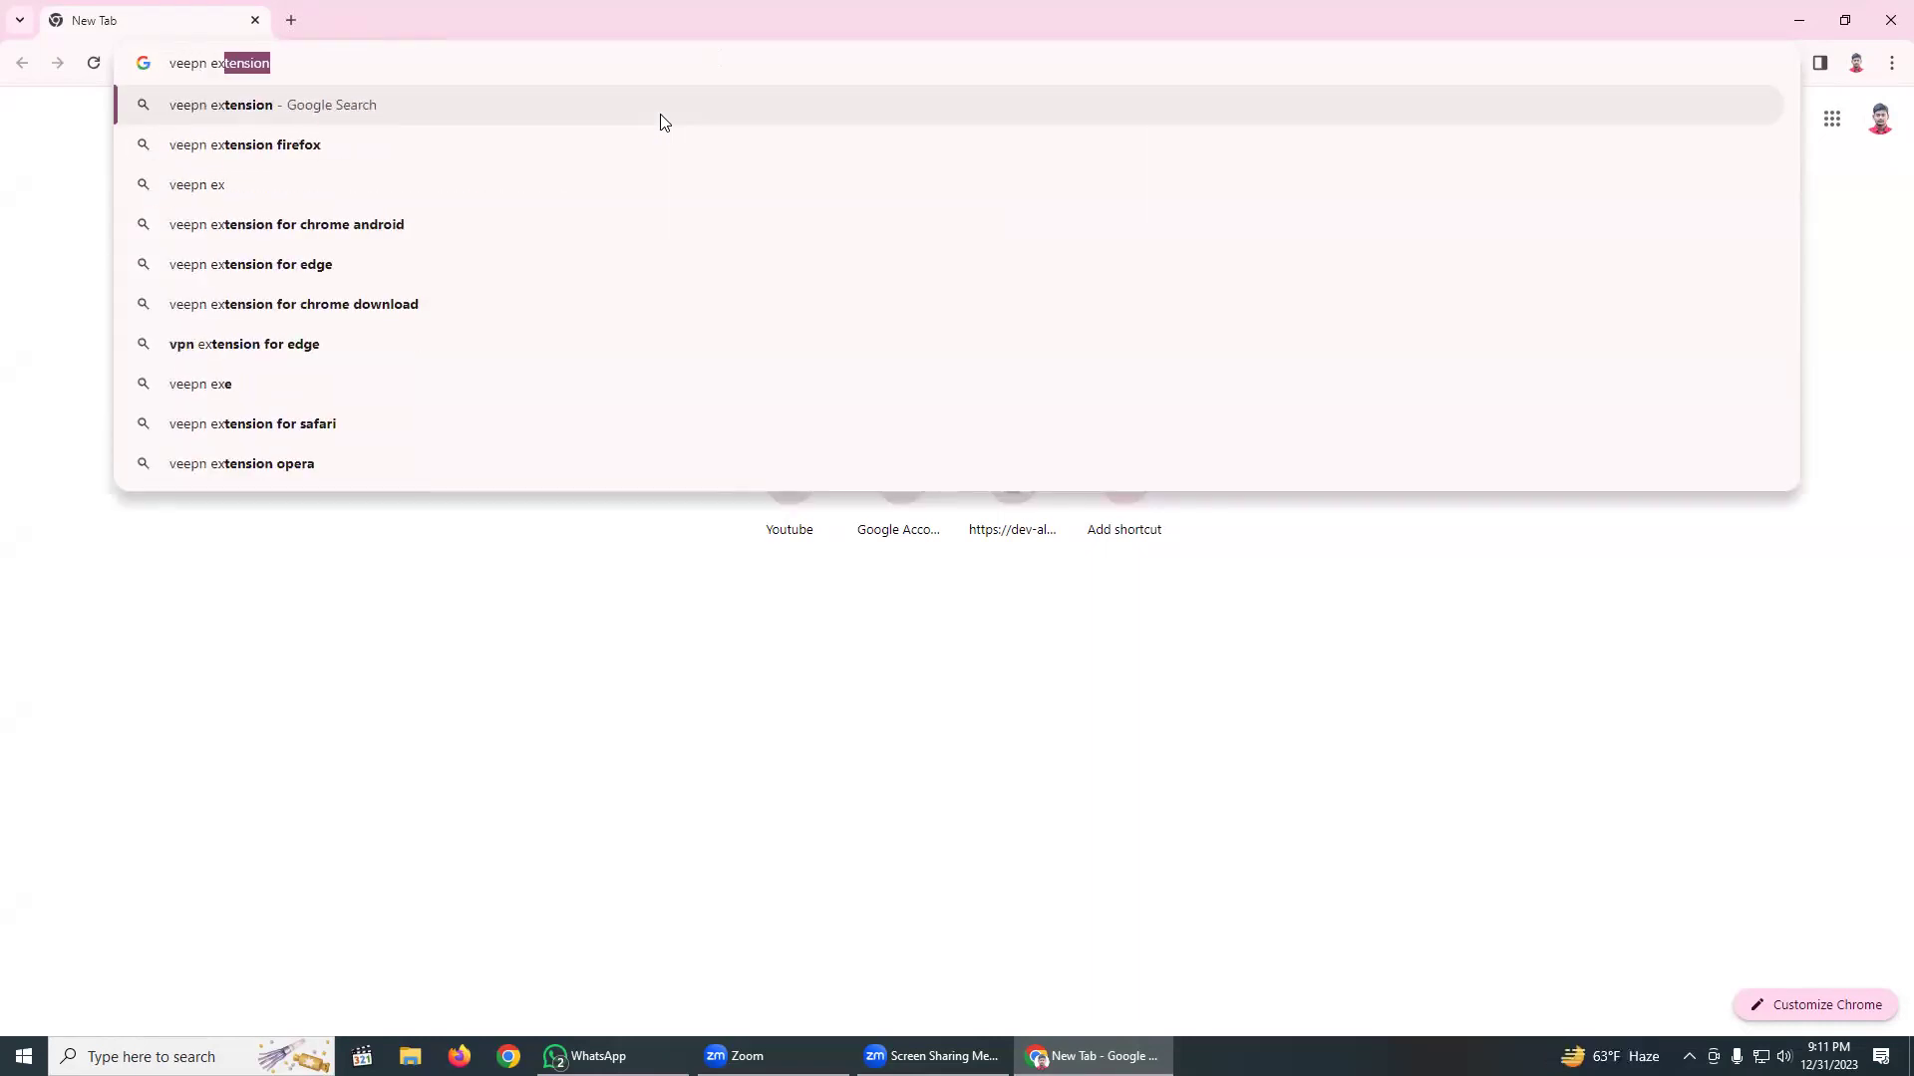
type("tension")
key("Return")
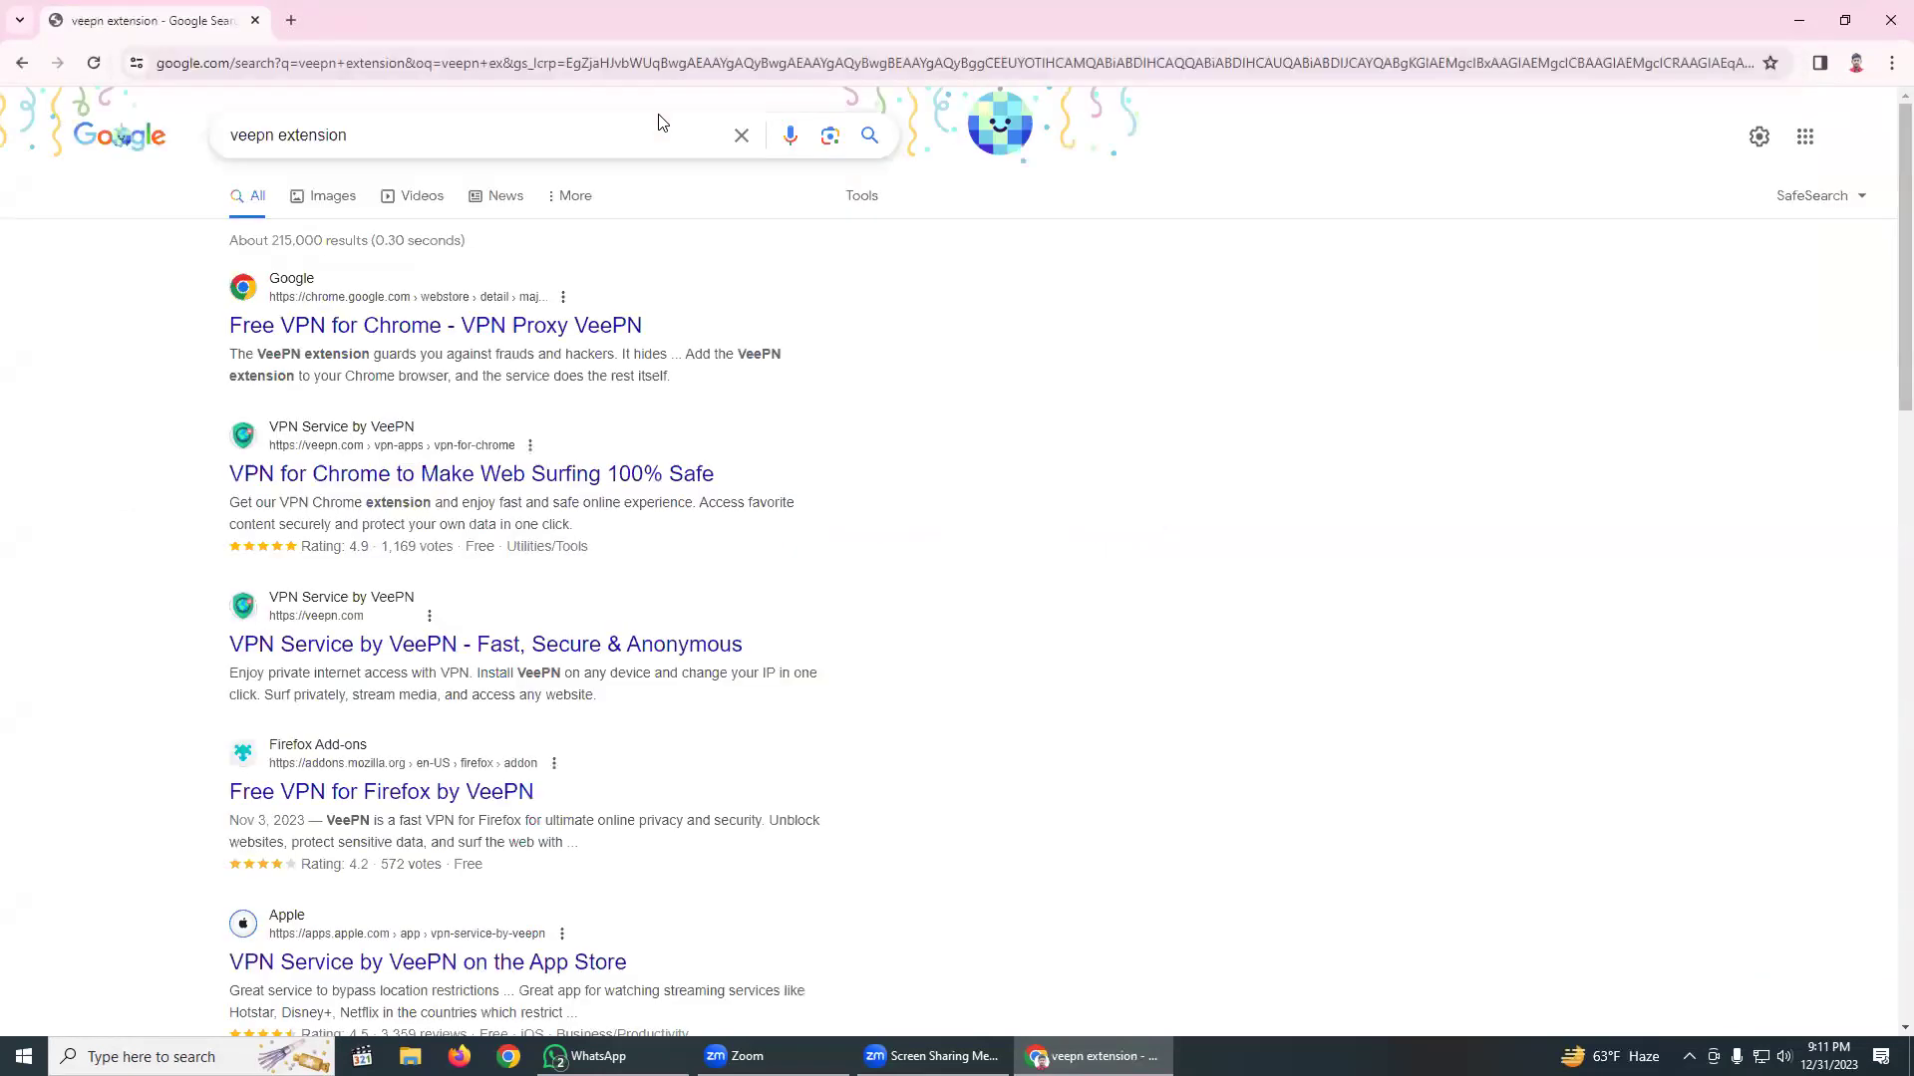
left_click(363, 333)
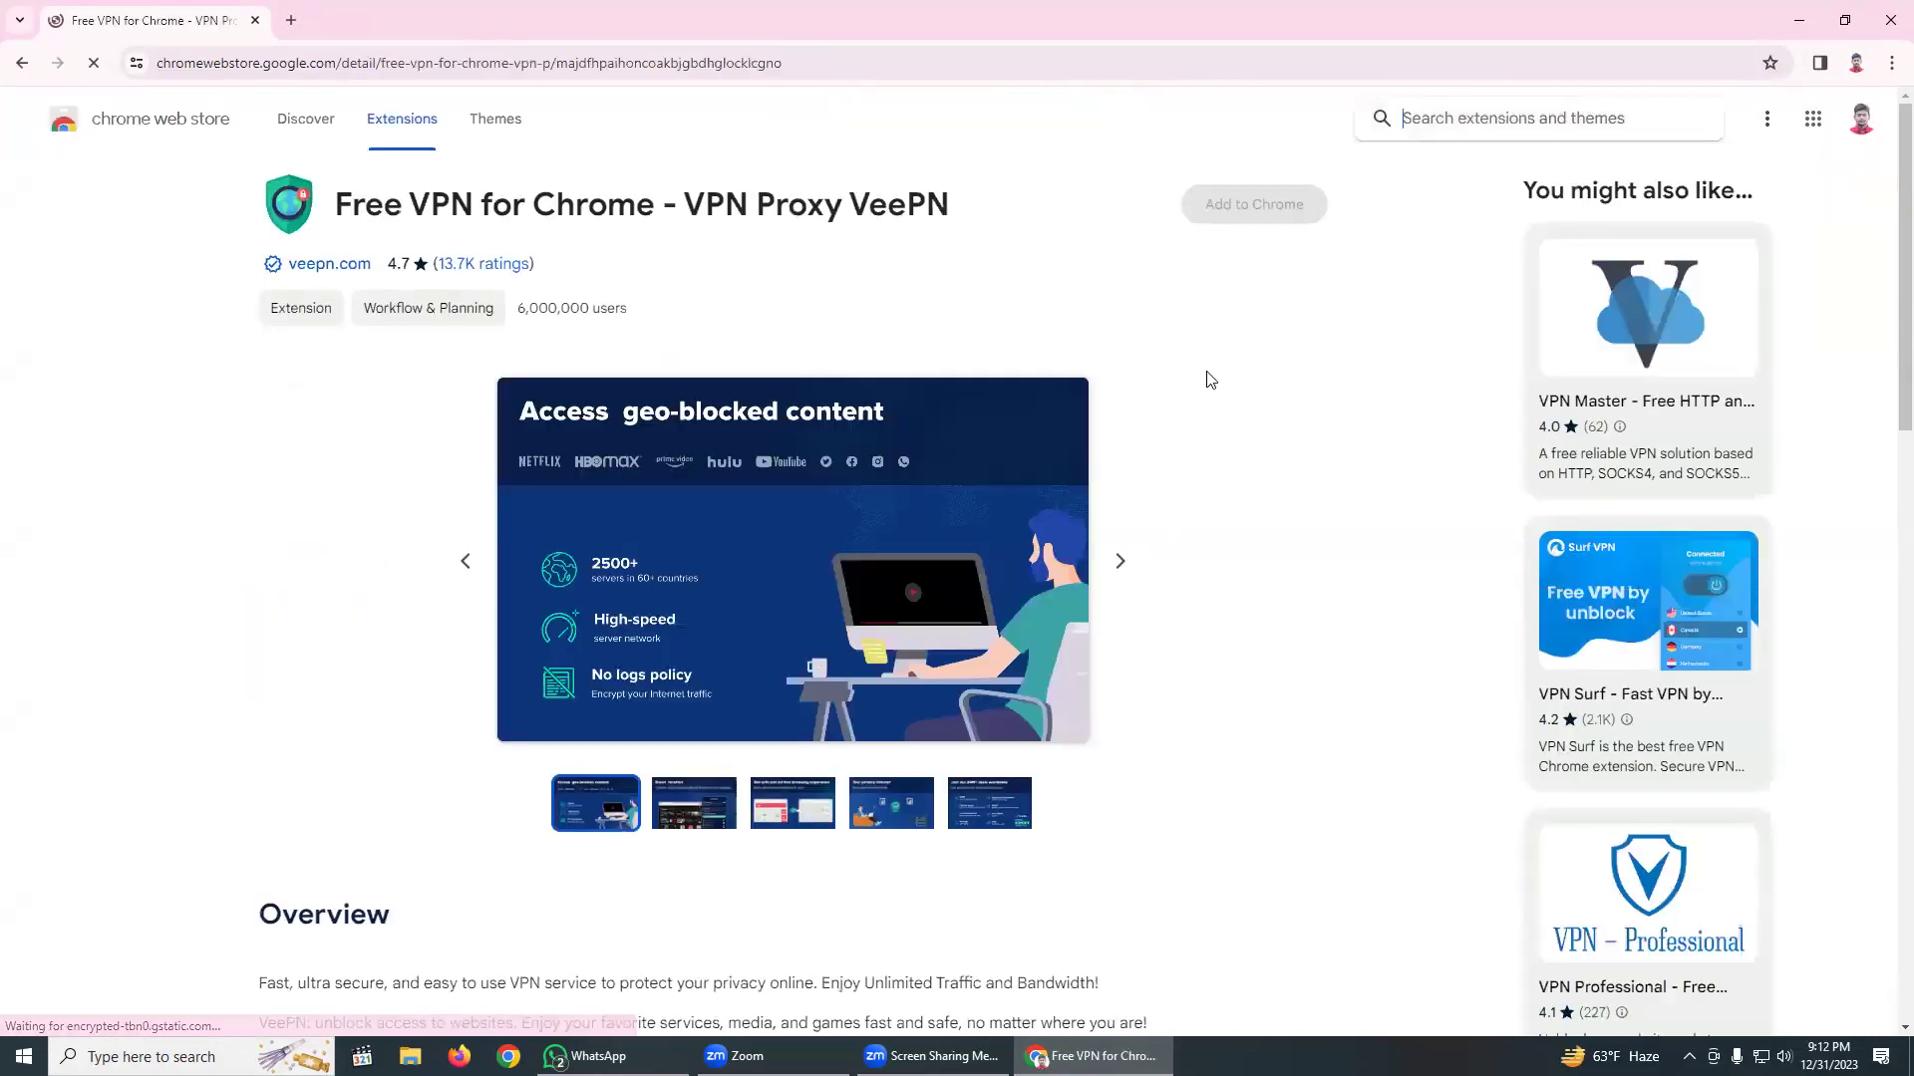
left_click(1253, 209)
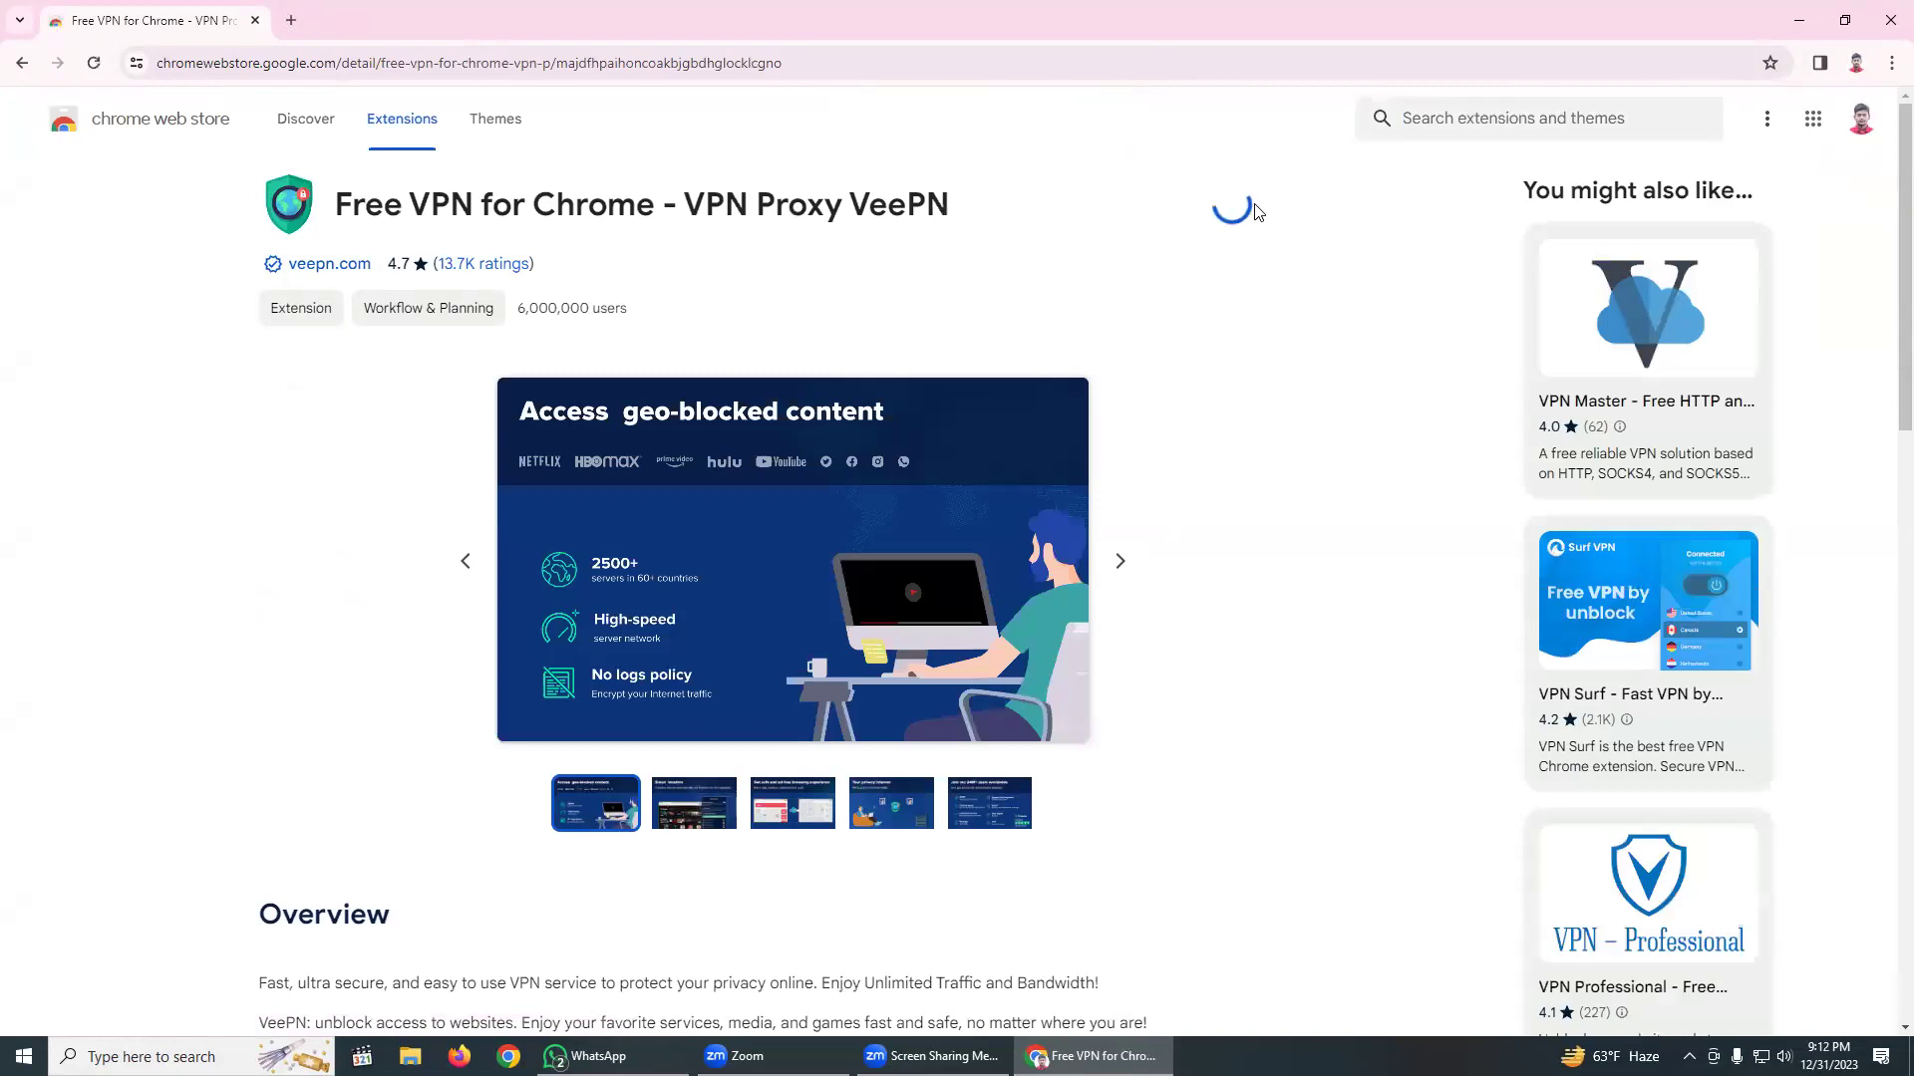
left_click(1019, 374)
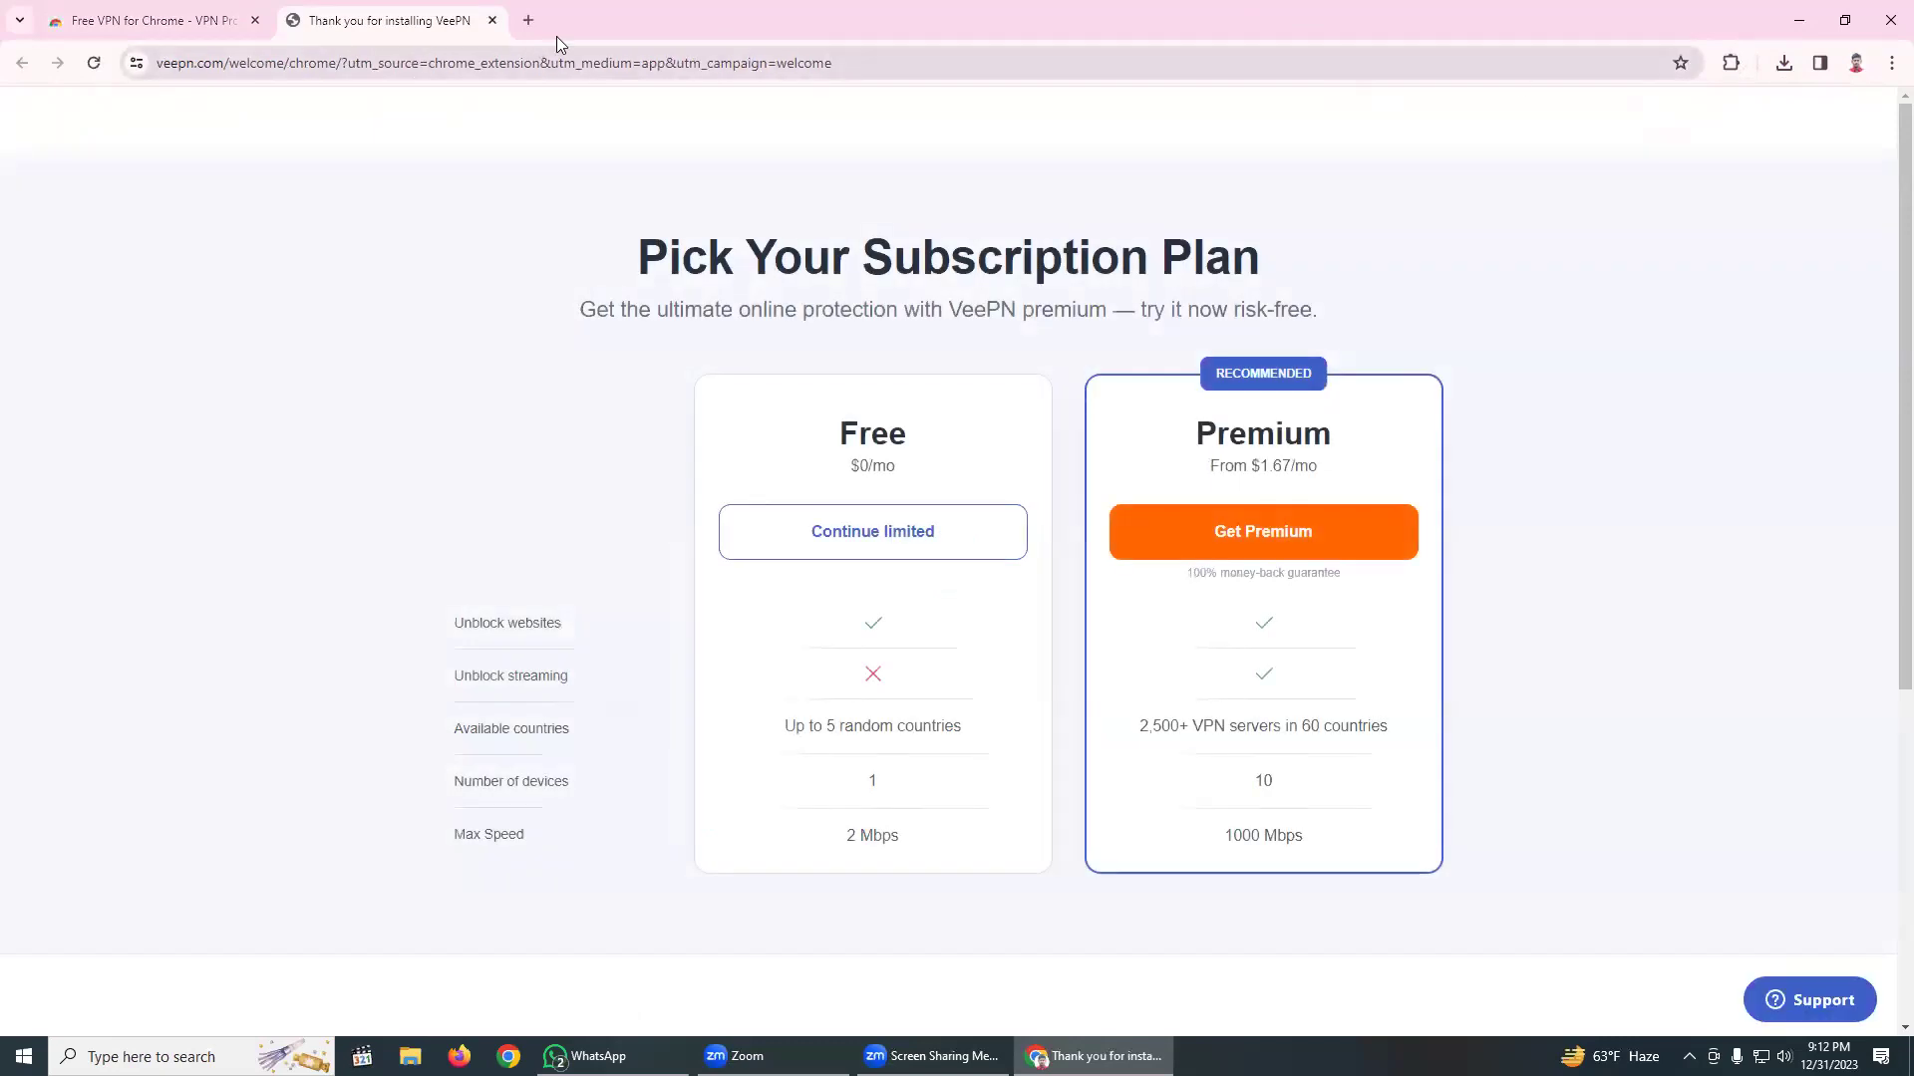
Open a fresh new tab and close the VeePN store and thank-you tabs
left_click(528, 20)
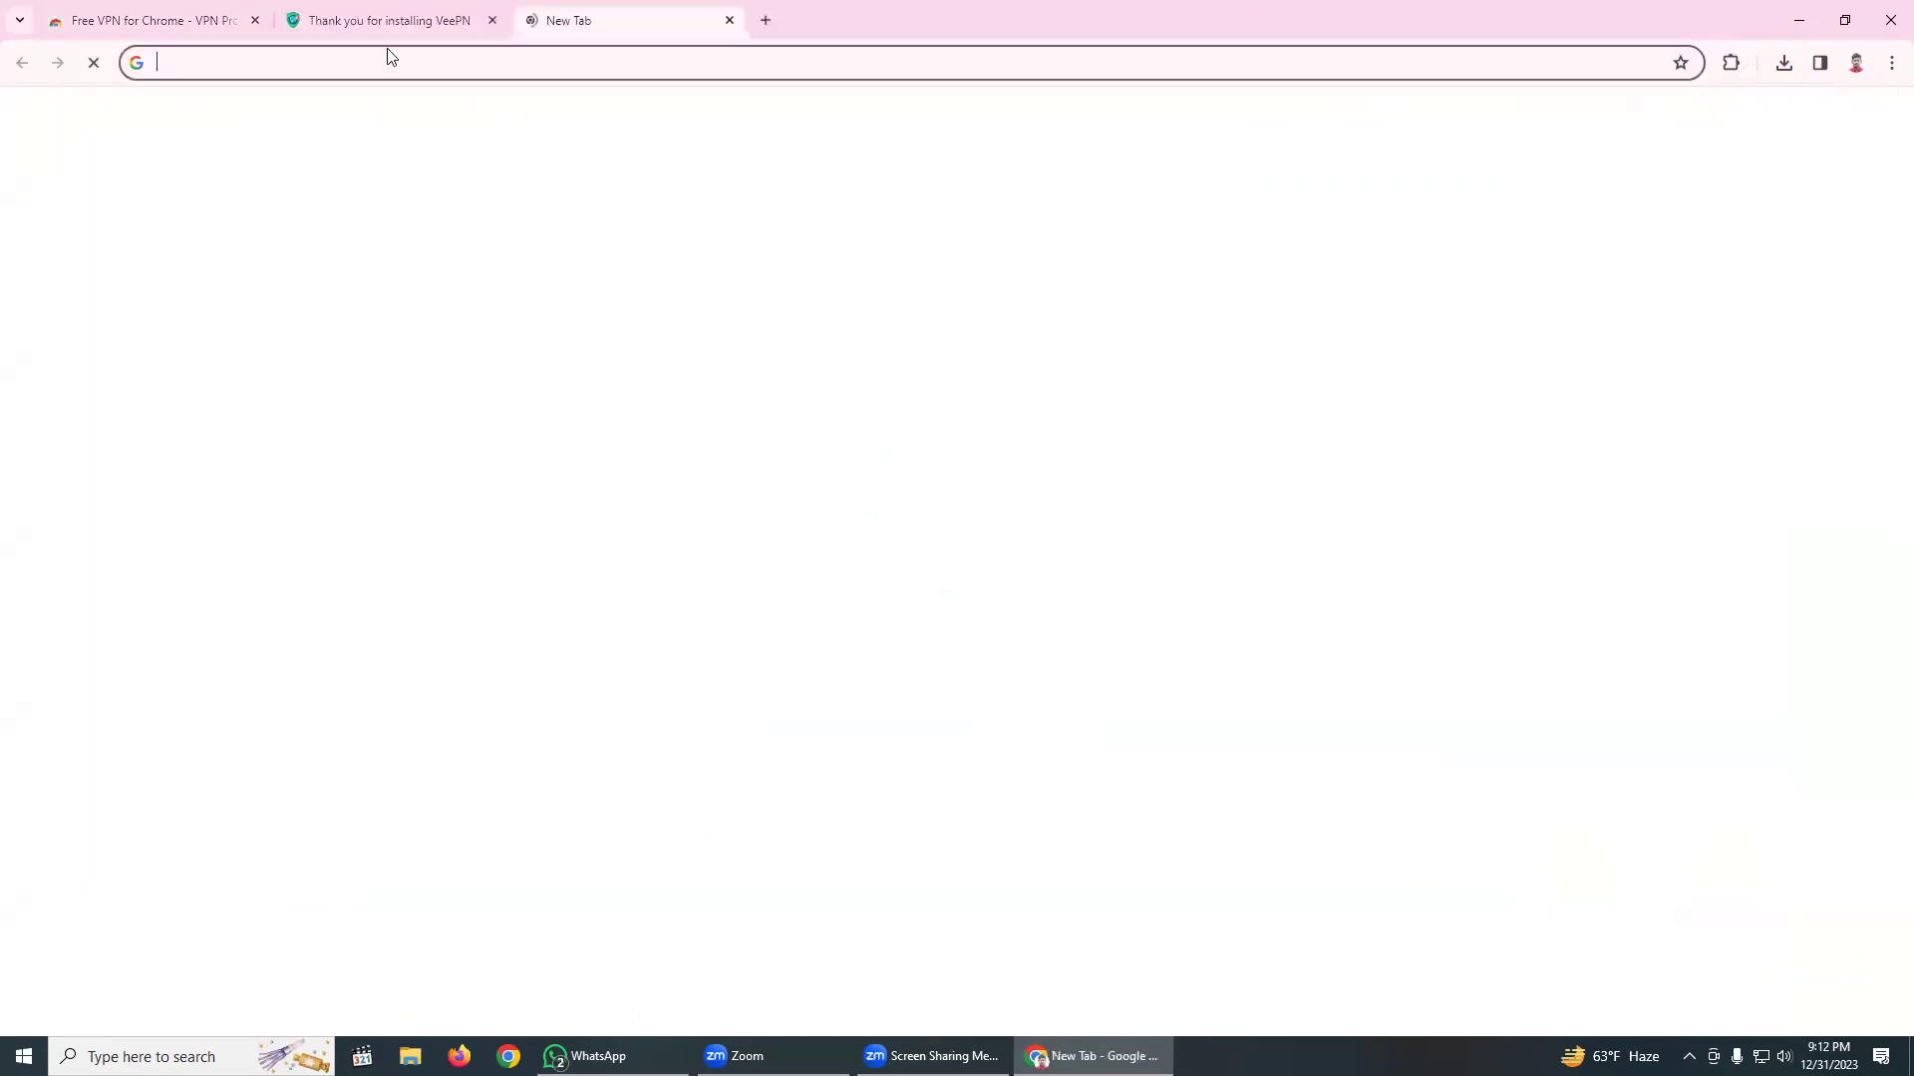
left_click(254, 20)
left_click(255, 20)
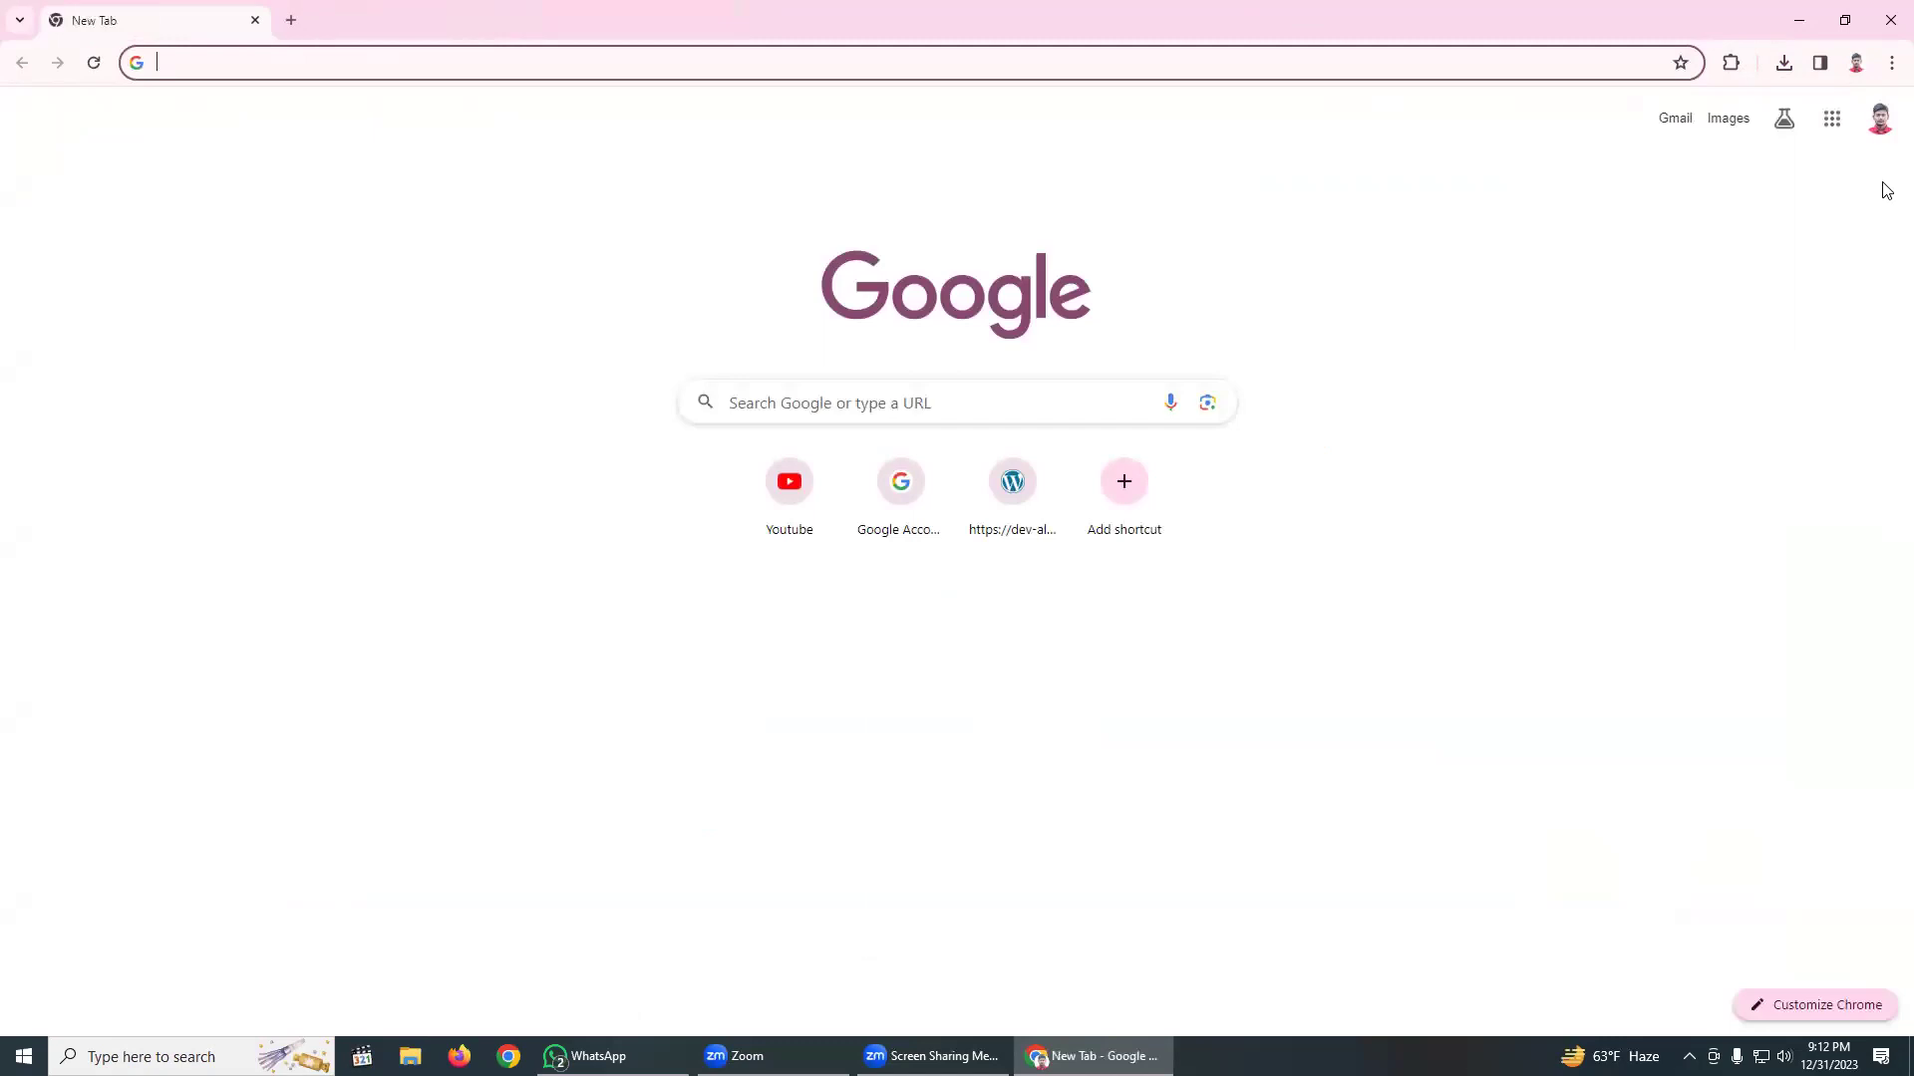
Connect VeePN through the free USA > Oregon server and close its panel
left_click(1732, 62)
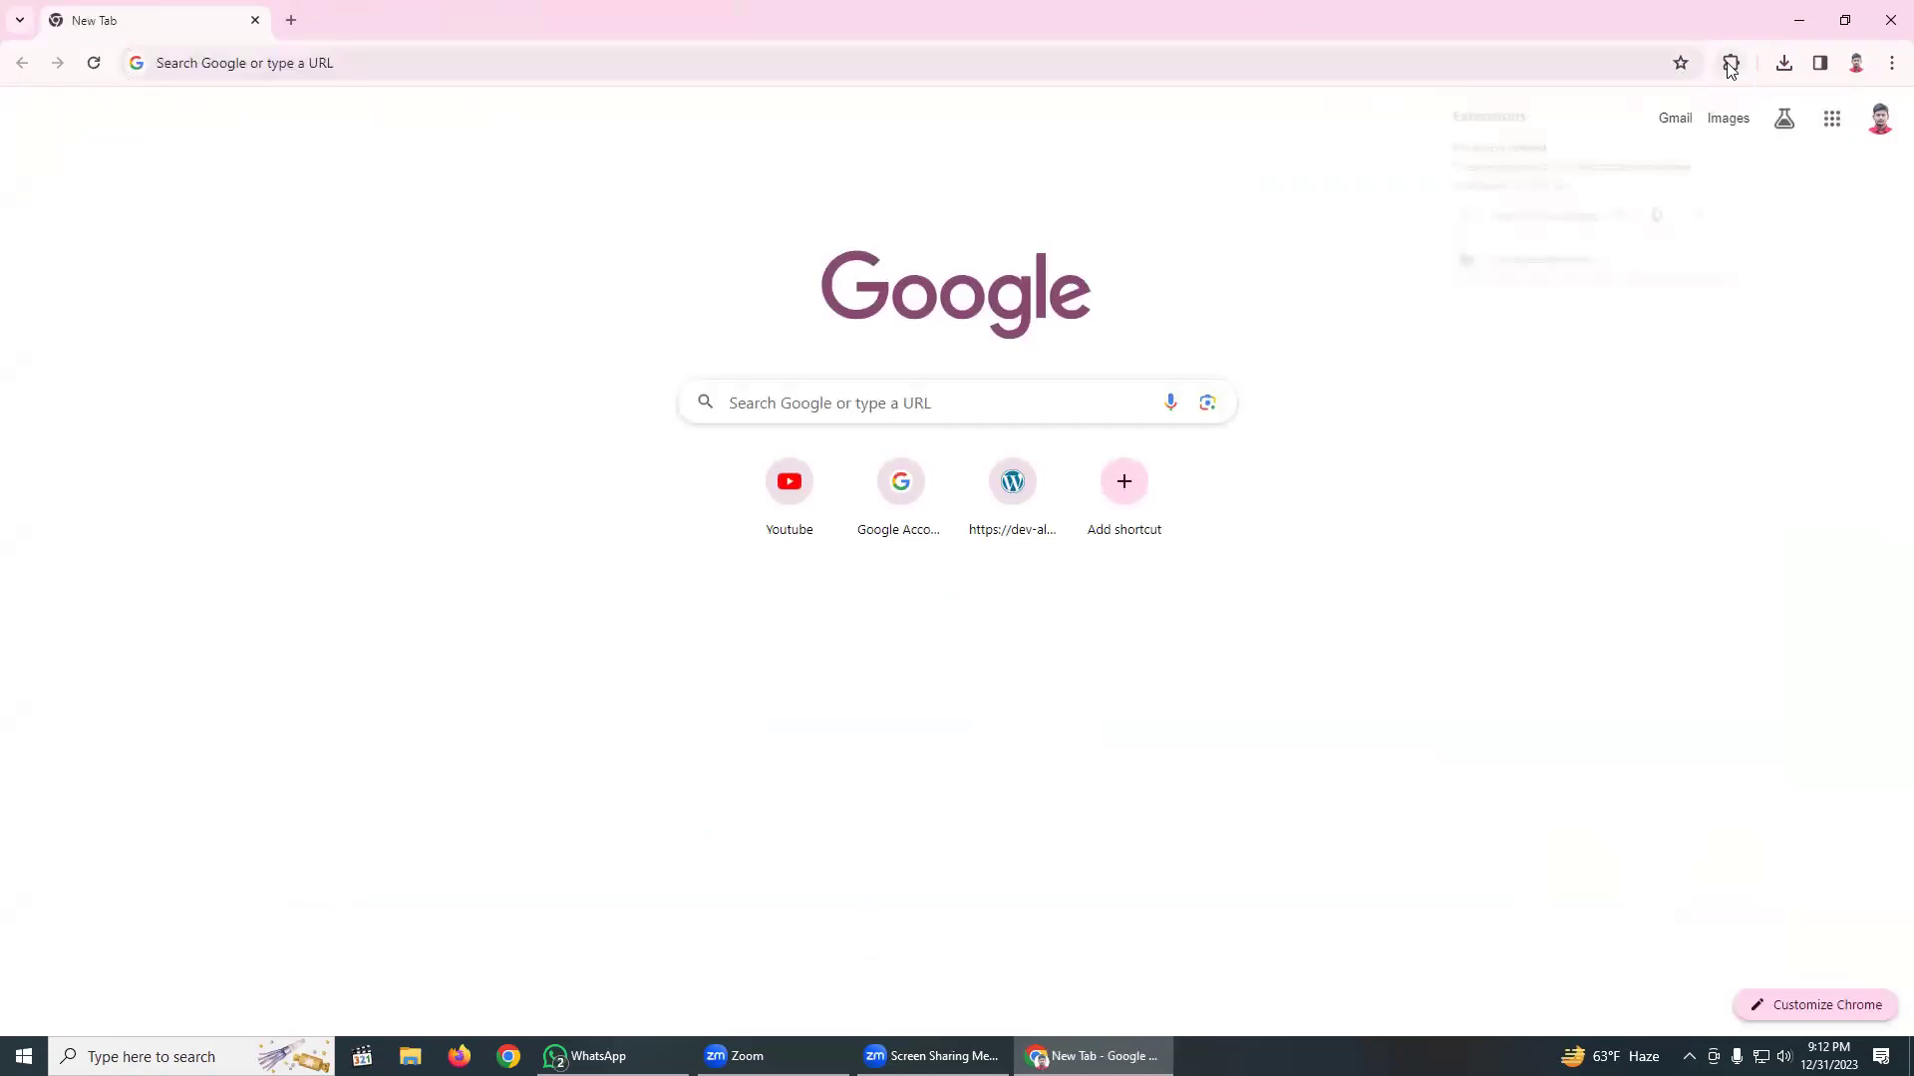
left_click(1535, 219)
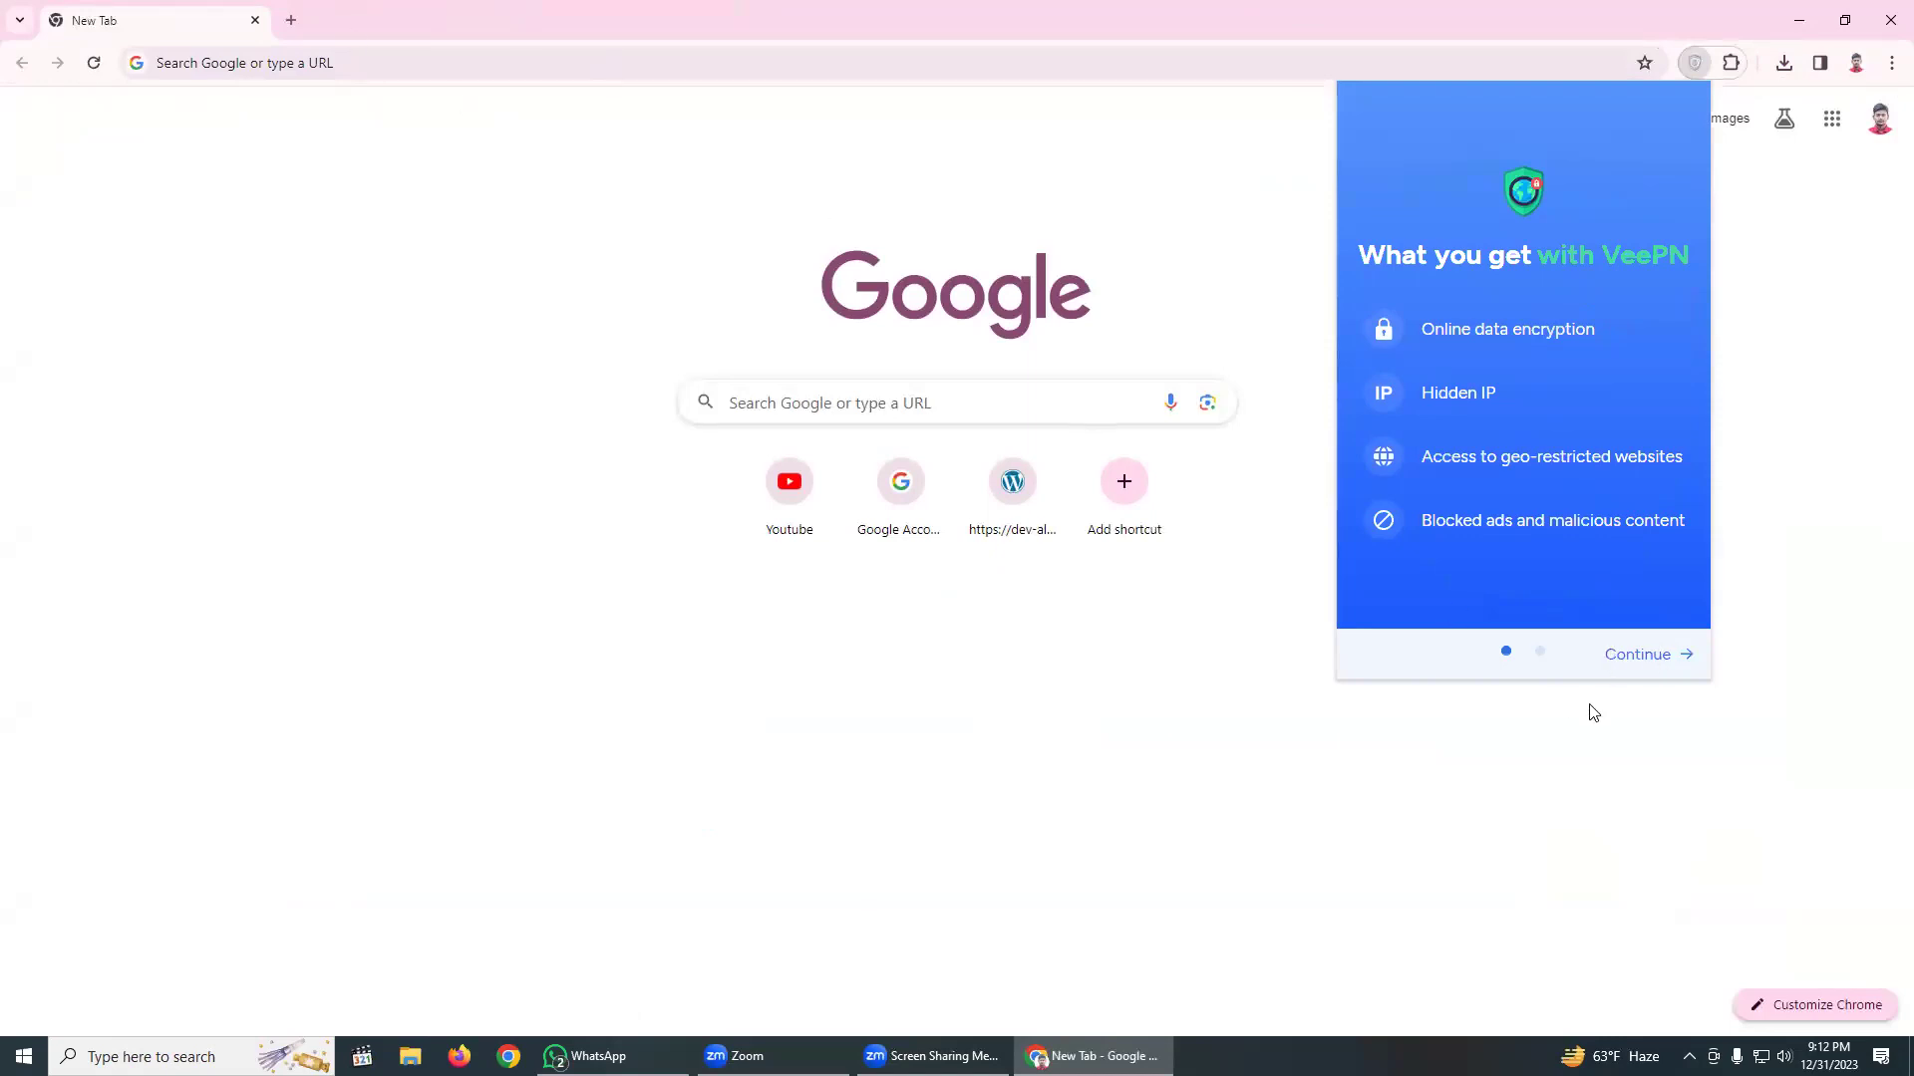
left_click(1643, 655)
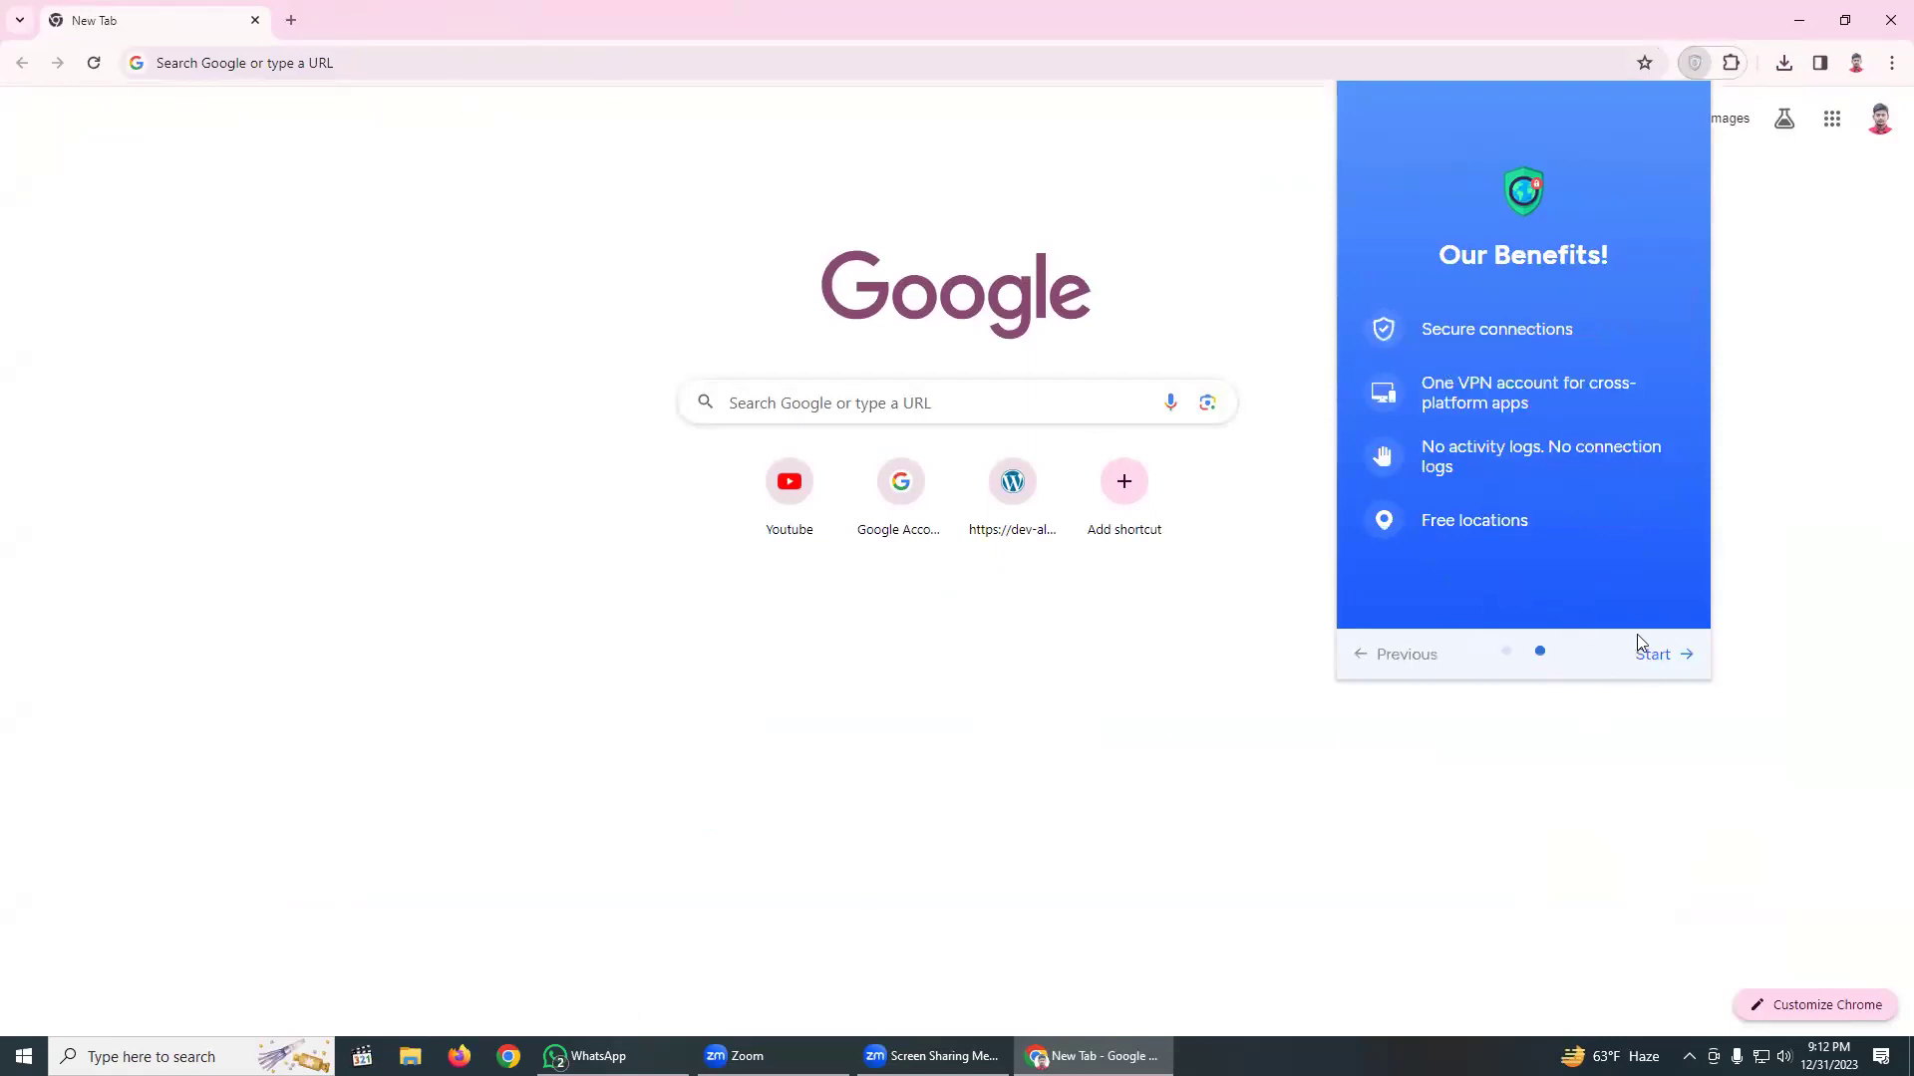
left_click(1657, 655)
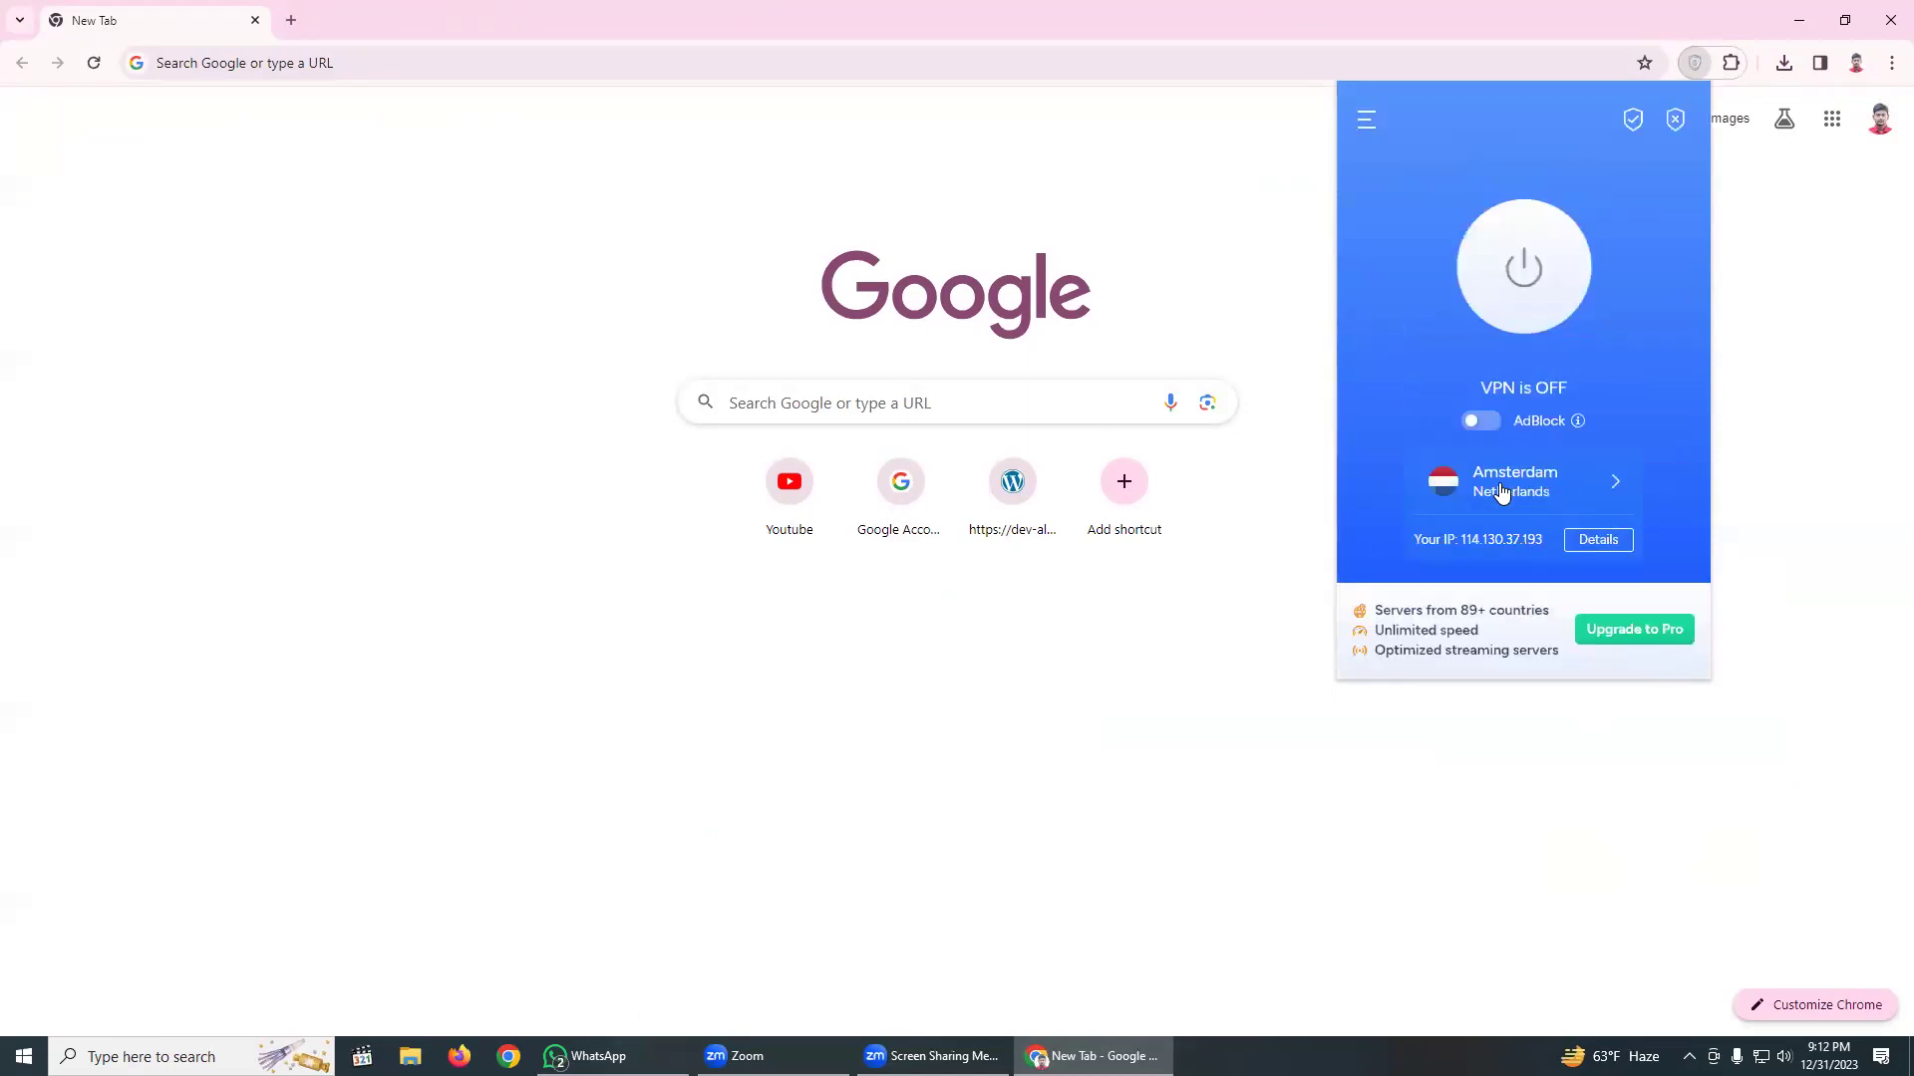
left_click(1540, 488)
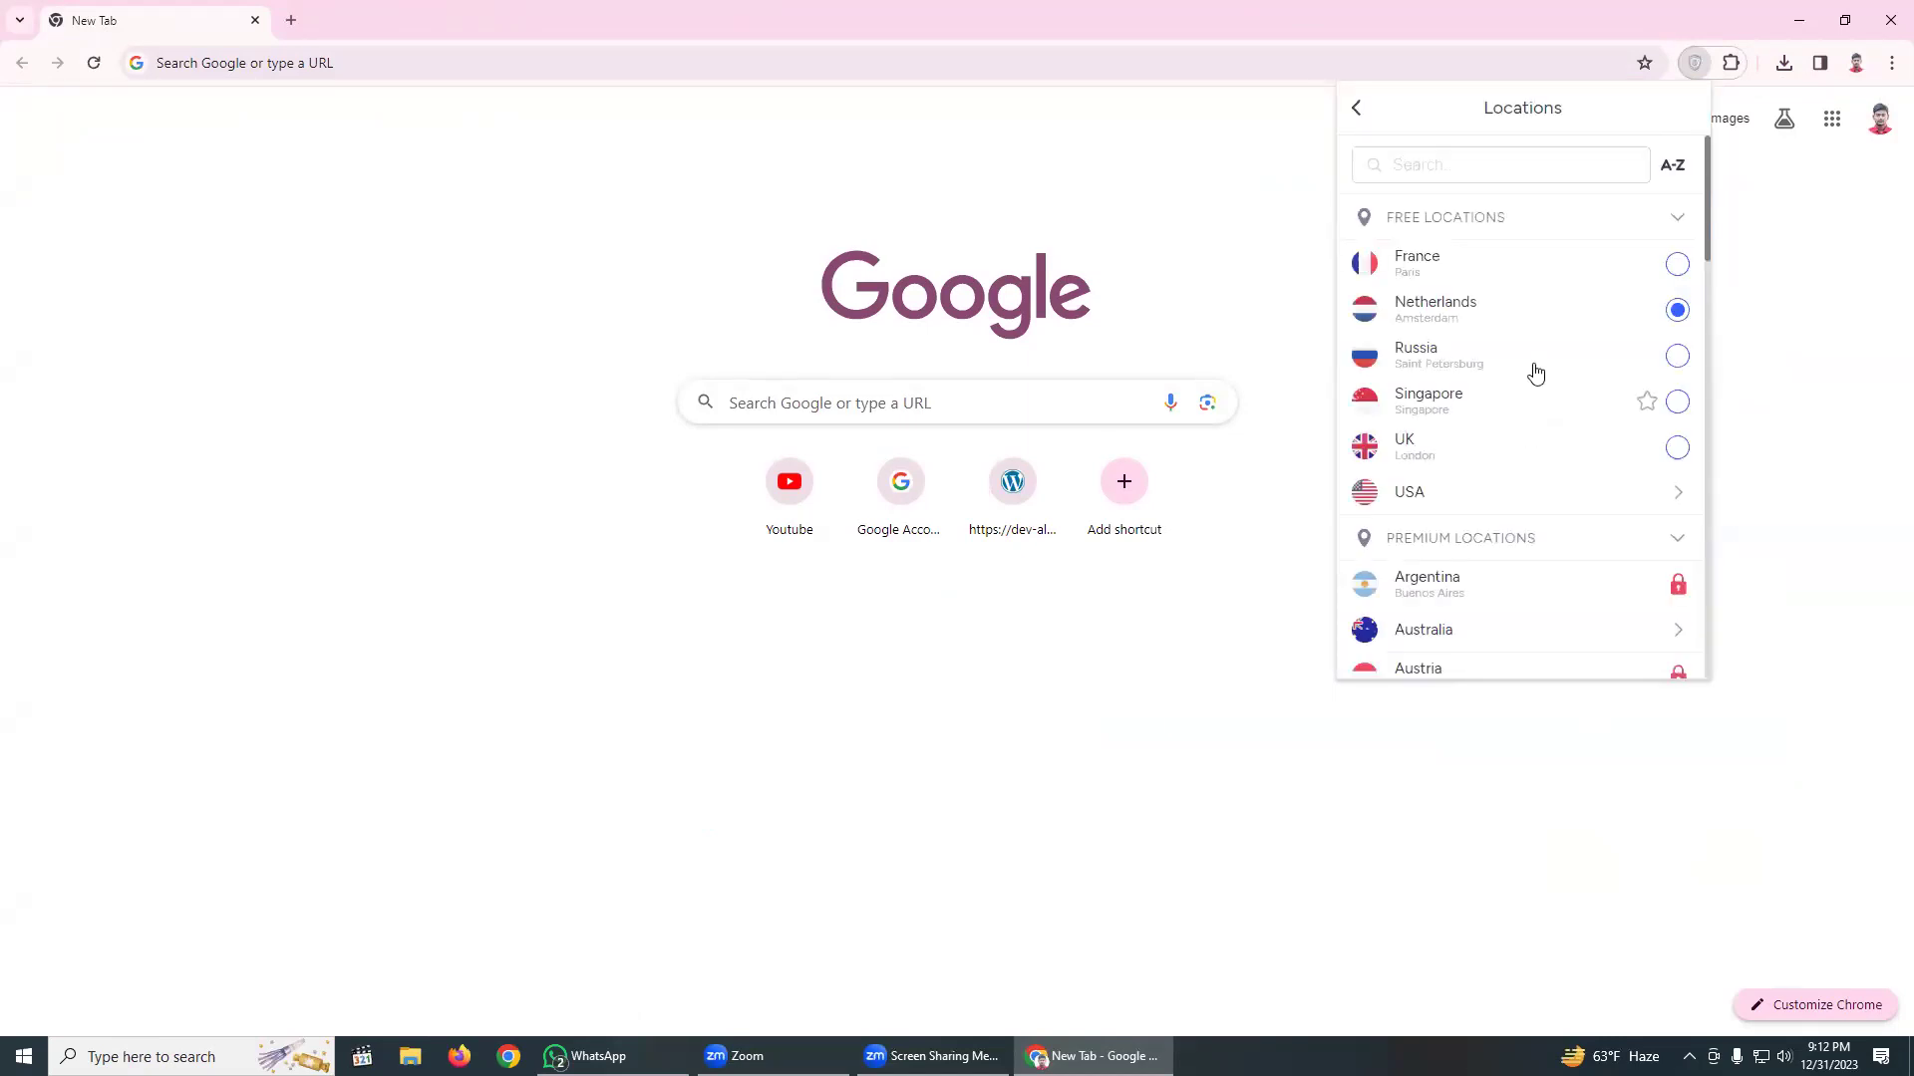
scroll(1534, 406, "down", 1)
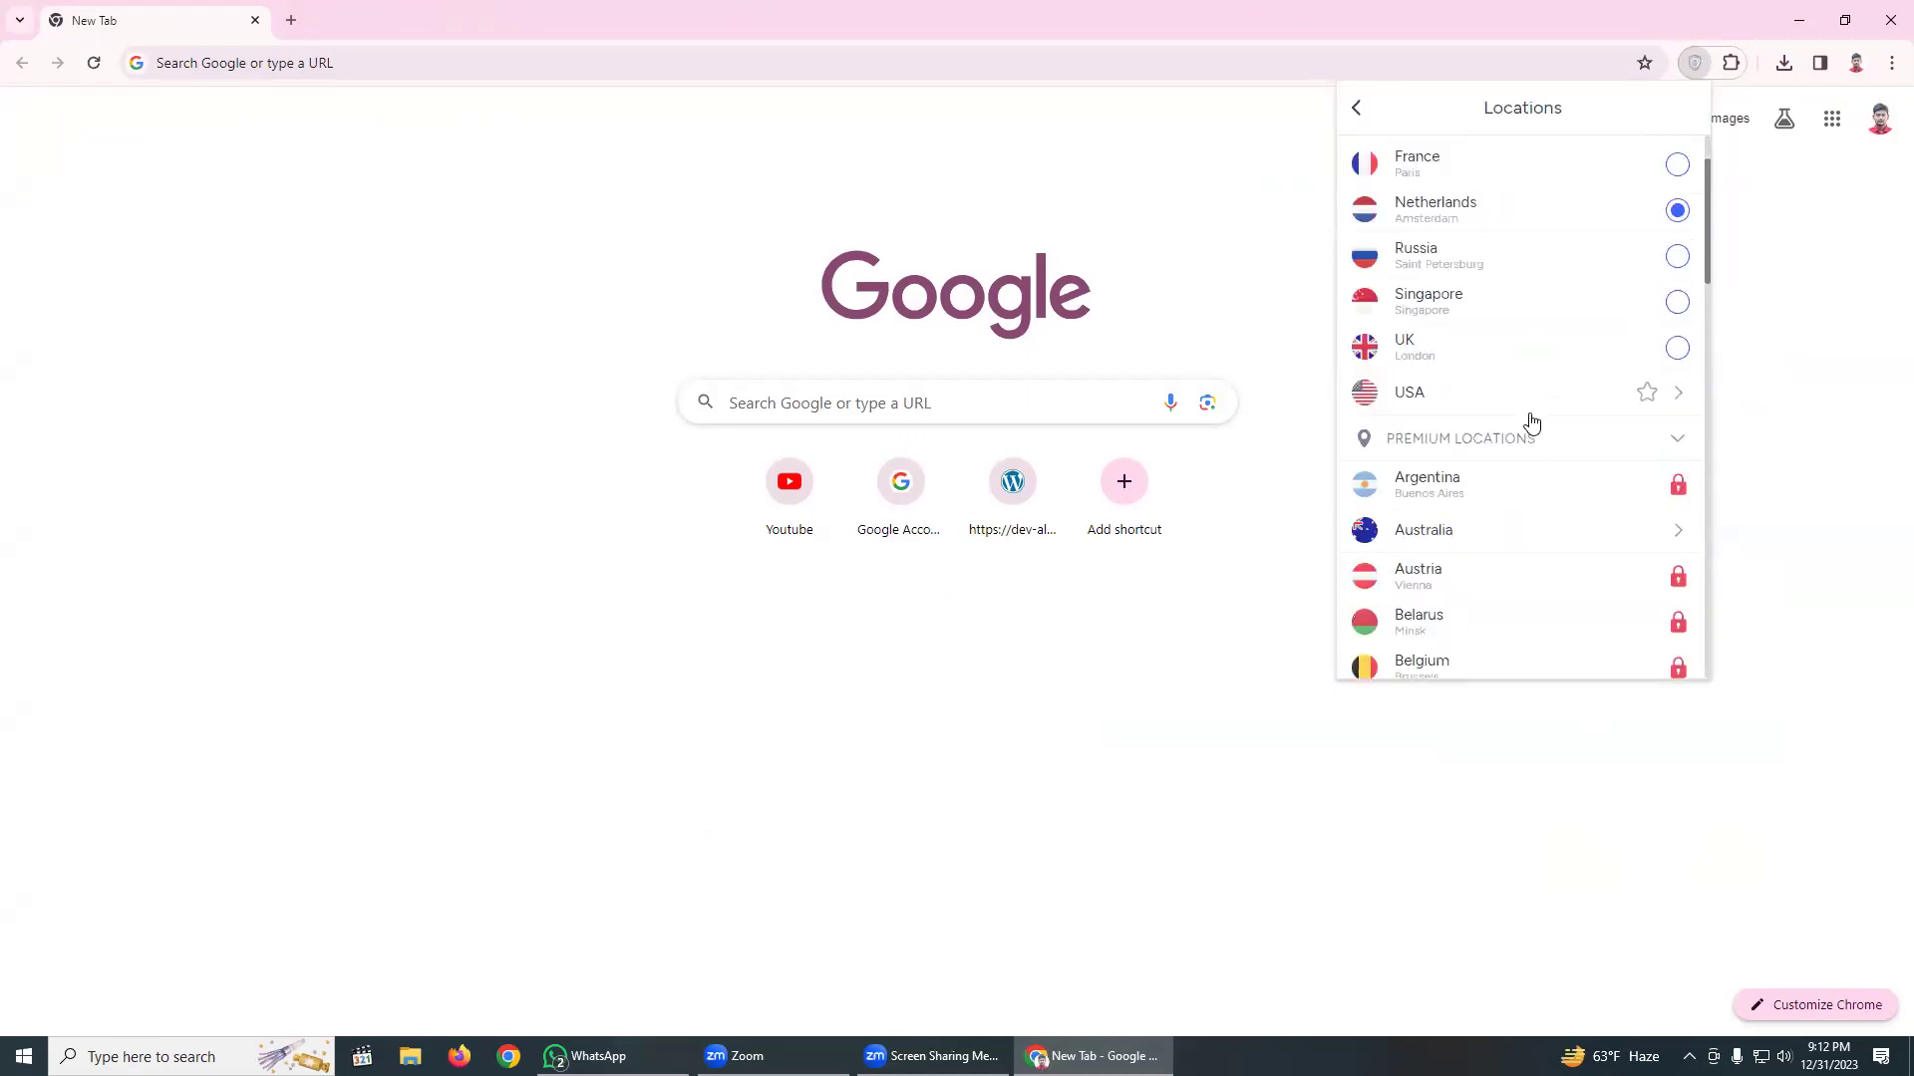
left_click(1421, 396)
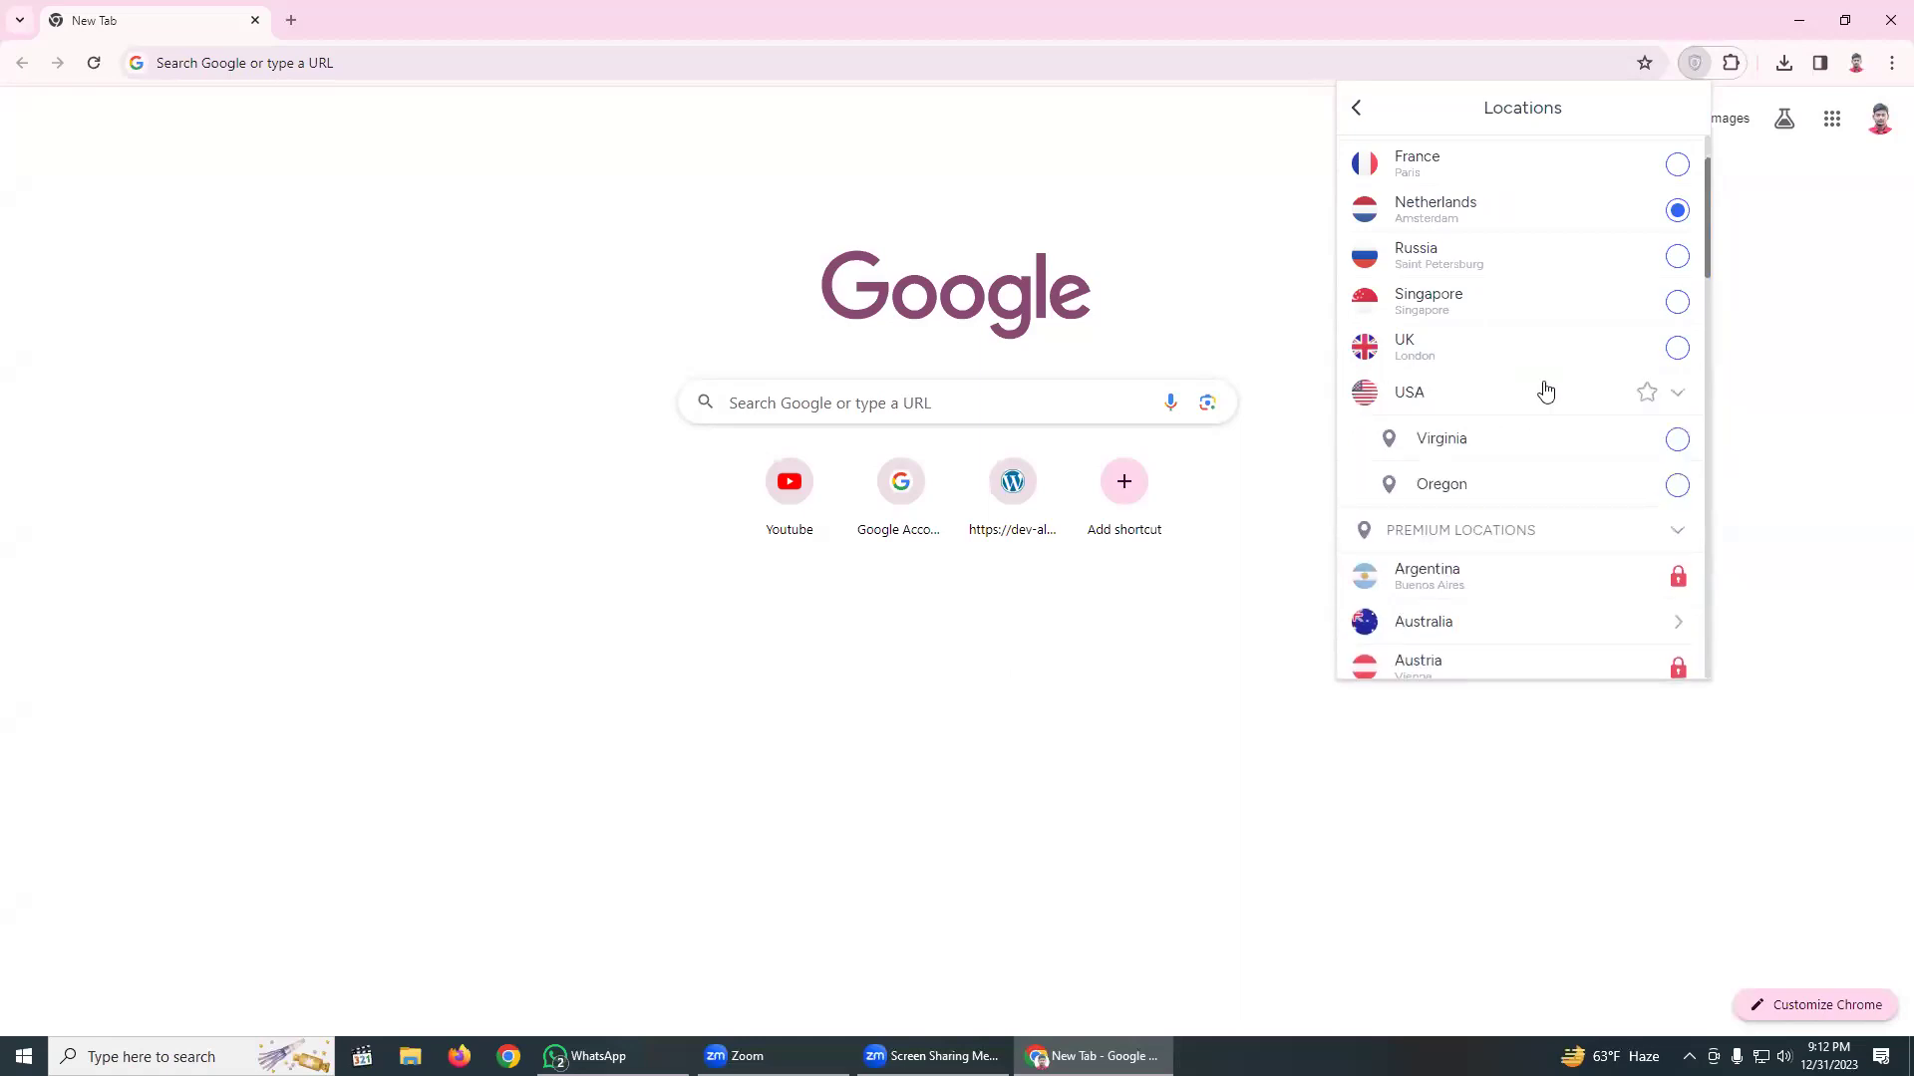
left_click(1678, 486)
left_click(1516, 255)
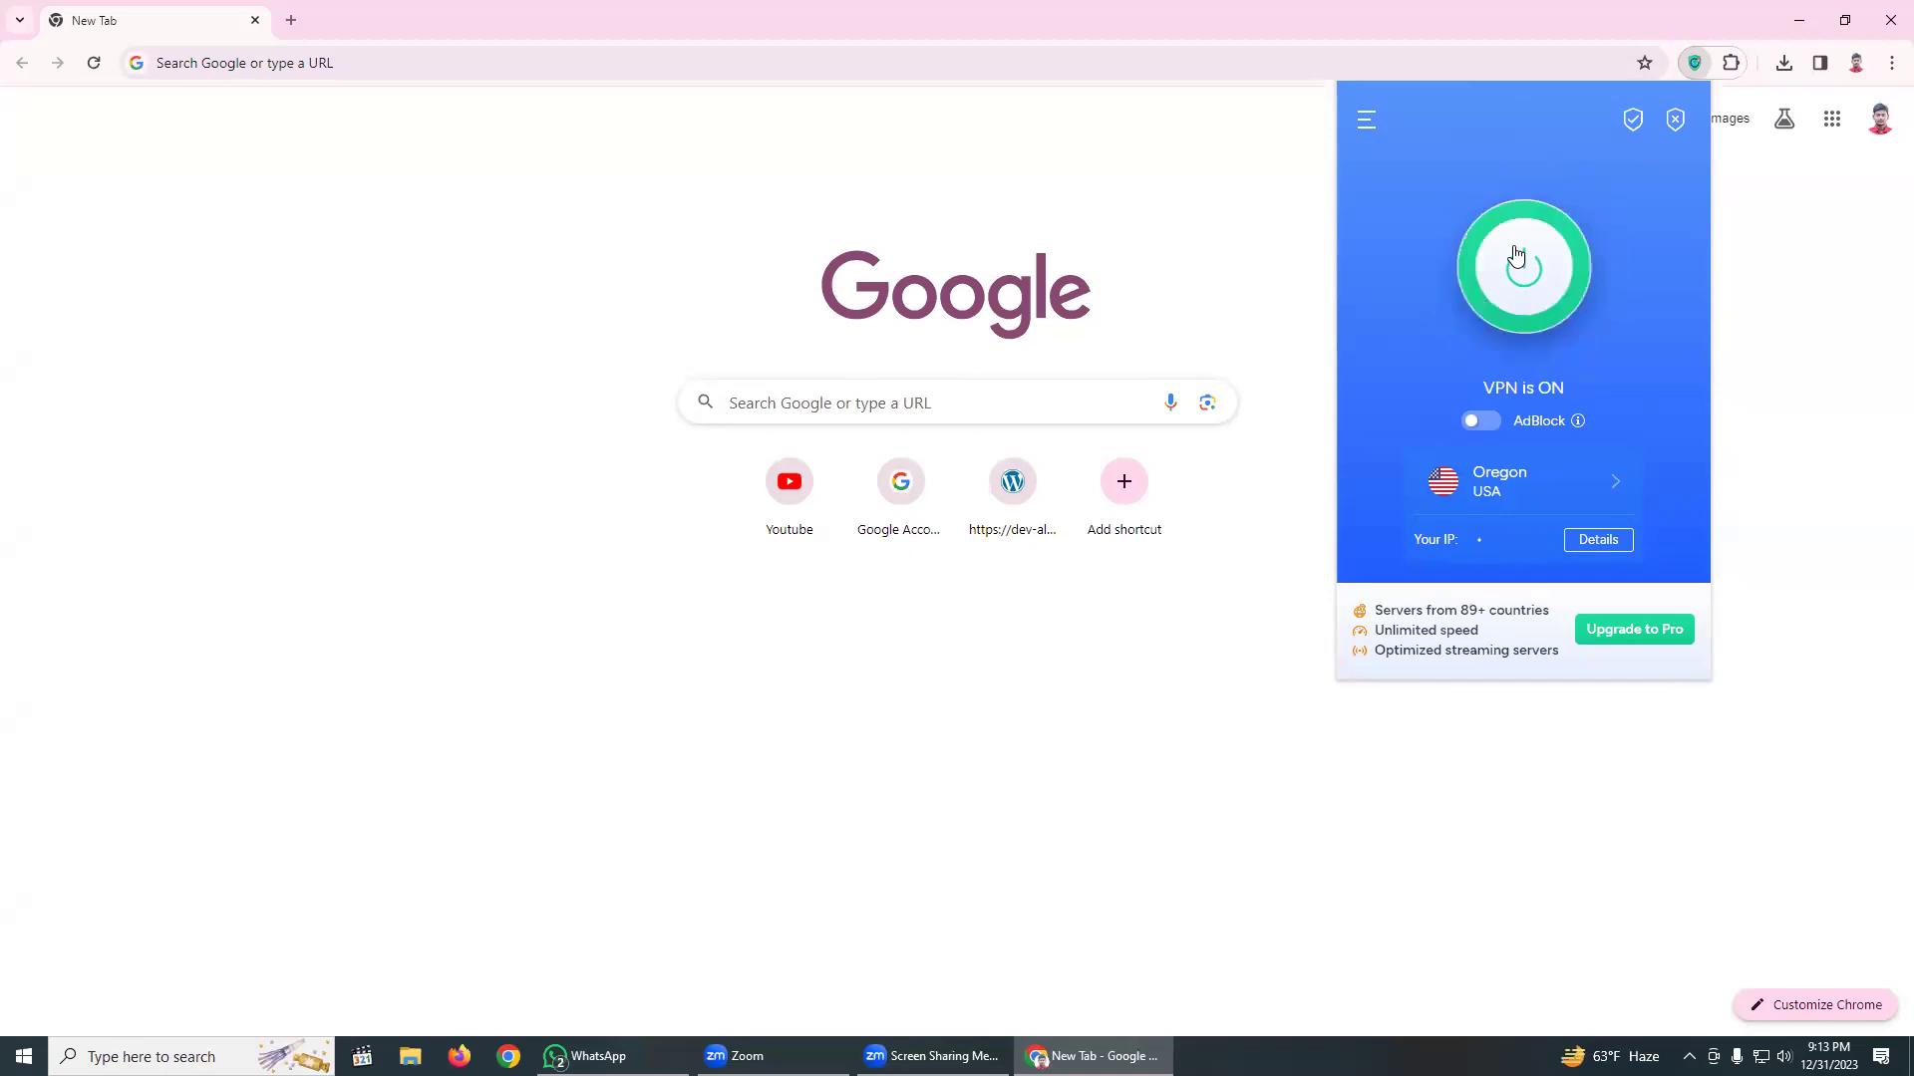
left_click(1819, 419)
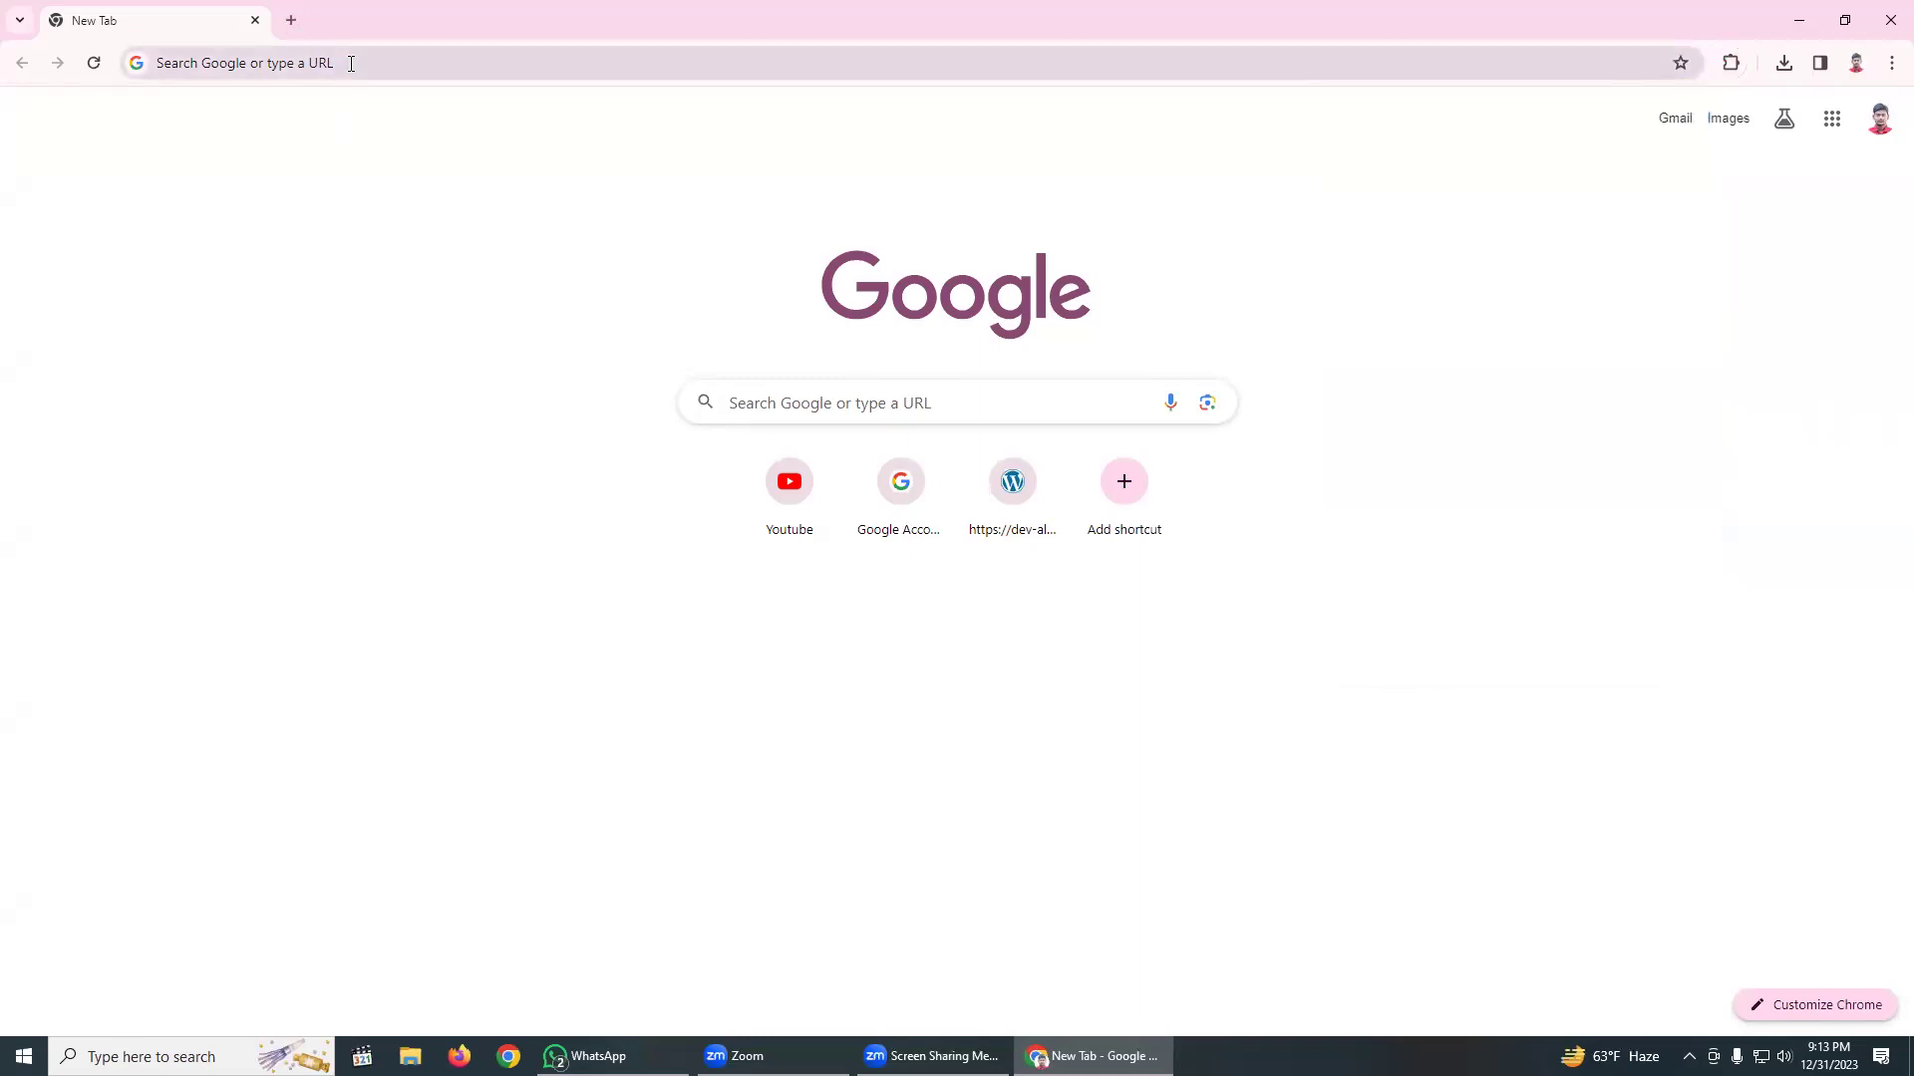
Search Google for 'pinterest', open pinterest.com, dismiss the Google sign-in prompt, and scroll down
left_click(383, 62)
type("p")
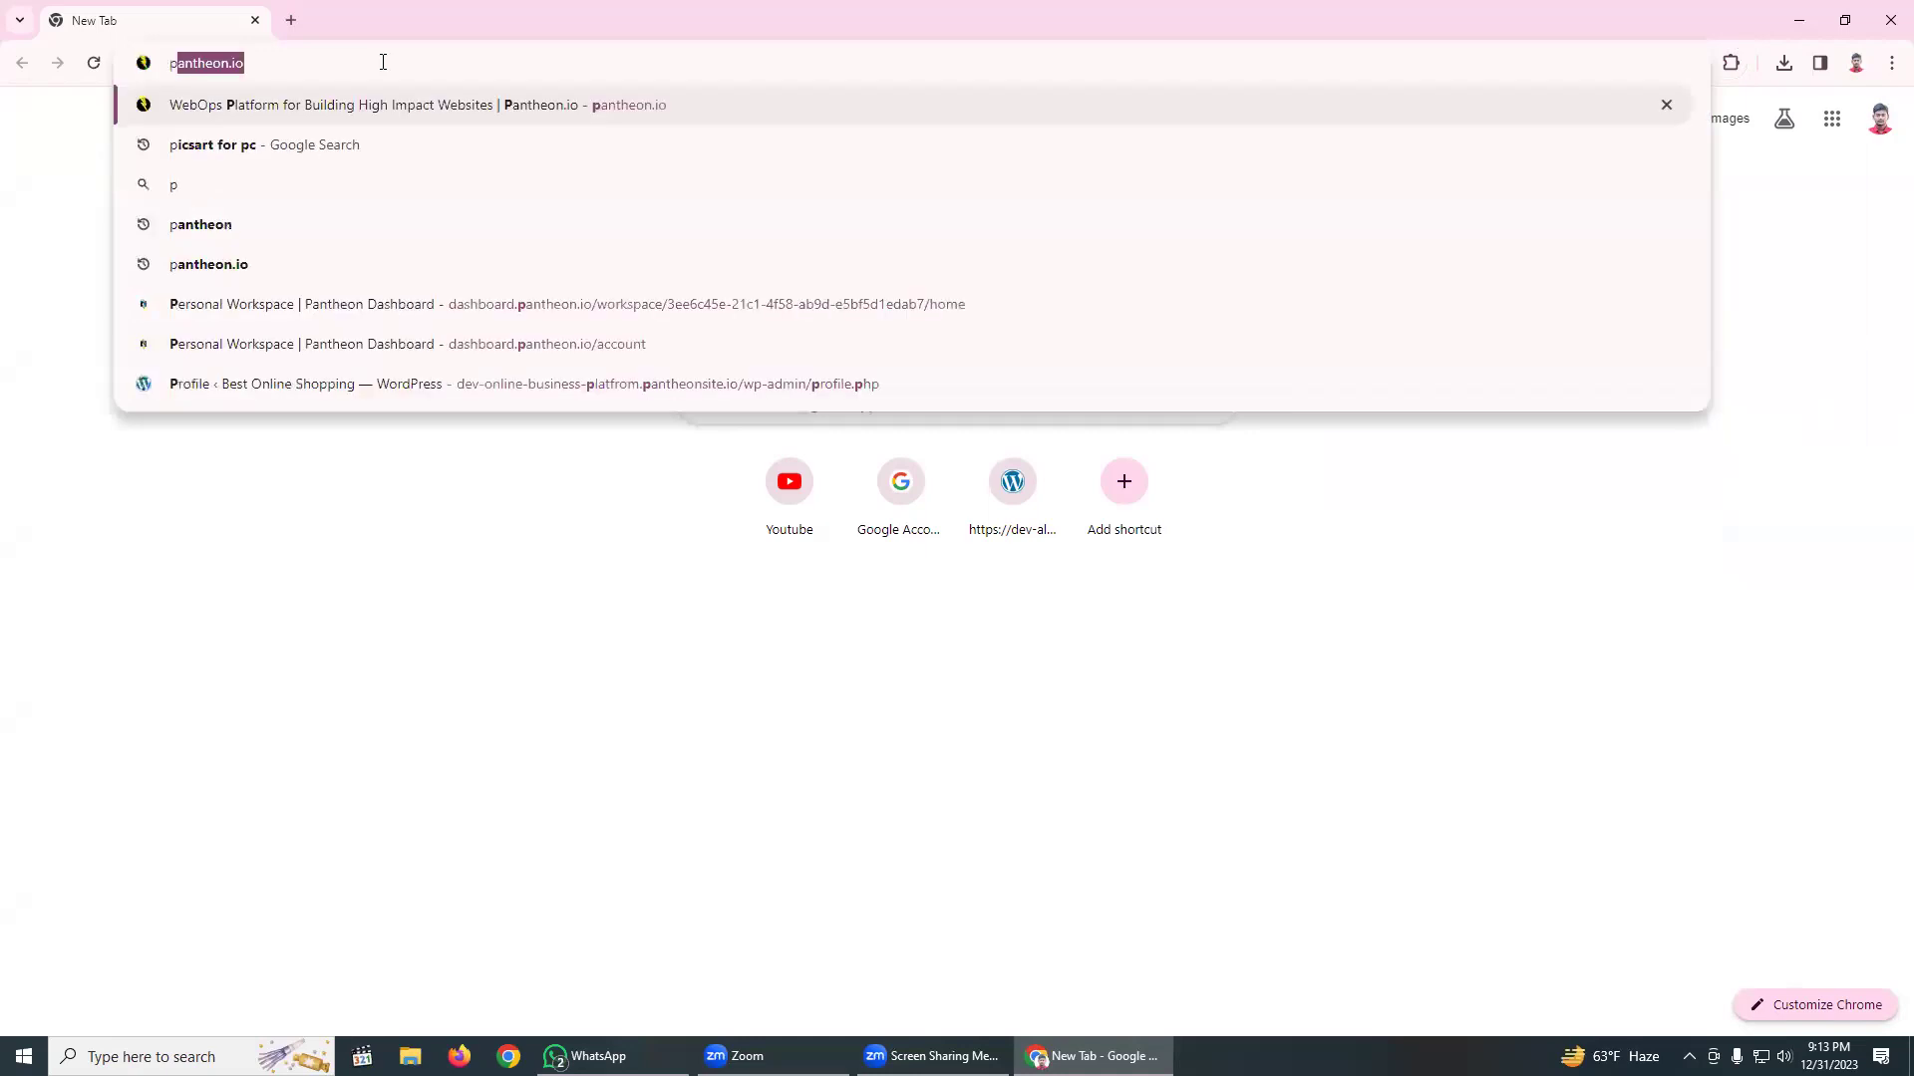
type("interest")
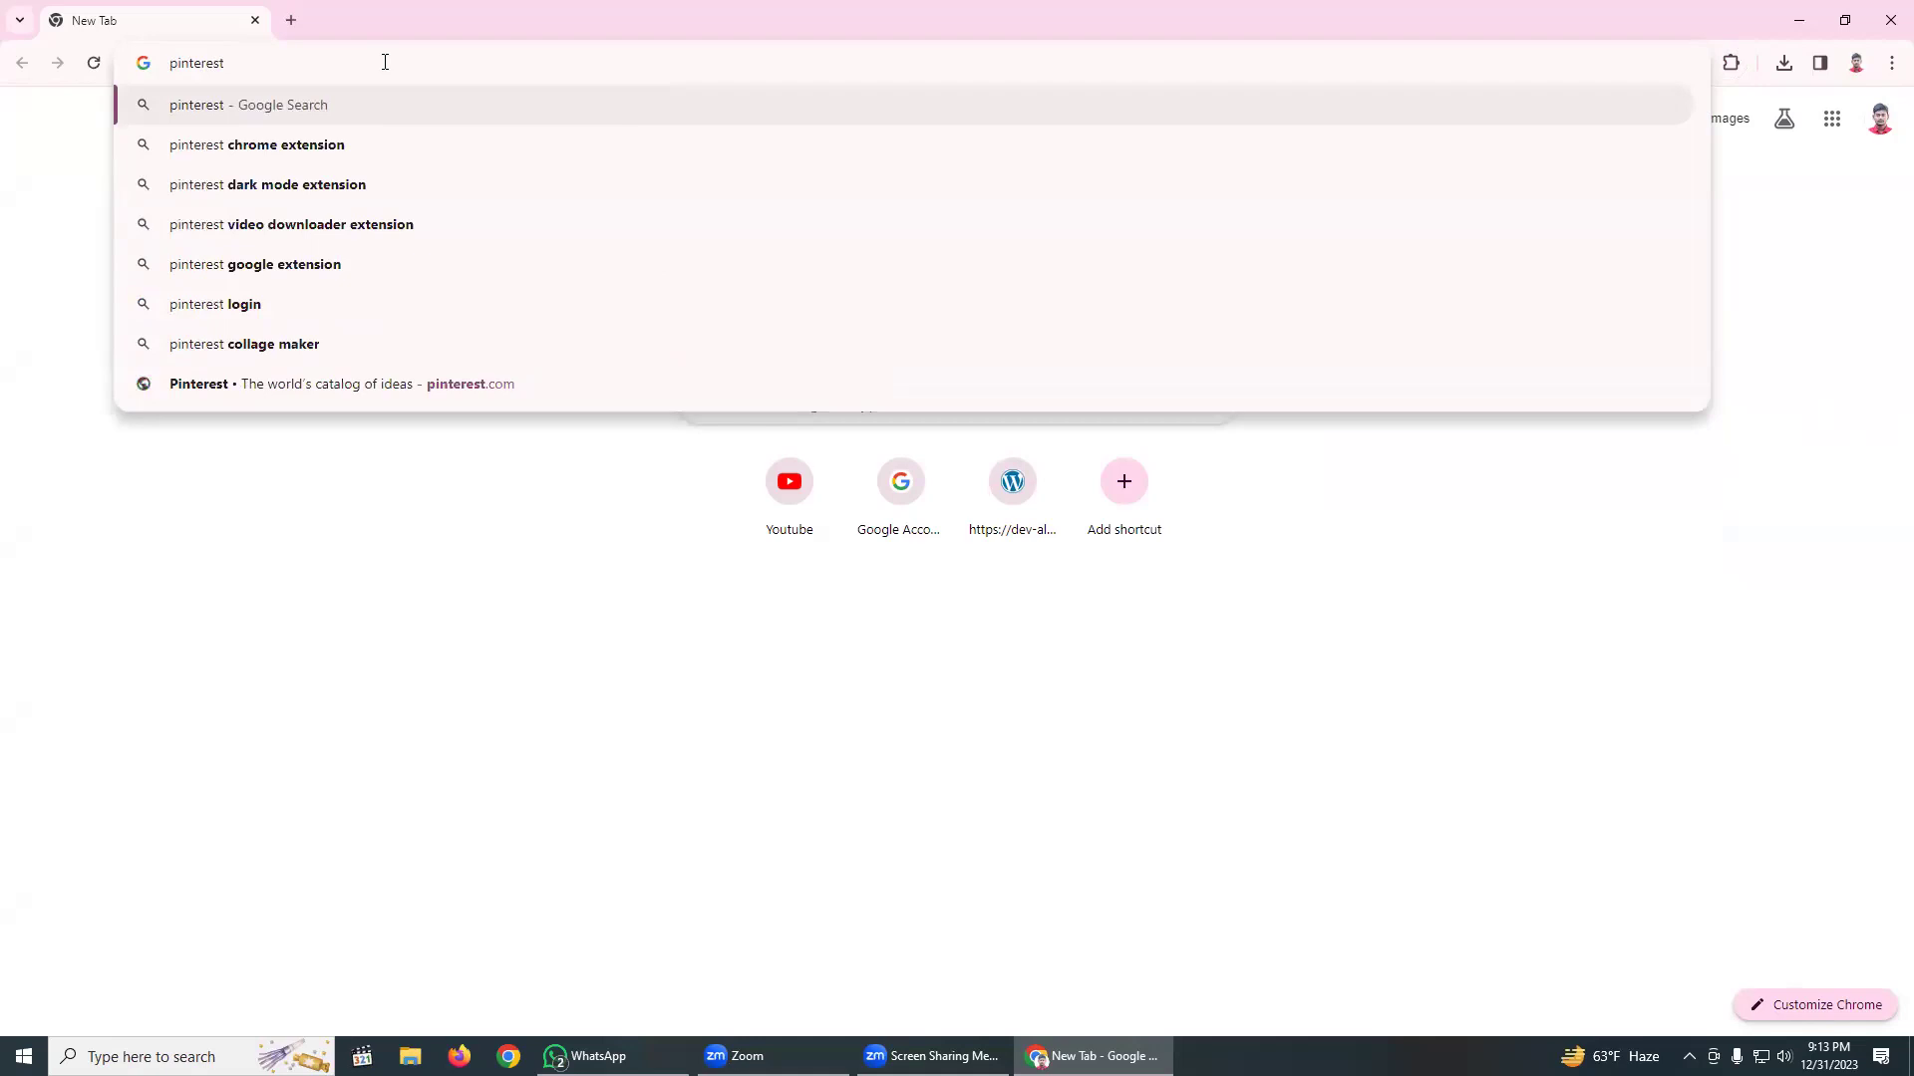
key("Return")
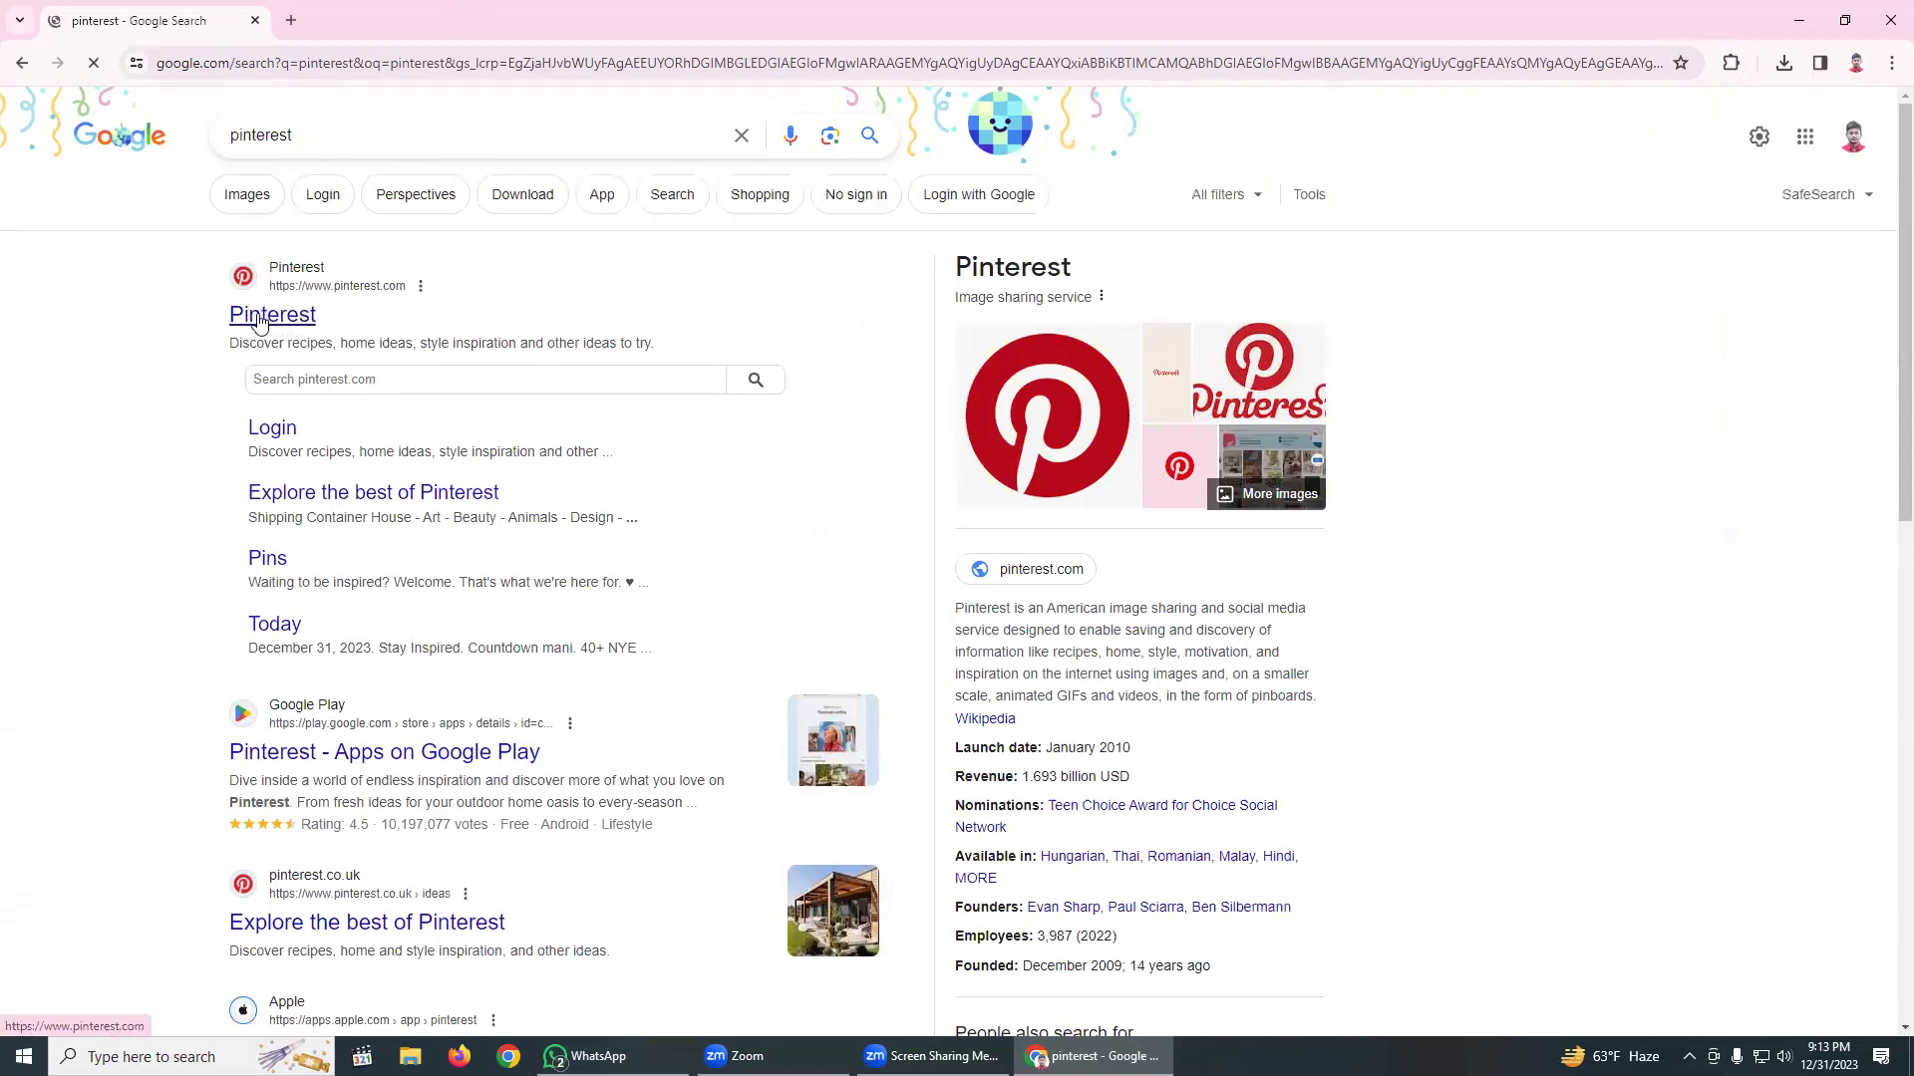
left_click(258, 317)
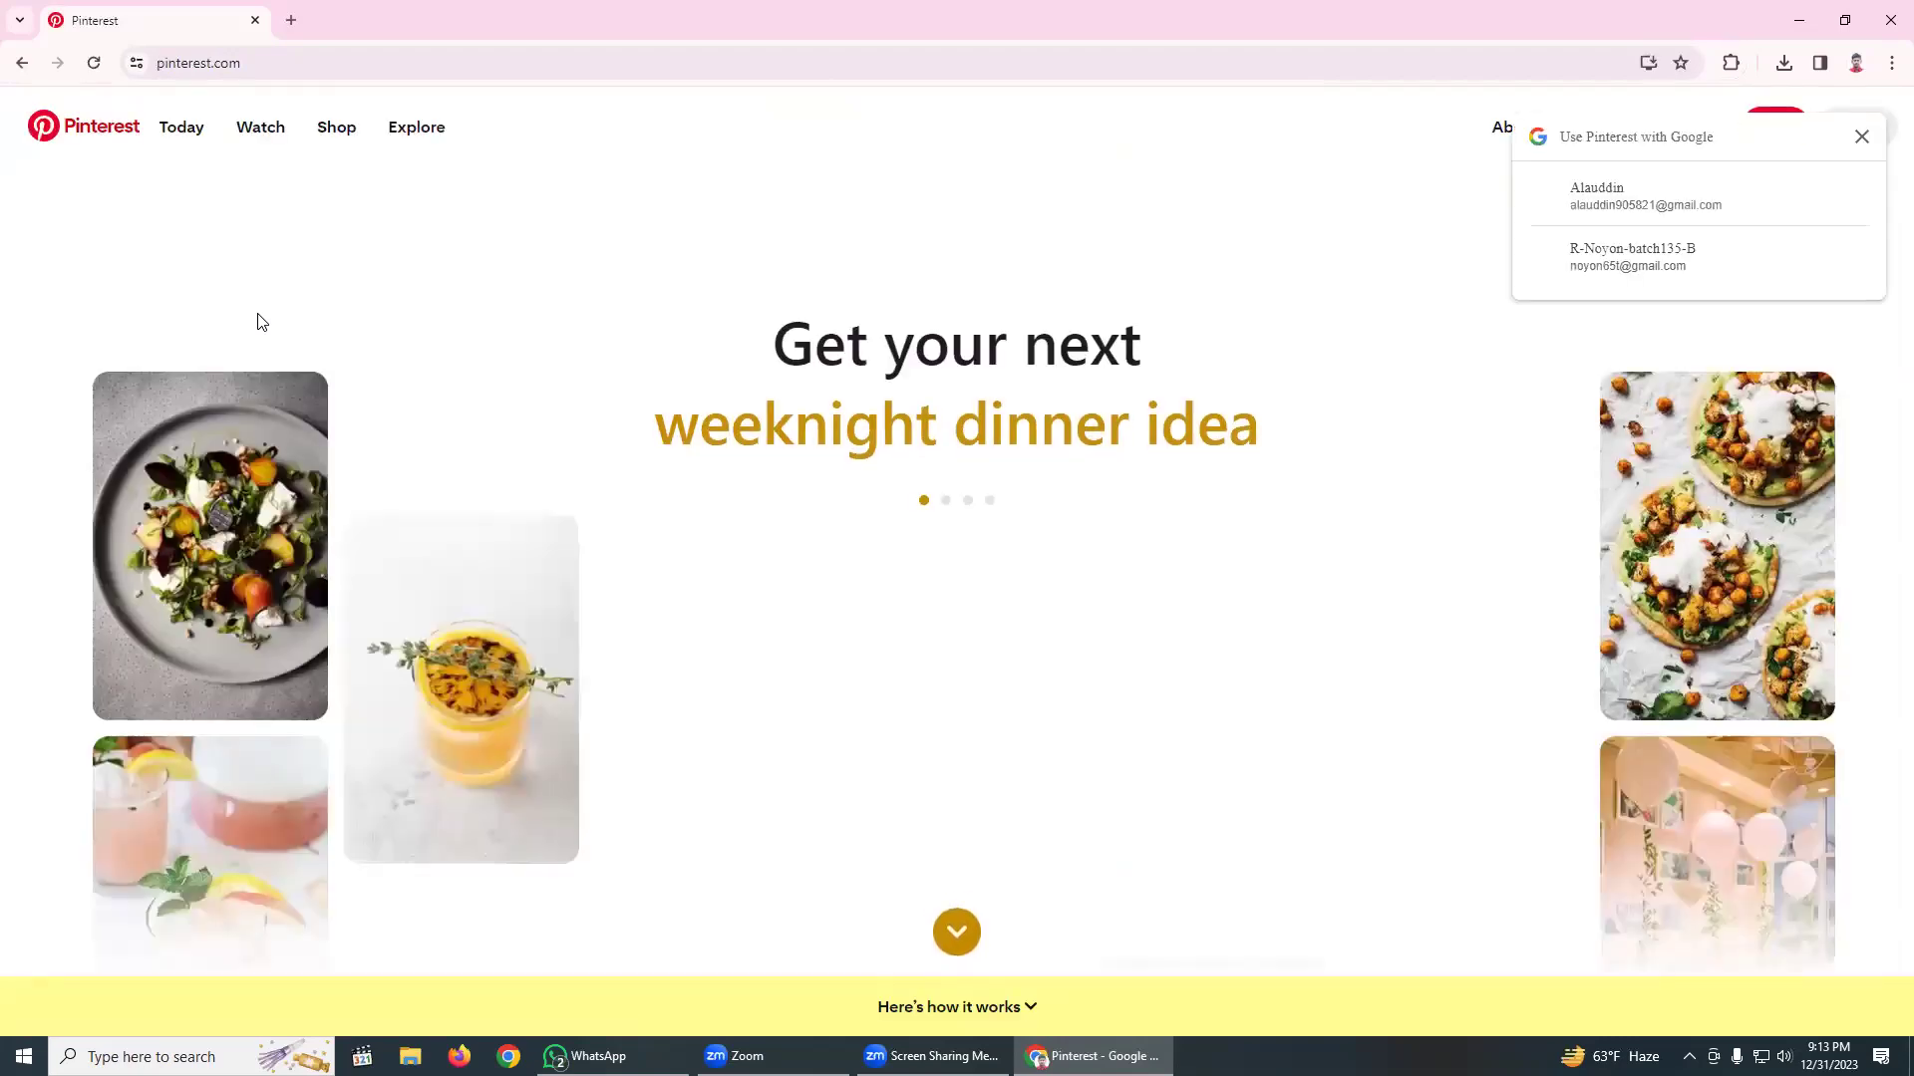
left_click(1861, 136)
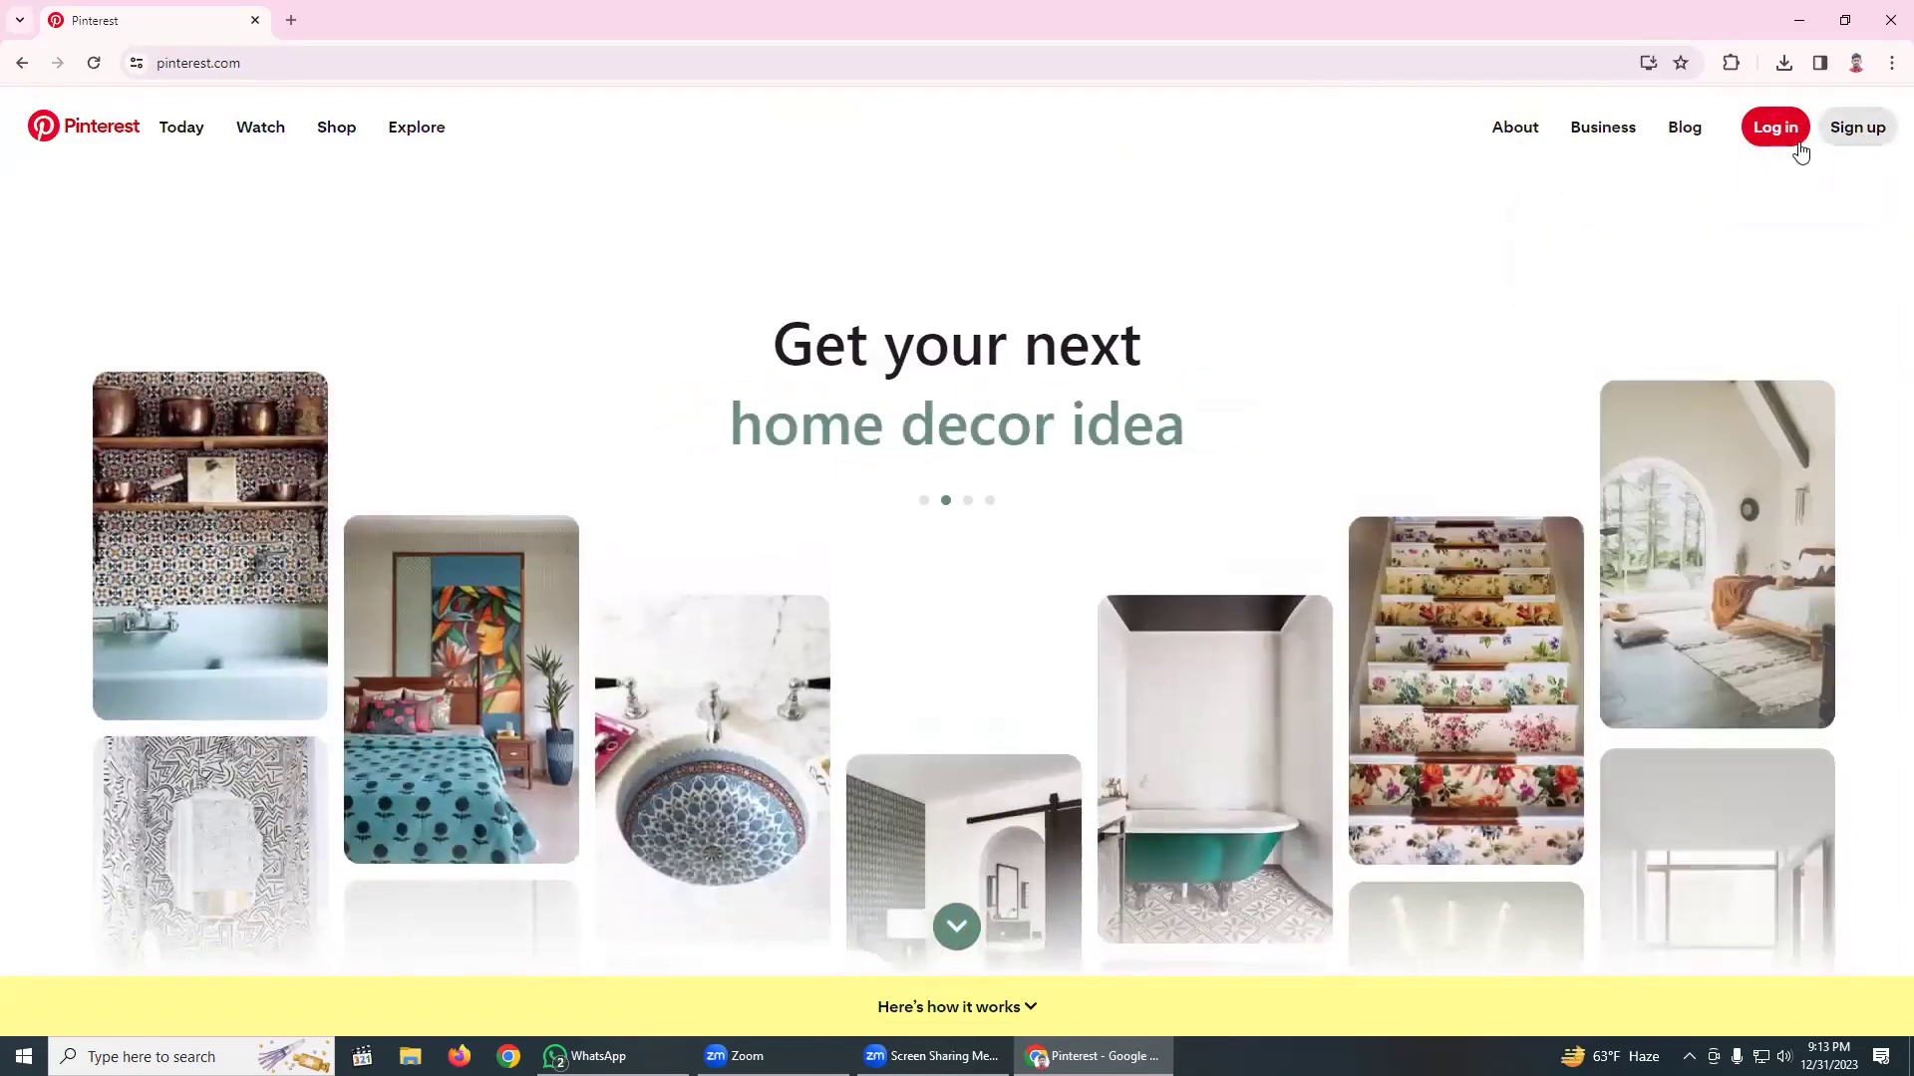
scroll(1759, 285, "down", 3)
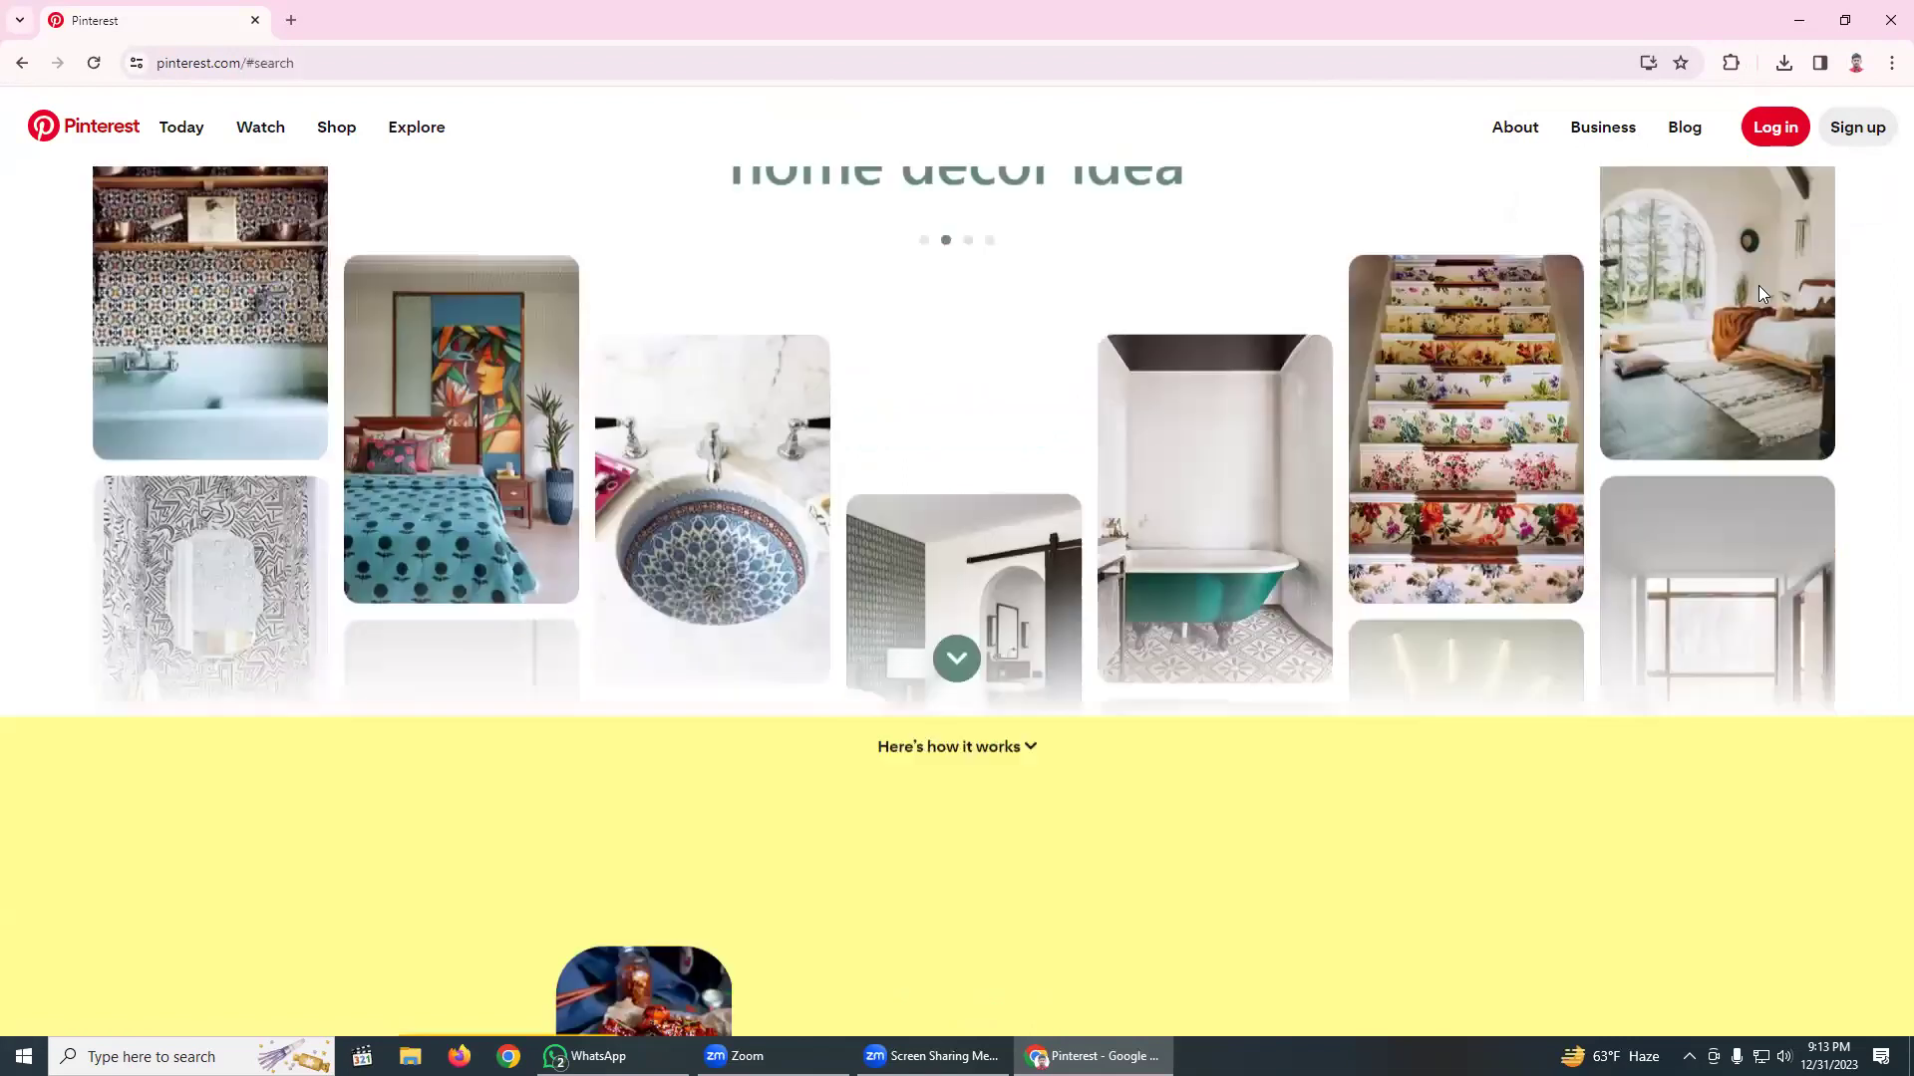
scroll(1266, 303, "down", 5)
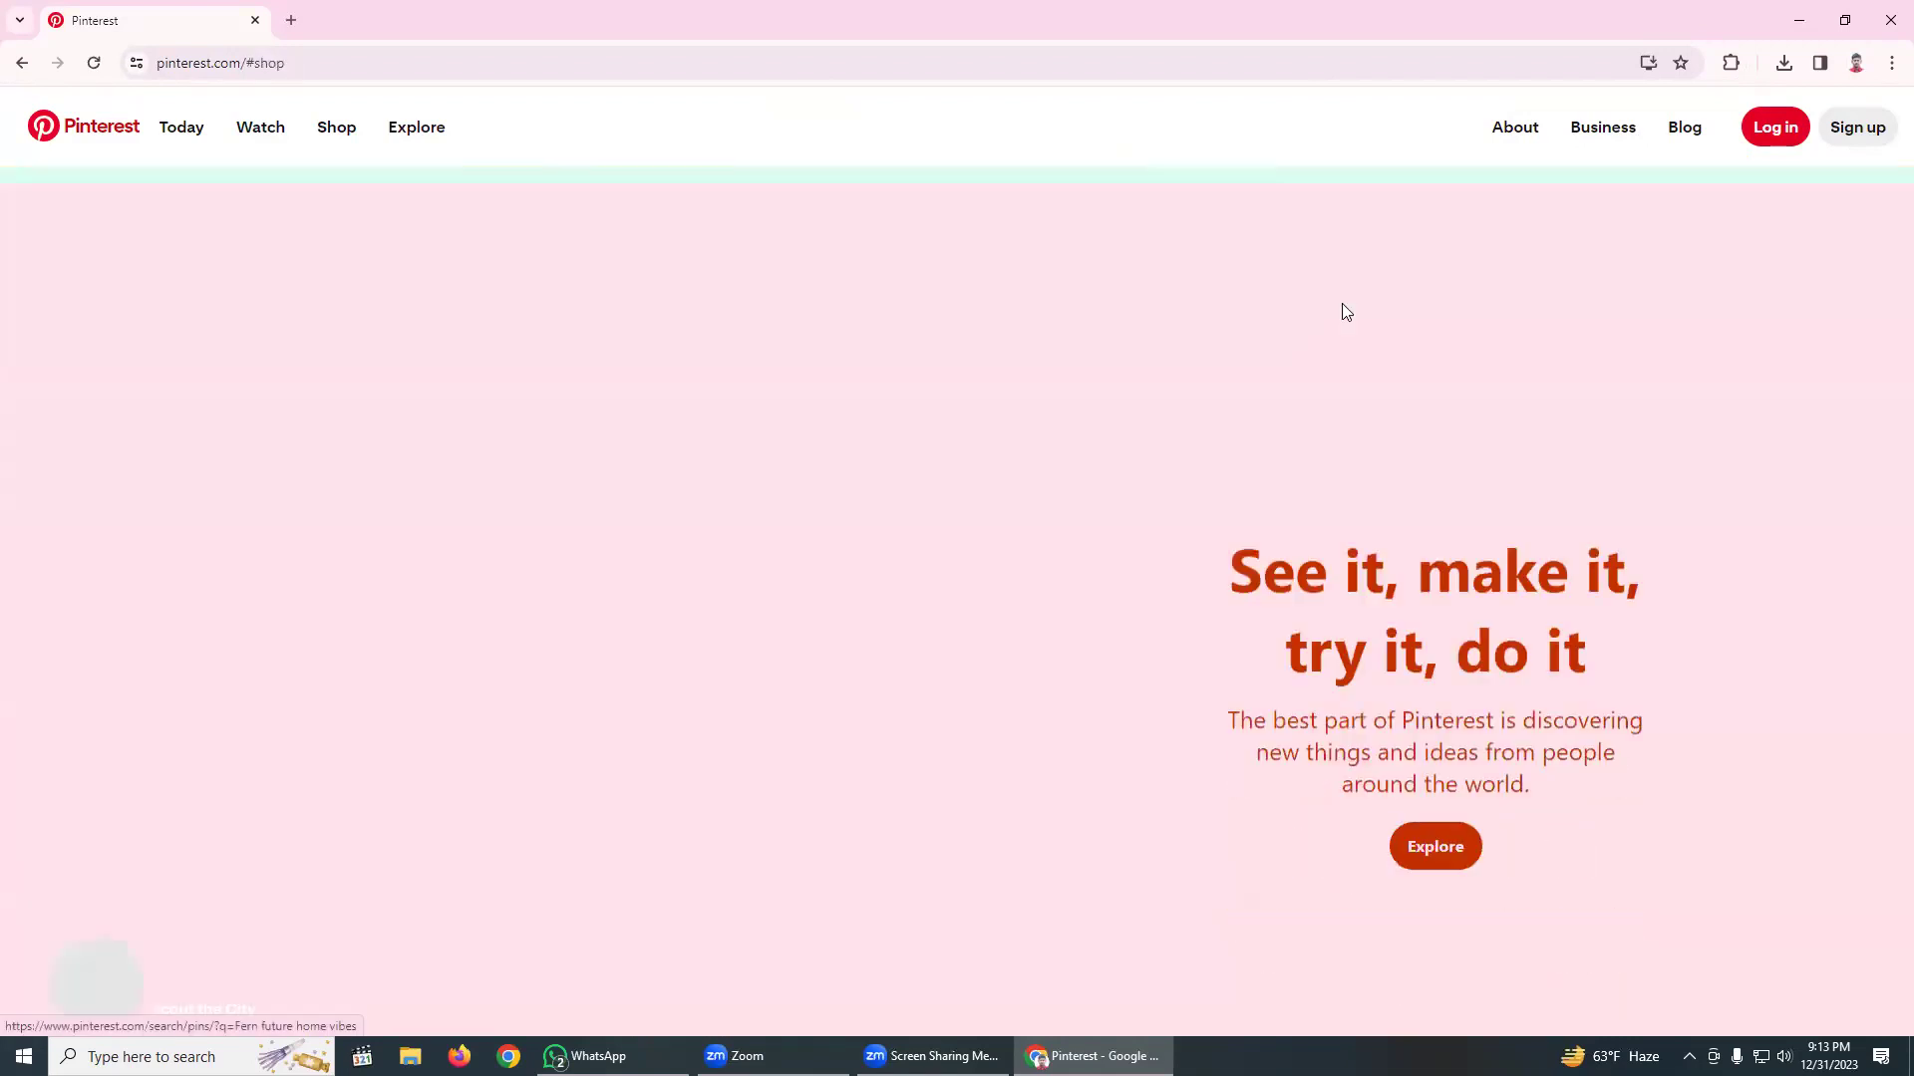
scroll(1341, 303, "down", 2)
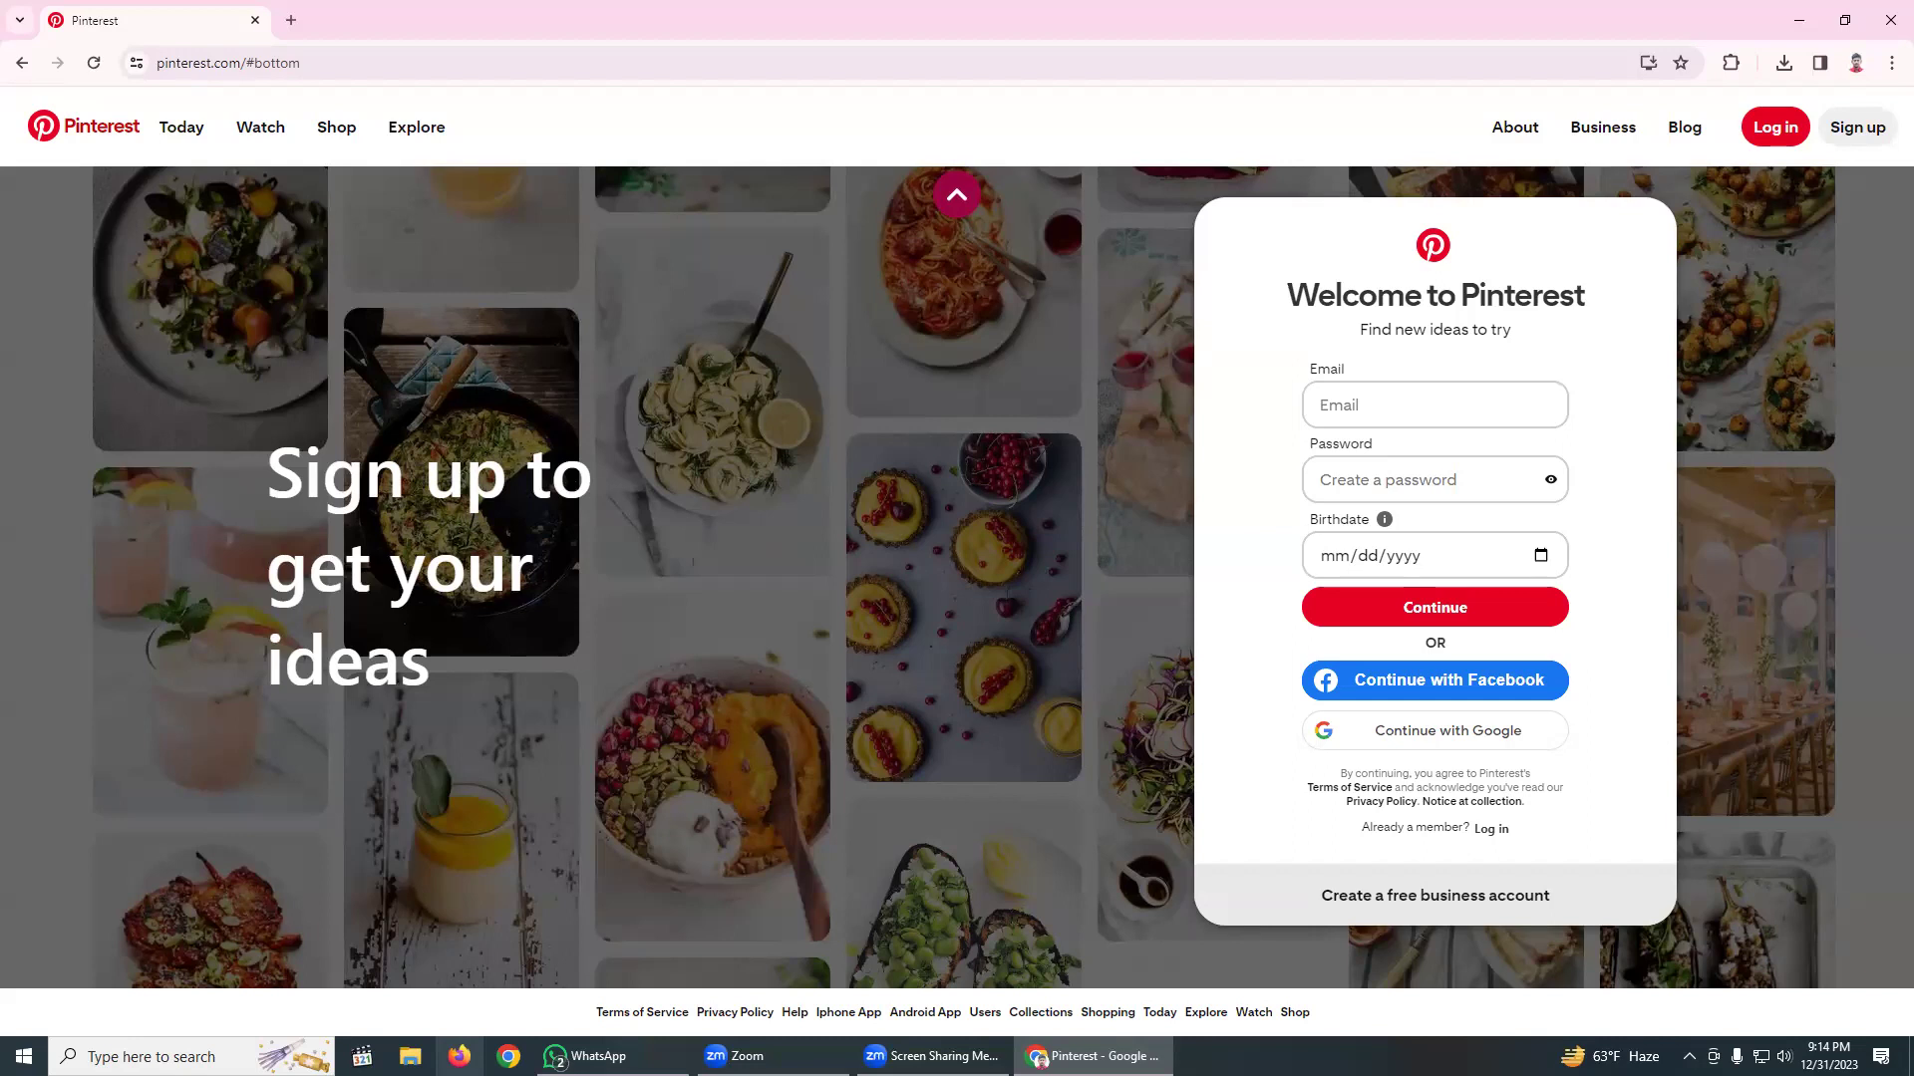
Open the sign-up form and enter the account email address and a password
left_click(1860, 128)
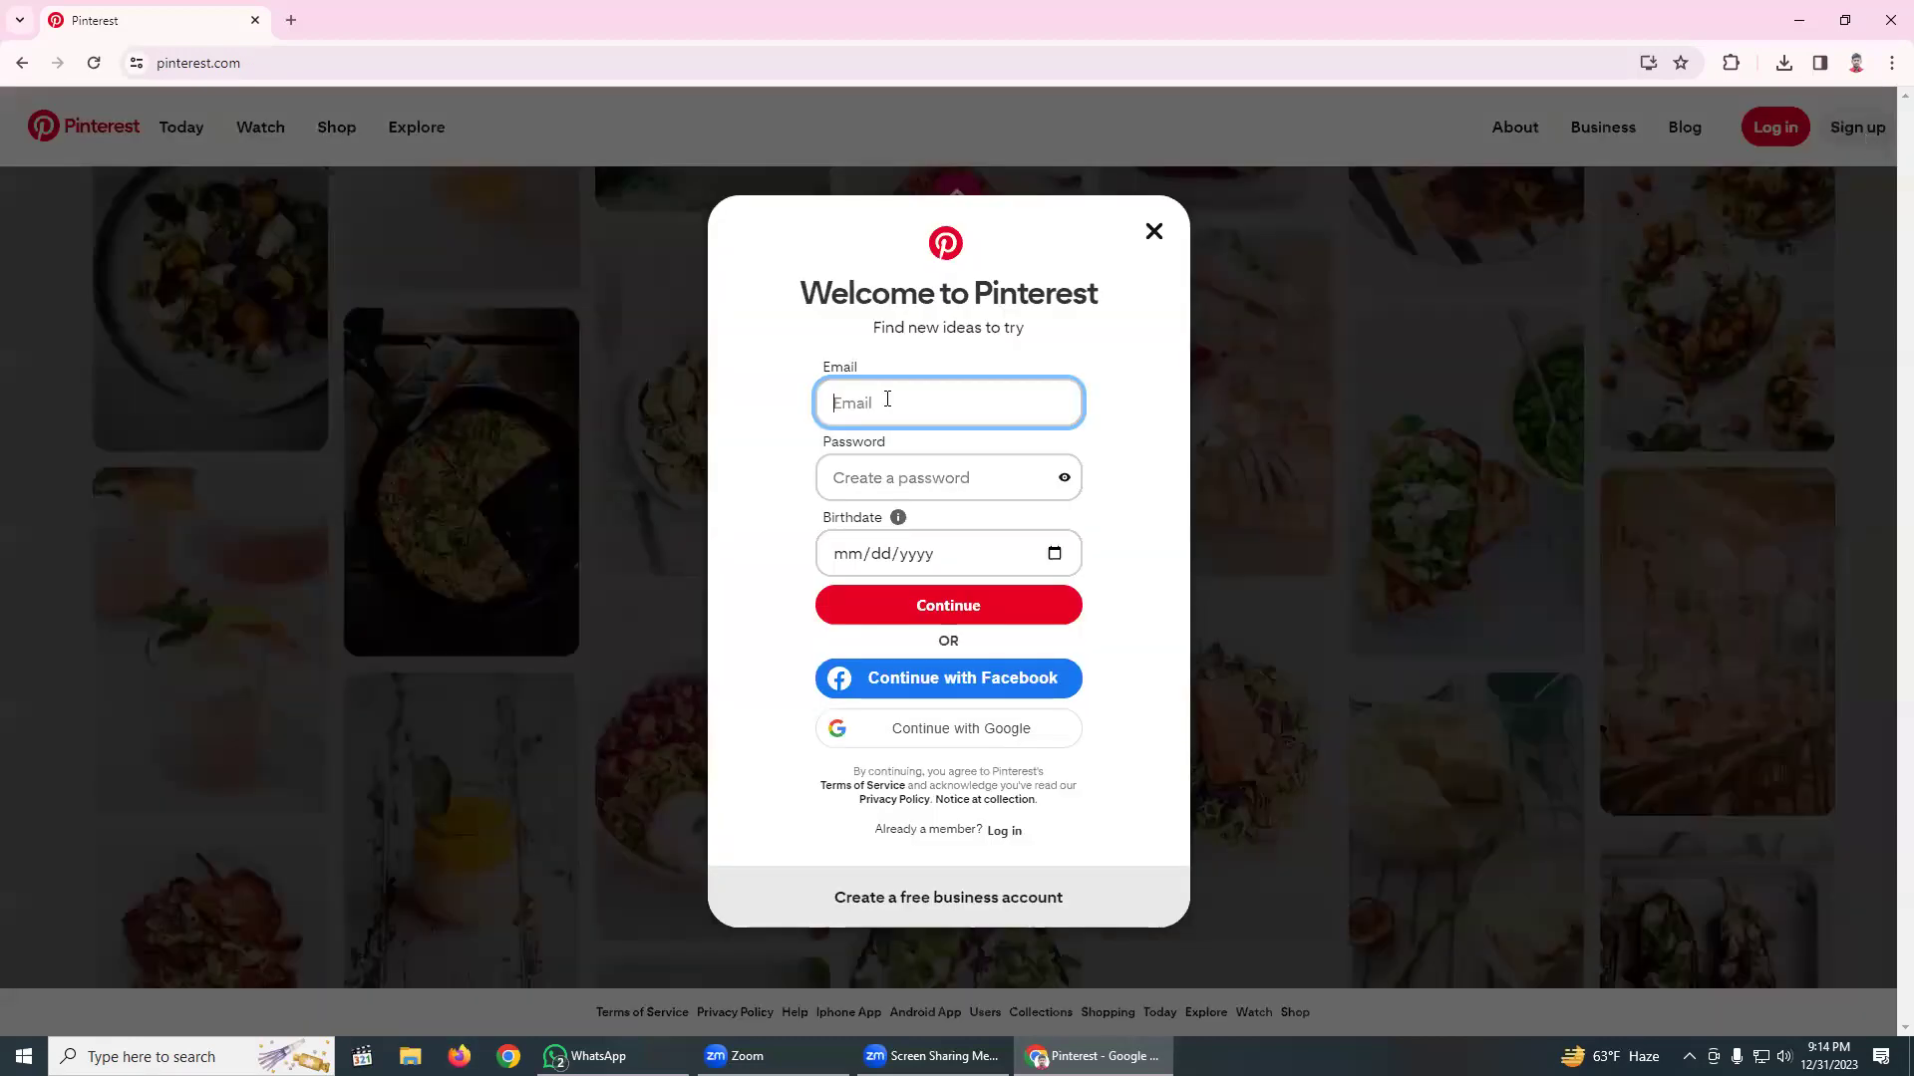
left_click(857, 402)
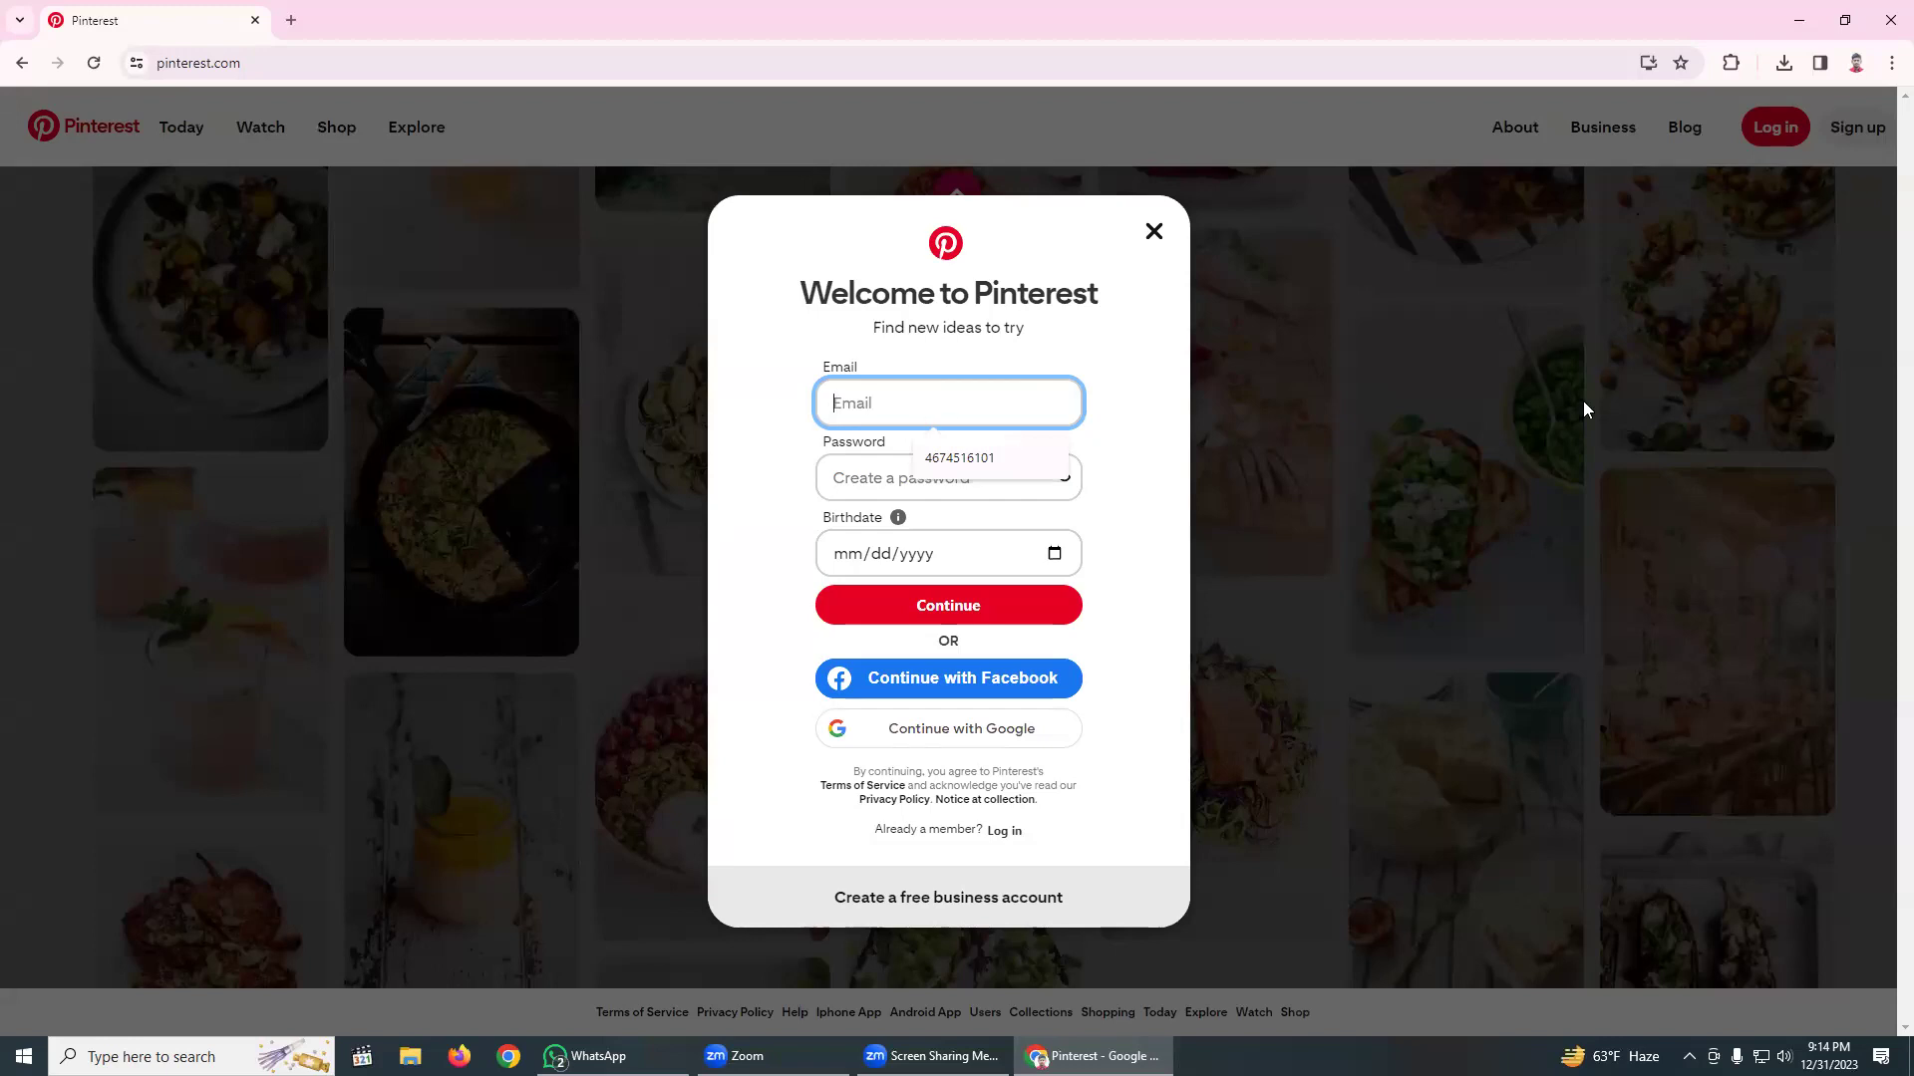
left_click(1128, 436)
left_click(859, 402)
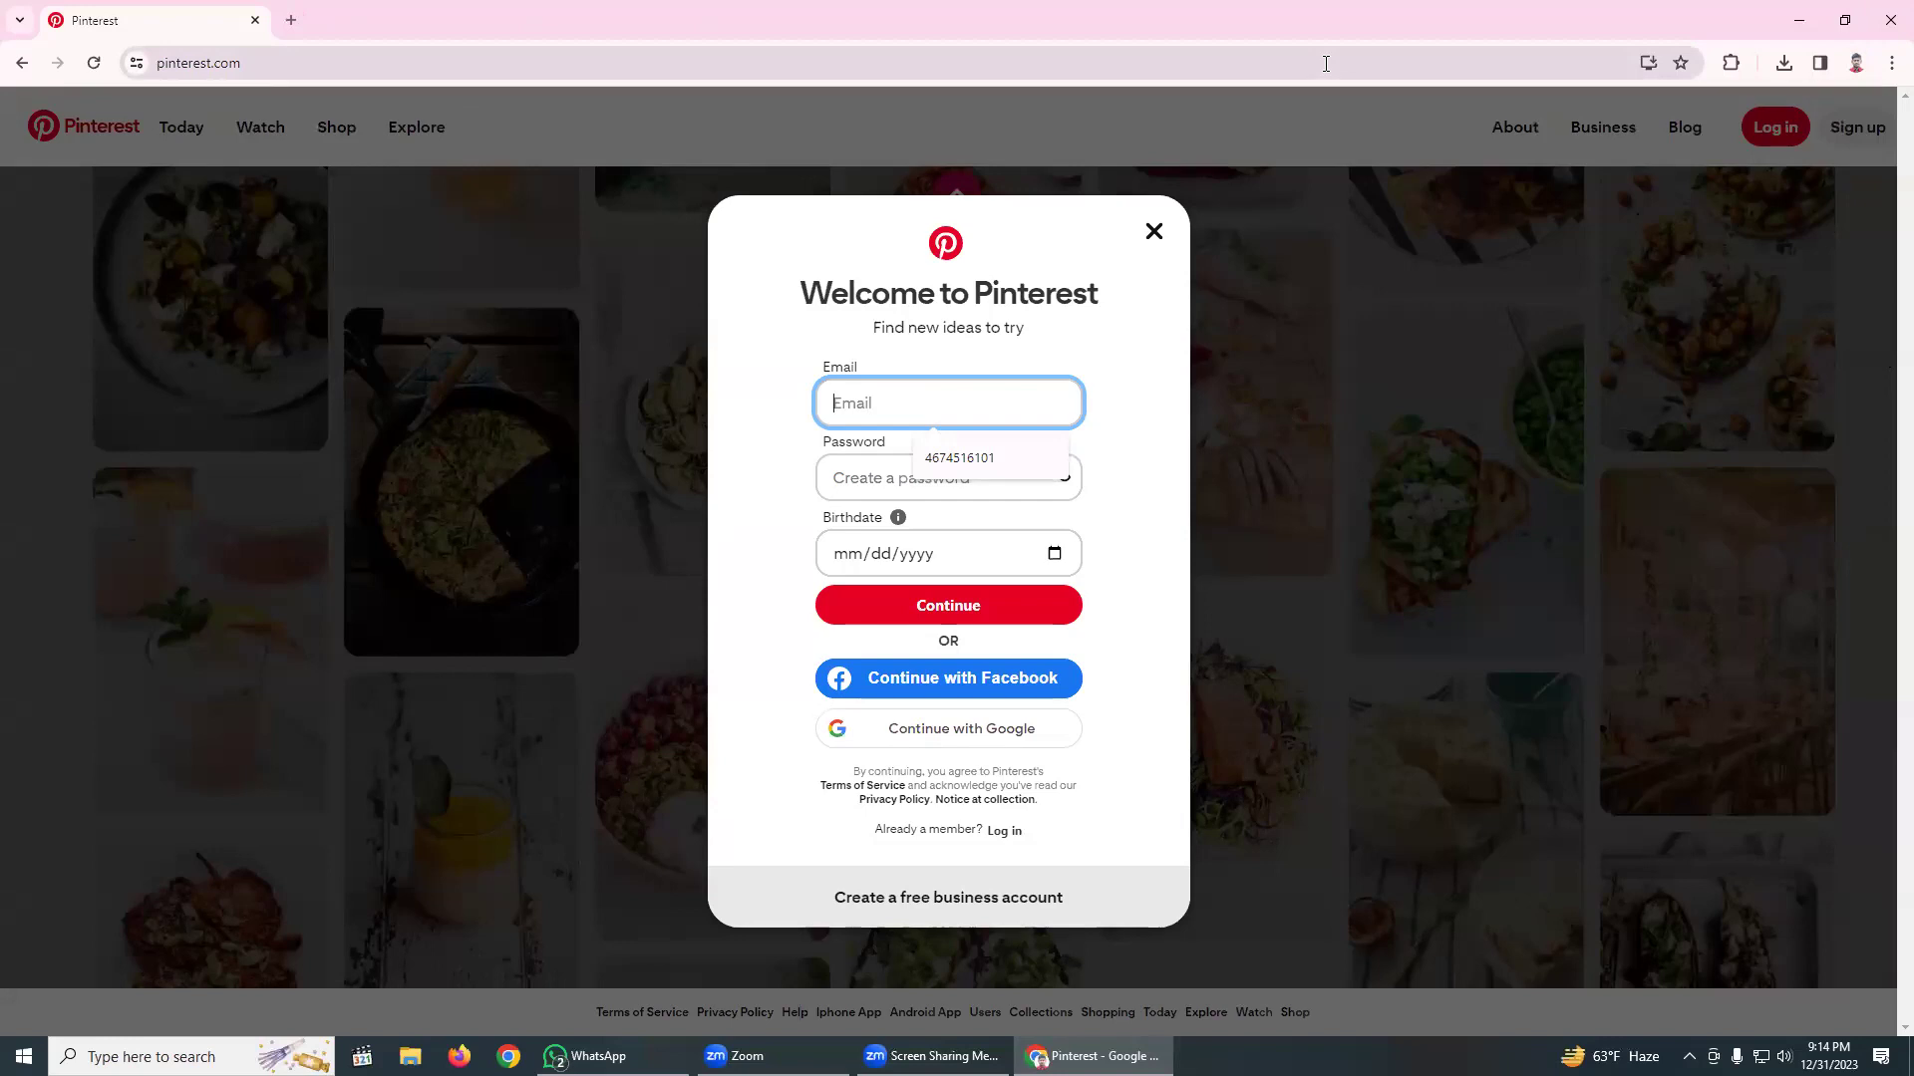
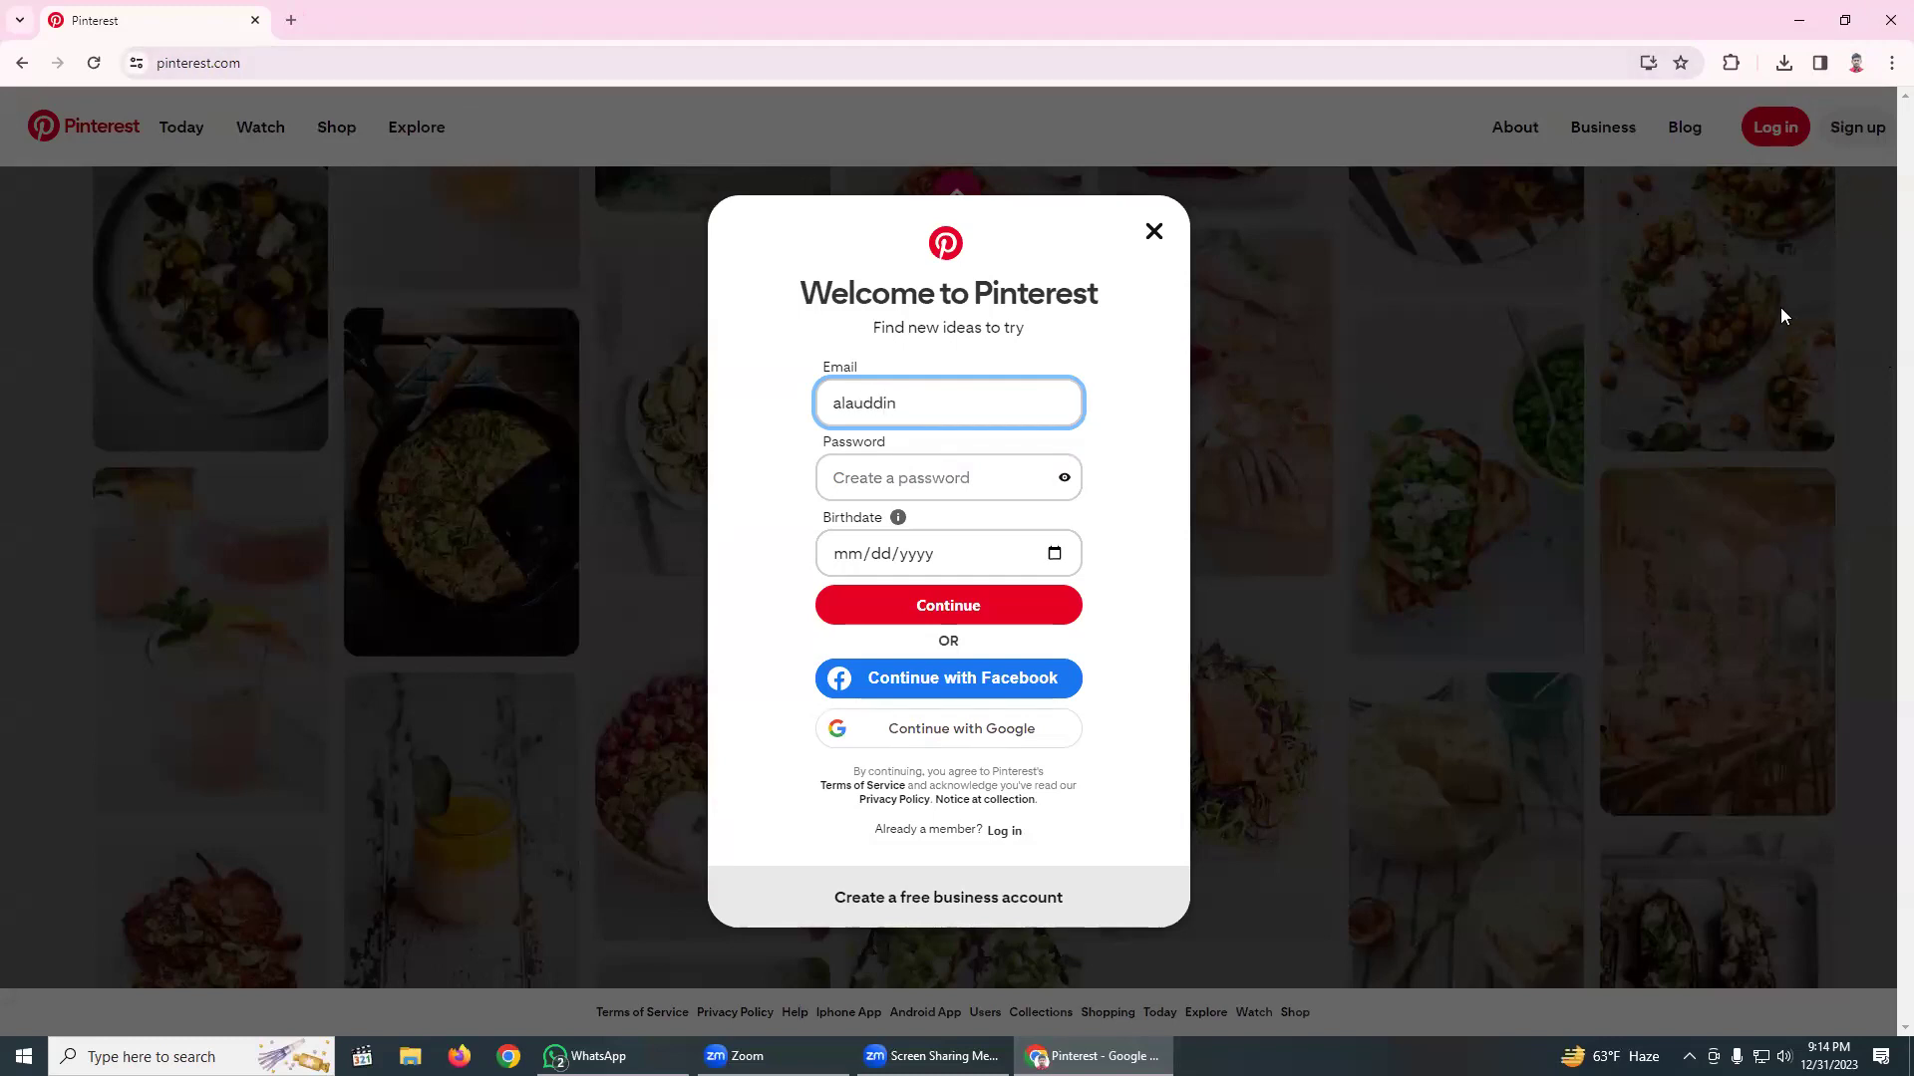
left_click(869, 475)
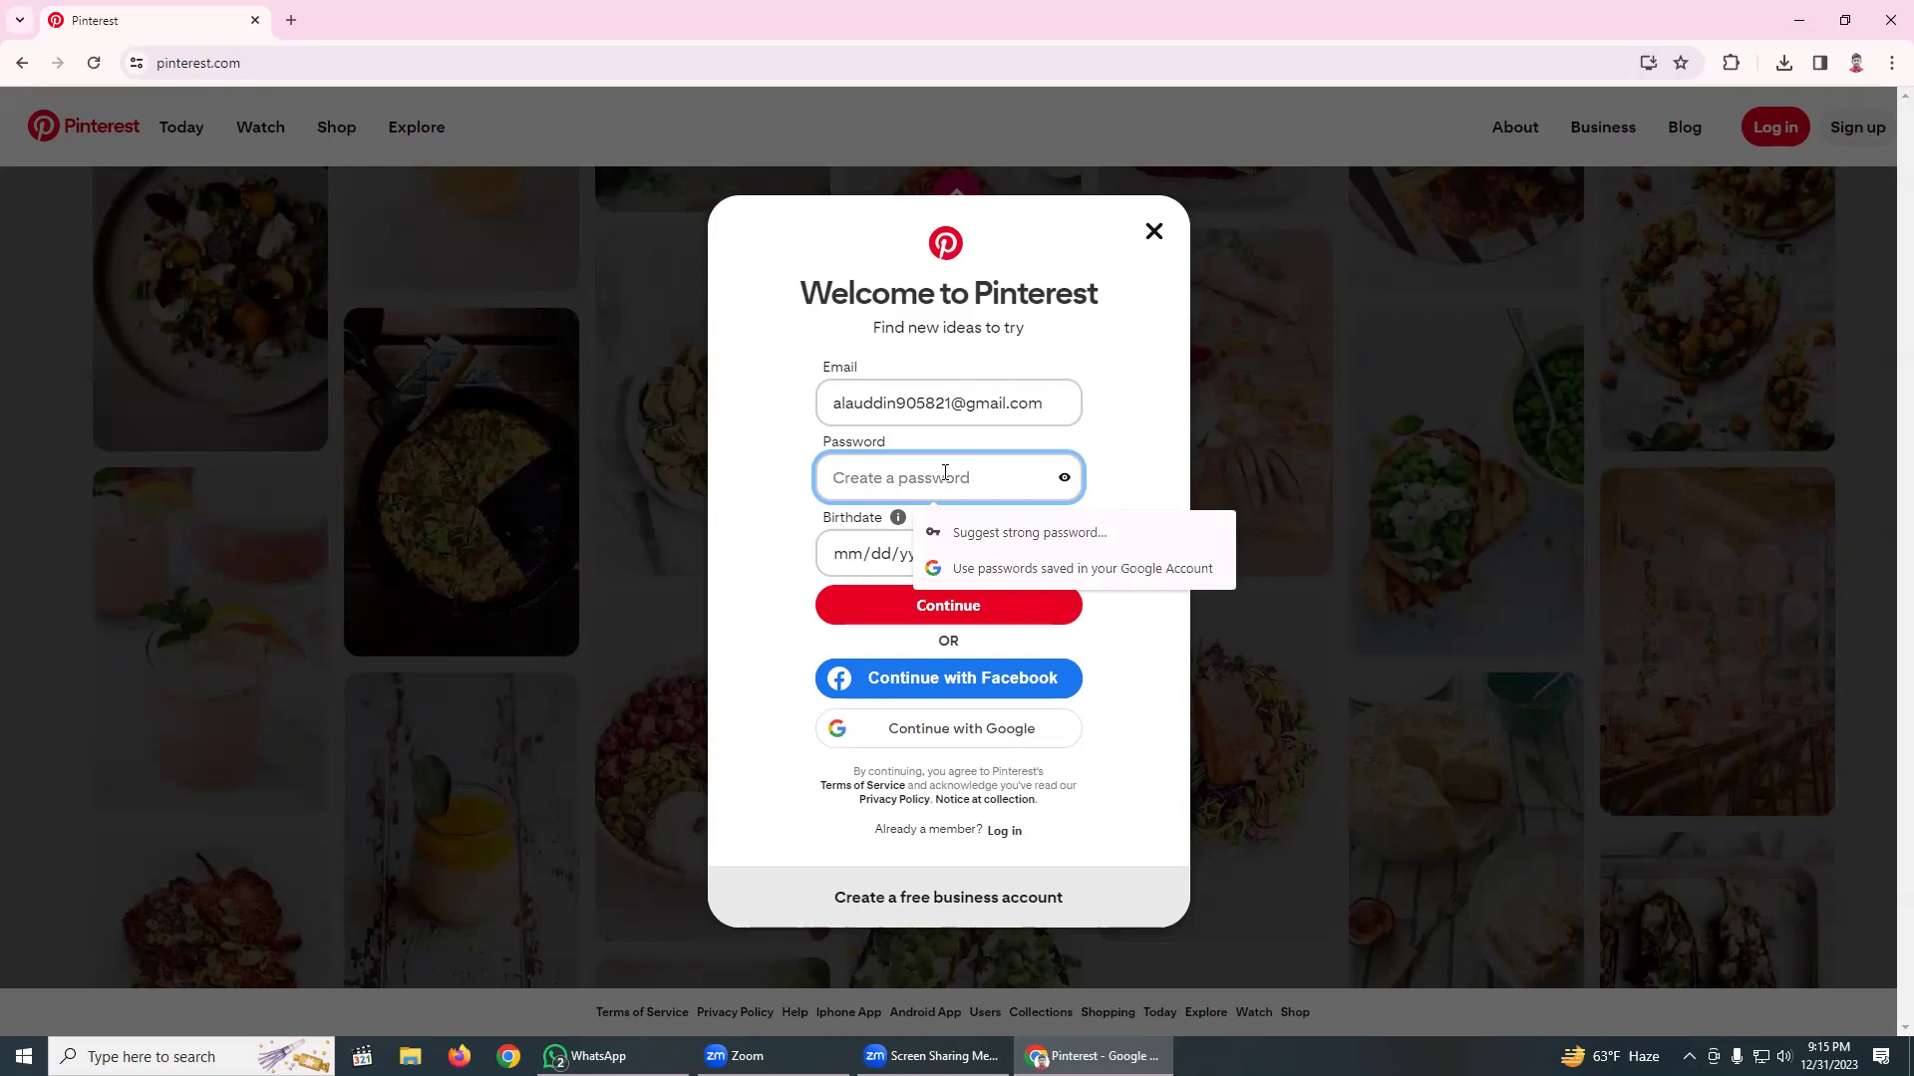
type("a")
type("•••••••••••")
left_click(1065, 478)
left_click(1064, 479)
left_click(967, 558)
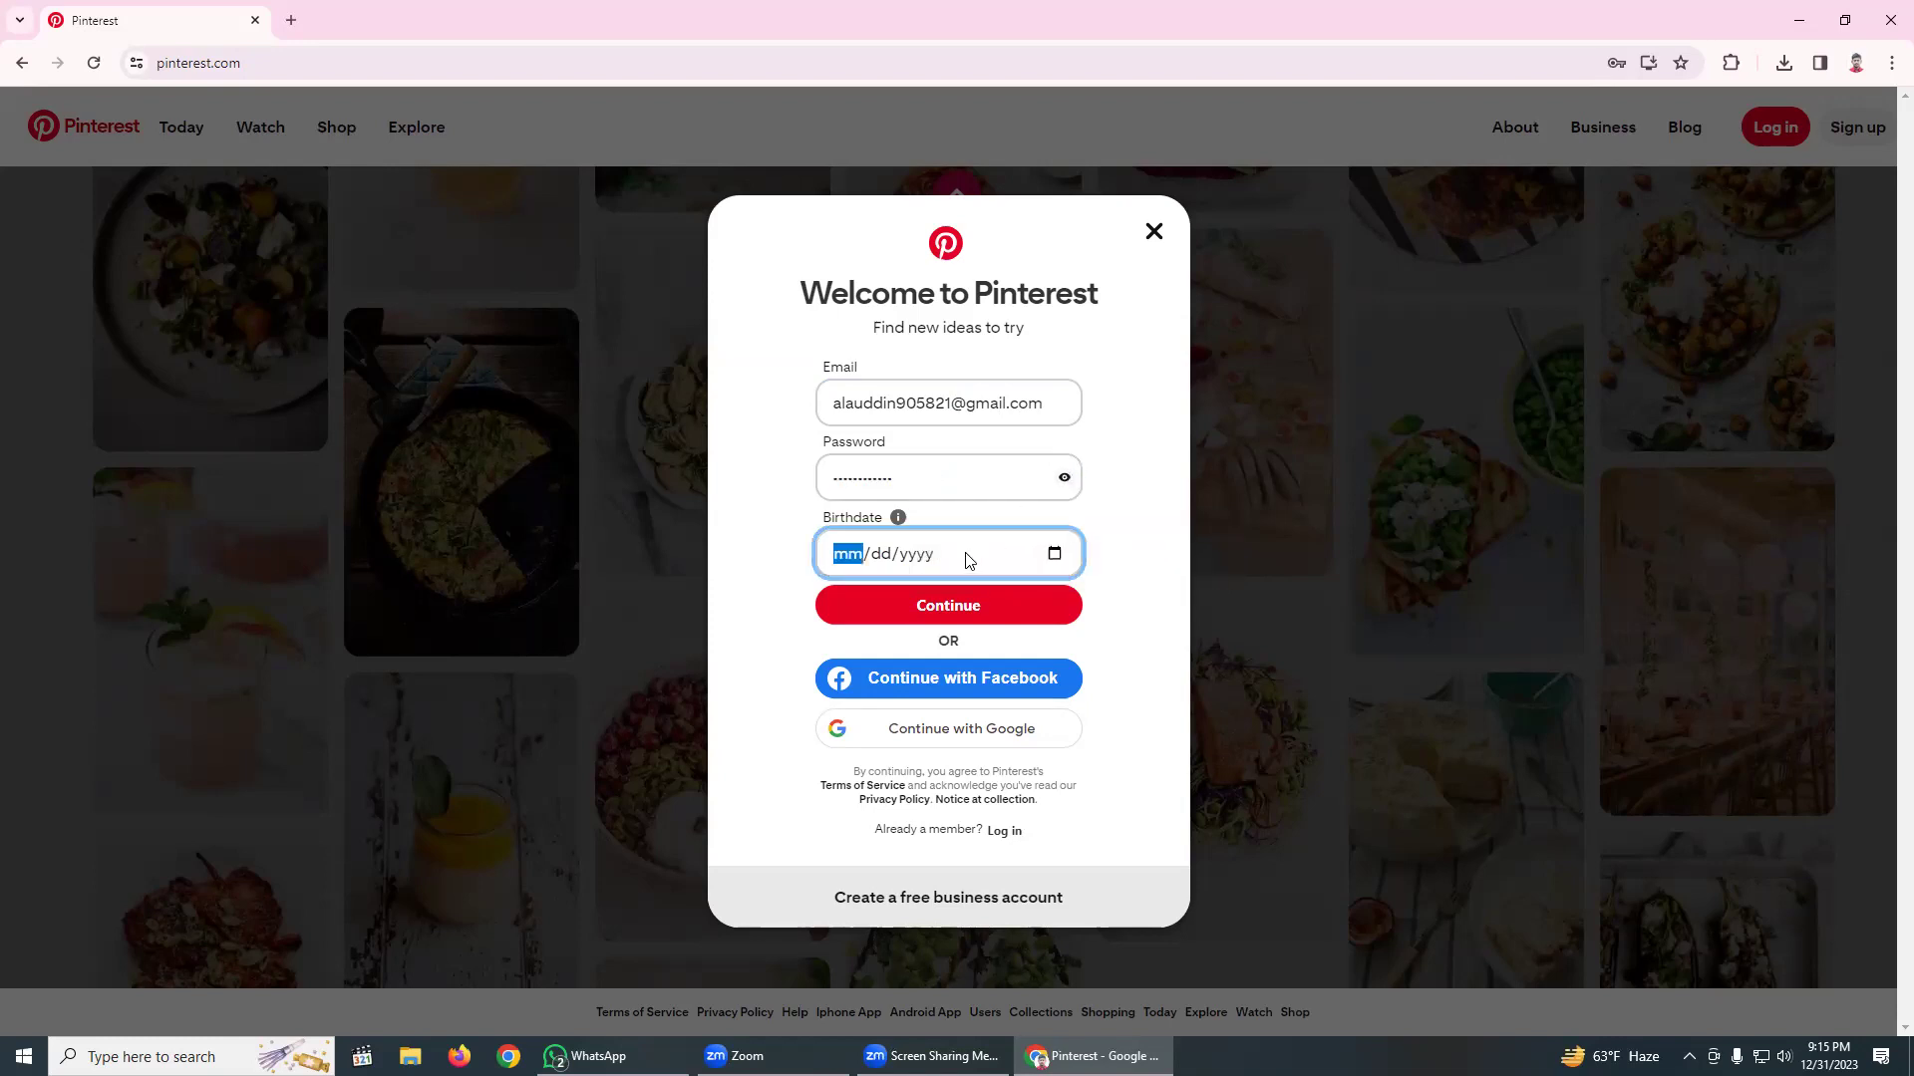
left_click(1058, 478)
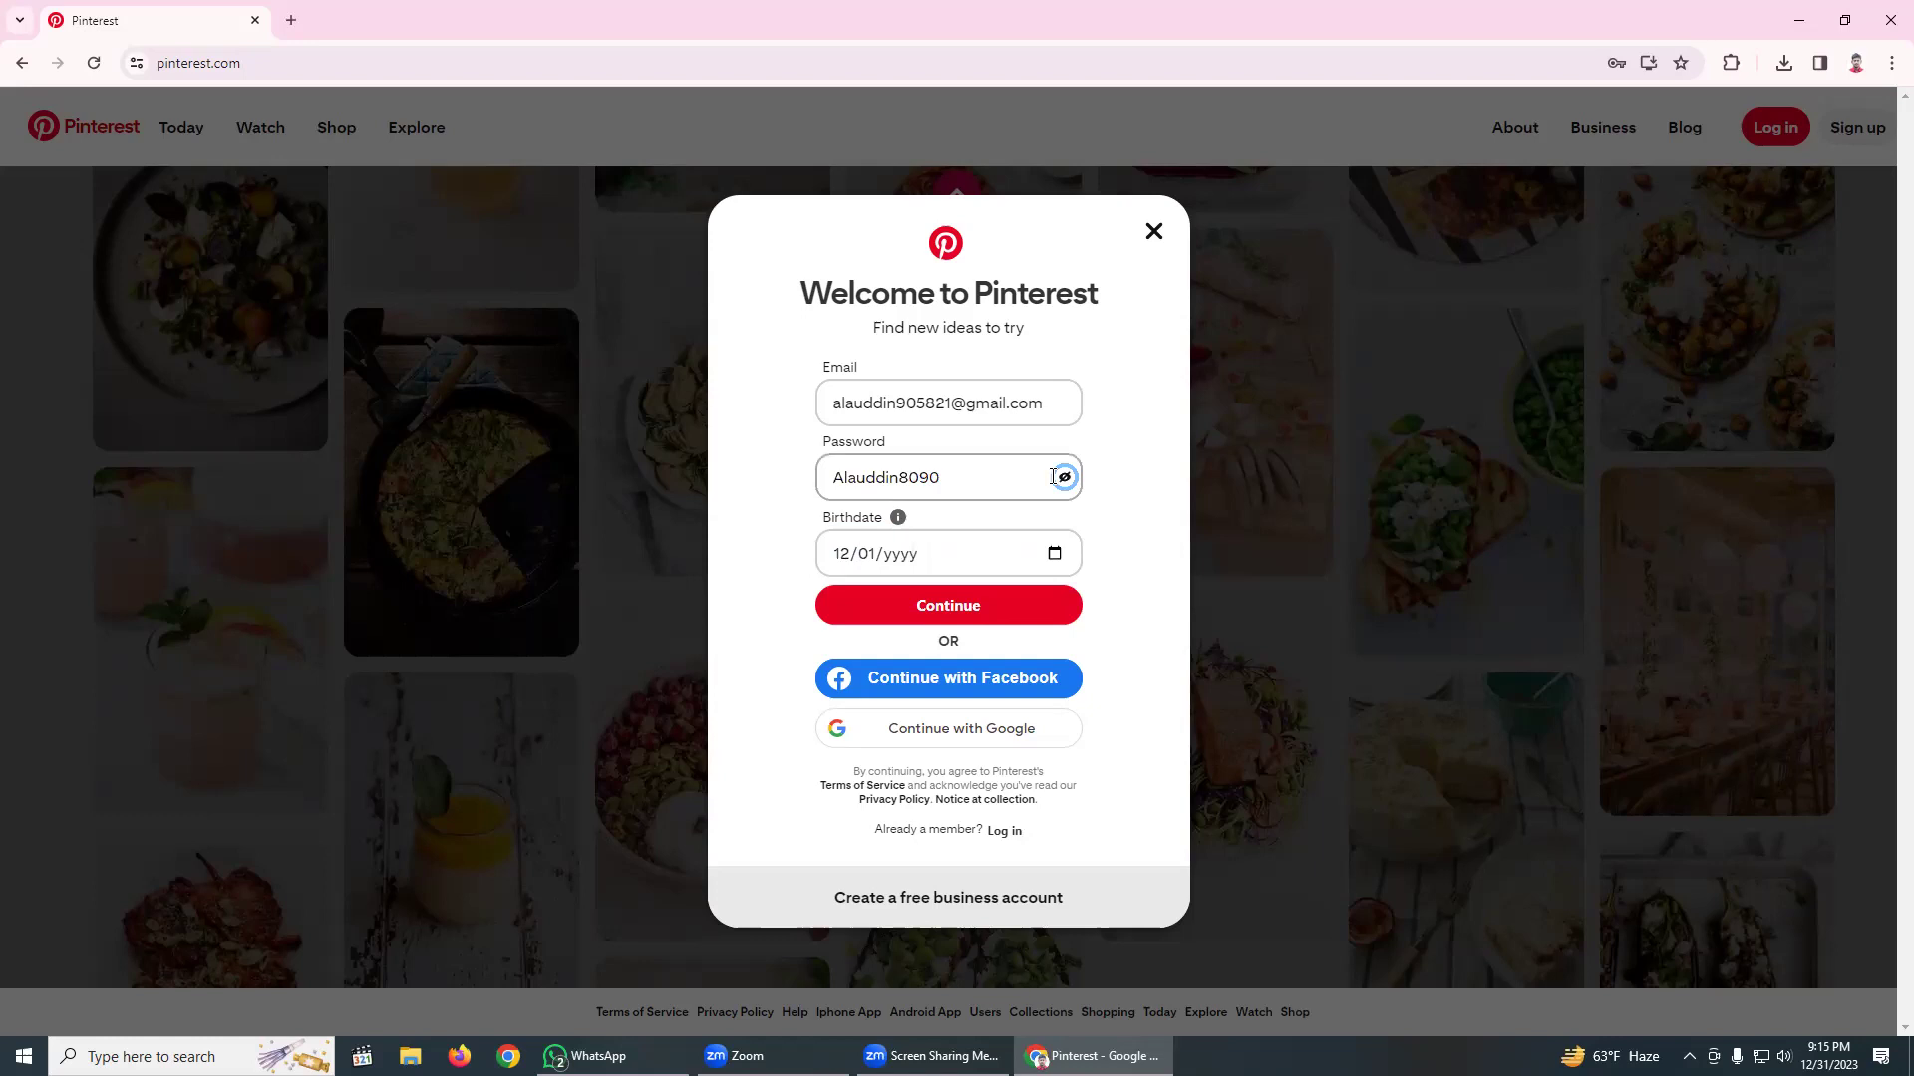
left_click_drag(945, 479, 840, 470)
key("BackSpace")
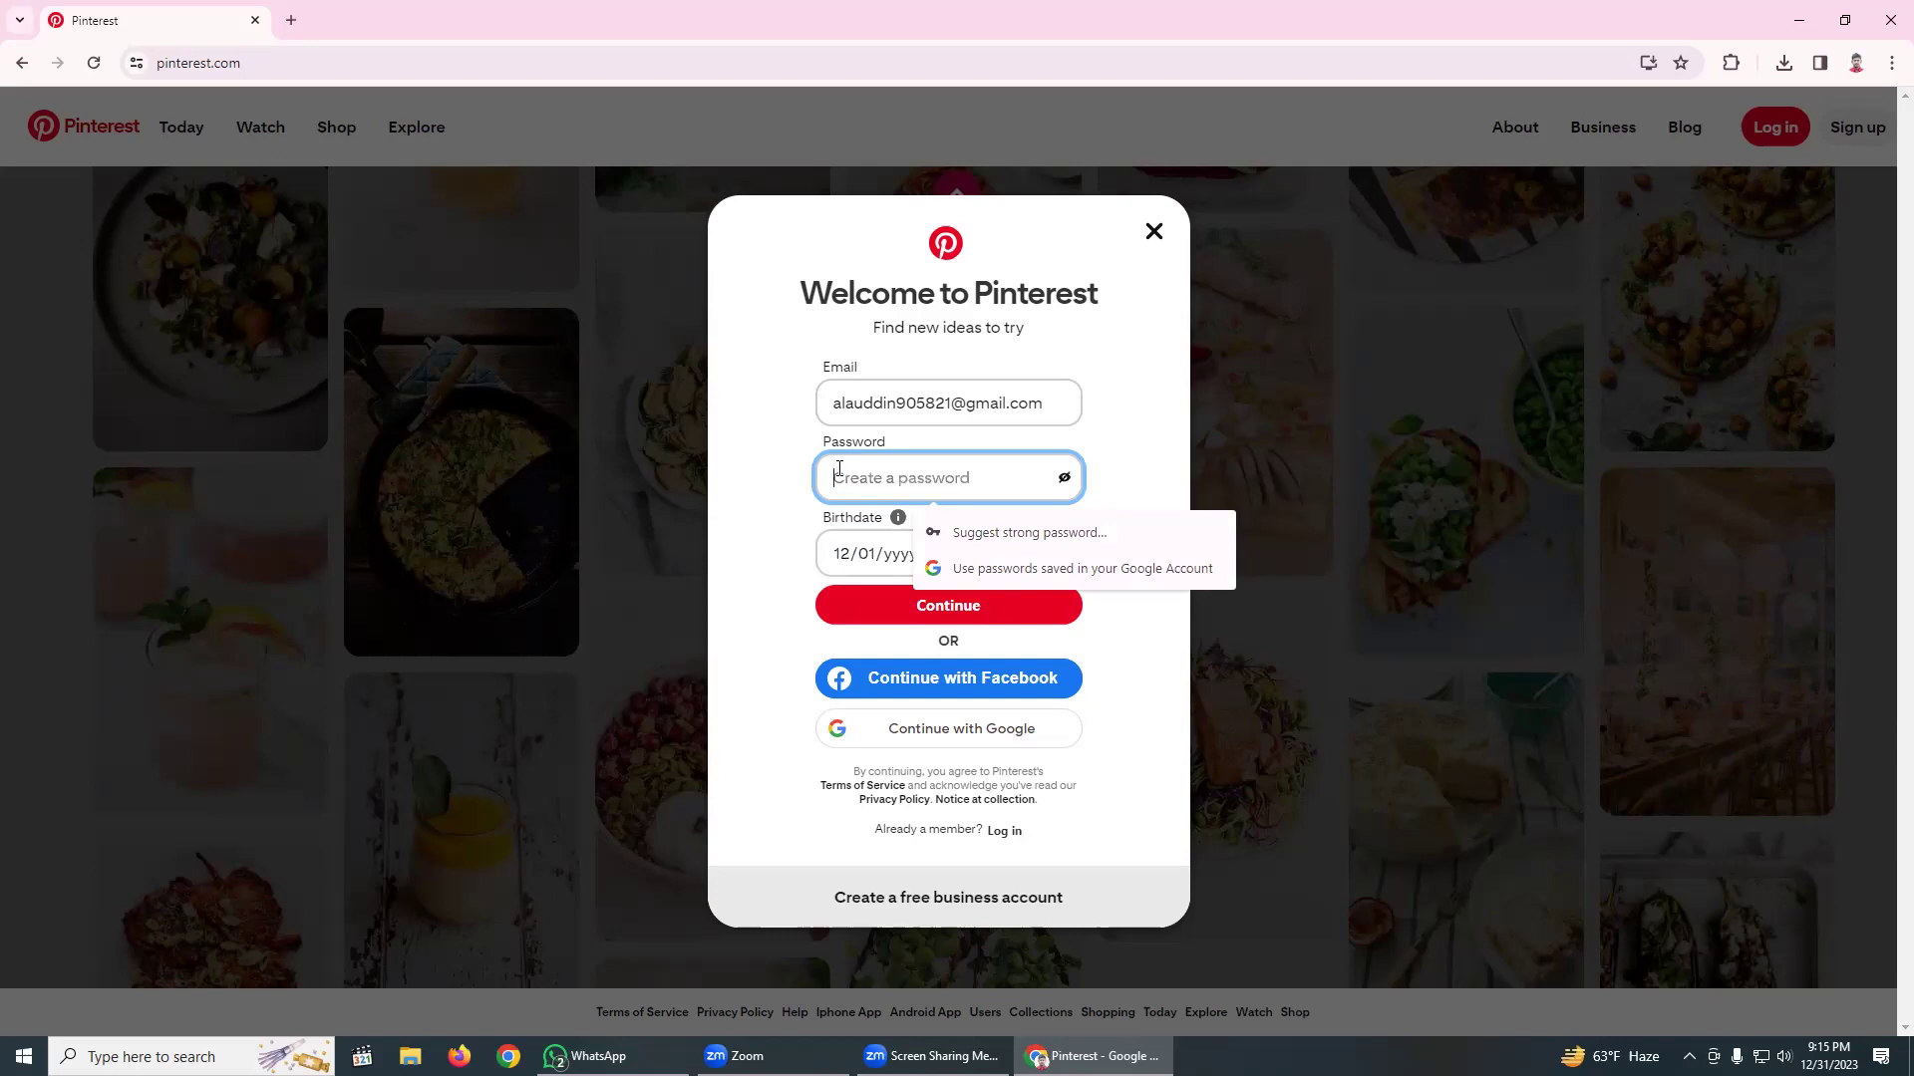
left_click(1063, 478)
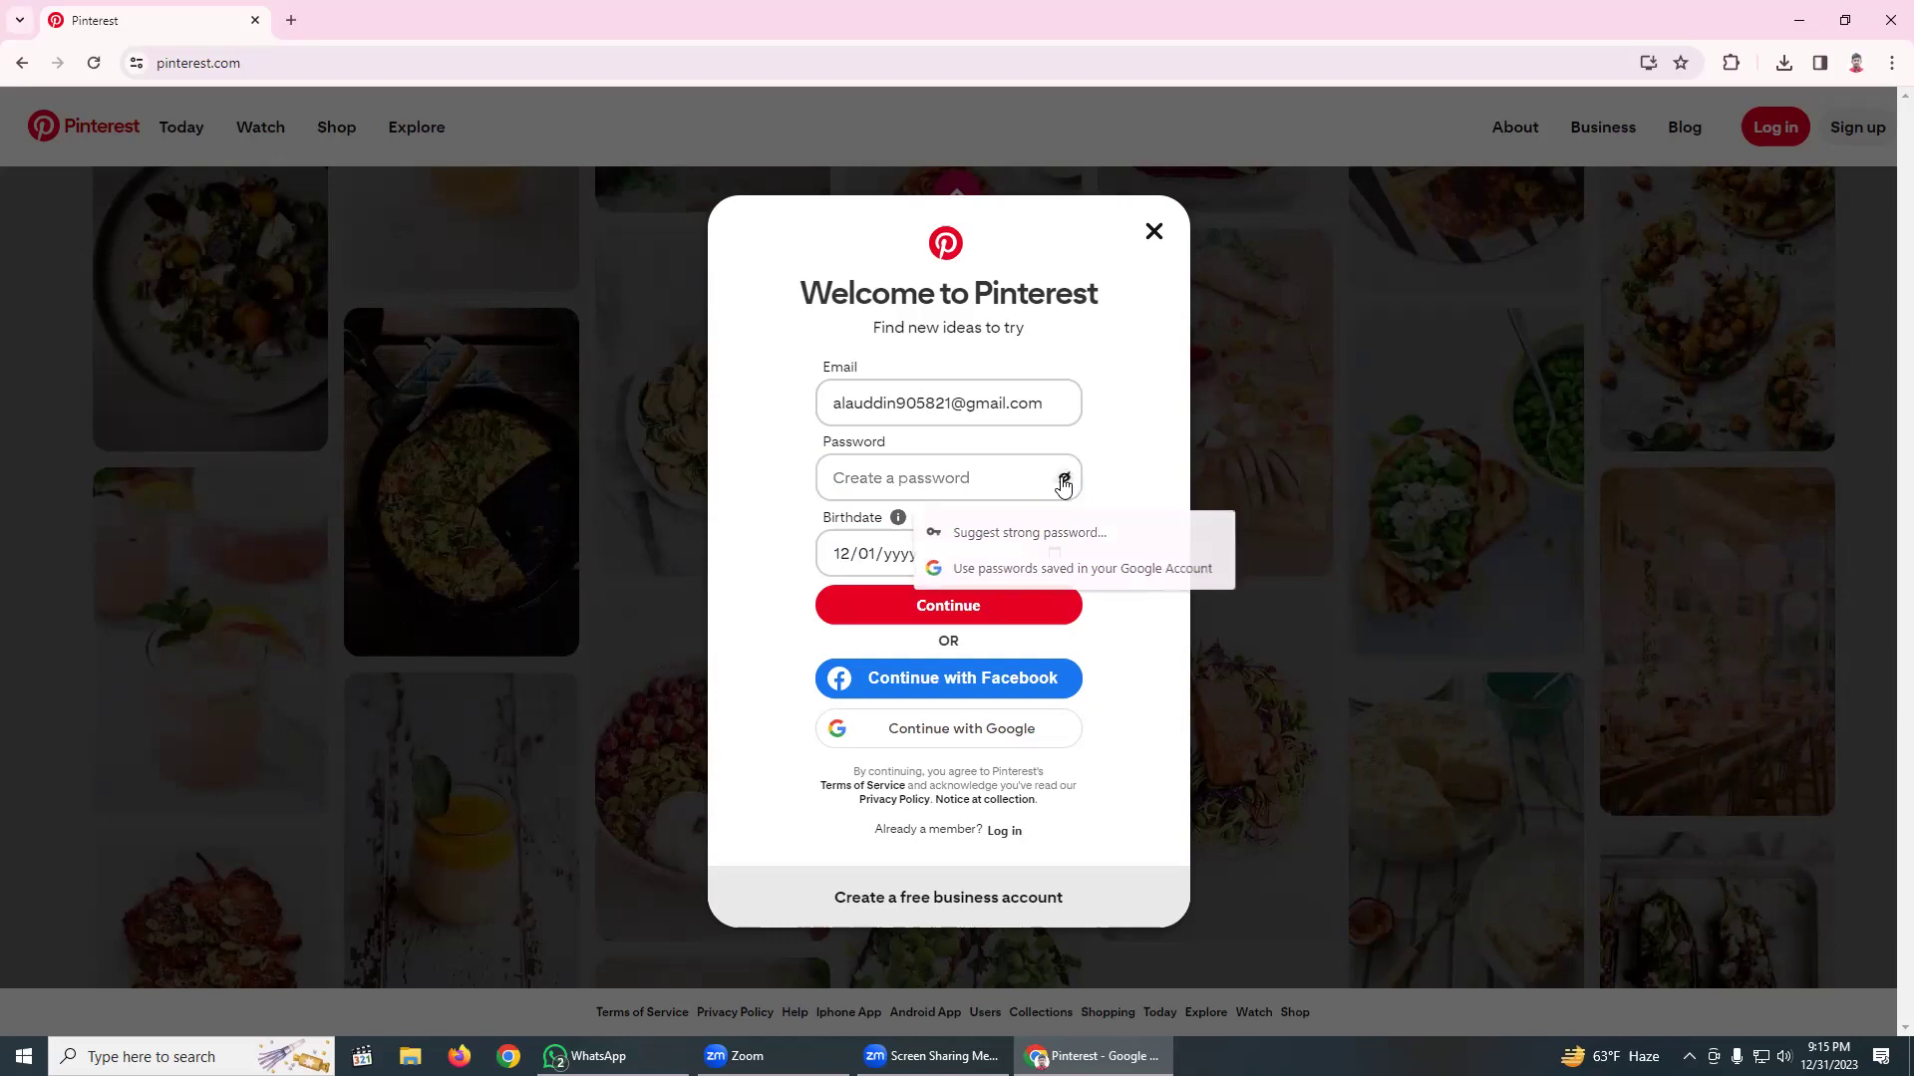
left_click(957, 475)
type("-")
key("BackSpace")
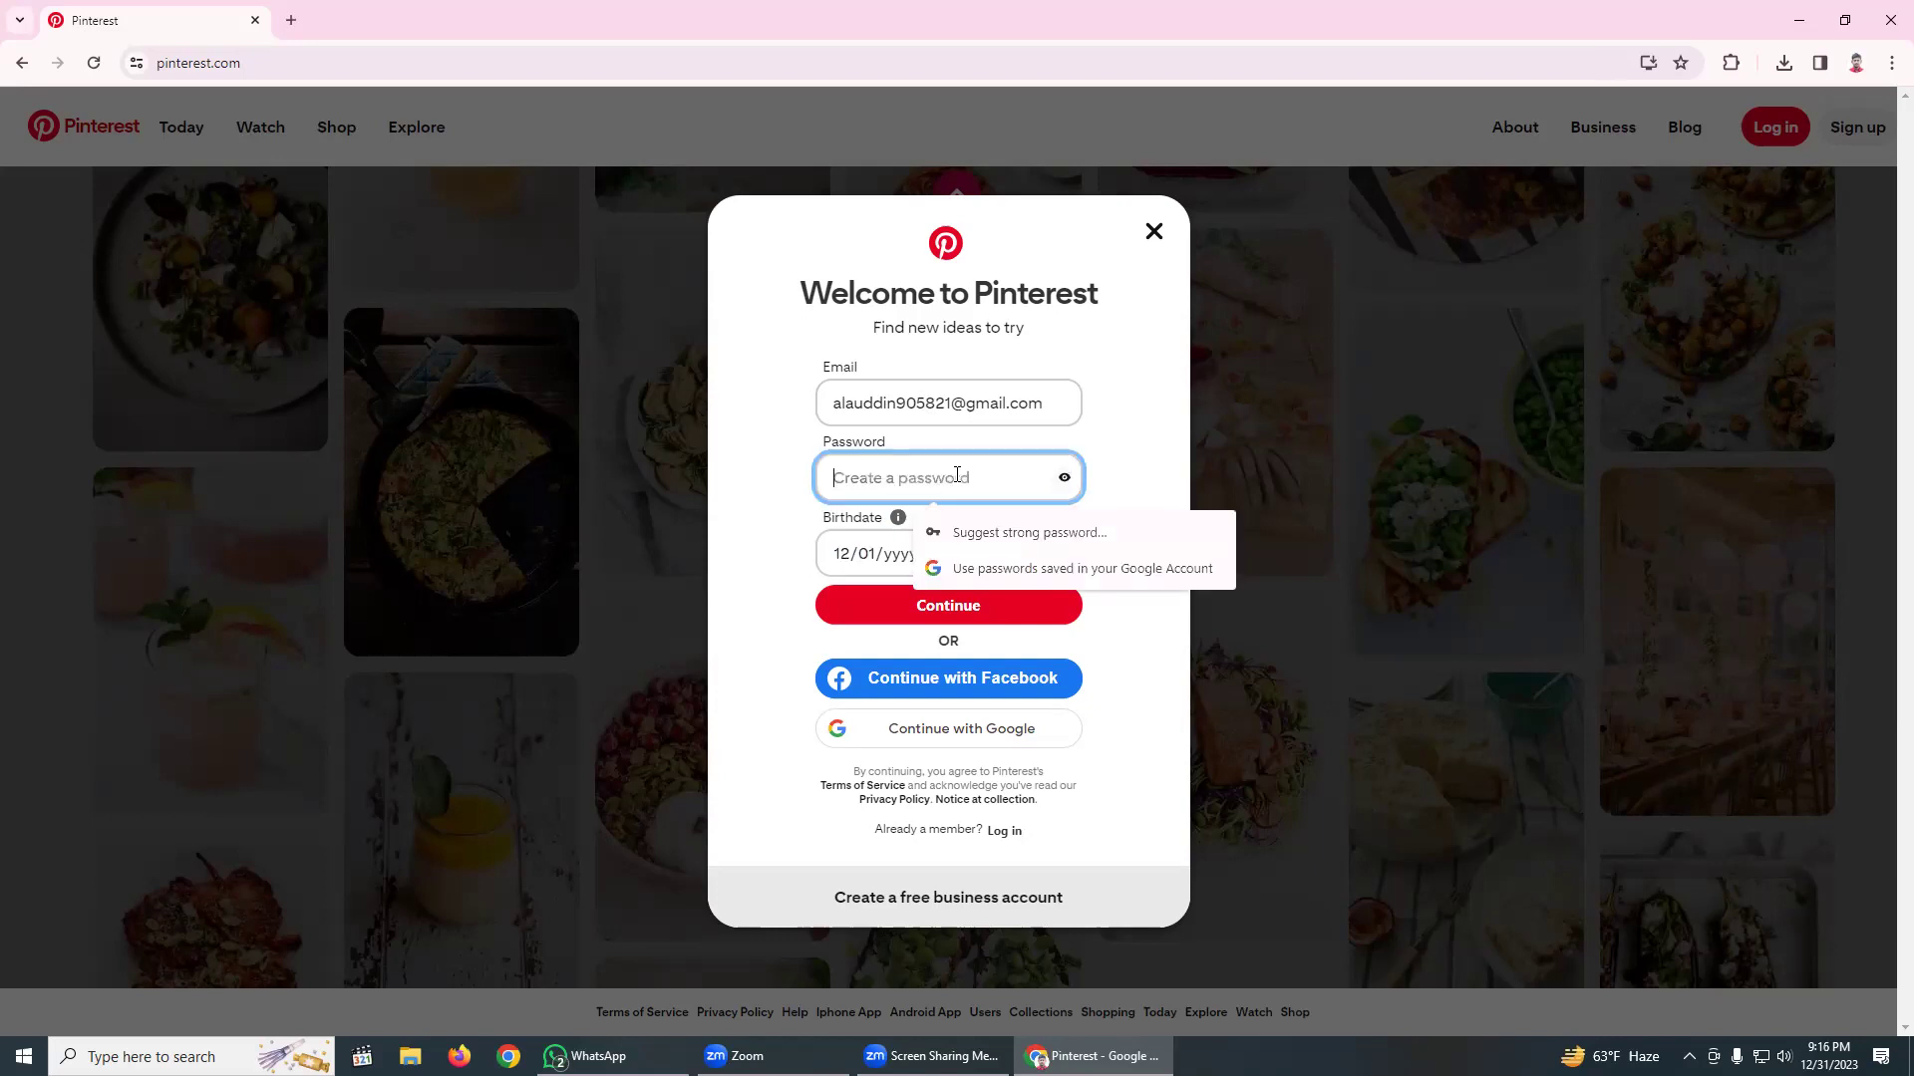
type("--------")
left_click(869, 556)
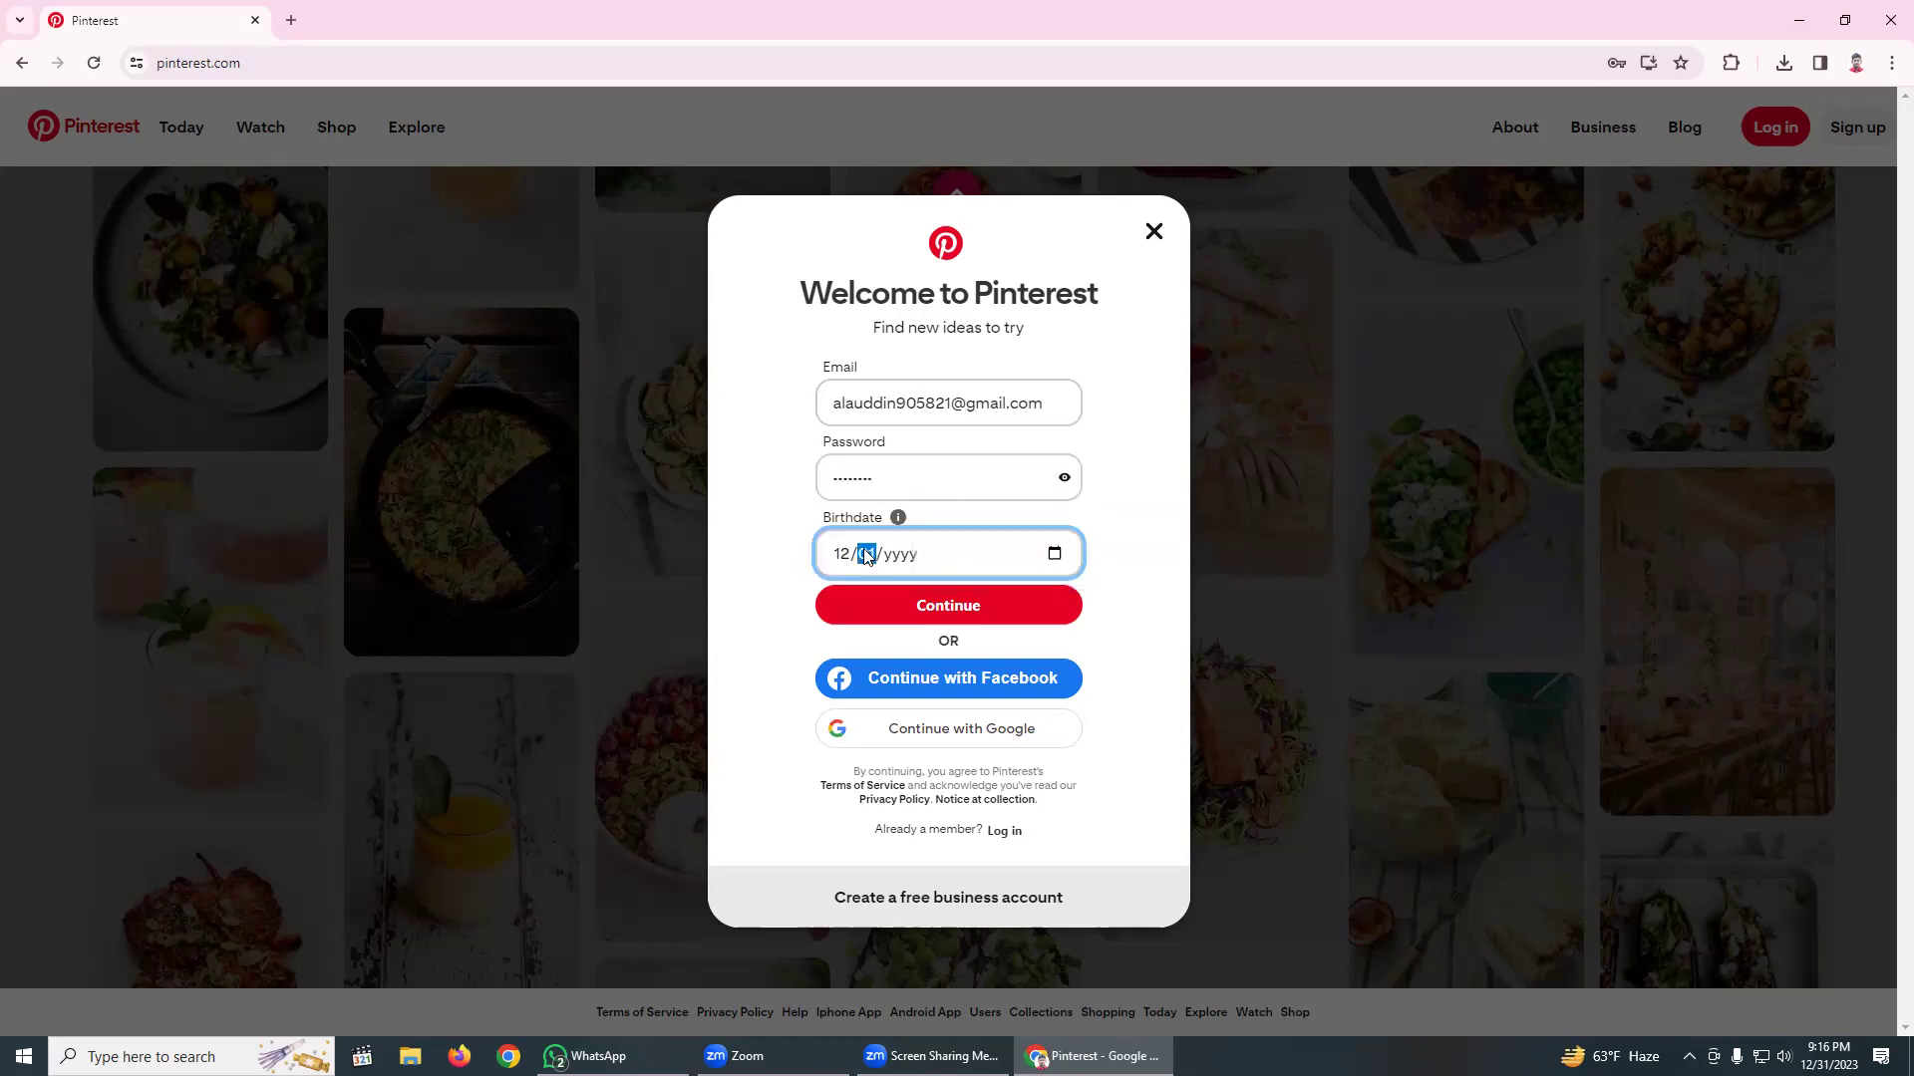
left_click(1054, 553)
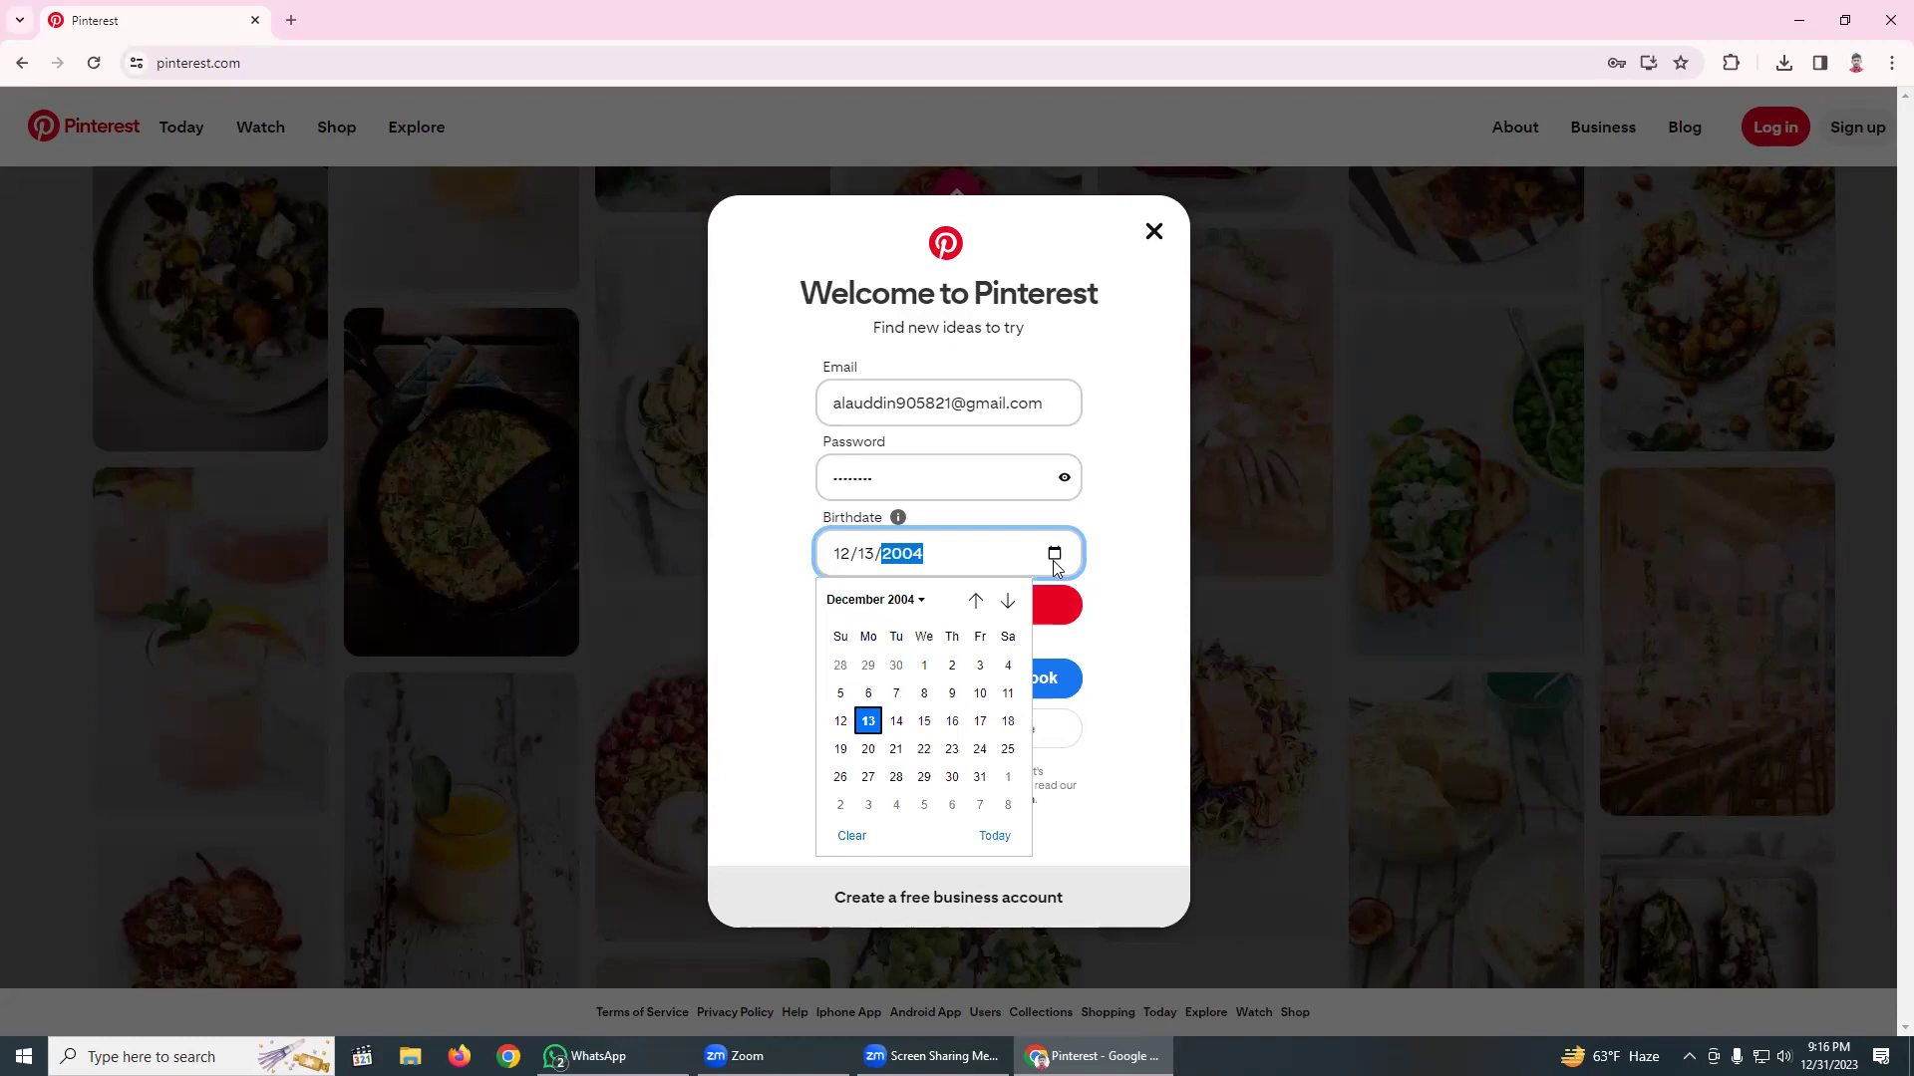
left_click(915, 600)
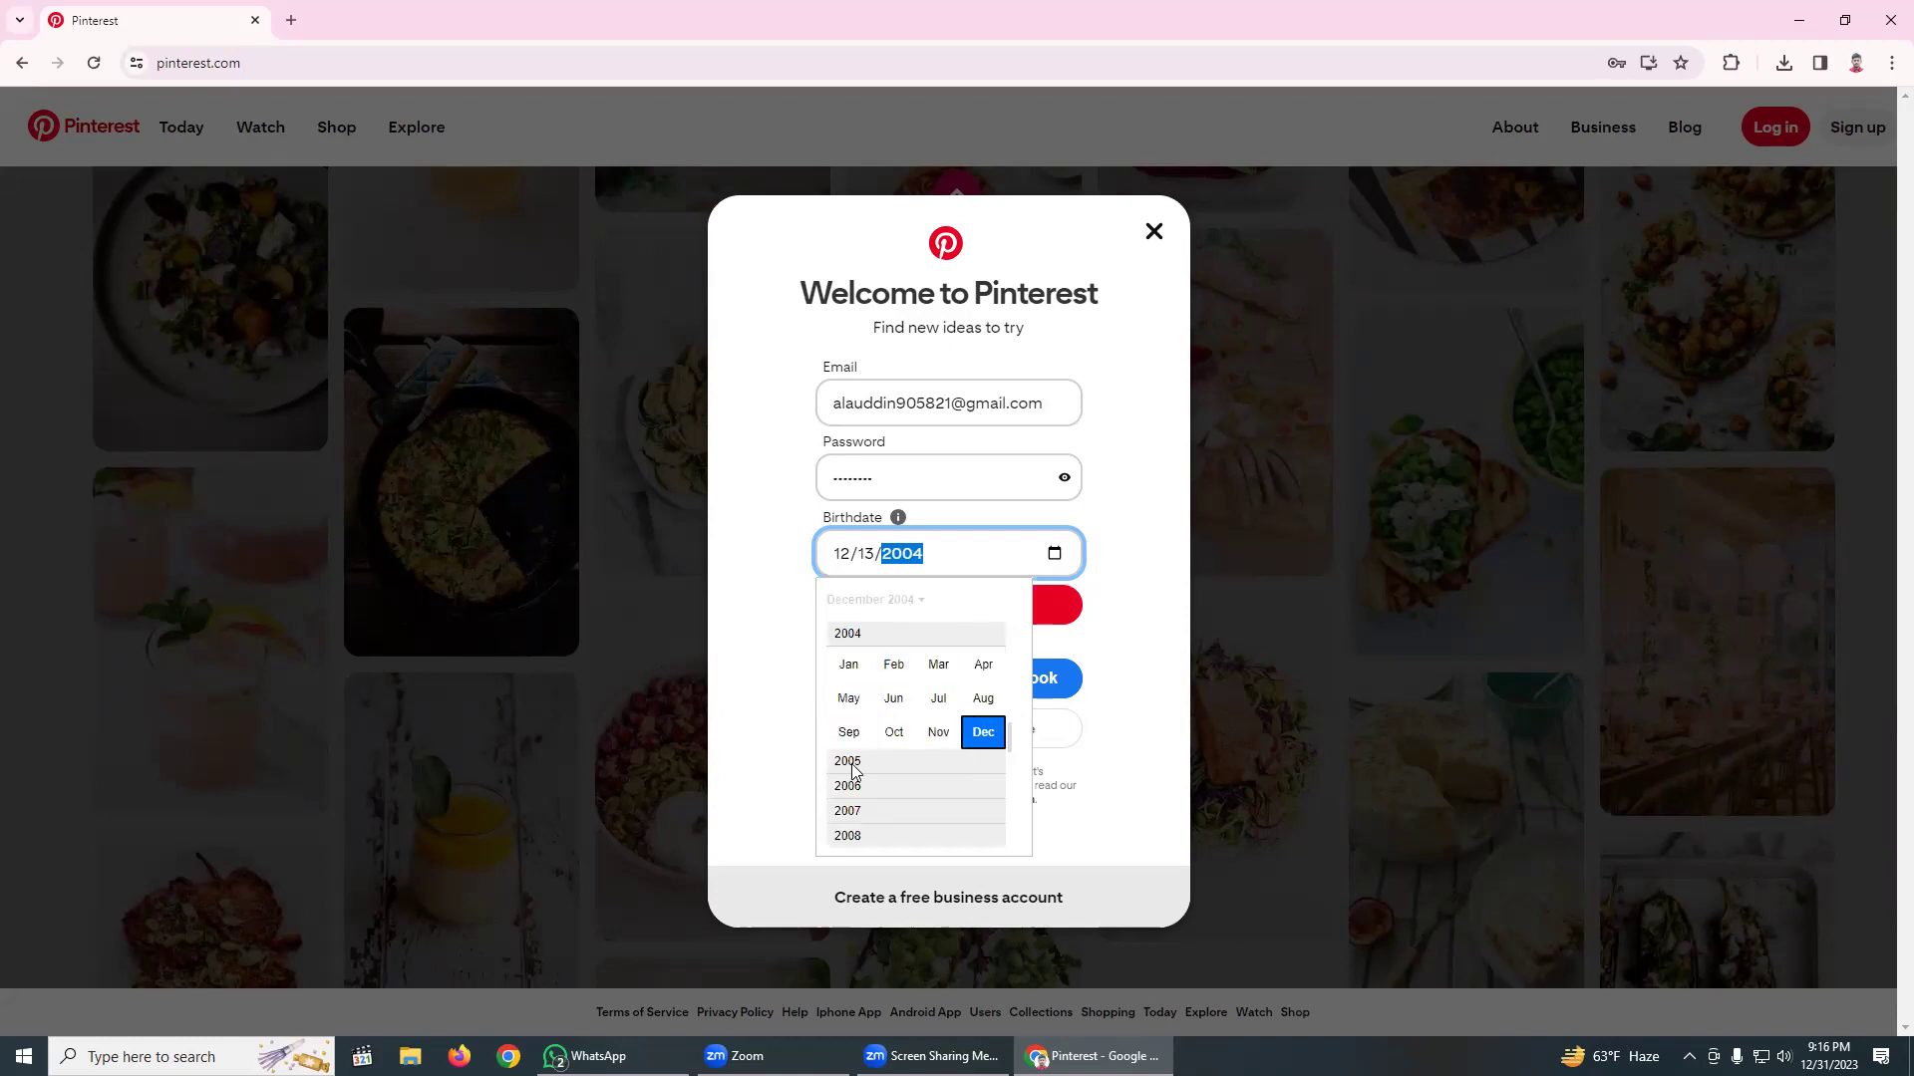
scroll(894, 788, "down", 1)
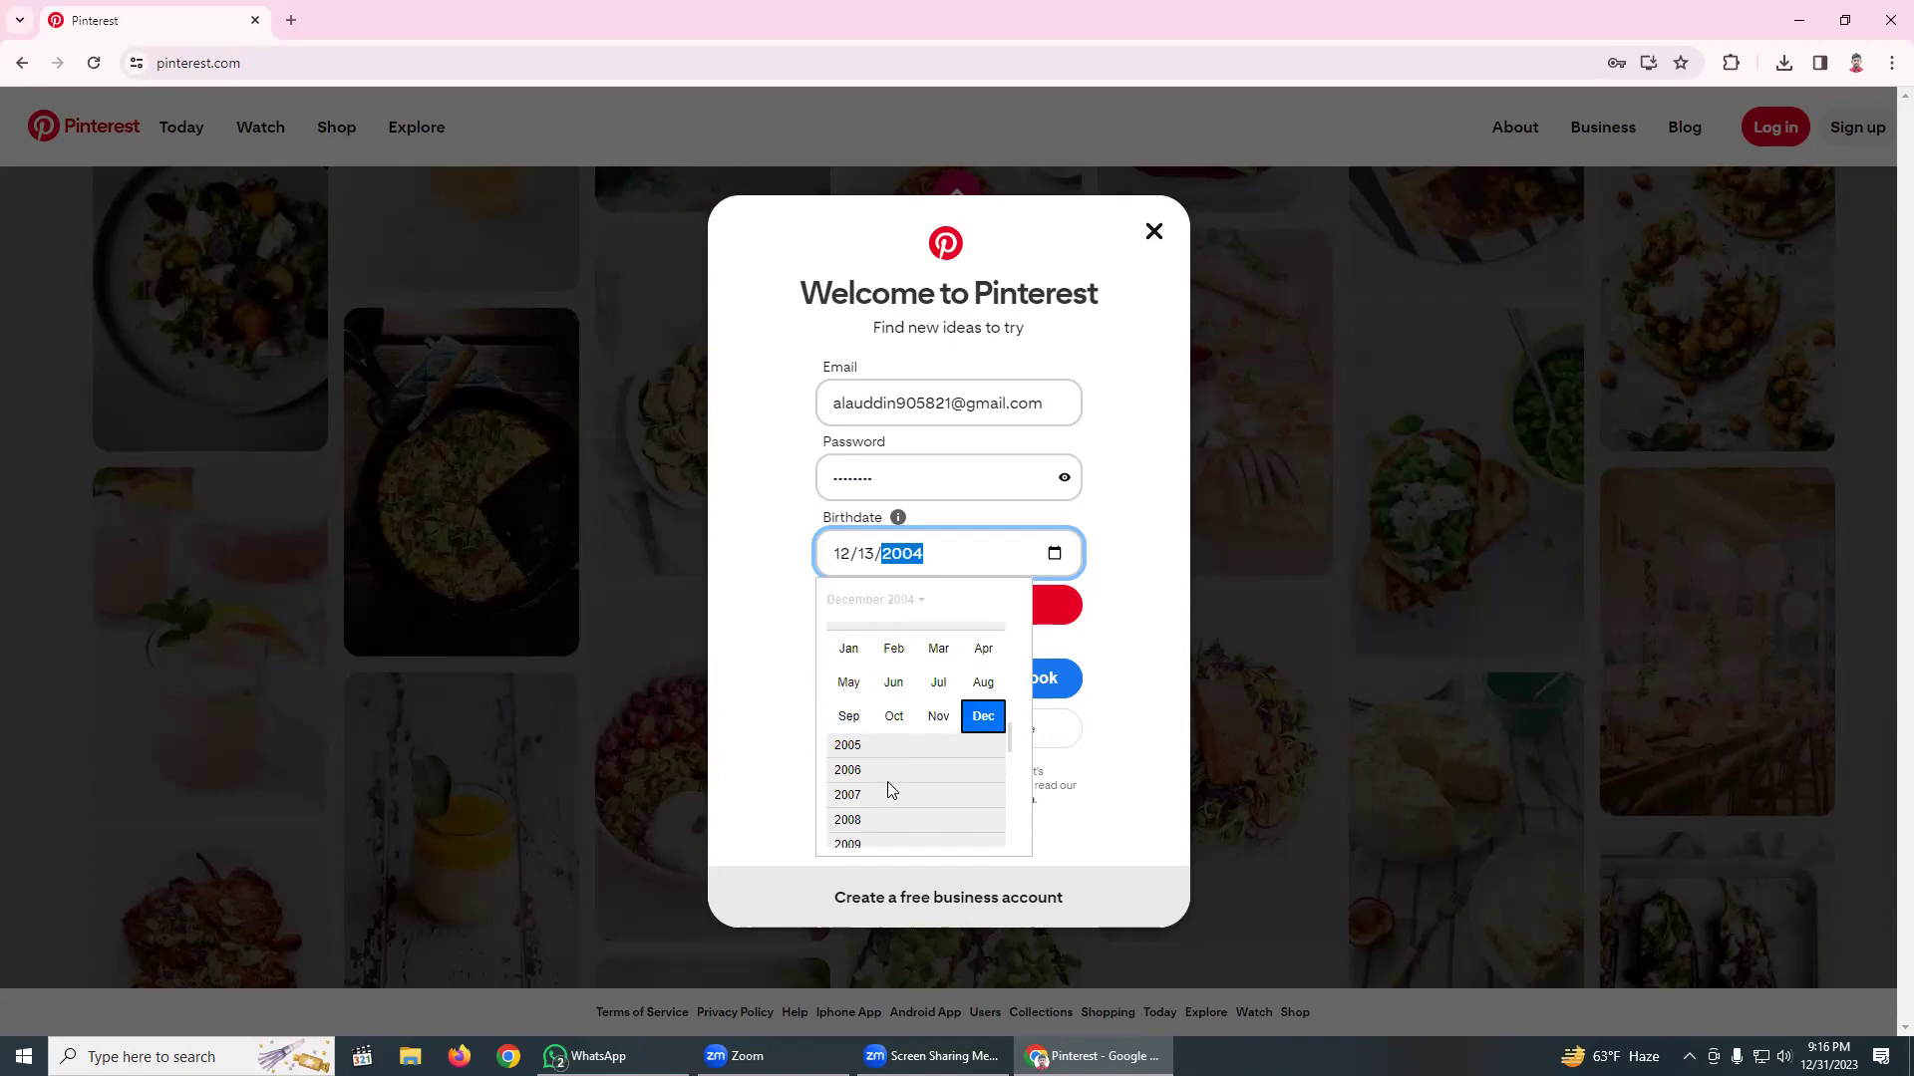
scroll(943, 747, "up", 1)
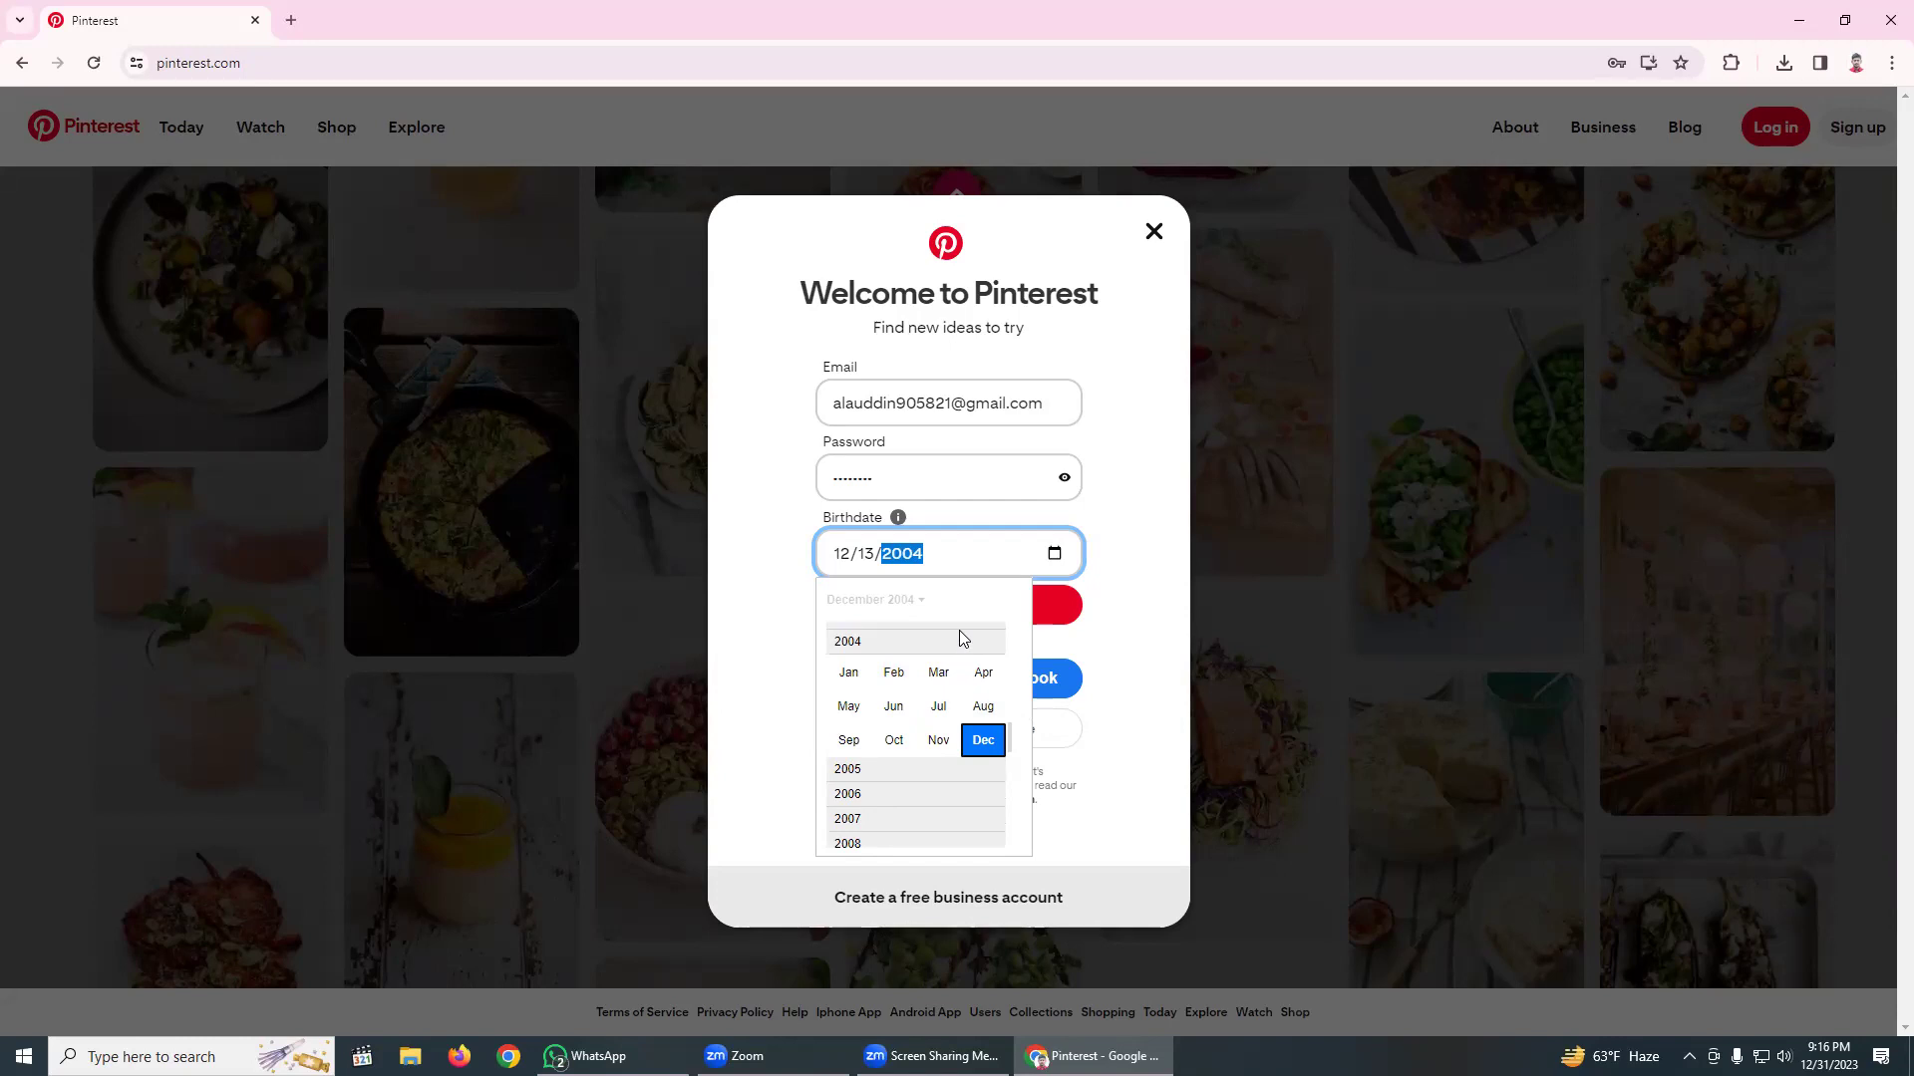
left_click(991, 747)
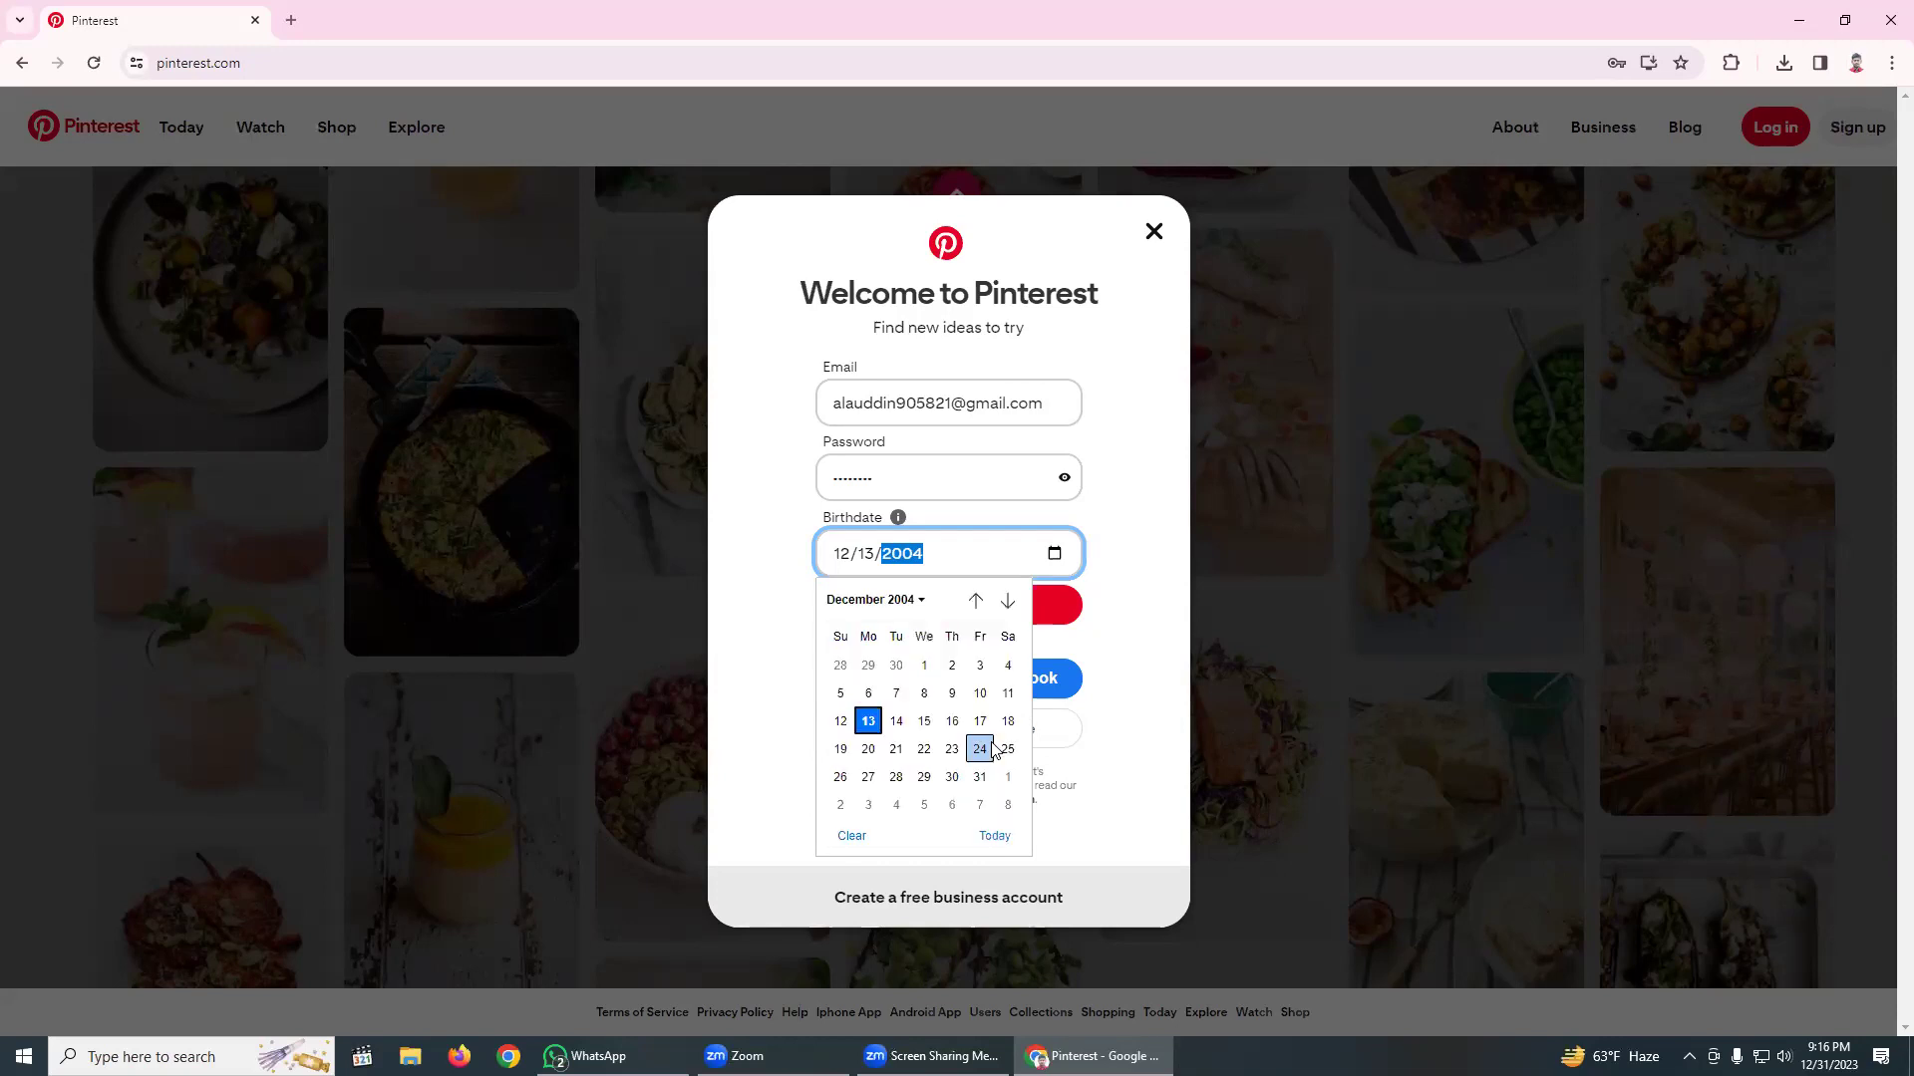
left_click(868, 720)
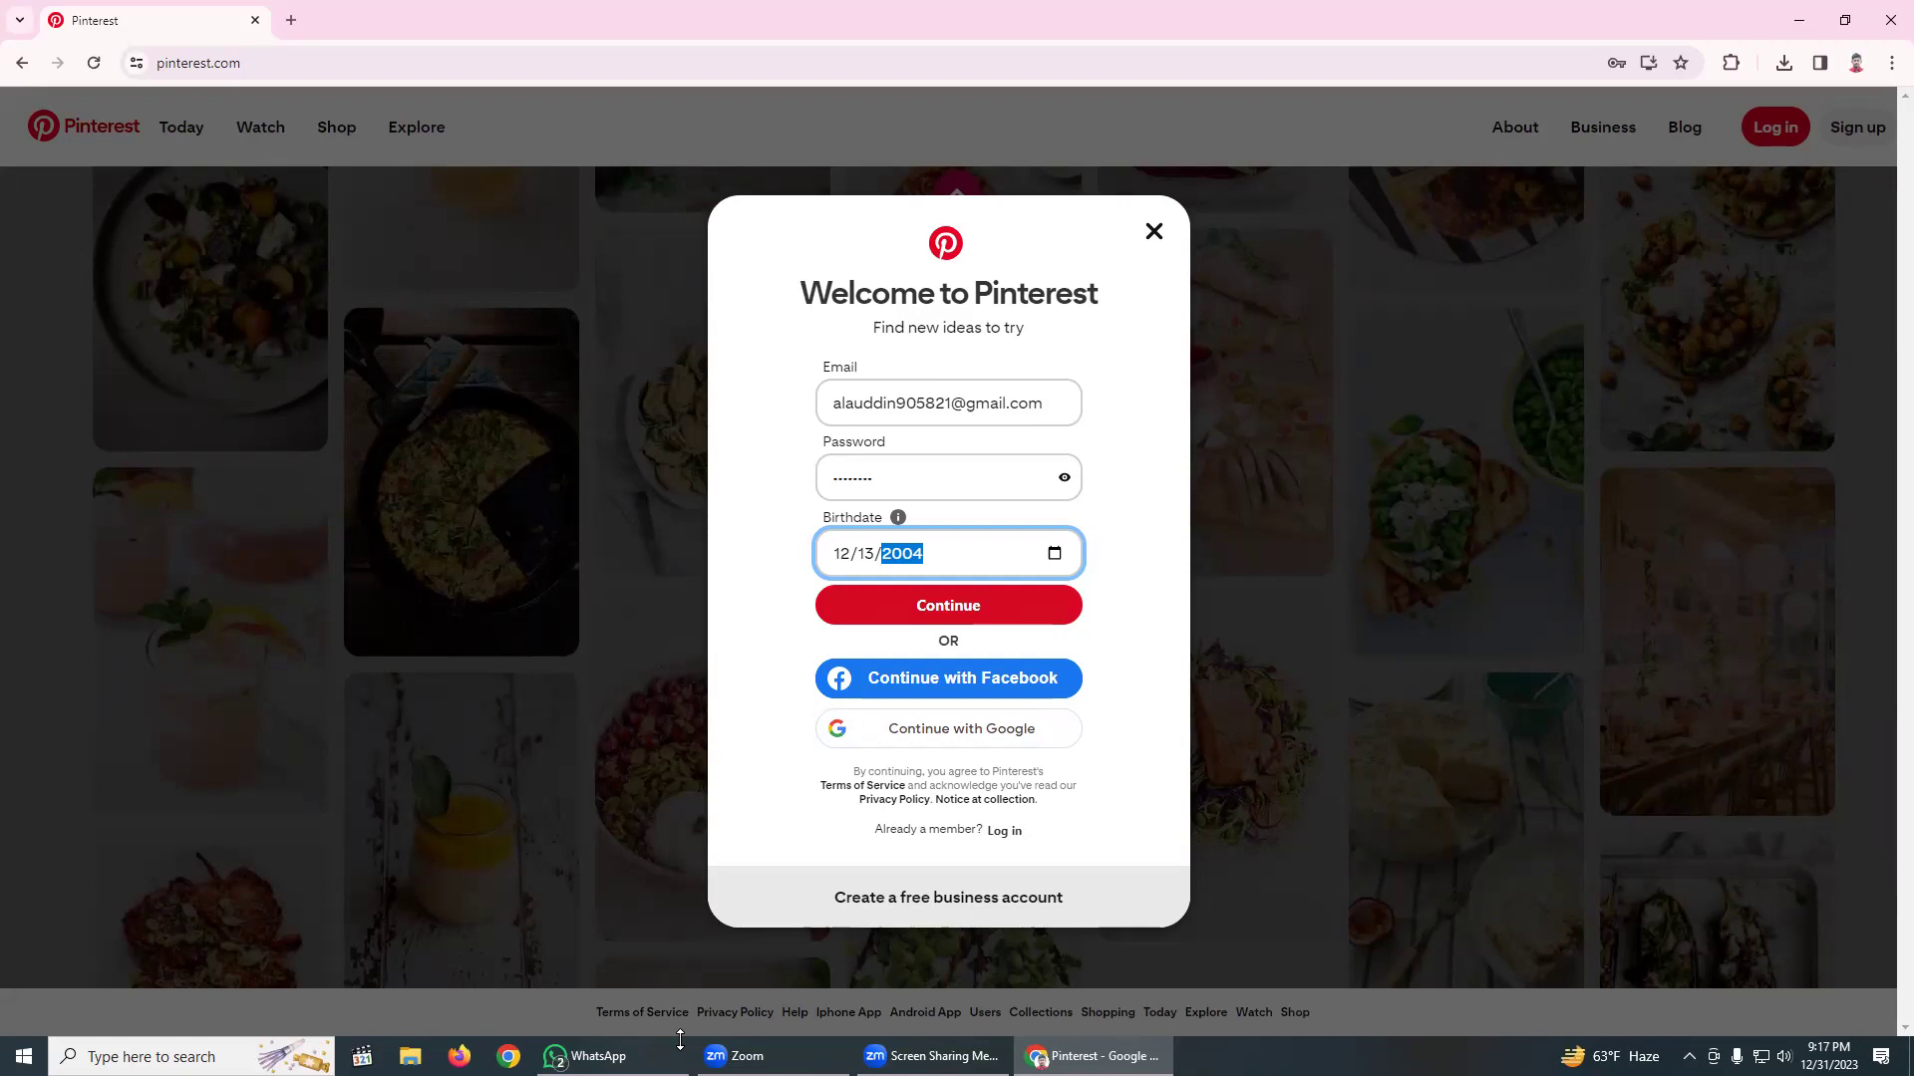
Create the account, save its password in Chrome, and answer onboarding with Male and Bangladesh
left_click(977, 618)
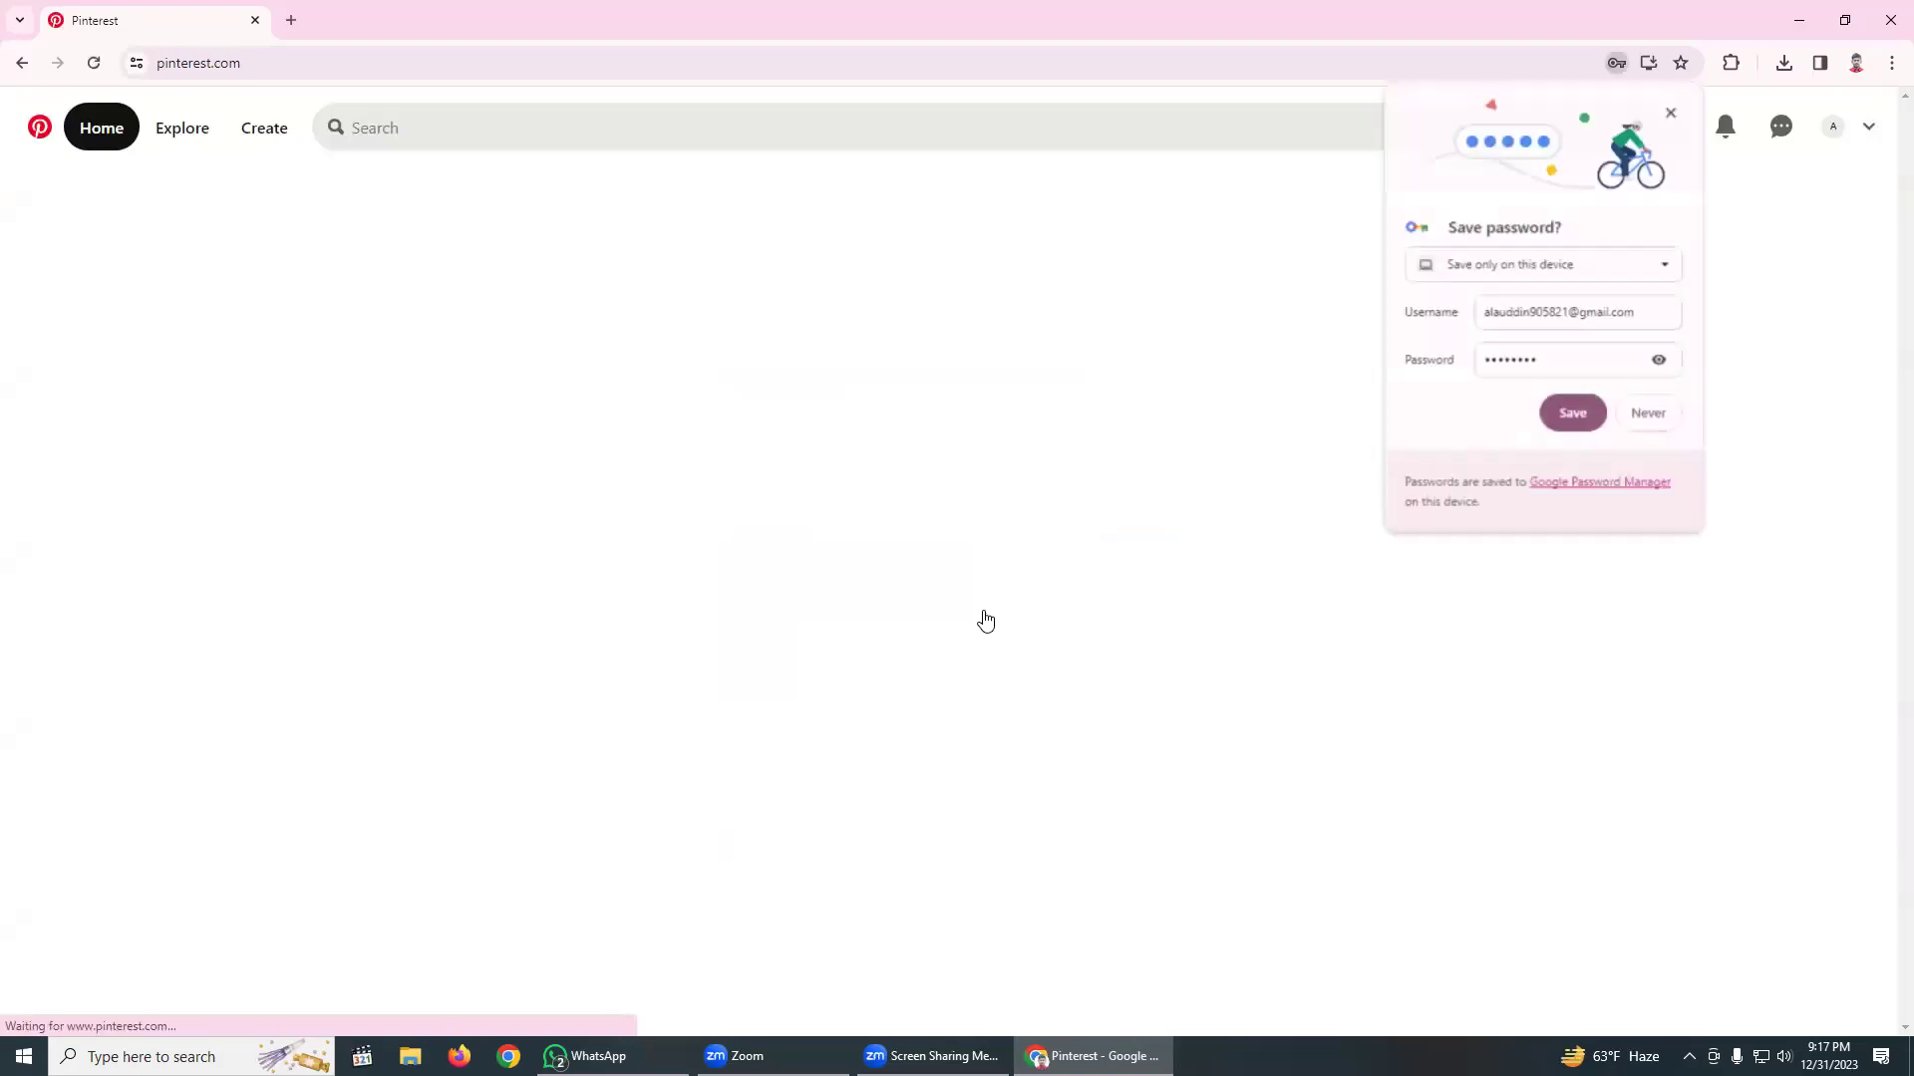
left_click(1575, 416)
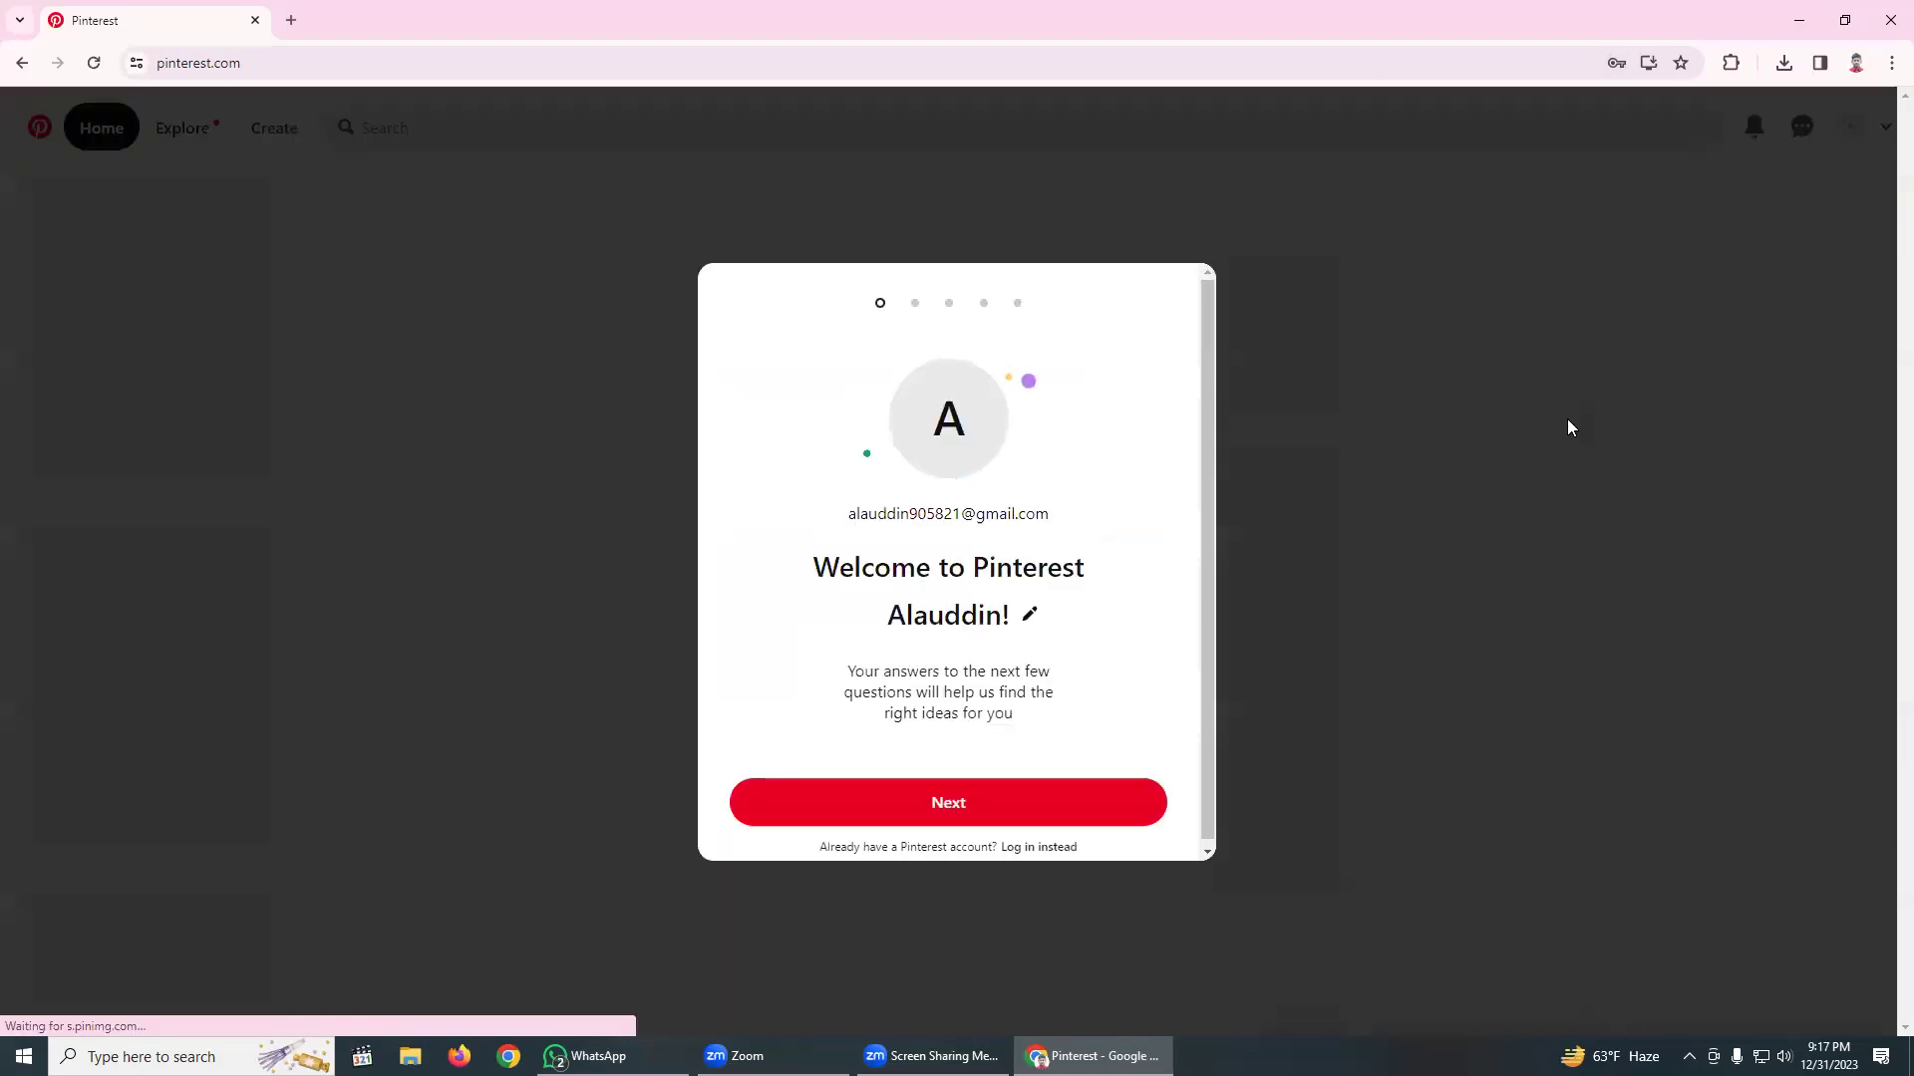
left_click(1042, 790)
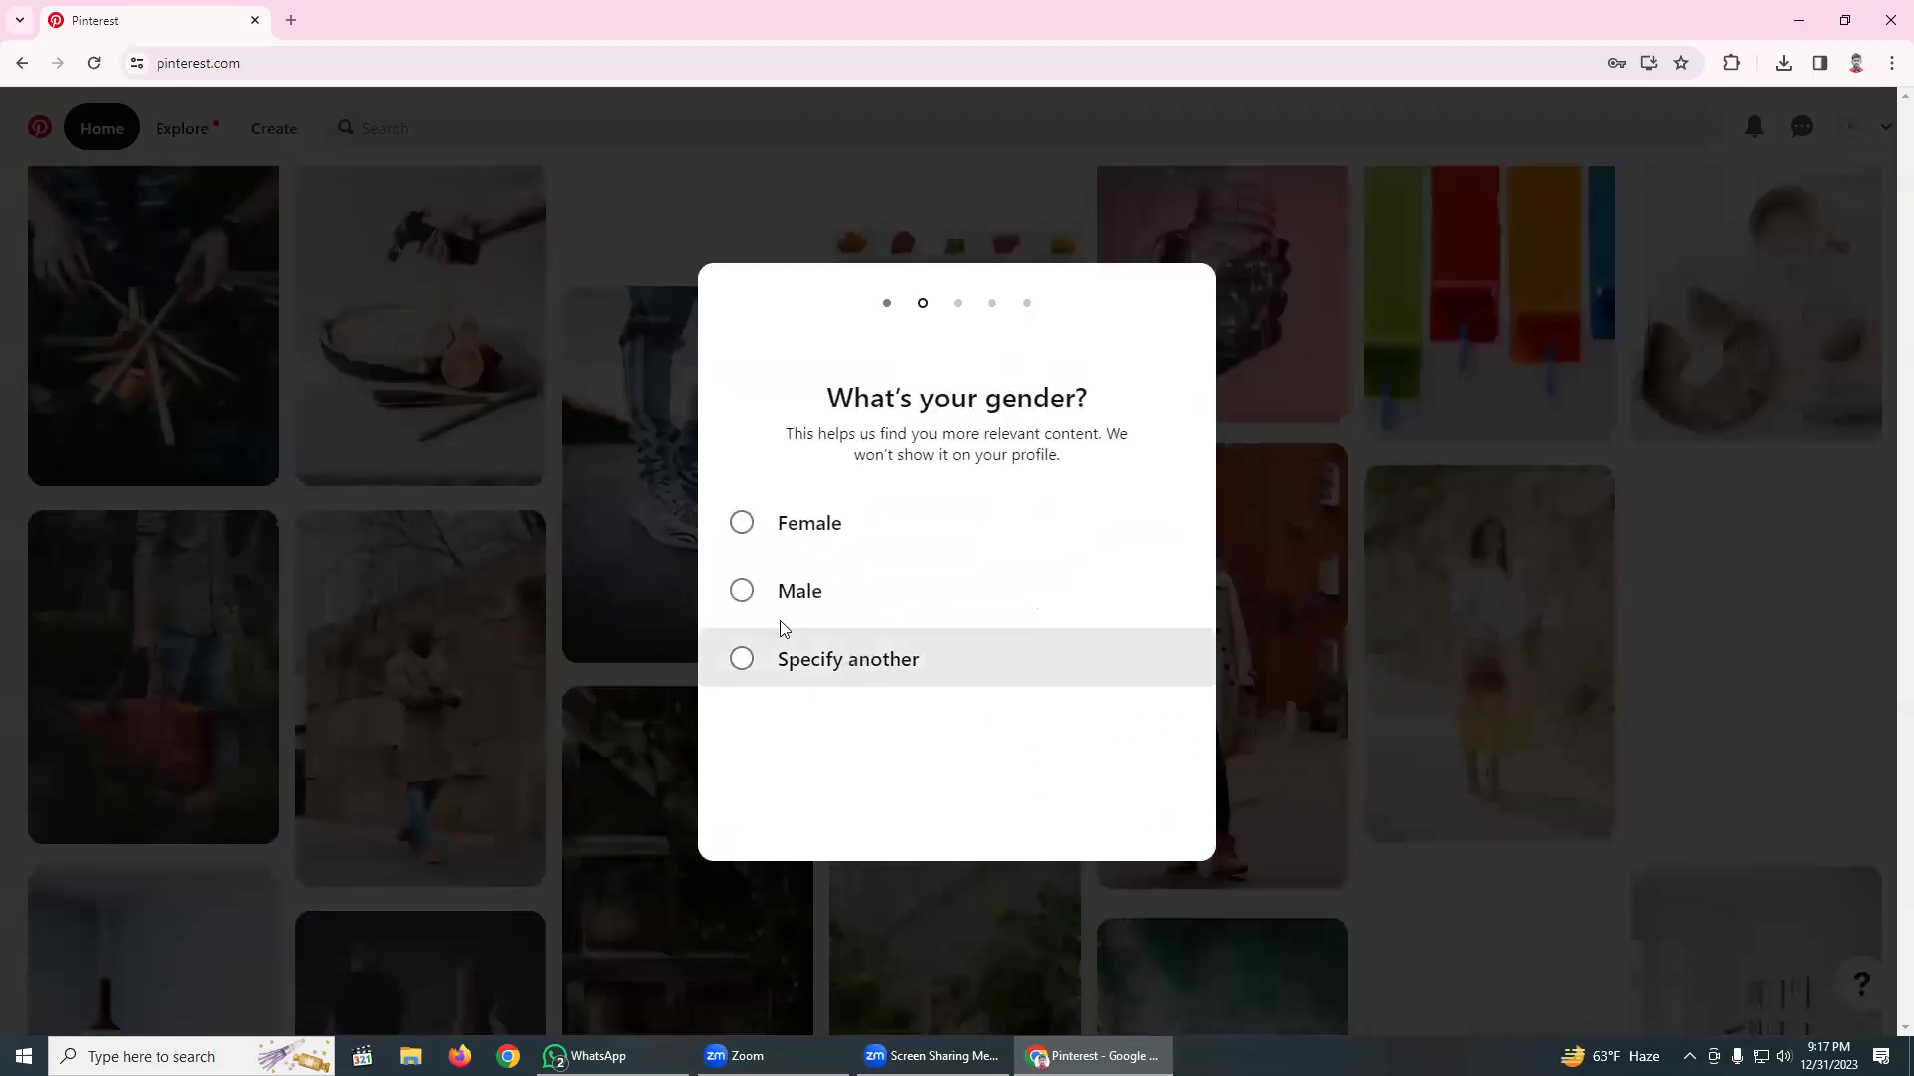
left_click(754, 597)
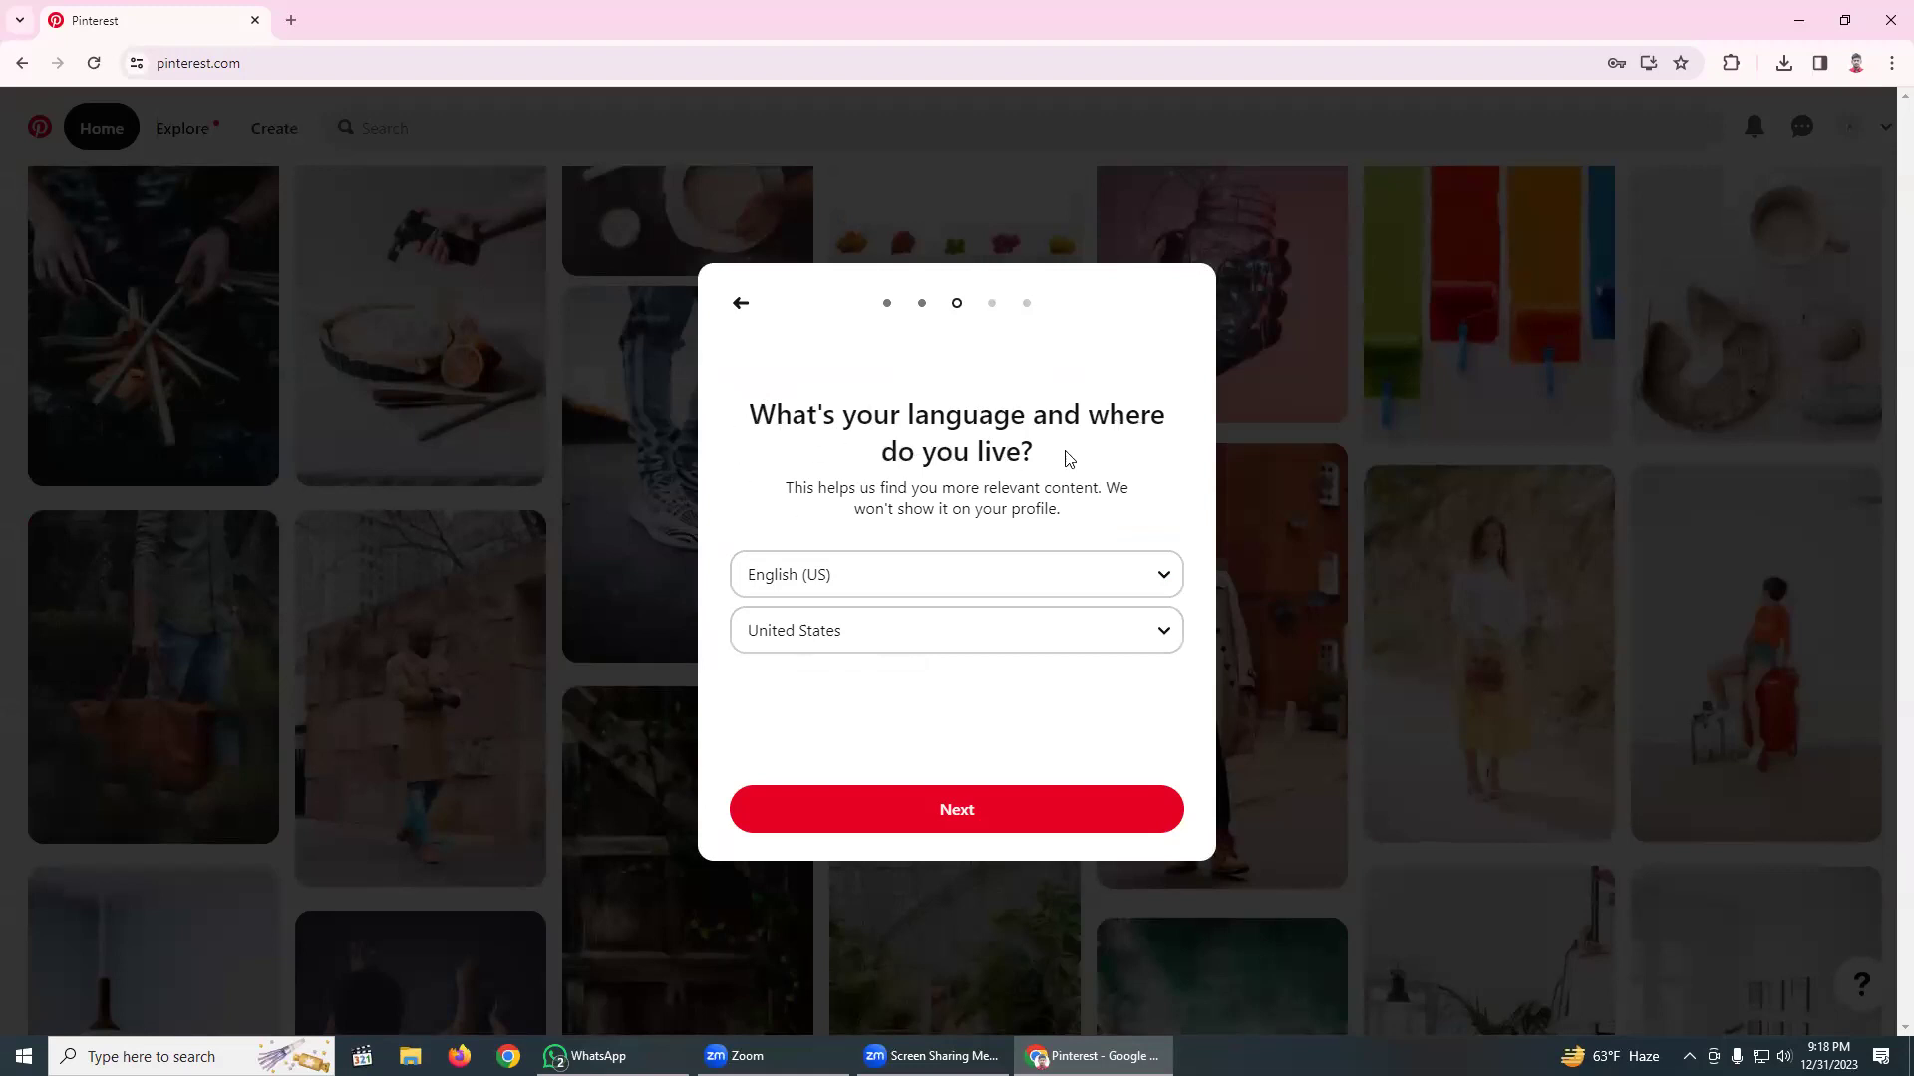
left_click(860, 640)
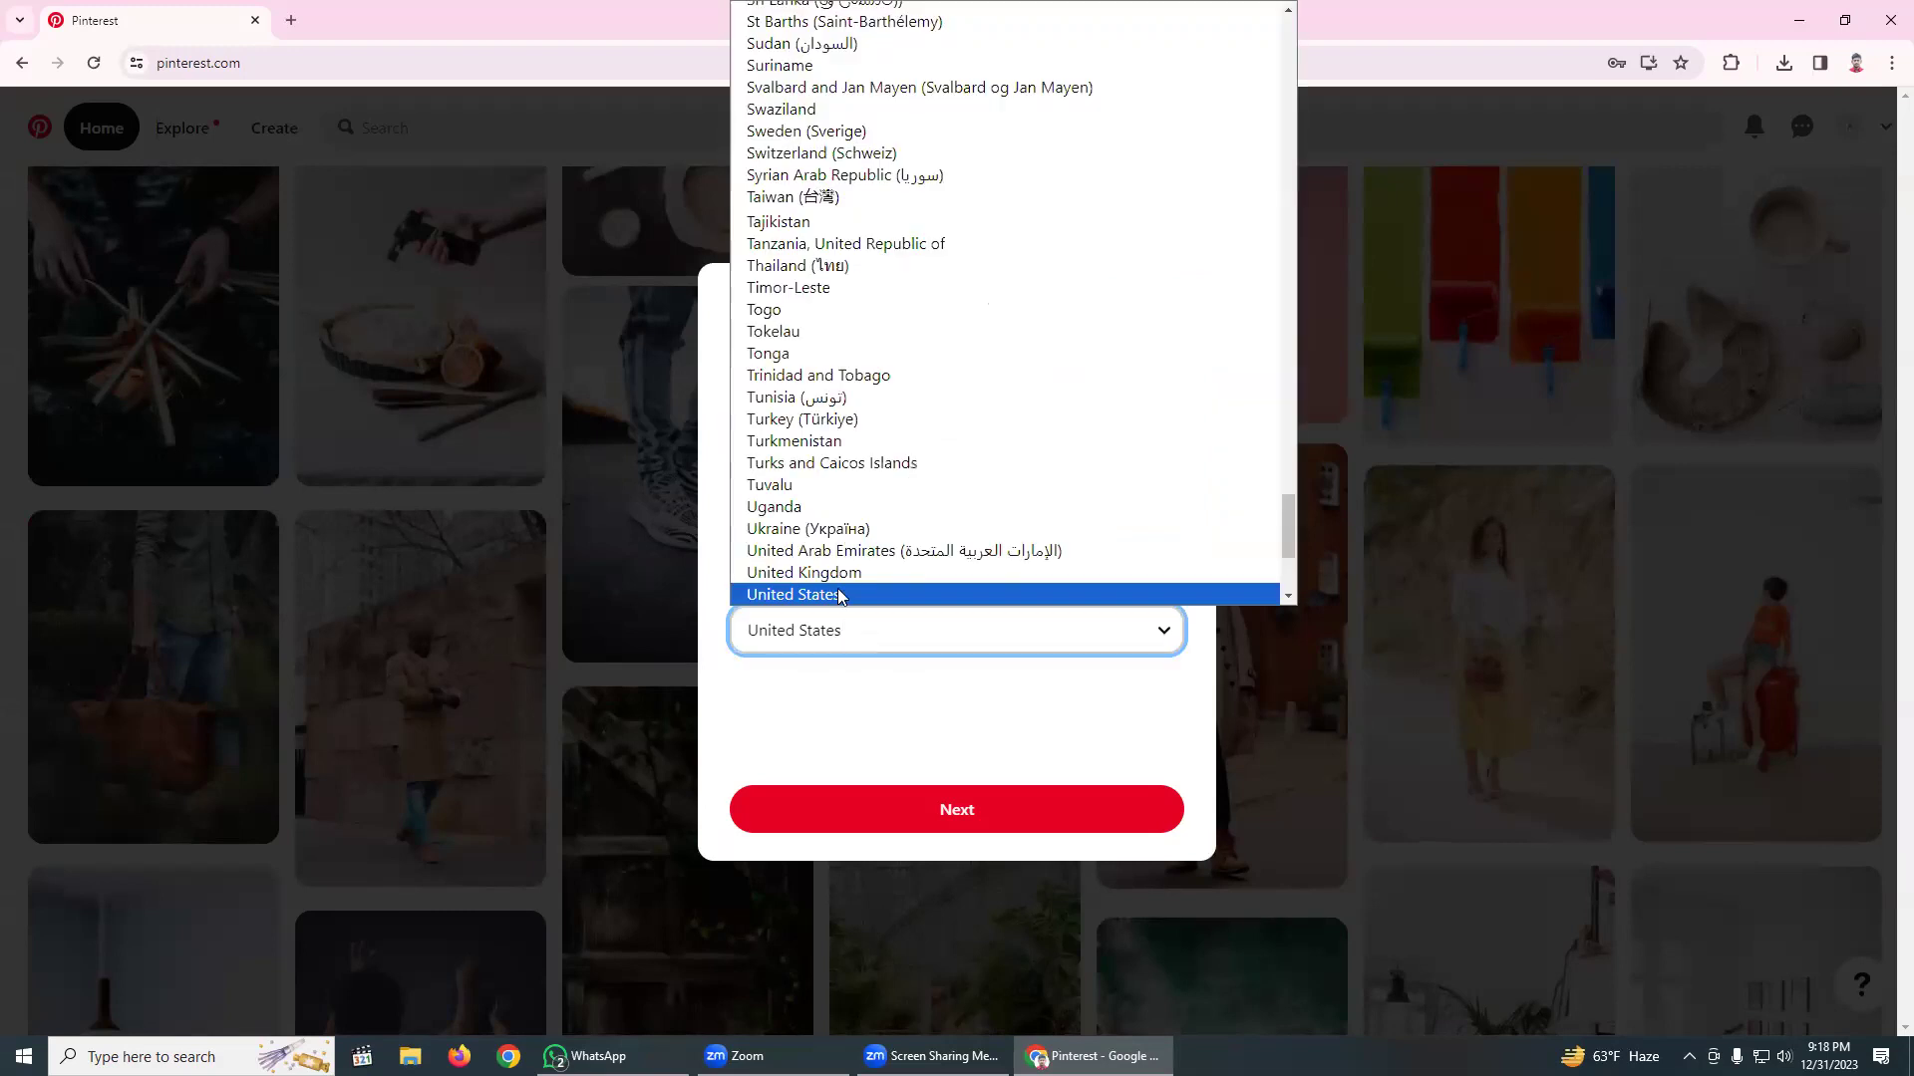
scroll(913, 599, "up", 20)
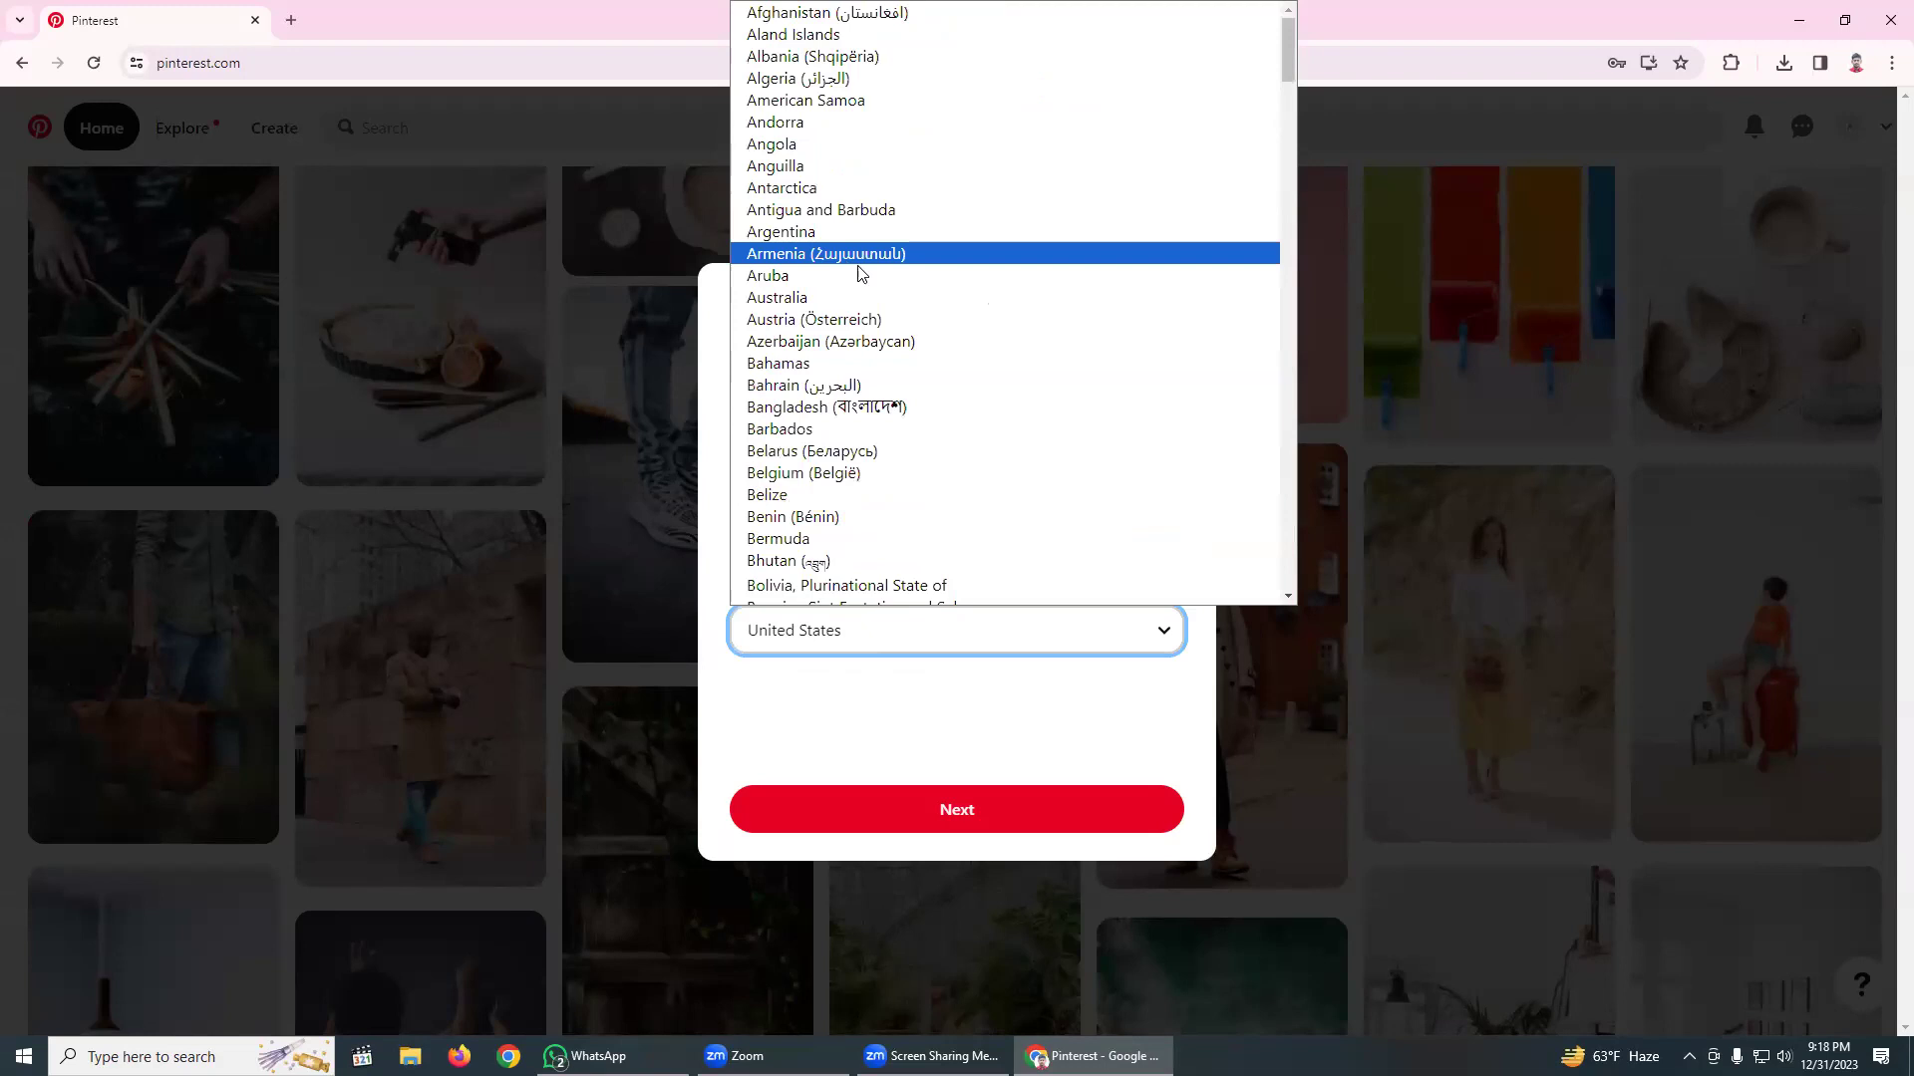
left_click(865, 407)
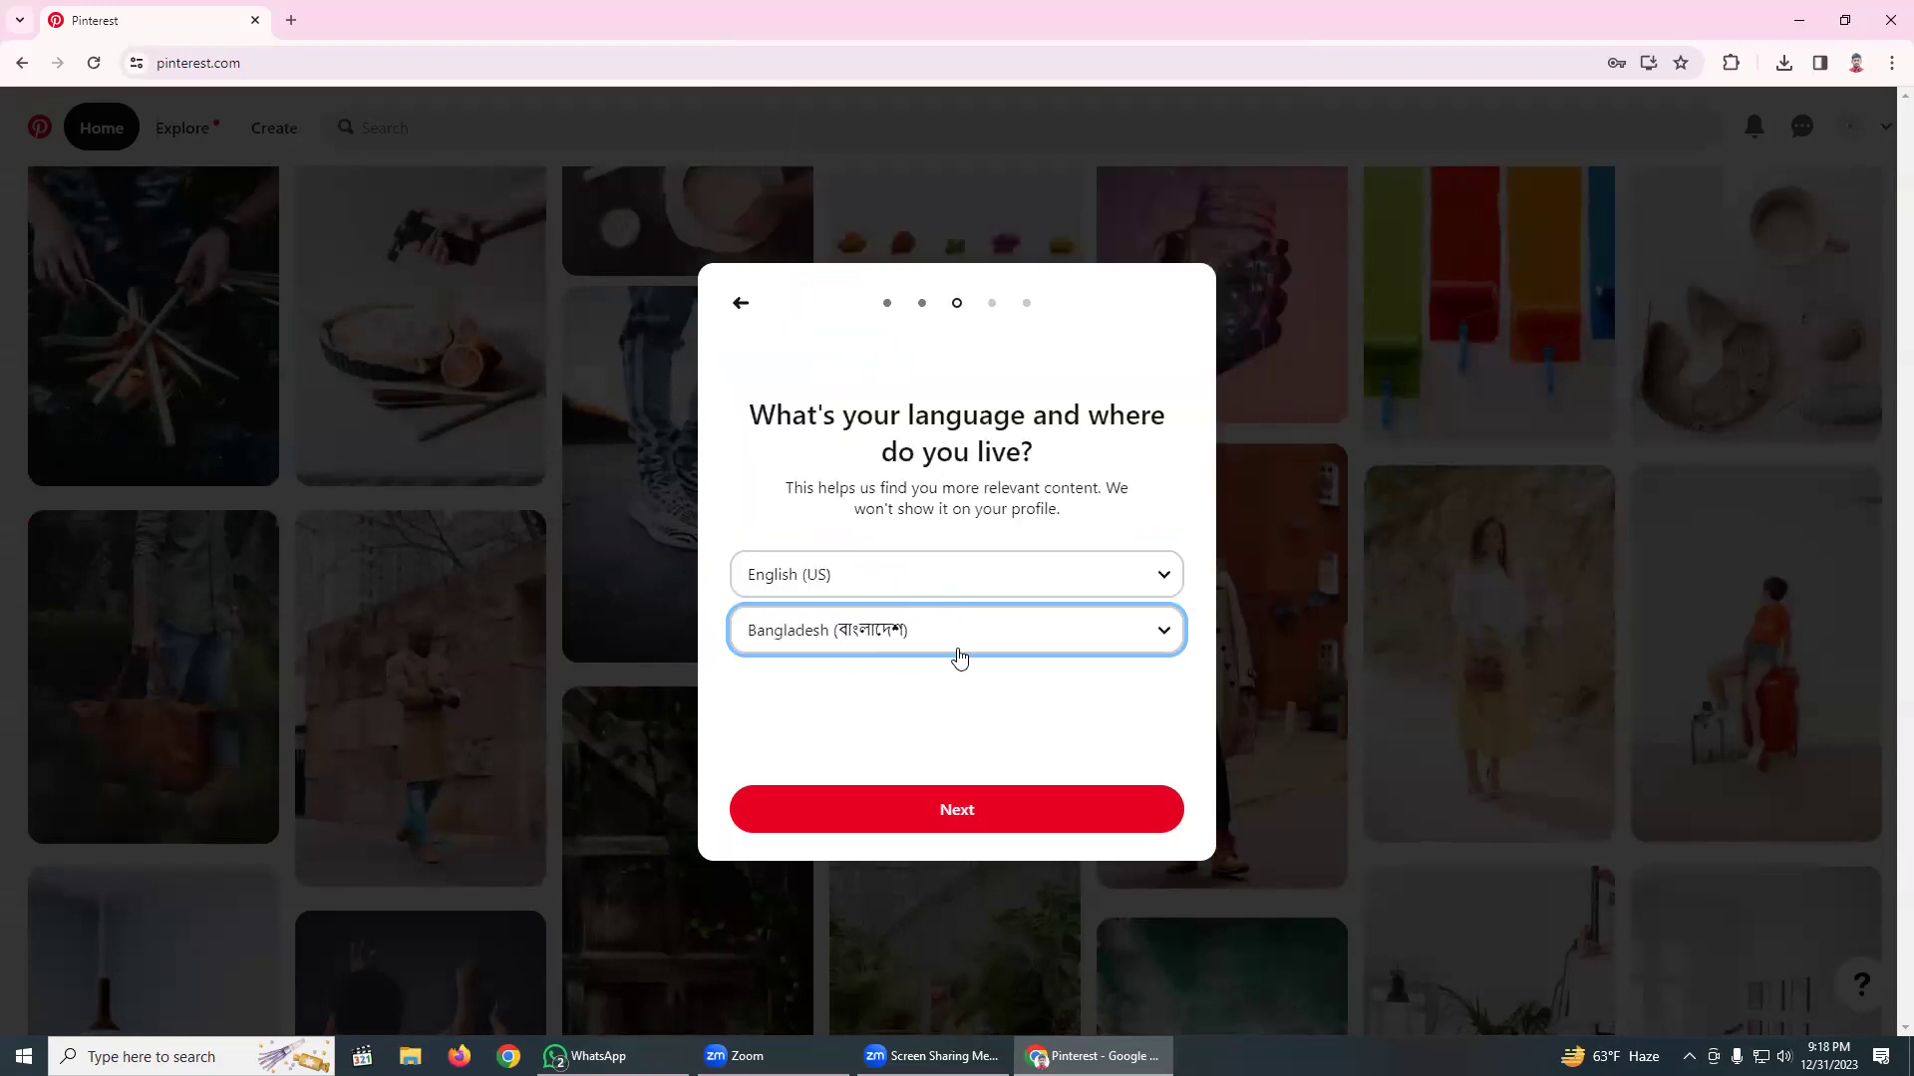
left_click(982, 825)
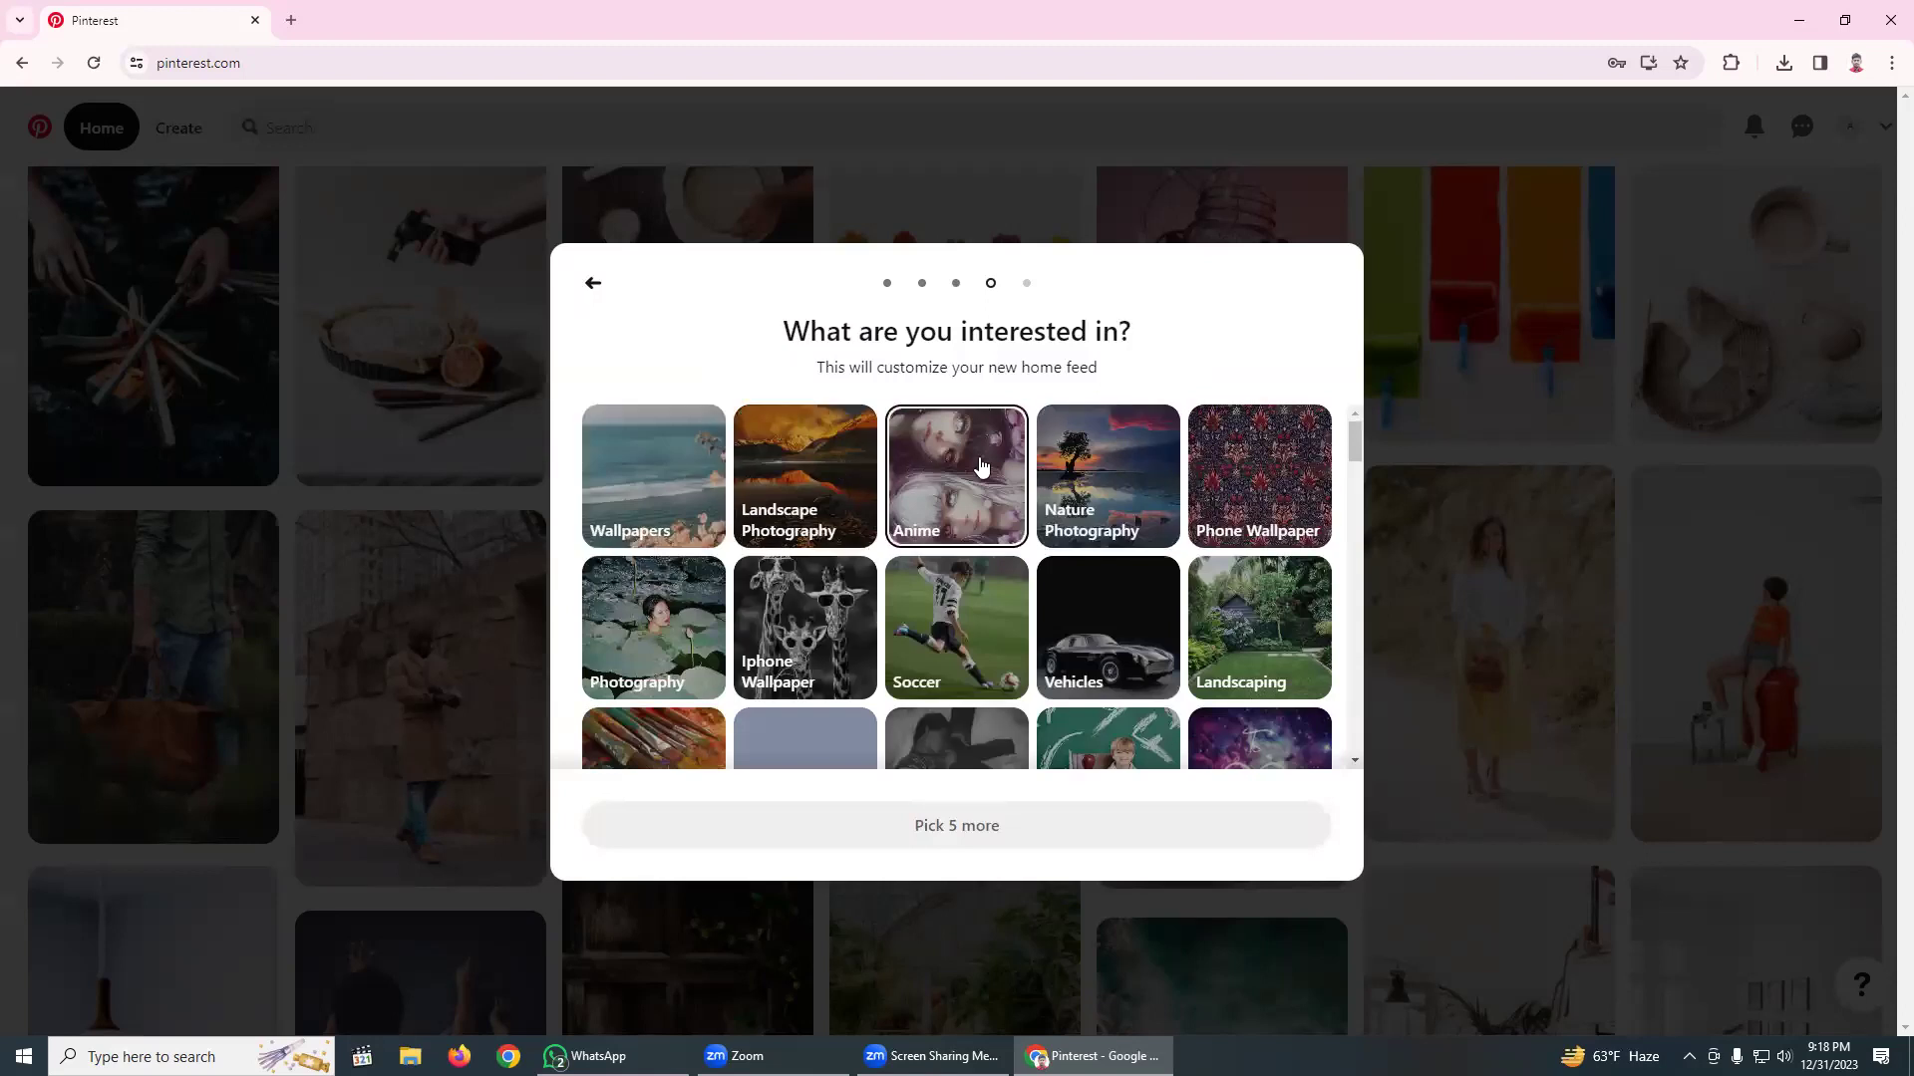
Pick interests Design, Men's Business Outfits, Men's Fashion, Travel, Men's Style, Home Interior Design, Technology and DIY Projects
scroll(997, 469, "down", 1)
scroll(1115, 506, "down", 1)
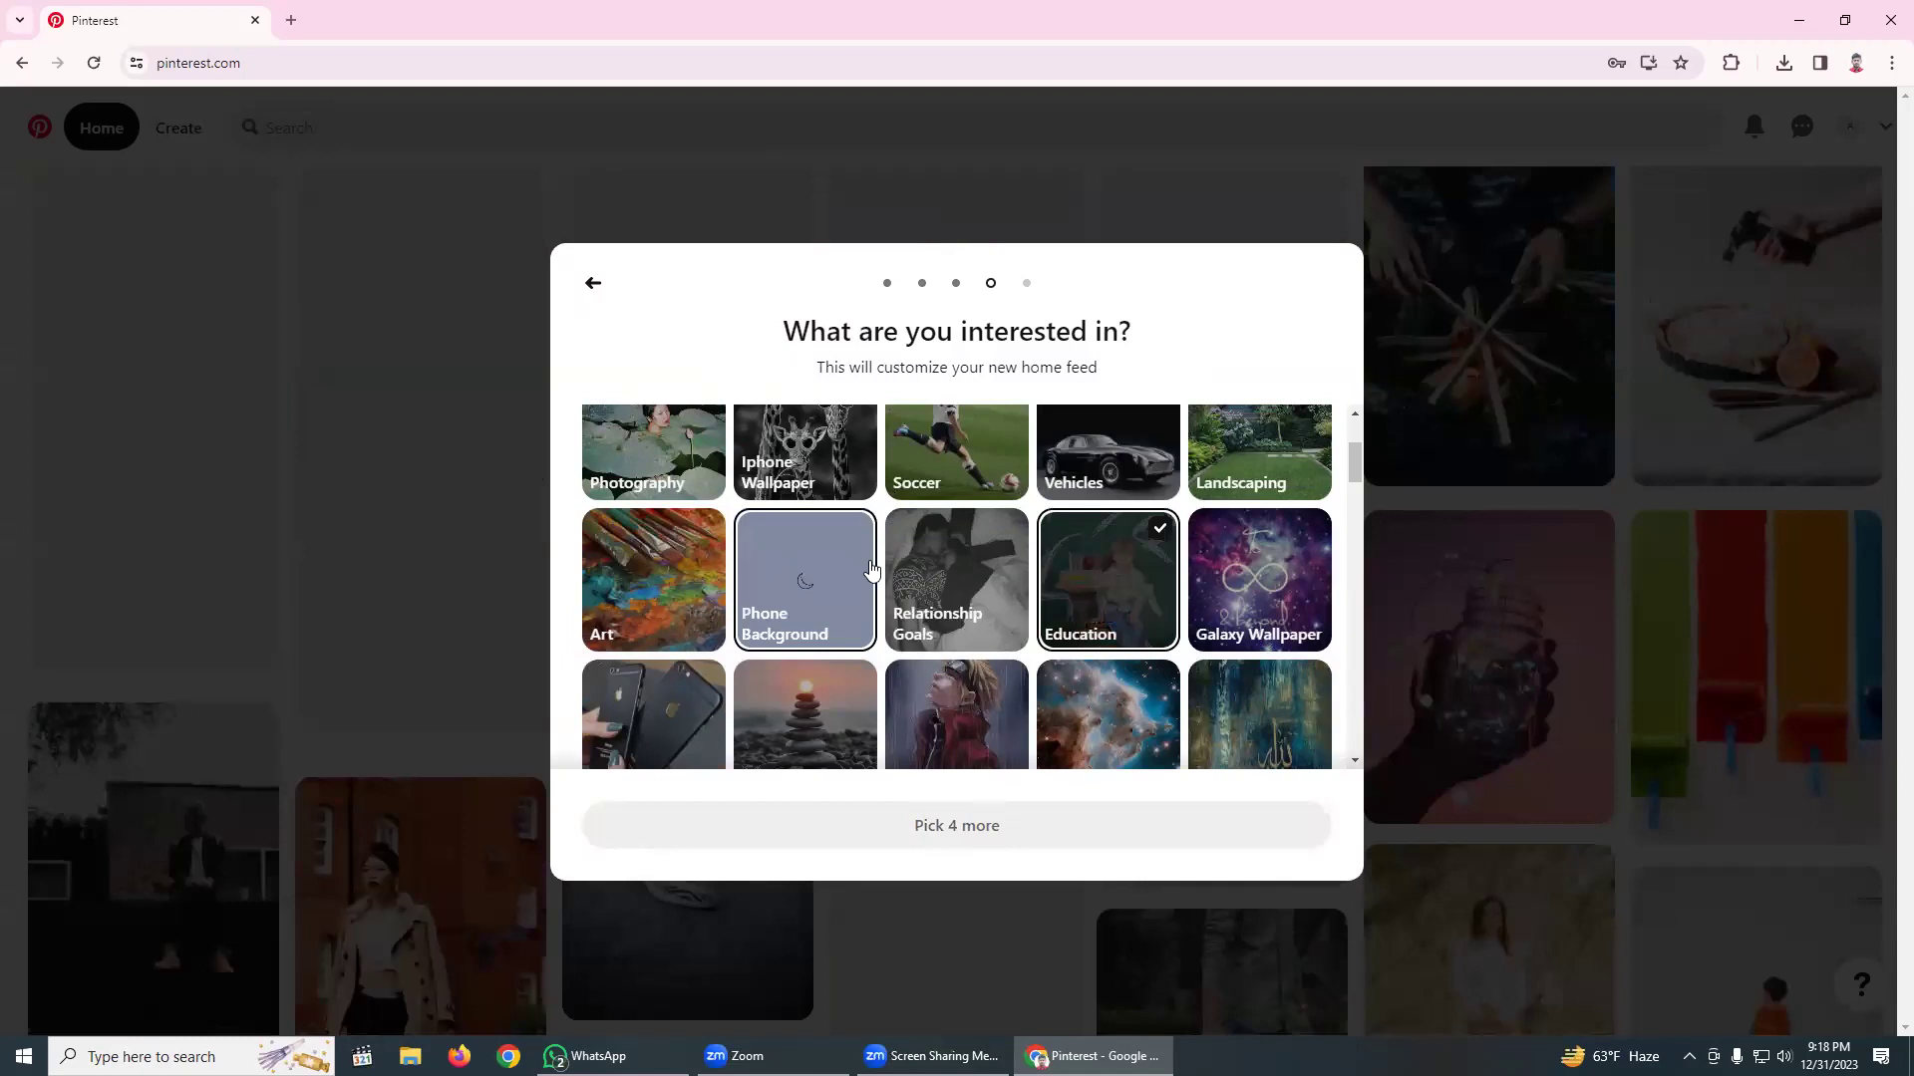
scroll(800, 568, "down", 2)
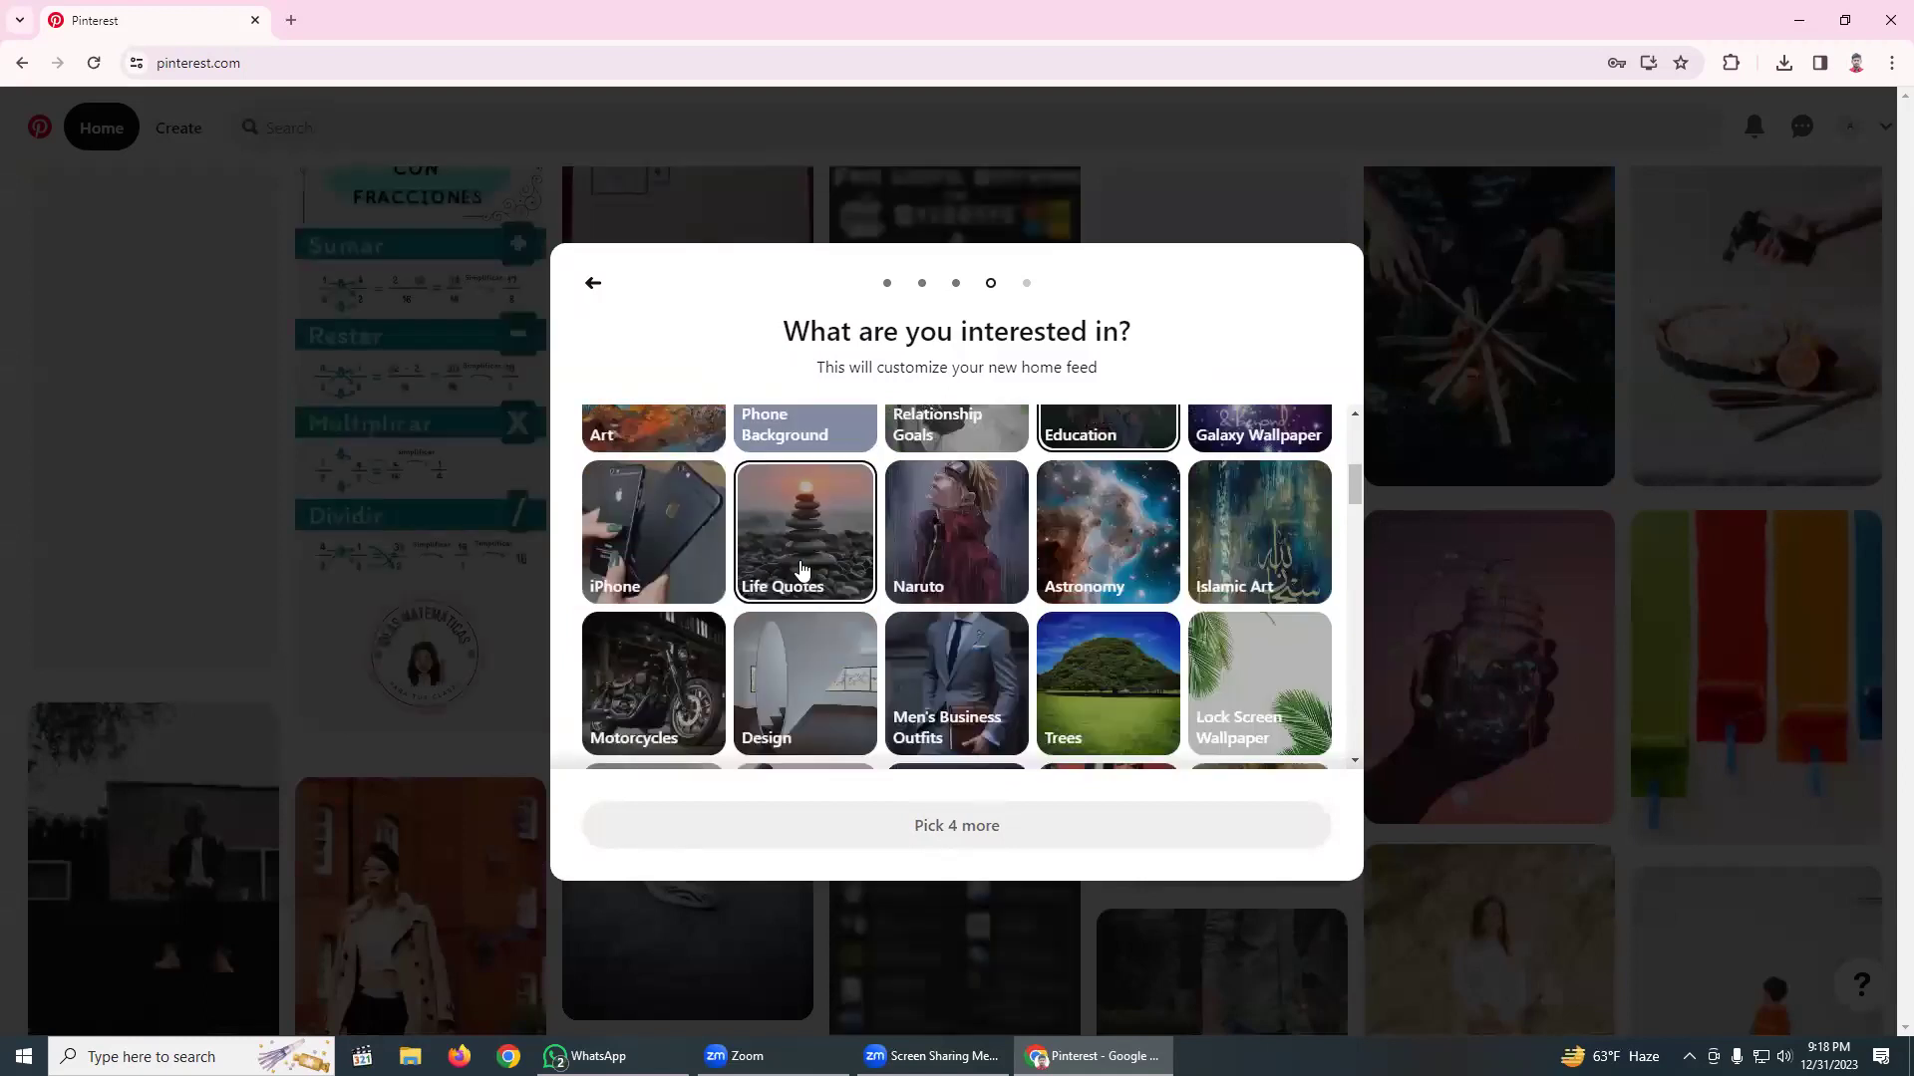
left_click(800, 670)
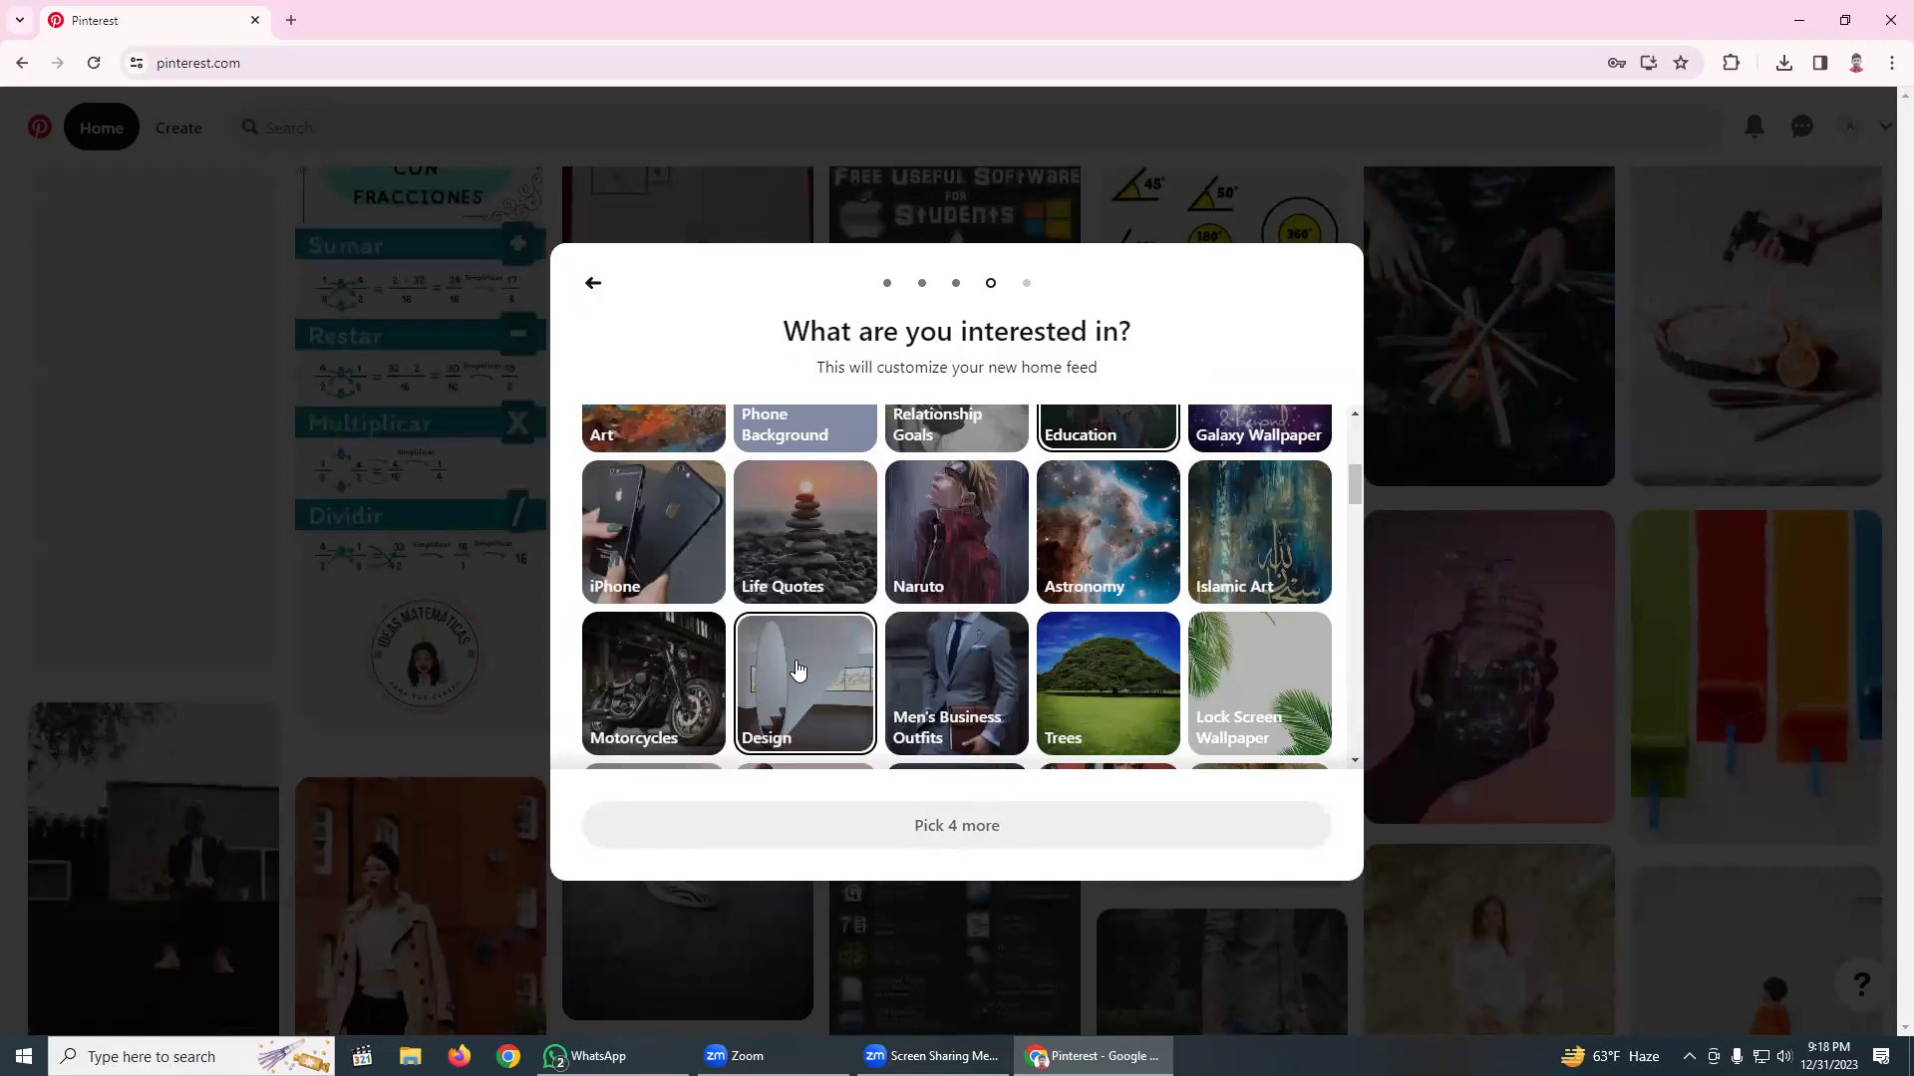
left_click(1004, 668)
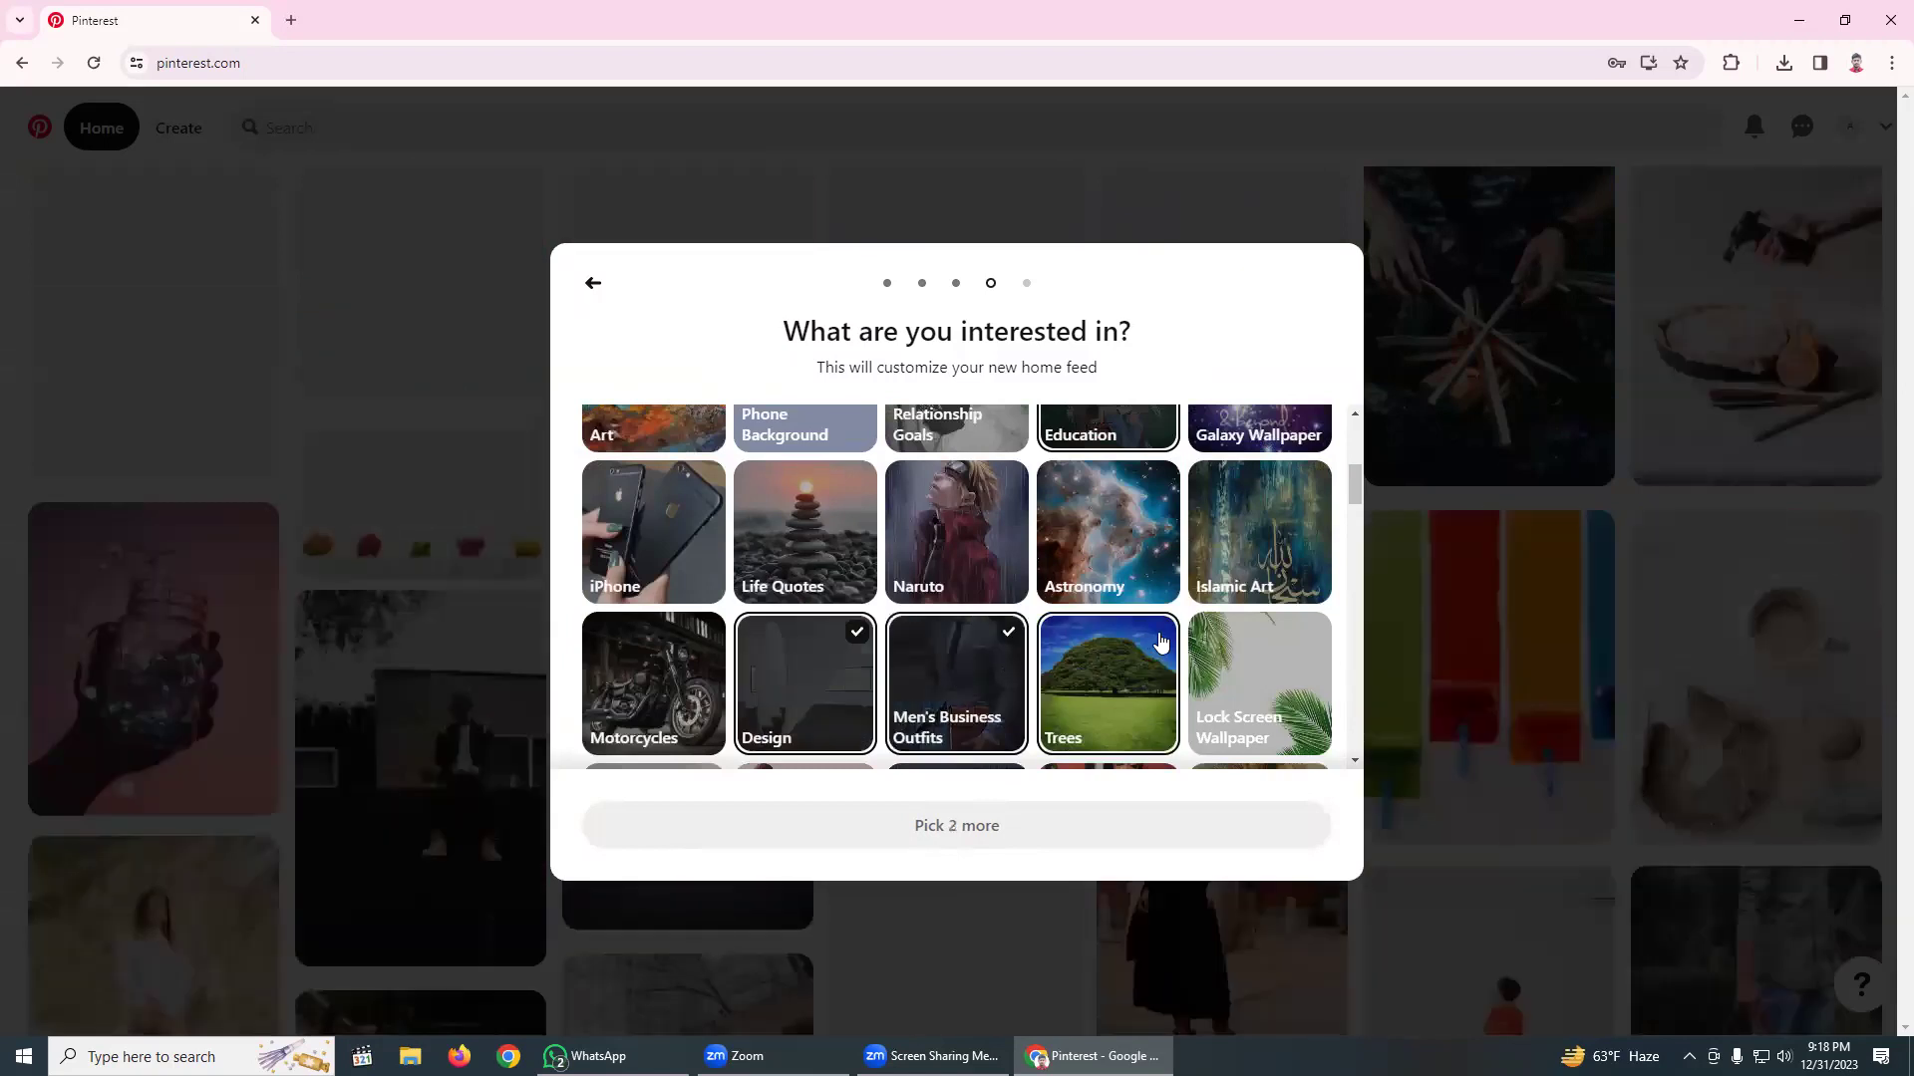
scroll(1262, 638, "down", 2)
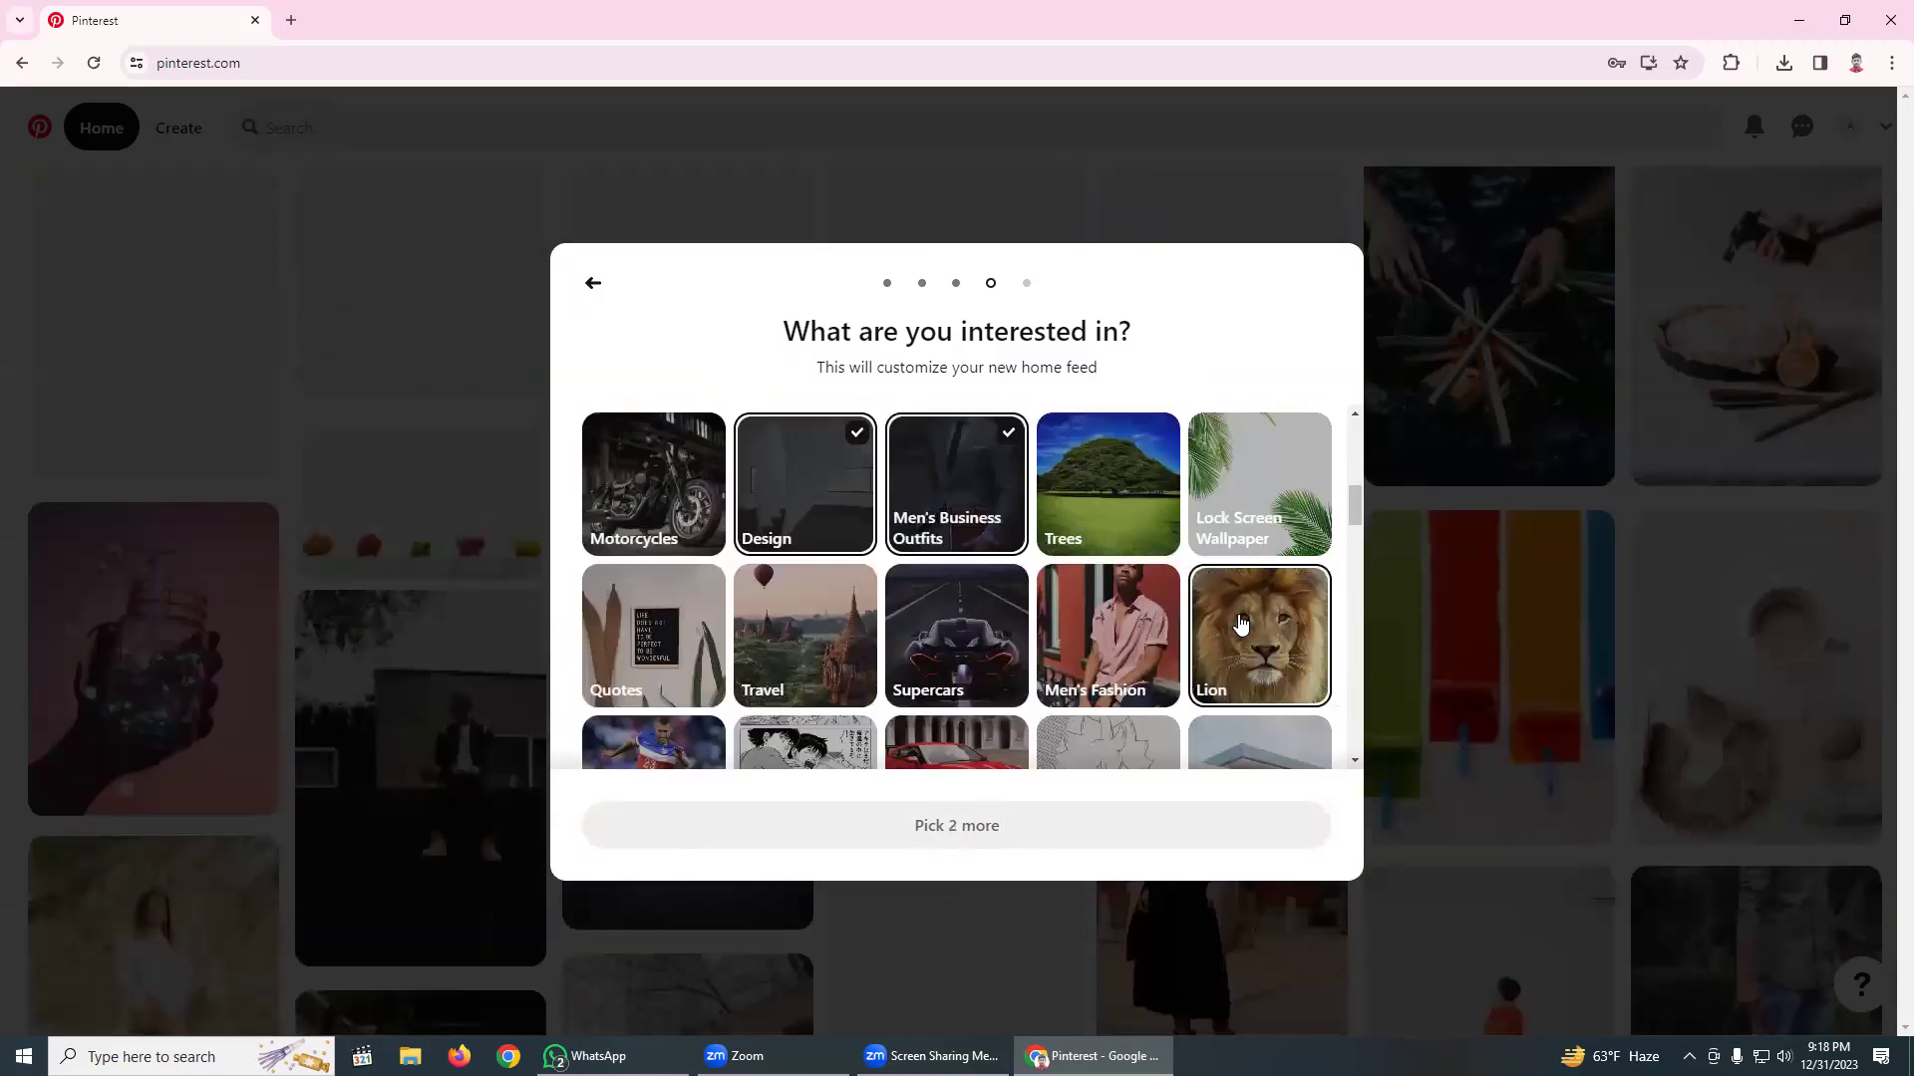
scroll(1240, 623, "down", 1)
left_click(1098, 551)
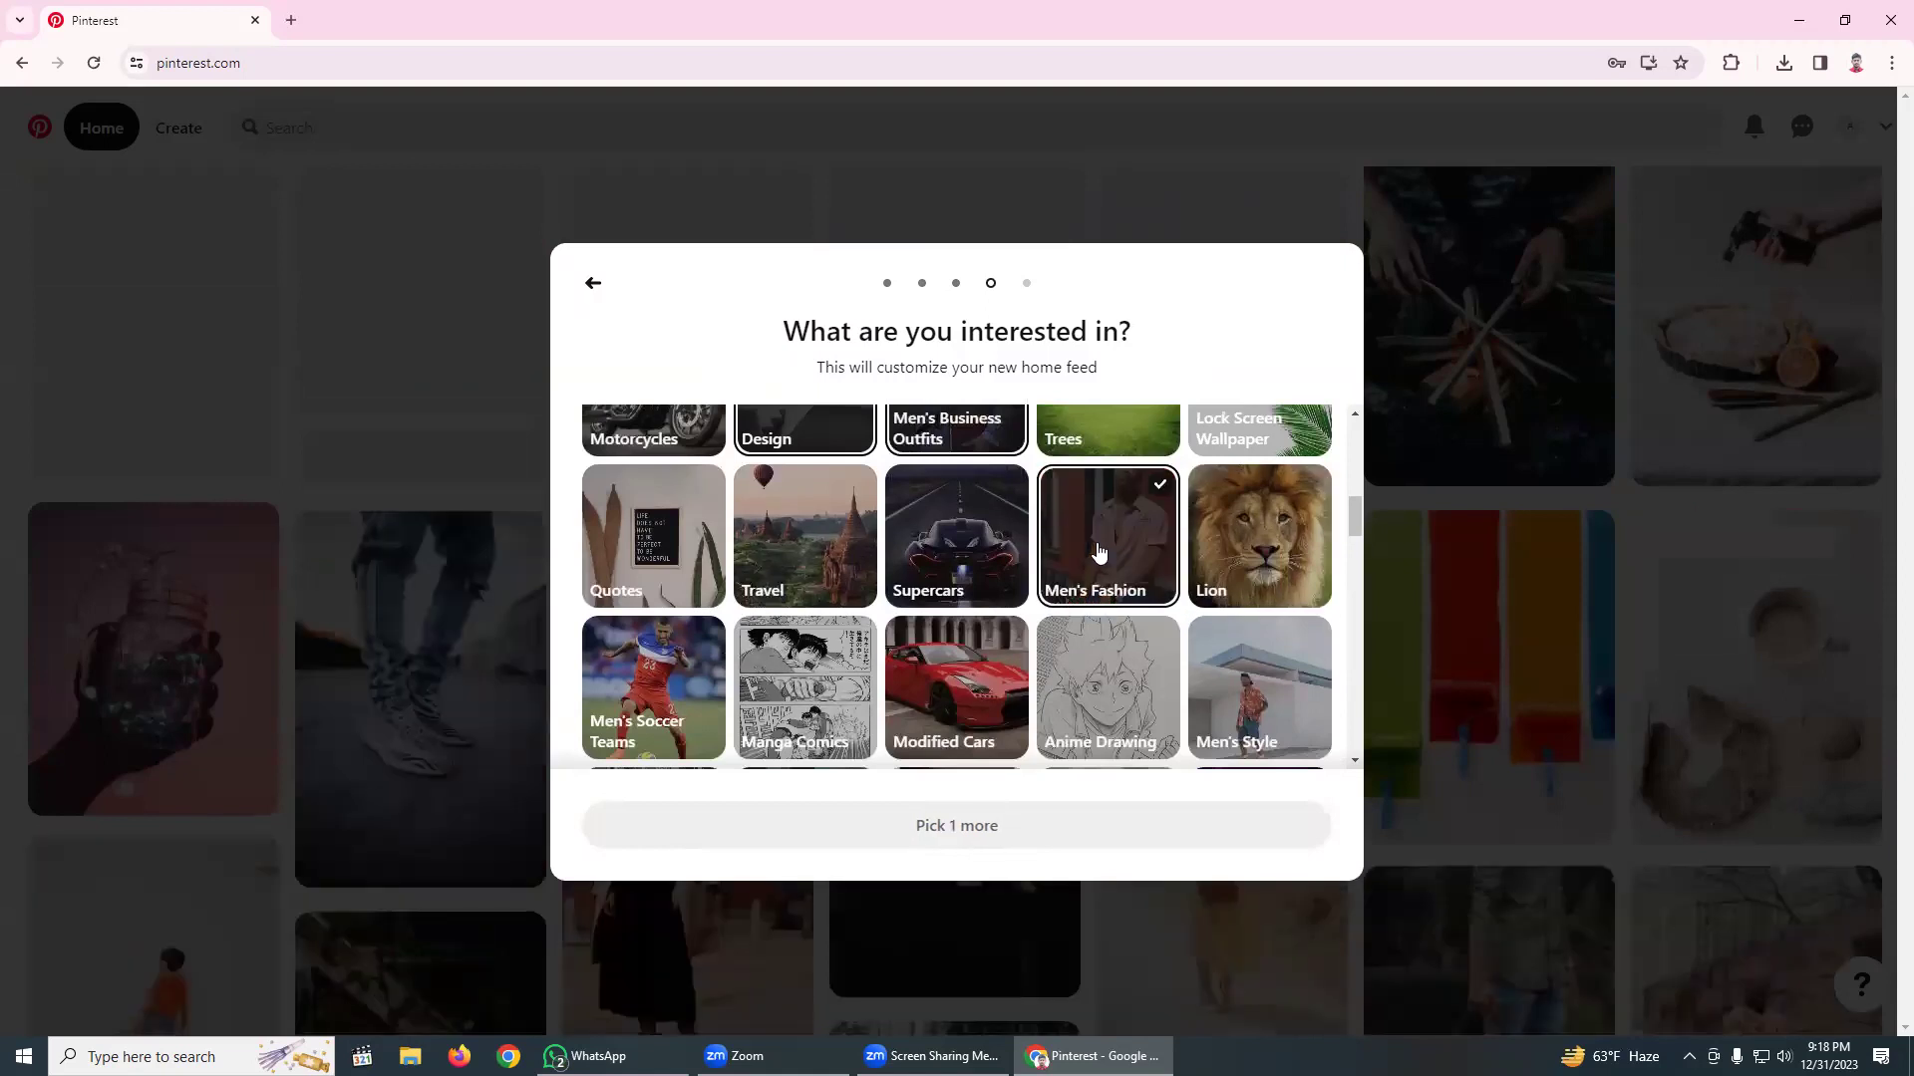
left_click(821, 548)
scroll(1239, 648, "down", 1)
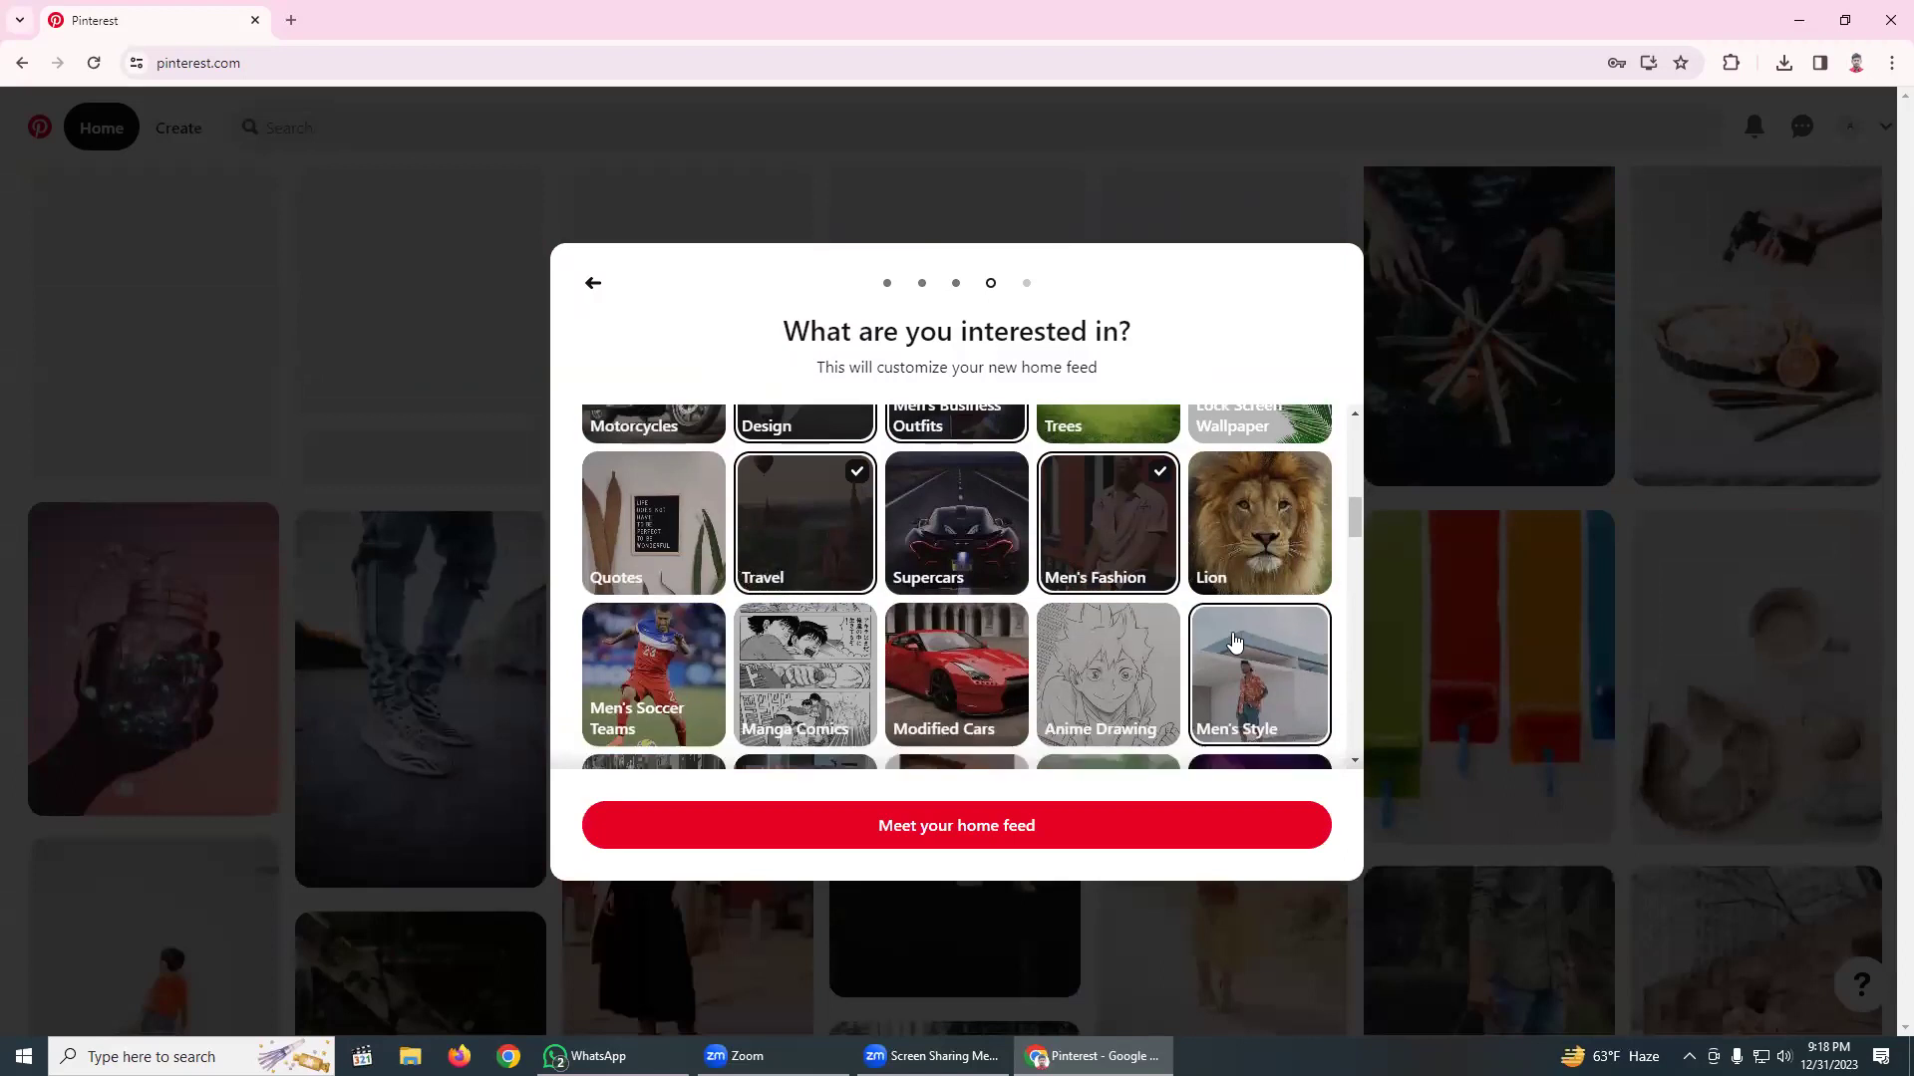
left_click(1223, 576)
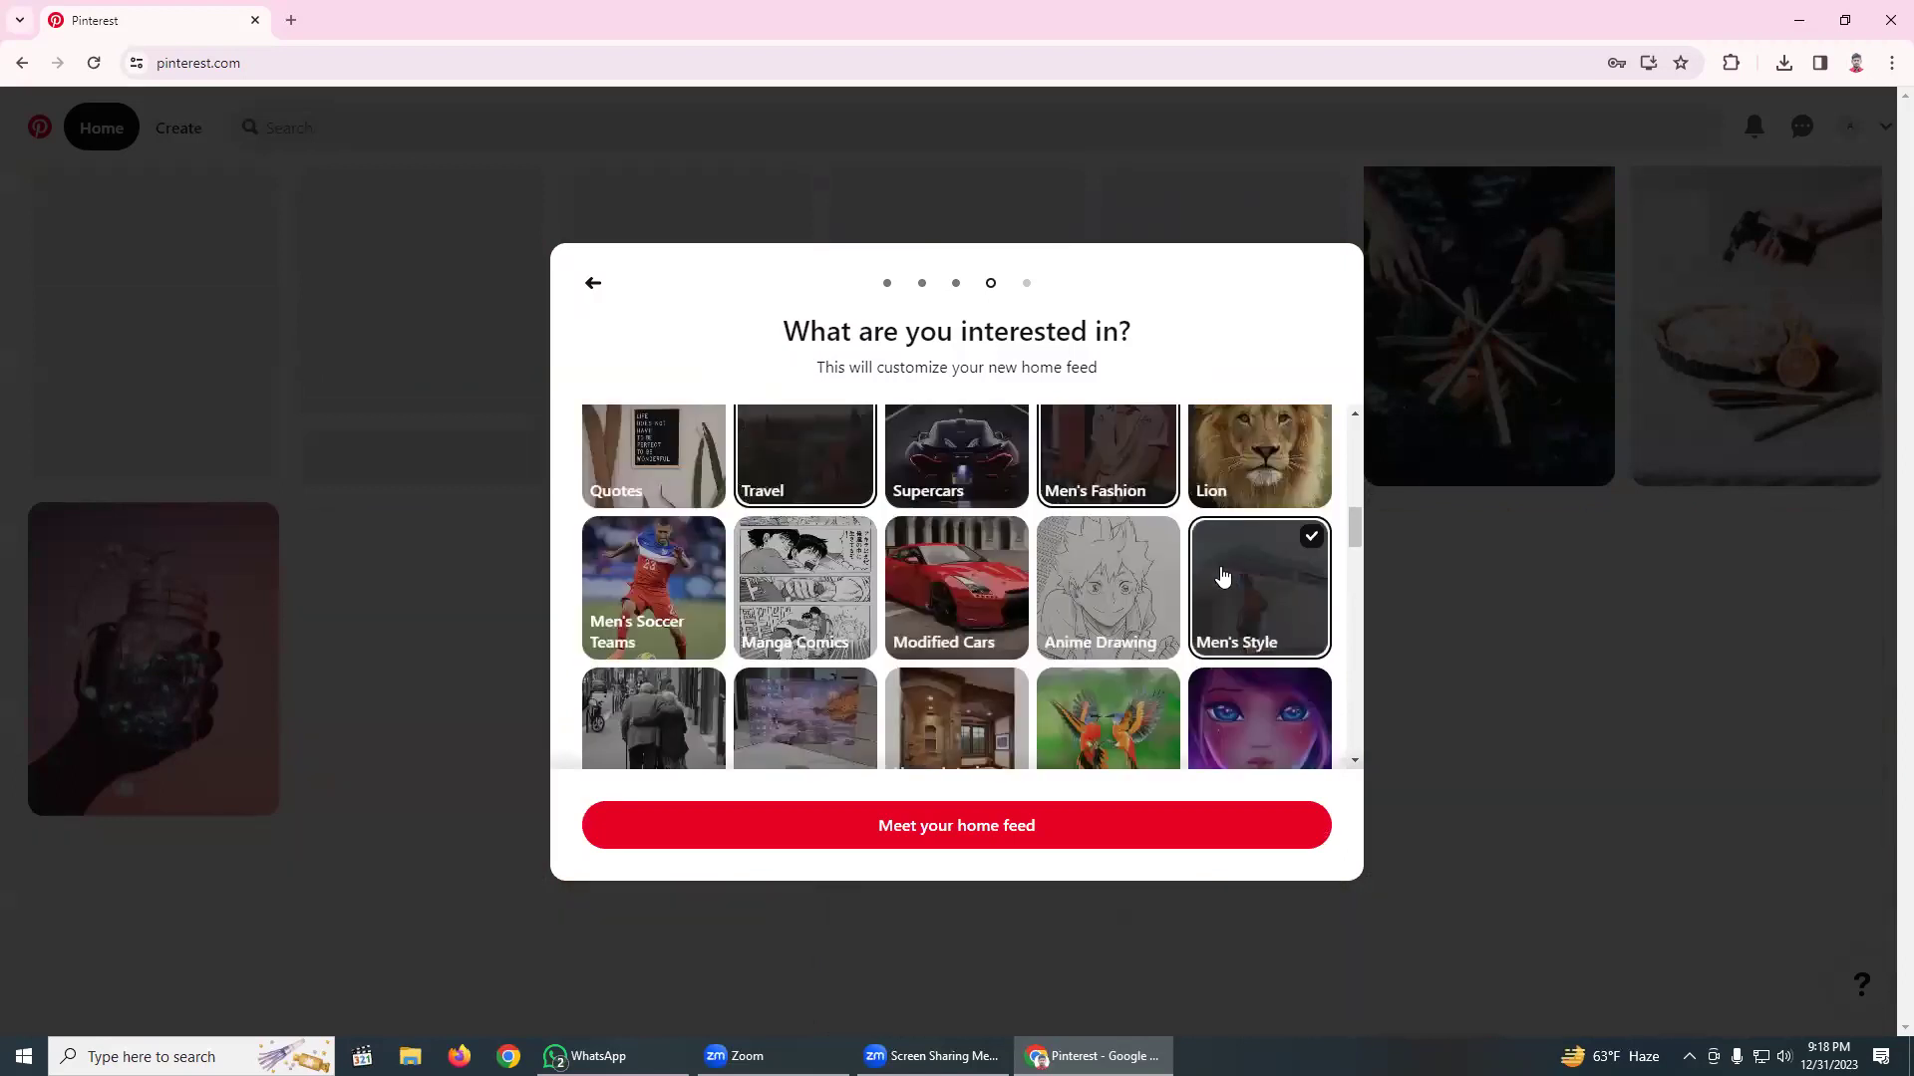
scroll(1024, 543, "down", 2)
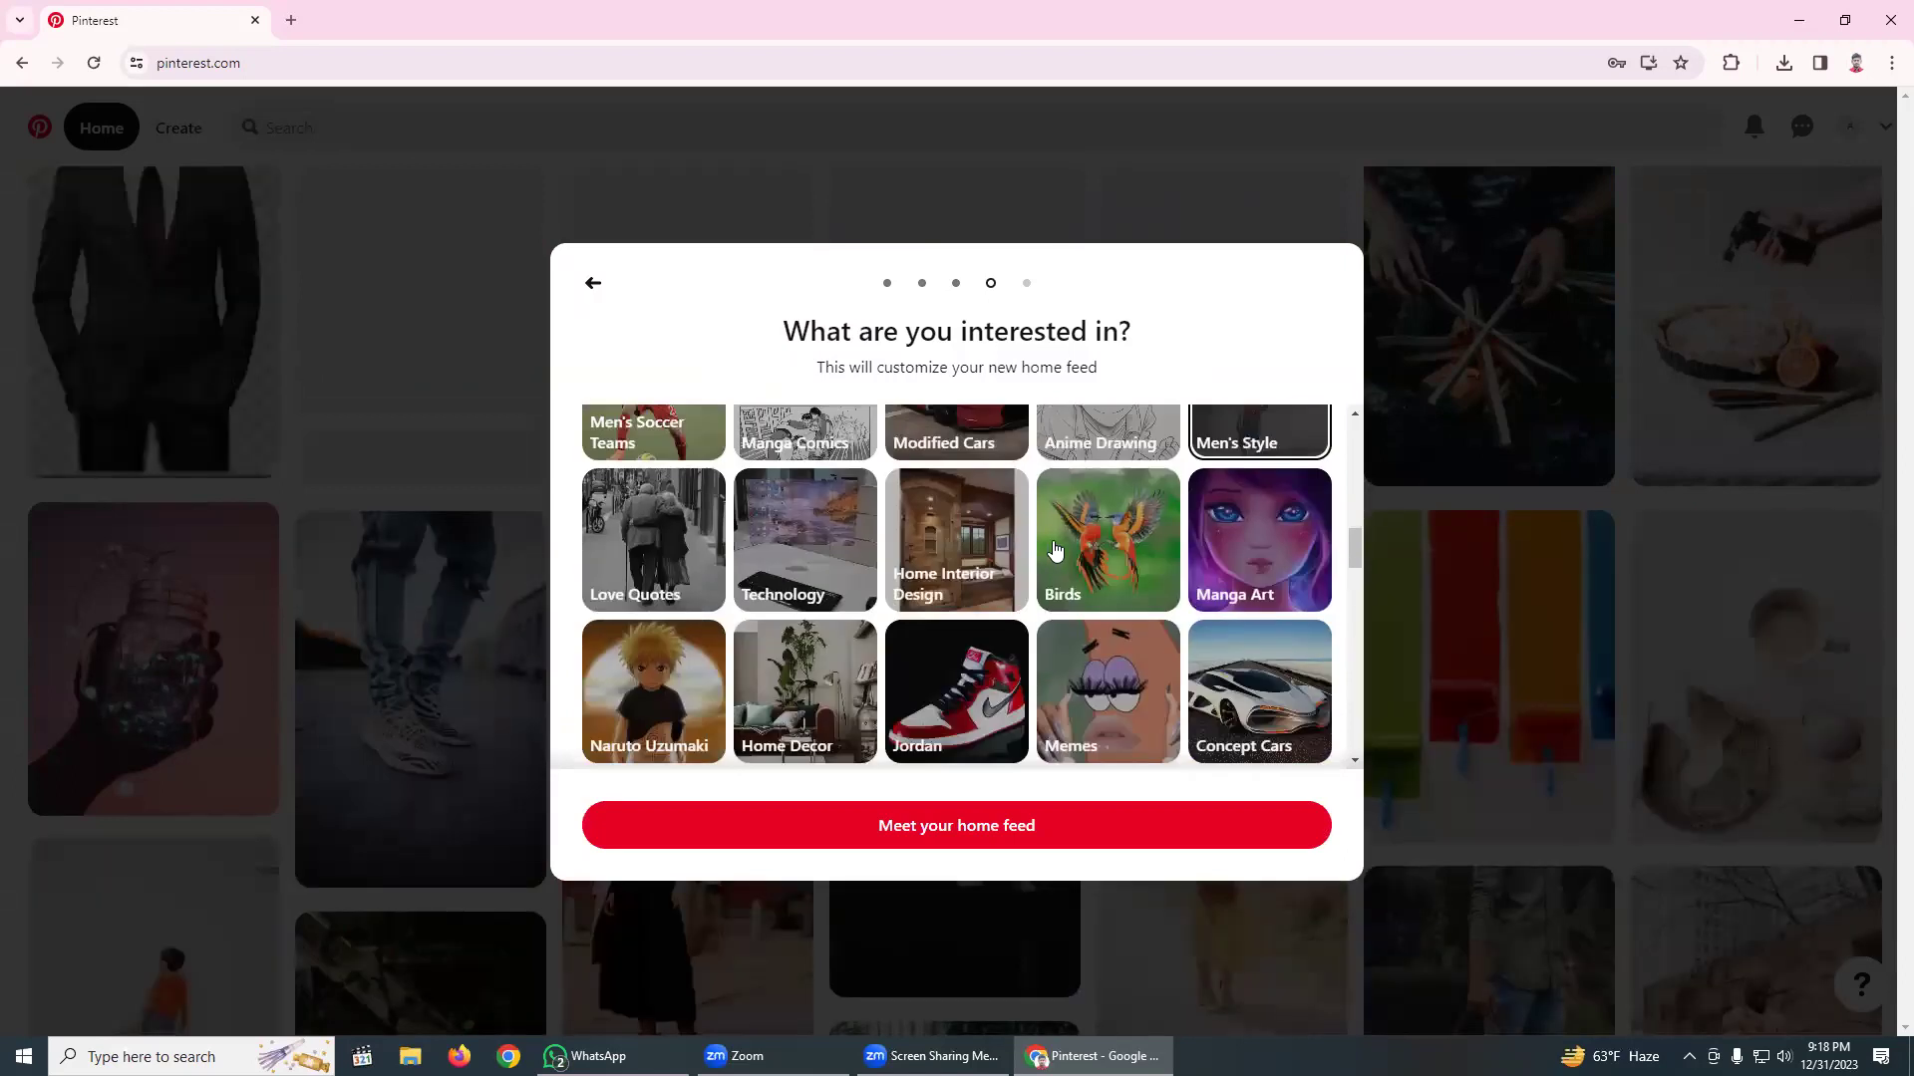
left_click(947, 519)
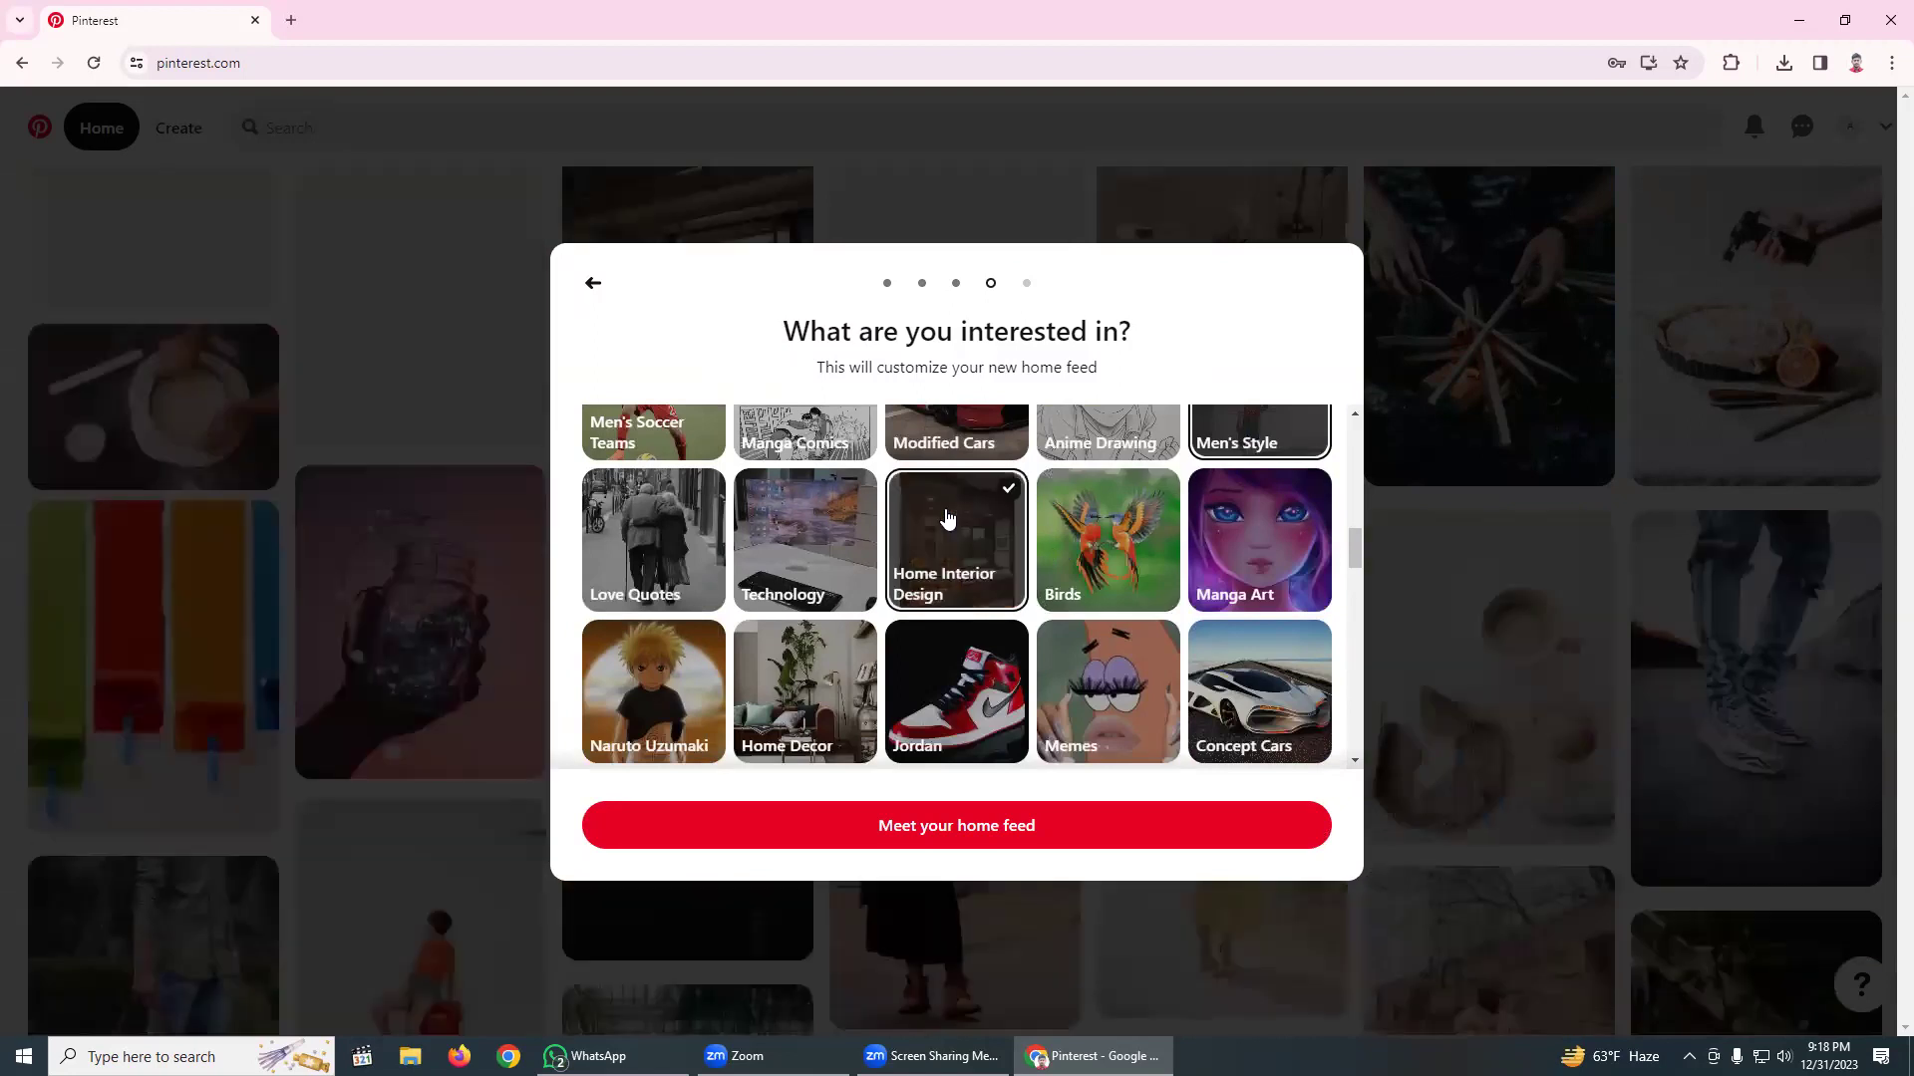
left_click(782, 527)
scroll(1229, 566, "down", 2)
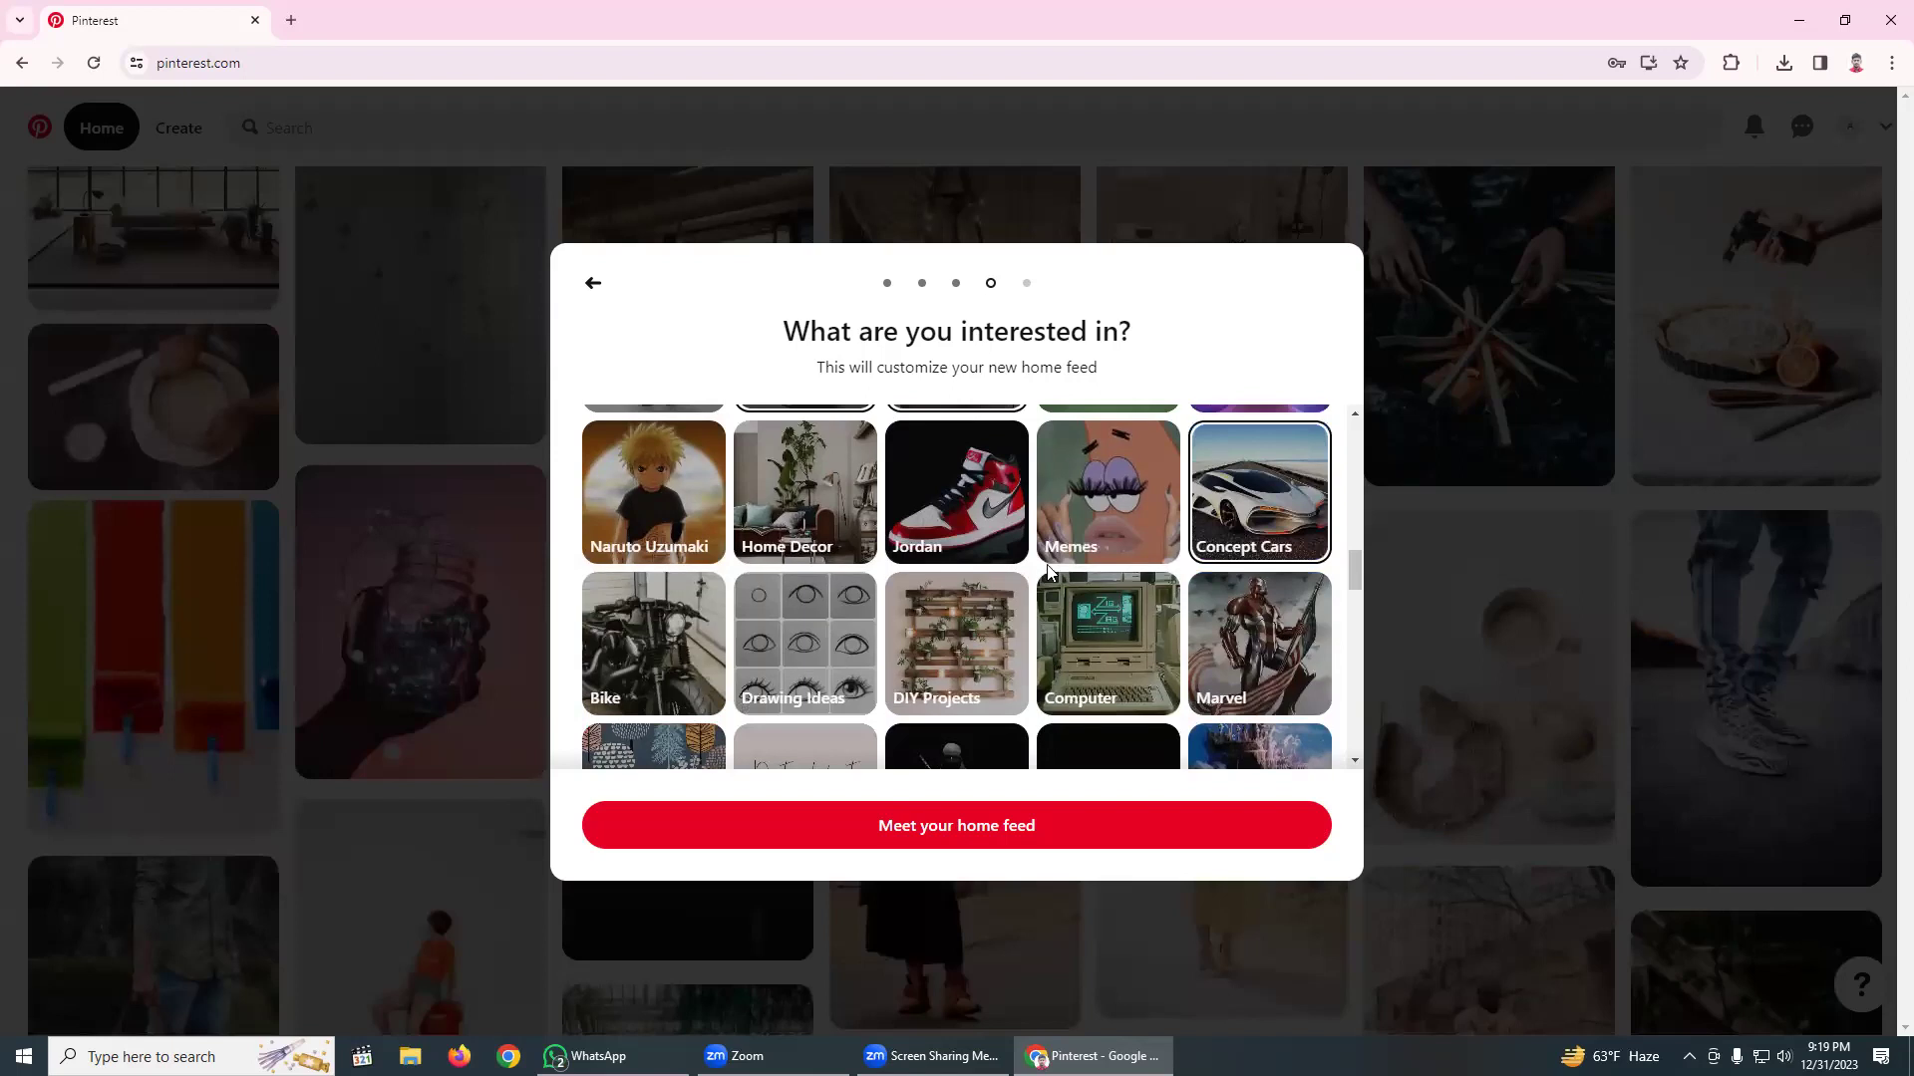
left_click(935, 618)
Add Woodworking, House Plan, Luxury Home Decor, Interior Design, House Architecture and Food and Drink, then continue
scroll(934, 618, "down", 1)
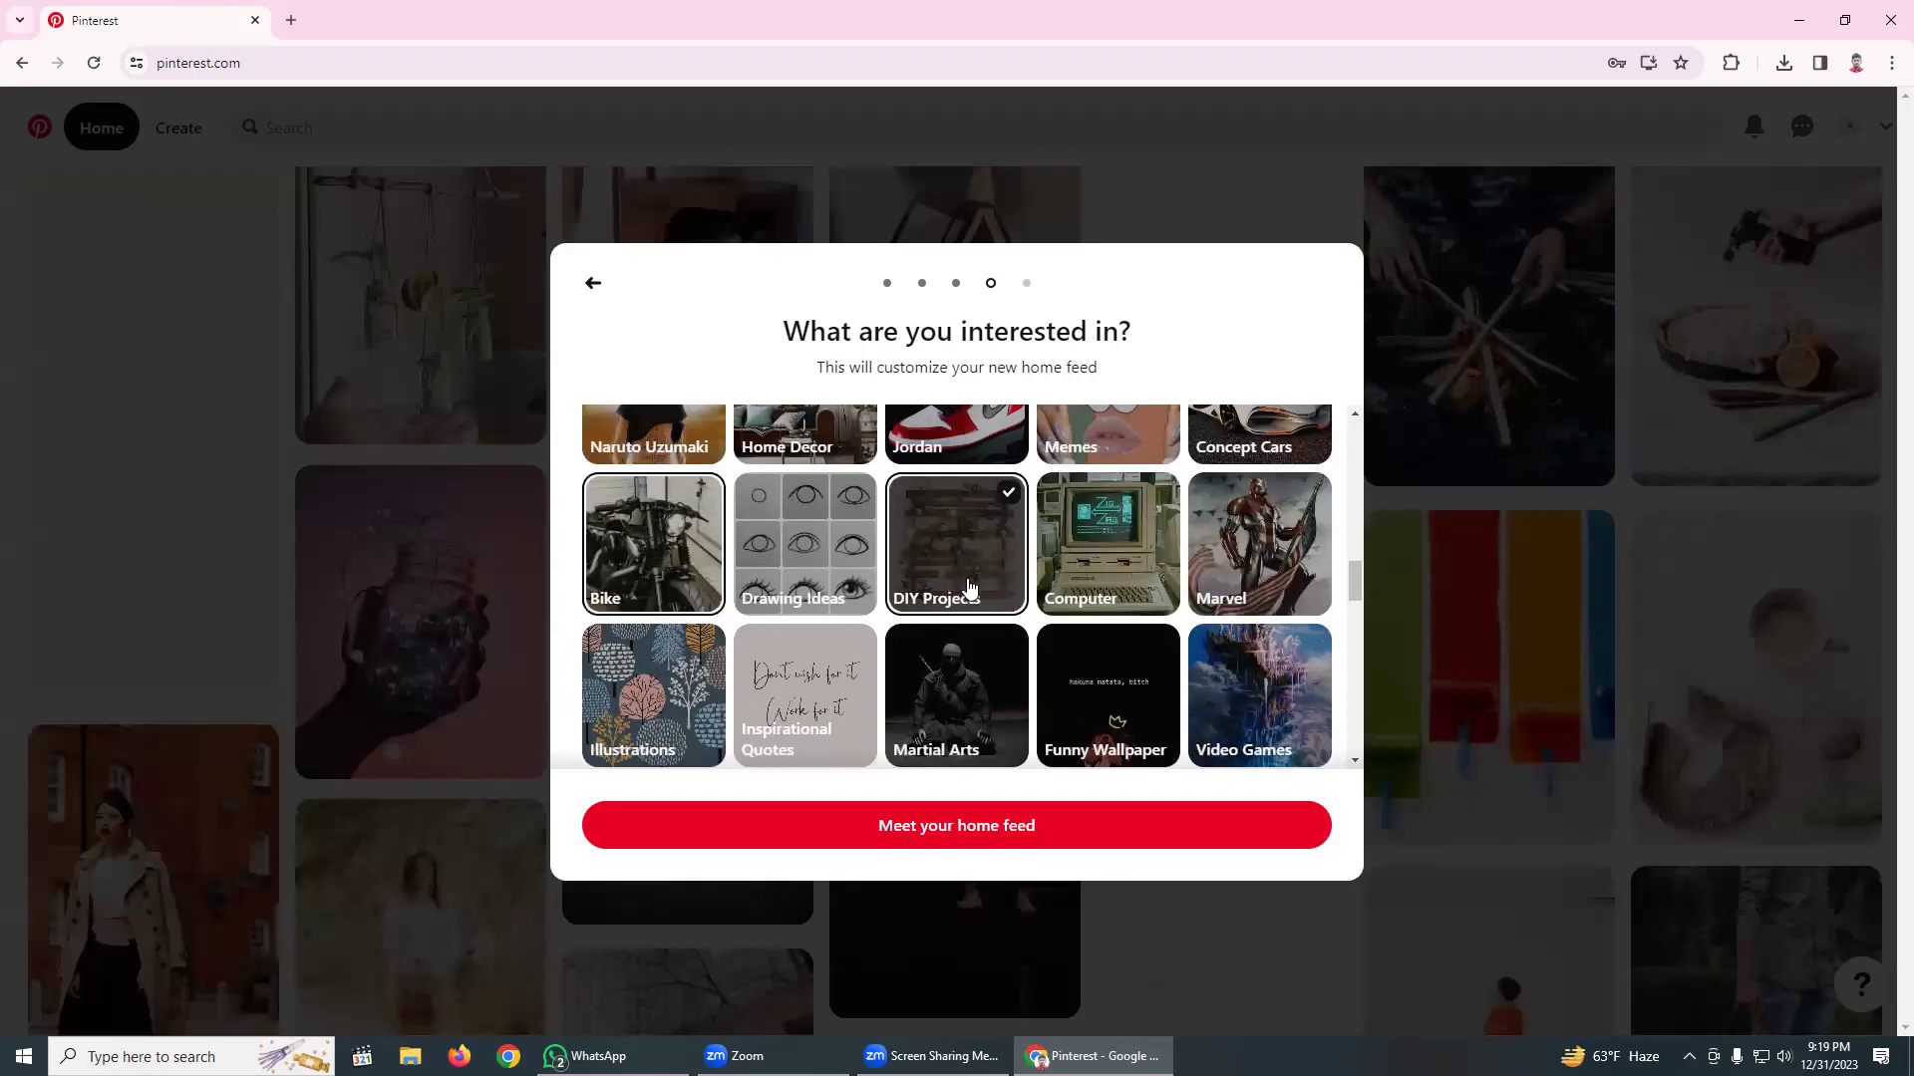
scroll(972, 588, "down", 2)
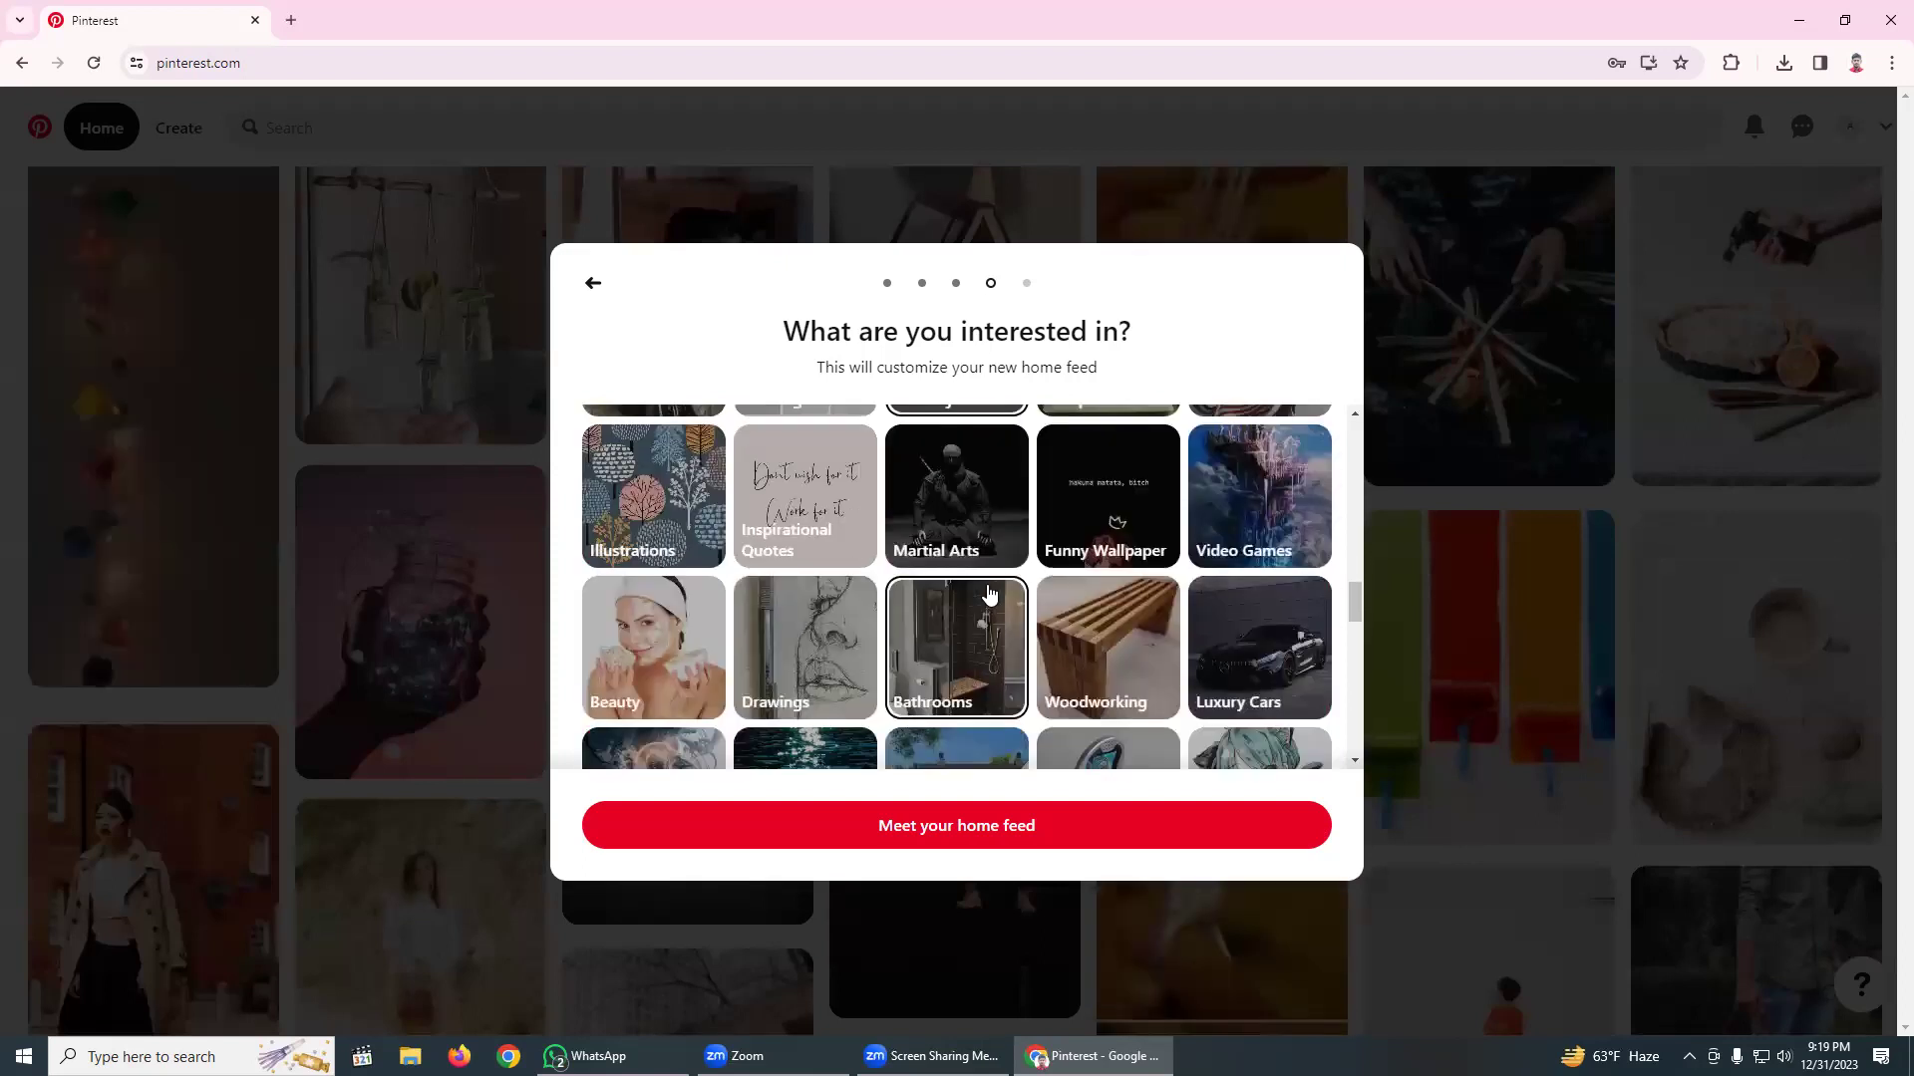
left_click(1111, 631)
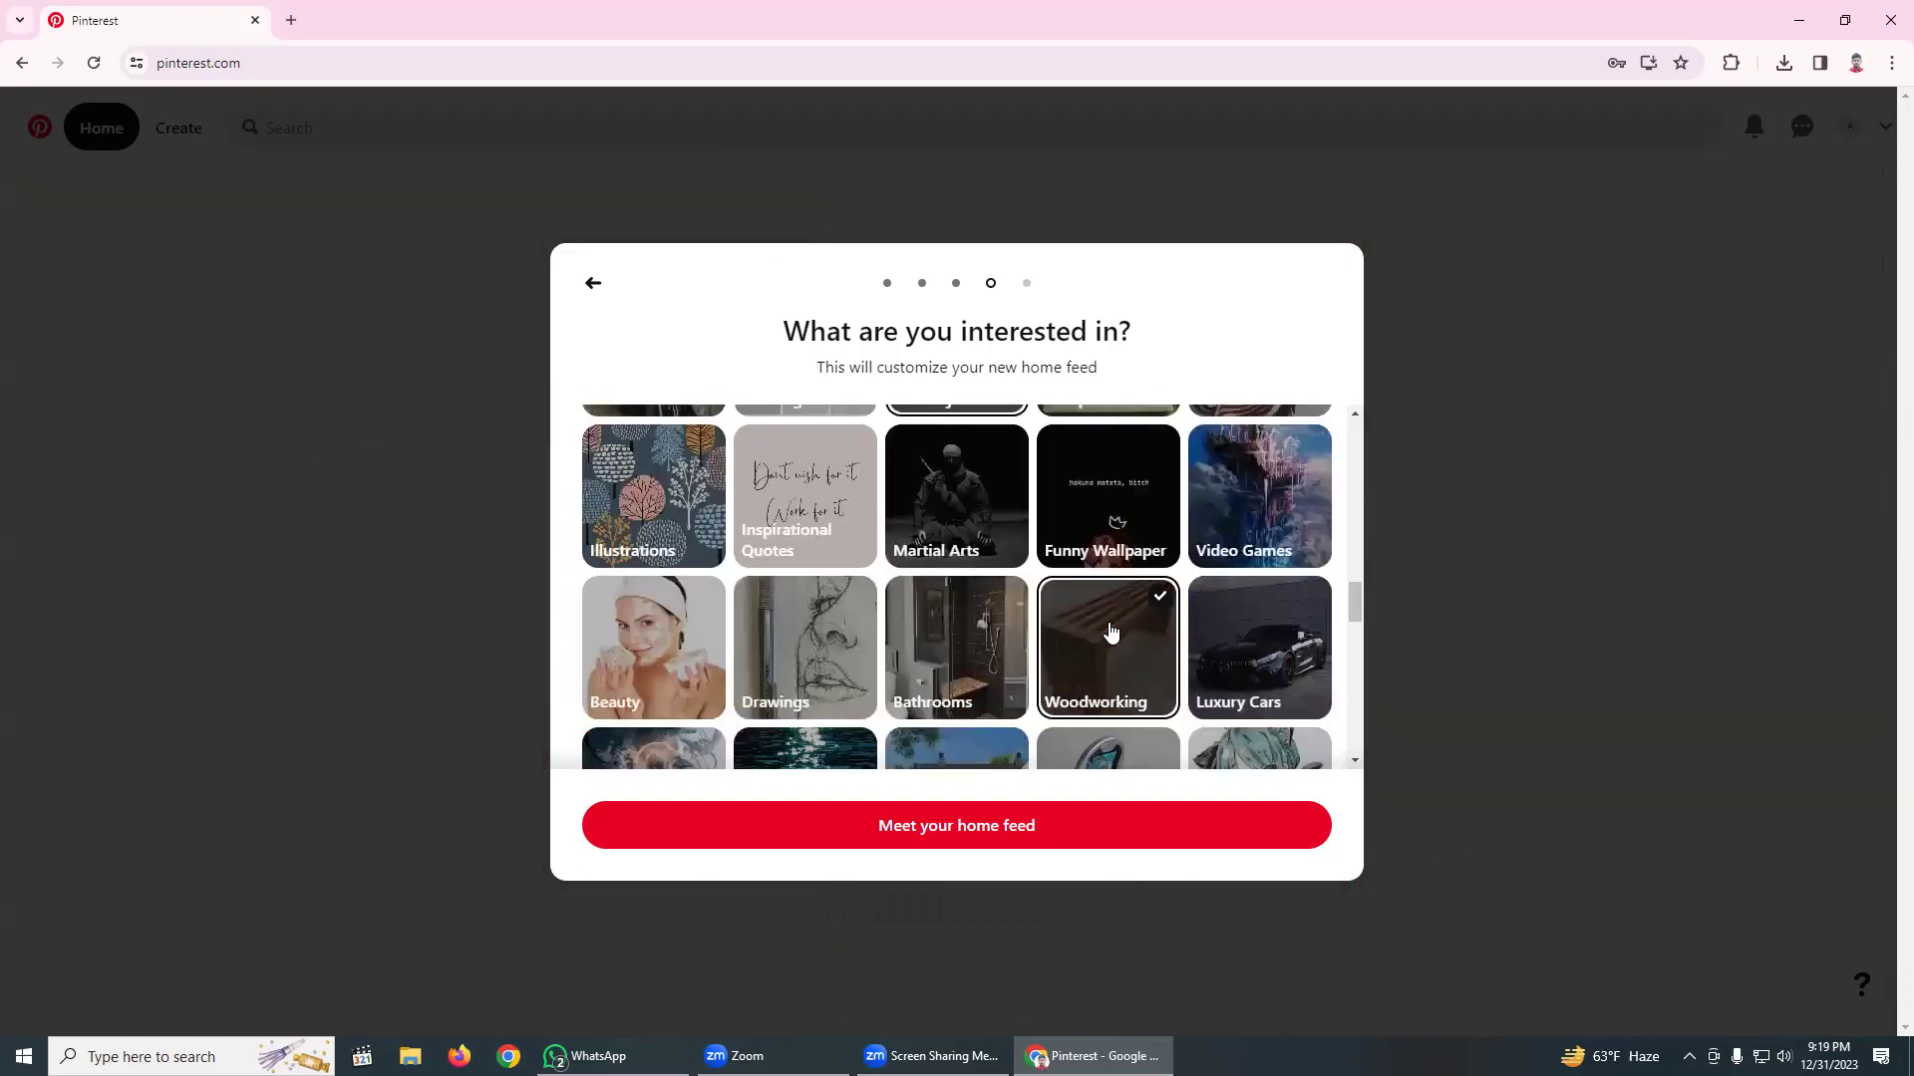
scroll(1206, 601, "down", 1)
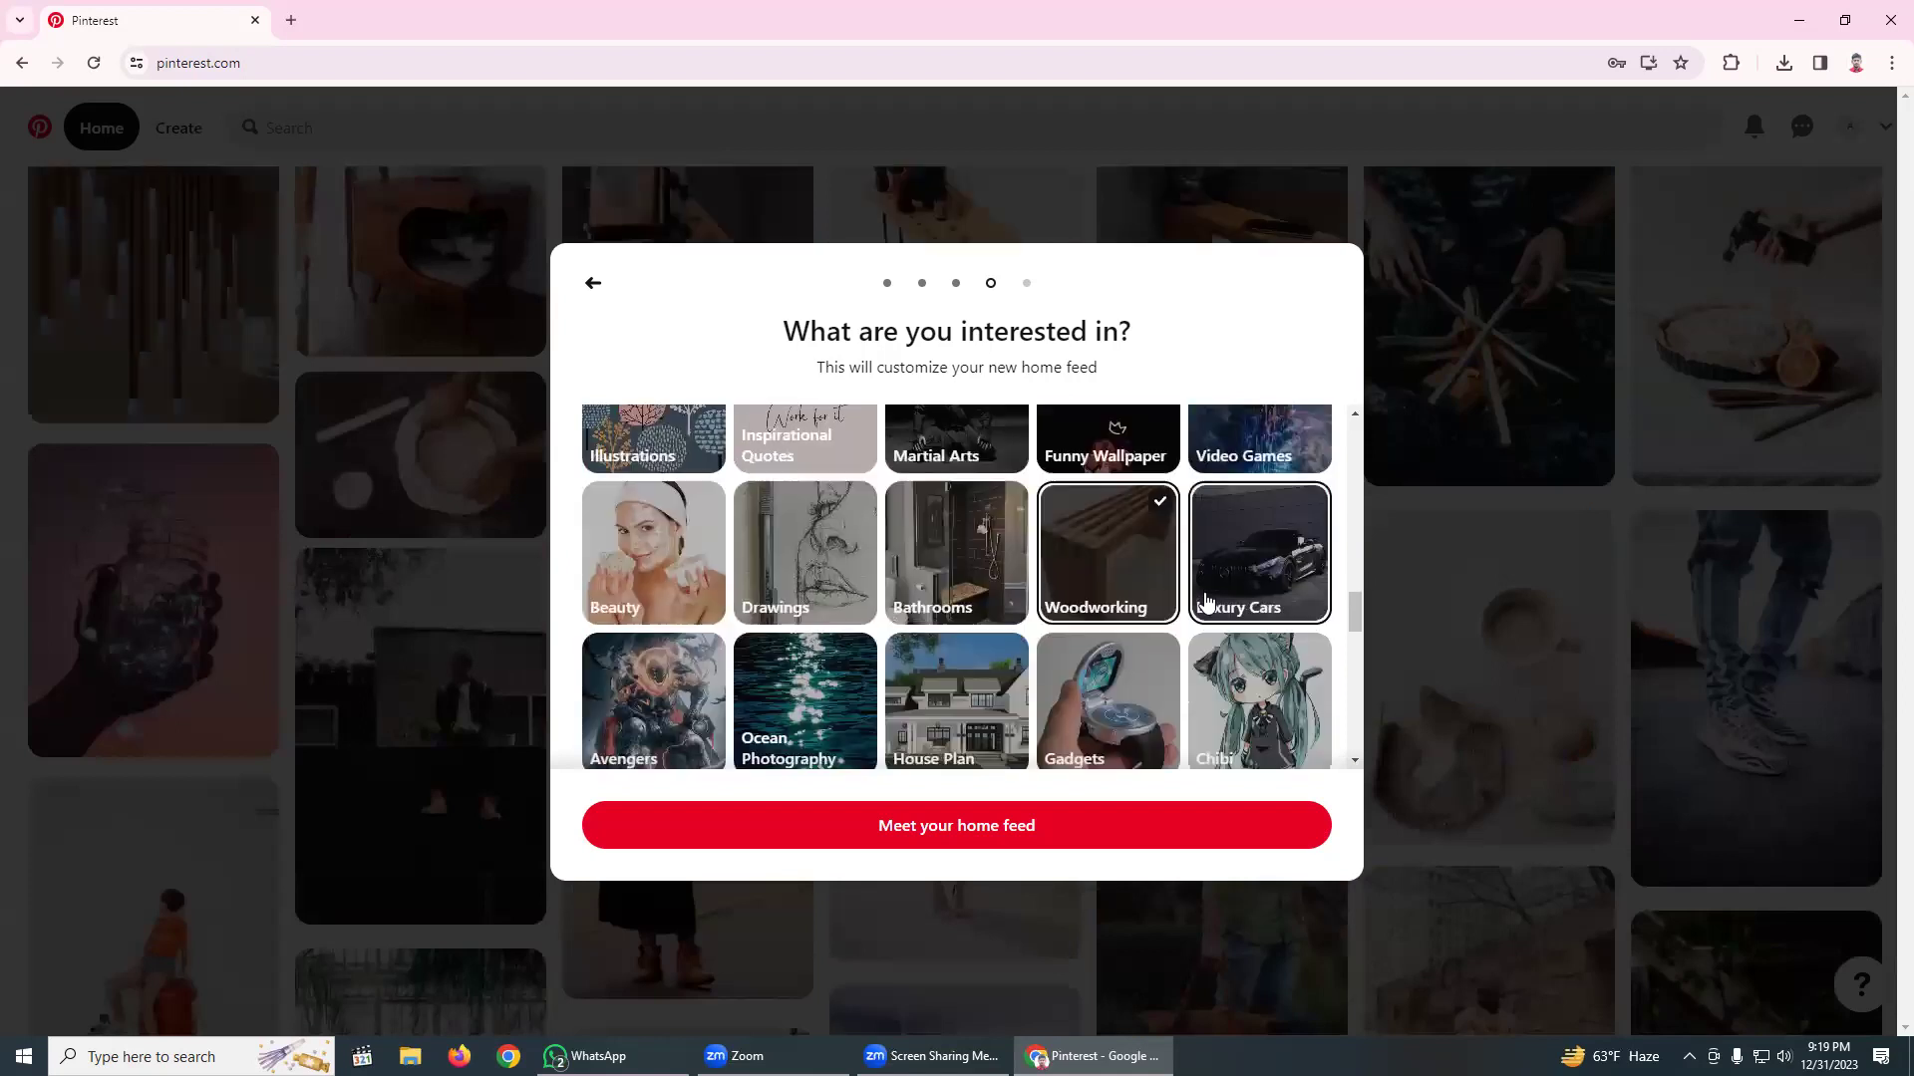
scroll(1096, 578, "down", 2)
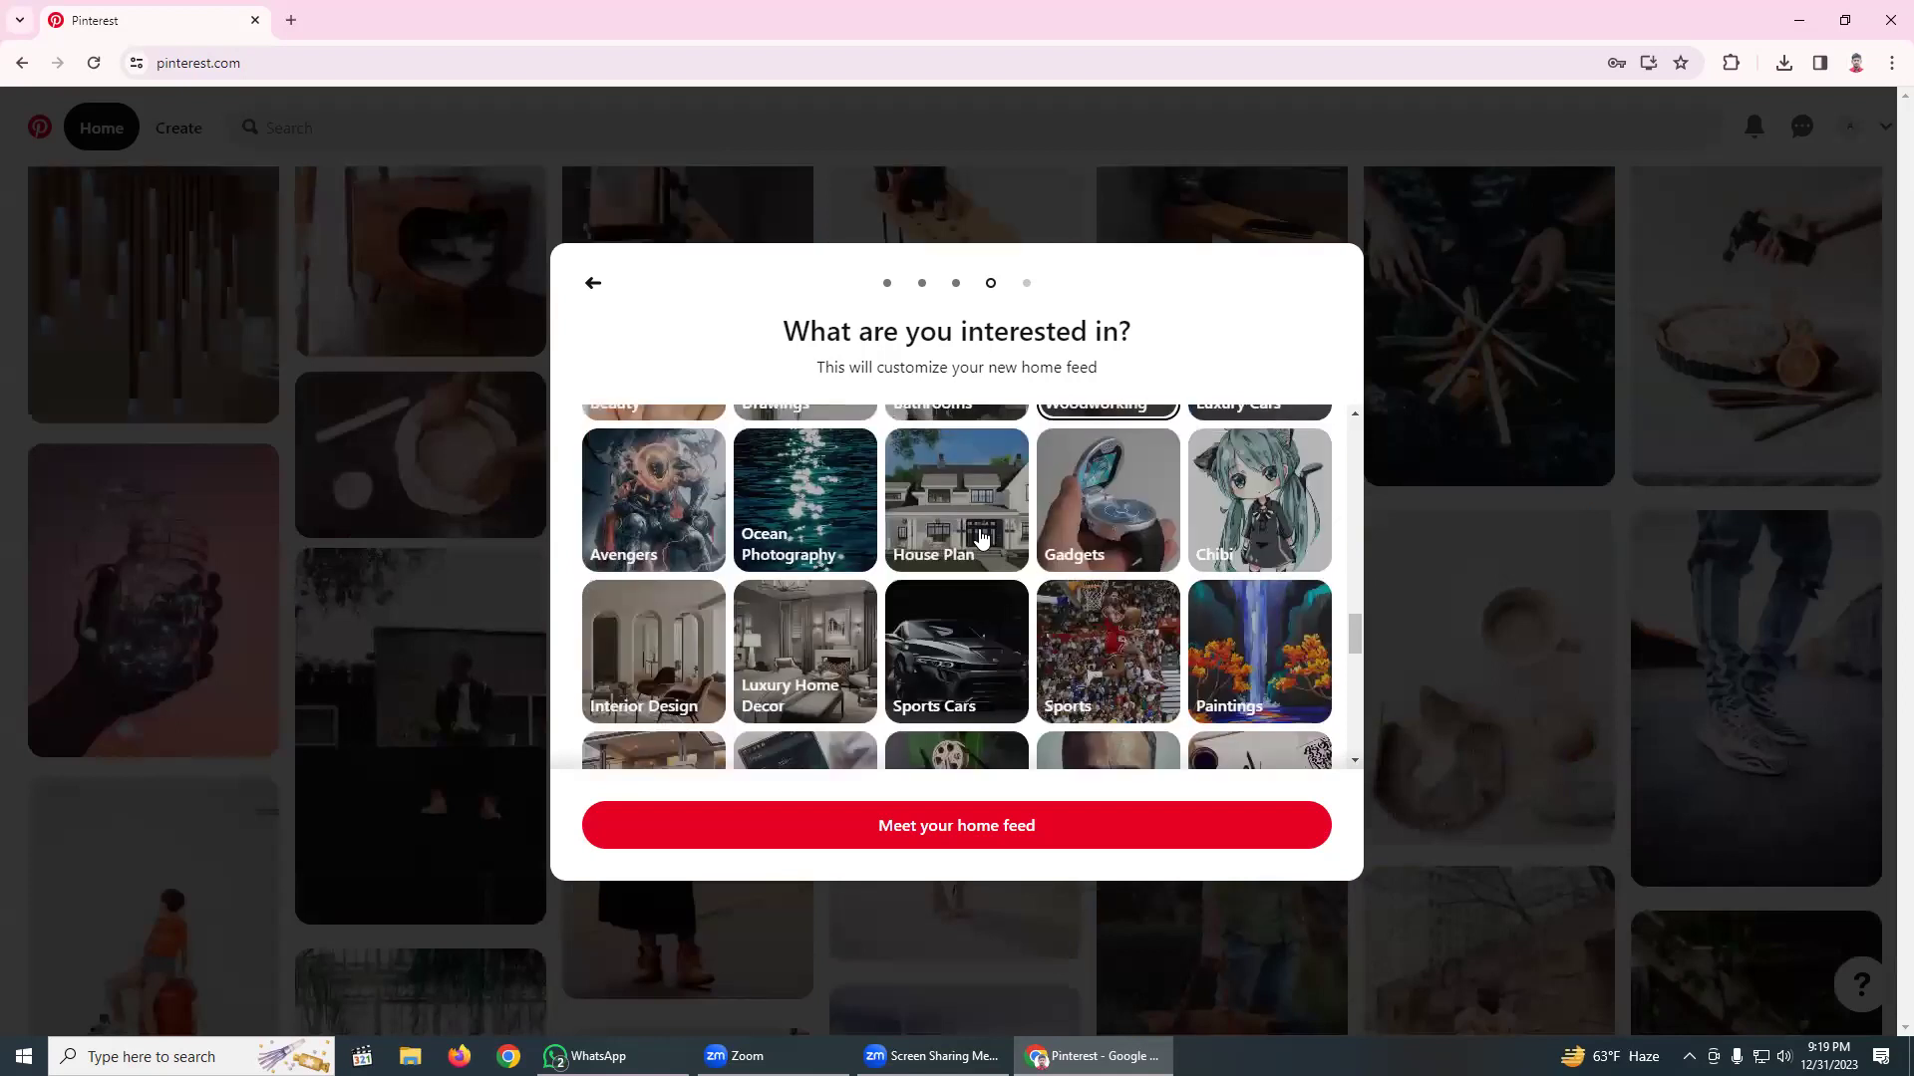
left_click(937, 497)
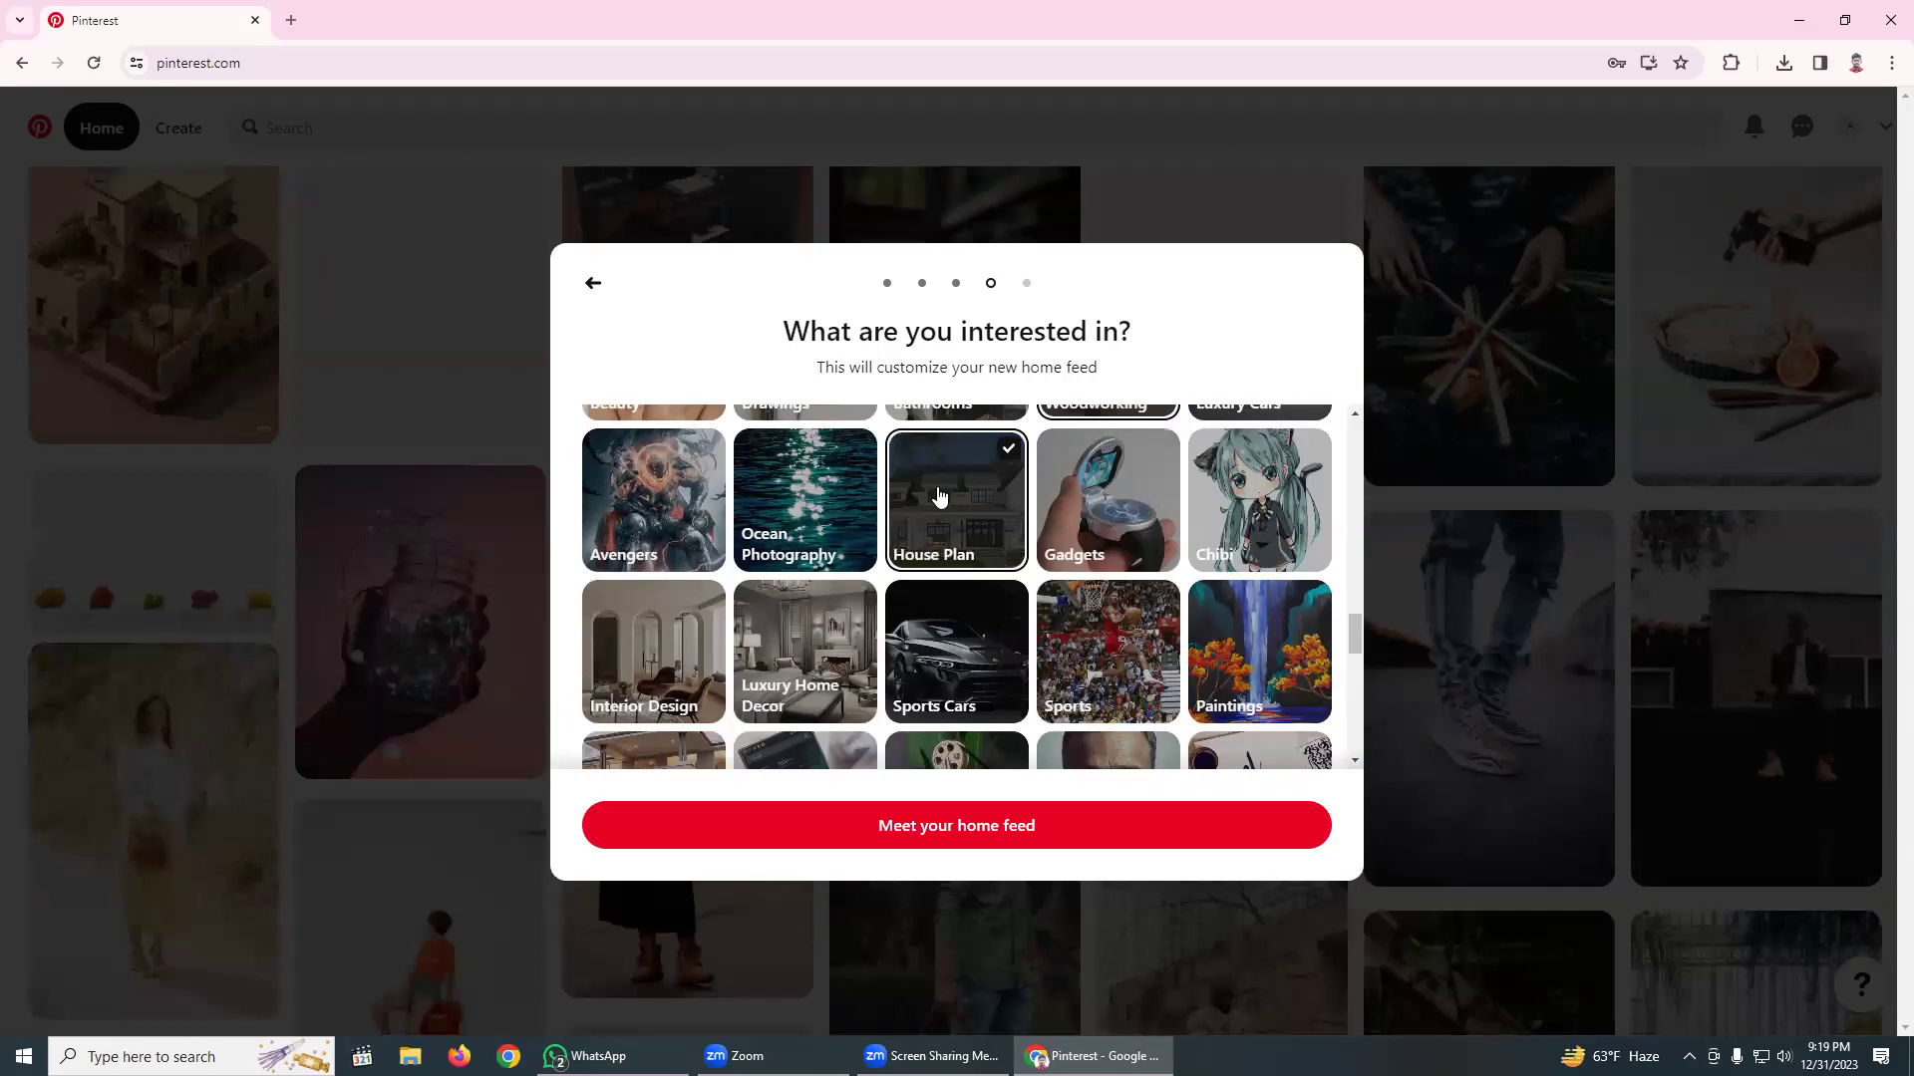
left_click(808, 650)
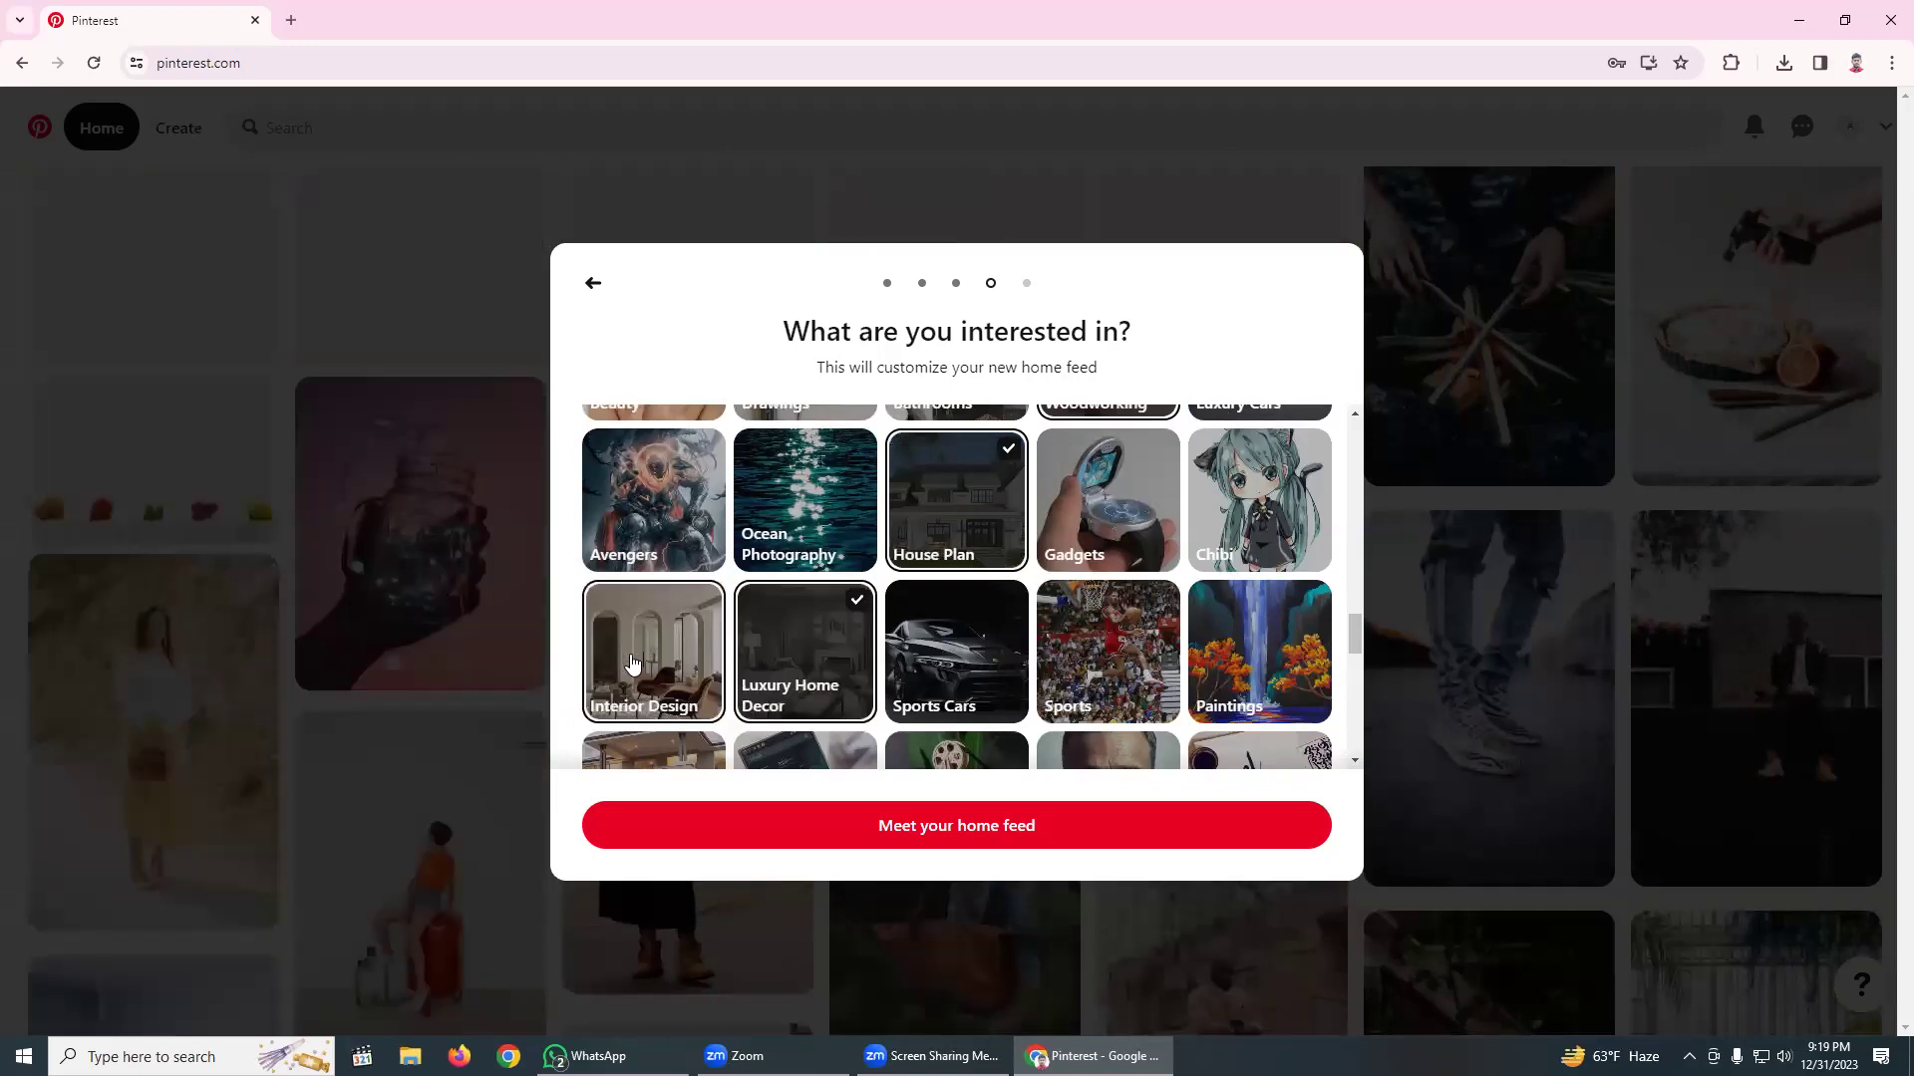
left_click(631, 662)
scroll(1226, 623, "down", 2)
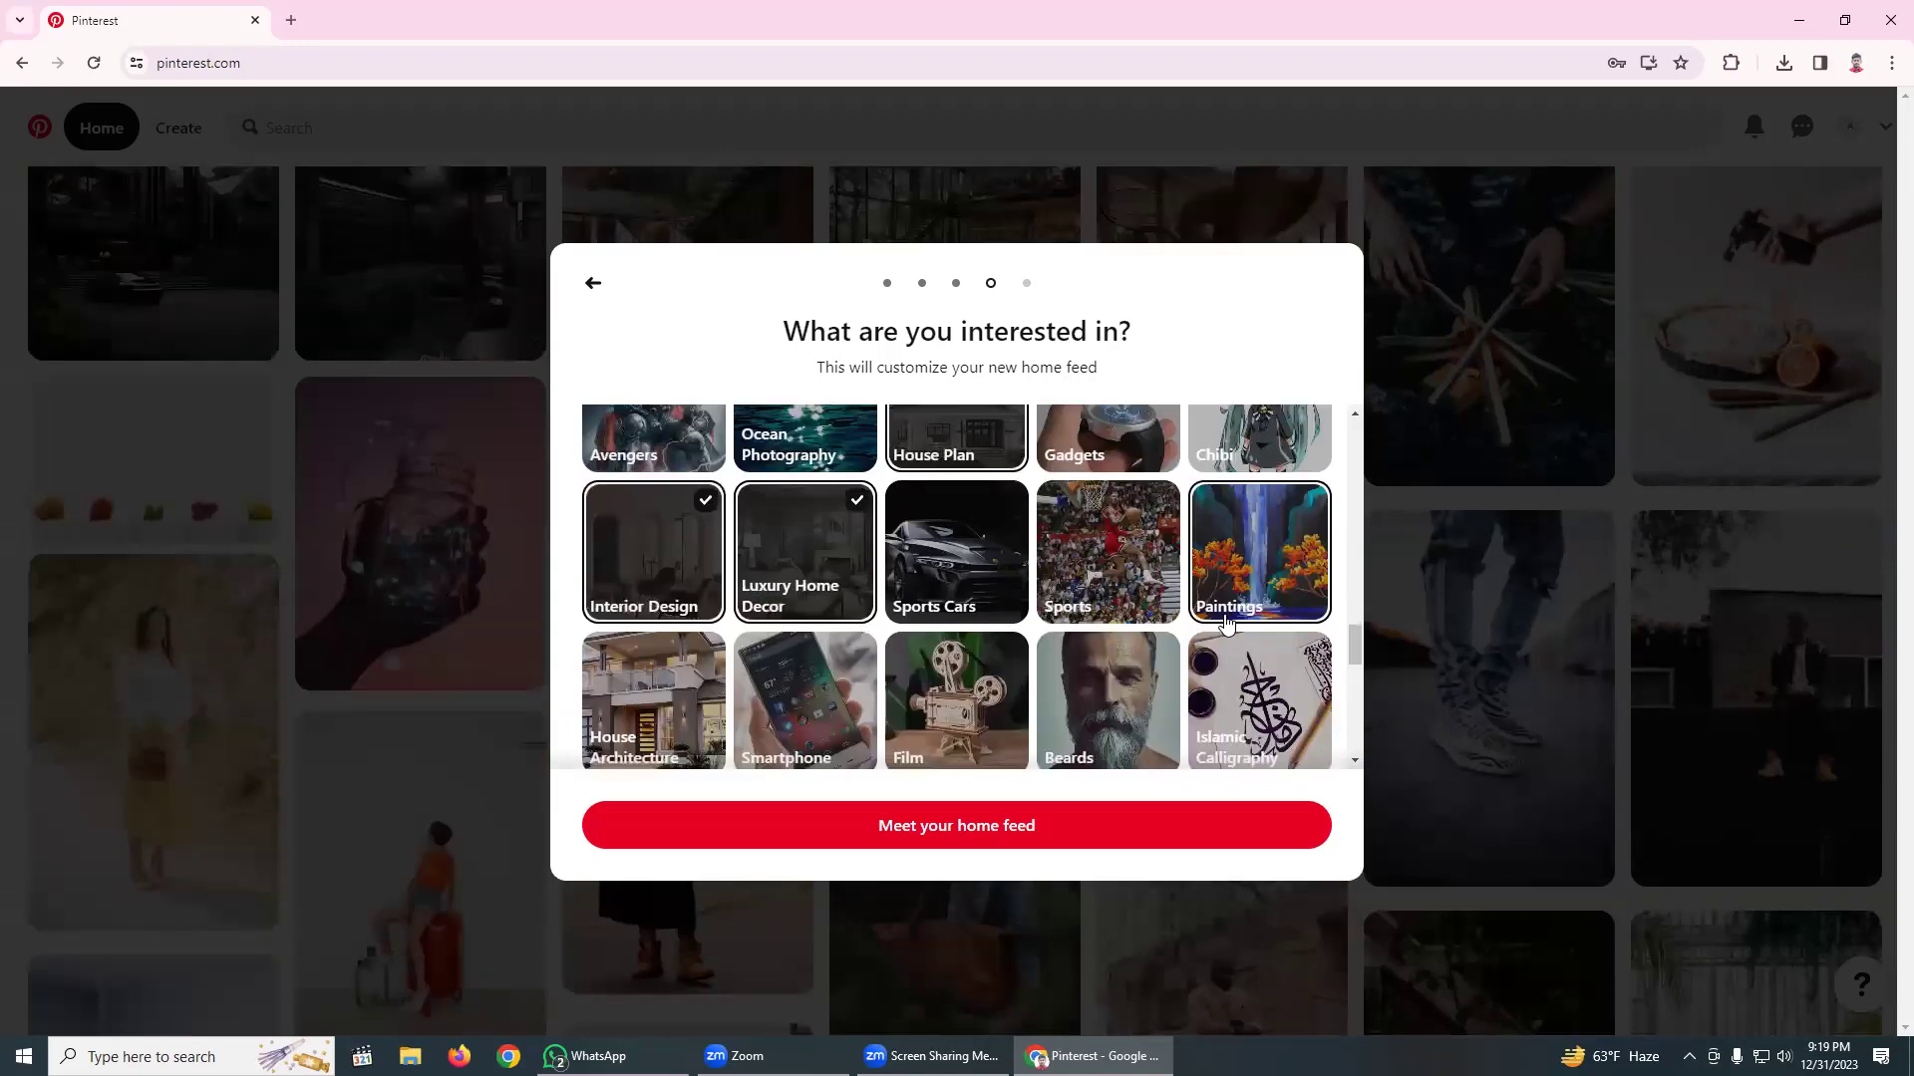
scroll(1236, 620, "down", 1)
scroll(1244, 618, "down", 1)
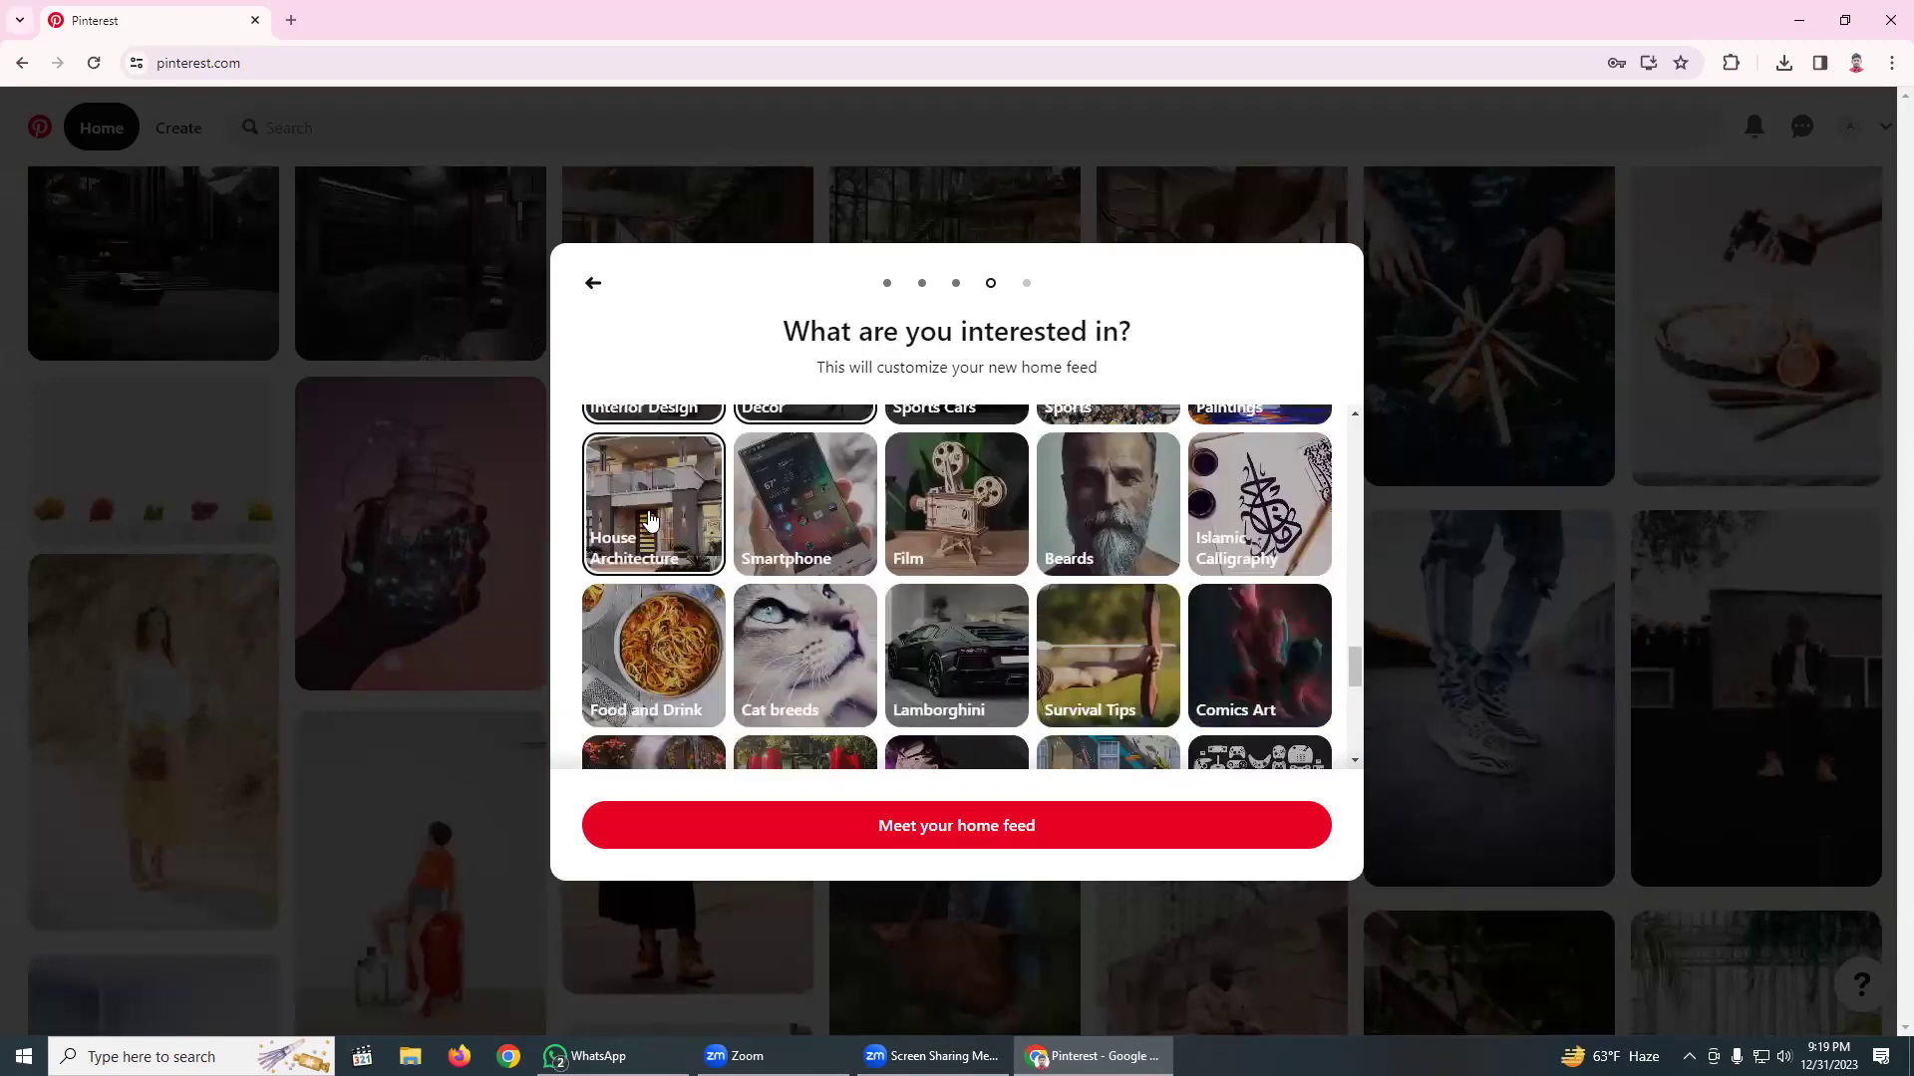
left_click(651, 518)
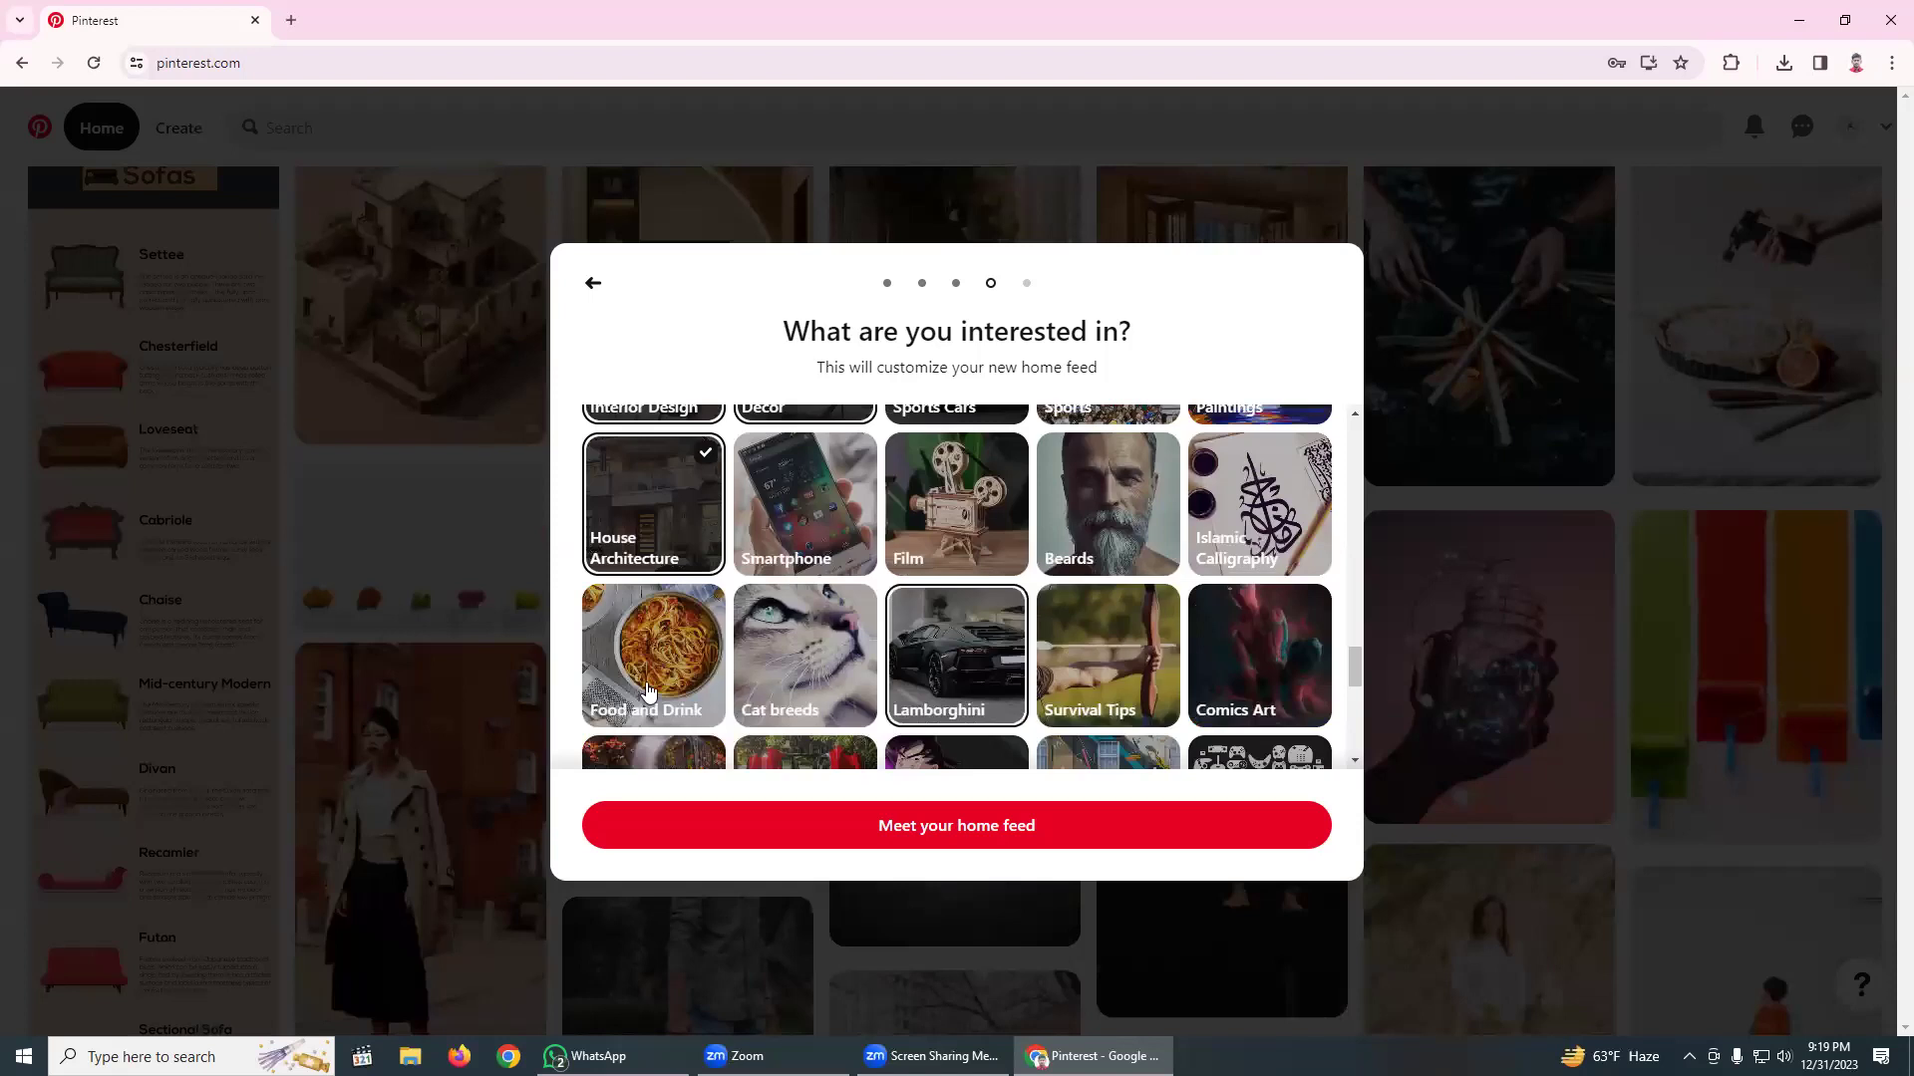
left_click(639, 650)
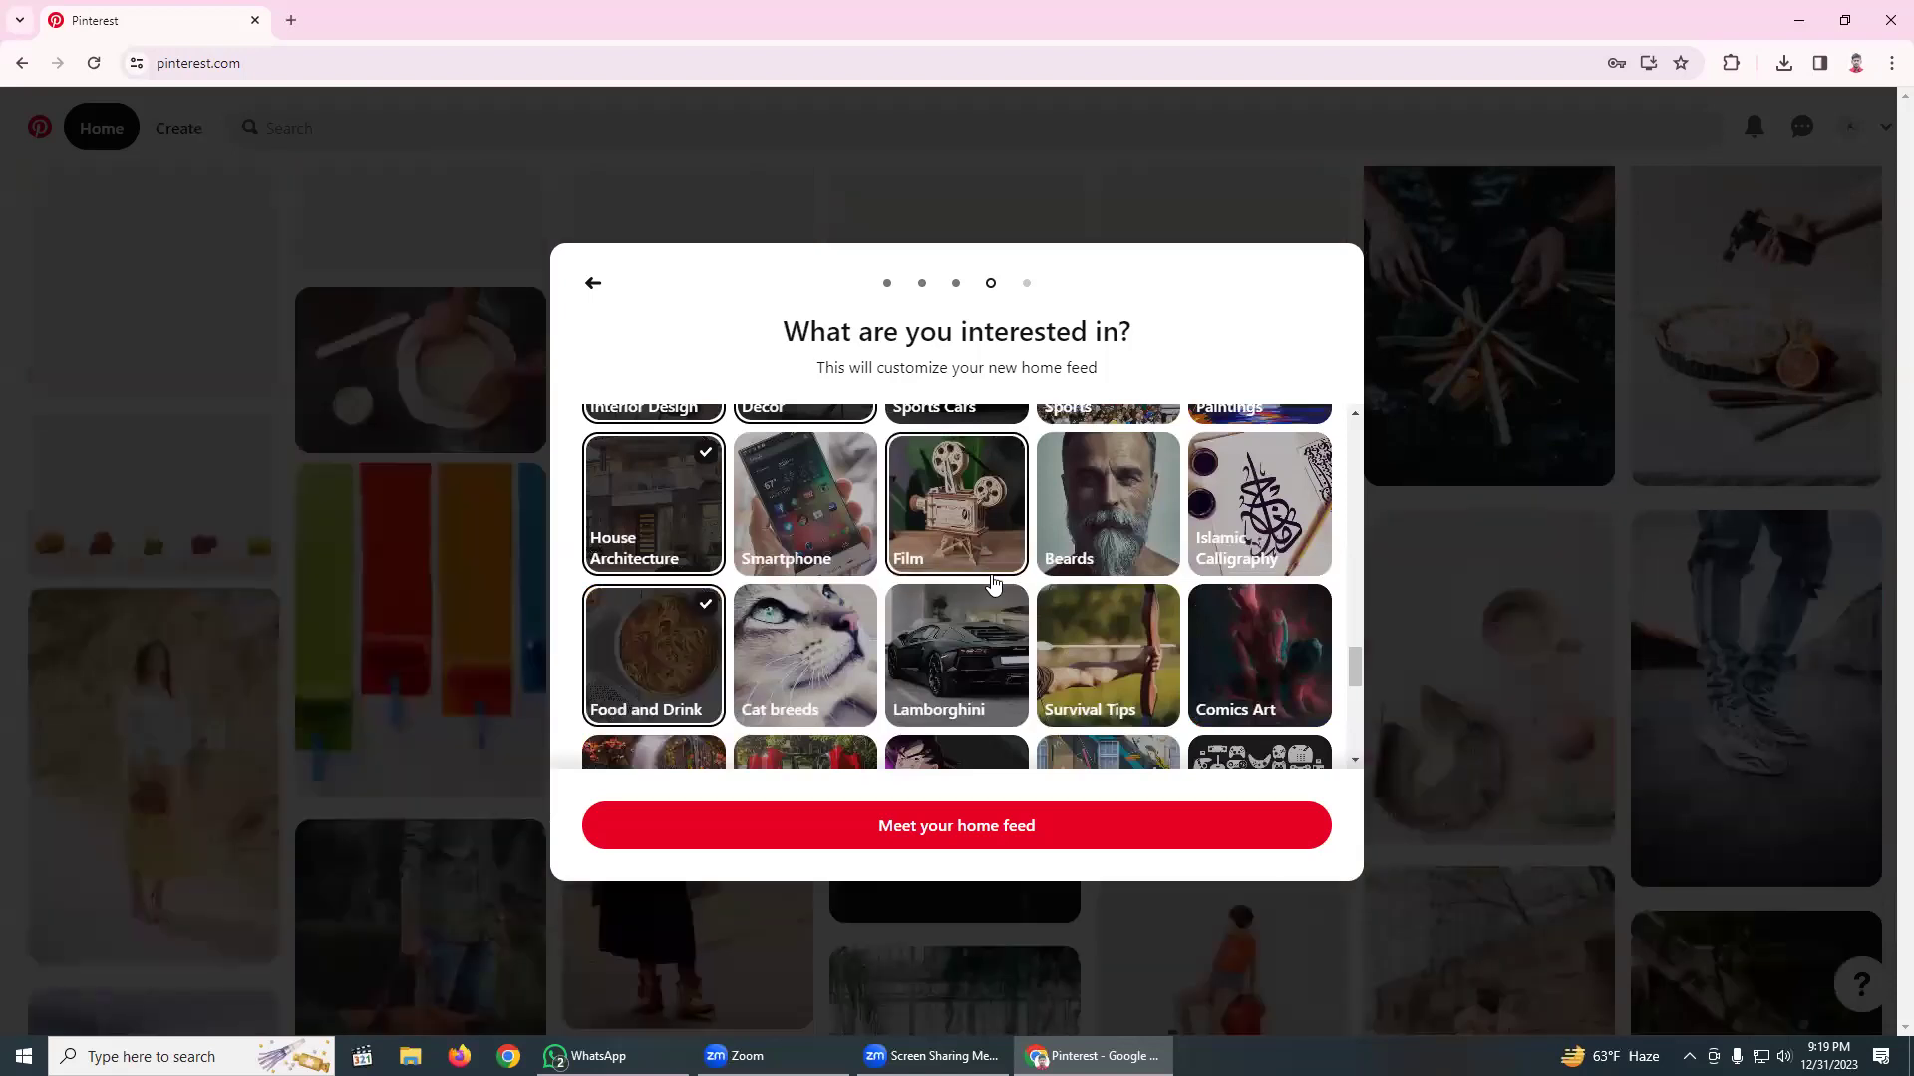
scroll(997, 578, "down", 1)
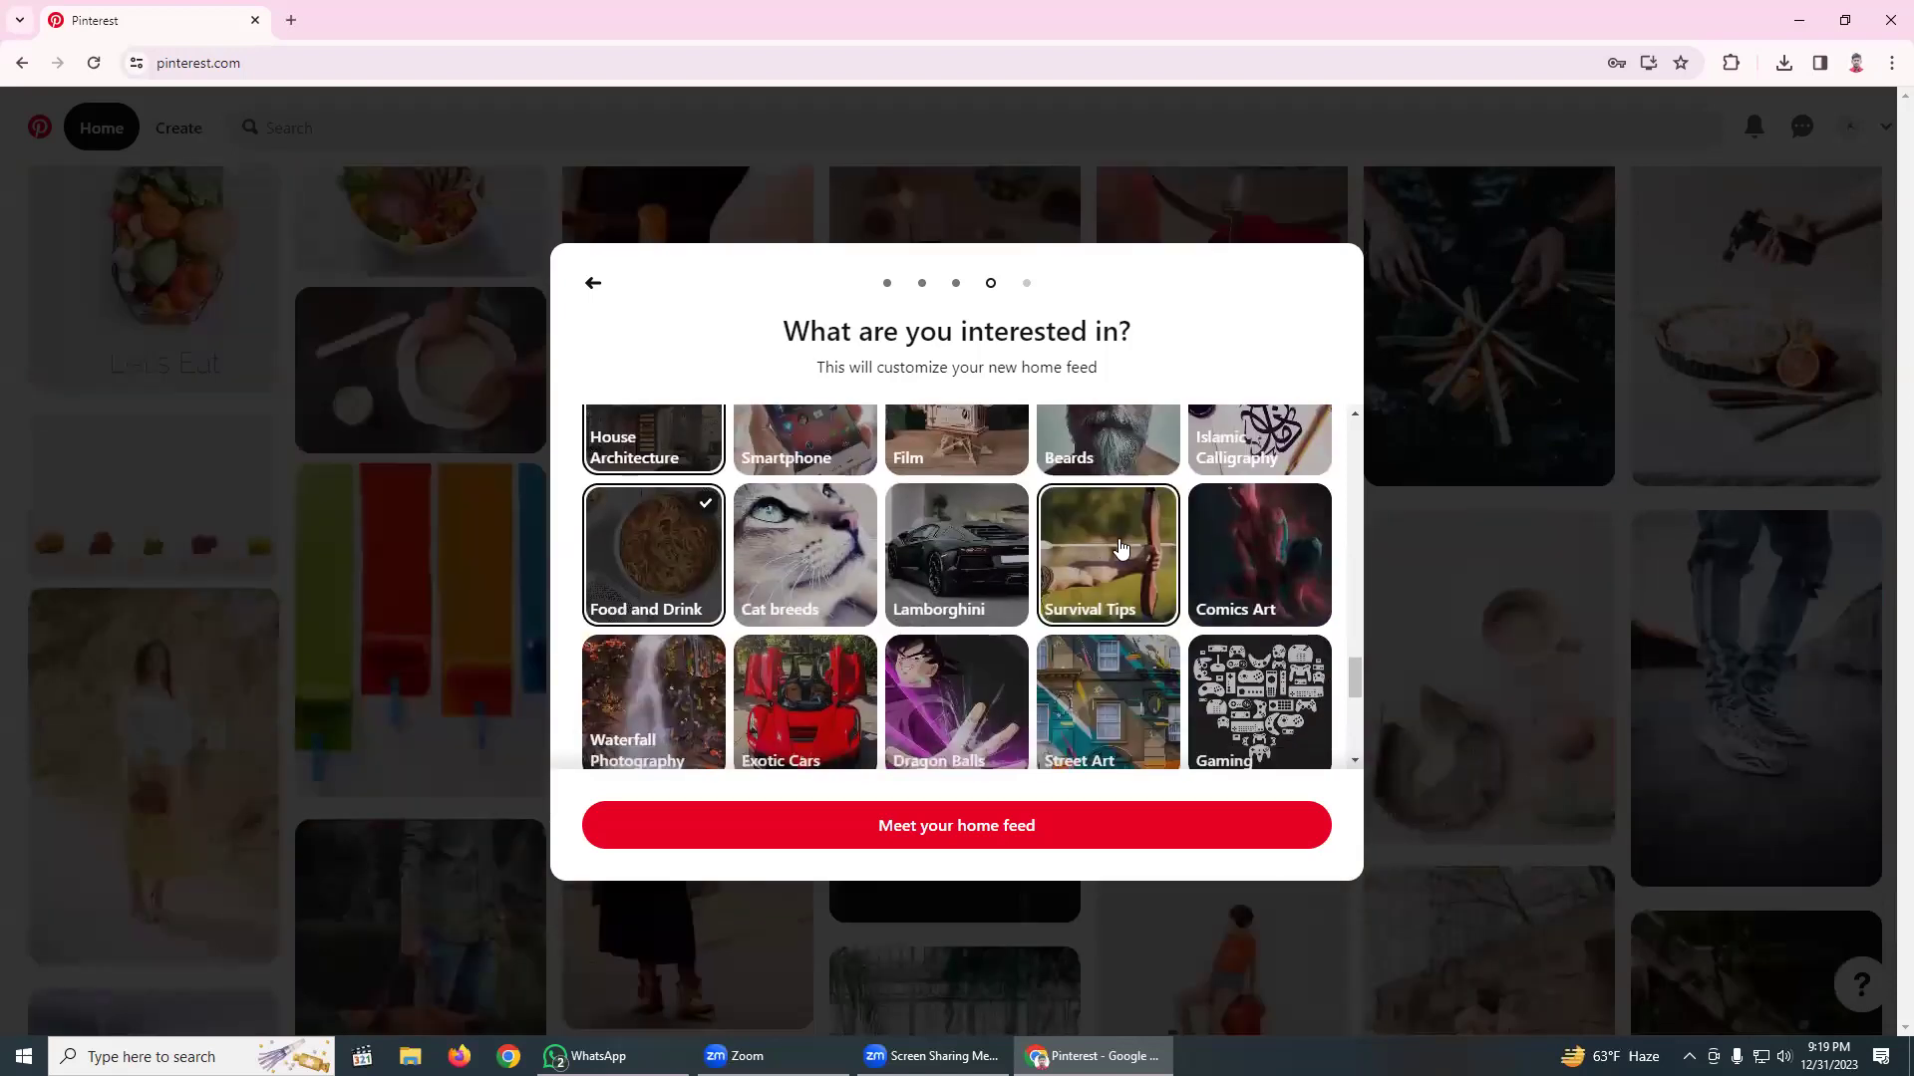
scroll(1203, 552, "down", 2)
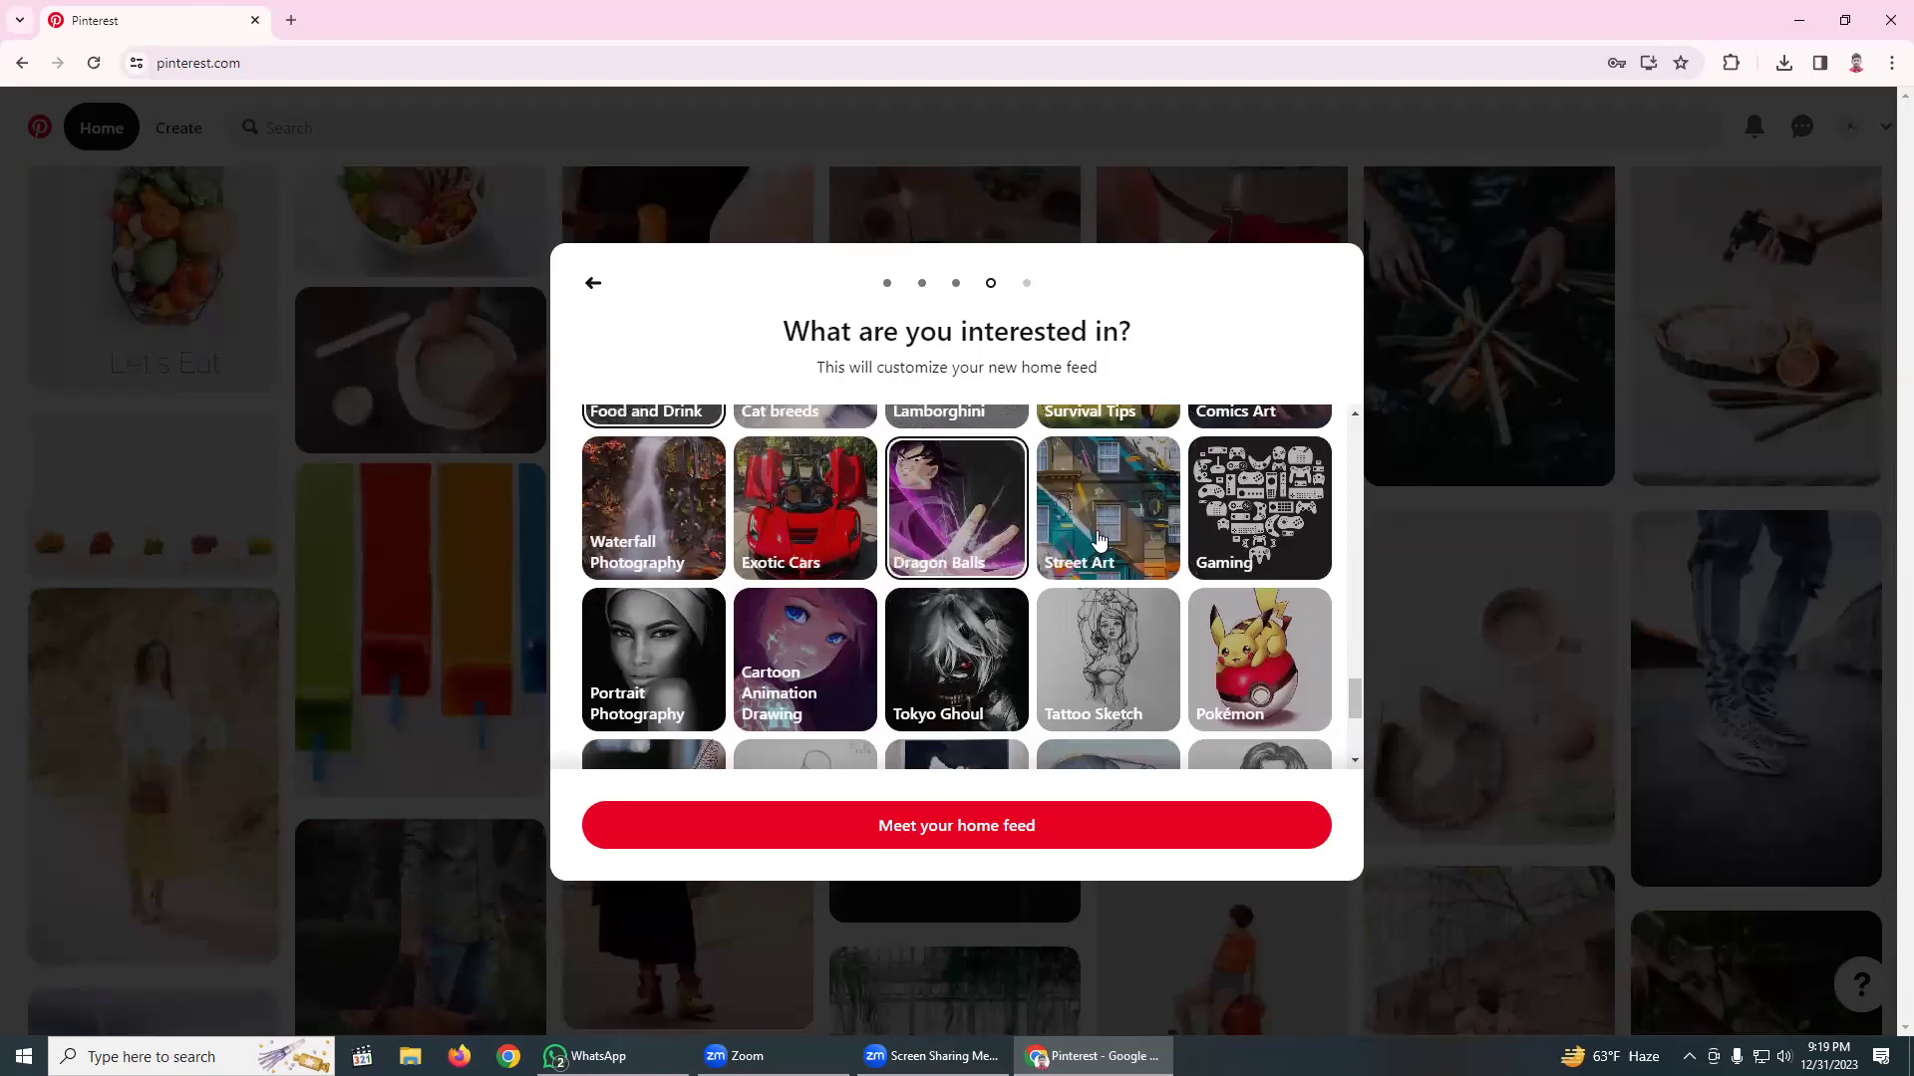
scroll(1168, 570, "down", 2)
scroll(1096, 583, "down", 1)
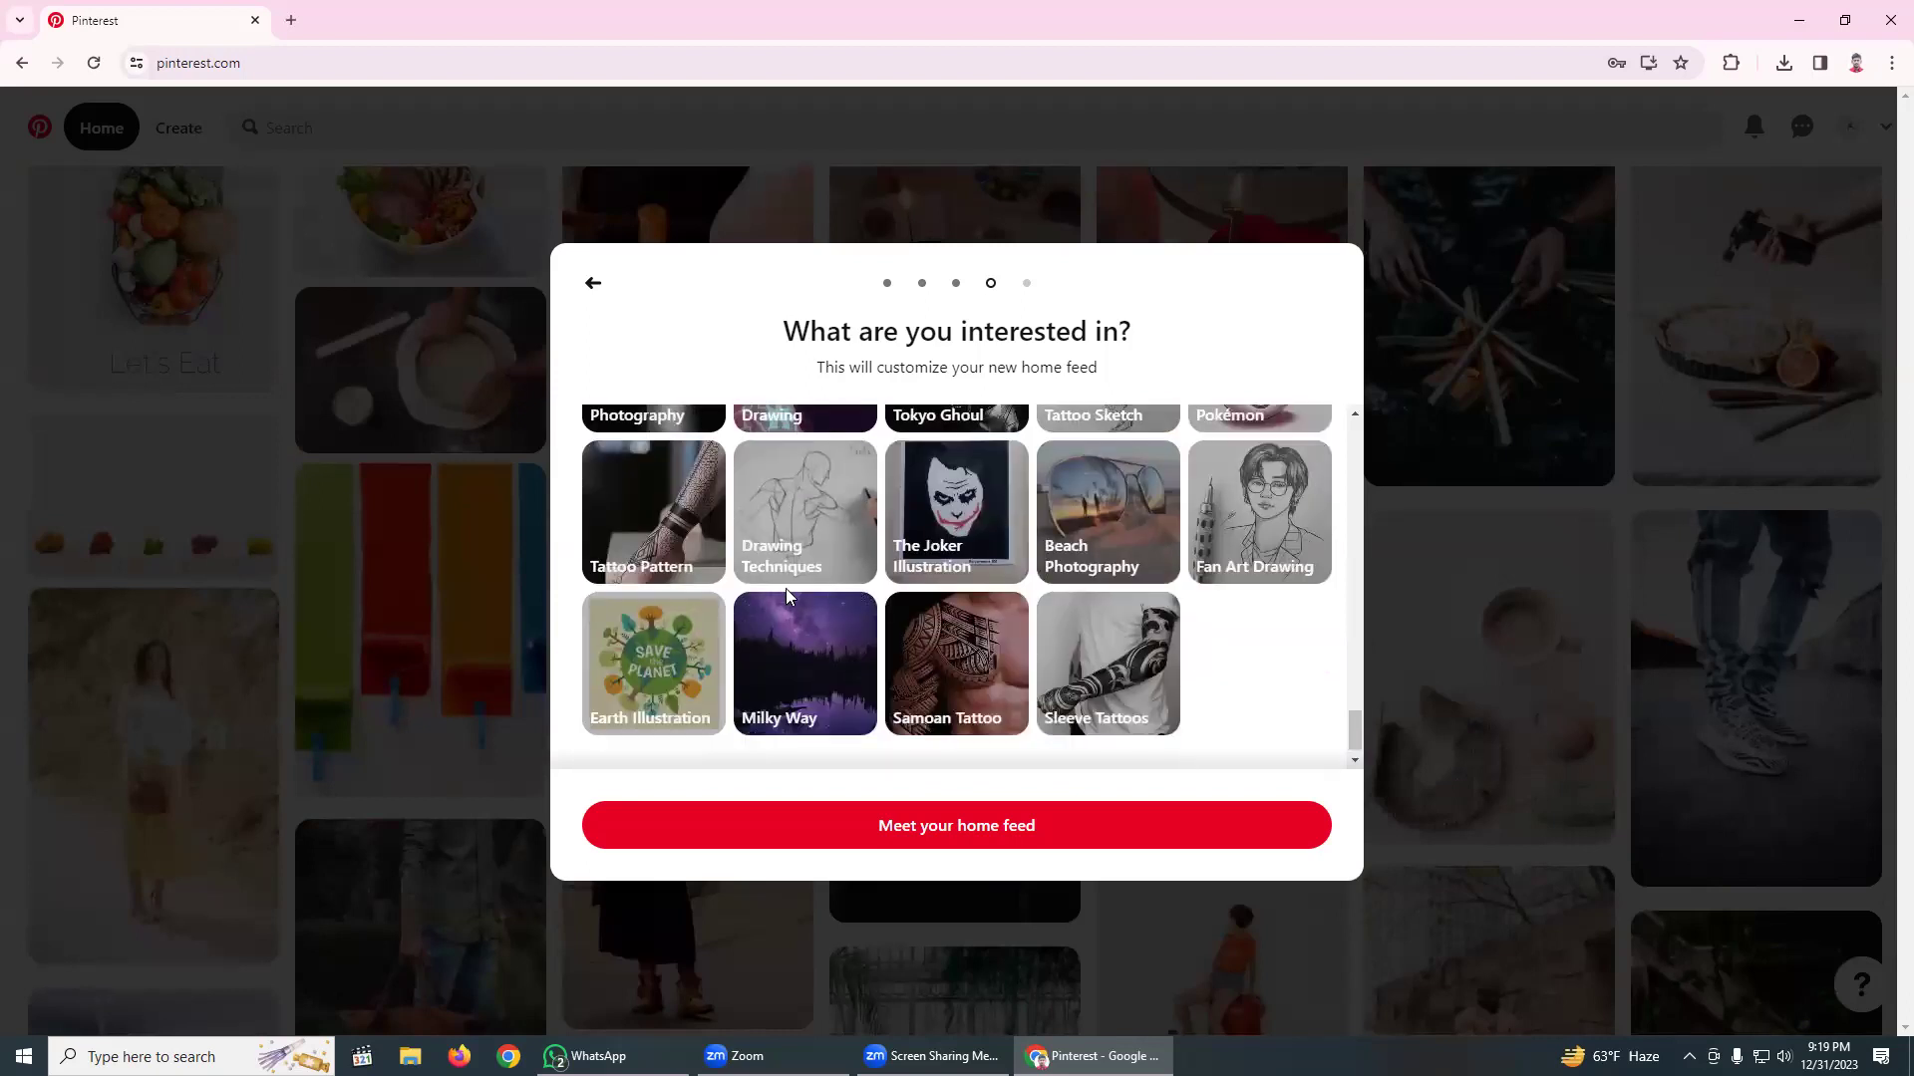
scroll(792, 558, "down", 1)
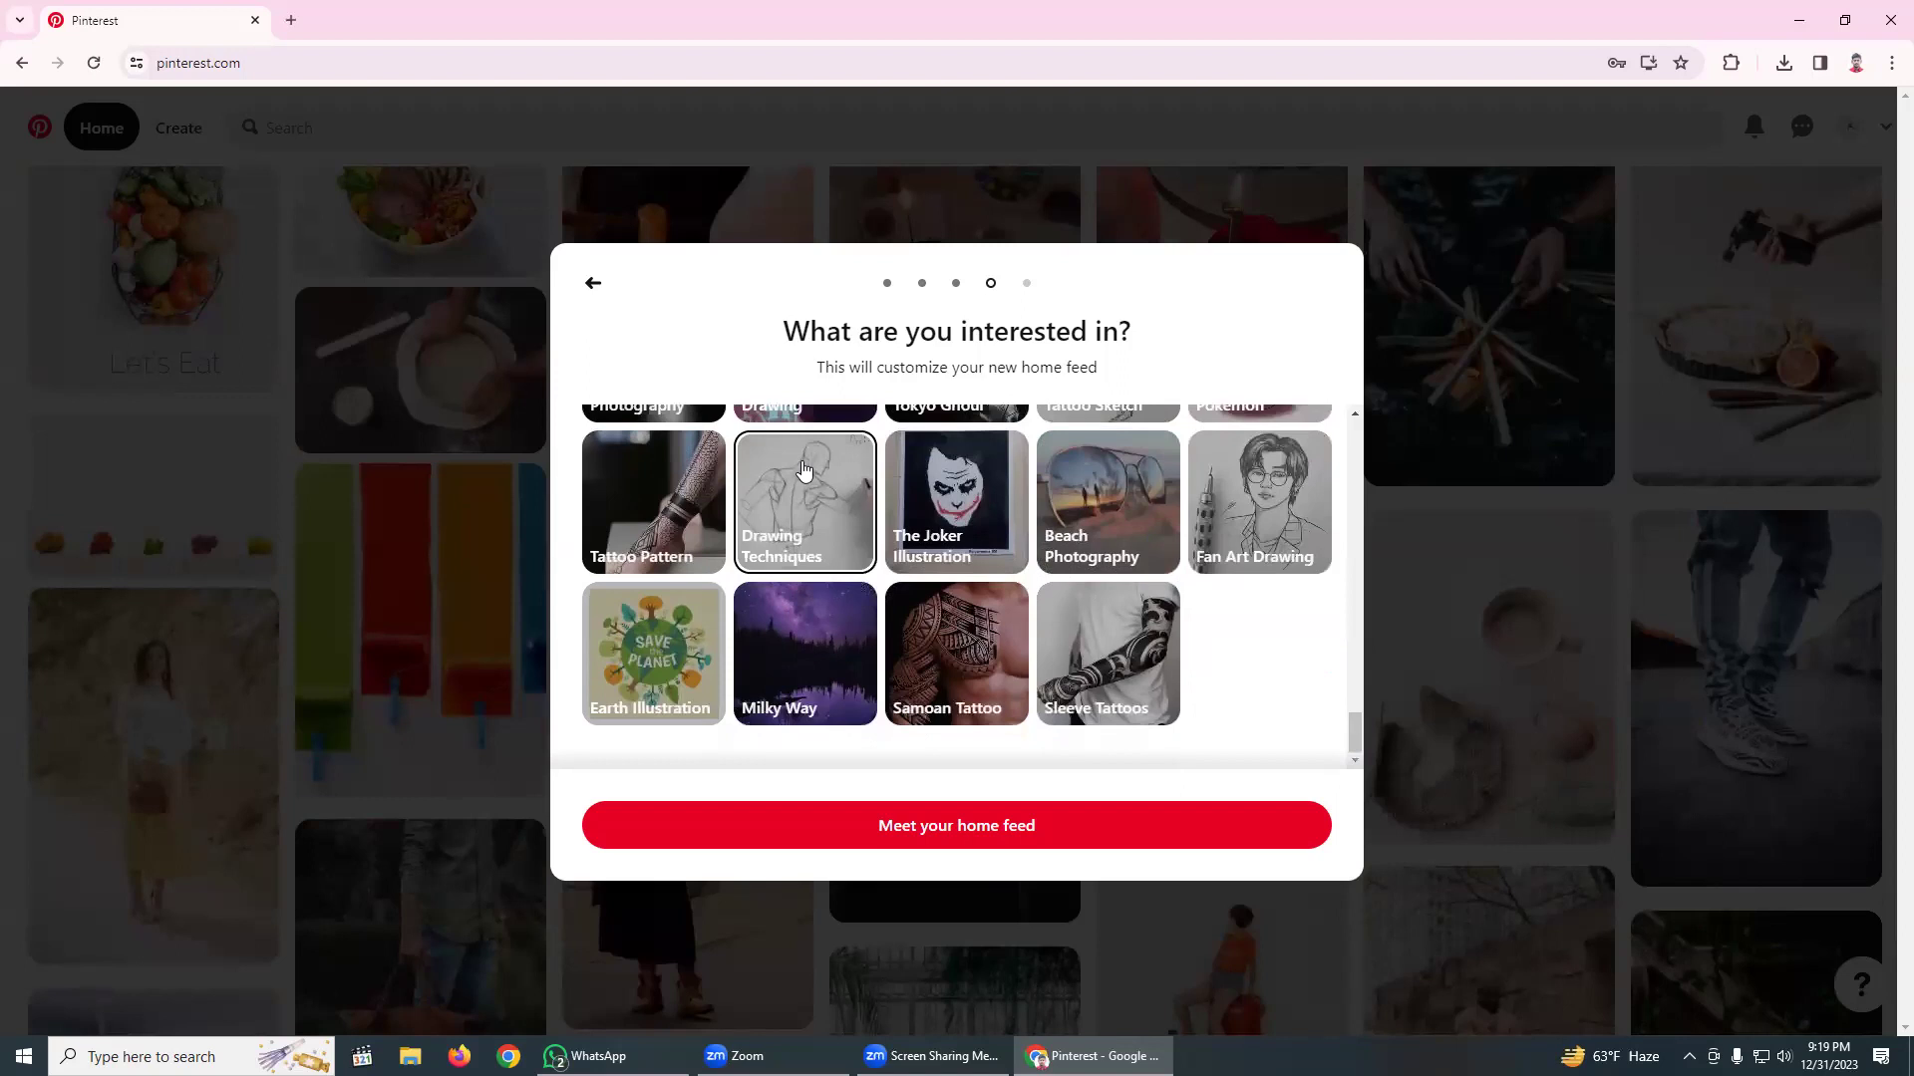
left_click(1195, 809)
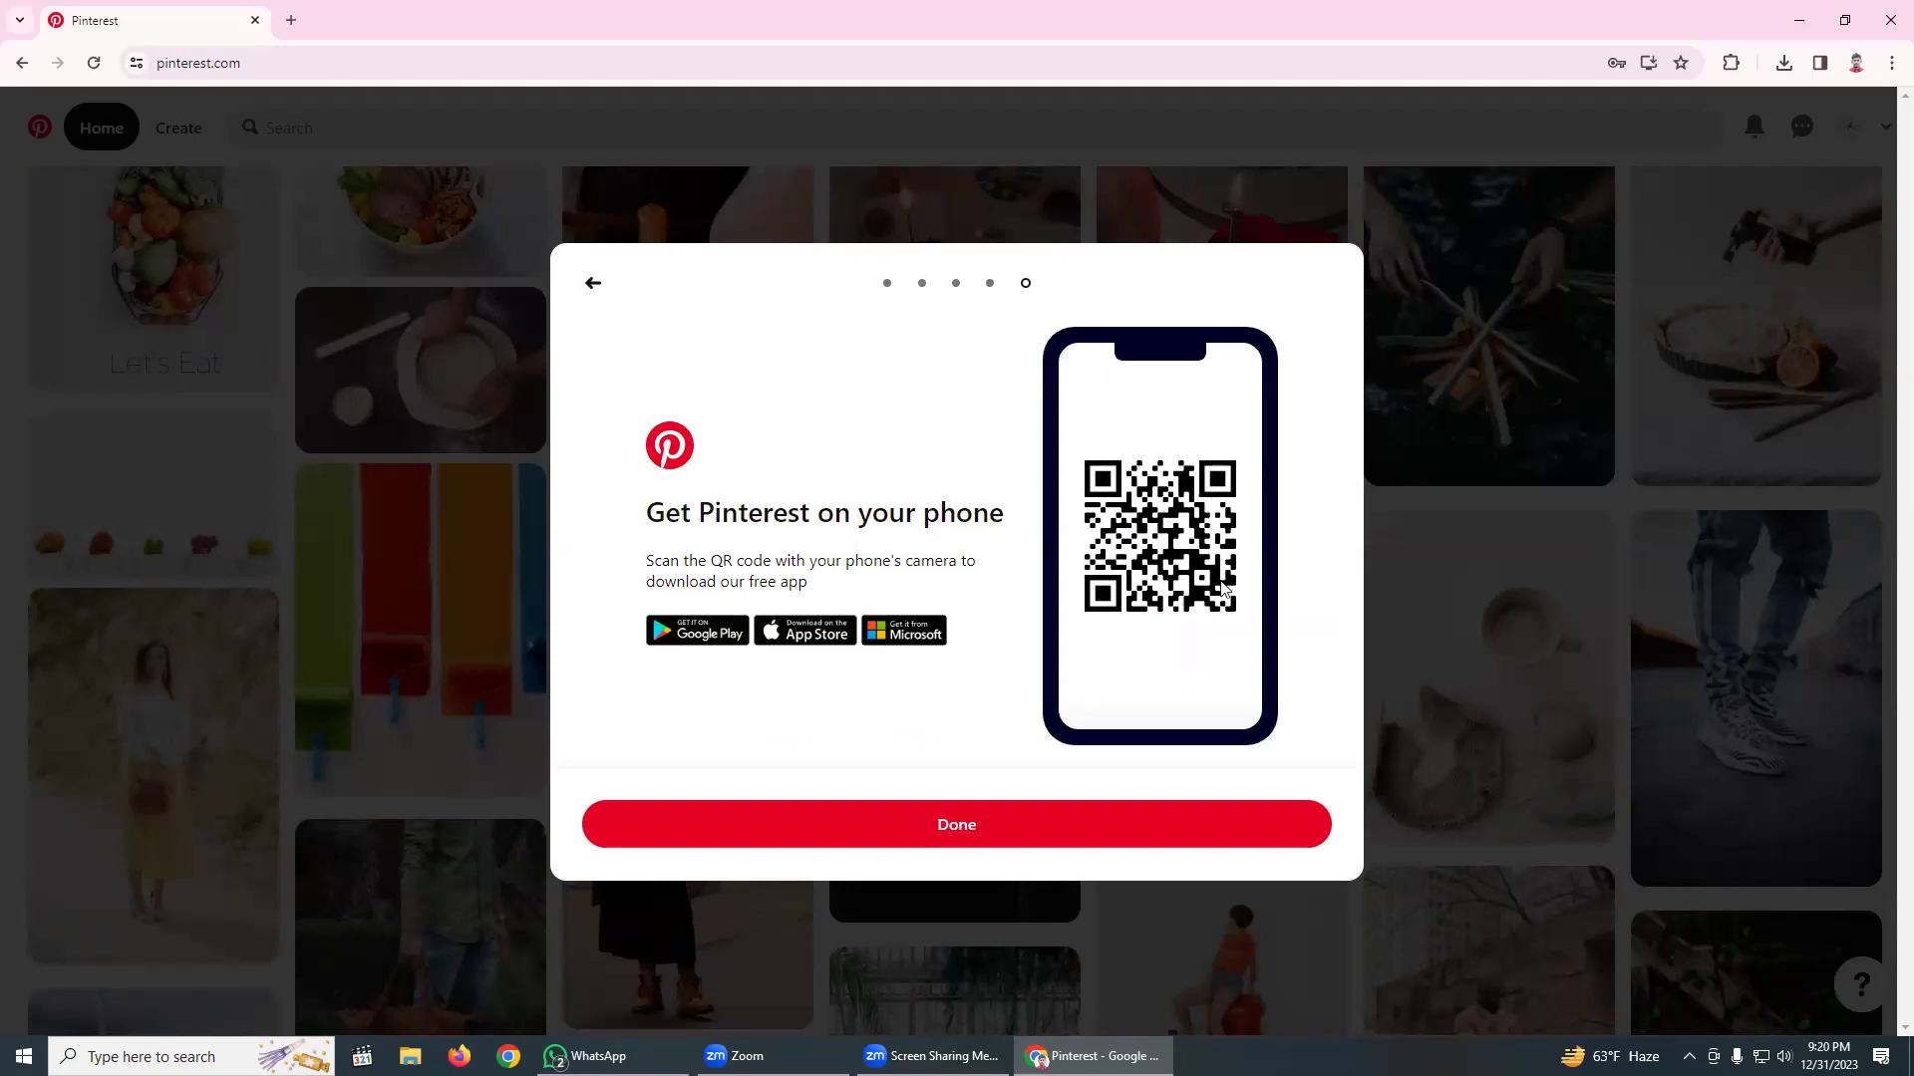
Skip the phone app offer, allow Pinterest notifications, and go to the profile page
left_click(967, 826)
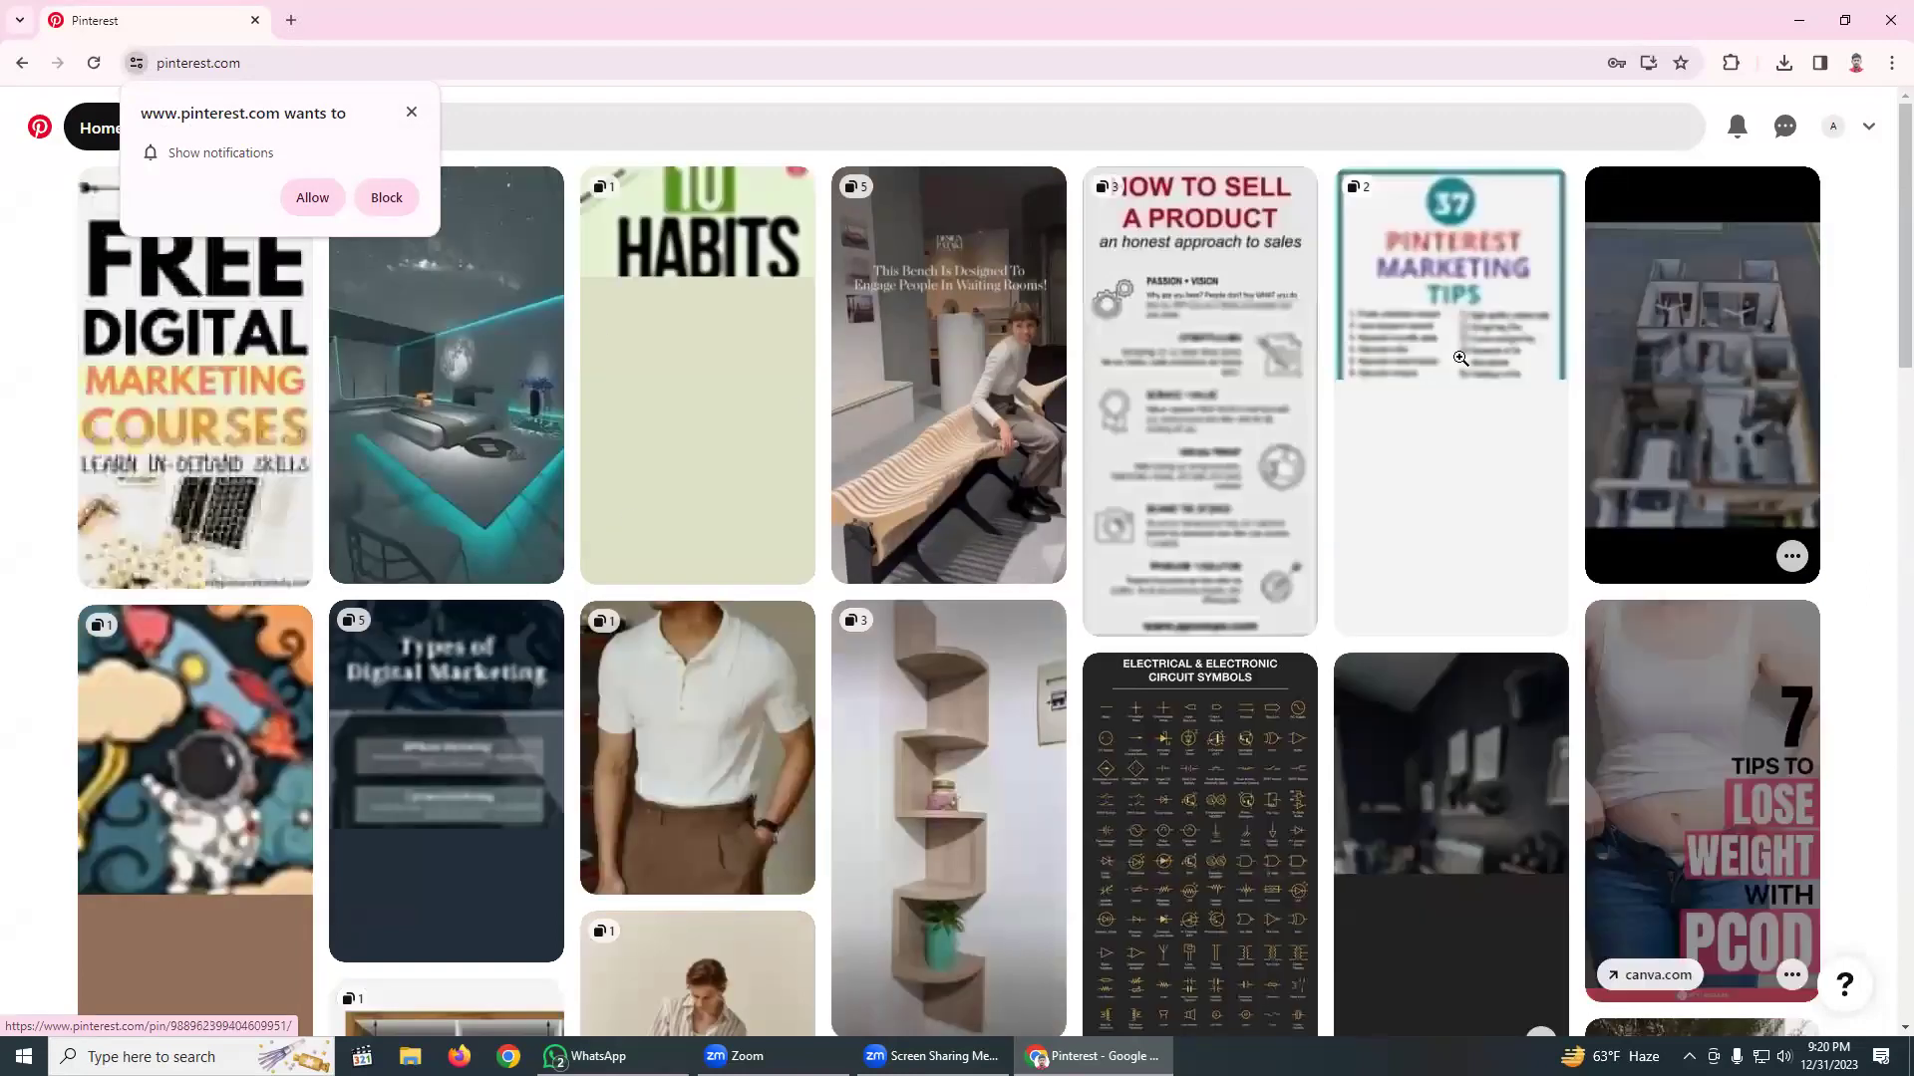
left_click(310, 198)
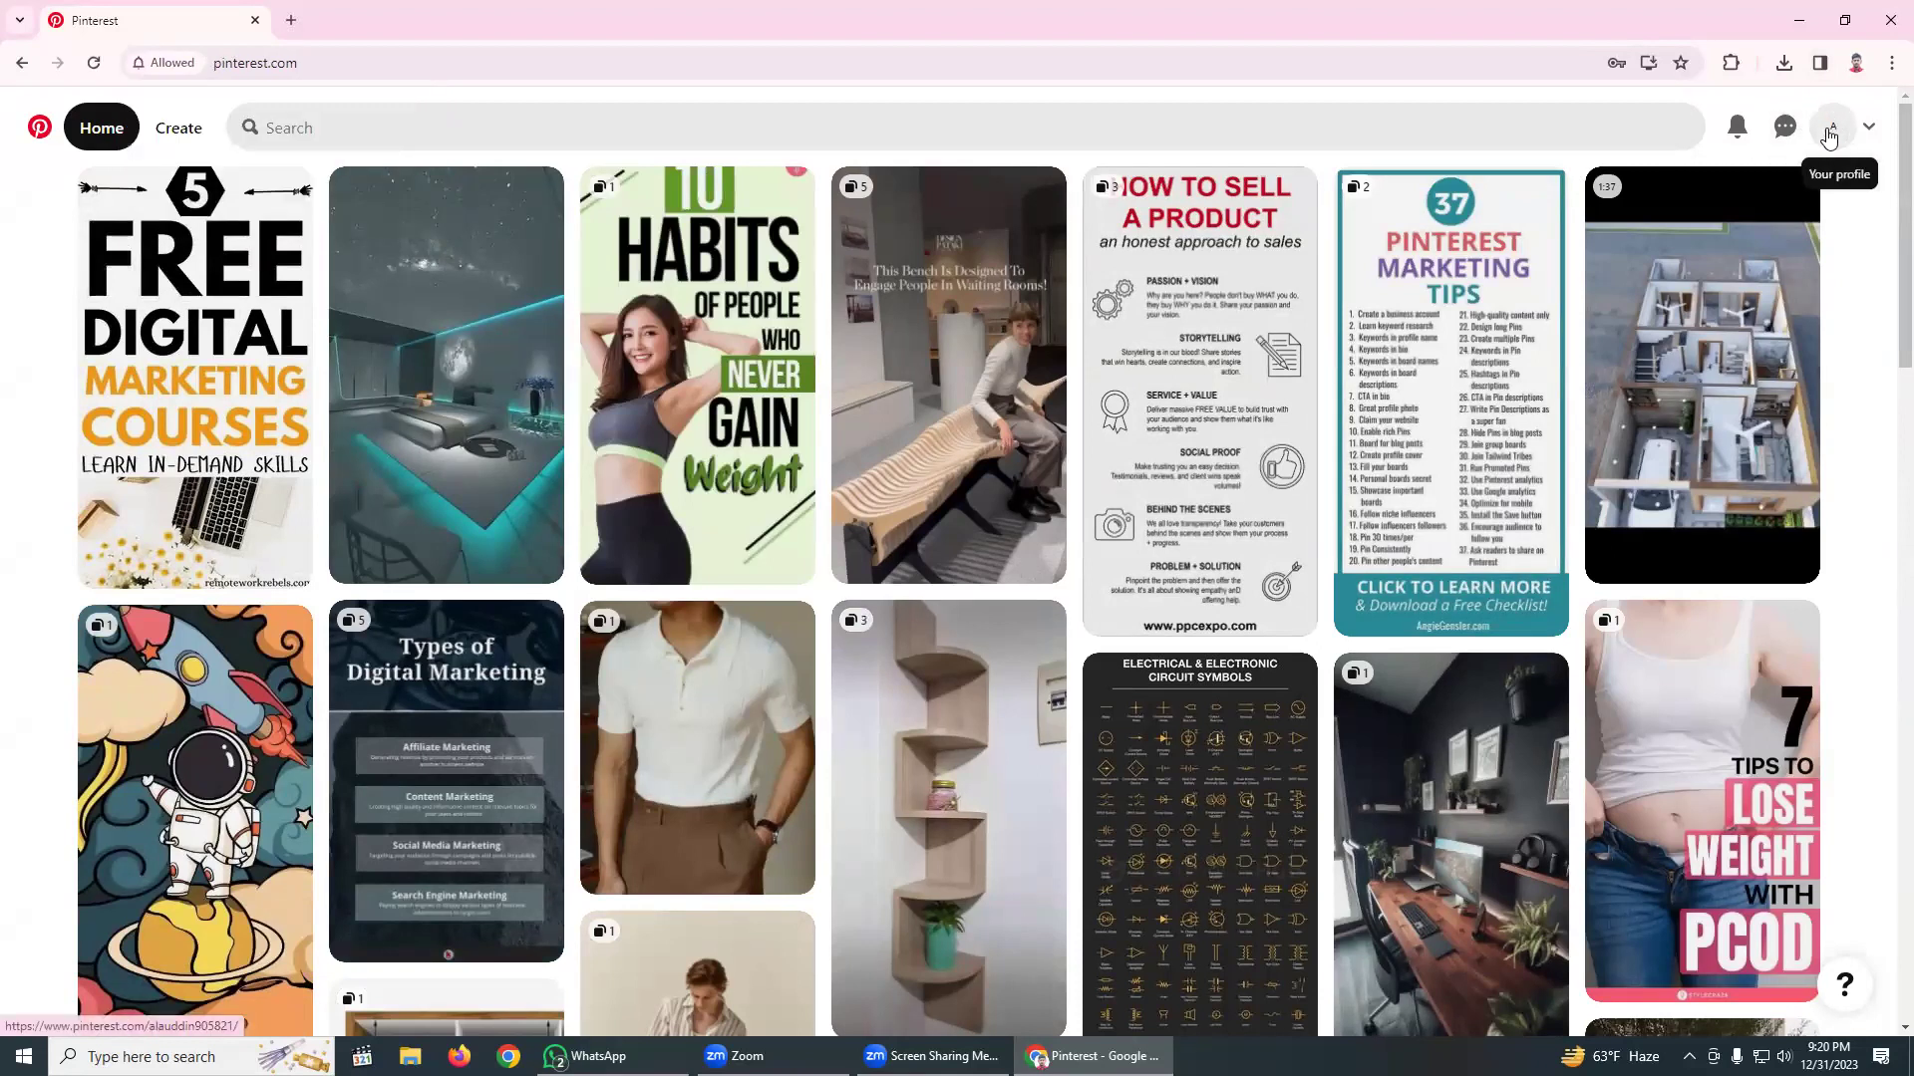
left_click(1830, 130)
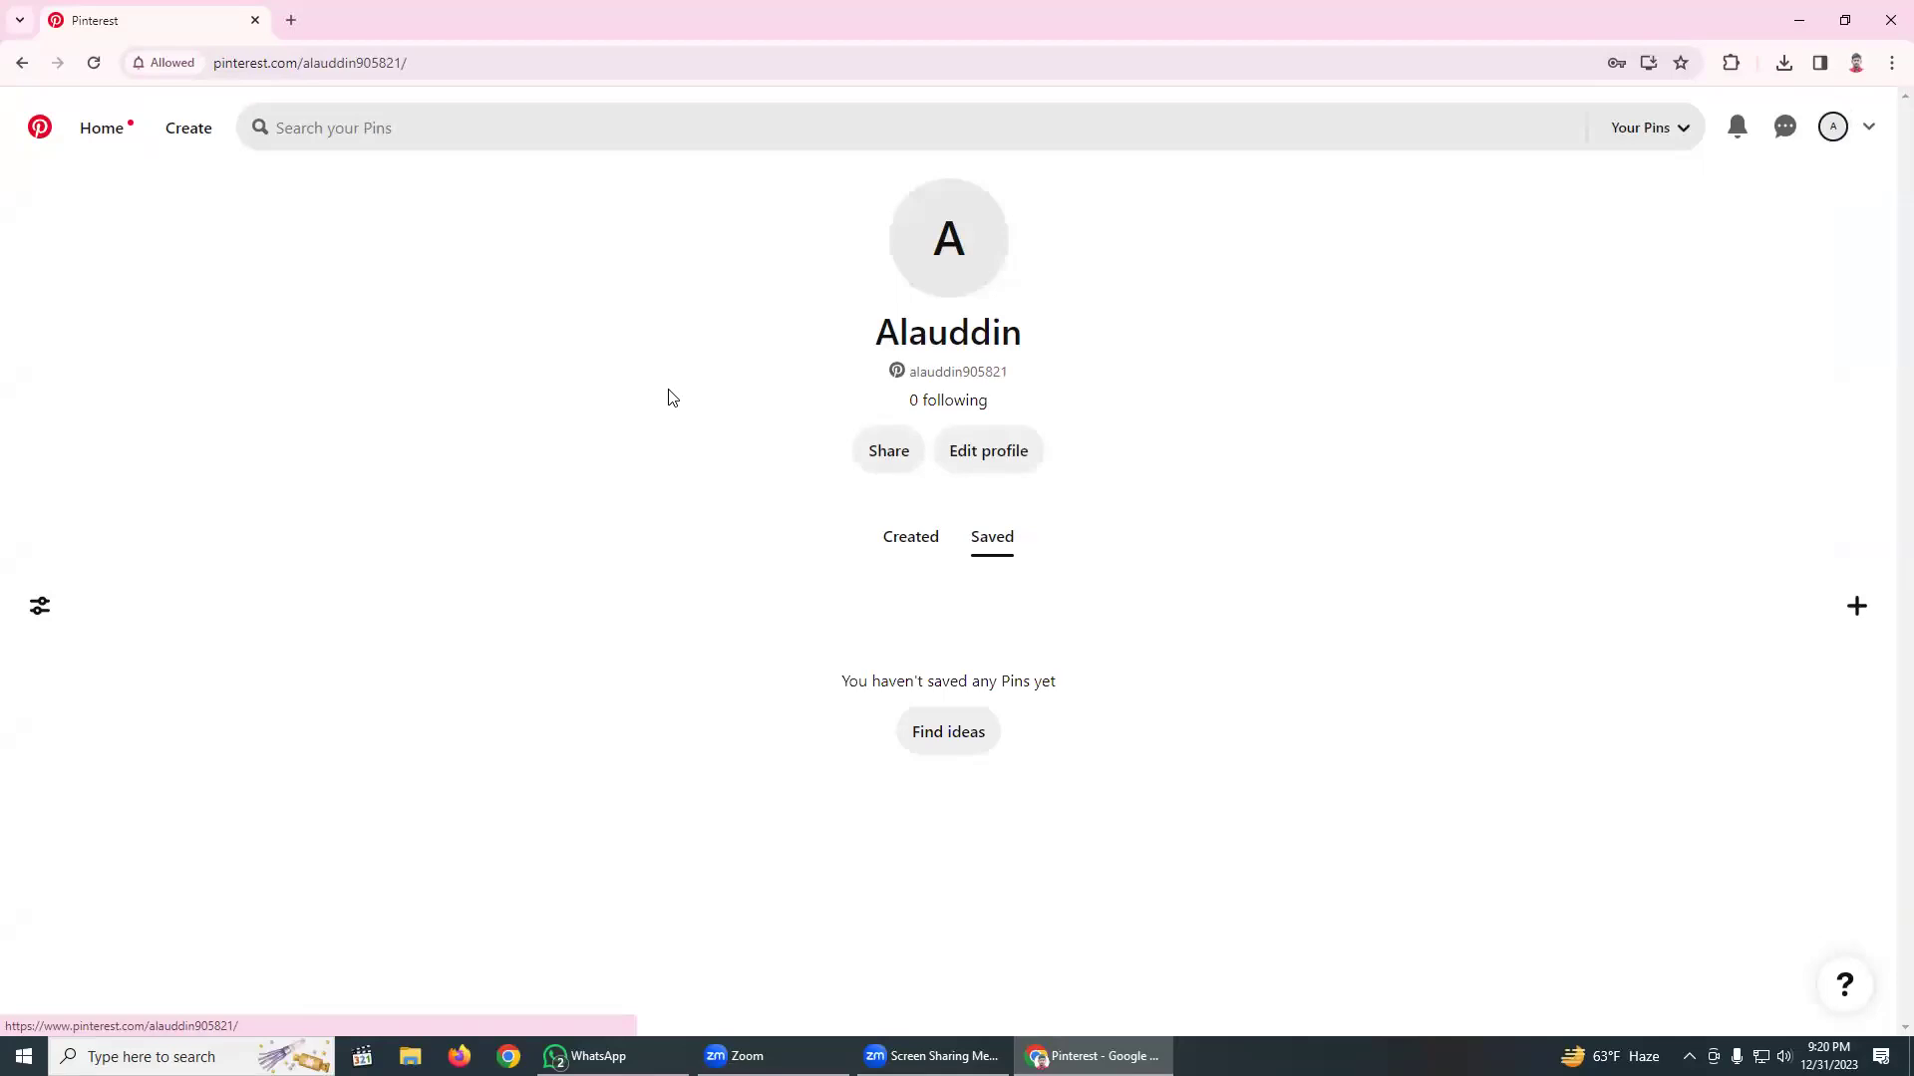
Open Edit profile and enter the last name, starting with a capital H
left_click(992, 455)
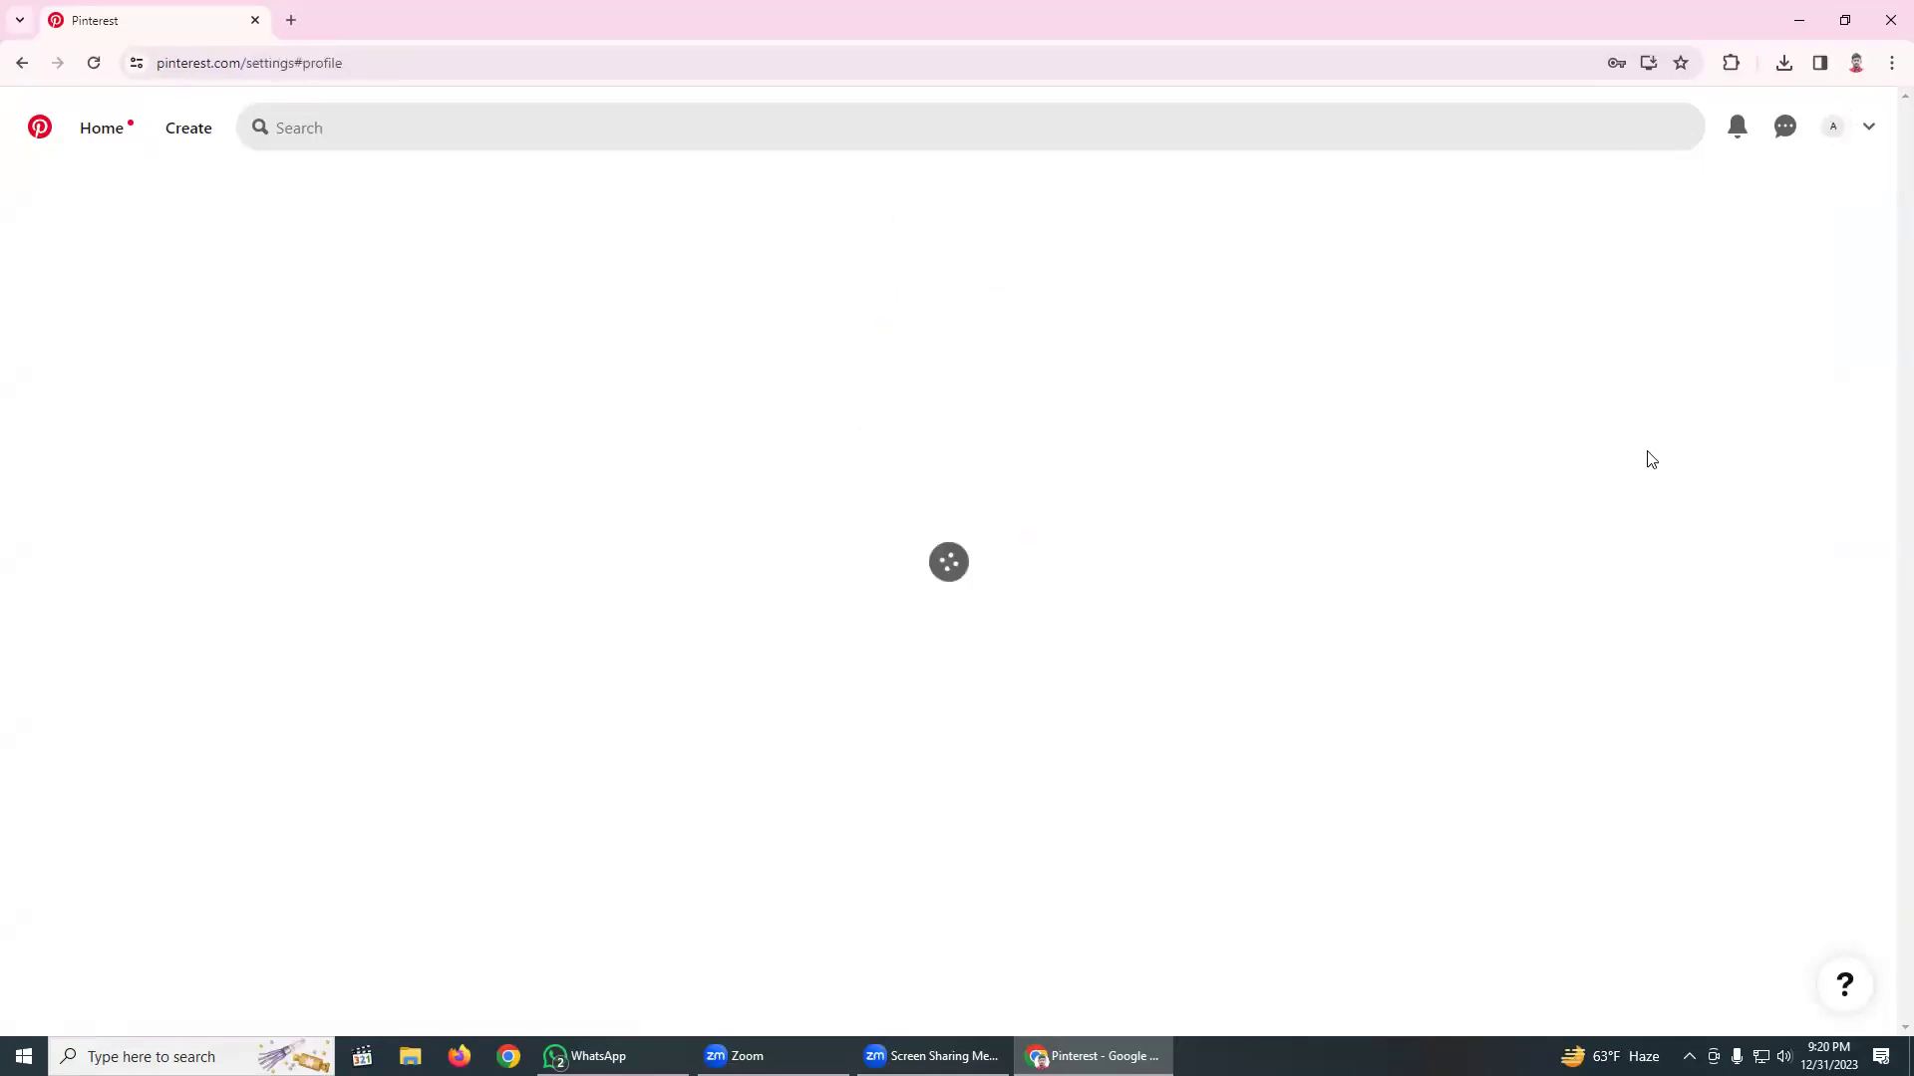
left_click(529, 469)
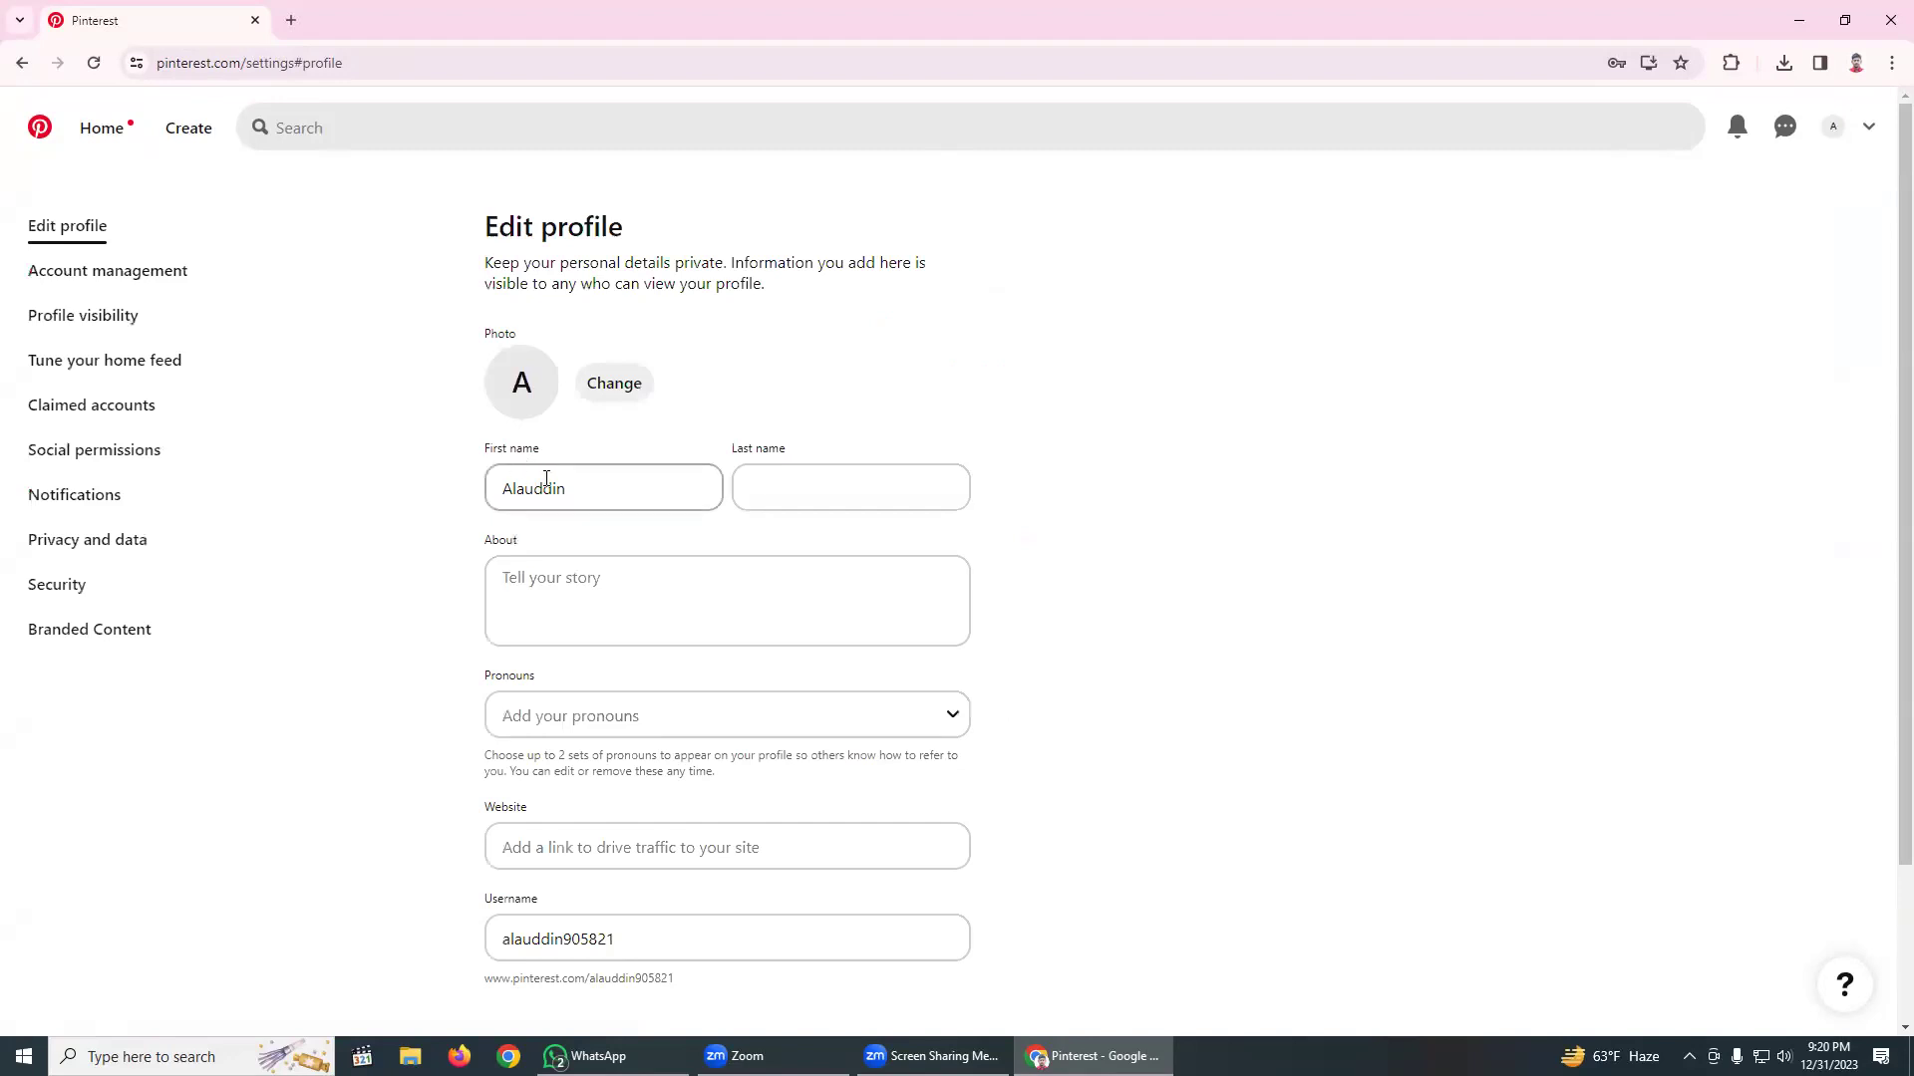
left_click(864, 495)
left_click(622, 492)
left_click(820, 489)
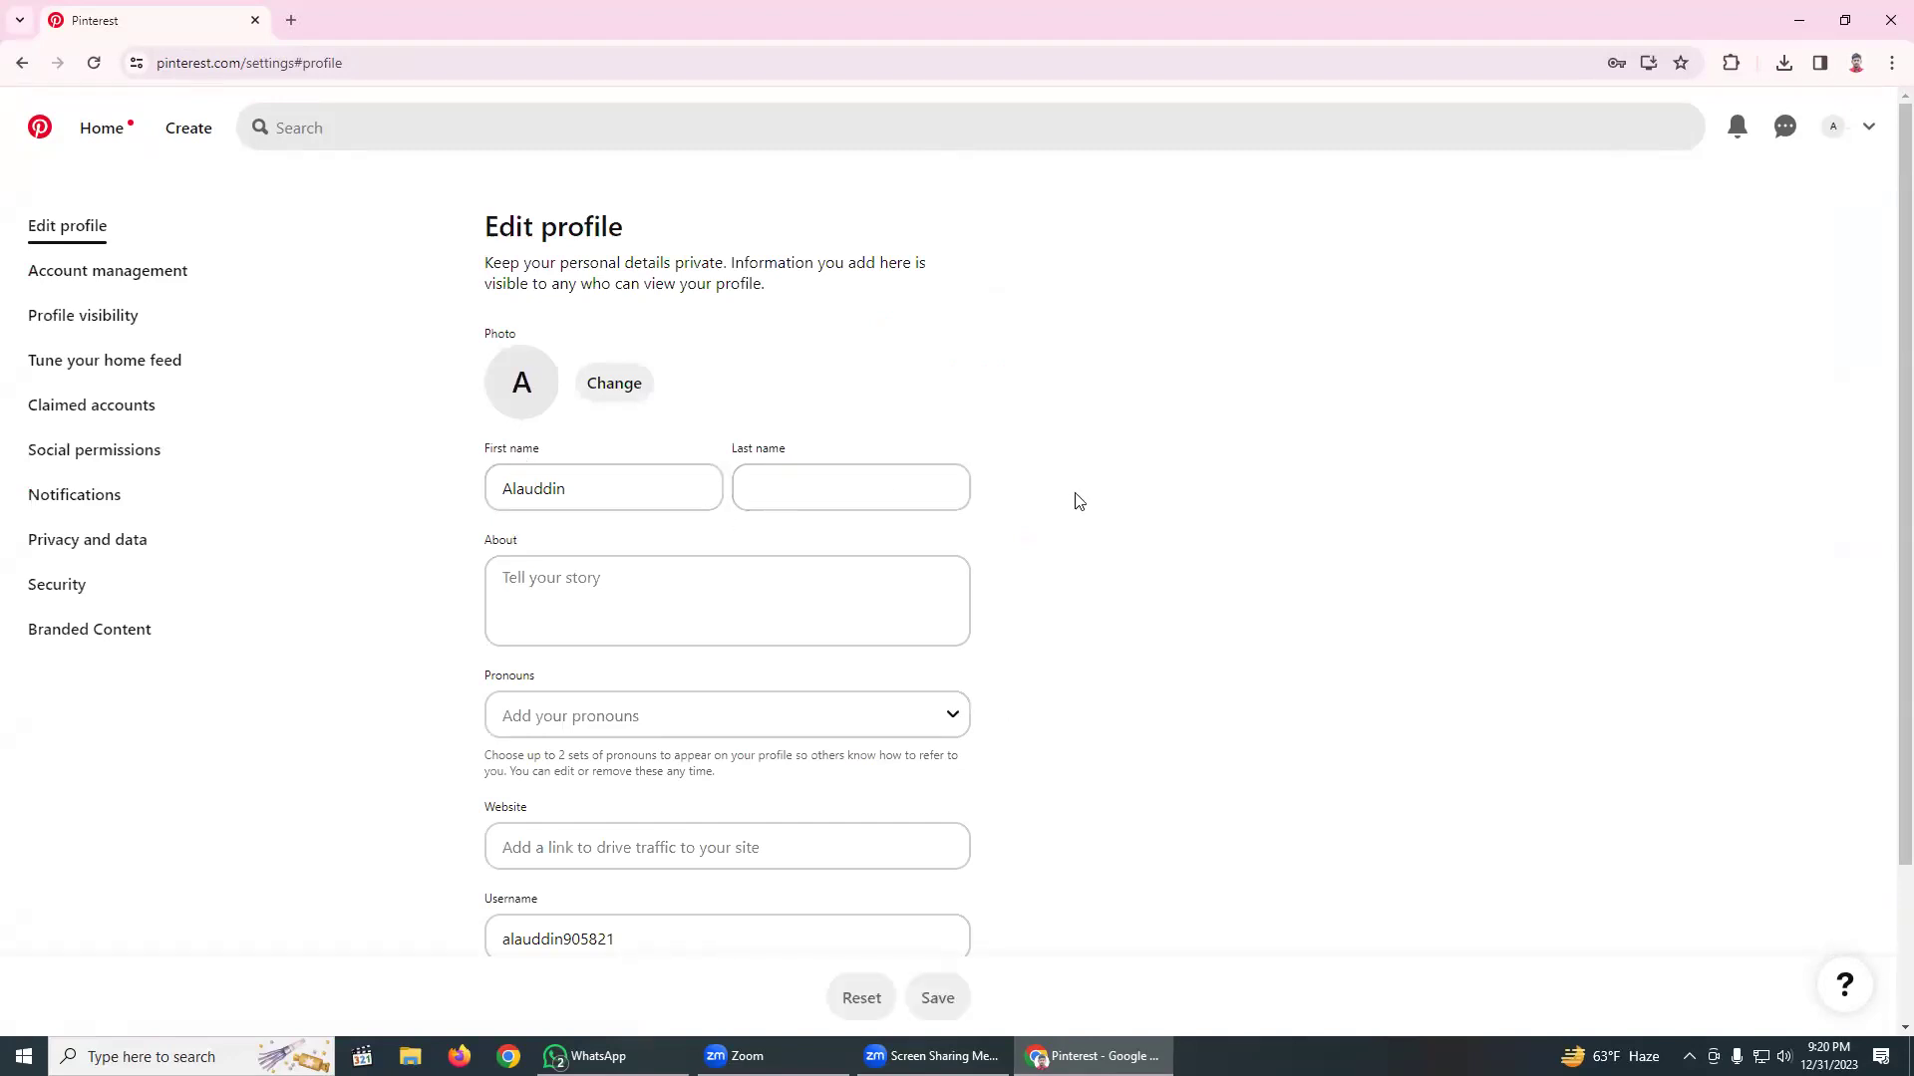
left_click(909, 481)
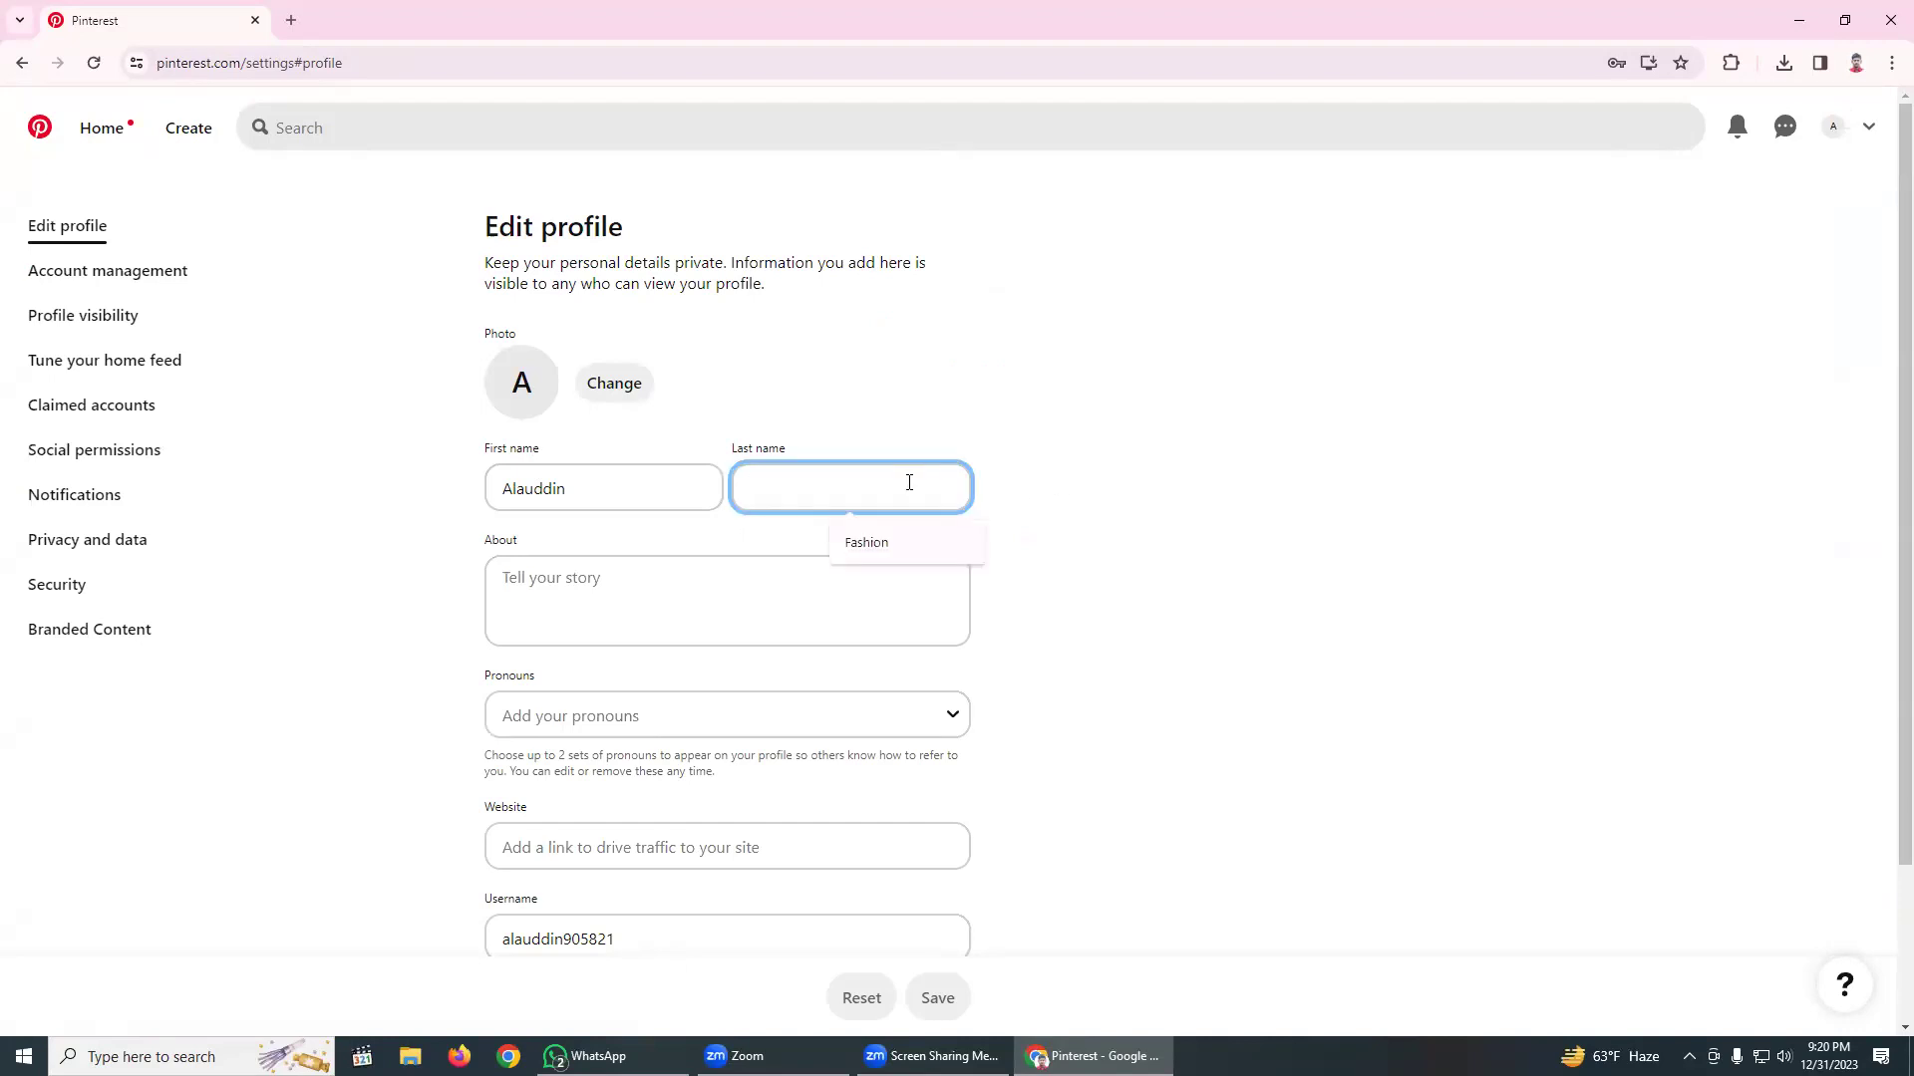
type("hossen")
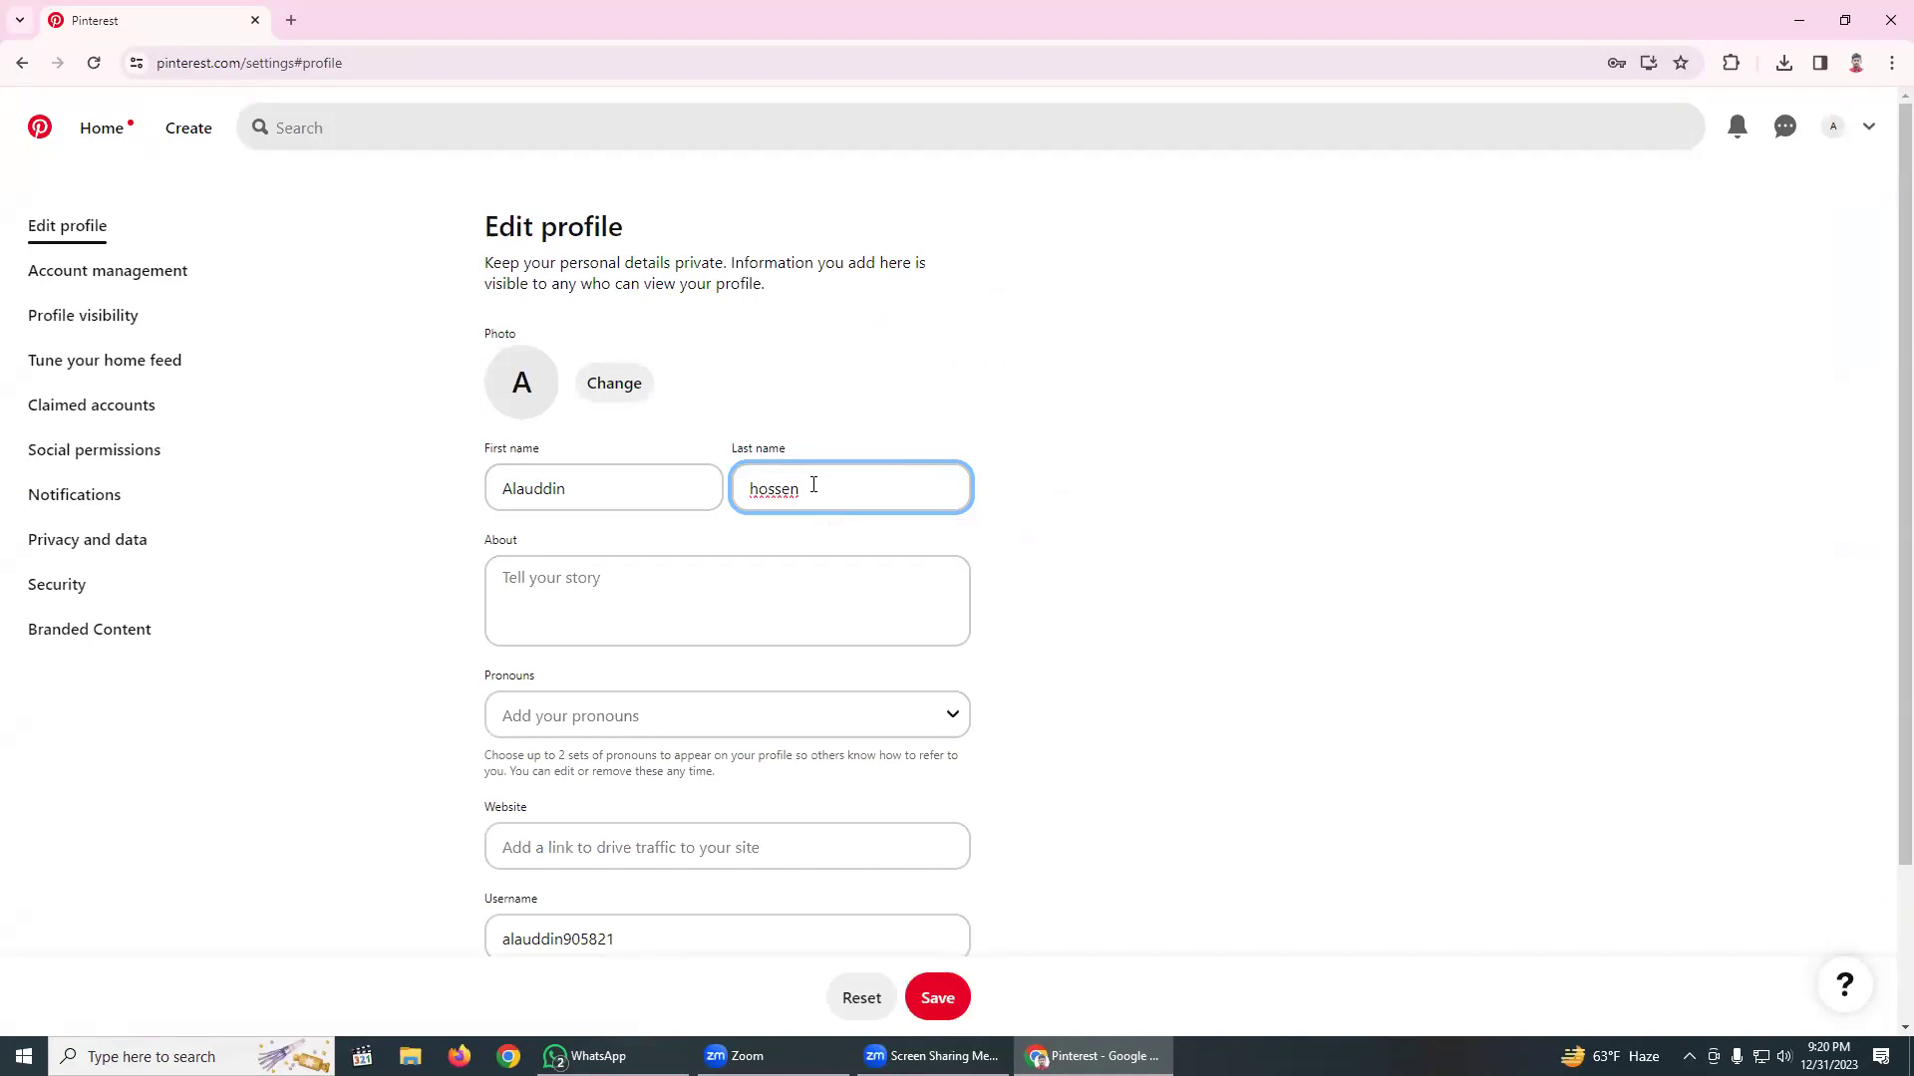
key("BackSpace")
type("H")
Type the About bio 'I'm a professional Digital Marketing expert.'
left_click(568, 588)
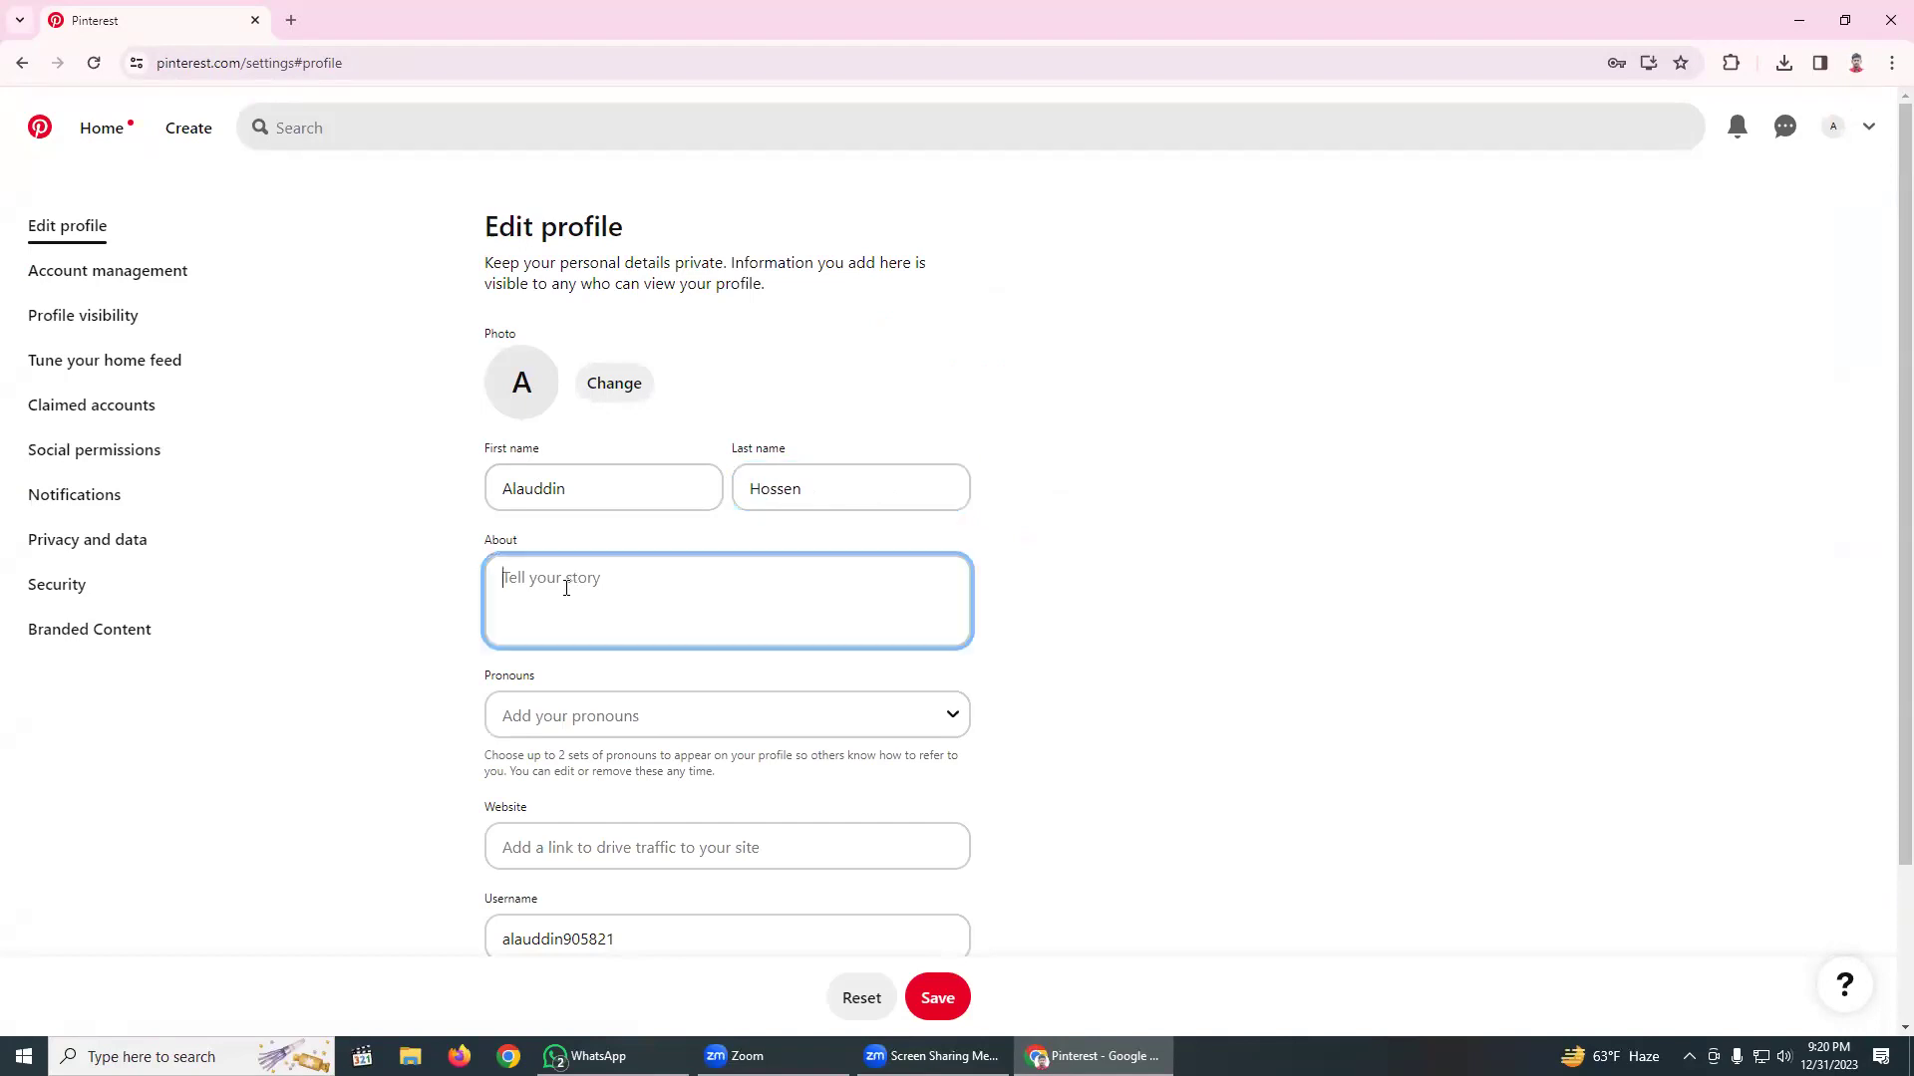
type("I'm a professional Digital Mar")
type("keting")
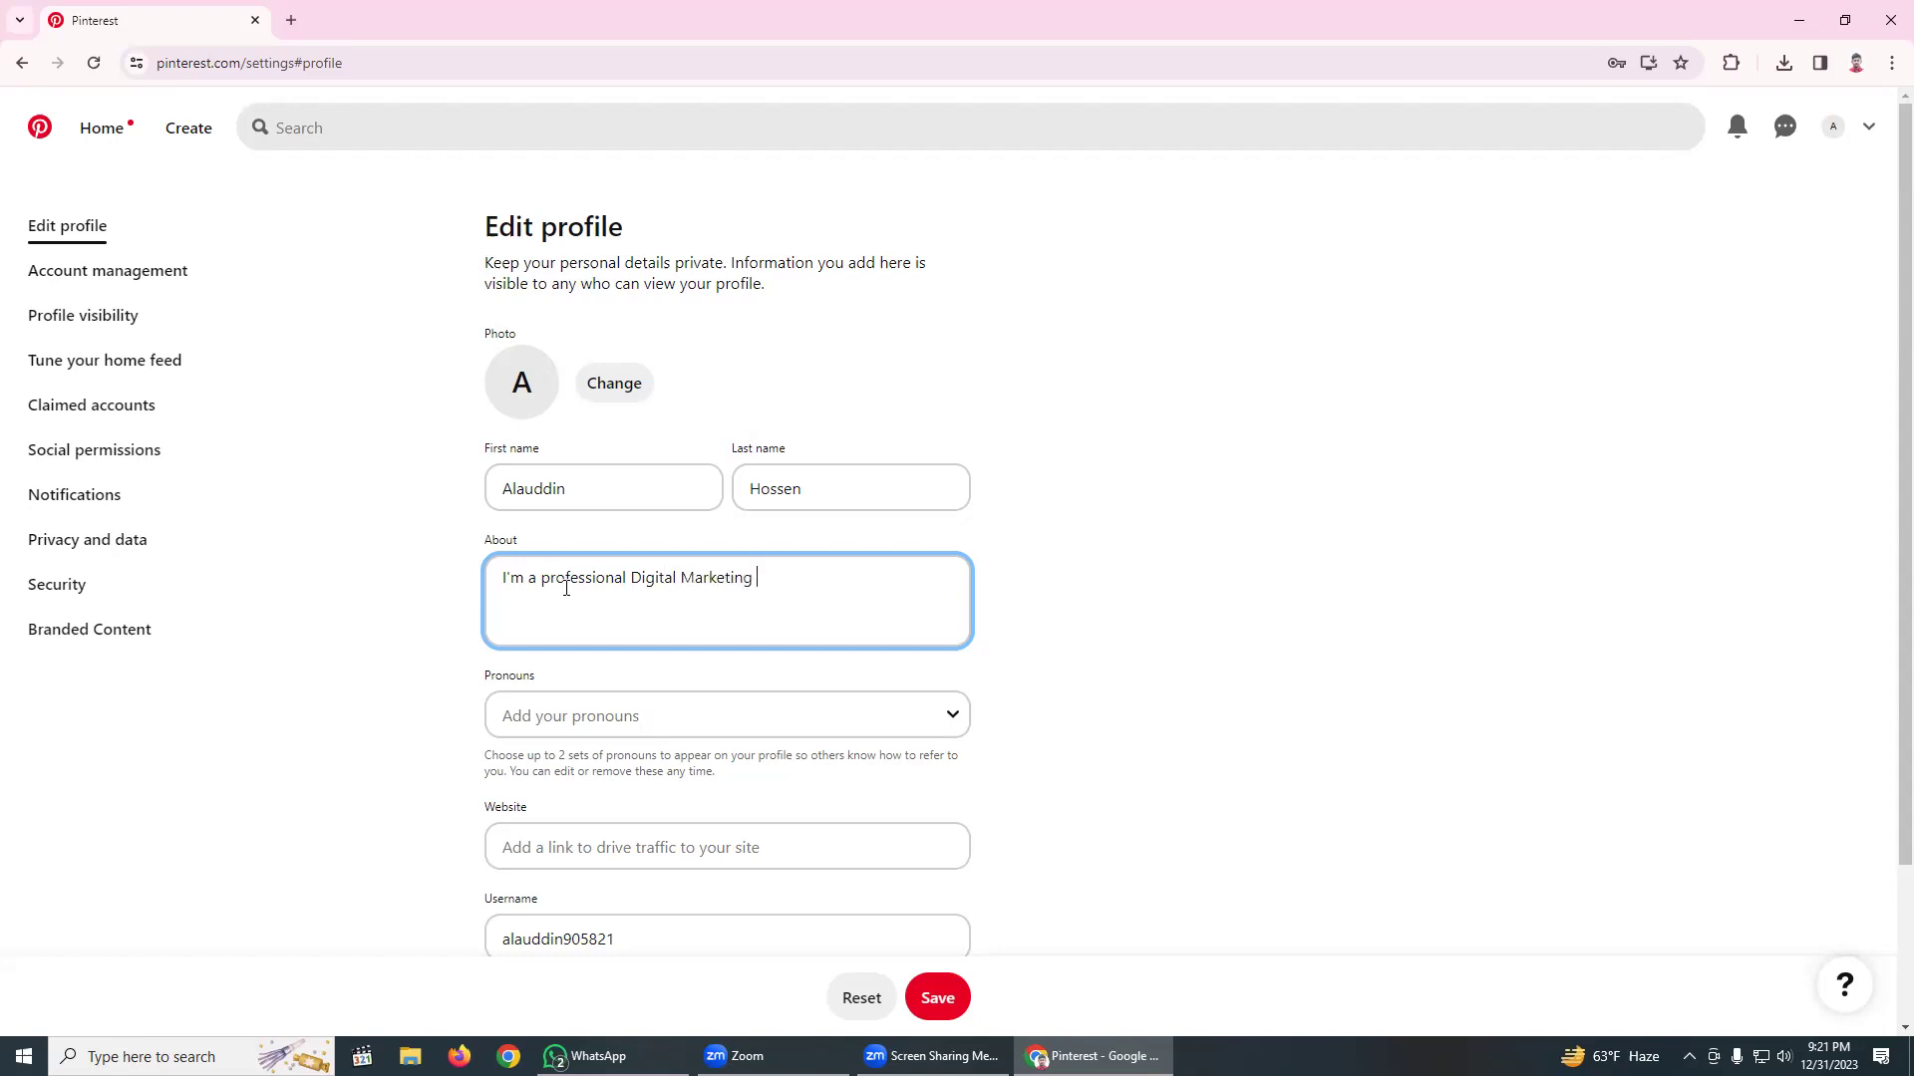
type(" expert.")
Set the profile pronouns to he/him
left_click(1369, 645)
scroll(1371, 645, "down", 1)
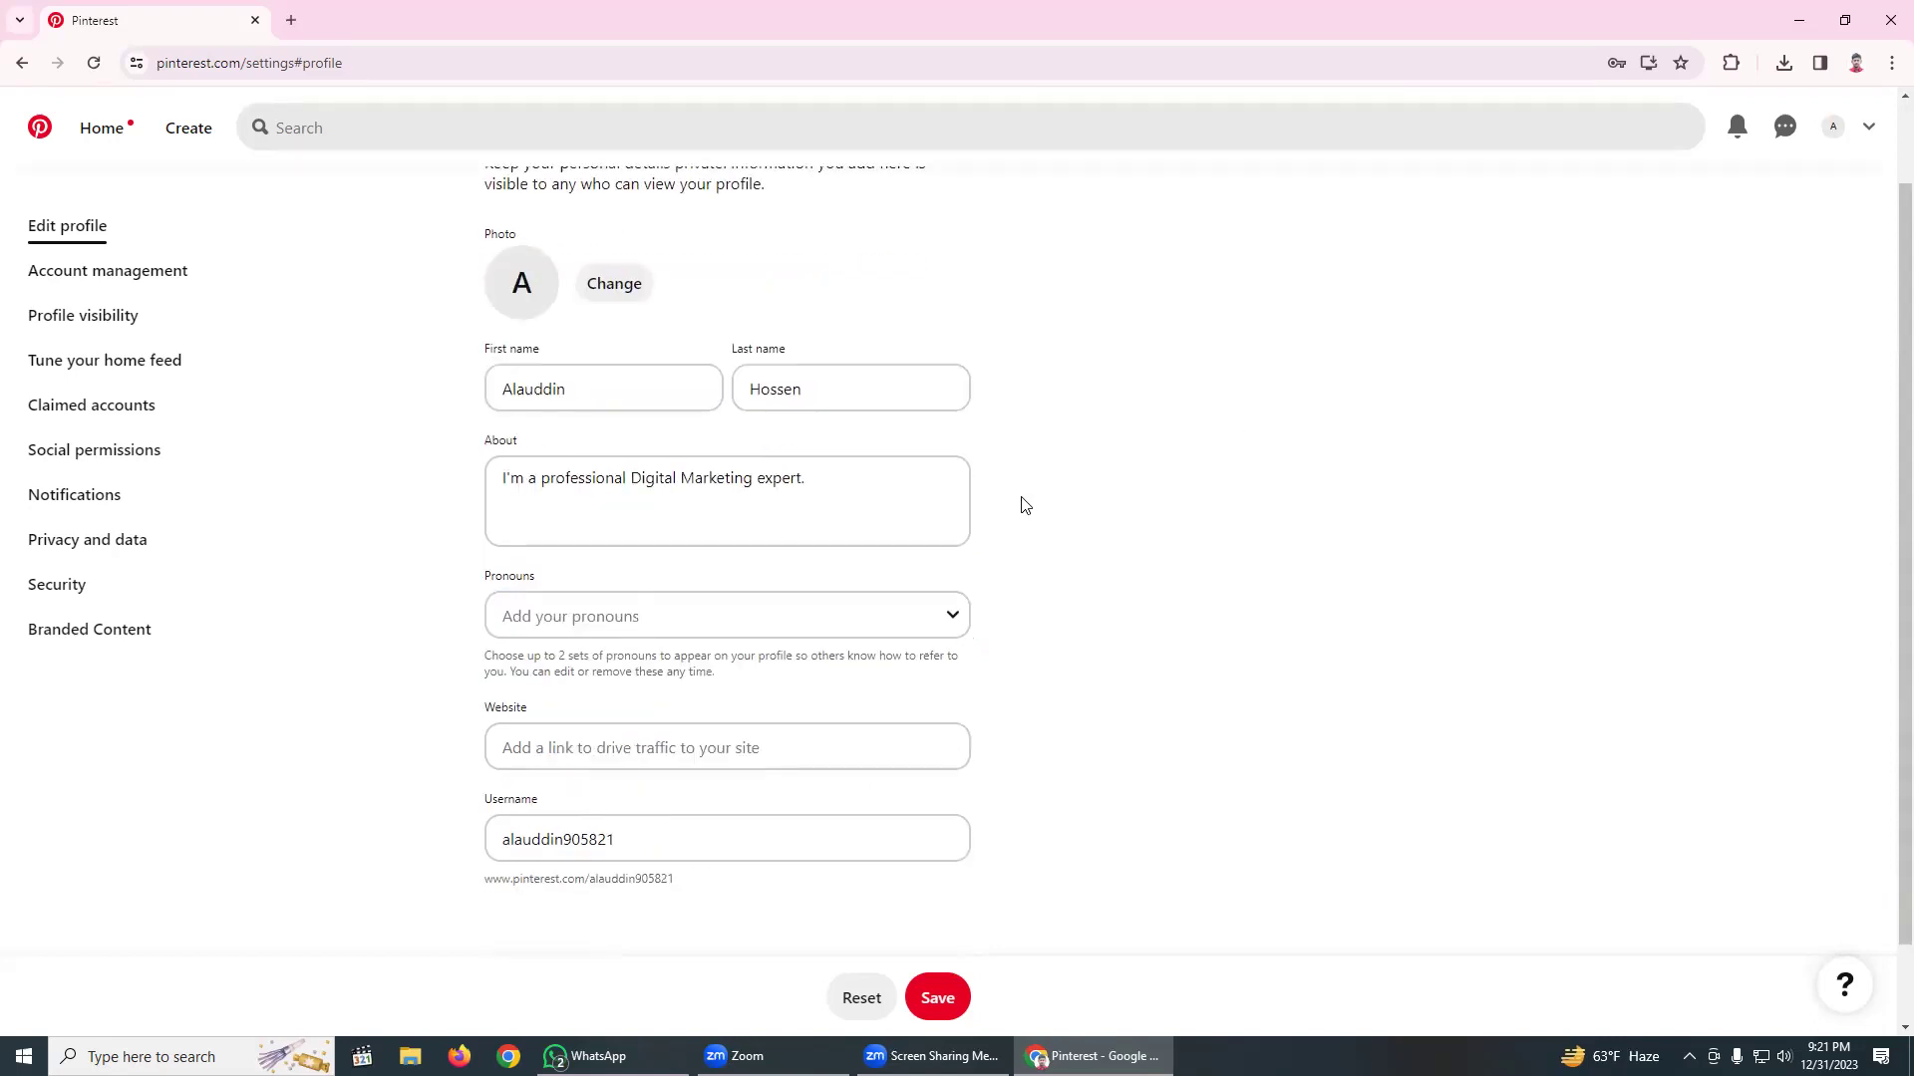
left_click(899, 615)
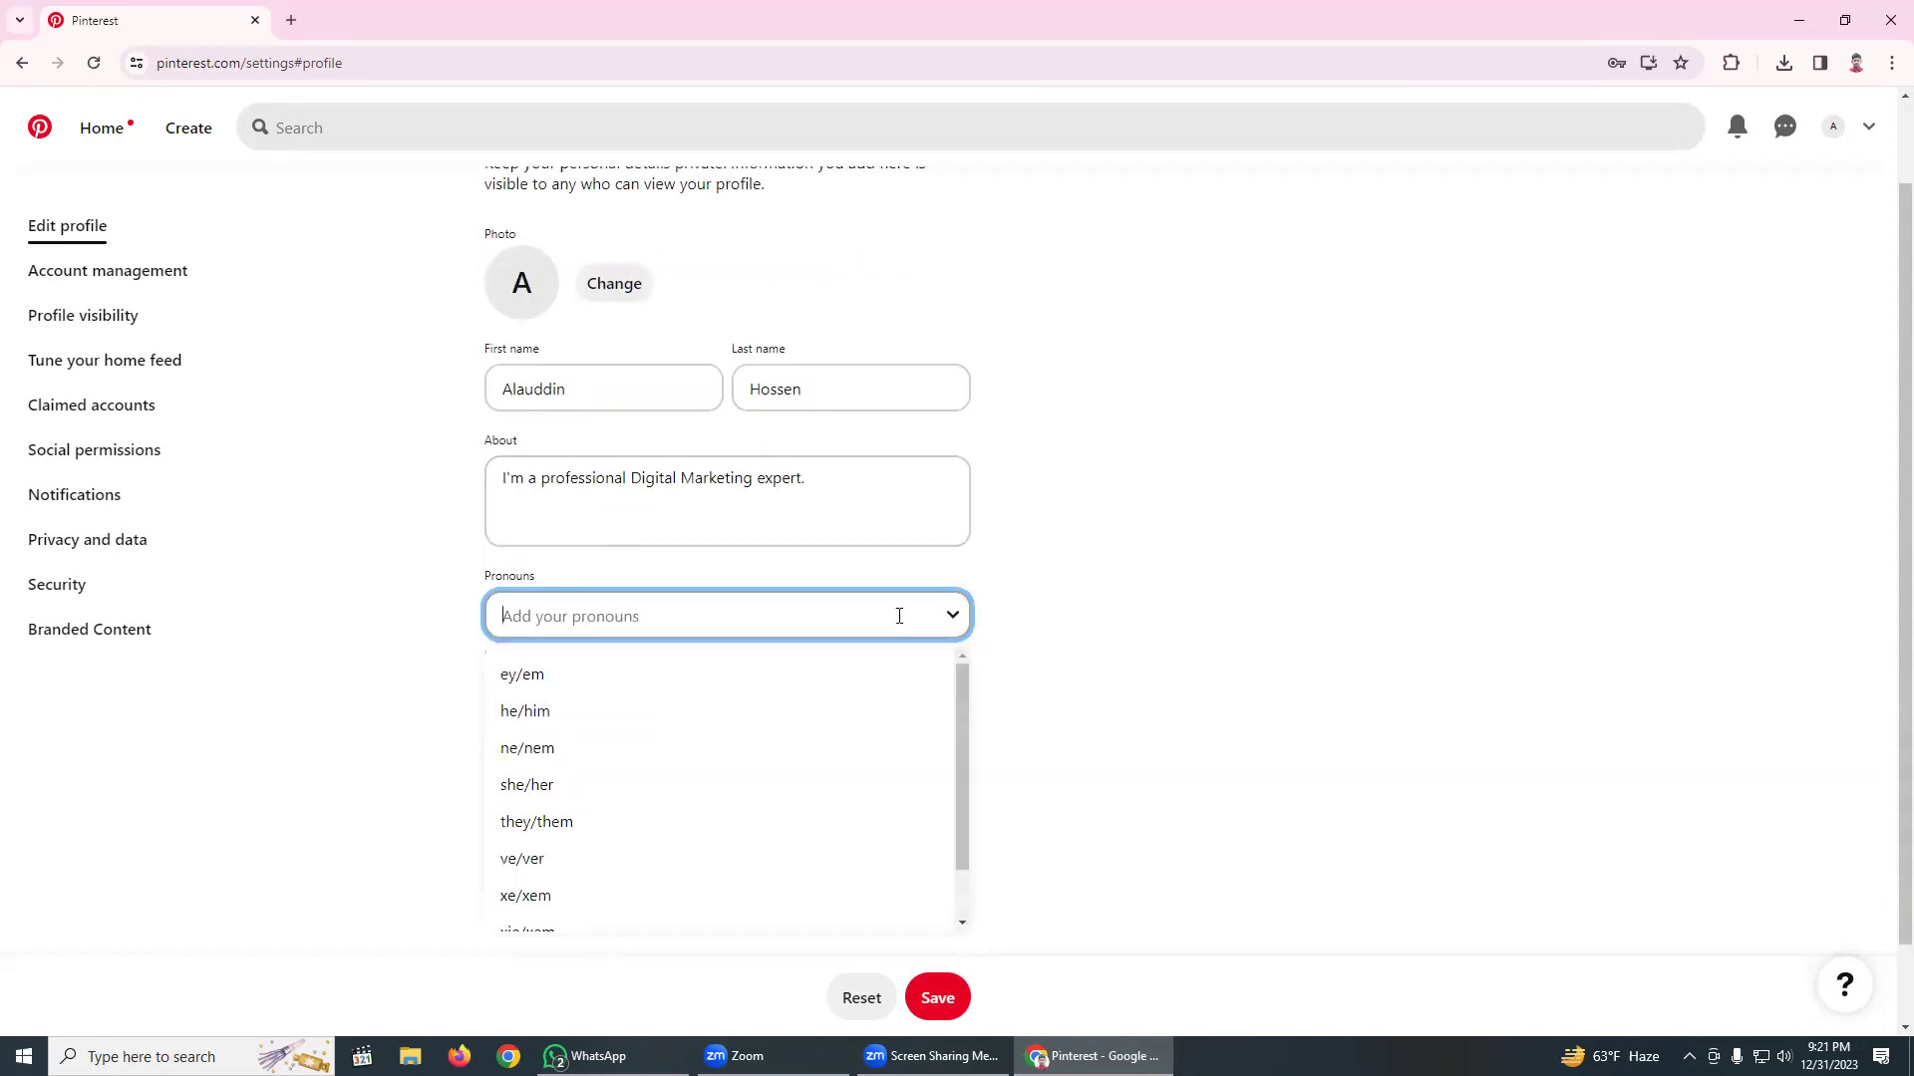
left_click(581, 720)
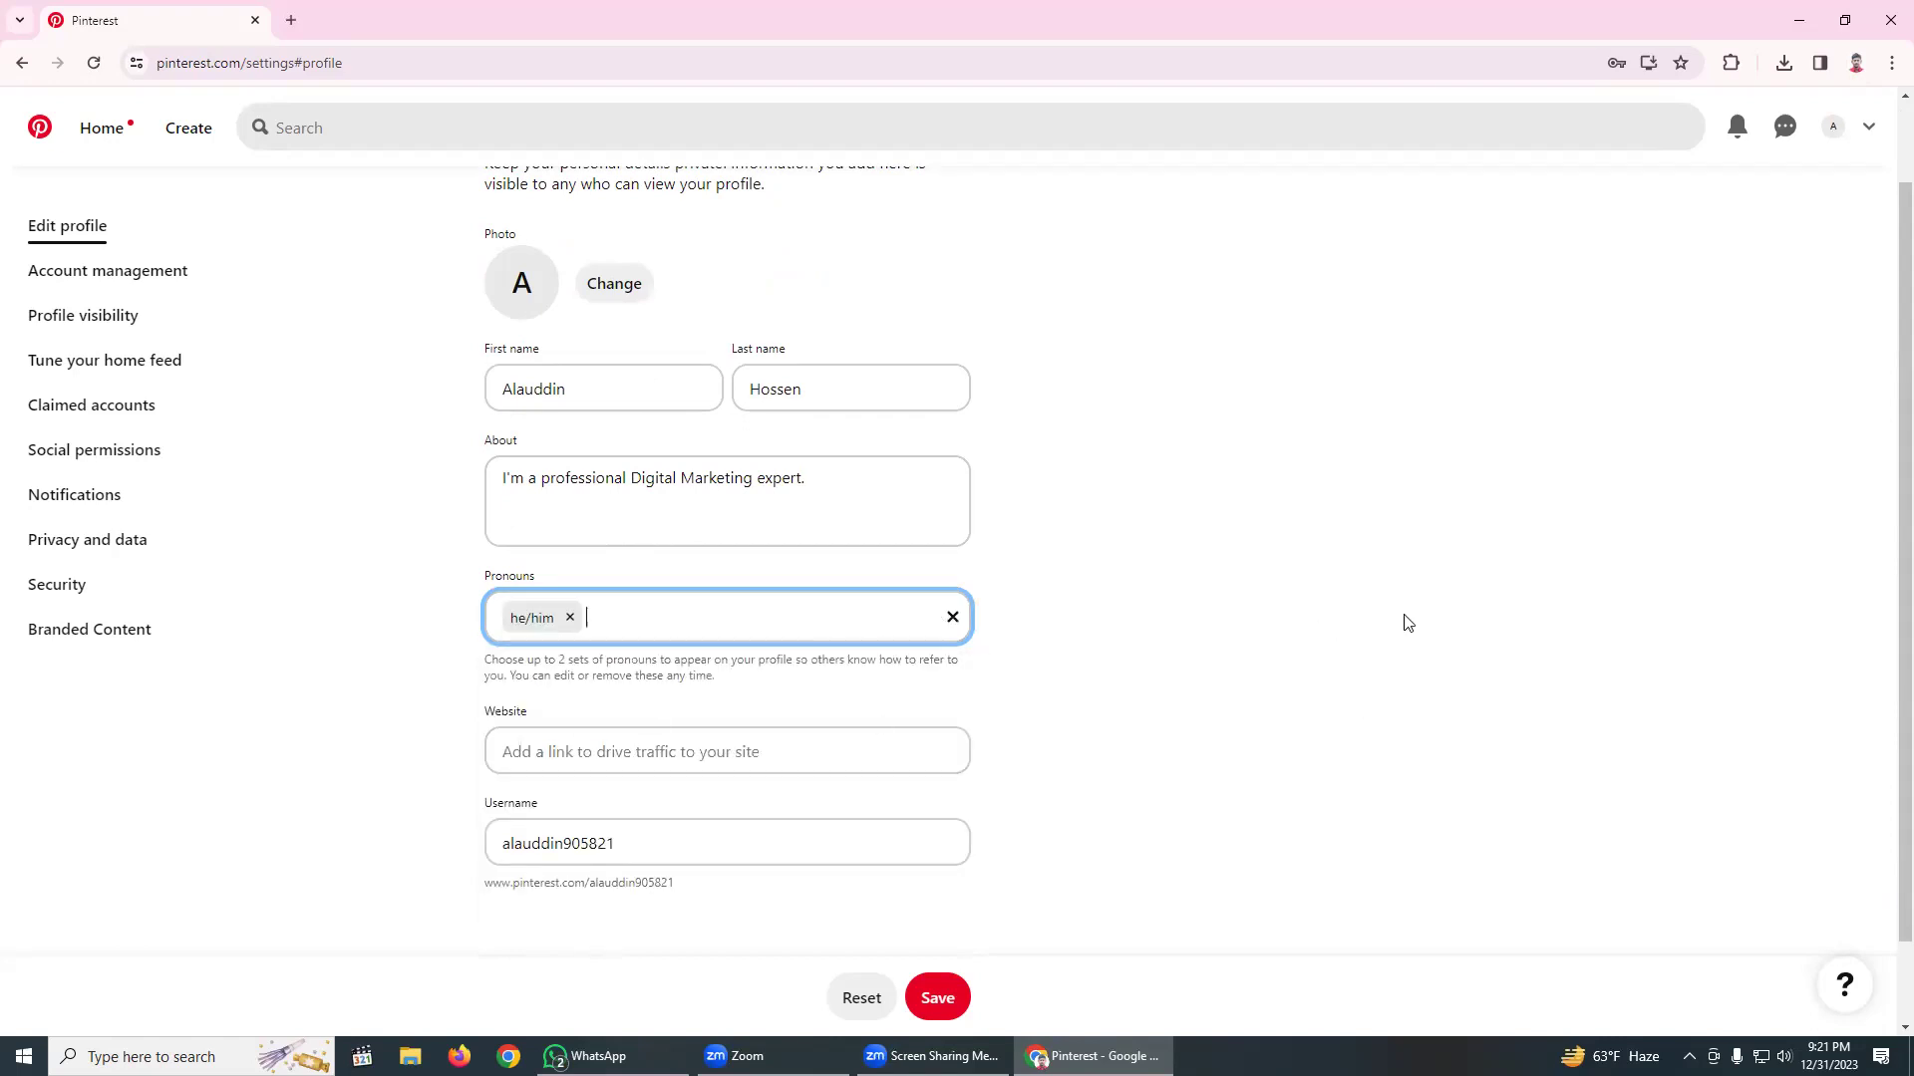
left_click(1296, 641)
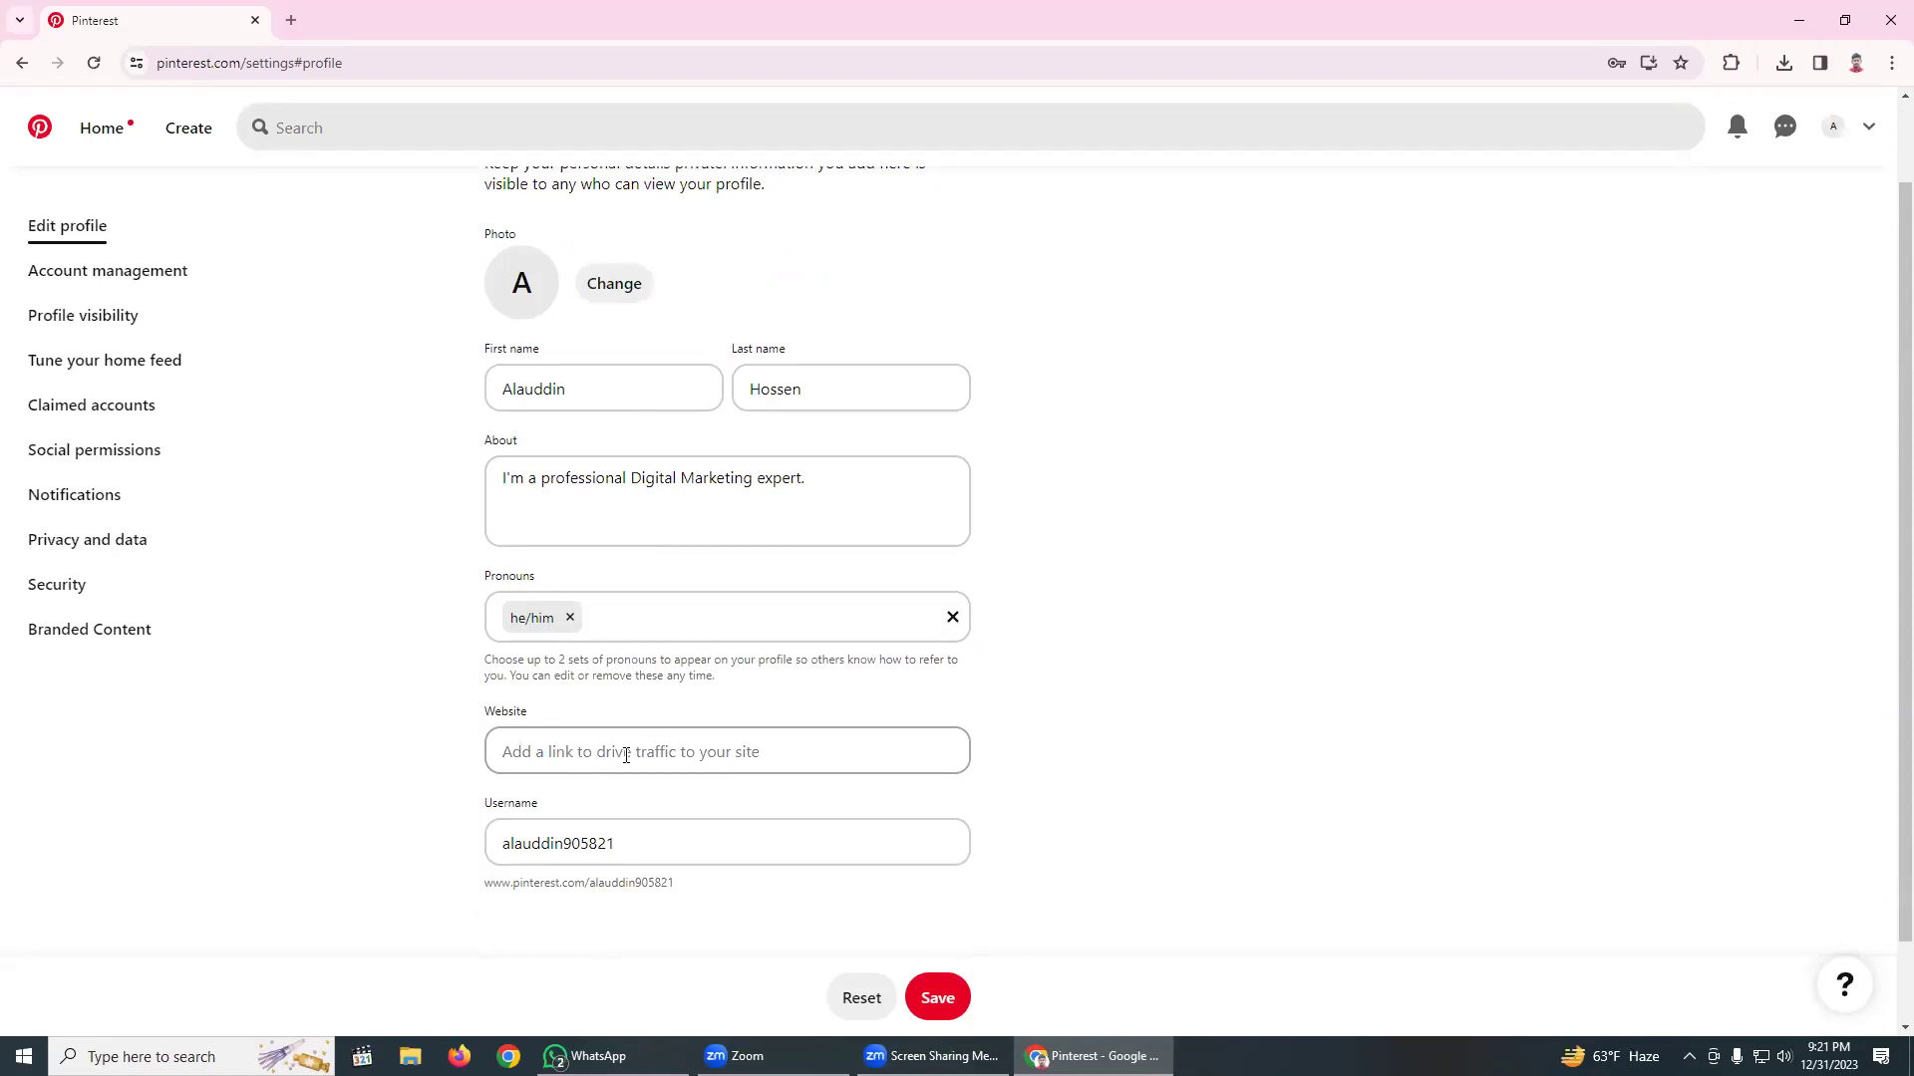
Replace the trailing numbers of the username so it ends in 001, and save the profile
left_click(618, 843)
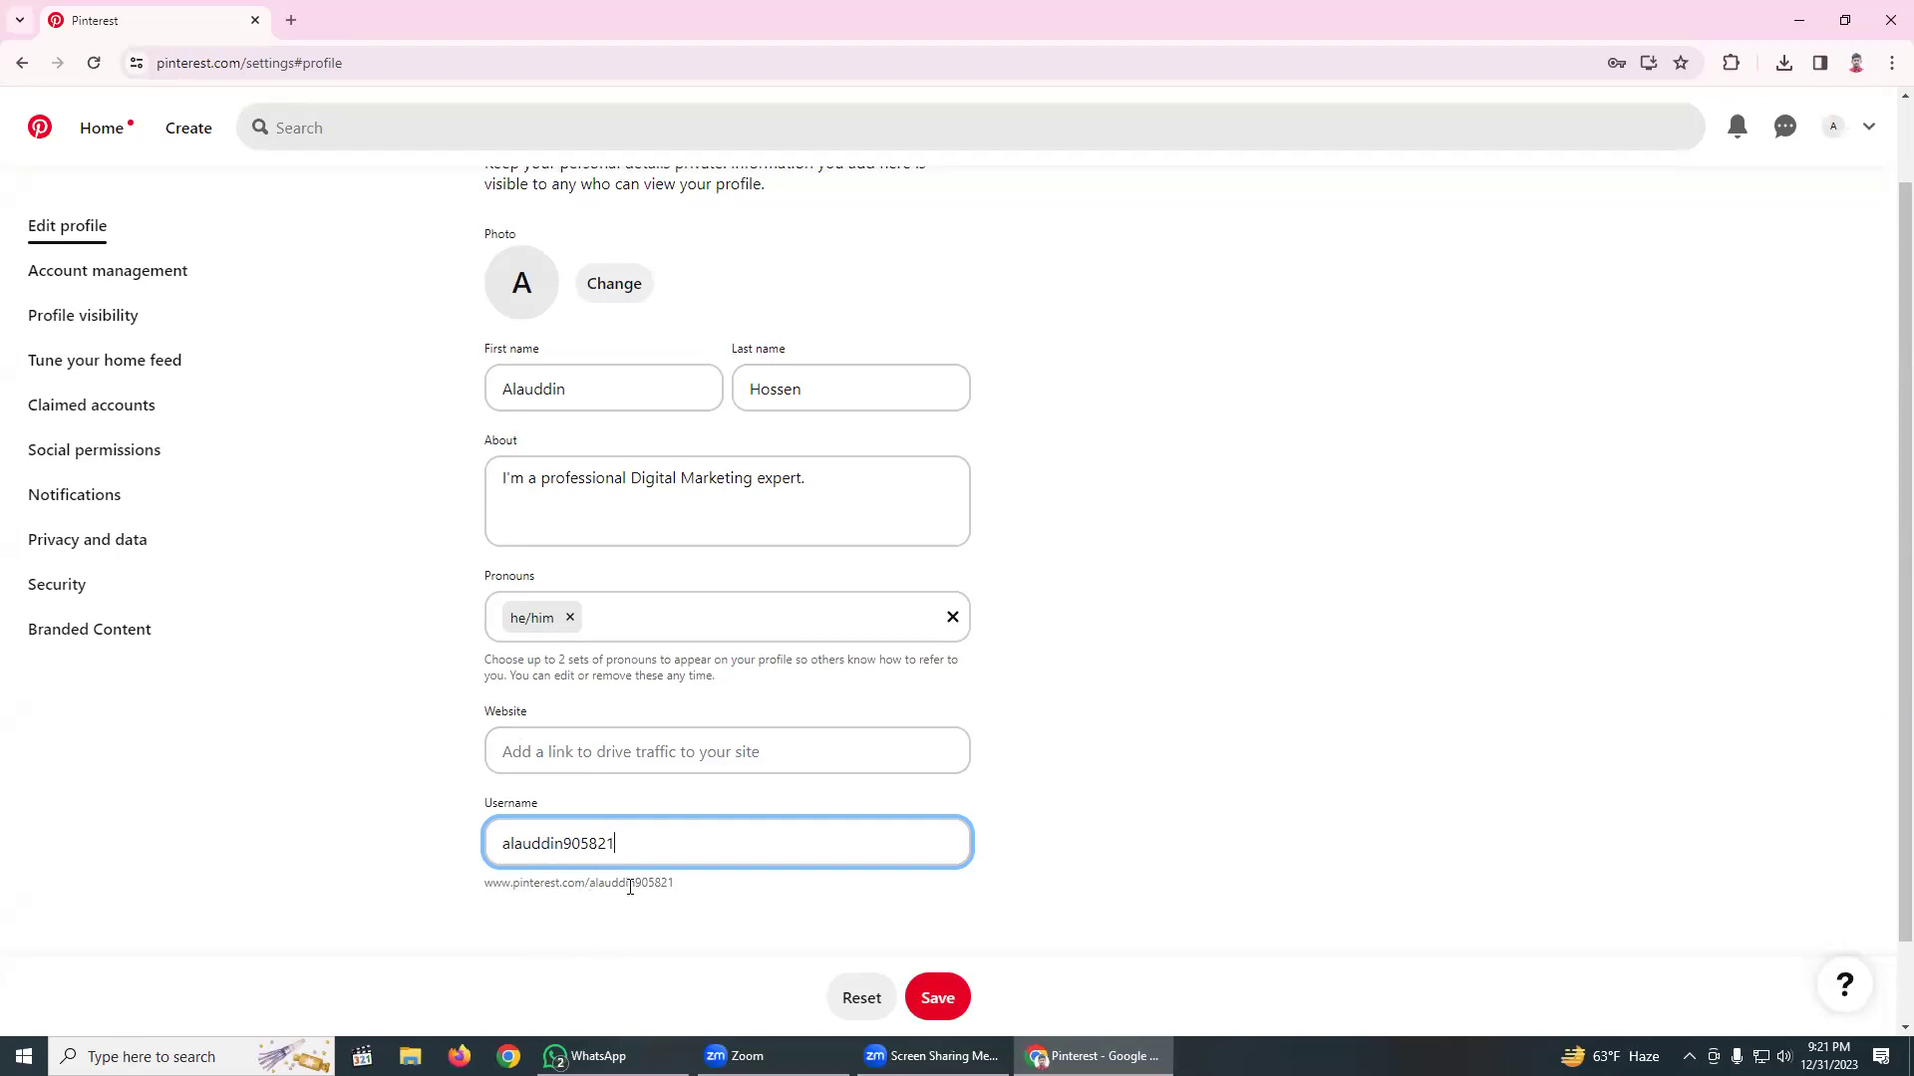
left_click_drag(636, 885, 661, 885)
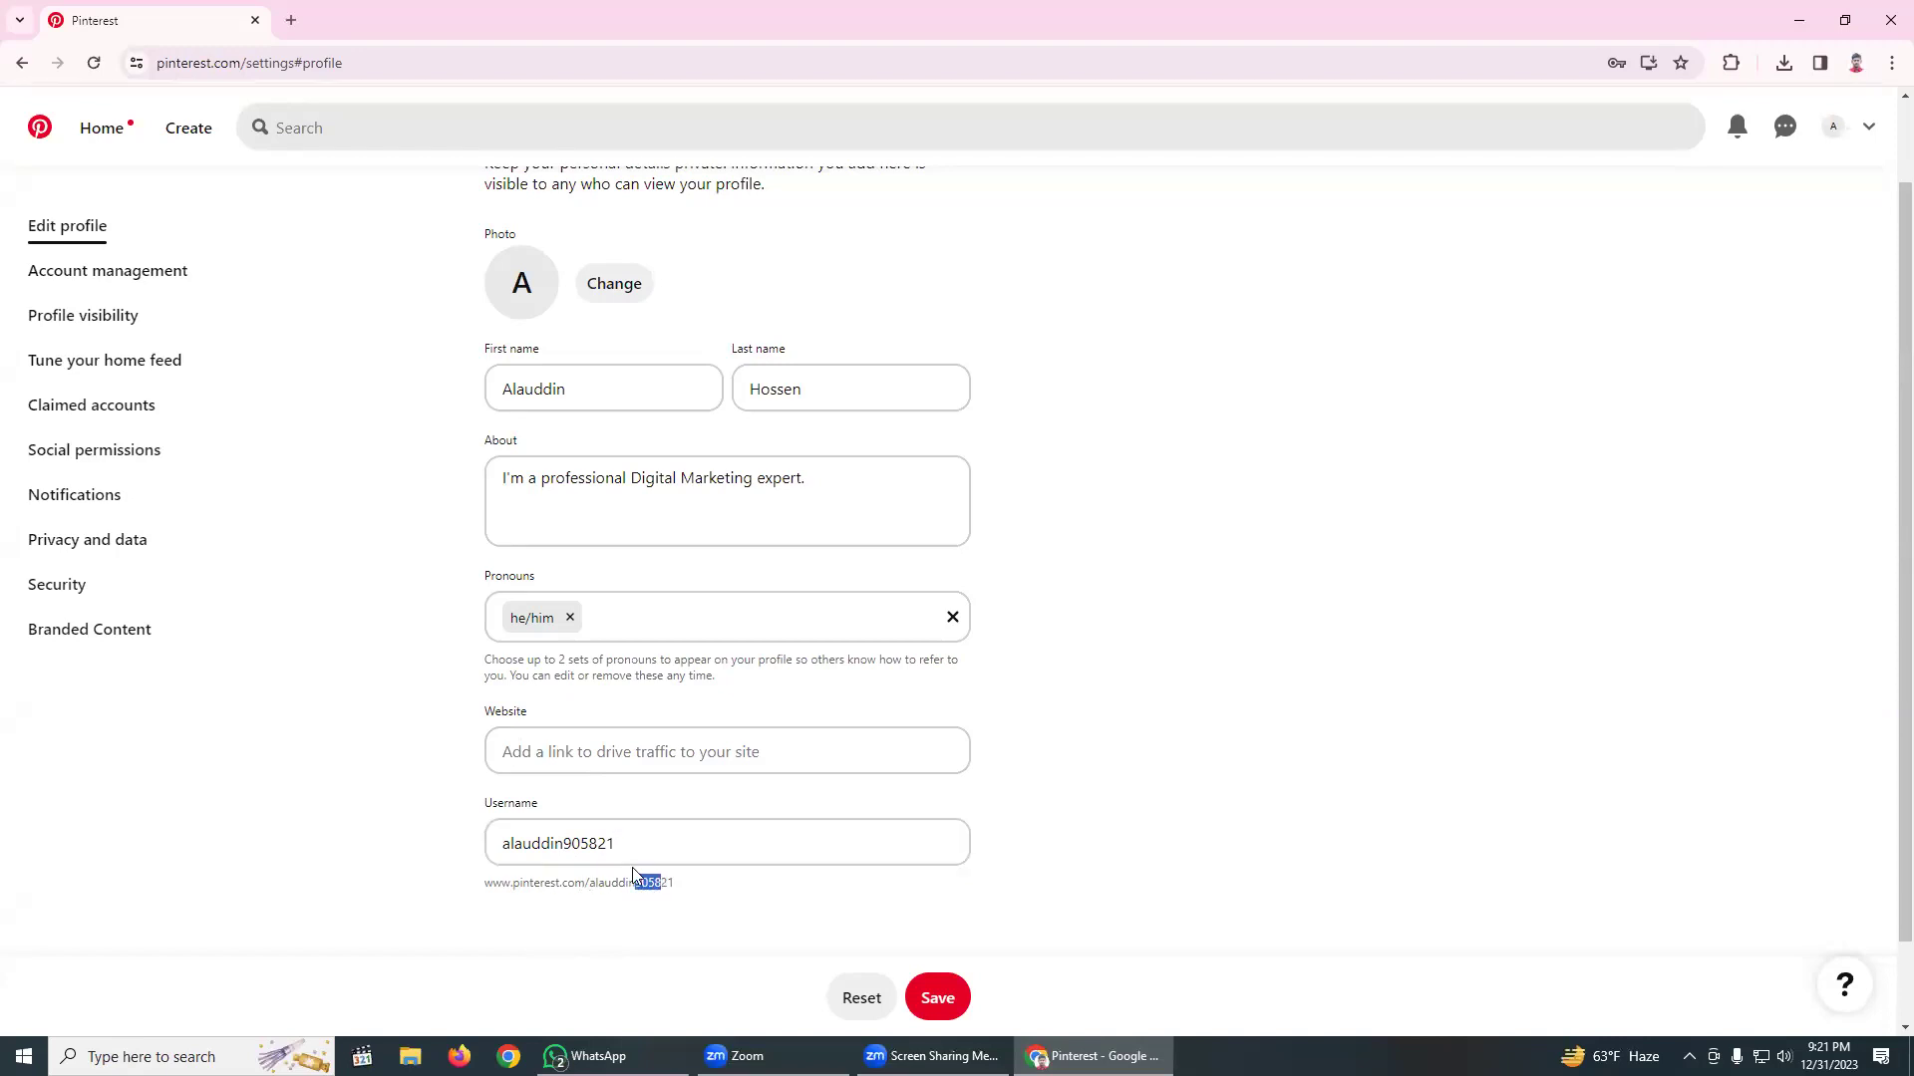
left_click(579, 842)
left_click_drag(564, 842, 669, 847)
key("BackSpace")
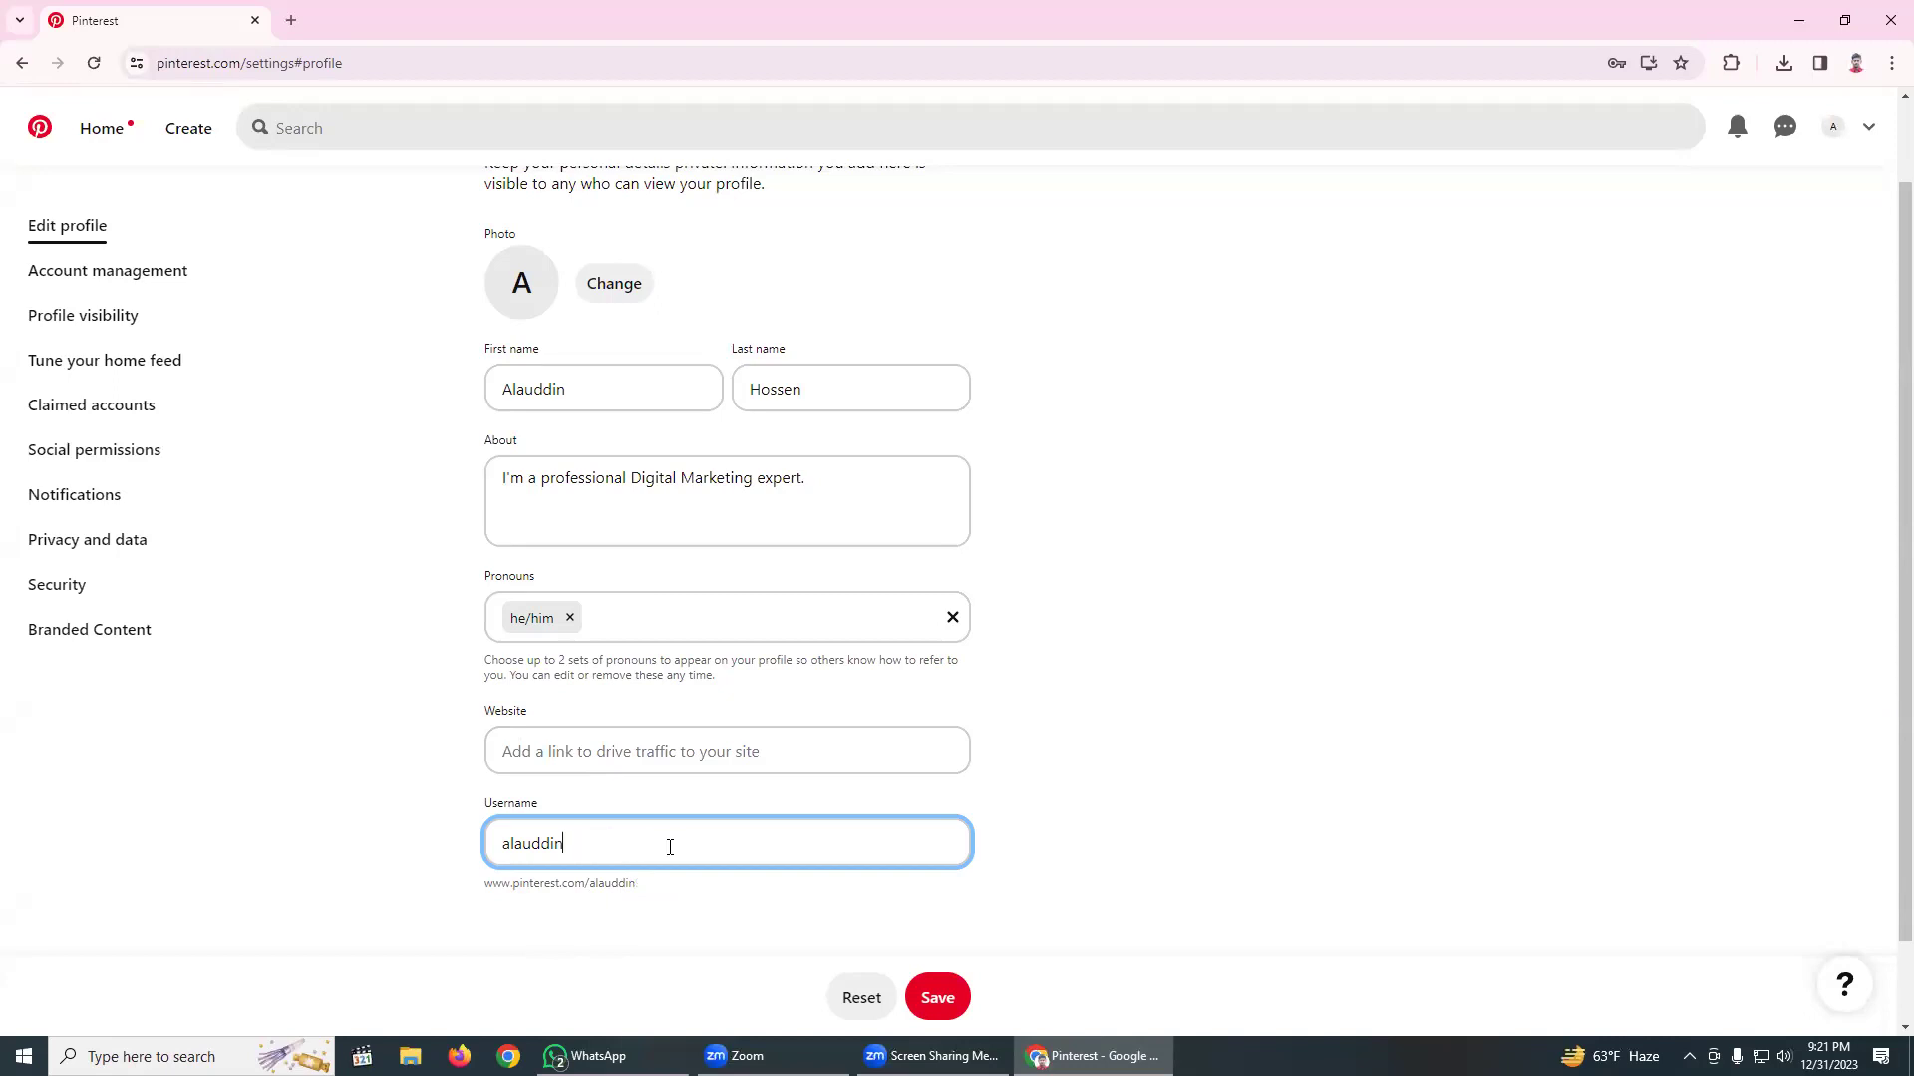
left_click(1238, 872)
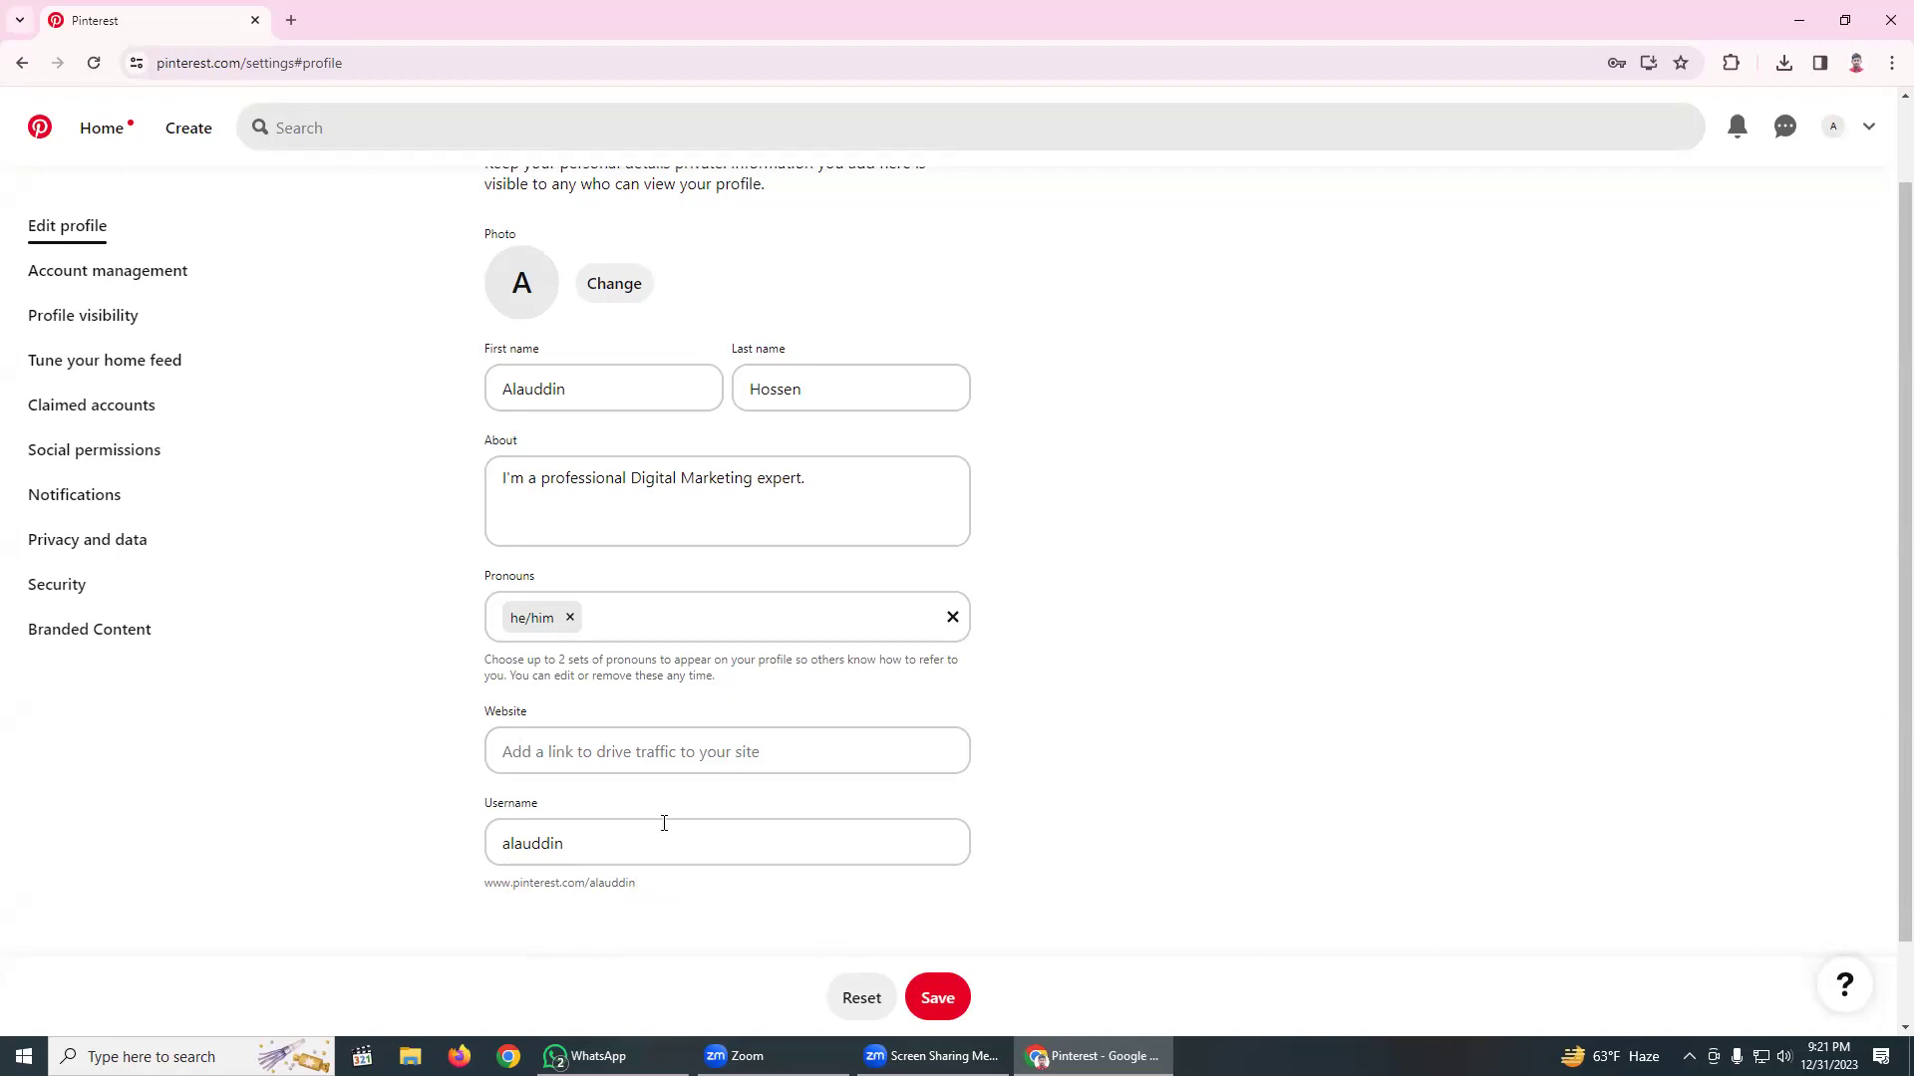
double_click(606, 849)
left_click(641, 842)
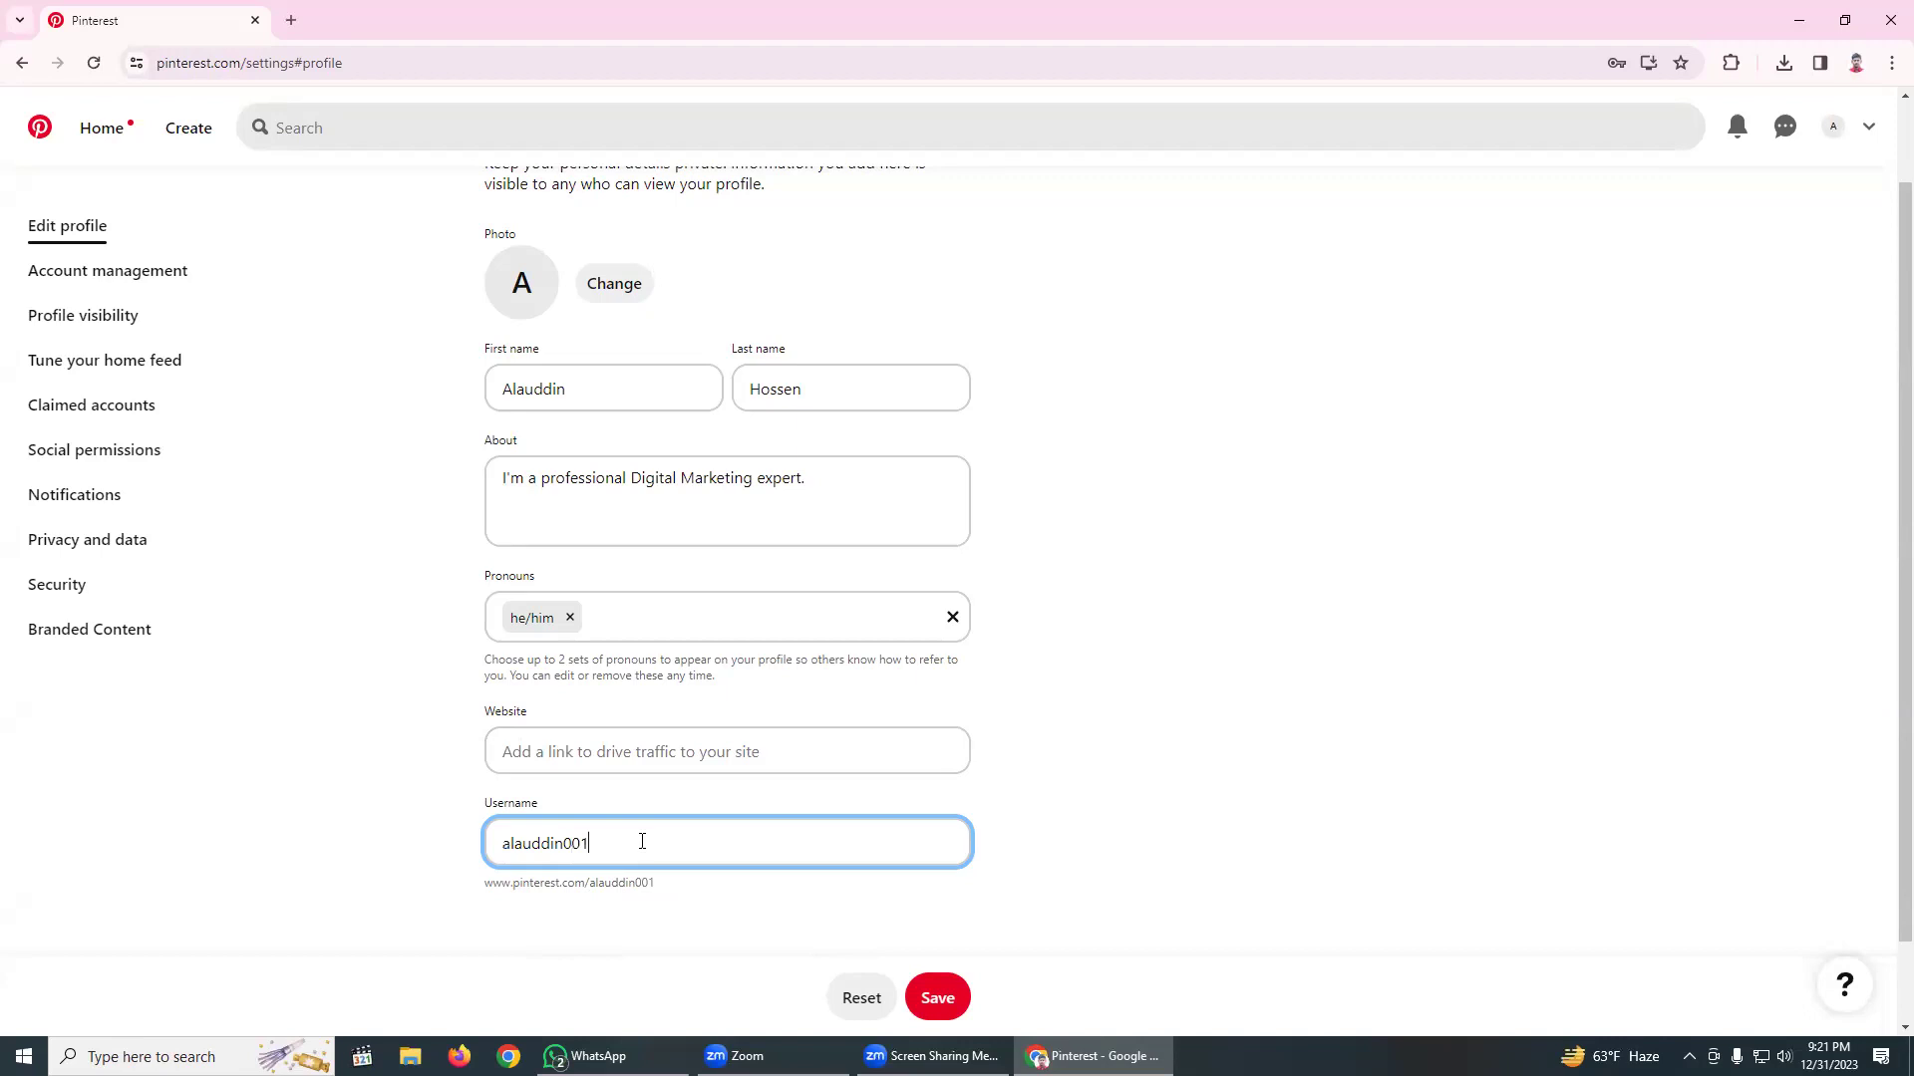
left_click(940, 1014)
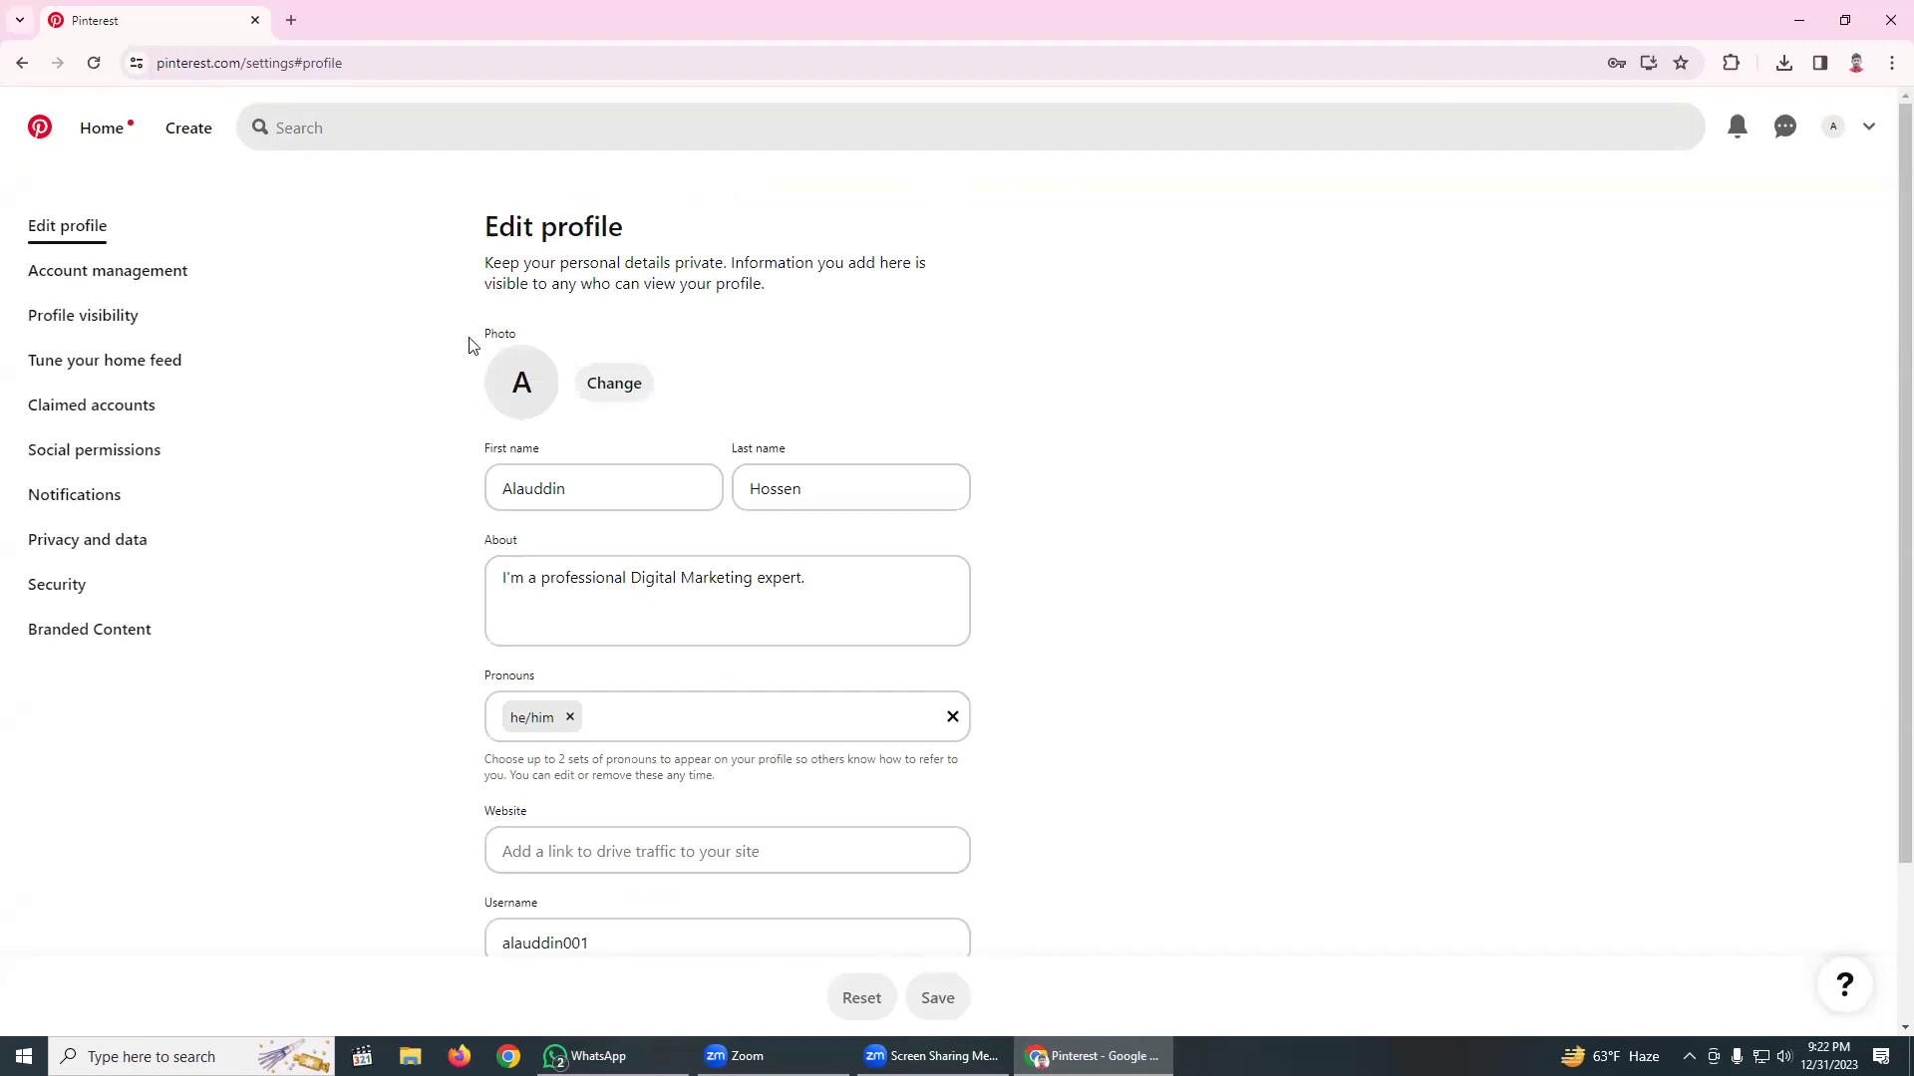
Upload the portrait image from New Volume (E:) as the profile photo and save it
left_click(610, 385)
left_click(950, 613)
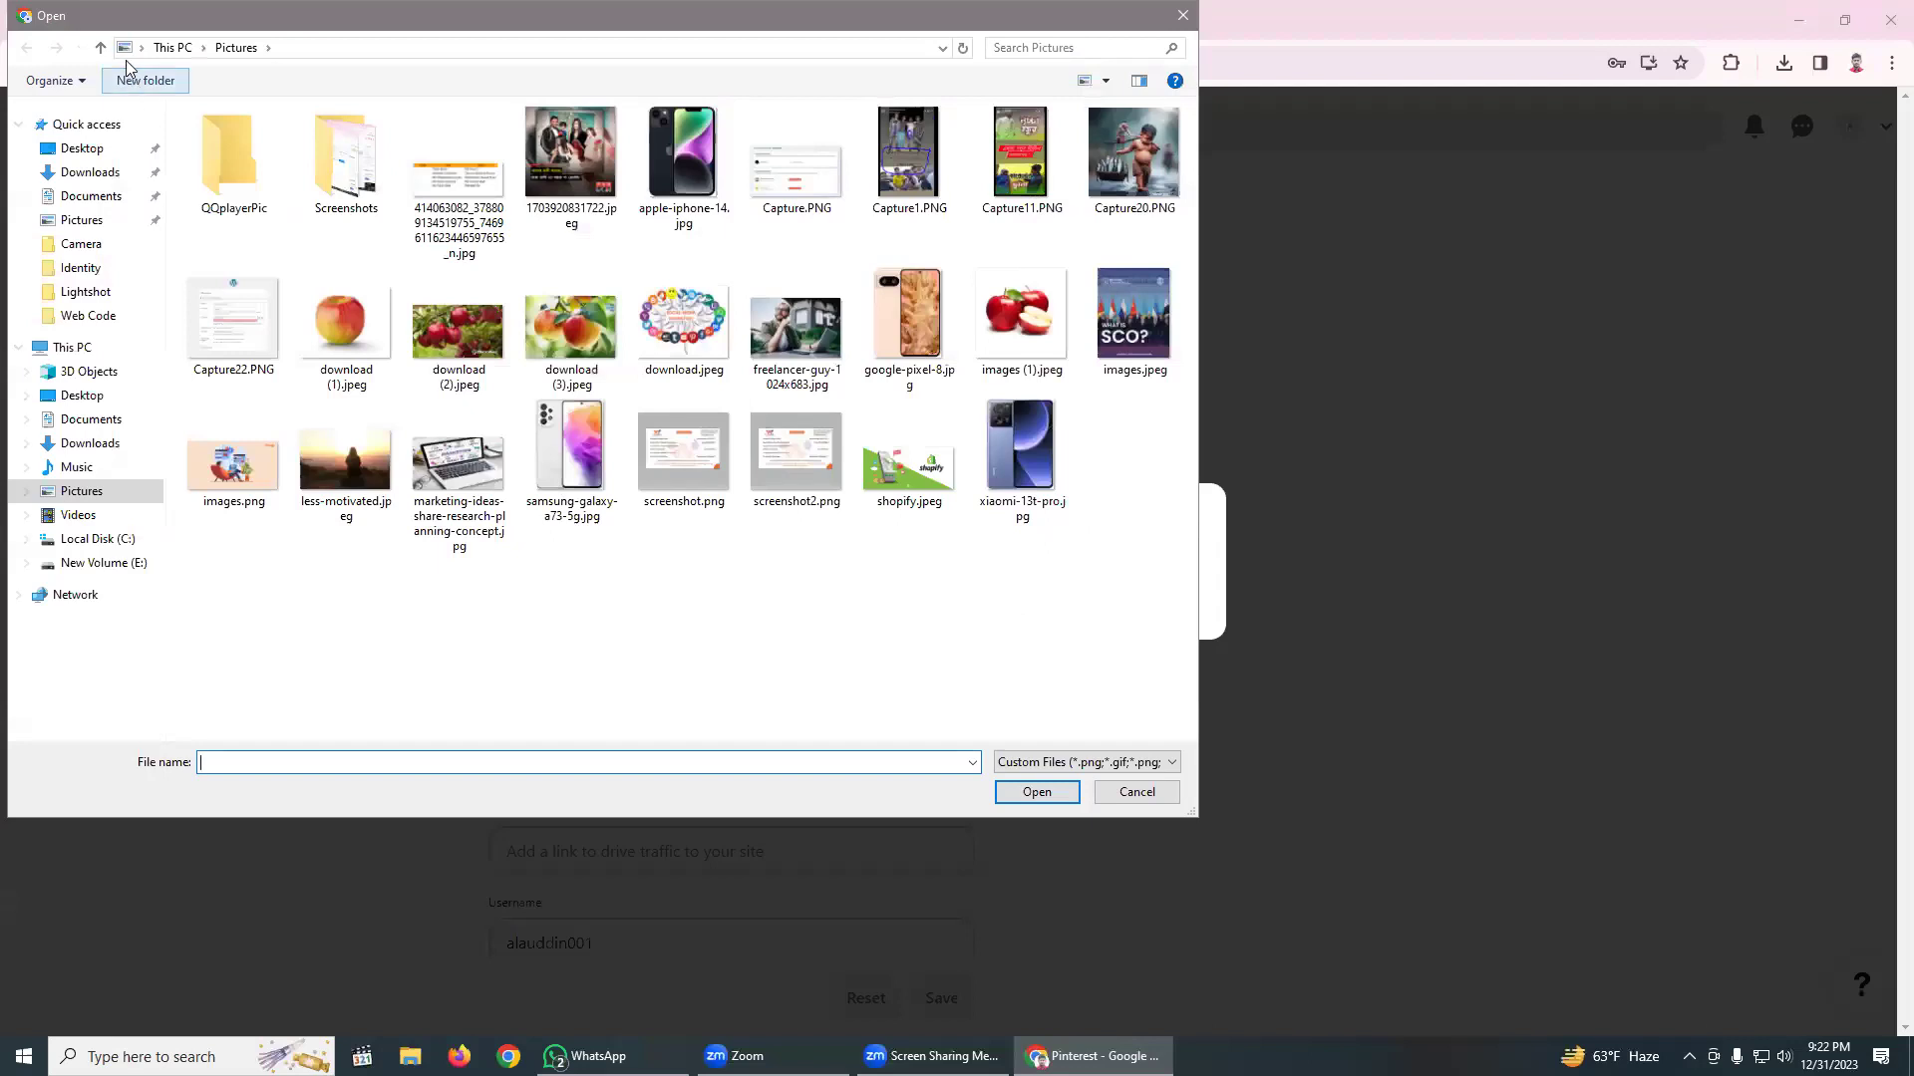
left_click(113, 564)
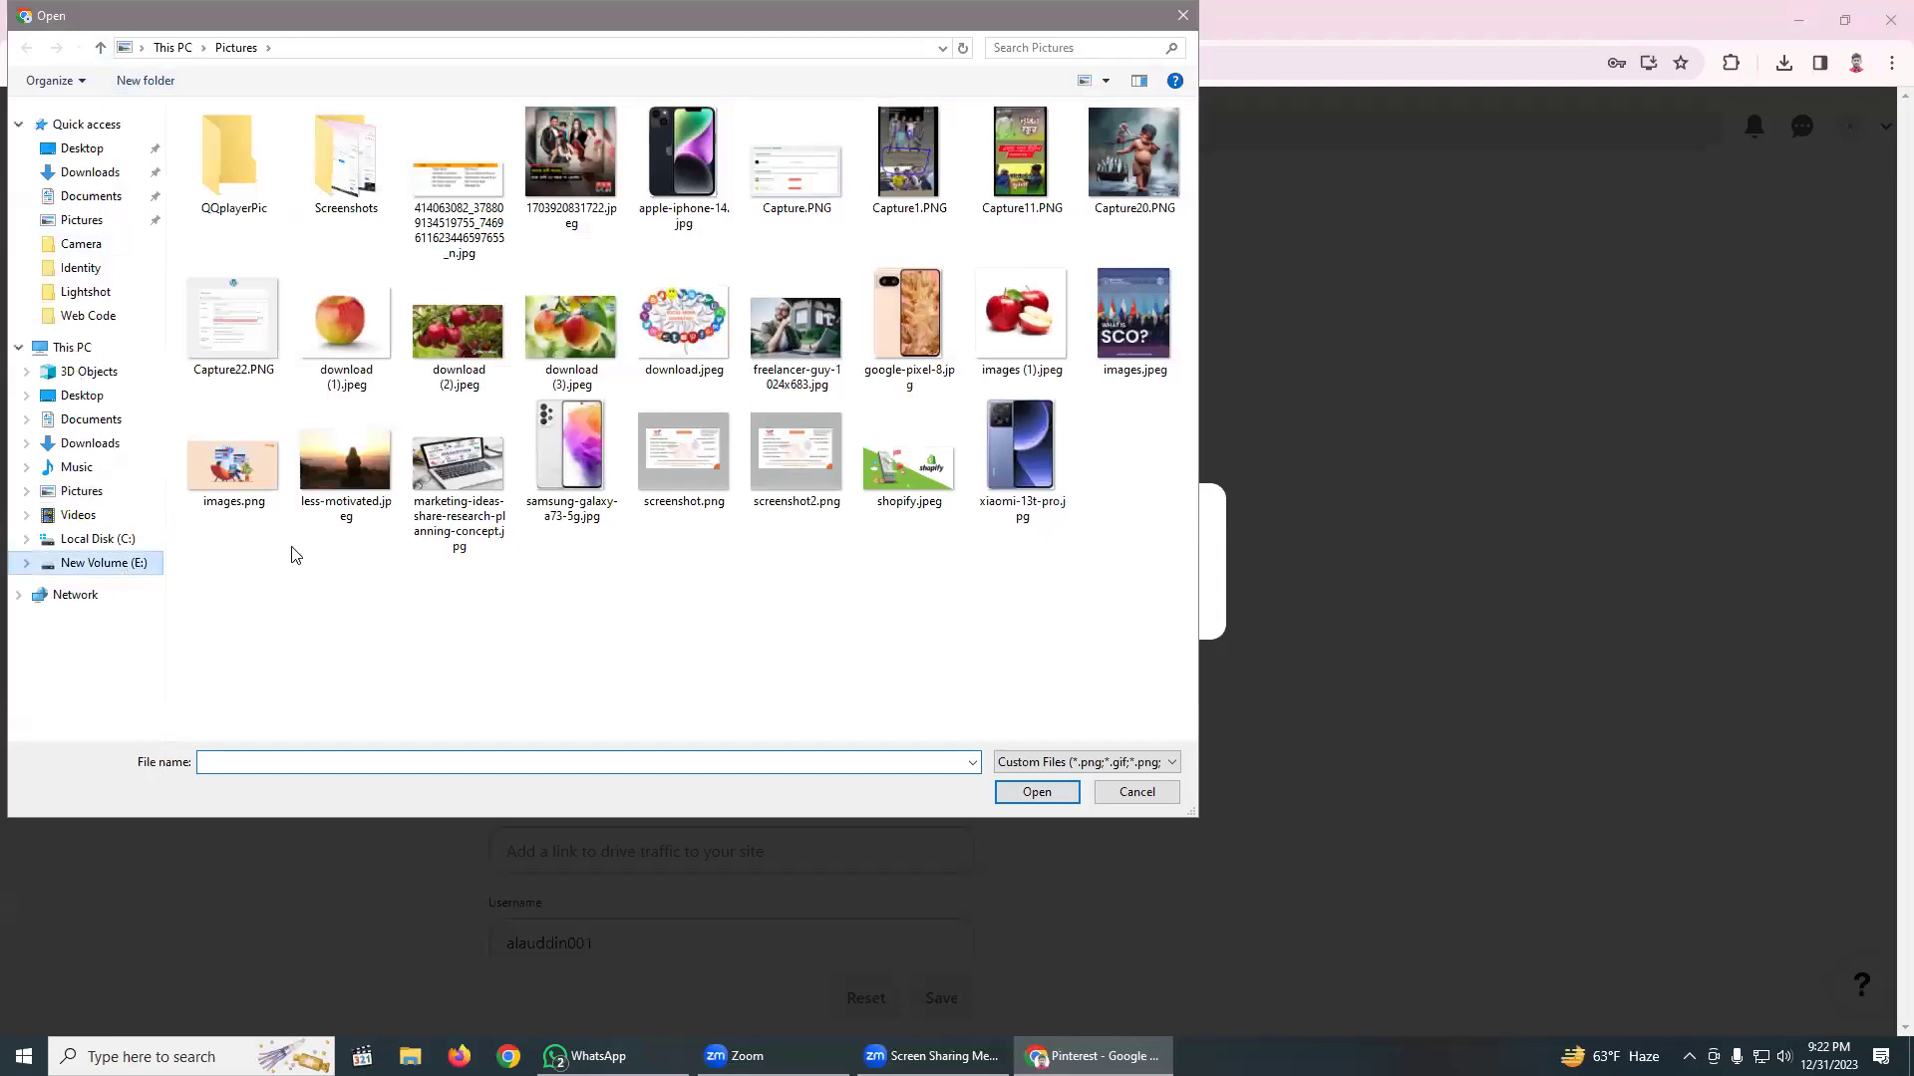
scroll(808, 548, "down", 10)
double_click(455, 648)
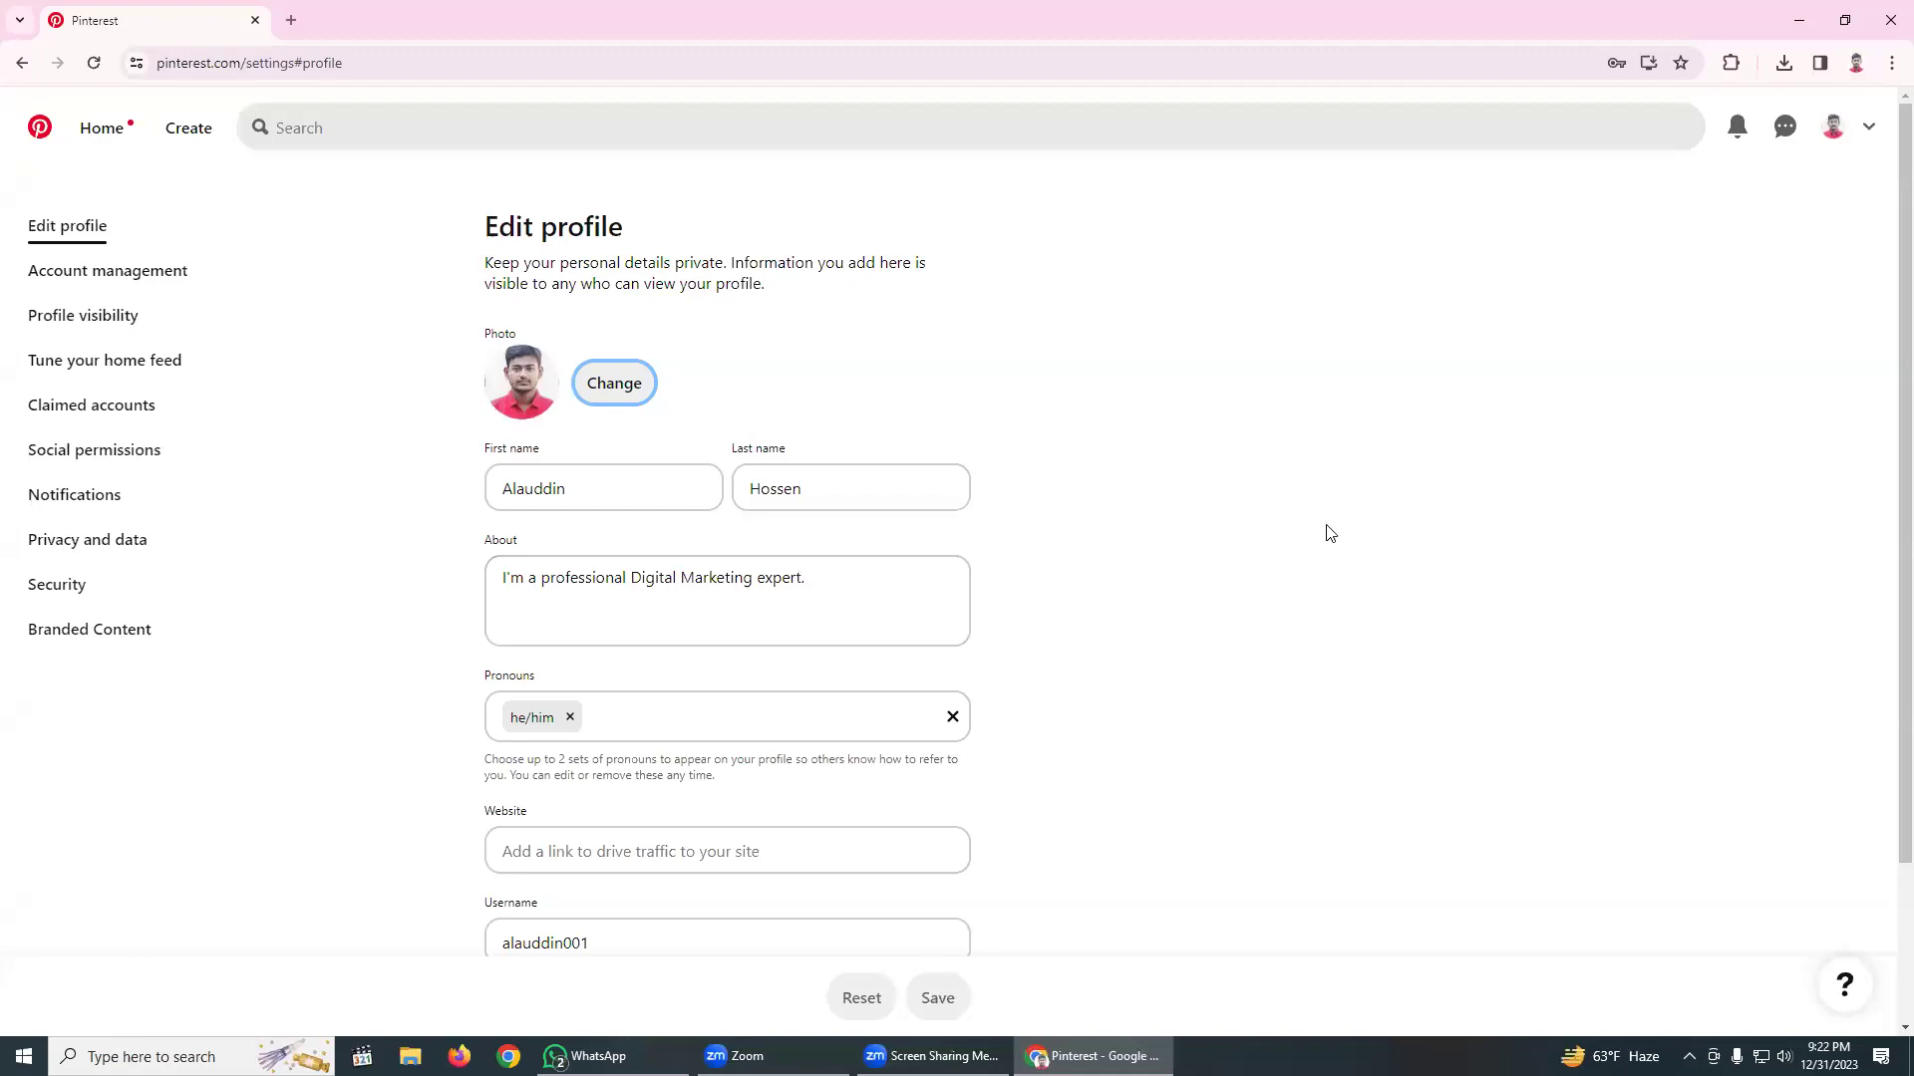
scroll(1332, 533, "down", 2)
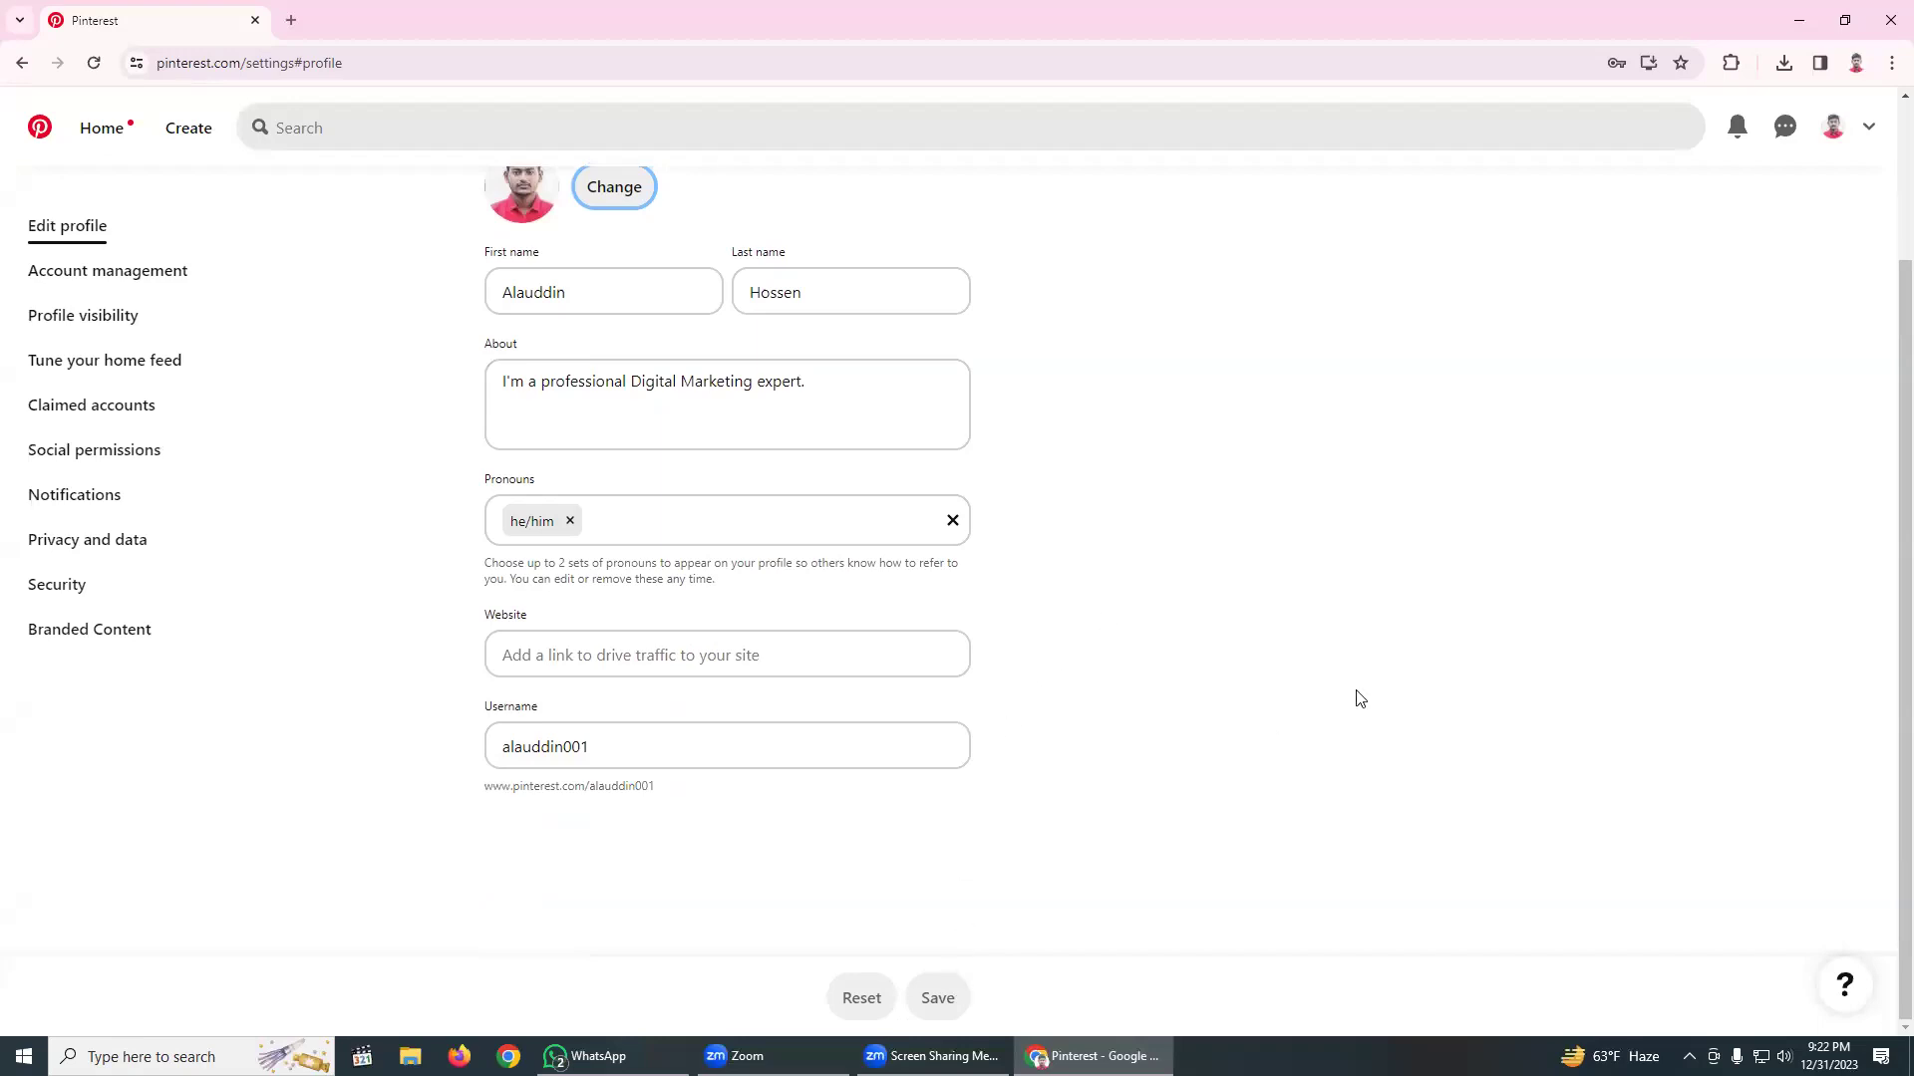
scroll(1392, 684, "up", 2)
left_click(1002, 595)
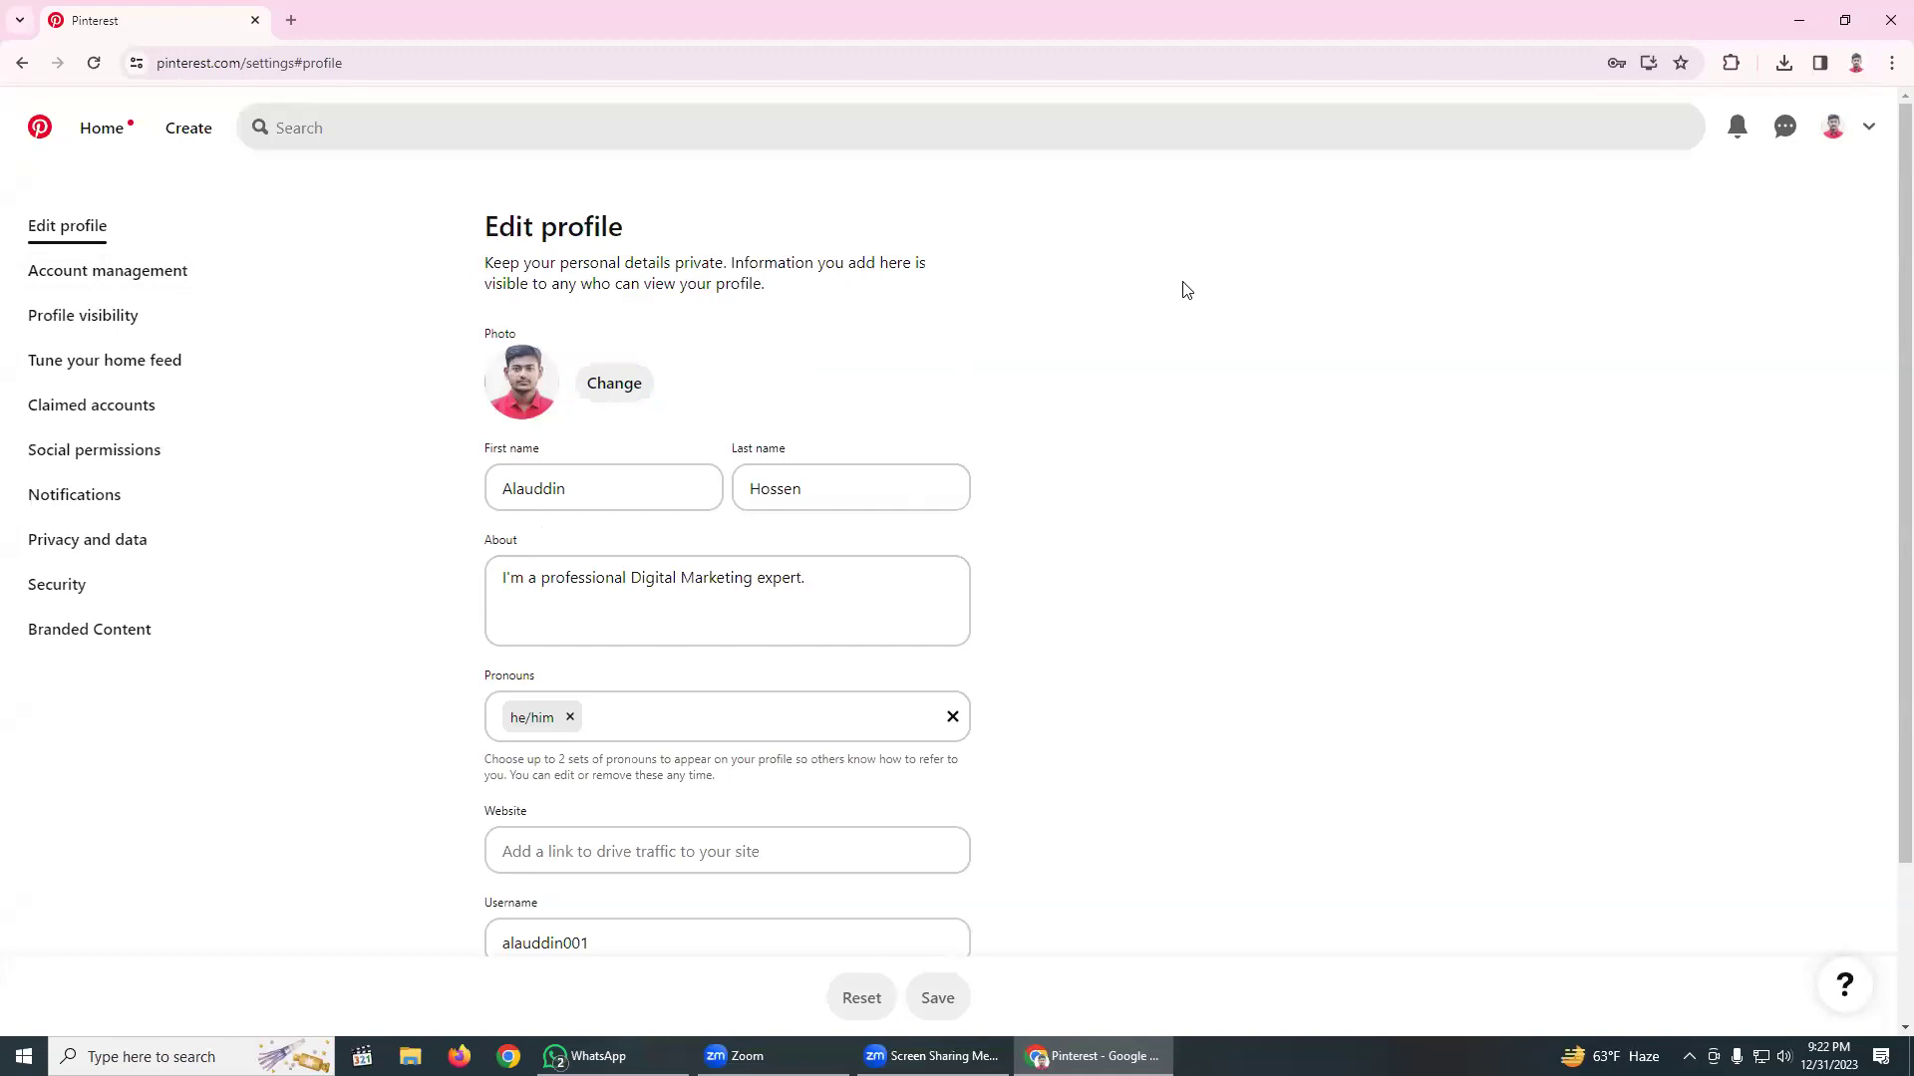
left_click(74, 280)
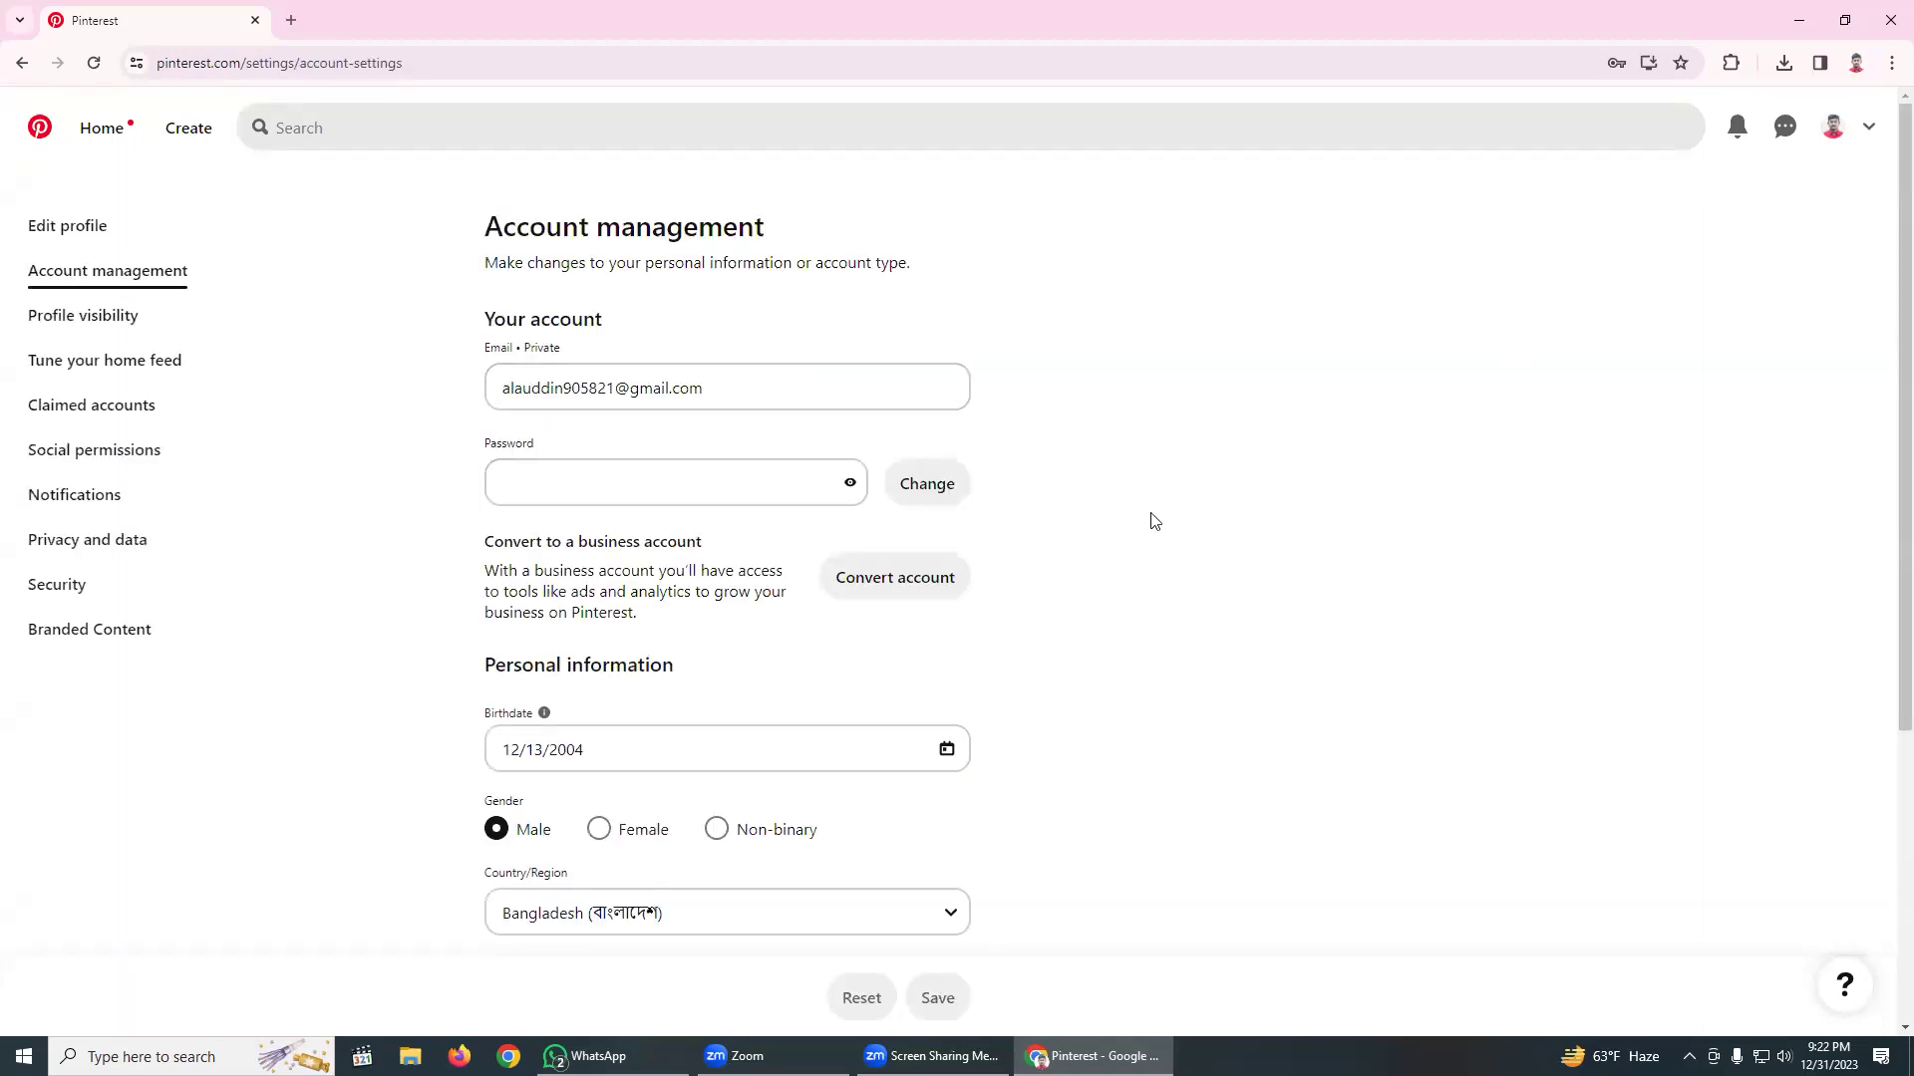
scroll(1349, 540, "down", 2)
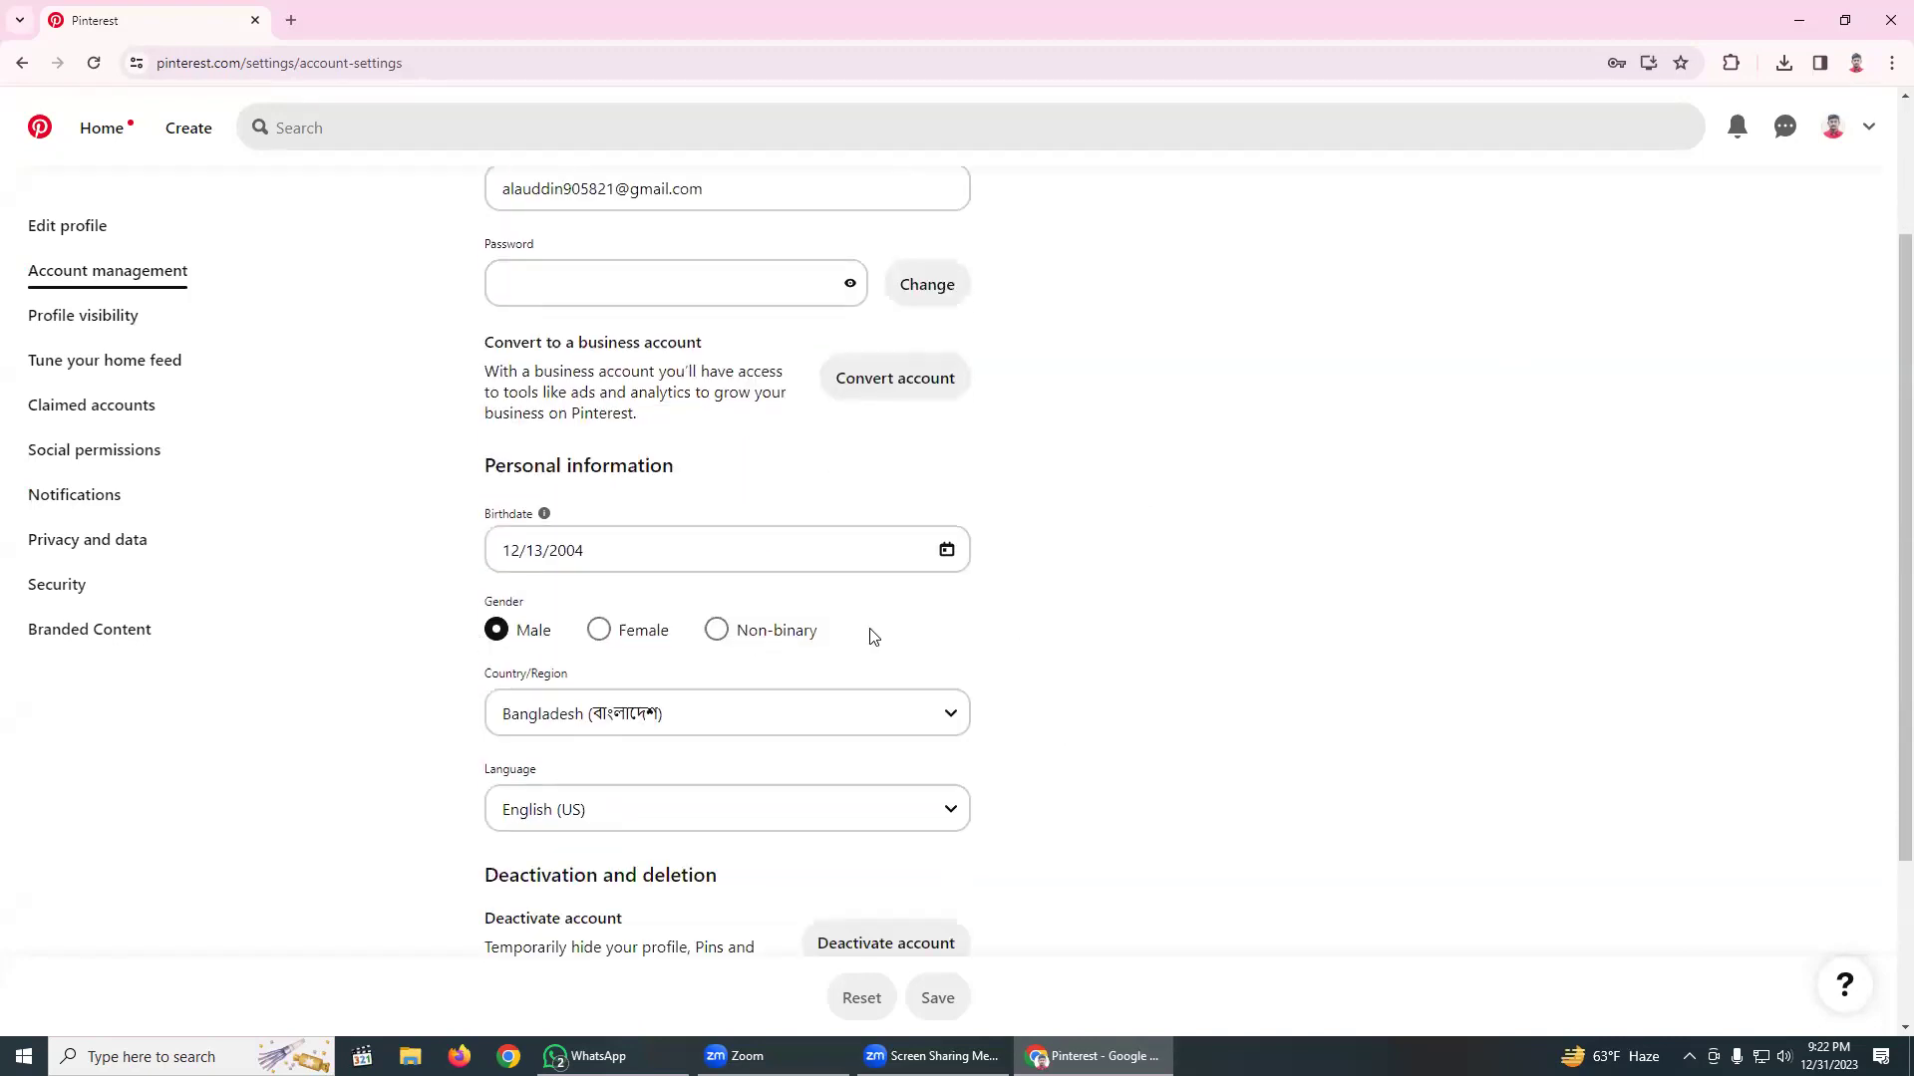
scroll(881, 646, "down", 2)
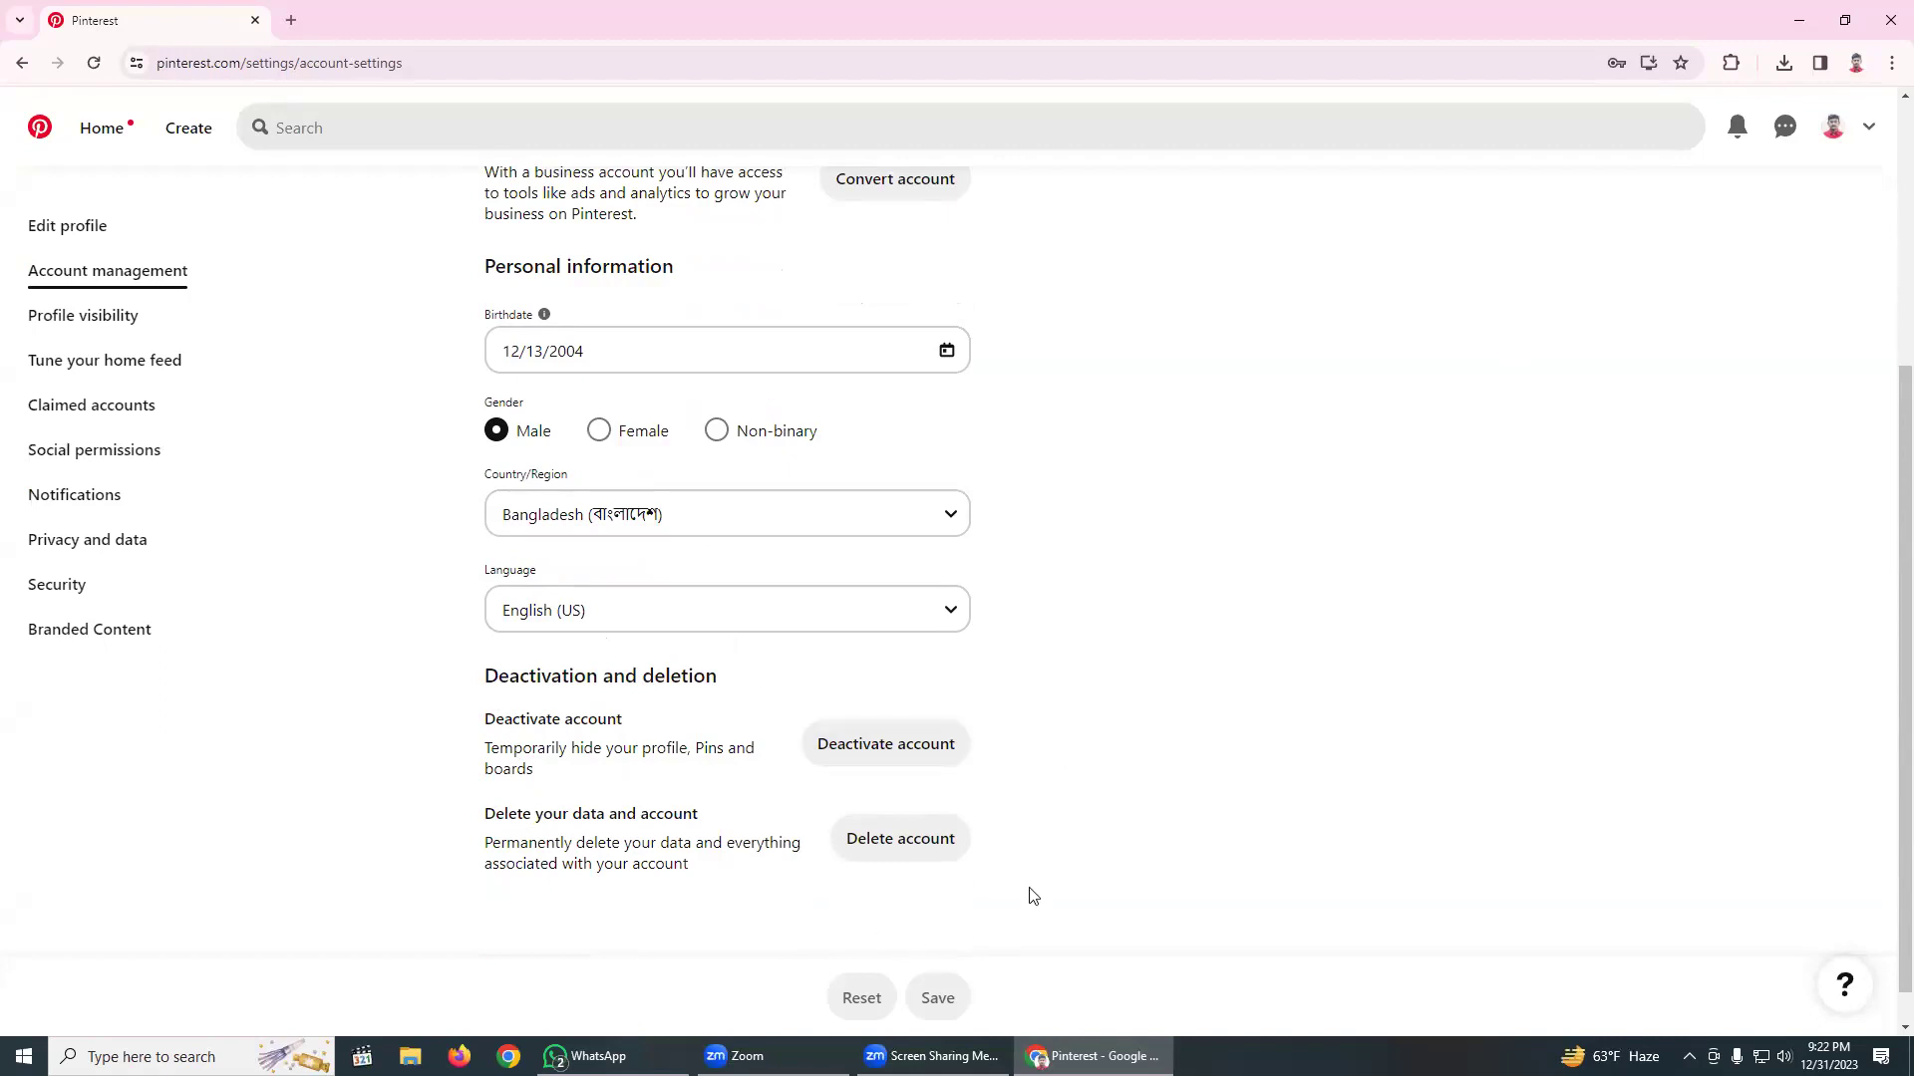
scroll(1281, 778, "down", 1)
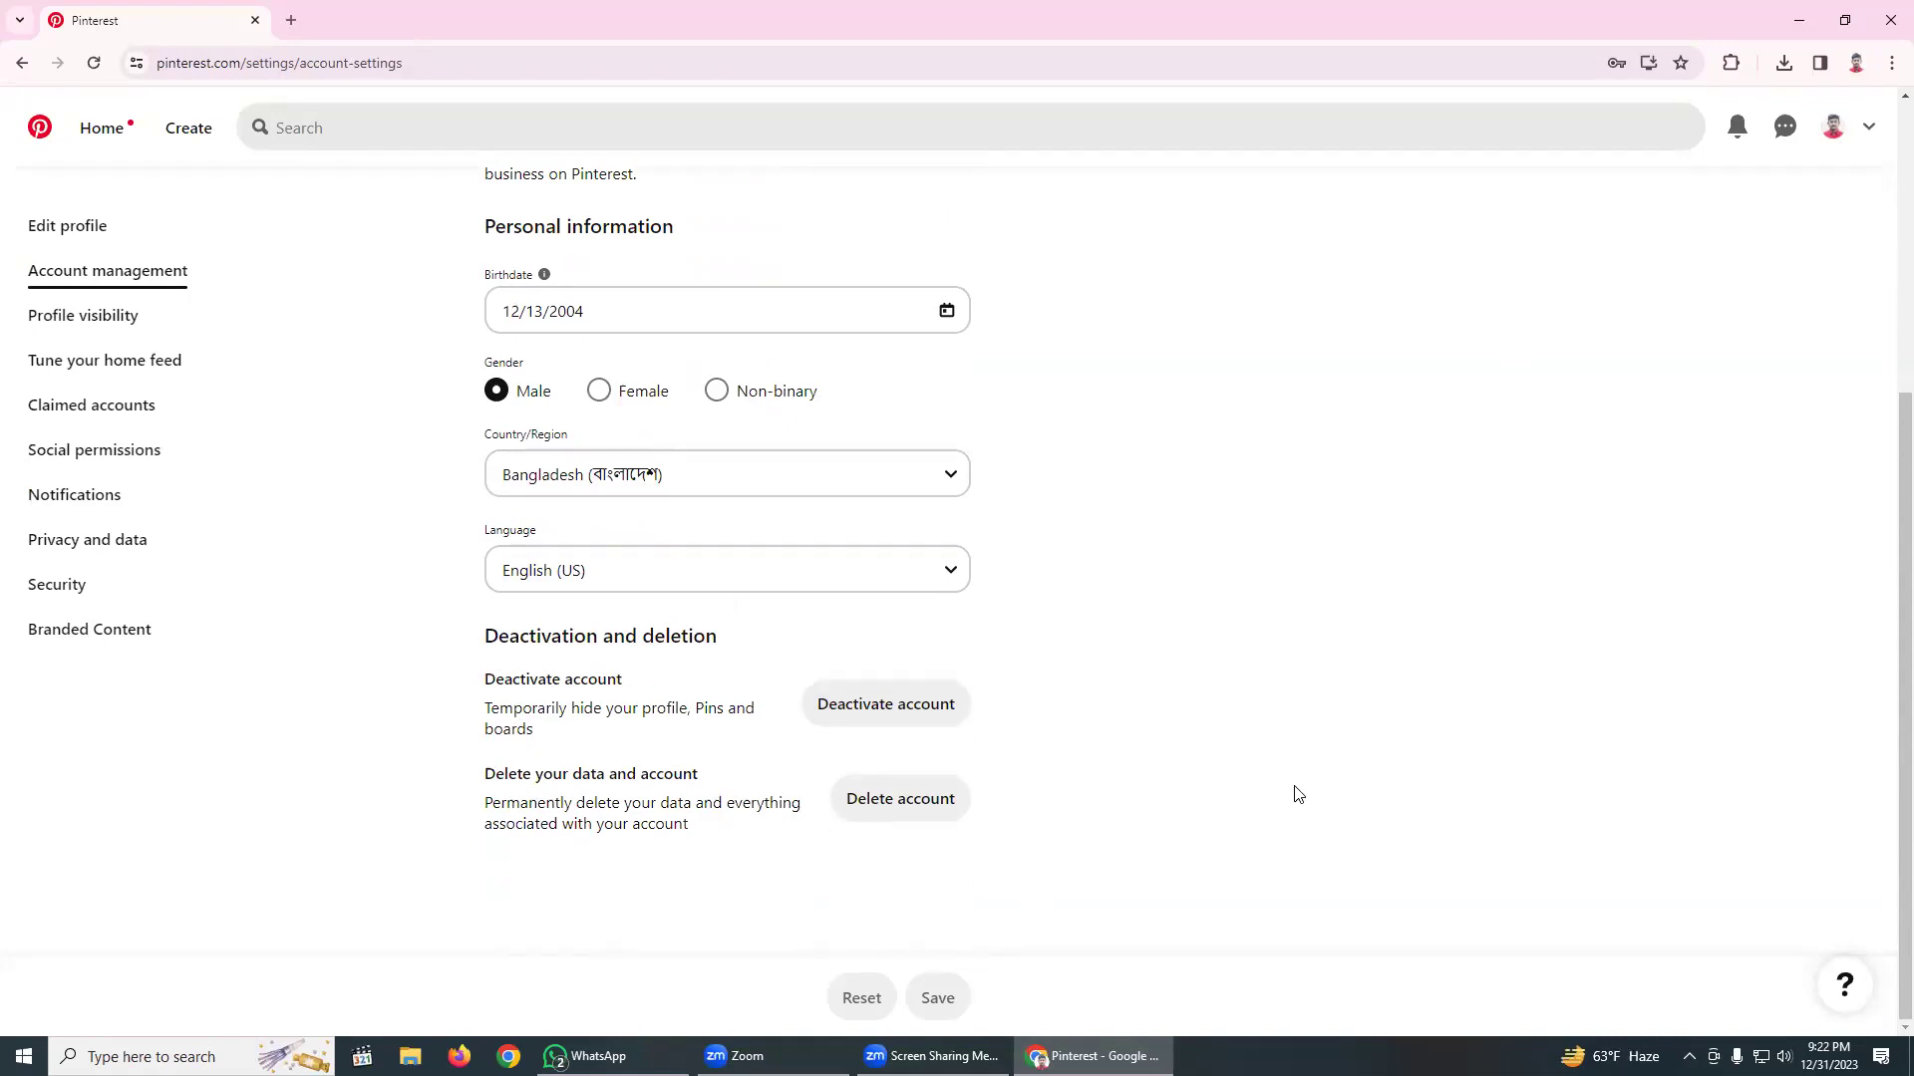
In Profile visibility, turn Search privacy on, acknowledge the notice, then turn it back off
left_click(103, 314)
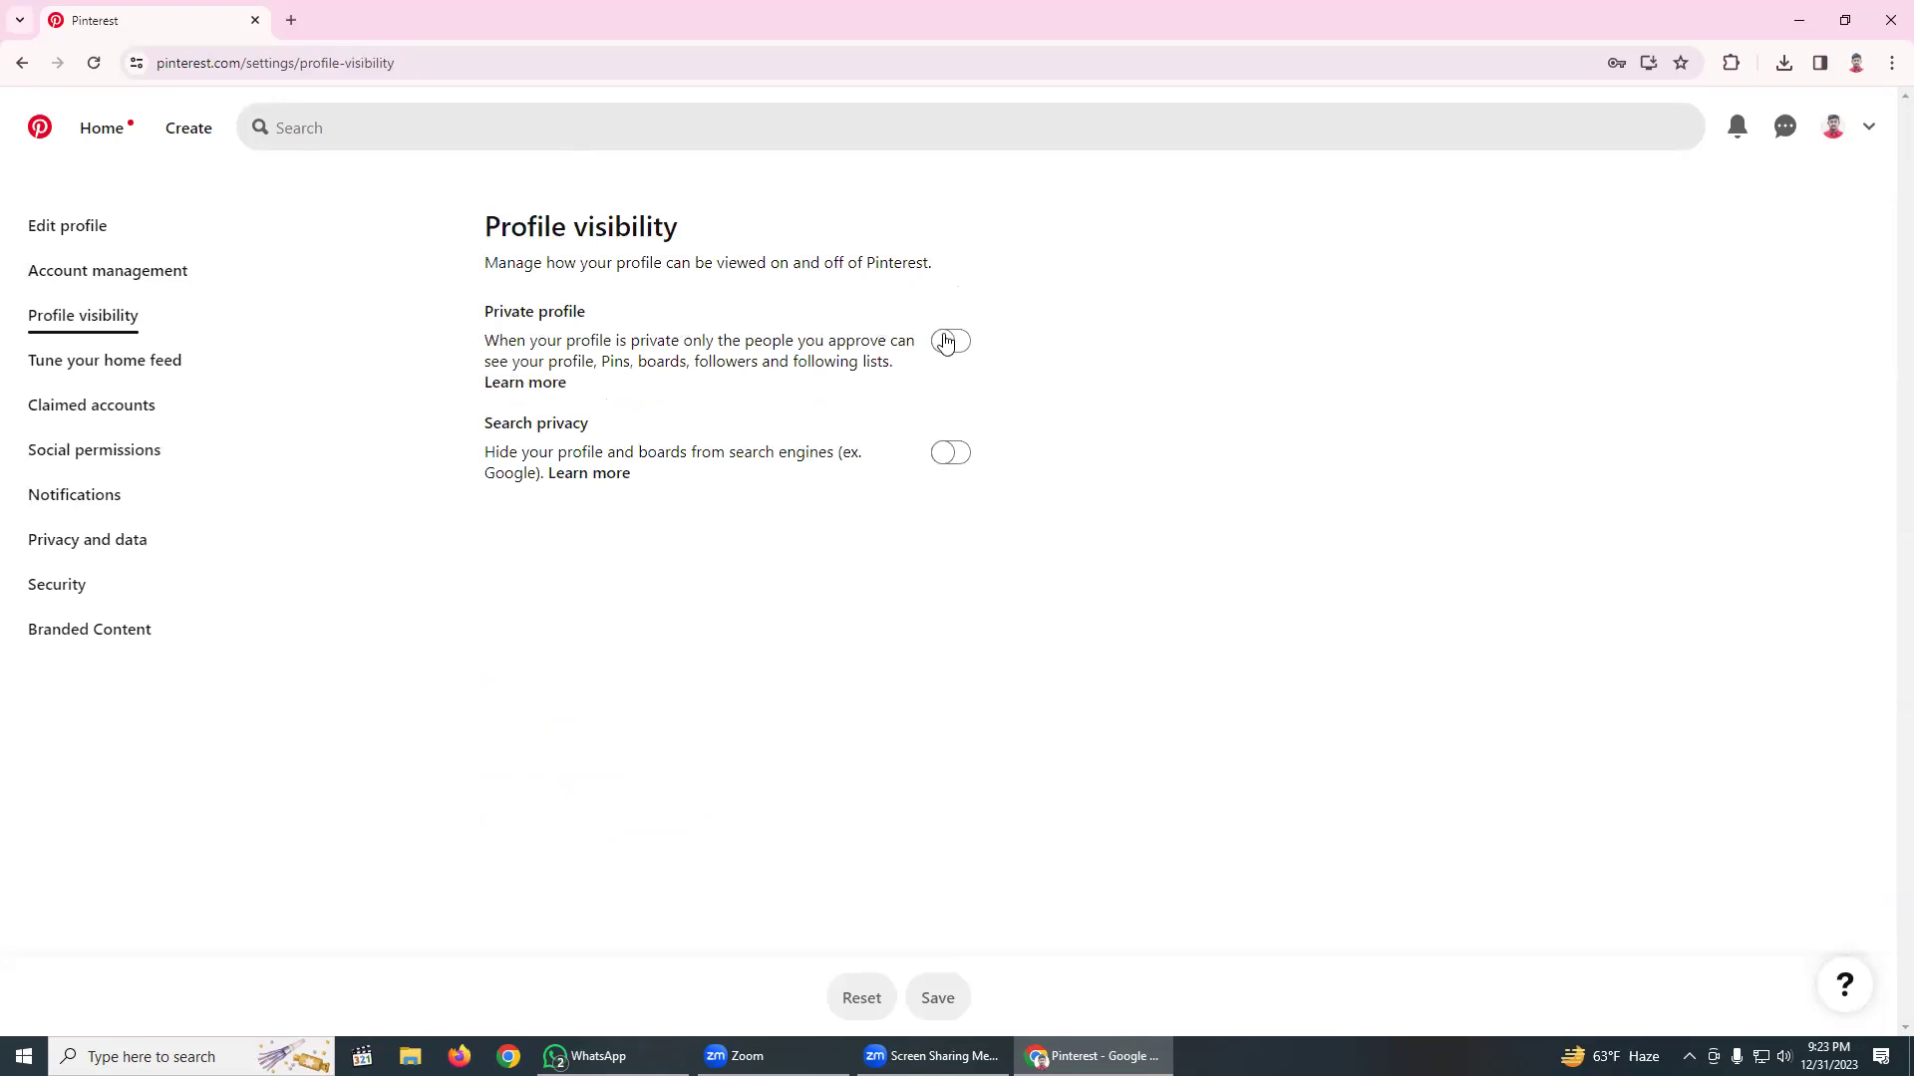
left_click(945, 454)
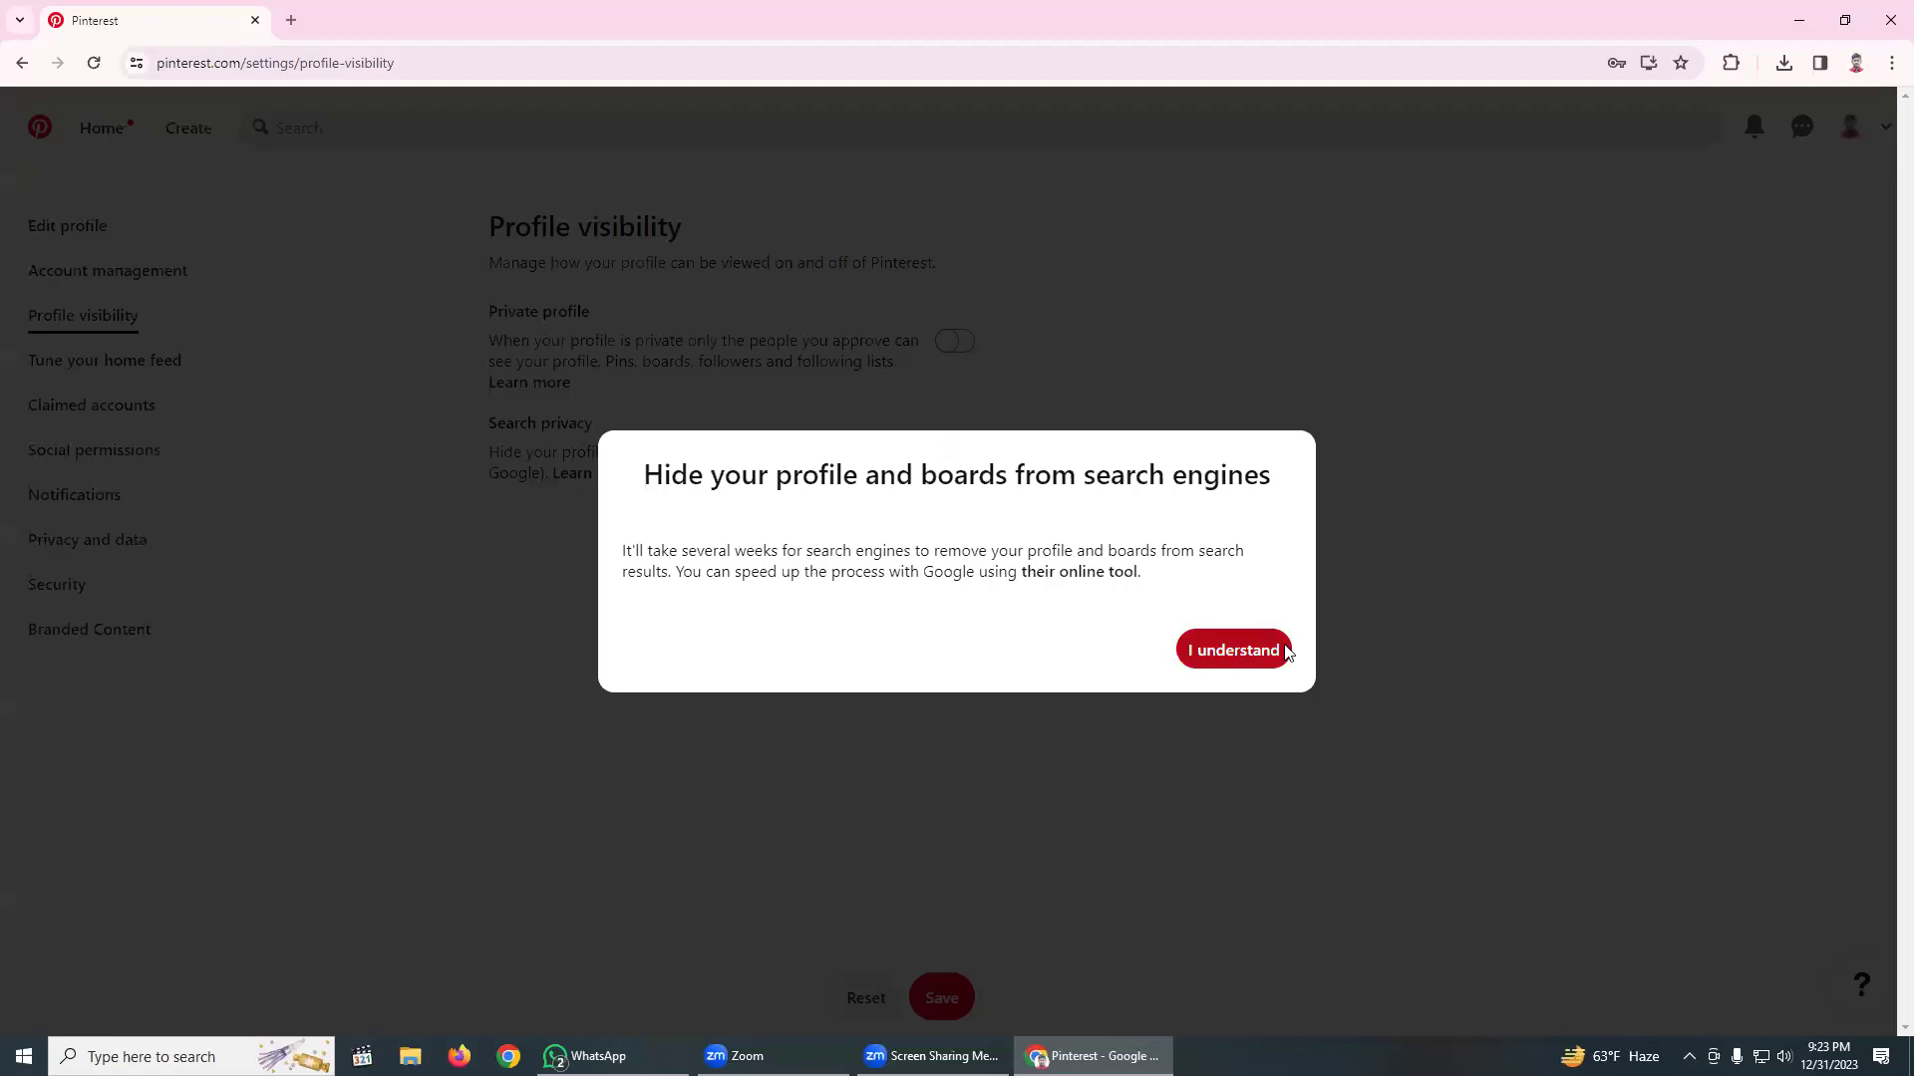
left_click(1284, 649)
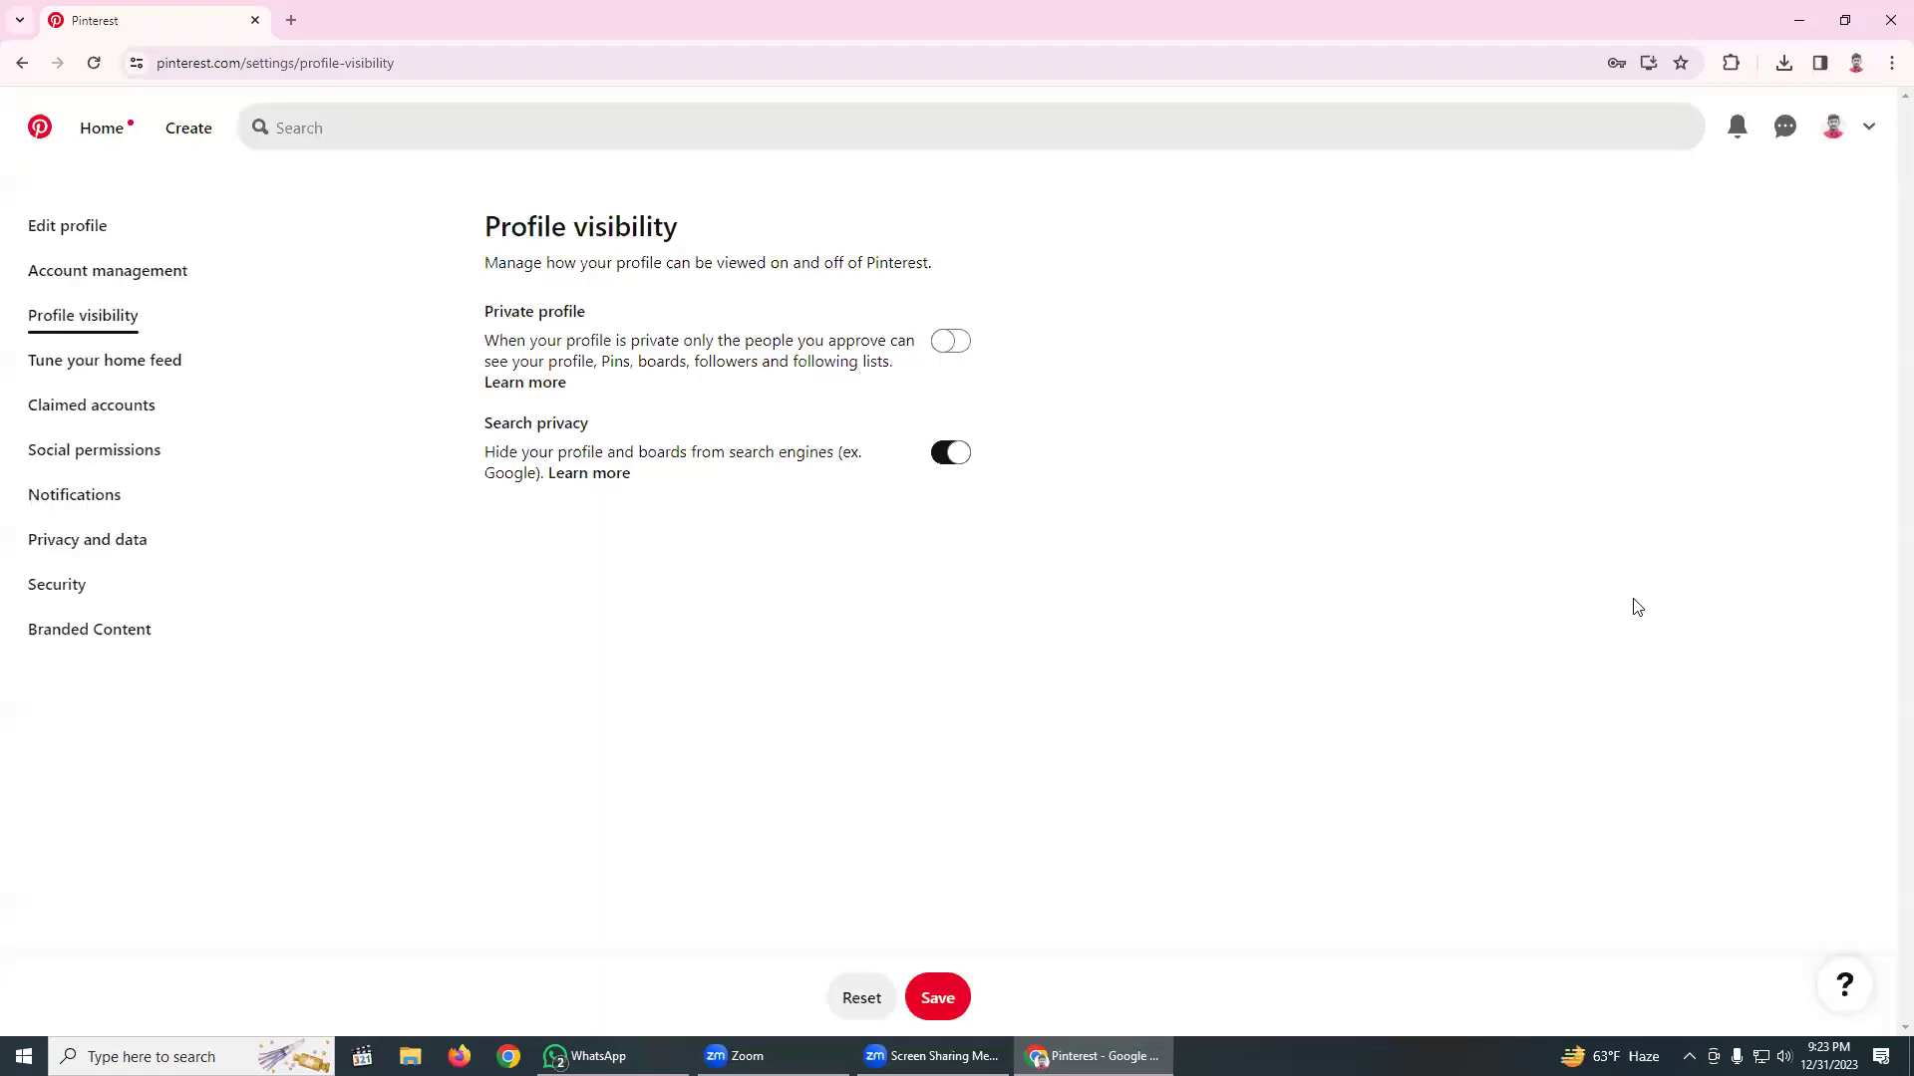
left_click(955, 455)
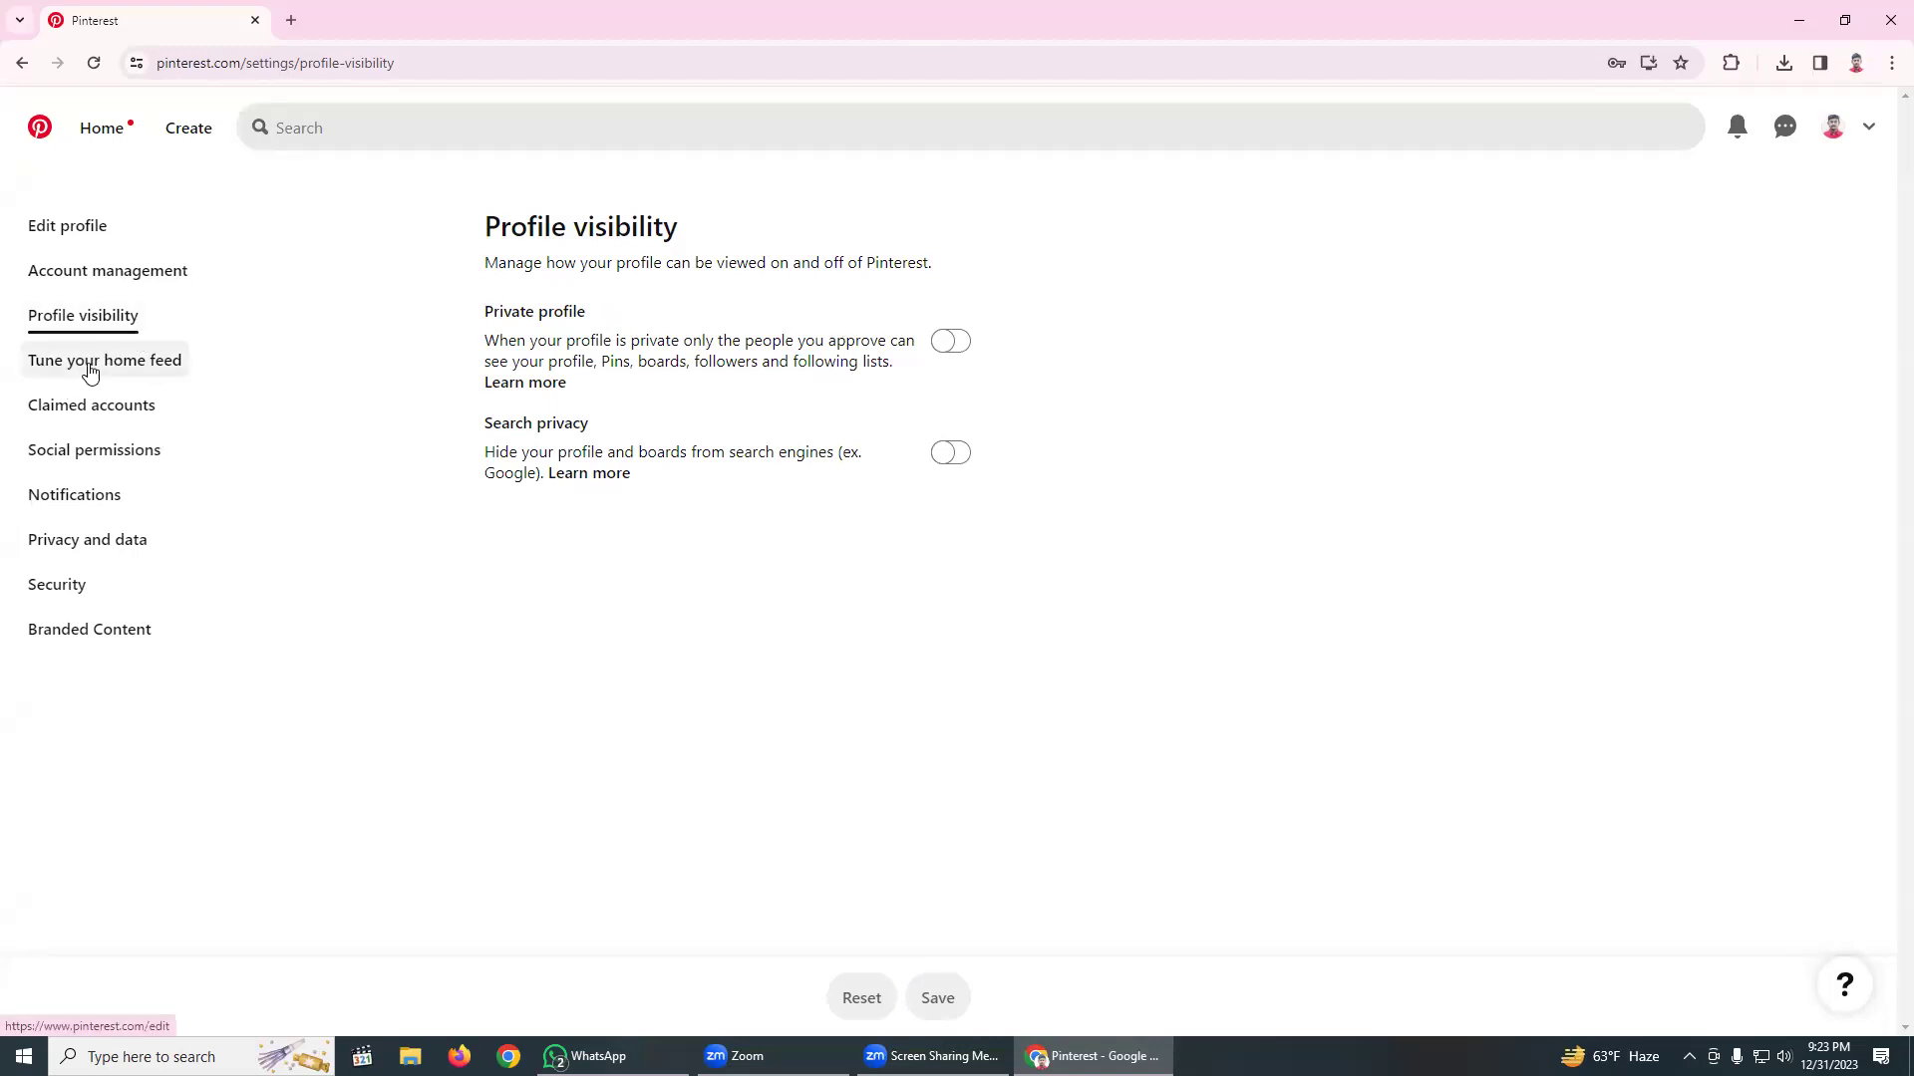
Look through the Privacy and data, Security and Branded Content settings pages
left_click(87, 549)
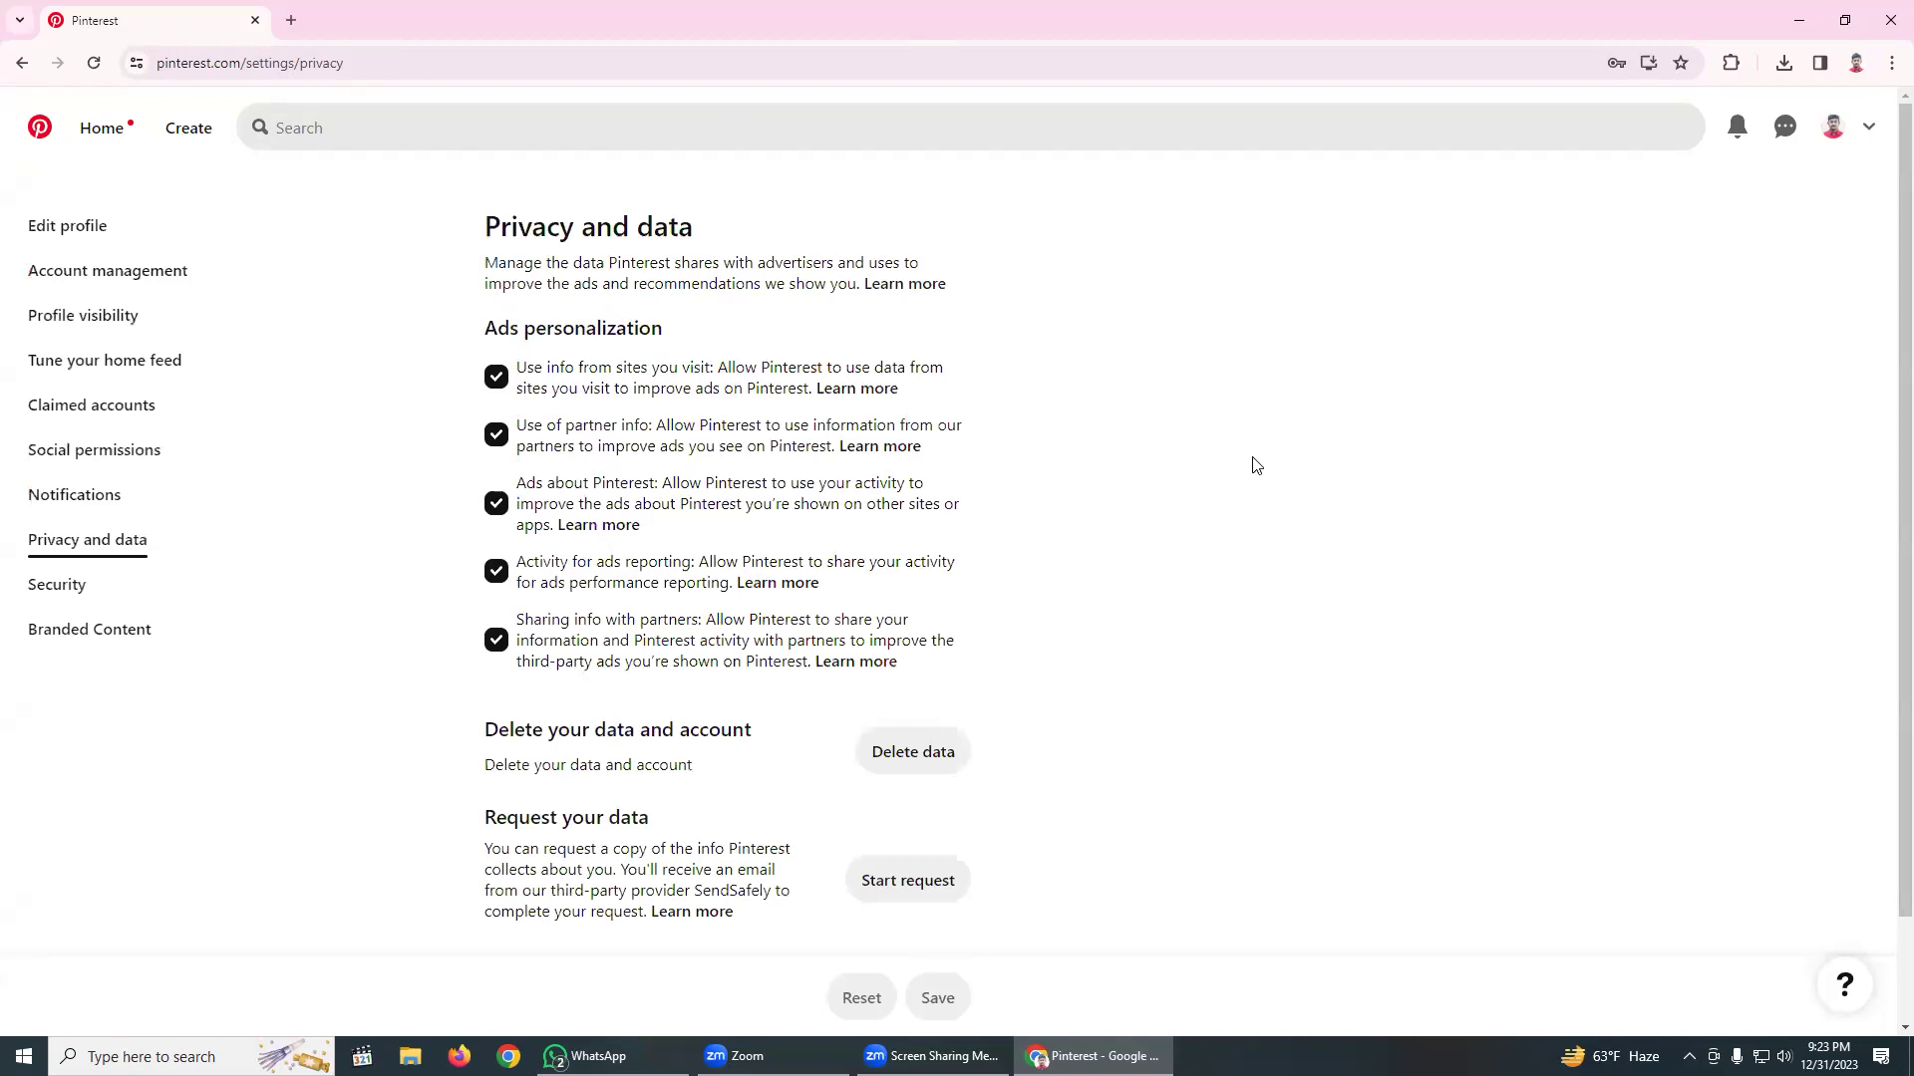
scroll(1256, 468, "down", 2)
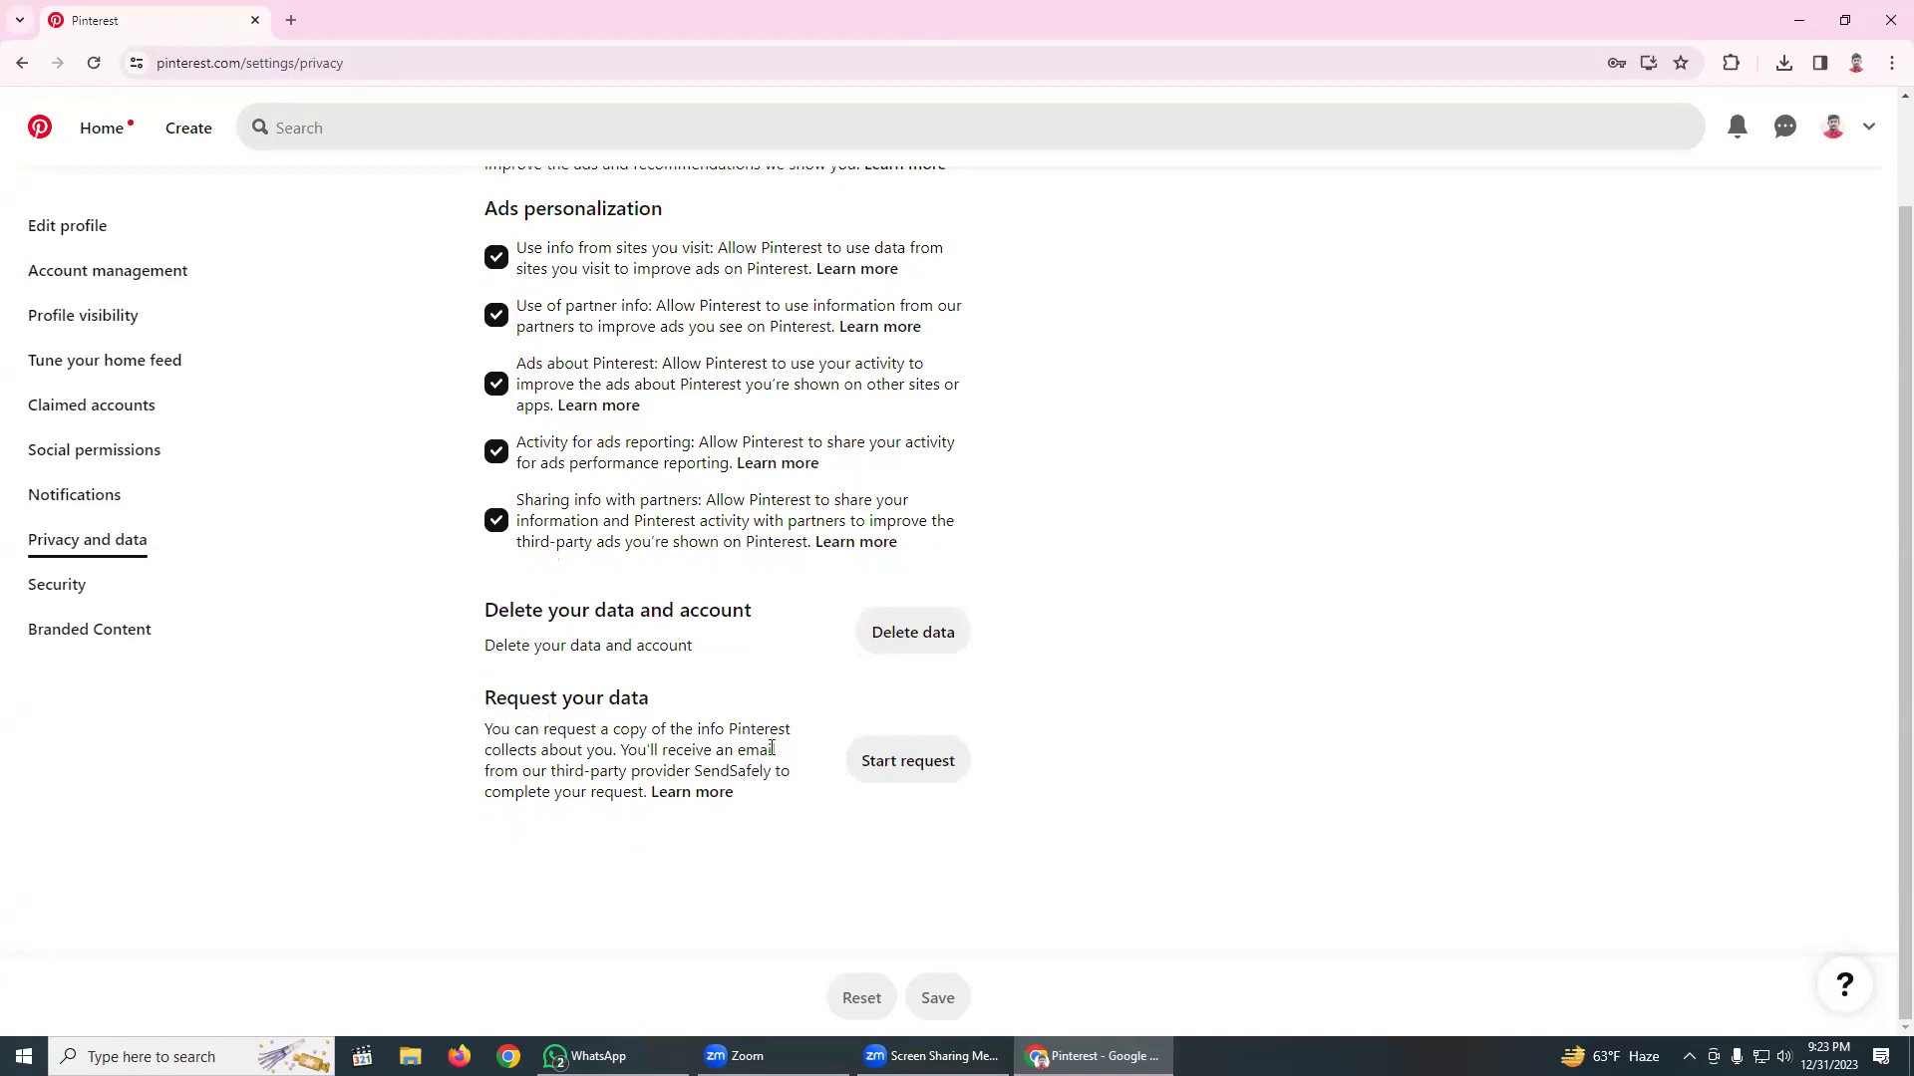
scroll(1137, 760, "up", 2)
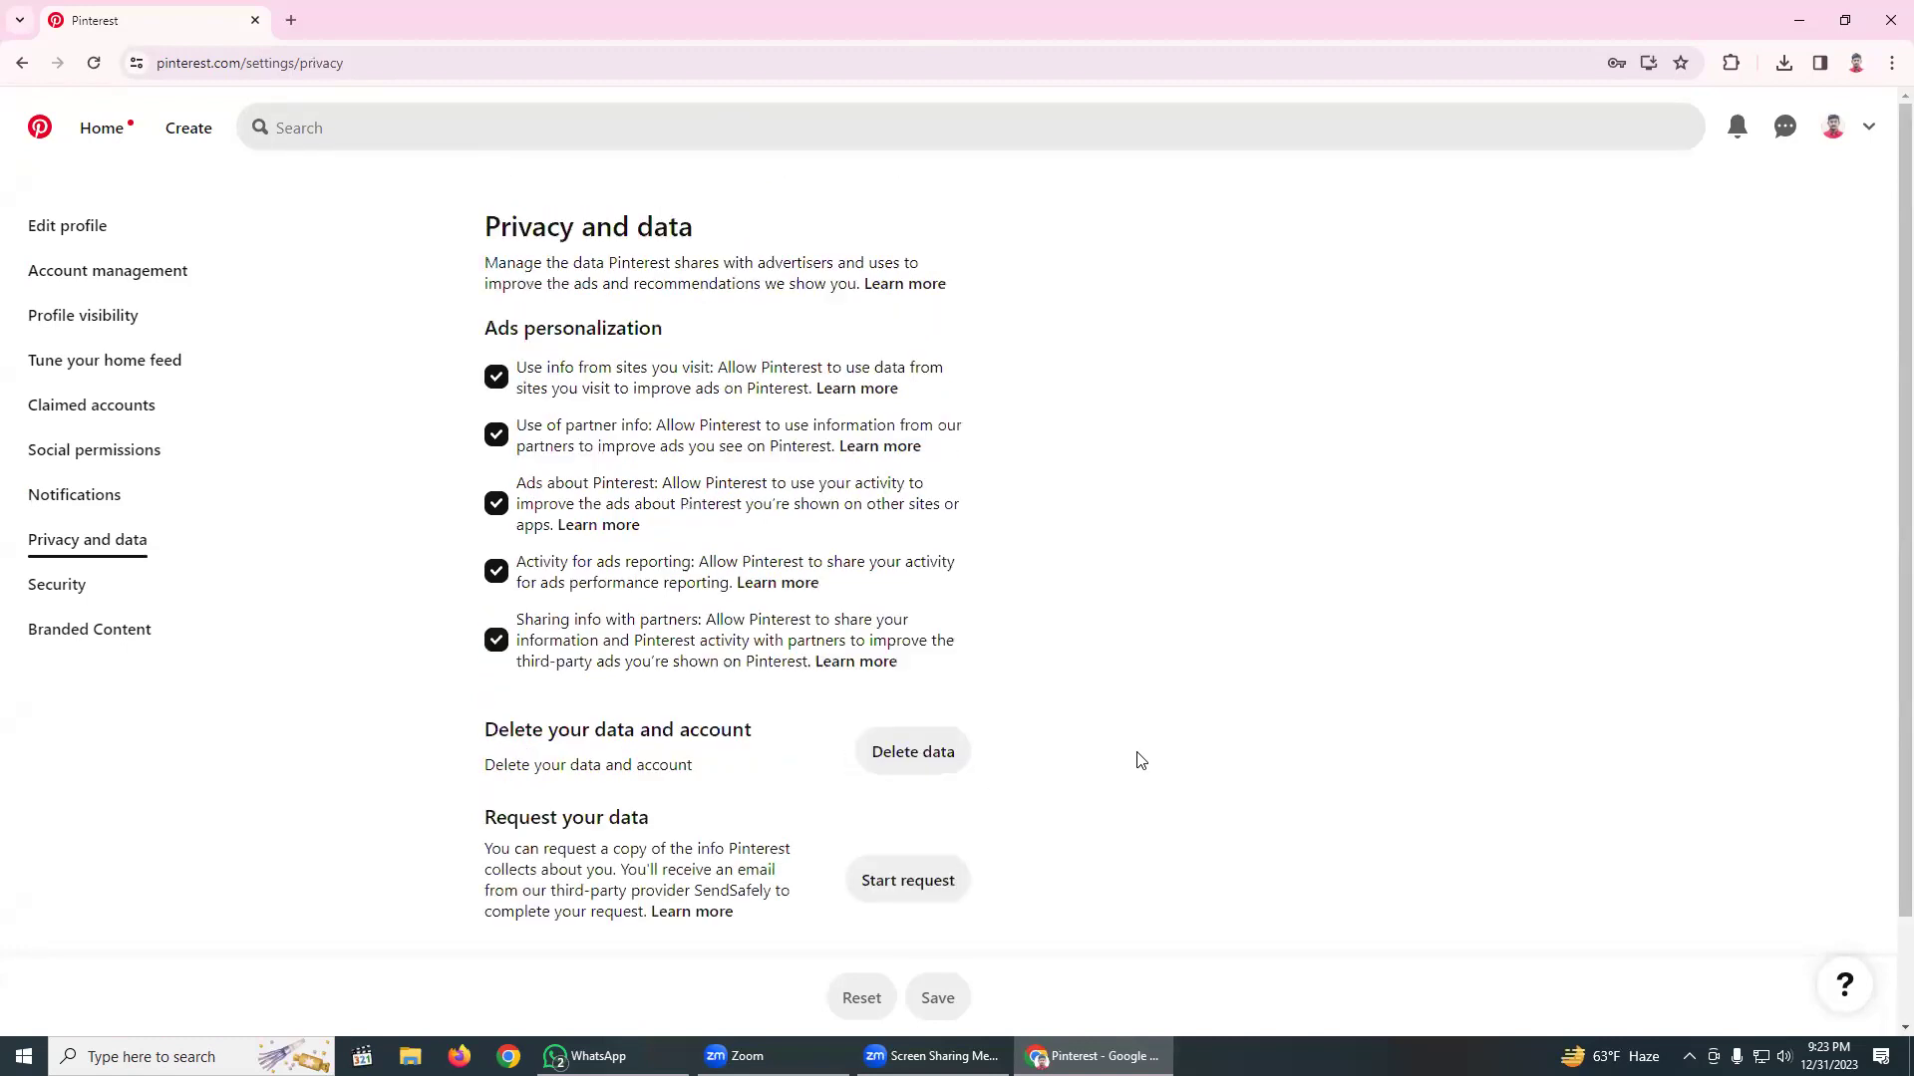
left_click(57, 586)
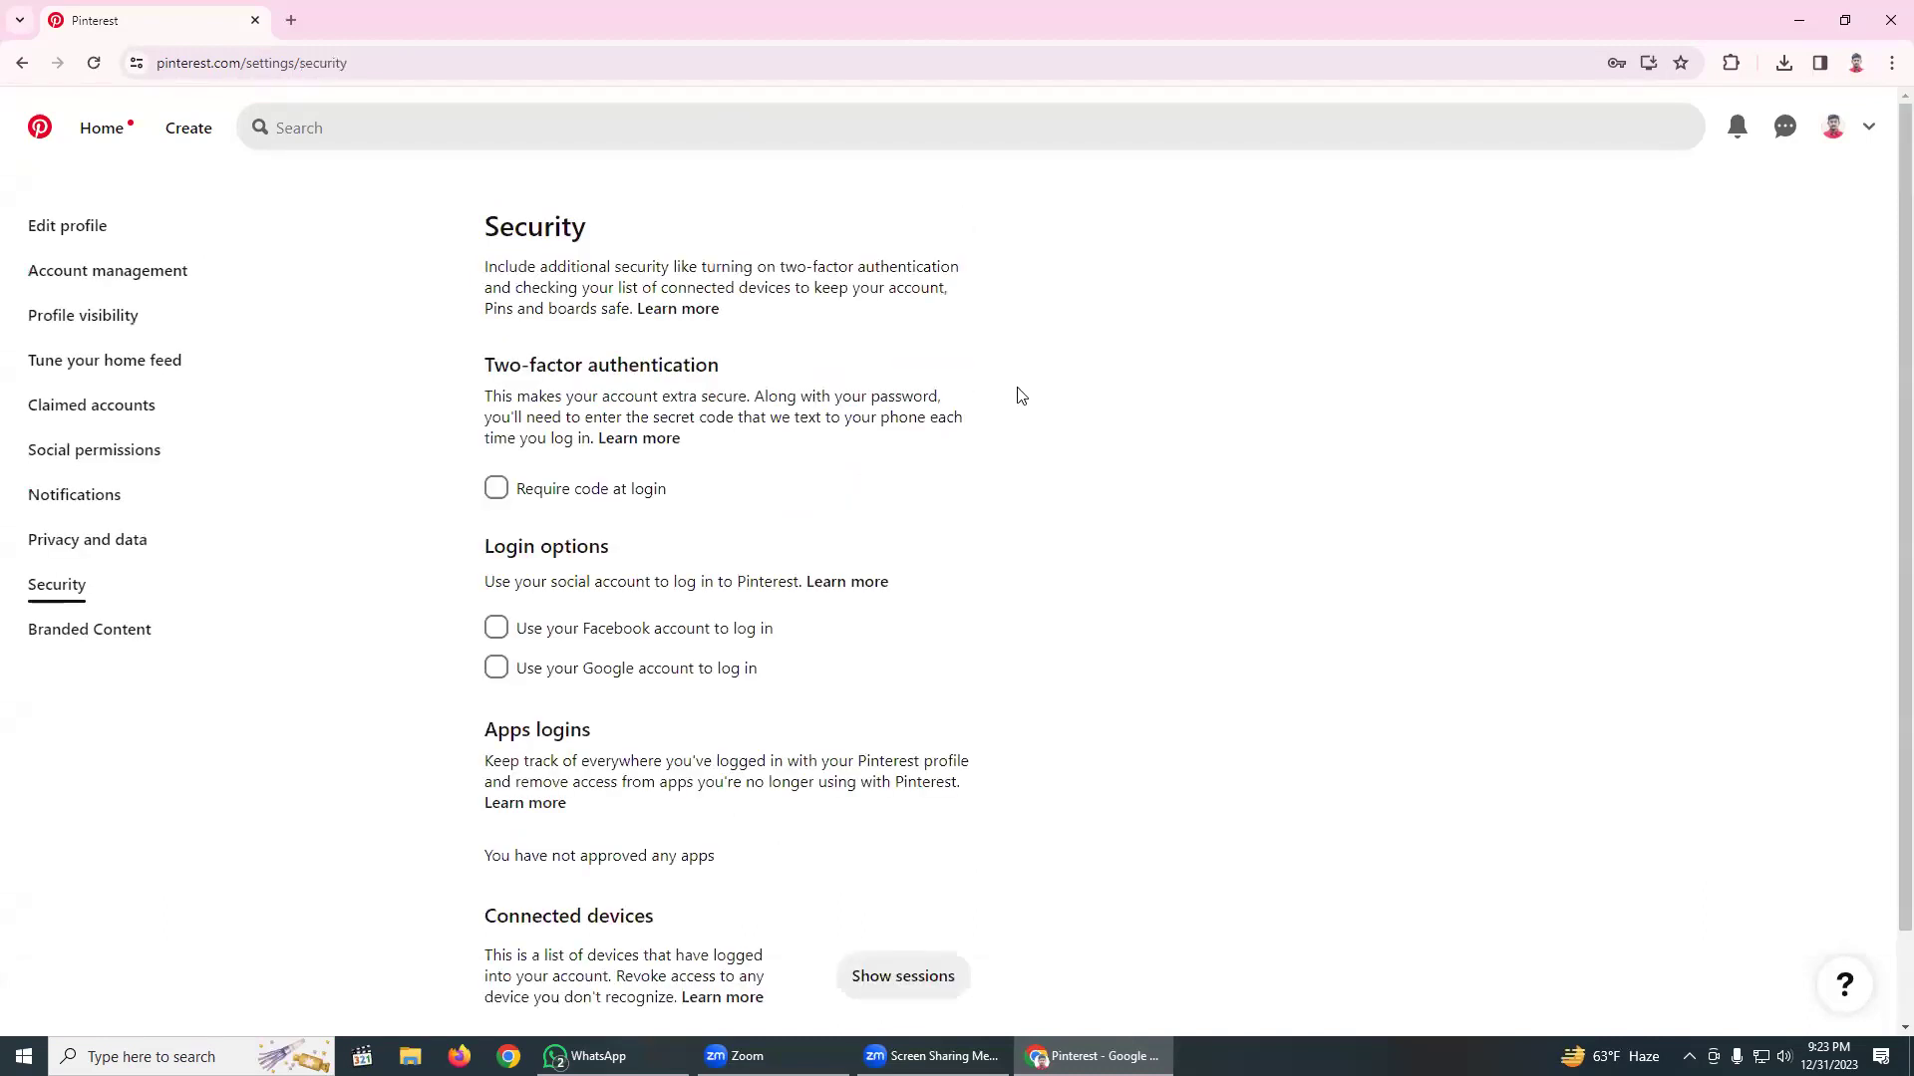
scroll(1174, 392, "down", 1)
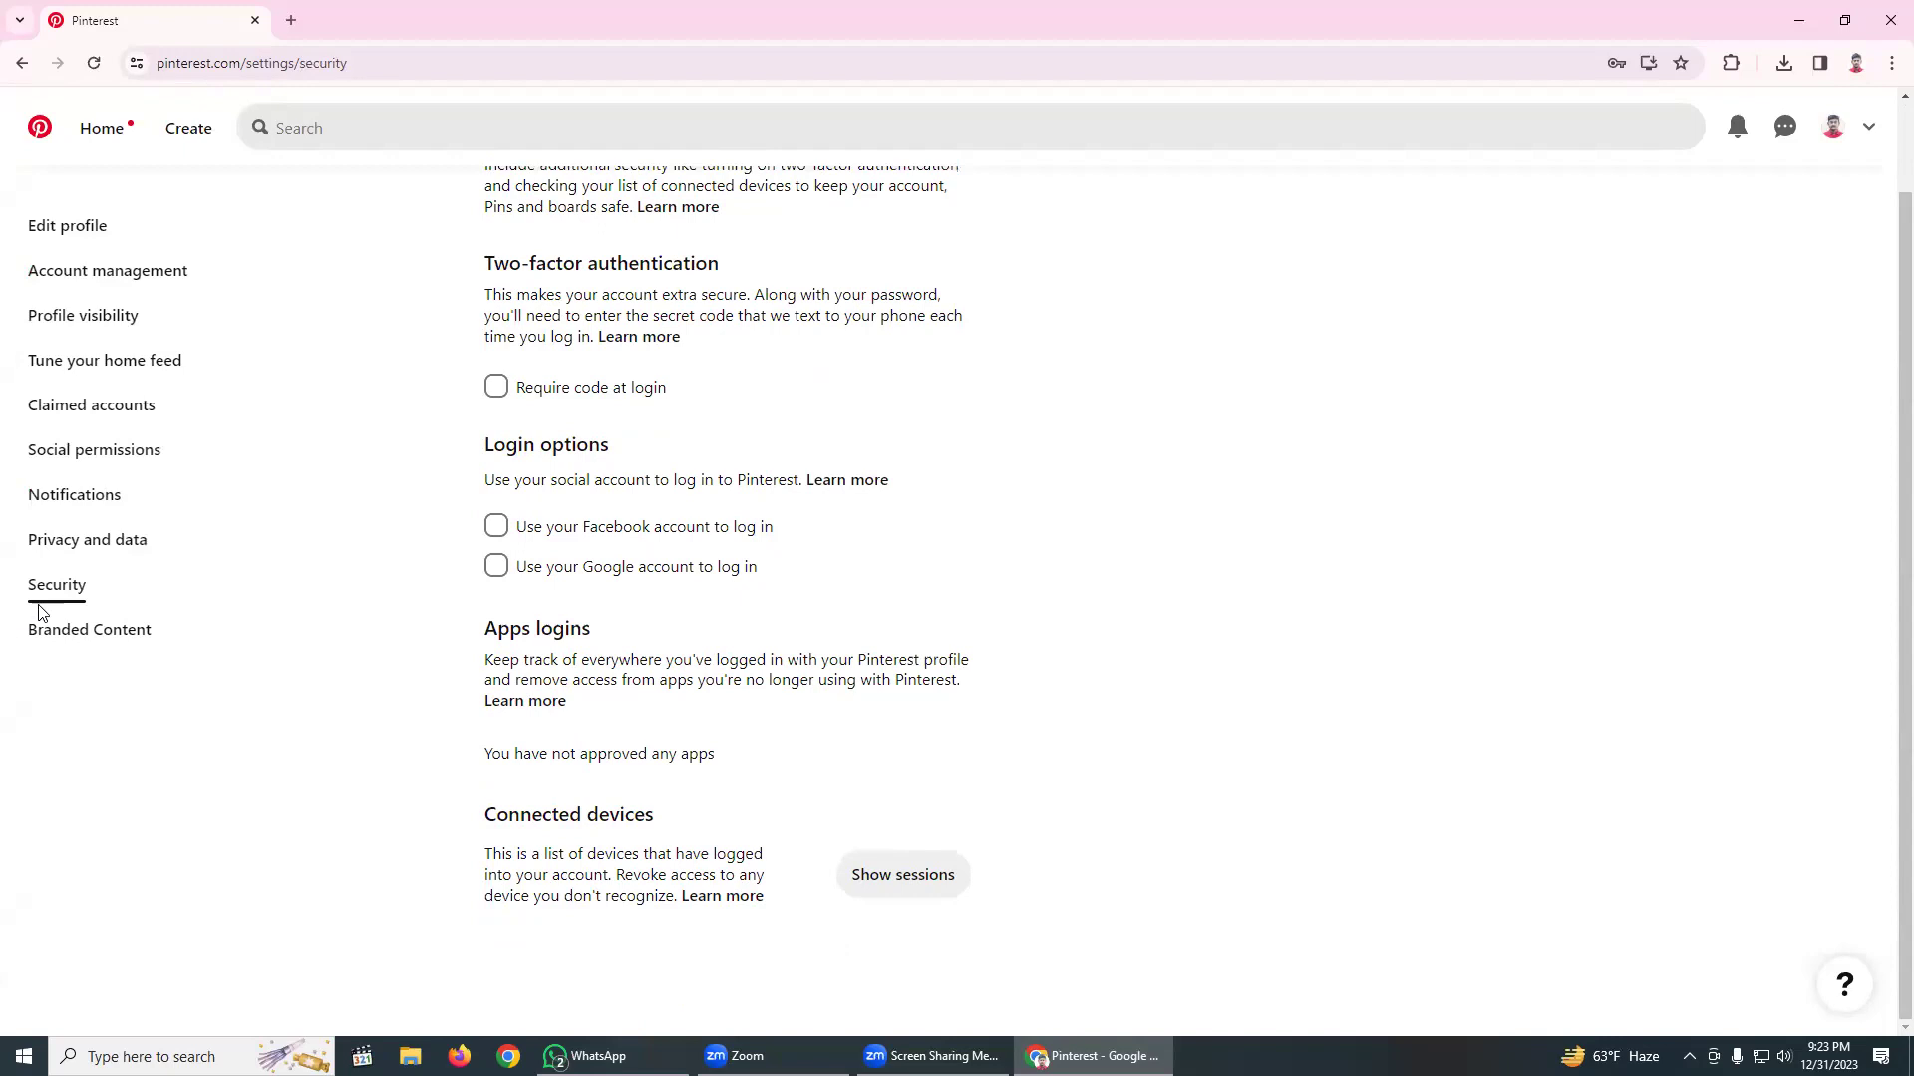
left_click(106, 650)
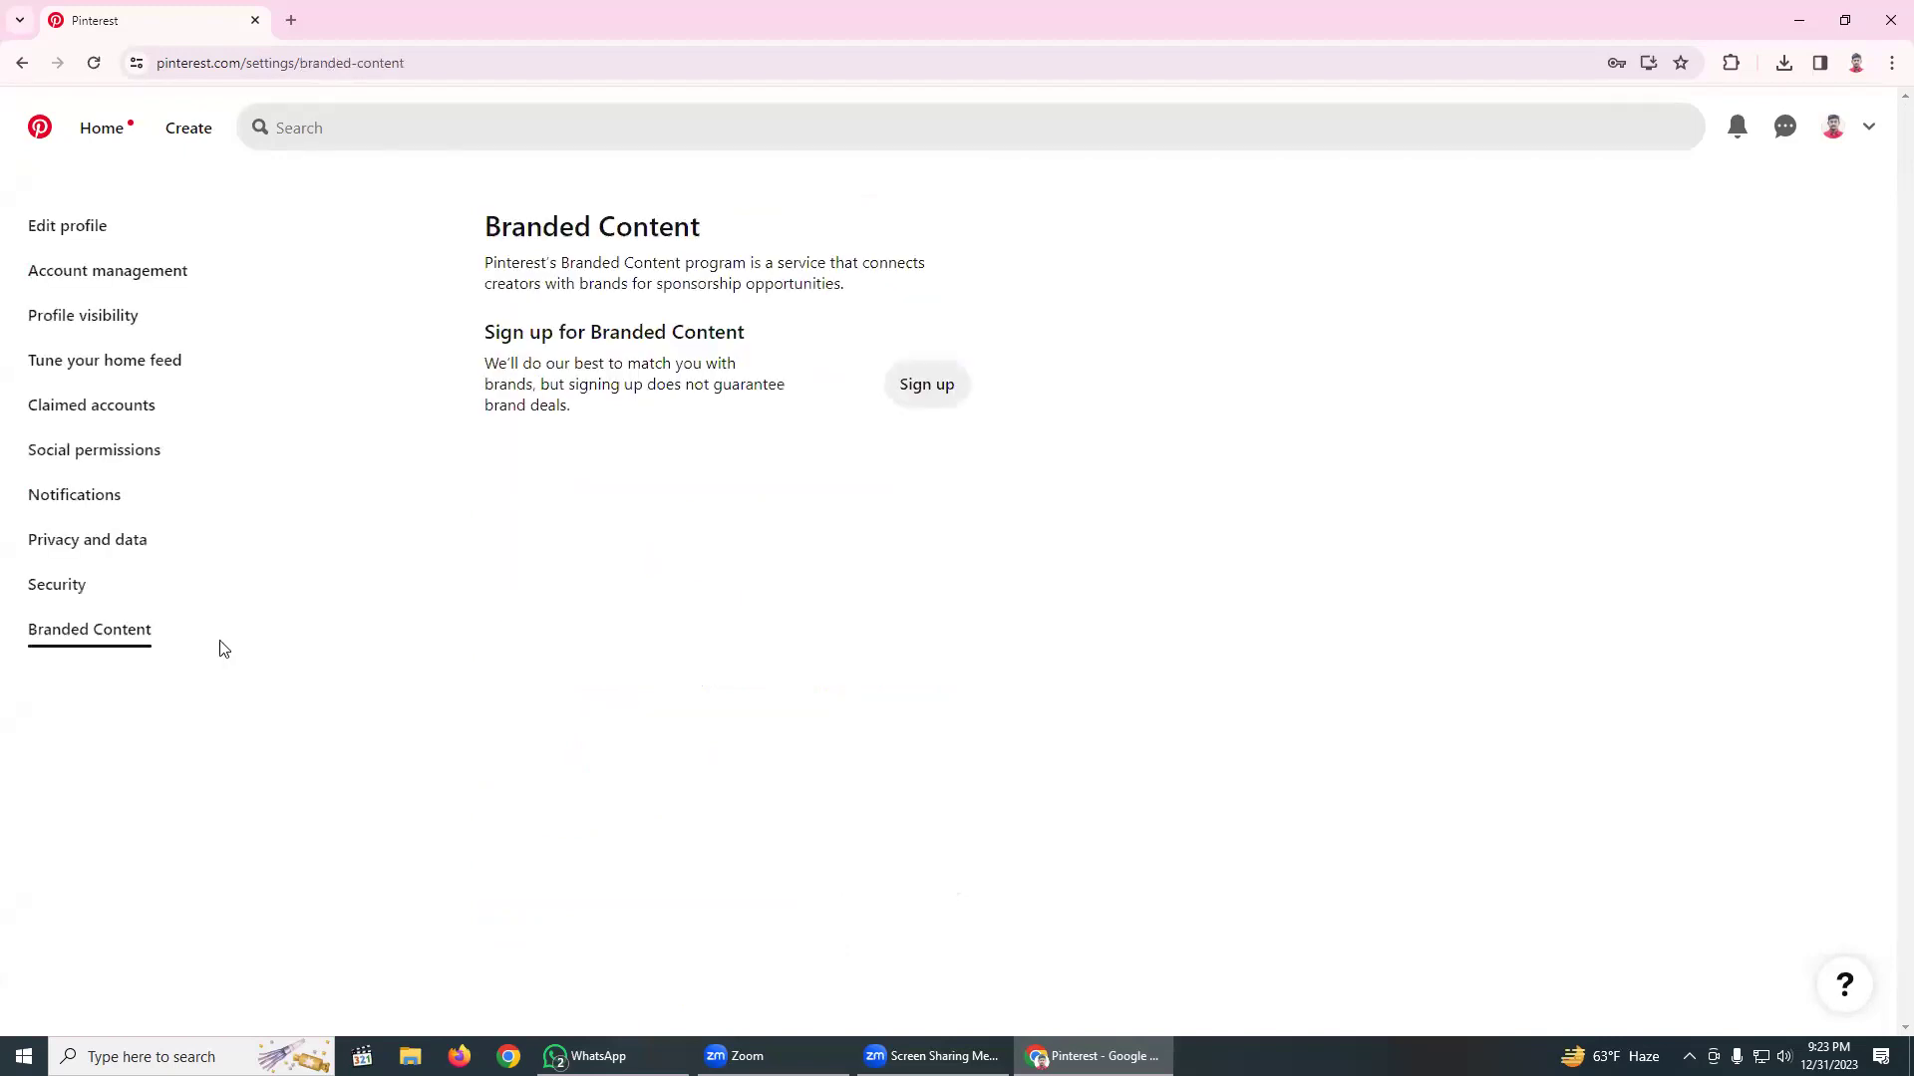
Return to Edit profile, view the public profile page, and bring up the account options menu
left_click(89, 224)
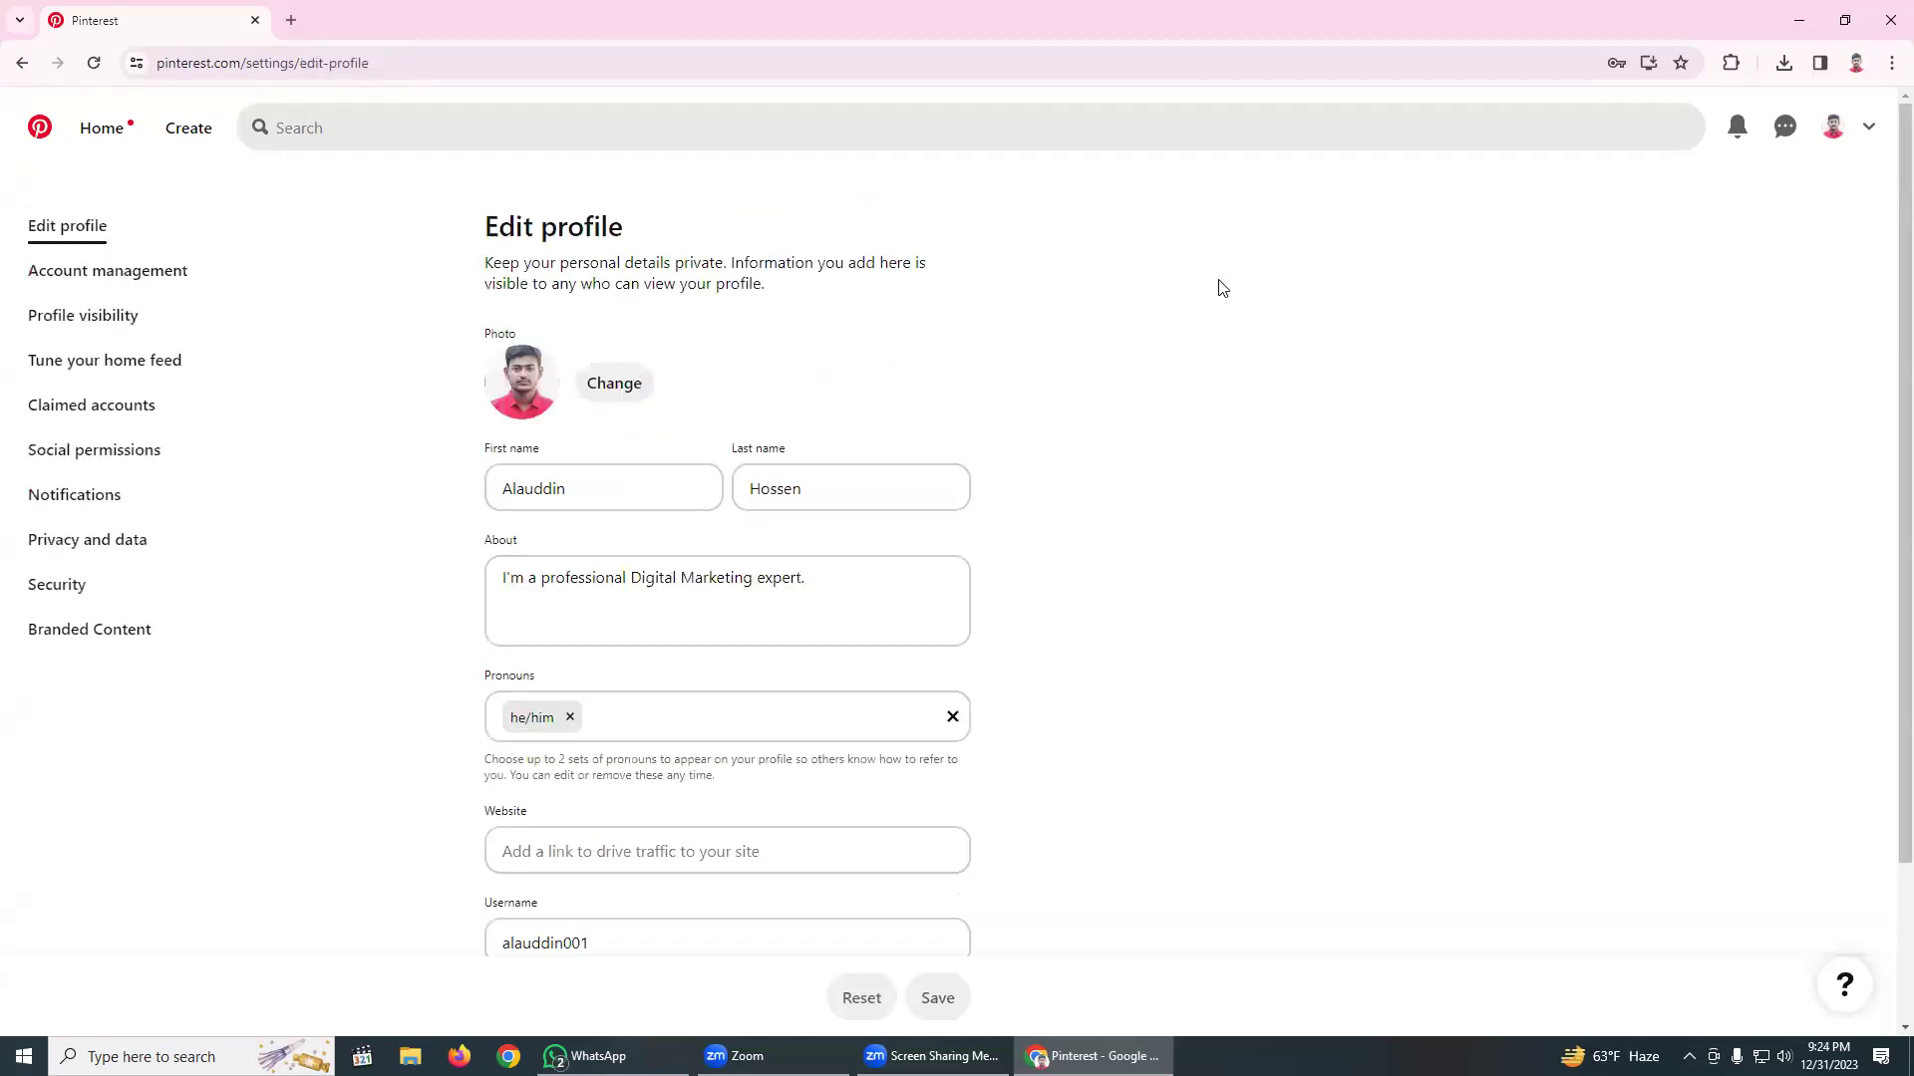
scroll(1131, 380, "down", 3)
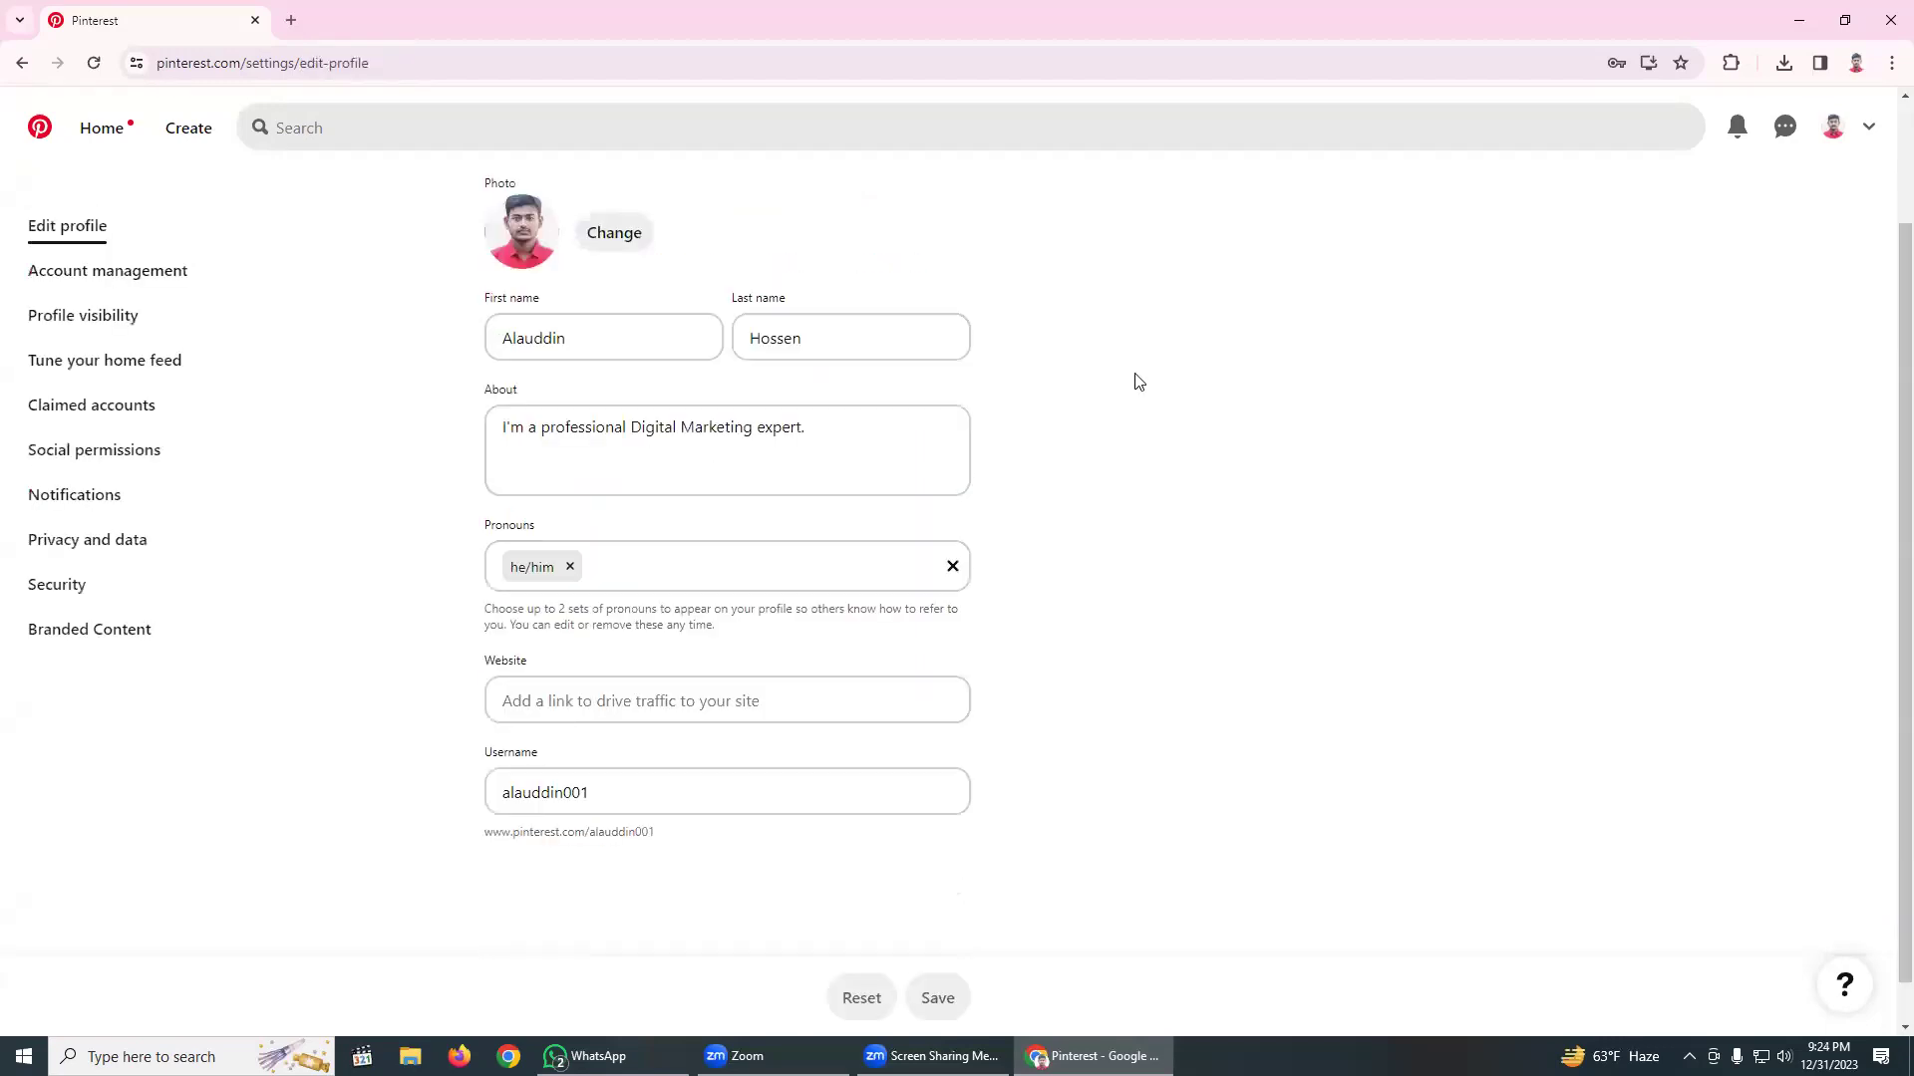
left_click(1829, 137)
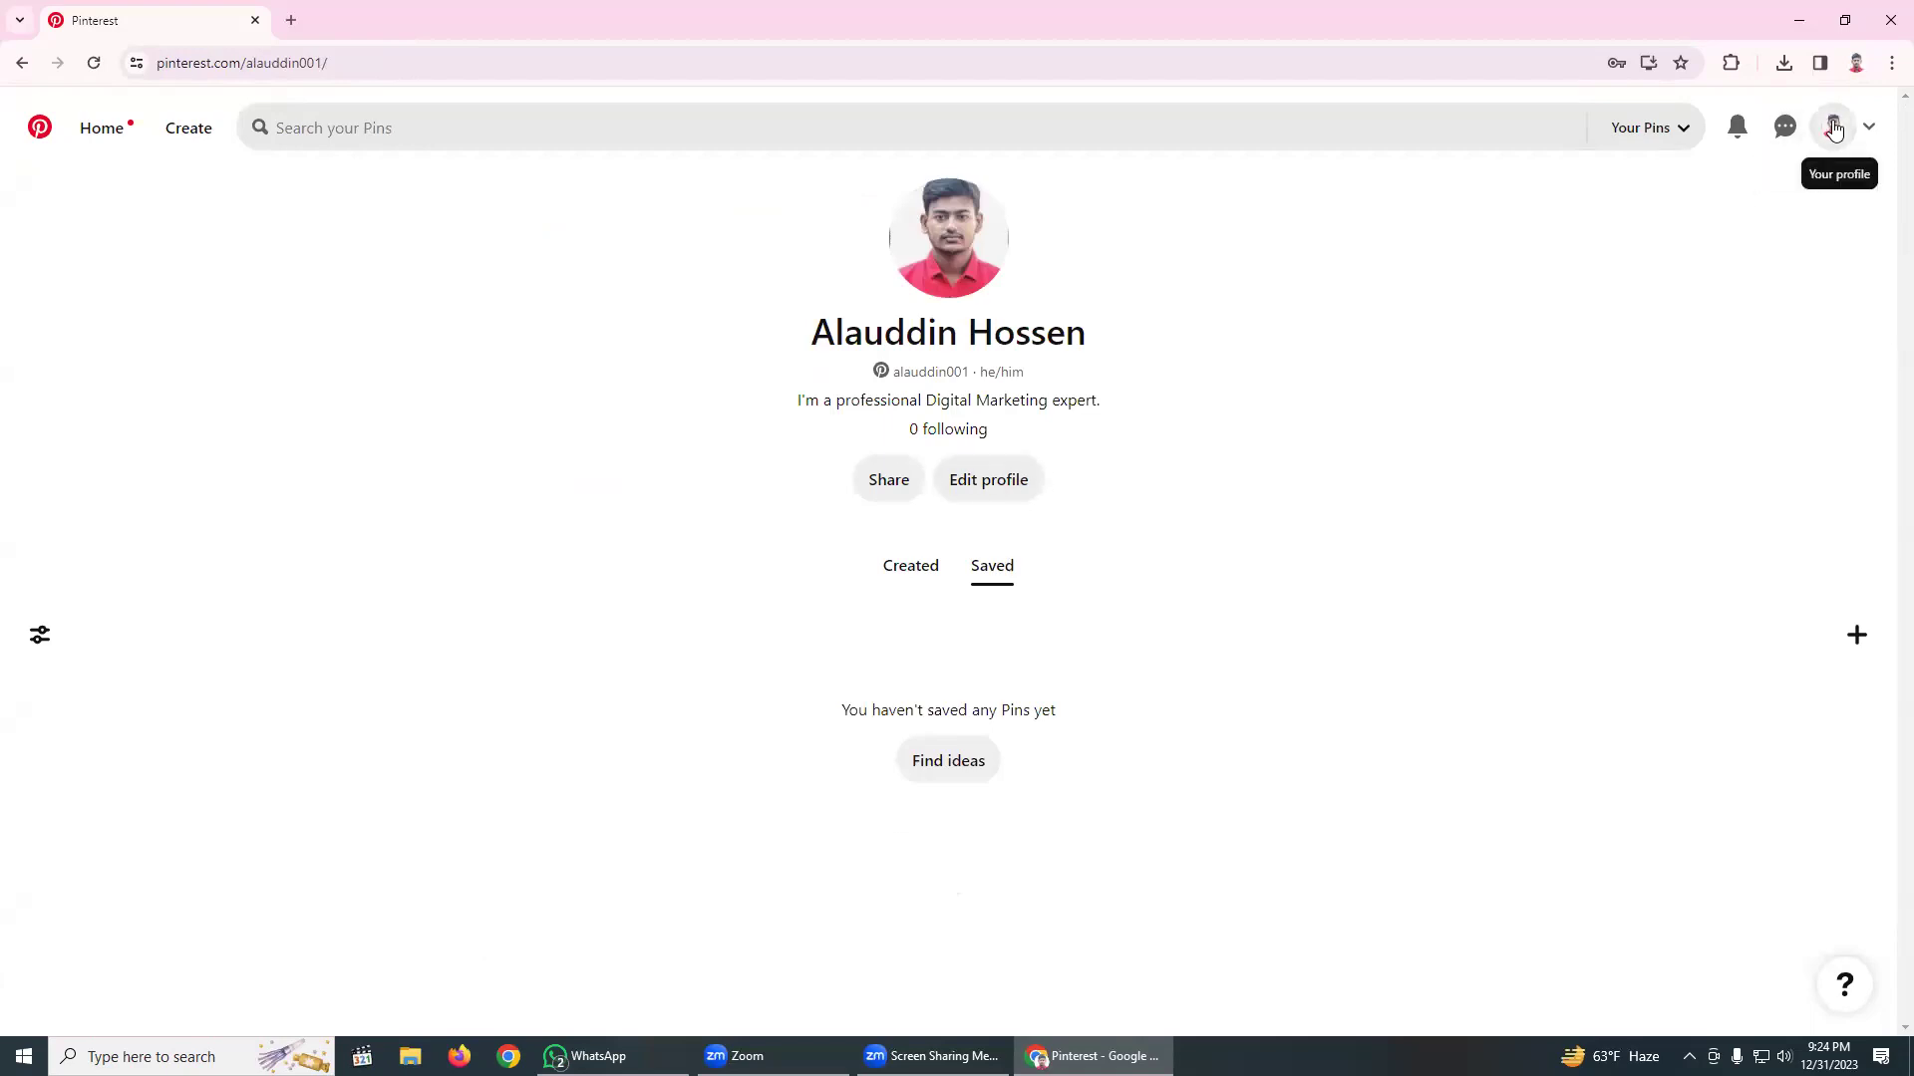
left_click(1866, 128)
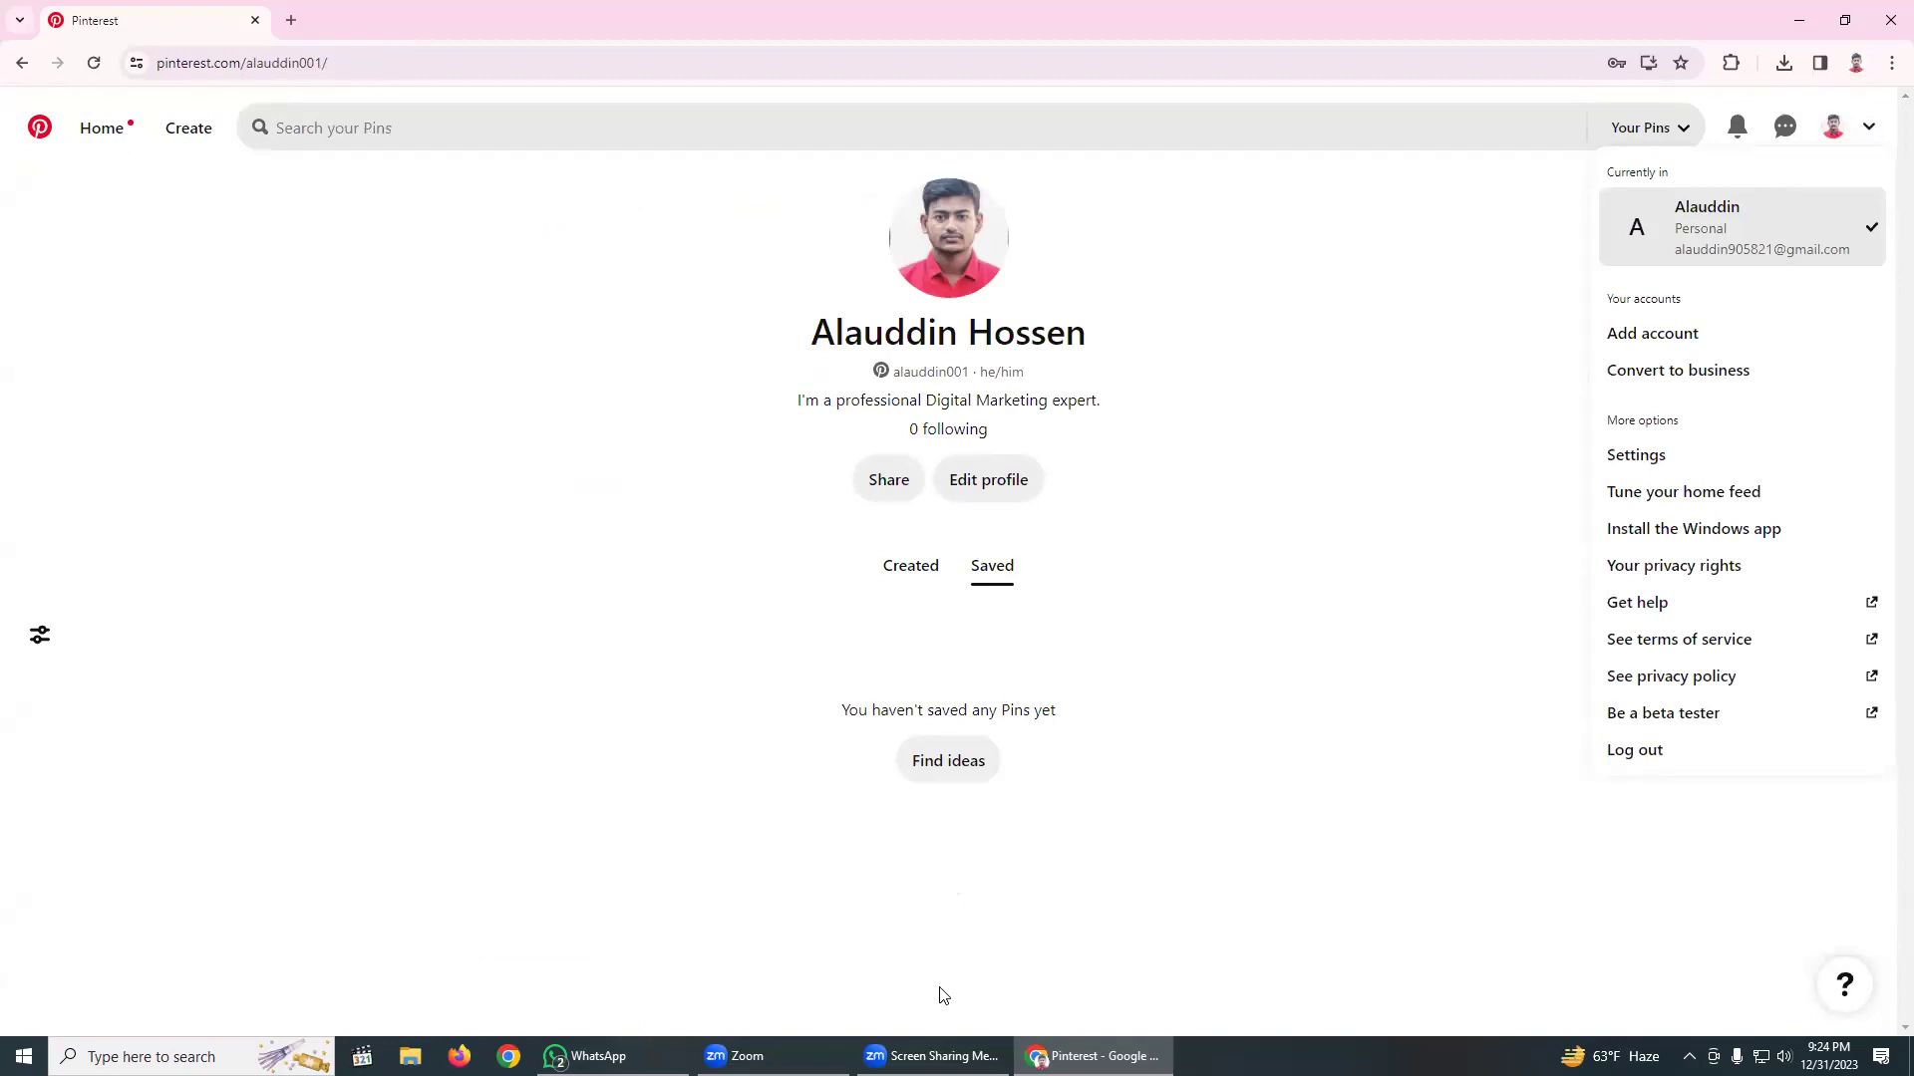
Go to Settings > Account management and start converting to a business account
left_click(1635, 454)
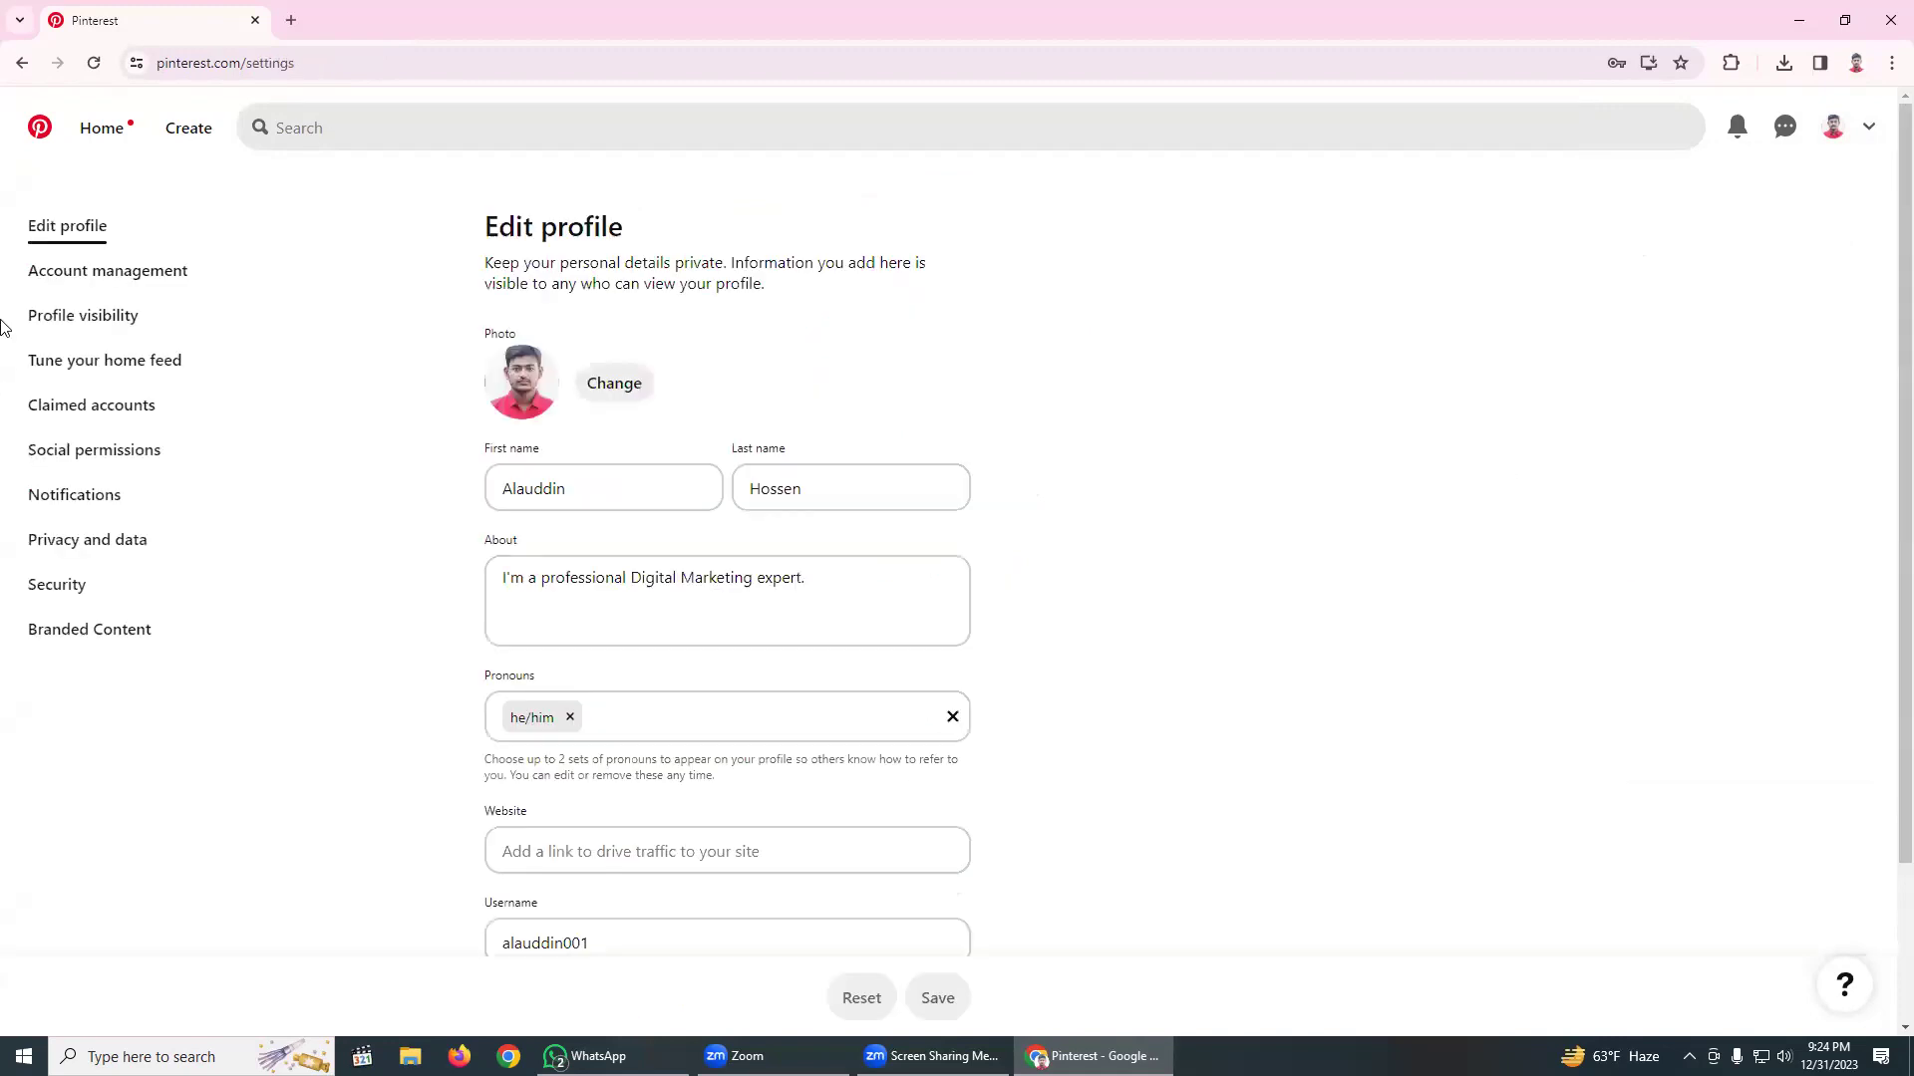
left_click(155, 271)
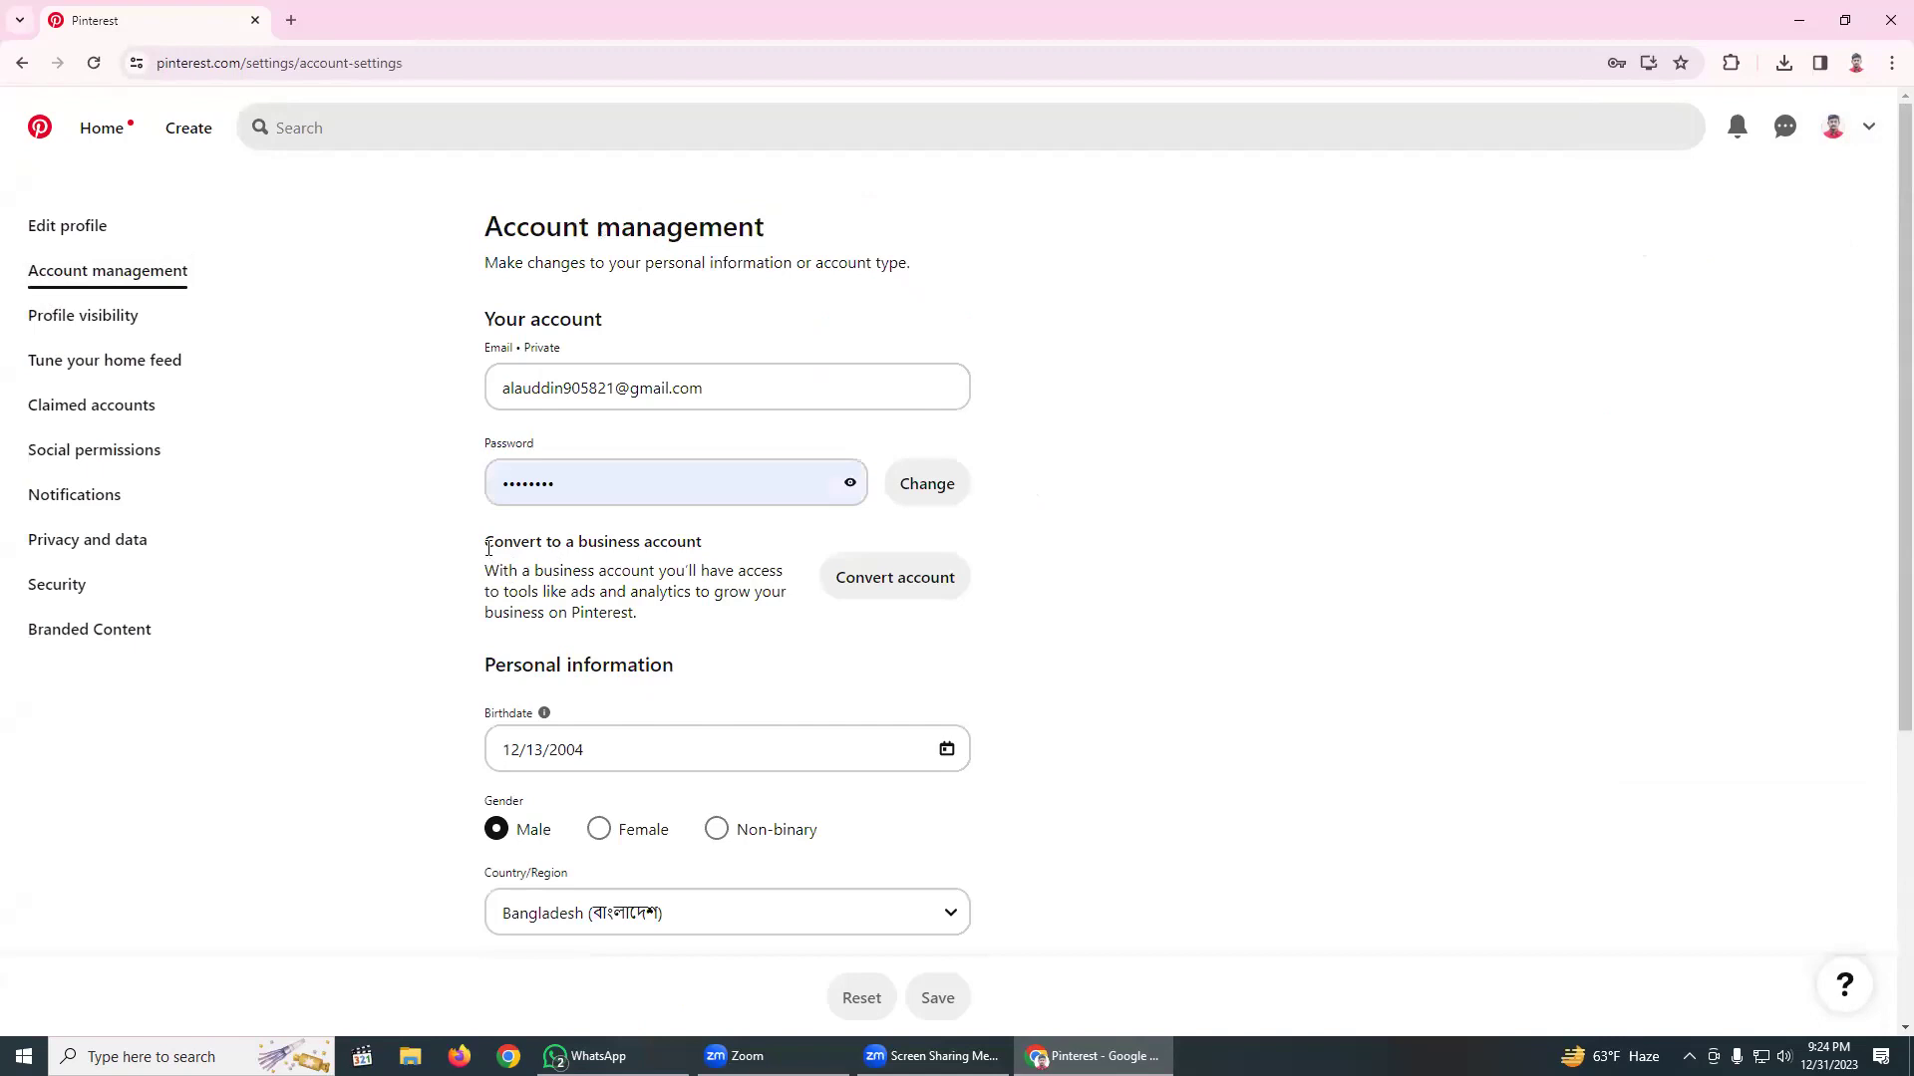
left_click_drag(487, 540, 732, 552)
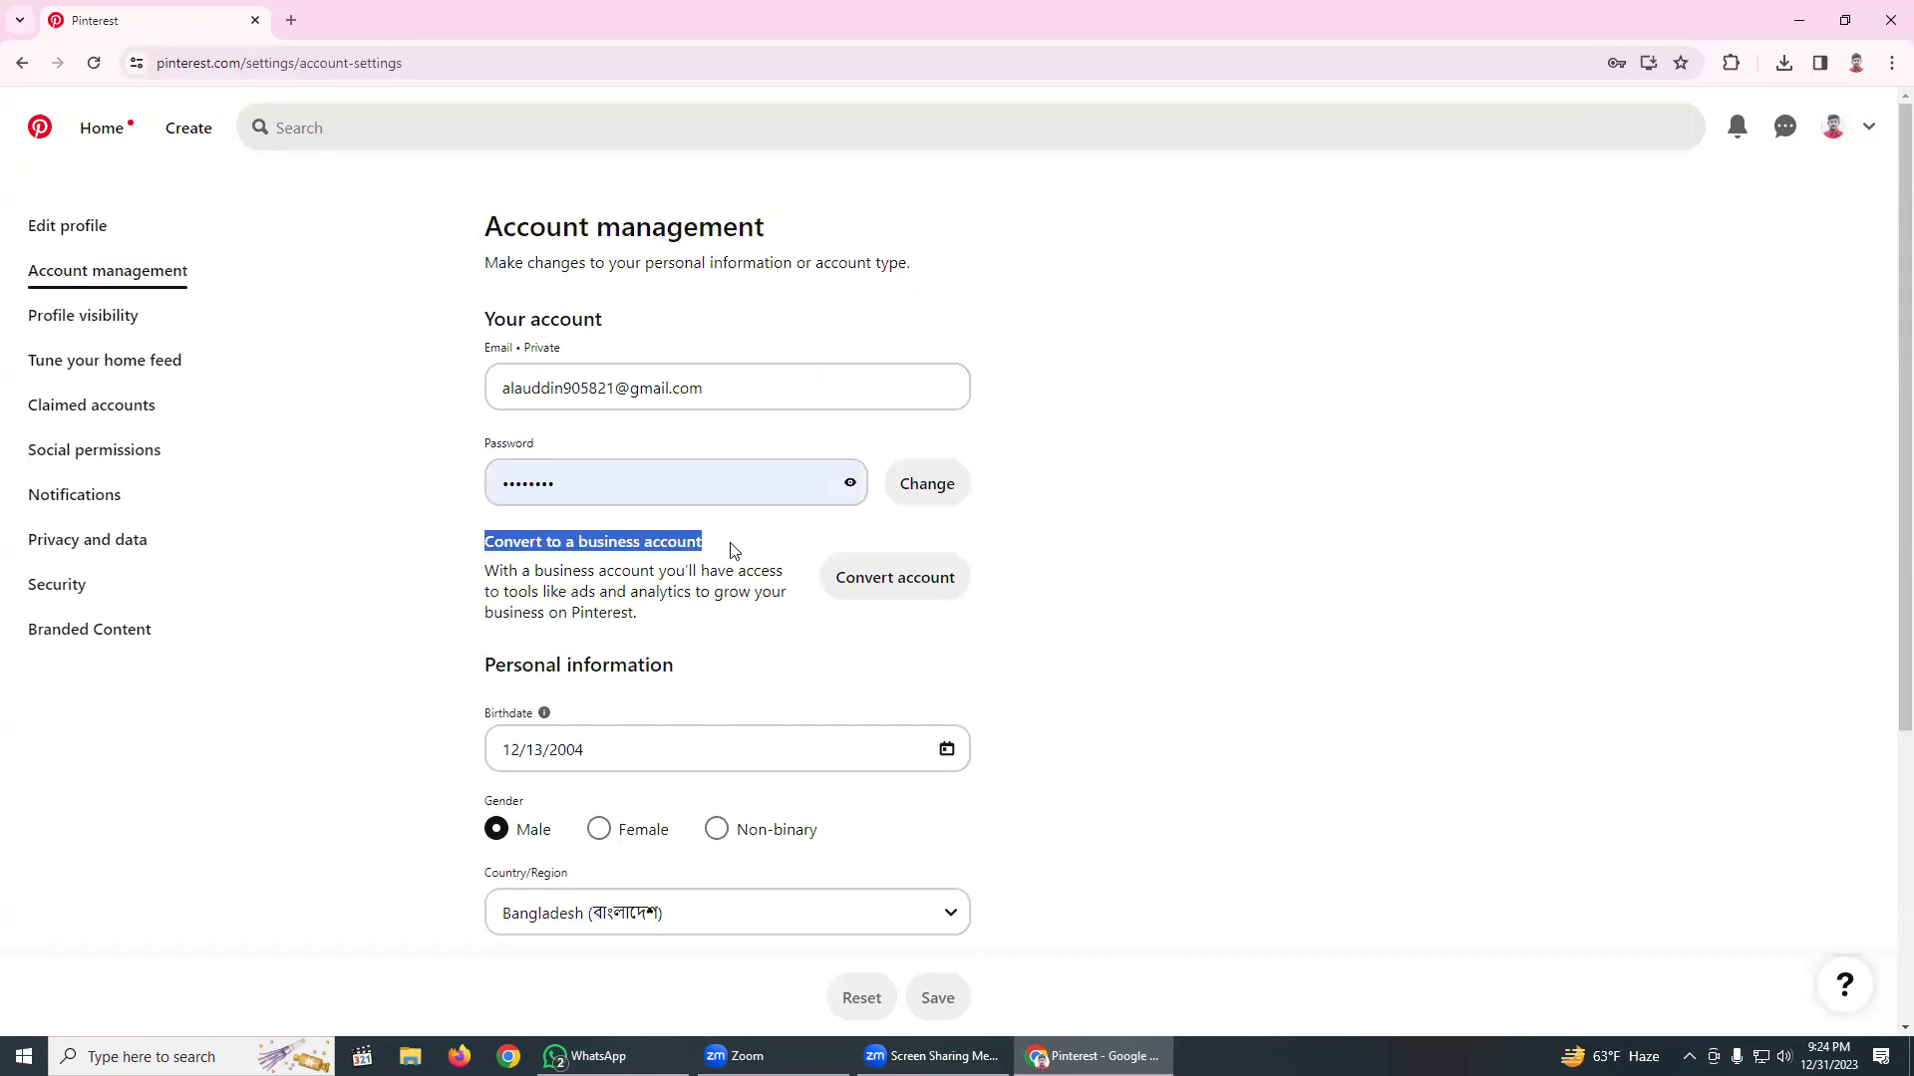
left_click(1089, 555)
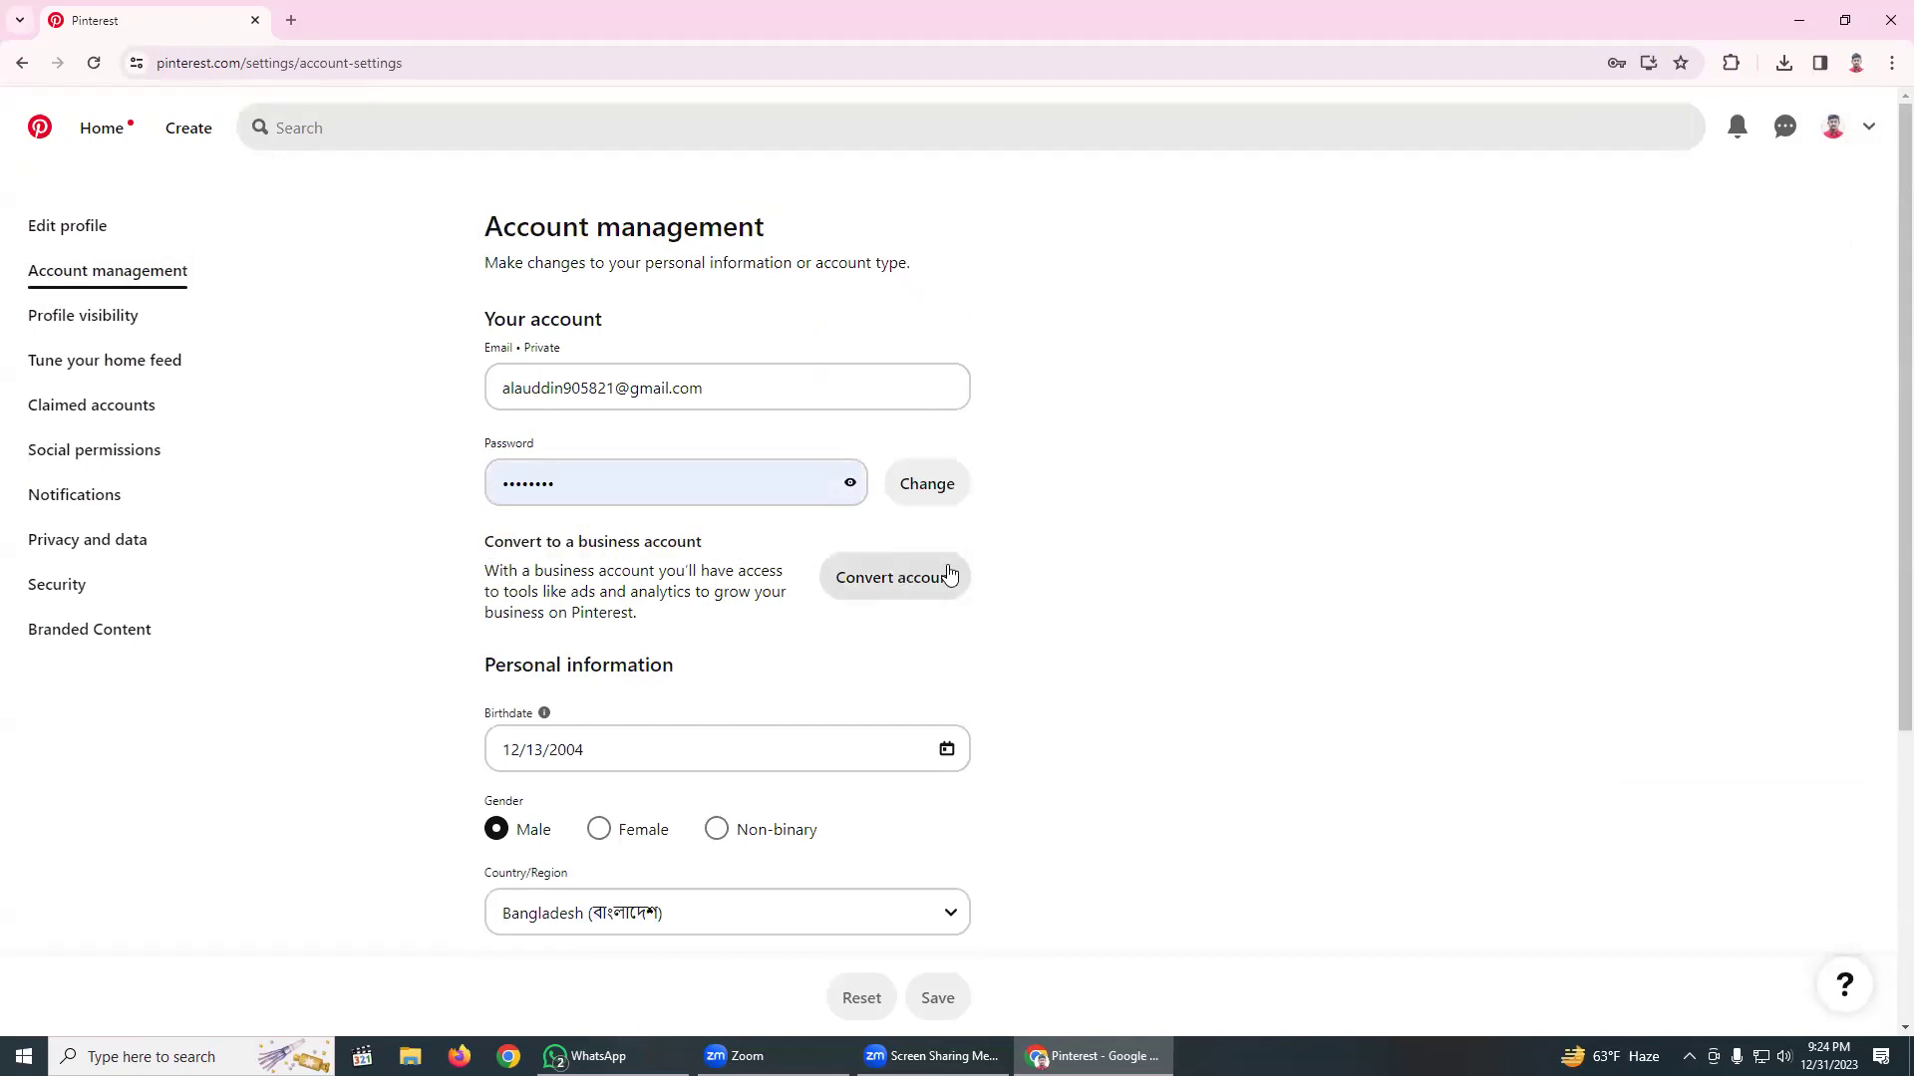
left_click(883, 580)
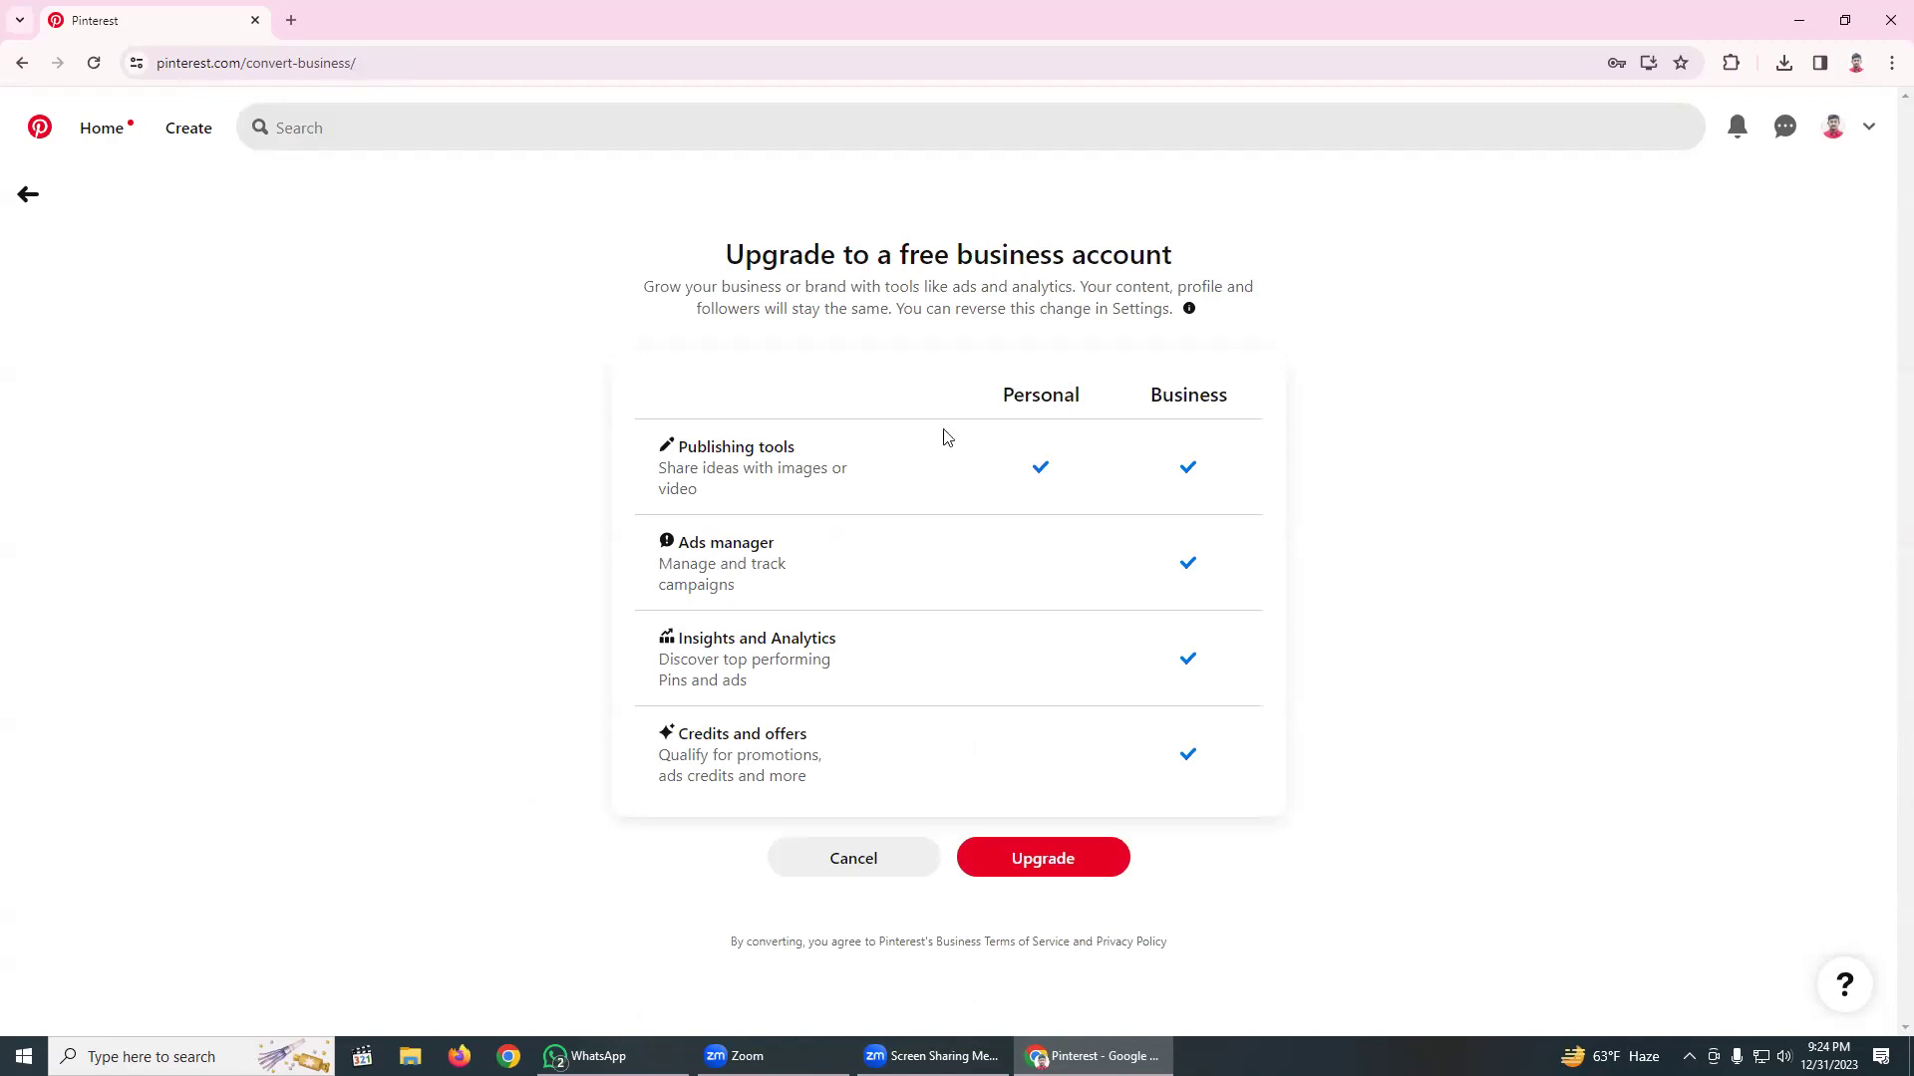
Compare the Publishing tools and Ads manager features, then confirm the free business upgrade
left_click_drag(681, 456, 910, 457)
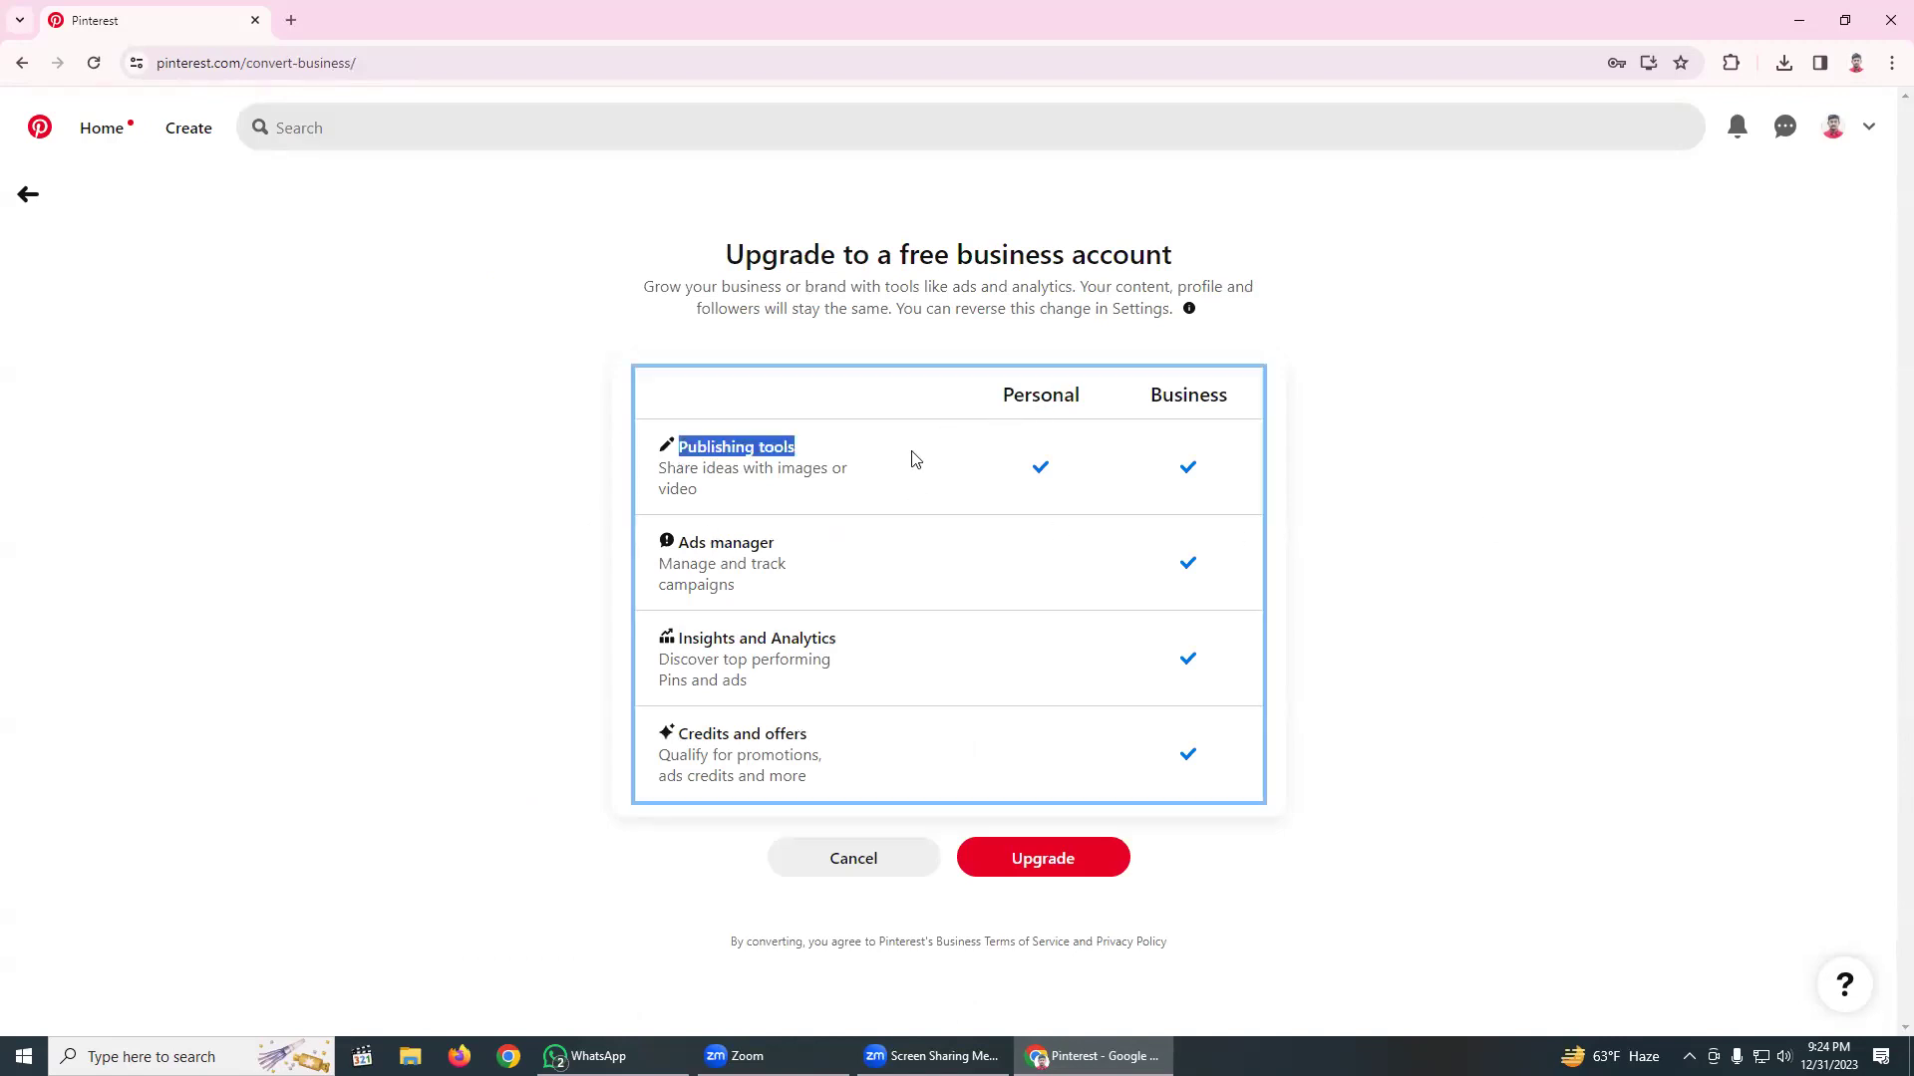
left_click(823, 495)
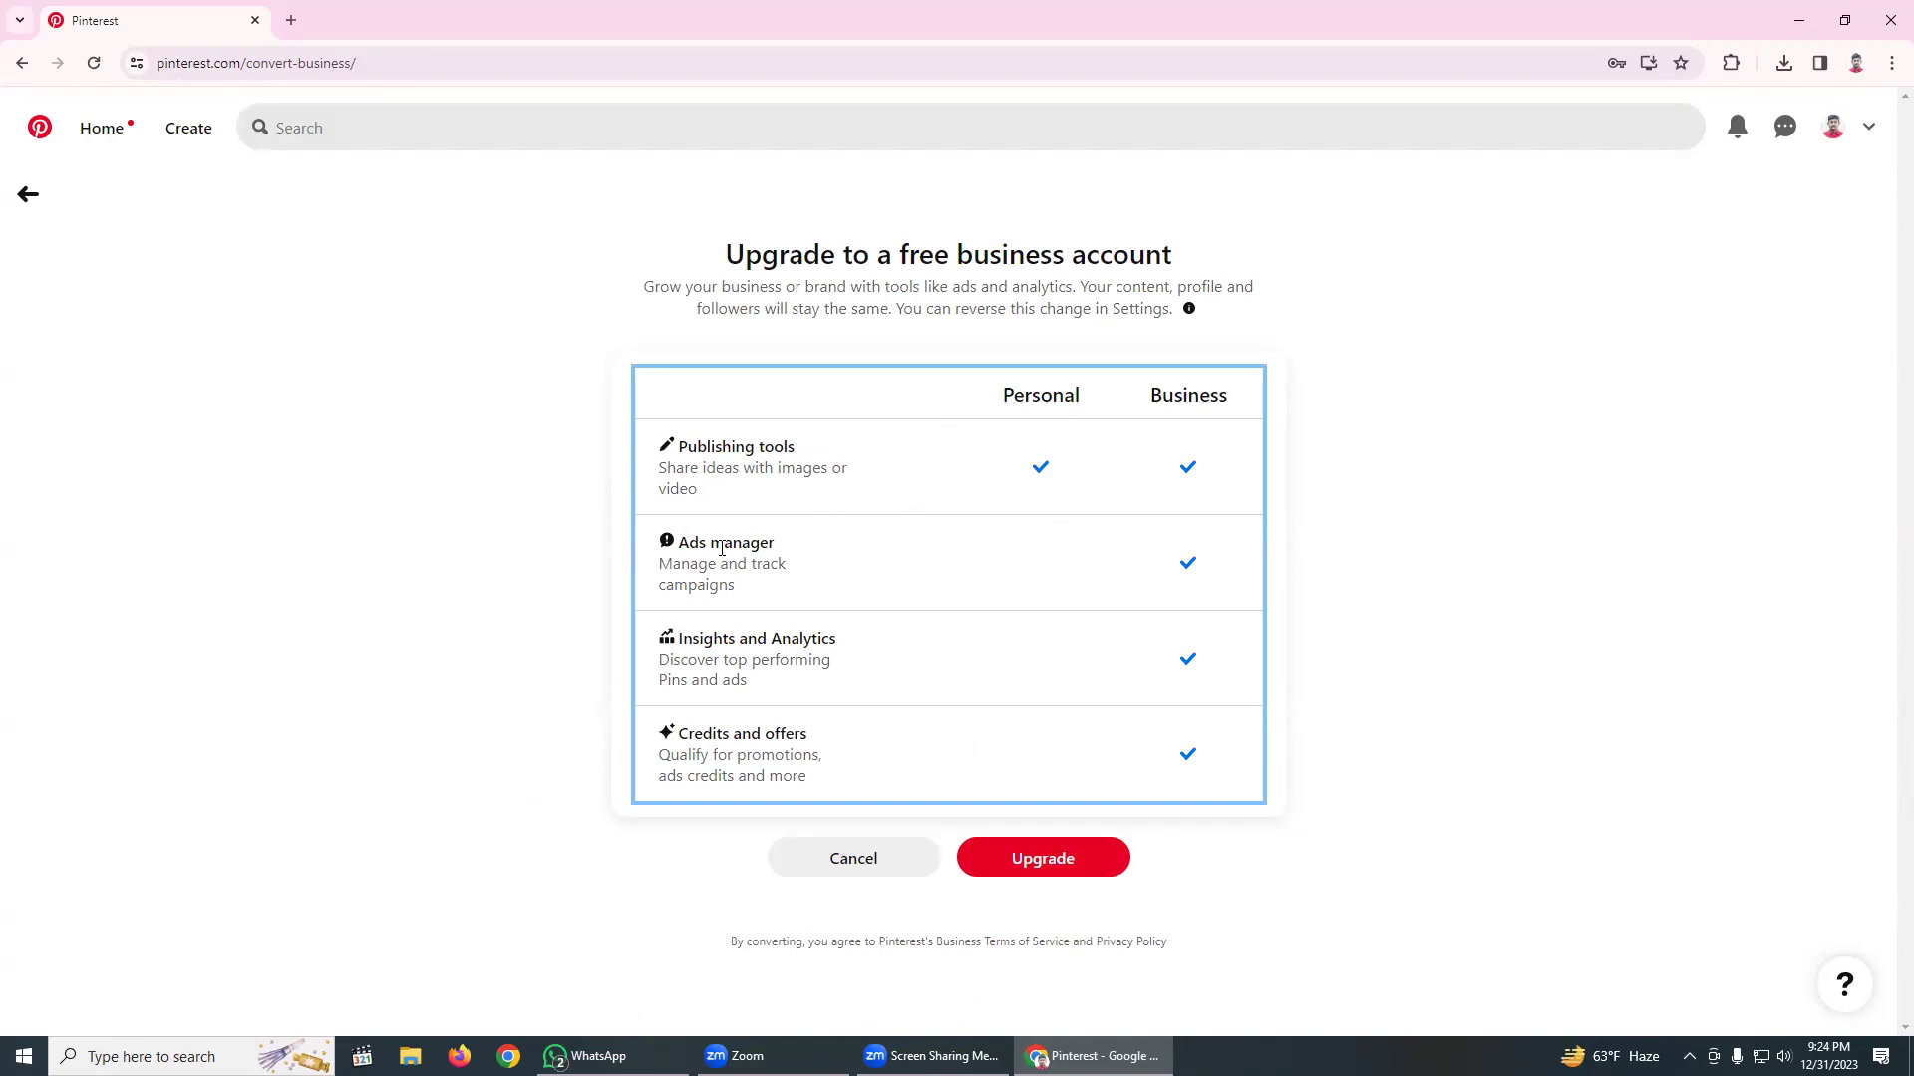
left_click_drag(681, 546, 795, 555)
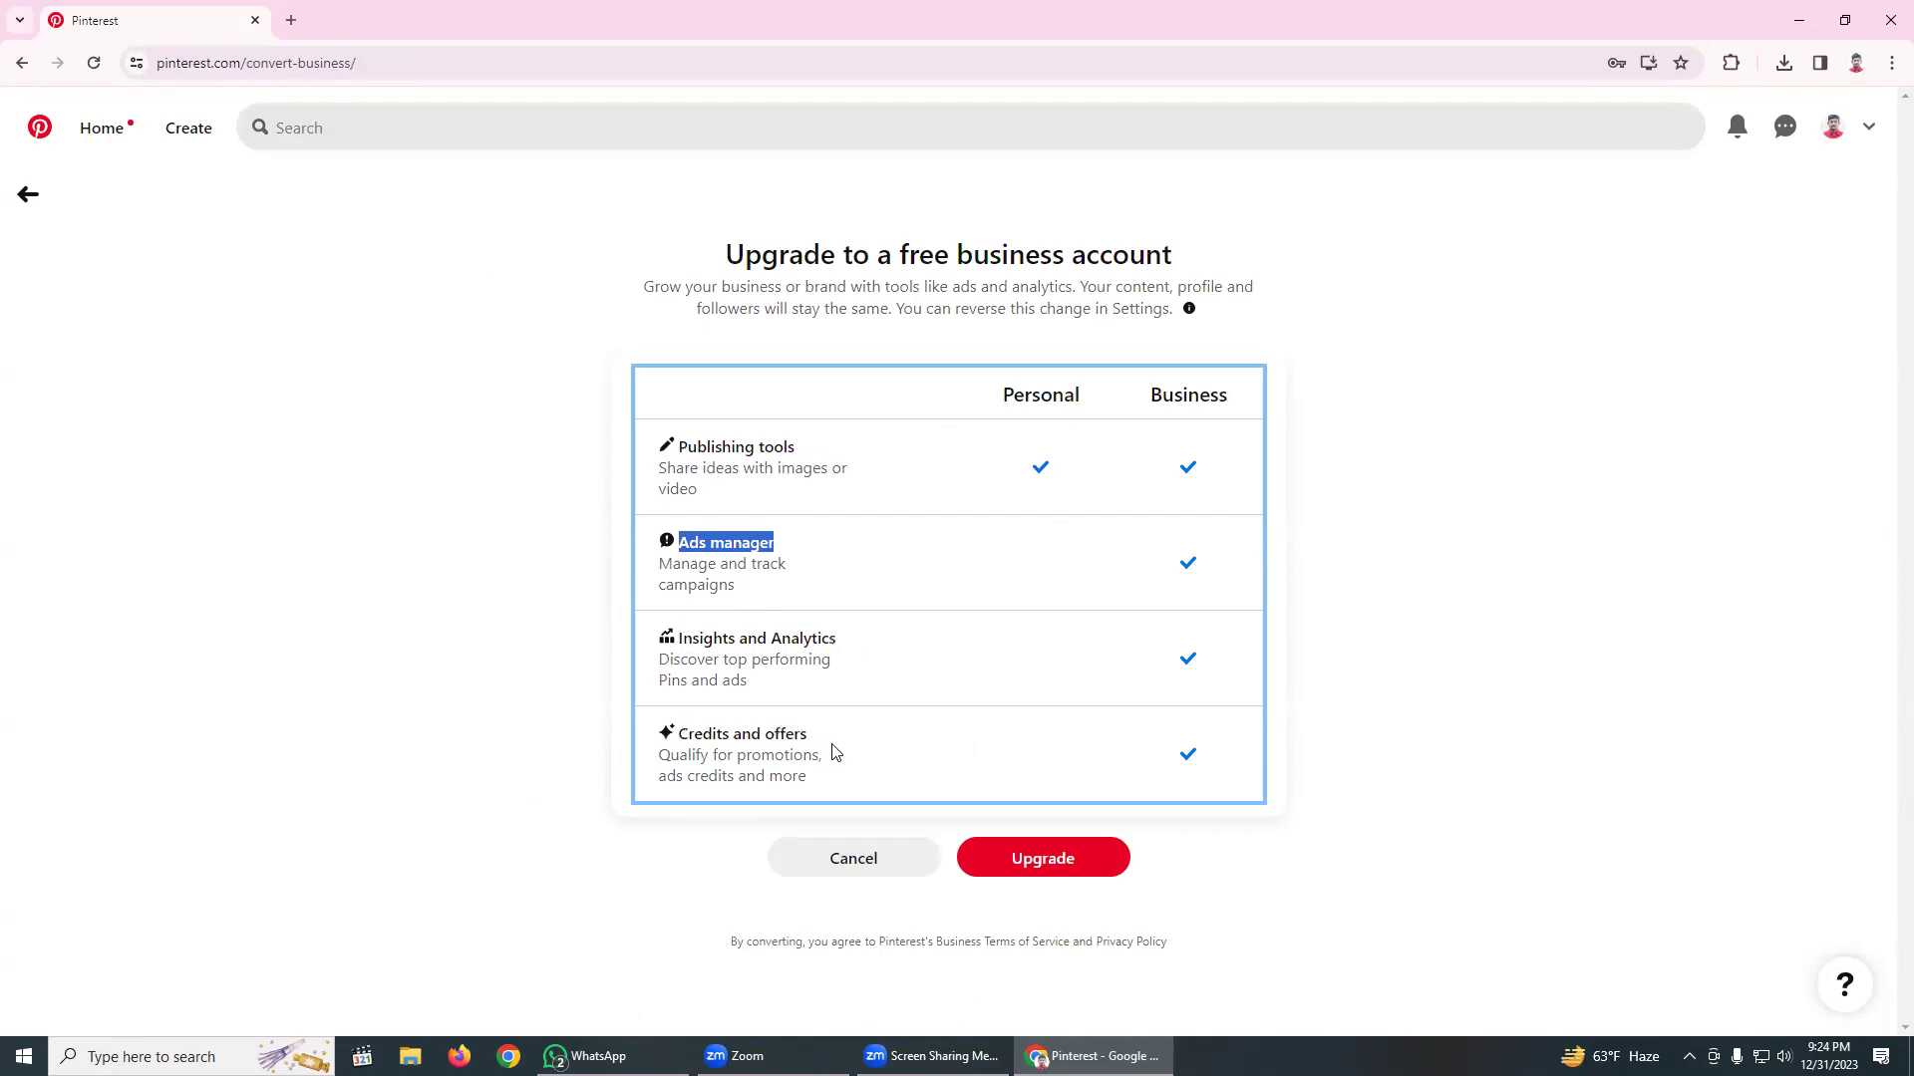
left_click(897, 660)
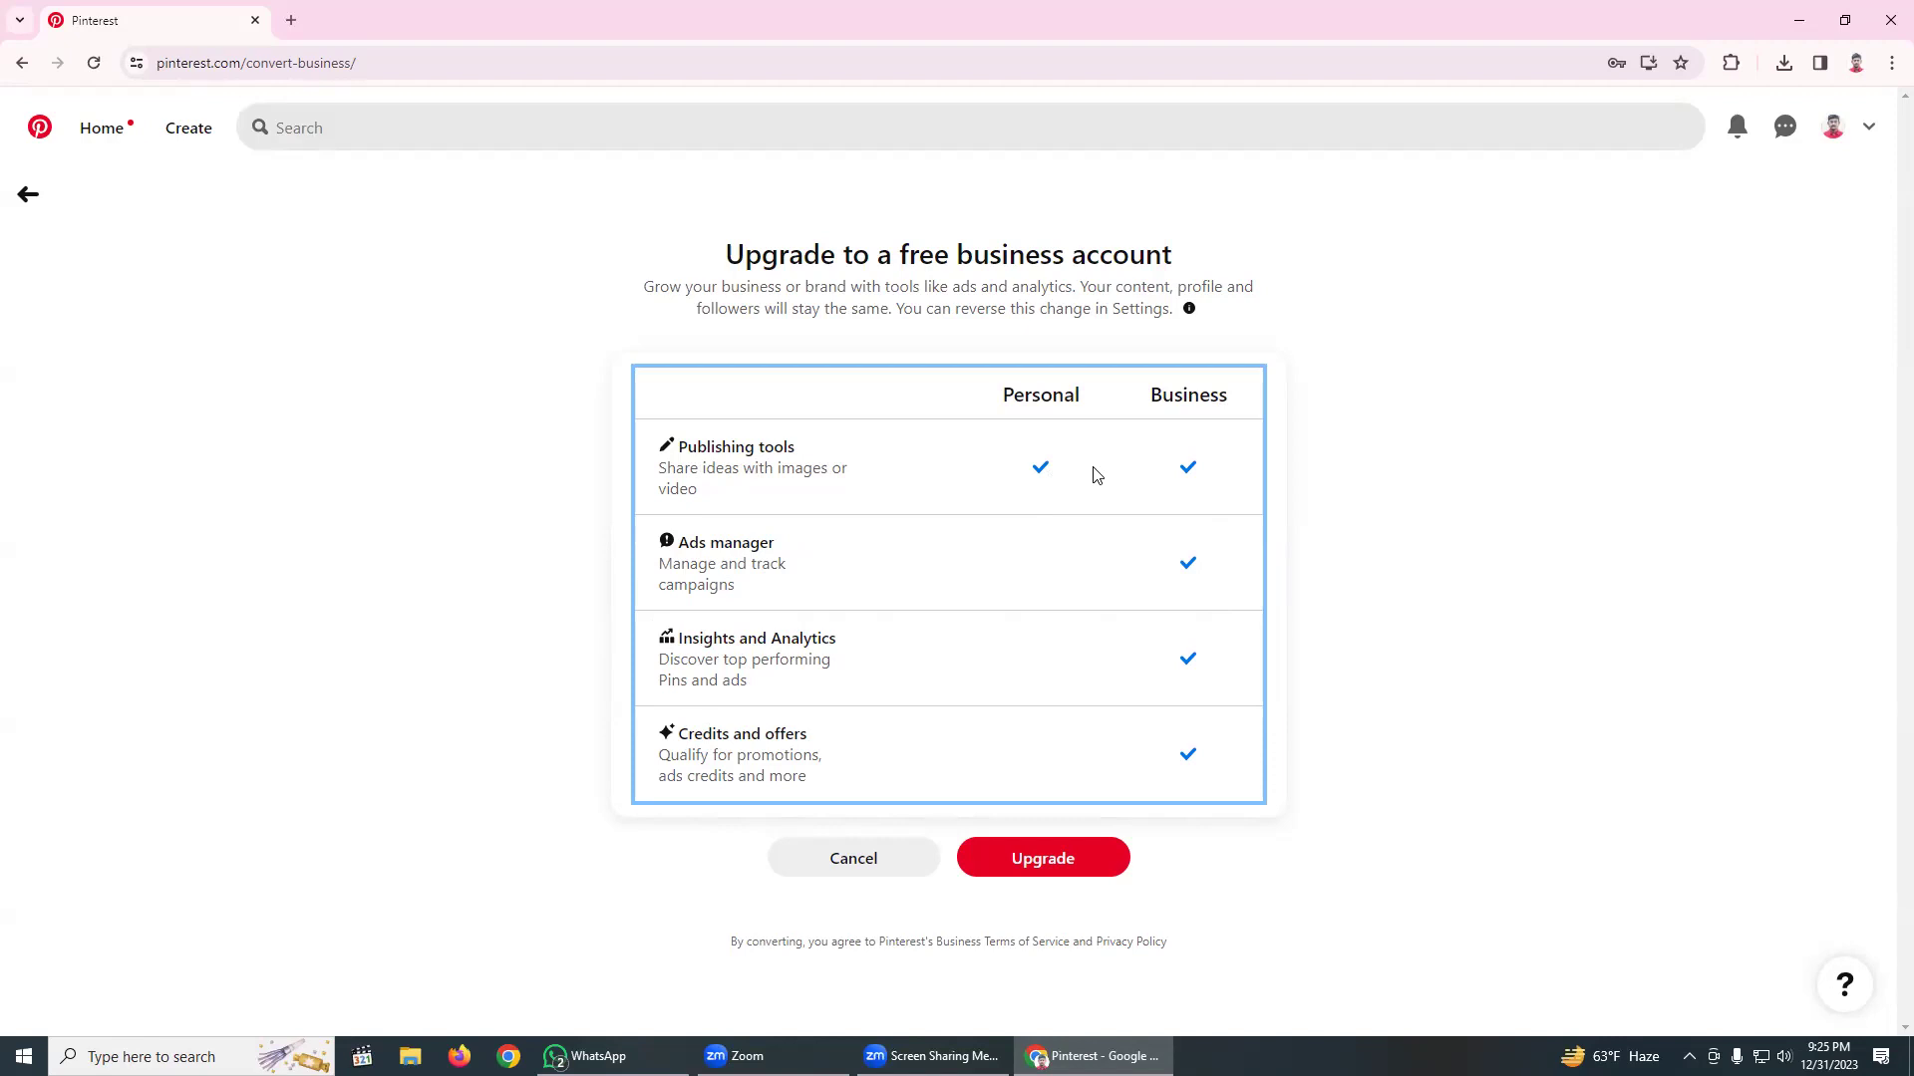
left_click(1615, 585)
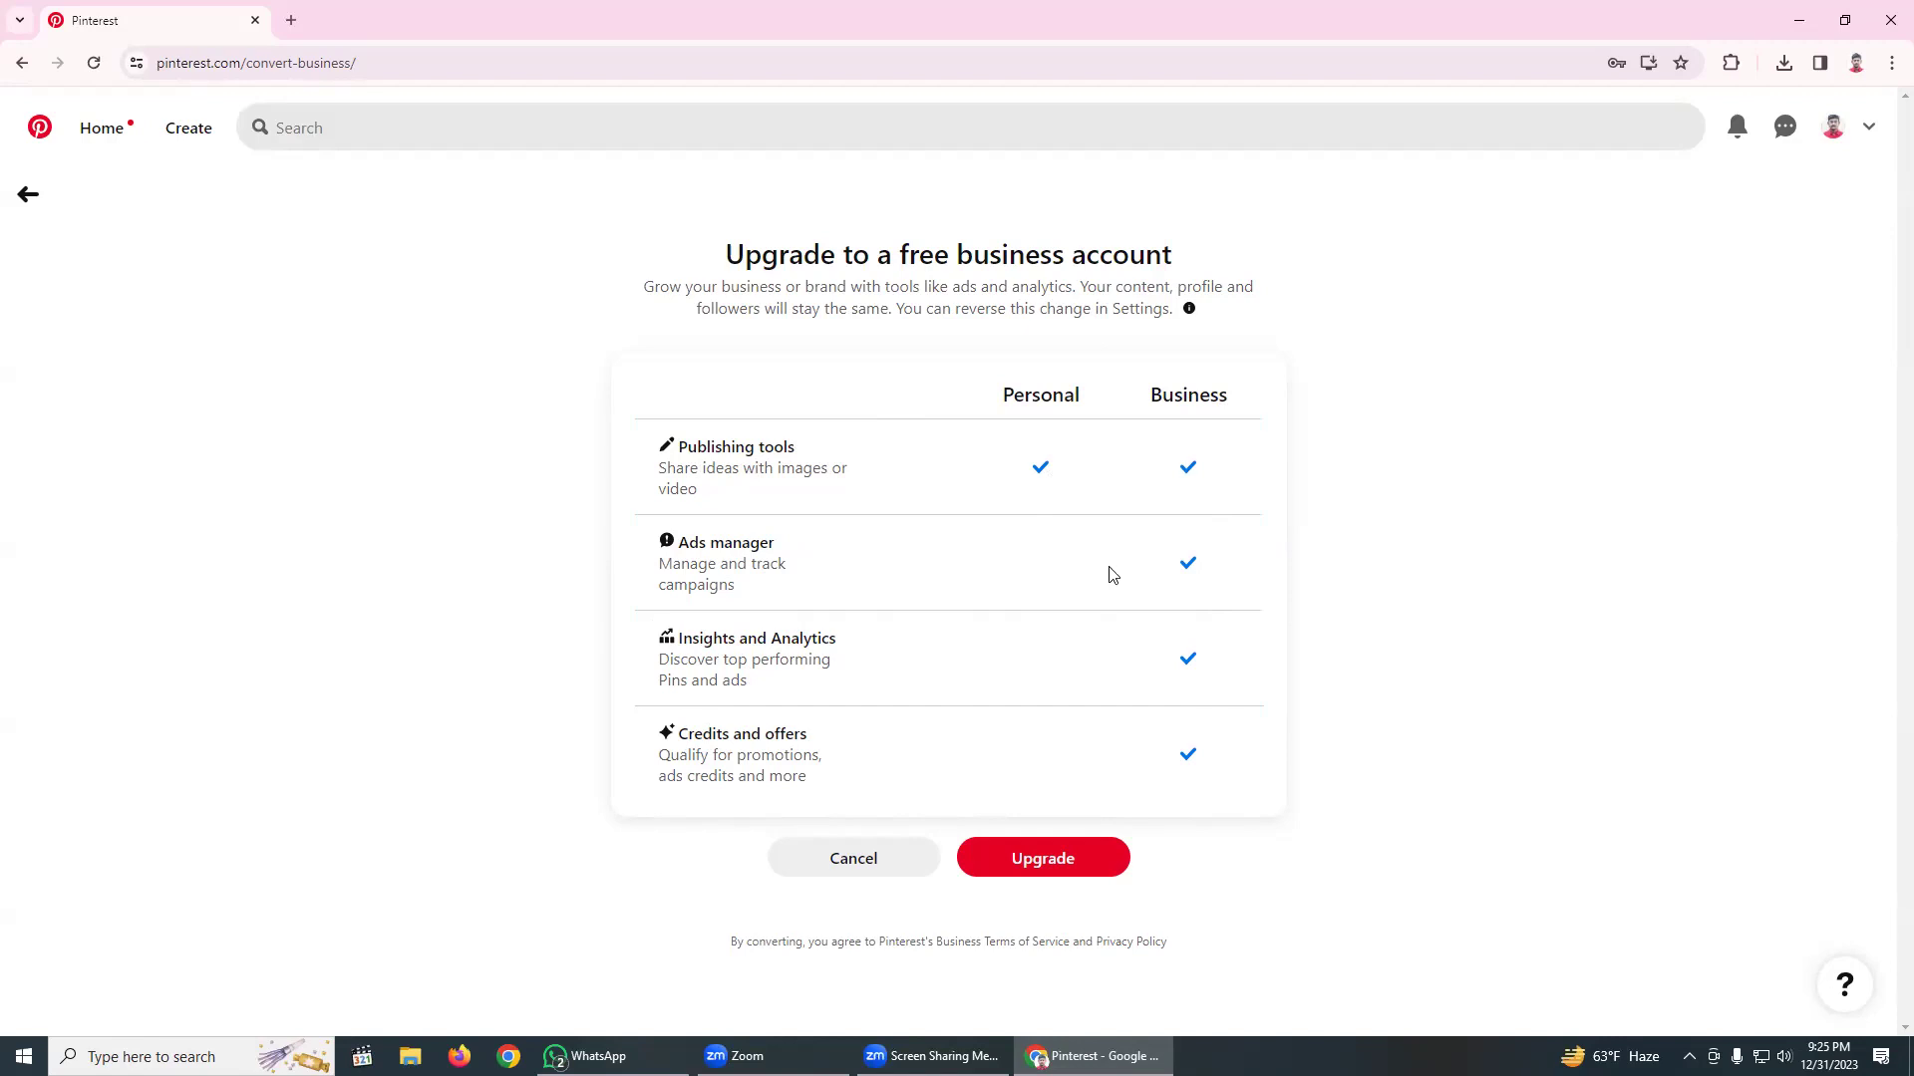
left_click(1036, 875)
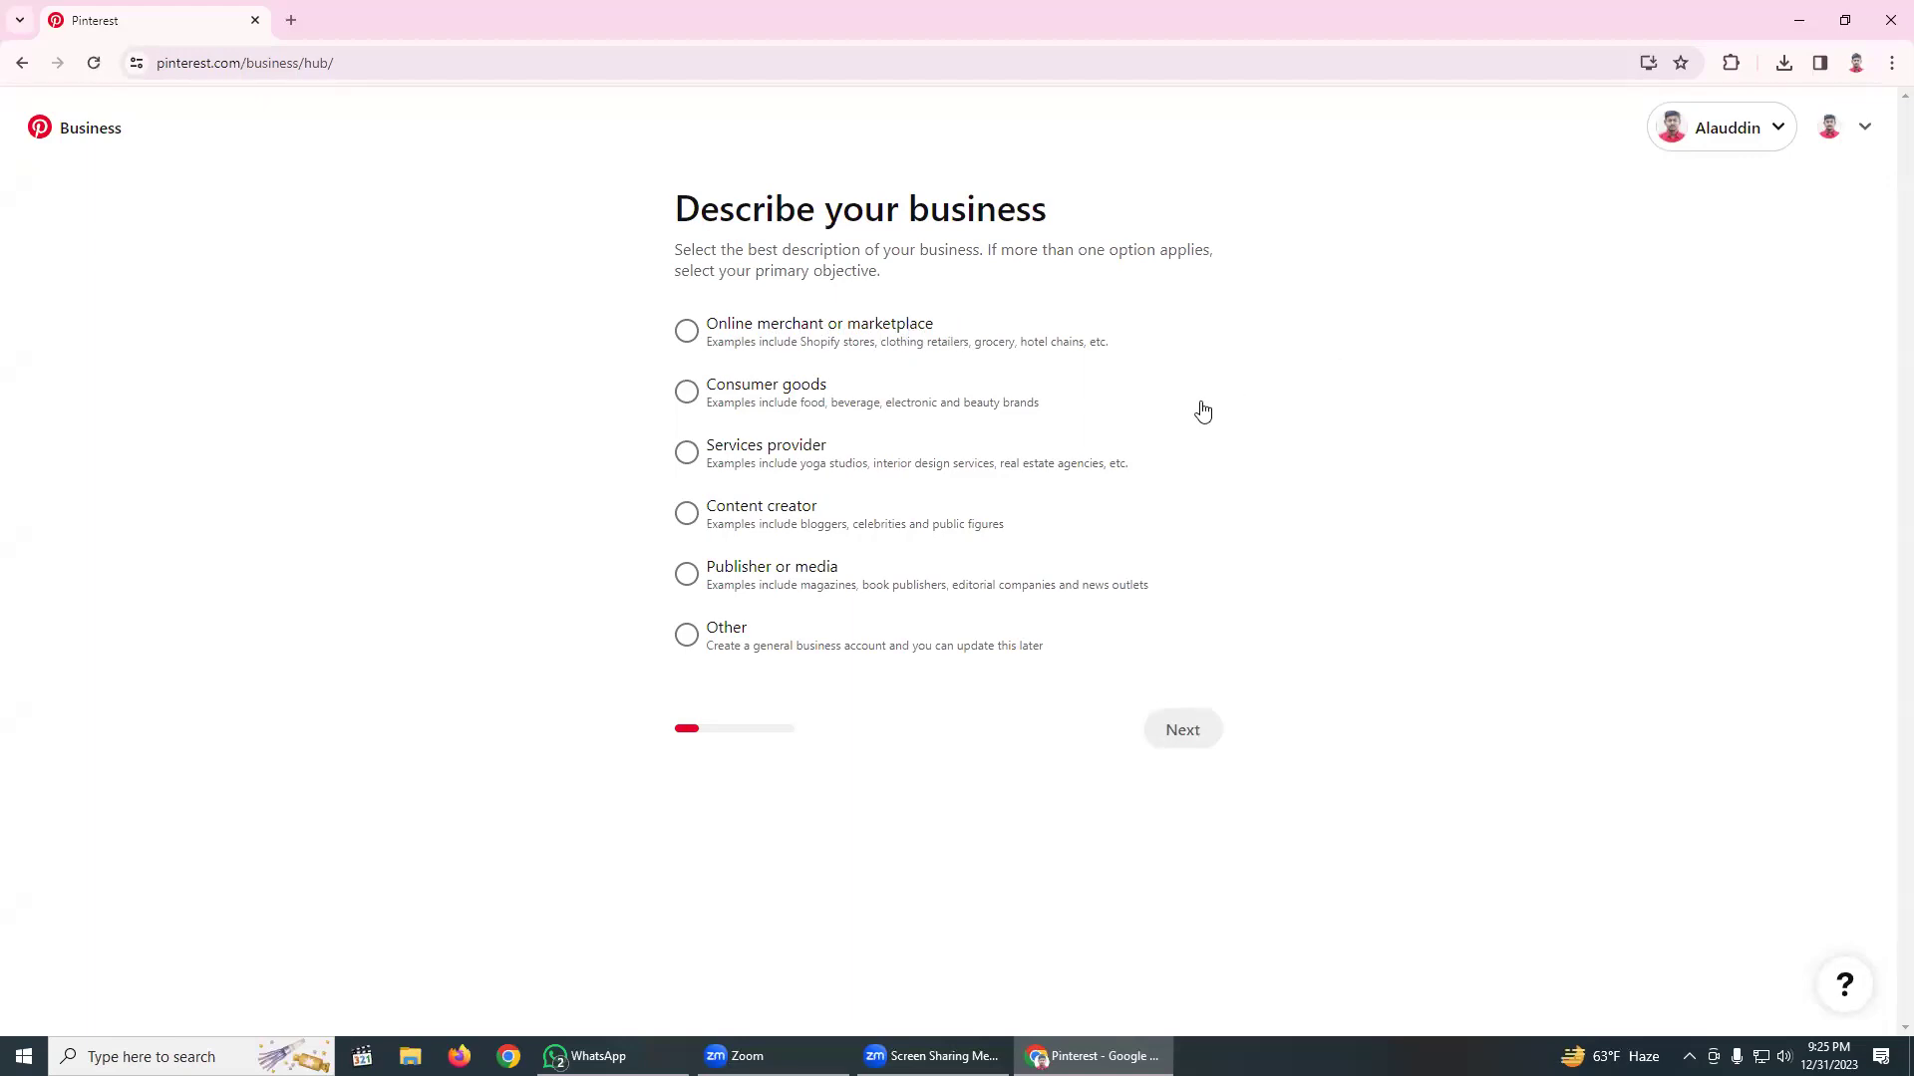
Zoom the page to 125%, settle on Consumer goods as the business type, and continue
key("ctrl+plus")
key("ctrl+plus")
key("ctrl+plus")
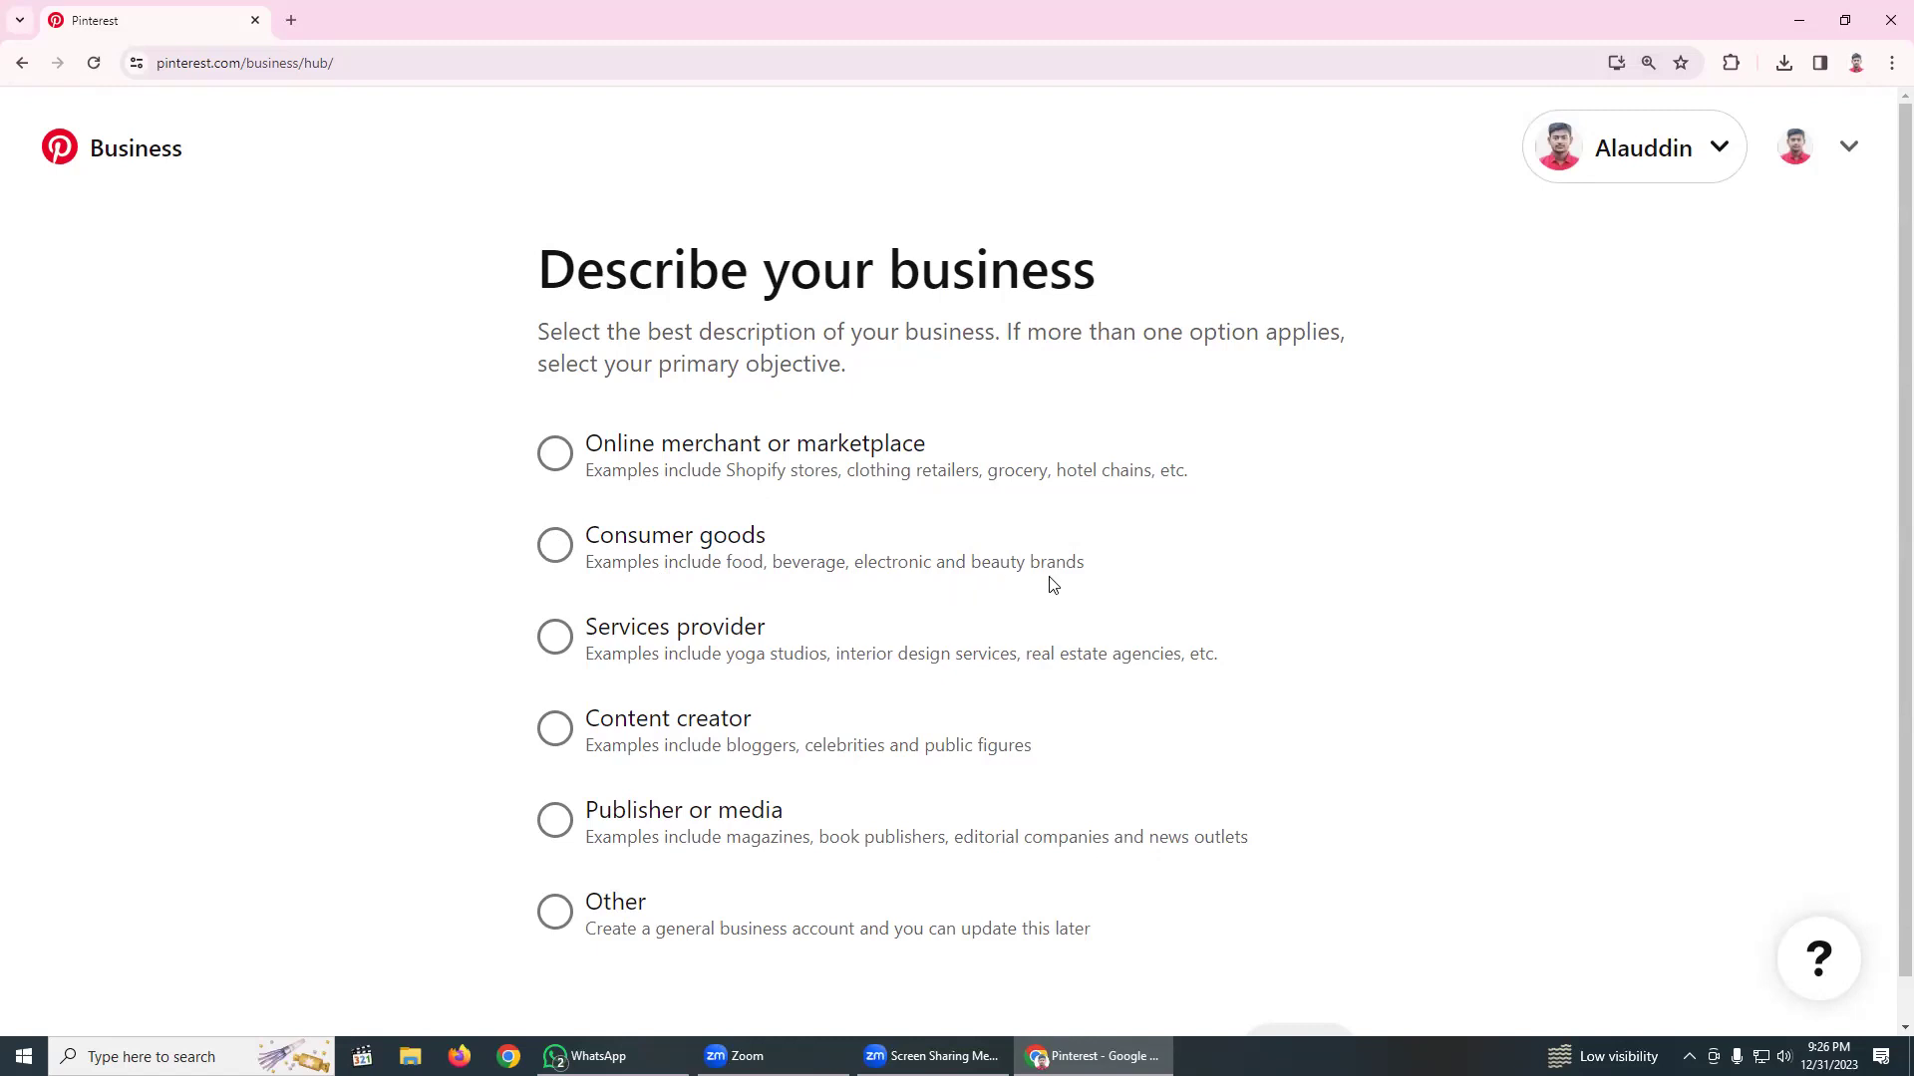
left_click(555, 561)
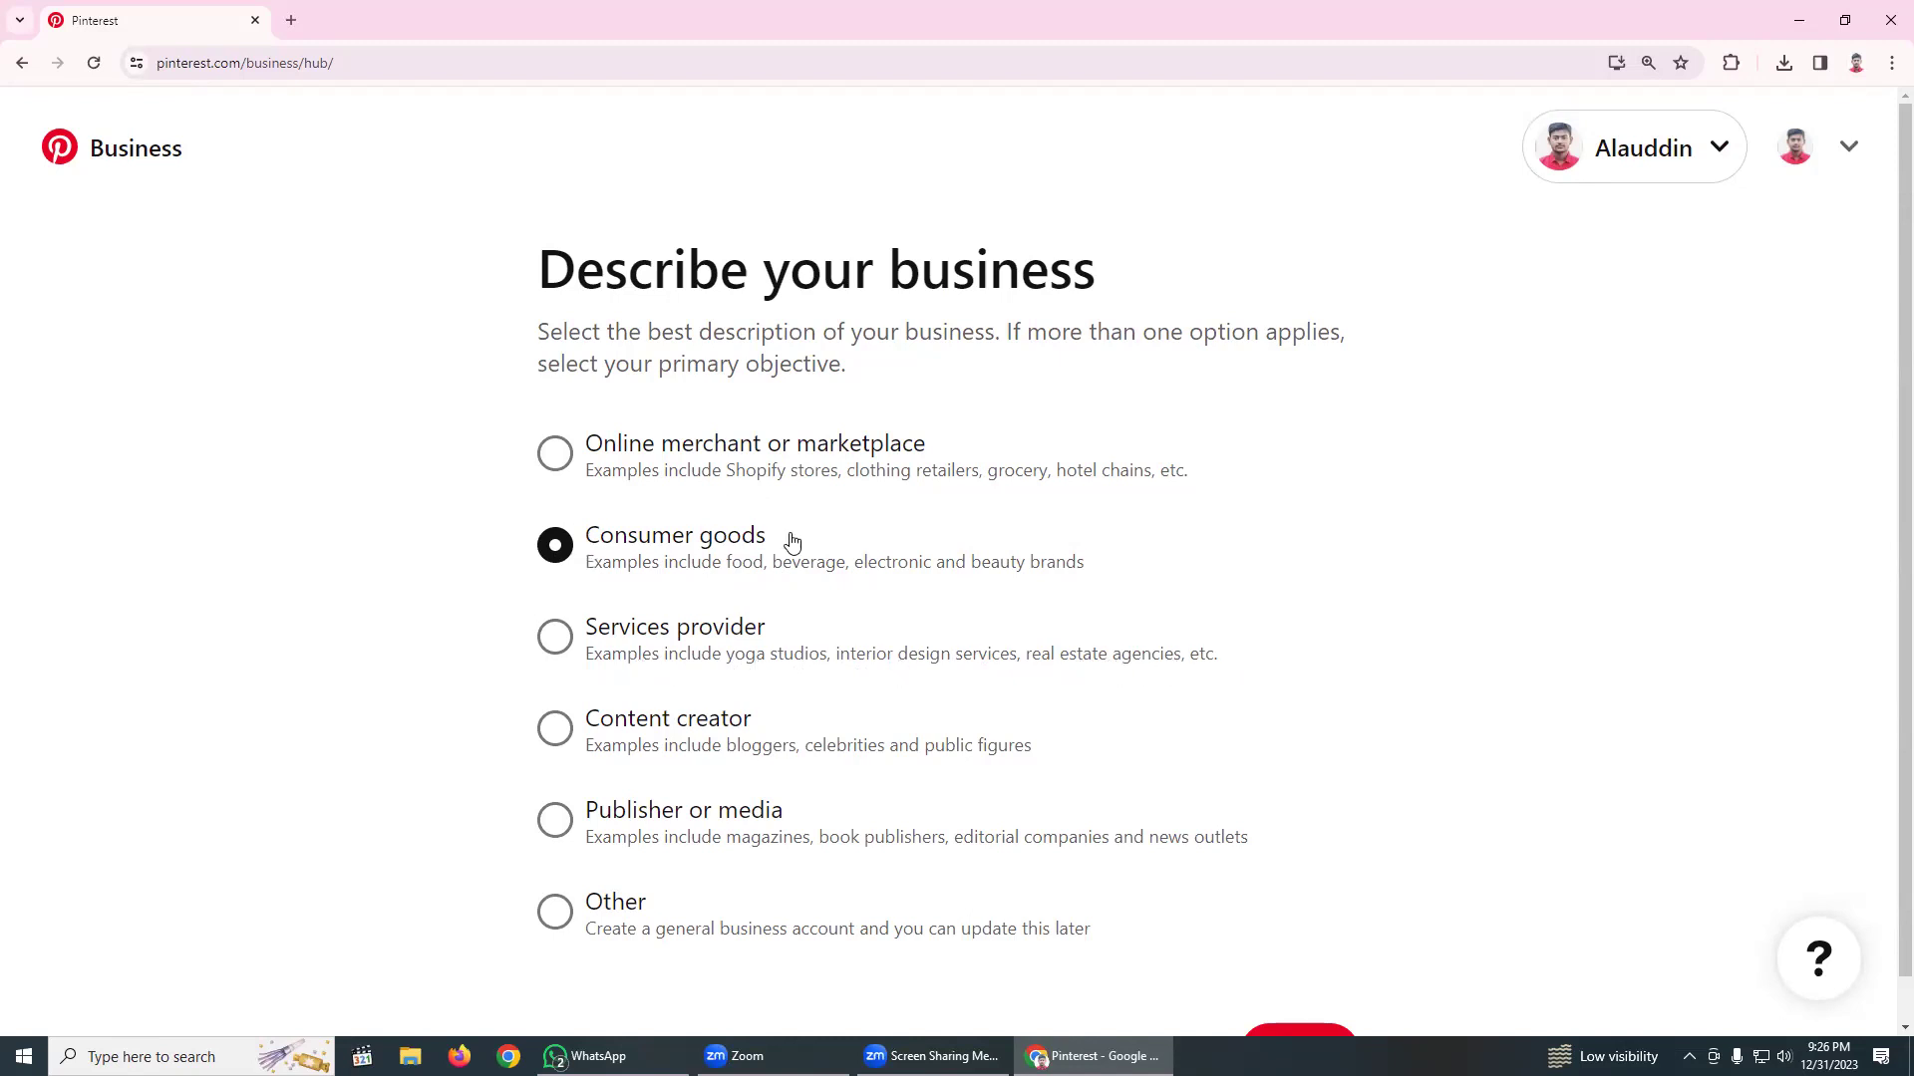
left_click(566, 650)
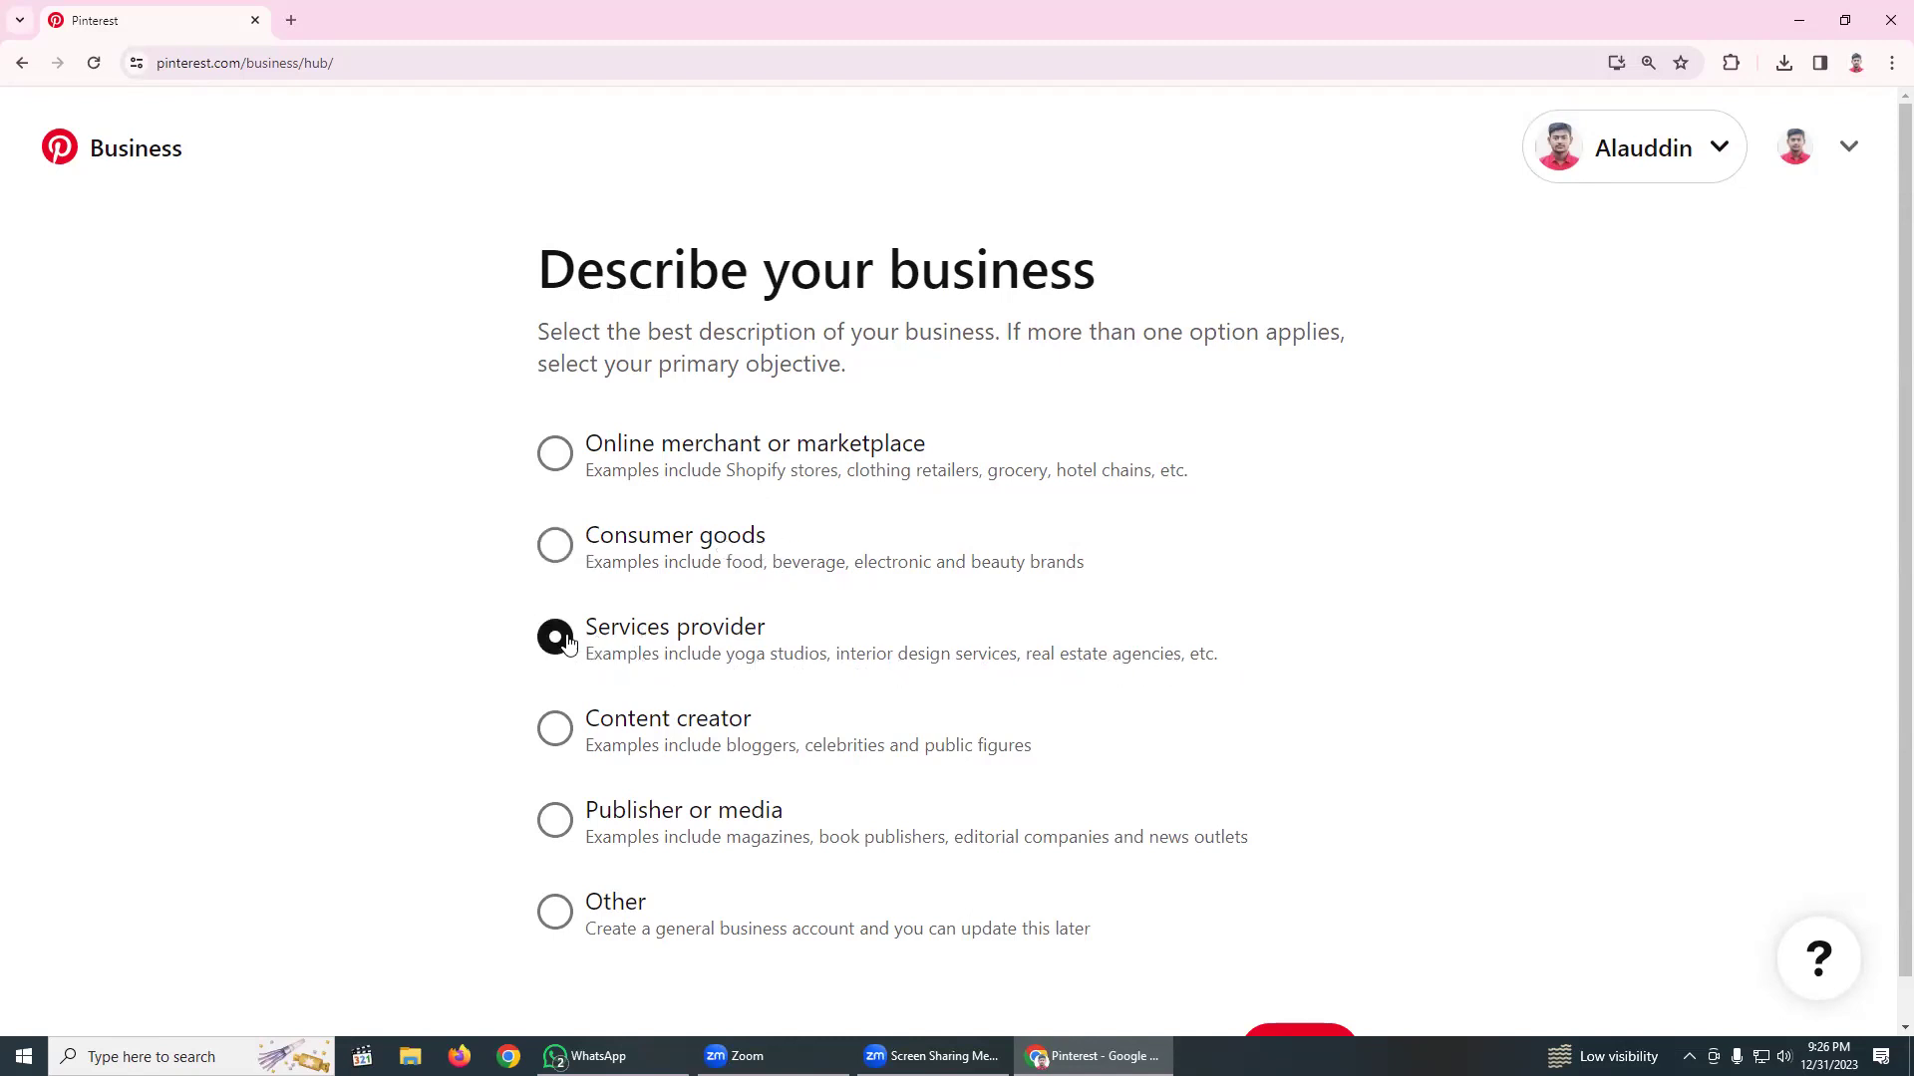
left_click(566, 550)
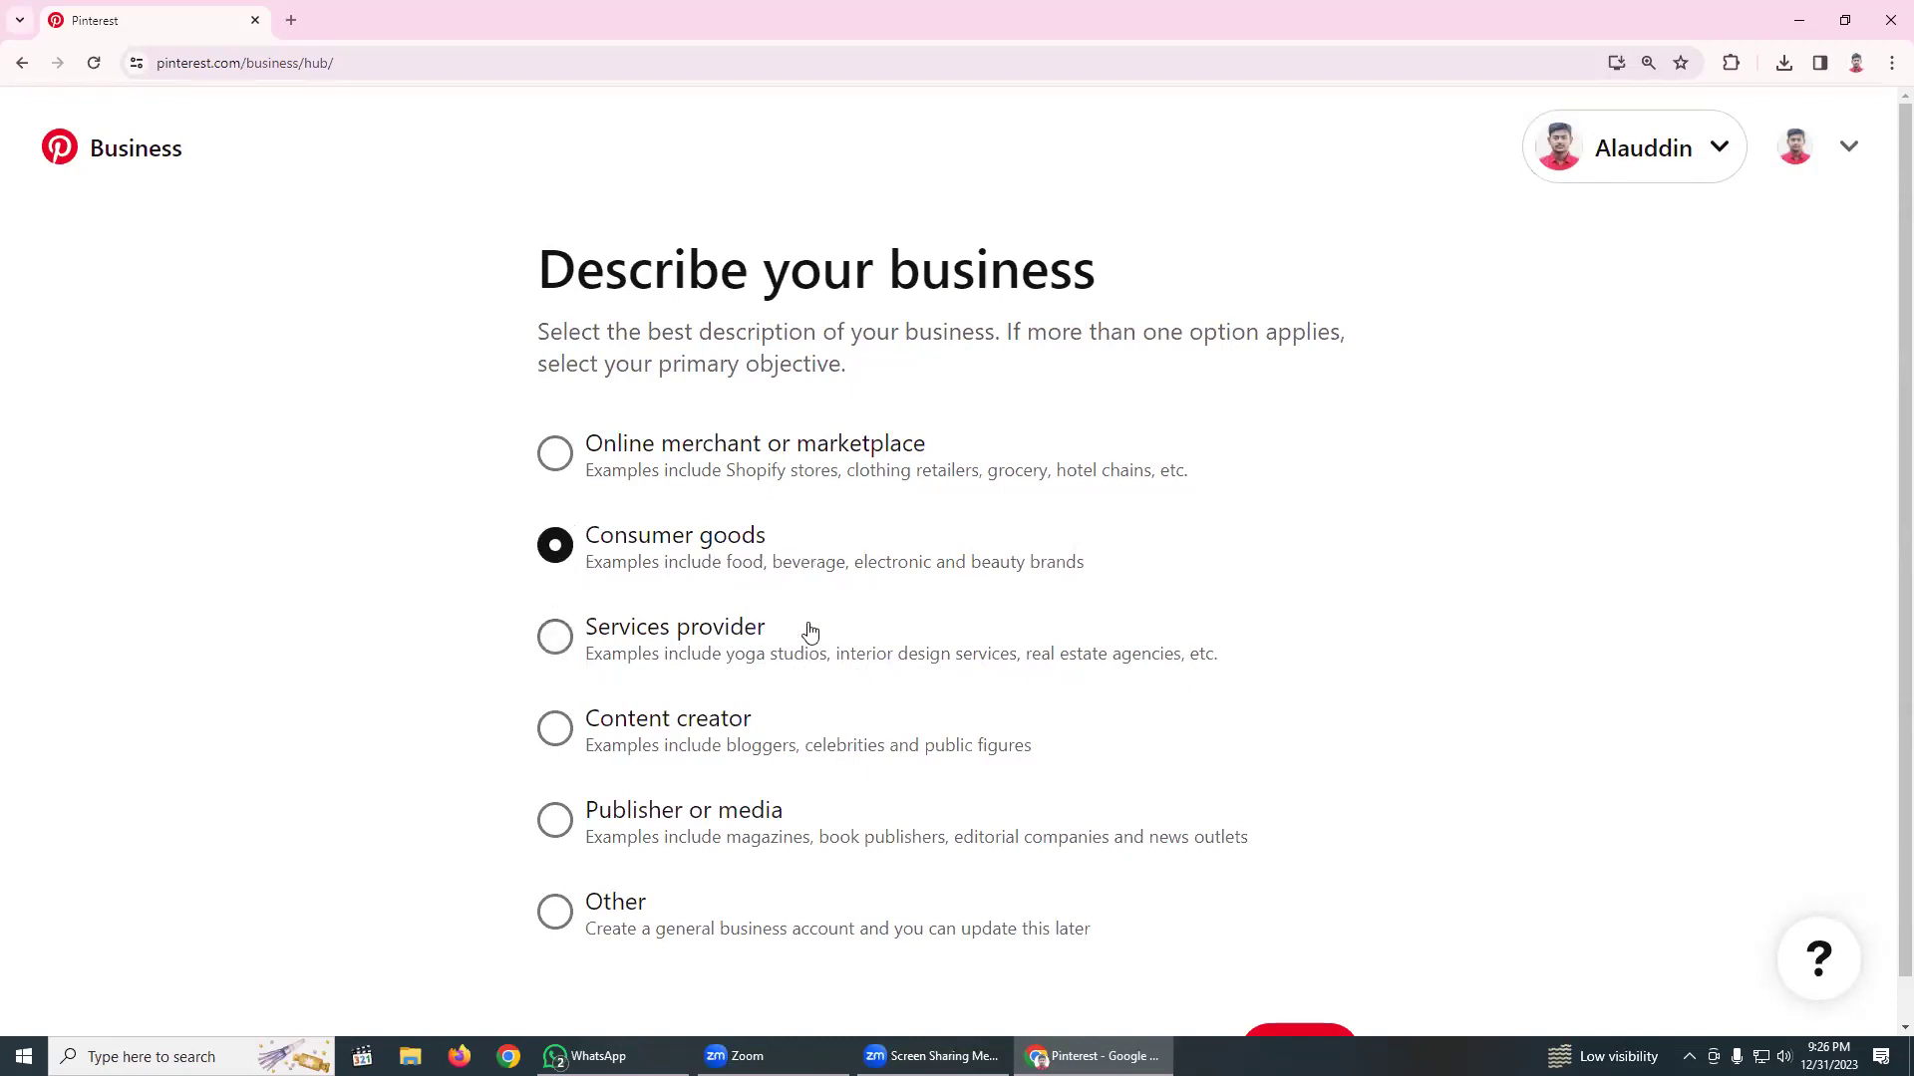
scroll(827, 628, "down", 1)
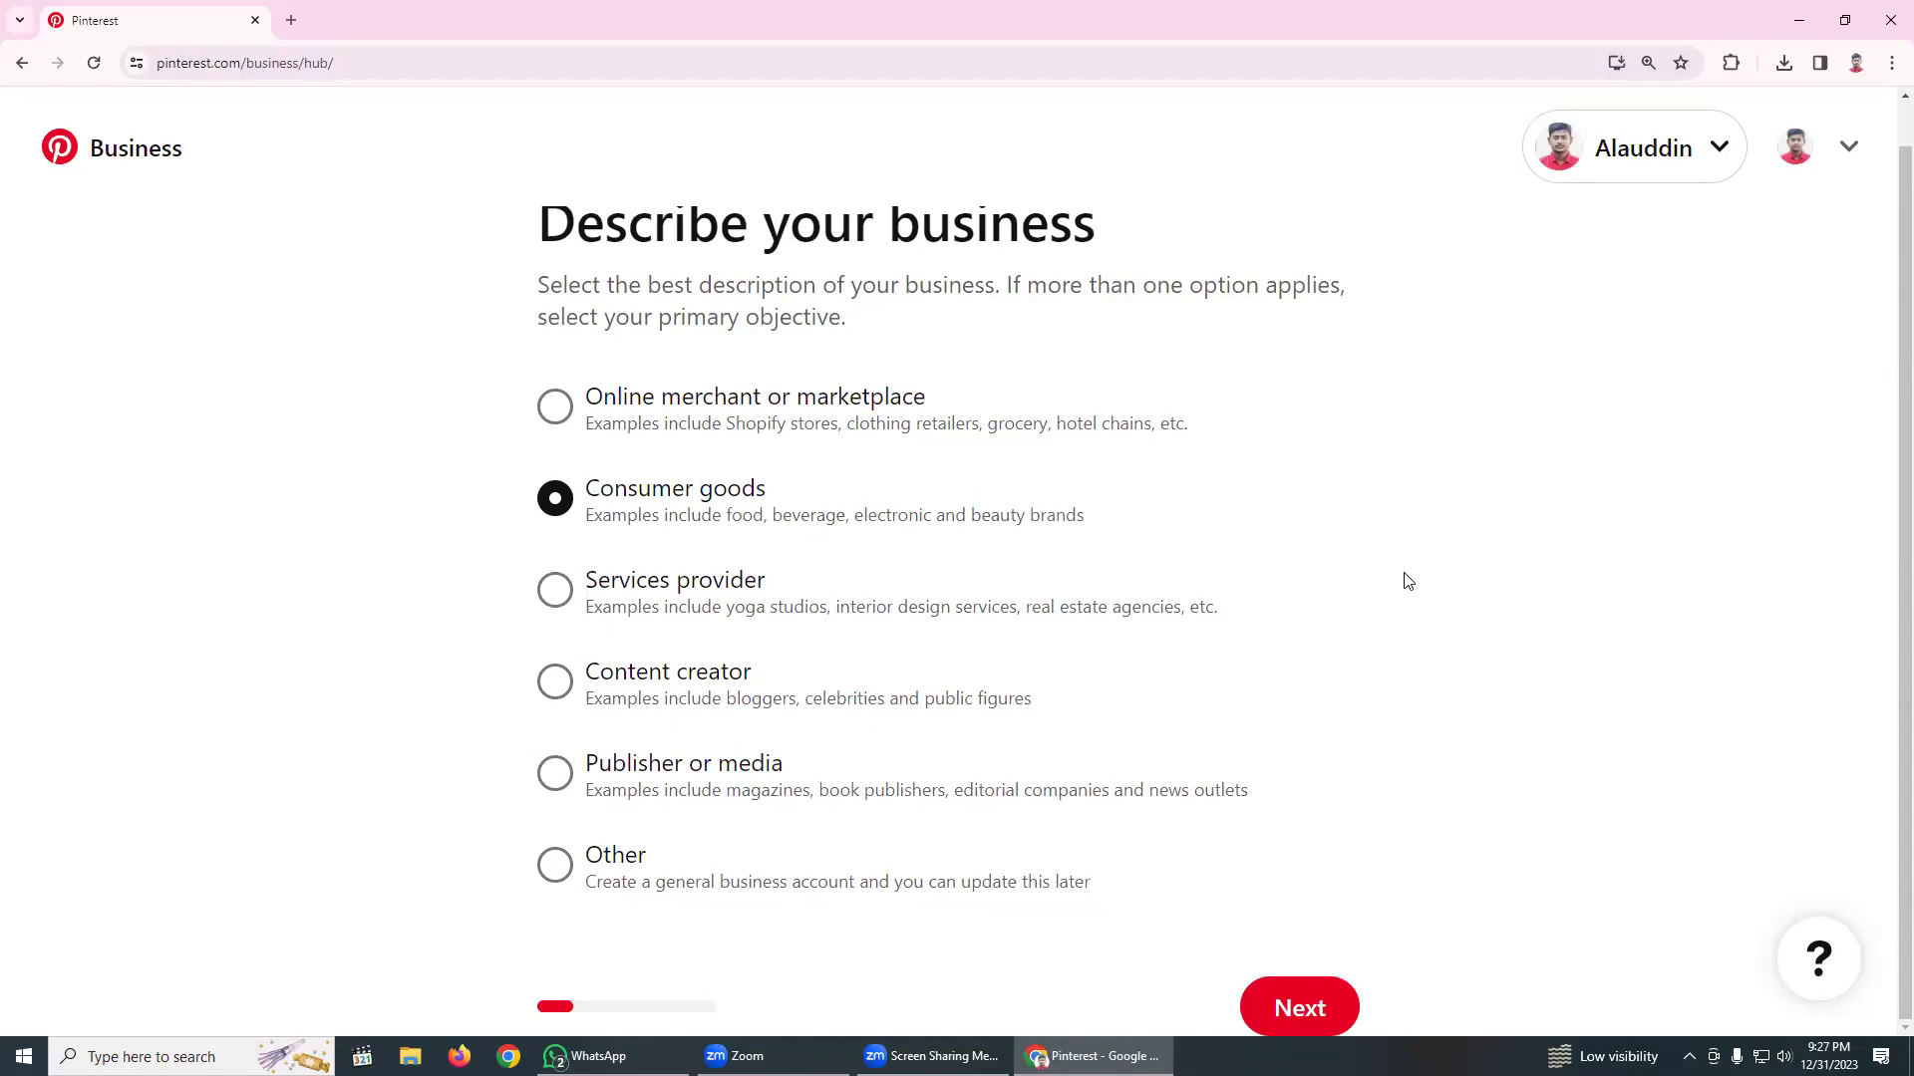
key("ctrl+minus")
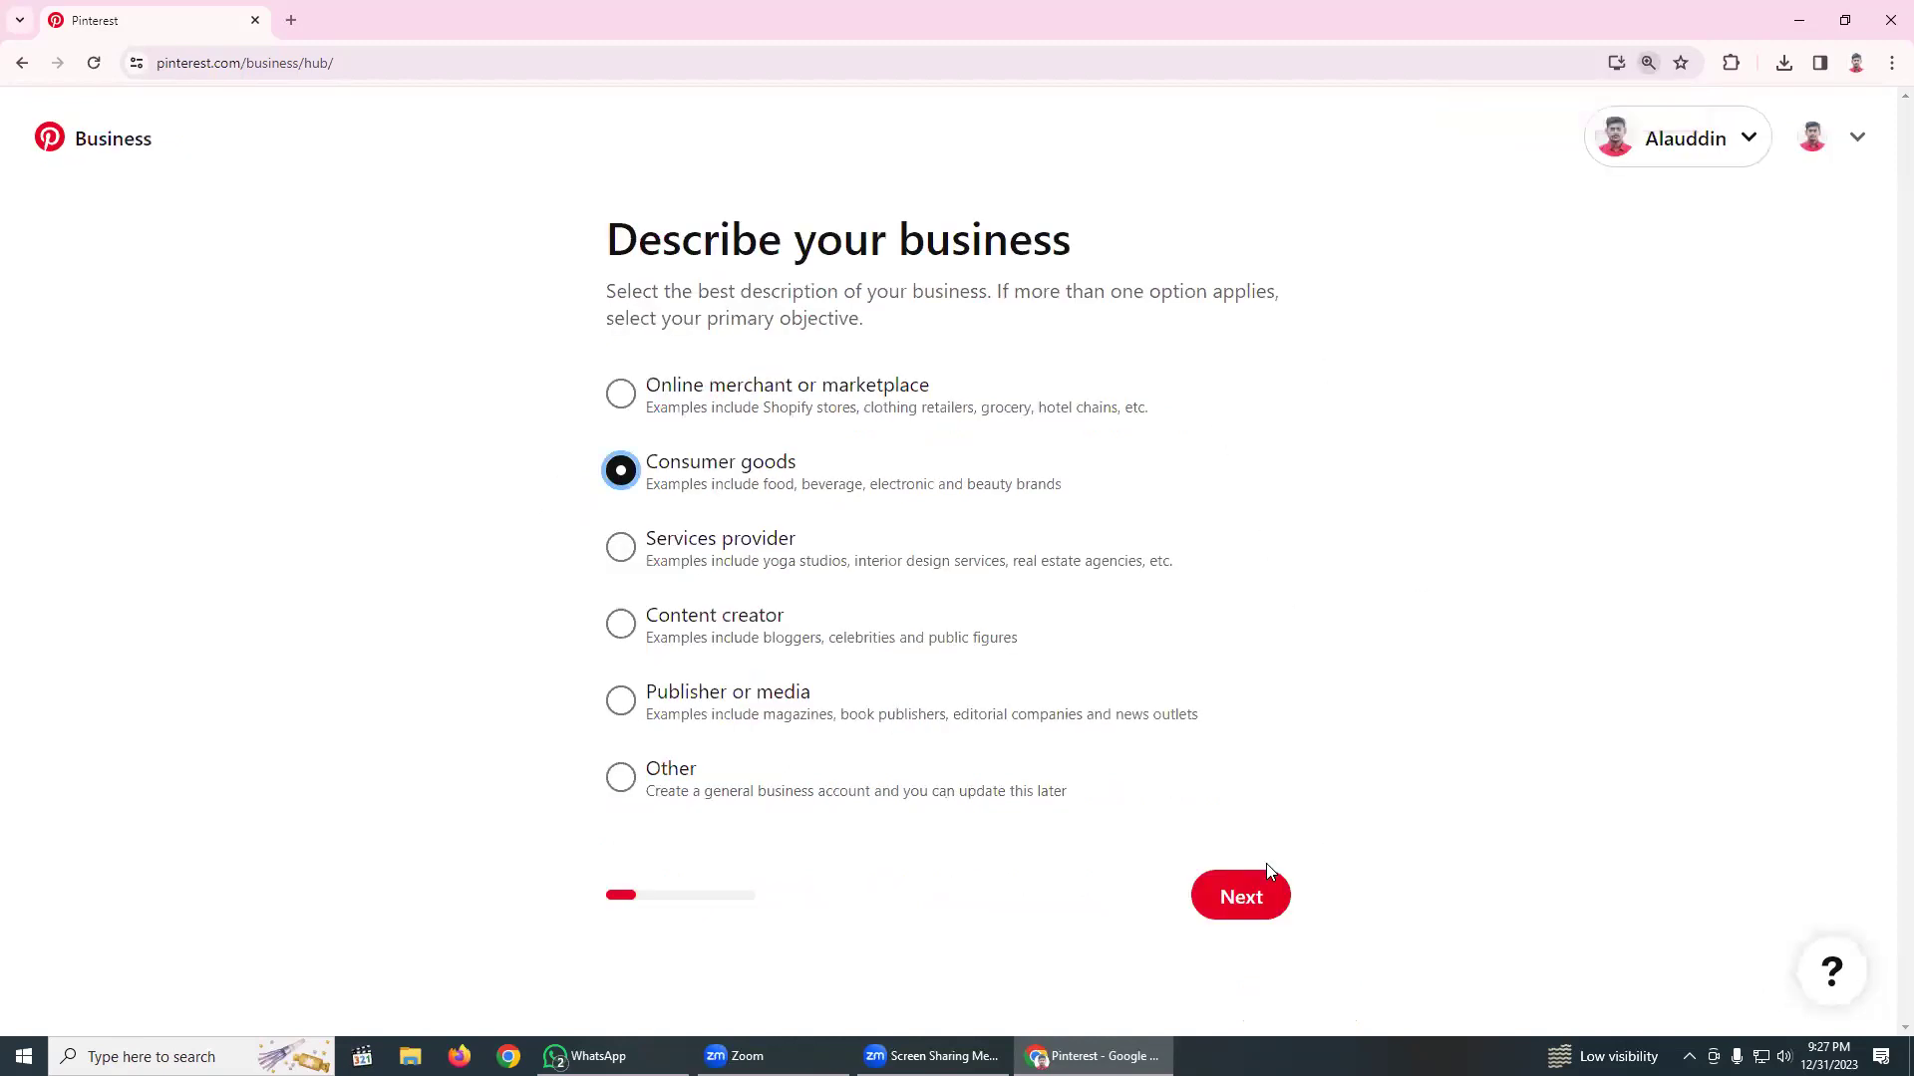
left_click(863, 488)
left_click(1269, 900)
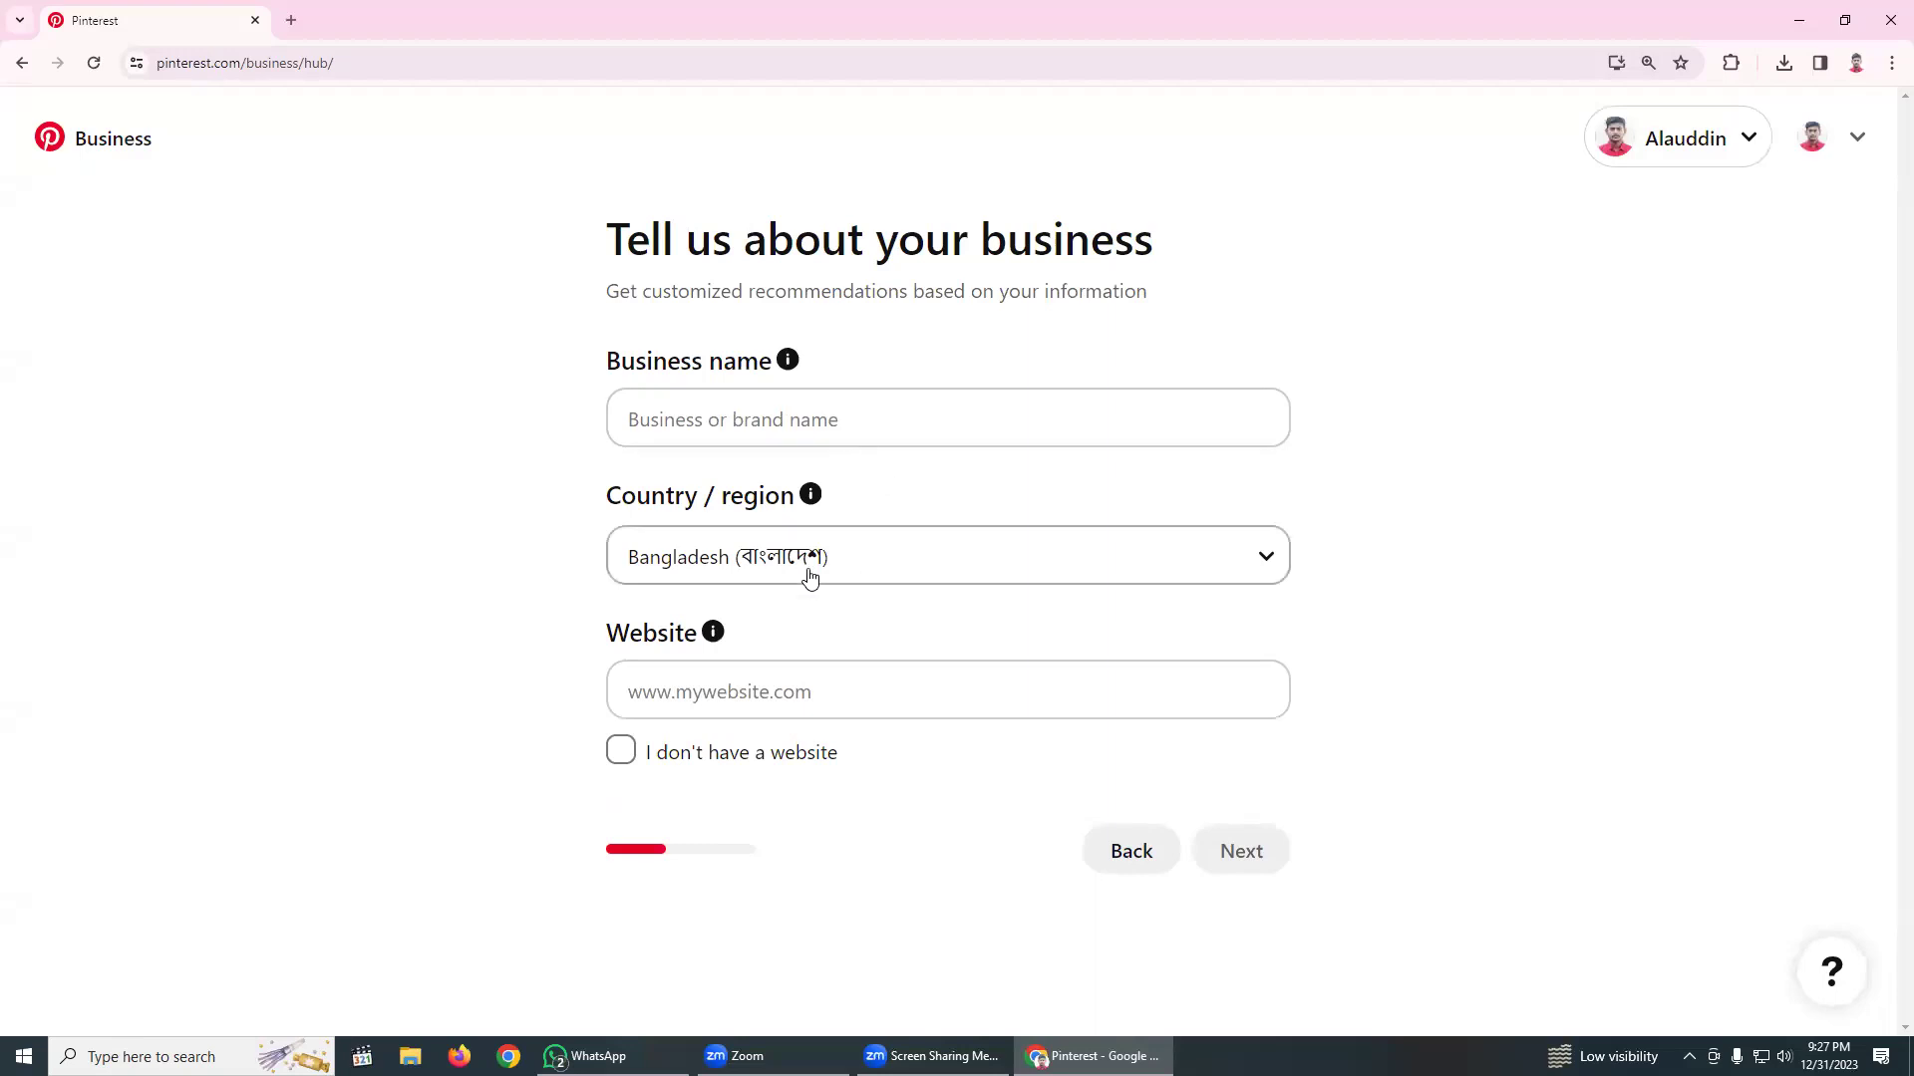
Enter the business name, mark 'I don't have a website', and go to the next step
left_click(760, 413)
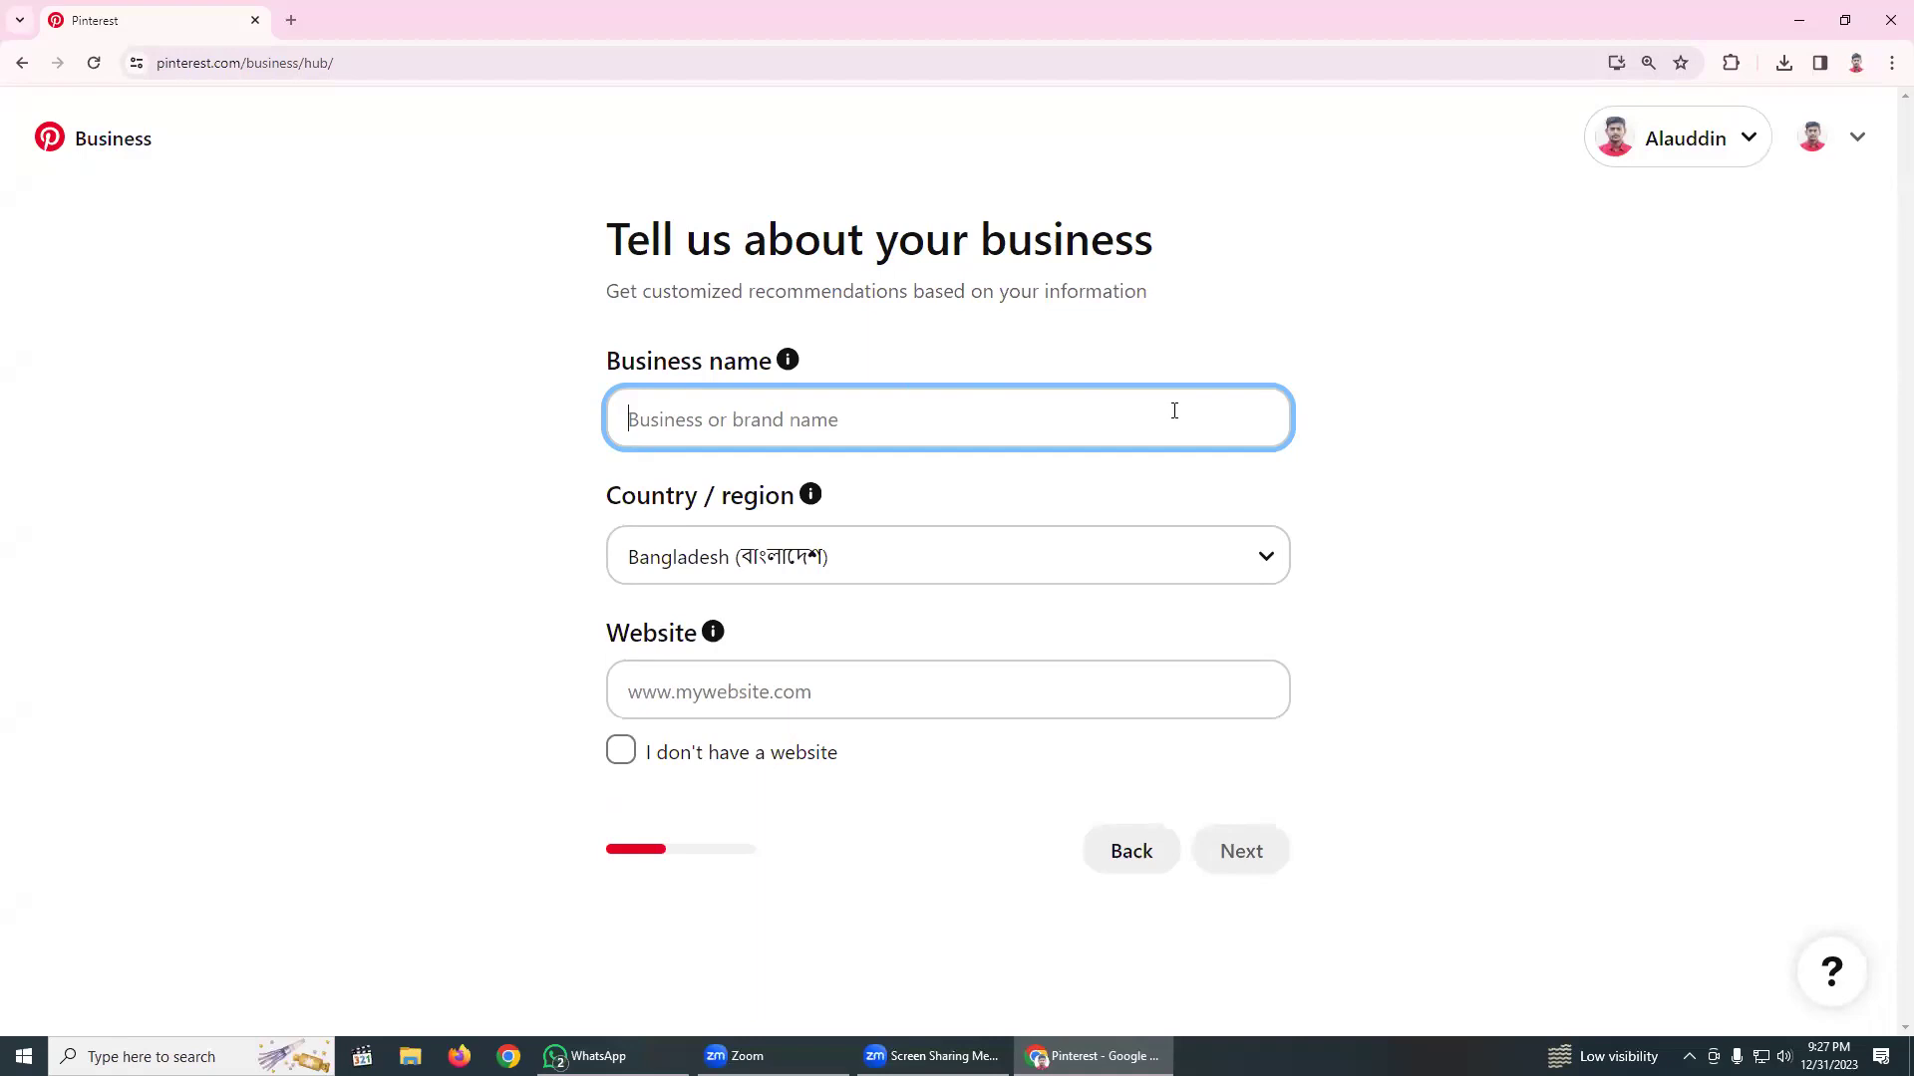
type("A")
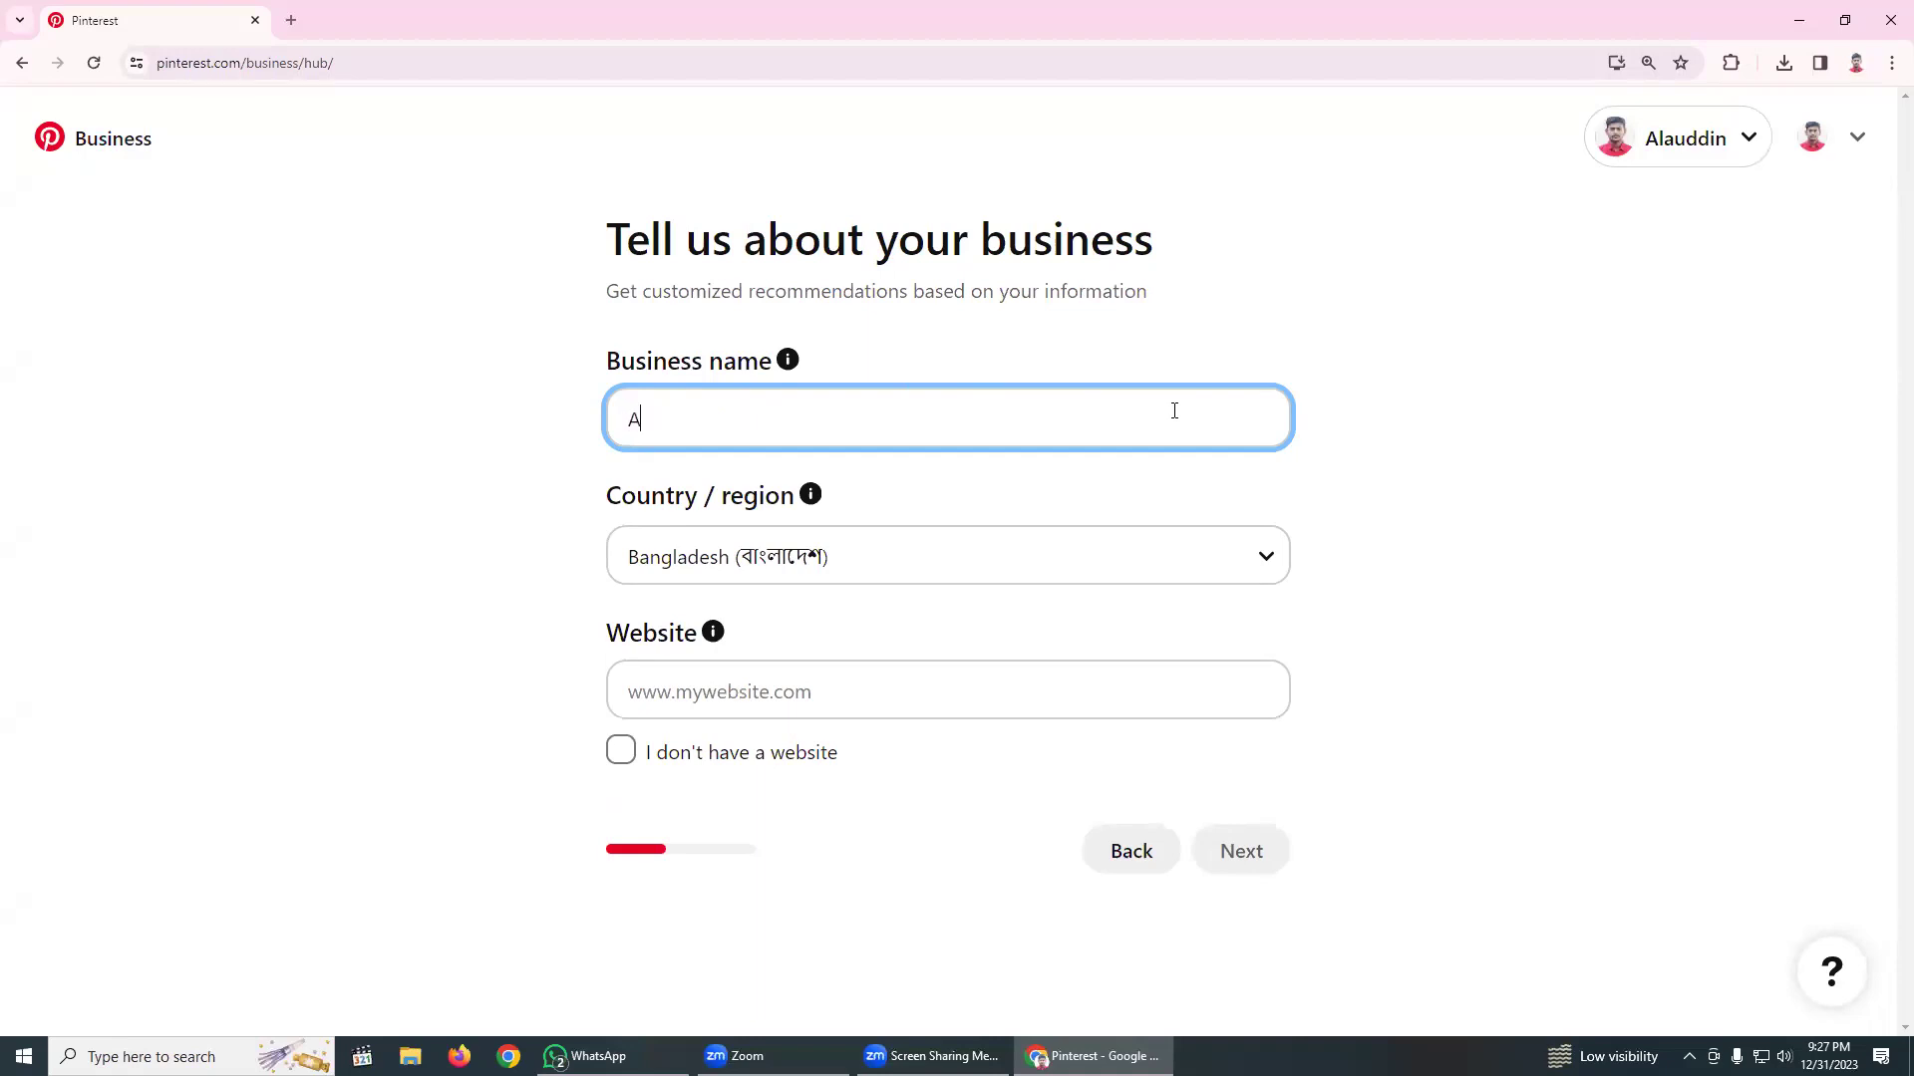
type("laudd")
left_click(1537, 479)
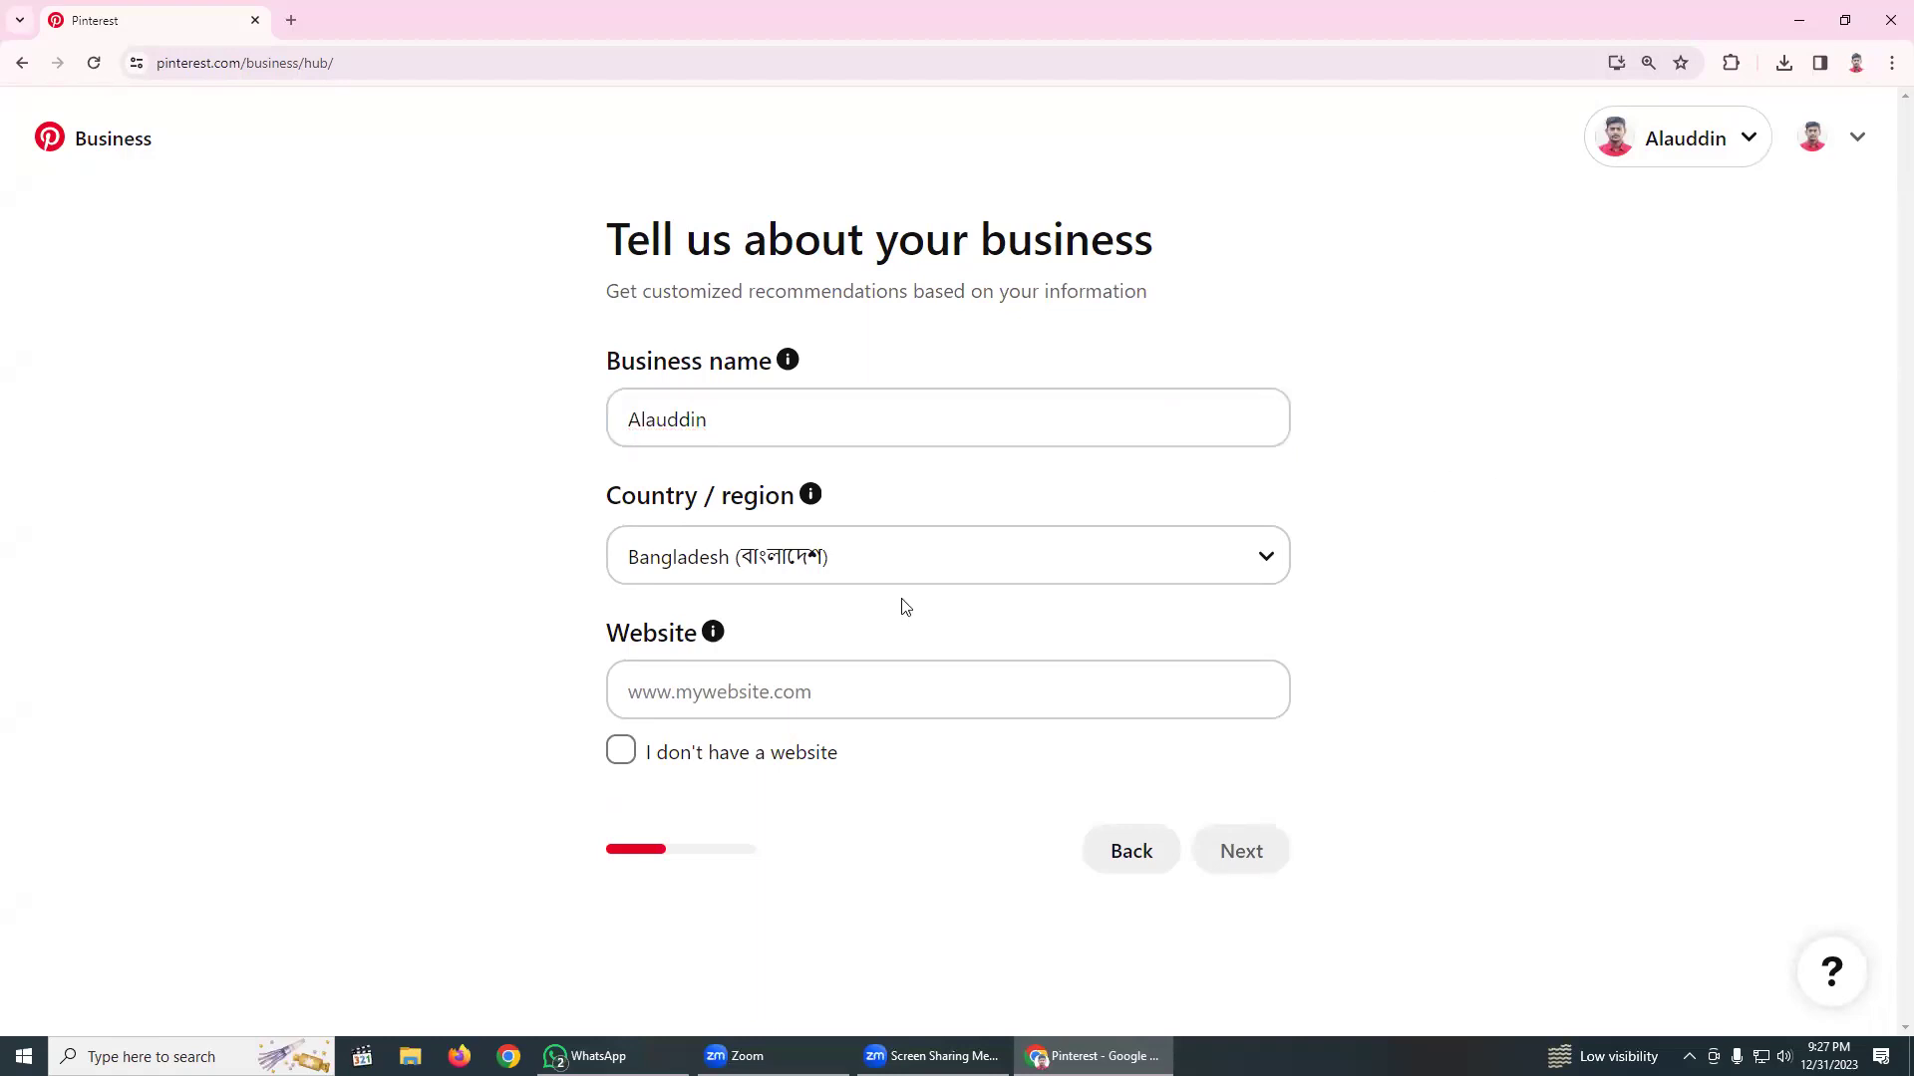
left_click(620, 756)
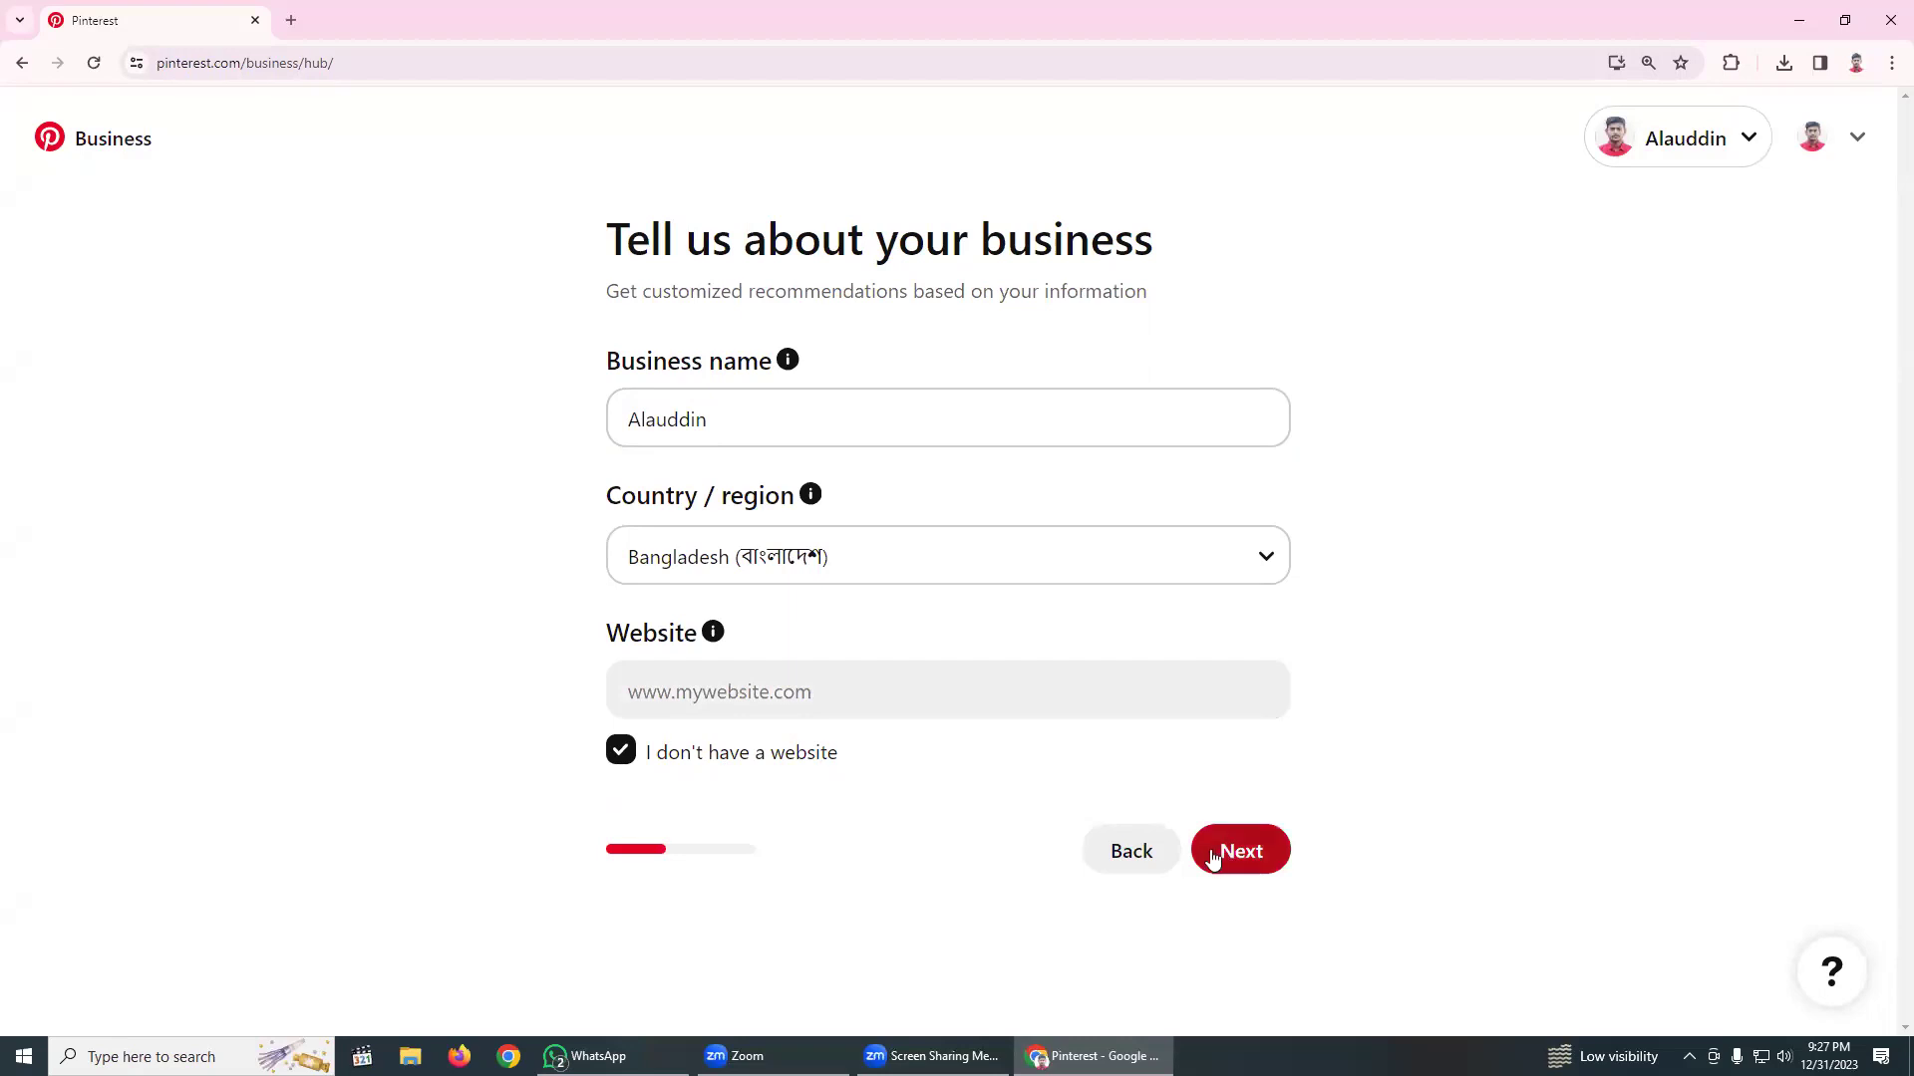
left_click(1246, 855)
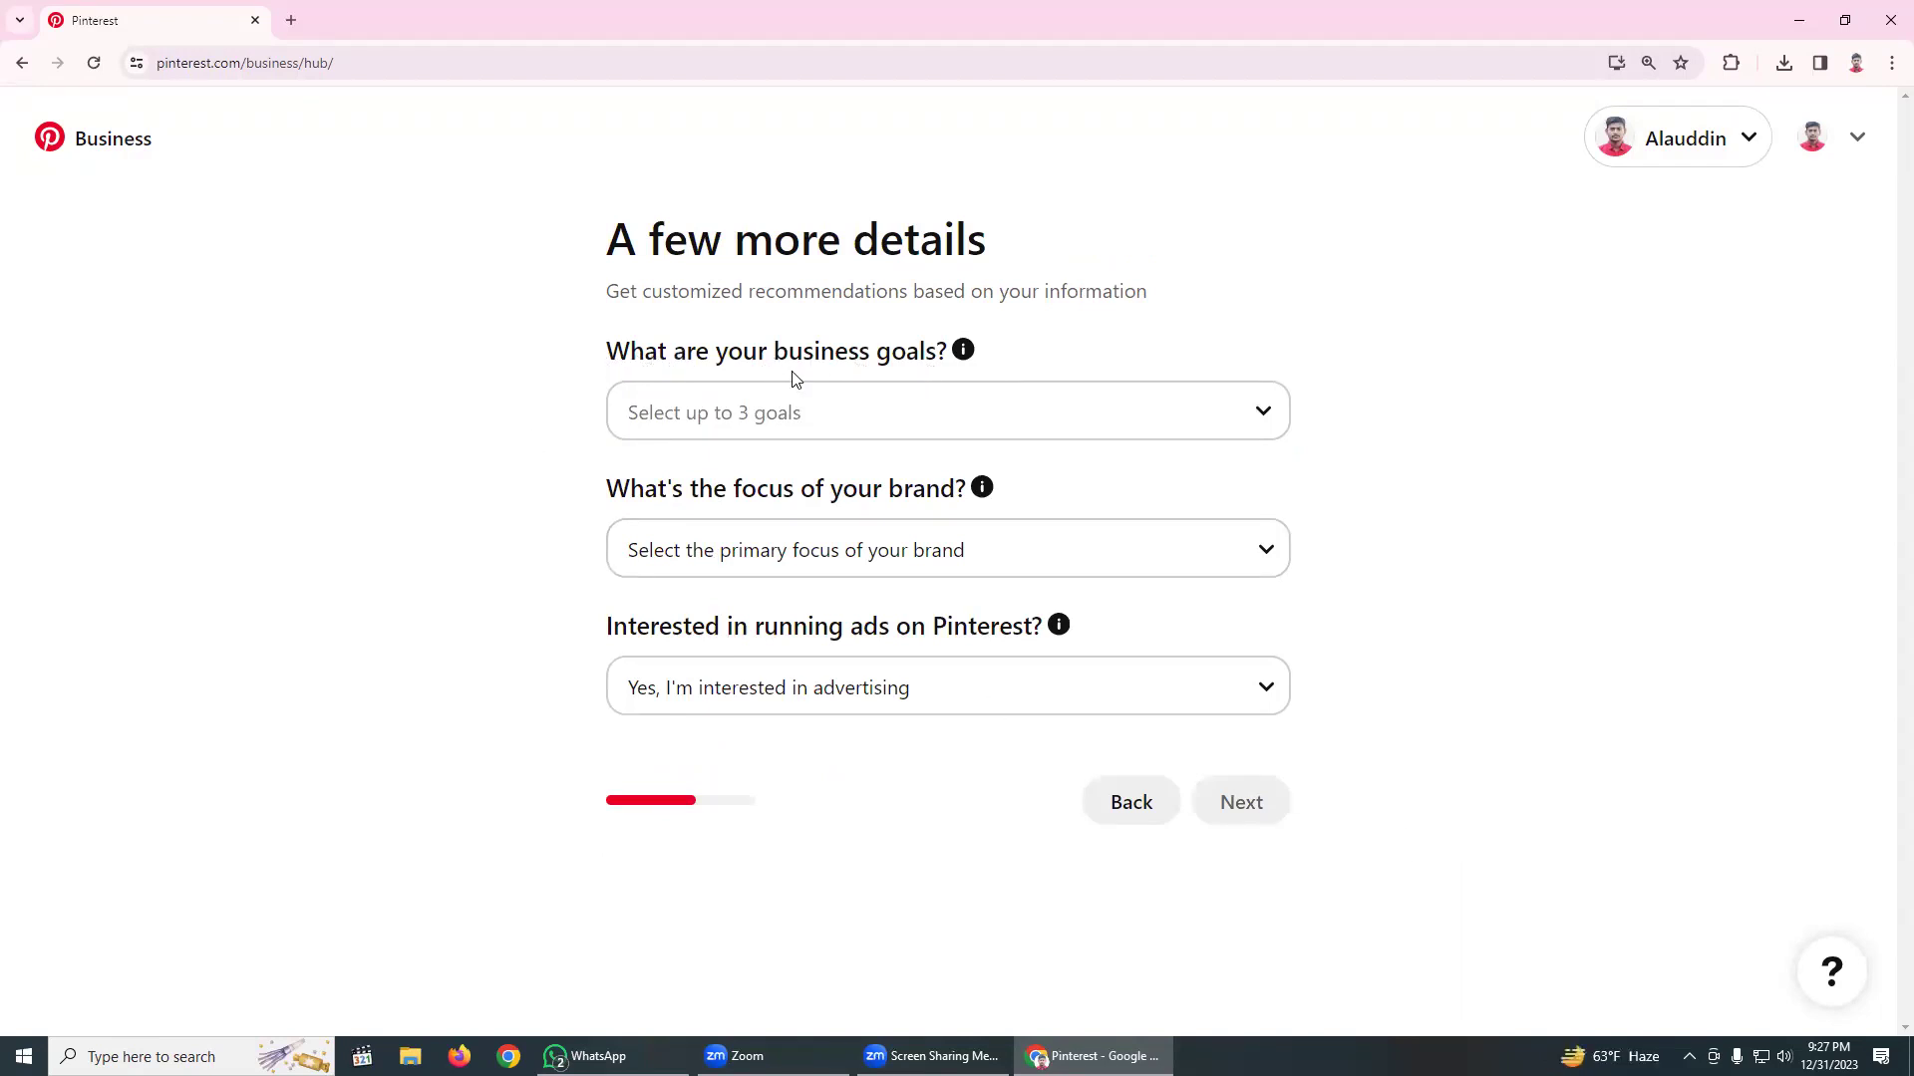
Pick goals Increase online sales, Drive traffic to your site, and Create content to grow an audience
left_click(1263, 413)
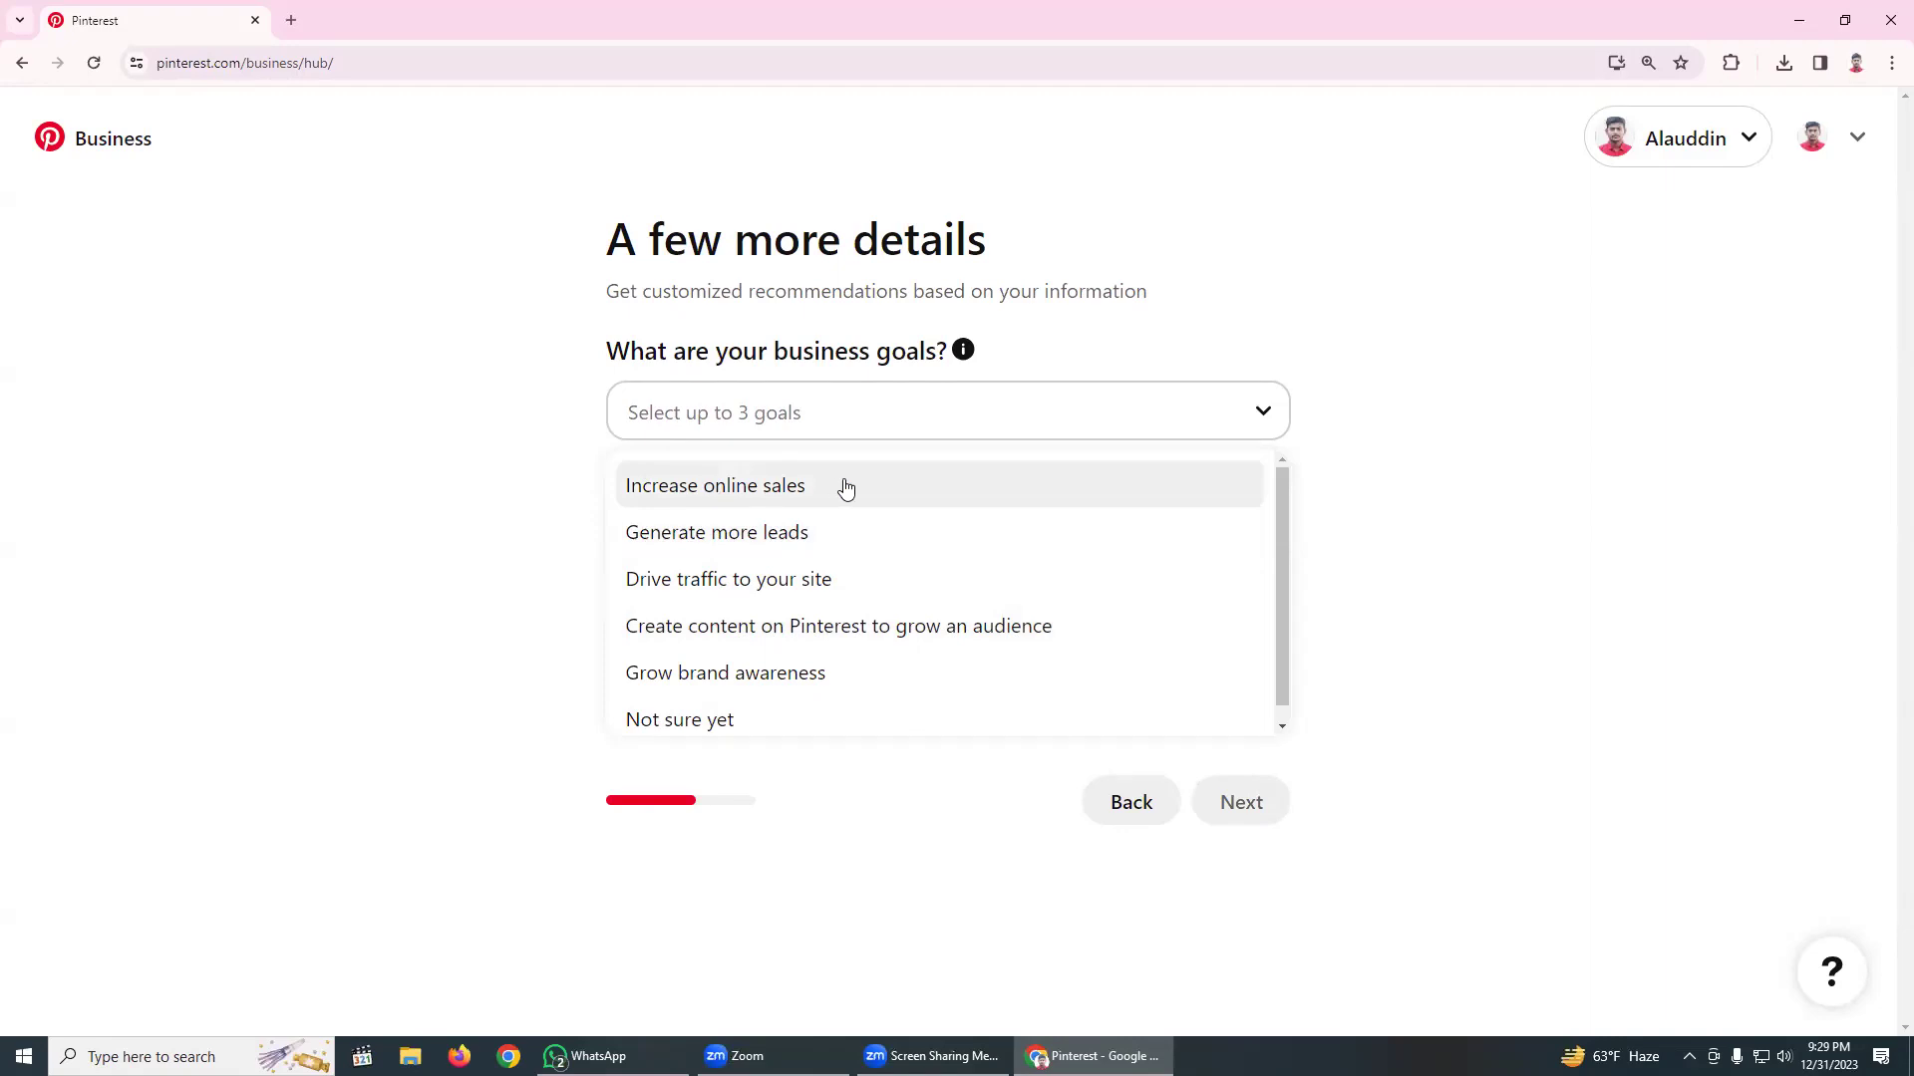
left_click(877, 486)
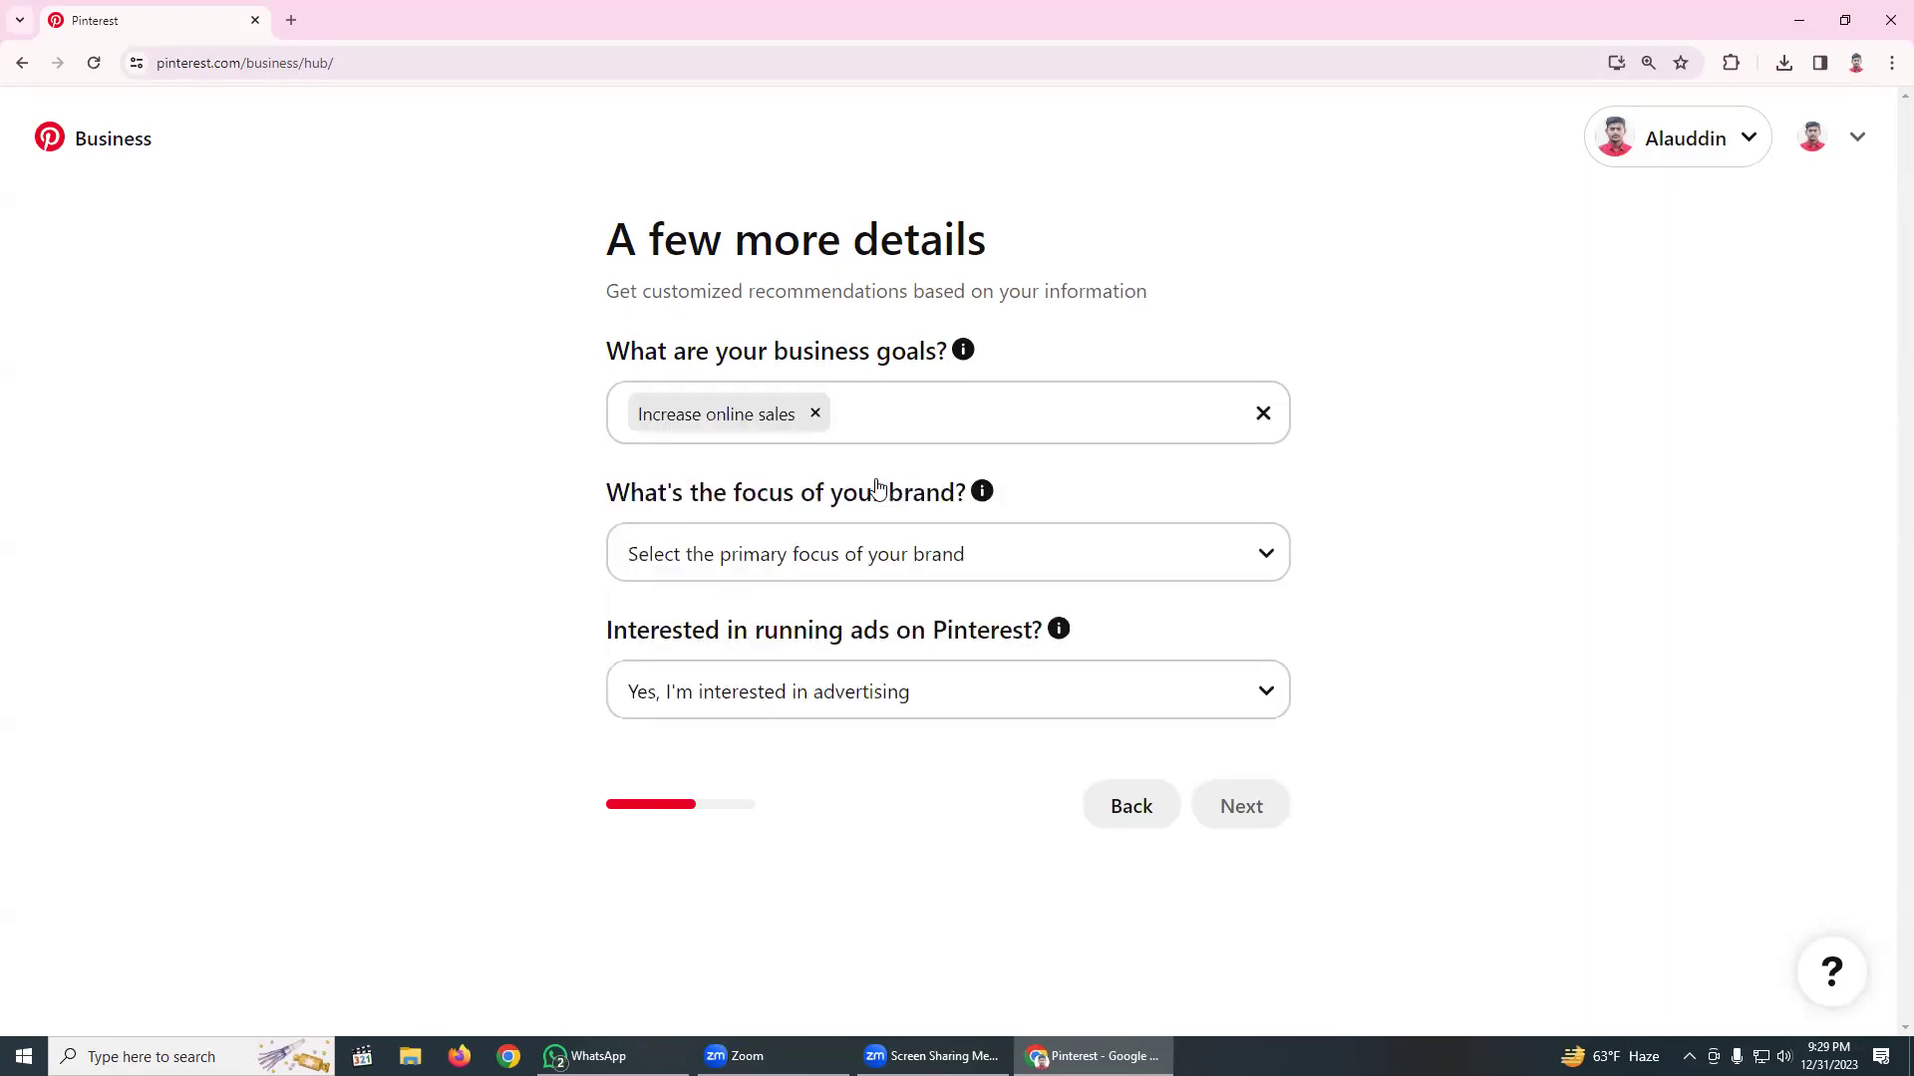
left_click(1151, 413)
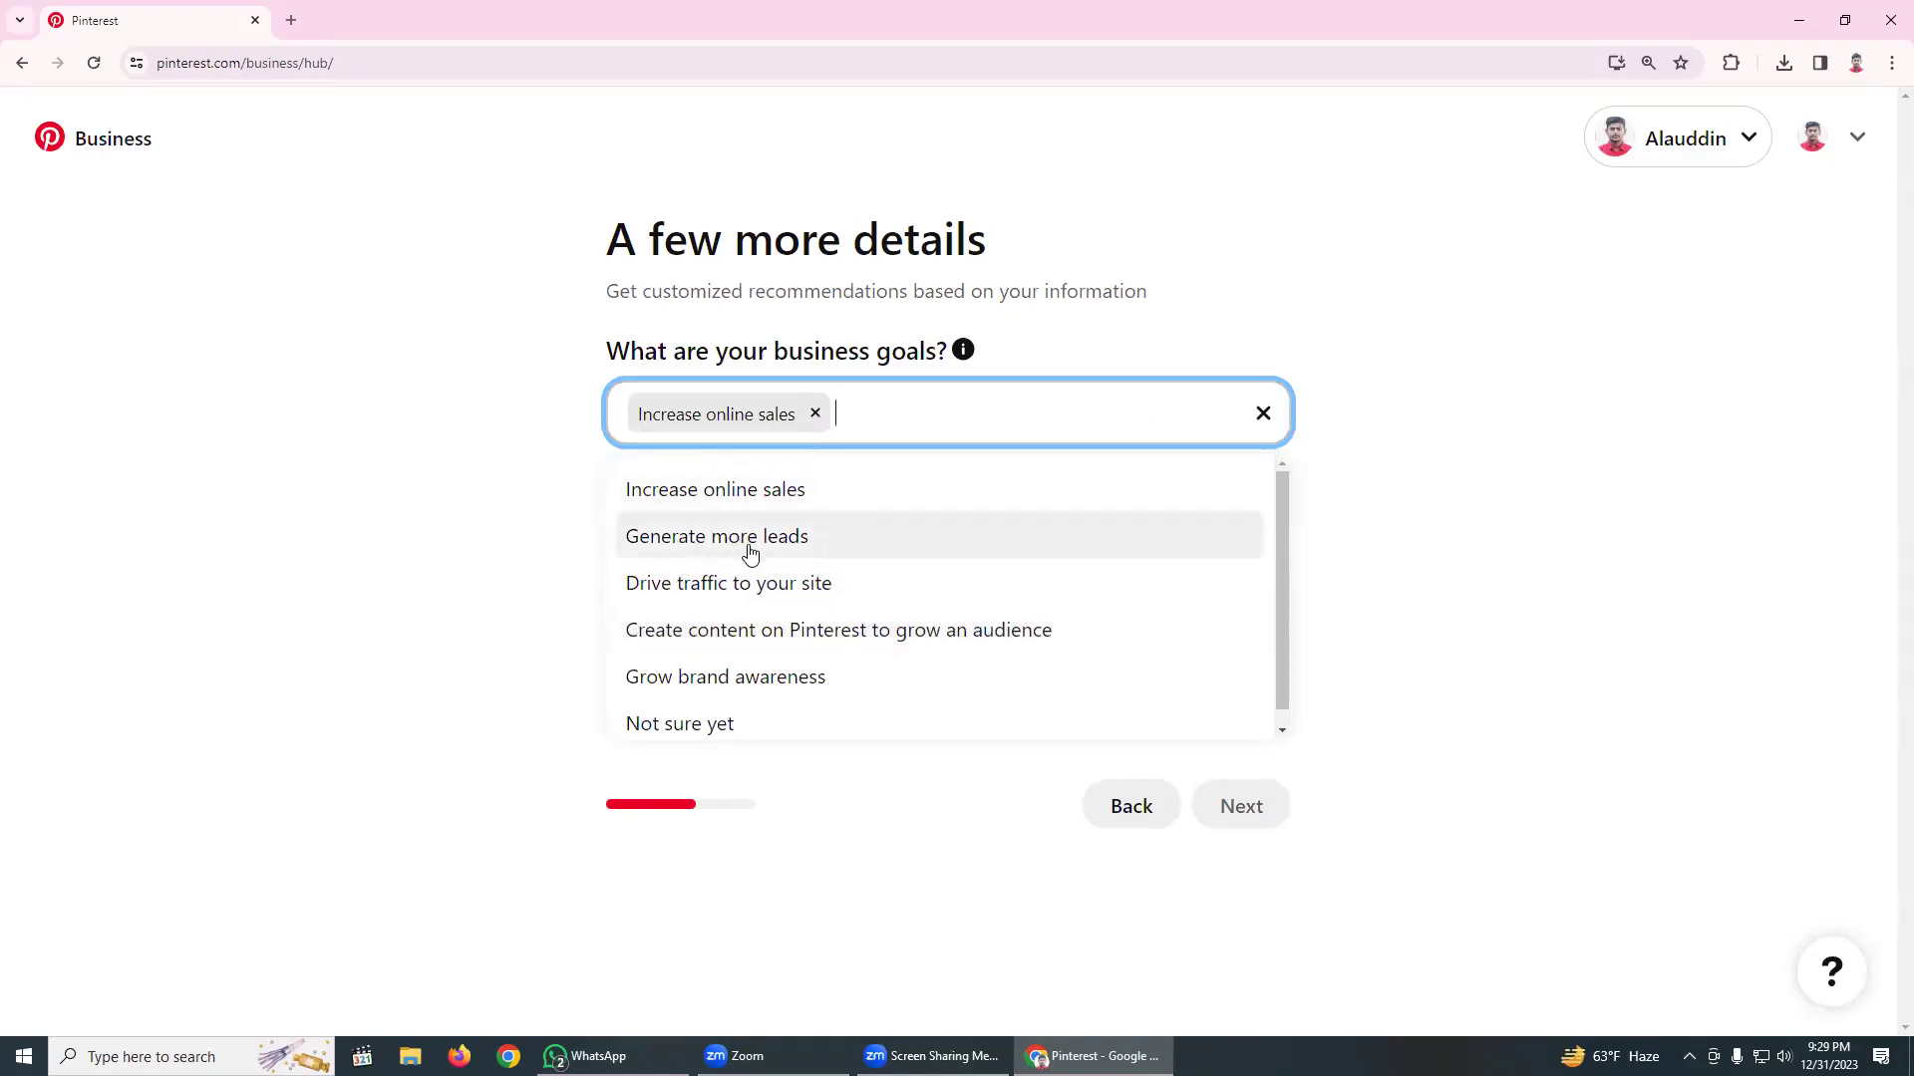
left_click(771, 586)
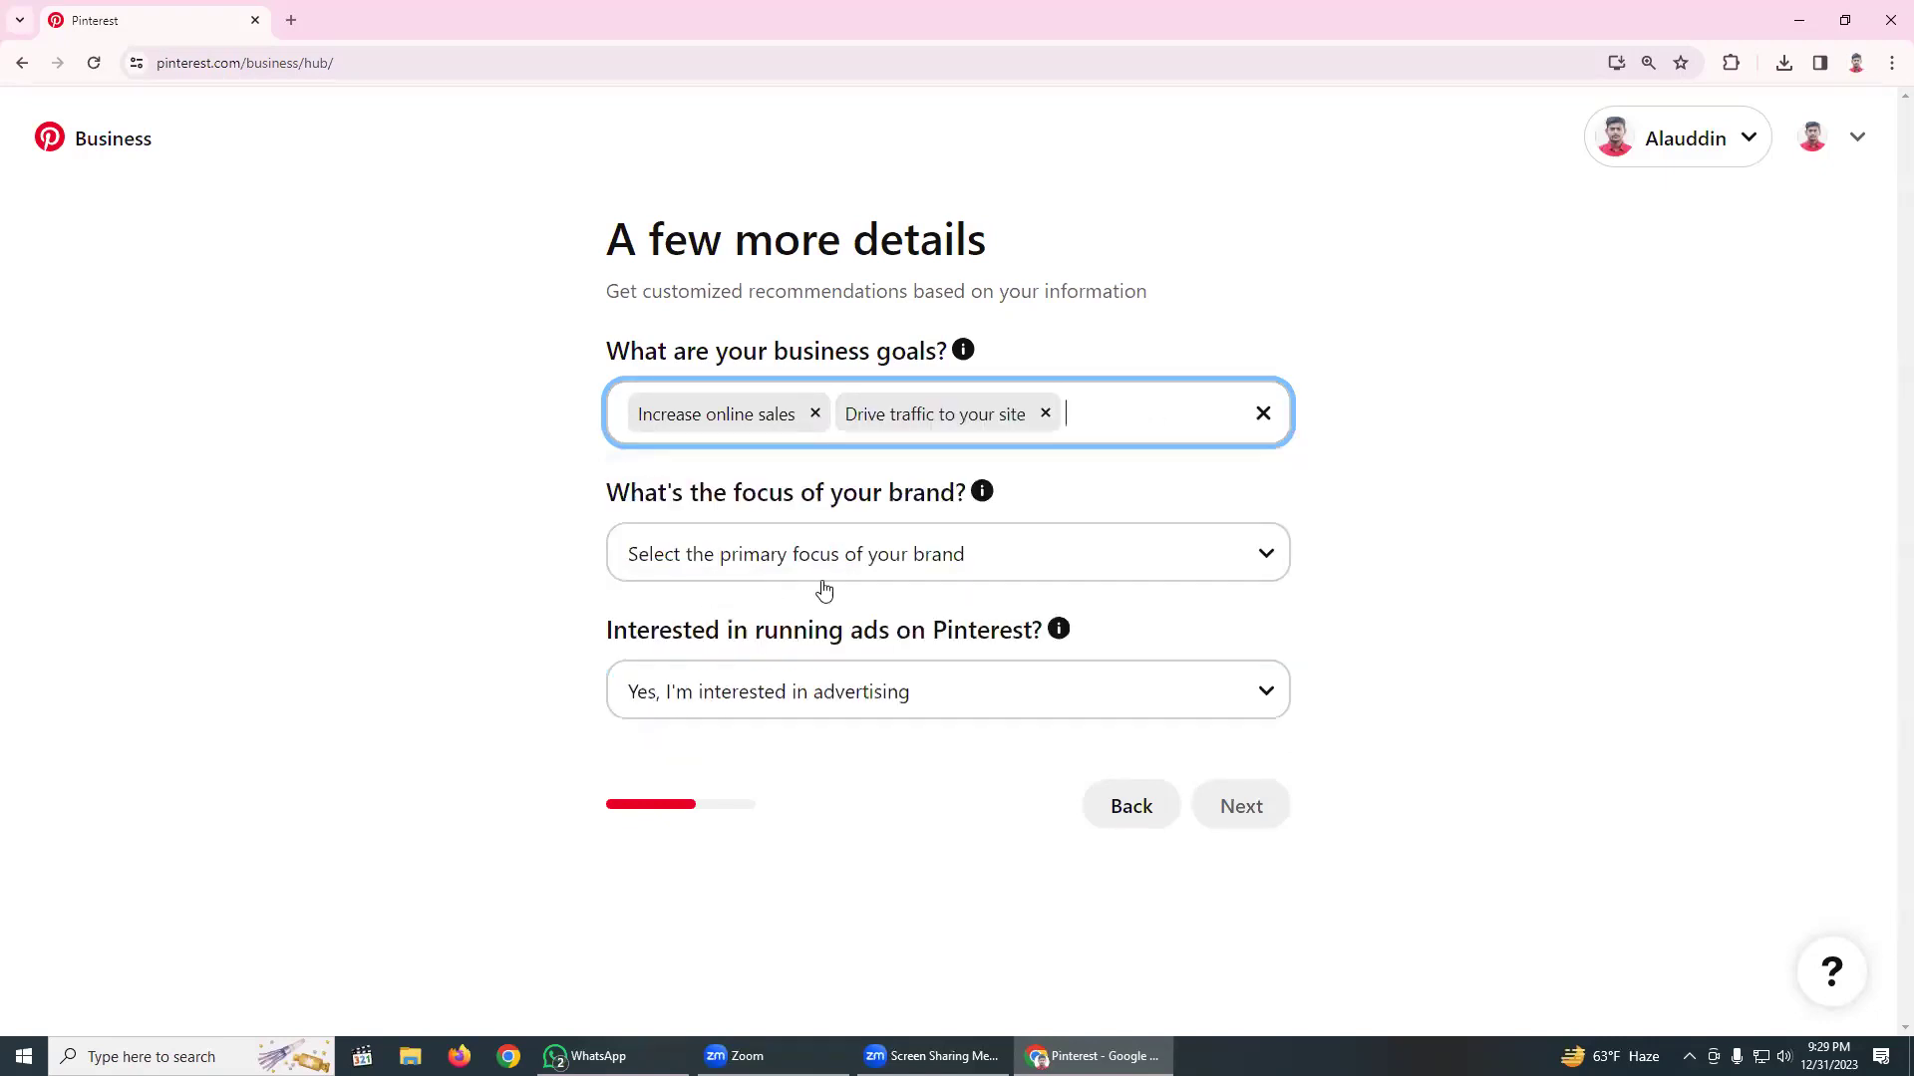
left_click(1123, 414)
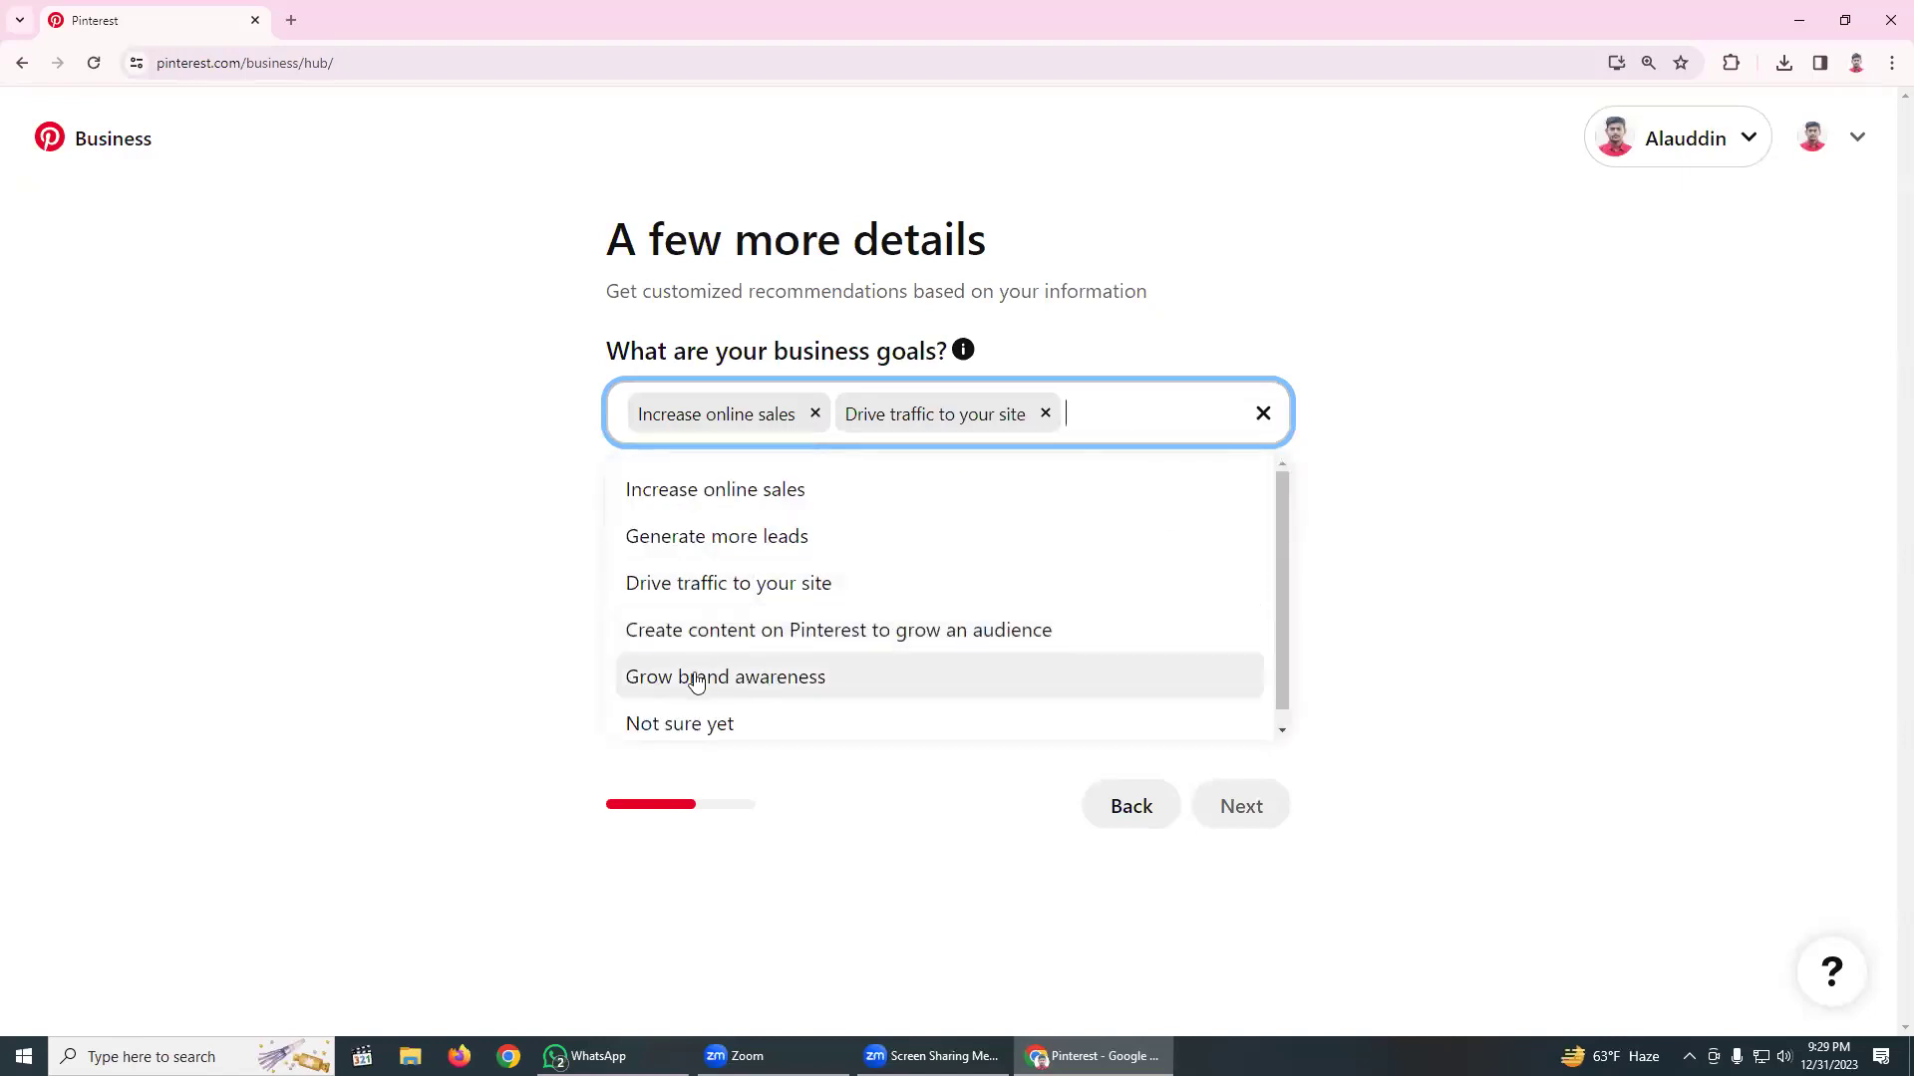
left_click(979, 630)
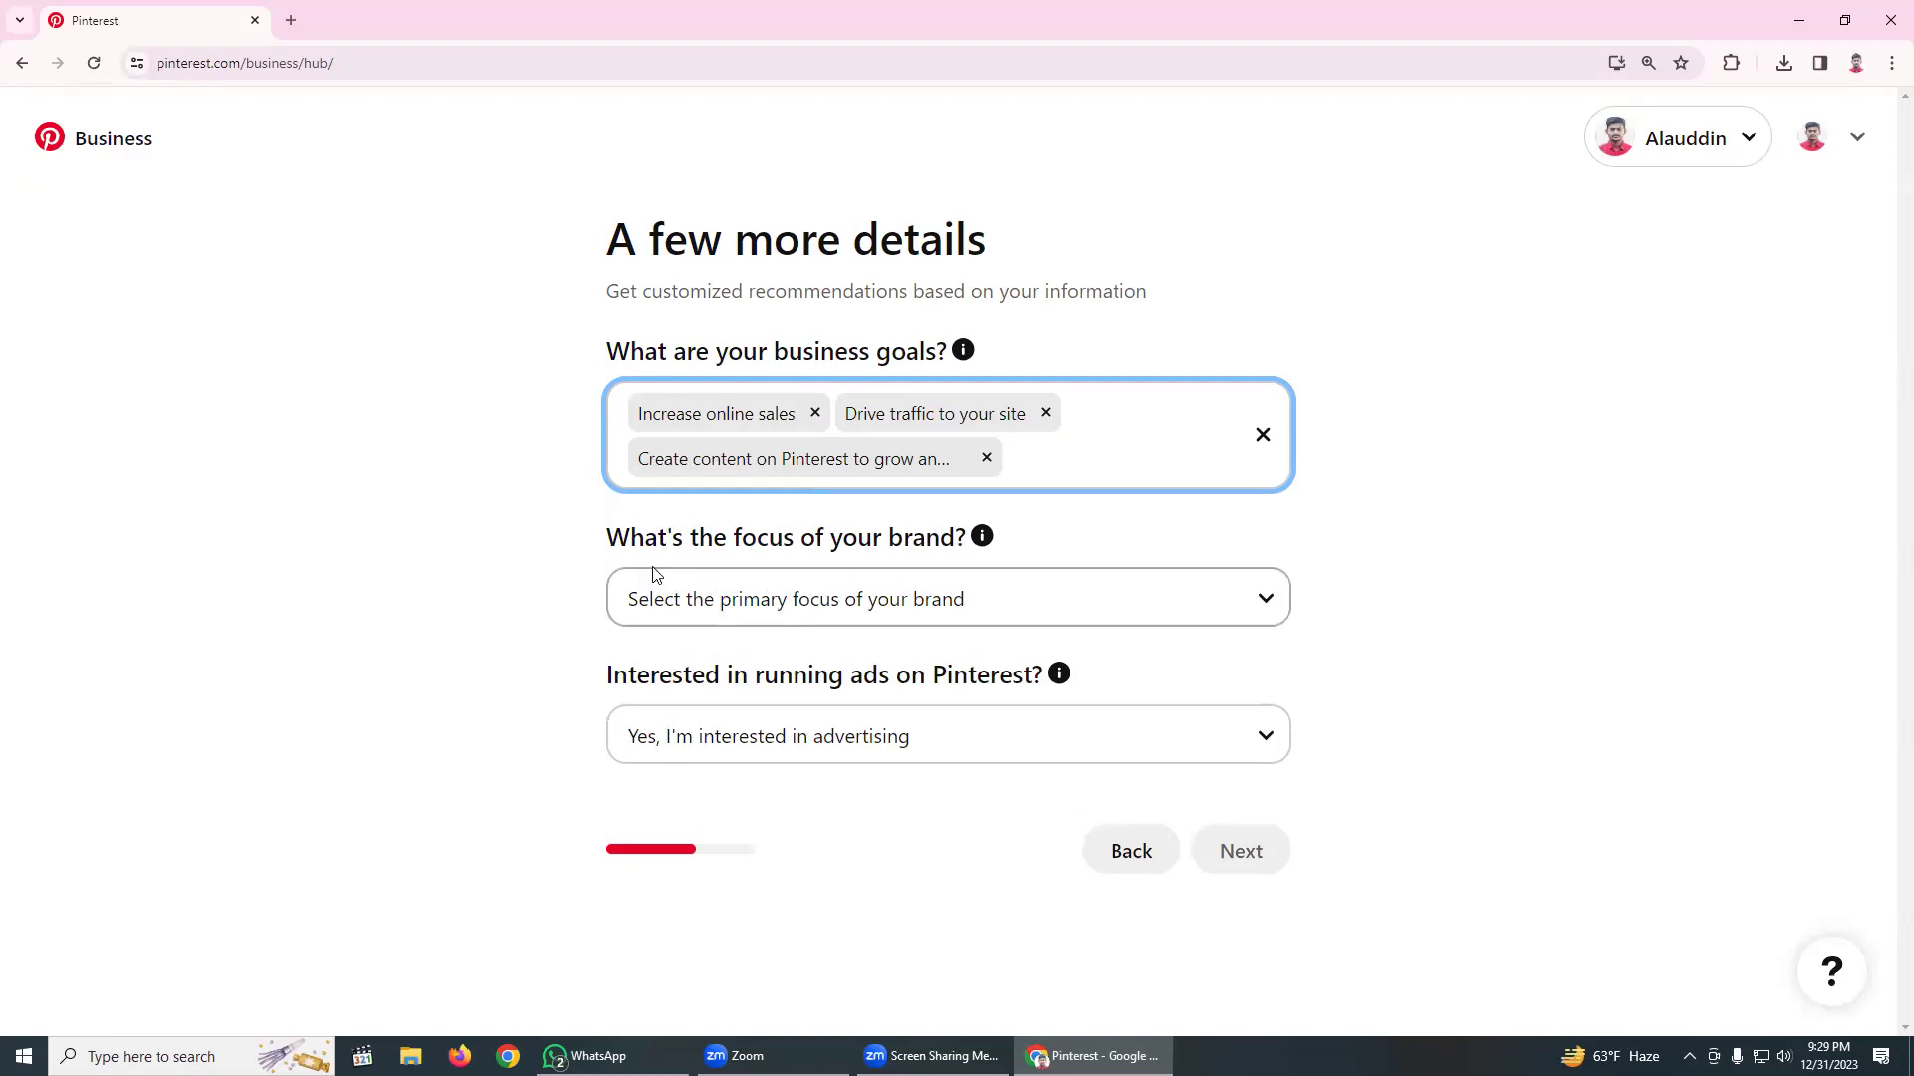
Set the brand focus to Food and drink, keep advertising interest as Yes, and submit
left_click(1201, 620)
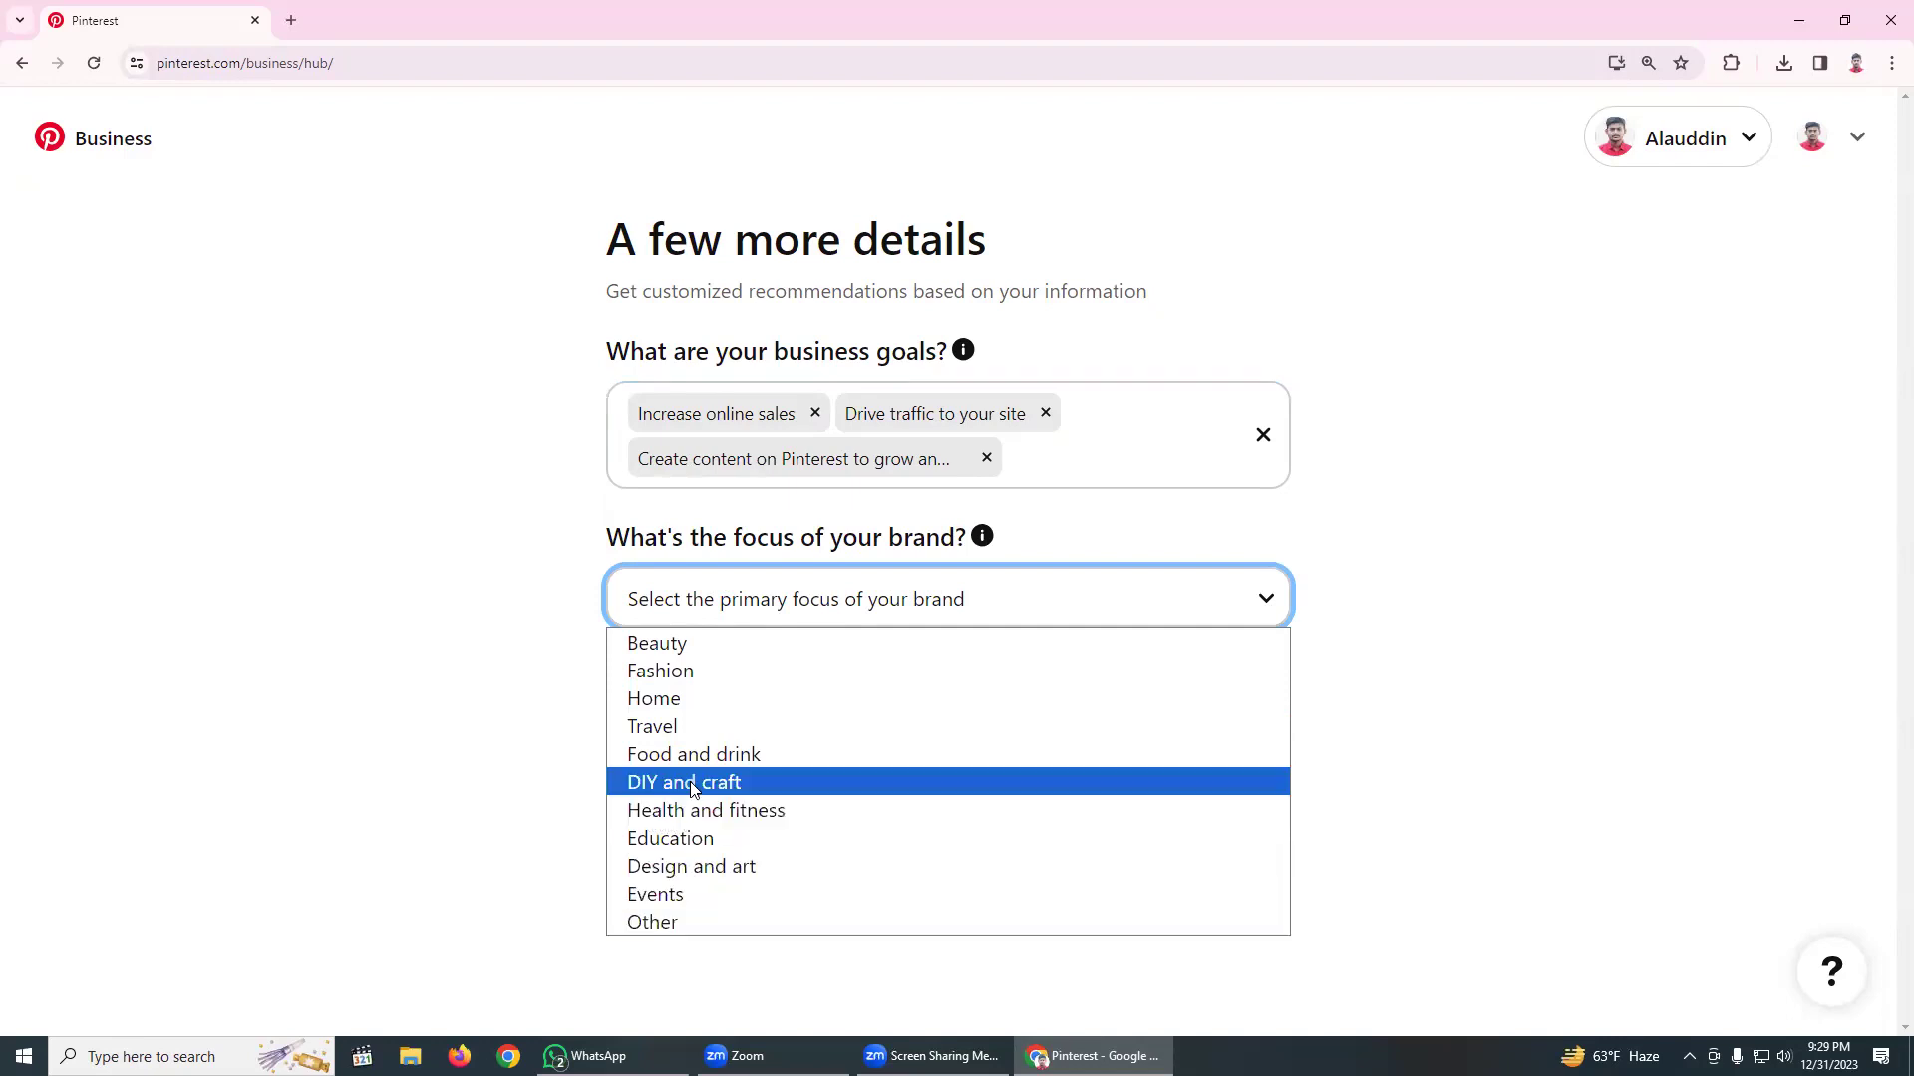
left_click(695, 647)
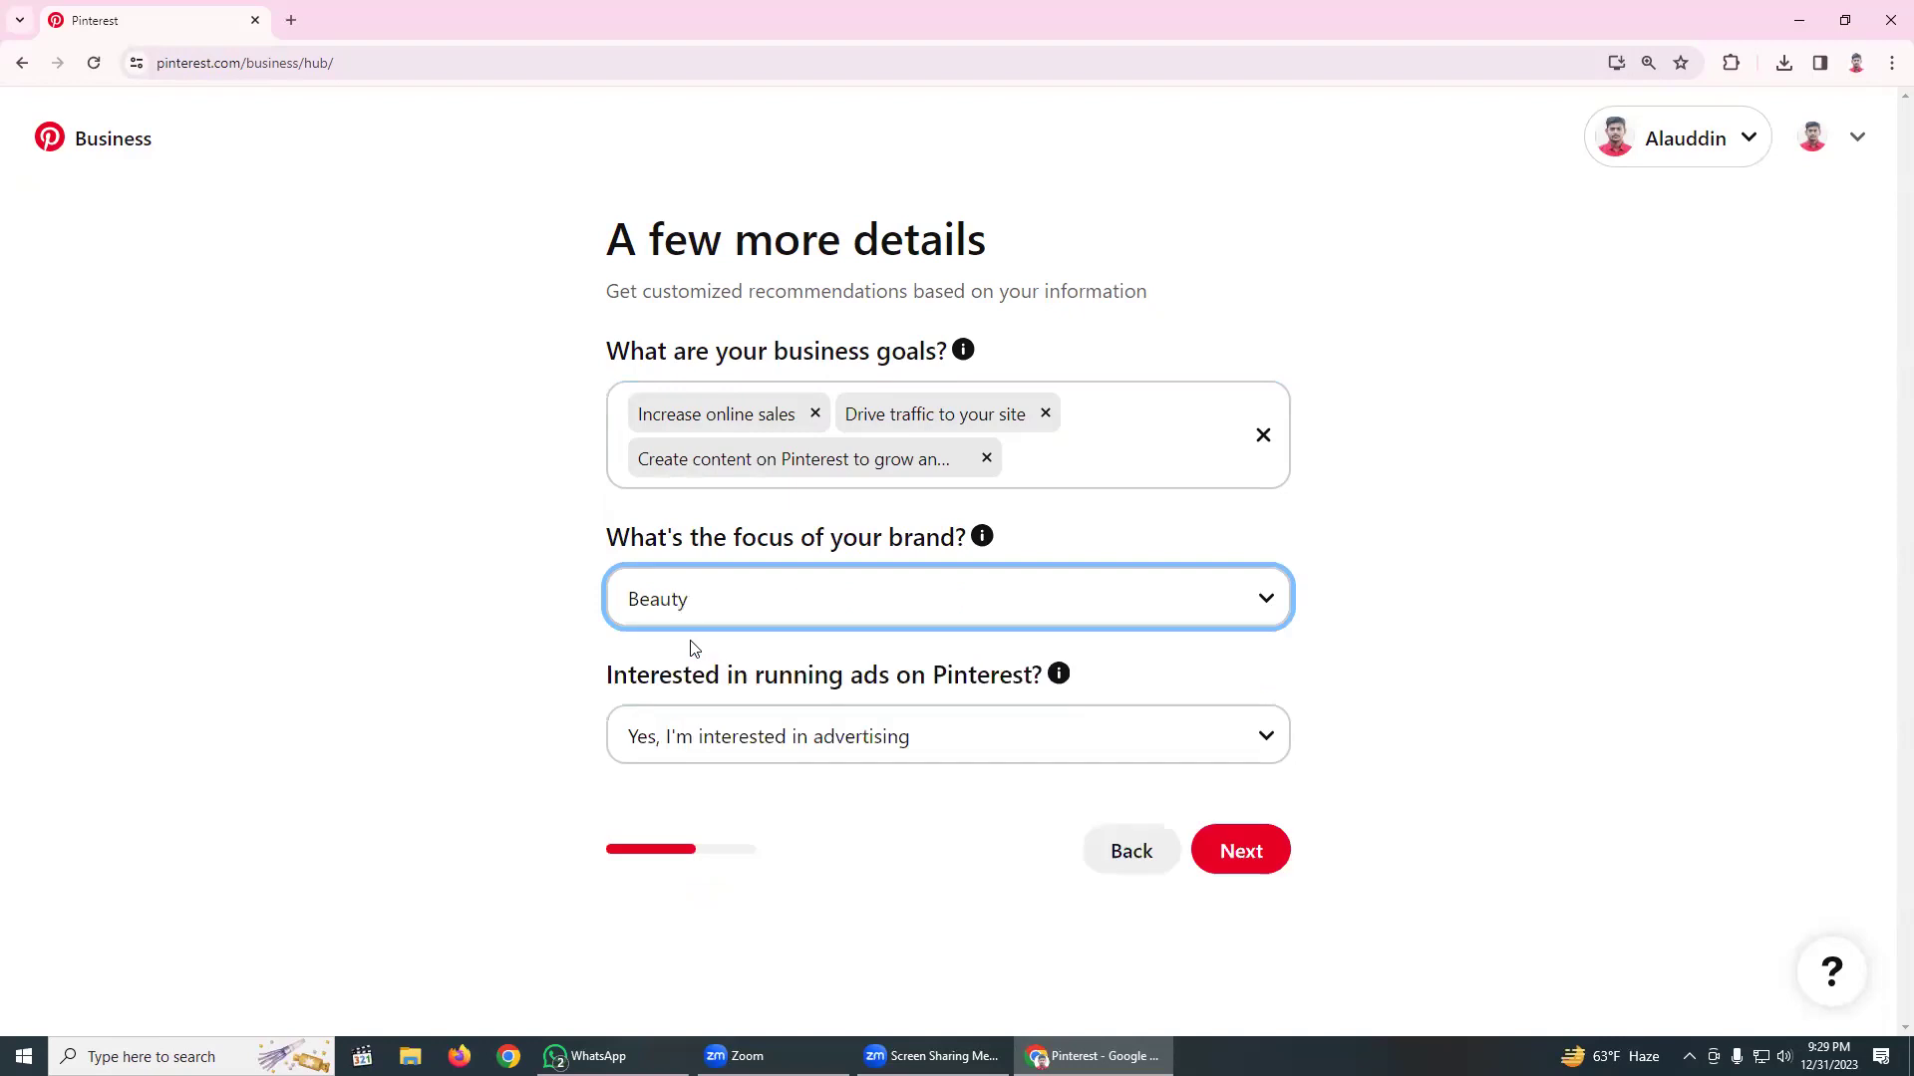
left_click(875, 606)
left_click(697, 755)
left_click(1710, 602)
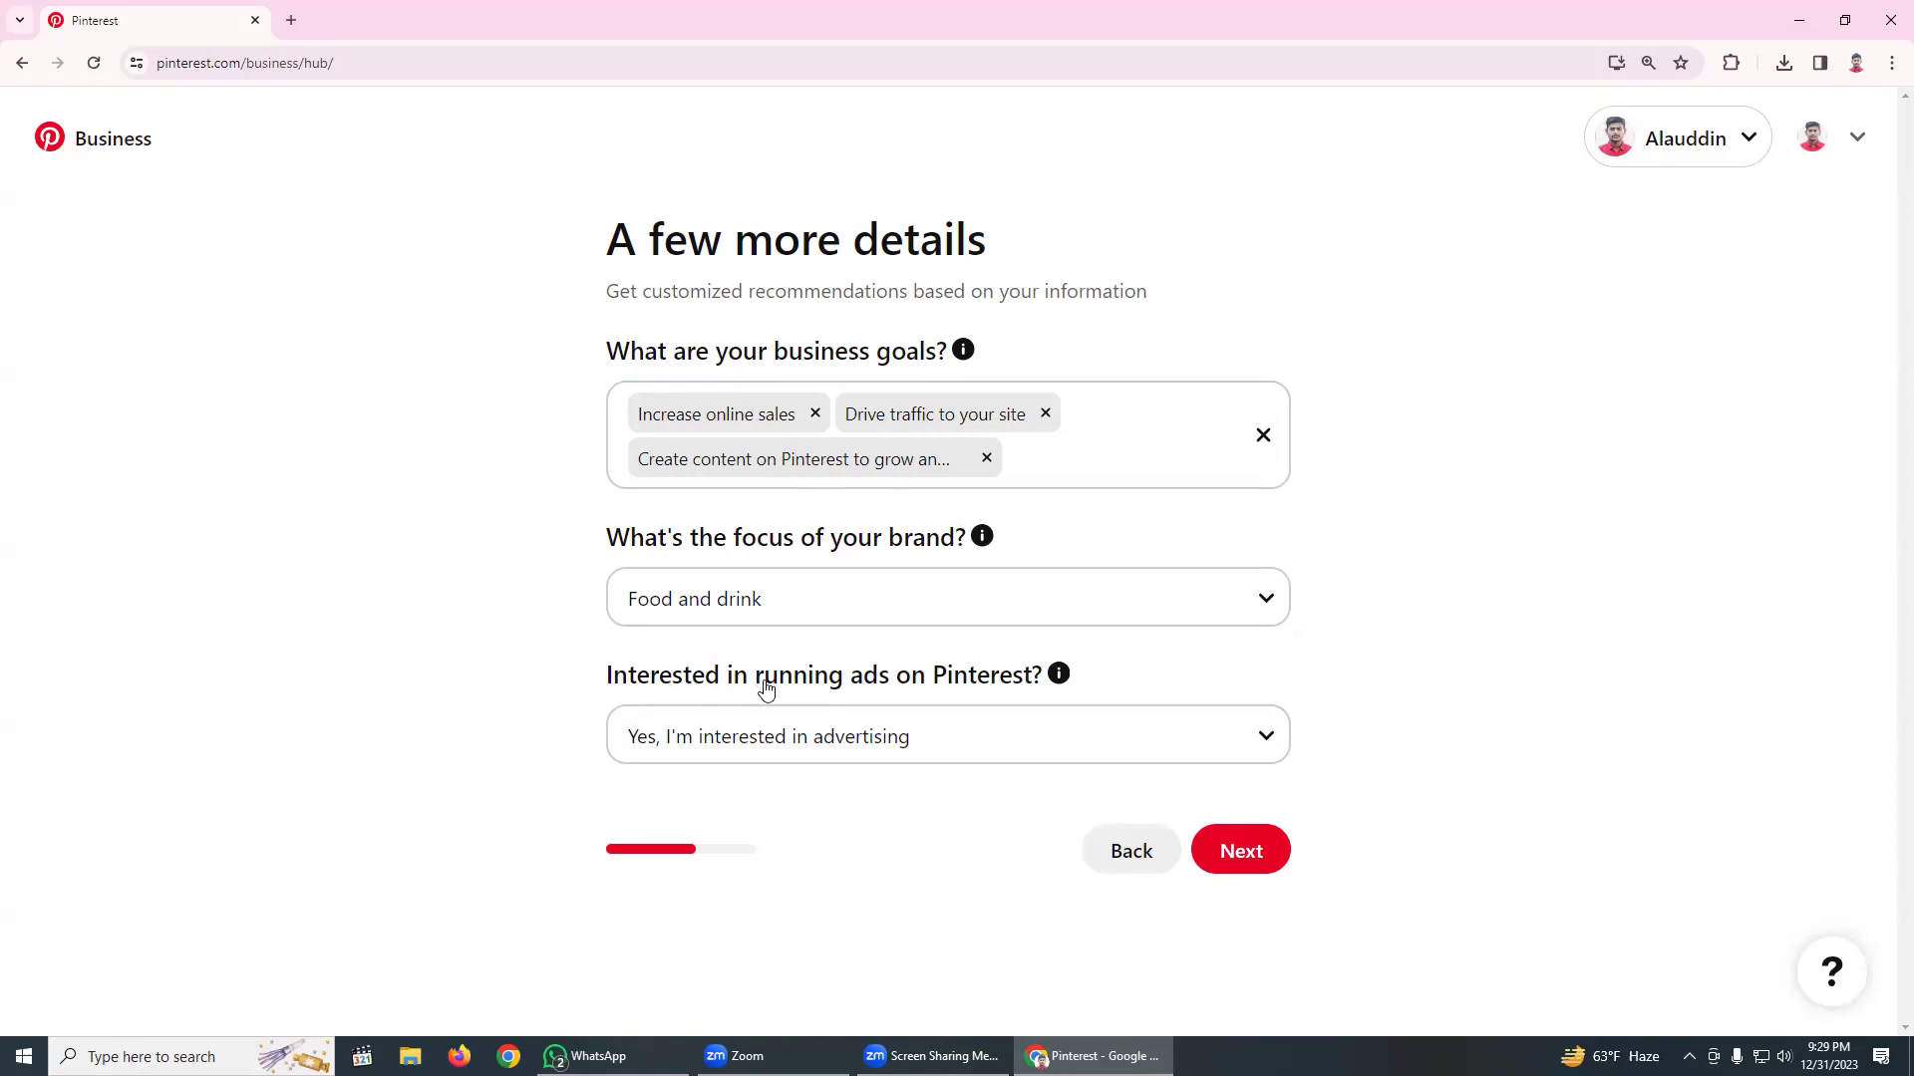
mouse_move(1065, 691)
left_click(959, 748)
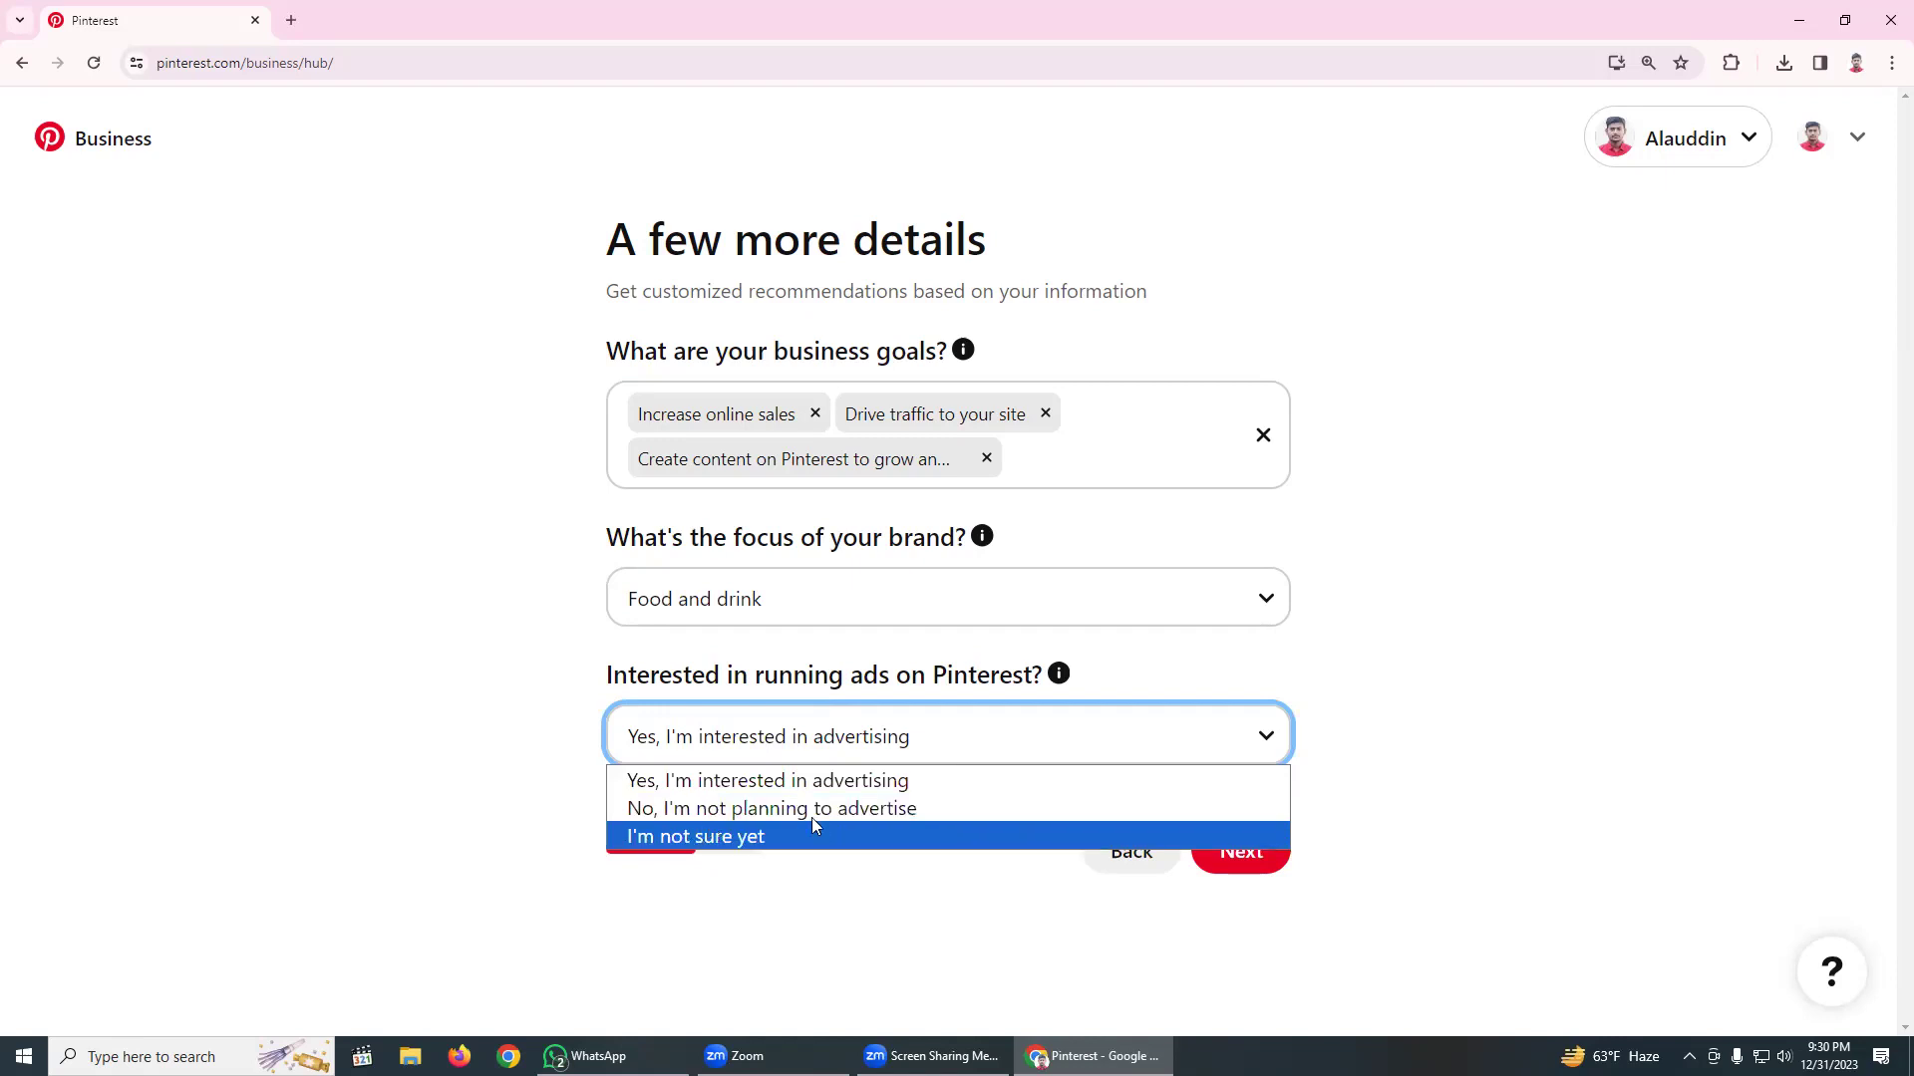
left_click(1546, 804)
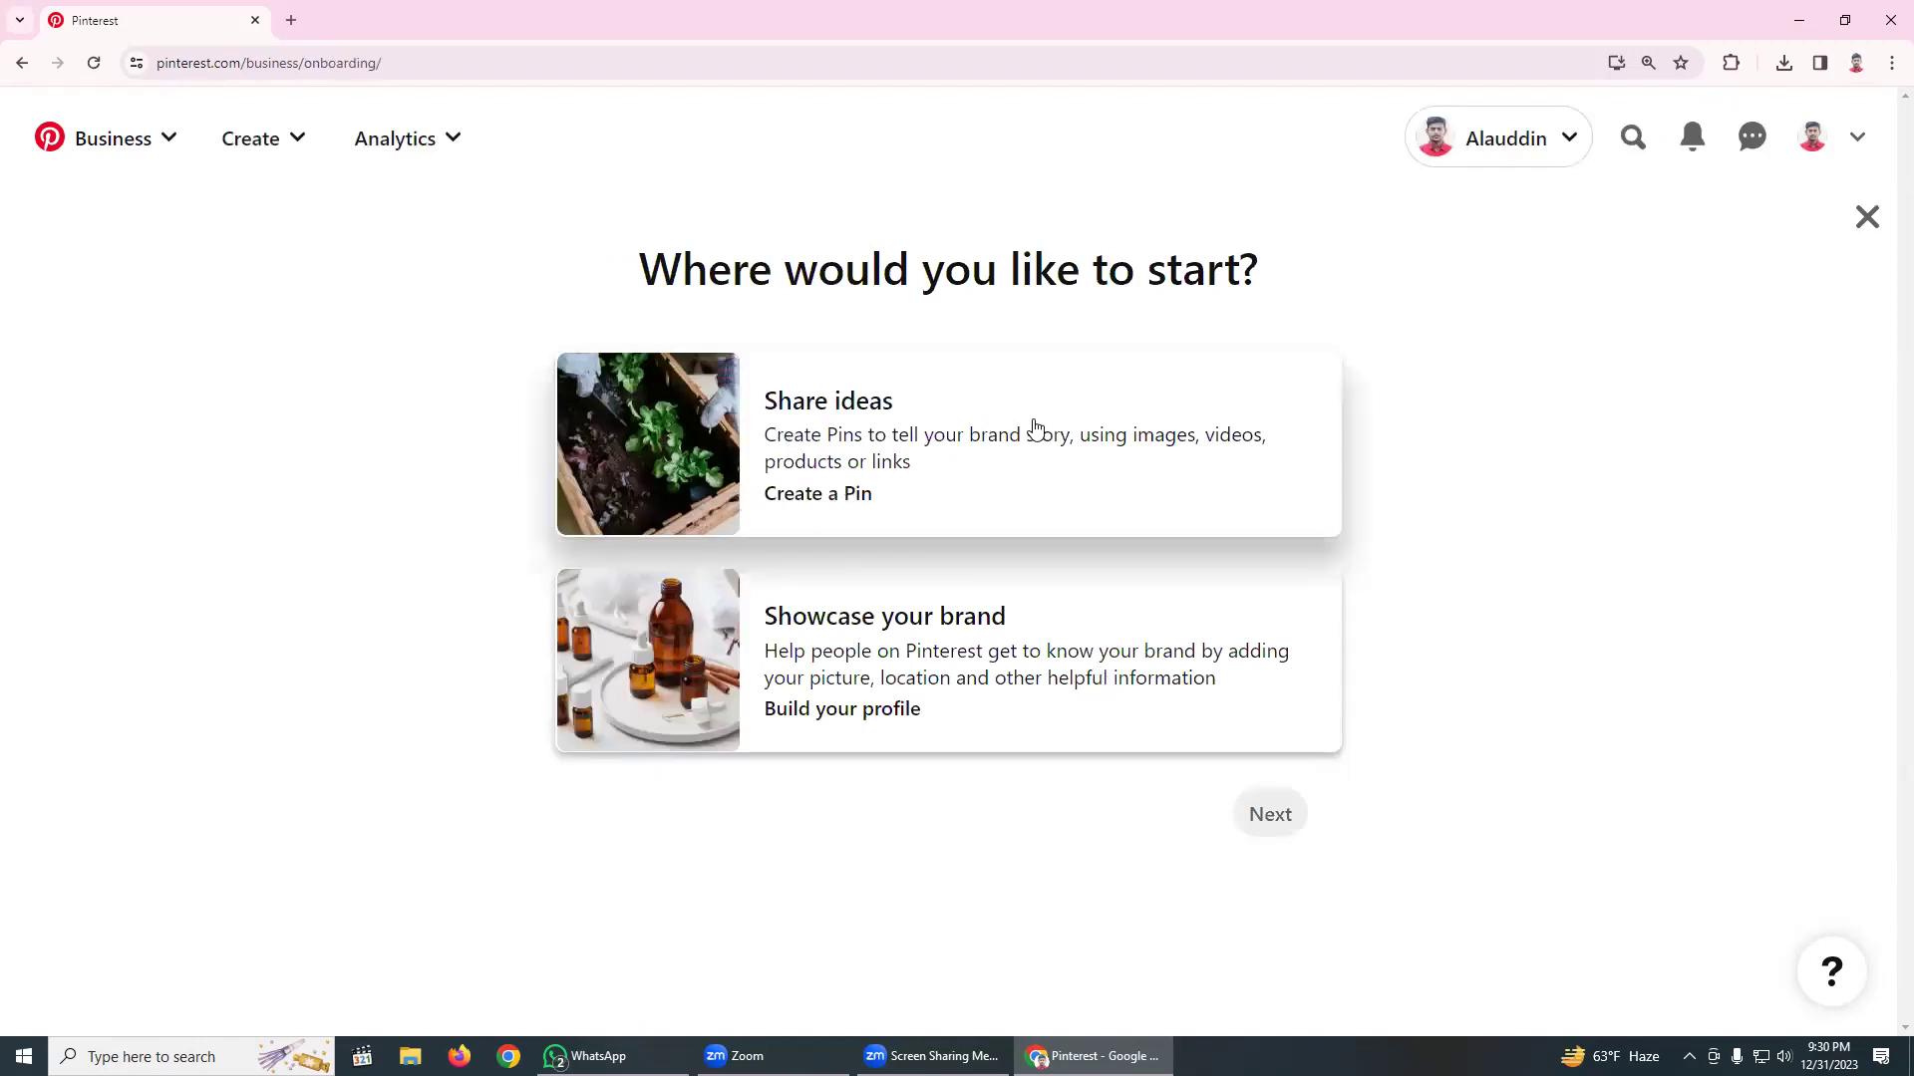
Choose the Share ideas starting option and continue to Create Pin
left_click(975, 428)
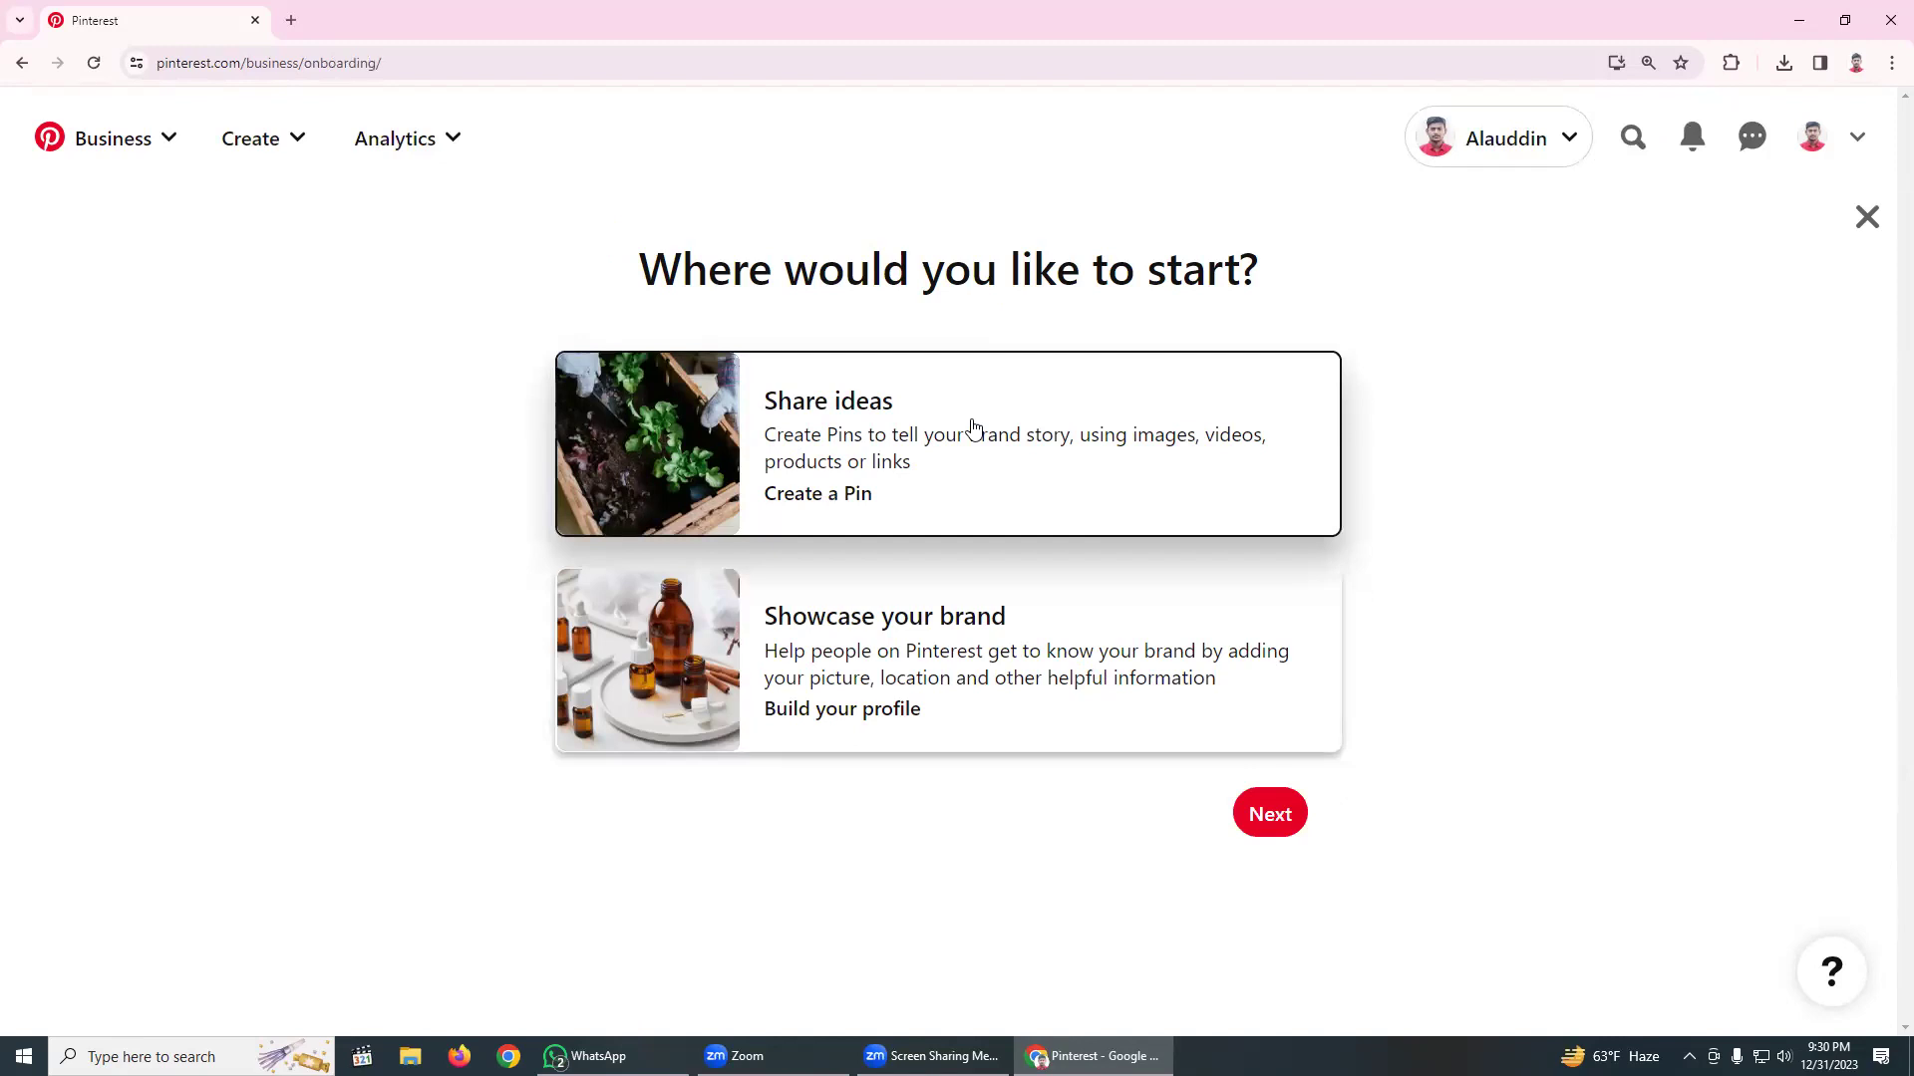
left_click(1270, 812)
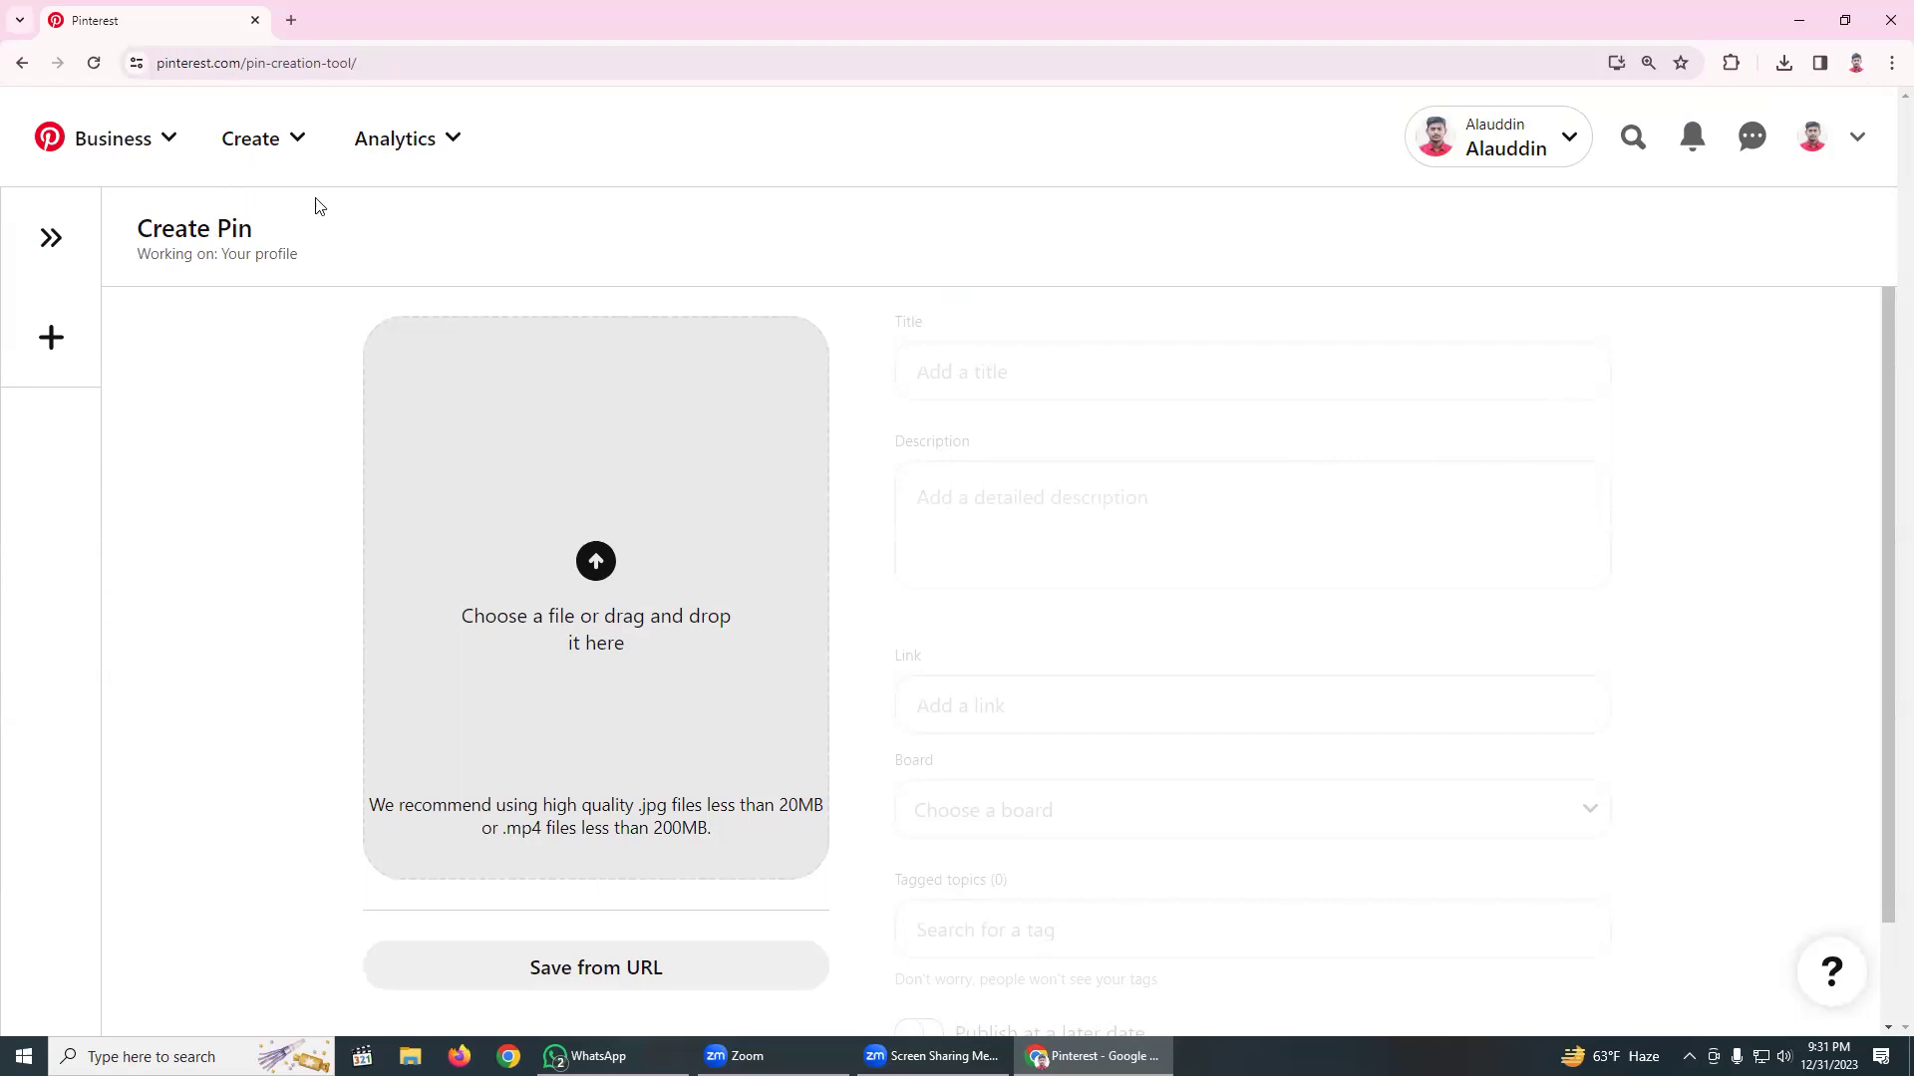
Go to the account's own profile page from the header avatar
left_click(1810, 146)
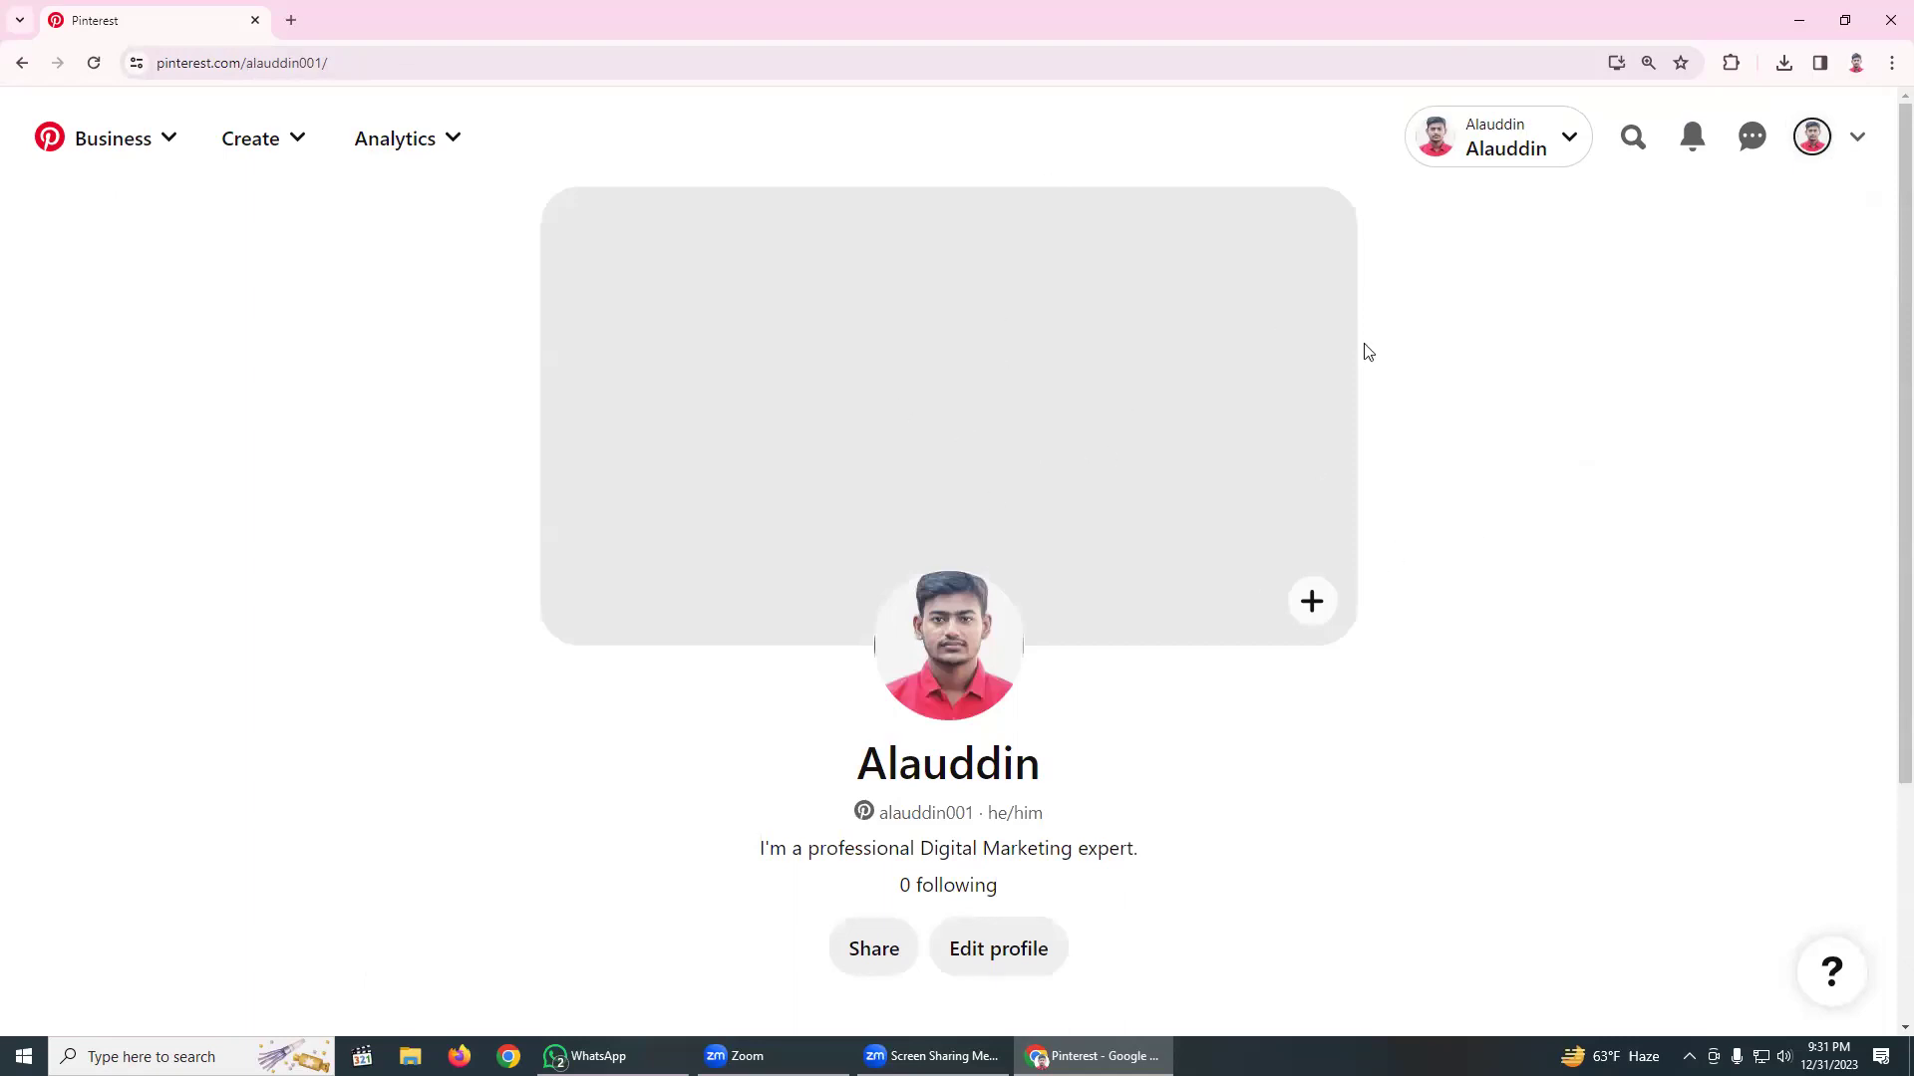
Open Edit profile and scroll down to the email, phone and address fields
scroll(1683, 359, "down", 2)
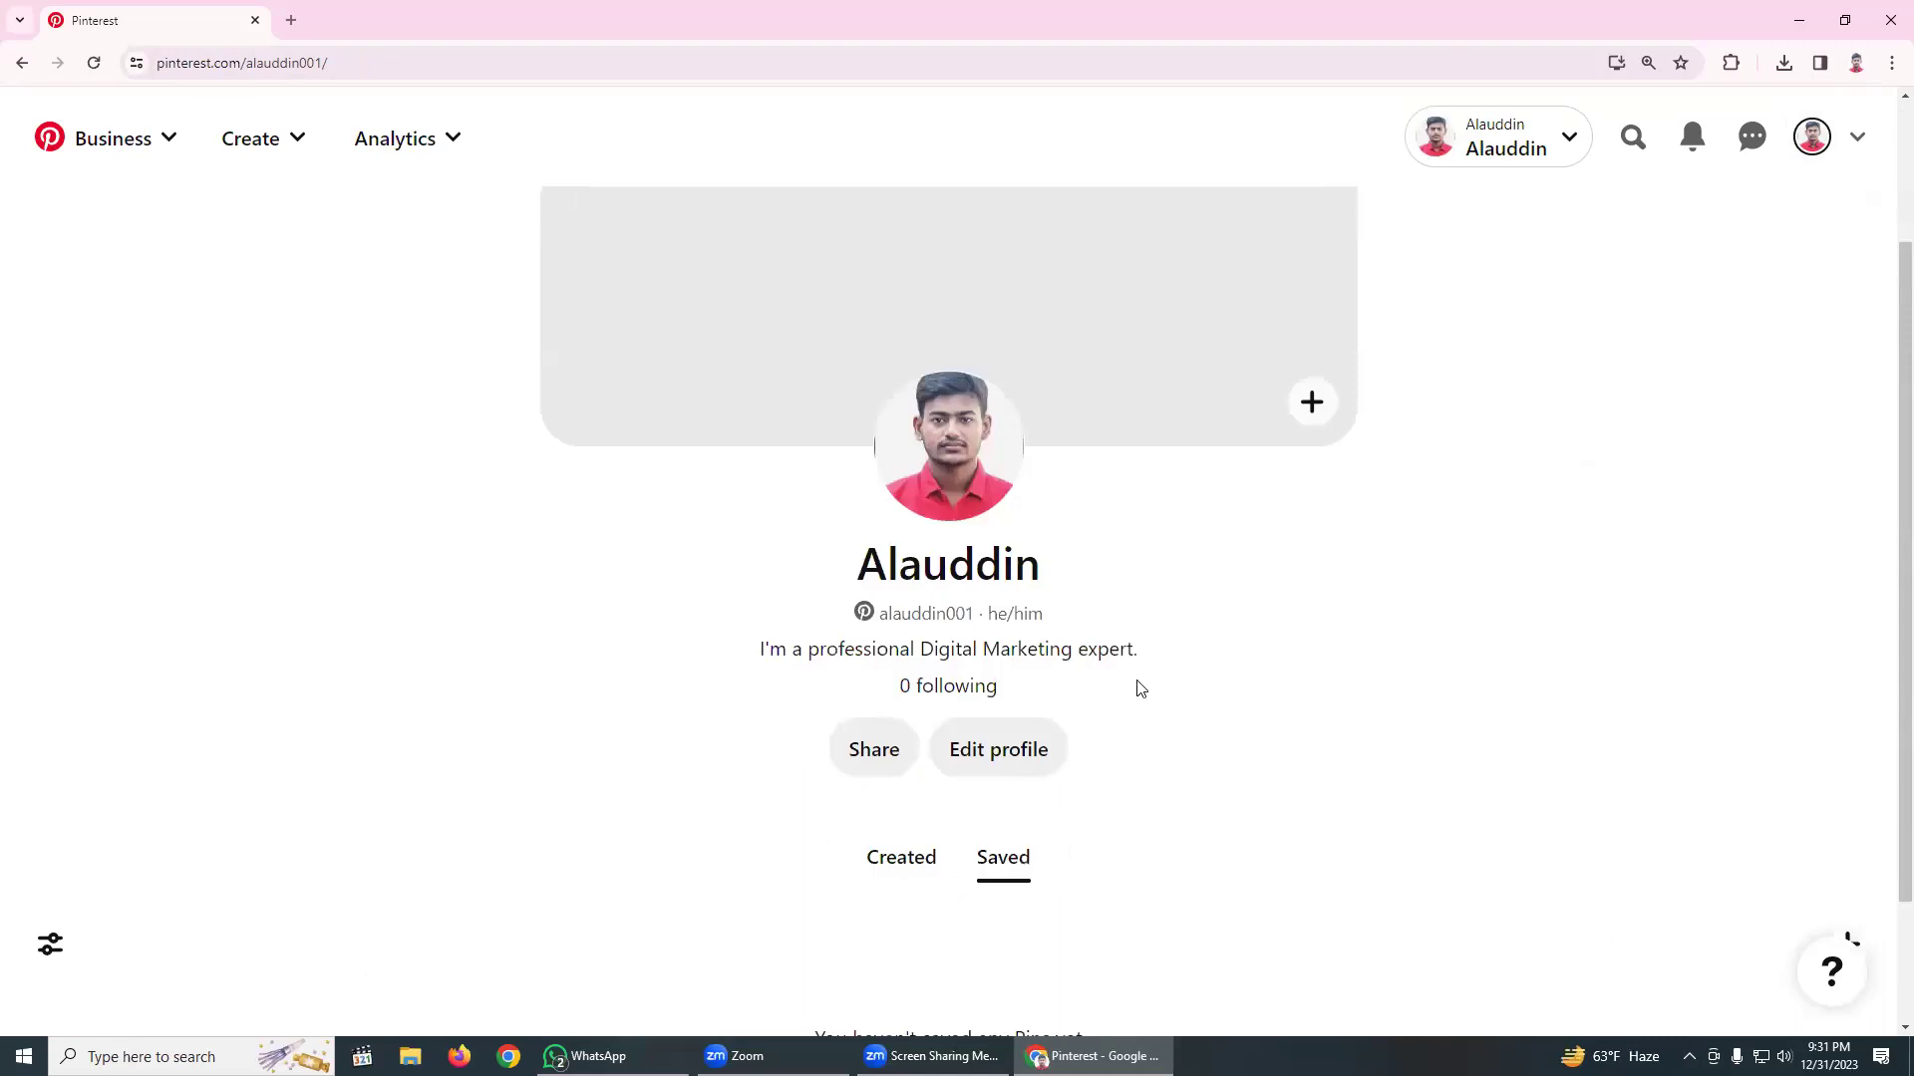
left_click(974, 765)
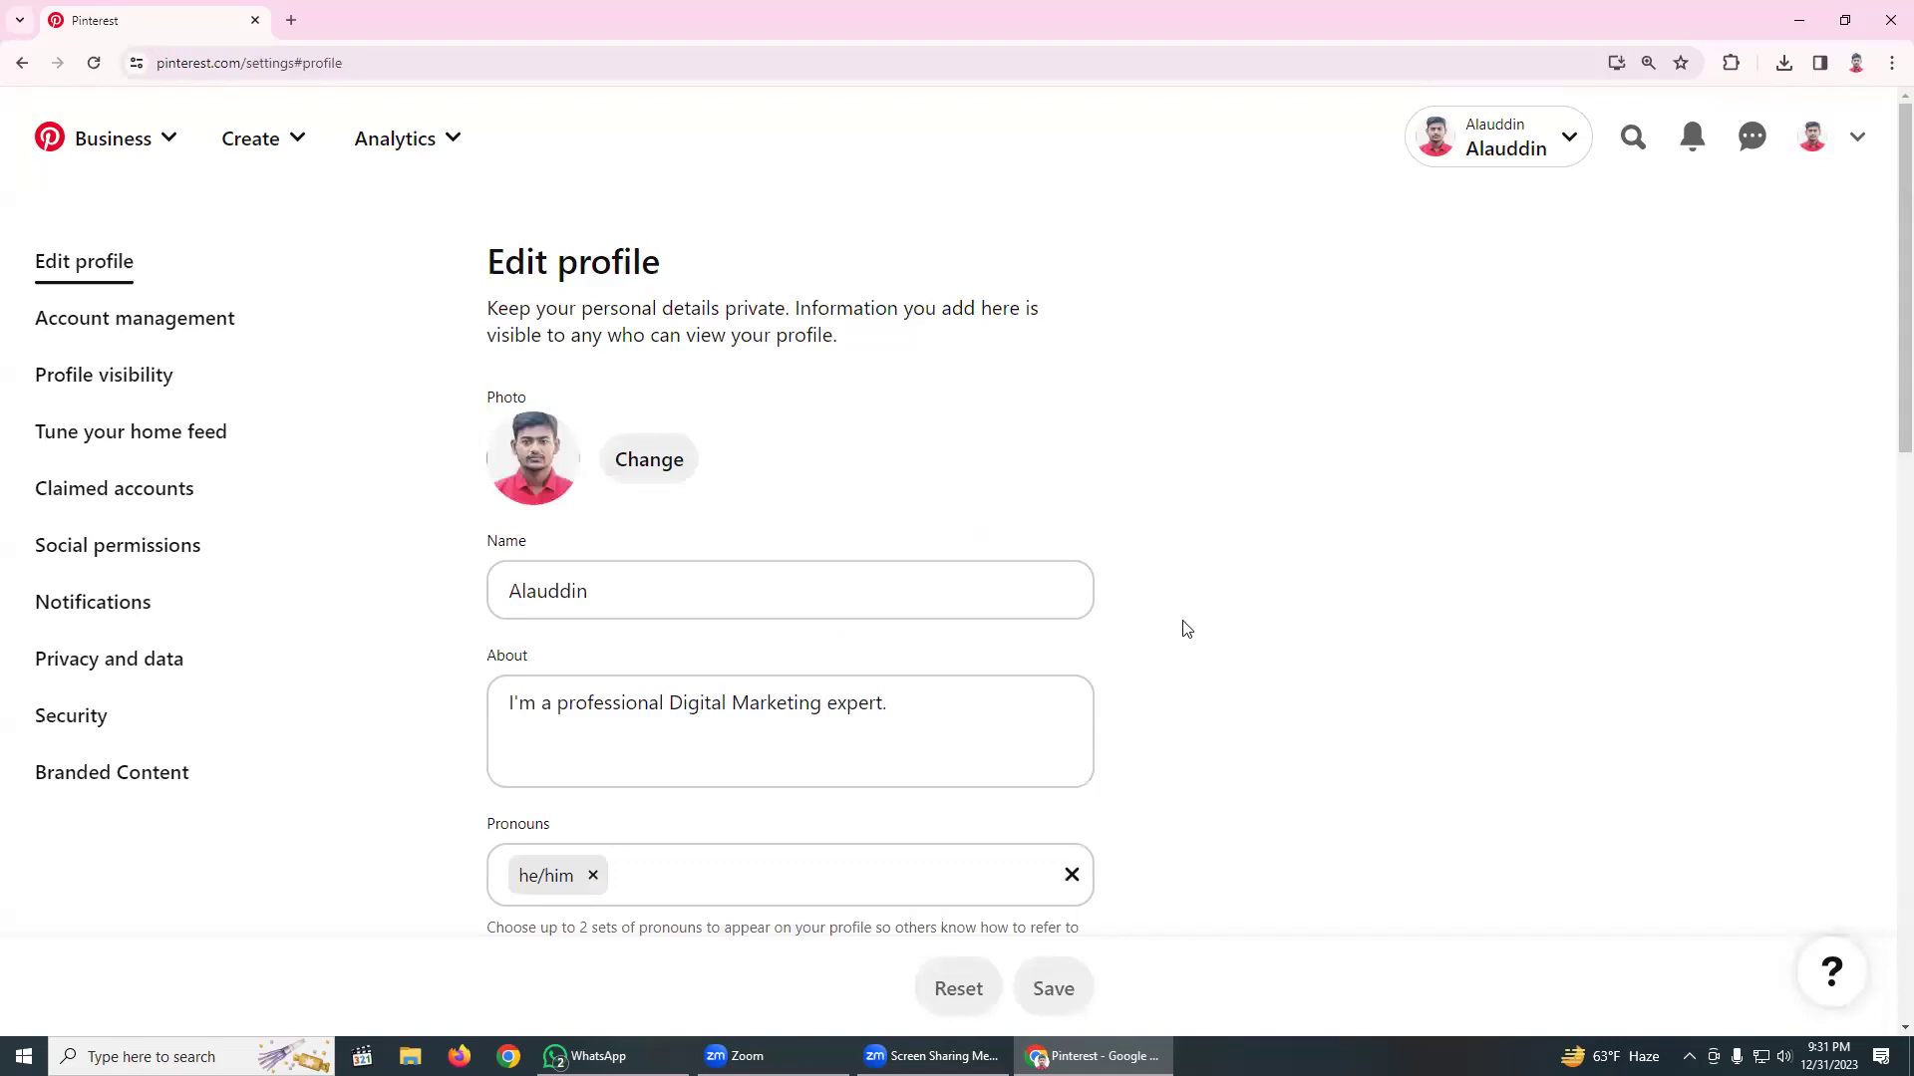
scroll(1315, 535, "down", 1)
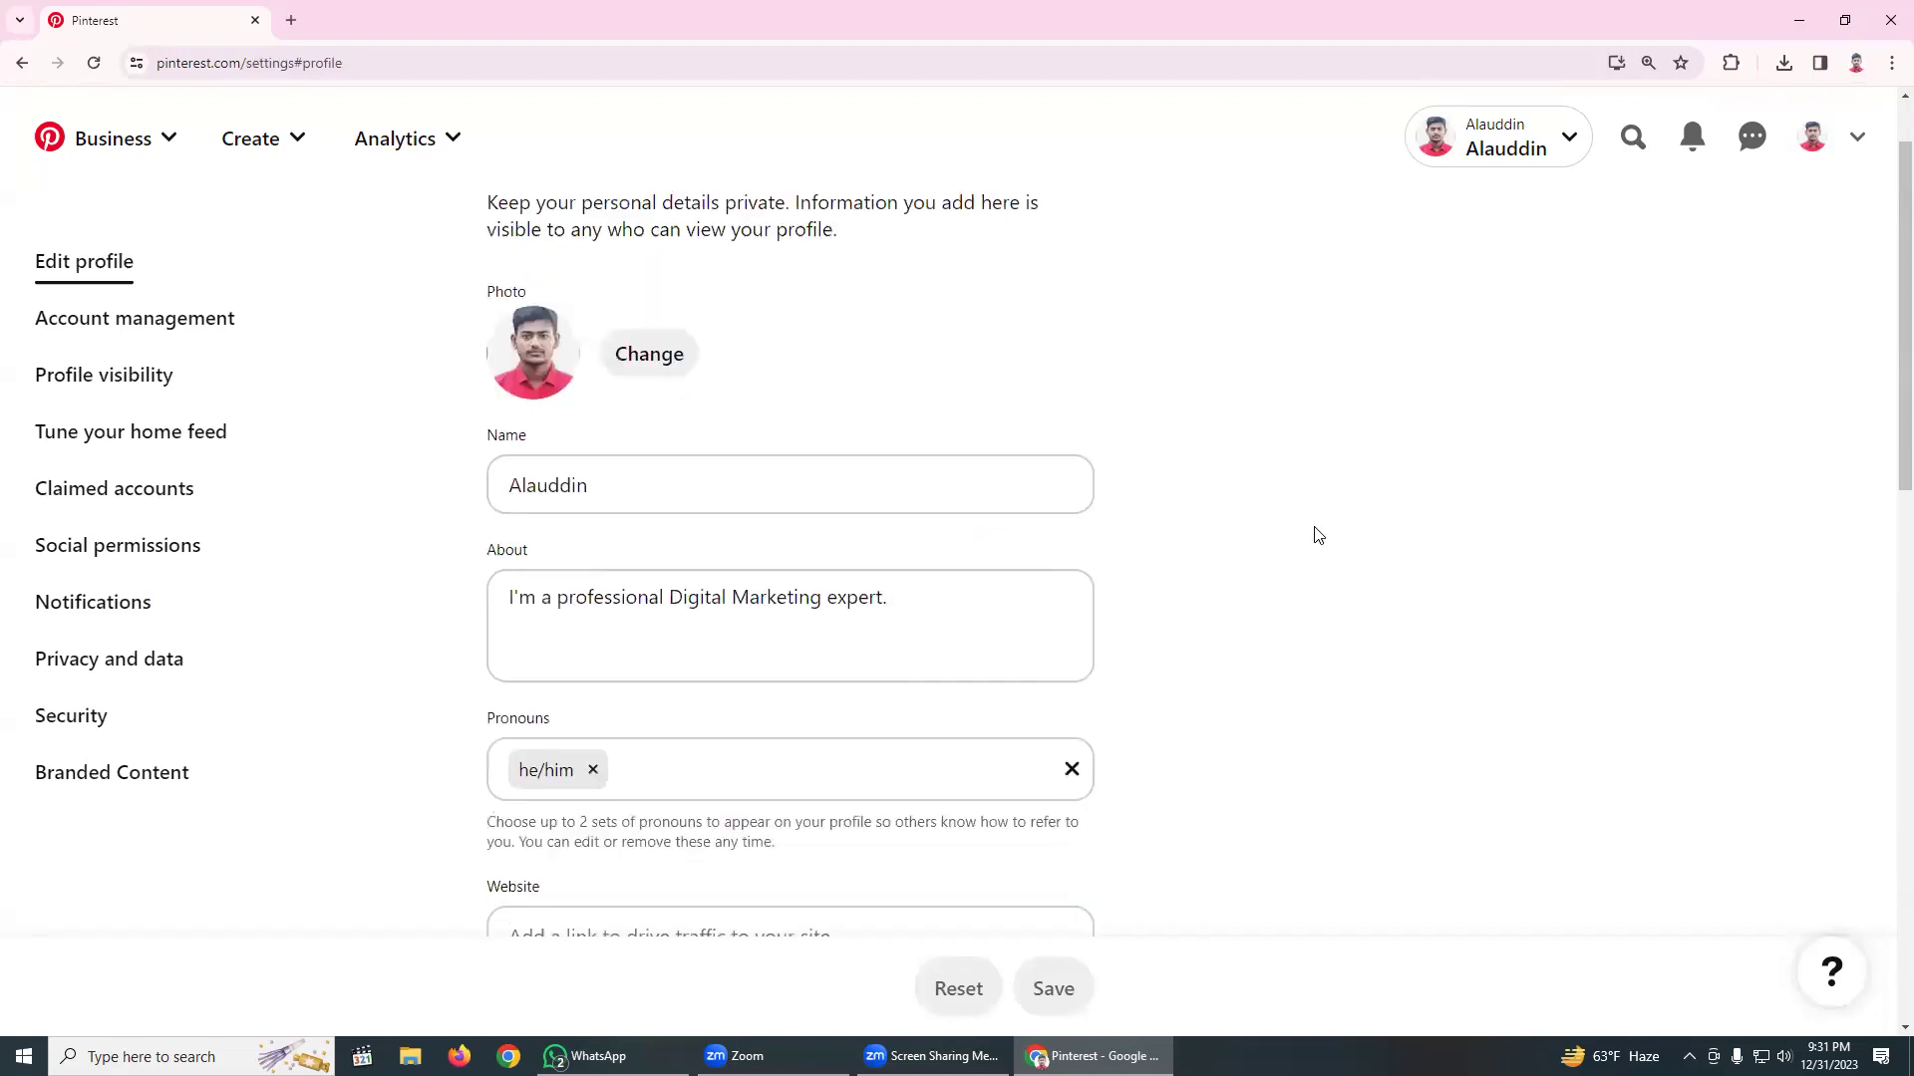
scroll(1318, 536, "down", 4)
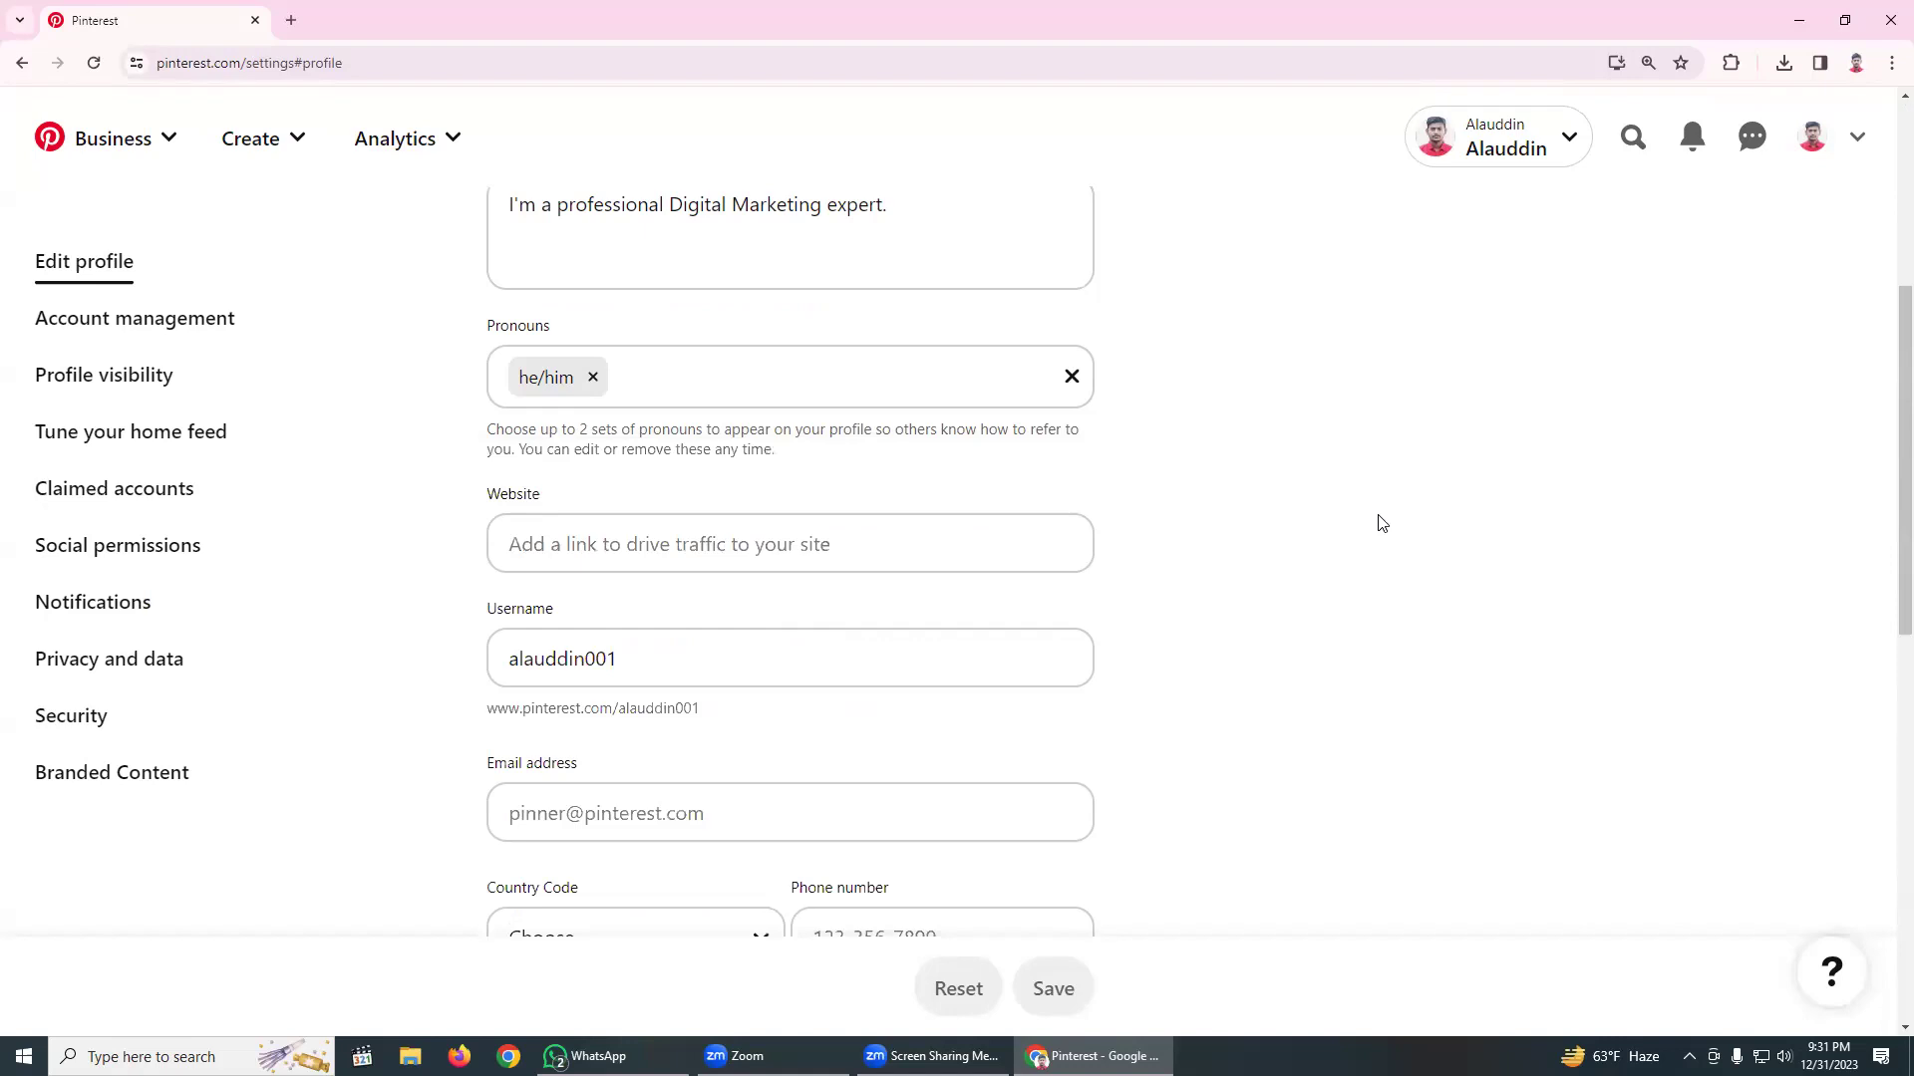
scroll(1381, 523, "down", 3)
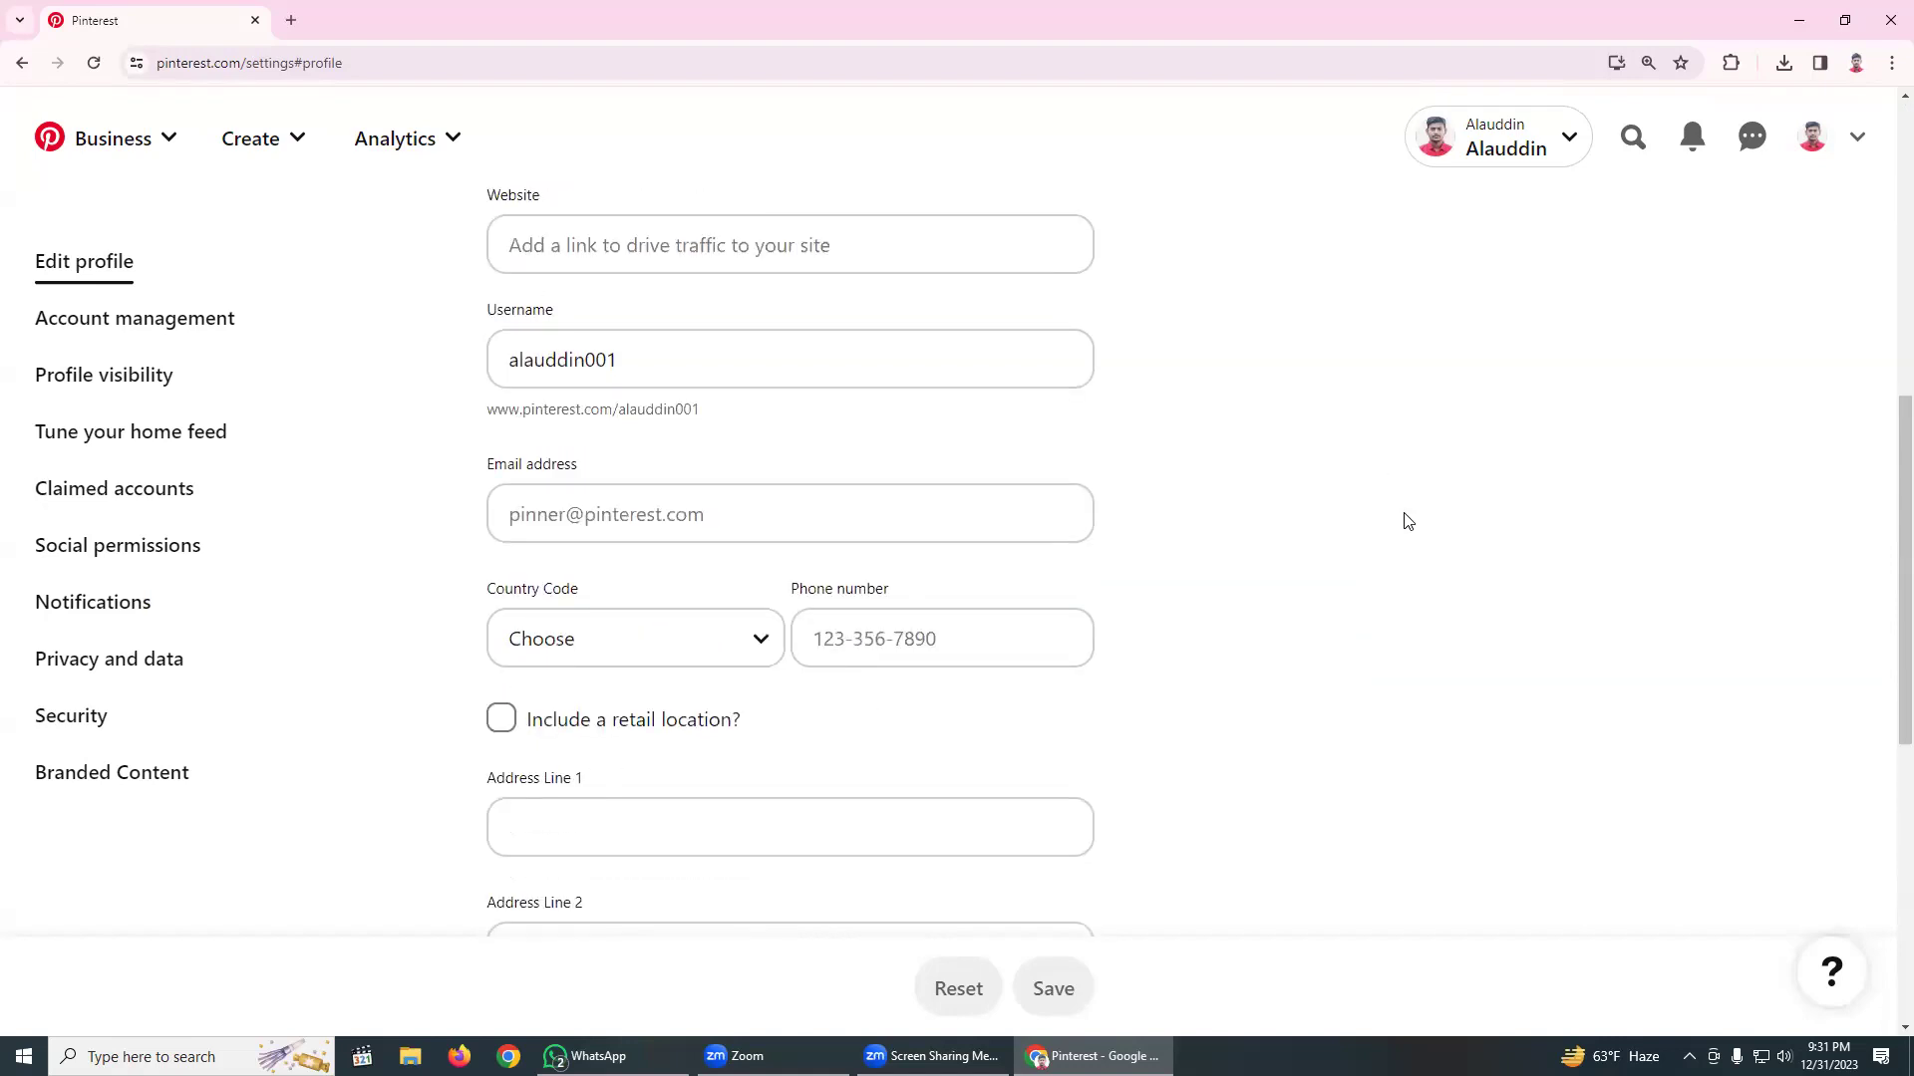
Enter the contact's Gmail address in the Email address field
left_click(682, 521)
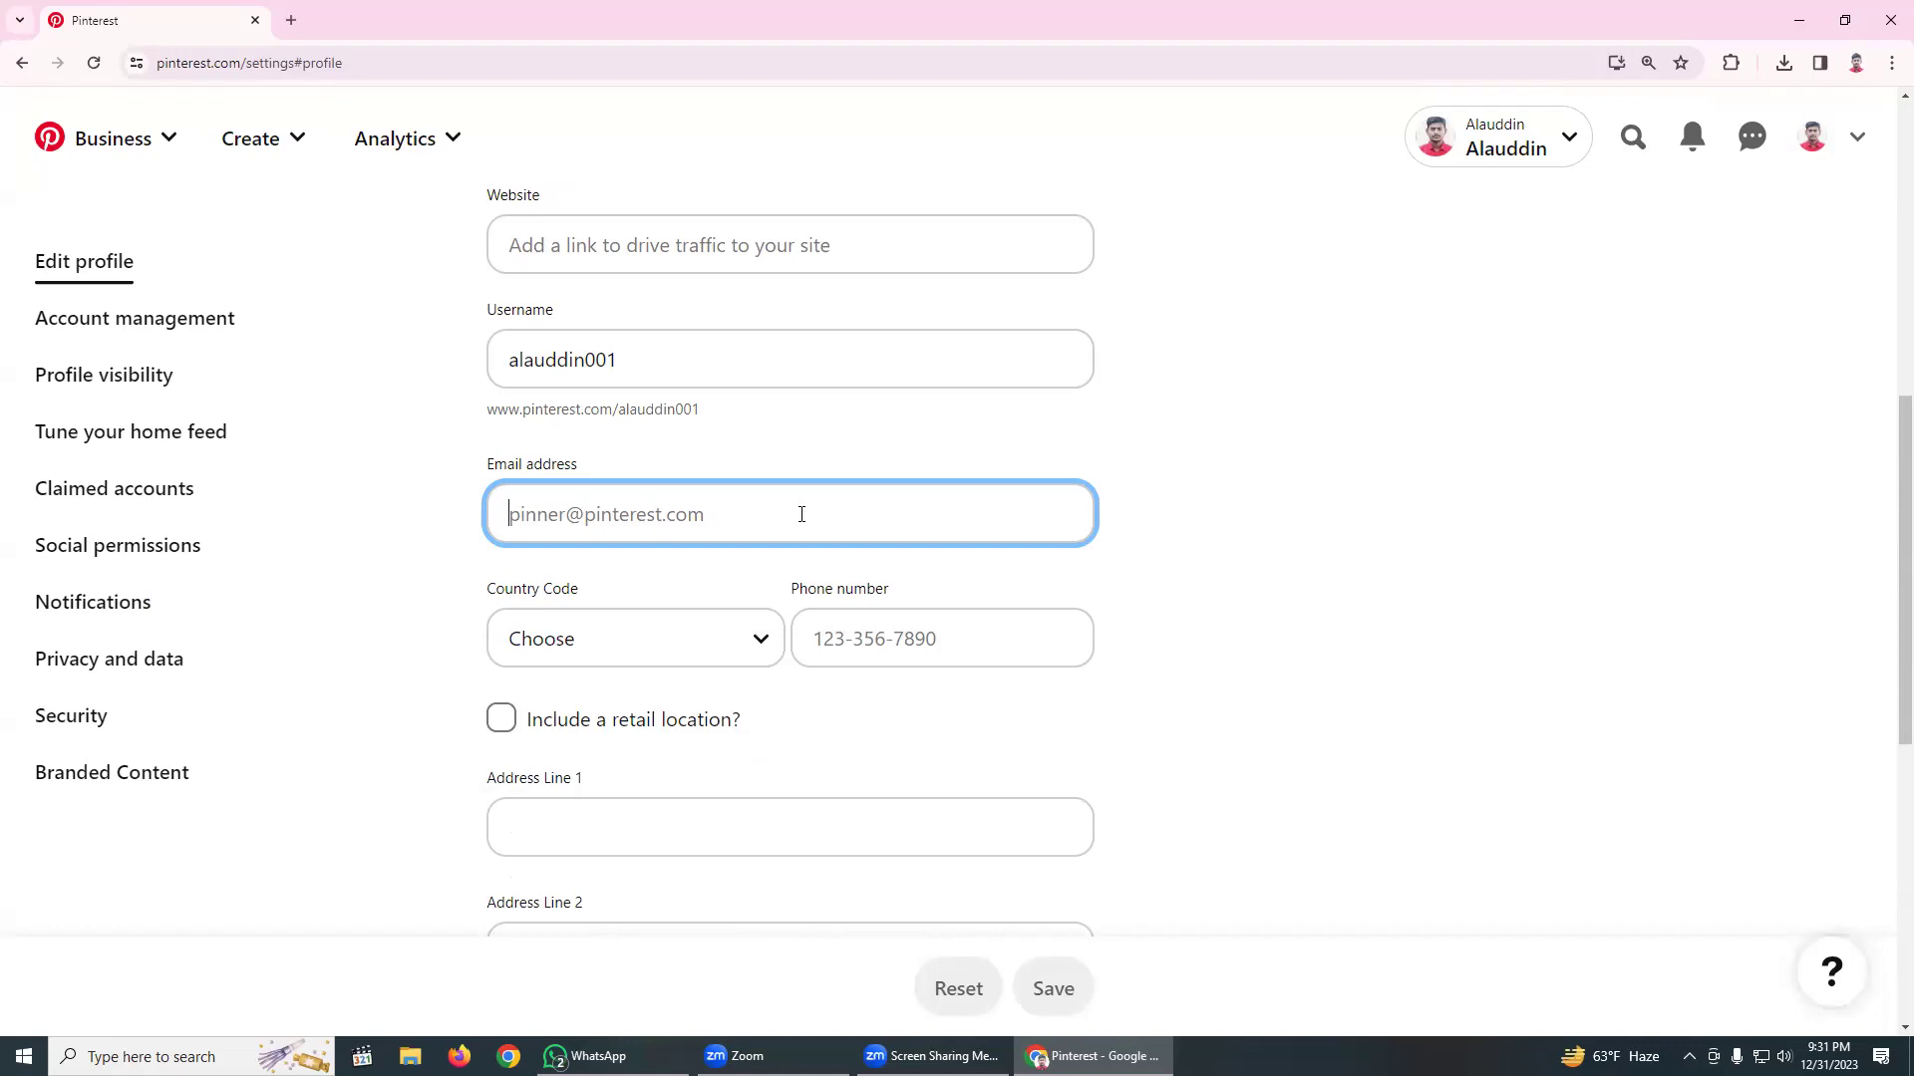
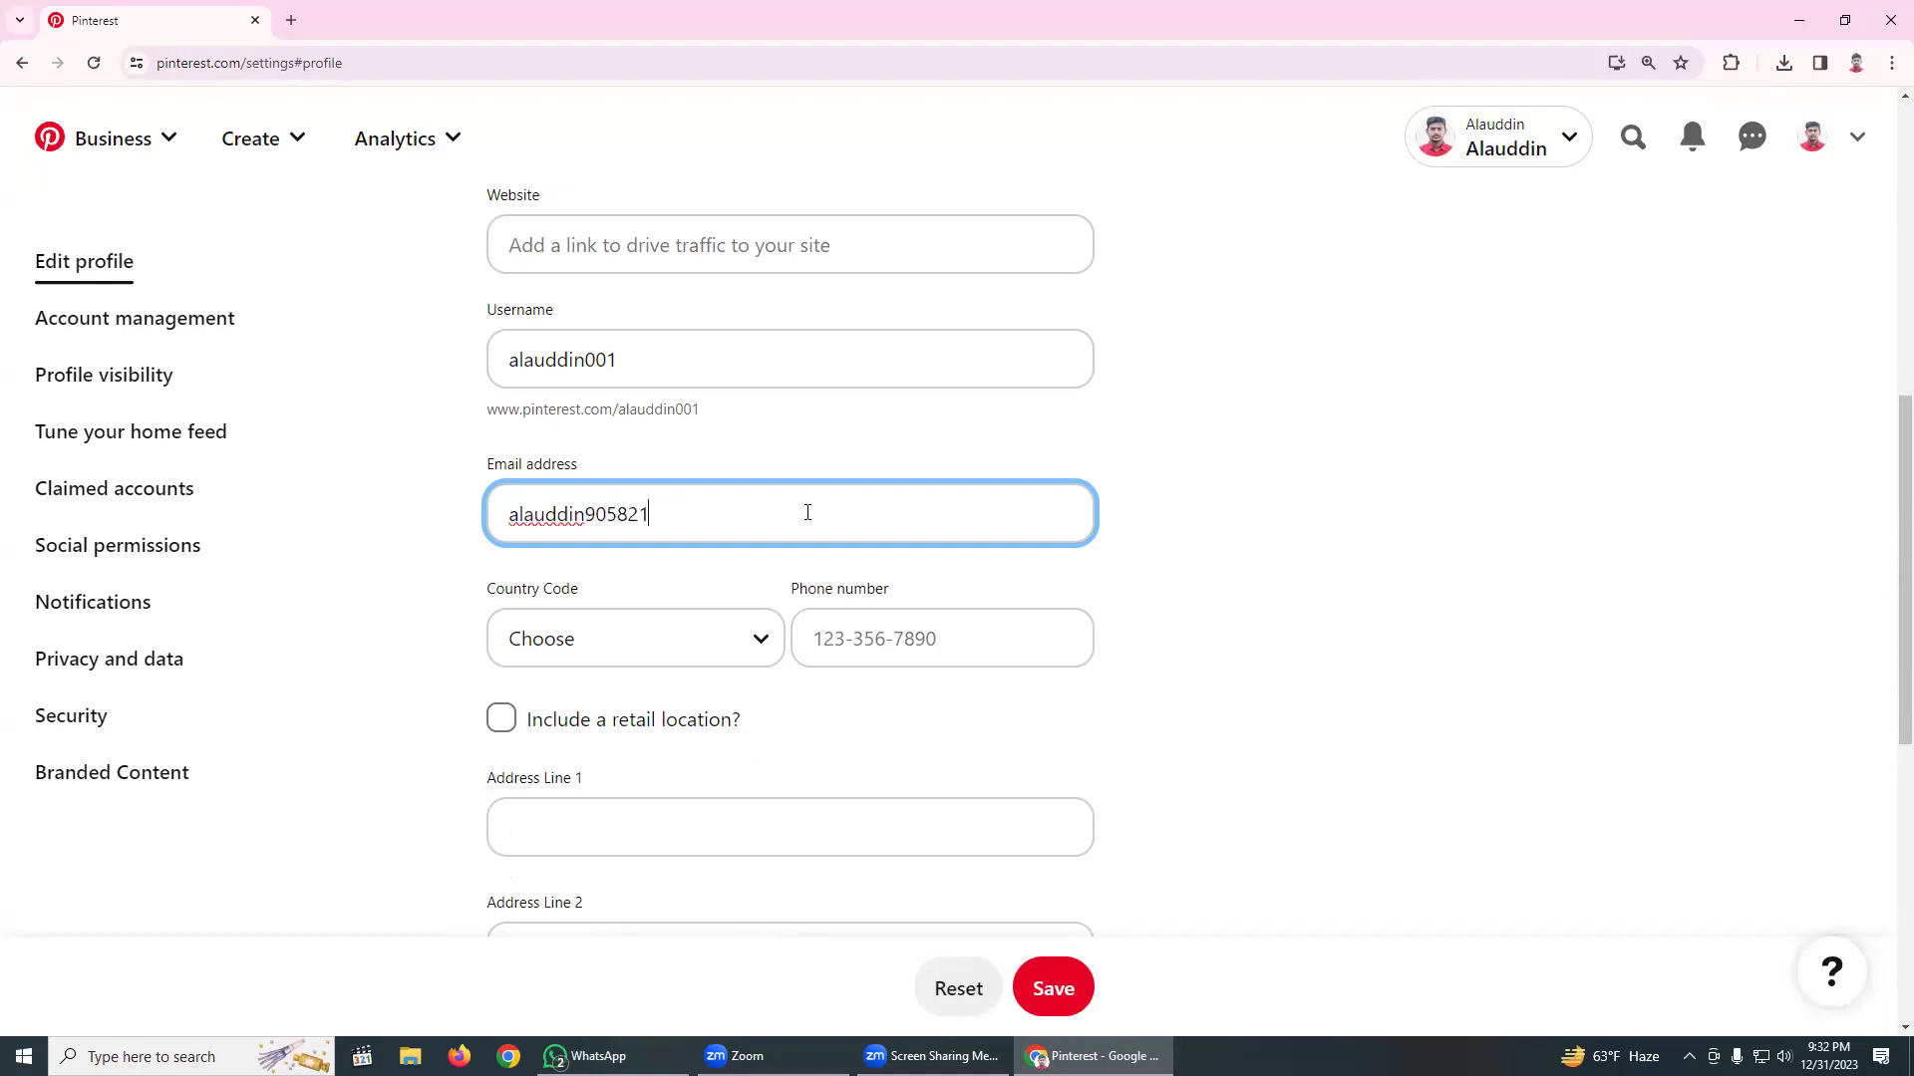
Set the country code to Bangladesh (+880) and enter the phone number
left_click(564, 645)
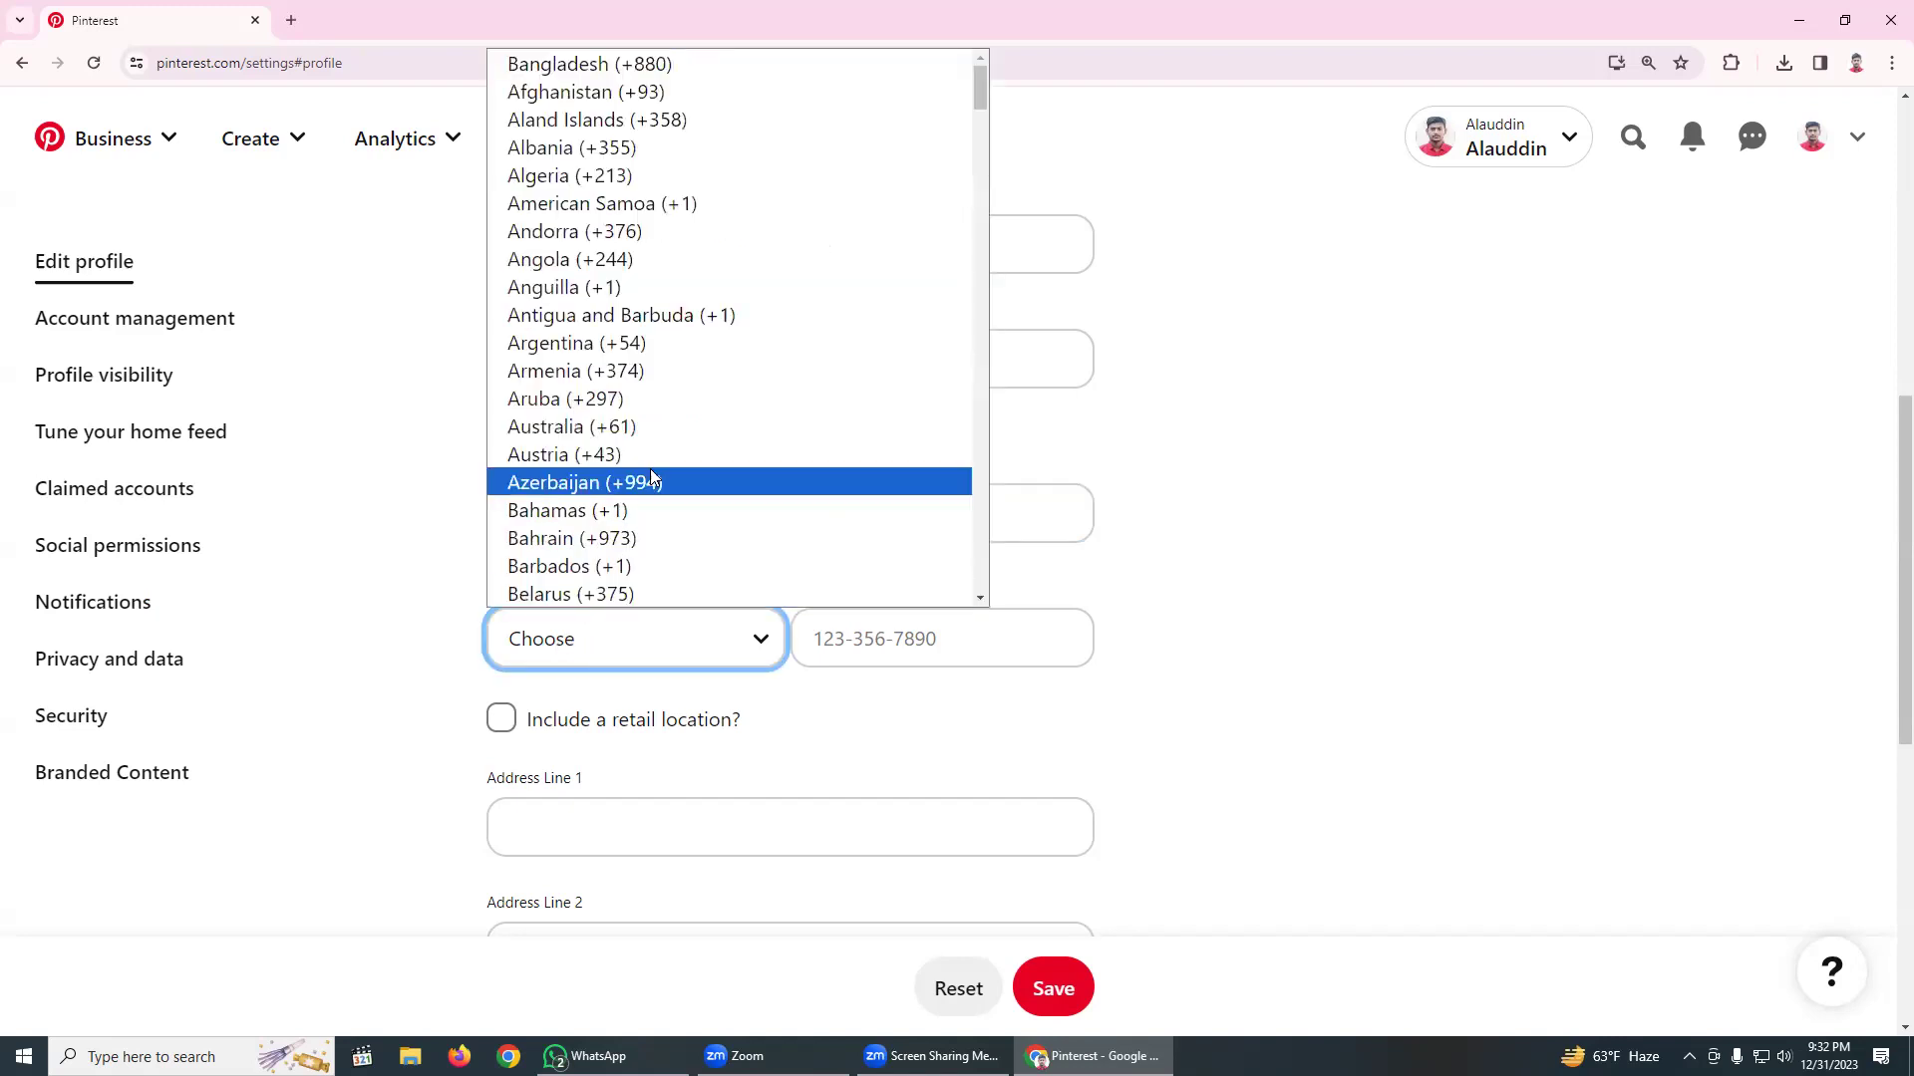
left_click(584, 64)
left_click(864, 641)
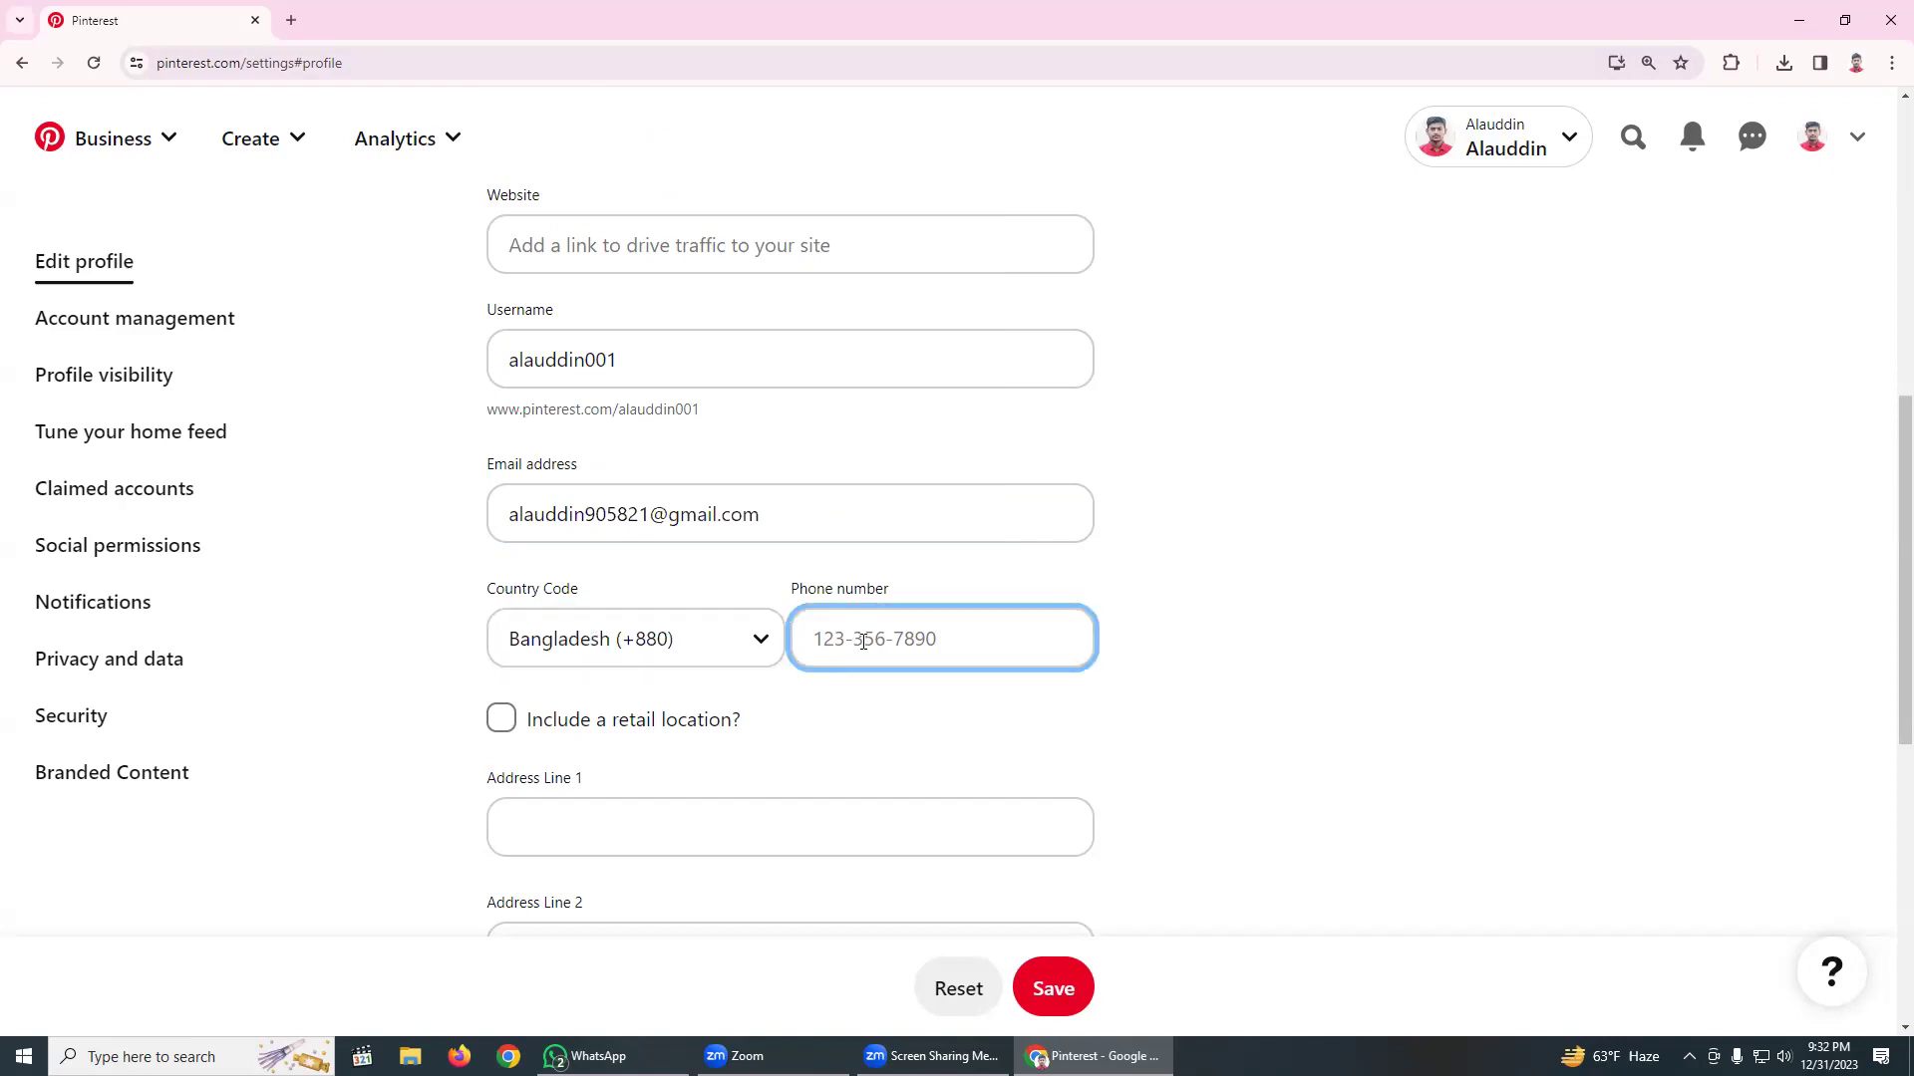
left_click(1185, 638)
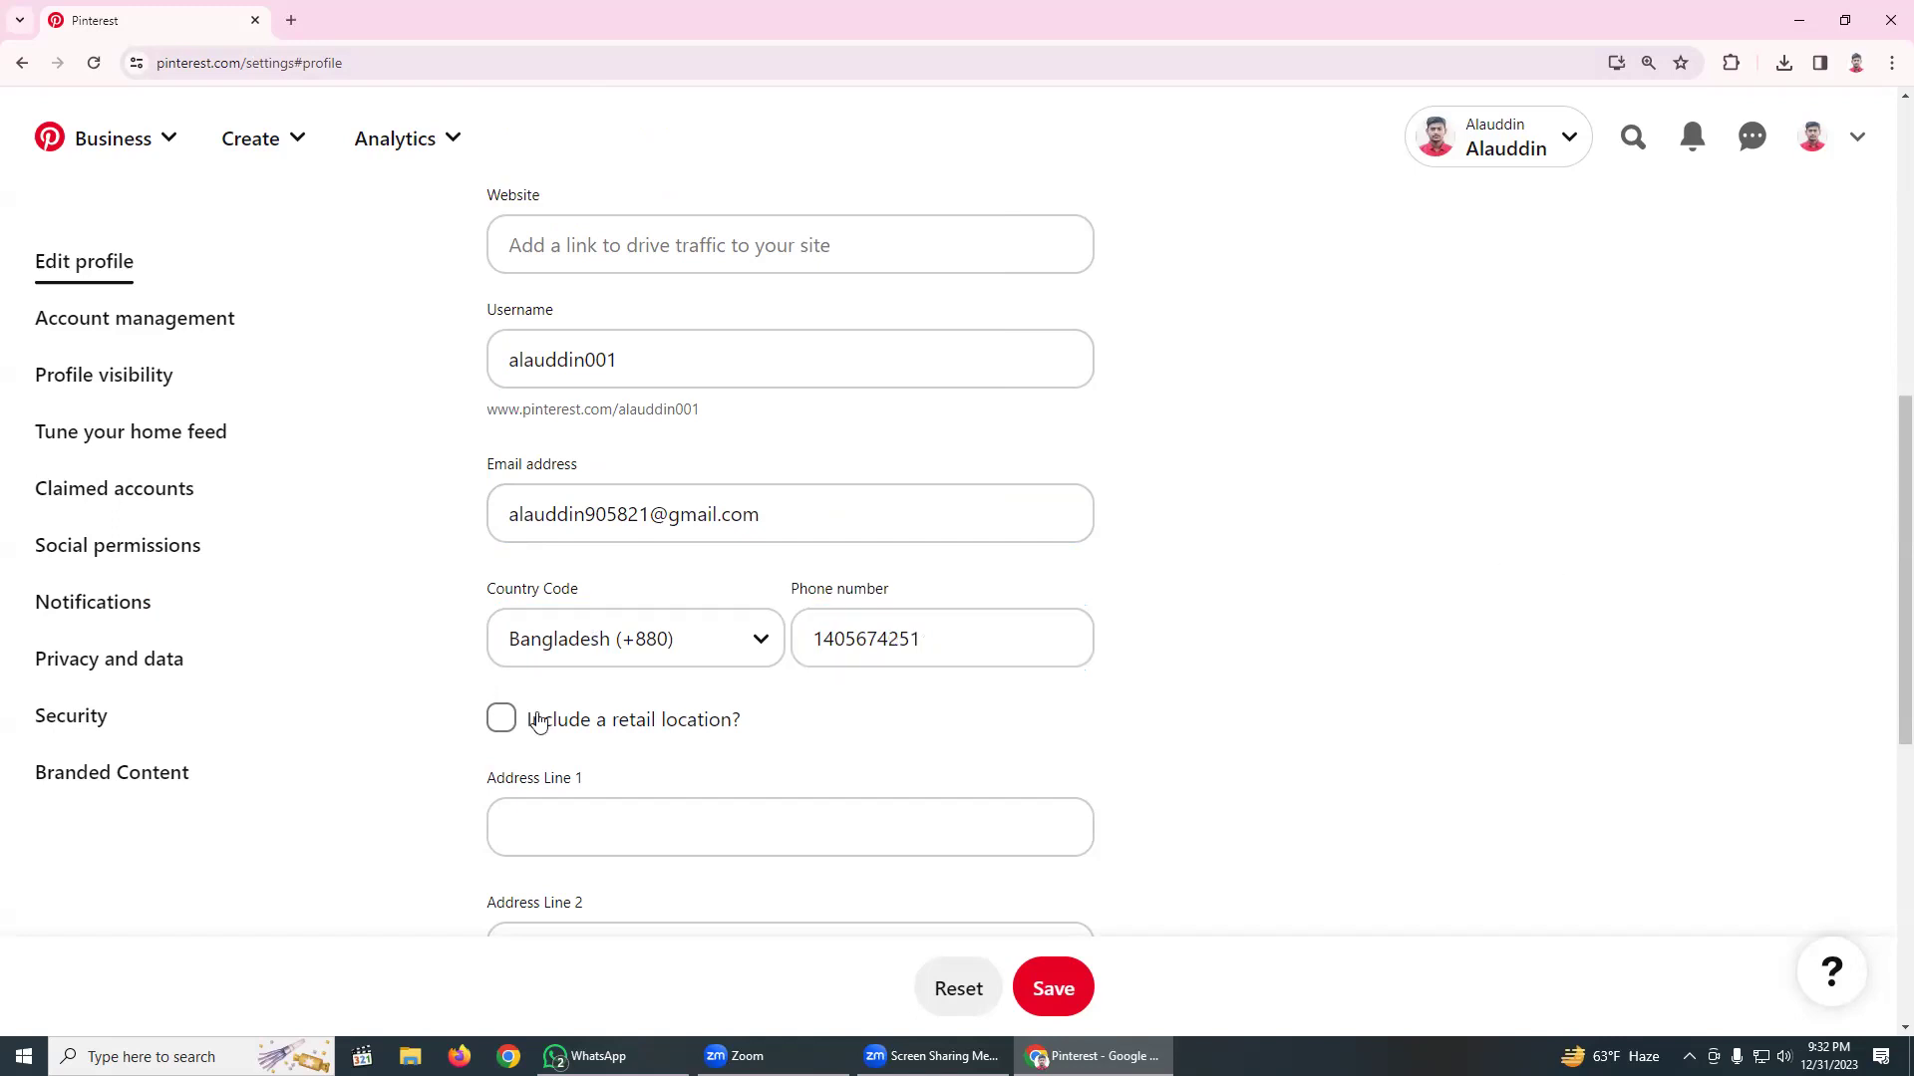
Turn on 'Include a retail location?' and set the address country to Bangladesh
left_click(502, 721)
scroll(1327, 656, "down", 2)
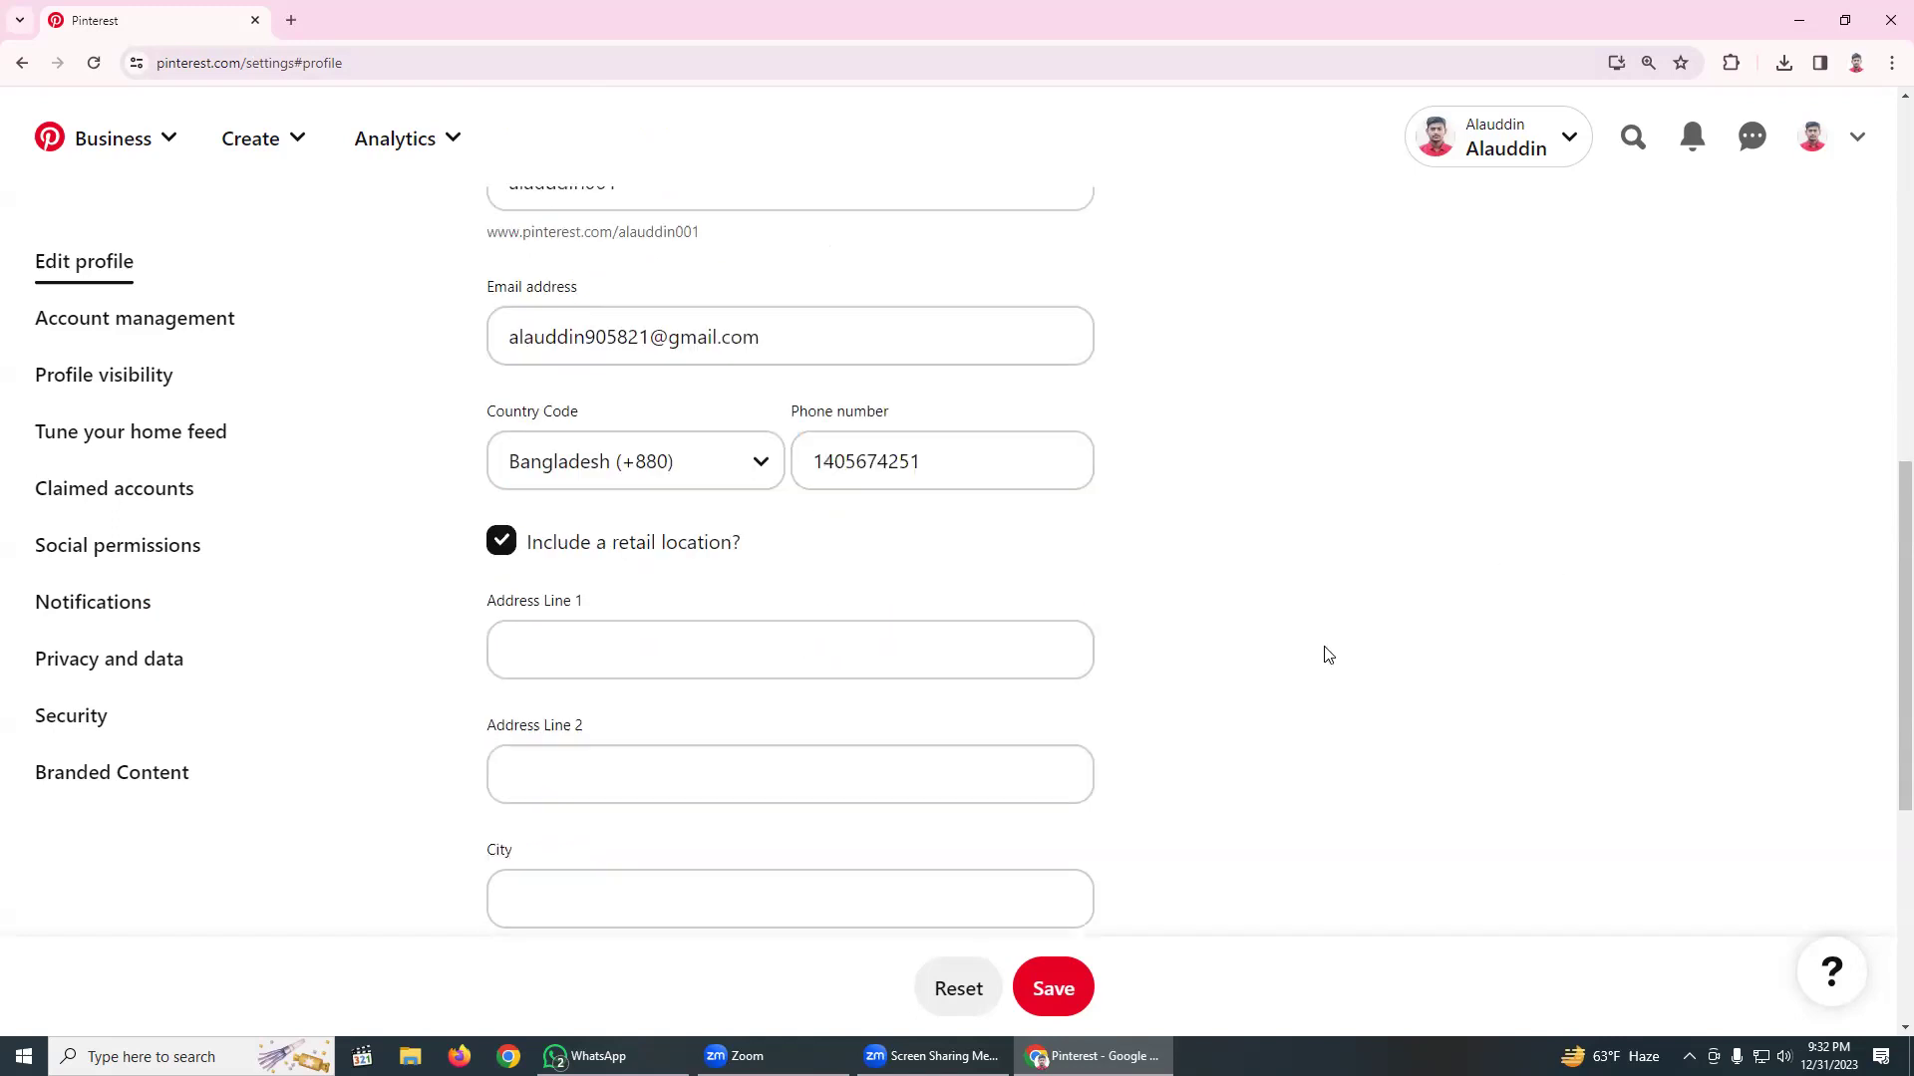
scroll(698, 618, "down", 1)
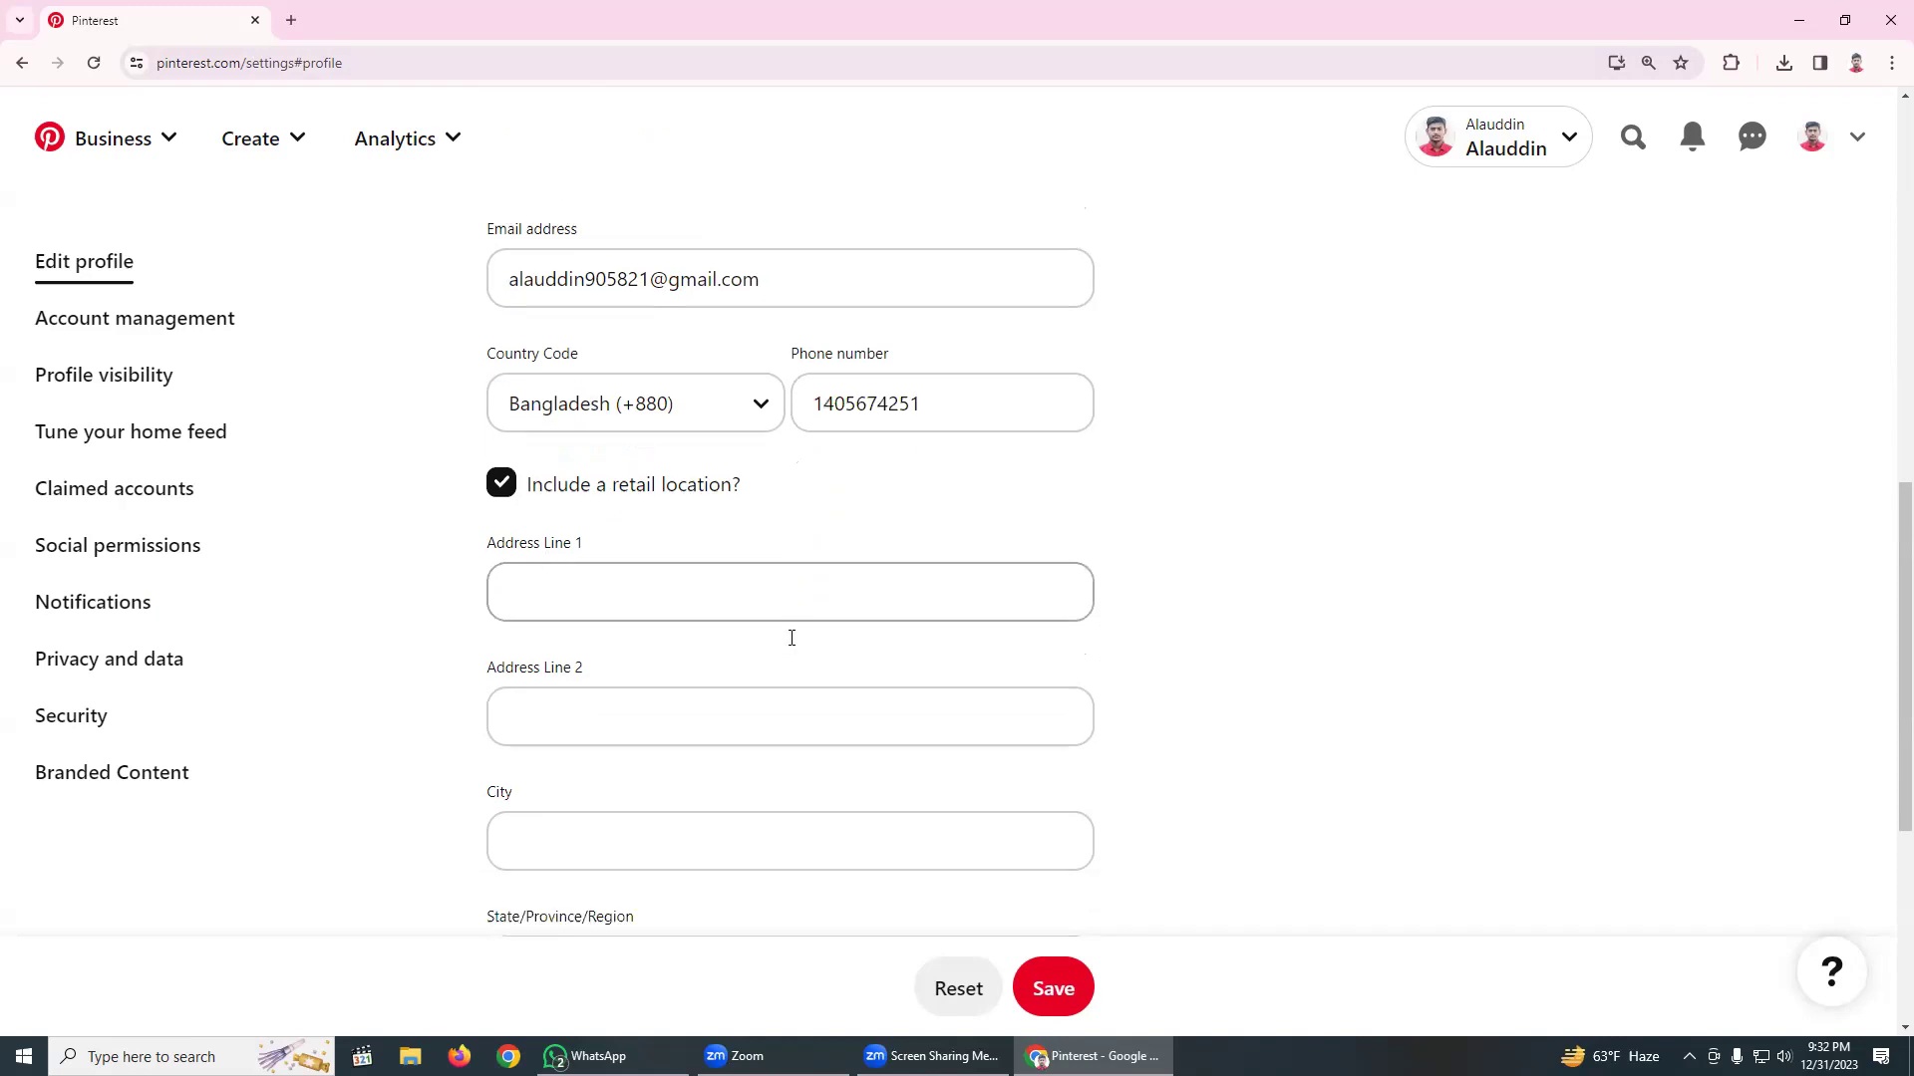
left_click(718, 512)
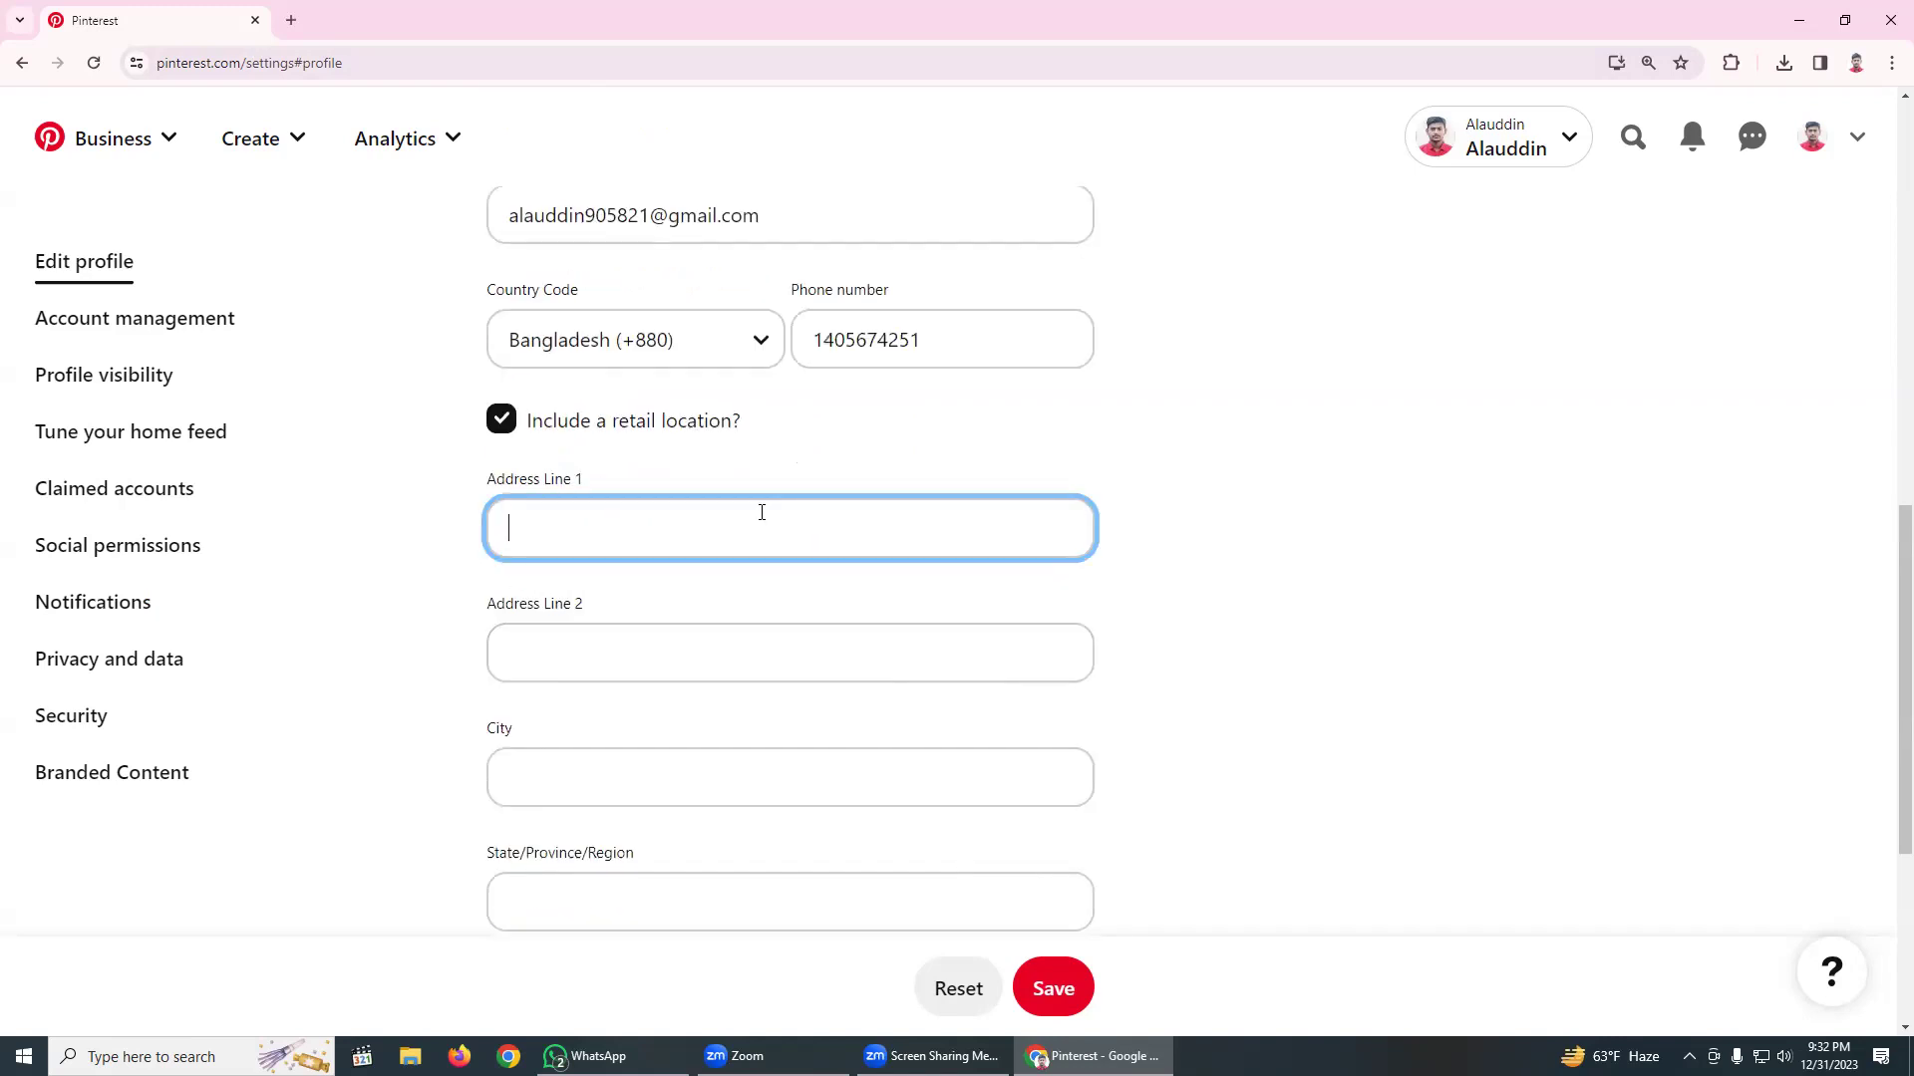
left_click(580, 781)
scroll(582, 781, "down", 1)
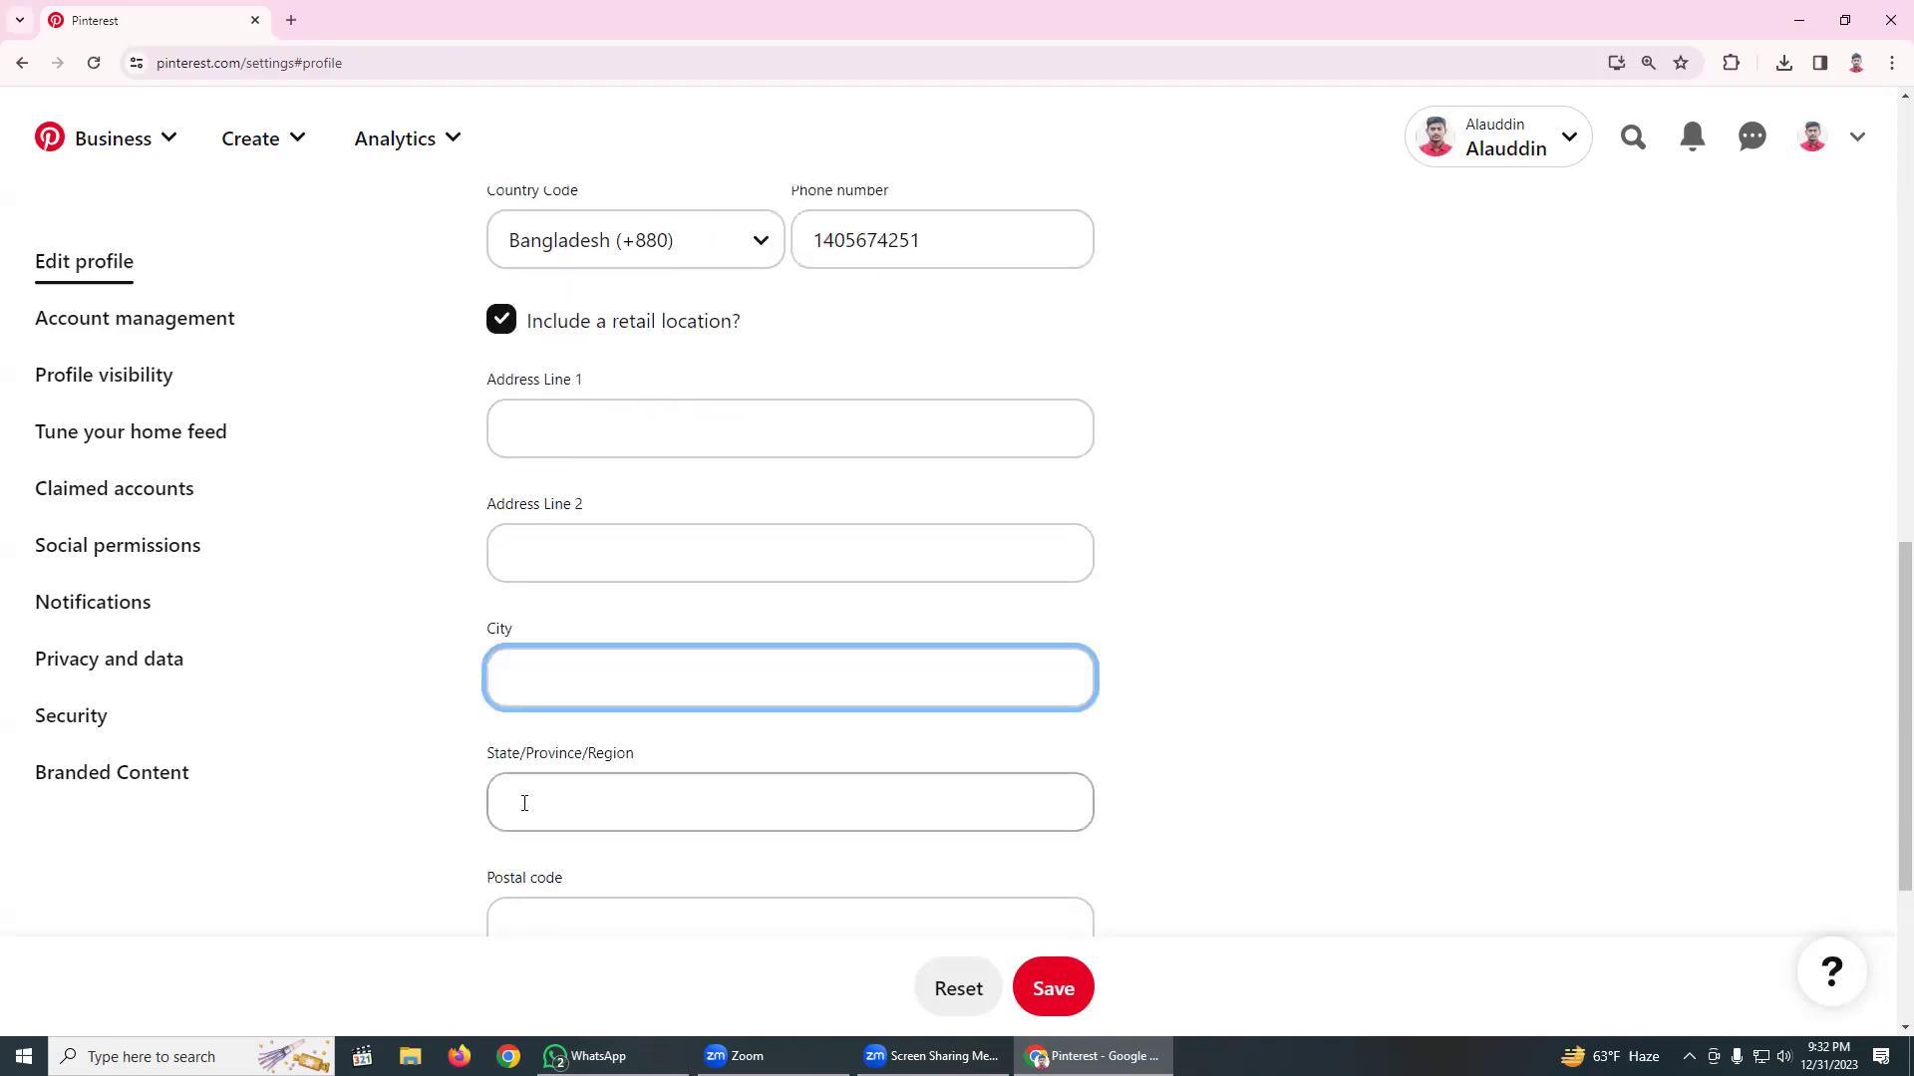
left_click(614, 787)
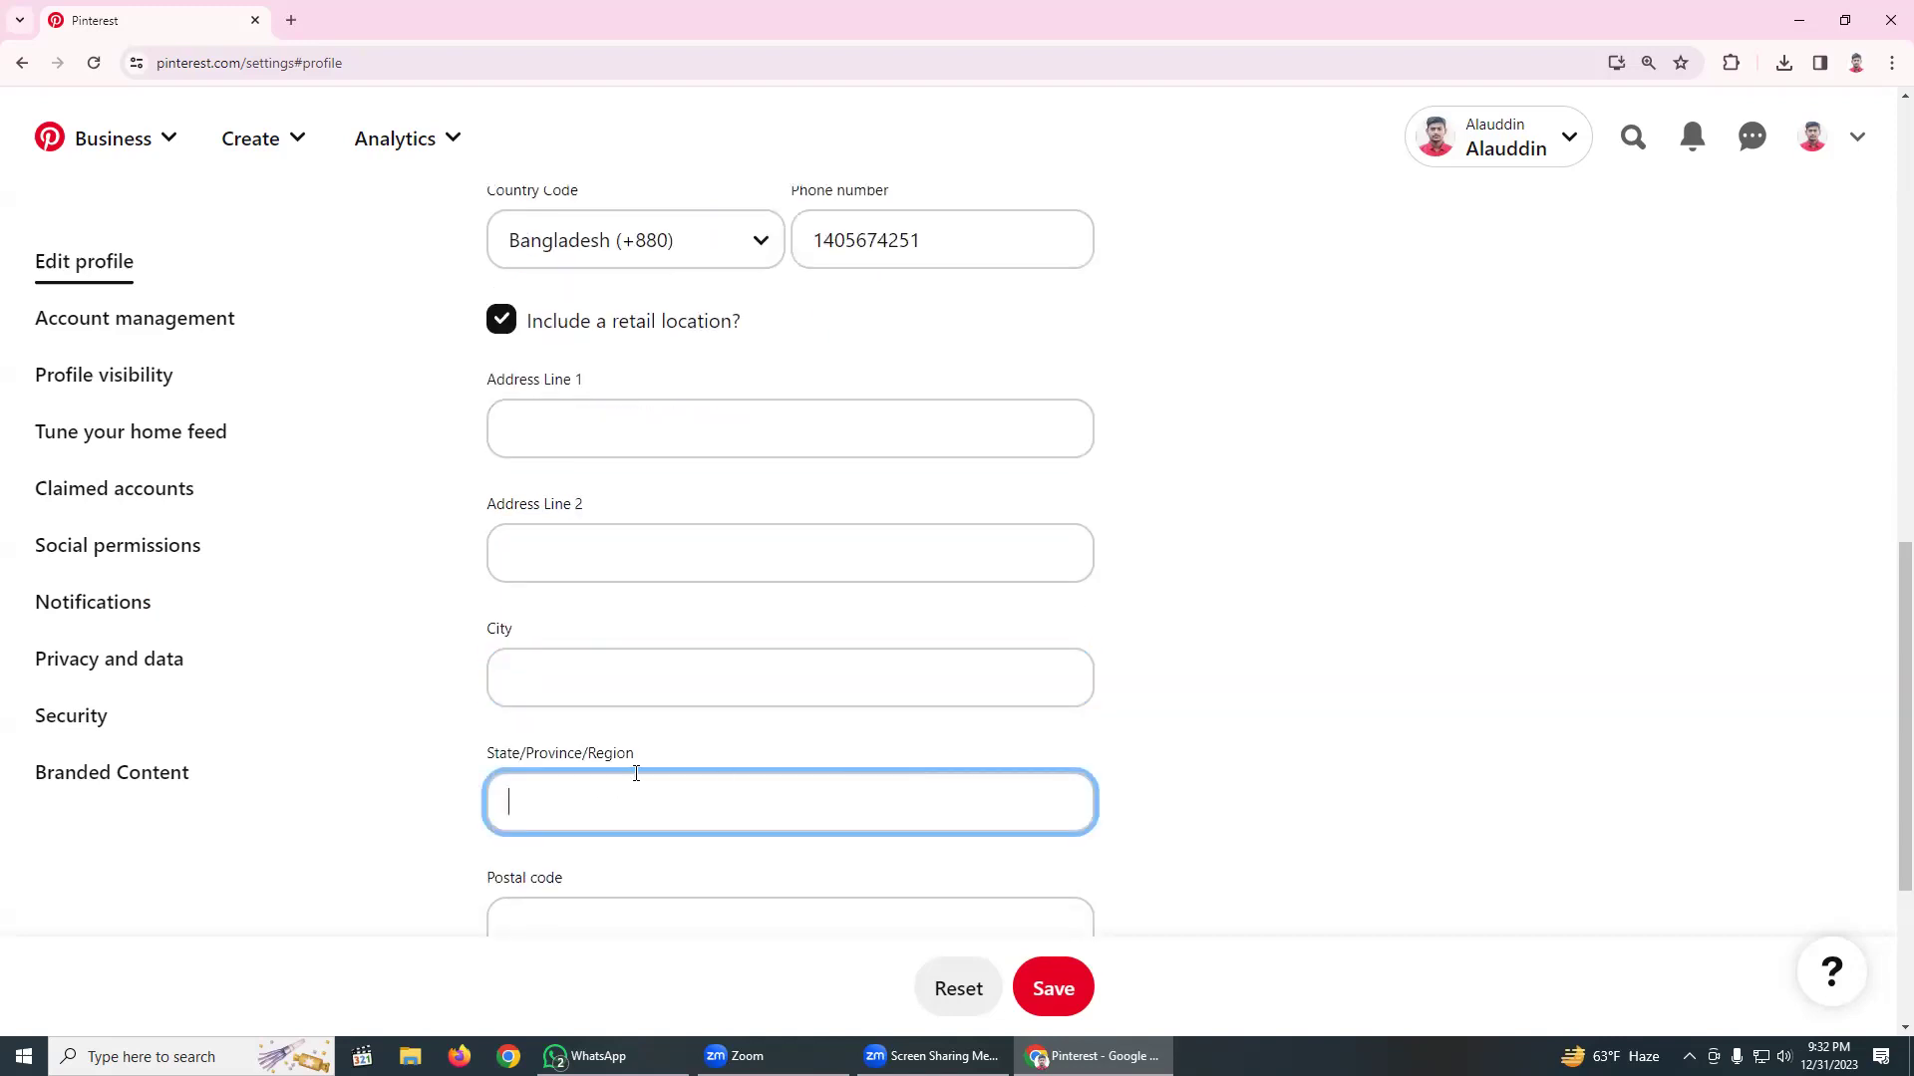
scroll(797, 801, "down", 1)
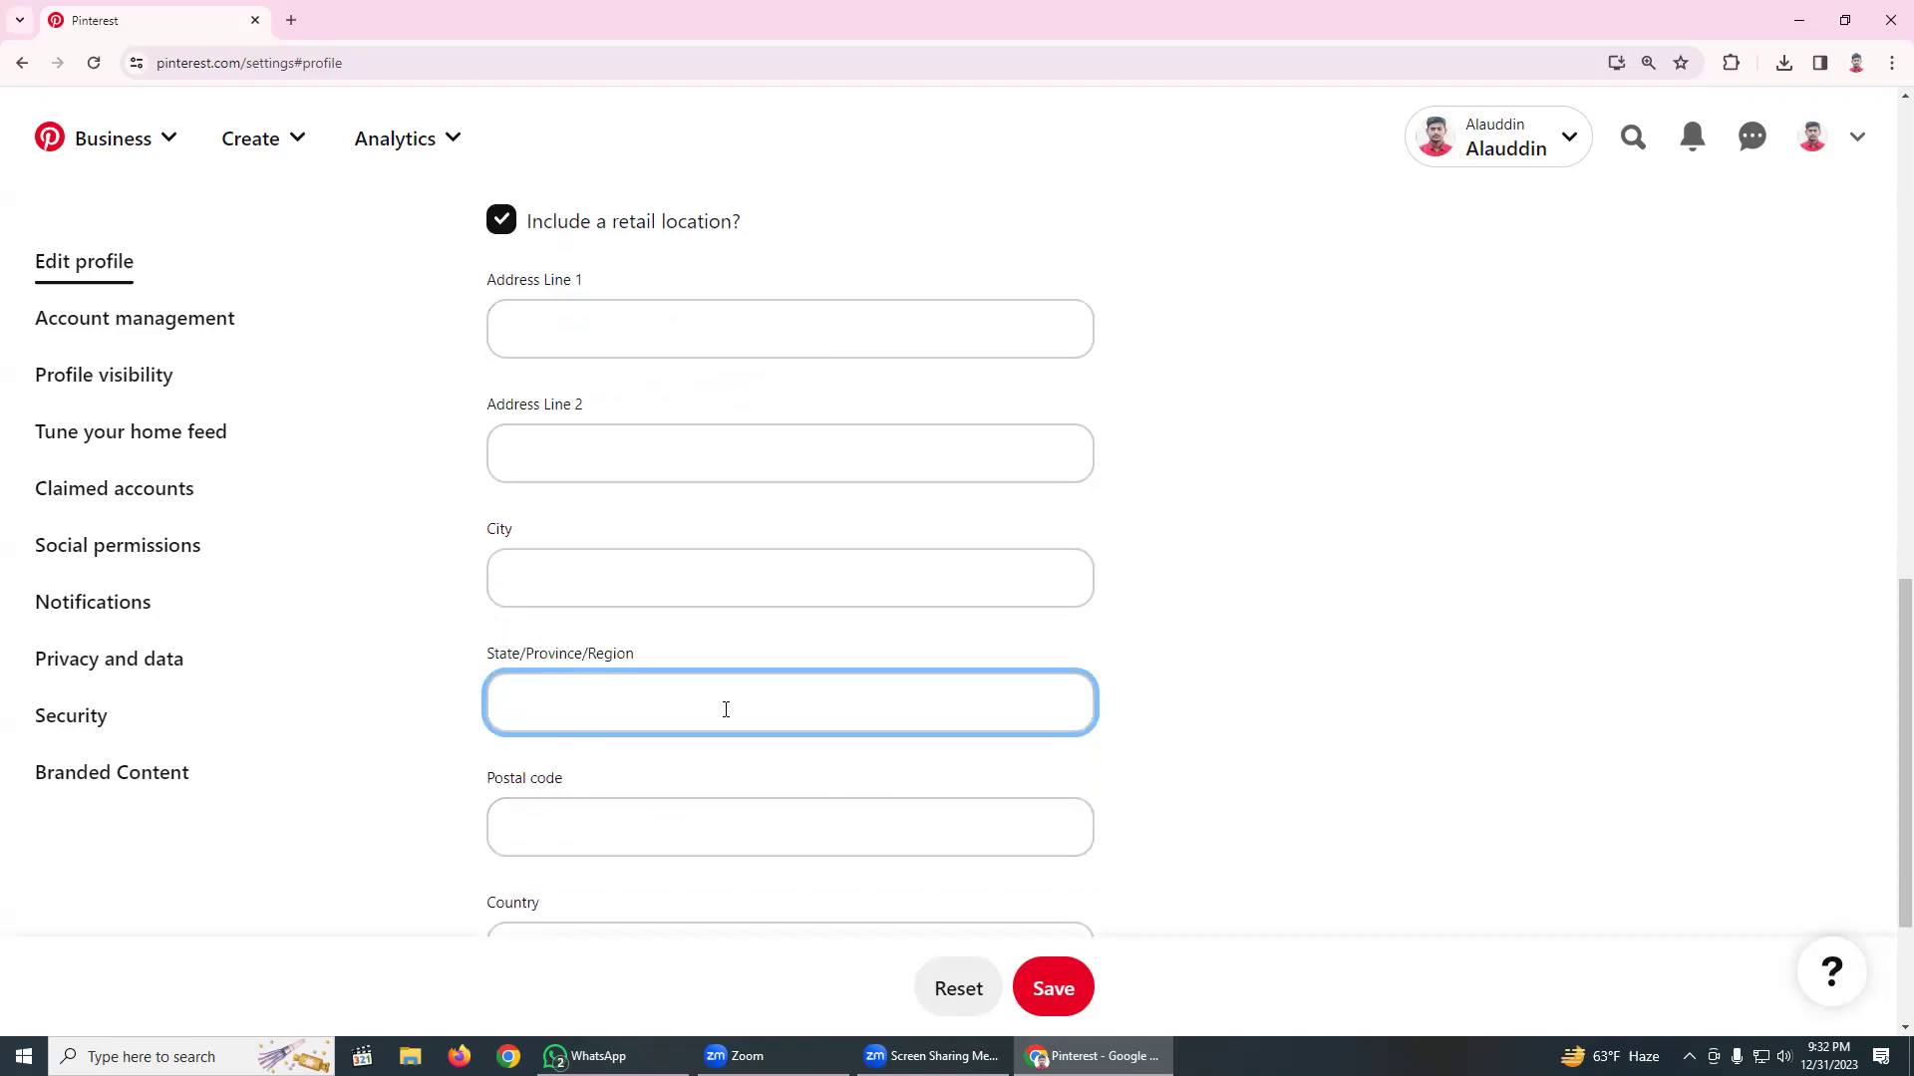
scroll(726, 709, "down", 1)
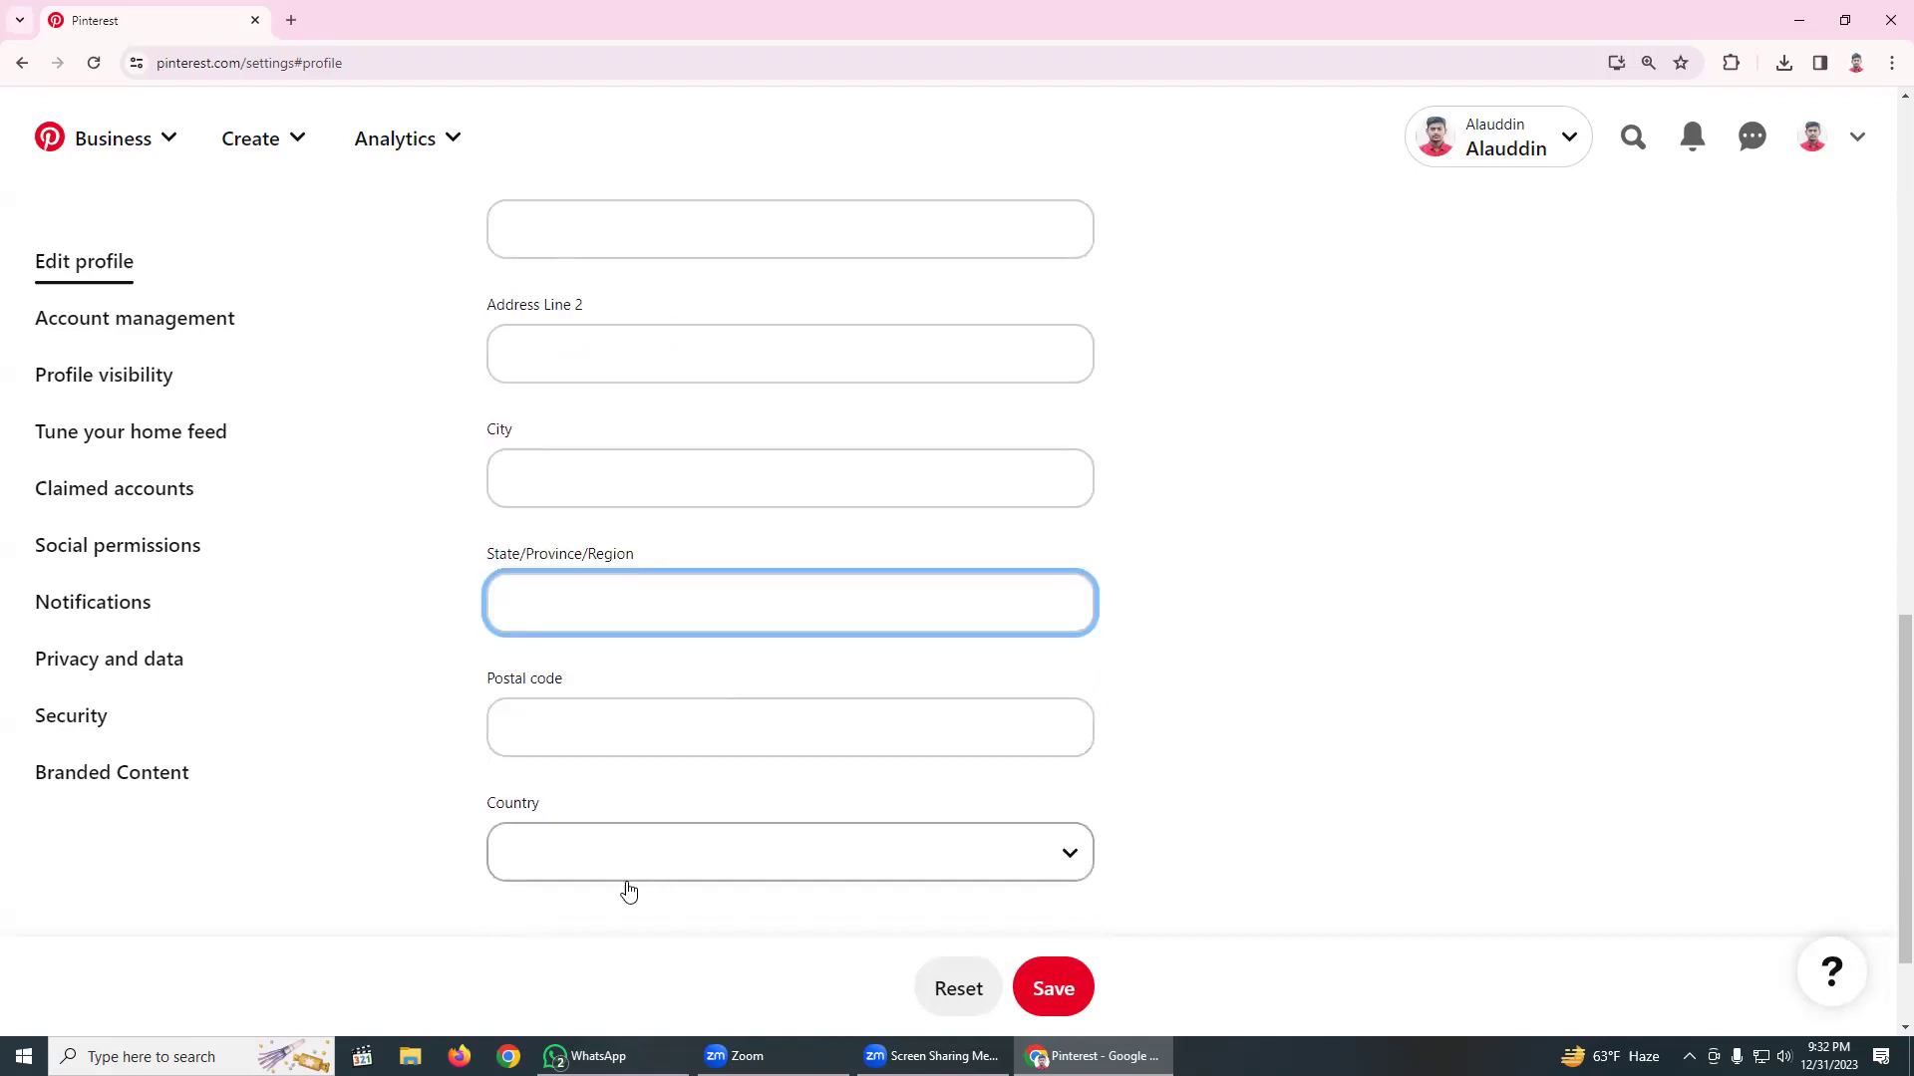
left_click(751, 876)
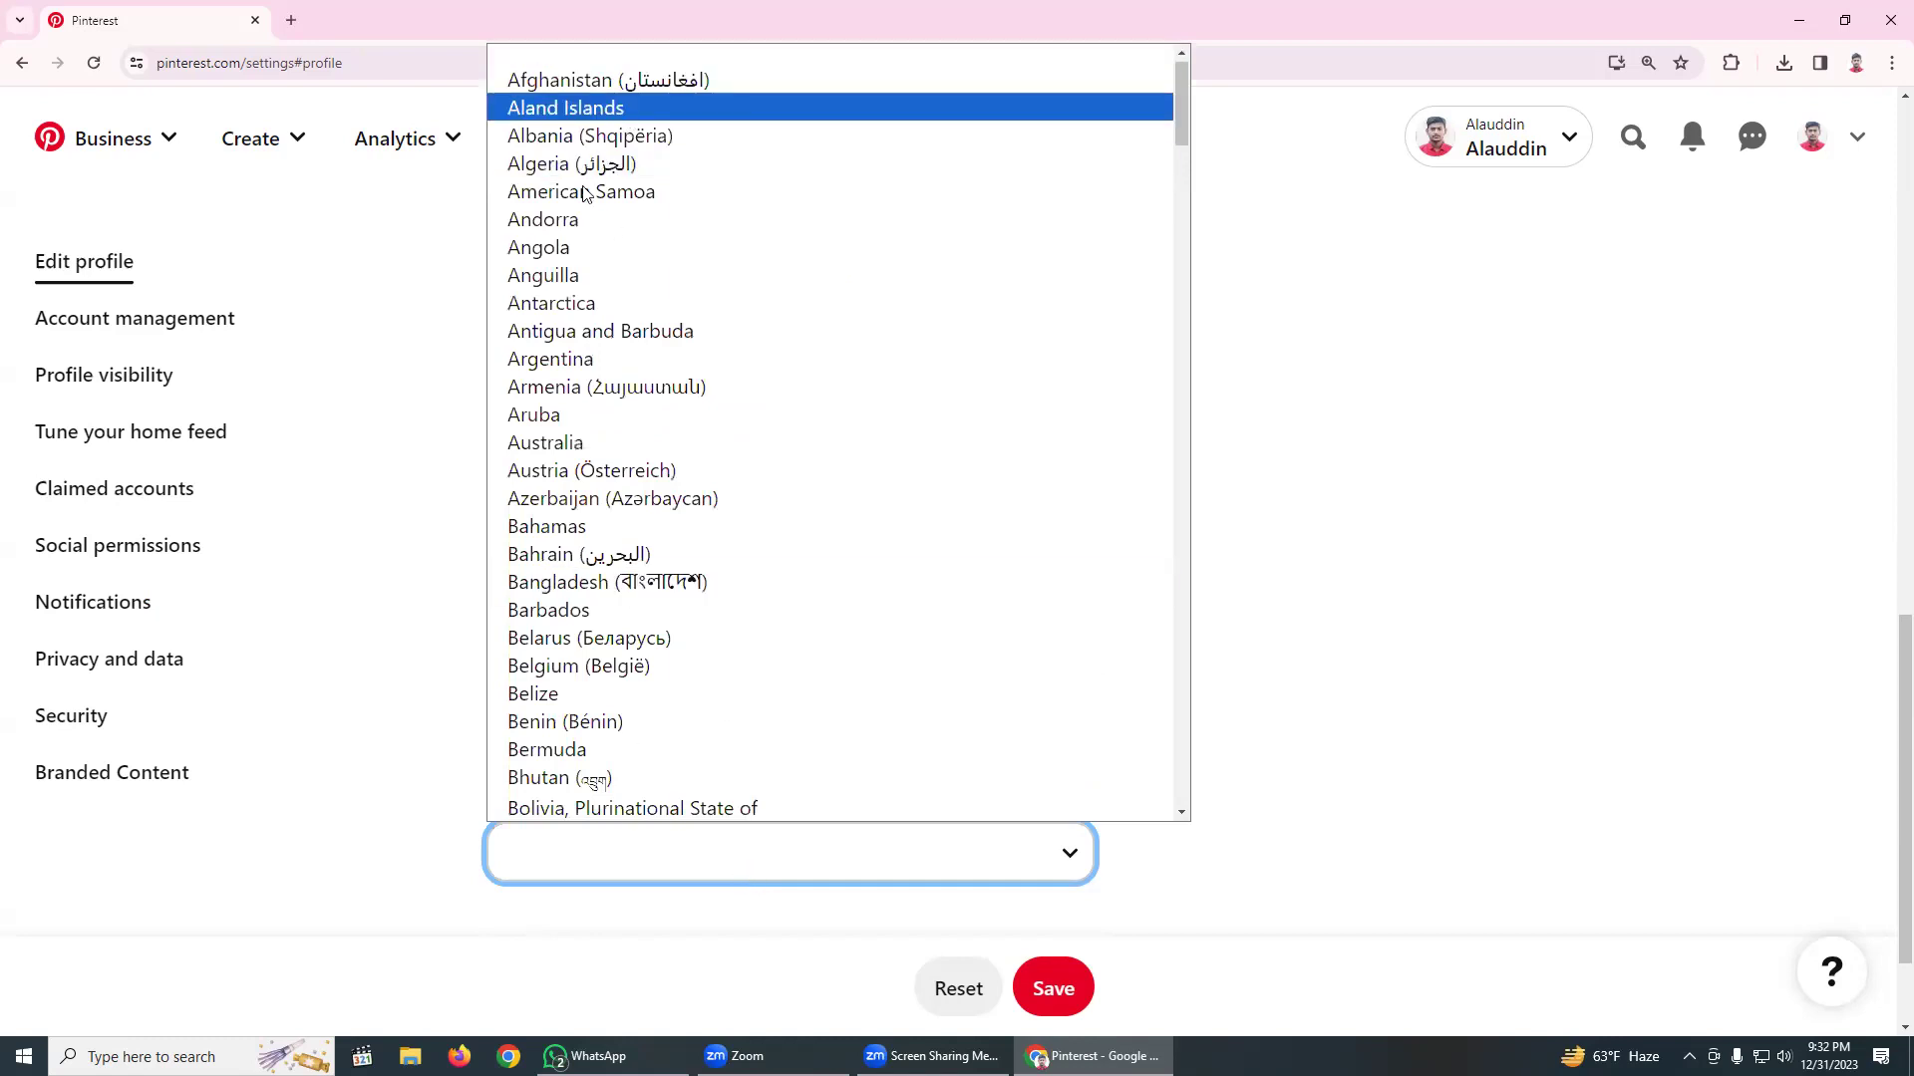
left_click(636, 580)
left_click(570, 719)
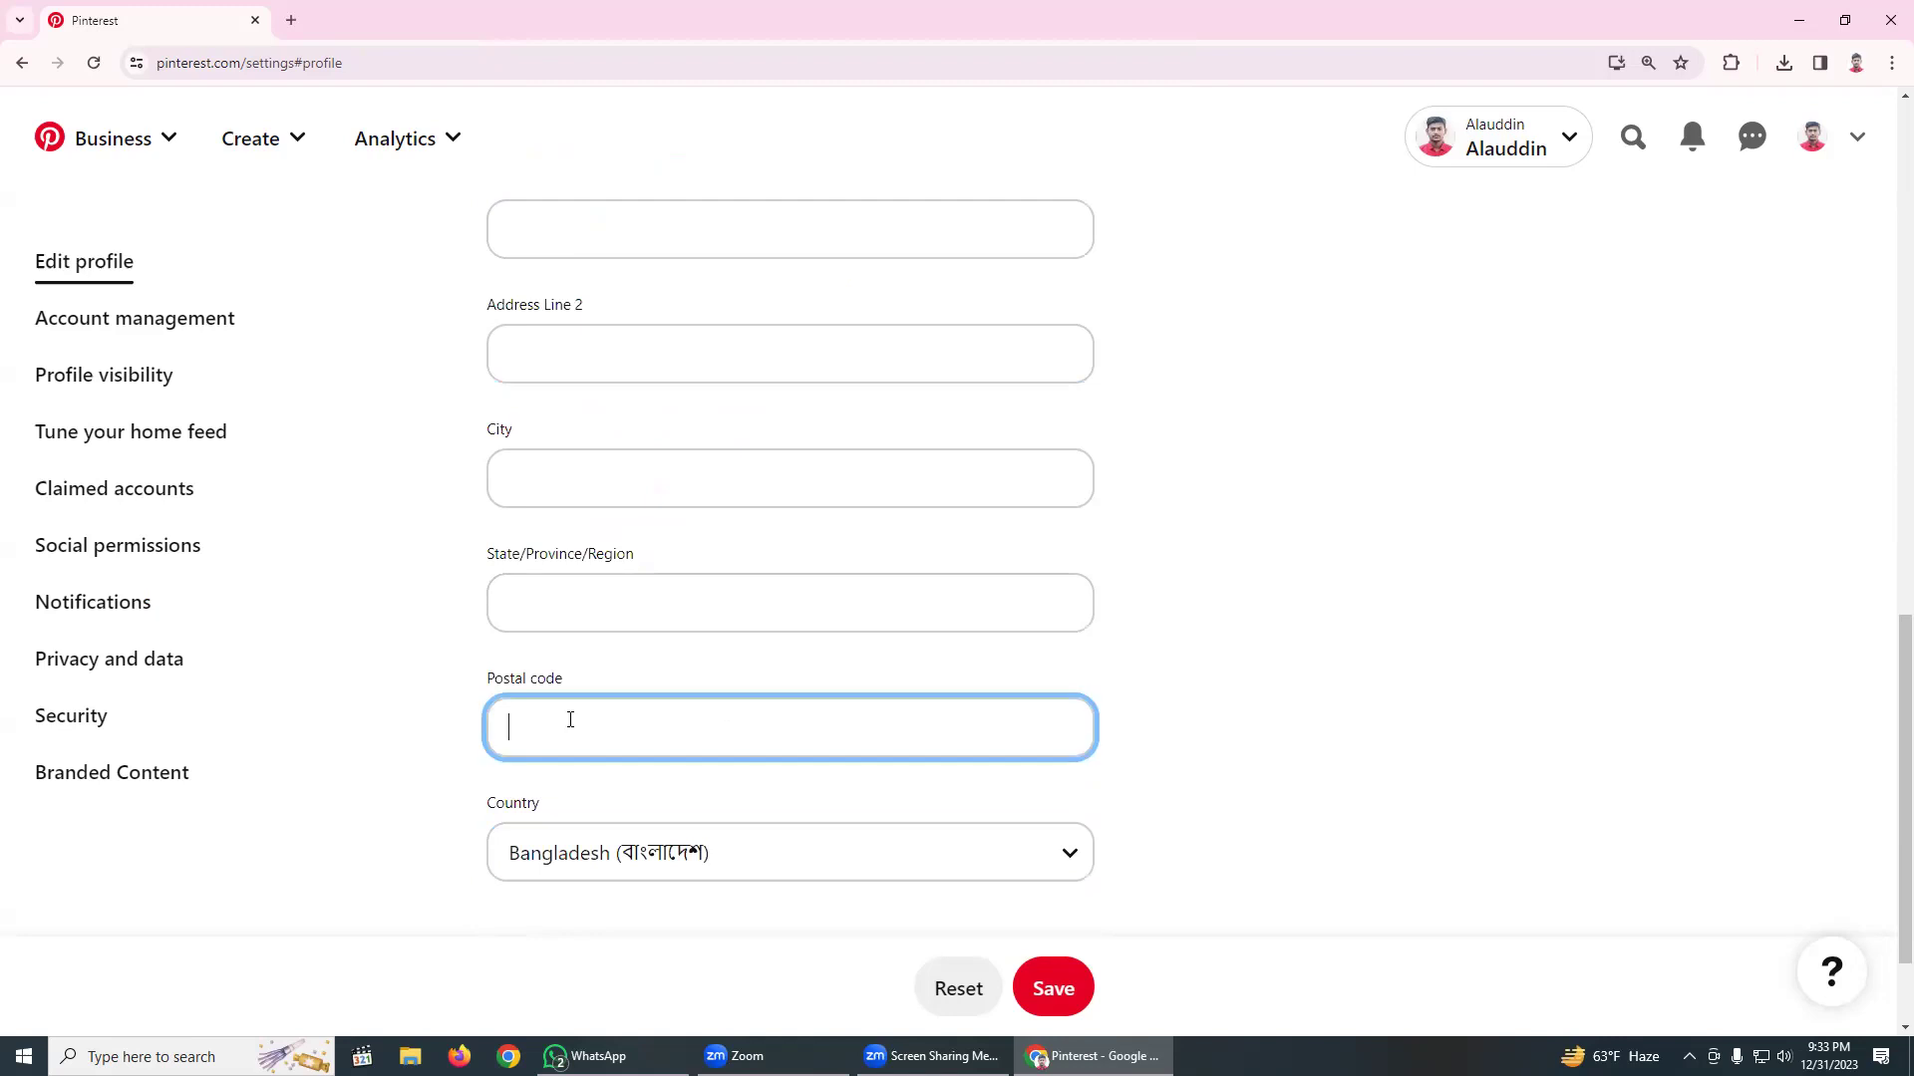
scroll(556, 325, "up", 1)
Fill in the street address in Address Line 1 and Address Line 2
left_click(580, 329)
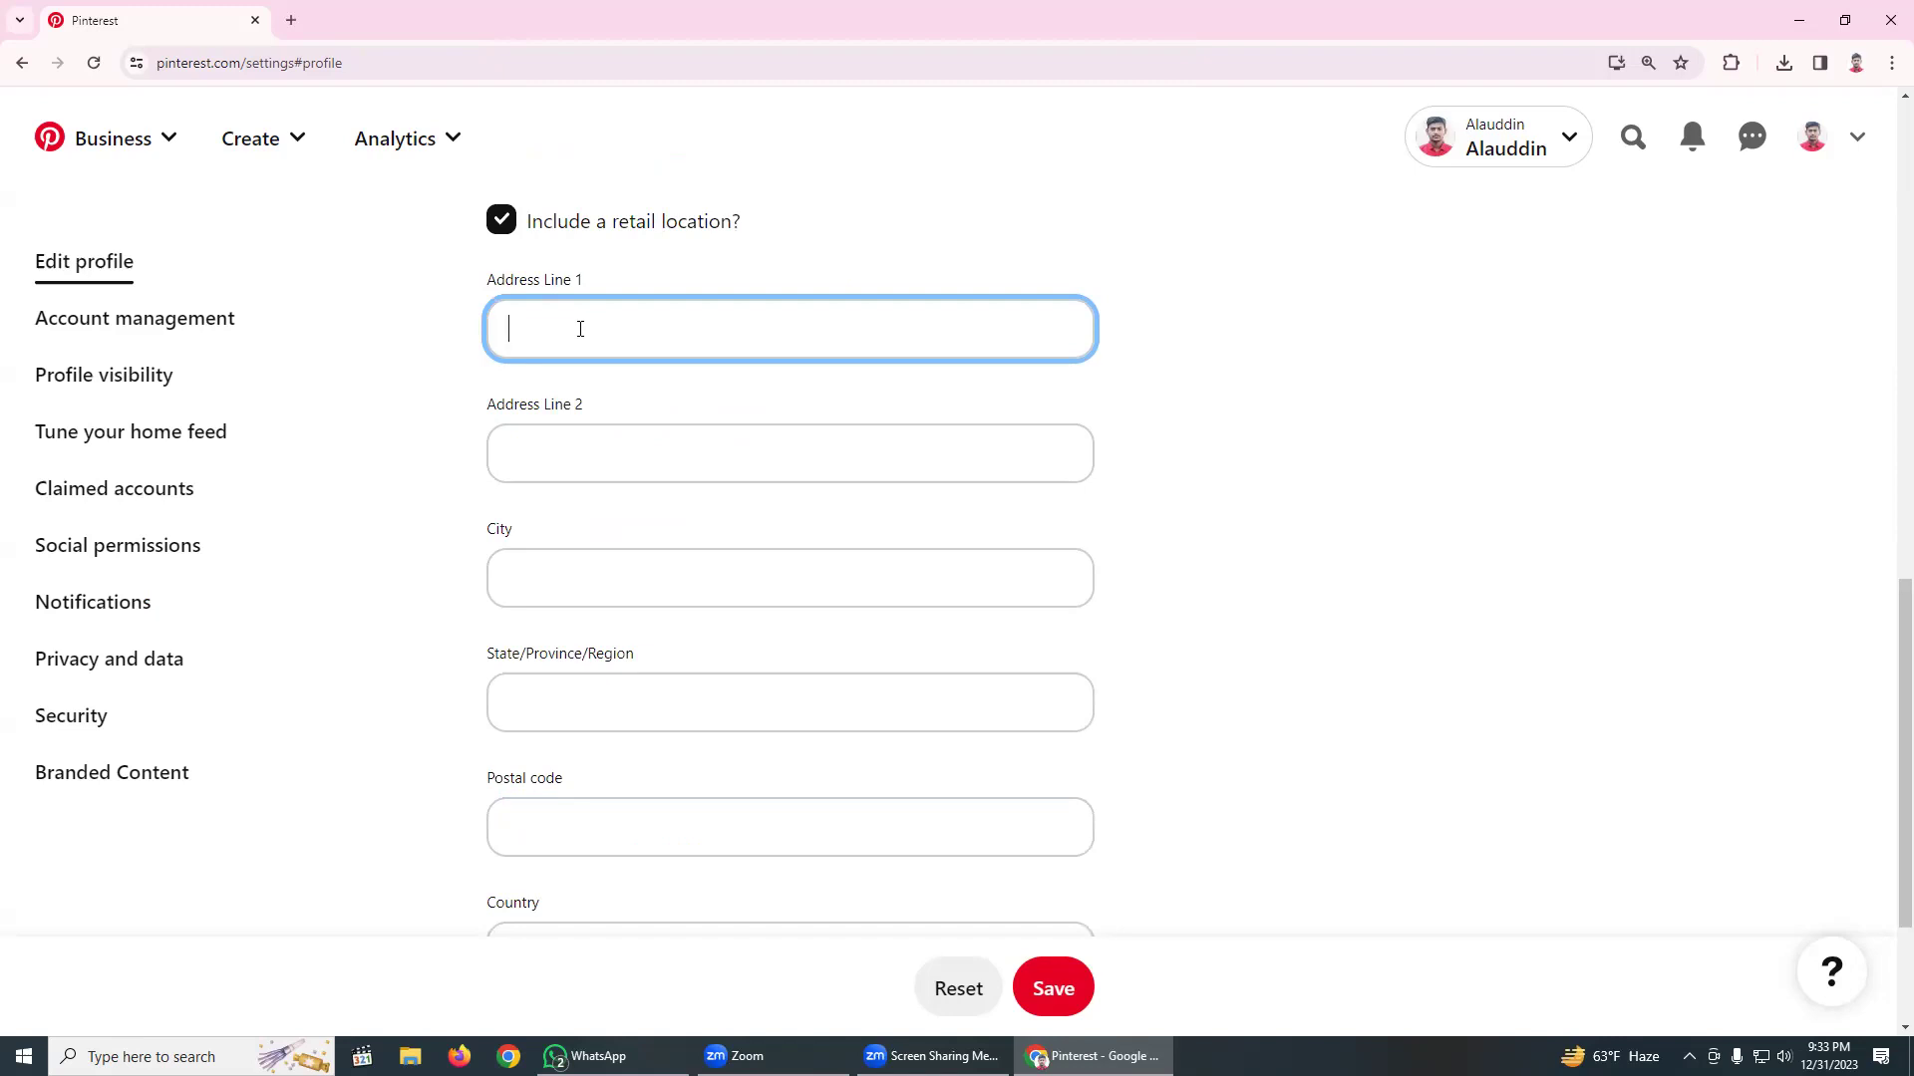
left_click(504, 330)
left_click(596, 456)
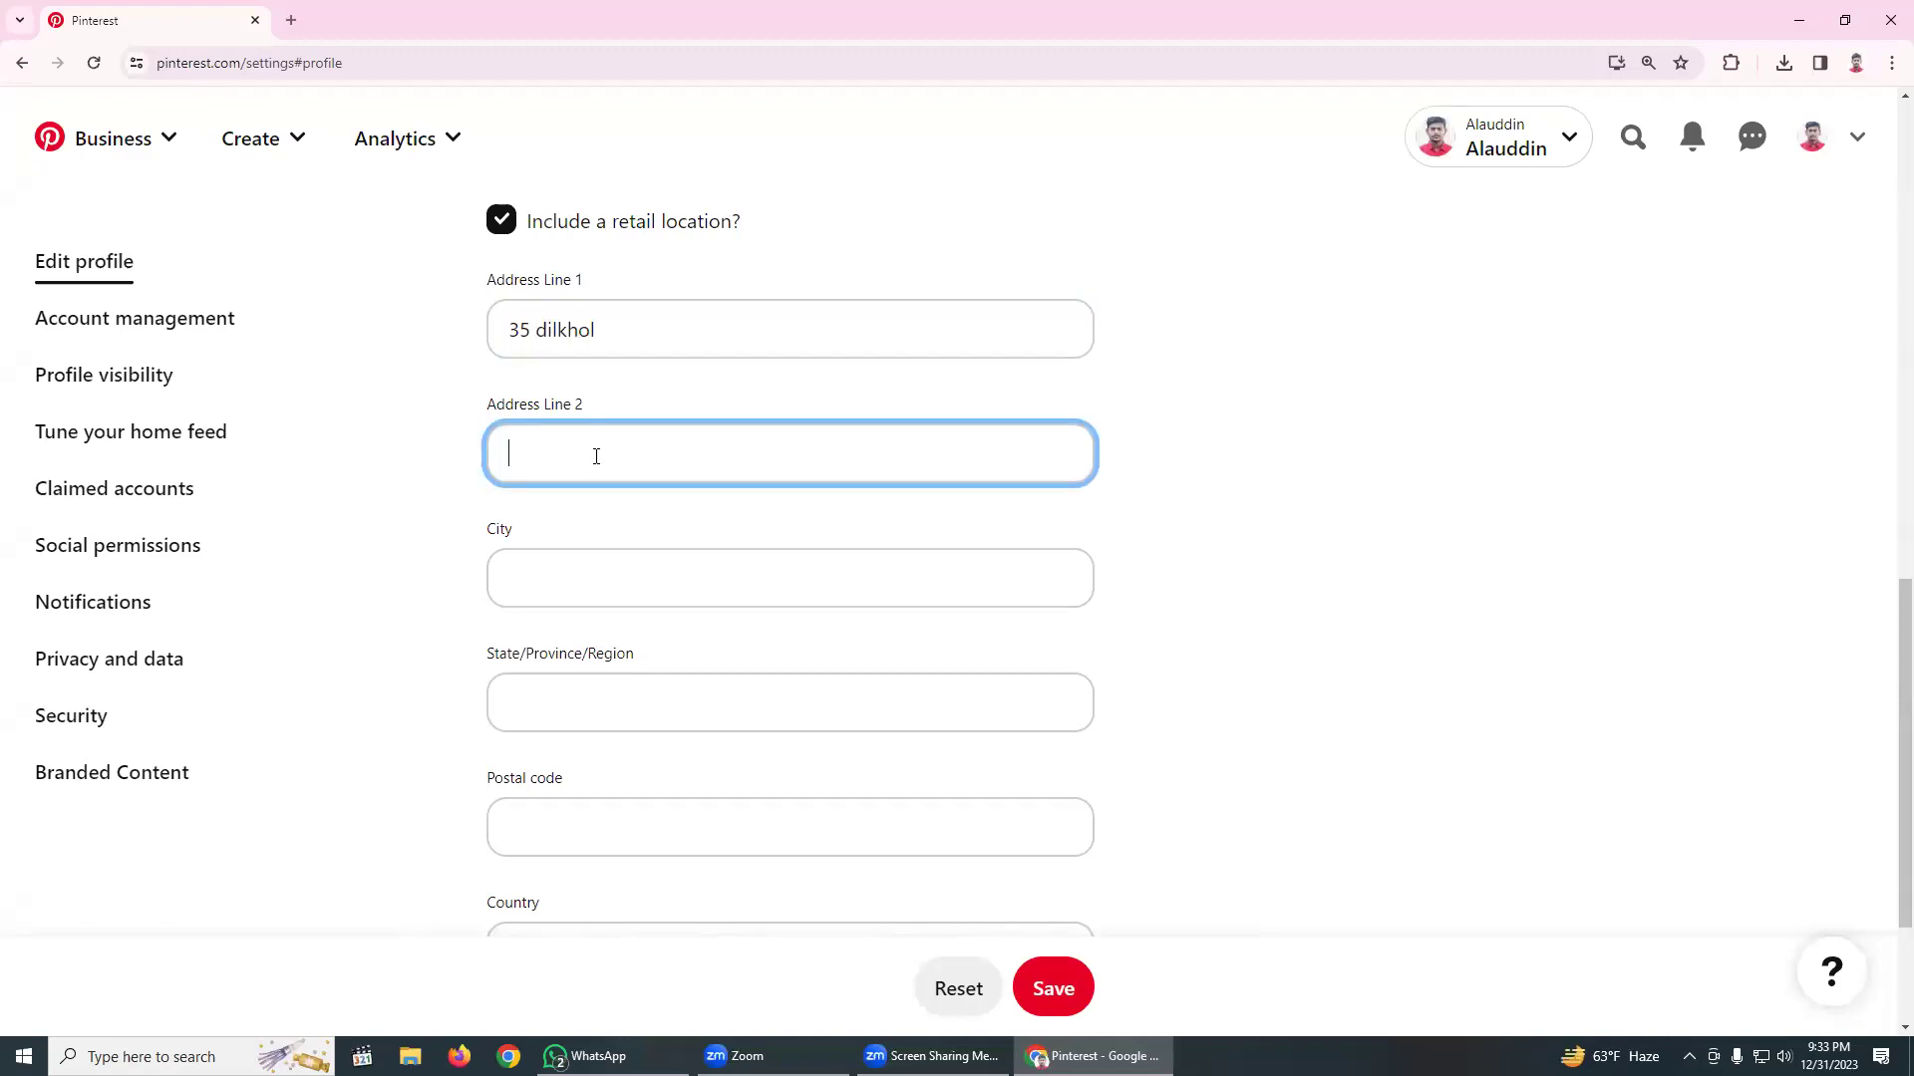
type("l")
Enter the city, Bangladesh as the state/region, and the postal code
left_click(630, 568)
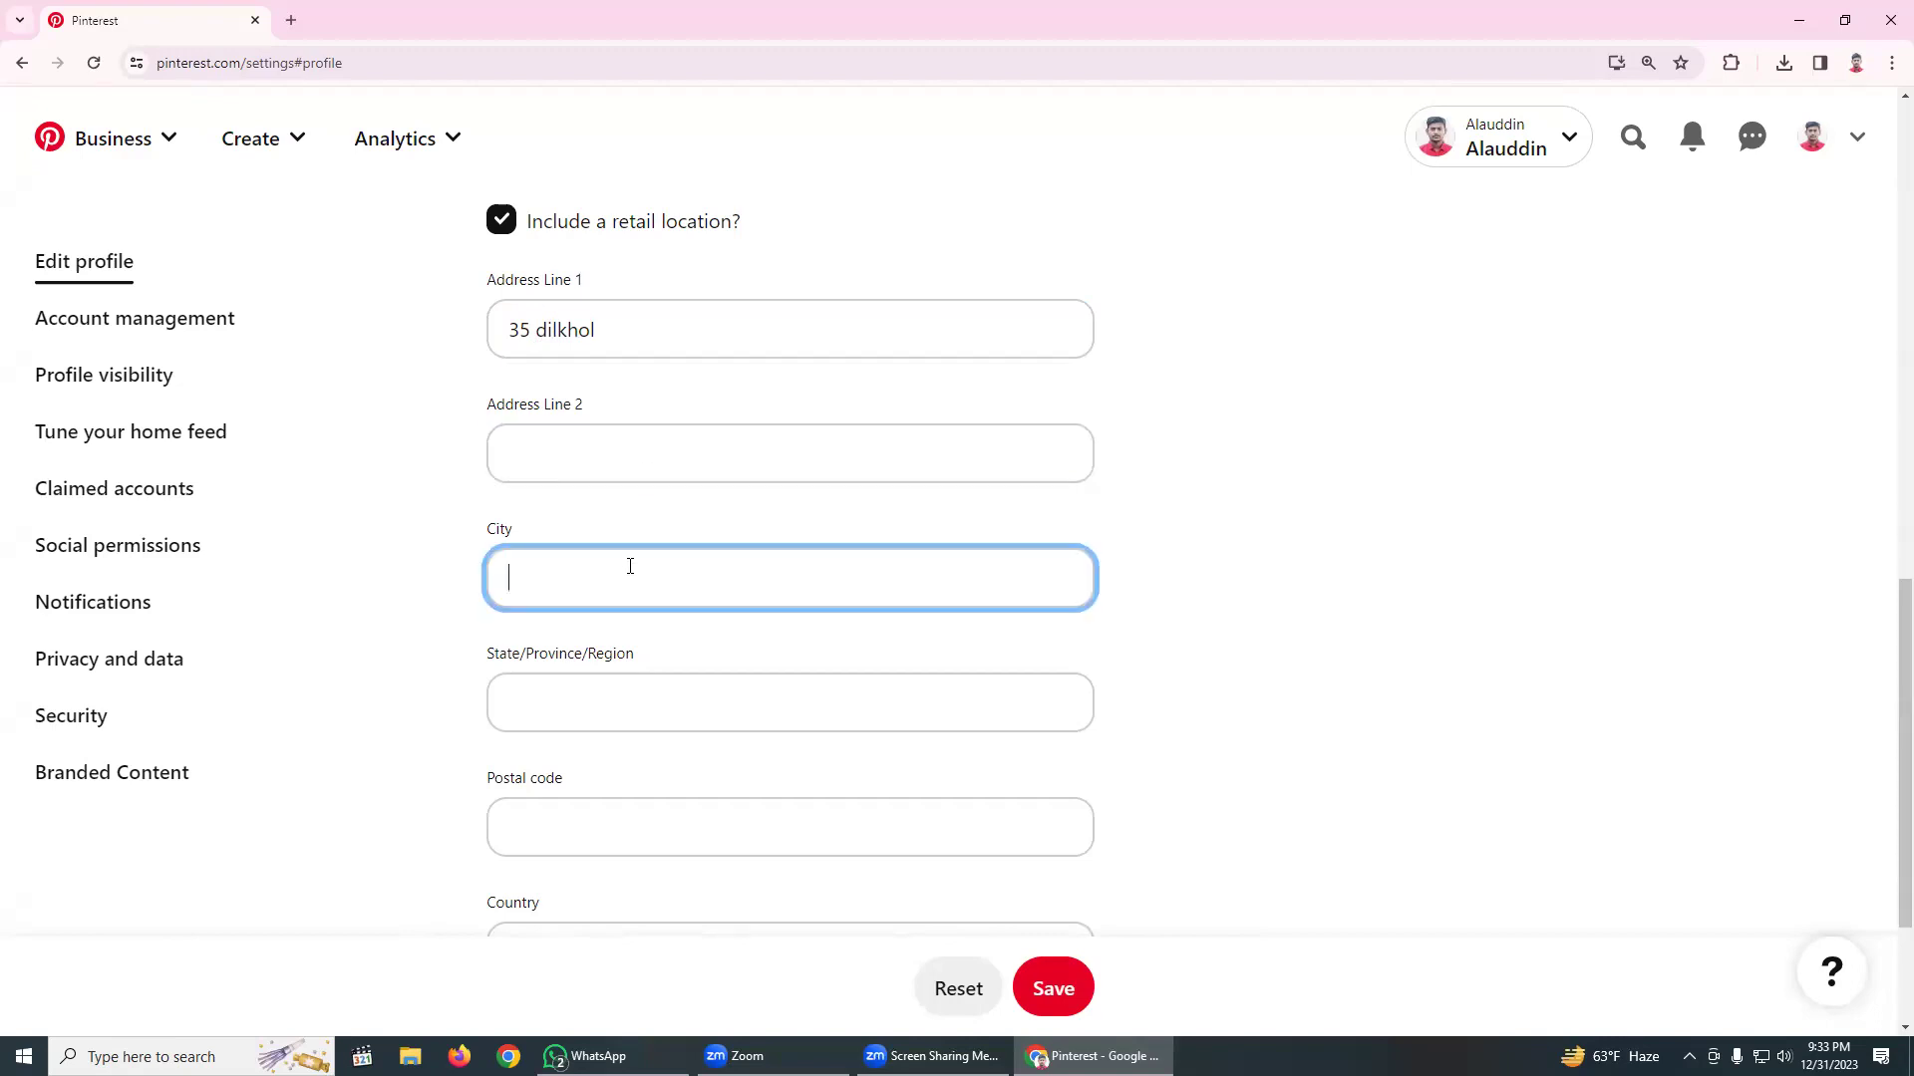
type("Khi")
type("u")
type("lnba")
key("BackSpace")
key("BackSpace")
type("a")
left_click(610, 718)
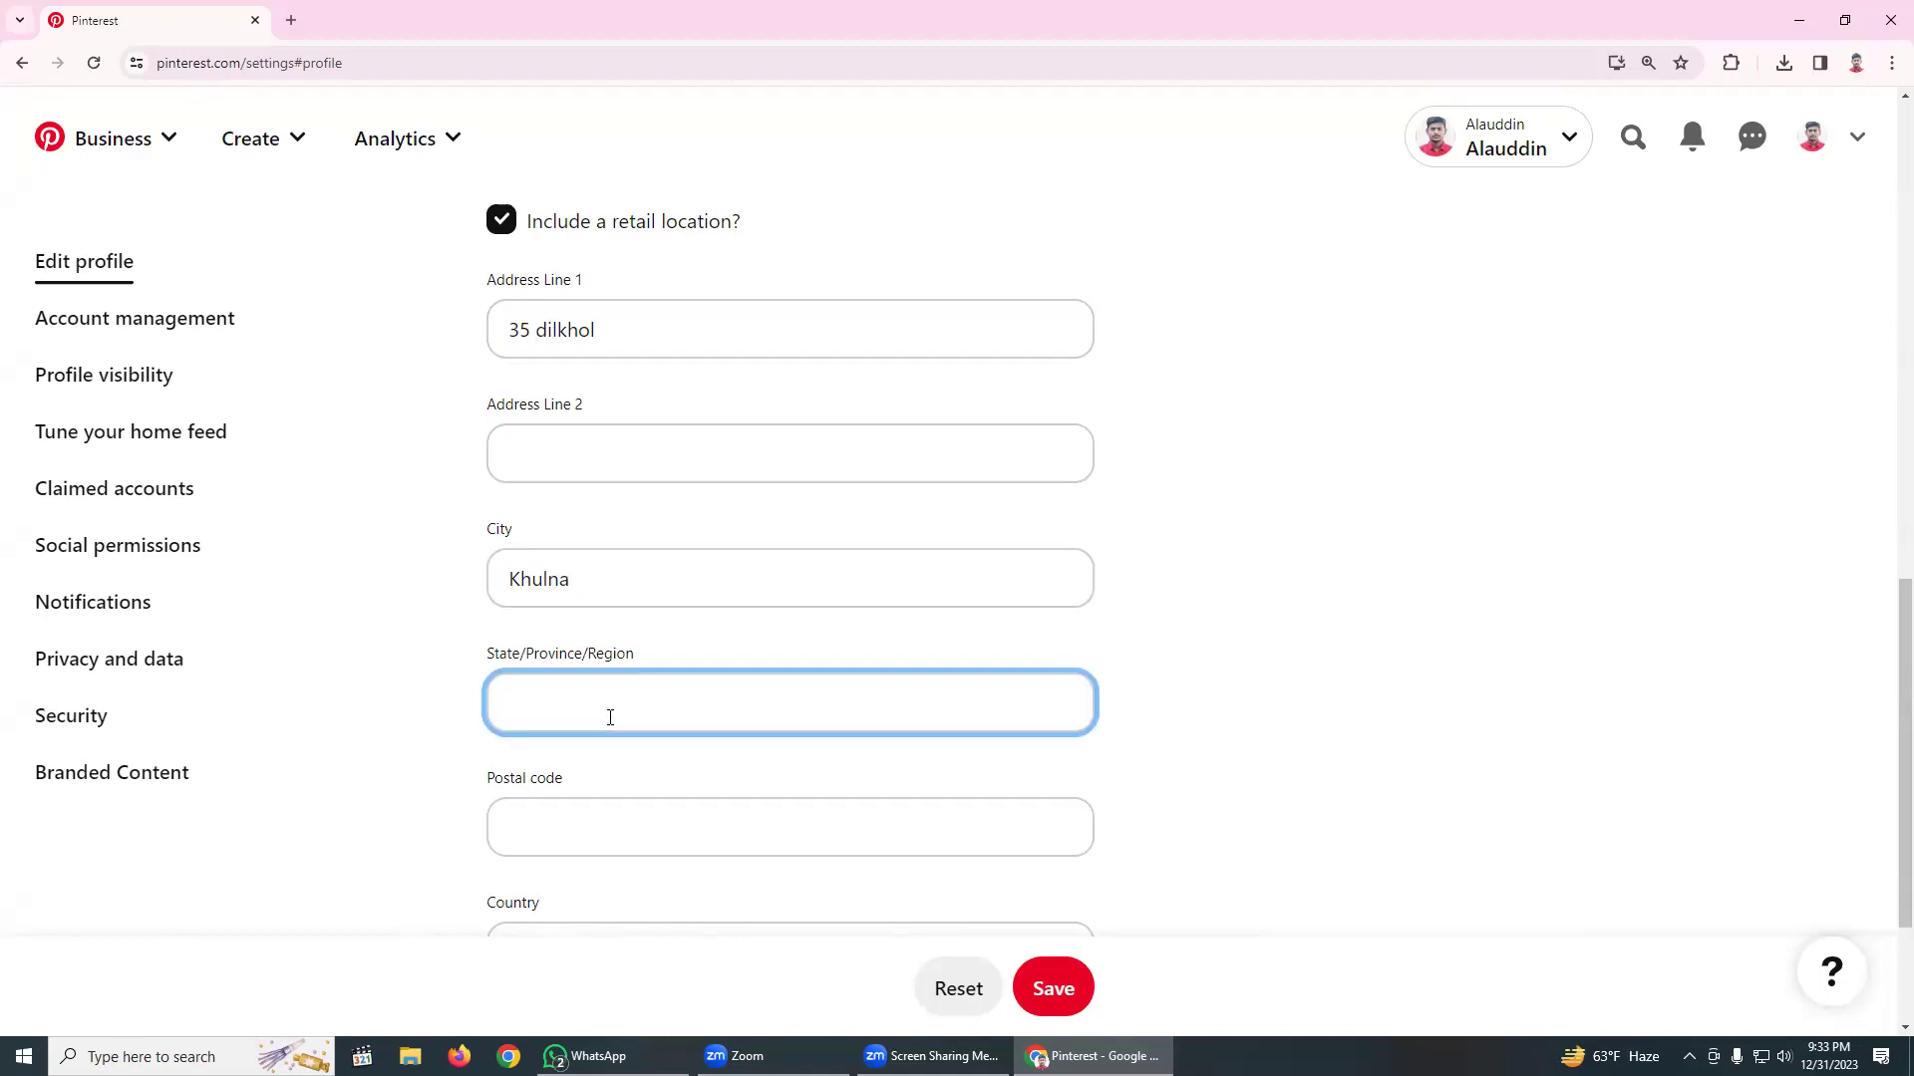
type("Bangladesh")
left_click(680, 819)
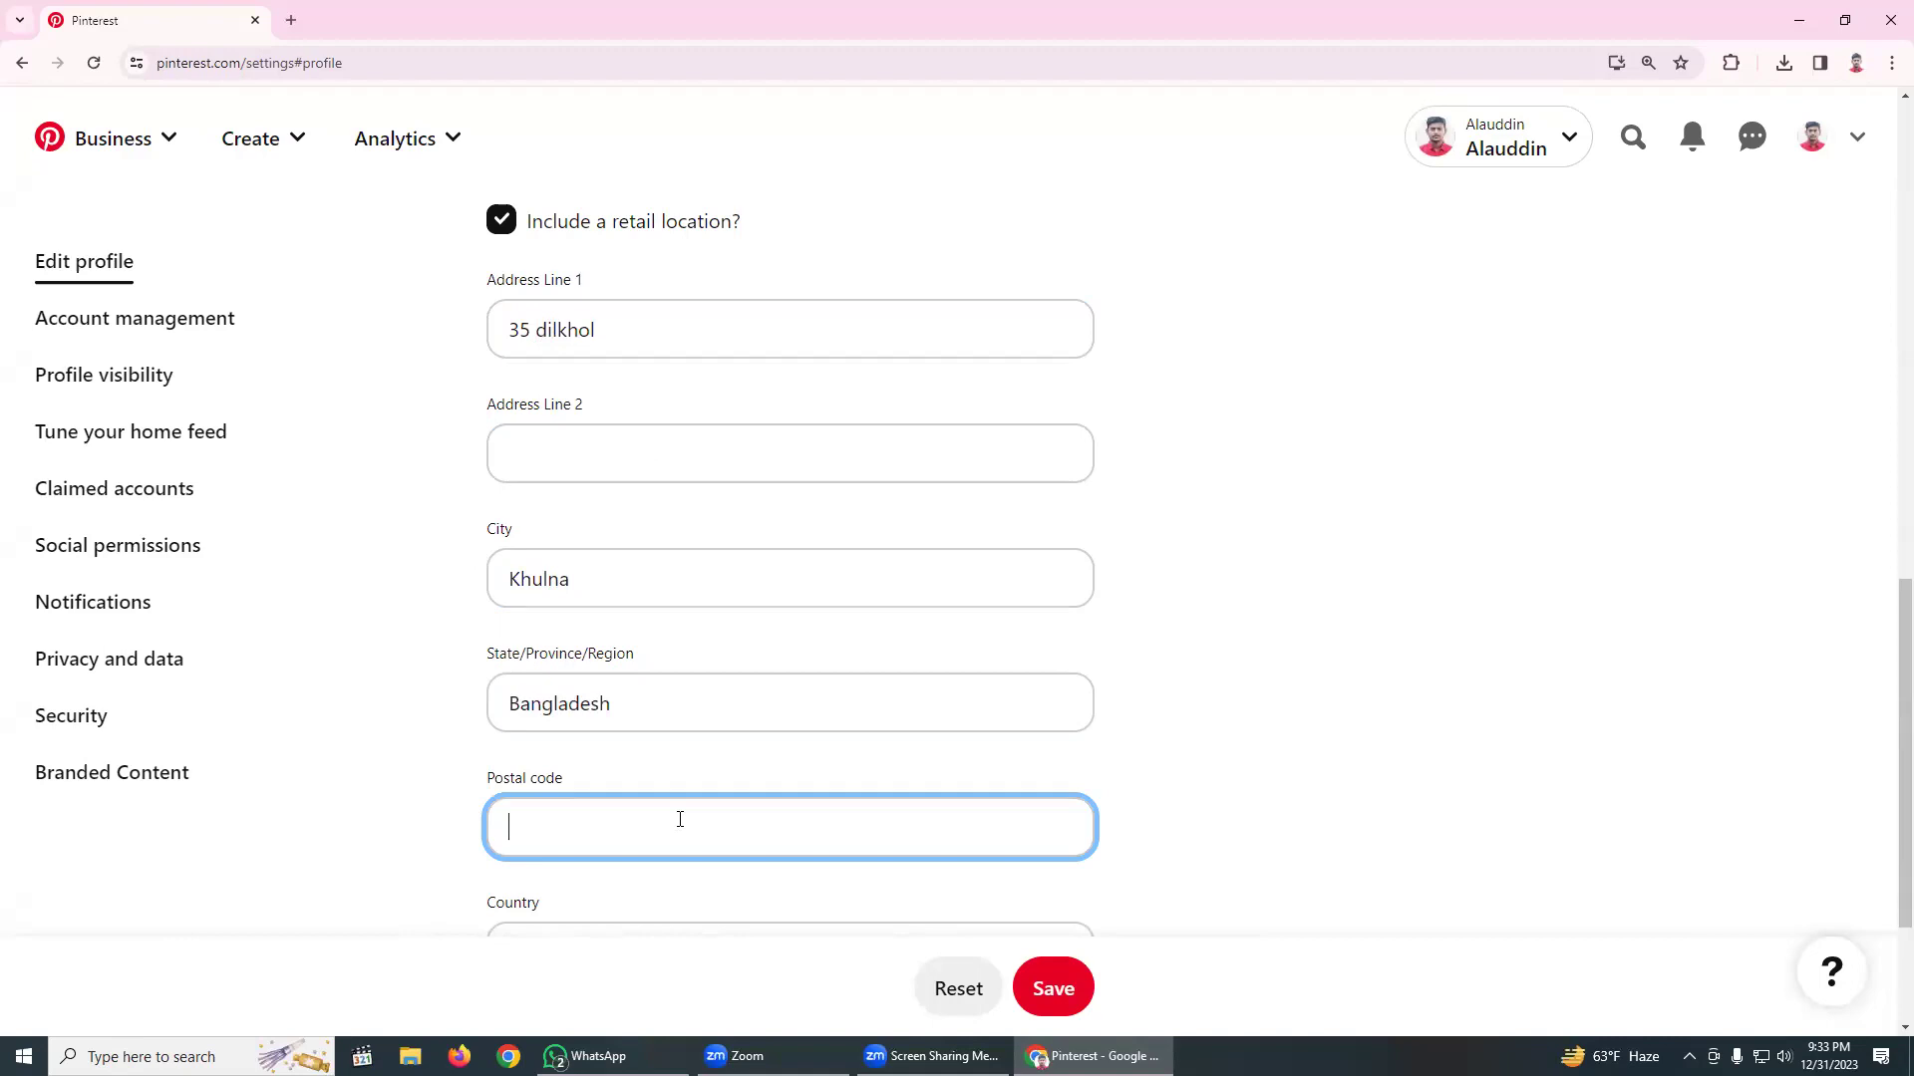
type("12")
Save the edited profile details
left_click(1055, 989)
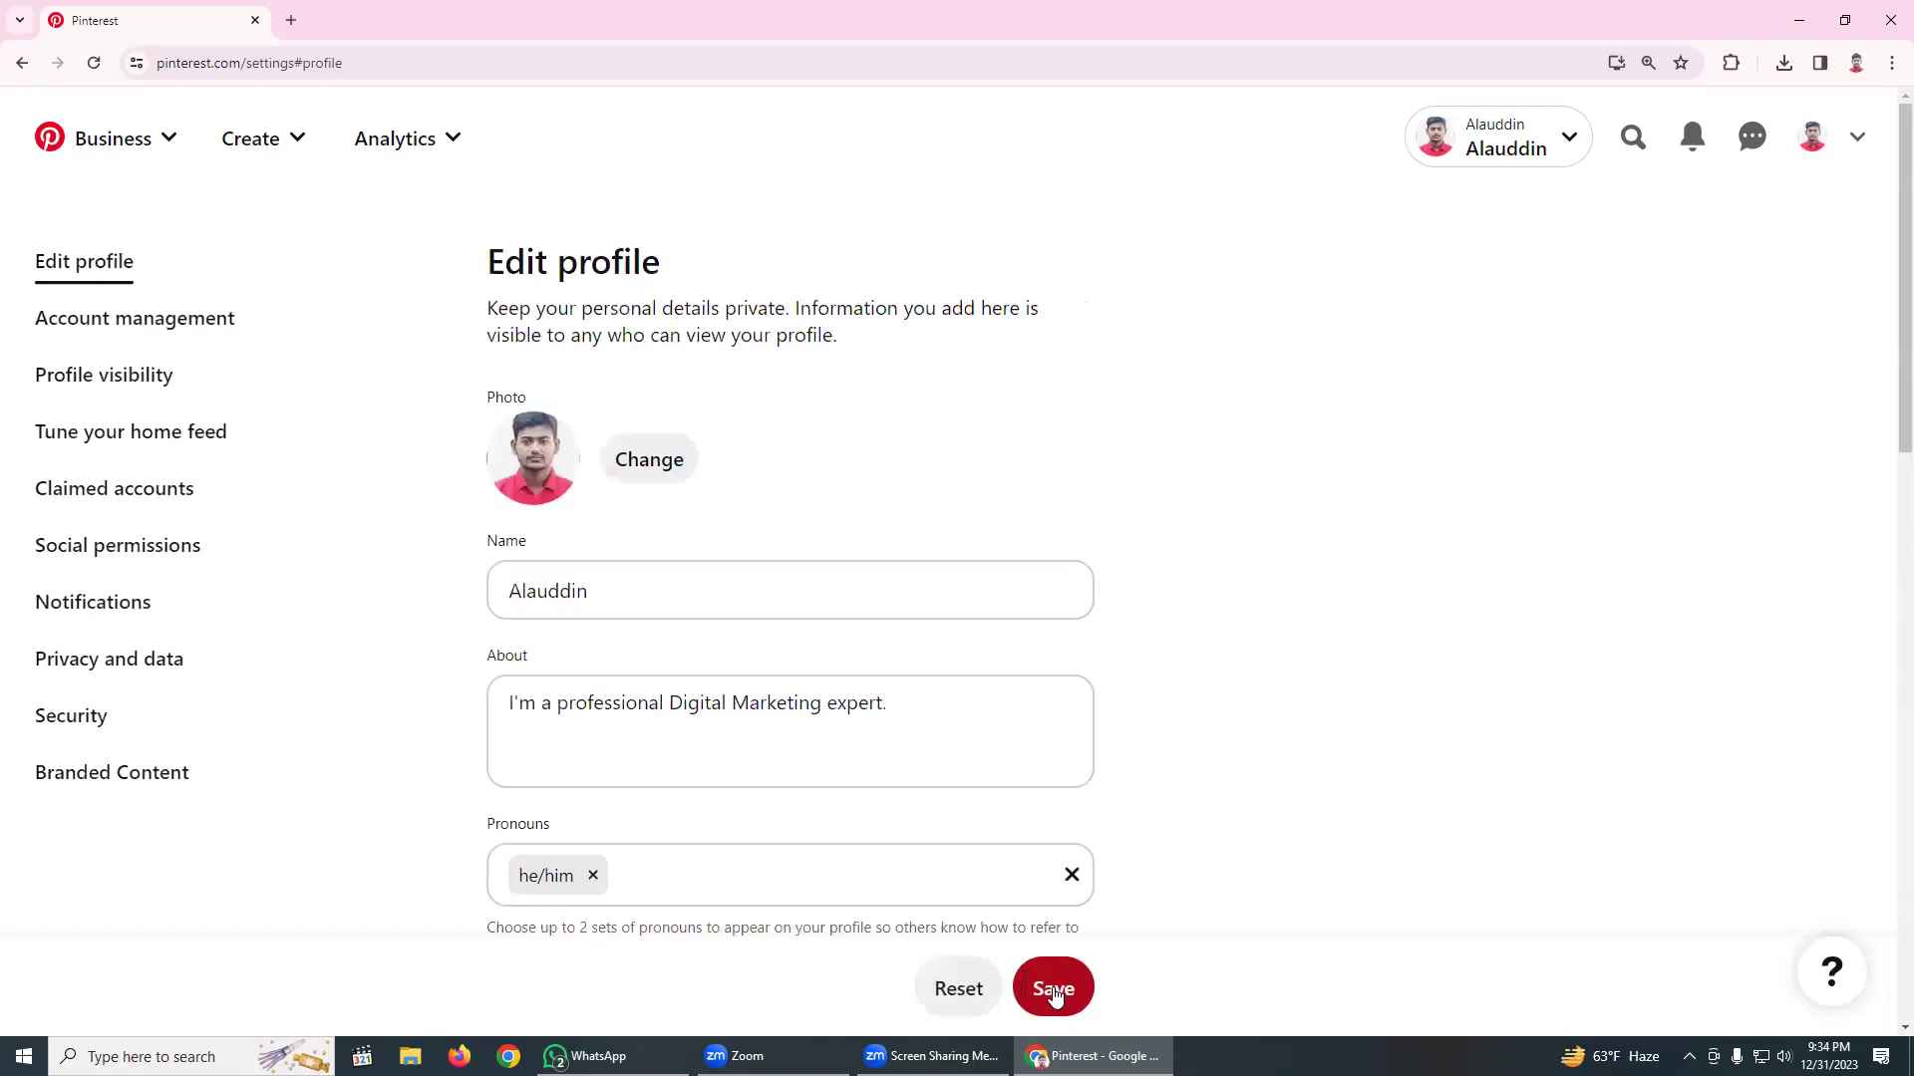
scroll(1450, 718, "down", 10)
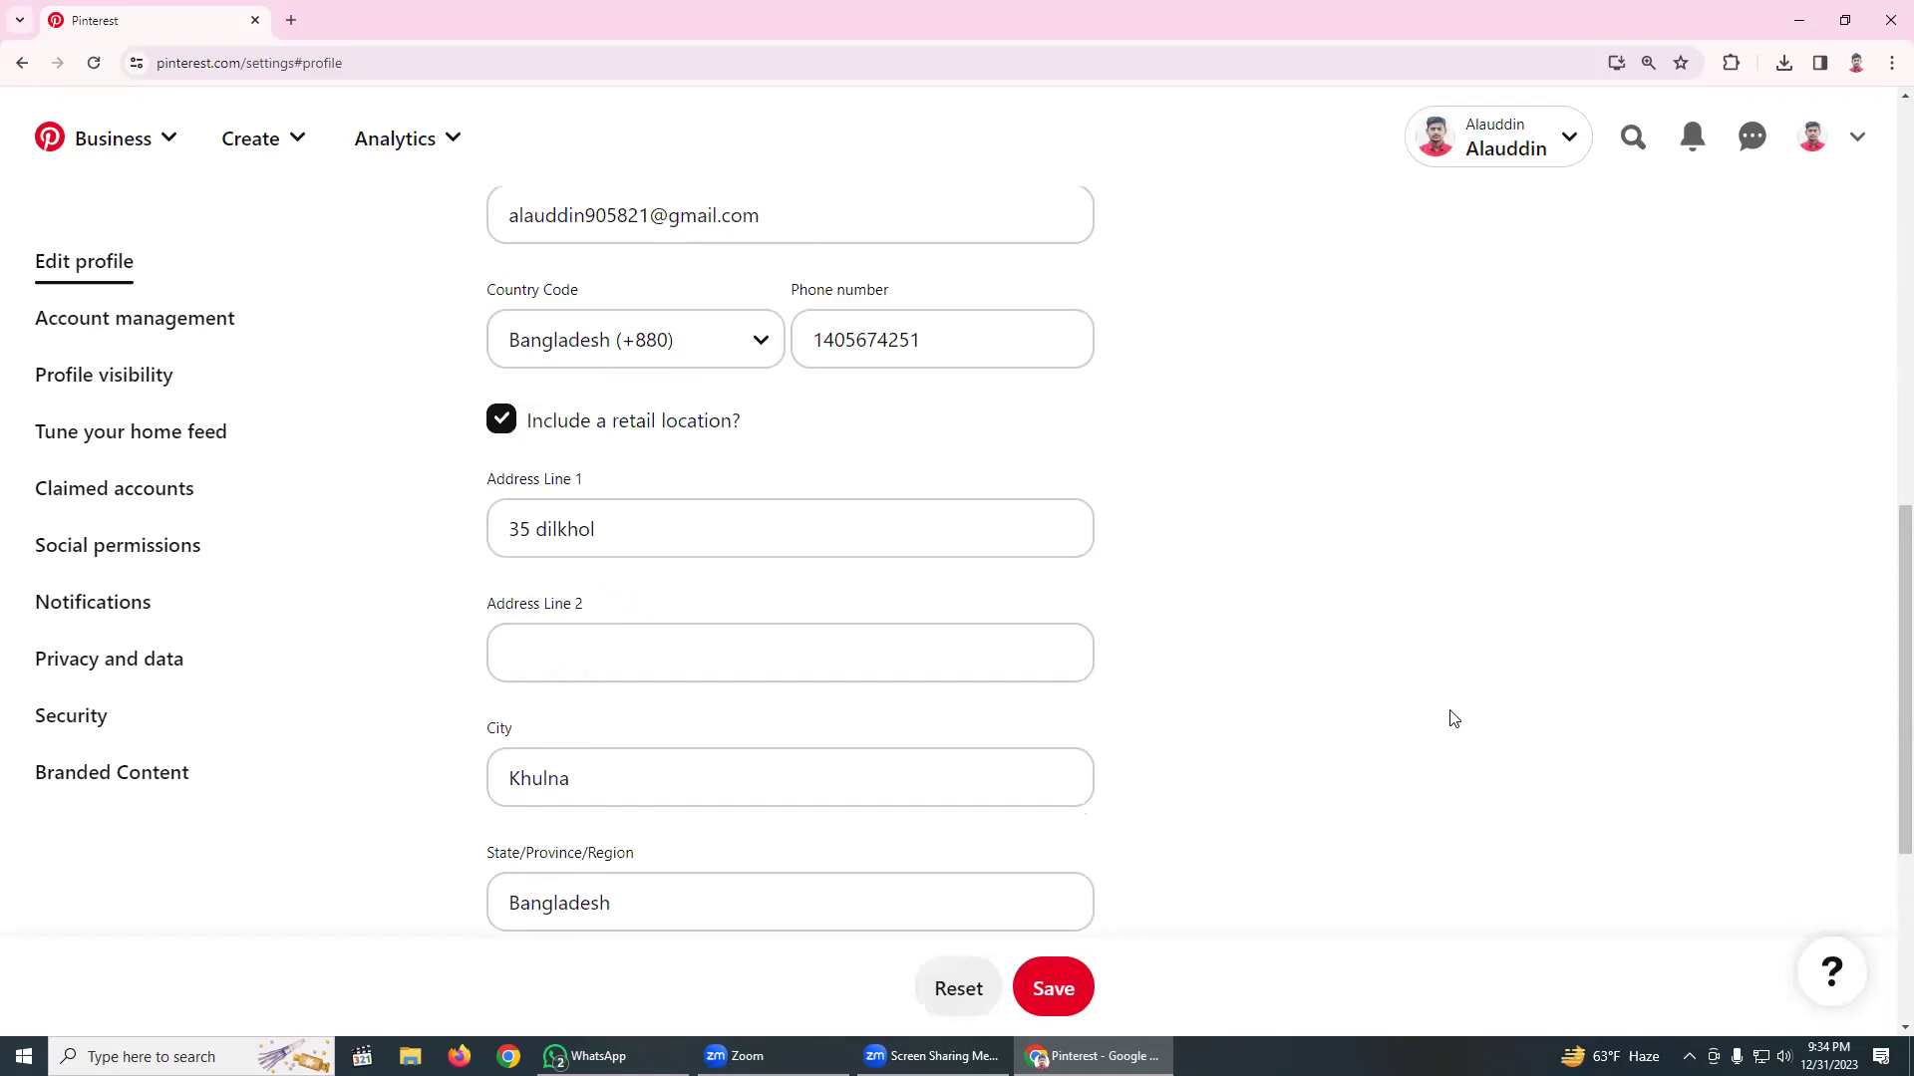
scroll(1451, 717, "down", 4)
scroll(1448, 714, "up", 6)
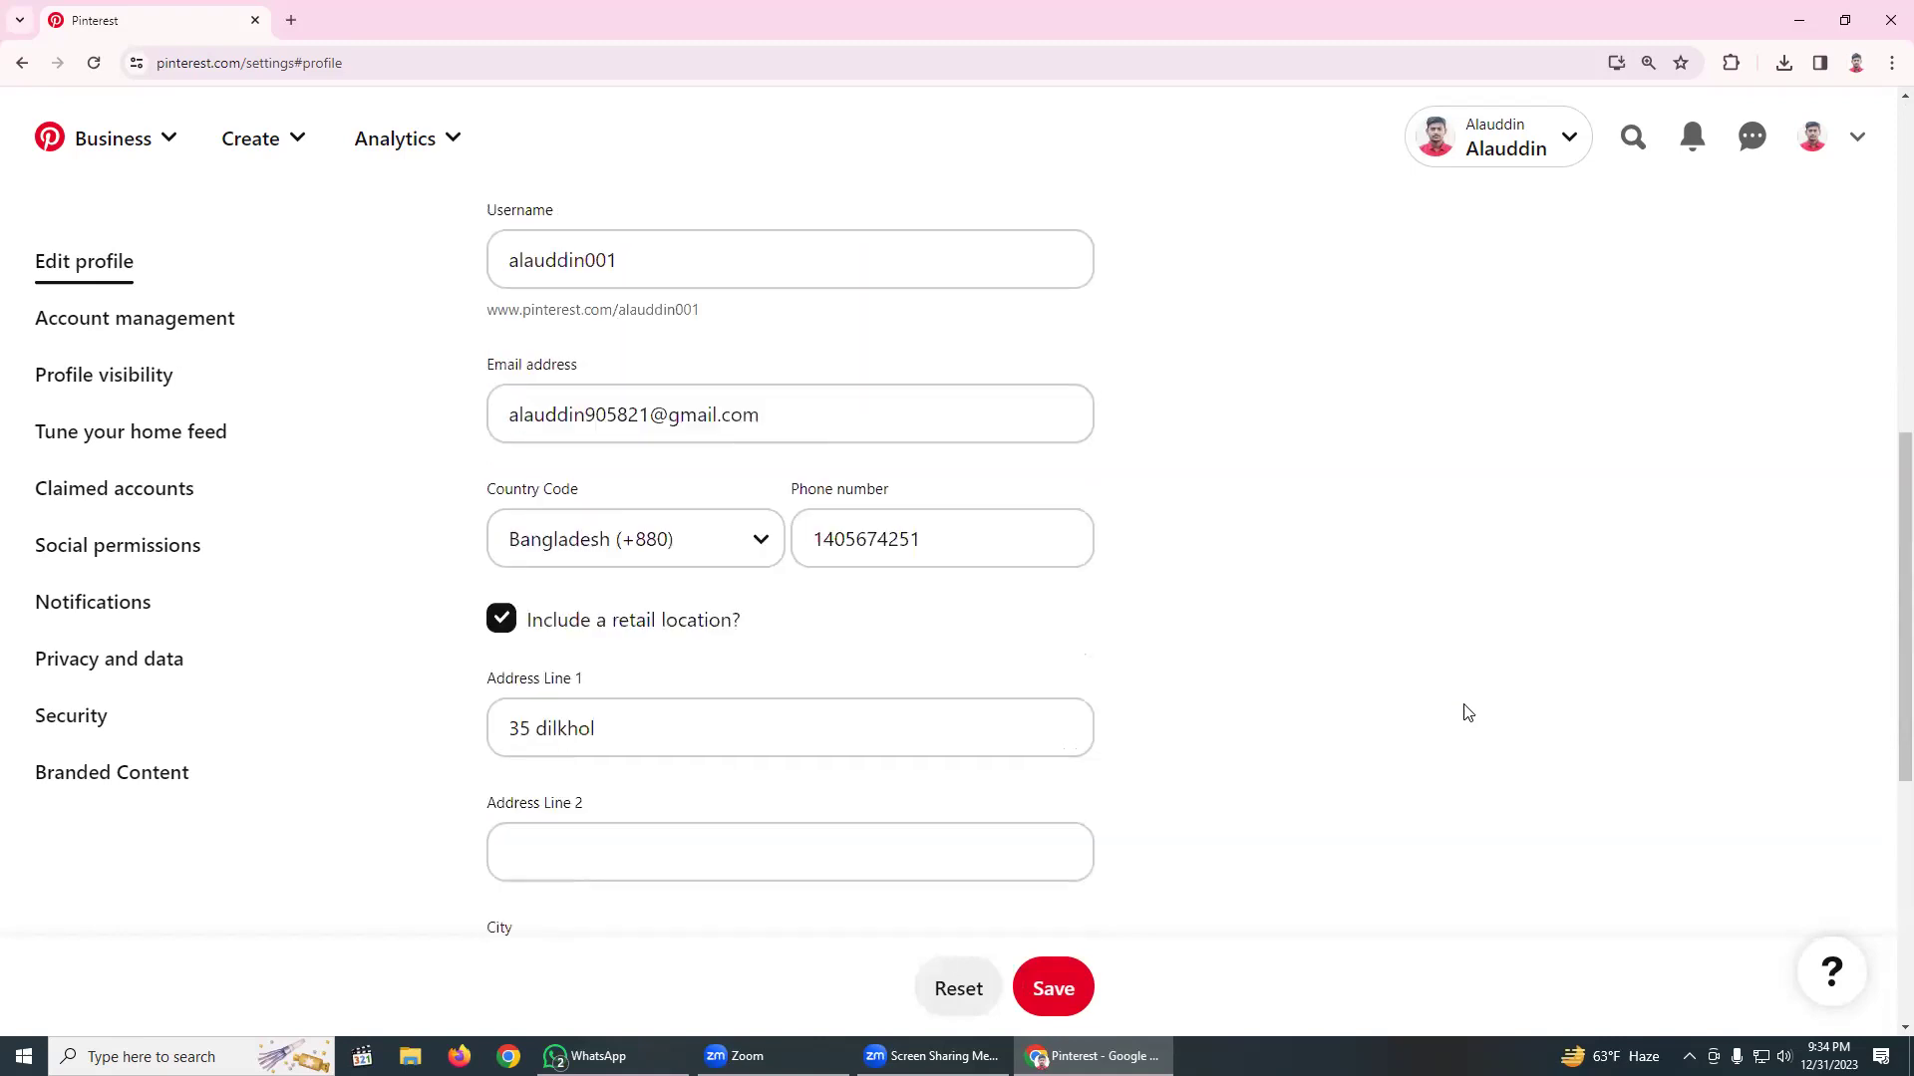
scroll(1447, 688, "up", 6)
Open the Business Home feed in a new tab and switch to it
left_click(150, 145)
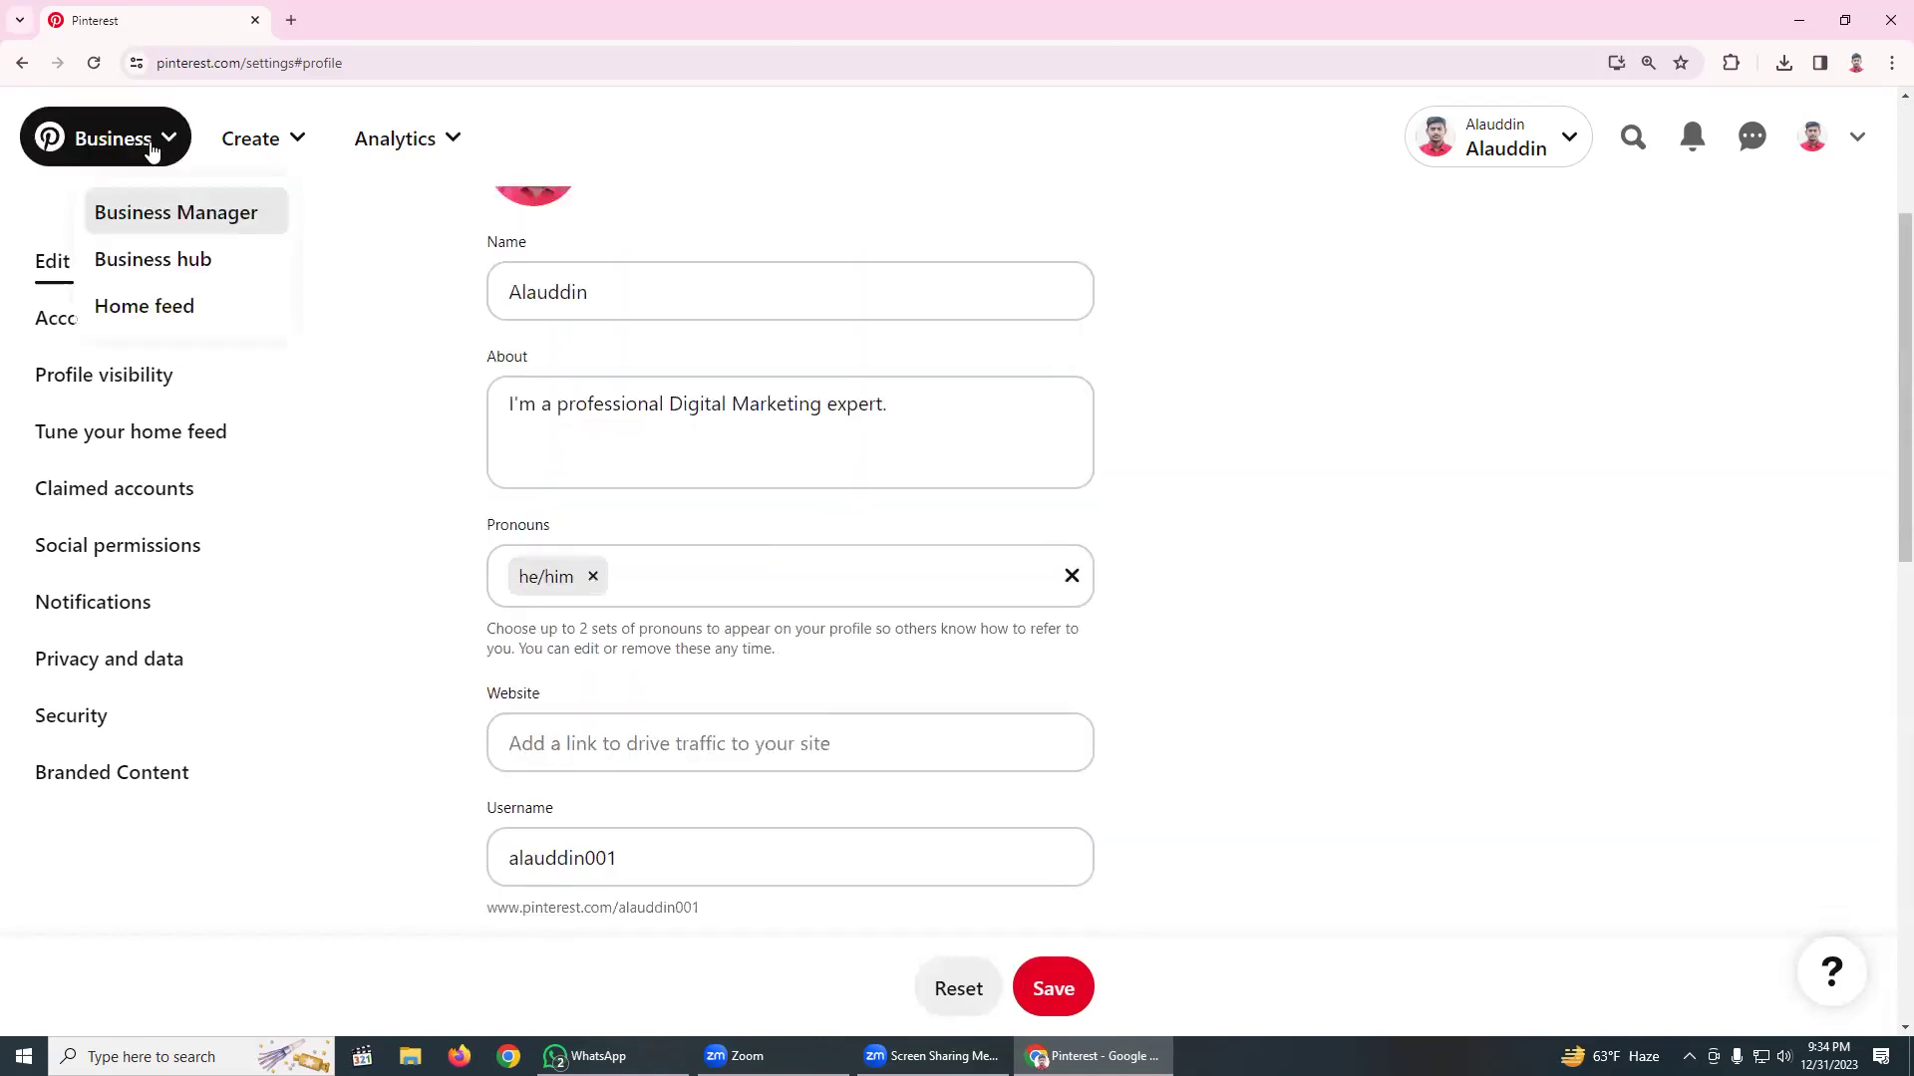
right_click(151, 320)
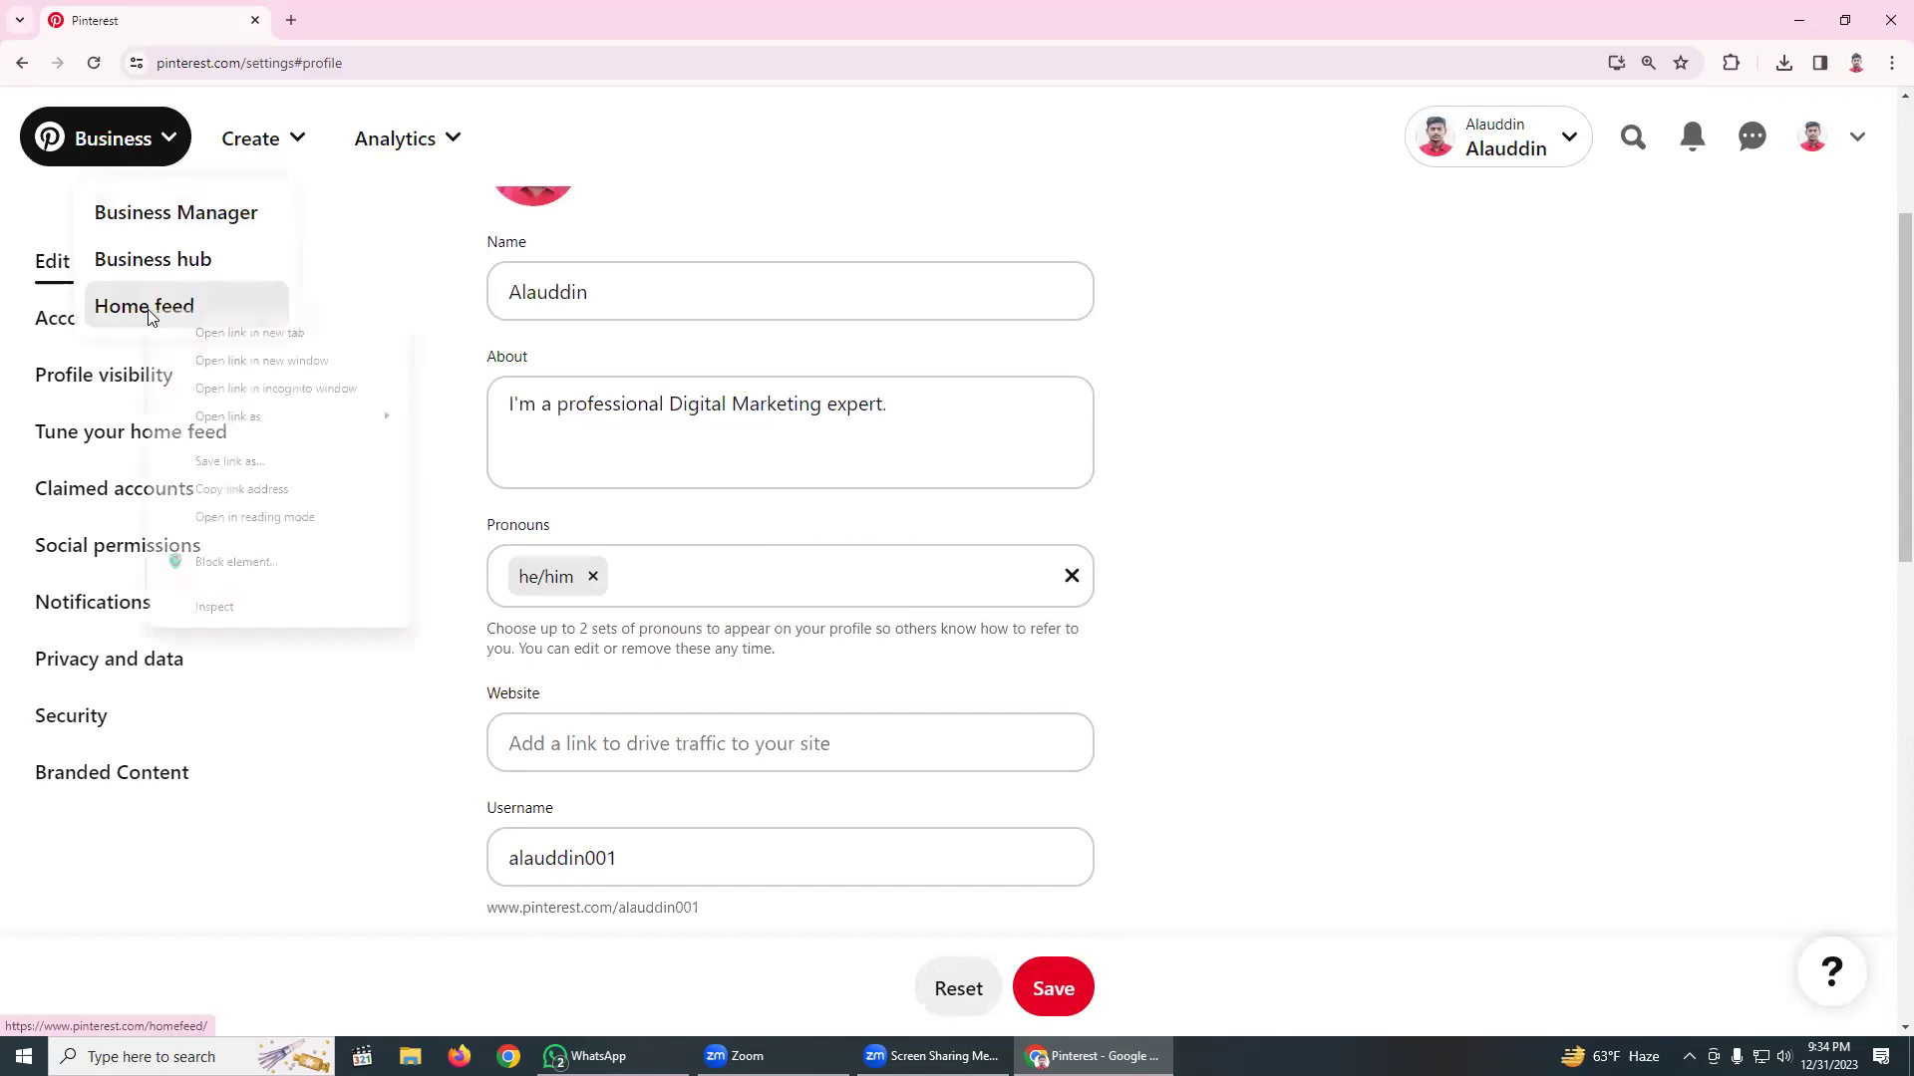
left_click(244, 332)
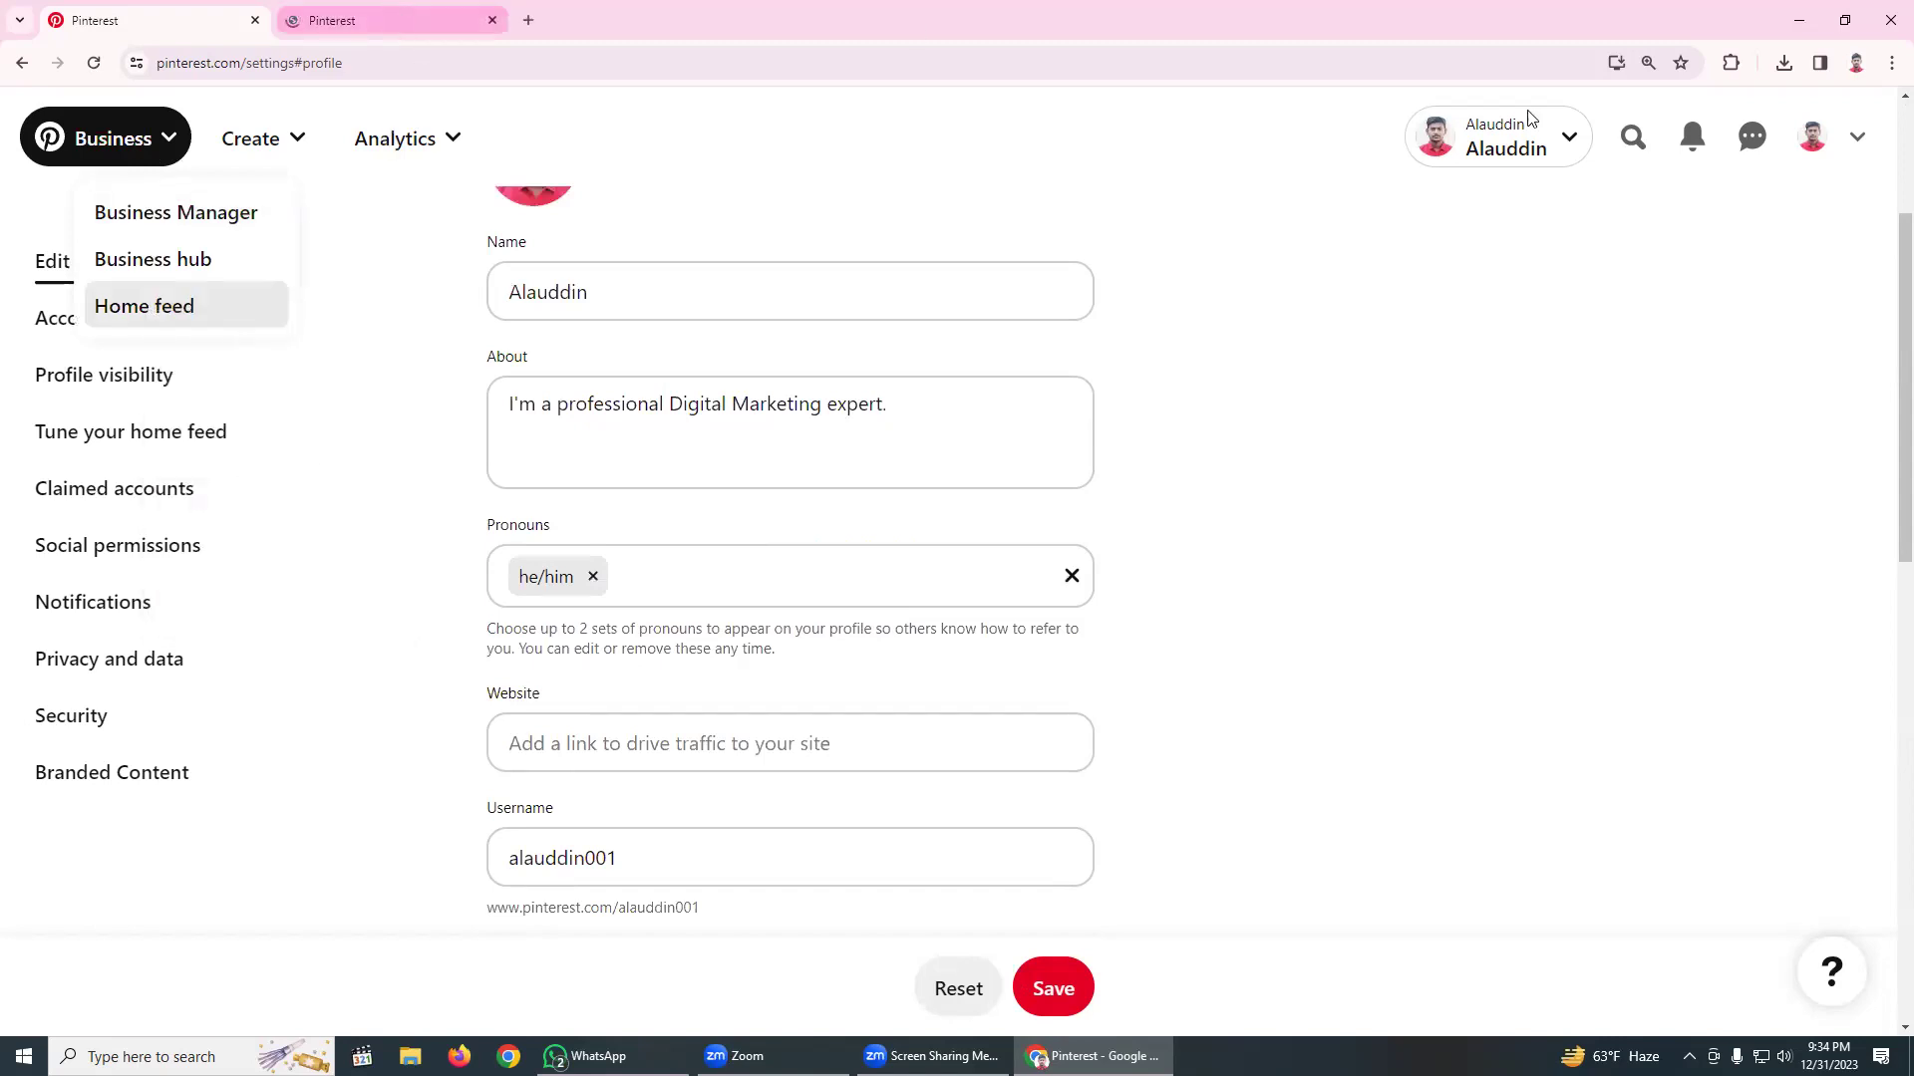
key("ctrl+Tab")
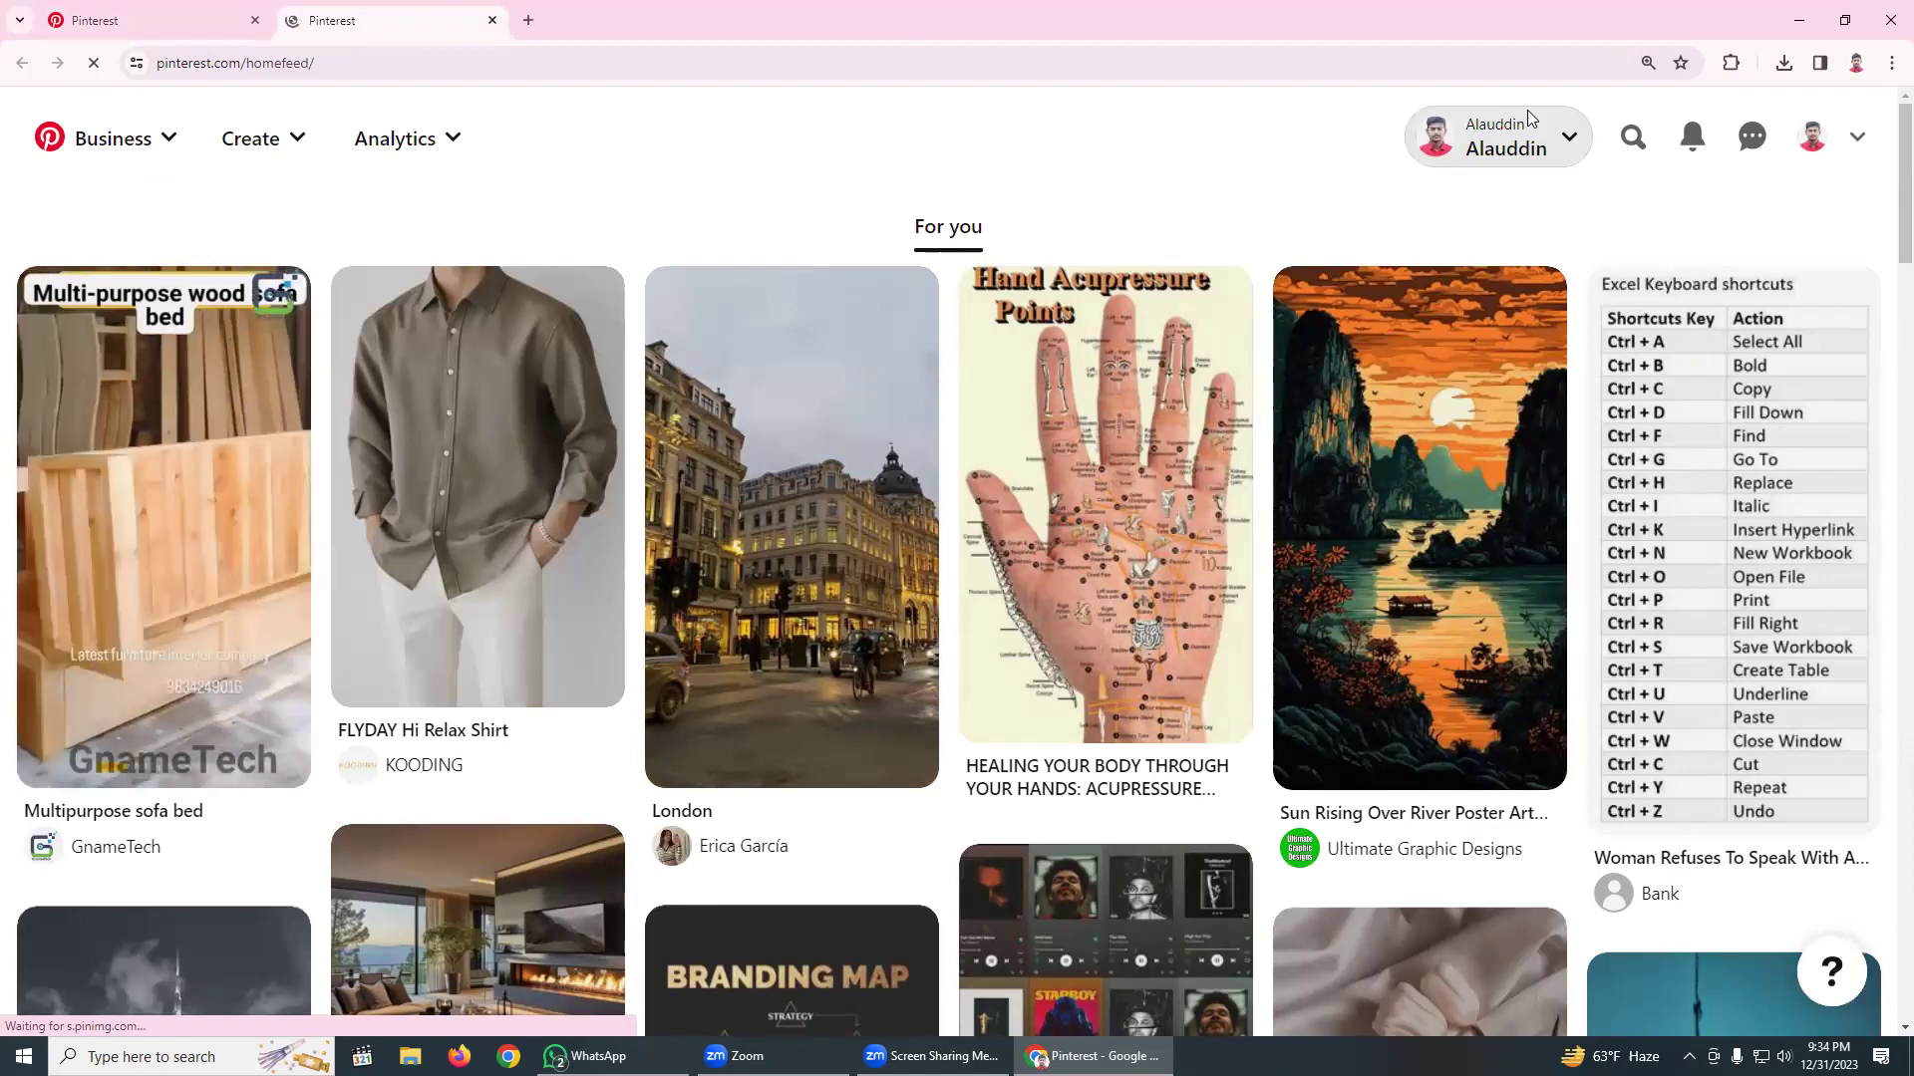
Search the home feed for 'burger' pins
left_click(1630, 139)
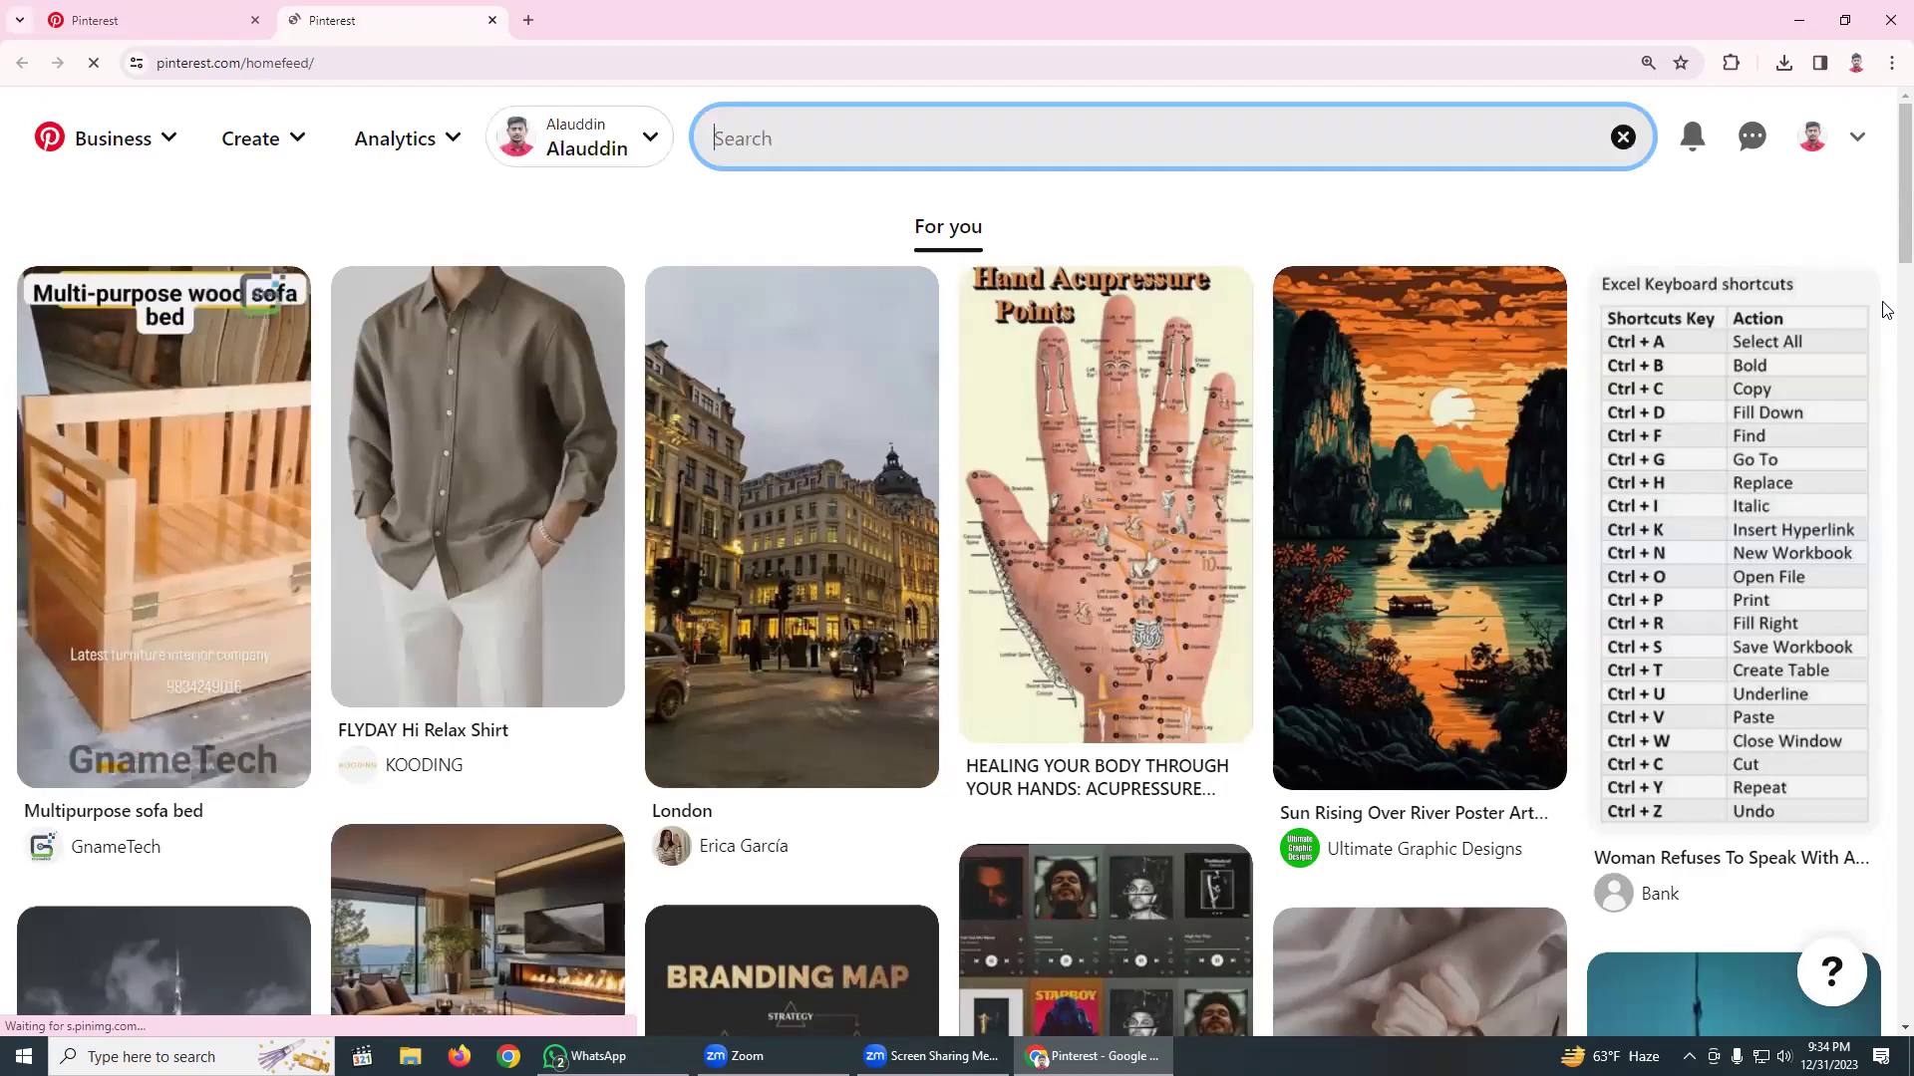
type("bu")
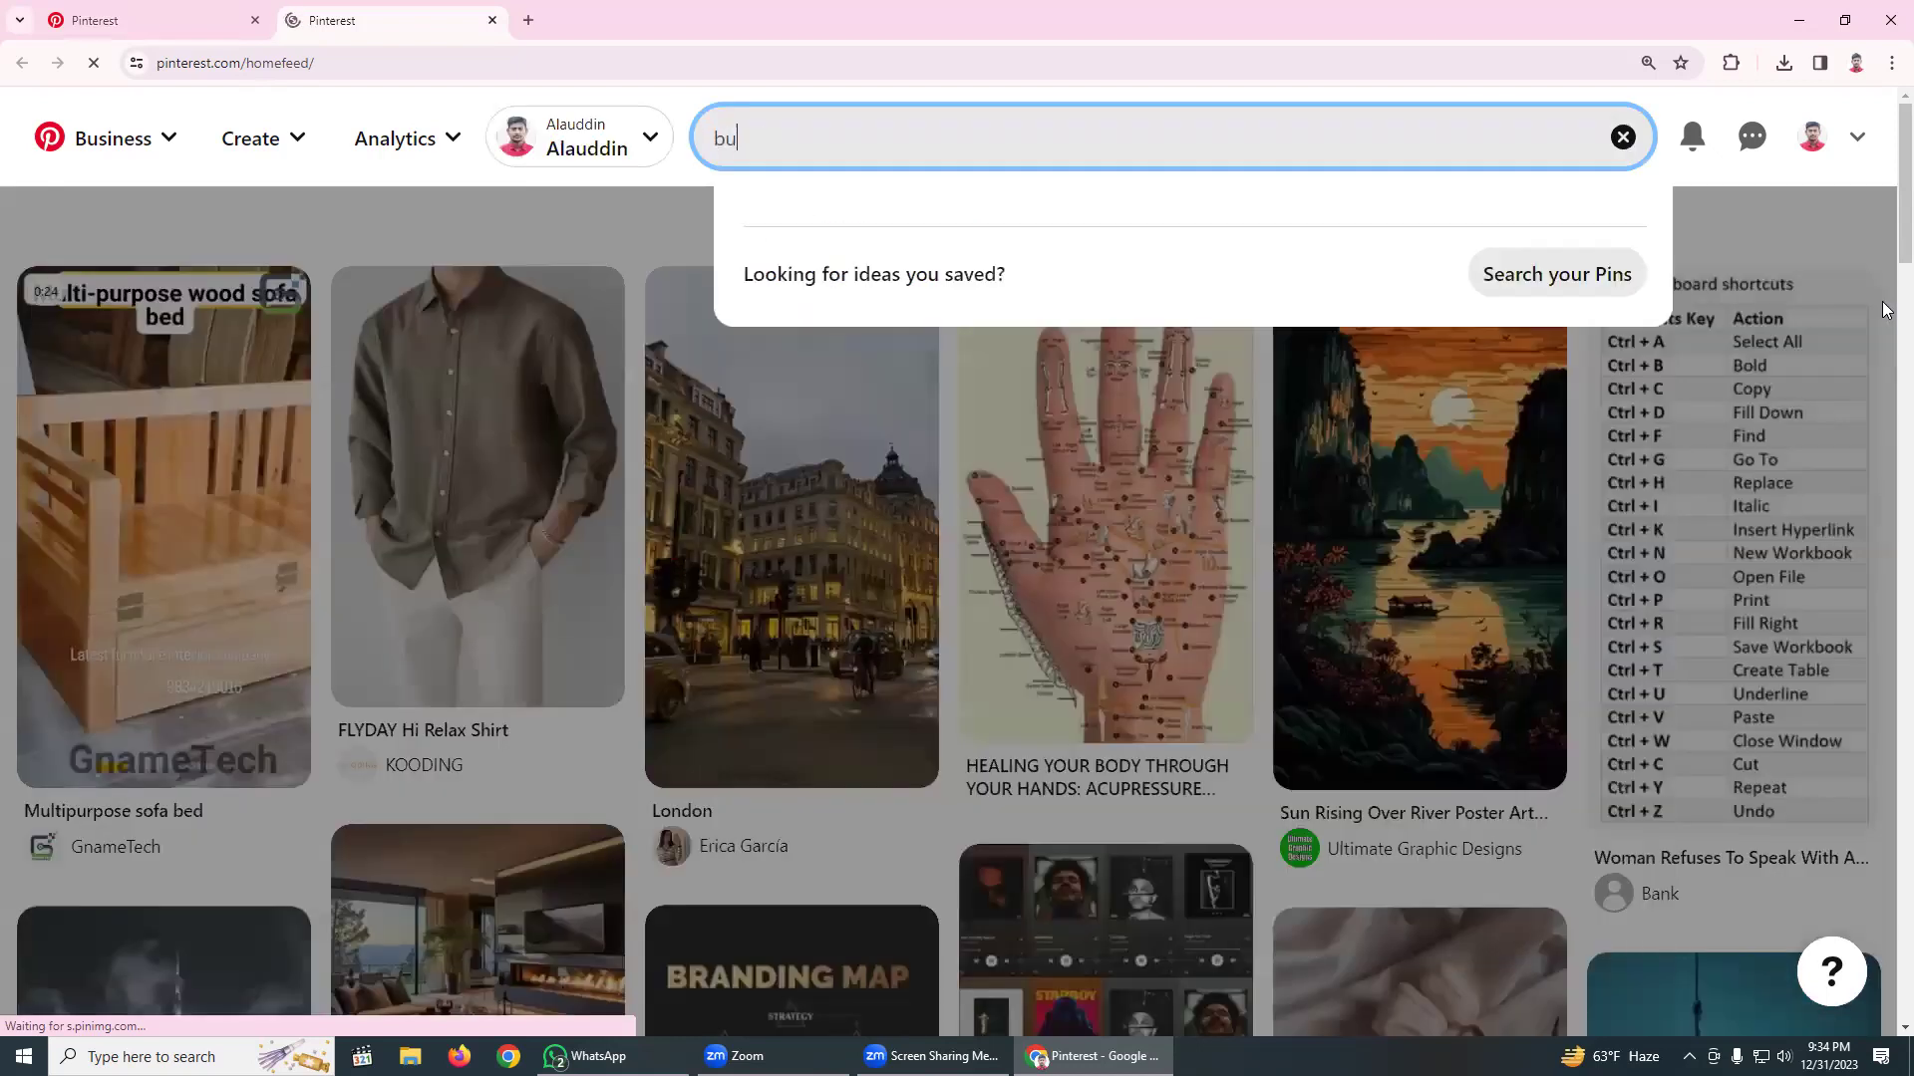
type("rger")
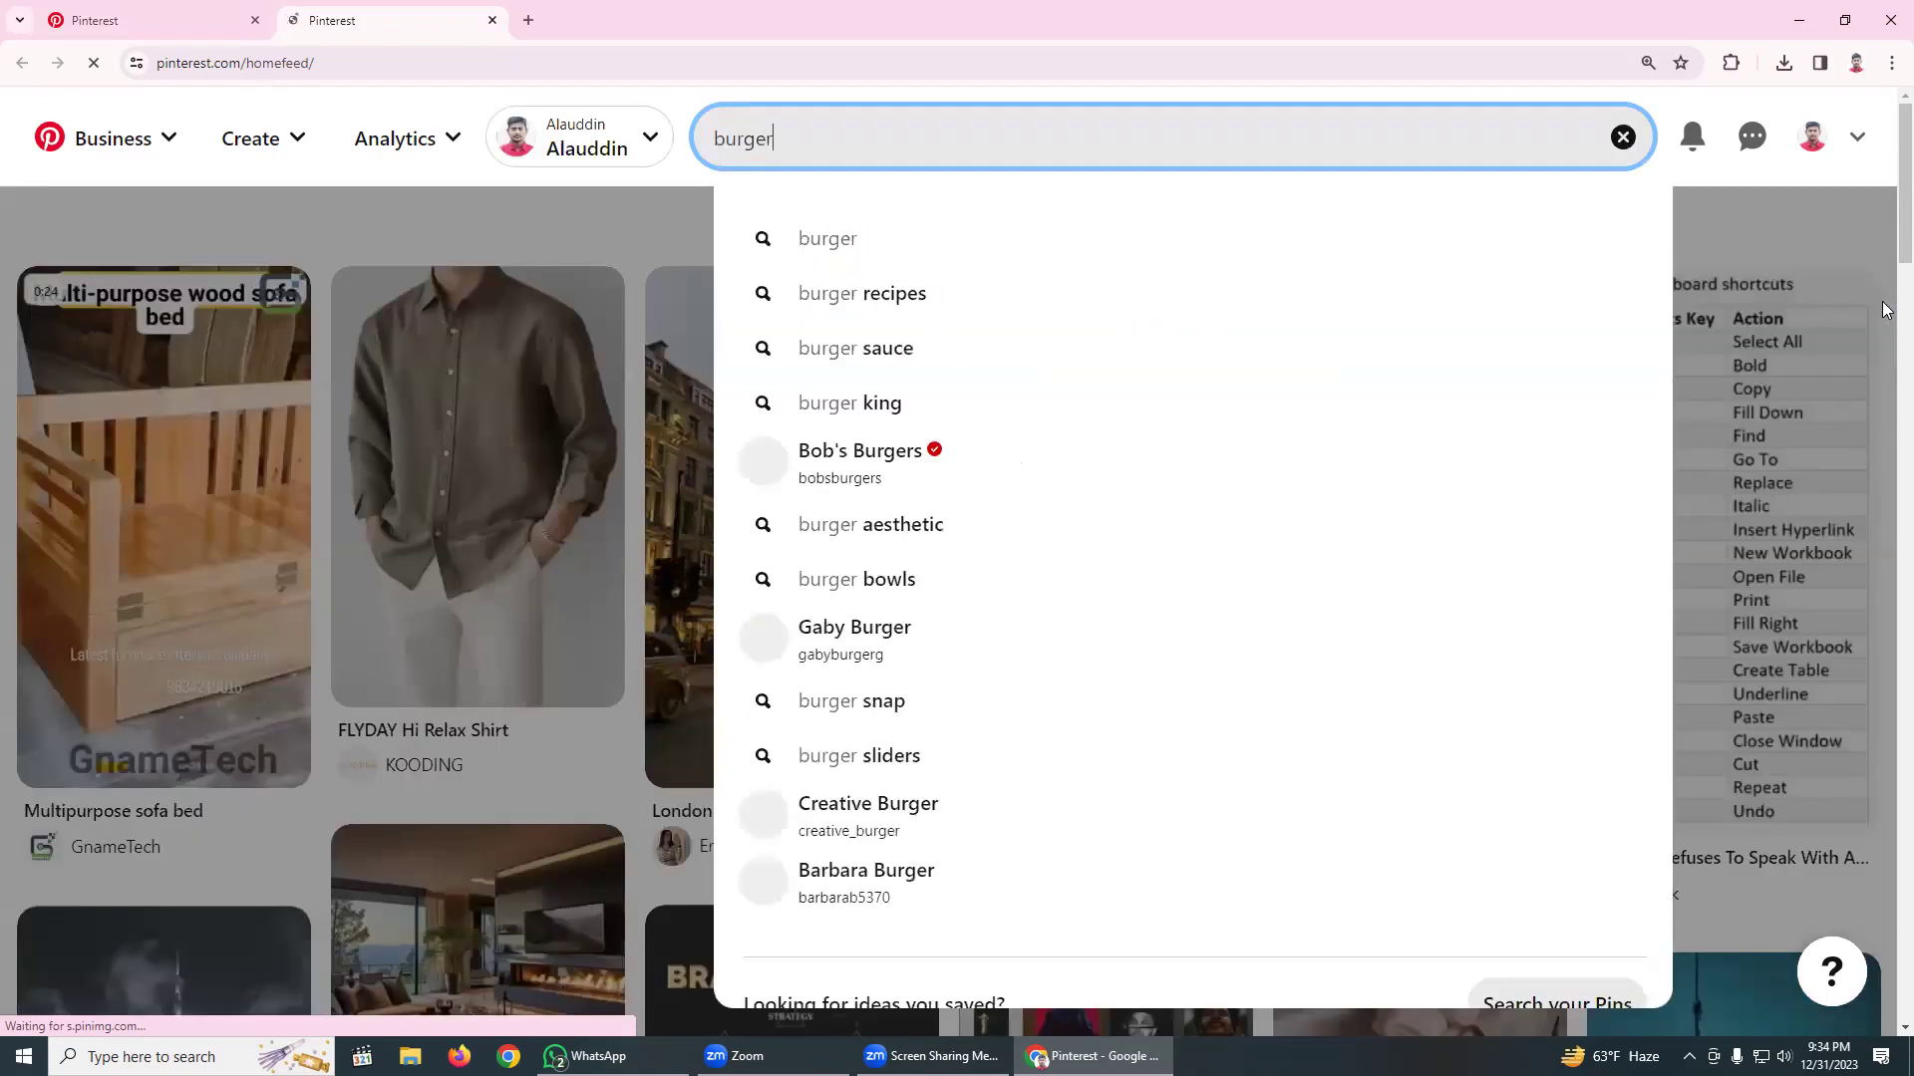
key("Return")
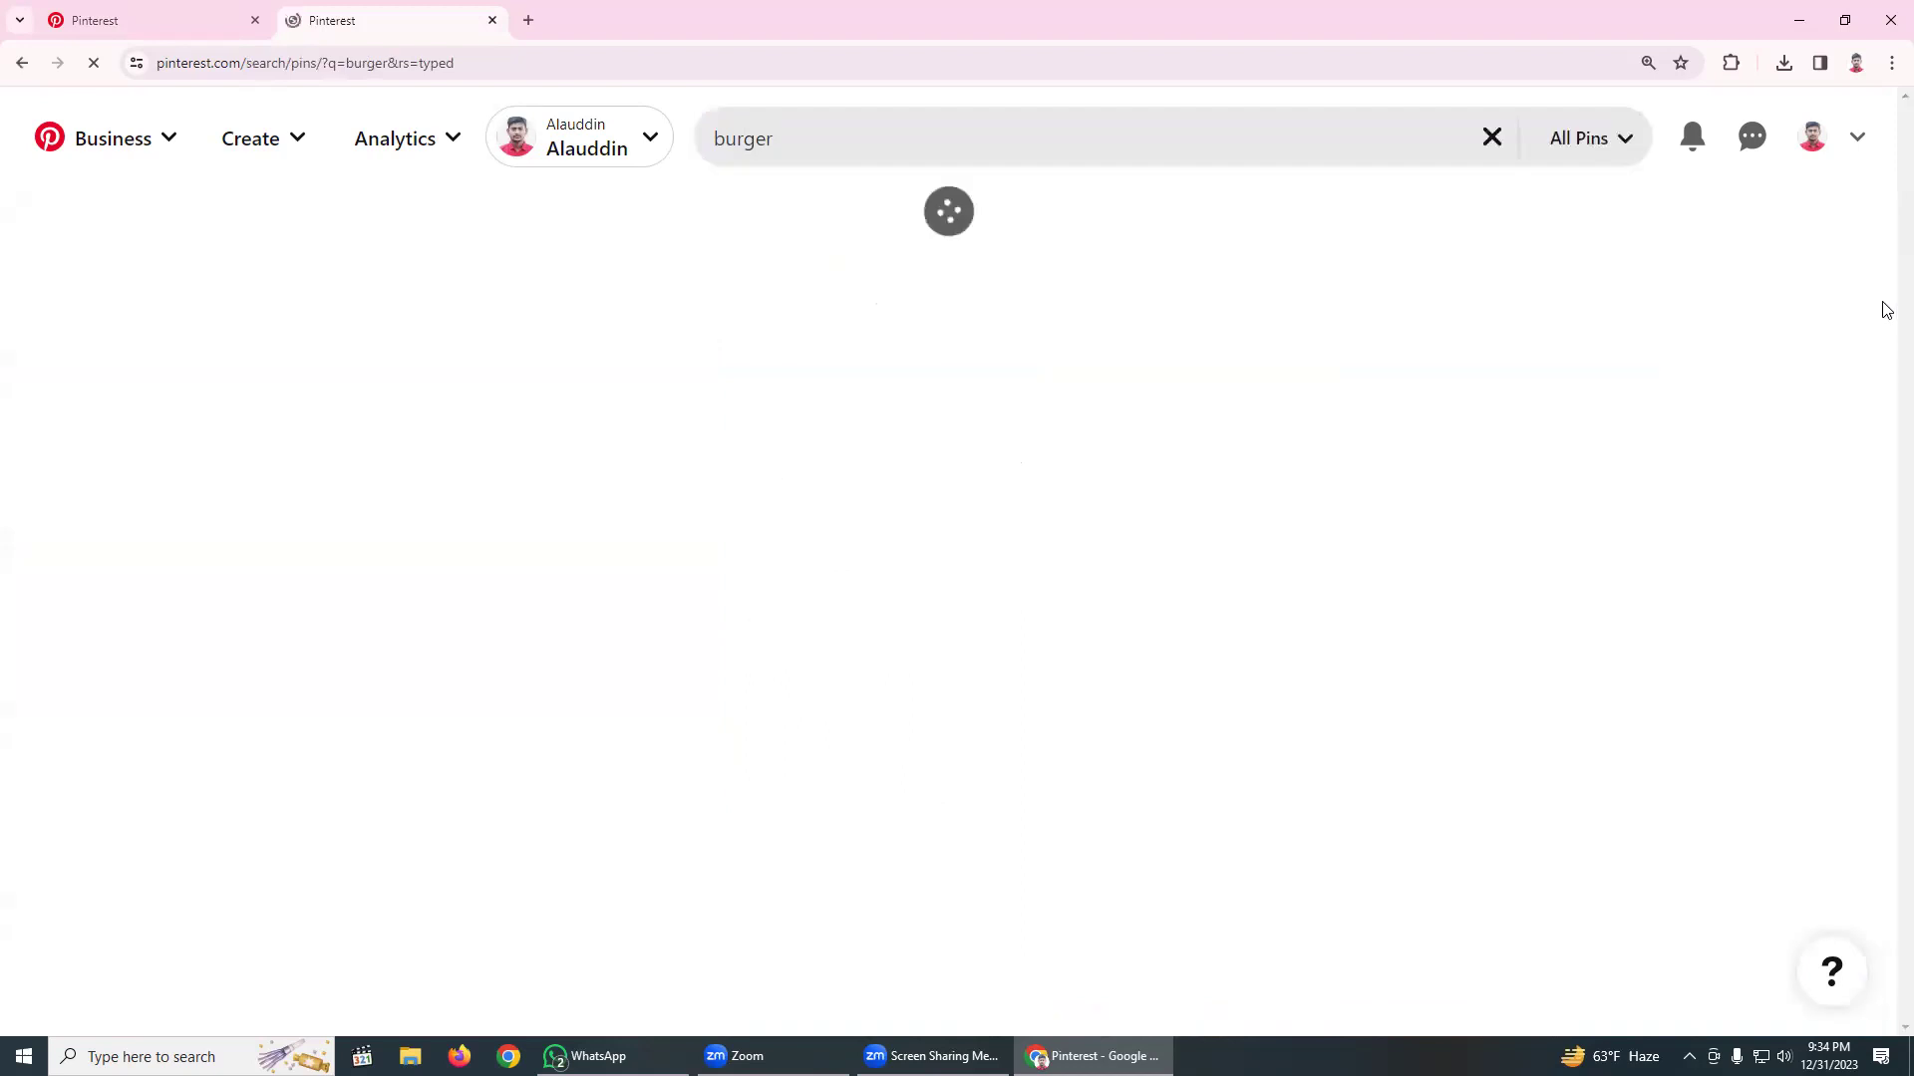
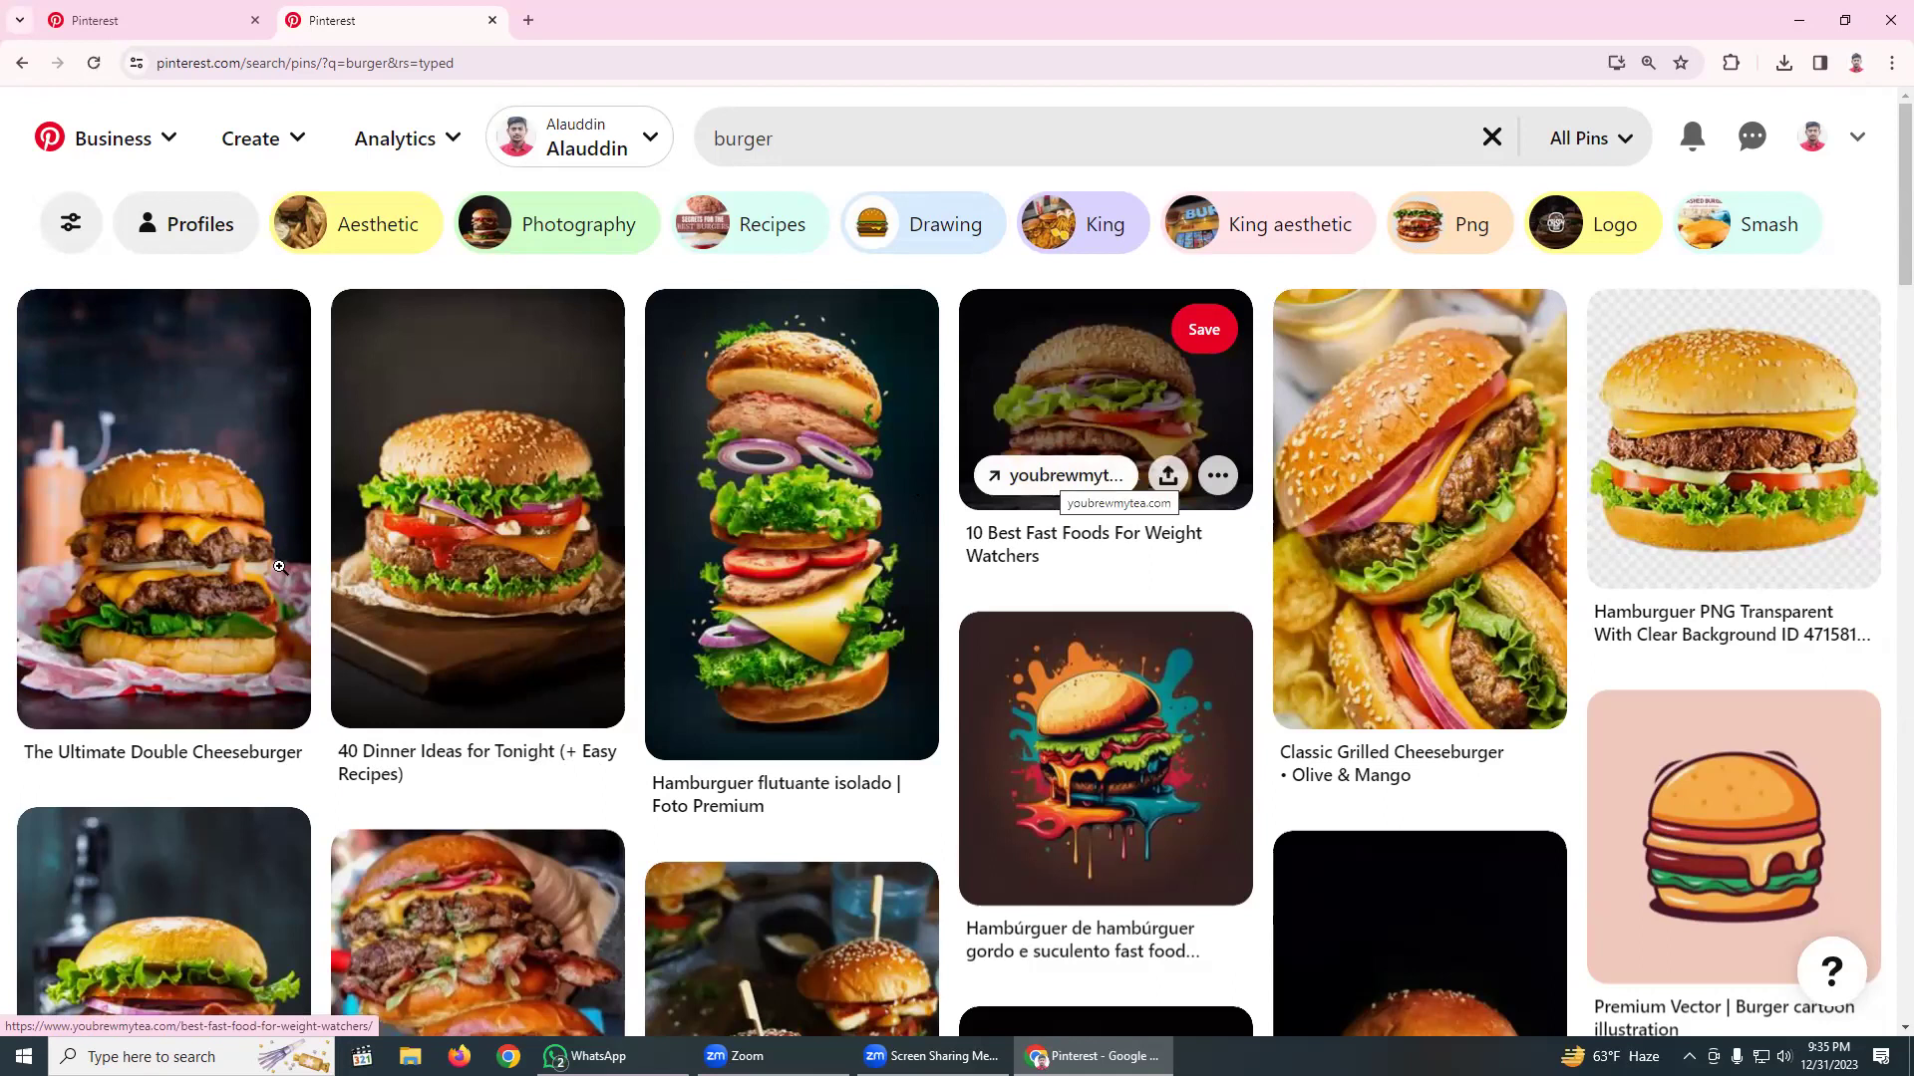
Read The Ultimate Double Cheeseburger recipe on kitchensanctuary.com, then return to the Pinterest burger results
left_click(100, 695)
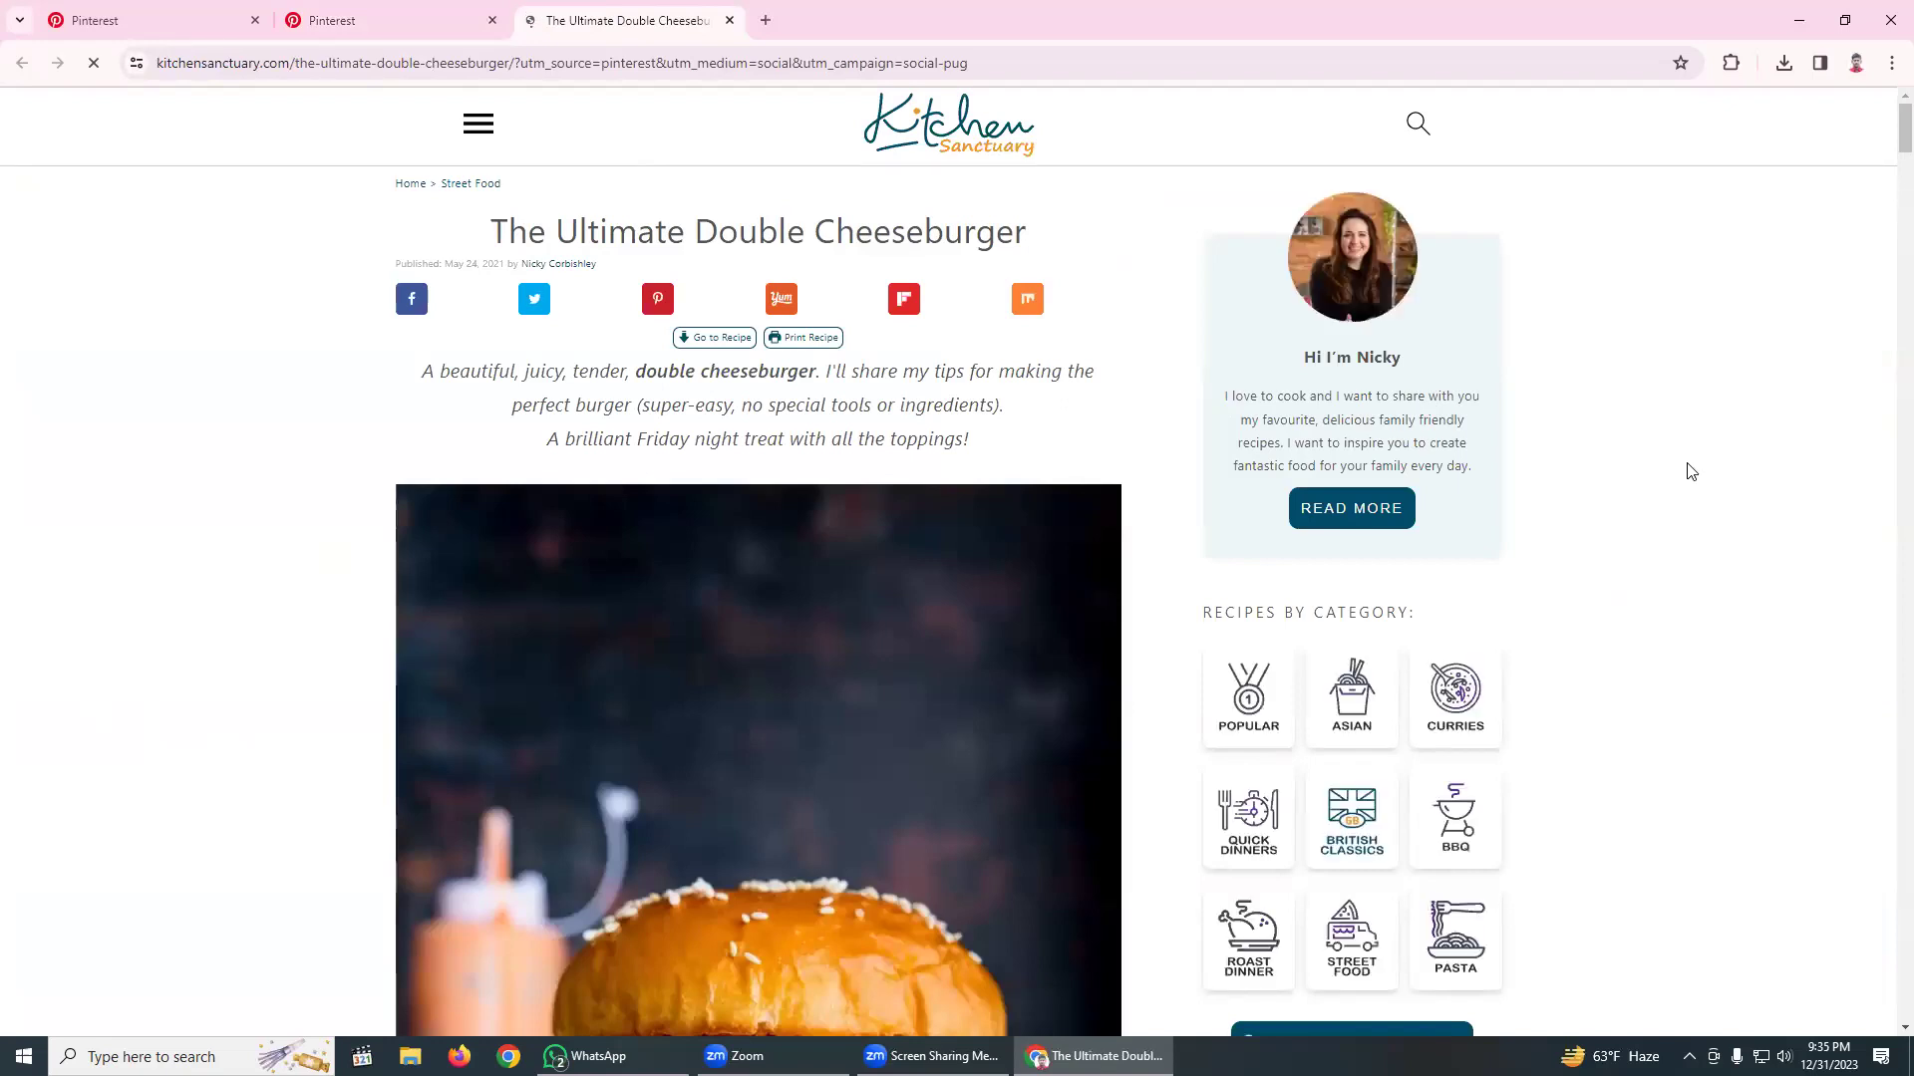
scroll(1691, 471, "down", 5)
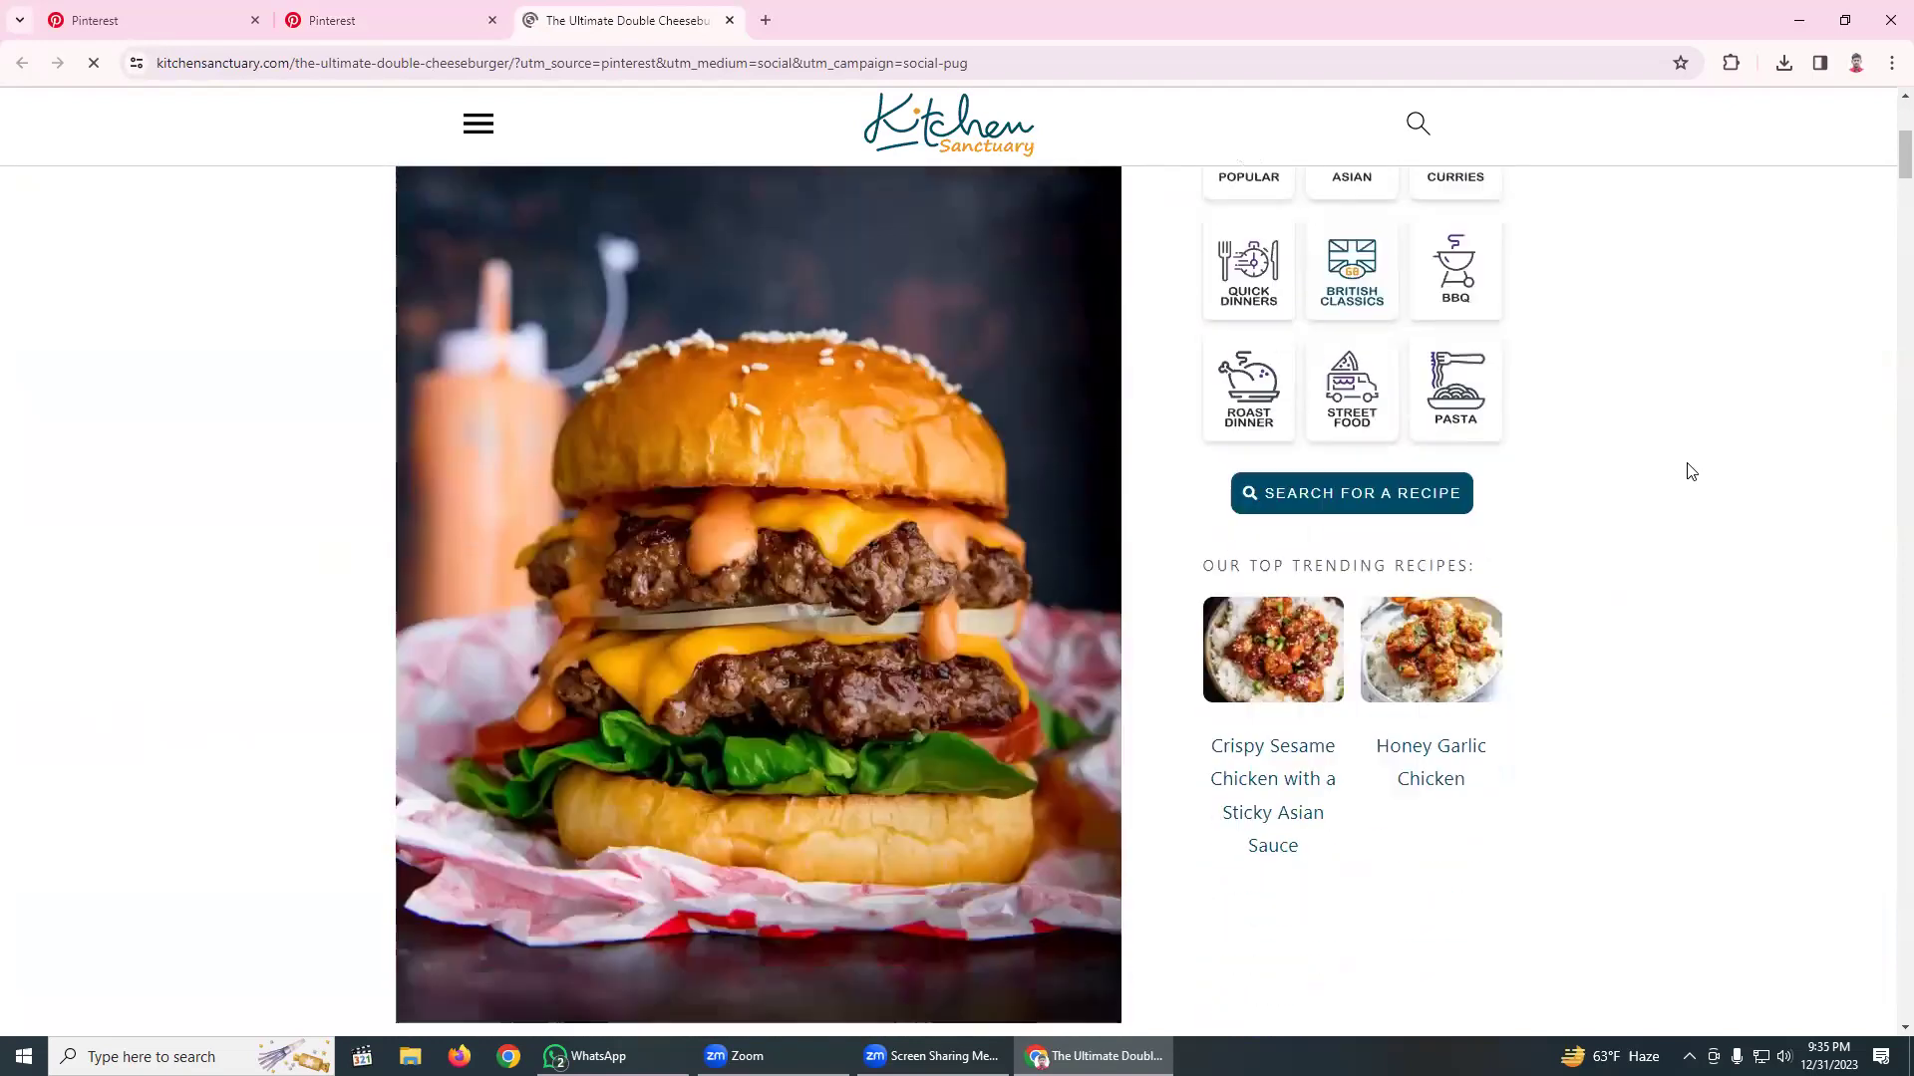
scroll(1692, 472, "down", 1)
scroll(1692, 472, "down", 6)
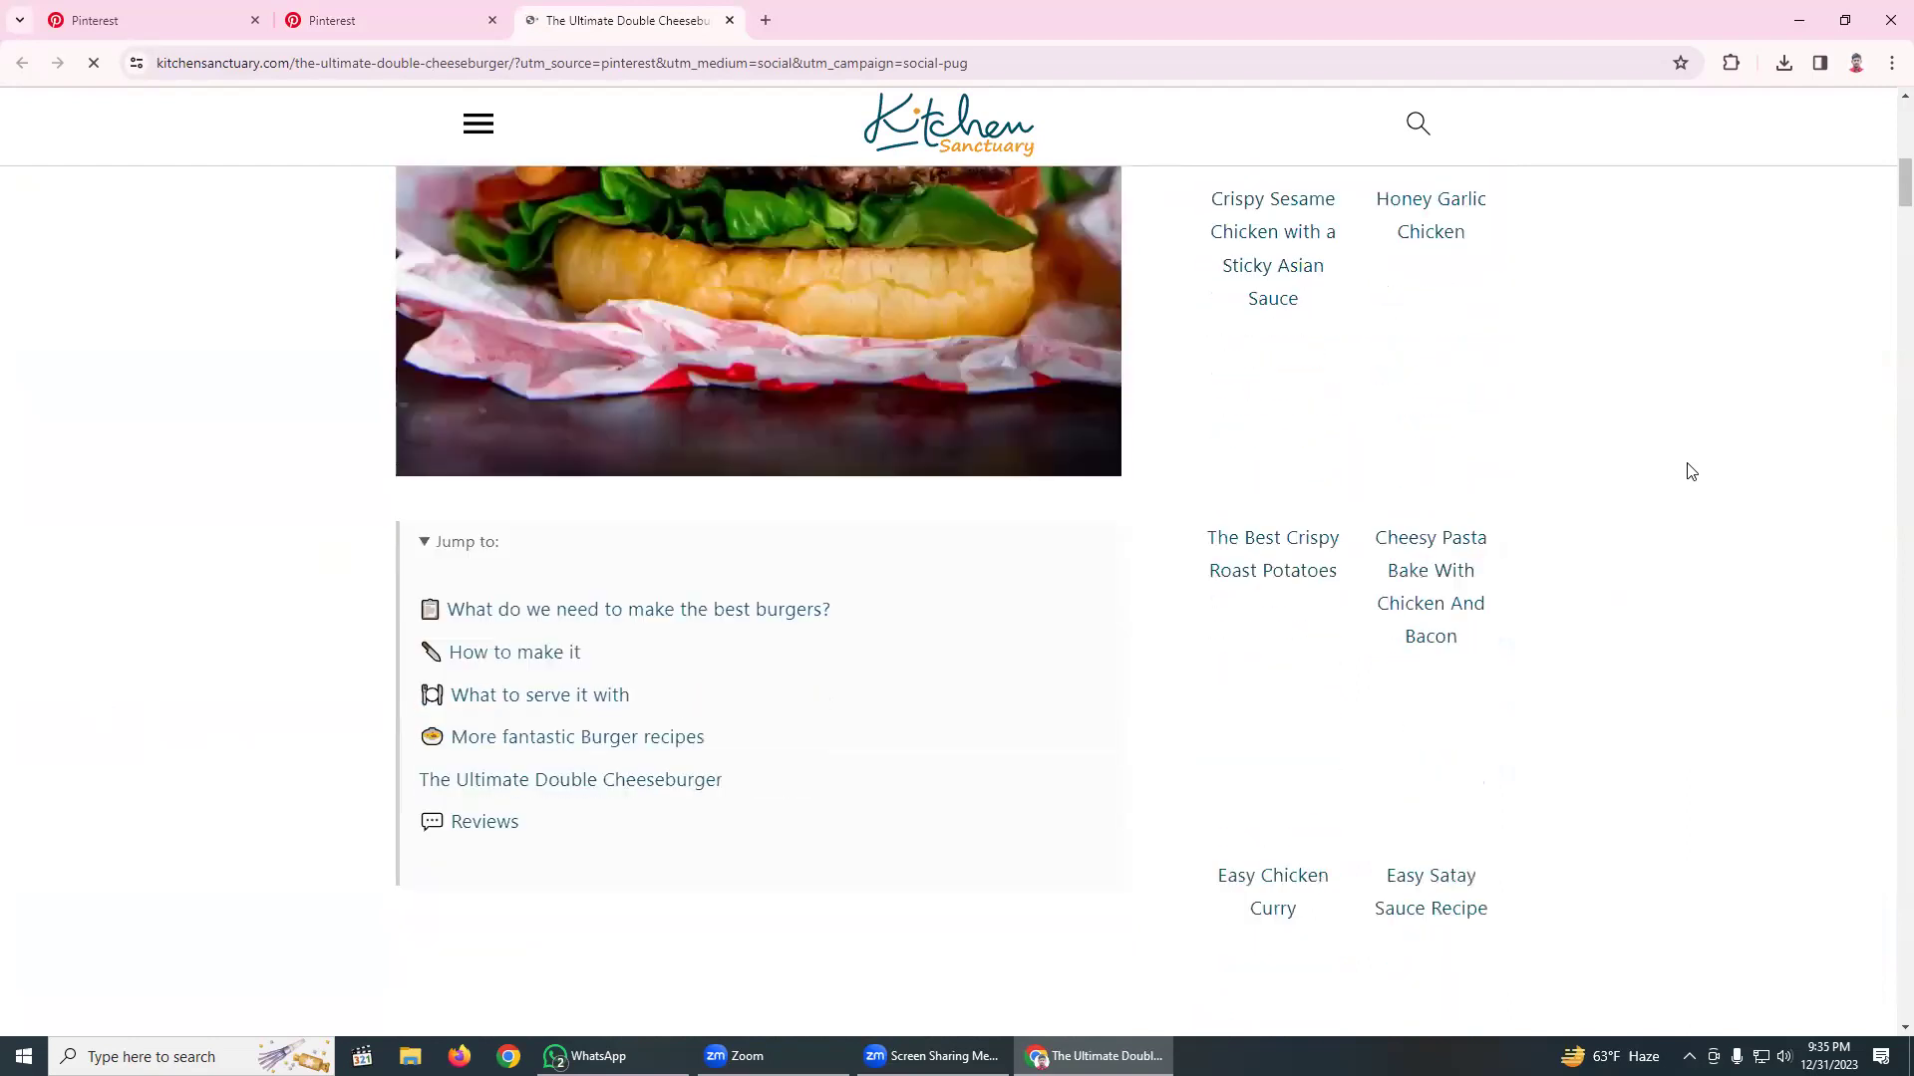
scroll(1691, 472, "down", 4)
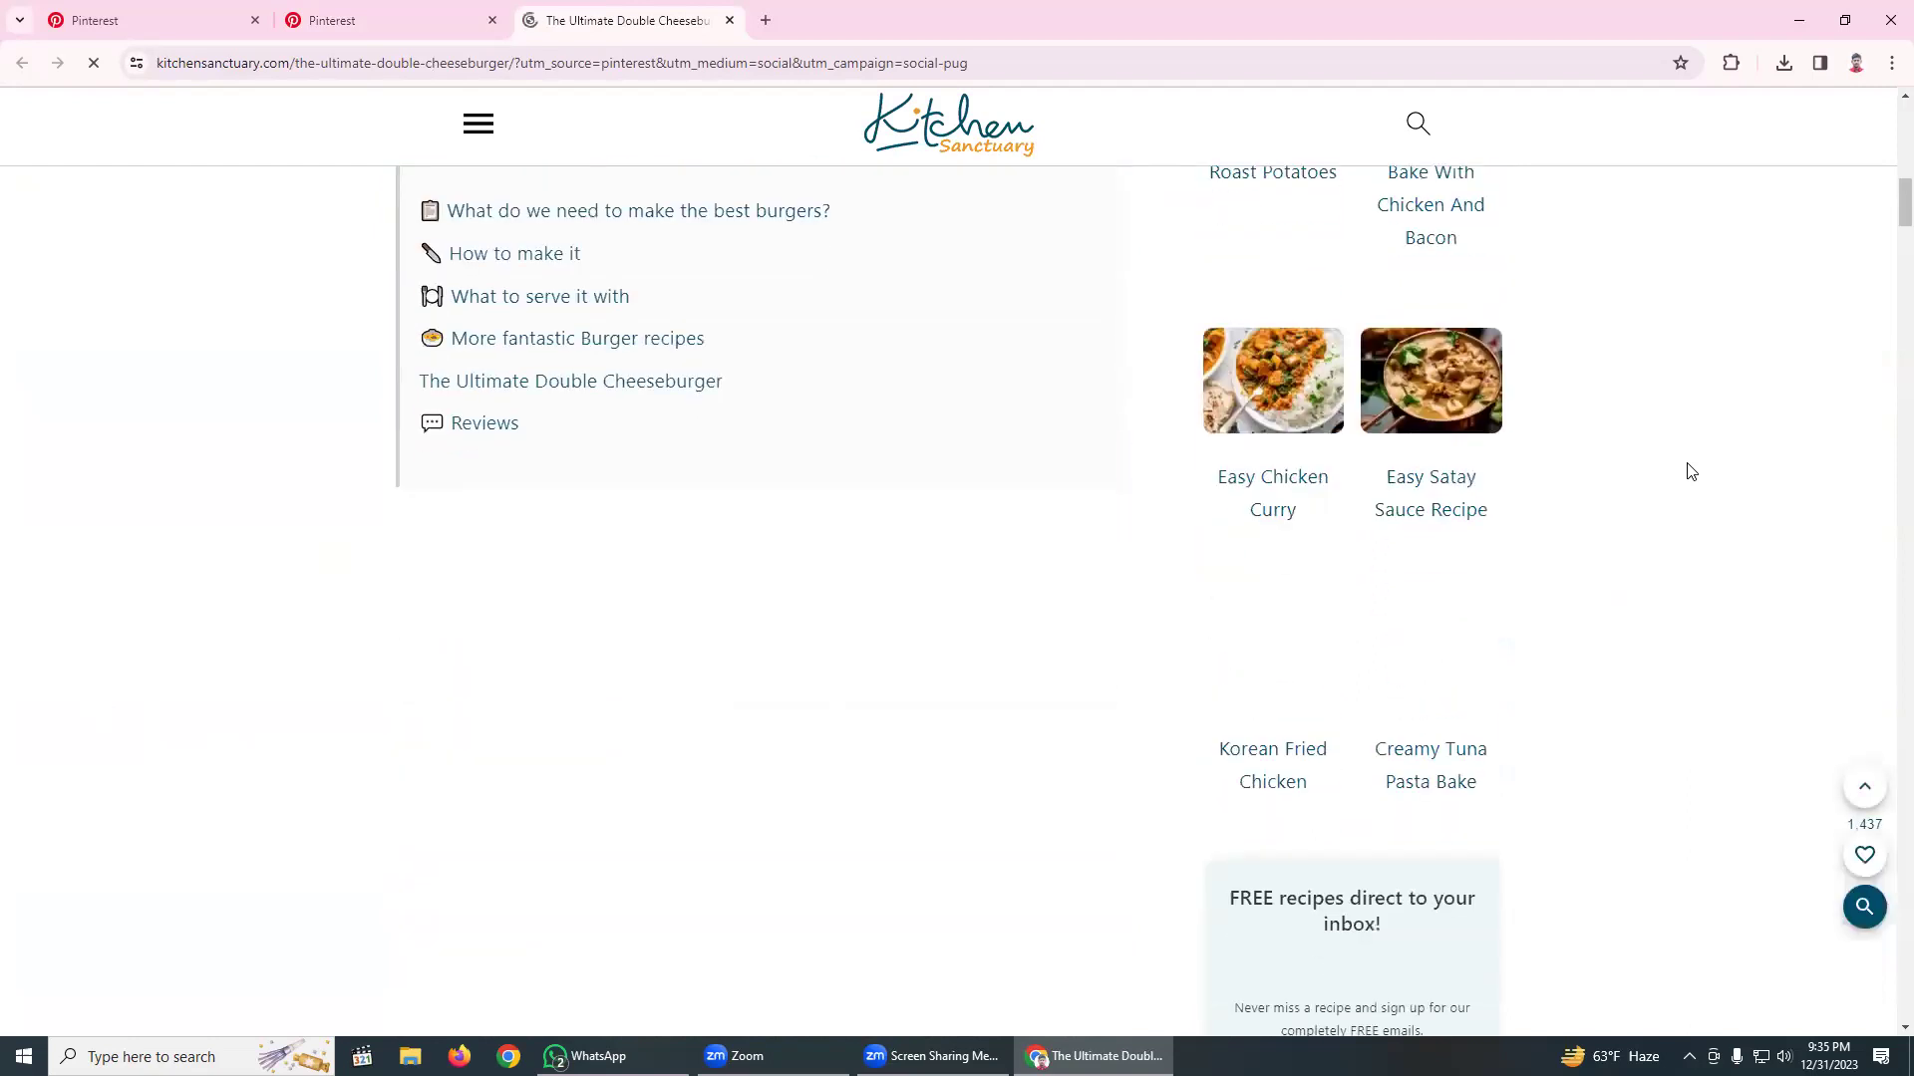
scroll(1687, 464, "down", 5)
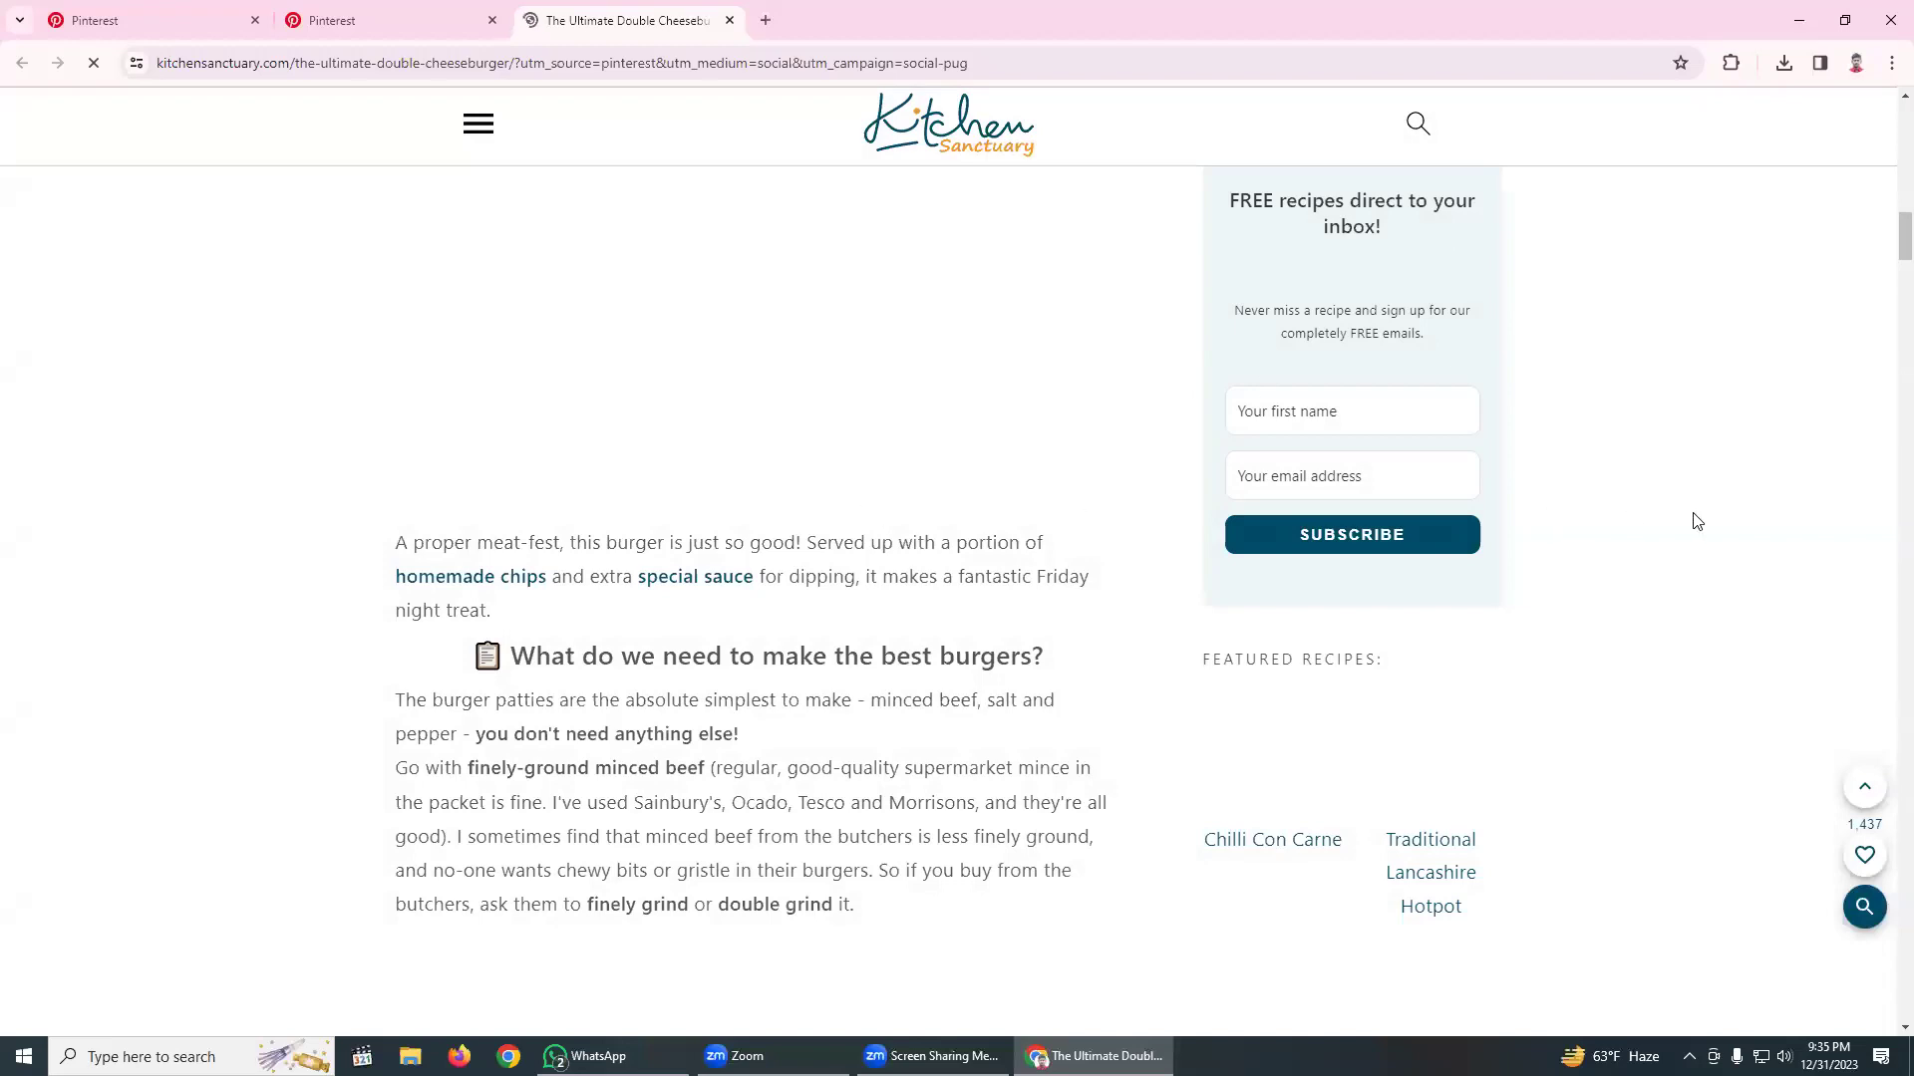
scroll(1696, 520, "up", 5)
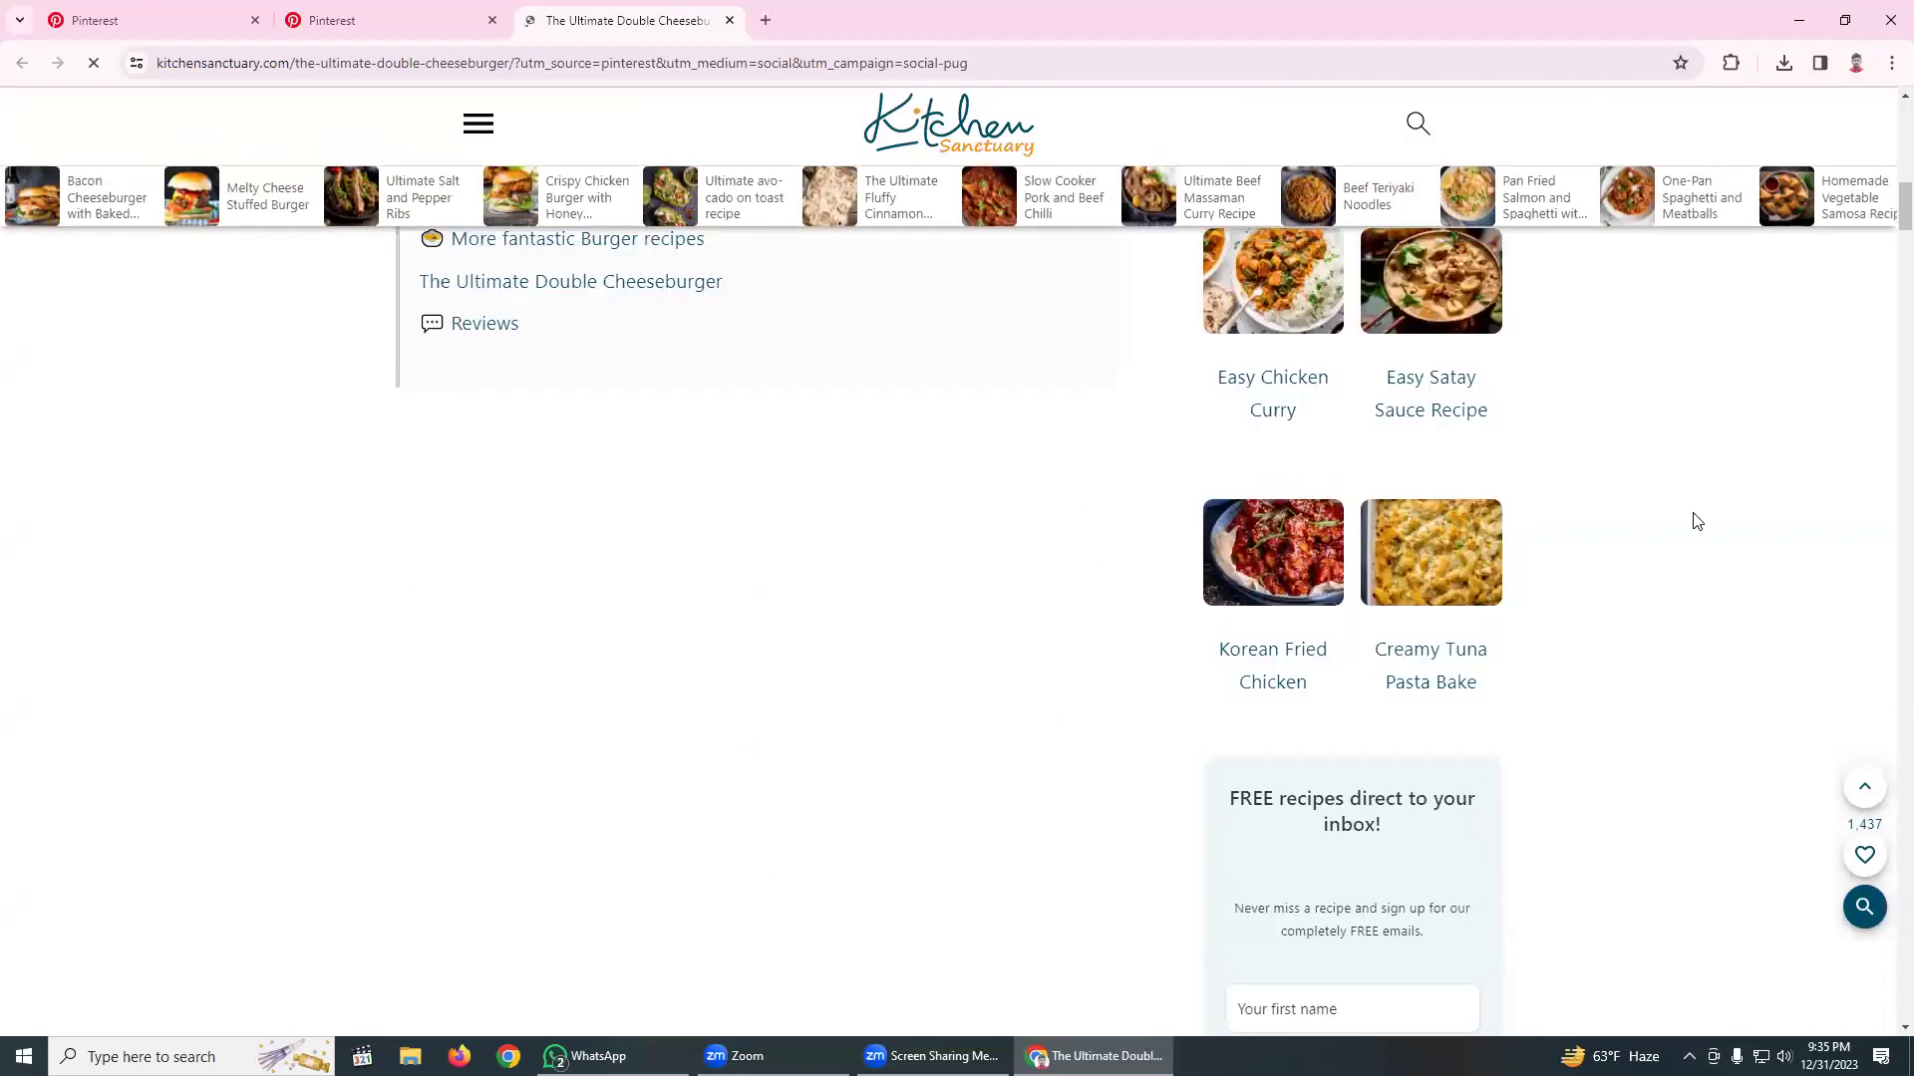
scroll(1696, 520, "up", 10)
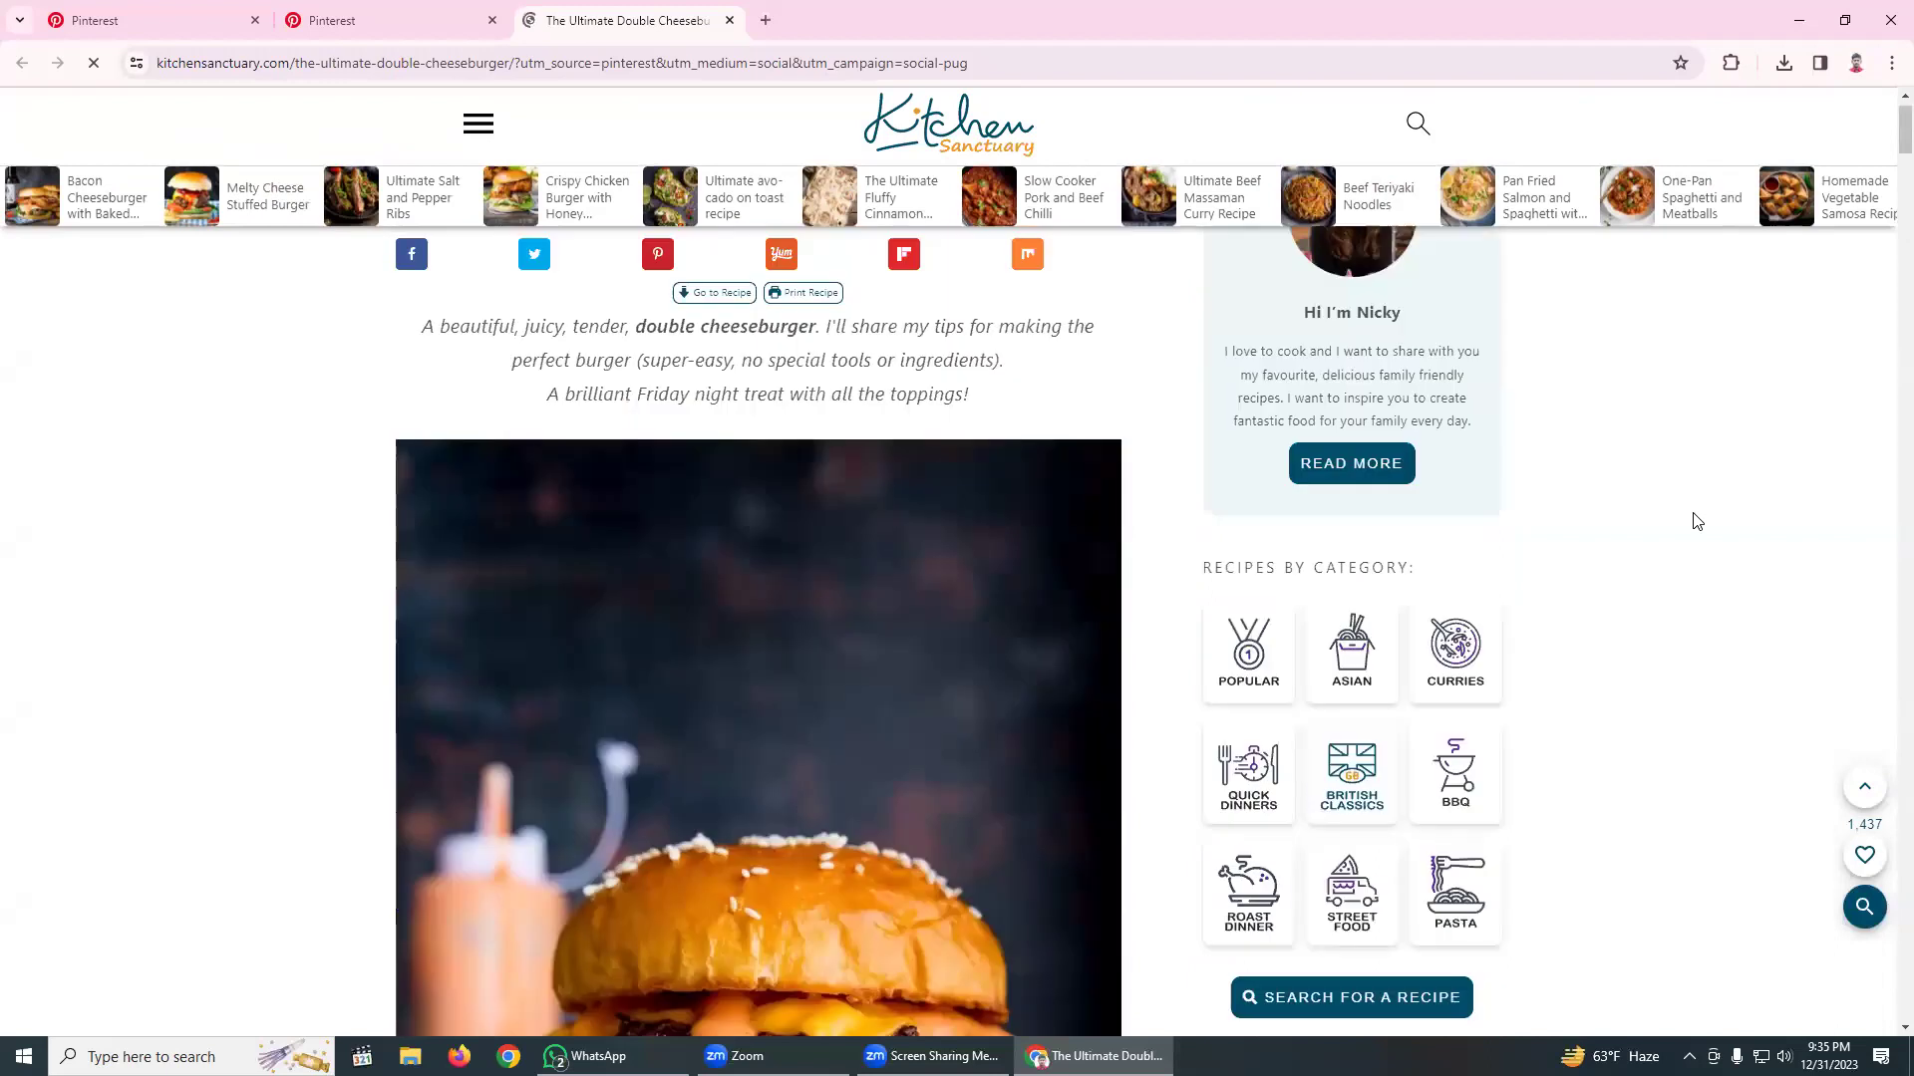
scroll(1696, 521, "up", 2)
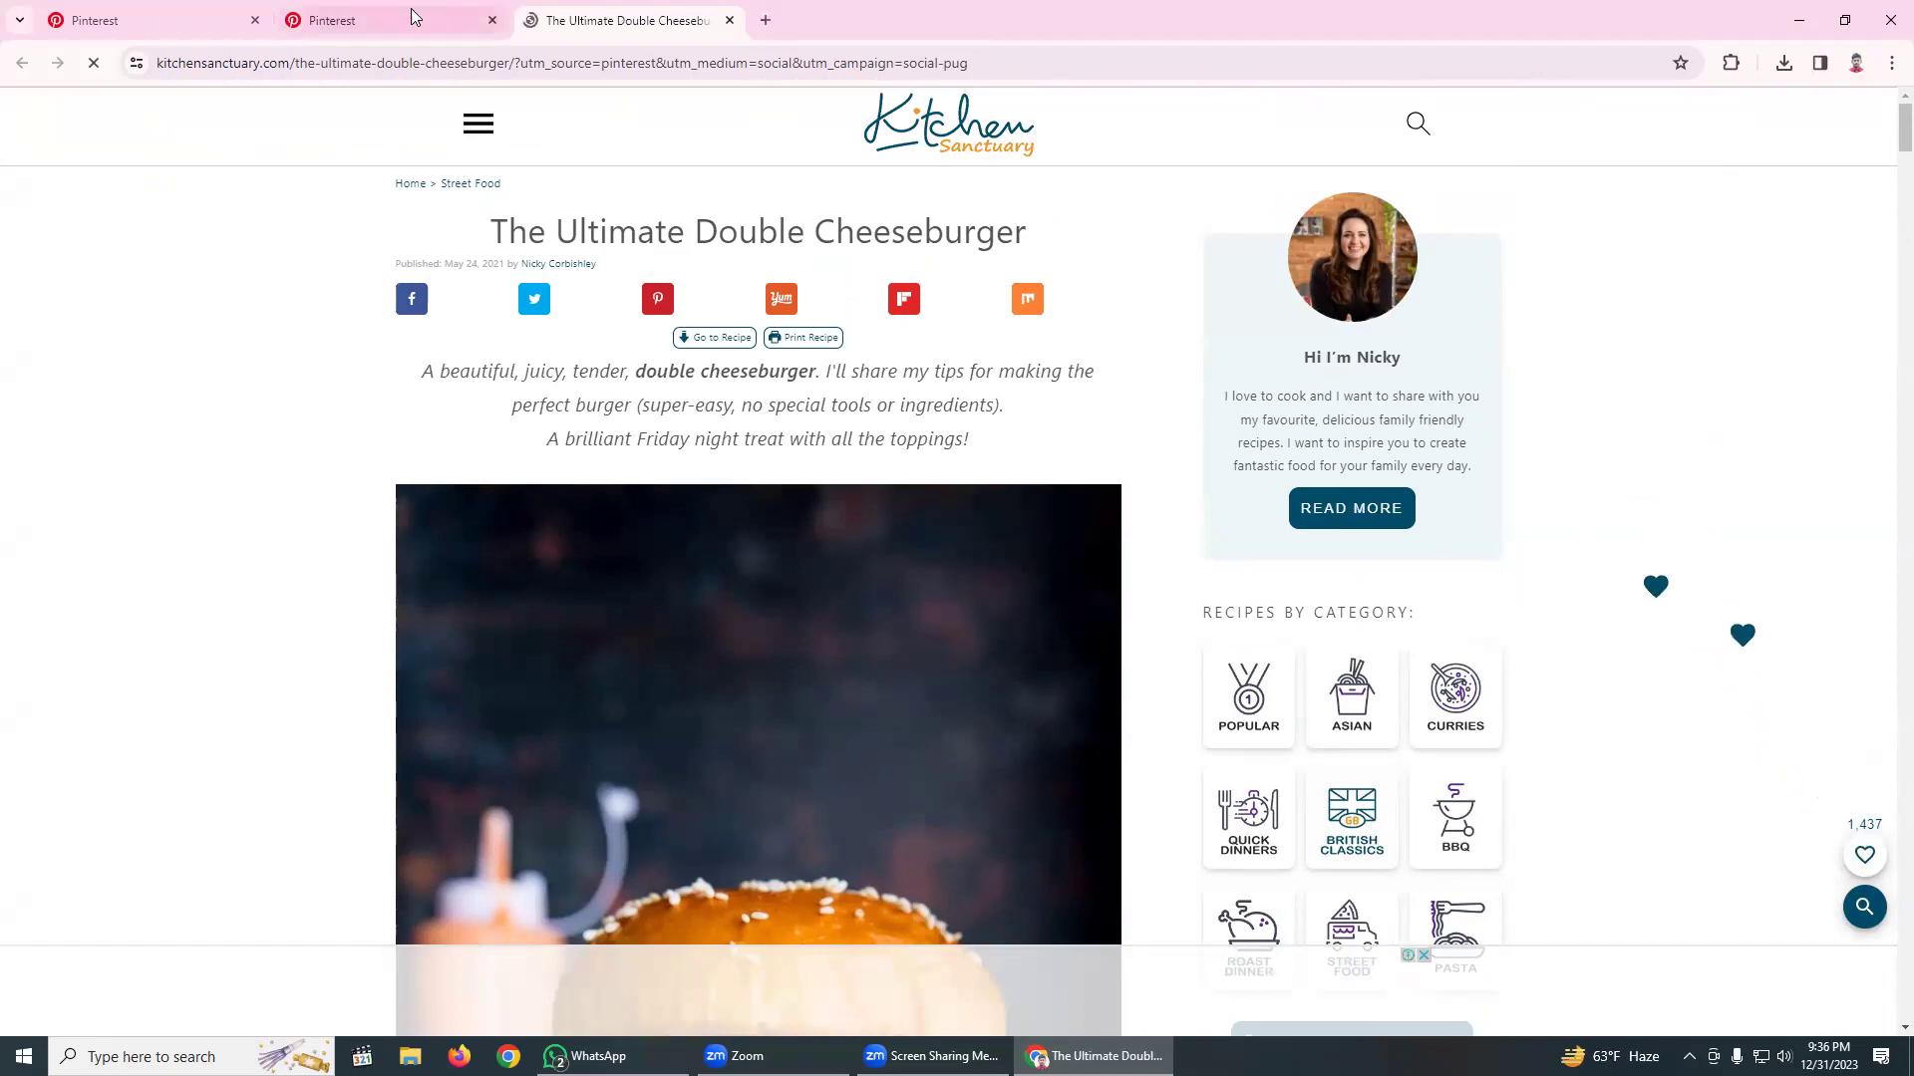
mouse_move(409, 16)
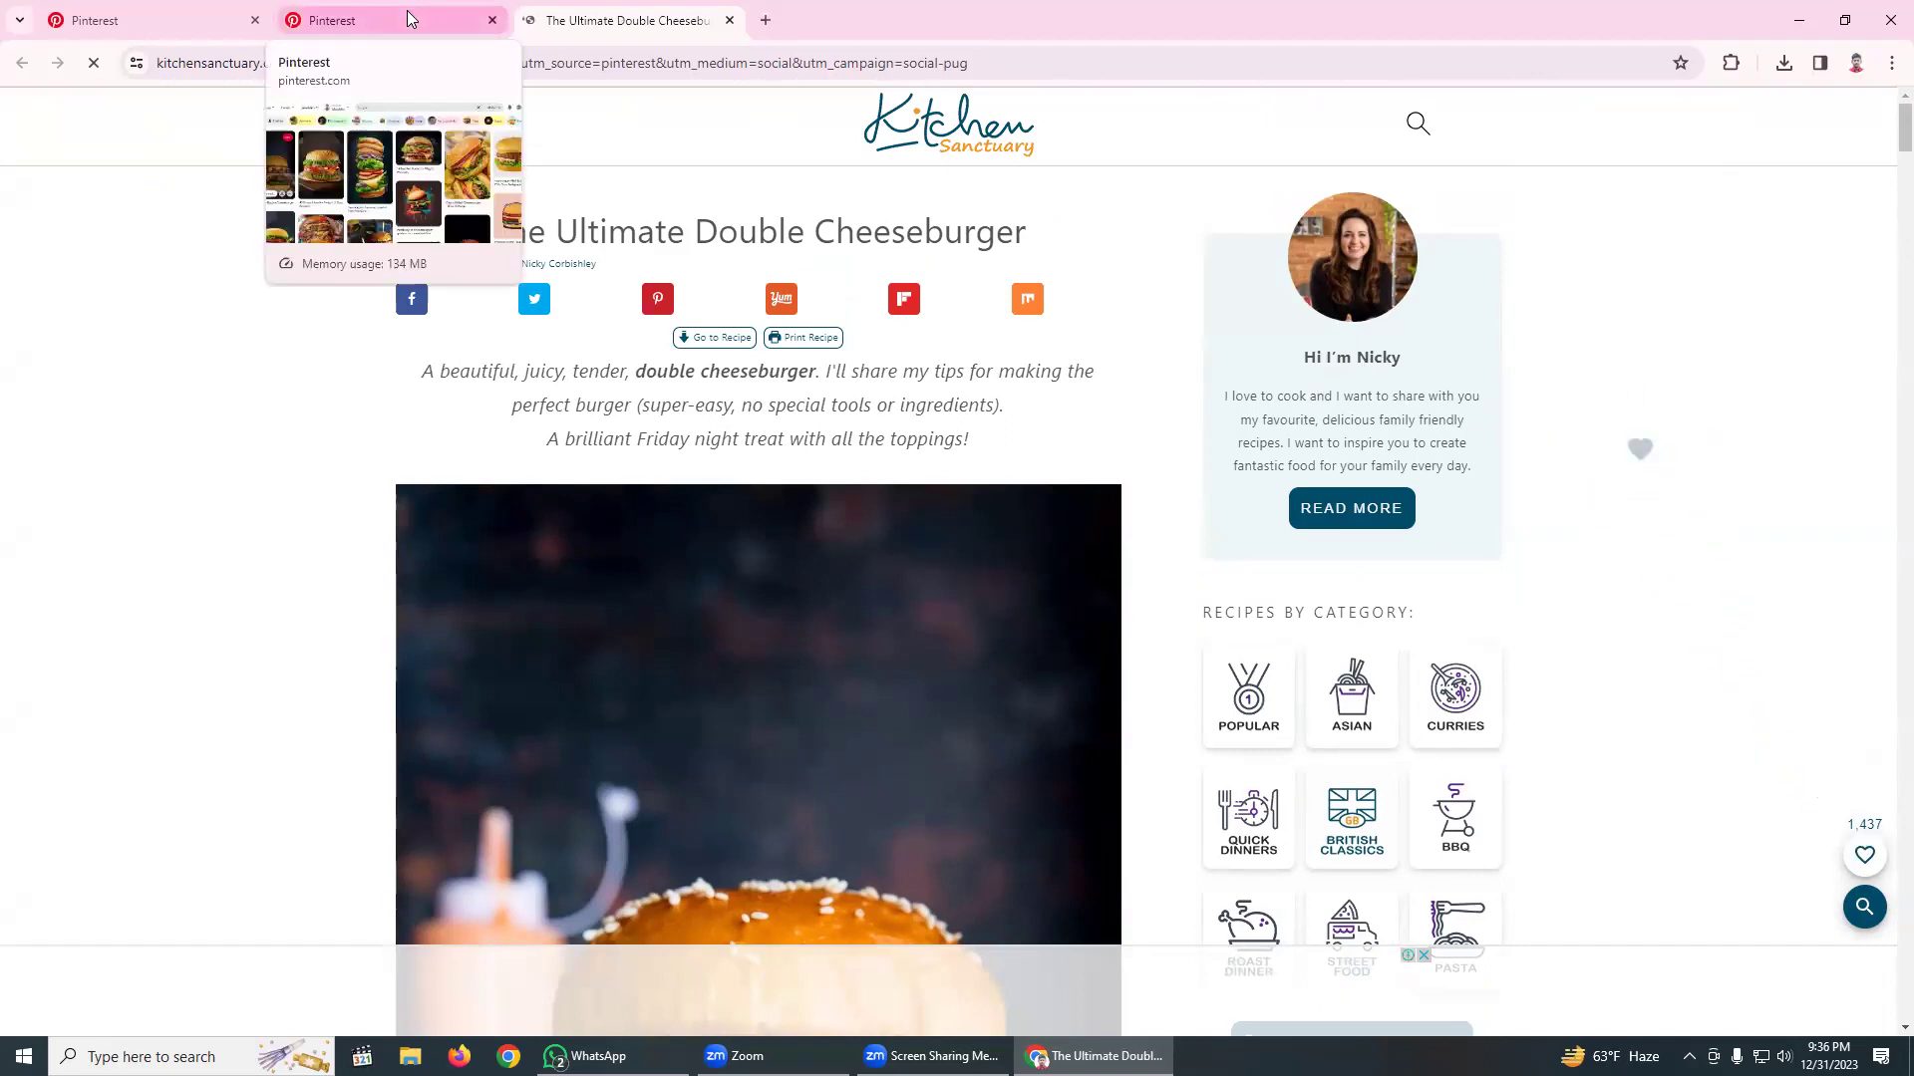
left_click(389, 20)
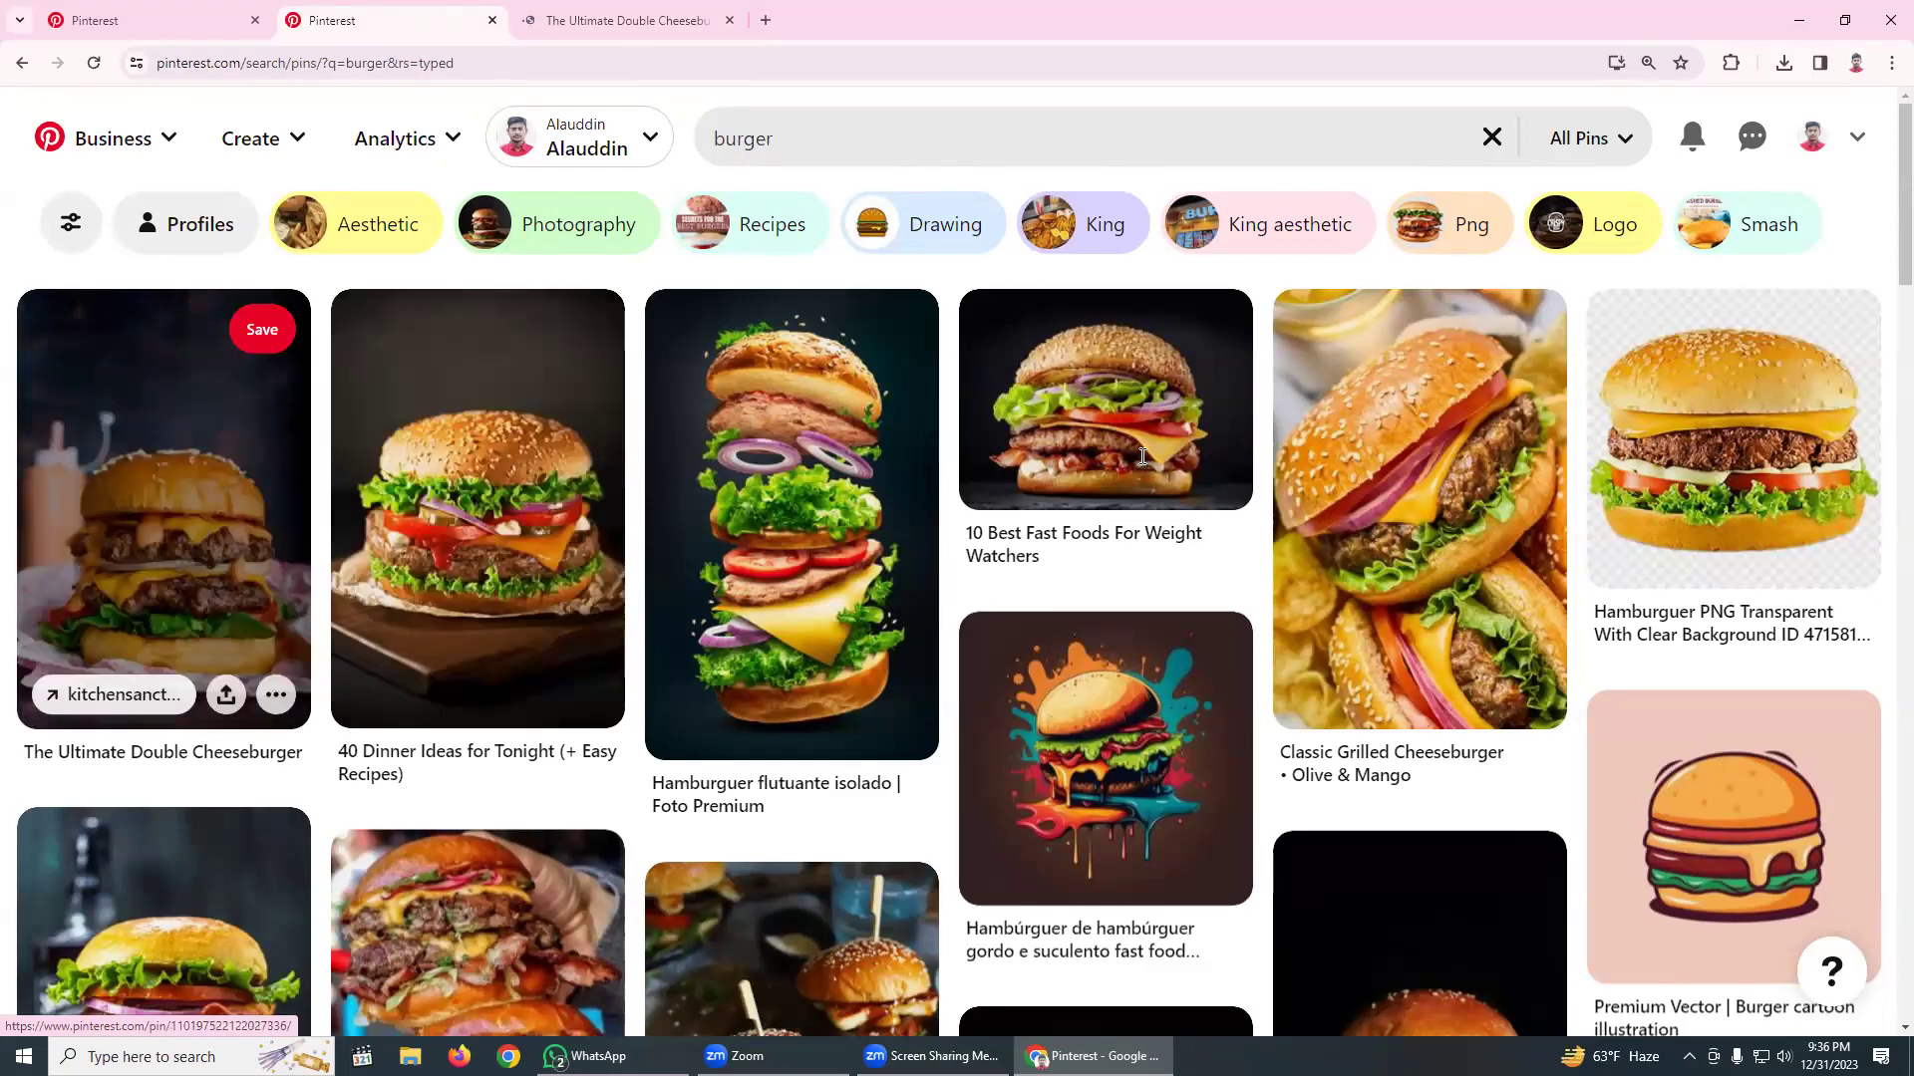
Open The Ultimate Double Cheeseburger pin and select its title and description text
left_click(165, 478)
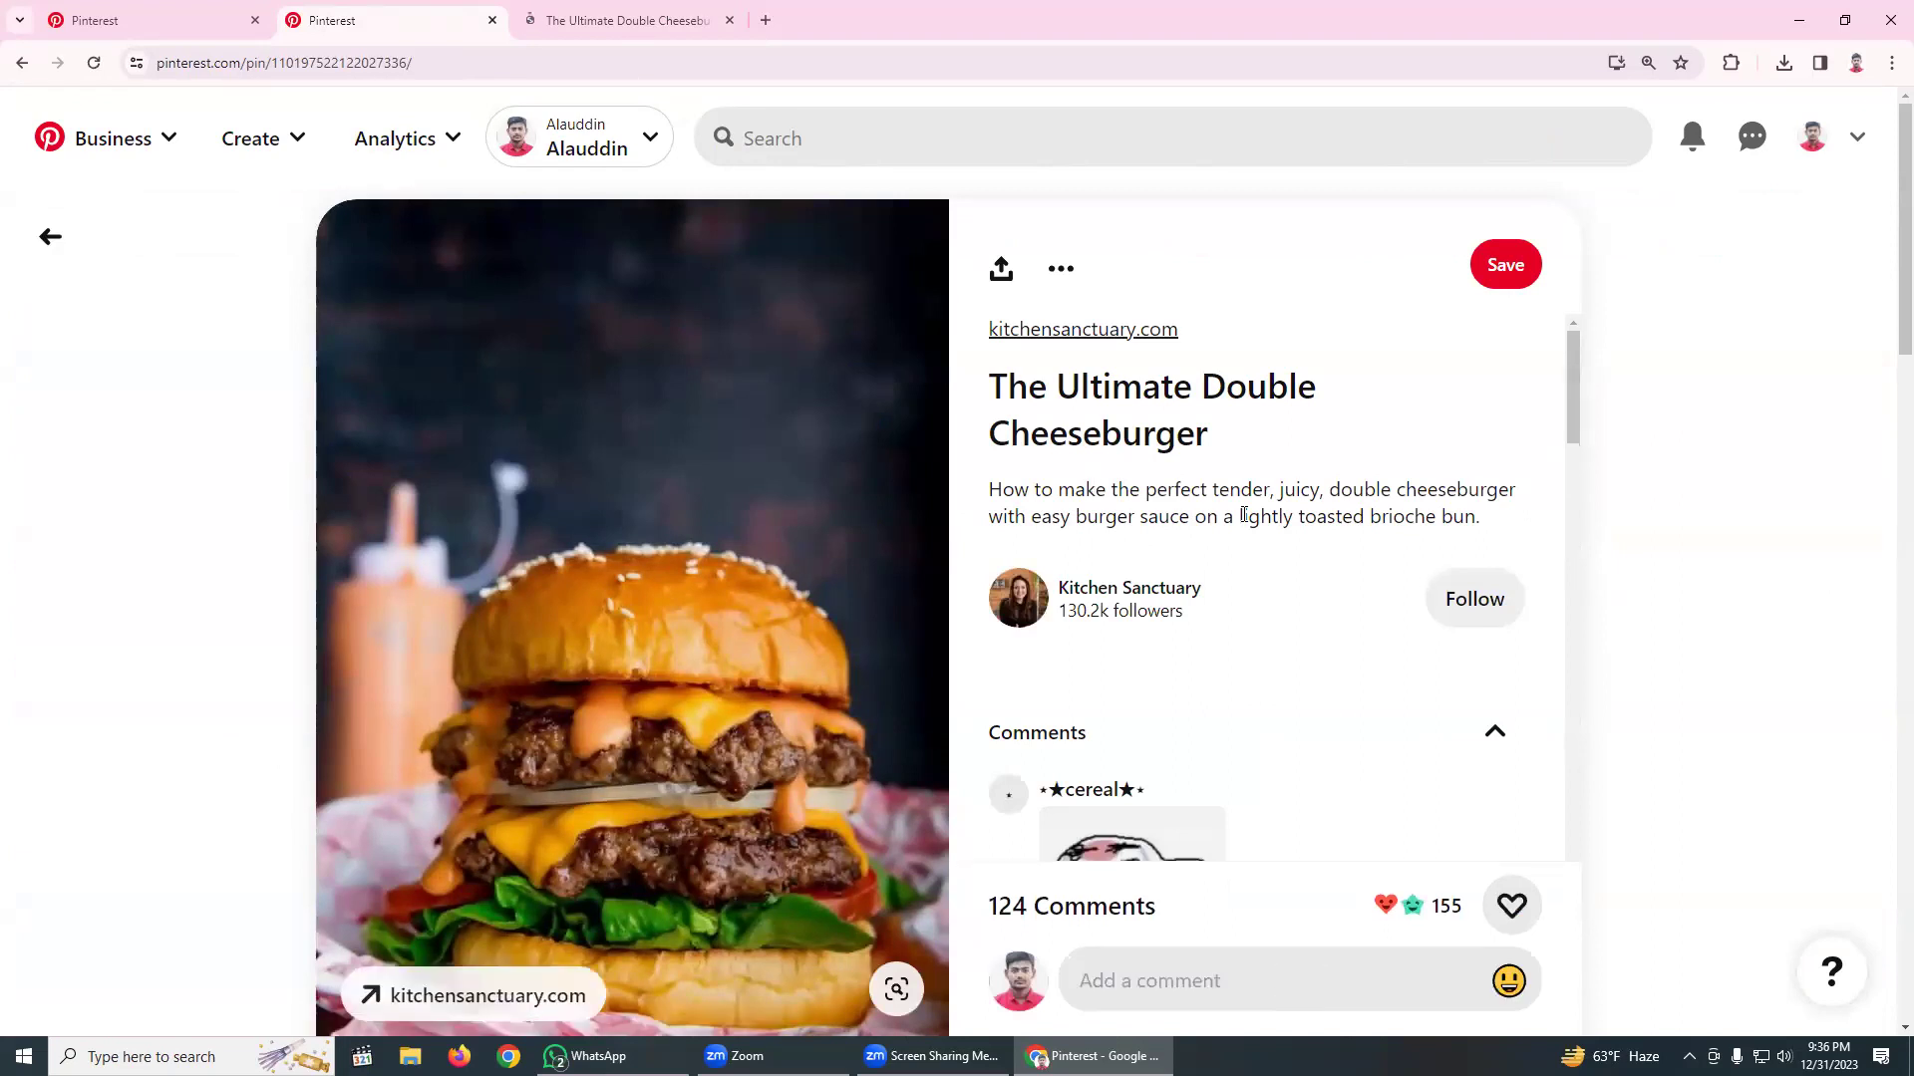
triple_click(1096, 409)
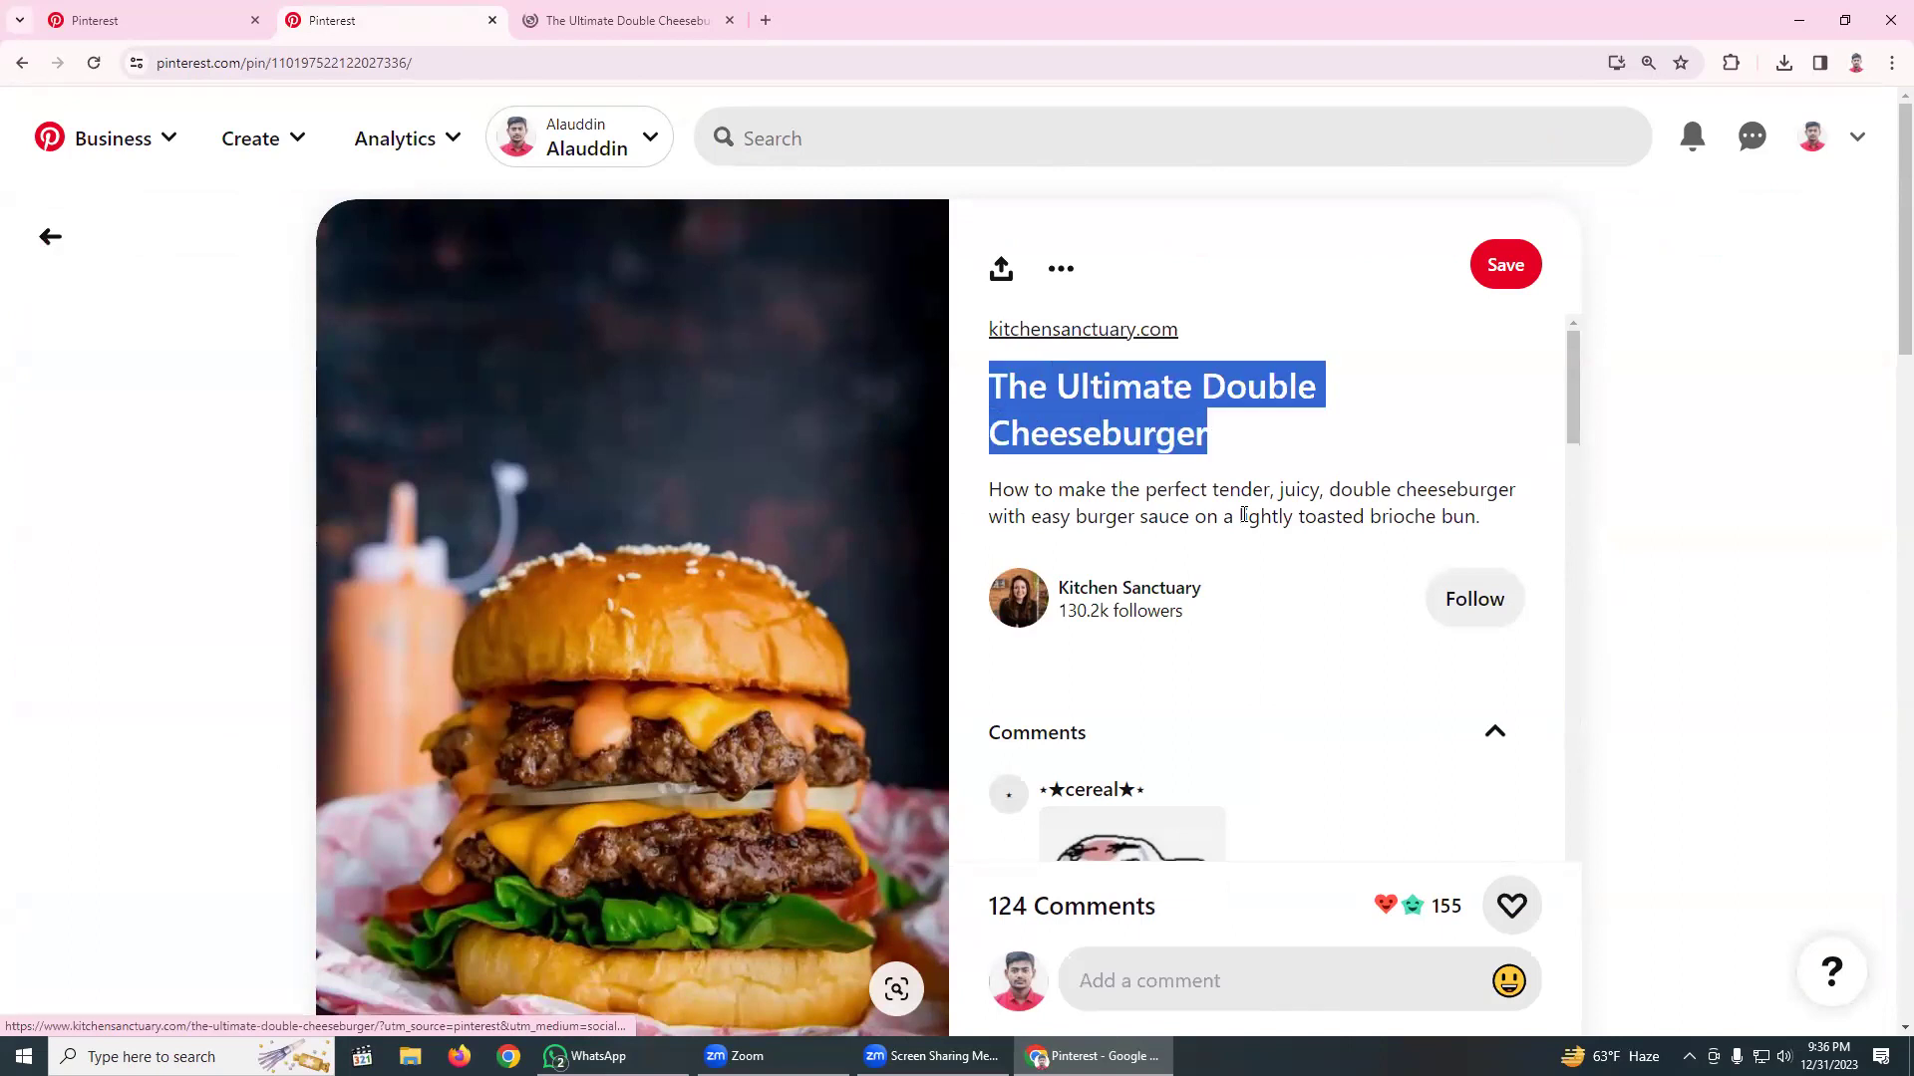
left_click(1243, 514)
key("ctrl+shift+Tab")
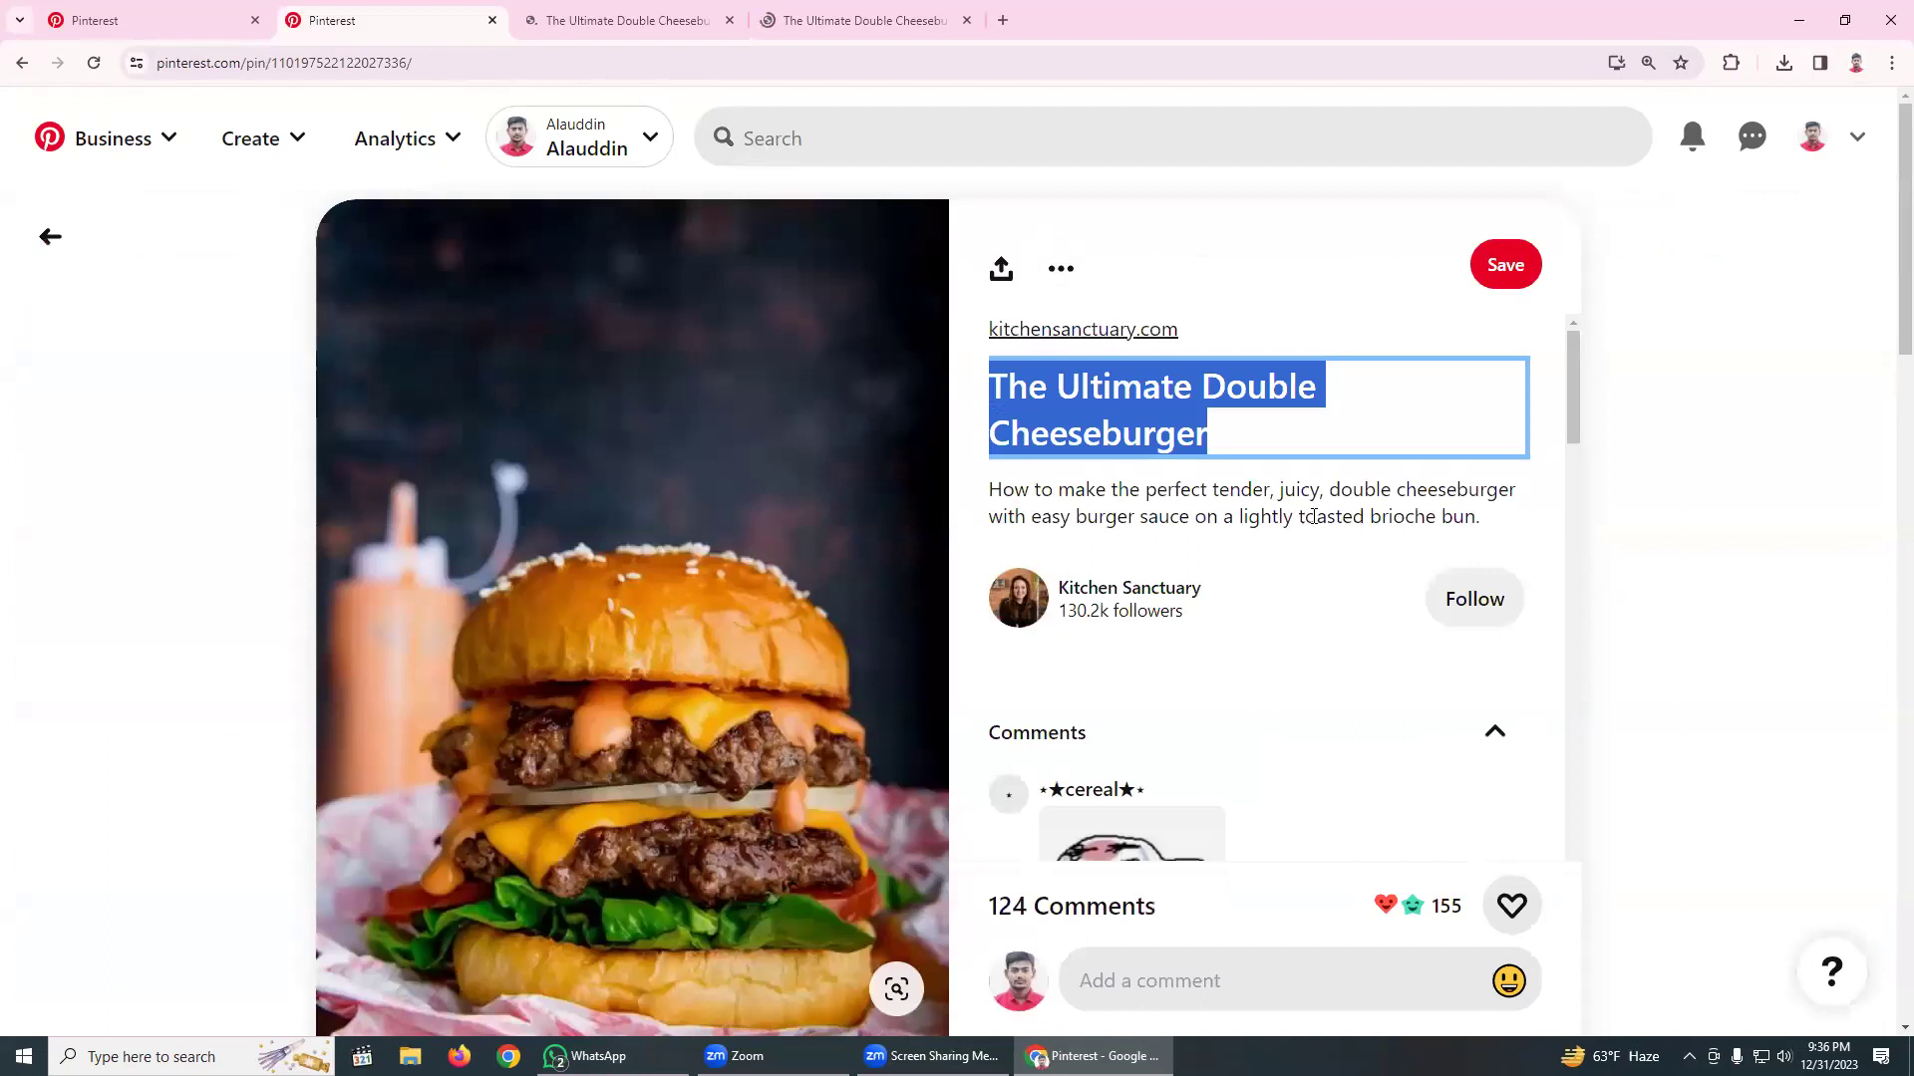
left_click_drag(989, 489, 1482, 532)
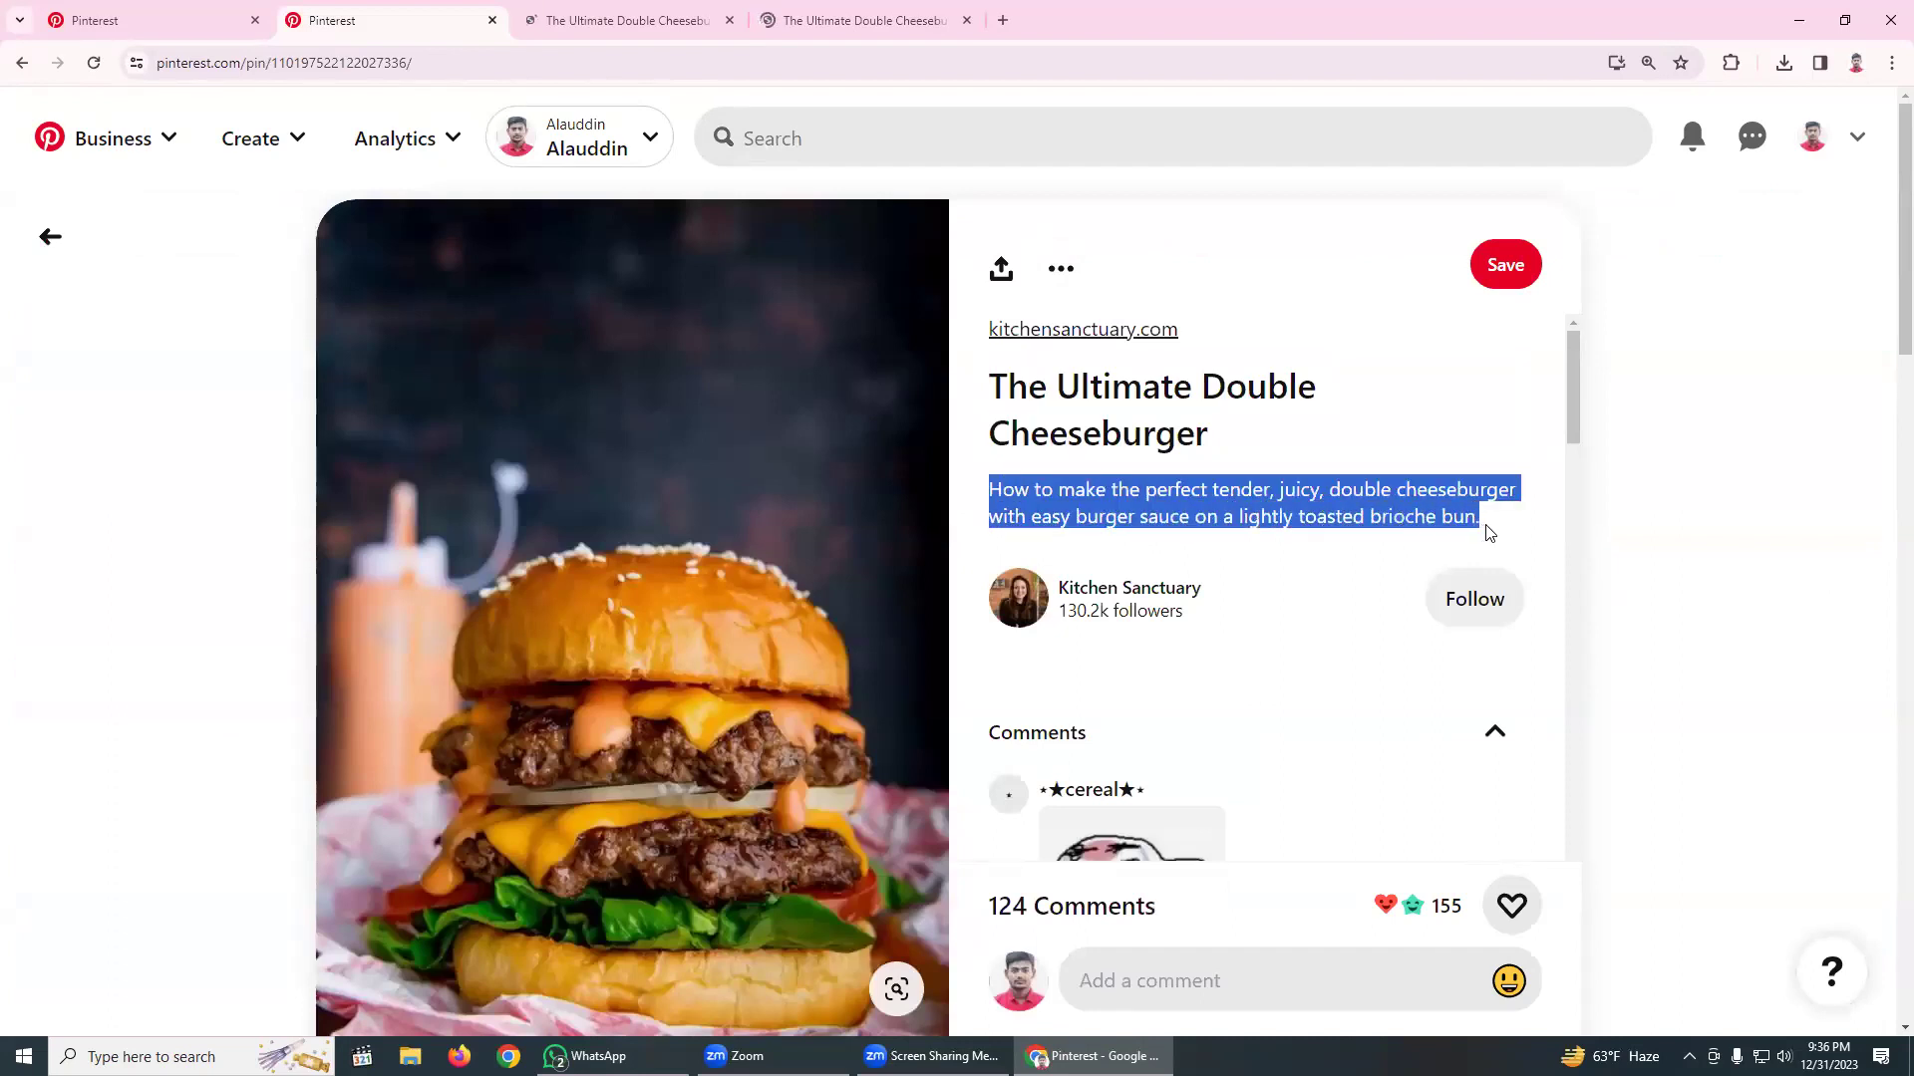
left_click(1488, 533)
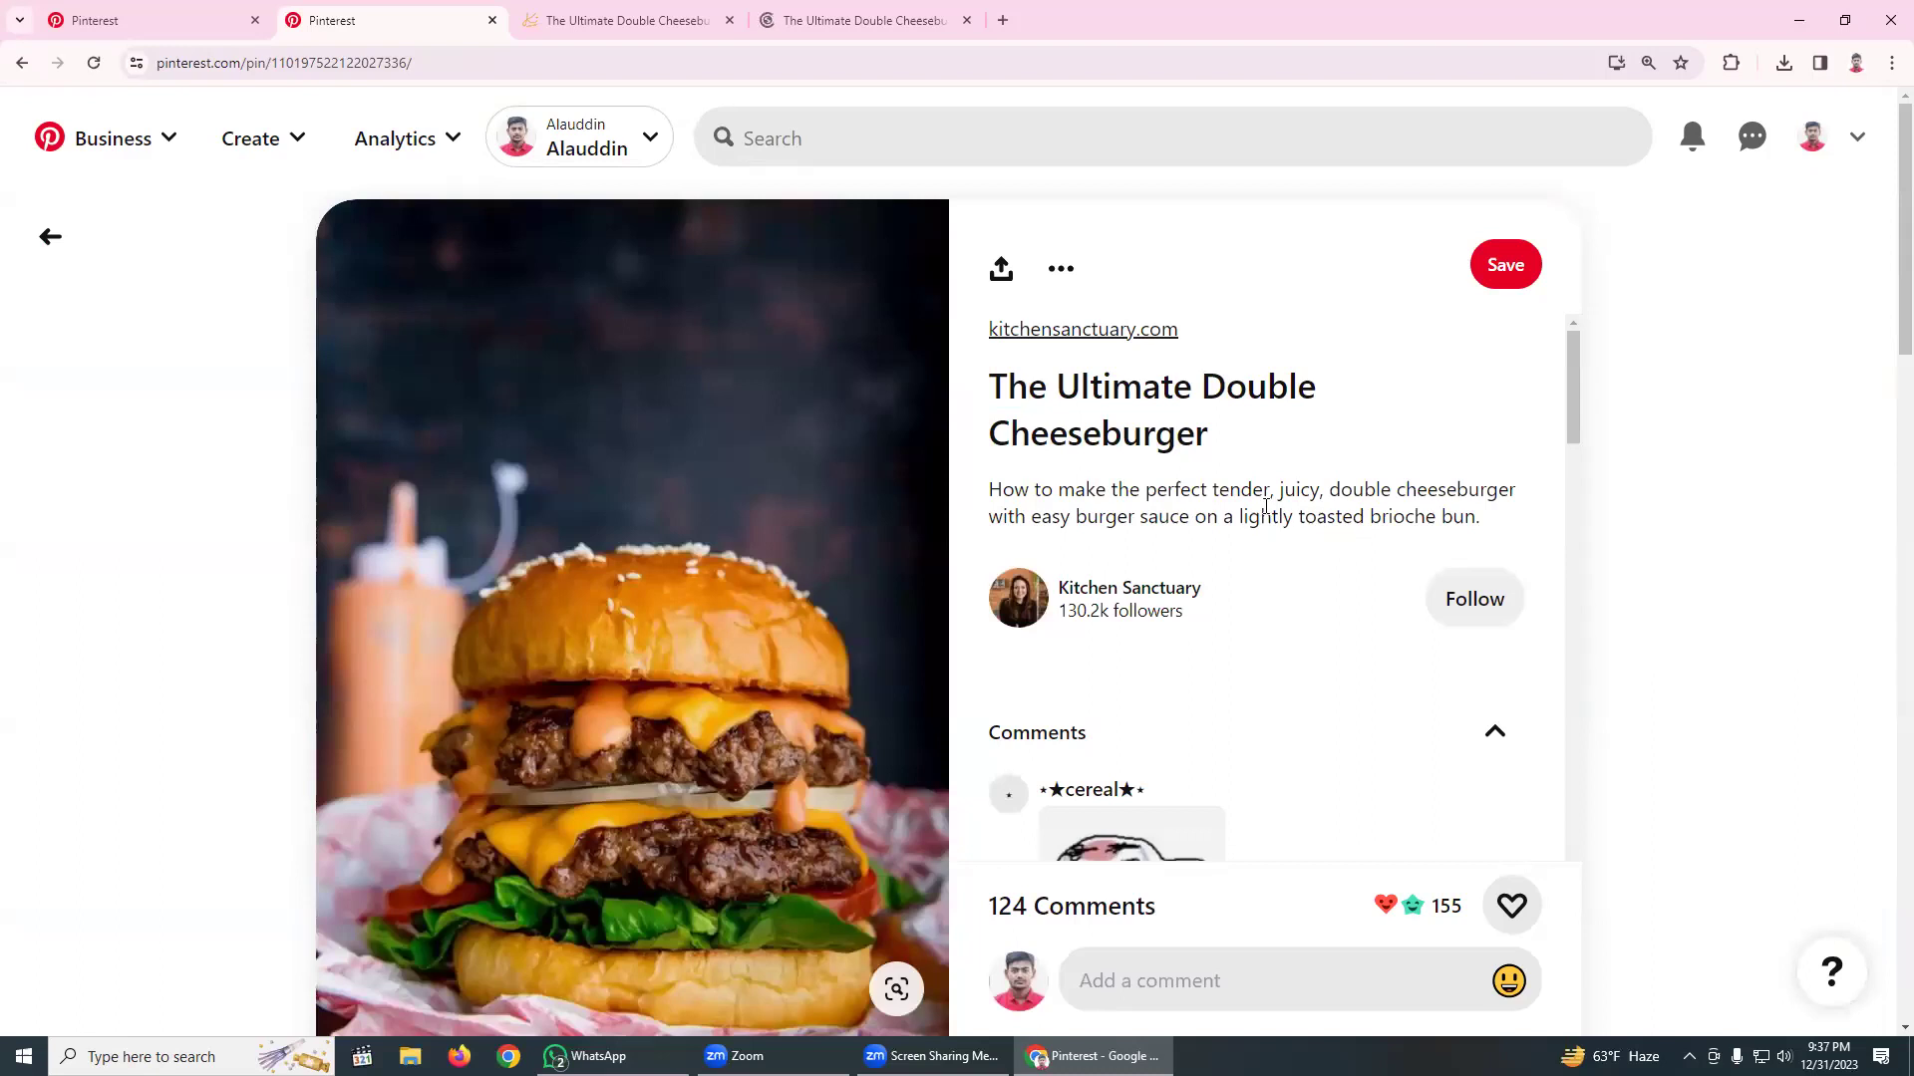
Scroll the pin's details panel and start a visual search on its photo
scroll(1268, 505, "down", 1)
scroll(1246, 502, "up", 1)
scroll(1211, 439, "down", 1)
scroll(1211, 439, "down", 2)
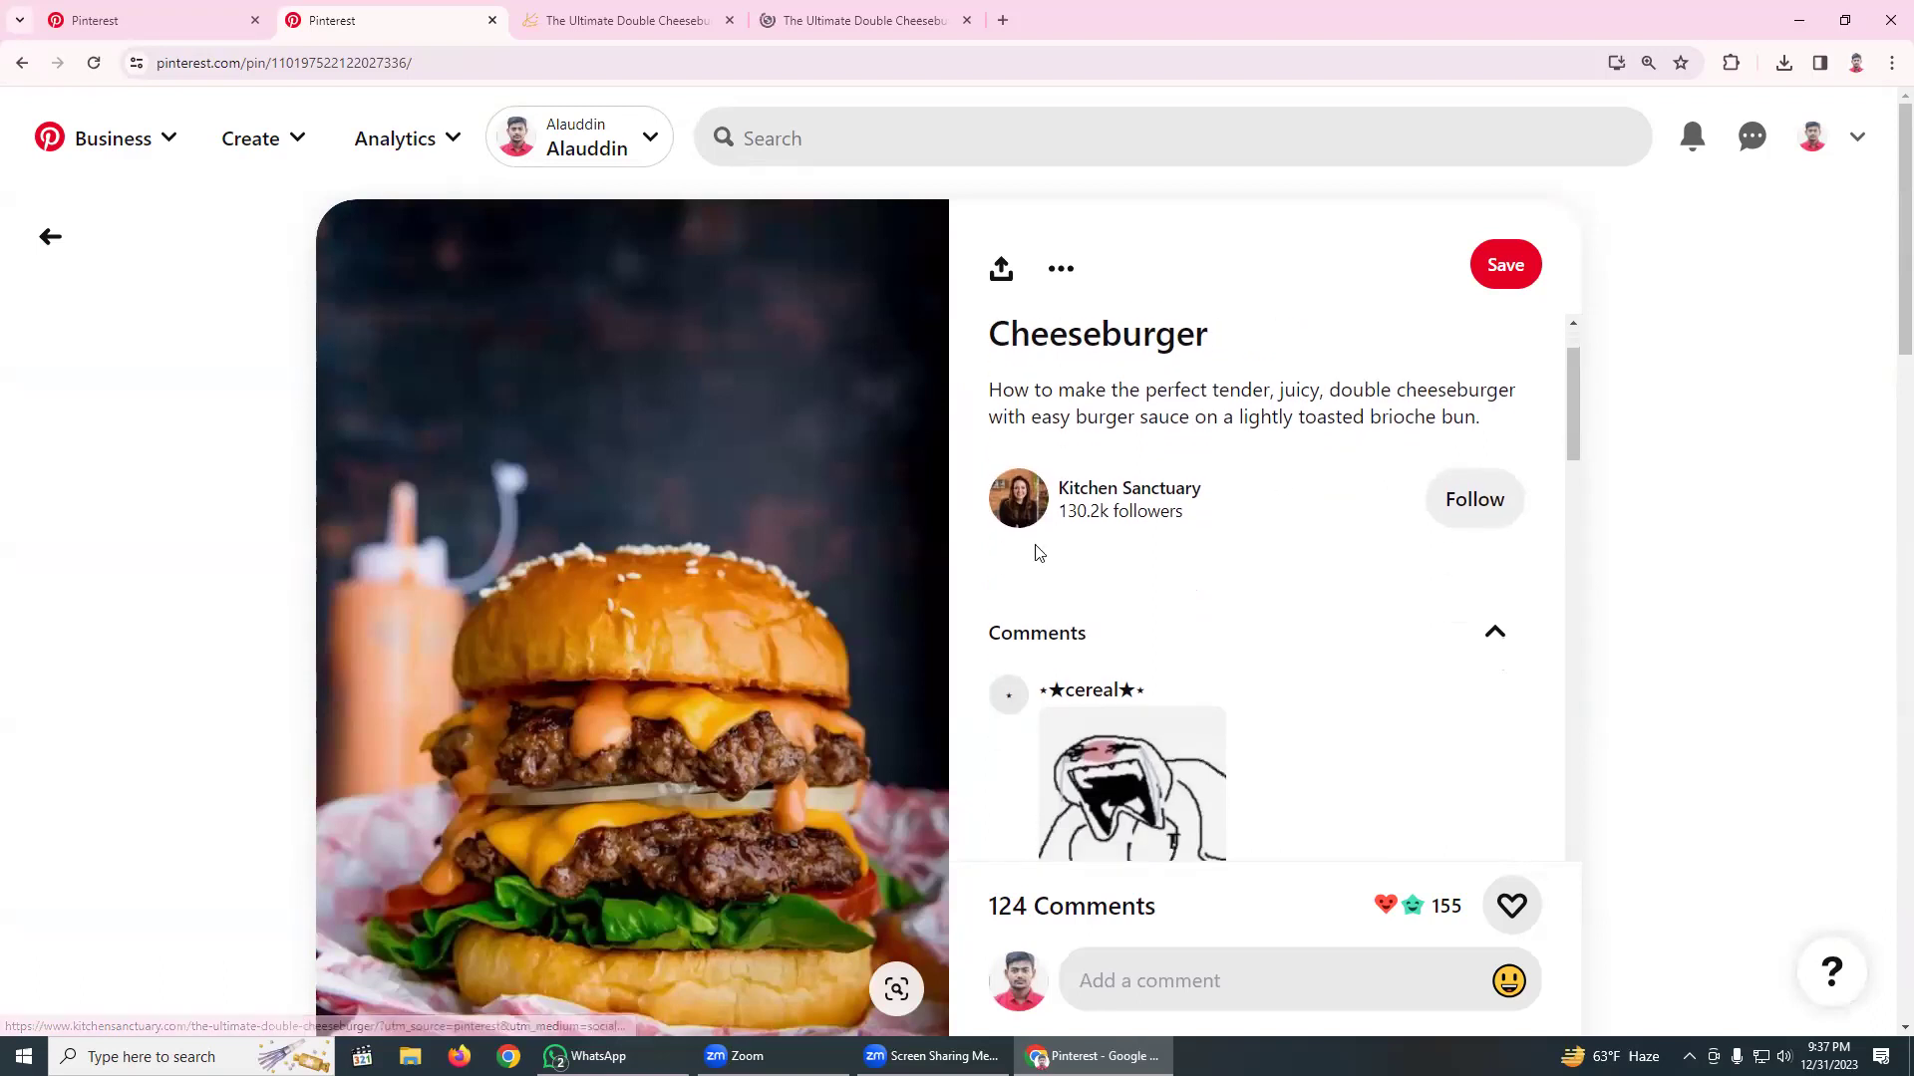
scroll(608, 618, "down", 1)
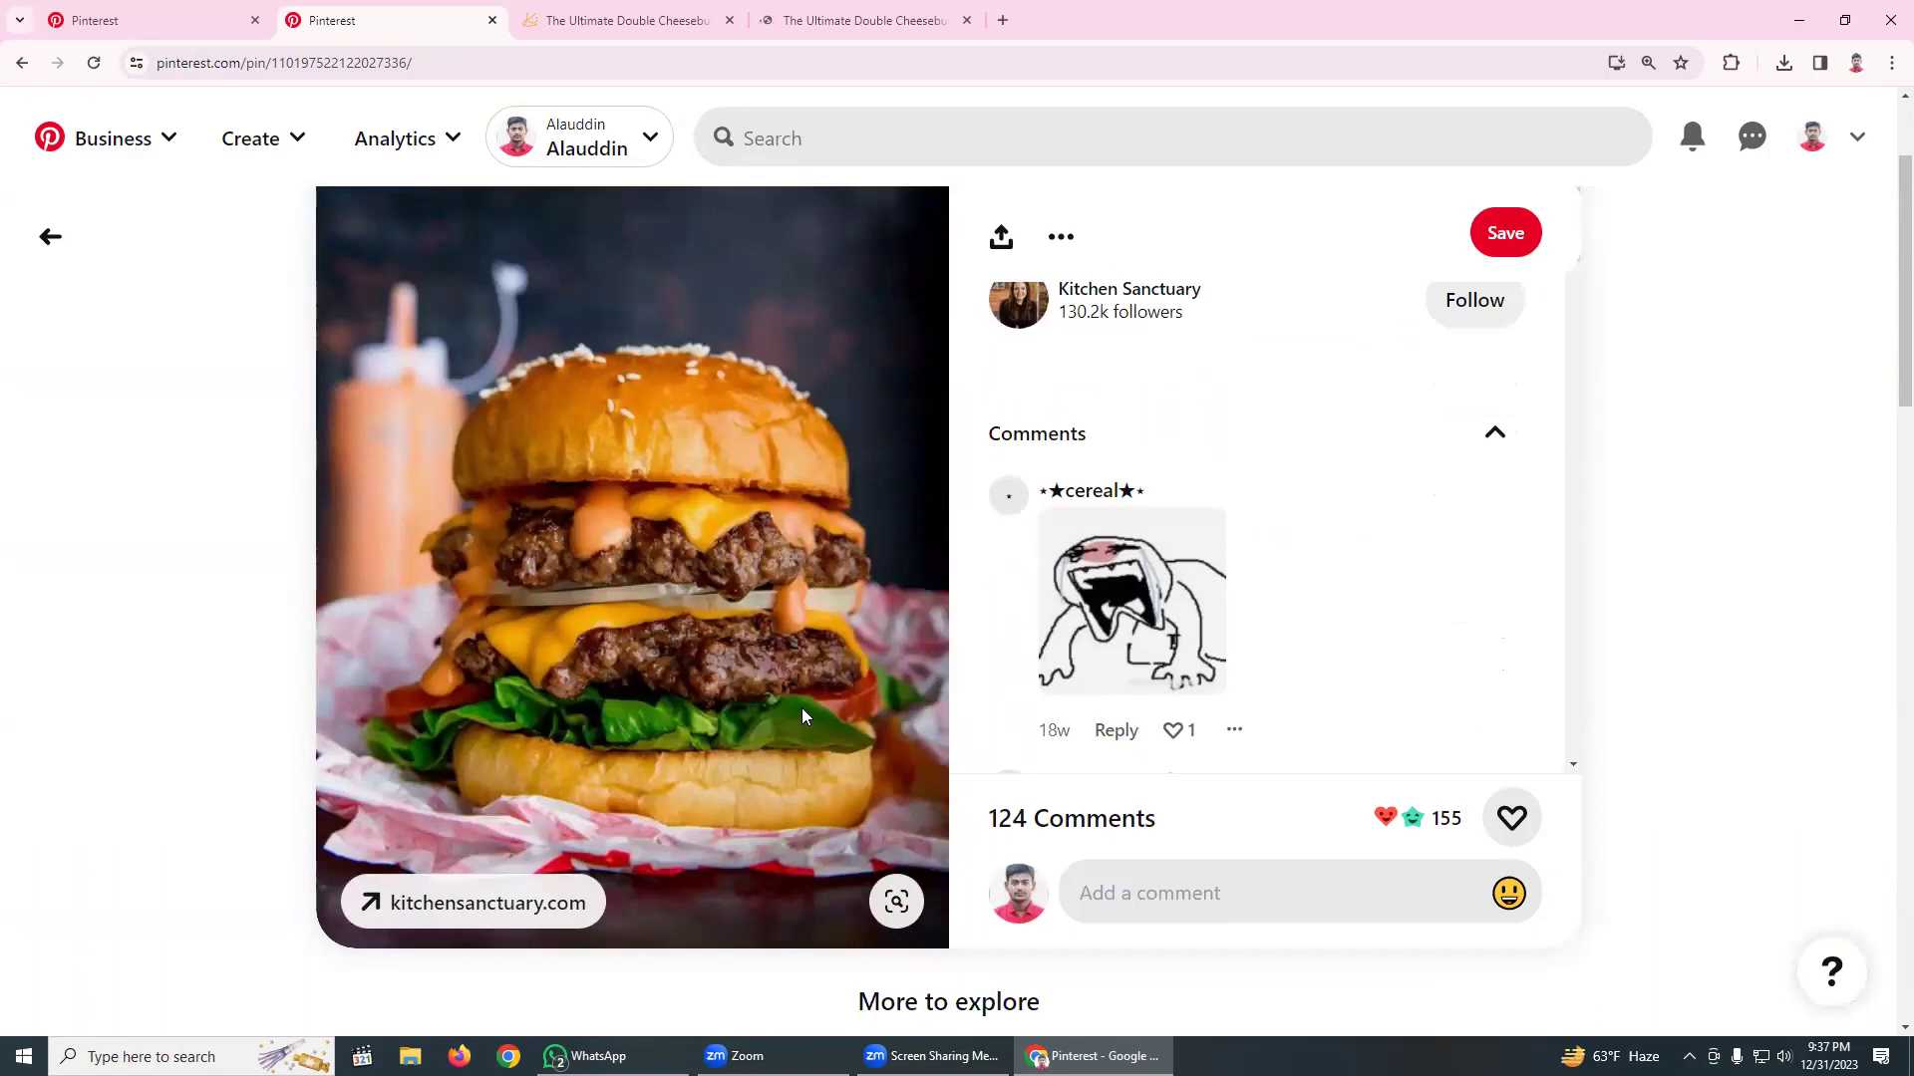
left_click(896, 901)
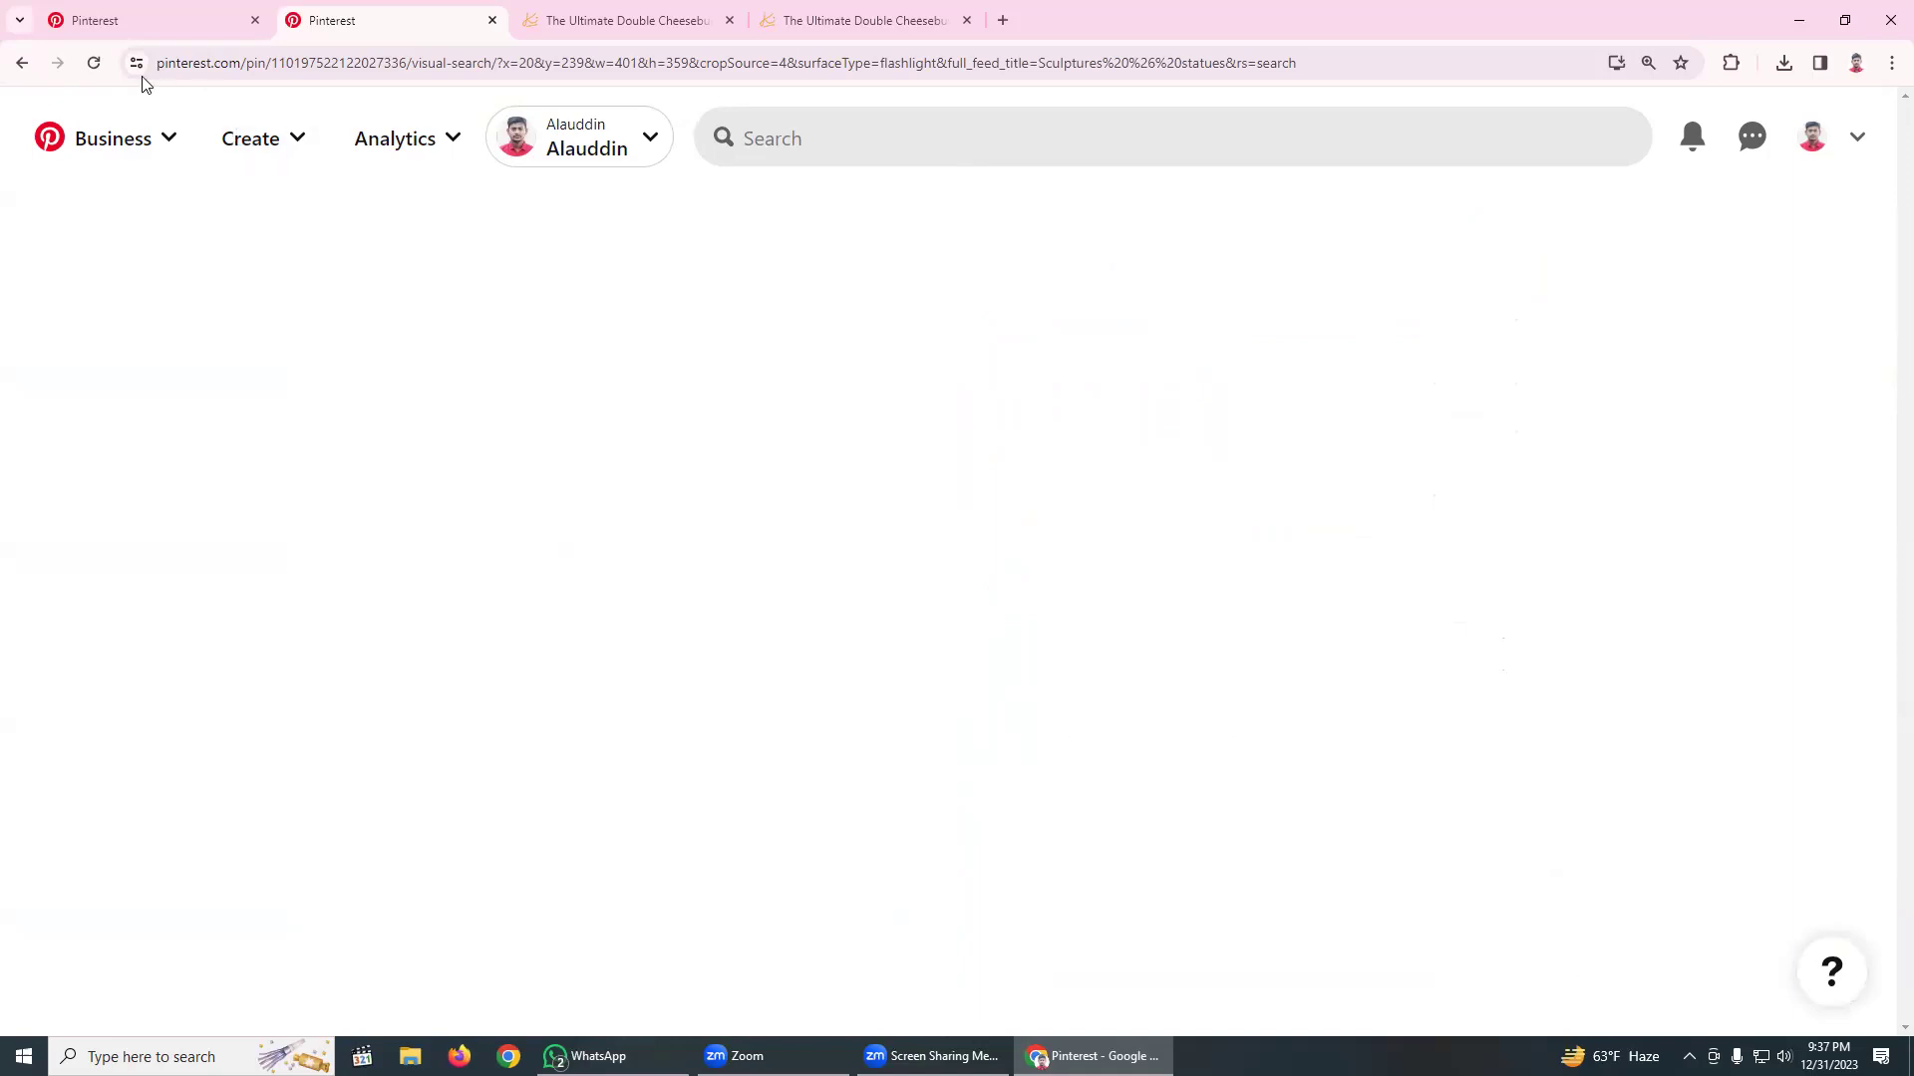
Refocus the visual search on the middle patty, then the top bun, then close it back to the pin
left_click(93, 63)
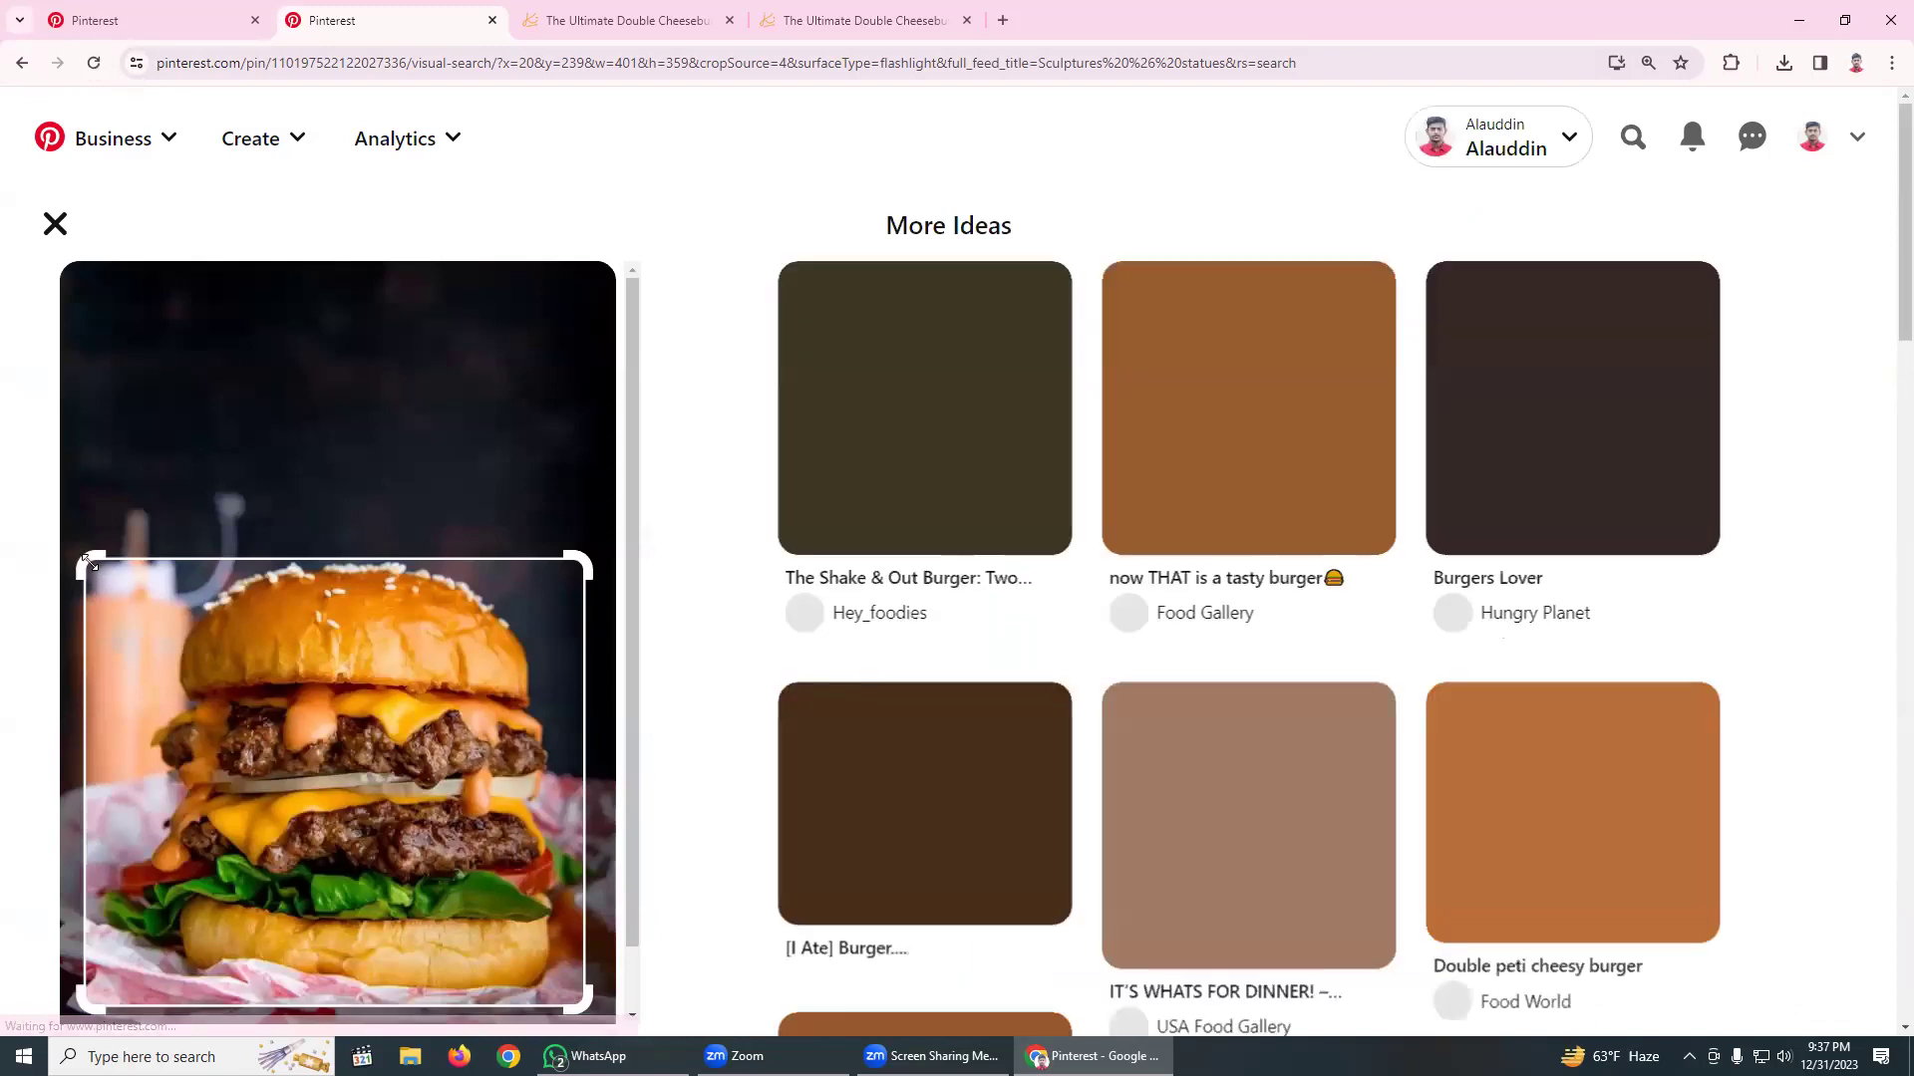
left_click_drag(86, 560, 490, 915)
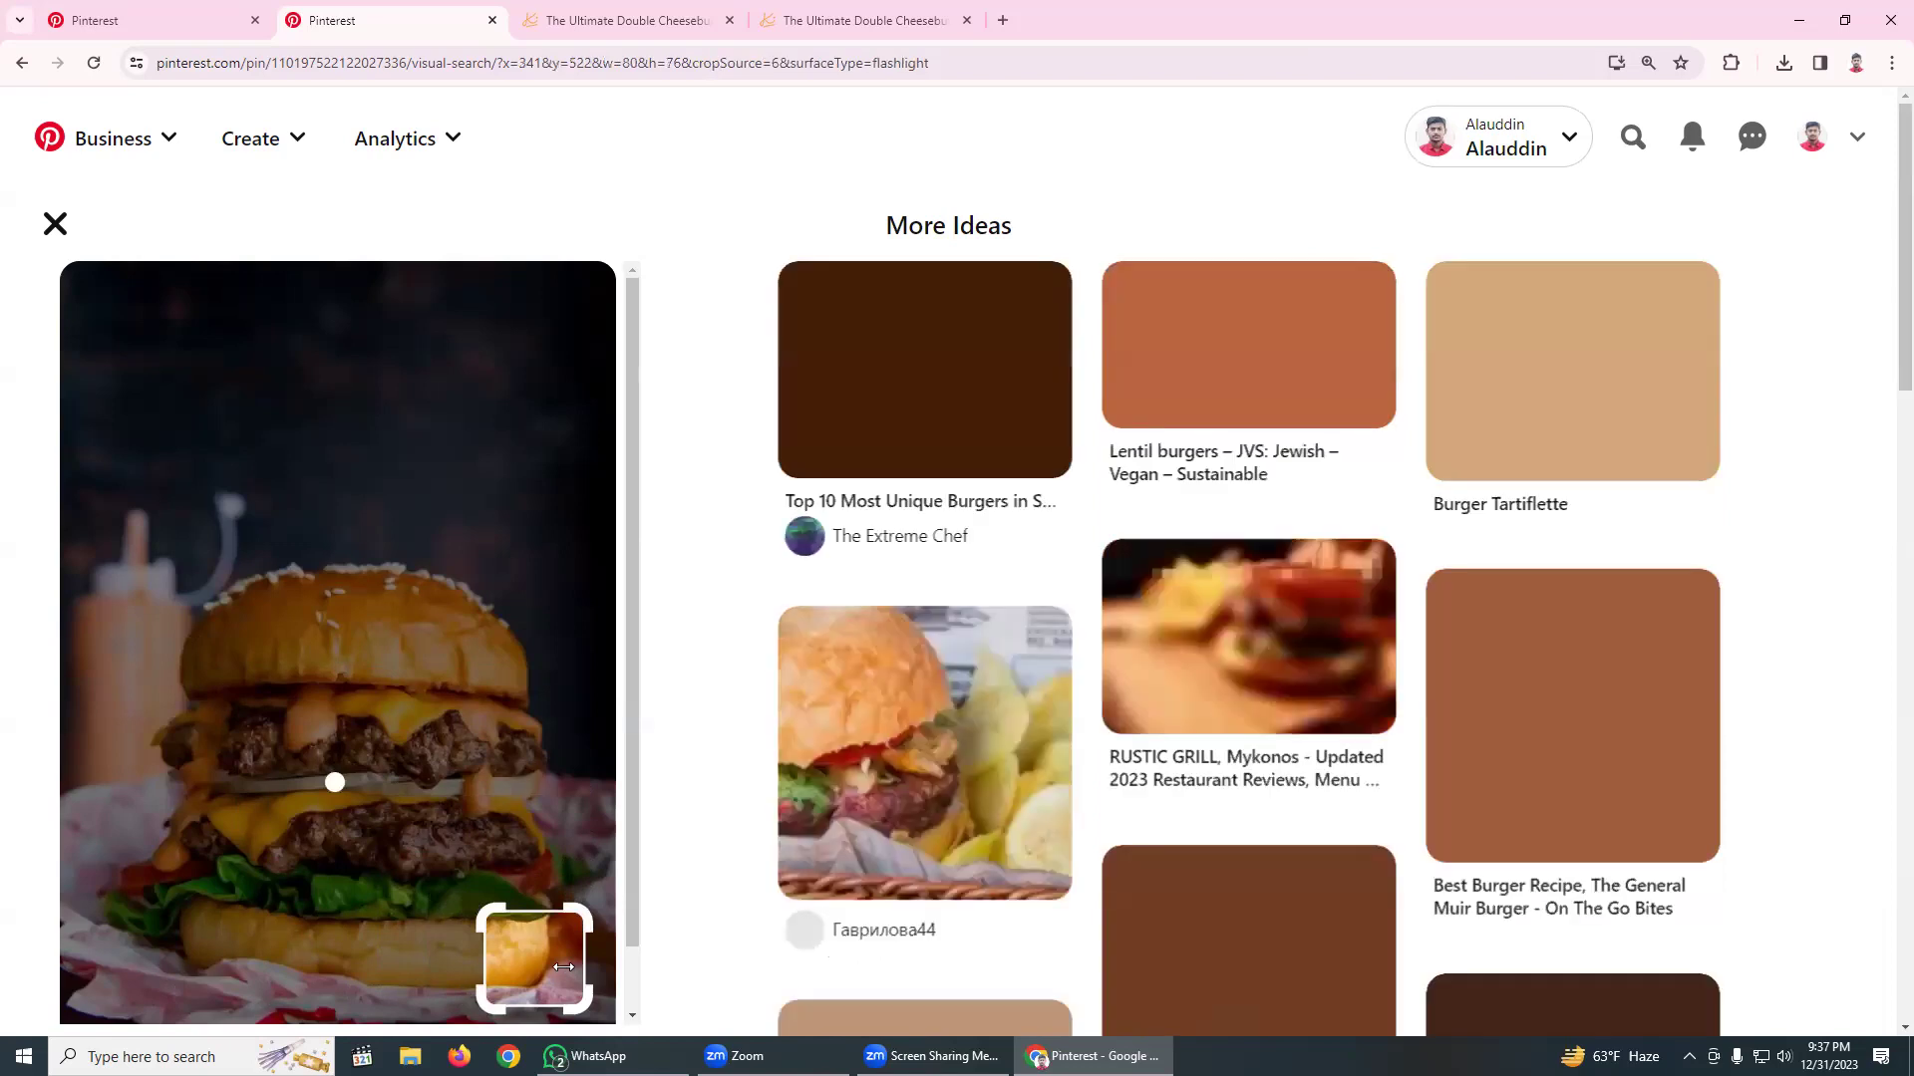
left_click_drag(560, 967, 403, 743)
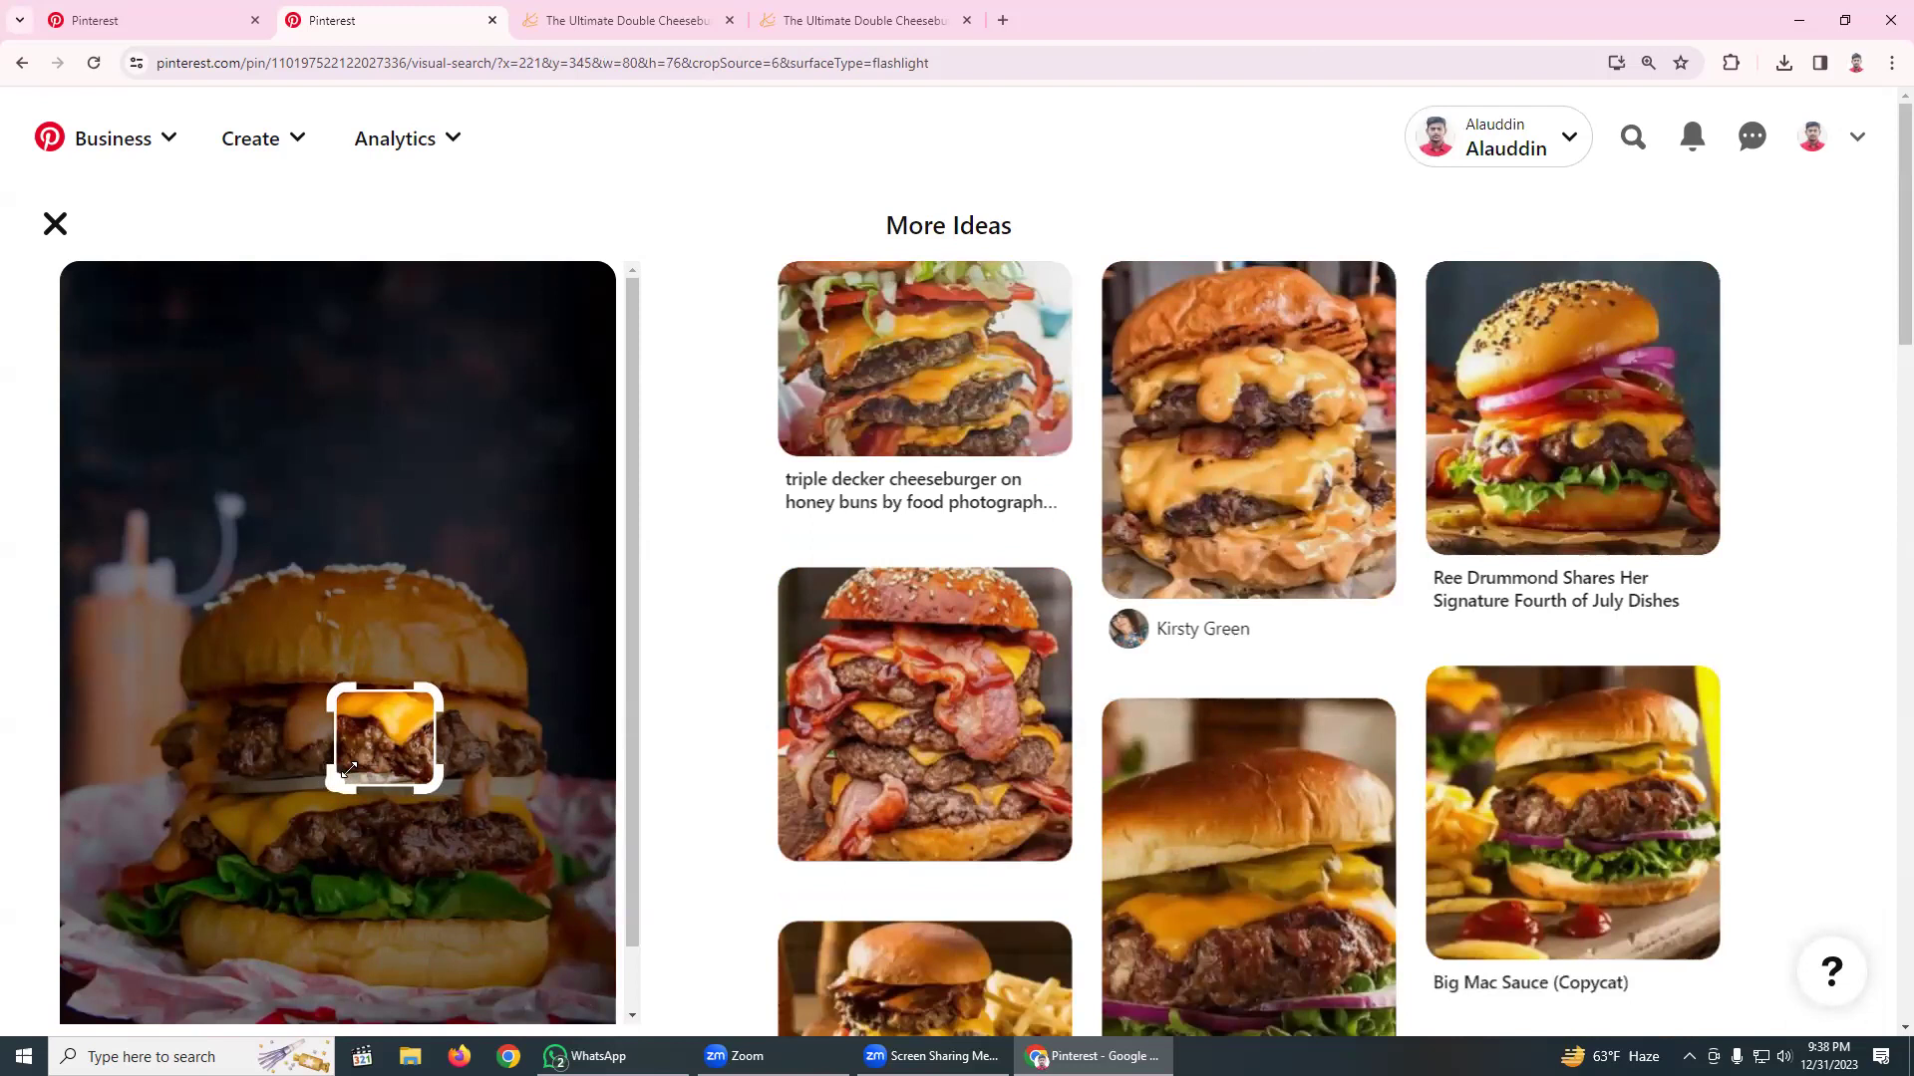
left_click_drag(380, 758, 376, 622)
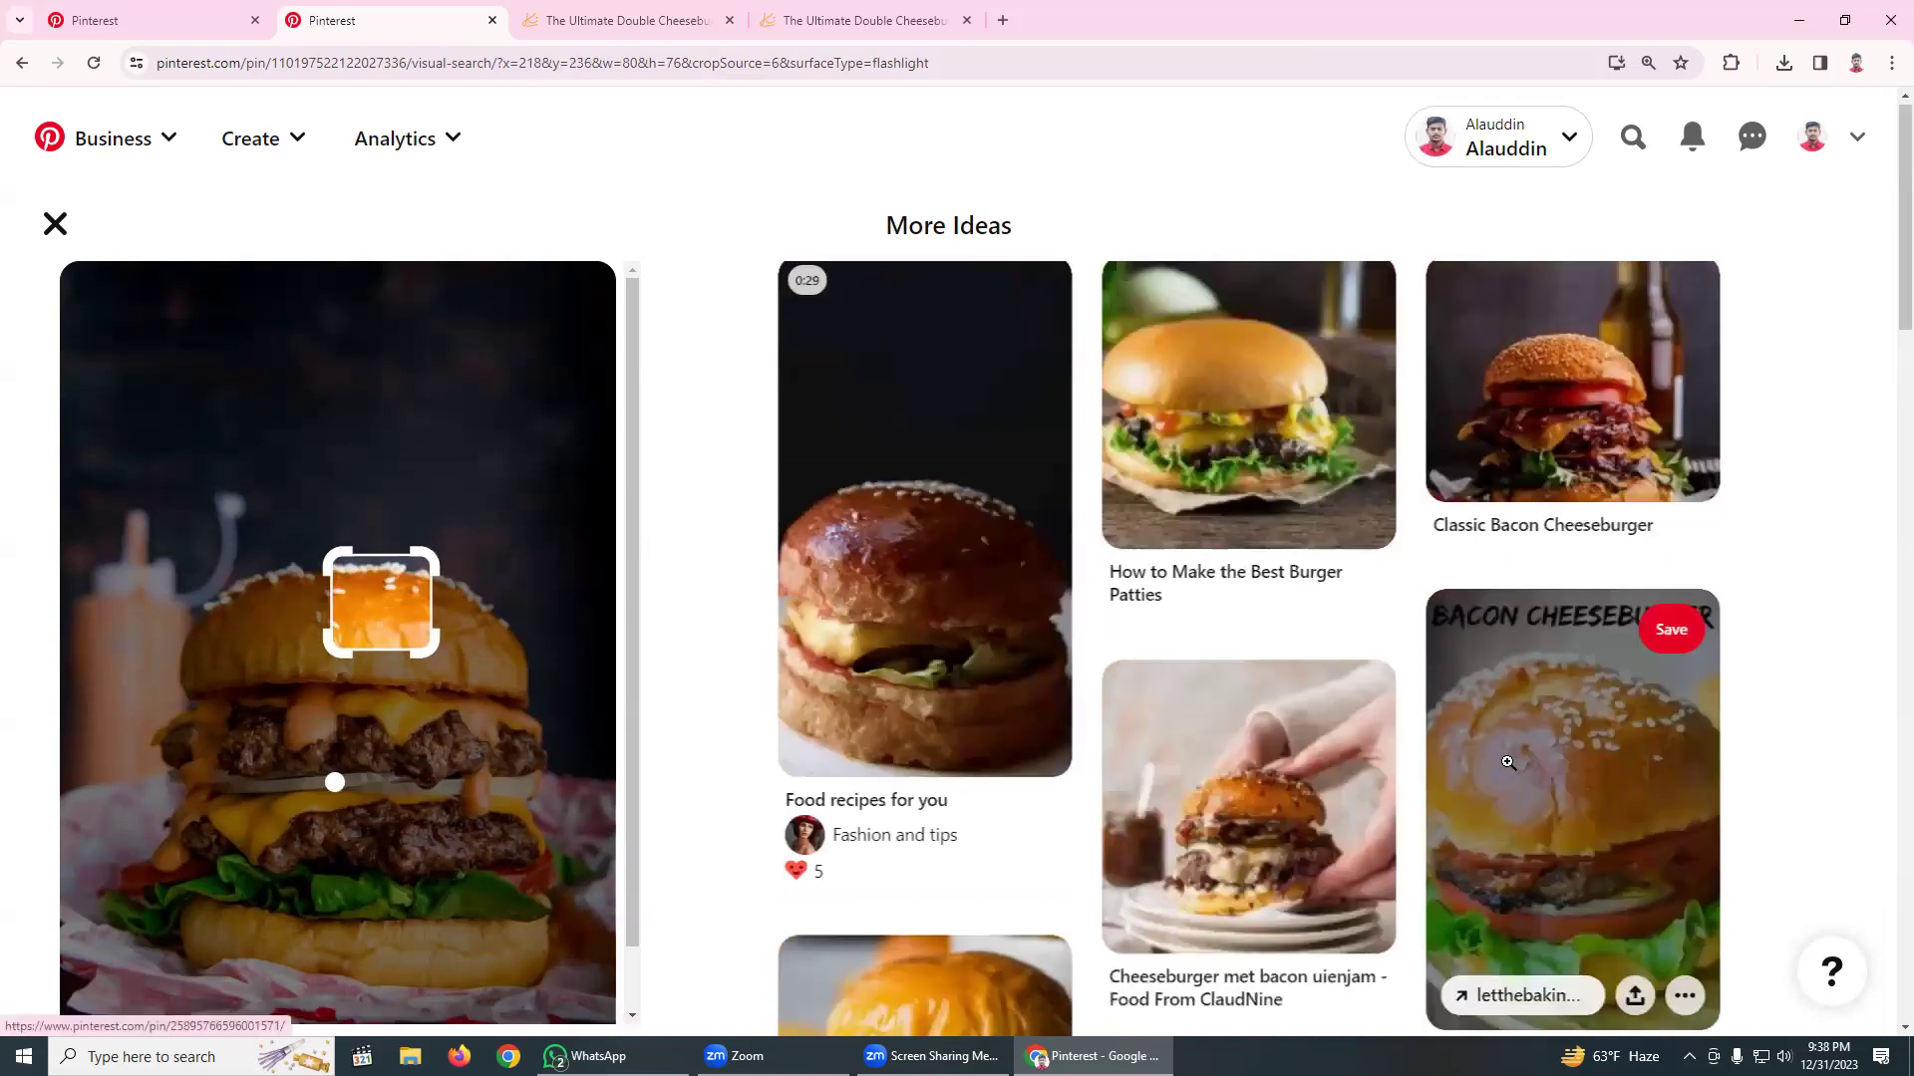
scroll(1508, 787, "down", 5)
scroll(1508, 804, "down", 4)
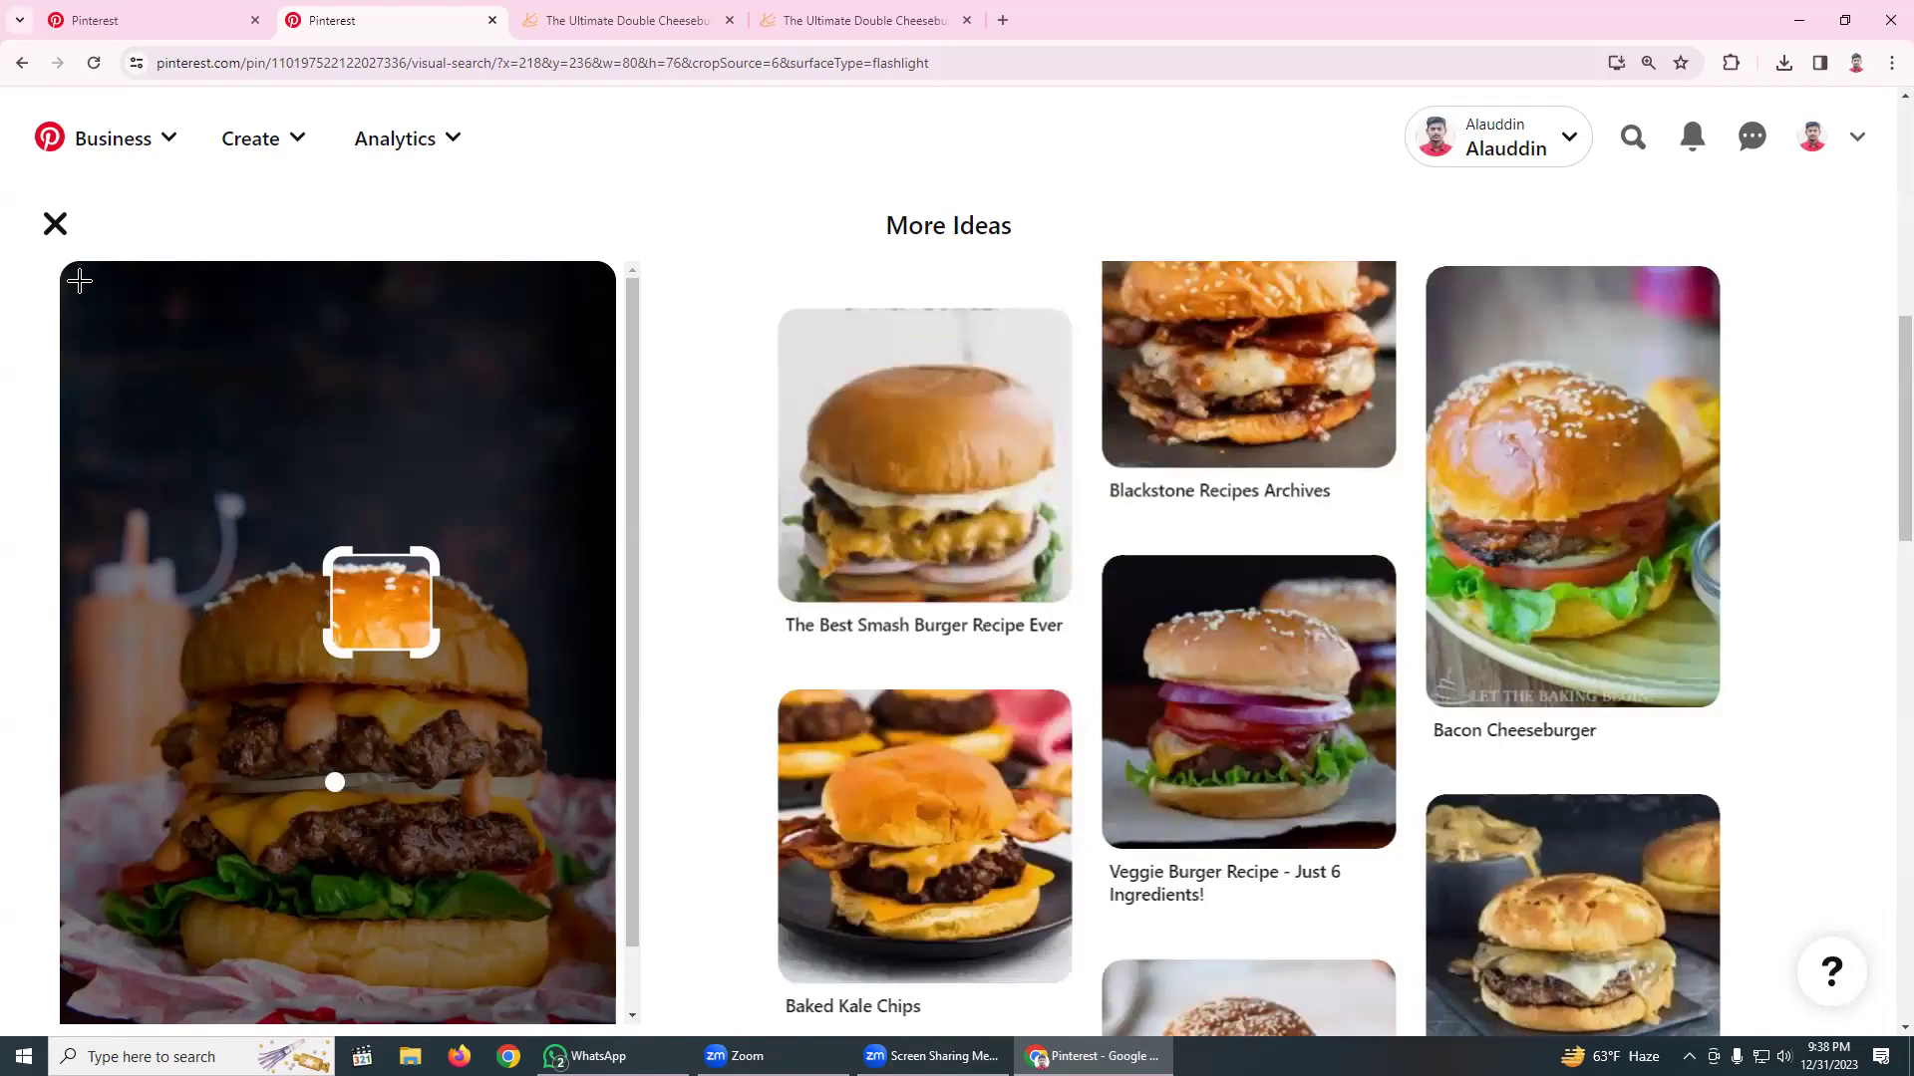
left_click(55, 224)
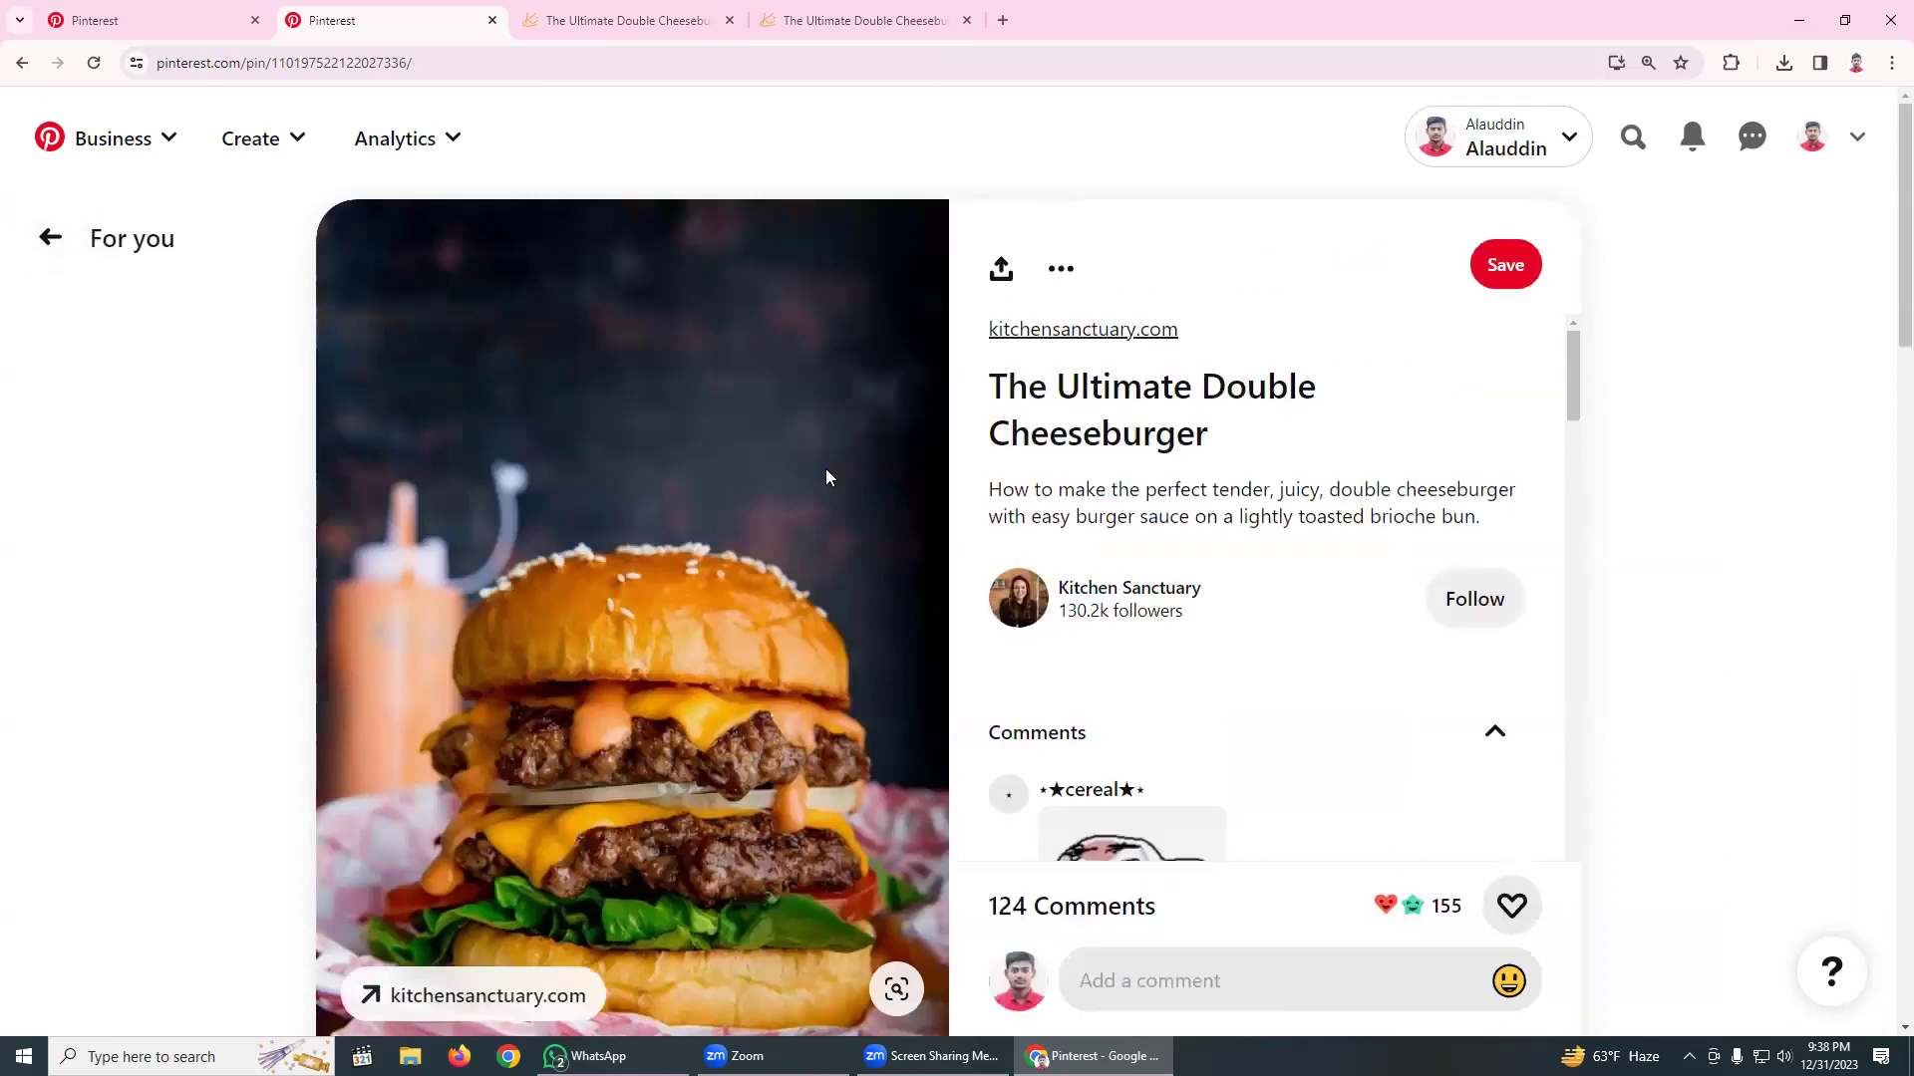
Close both extra cheeseburger recipe tabs, check the page zoom, and return to the Pinterest home feed
left_click(730, 21)
left_click(729, 21)
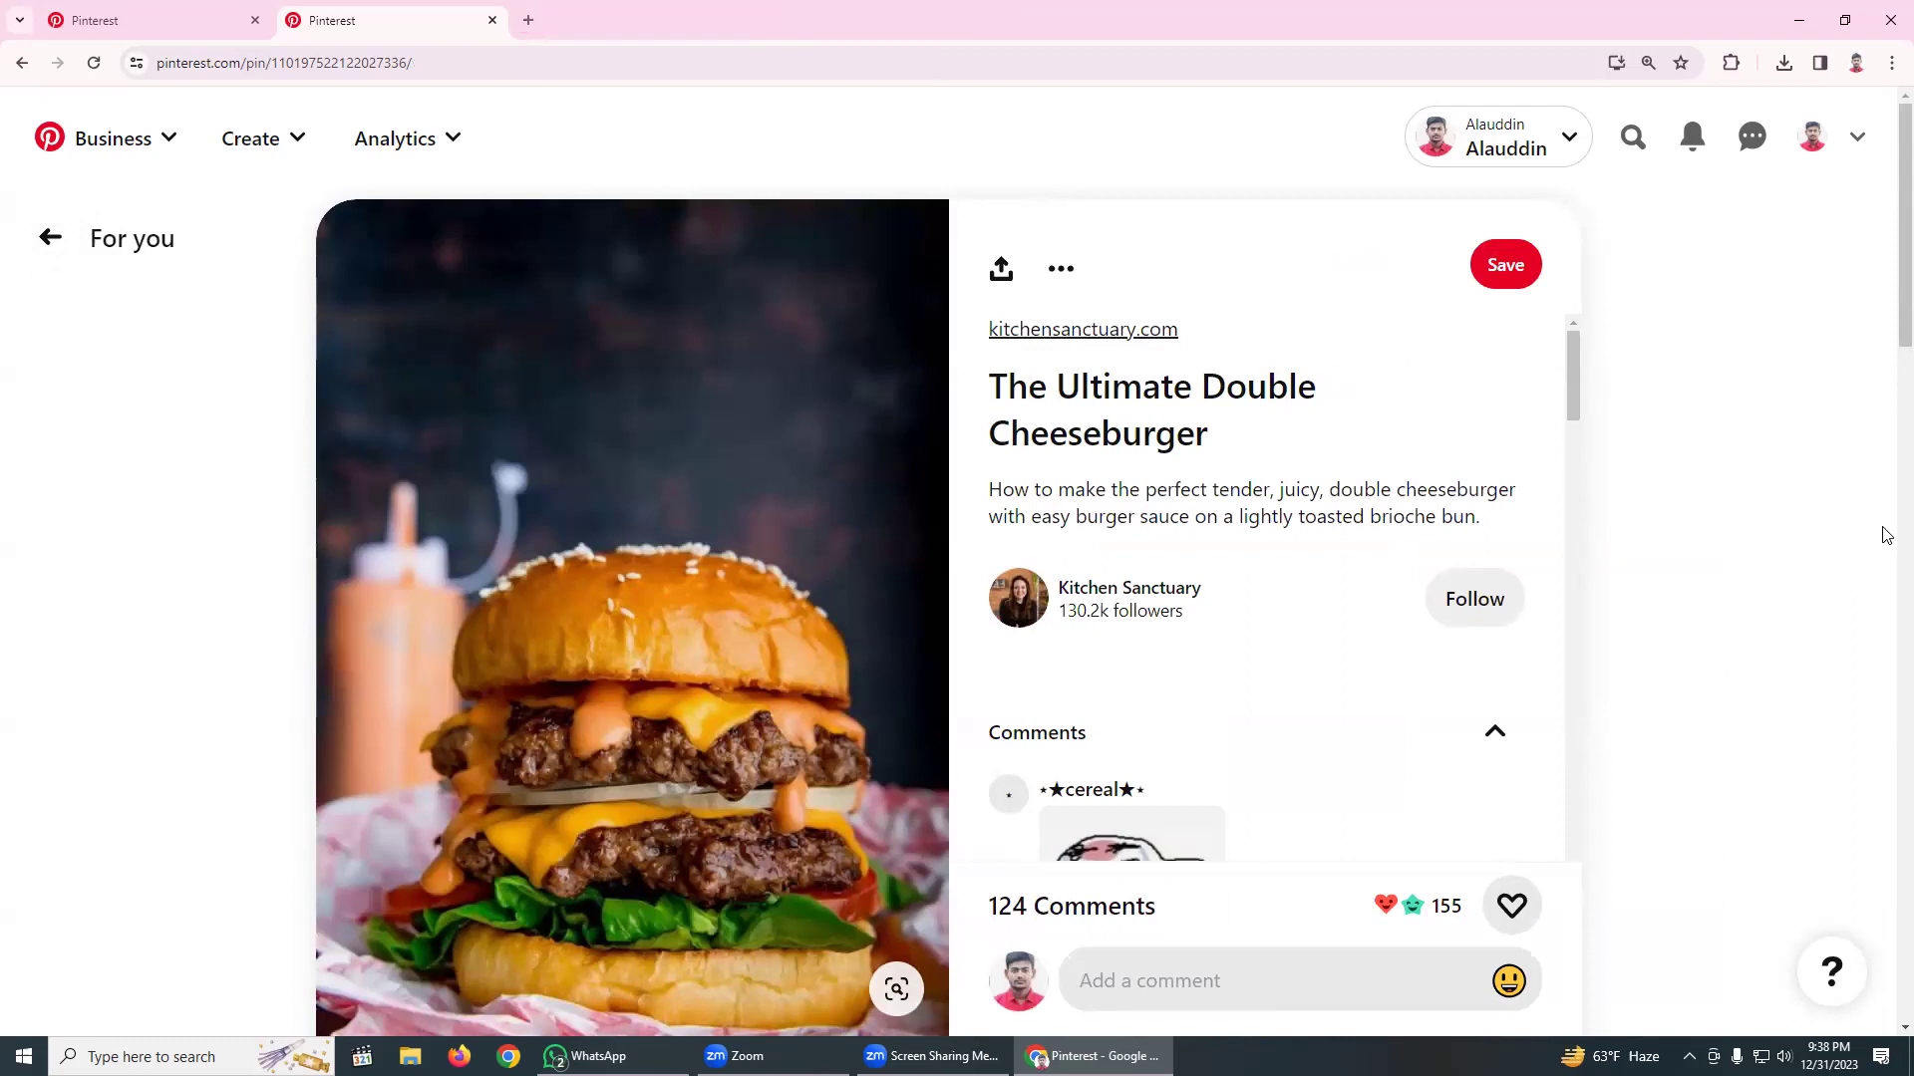
mouse_move(738, 630)
mouse_move(648, 388)
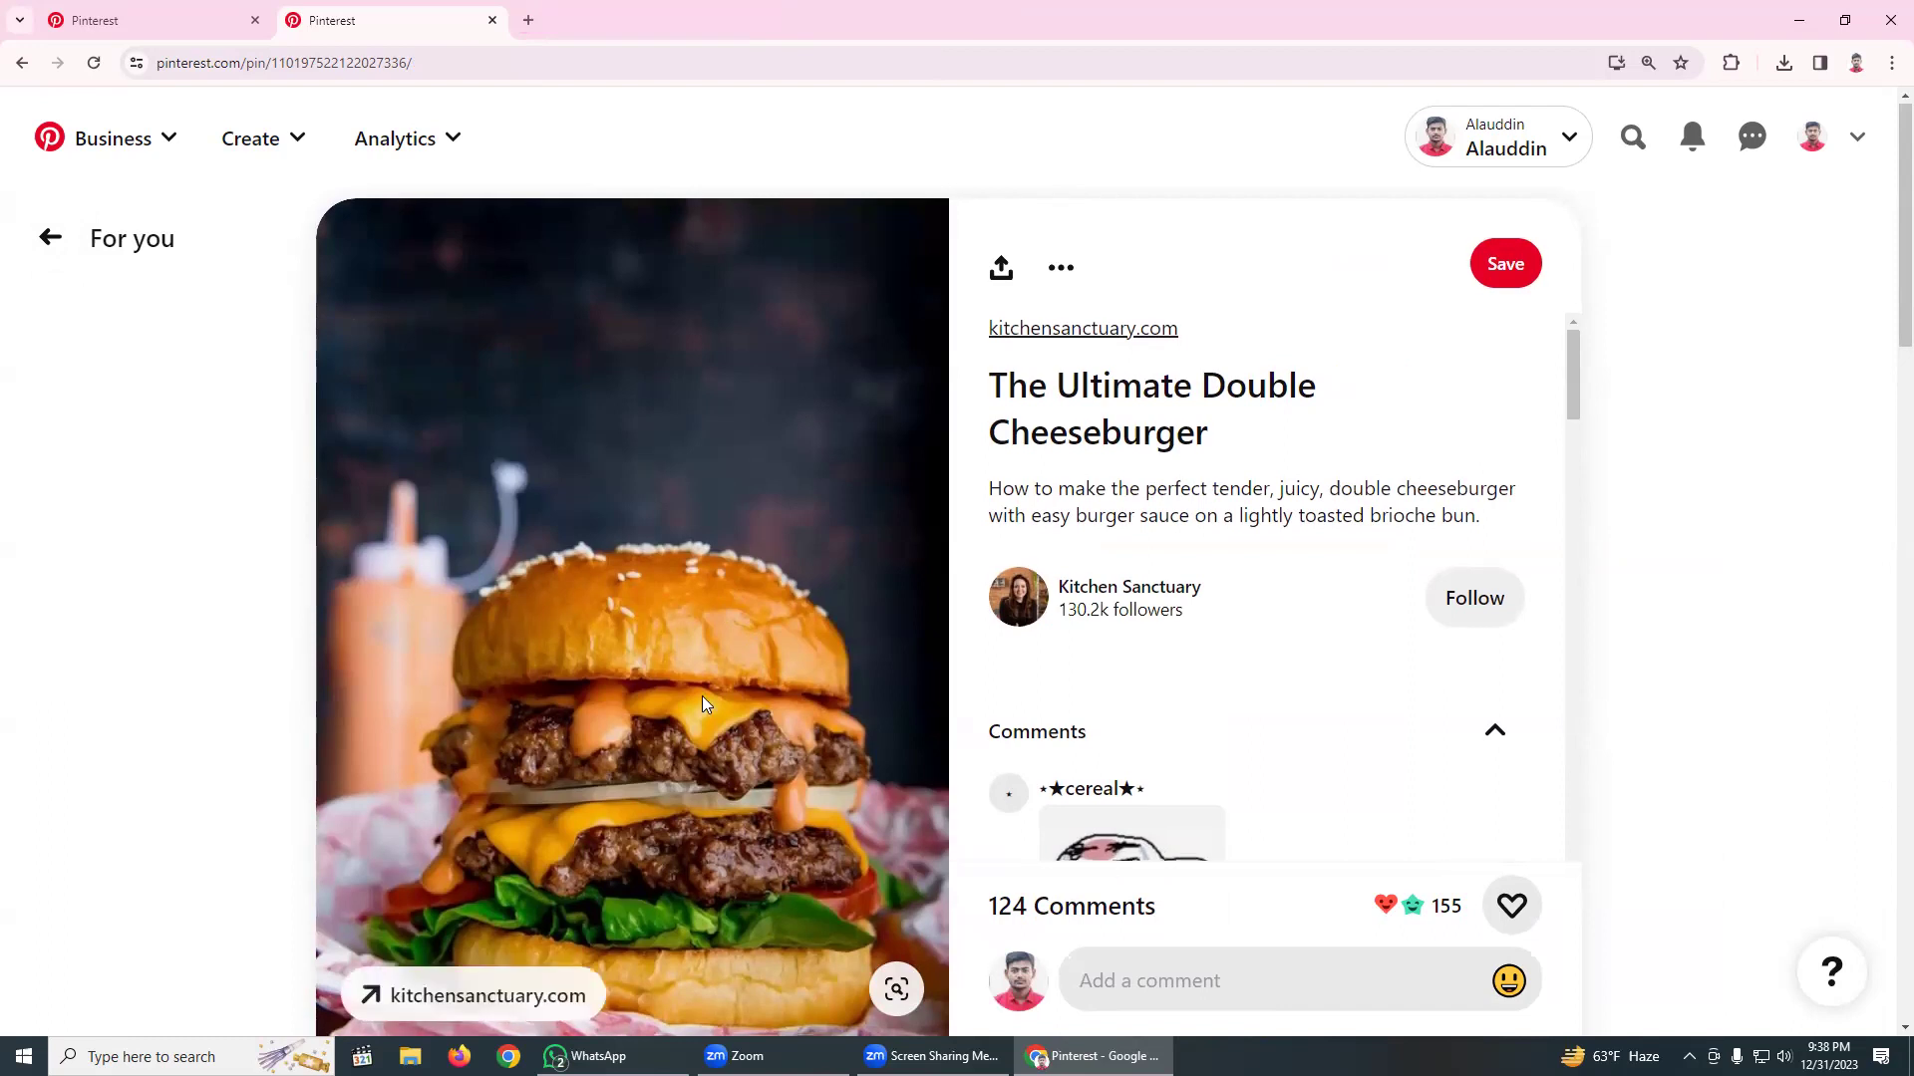
scroll(702, 698, "down", 1)
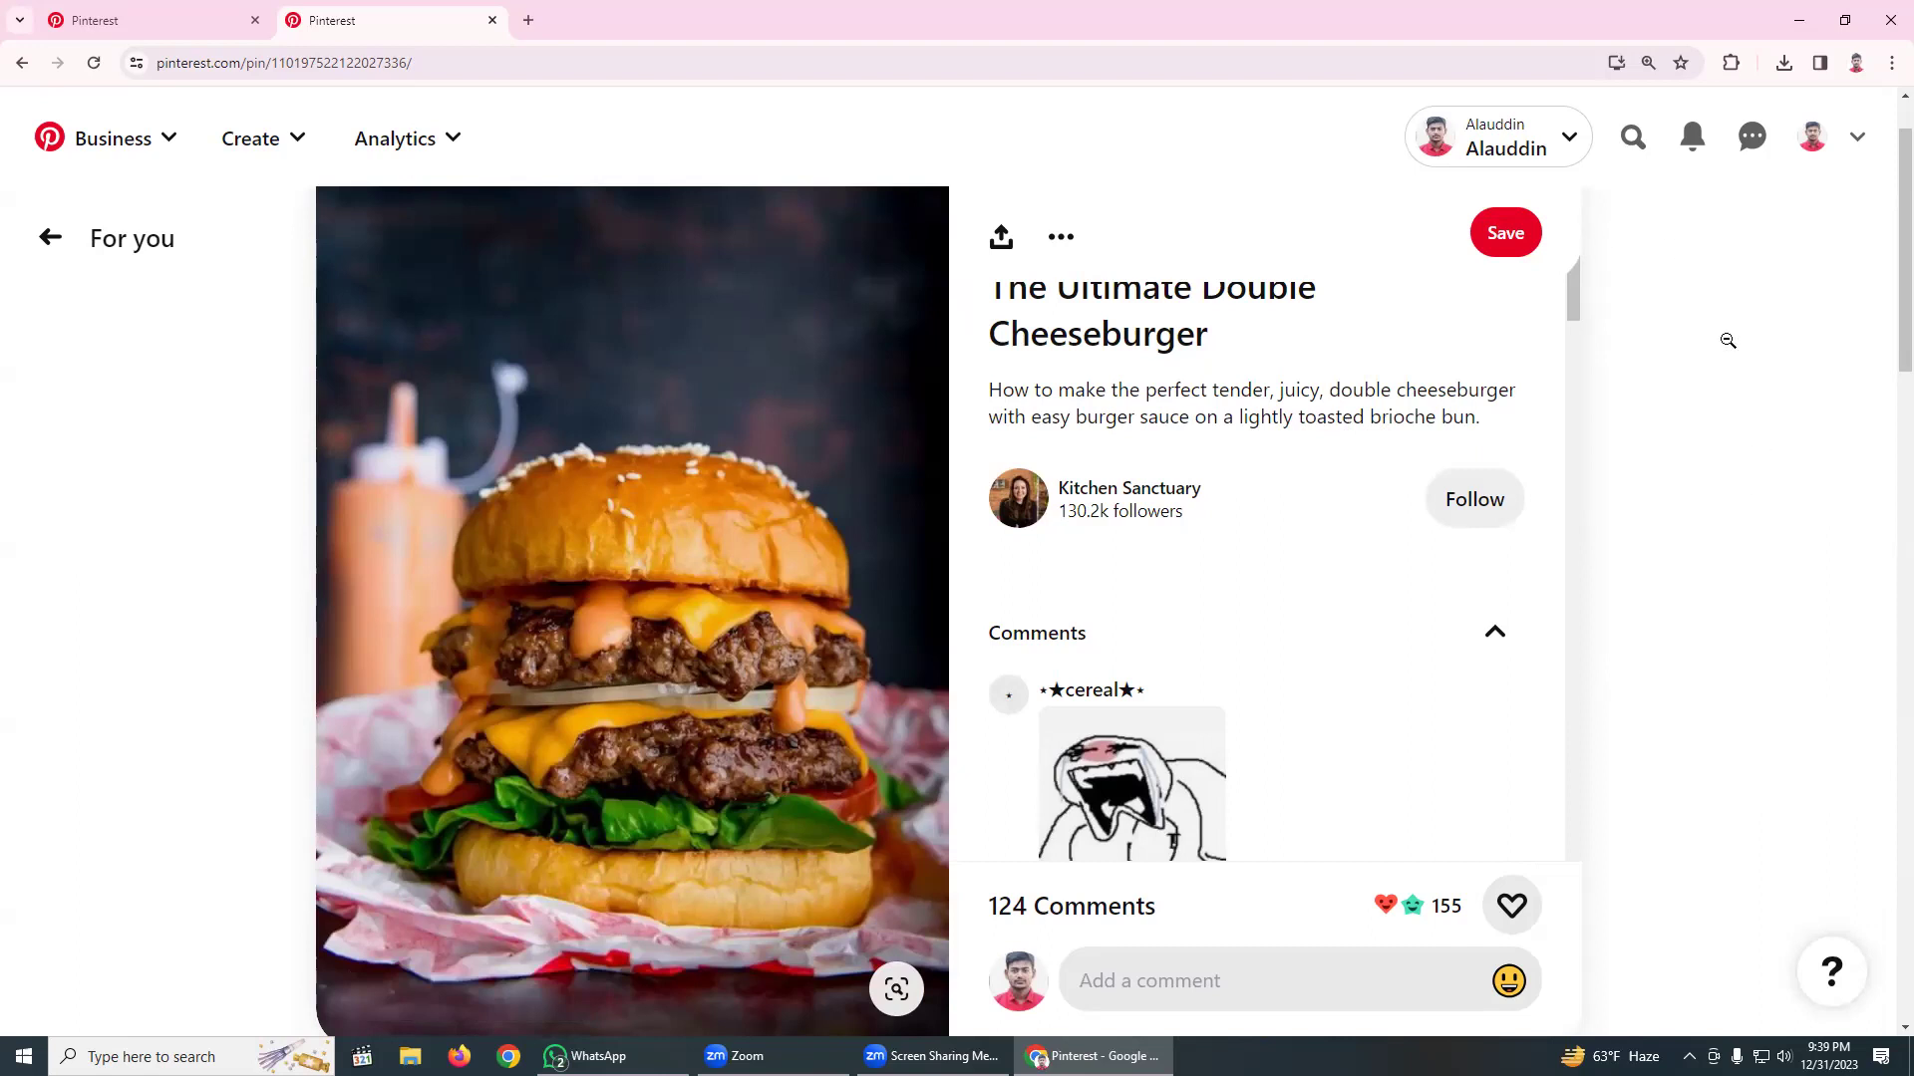
left_click(1650, 63)
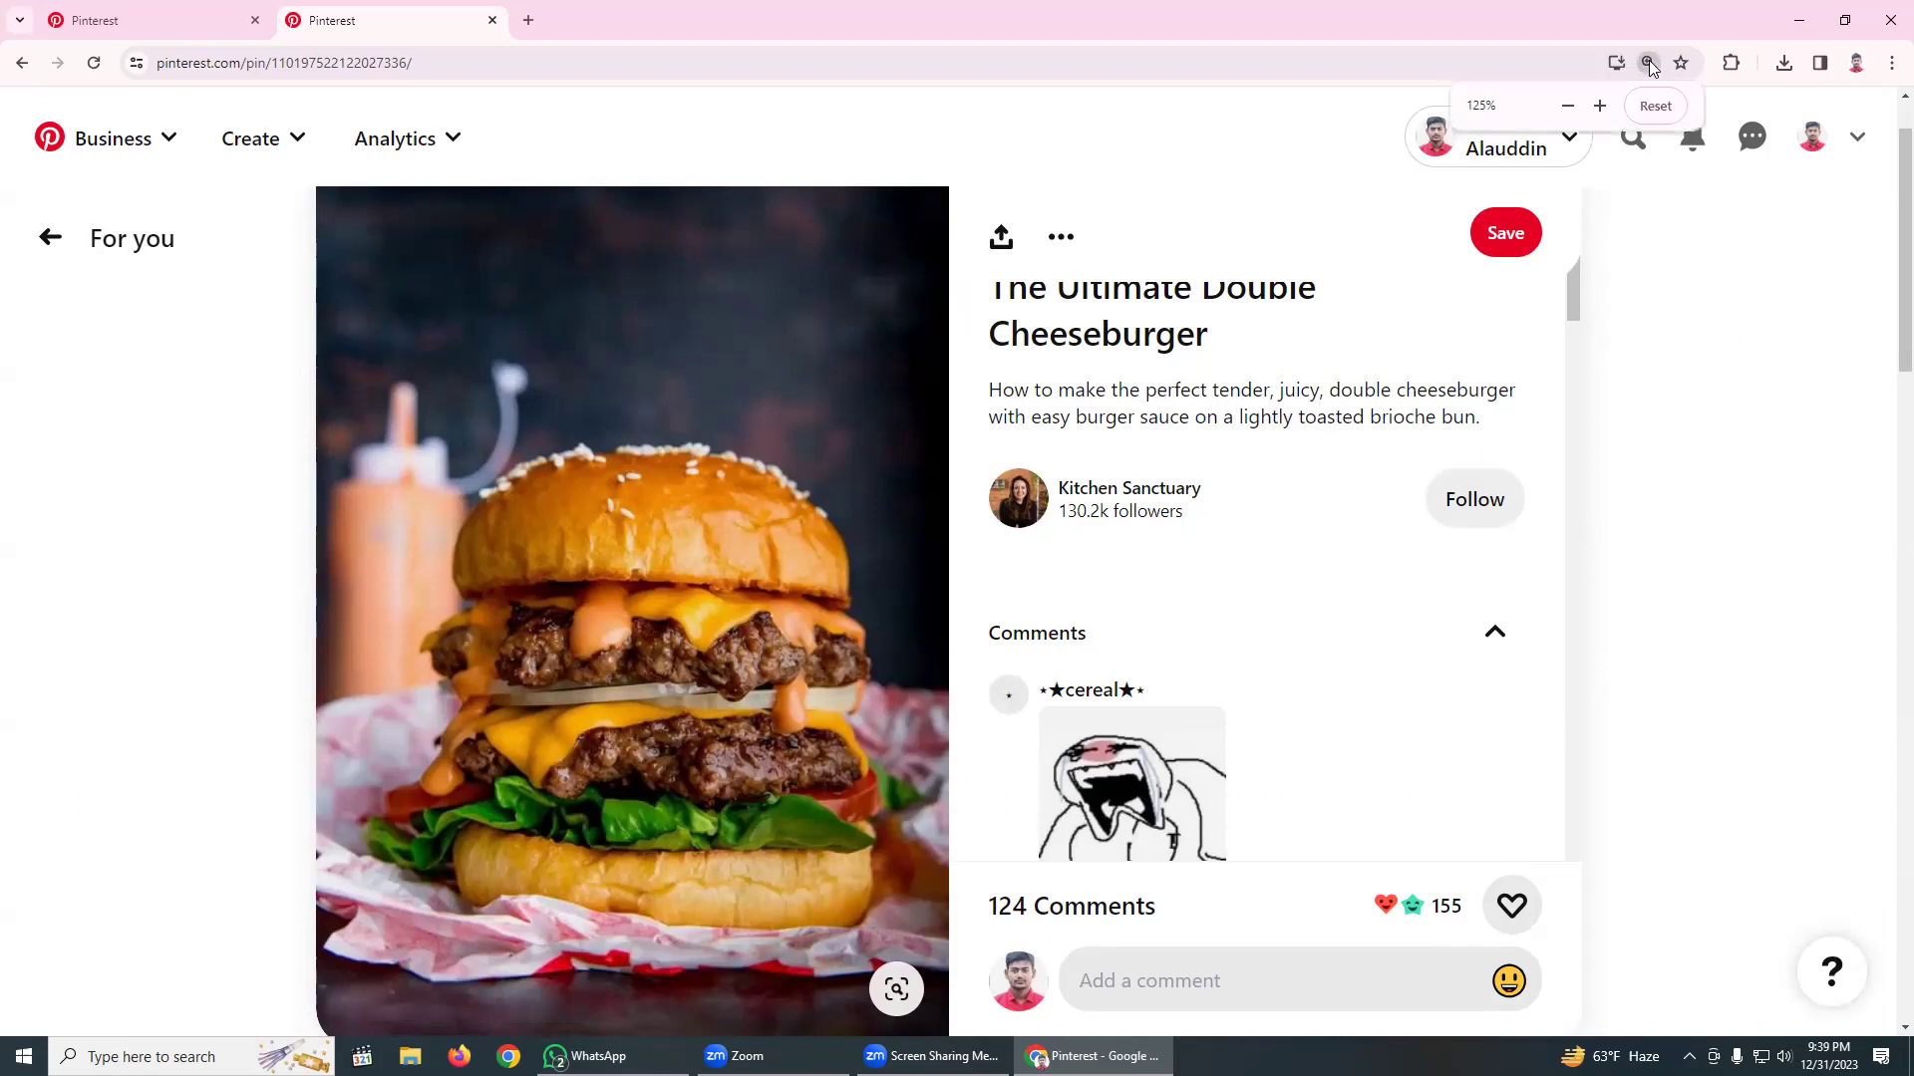
left_click(1032, 179)
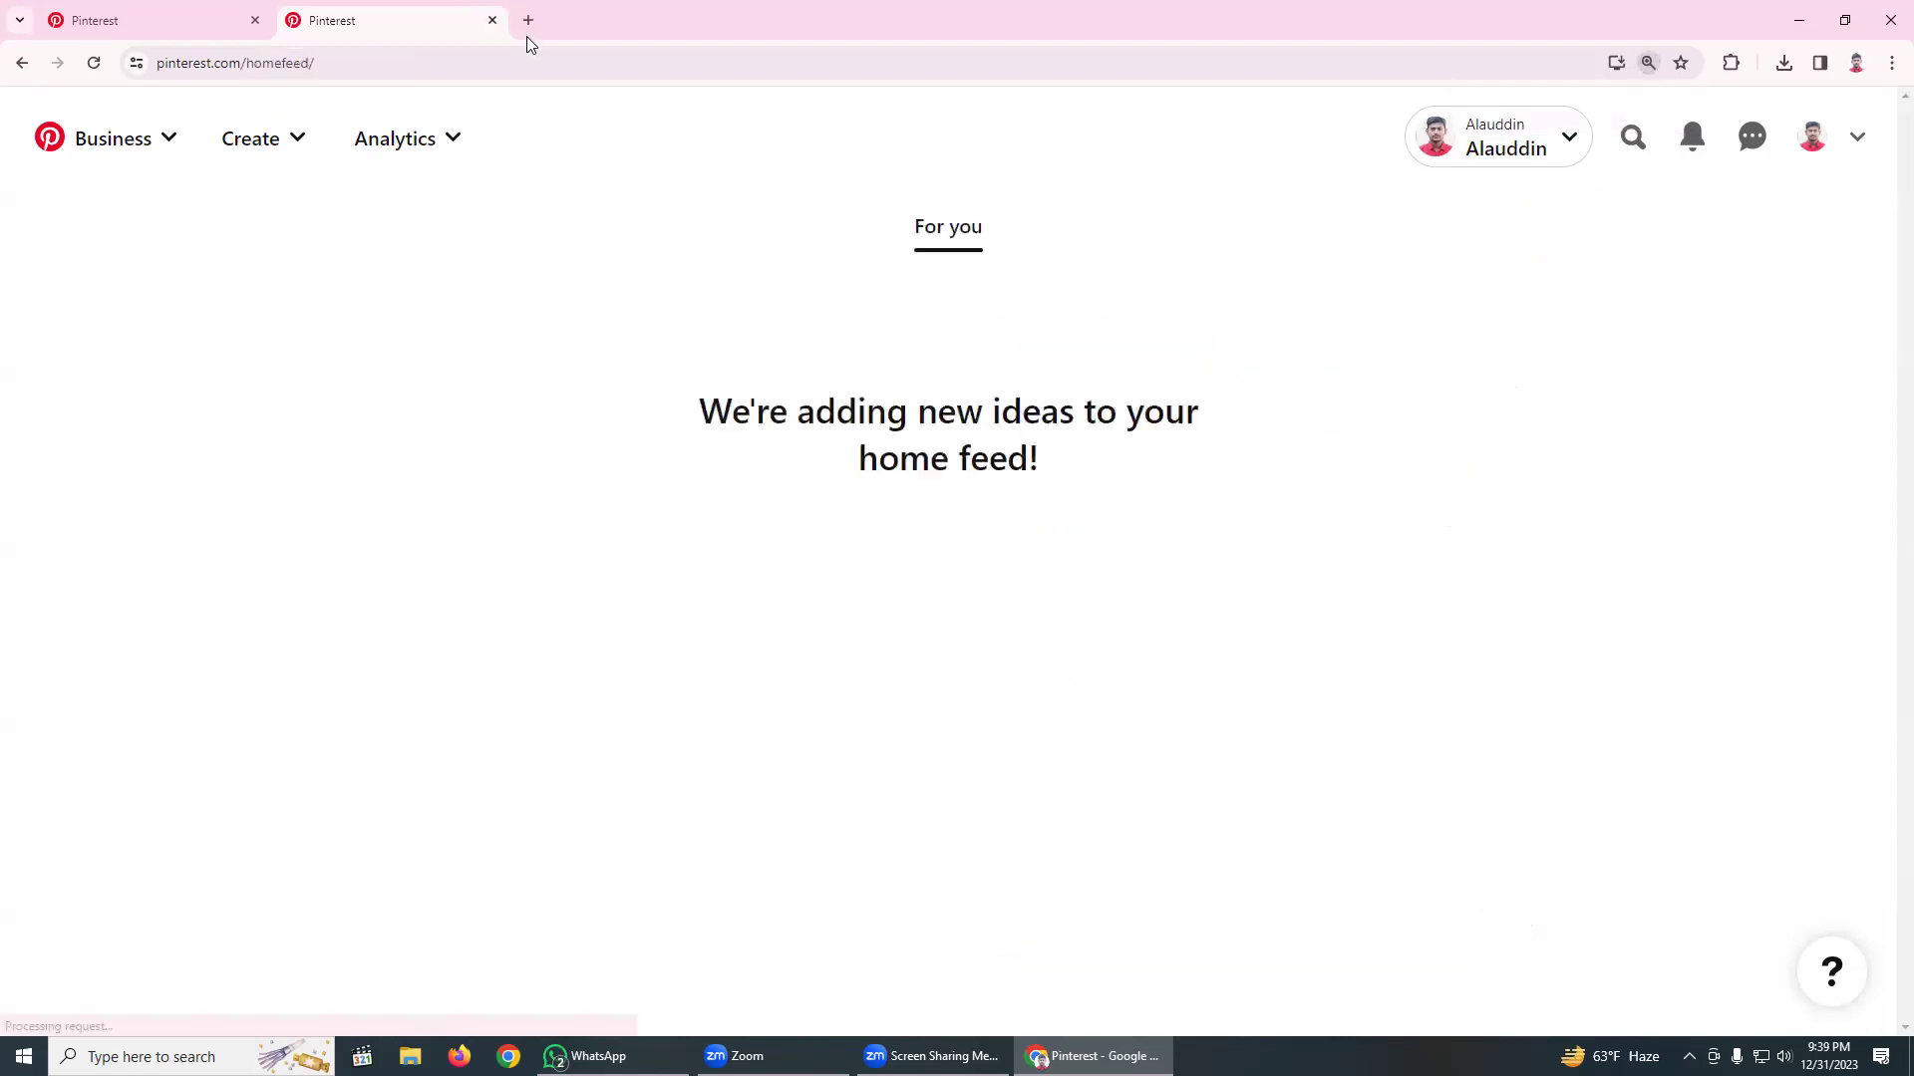
Load canva.com in a new tab, continue in the browser instead of the app, then return to Pinterest
left_click(528, 20)
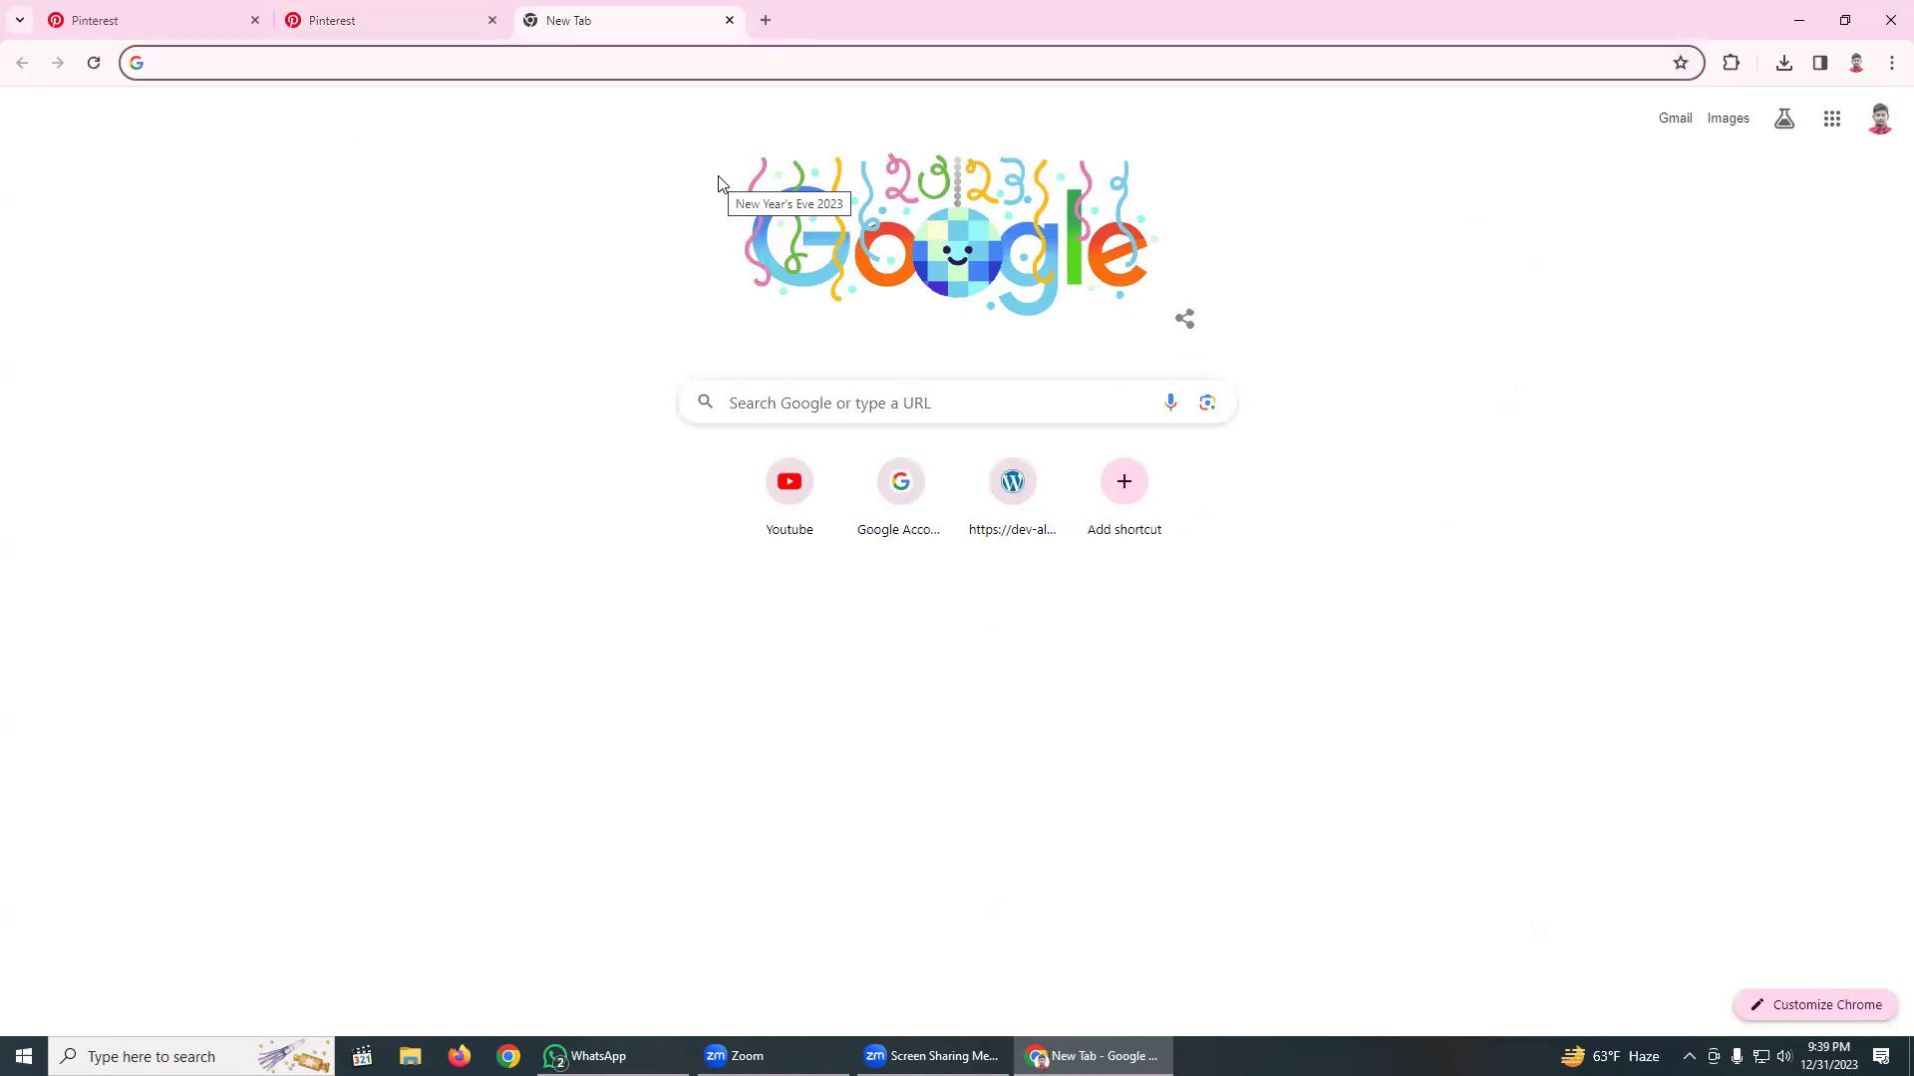
type("canva.com")
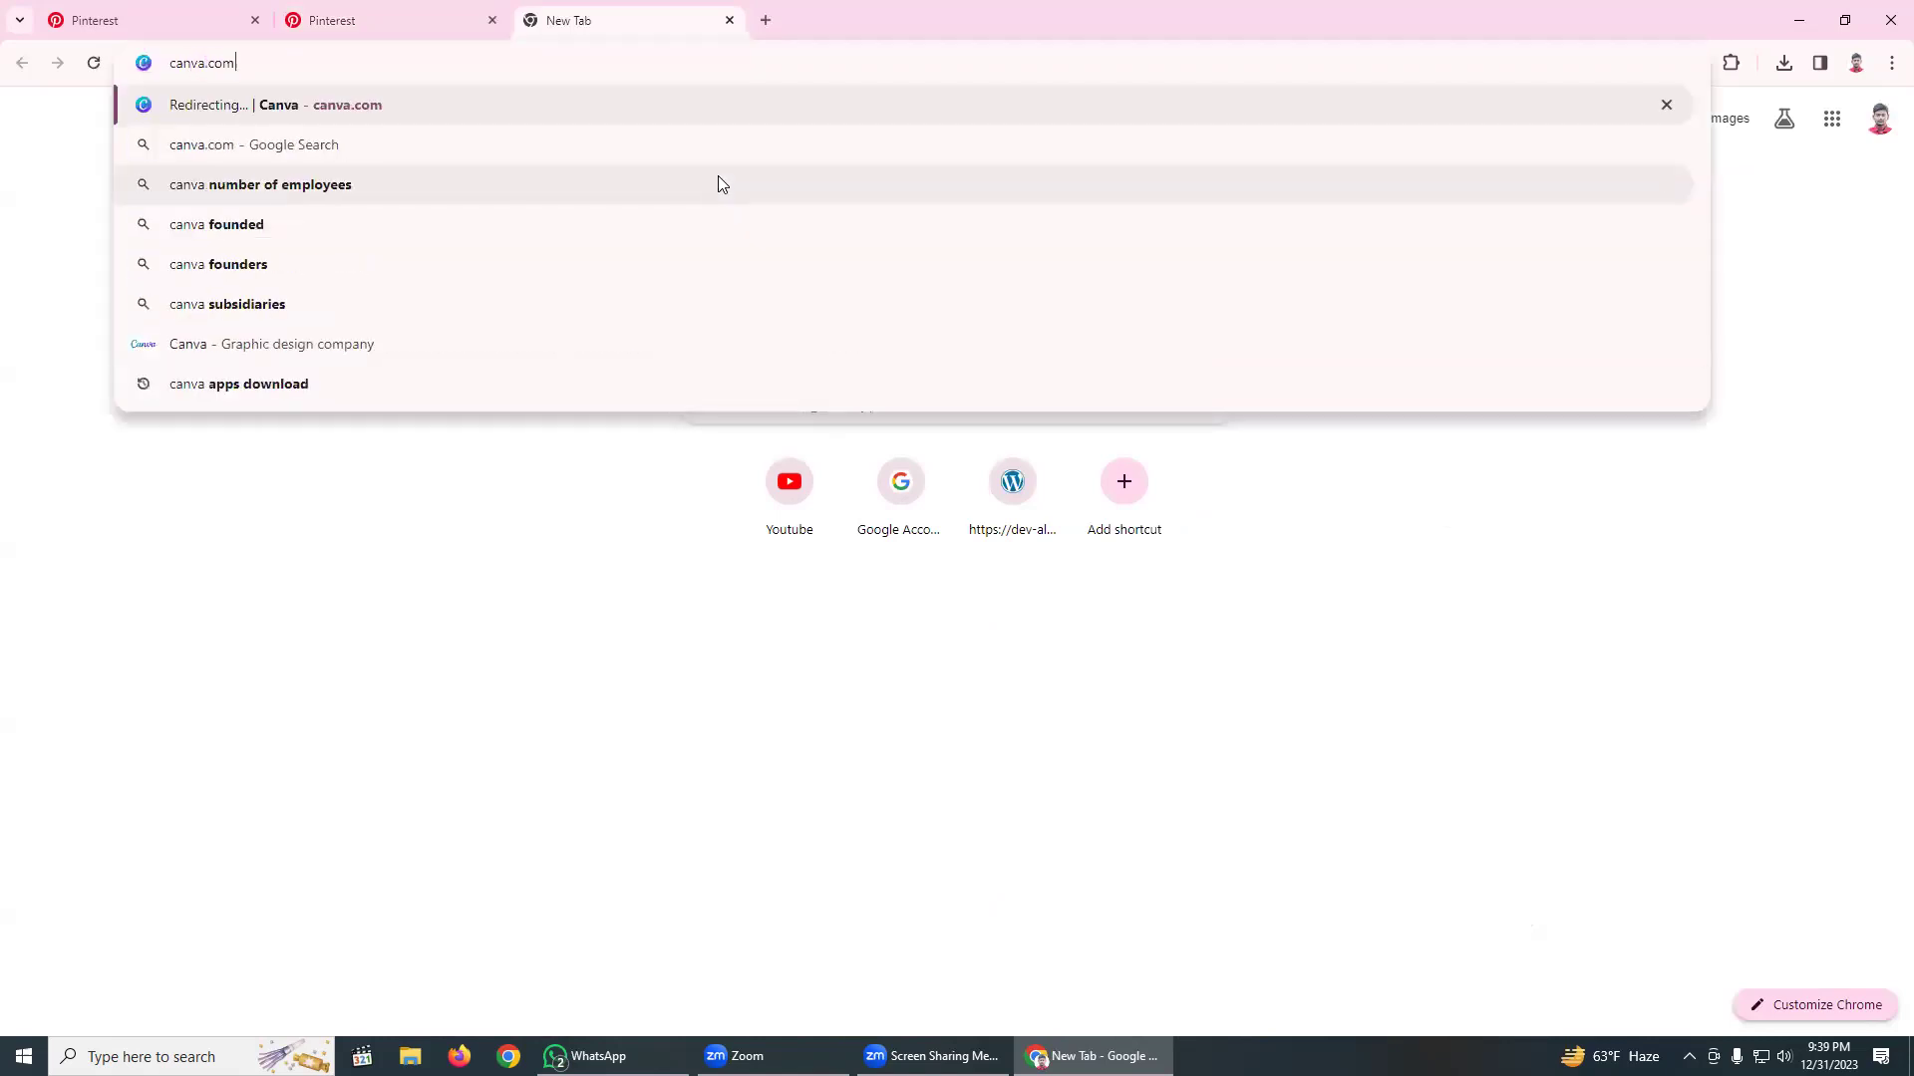
key("Return")
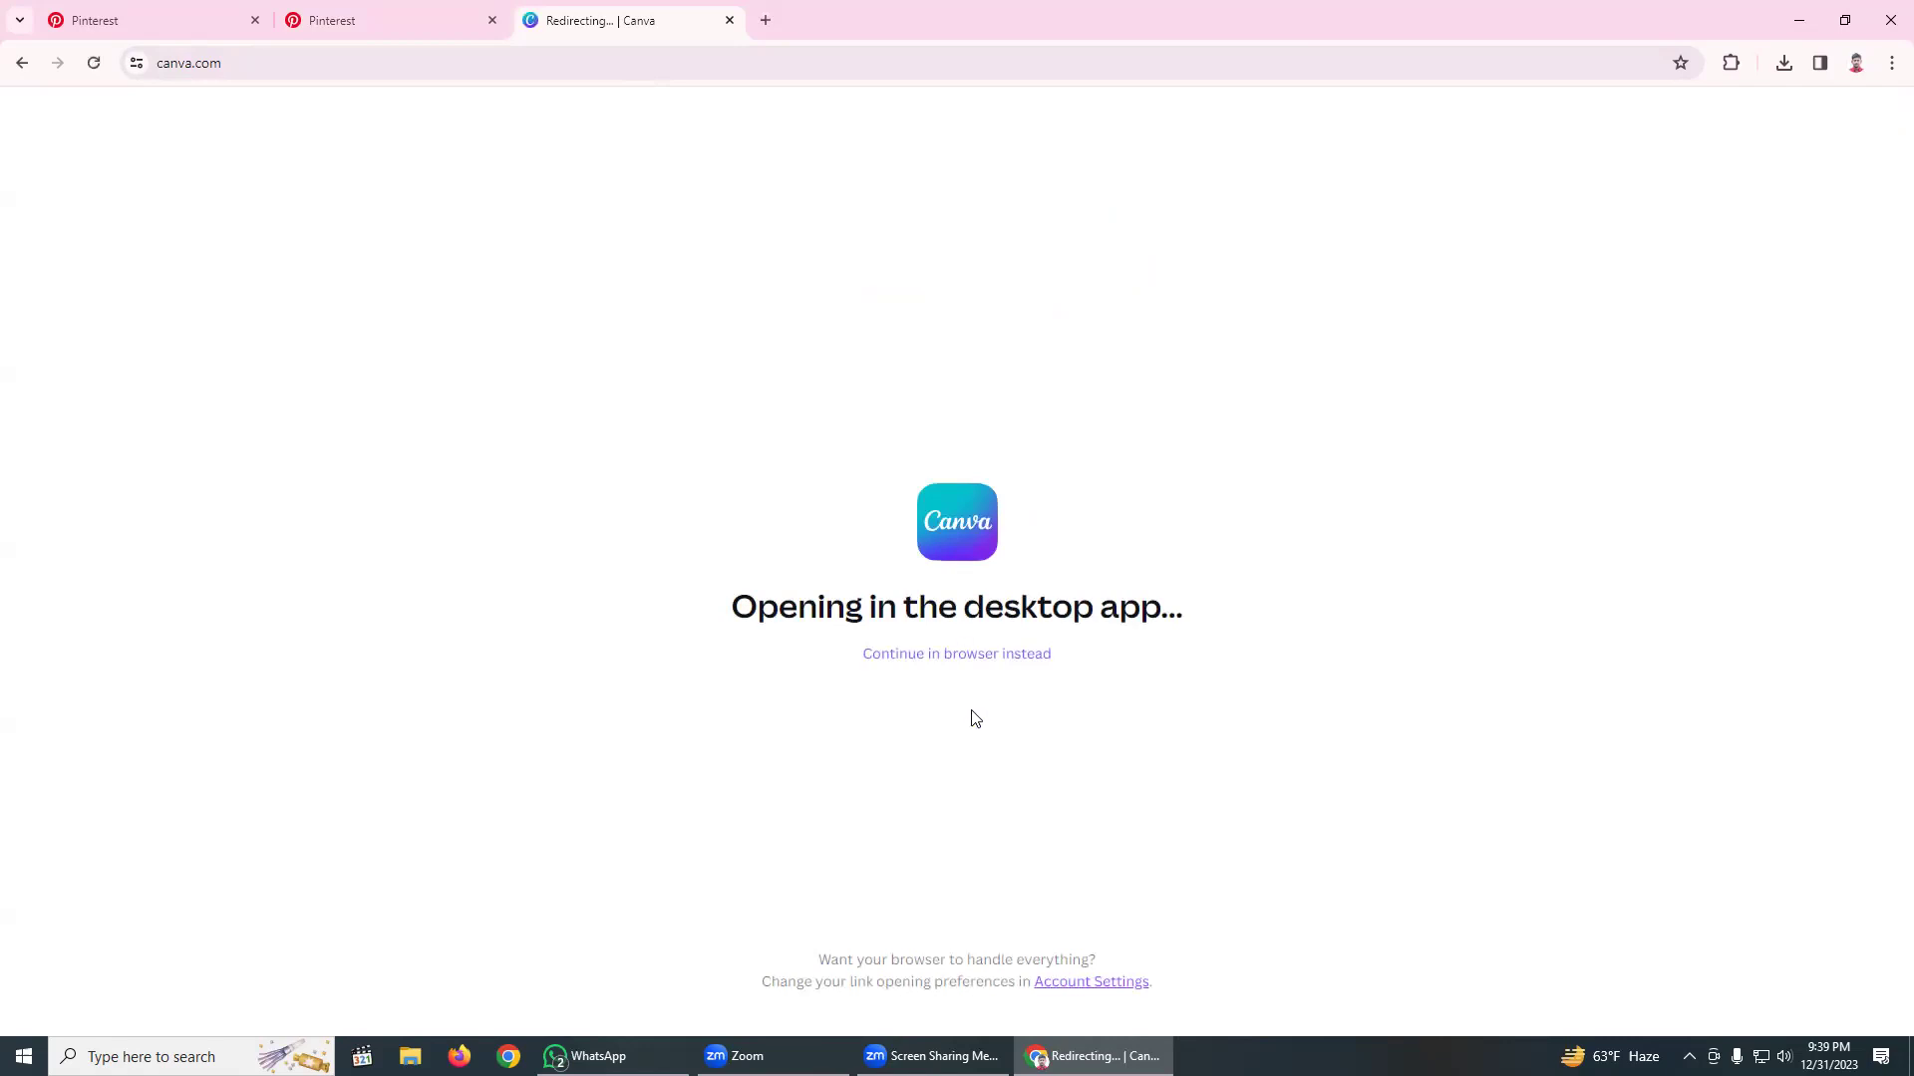
left_click(960, 654)
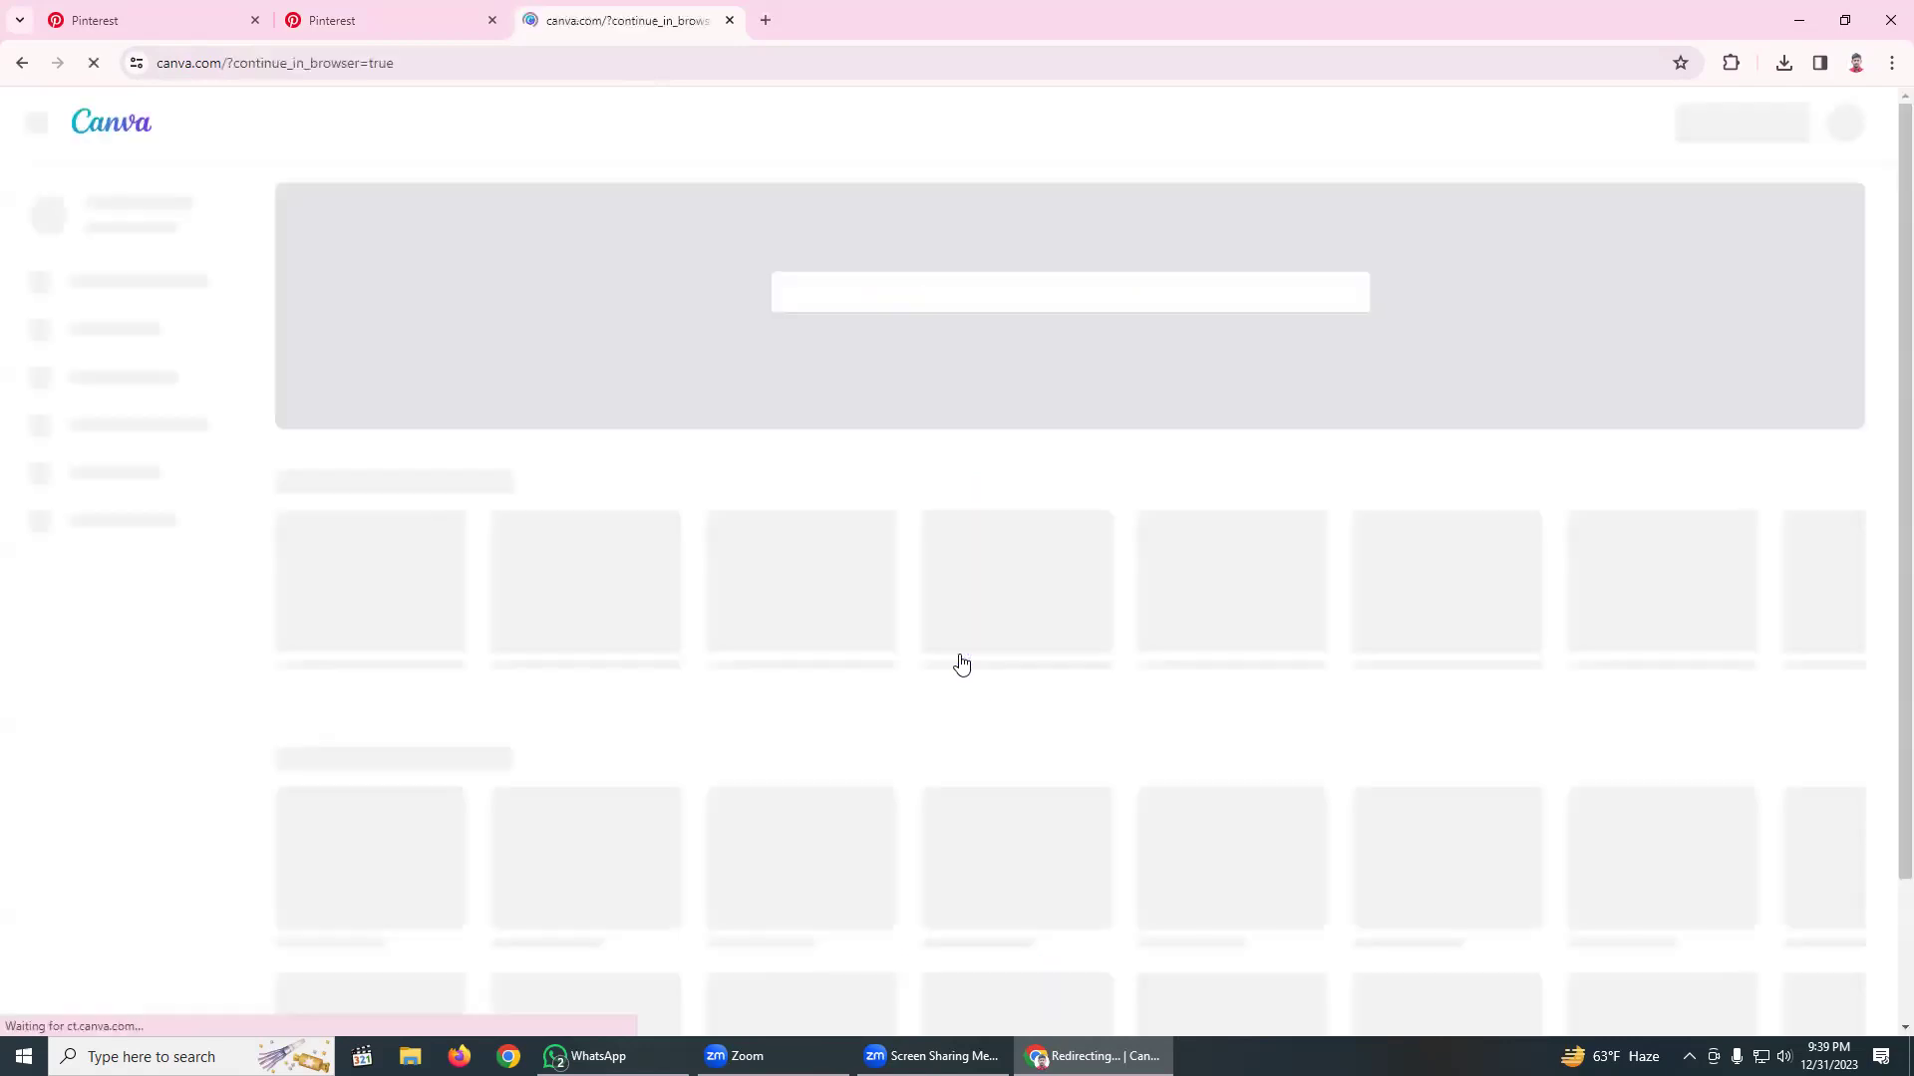
left_click(324, 23)
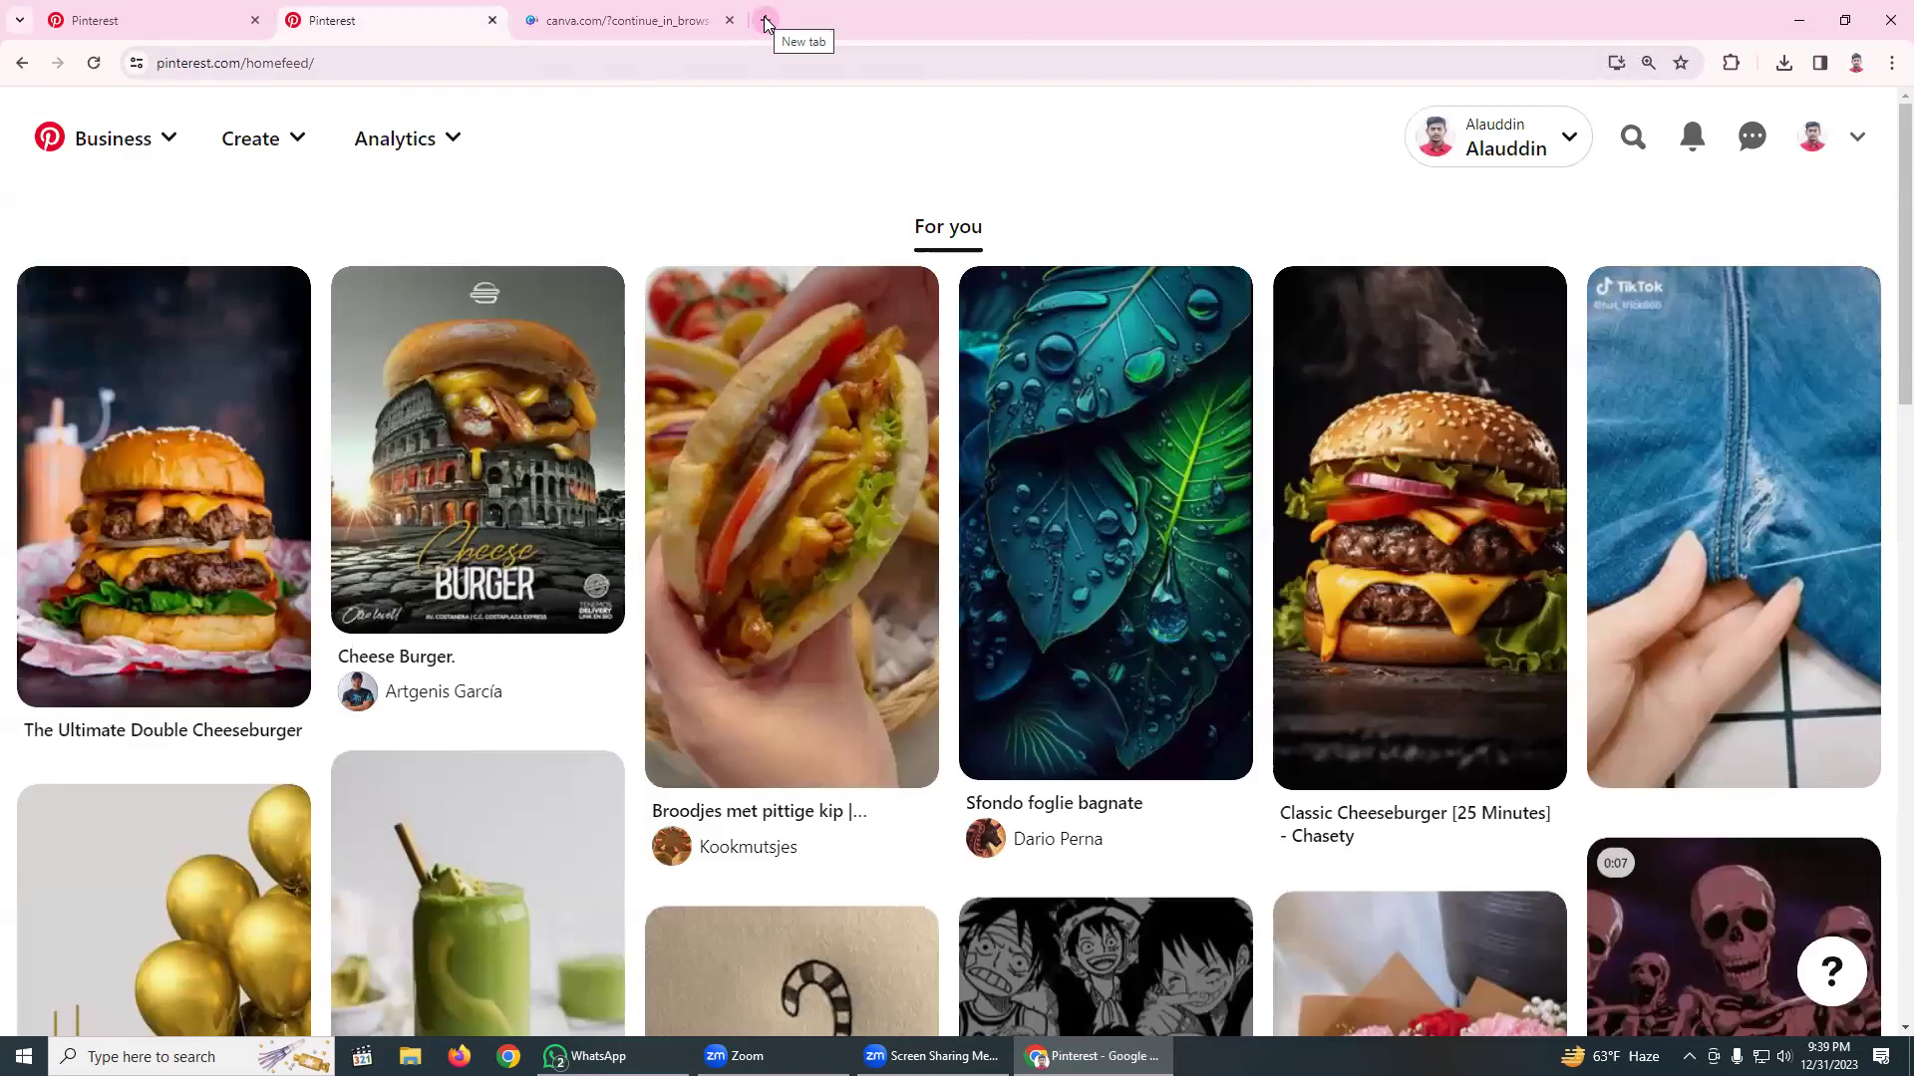
Search Google for 'pinterest pin size' in a new tab
left_click(765, 22)
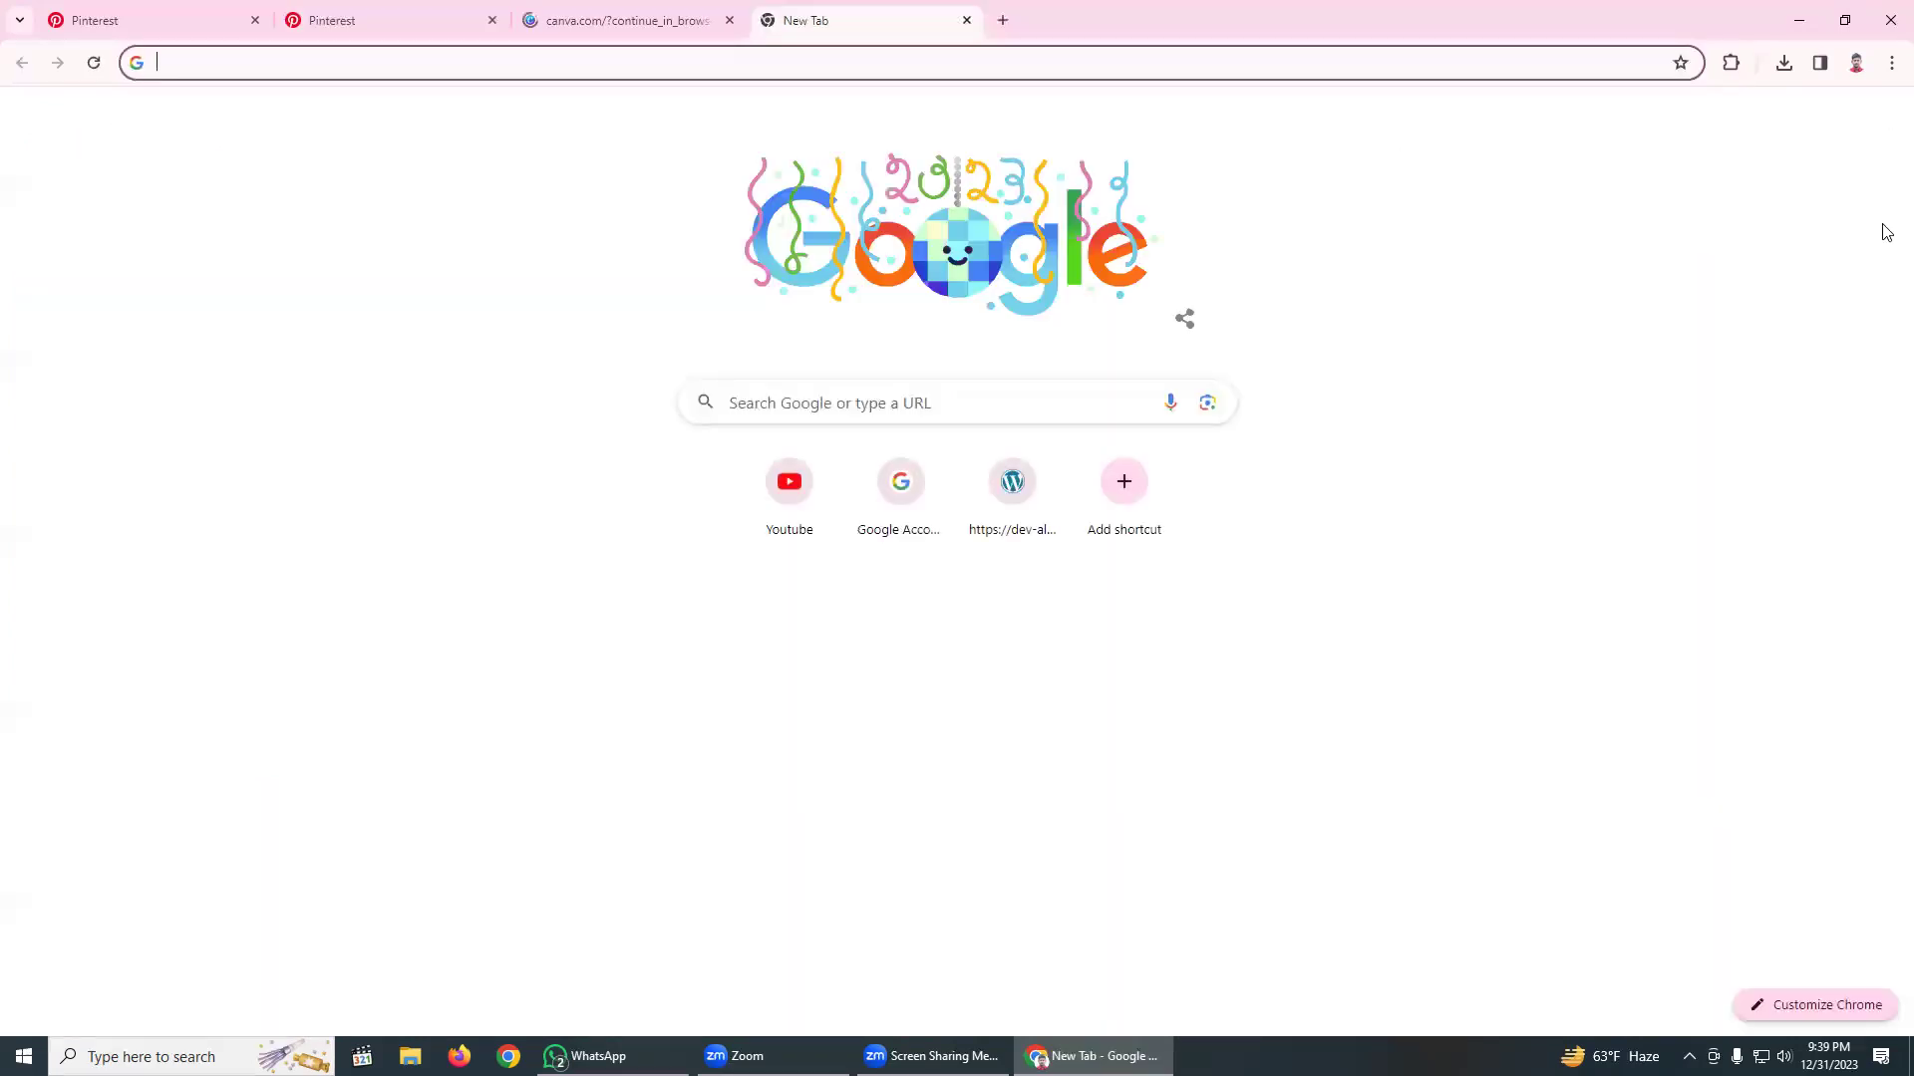
type("pint")
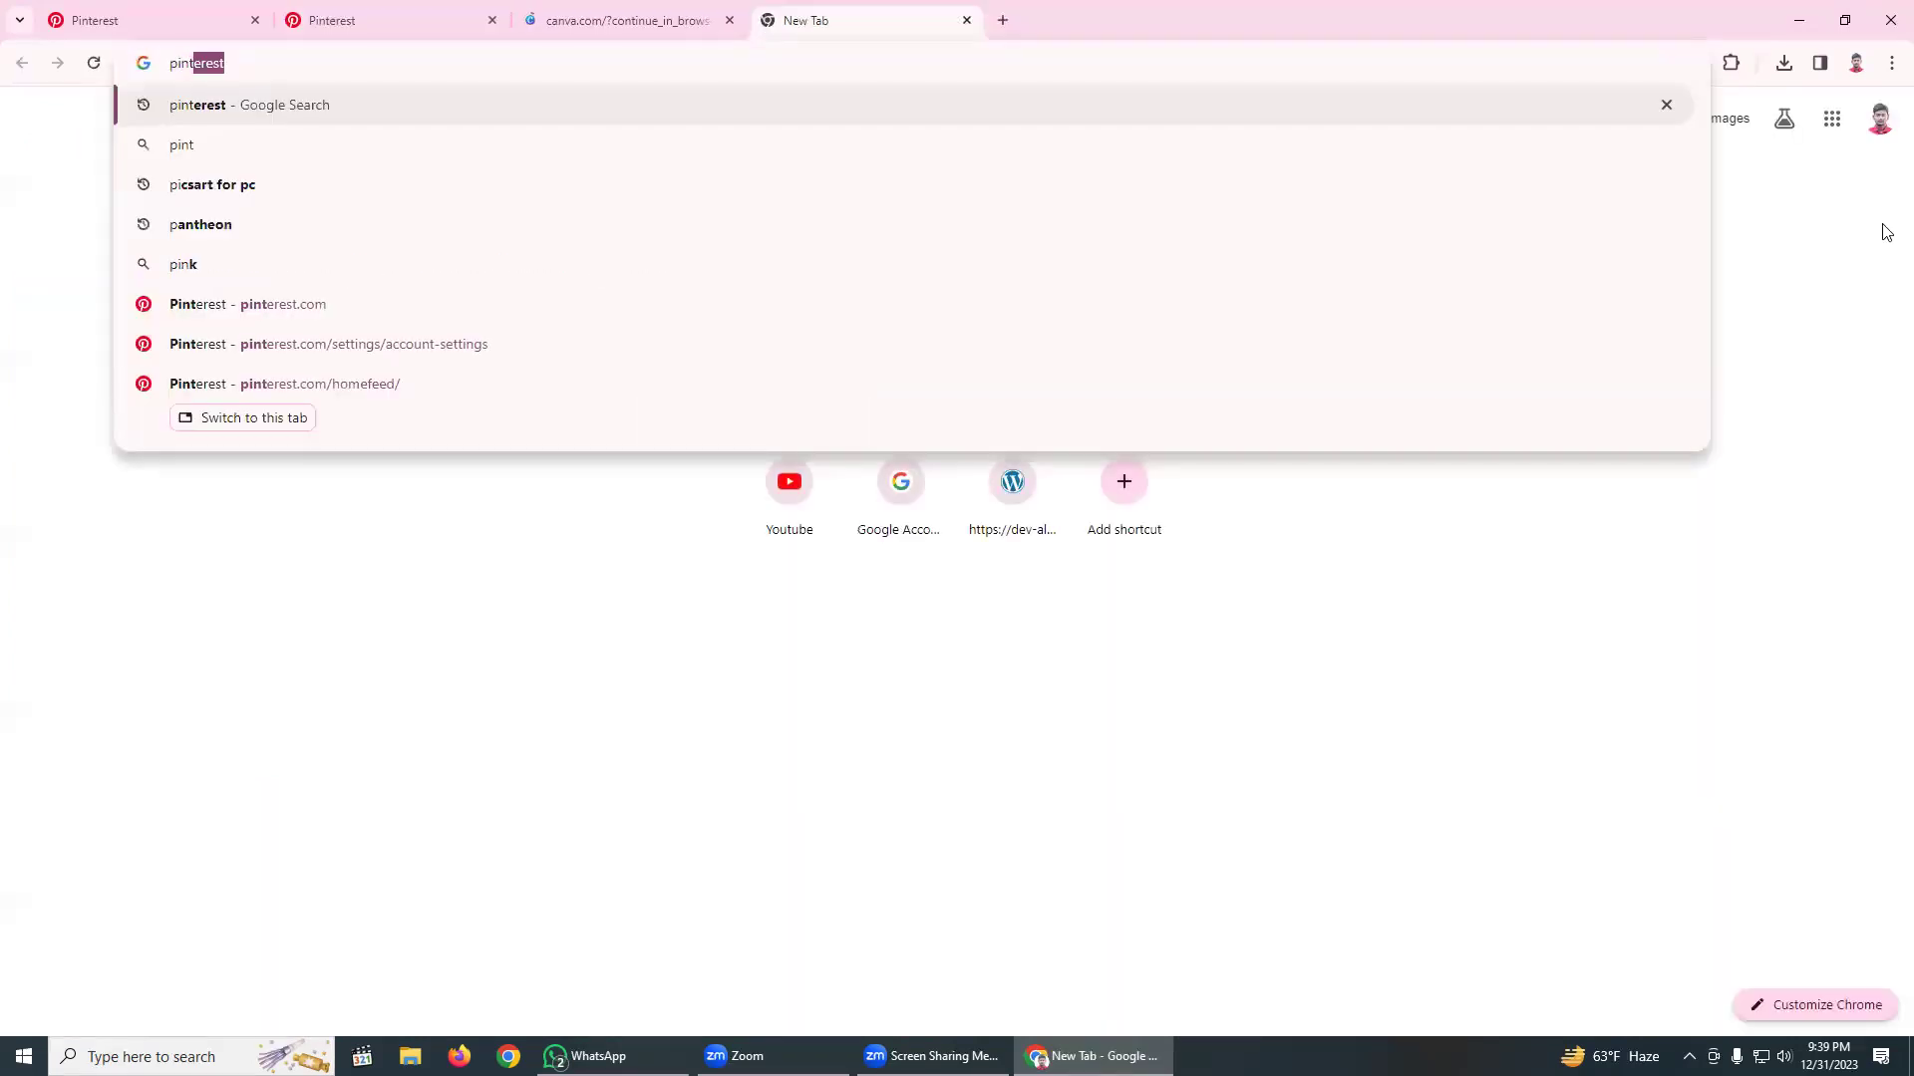
type("erest pin")
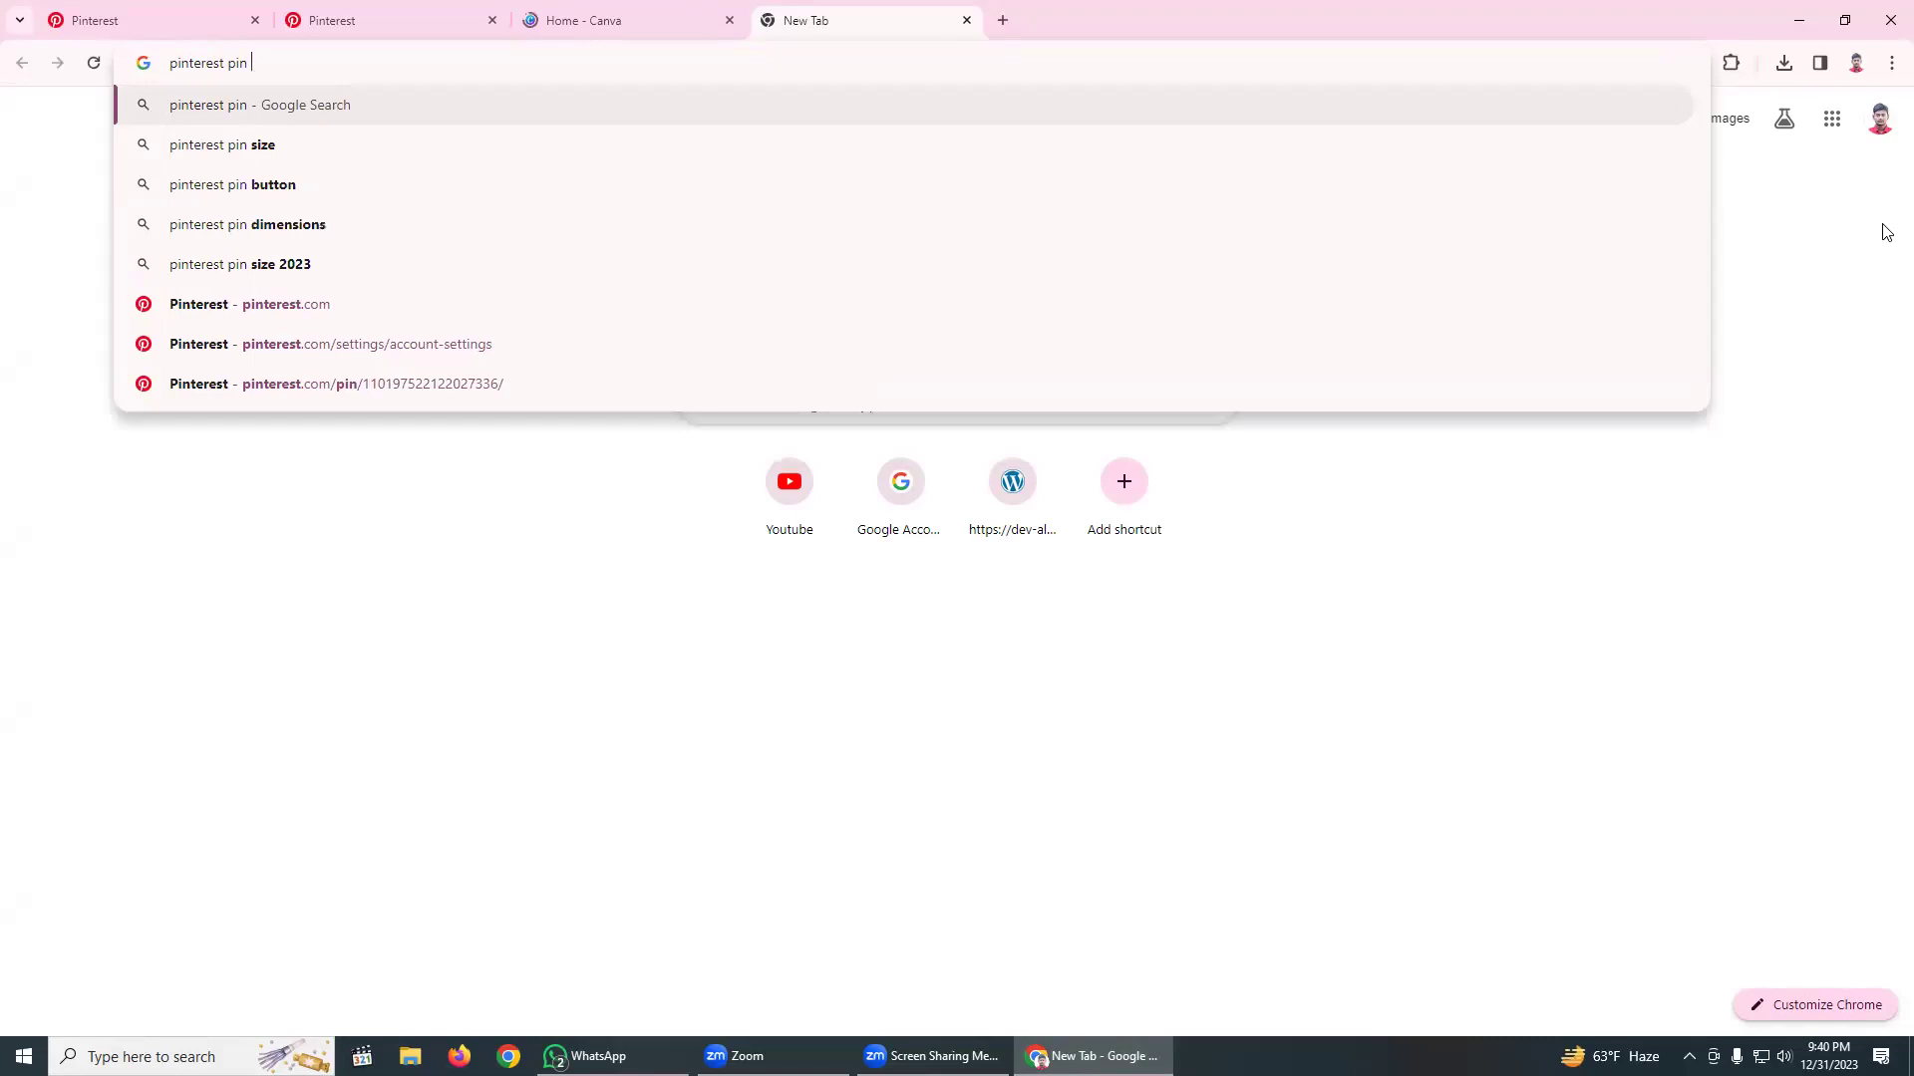
key("Down")
key("Down")
key("Up")
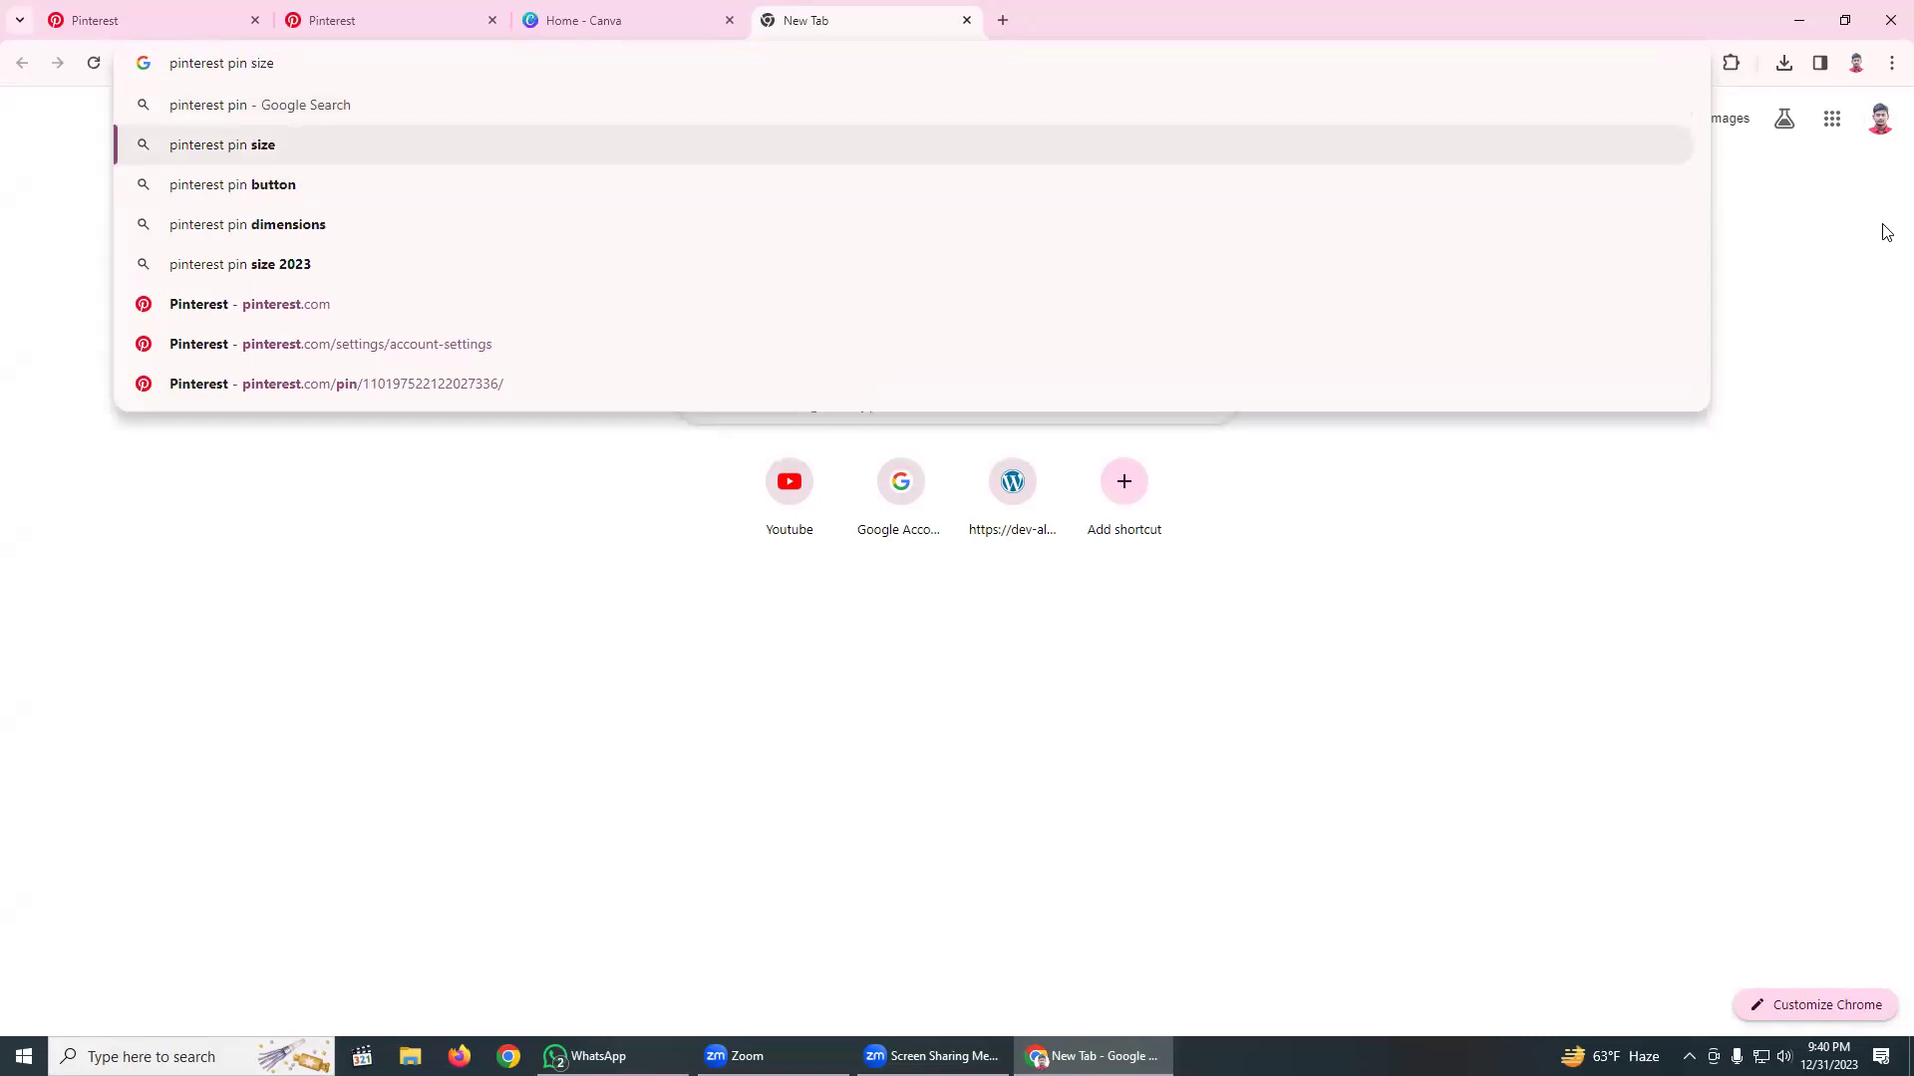
key("Return")
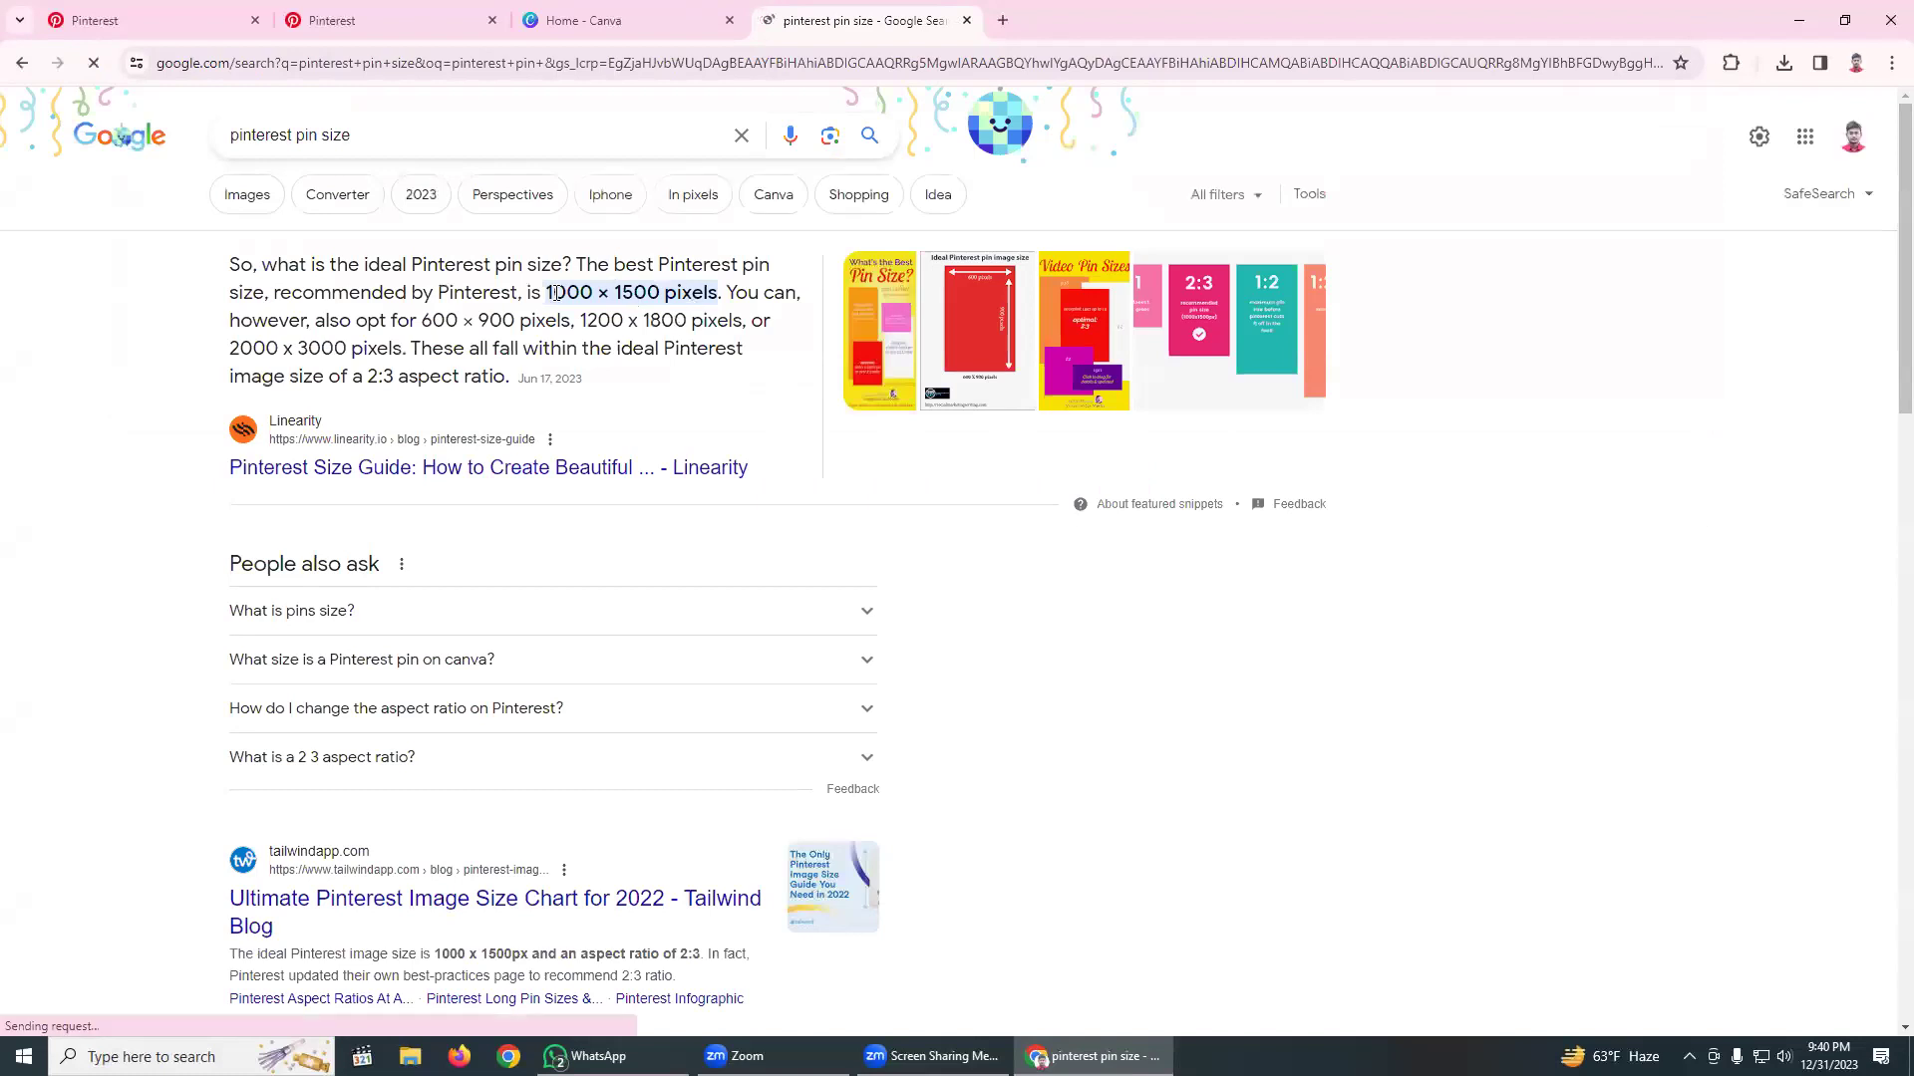
Highlight the recommended 1000 × 1500 px size, the 600 × 900 alternative, and the 2:3 ratio
left_click_drag(542, 292, 718, 293)
left_click_drag(418, 319, 517, 319)
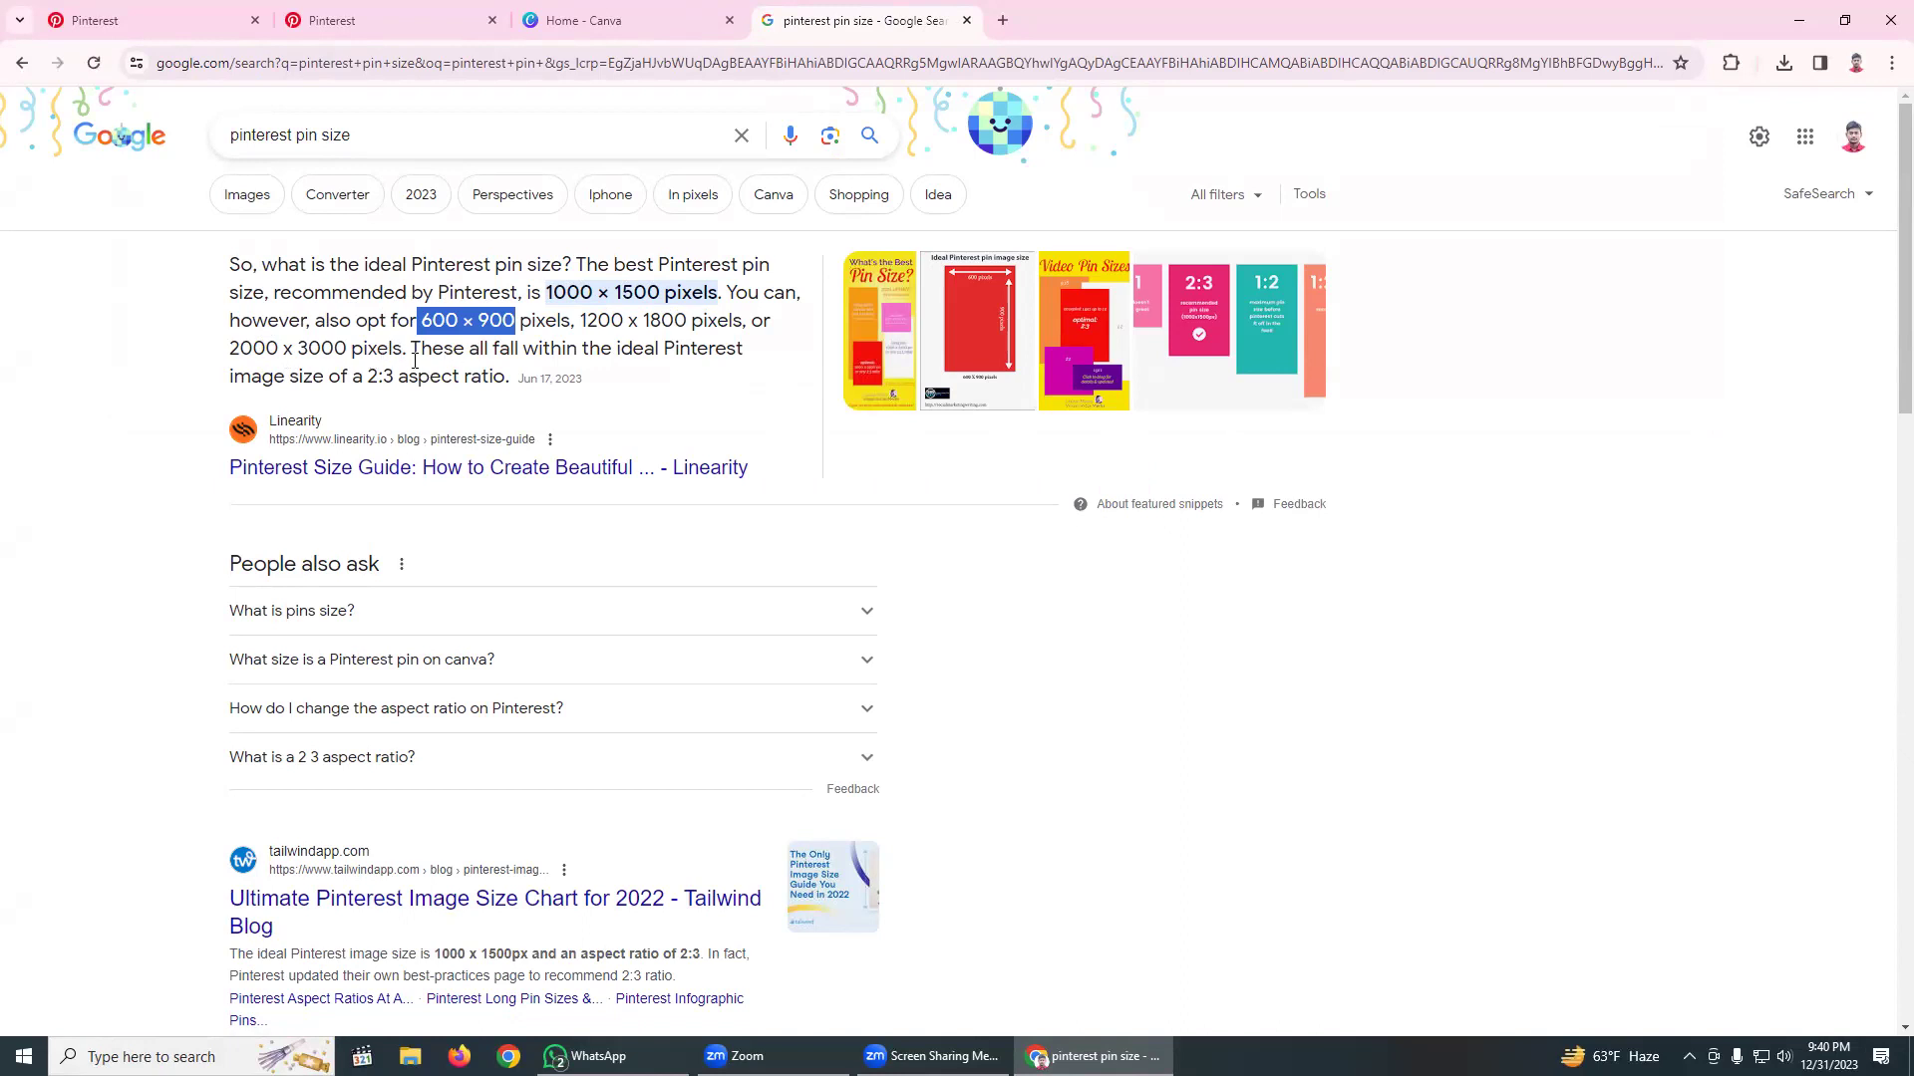
left_click_drag(367, 376, 394, 375)
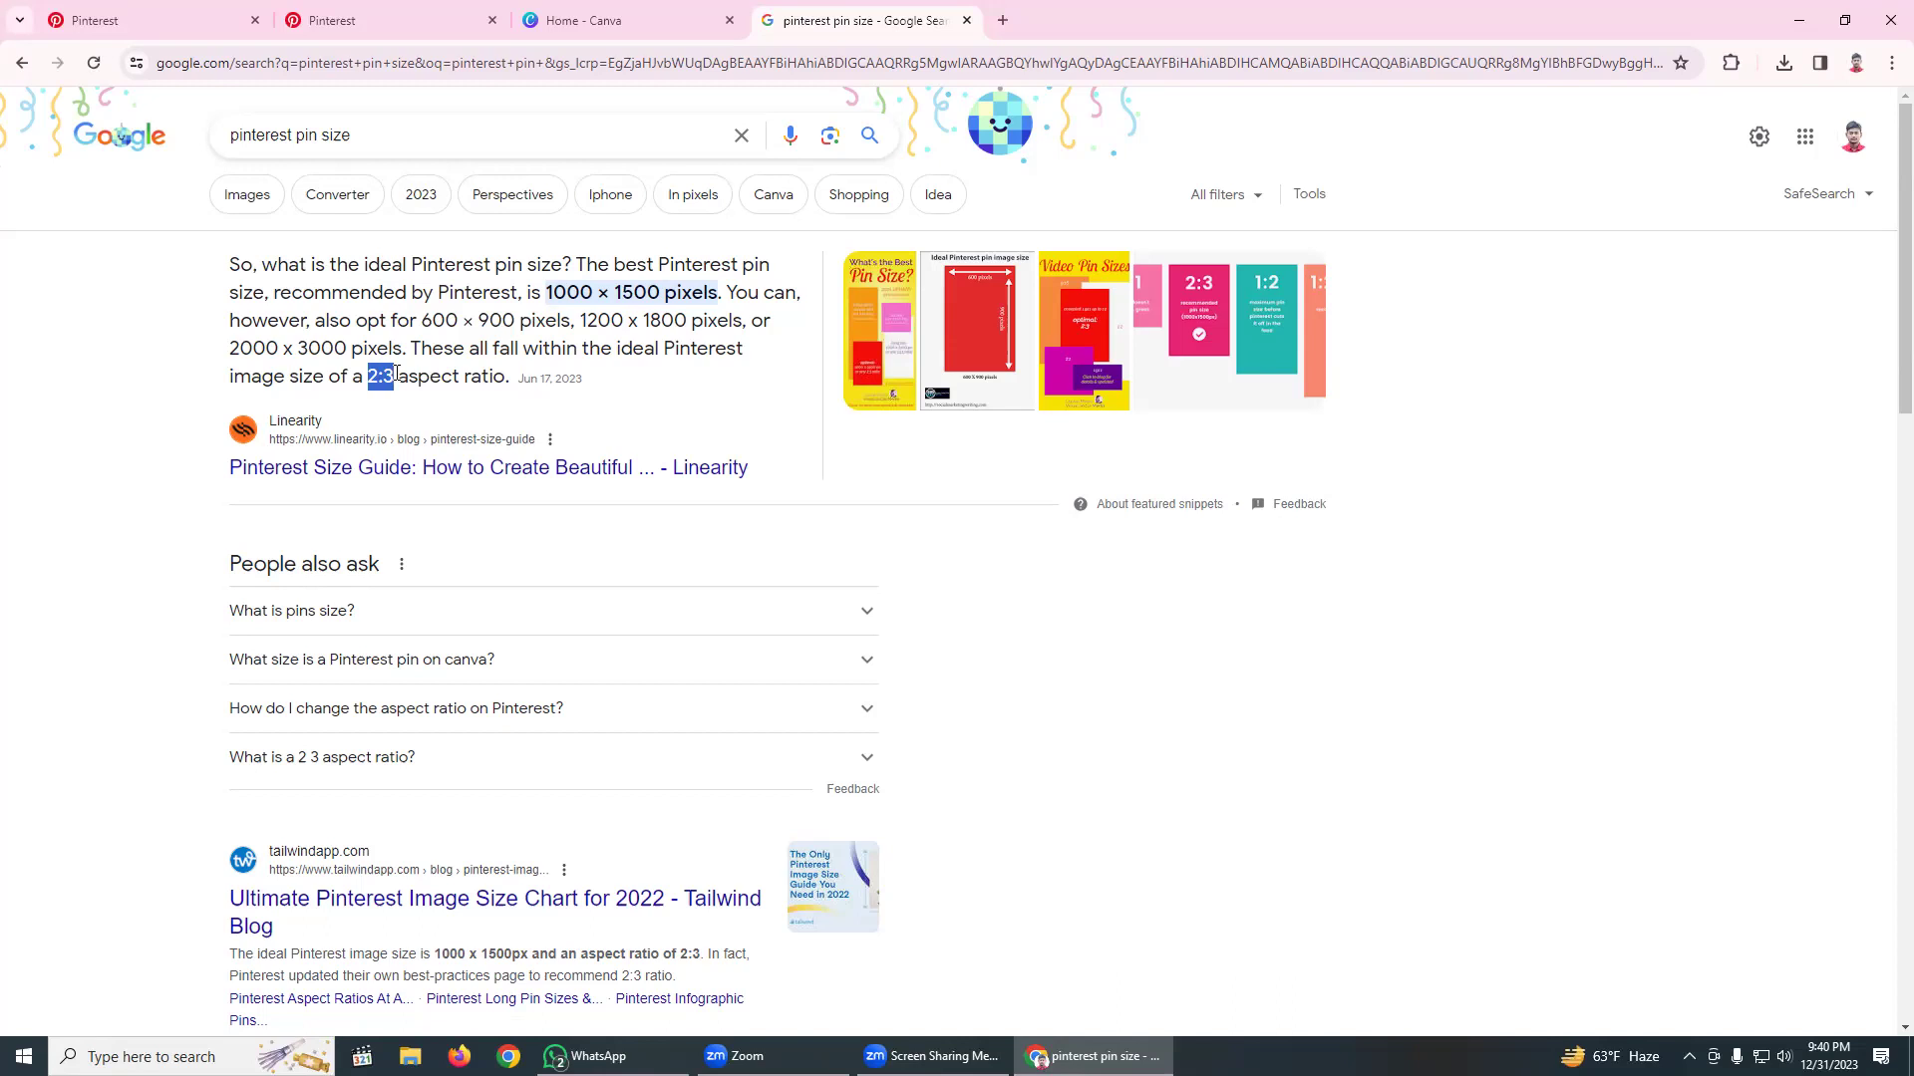
Create a Canva custom-size design with width 1000 and height 1500 px
left_click(565, 22)
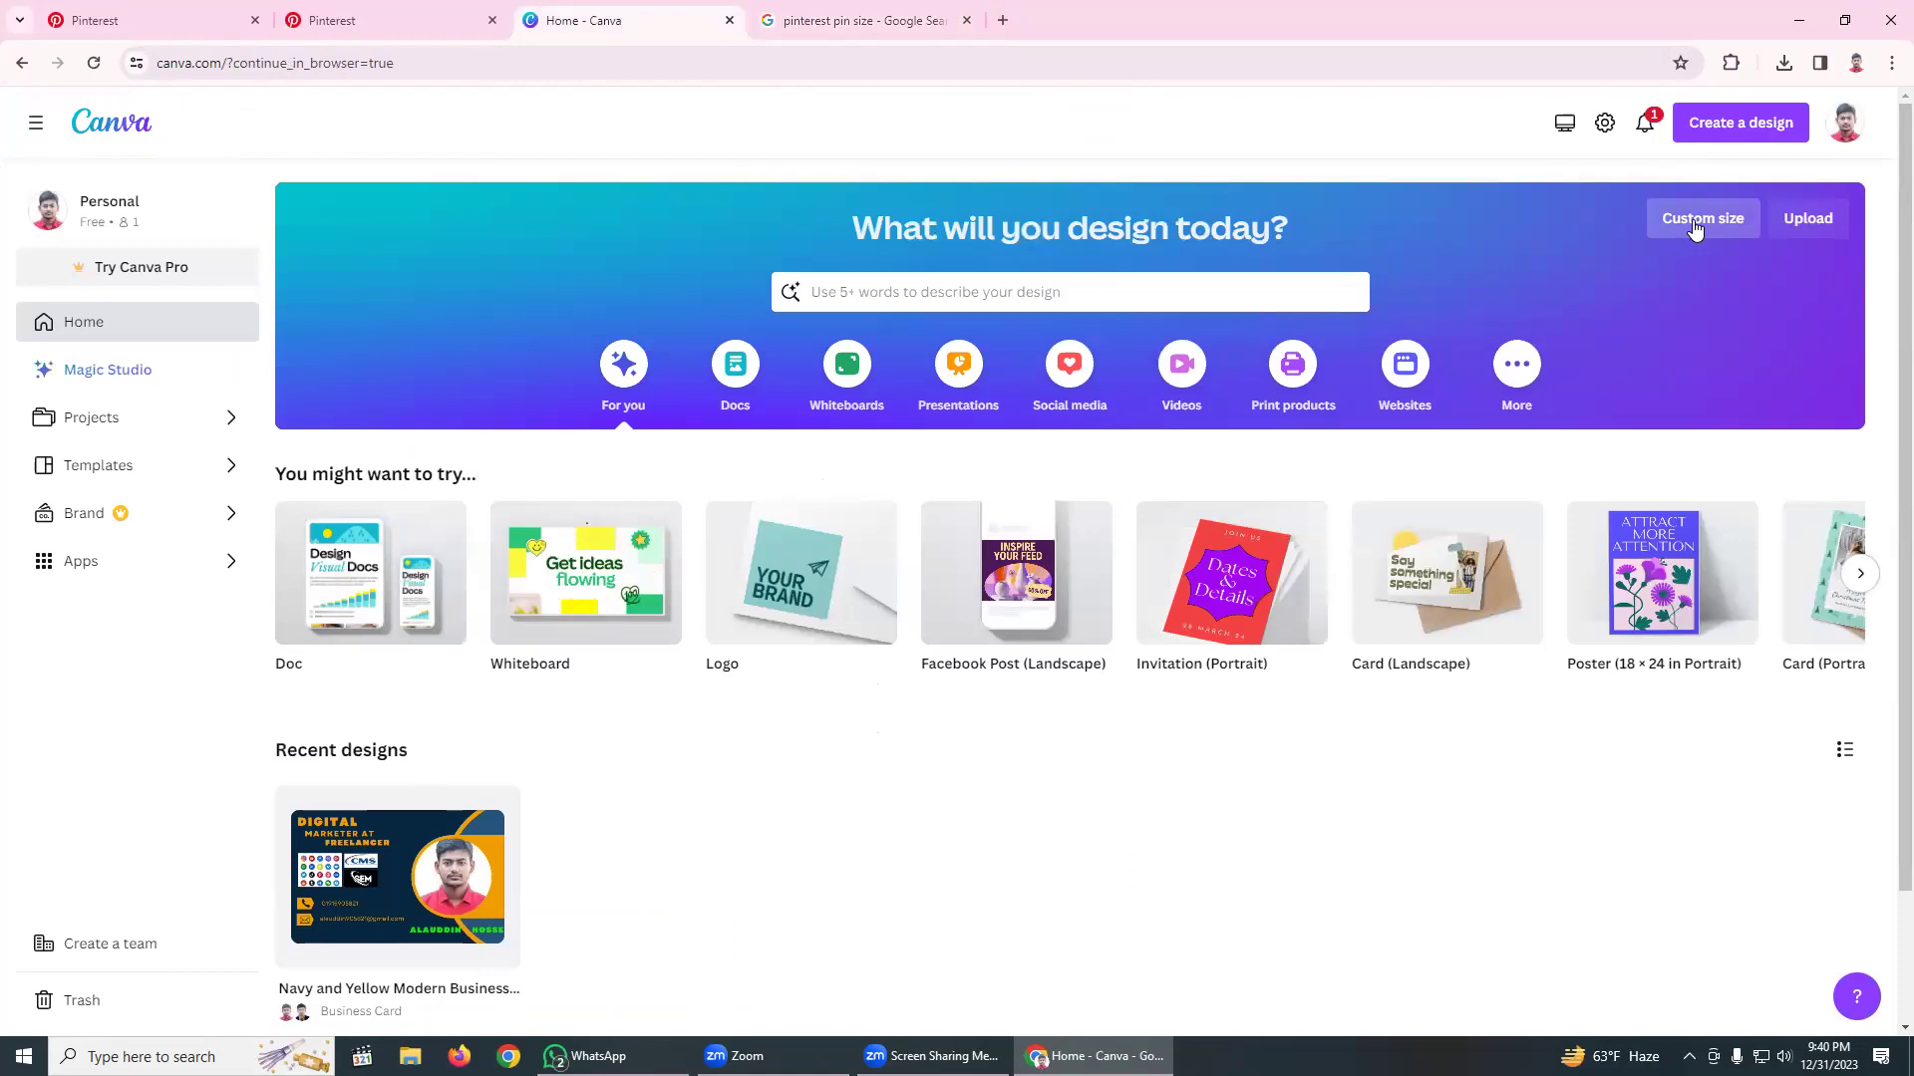
left_click(1694, 227)
left_click(1450, 308)
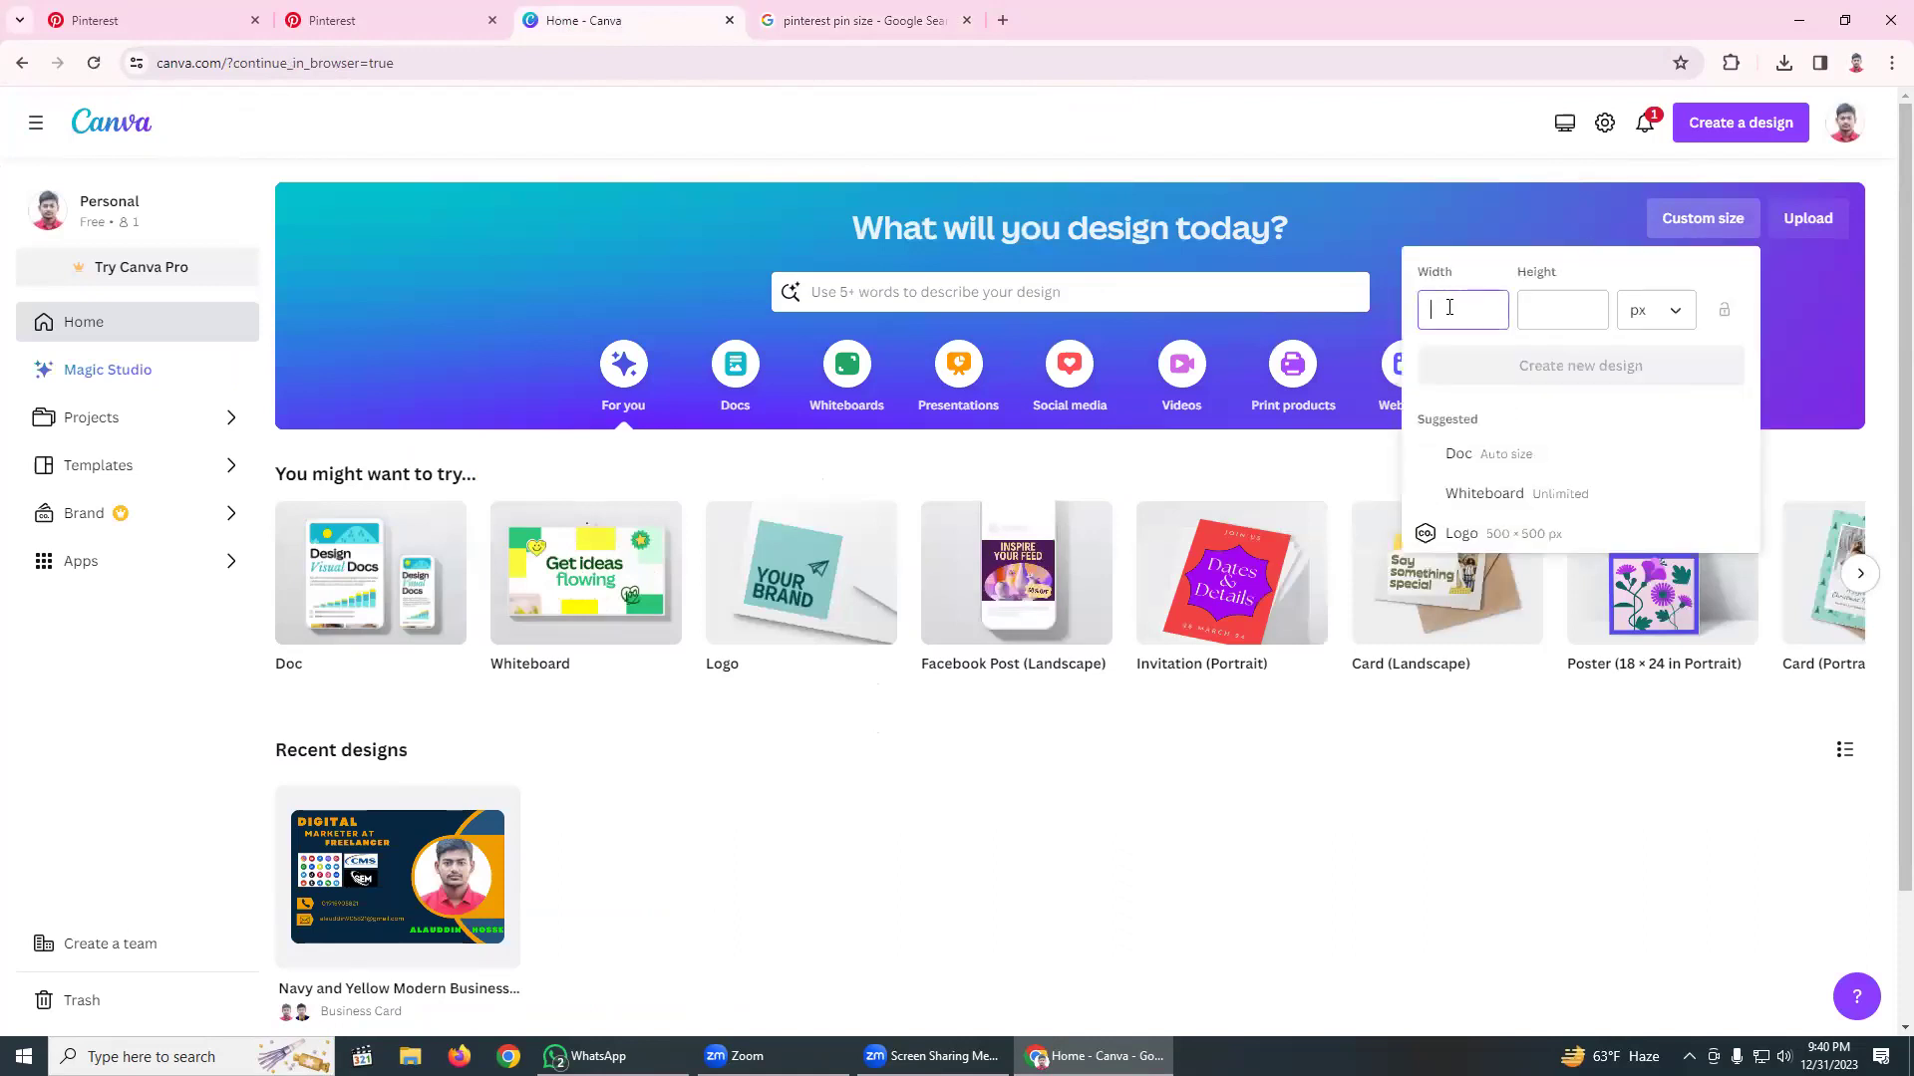
type("1000")
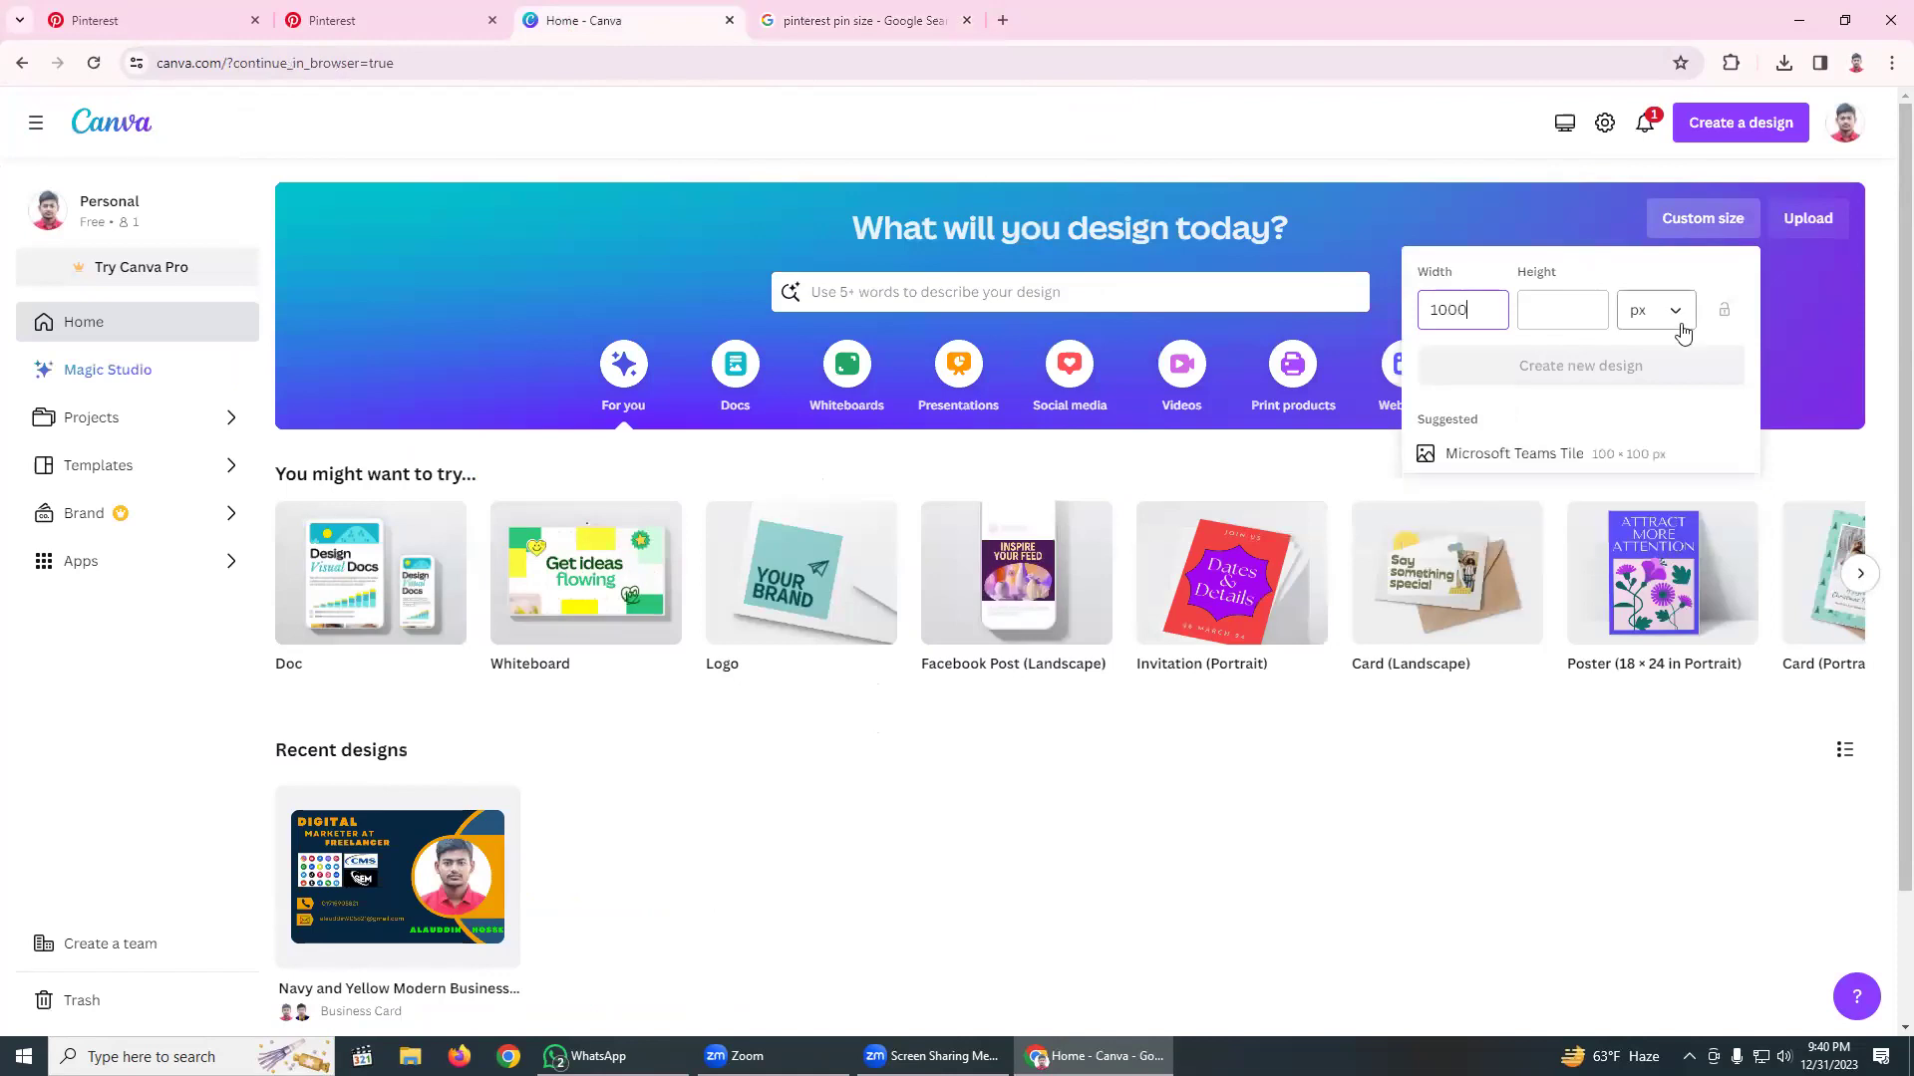
key("Tab")
type("1500")
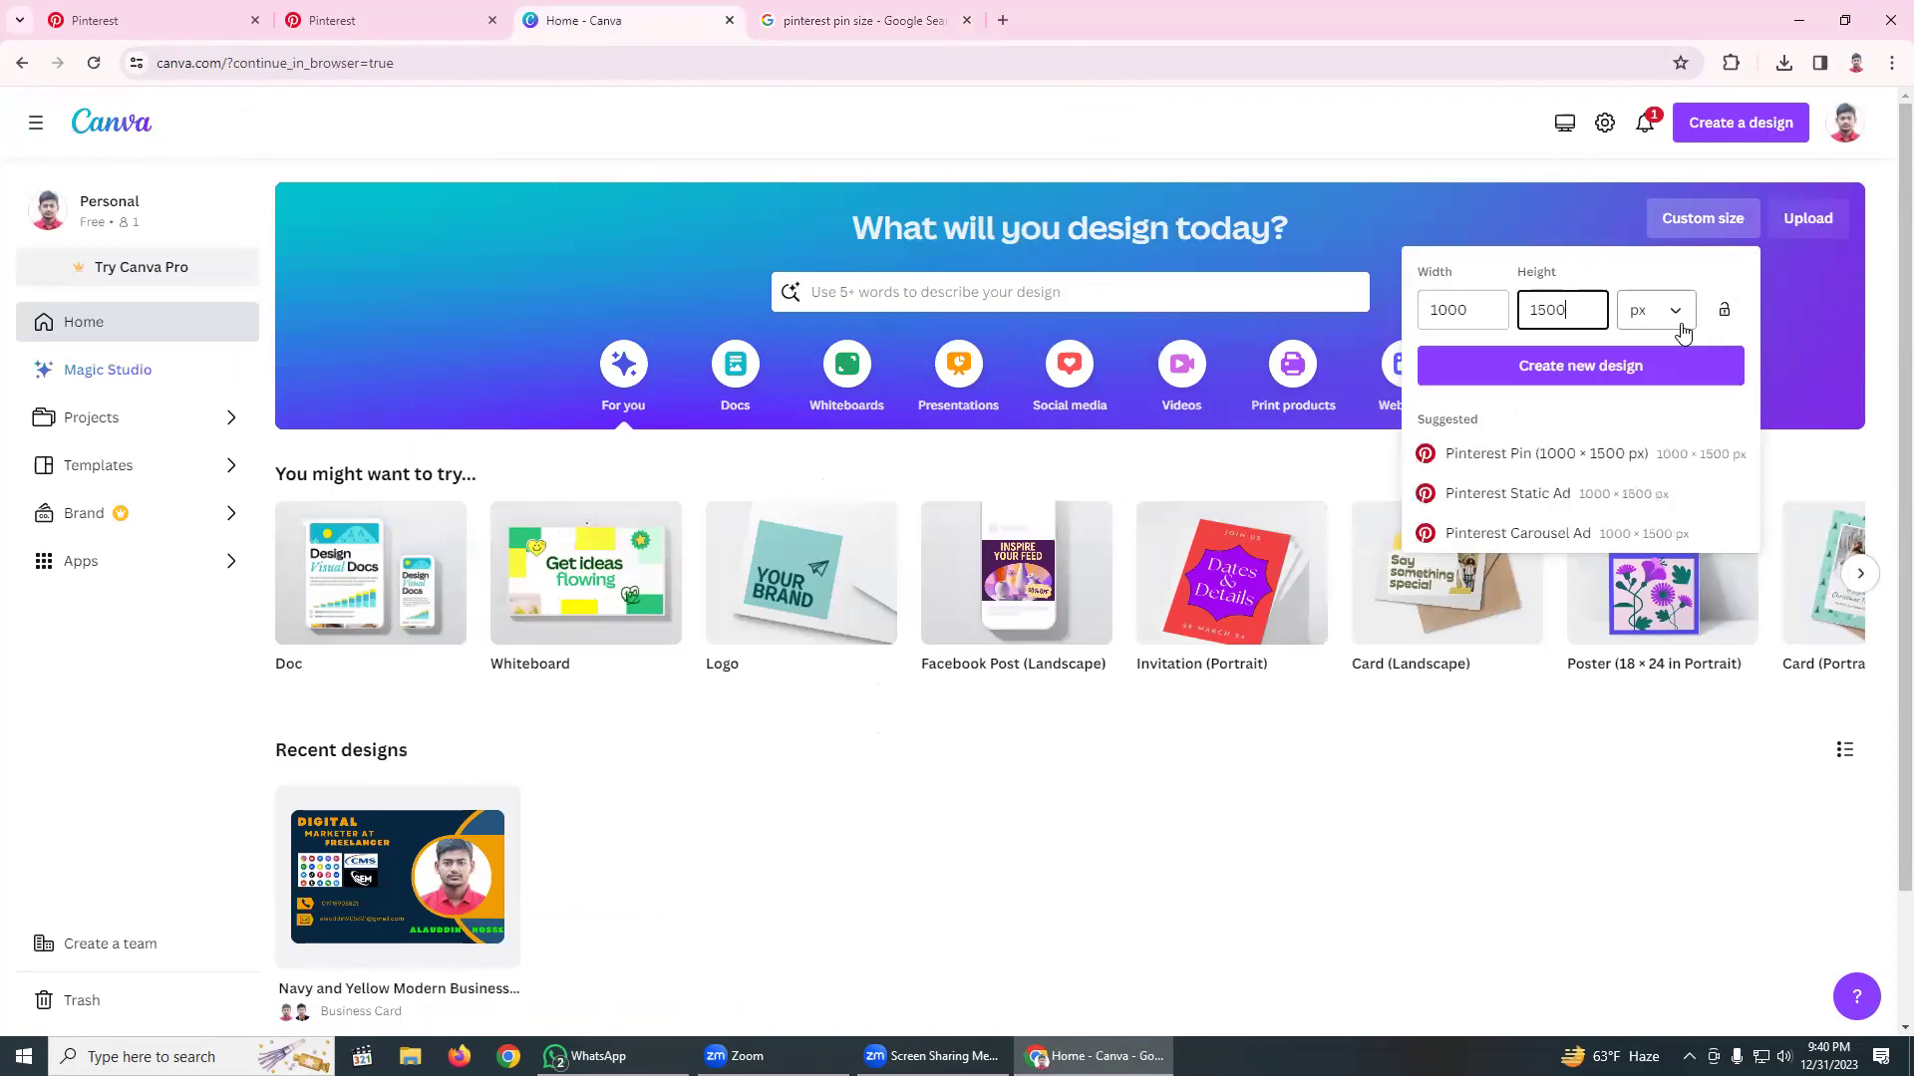
left_click(1651, 368)
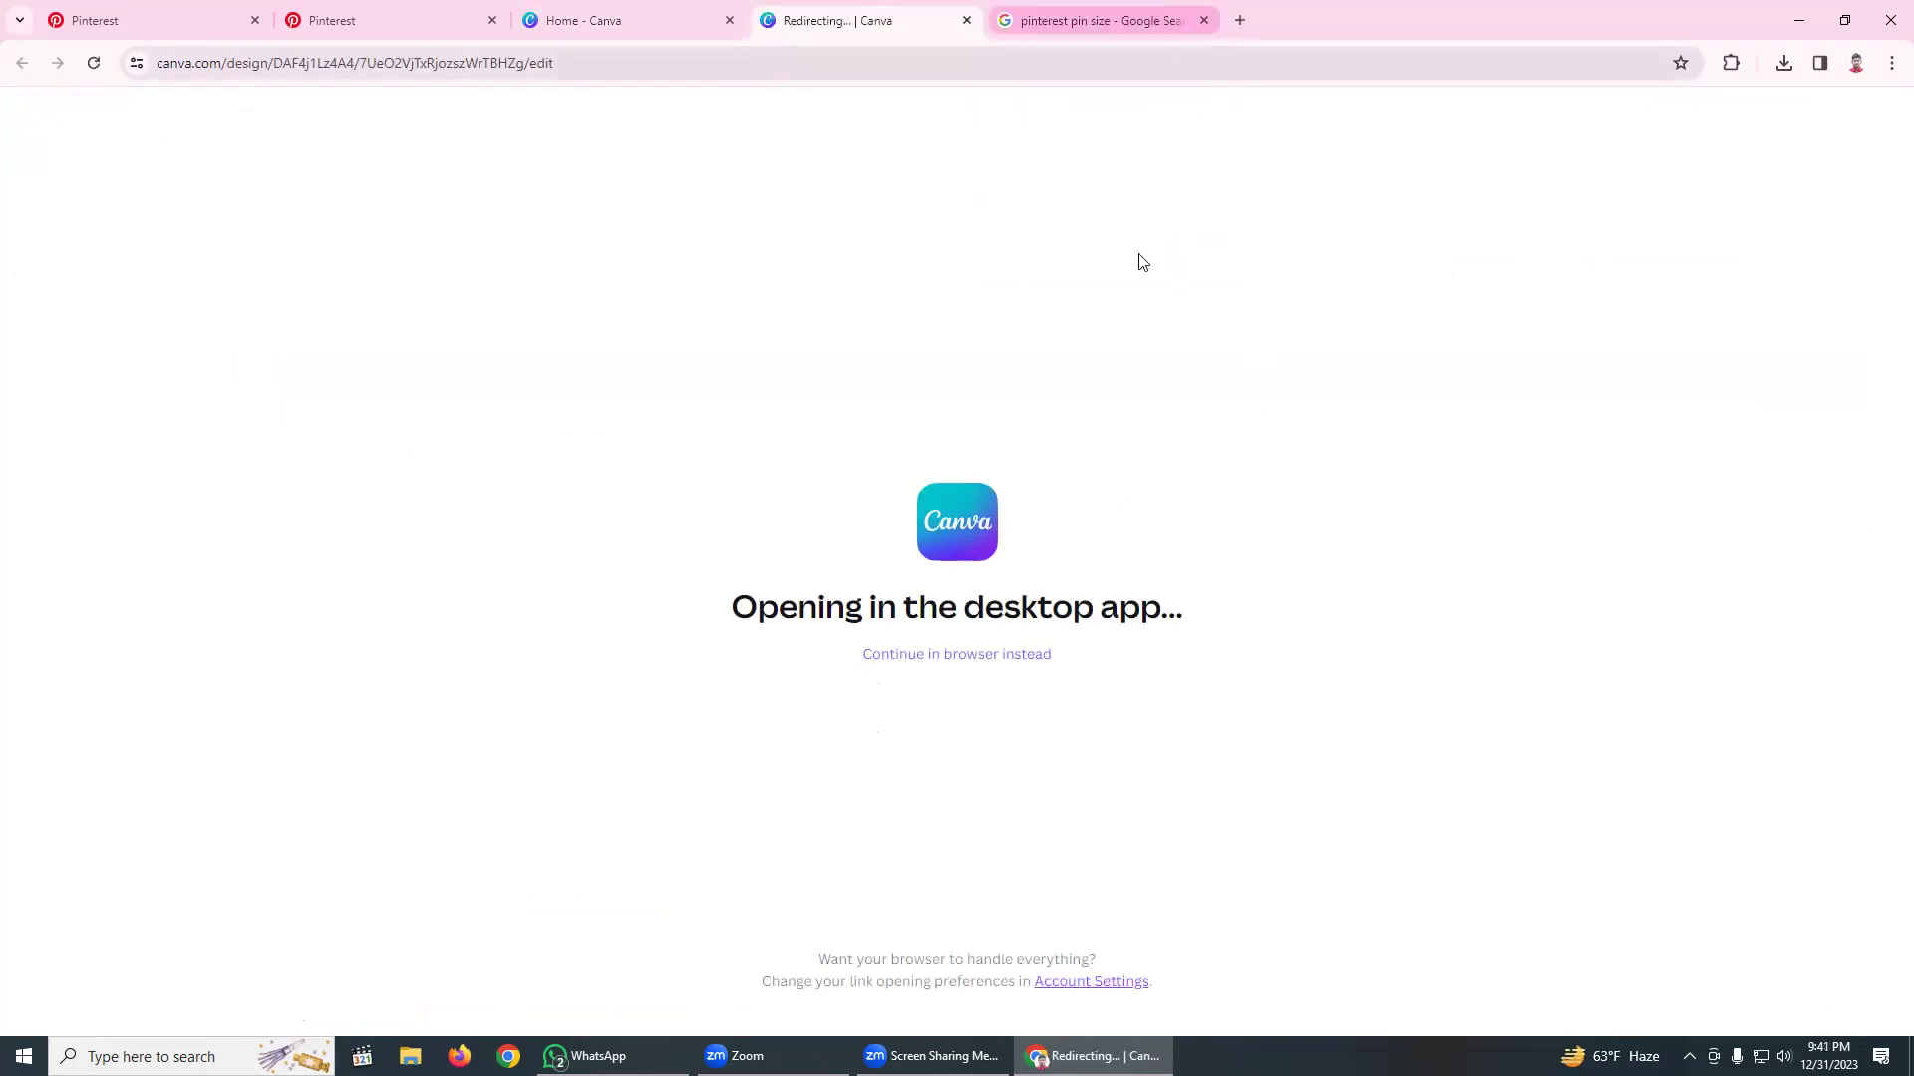
Continue in the browser so the blank 1000 × 1500 px design opens in Canva's editor
left_click(953, 656)
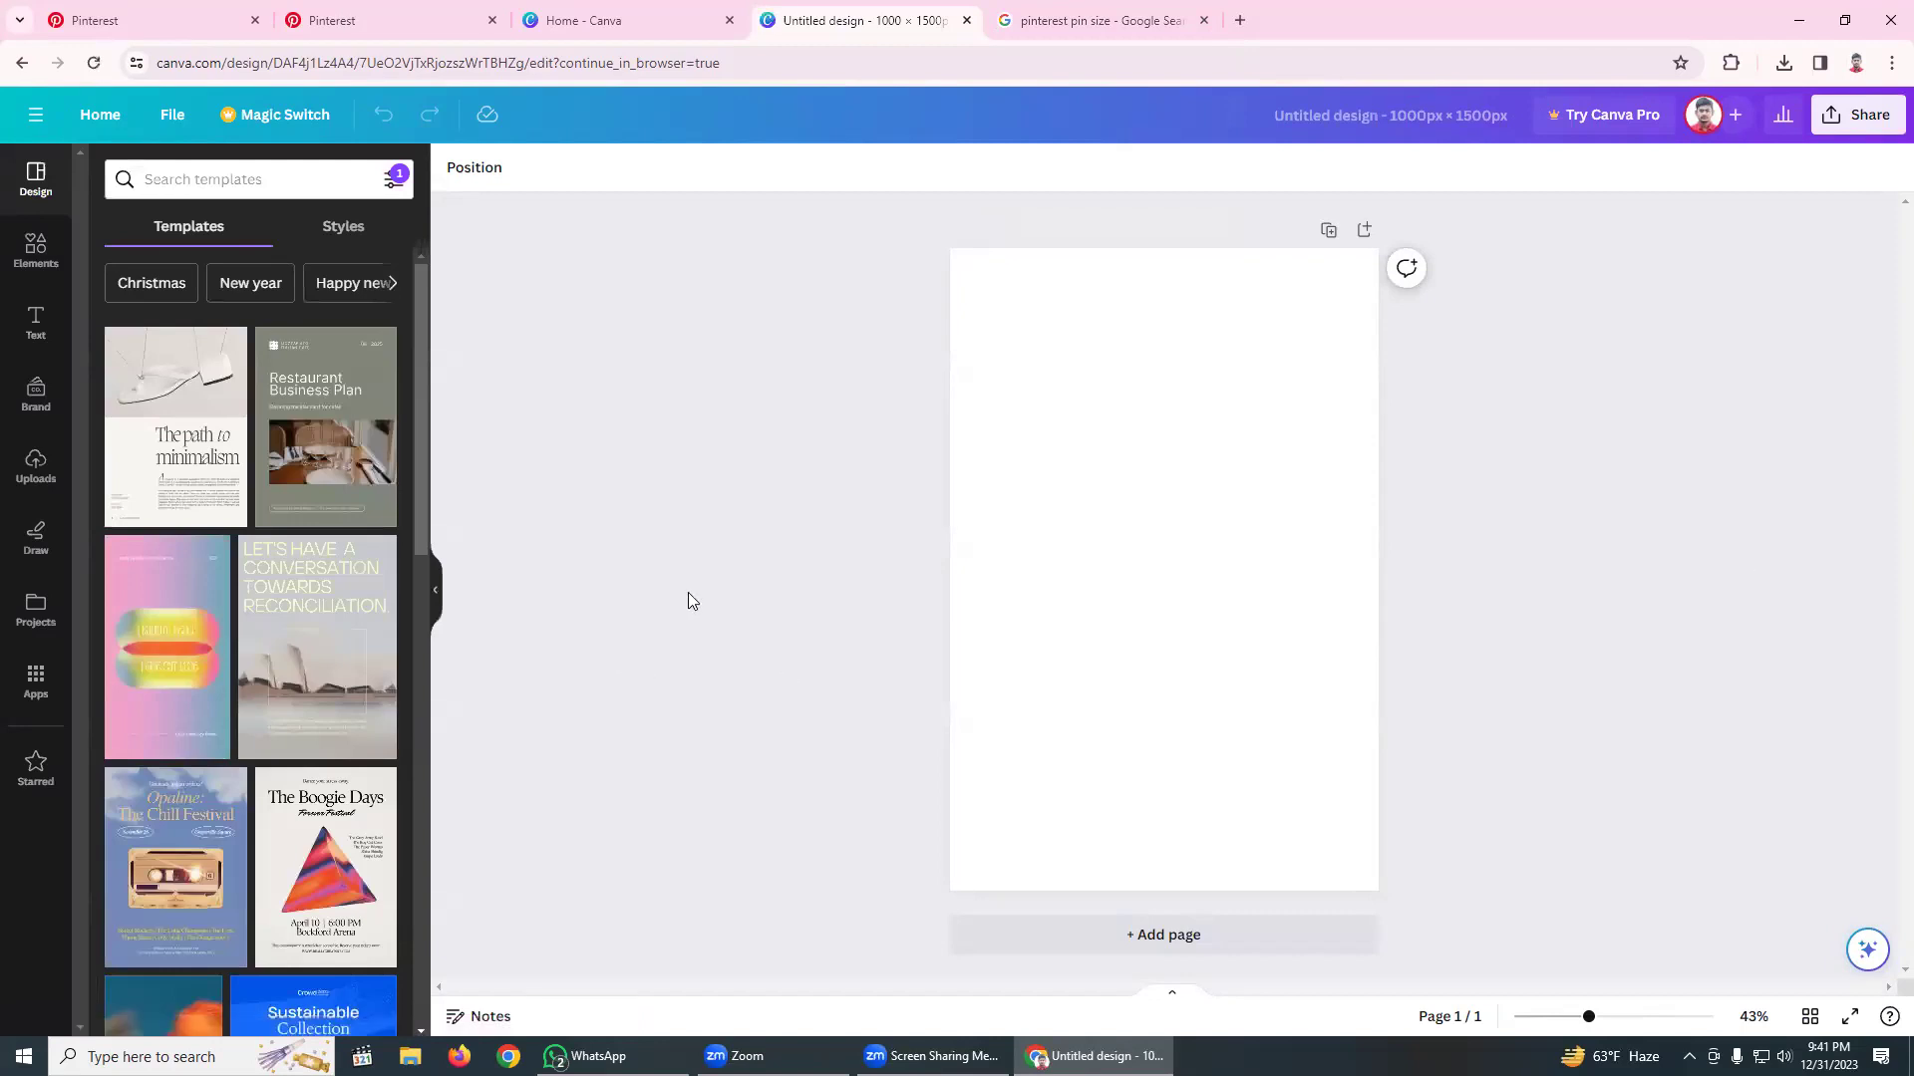
Open the Canva template search and scroll through the suggested templates
left_click(199, 175)
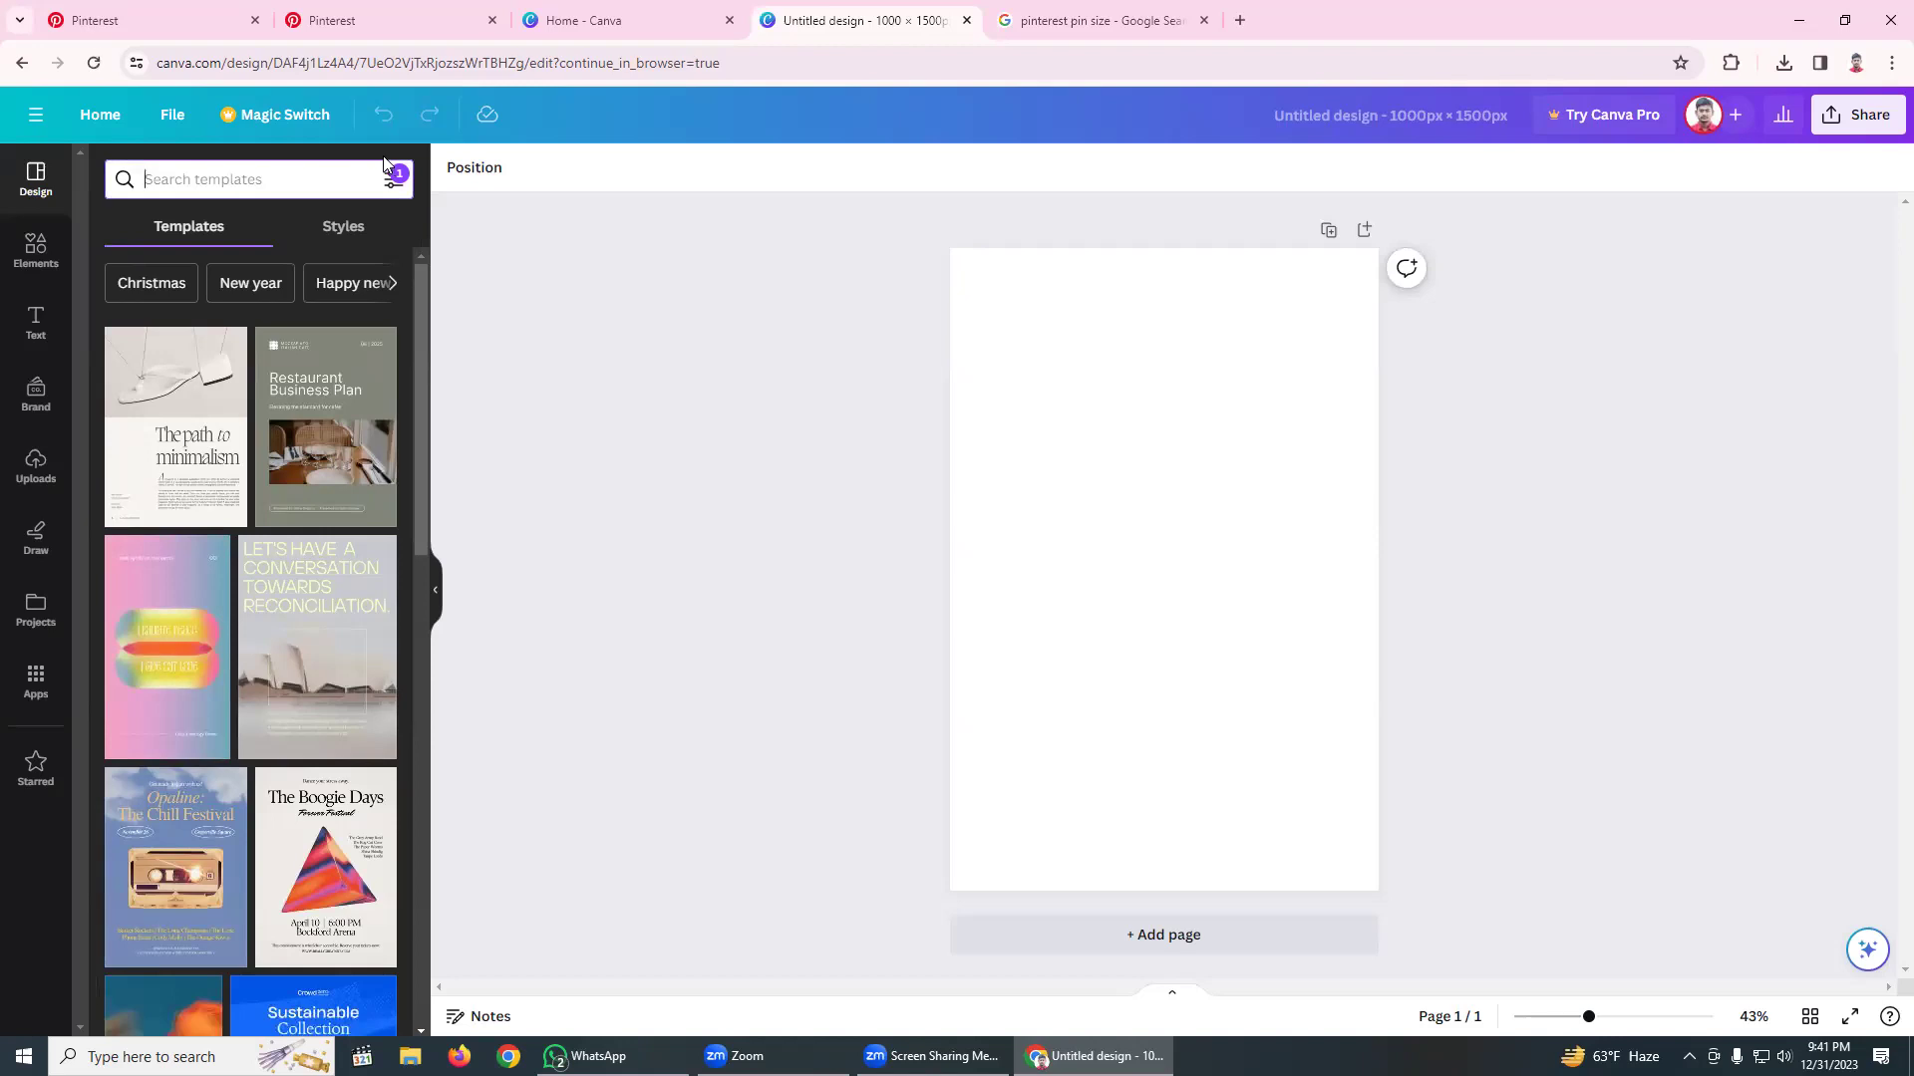
scroll(249, 419, "down", 3)
scroll(255, 435, "down", 2)
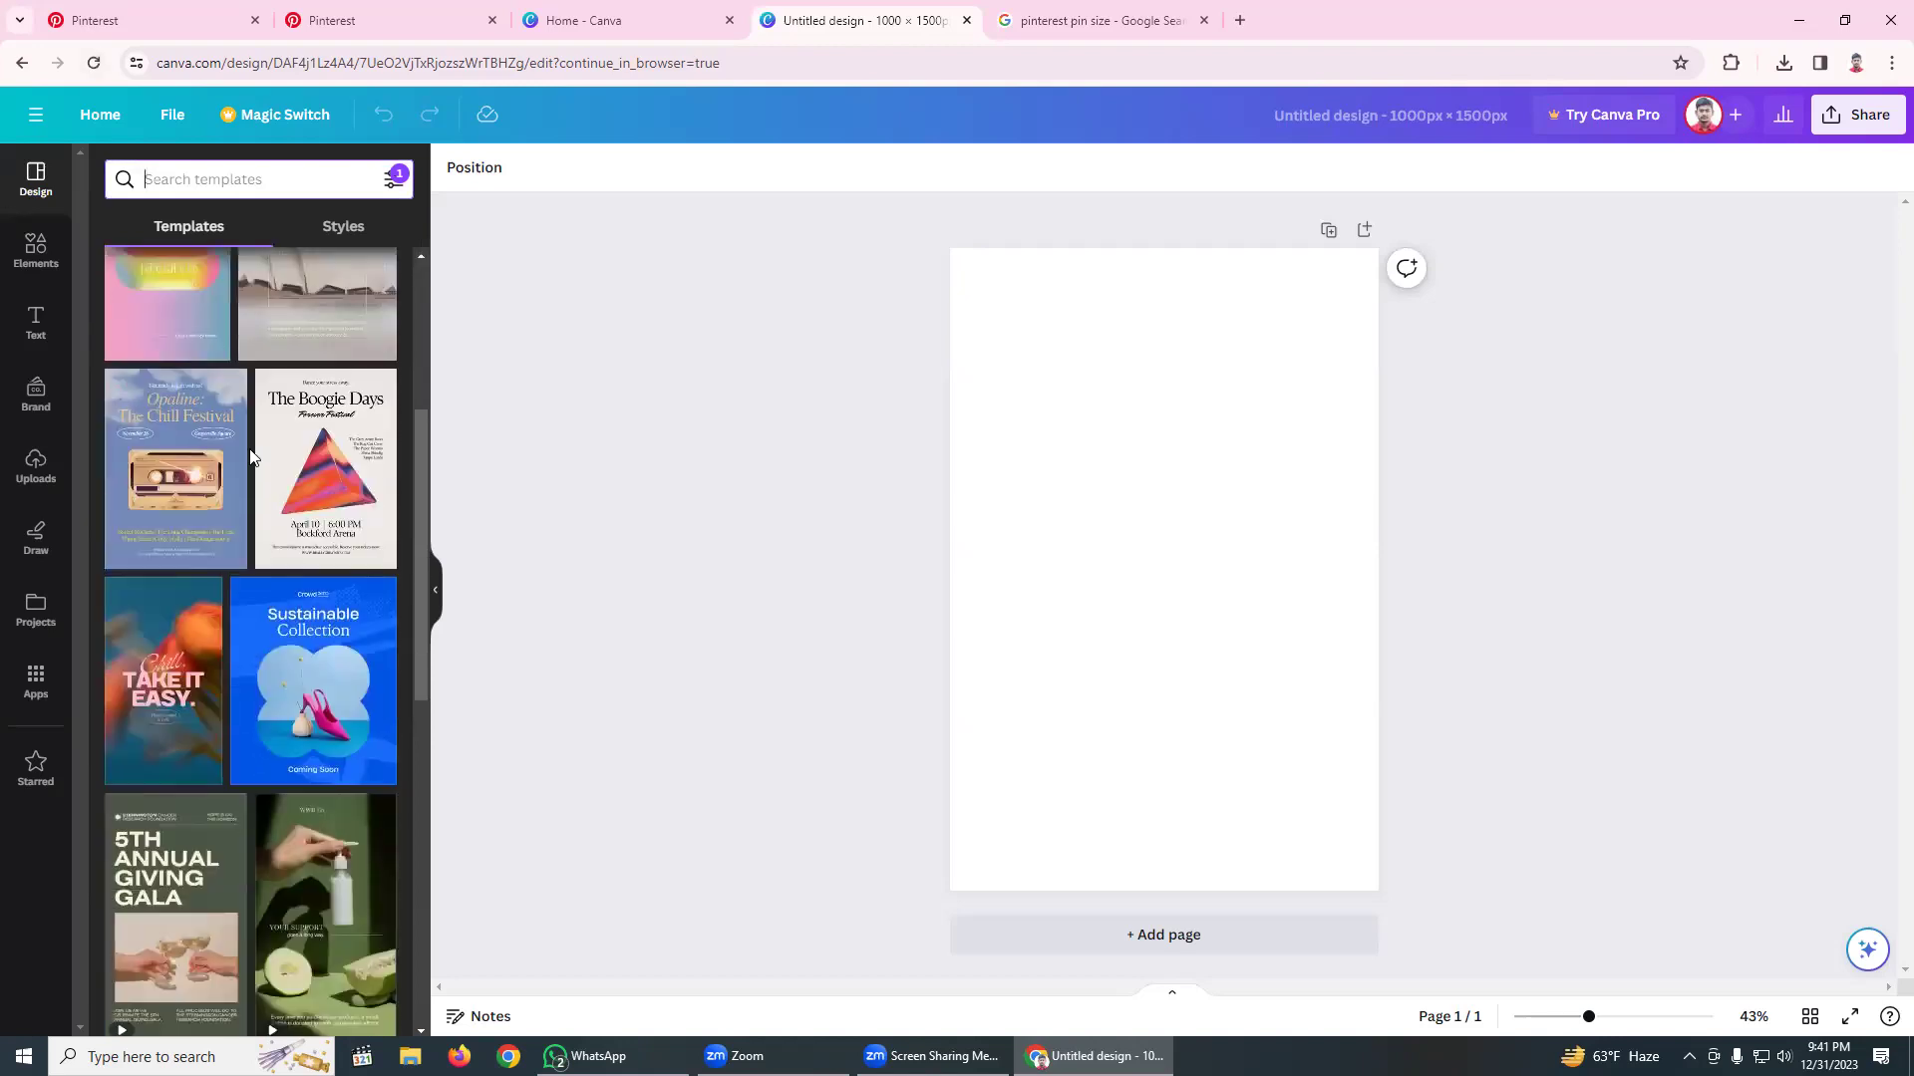
scroll(240, 470, "down", 4)
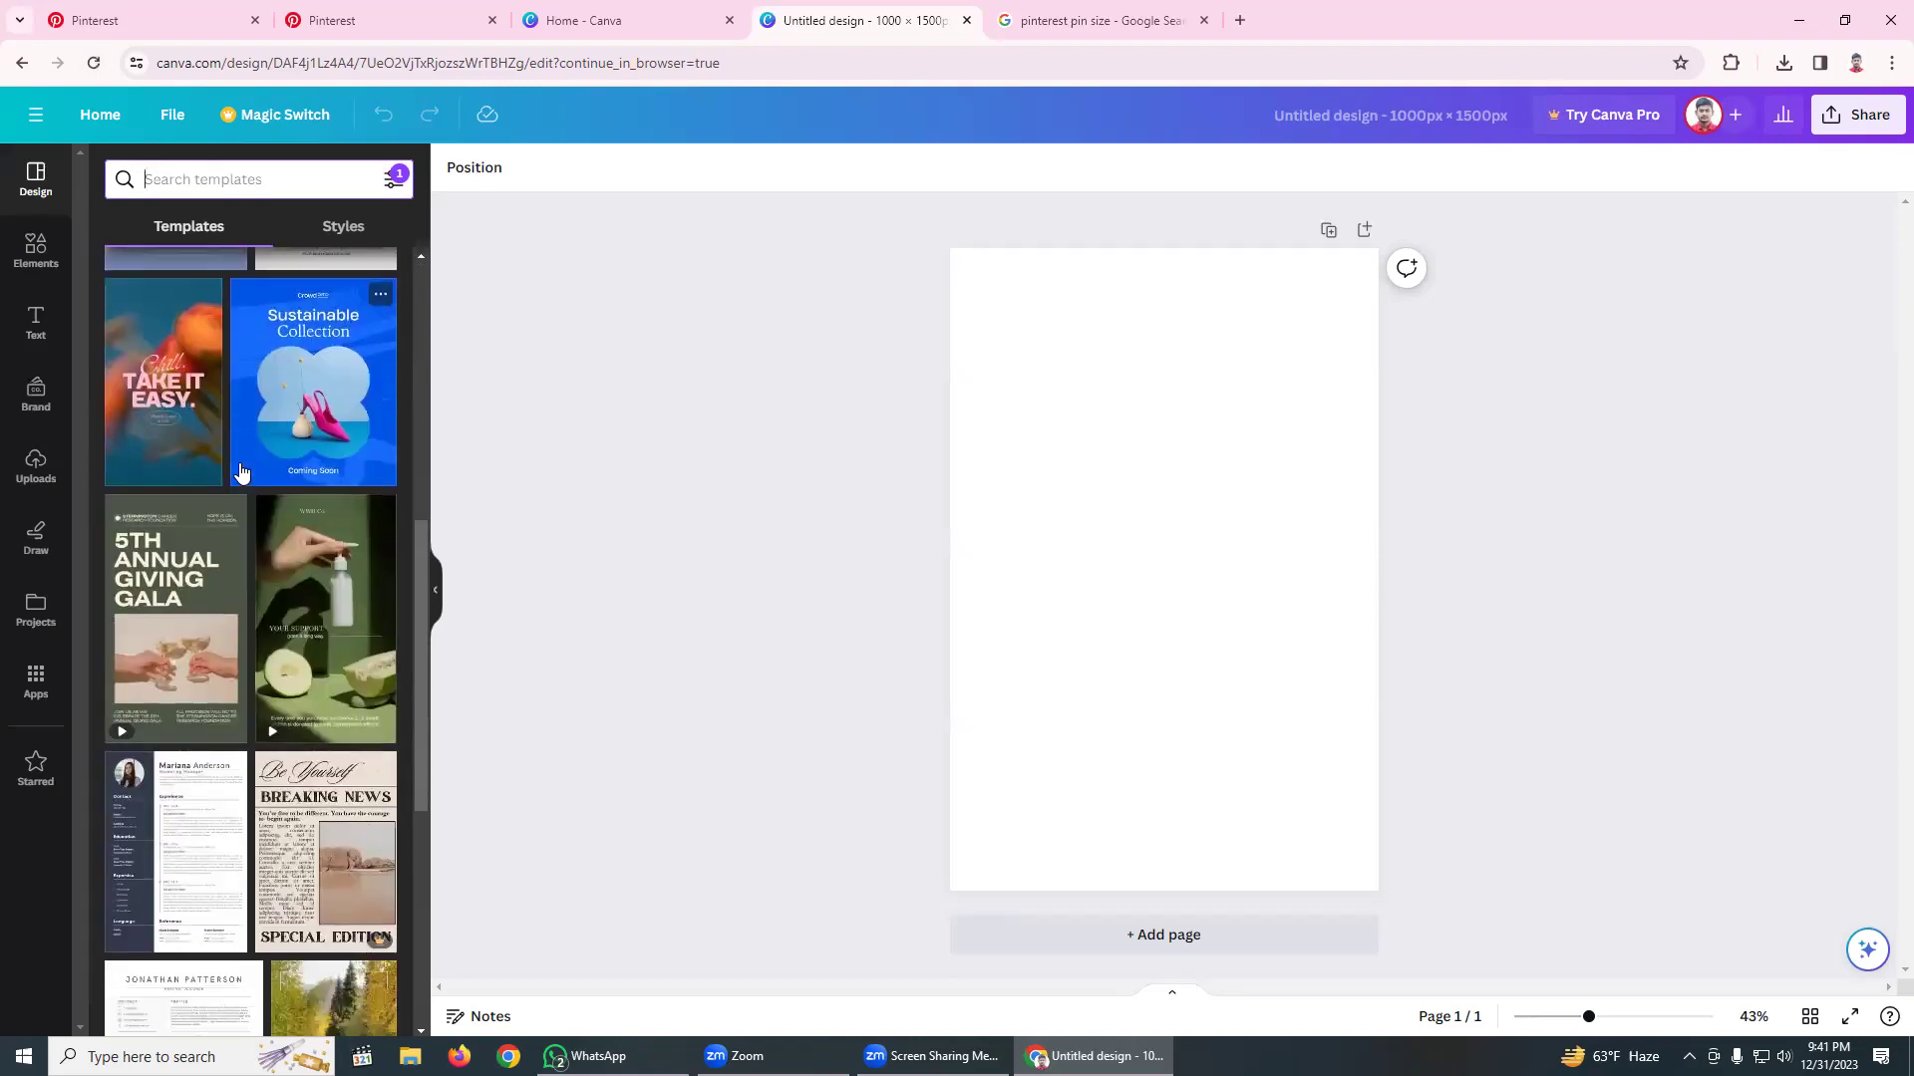
scroll(249, 613, "down", 4)
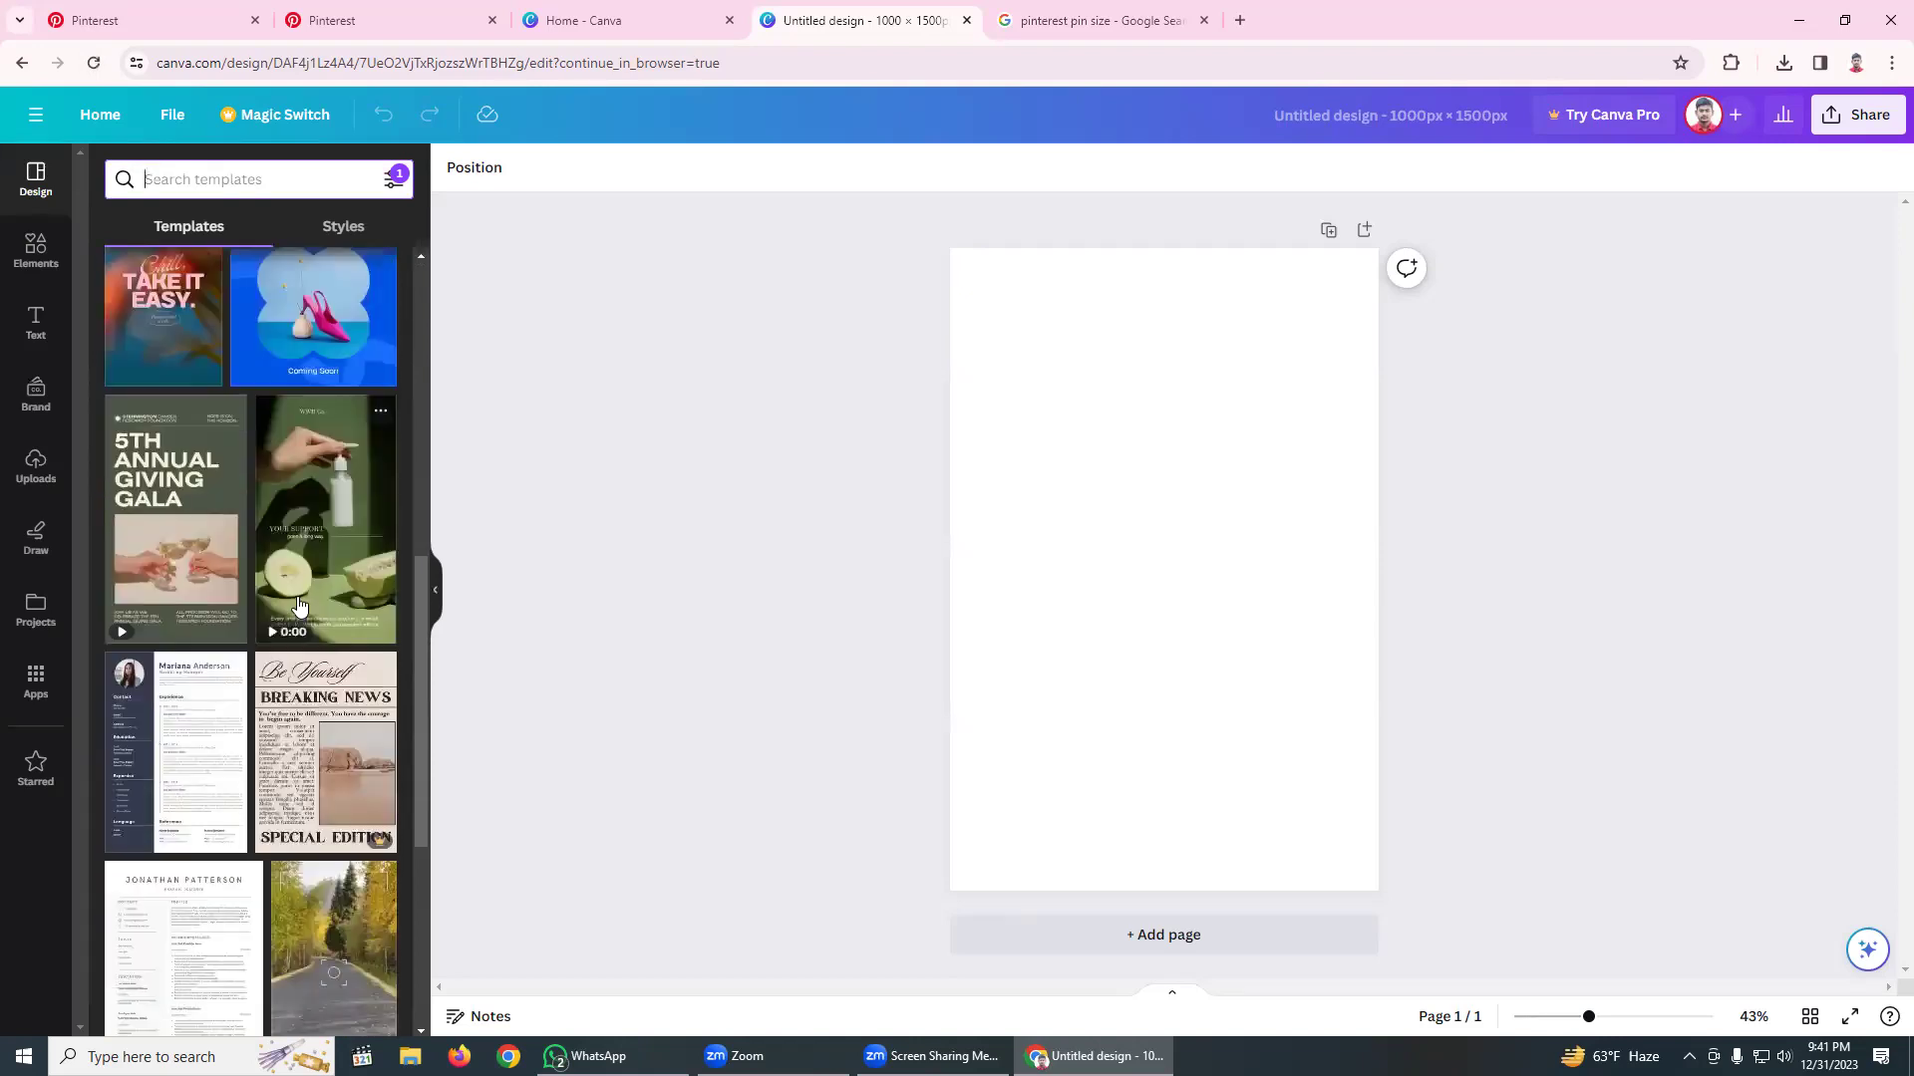
scroll(298, 605, "down", 7)
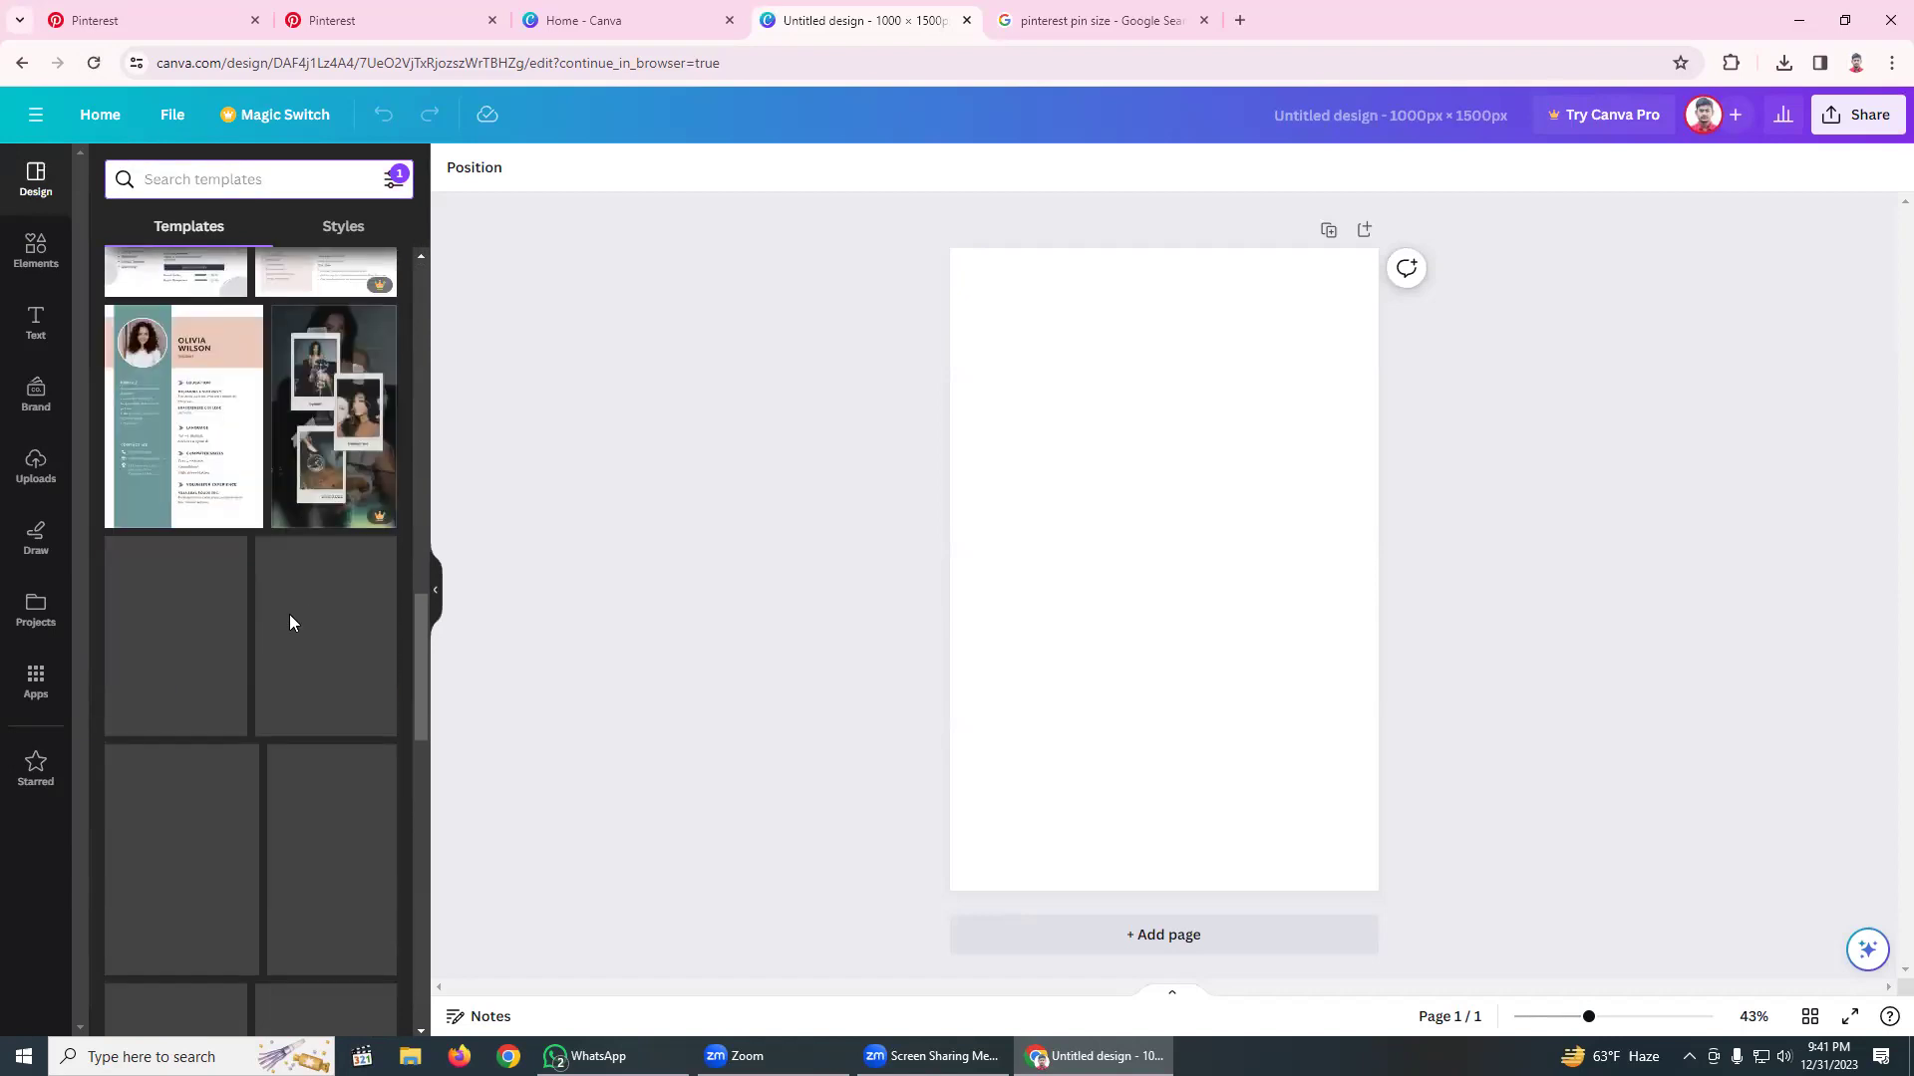
scroll(289, 621, "up", 15)
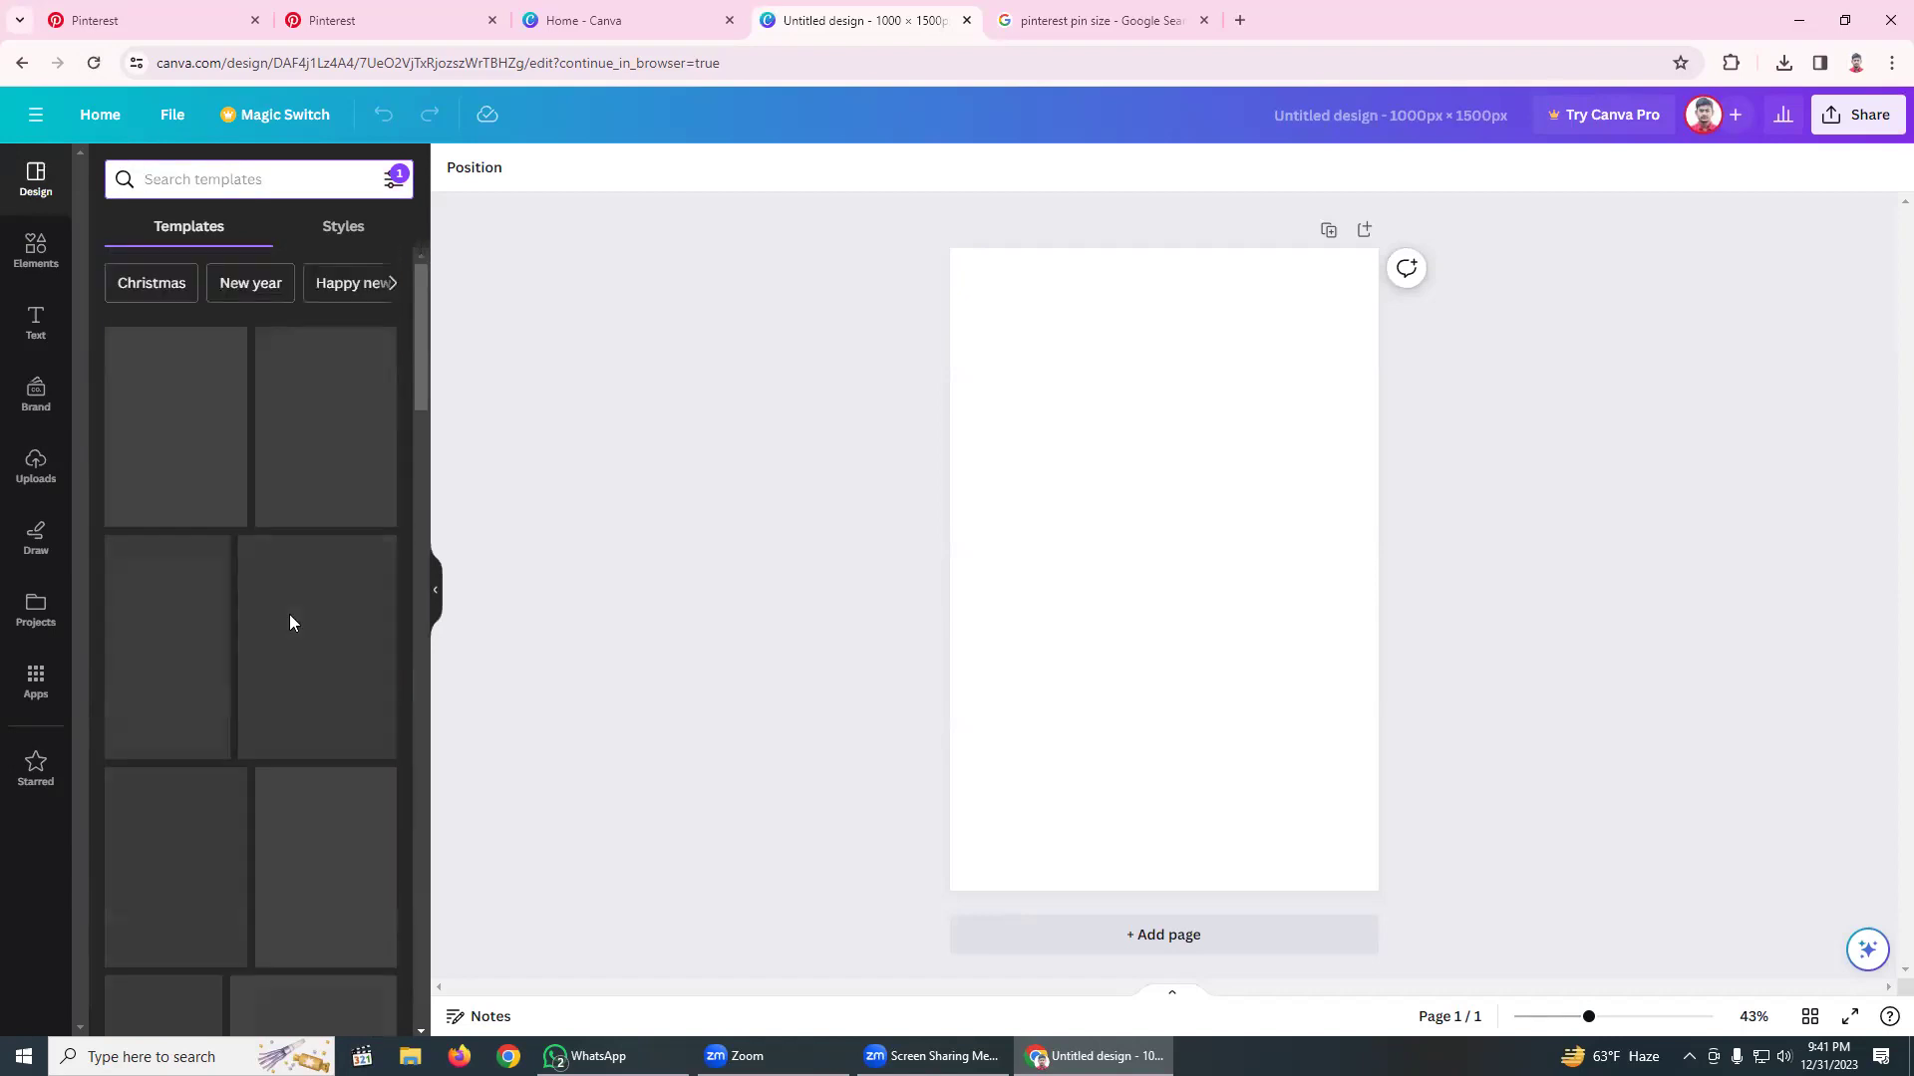
Search templates for 'Tshirt', browse the T-Shirts results, then show Typography T-Shirts templates
left_click(215, 173)
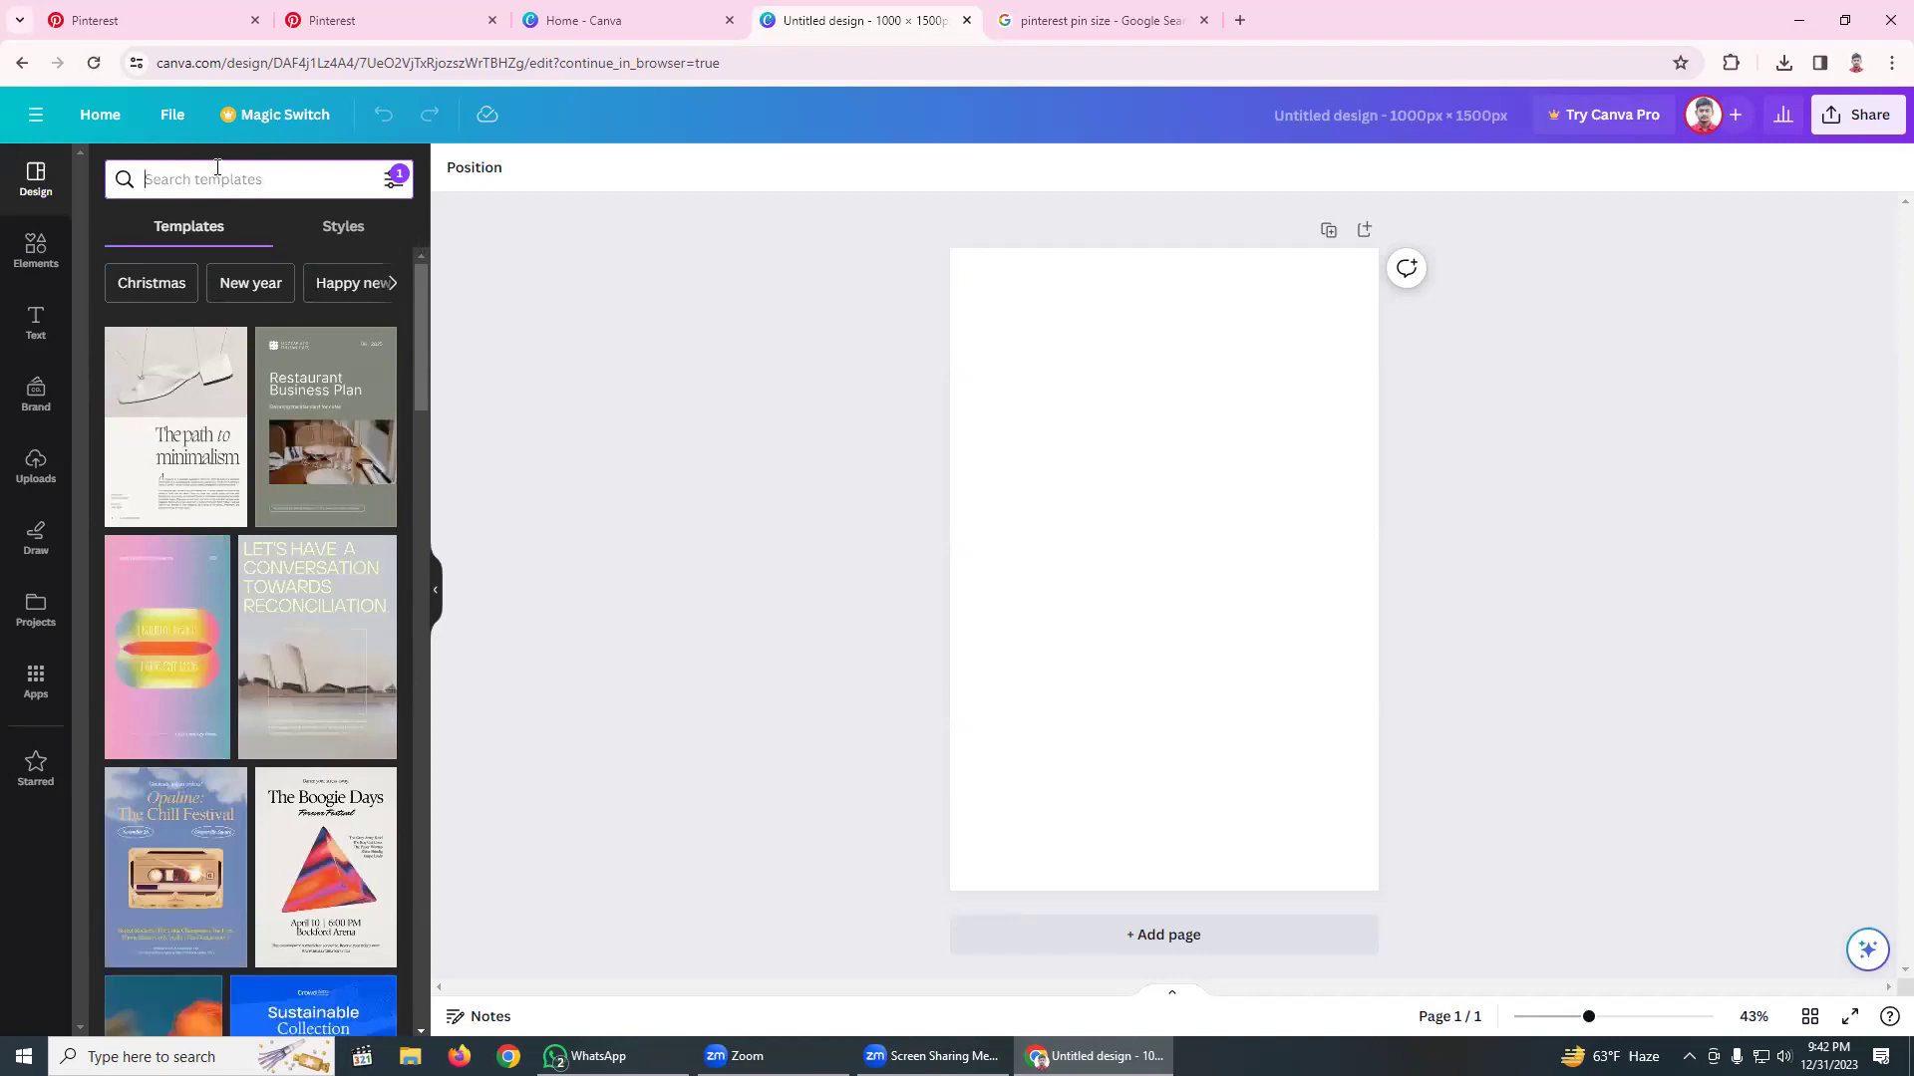
type("Tshirt")
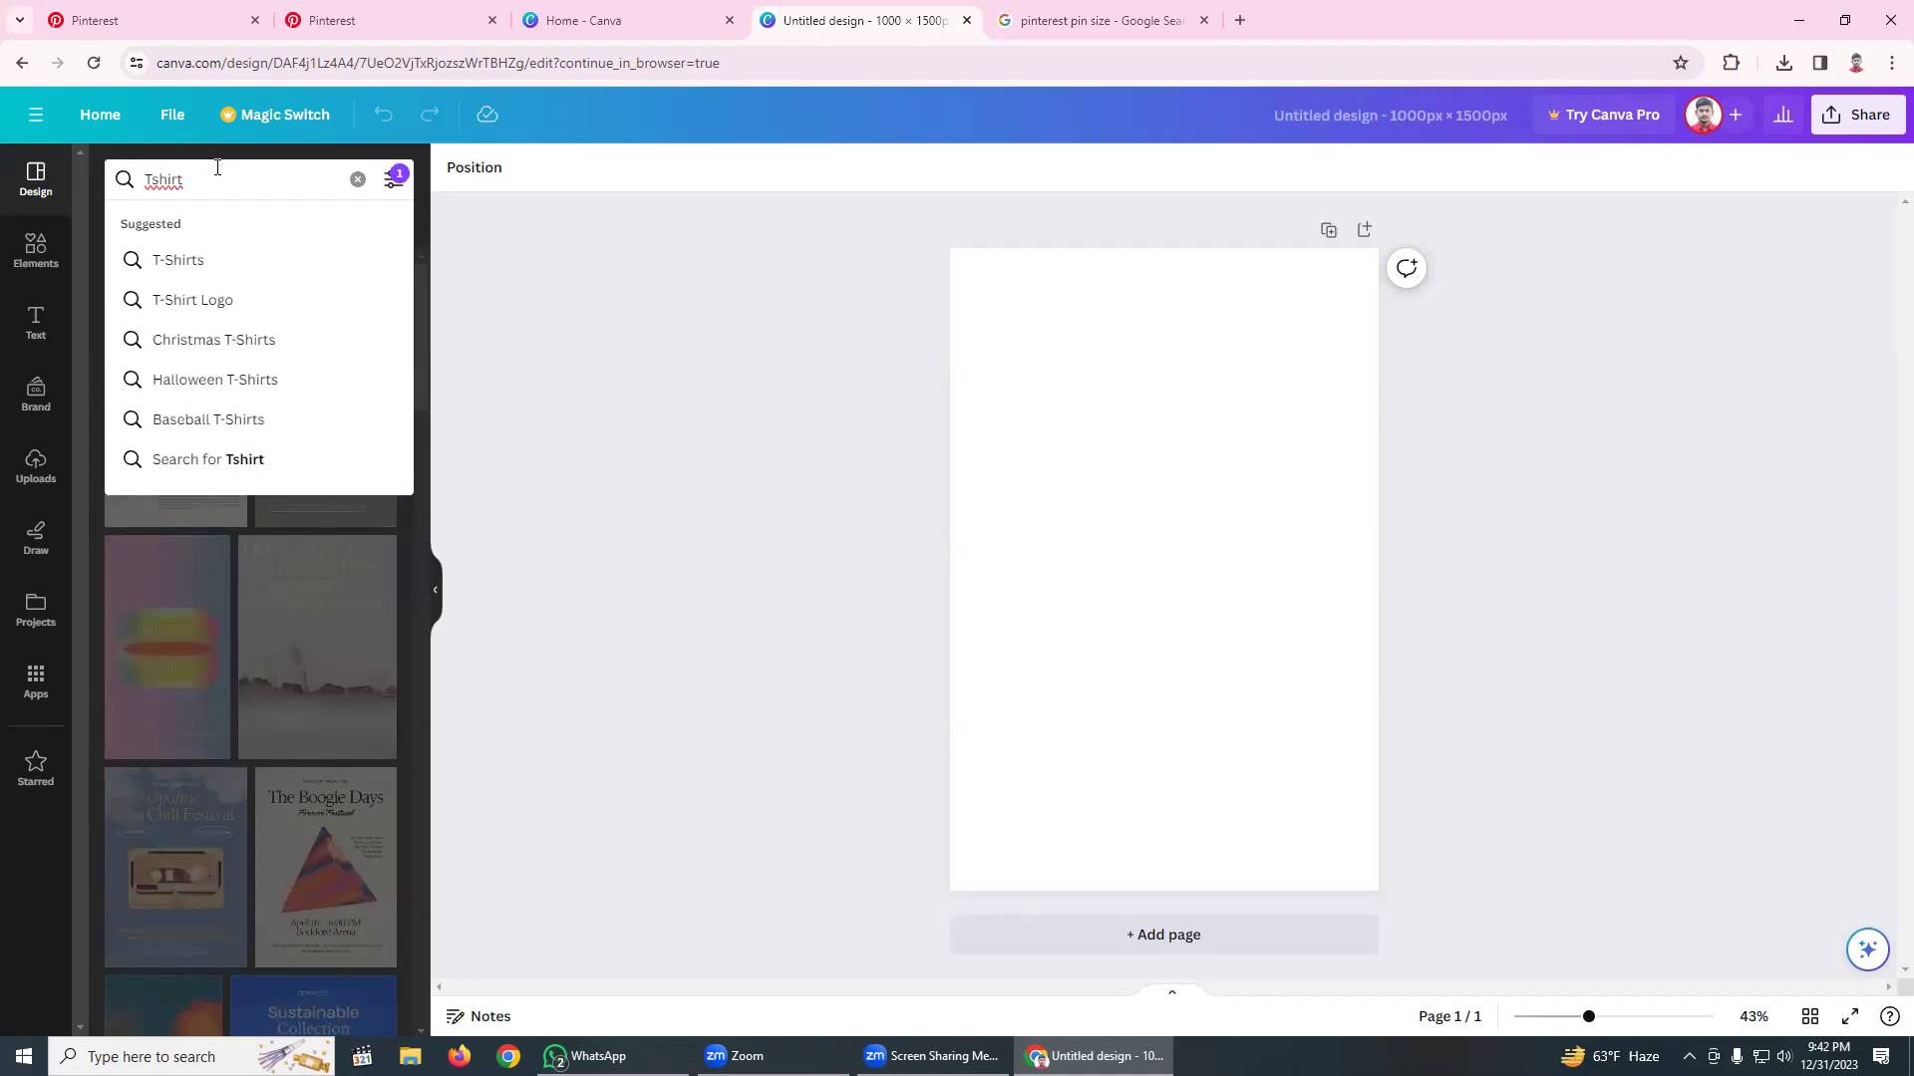
key("Down")
key("Return")
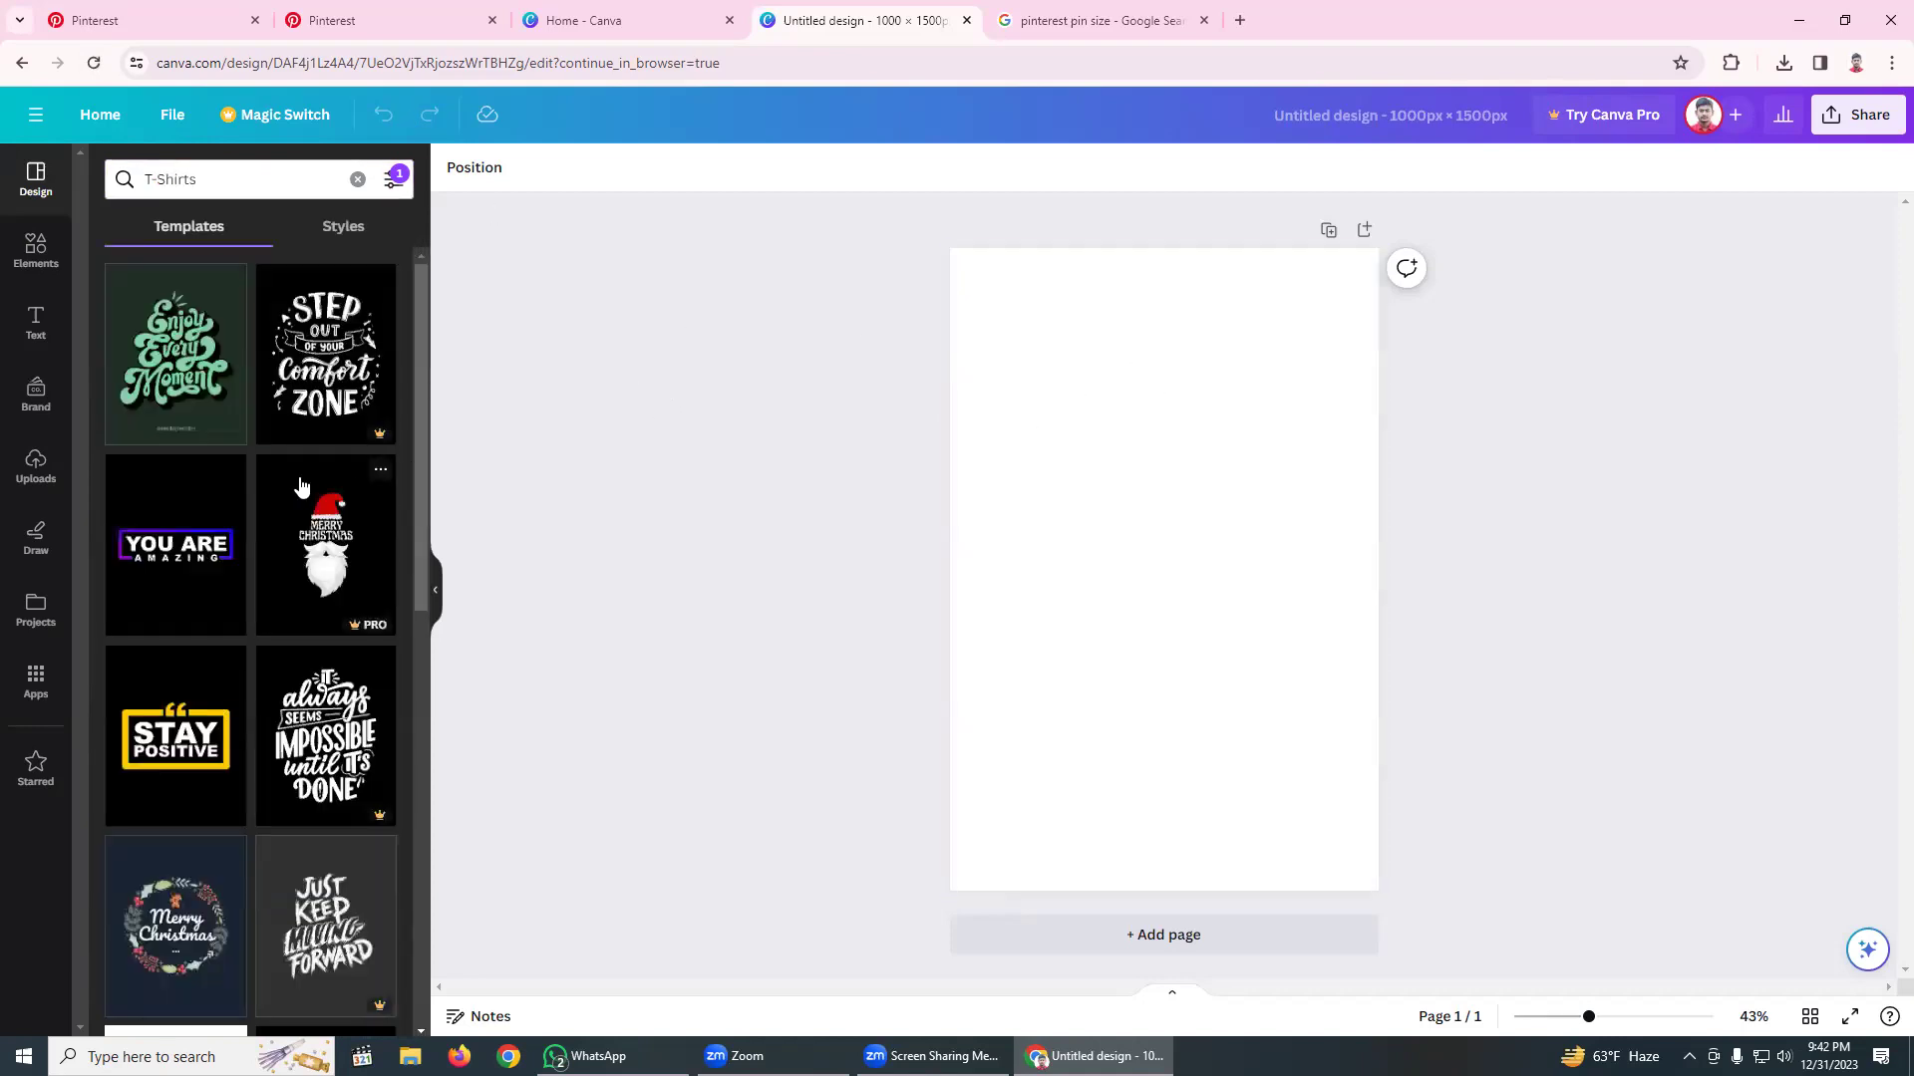
scroll(307, 483, "down", 3)
scroll(307, 484, "down", 6)
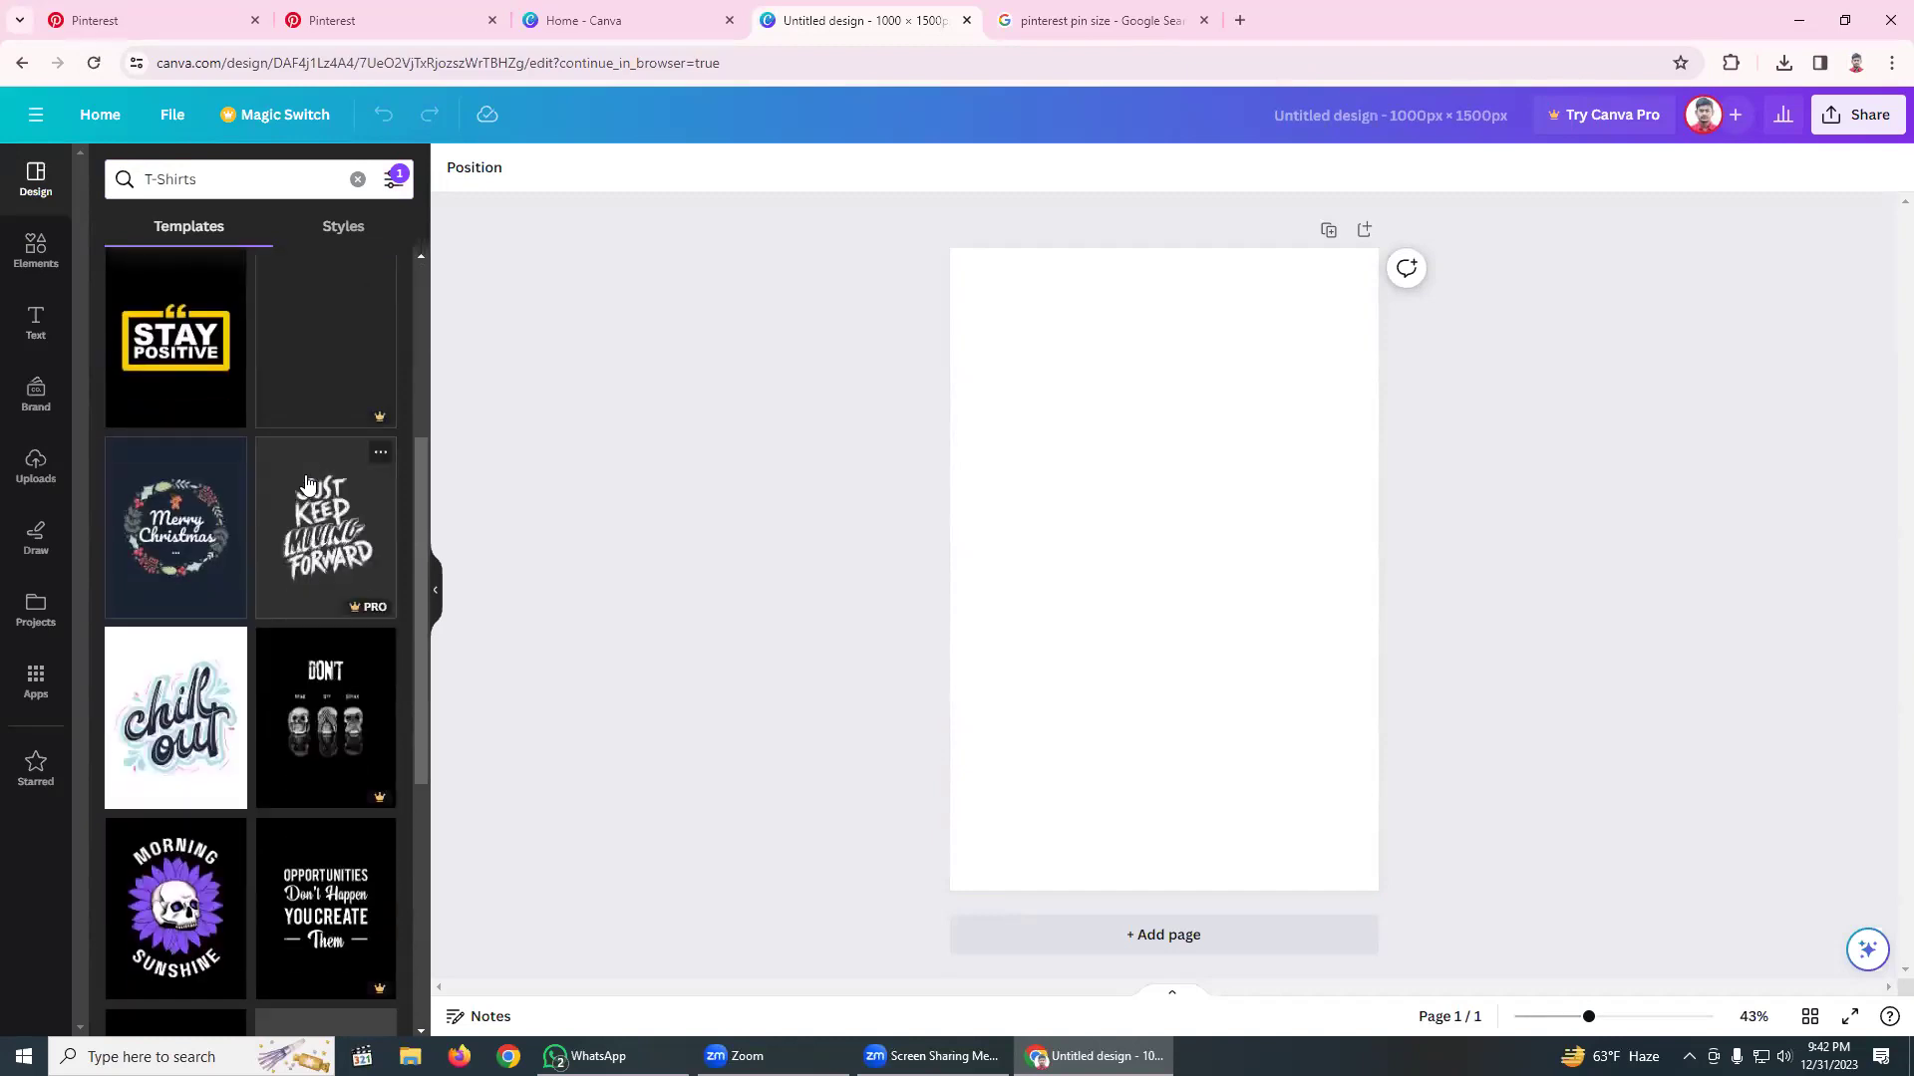
scroll(307, 484, "down", 2)
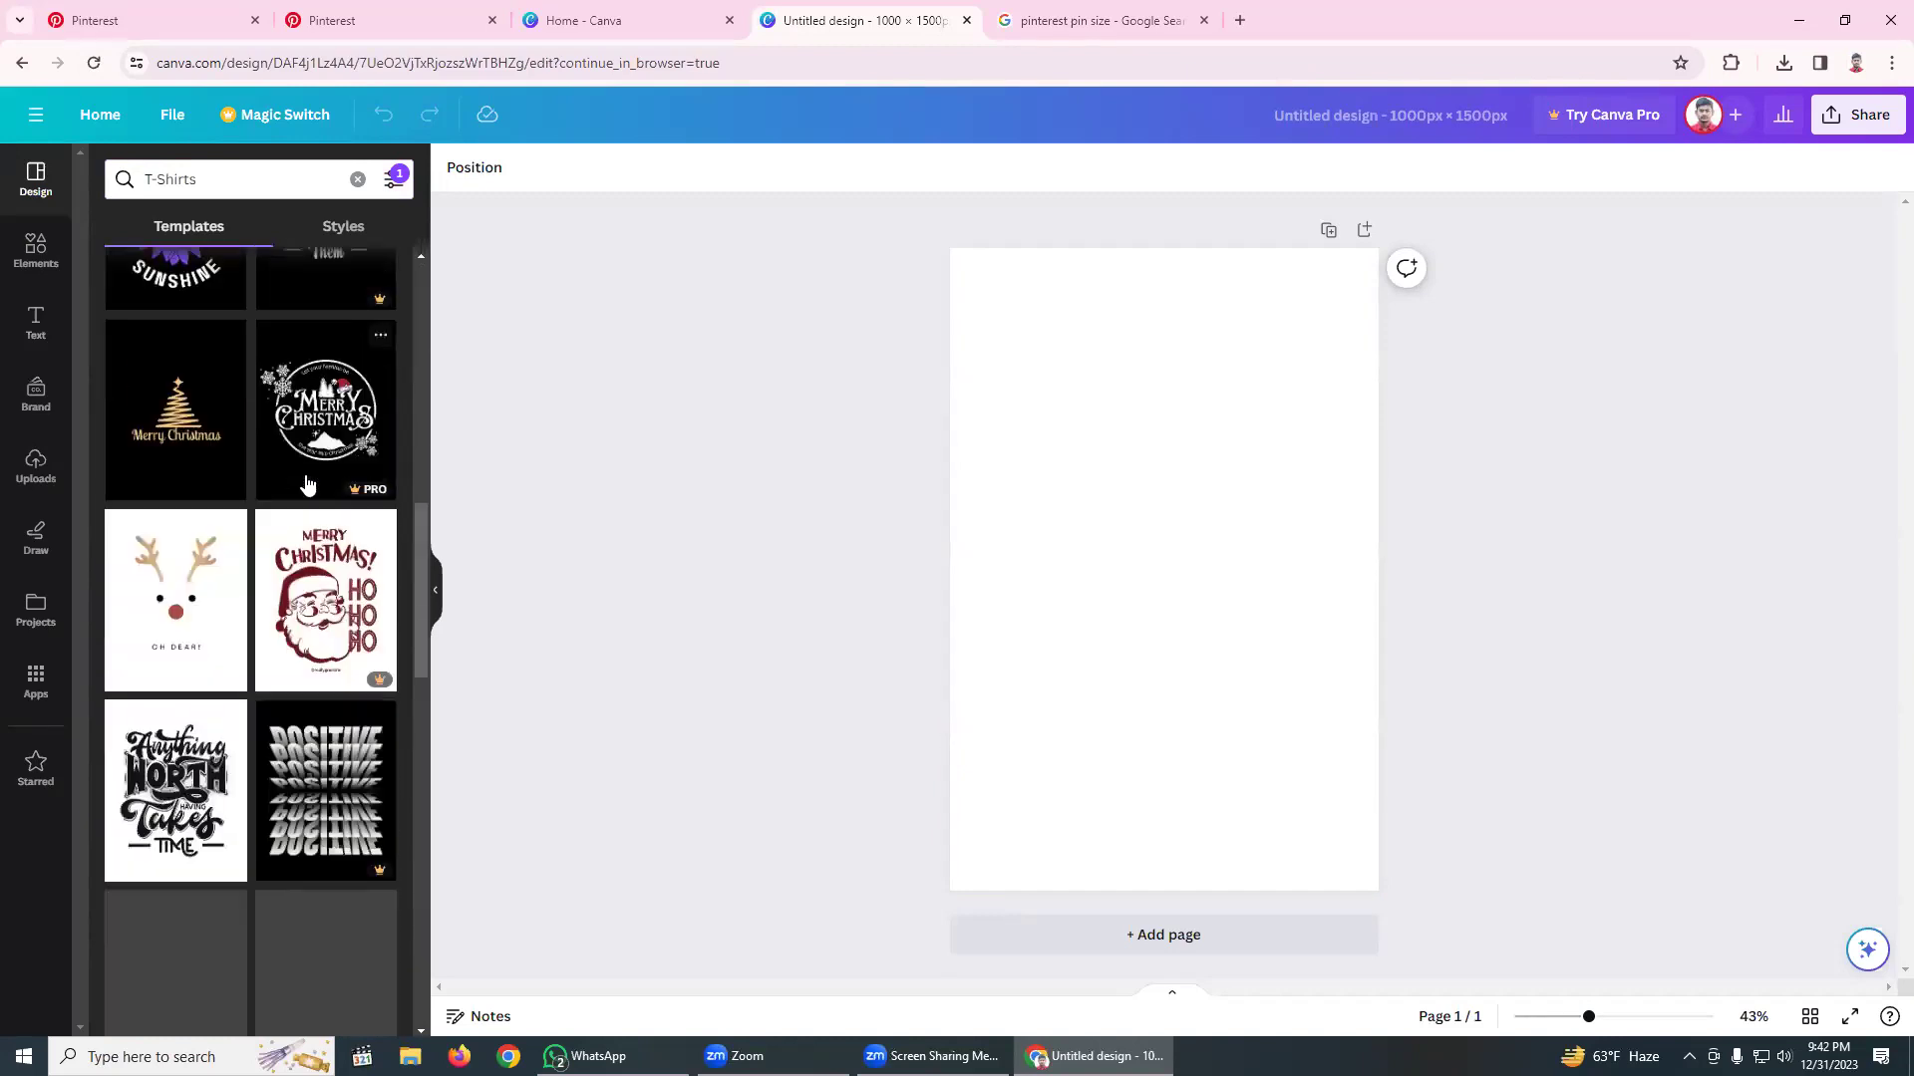
scroll(307, 483, "down", 10)
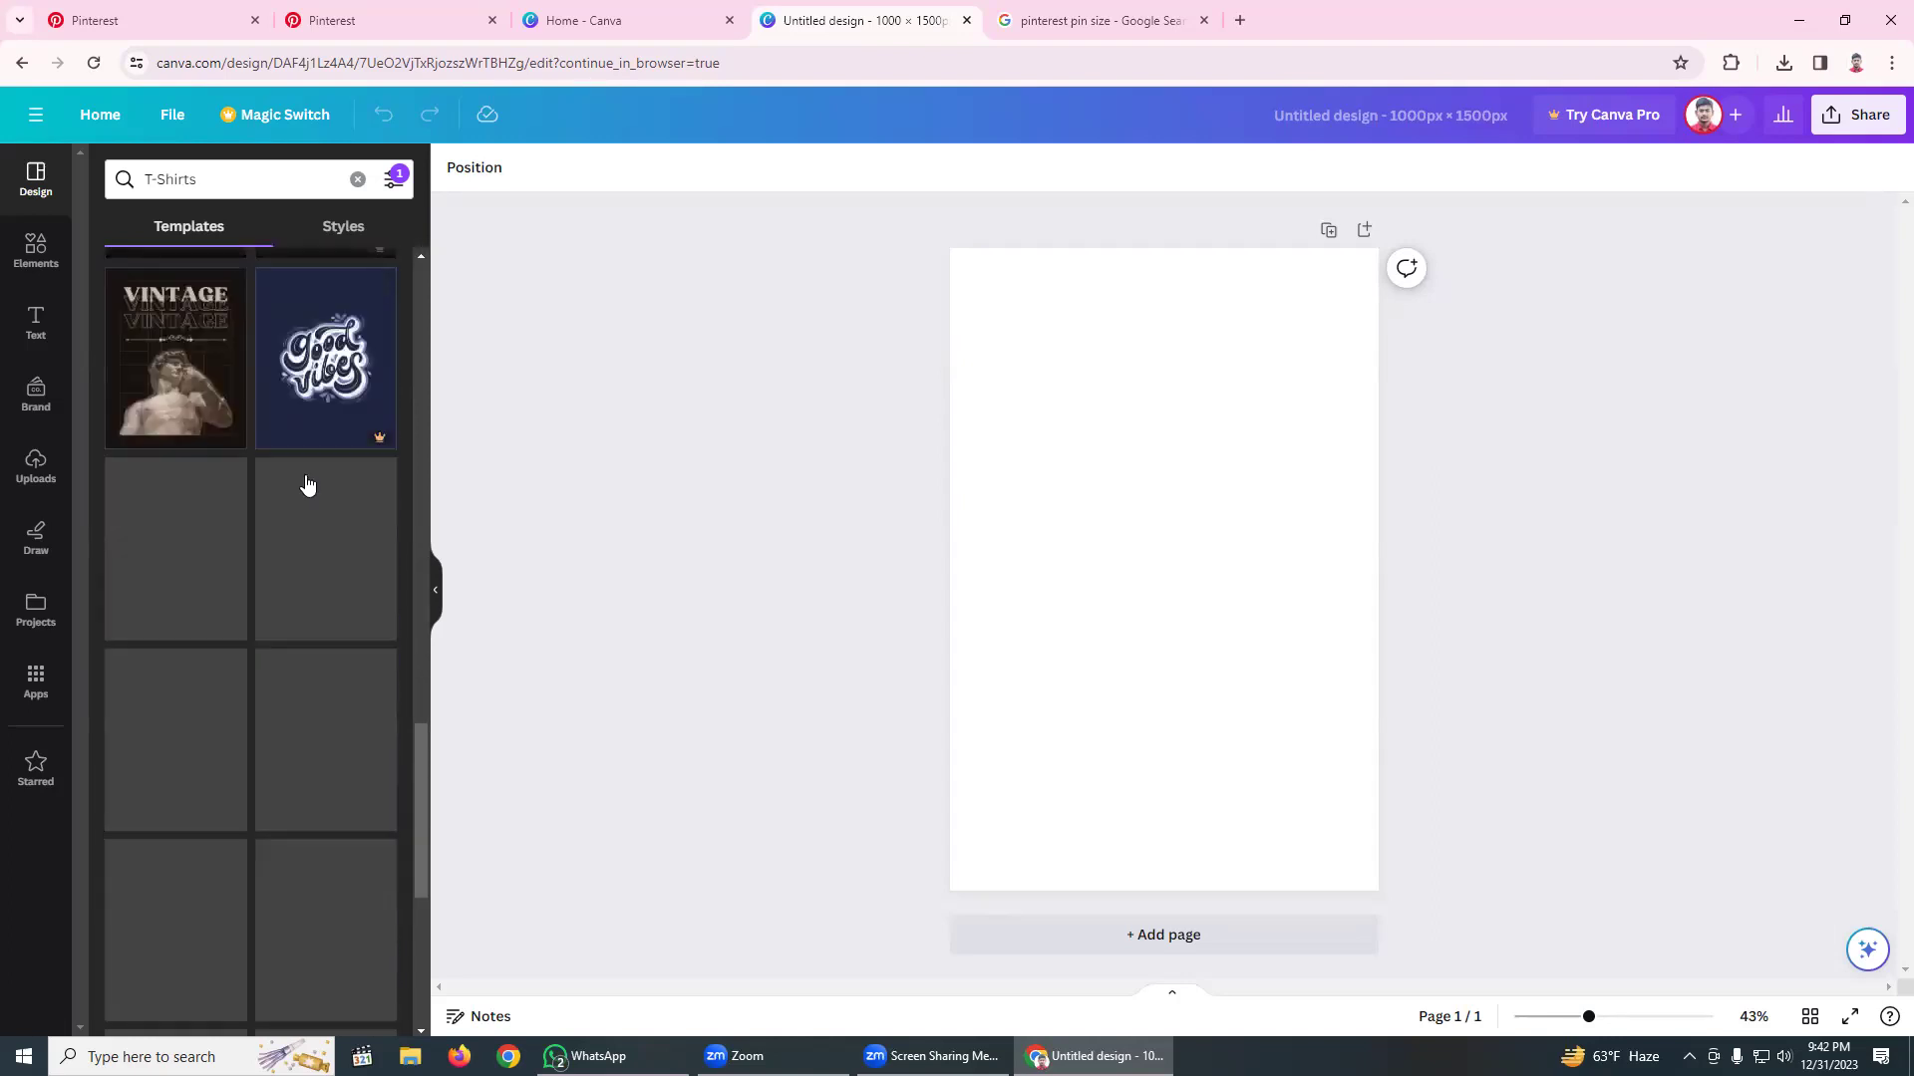
scroll(306, 483, "down", 10)
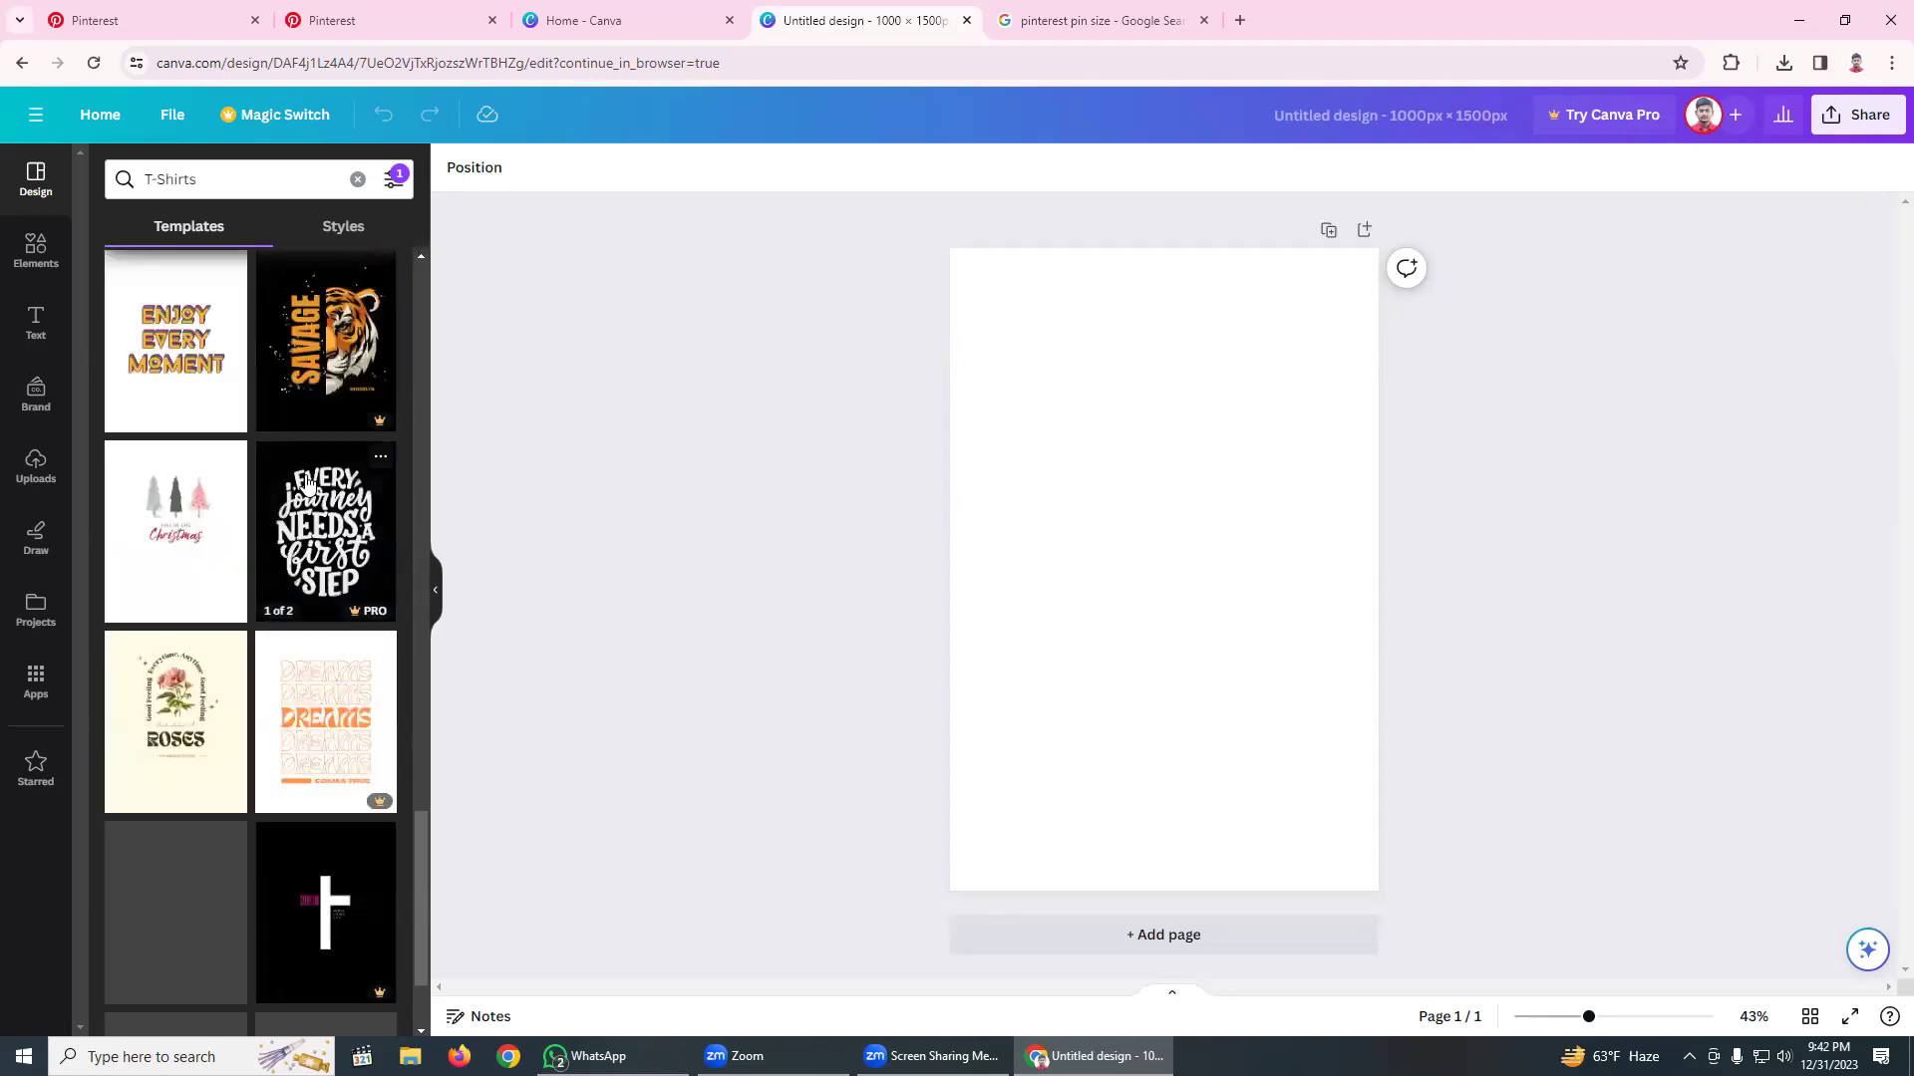
scroll(305, 483, "up", 10)
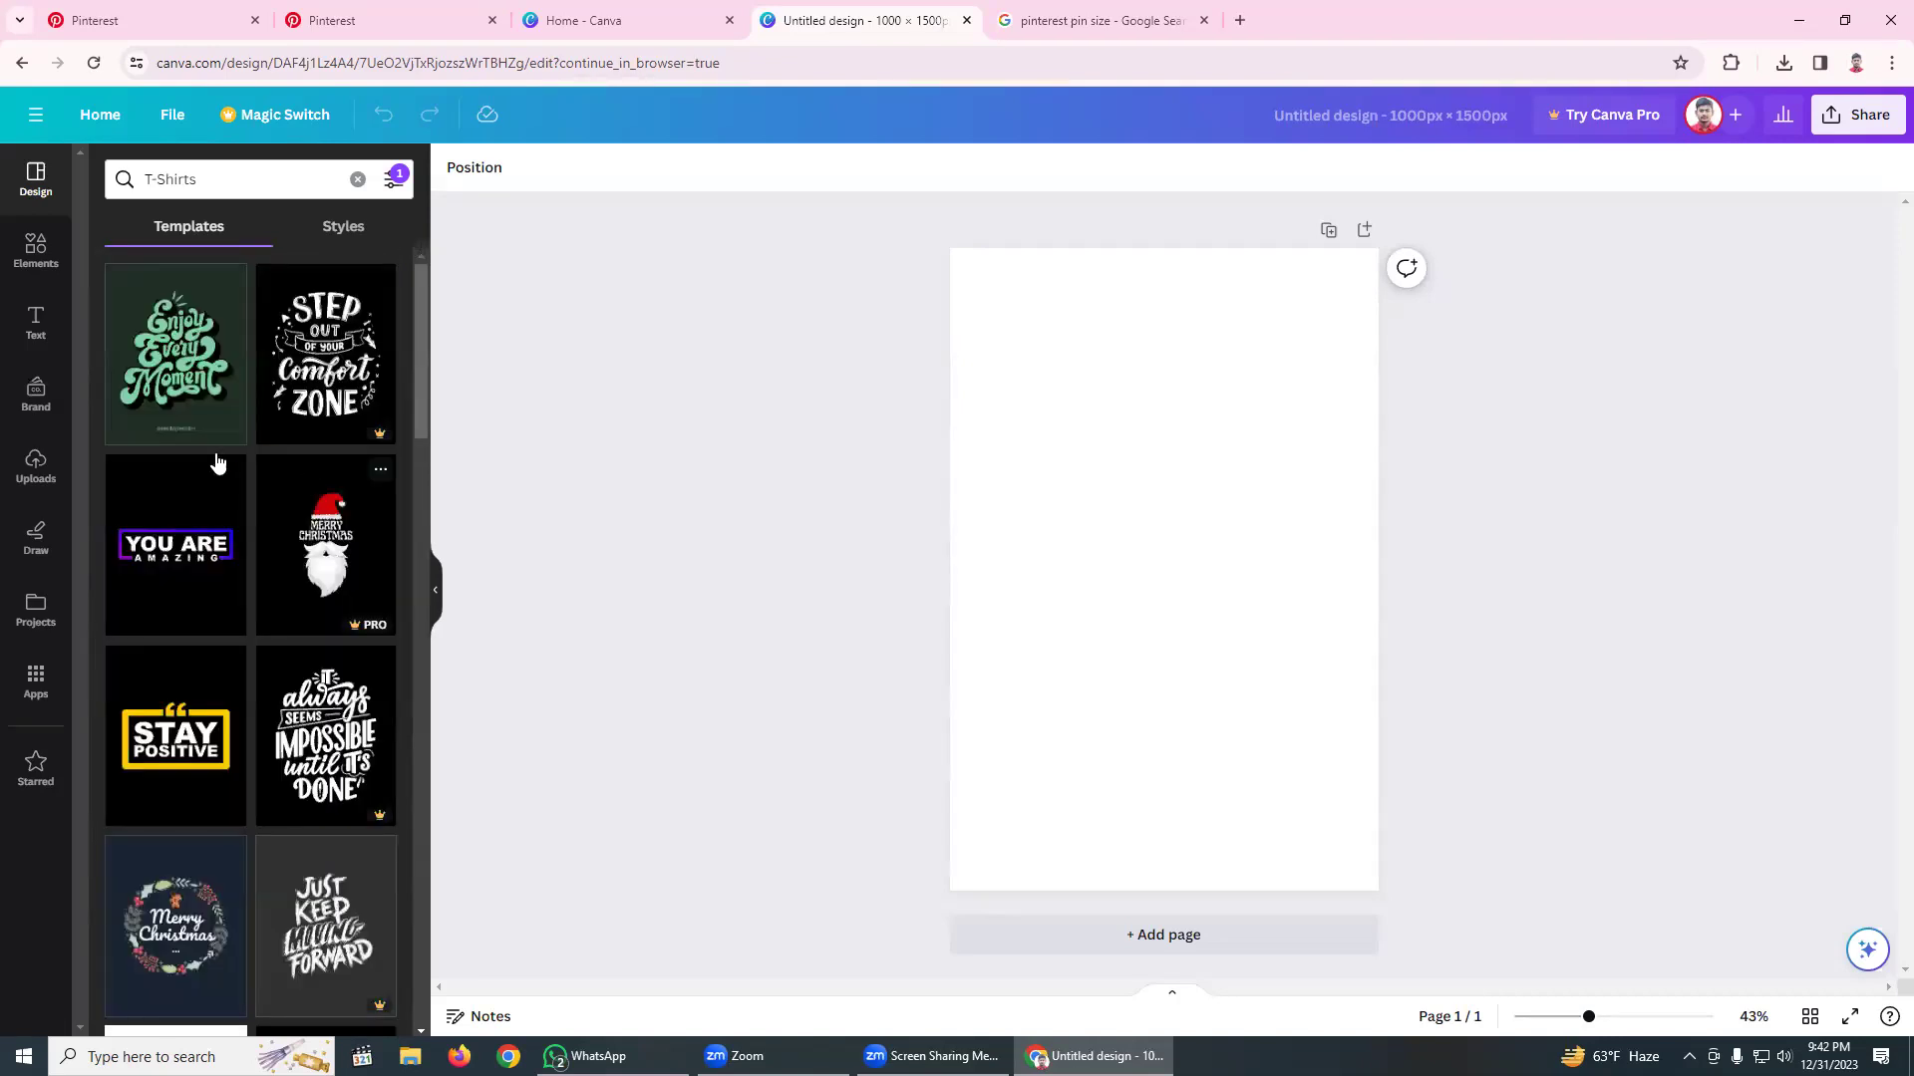
left_click(243, 174)
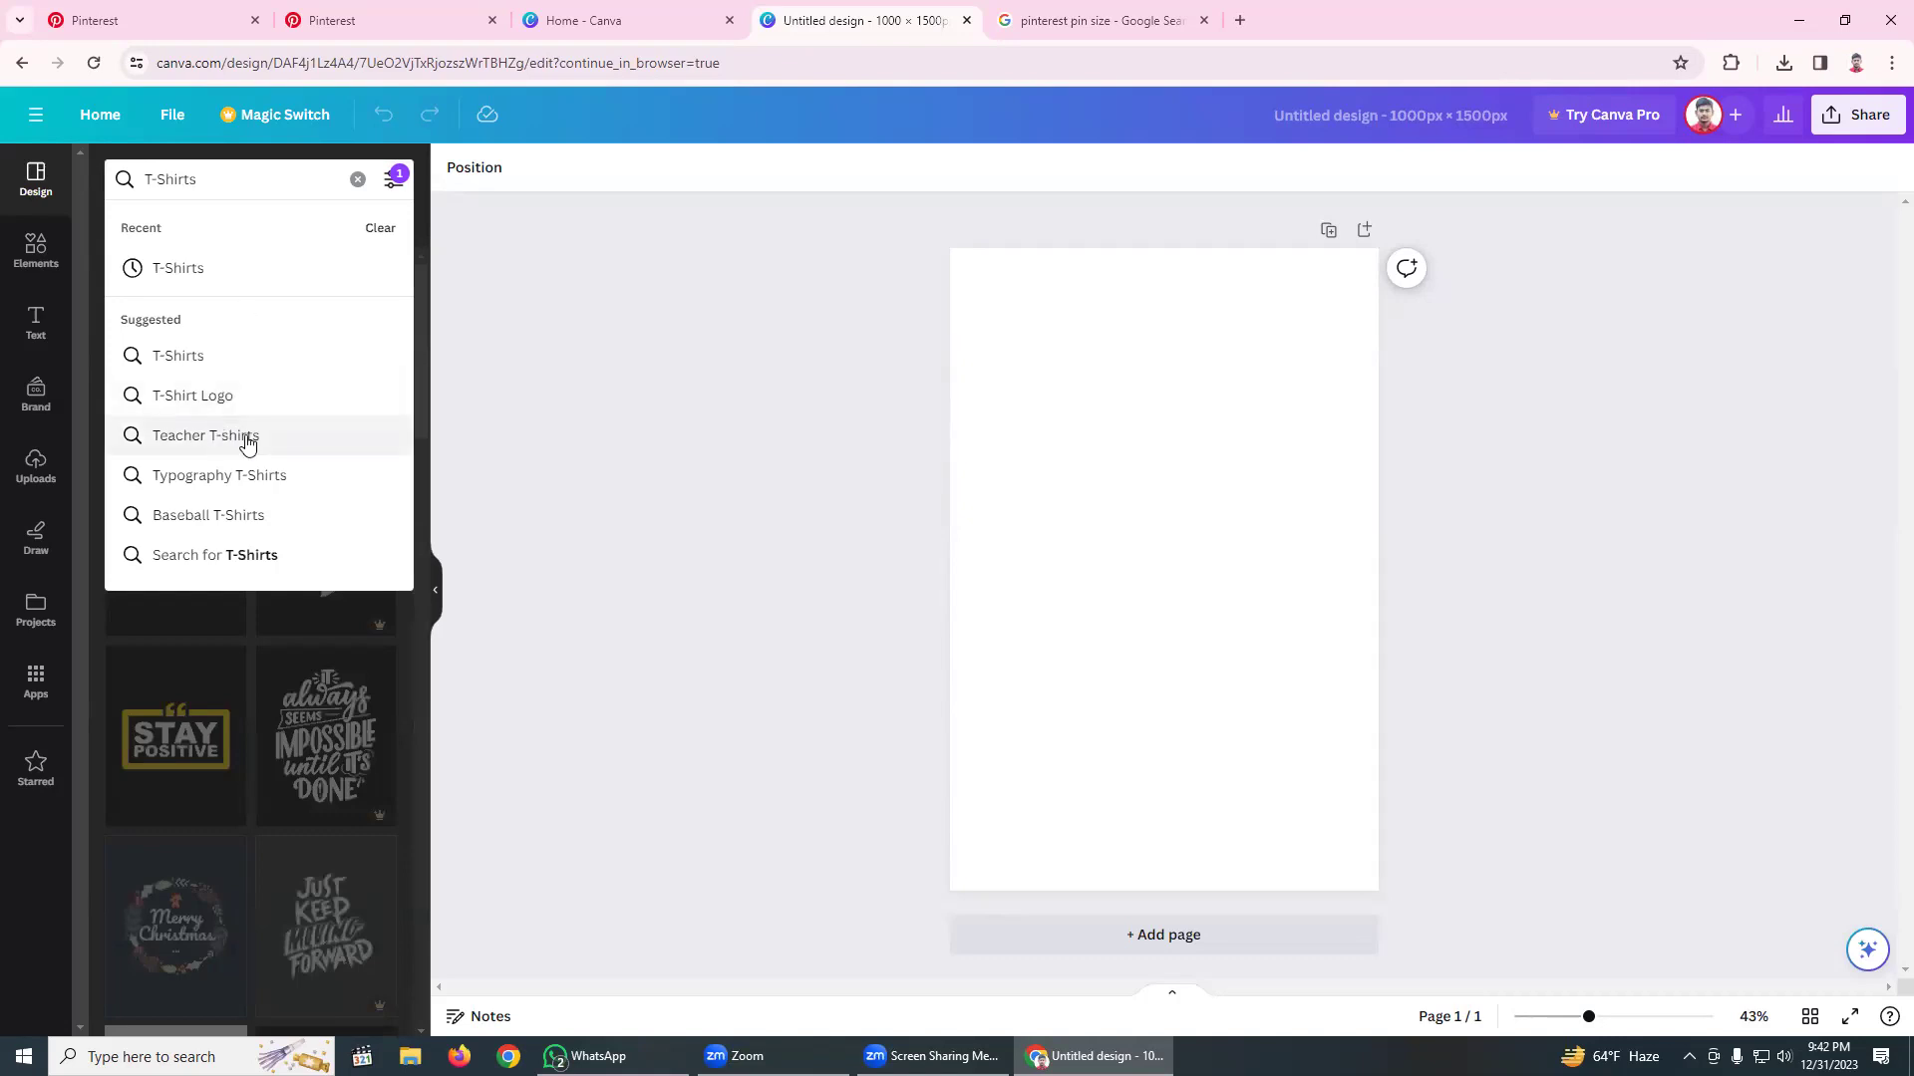
left_click(279, 477)
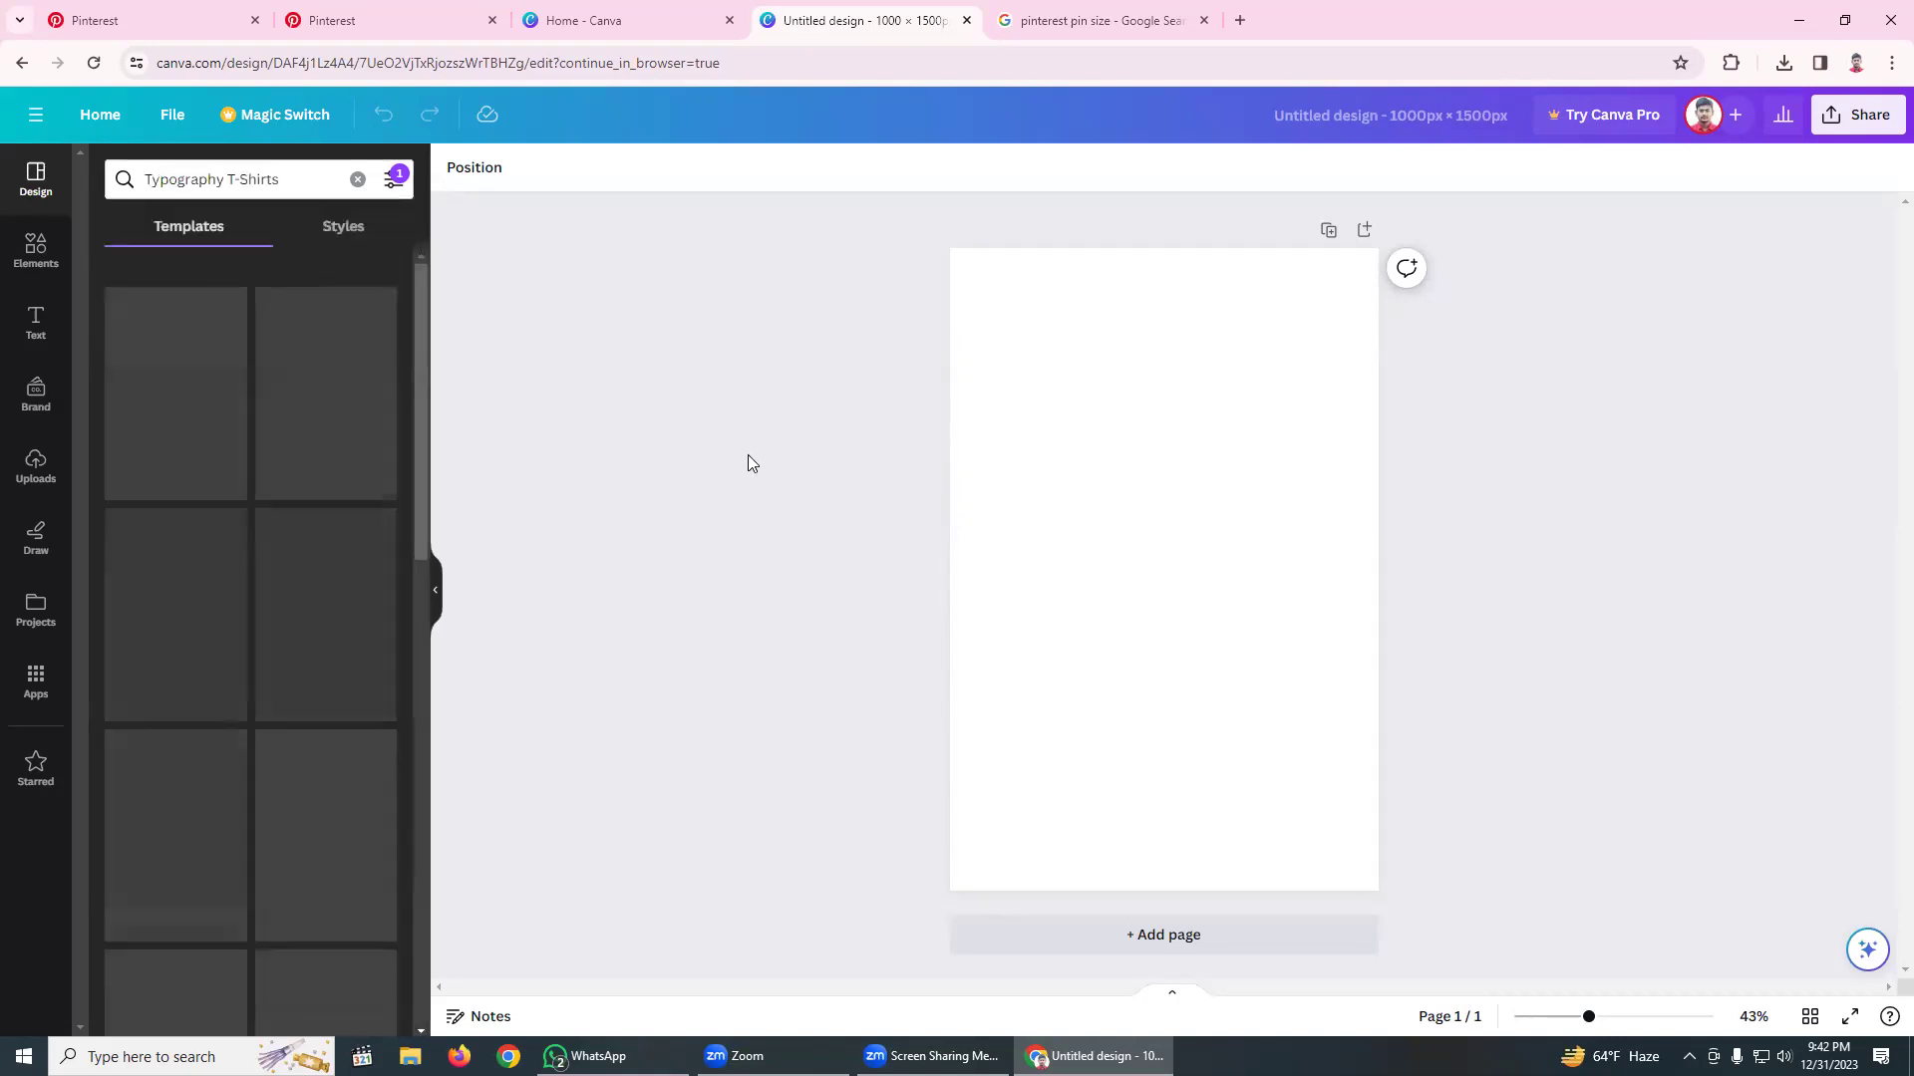
Replace the template search query with 'burger'
left_click(293, 176)
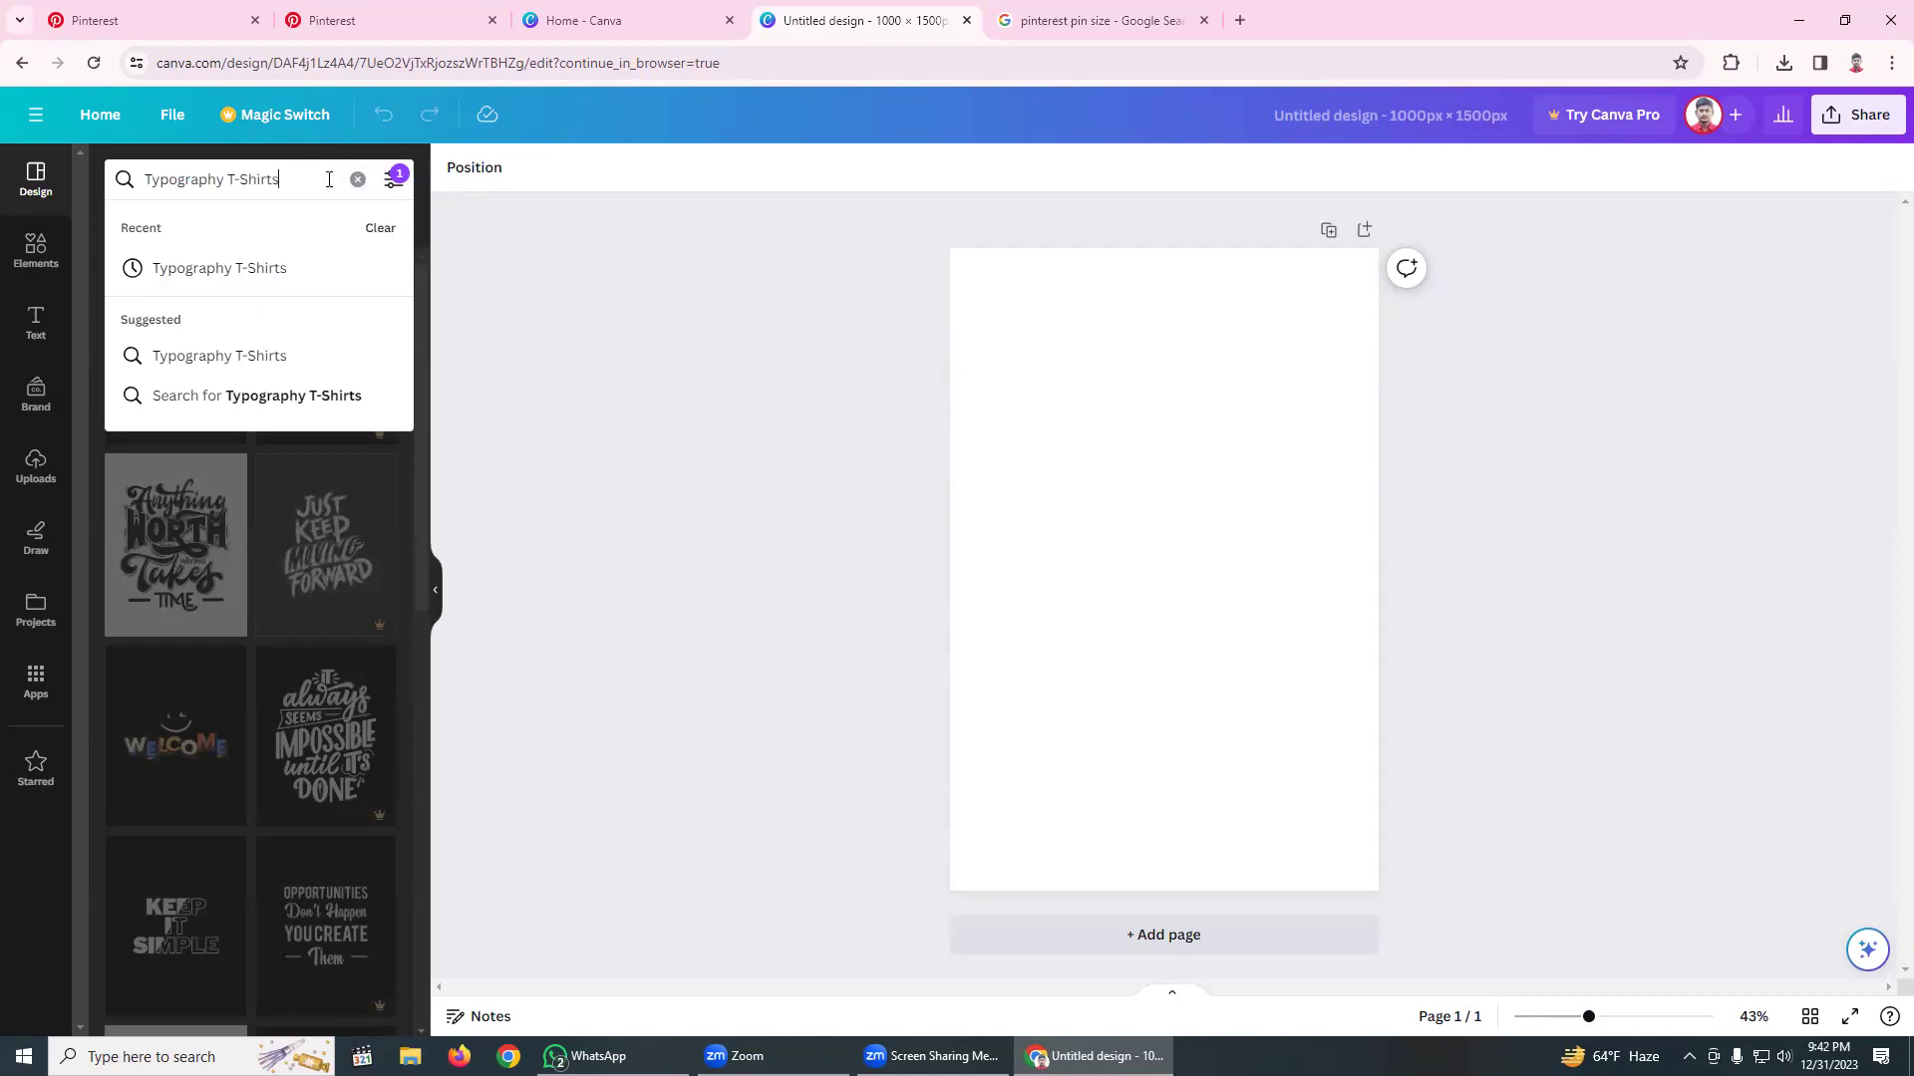
key("Return")
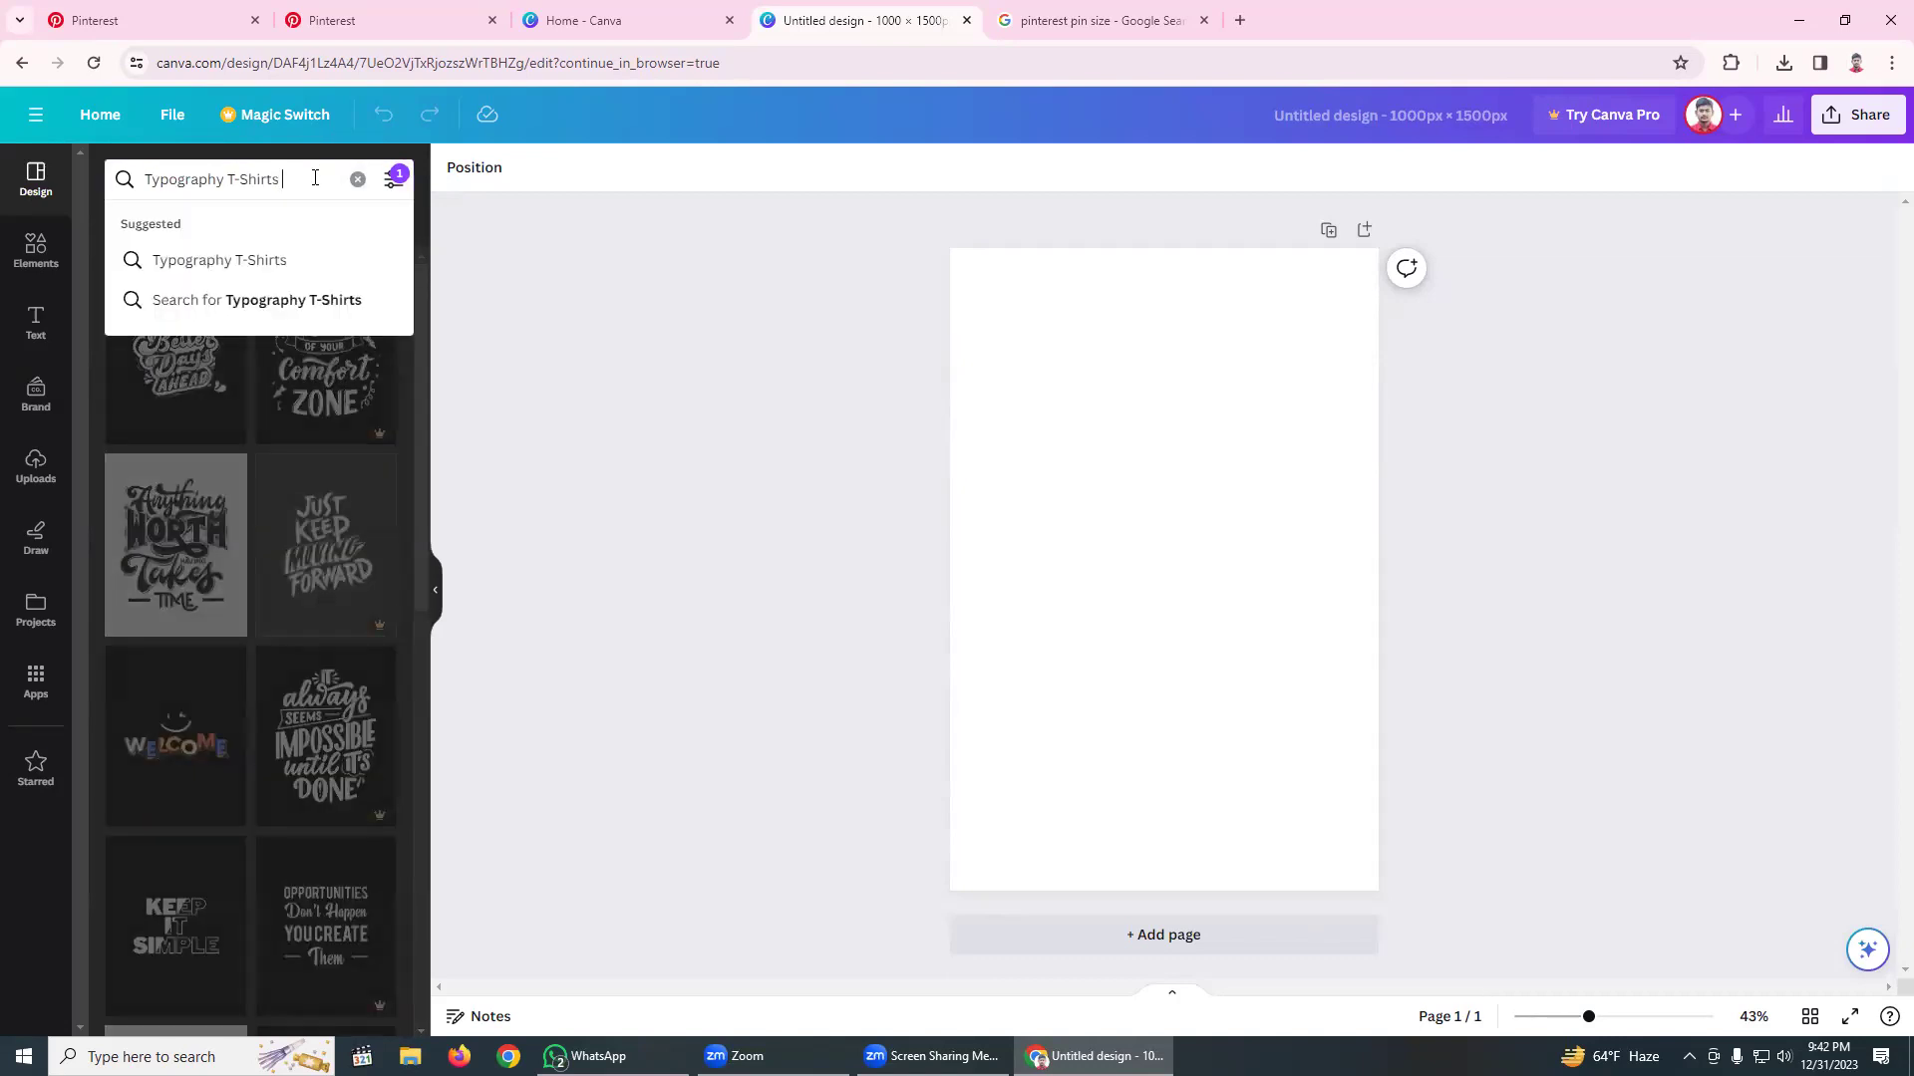
key("ctrl+a")
key("BackSpace")
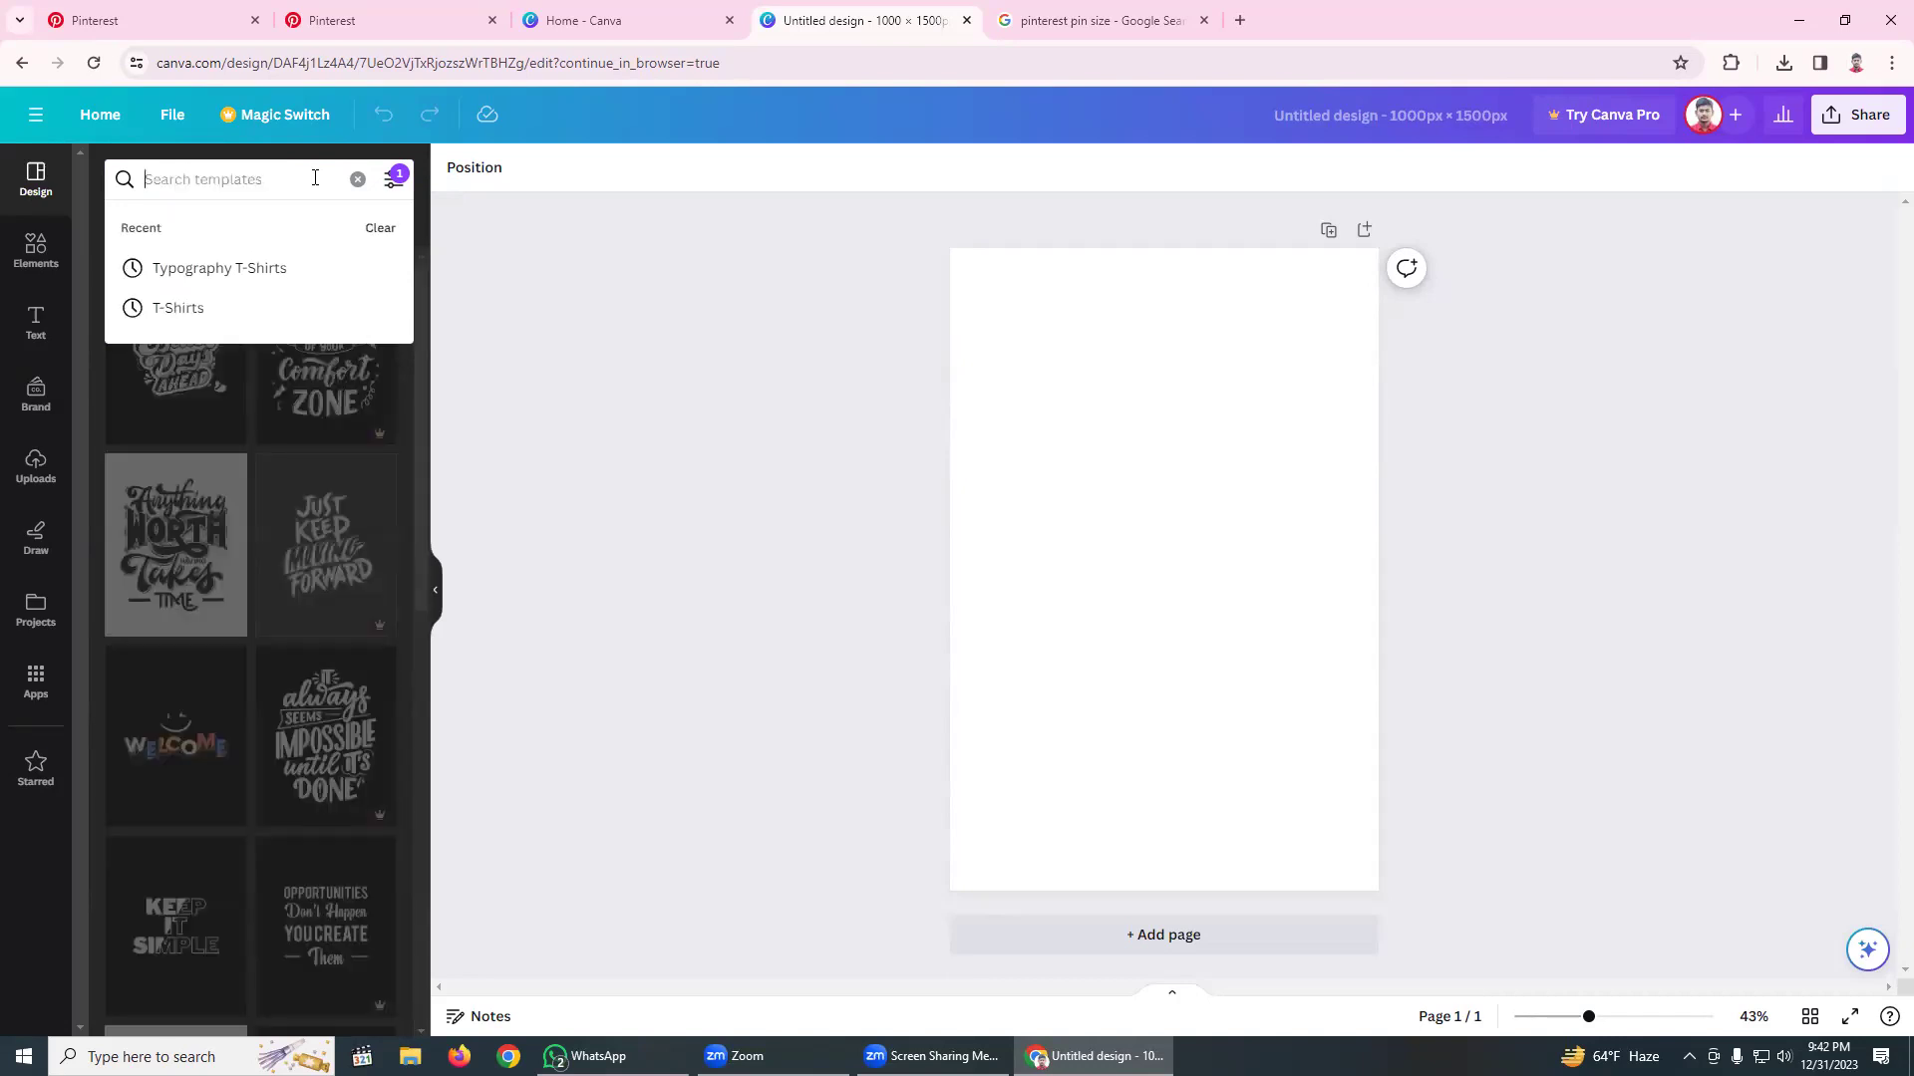
type("g")
key("BackSpace")
type("burger")
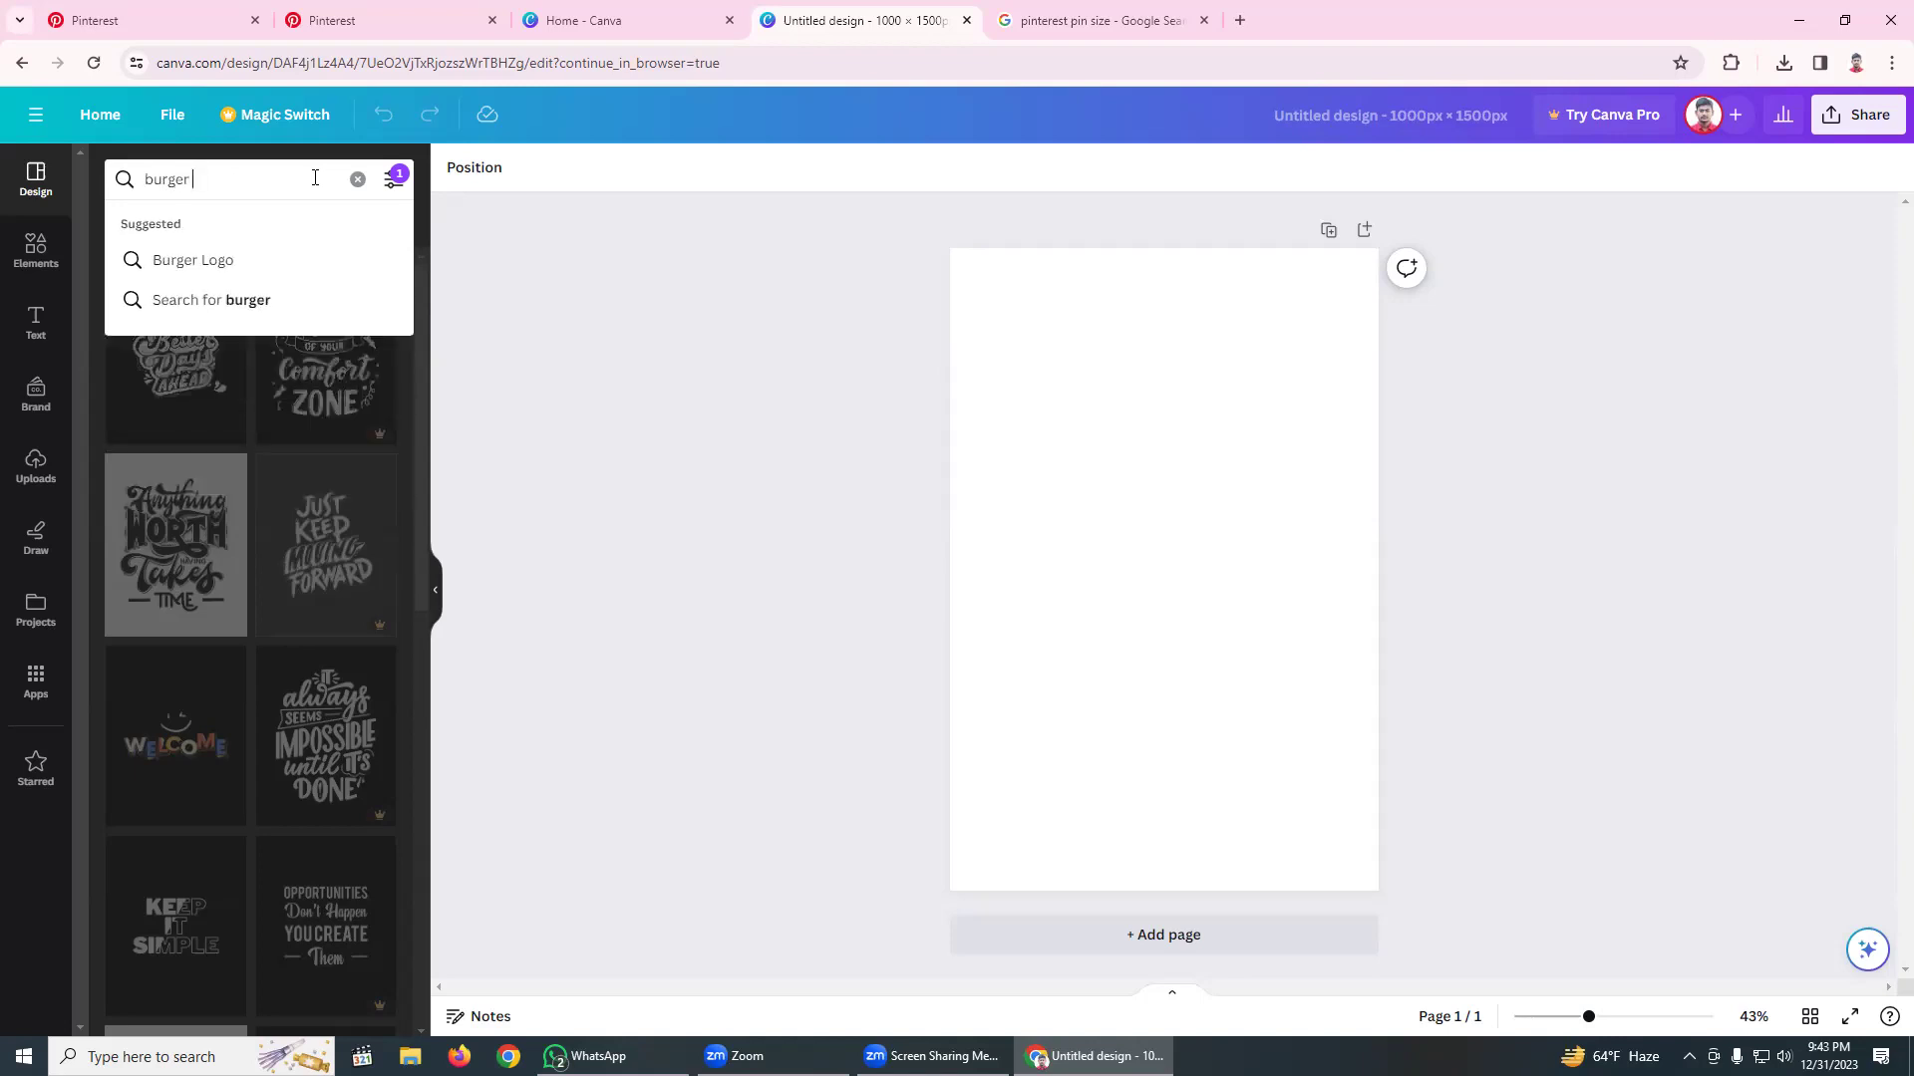
Search burger templates and apply the Special Big Burger template to the 1000 × 1500 px page
key("Return")
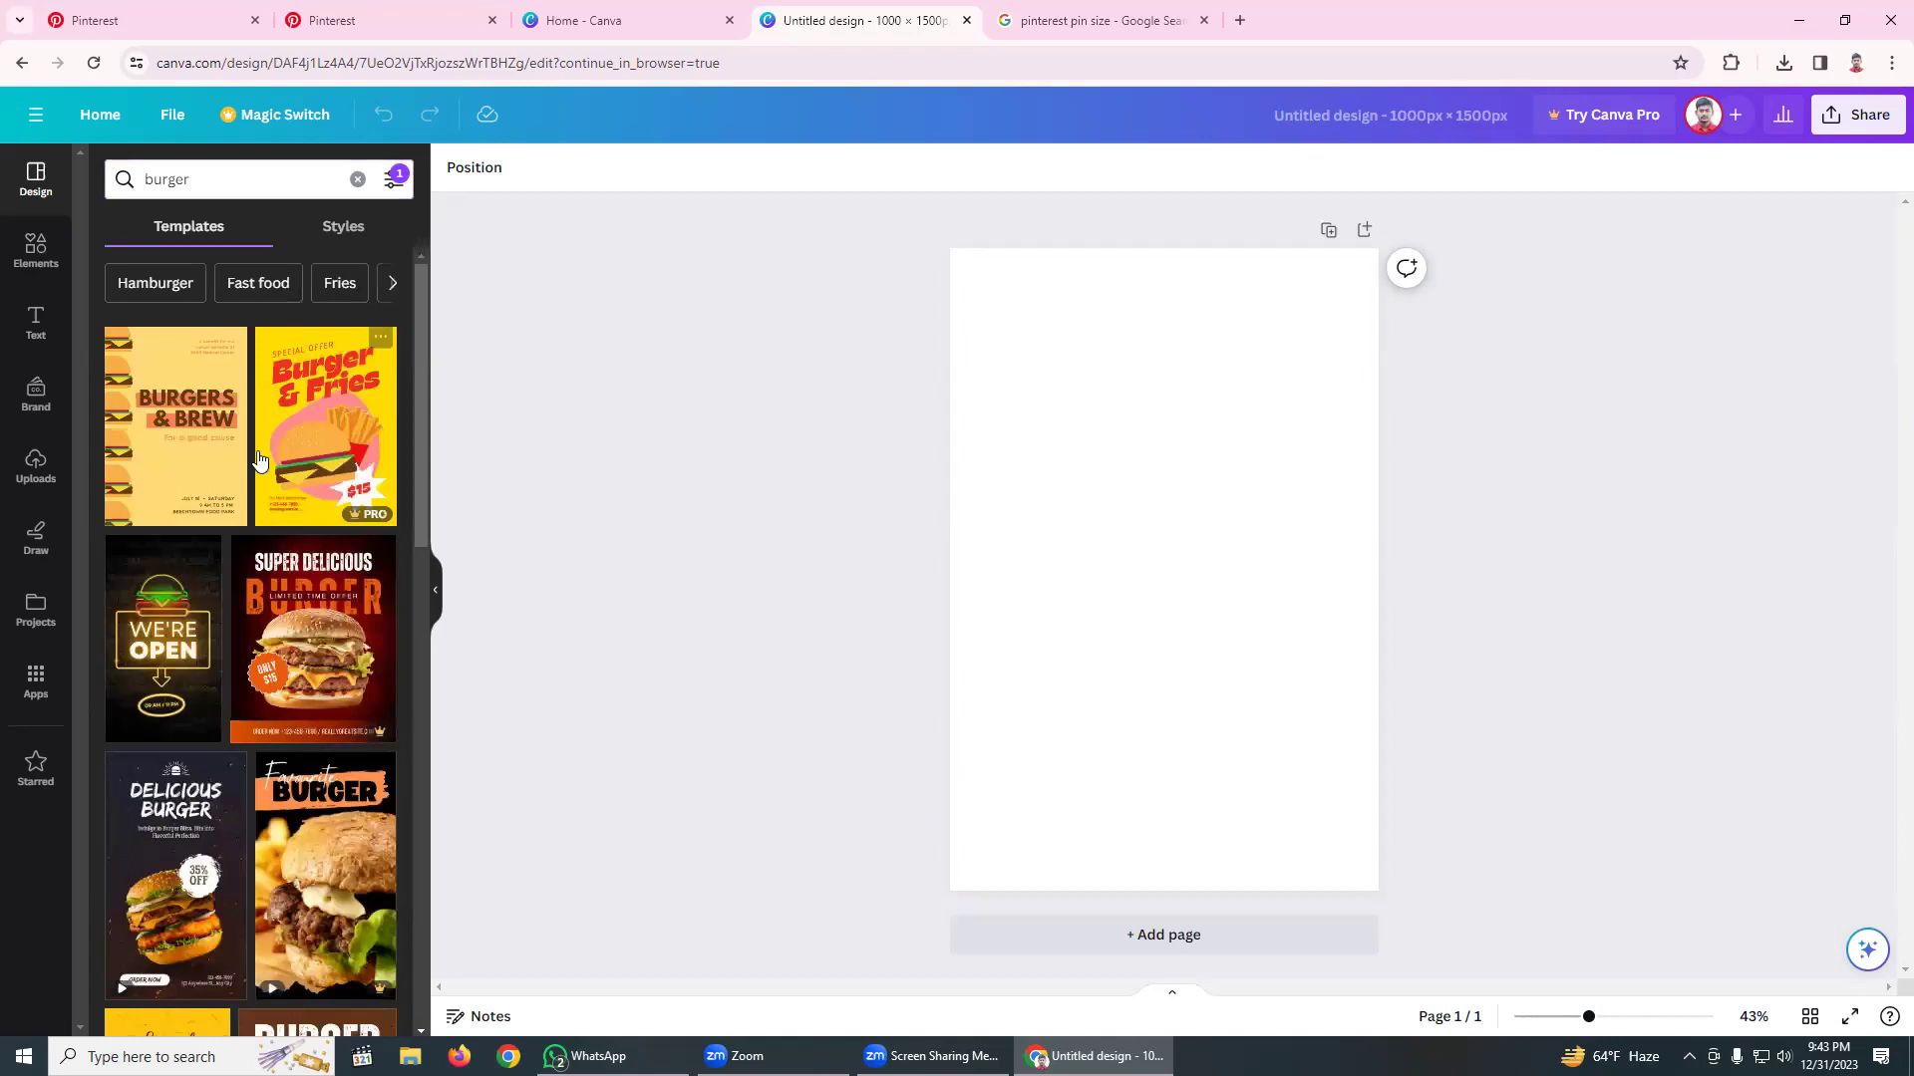
scroll(253, 450, "down", 3)
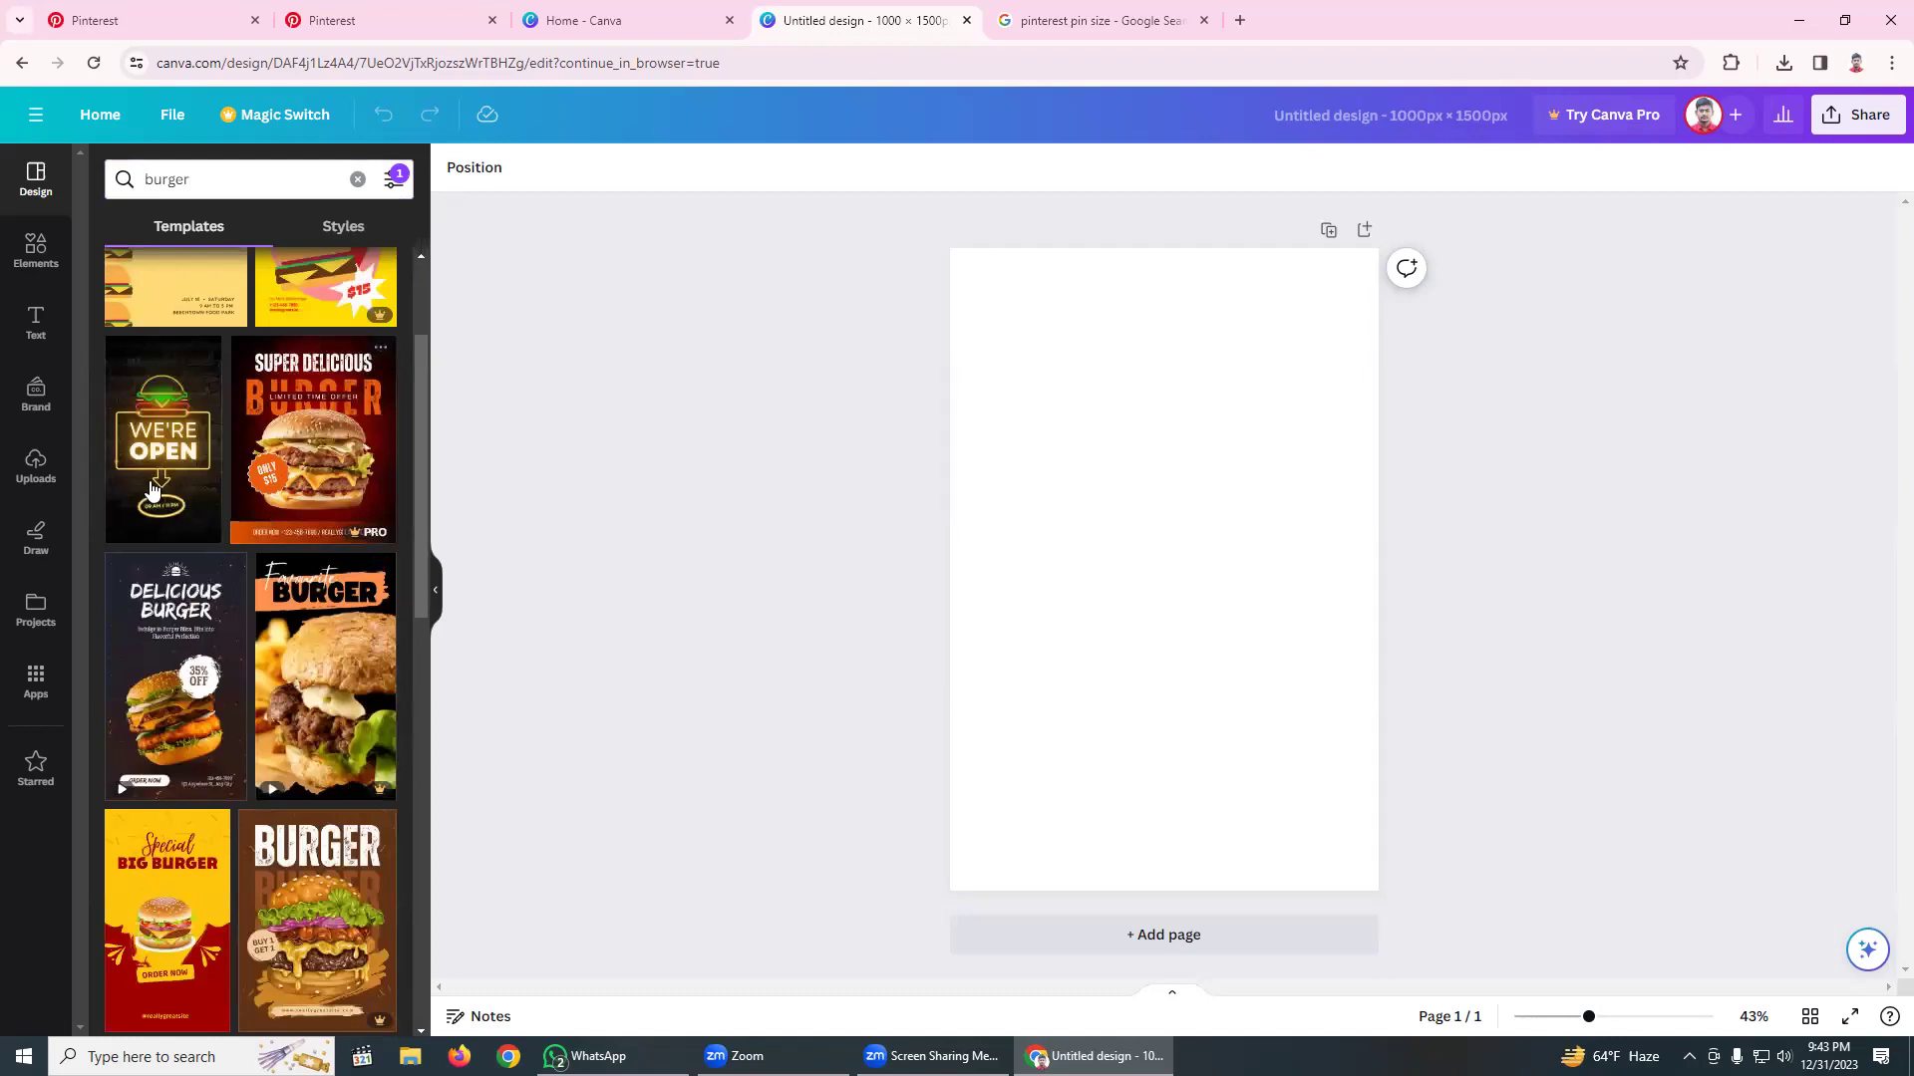
scroll(226, 438, "up", 2)
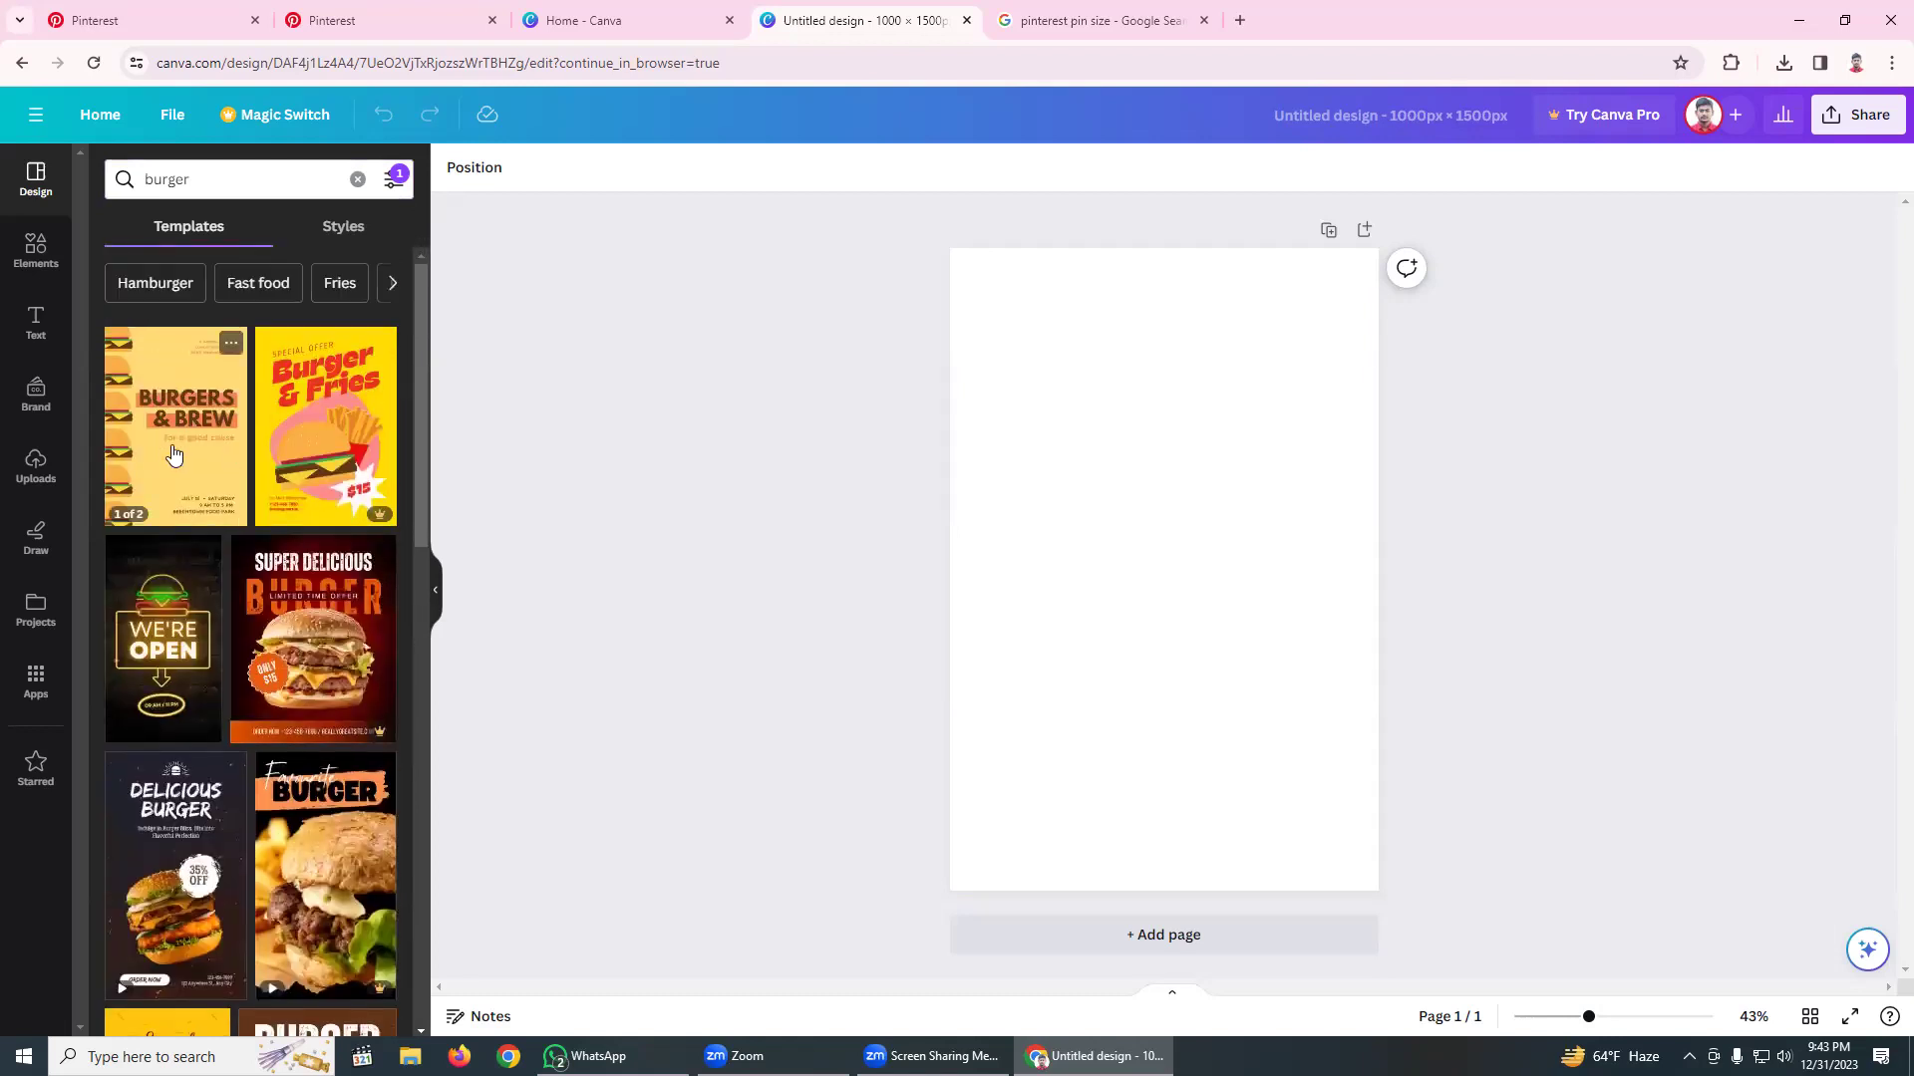
scroll(204, 458, "down", 3)
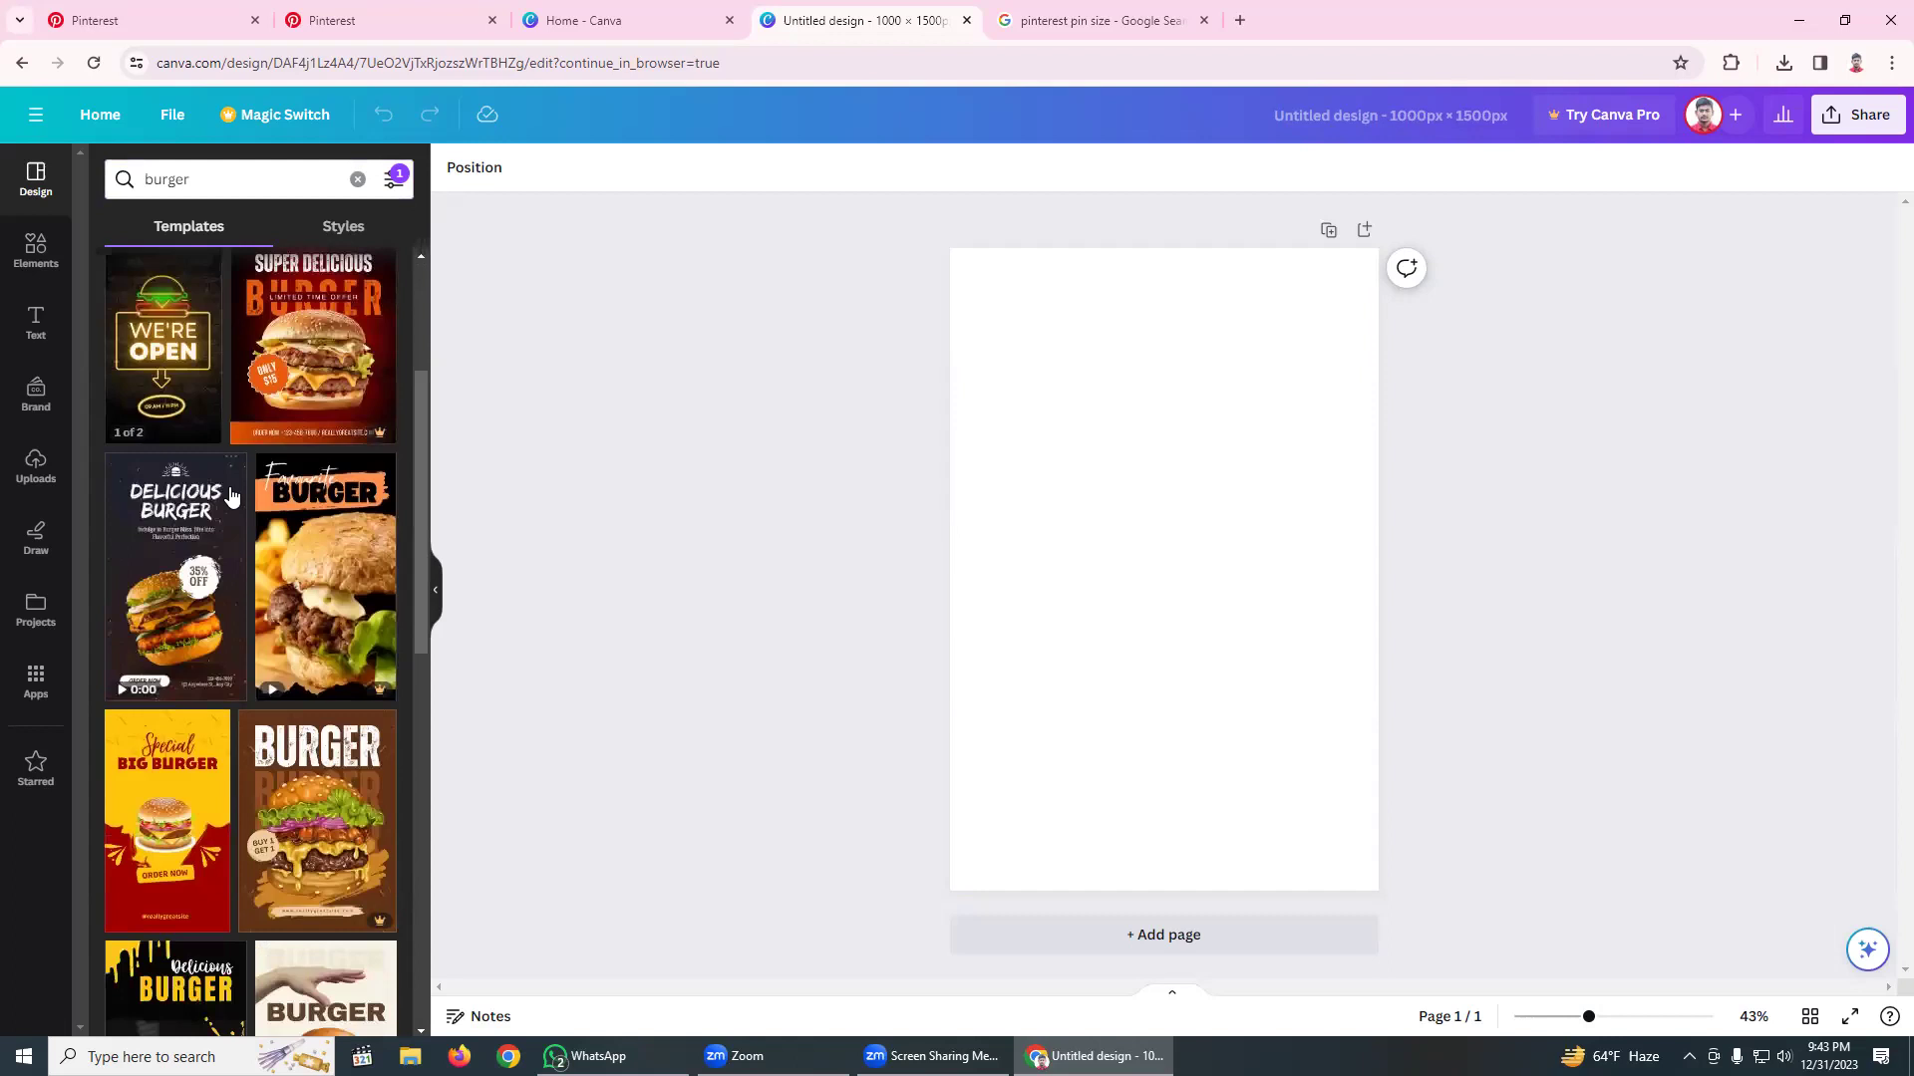
scroll(329, 558, "down", 1)
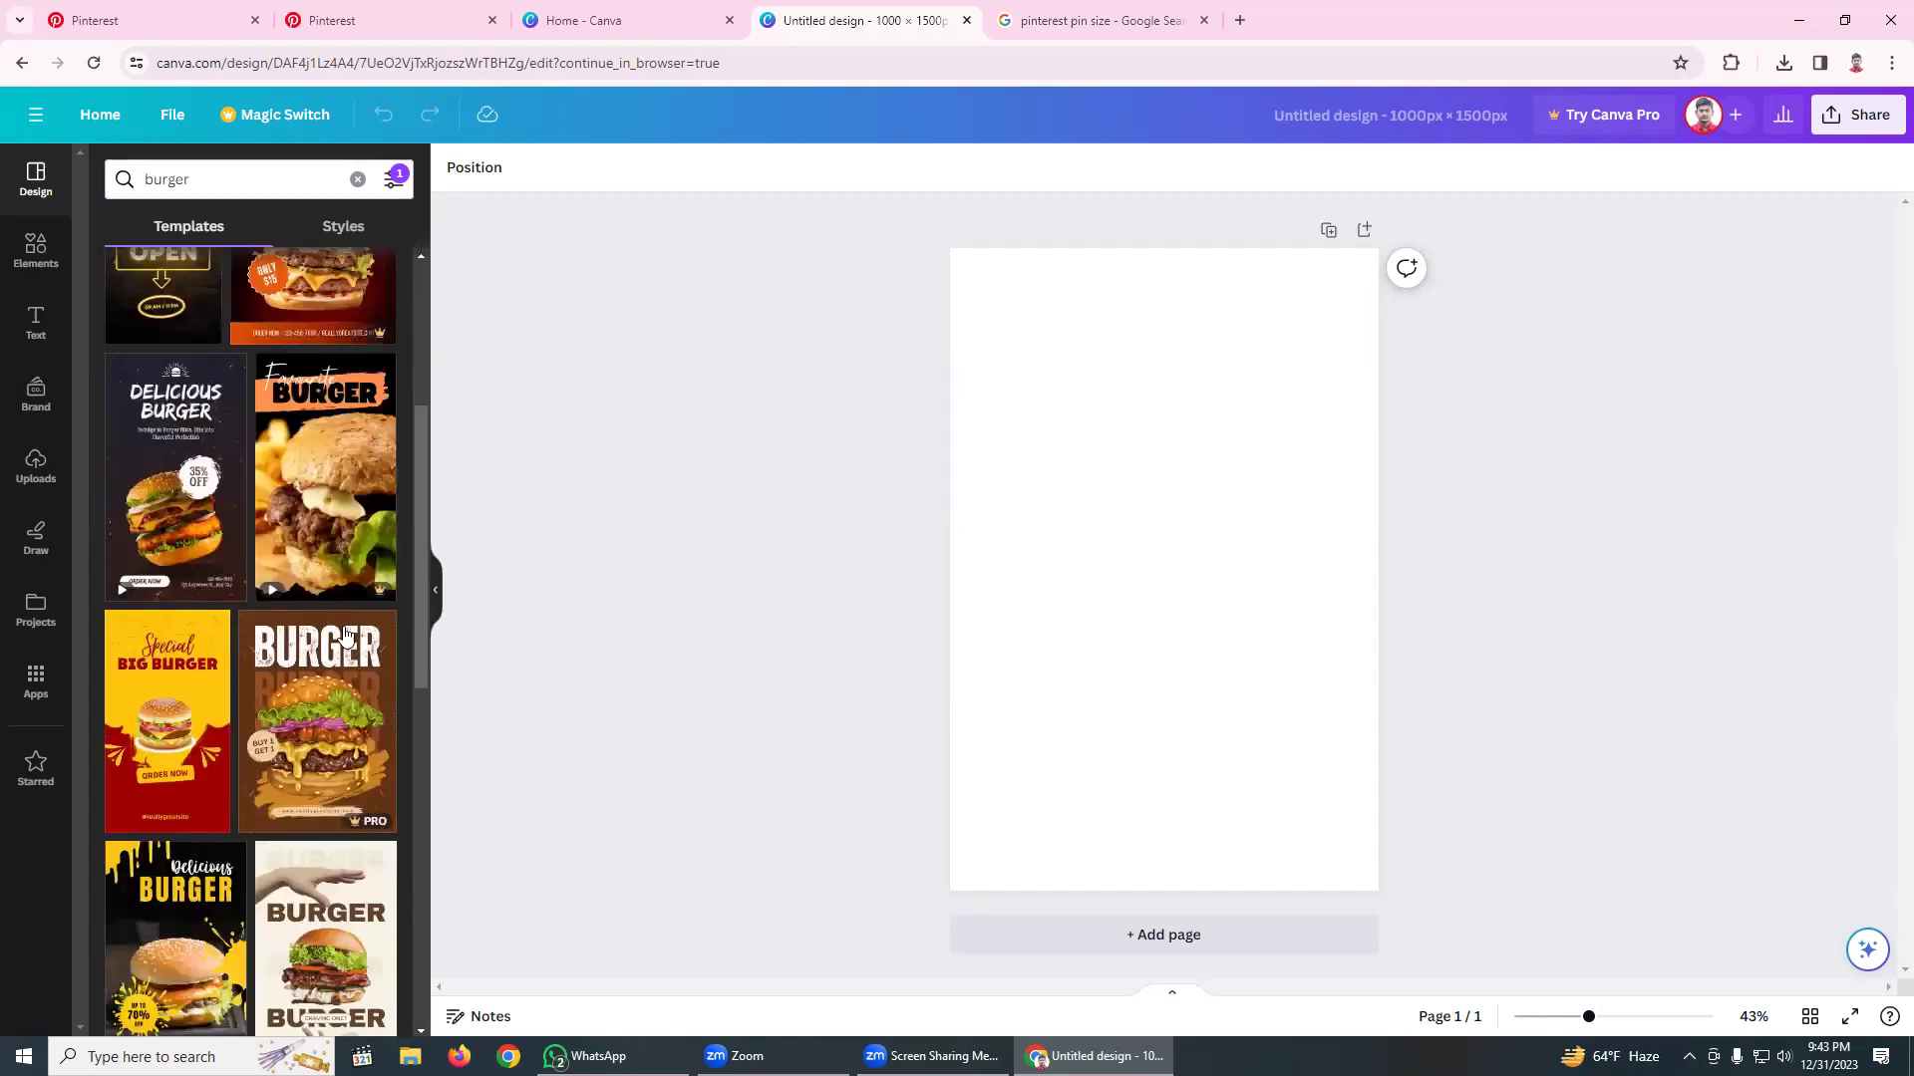
scroll(390, 610, "down", 1)
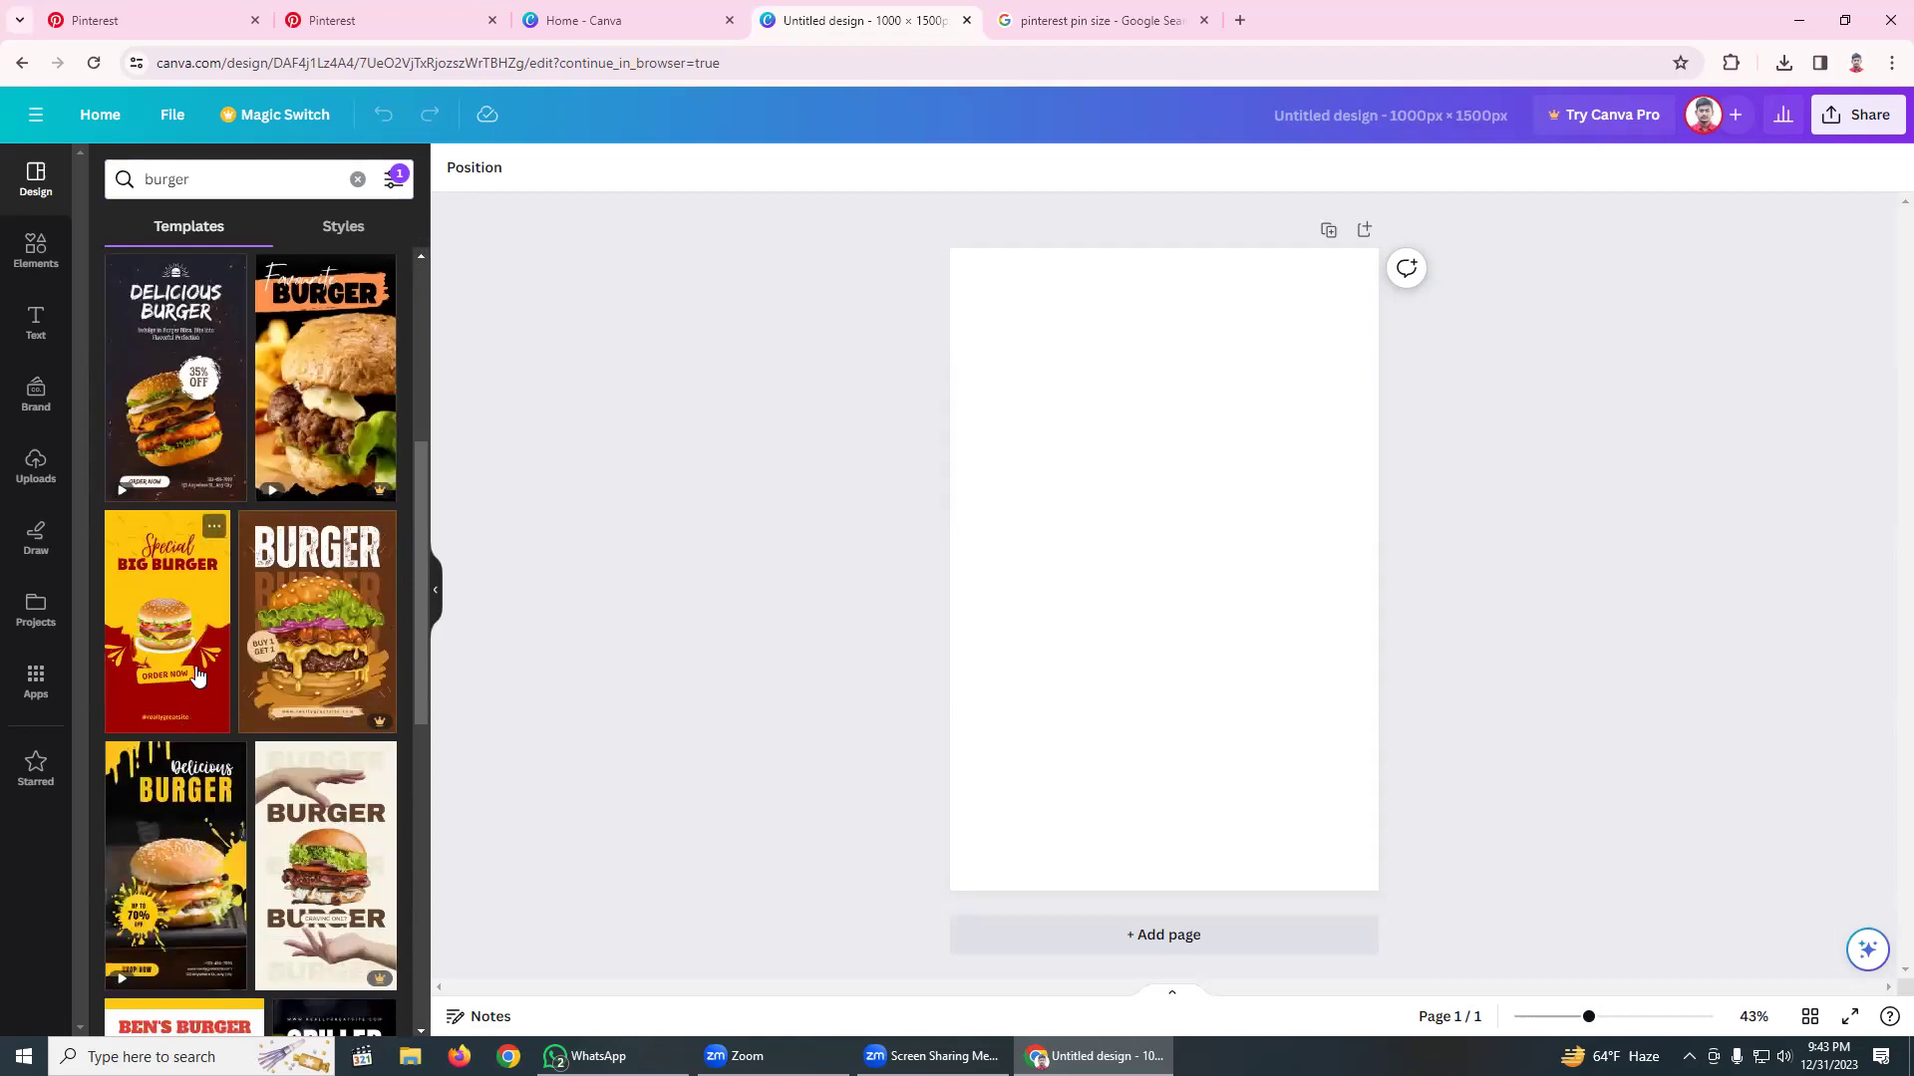
left_click(163, 612)
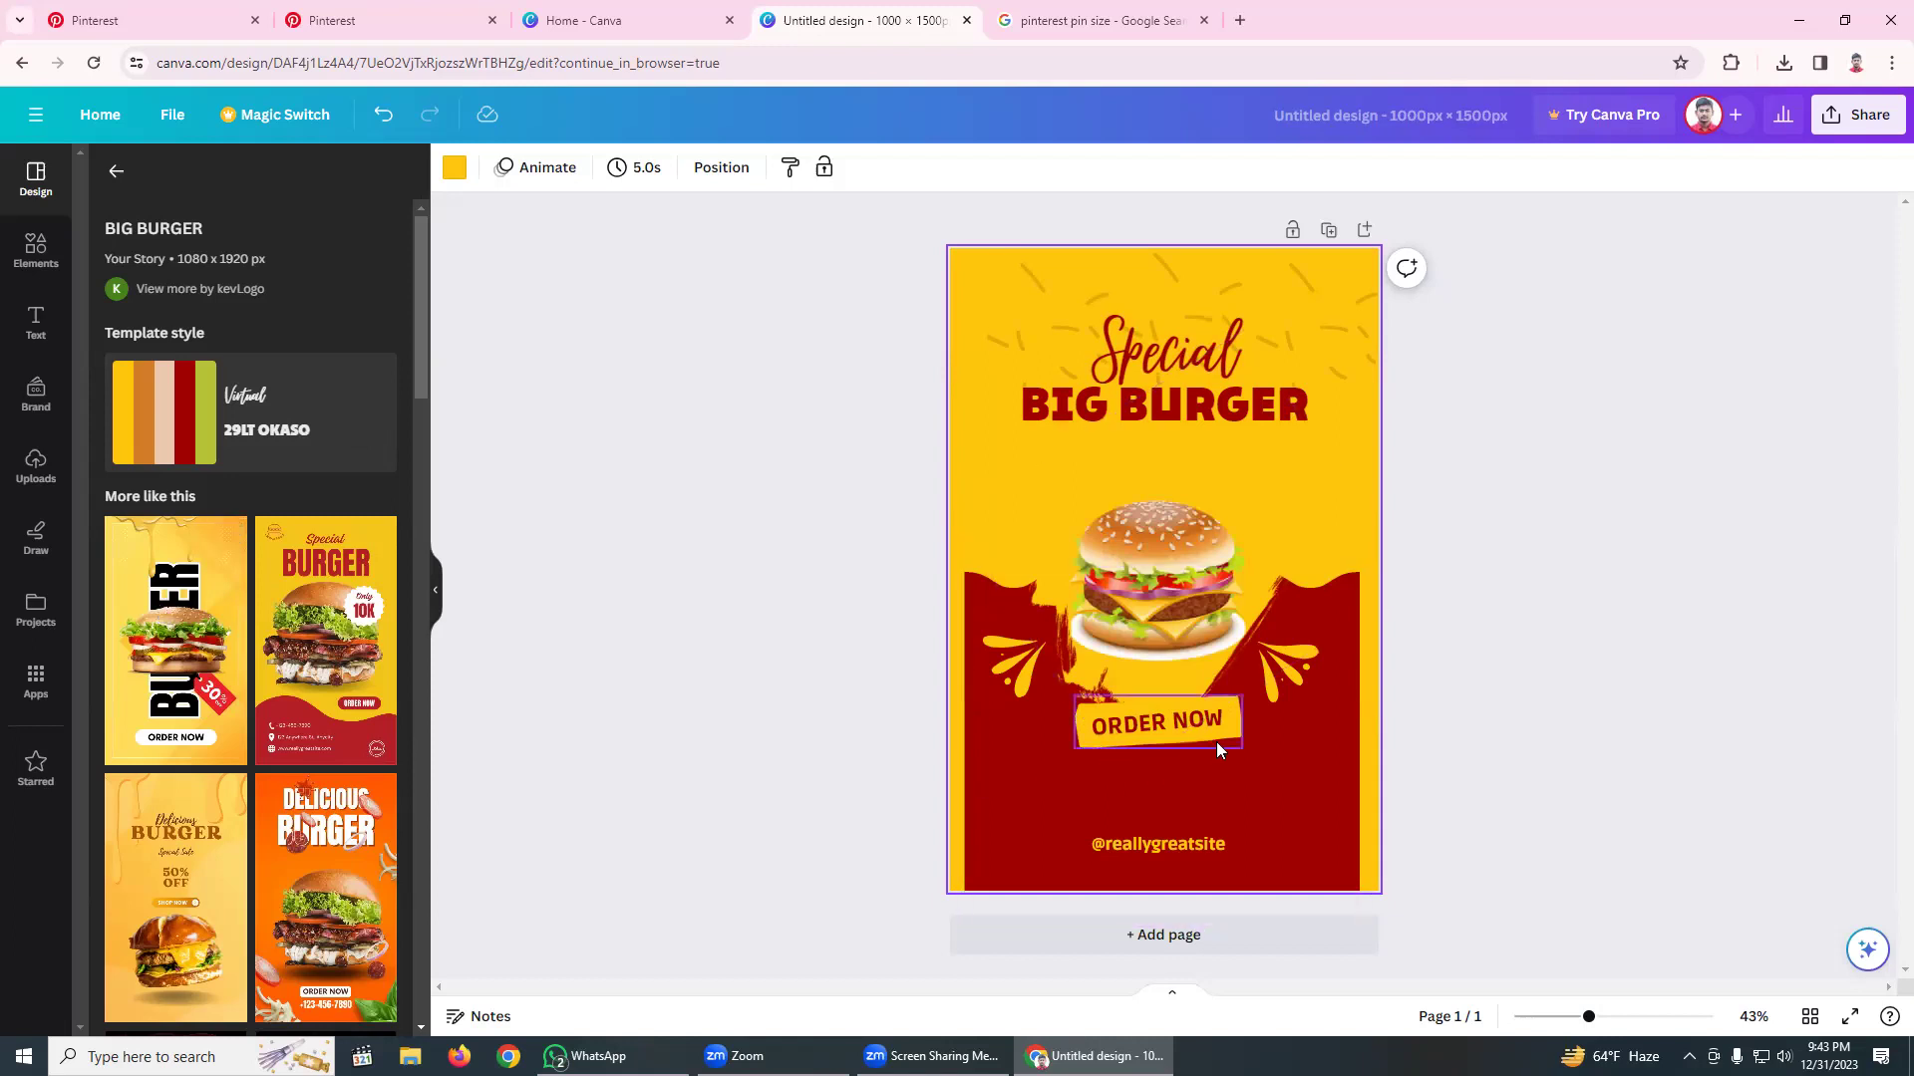
left_click(1569, 695)
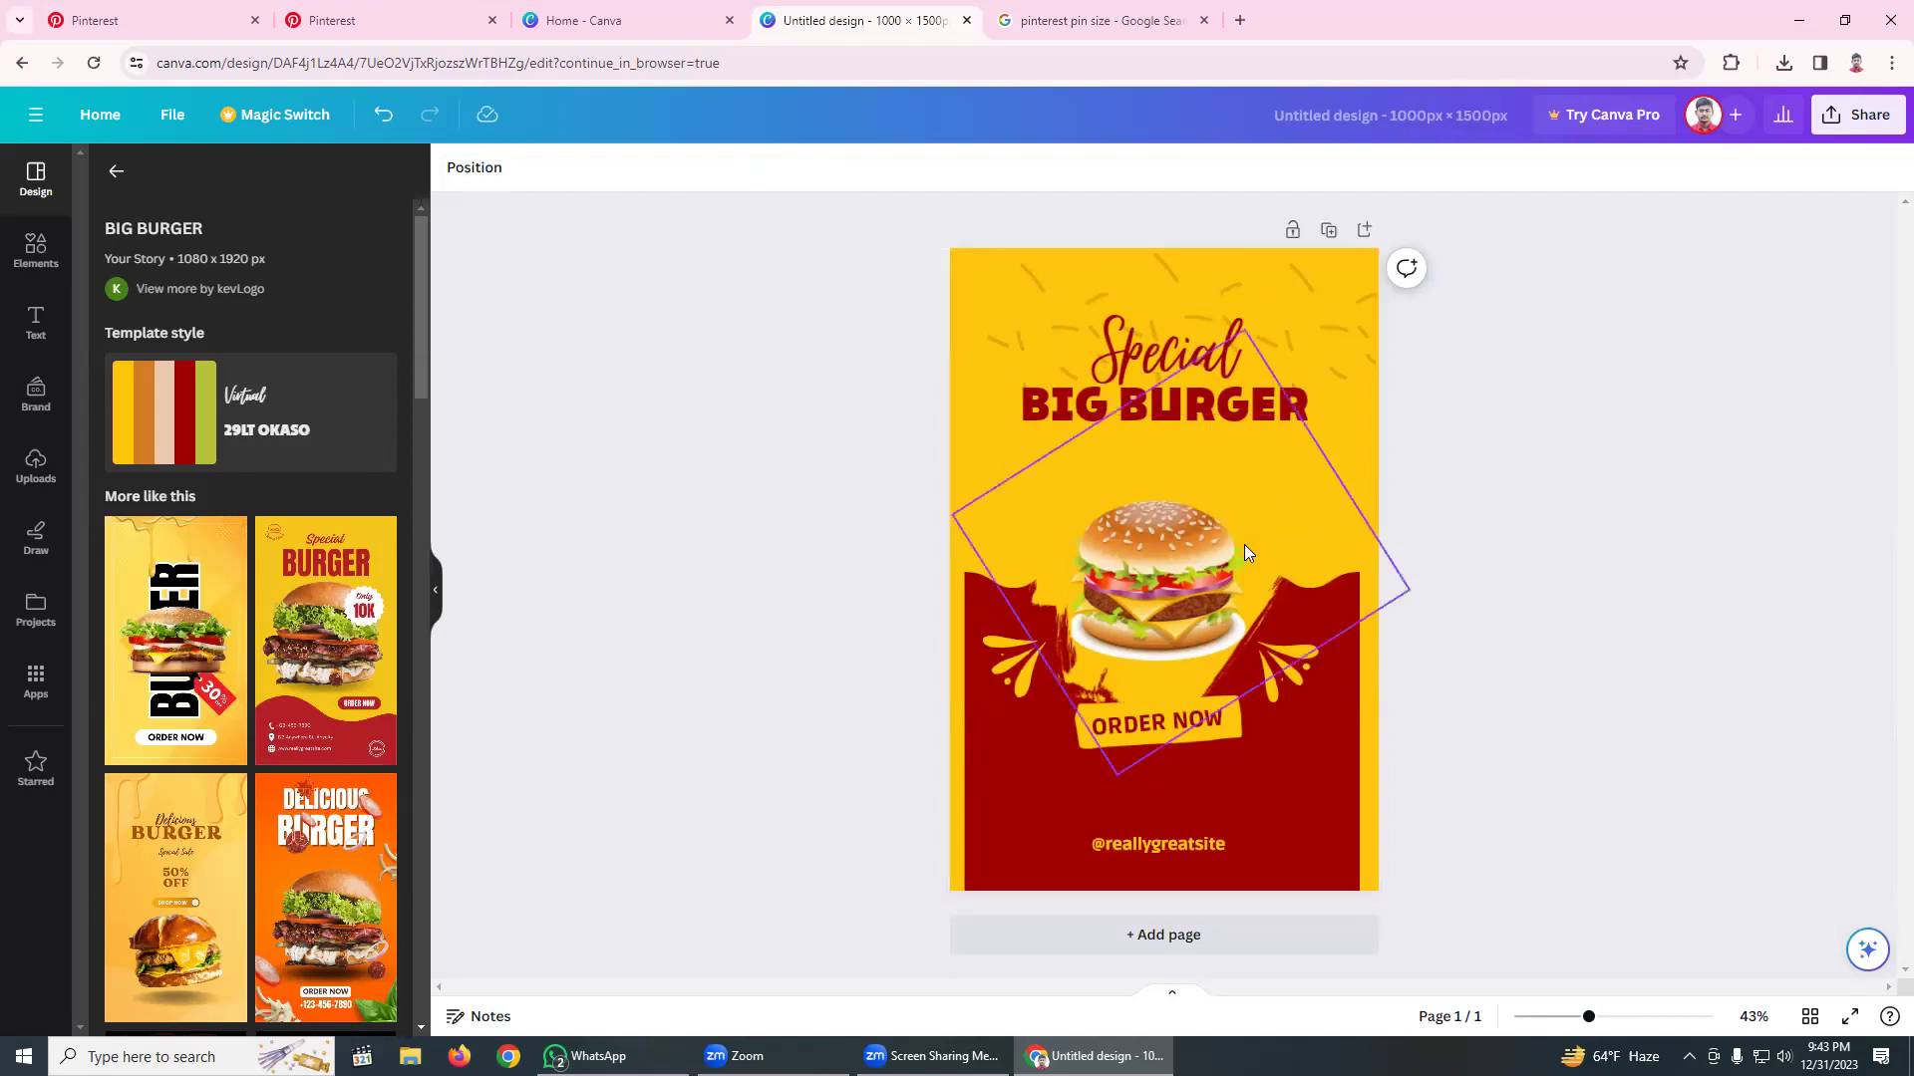
left_click(1148, 845)
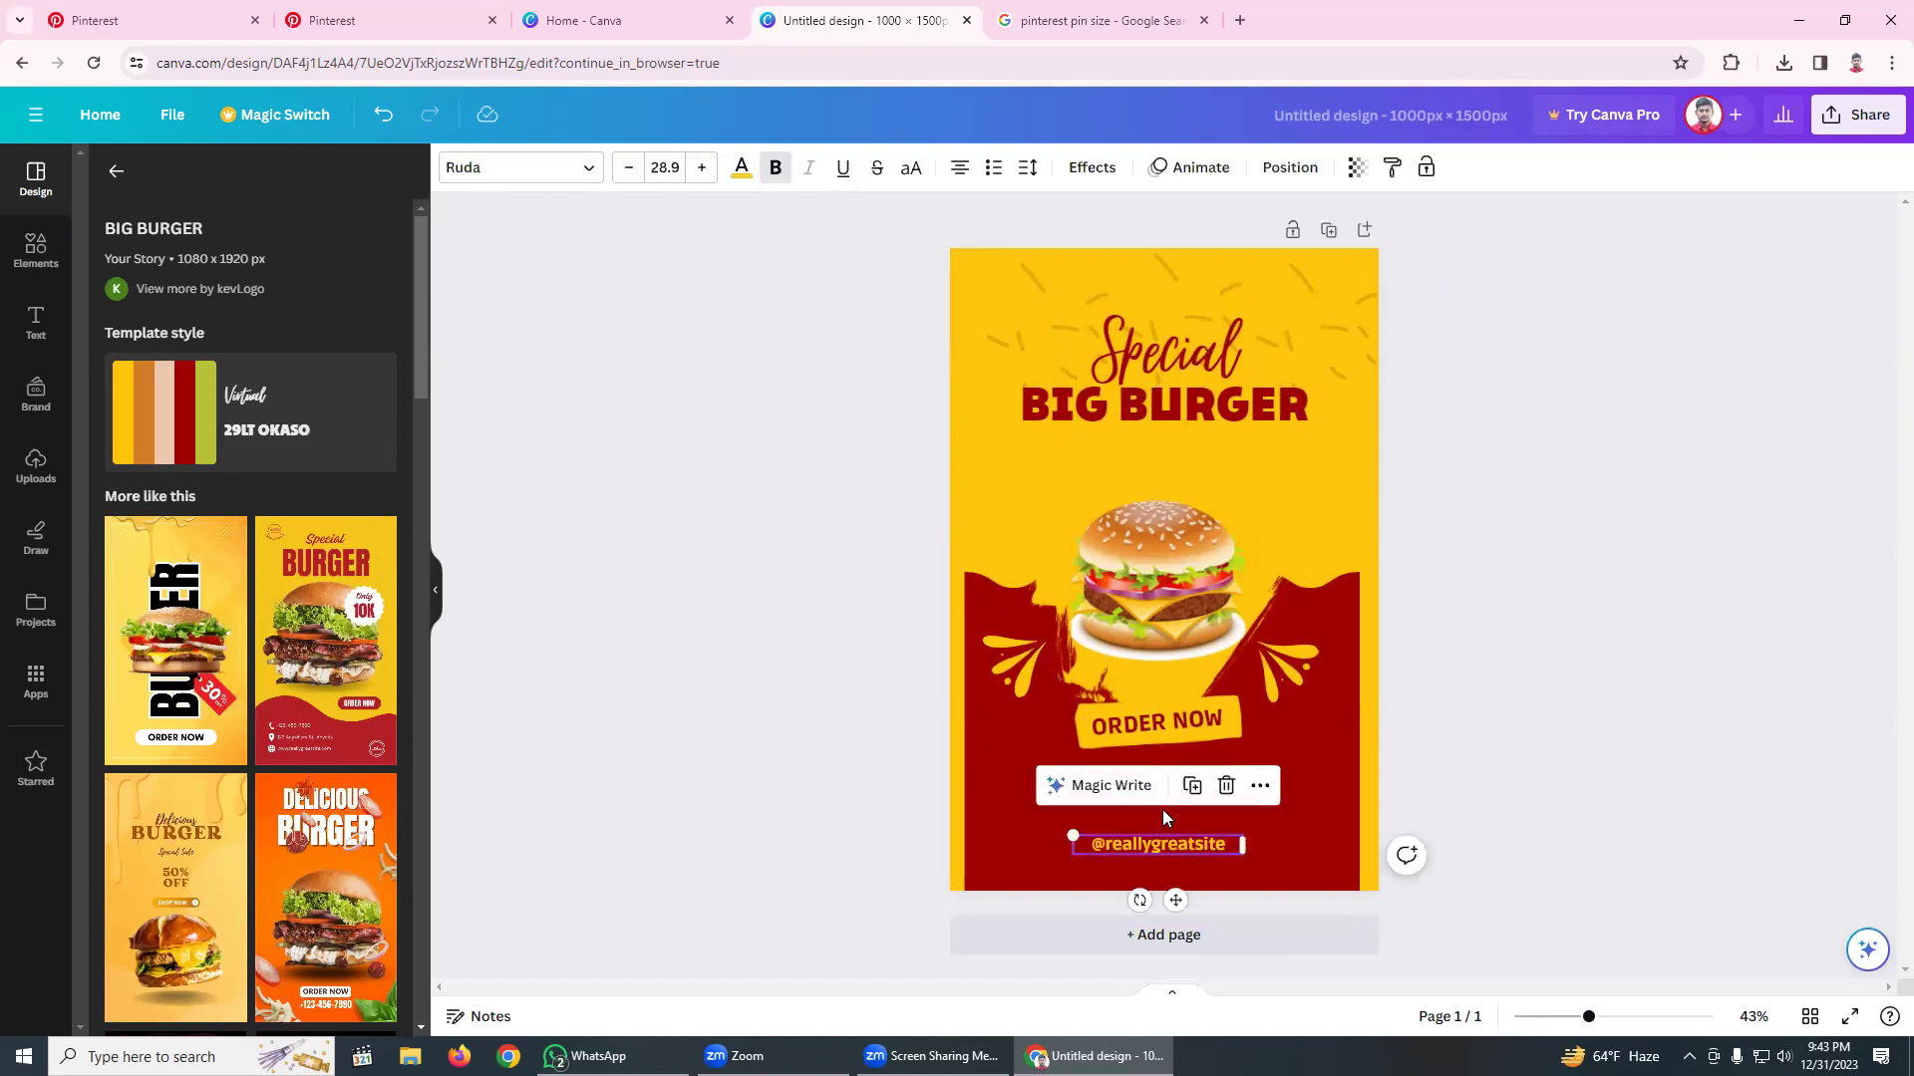
left_click(1649, 817)
left_click(1116, 841)
left_click_drag(1073, 835, 945, 815)
left_click(1619, 827)
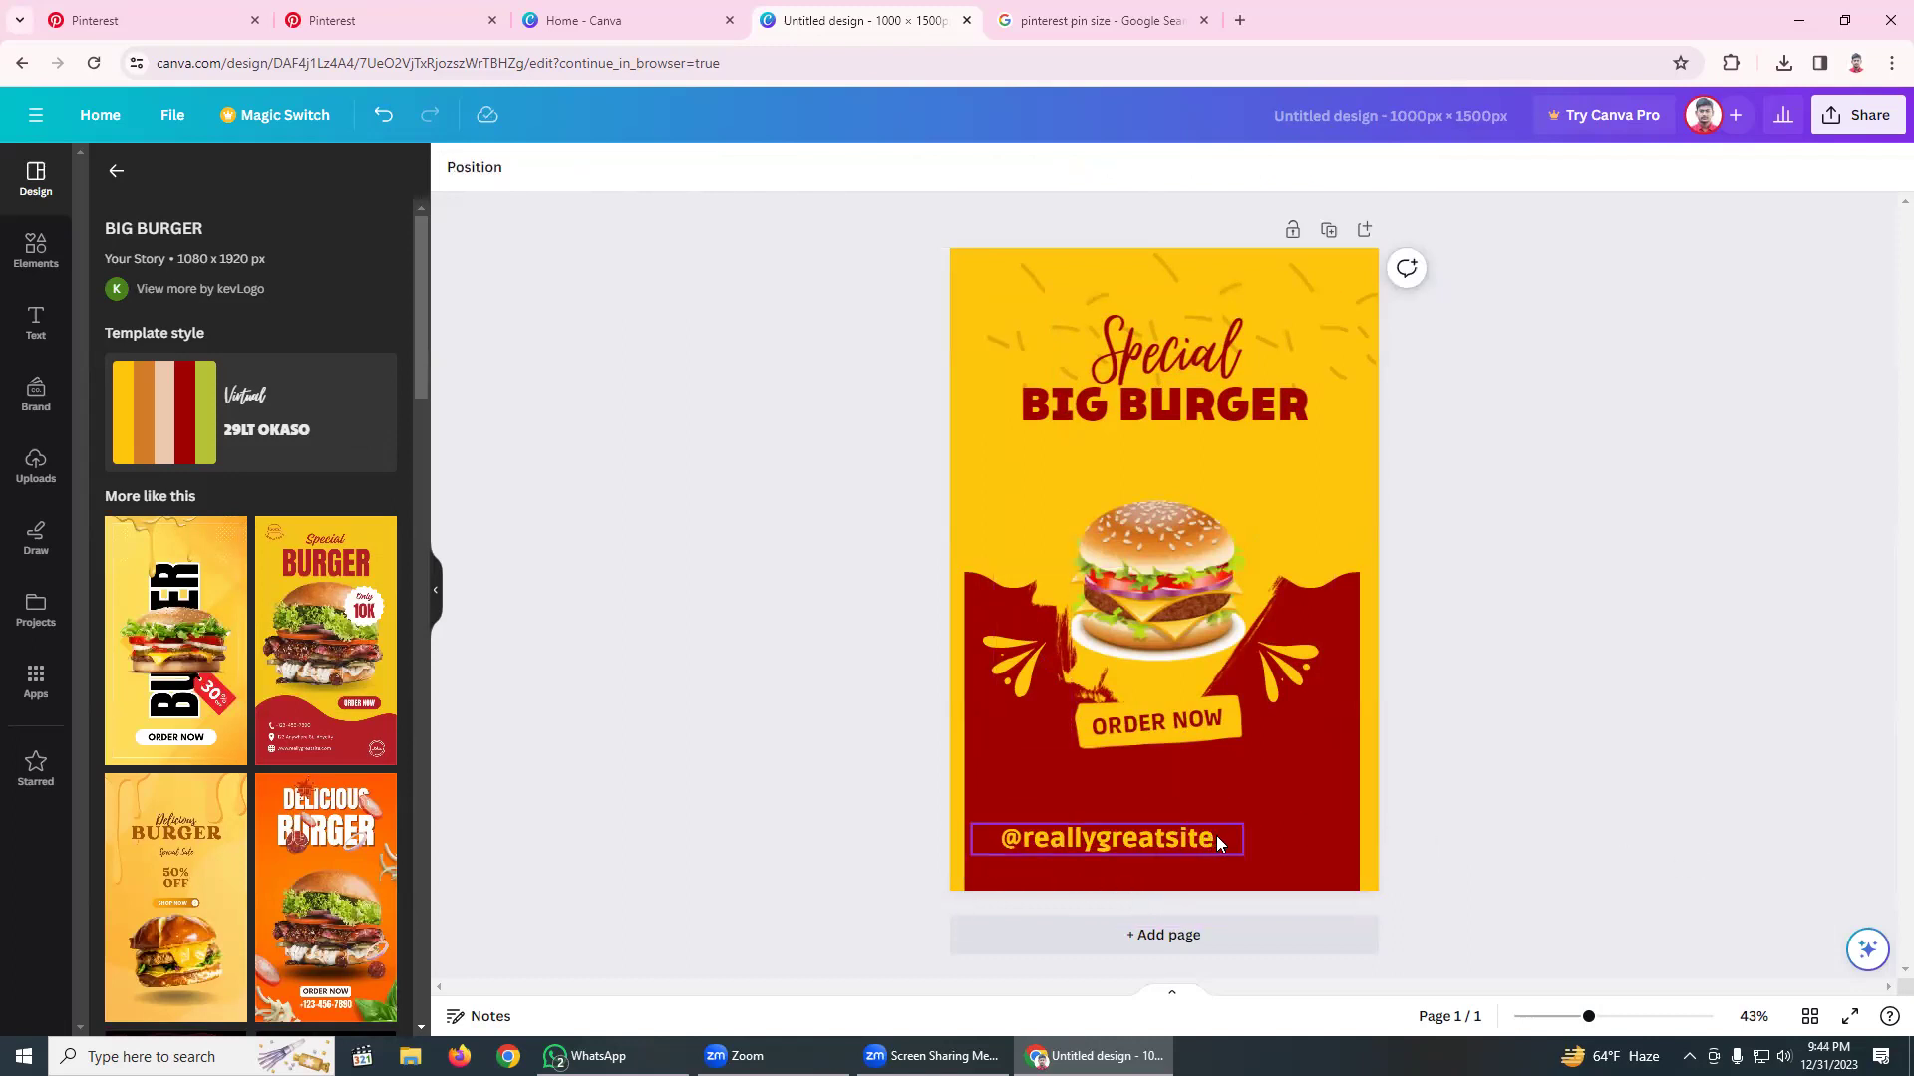
Replace the bottom handle text with the line 'GET 20% DISCOUNT'
double_click(1216, 835)
type("gwt")
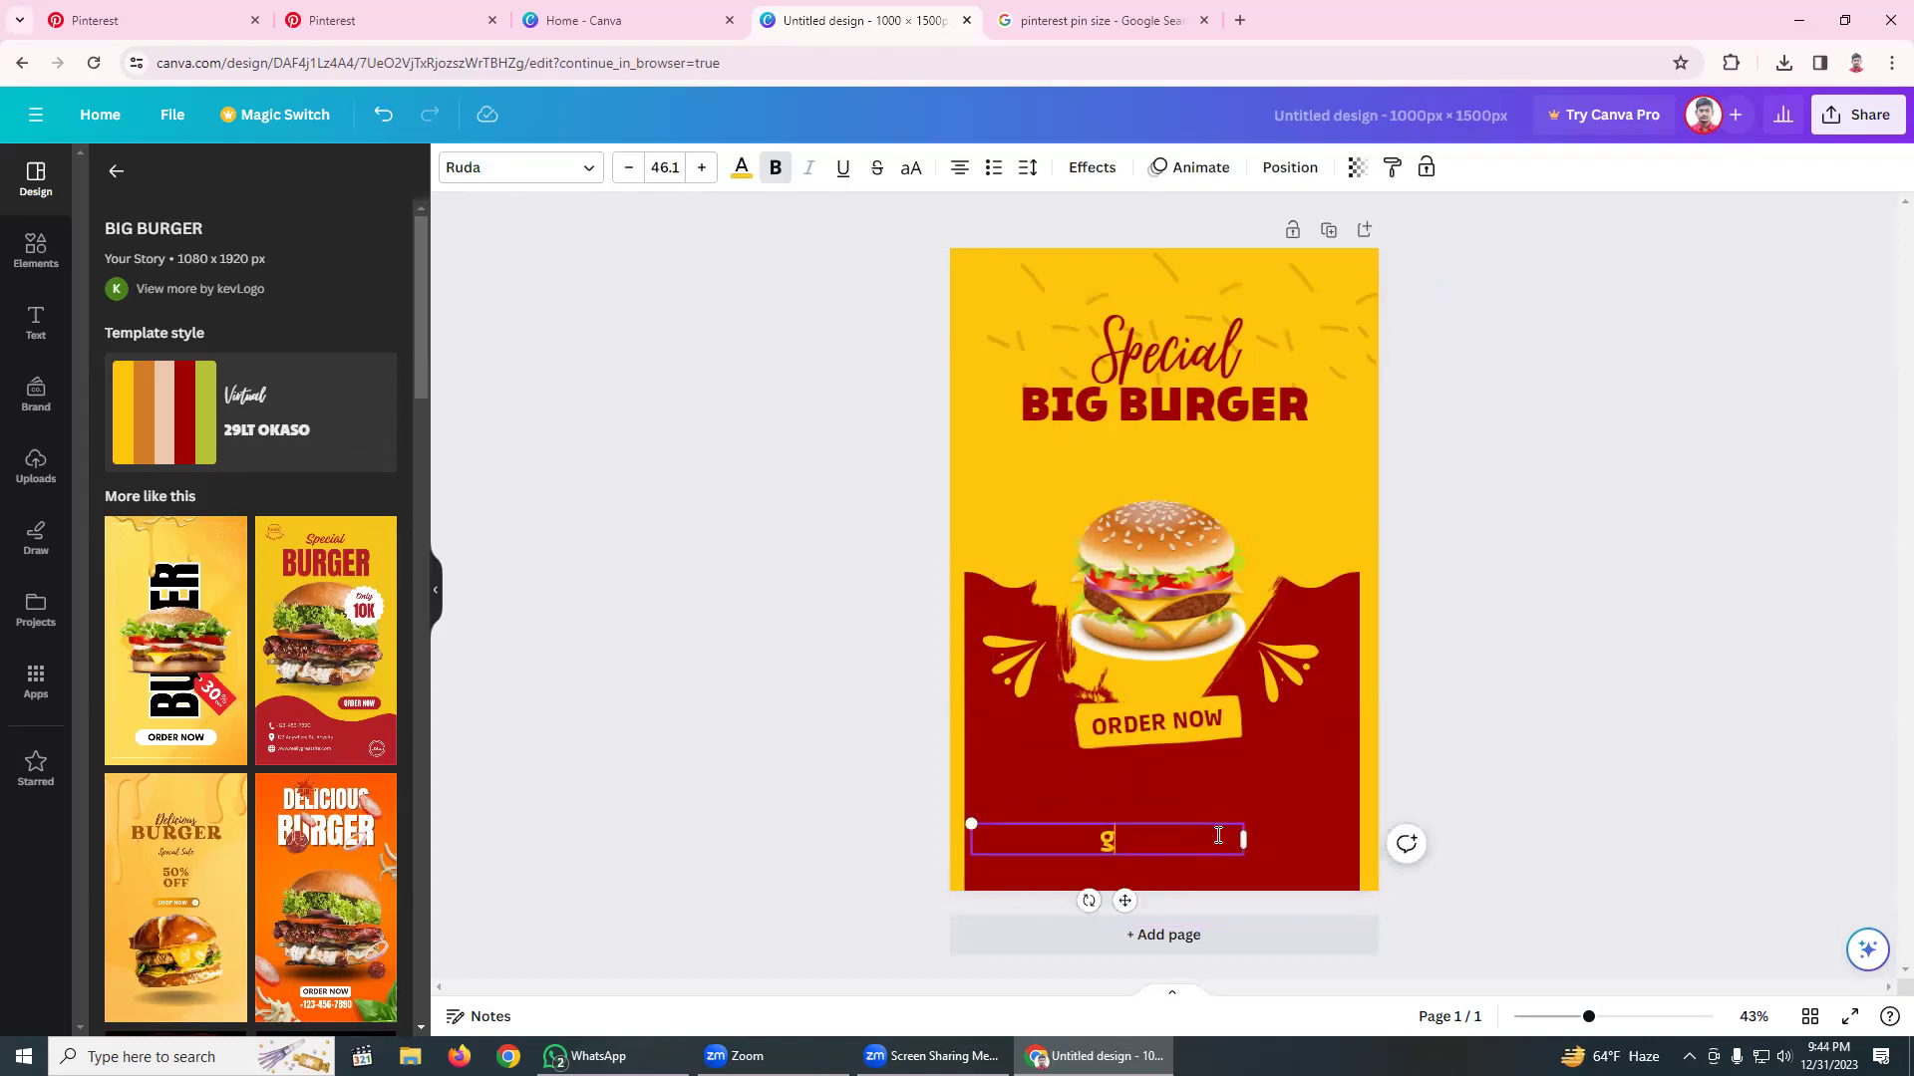
key("BackSpace")
key("BackSpace")
key("BackSpace")
type("GET 20% O")
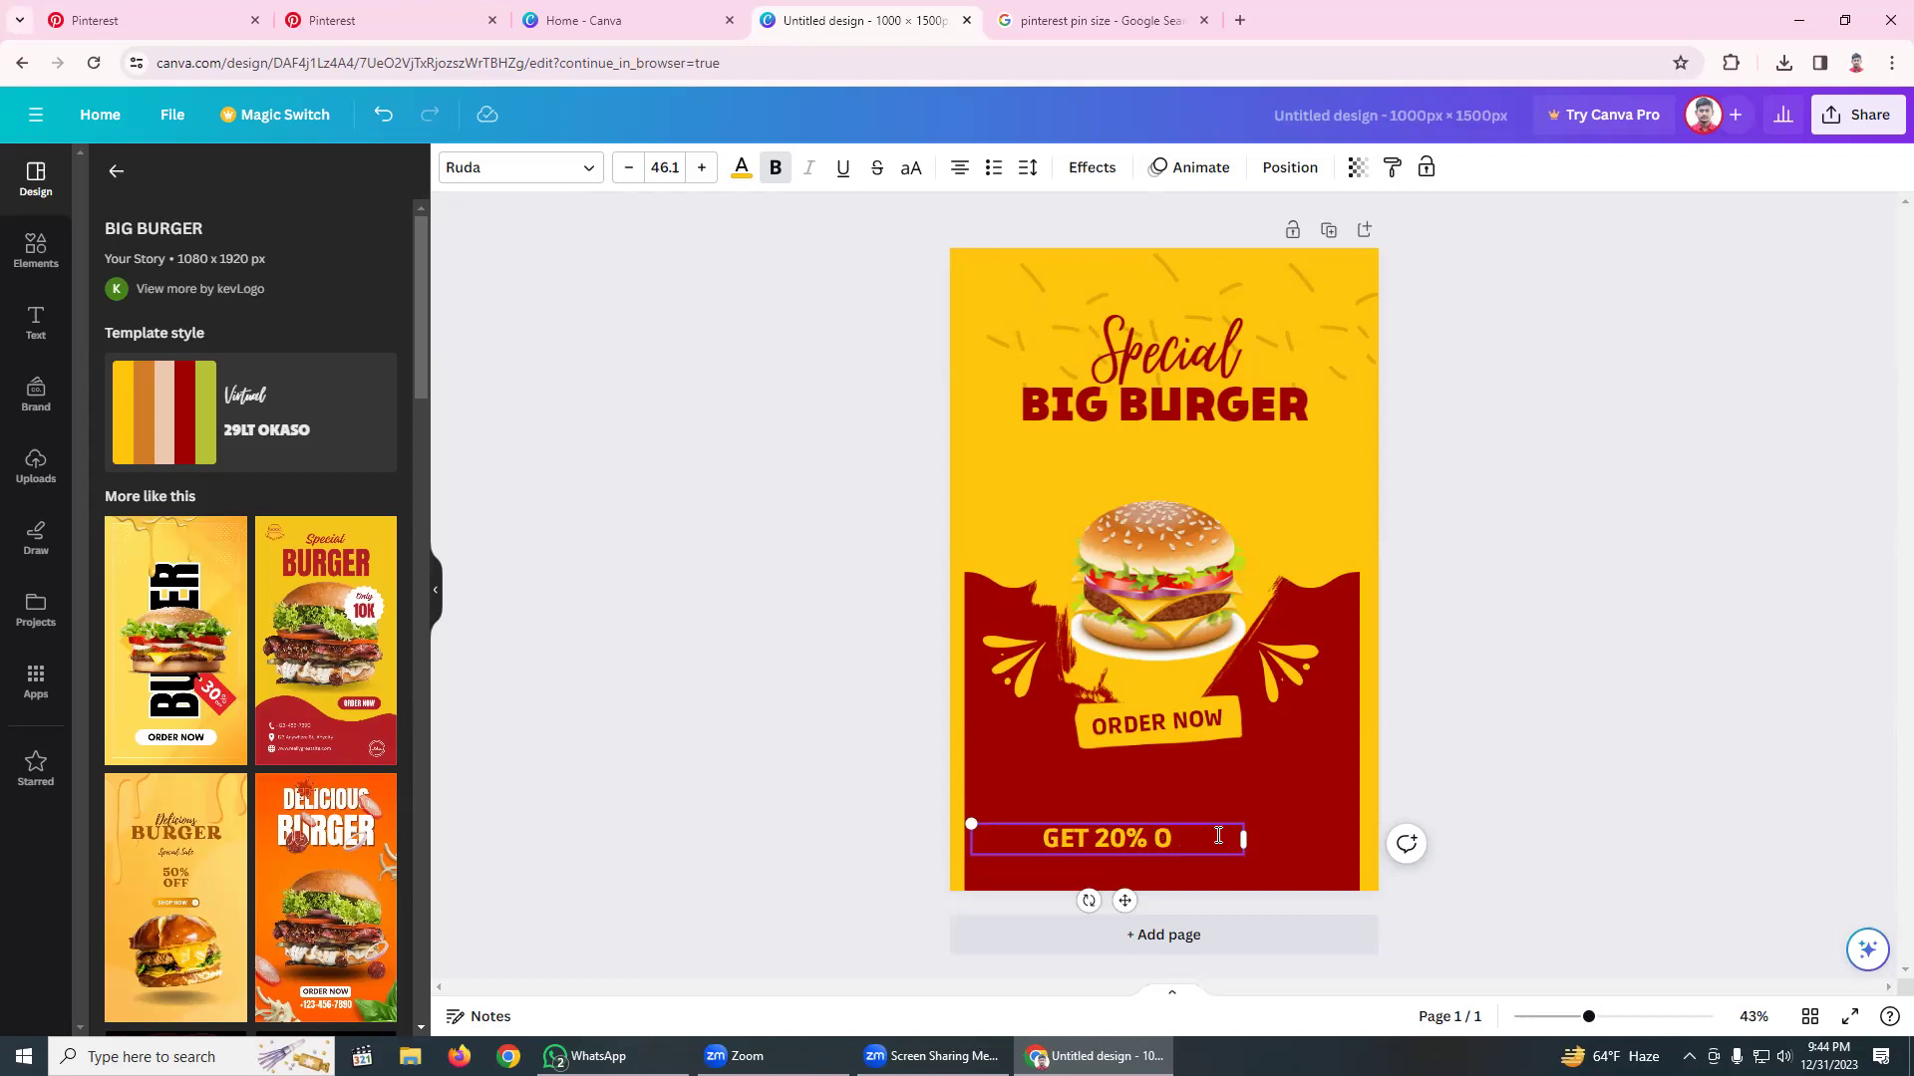
type("FFer")
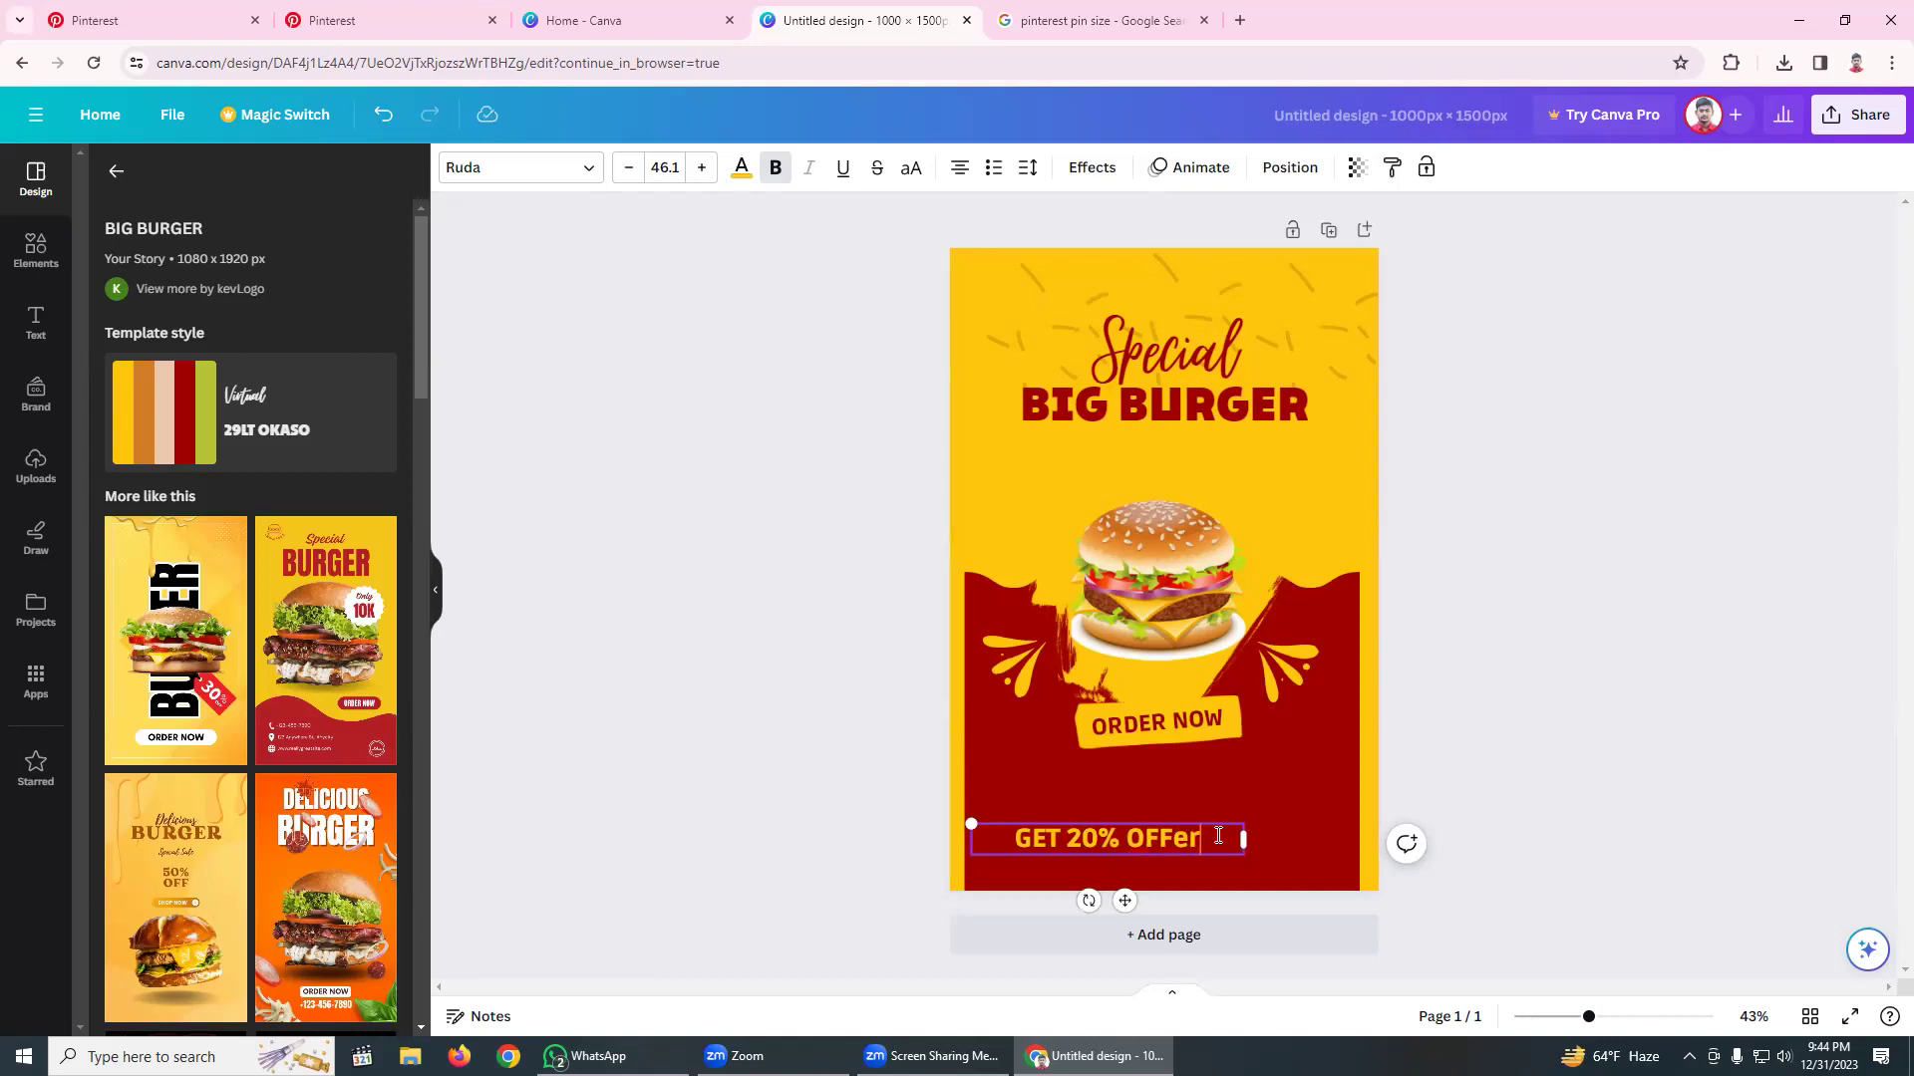
key("BackSpace")
key("BackSpace")
key("BackSpace")
key("BackSpace")
key("BackSpace")
key("BackSpace")
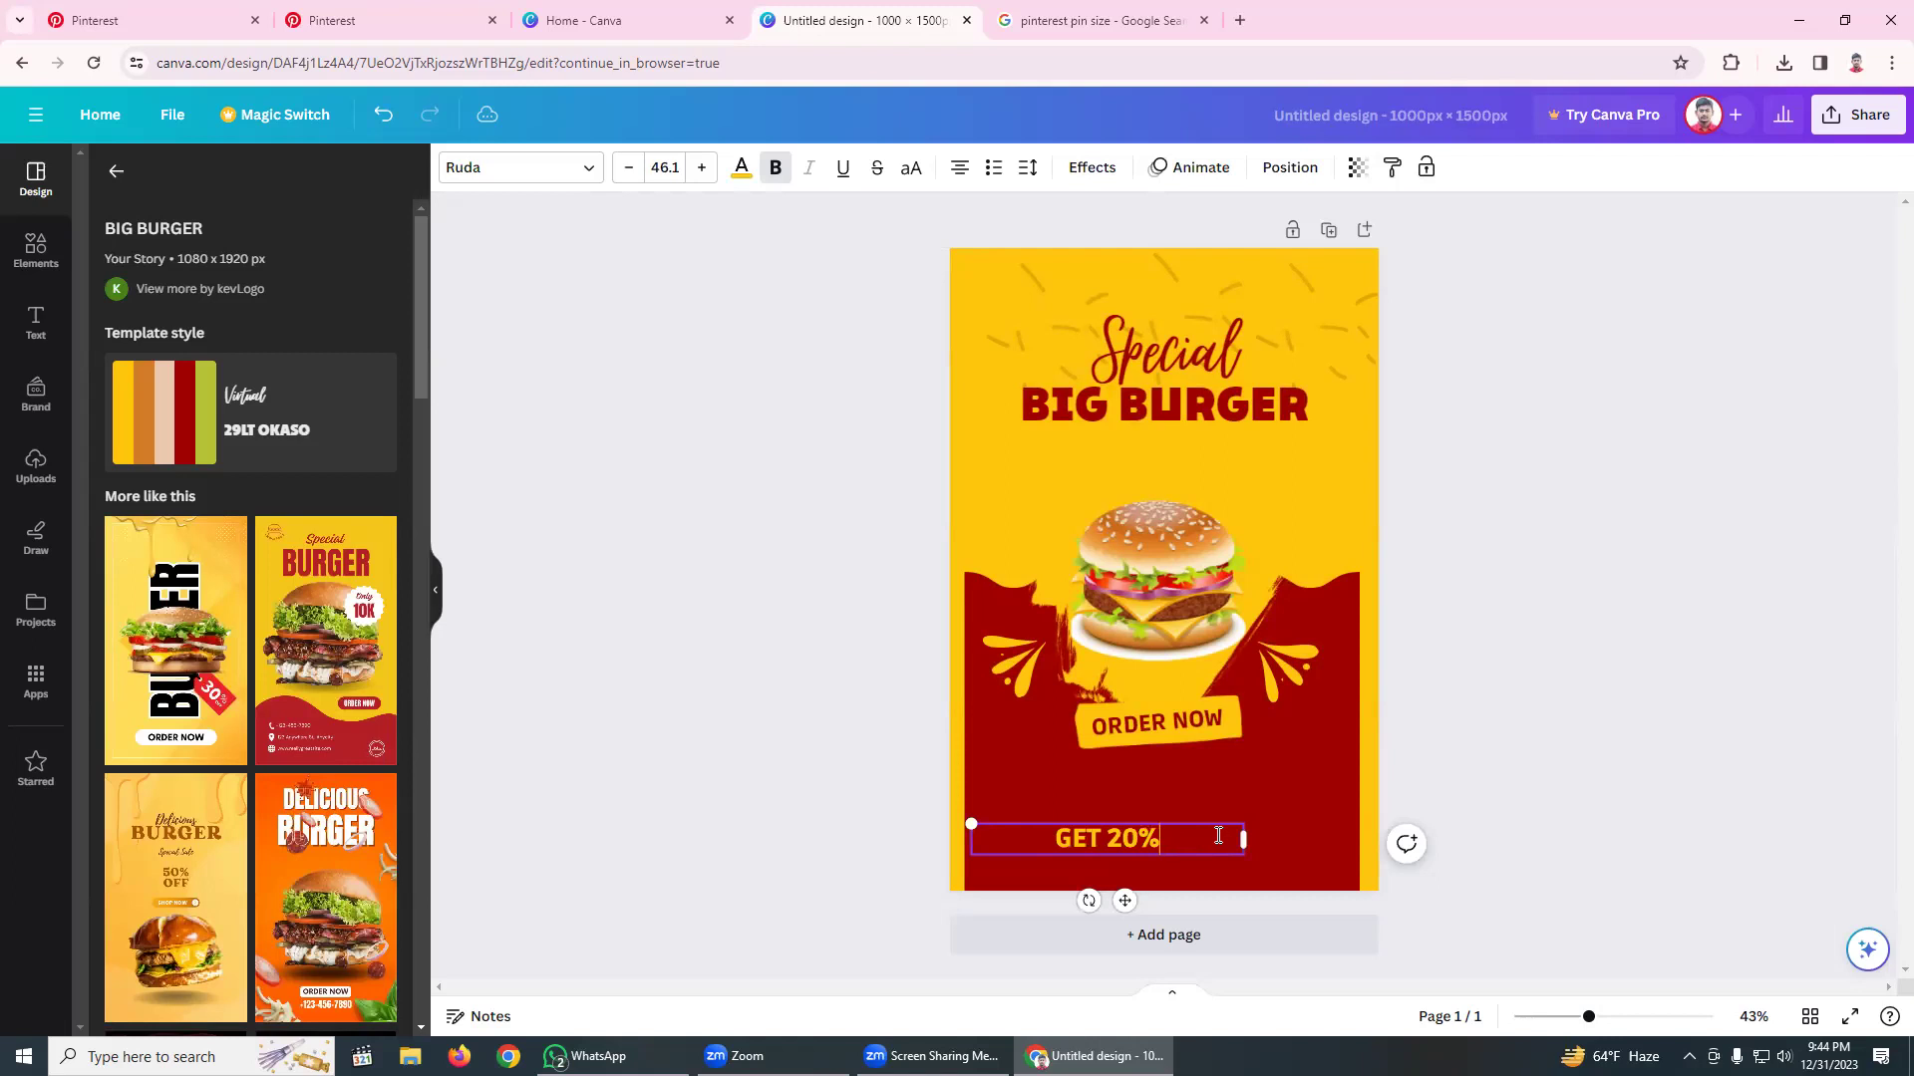
type("DI")
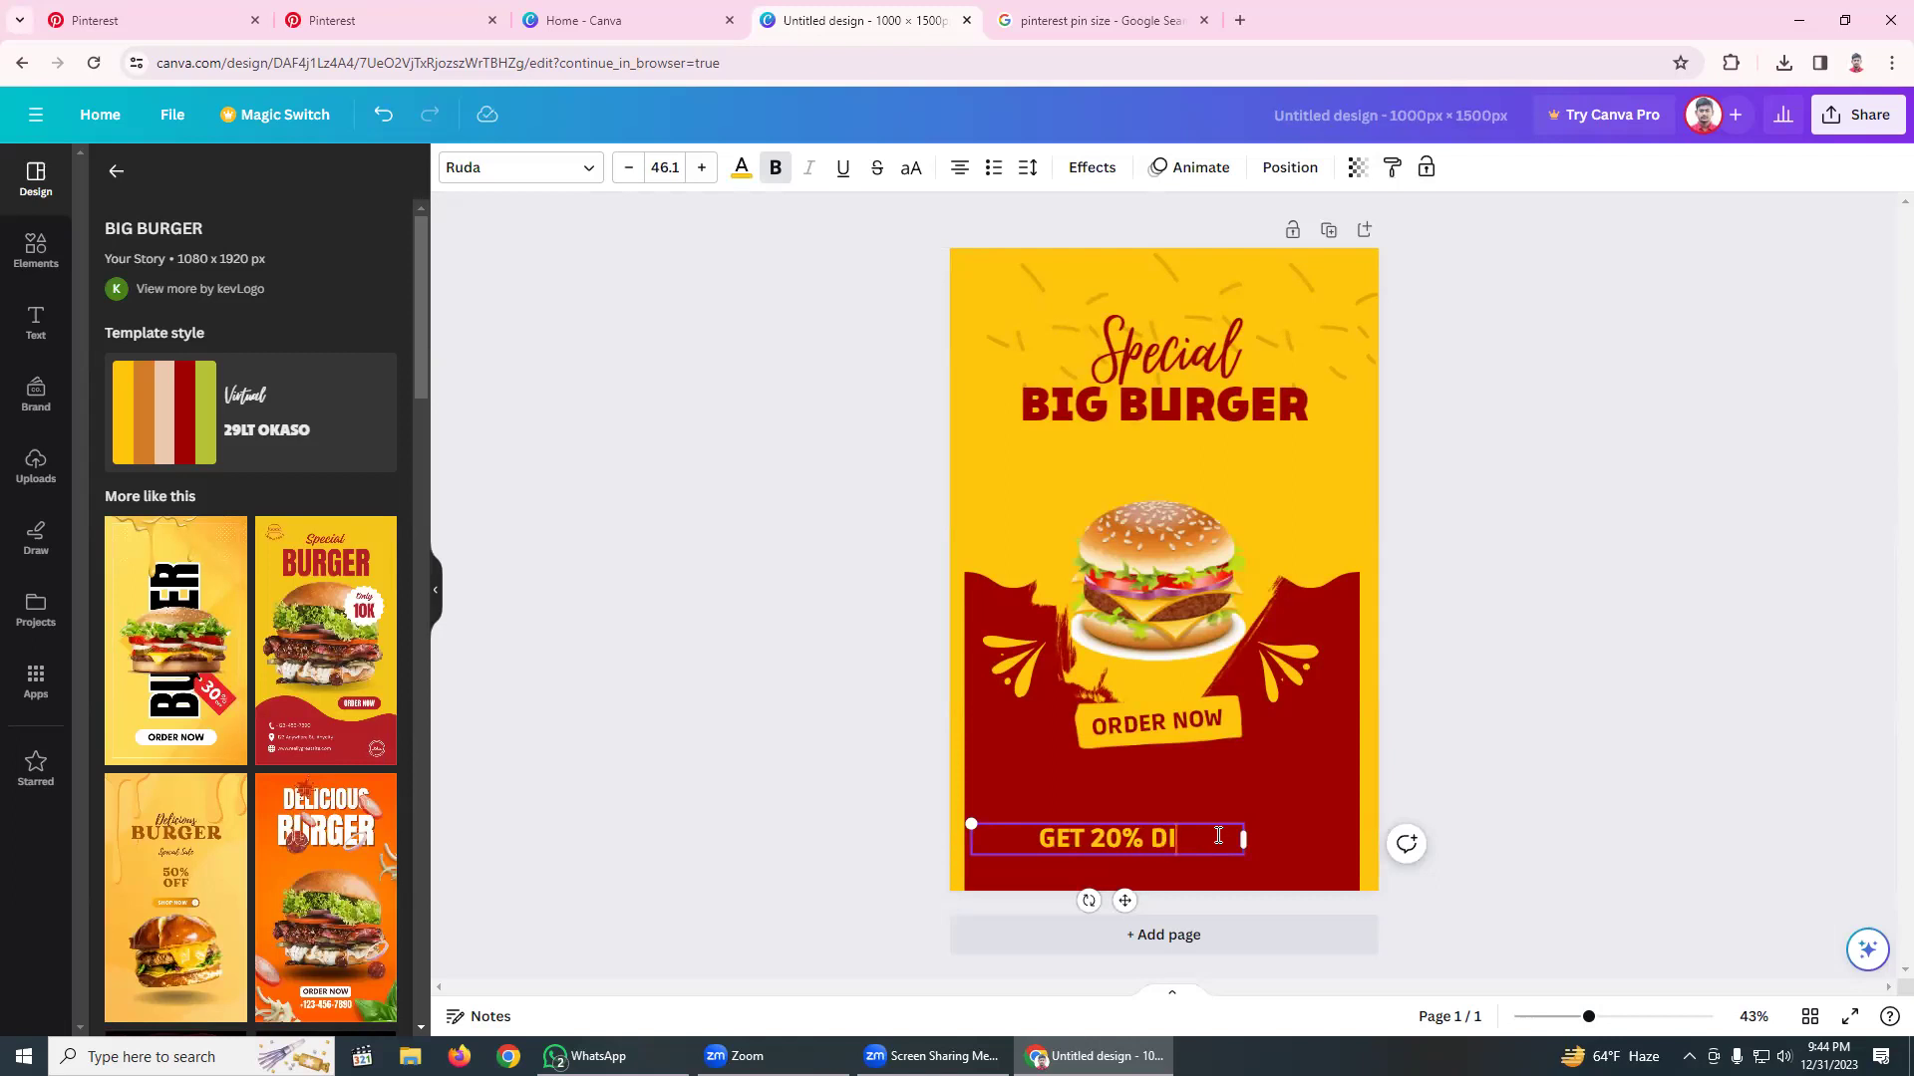
type("SCOUNT")
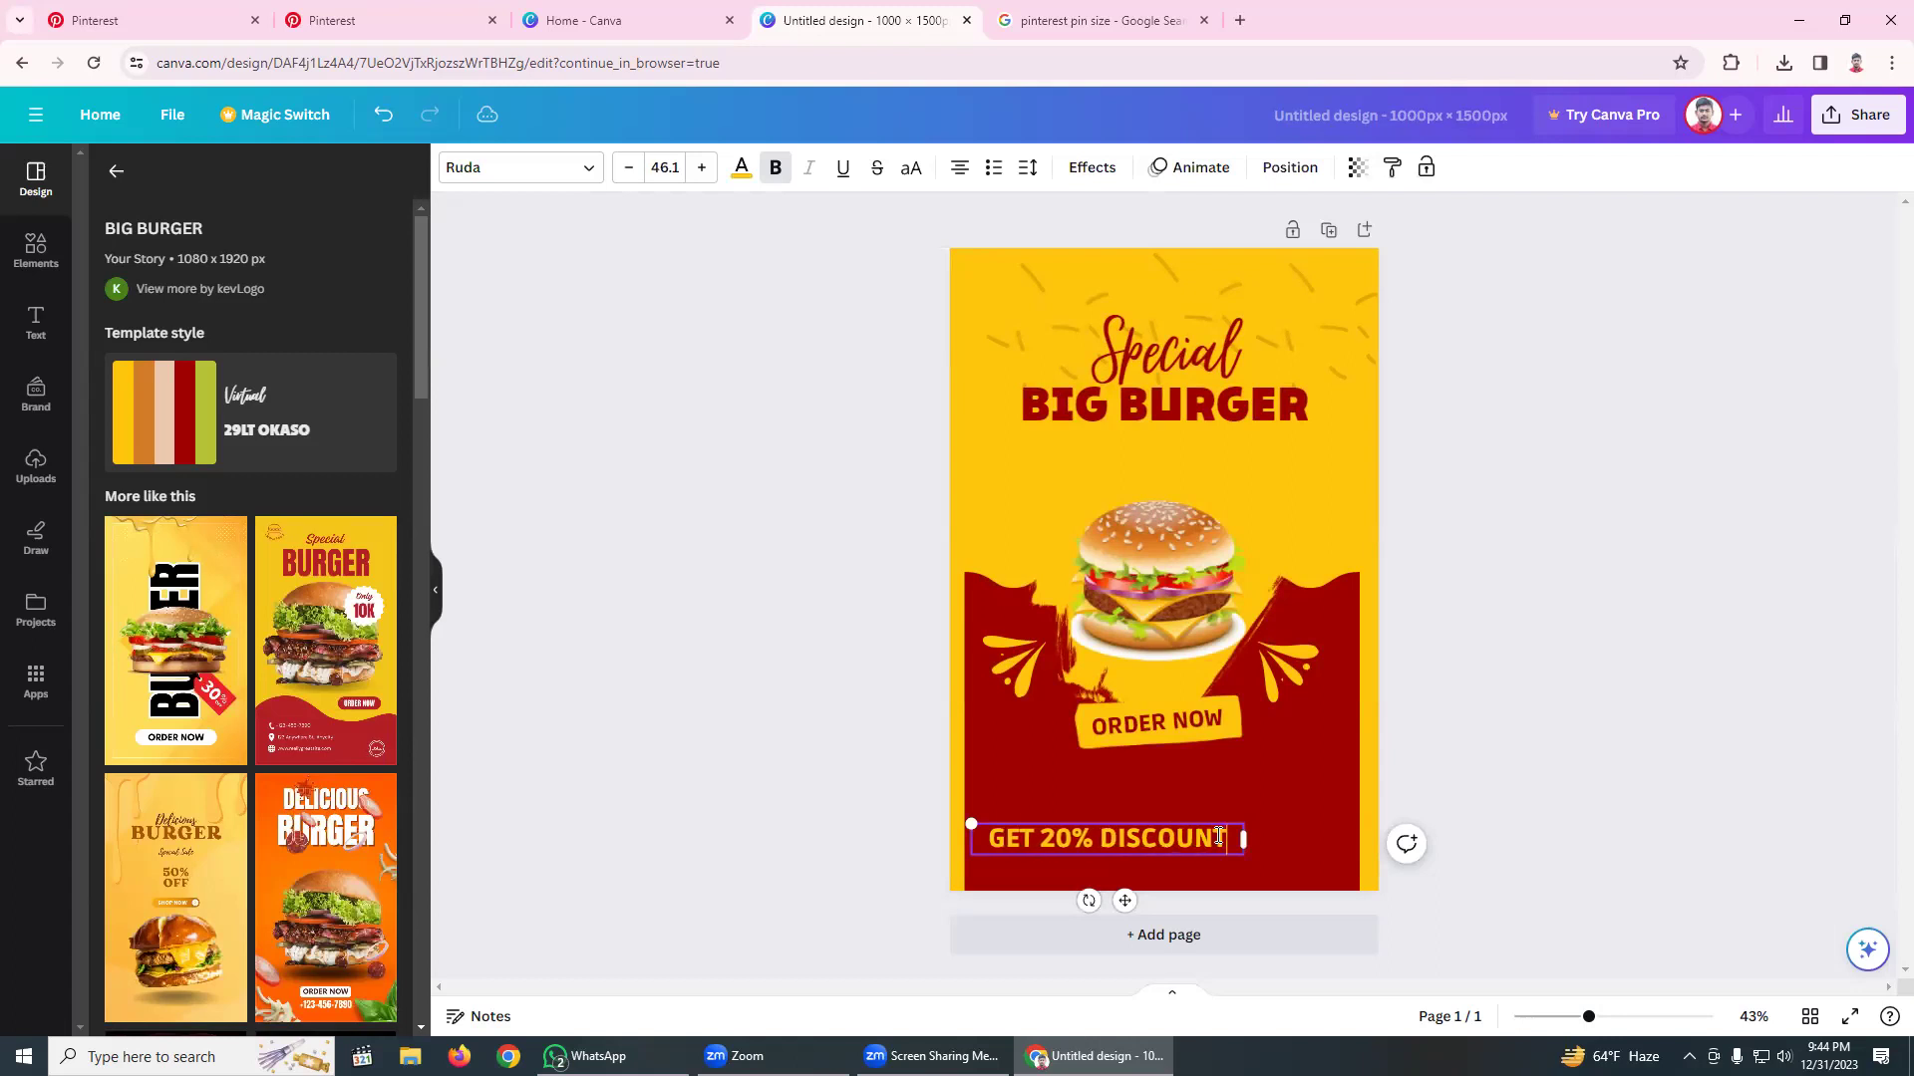
left_click(1533, 776)
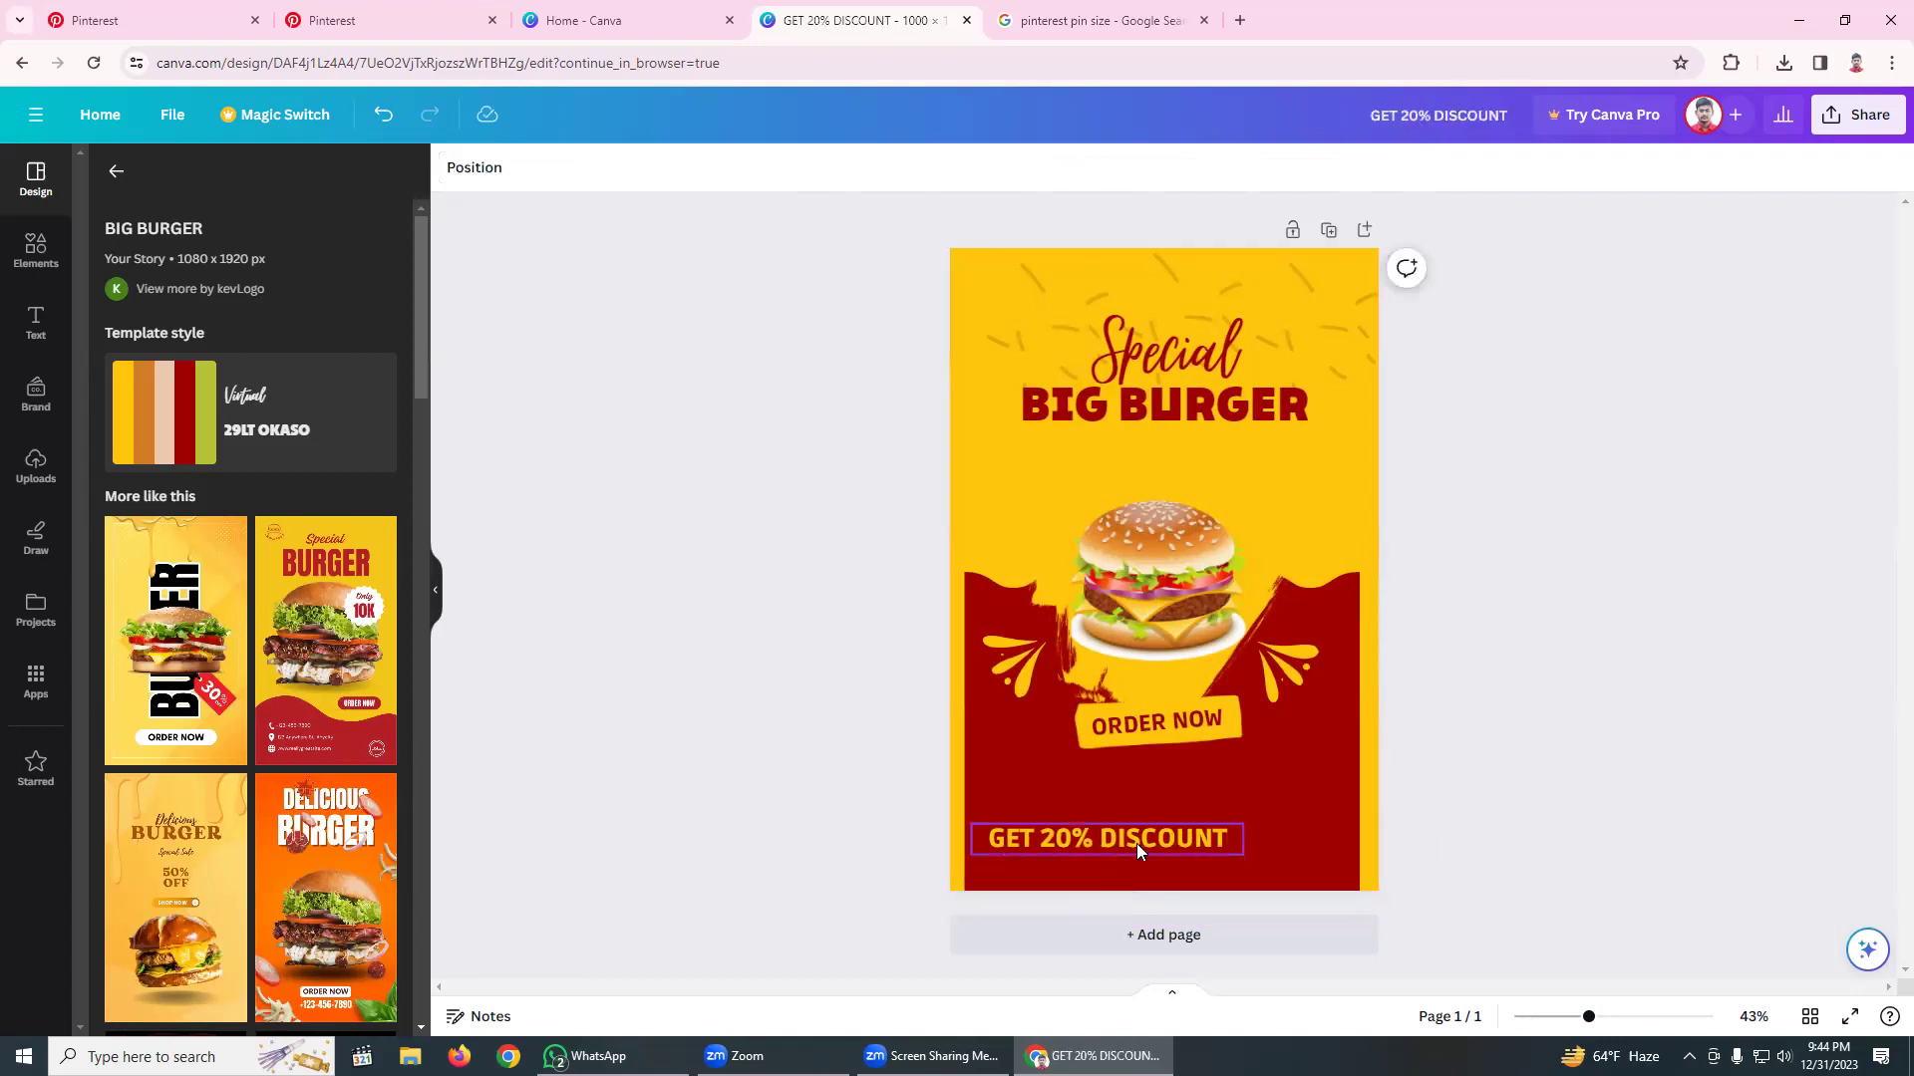
Centre the GET 20% DISCOUNT line horizontally and enlarge it to size 50.1
left_click_drag(1128, 841, 1192, 803)
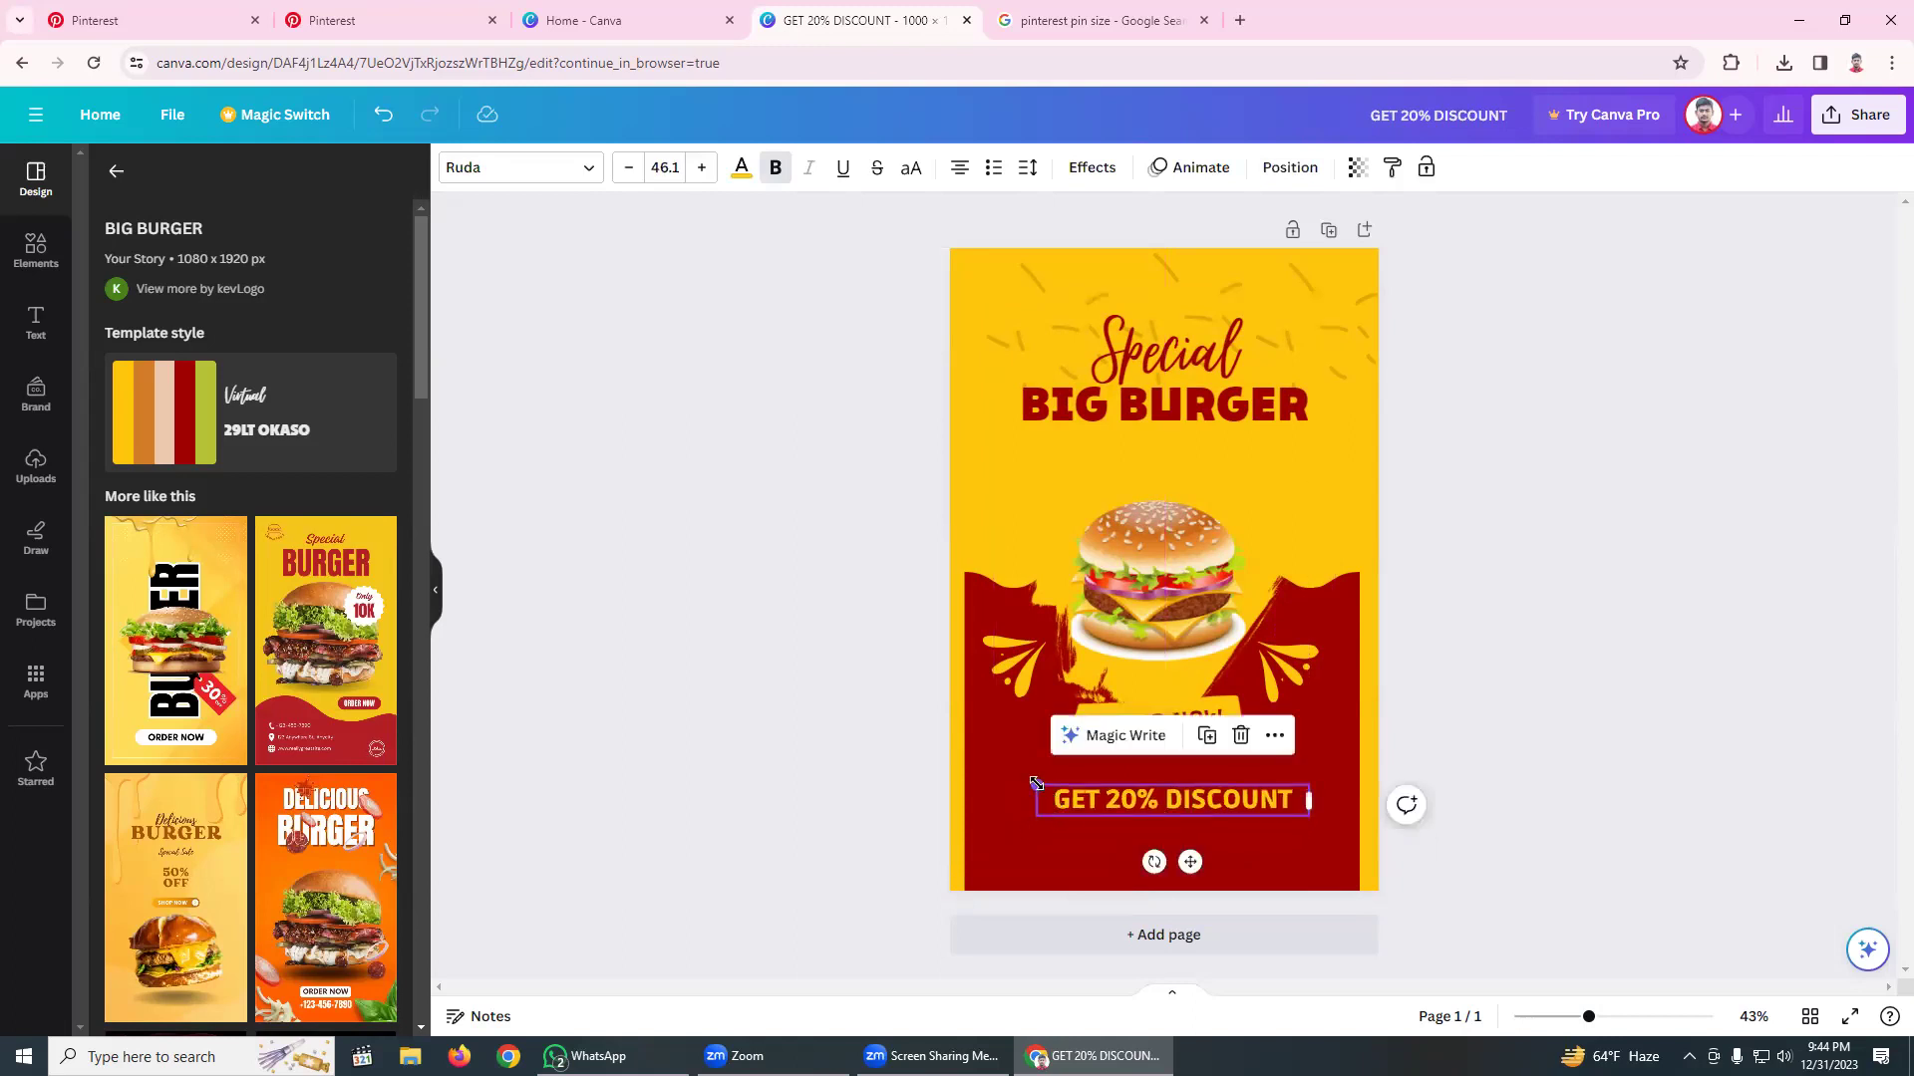
left_click_drag(1024, 784, 1009, 783)
left_click(1620, 788)
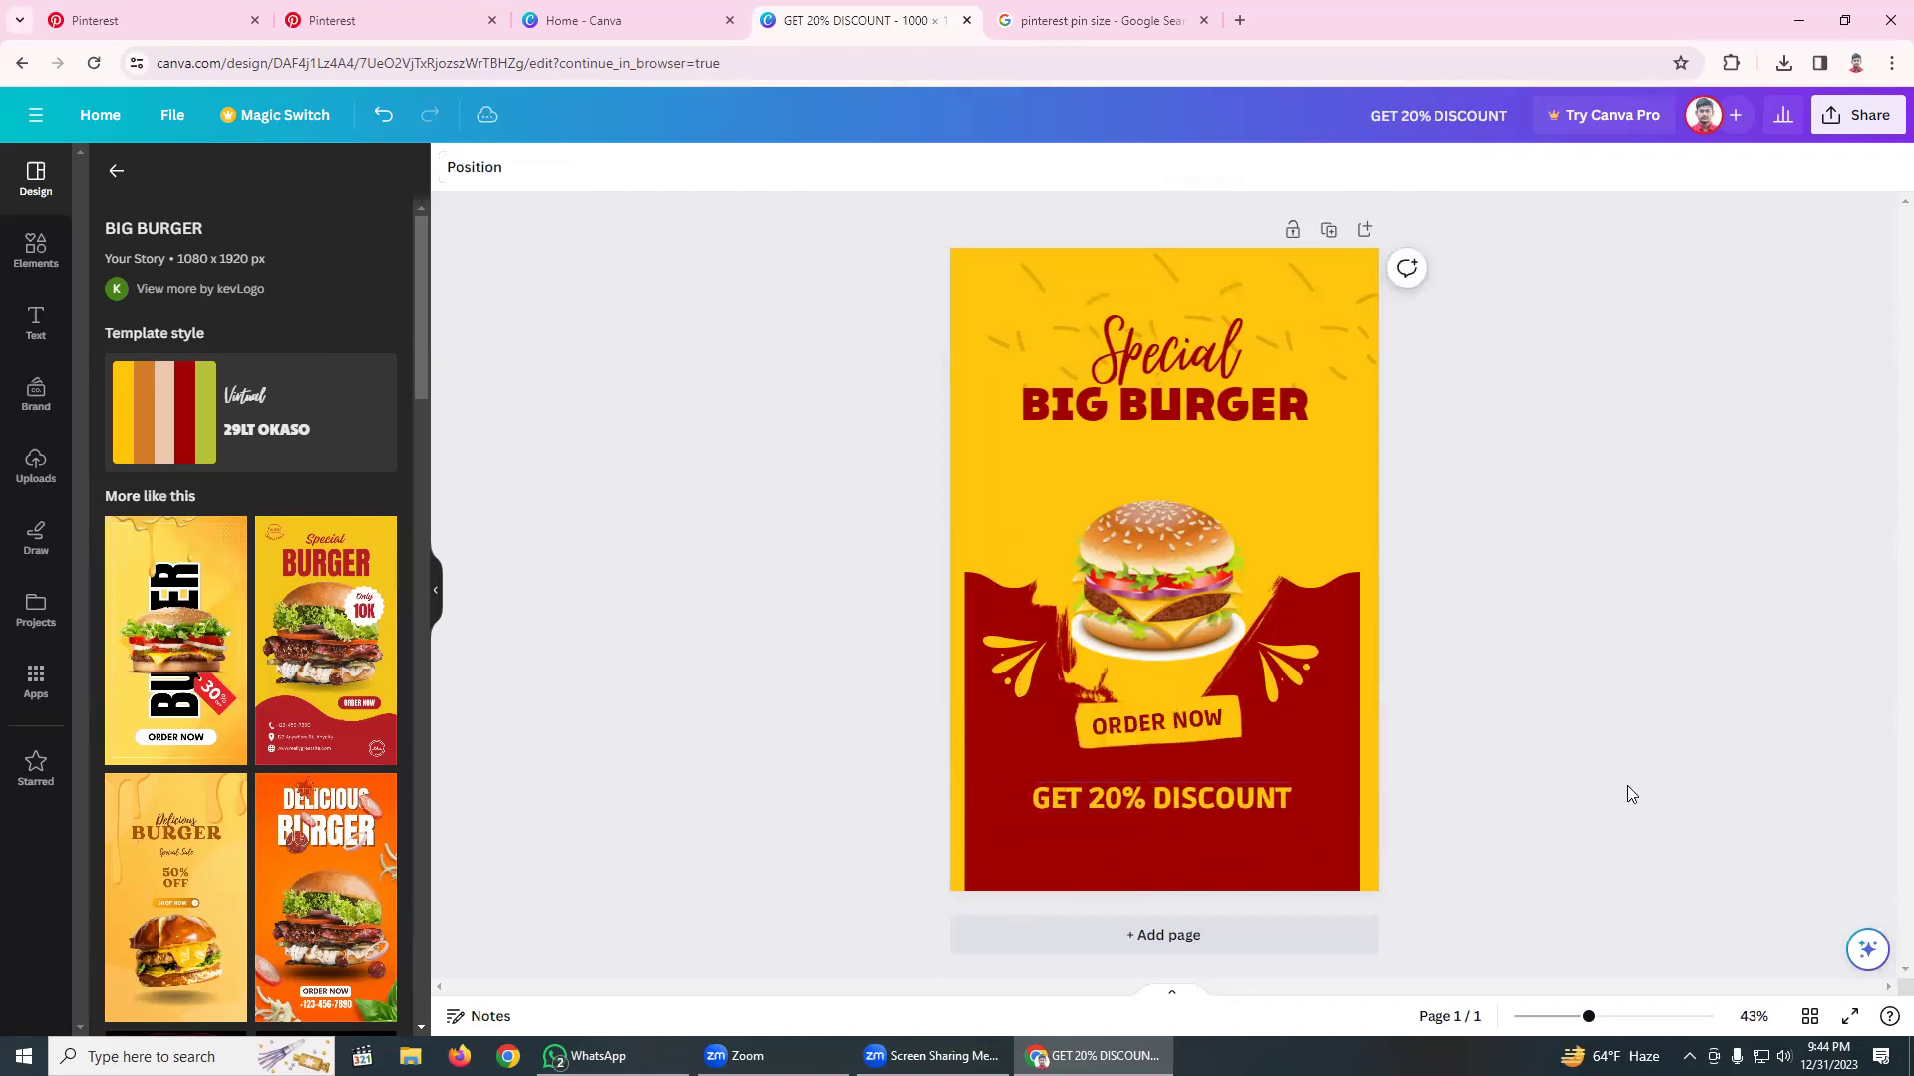
left_click(1162, 792)
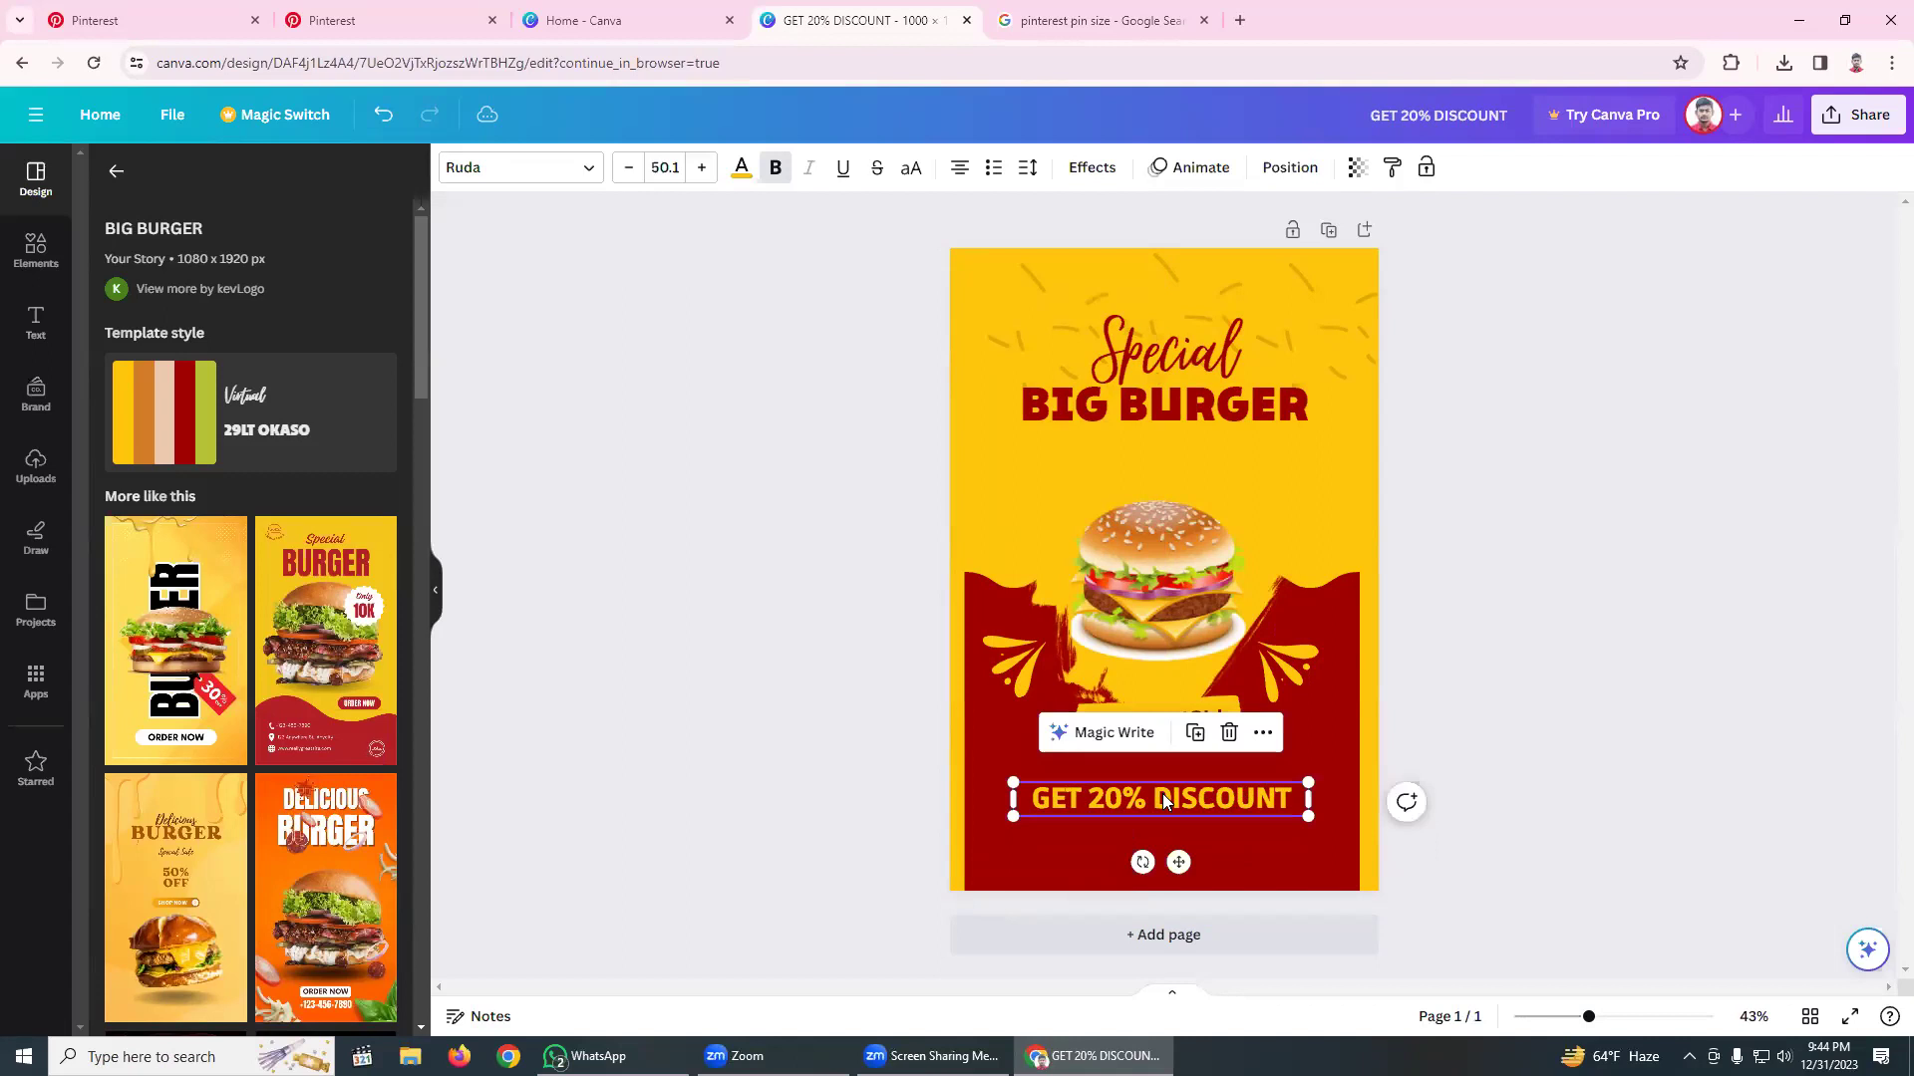
left_click(1551, 626)
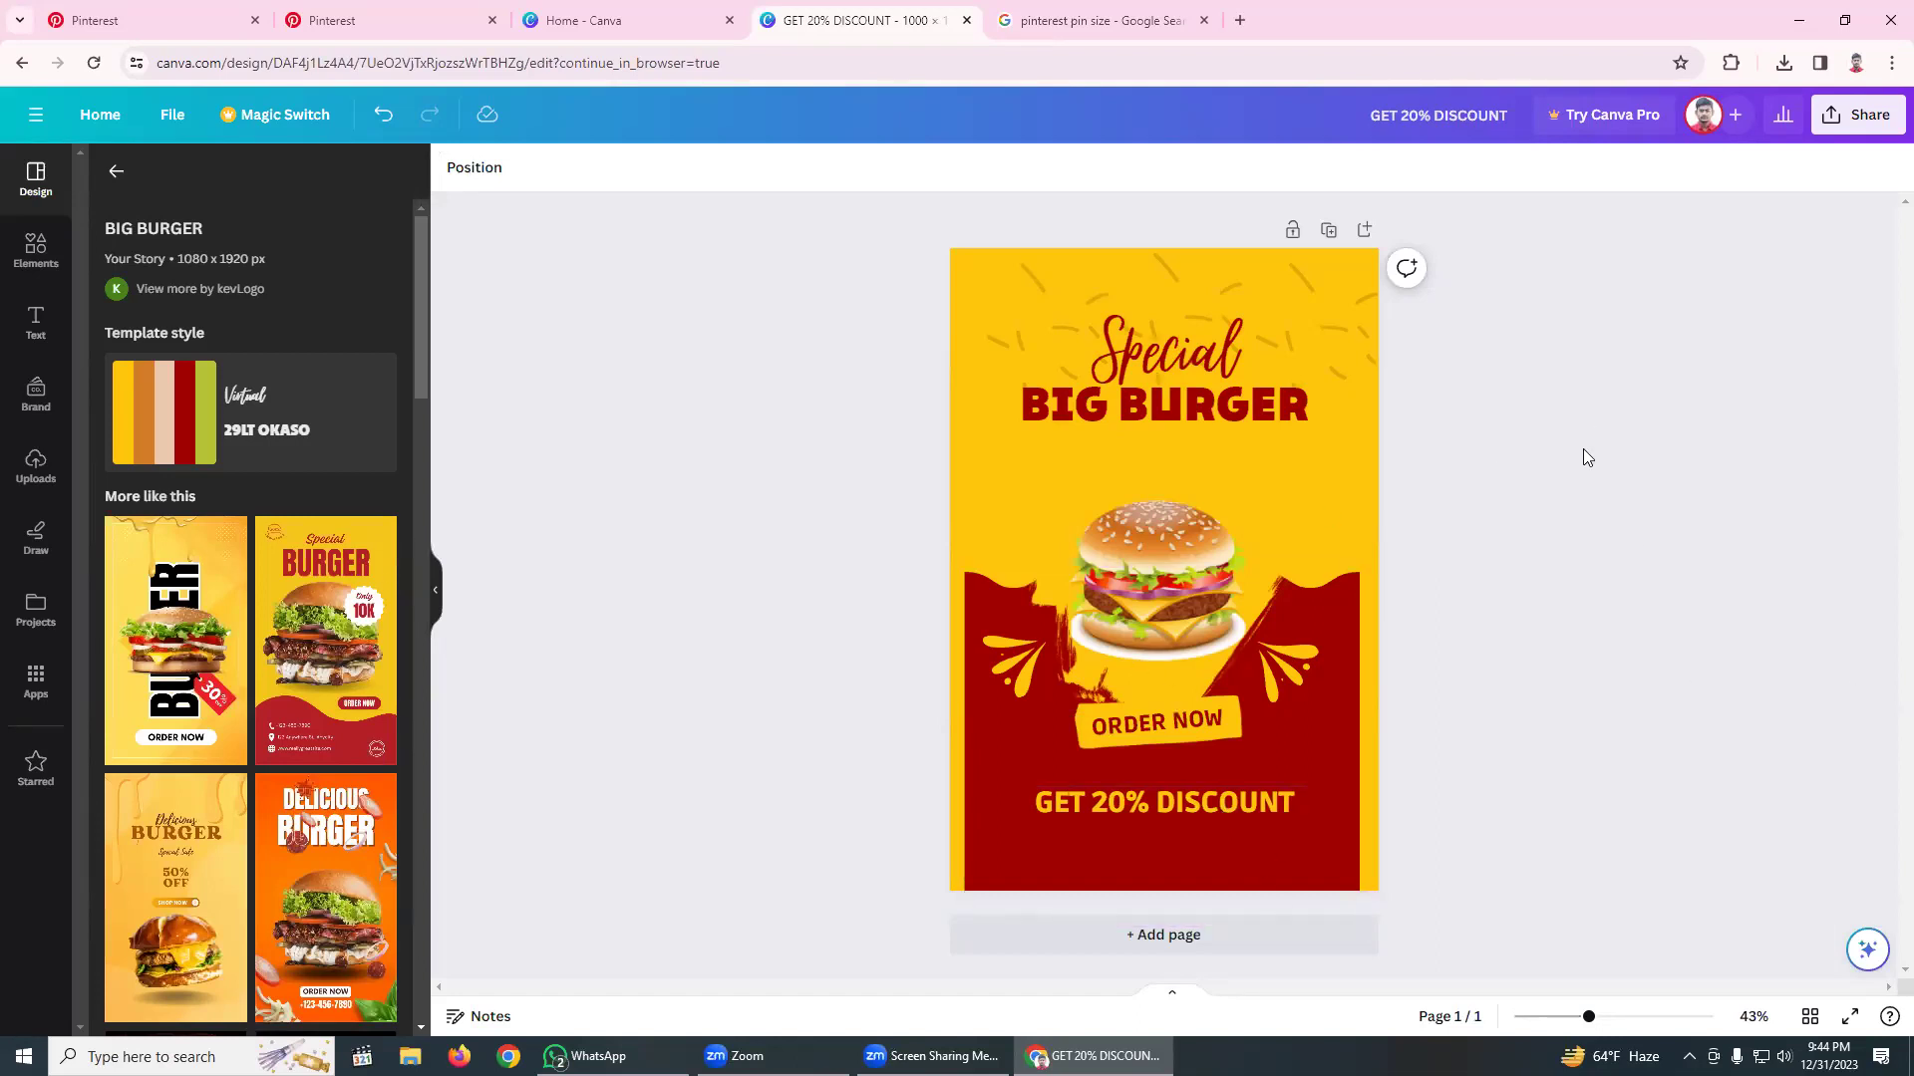
Download the burger design as a JPG instead of PNG, saving GET 20% DISCOUNT.jpg
left_click(1854, 114)
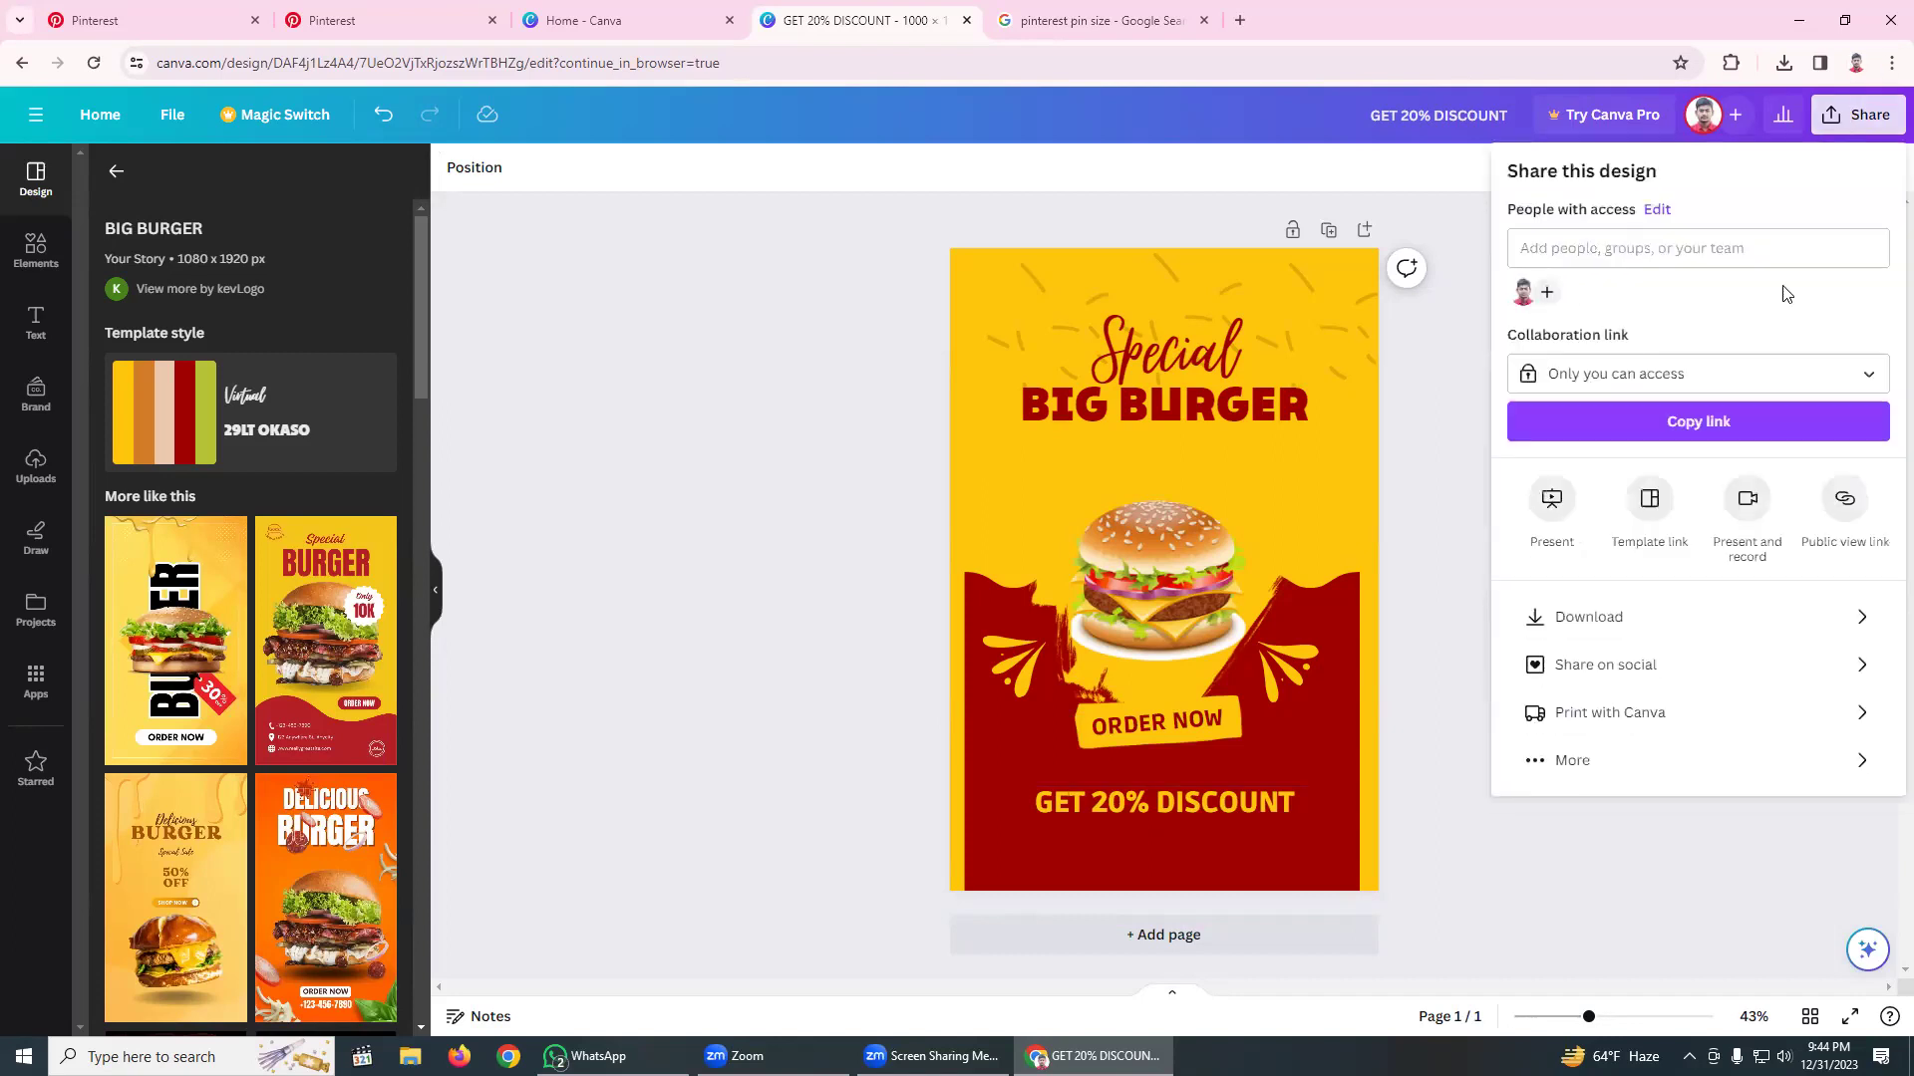
left_click(1593, 619)
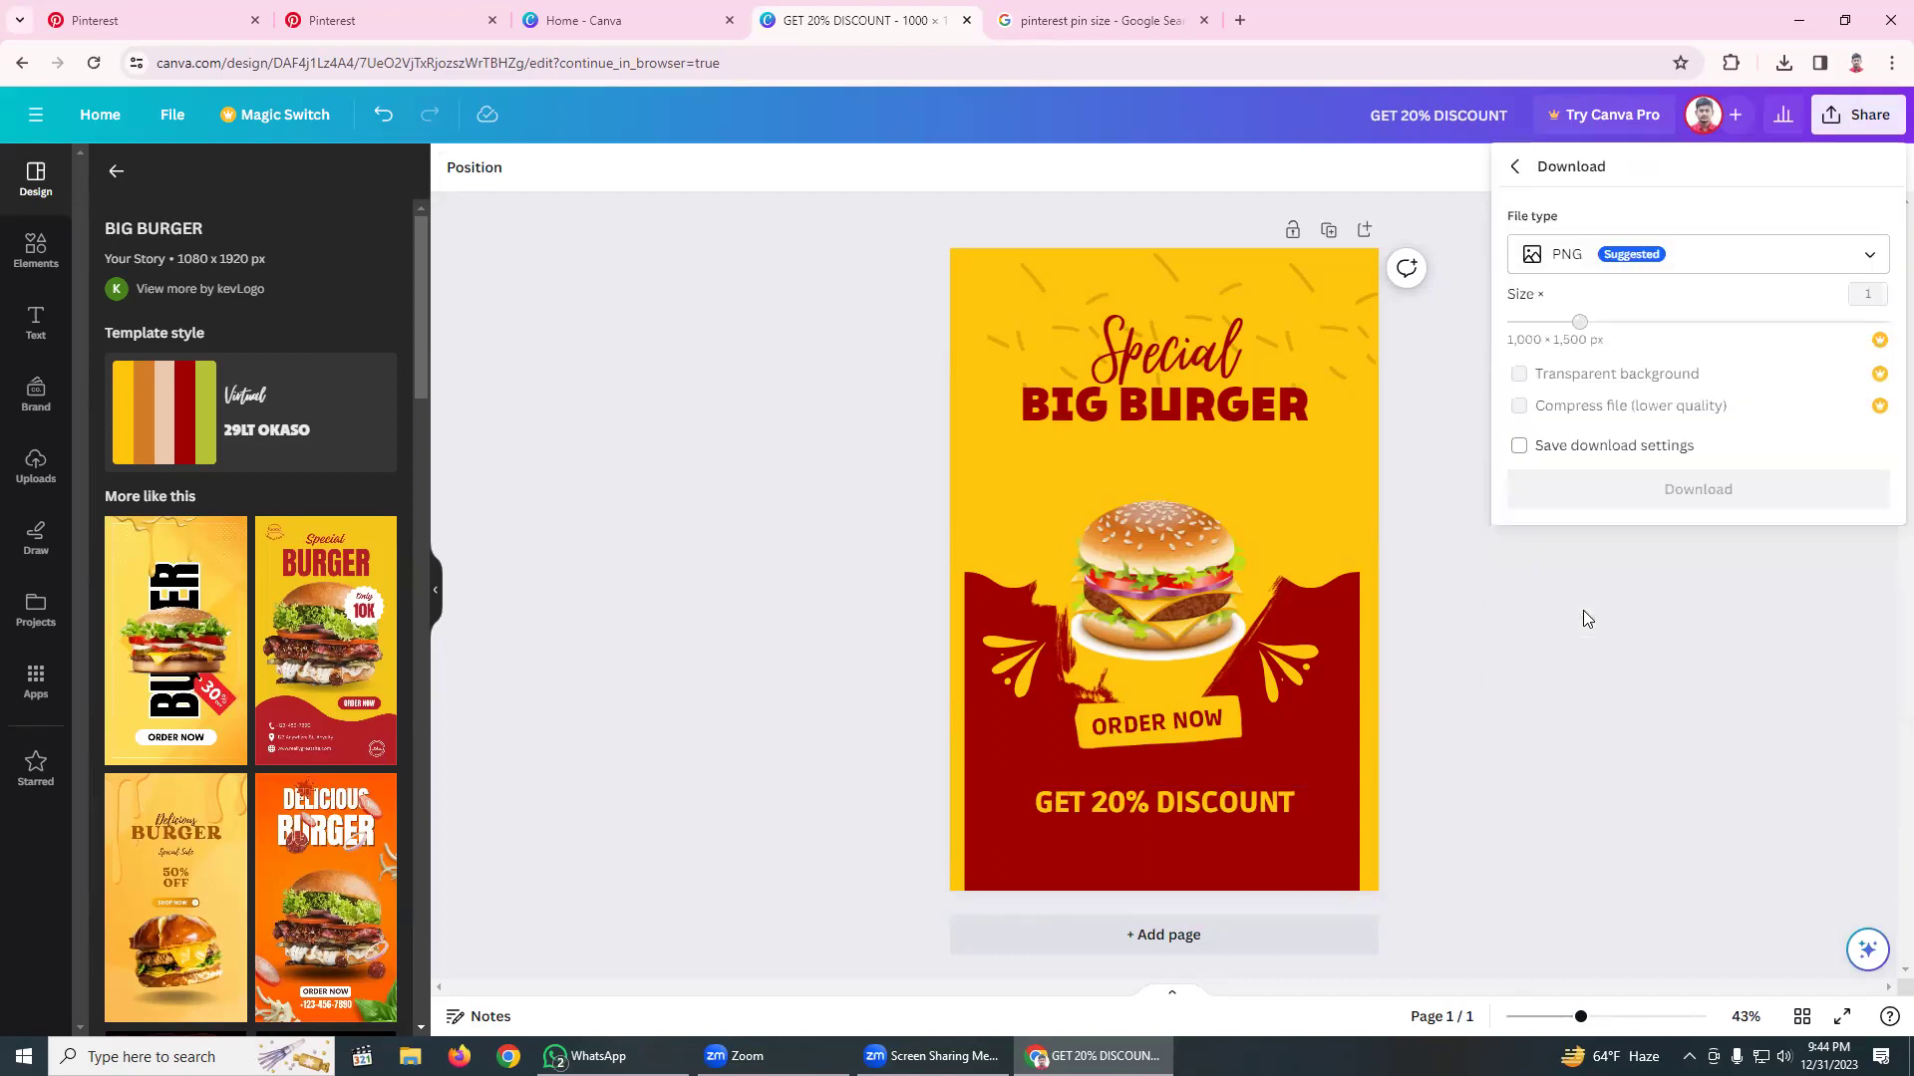
left_click(1614, 258)
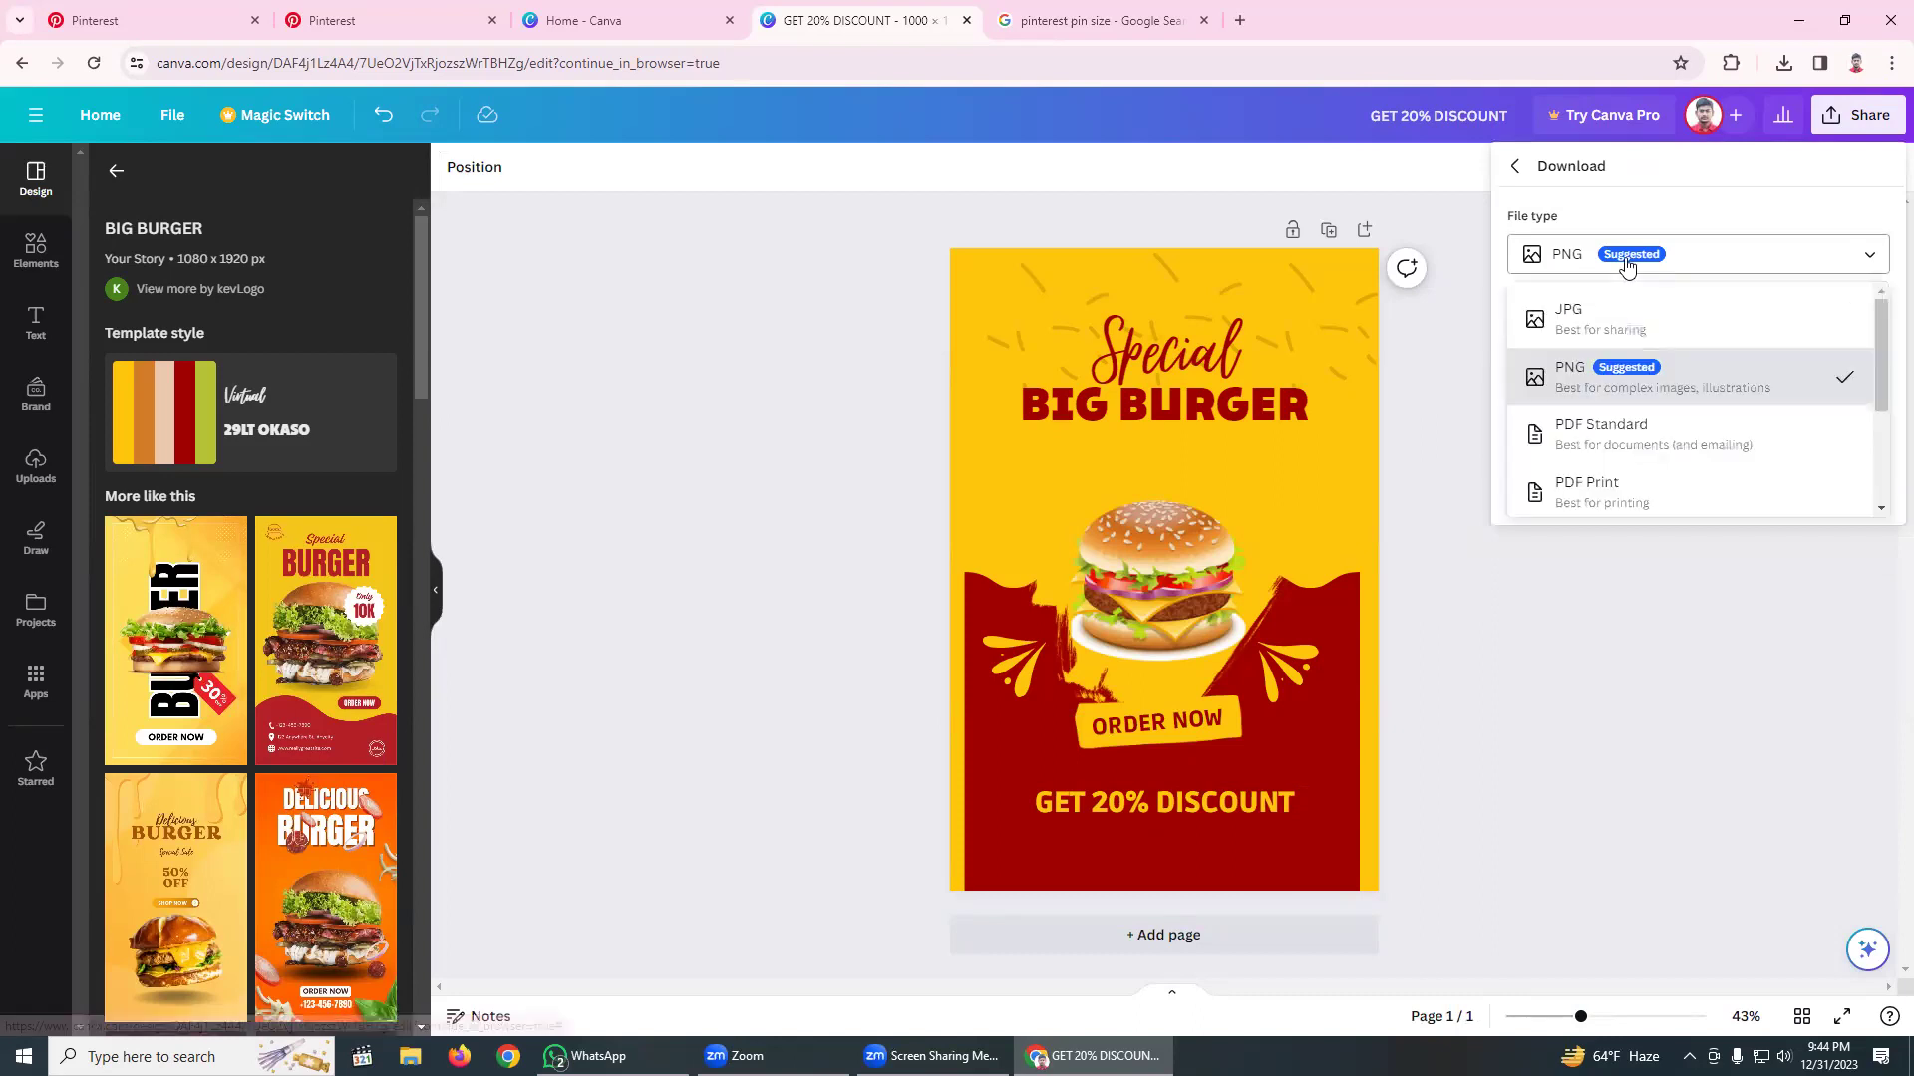
left_click(1608, 257)
left_click(1598, 261)
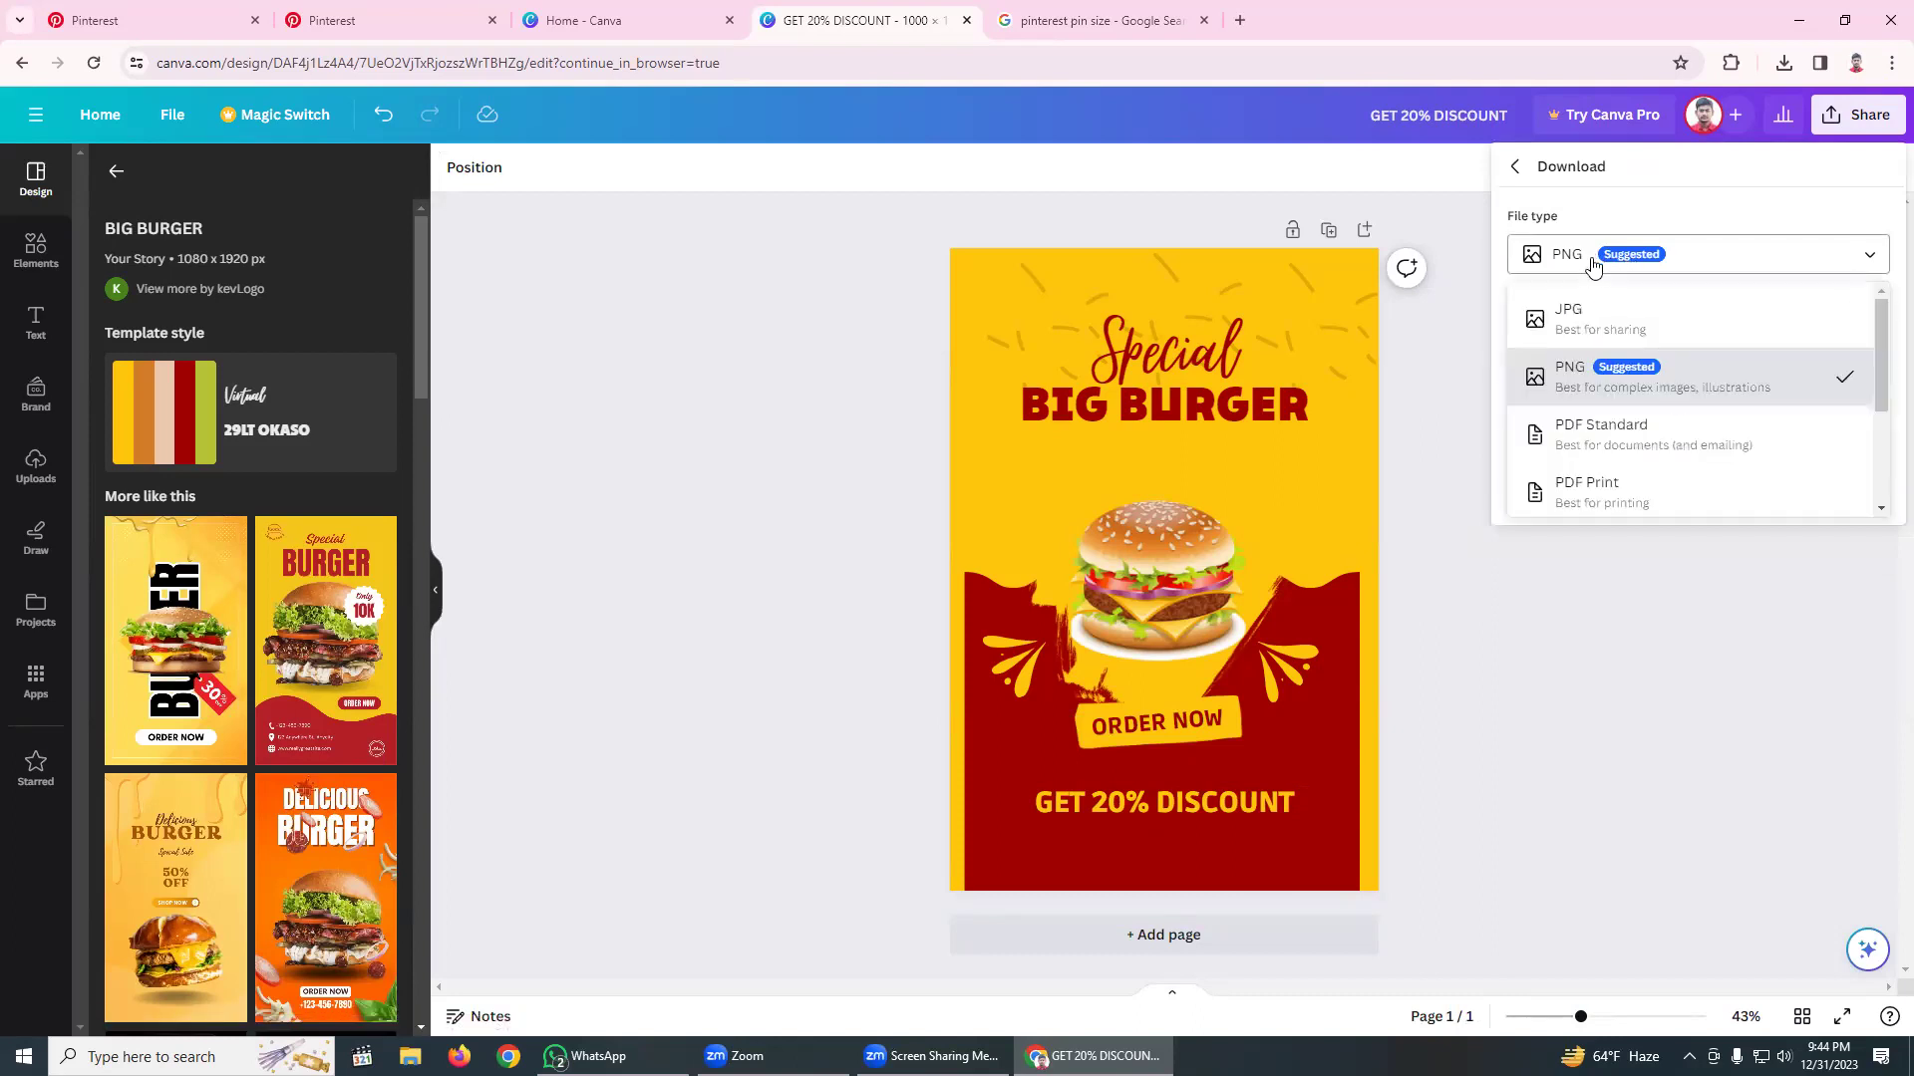
left_click(1591, 265)
left_click(1583, 317)
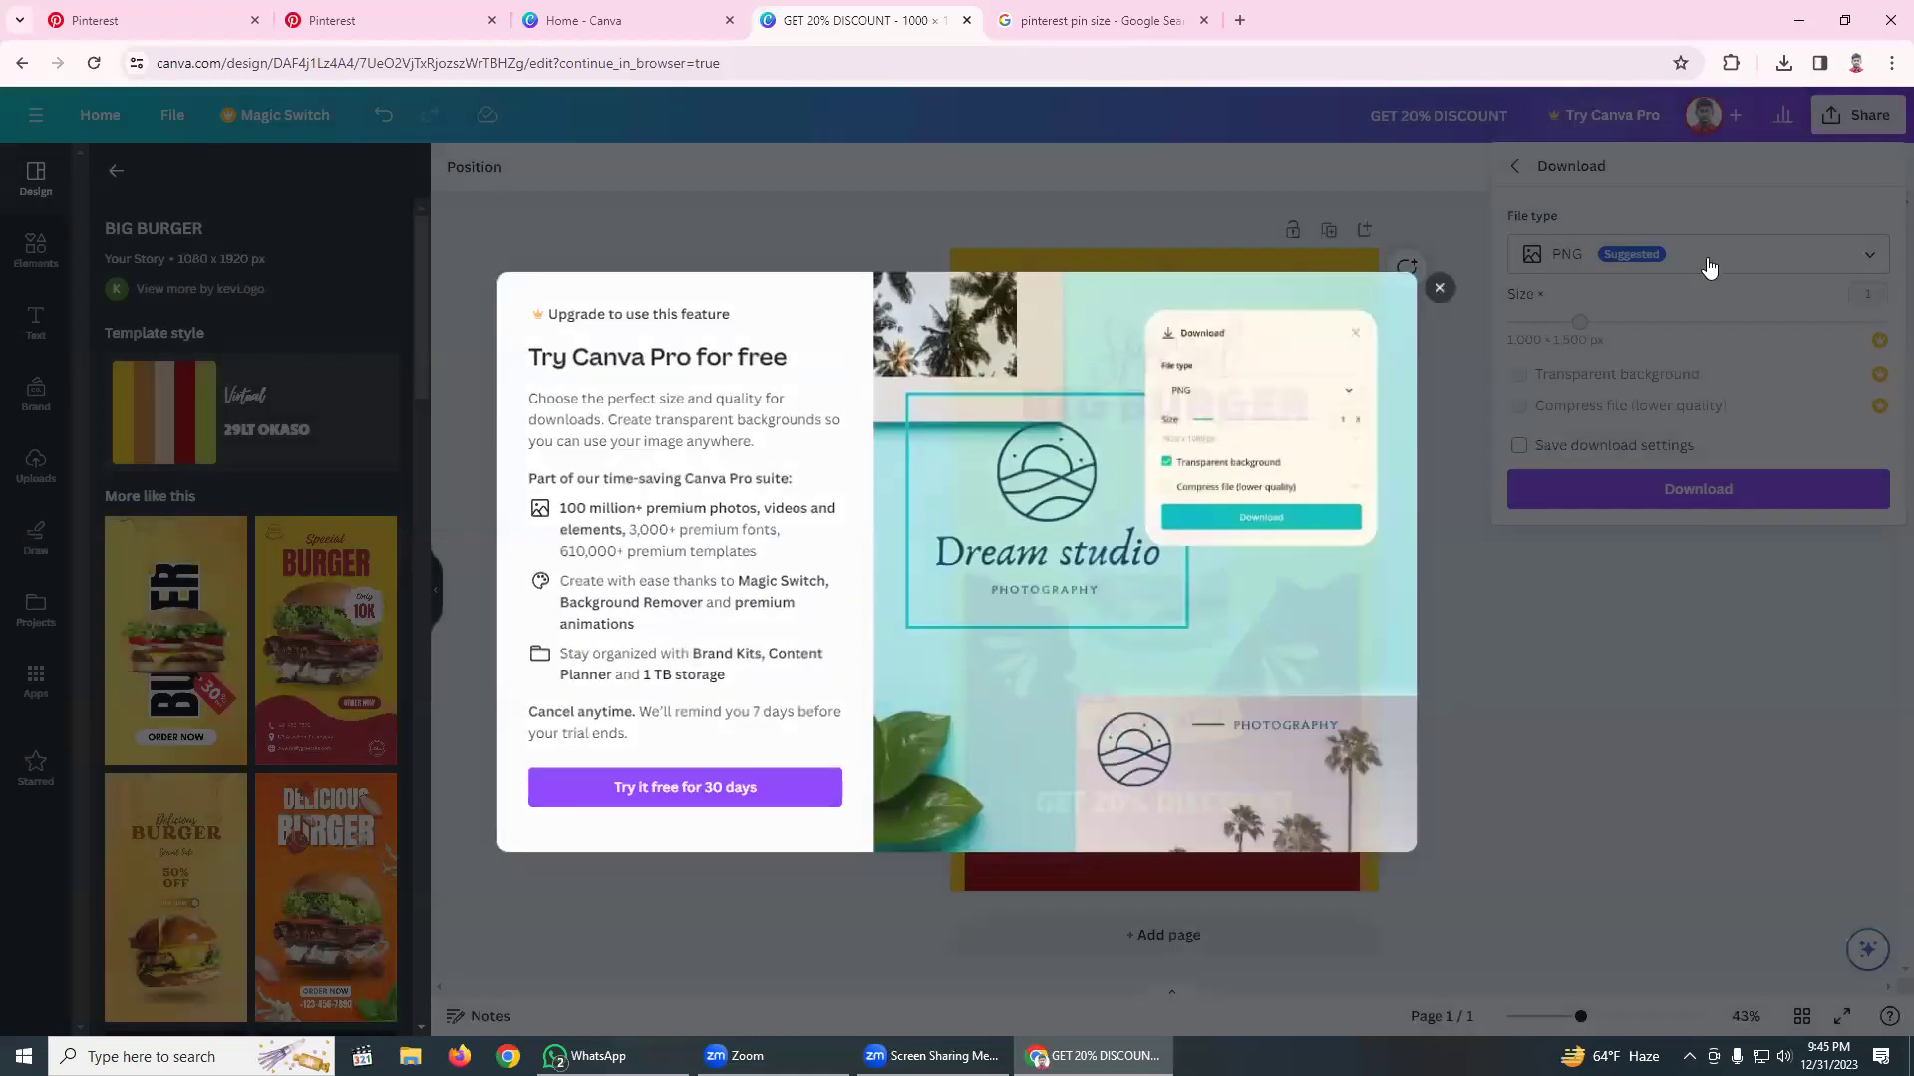
left_click(1708, 268)
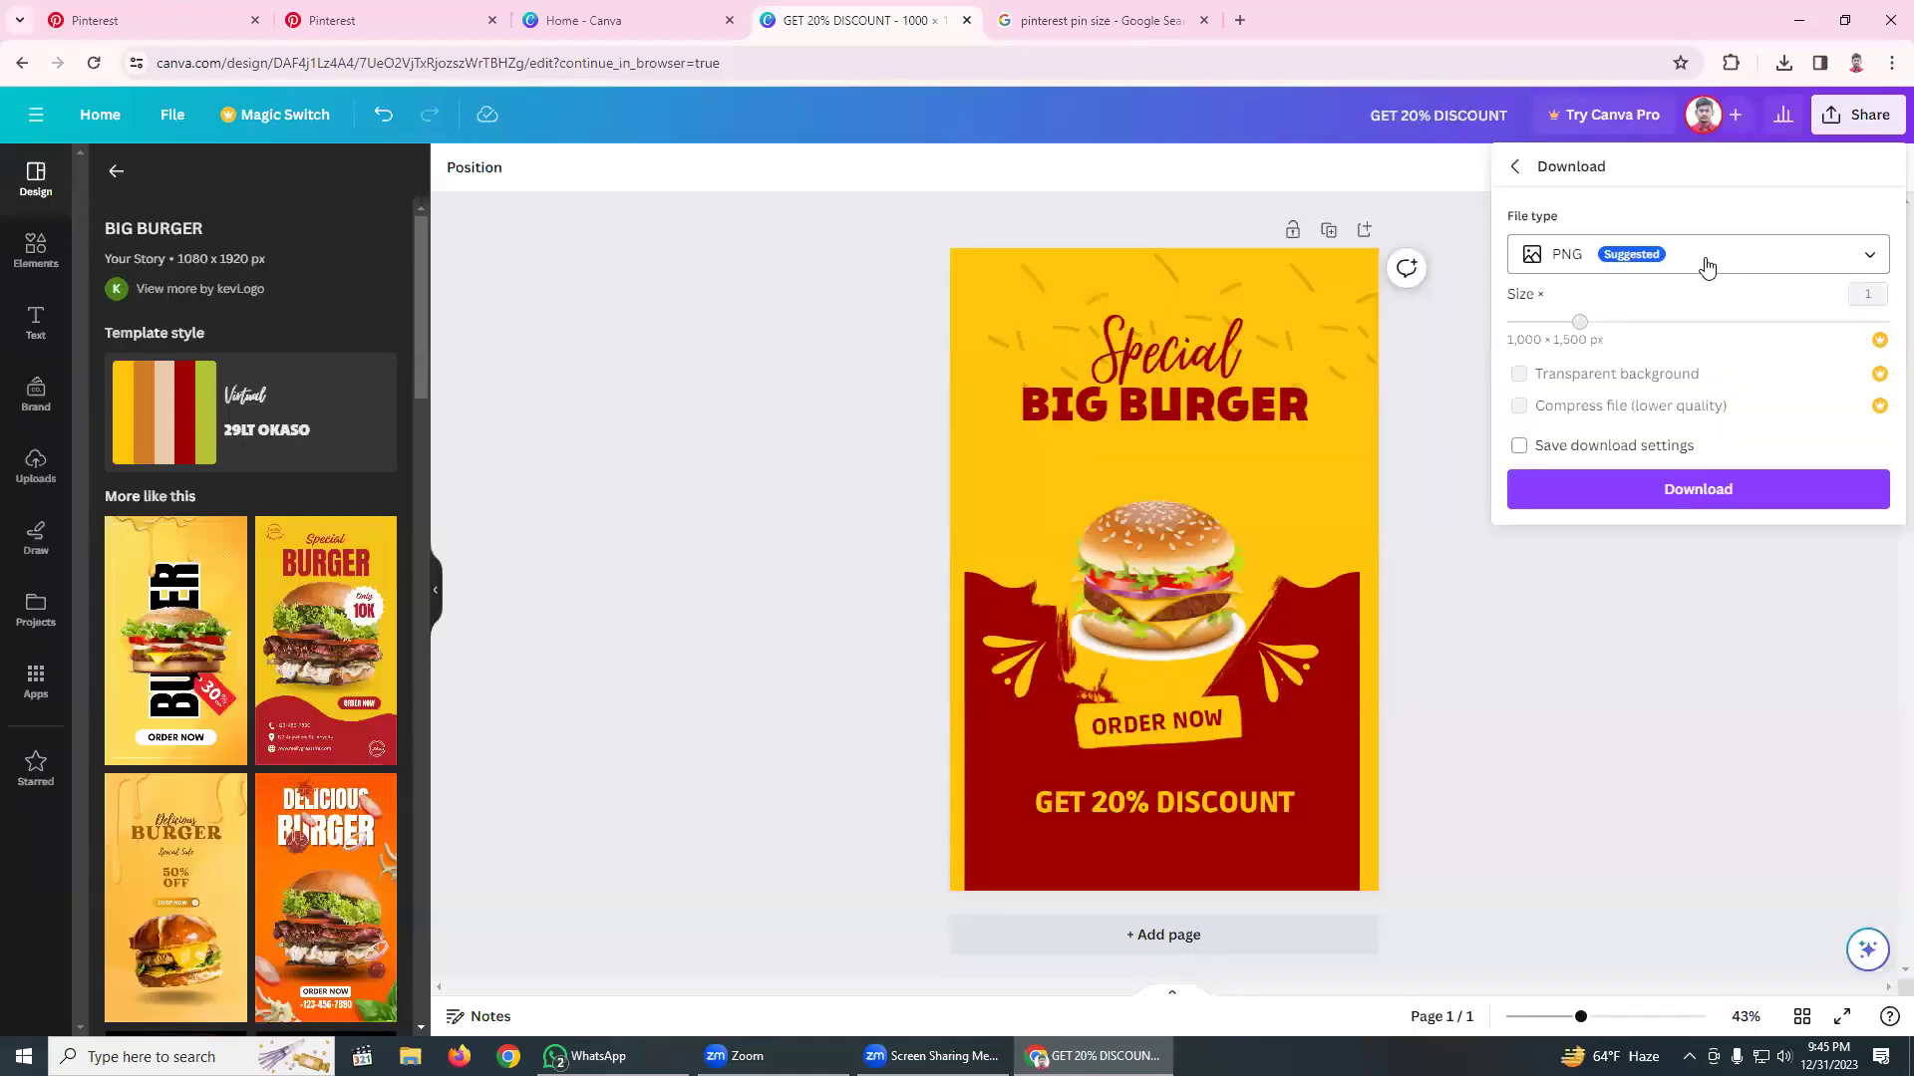
left_click(1709, 267)
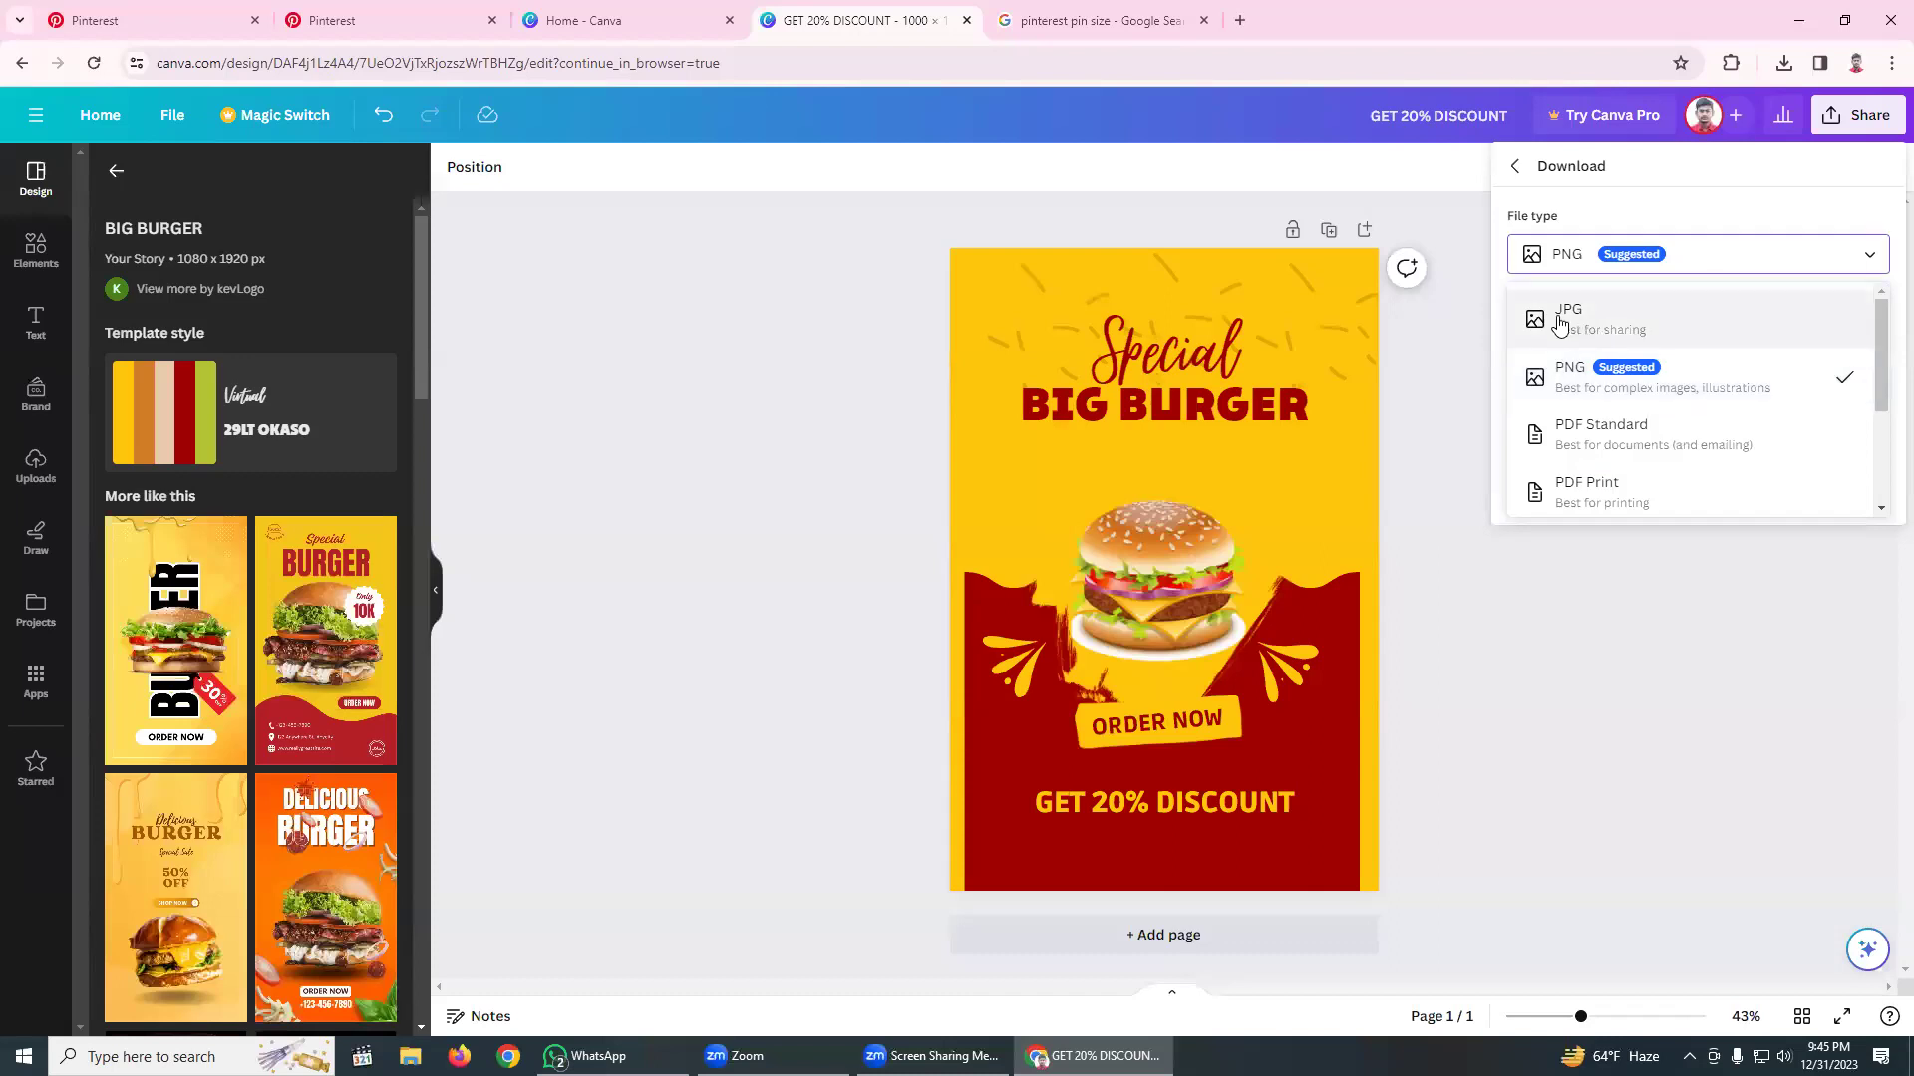
left_click(1600, 324)
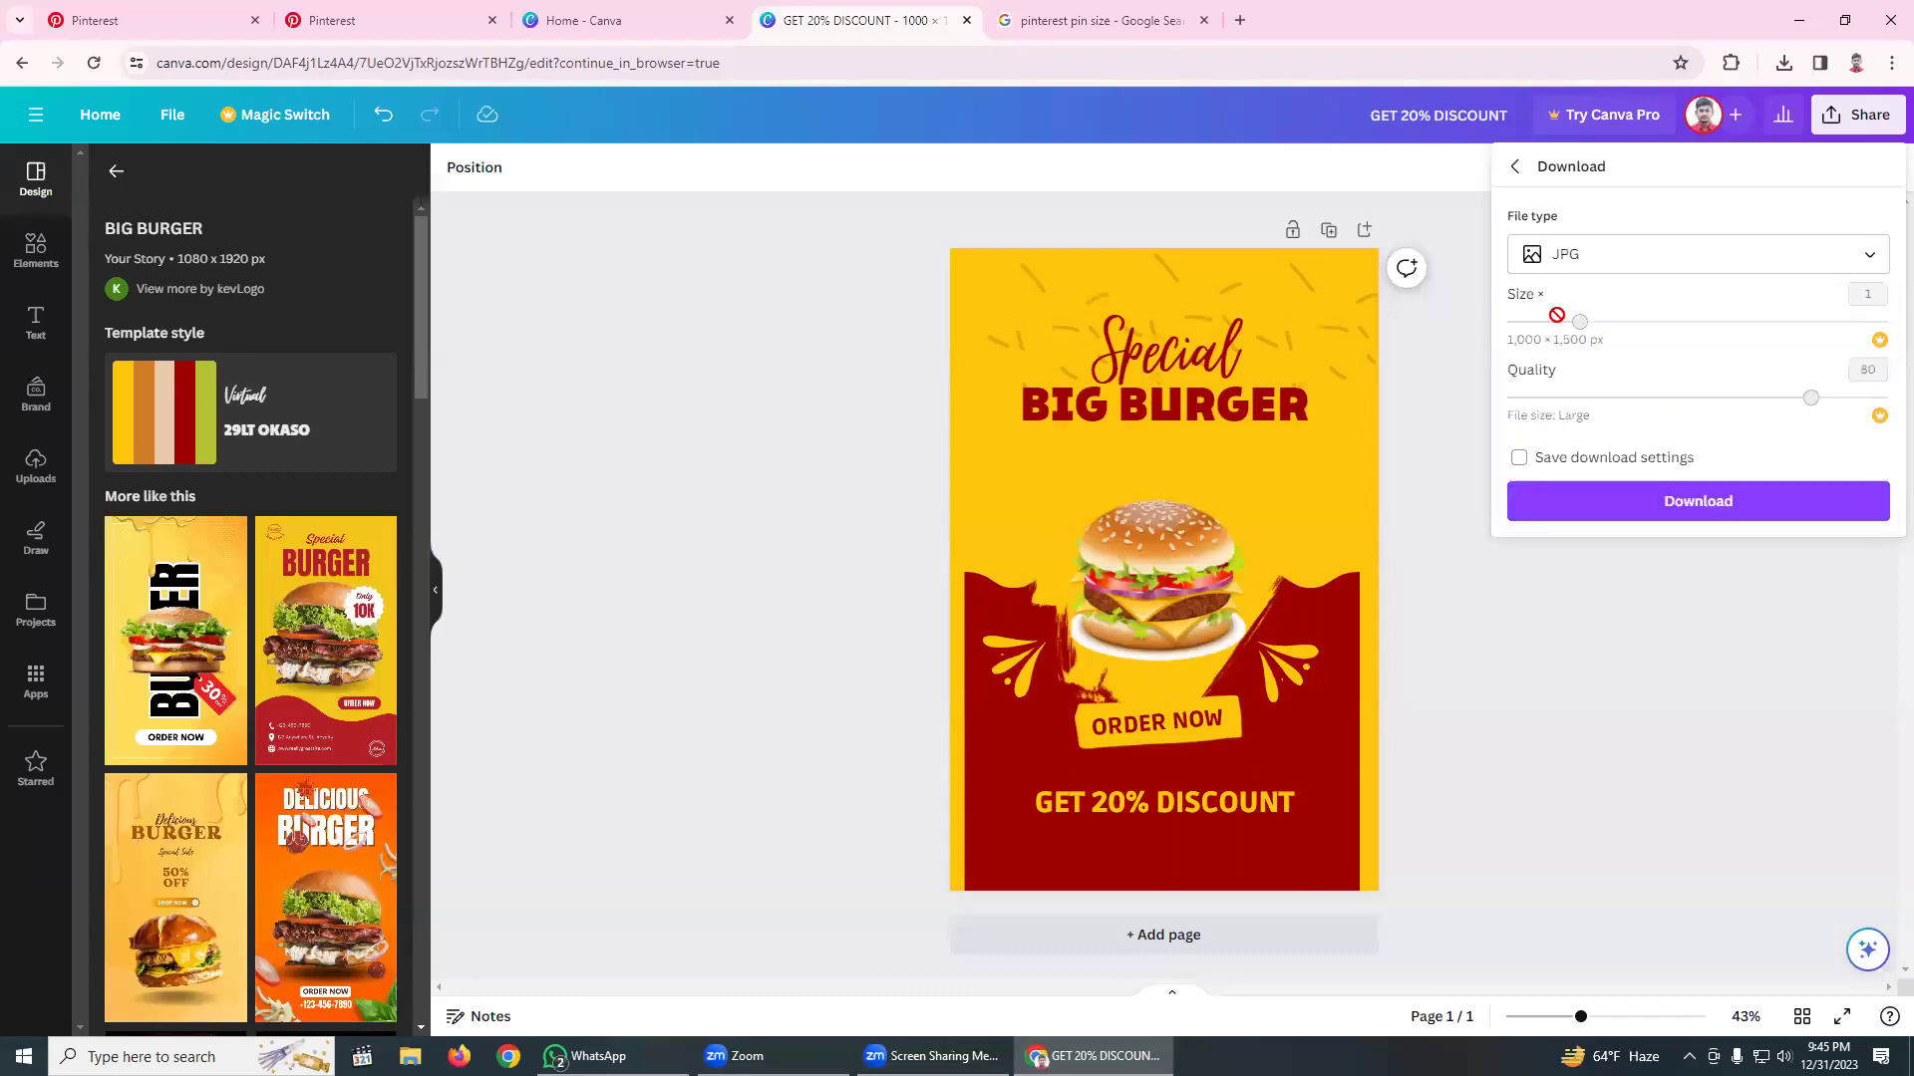
left_click(1685, 503)
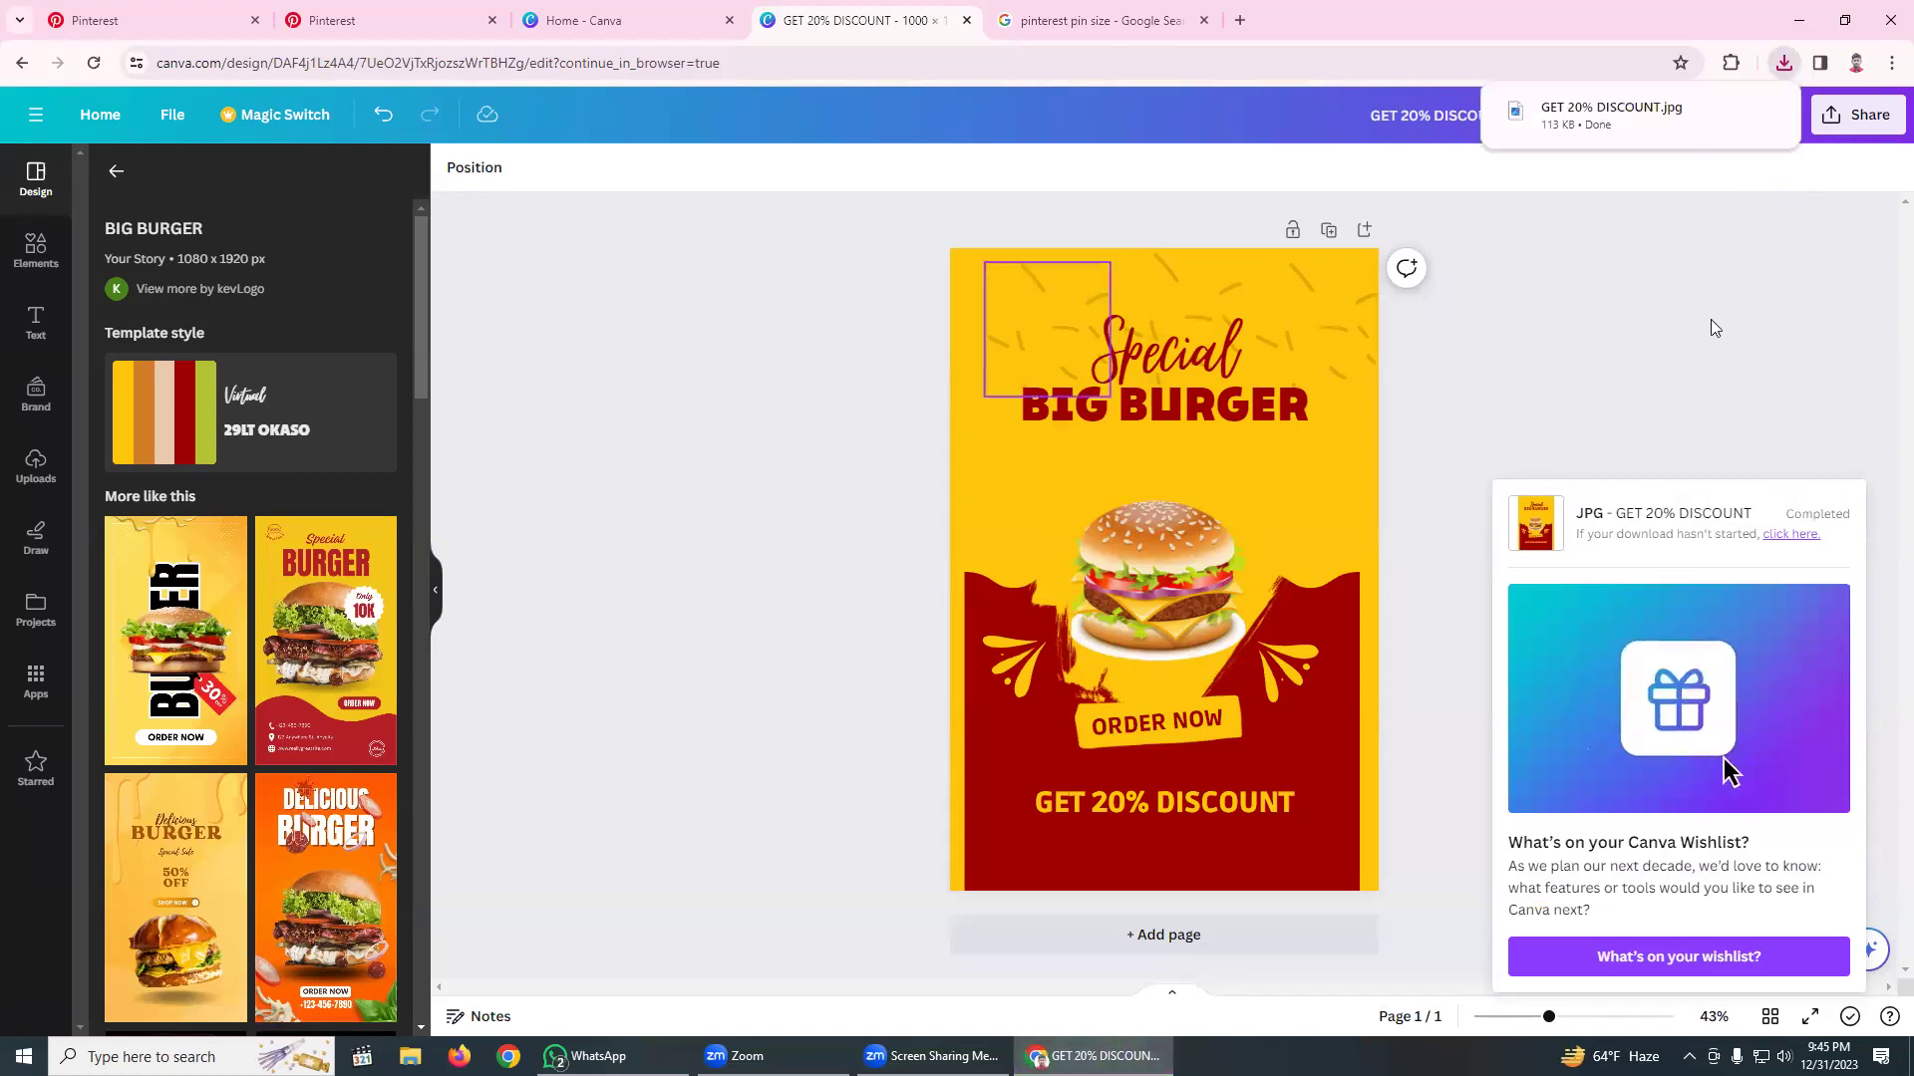
Open the Broodjes met pittige kip pin from the Pinterest home feed
left_click(343, 14)
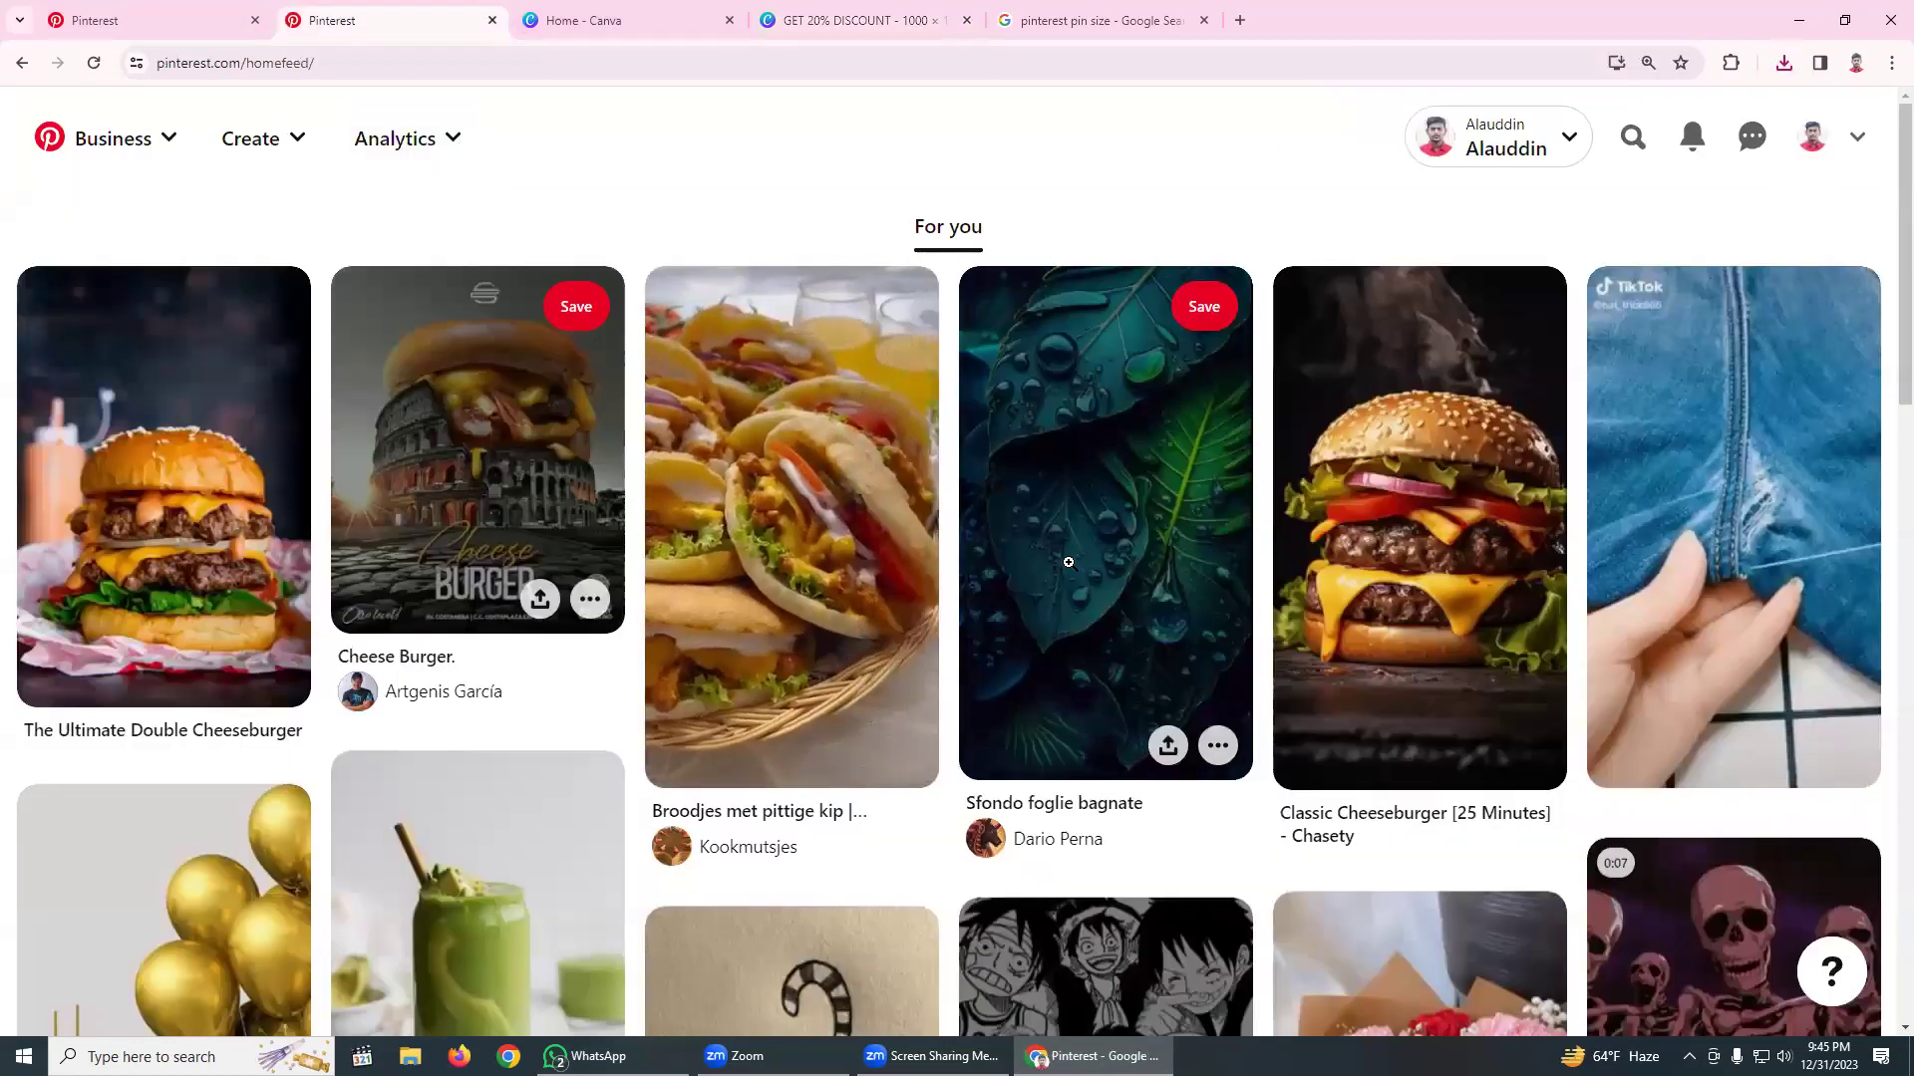
mouse_move(799, 567)
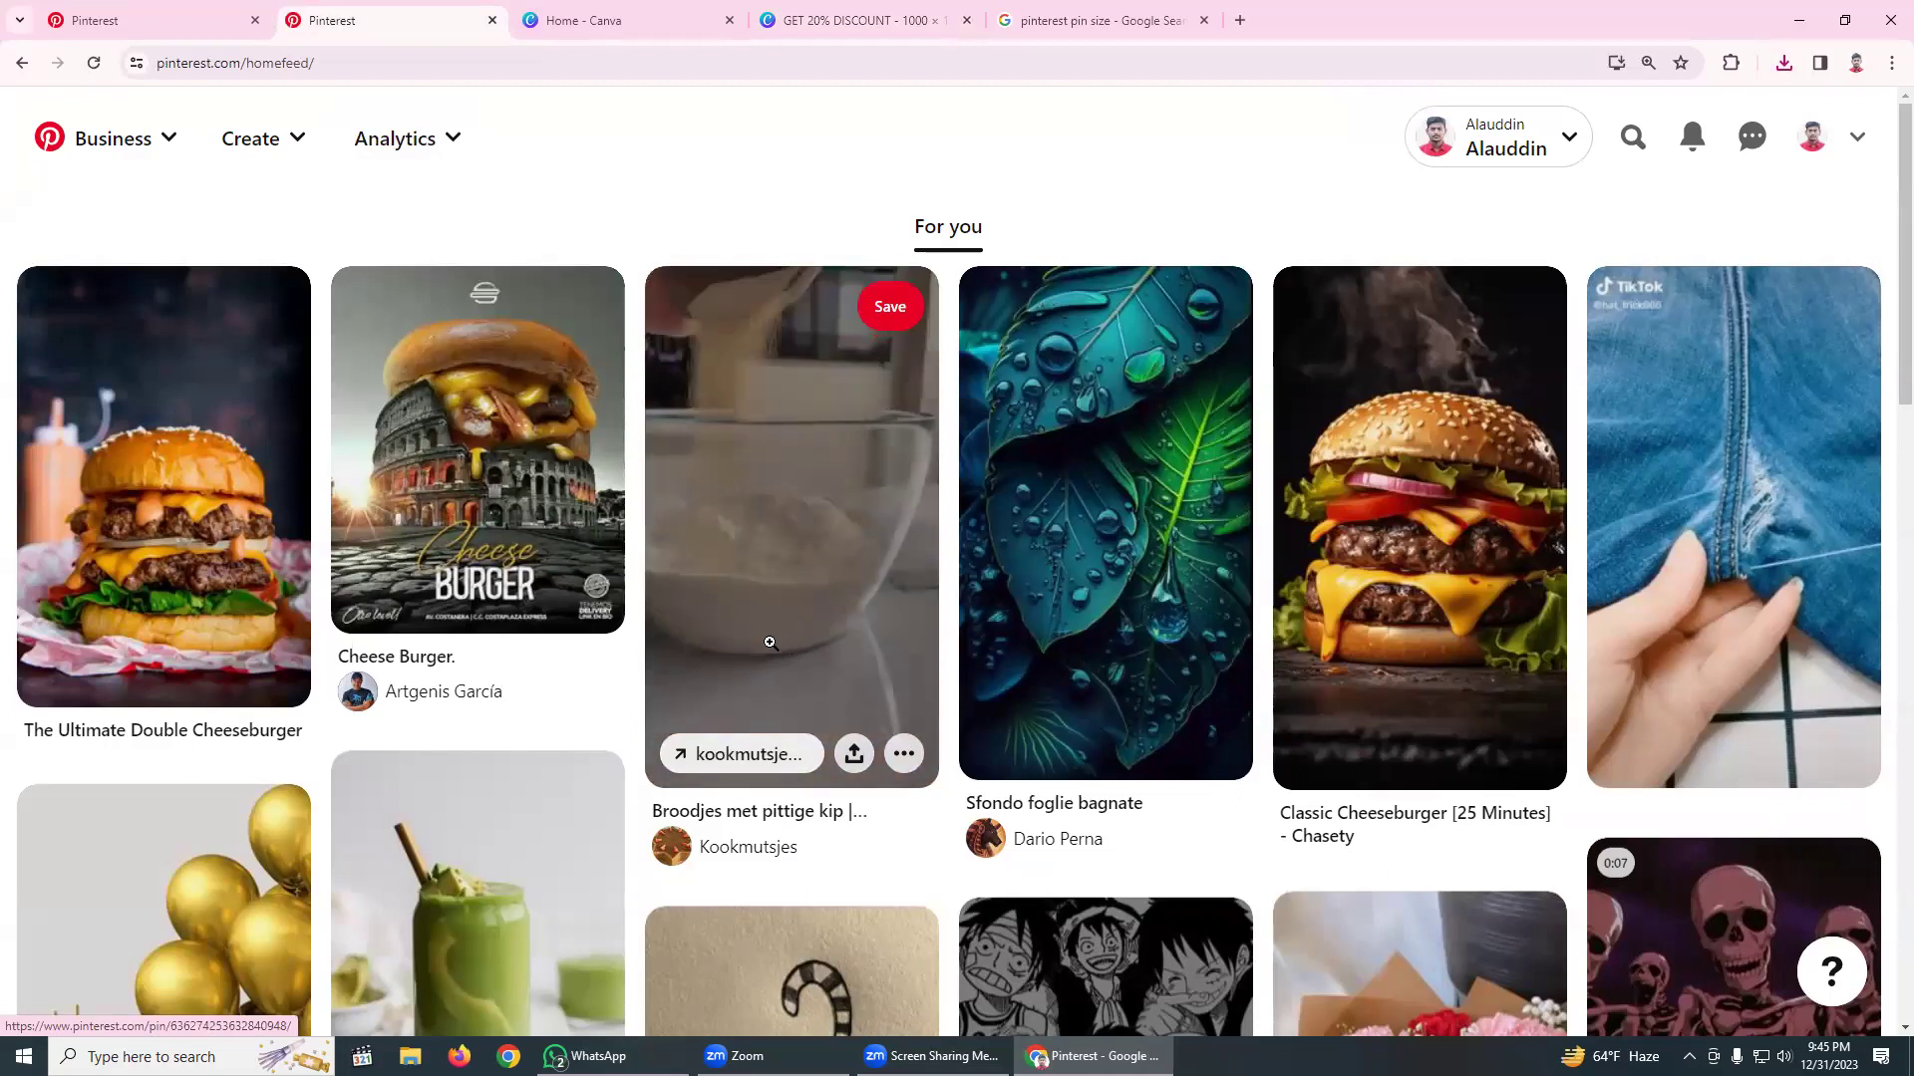
left_click(770, 570)
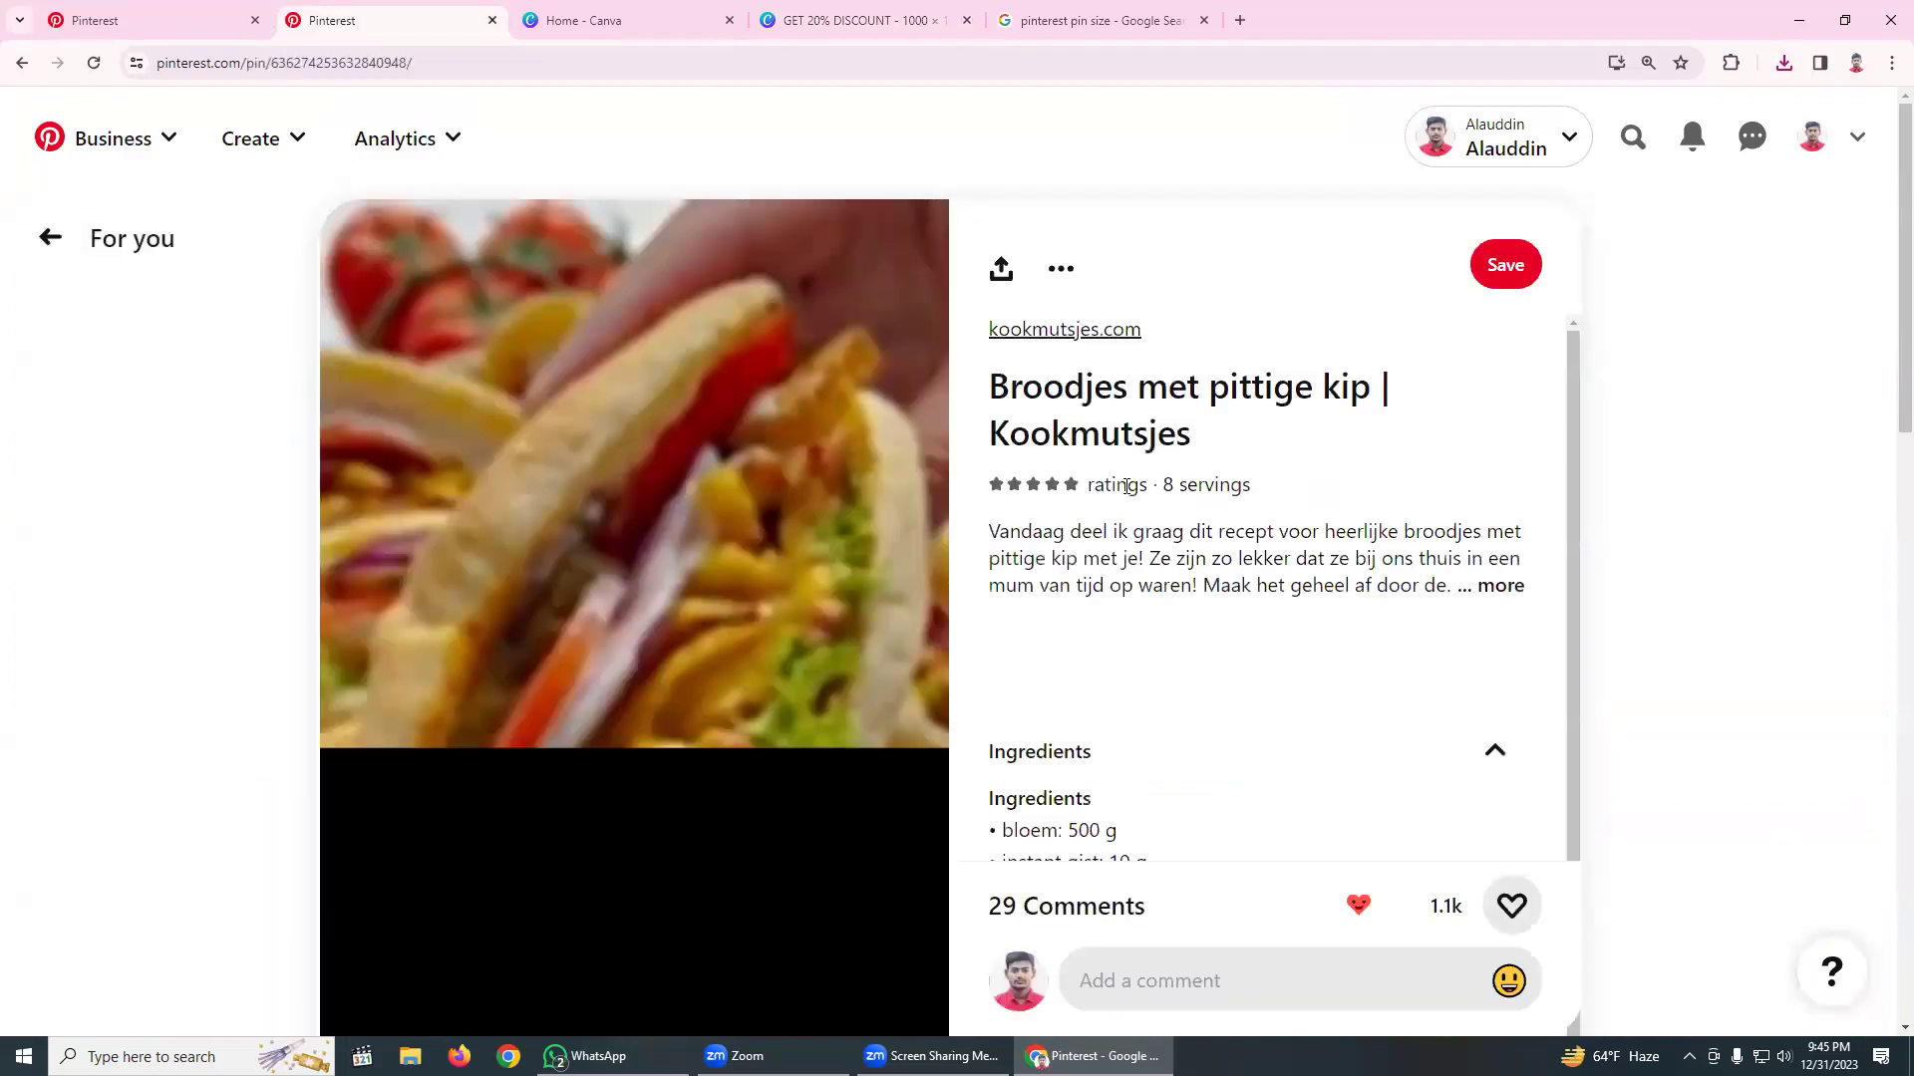
Expand the pin's full description and ingredients list and scroll through them
left_click(1498, 586)
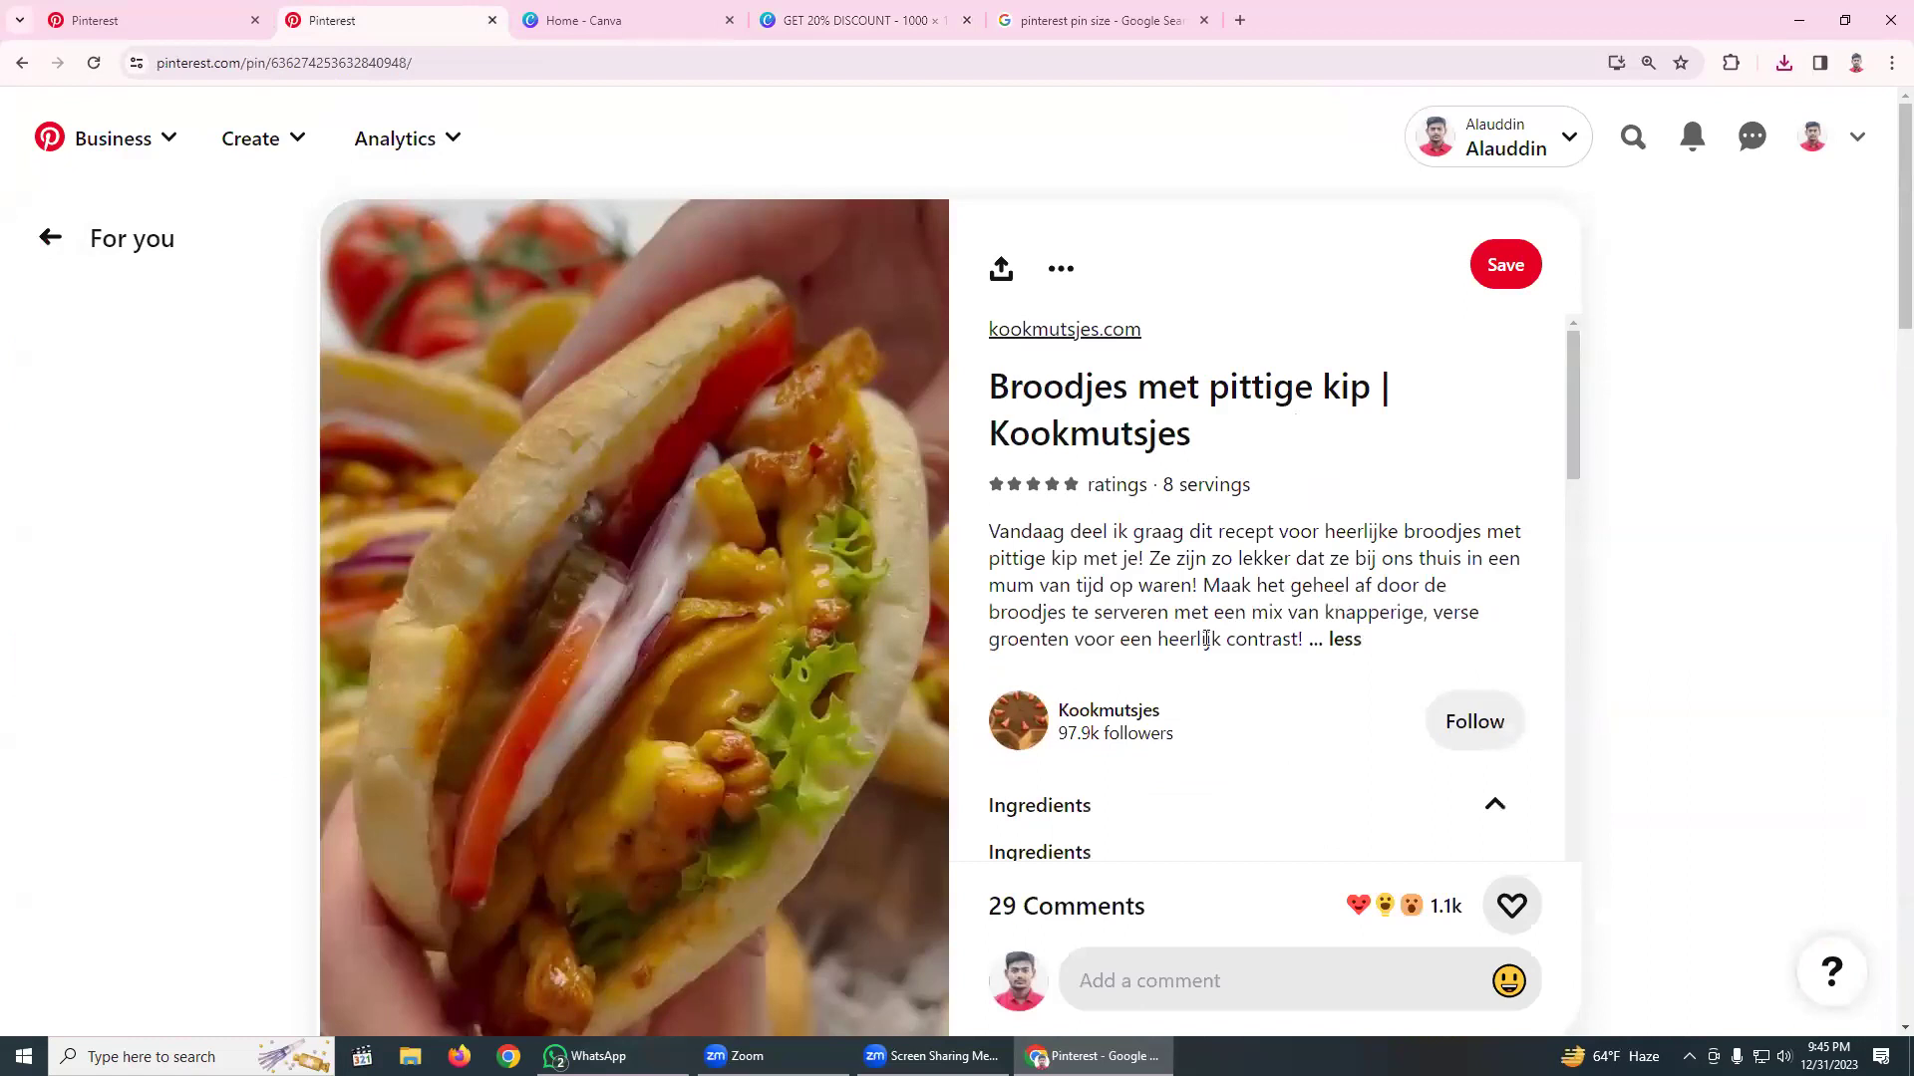
scroll(1186, 634, "down", 3)
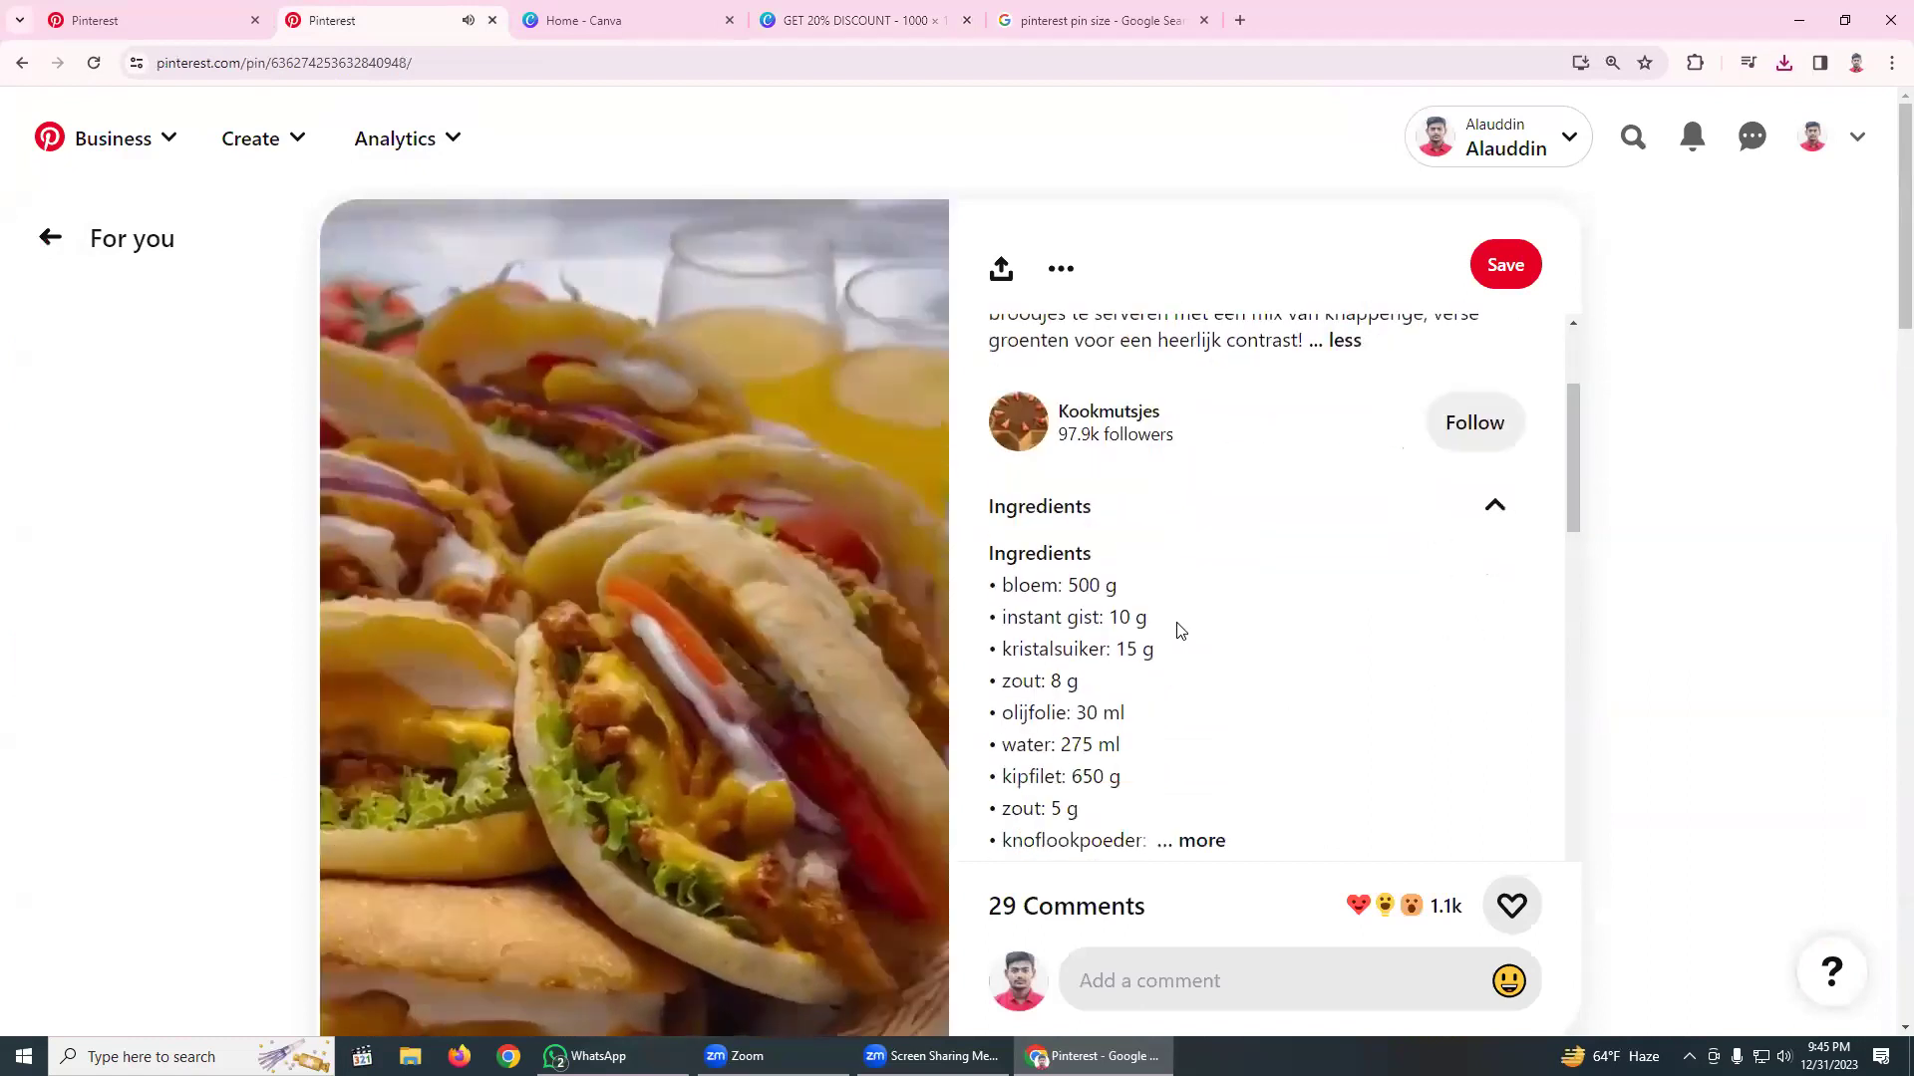
scroll(1179, 630, "down", 1)
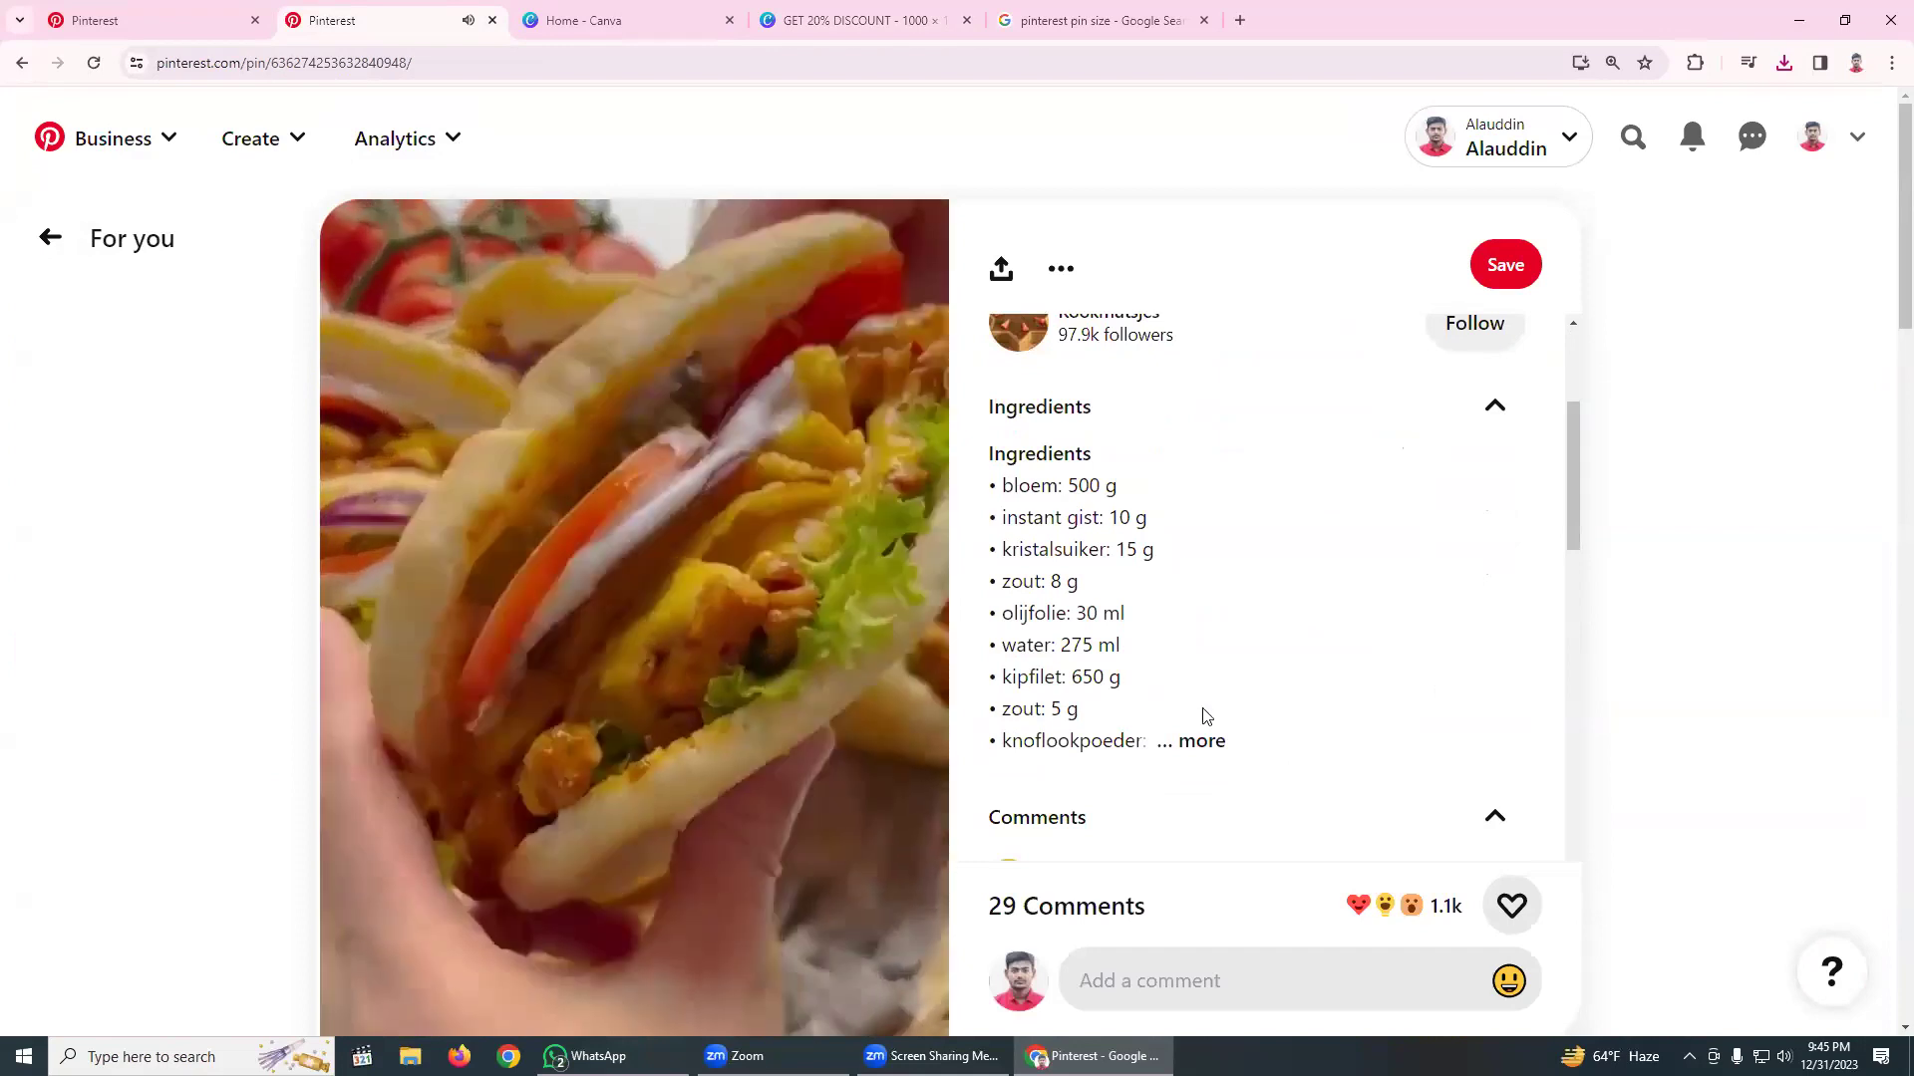
left_click(1203, 742)
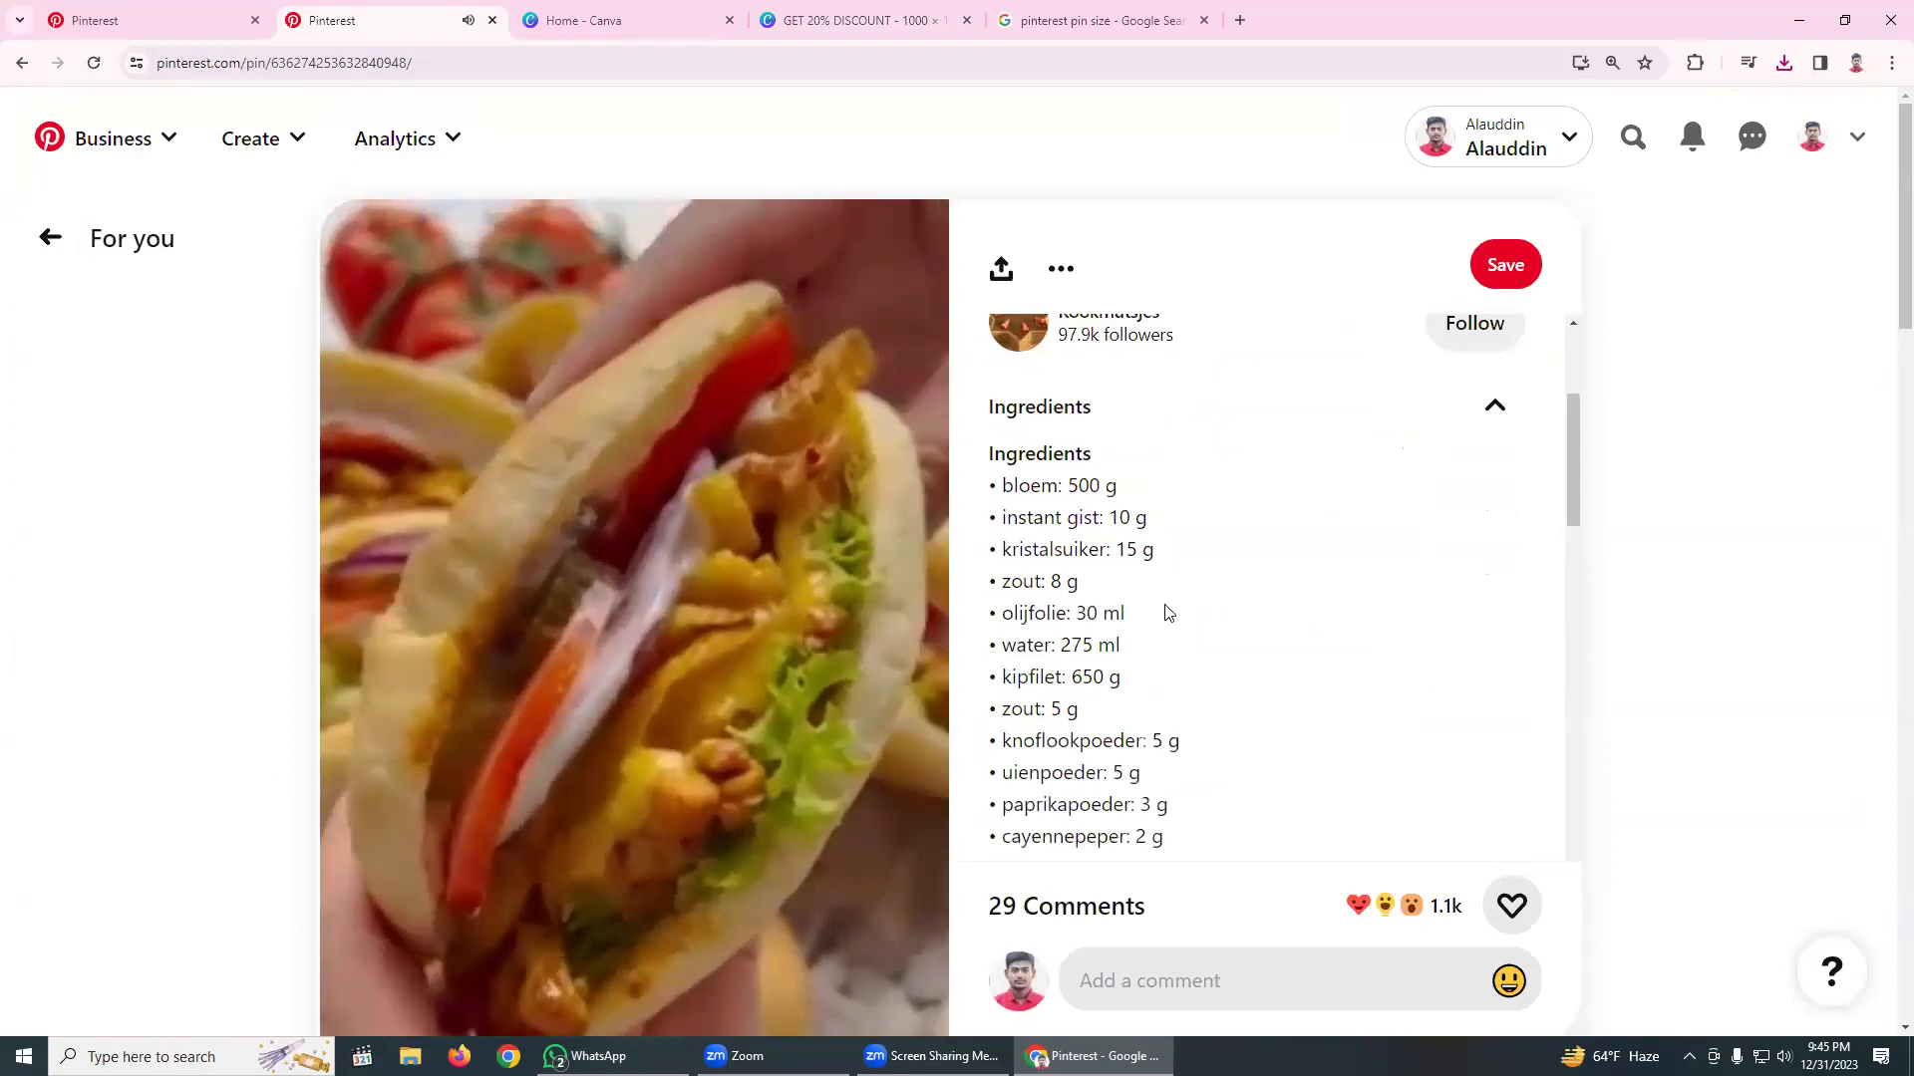
scroll(1227, 637, "down", 5)
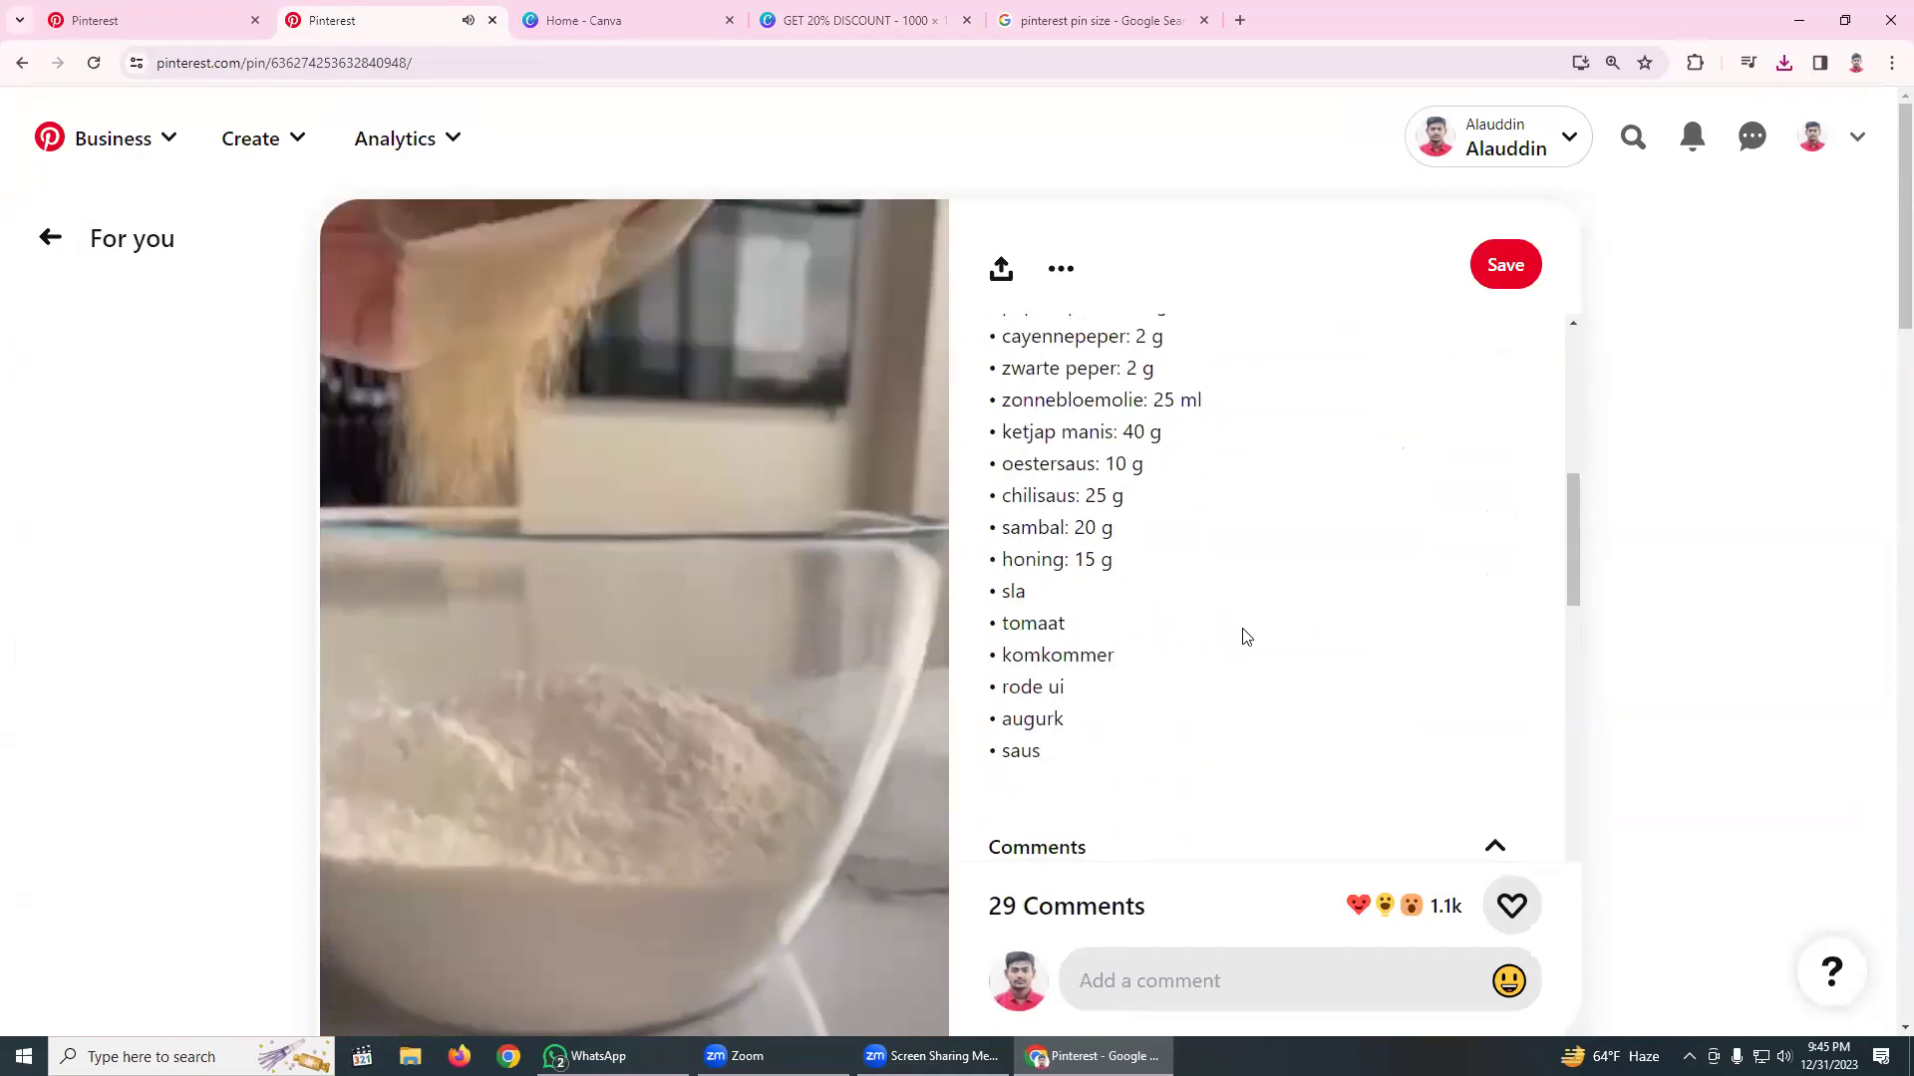
scroll(1245, 636, "down", 1)
scroll(1204, 611, "up", 10)
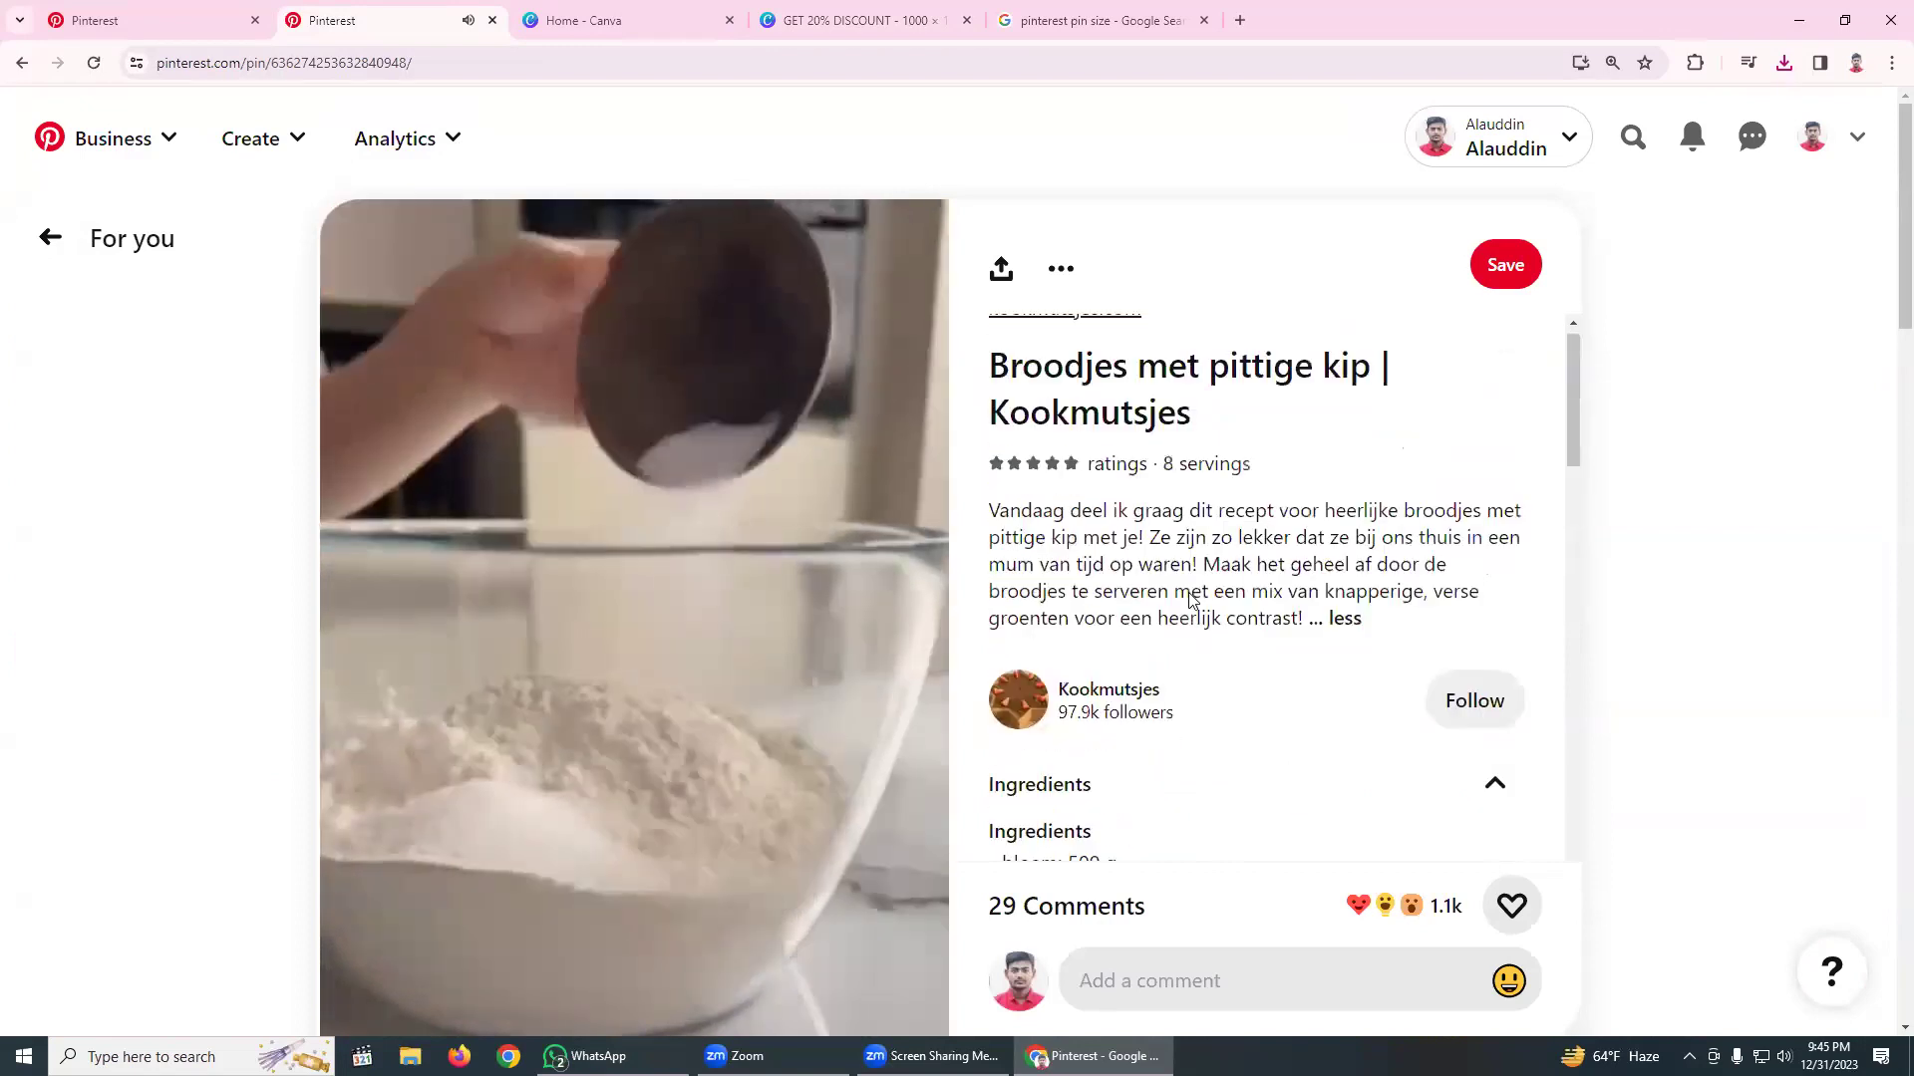
scroll(1189, 599, "up", 1)
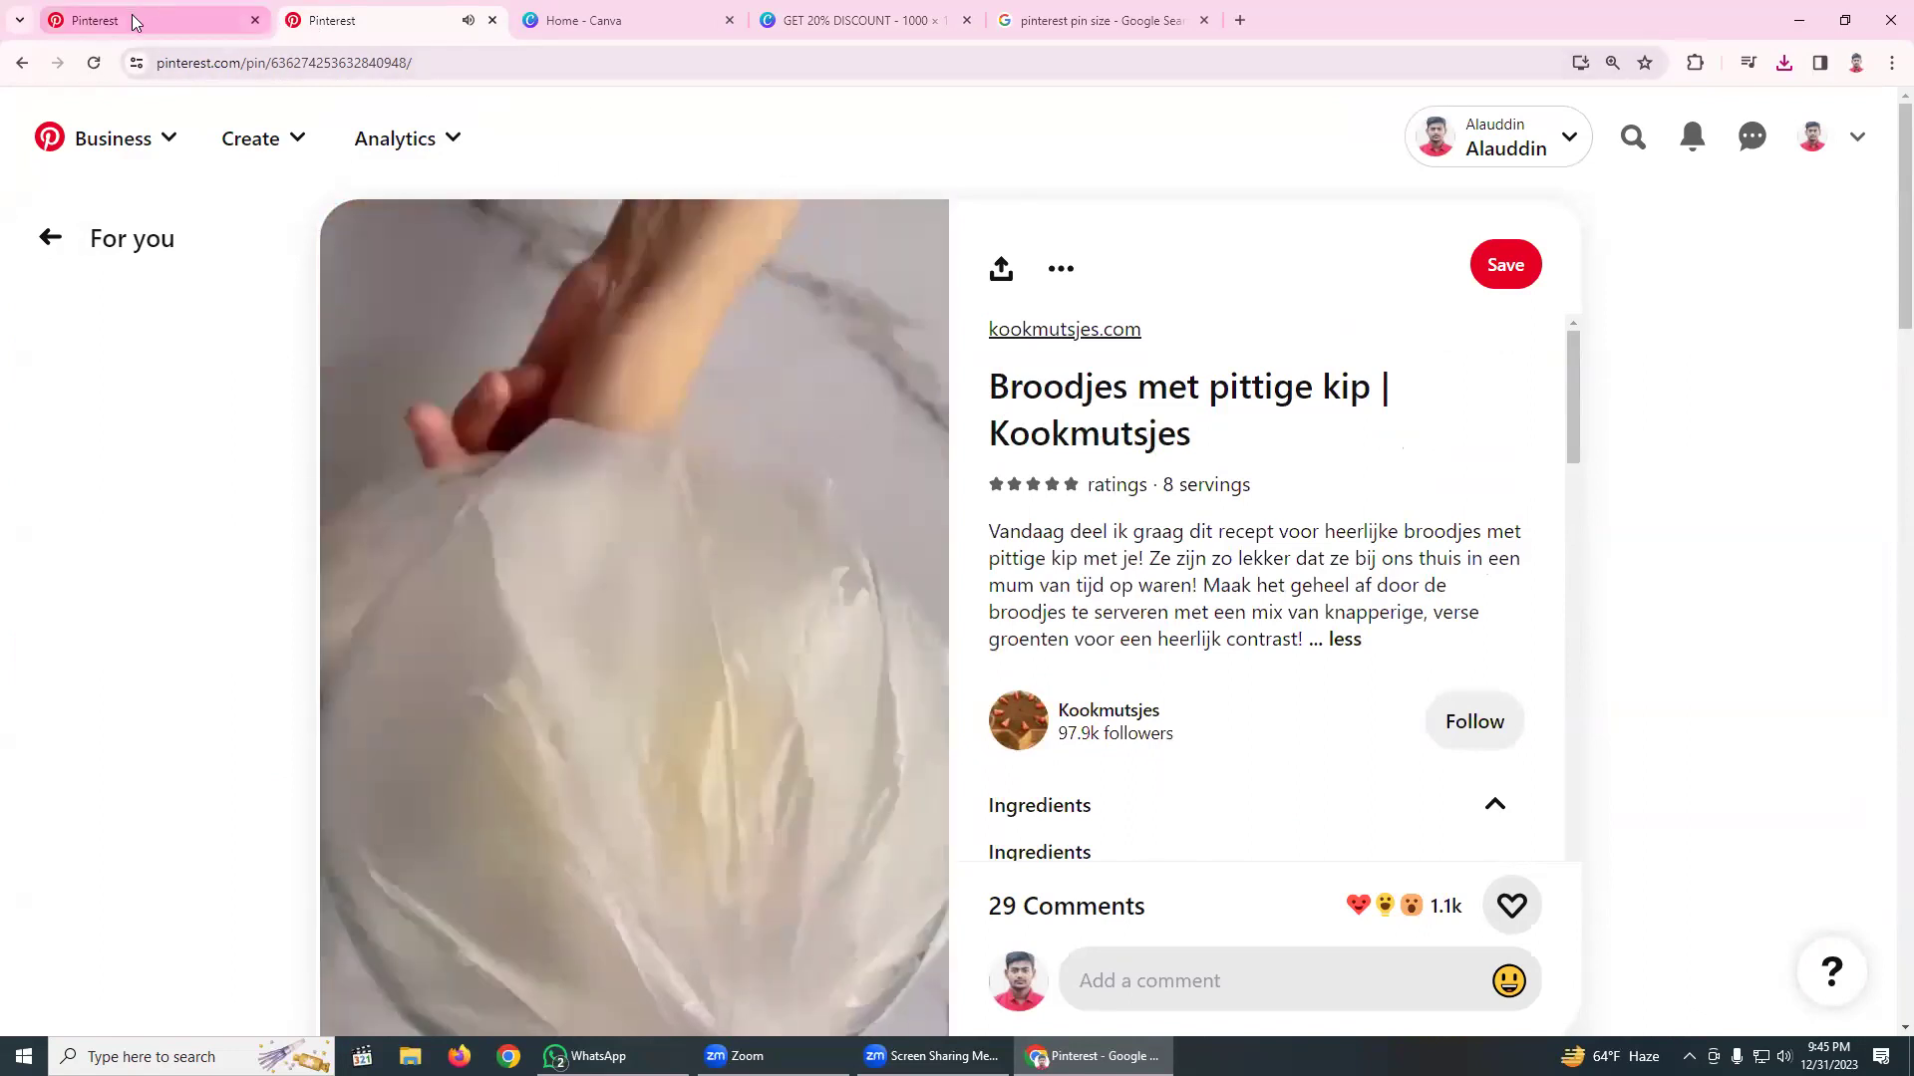
From the account's profile page, start a new Pin via the + create menu
left_click(164, 22)
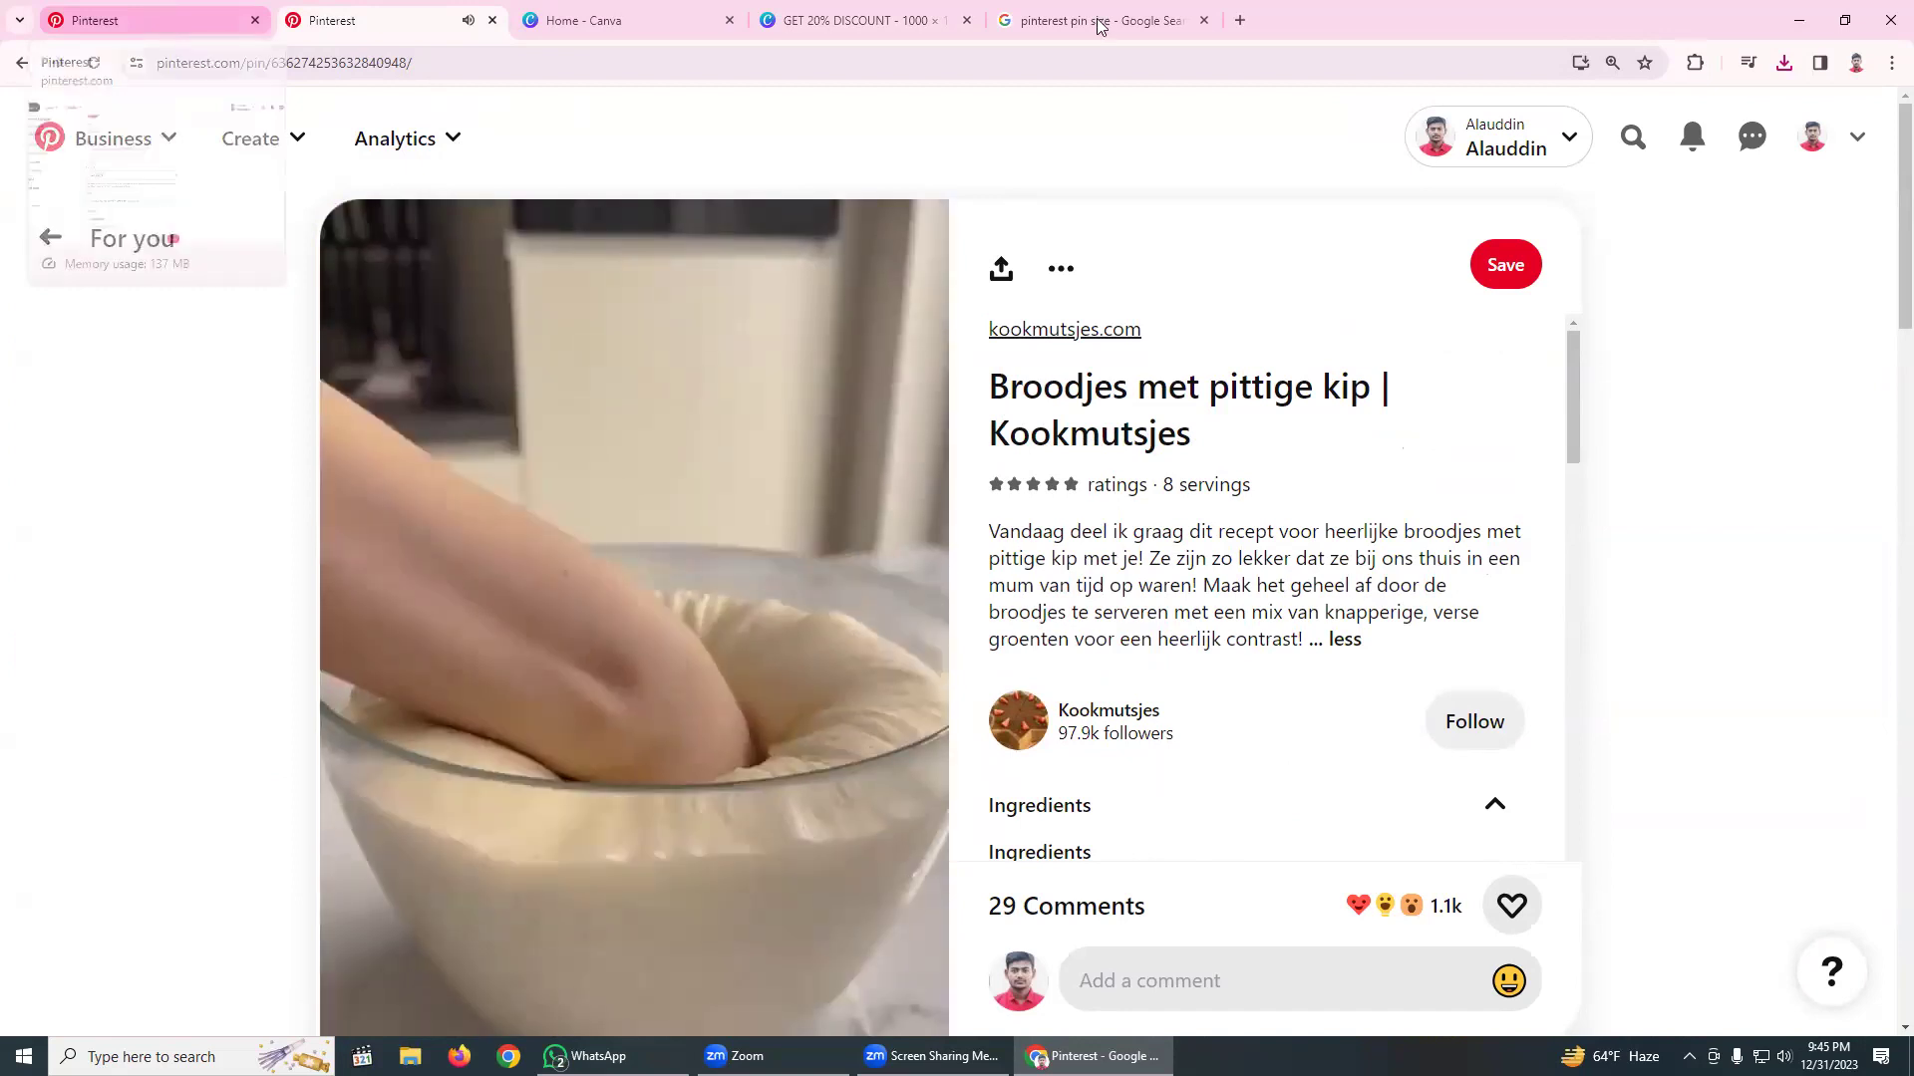
left_click(1813, 138)
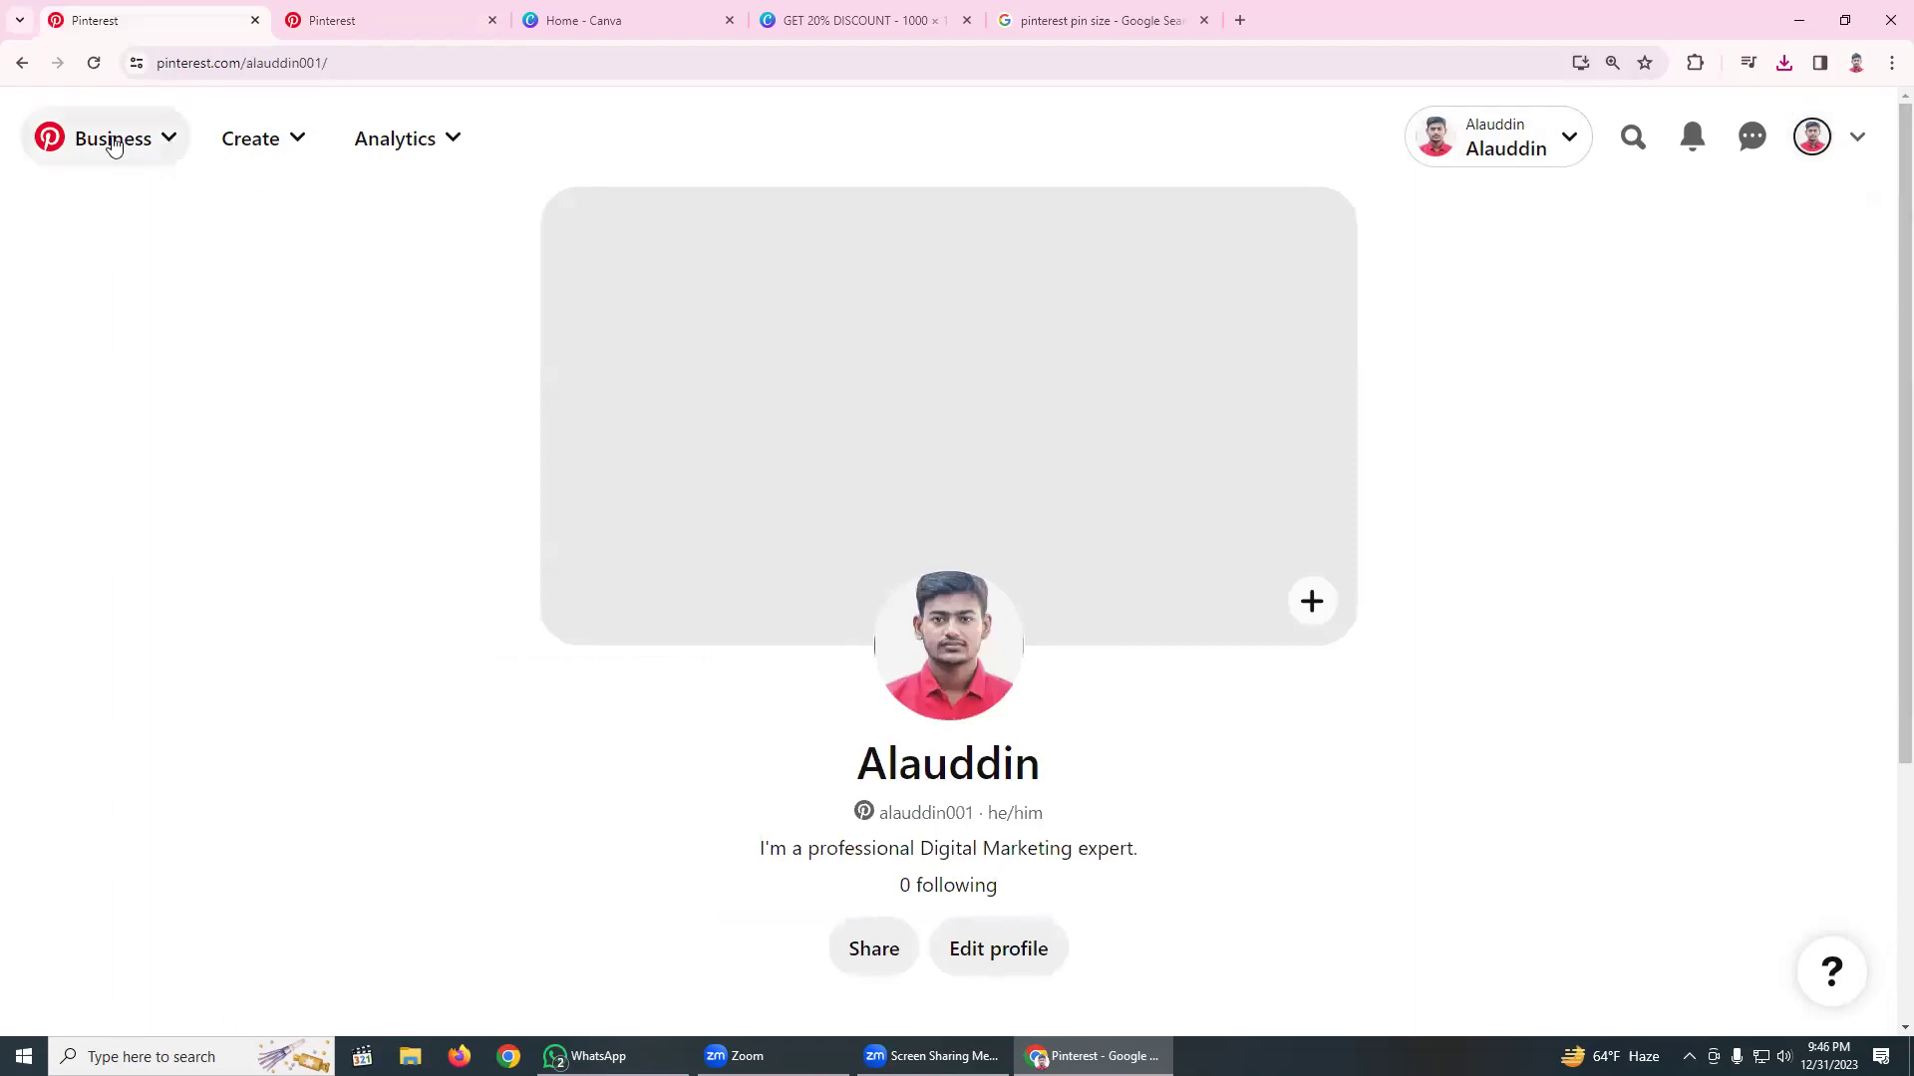
scroll(1738, 496, "down", 4)
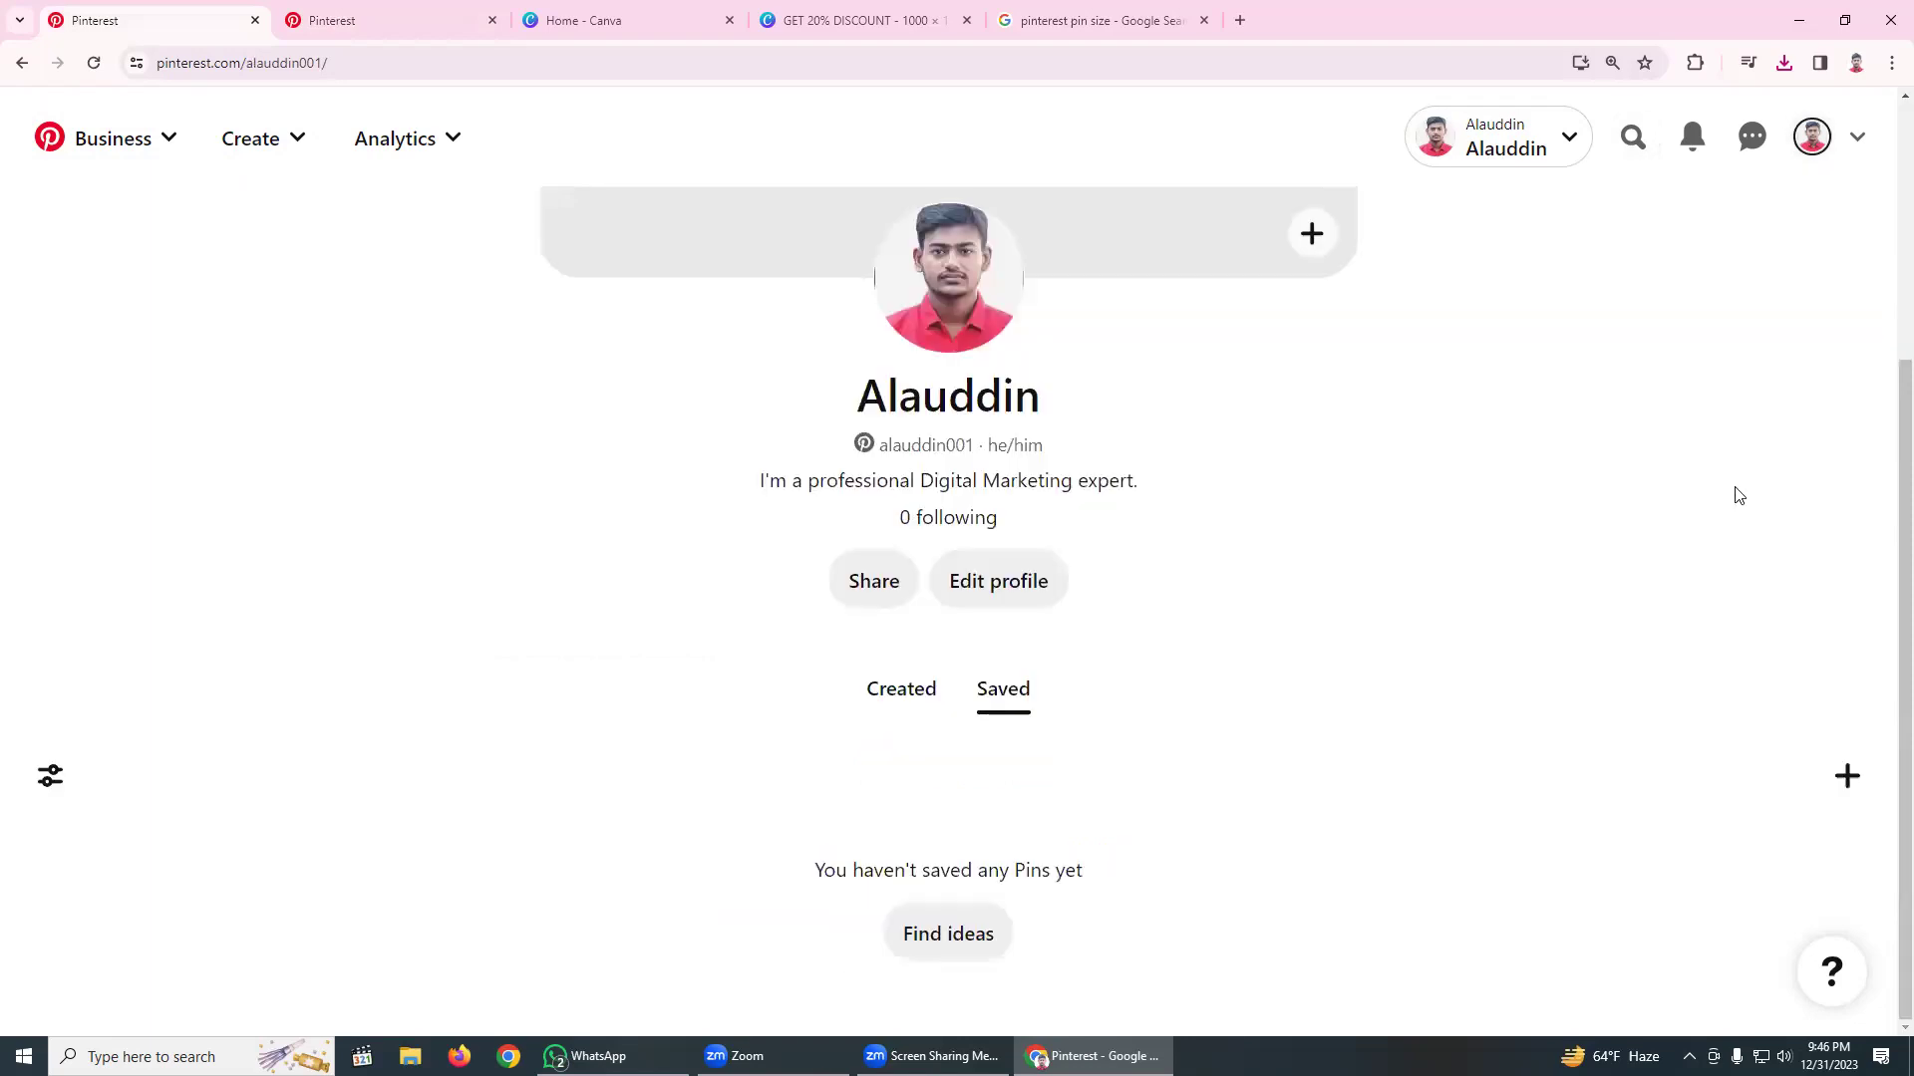
left_click(1846, 777)
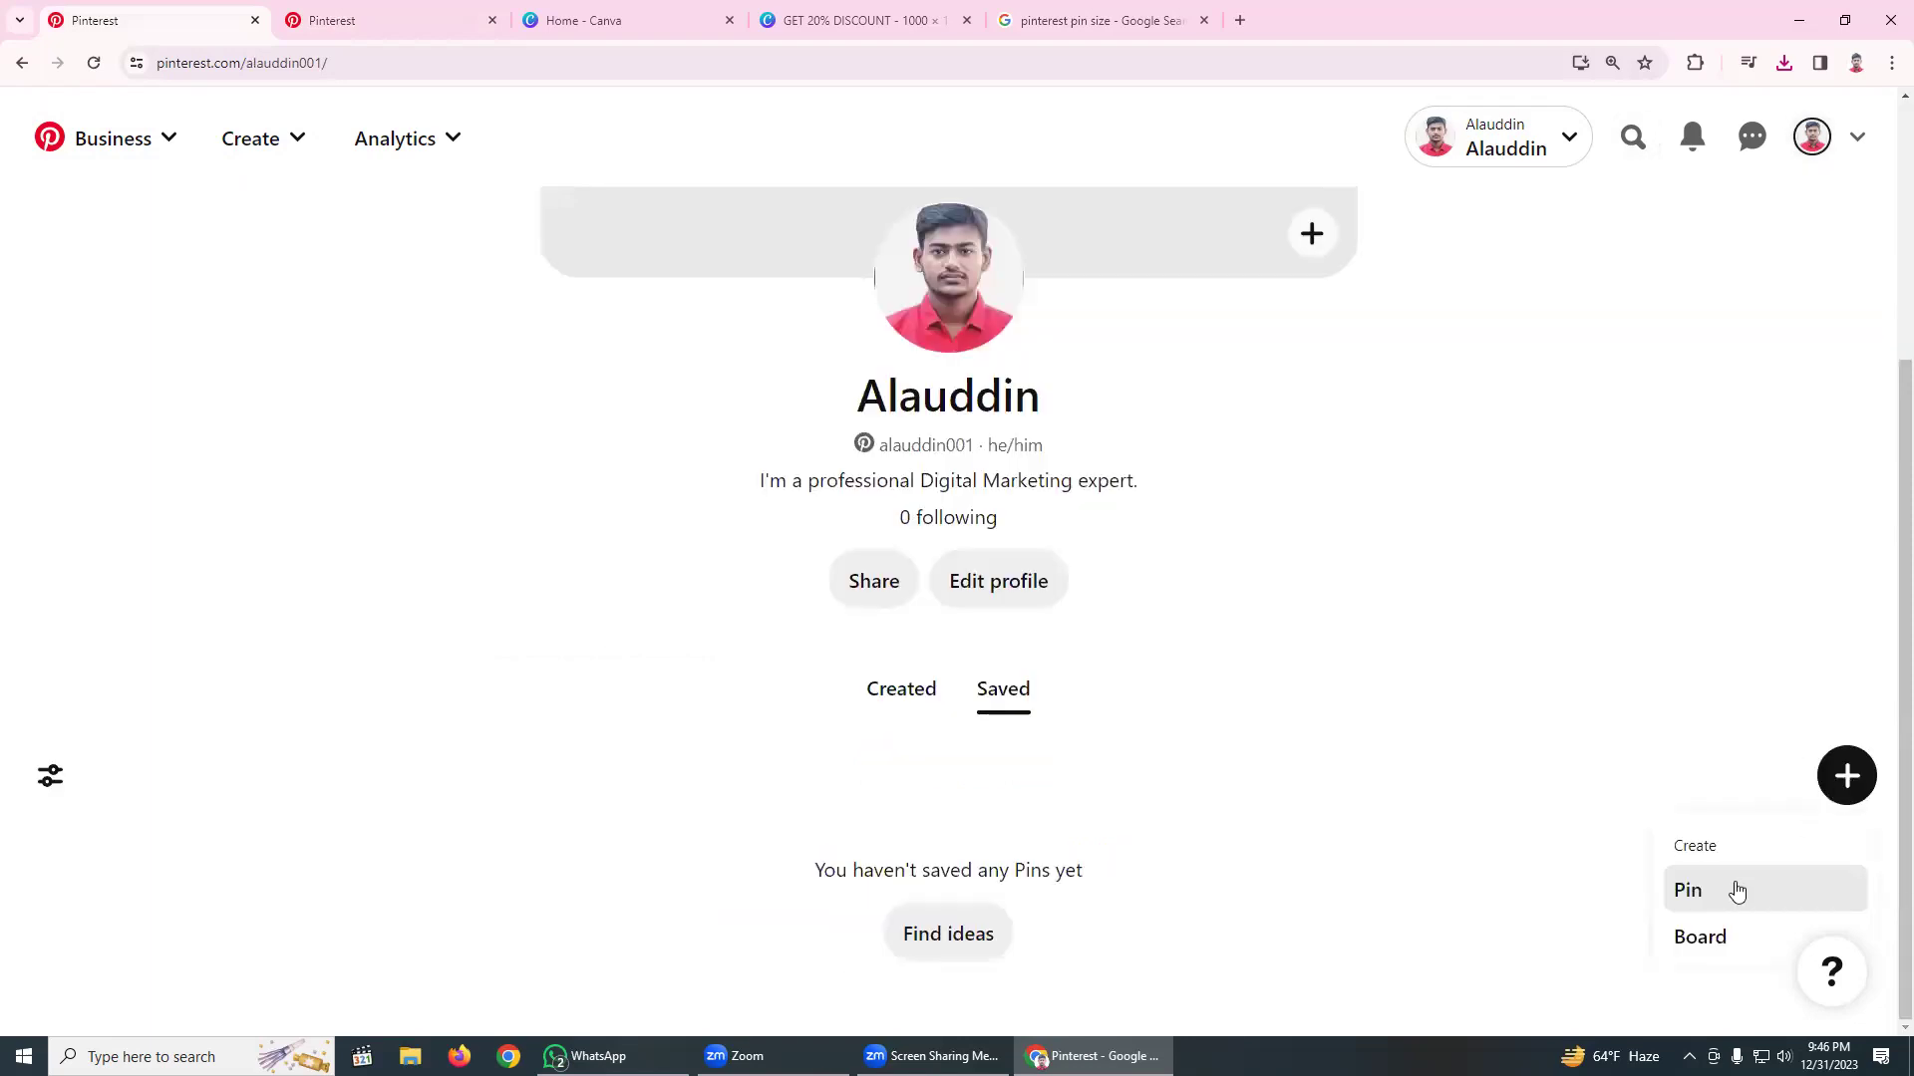
left_click(1701, 905)
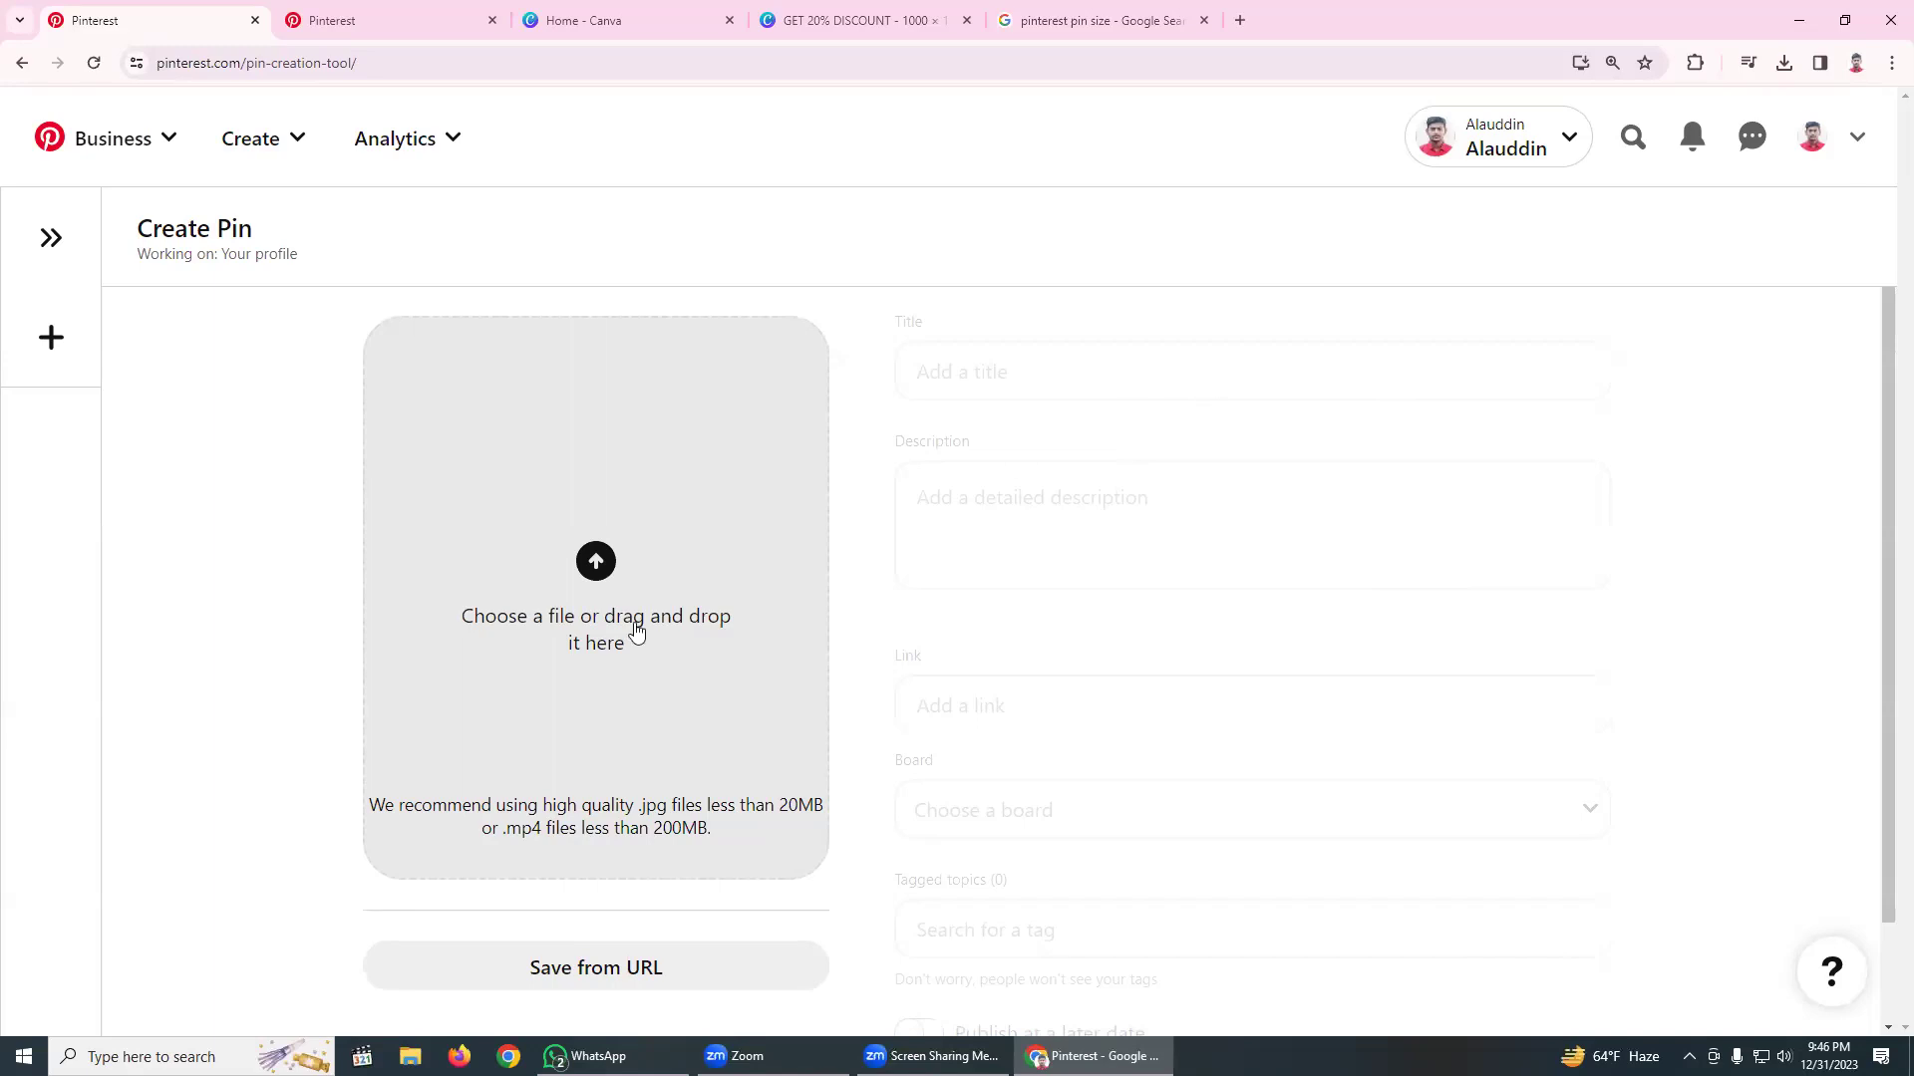
Upload GET 20% DISCOUNT.jpg from the Downloads folder as the pin's image
left_click(593, 574)
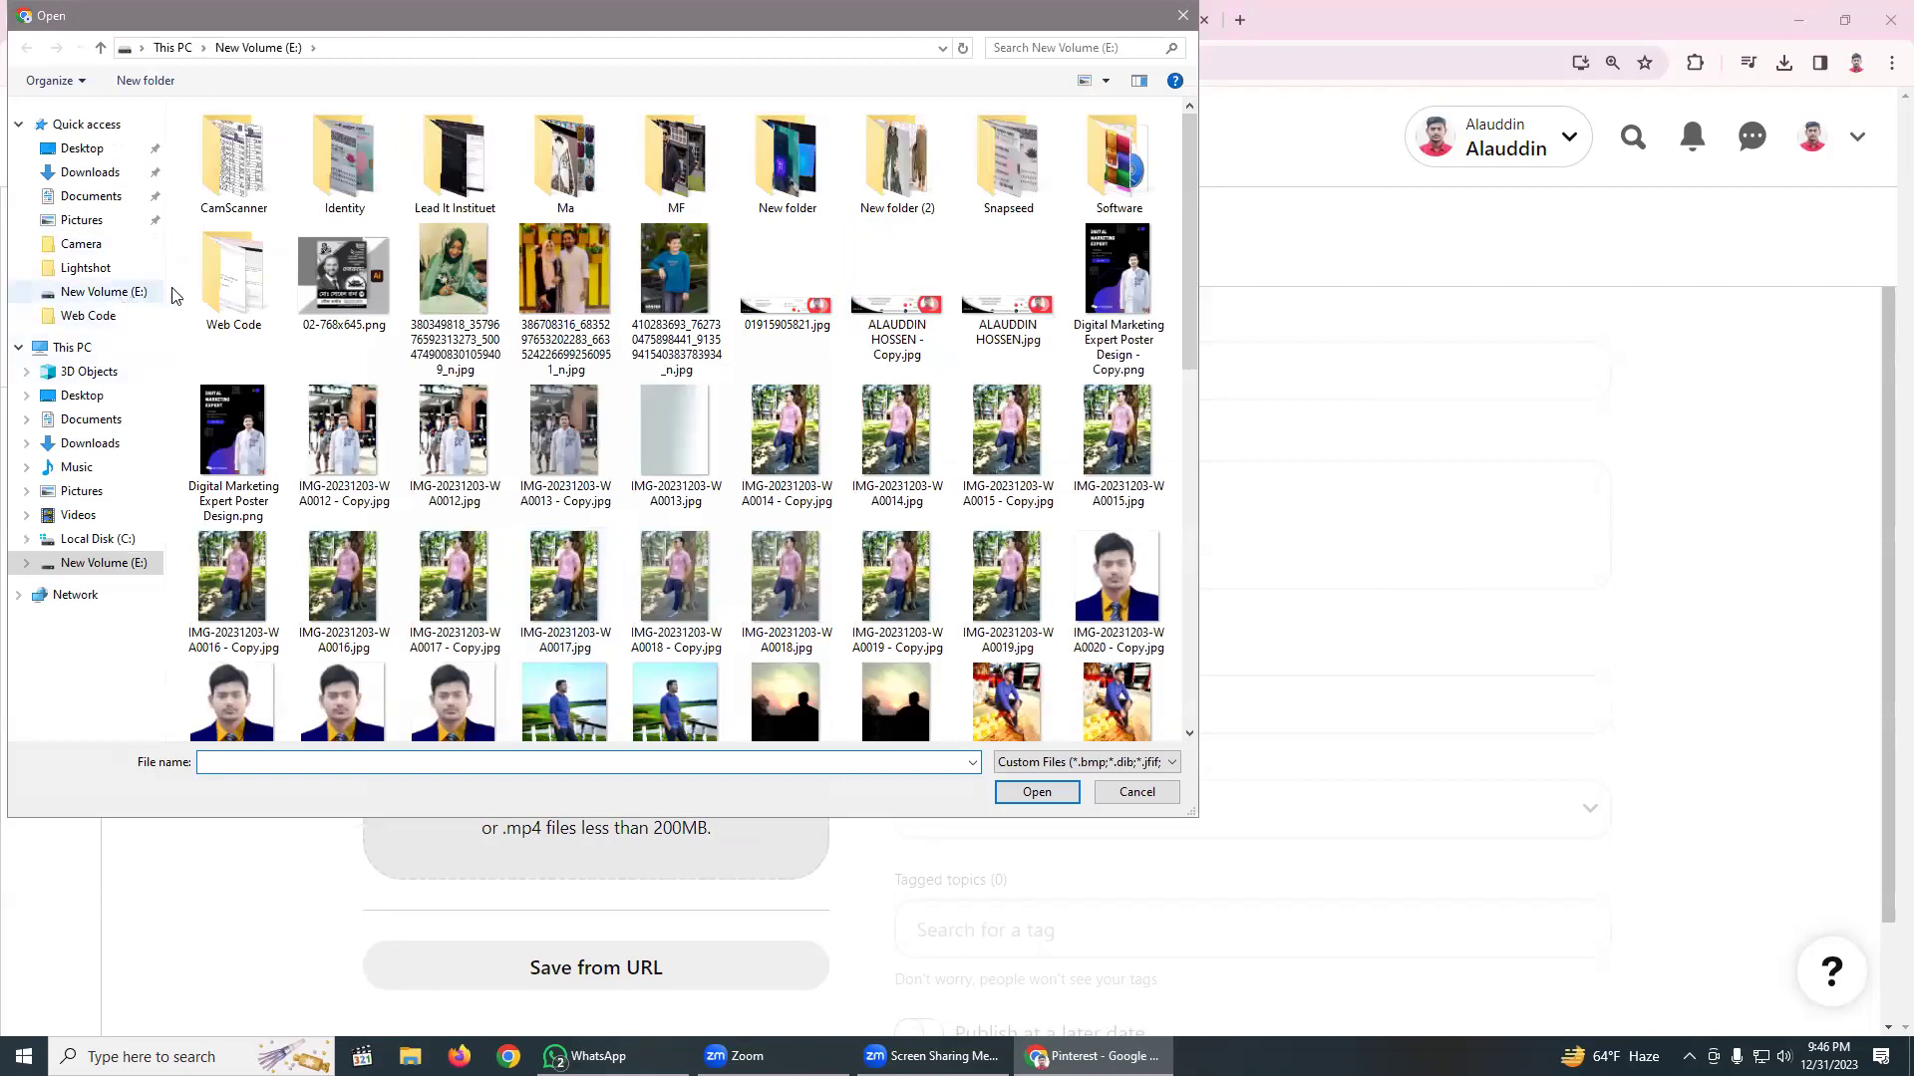
left_click(94, 191)
left_click(90, 172)
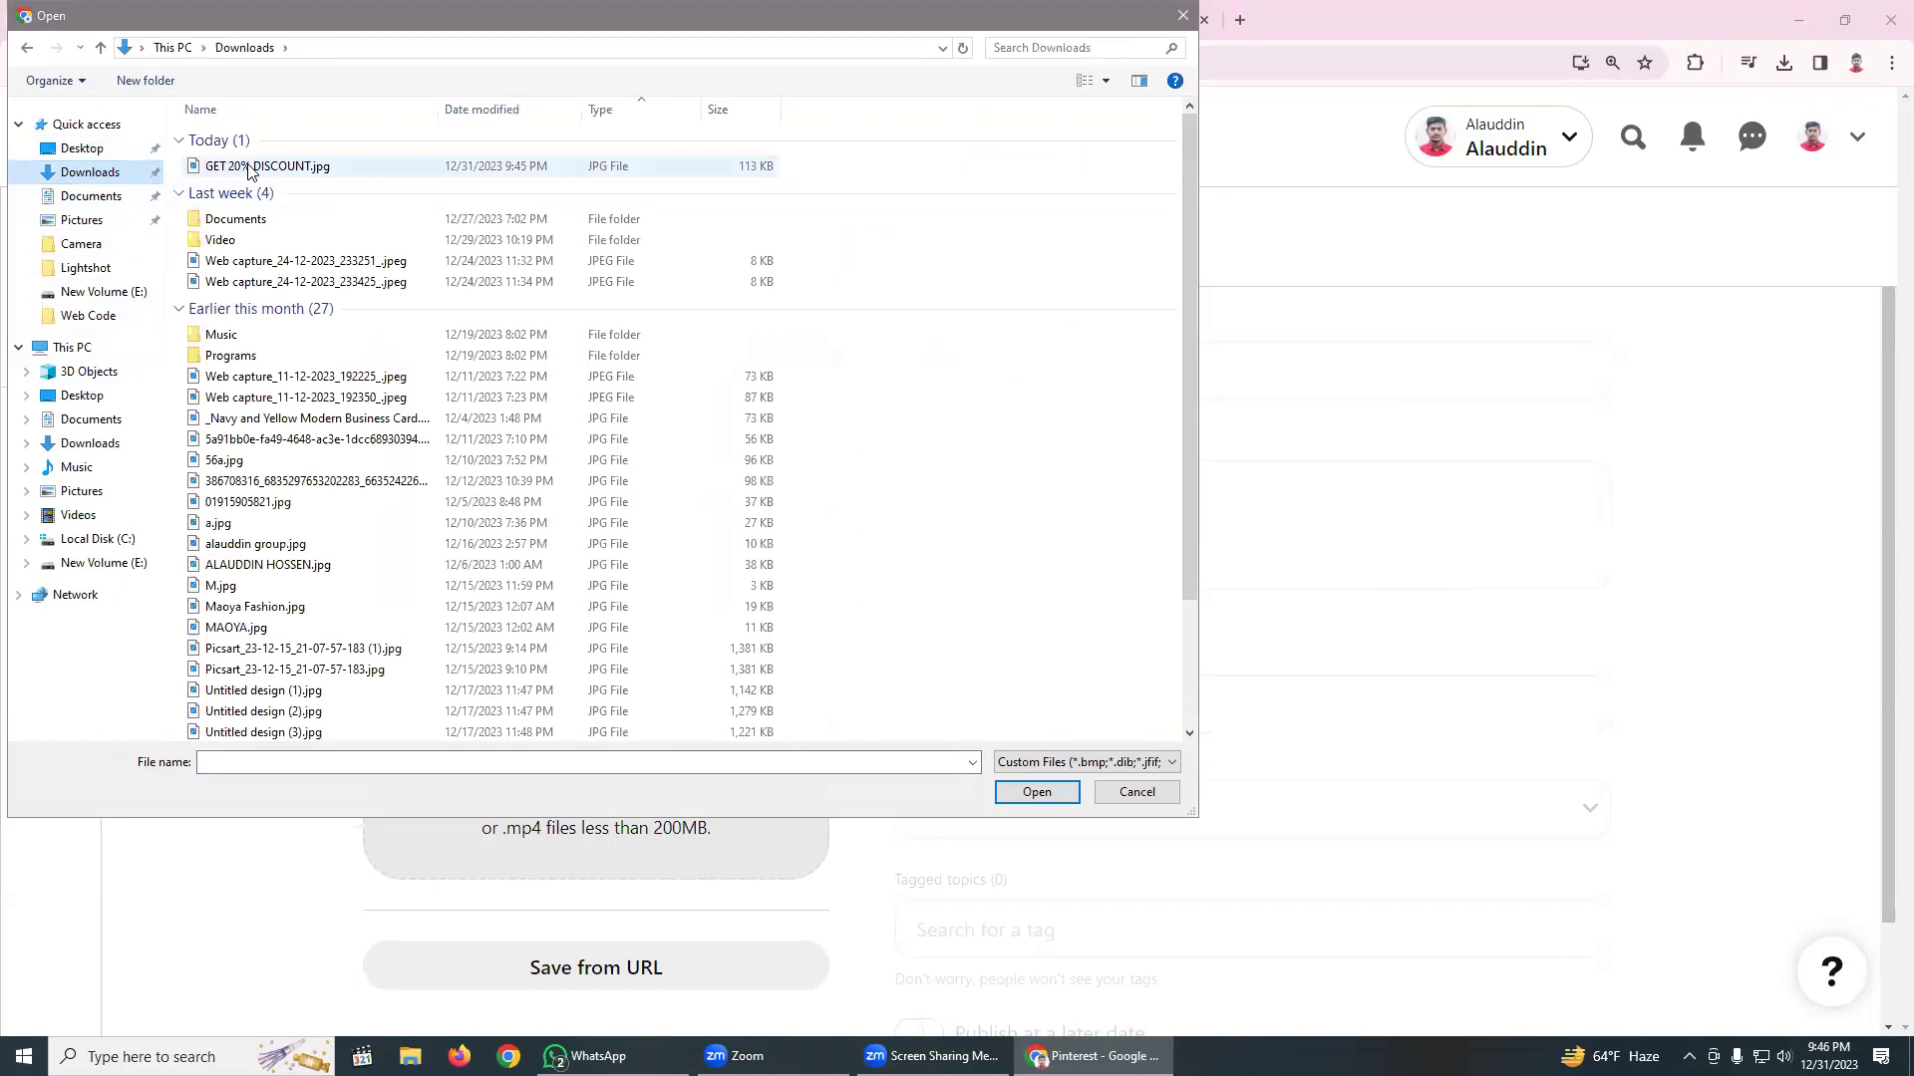
left_click(284, 166)
left_click(1040, 797)
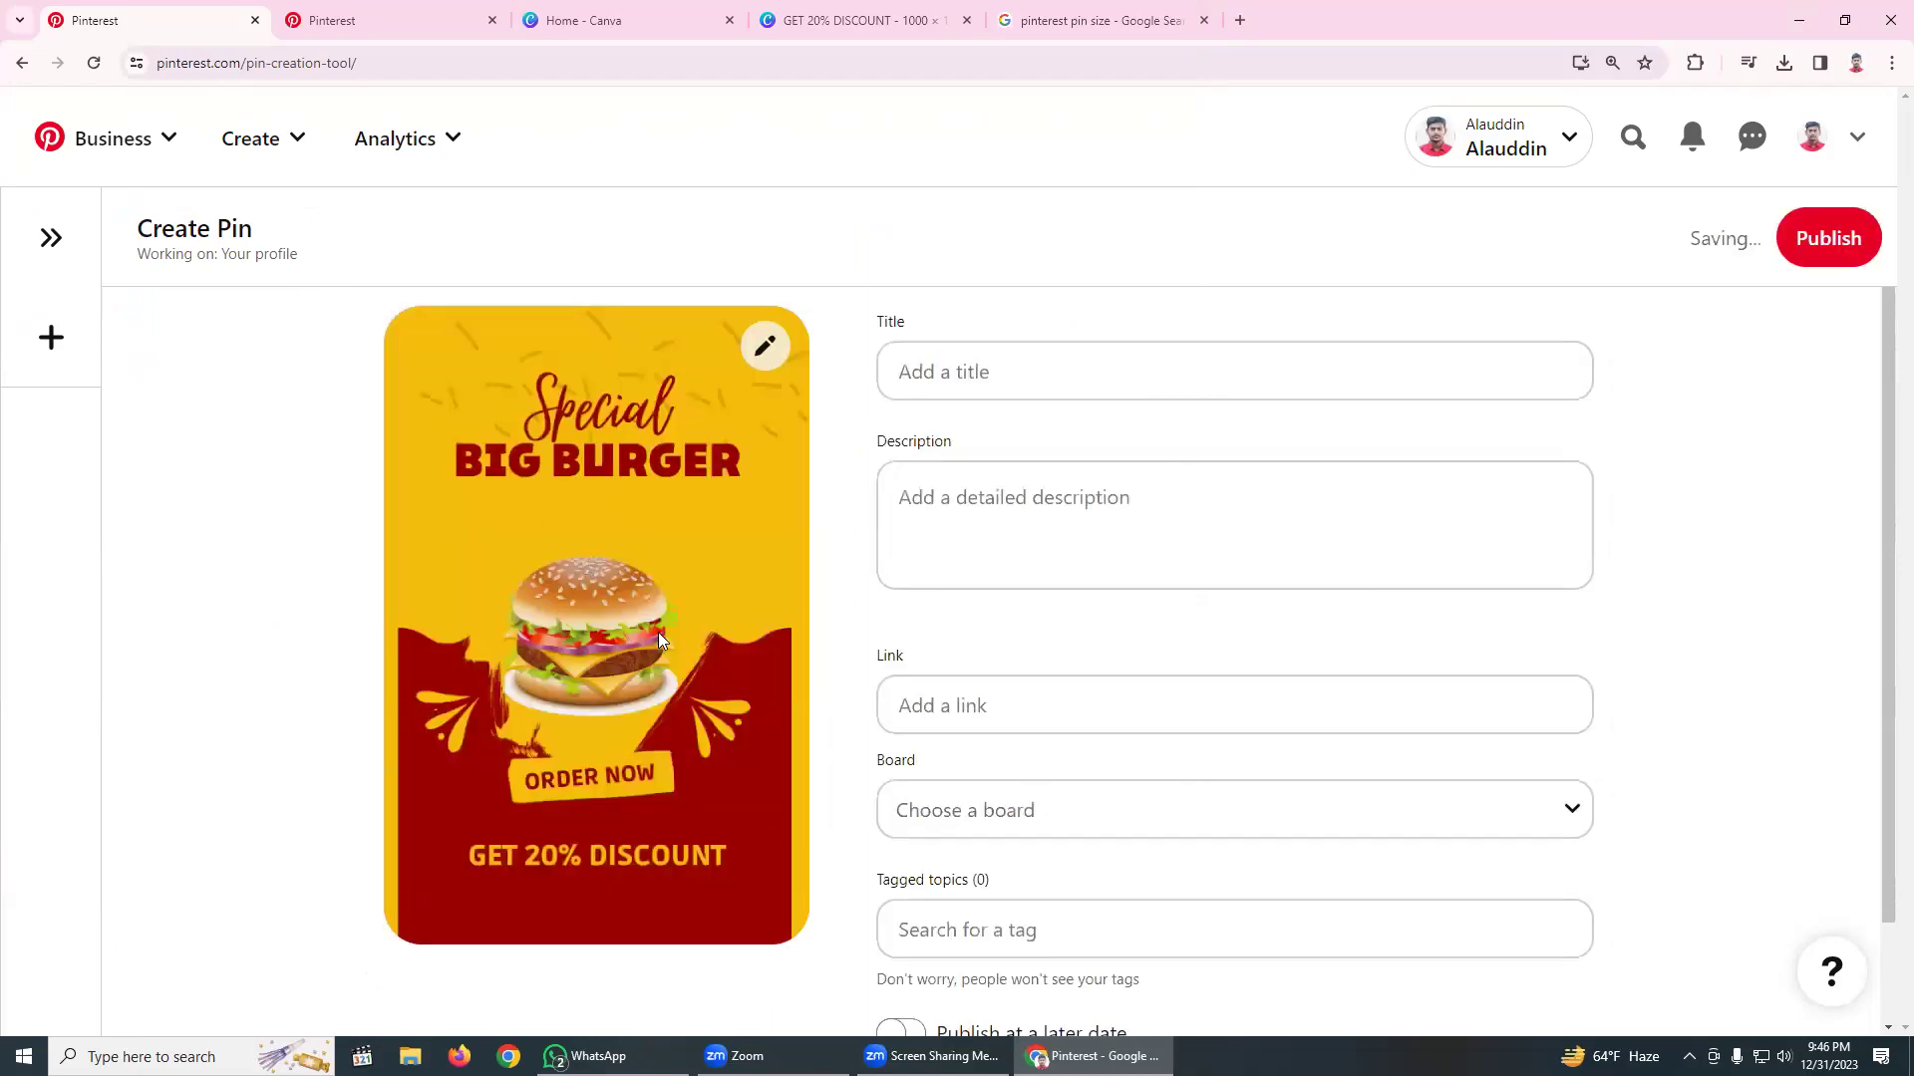
Title the new pin 'Get your chees Burger with some speci'
left_click(1008, 369)
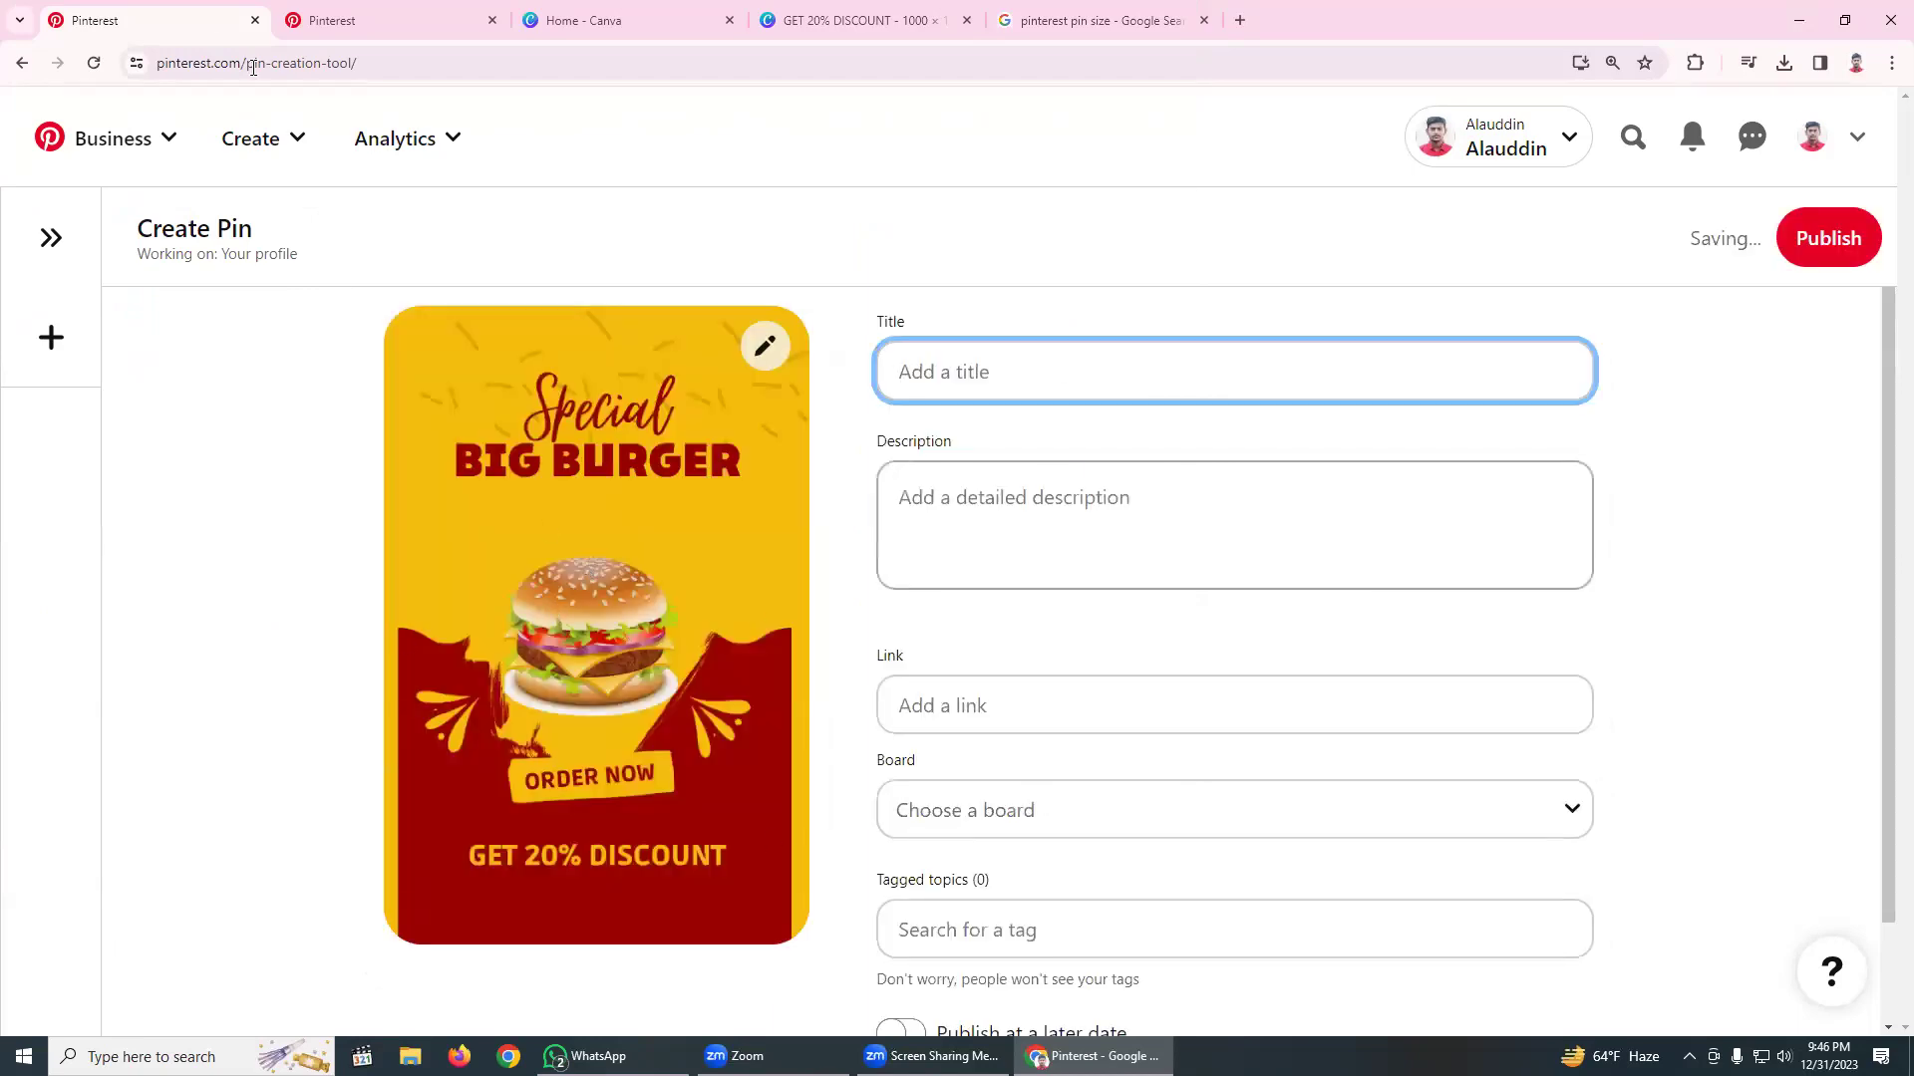
left_click(346, 14)
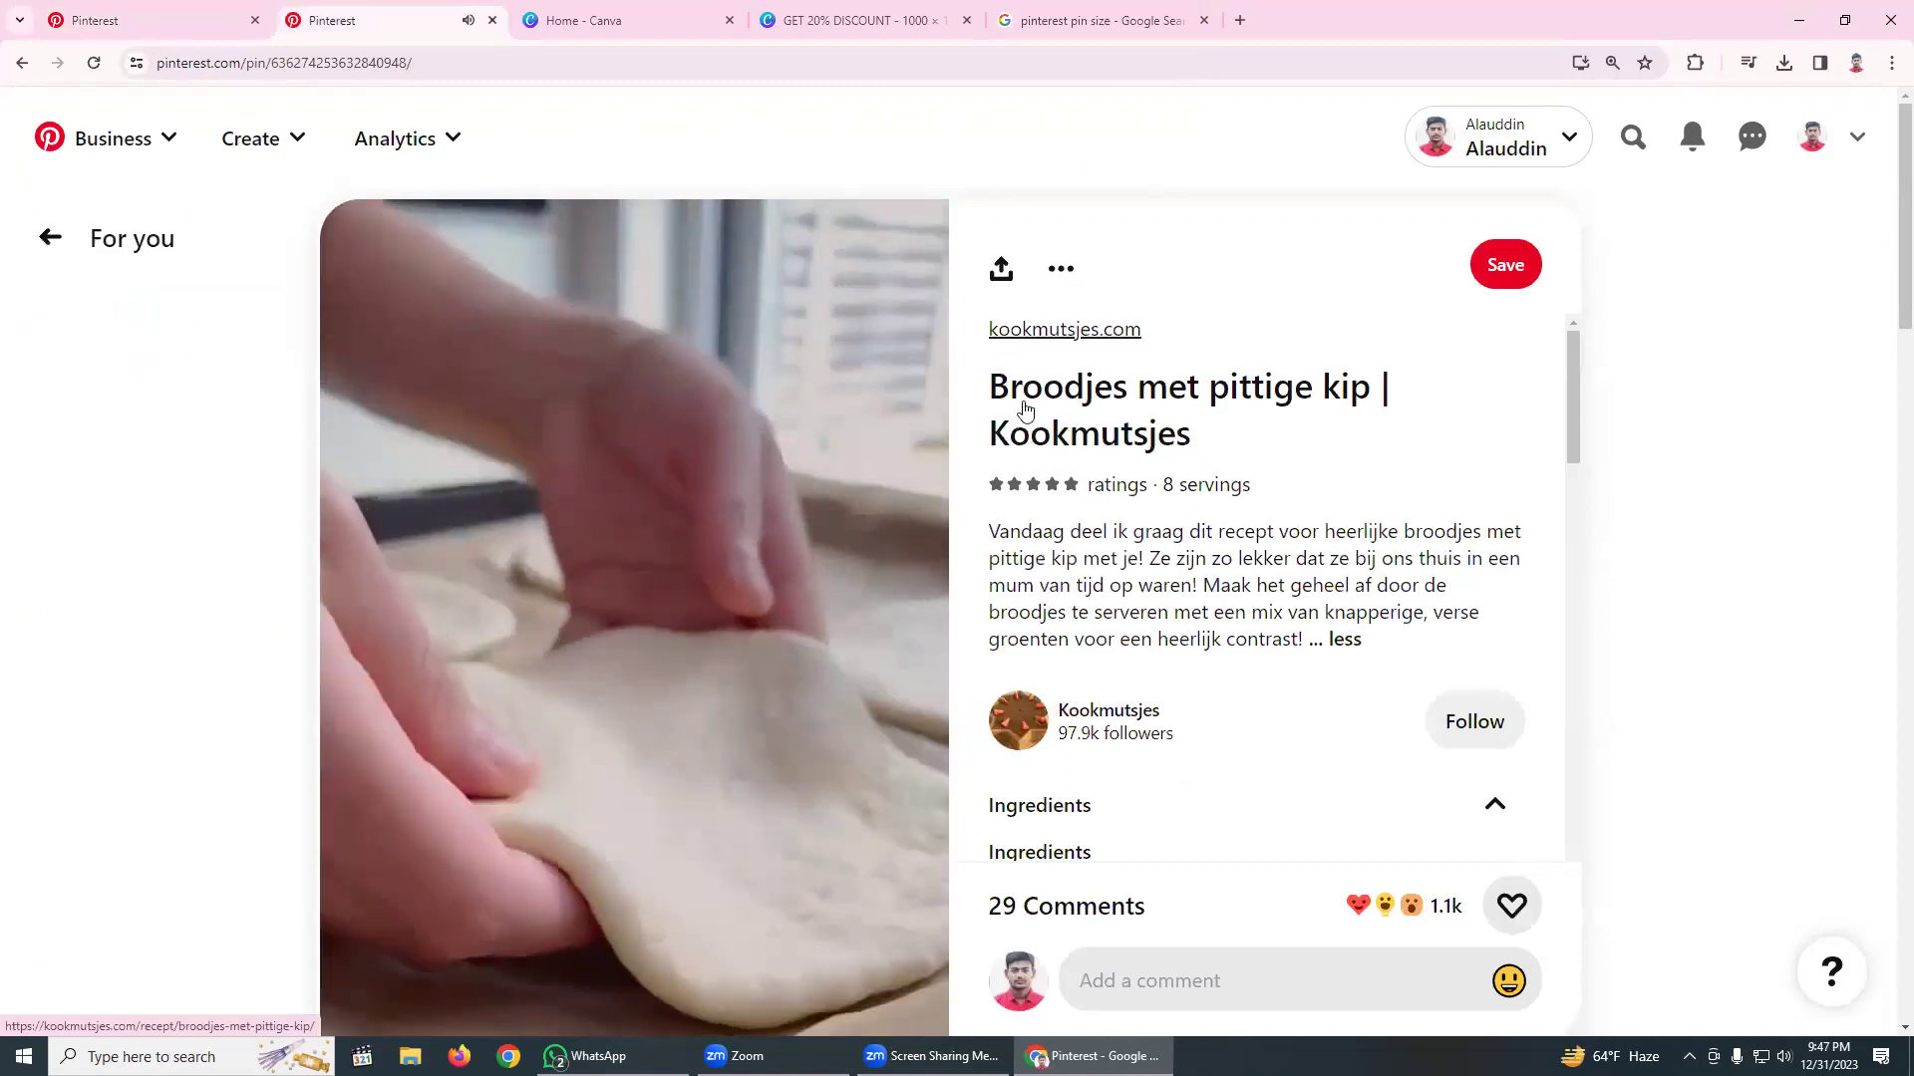
left_click_drag(1002, 386, 1308, 437)
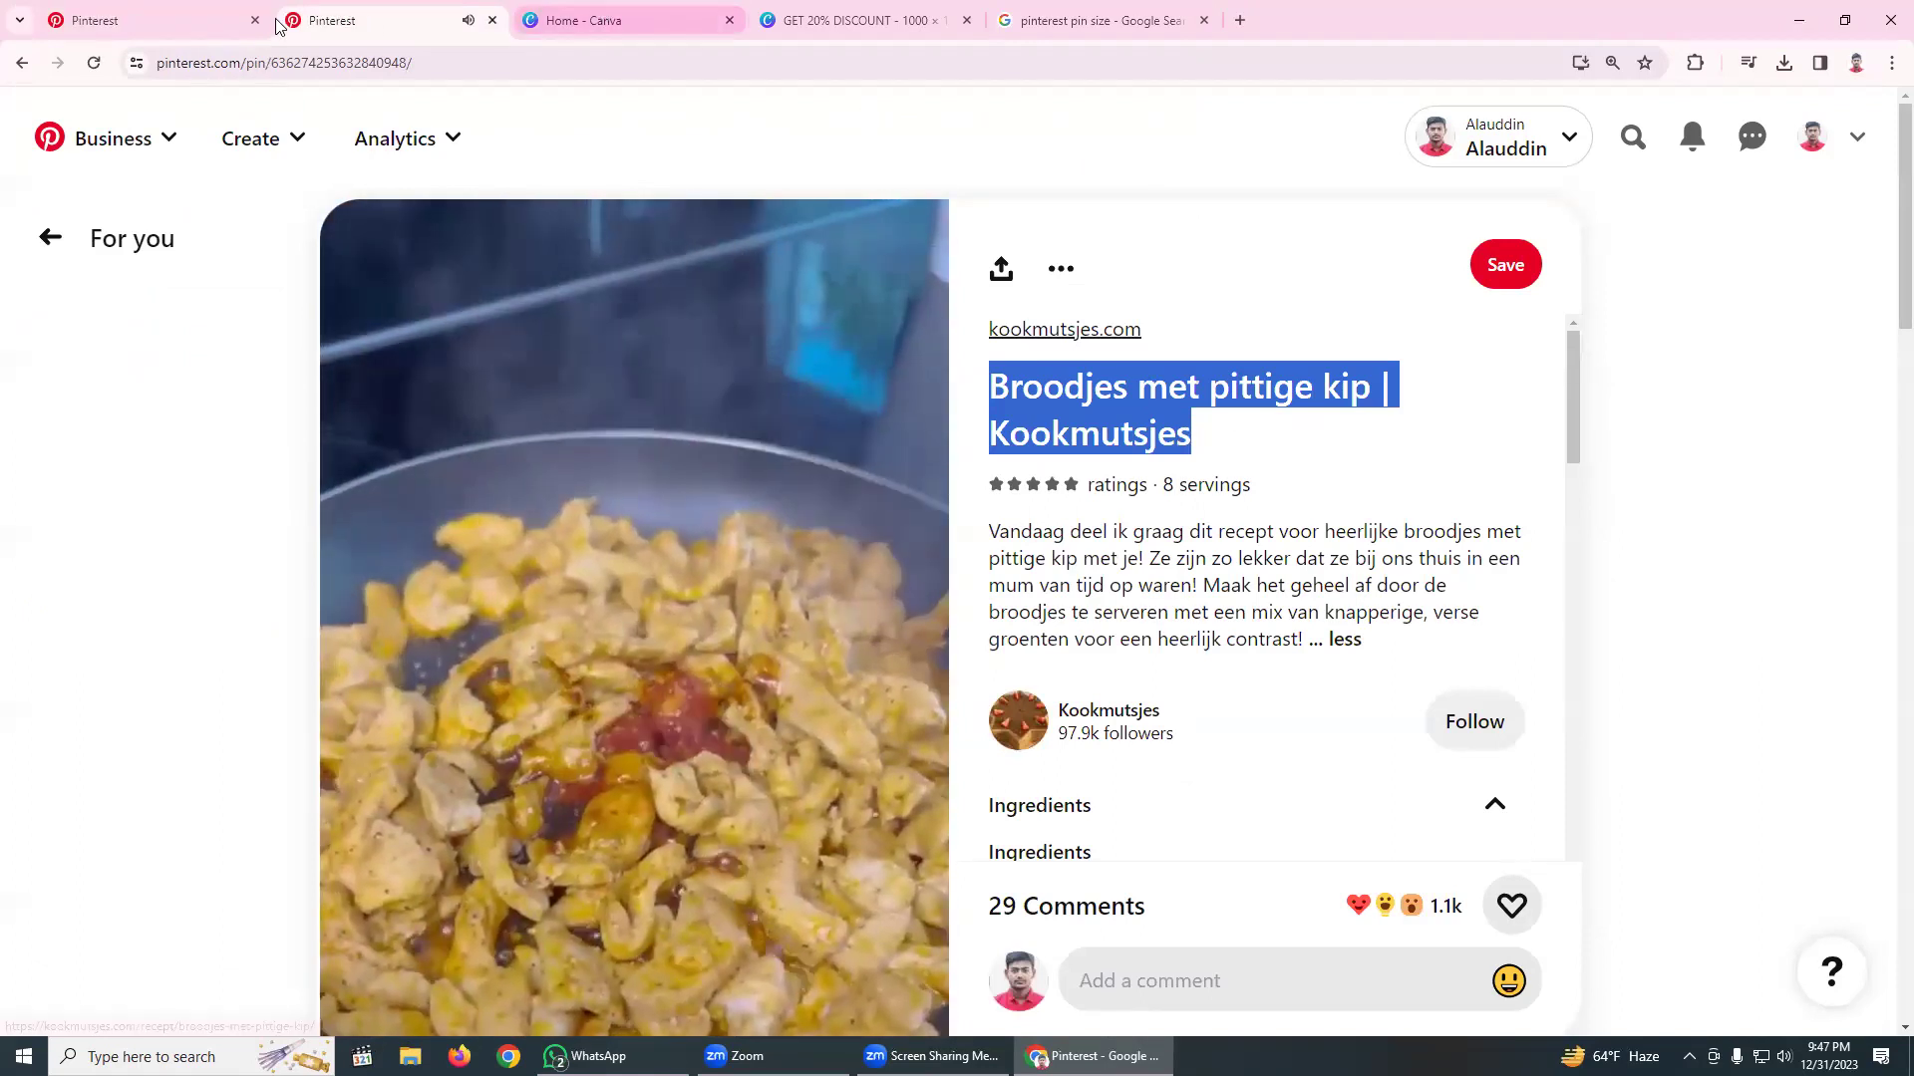
left_click(188, 21)
left_click(994, 378)
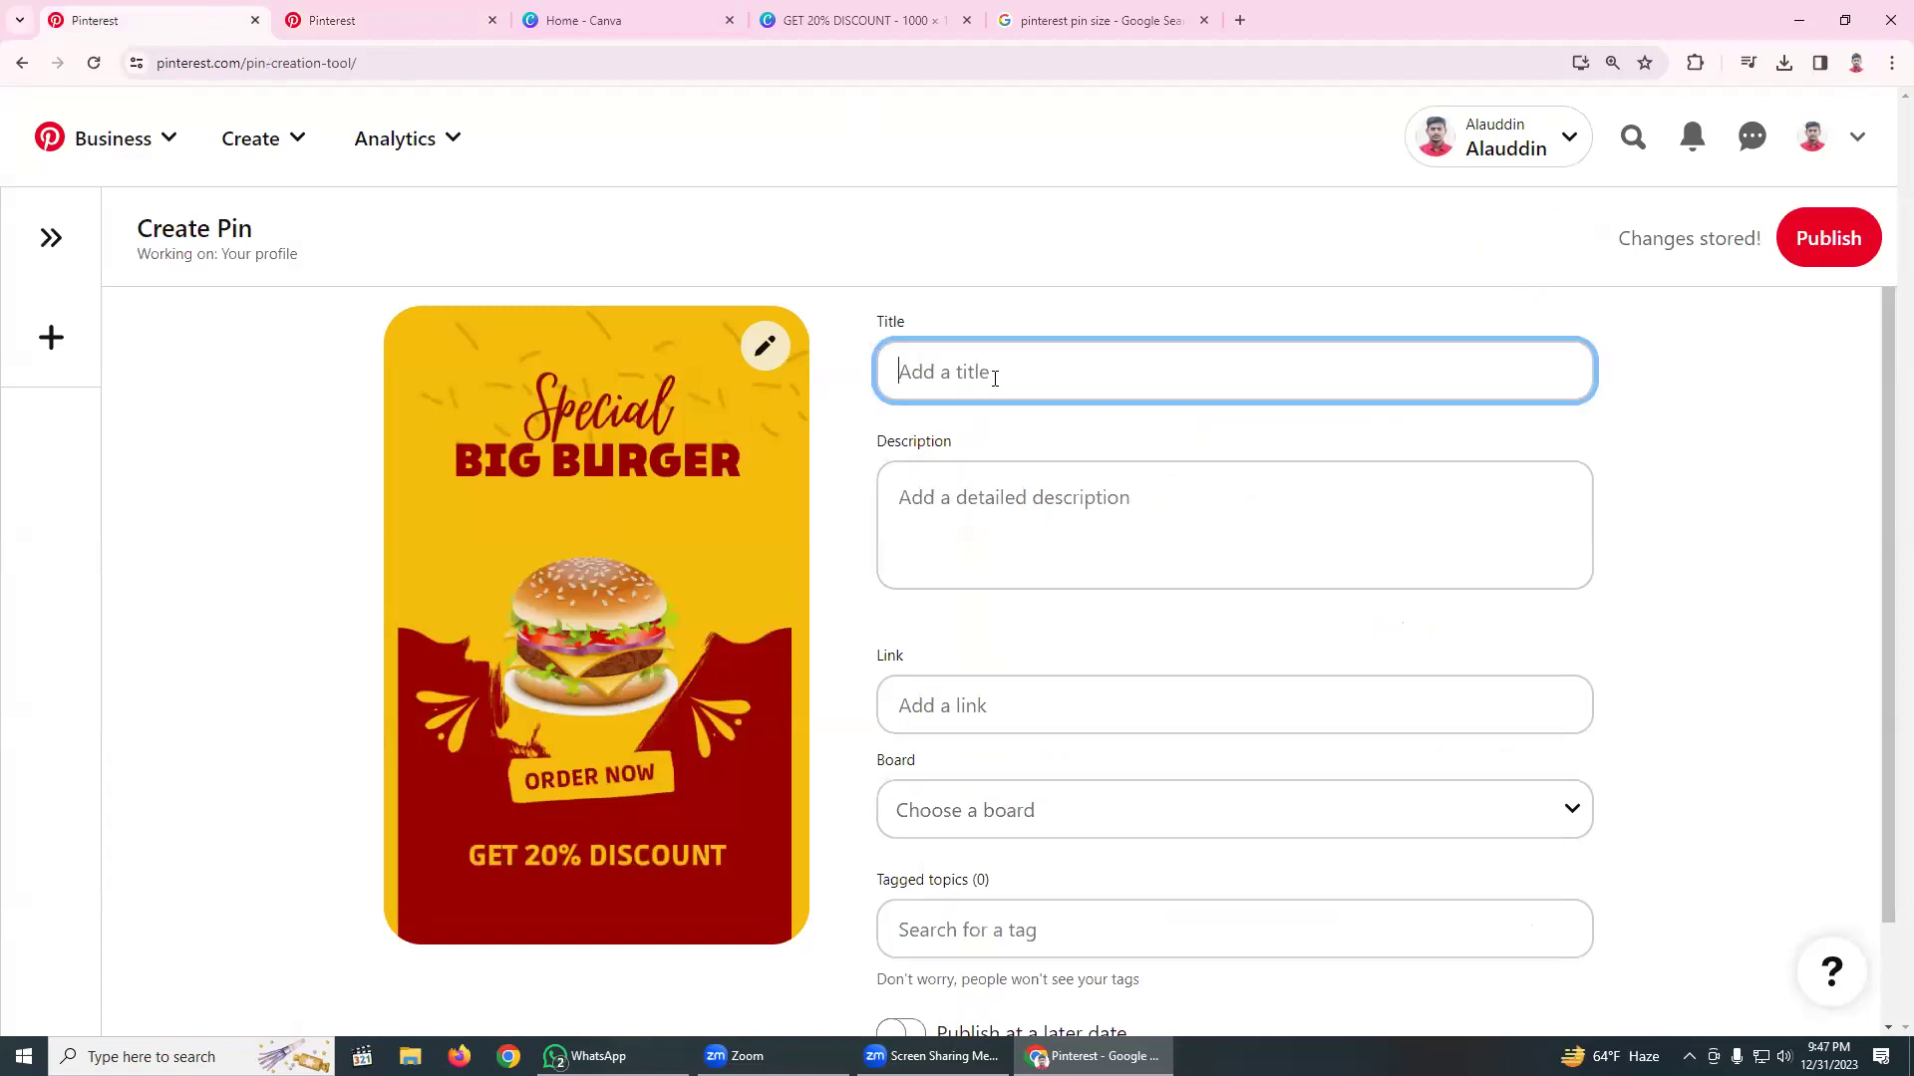
type("Get")
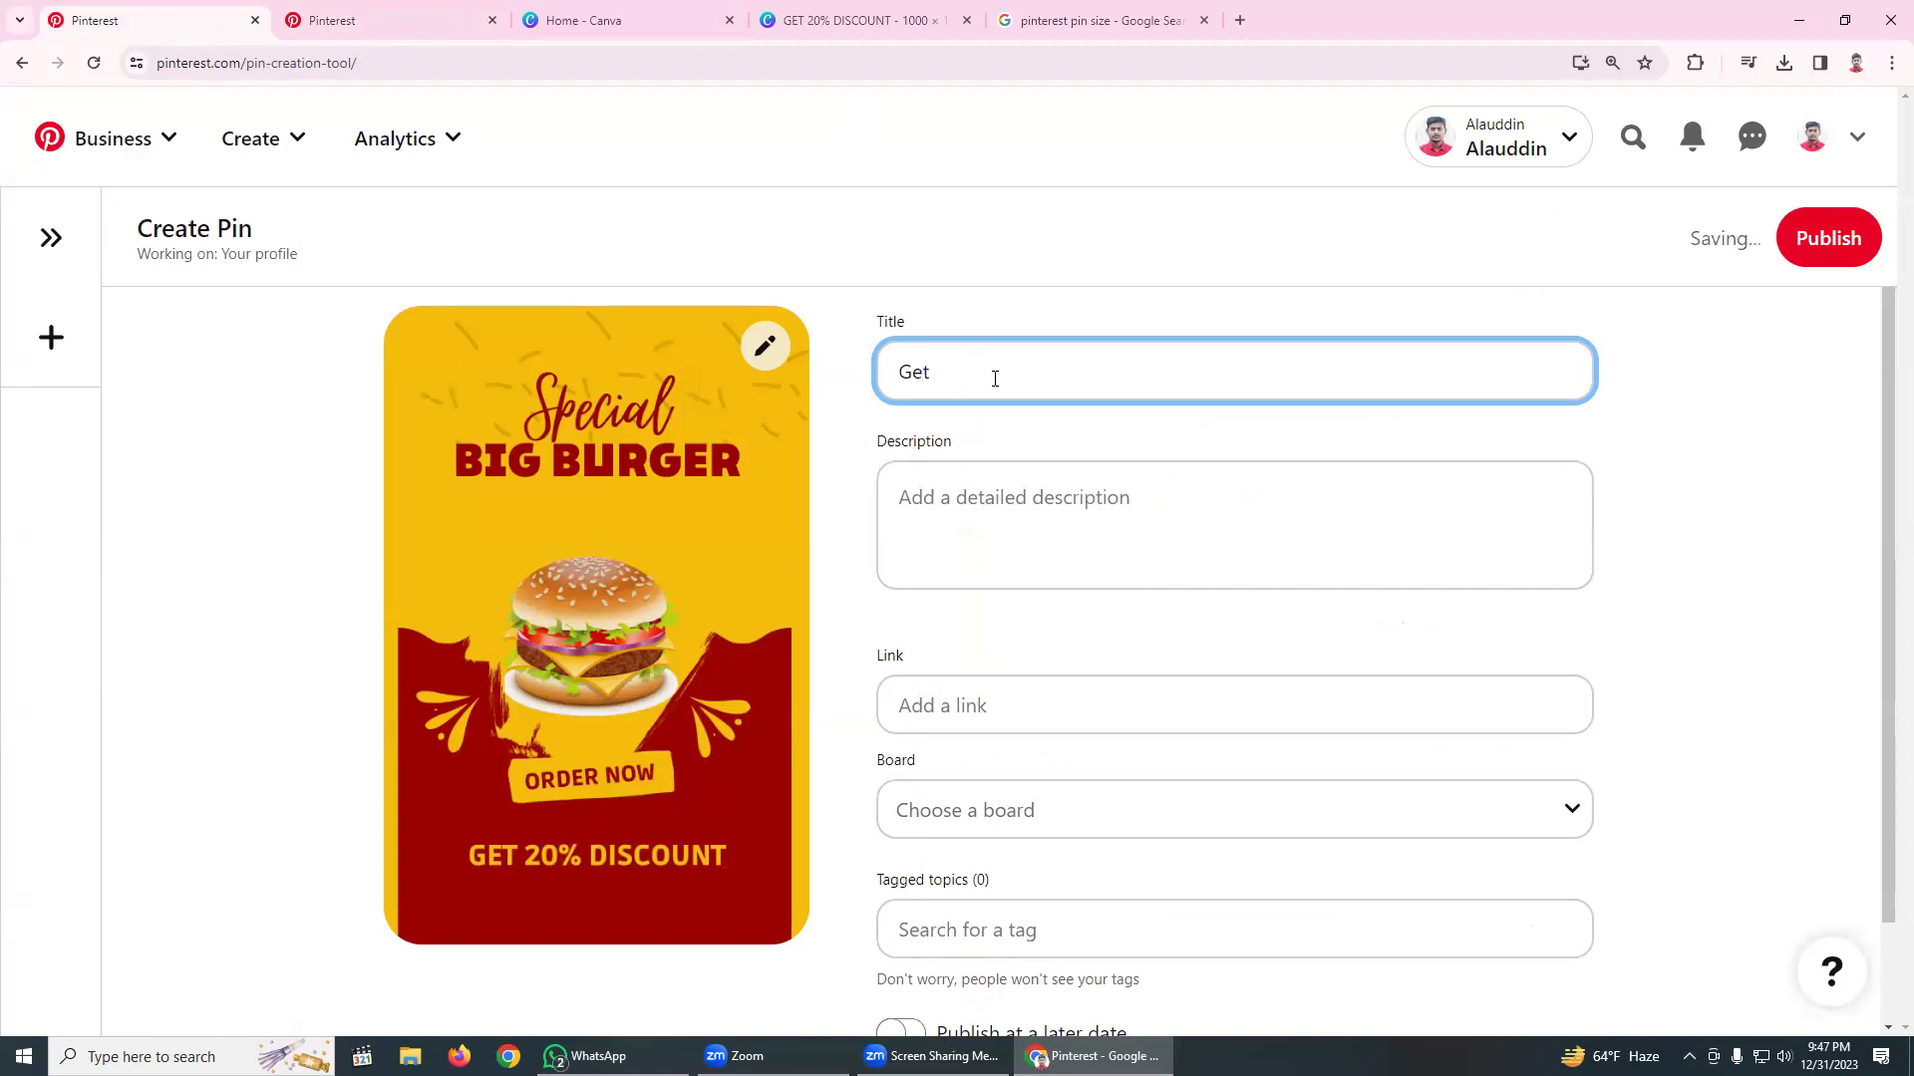
type(" your chees ")
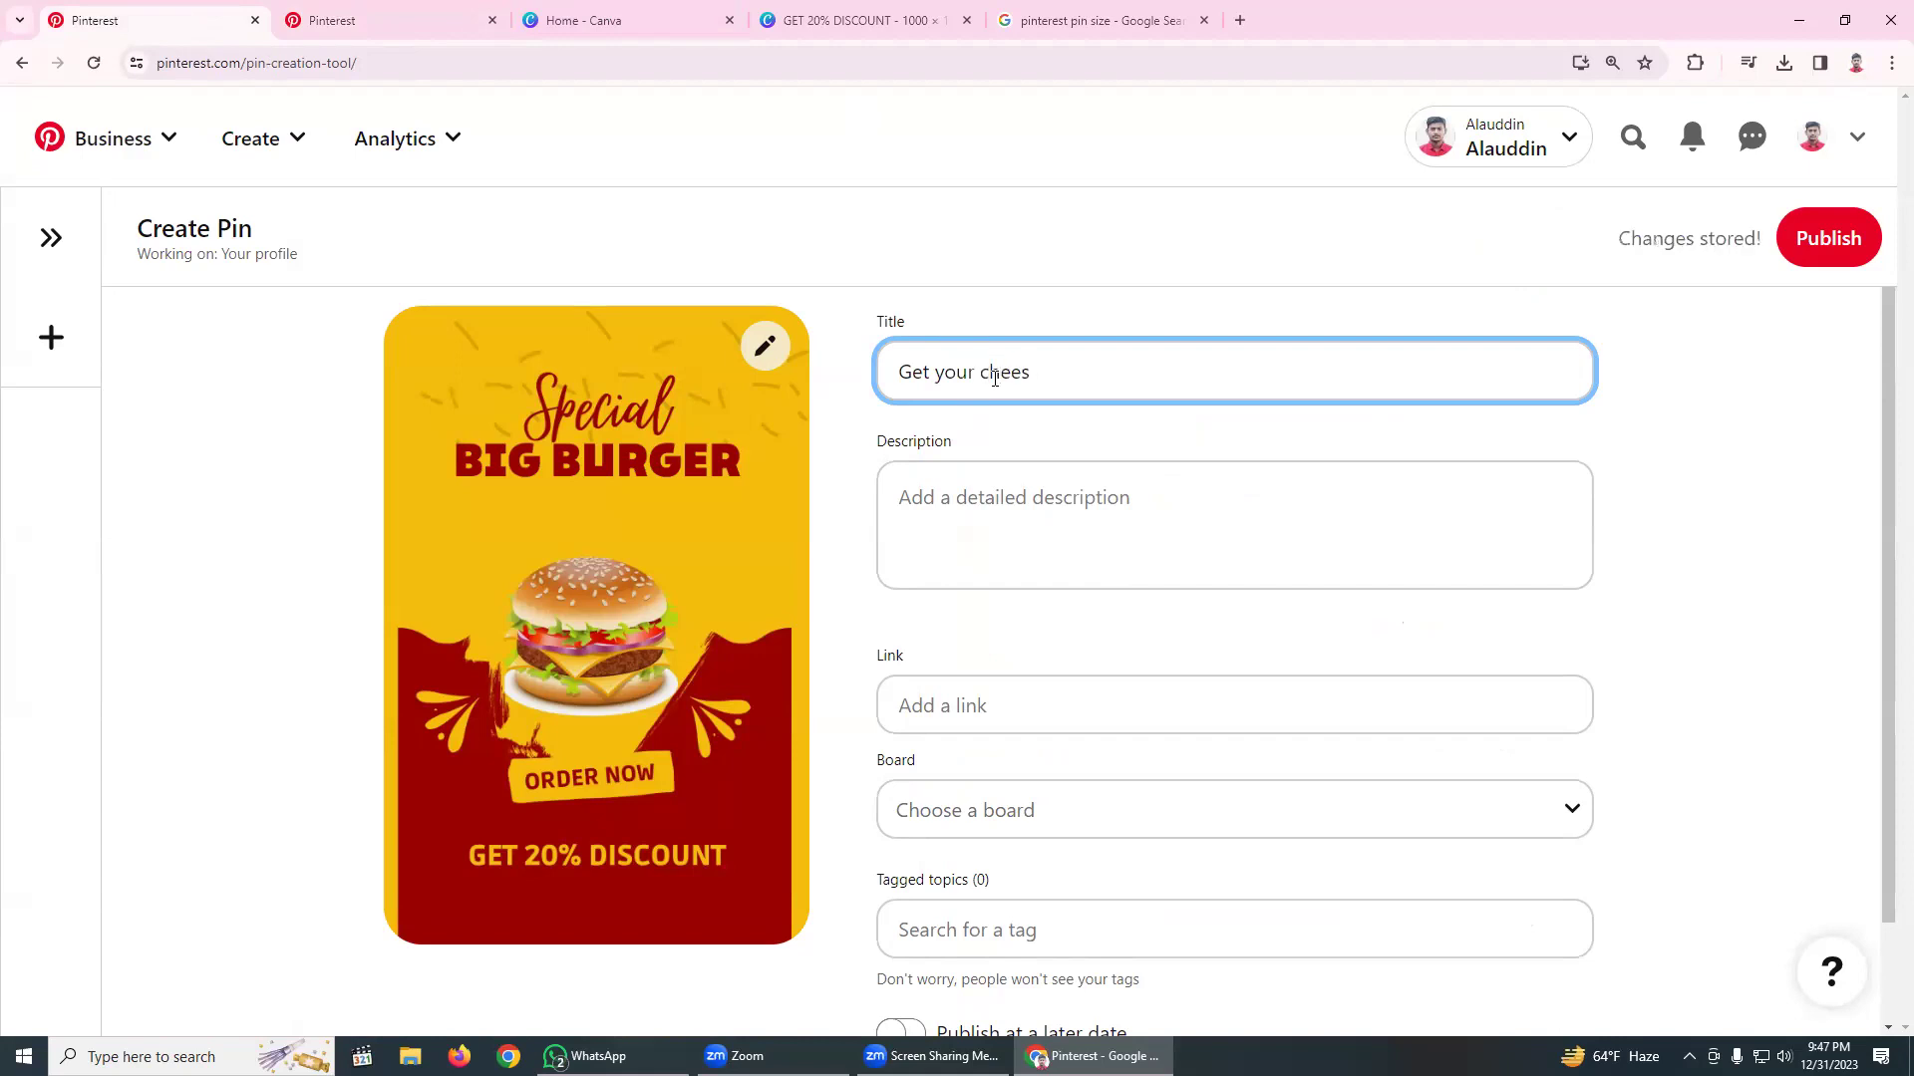
type("Bu")
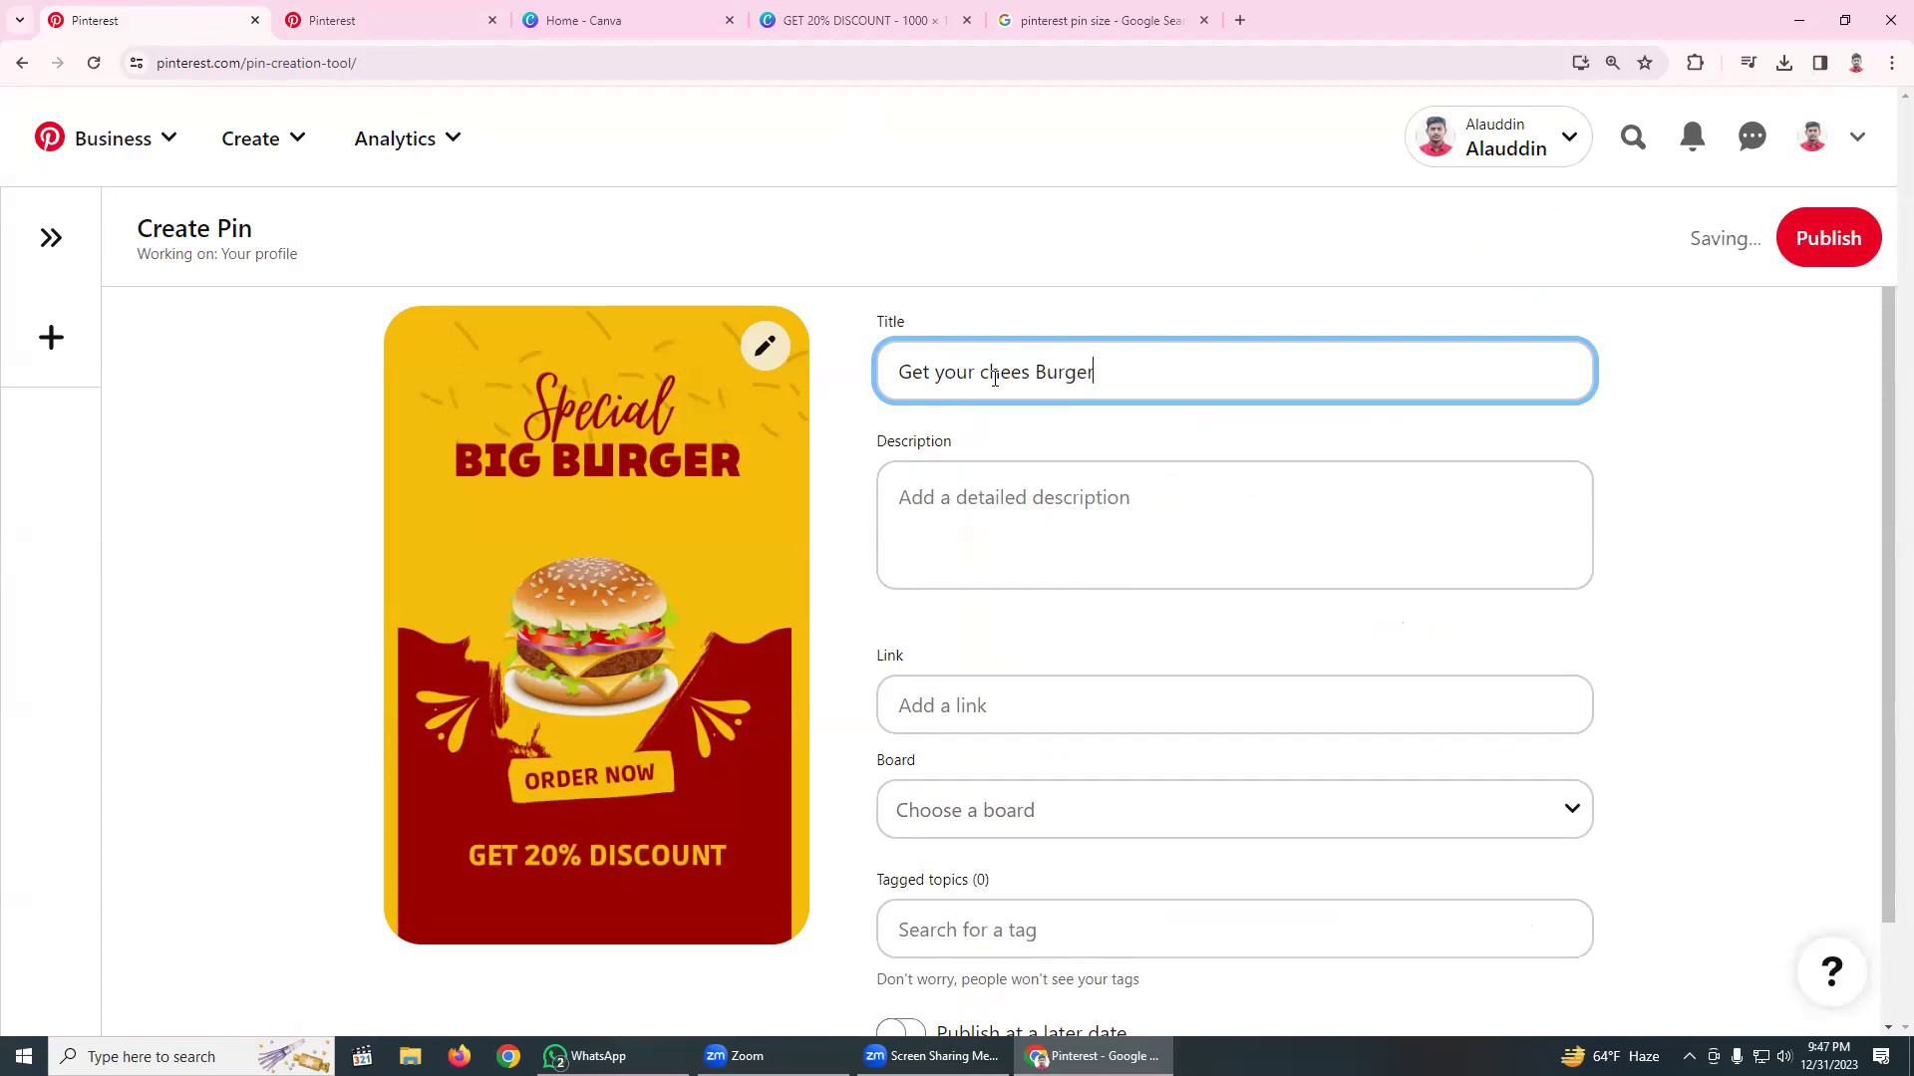
type("rger with some special offer")
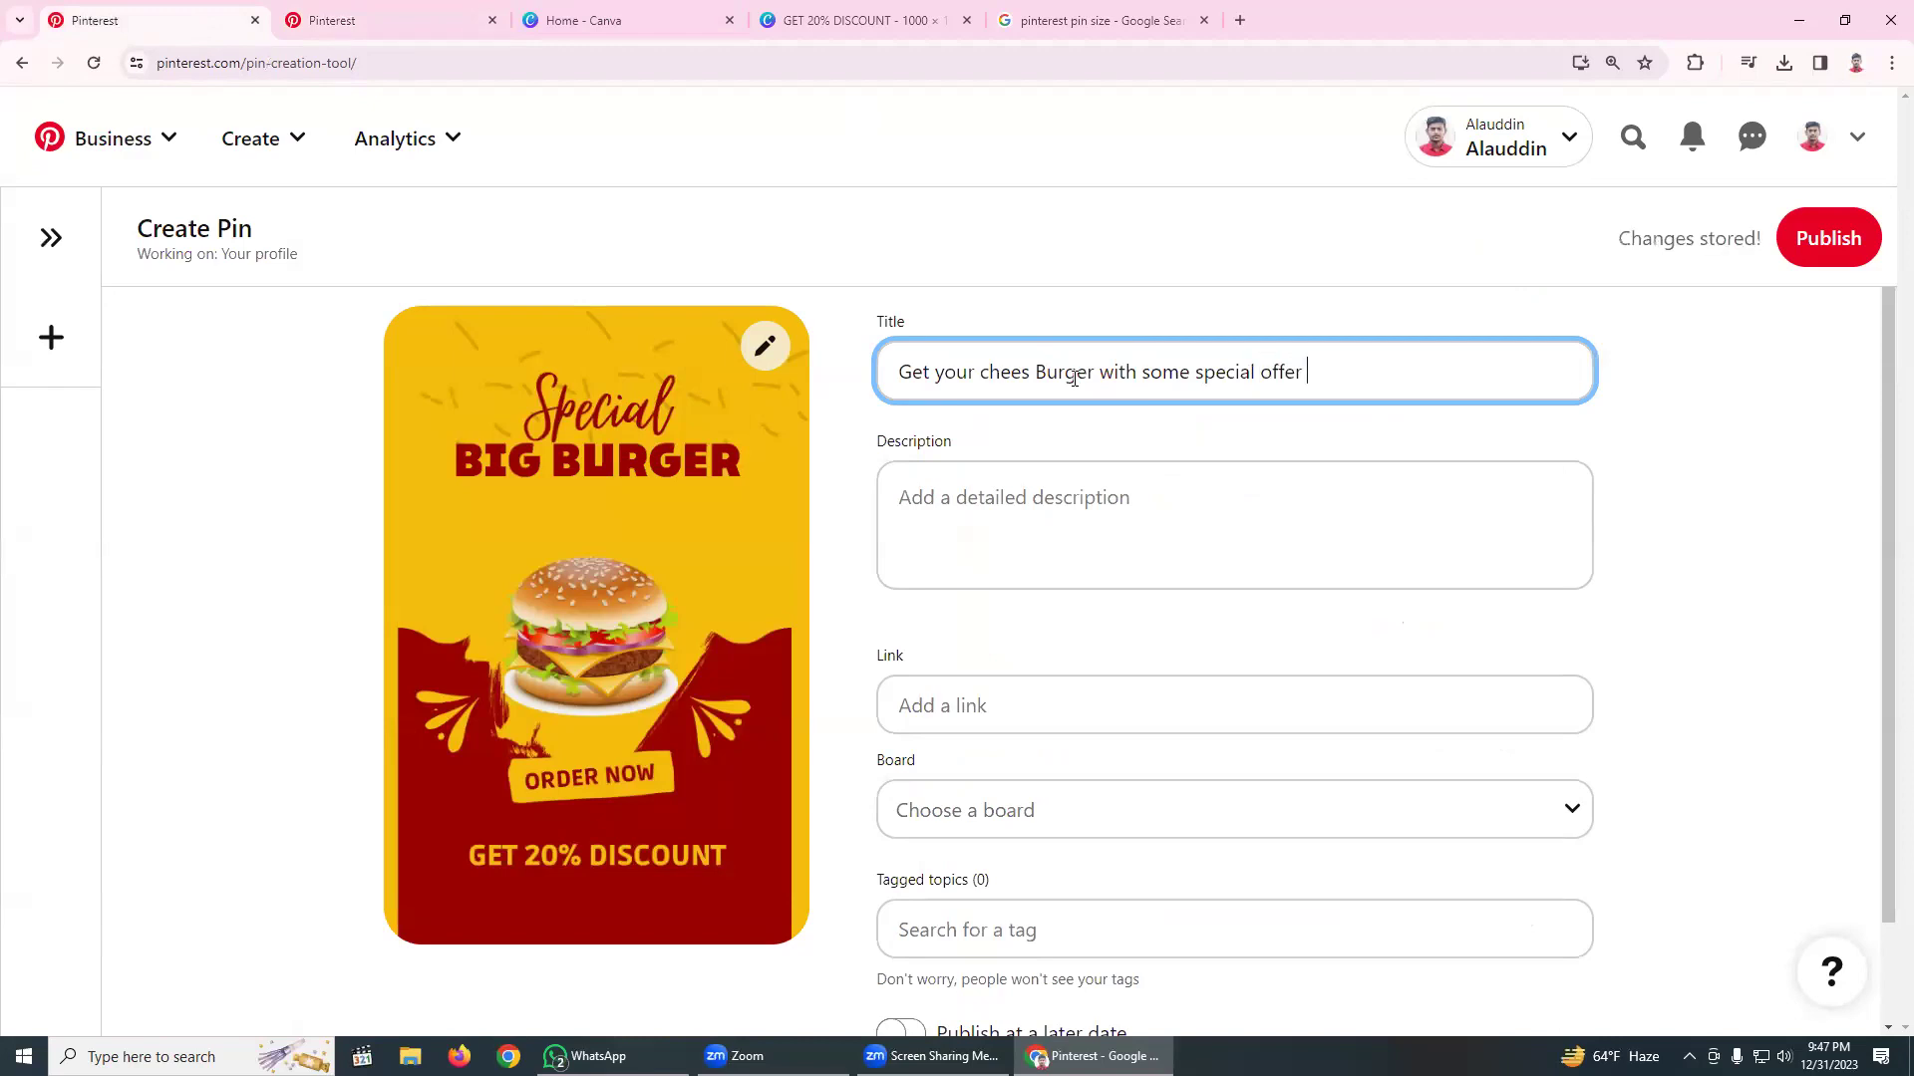
Place the cursor in the Create Pin form's Description field
left_click(974, 529)
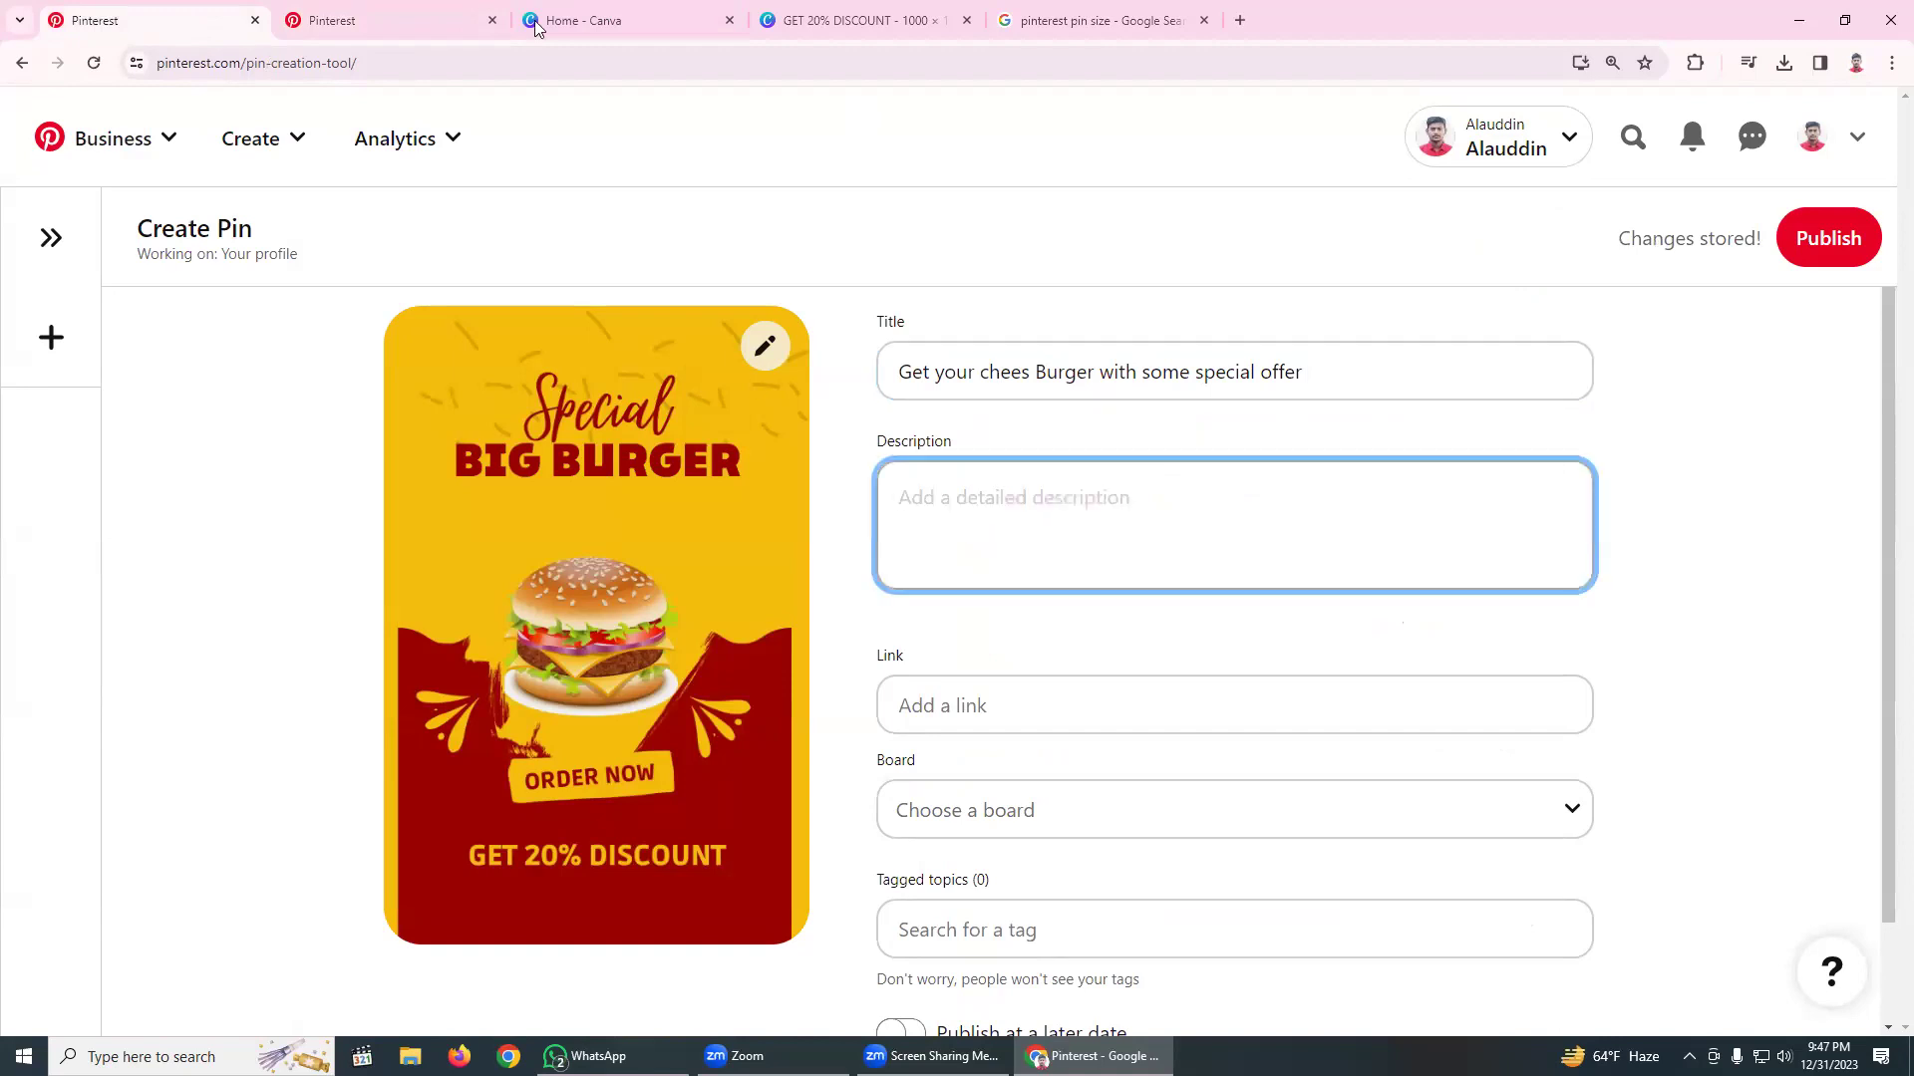
Copy the description text of the Classic Cheeseburger pin from the For you feed
left_click(339, 14)
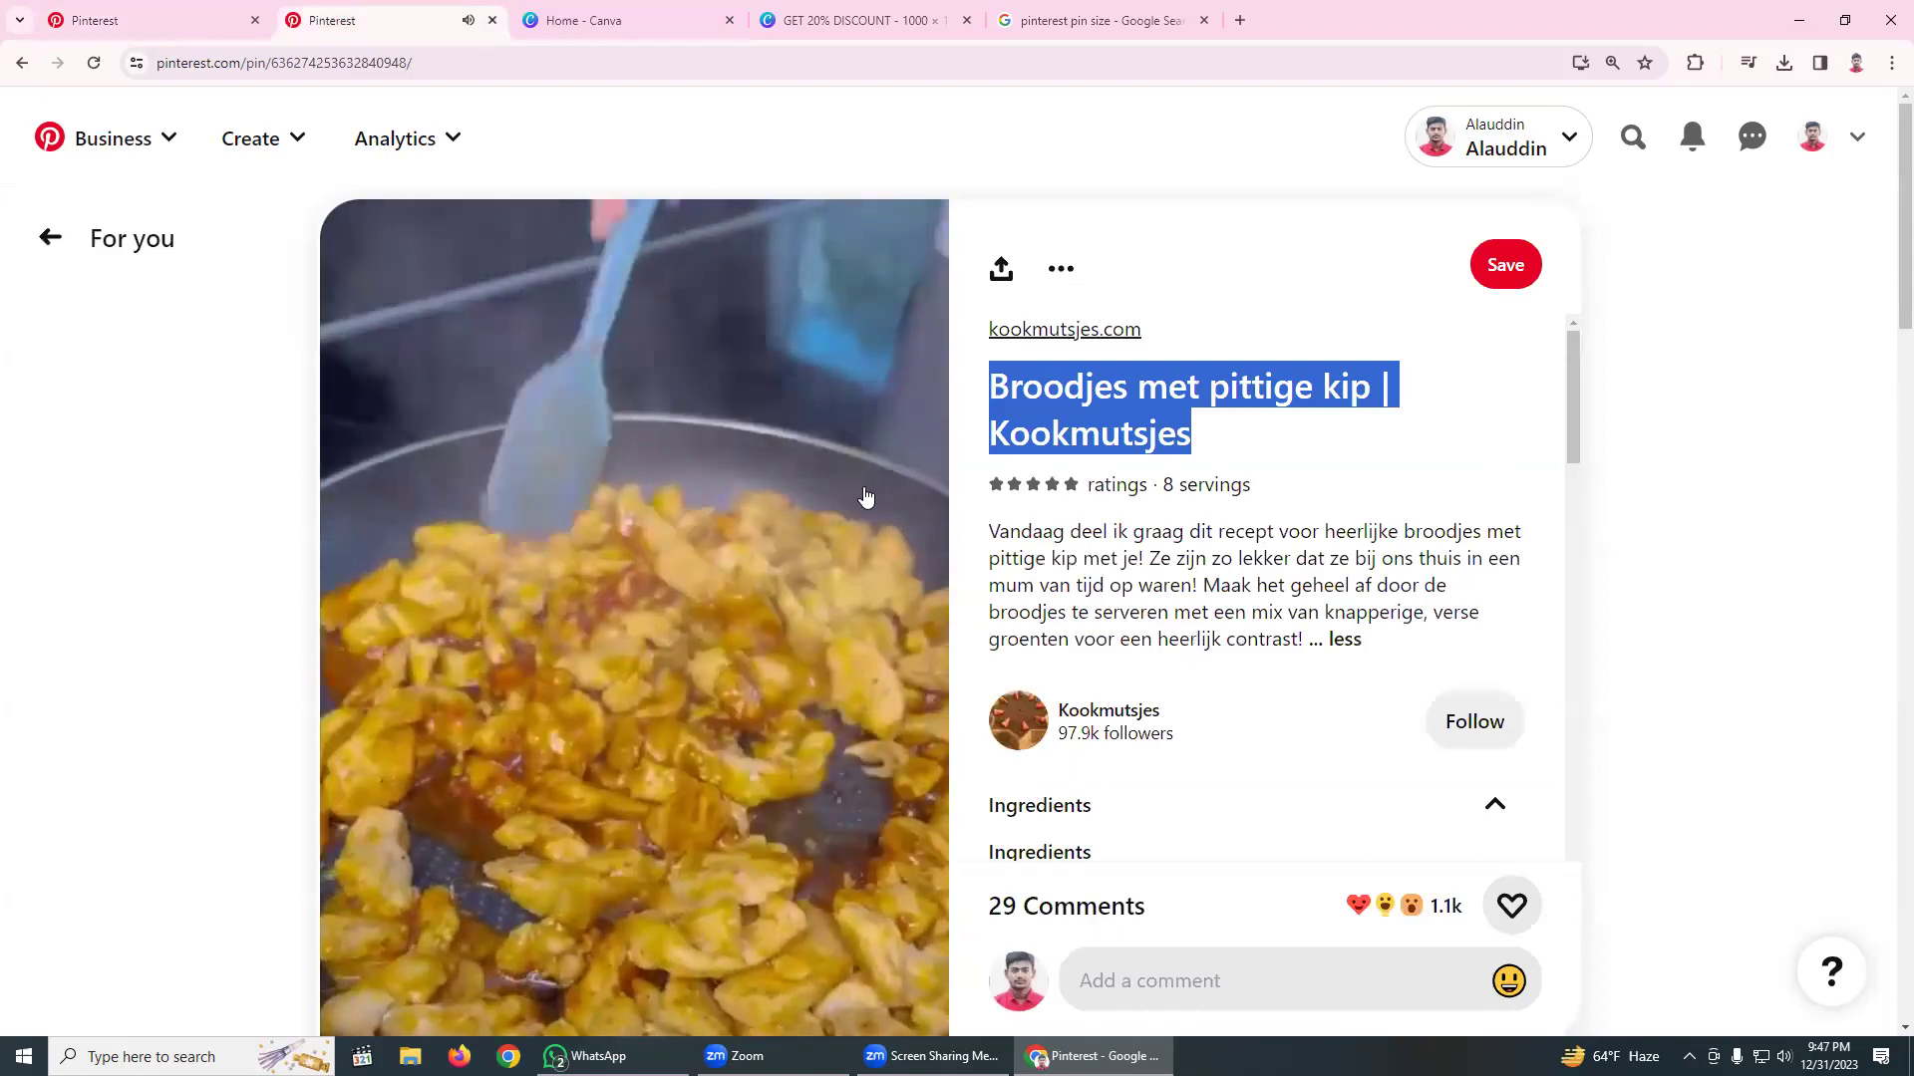
scroll(1126, 649, "down", 4)
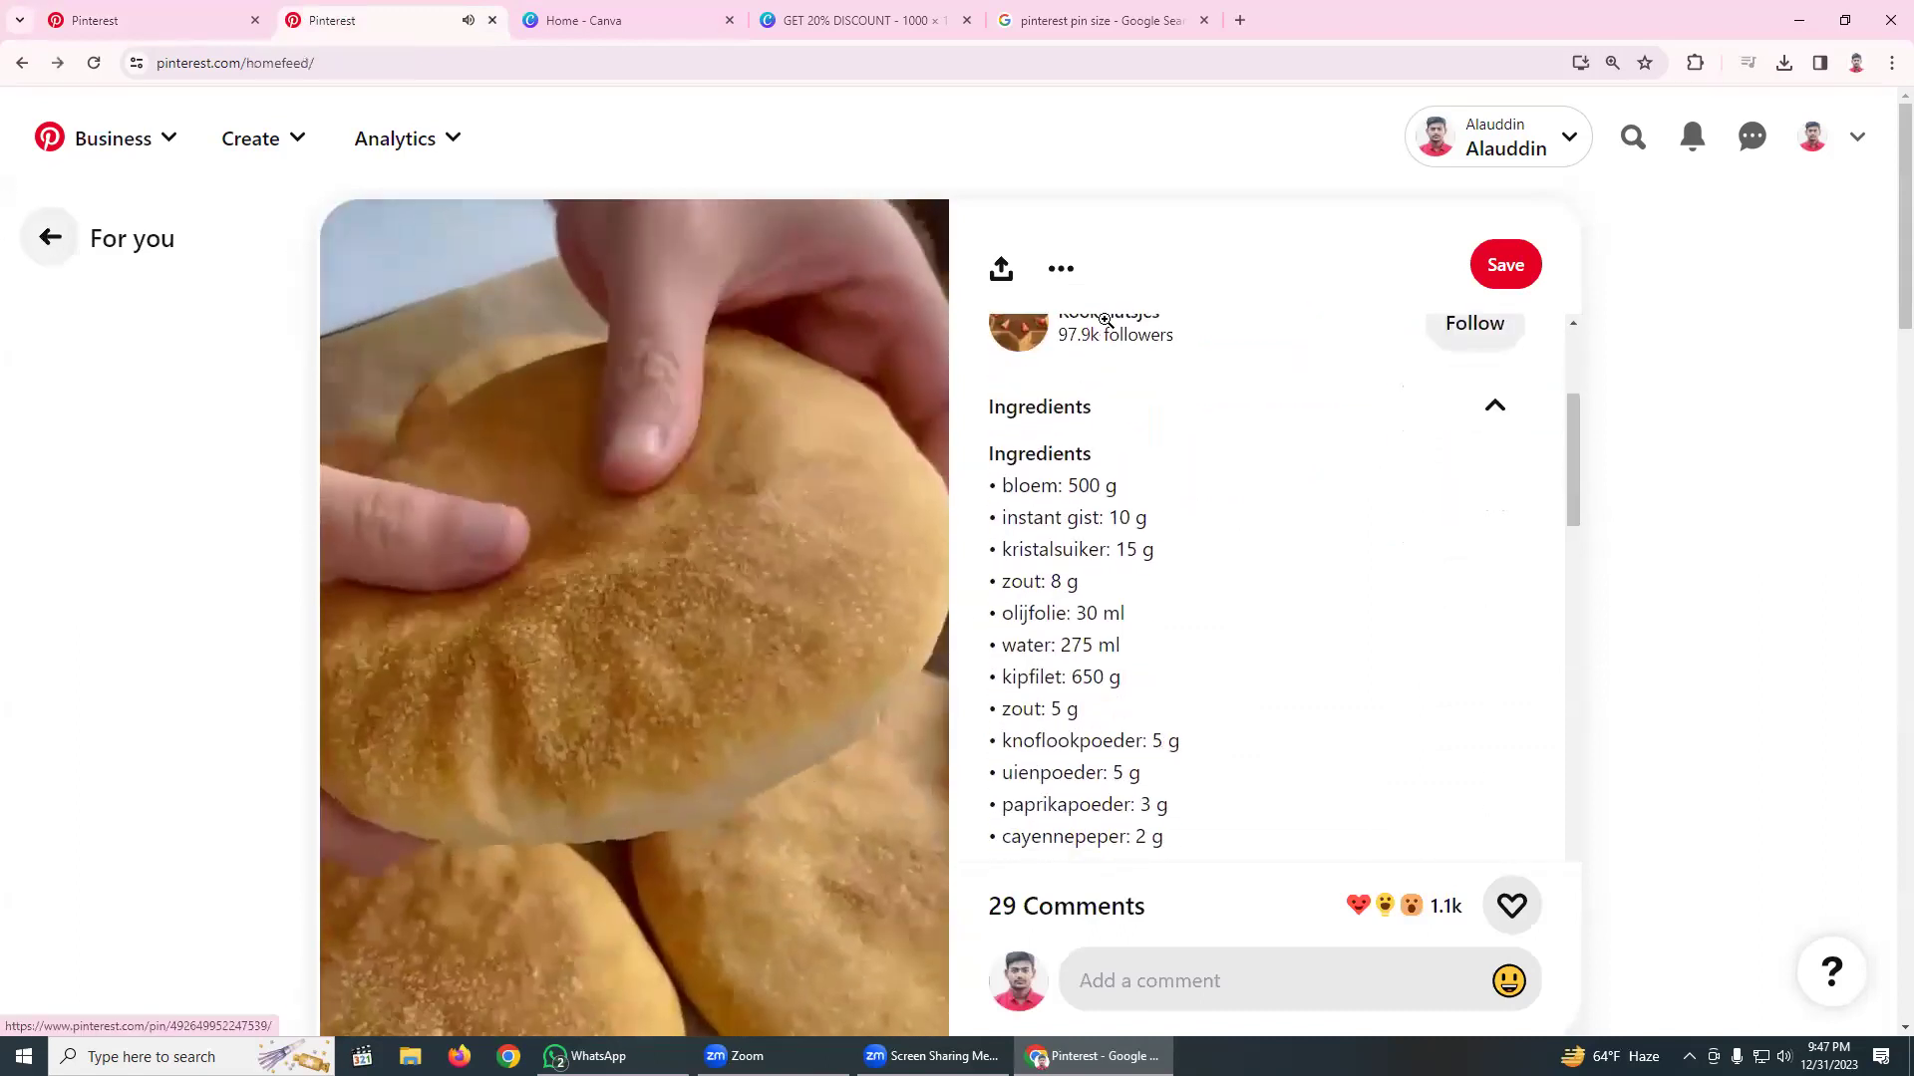
left_click(49, 238)
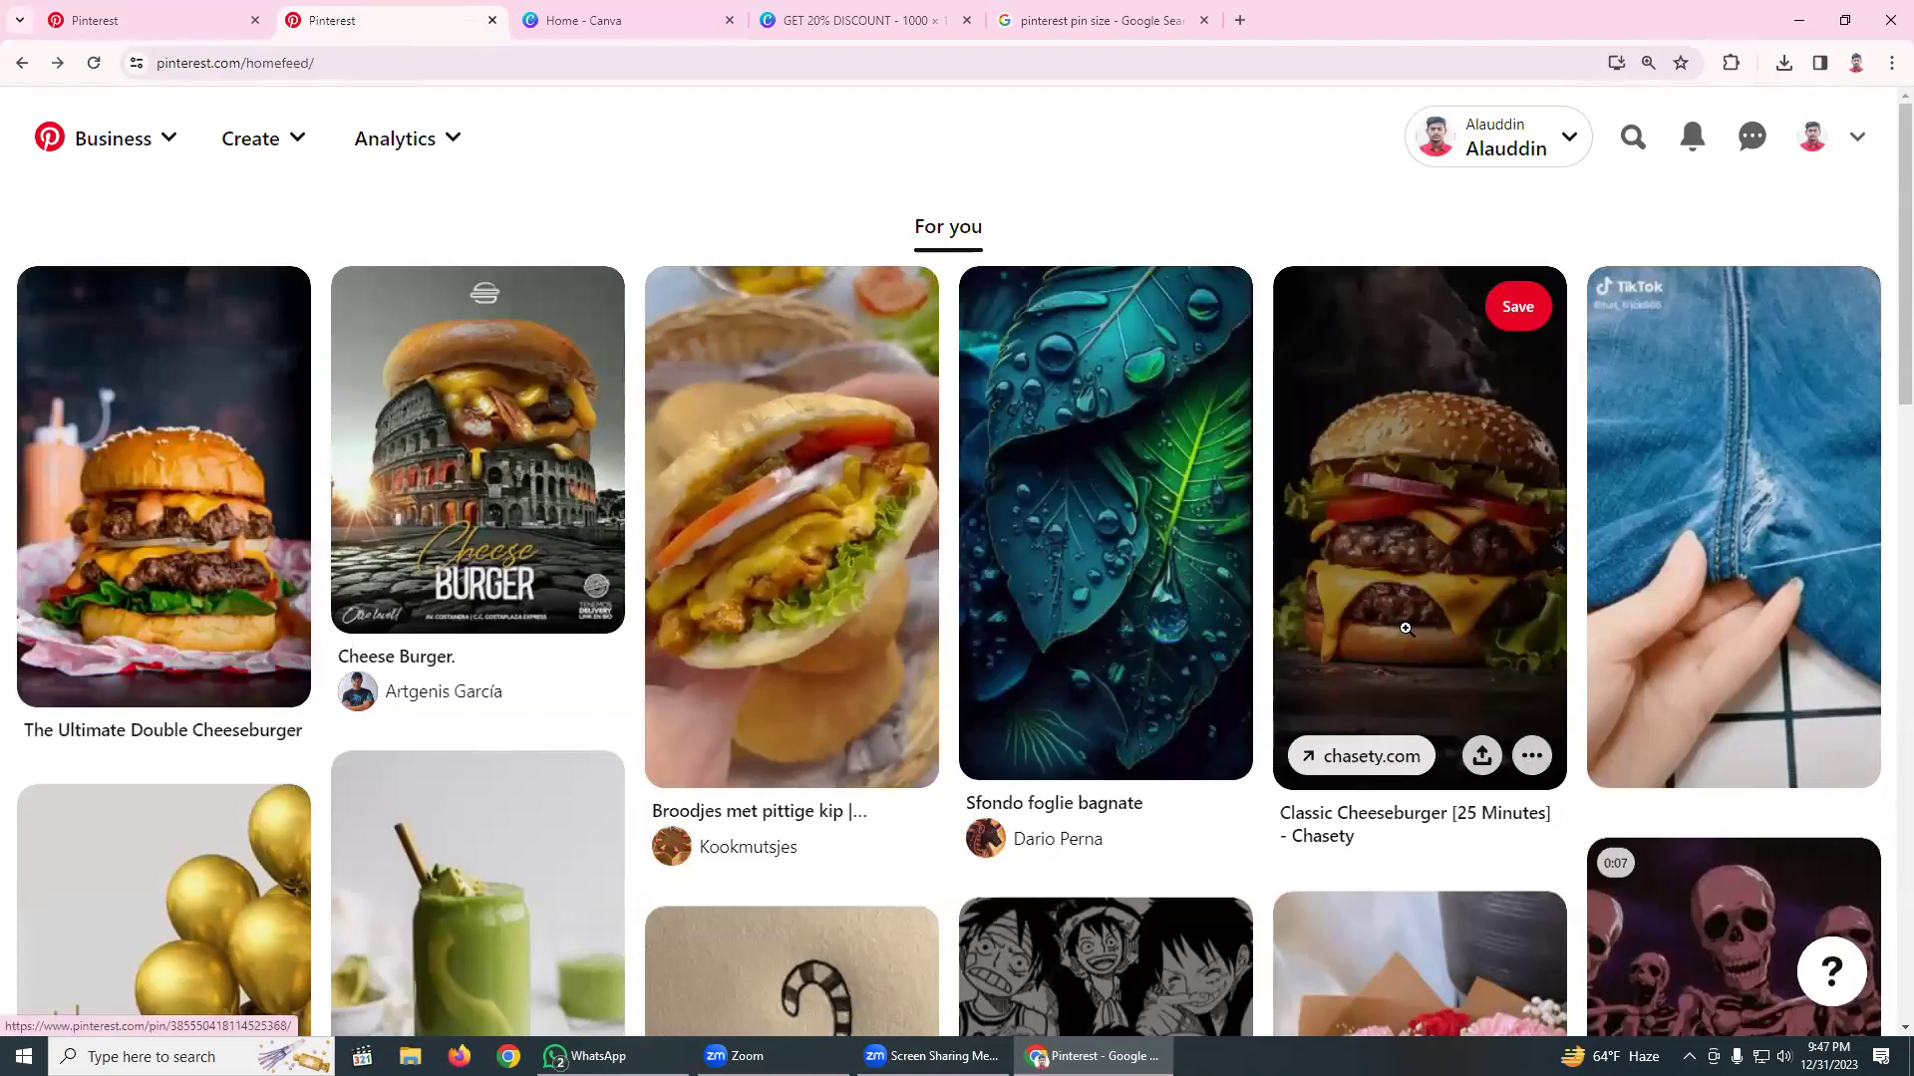
scroll(1409, 628, "down", 2)
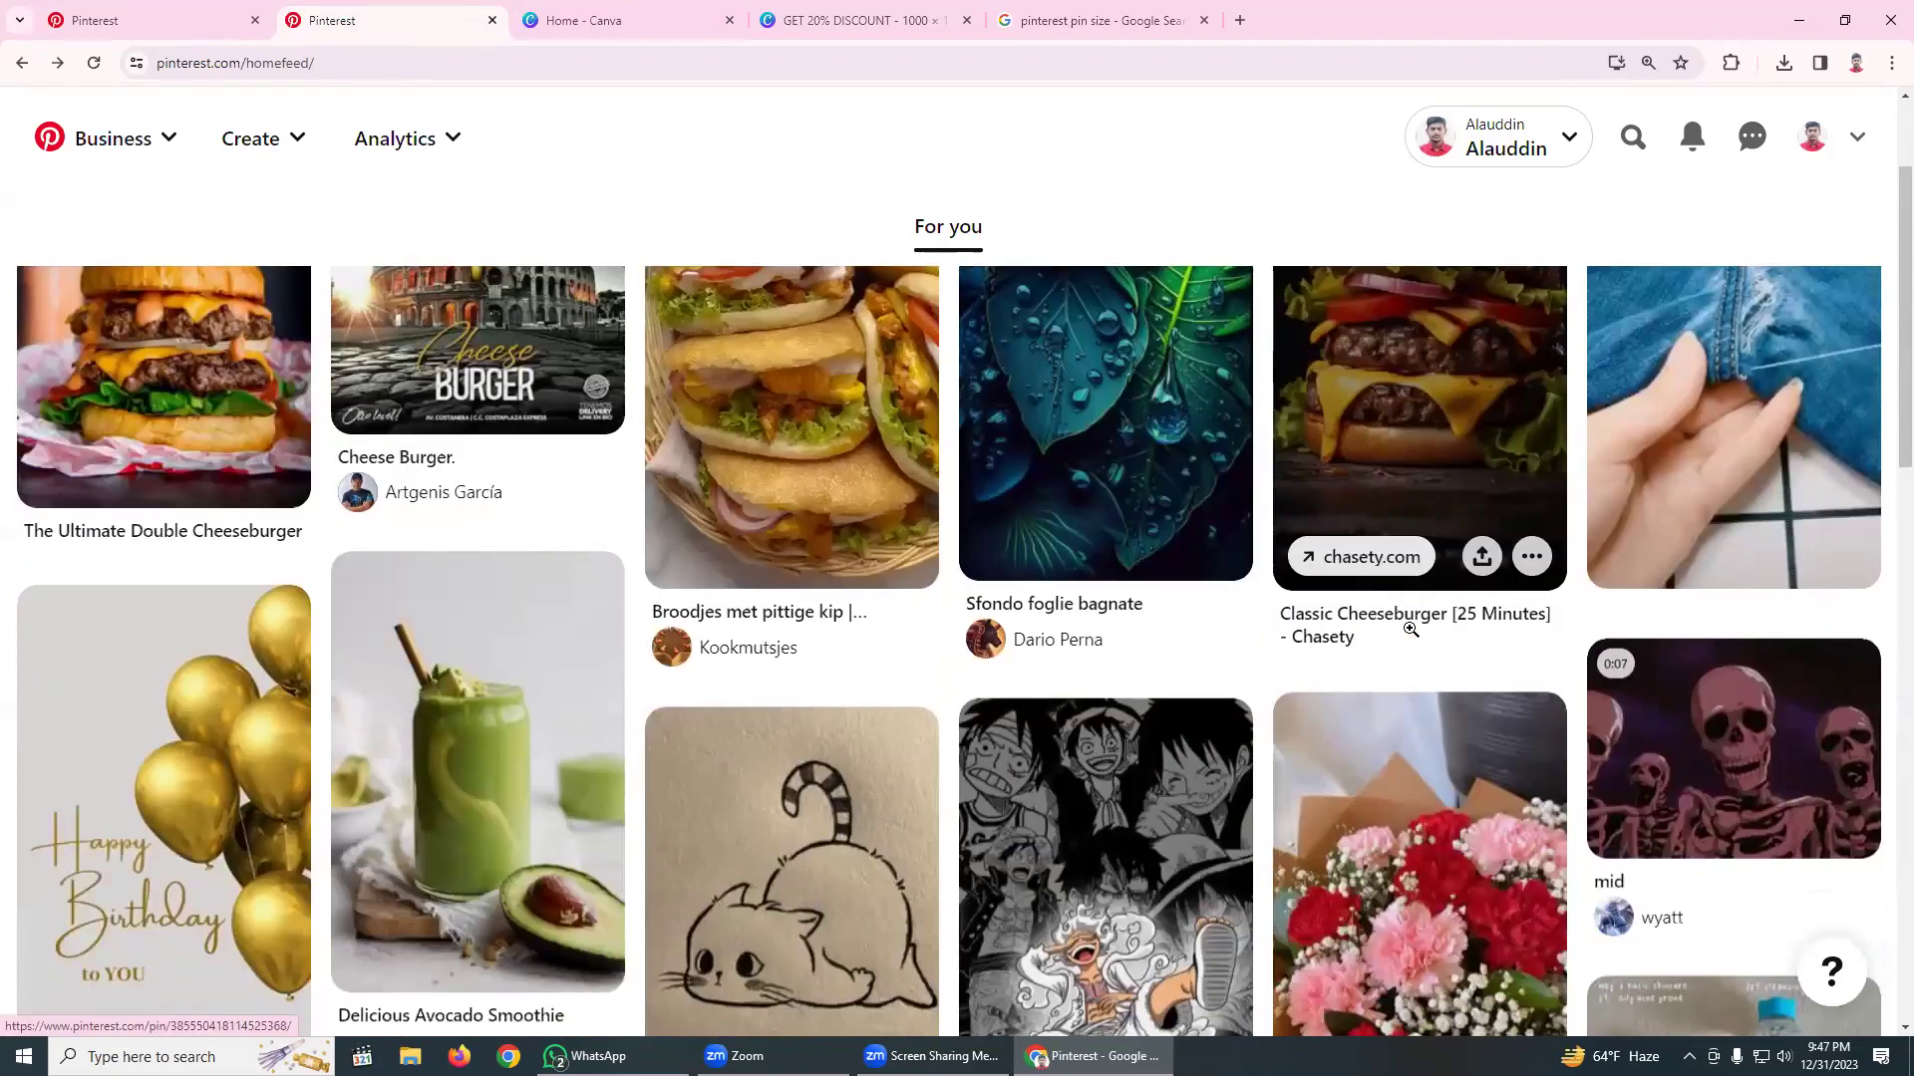
left_click(1376, 354)
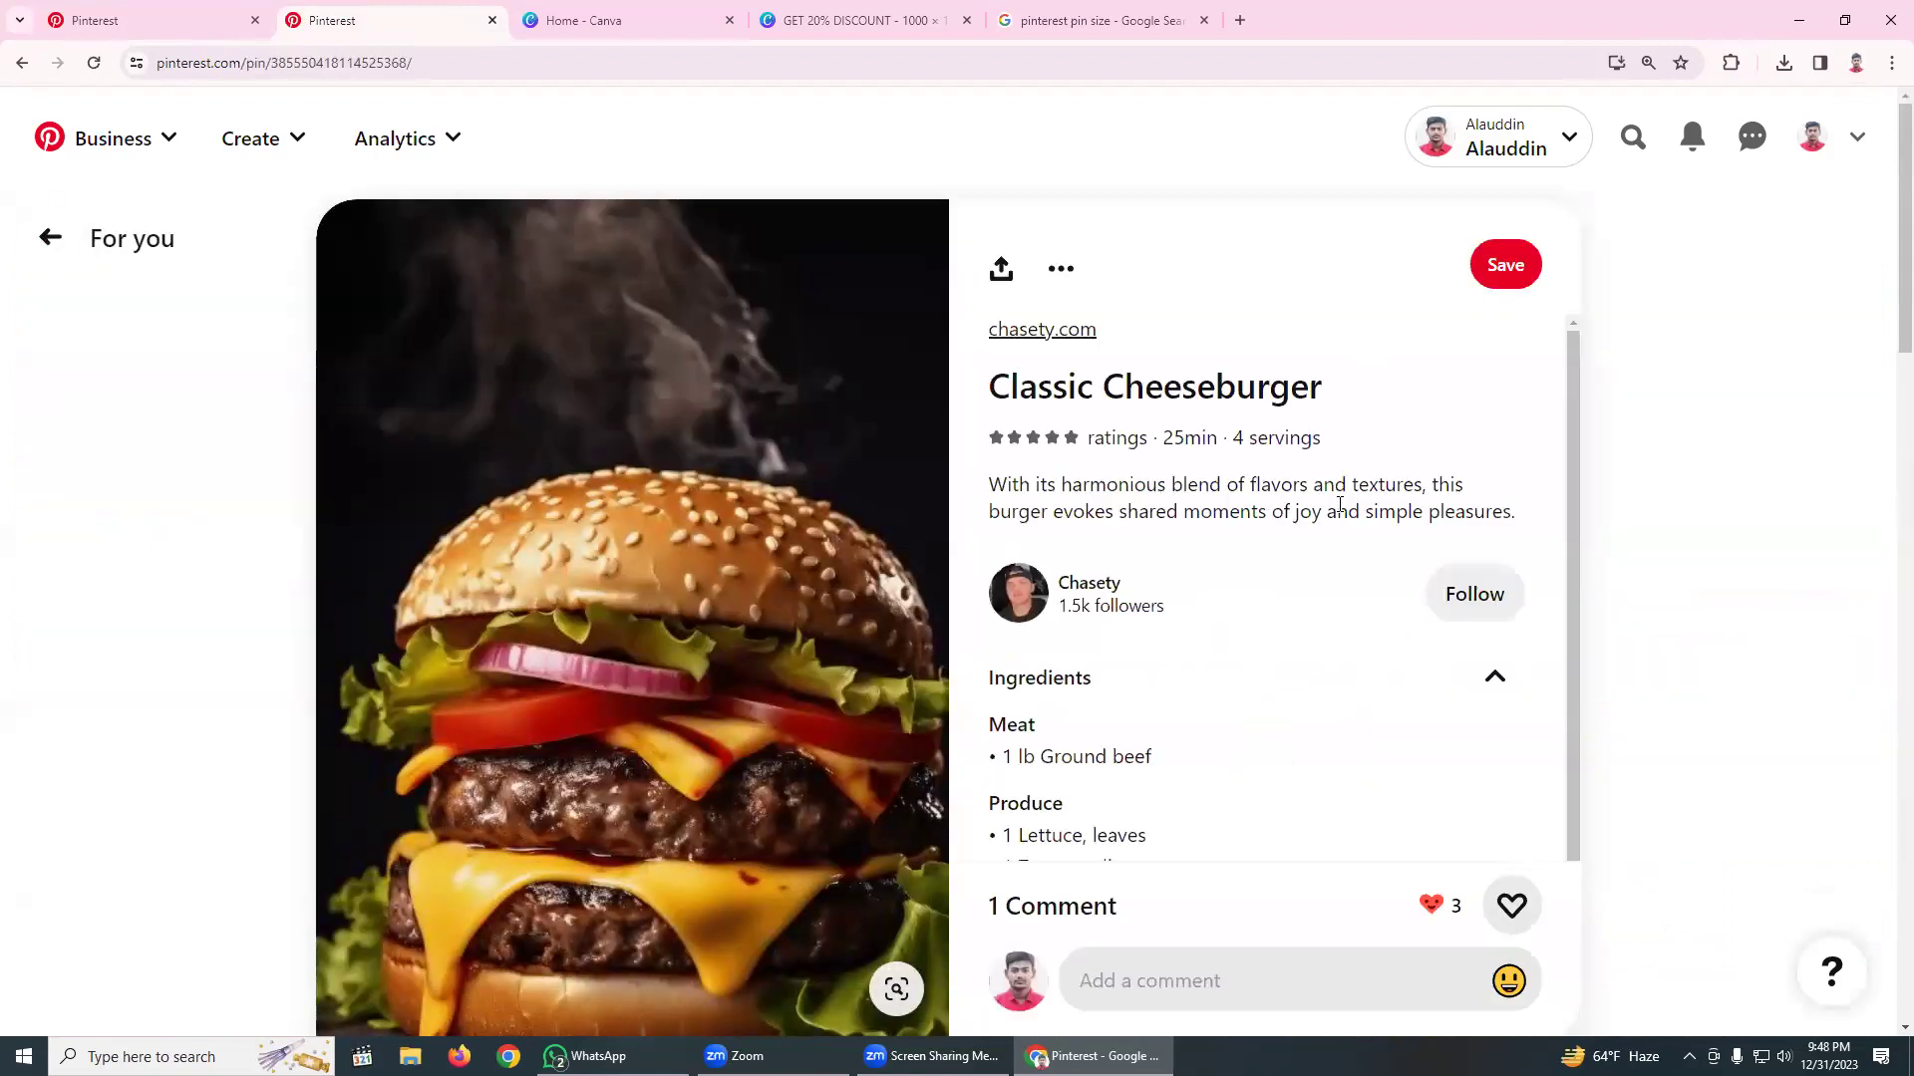
scroll(1146, 727, "down", 2)
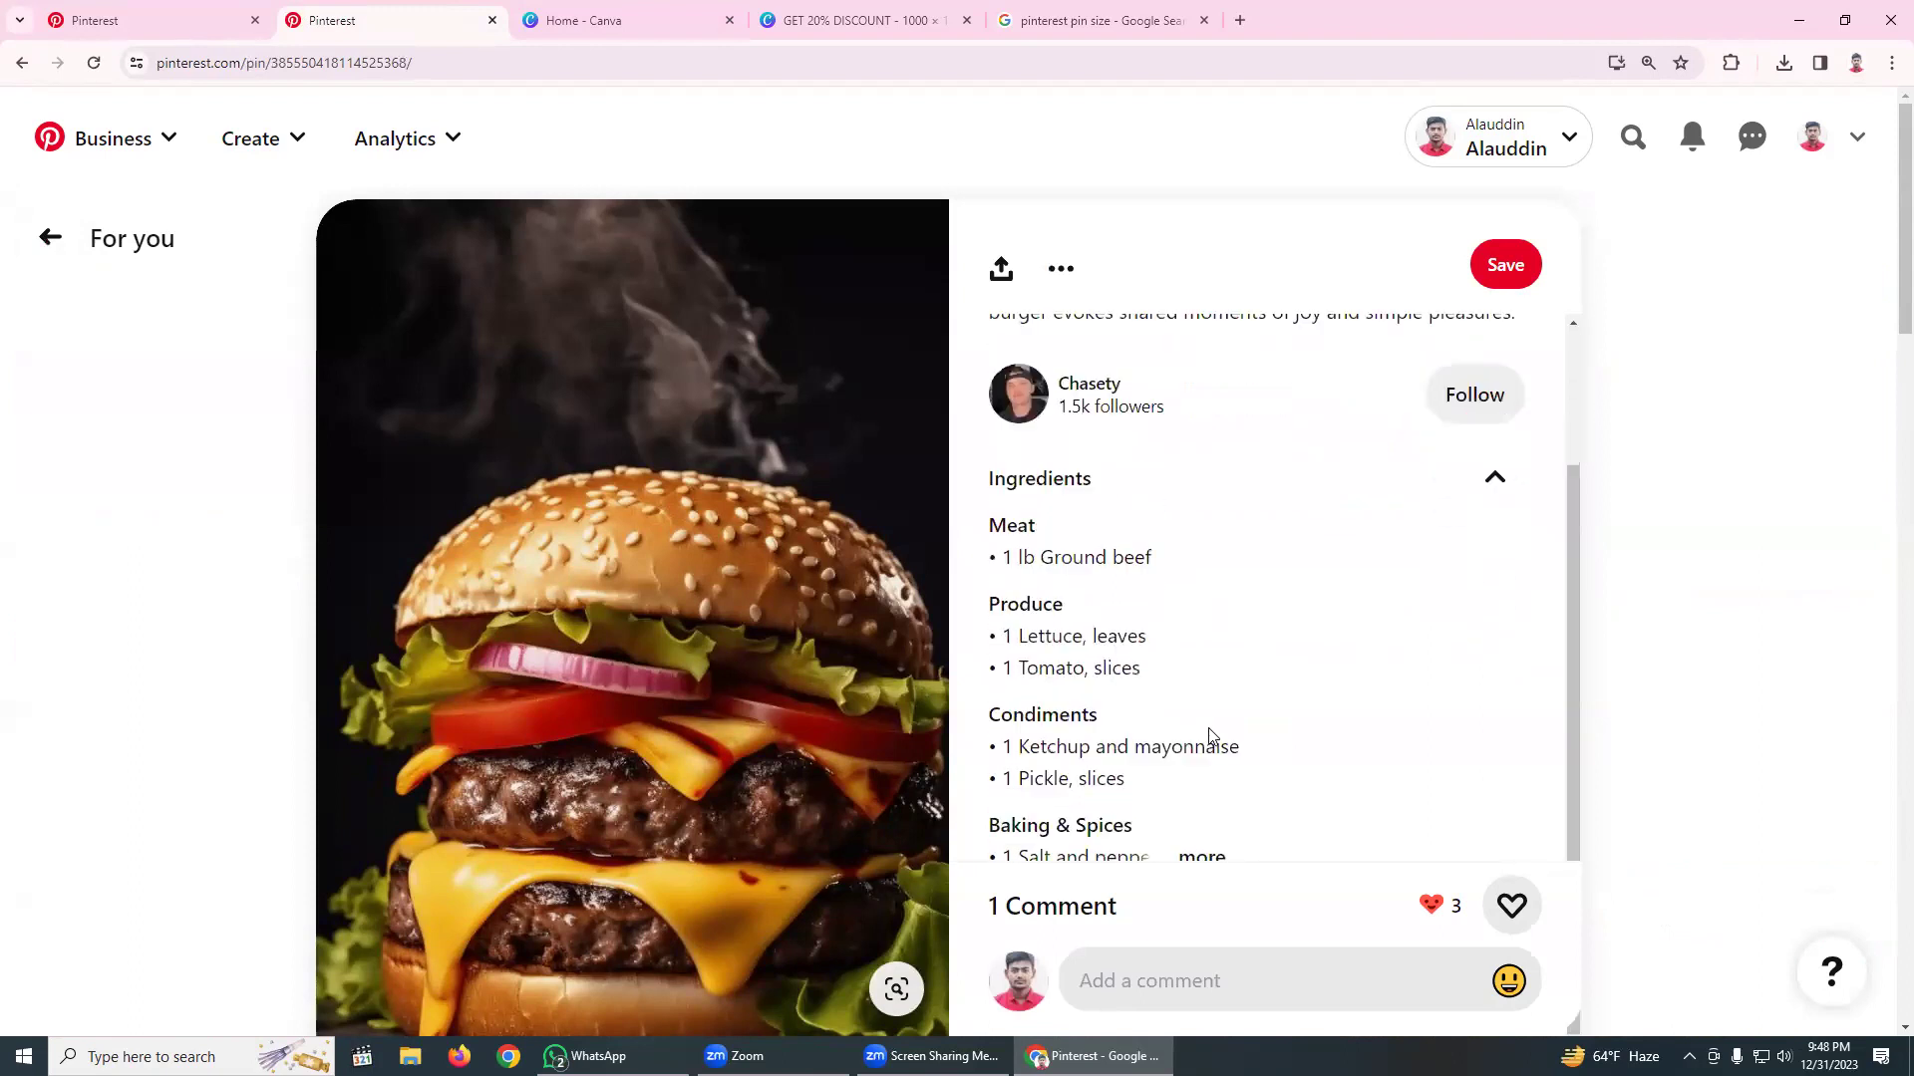
scroll(1271, 715, "down", 1)
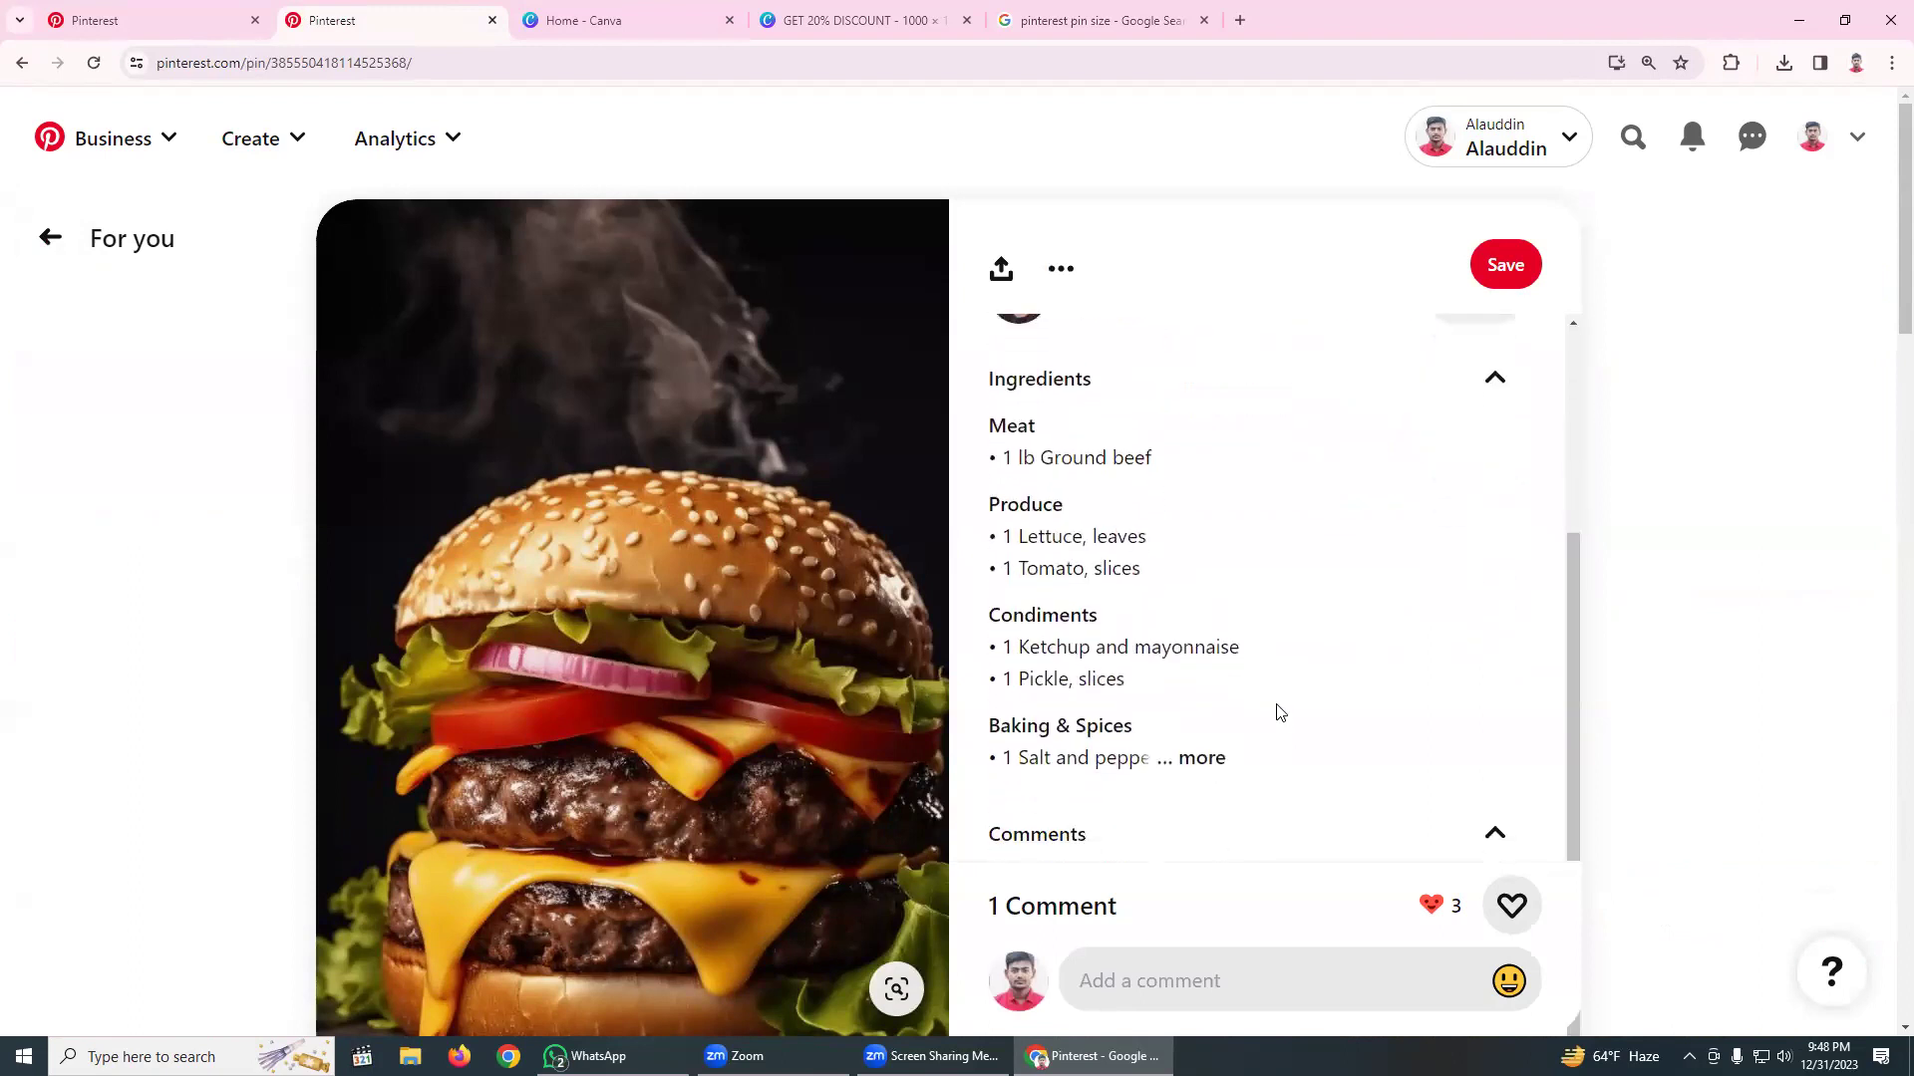
scroll(1275, 712, "up", 3)
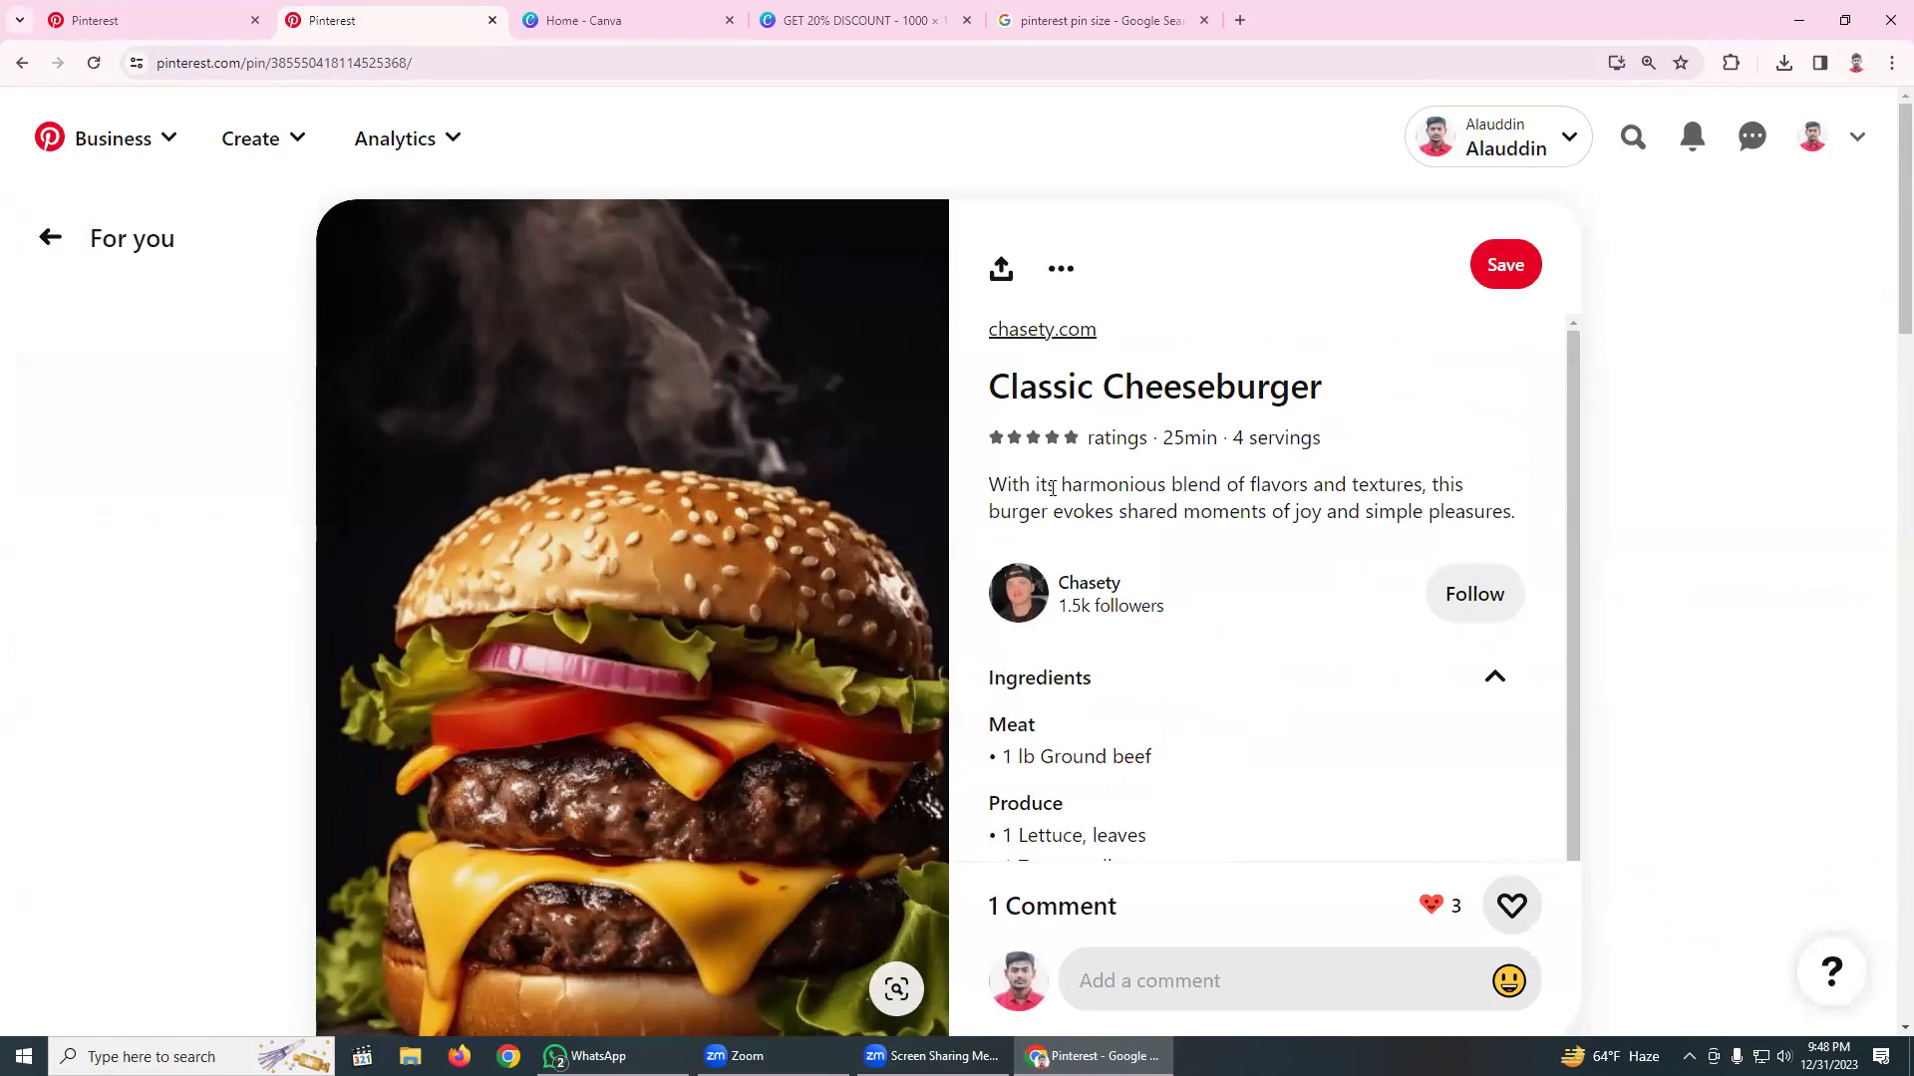
left_click_drag(994, 482, 1535, 526)
key("ctrl+c")
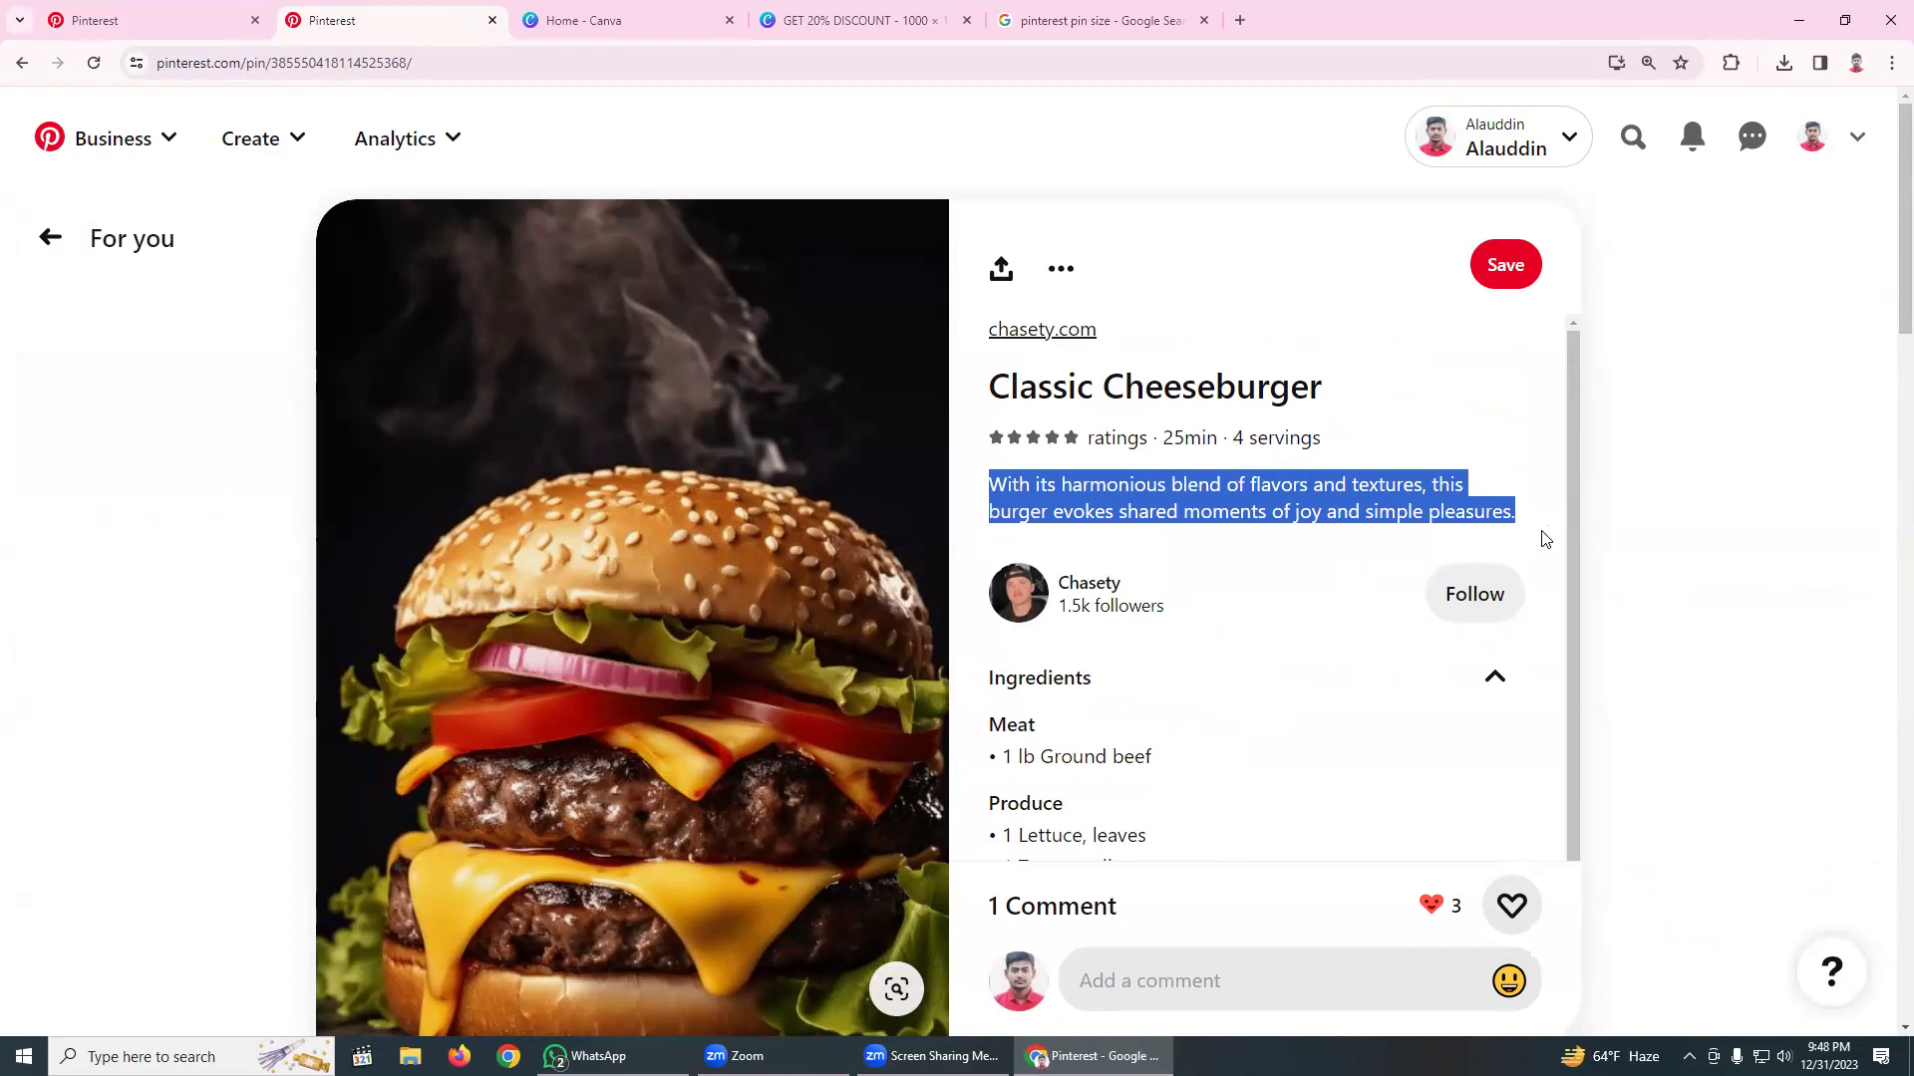
left_click(138, 20)
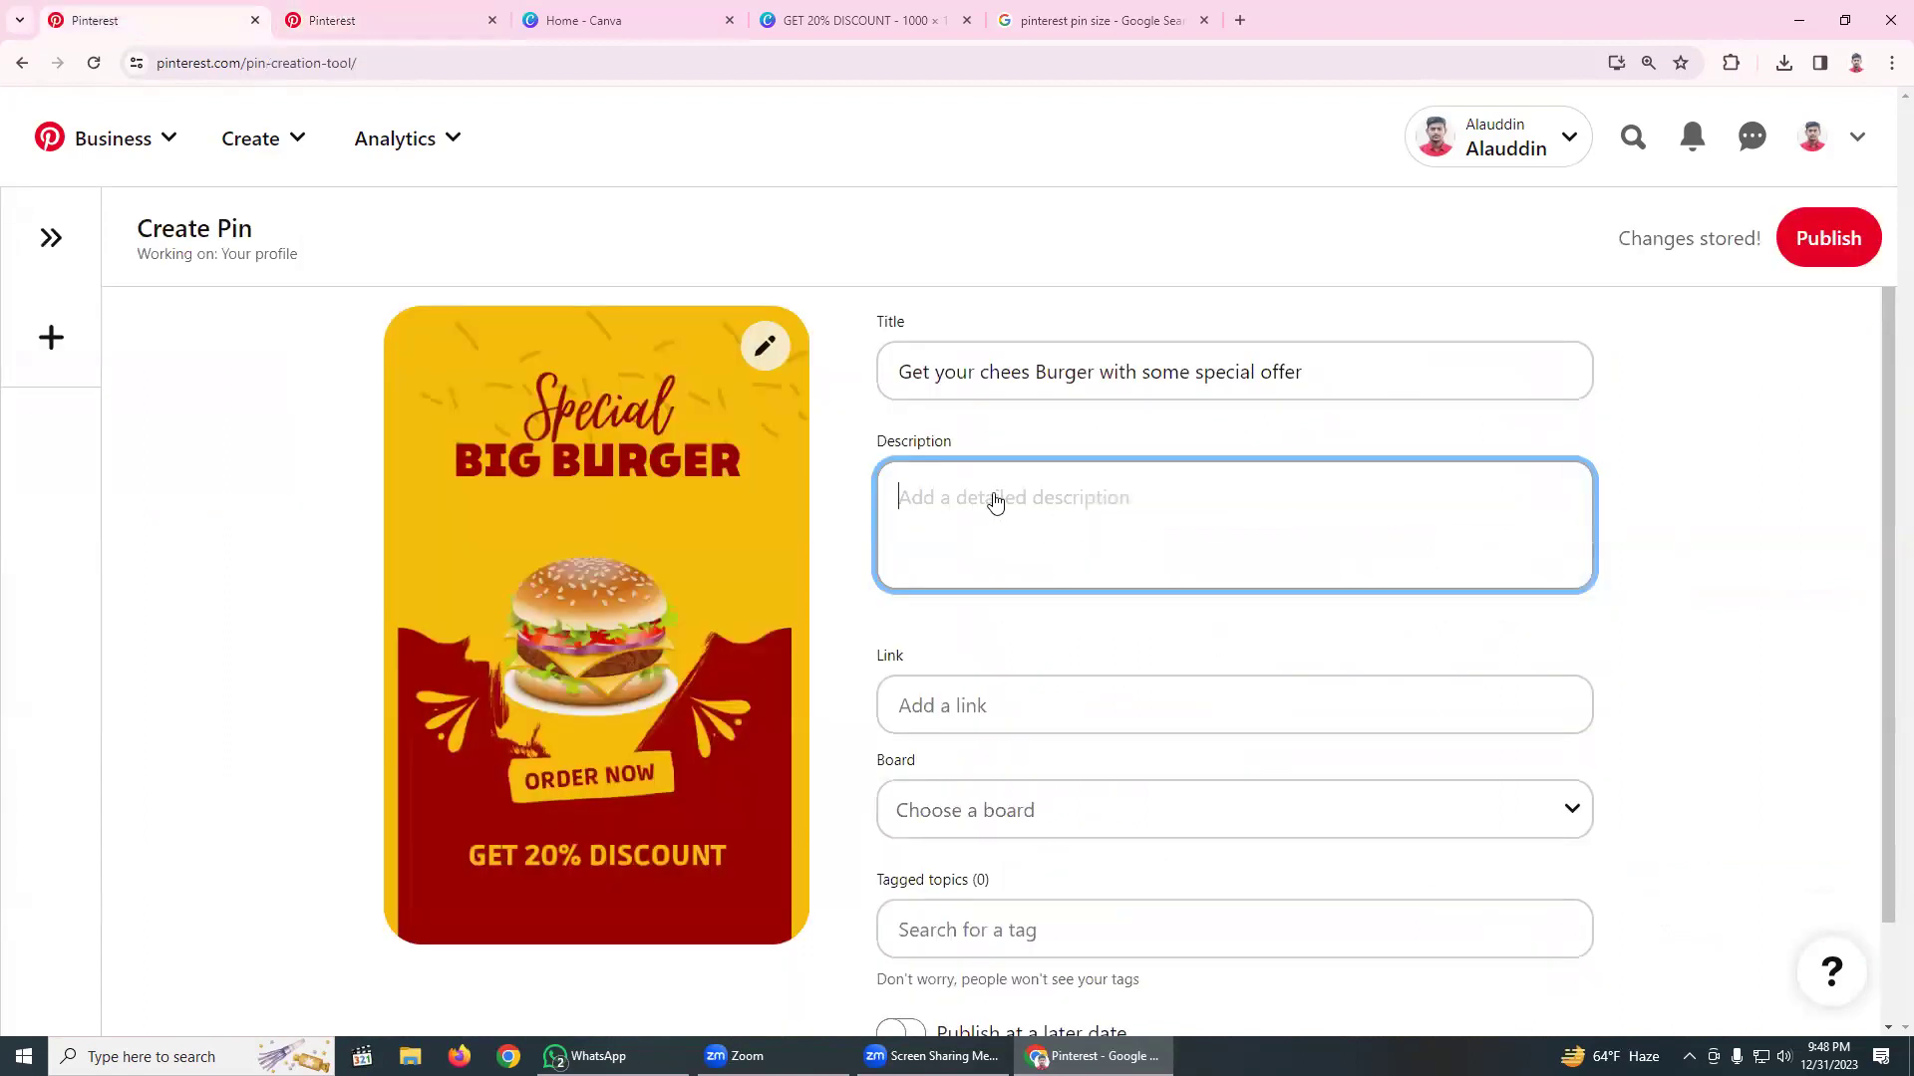
Paste the 'With its harmonious blend of flavors and textures…' description into the pin
key("ctrl+v")
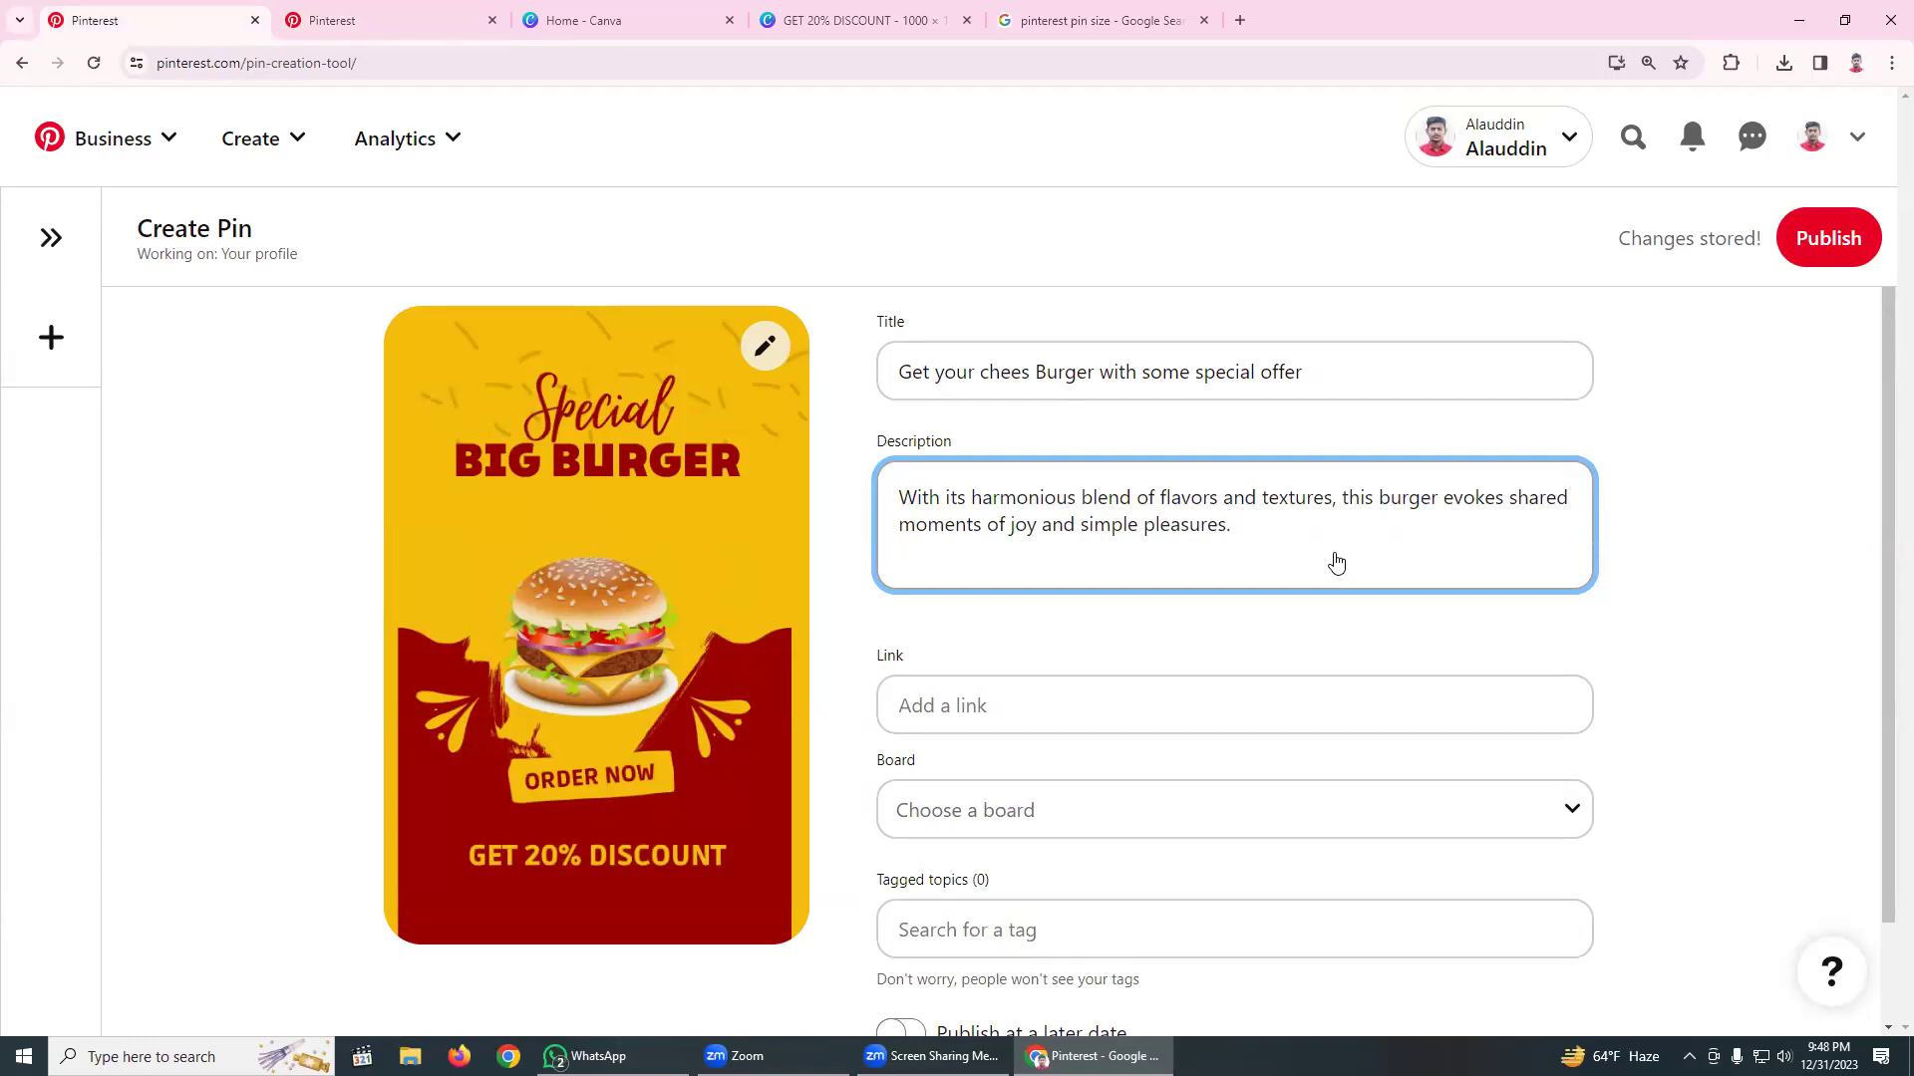
left_click(1713, 545)
scroll(1711, 543, "down", 1)
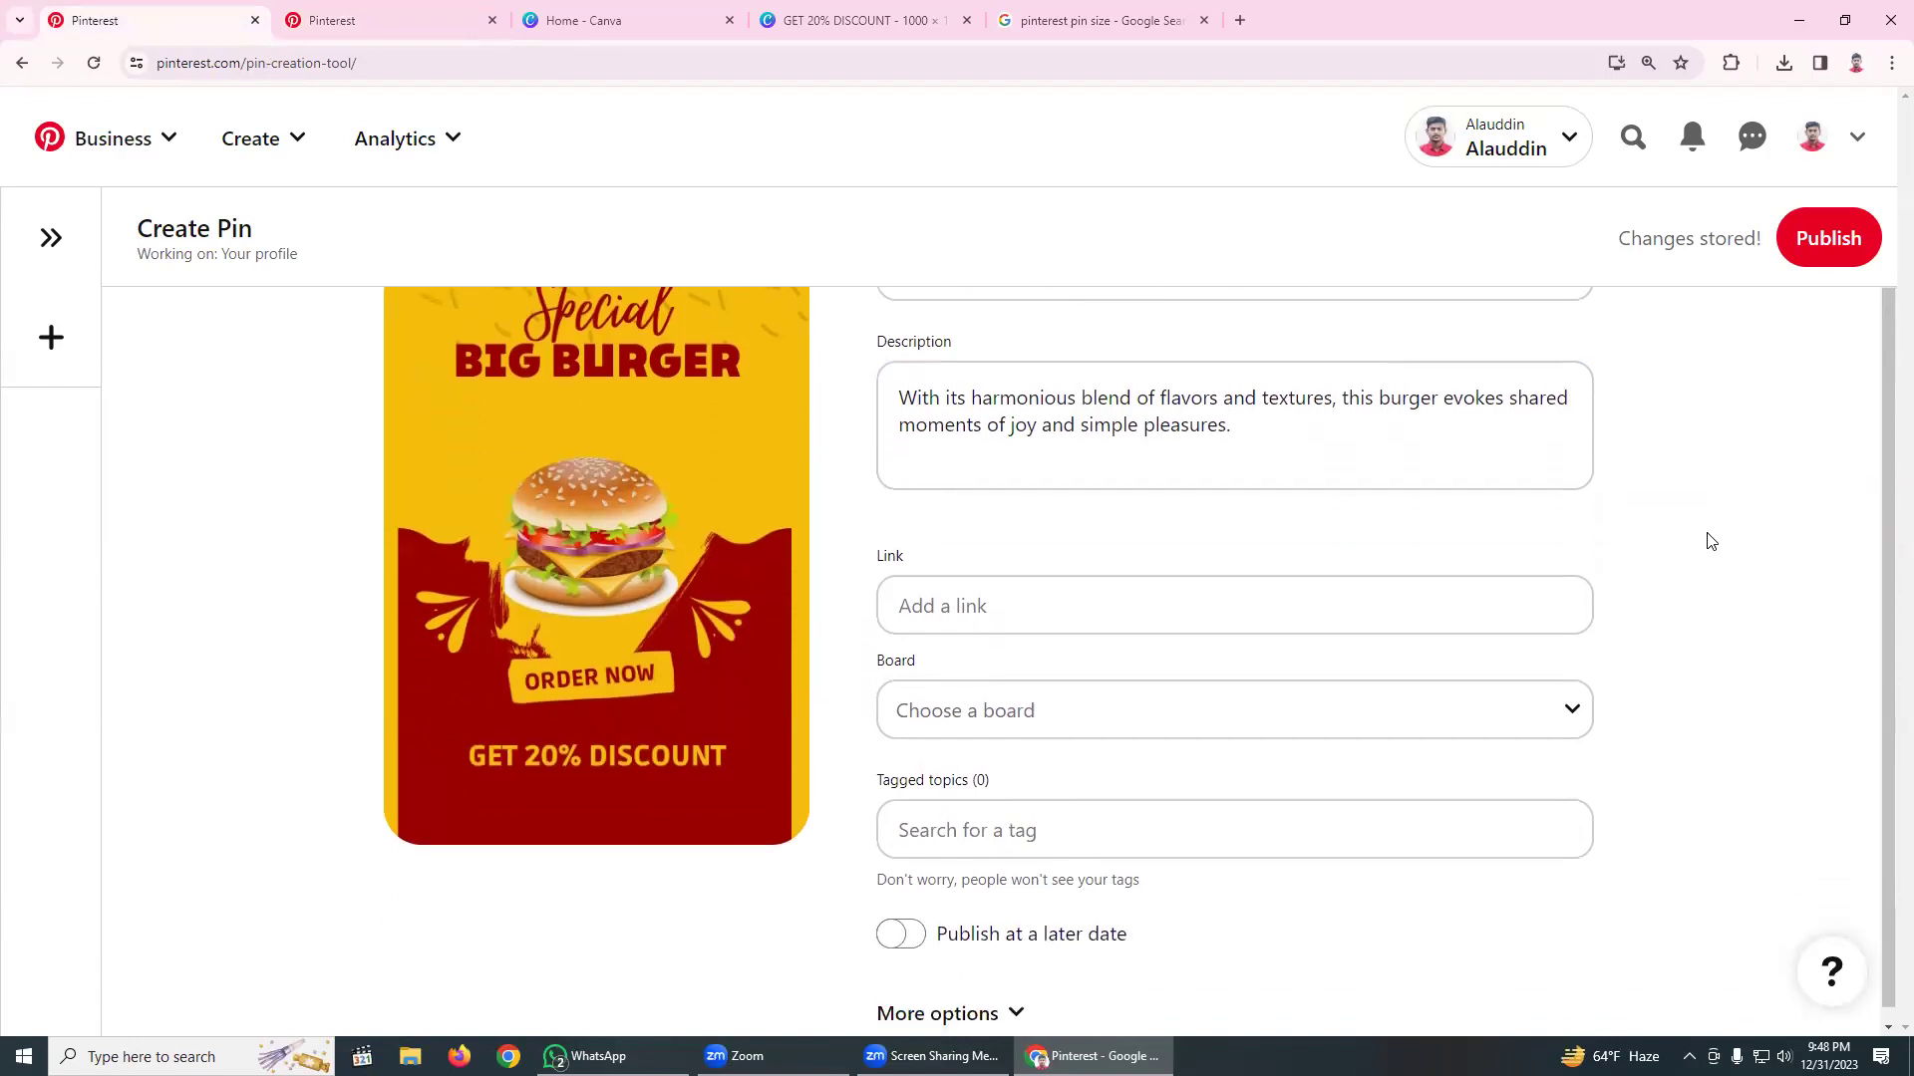
left_click(1015, 611)
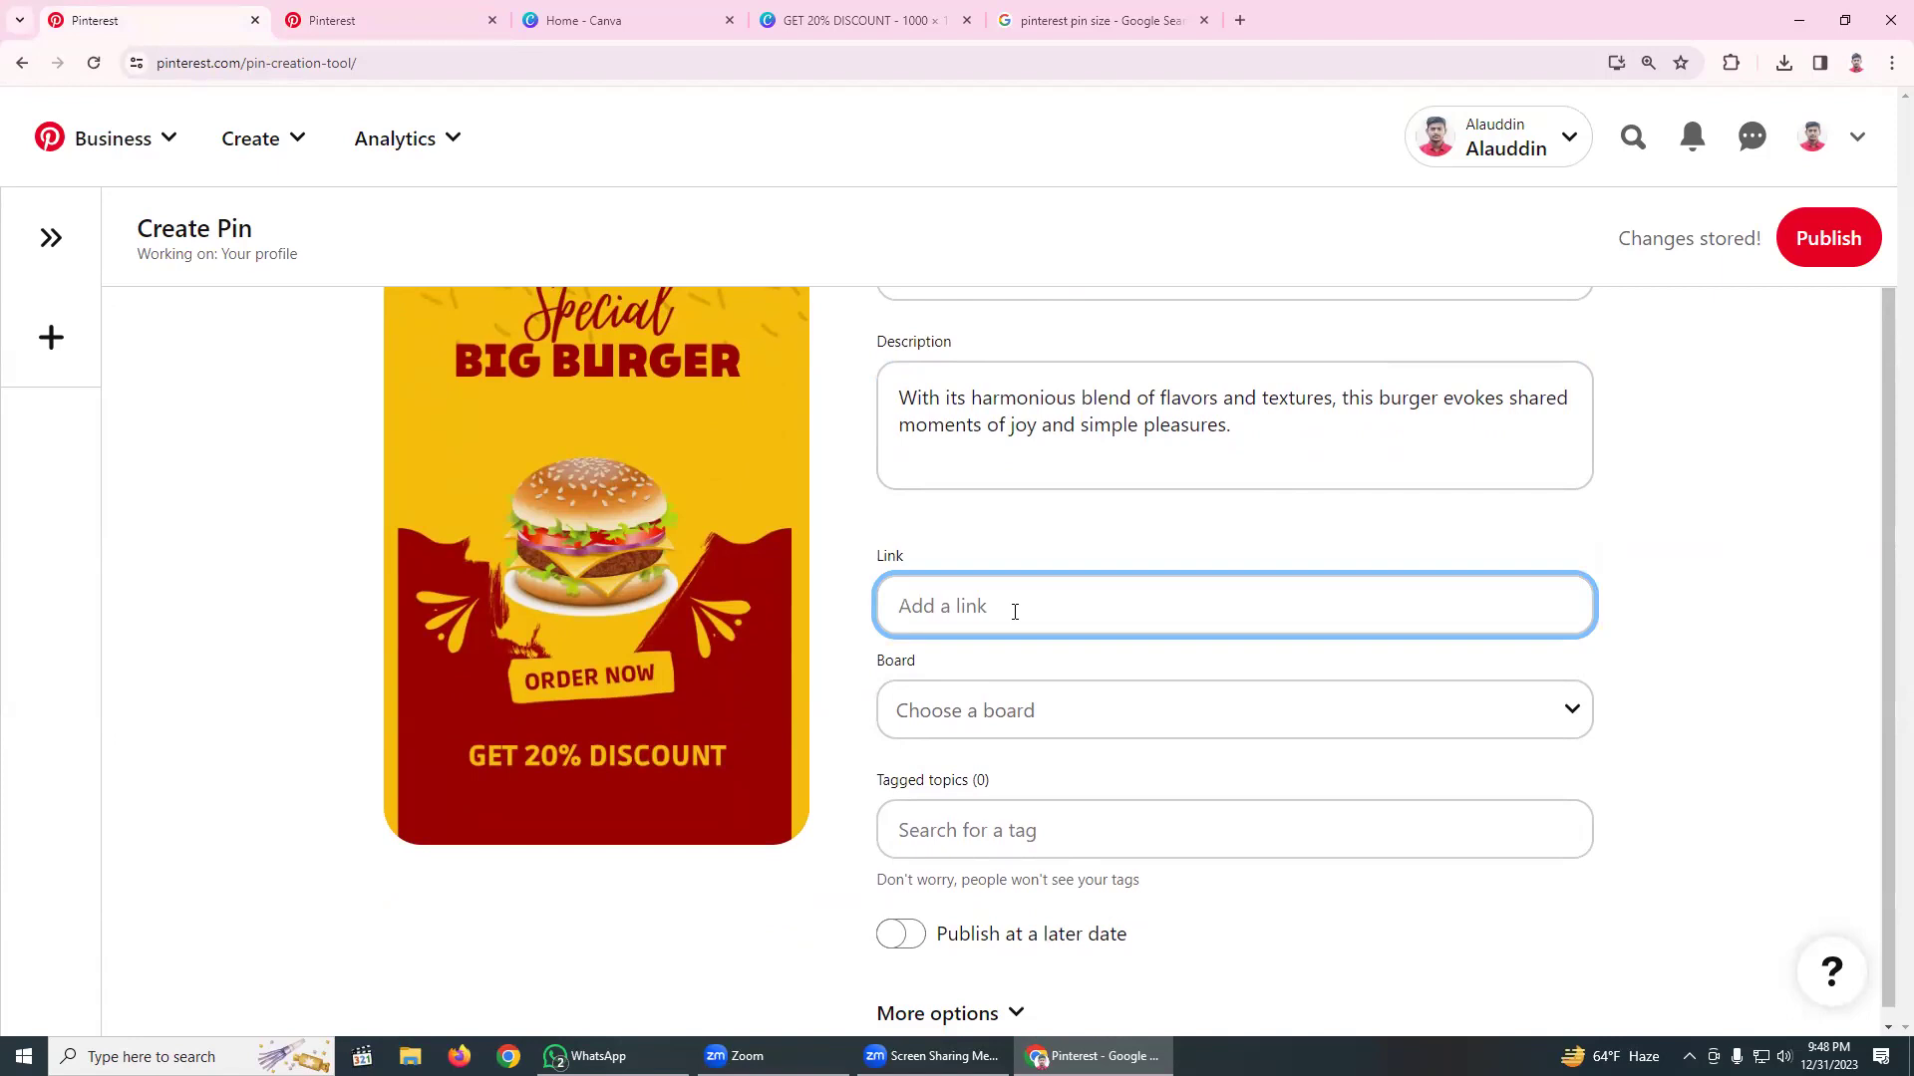
type("ww.edu.leadit.com")
left_click(1747, 671)
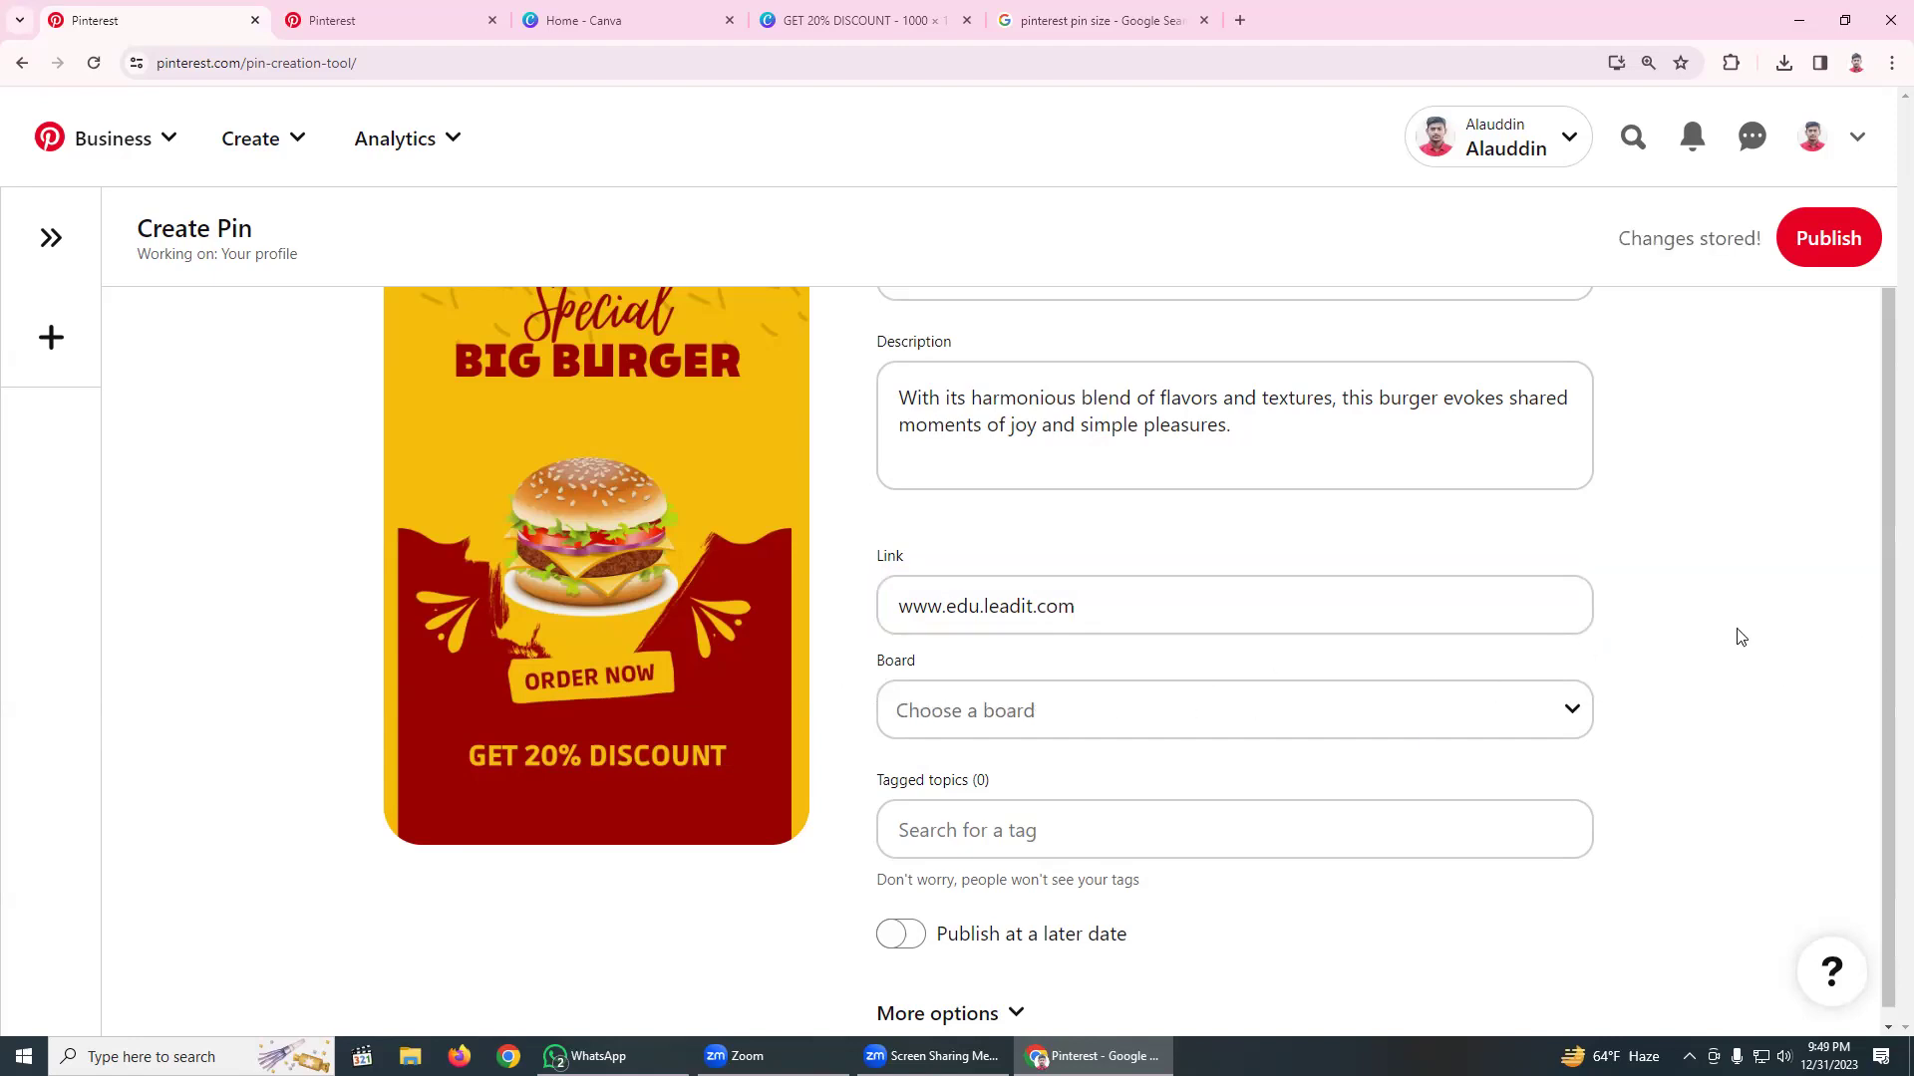
scroll(1736, 638, "down", 1)
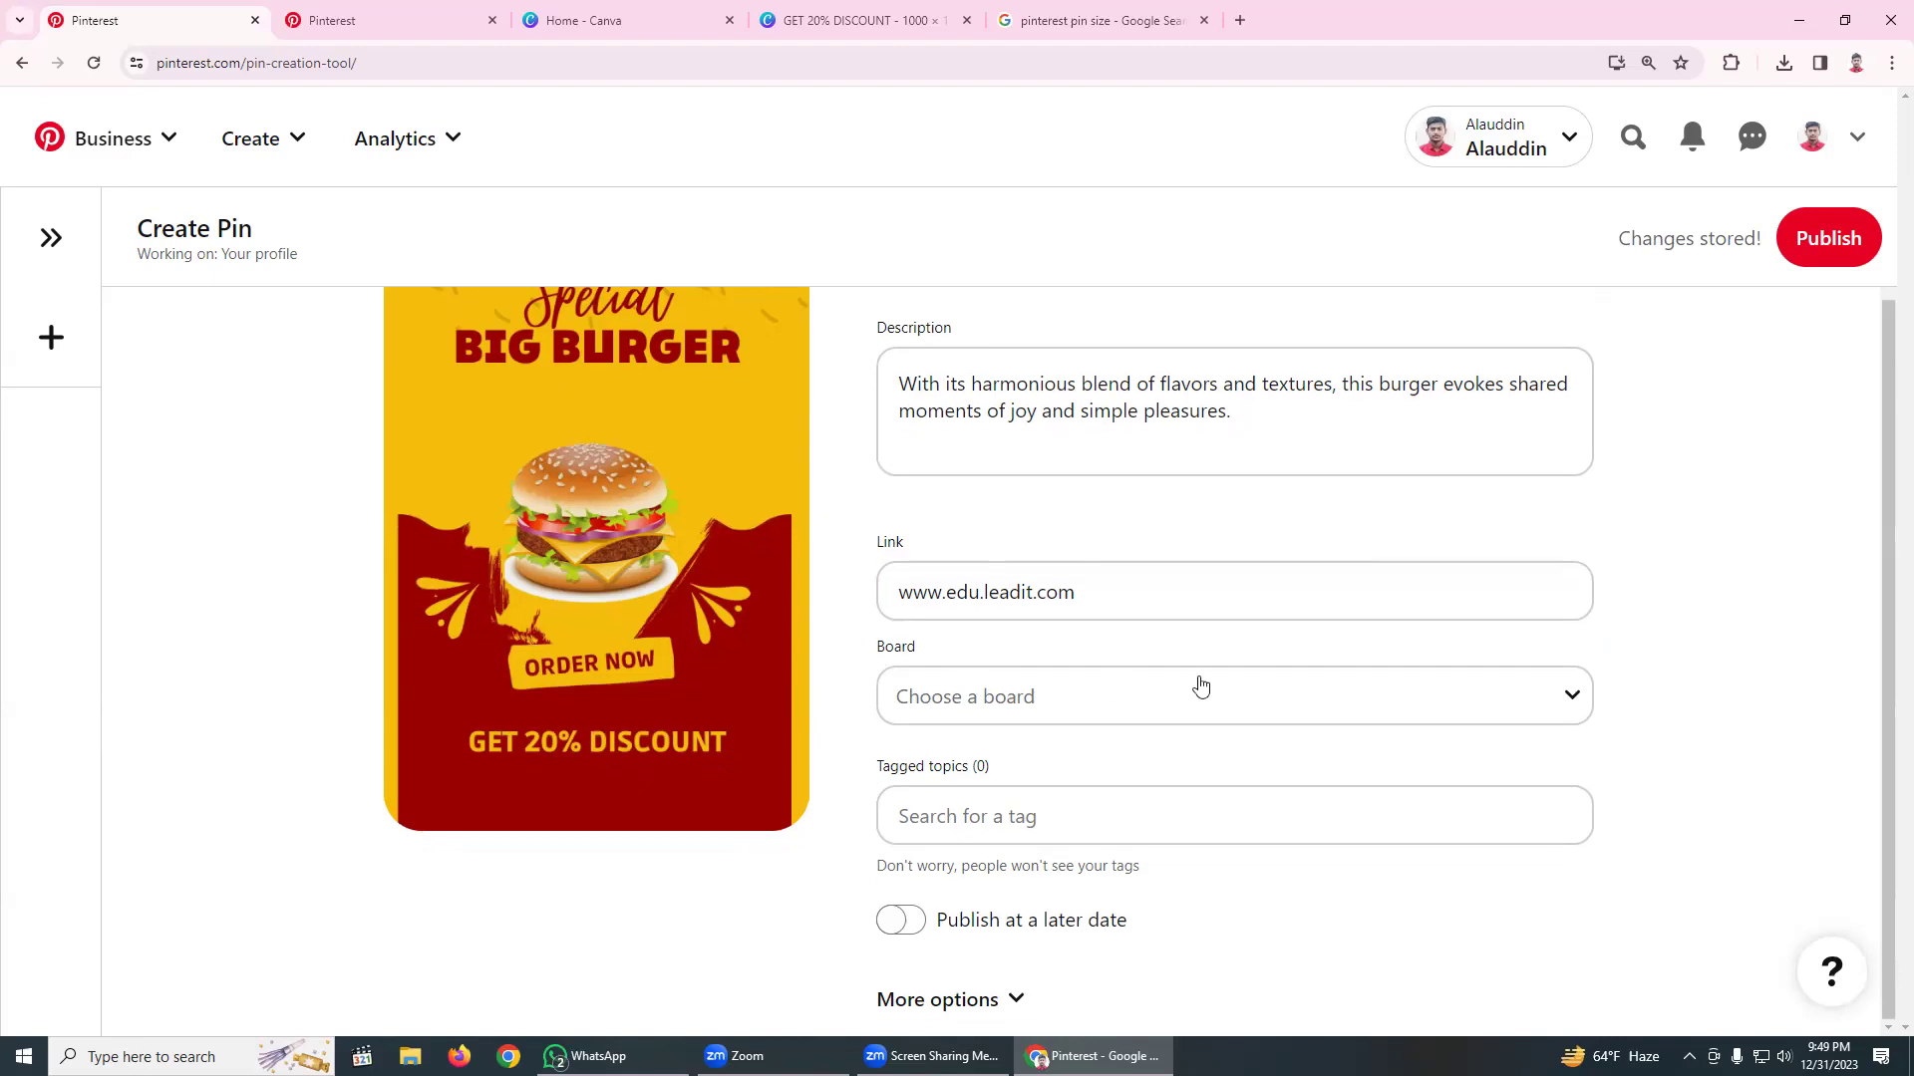
Create a new board named 'Burger' from the Board dropdown and save the pin to it
left_click(1406, 689)
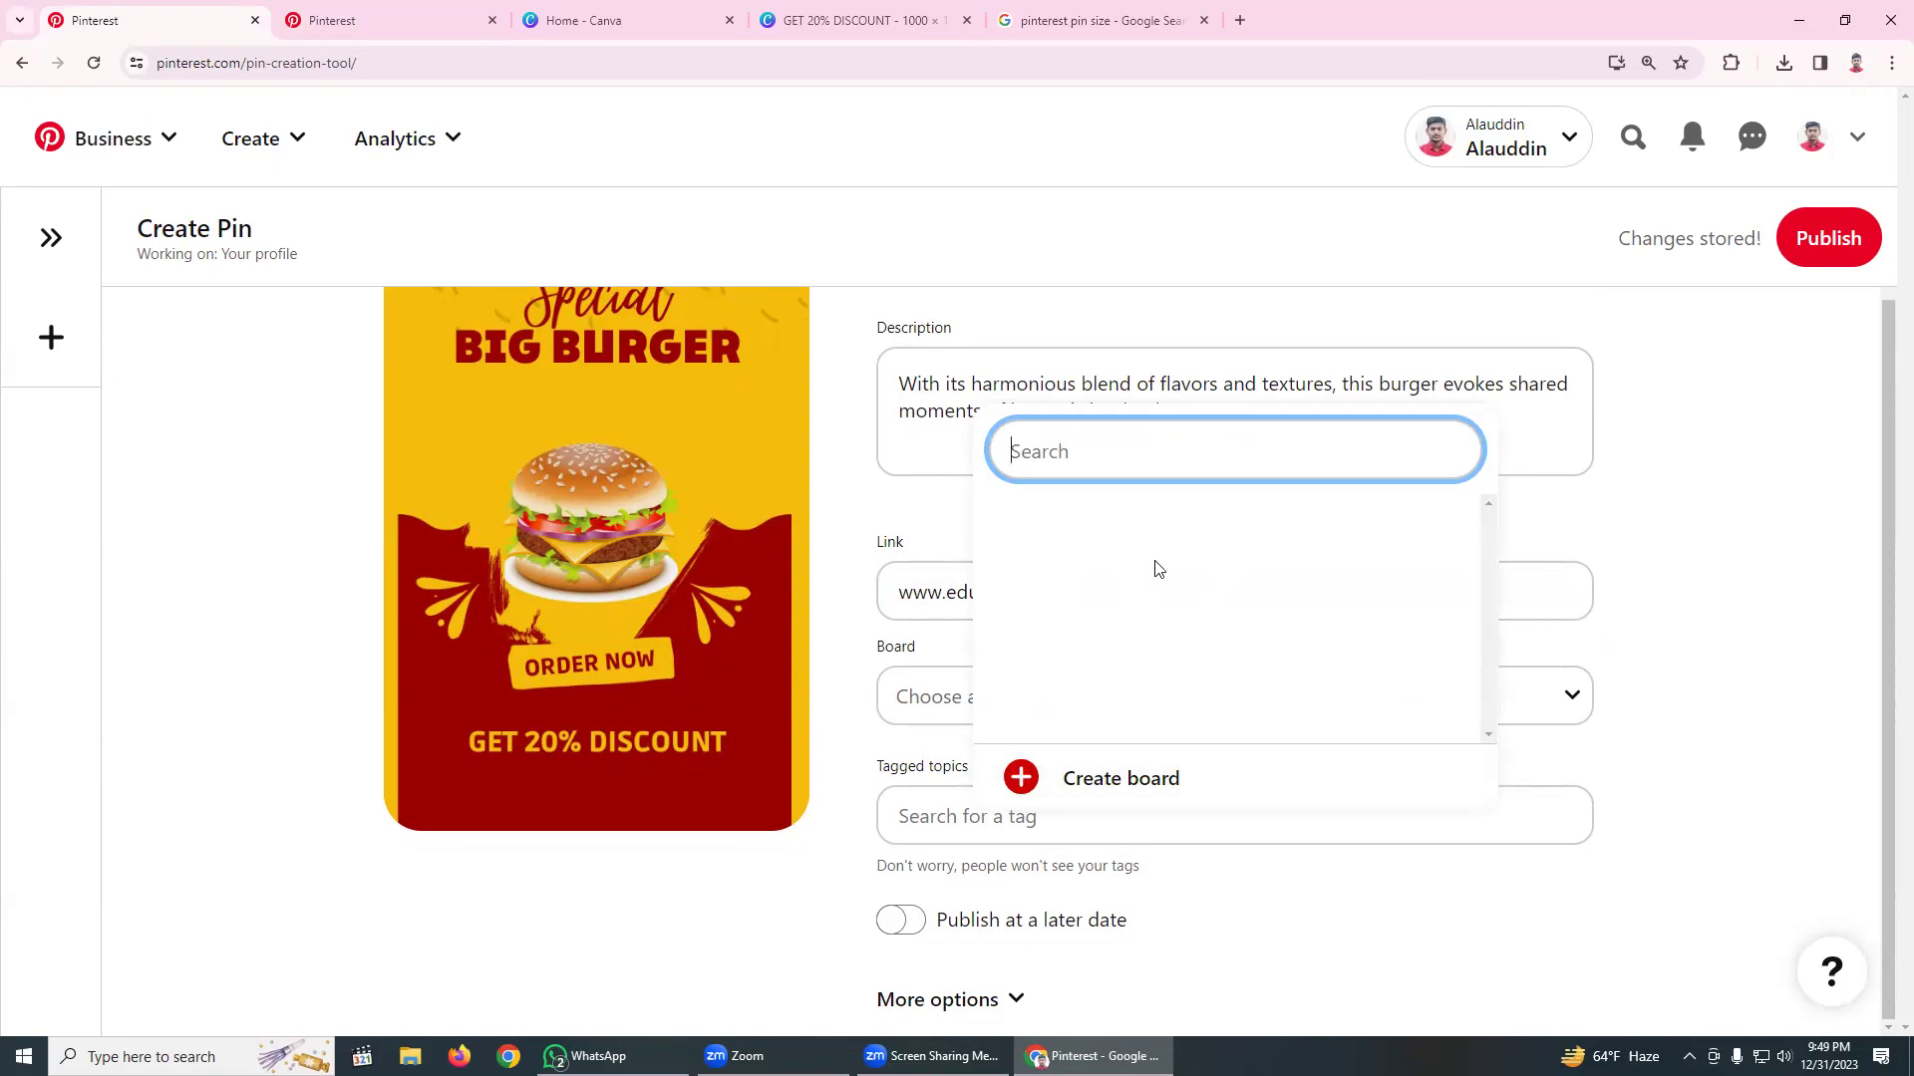
left_click(1108, 783)
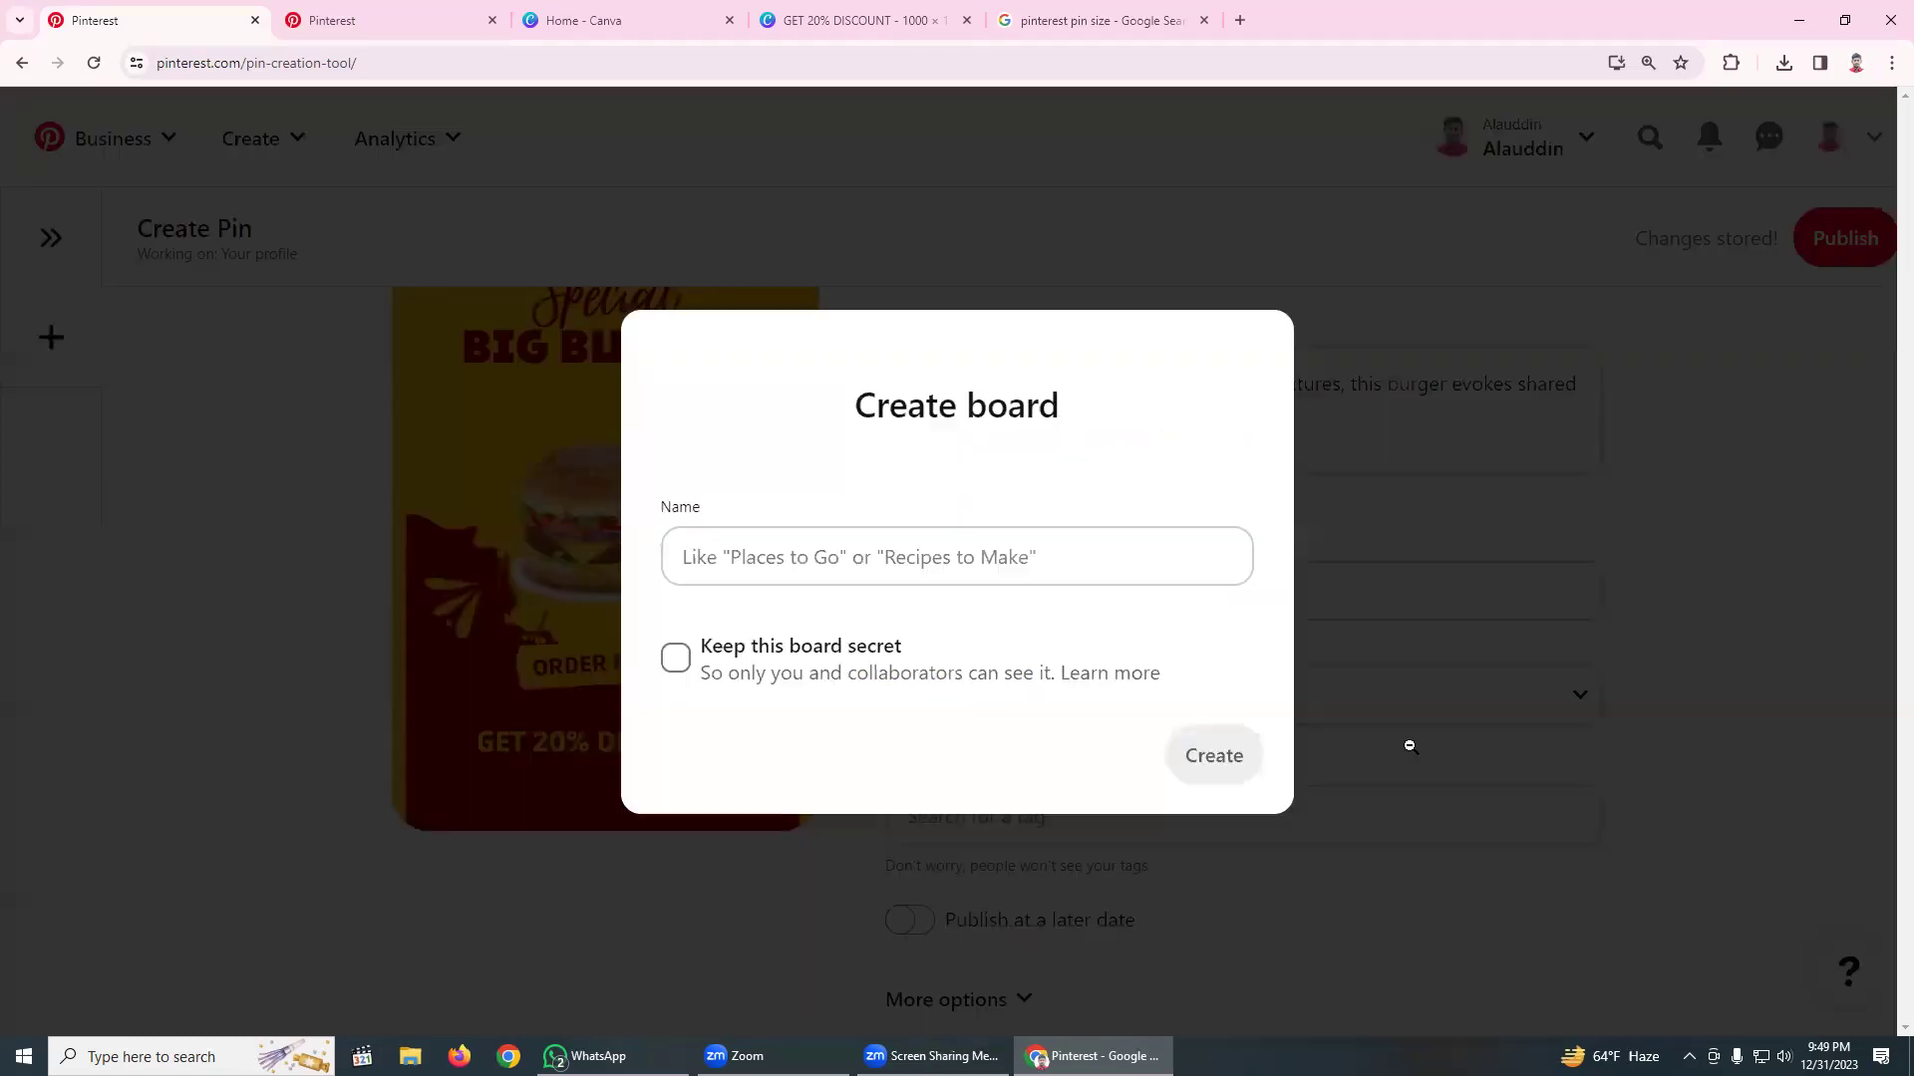
left_click(759, 559)
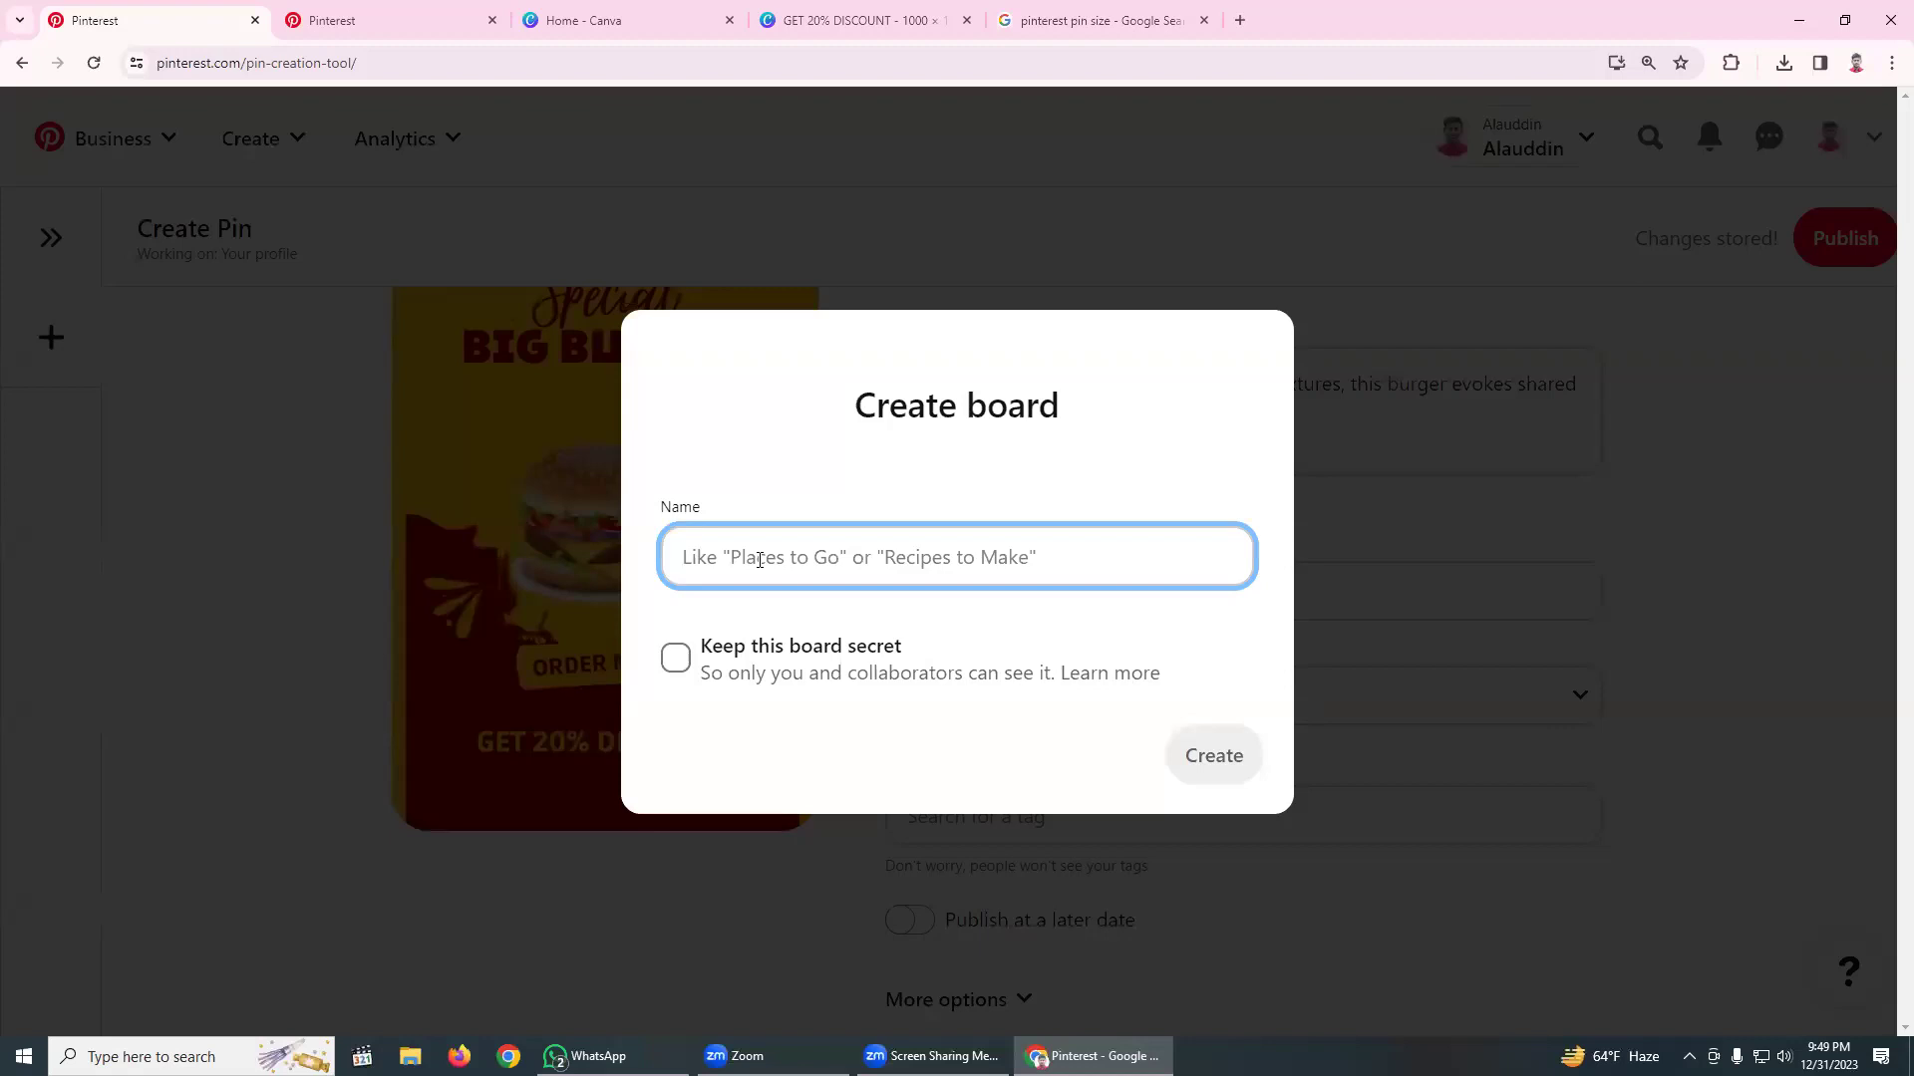
type("BUrg")
key("BackSpace")
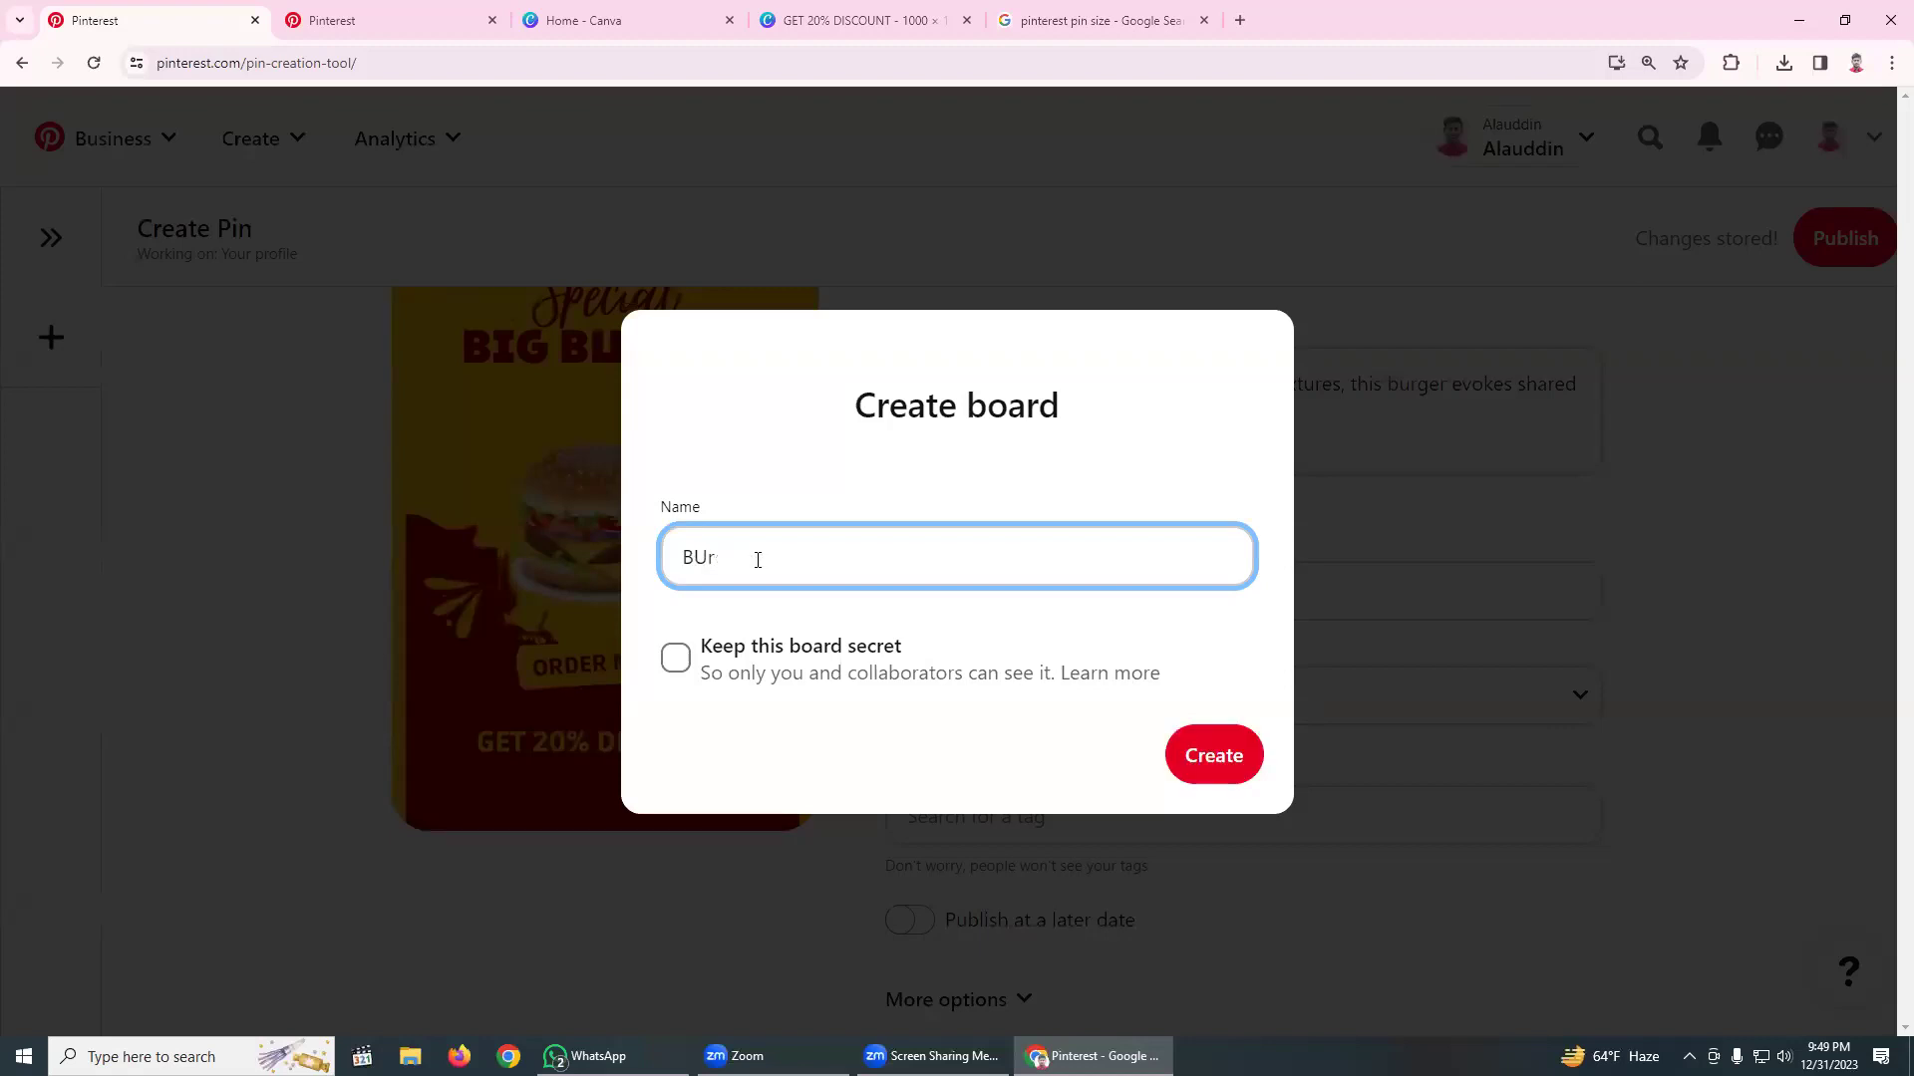
key("BackSpace")
type("urger")
left_click(1216, 770)
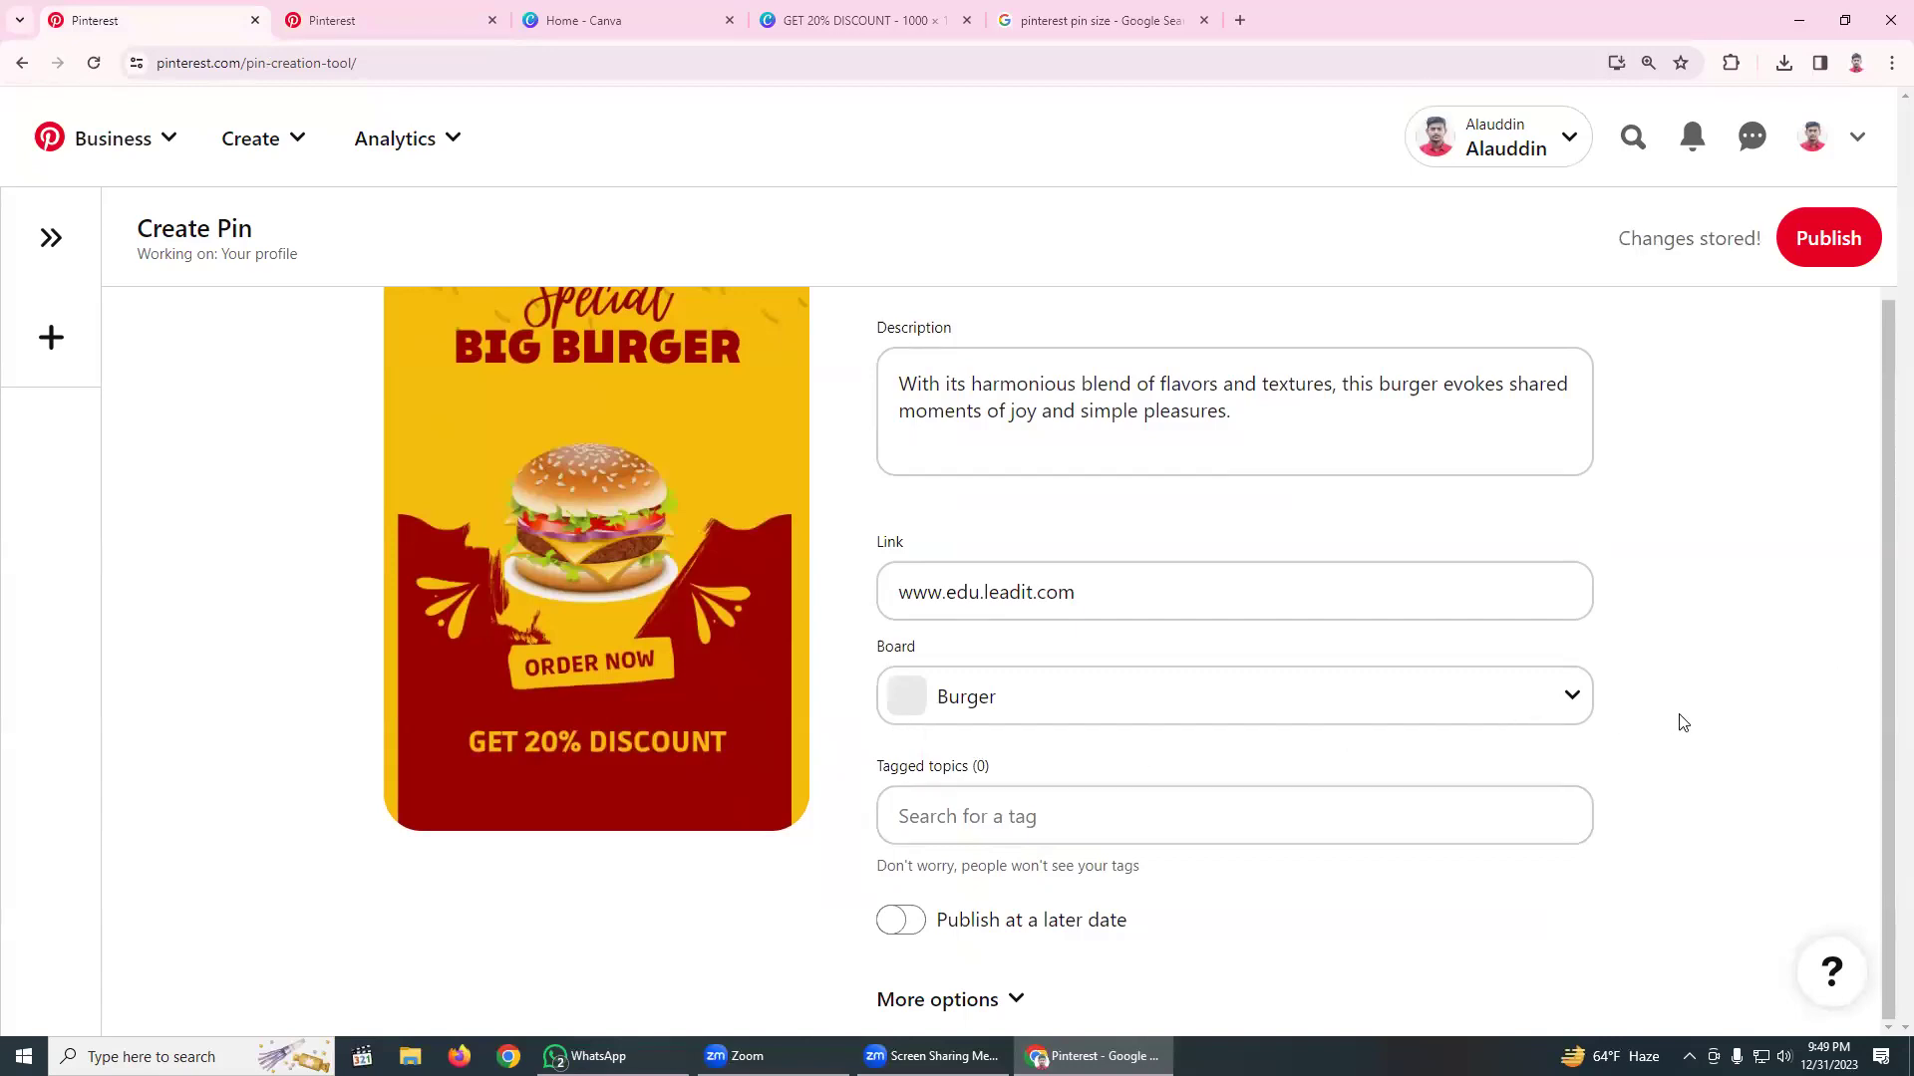
left_click(963, 819)
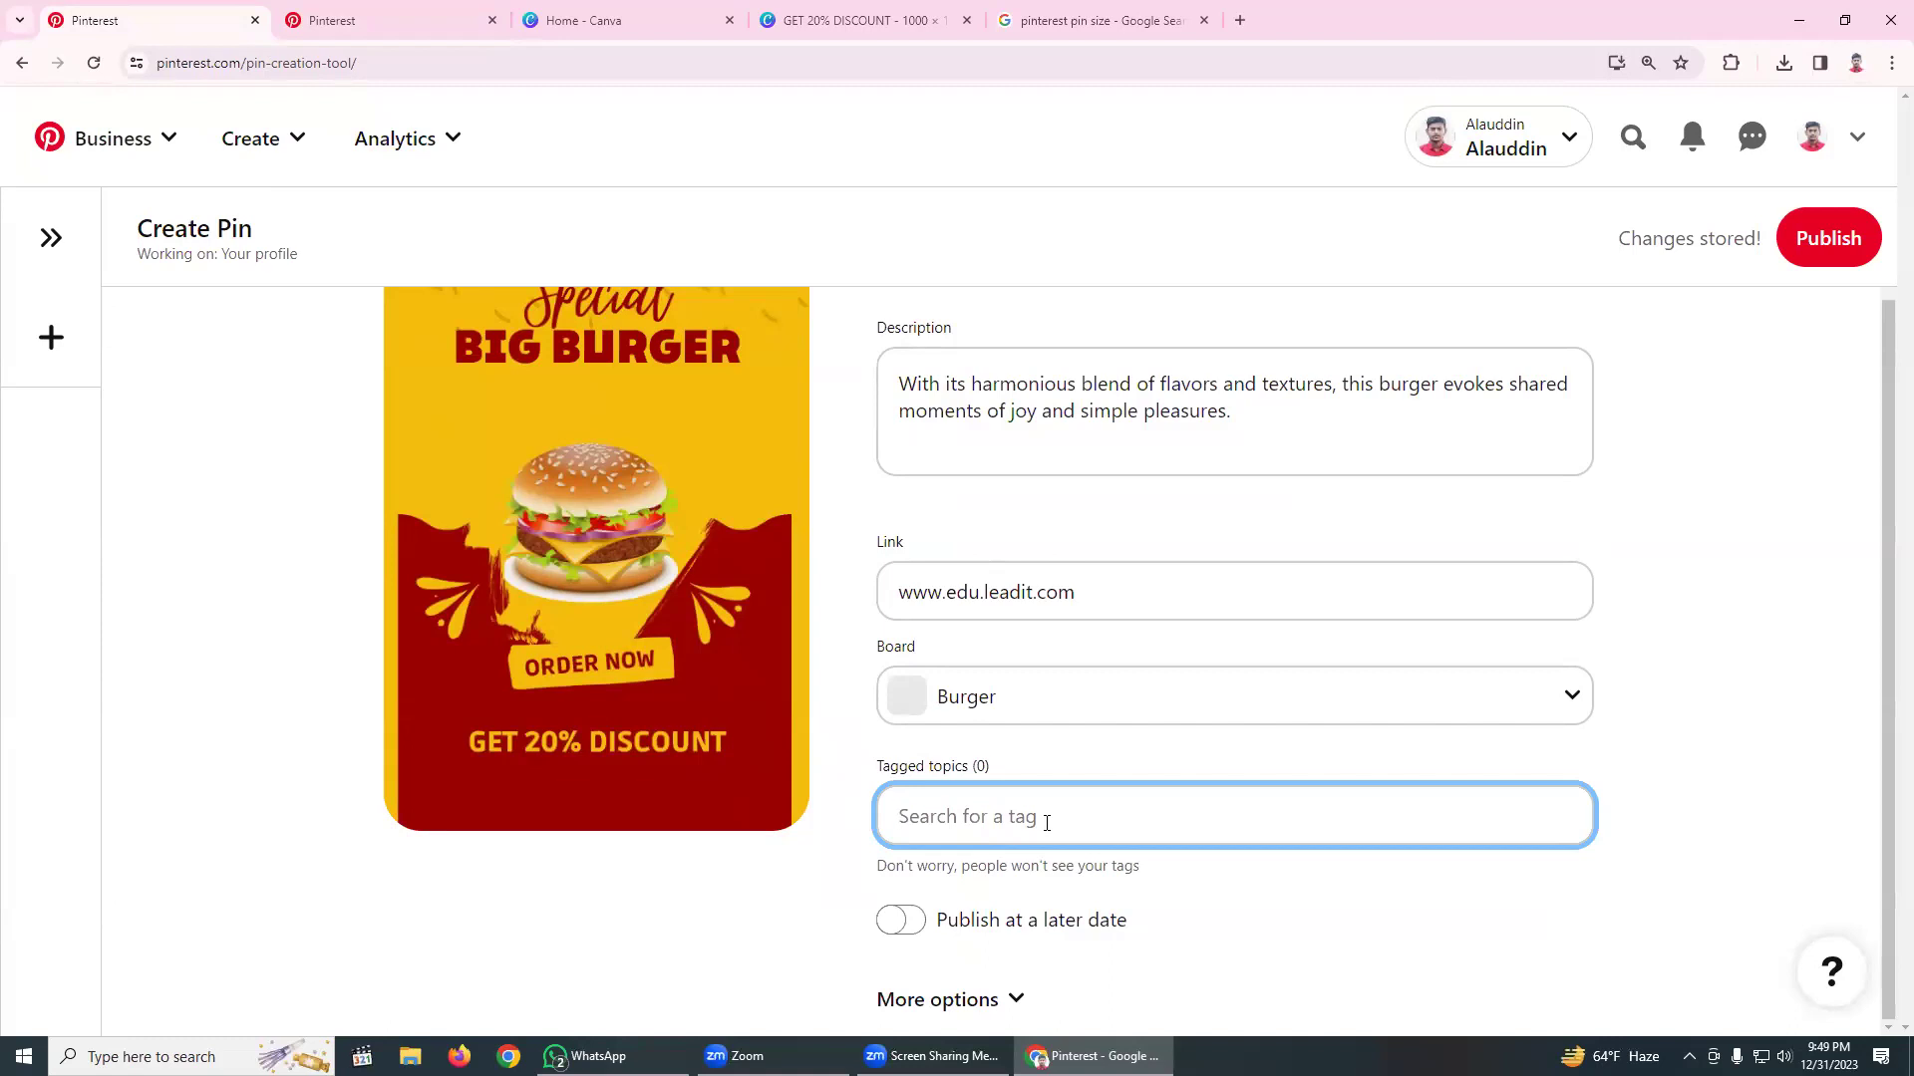
Search the tagged topics for 'cheeseburger' and add the Cheeseburger tag
type("chees")
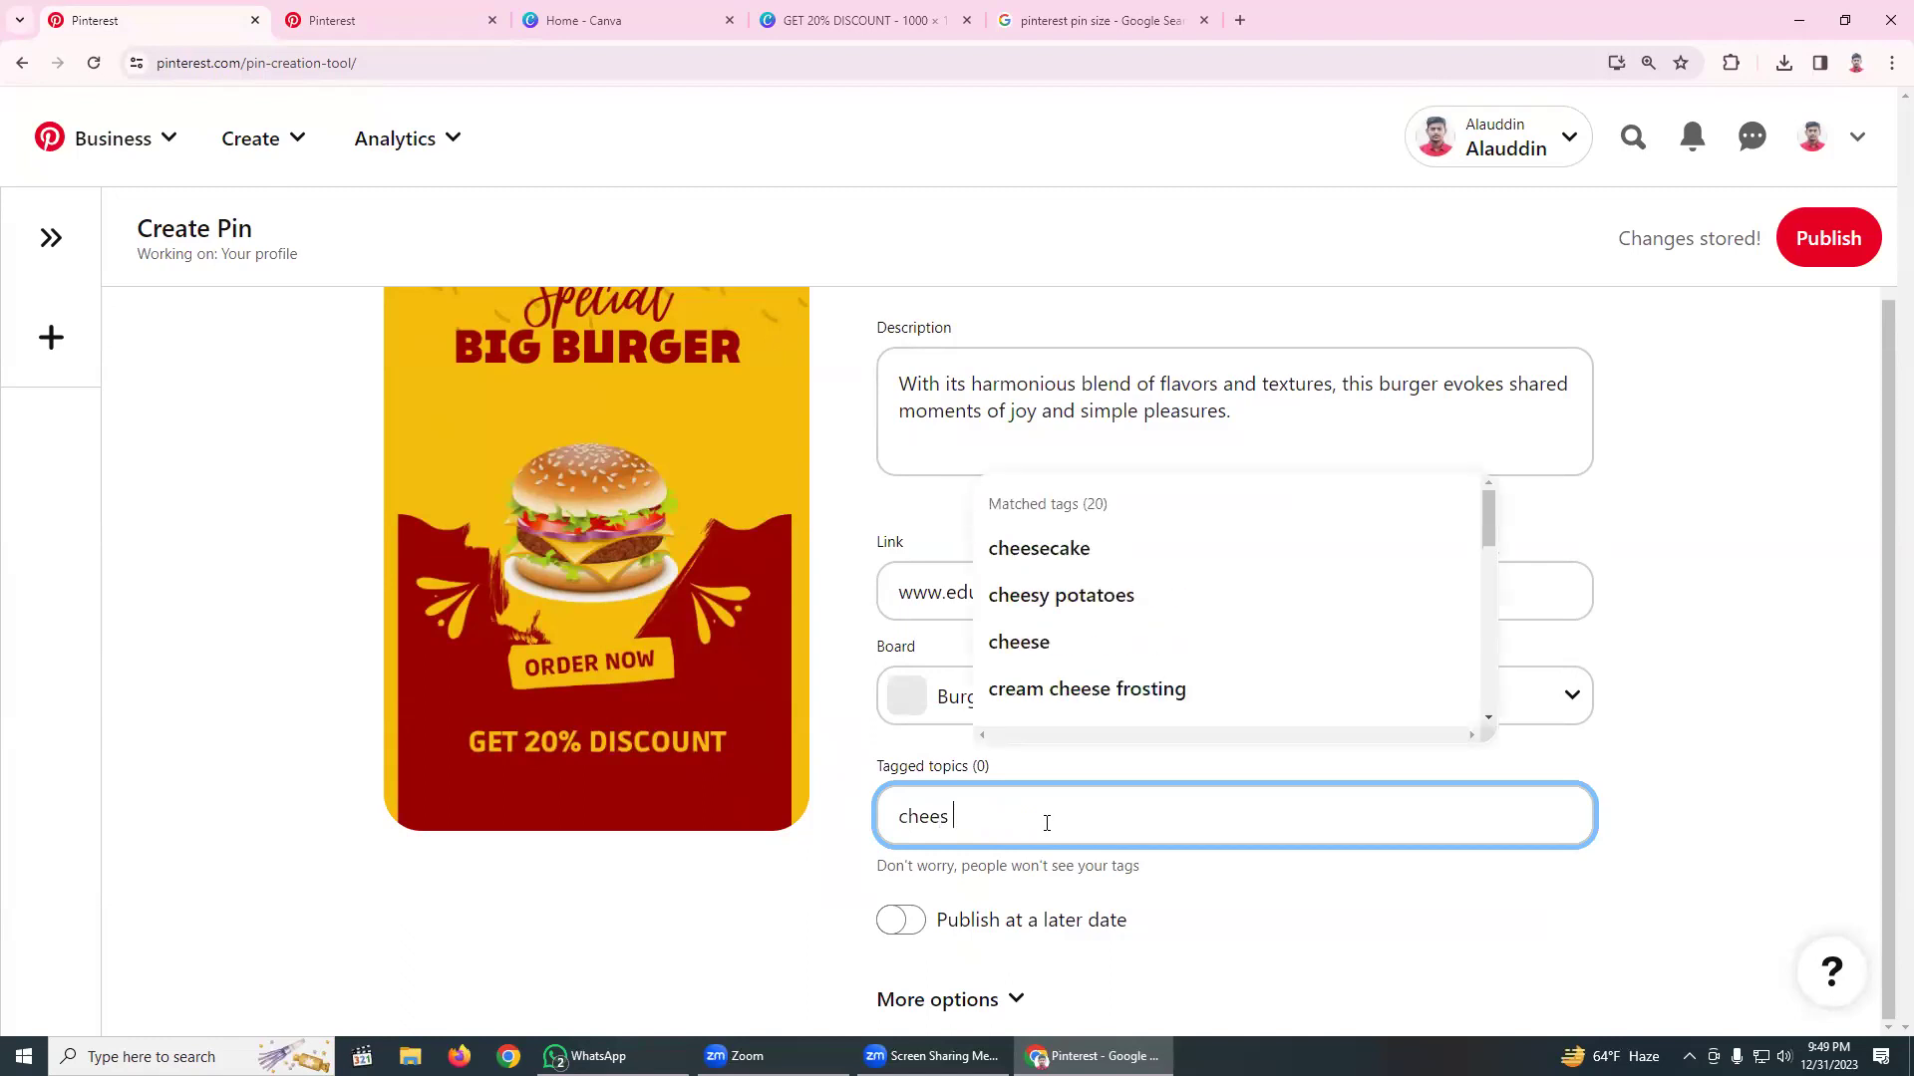
type(" by=")
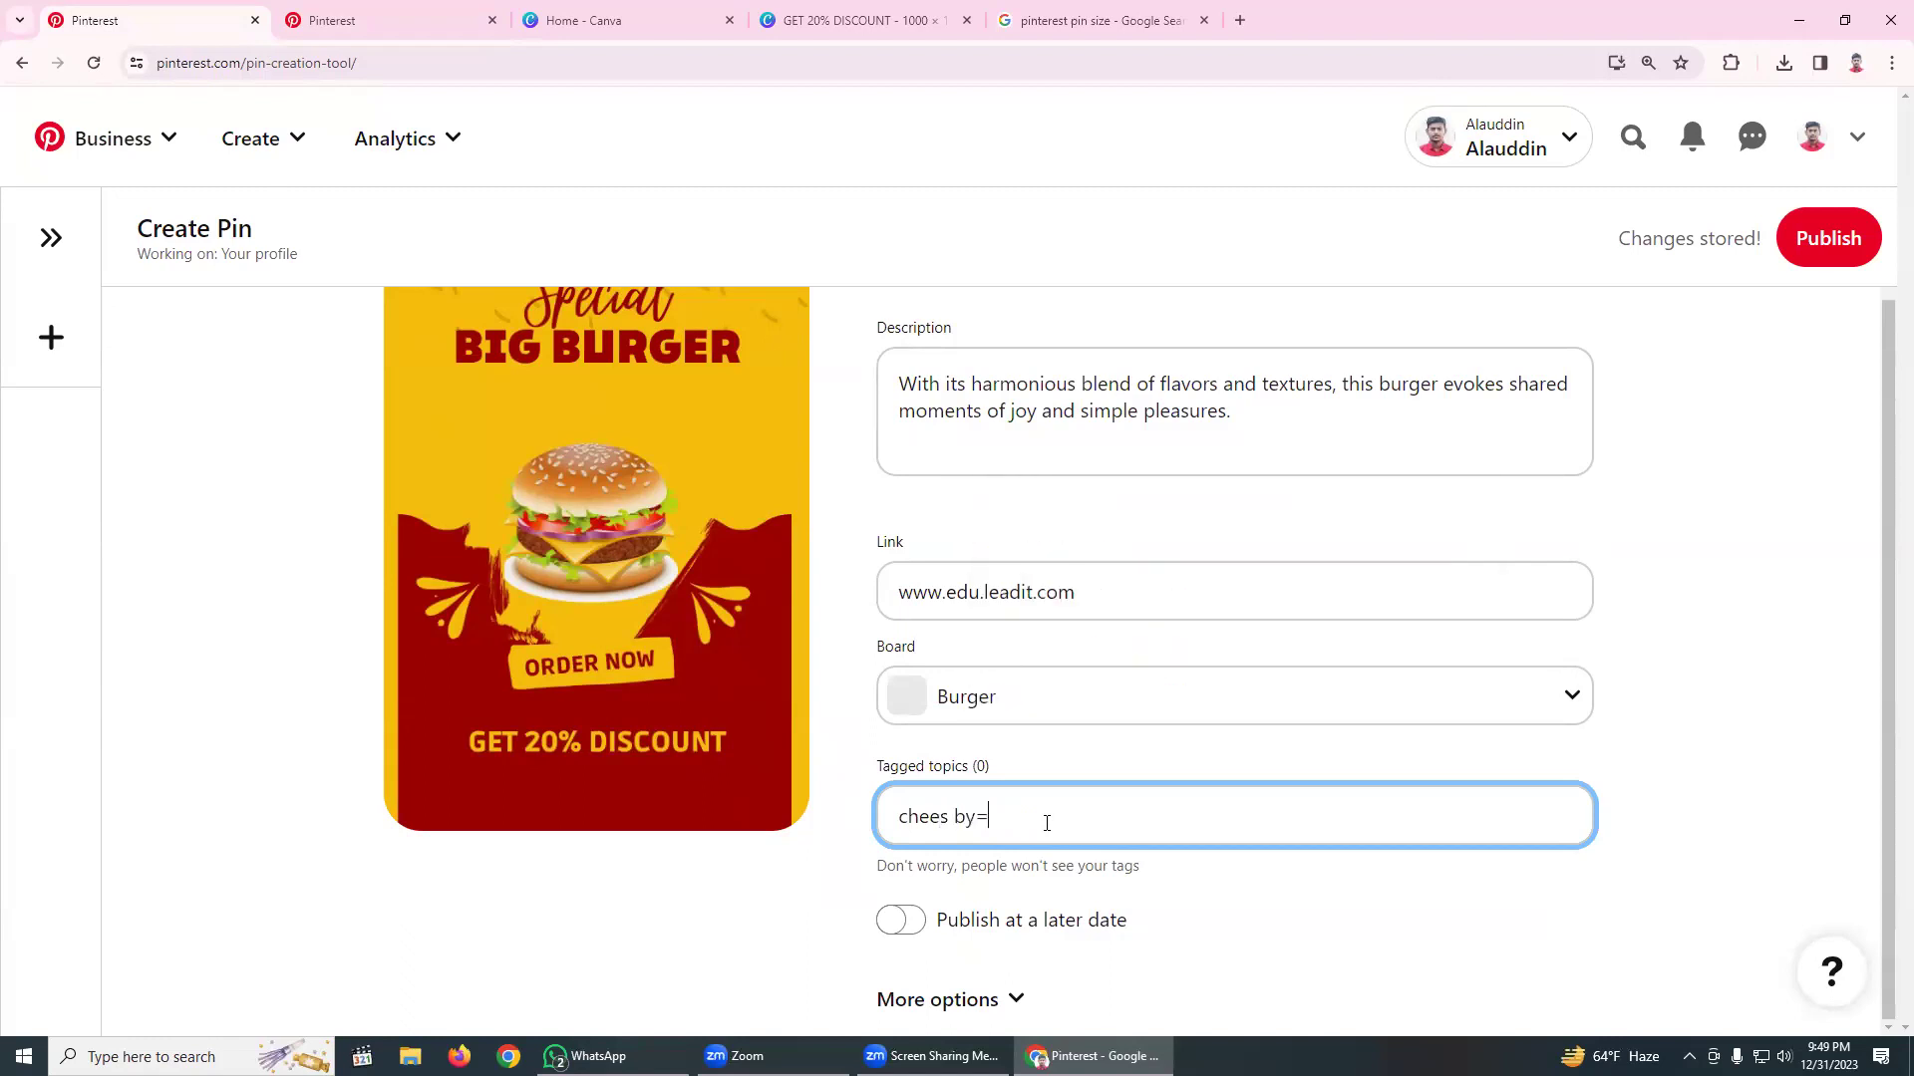
key("BackSpace")
key("BackSpace")
type("ur")
key("BackSpace")
key("BackSpace")
key("BackSpace")
key("BackSpace")
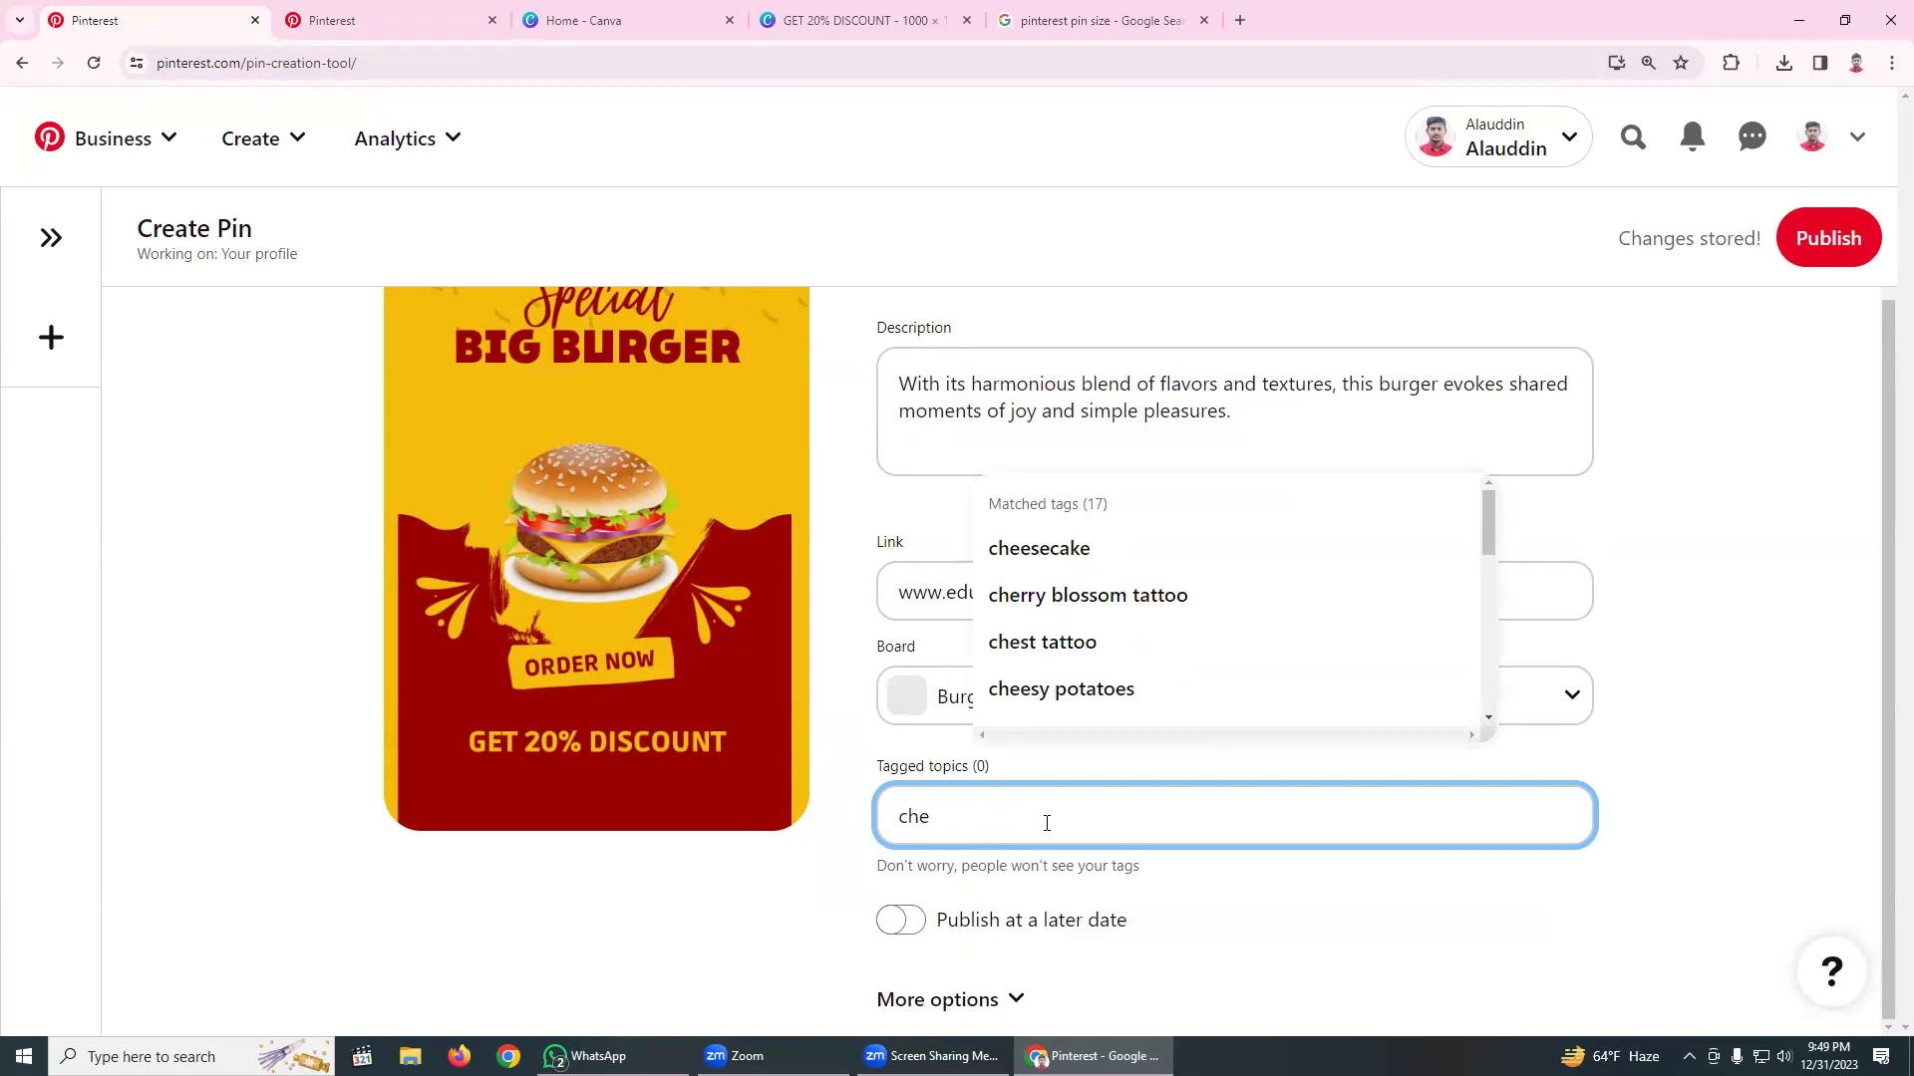
type("s")
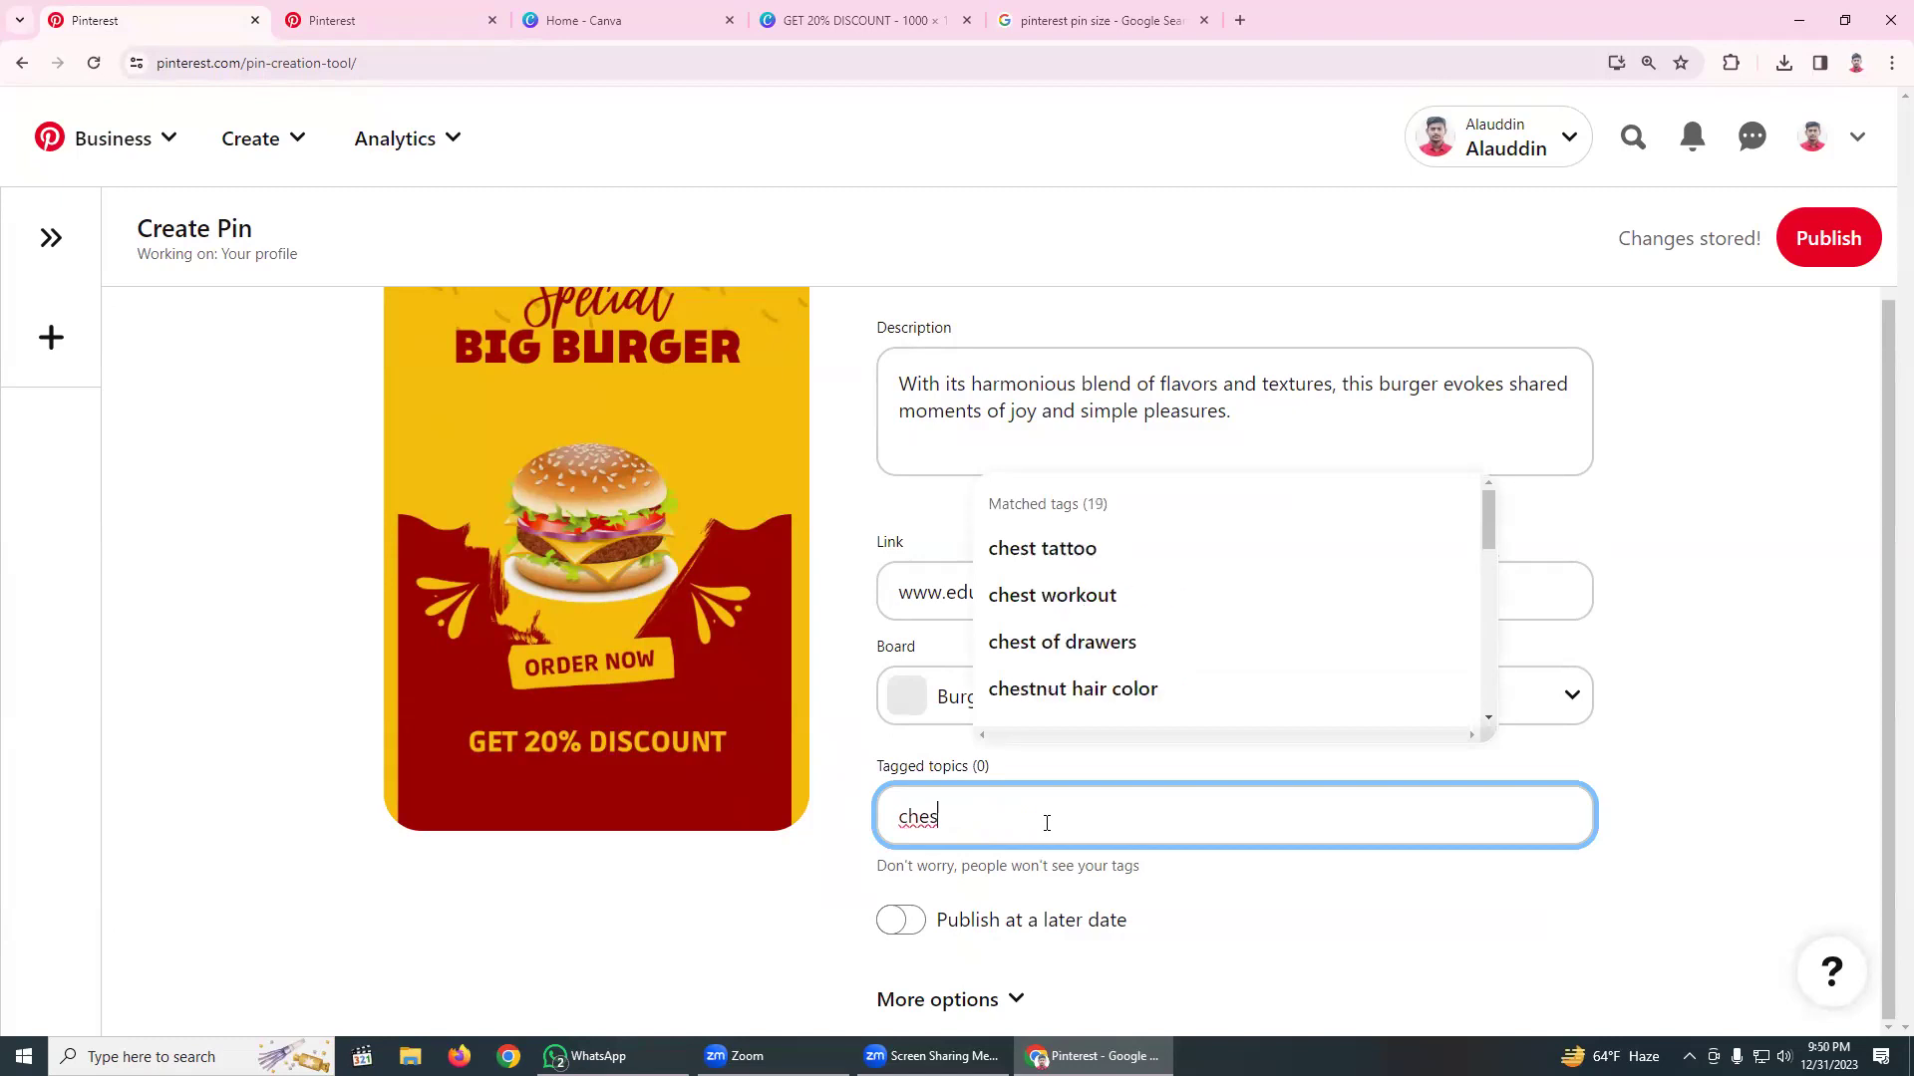
key("BackSpace")
type("se")
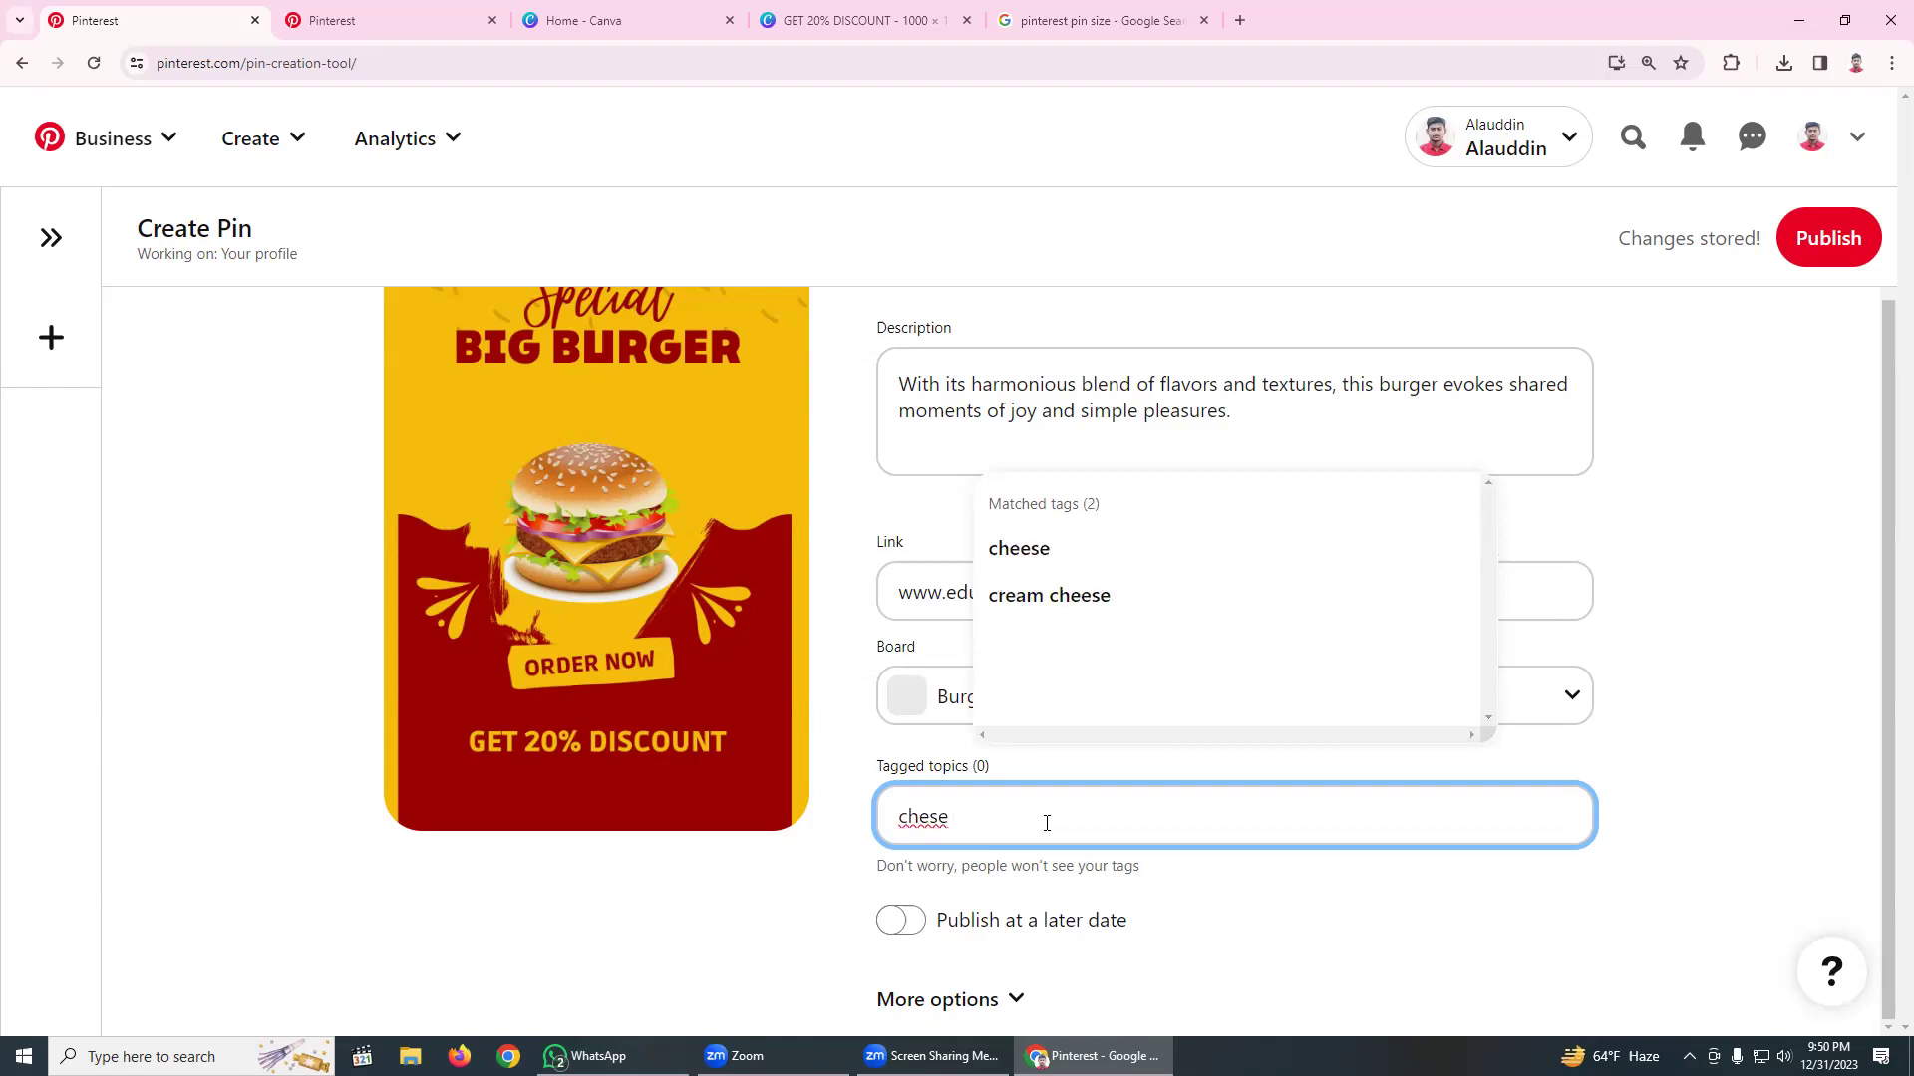
key("BackSpace")
key("BackSpace")
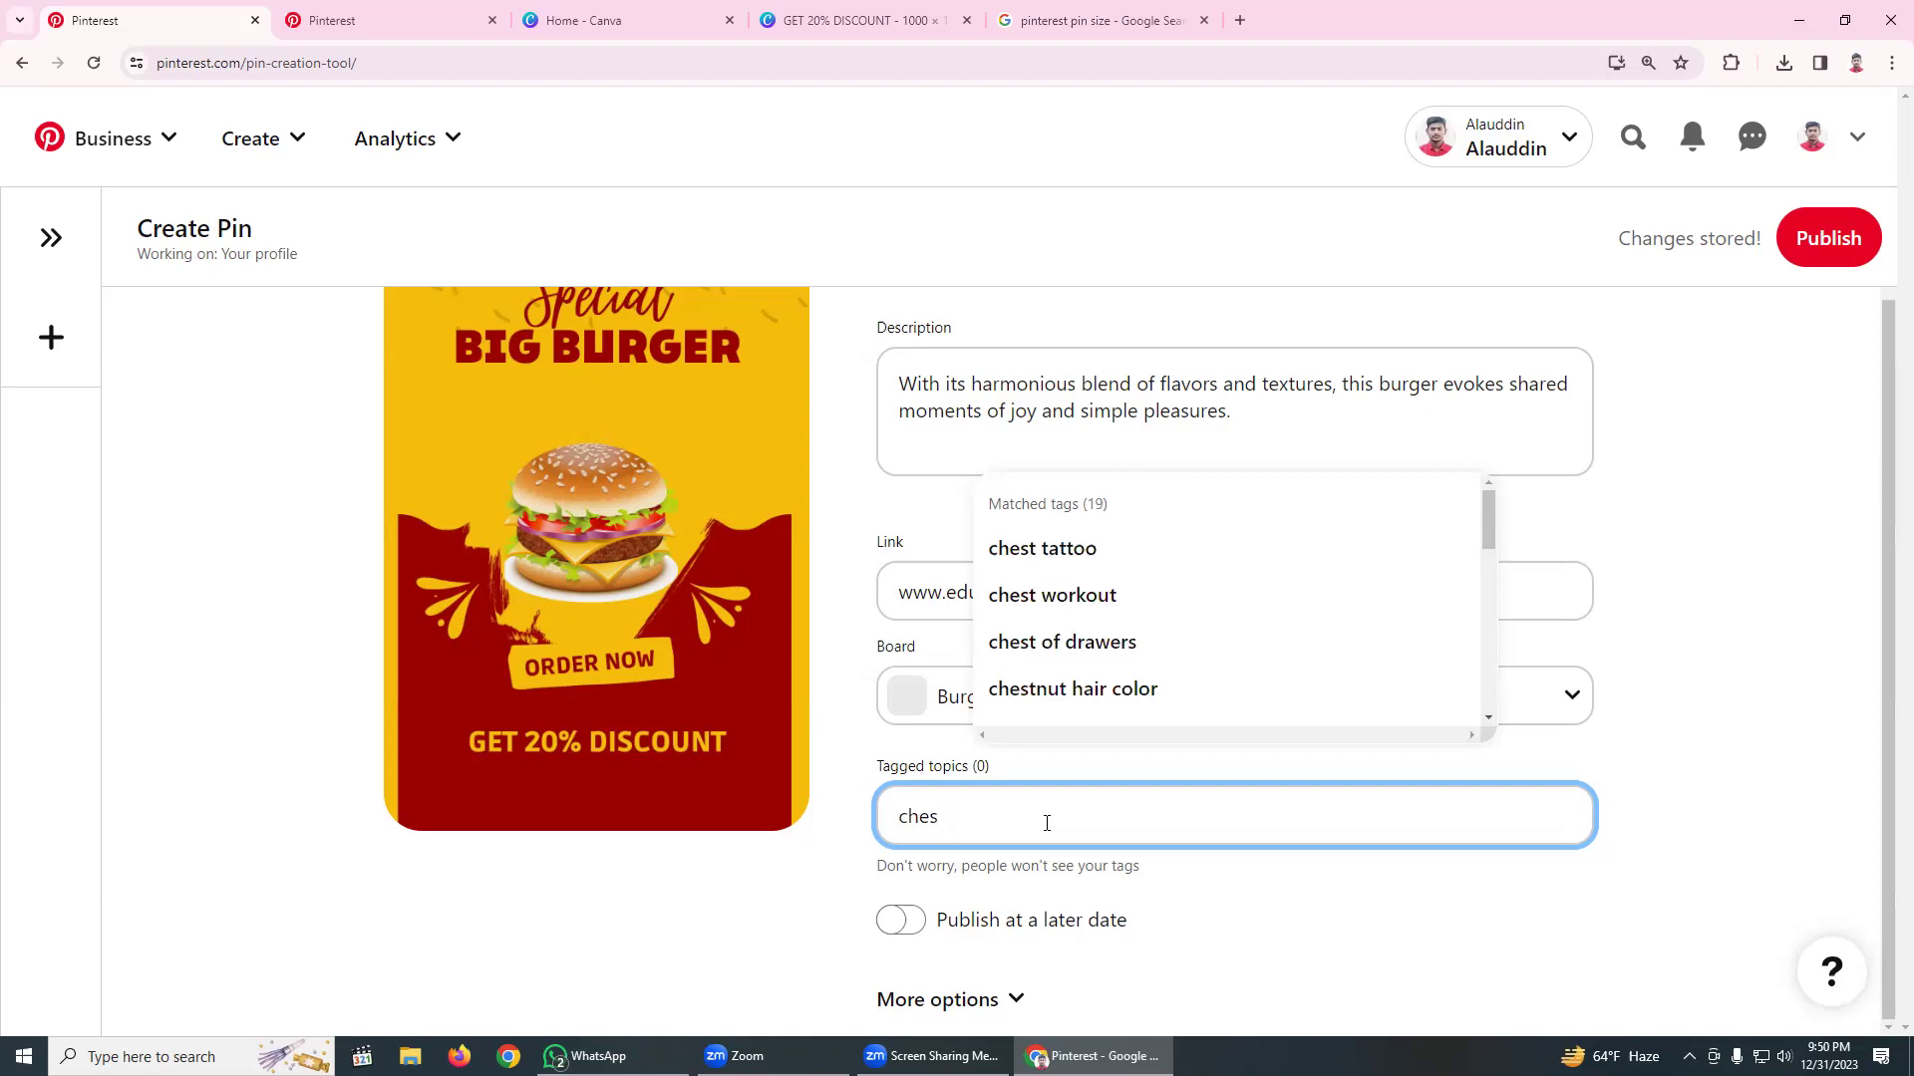
type("es")
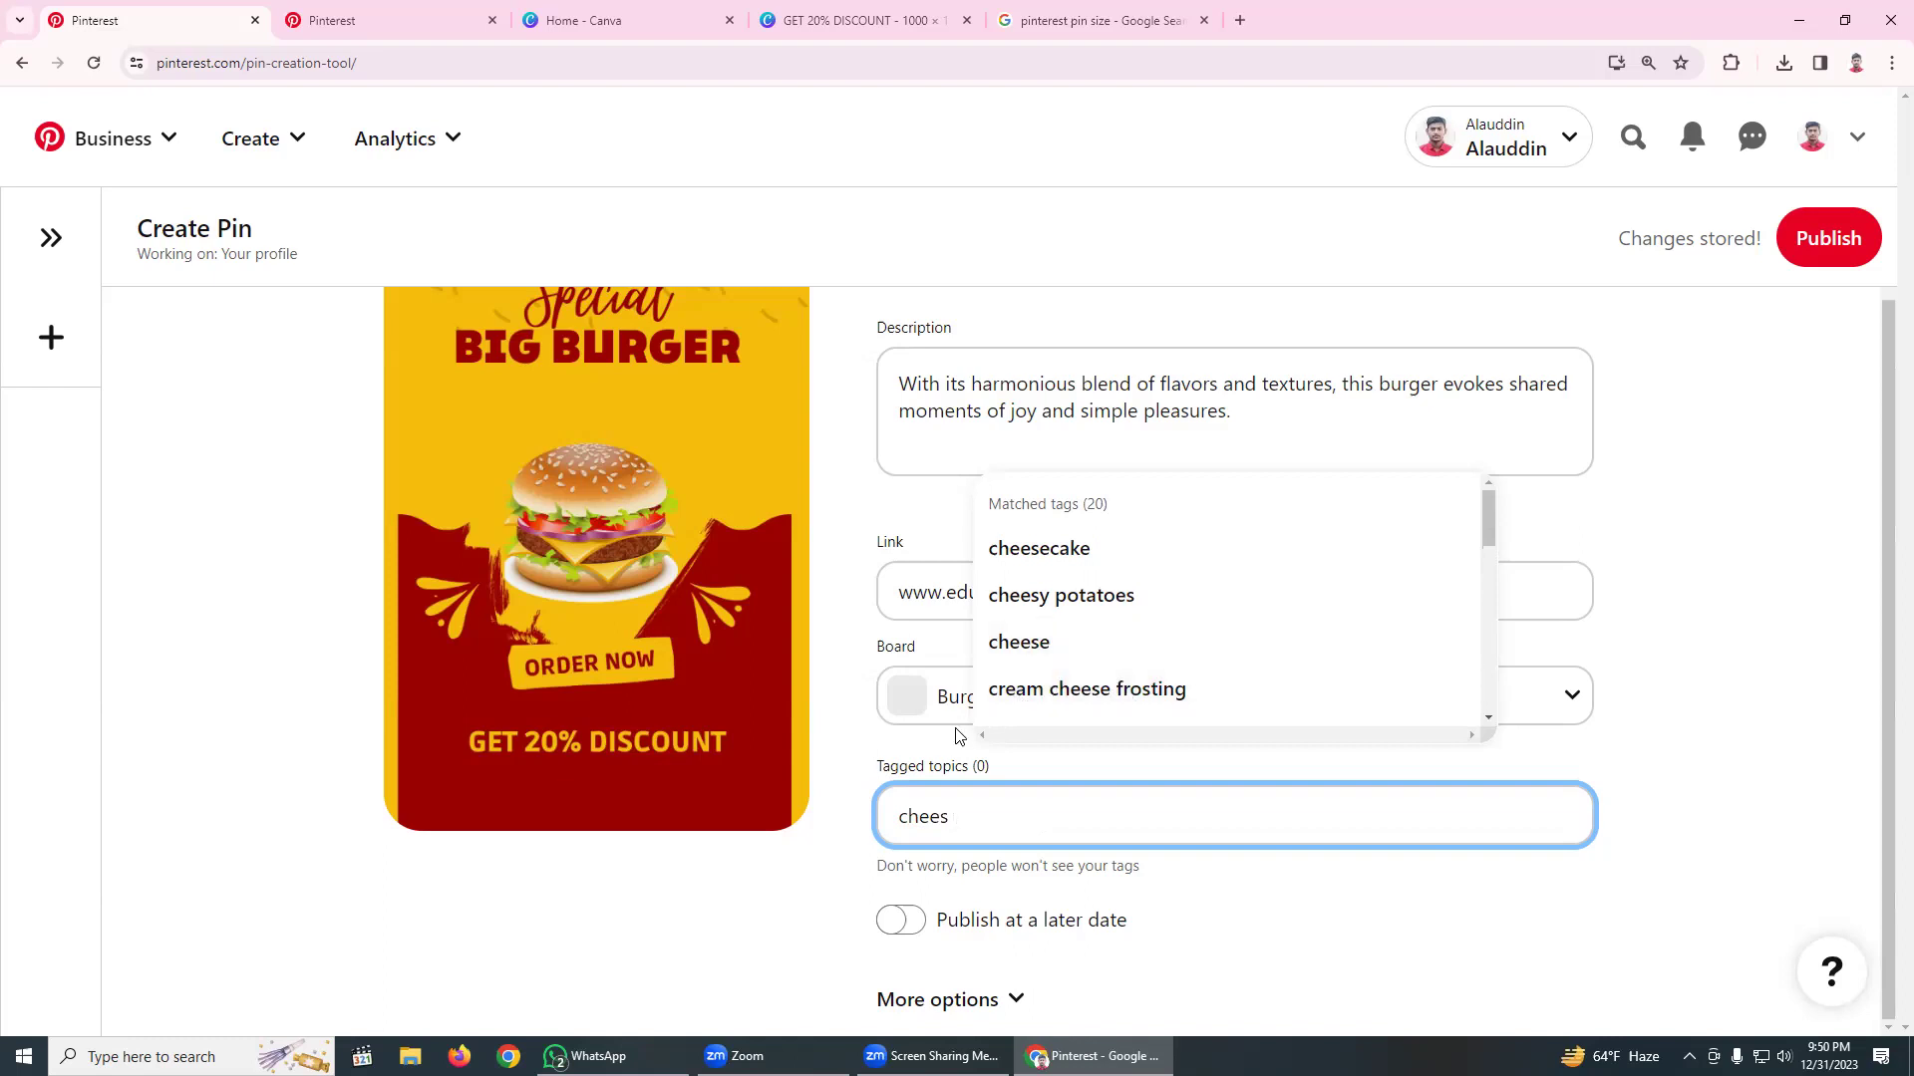
type("burger")
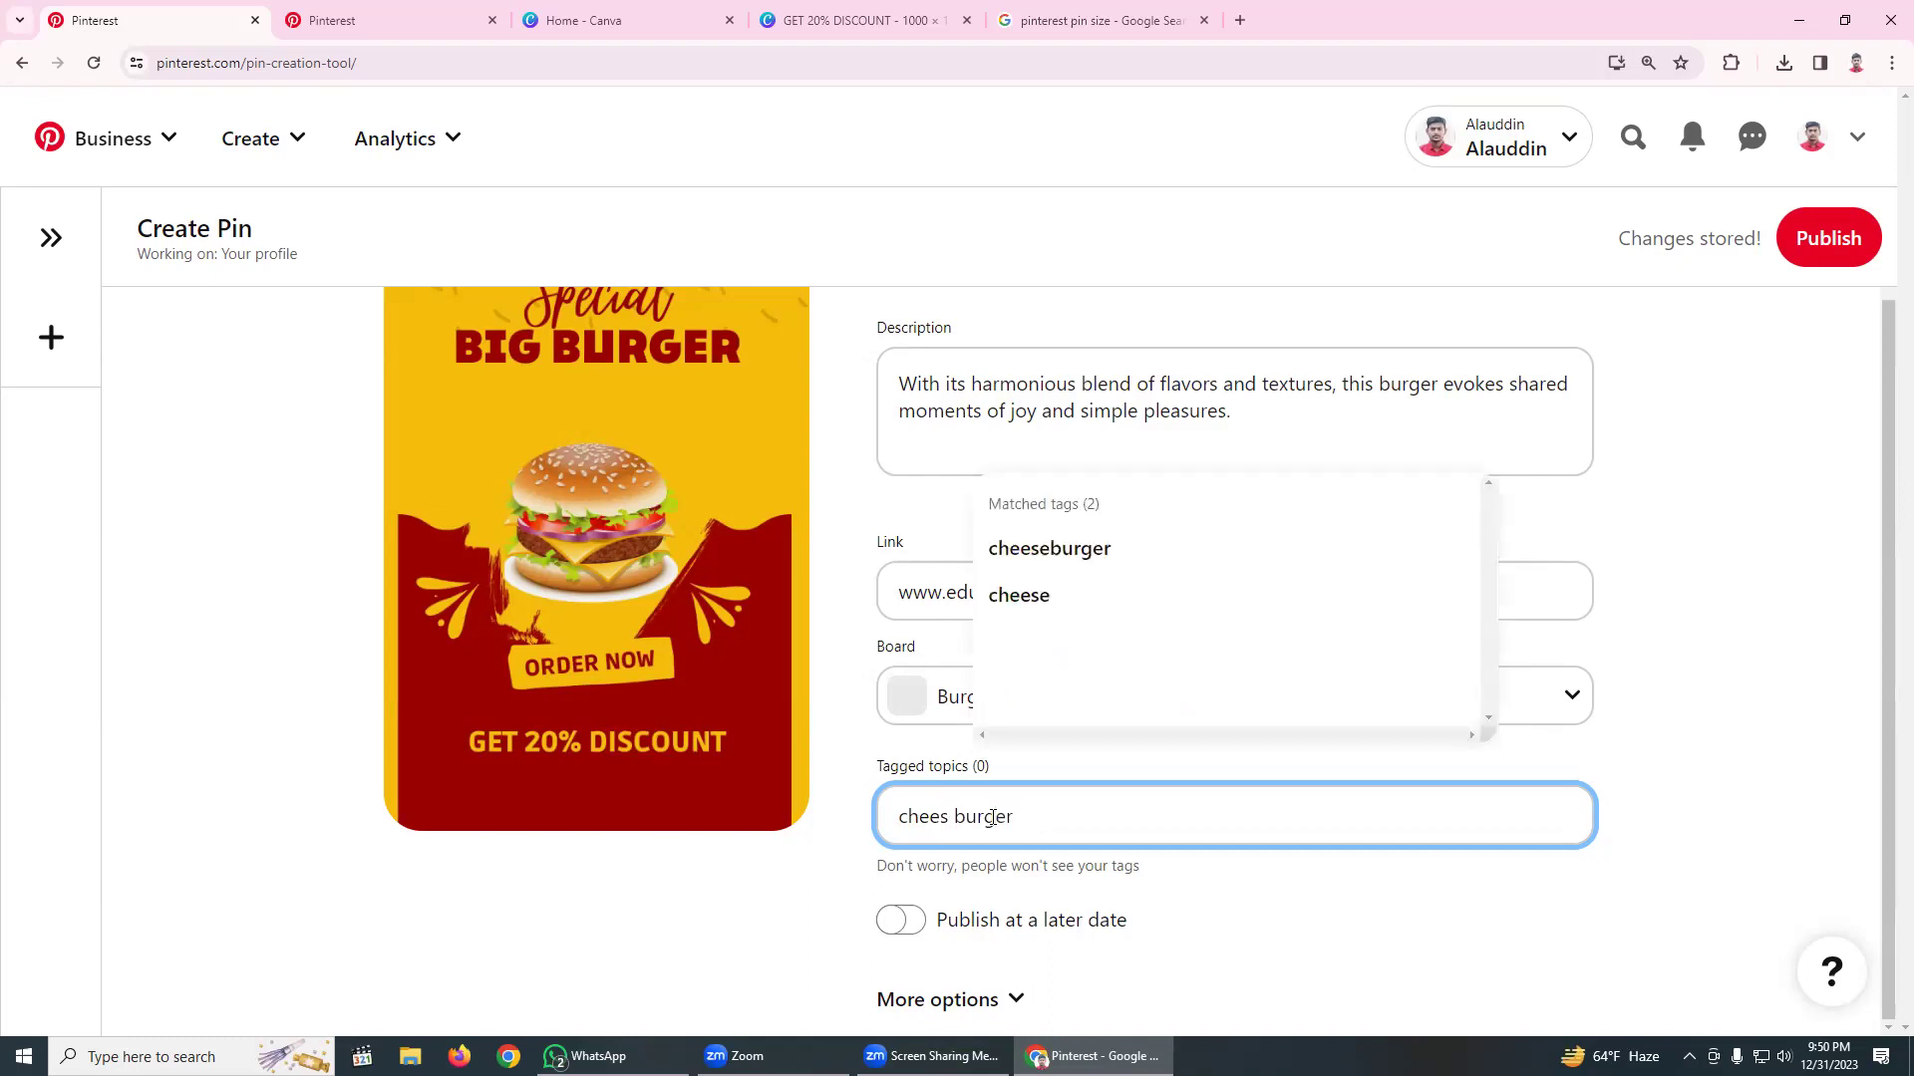
left_click(1096, 556)
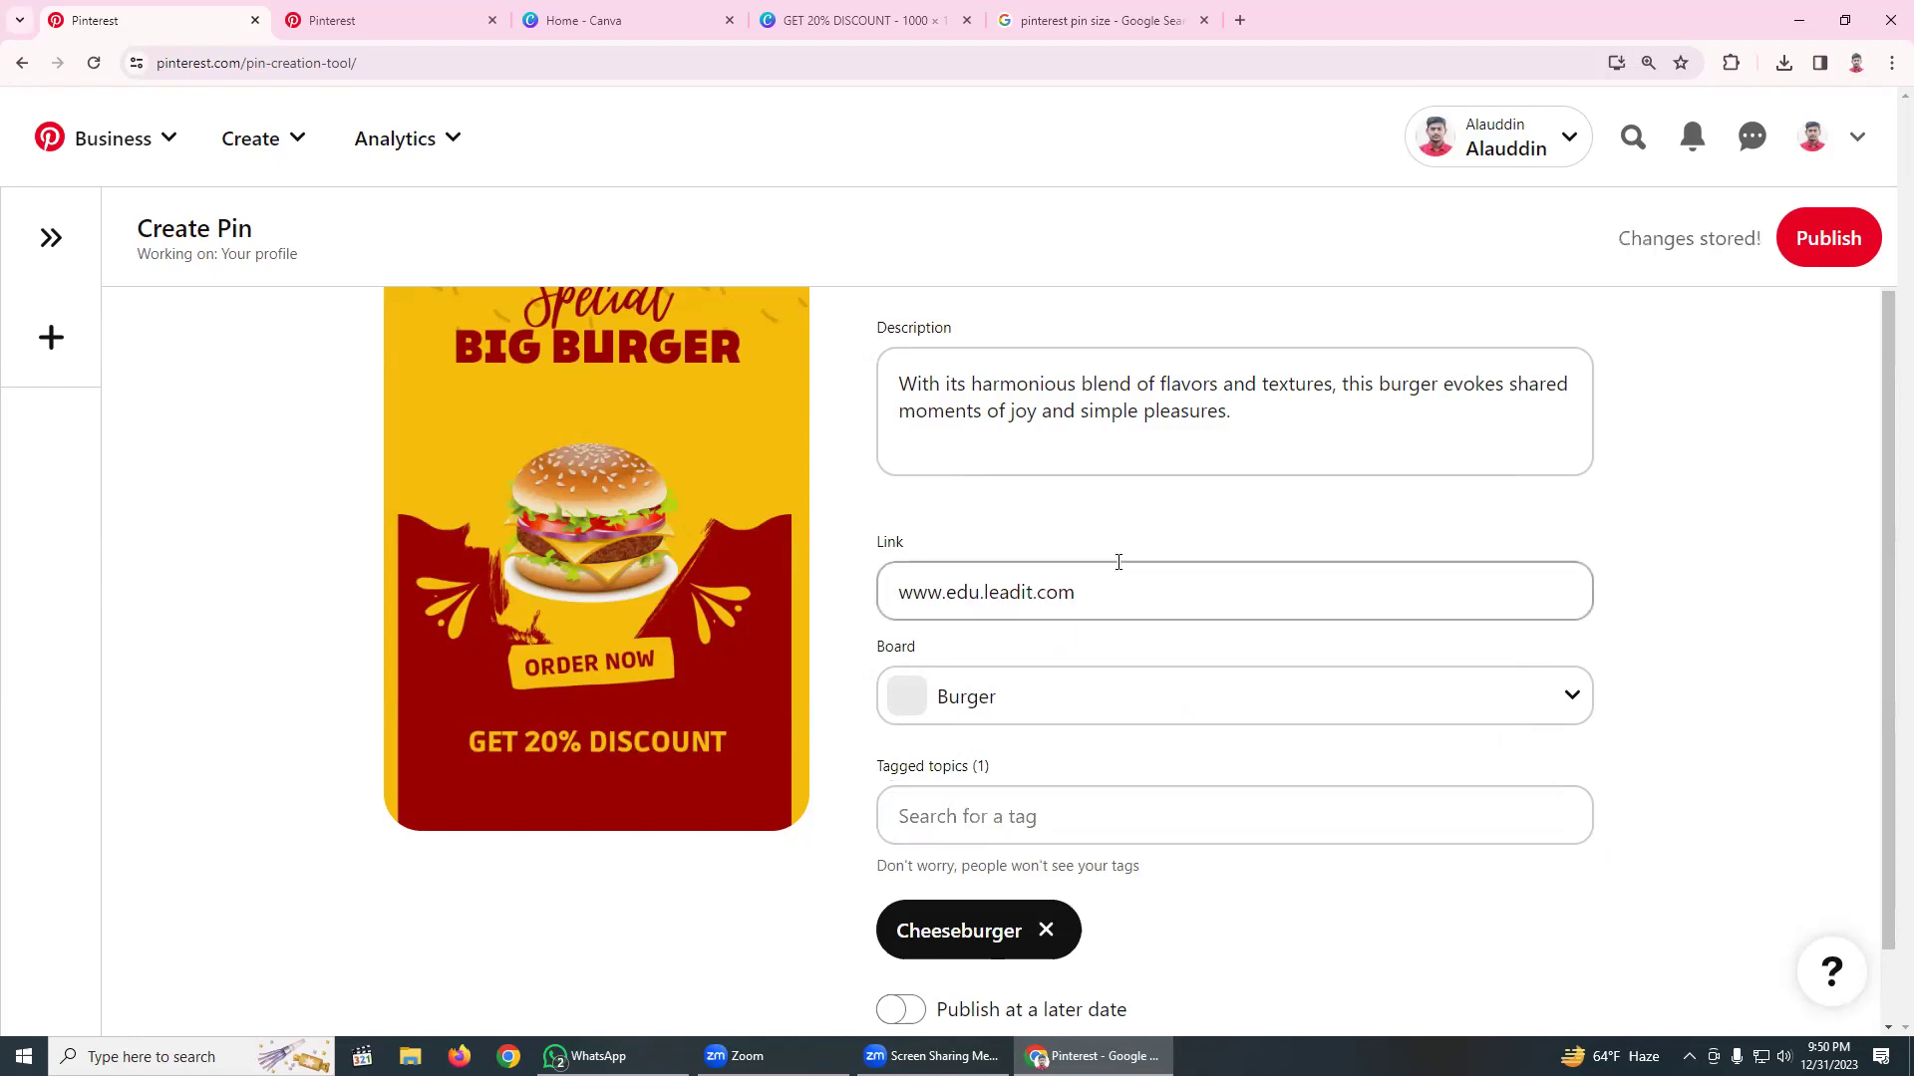
Search 'burger' twice to add the Burger Bar and Beef Burgers tags
left_click(1005, 817)
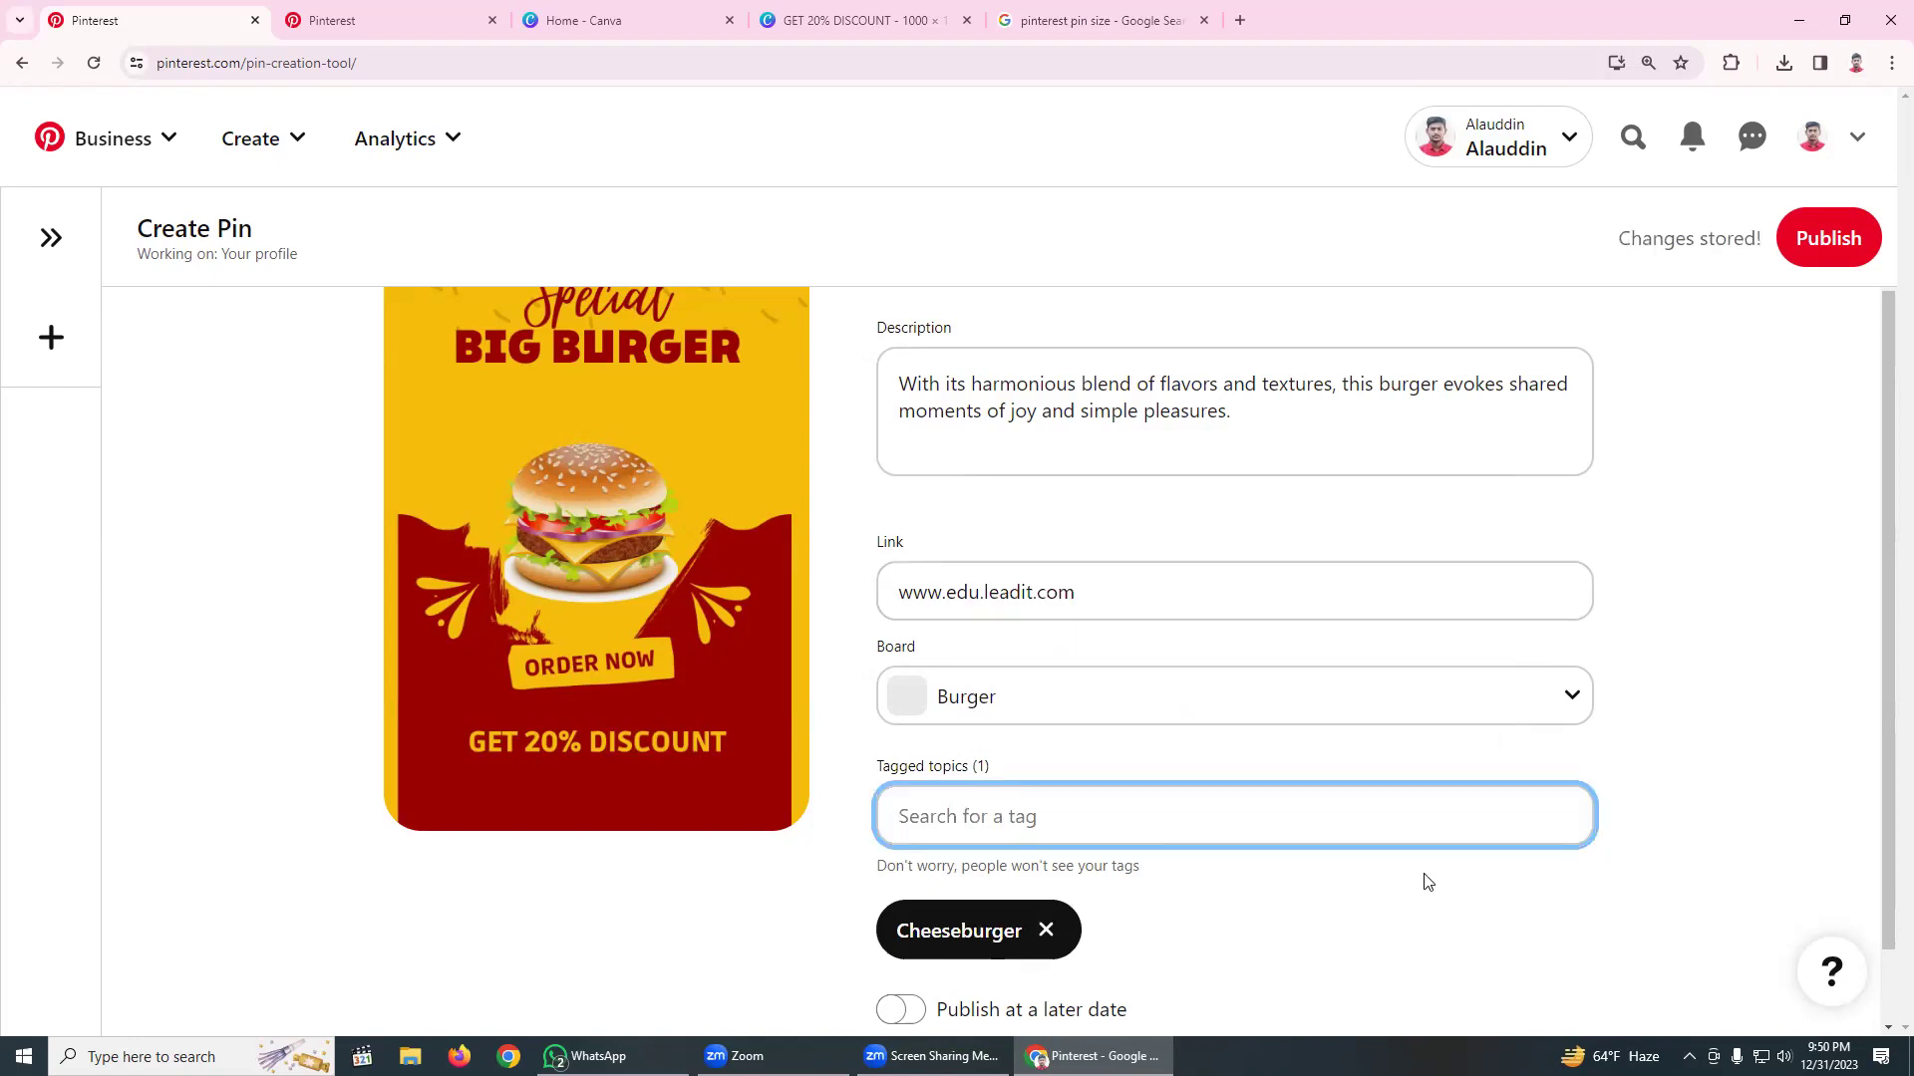
type("burger")
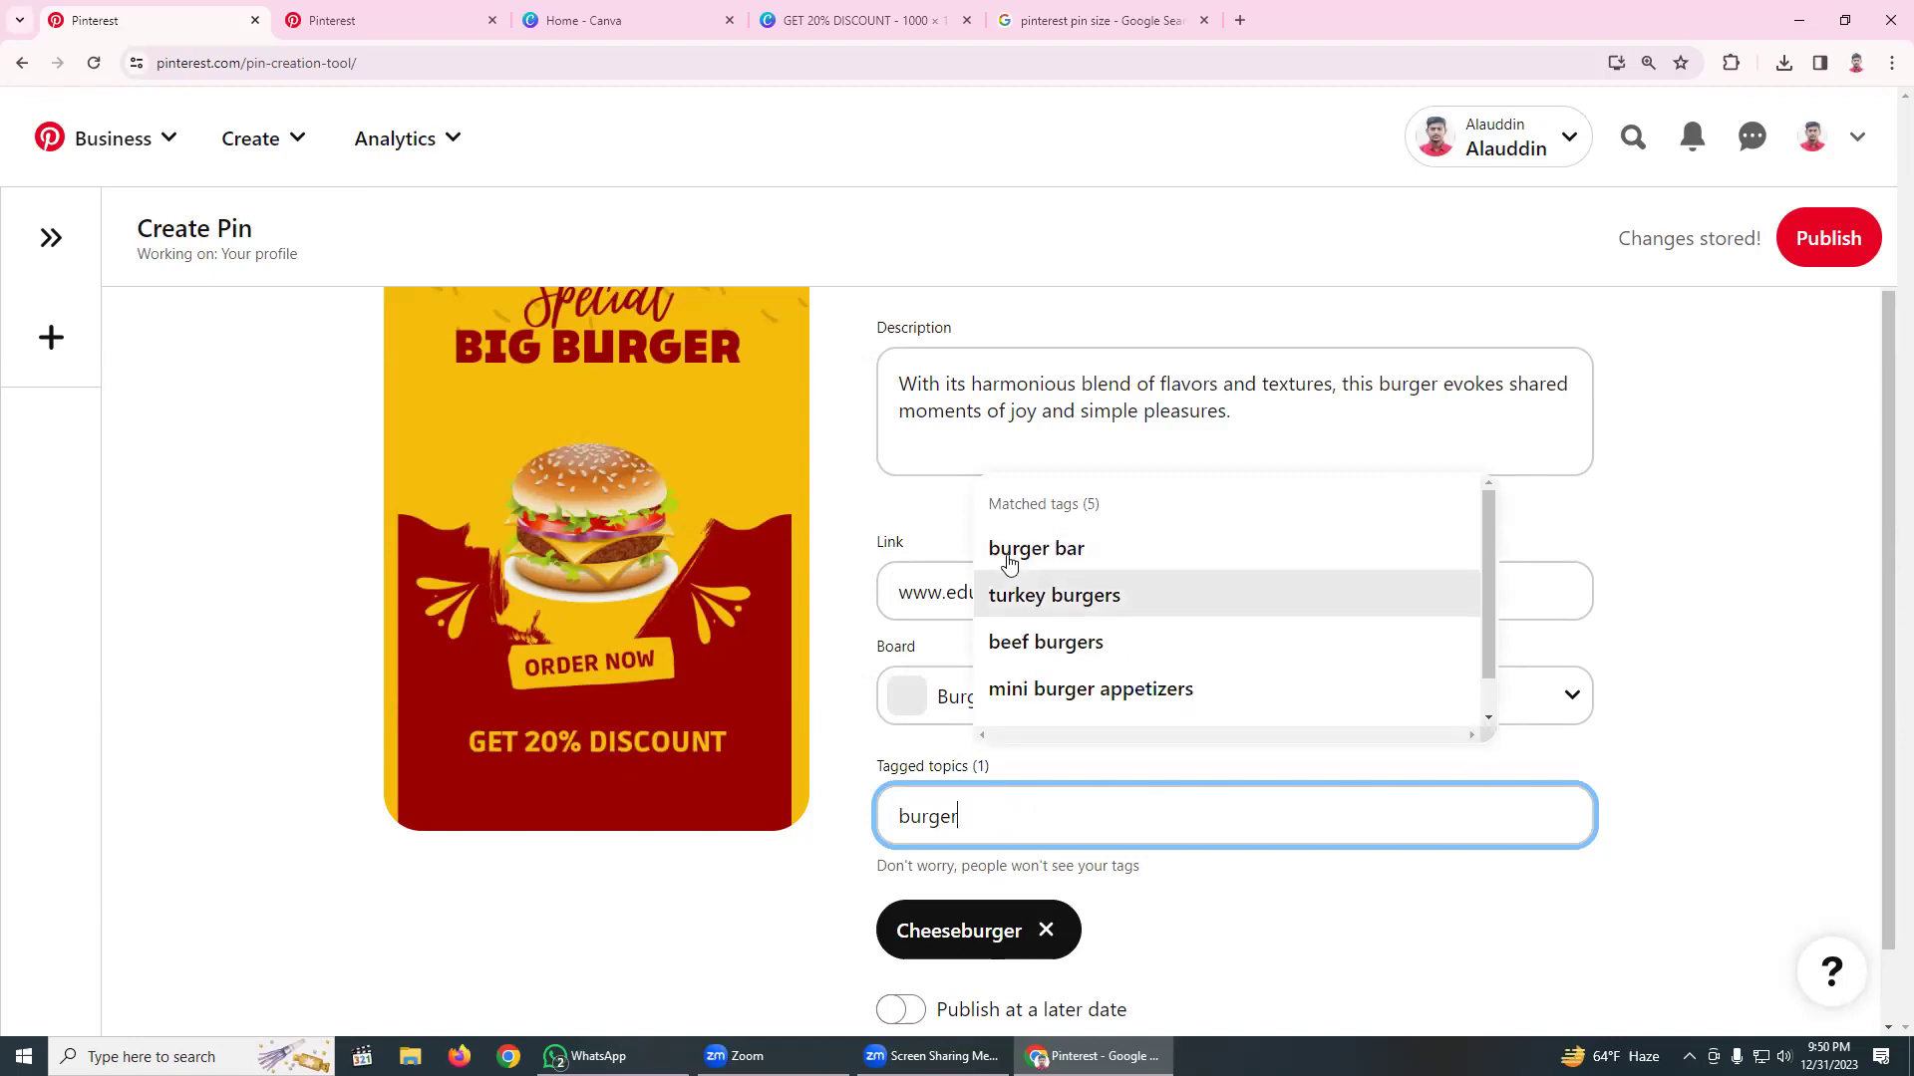
left_click(1118, 556)
left_click(1000, 825)
type("burger")
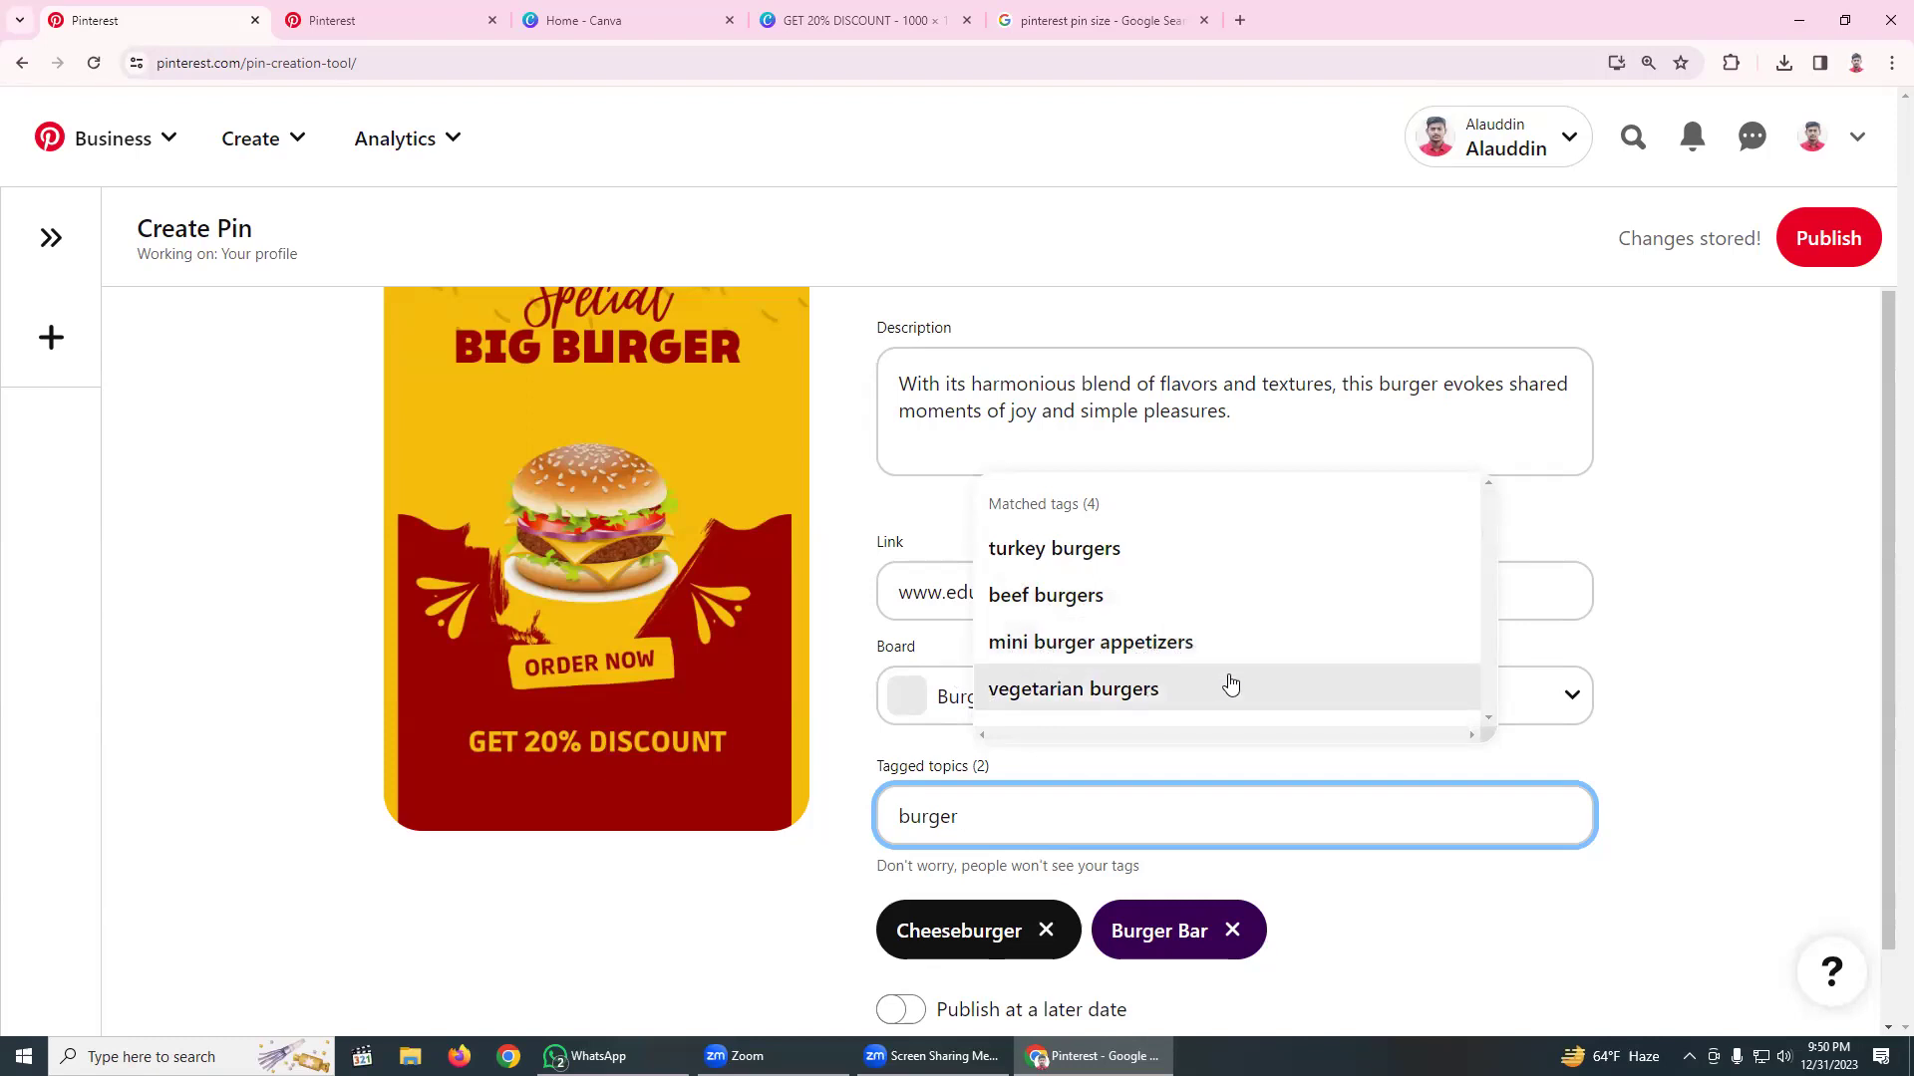
scroll(1093, 595, "down", 1)
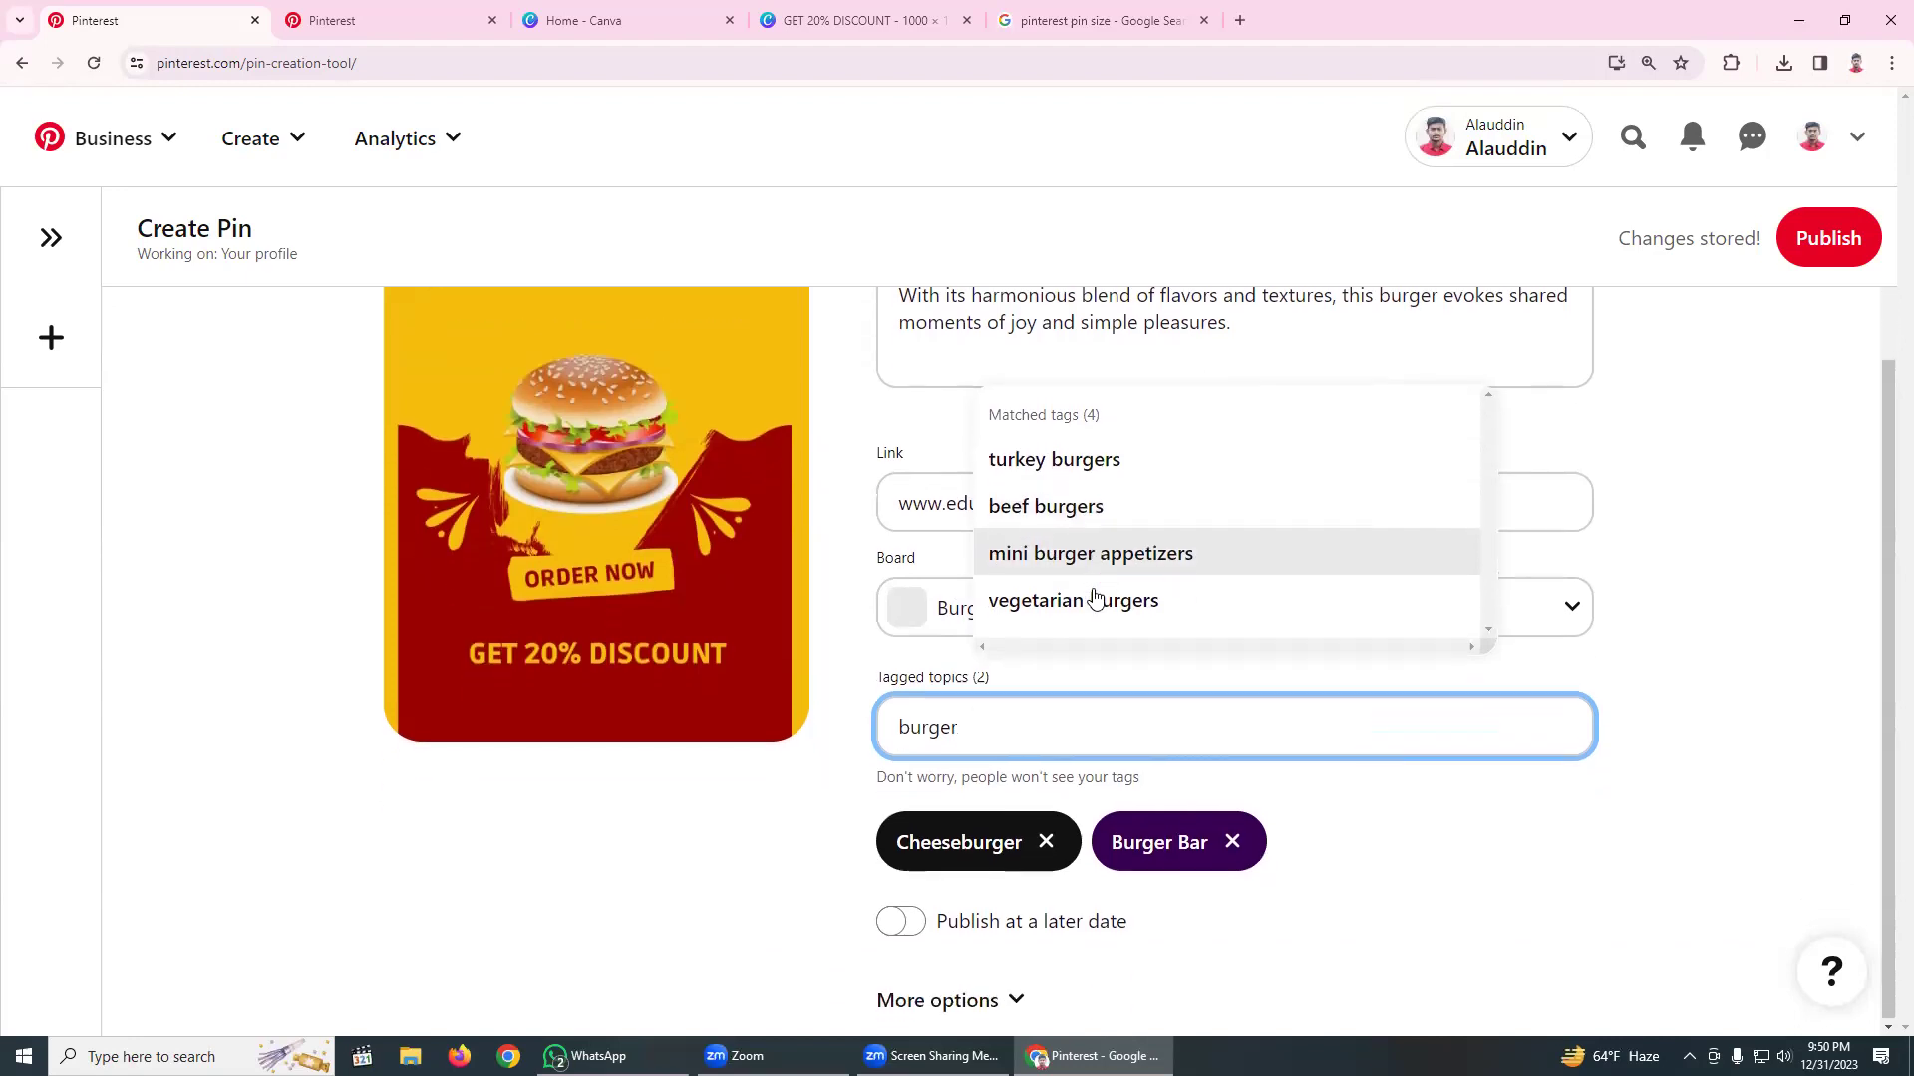
left_click(1065, 498)
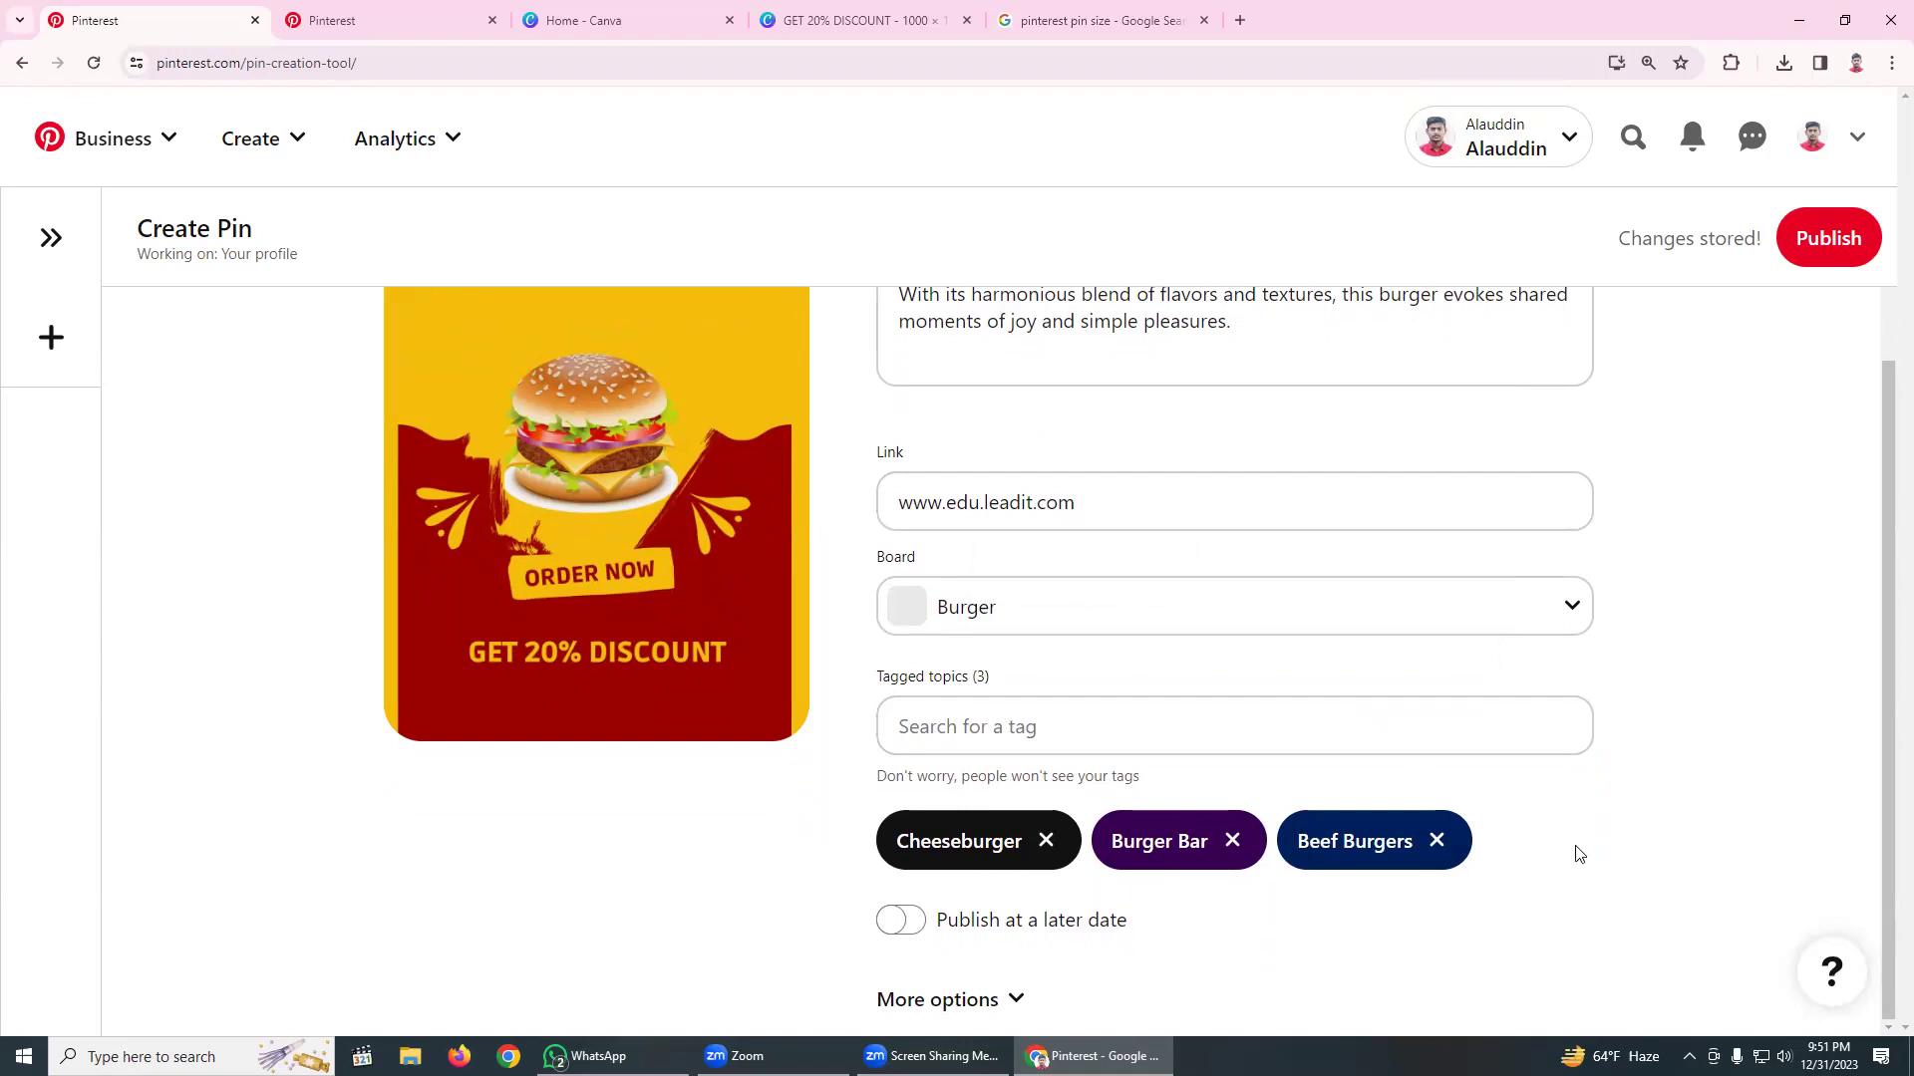
Expand More options, recheck the Big Burger title, and publish the pin
left_click(959, 999)
scroll(1627, 743, "down", 2)
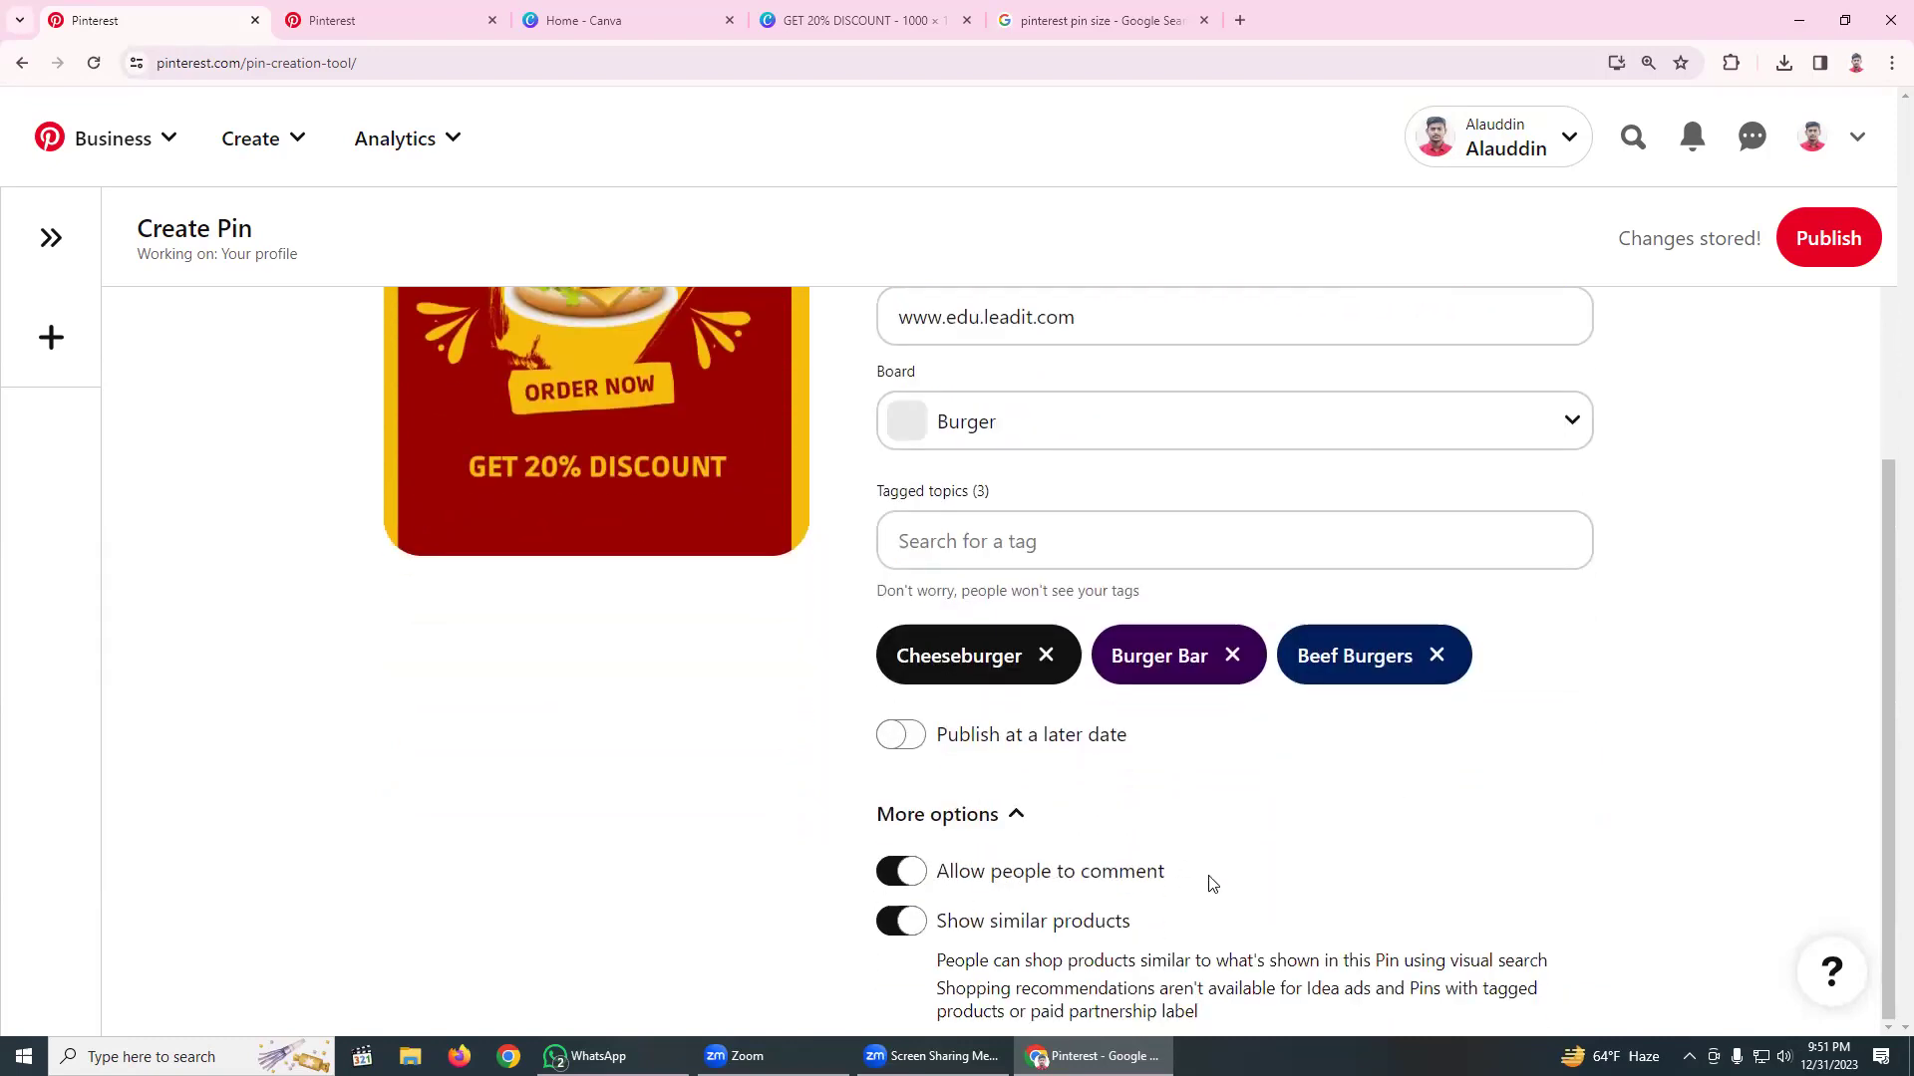
scroll(1466, 852, "up", 2)
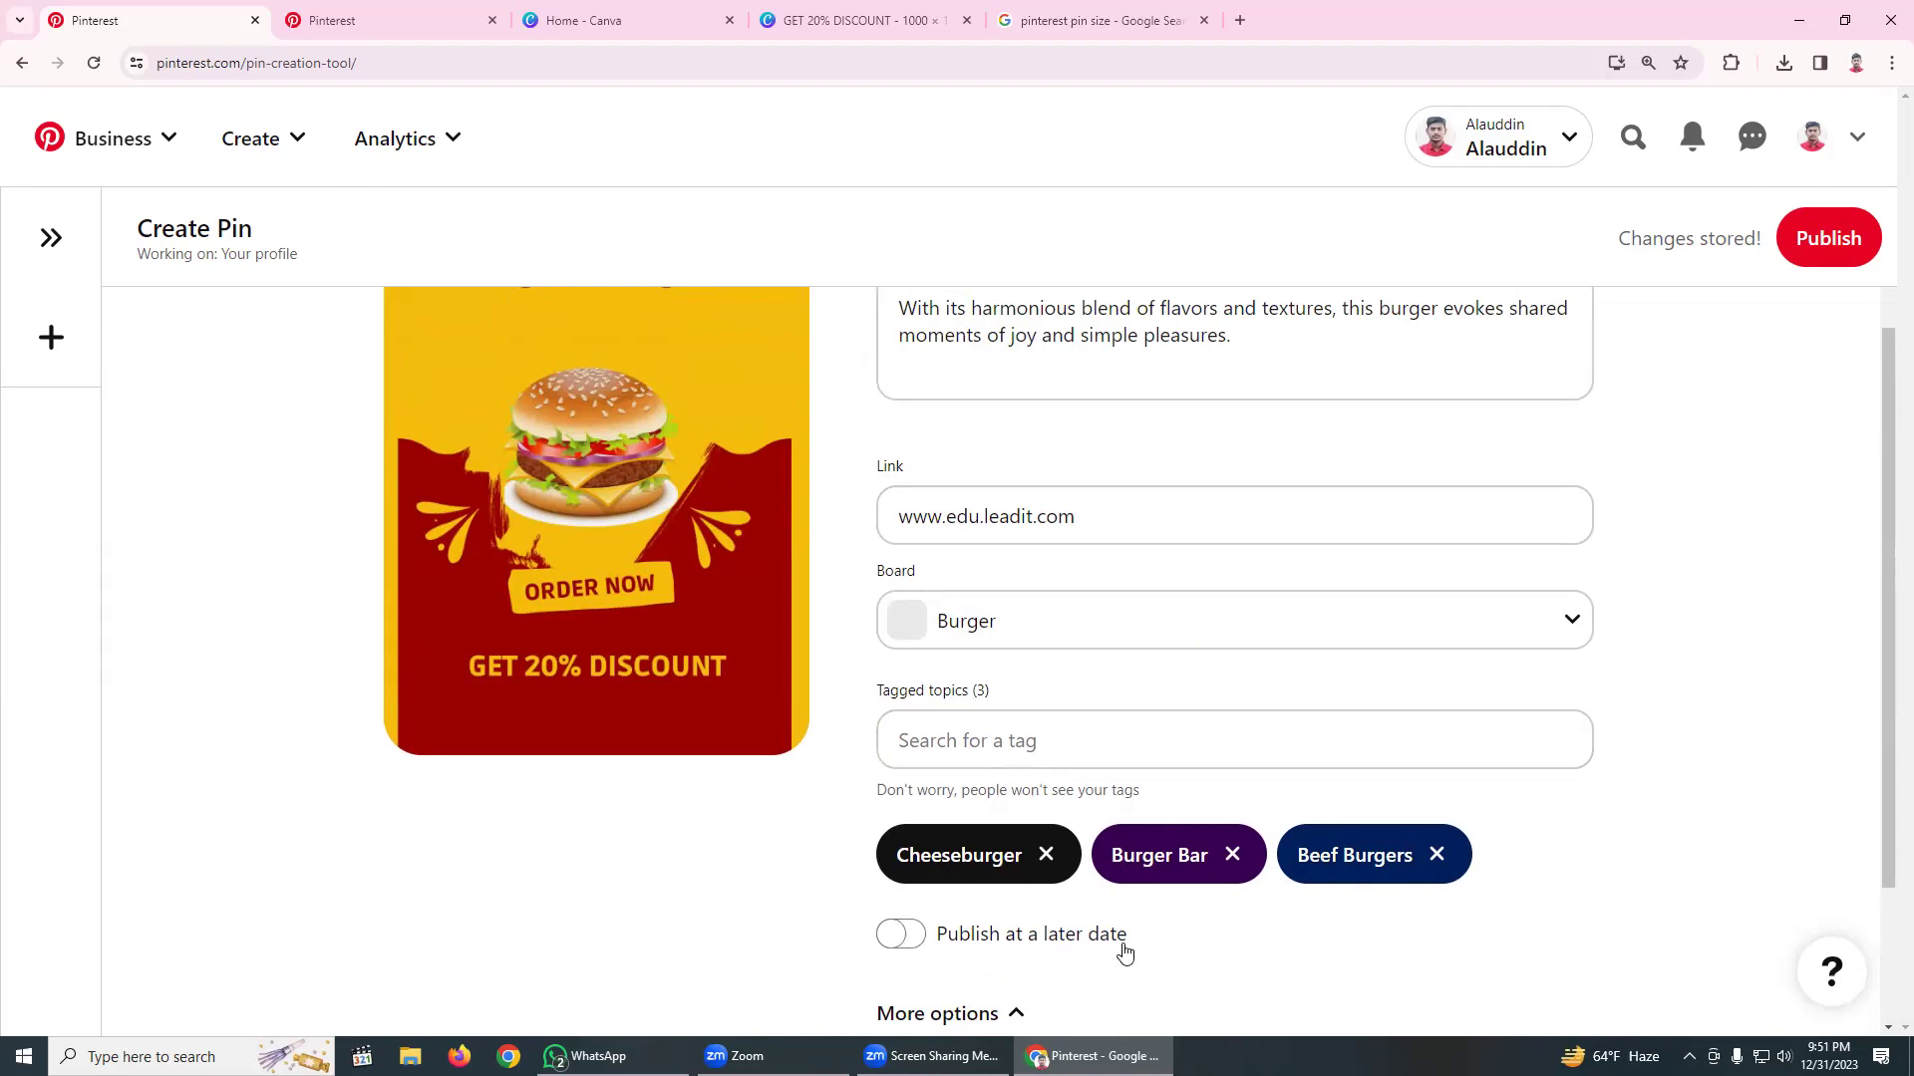
scroll(1583, 878, "up", 2)
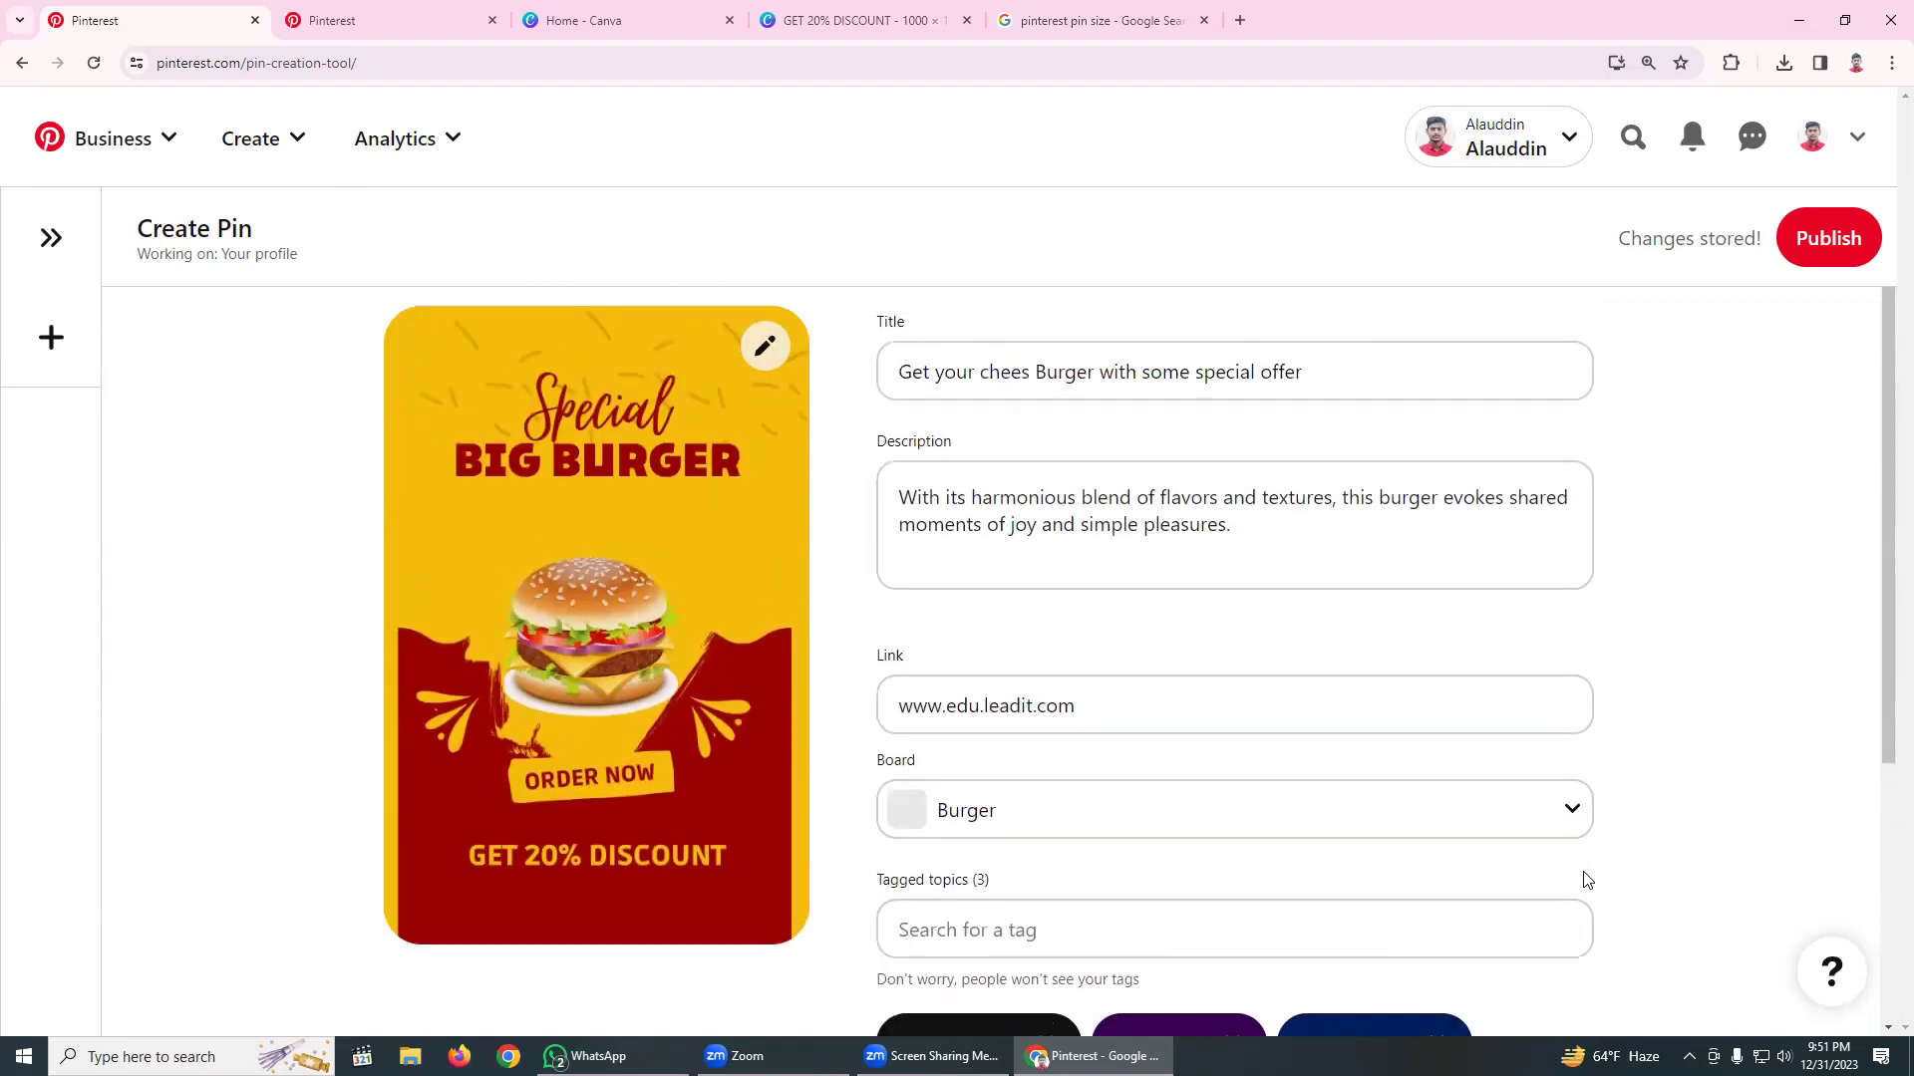
left_click(1824, 244)
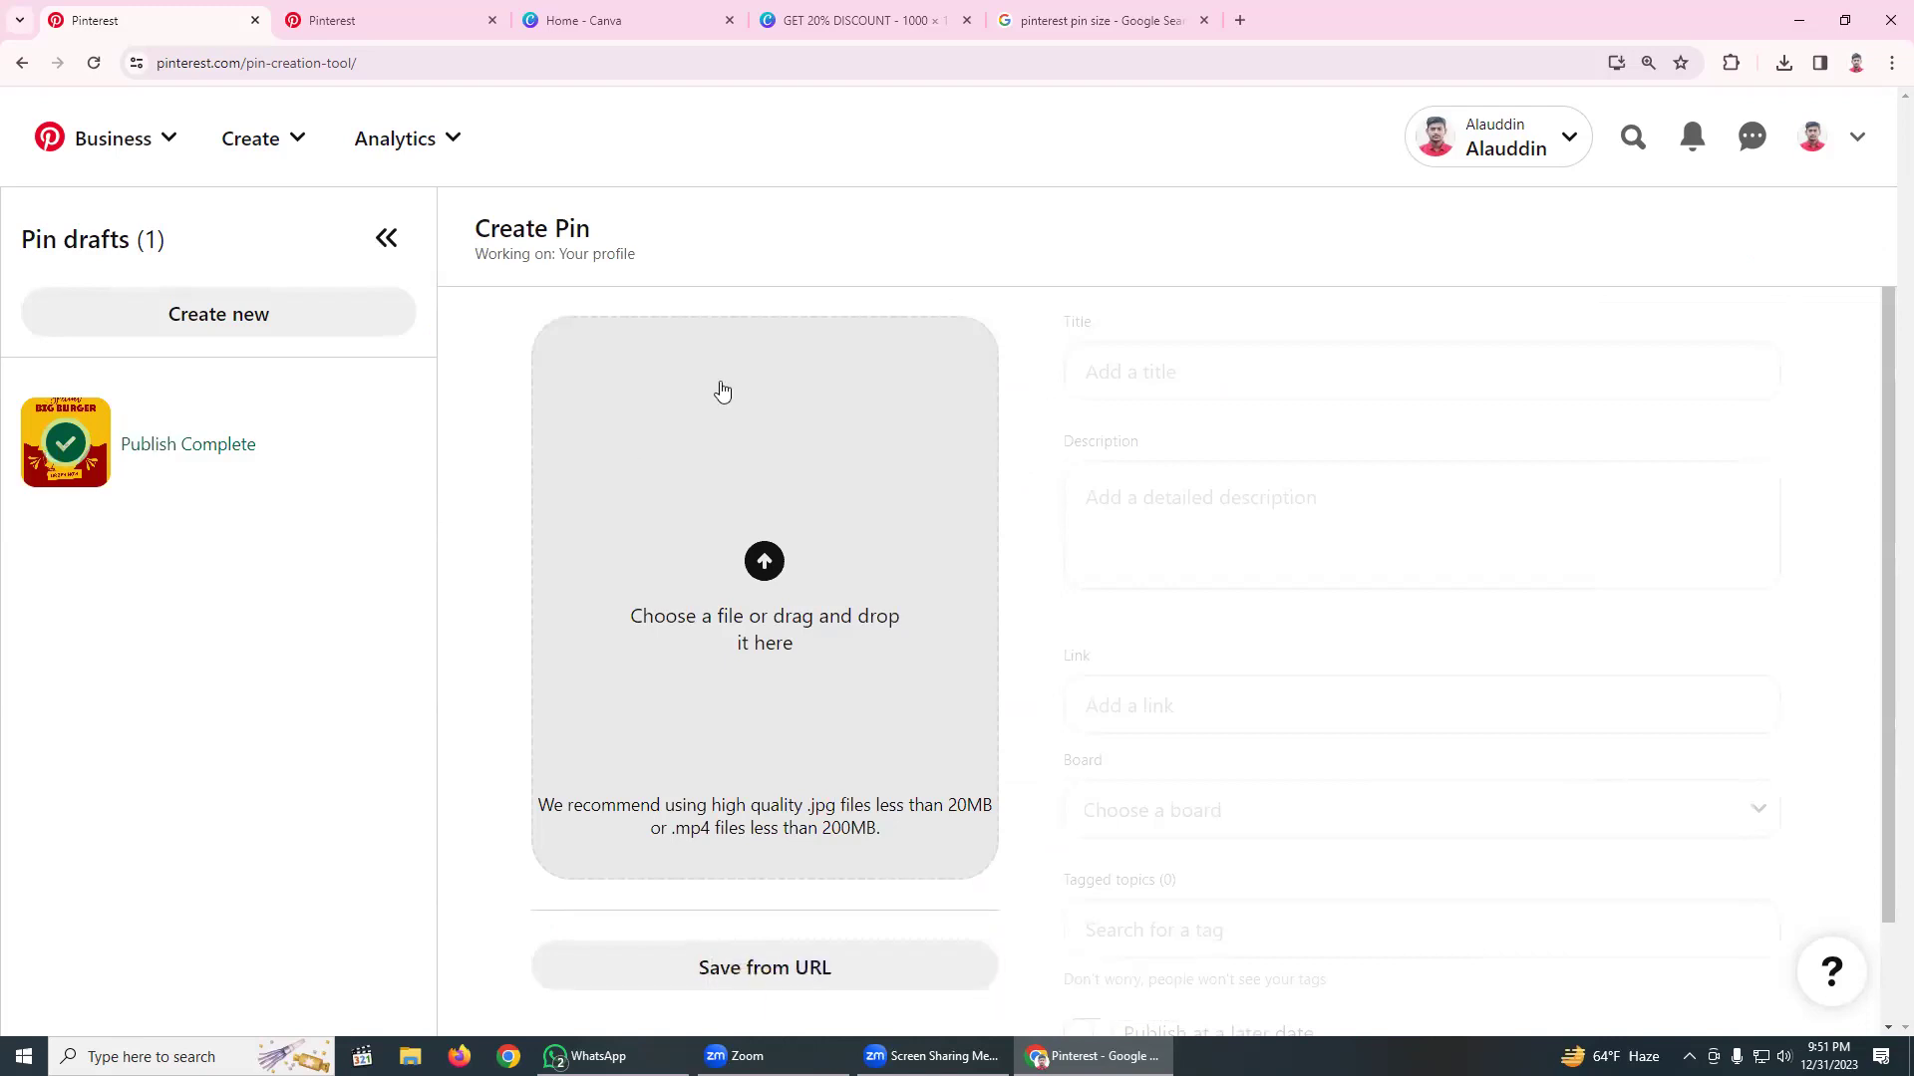
left_click(109, 138)
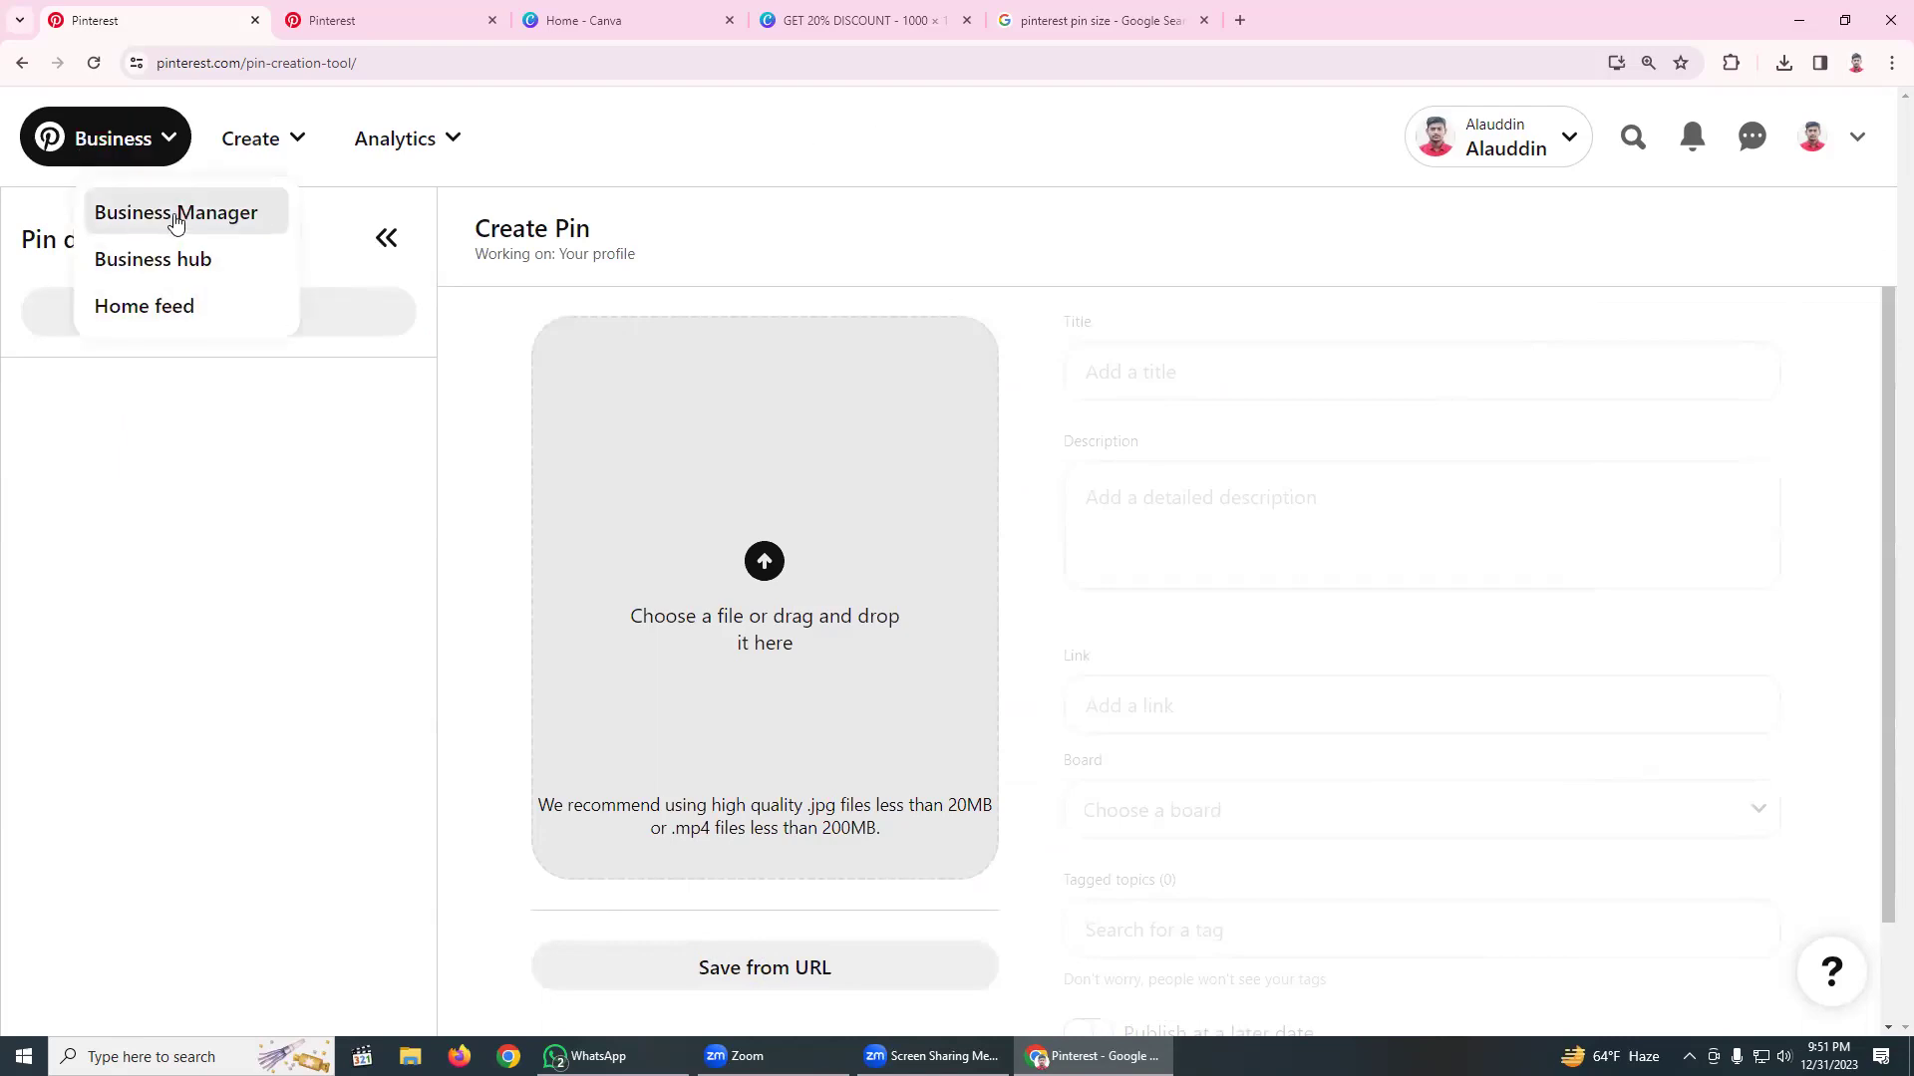
Open the Business Hub and review its 0 monthly views, 0 followers and performance sections
left_click(153, 260)
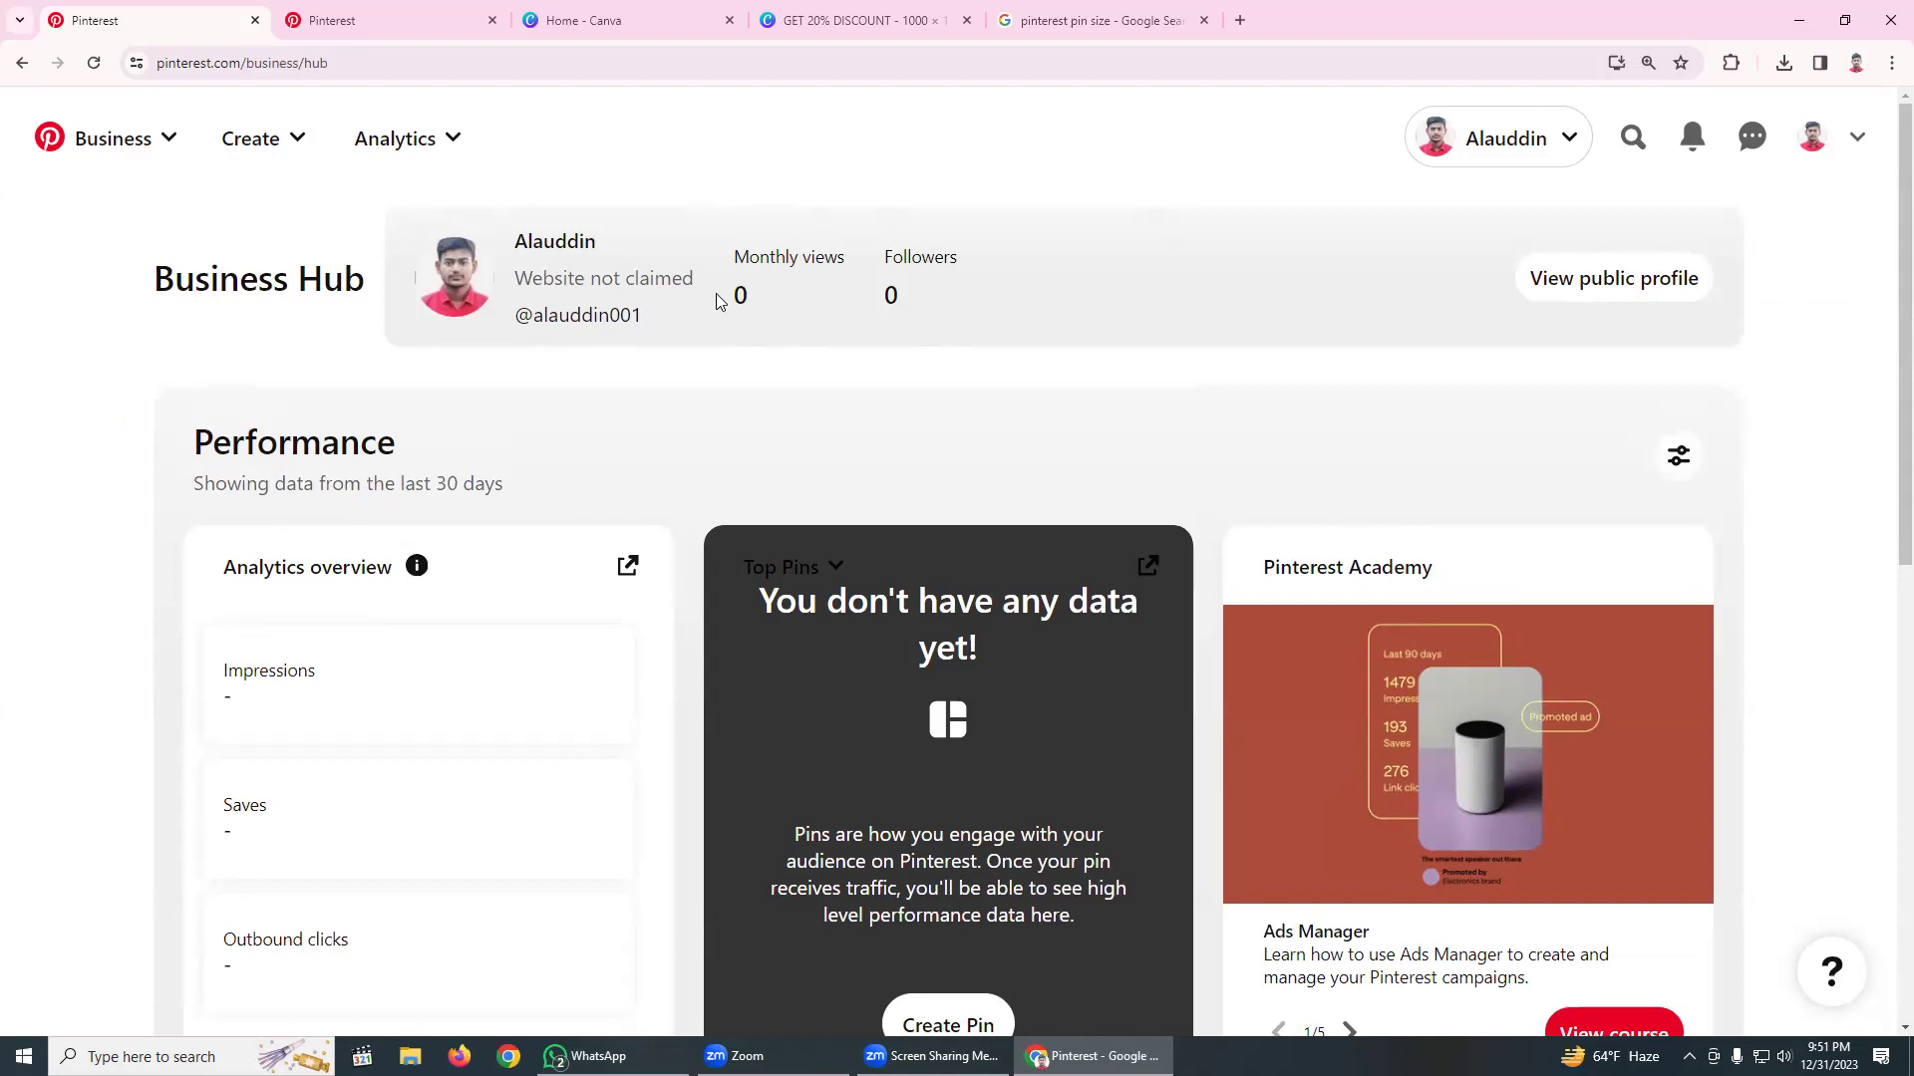
left_click_drag(725, 299, 759, 302)
left_click_drag(875, 299, 927, 303)
left_click(1115, 293)
scroll(1116, 293, "down", 2)
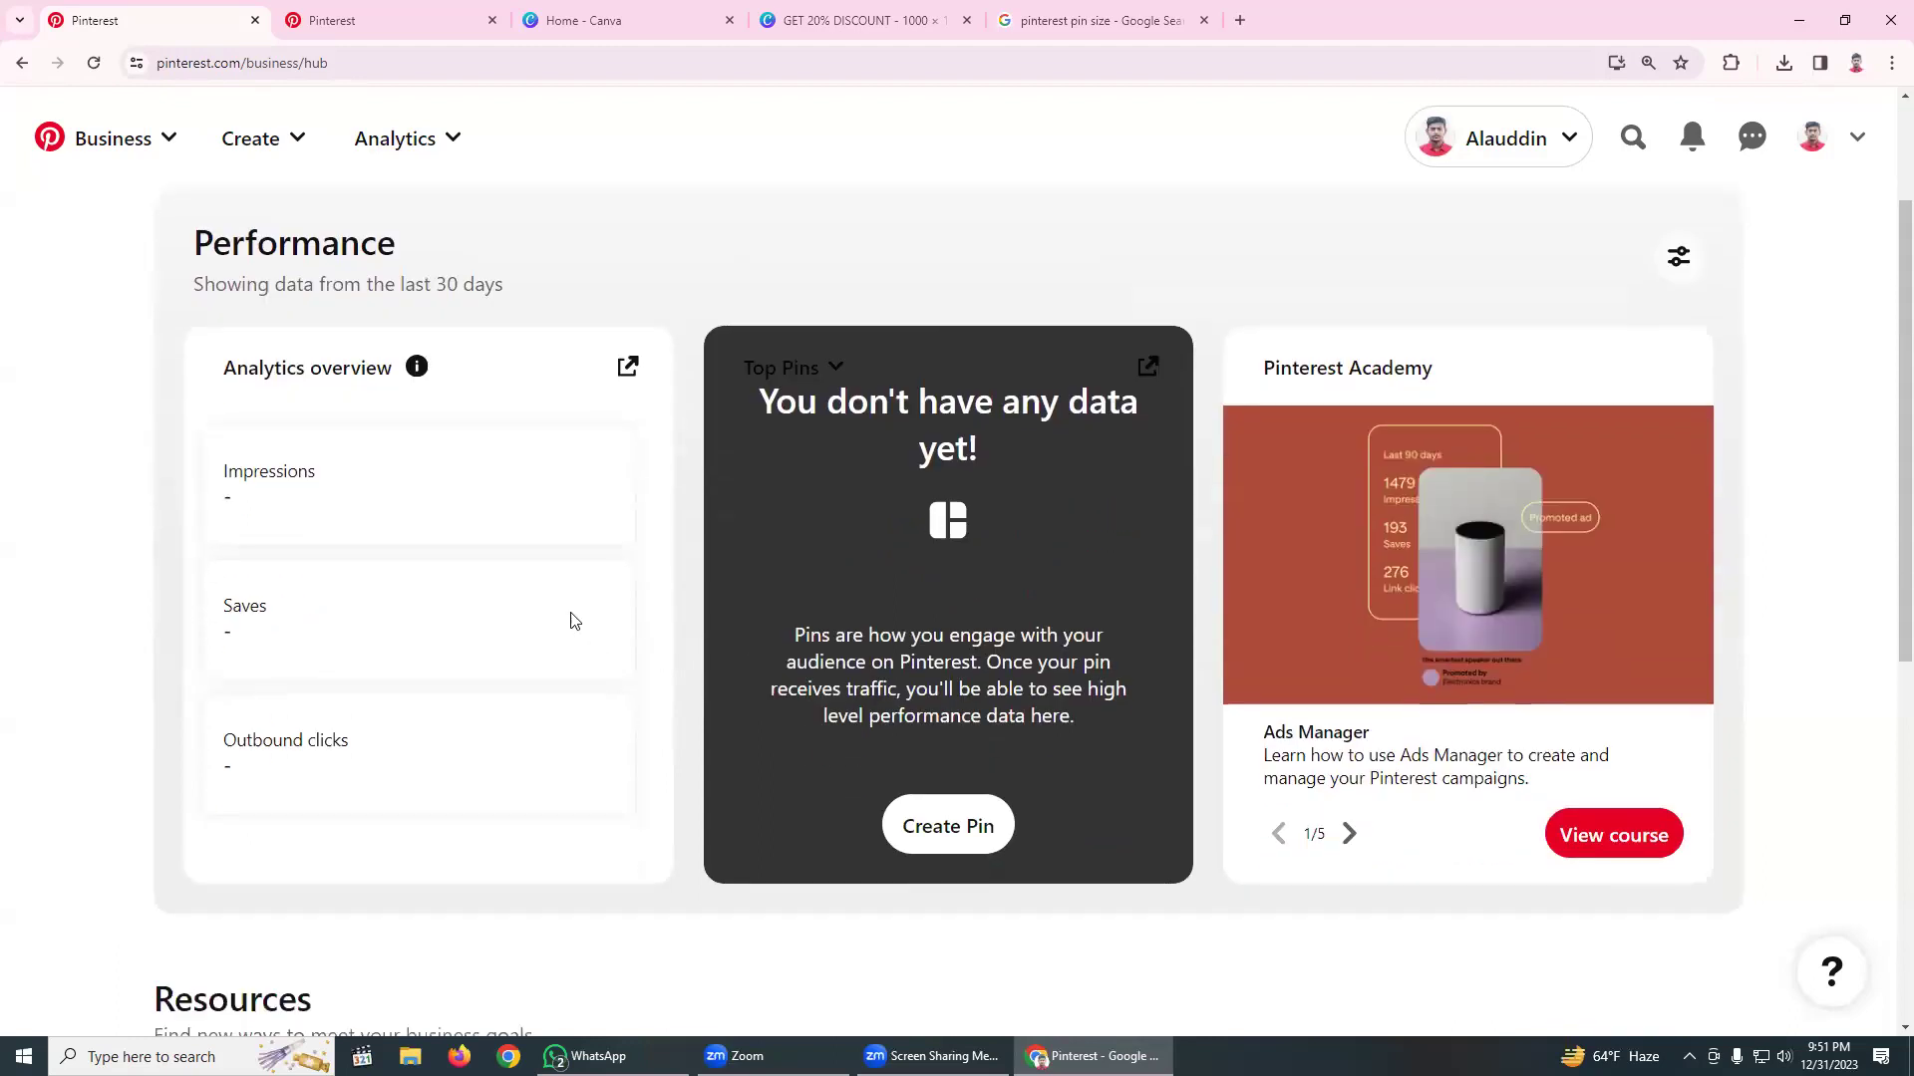
scroll(445, 623, "down", 4)
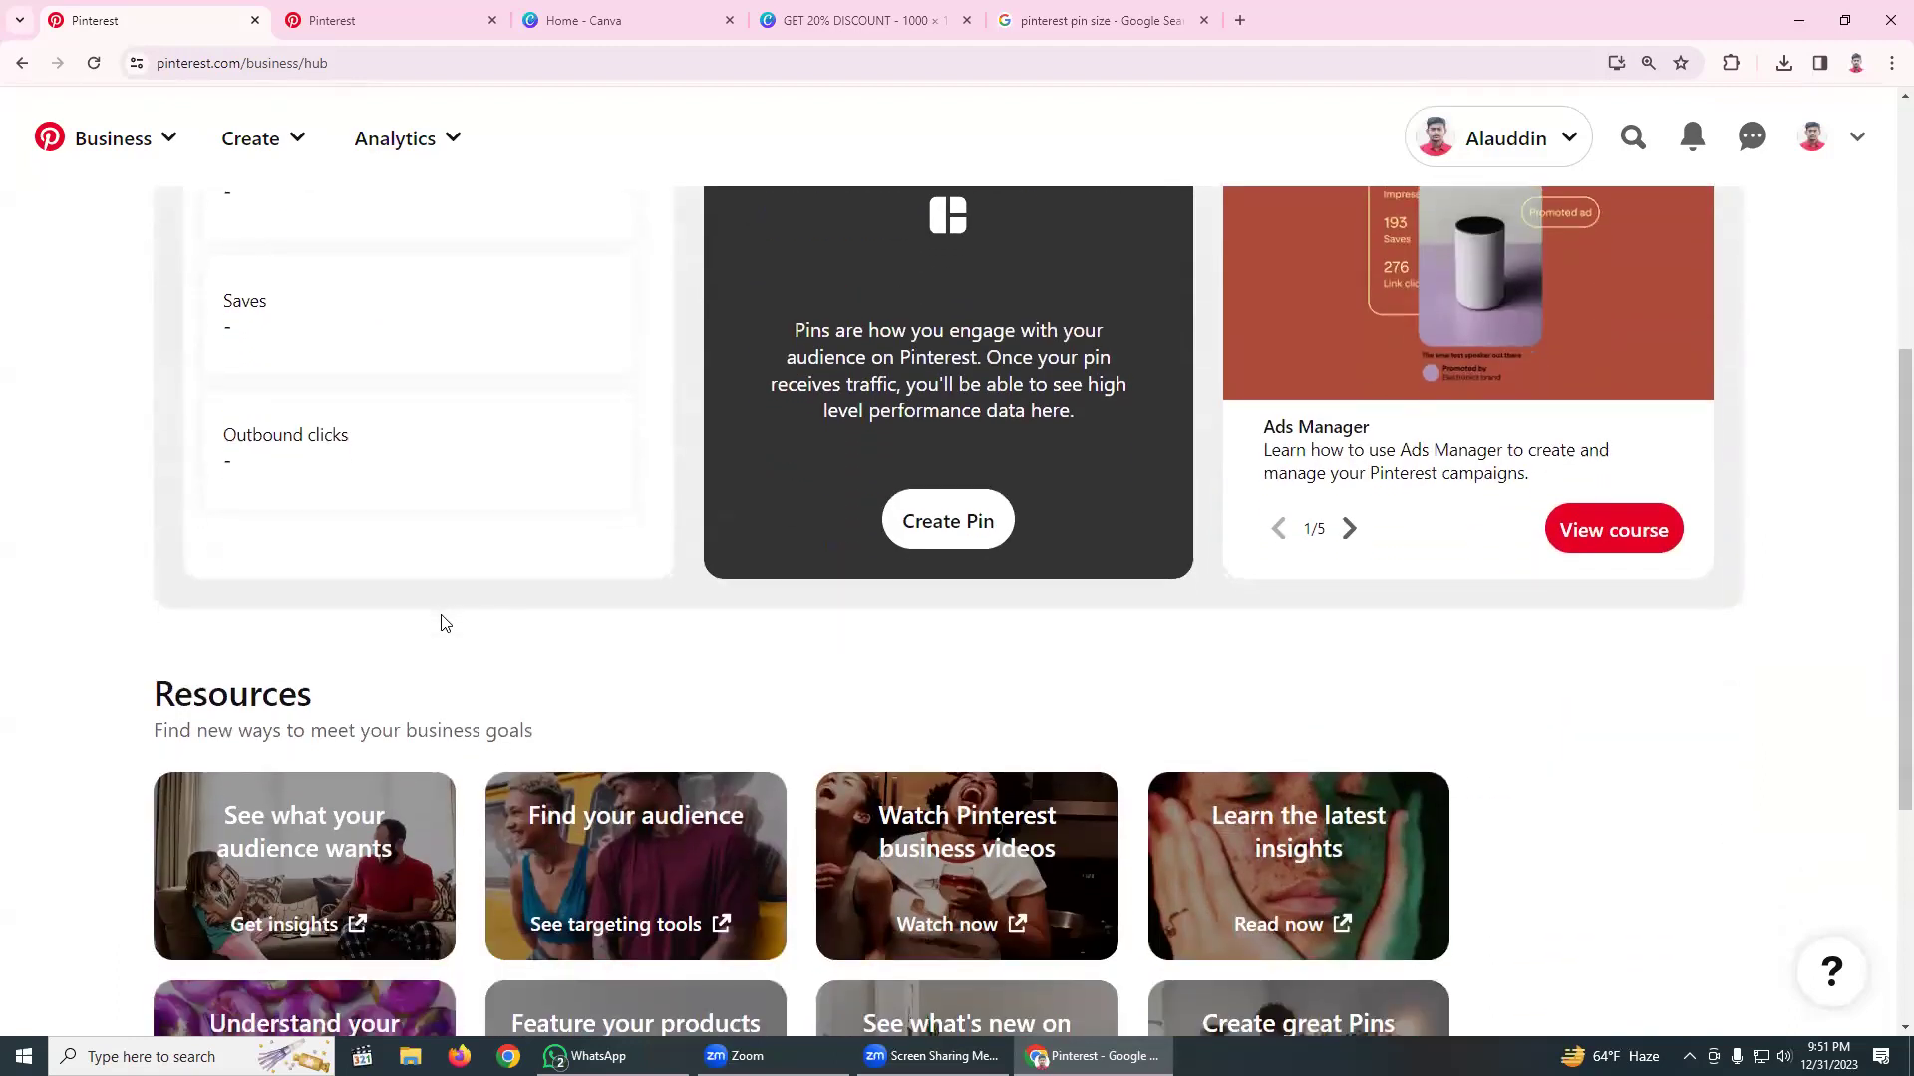
scroll(444, 623, "up", 6)
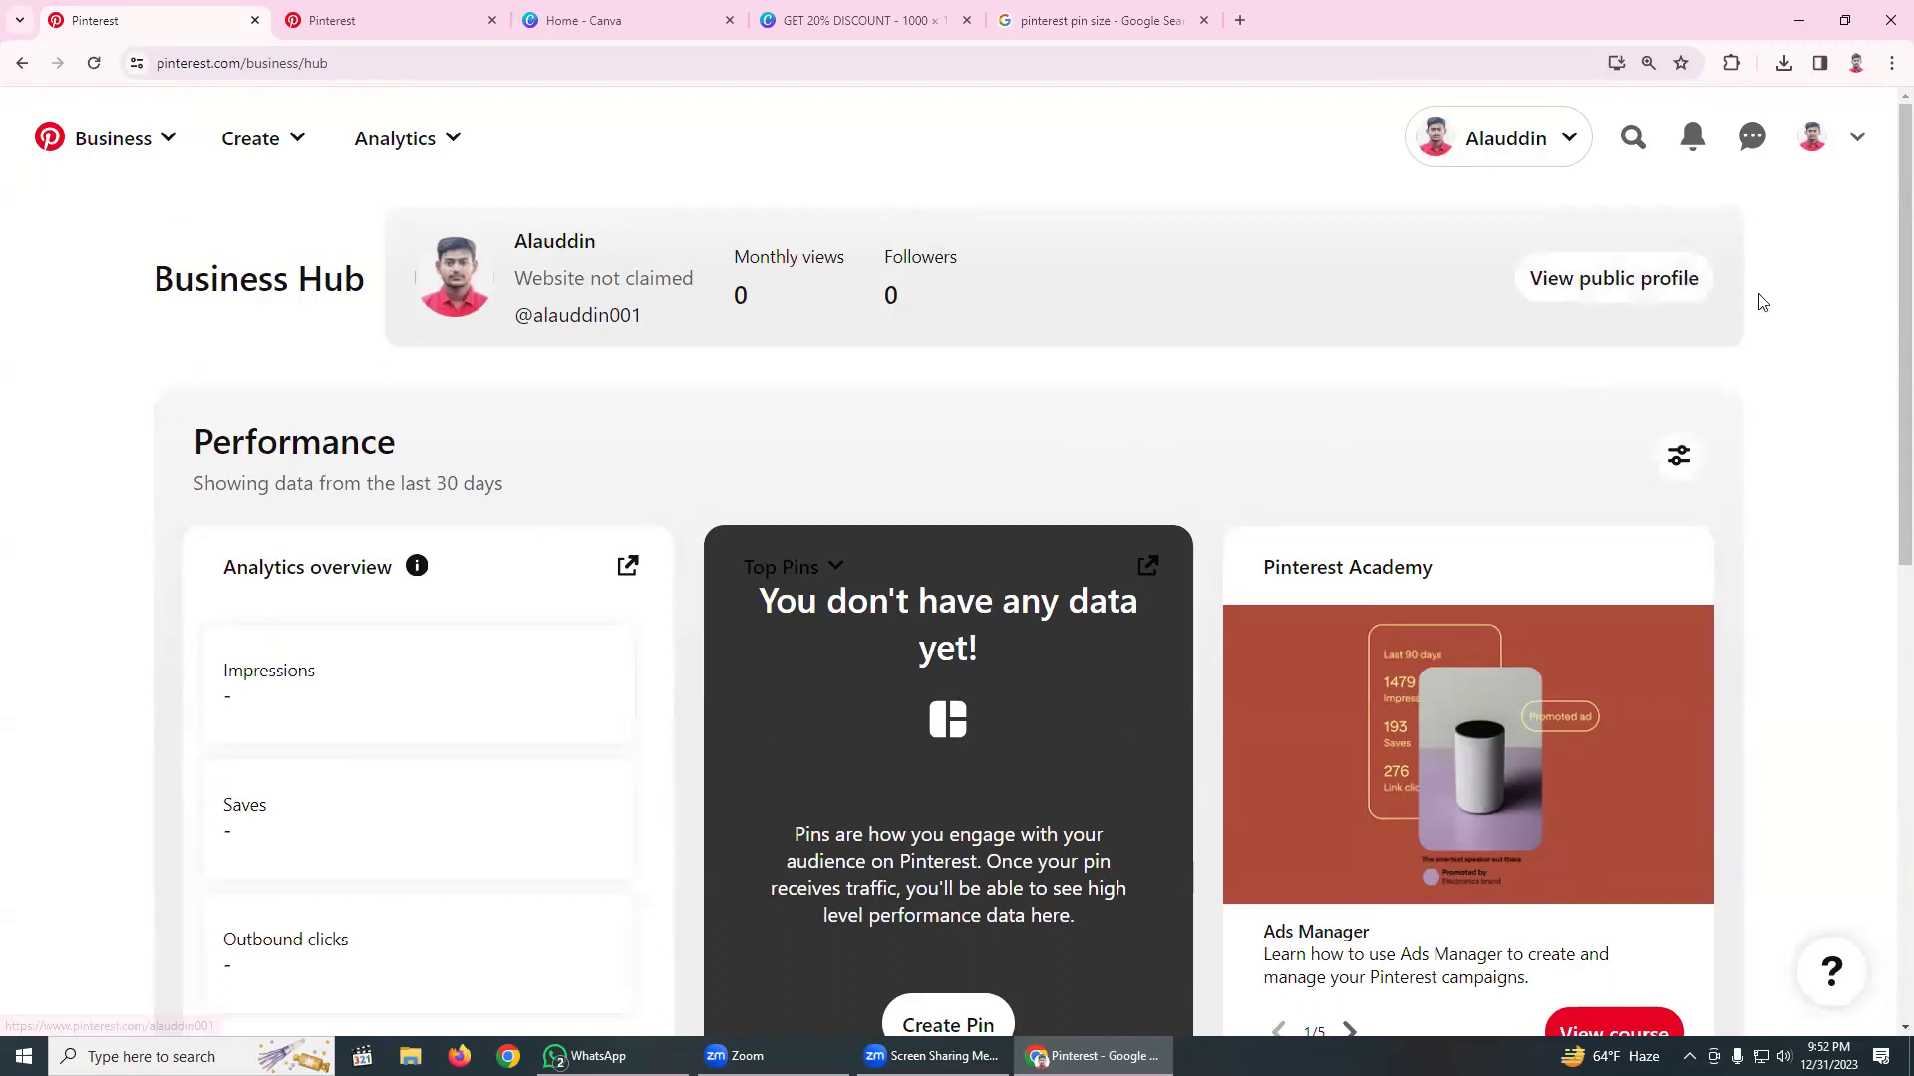
Open Business Manager, step through its welcome tour pages, and browse the dashboard
left_click(150, 145)
left_click(172, 213)
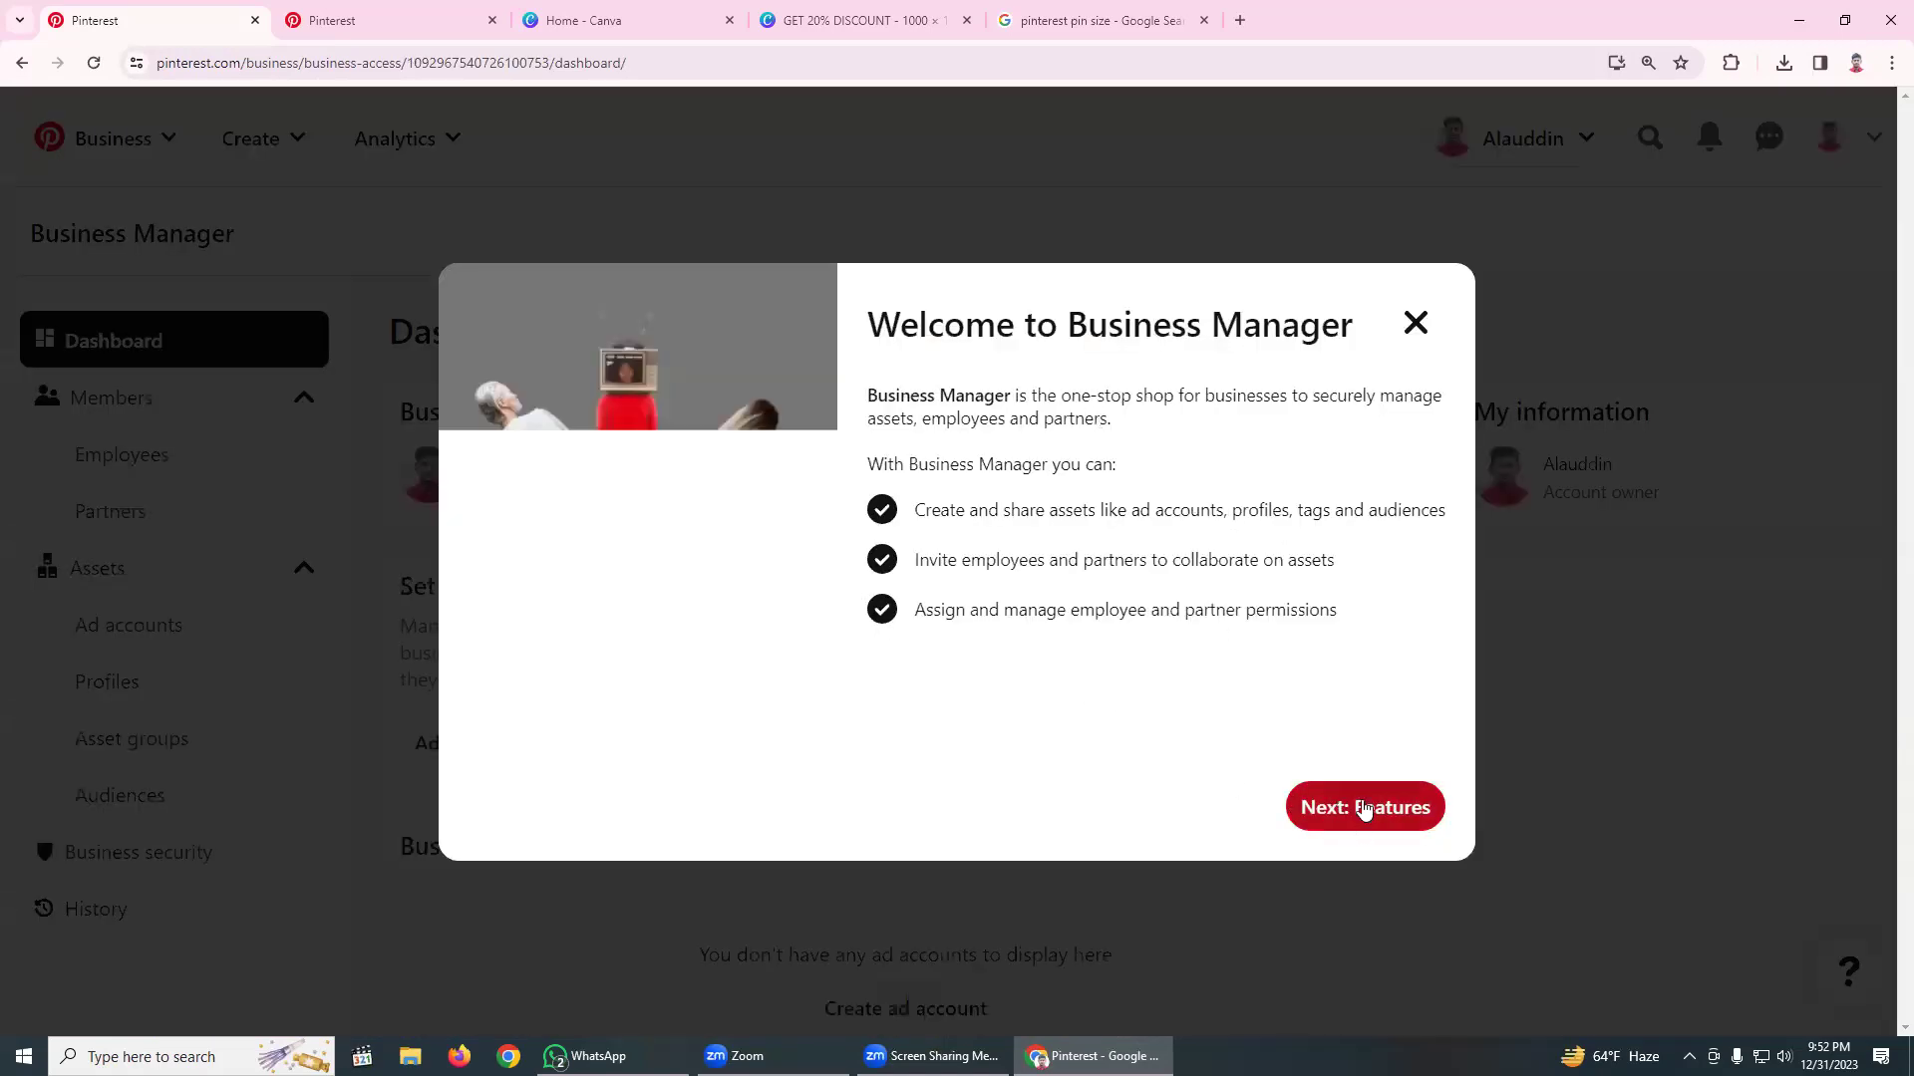
left_click(1359, 807)
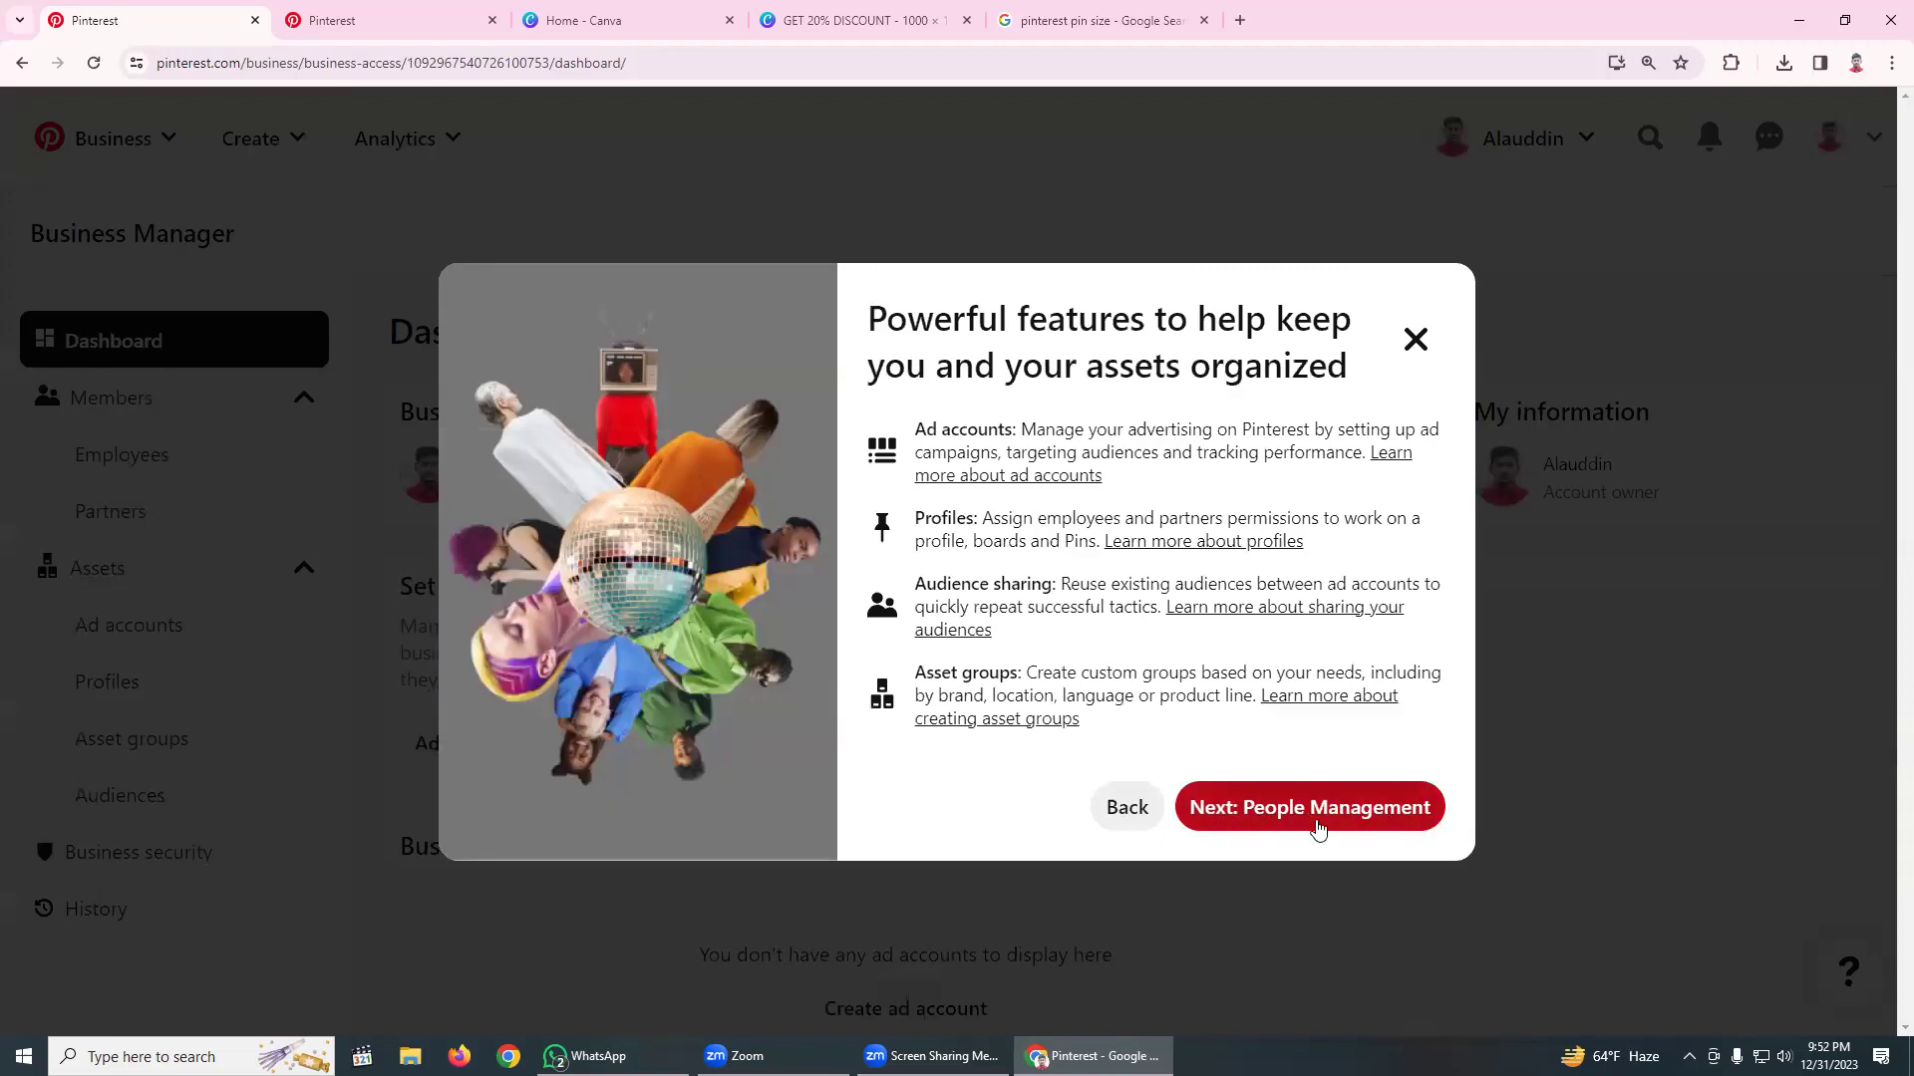
left_click(1317, 830)
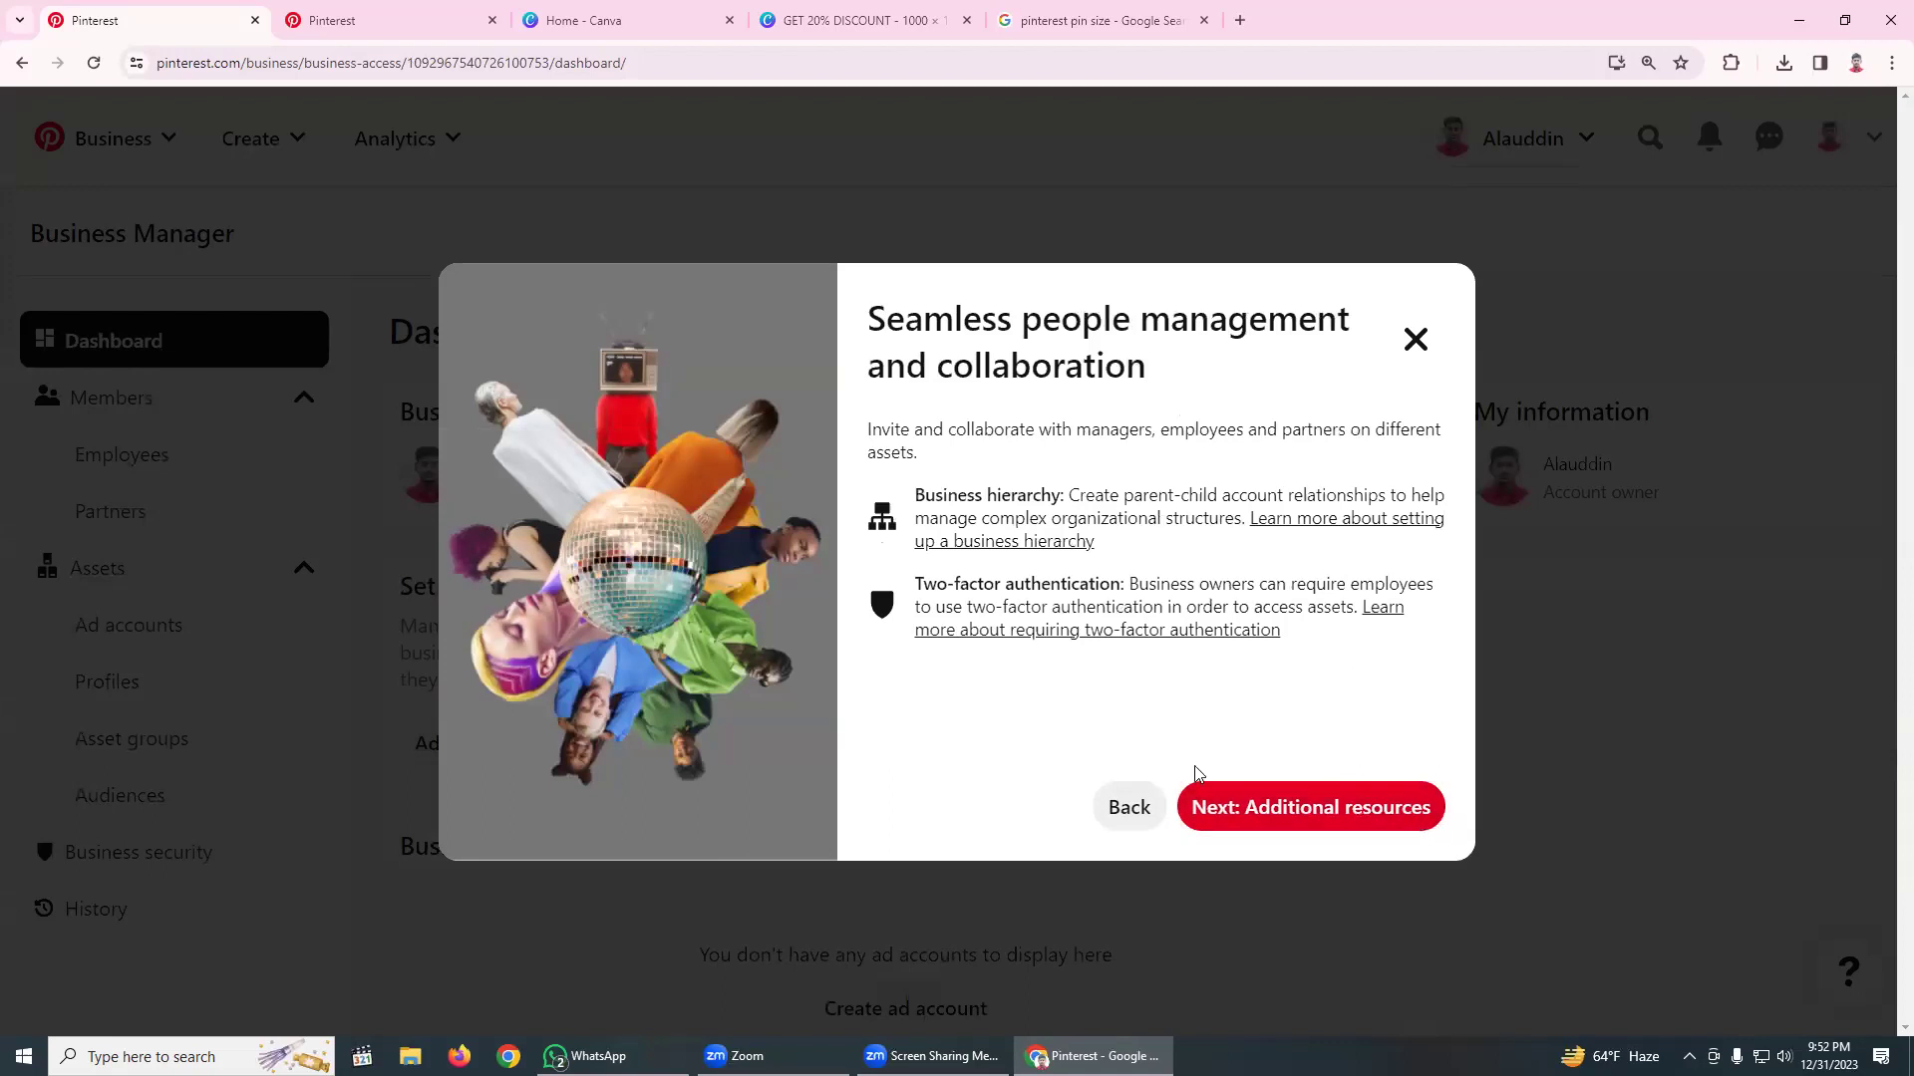
left_click(1258, 815)
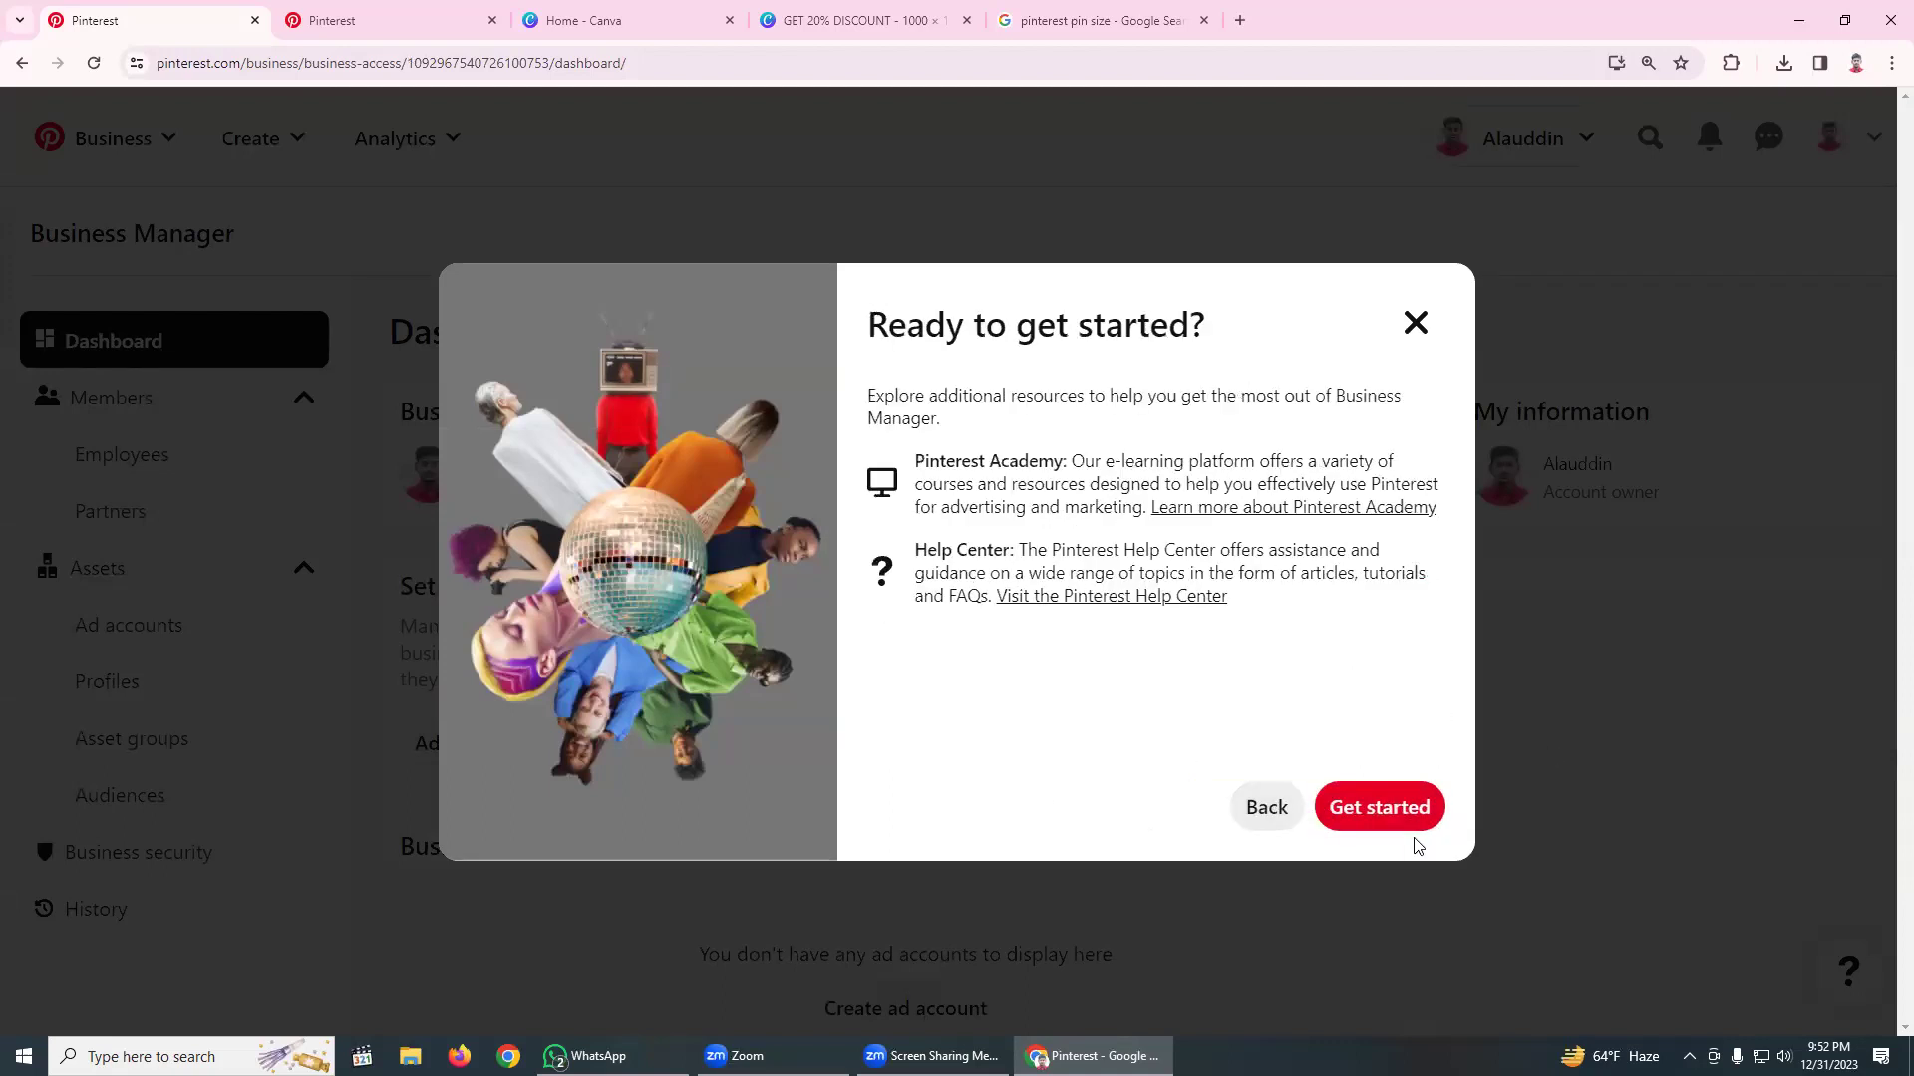
left_click(1883, 737)
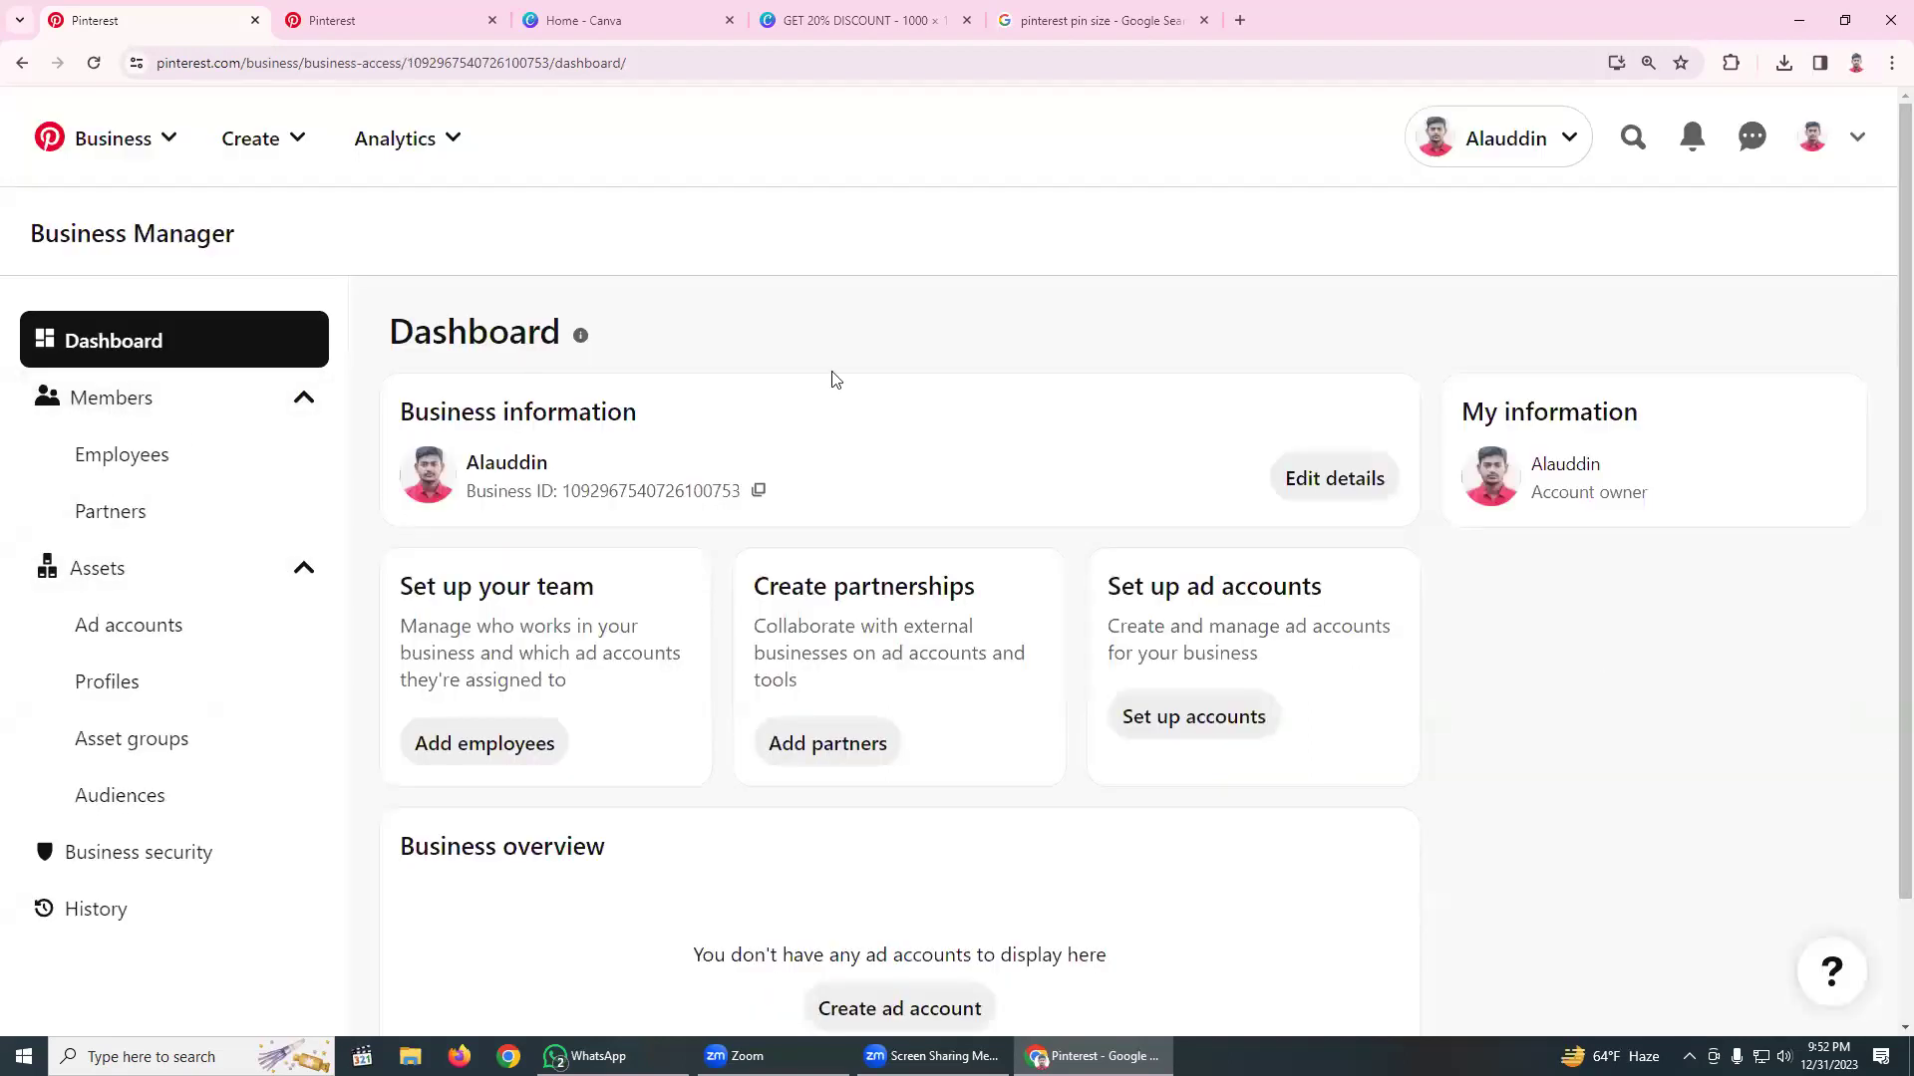
scroll(935, 373, "down", 1)
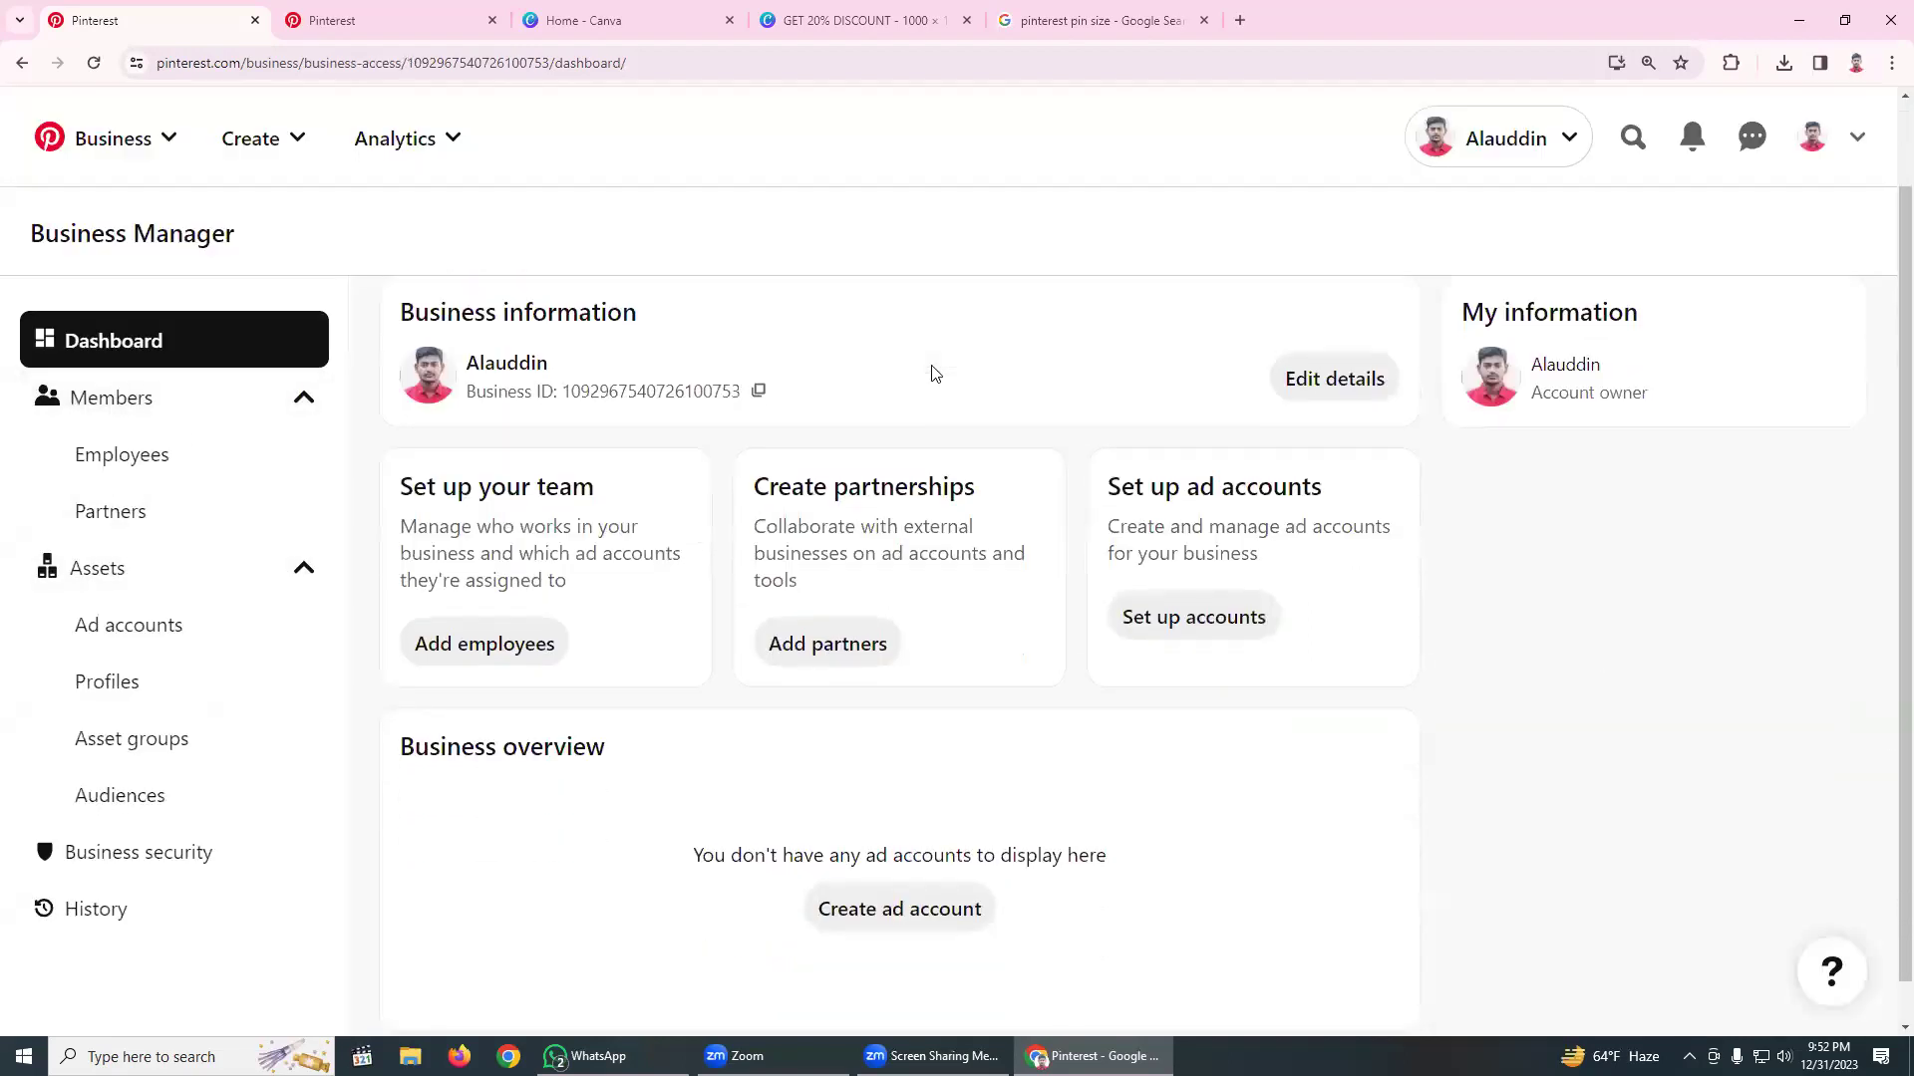
scroll(935, 372, "down", 1)
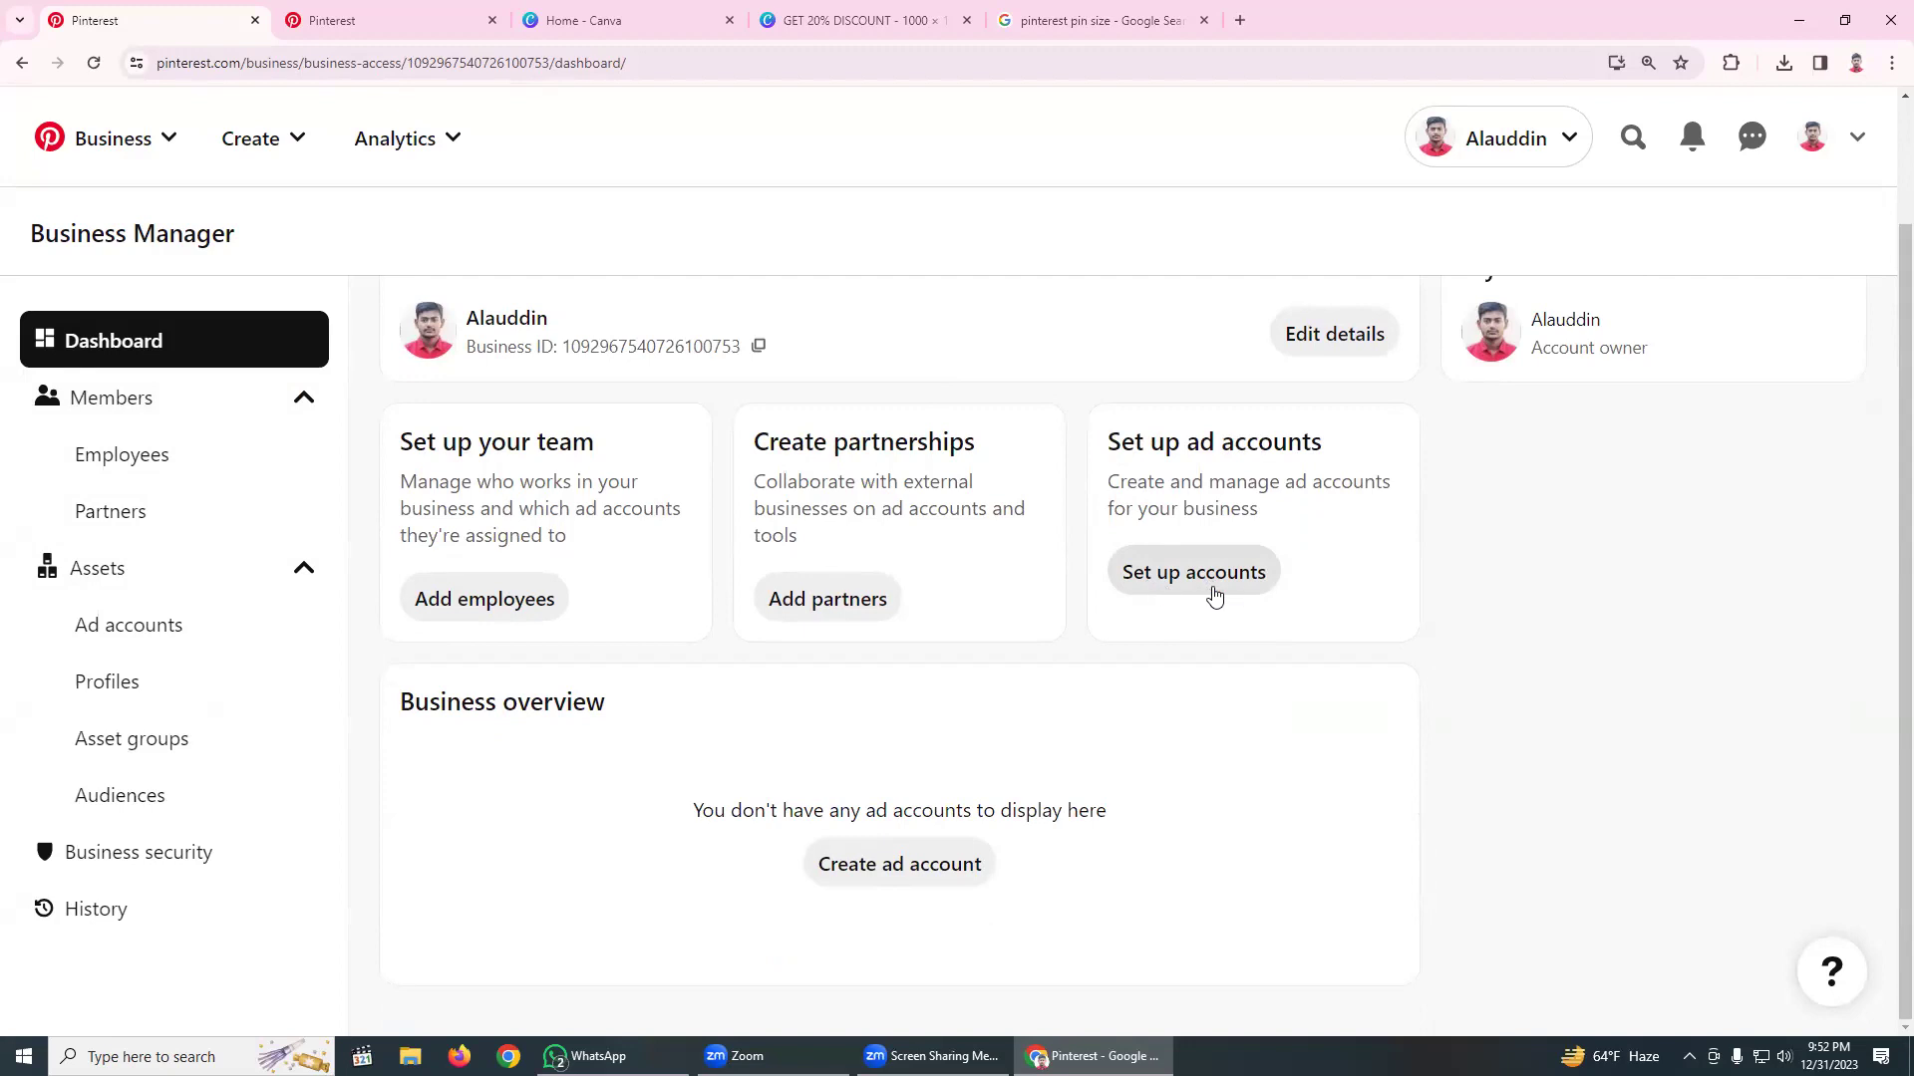
left_click(63, 349)
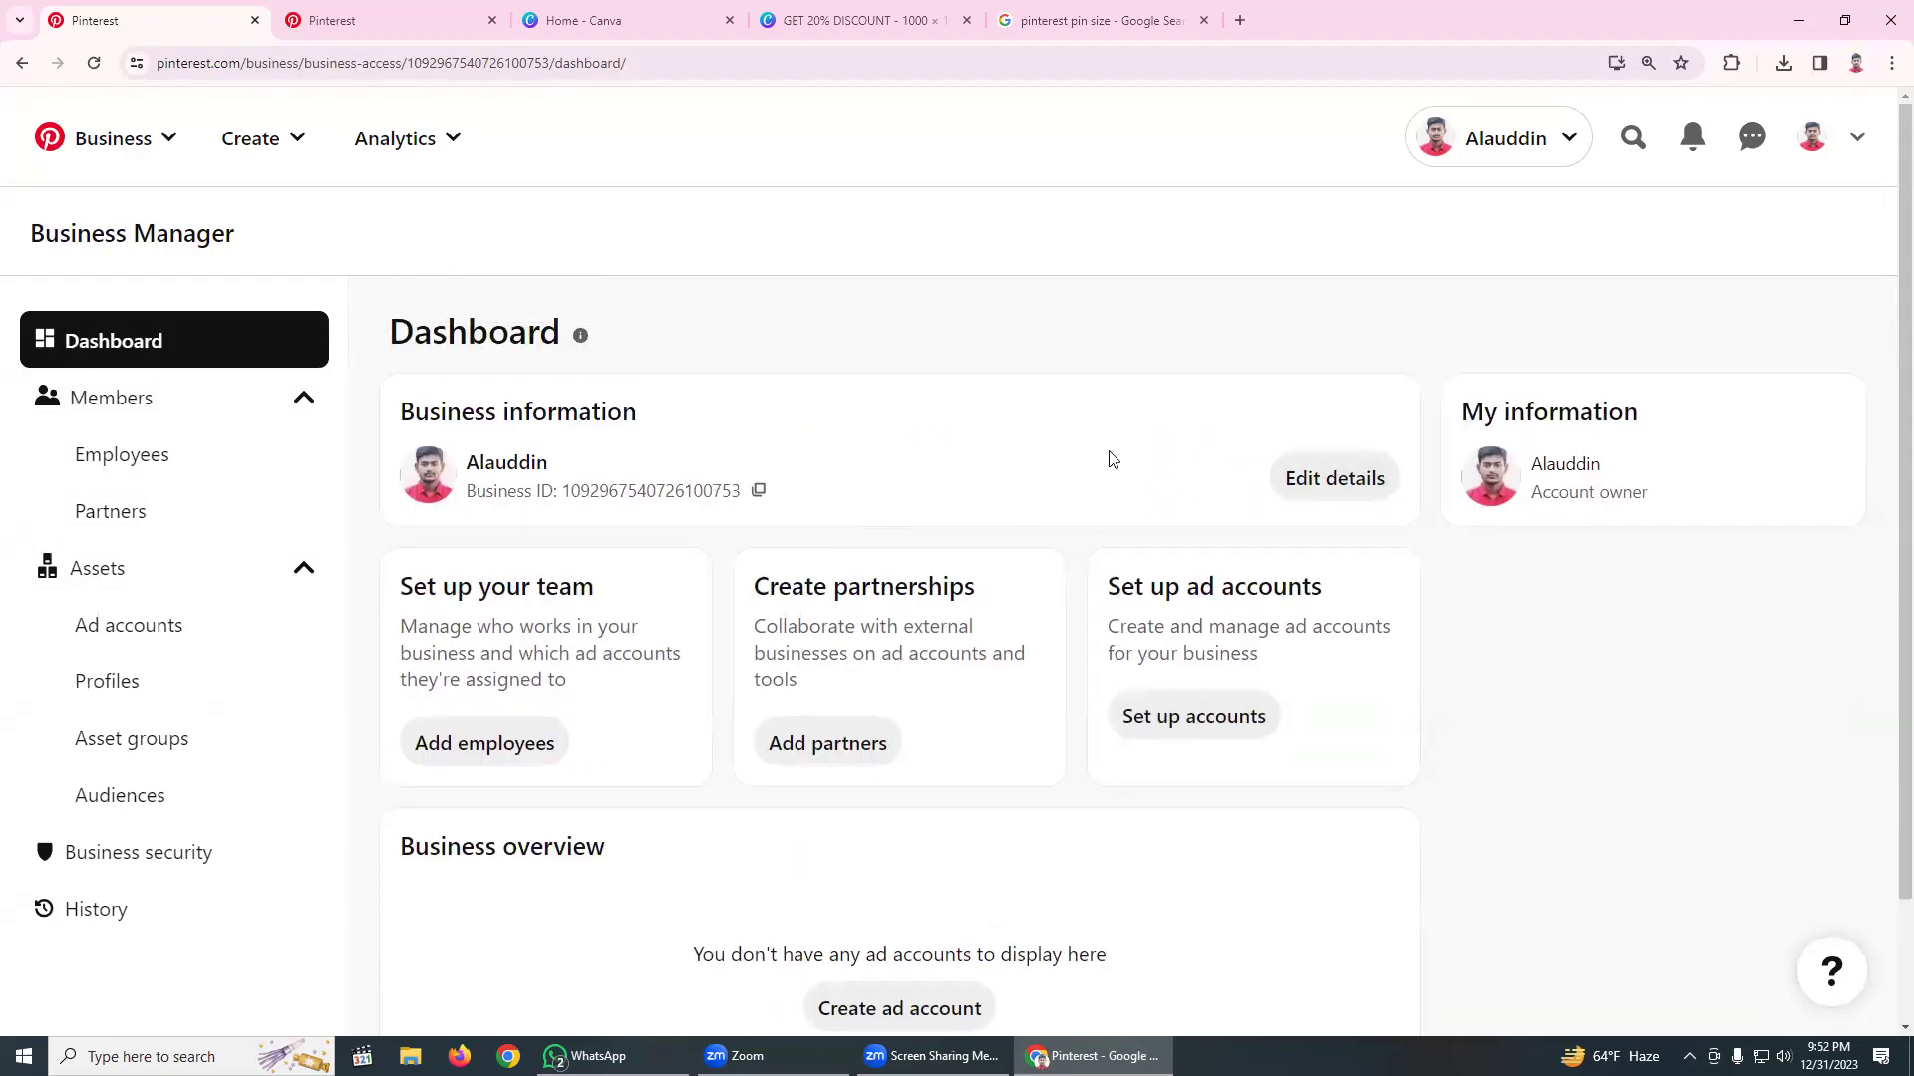
left_click(110, 142)
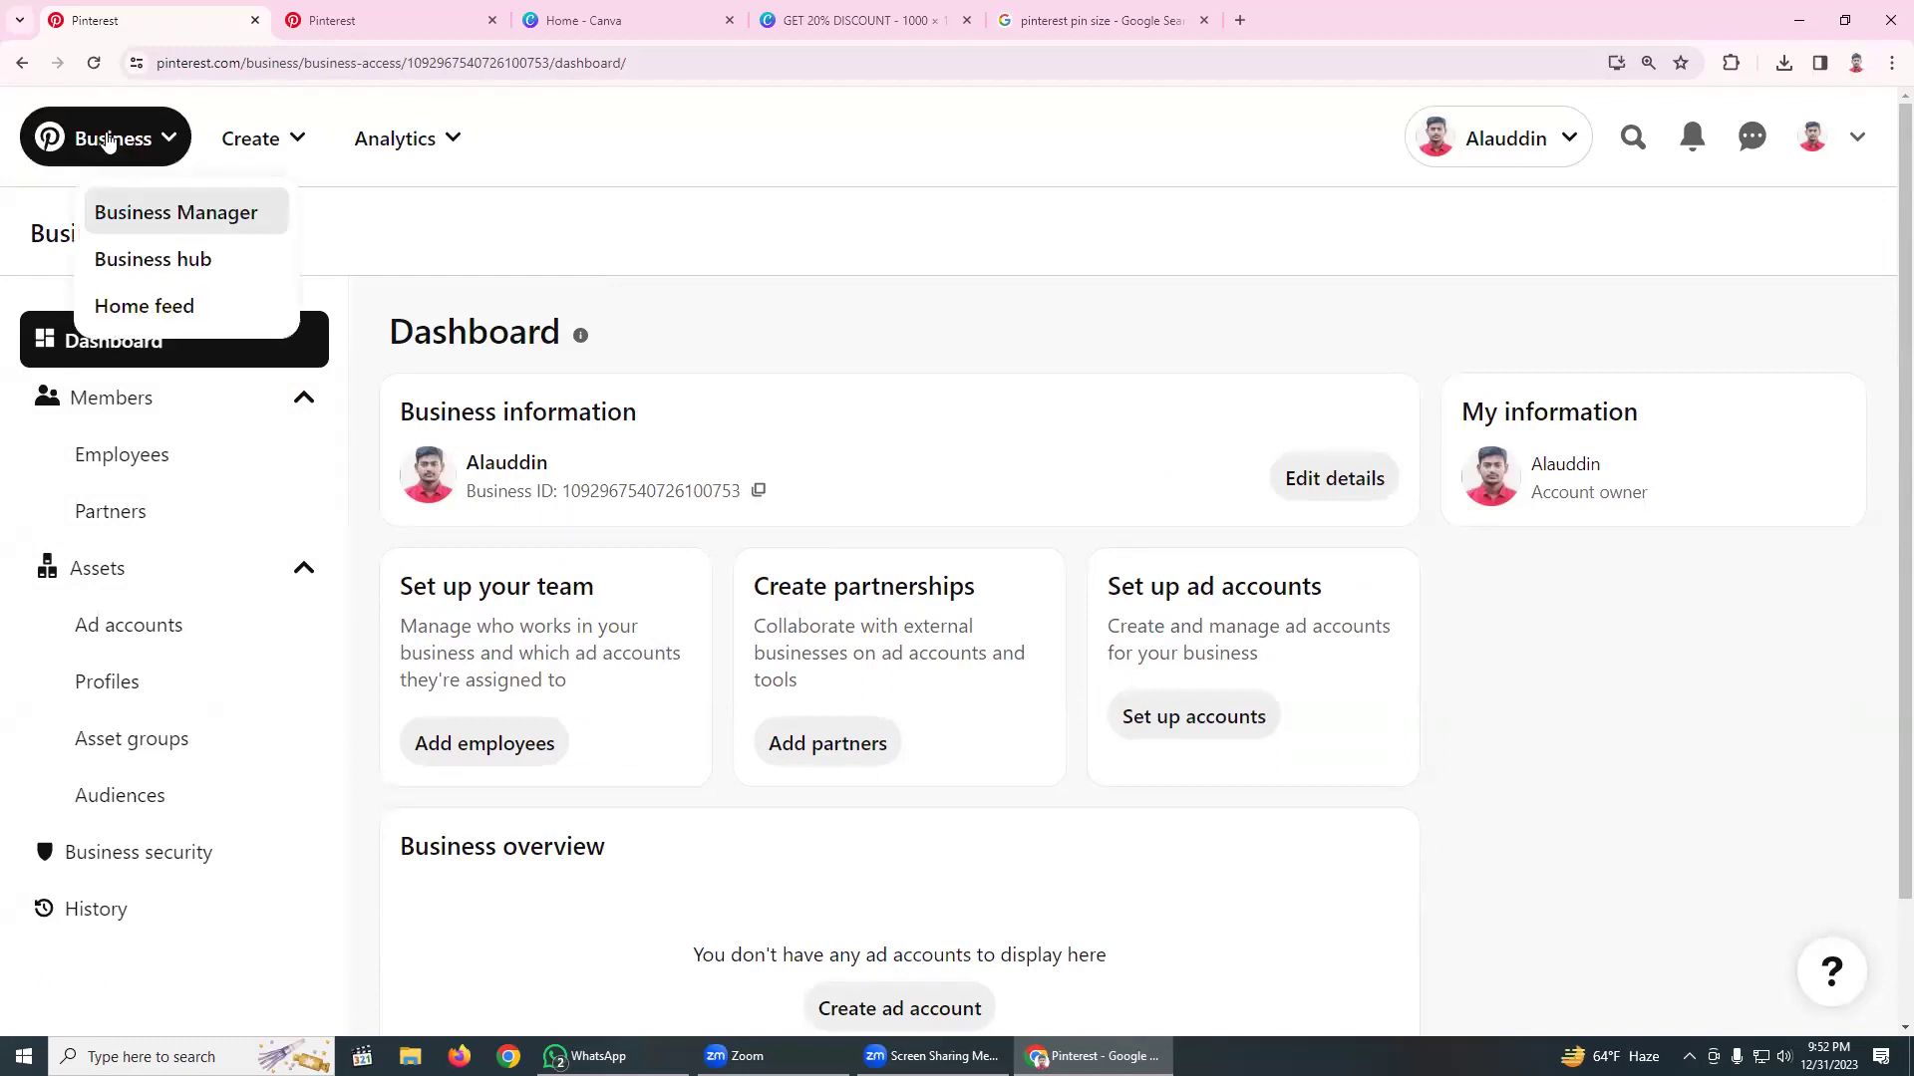
Return to the For you home feed and look over the Create menu's pin options
left_click(150, 309)
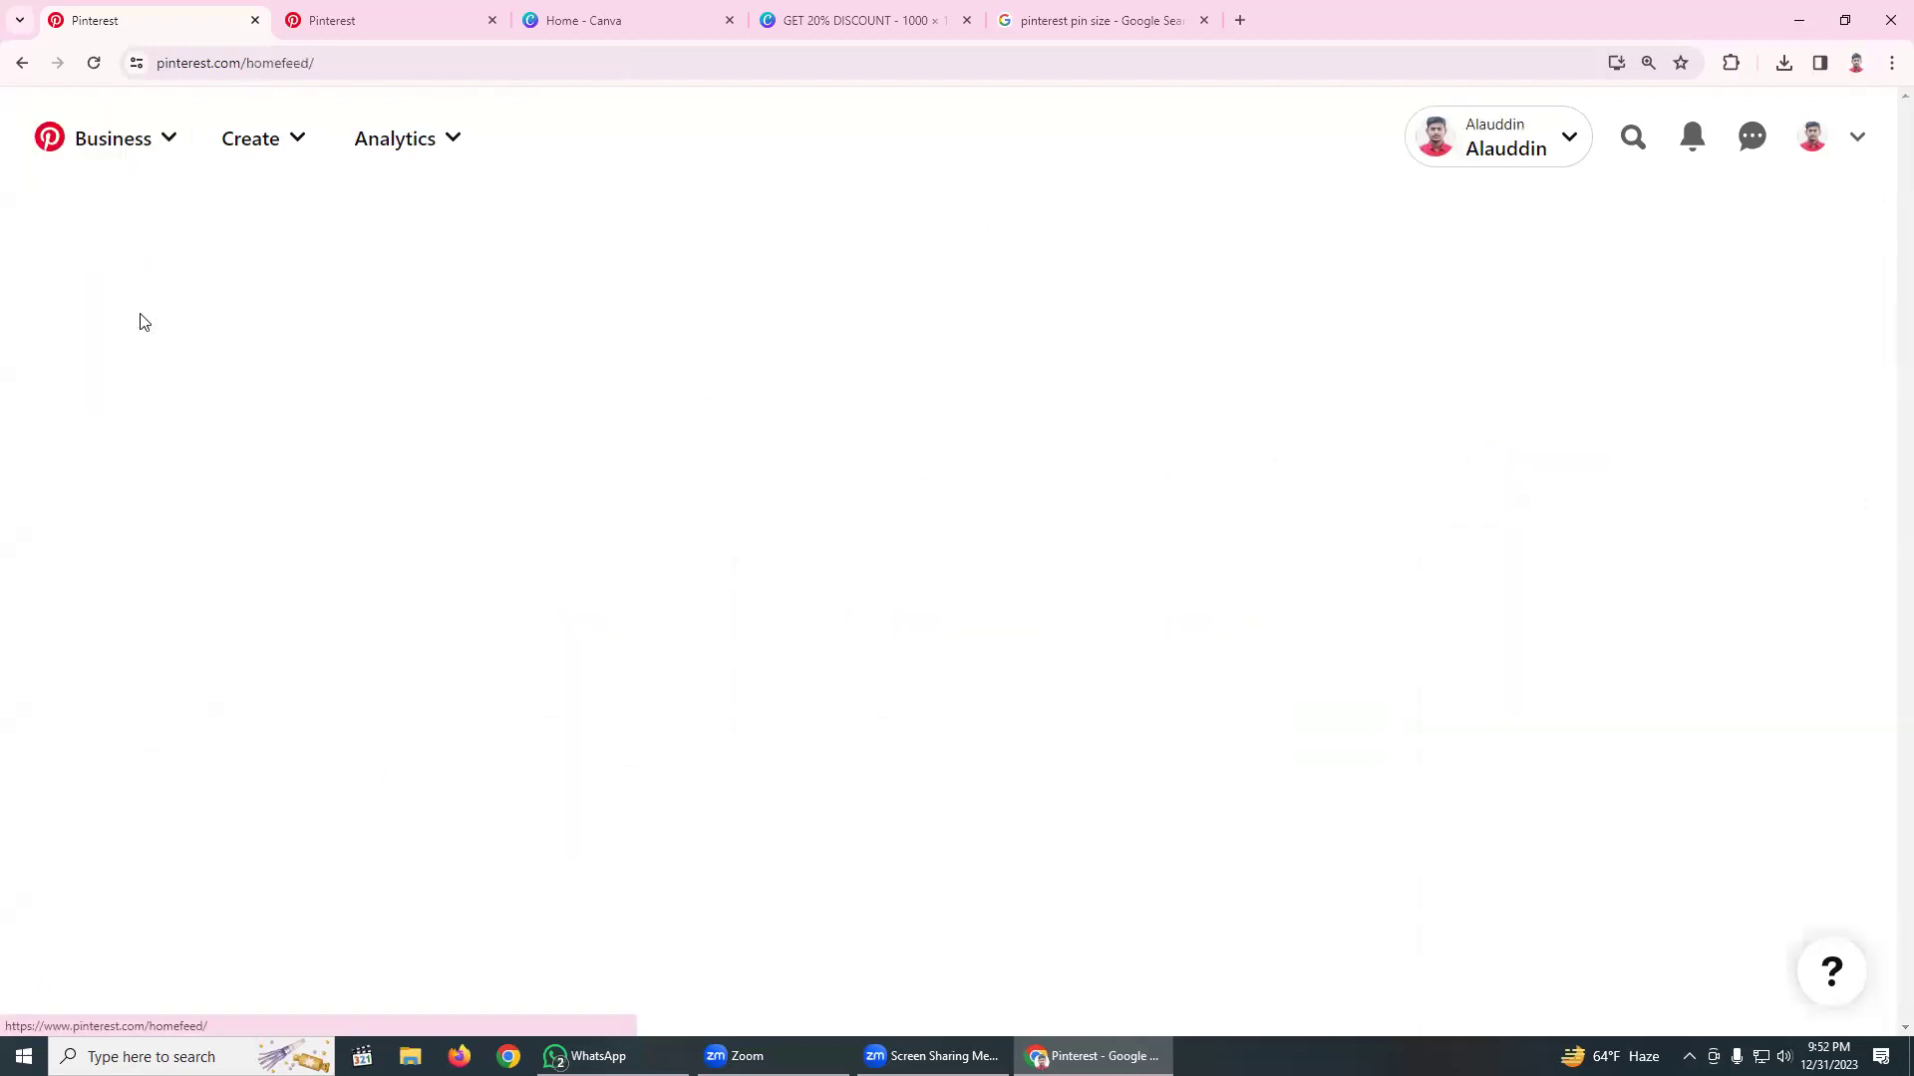
left_click(120, 147)
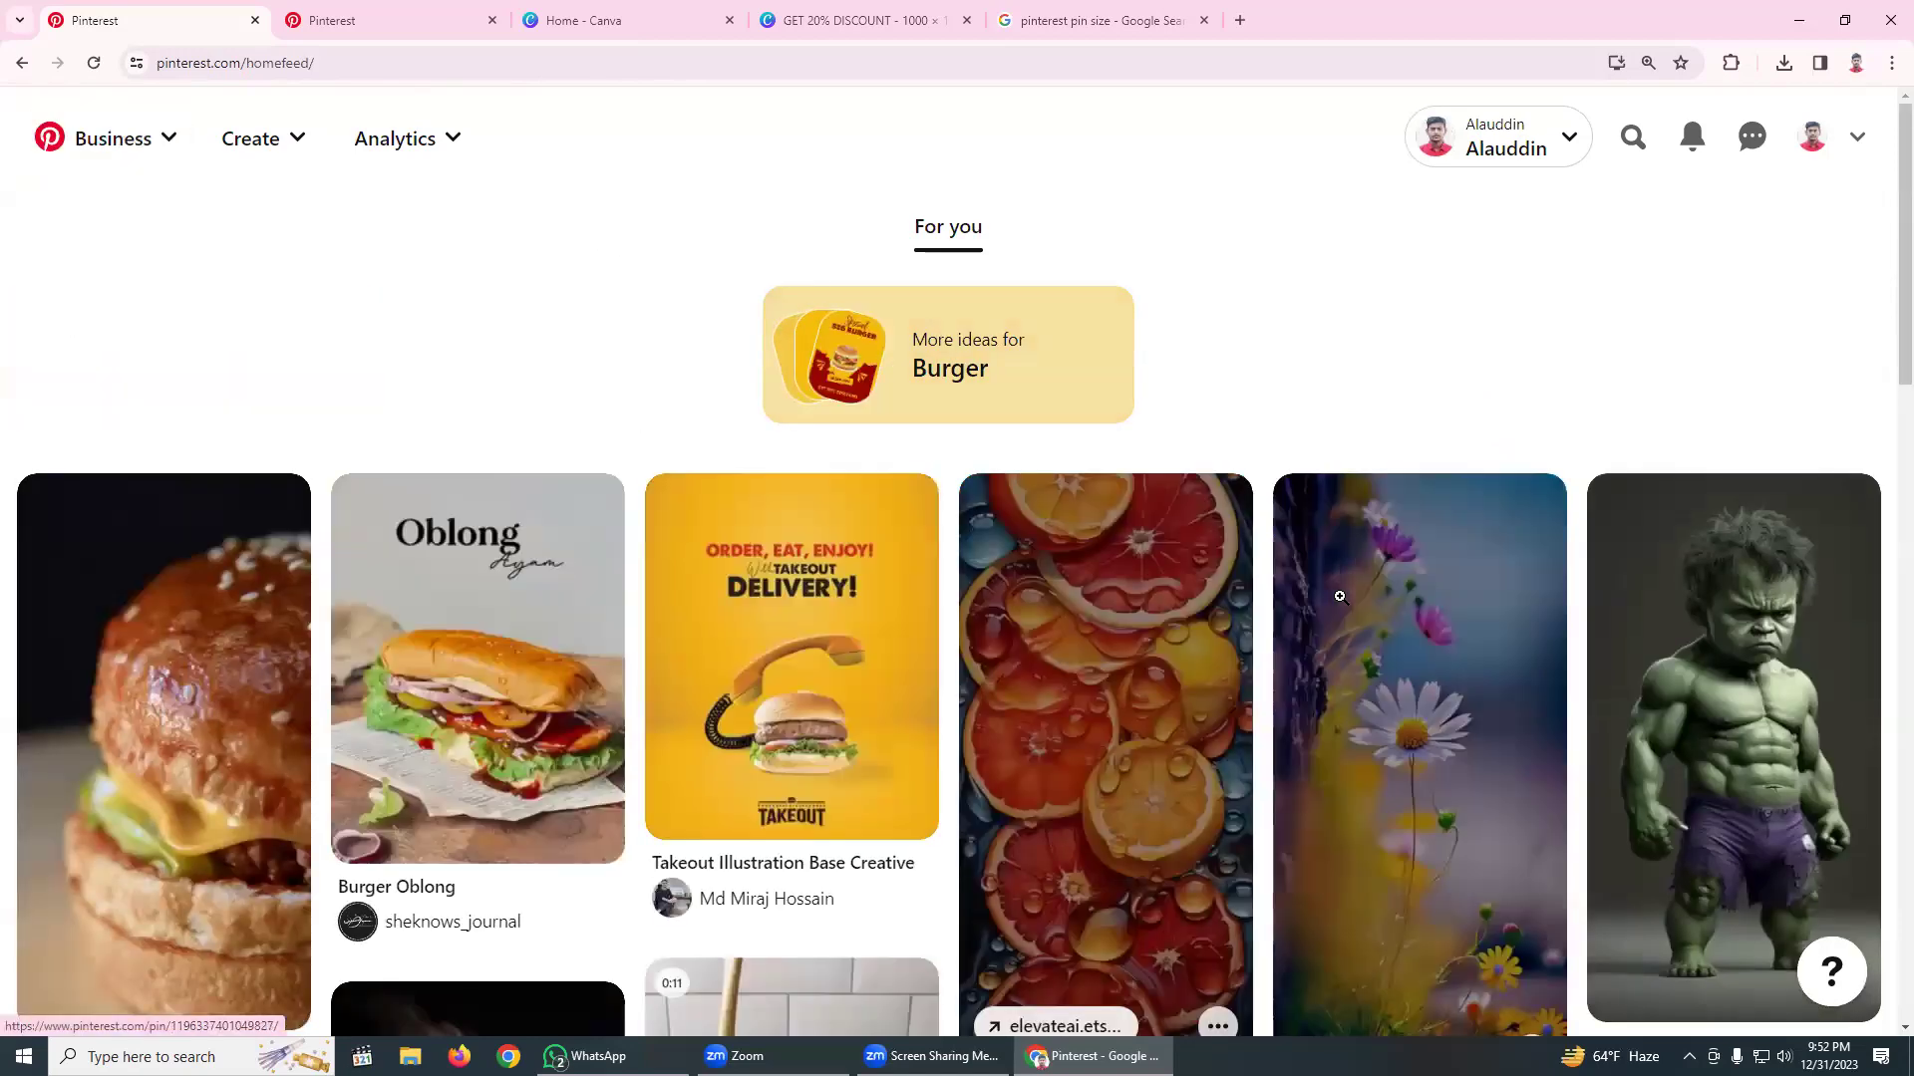
scroll(784, 611, "down", 1)
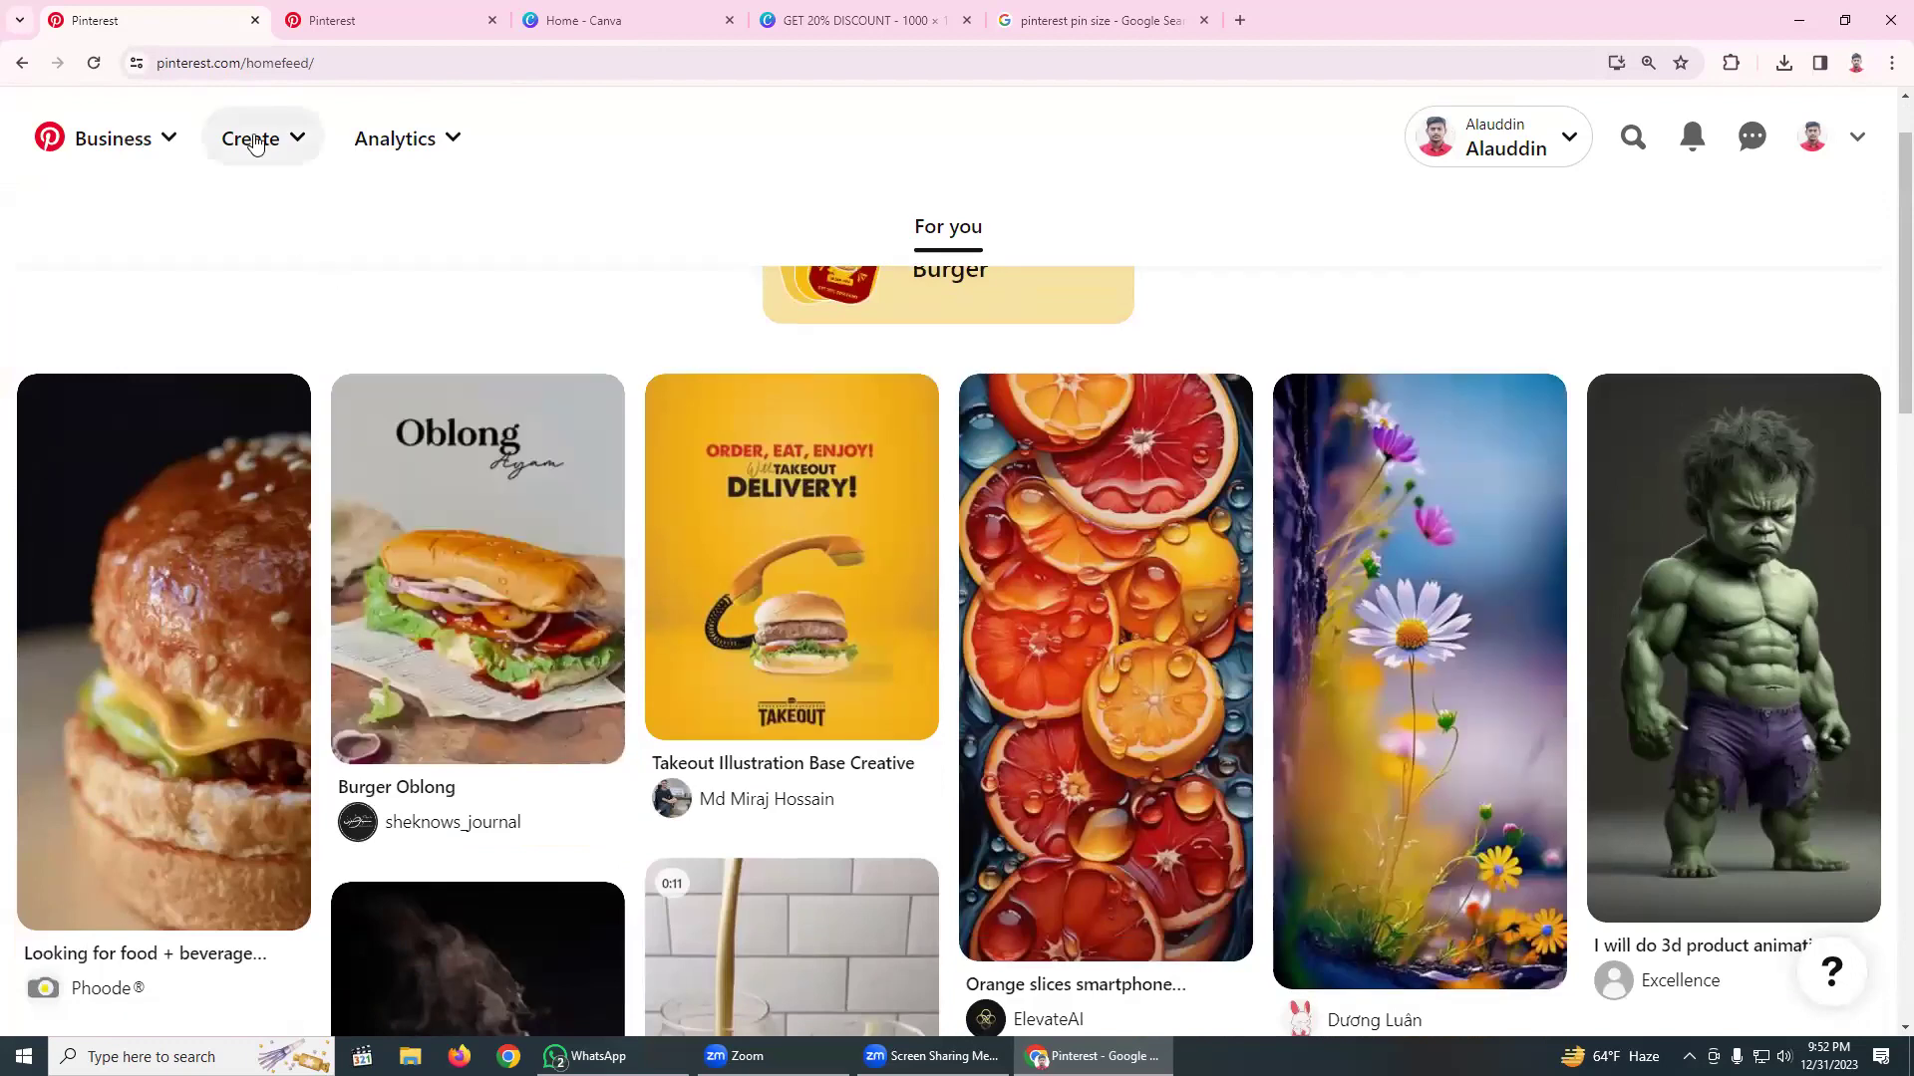
left_click(268, 139)
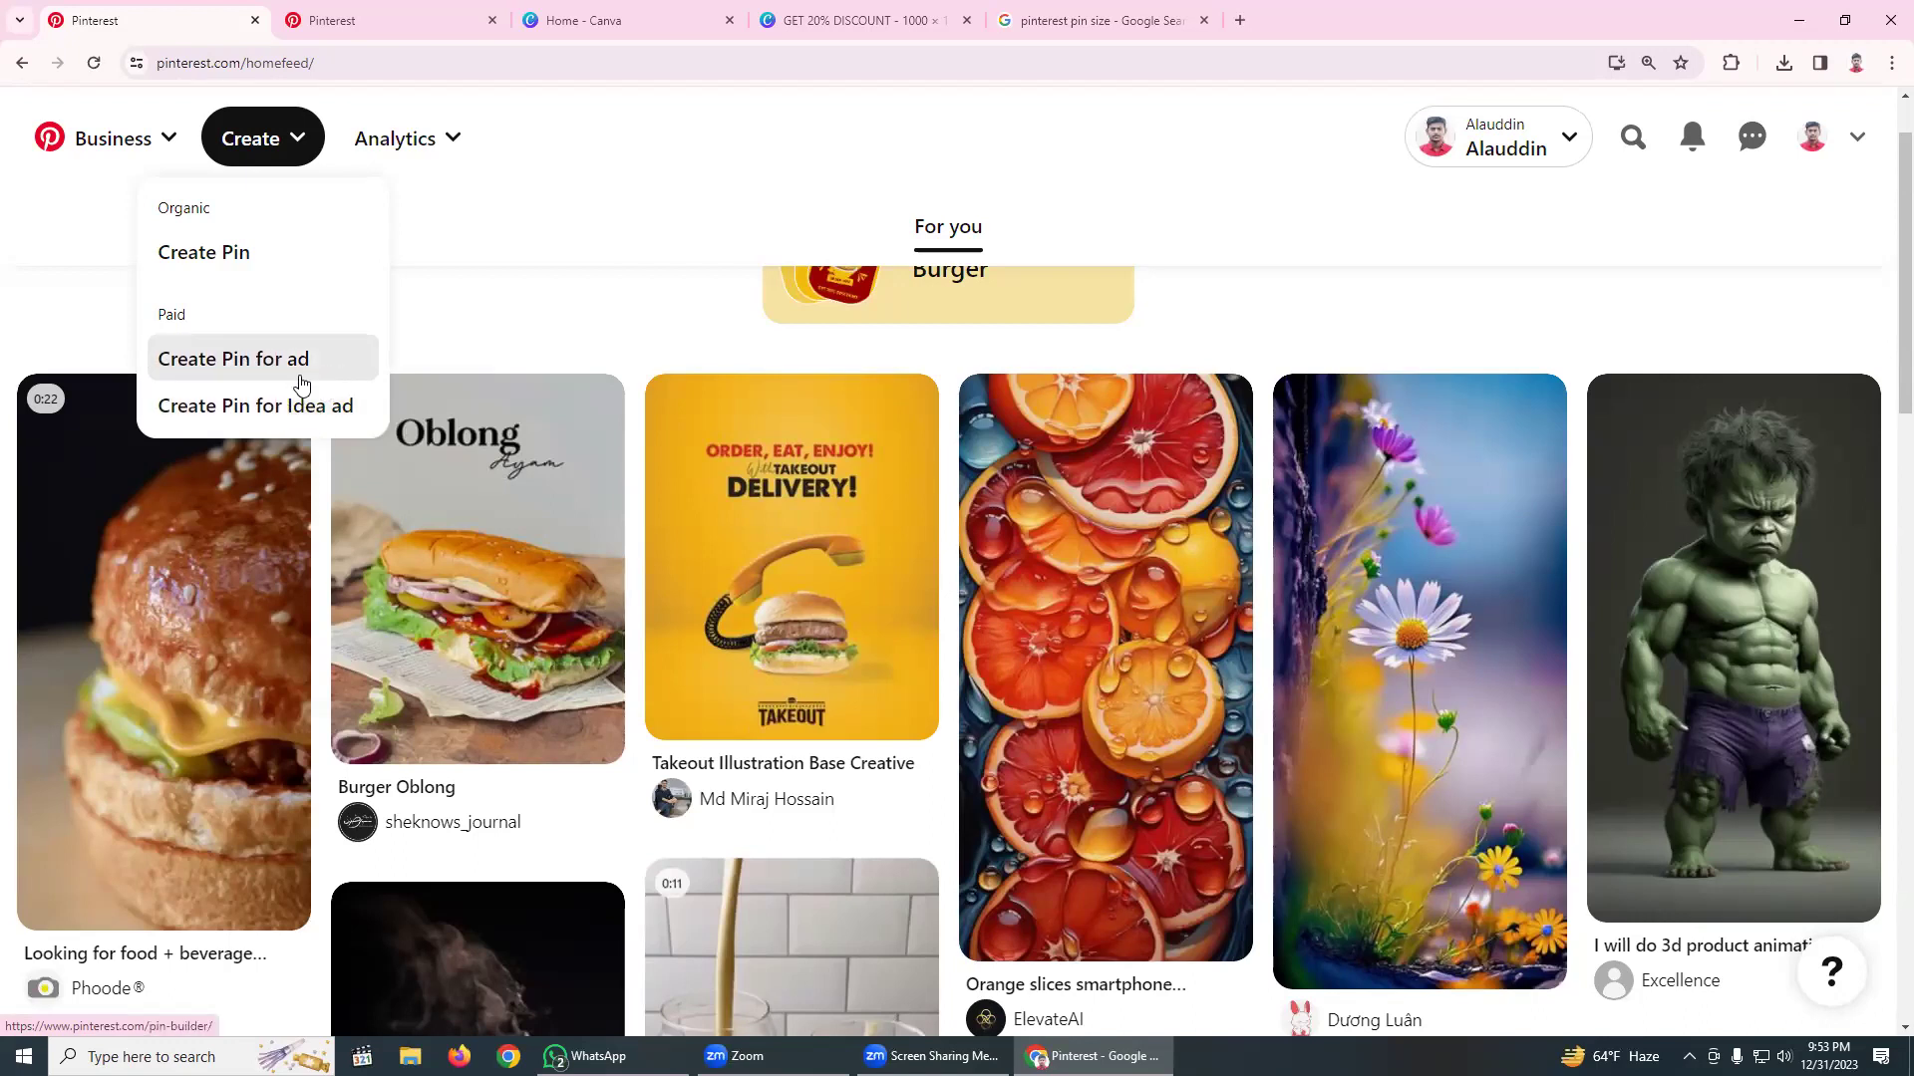
left_click(419, 138)
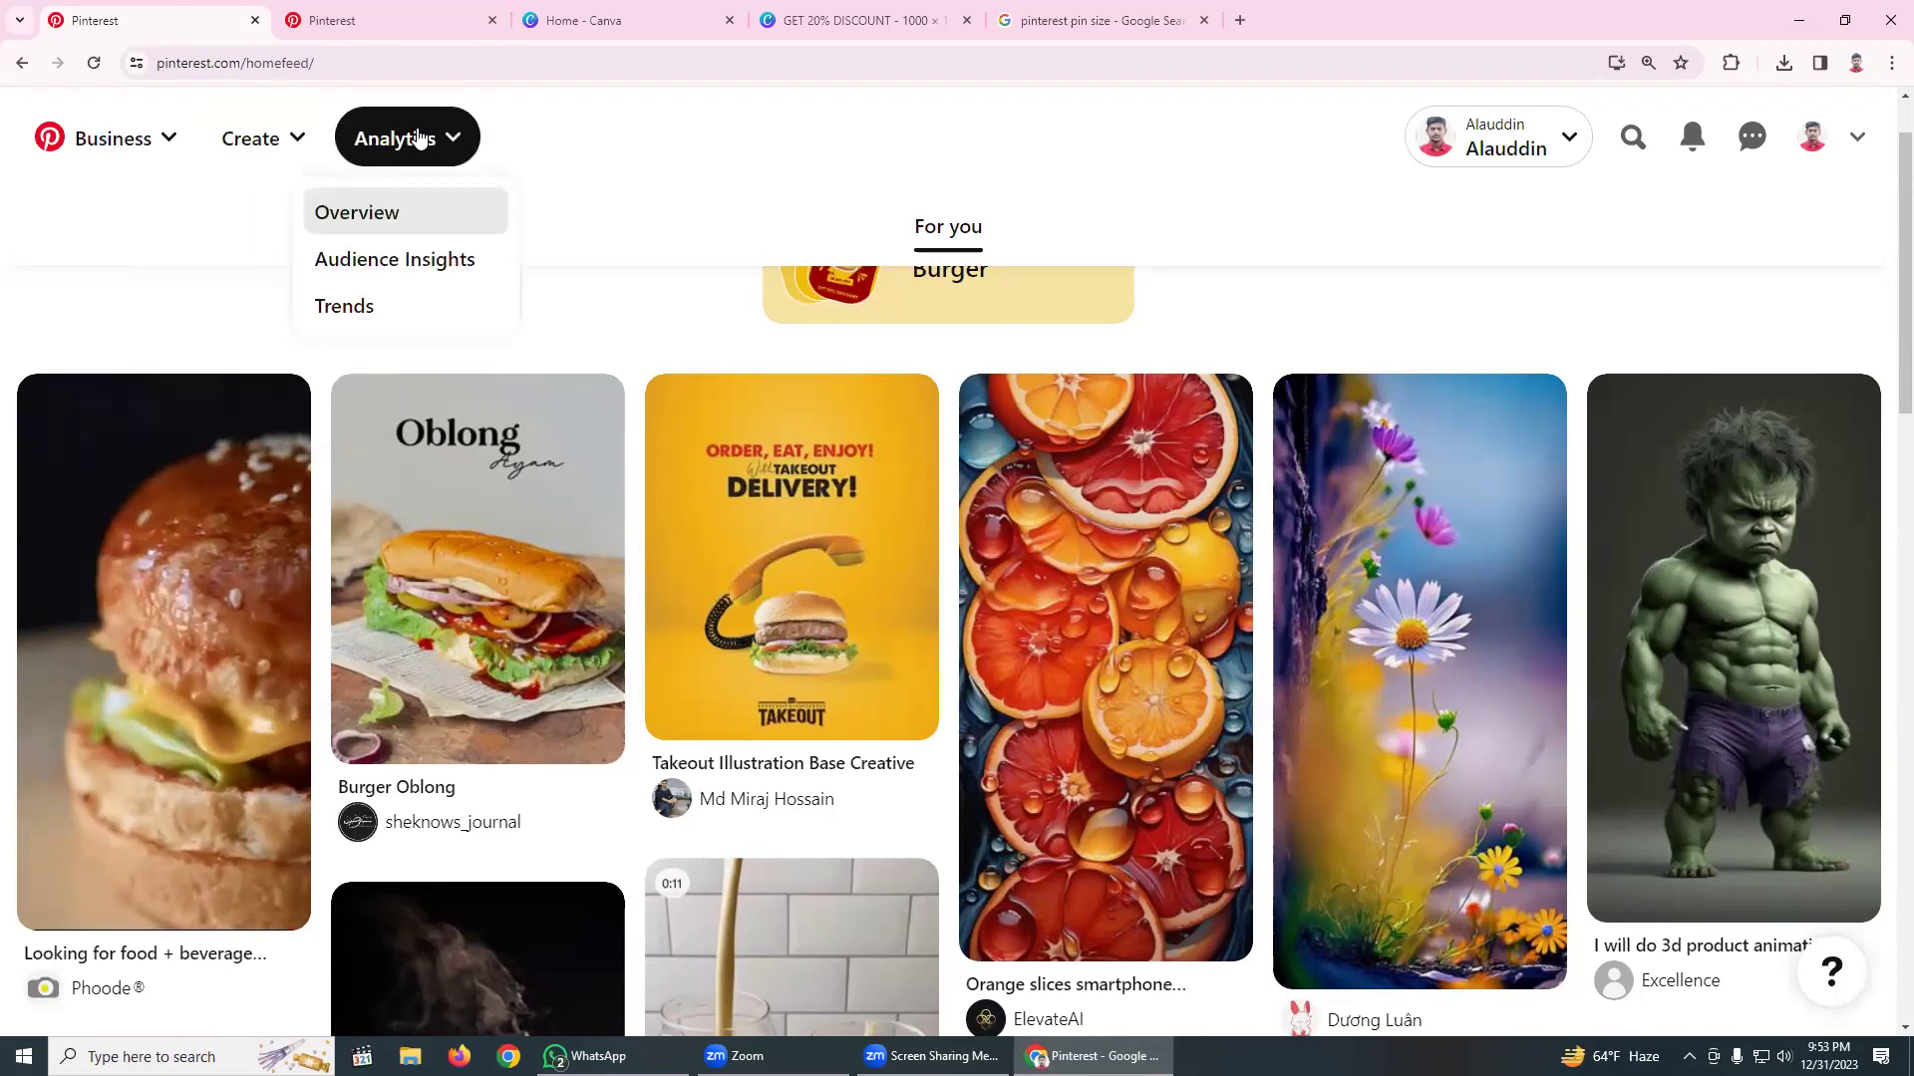
Open Analytics Overview, dismiss the pin format notice, then go to Pinterest Trends
left_click(357, 212)
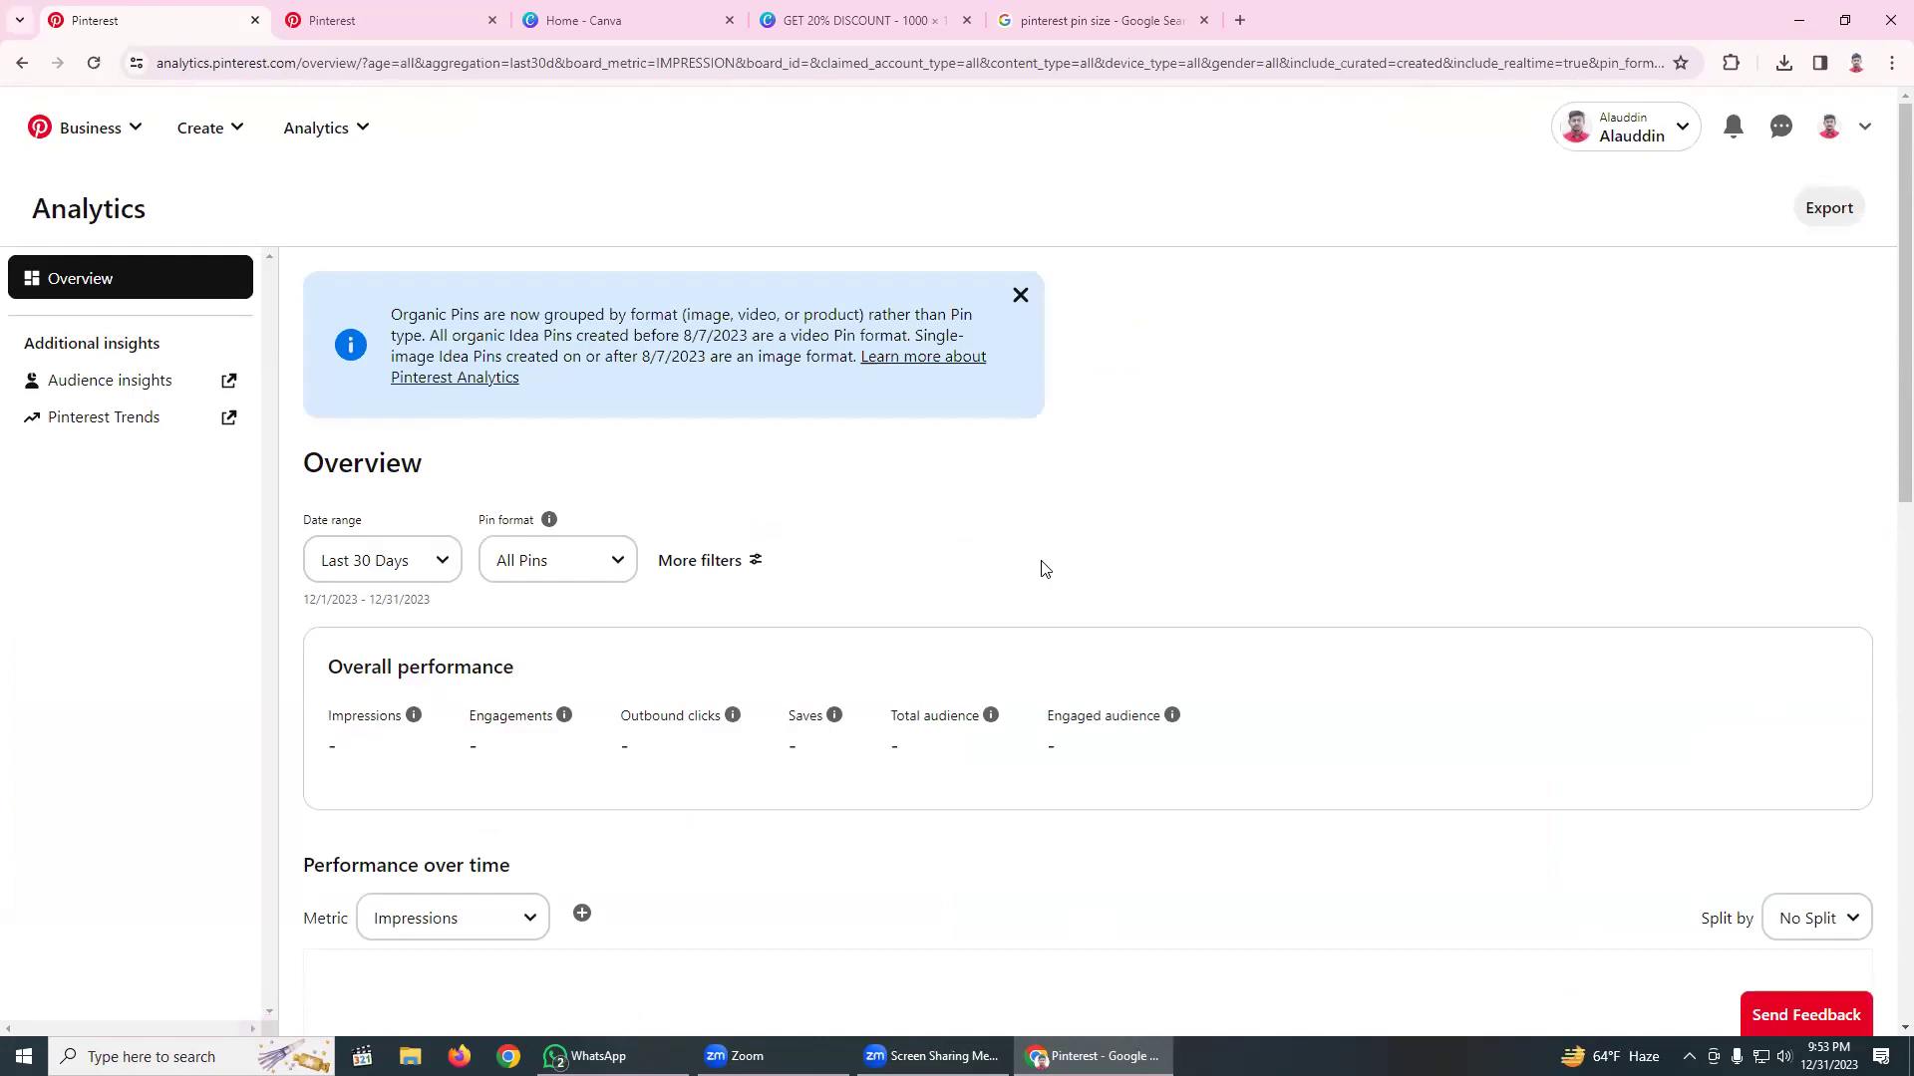
left_click(1020, 296)
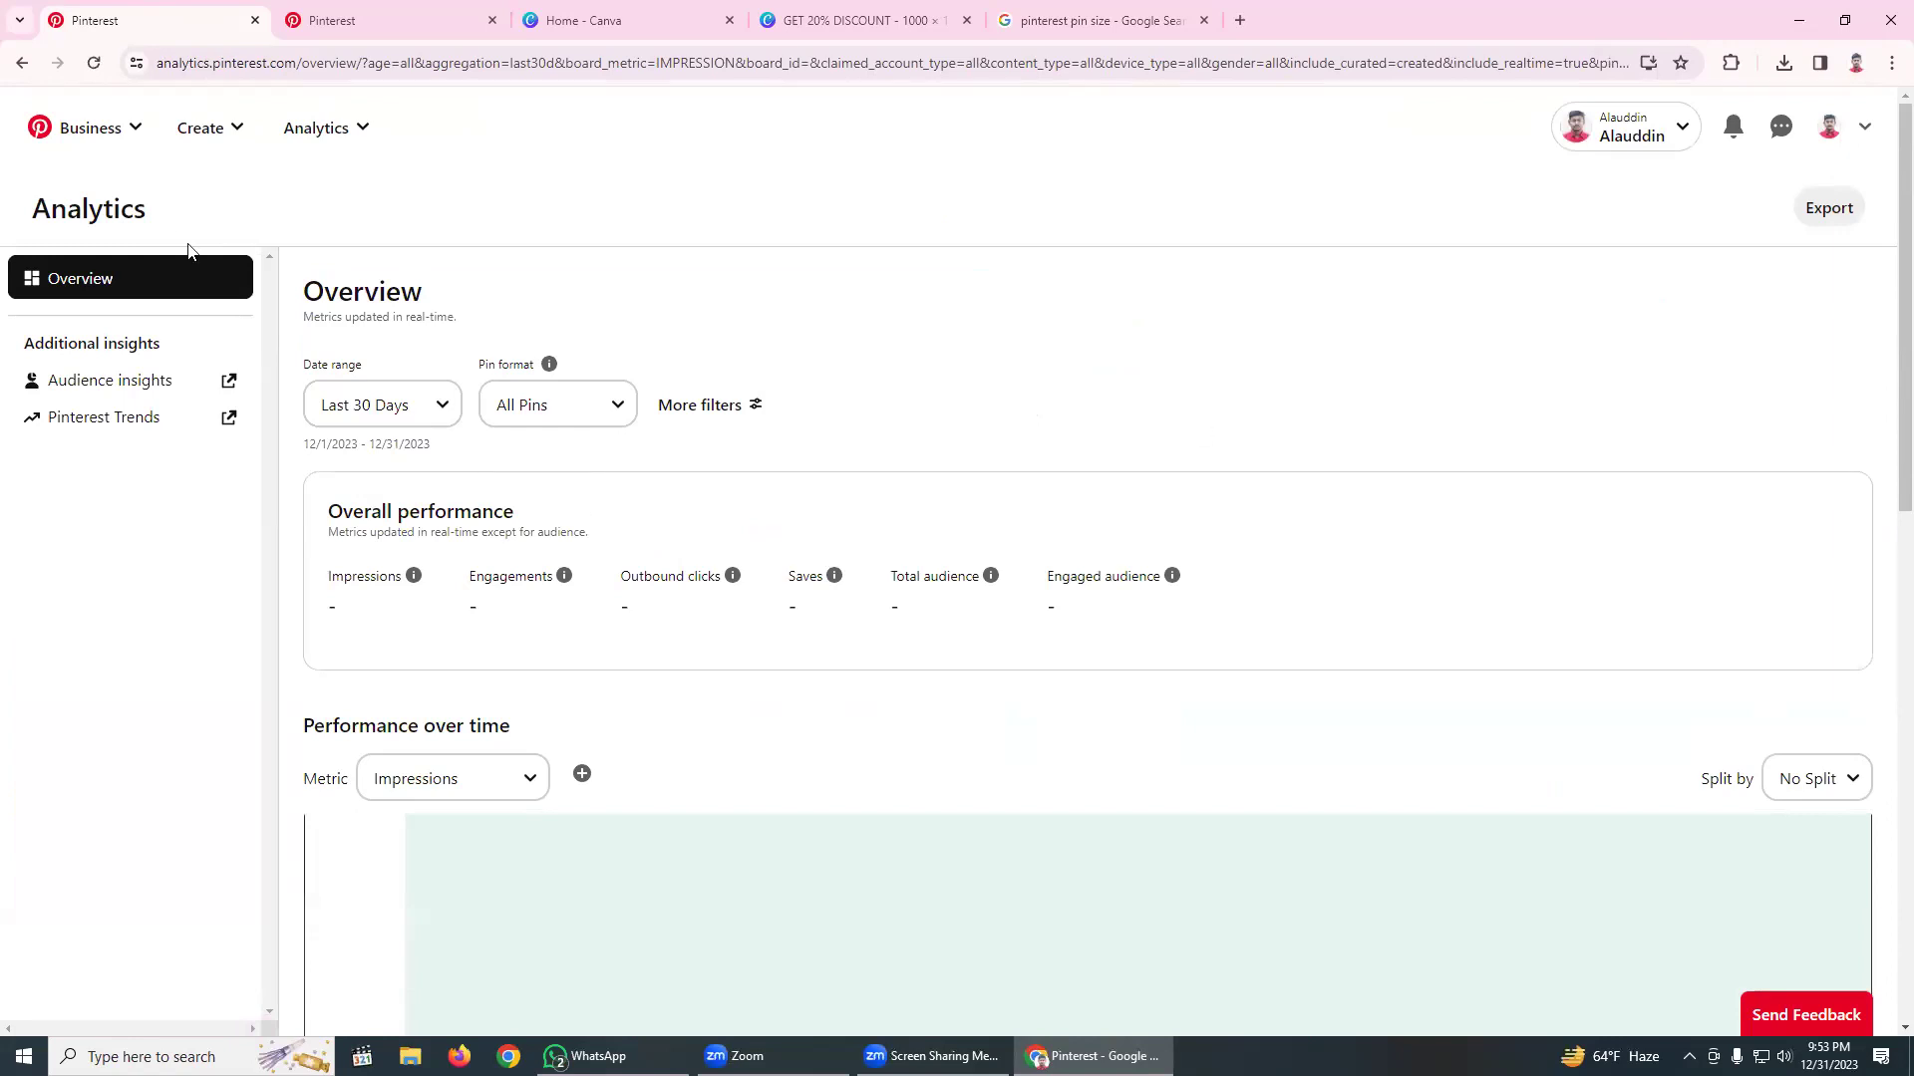
left_click(330, 128)
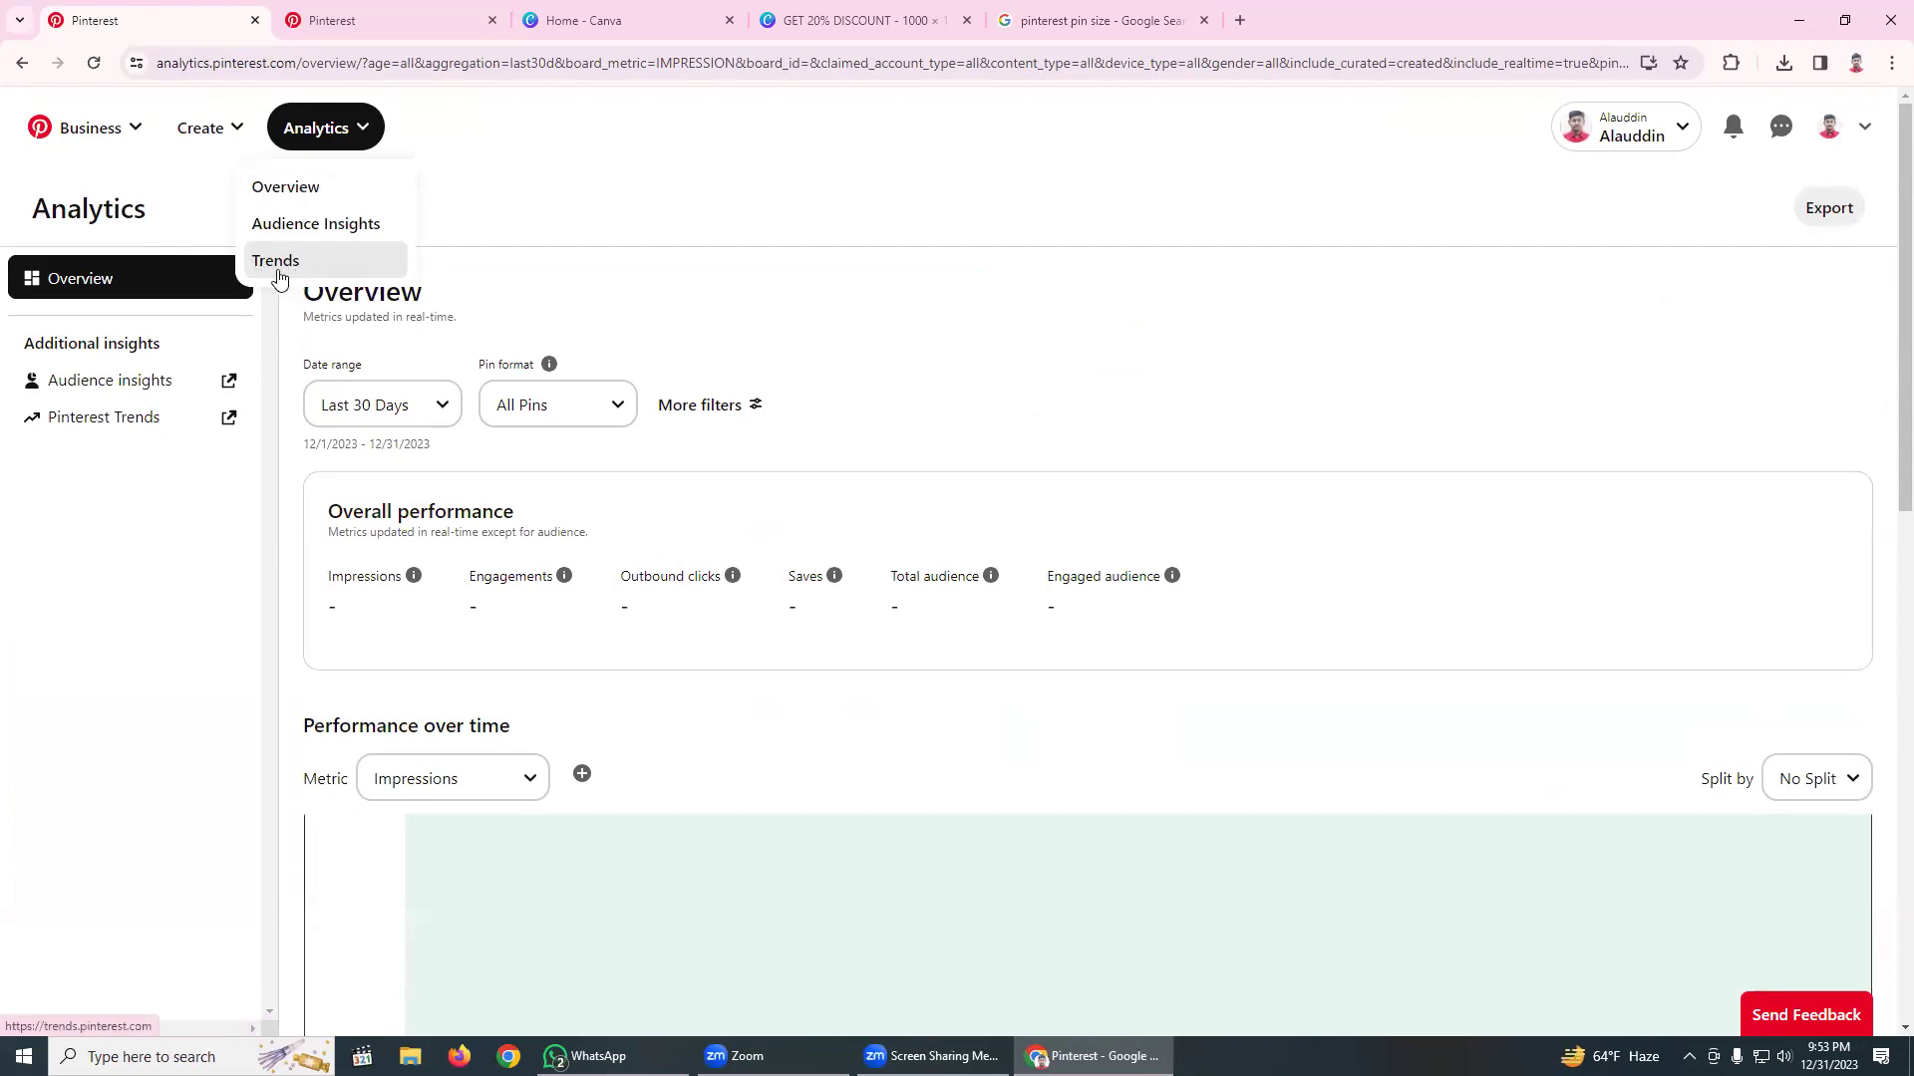
left_click(279, 277)
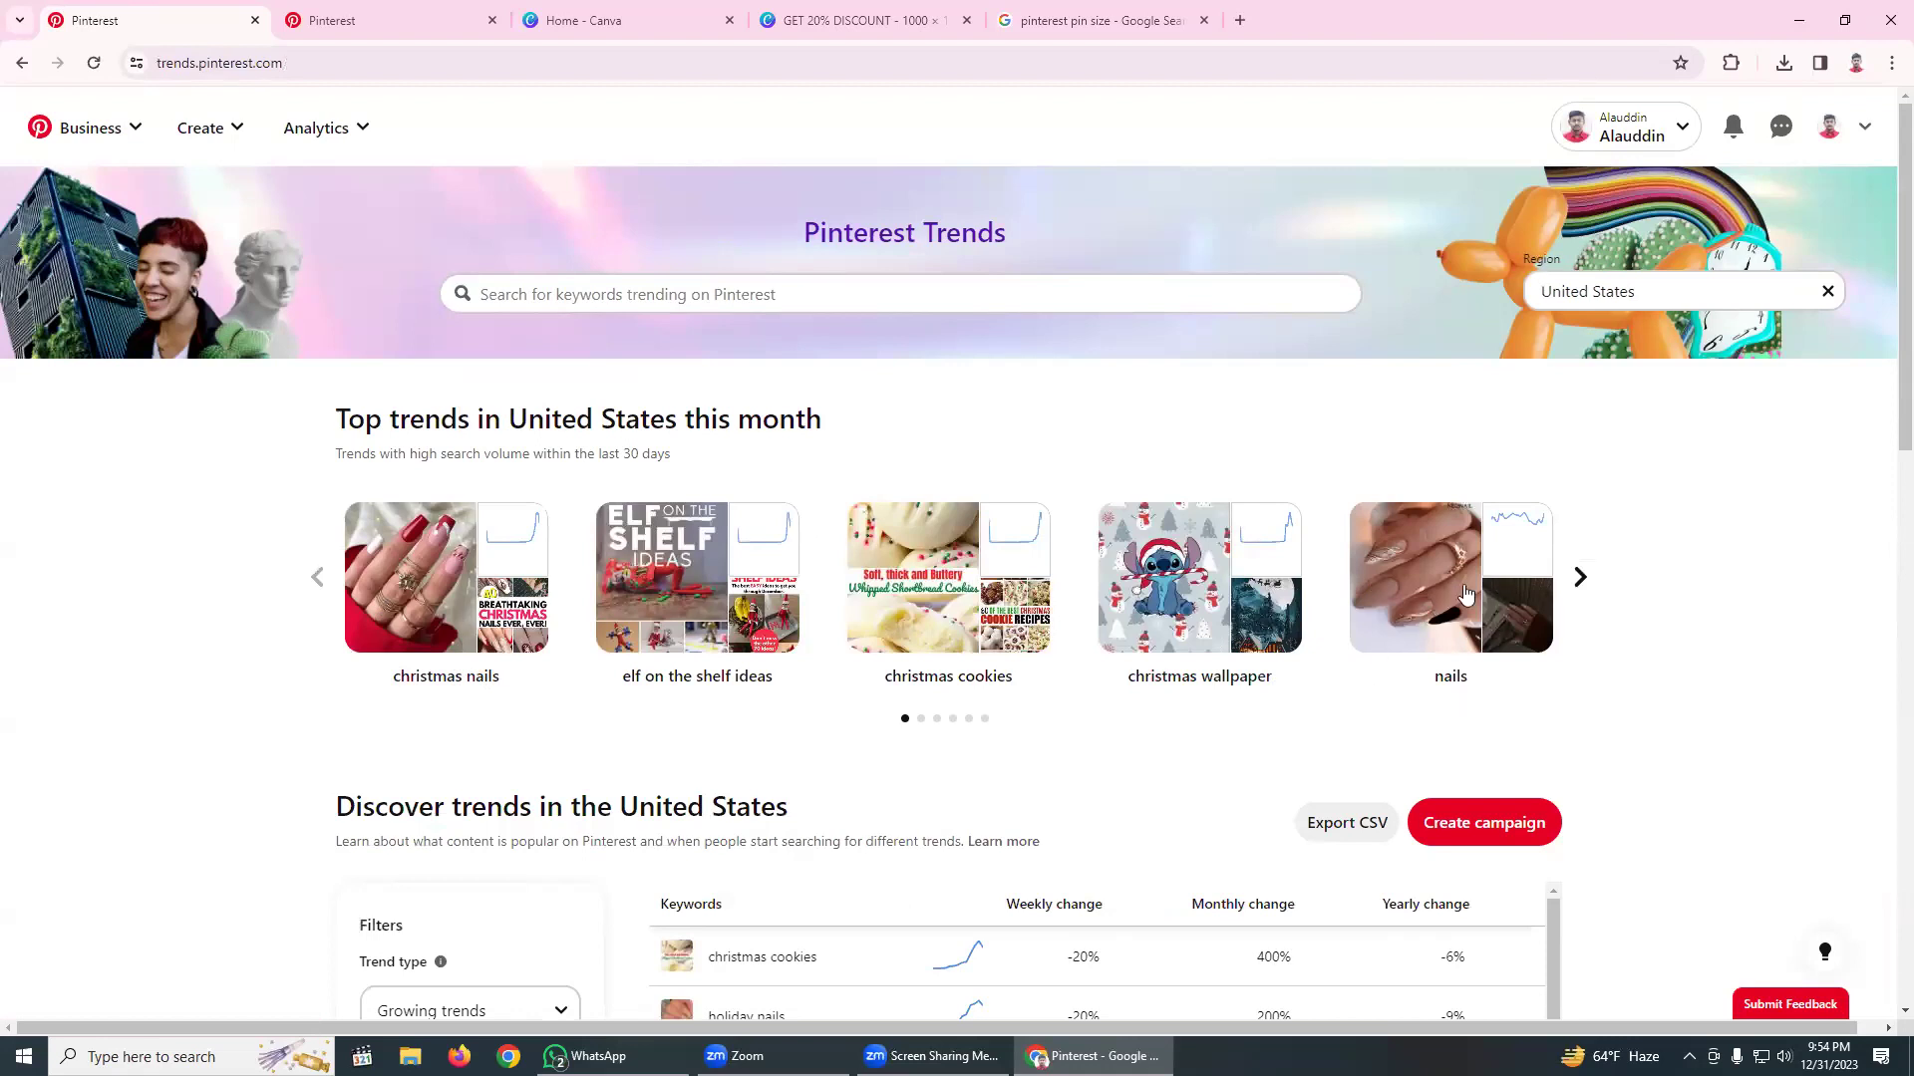
Advance the top trends carousel two sets and scroll through the growing trends keyword table
left_click(1578, 577)
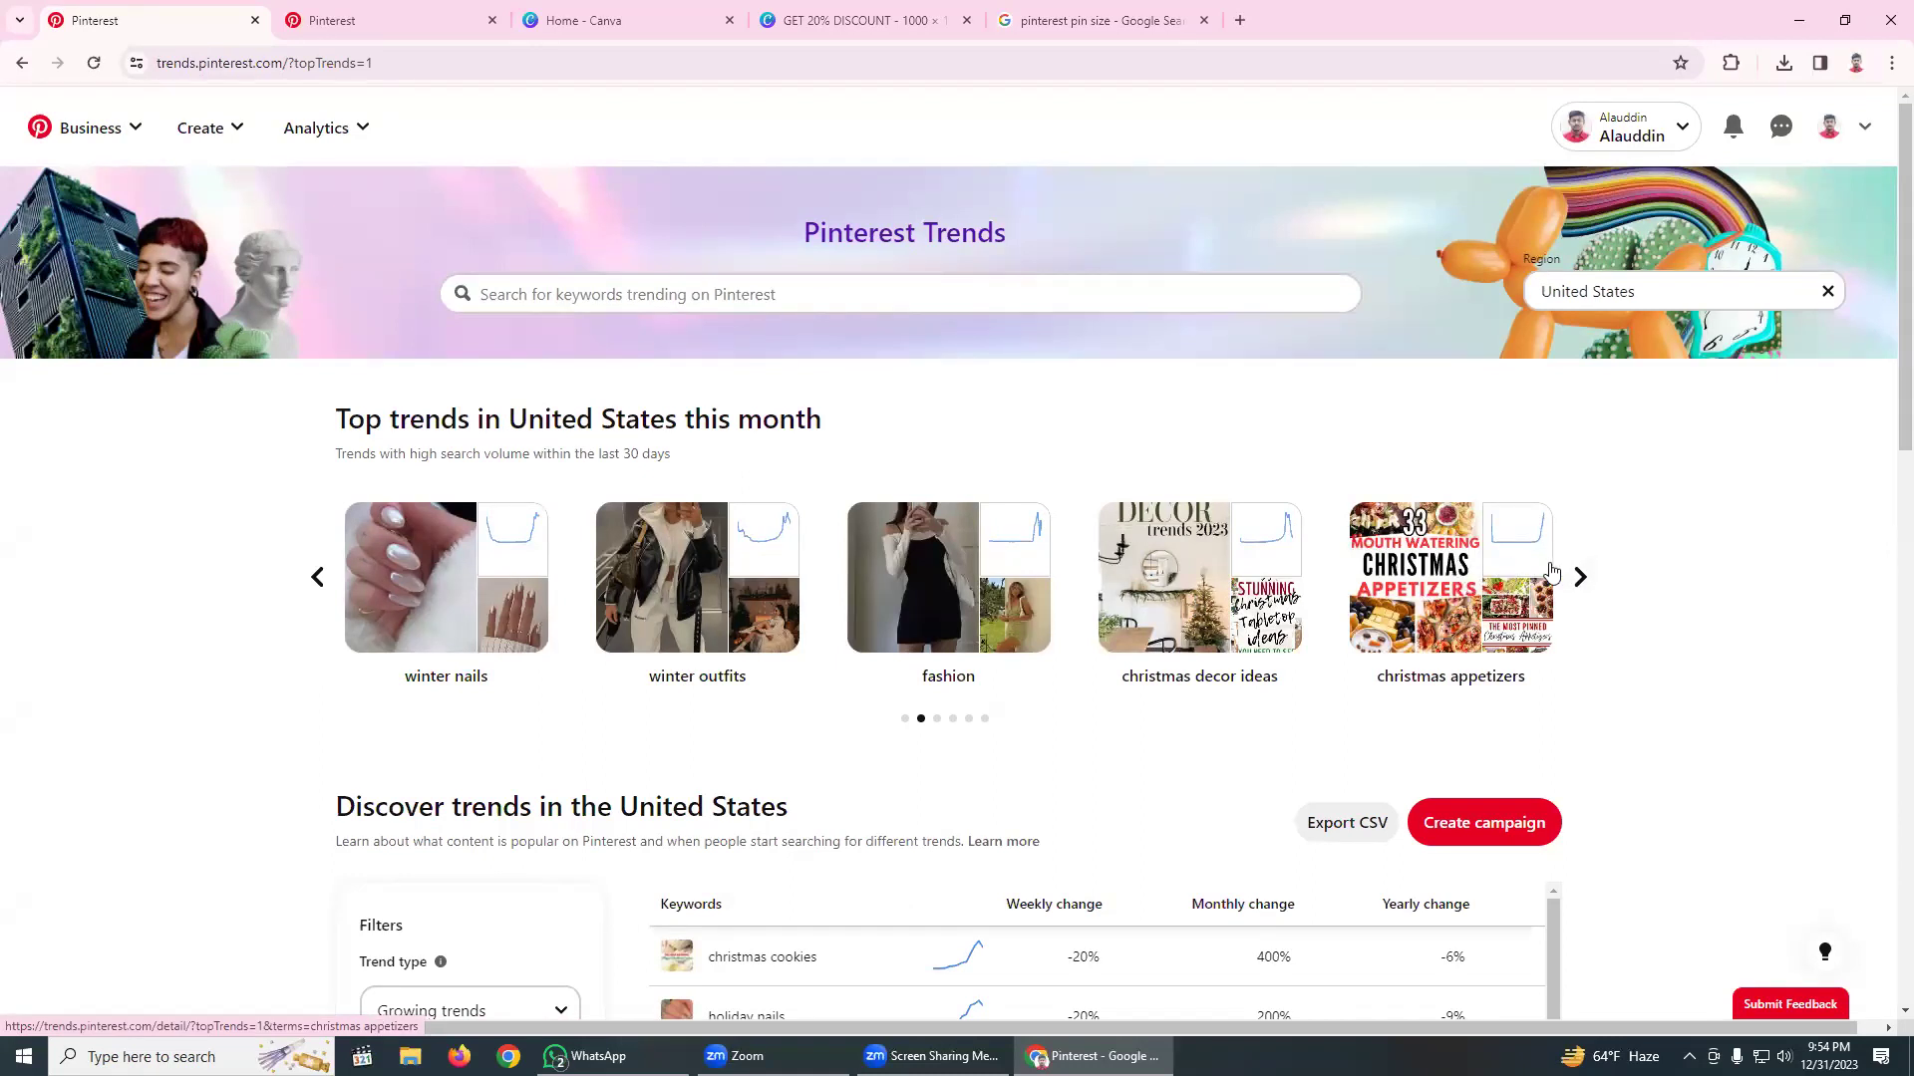
left_click(1580, 578)
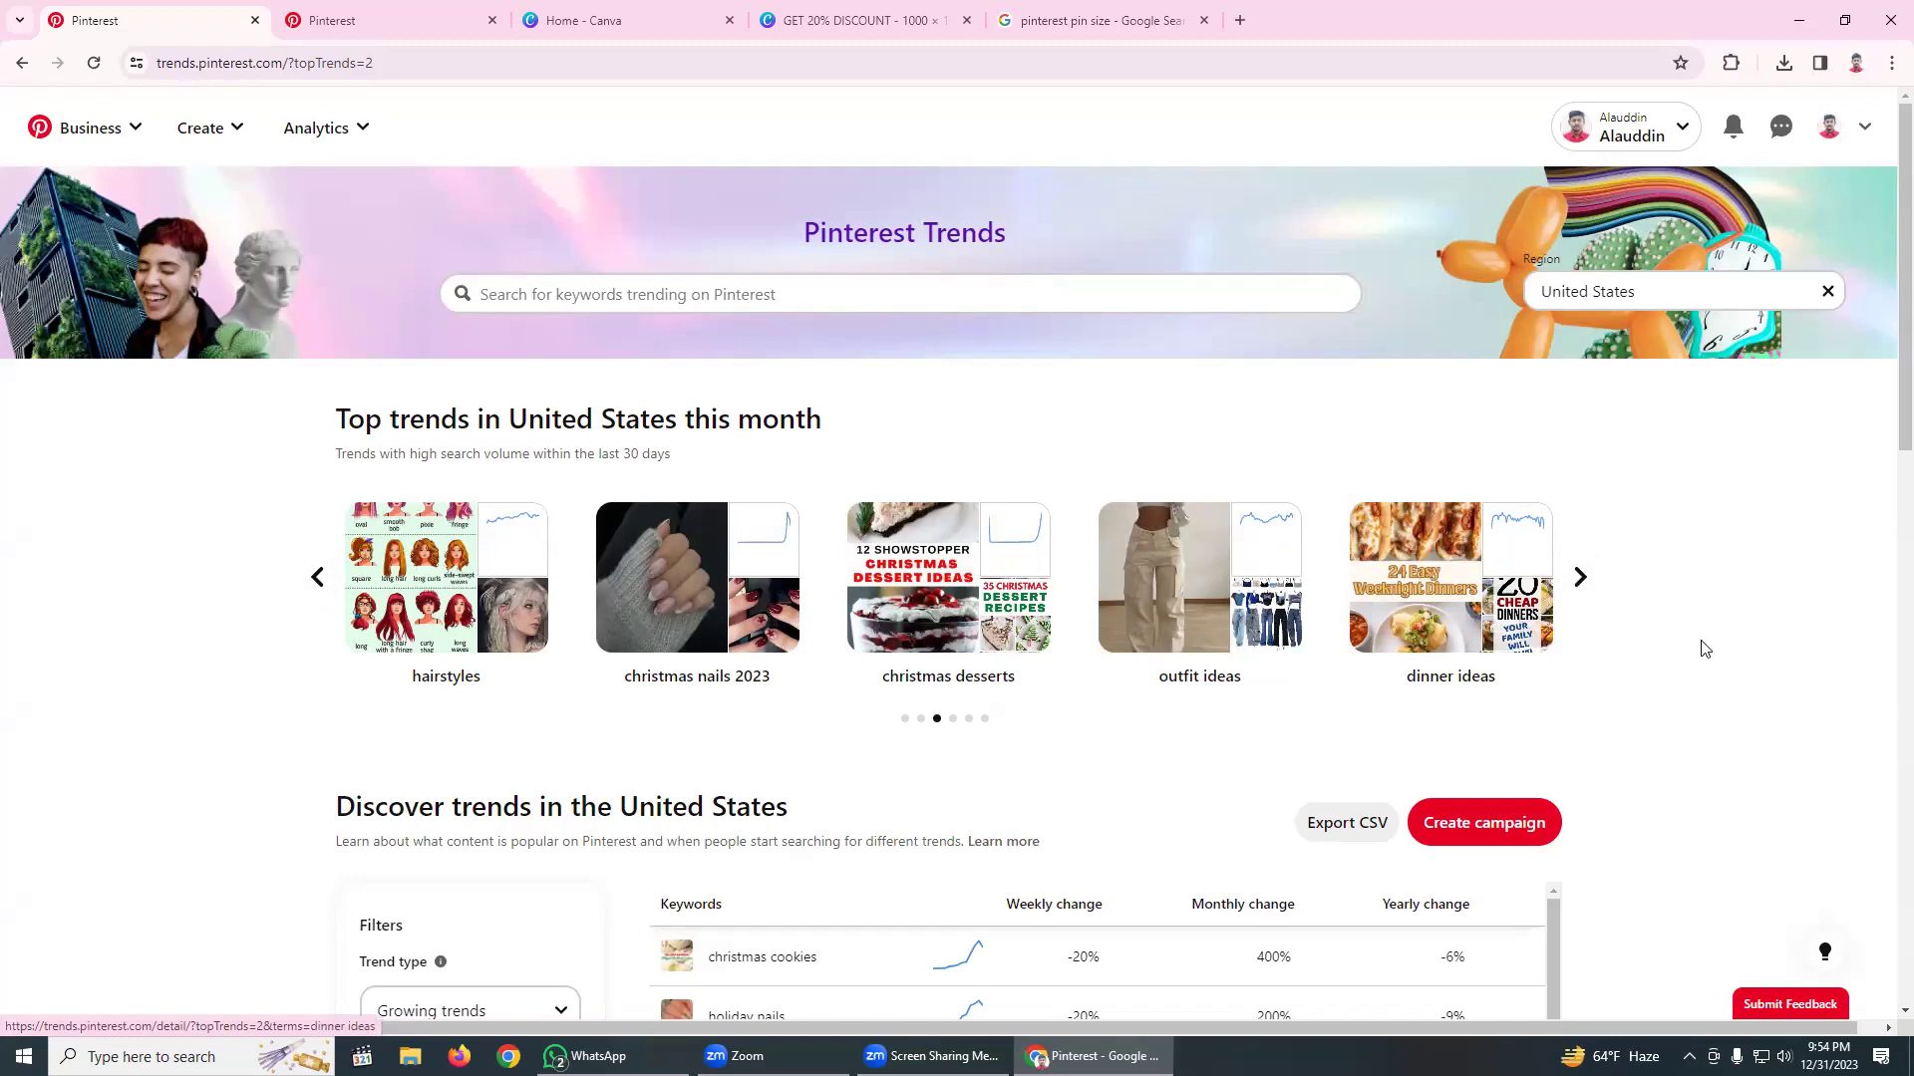
scroll(1326, 708, "down", 2)
scroll(997, 774, "down", 2)
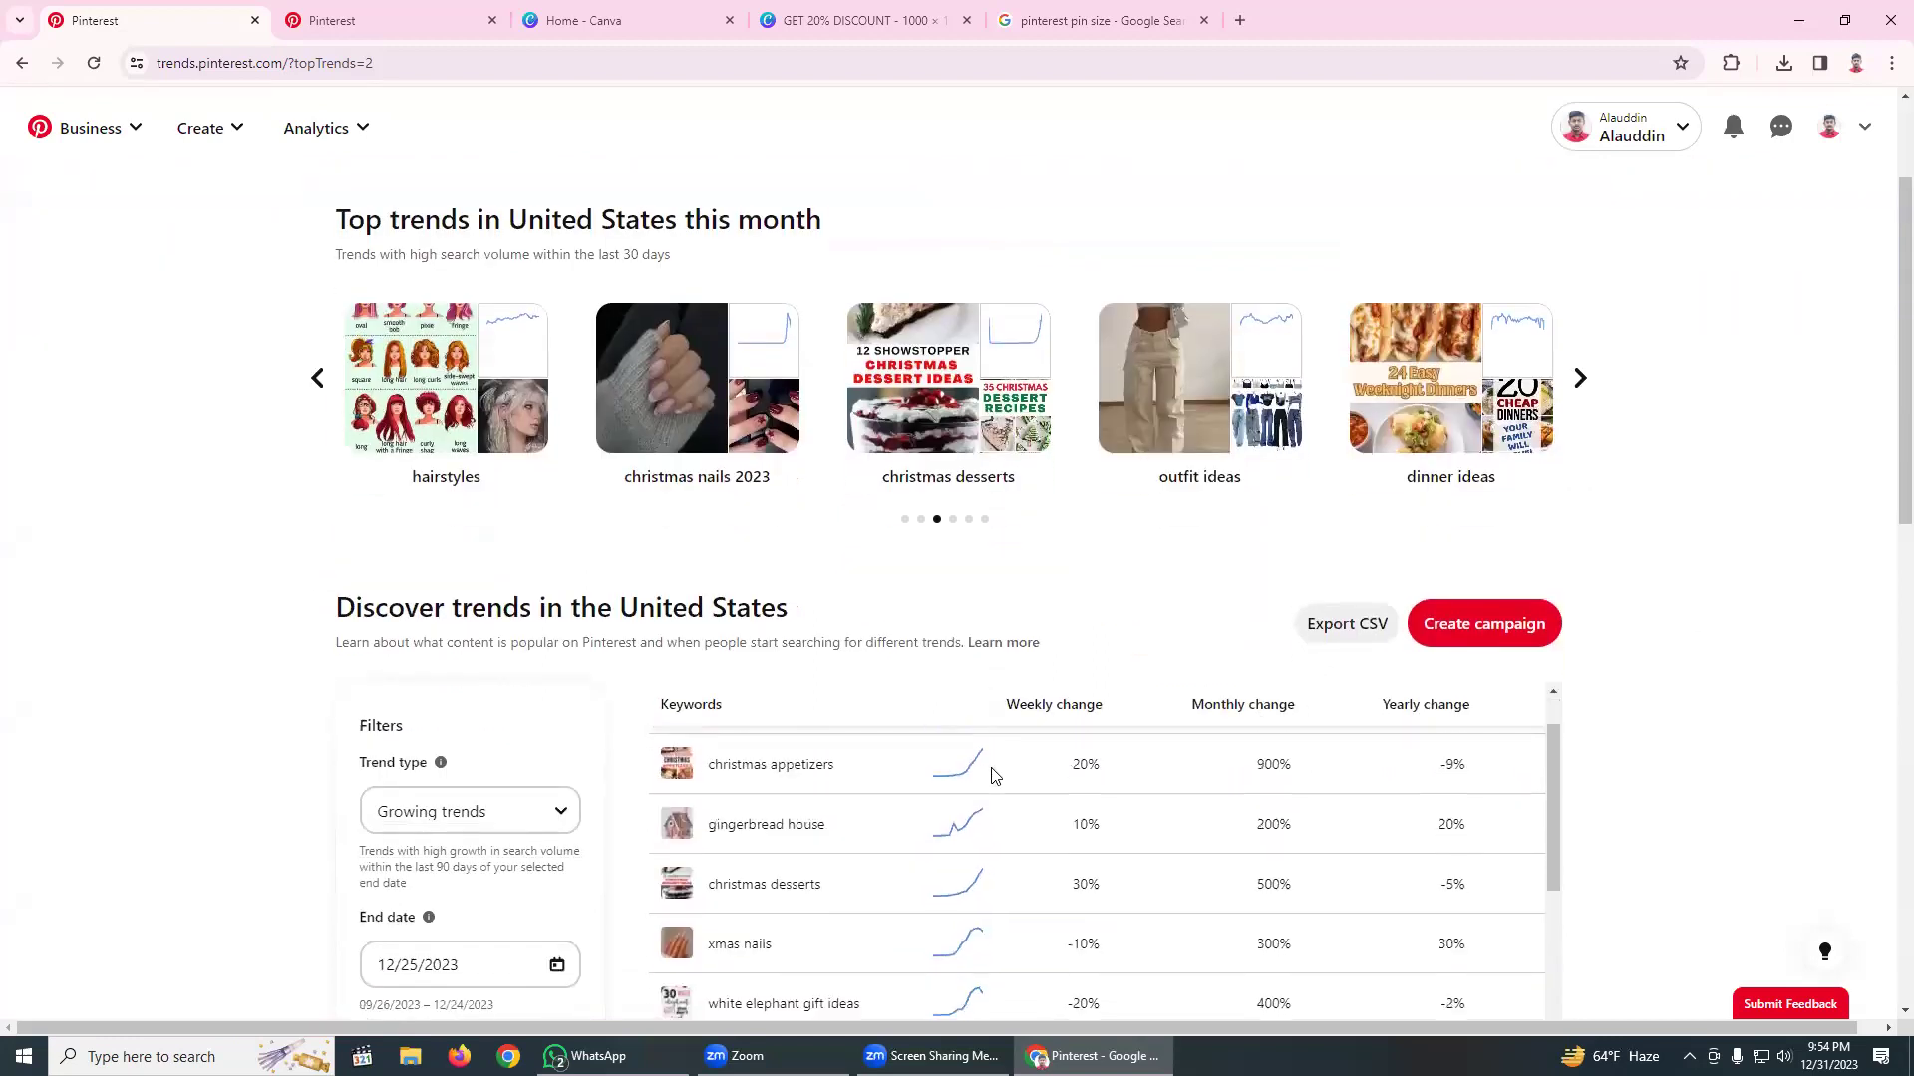
scroll(1096, 758, "up", 2)
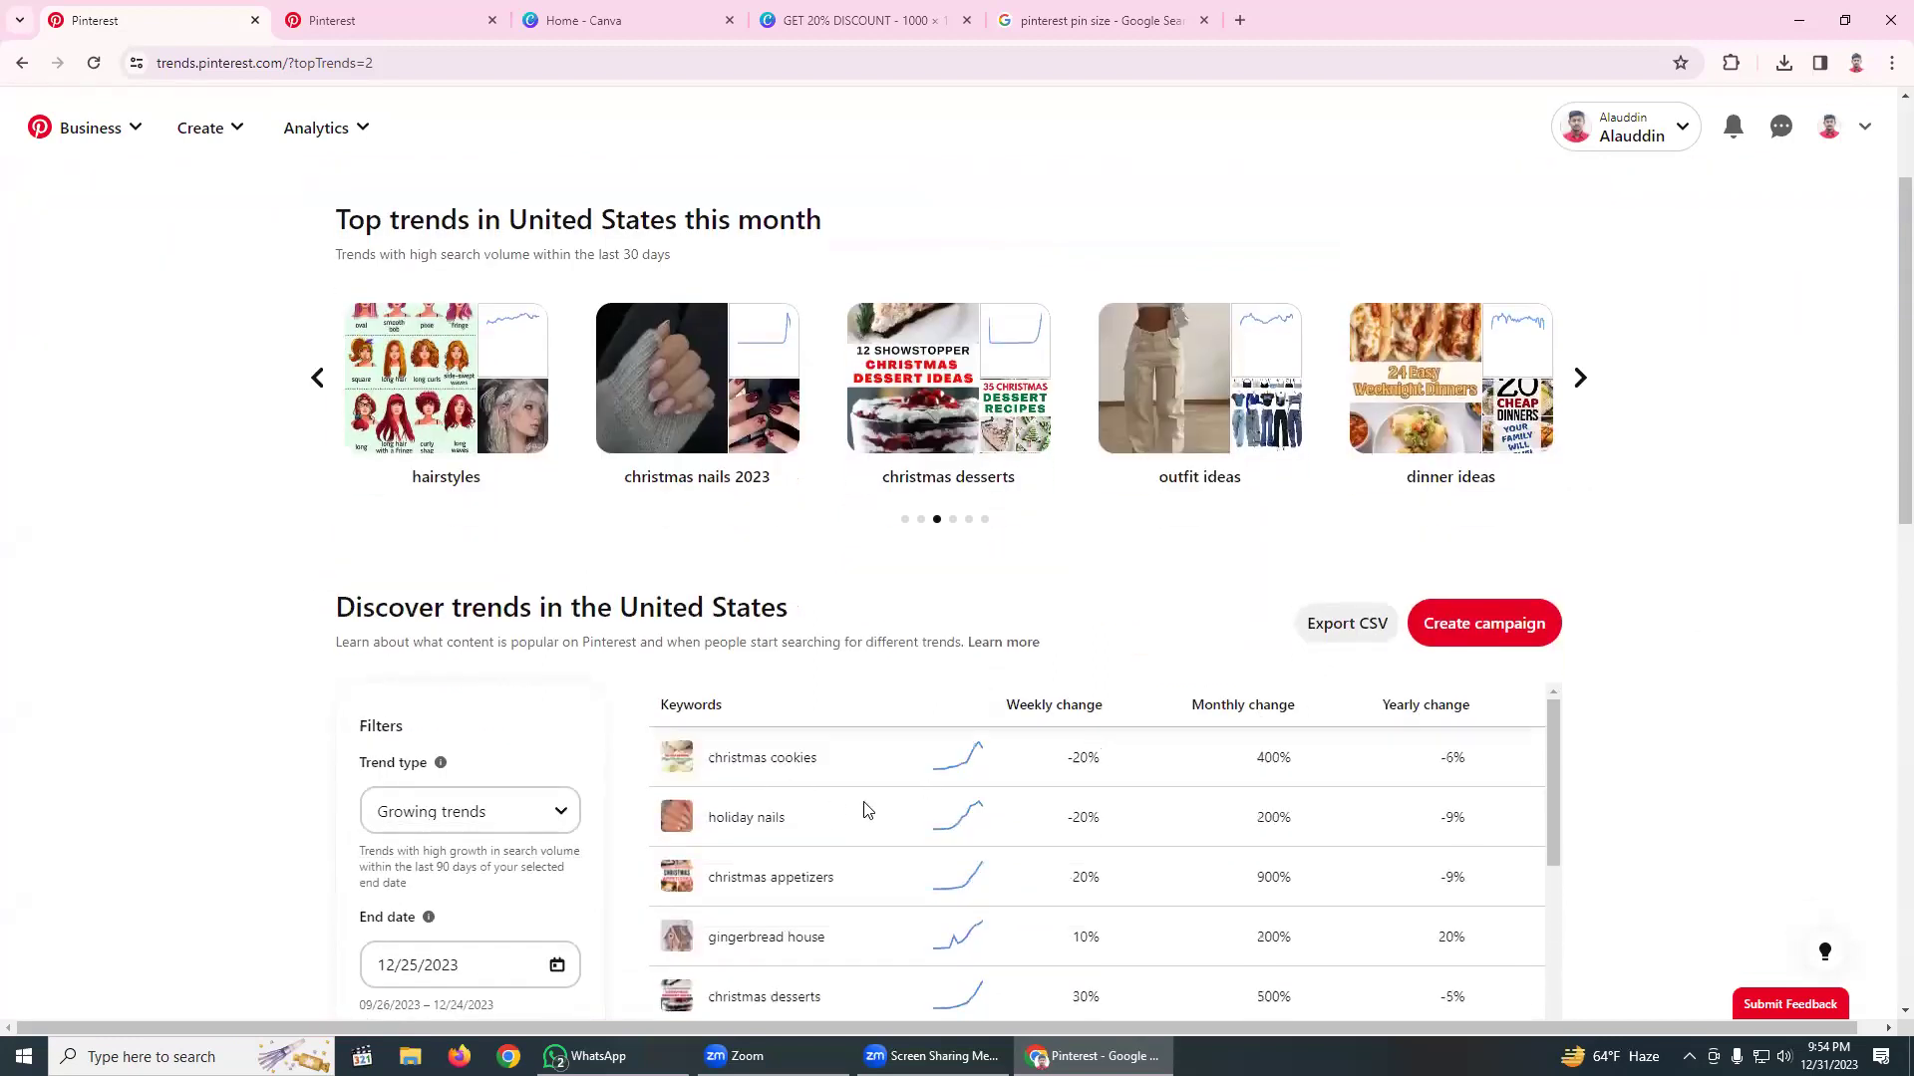
scroll(1086, 845, "down", 2)
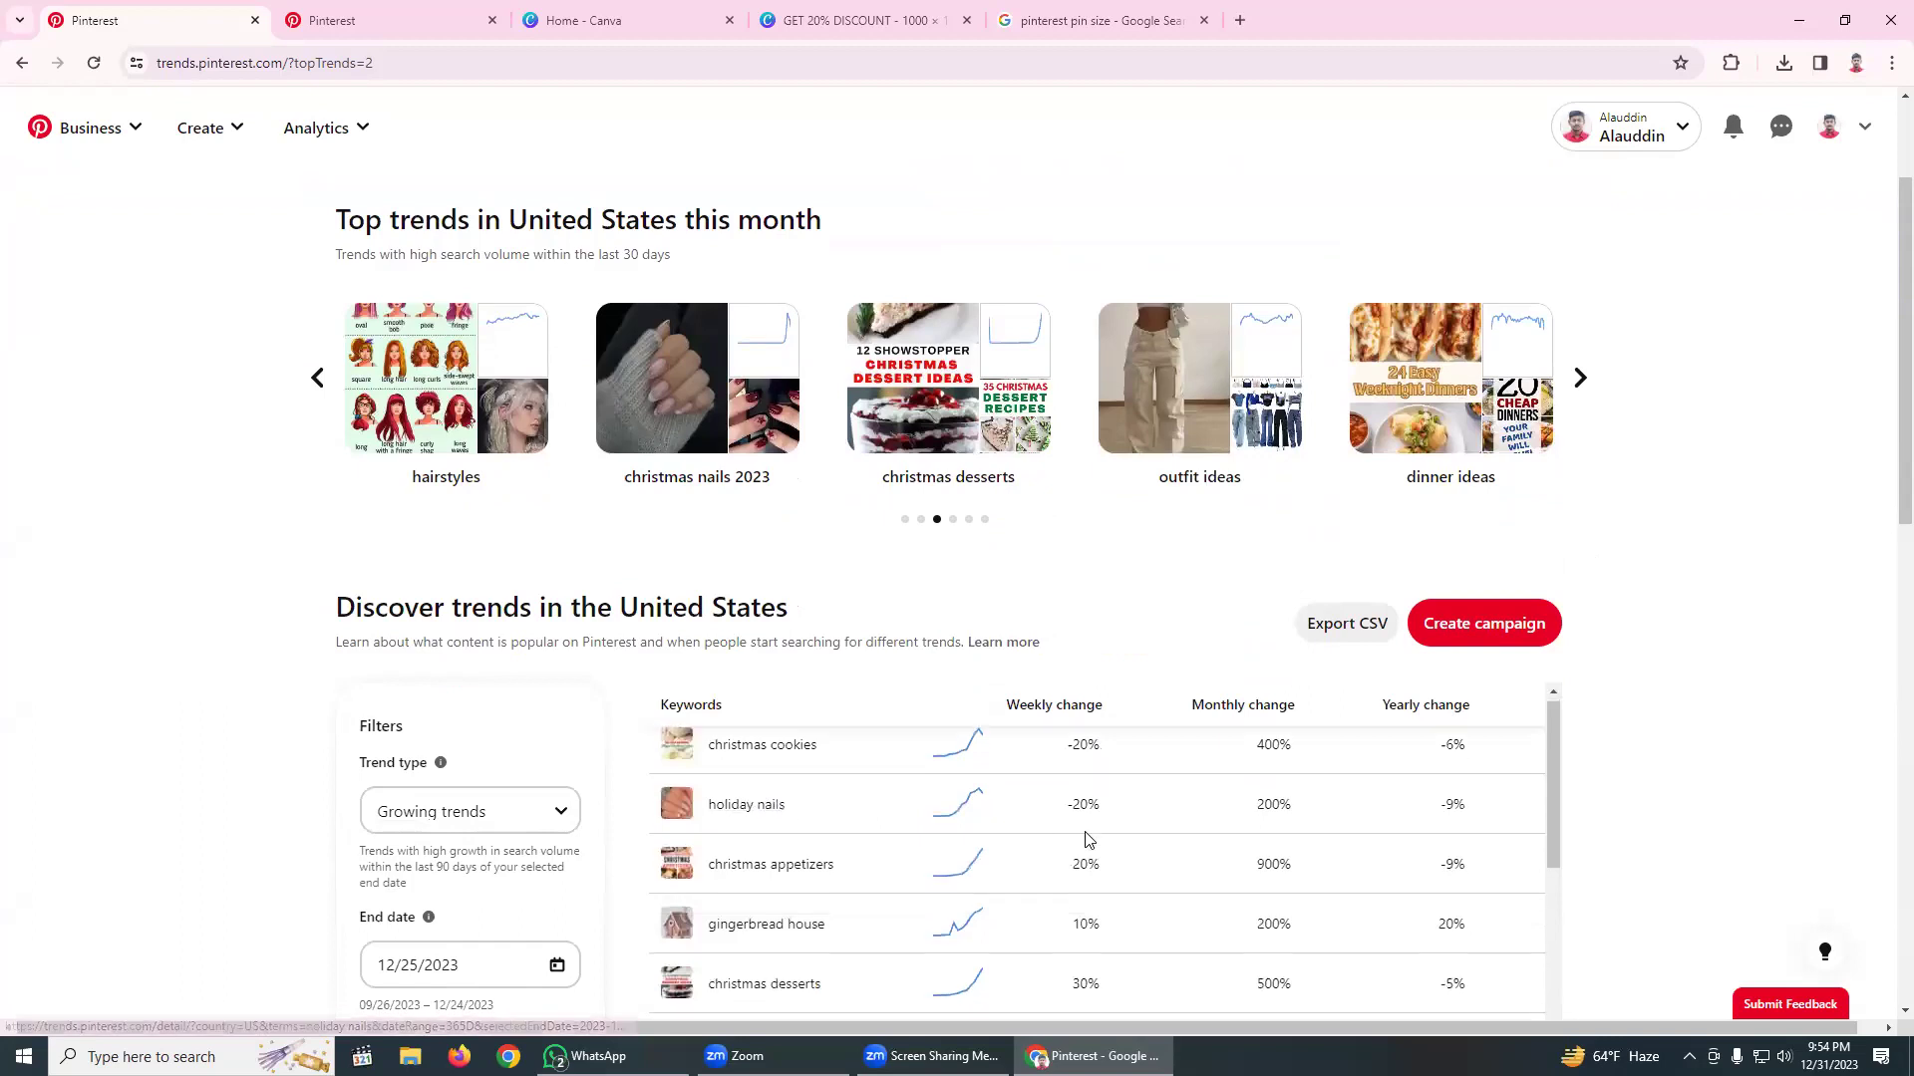
scroll(1086, 845, "down", 1)
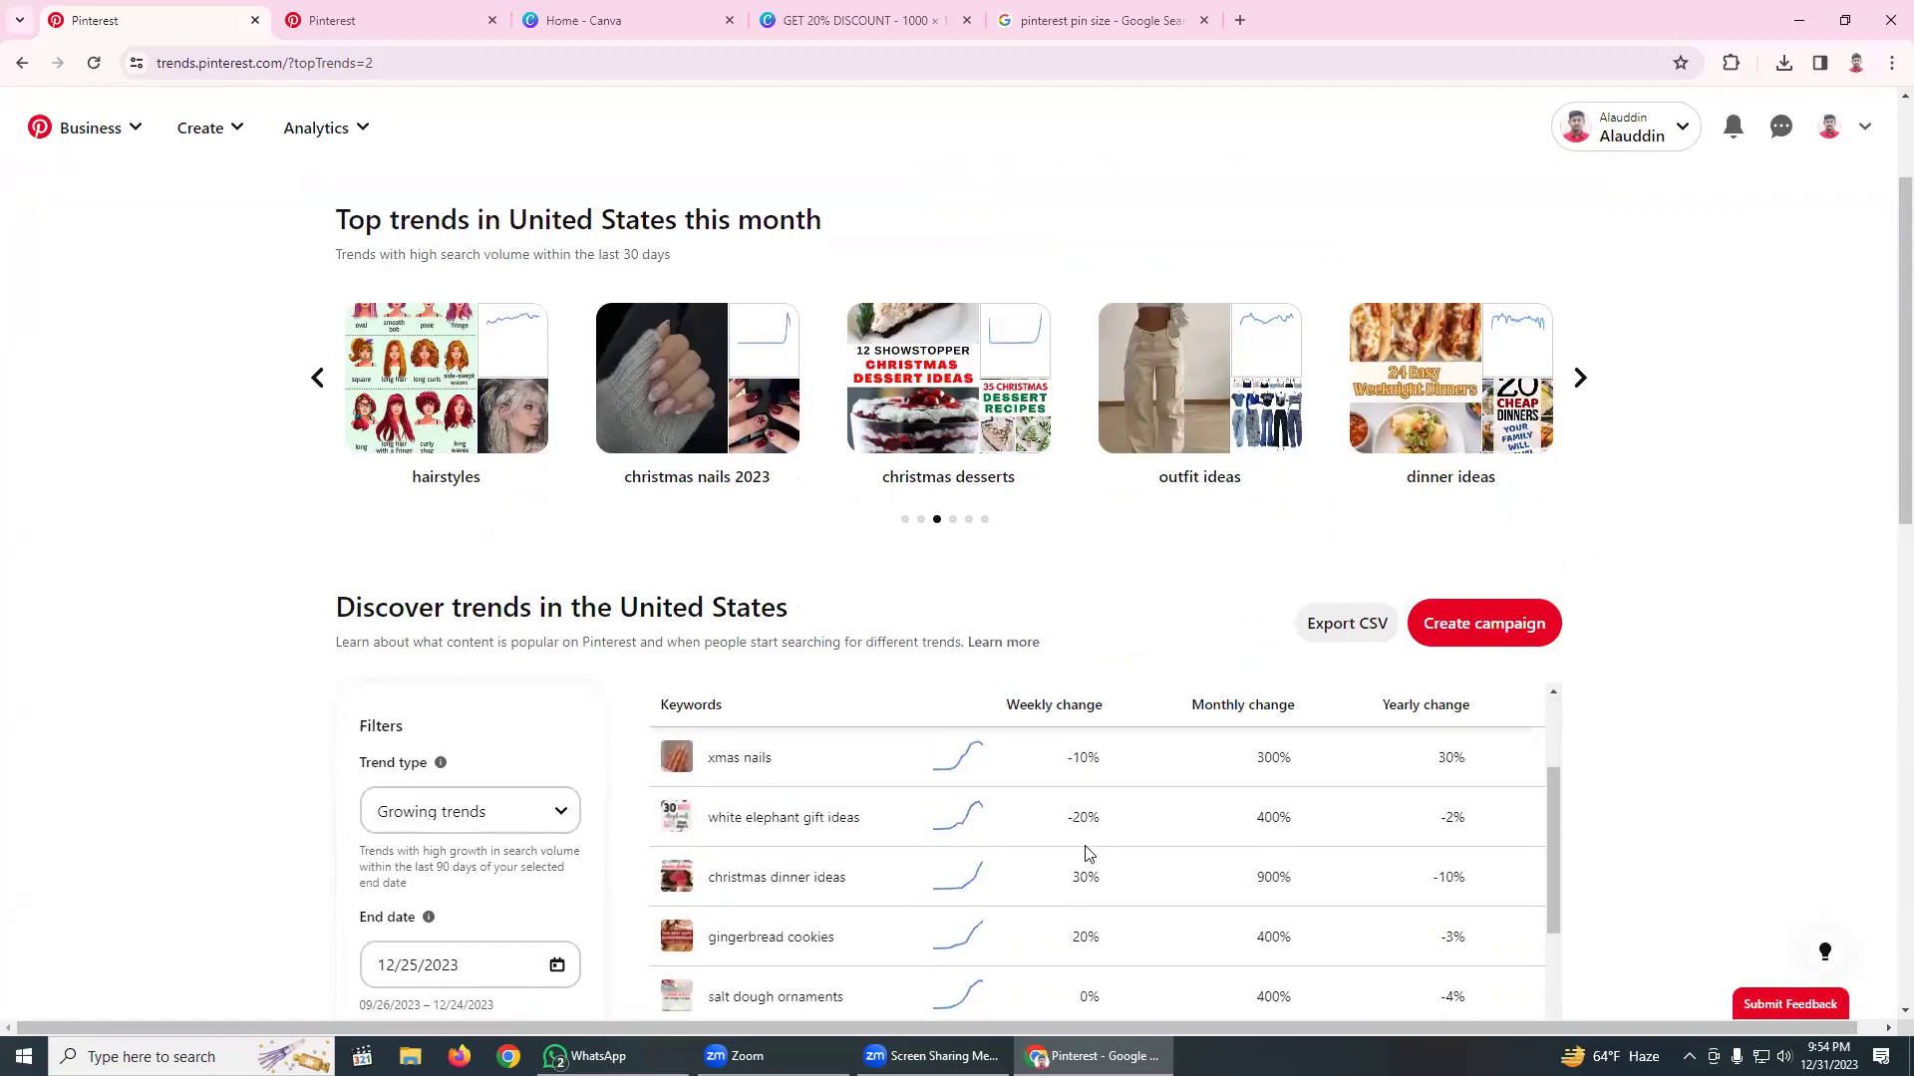
scroll(1179, 895, "down", 1)
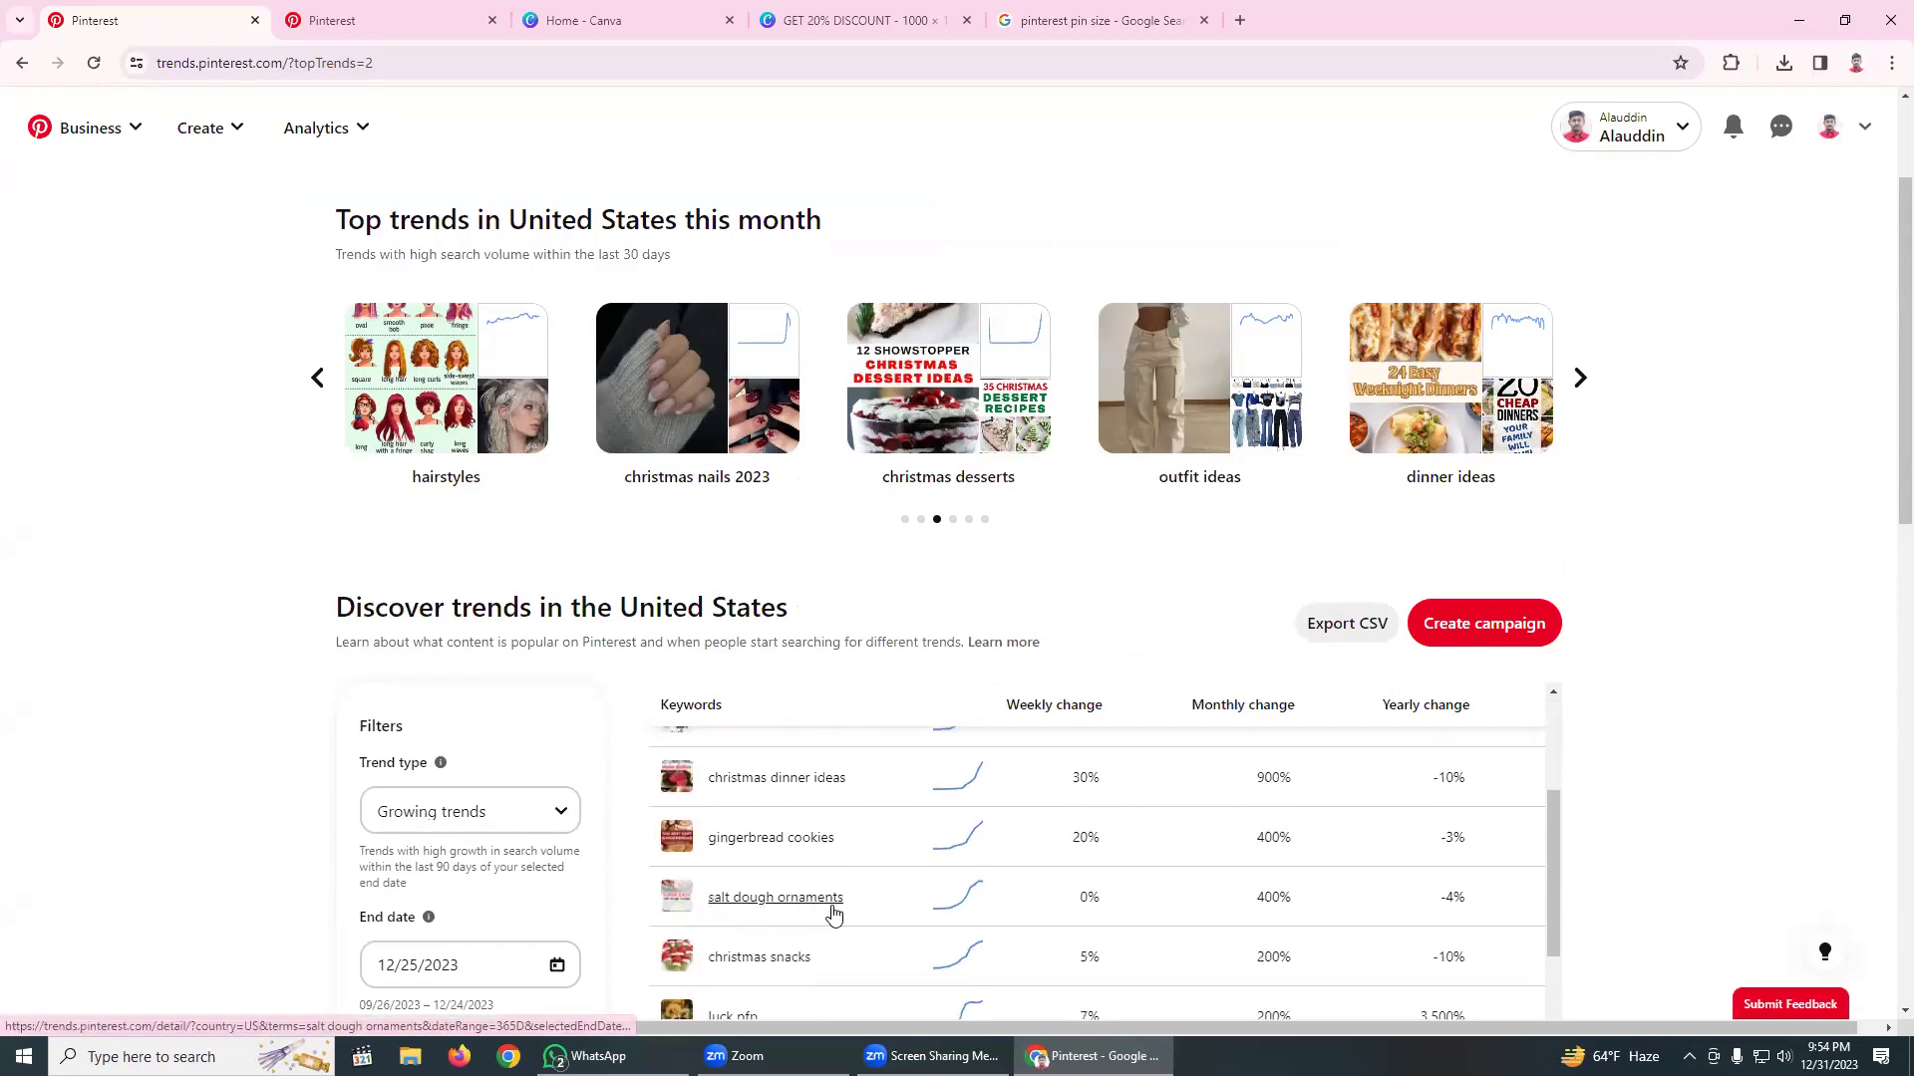
scroll(835, 912, "down", 1)
scroll(842, 911, "up", 2)
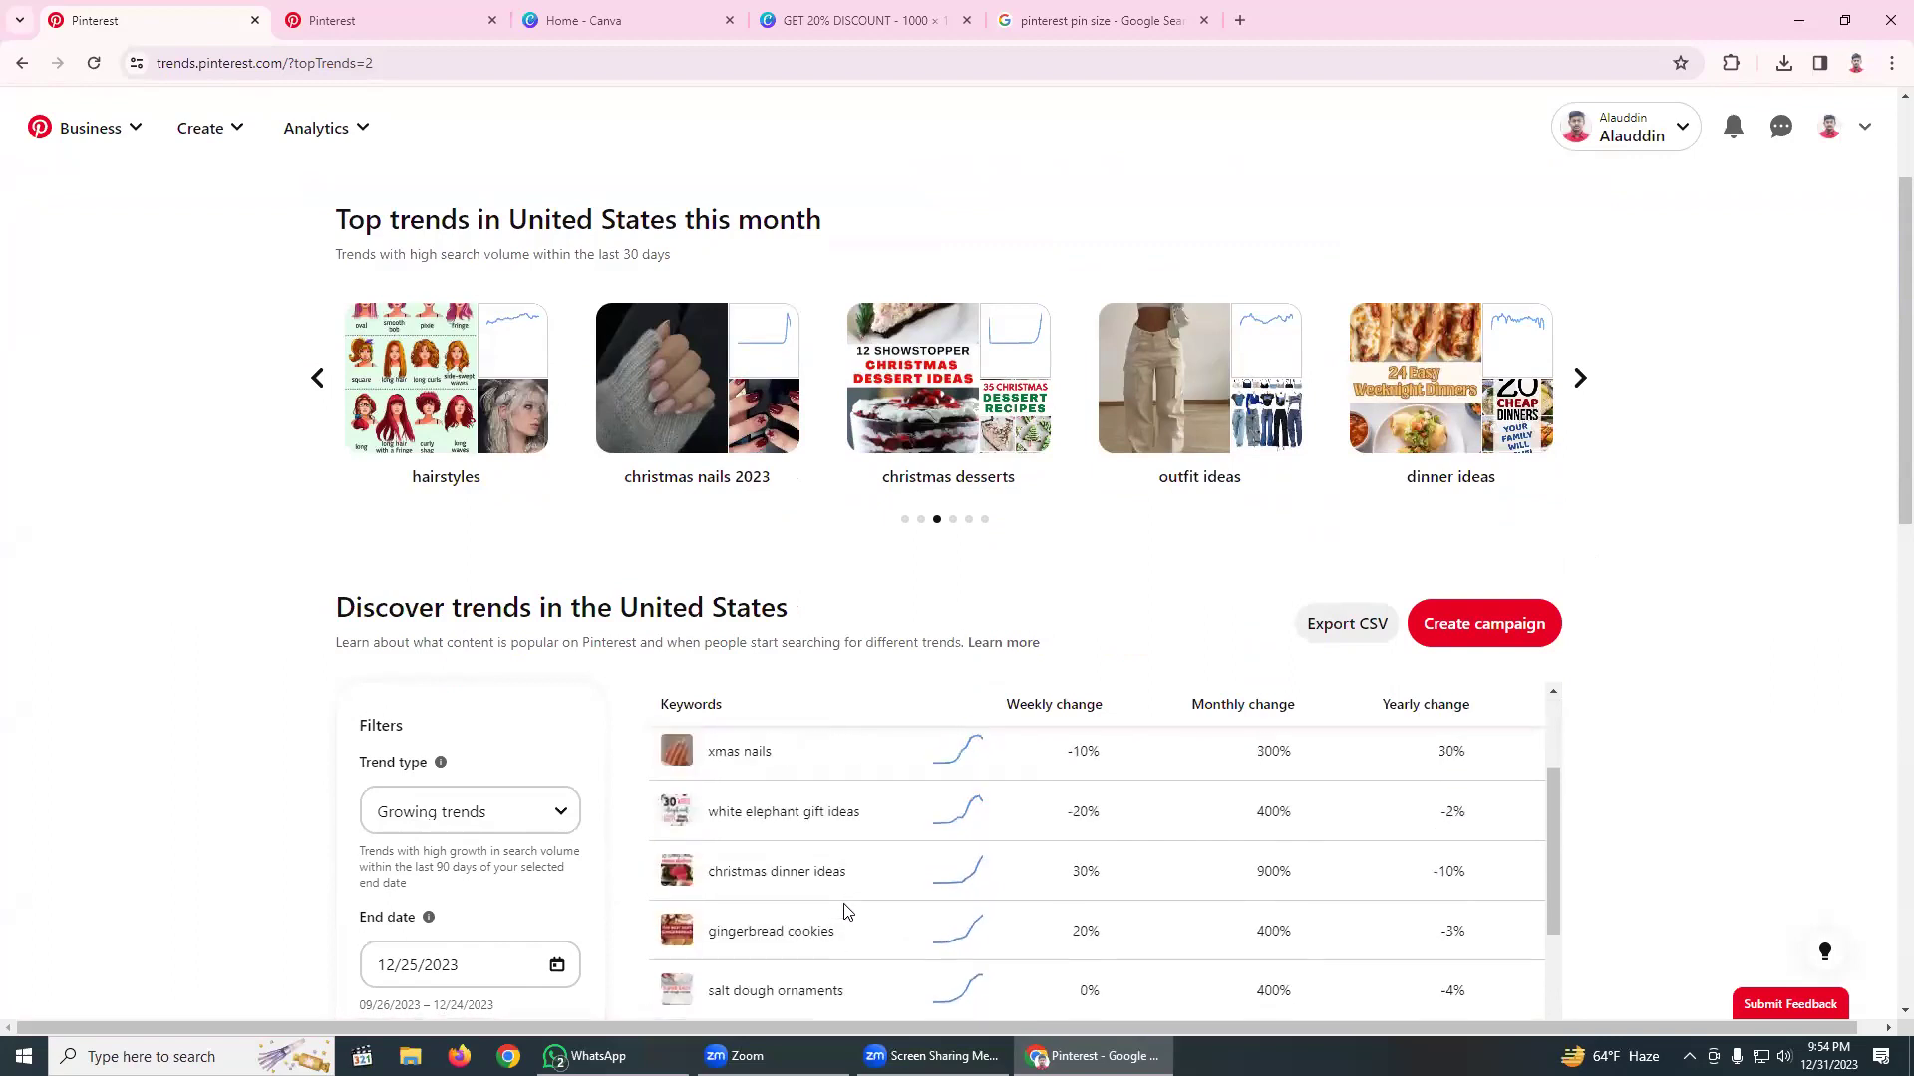
scroll(831, 873, "up", 1)
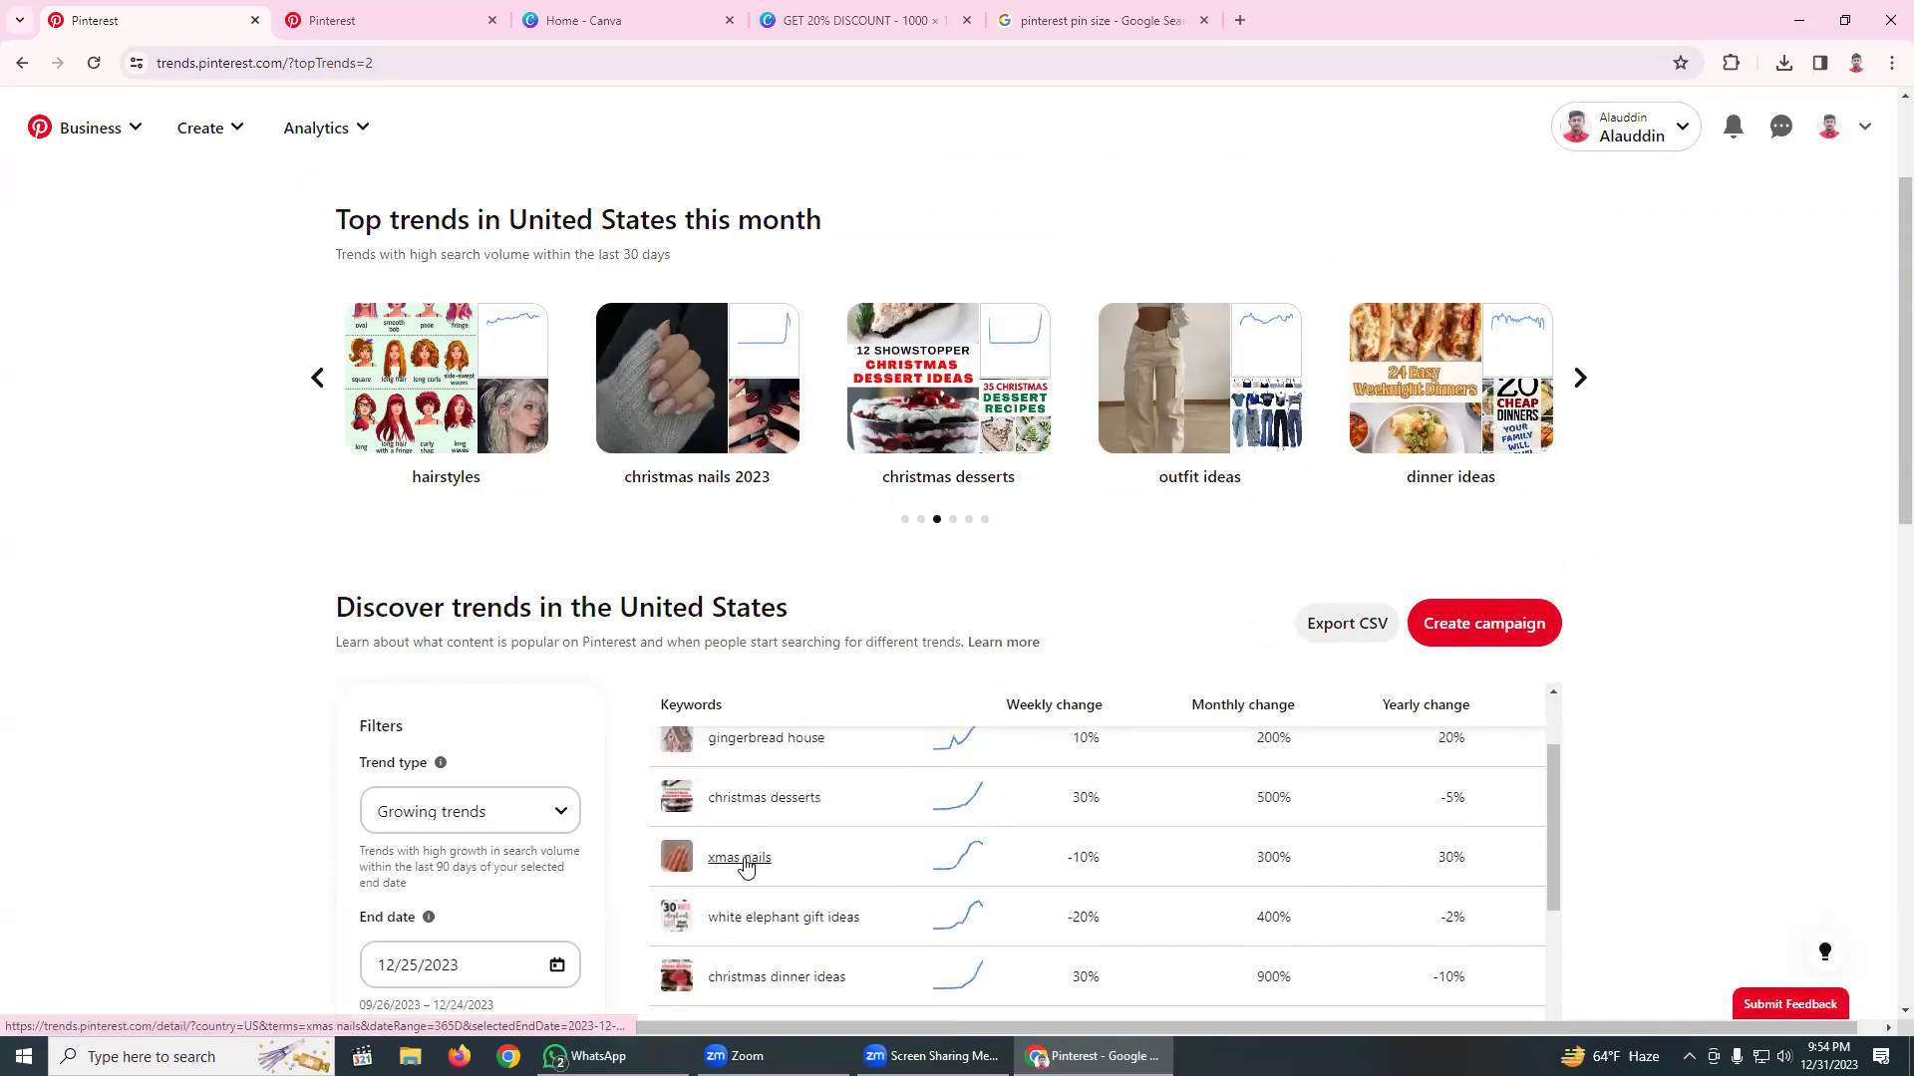
Open the xmas nails trend details, inspect the chart peak, and scroll to Demographics
left_click(743, 858)
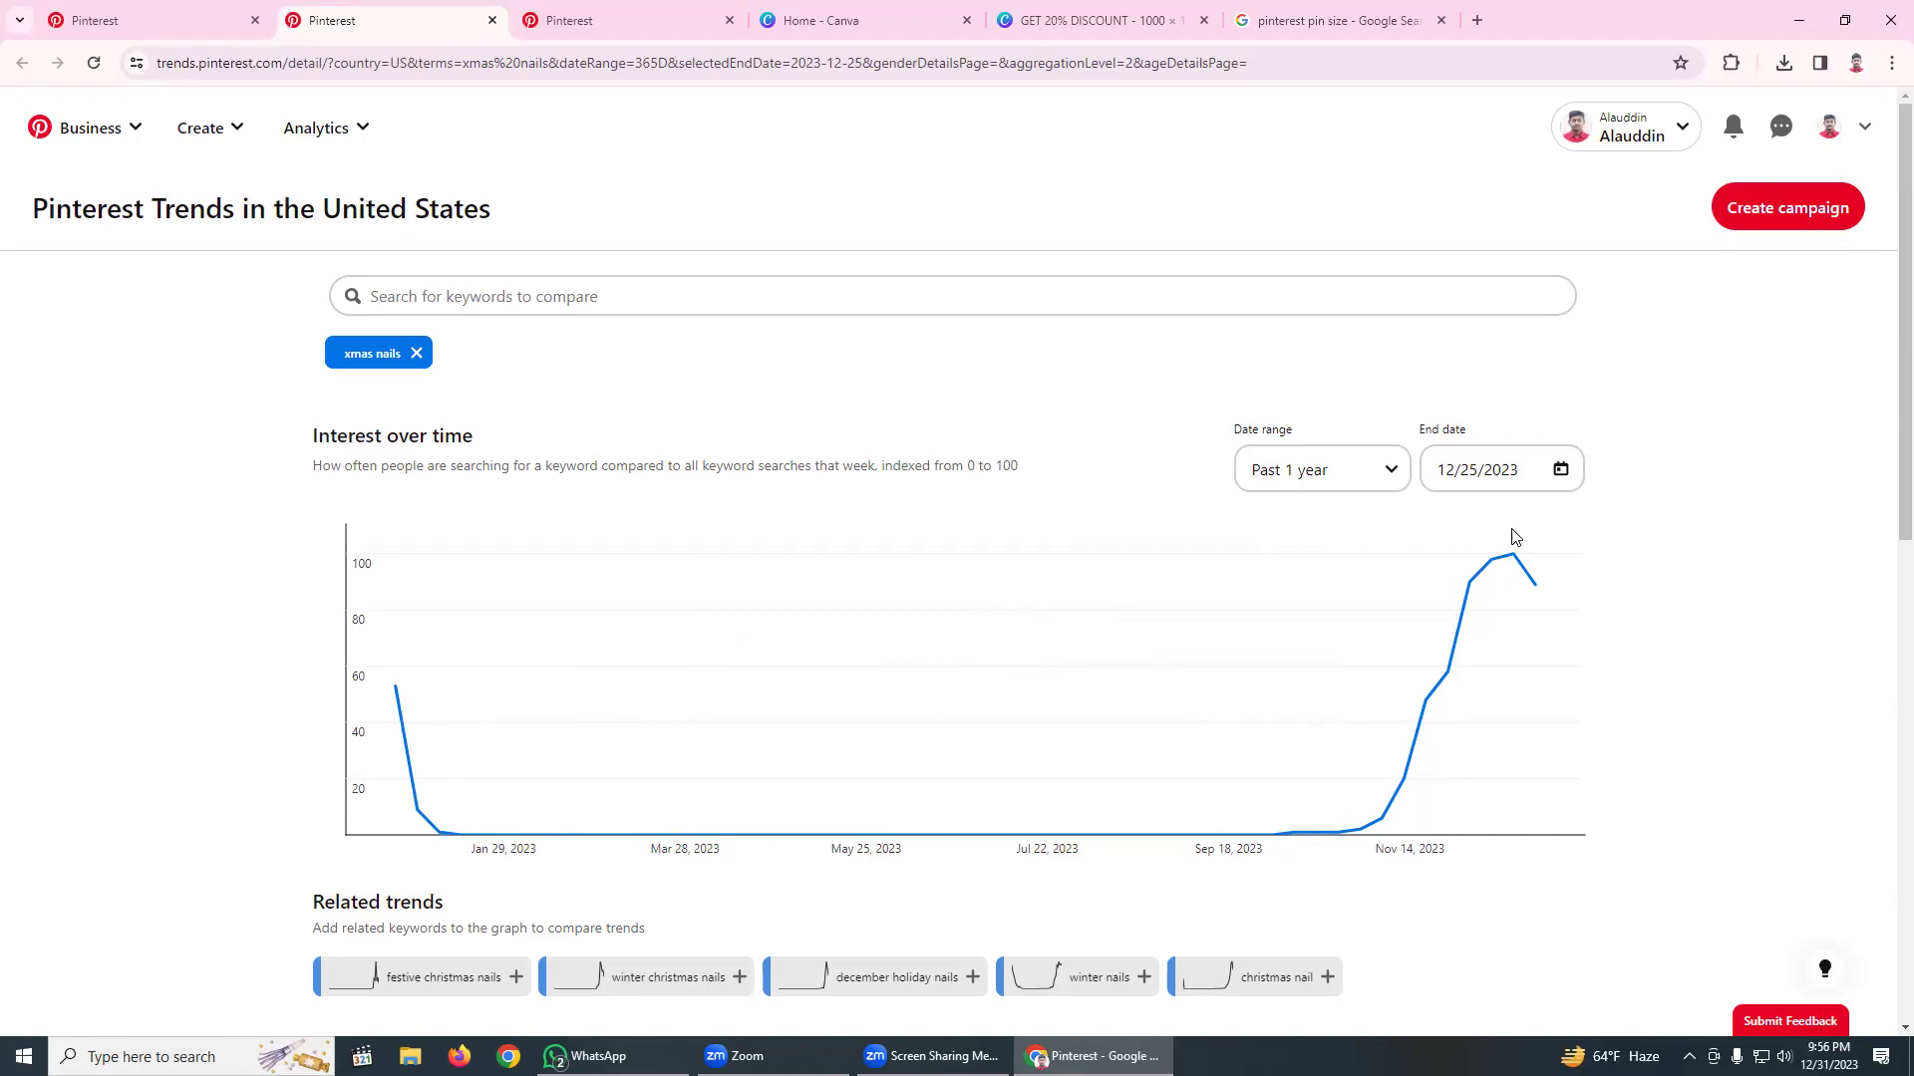
mouse_move(1512, 540)
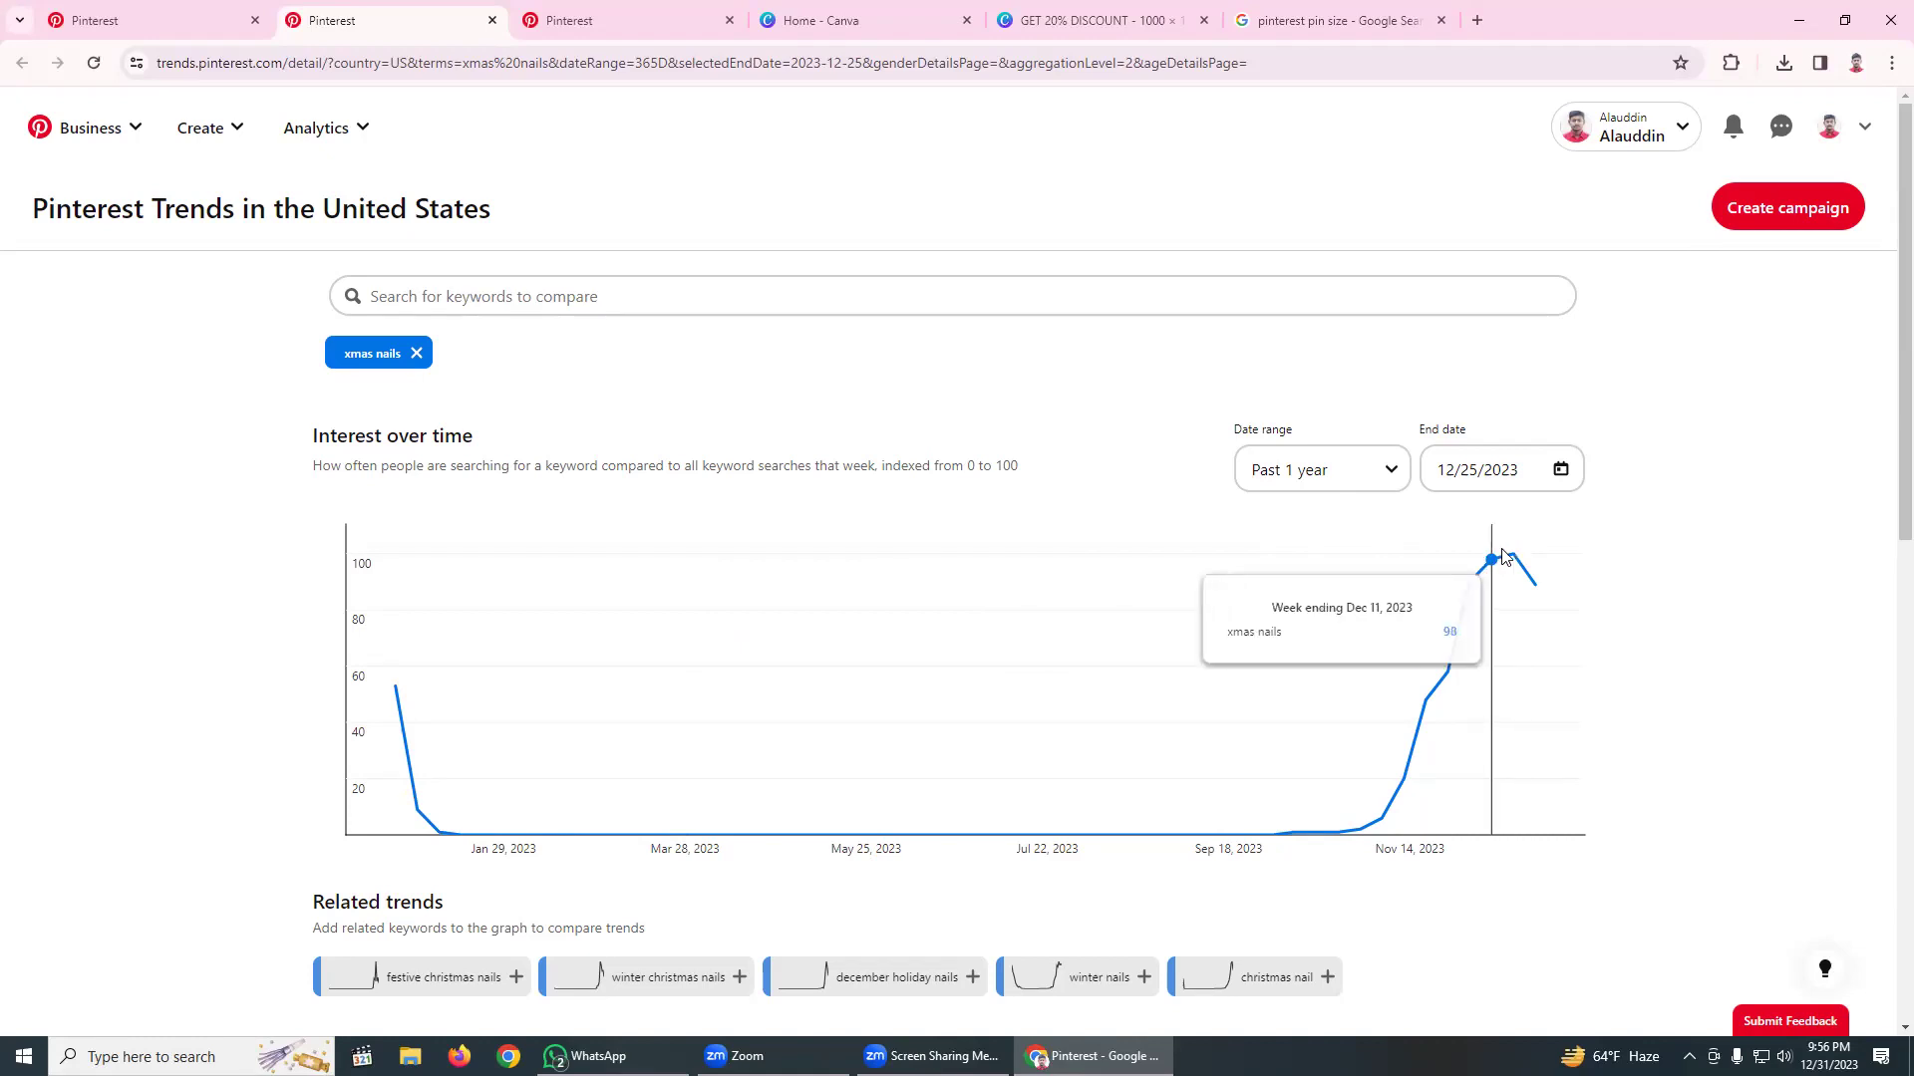
scroll(968, 724, "down", 4)
scroll(987, 712, "down", 2)
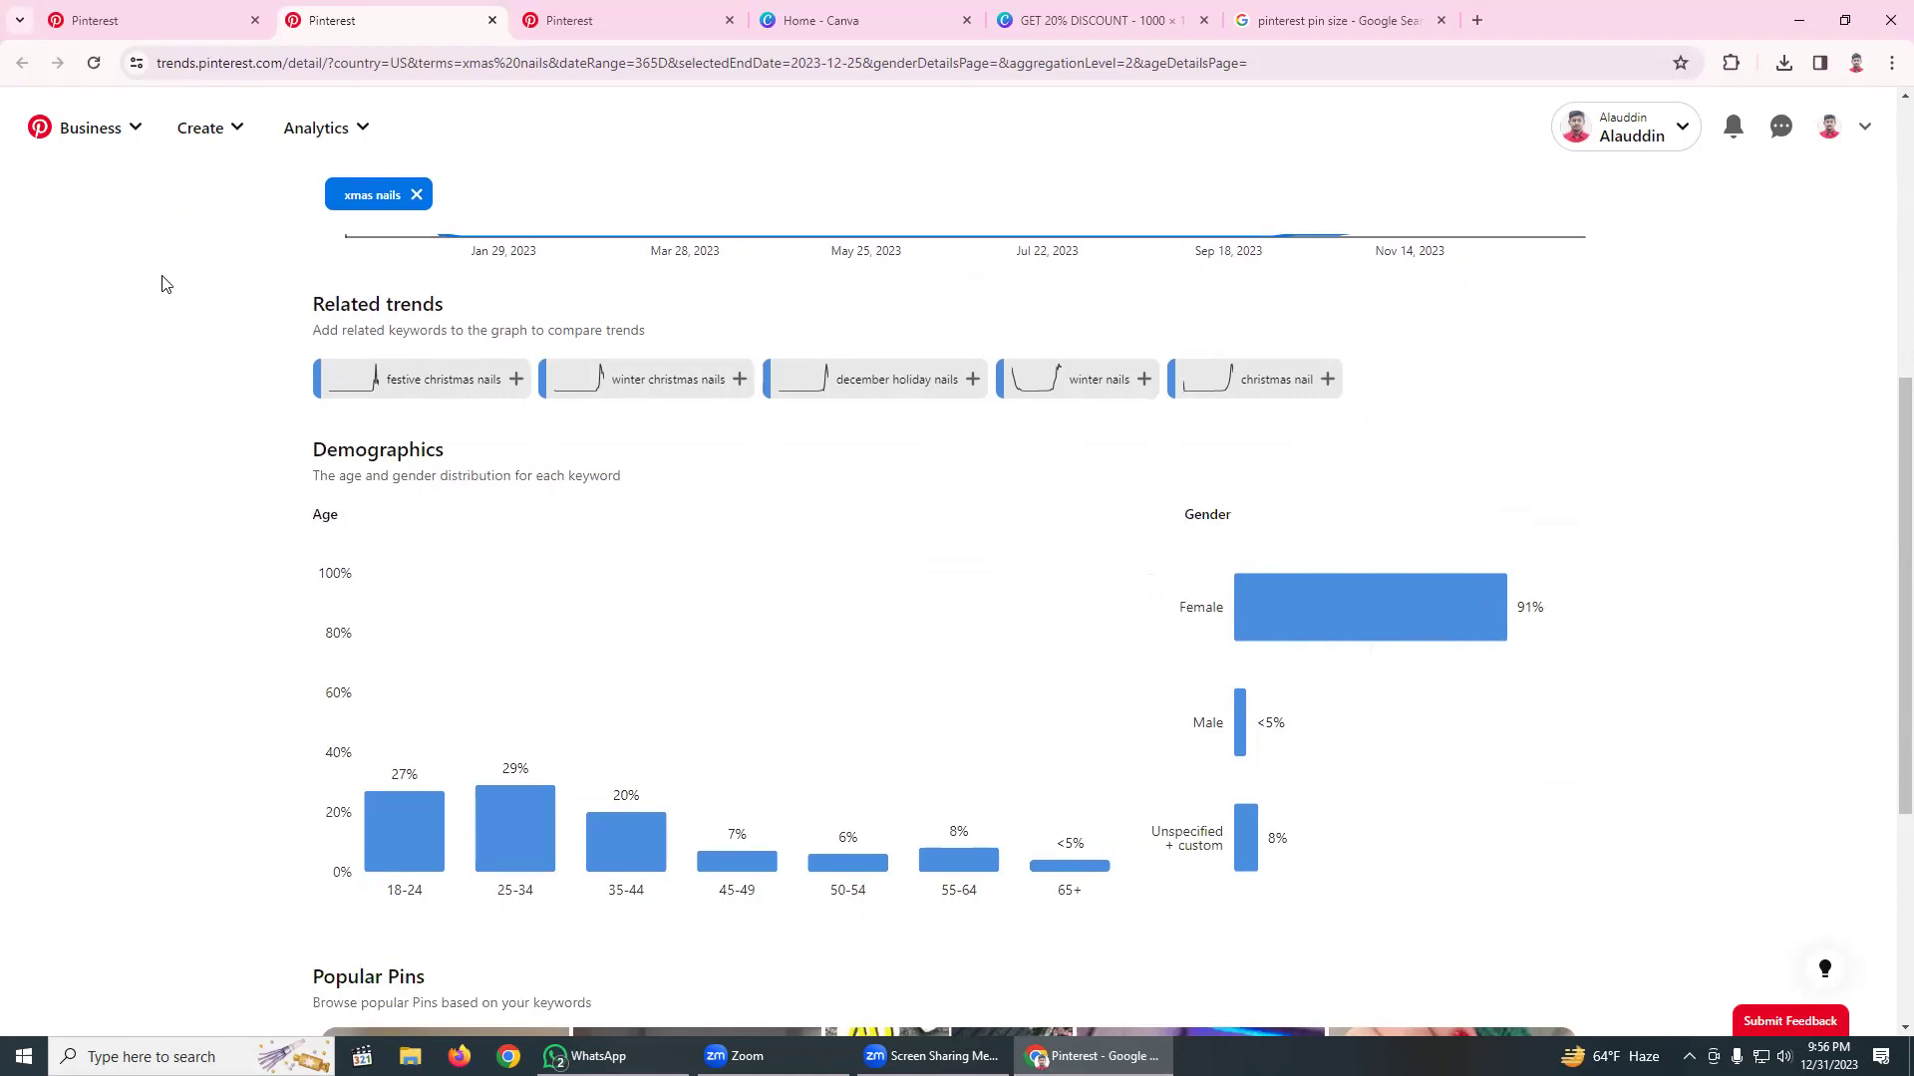
left_click(573, 22)
left_click(401, 20)
Return to the Trends overview and scroll through the top trends
left_click(181, 22)
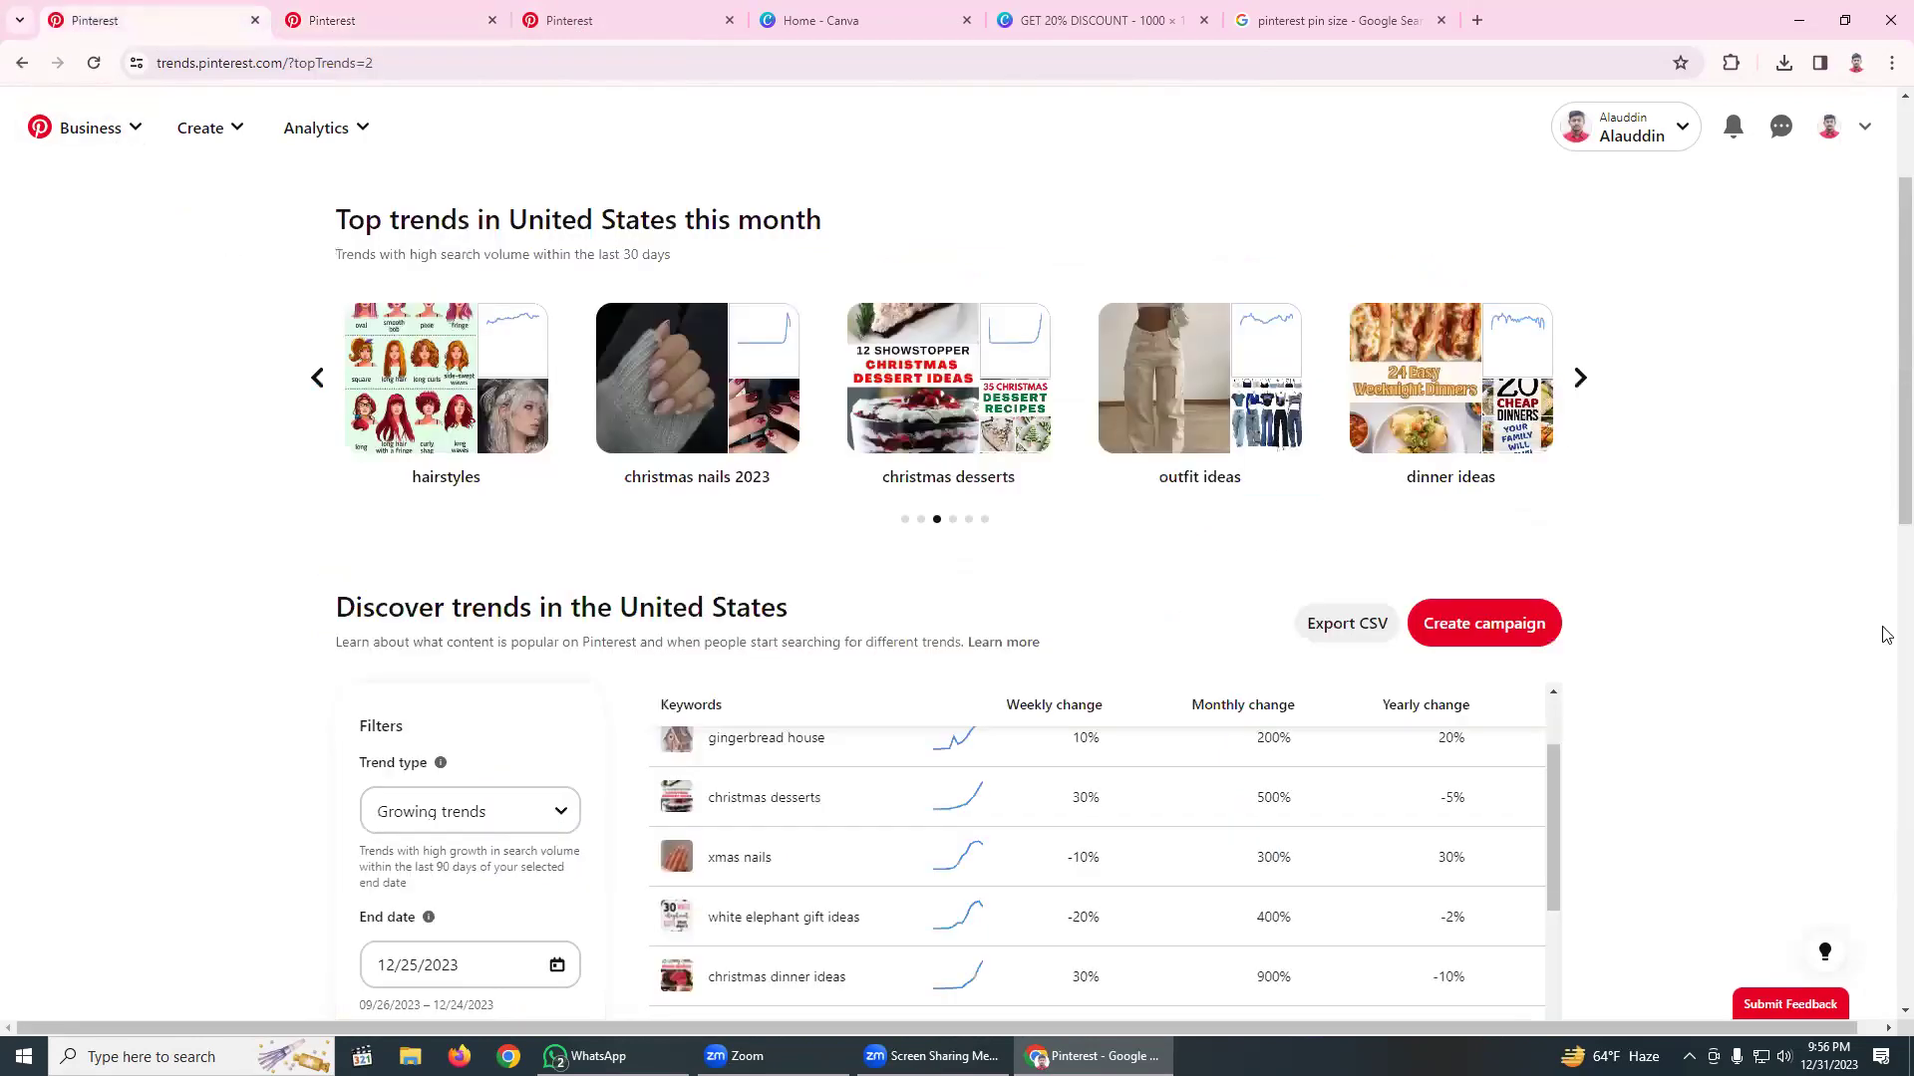
scroll(910, 854, "down", 8)
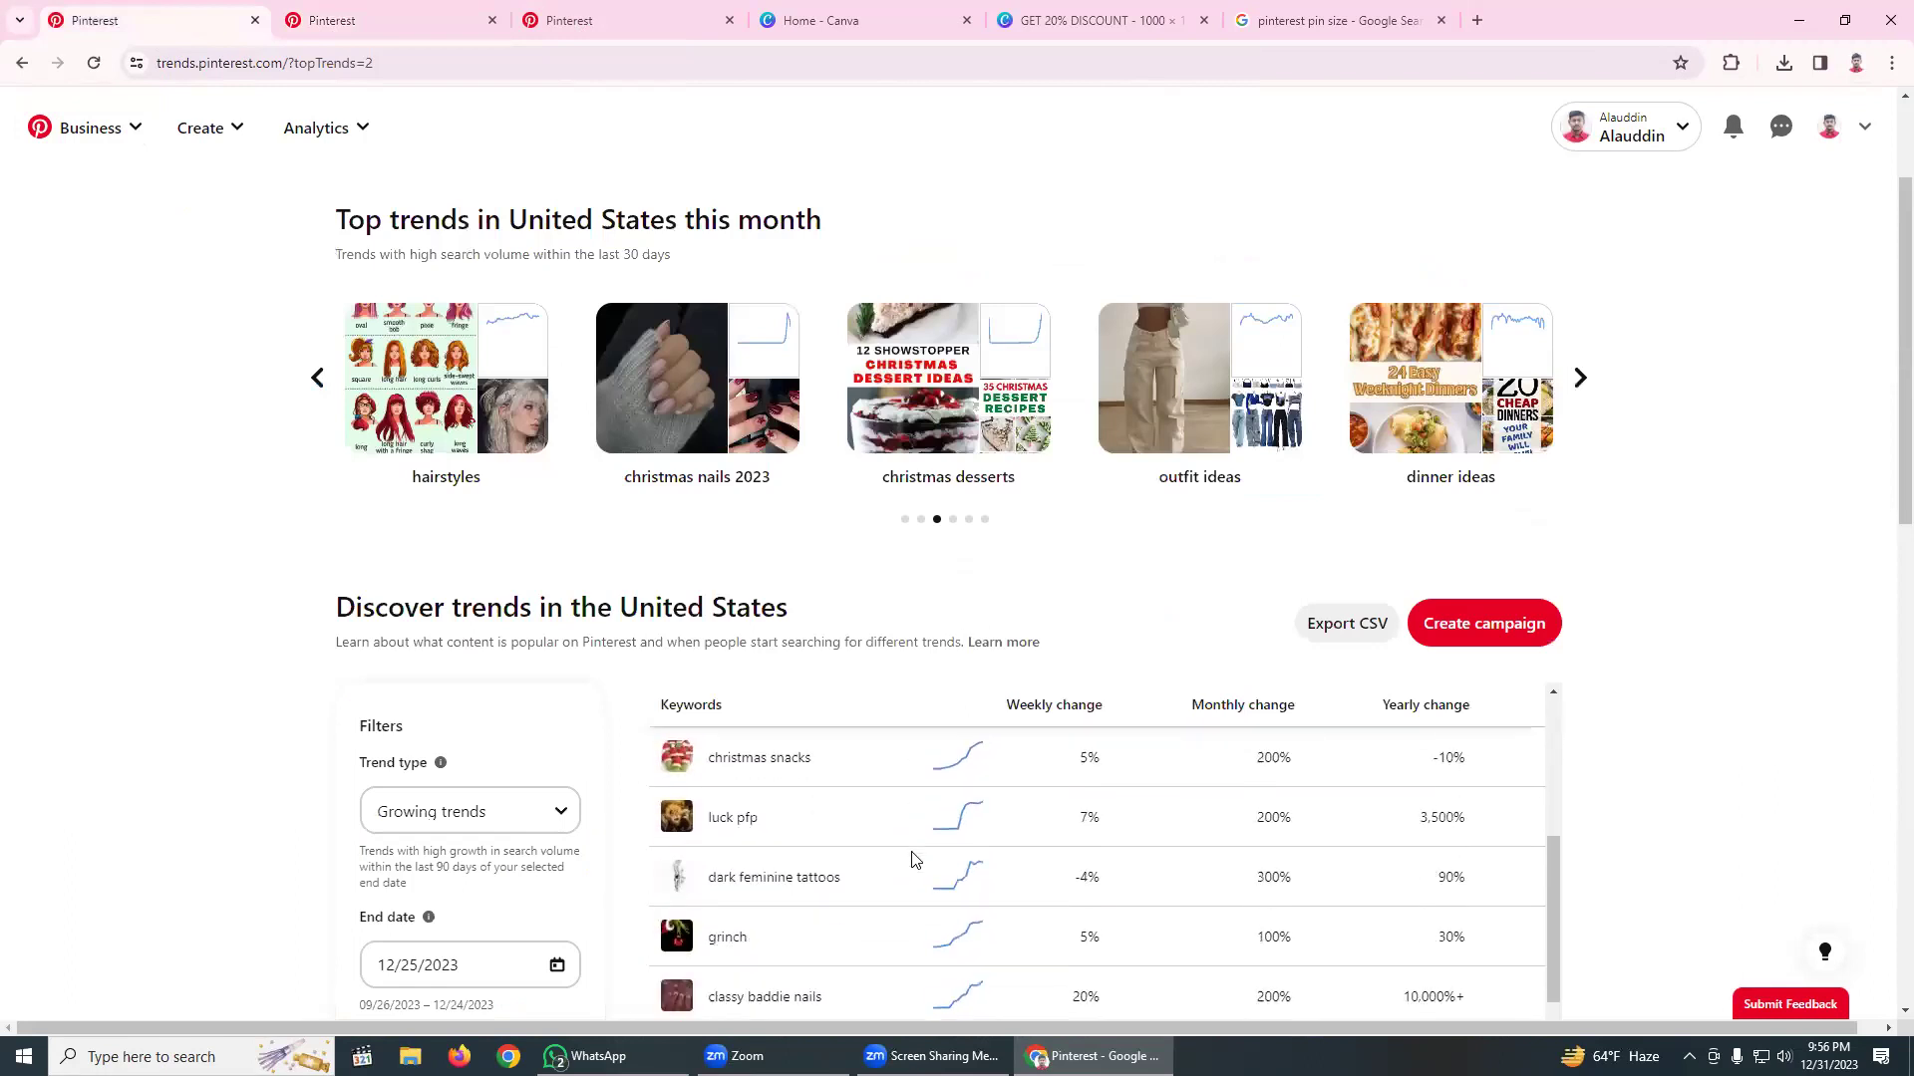
scroll(902, 824, "down", 4)
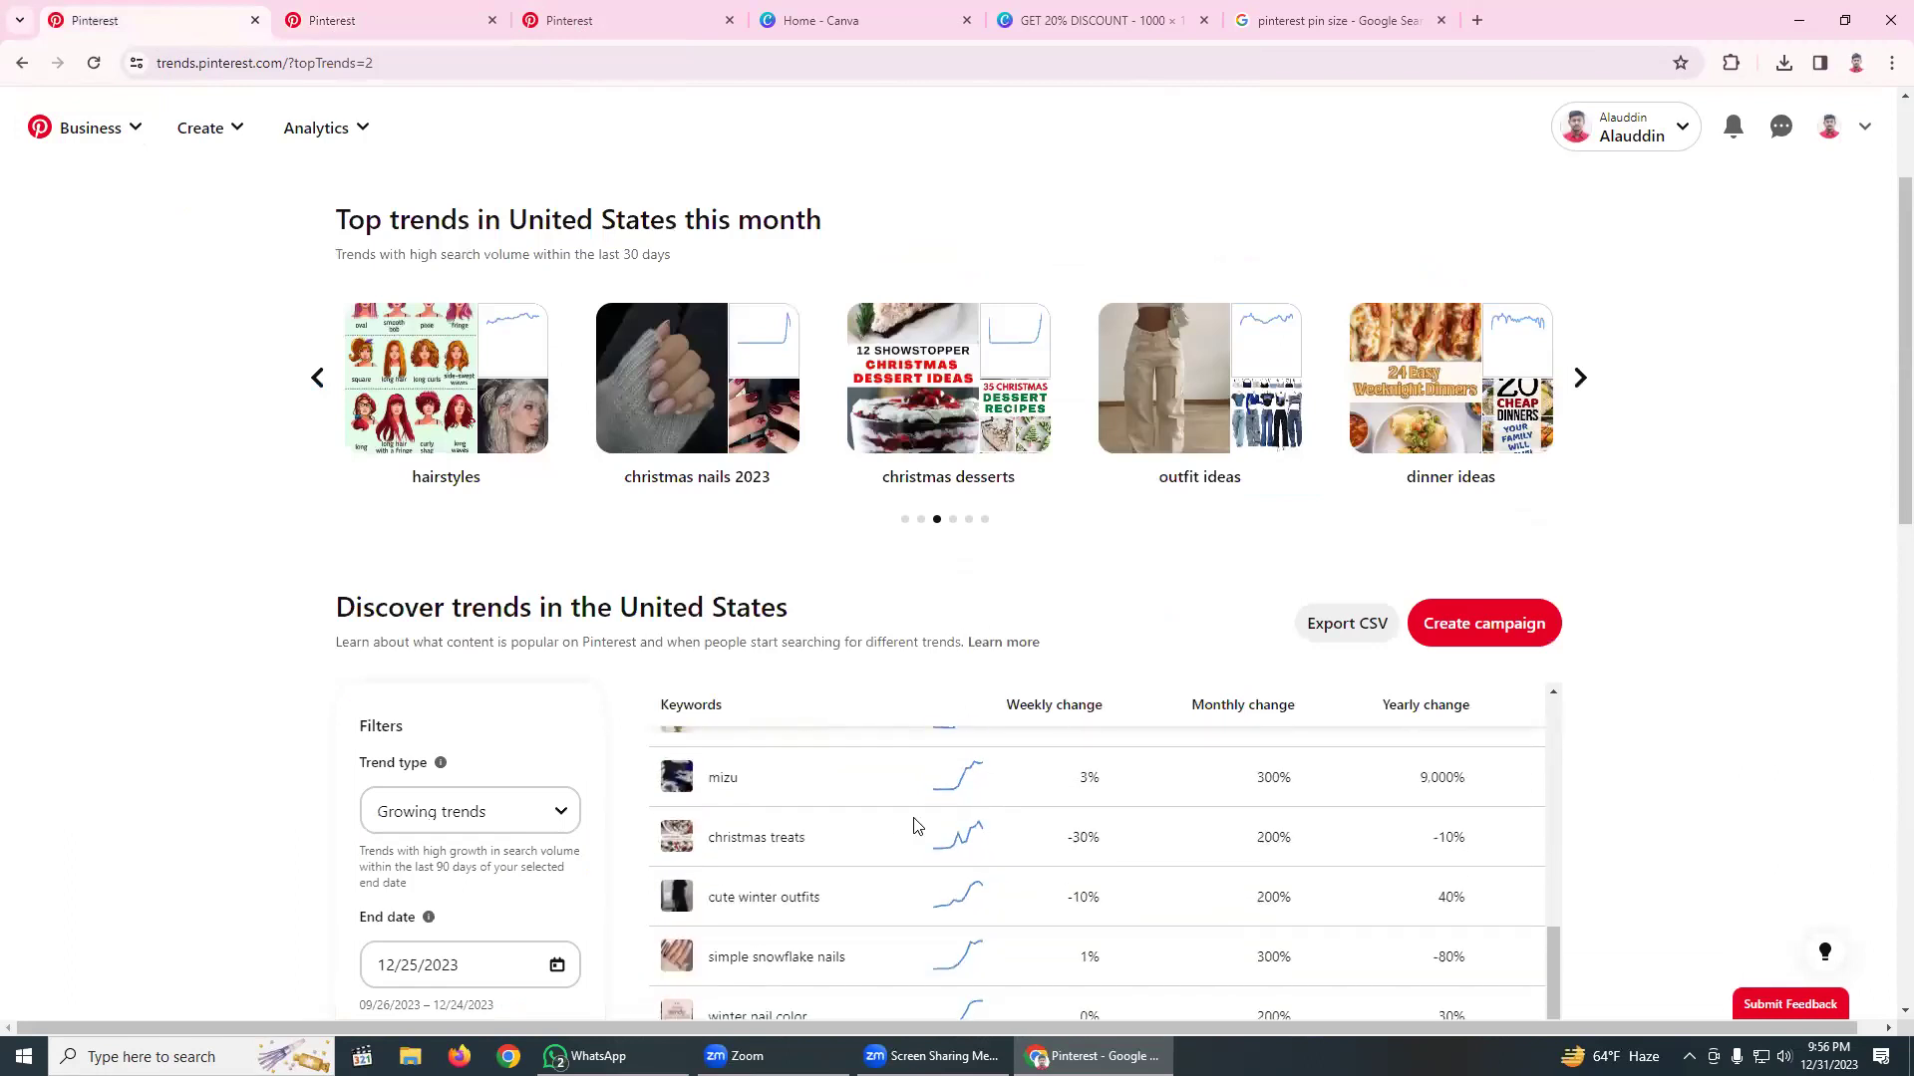
scroll(1864, 685, "up", 2)
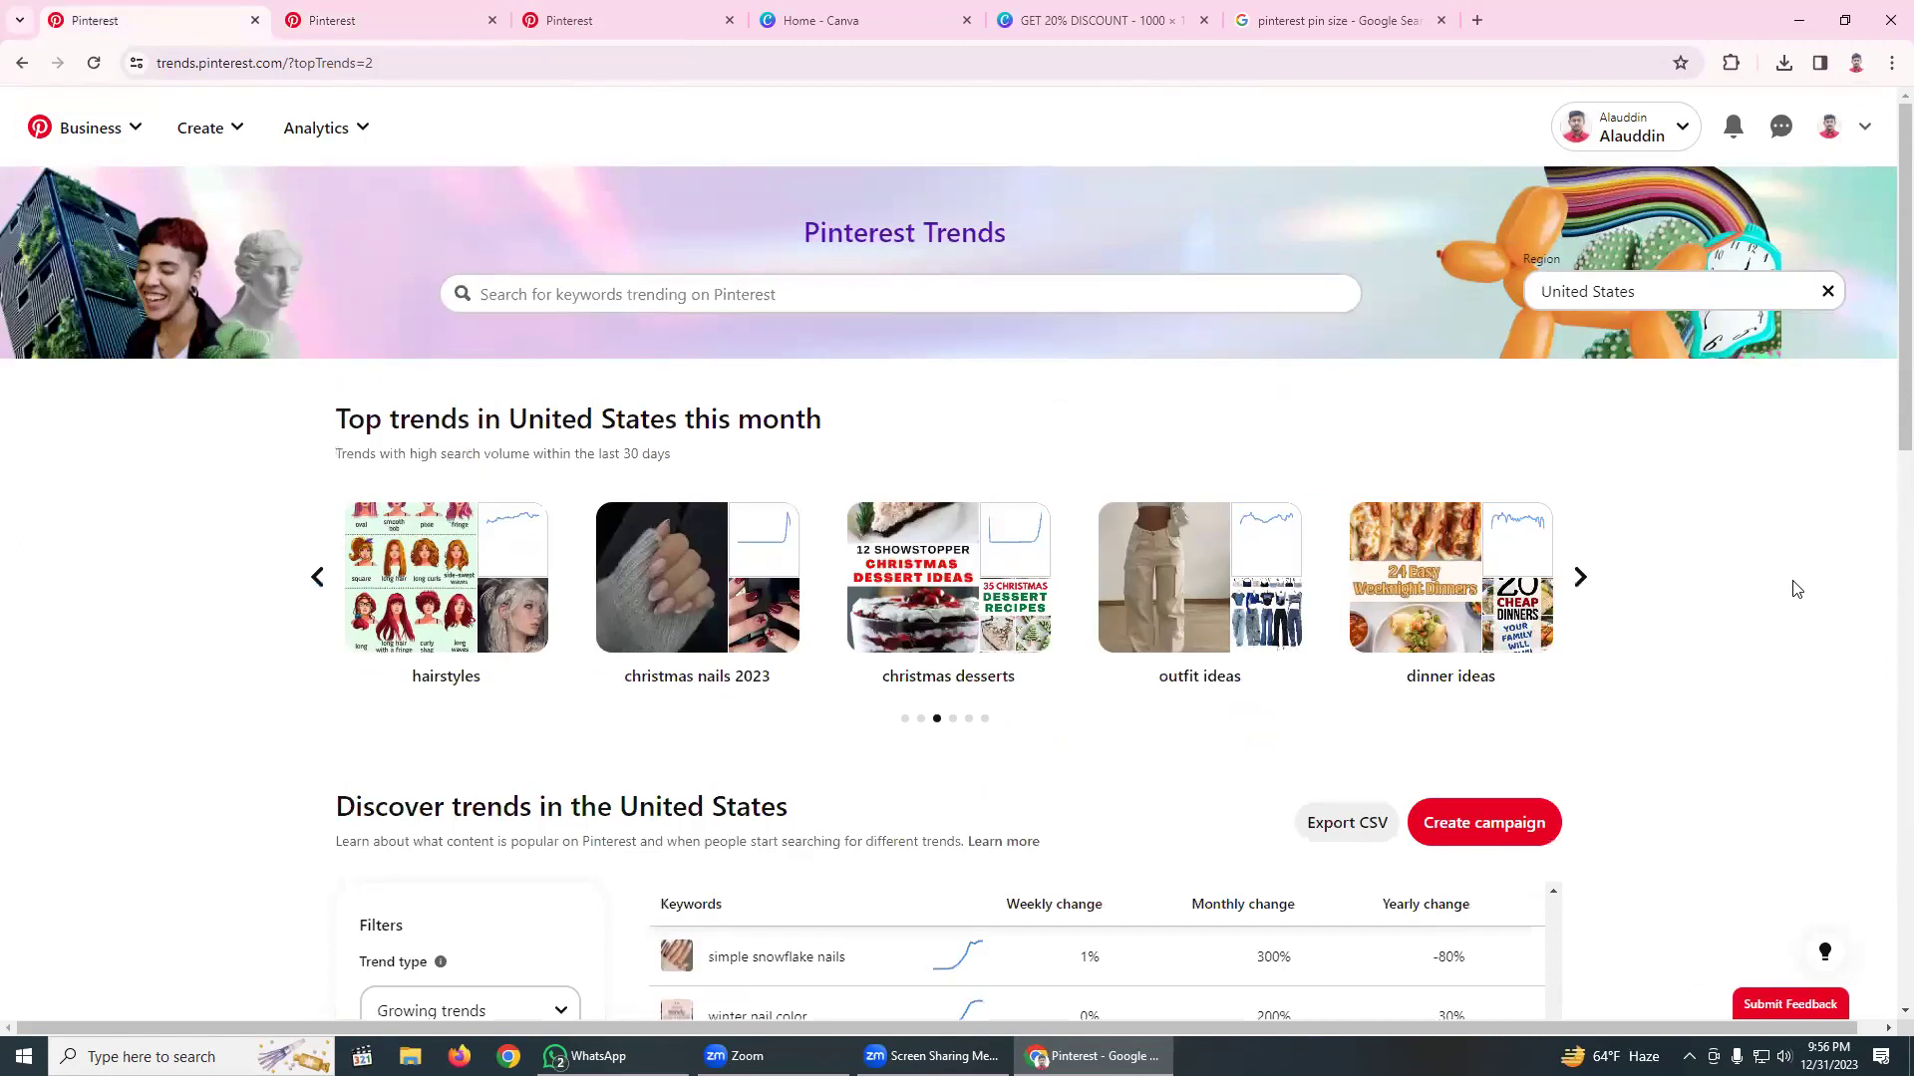
Search Trends for 'outfit' and open 'outfit ideas winter' to view its demographics and popular pins
left_click(795, 296)
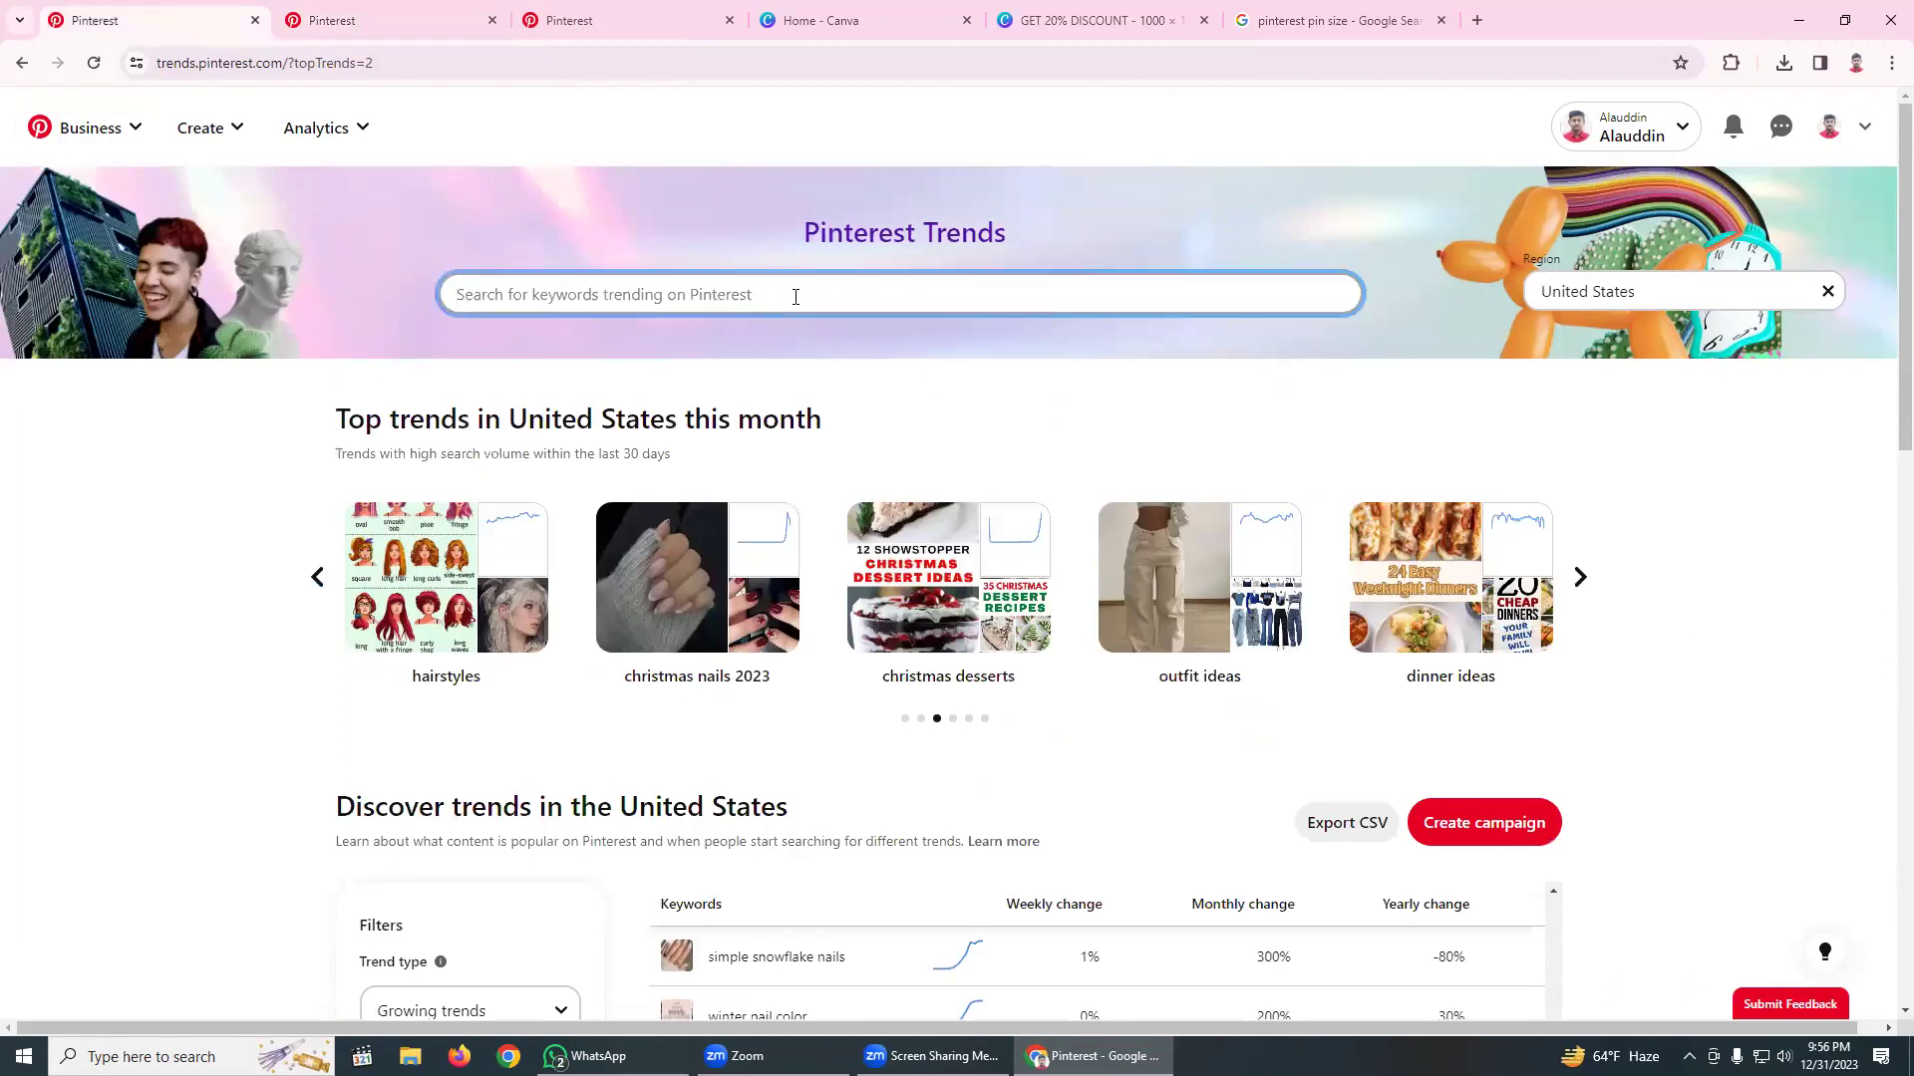
type("ou")
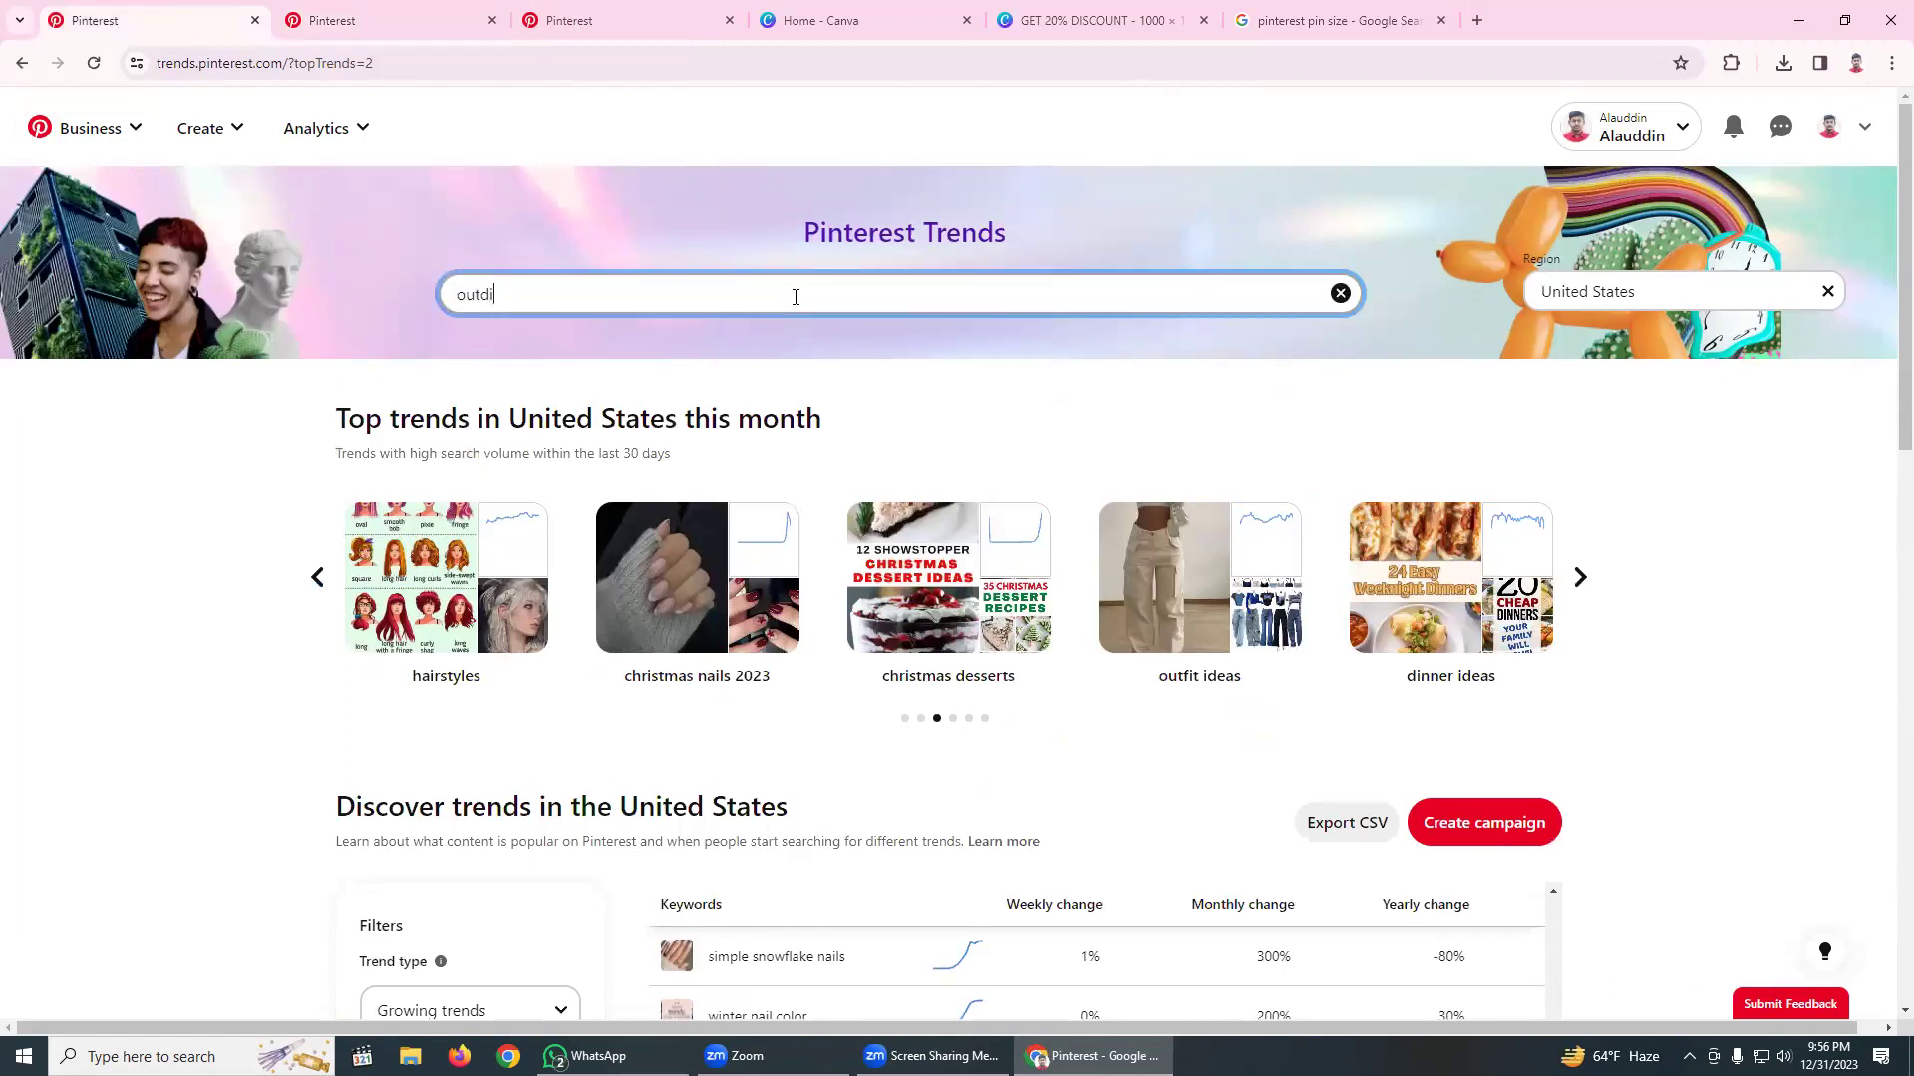
type("tdi")
key("BackSpace")
key("BackSpace")
type("fit")
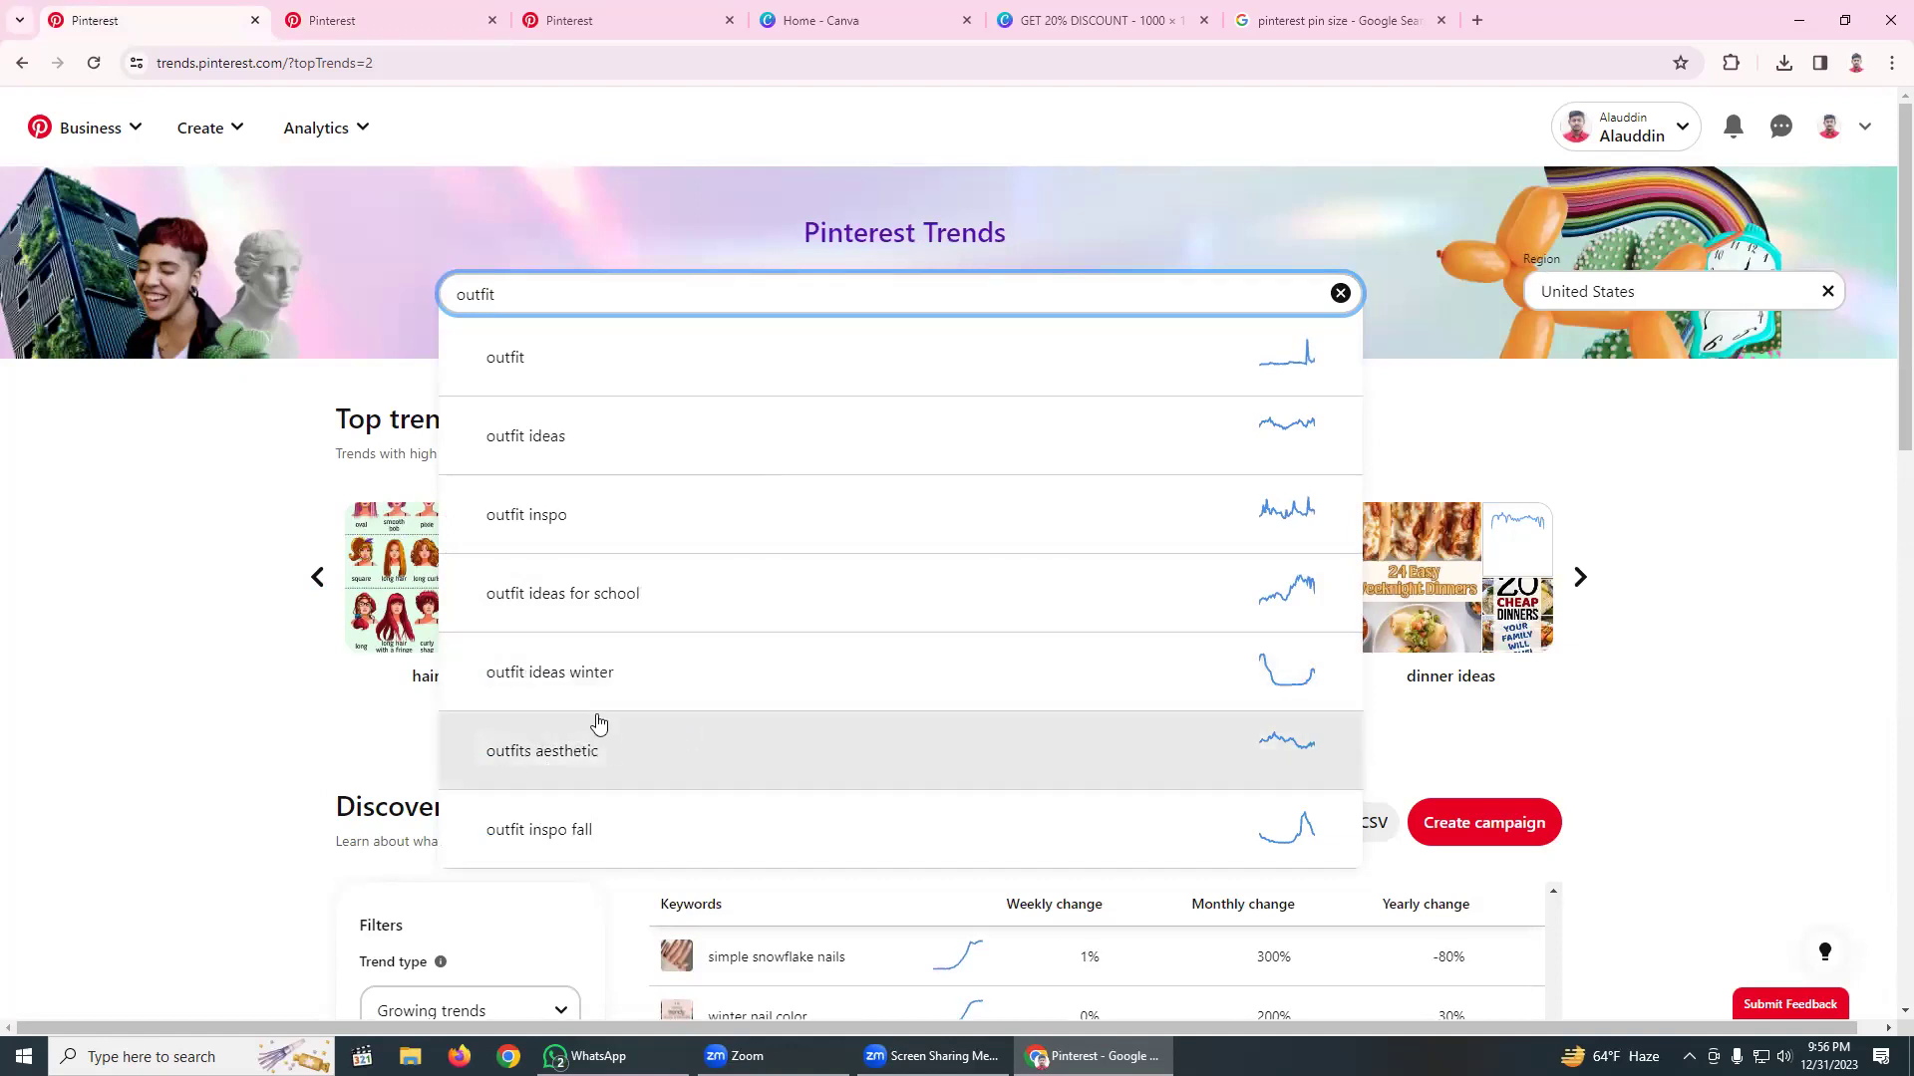
left_click(538, 676)
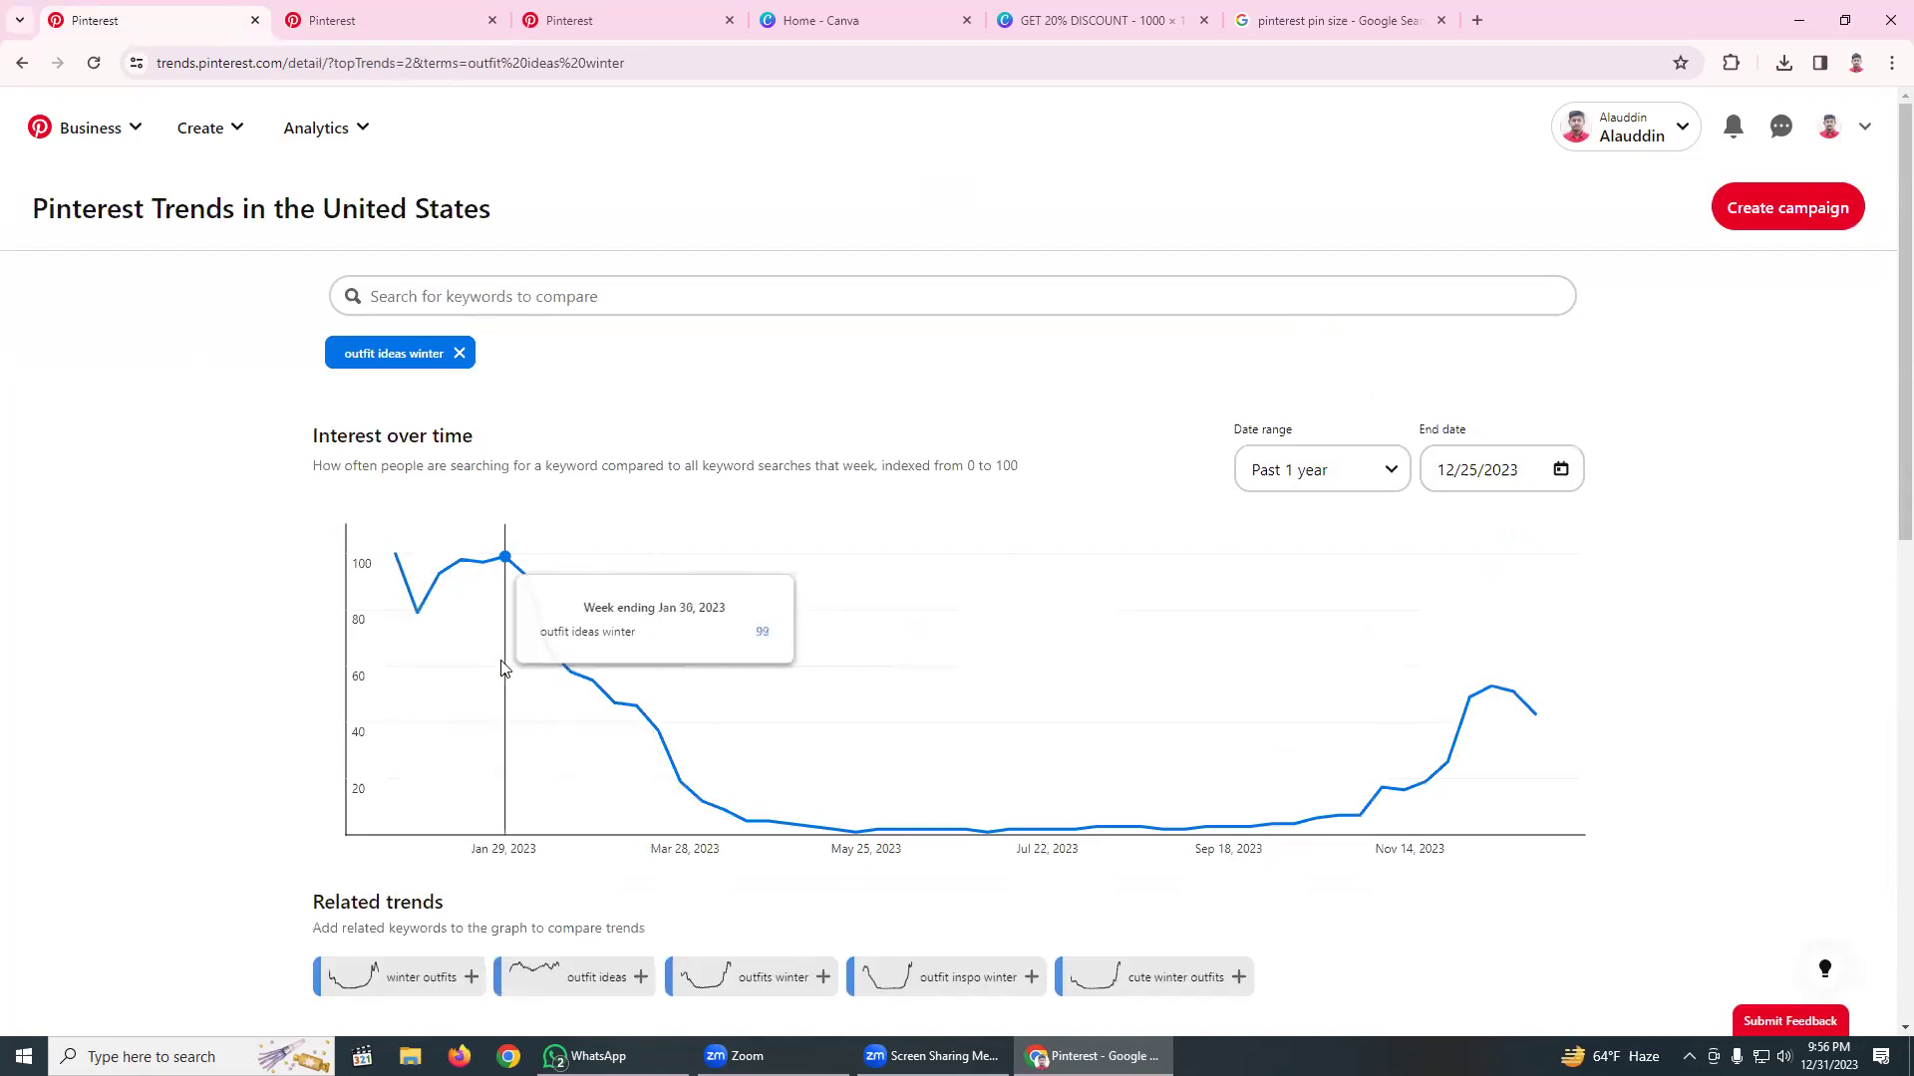
scroll(1371, 719, "down", 4)
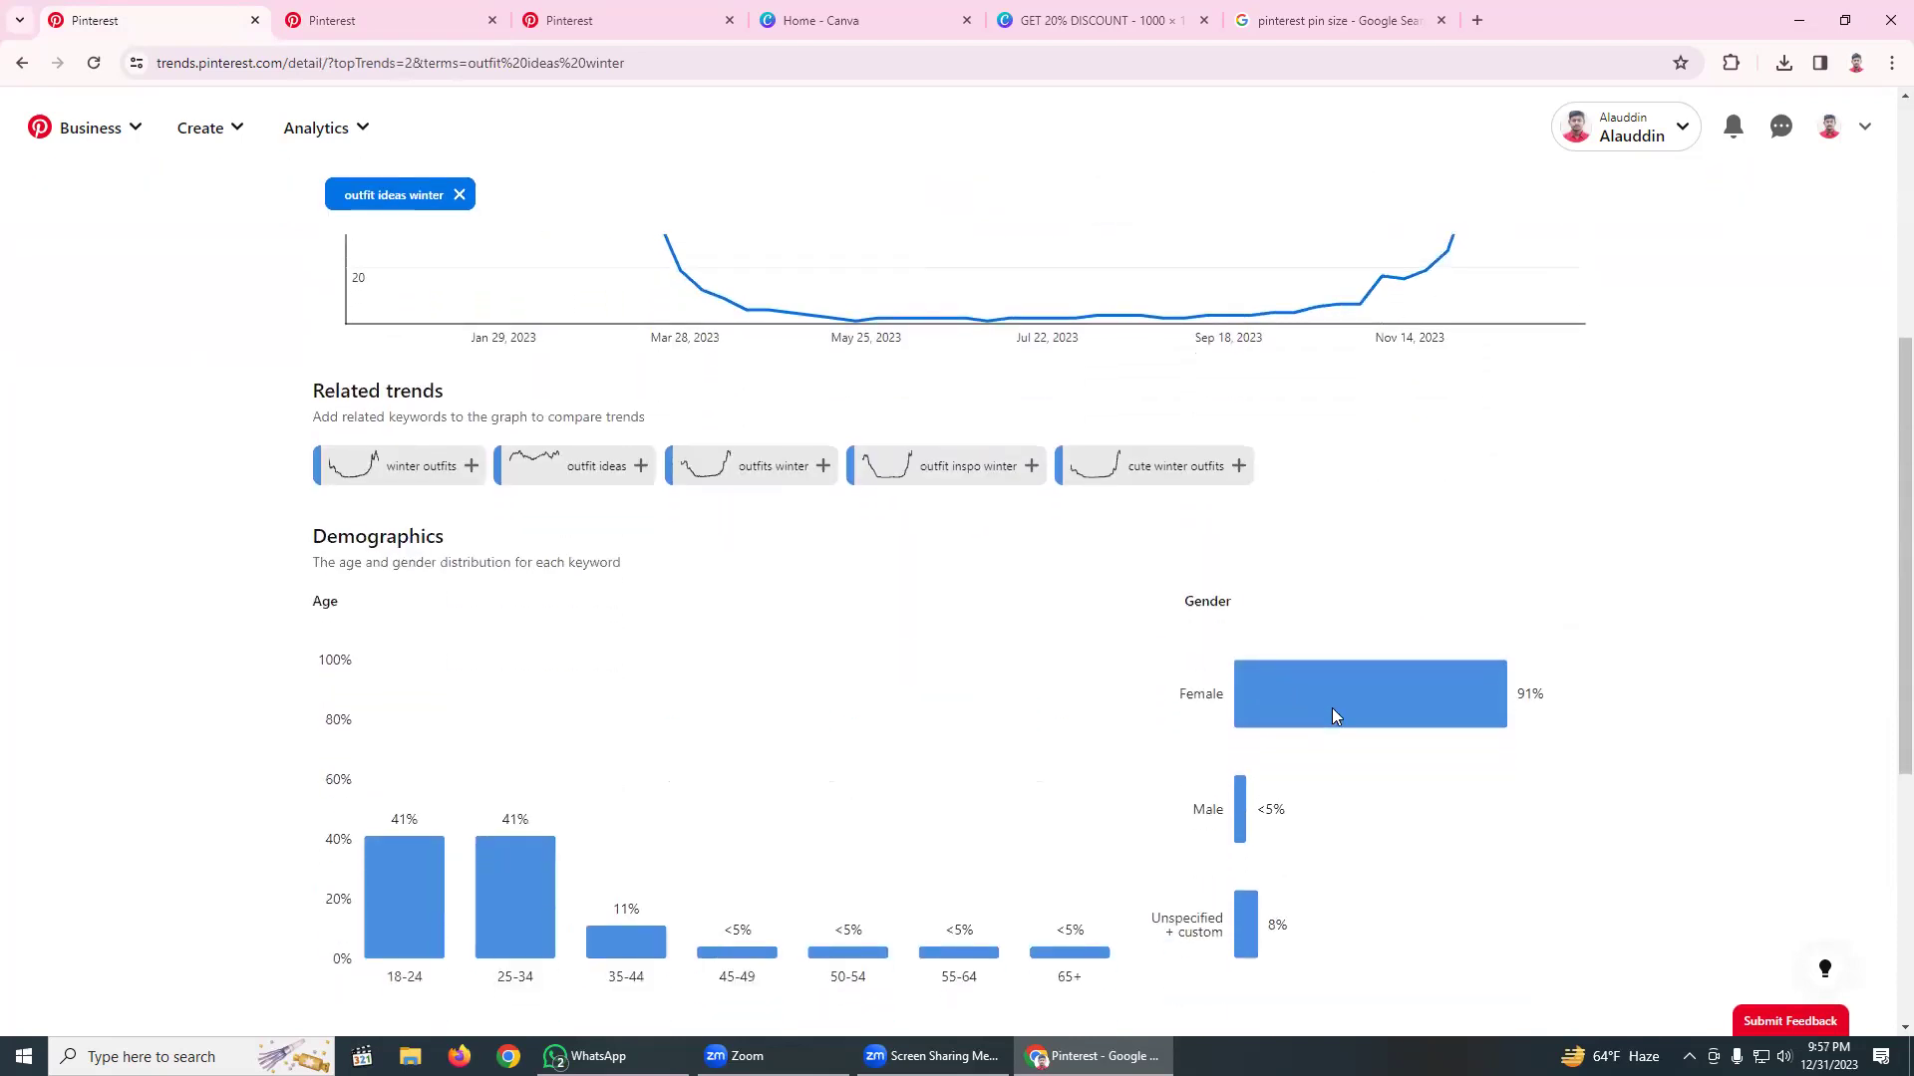
scroll(1296, 709, "down", 3)
scroll(1137, 603, "down", 3)
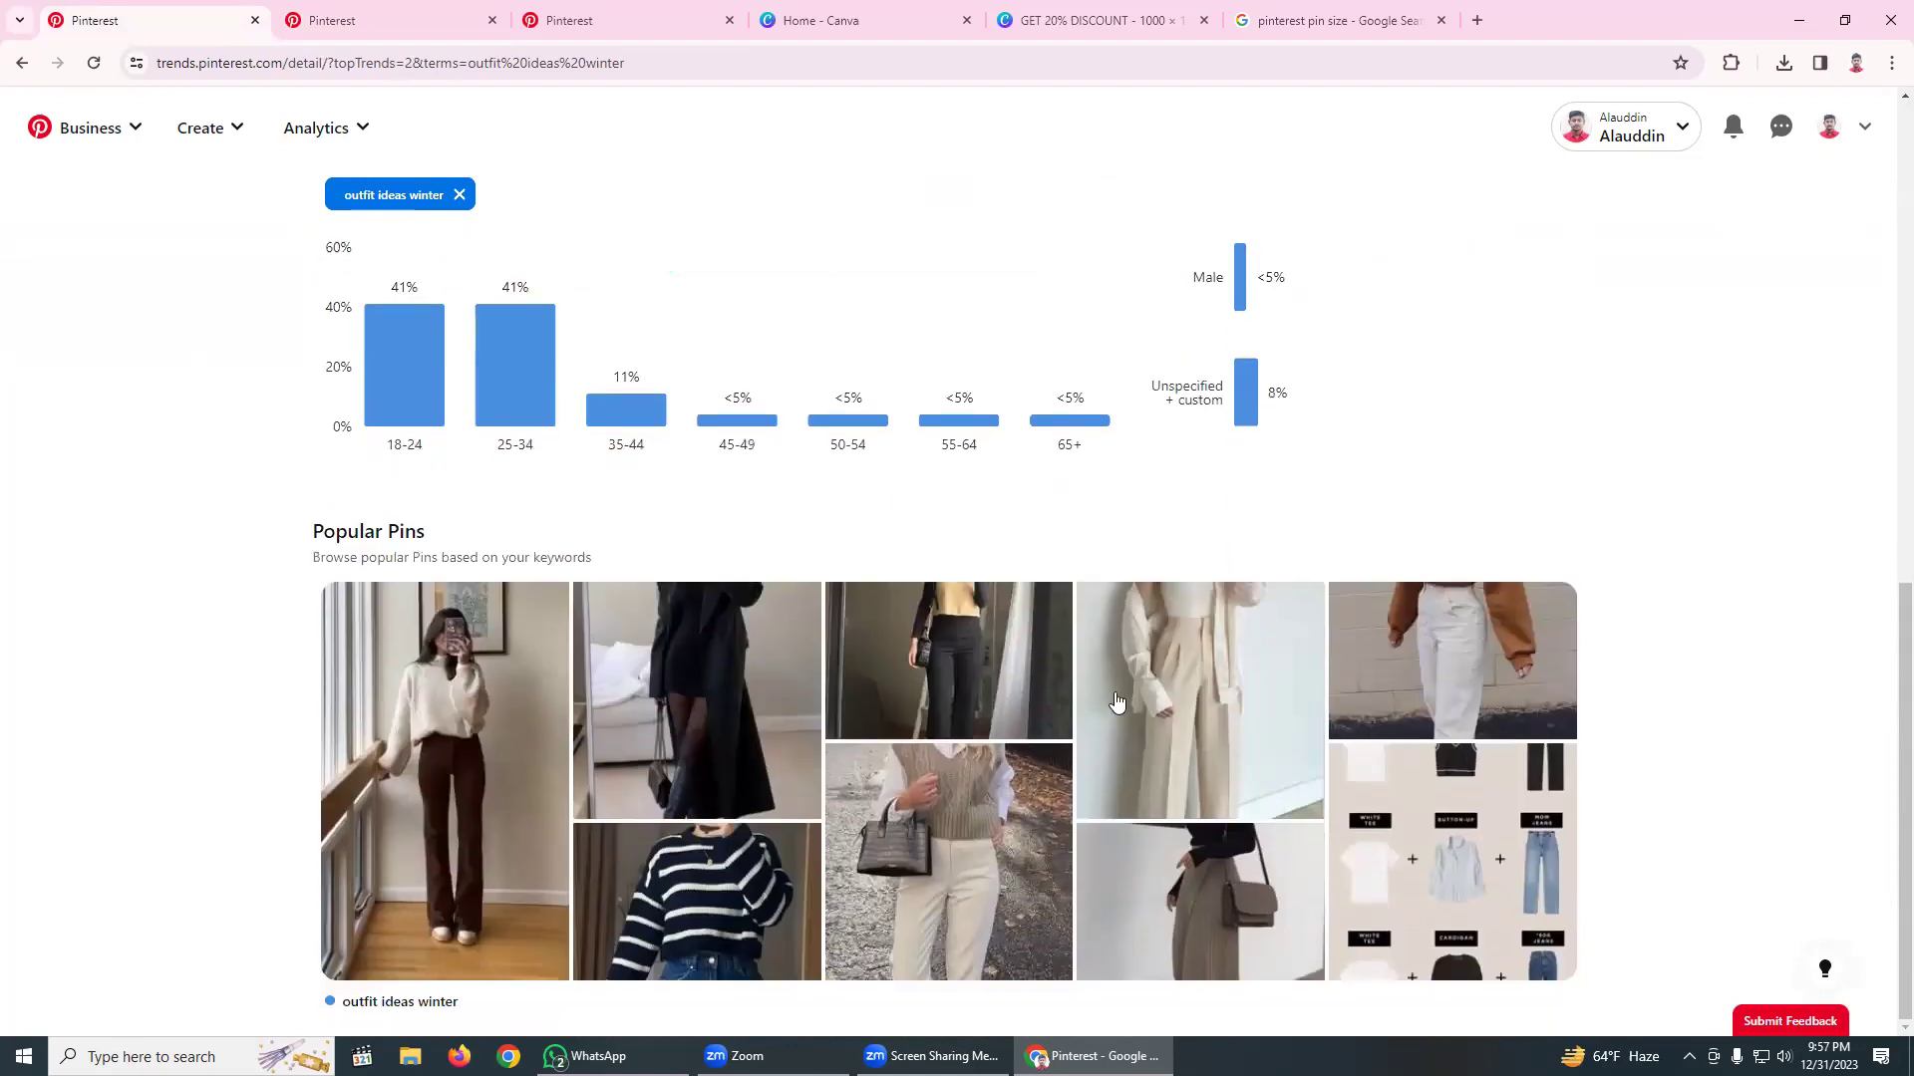
Go to Business hub from the Business menu, showing 0 monthly views and 0 followers
left_click(83, 137)
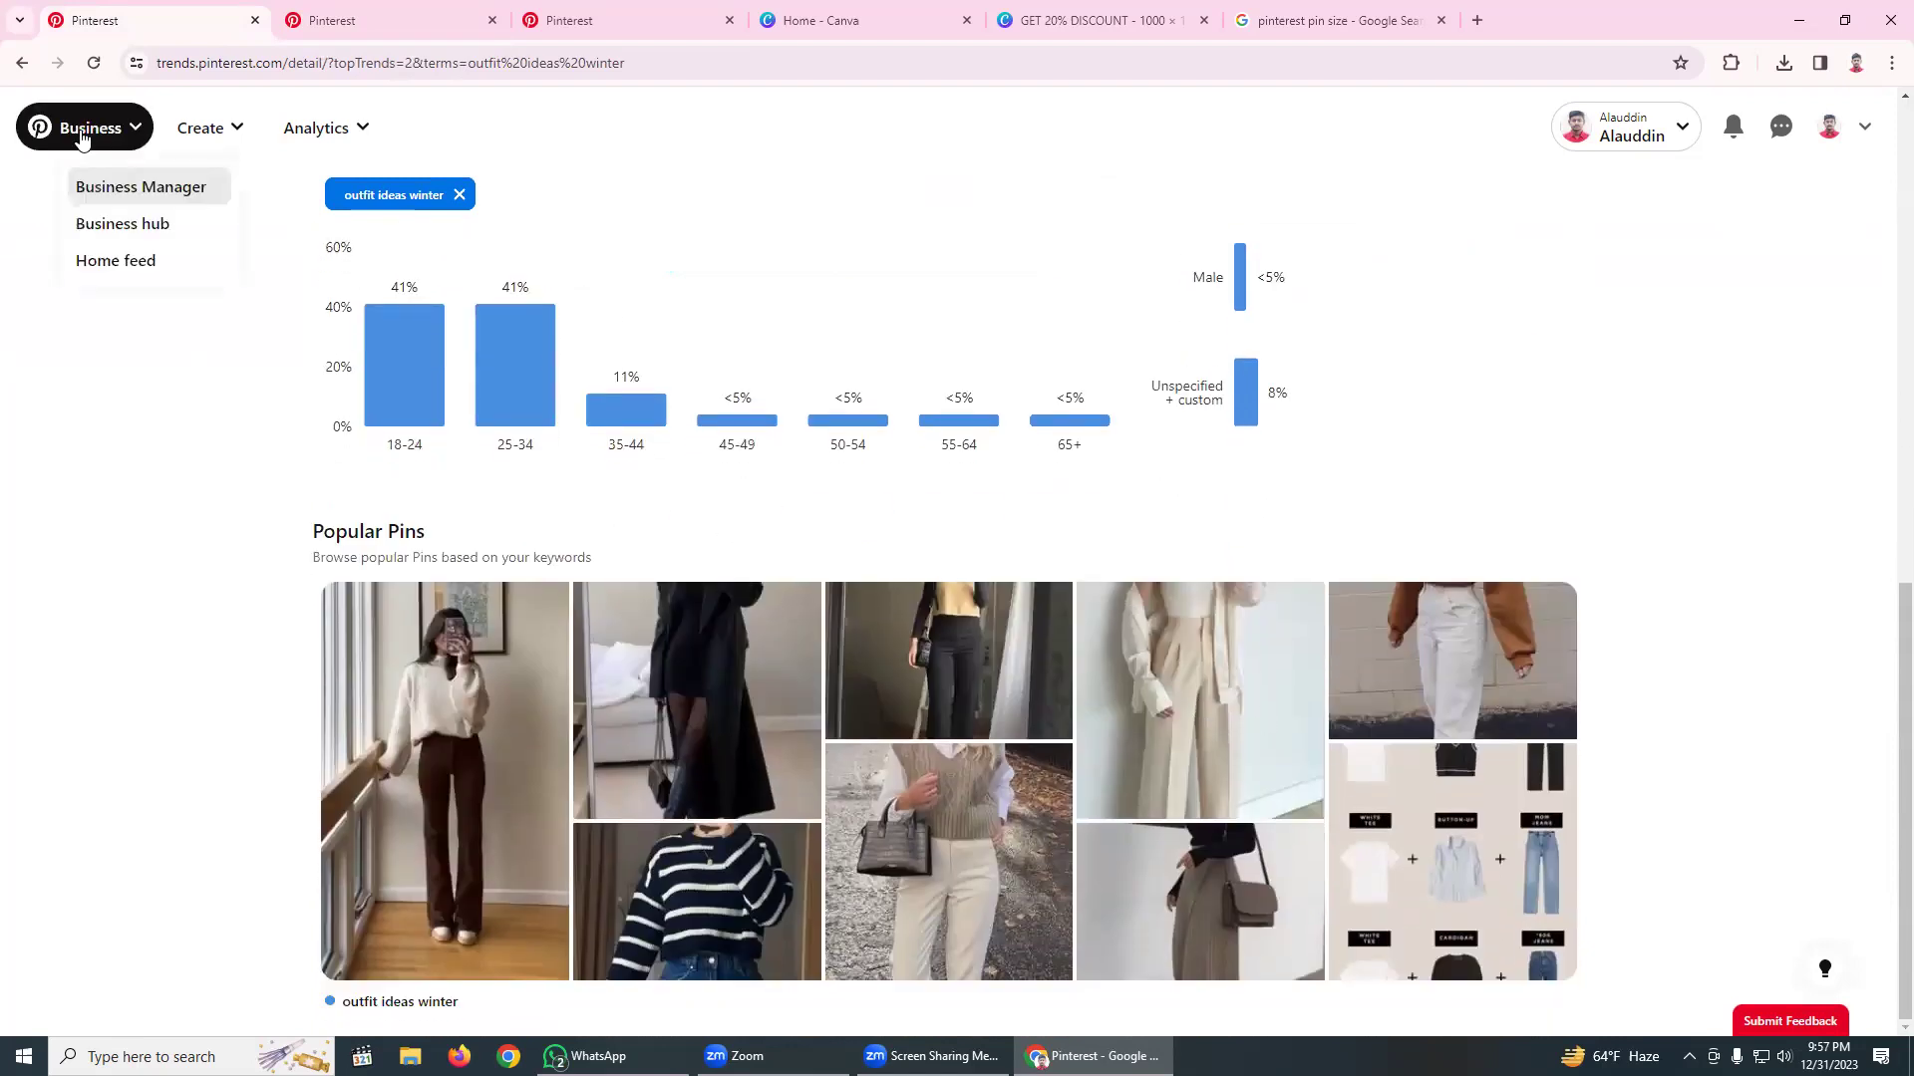
left_click(114, 224)
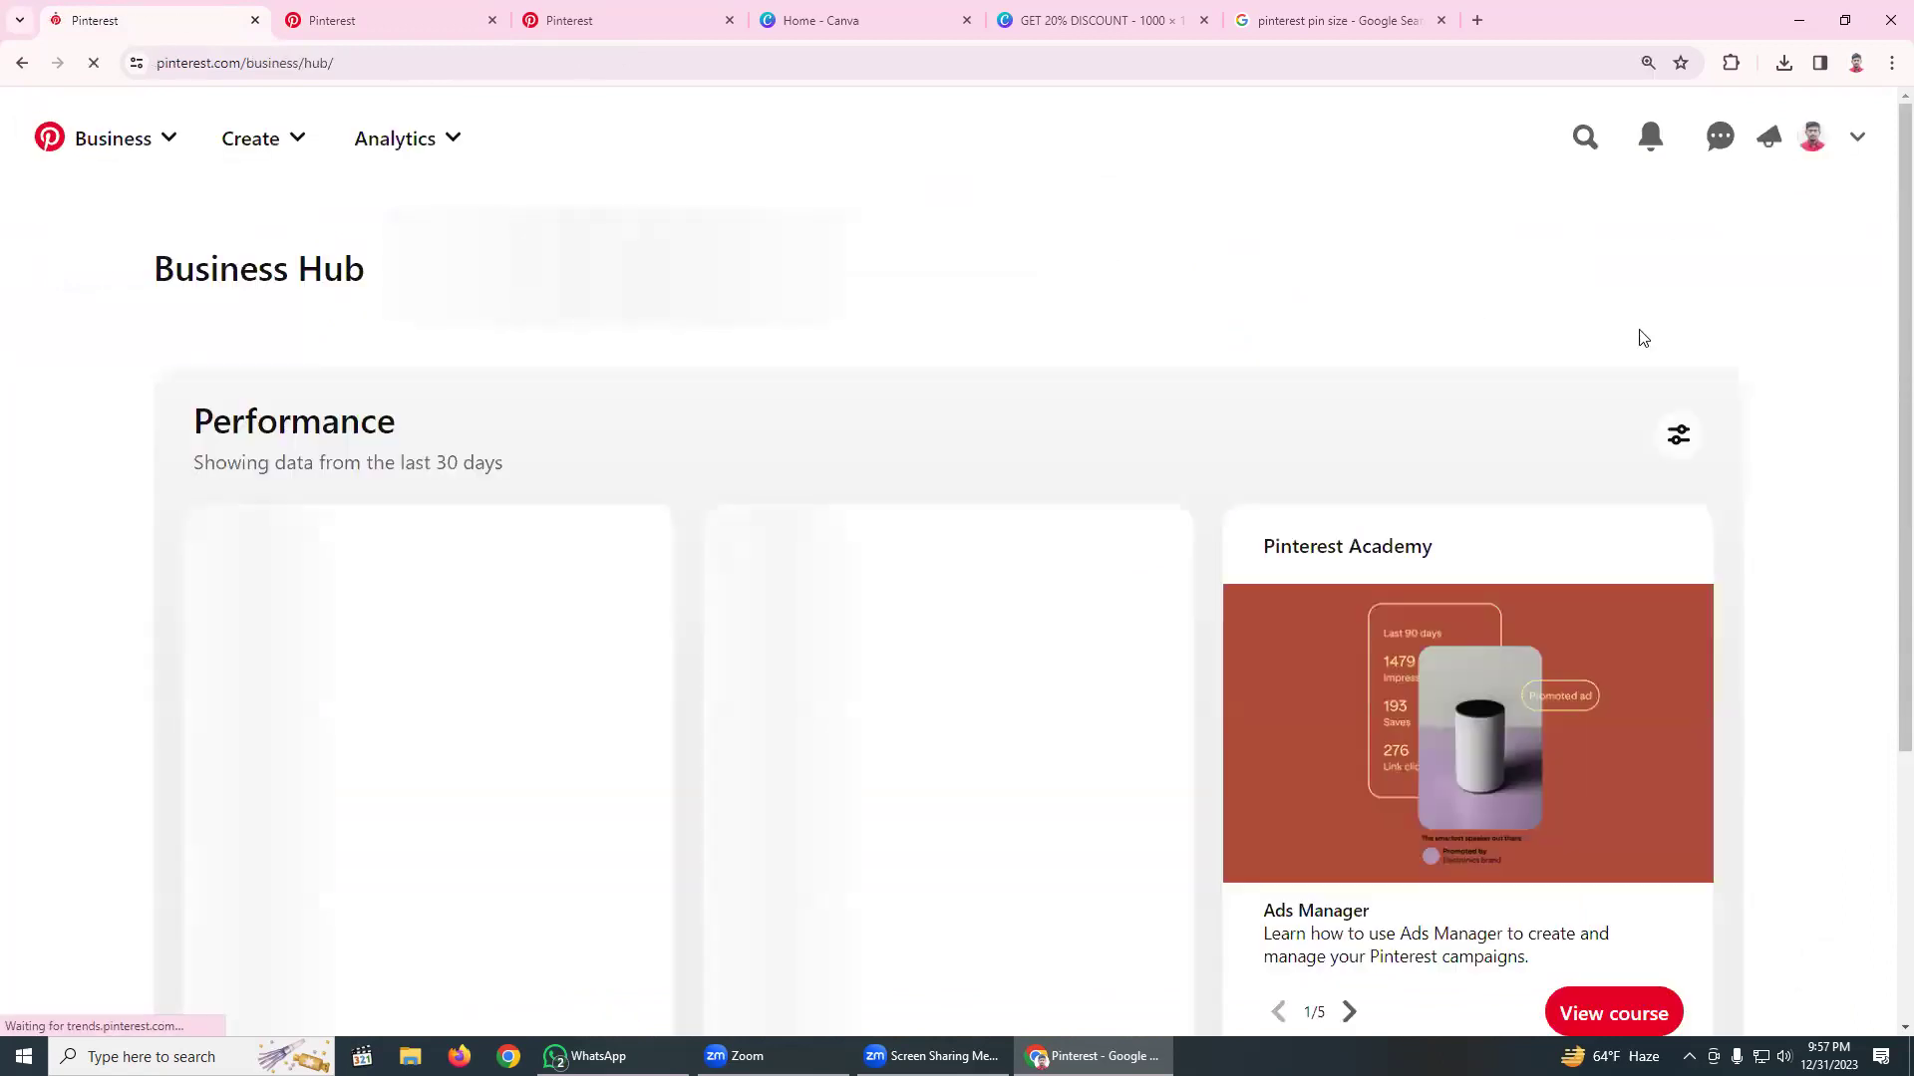
left_click(130, 143)
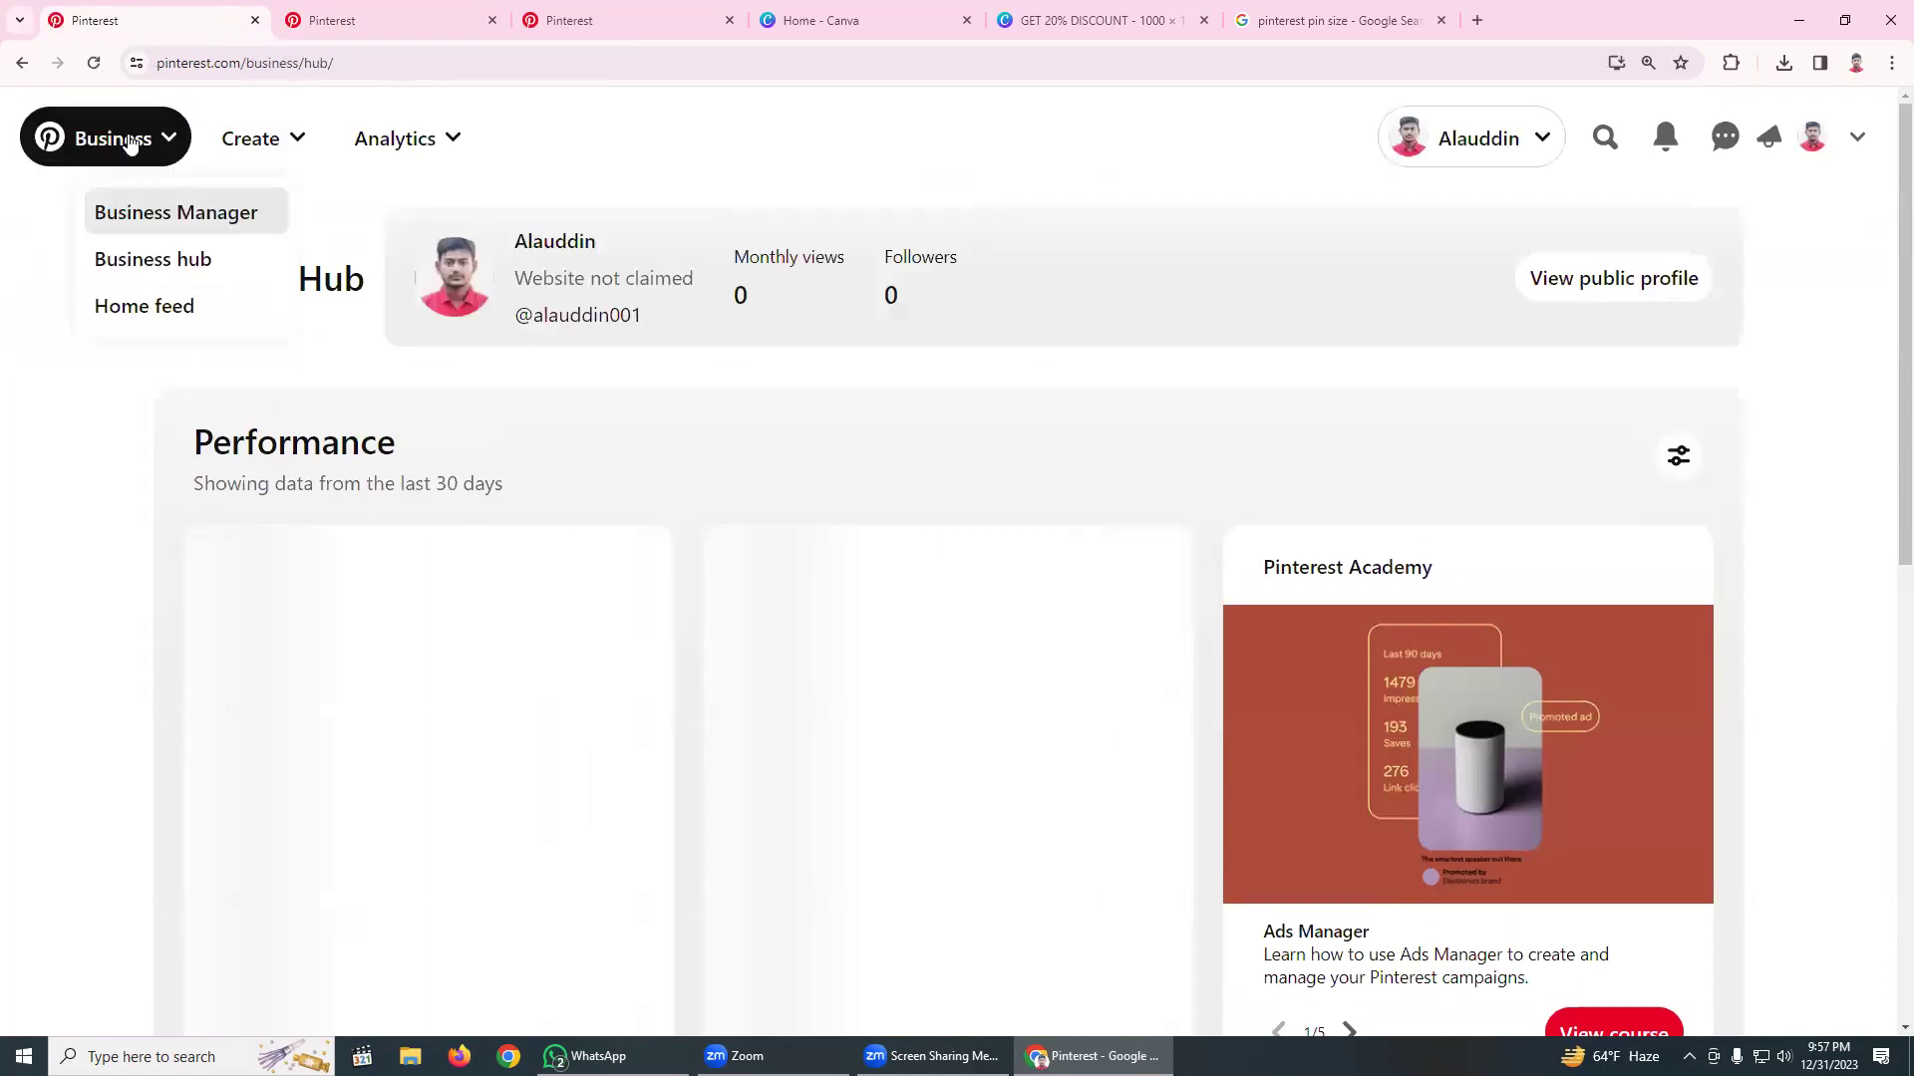
left_click(1063, 122)
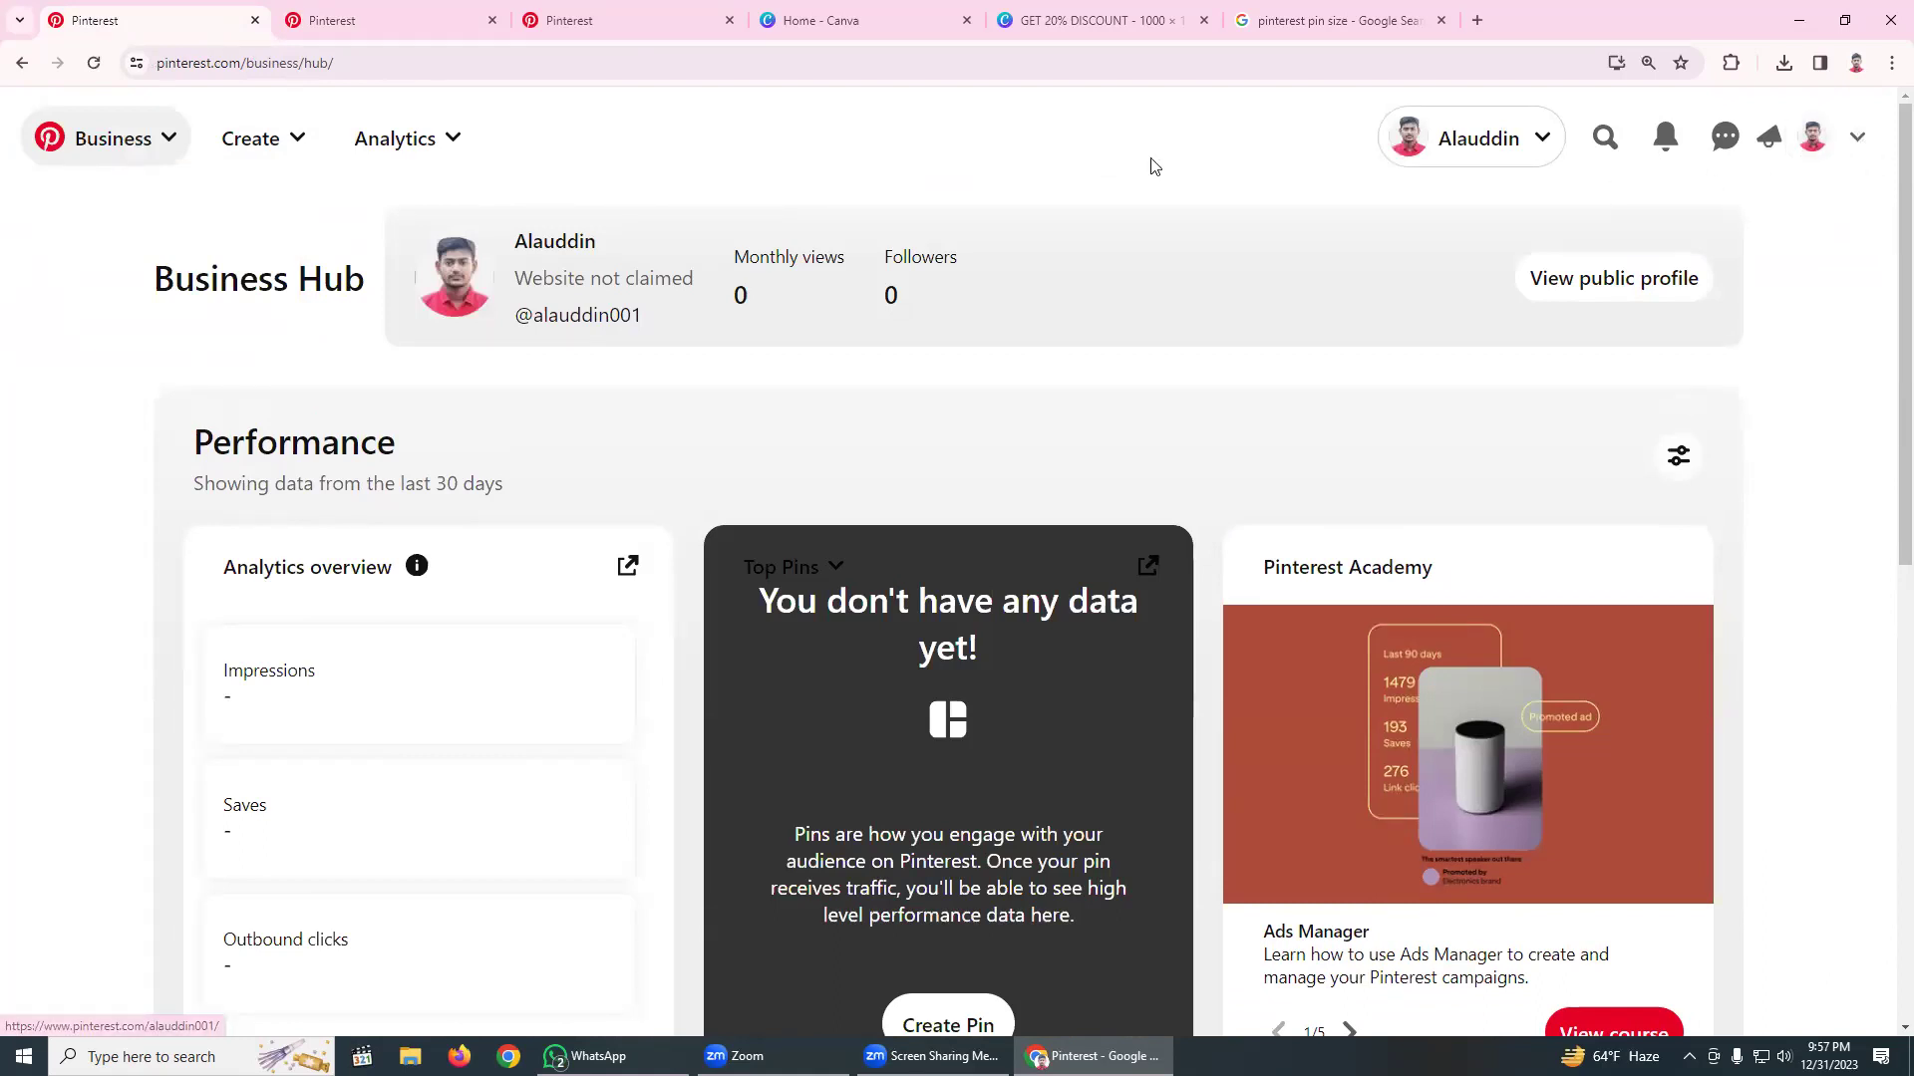
left_click(137, 142)
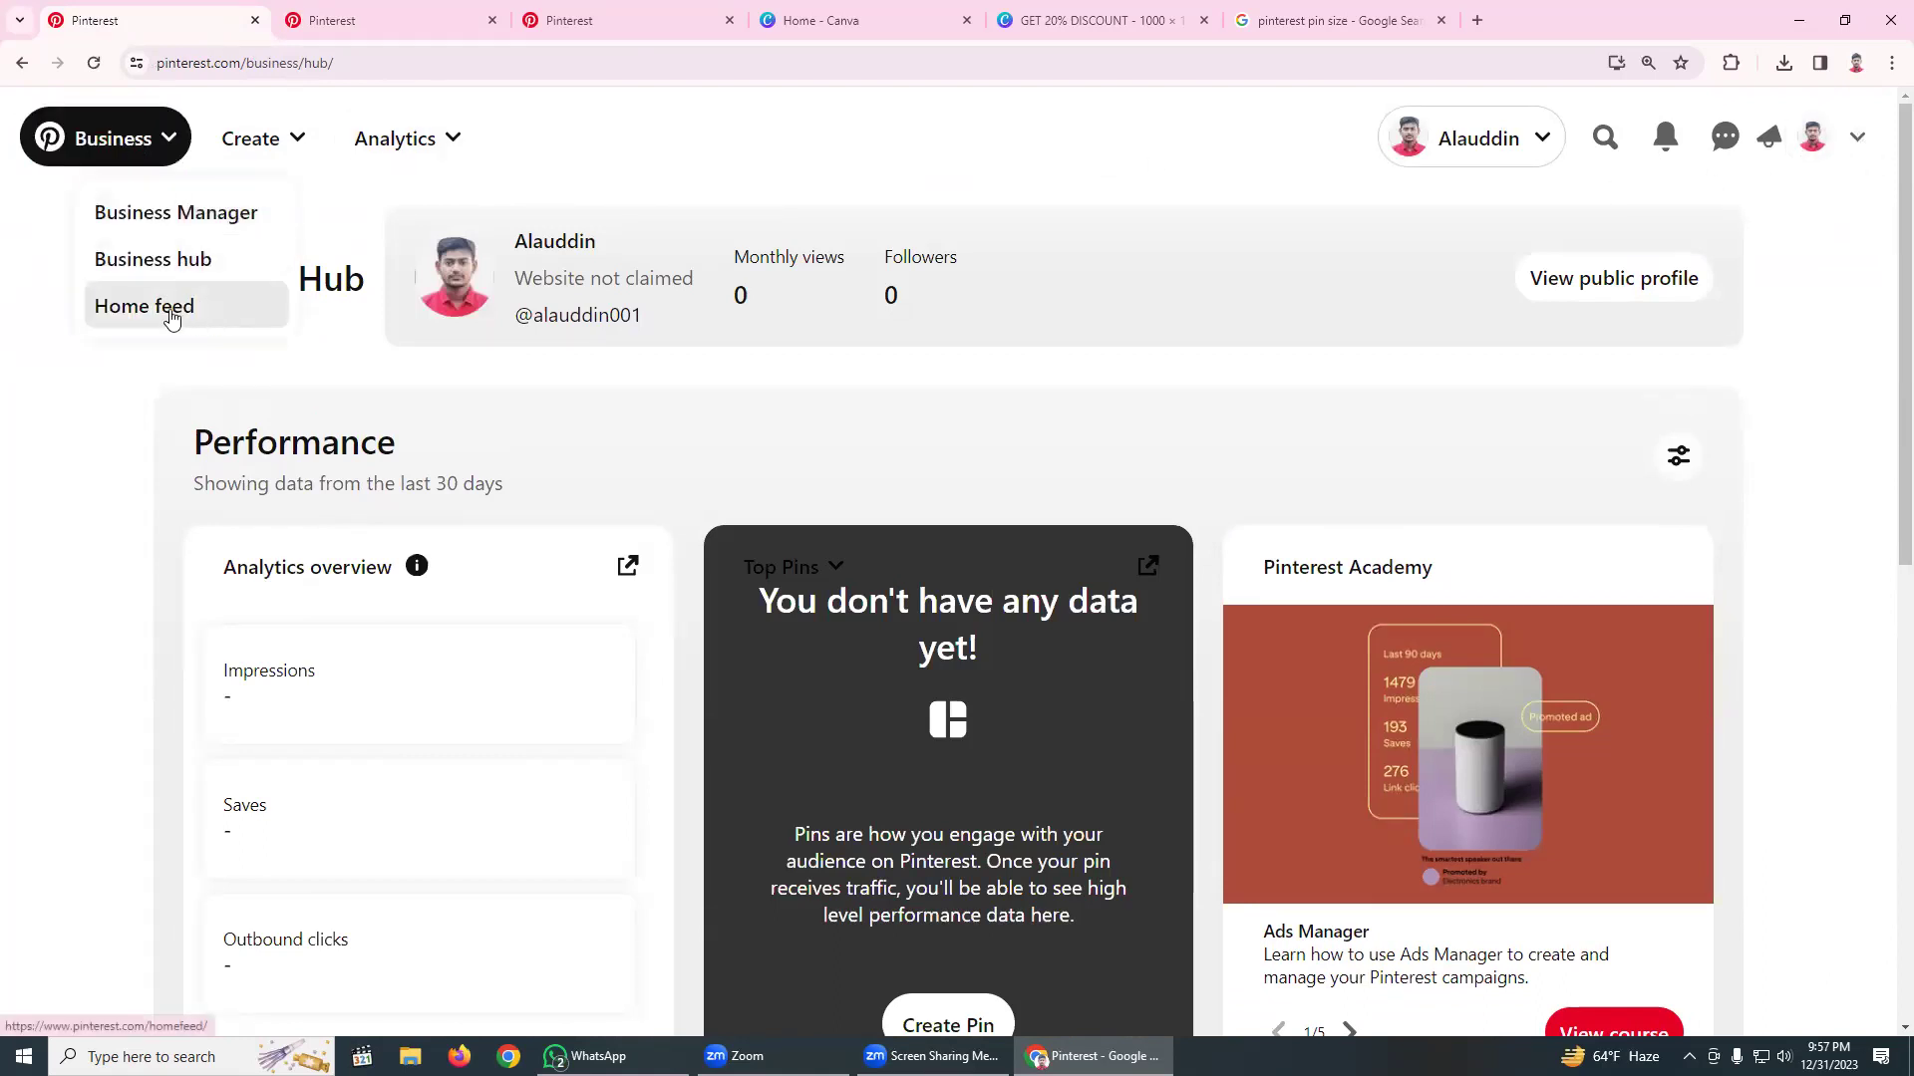
left_click(170, 307)
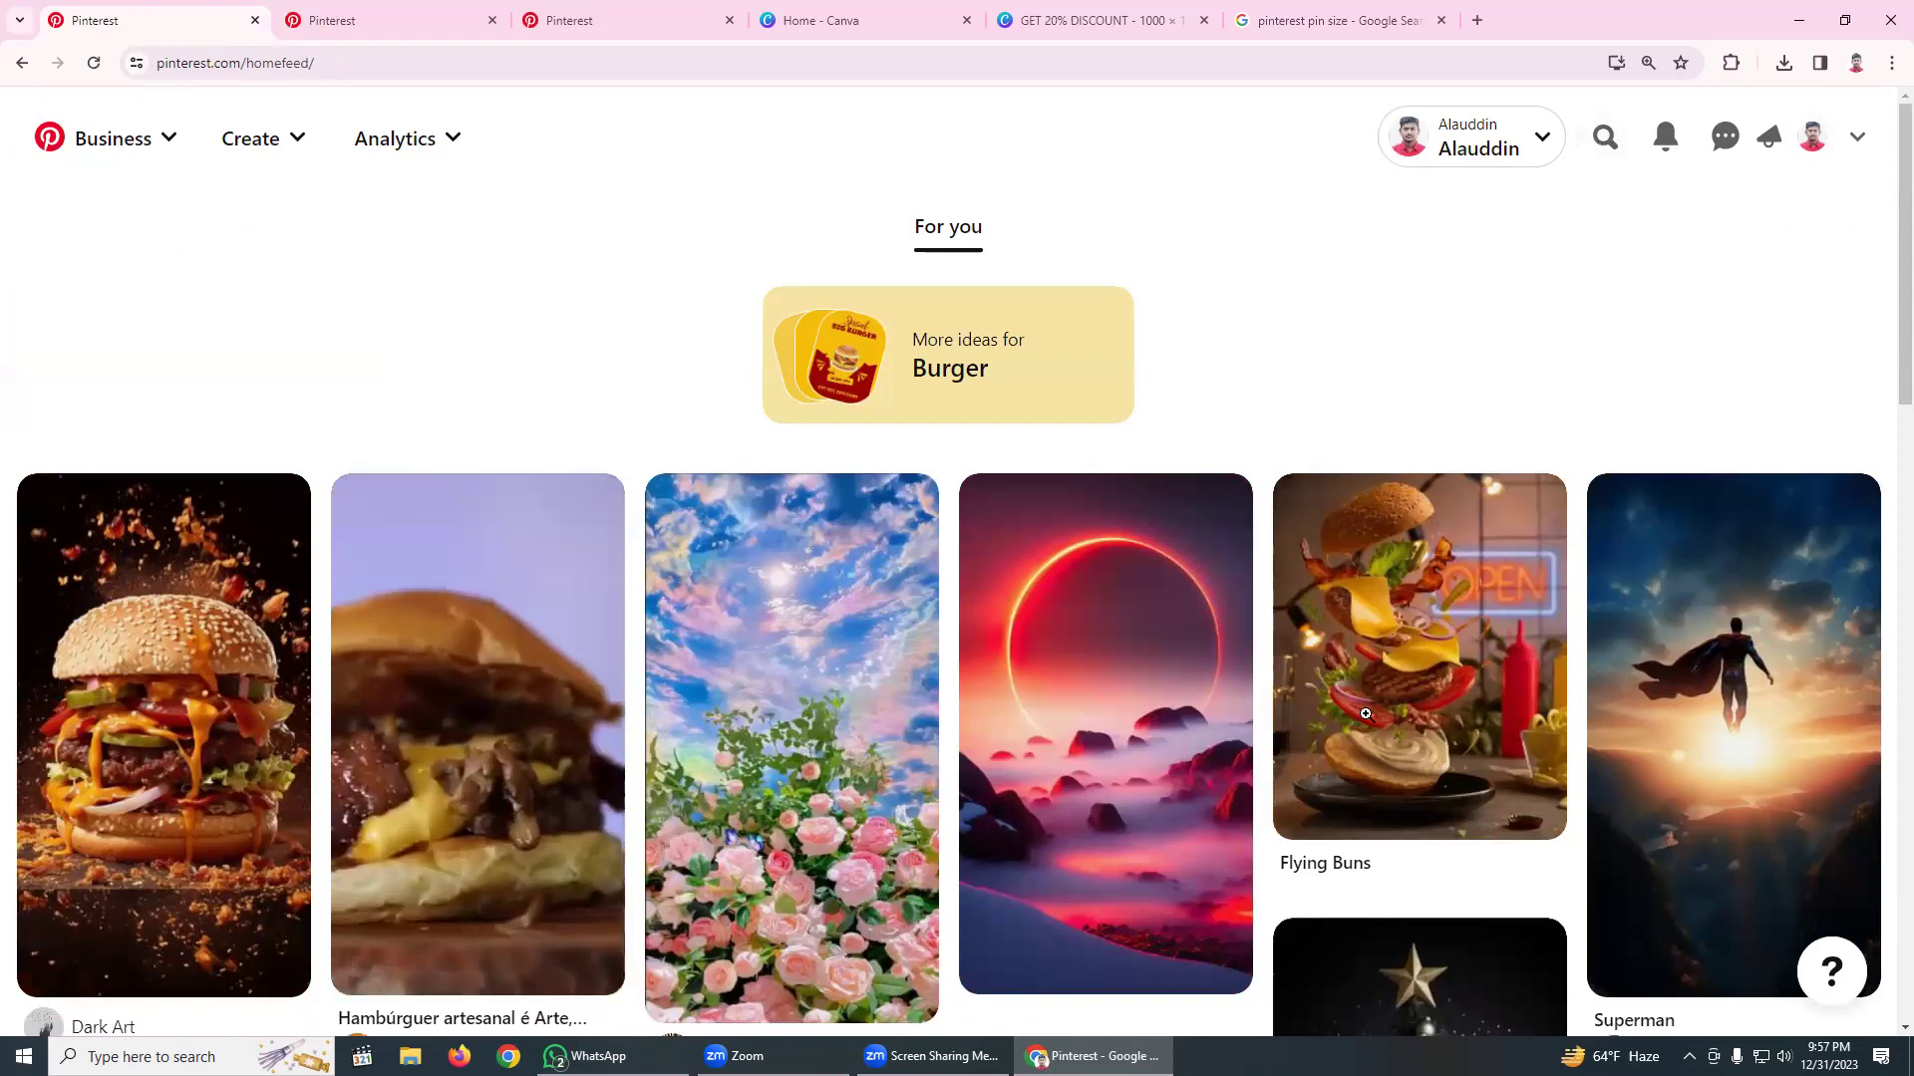
scroll(1123, 692, "down", 2)
scroll(1439, 692, "down", 5)
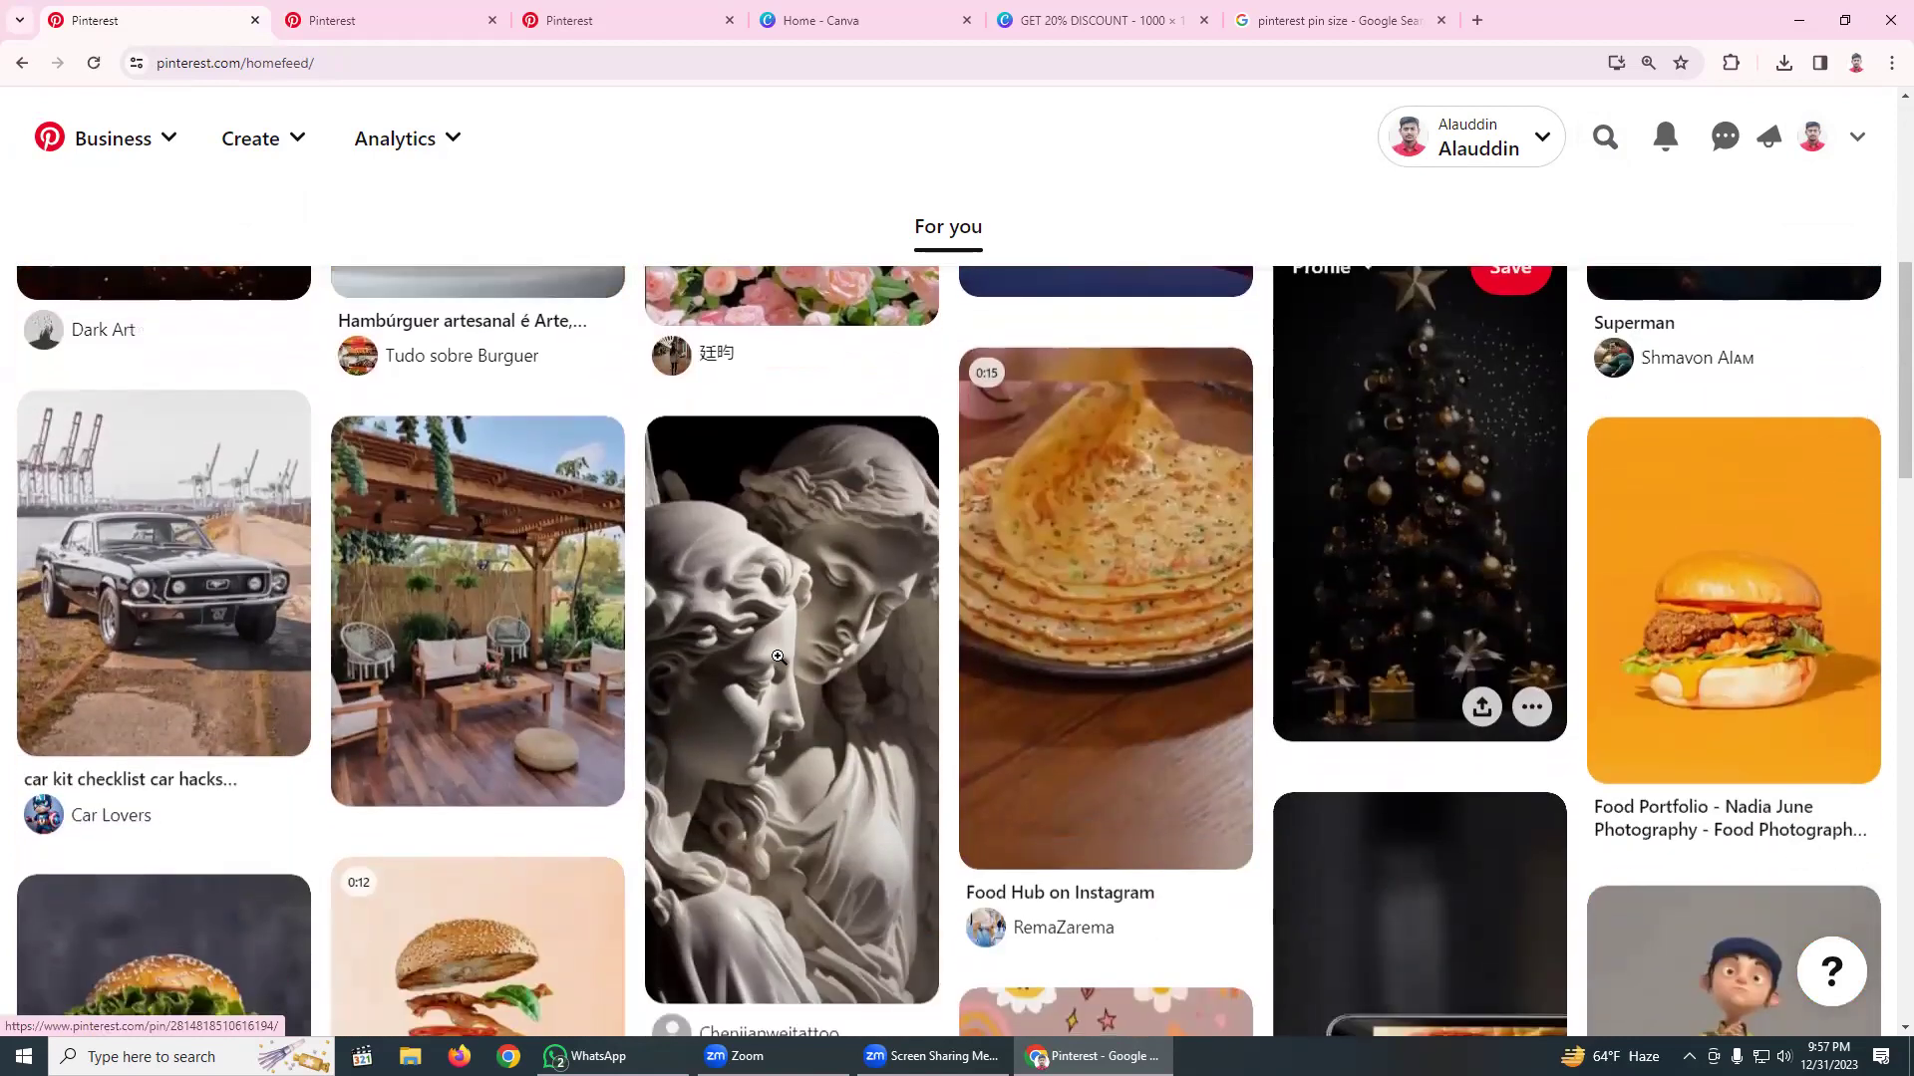
scroll(1458, 595, "down", 3)
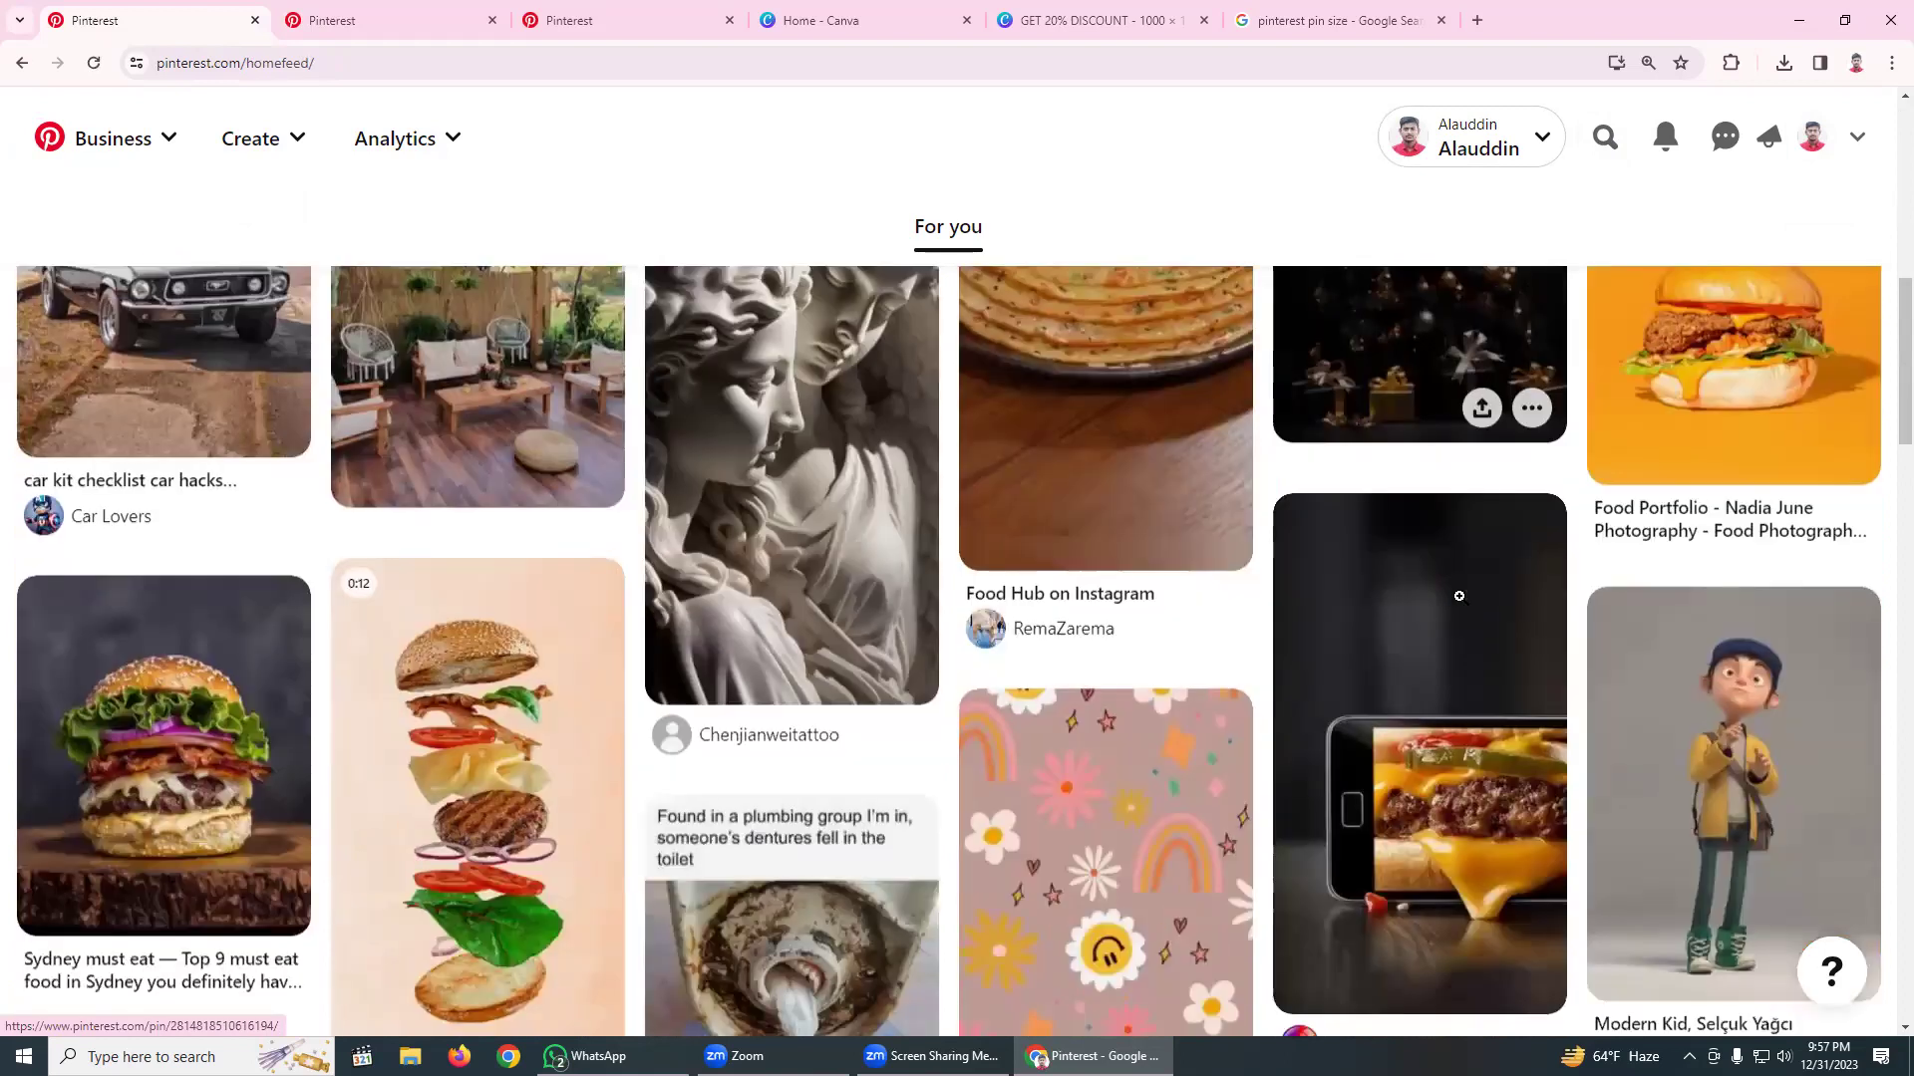
scroll(792, 723, "down", 3)
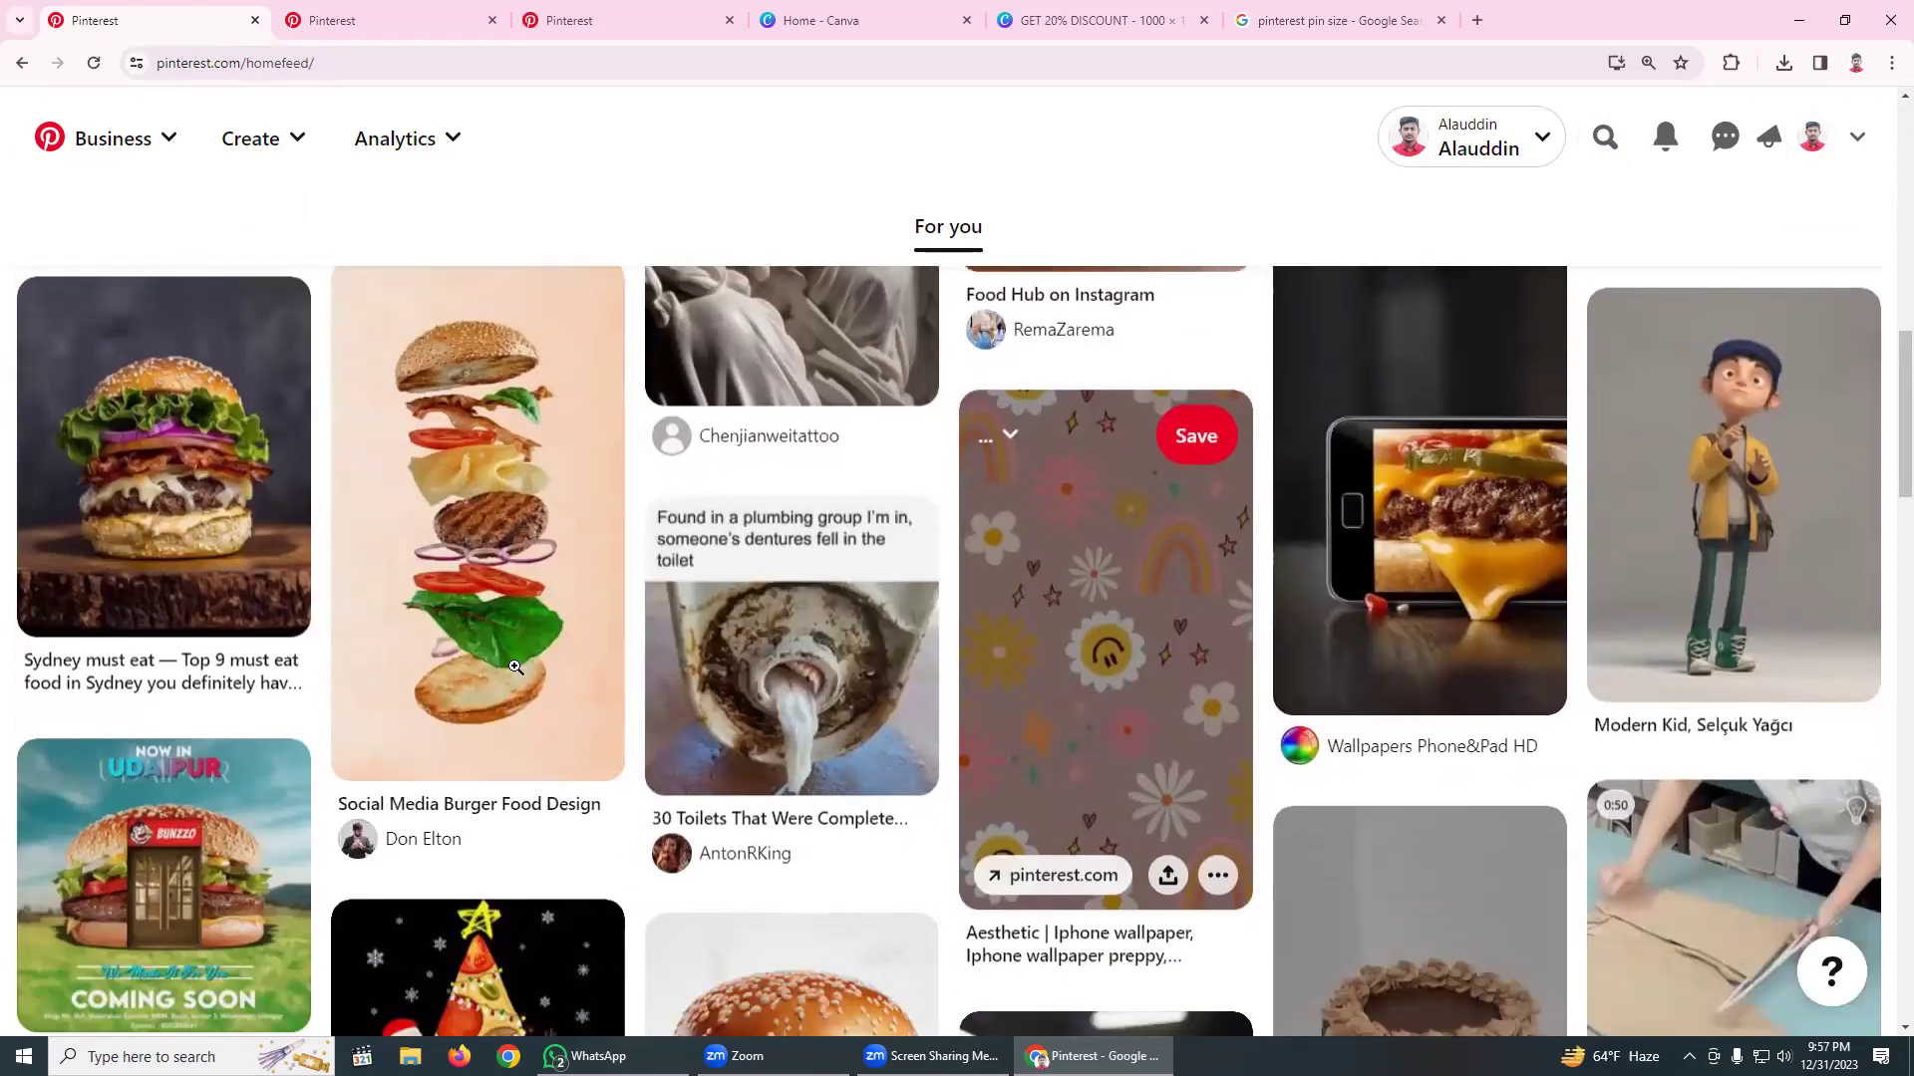
scroll(1368, 599, "down", 3)
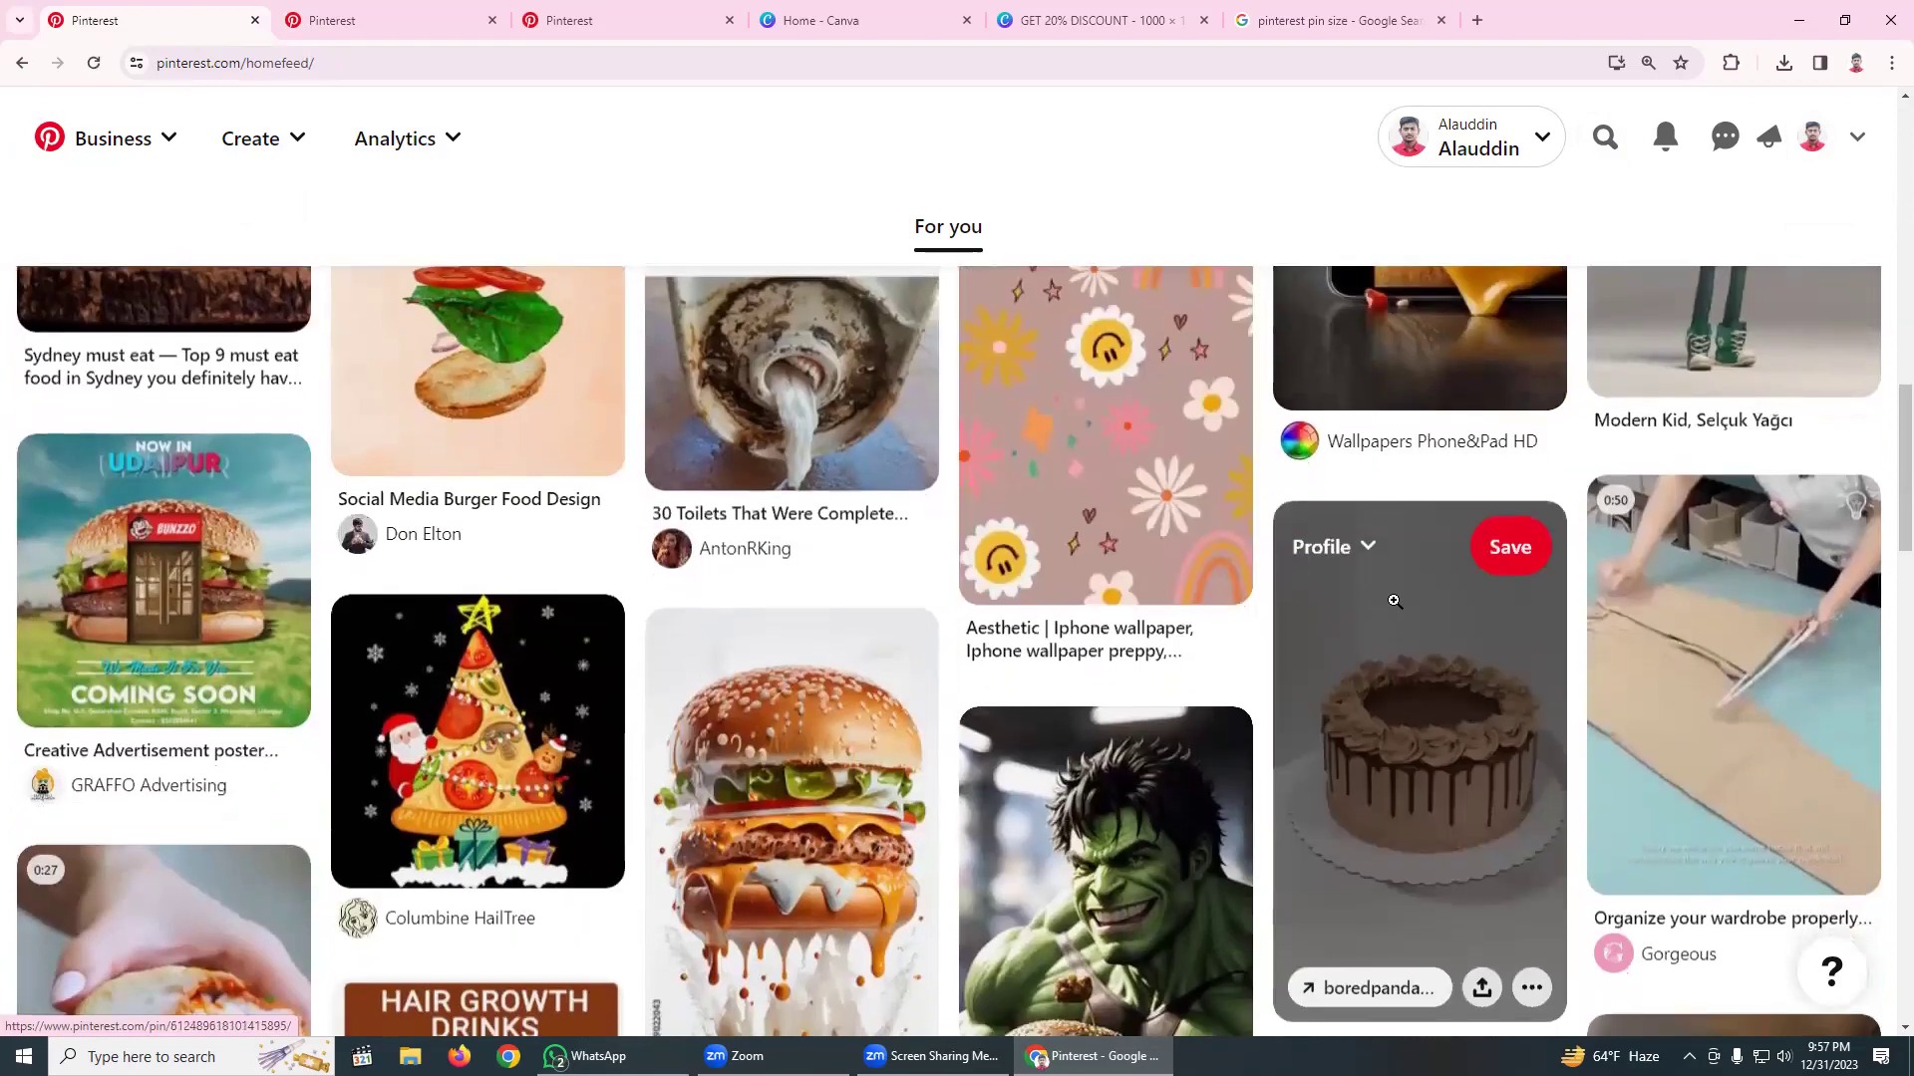
scroll(1369, 599, "down", 2)
scroll(1270, 536, "down", 5)
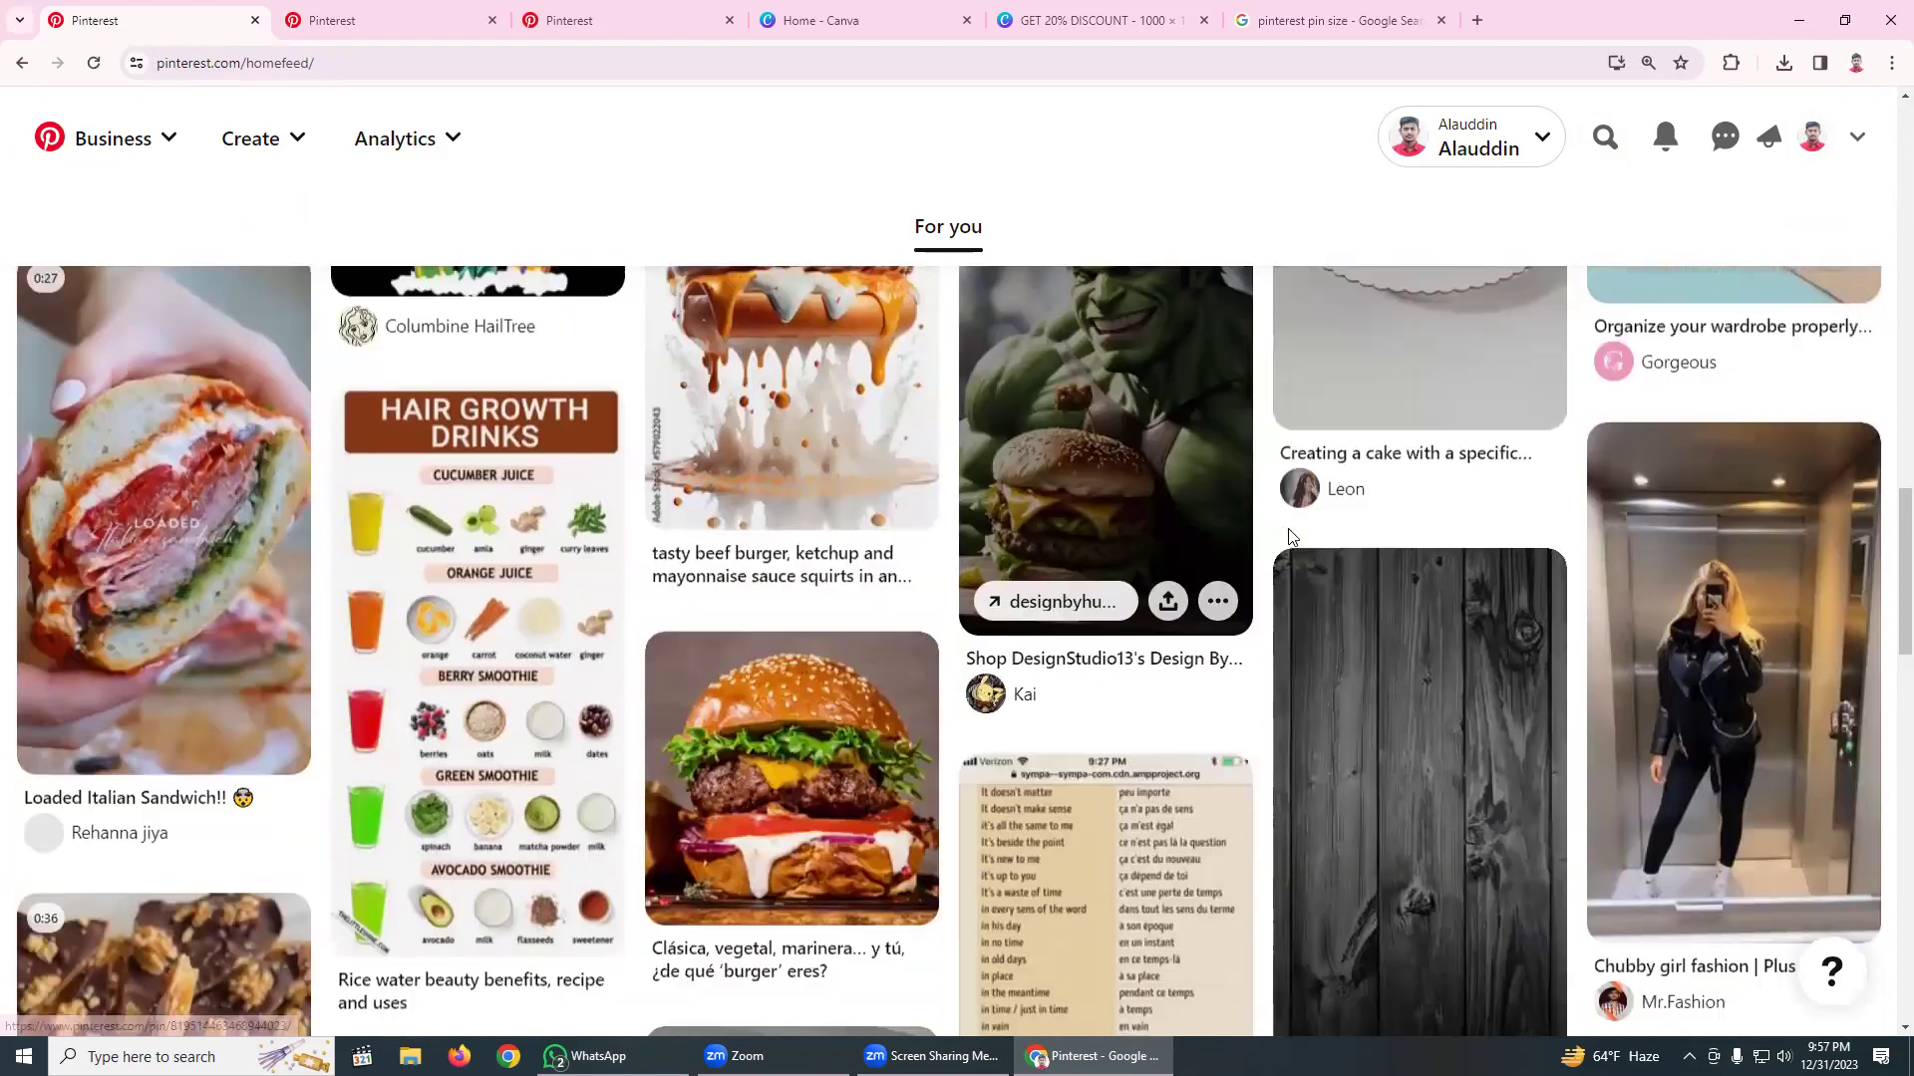
scroll(802, 650, "down", 1)
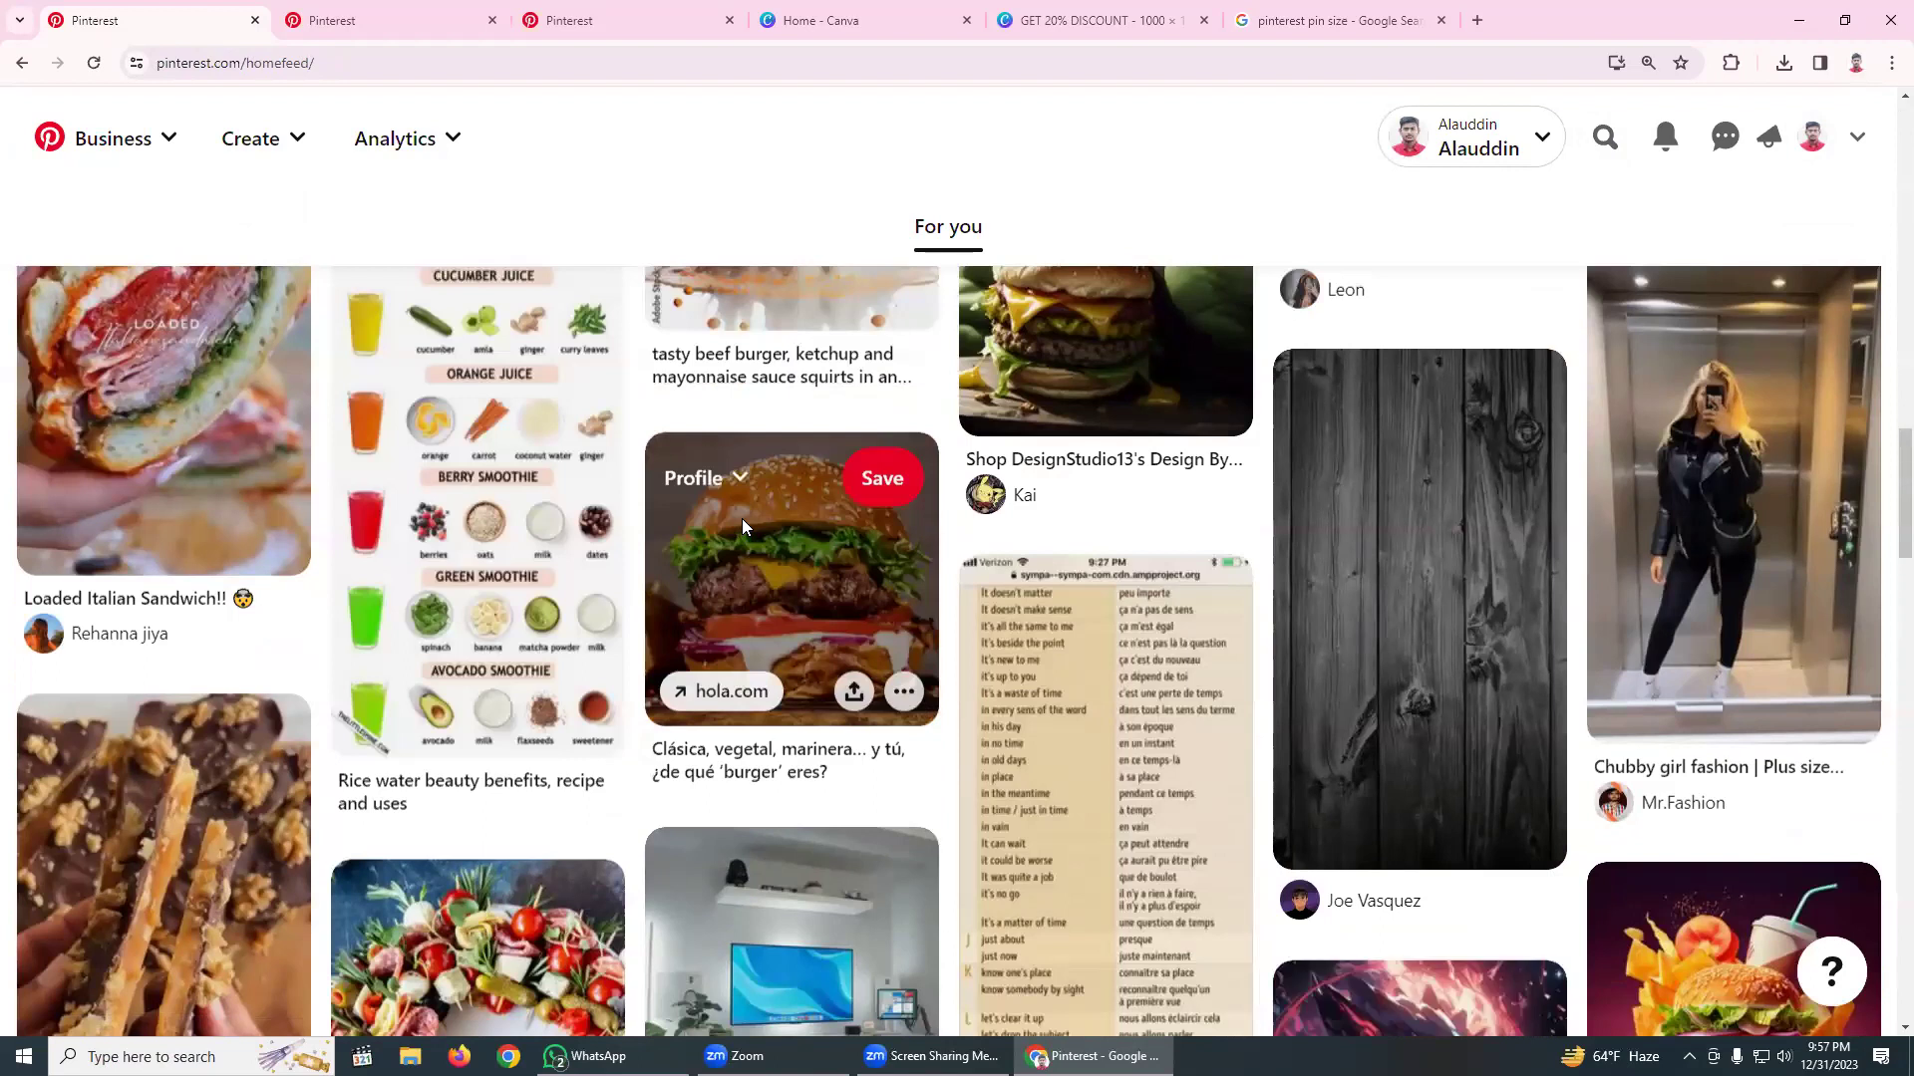
Open the hola.com burger pin, then '40 Dinner Ideas for Tonight', and visit its first commenter's profile
left_click(773, 542)
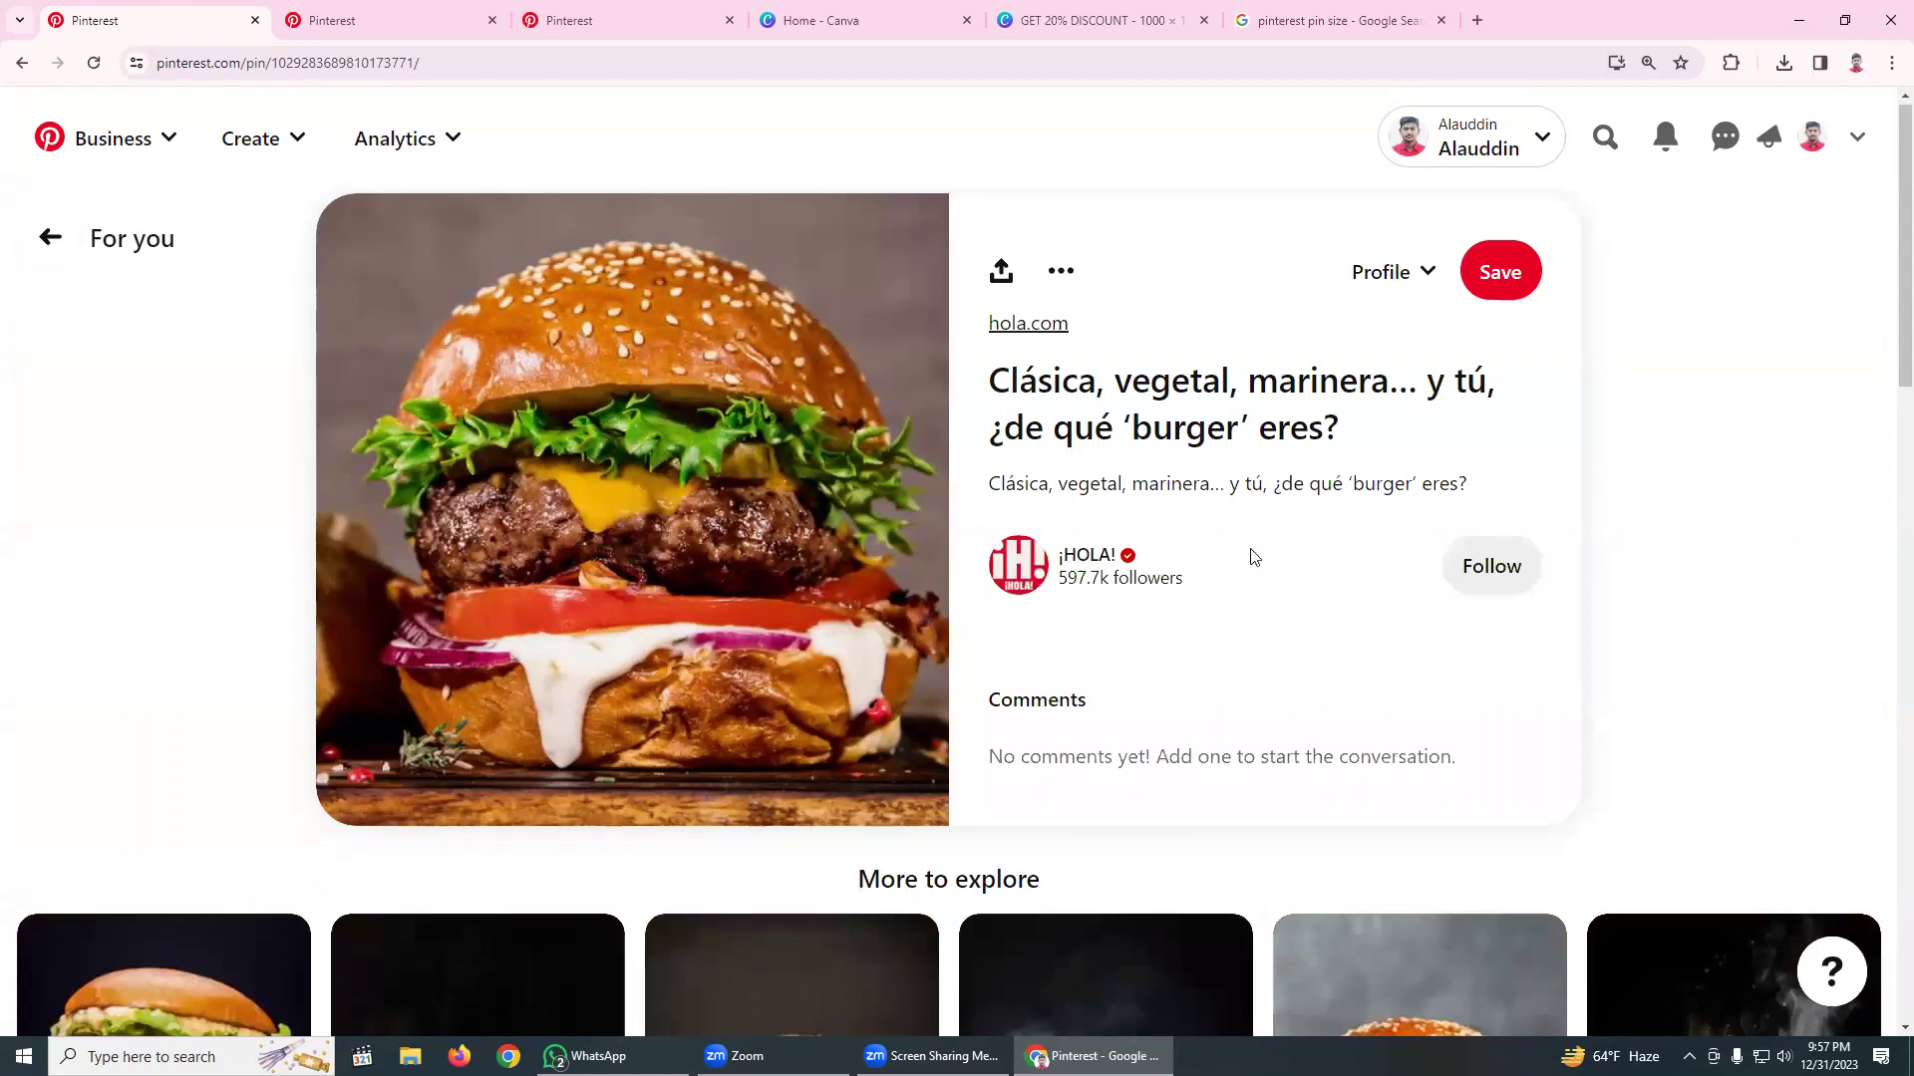
scroll(1252, 556, "down", 3)
scroll(1112, 540, "down", 3)
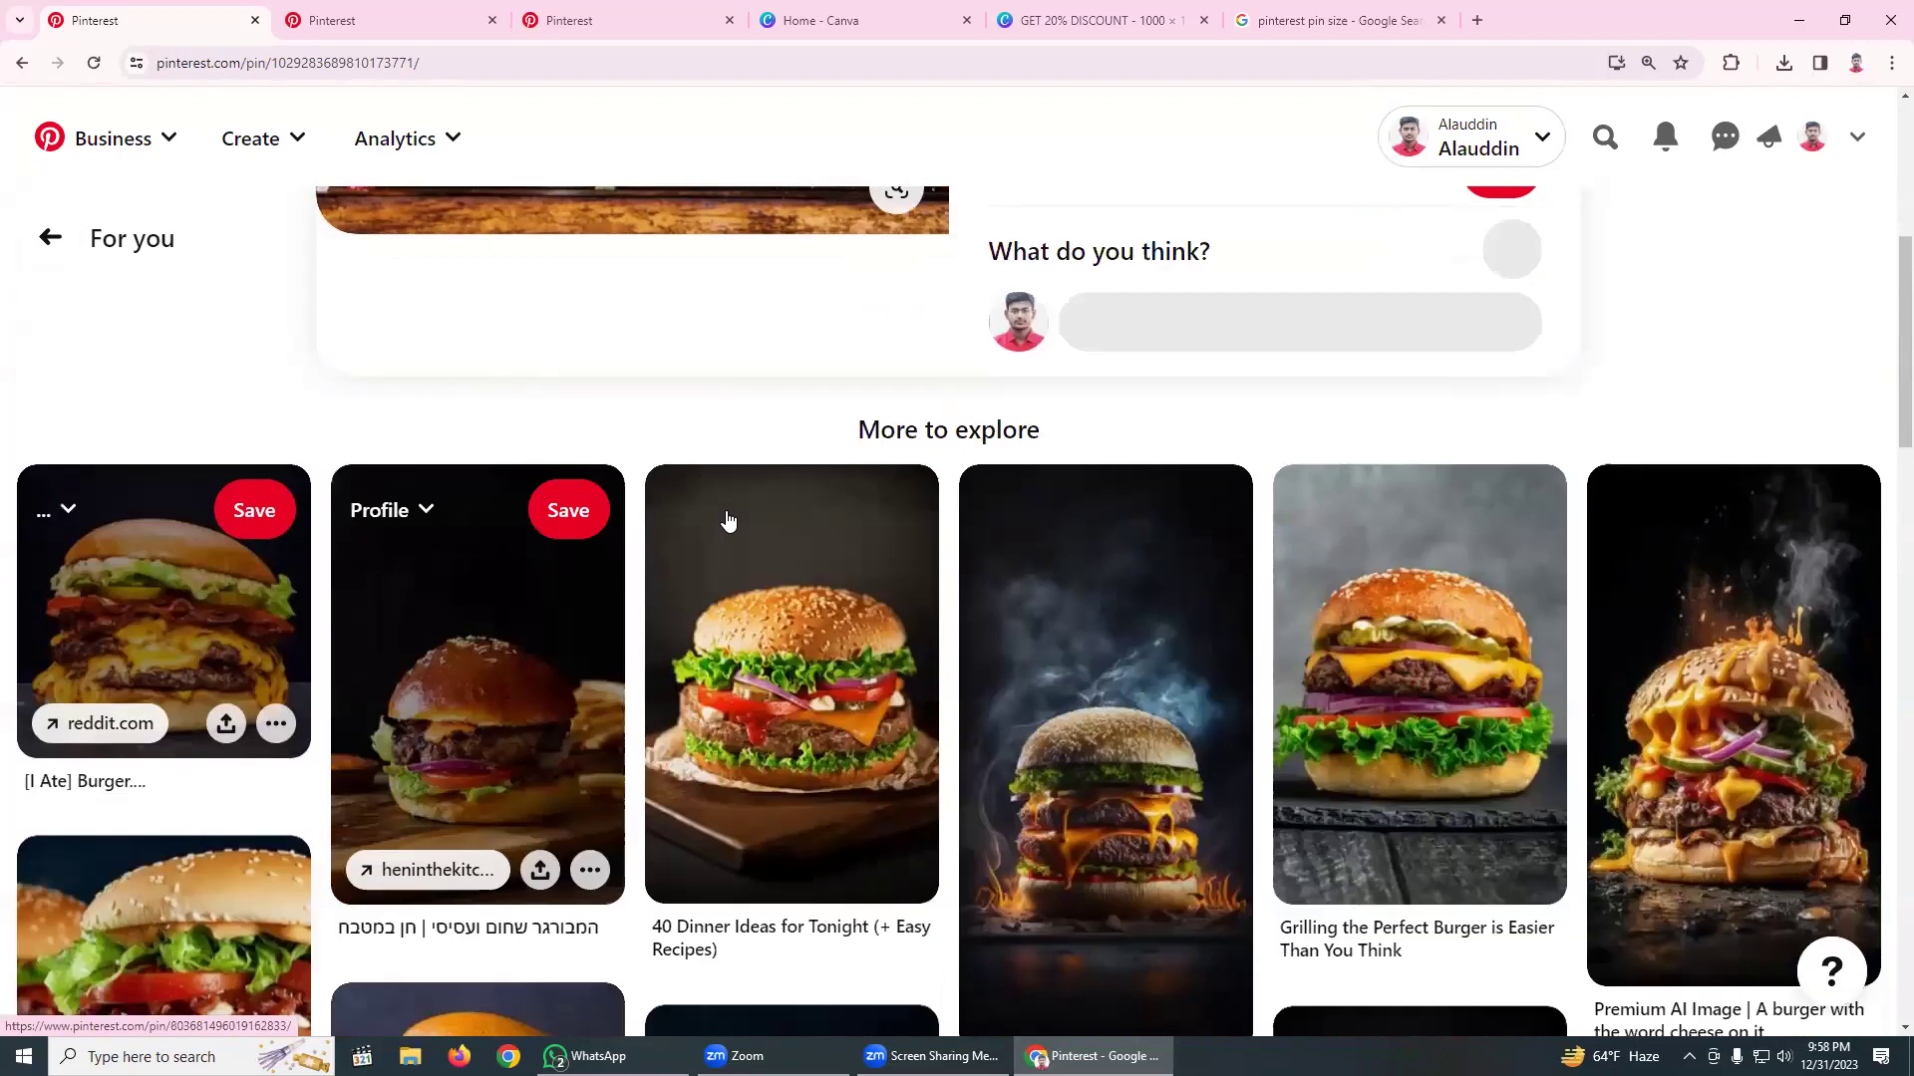
left_click(737, 511)
left_click(757, 654)
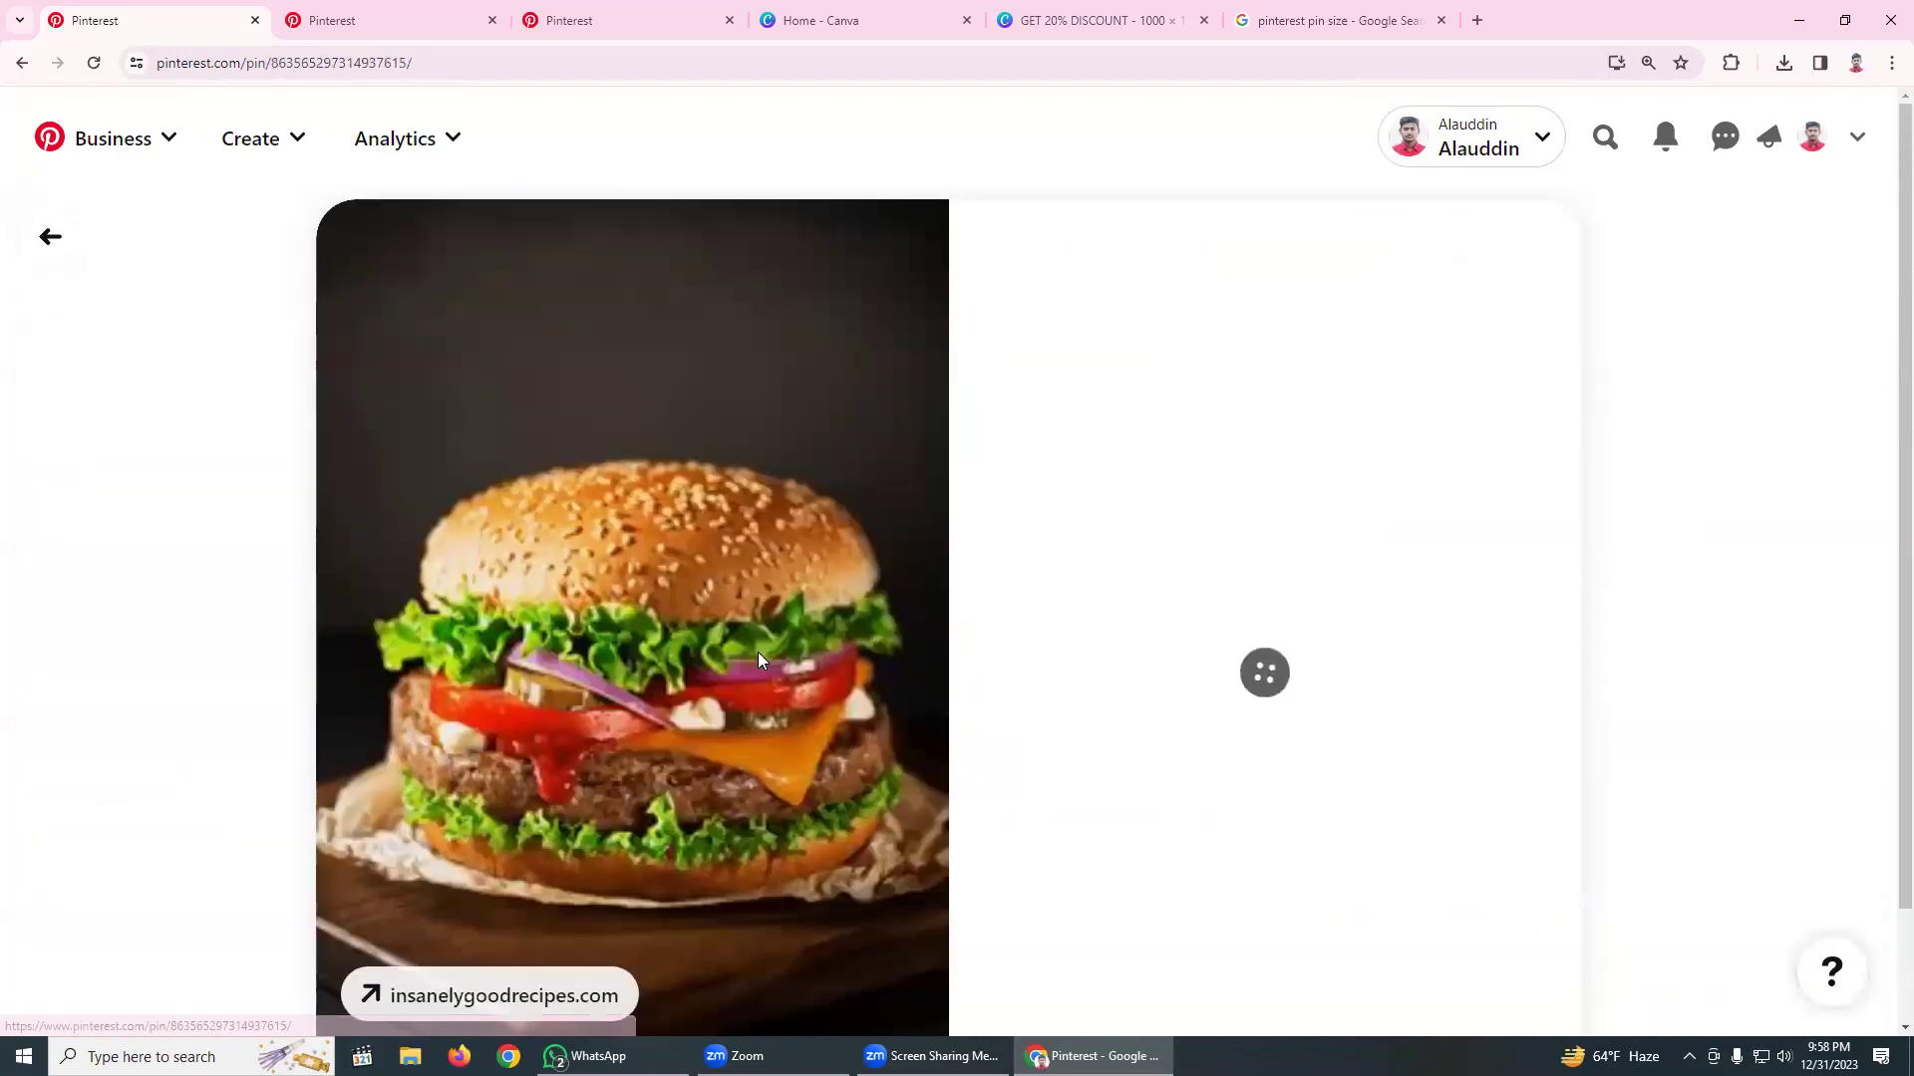
scroll(1251, 585, "down", 8)
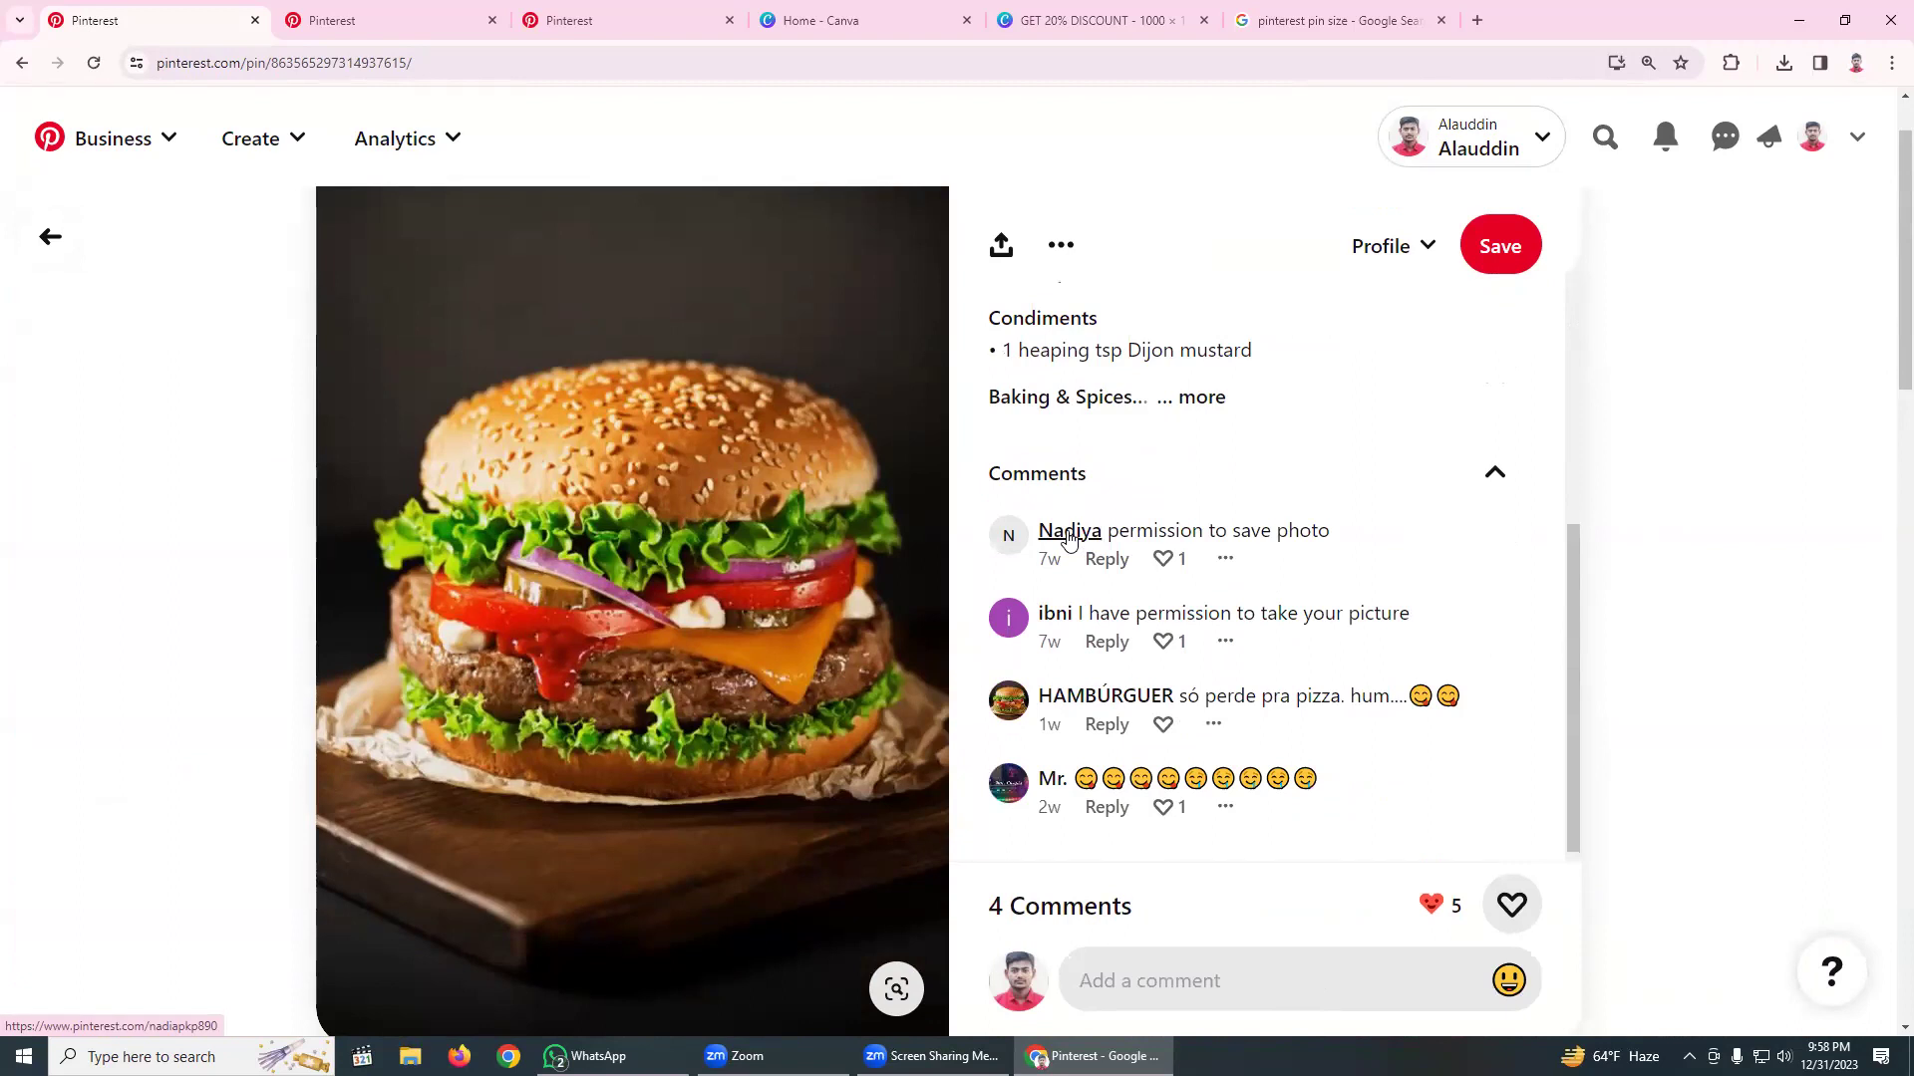
left_click(1068, 534)
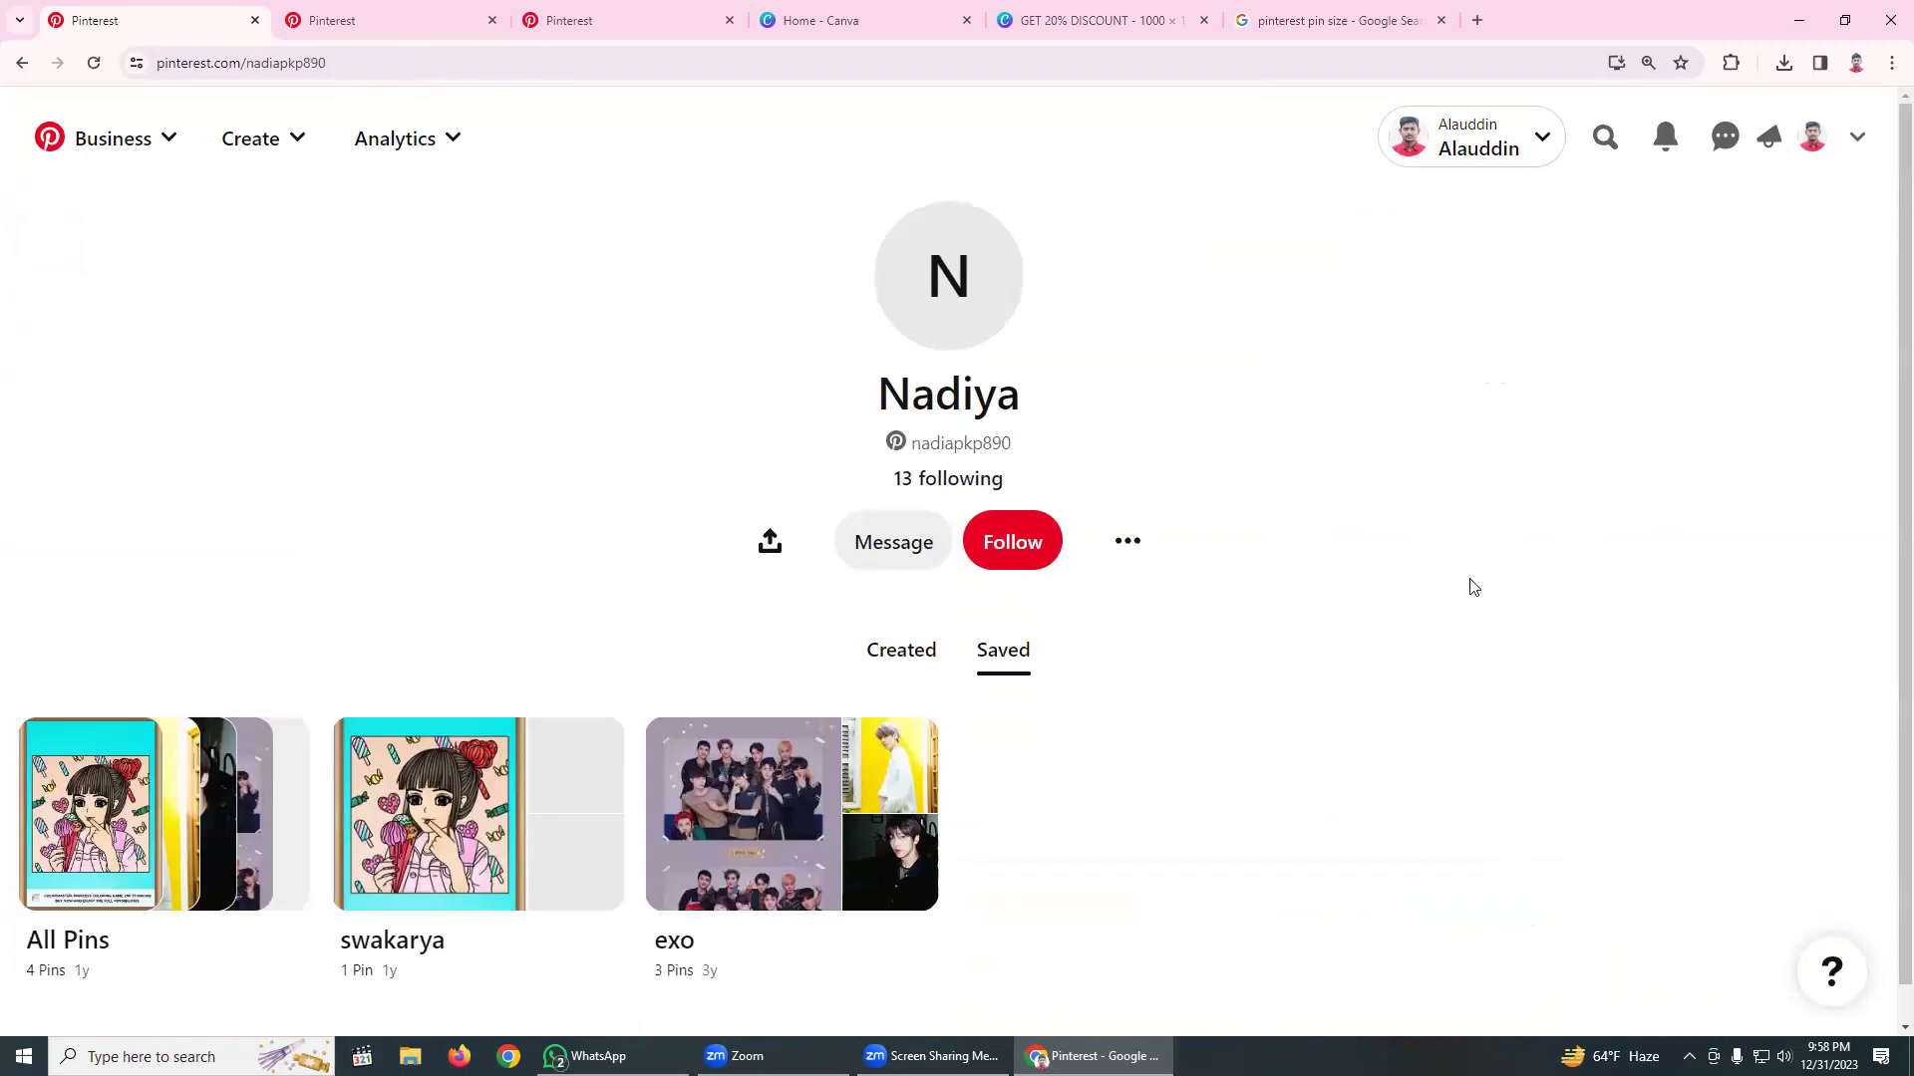
Follow the commenter, then view your own profile's Created tab listing the Special Big Burger pin
left_click(1001, 549)
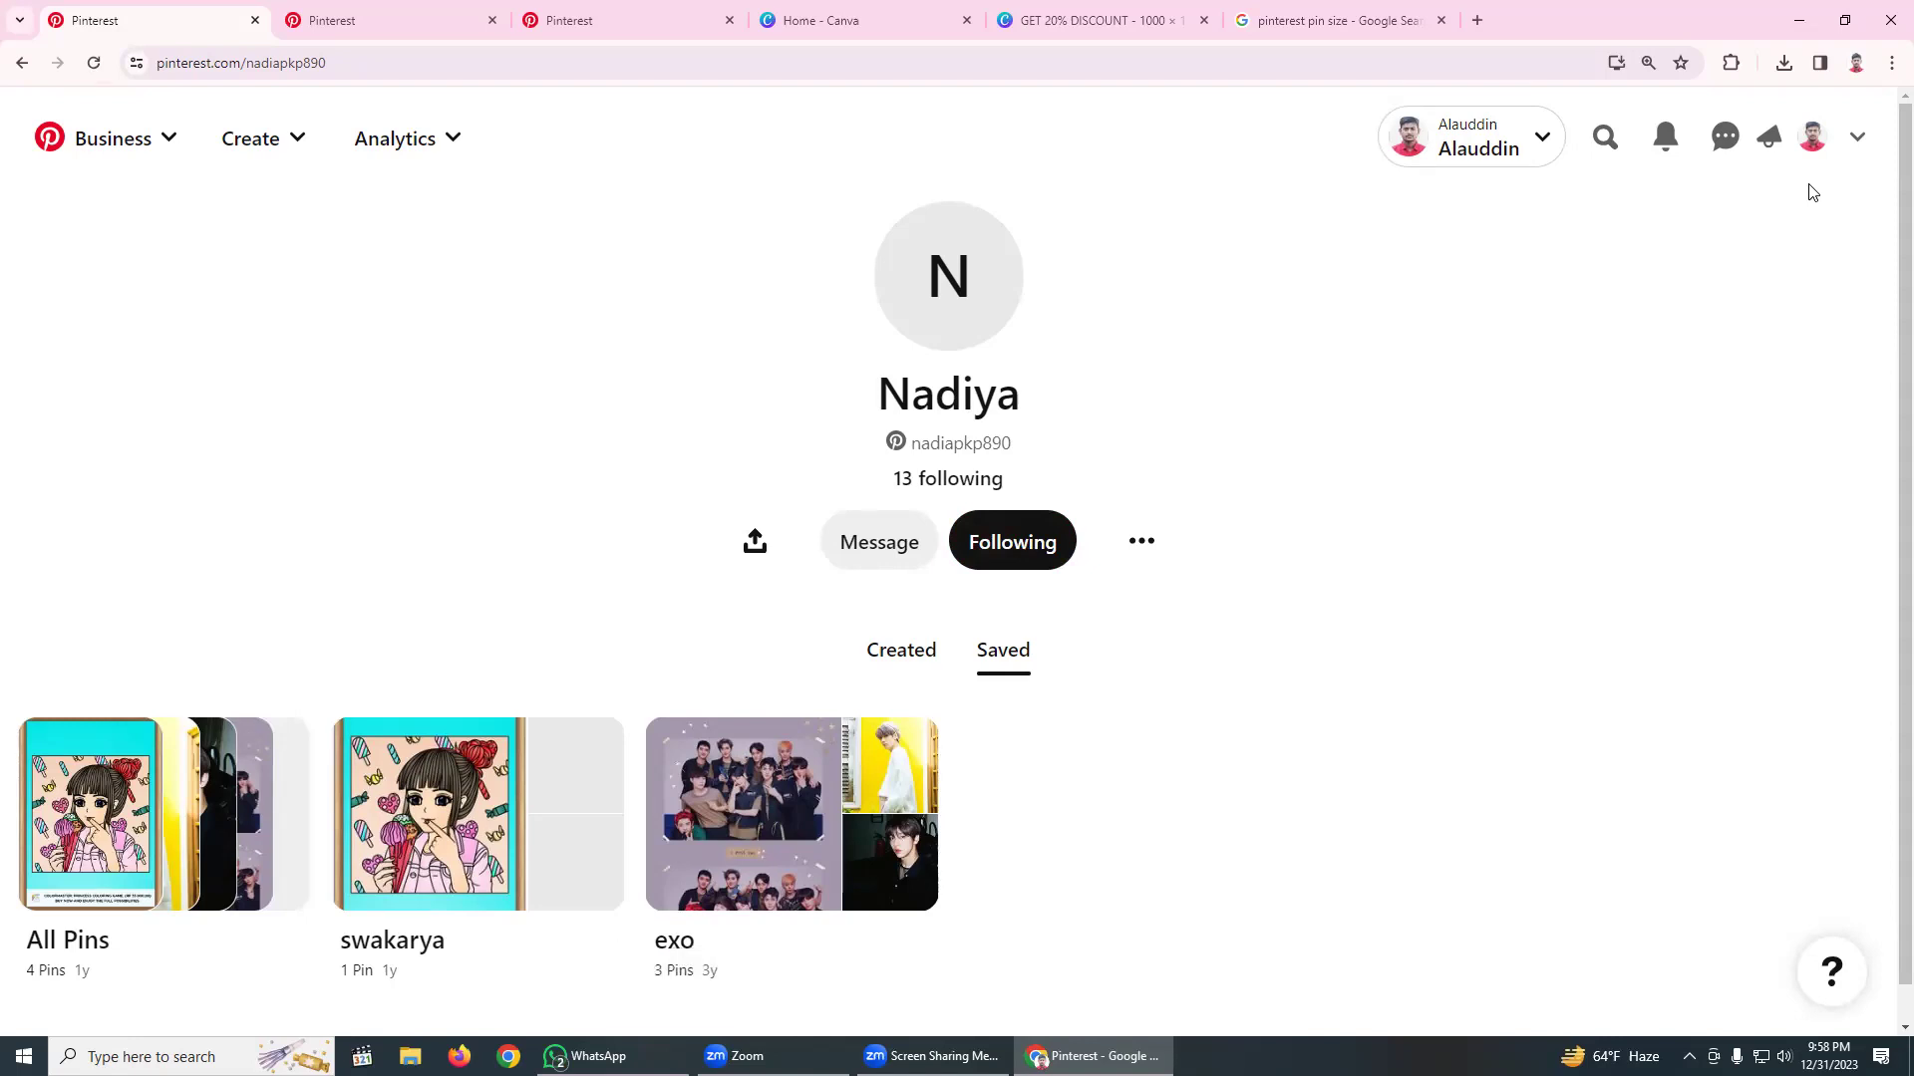
left_click(1812, 136)
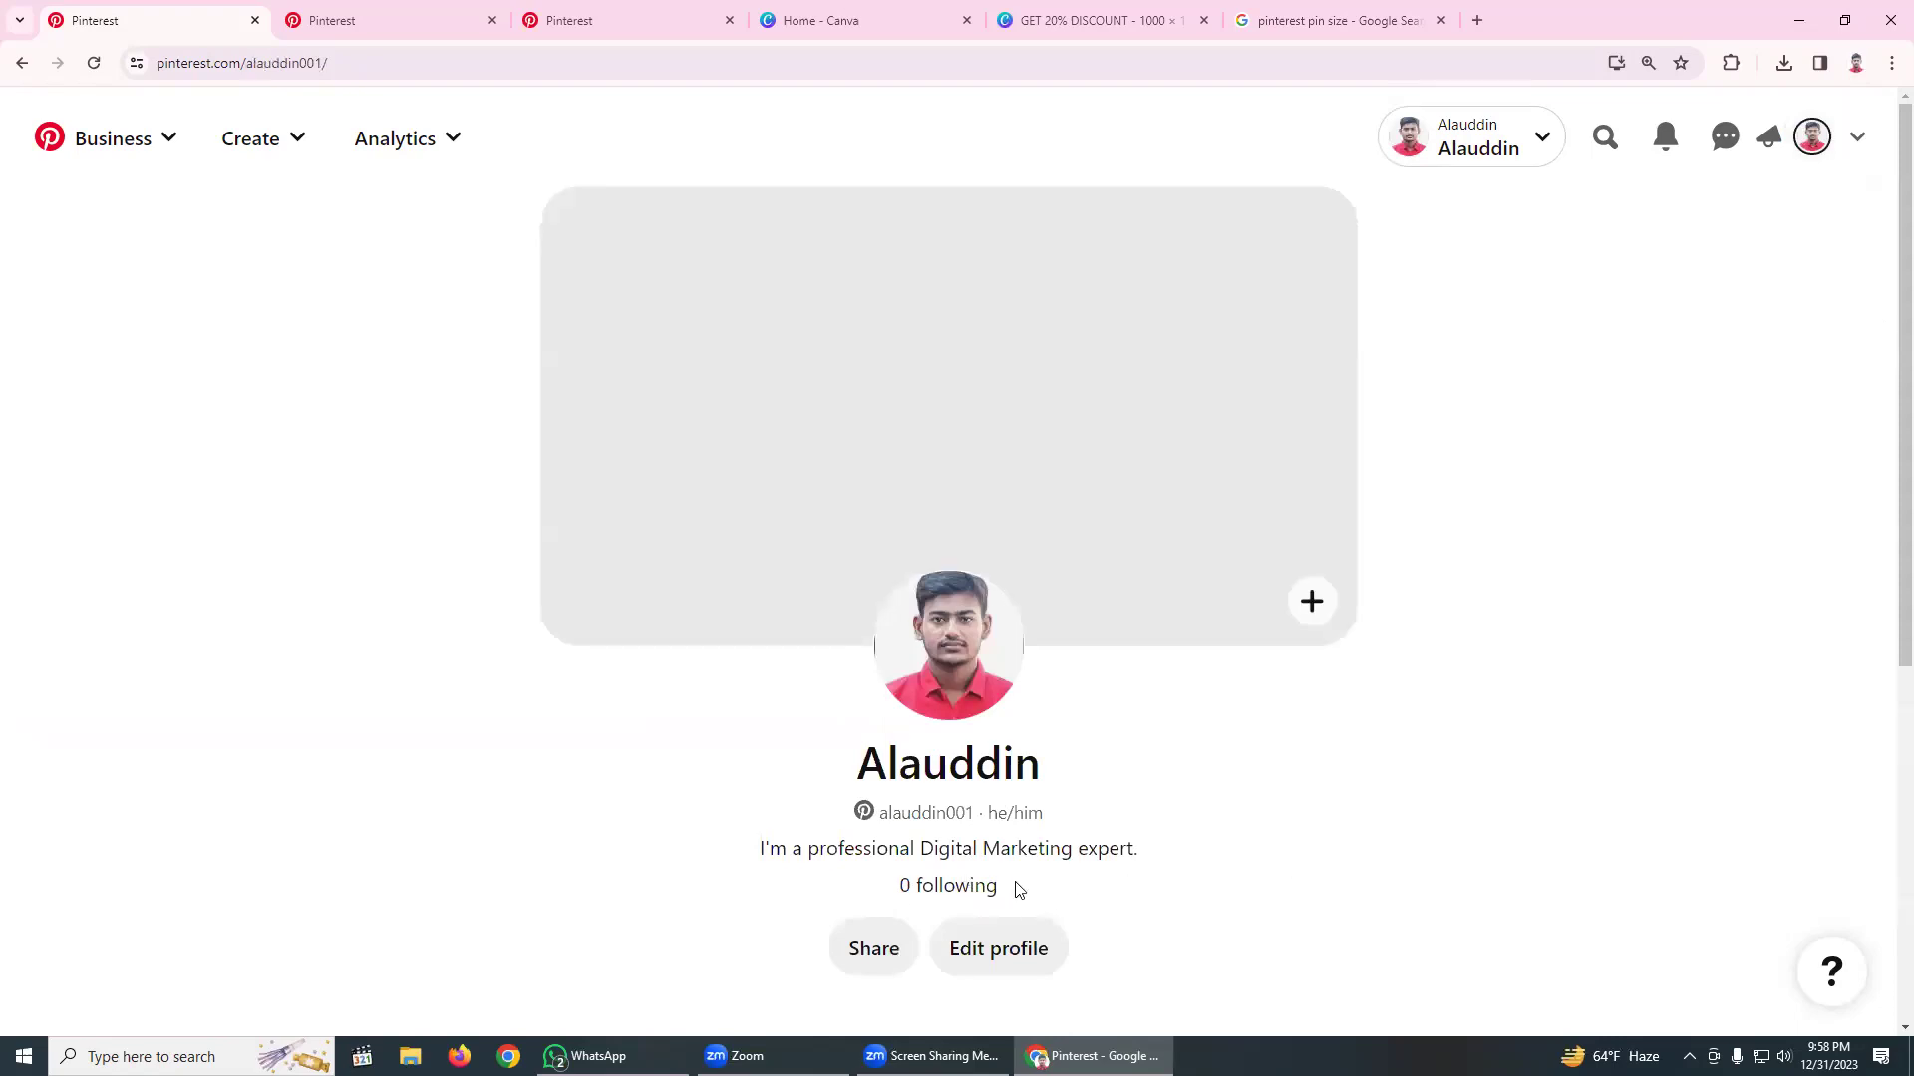
scroll(1226, 864, "down", 1)
scroll(1226, 864, "down", 5)
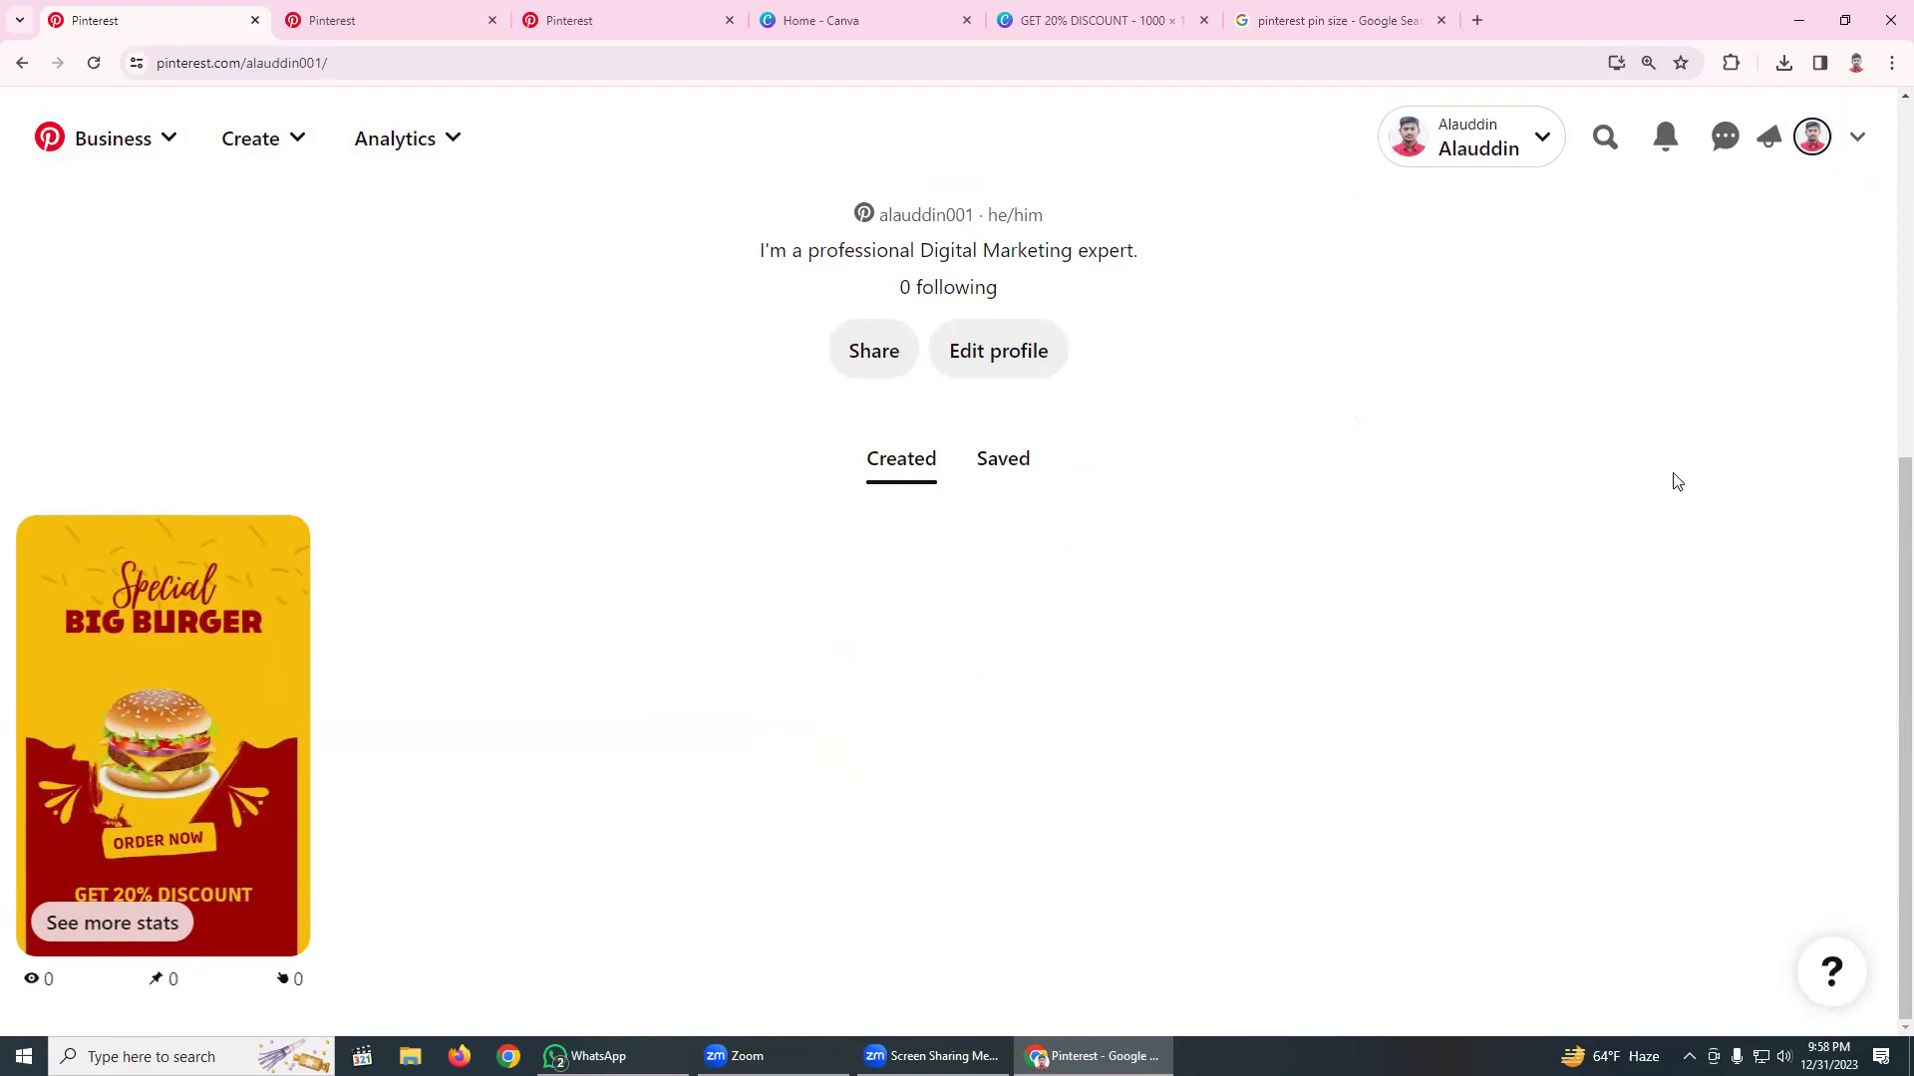
left_click(1816, 141)
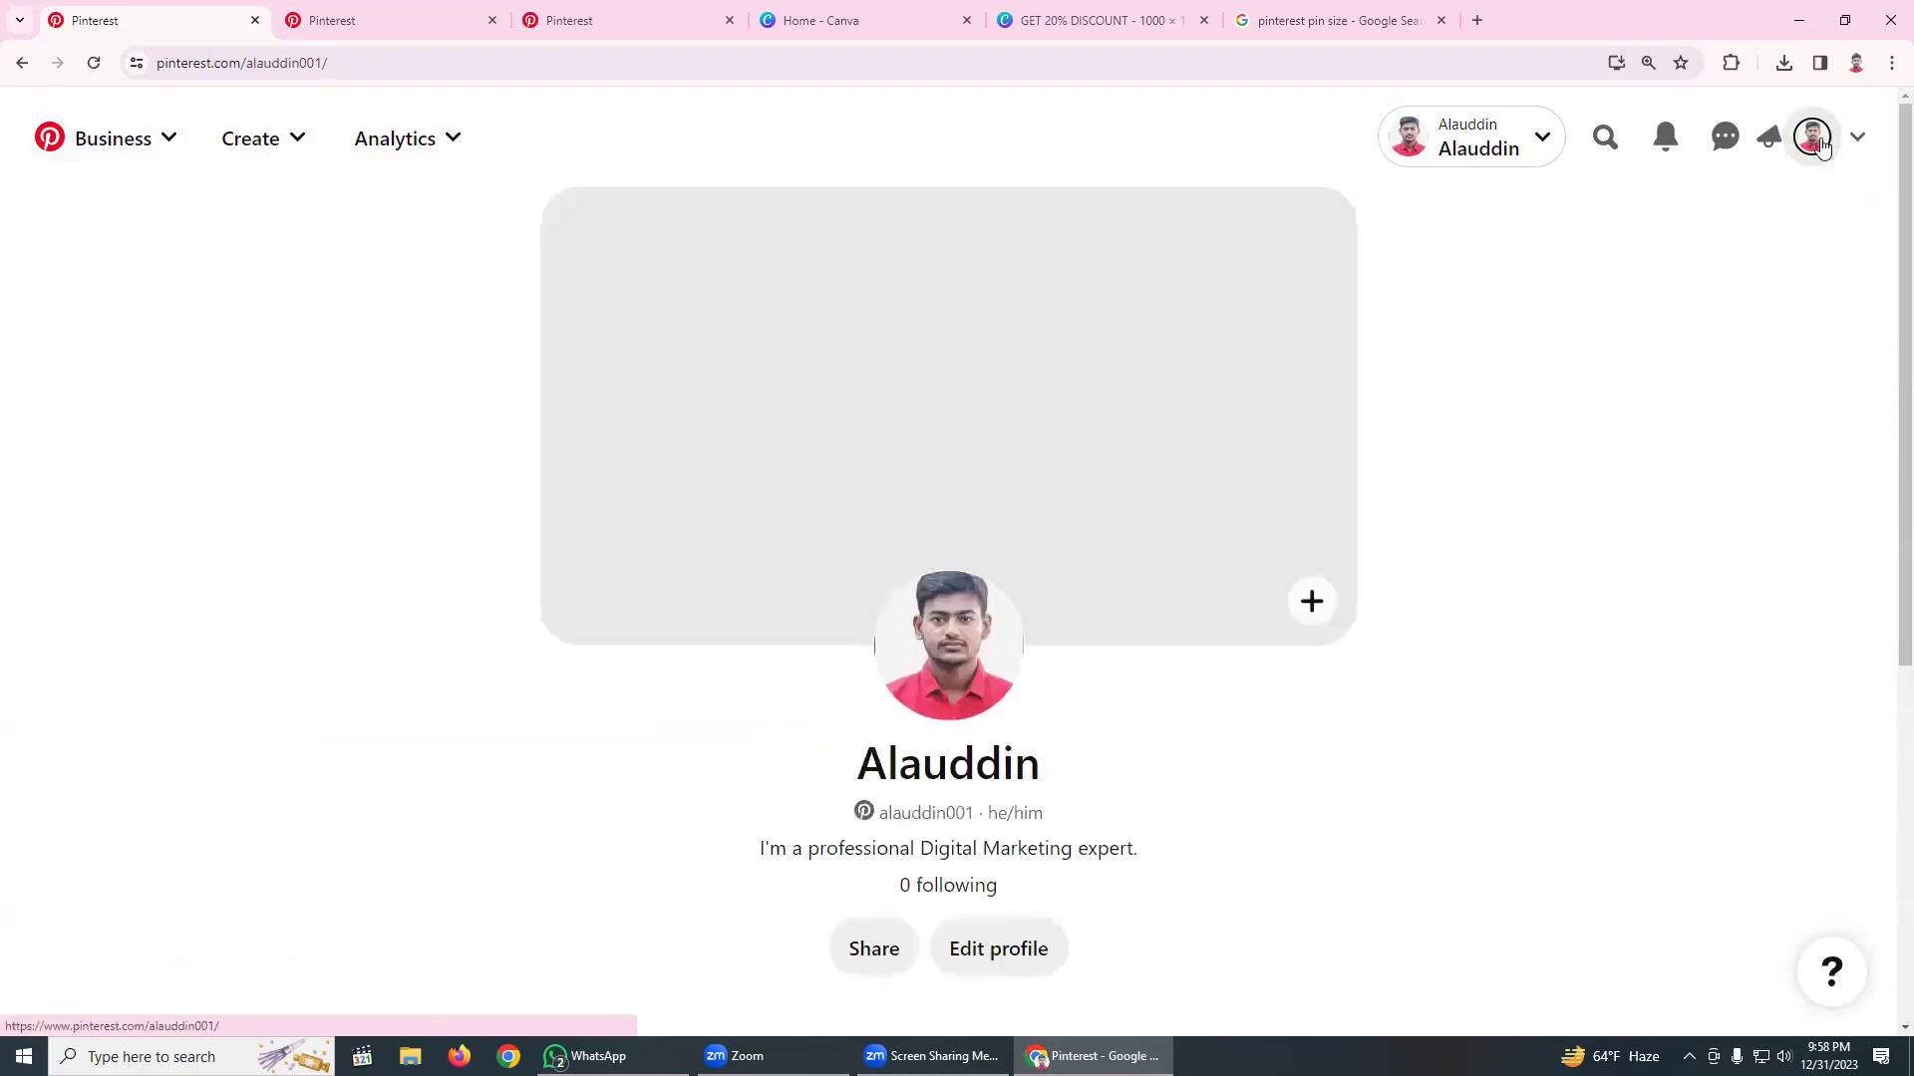
scroll(1594, 648, "down", 6)
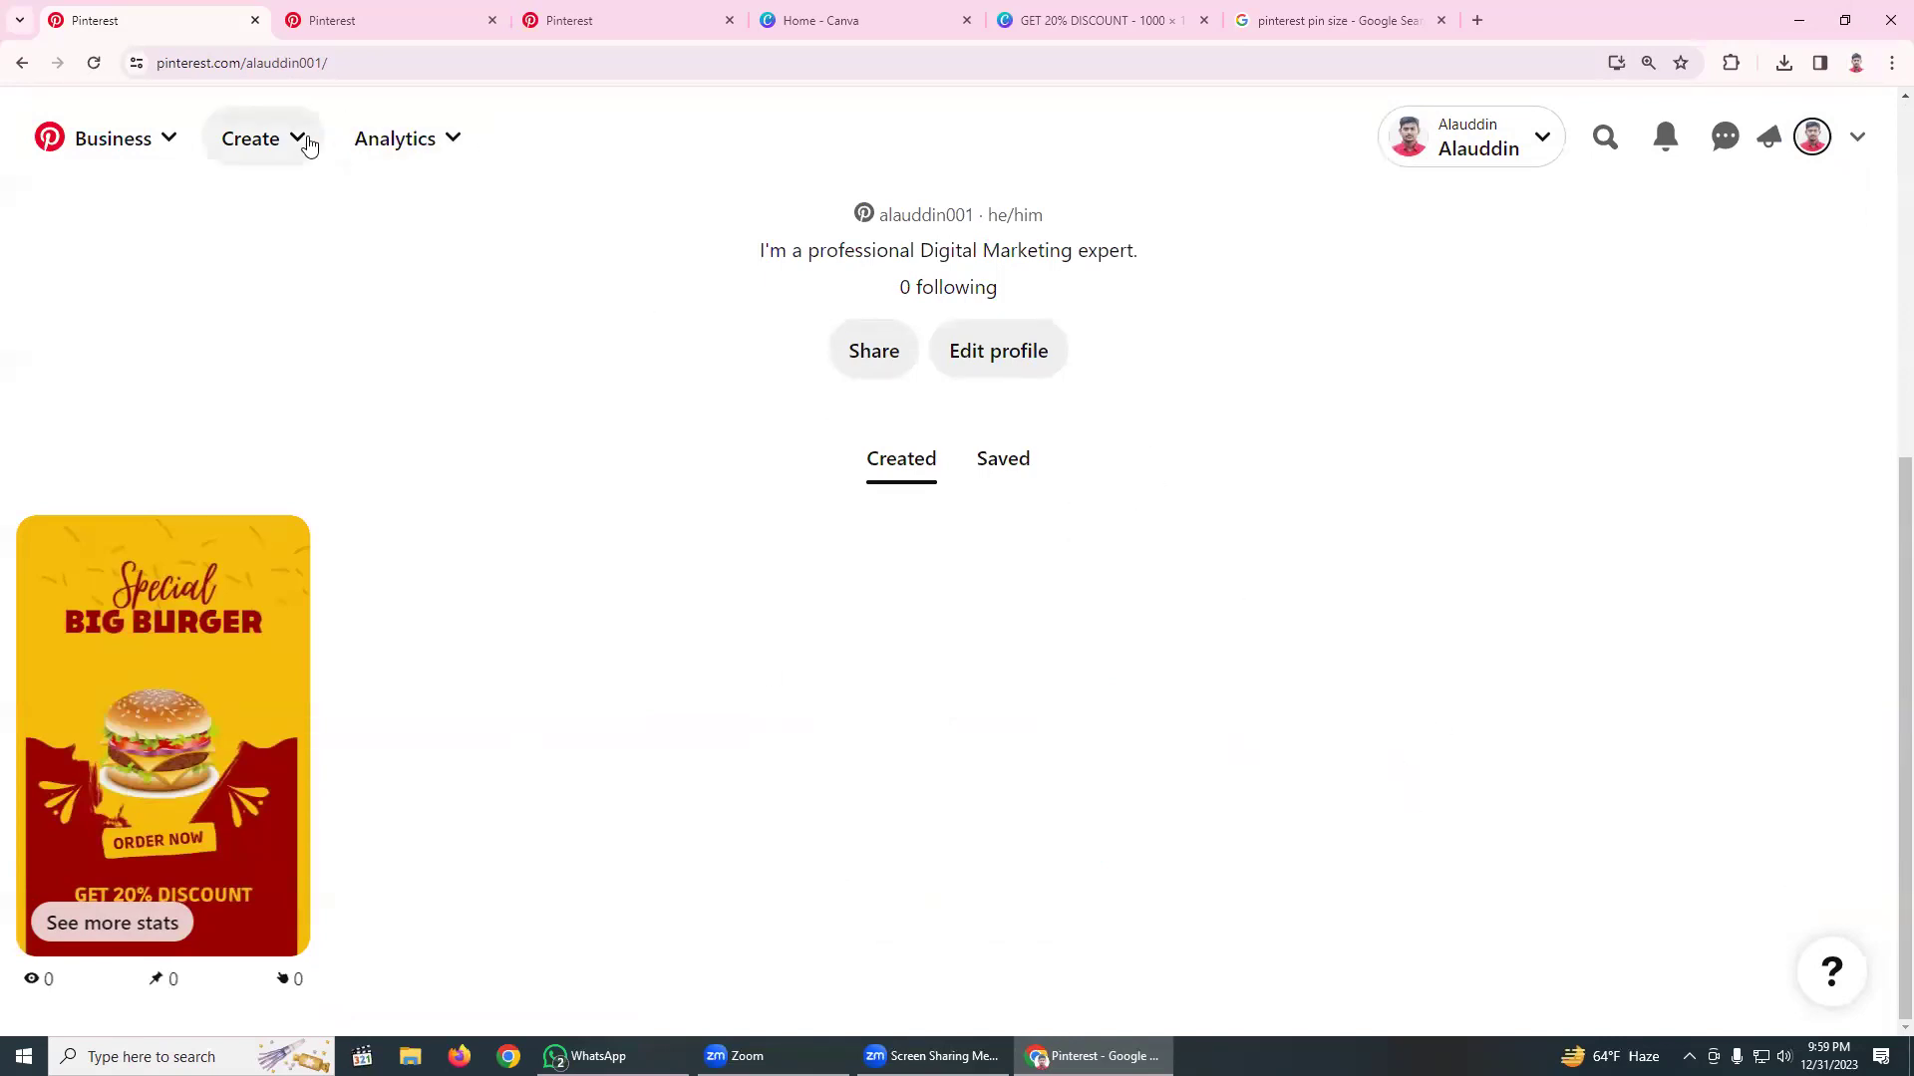
Open the blank Create Pin form, then reopen the Create menu
left_click(267, 140)
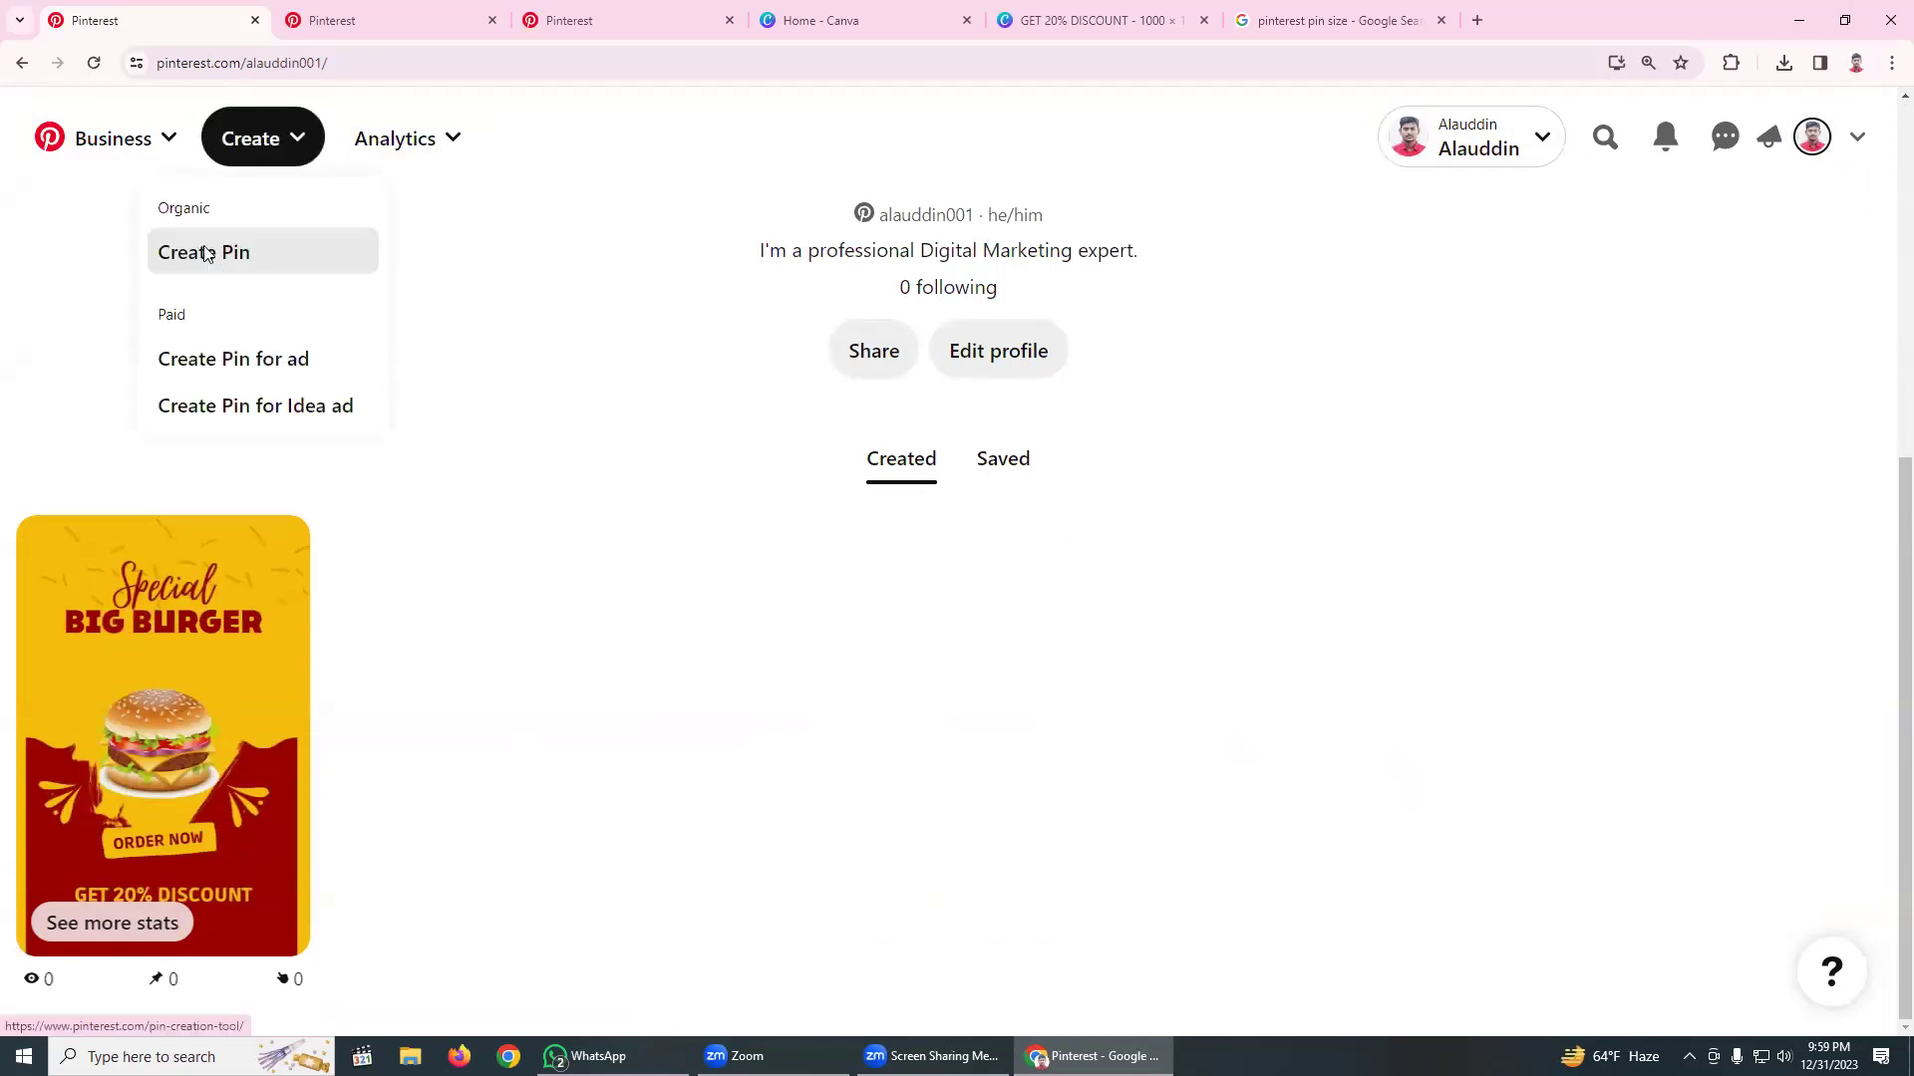
left_click(207, 253)
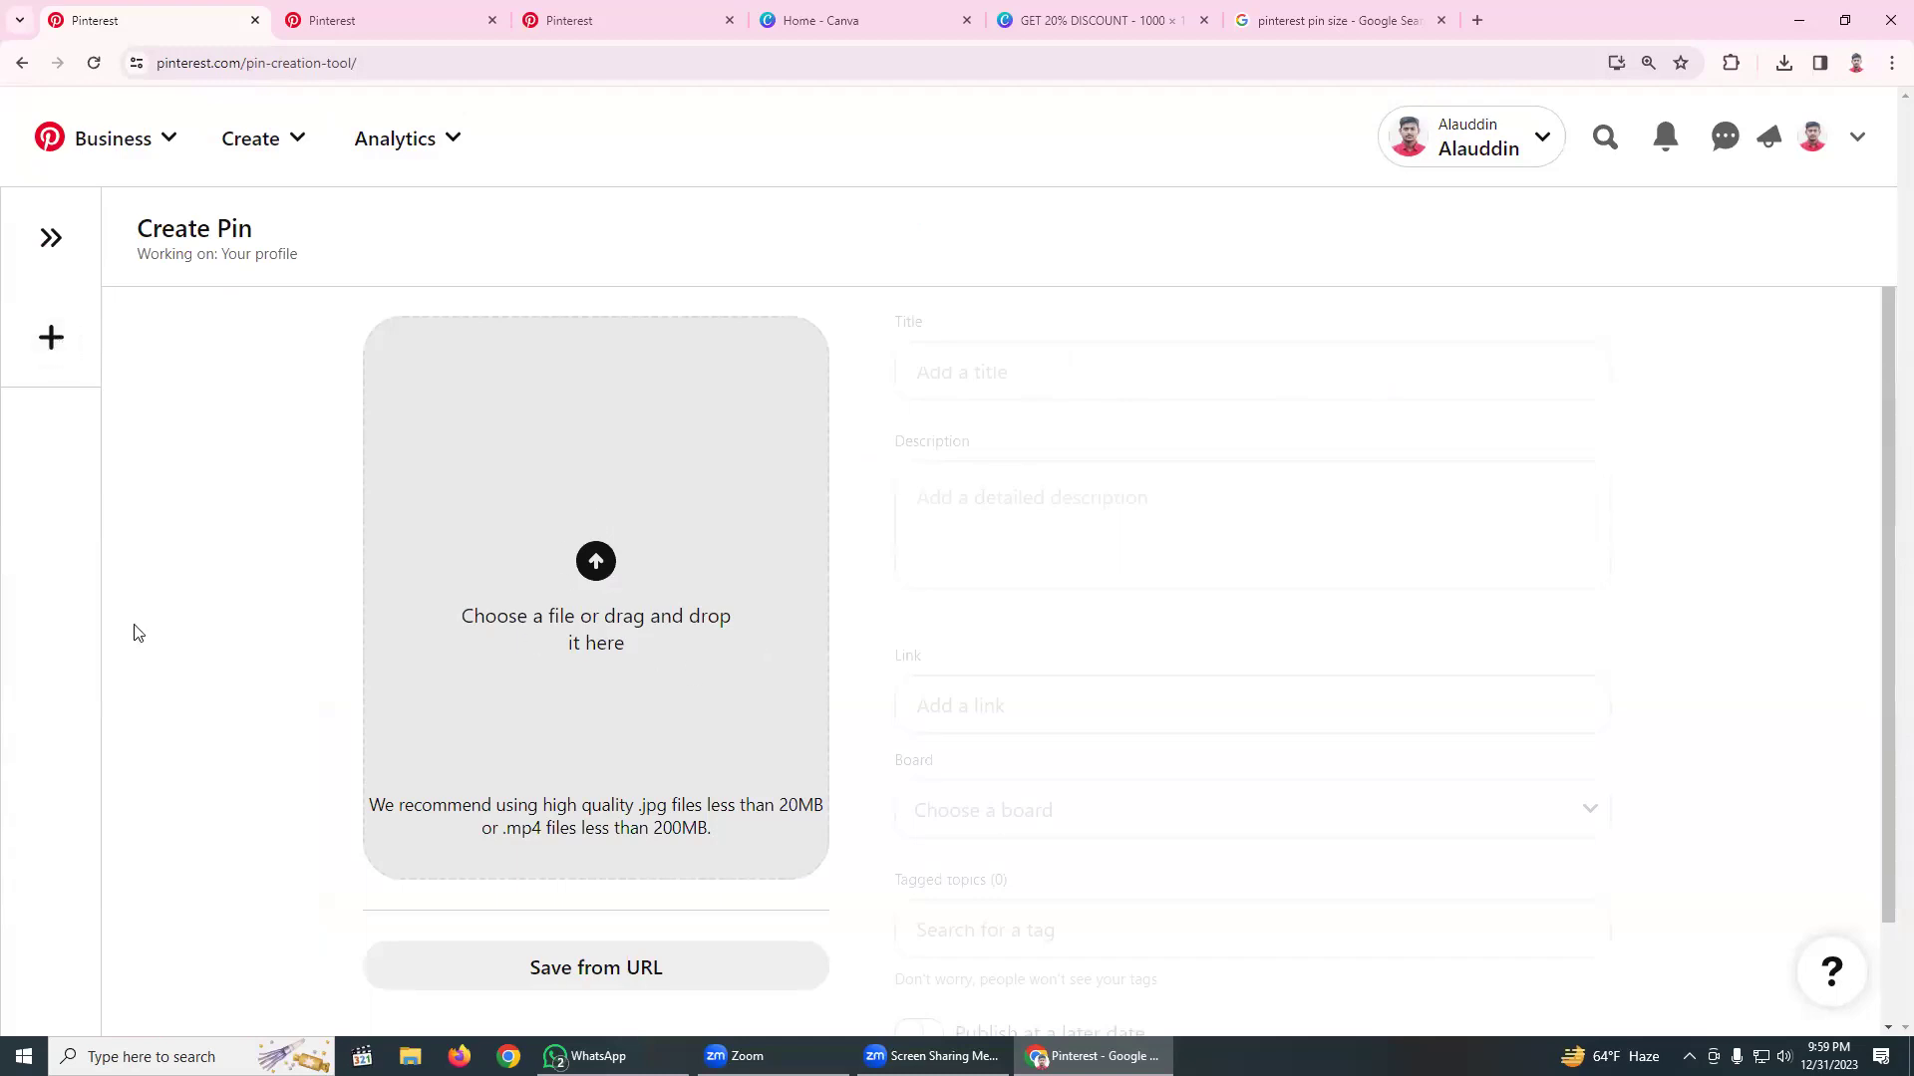
scroll(135, 631, "down", 1)
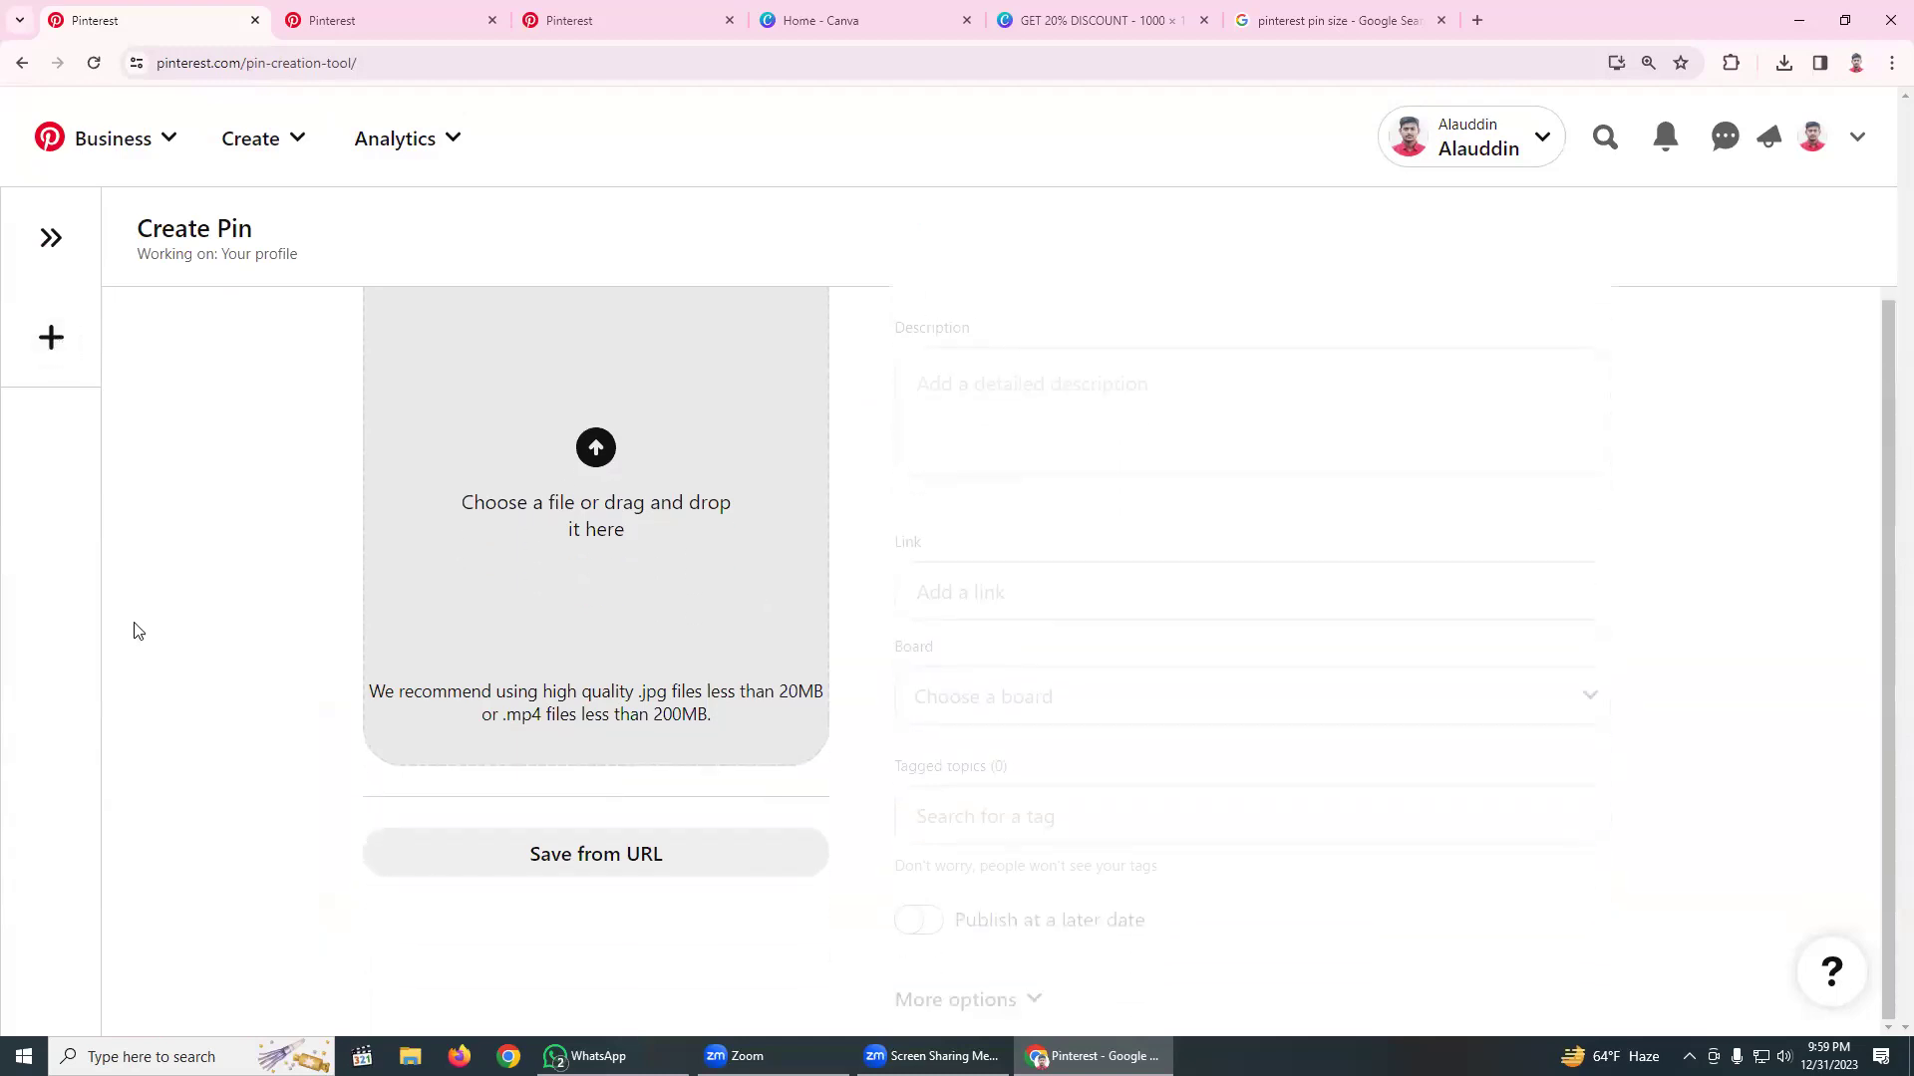
left_click(46, 340)
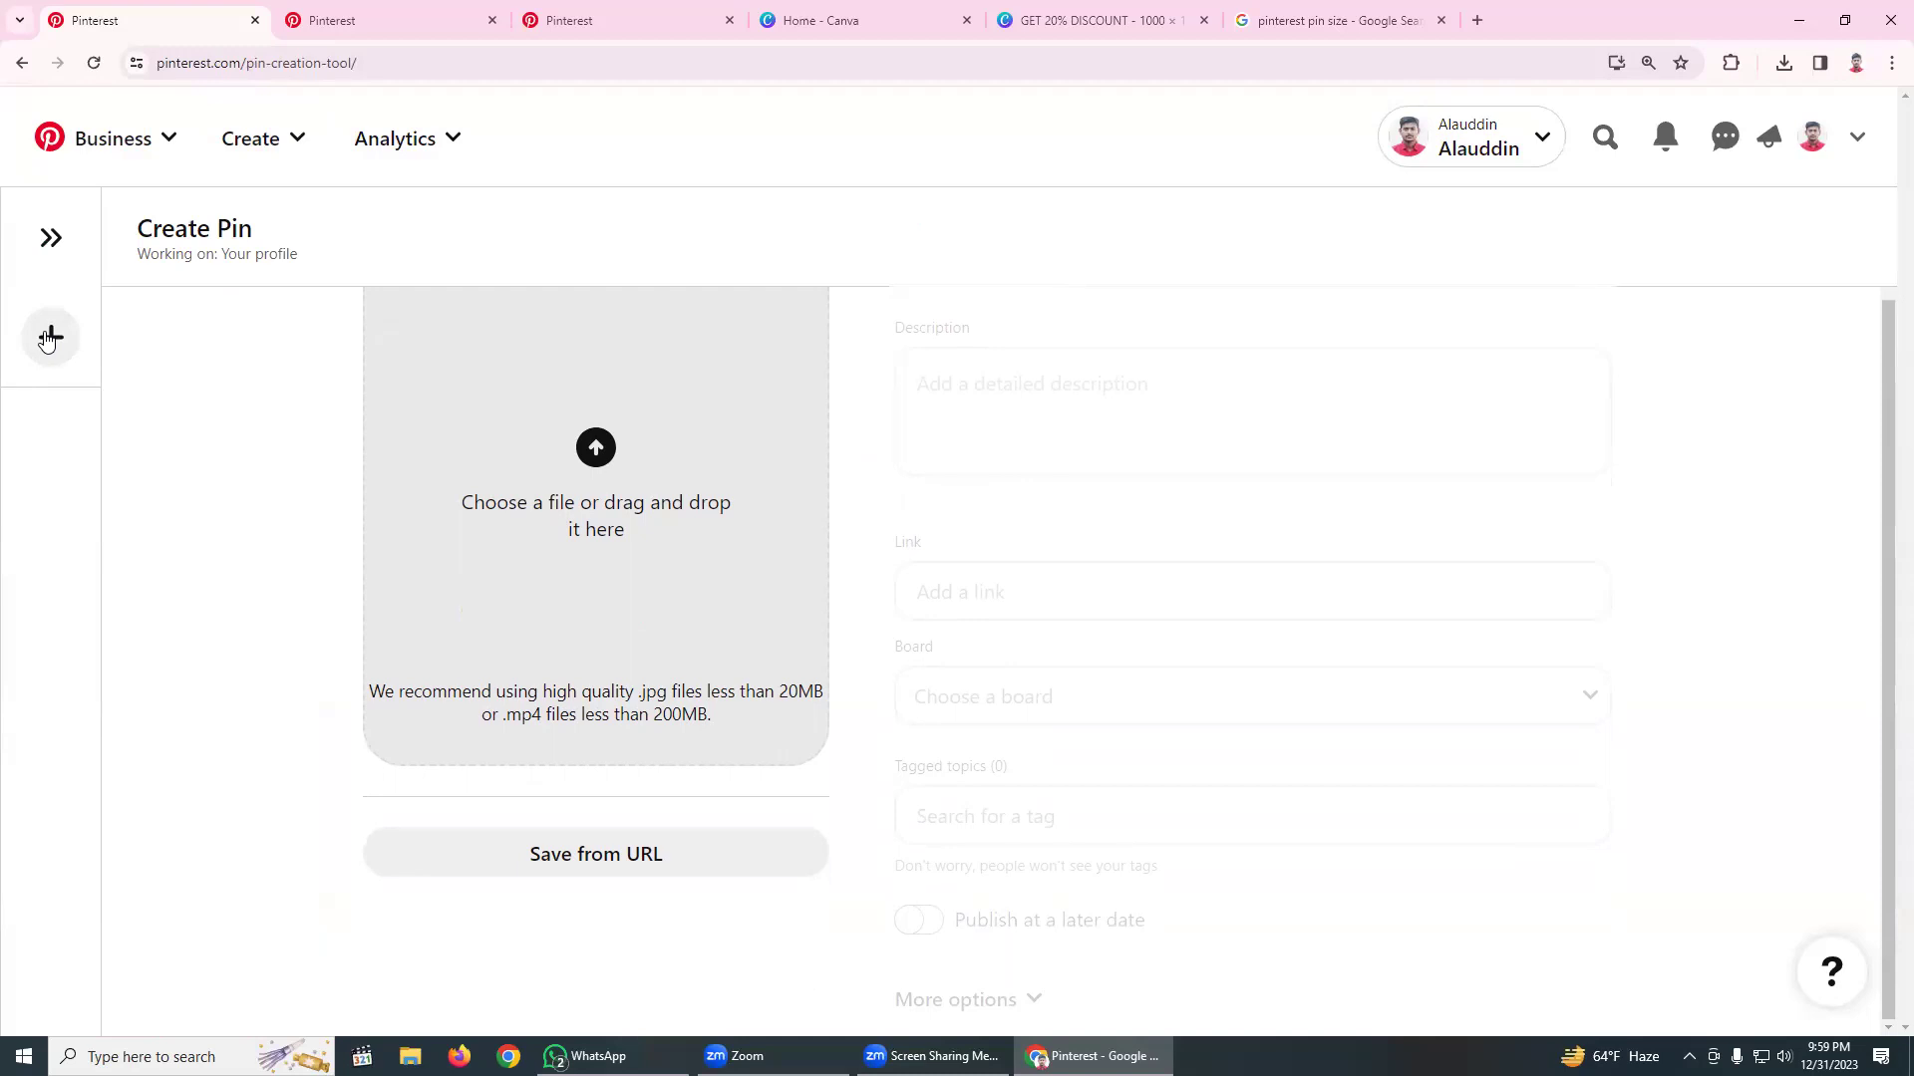
left_click(286, 140)
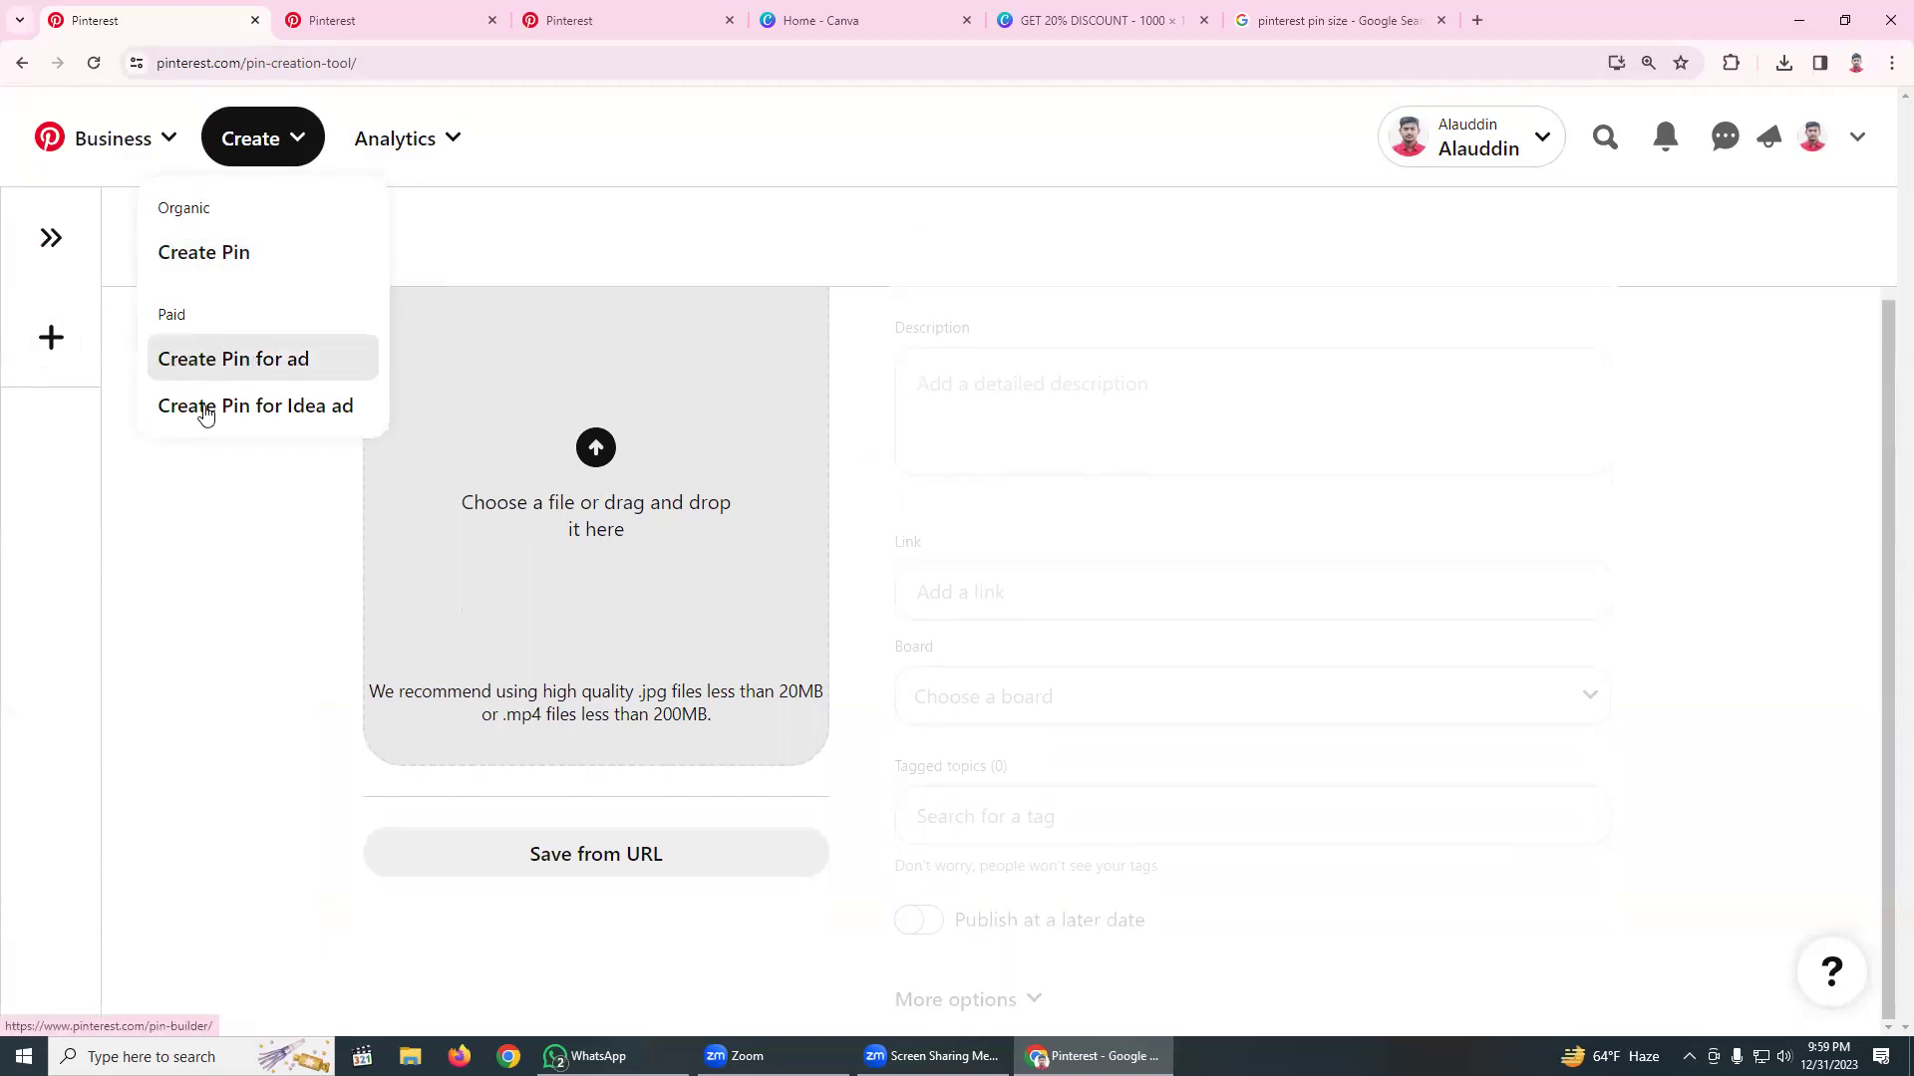
Start a new Idea ad pin and upload the GET 20% DISCOUNT.jpg image
left_click(261, 406)
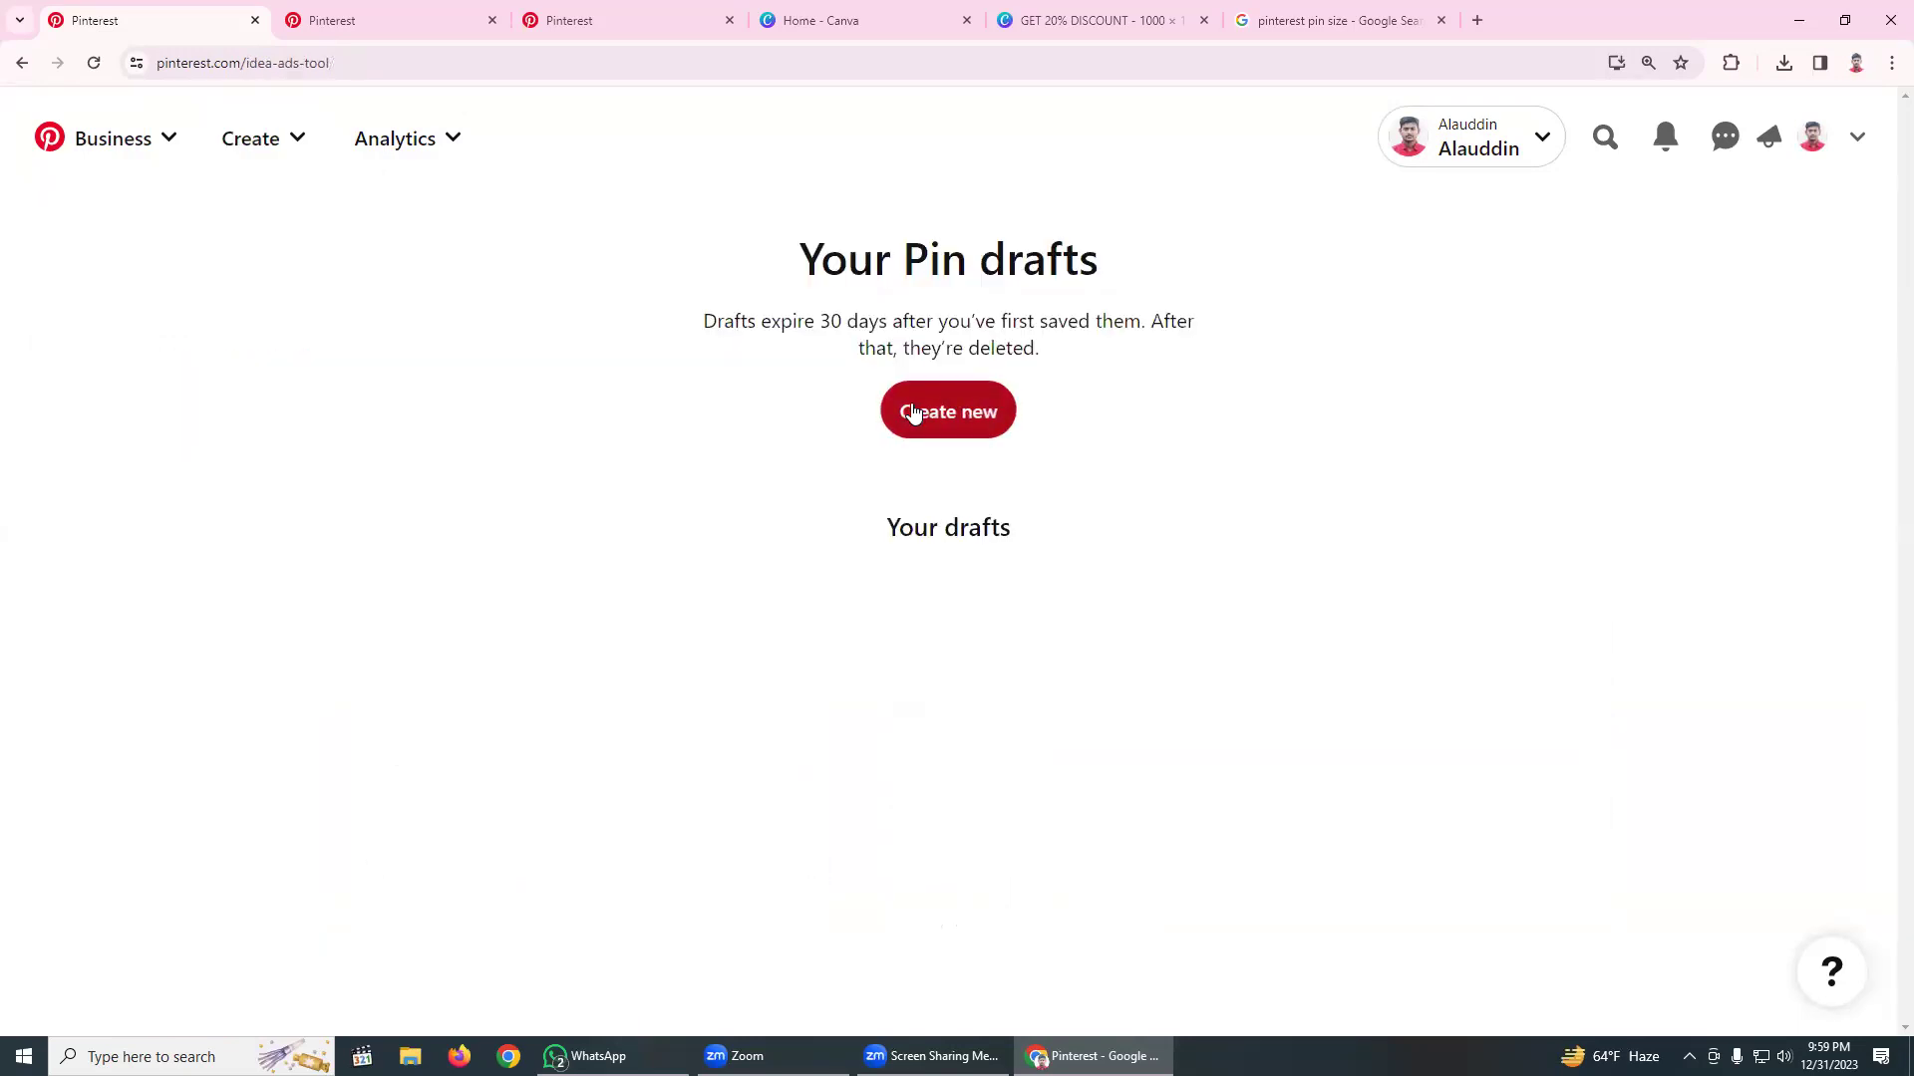
left_click(909, 411)
left_click(1032, 540)
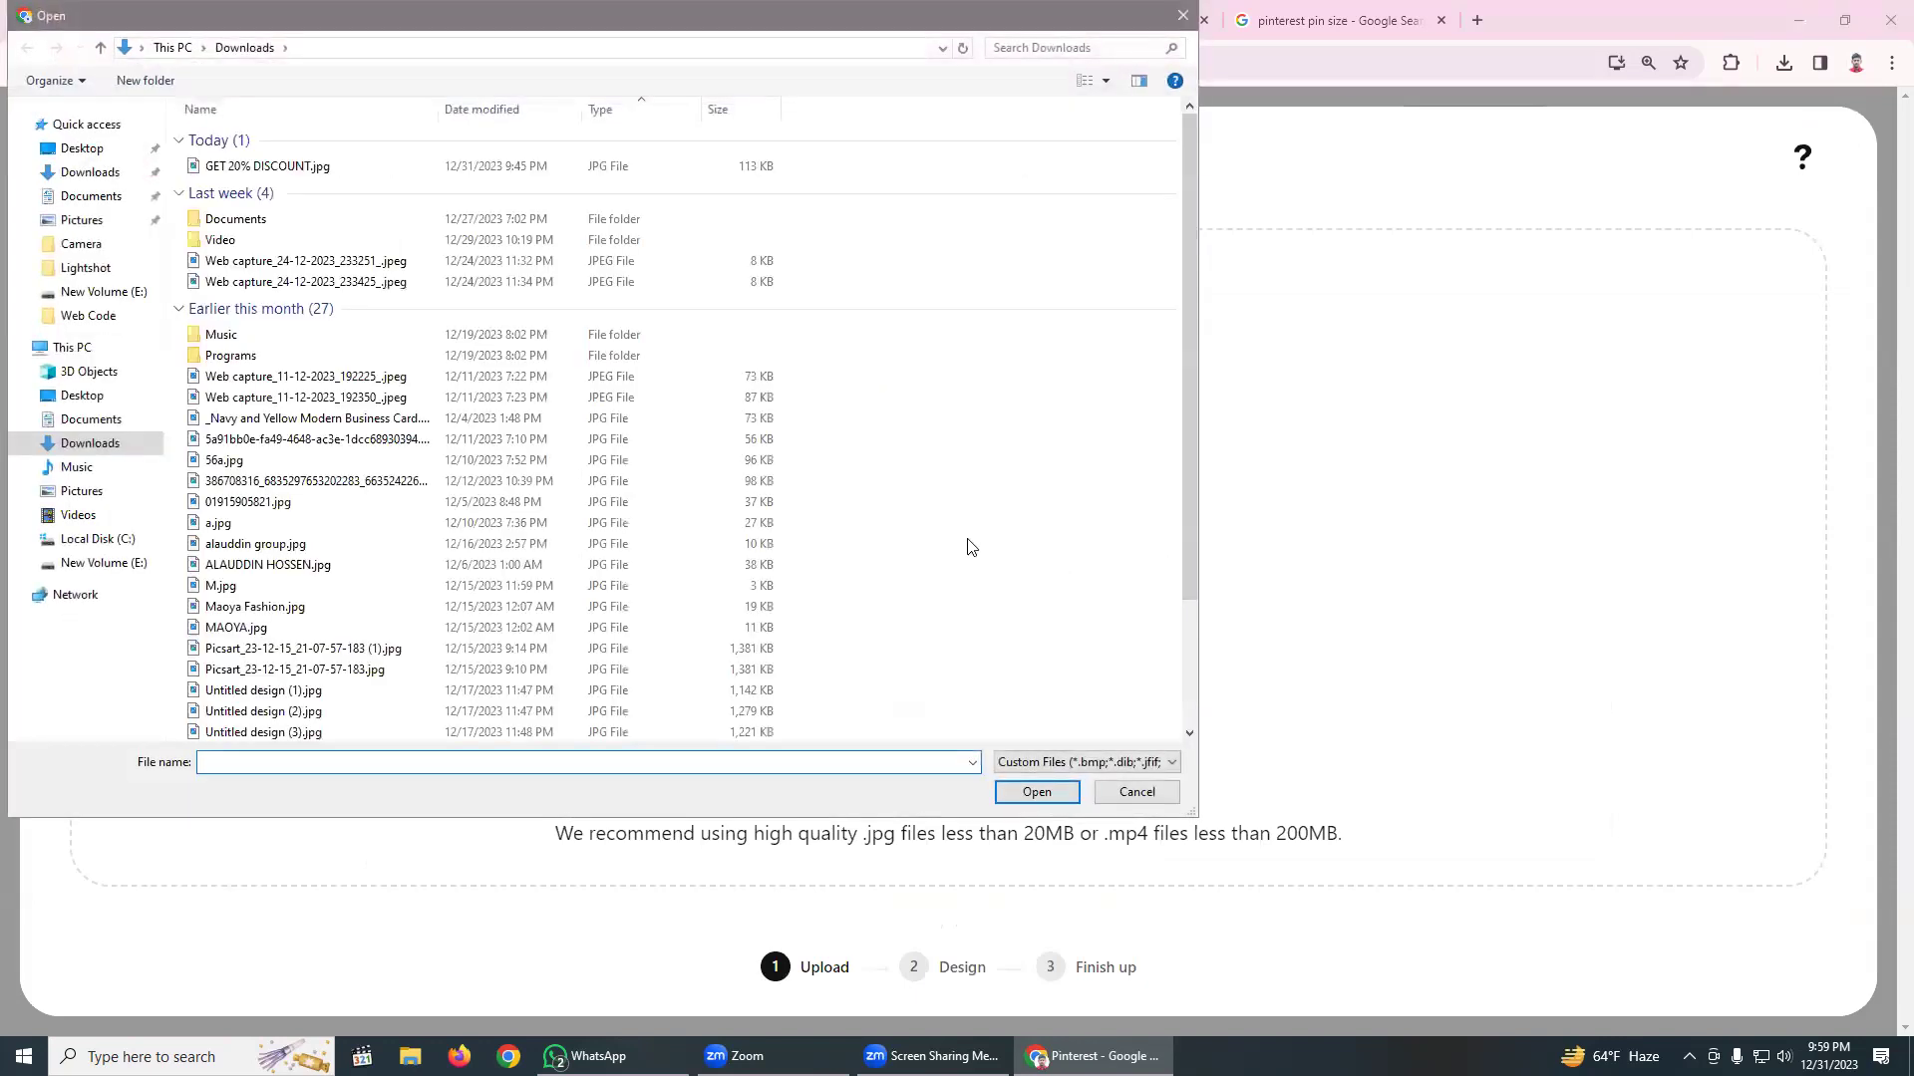
left_click(276, 169)
left_click(1033, 791)
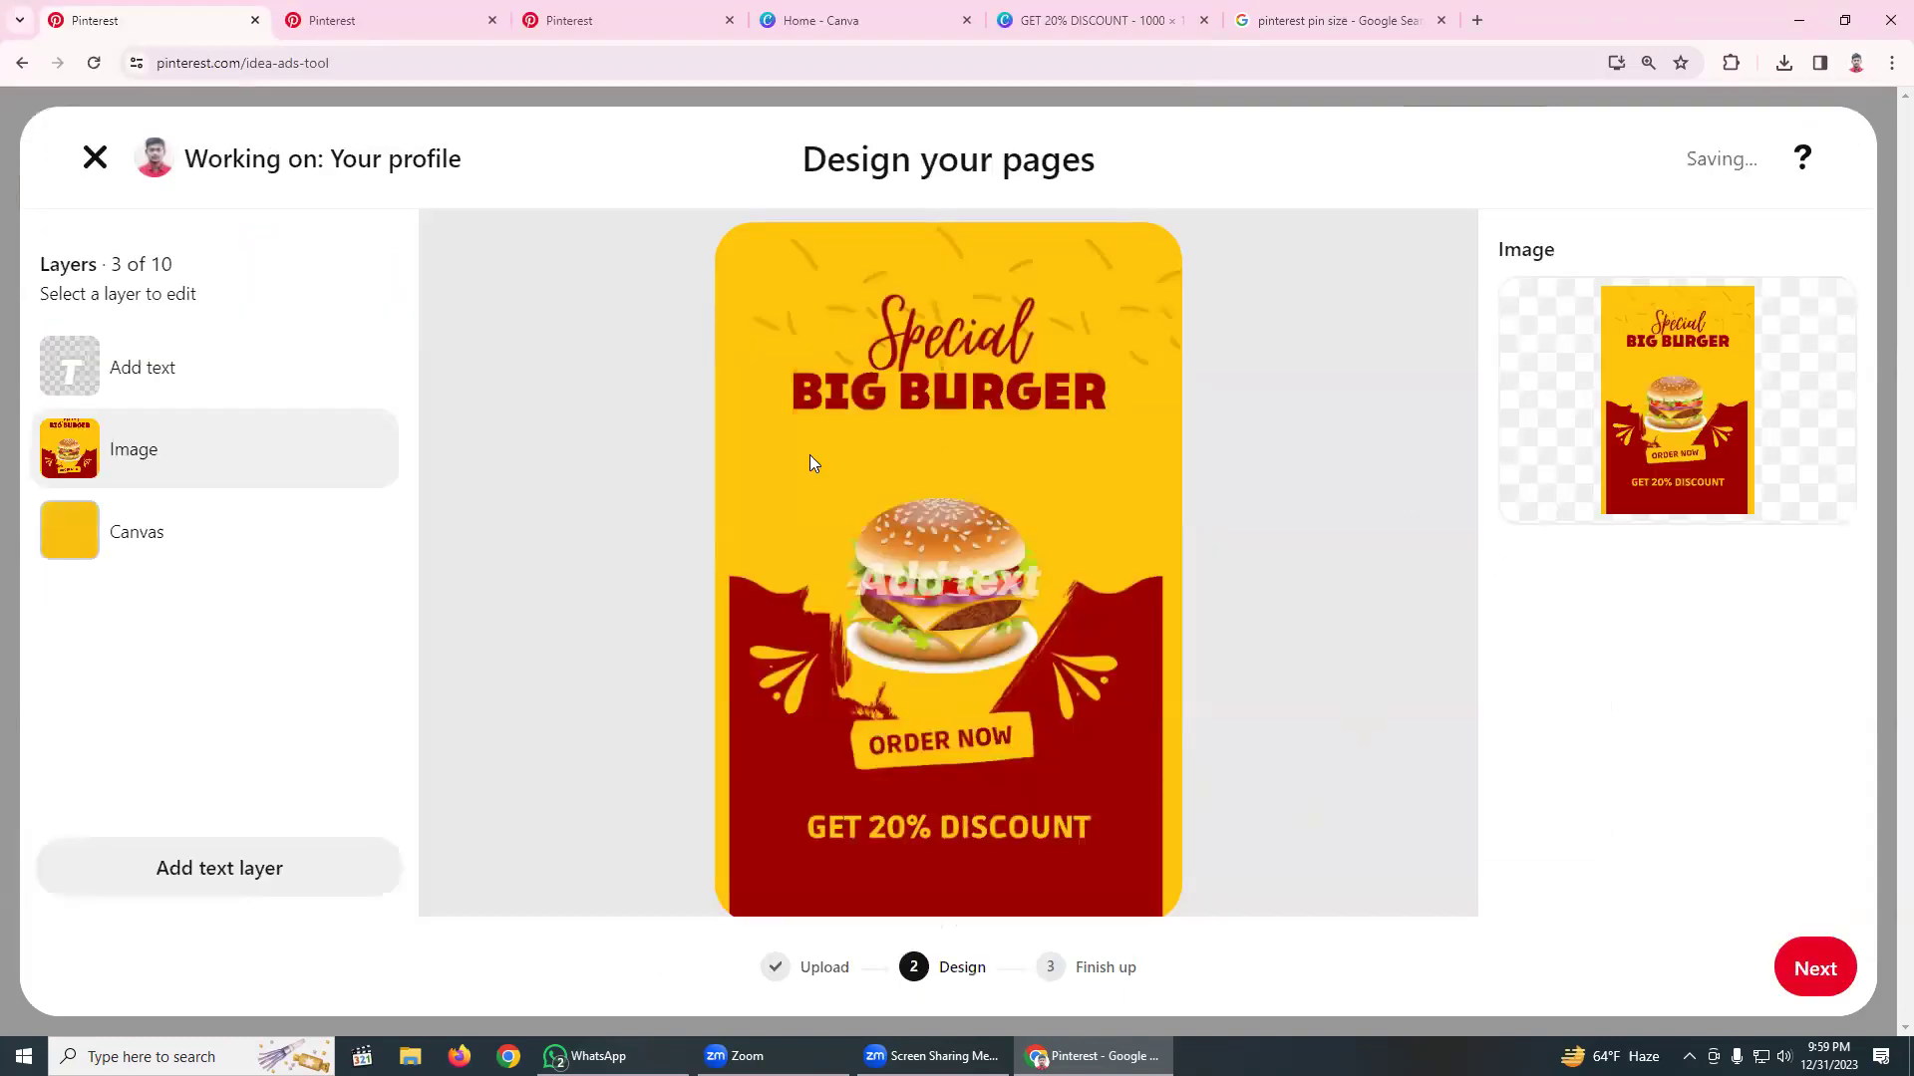
Advance to the finishing-touches step, then close the editor to save the draft
left_click(1832, 973)
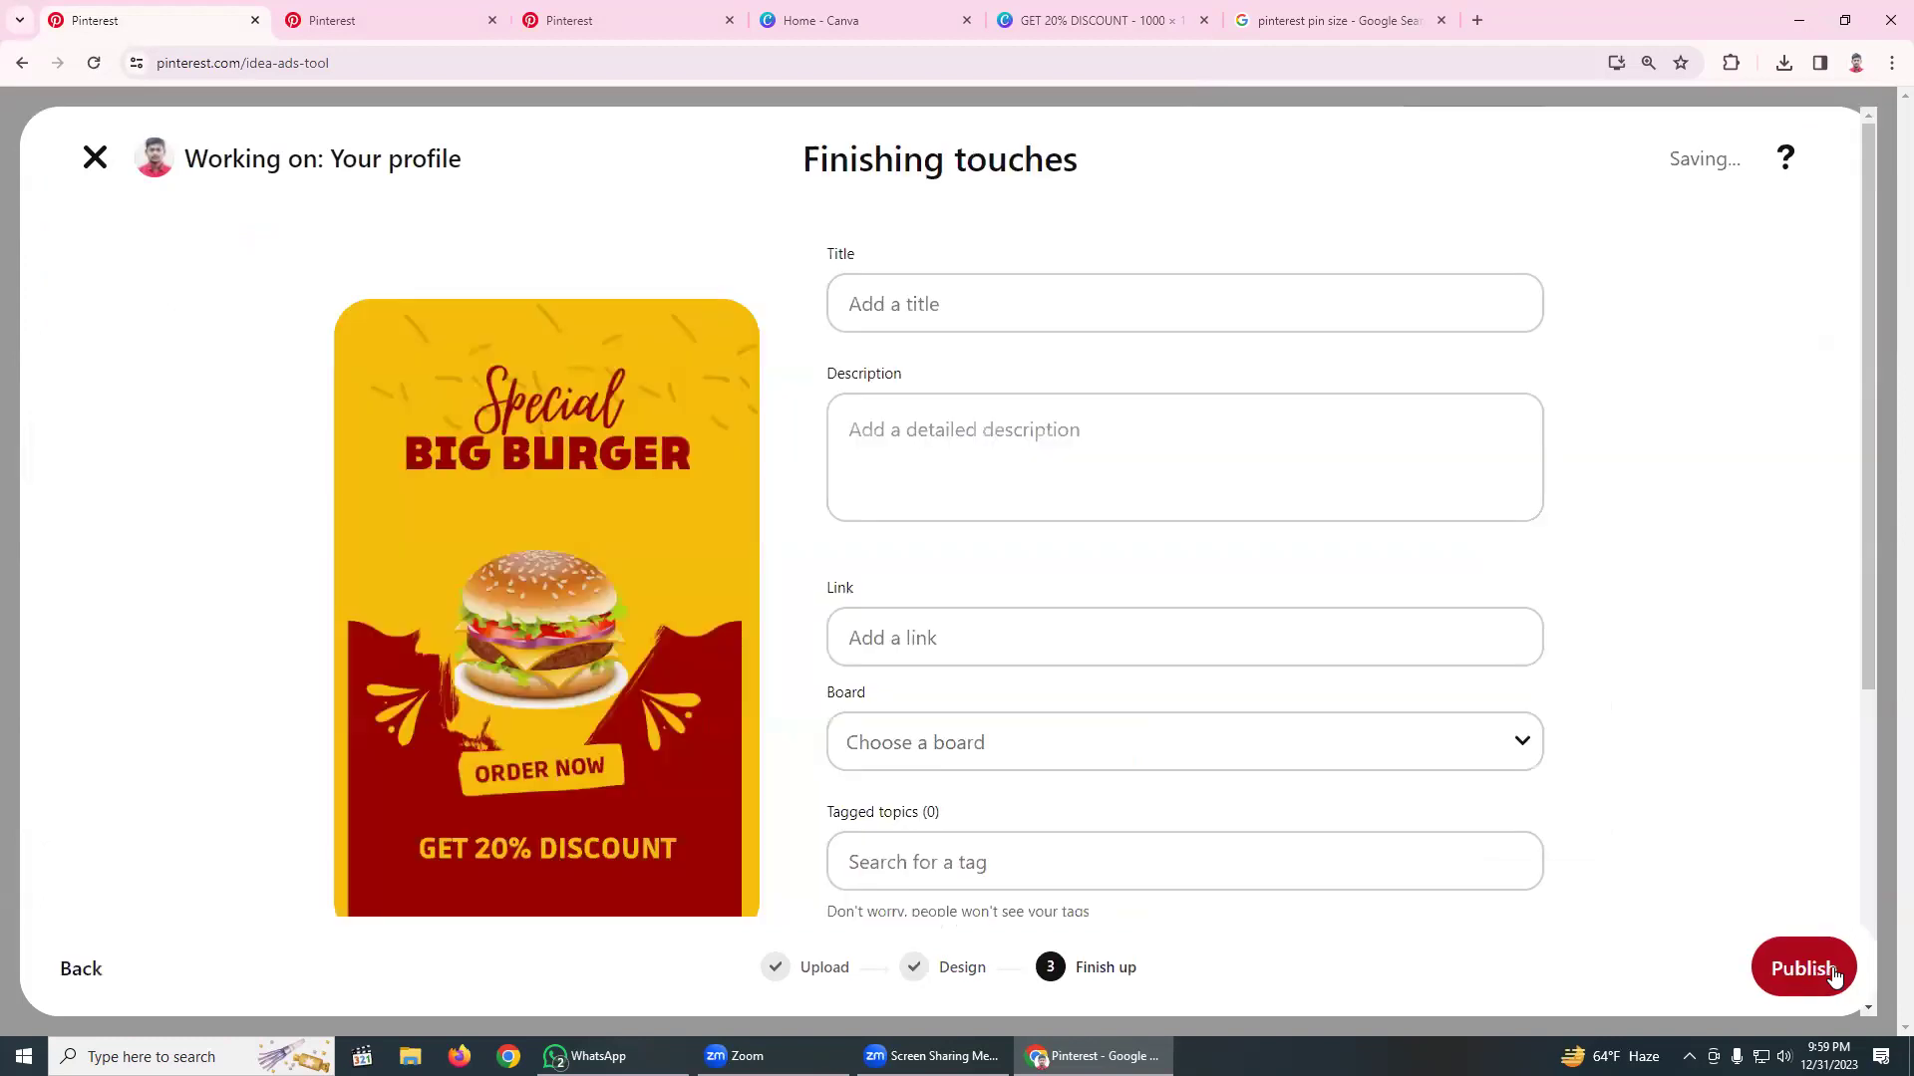
scroll(1037, 608, "down", 3)
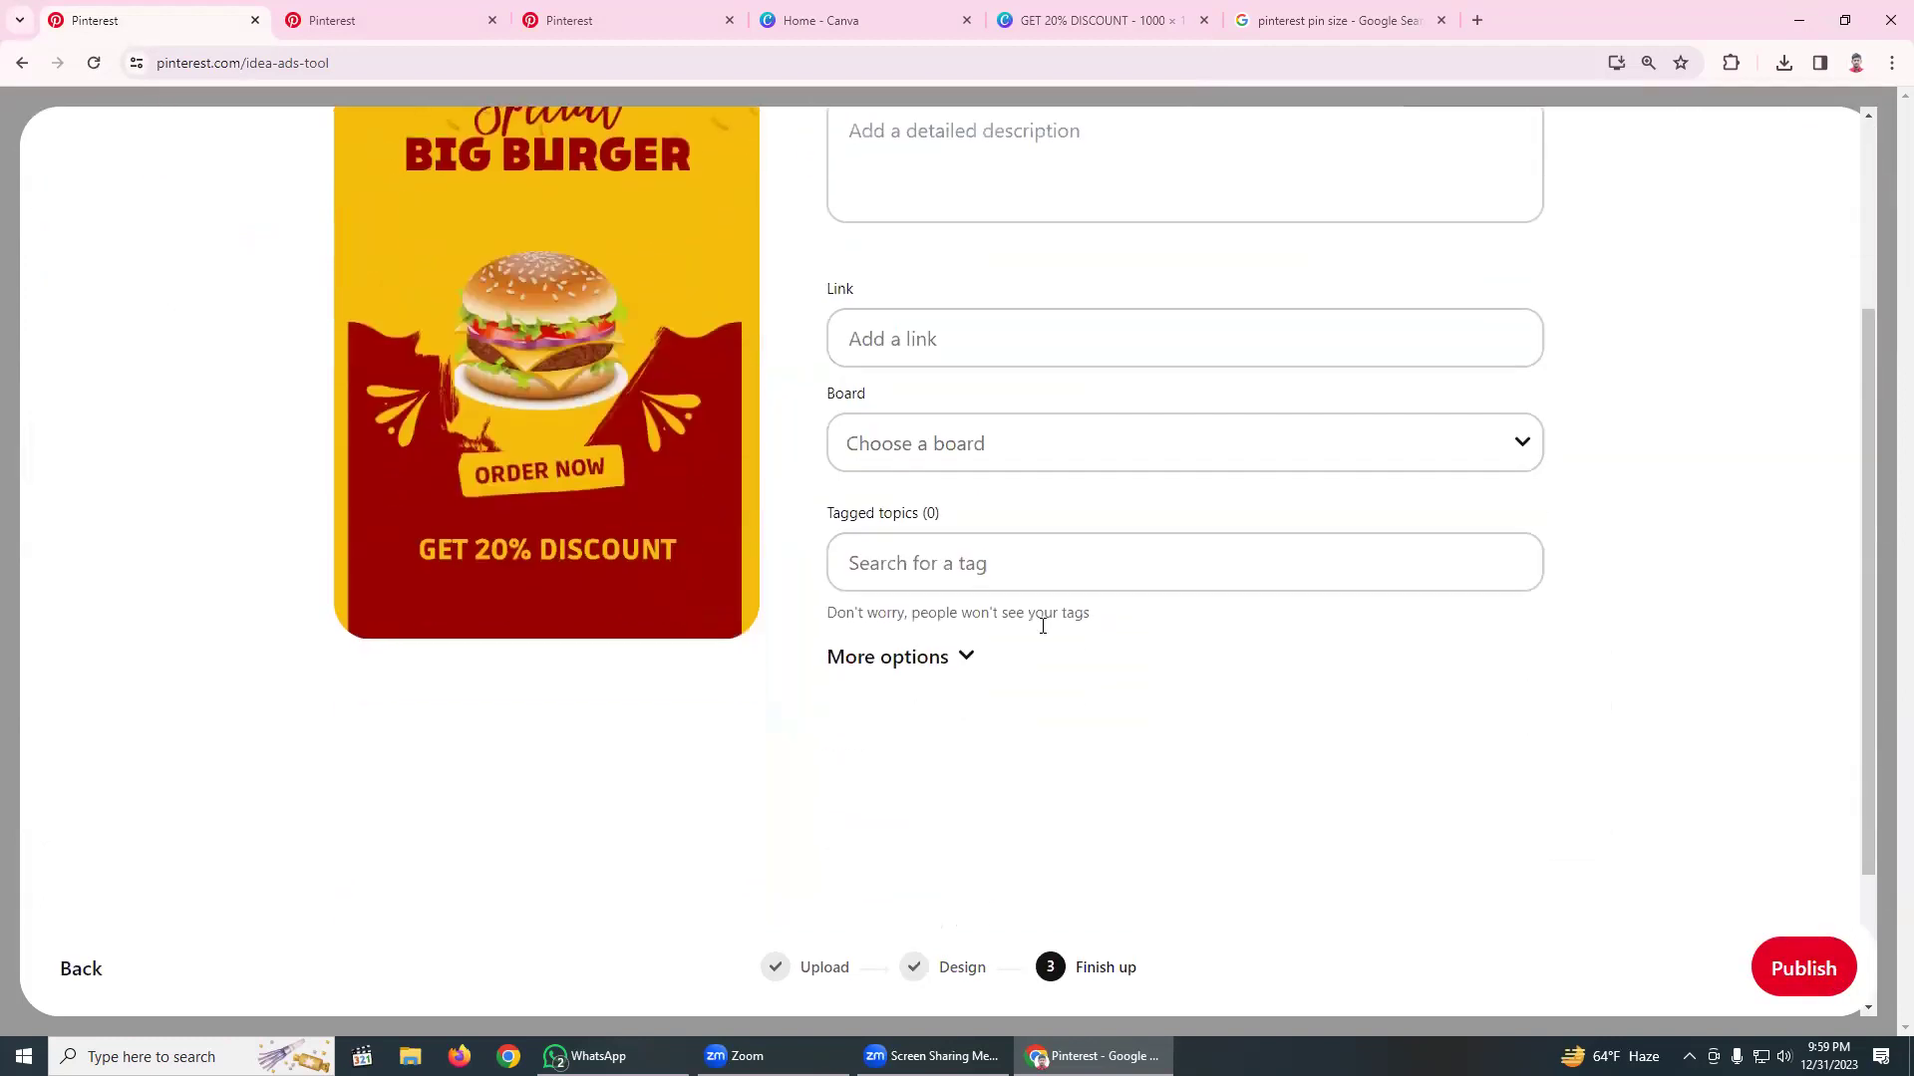
scroll(1056, 667, "down", 2)
scroll(1561, 401, "up", 5)
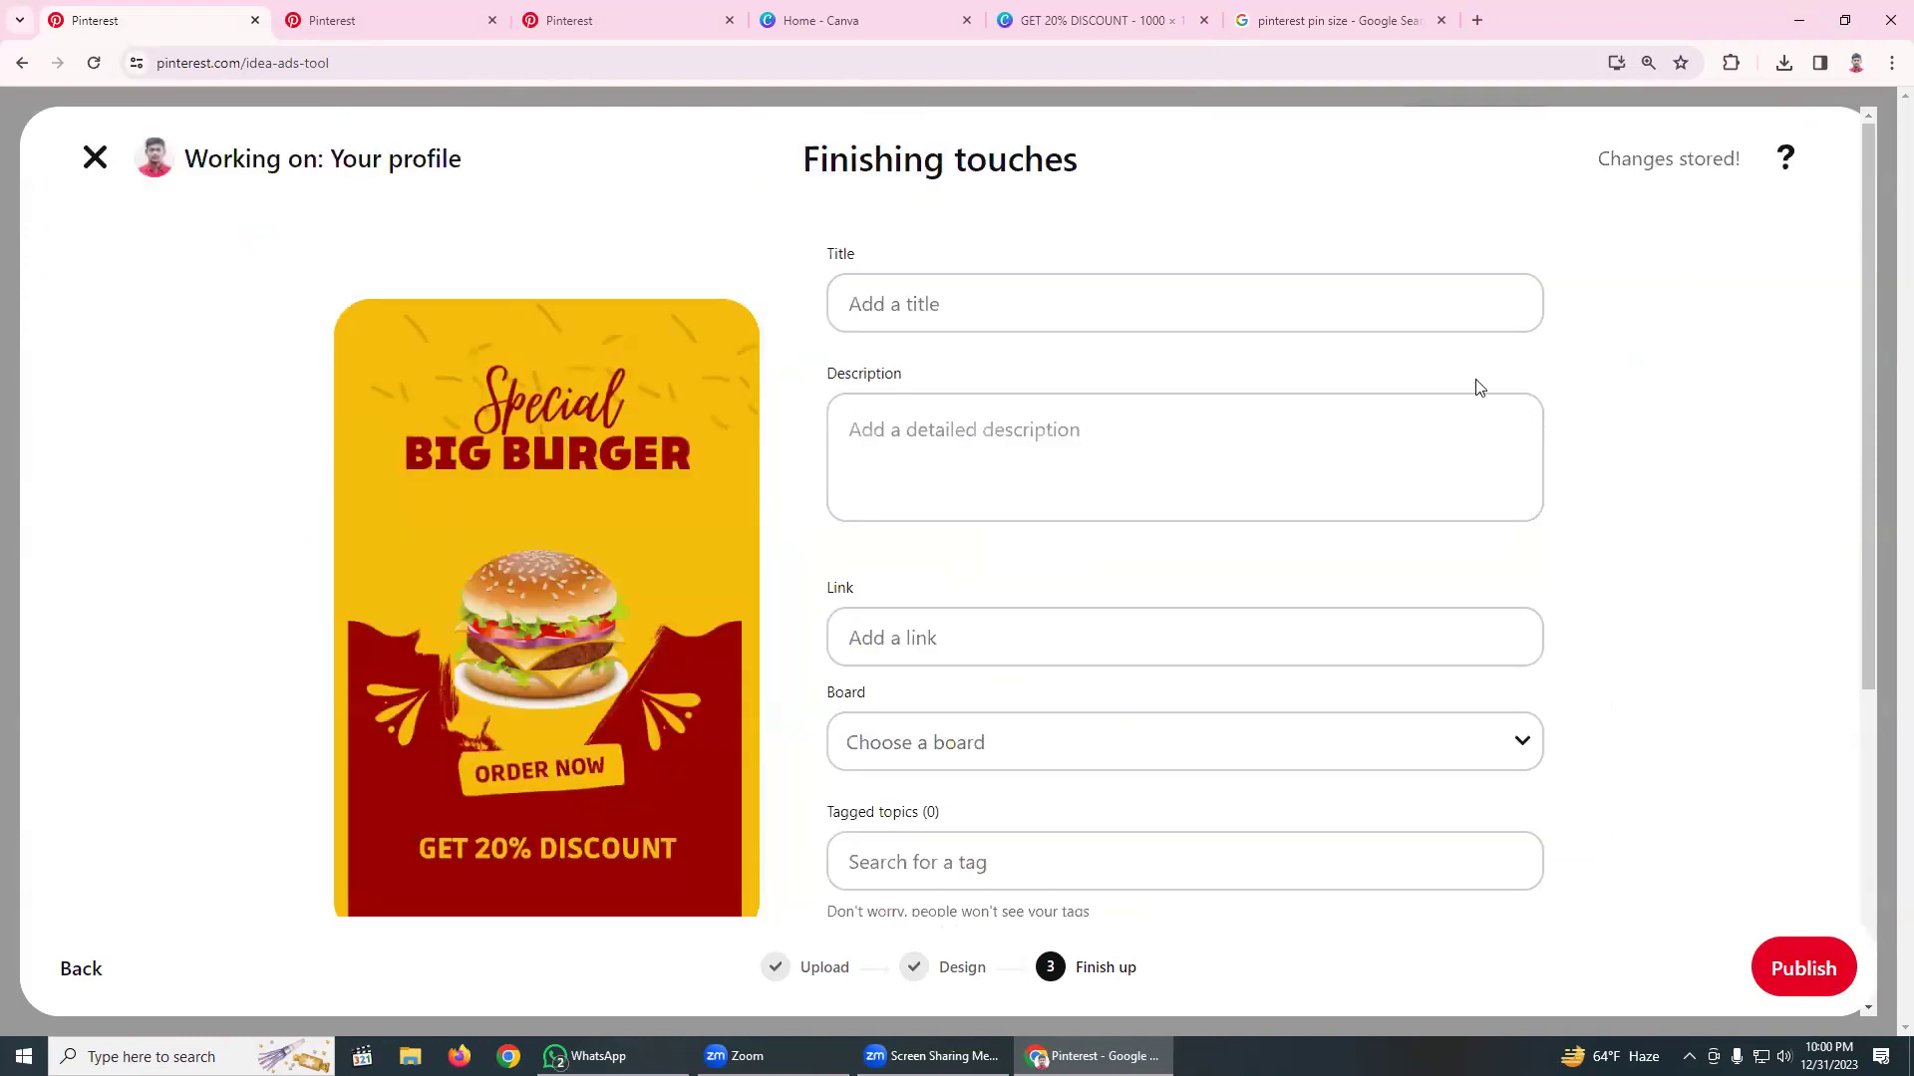
left_click(96, 158)
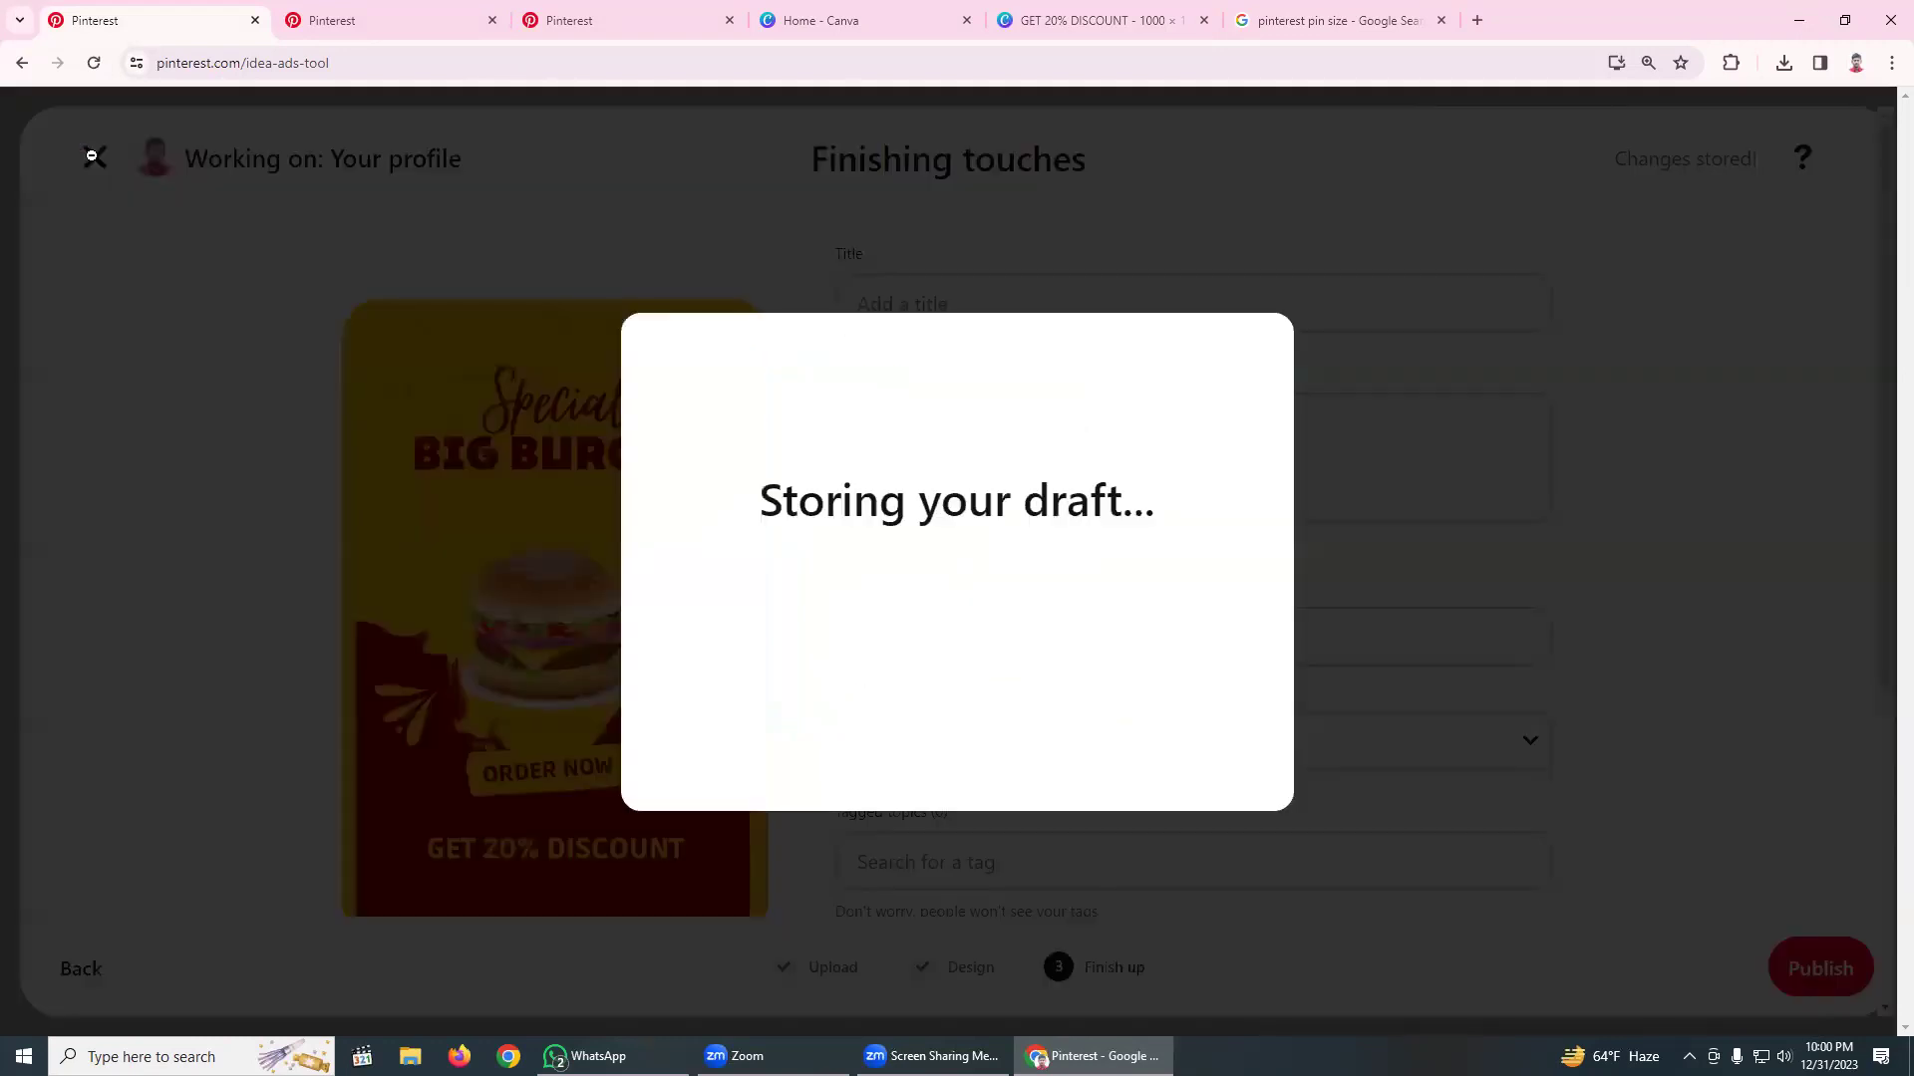
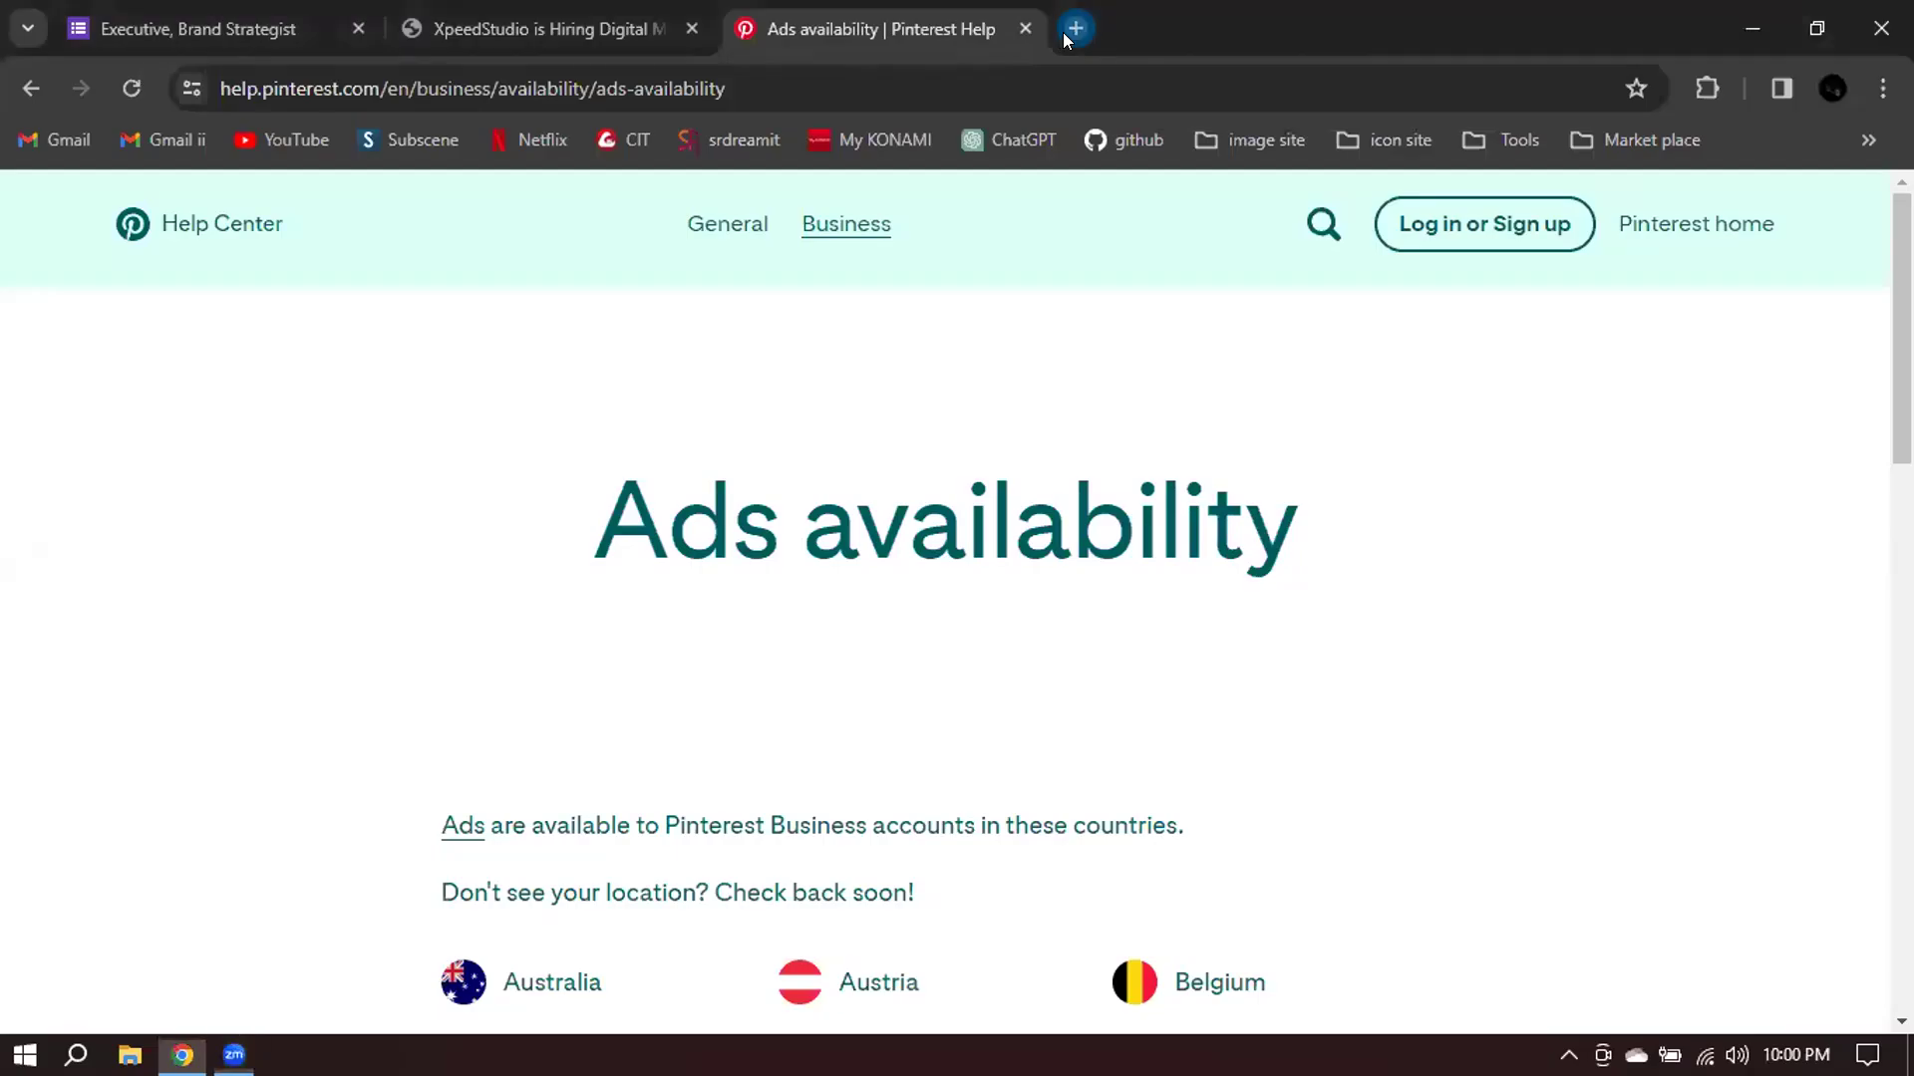
Pin and turn on the Free VPN extension, then close the Pinterest ads-availability help page
left_click(1059, 30)
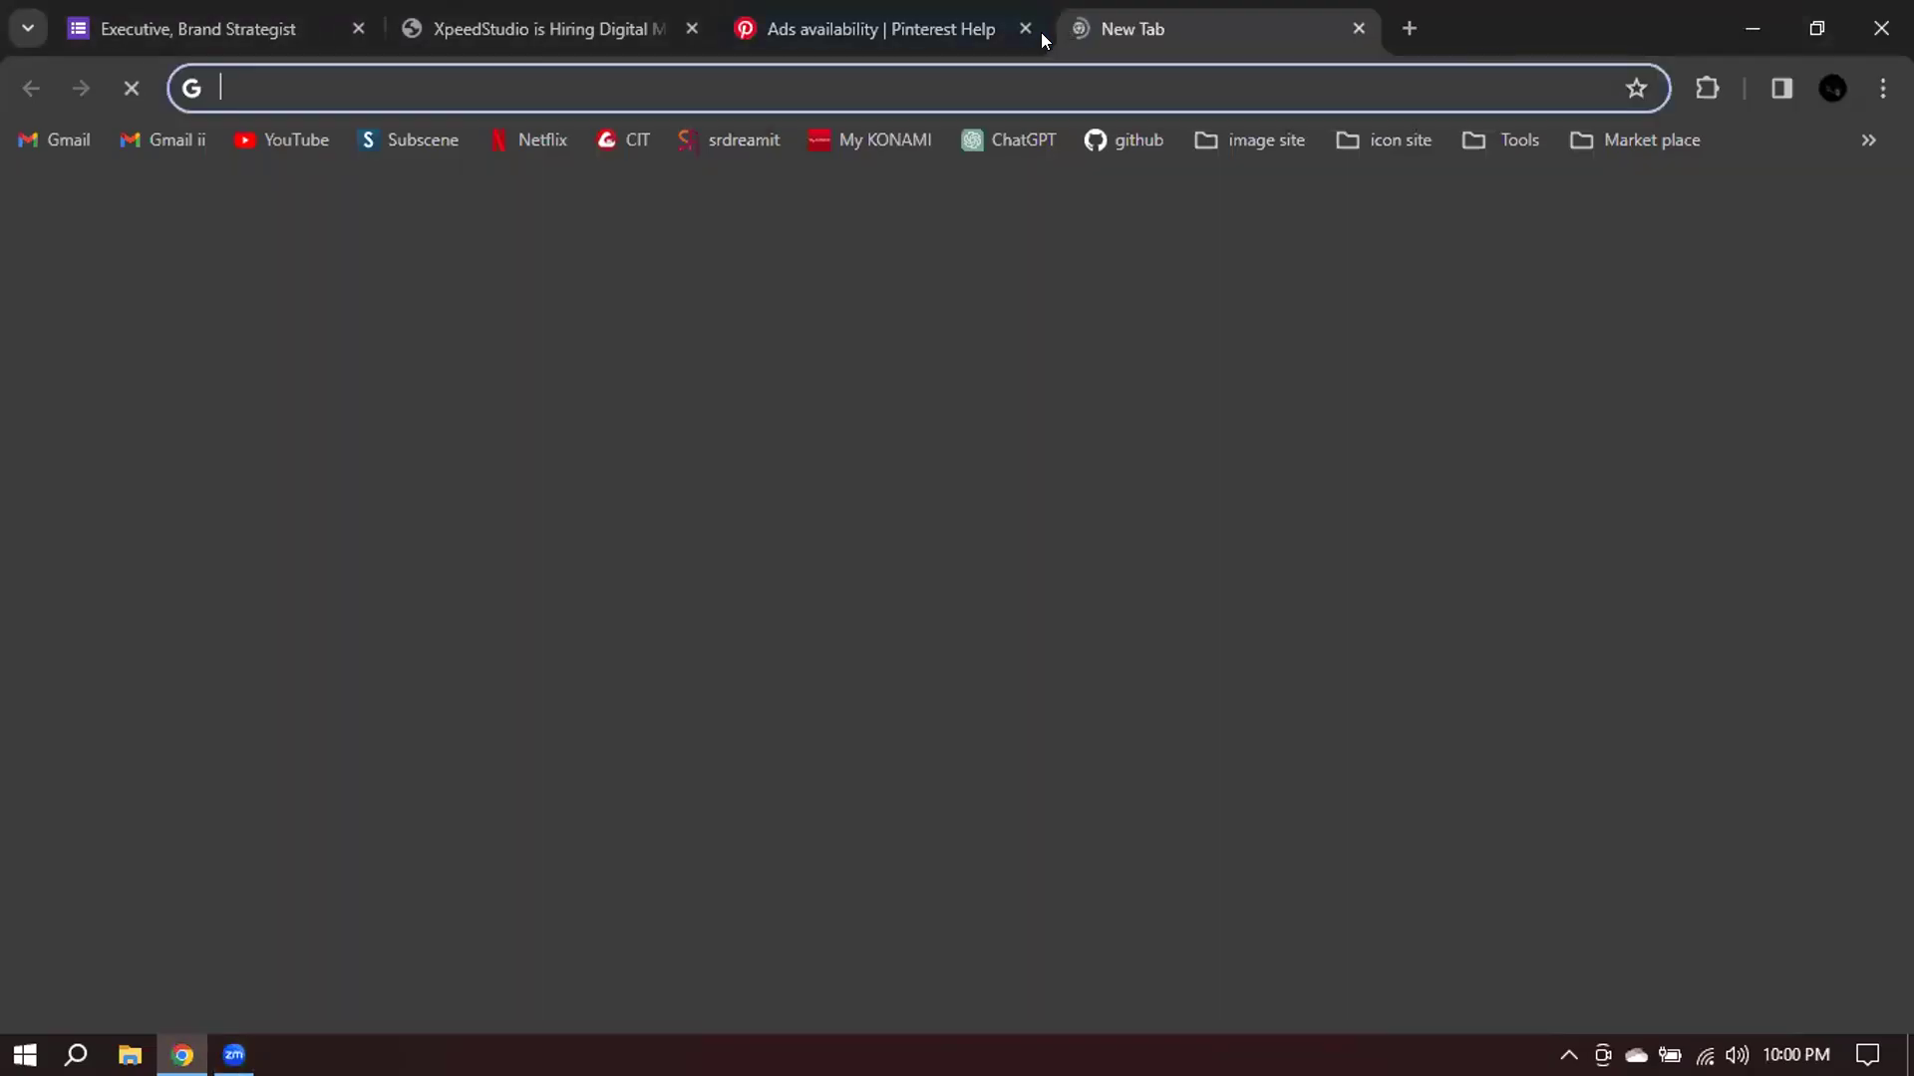
left_click(1710, 88)
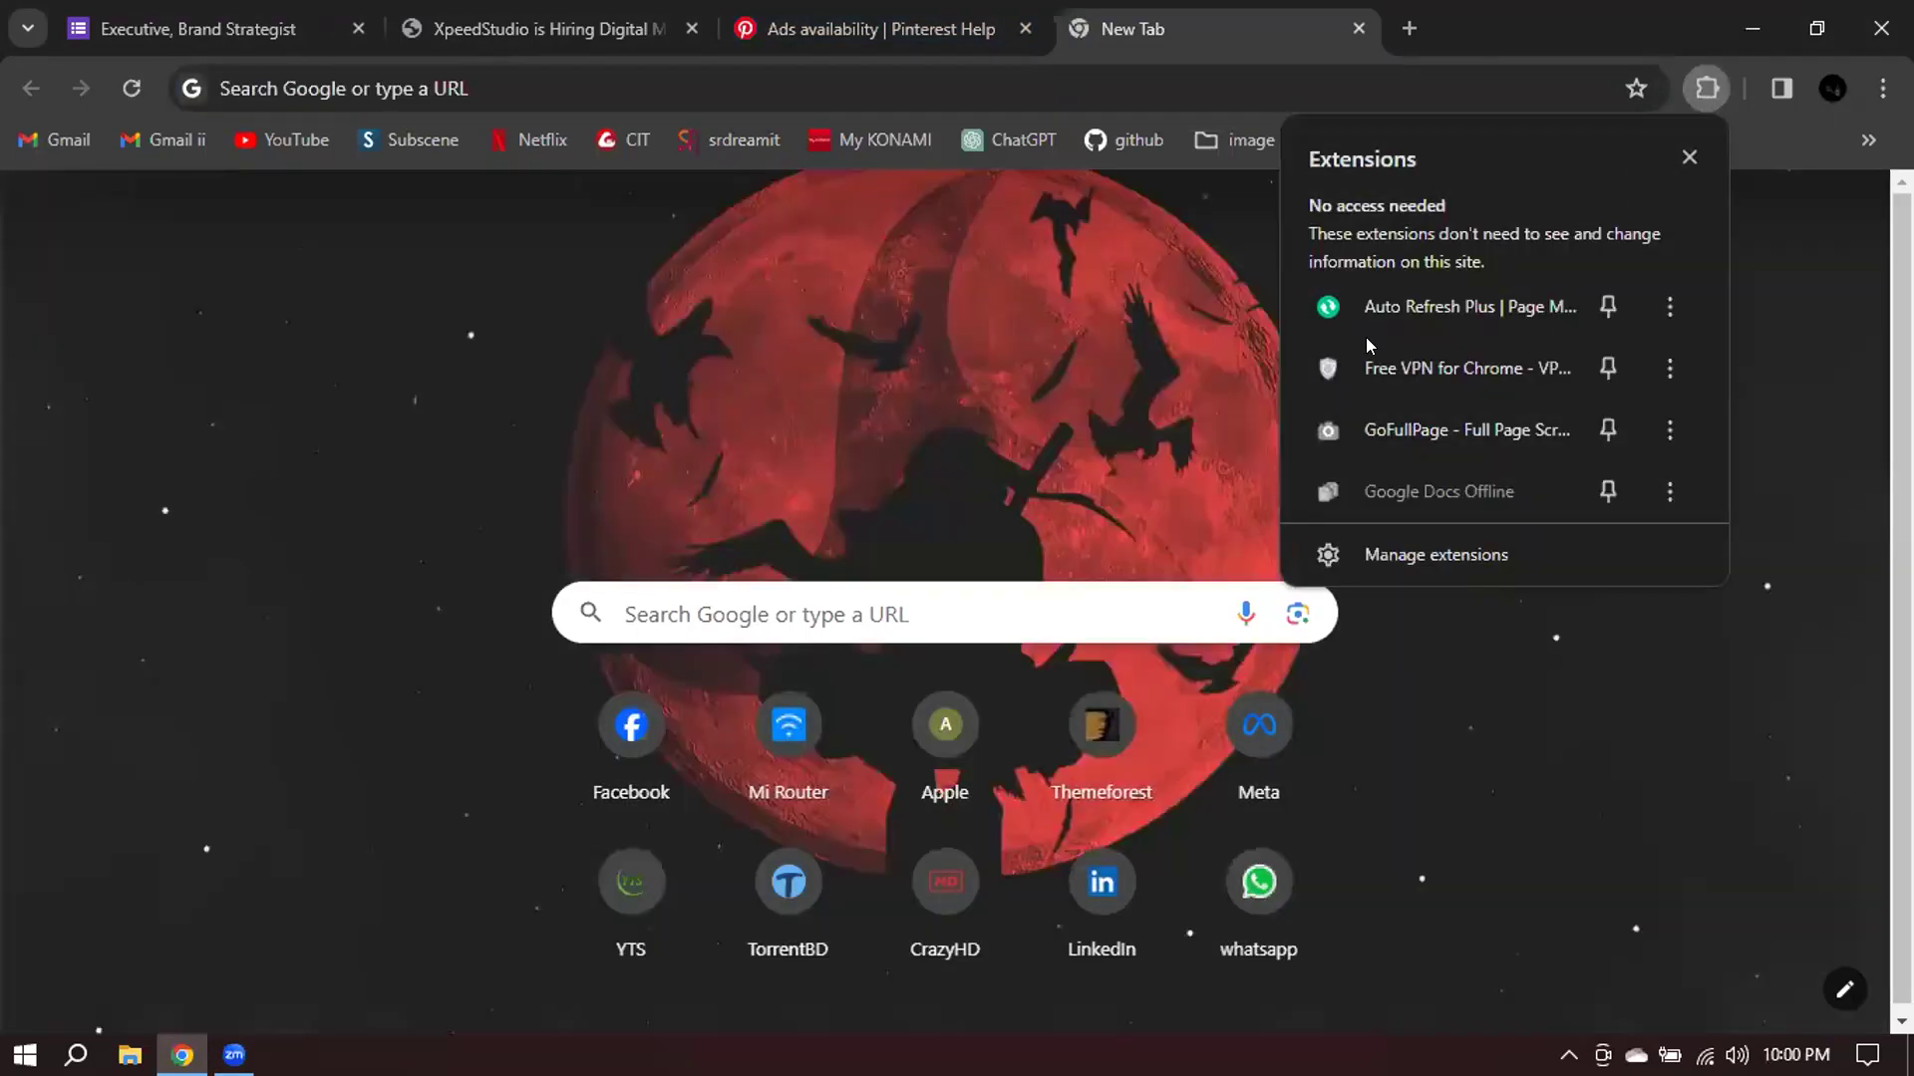
left_click(1341, 365)
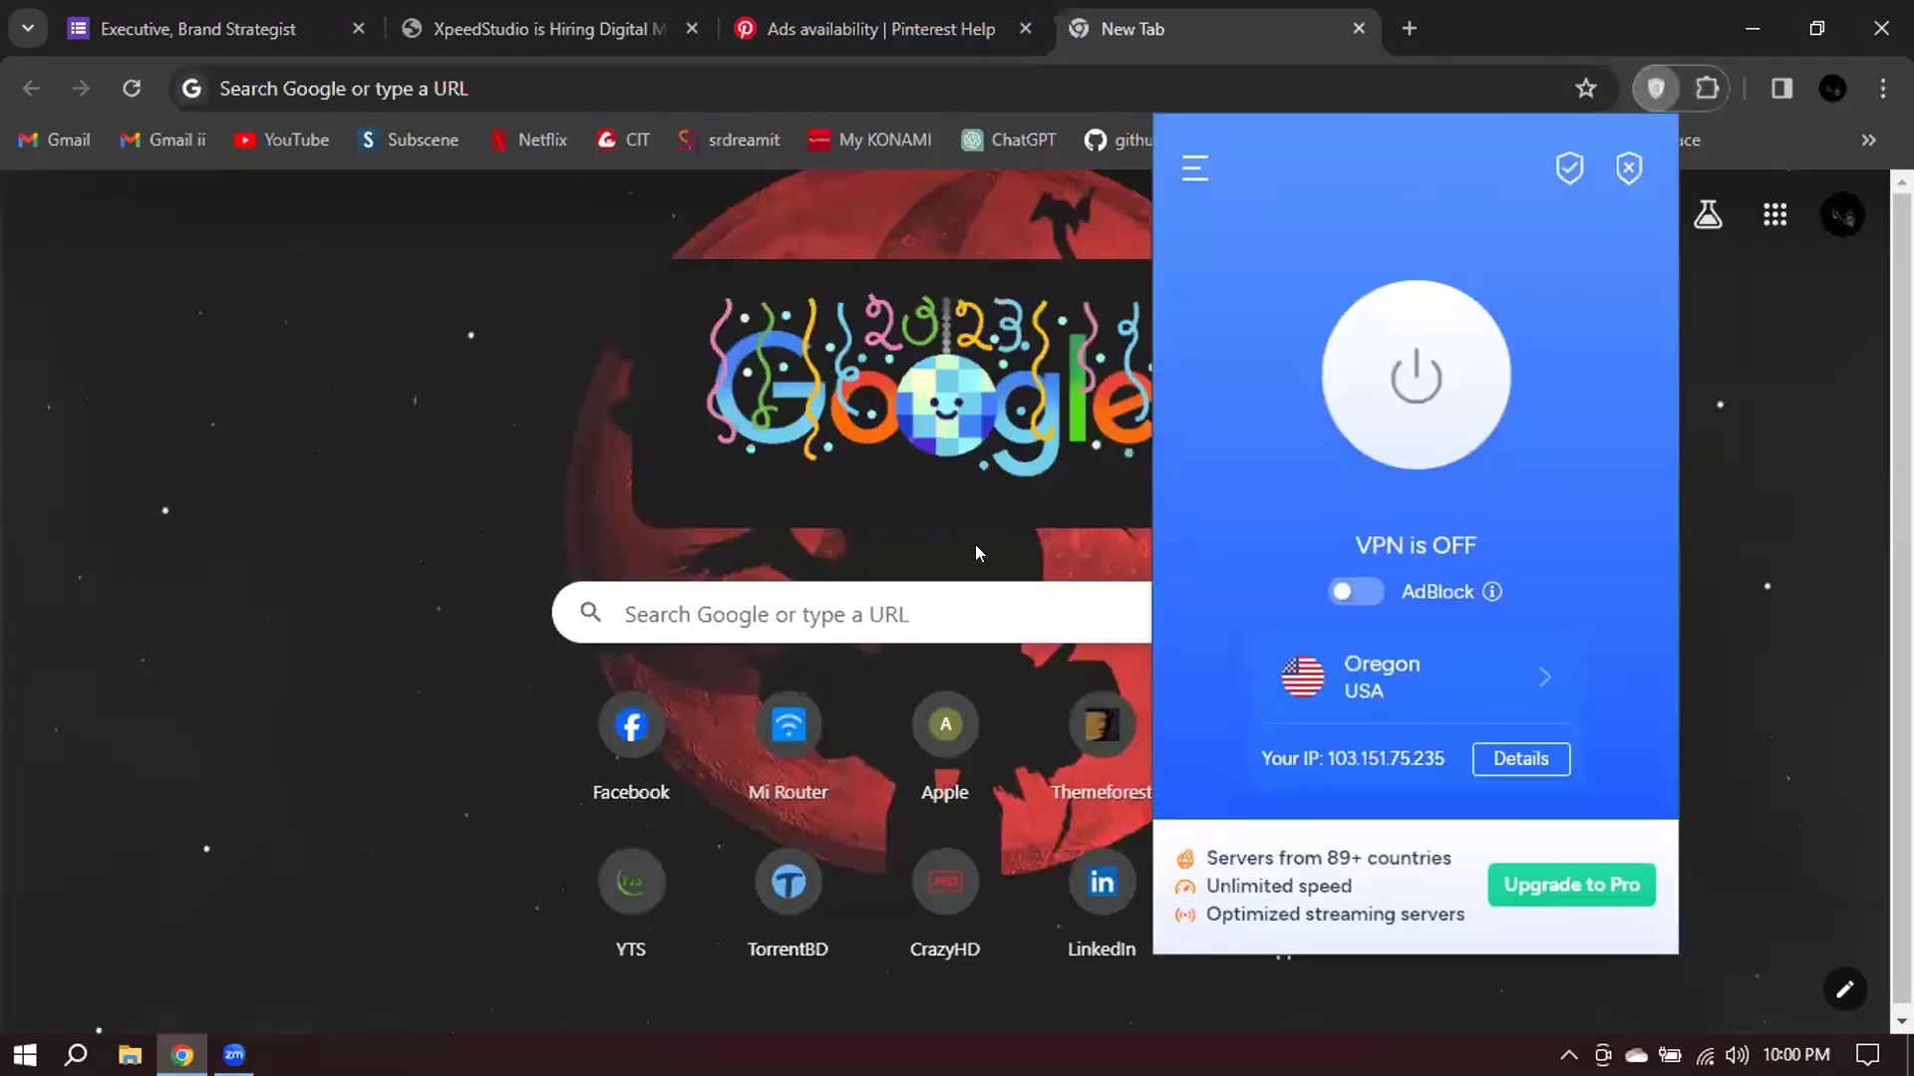
left_click(1447, 391)
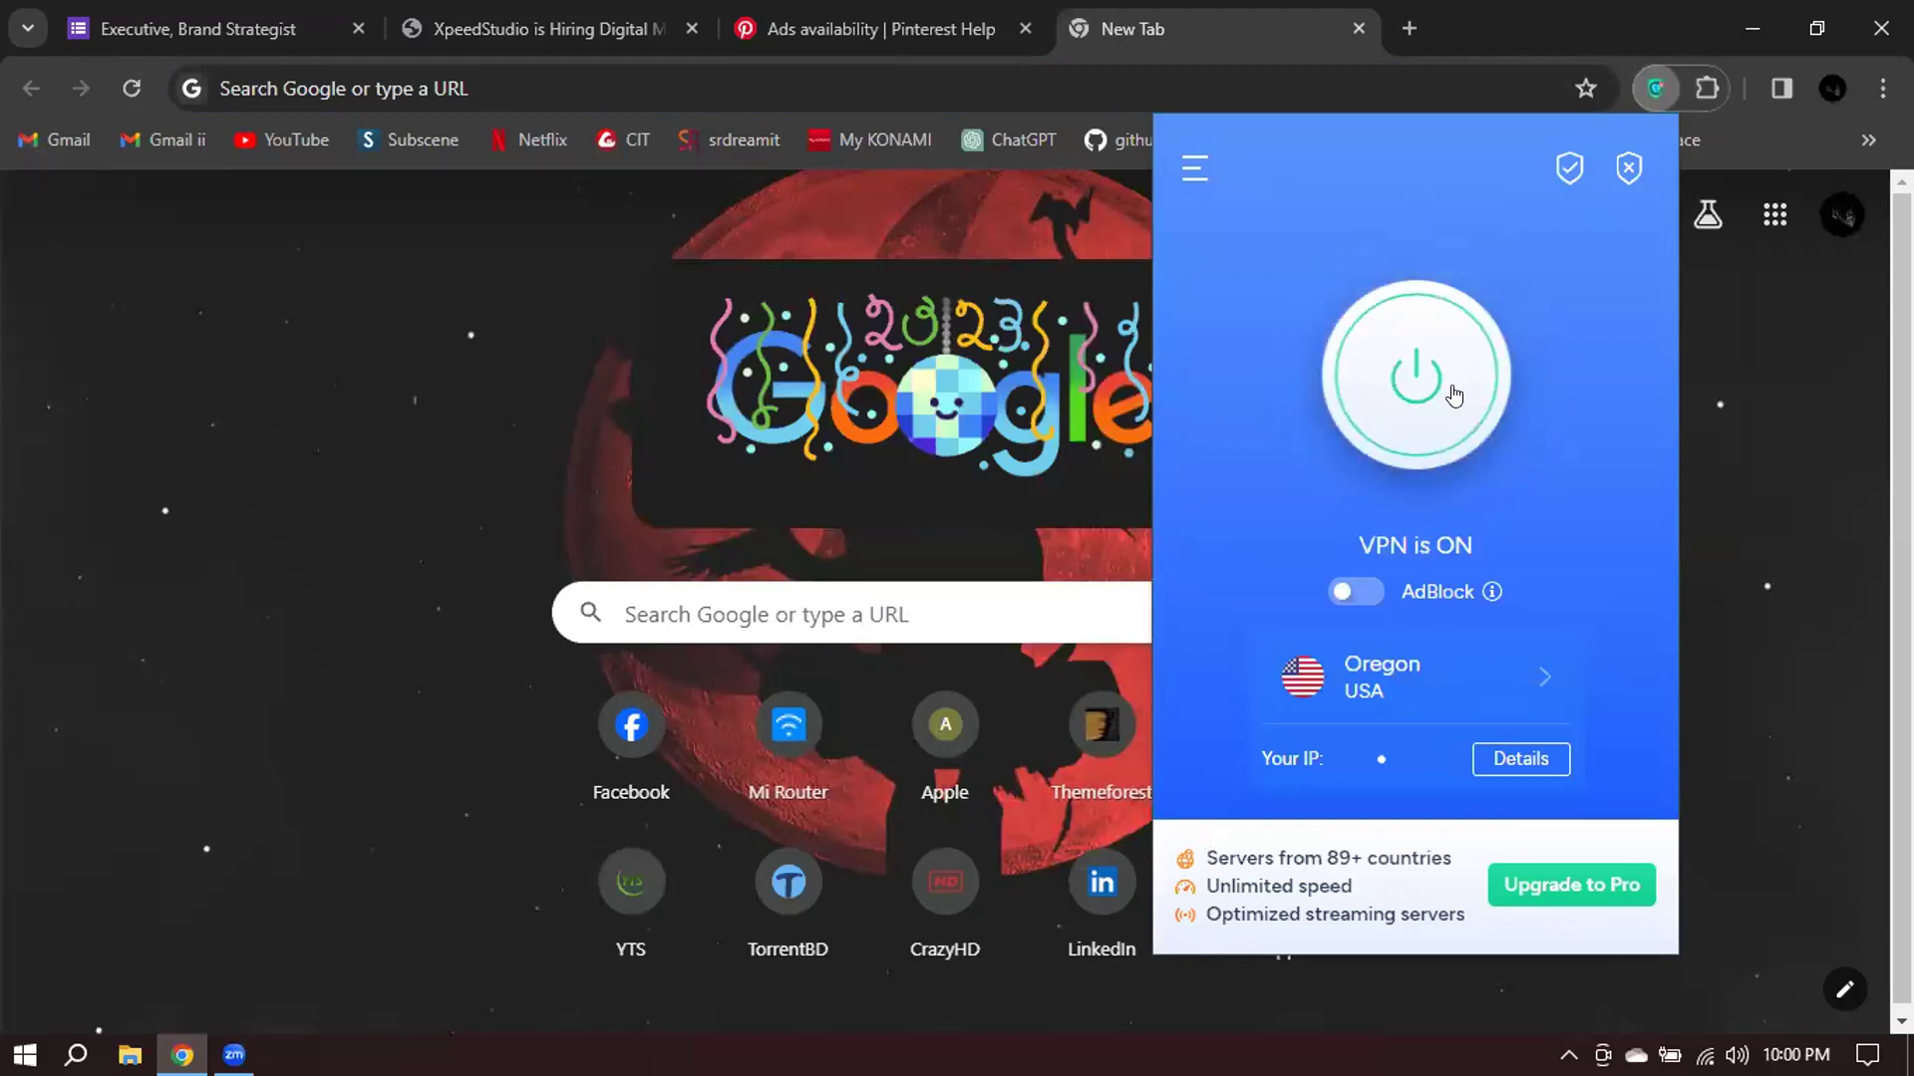
left_click(1033, 35)
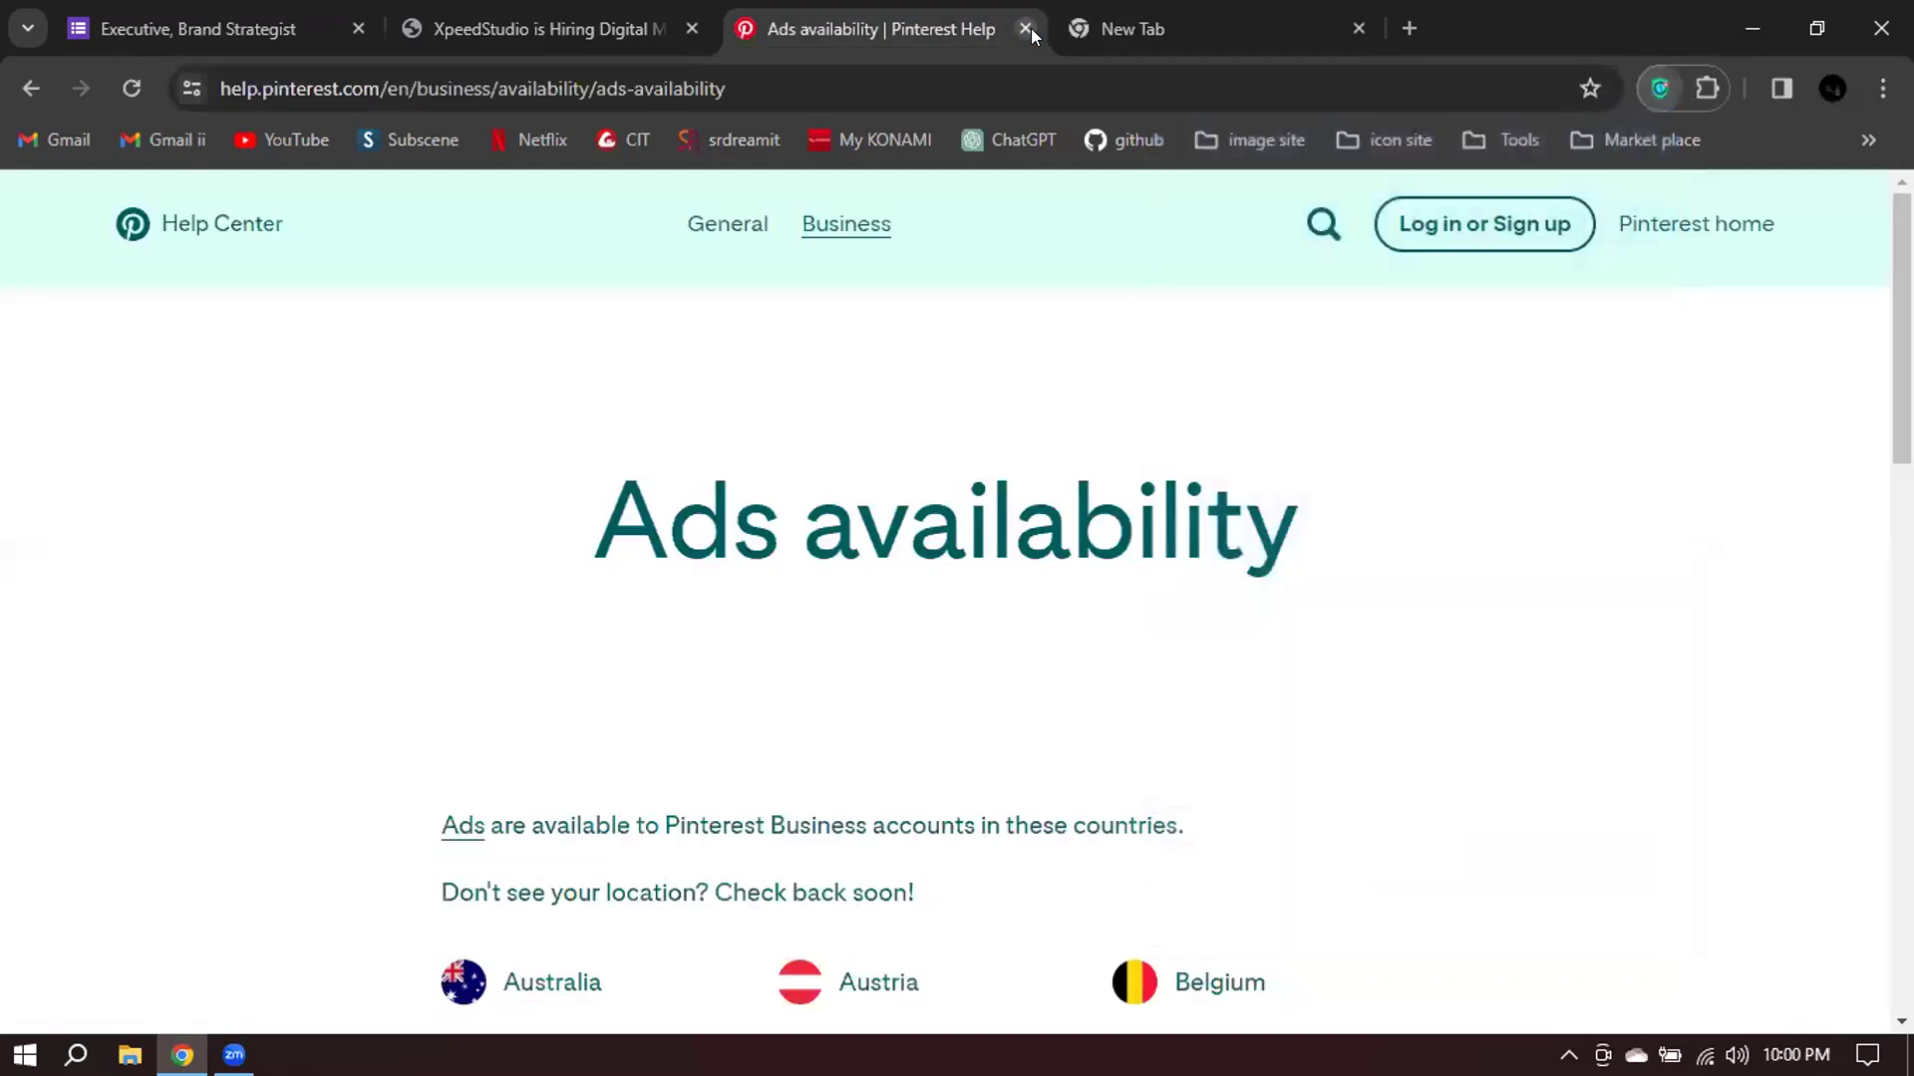
left_click(1024, 31)
Load pinterest.com in a new tab
left_click(816, 79)
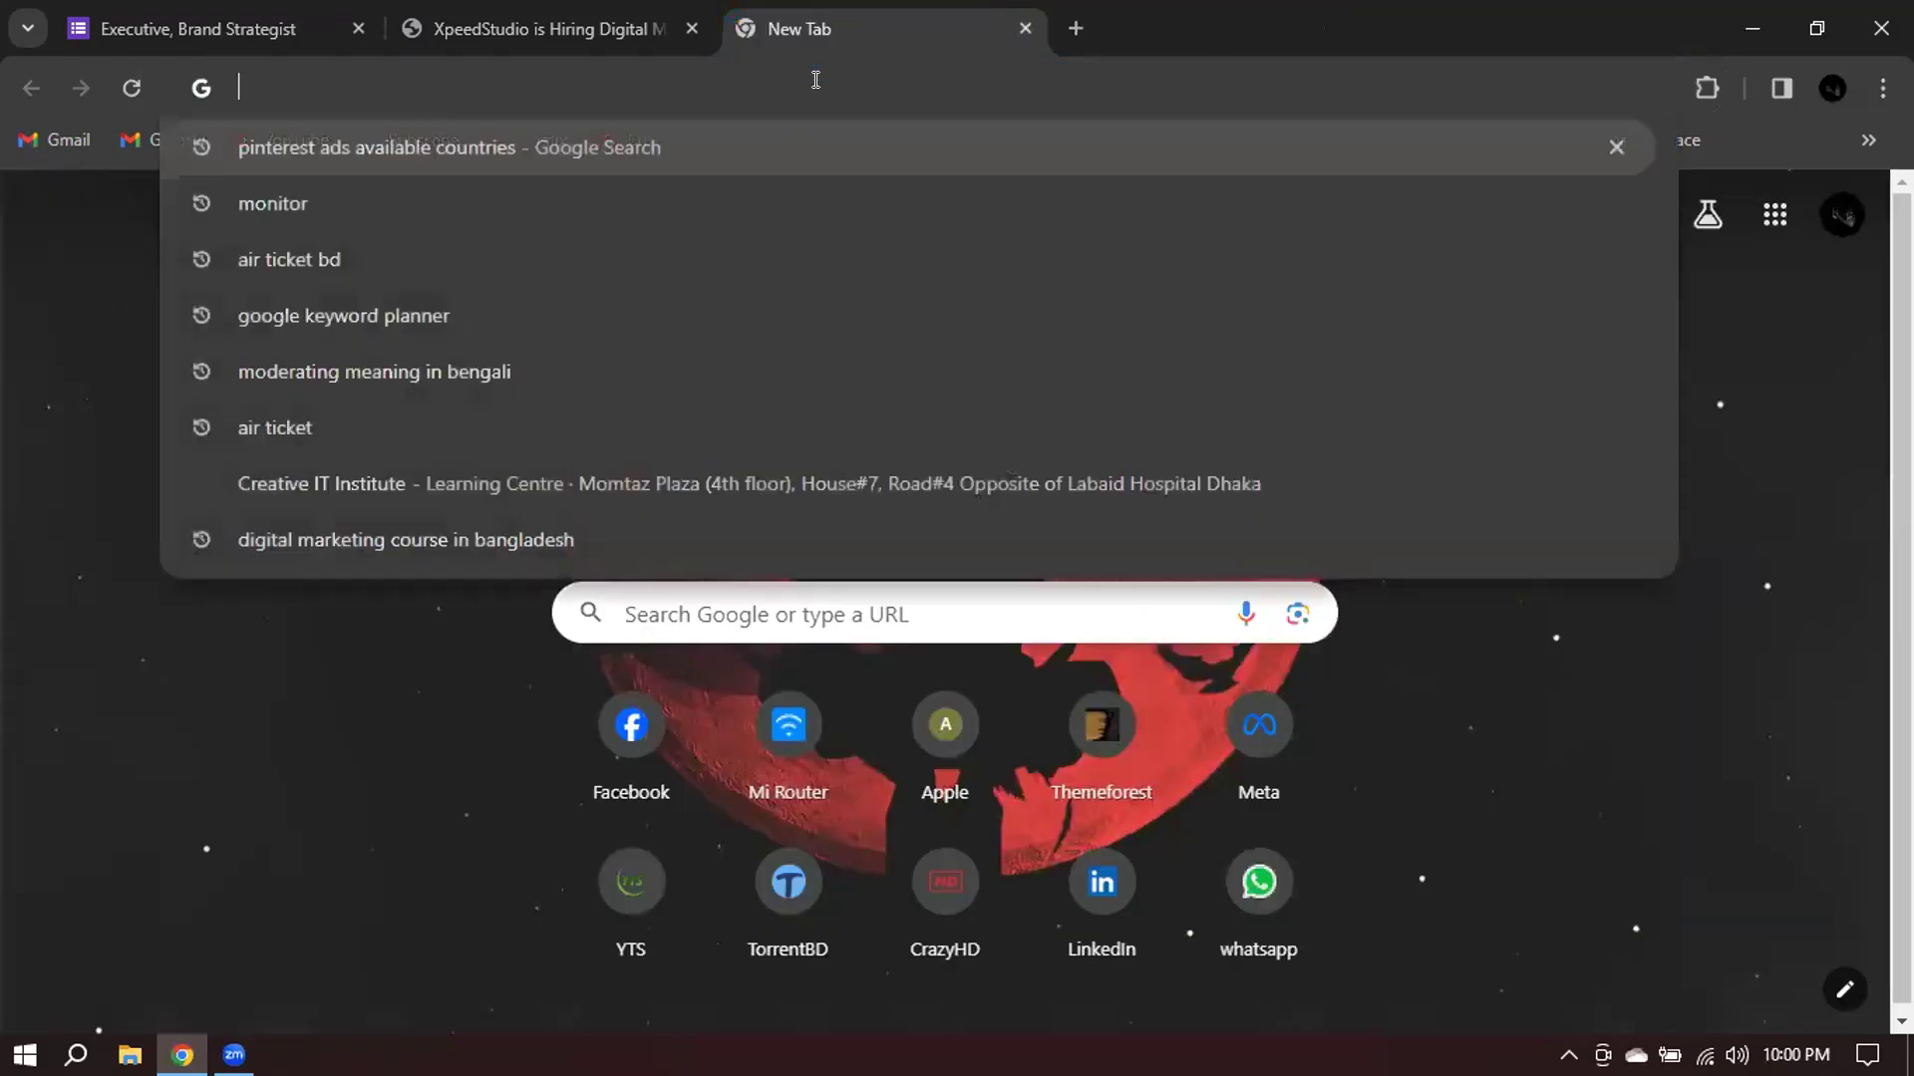
type("pinter")
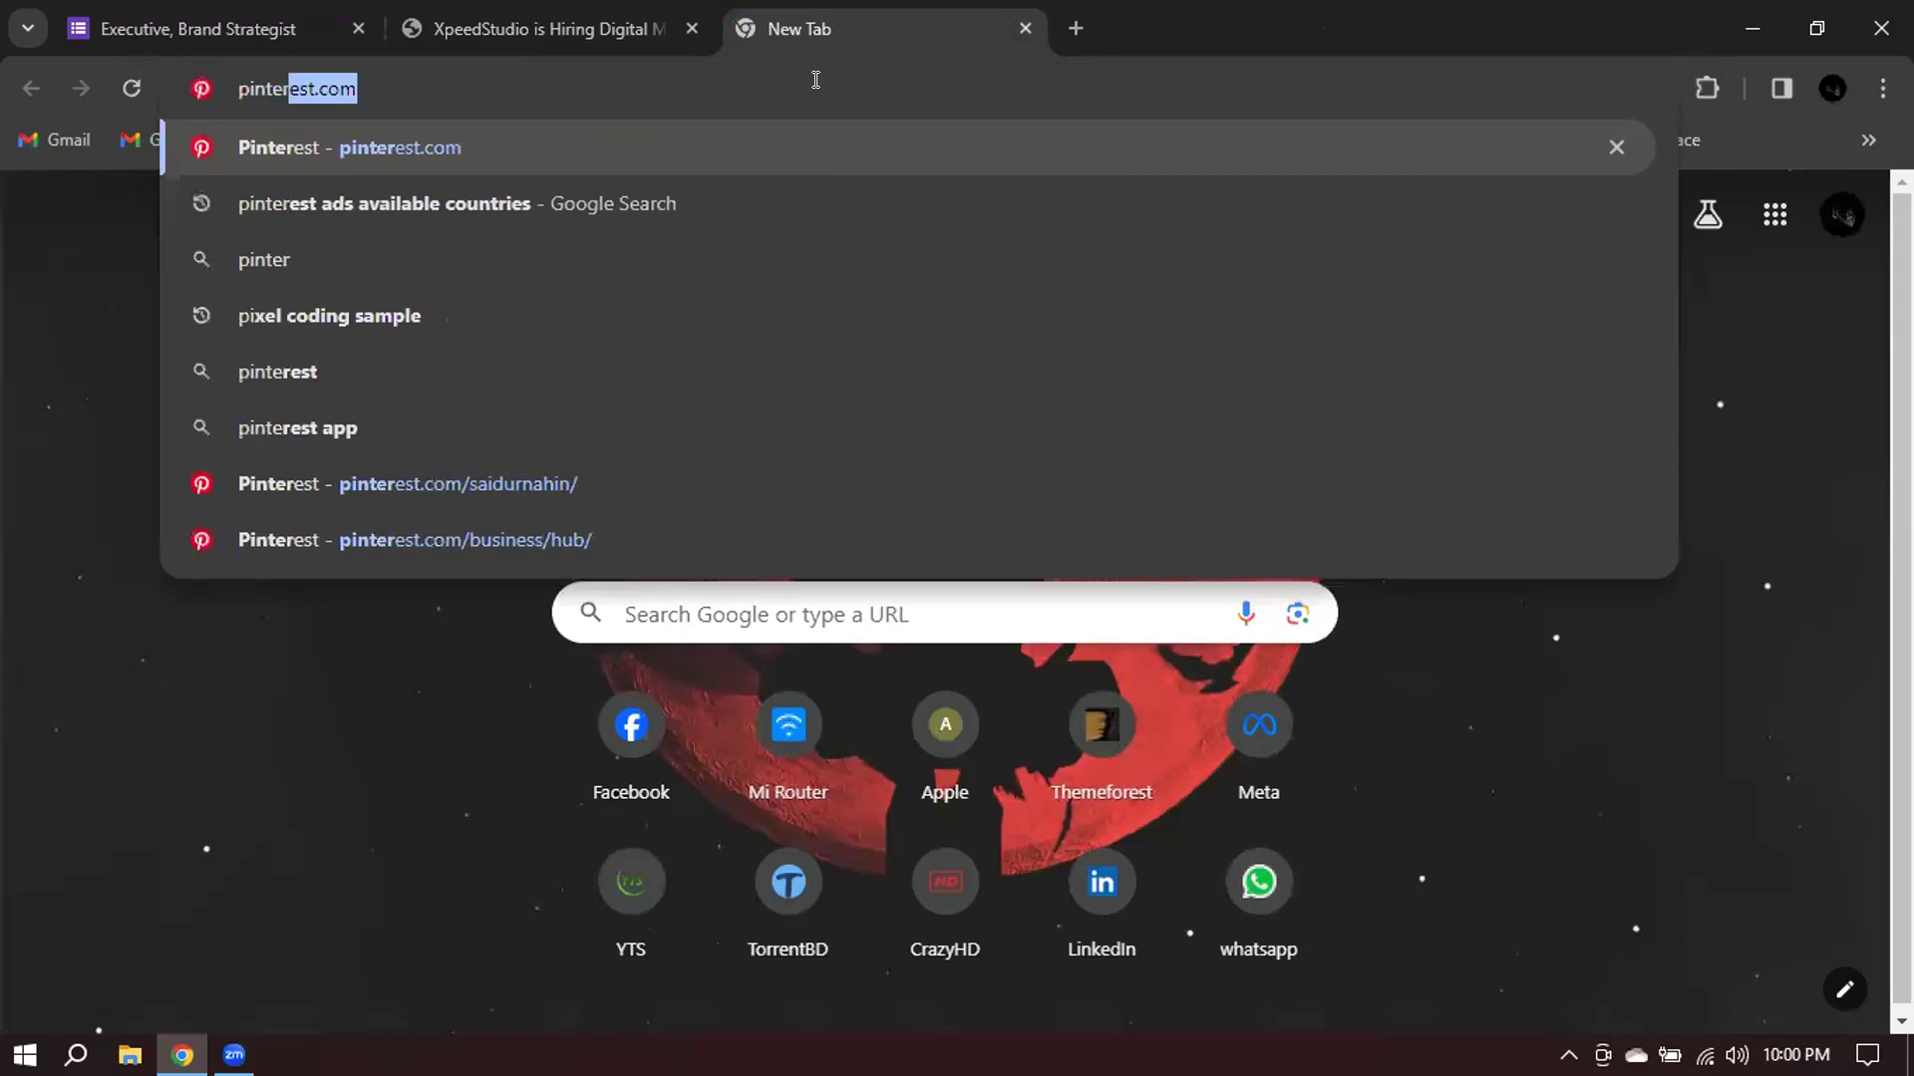
type("est.com")
key("Return")
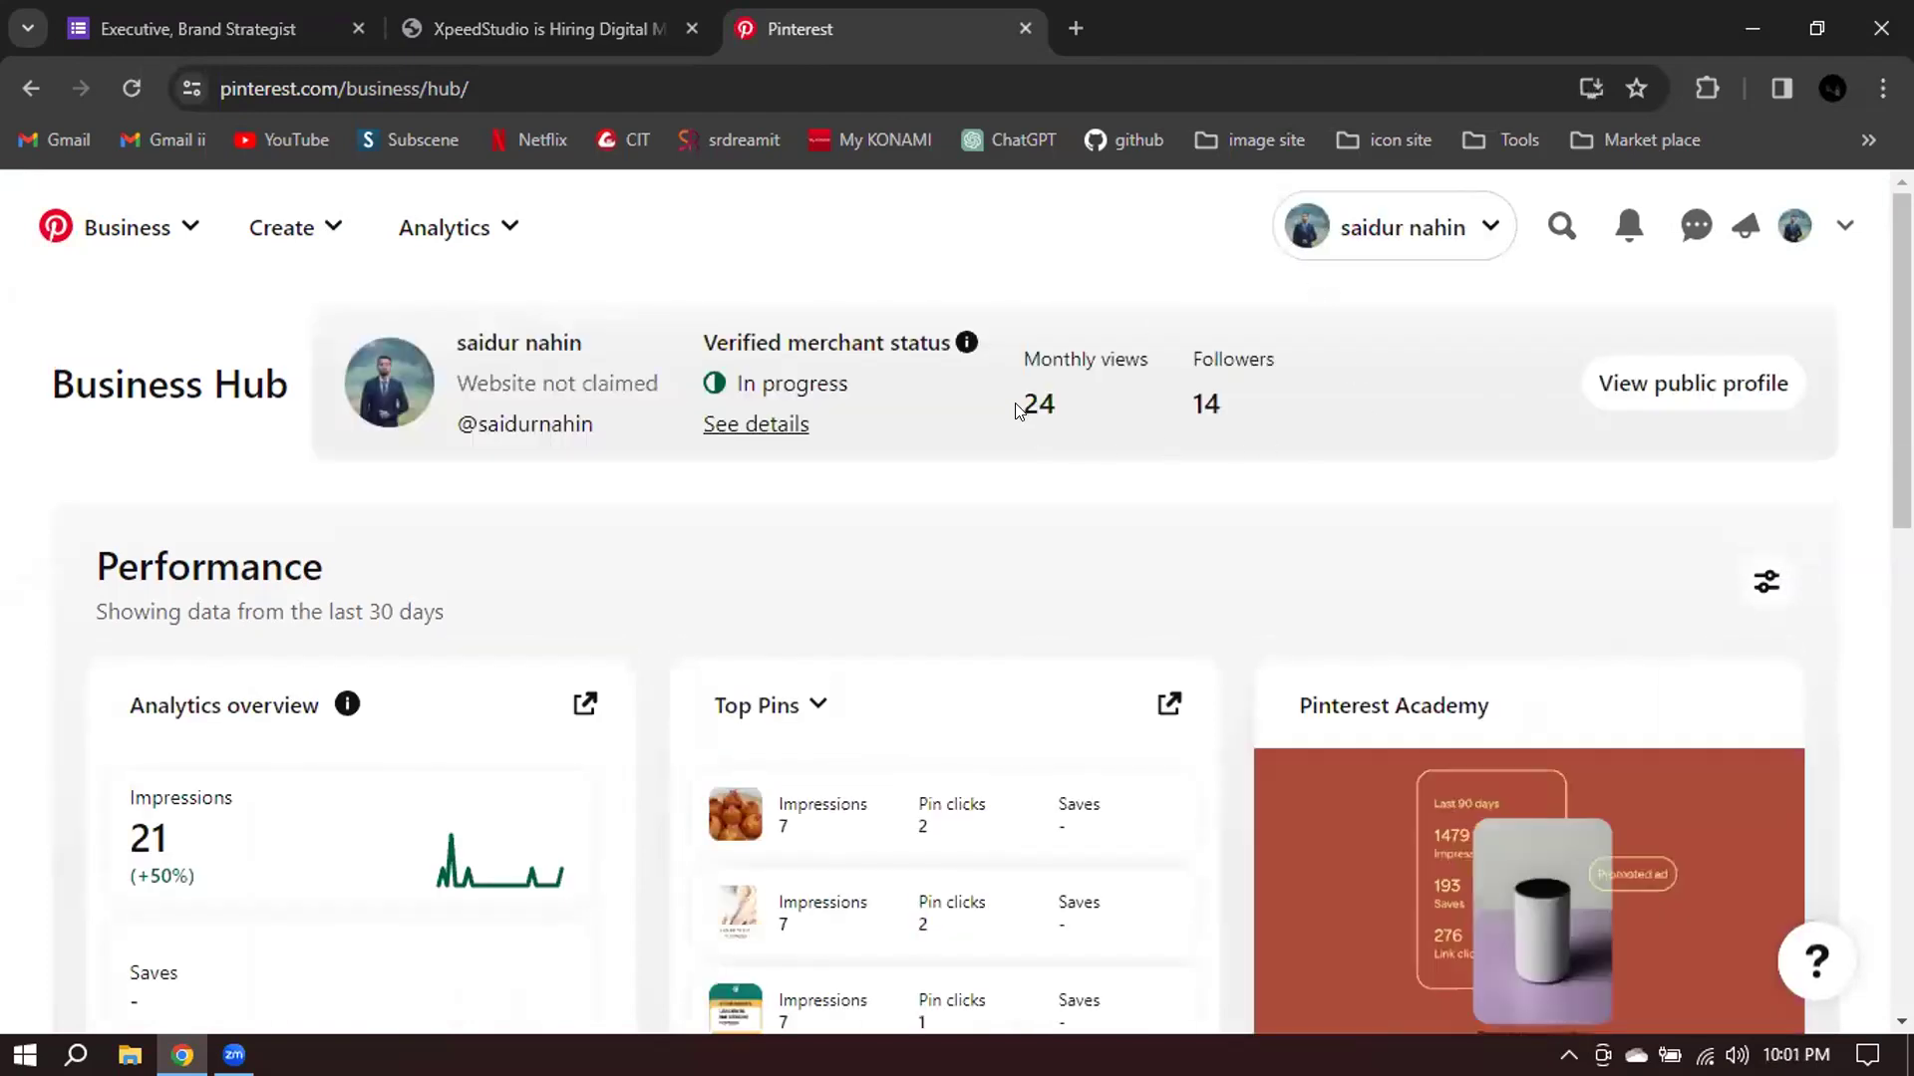
Review the Business Hub's 24 monthly views and 14 followers, then go to the profile
left_click_drag(1018, 413, 1056, 415)
left_click_drag(1187, 414, 1286, 420)
scroll(1286, 420, "down", 4)
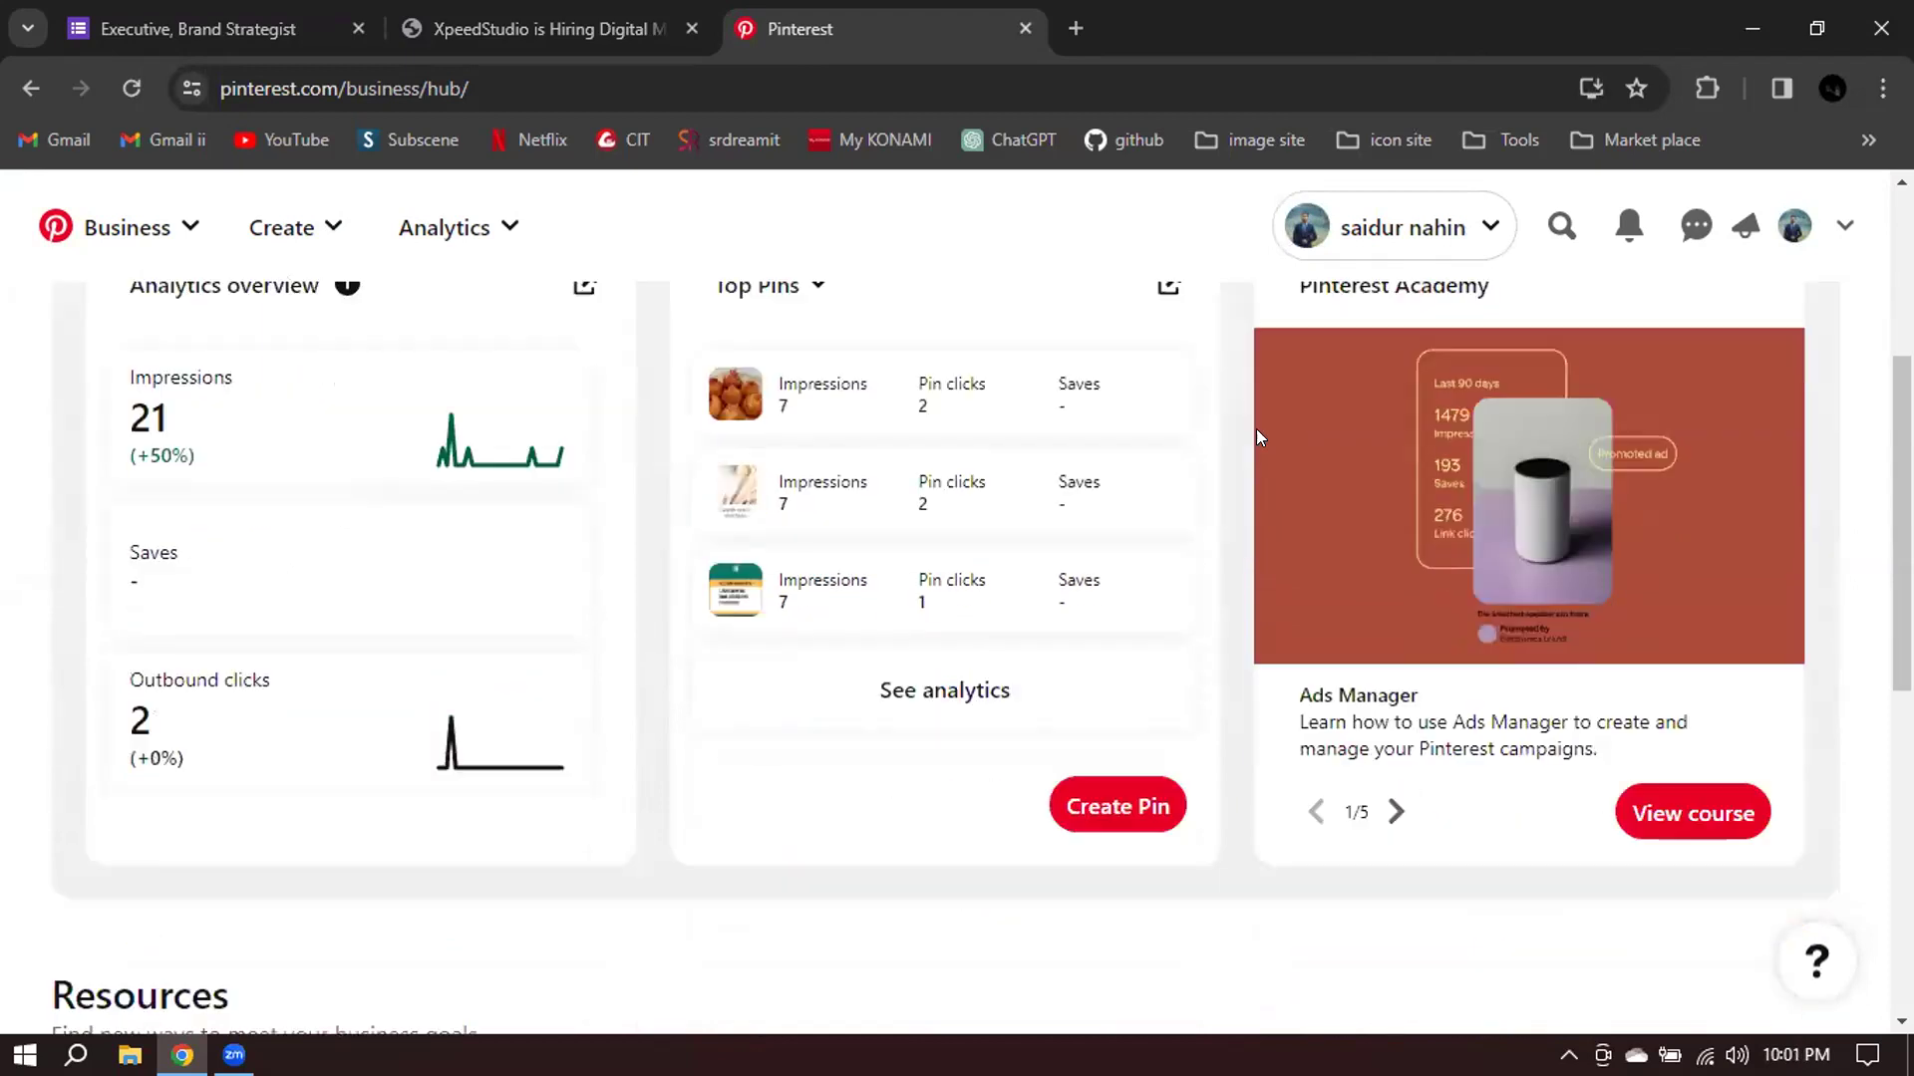
scroll(1256, 428, "up", 3)
scroll(1403, 401, "up", 2)
left_click(1794, 224)
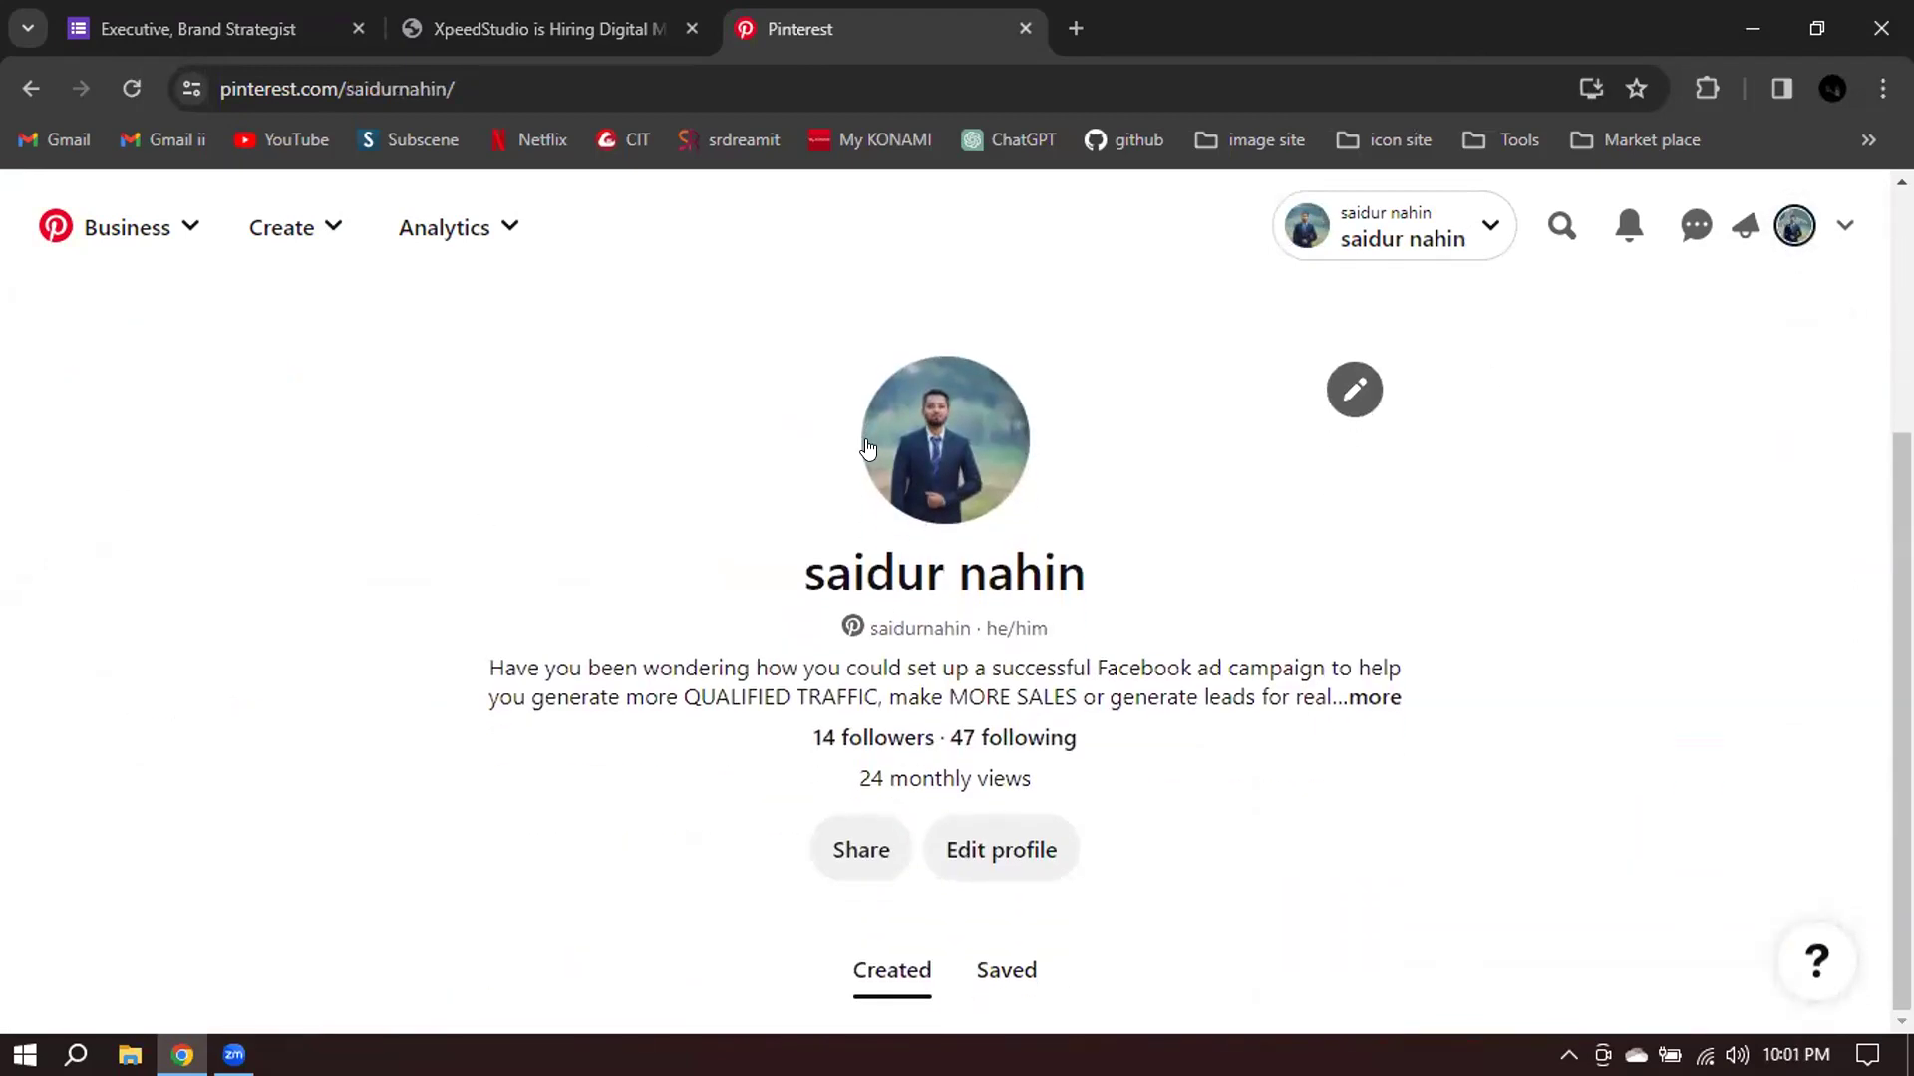
Check the first created pin's 147 views, then open Analytics > Overview
scroll(1575, 535, "down", 5)
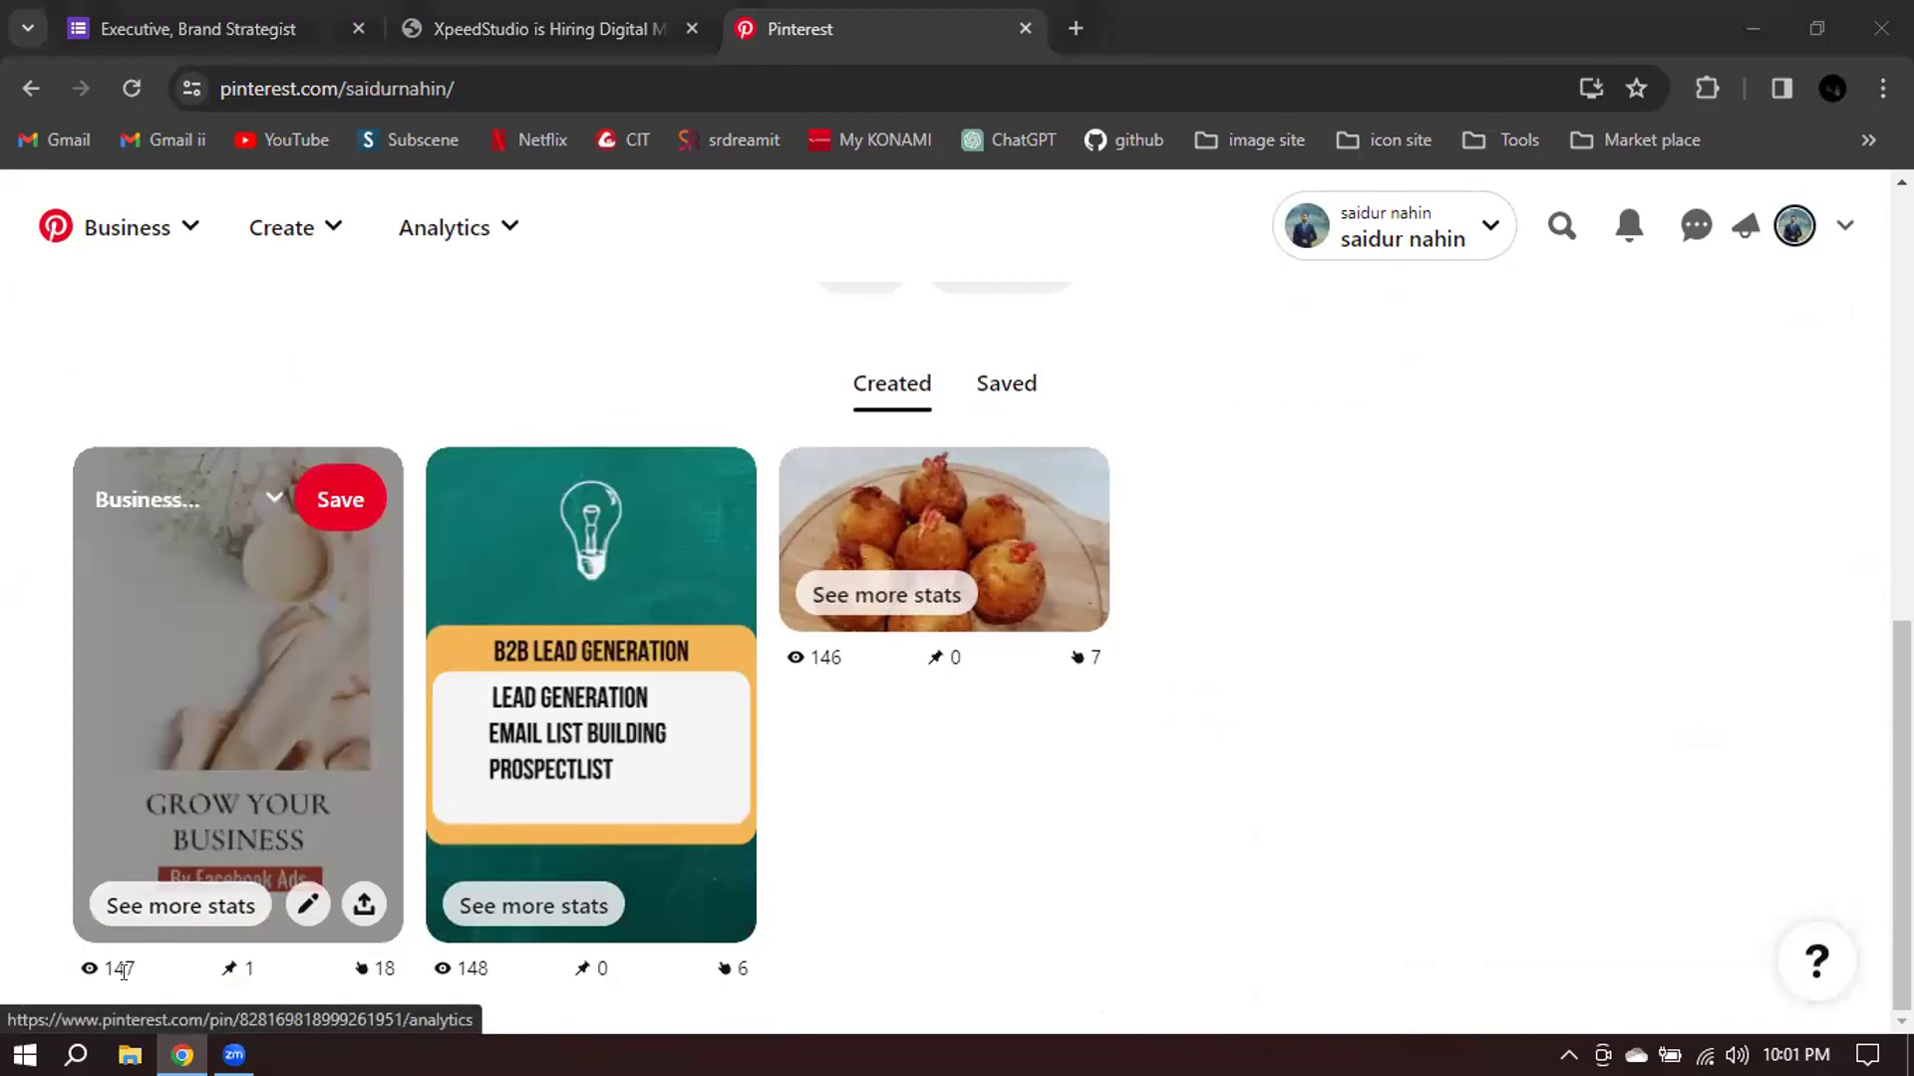
left_click_drag(100, 965, 136, 975)
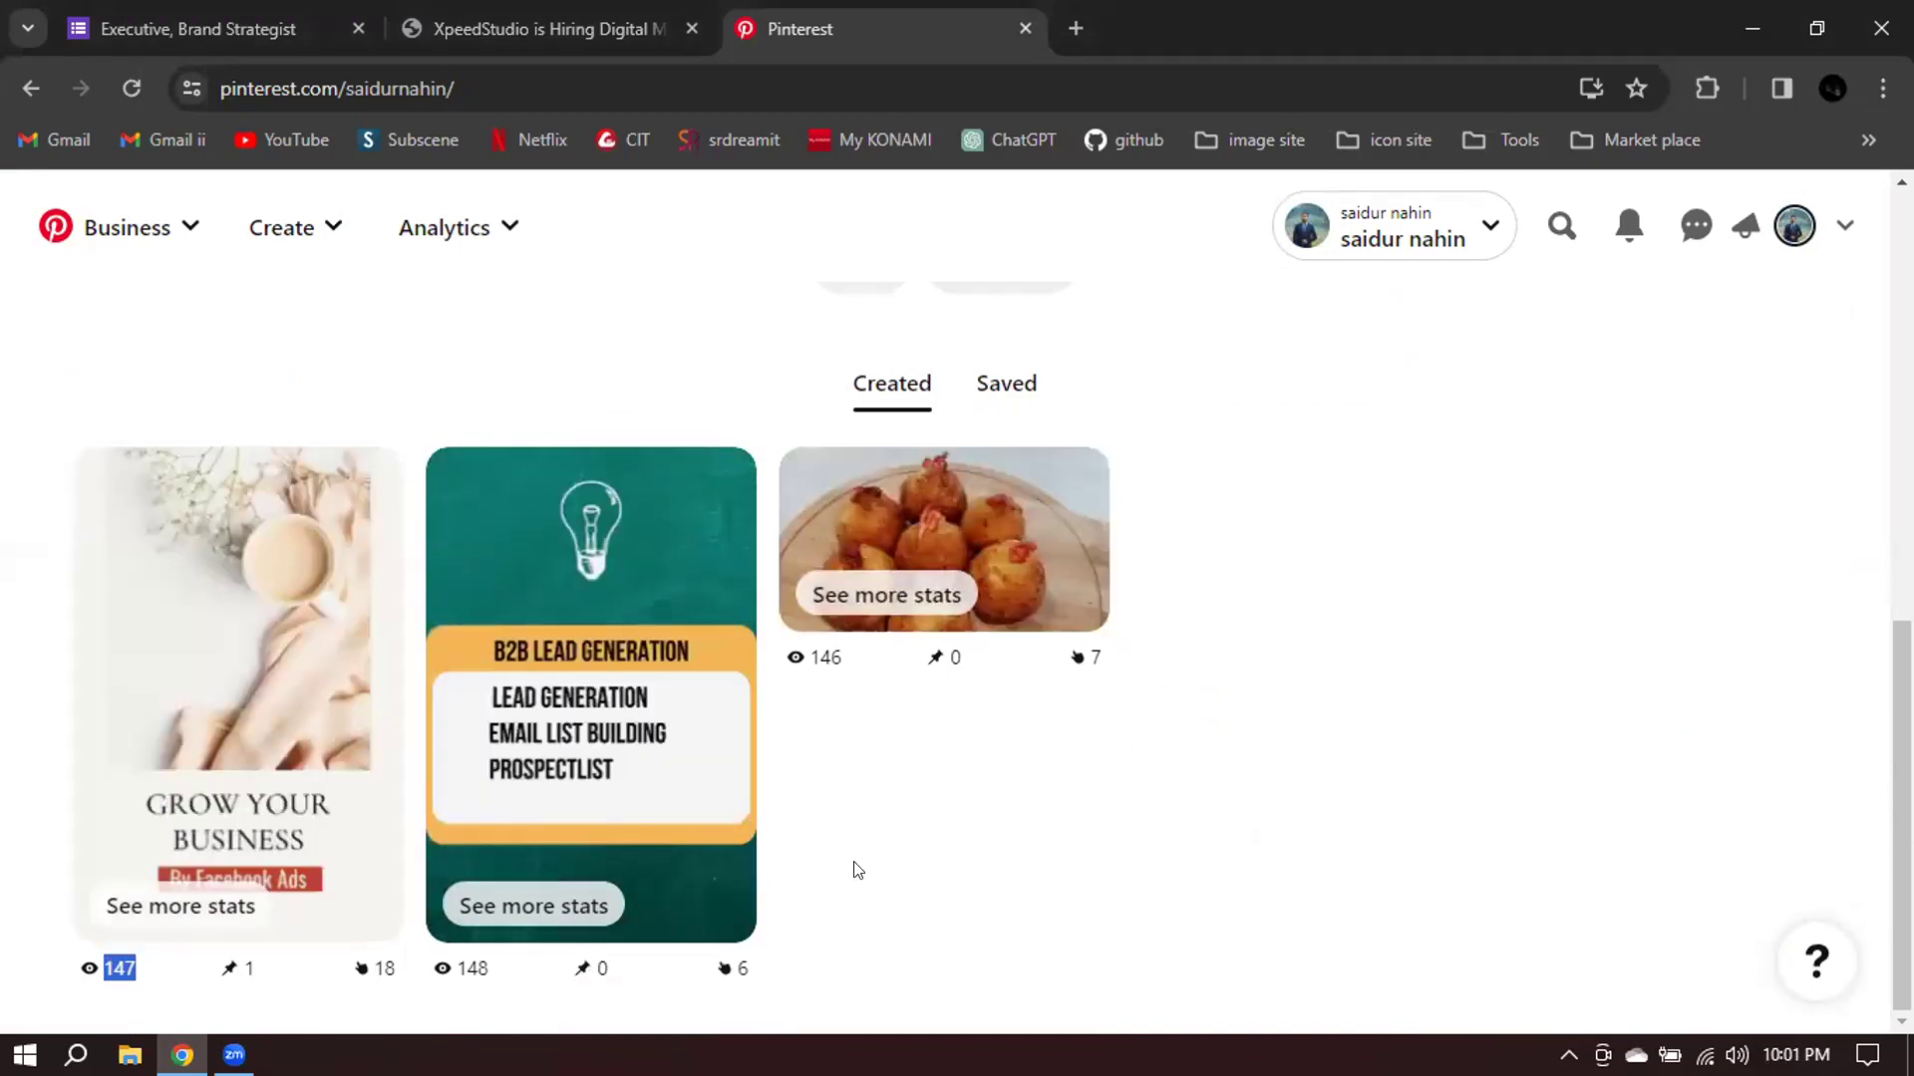
left_click(457, 231)
left_click(414, 311)
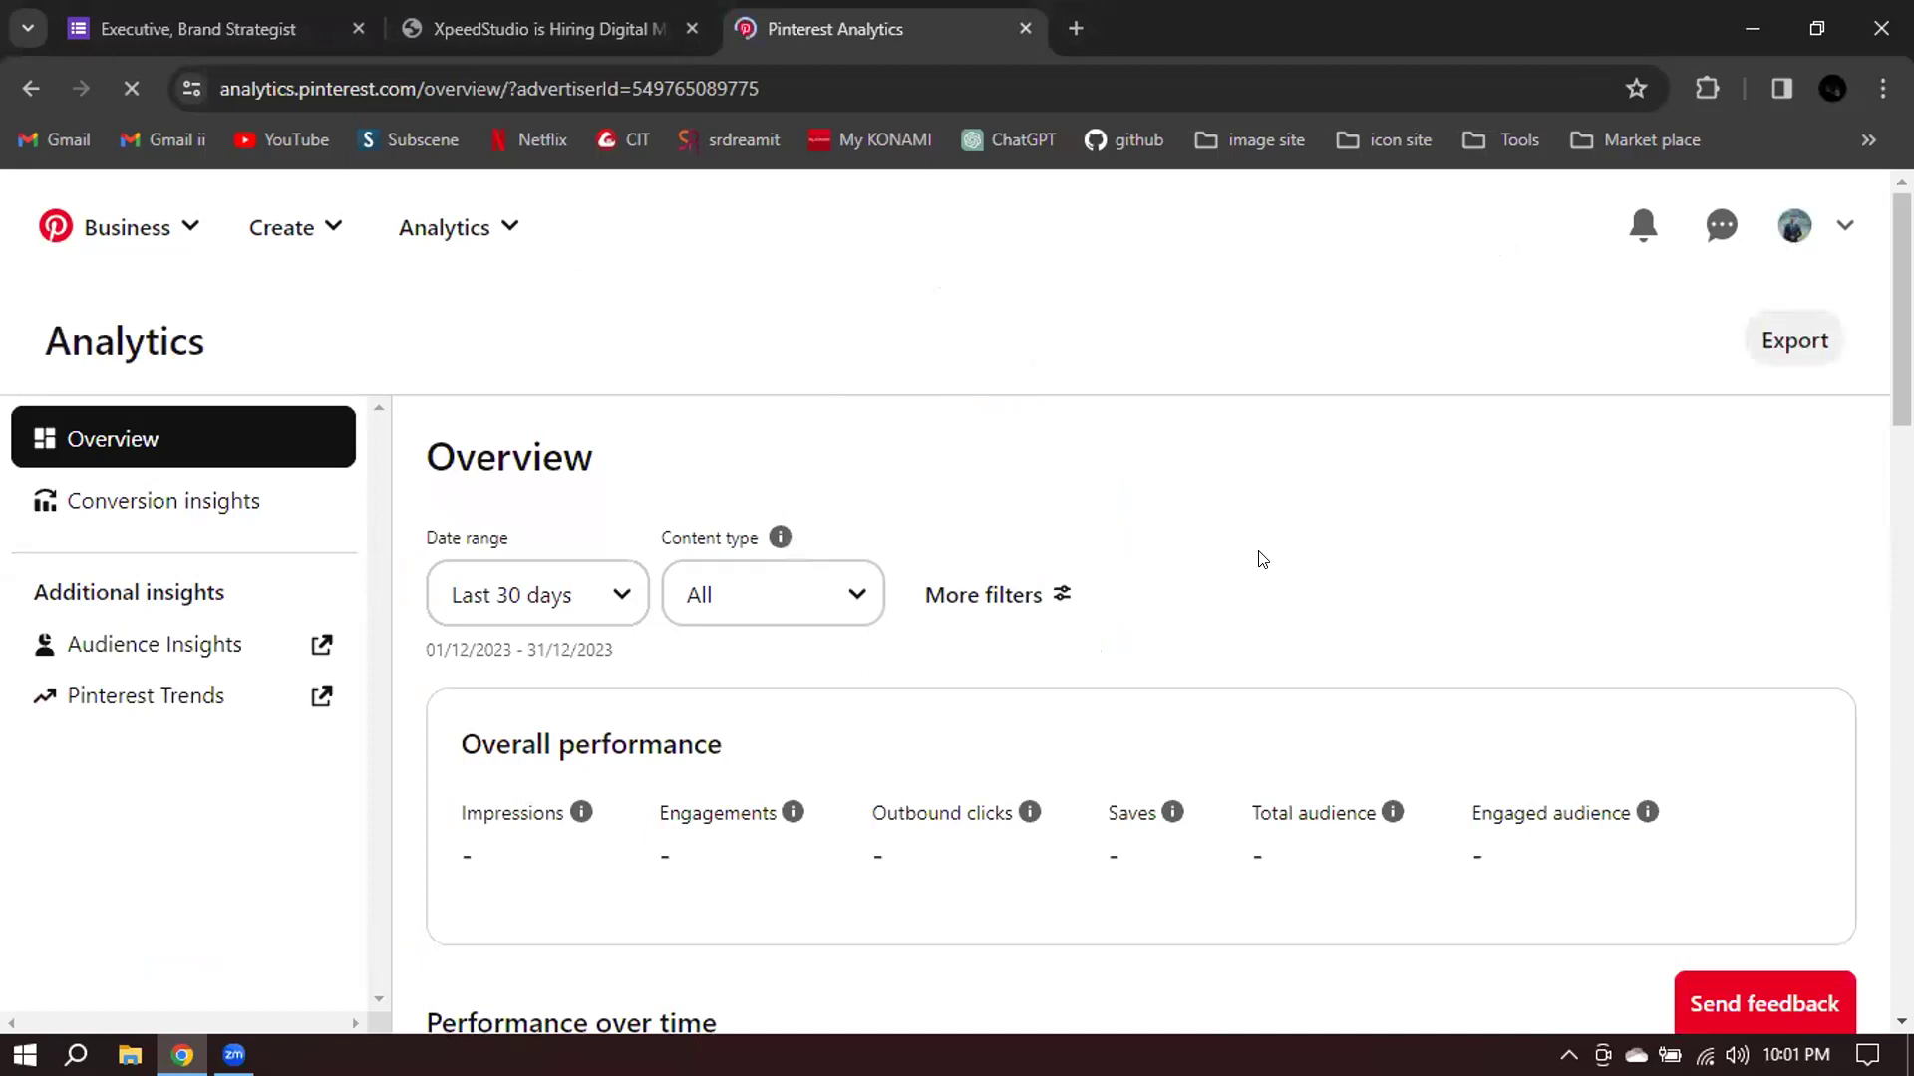
Review overall performance, the 21-impression chart and Top Pins, then return to the profile
scroll(1262, 558, "down", 4)
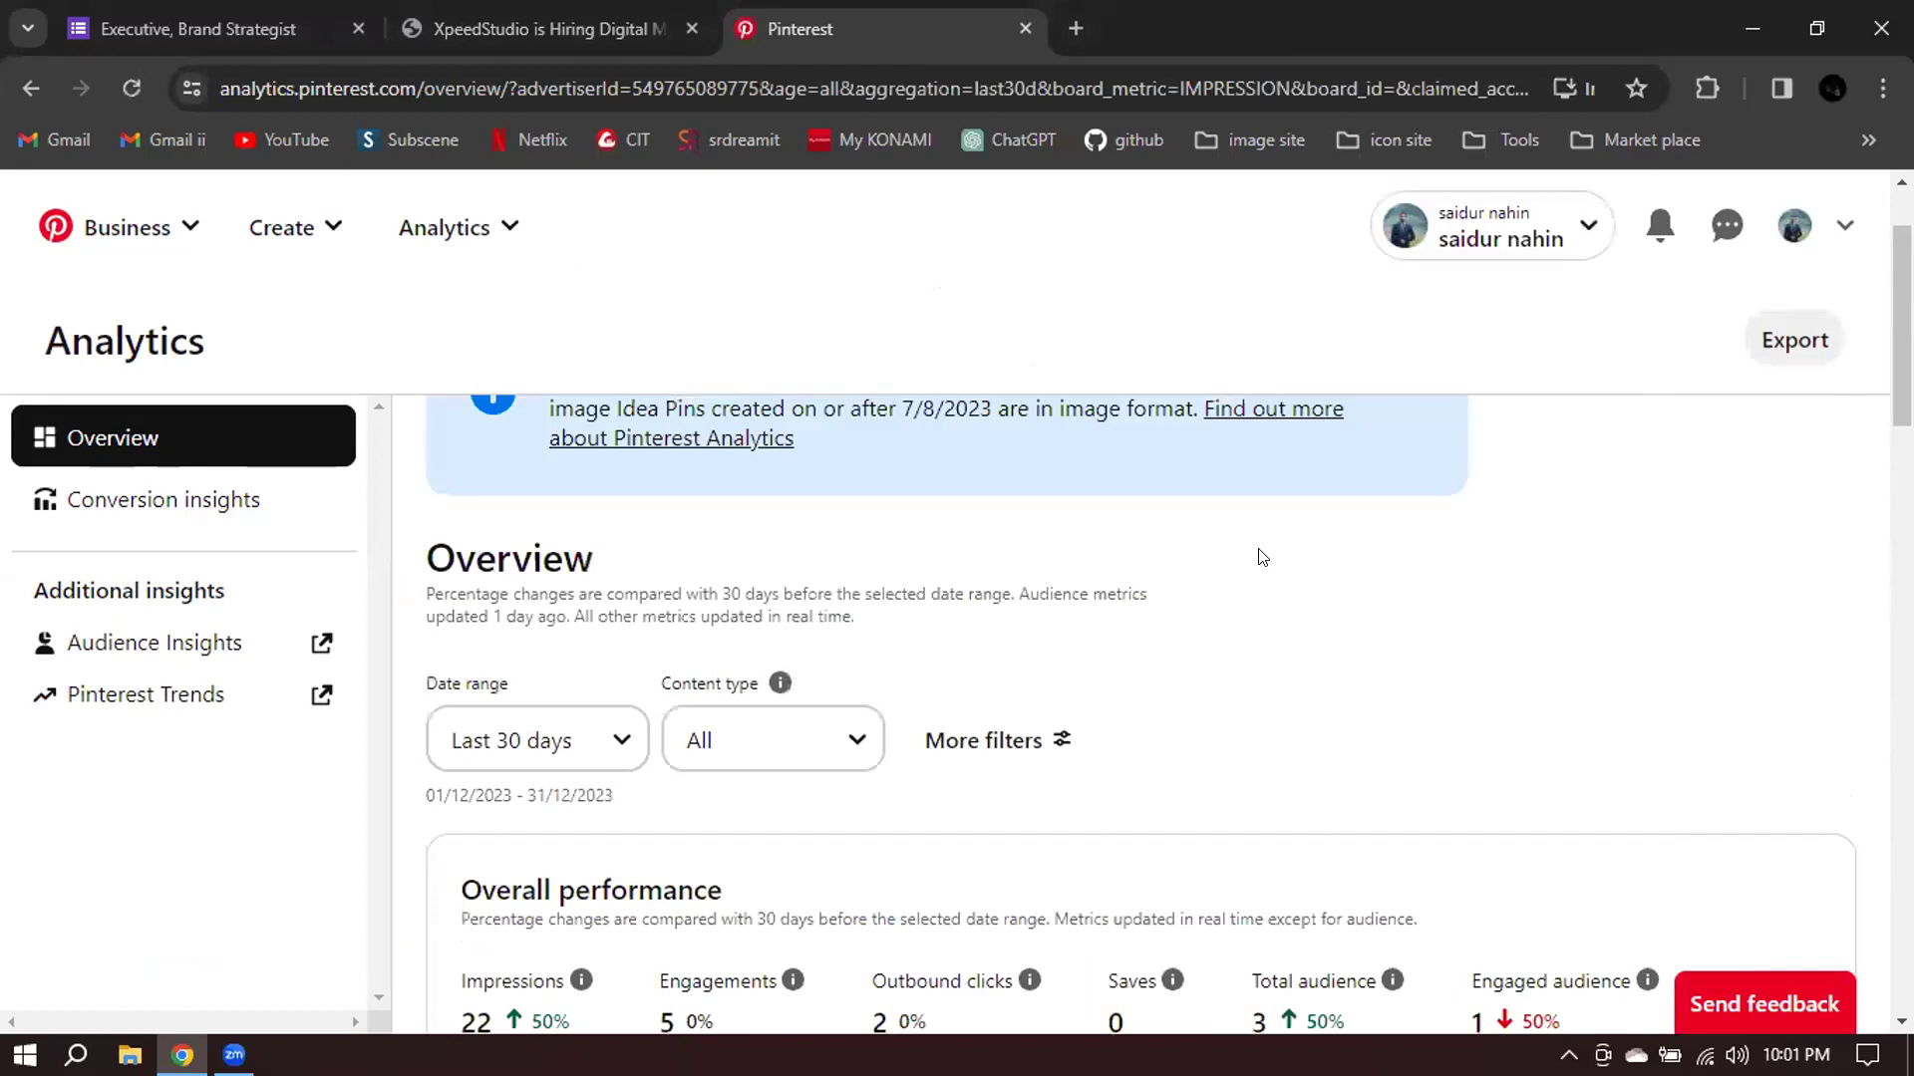
scroll(1262, 559, "down", 3)
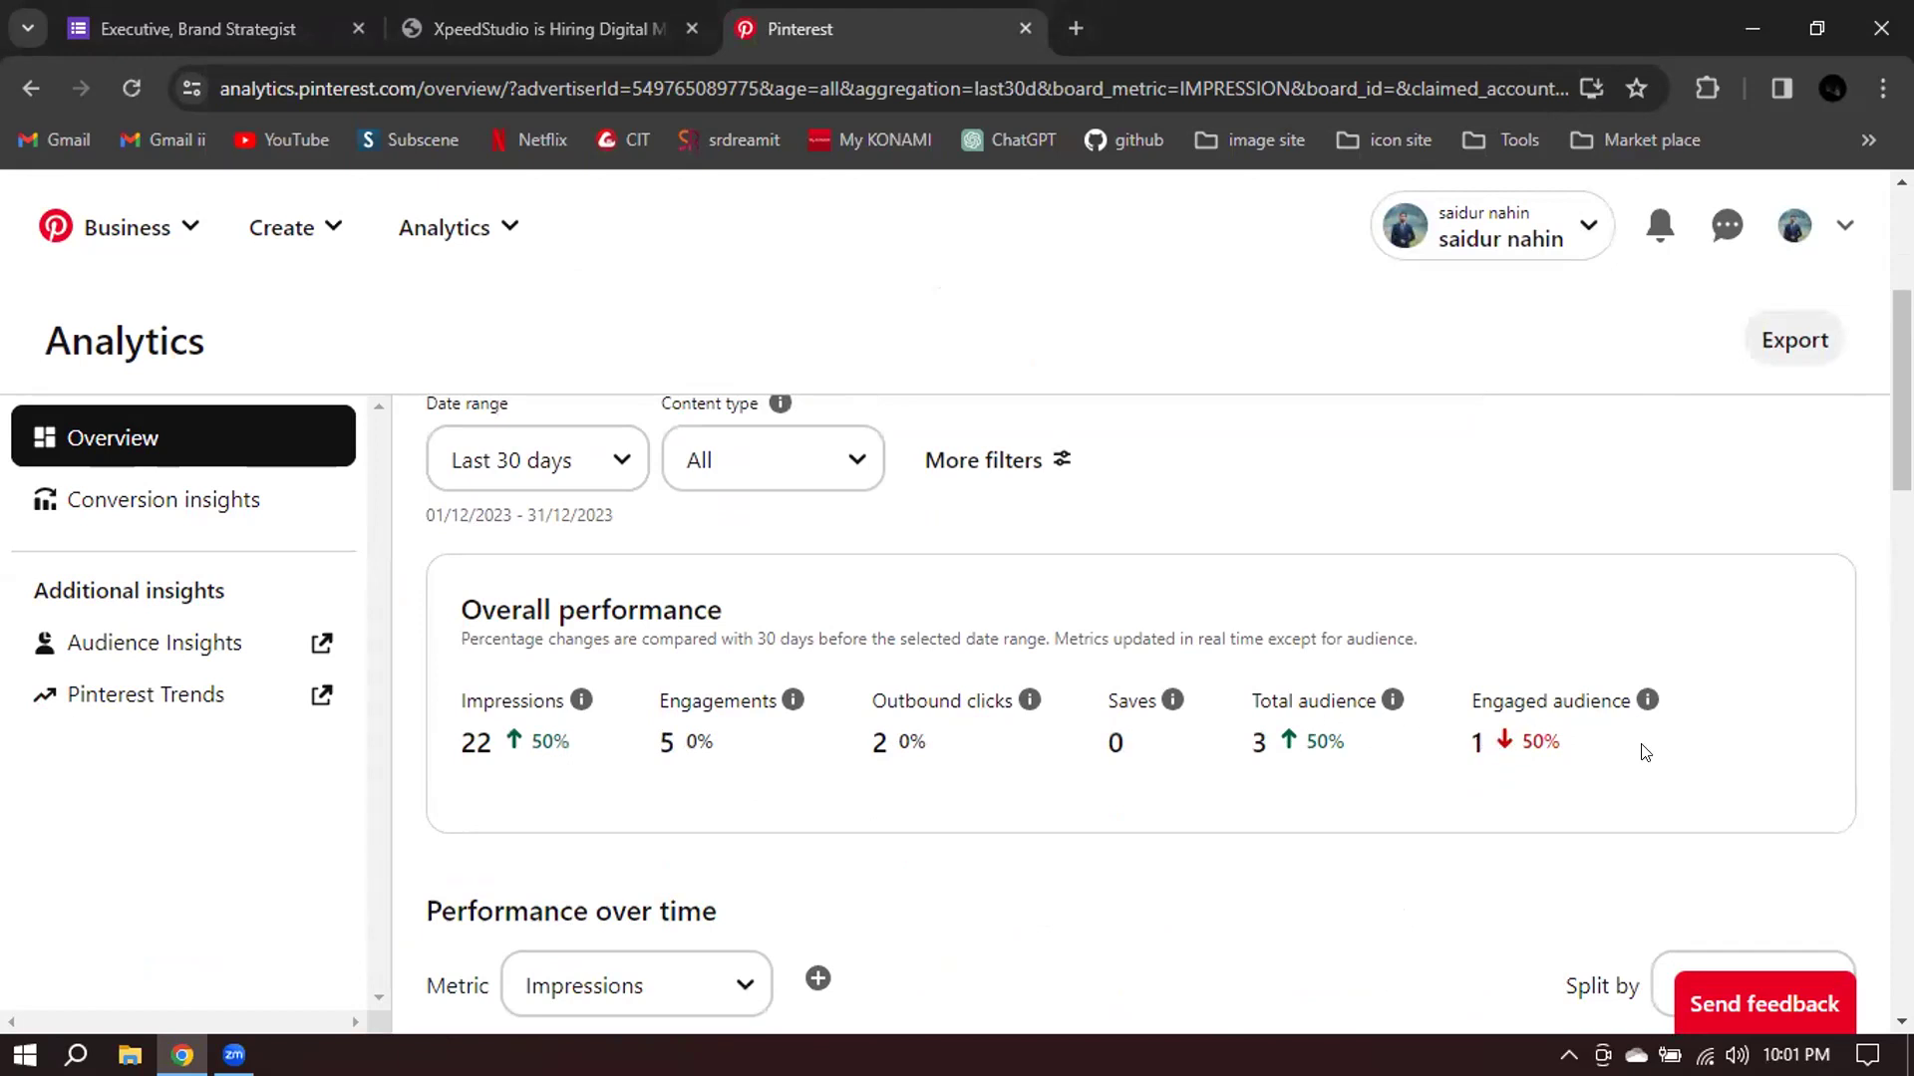
scroll(1458, 728, "down", 6)
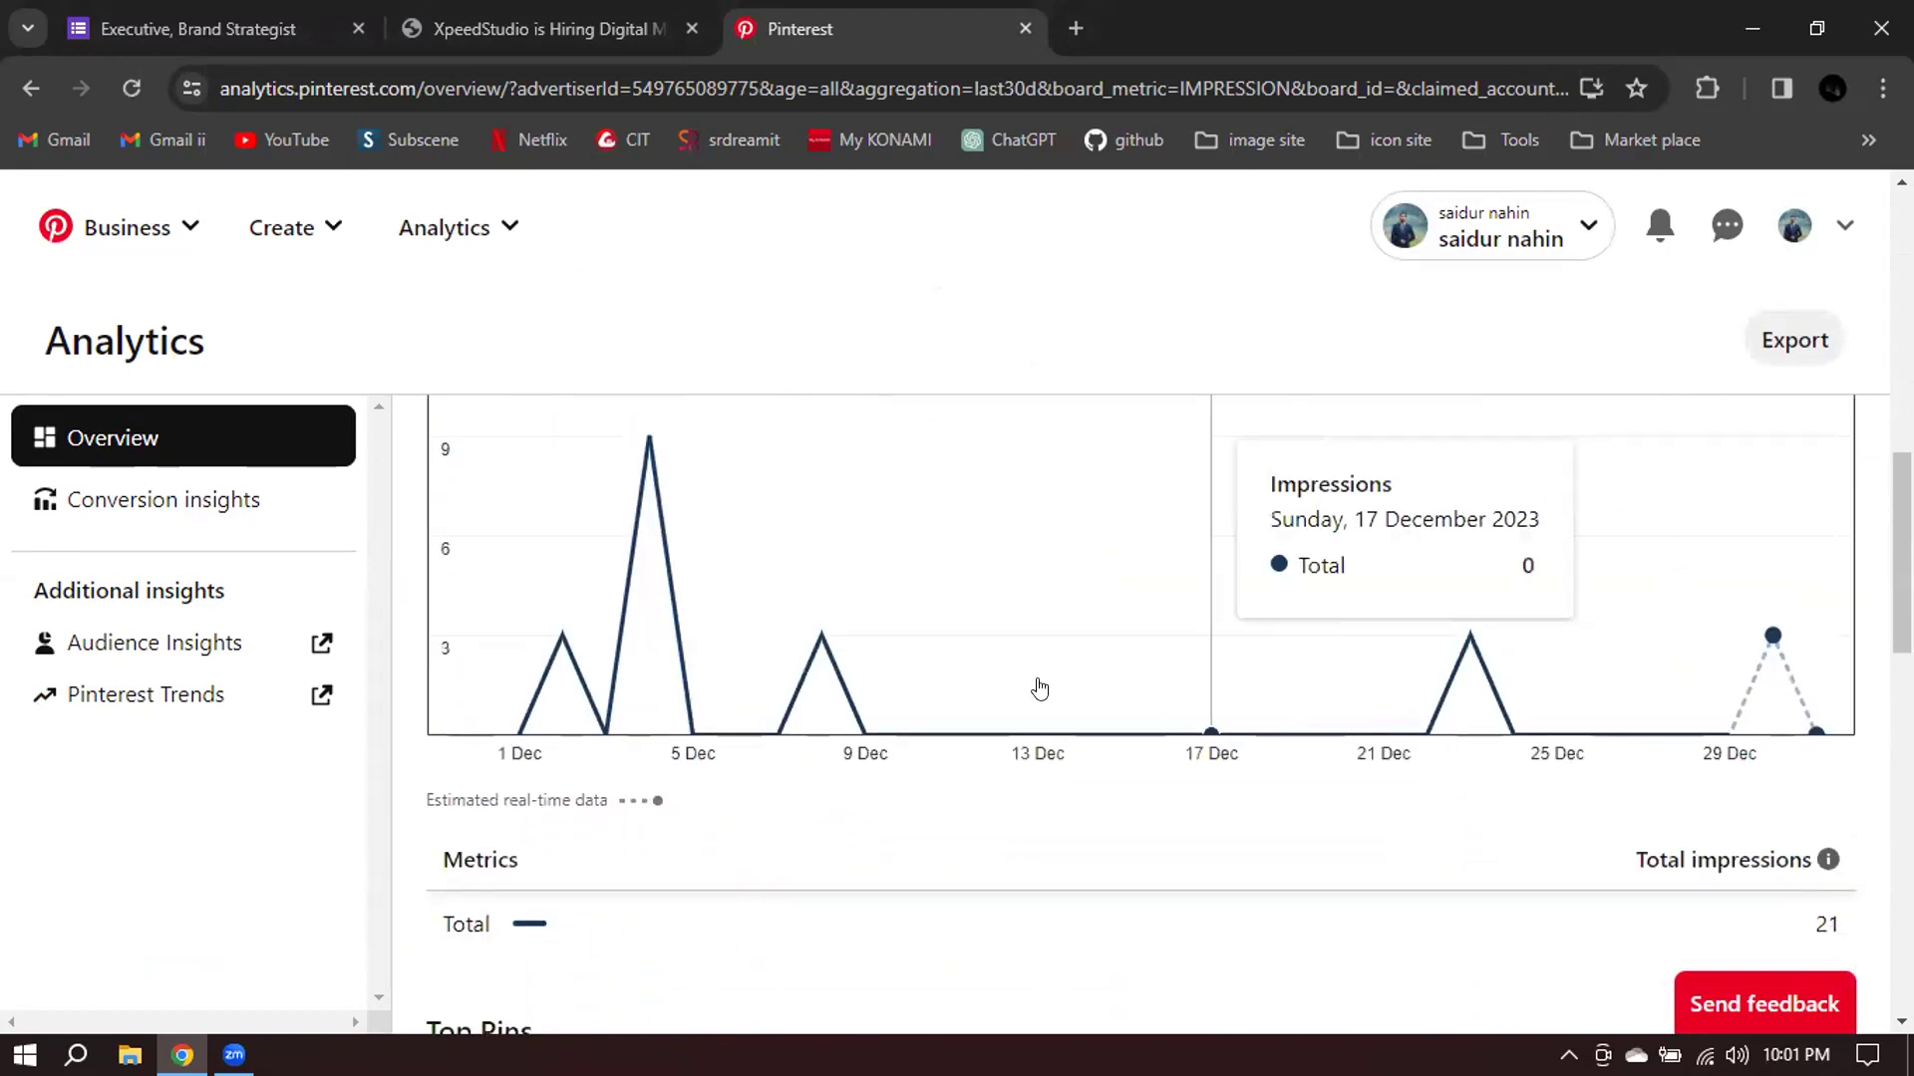
scroll(997, 738, "up", 1)
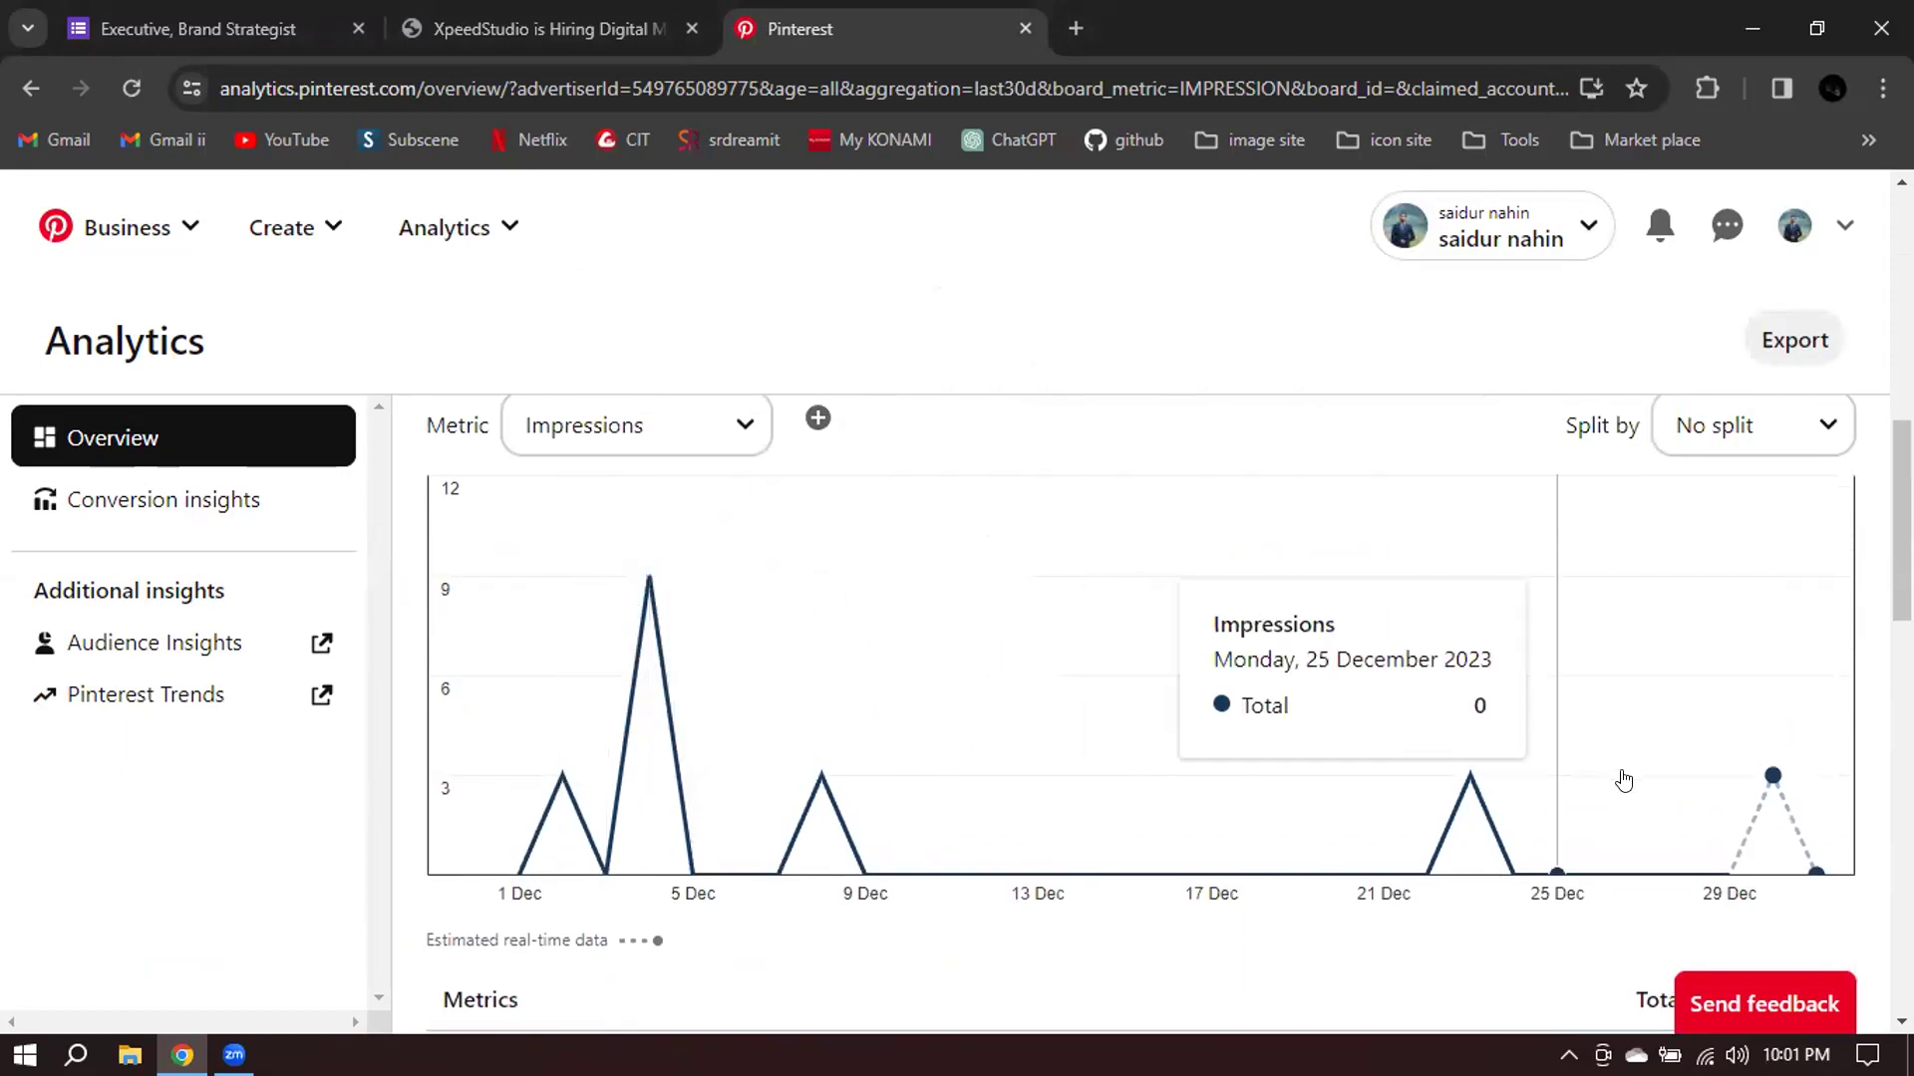
scroll(1038, 803, "down", 4)
scroll(1043, 803, "down", 4)
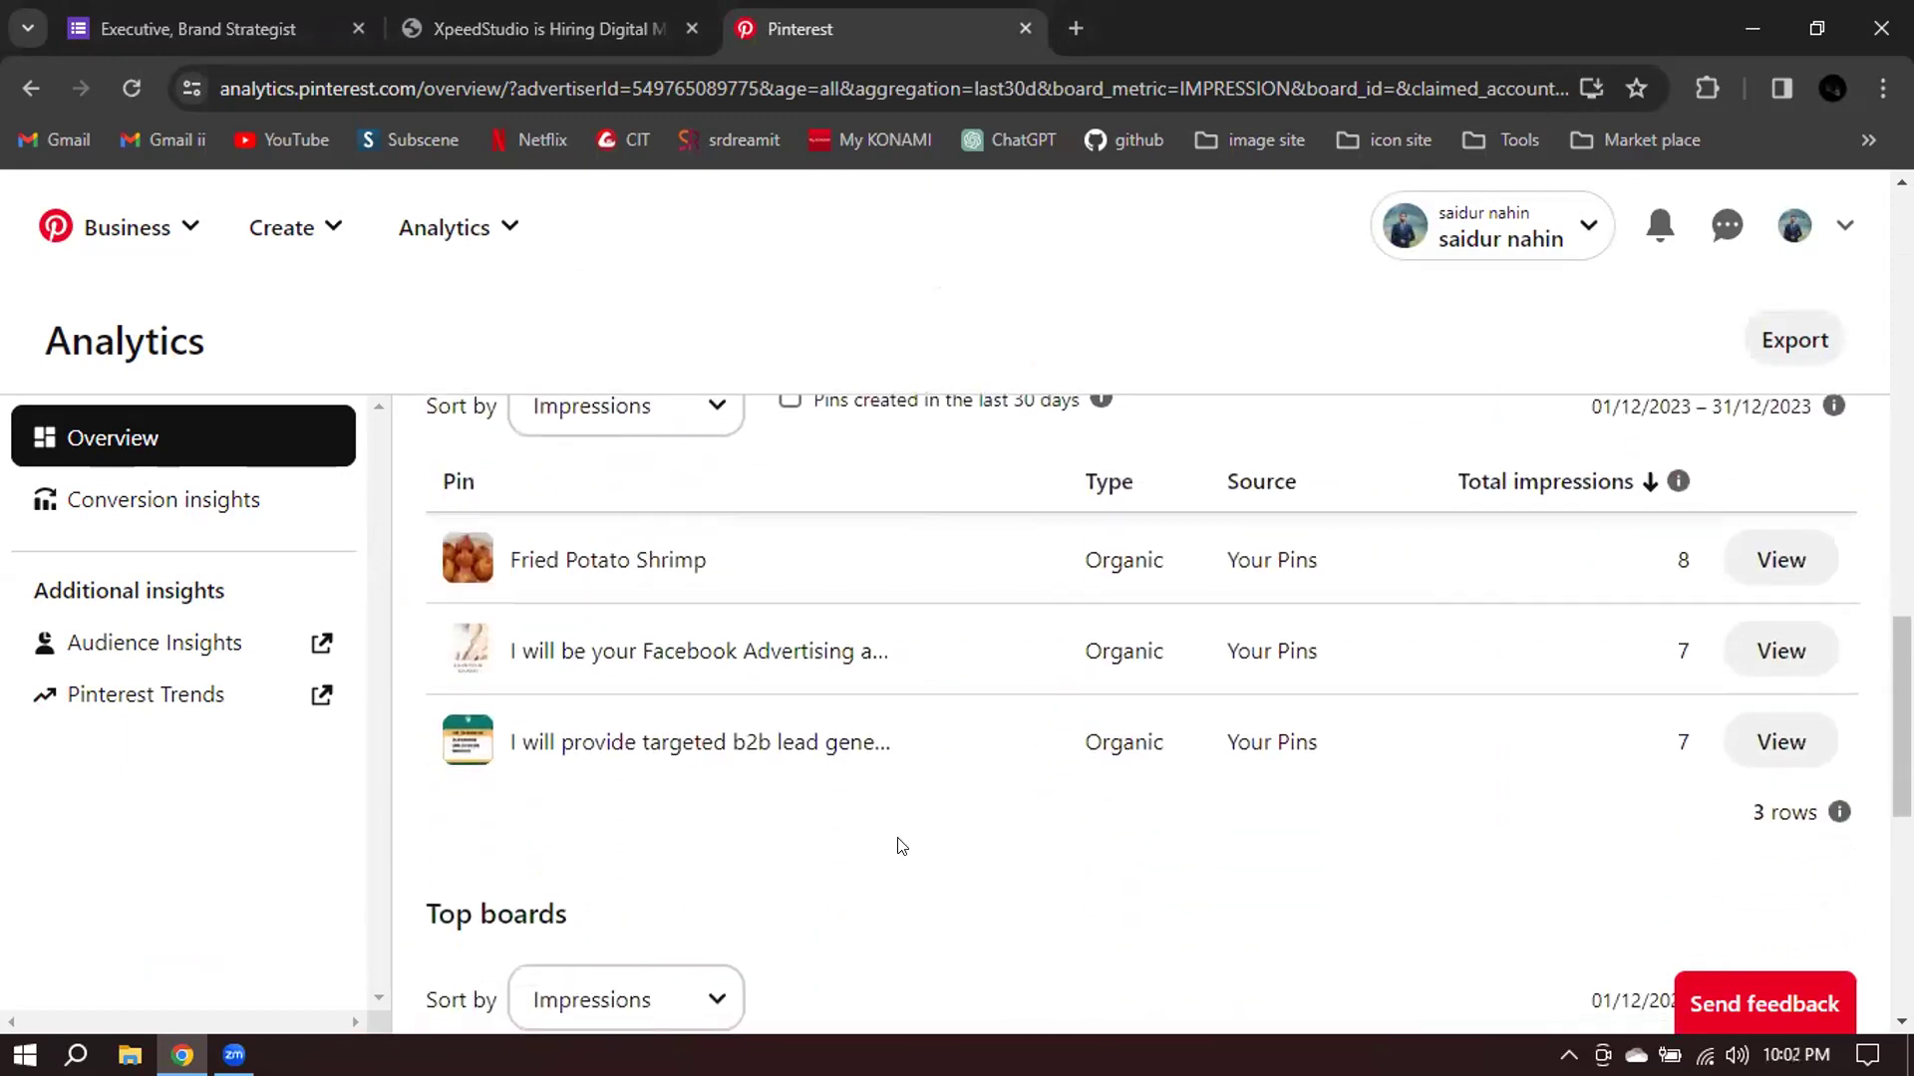
scroll(854, 572, "up", 18)
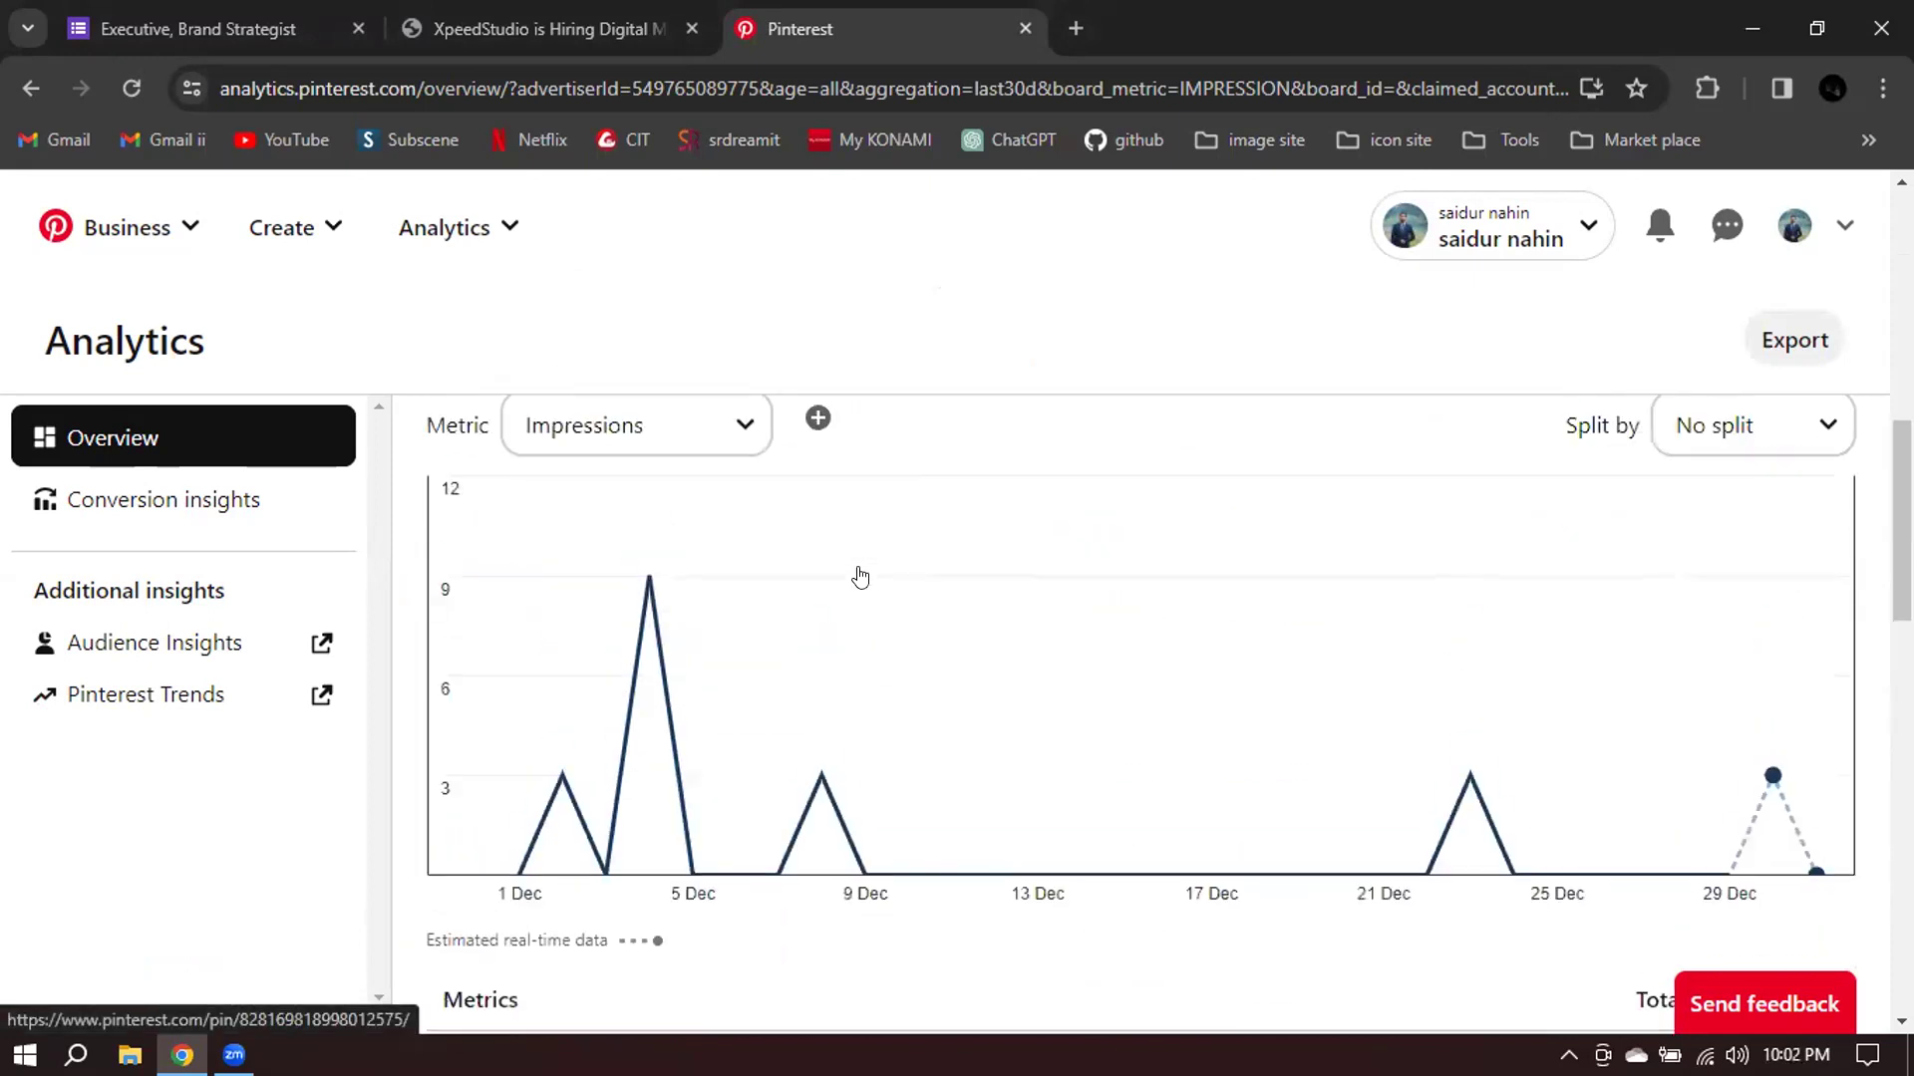
left_click(1794, 225)
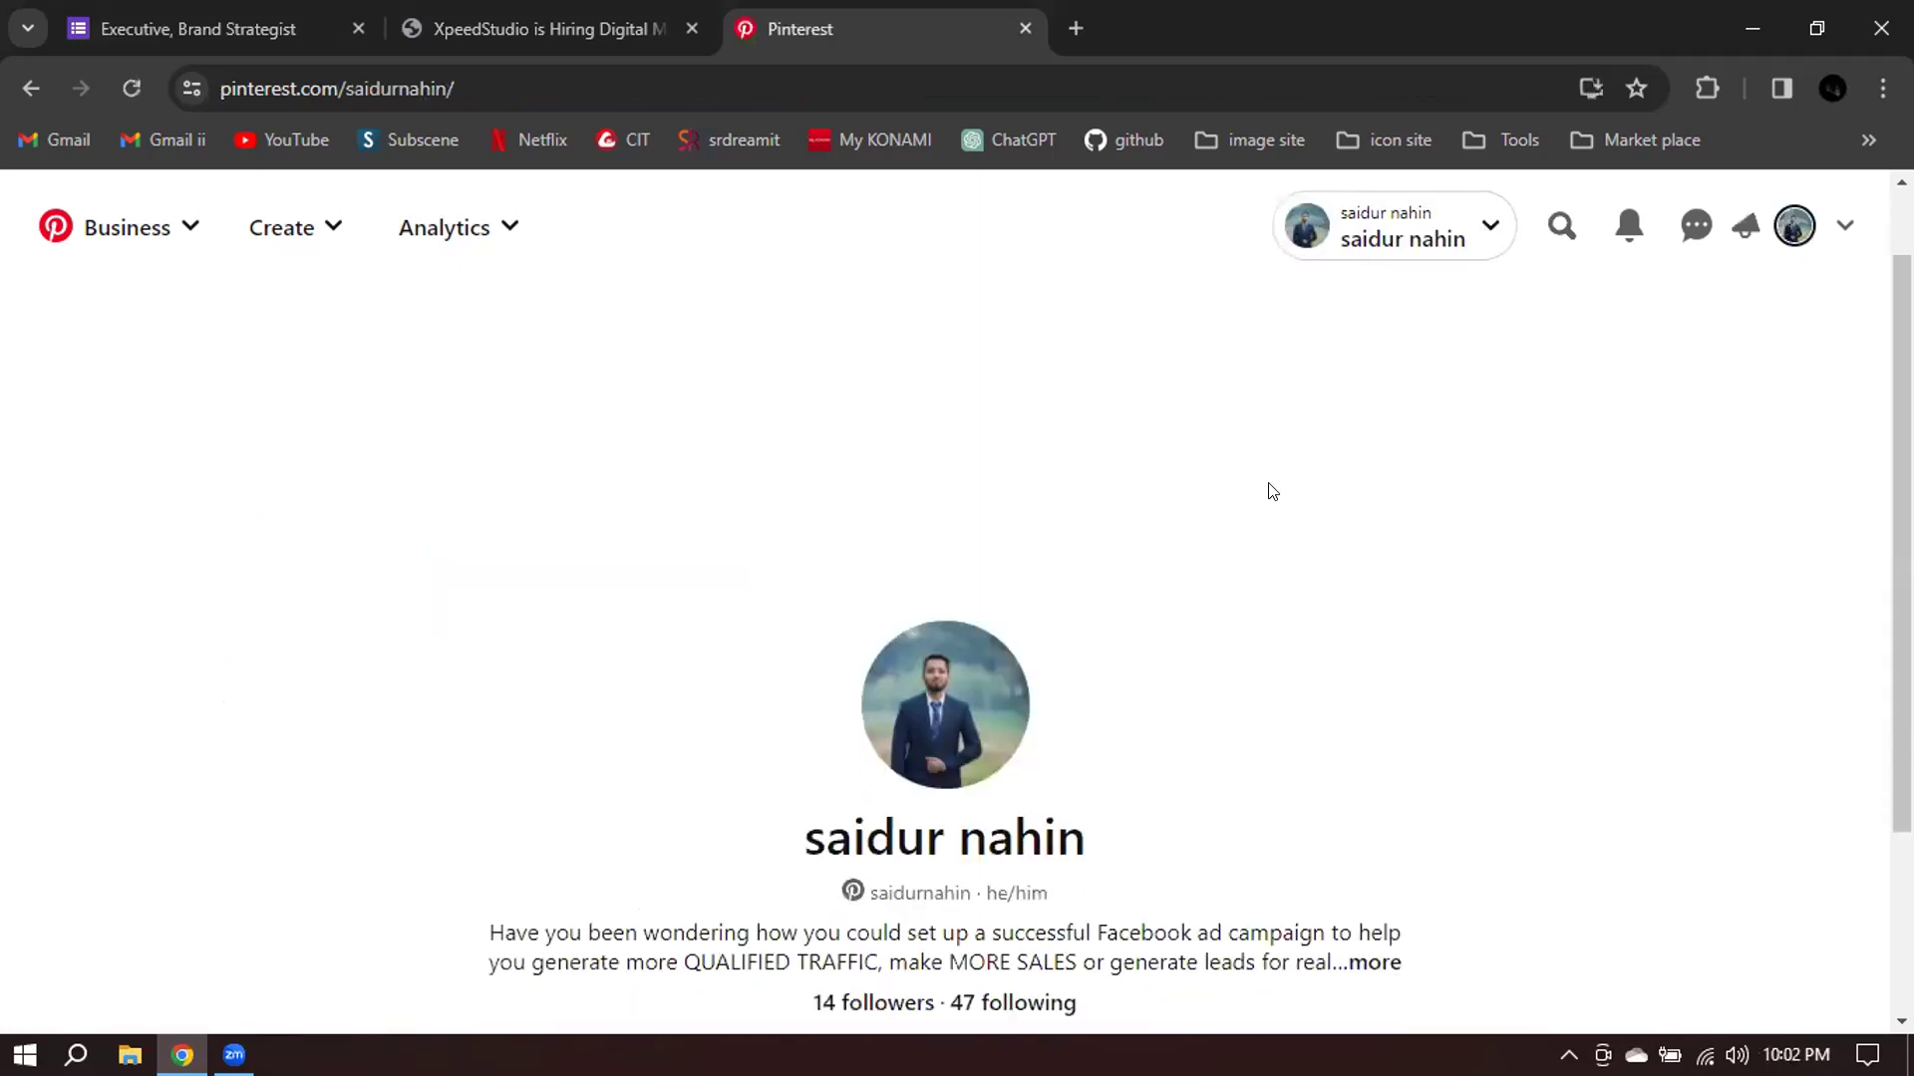
Check the profile's 24 monthly views and follower count, then open the Grow Your Business pin
scroll(1296, 489, "down", 3)
scroll(1426, 619, "down", 2)
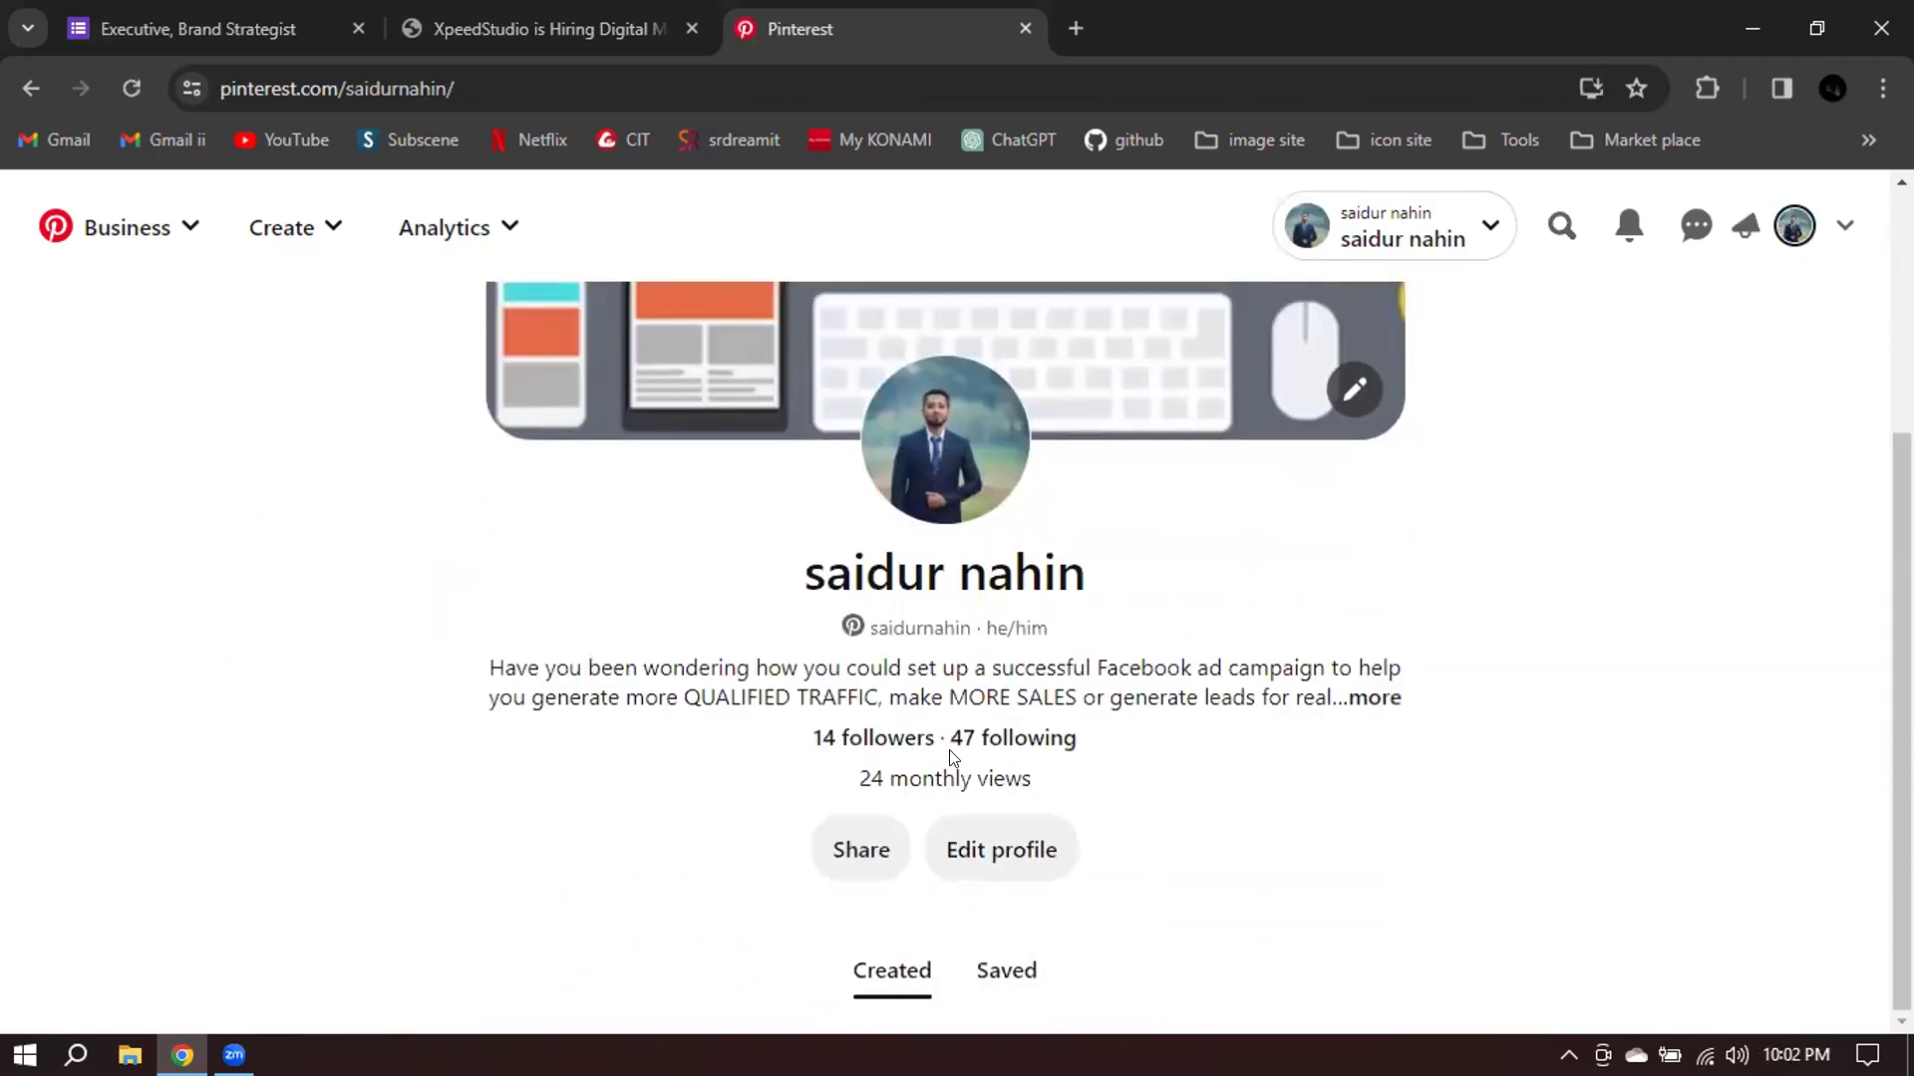
left_click_drag(855, 781, 1731, 734)
left_click(1797, 711)
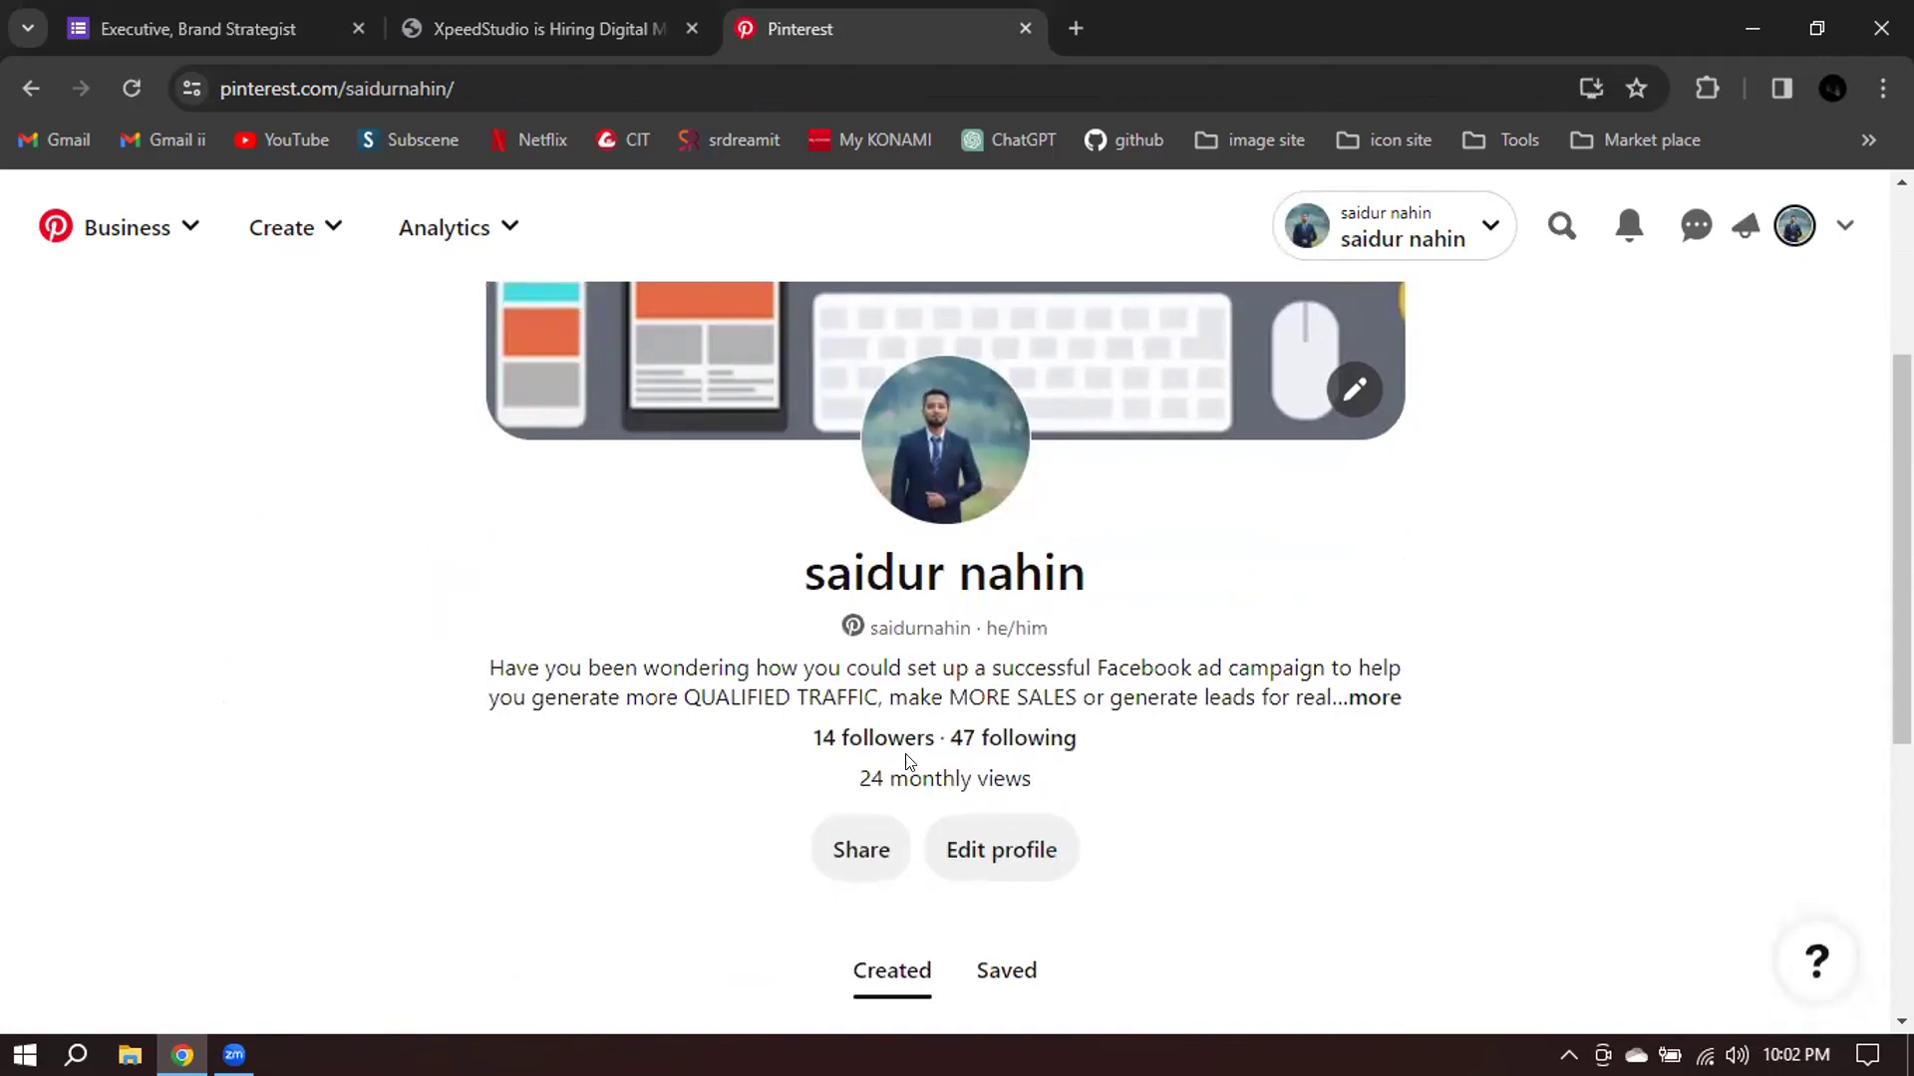
left_click_drag(862, 779, 1044, 783)
left_click_drag(800, 739, 1112, 747)
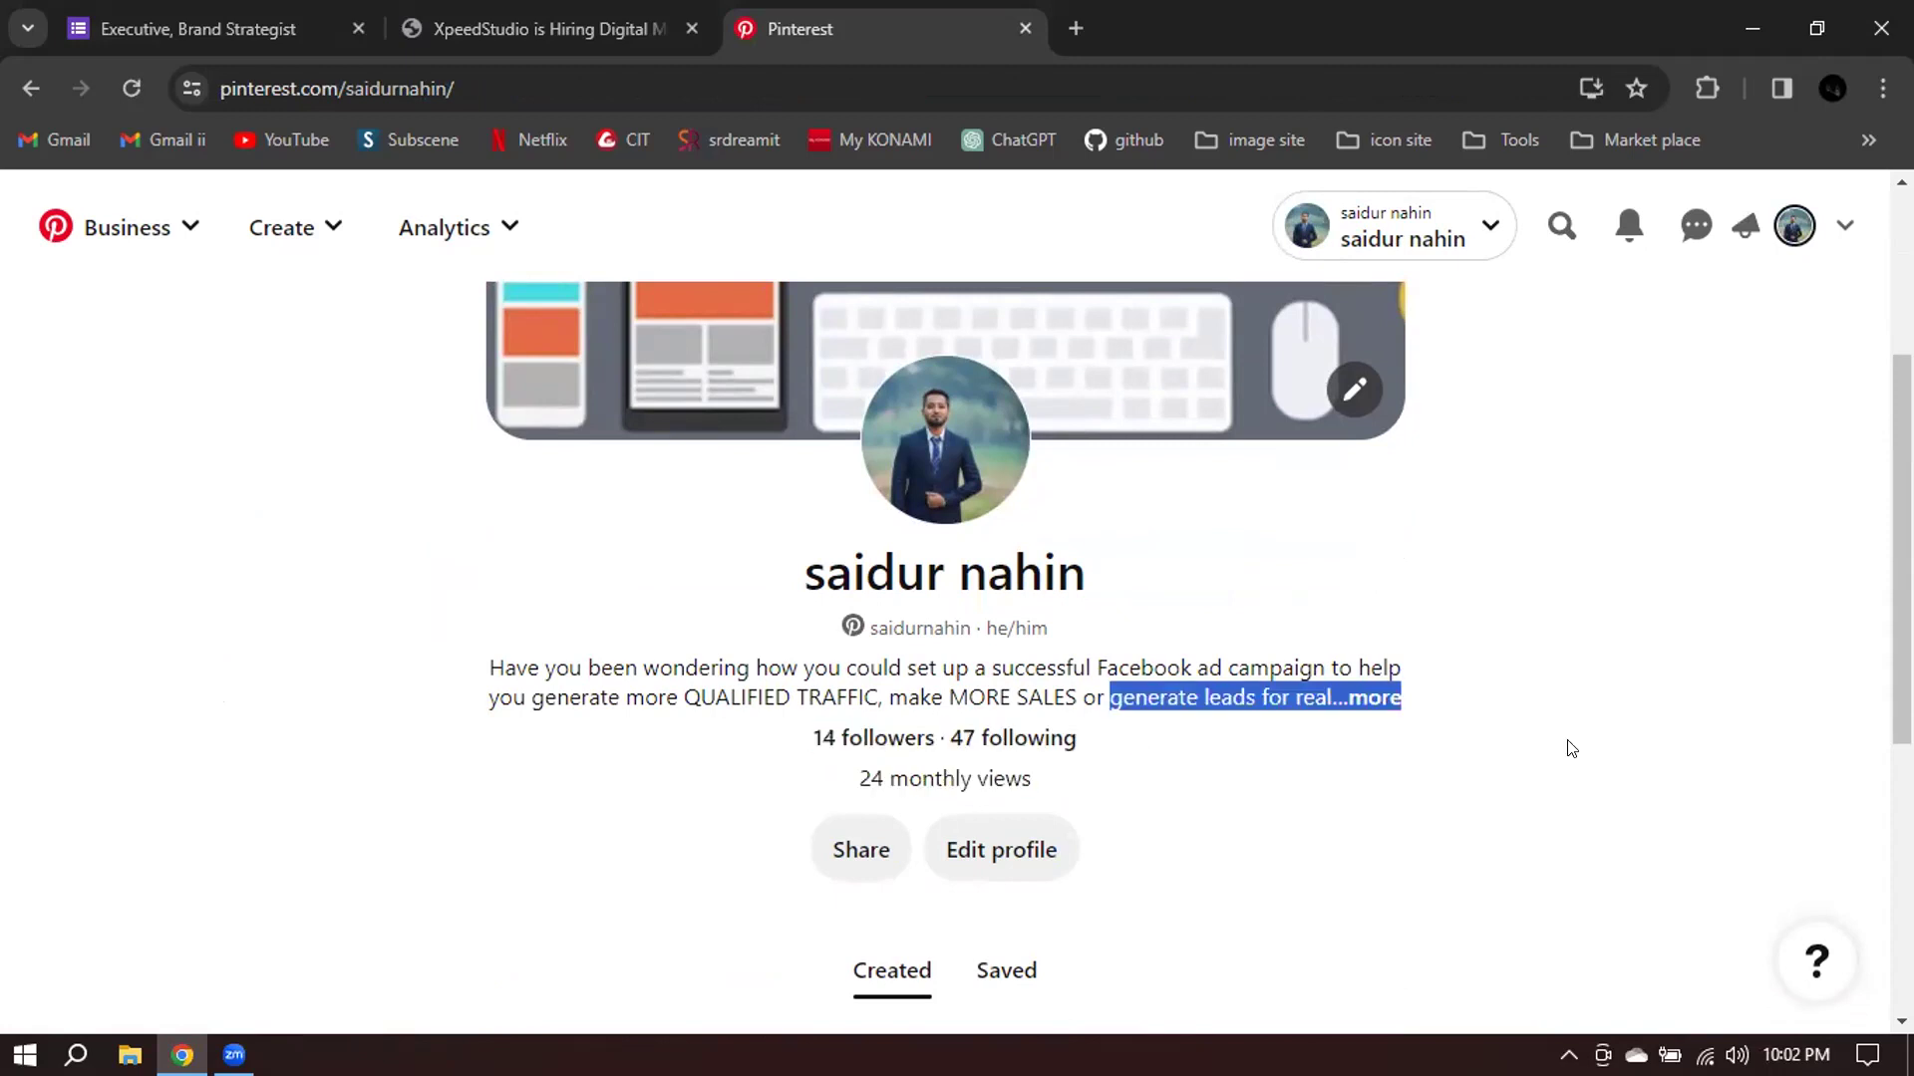
left_click(1147, 750)
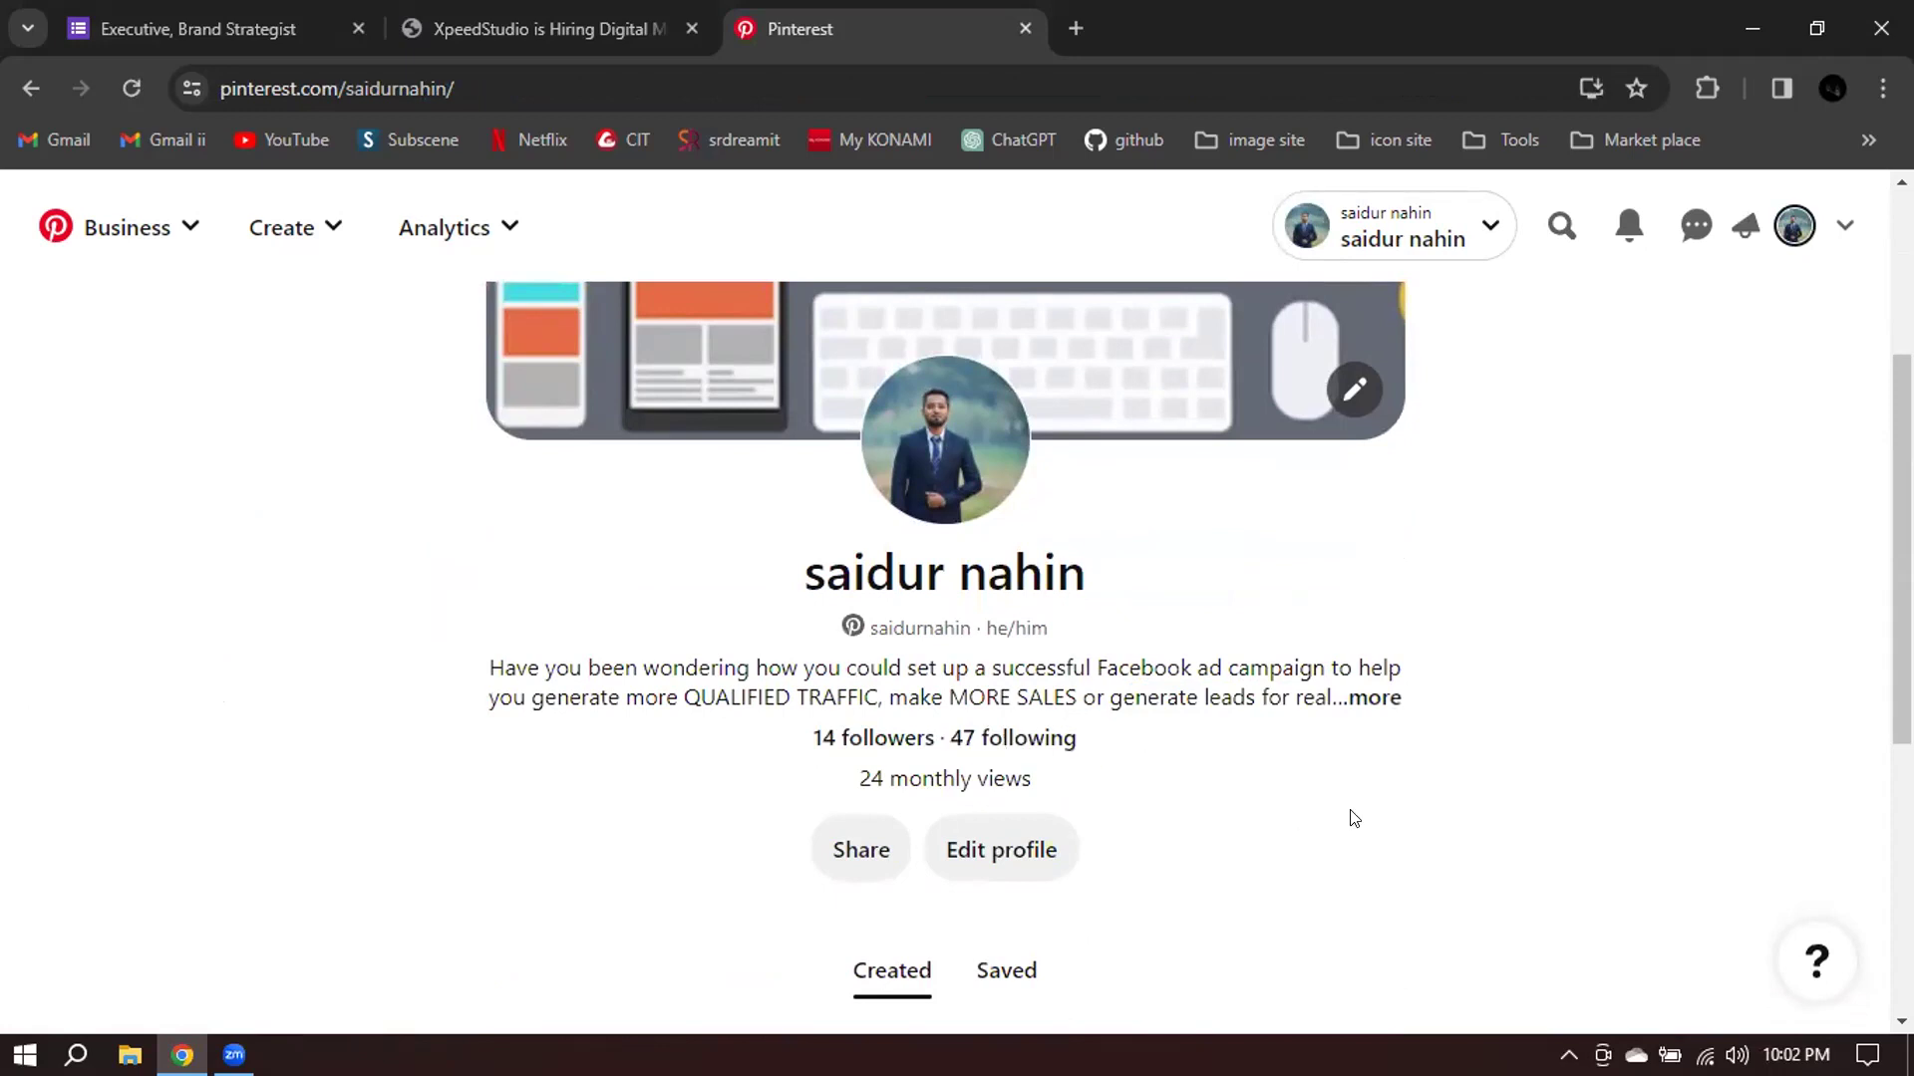
scroll(1355, 818, "down", 6)
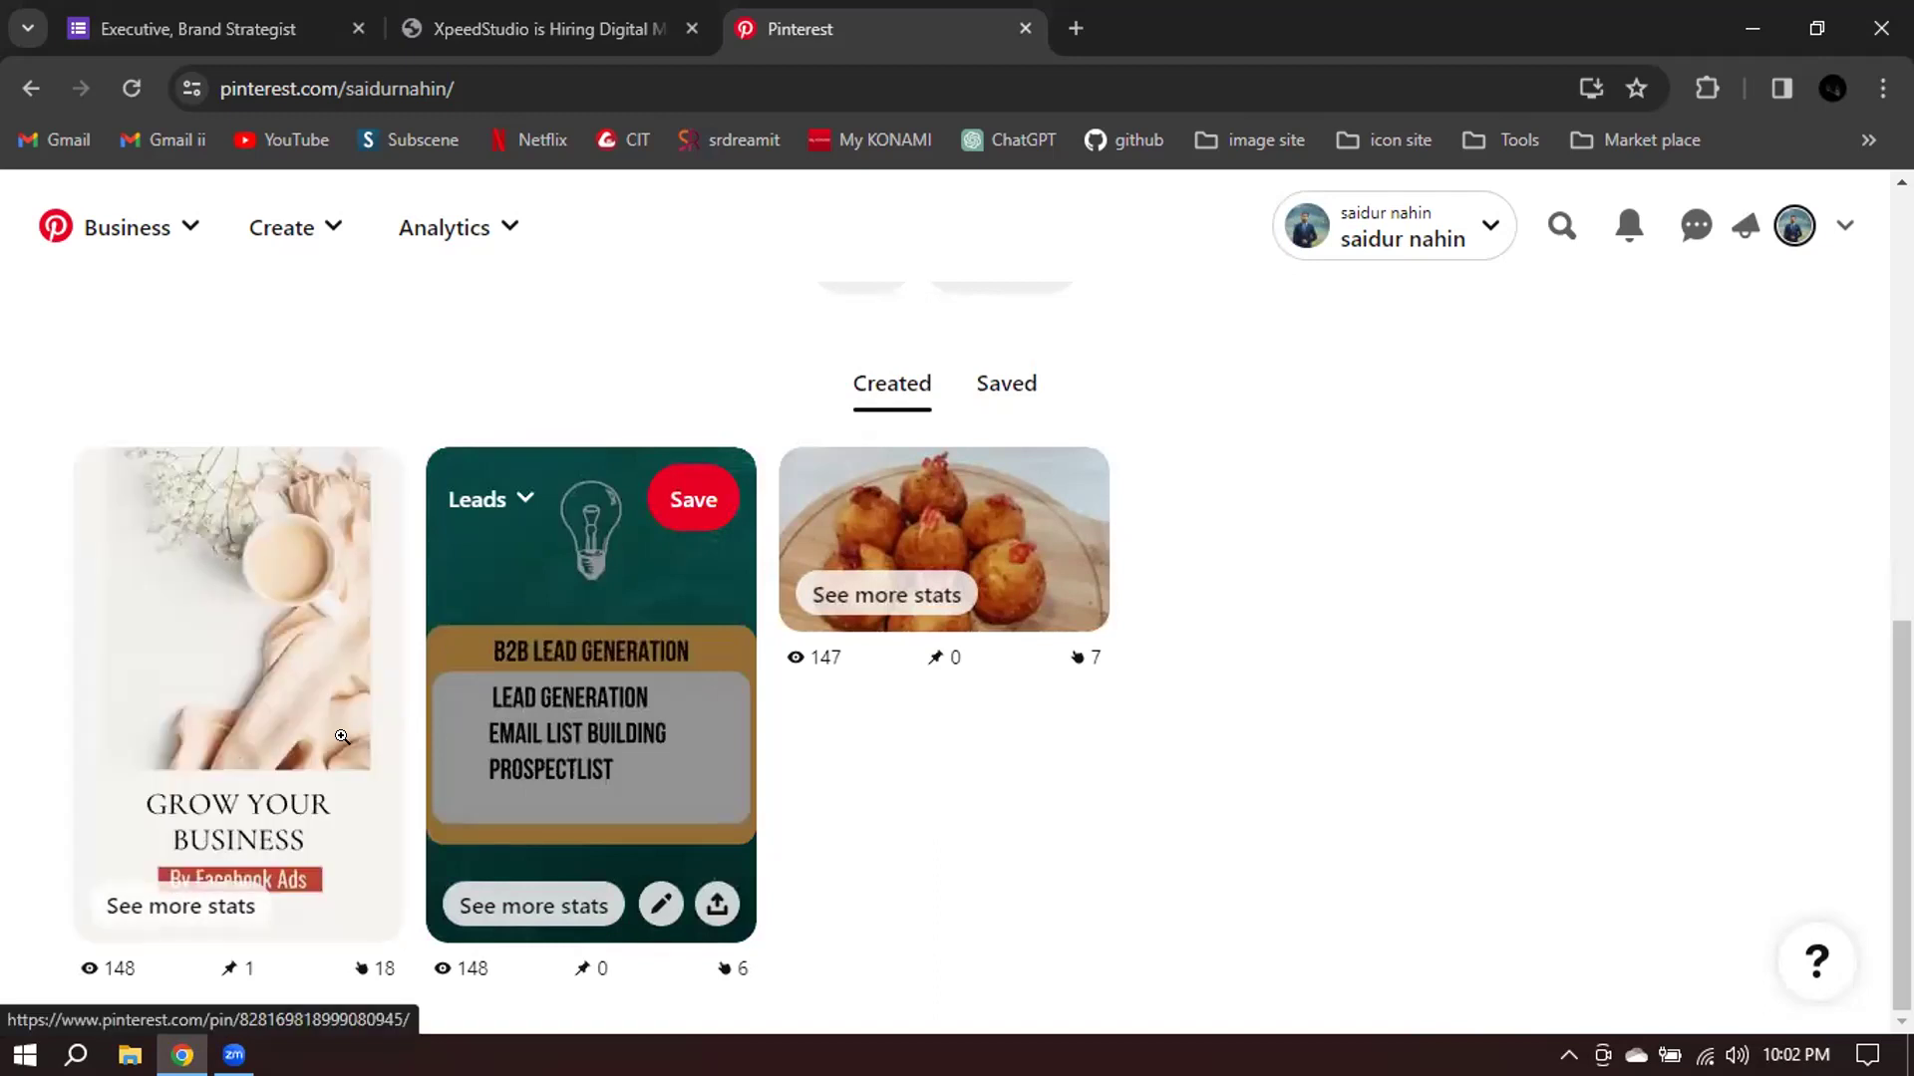
left_click(238, 711)
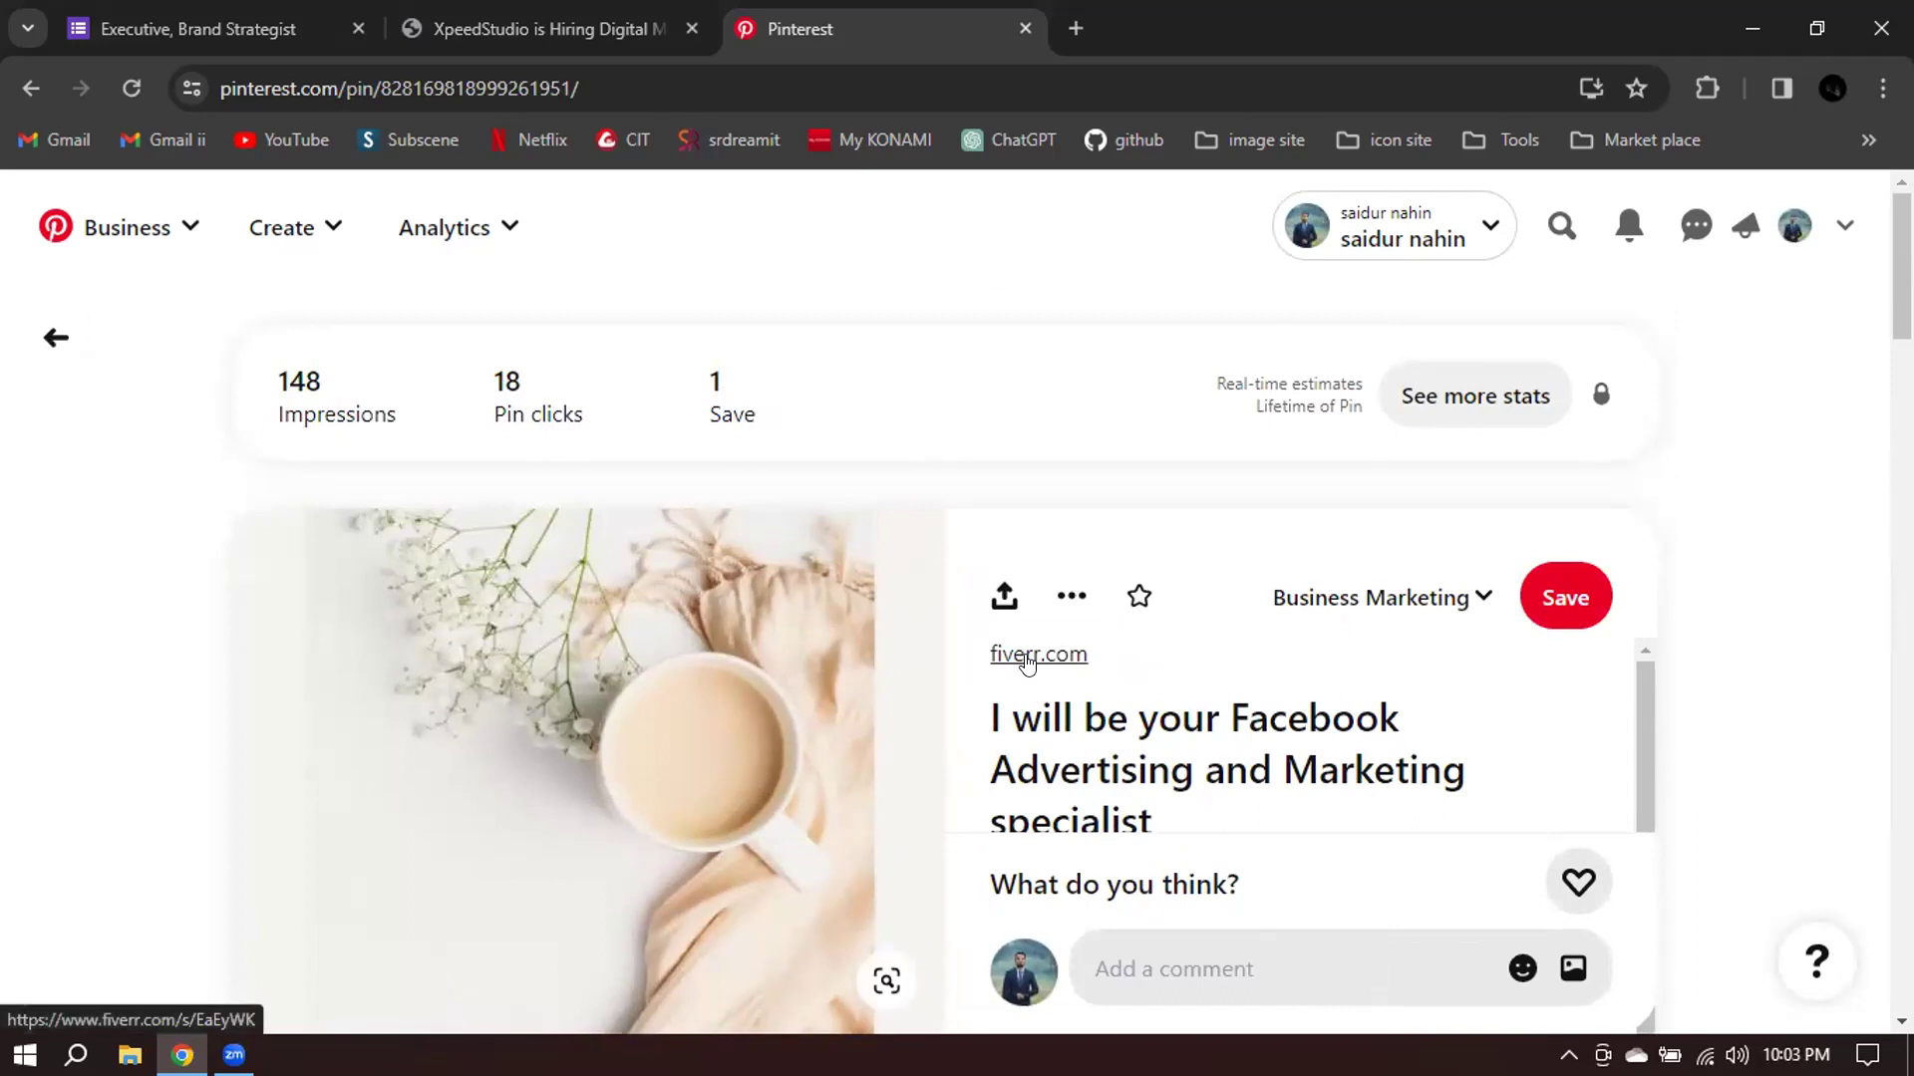
Open the pin's linked Fiverr gig, close it, and return to the profile's Created pins
left_click(1027, 659)
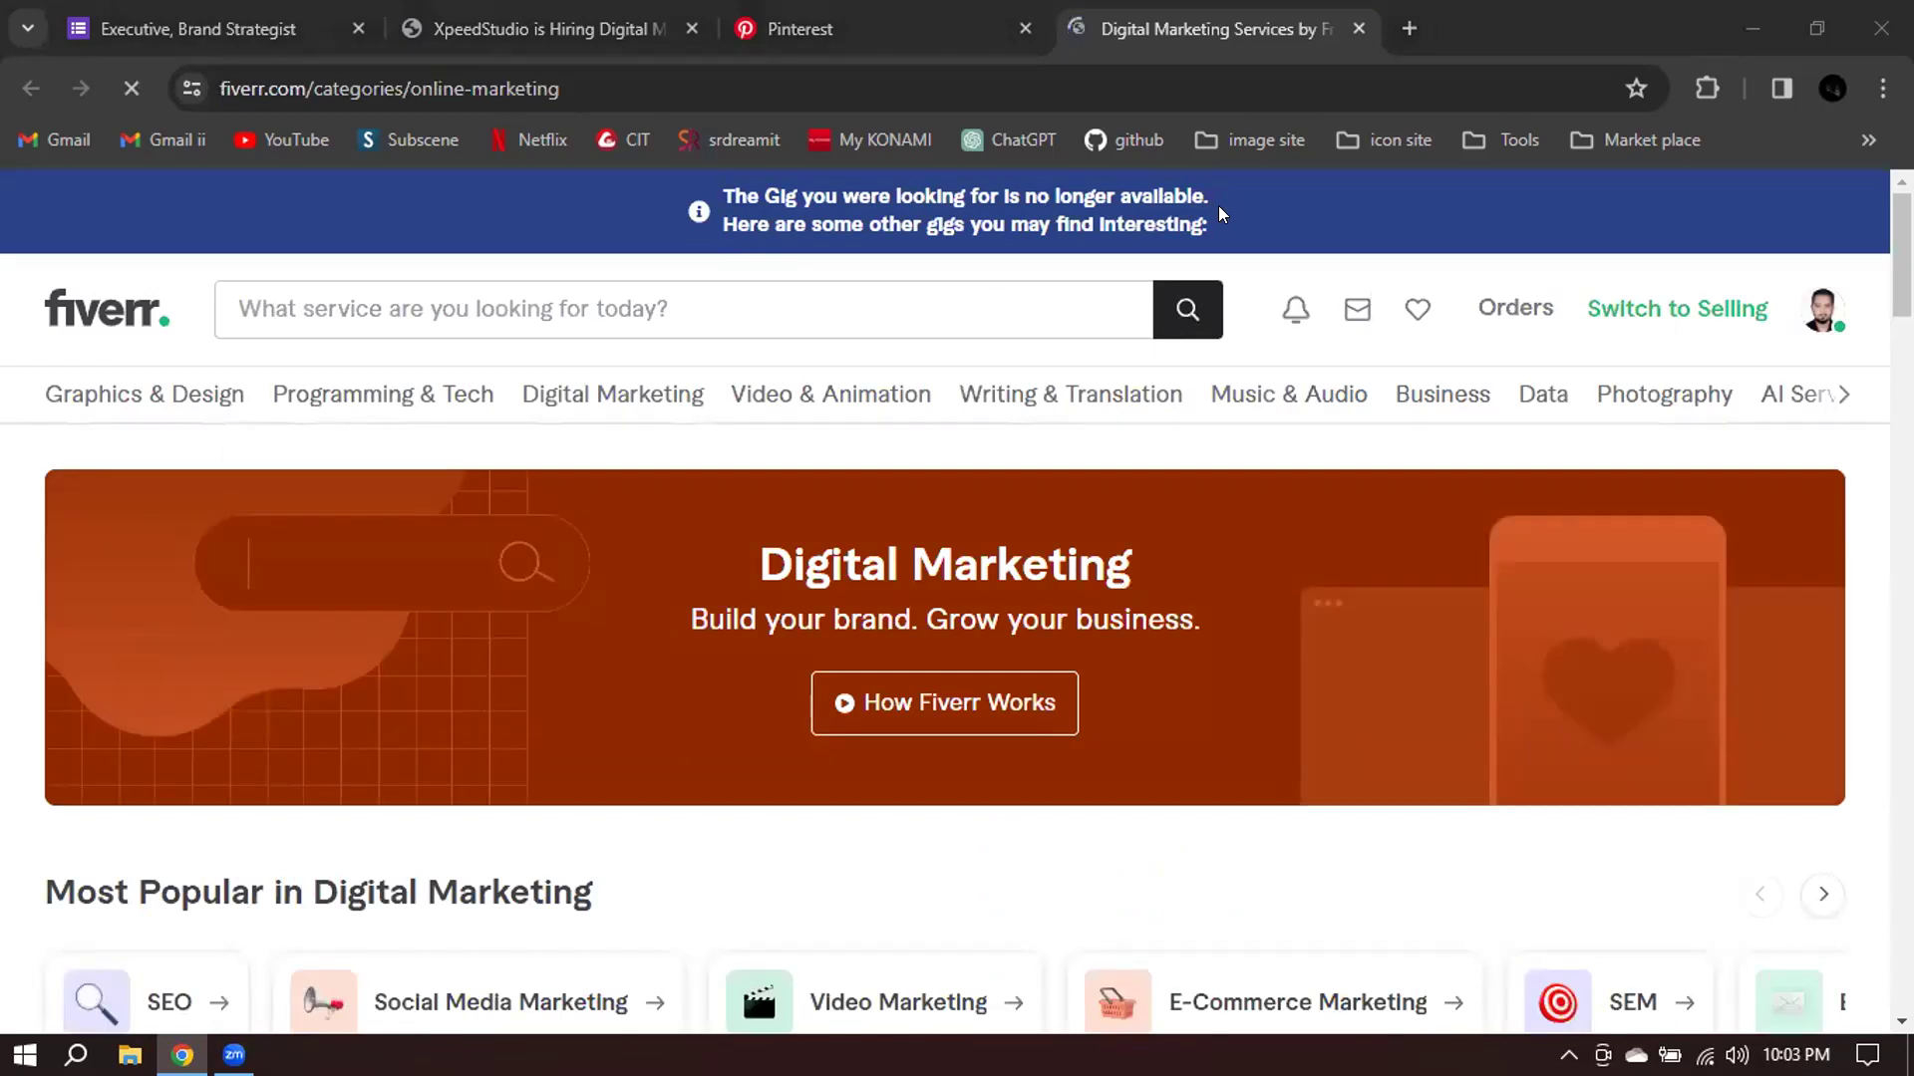
left_click(1357, 27)
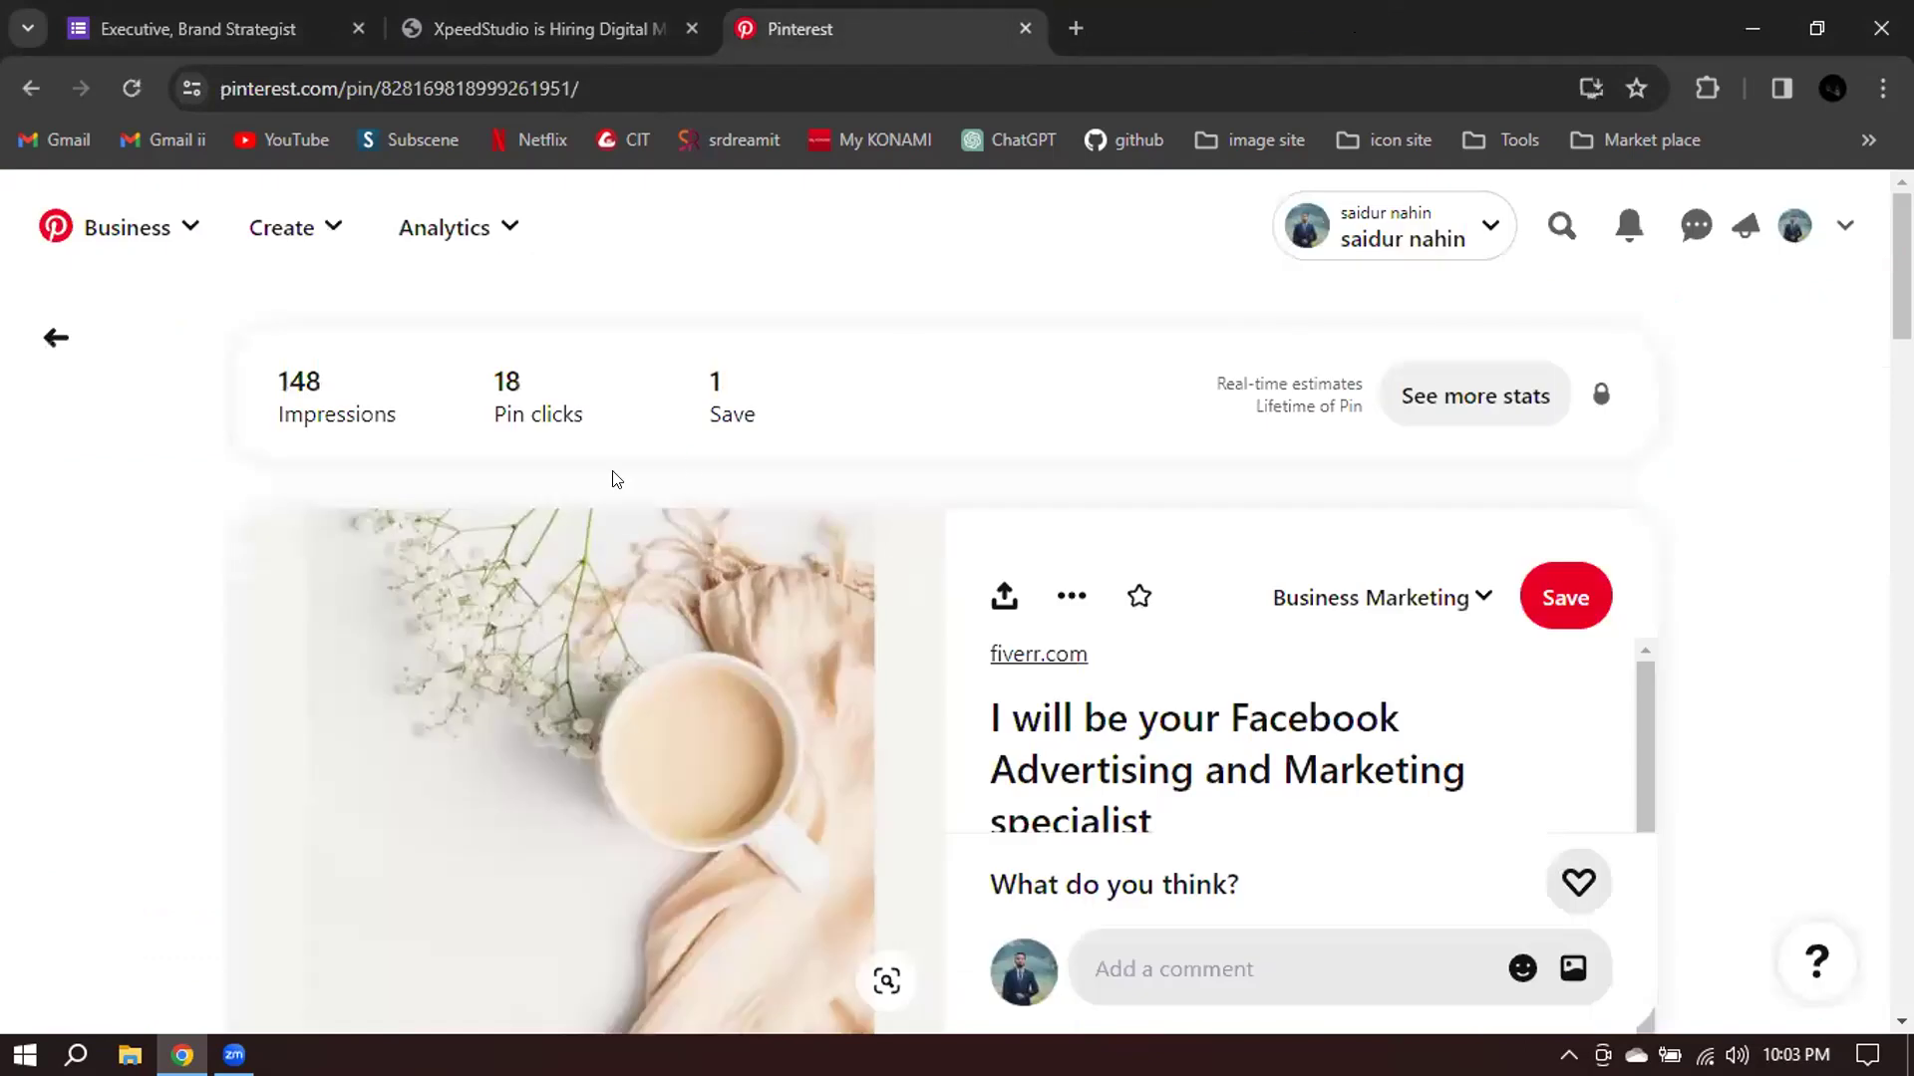
key("alt+Left")
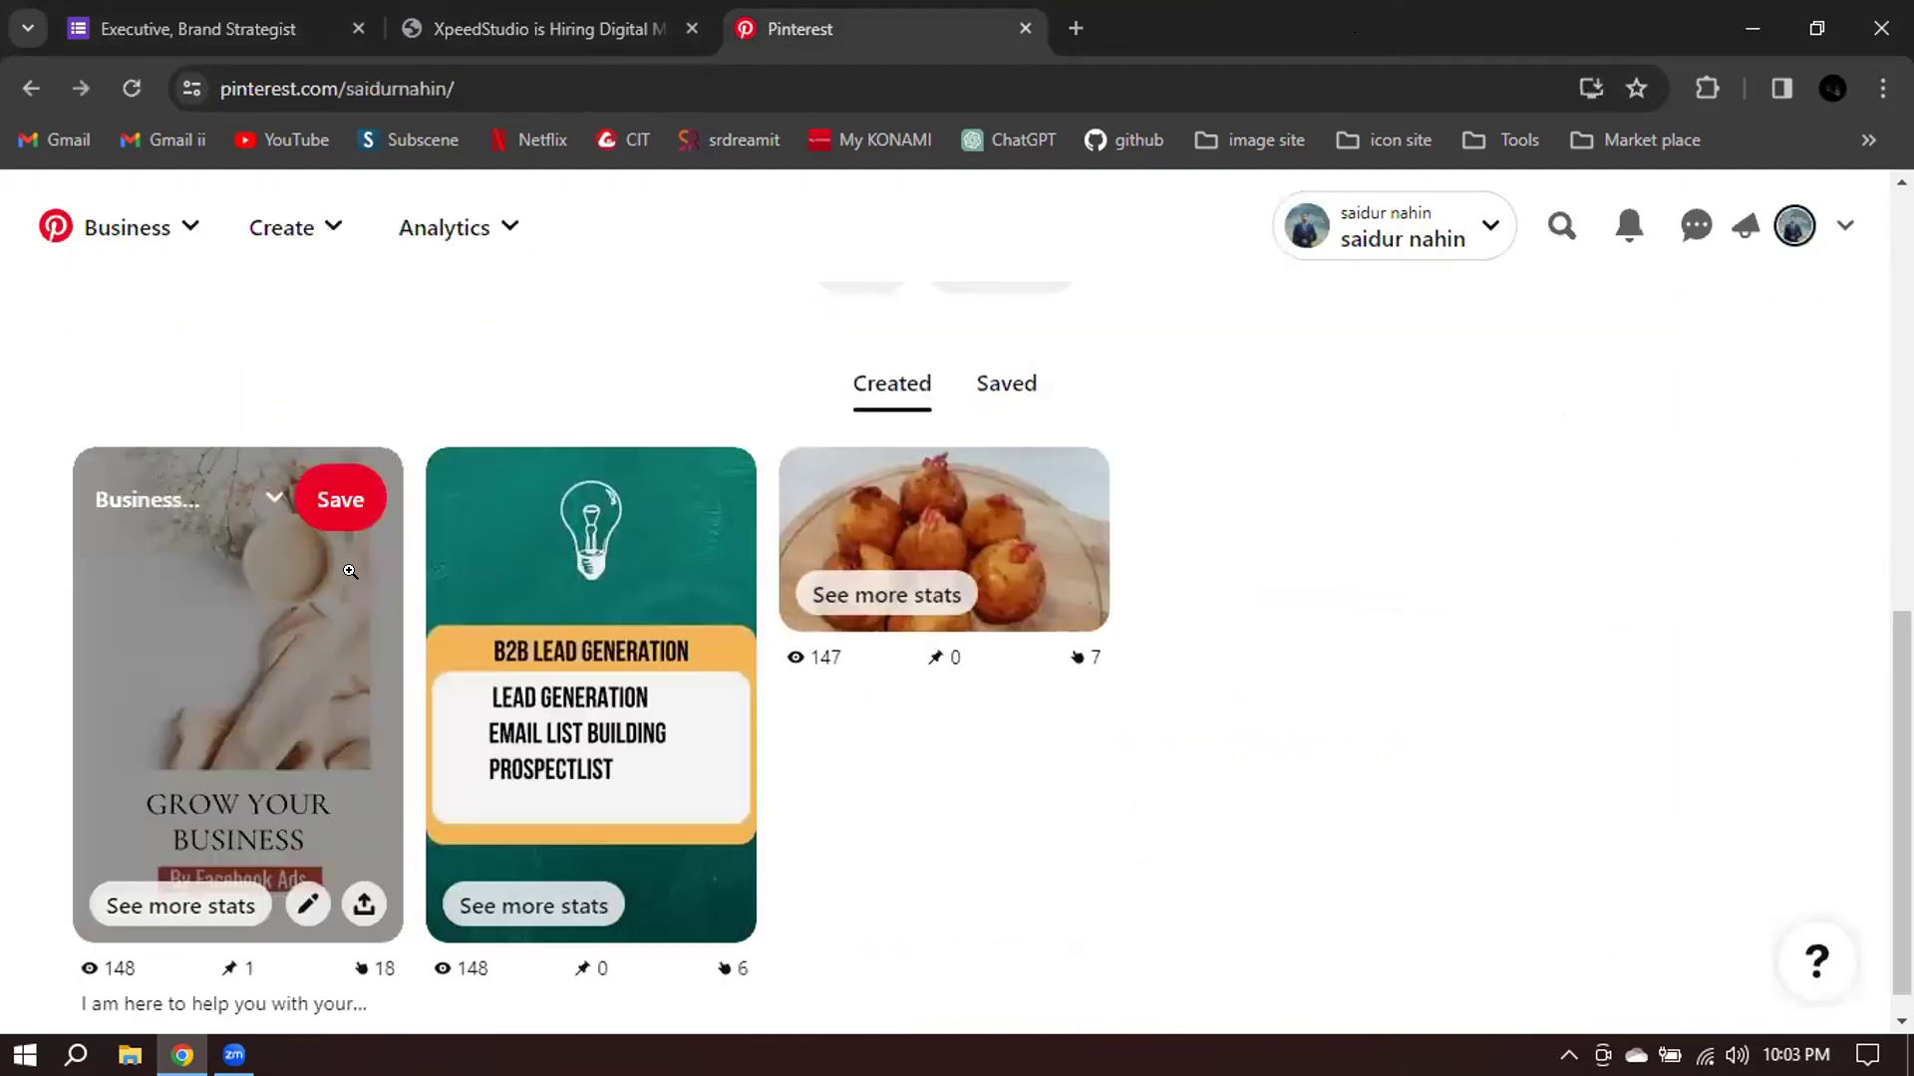
scroll(239, 598, "down", 1)
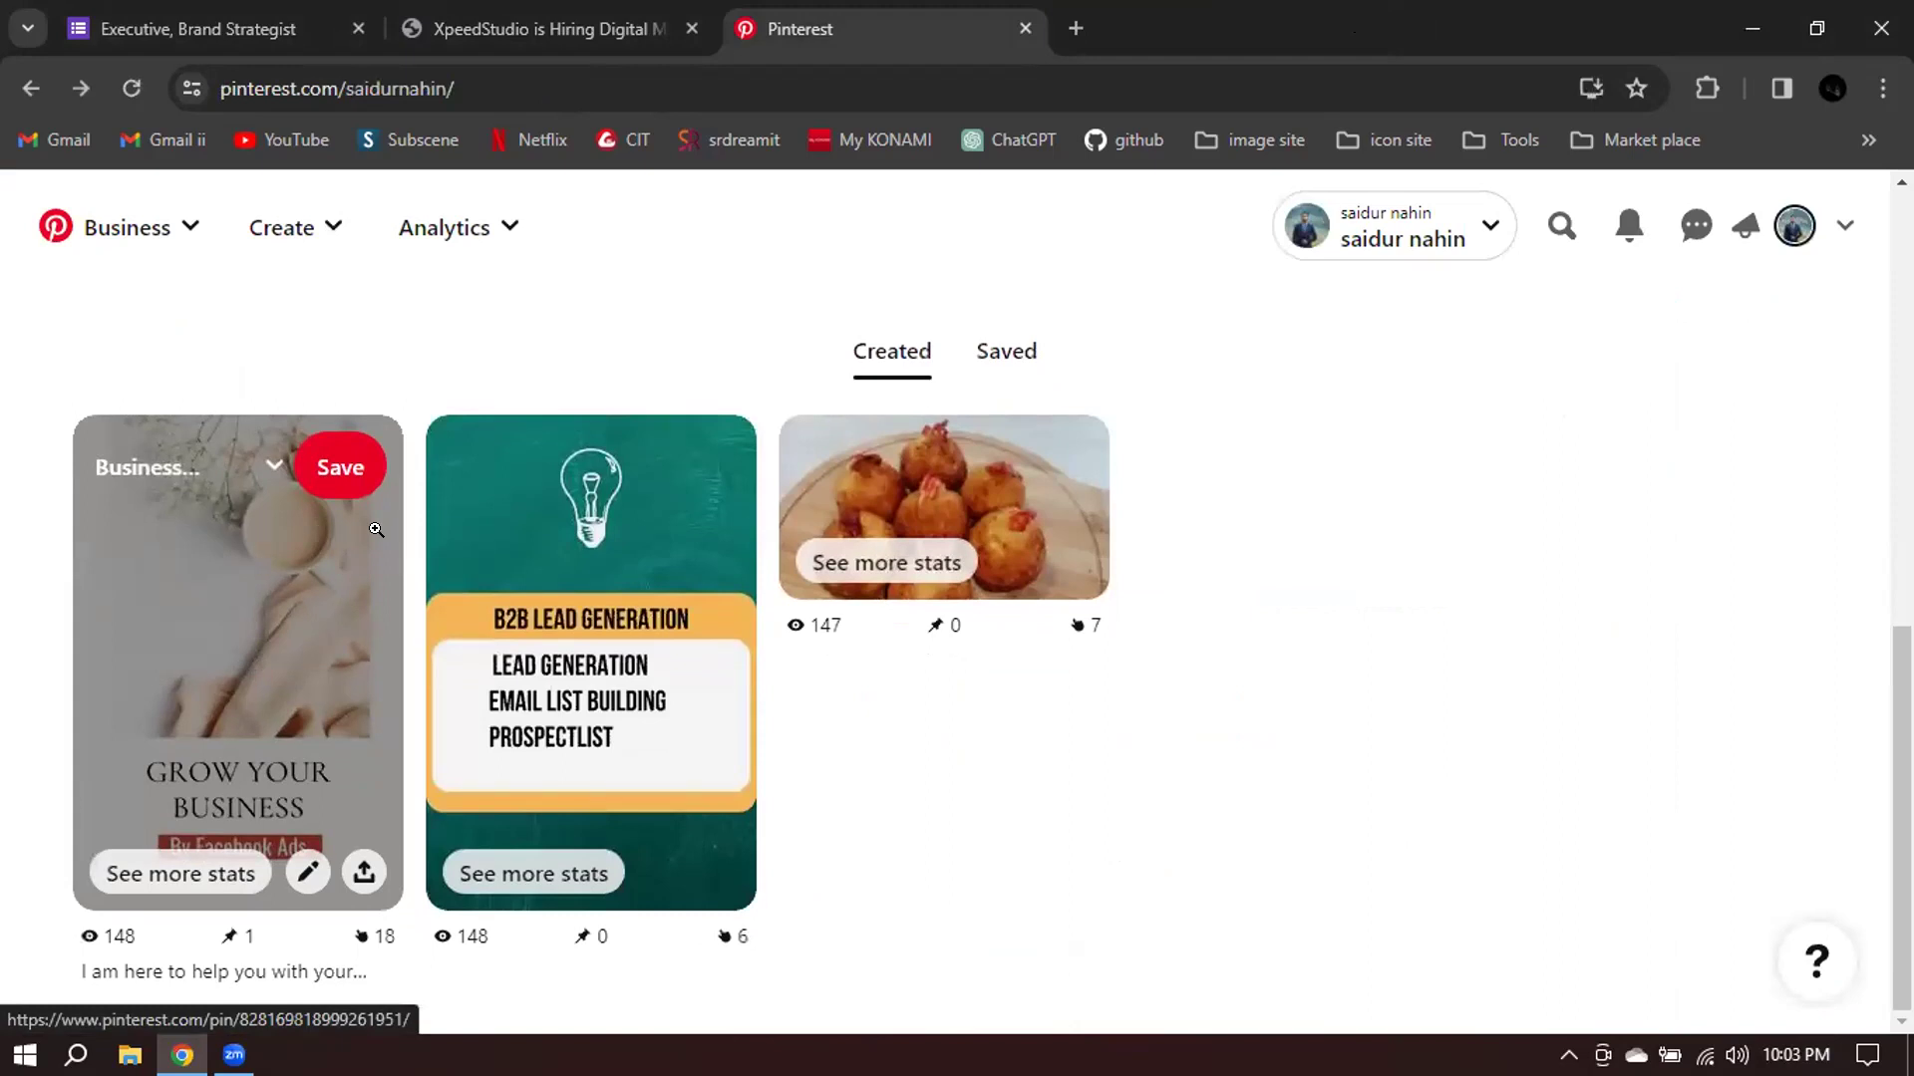
Open the B2B Lead Generation pin and expand its full description
left_click(573, 643)
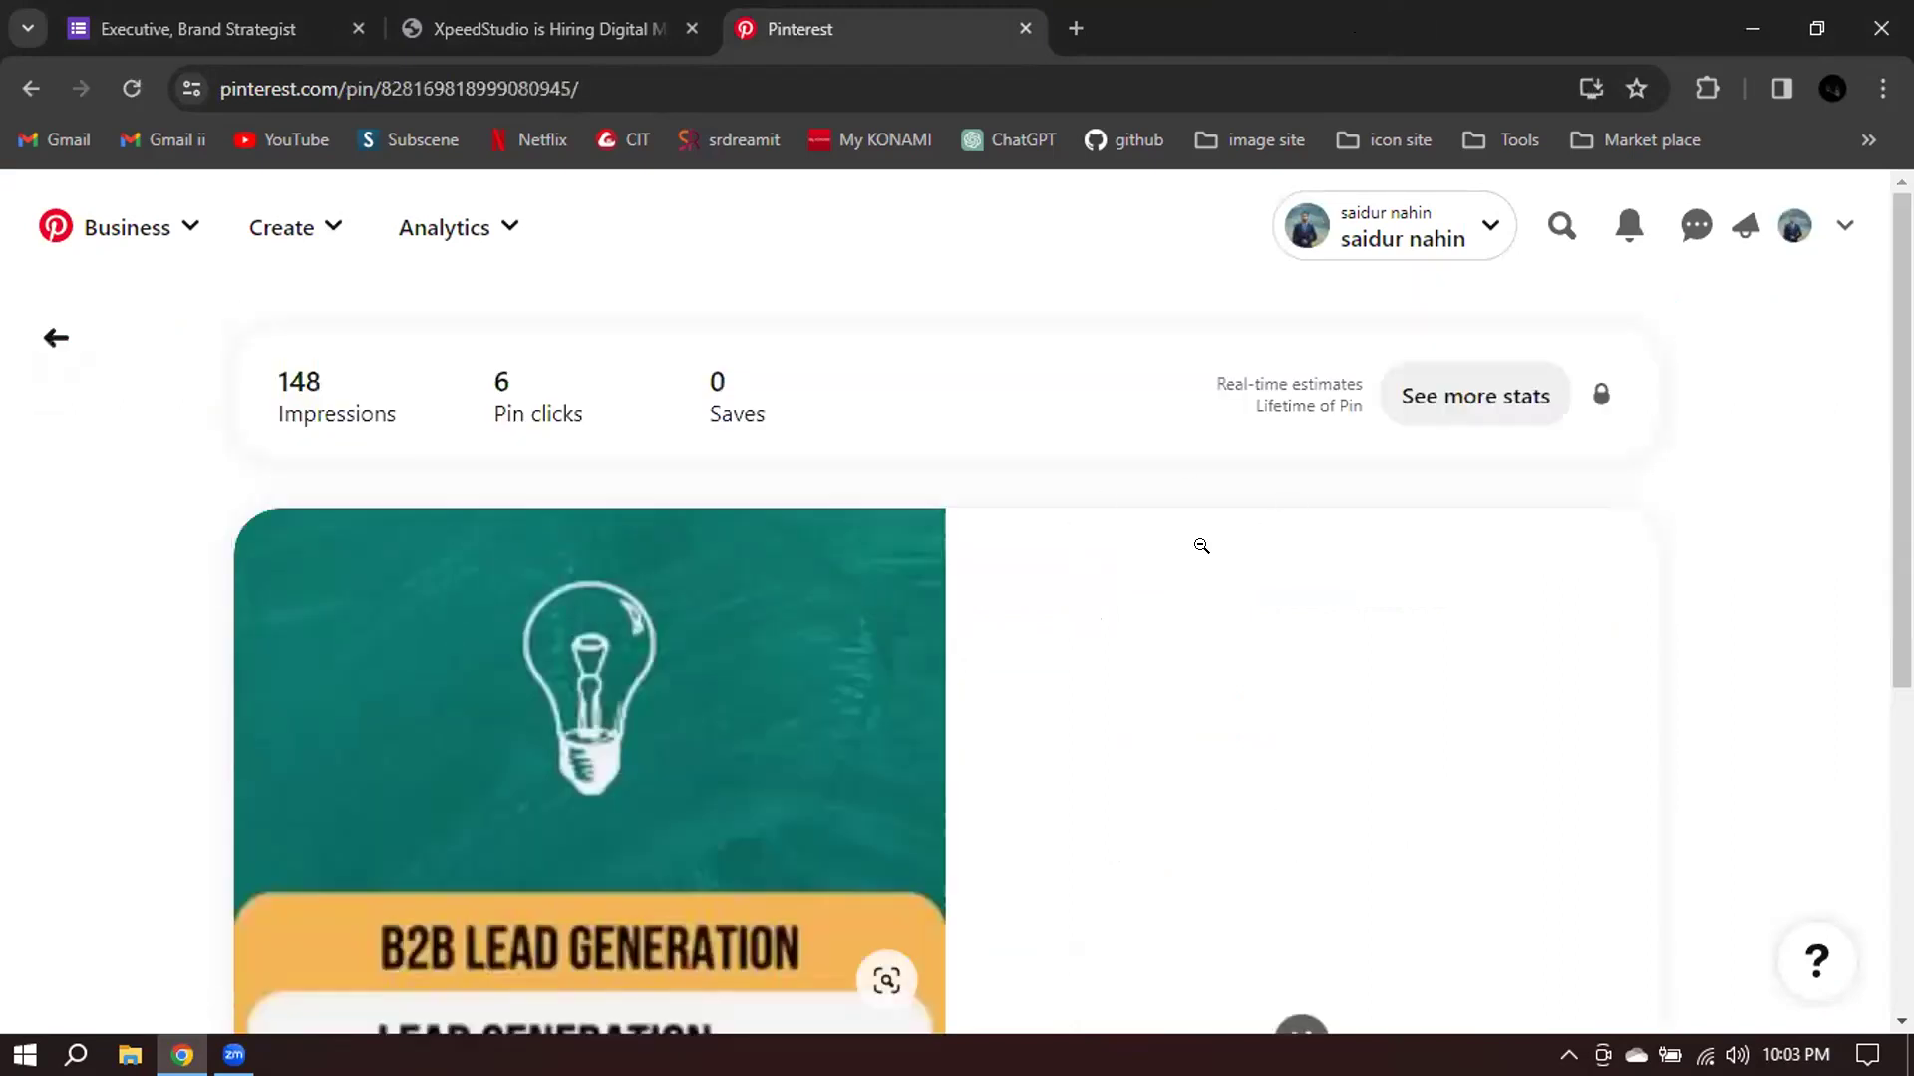
scroll(1146, 553, "down", 1)
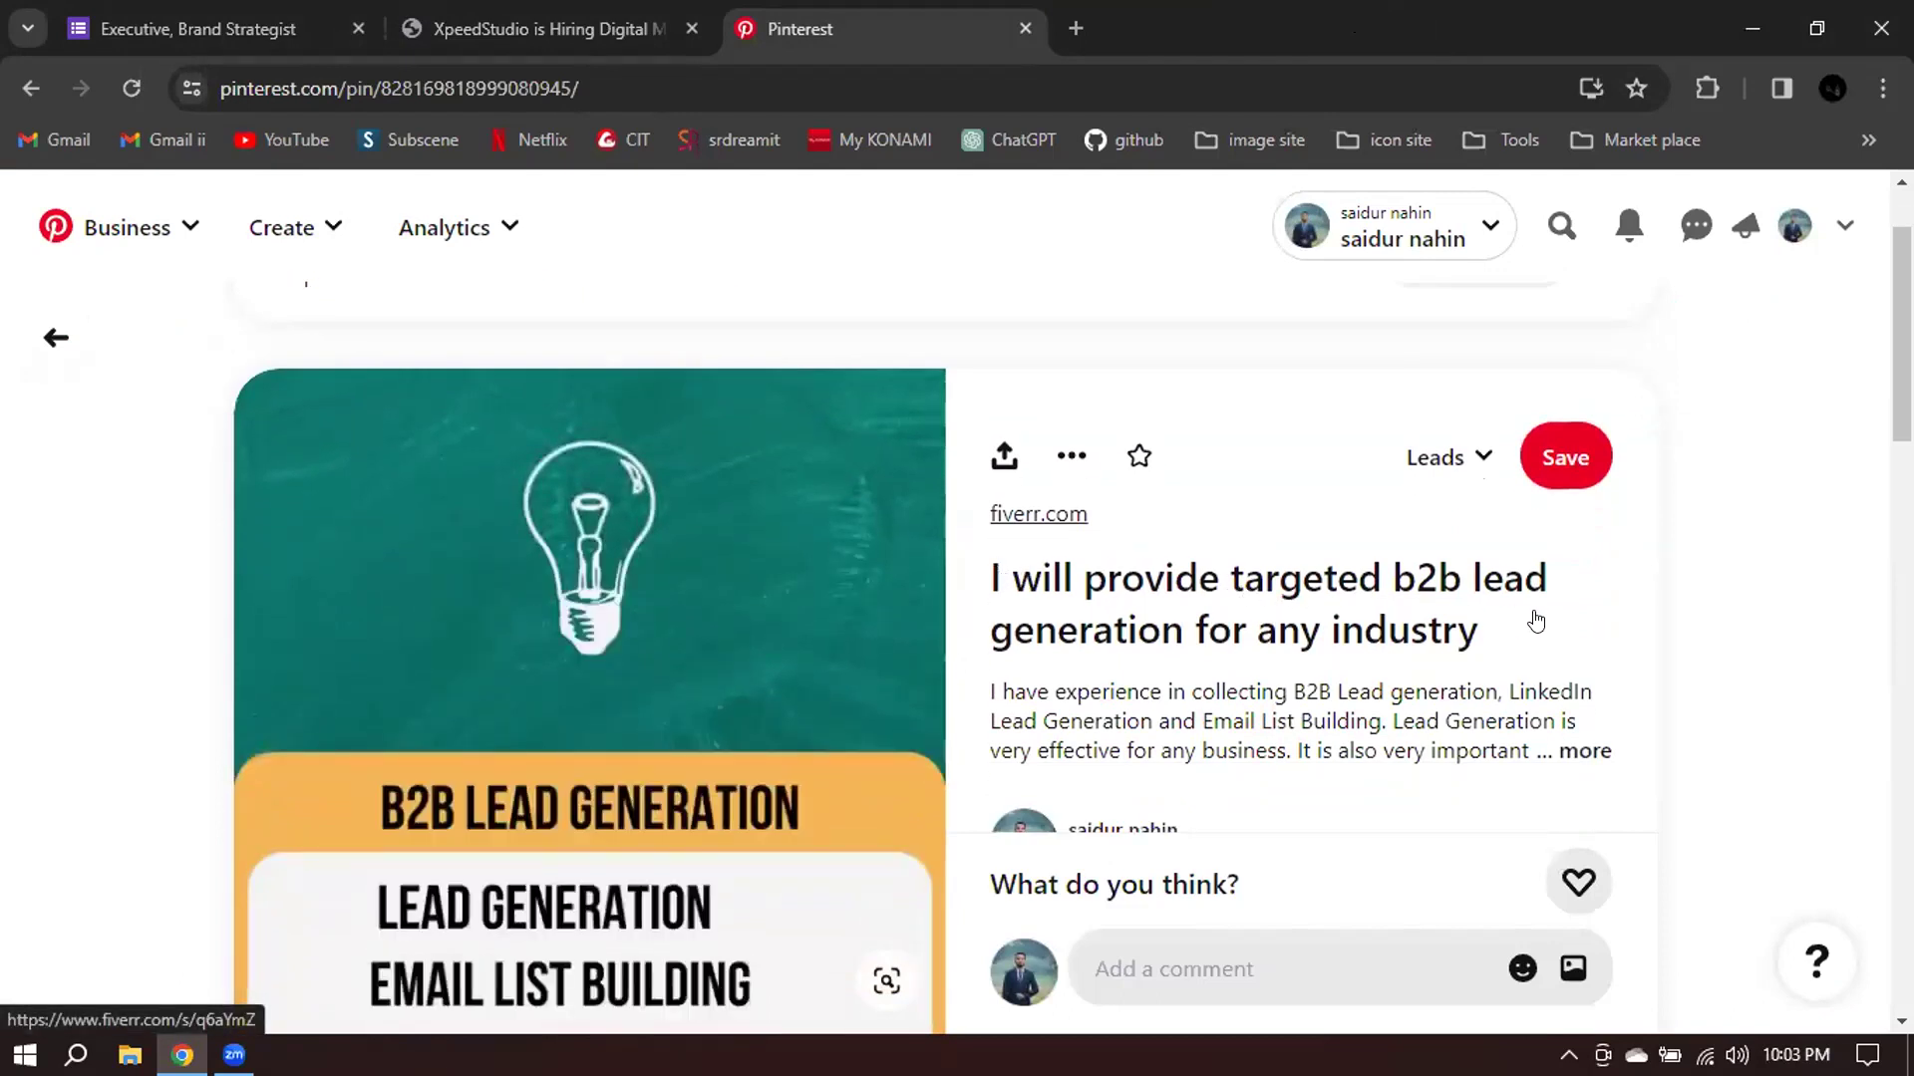
scroll(1485, 588, "down", 2)
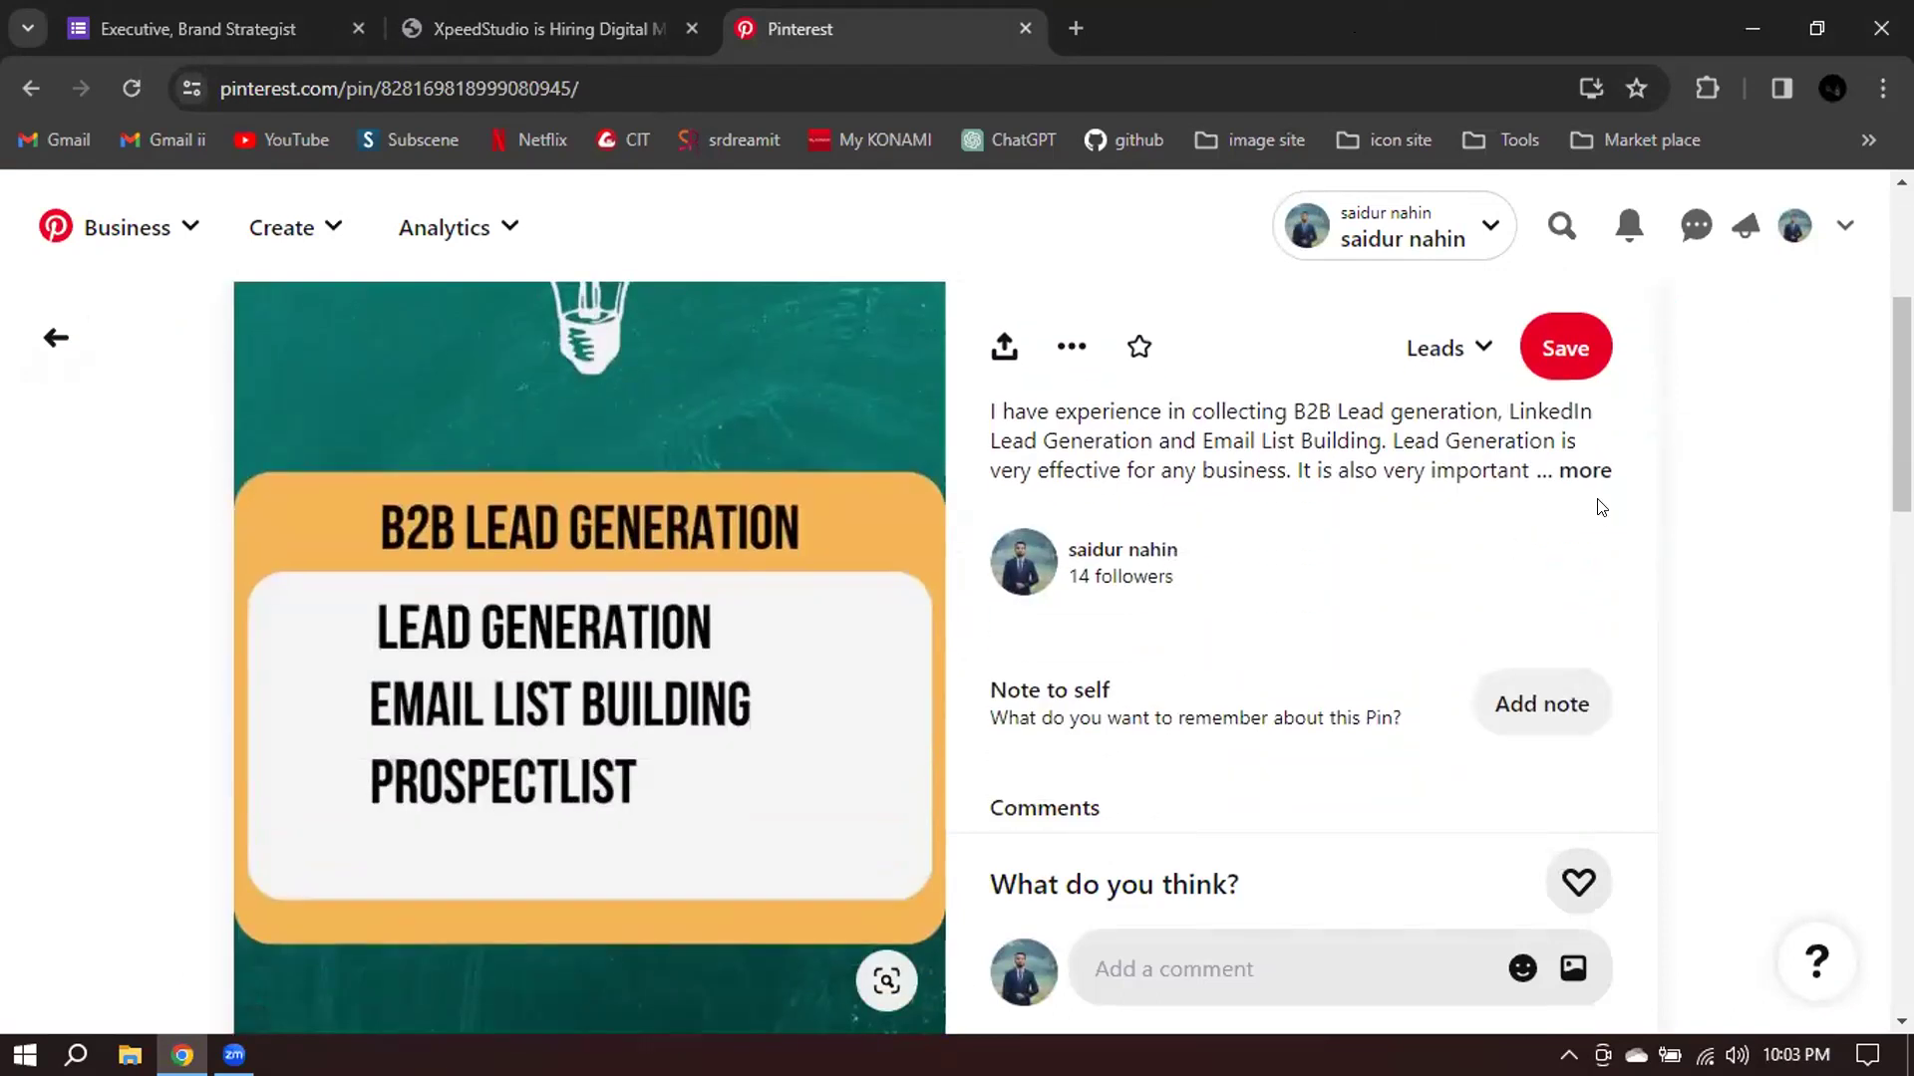
left_click(1584, 471)
scroll(978, 573, "up", 1)
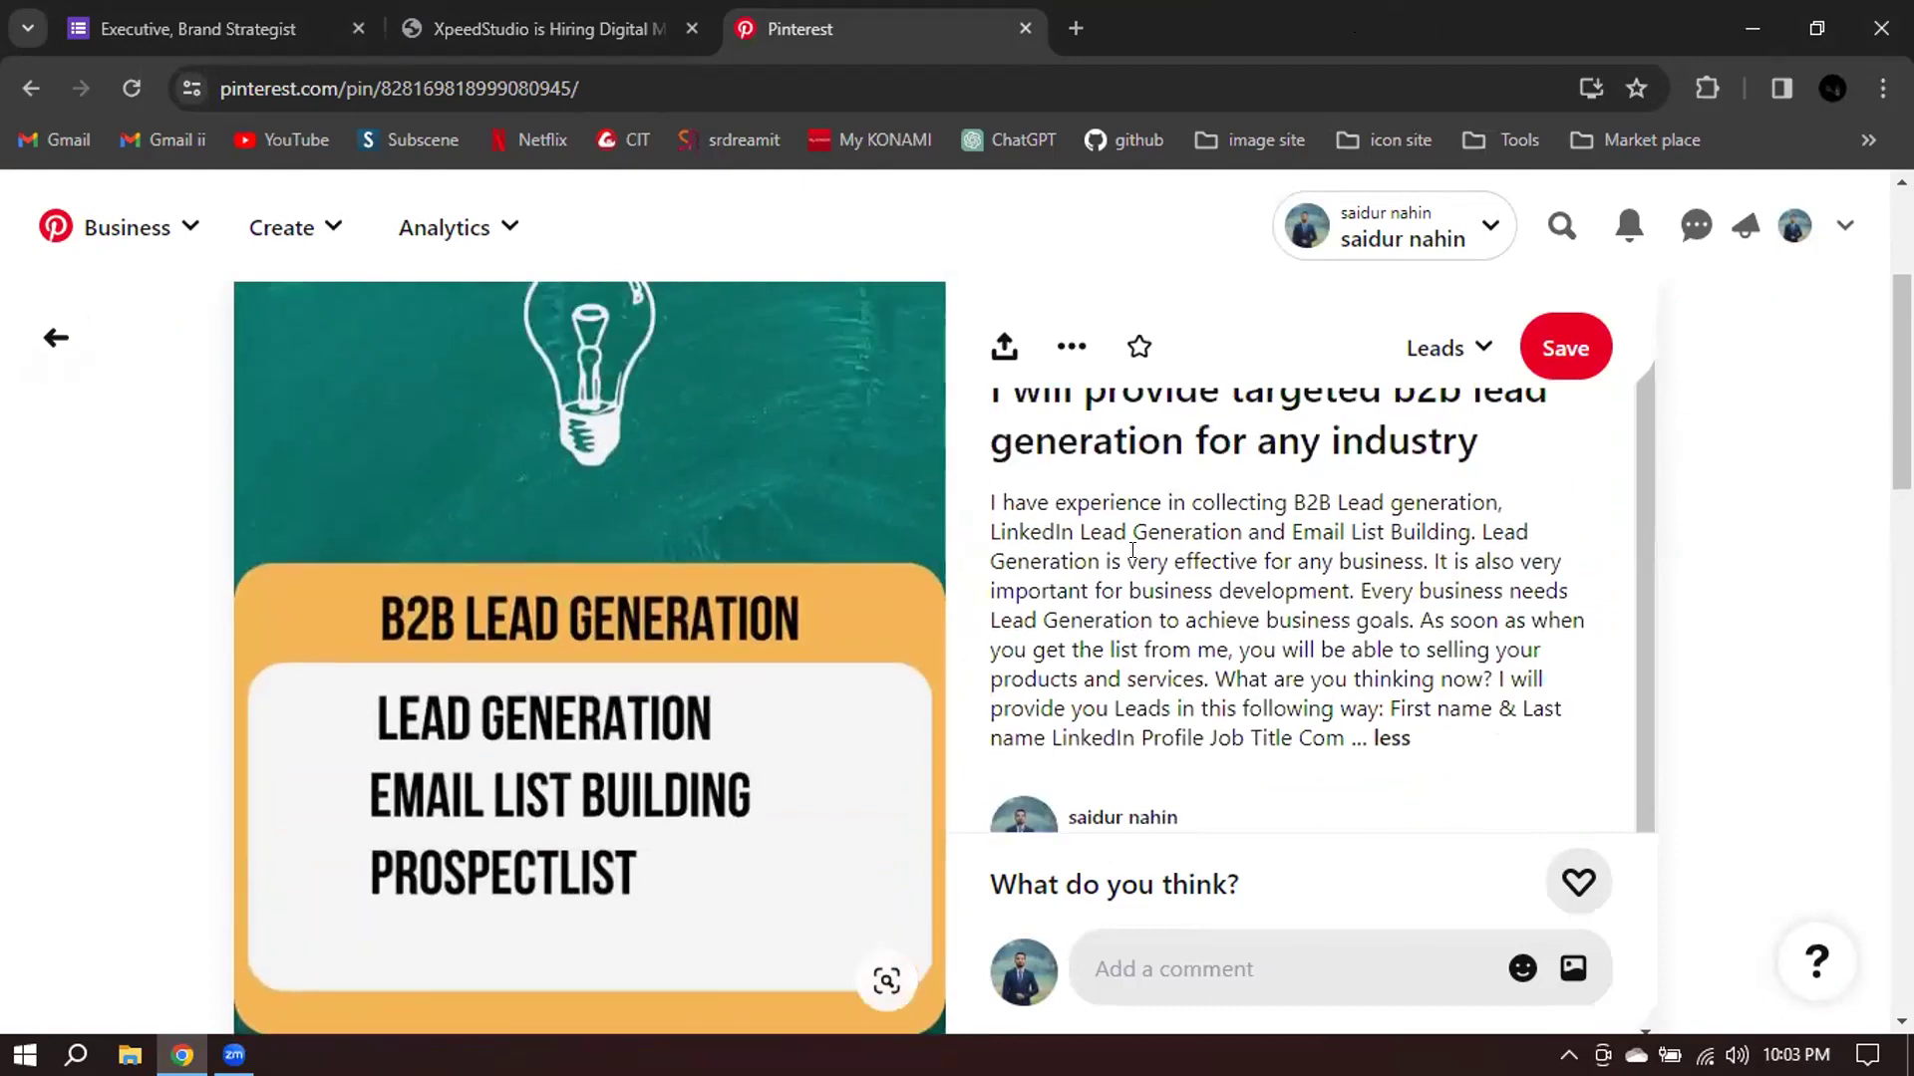
scroll(986, 549, "down", 2)
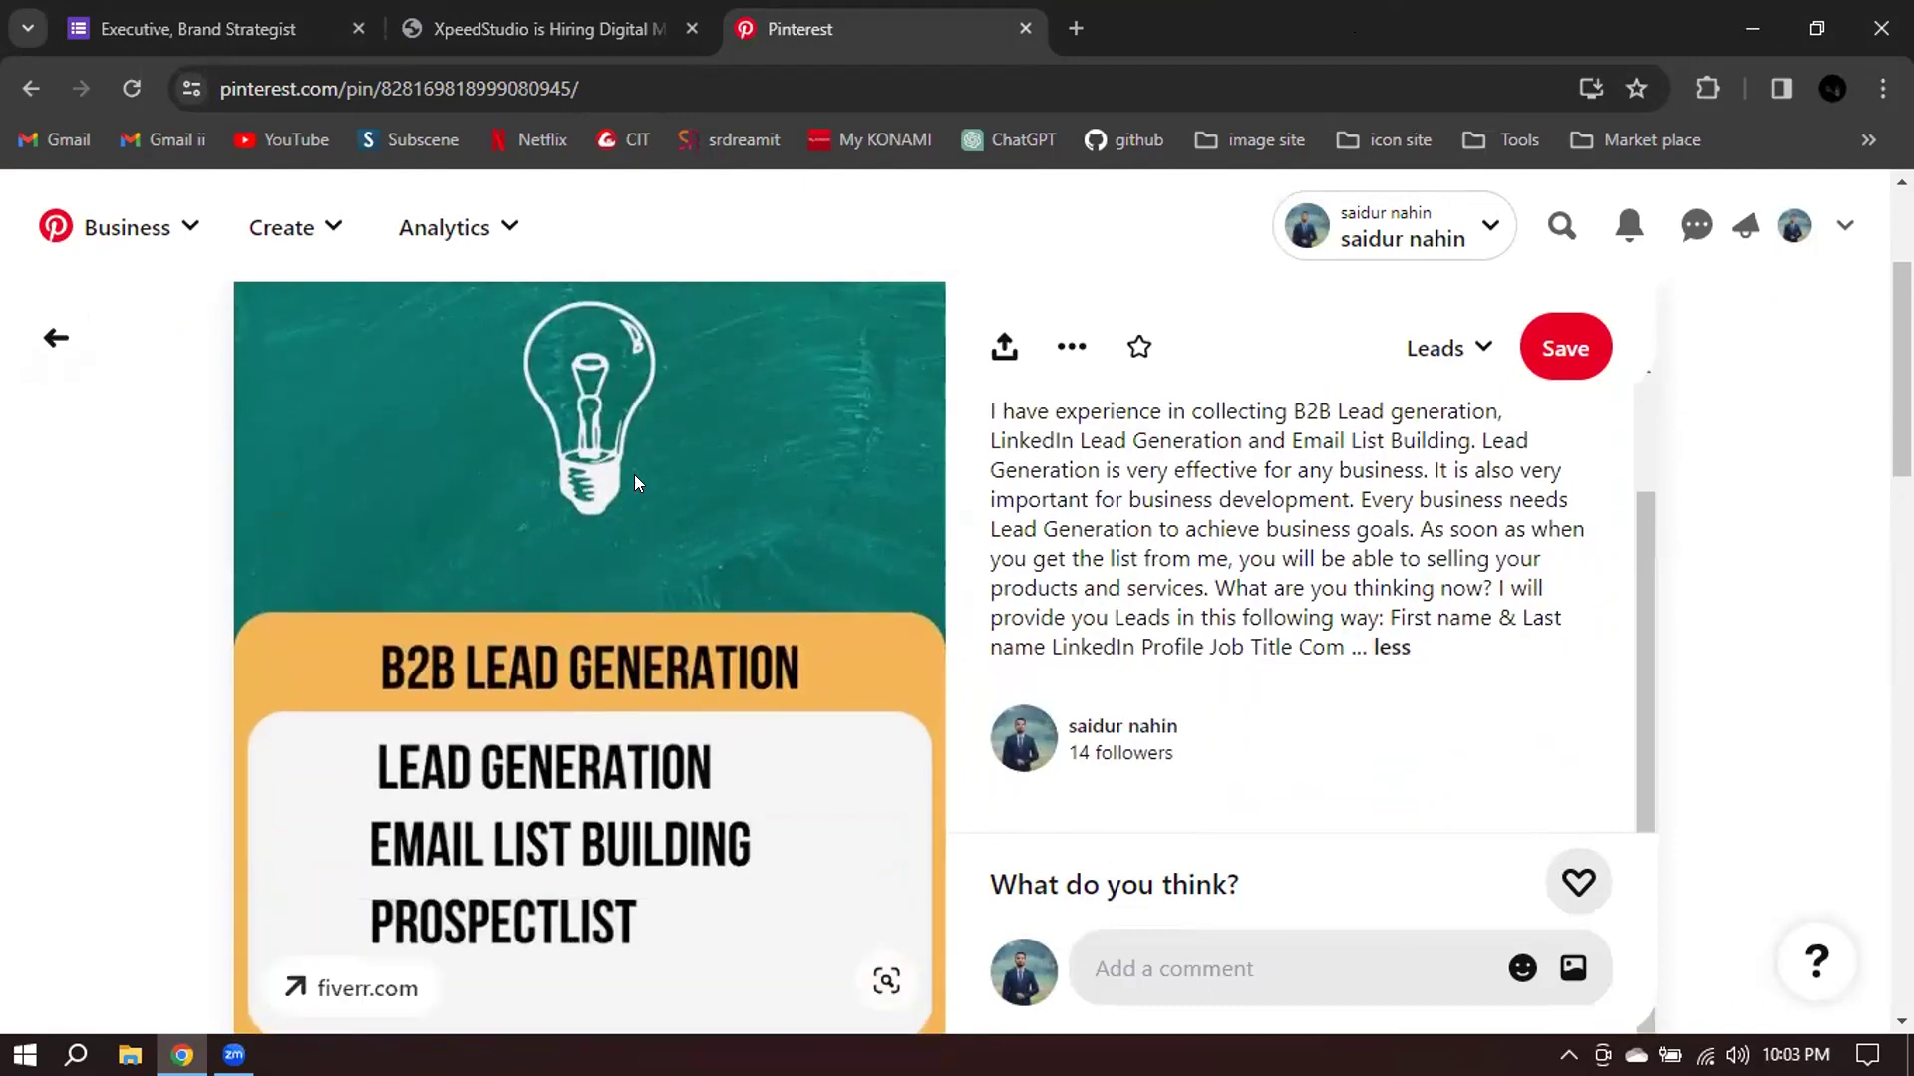
scroll(626, 456, "down", 5)
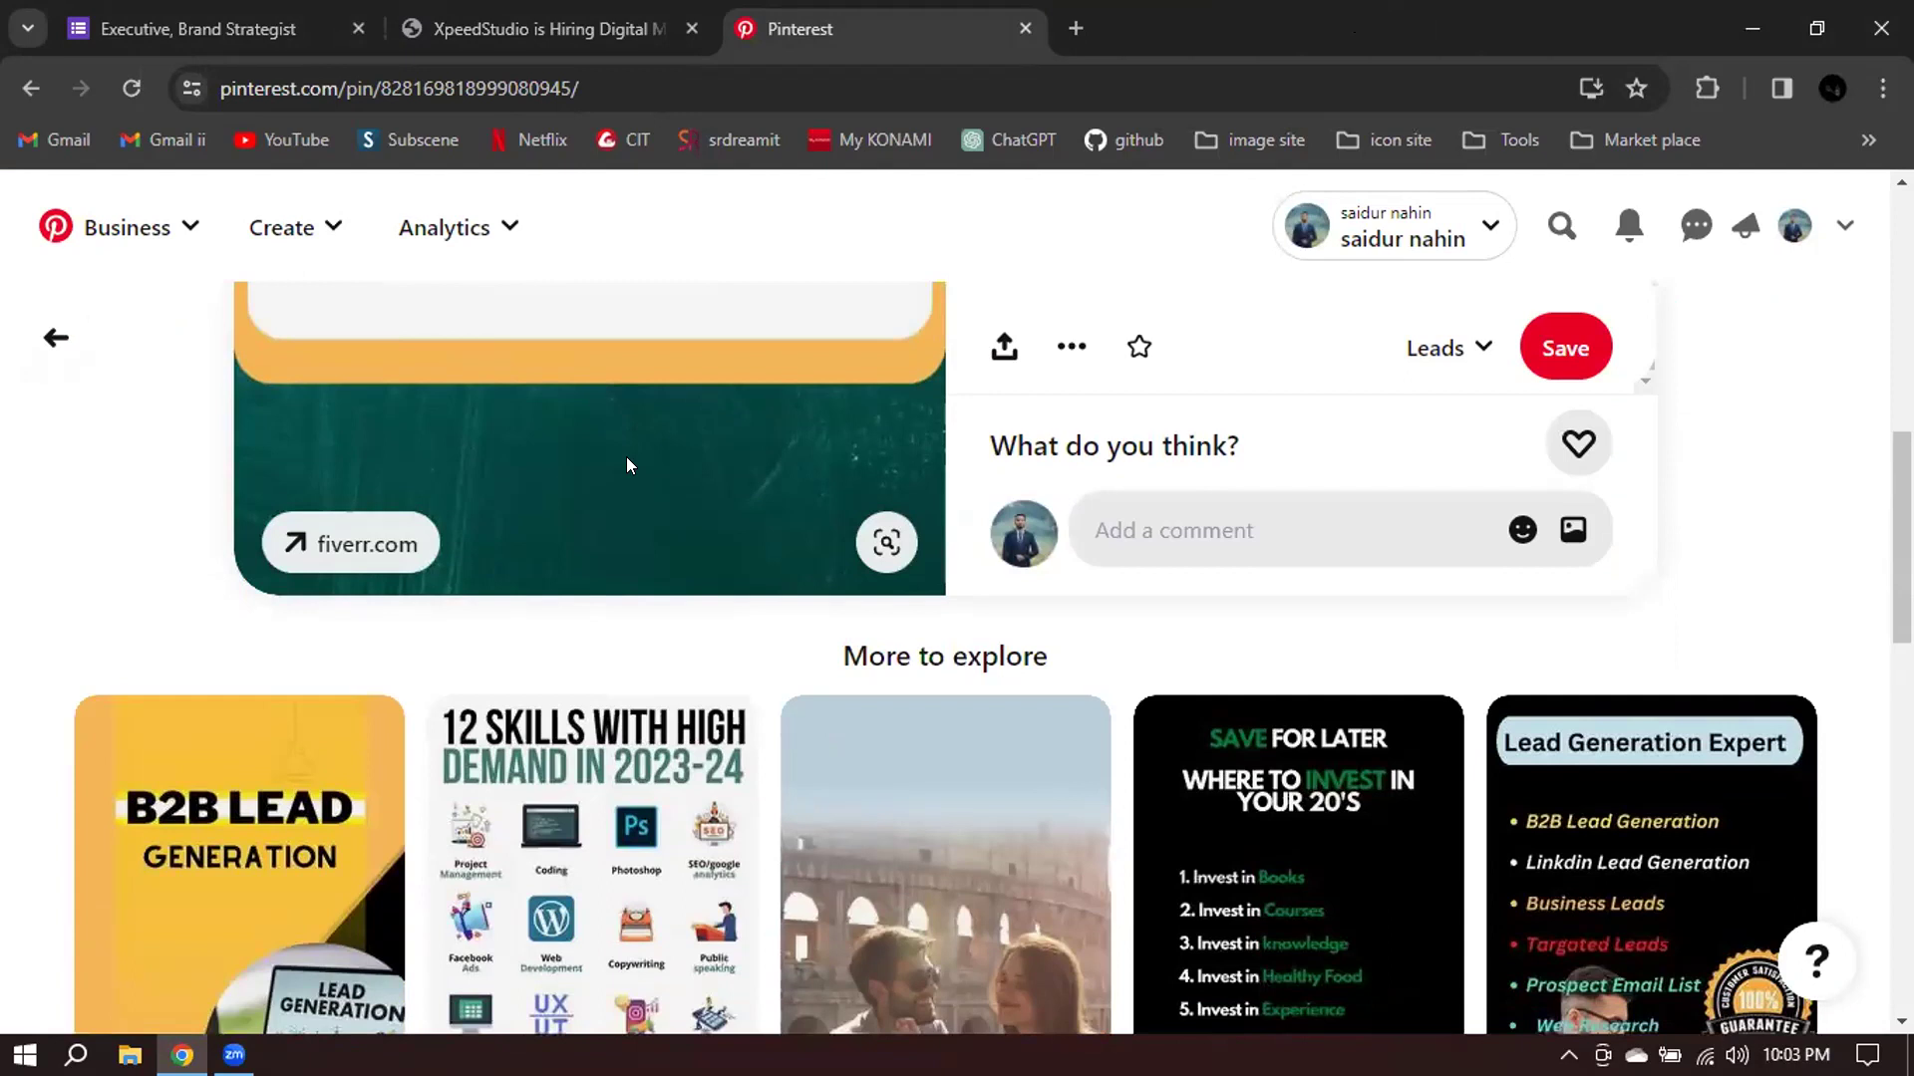
scroll(626, 457, "up", 5)
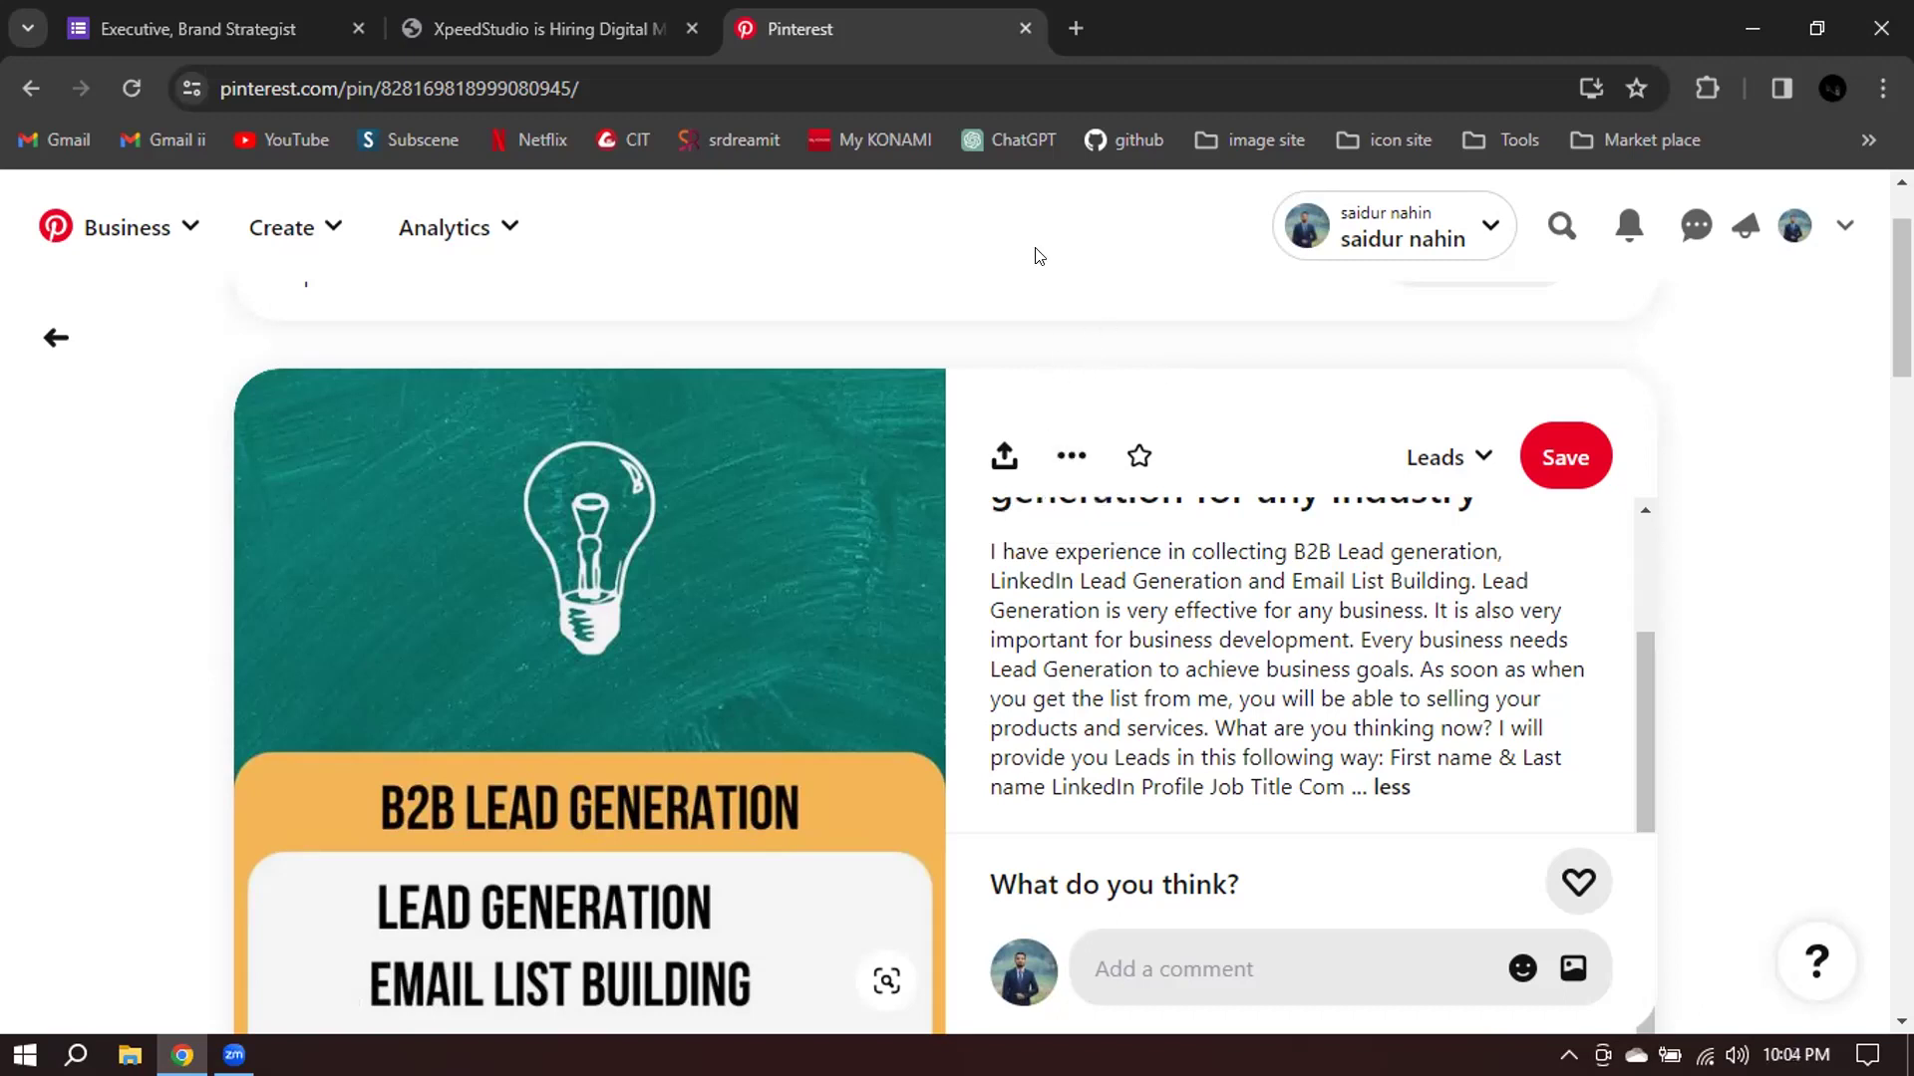
Turn off the Free VPN extension in a new tab and dismiss its panel
left_click(1075, 28)
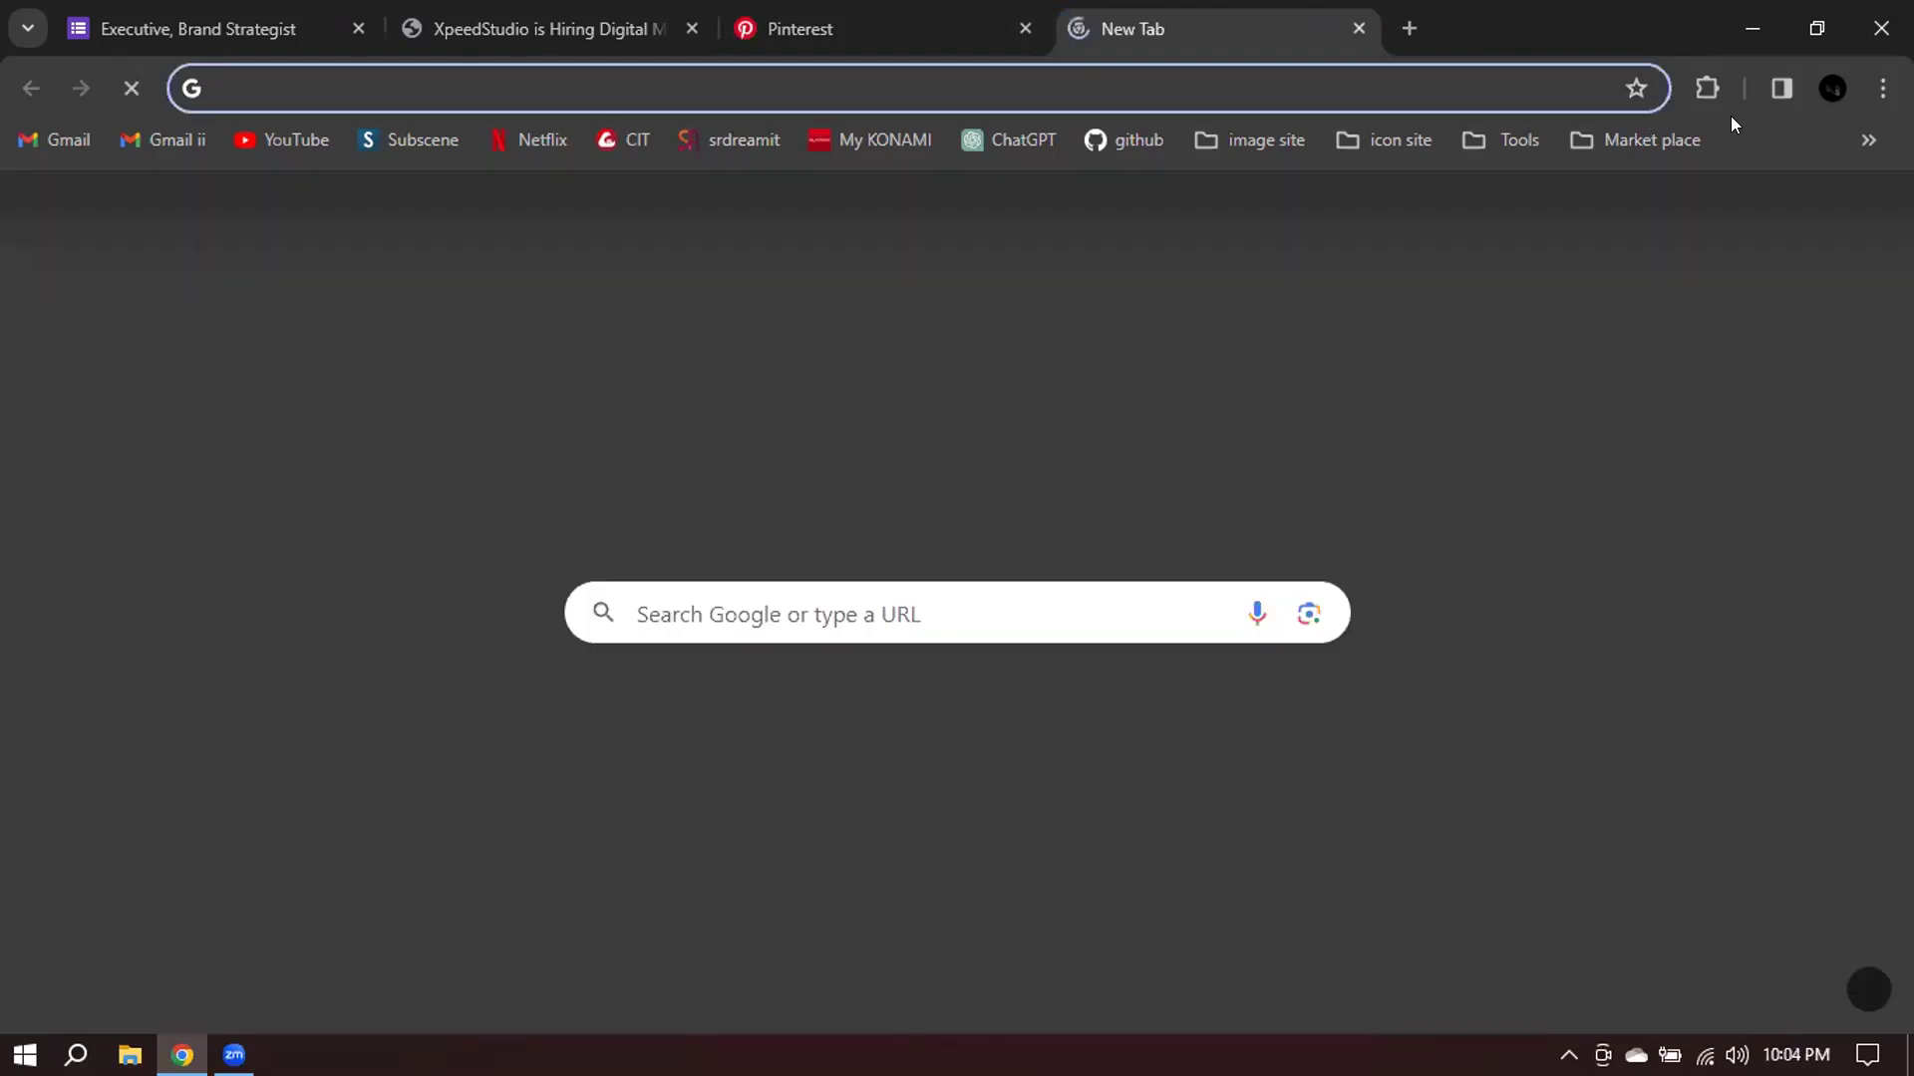
left_click(1708, 90)
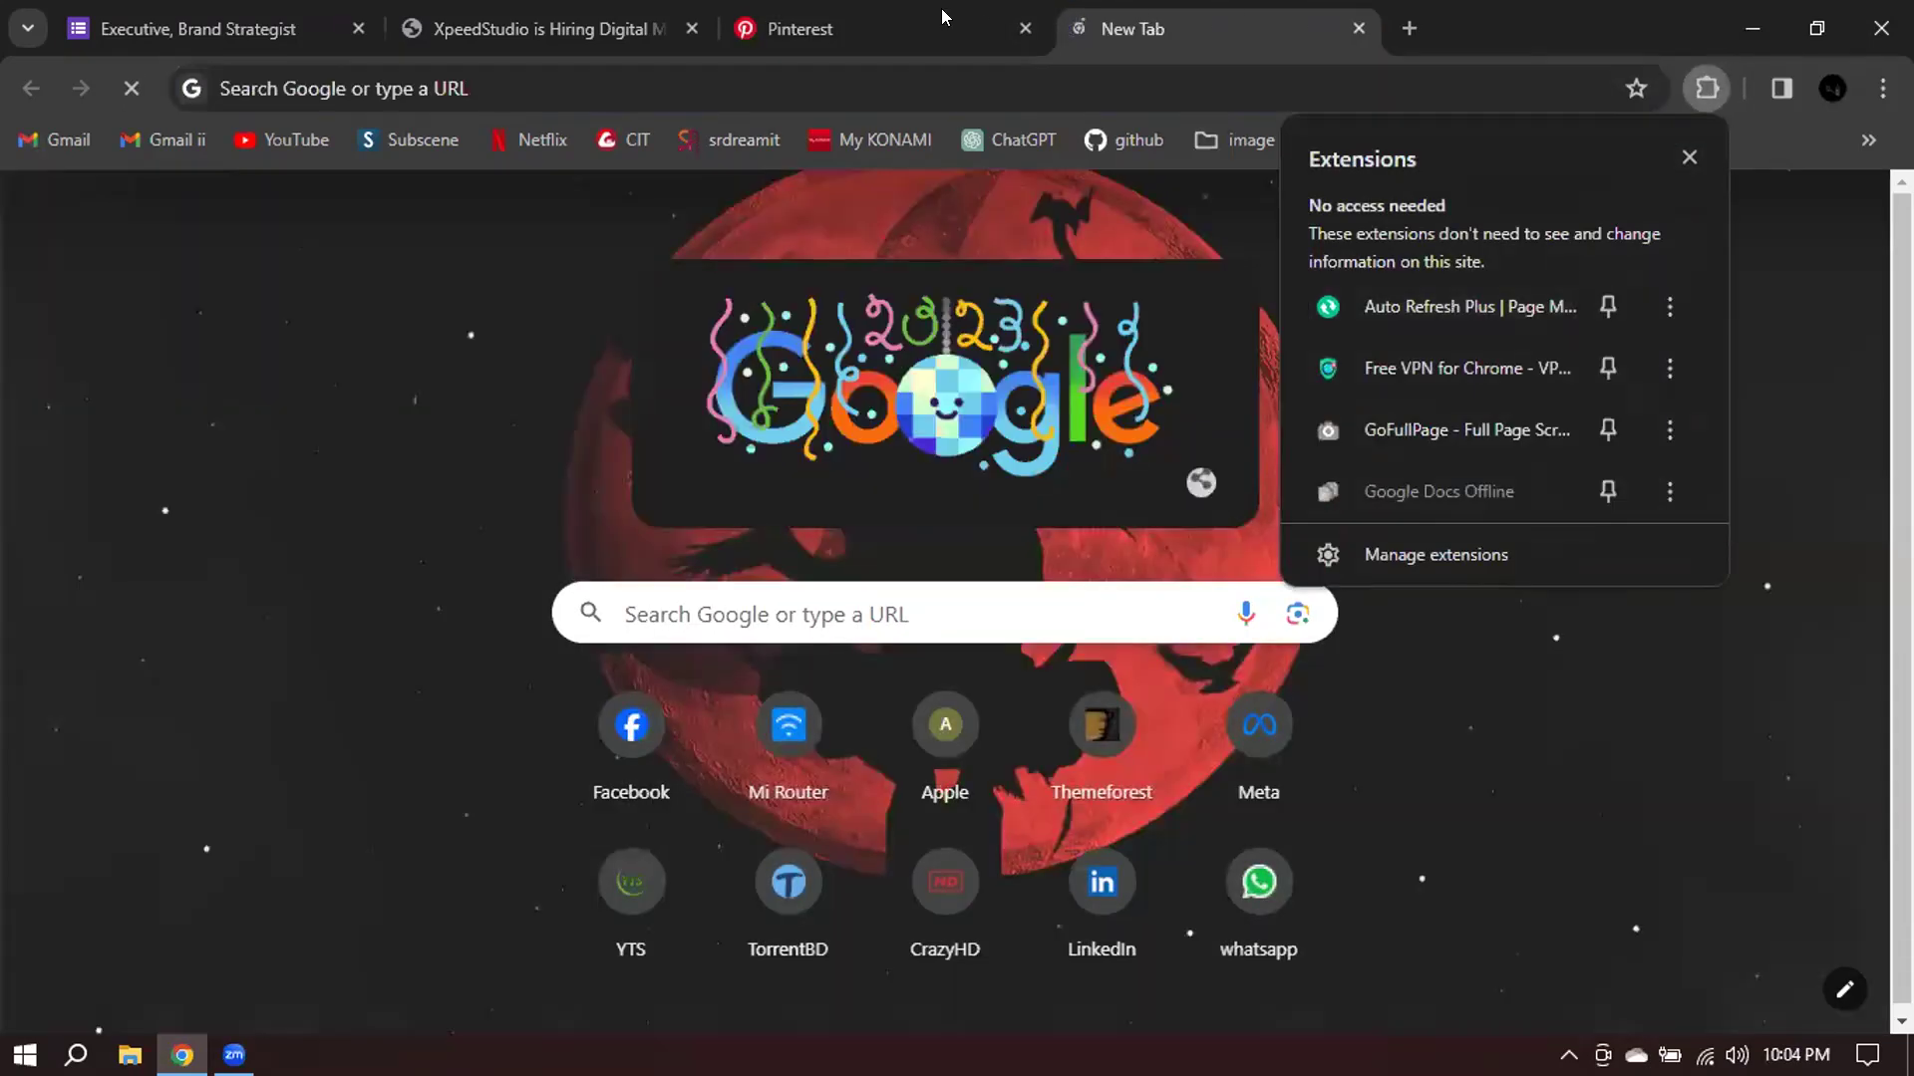
left_click(1374, 371)
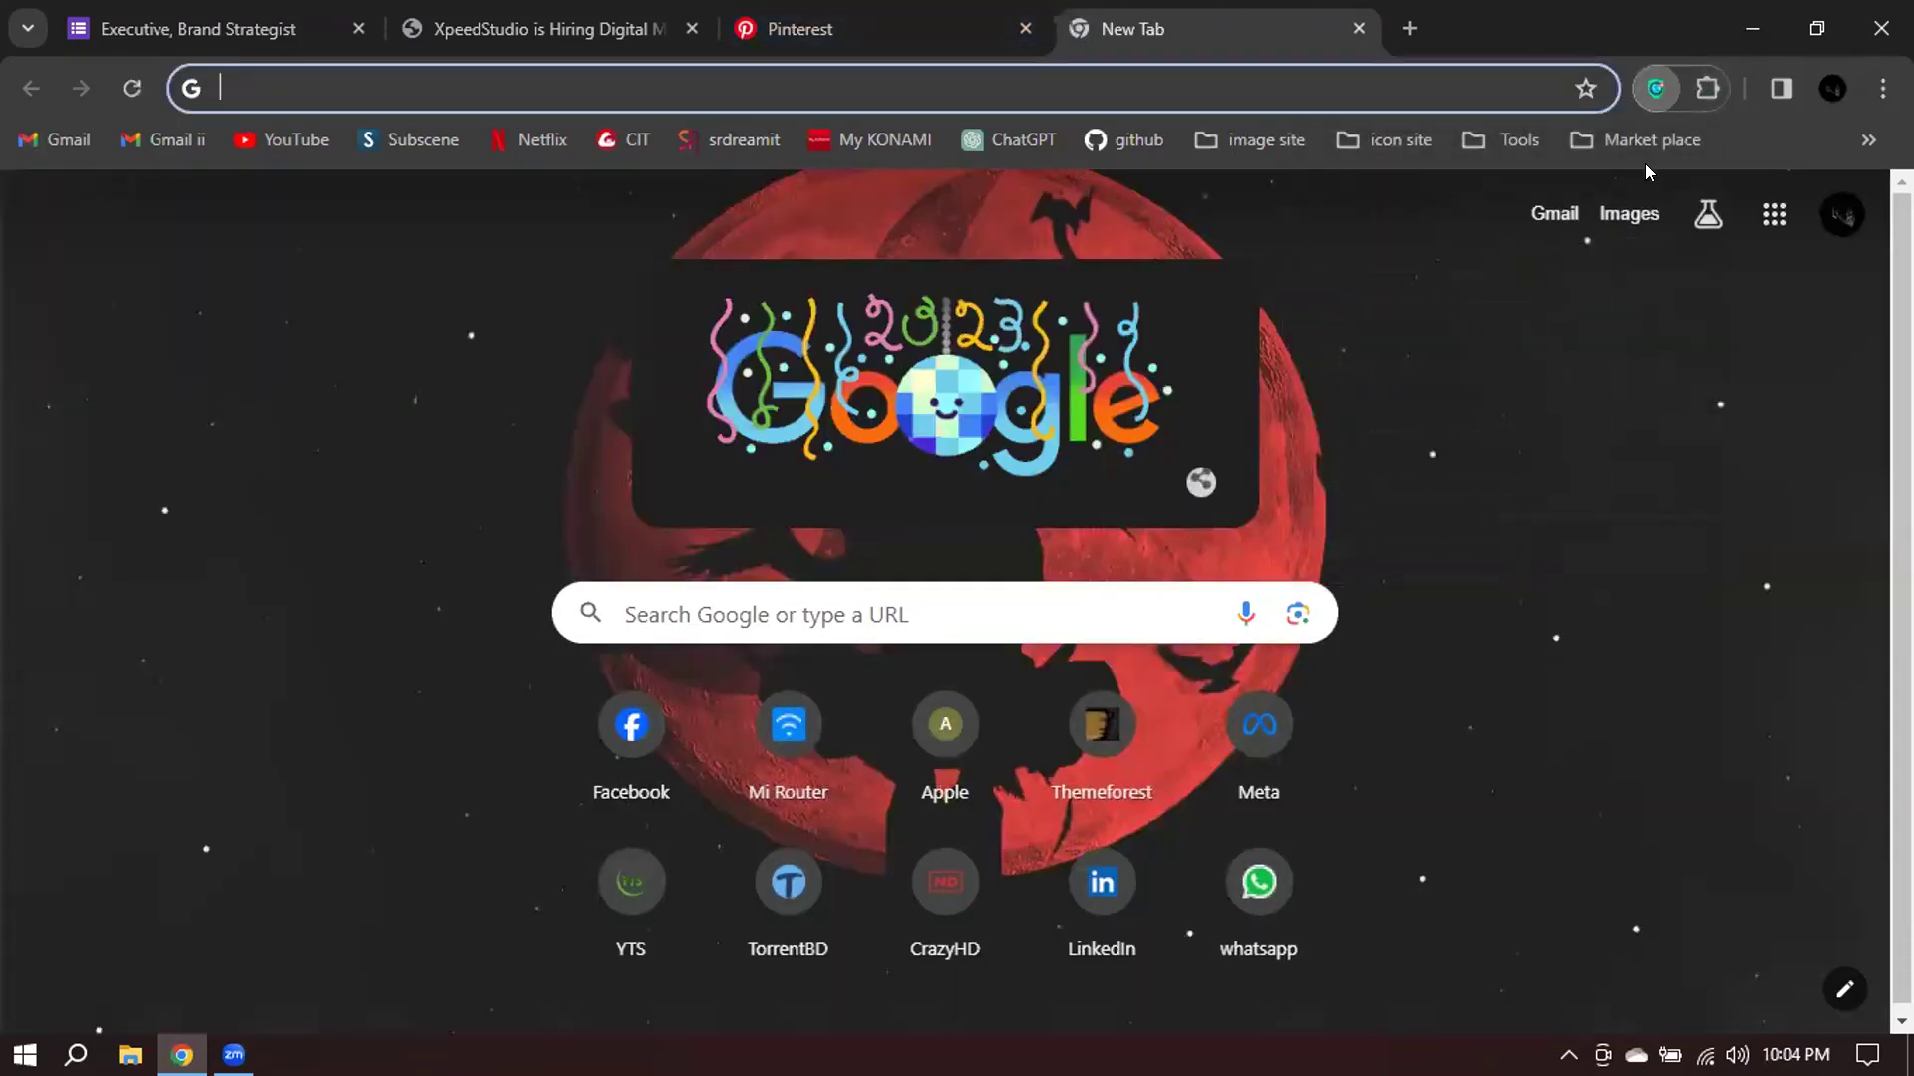
left_click(1425, 373)
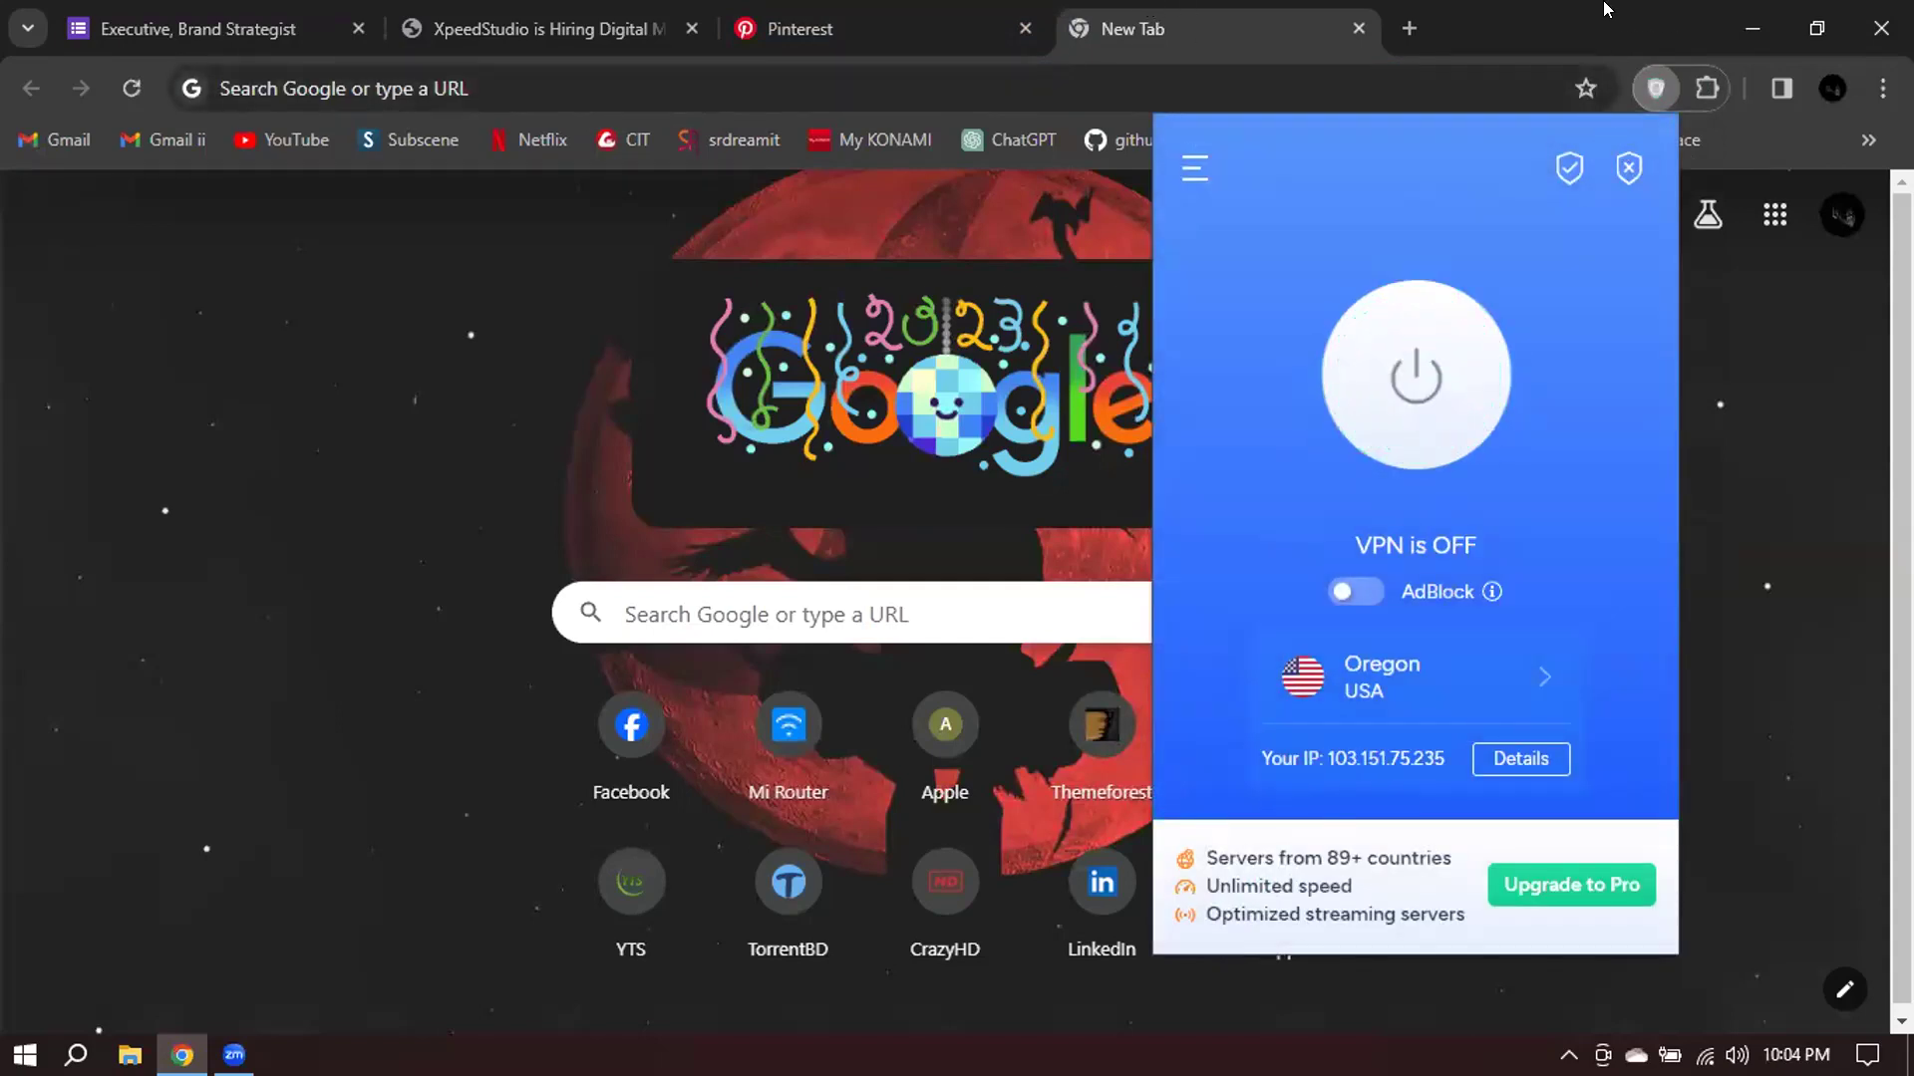
left_click(1627, 162)
Go to Fiverr from the bookmarks and search for pinterest marketing gigs
left_click(1674, 144)
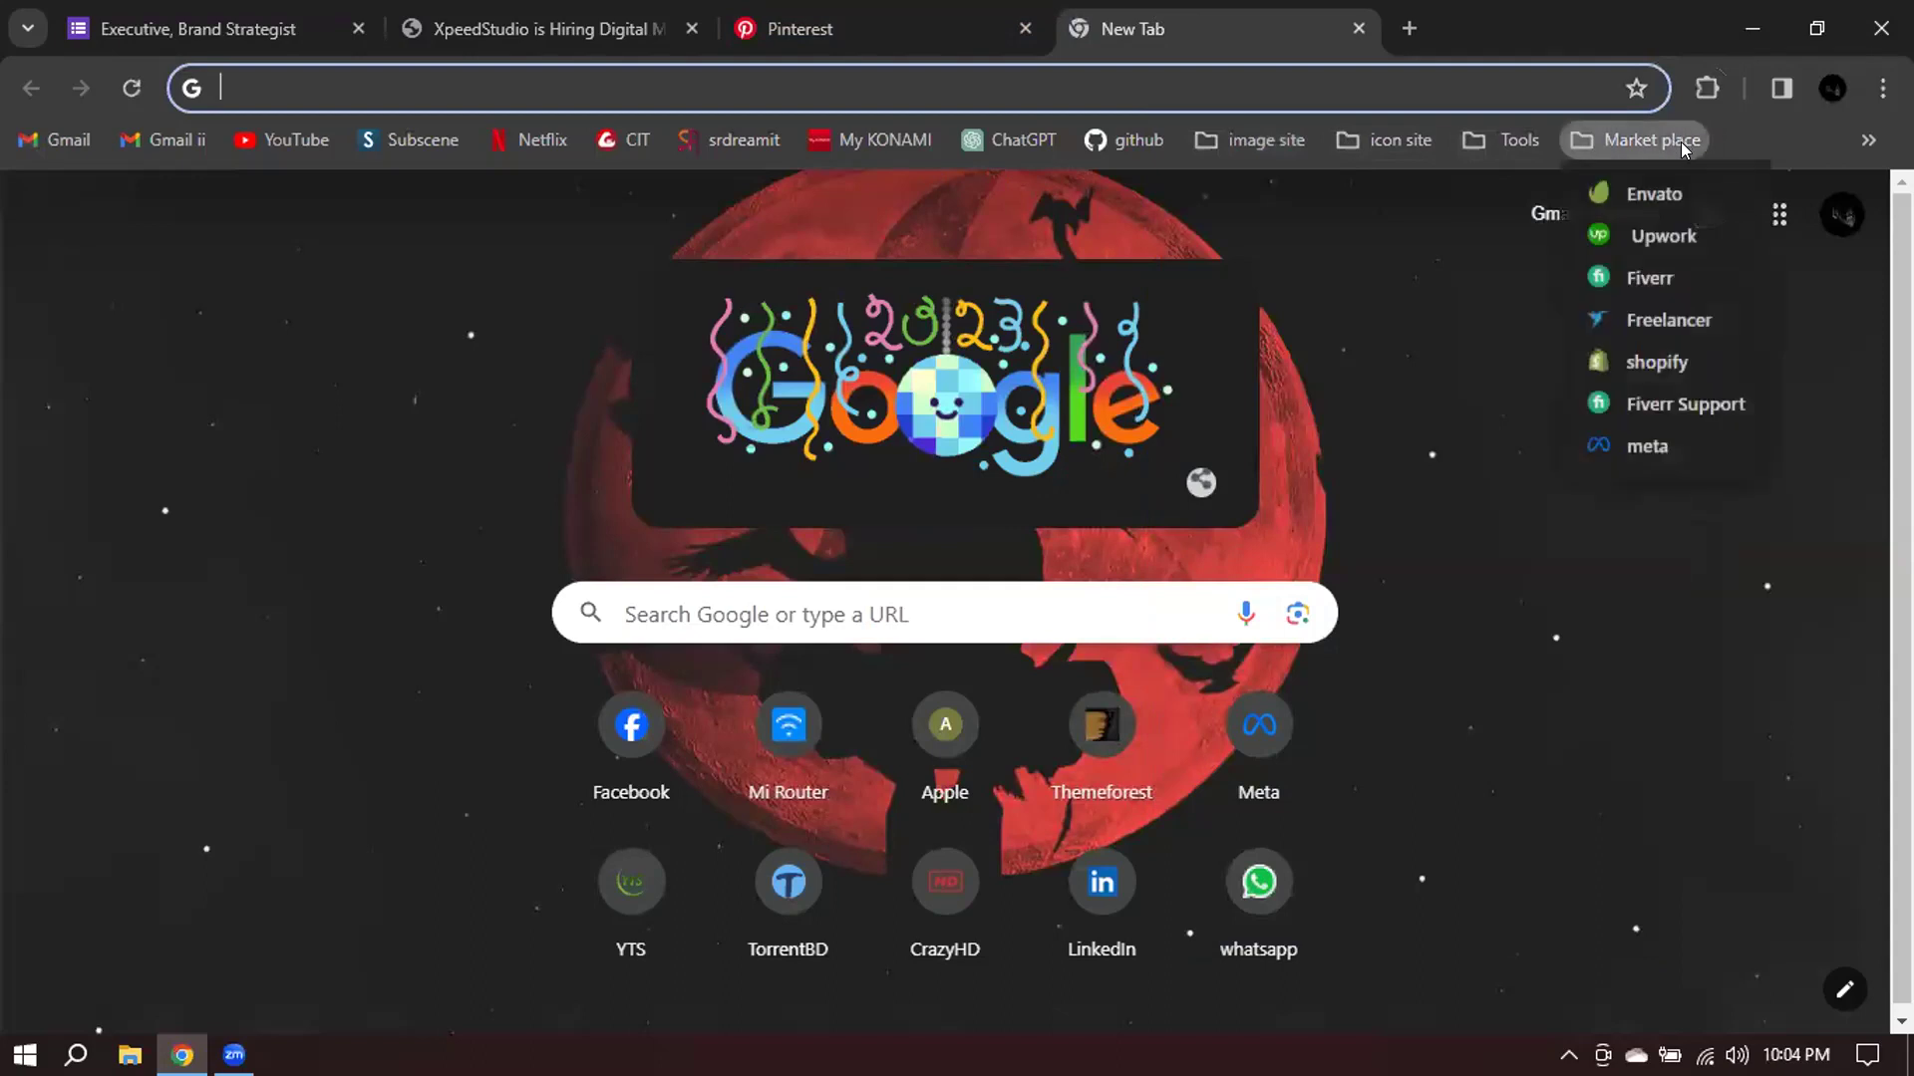
left_click(1647, 277)
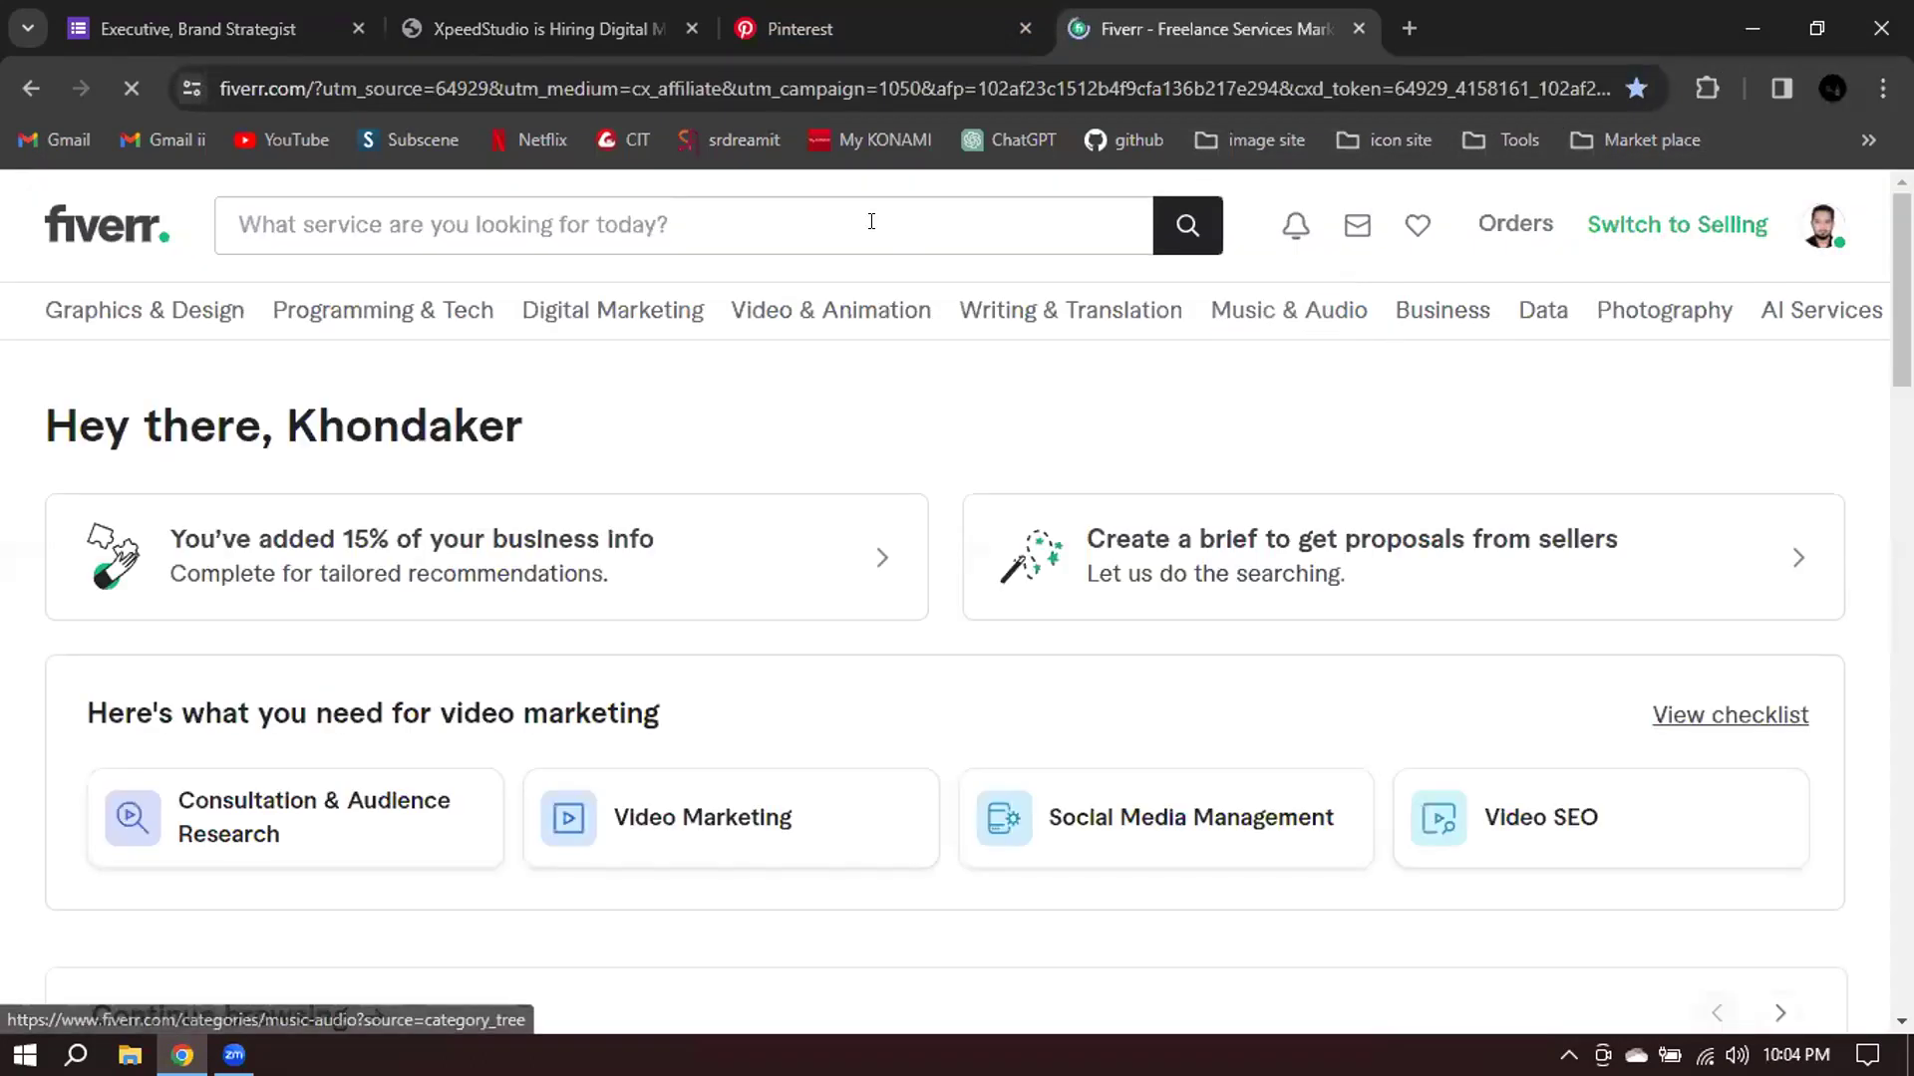
left_click(871, 221)
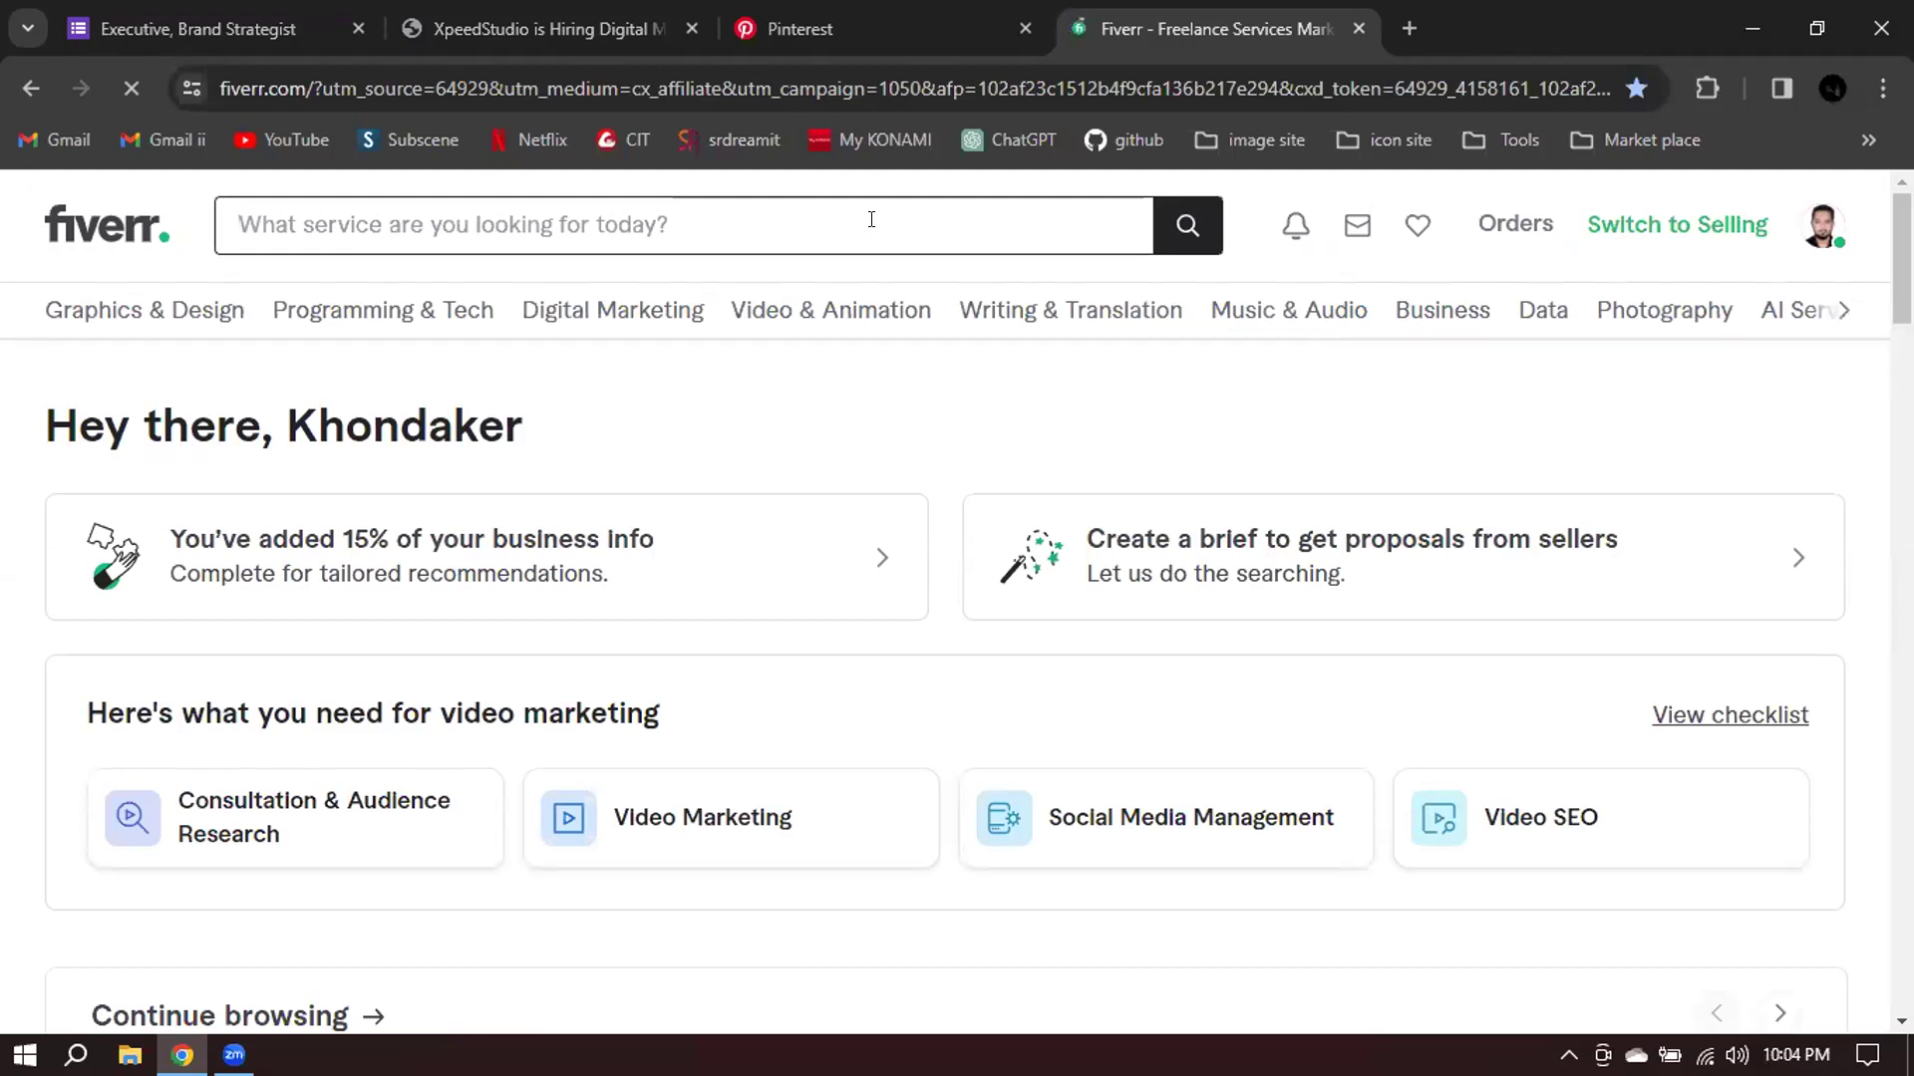
left_click(871, 220)
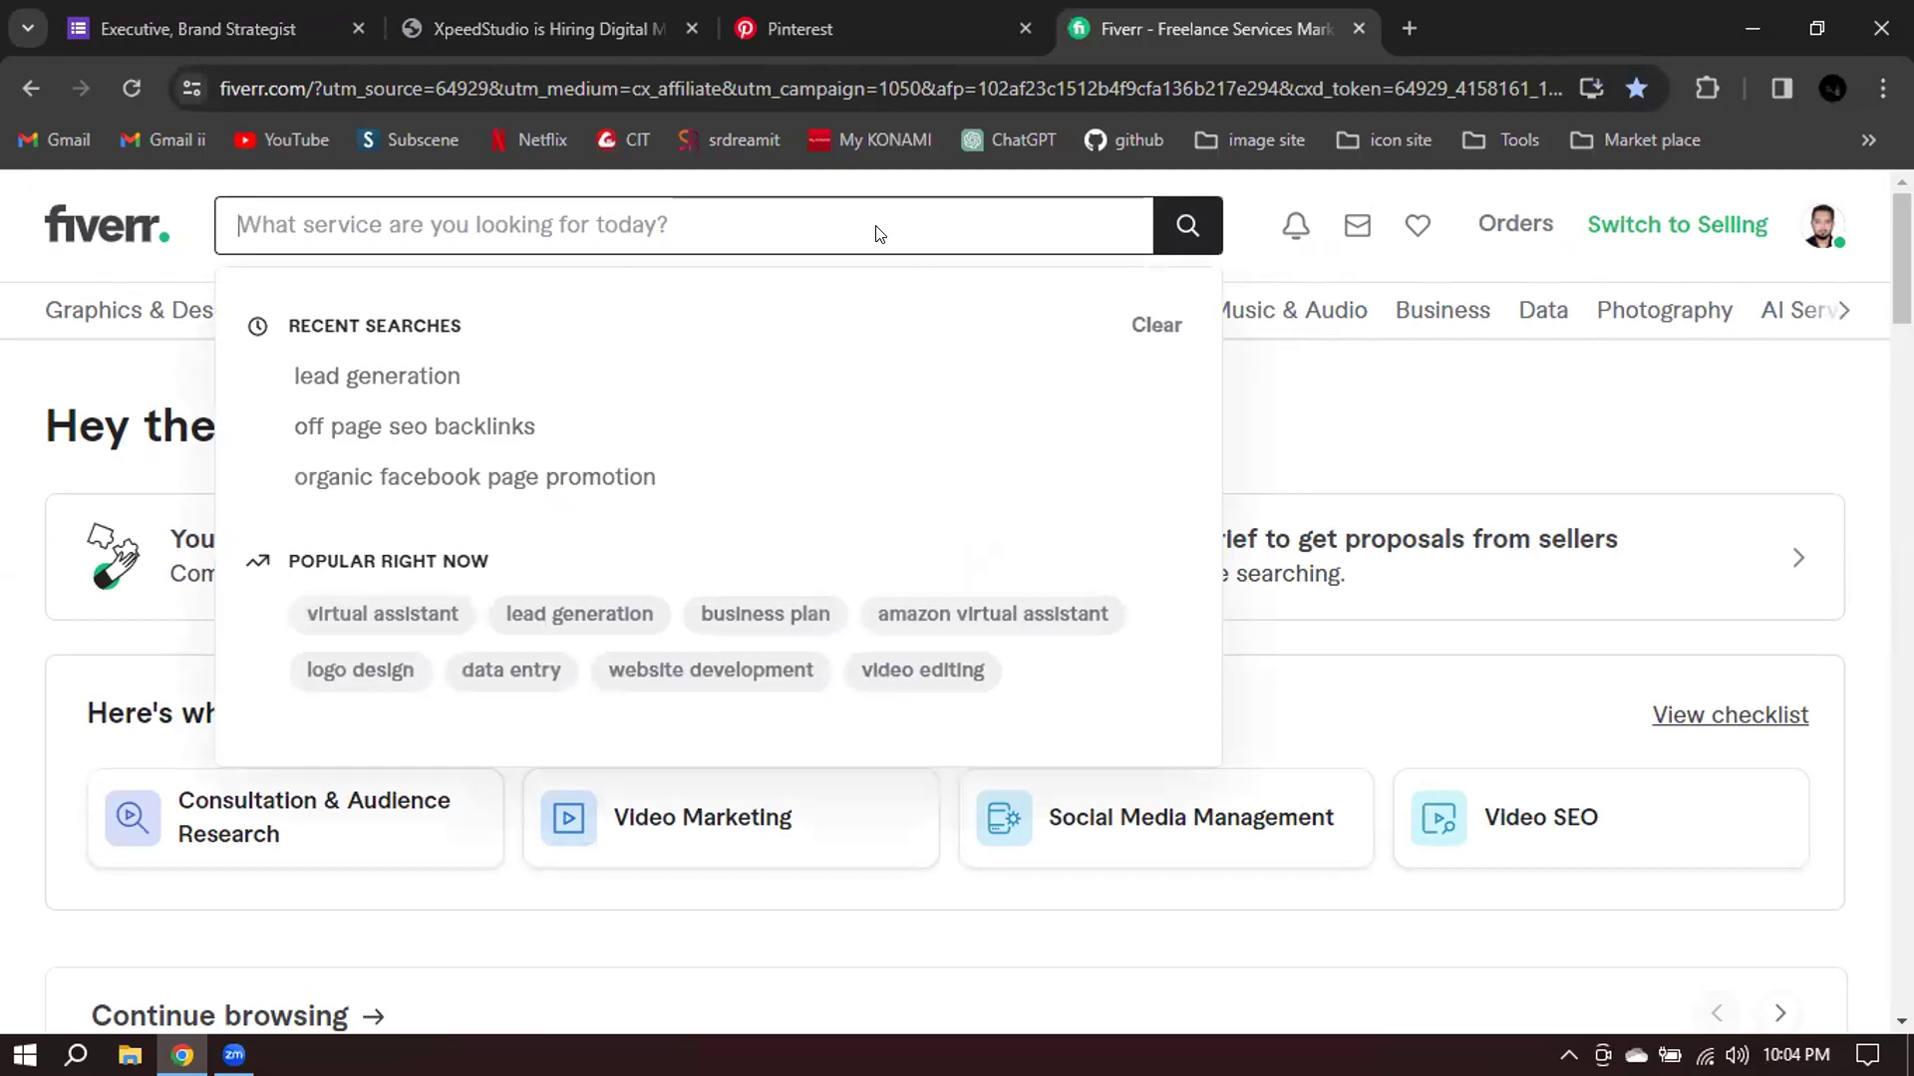
type("pintere")
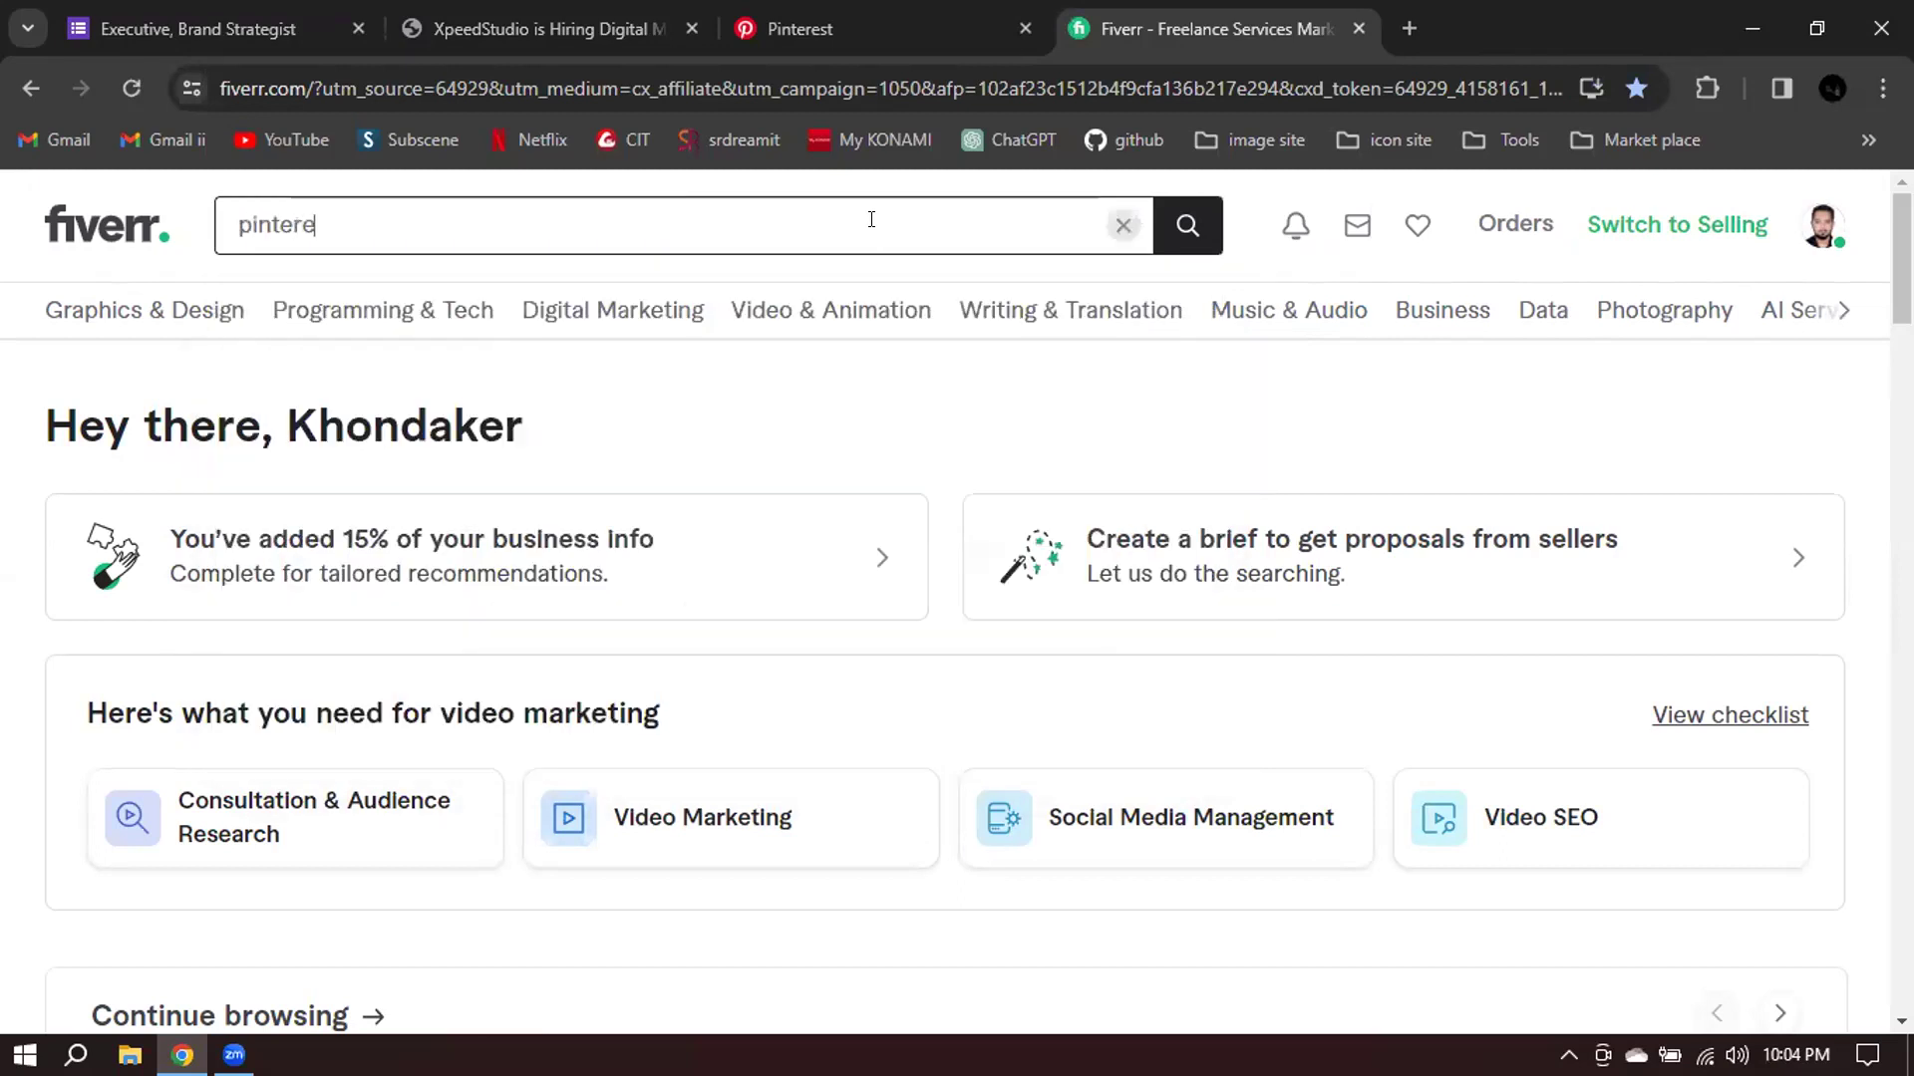
type("st")
left_click(484, 316)
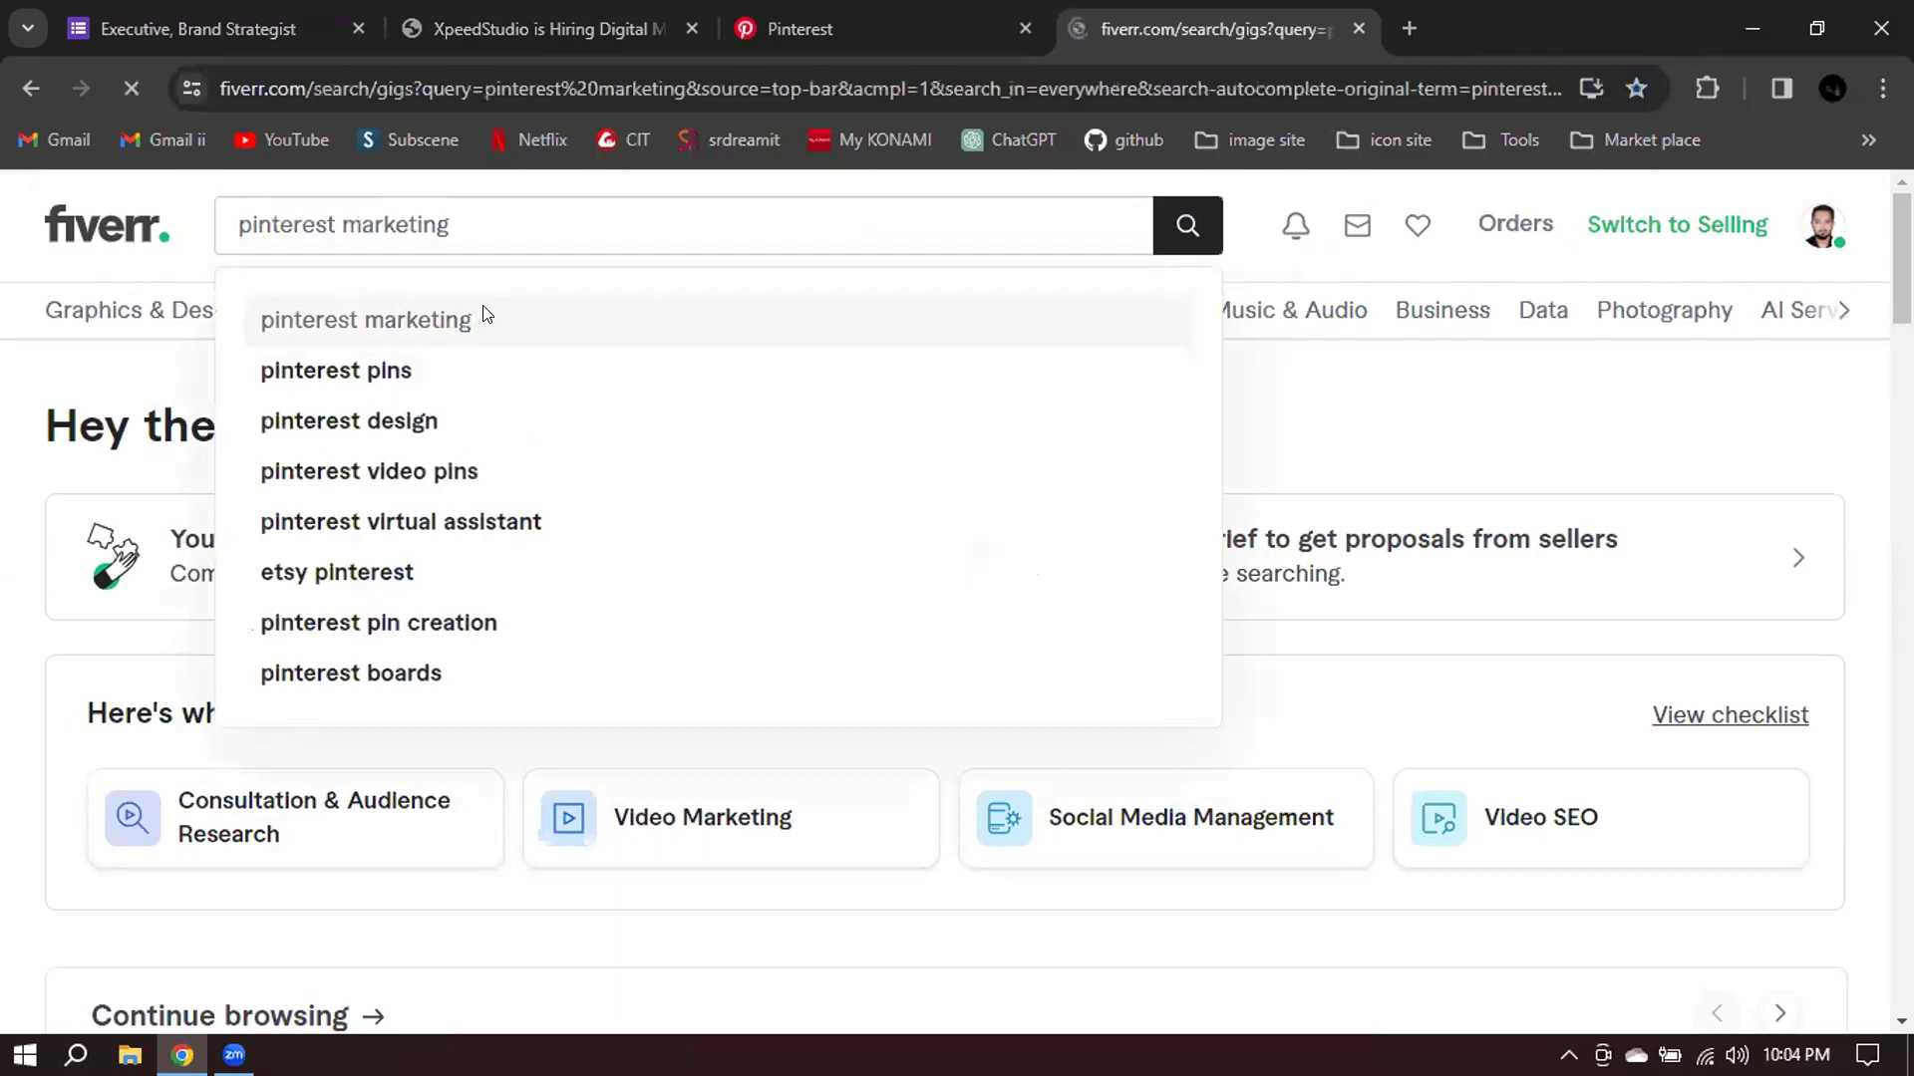
Open the four Fiverr's Choice gigs (US$30, US$35, US$60, US$130) in new tabs
scroll(972, 490, "down", 2)
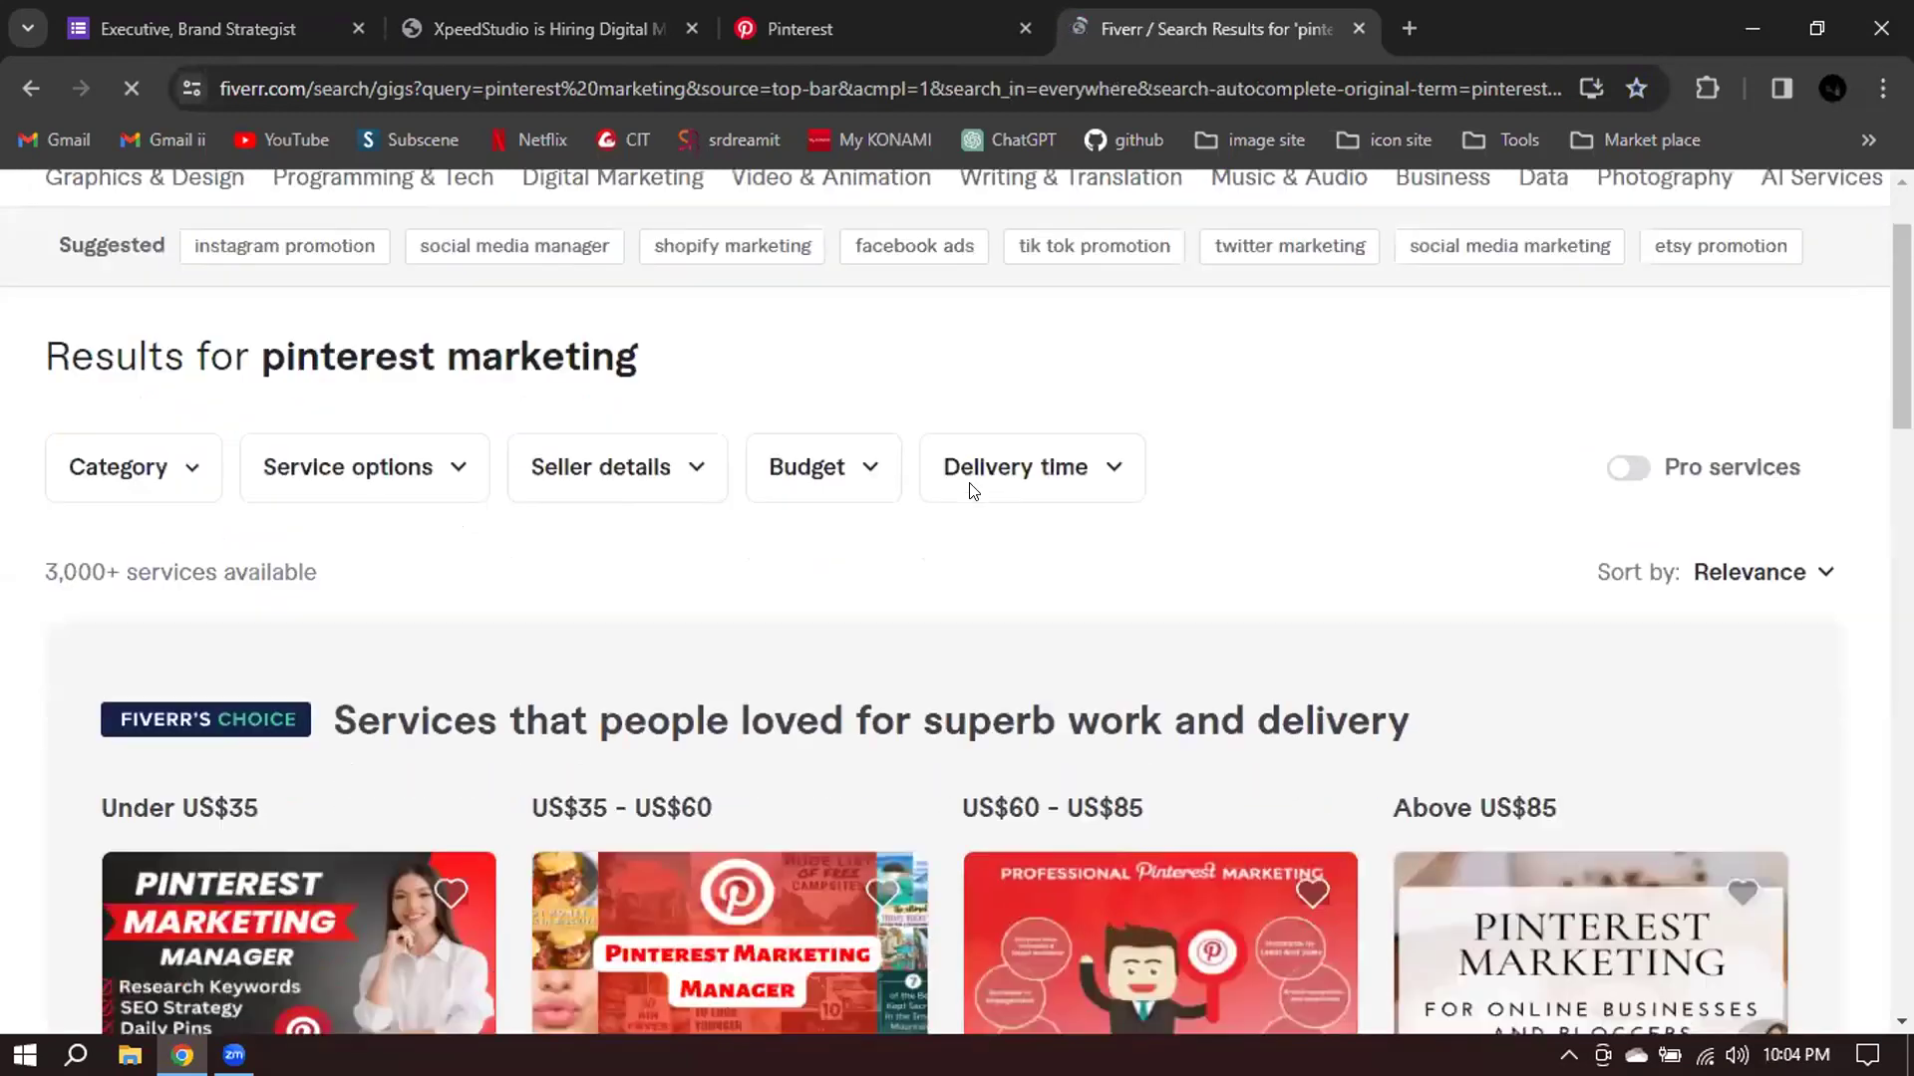
scroll(972, 490, "down", 6)
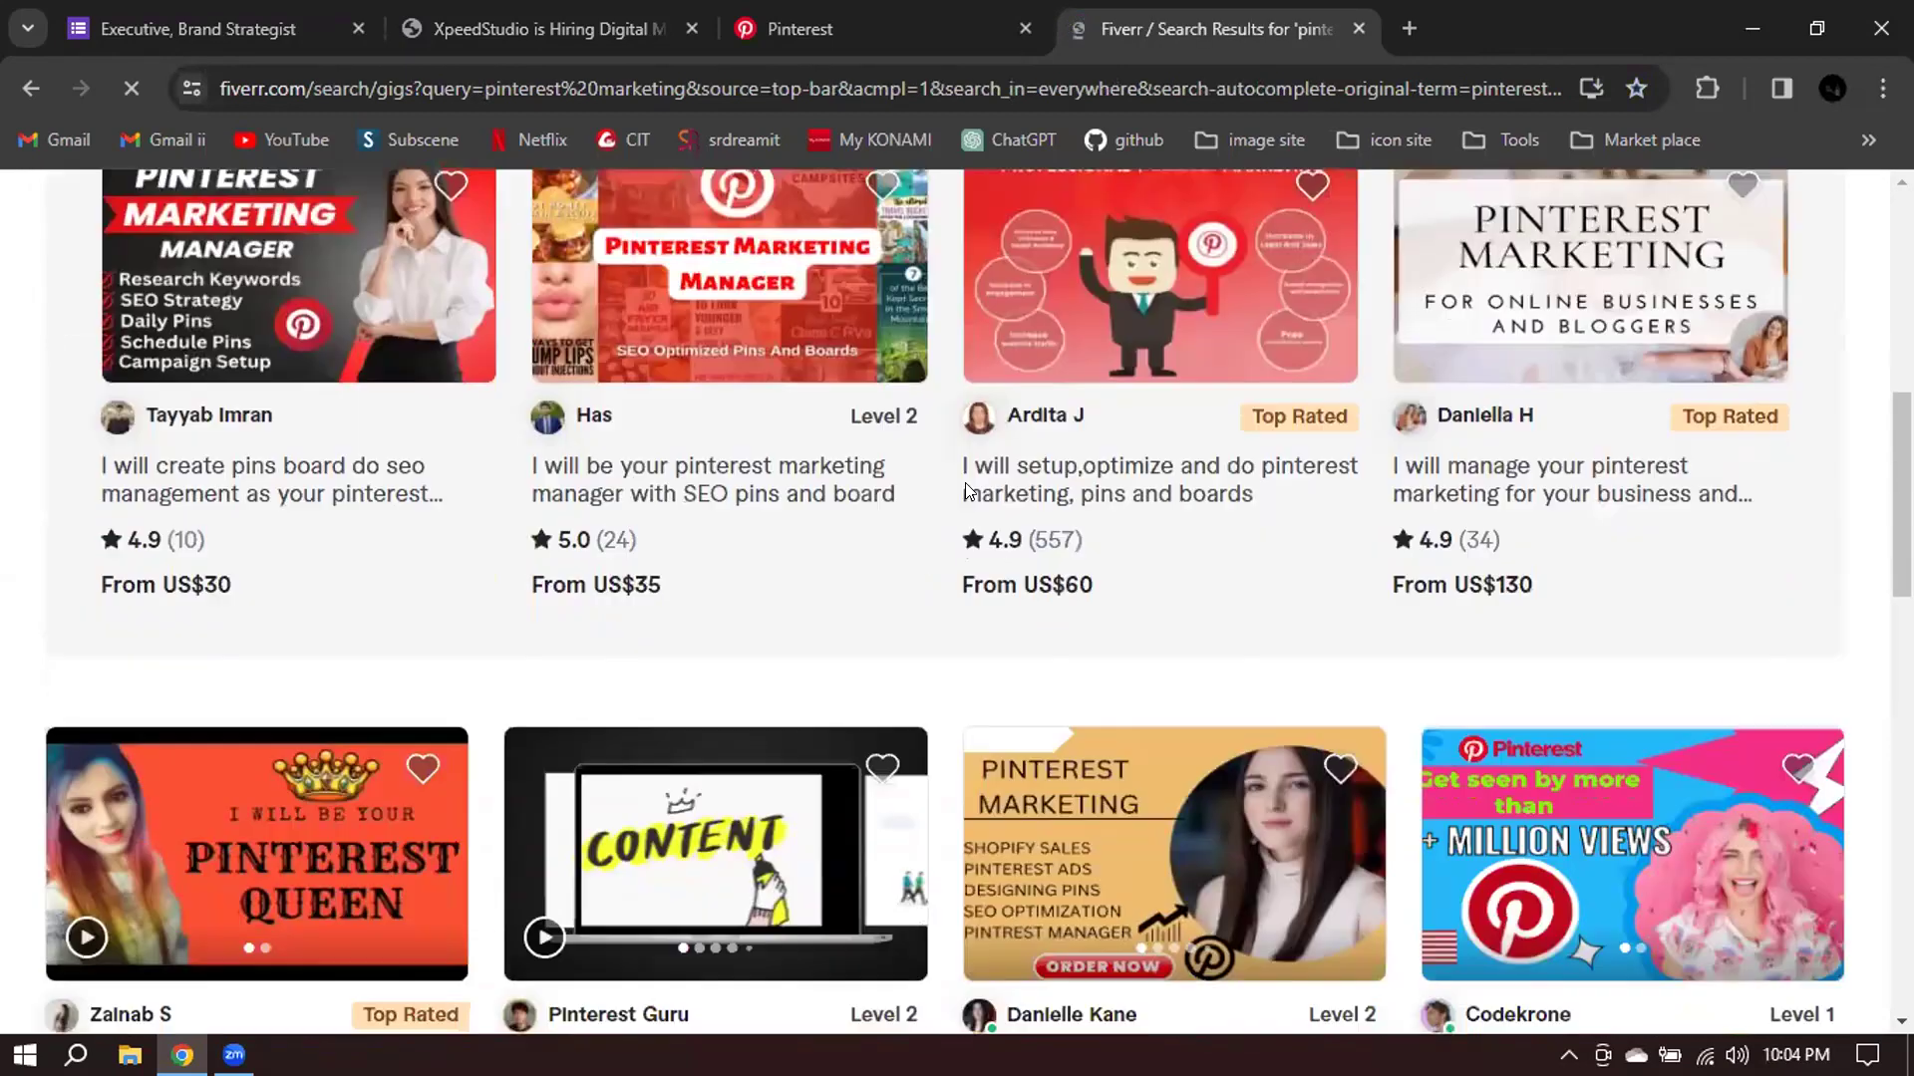
right_click(325, 482)
left_click(327, 530)
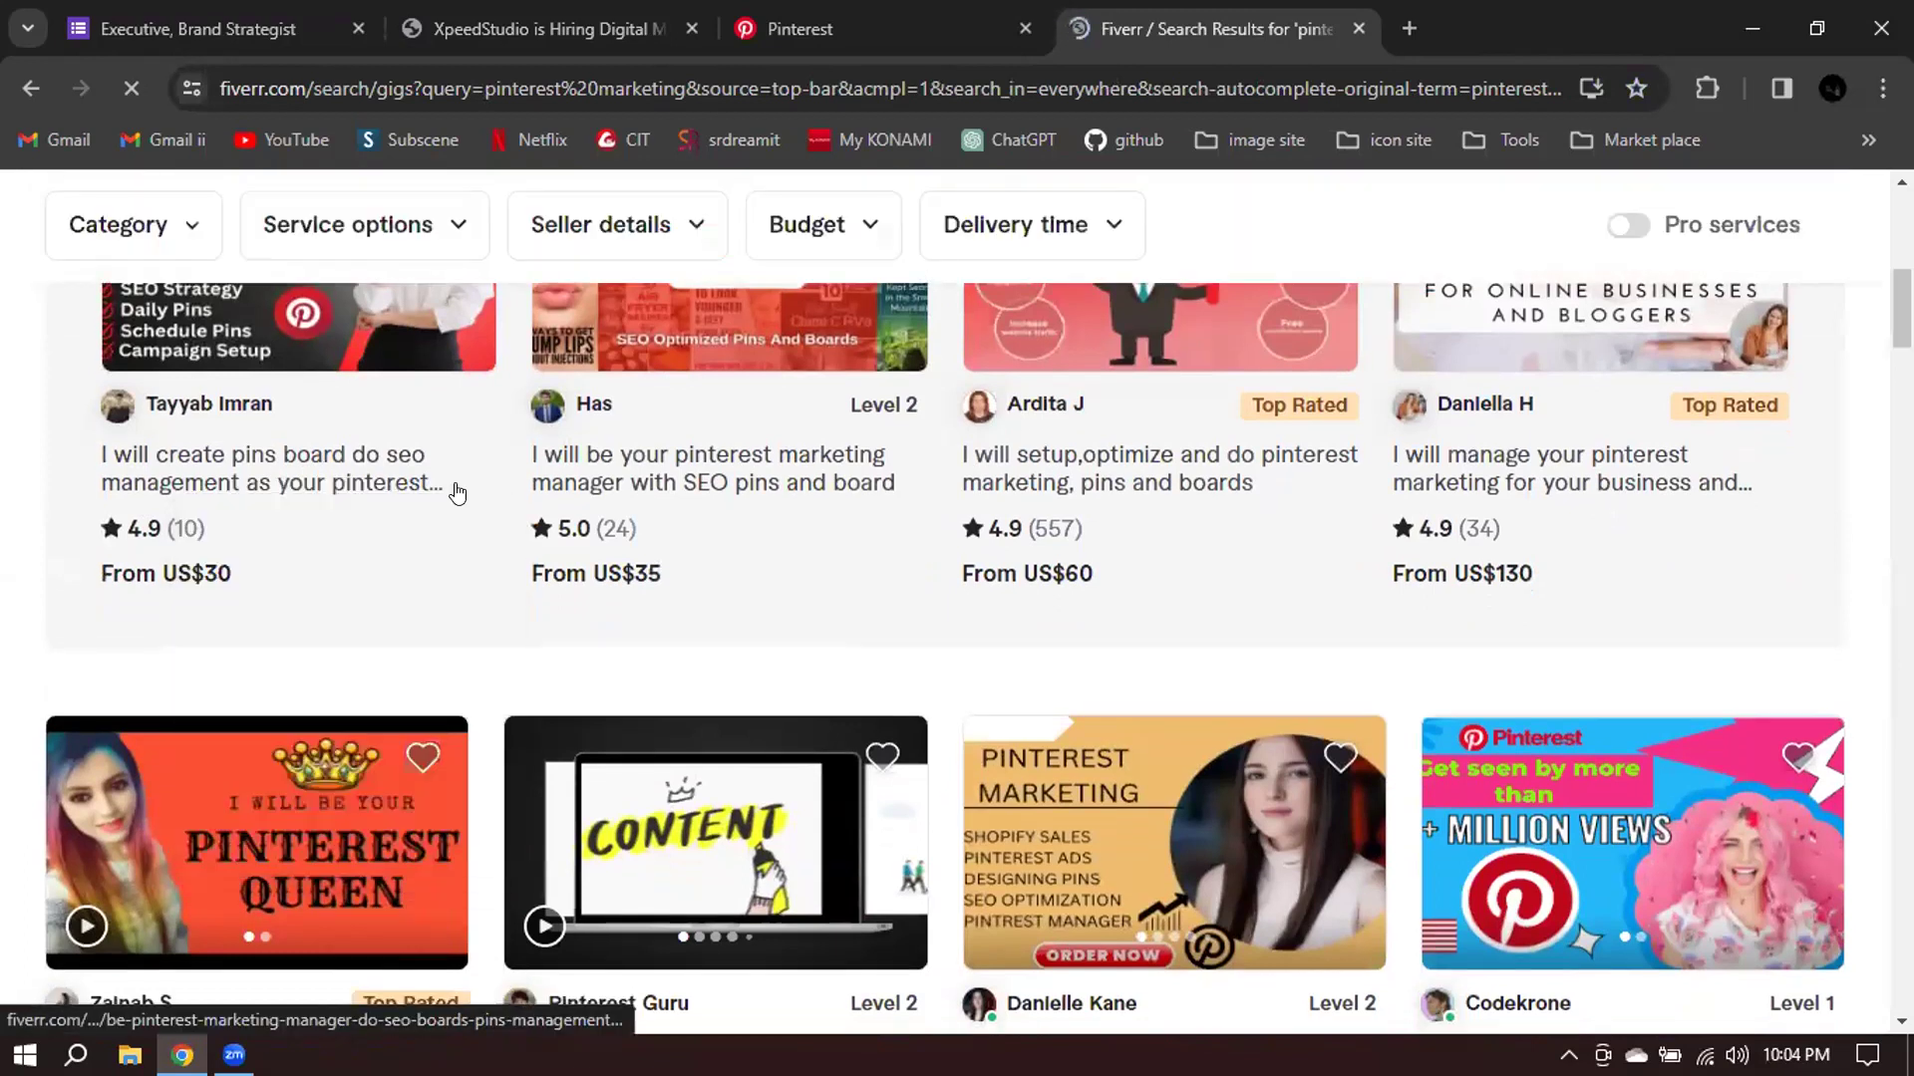
right_click(623, 468)
left_click(678, 498)
right_click(1153, 483)
left_click(1296, 508)
right_click(1507, 482)
left_click(1534, 508)
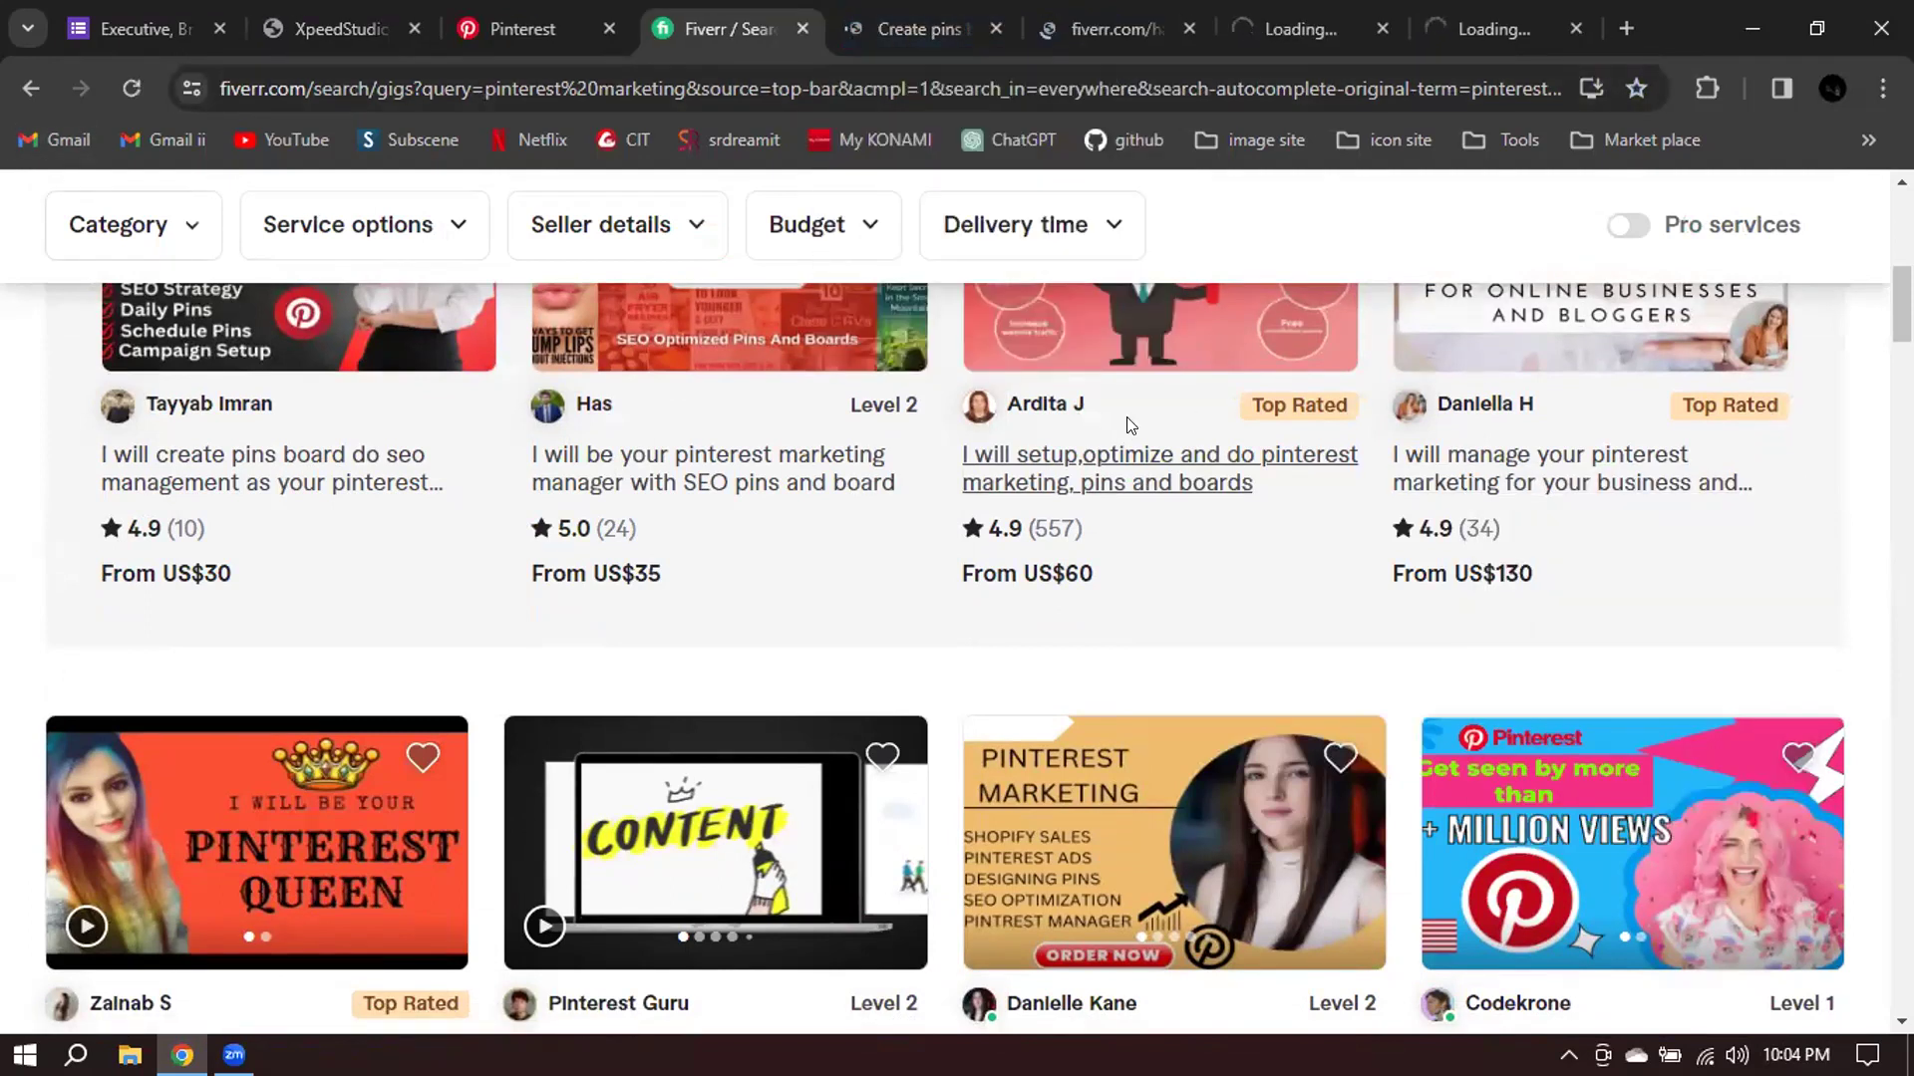
Switch to the US$30 pins-board gig's tab
scroll(1146, 478, "up", 3)
scroll(239, 371, "up", 1)
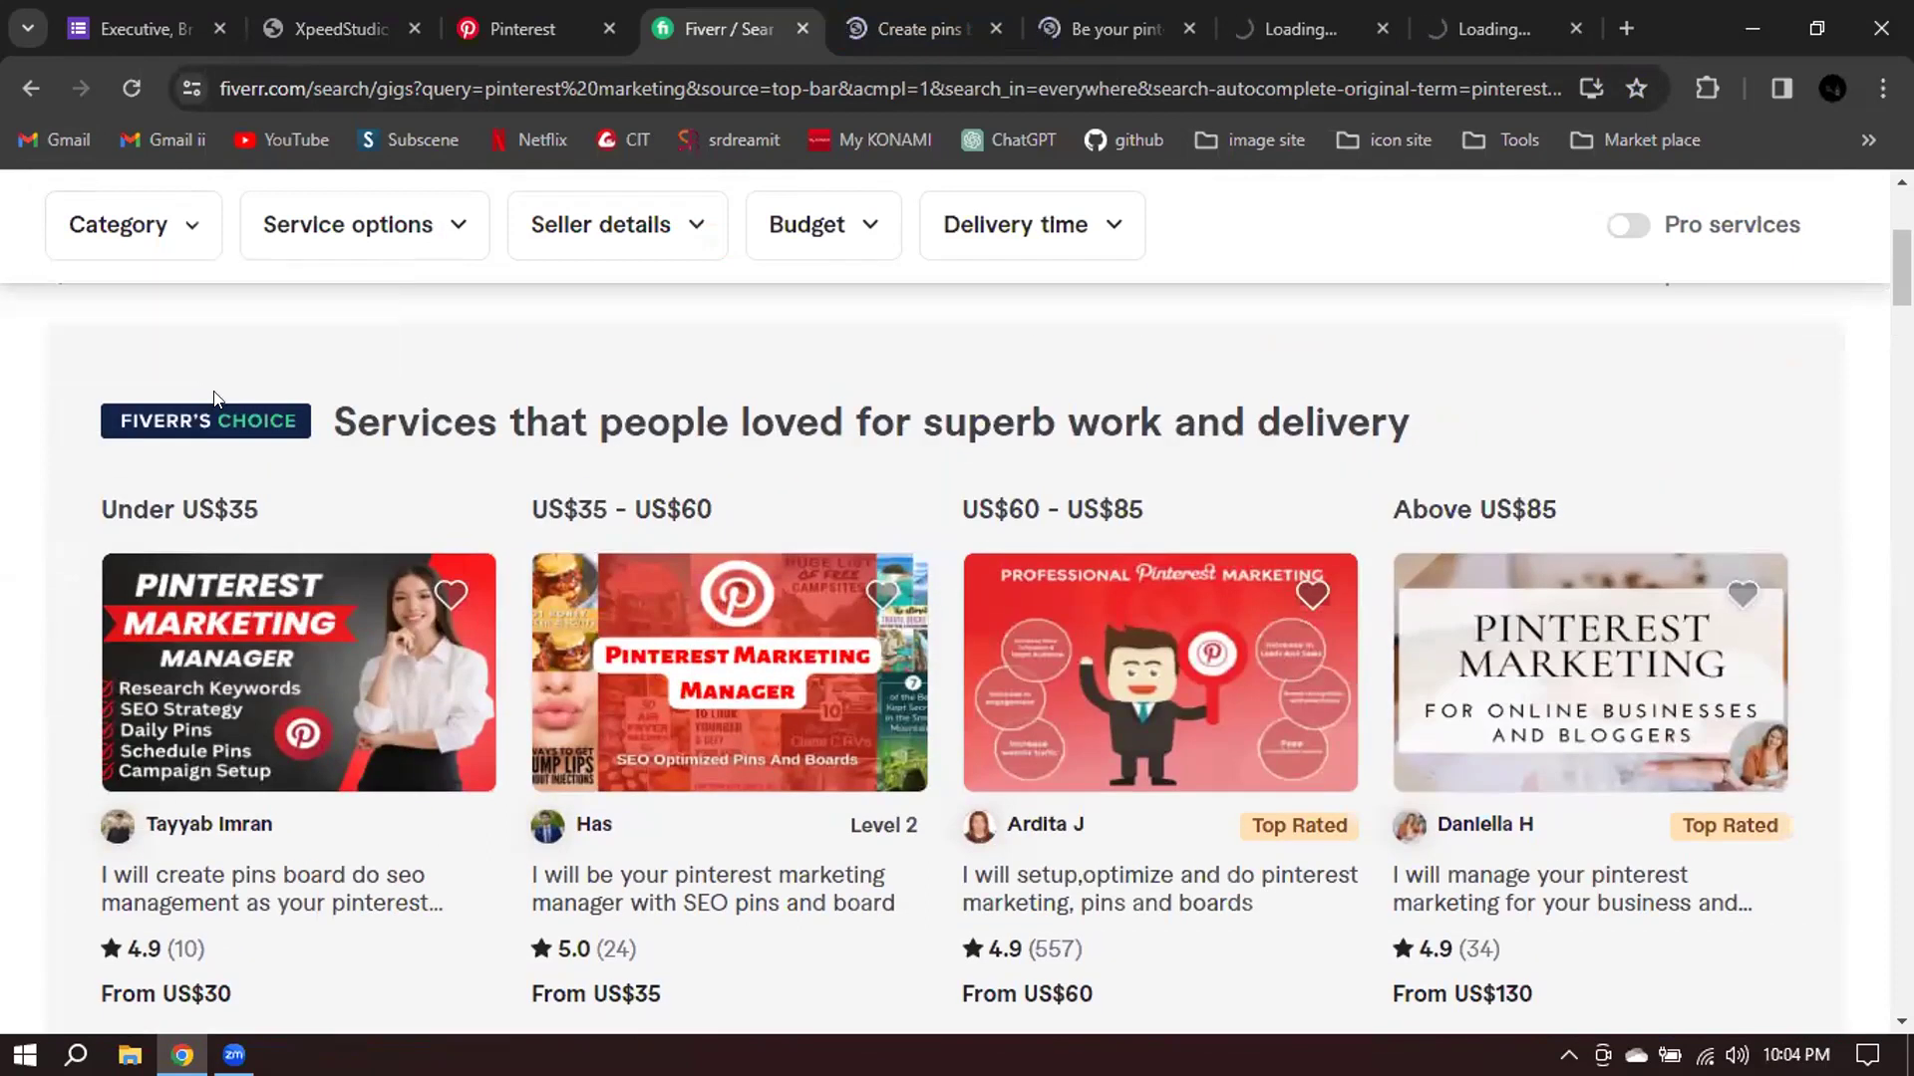
left_click(887, 33)
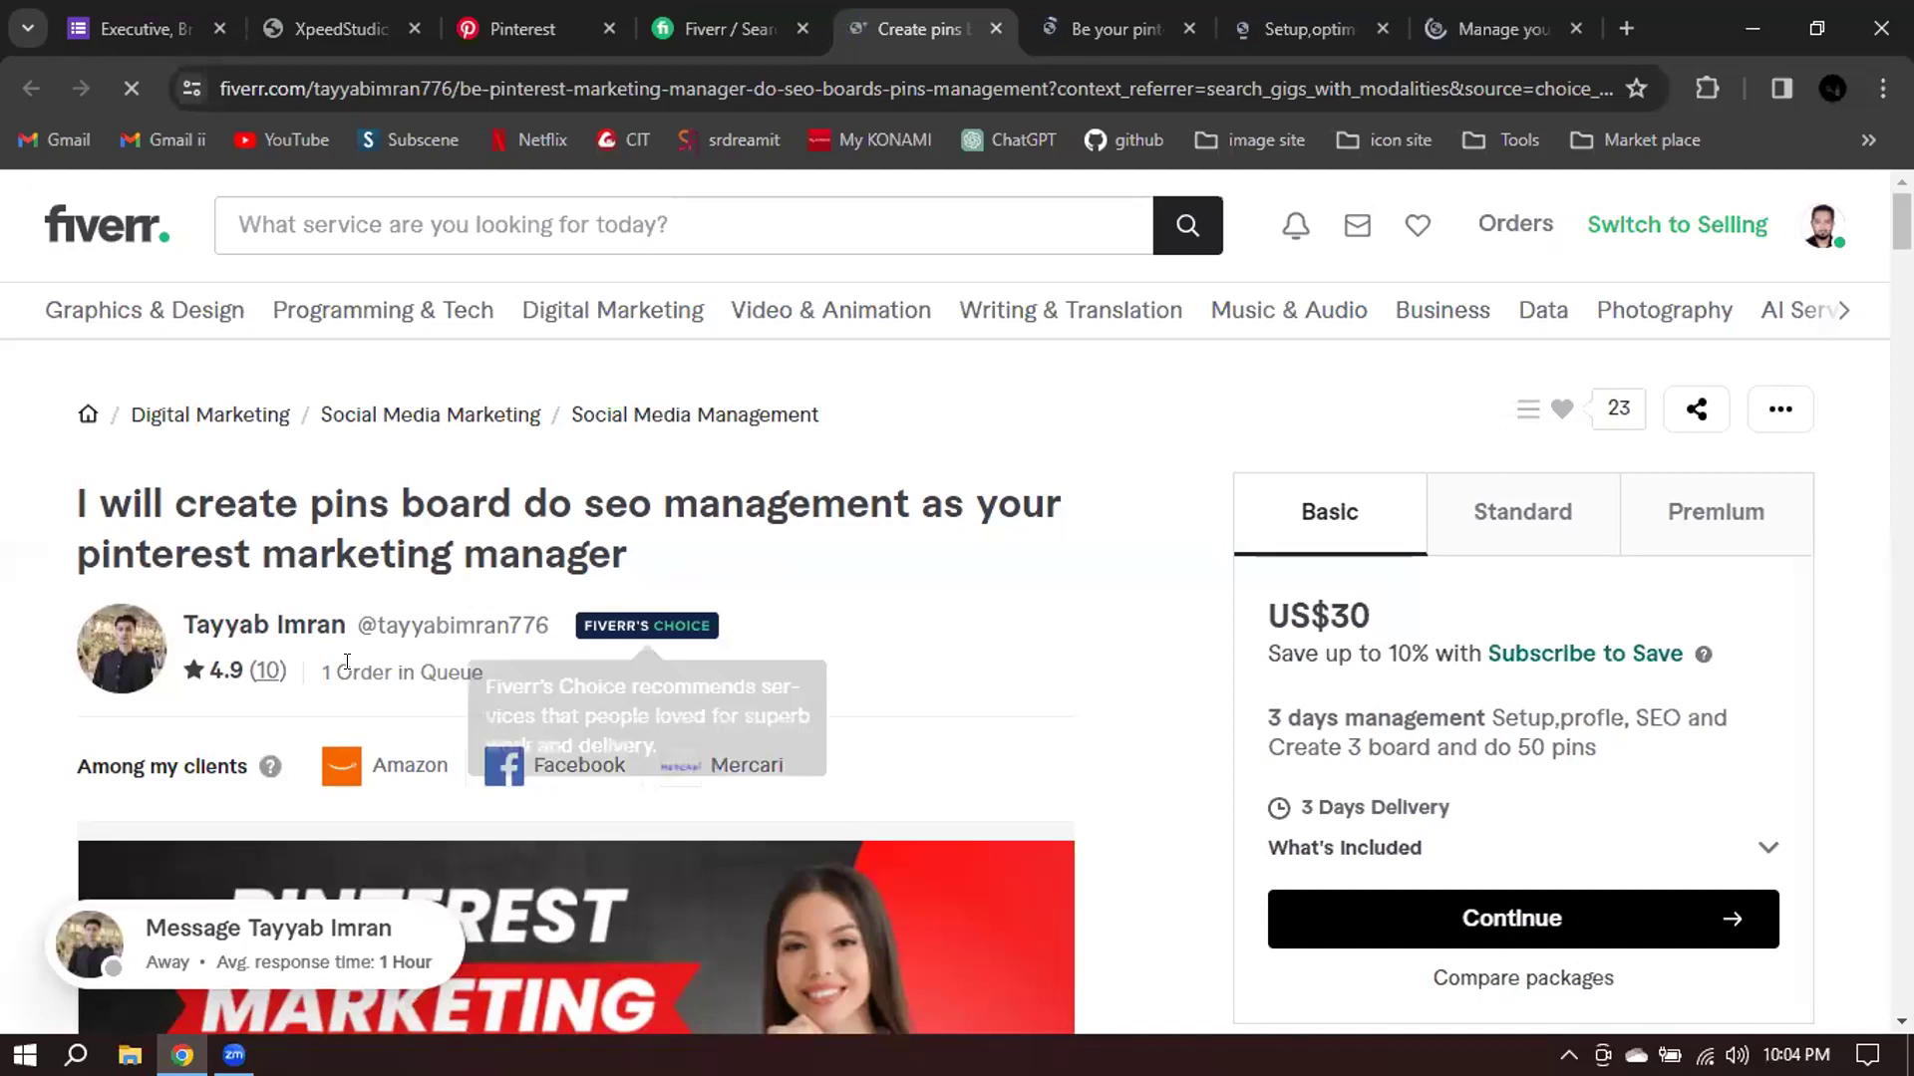
Note the gig's orders-in-queue count and subscribe-to-save discount
left_click_drag(315, 676, 507, 681)
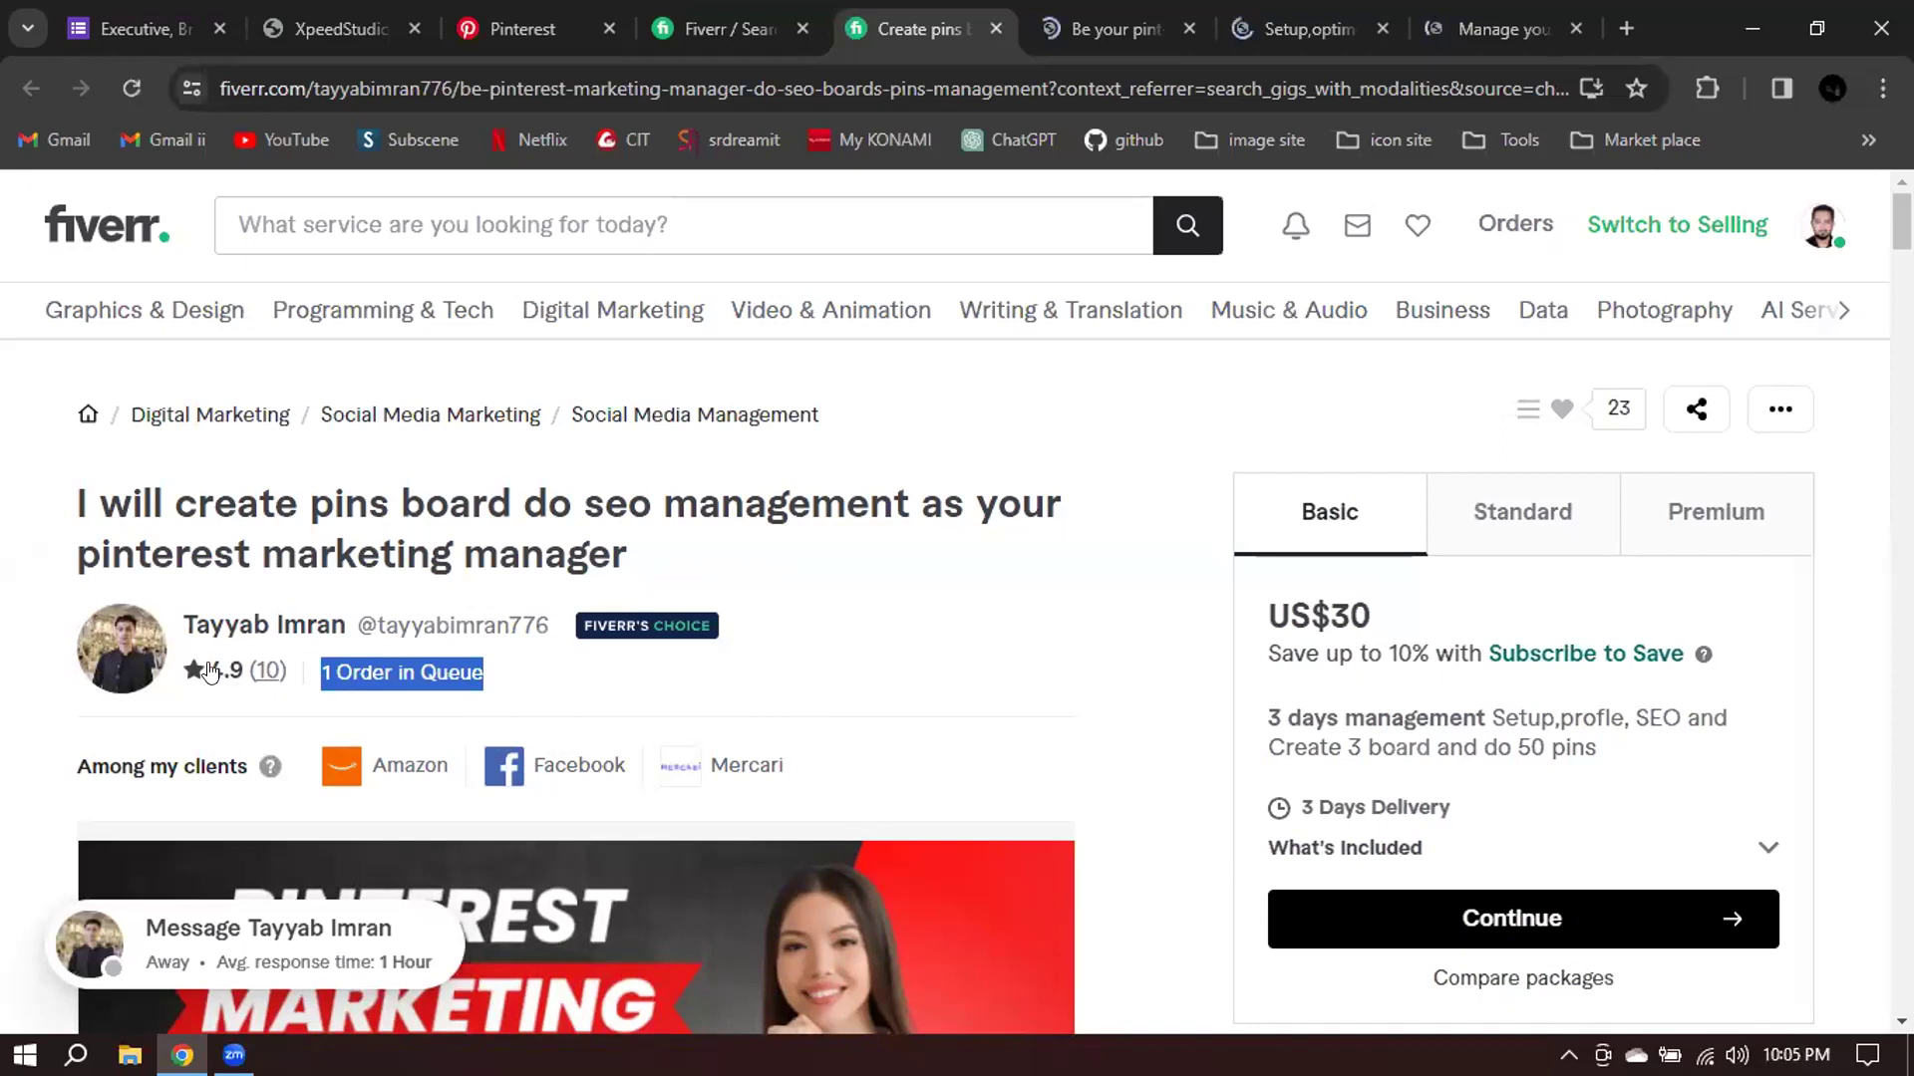
scroll(1340, 646, "down", 1)
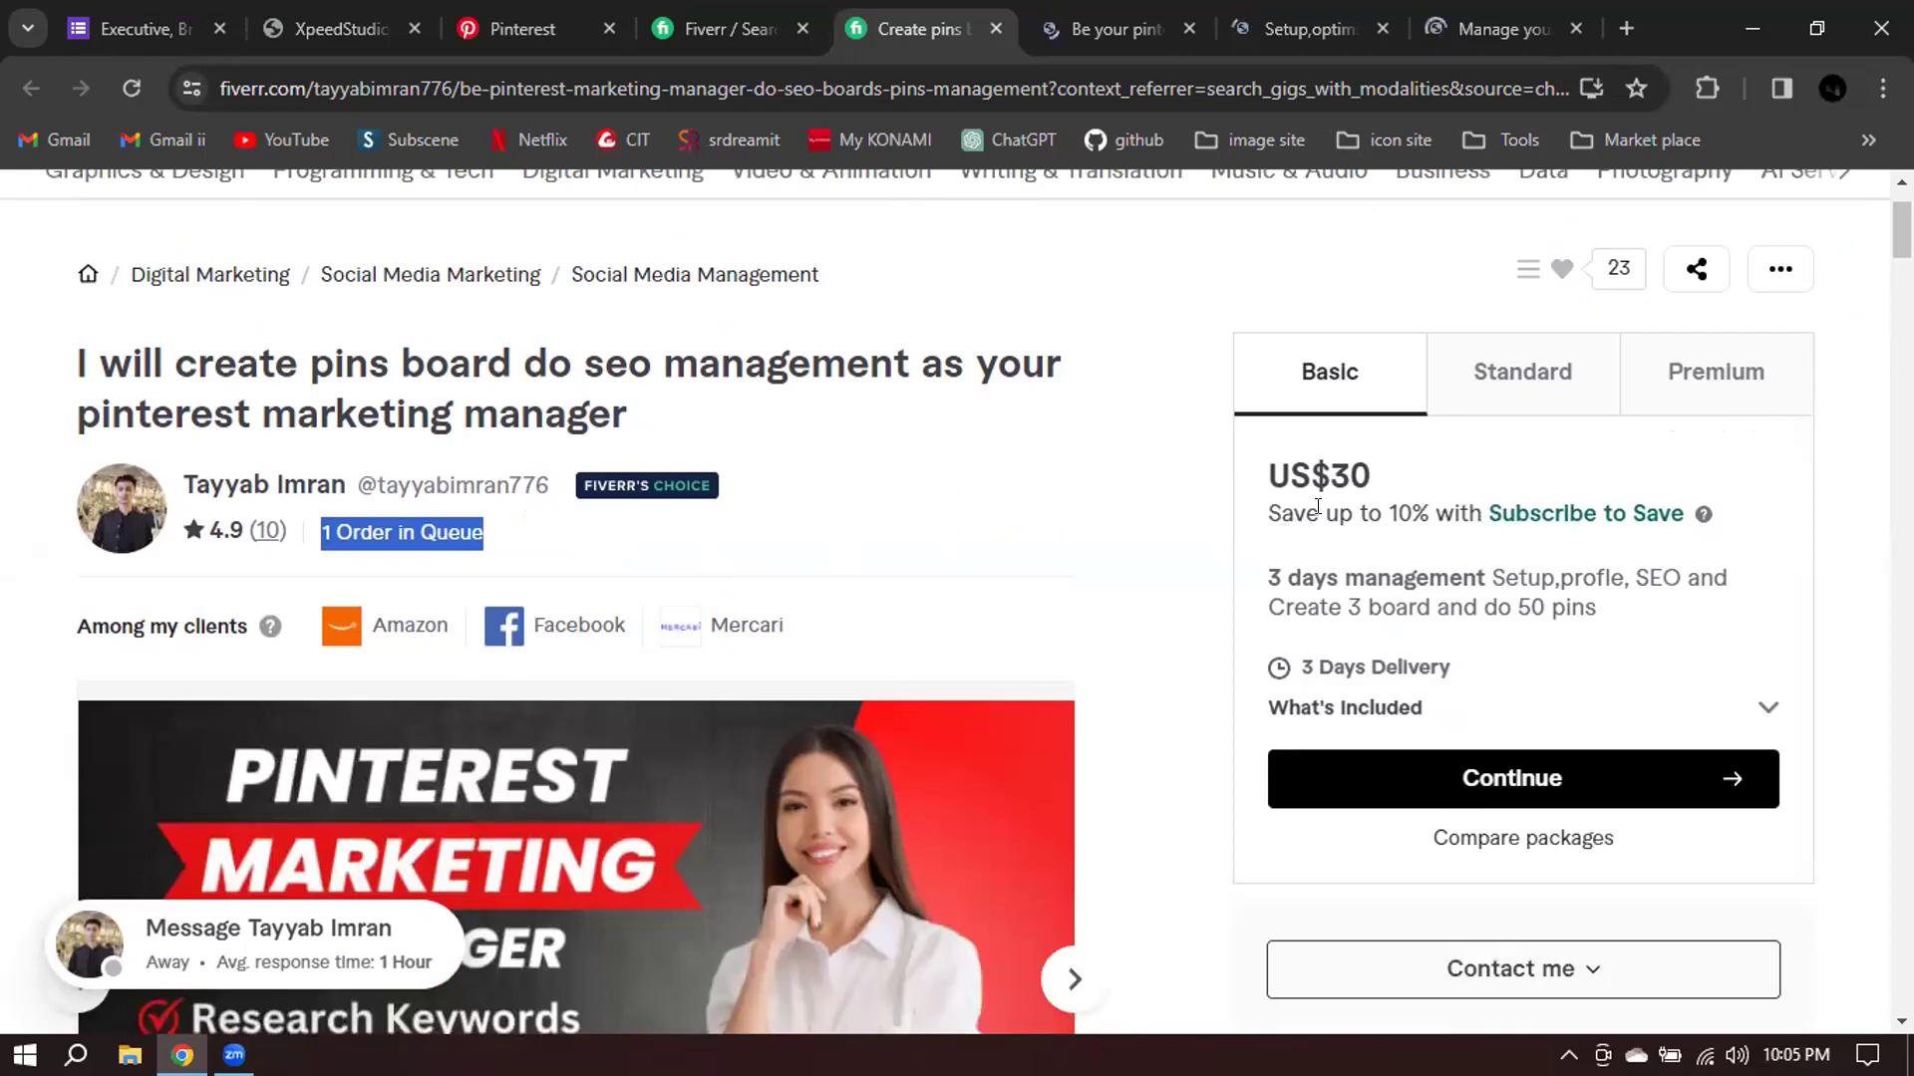
left_click_drag(1382, 510, 1787, 523)
left_click(1788, 523)
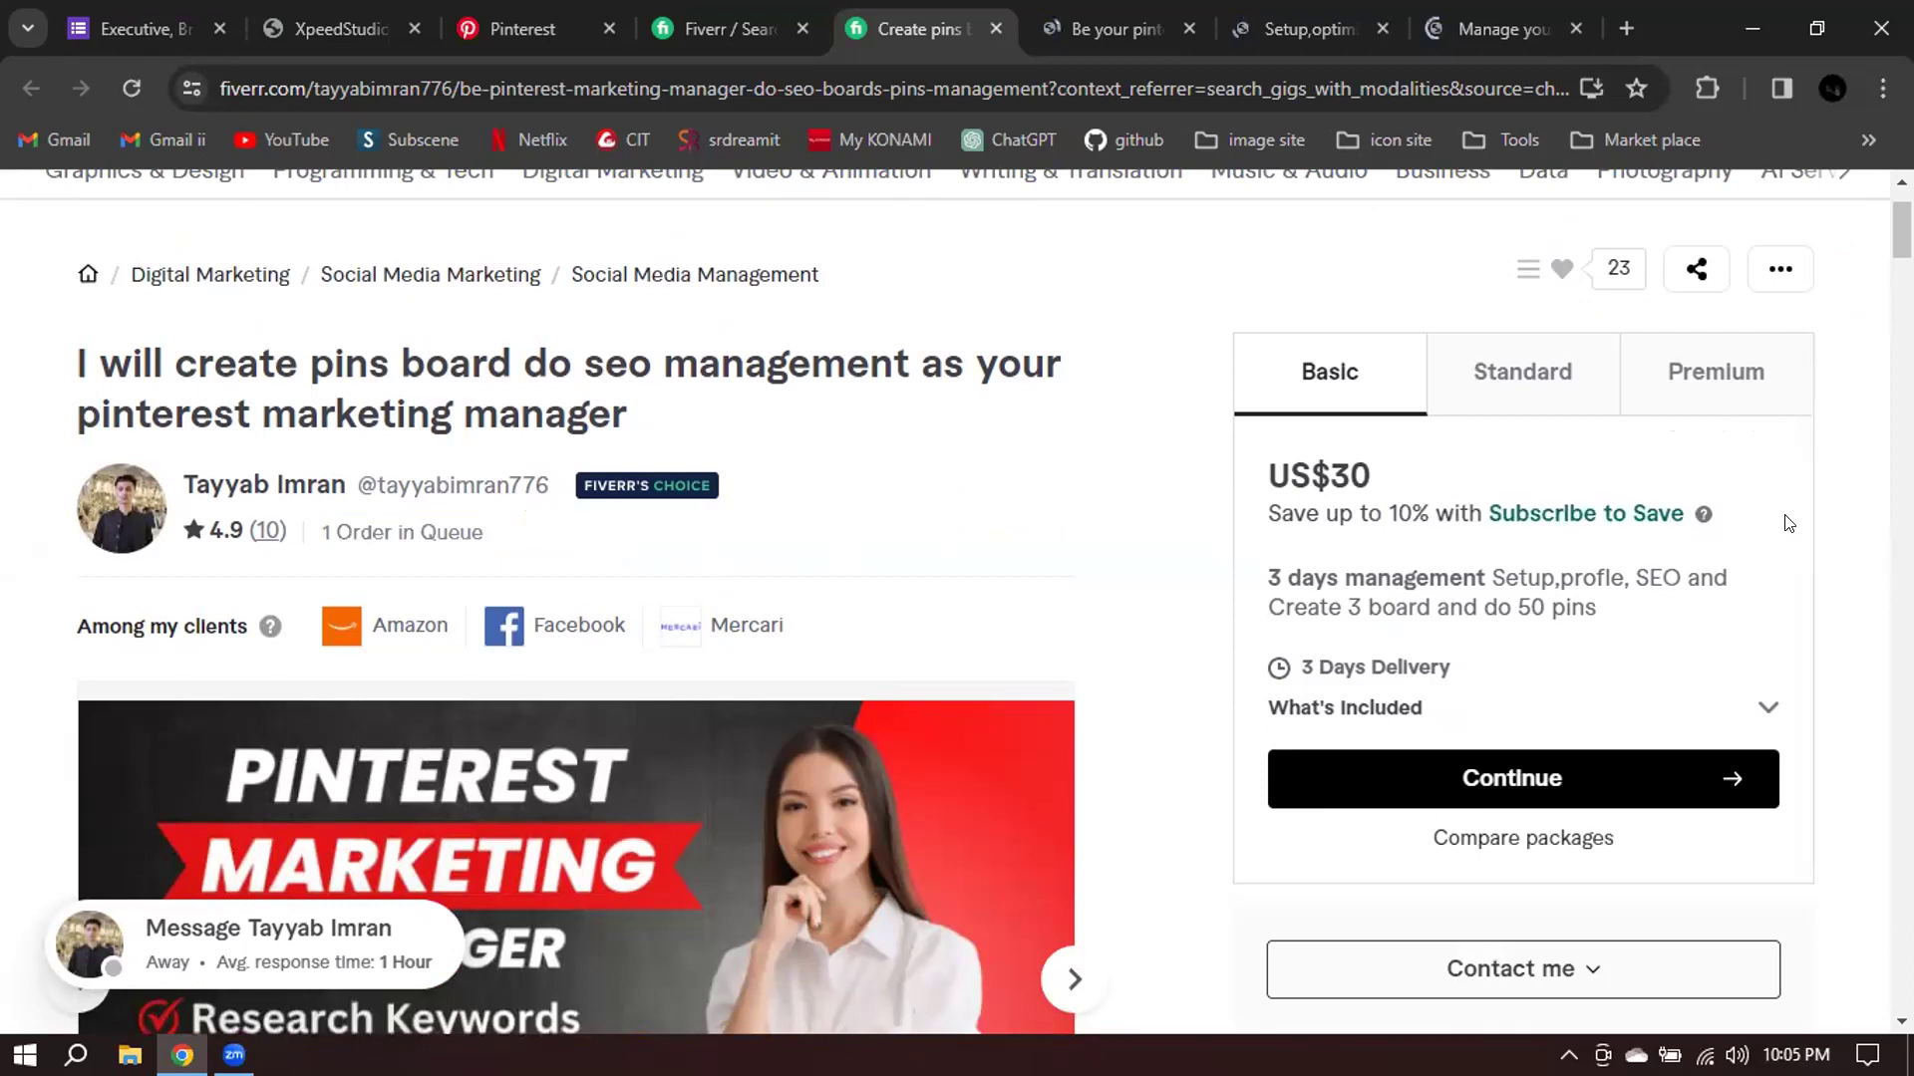
scroll(1785, 521, "down", 1)
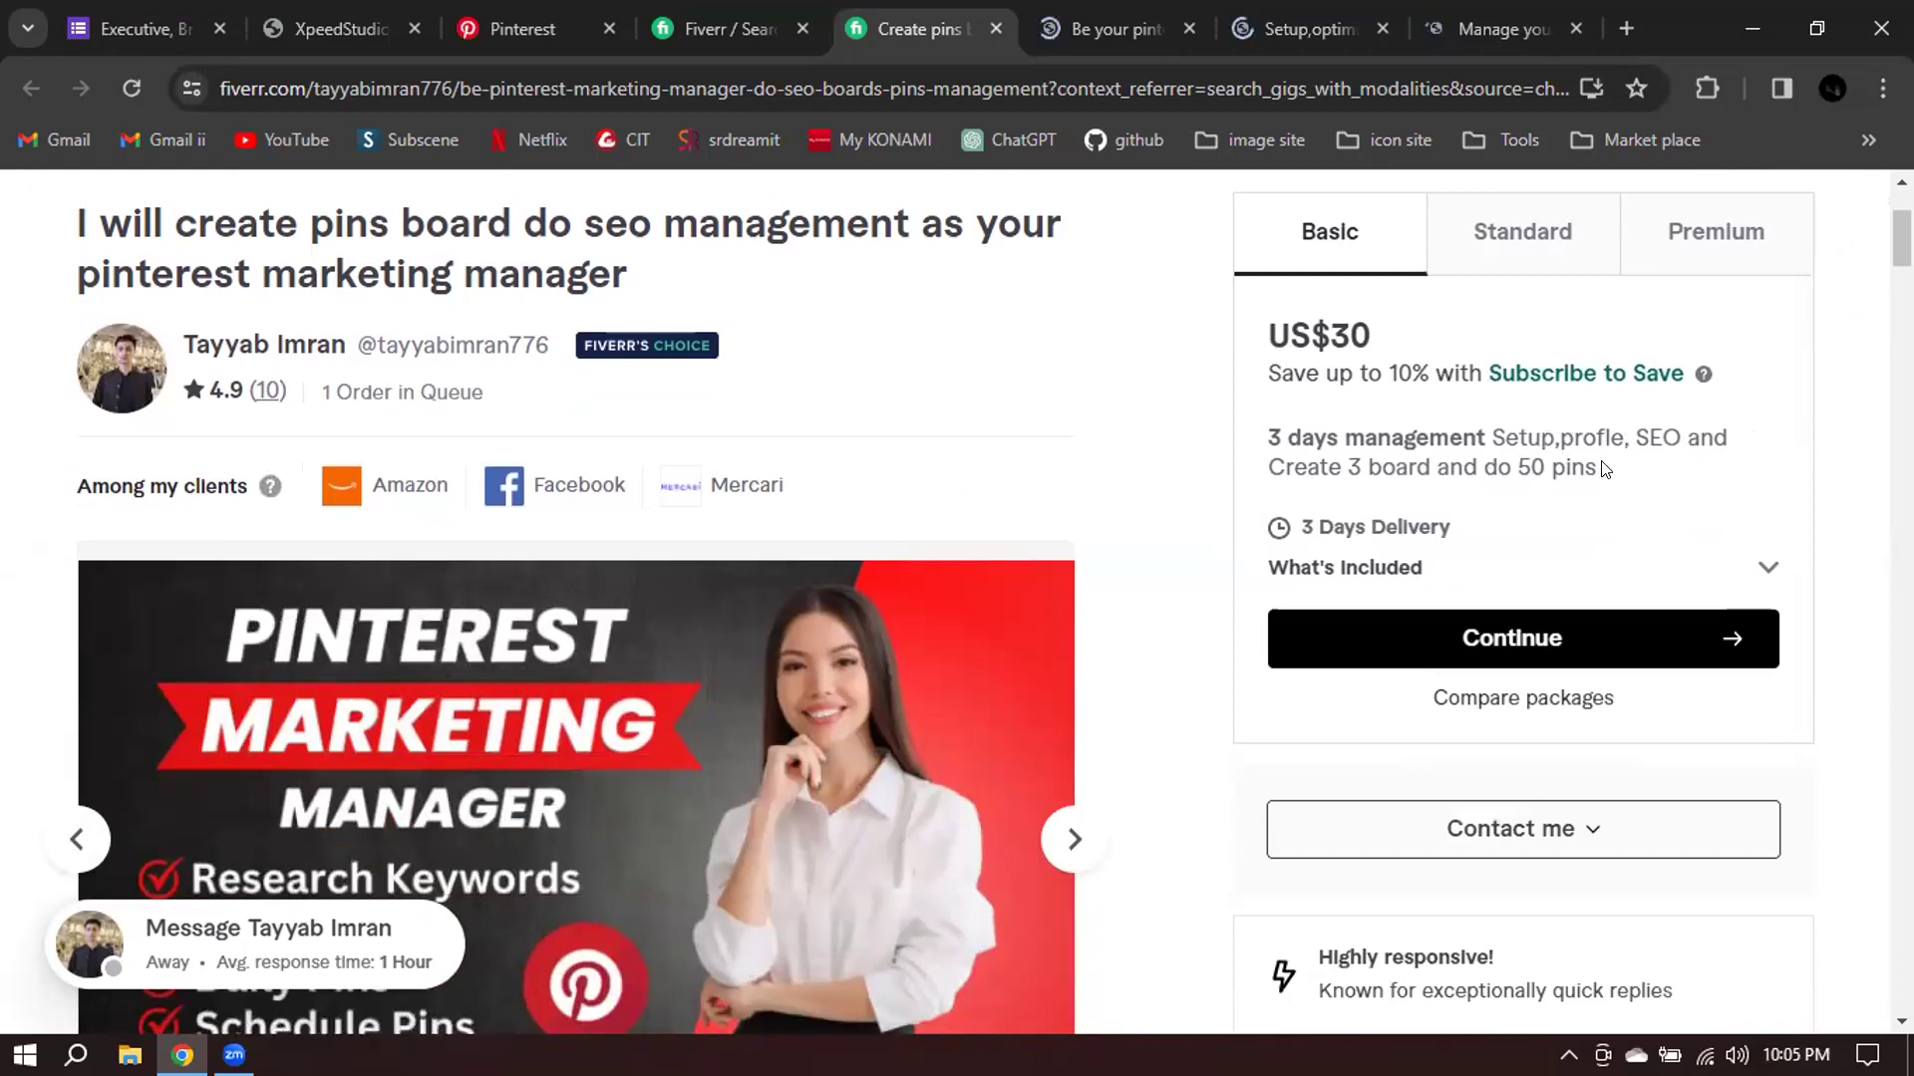
Expand the Basic package's included services: 1 platform, 7 days, schedule posts, reporting
left_click(1767, 568)
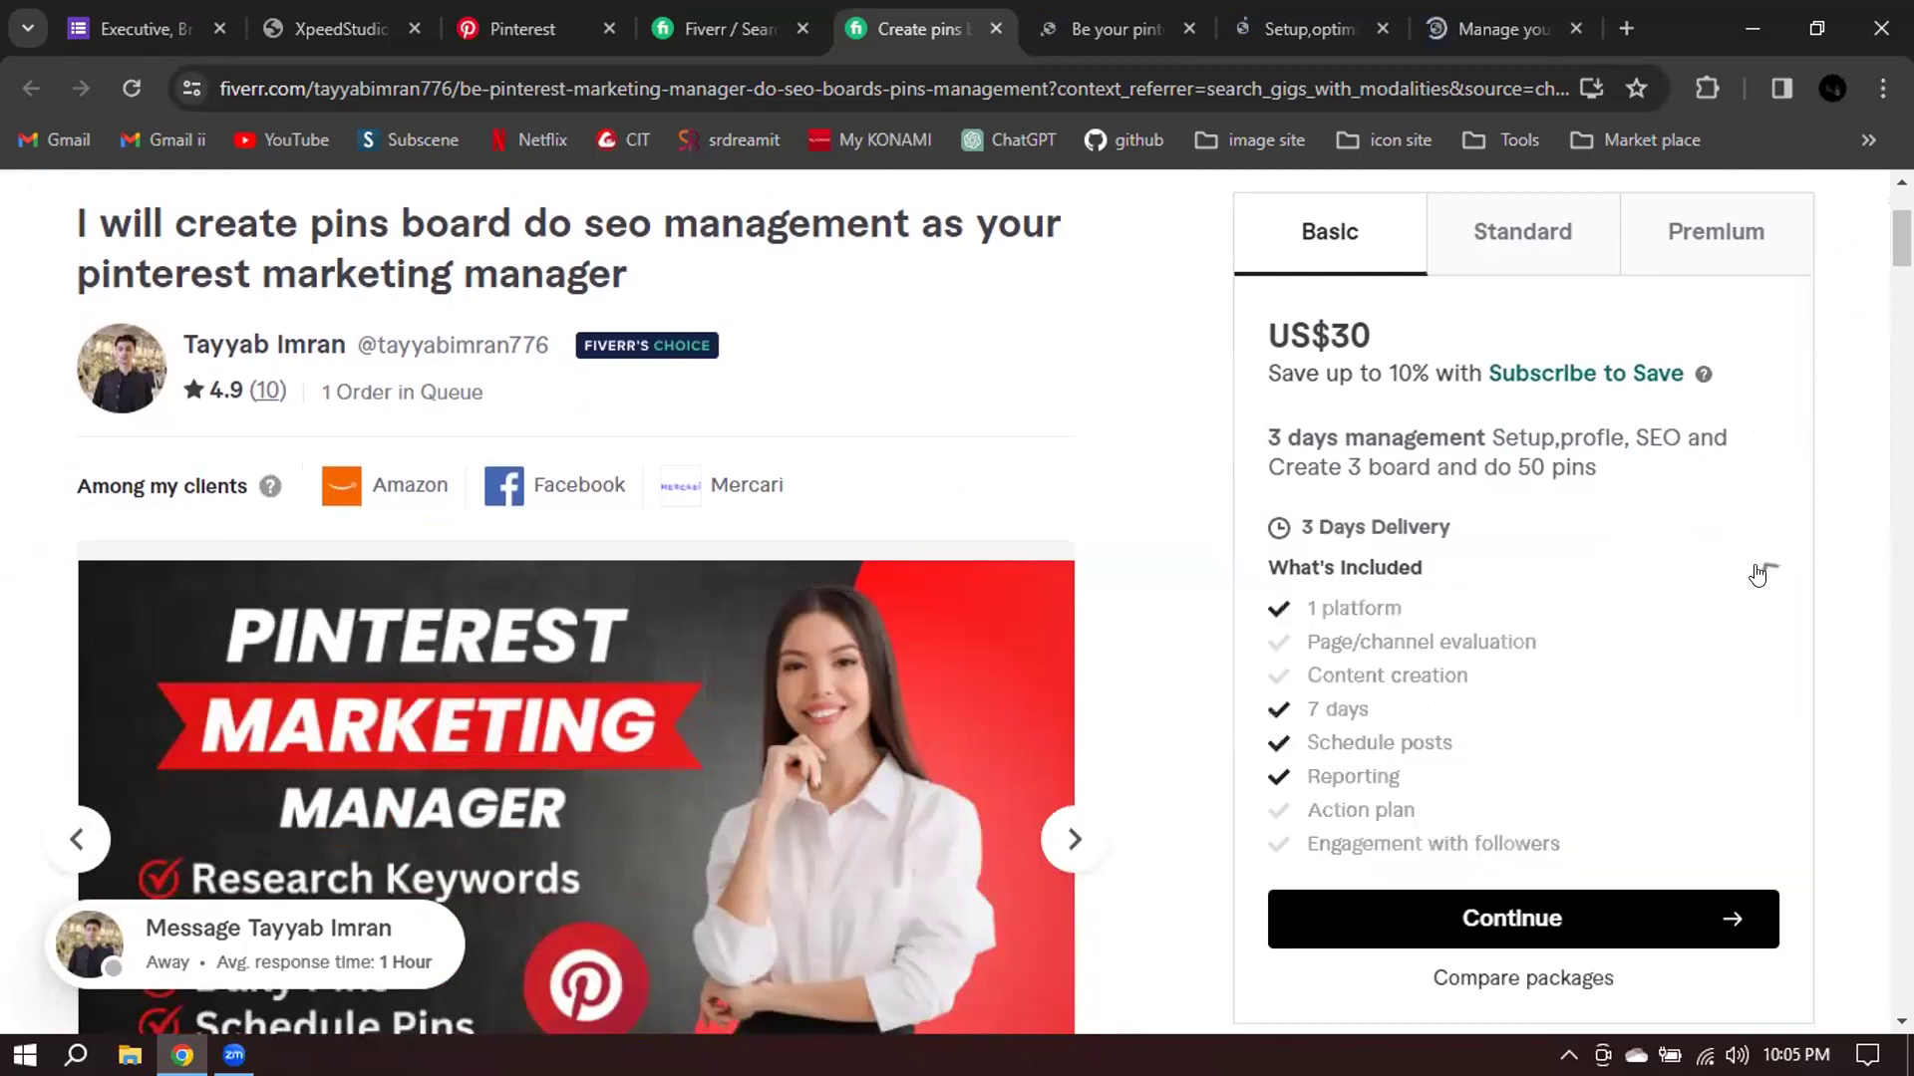
scroll(1554, 619, "down", 2)
triple_click(1326, 482)
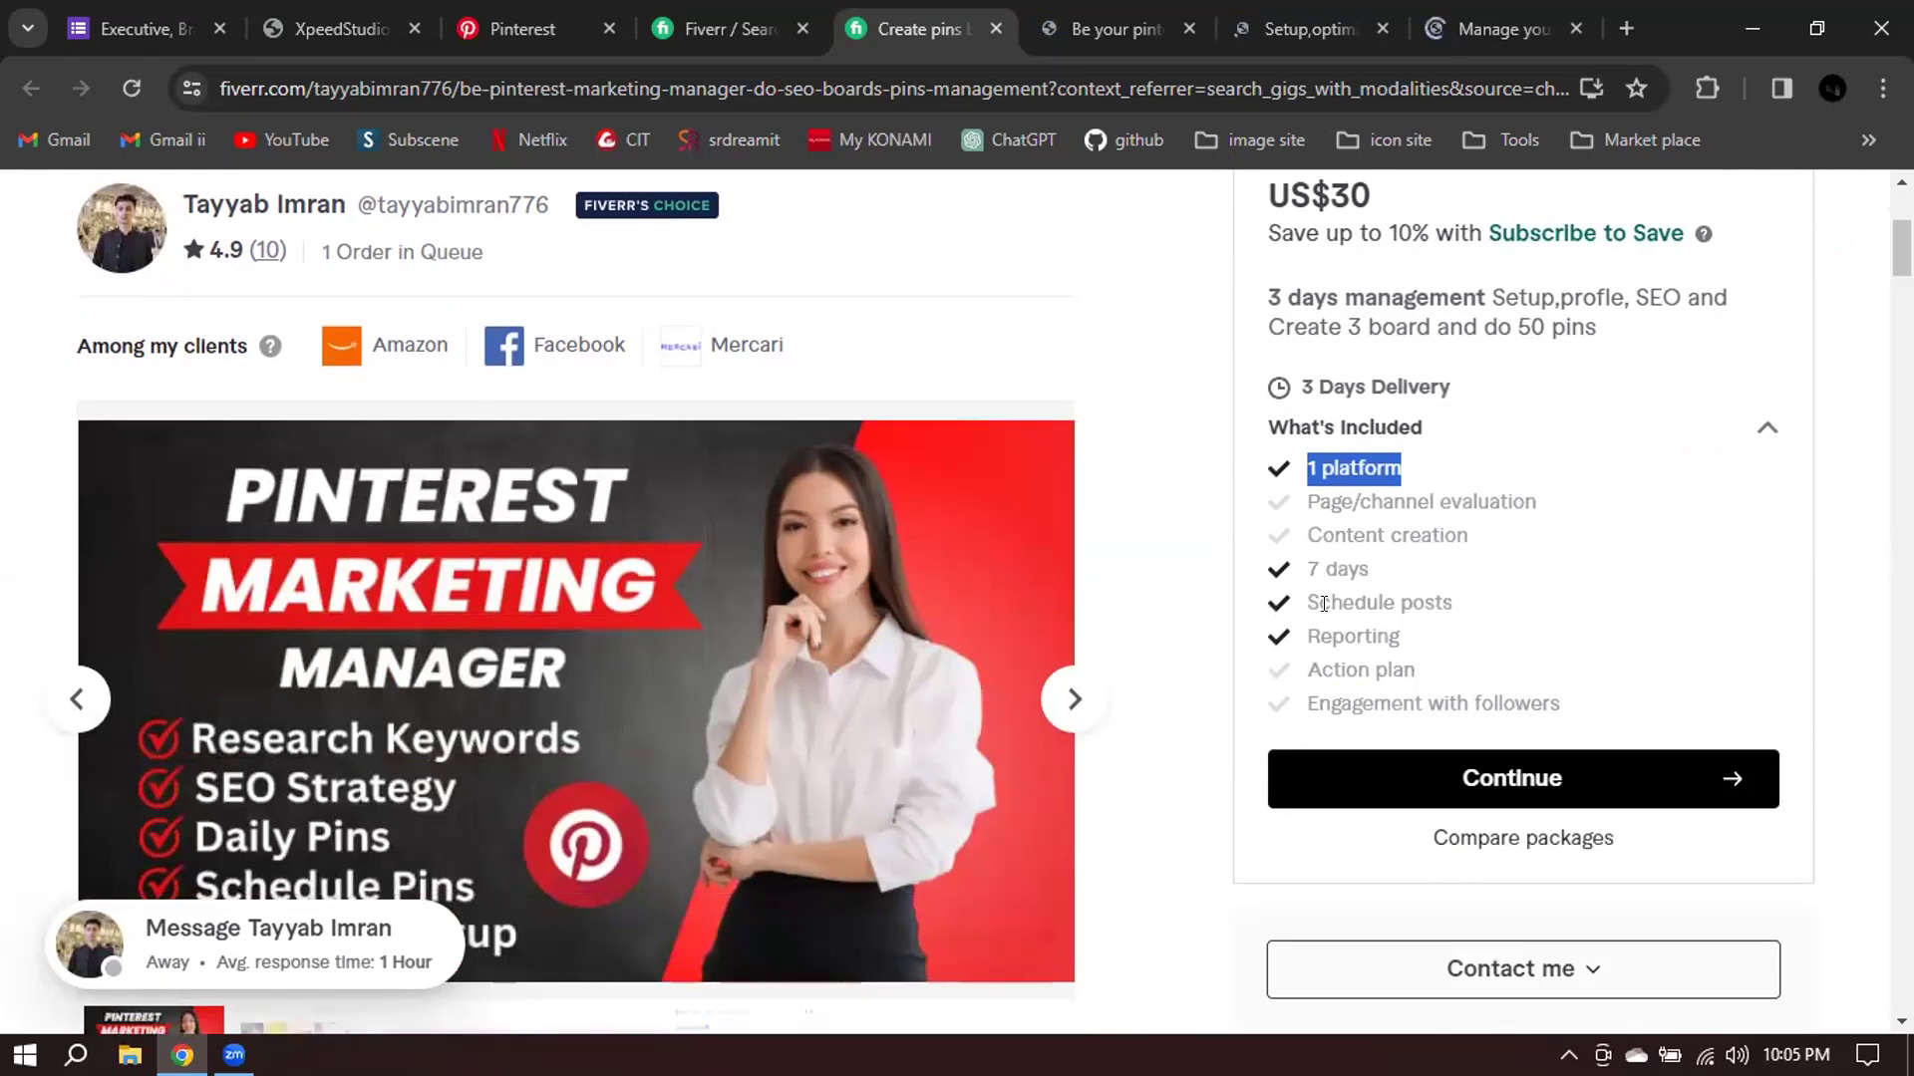
left_click_drag(1373, 571, 1307, 572)
left_click_drag(1443, 602, 1306, 606)
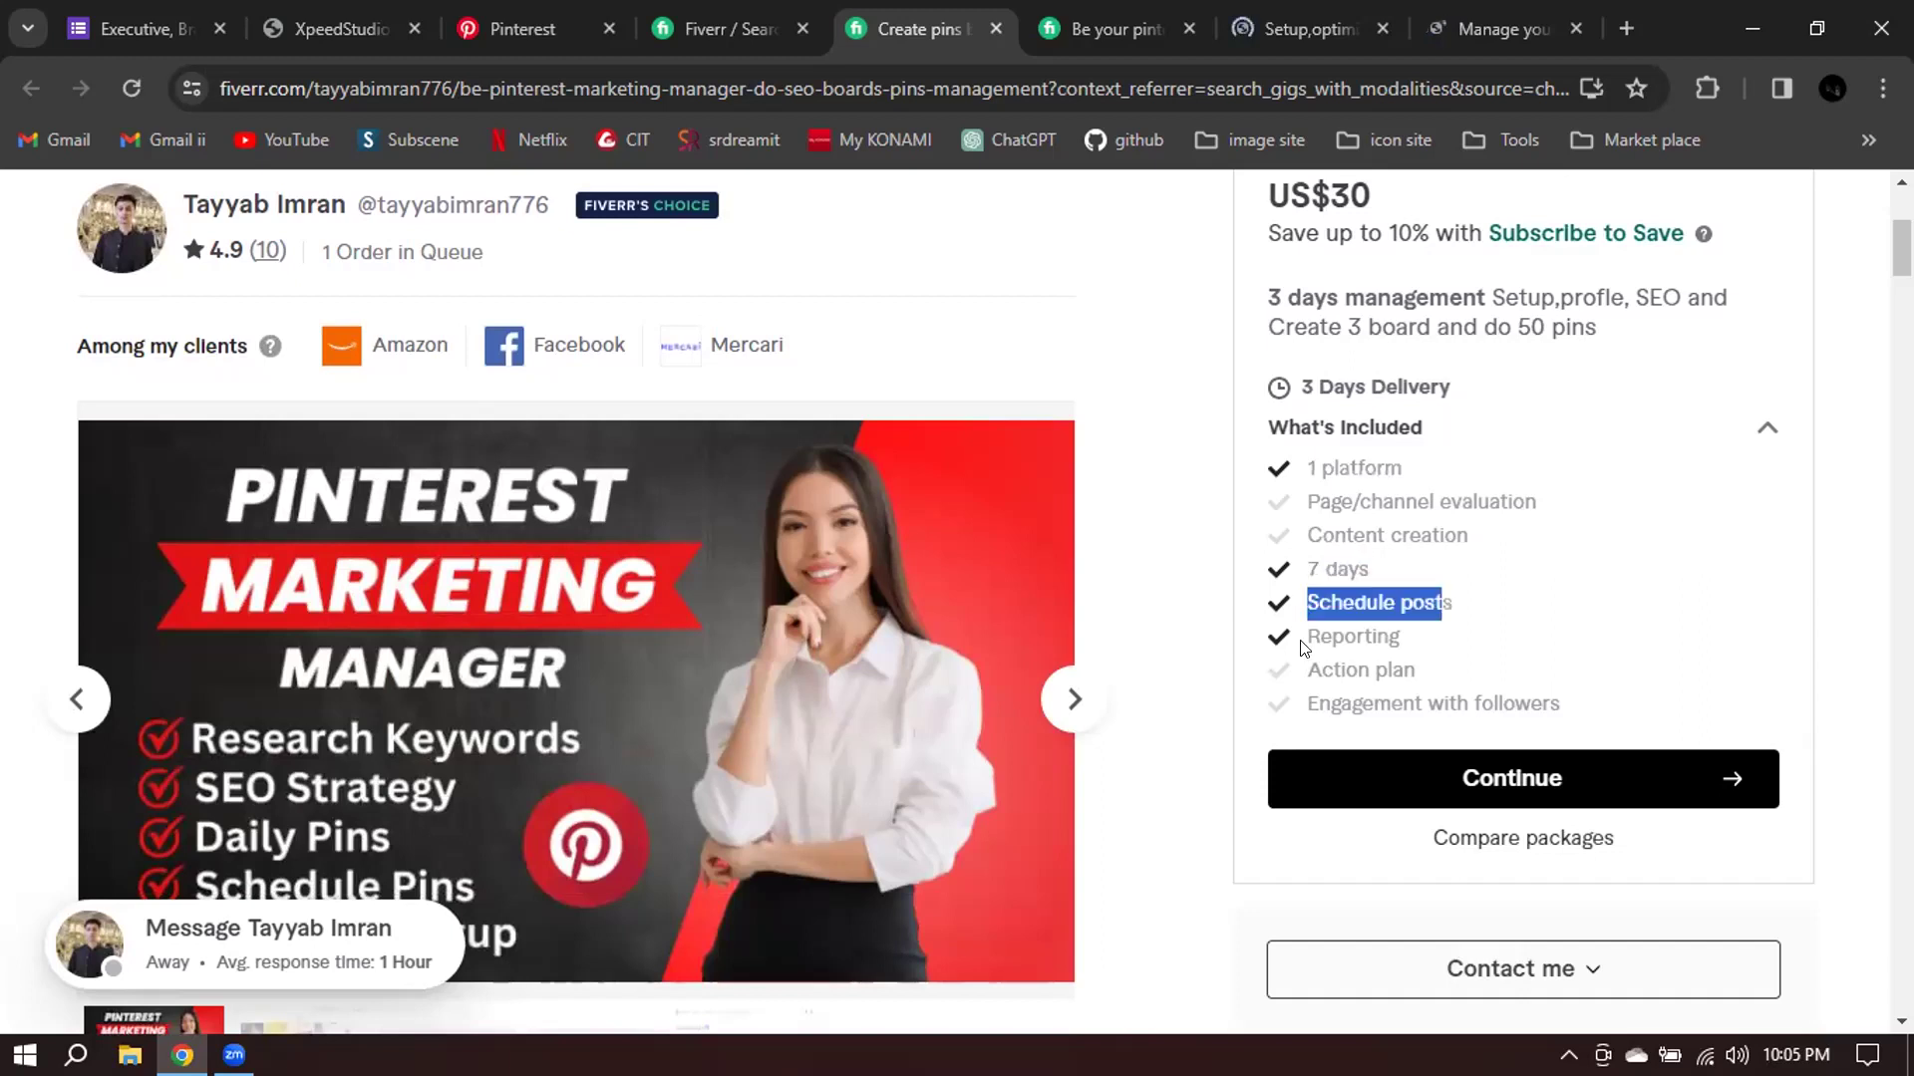
double_click(1423, 642)
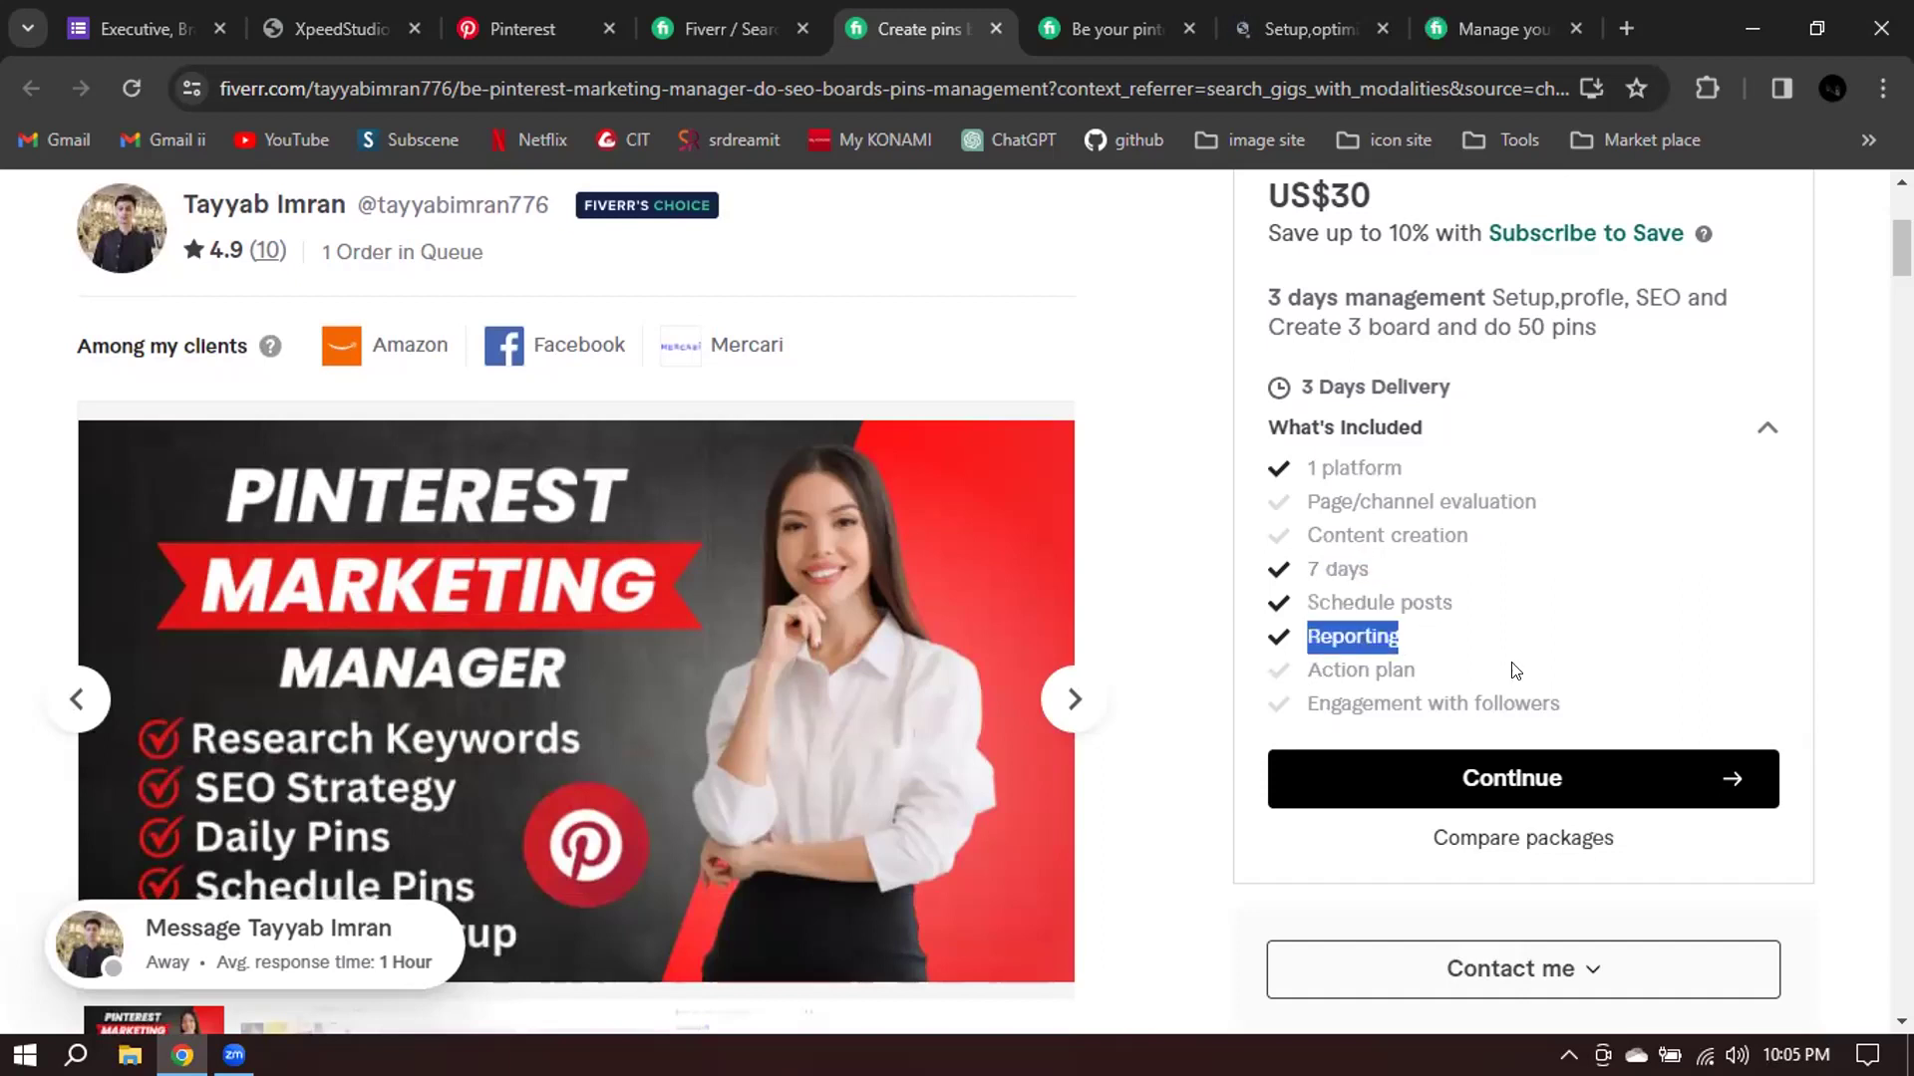
scroll(1515, 666, "up", 1)
scroll(1517, 399, "up", 3)
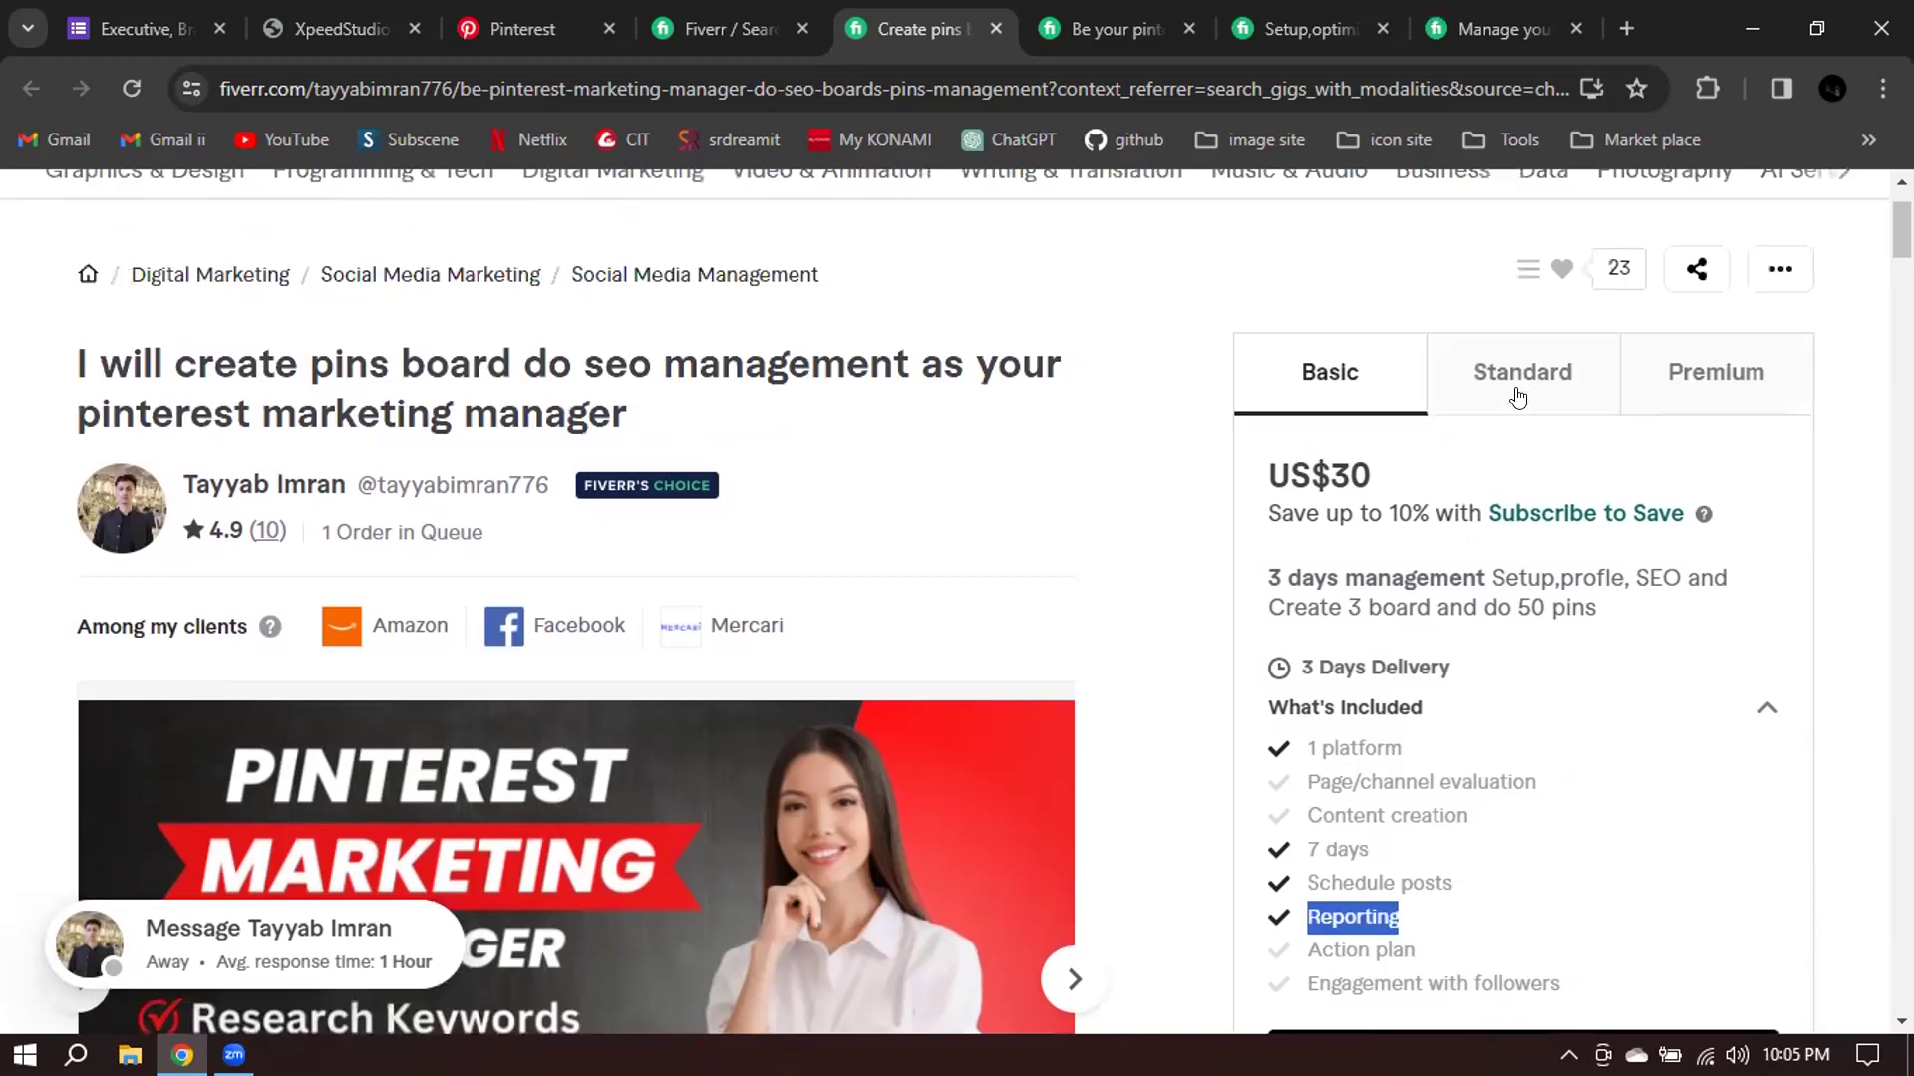
Review the US$70 Standard package: 10 days, 10 Days Delivery, schedule posts, 150 pins
left_click(1517, 397)
scroll(1268, 538, "down", 4)
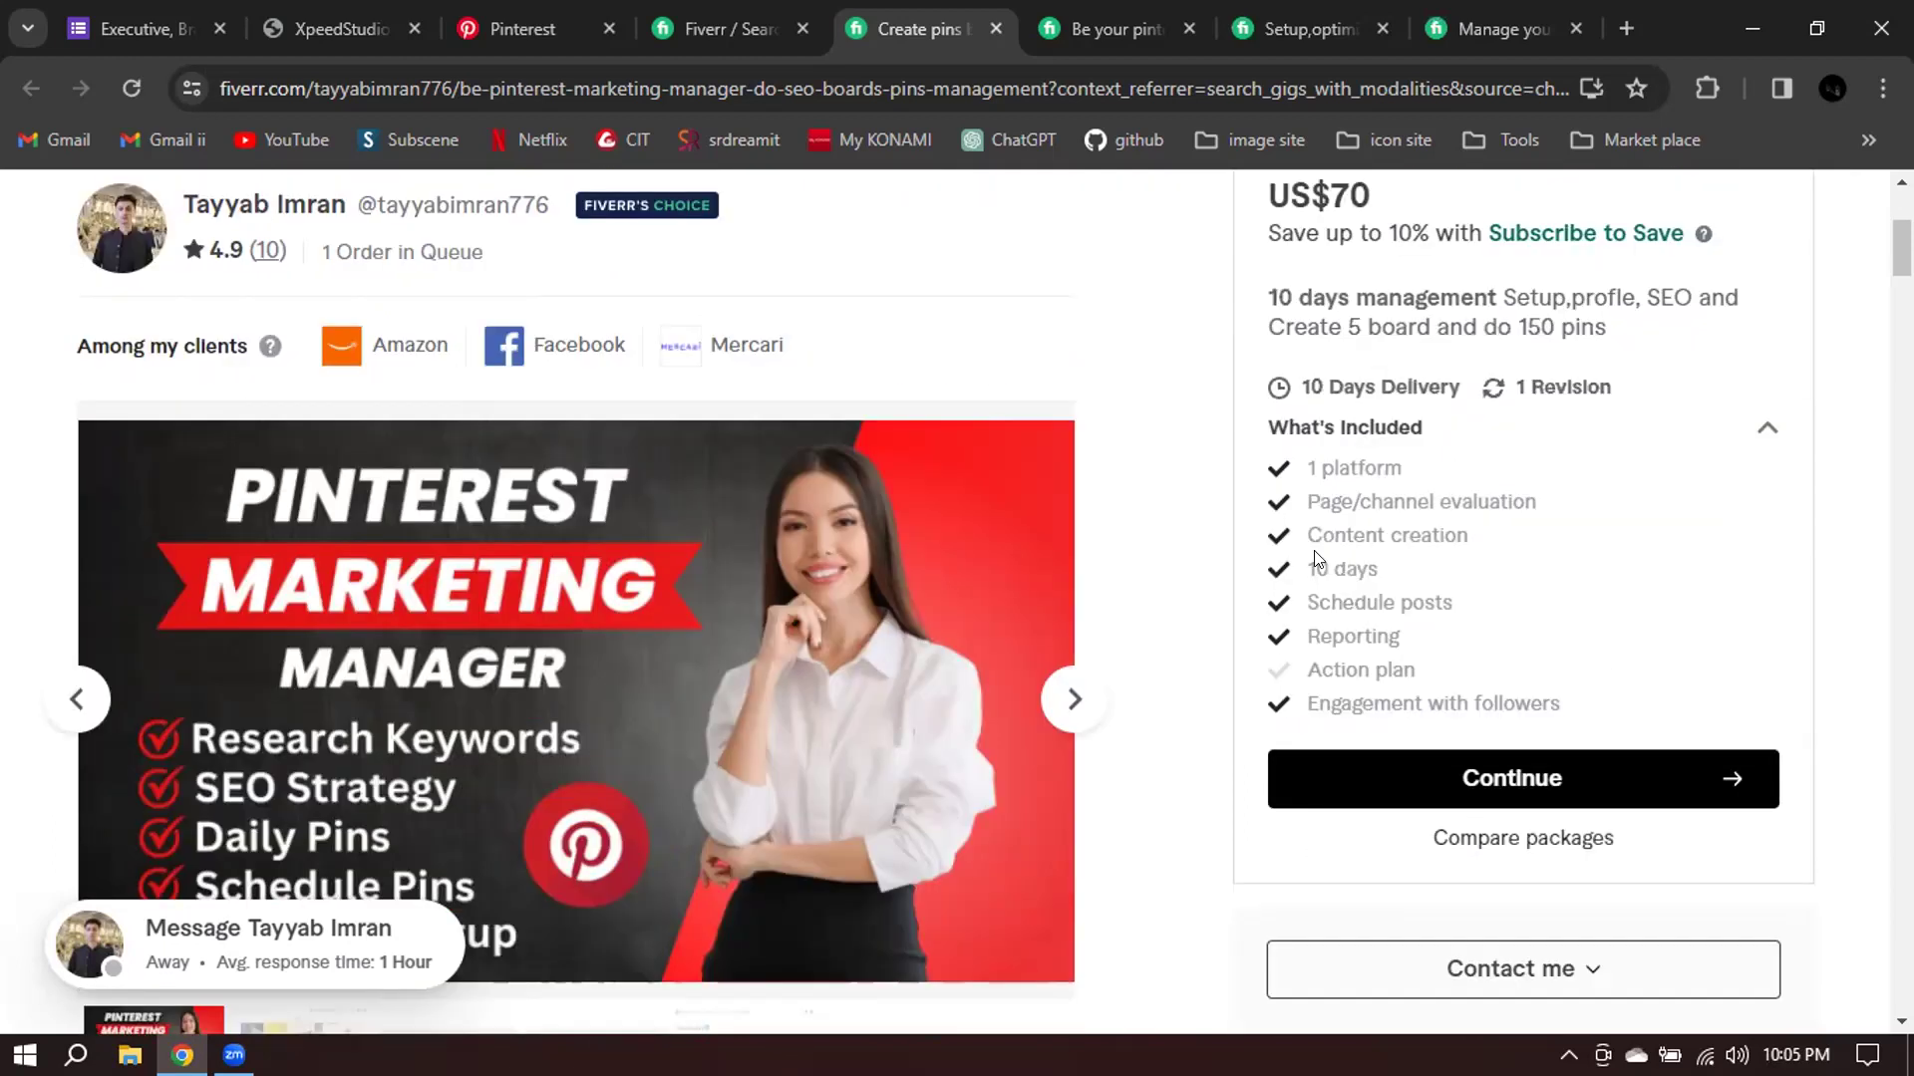
triple_click(1346, 569)
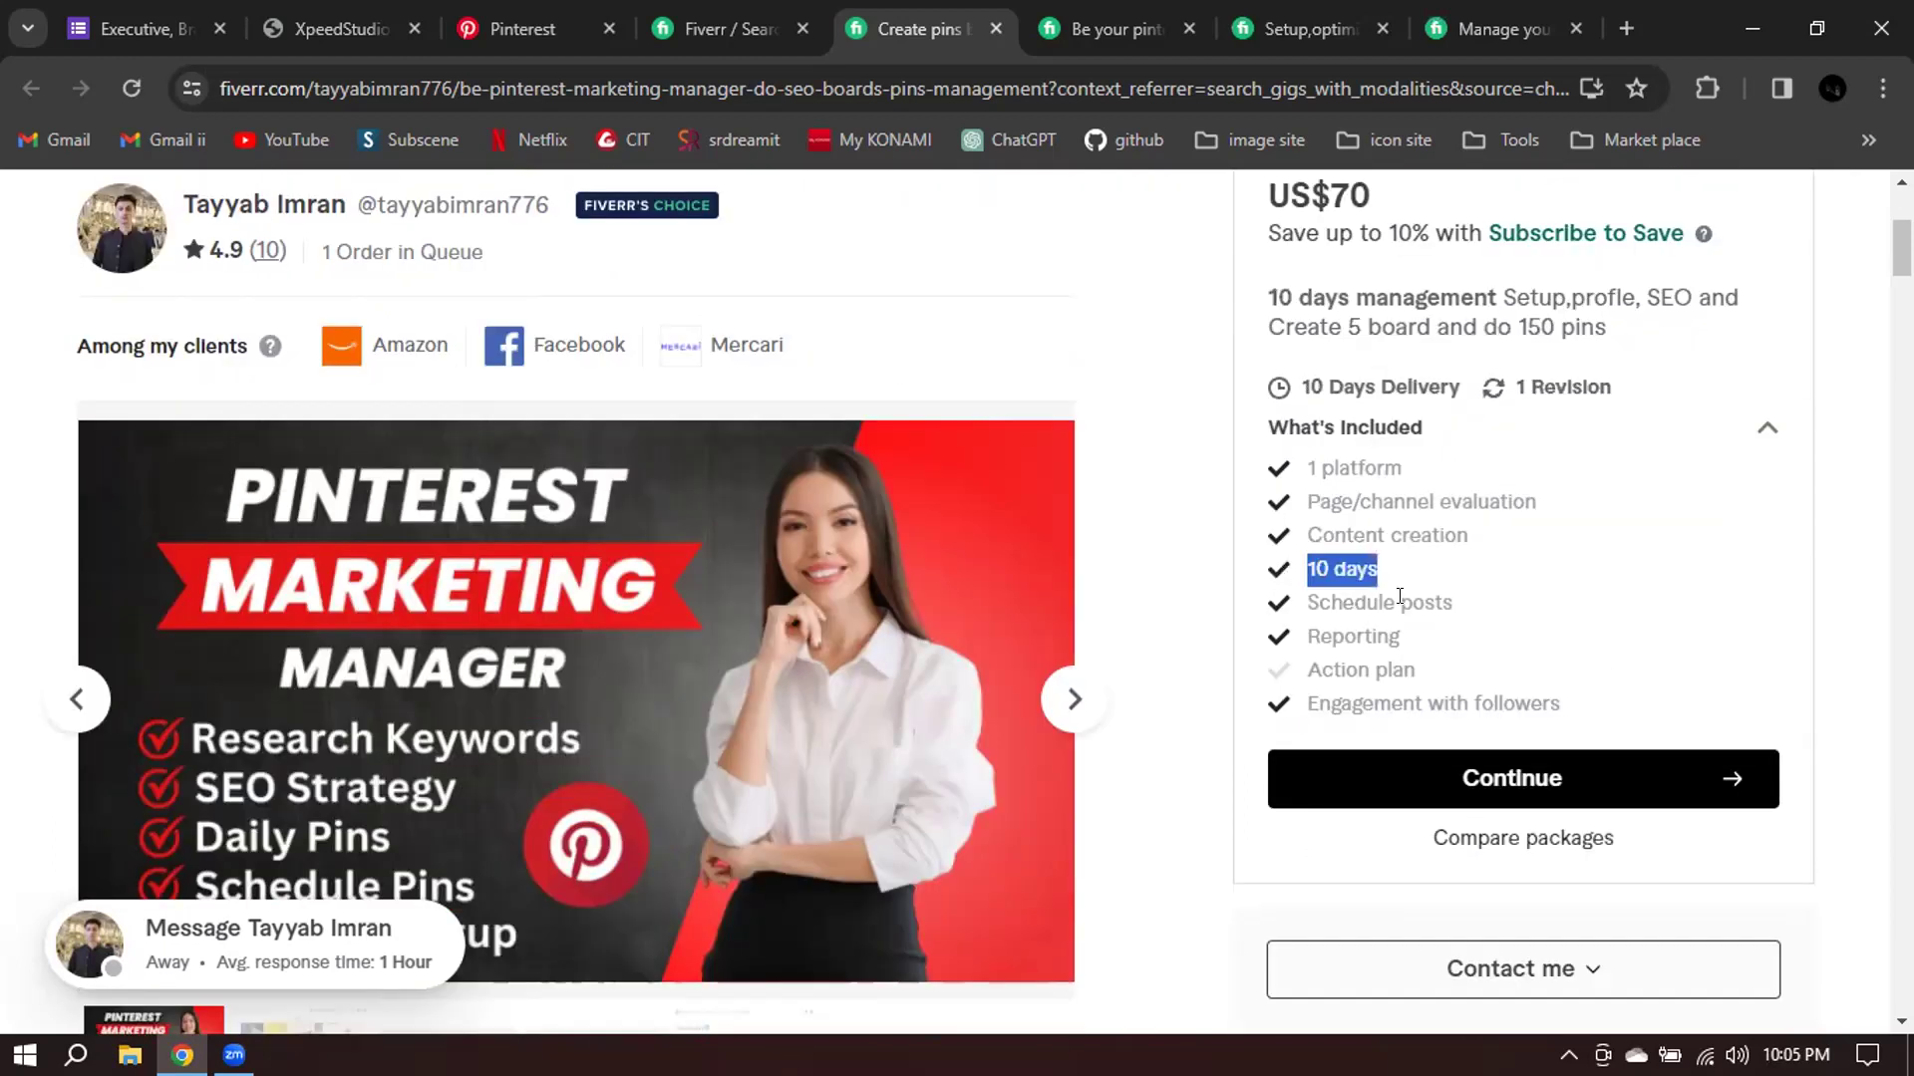
left_click_drag(1309, 386, 1441, 386)
triple_click(1486, 598)
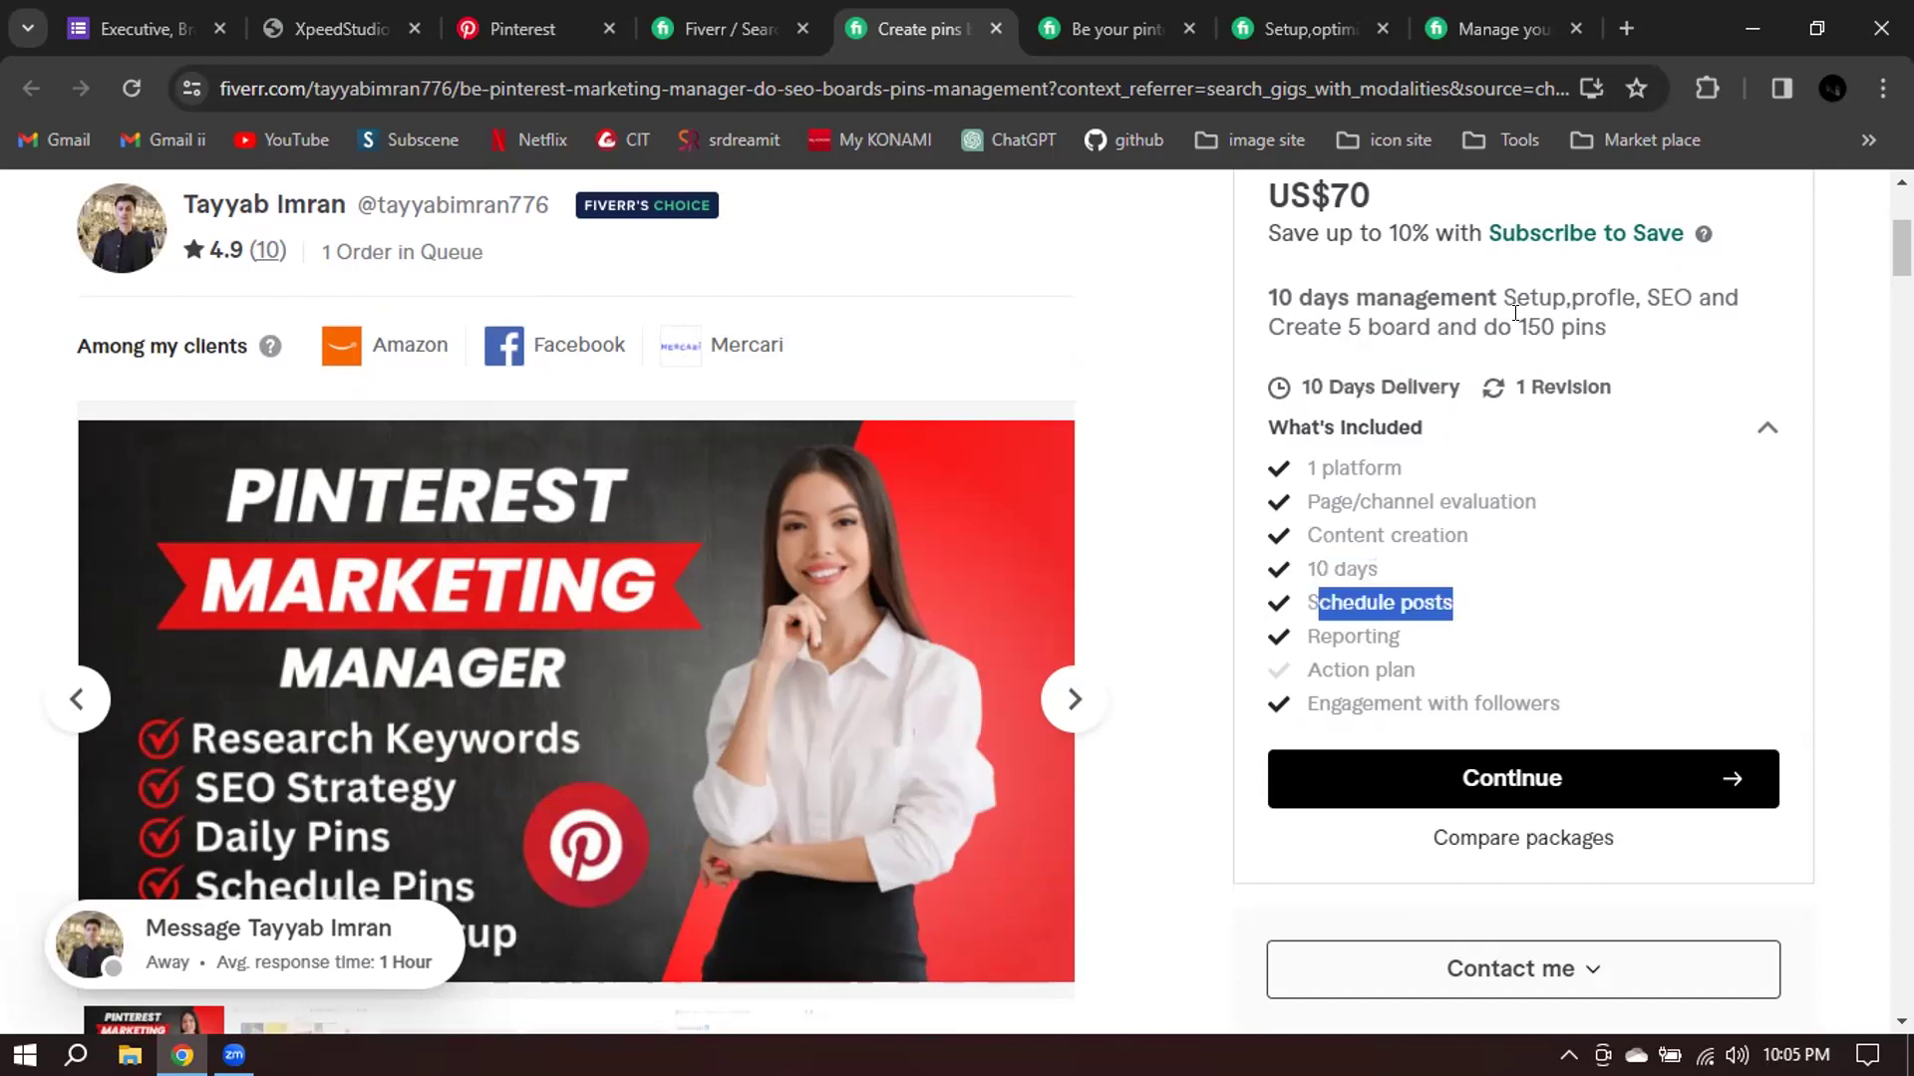
left_click_drag(1517, 327, 1636, 327)
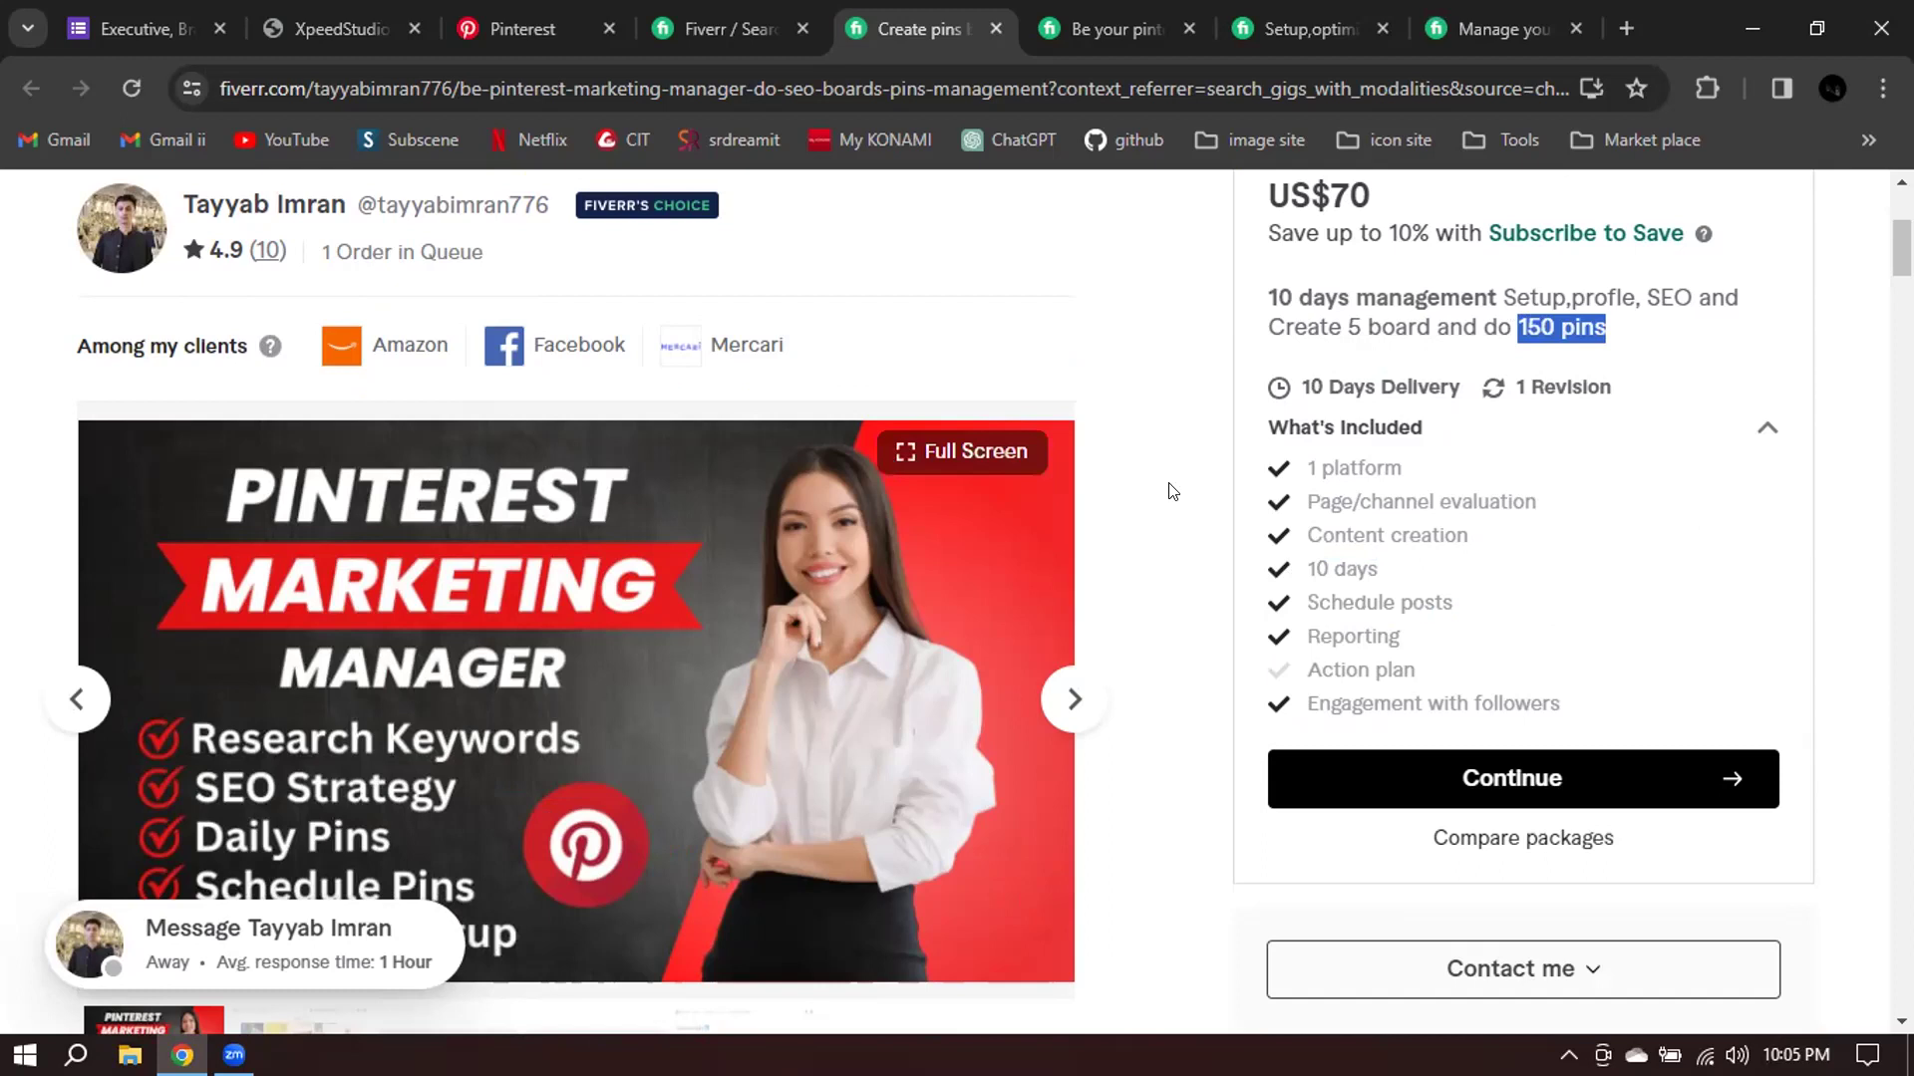
scroll(1069, 532, "down", 4)
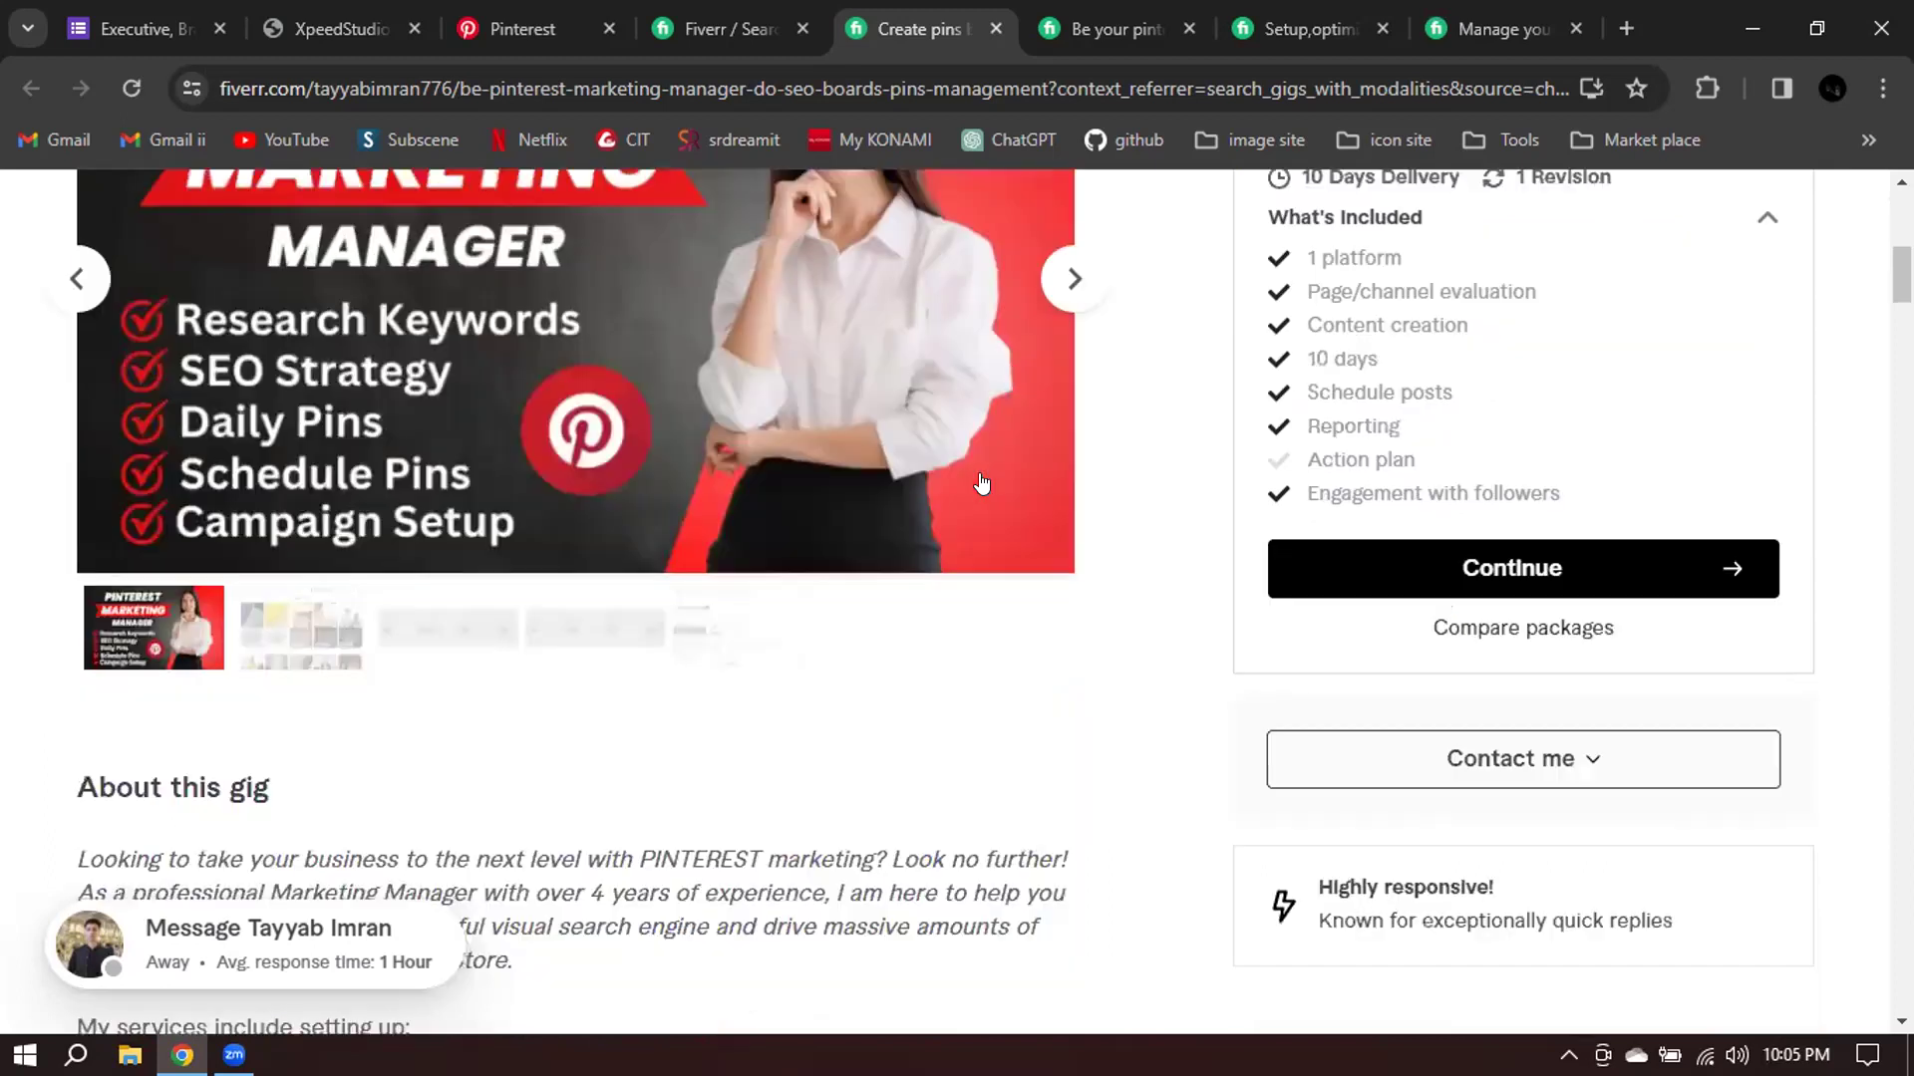
Advance the gig gallery to the analytics stats slide and view it full screen
left_click(1065, 302)
scroll(1106, 431, "up", 3)
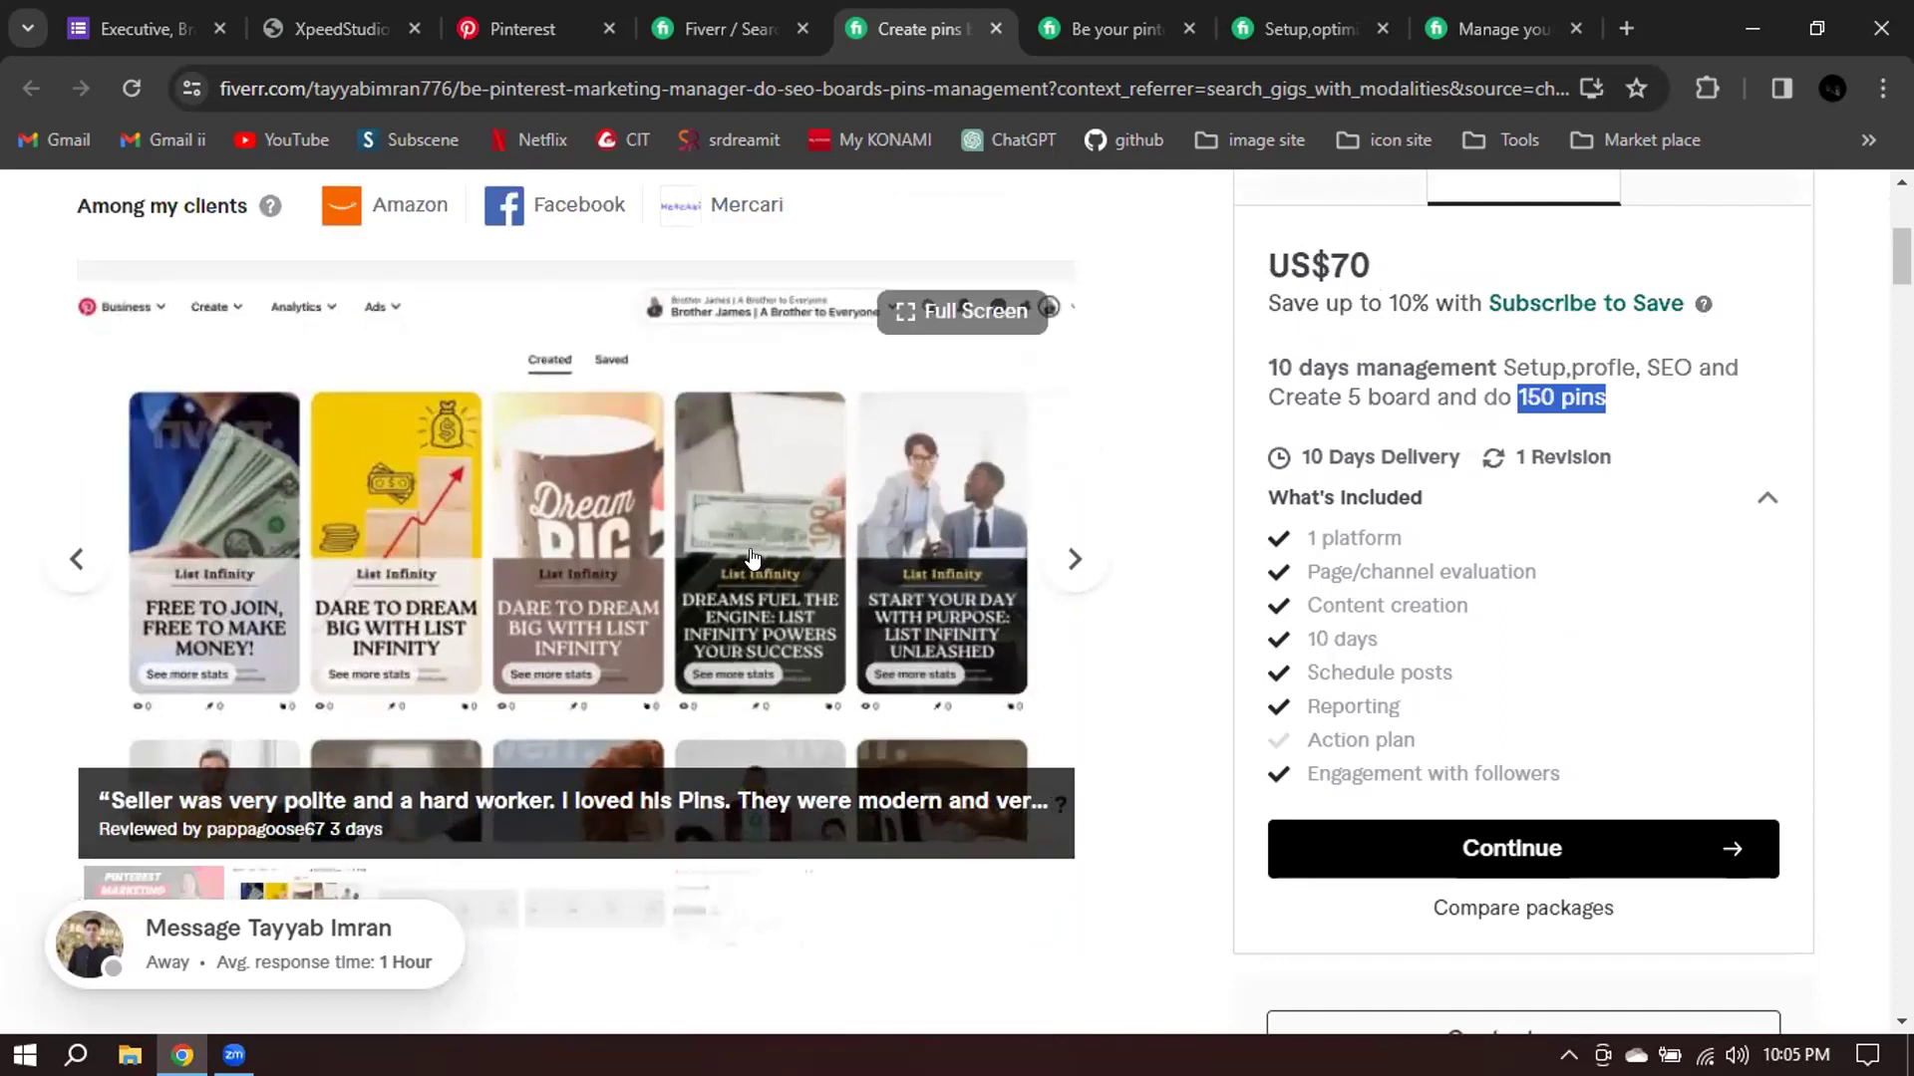
scroll(931, 555, "down", 3)
scroll(1074, 561, "up", 3)
left_click(1074, 561)
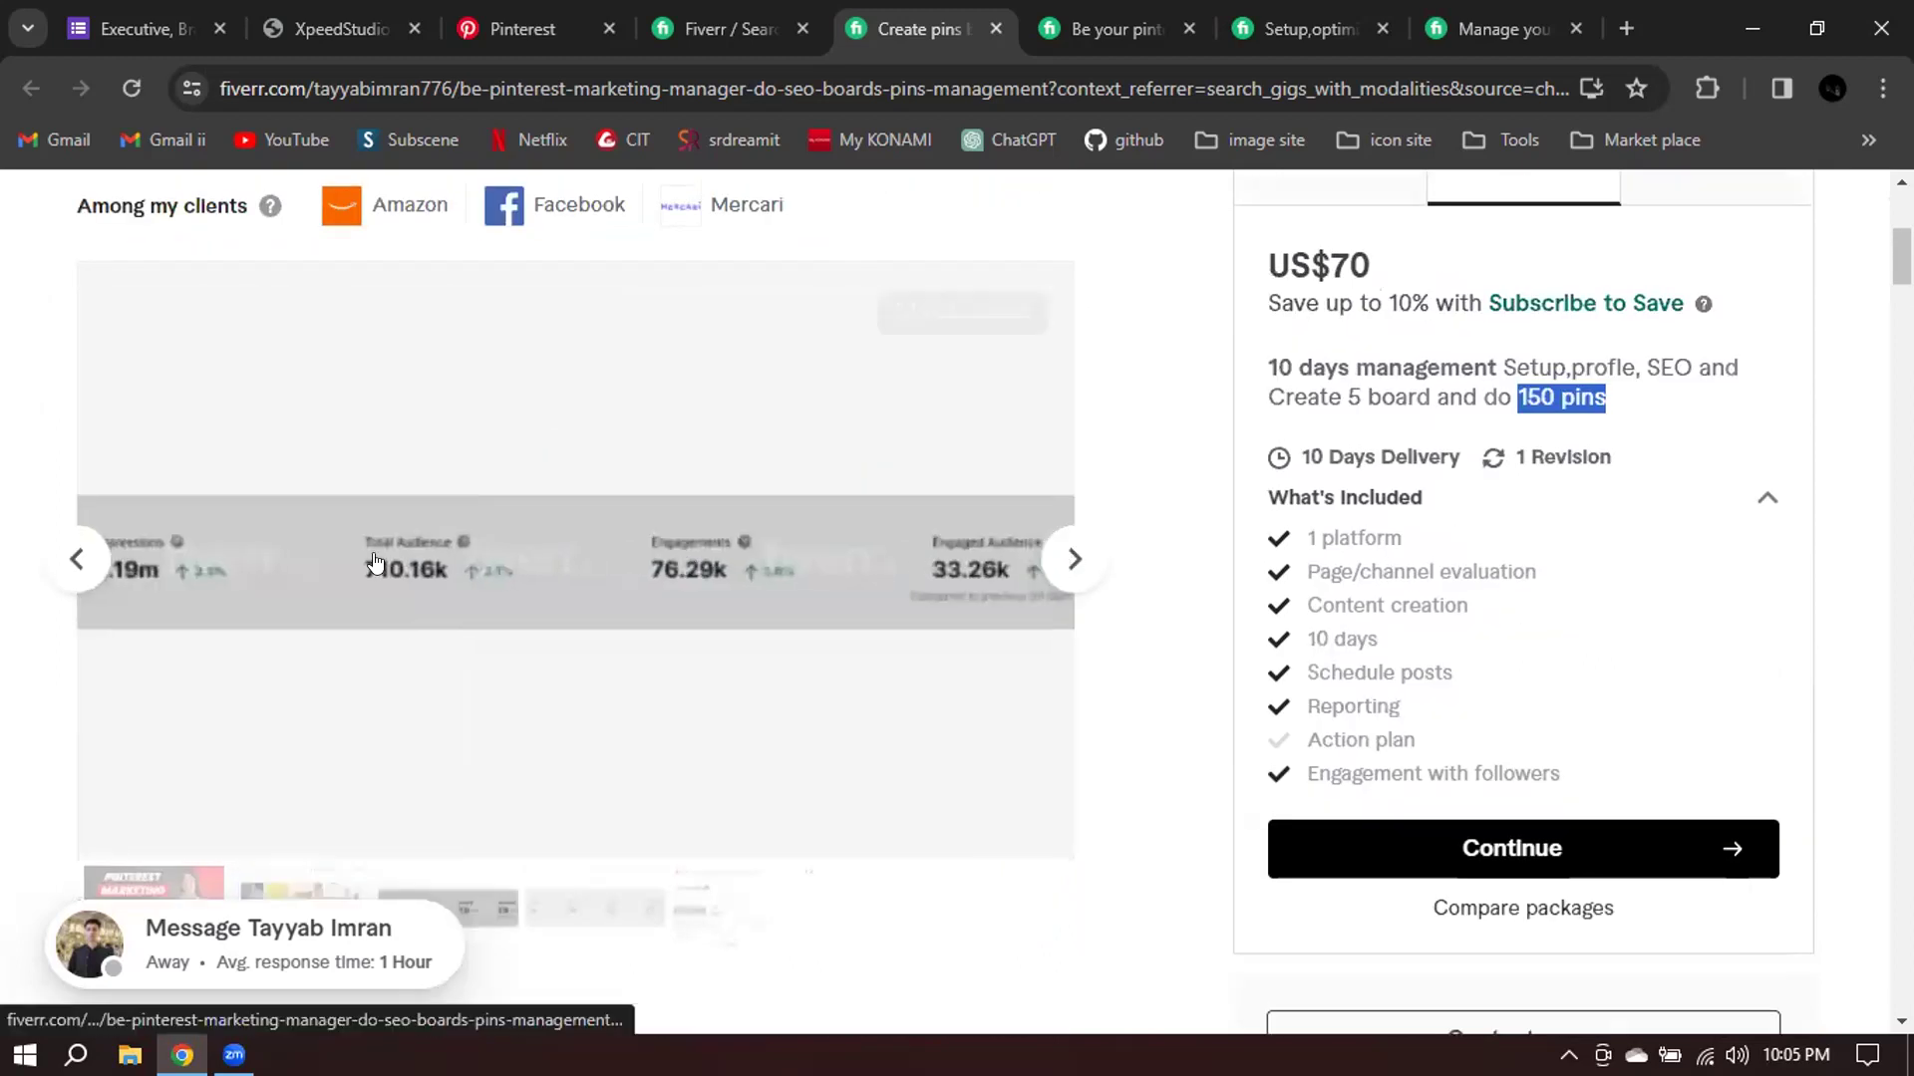
left_click(854, 601)
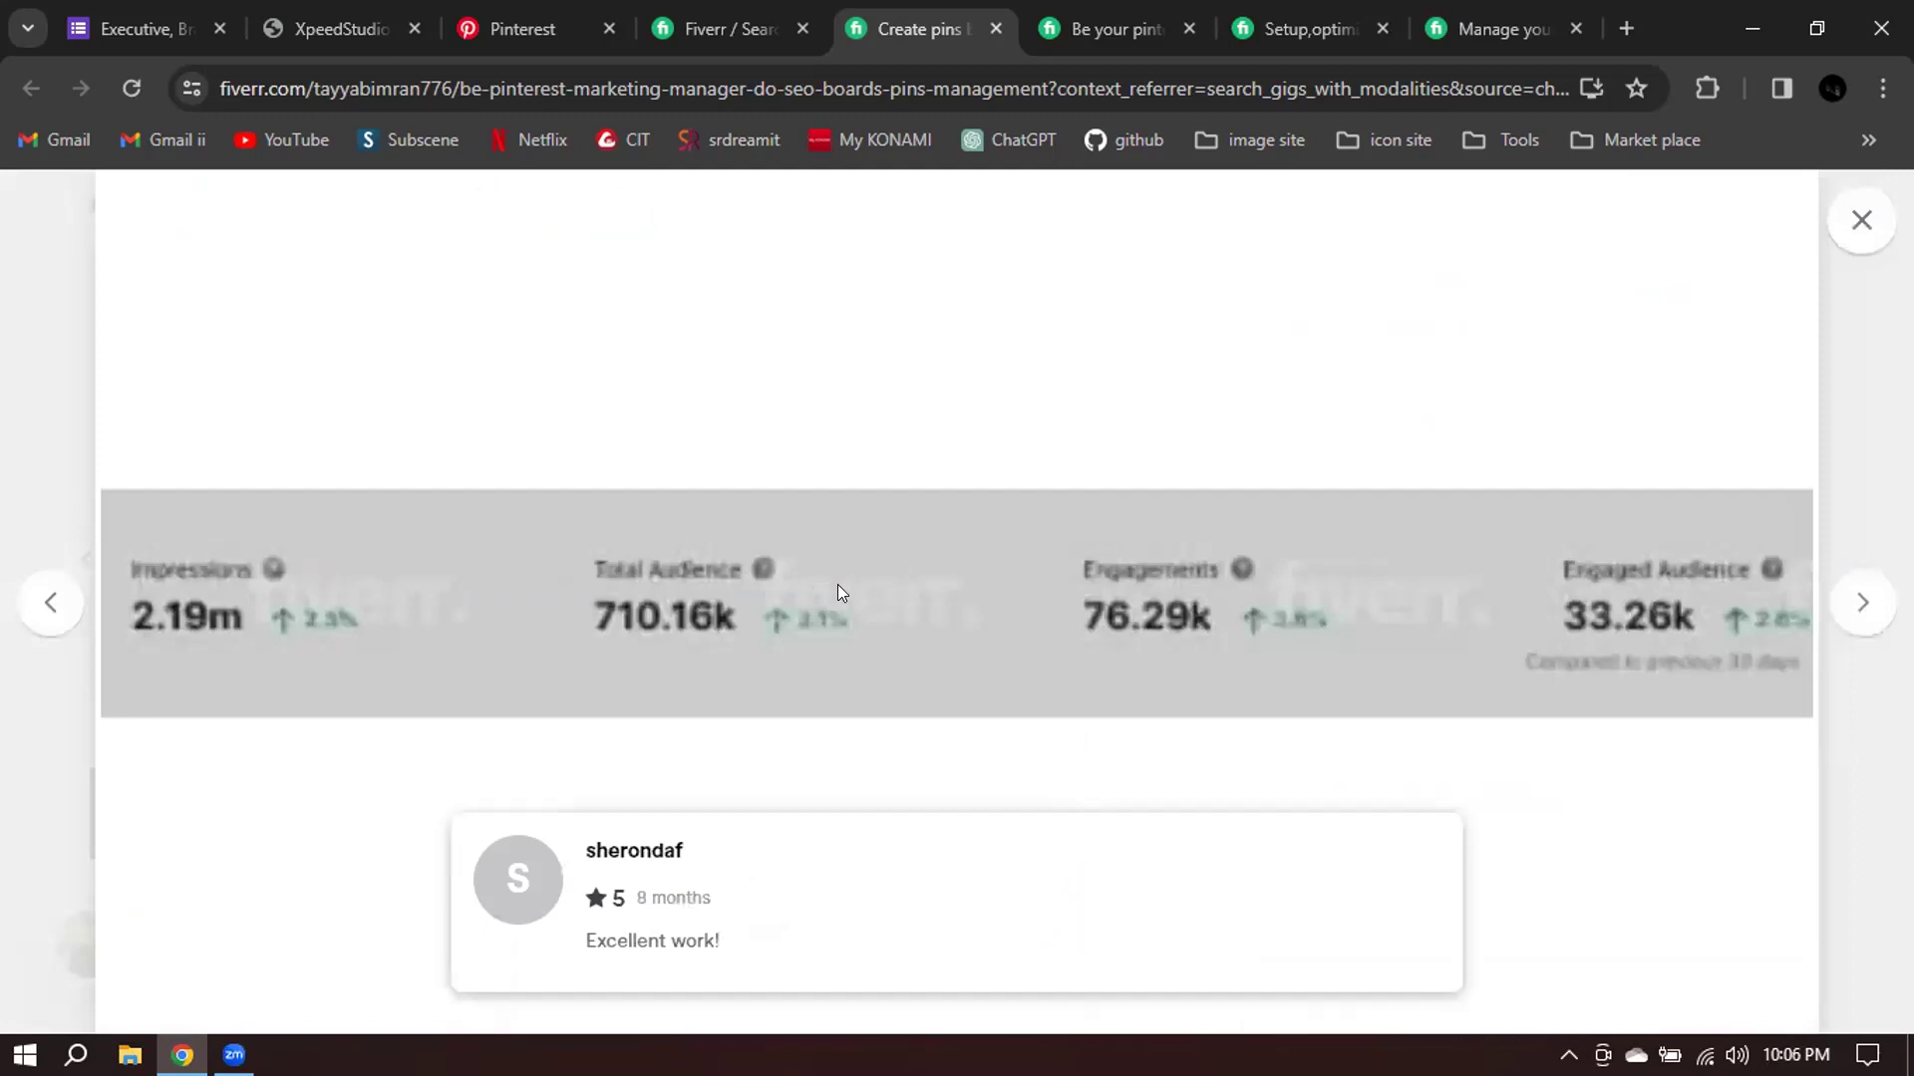
Advance two slides in the full-screen gallery, then close it to return to the Pinterest Marketing Manager gig
left_click(1859, 603)
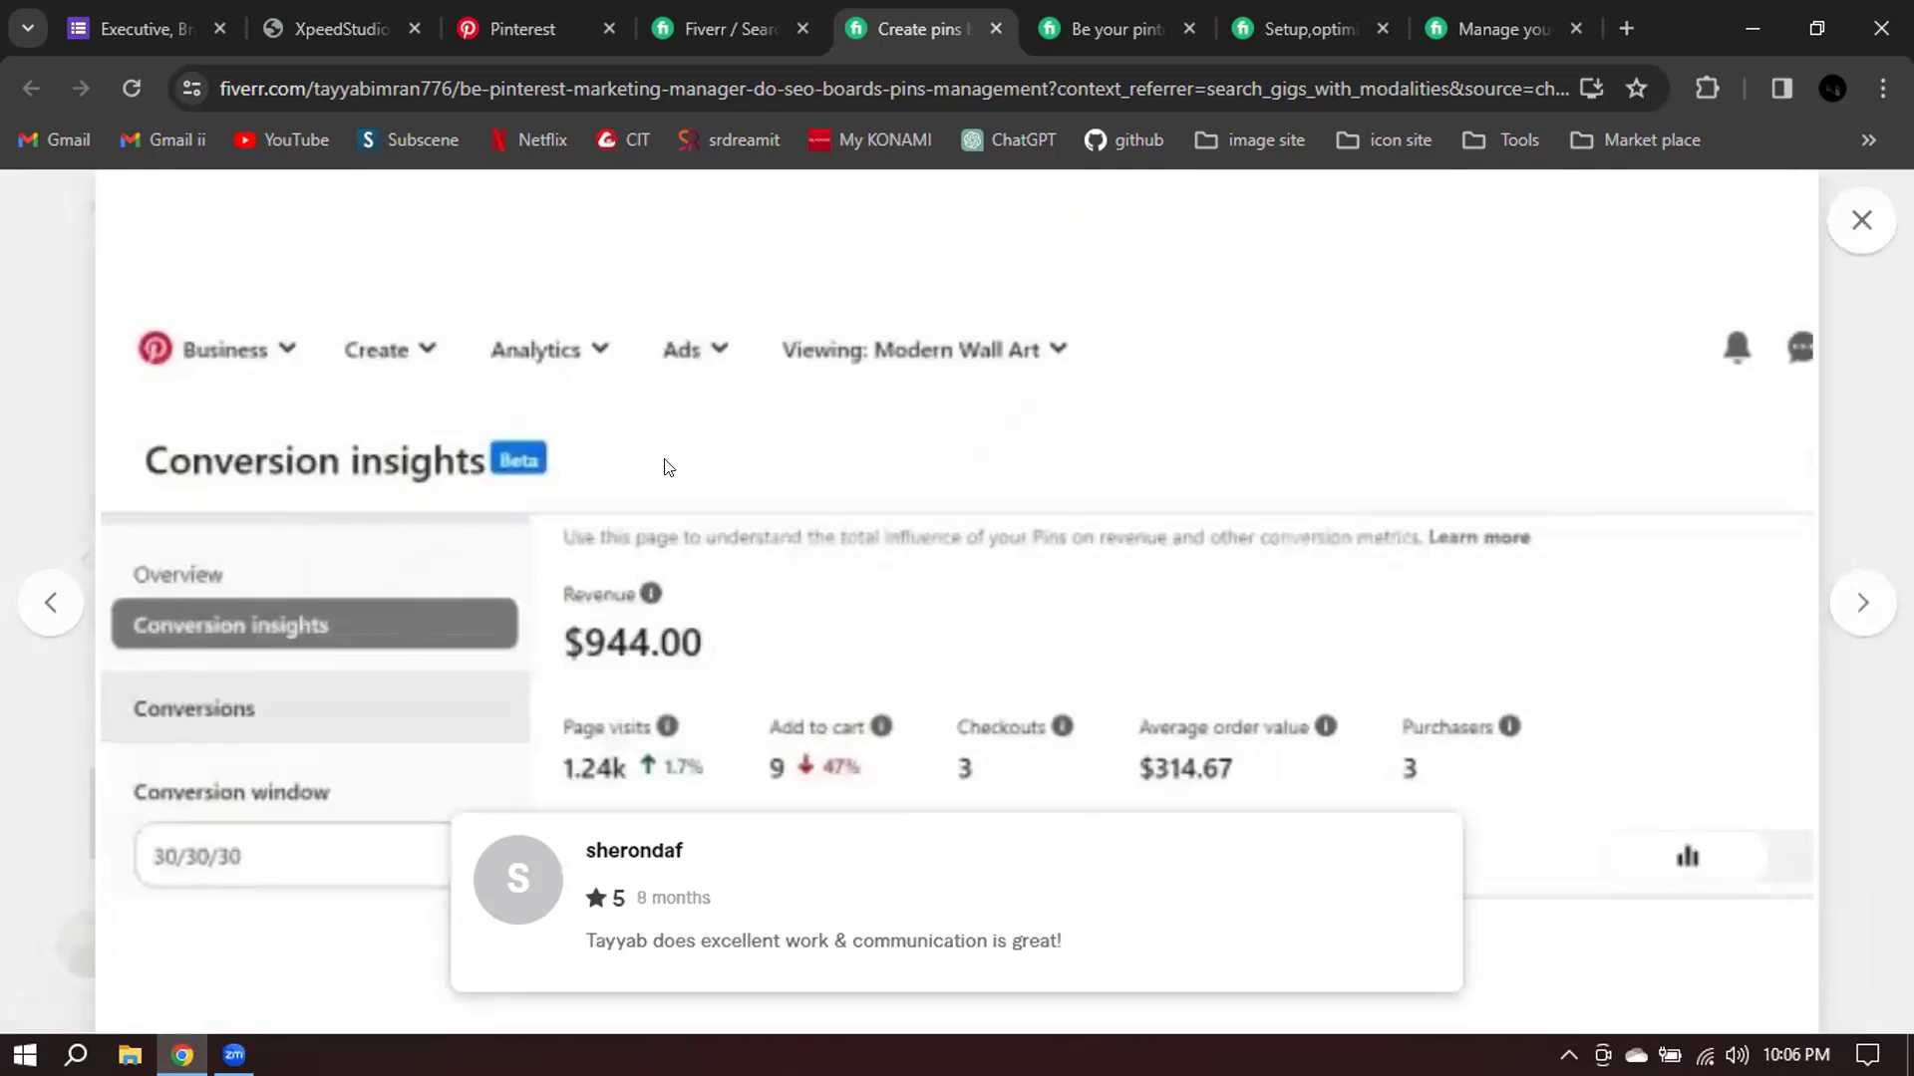
left_click(1859, 603)
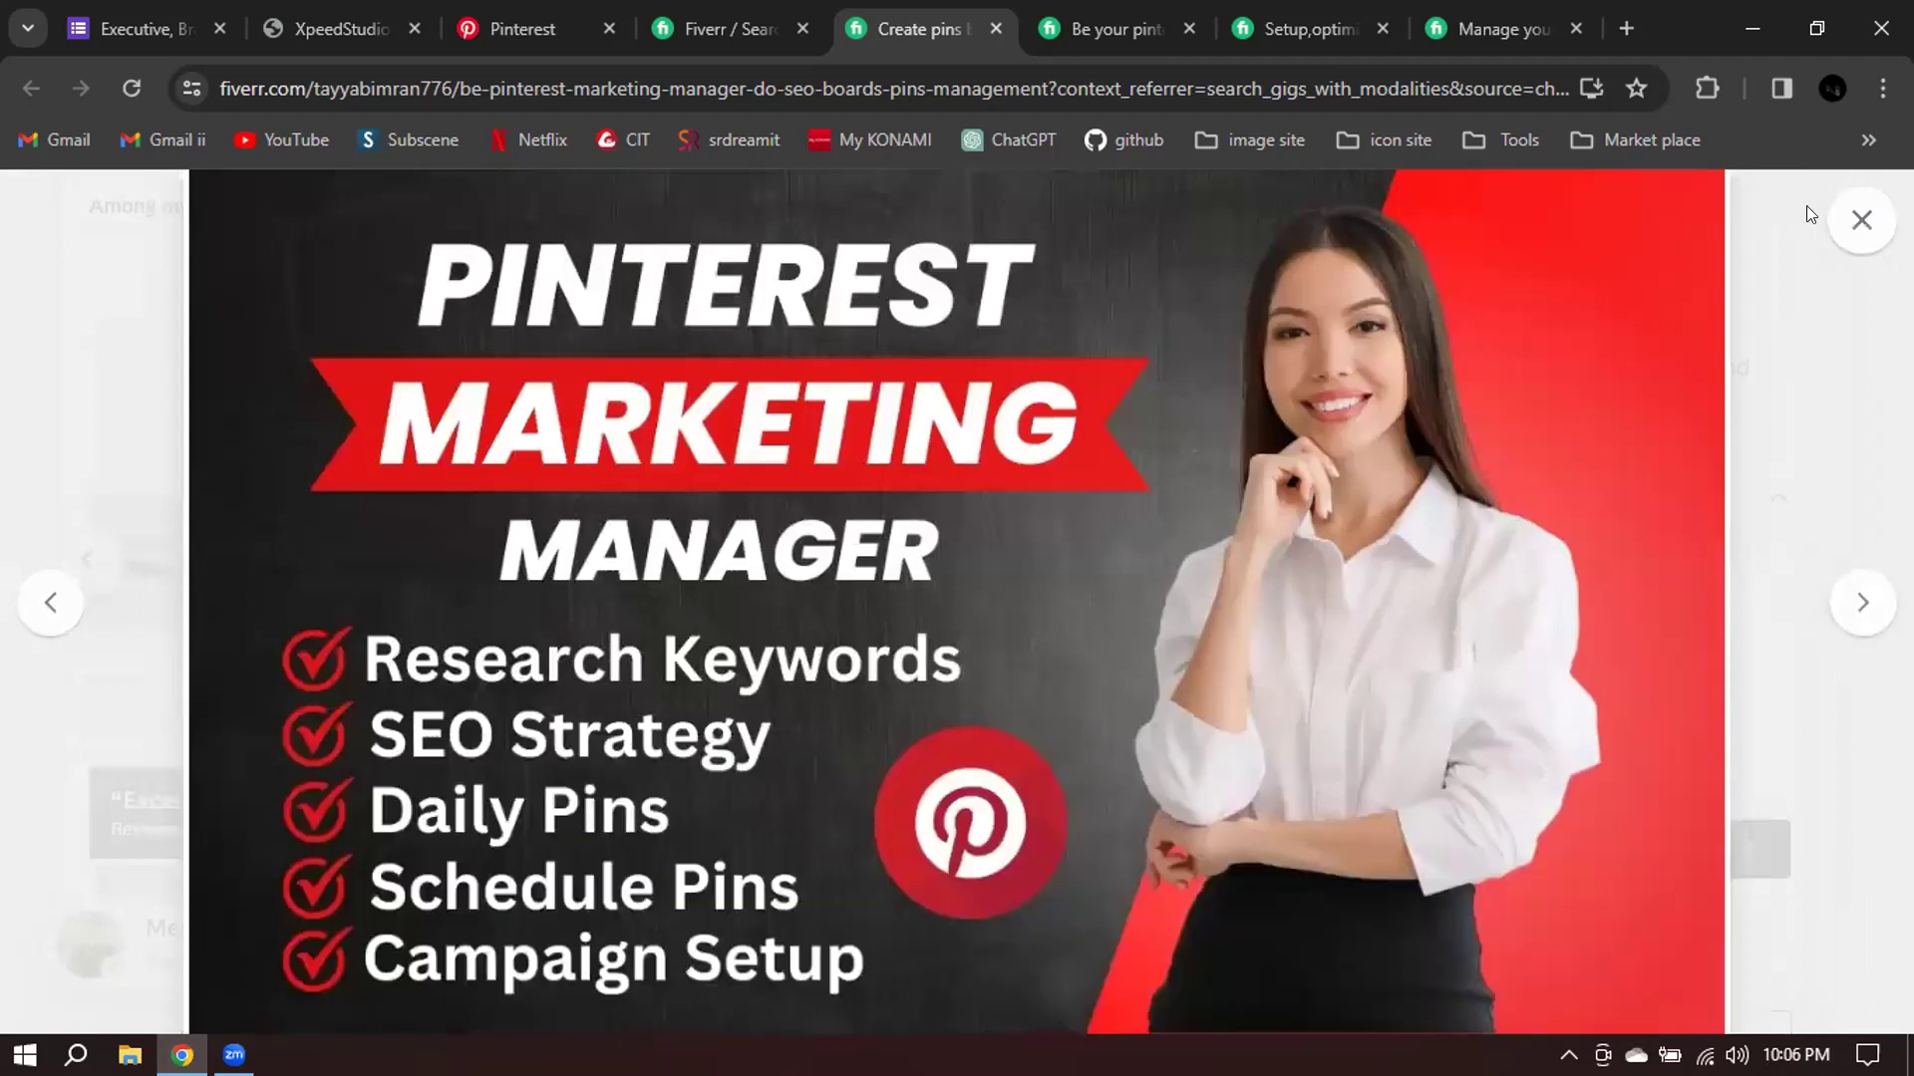
left_click(1833, 220)
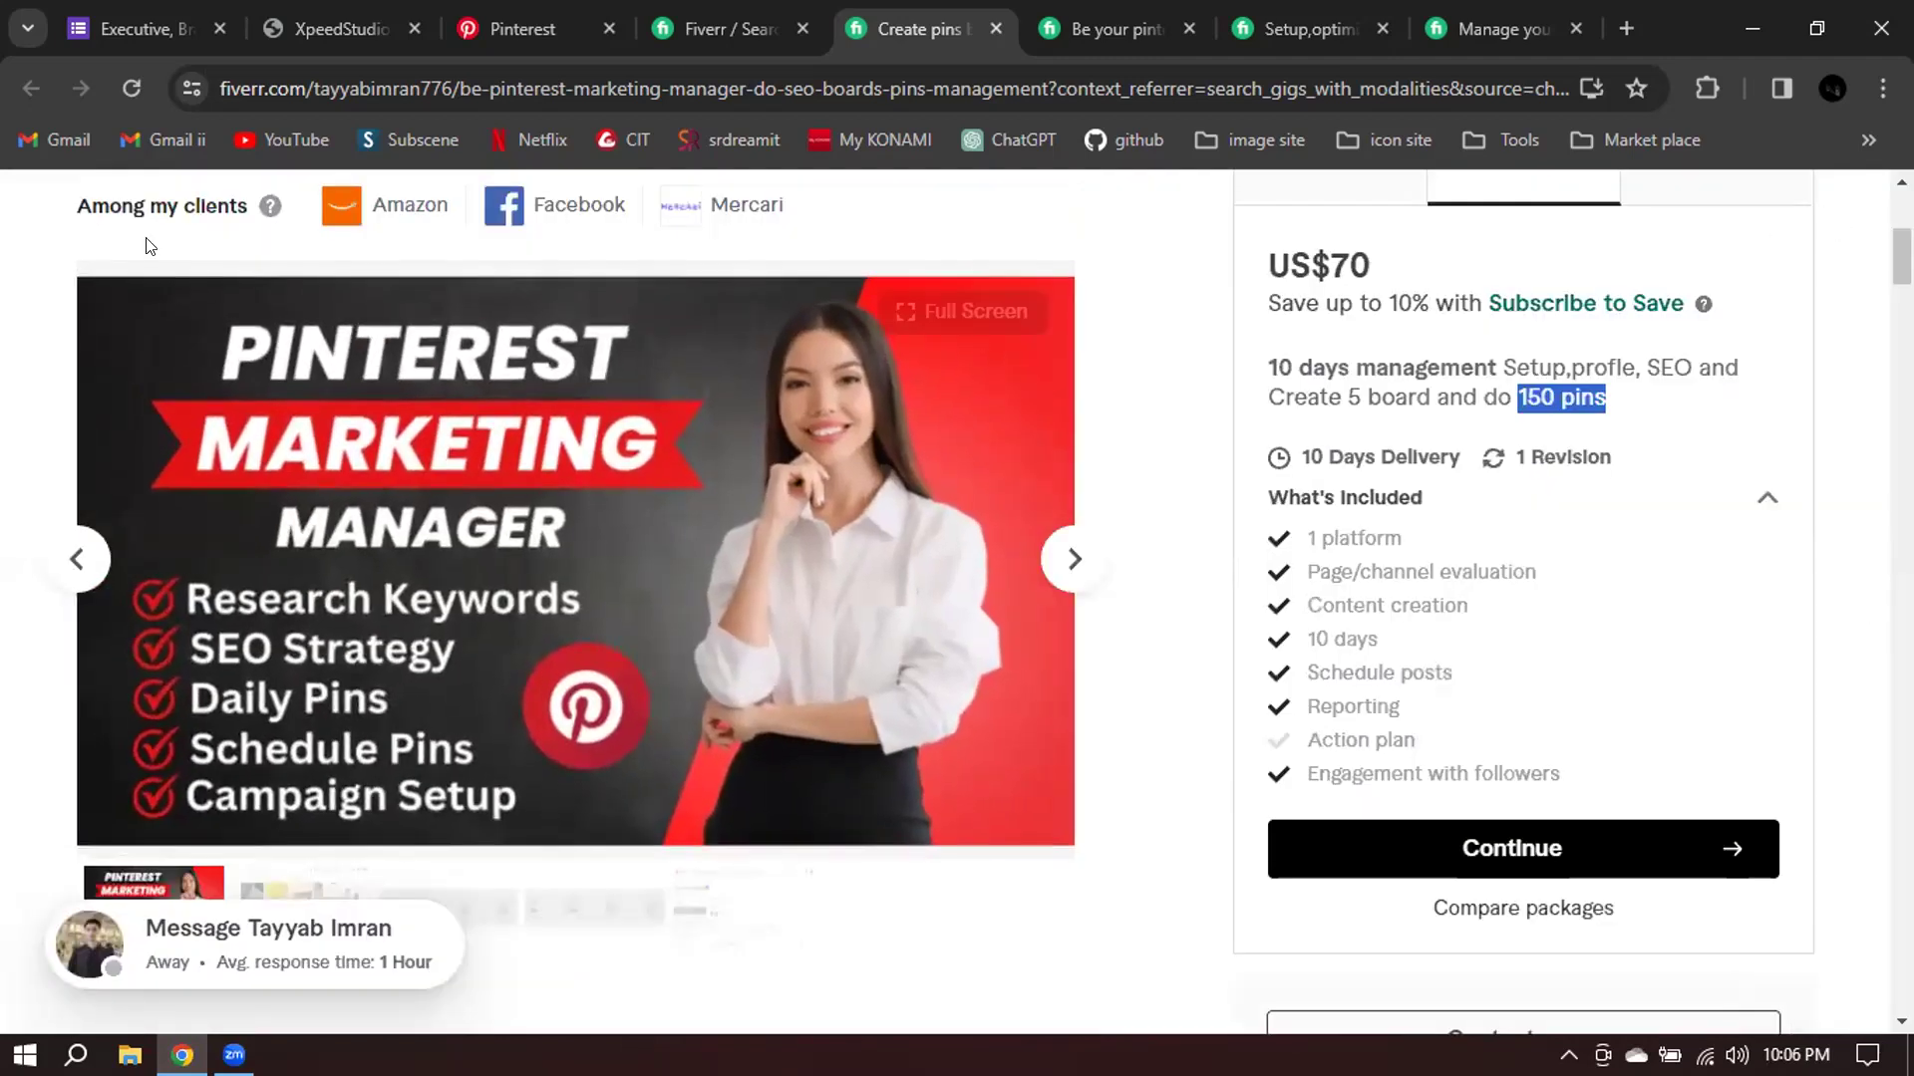
Browse the US$35 SEO Optimized Pins And Boards gig's gallery through Attractive Pins Design and analytics back to the start
left_click(1130, 8)
scroll(752, 547, "down", 6)
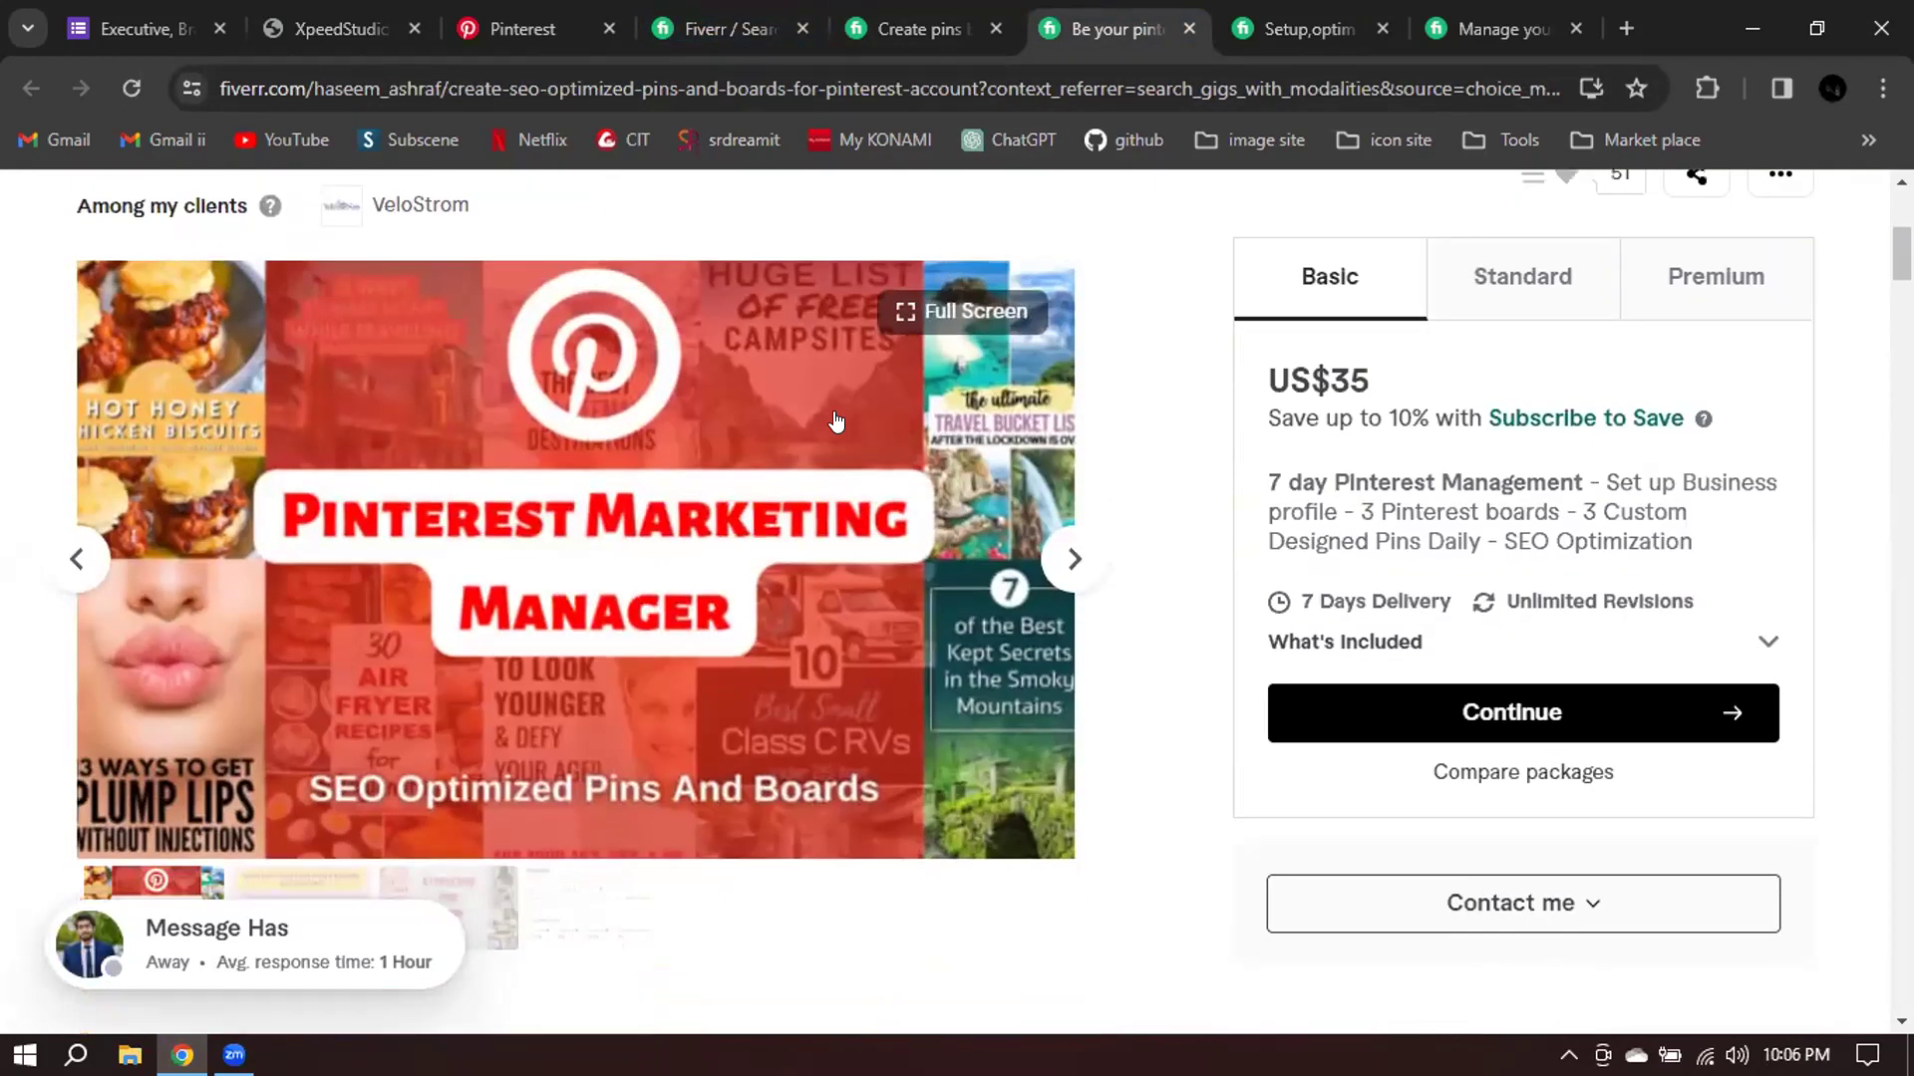
left_click(1072, 559)
left_click(1068, 559)
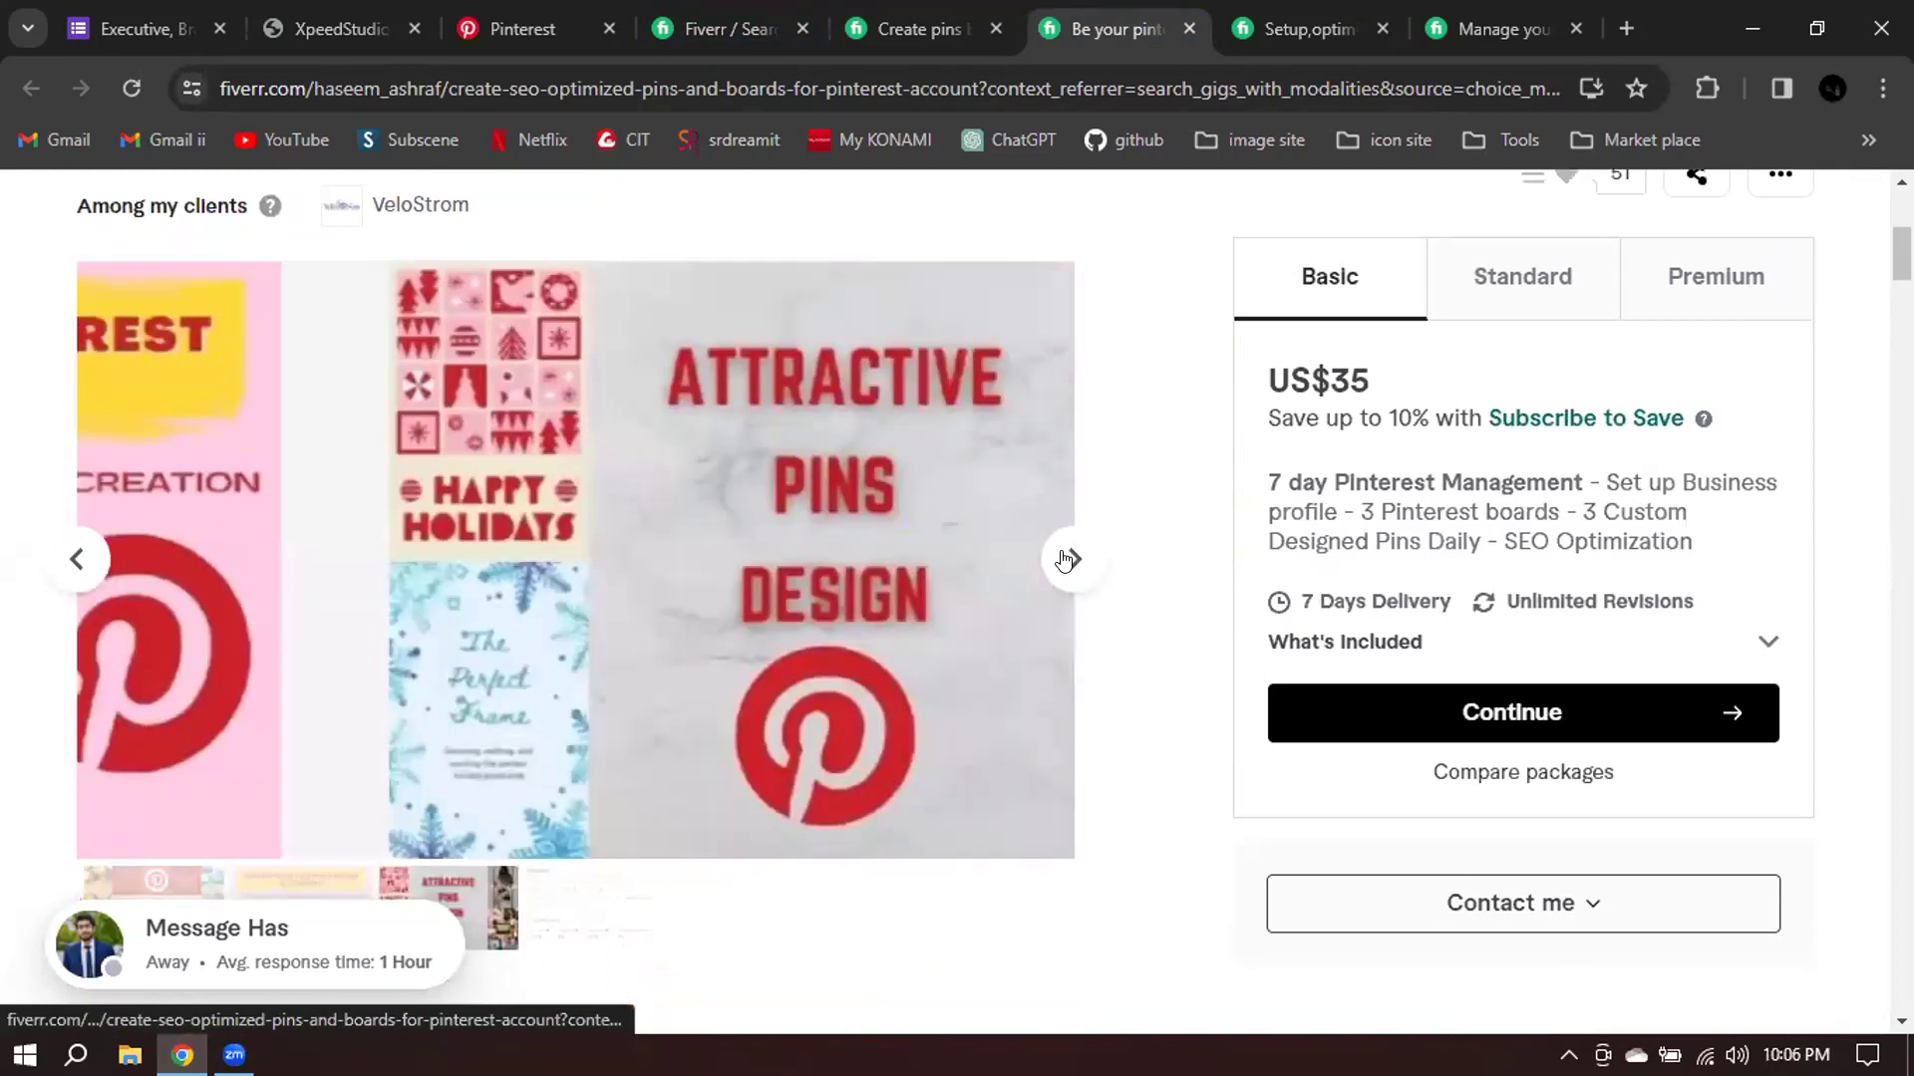
left_click(1066, 559)
mouse_move(868, 461)
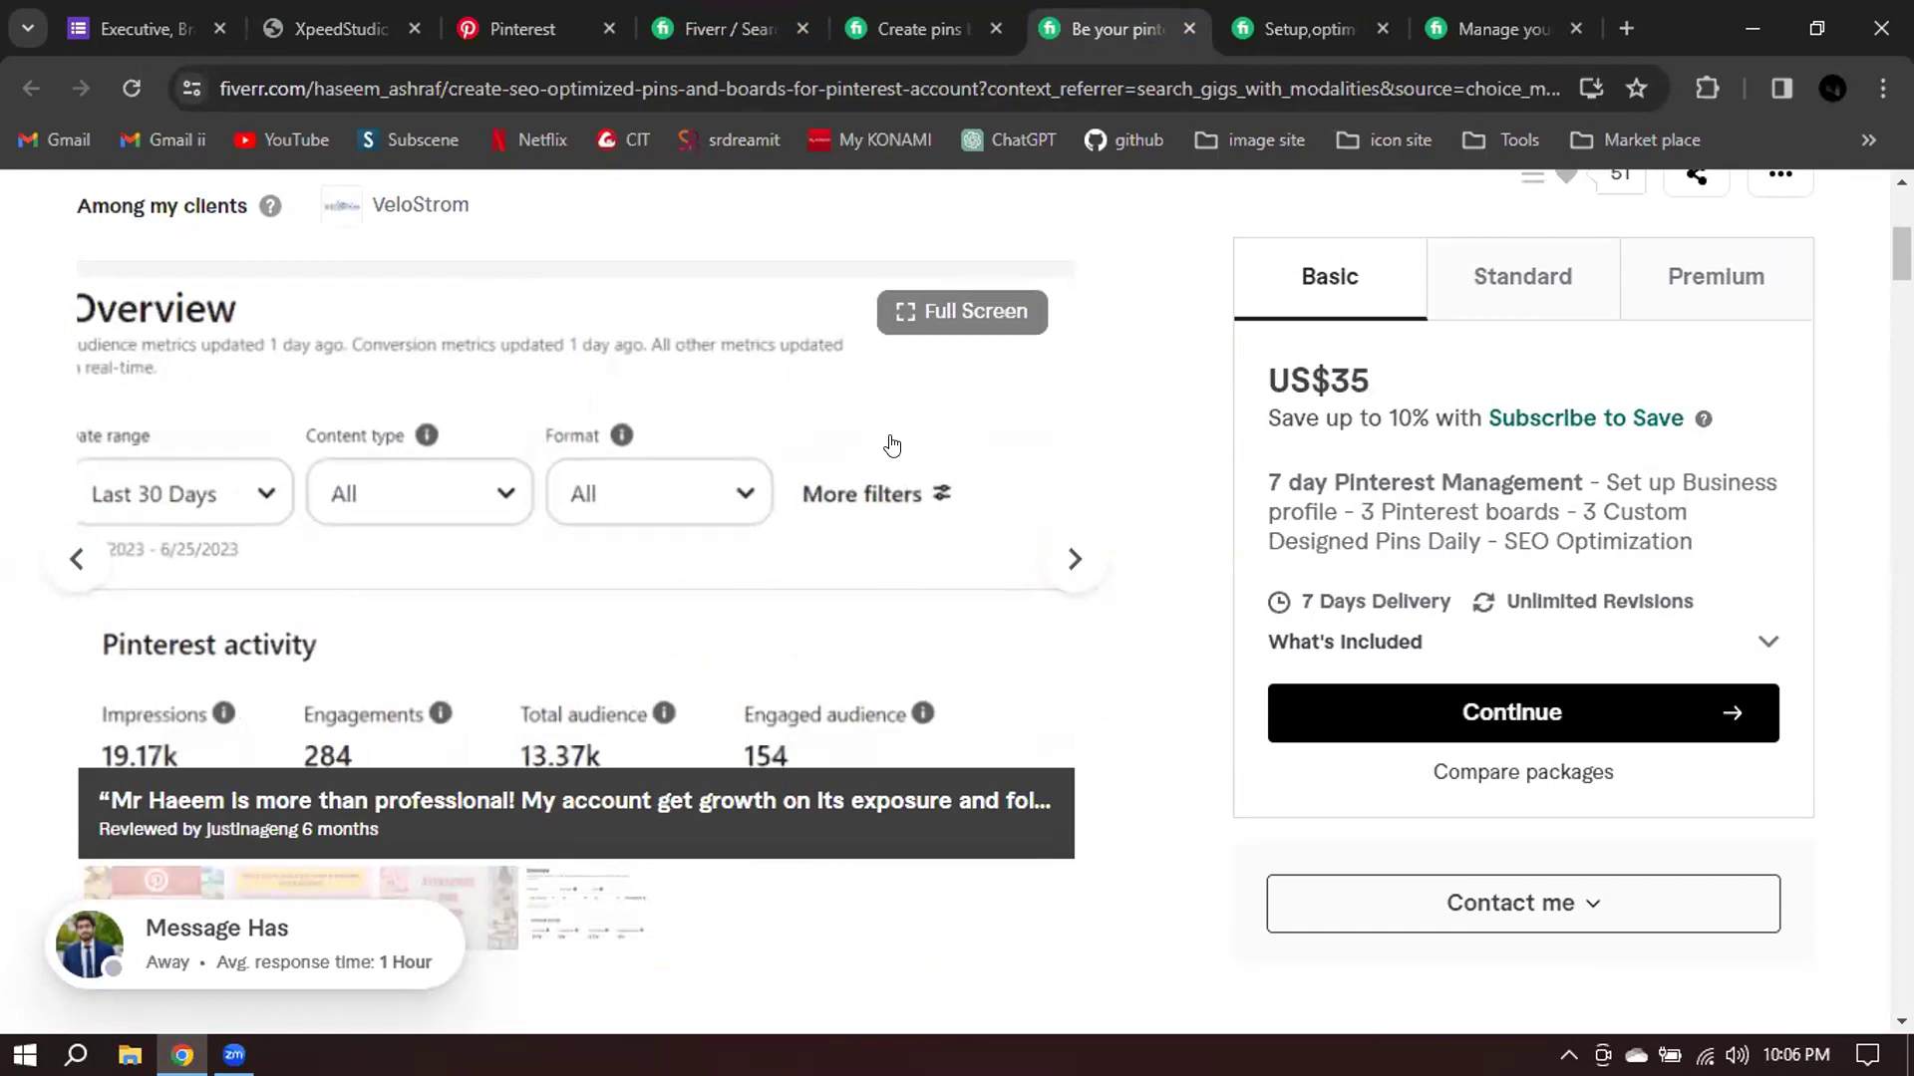
left_click(1073, 558)
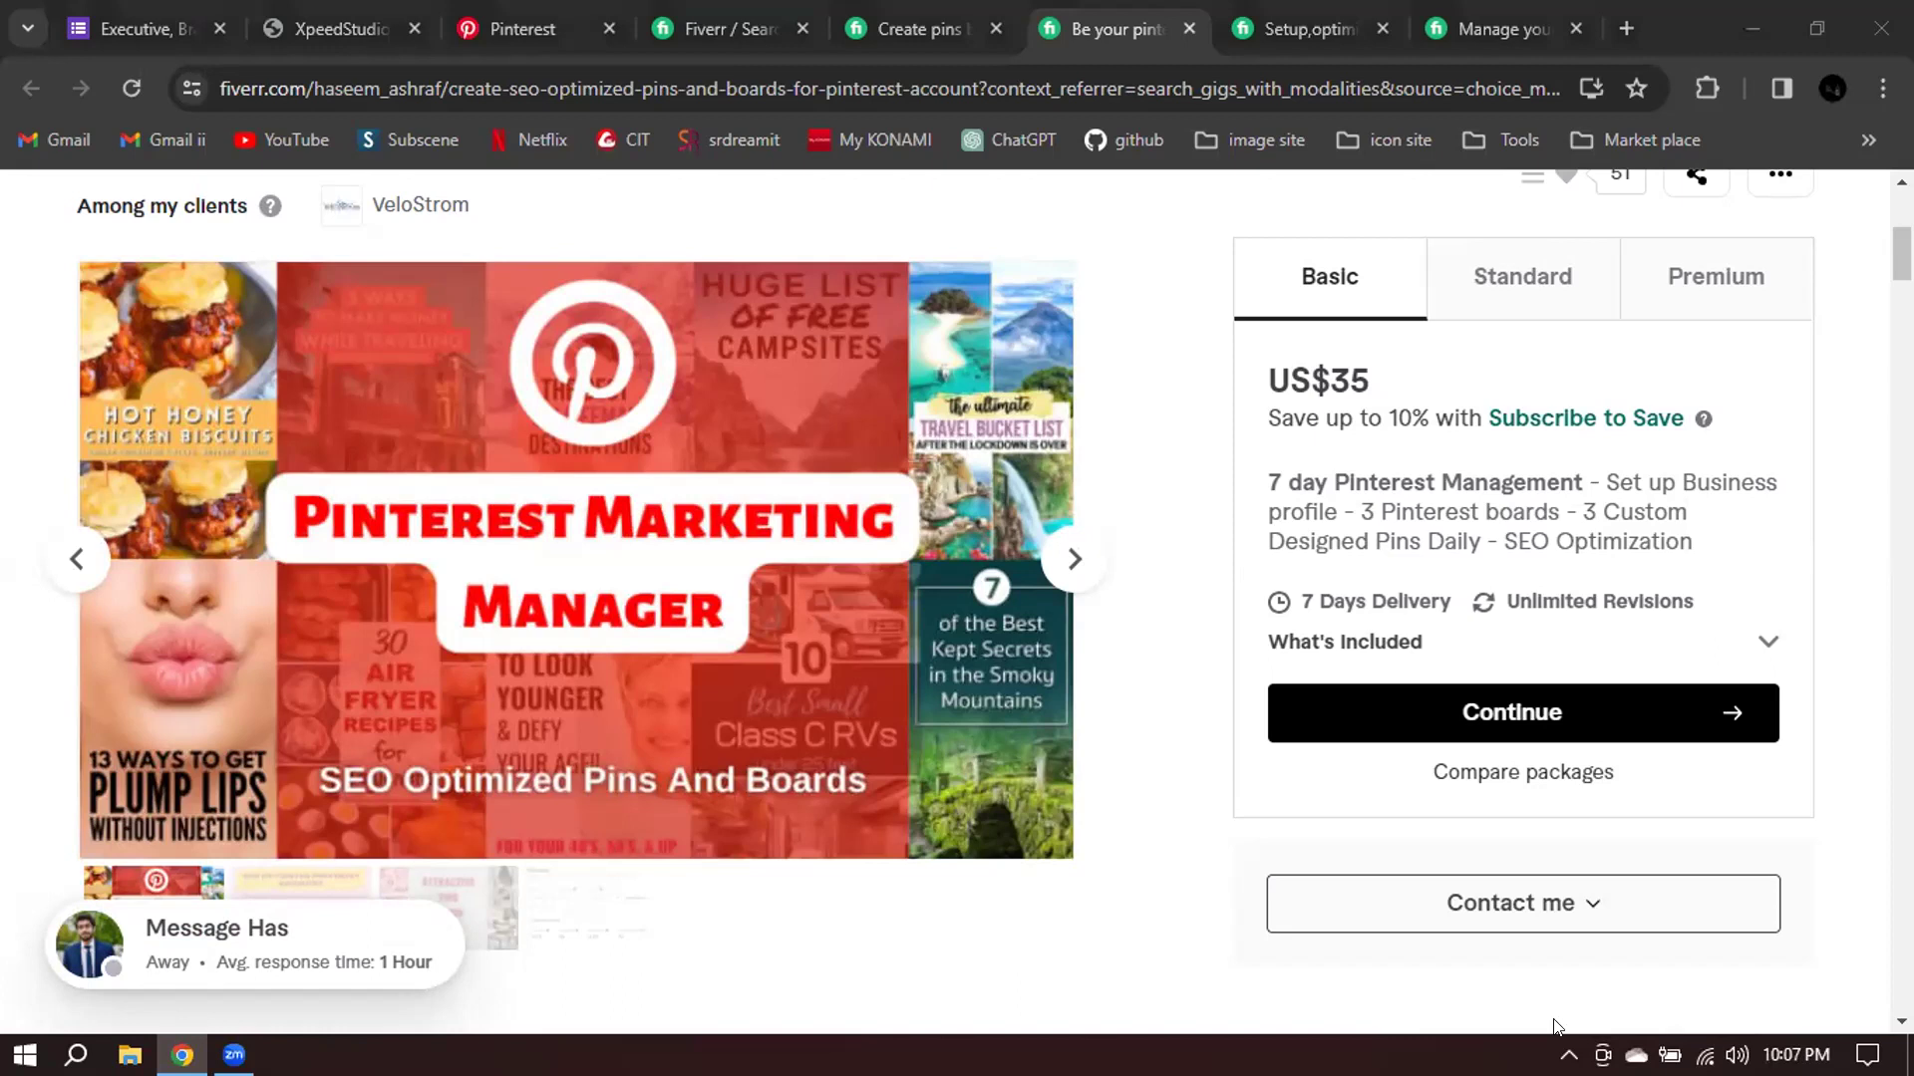
Switch to the US$60 Pinterest setup and optimize gig and close the Pinterest tab
left_click(1286, 28)
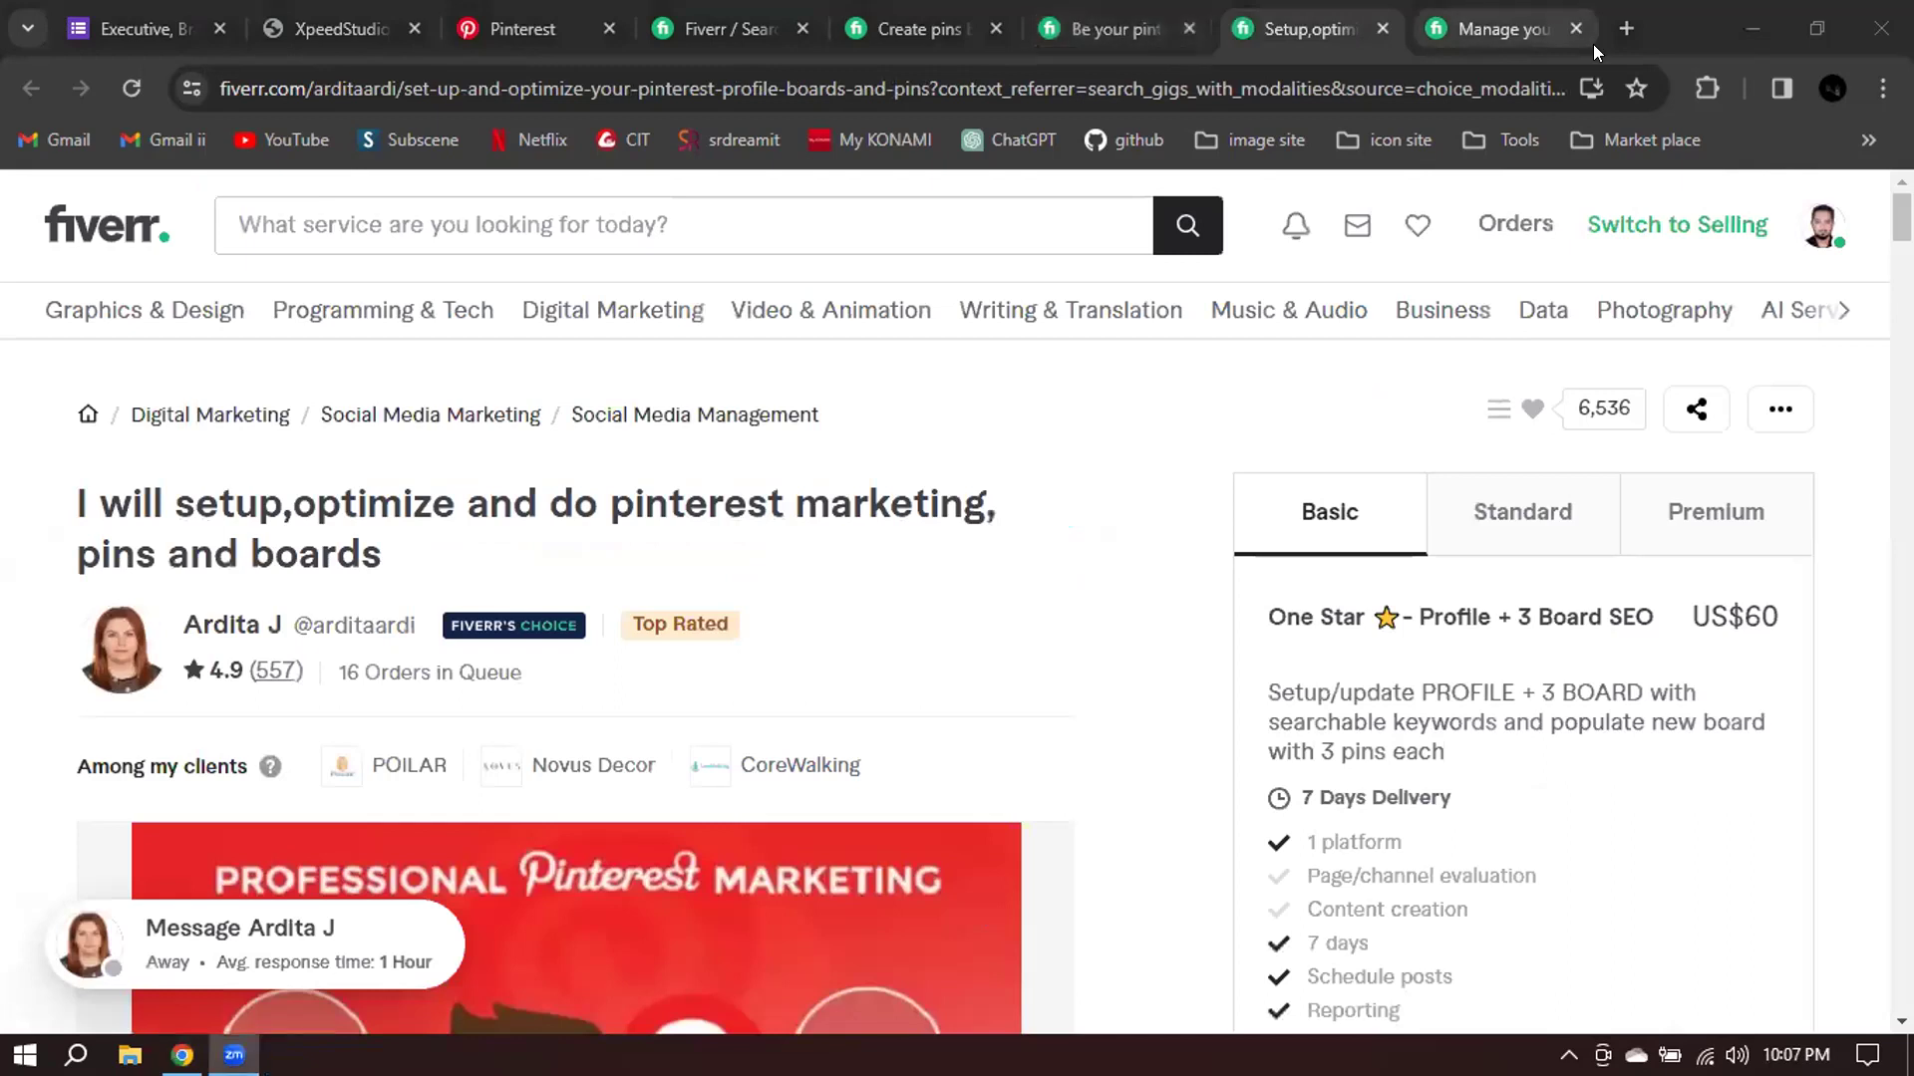
left_click(1707, 88)
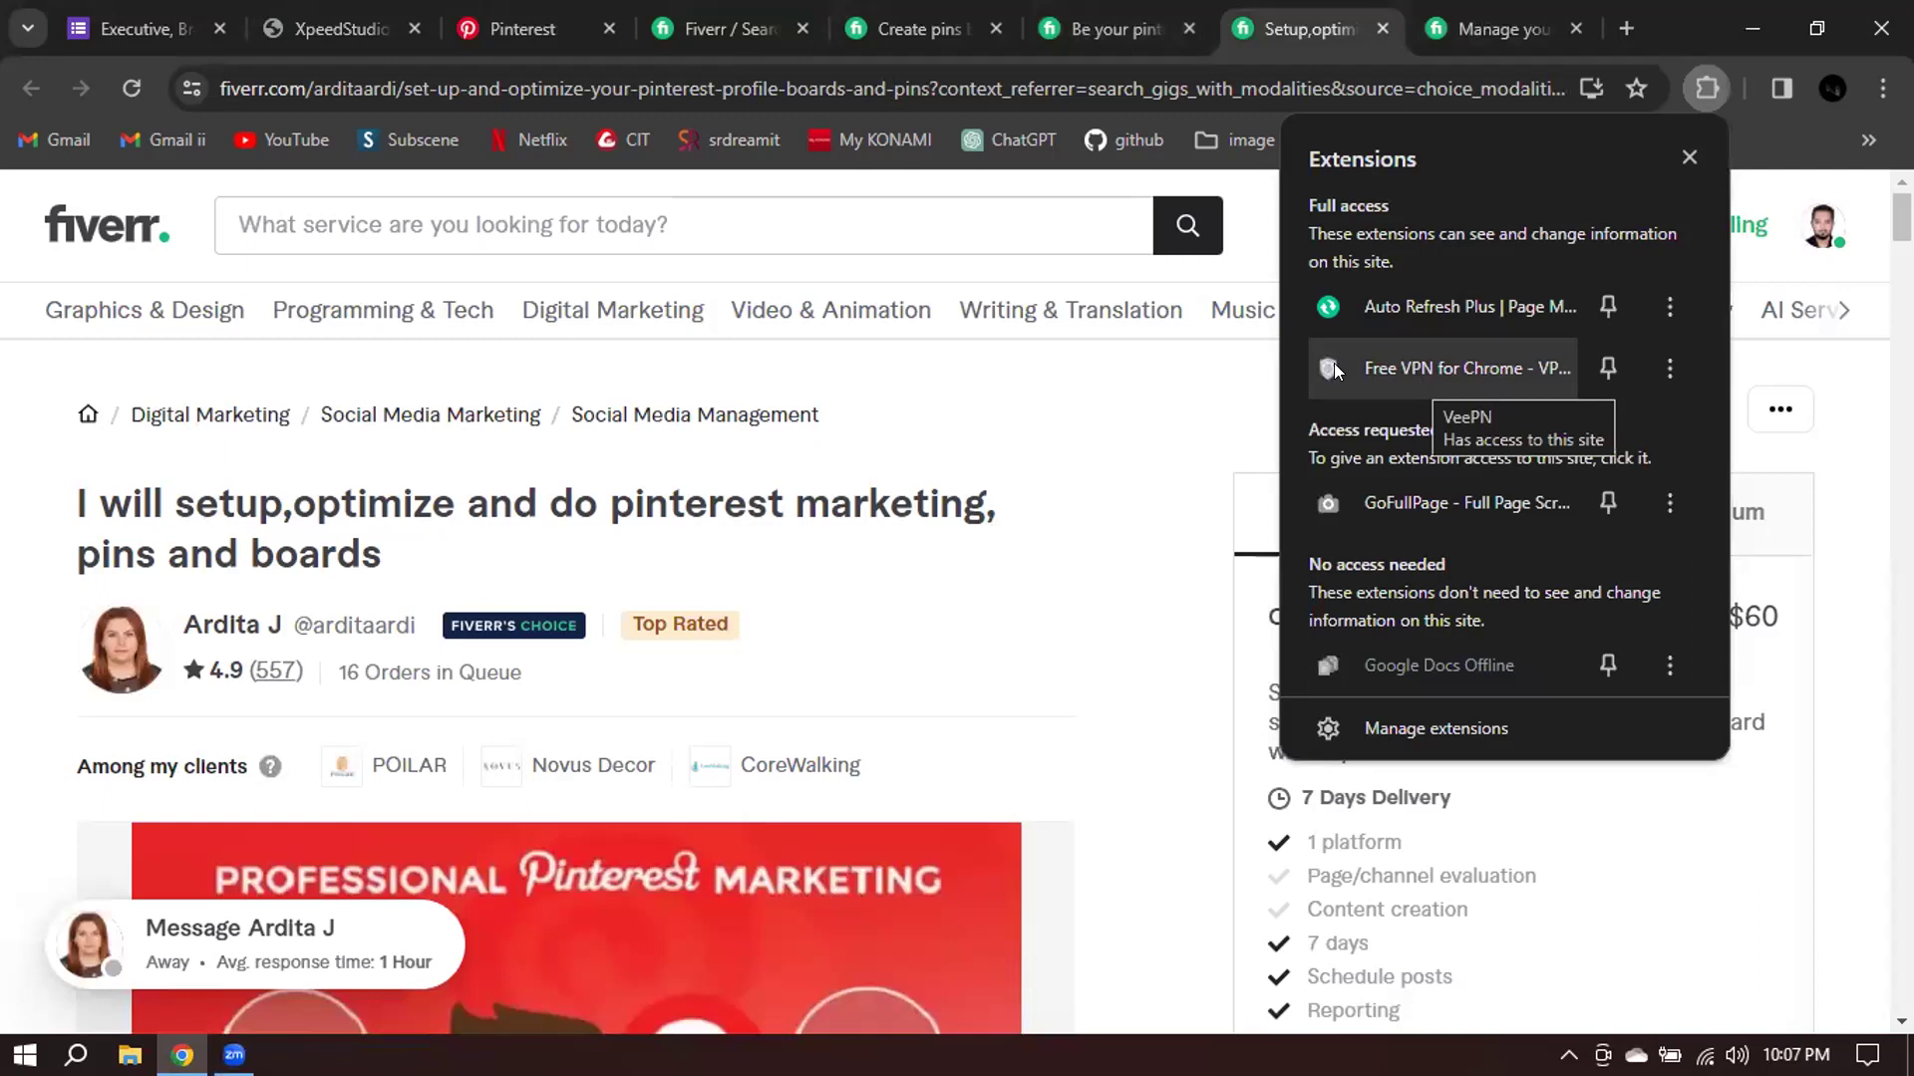
left_click(608, 30)
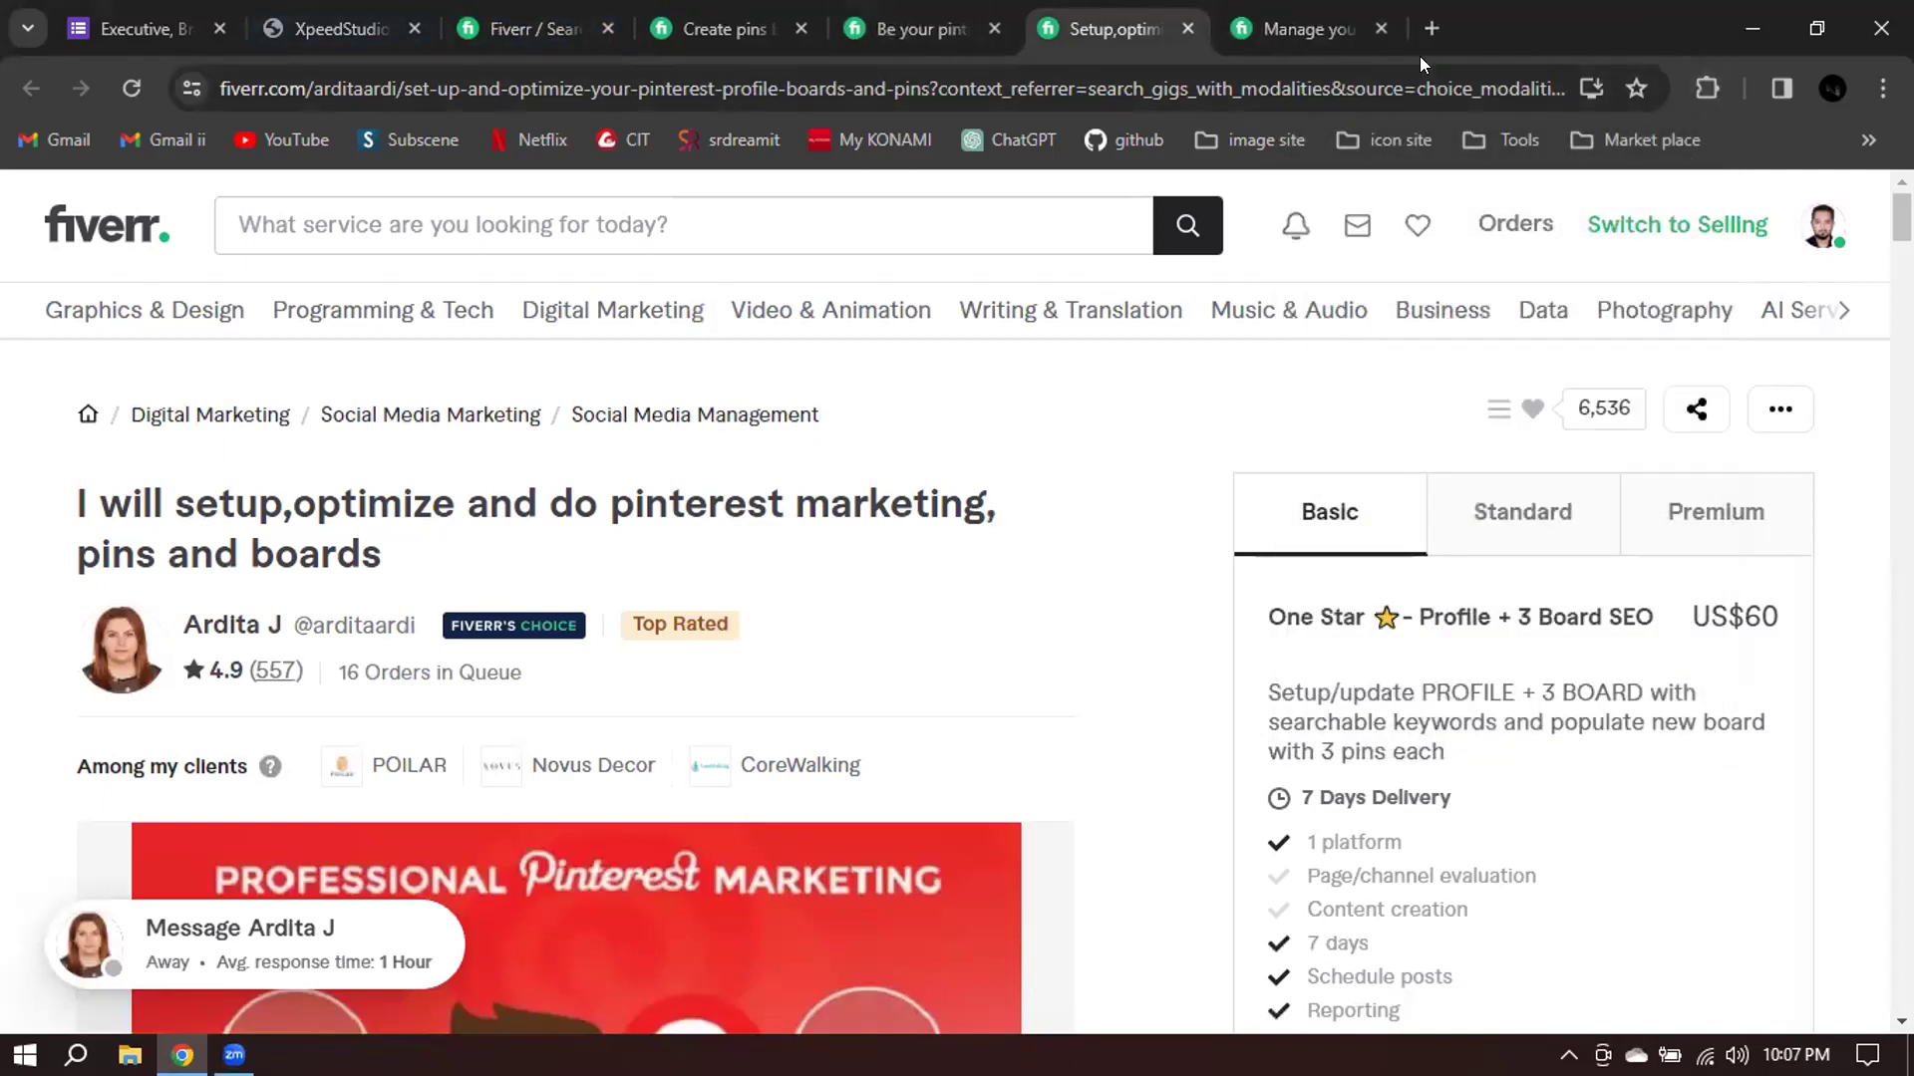
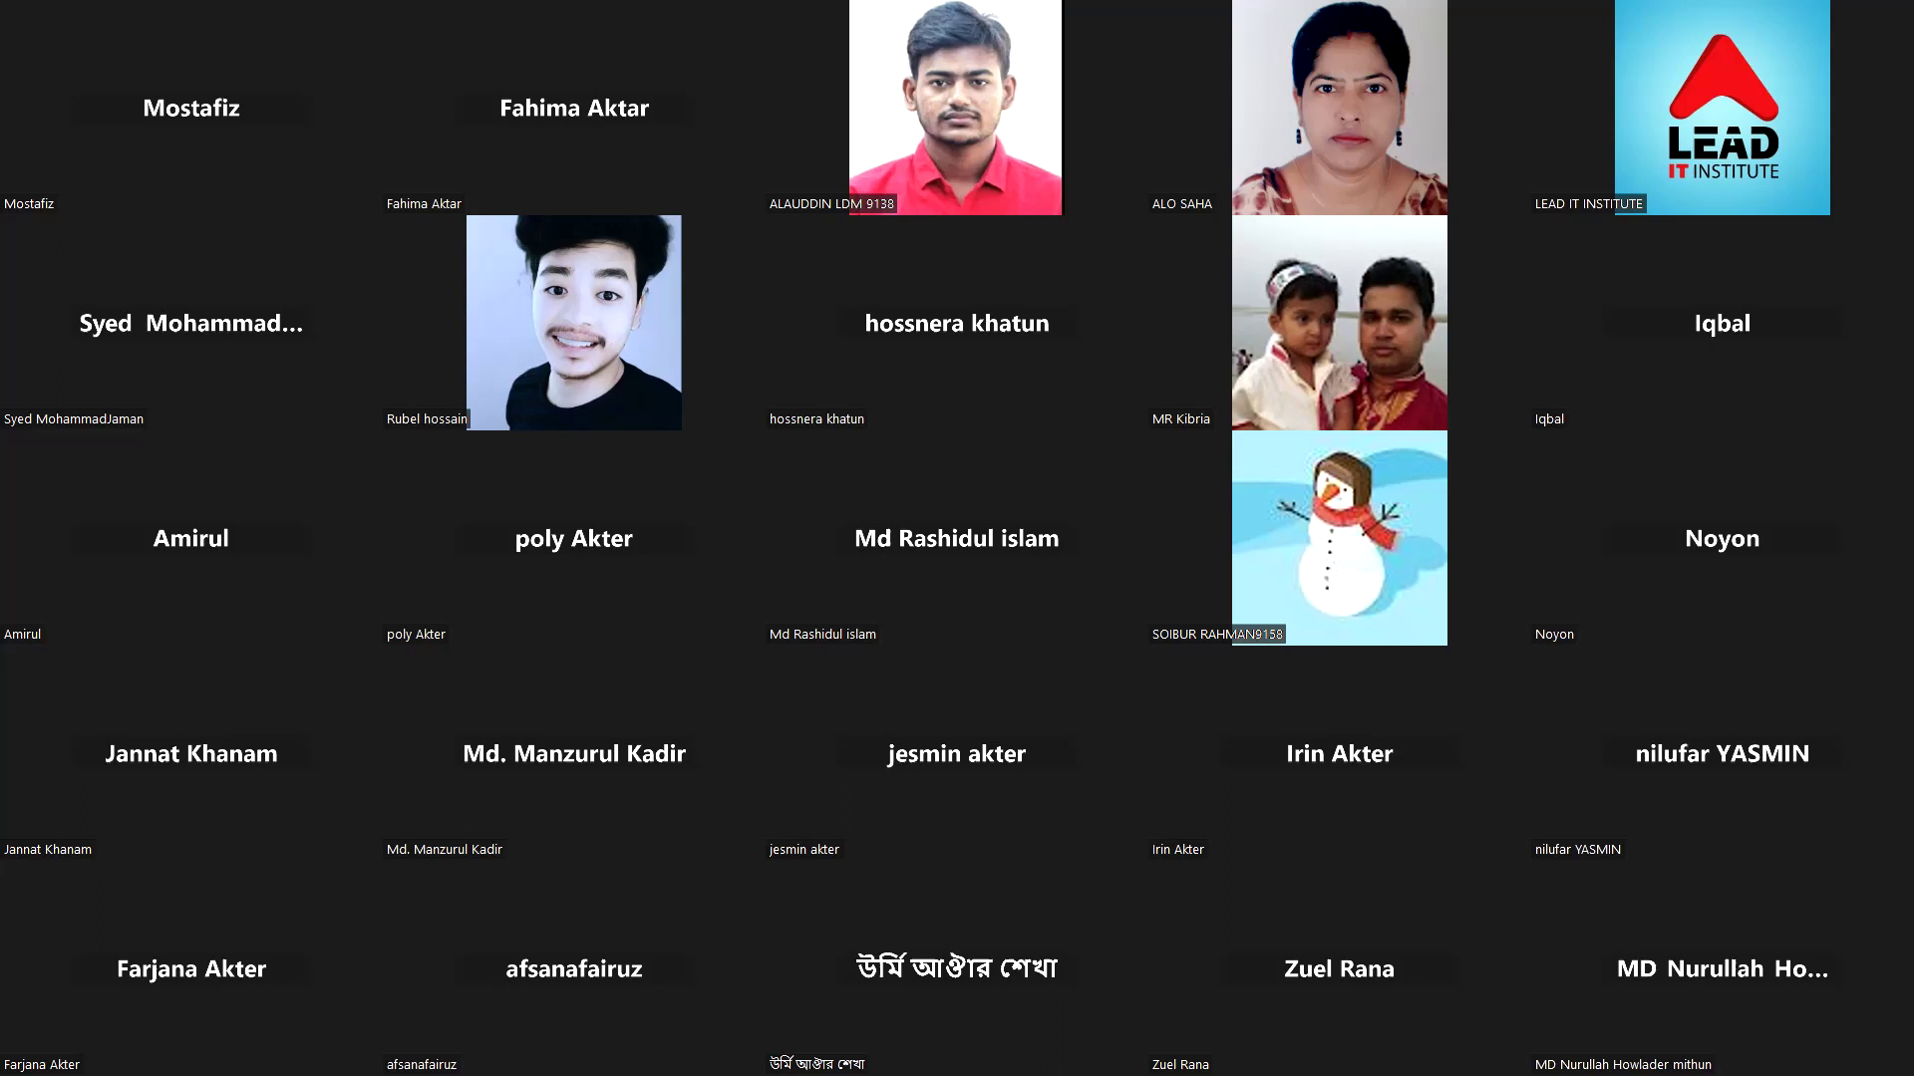
Scroll the shared view down and back up while the Windows desktop is showing
scroll(957, 538, "down", 2)
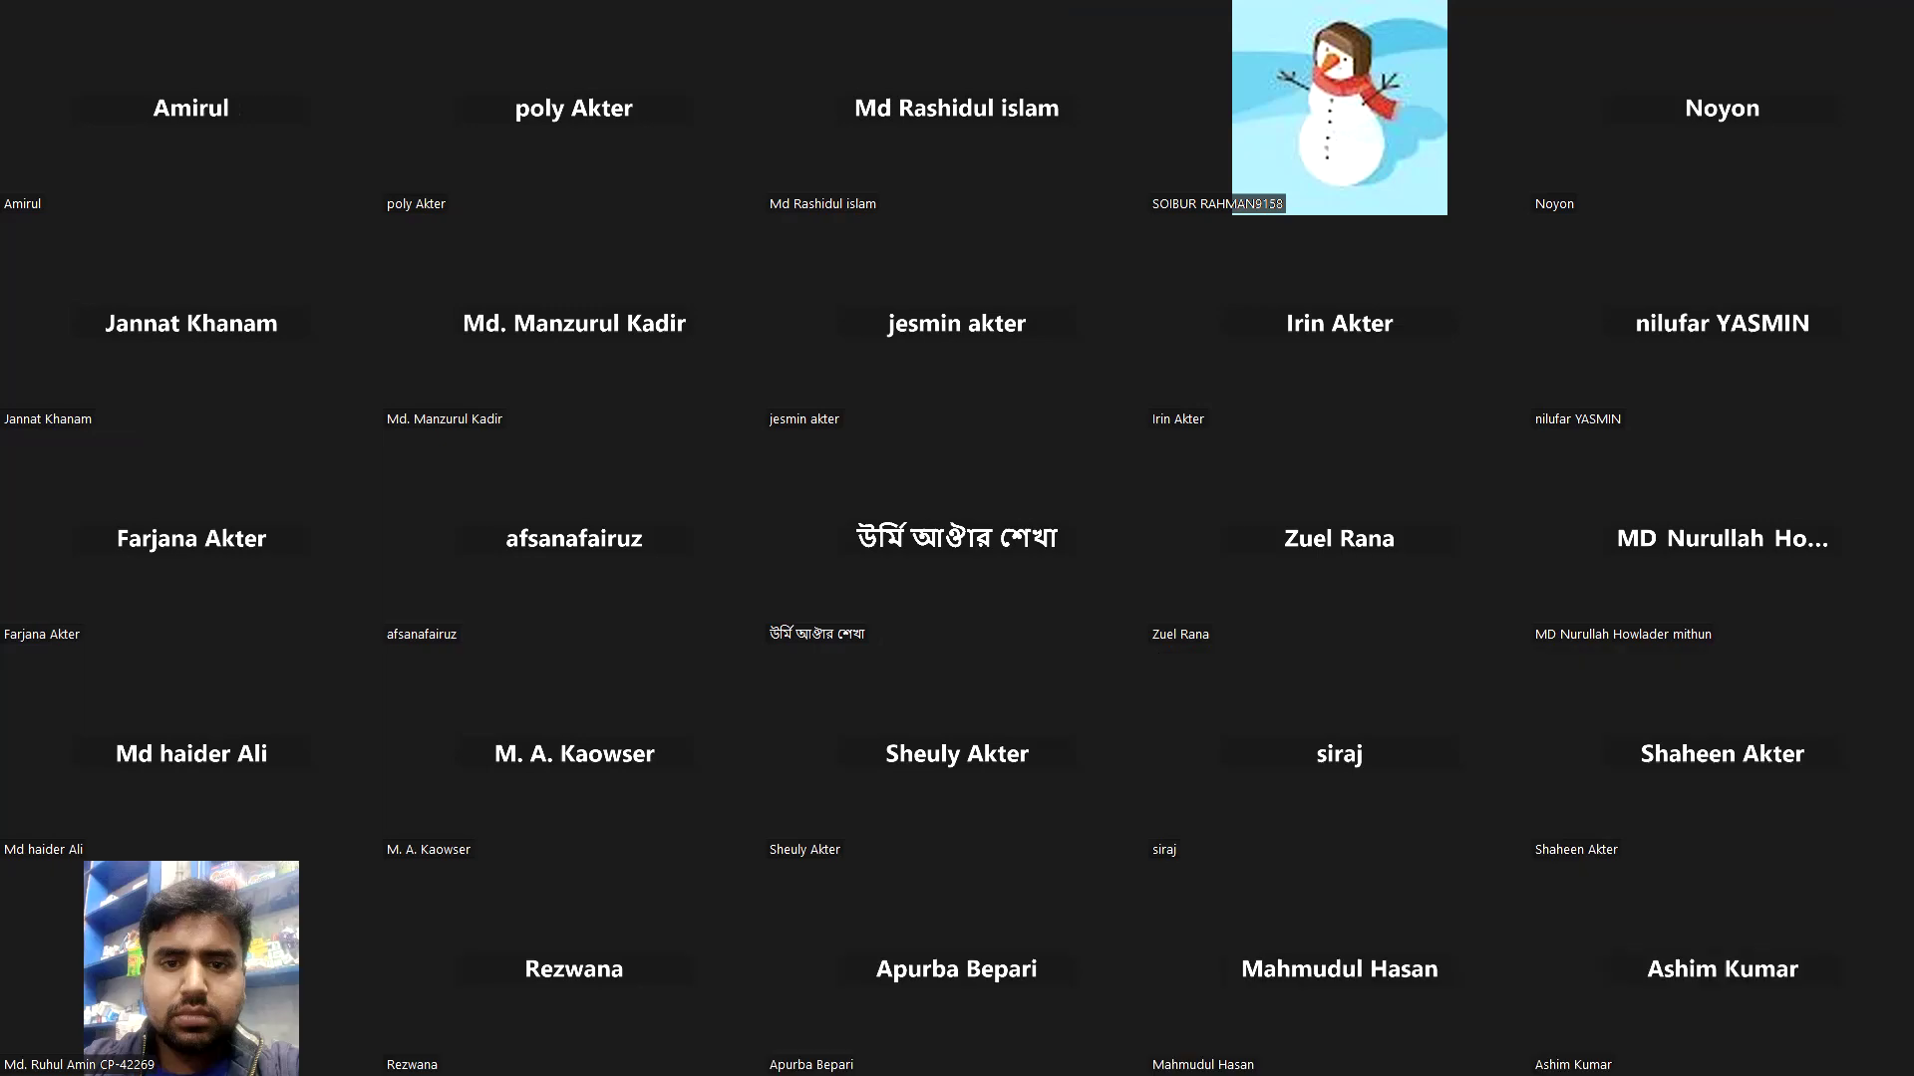
scroll(957, 538, "up", 2)
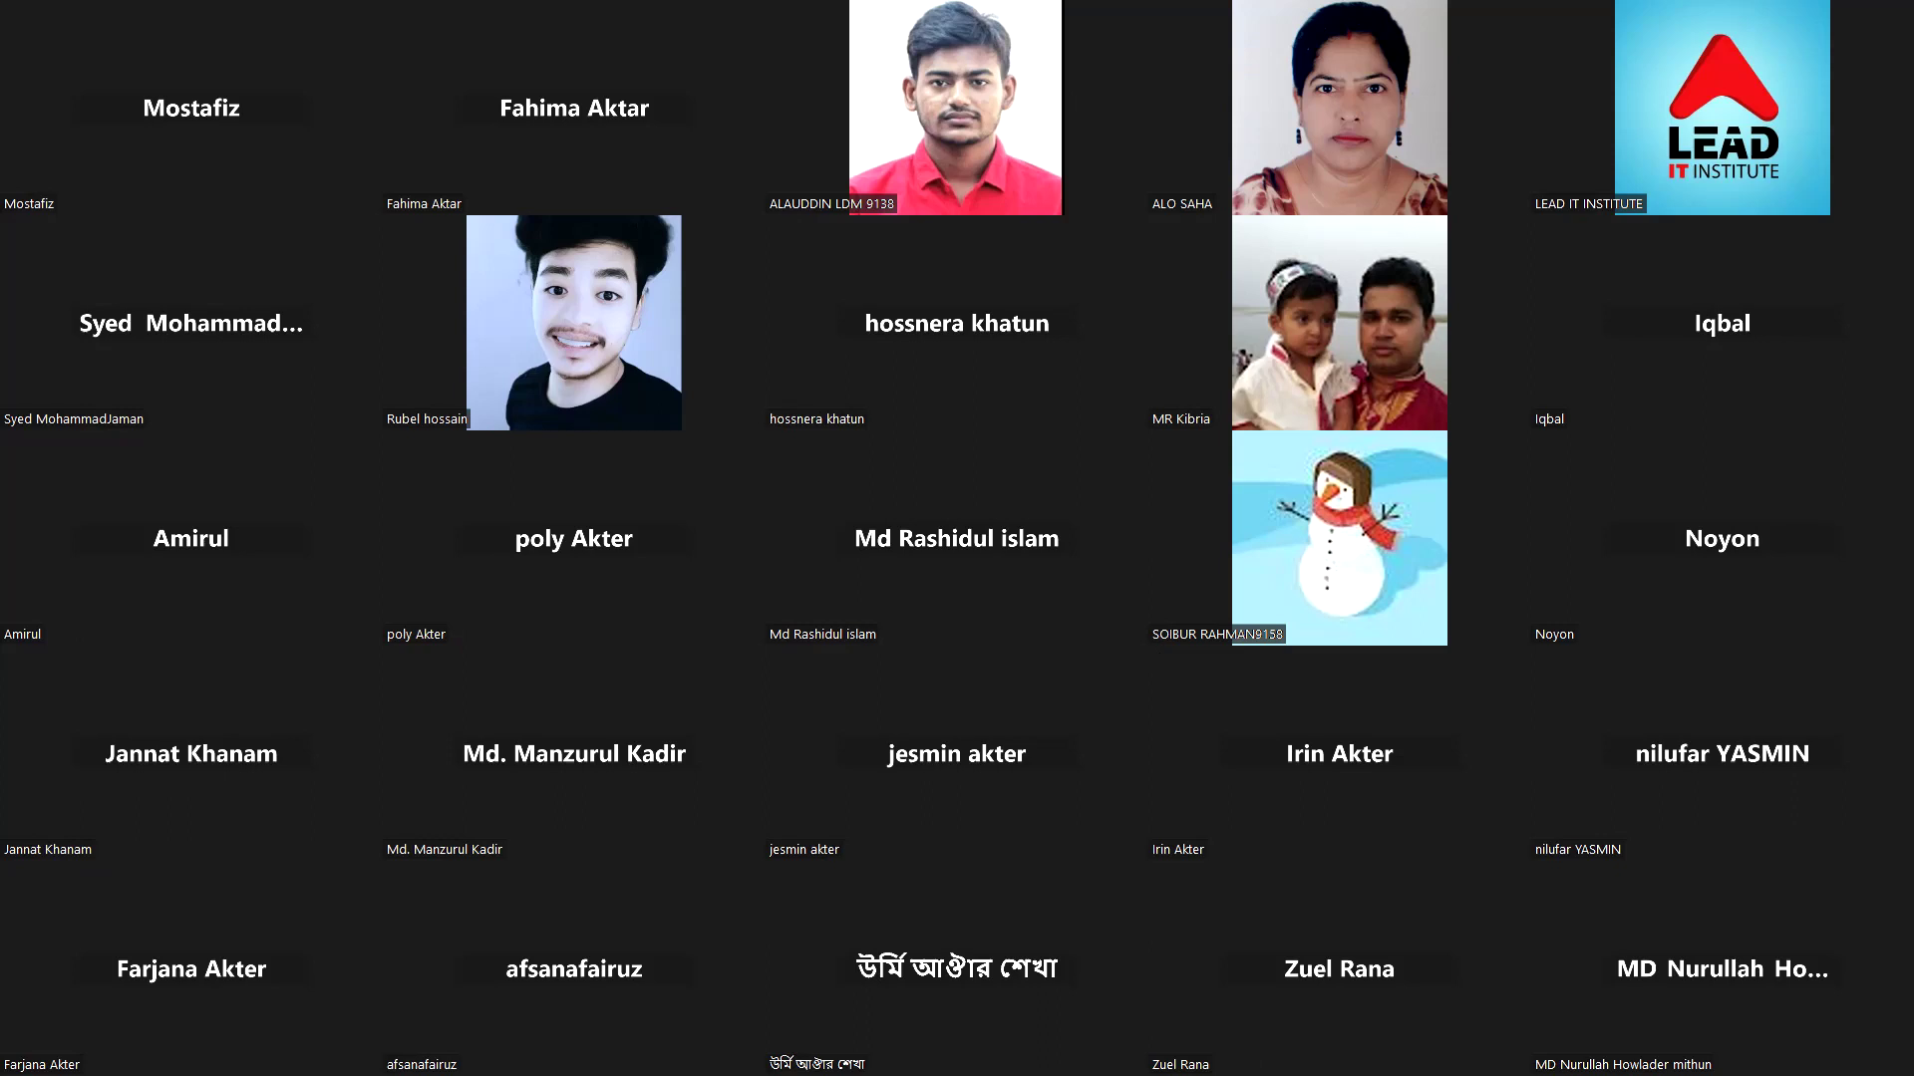
scroll(957, 538, "down", 2)
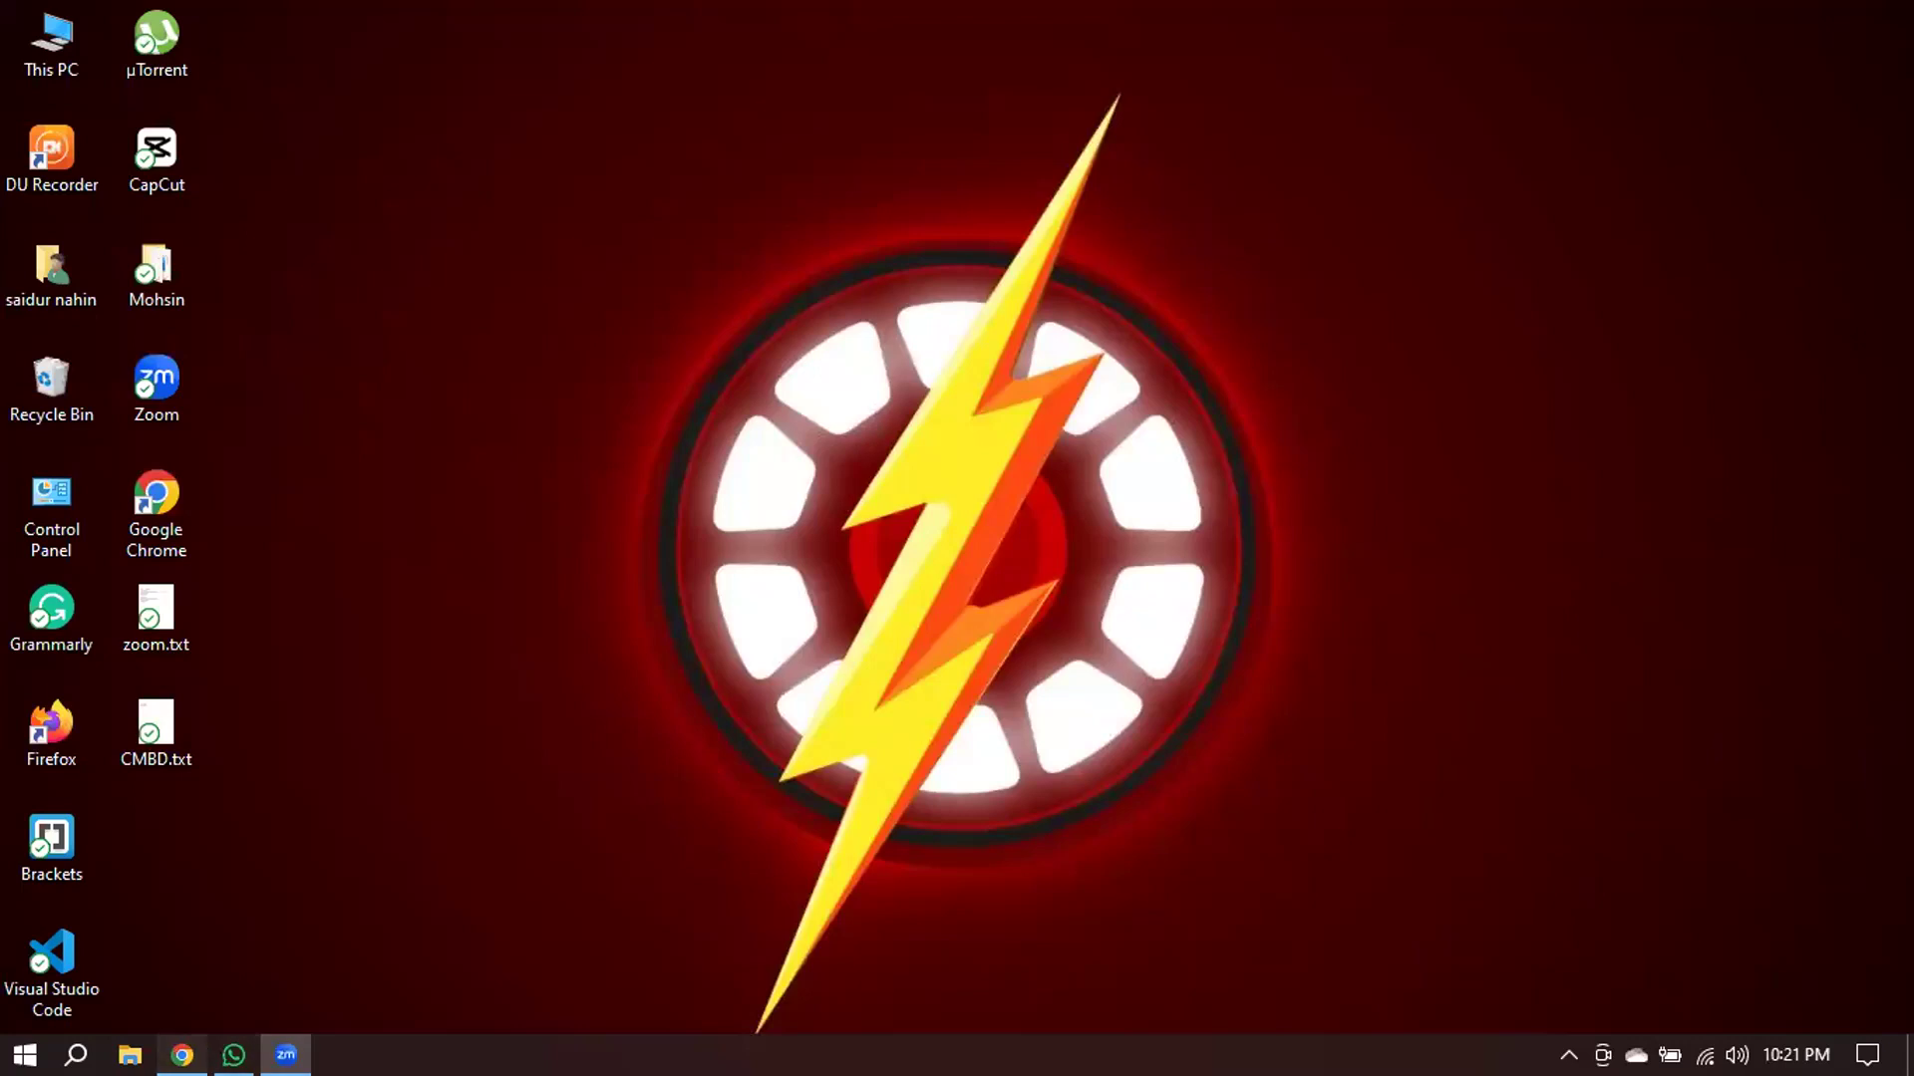
Bring Chrome forward on the Executive, Brand Strategist form and scroll to the brand-strategy question
left_click(182, 1055)
left_click(204, 8)
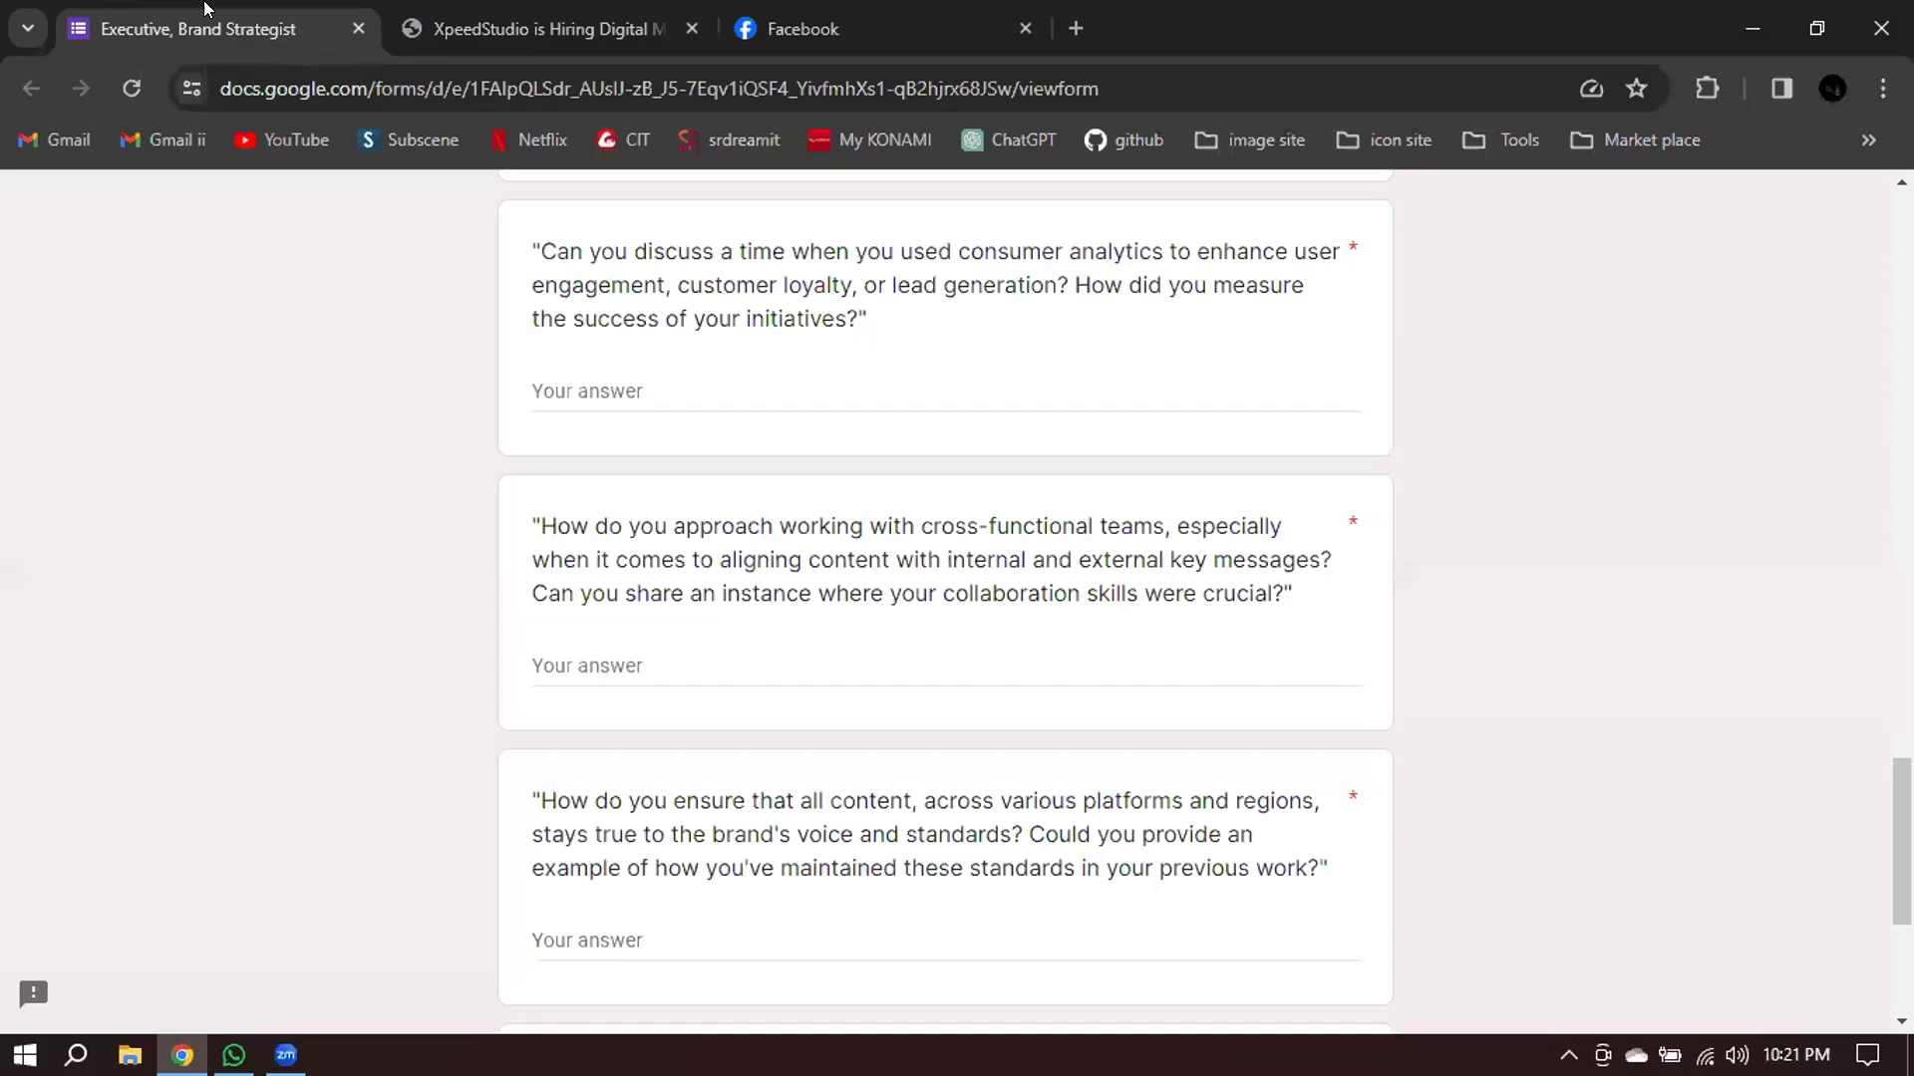
scroll(1461, 485, "up", 10)
scroll(1486, 476, "up", 4)
scroll(1659, 474, "down", 3)
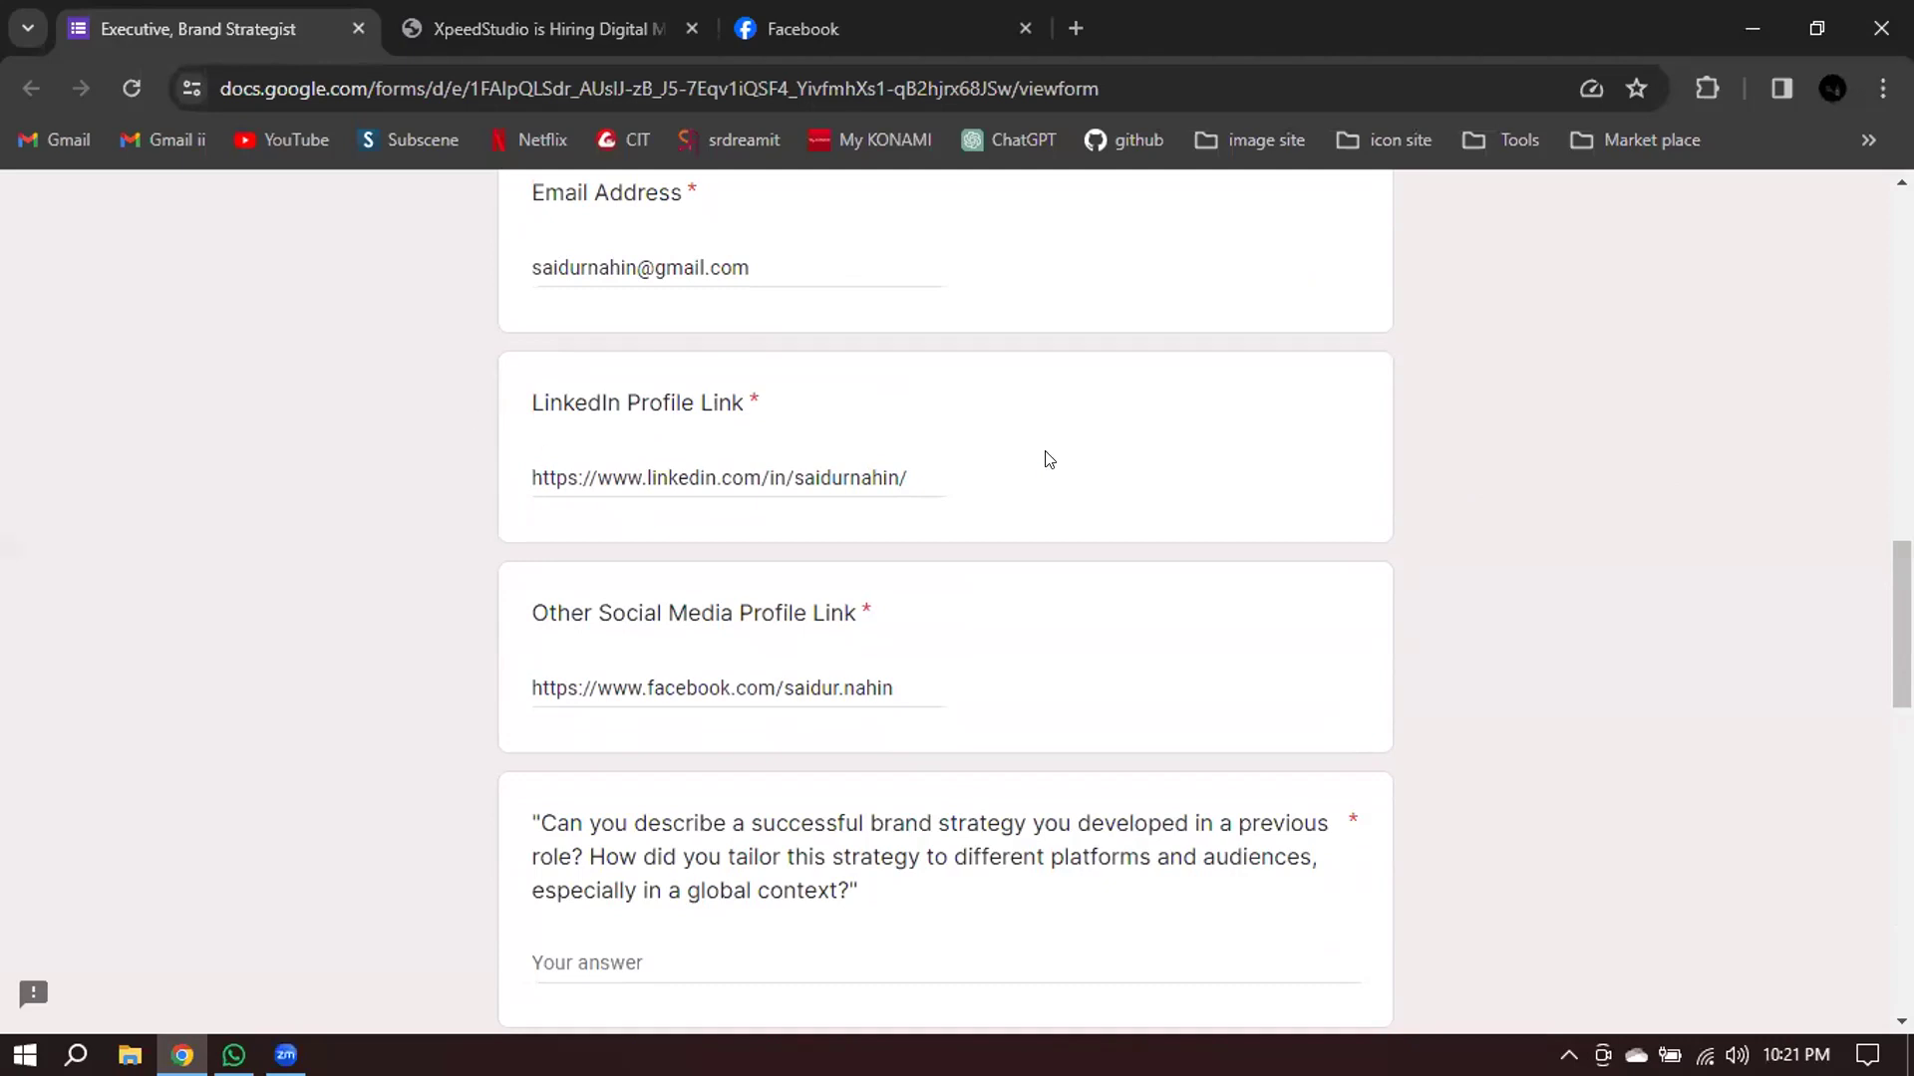
scroll(1043, 456, "down", 1)
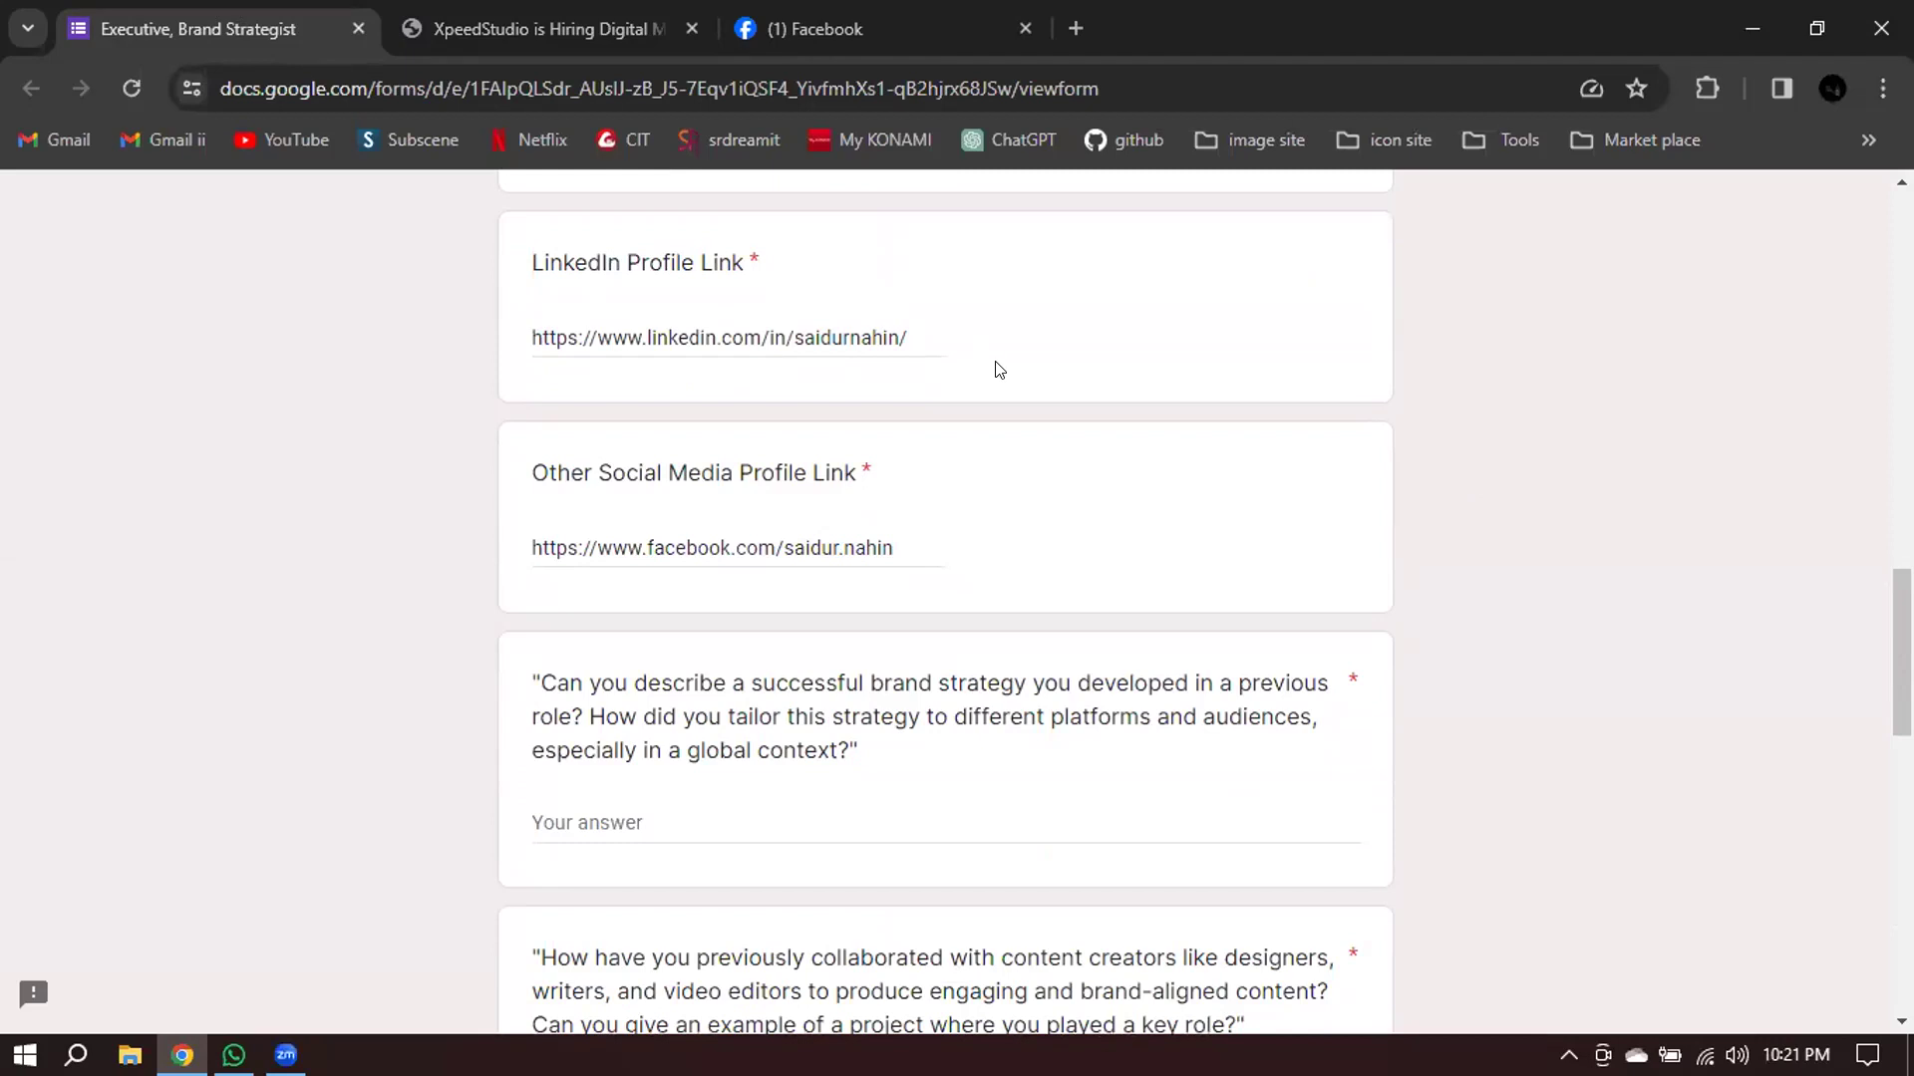
scroll(998, 370, "down", 2)
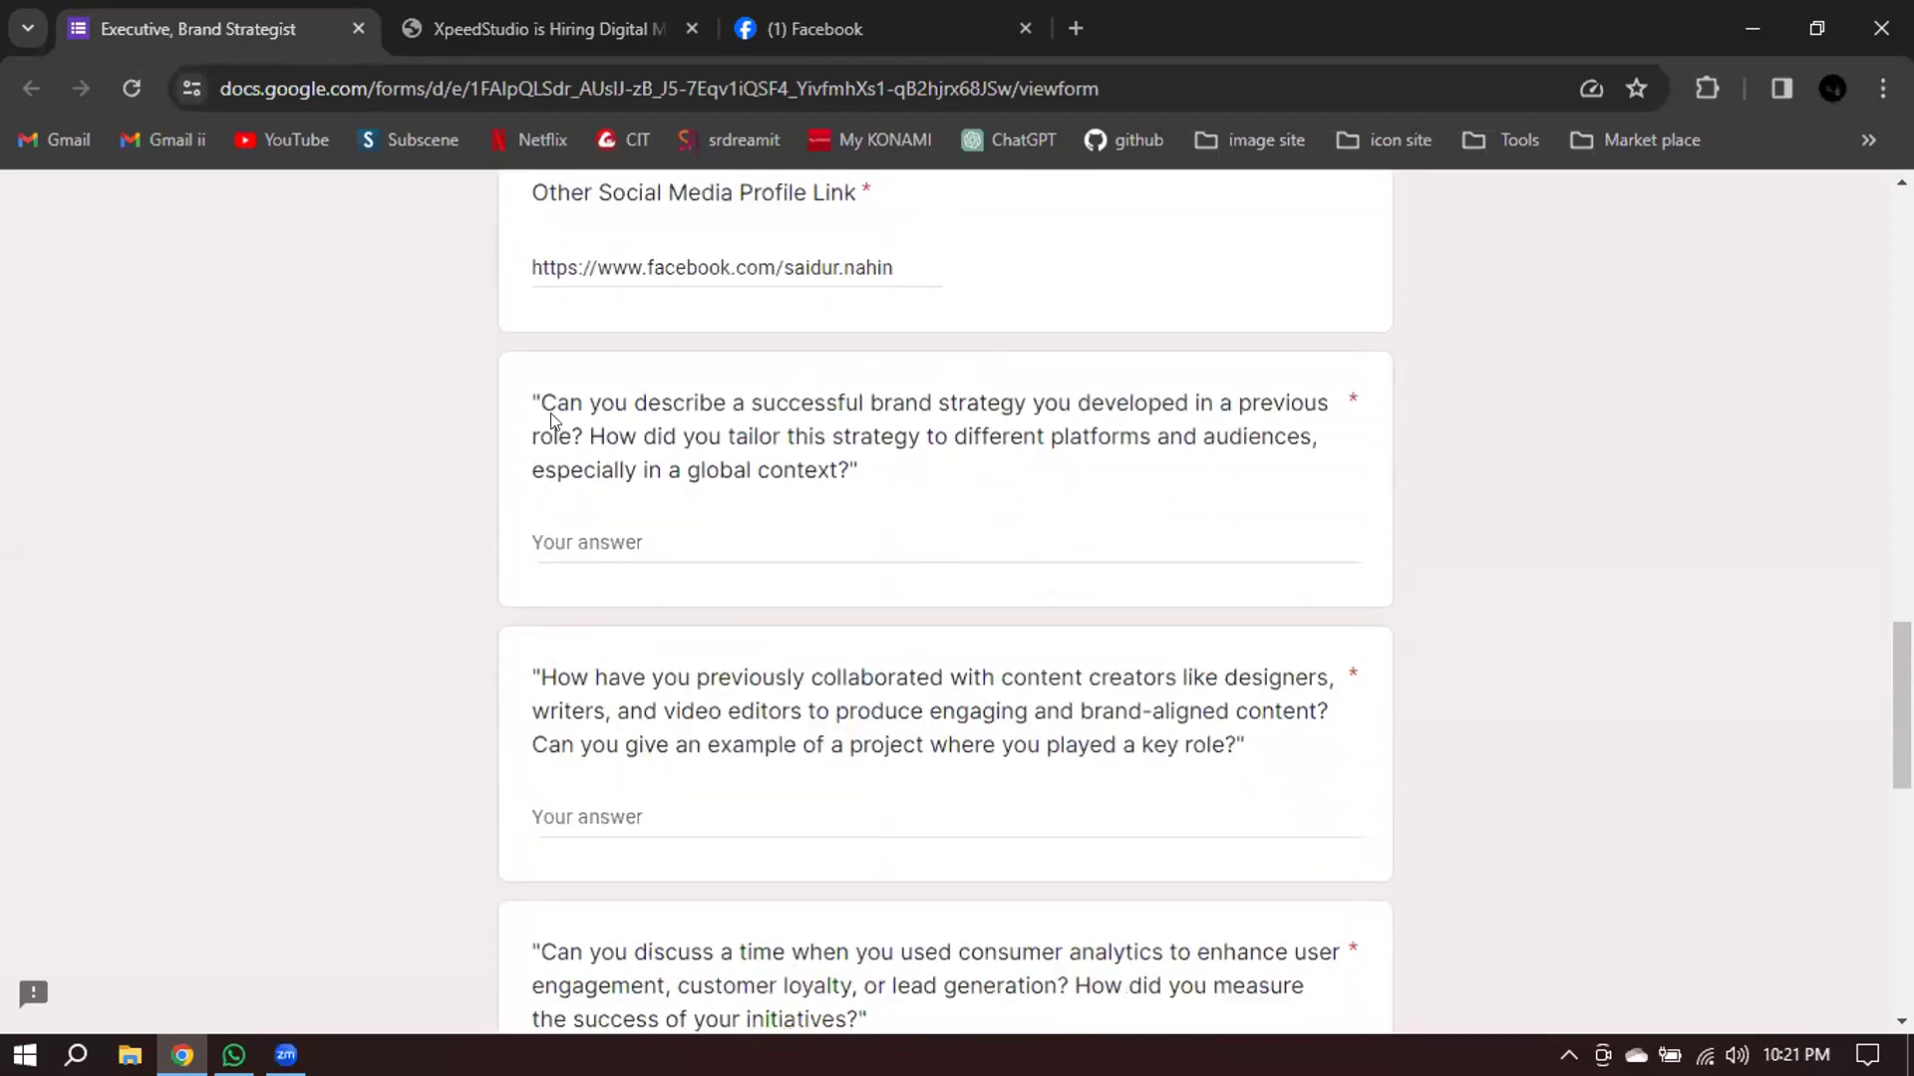
Highlight the brand-strategy question, leave its answer blank, and switch to the XpeedStudio posting
left_click_drag(535, 396, 839, 472)
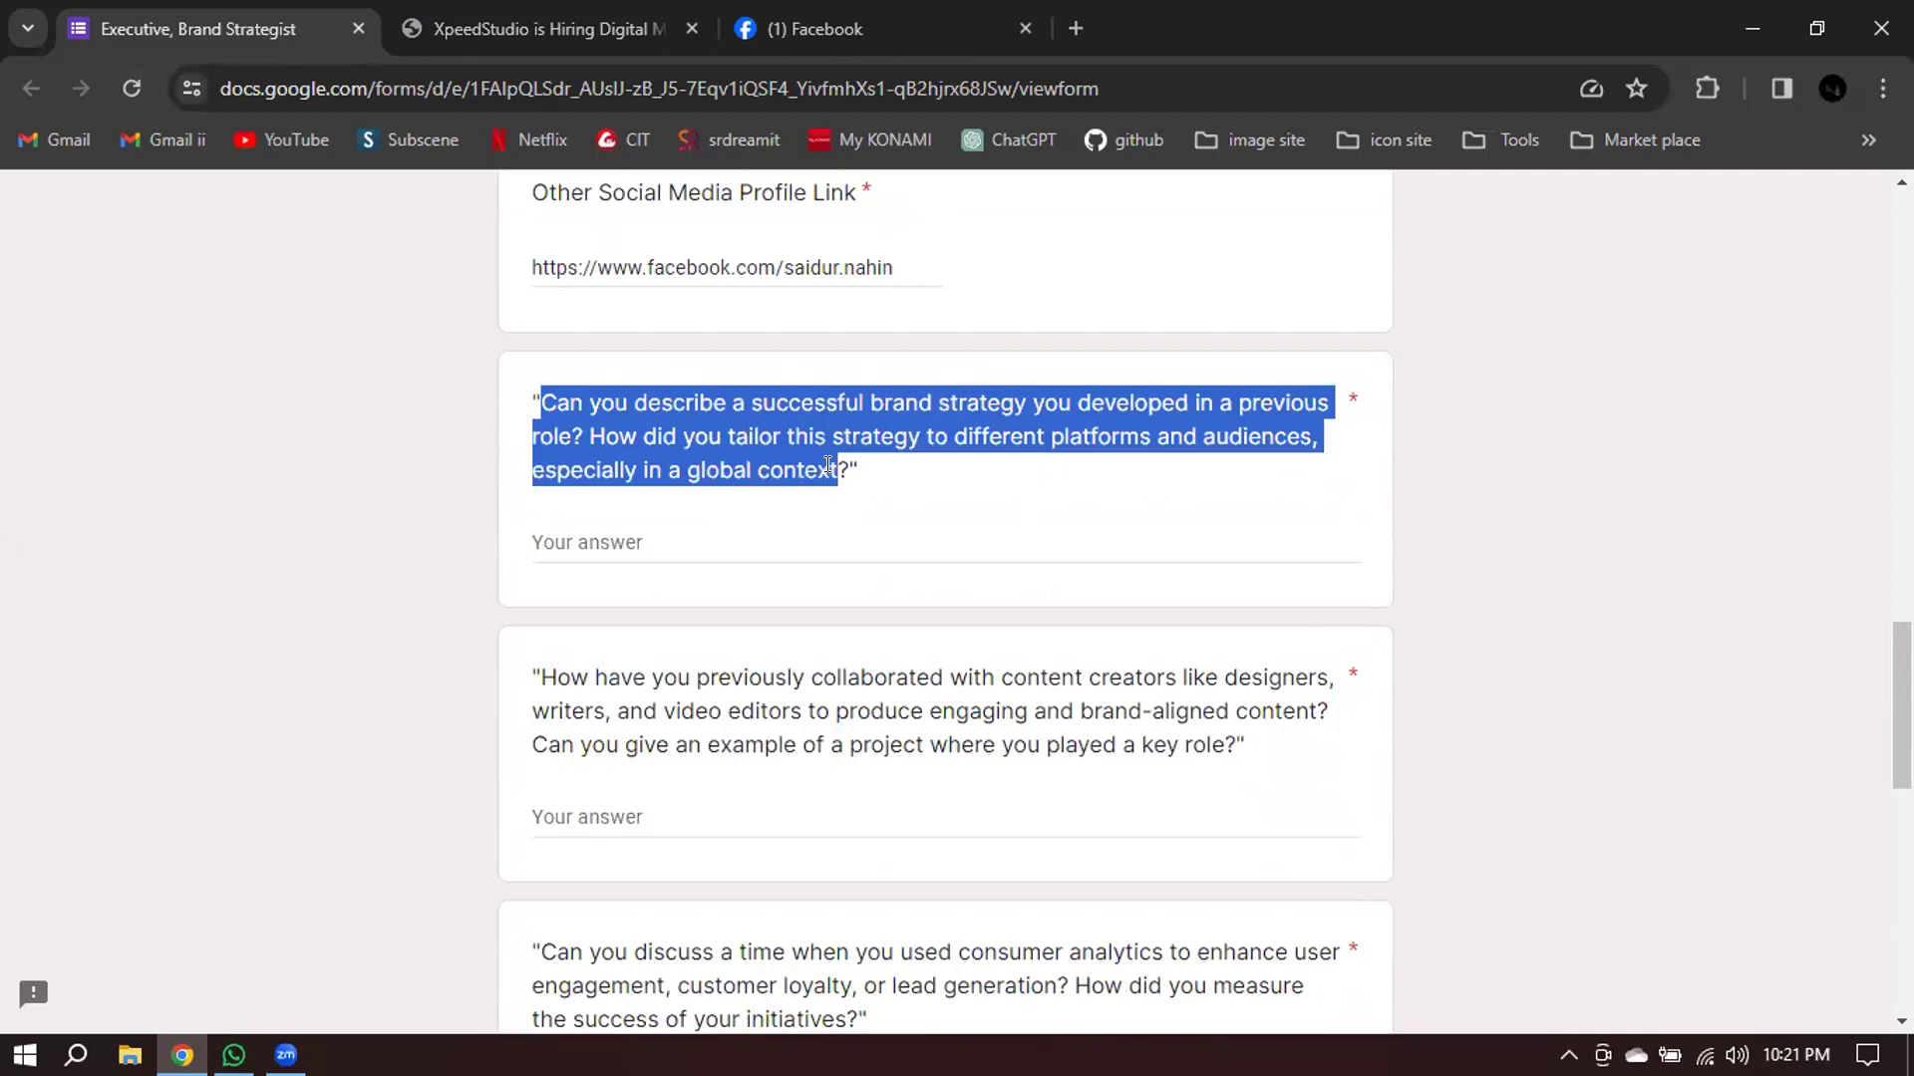
left_click(891, 548)
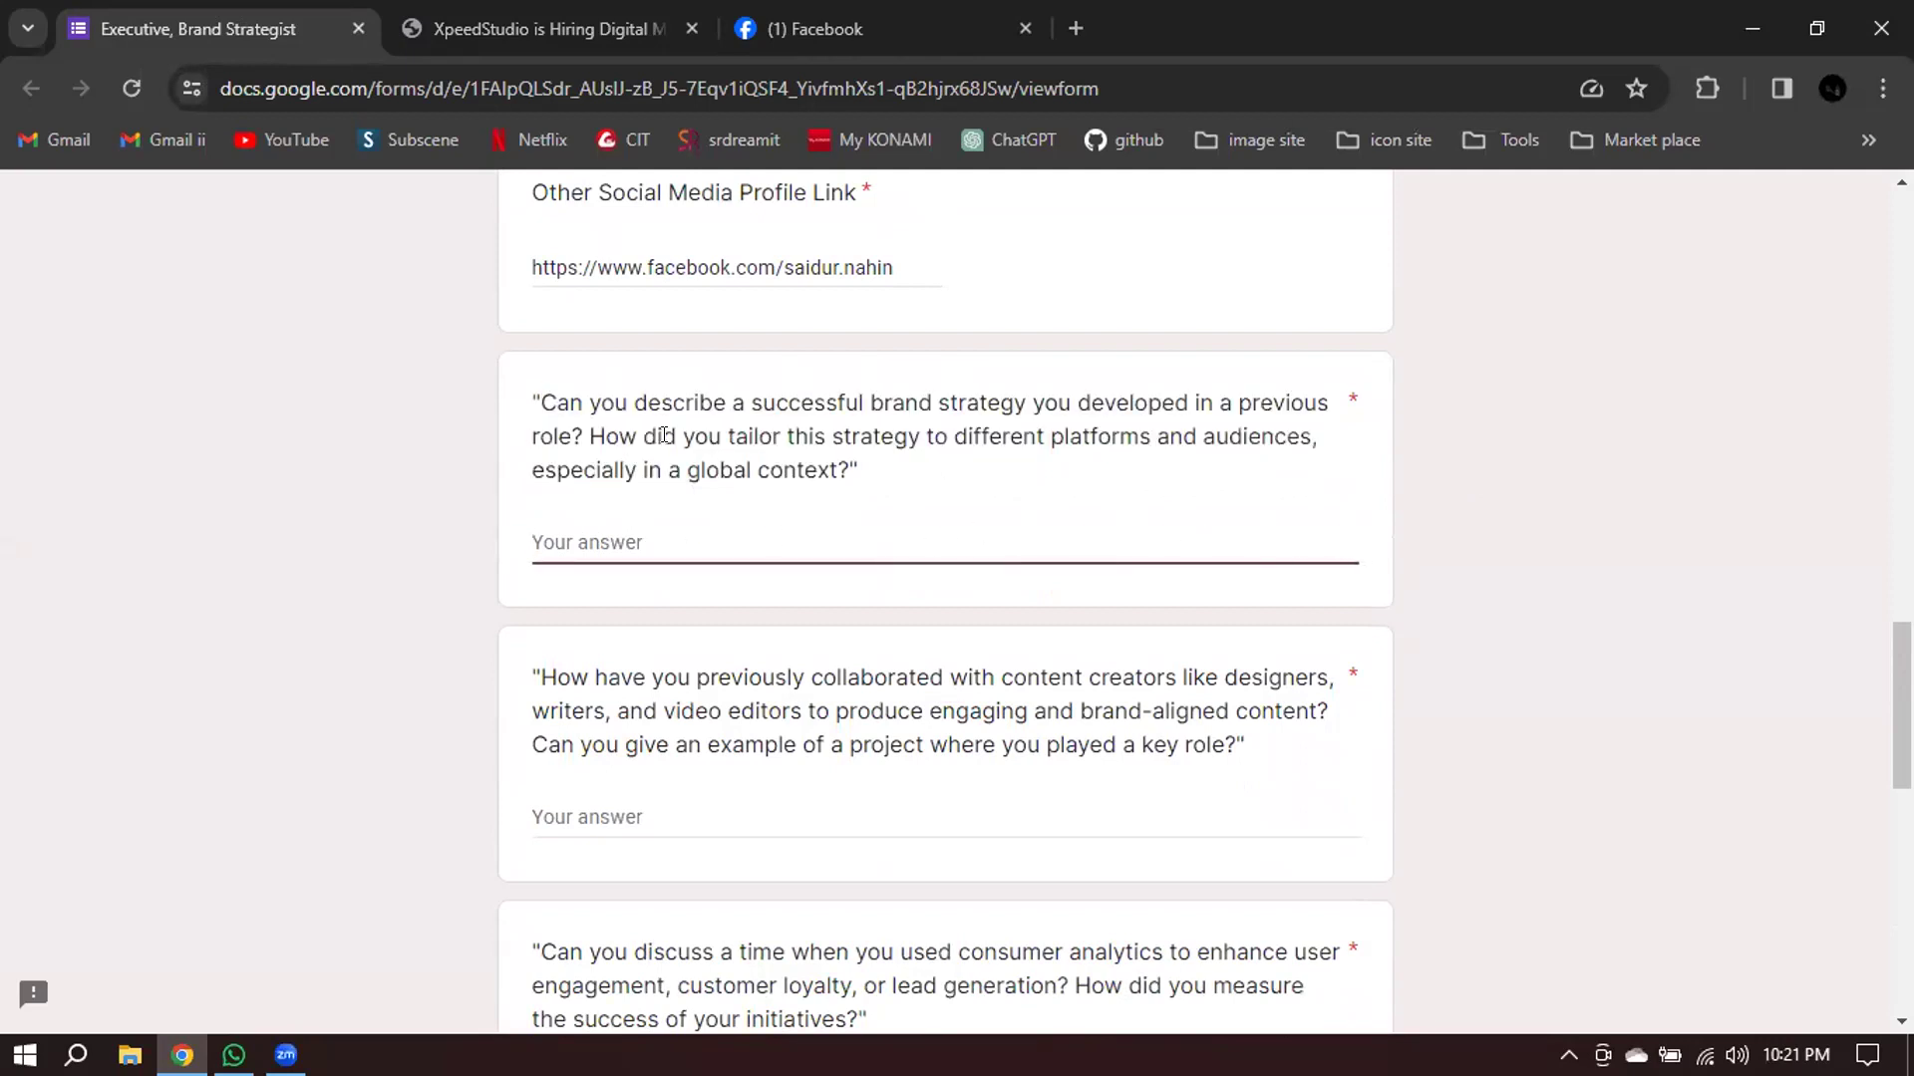
left_click_drag(941, 439, 758, 470)
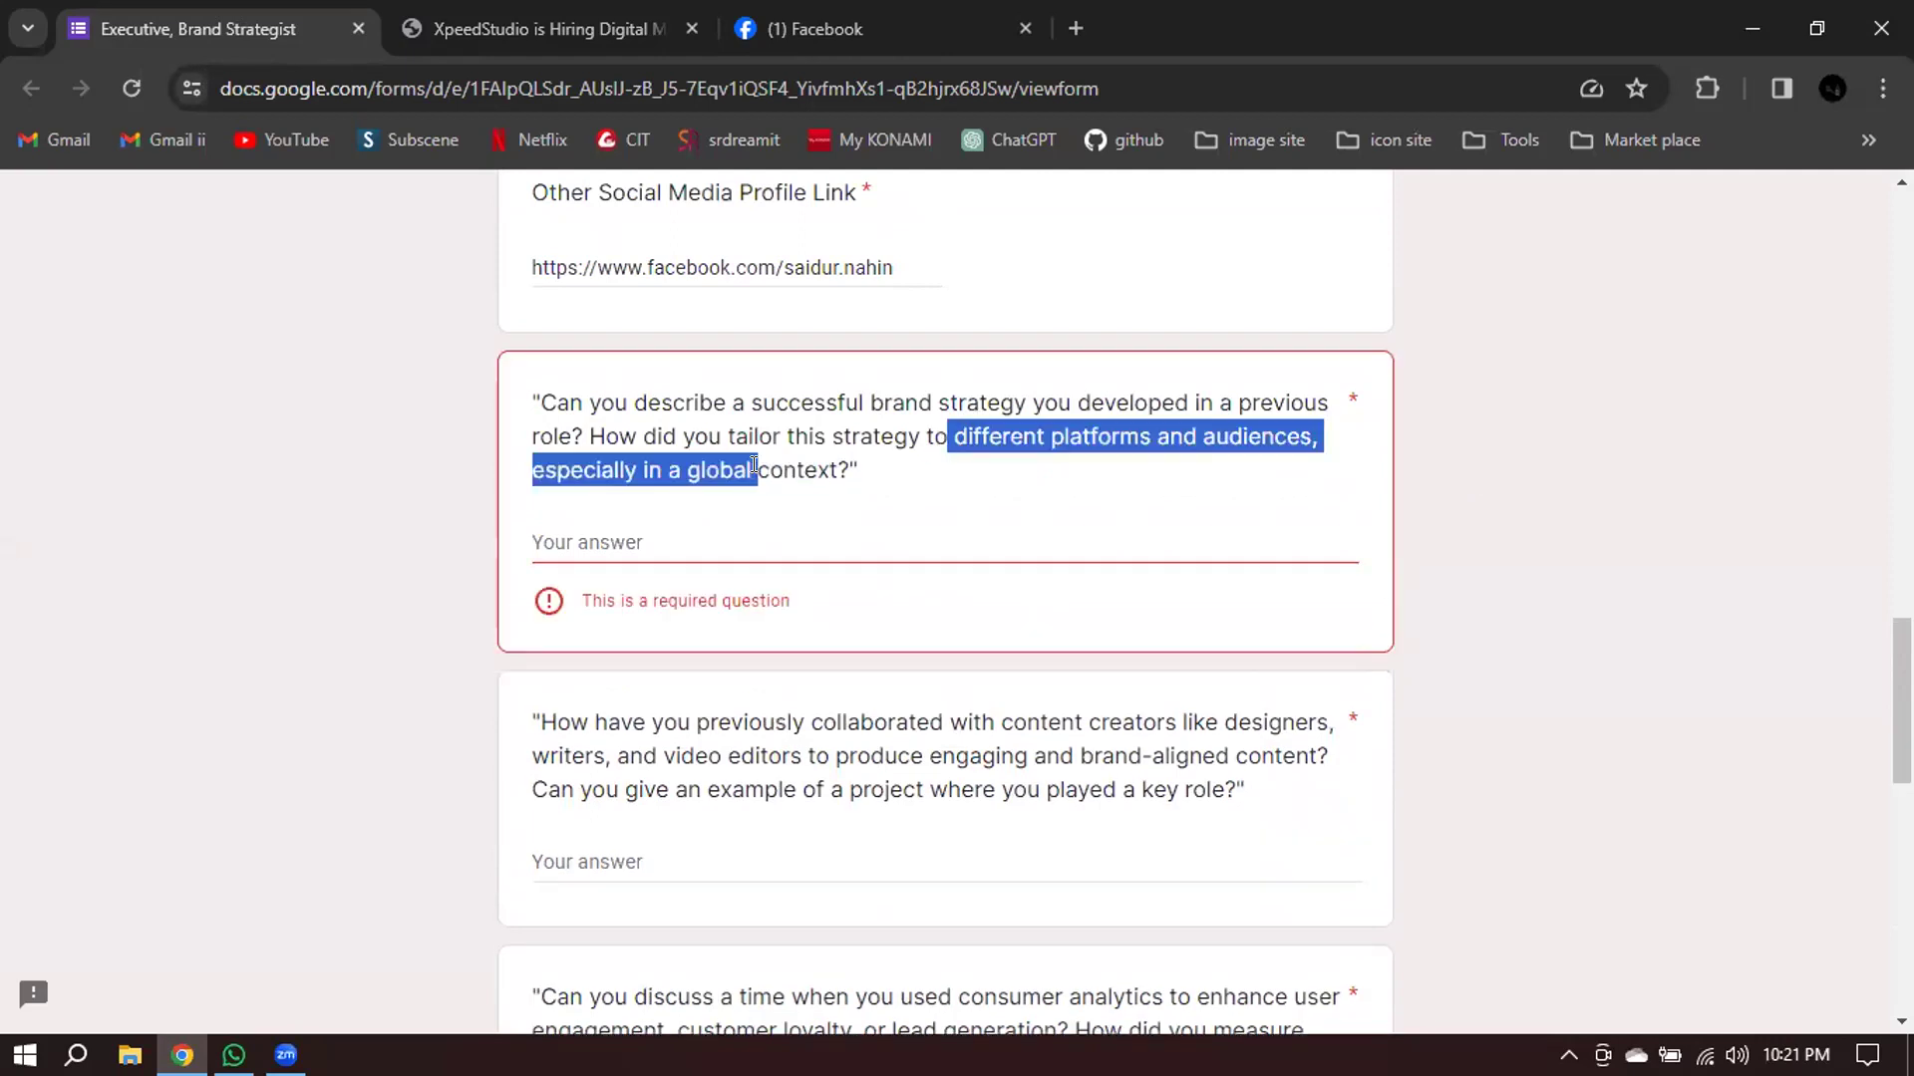
left_click(1069, 479)
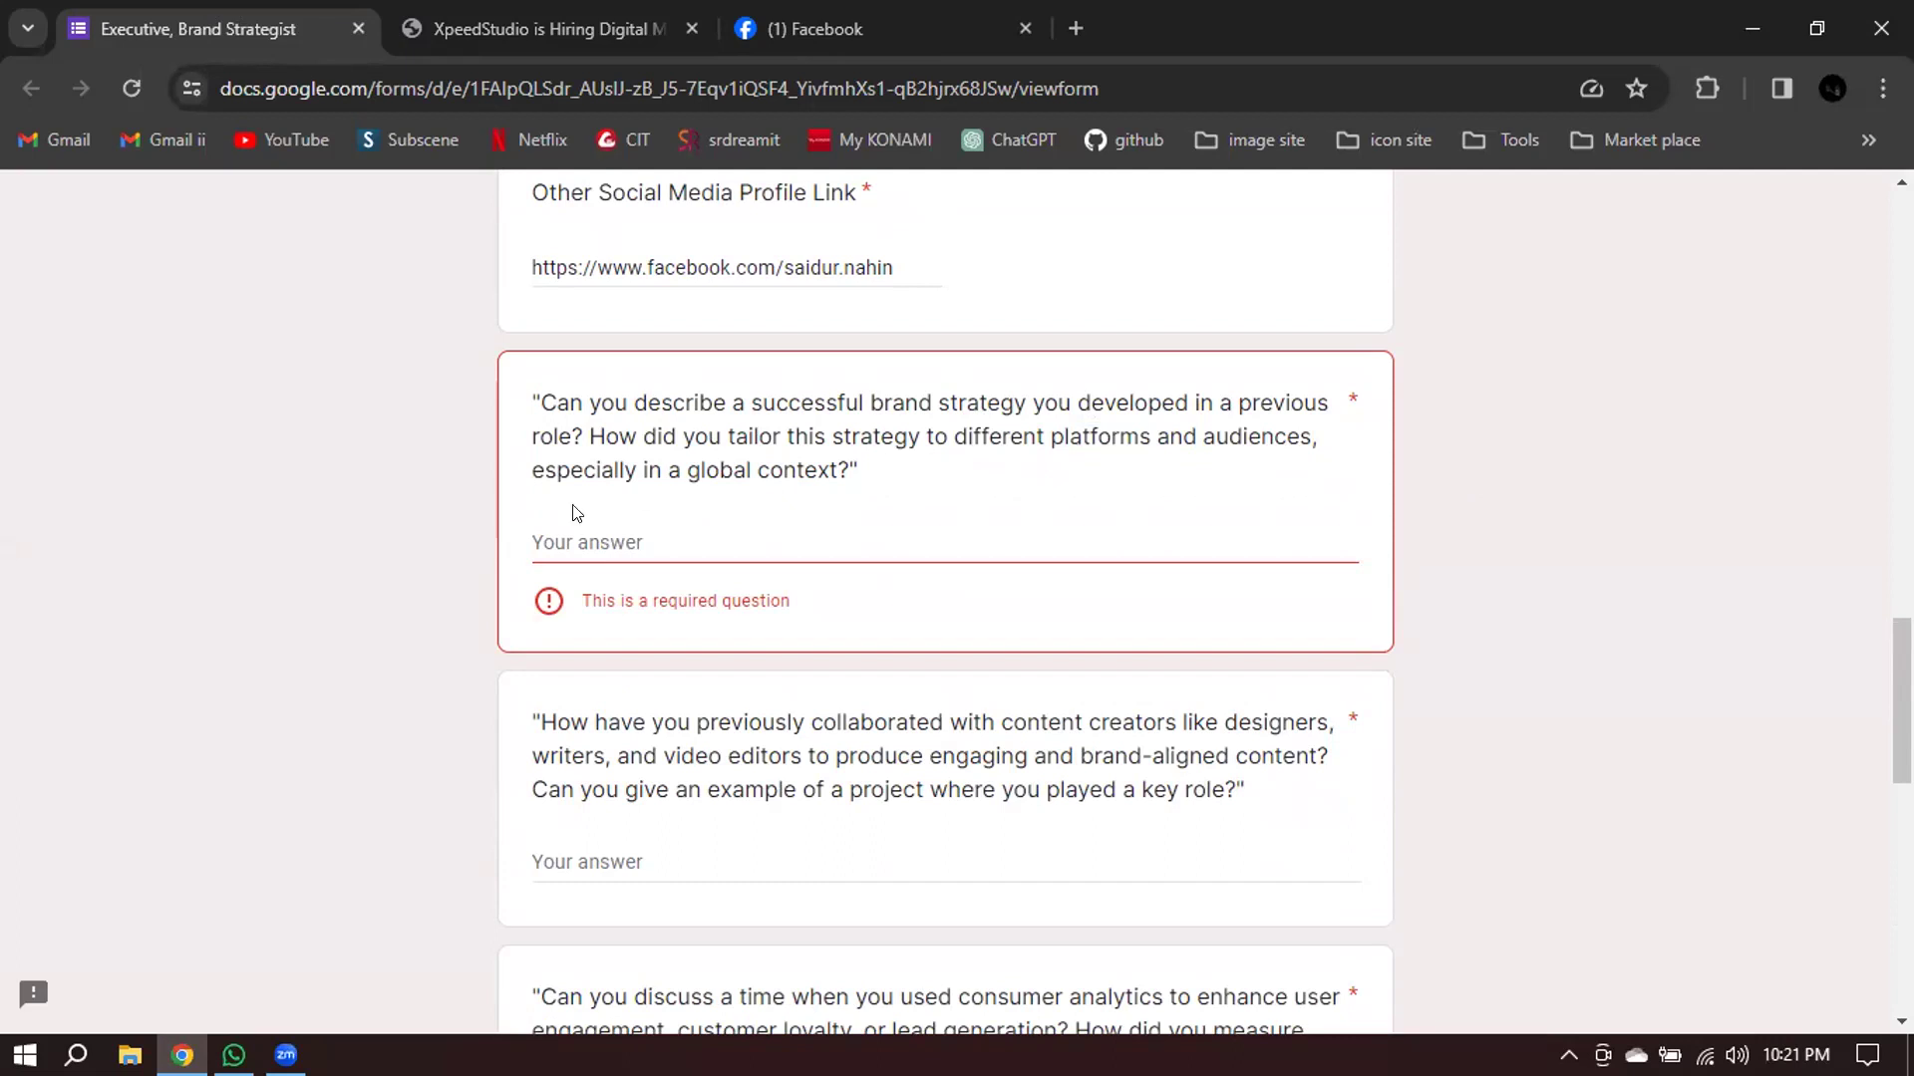
left_click(614, 534)
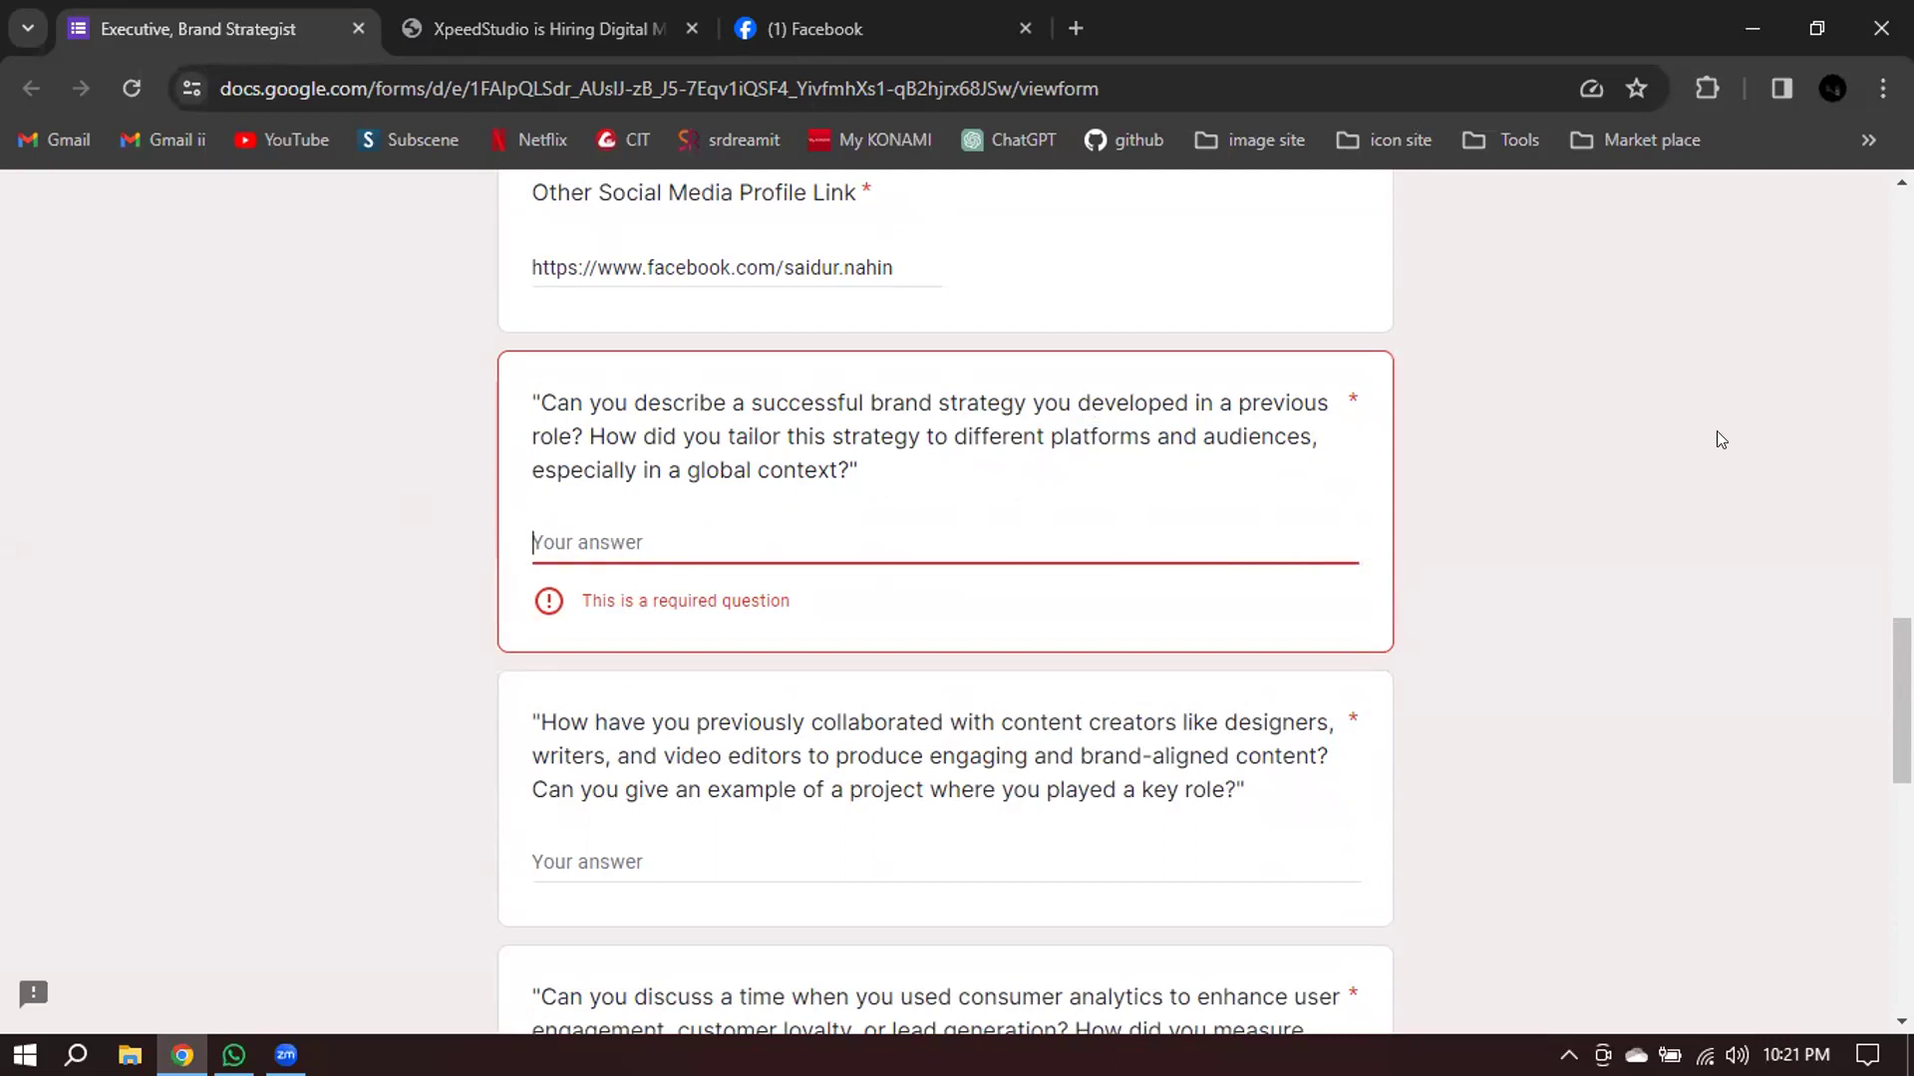
left_click(1411, 355)
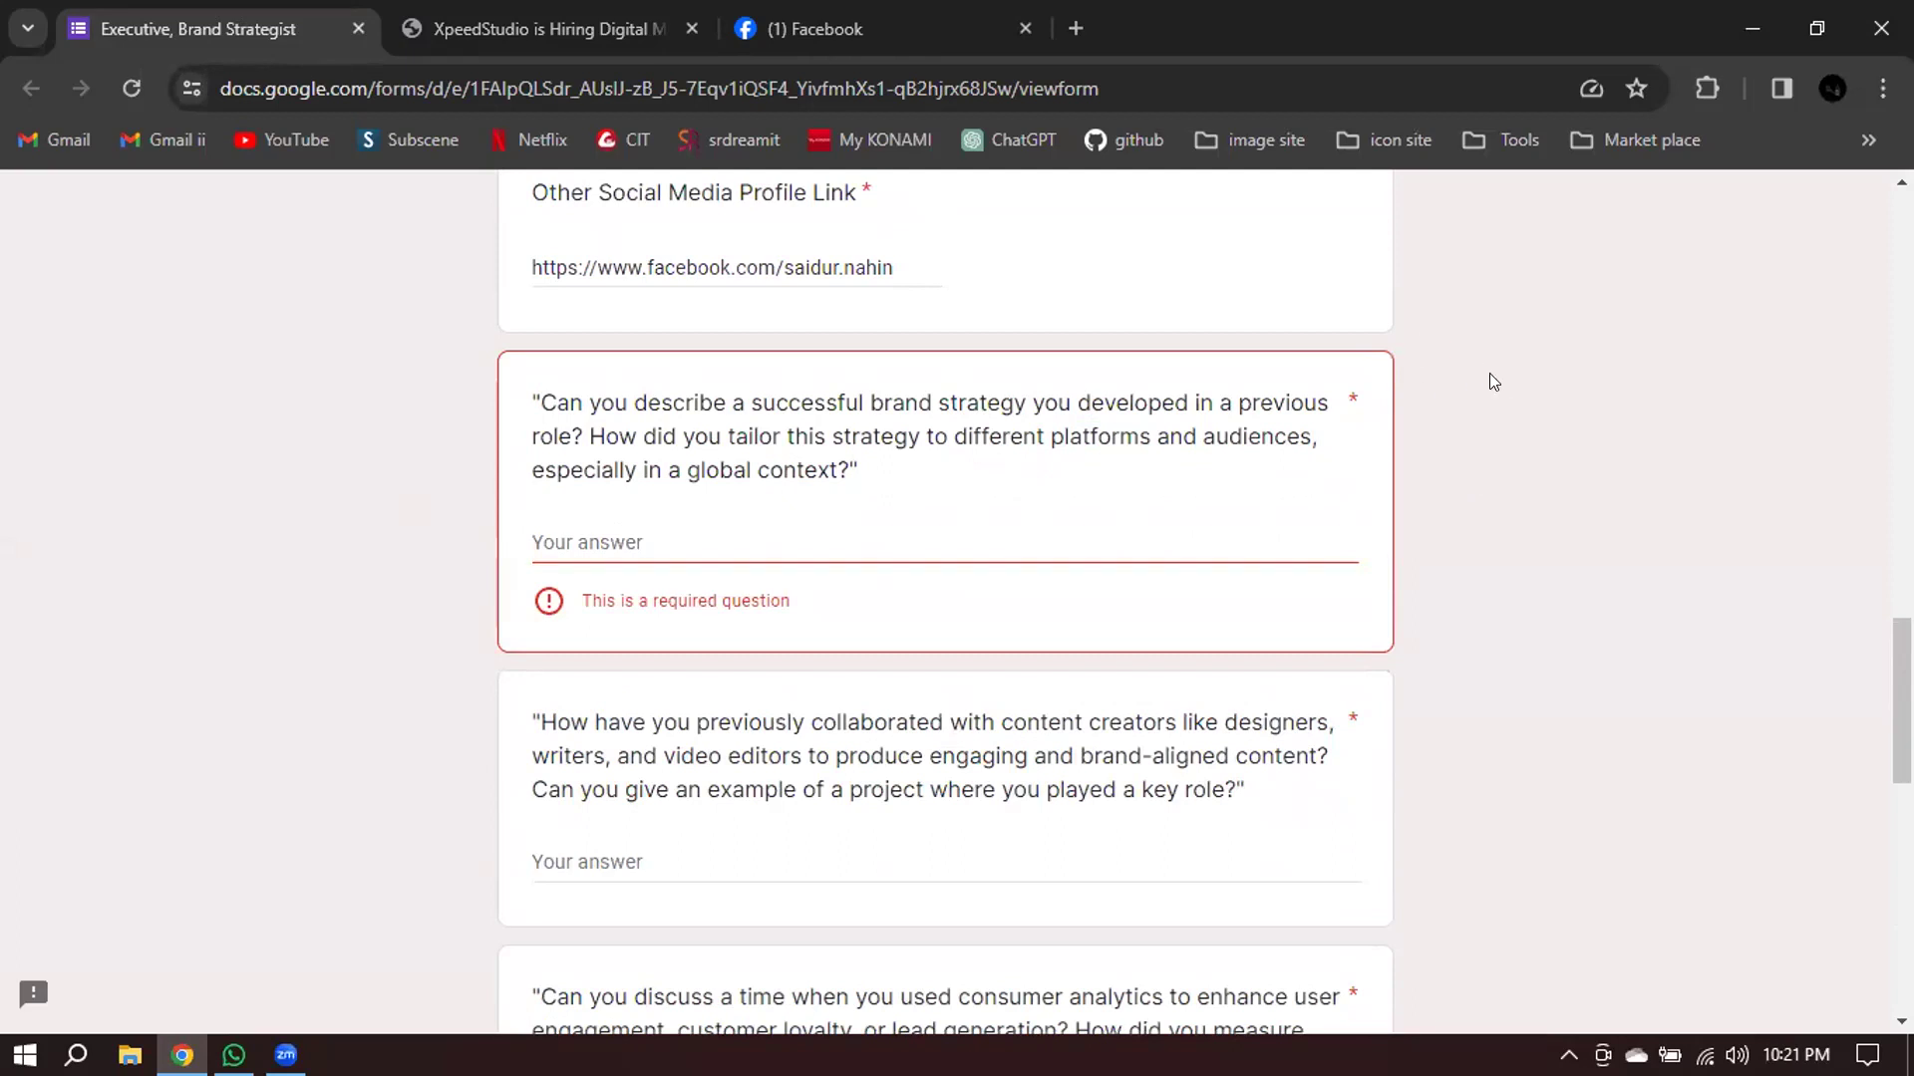
scroll(1495, 373, "down", 12)
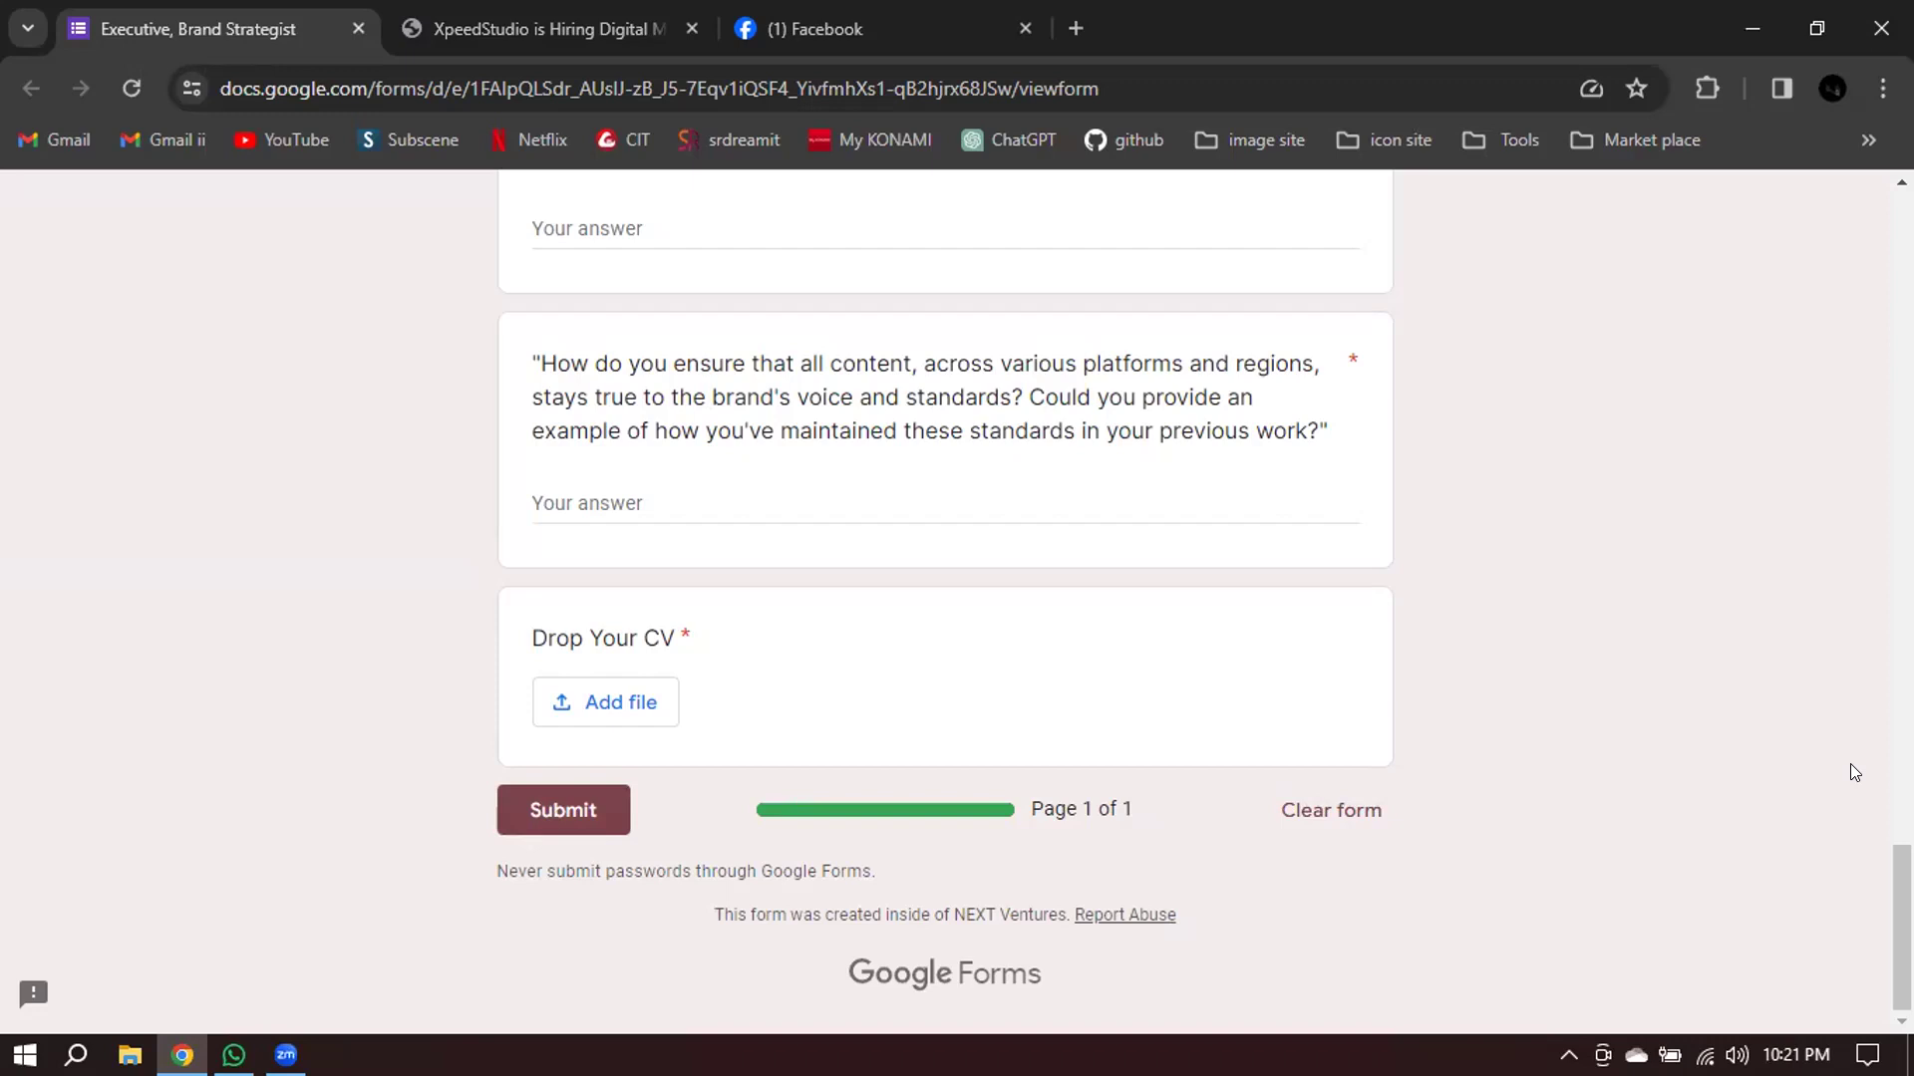
left_click(538, 28)
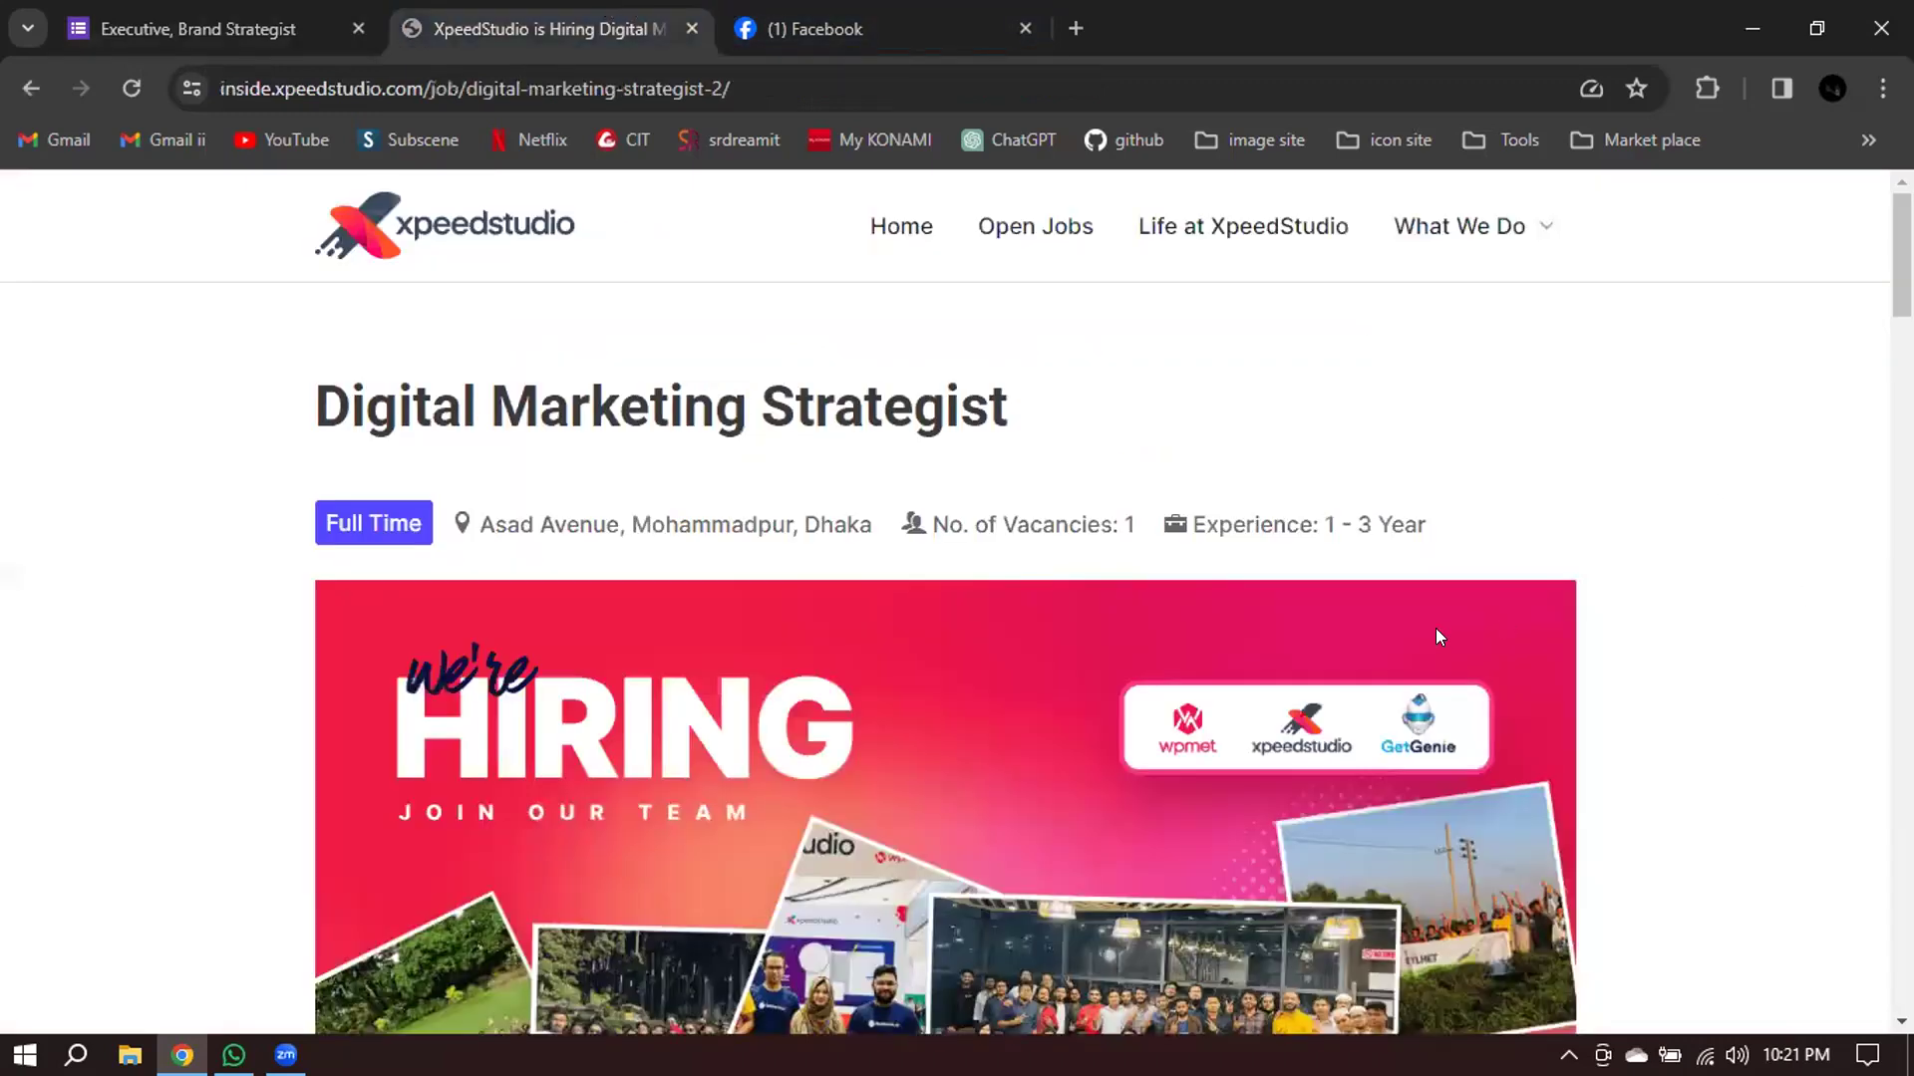
Expand the application questions and review the December 31, 2023 deadline and digital-products question
scroll(1645, 388, "down", 10)
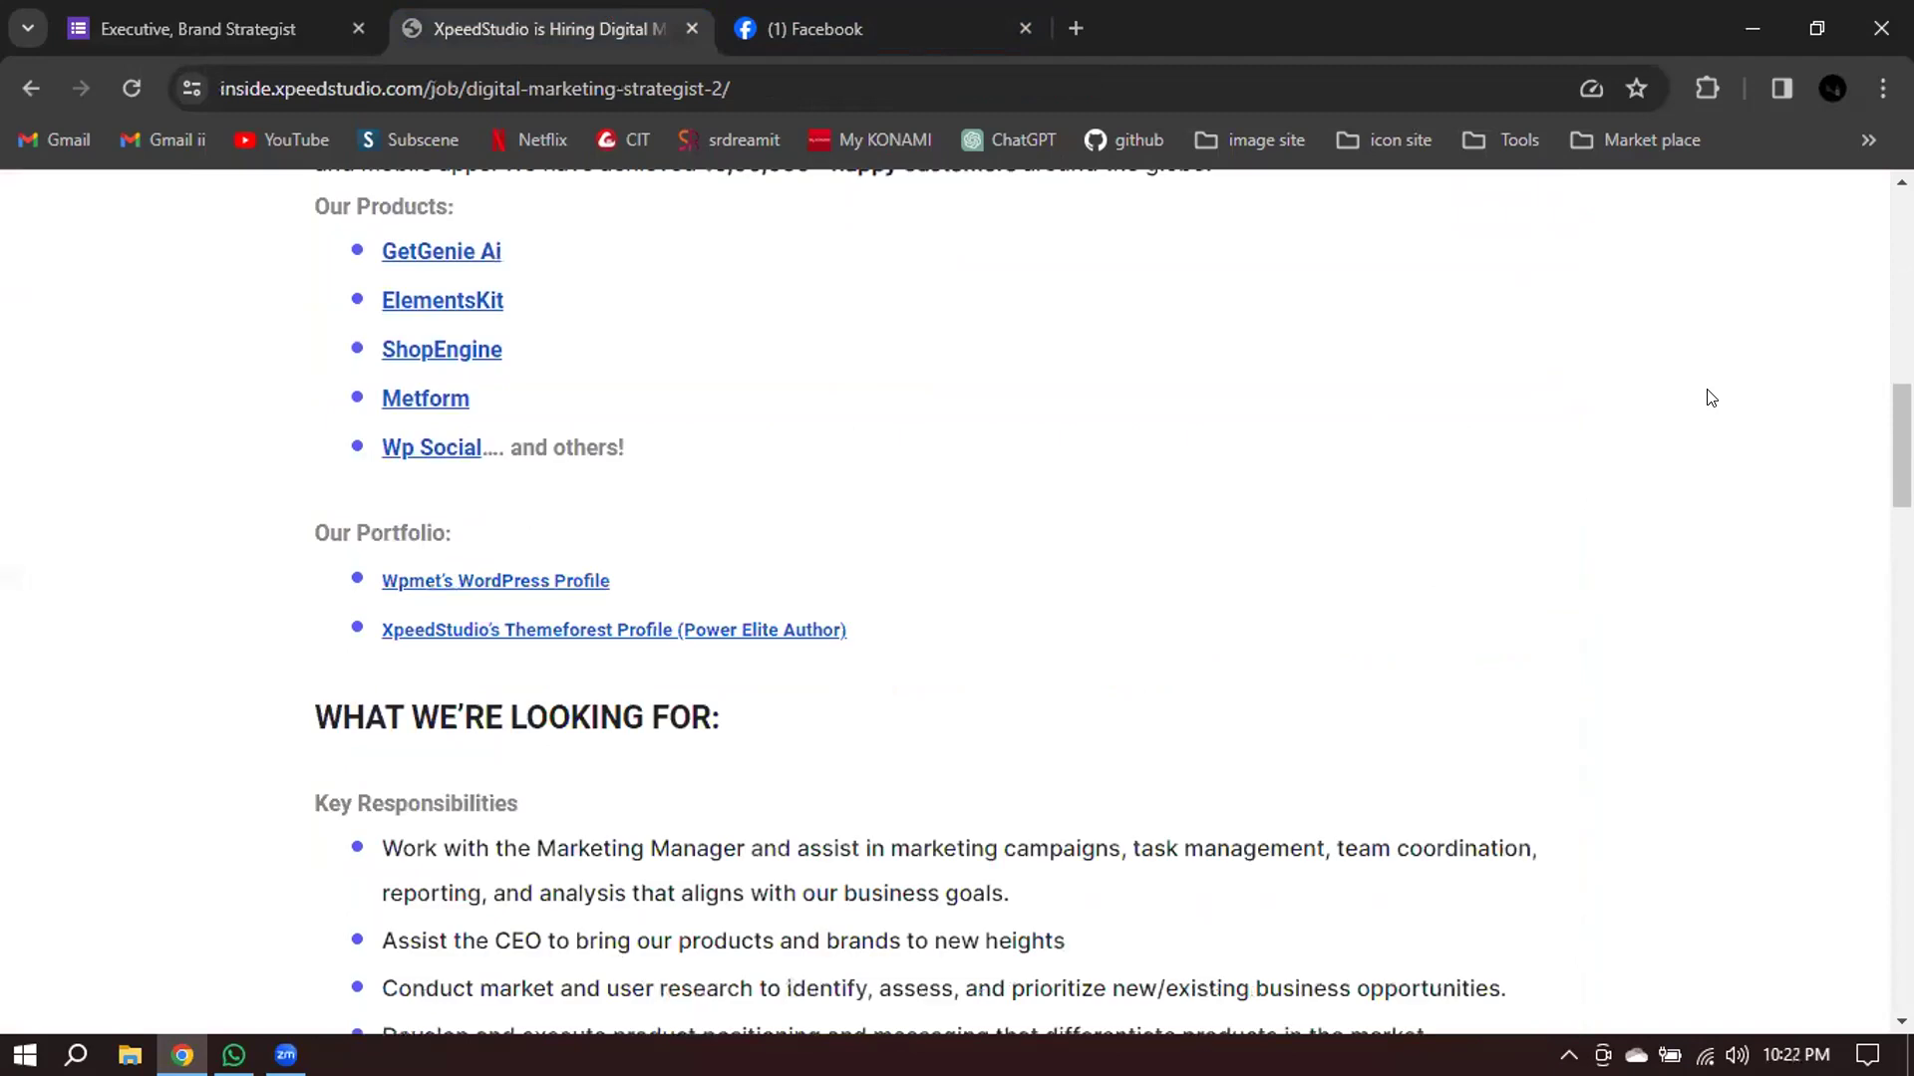
scroll(1312, 399, "down", 20)
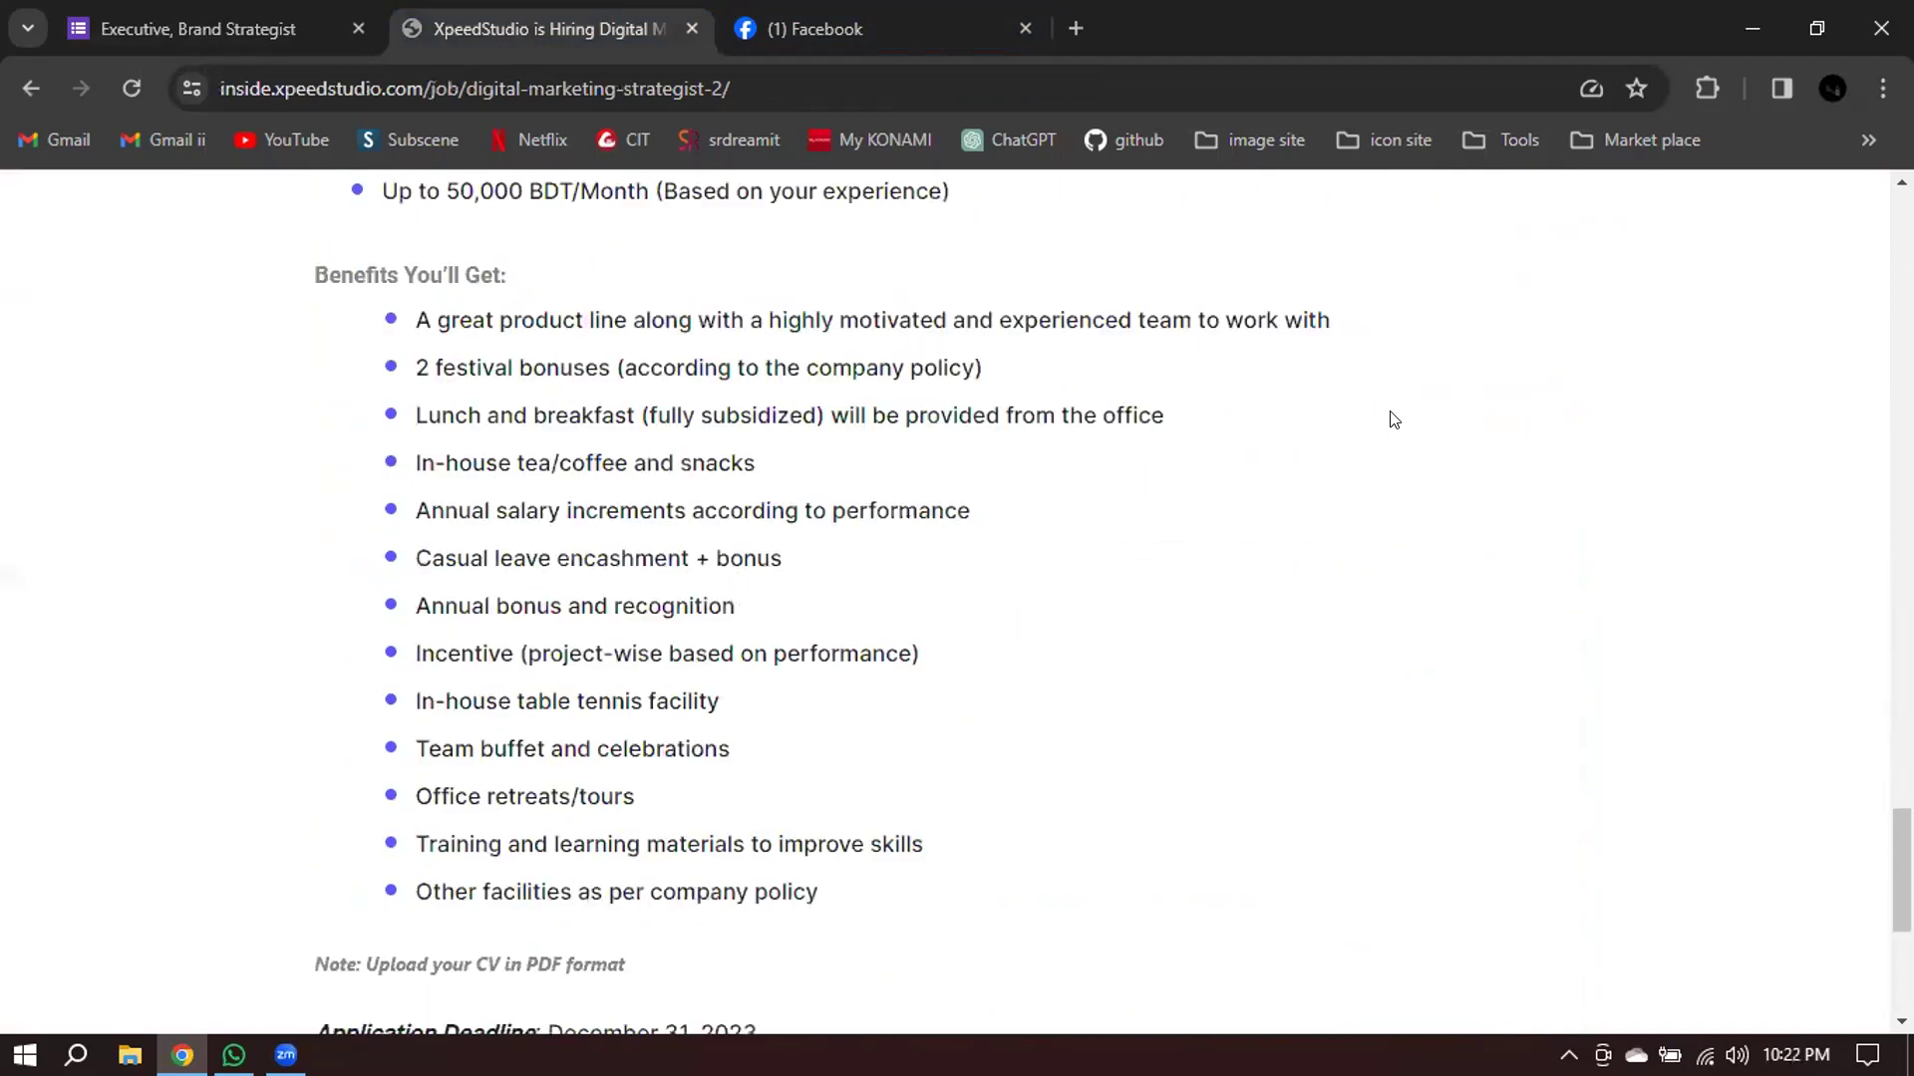
left_click(460, 590)
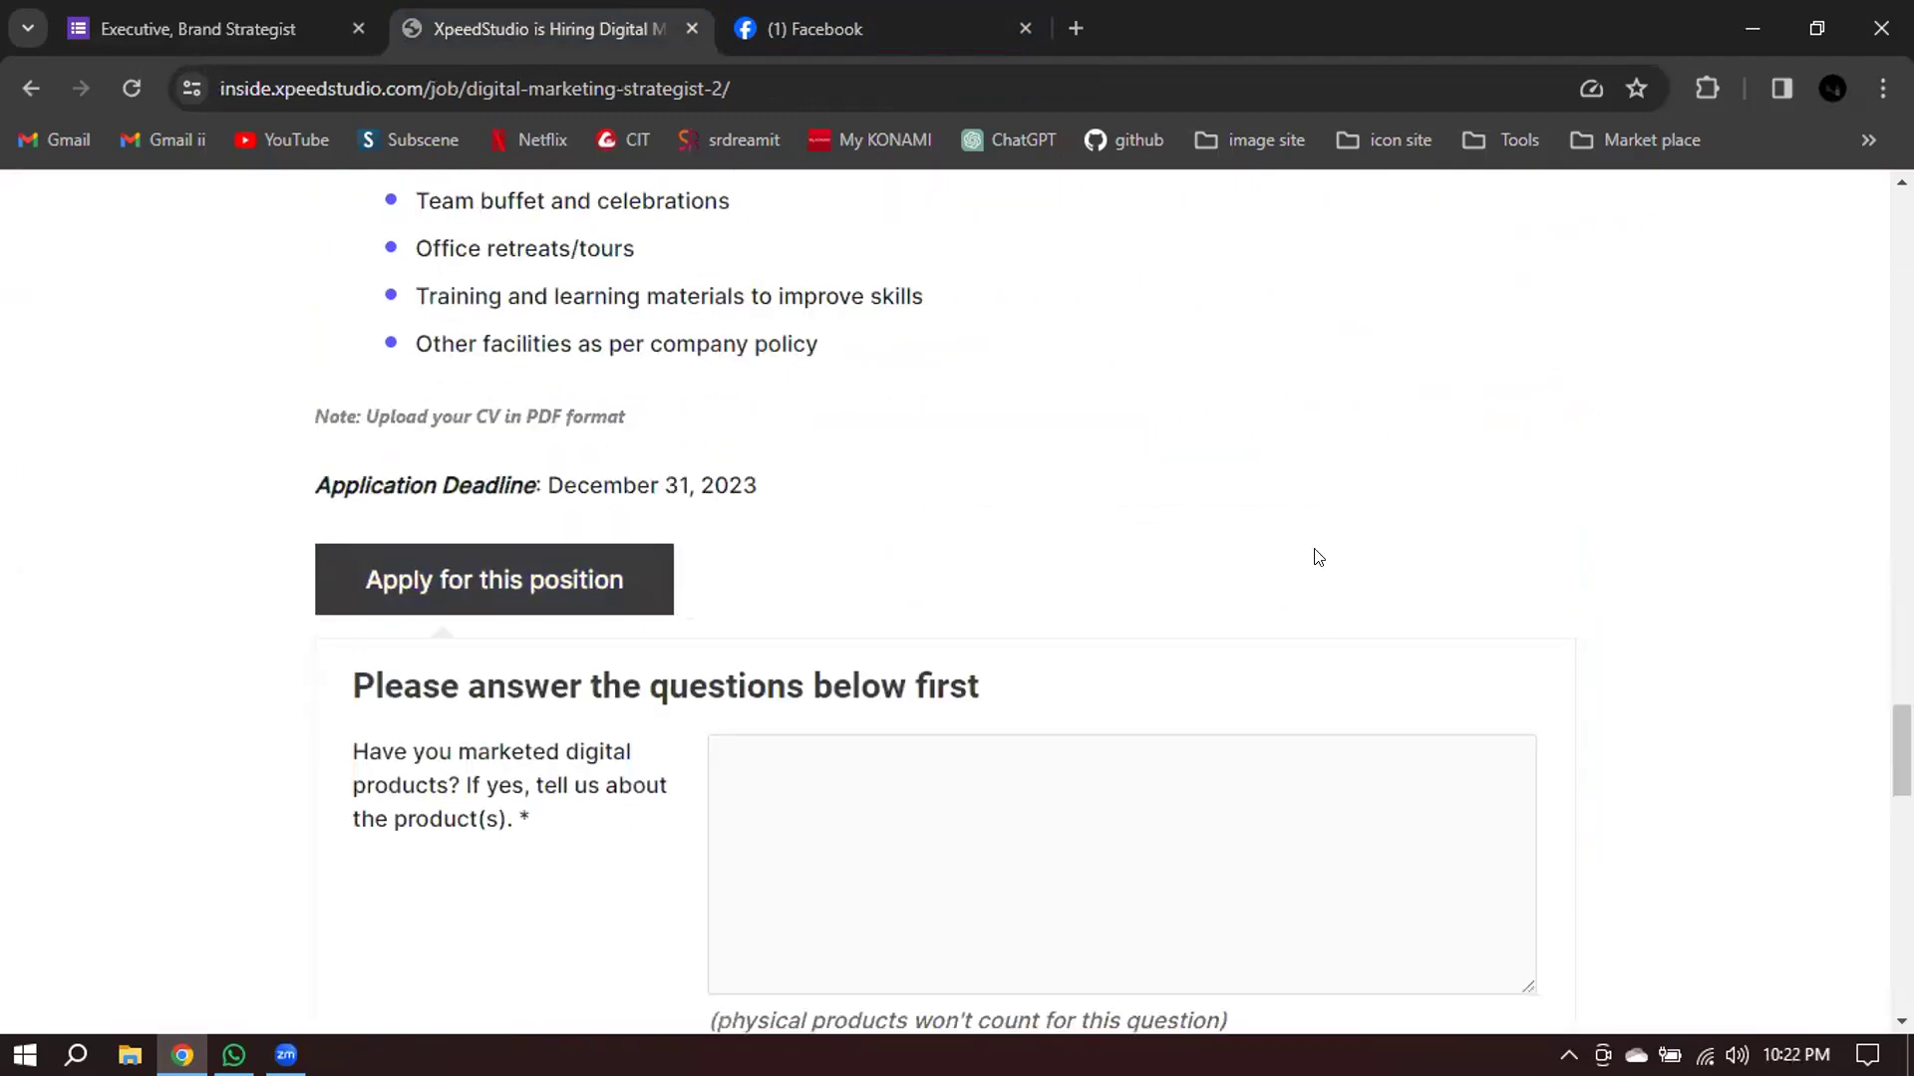
scroll(897, 498, "down", 5)
scroll(346, 375, "up", 3)
left_click_drag(349, 470, 482, 528)
left_click(546, 558)
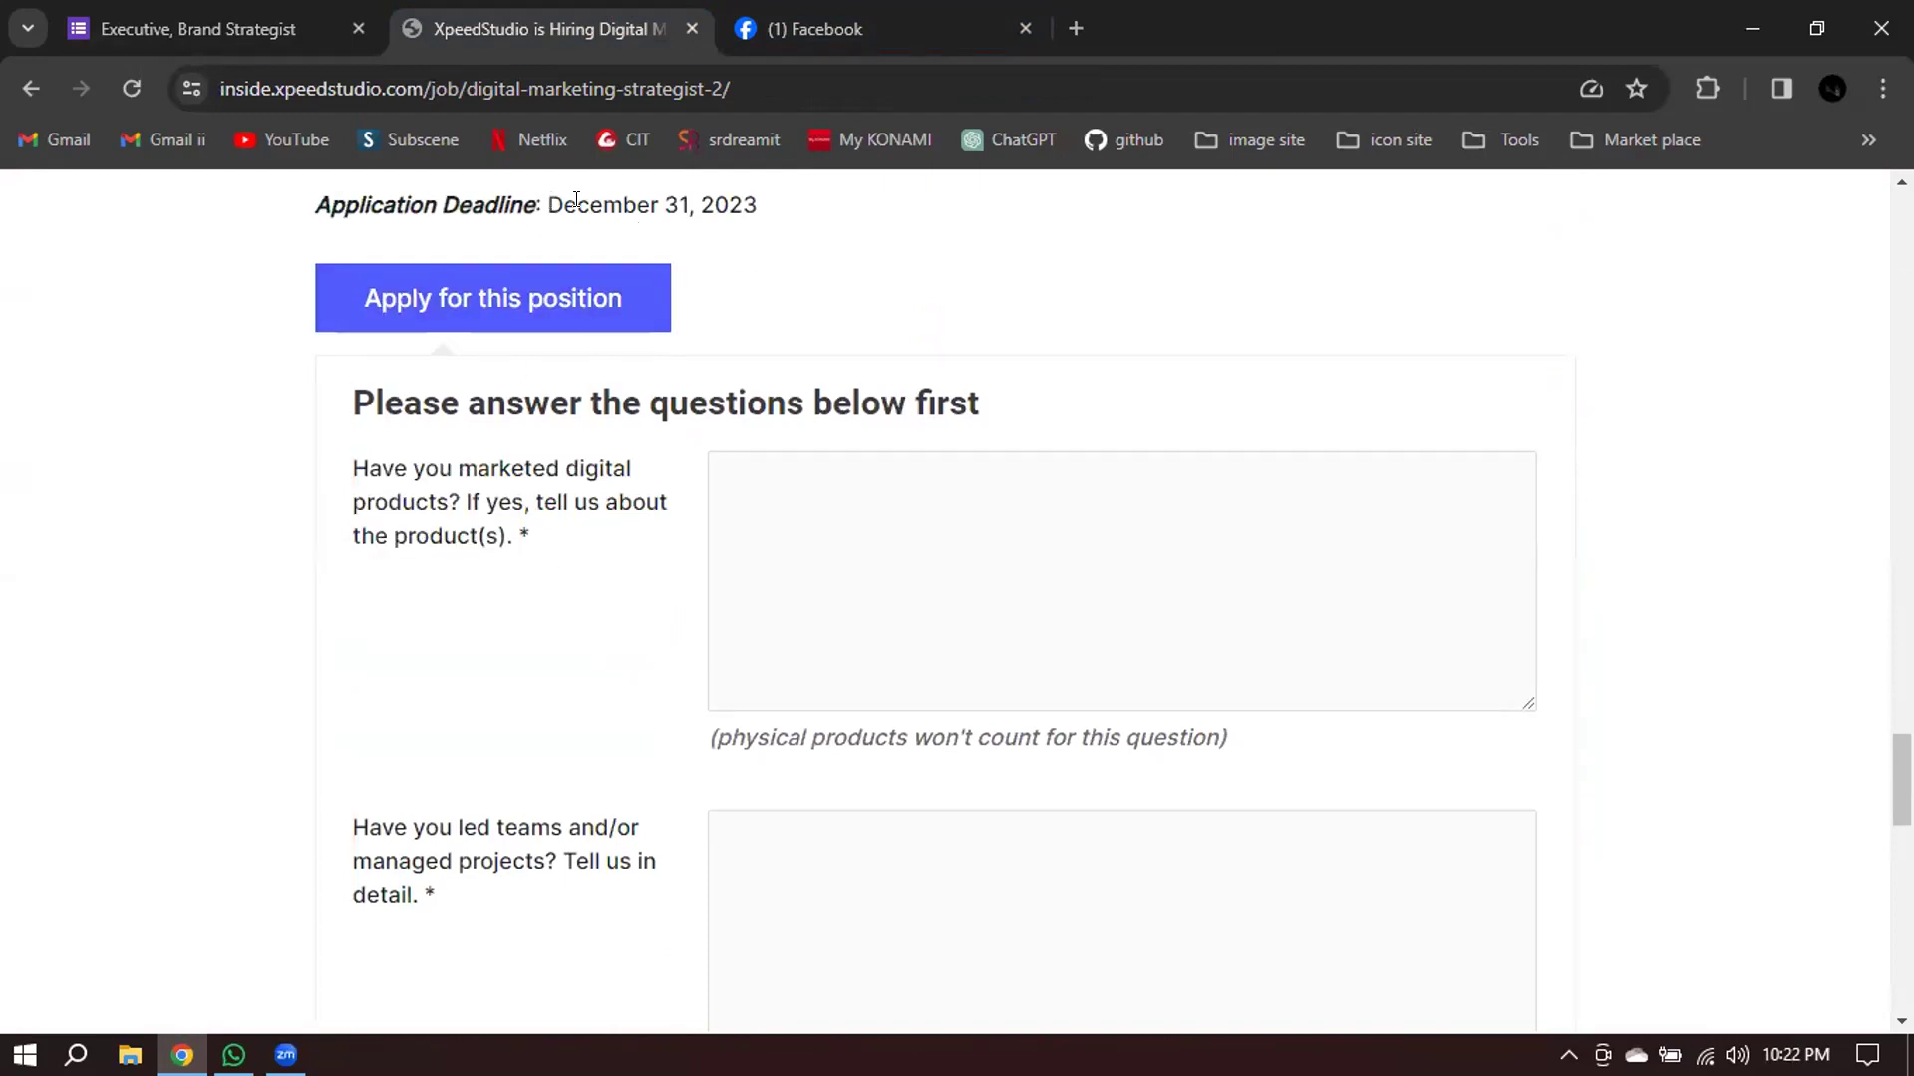
left_click_drag(538, 203, 954, 261)
left_click_drag(341, 469, 521, 532)
scroll(521, 531, "down", 4)
left_click_drag(340, 419, 461, 474)
scroll(461, 475, "down", 3)
Copy the conflict-resolution question text and open a blank new browser tab
left_click_drag(341, 482, 589, 591)
left_click(383, 492)
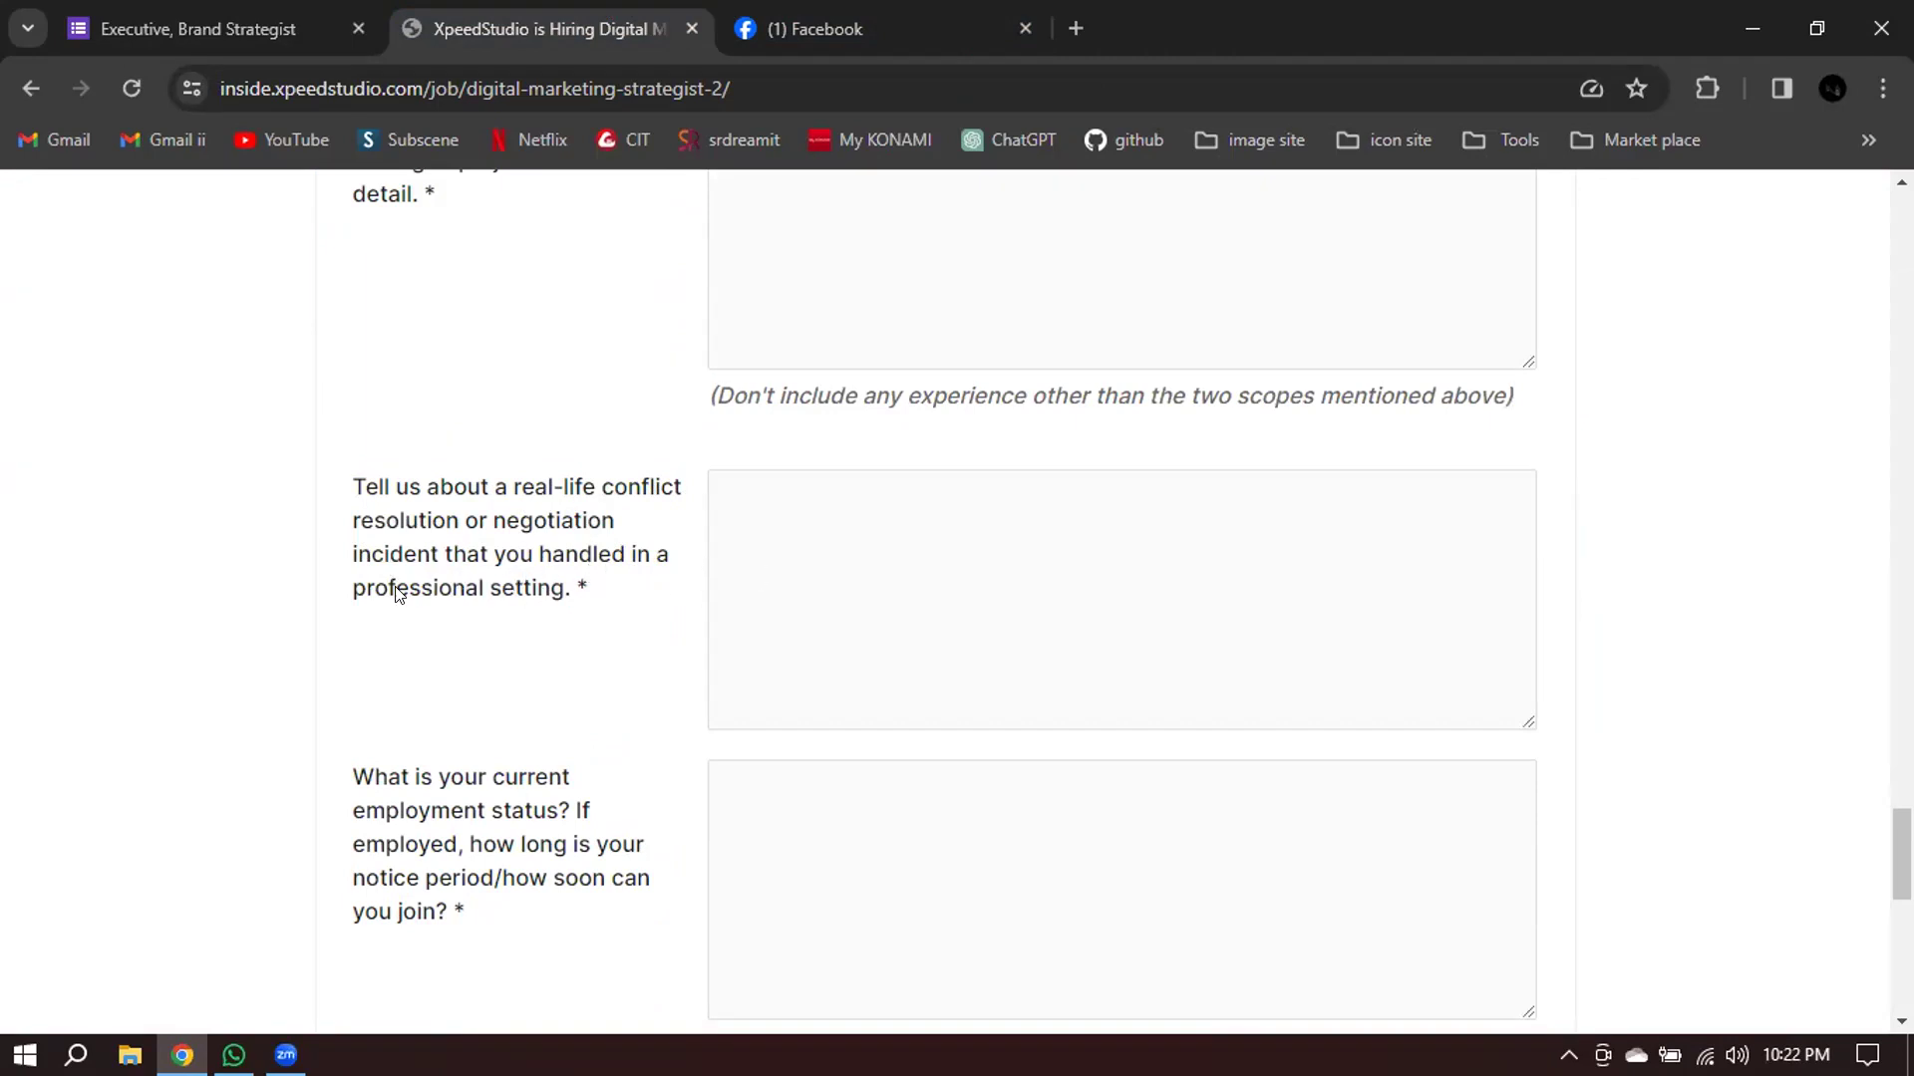
left_click_drag(611, 587, 347, 490)
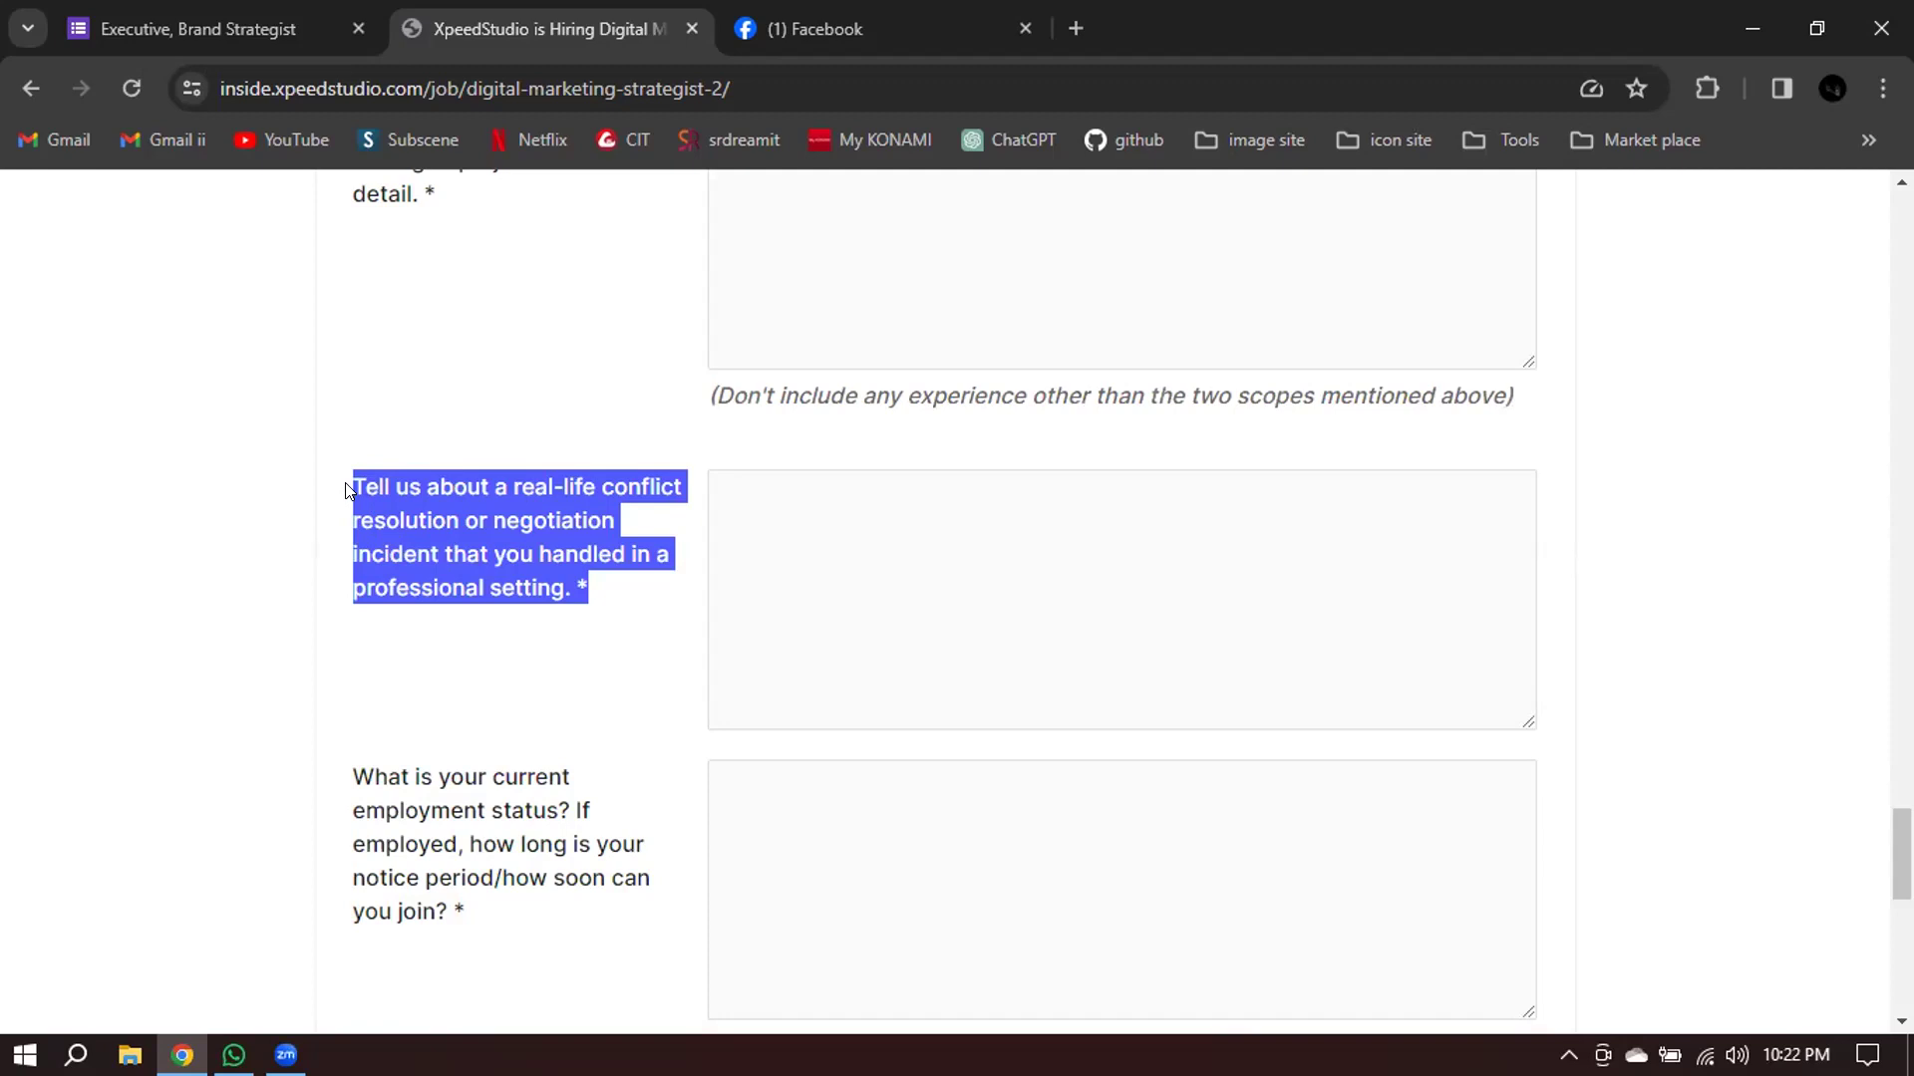
left_click(794, 526)
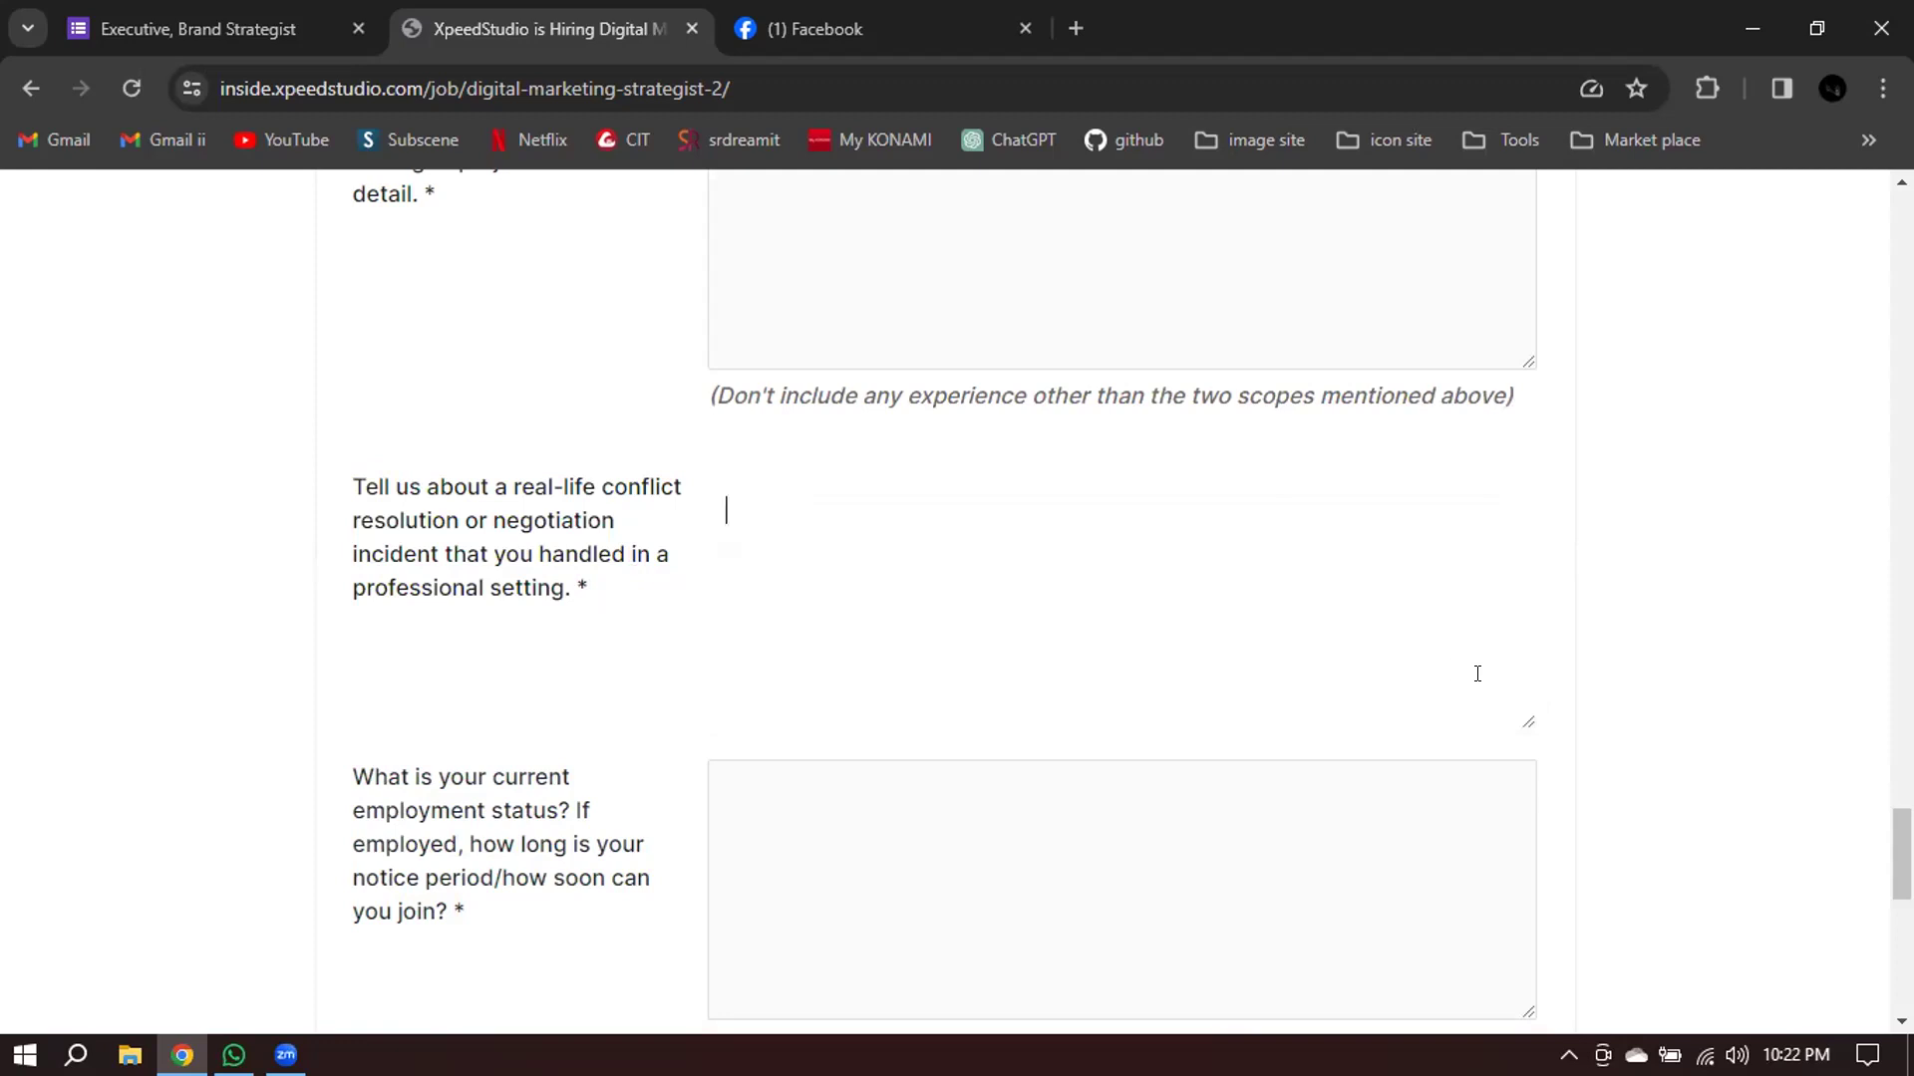
left_click_drag(346, 498, 568, 614)
right_click(449, 545)
left_click(513, 576)
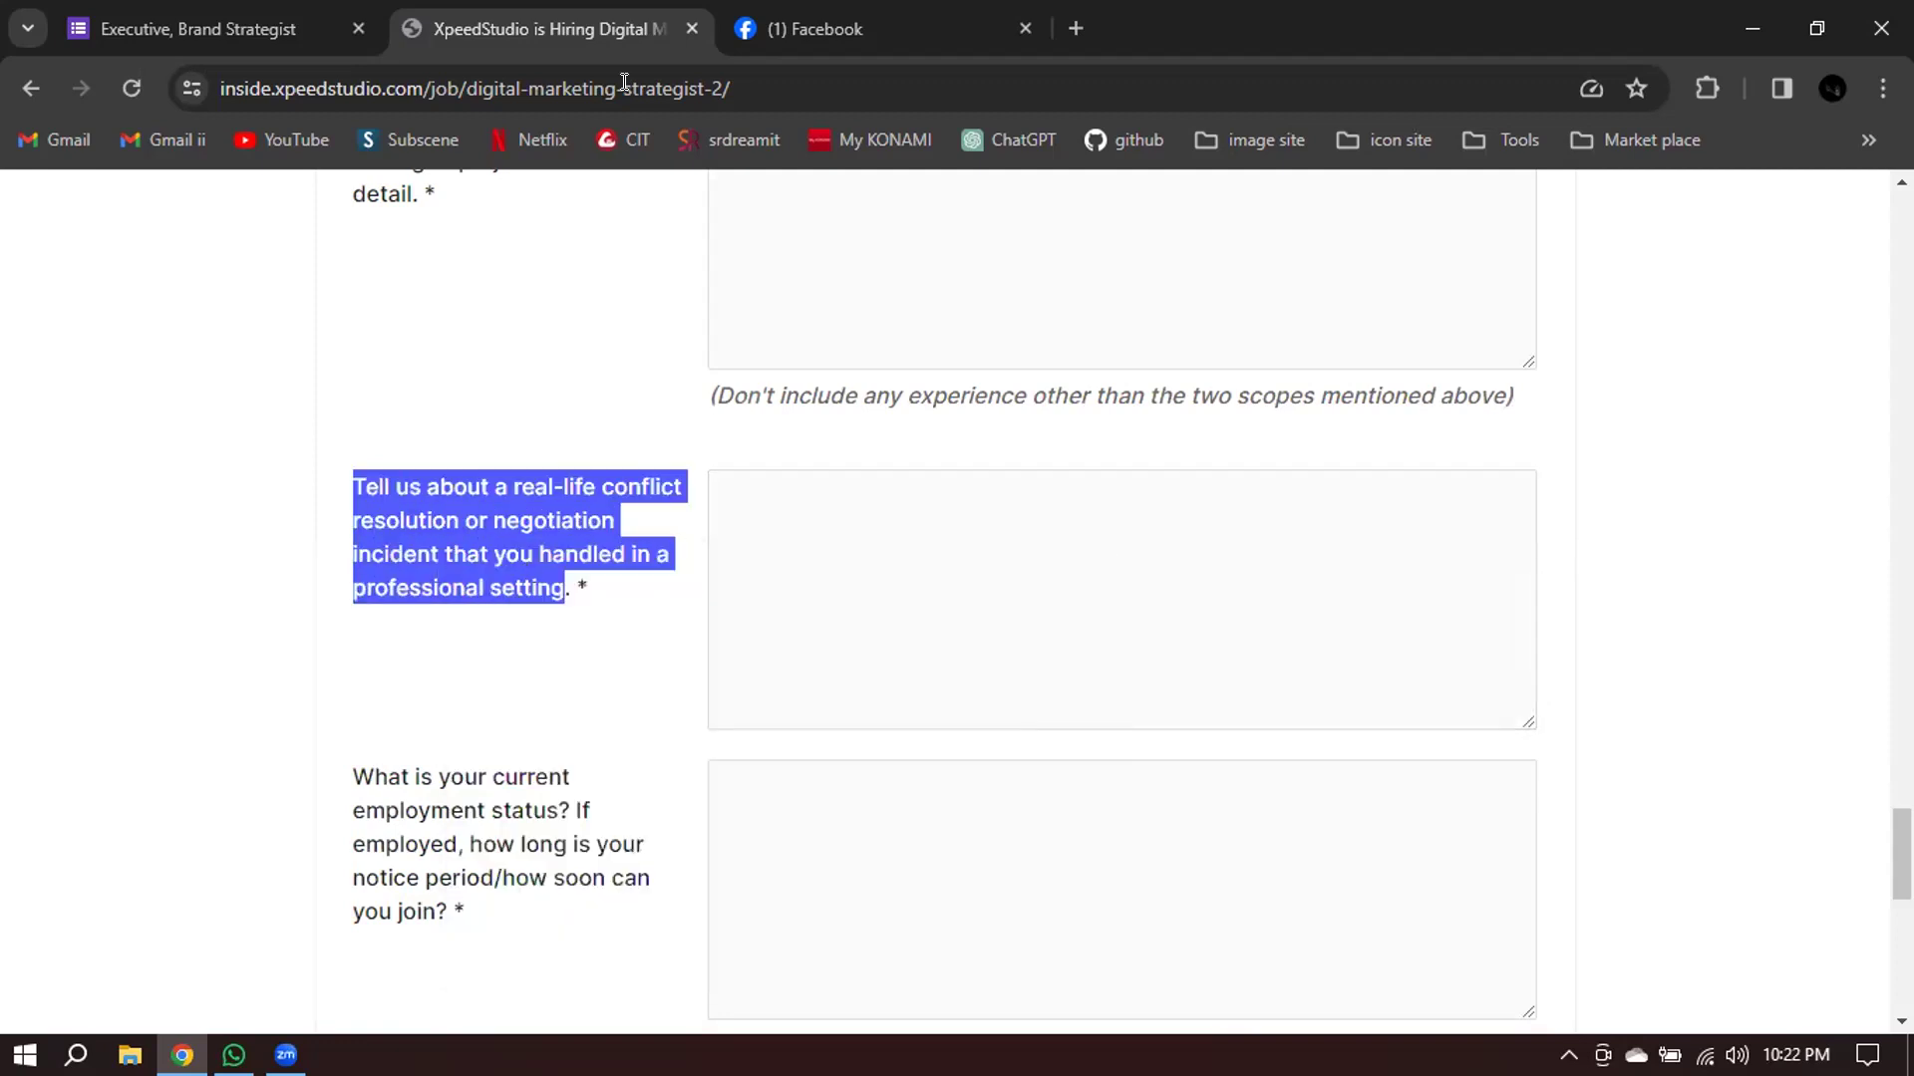
left_click(1076, 28)
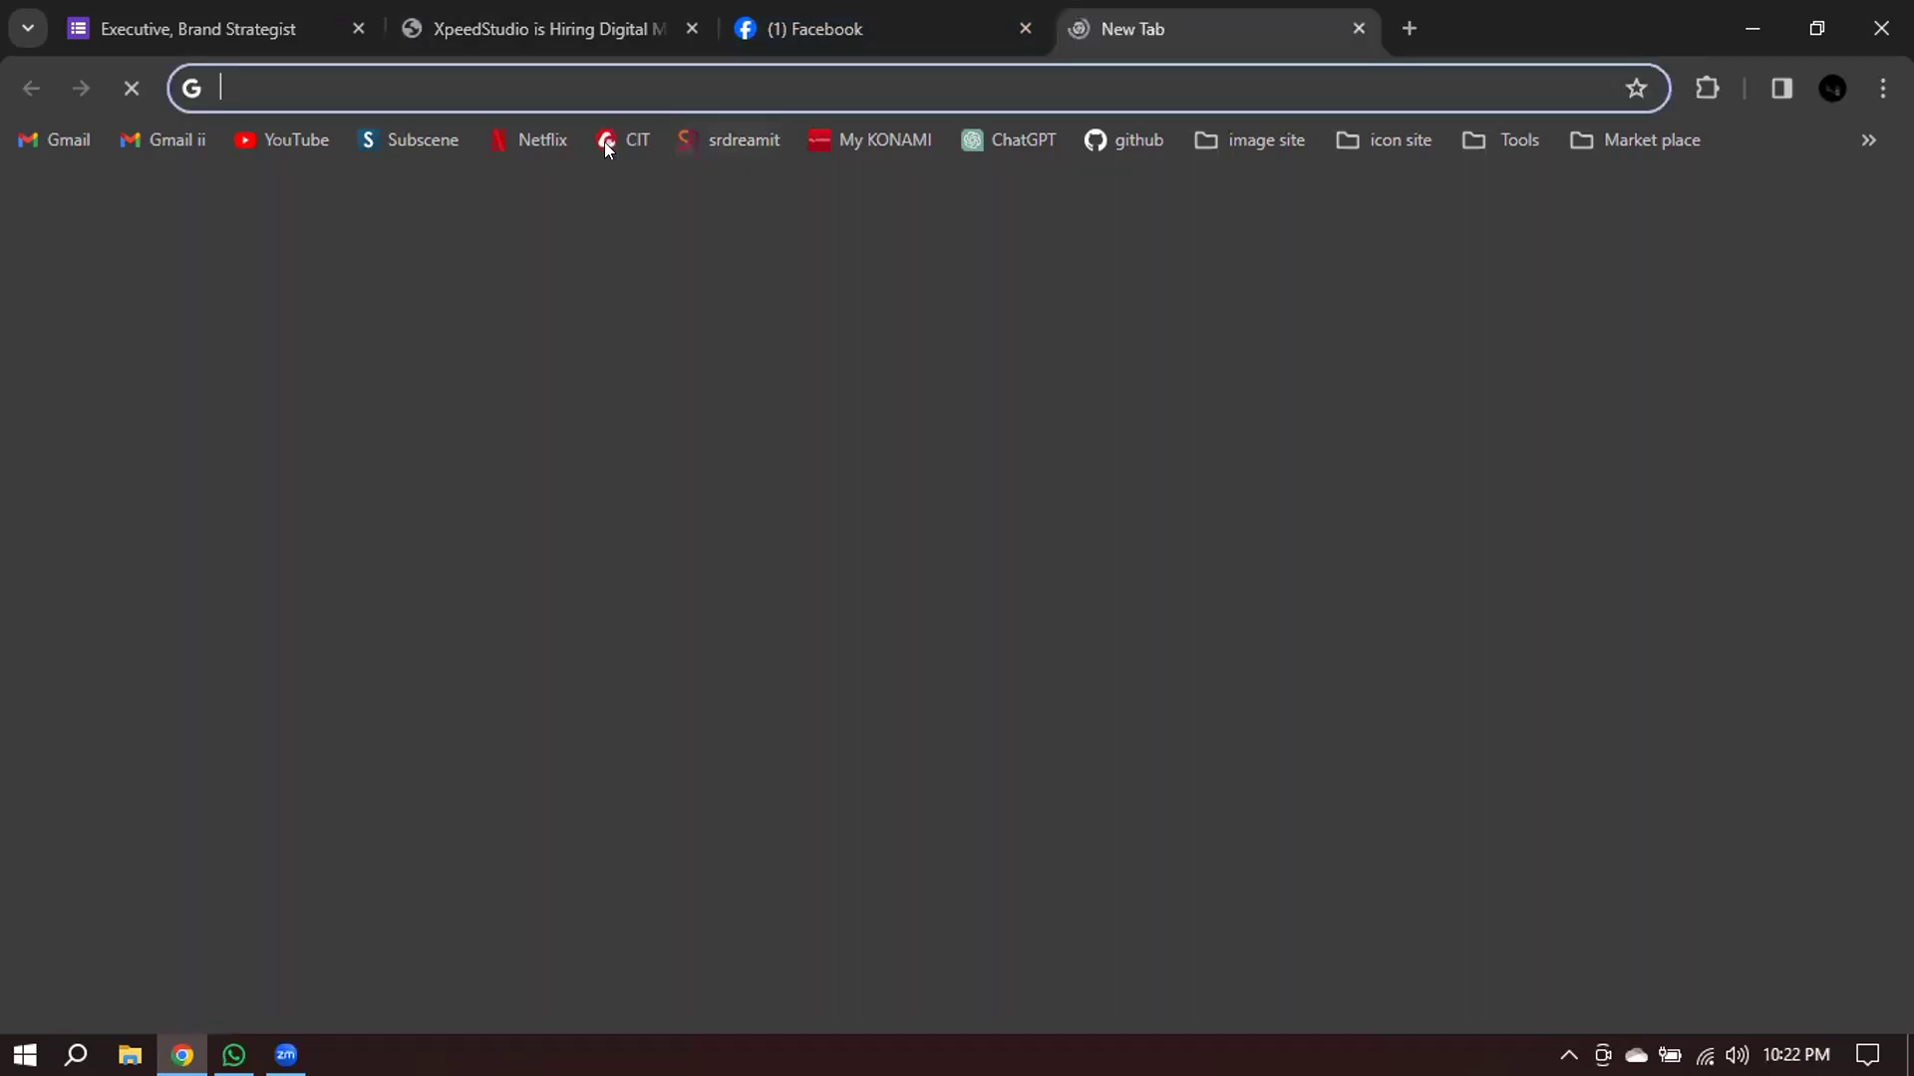
Open ChatGPT and submit the pasted conflict-resolution question
left_click(1019, 138)
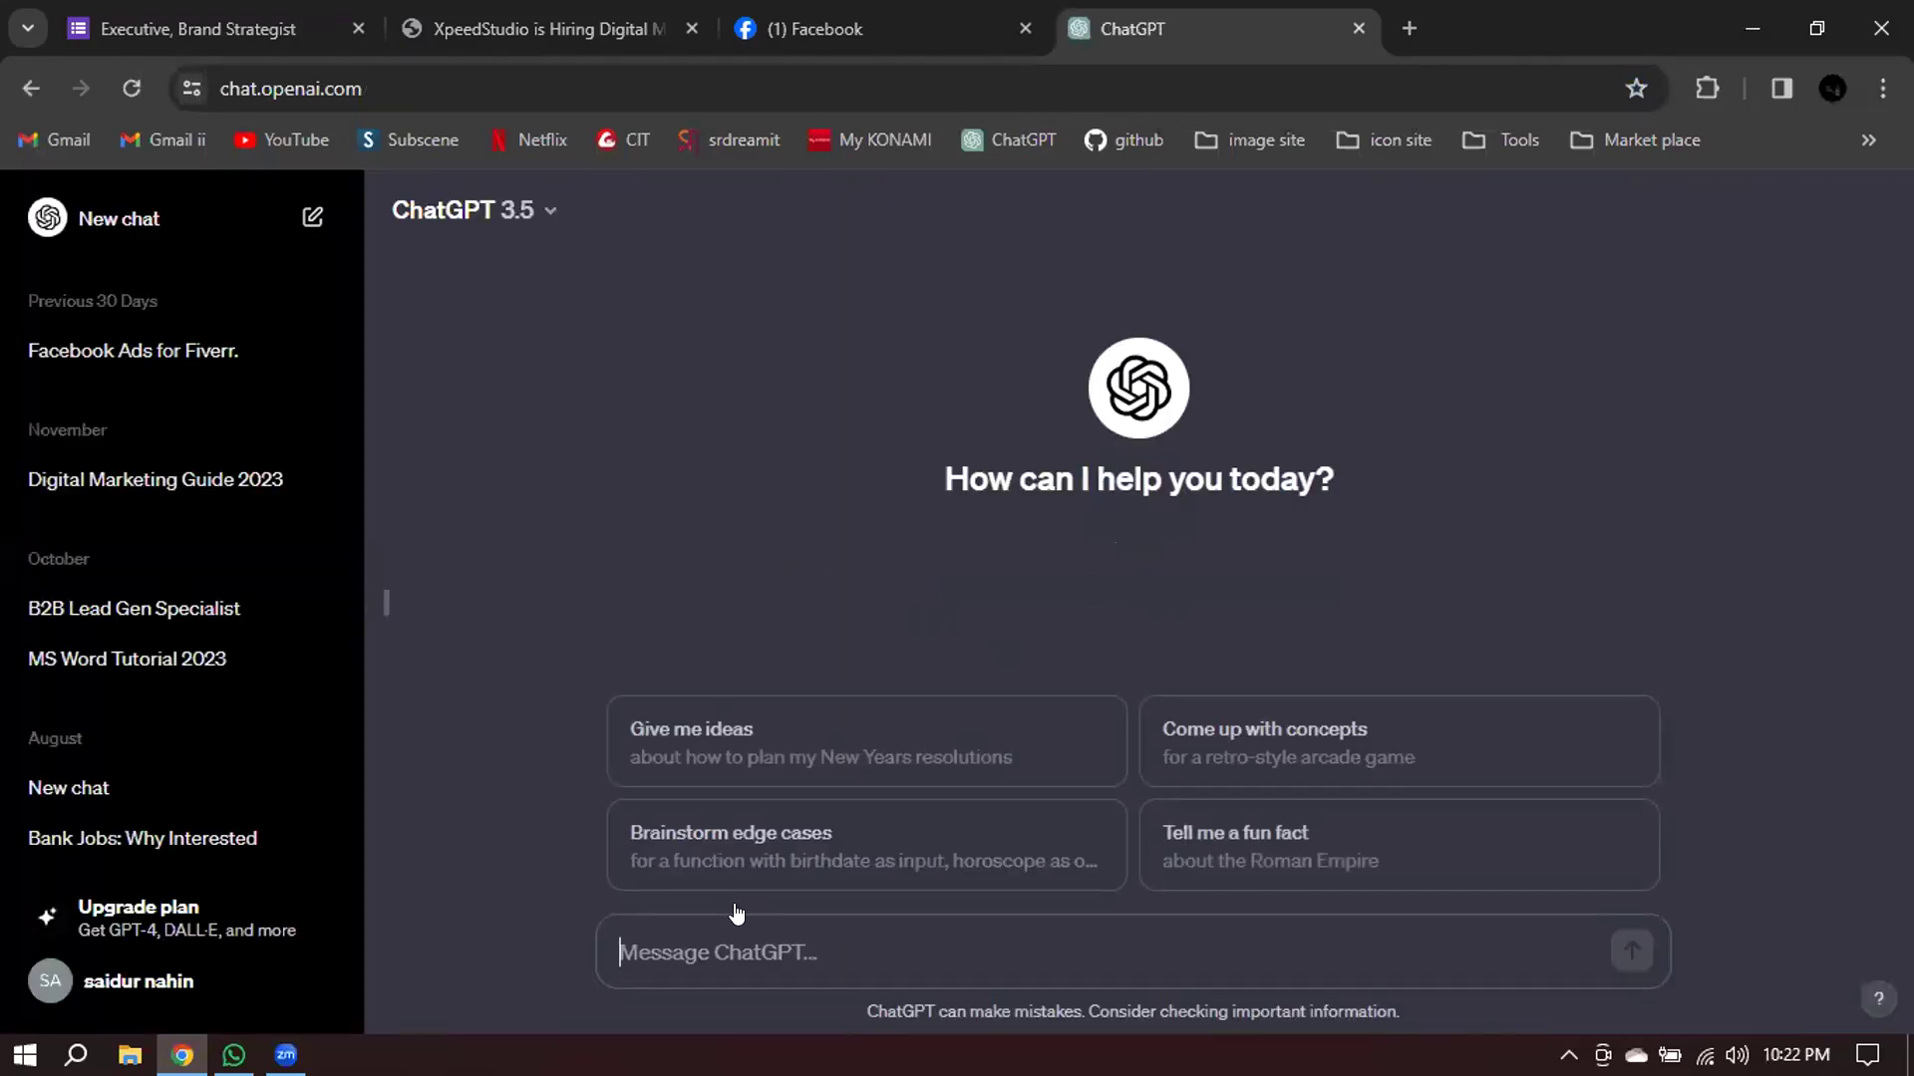
key("ctrl+v")
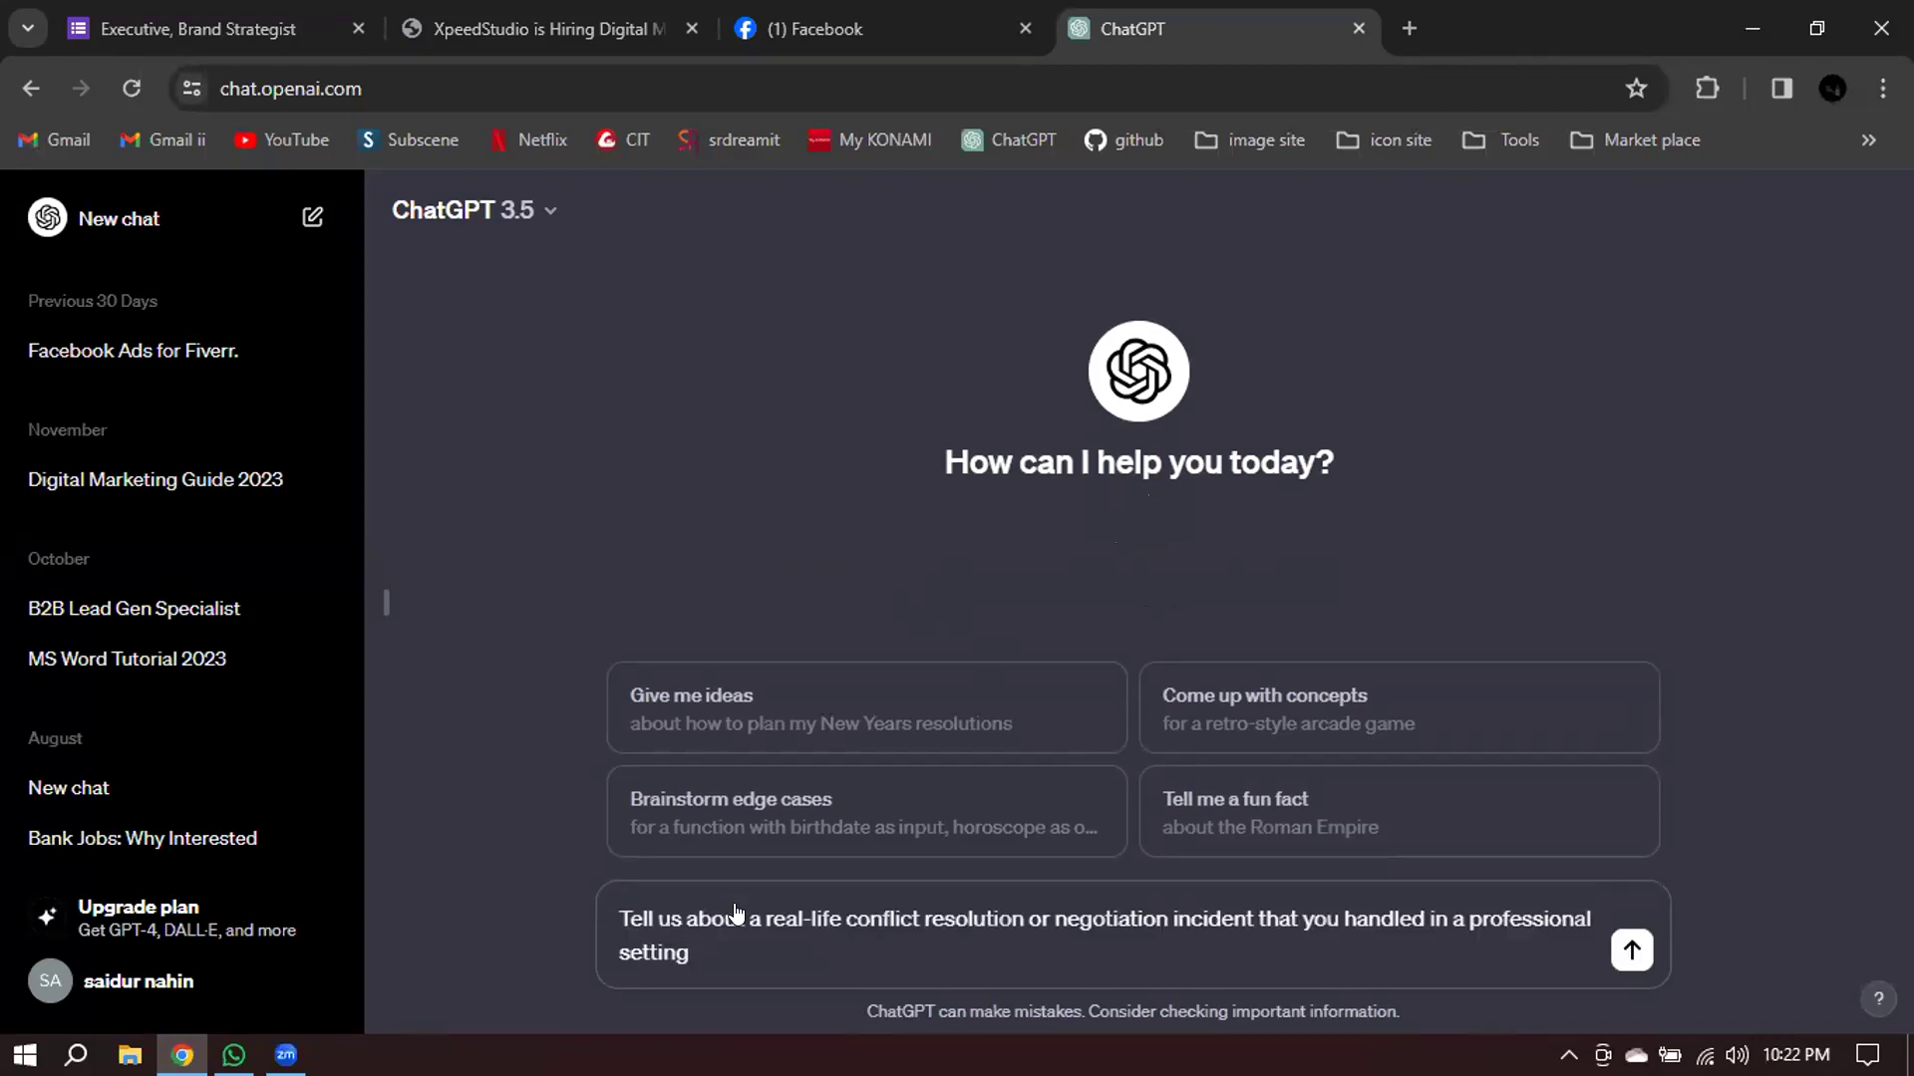
key("Return")
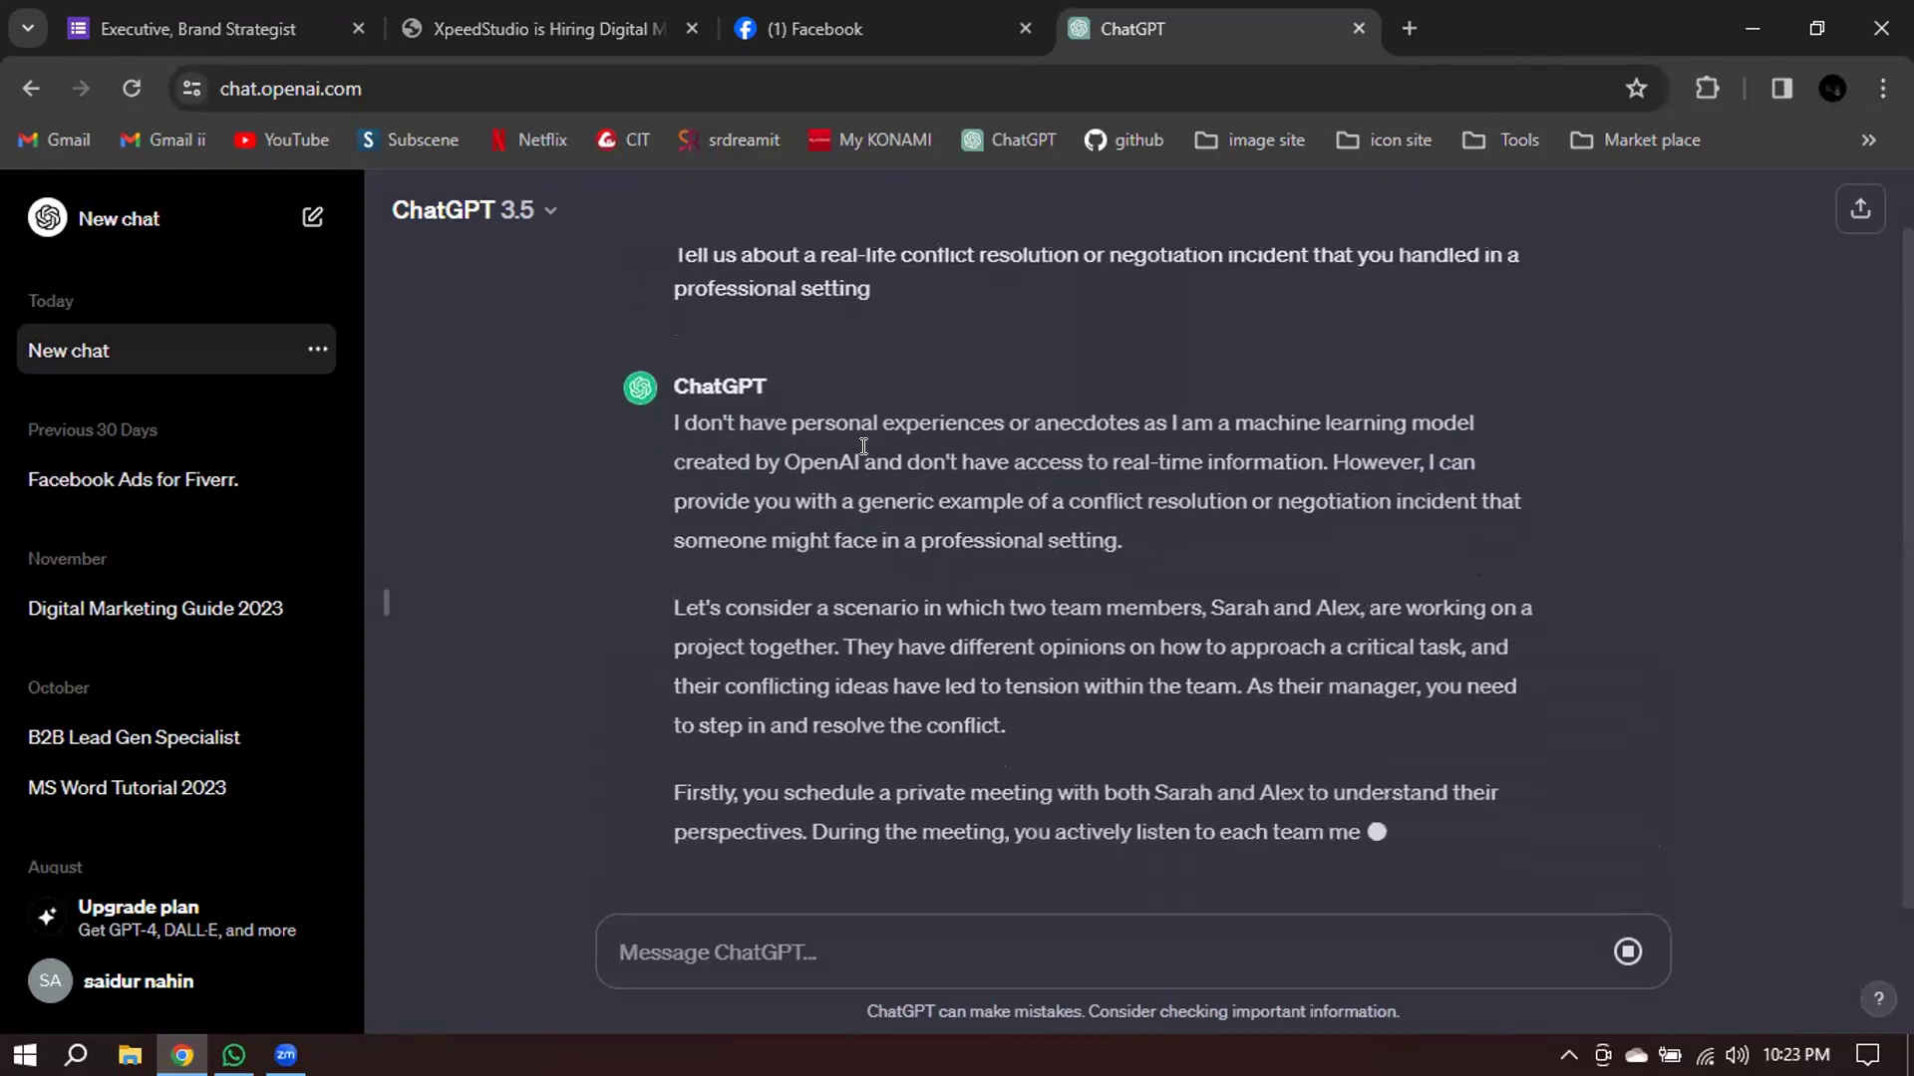
Read through ChatGPT's team-conflict answer, then return to the XpeedStudio job form
scroll(678, 379, "up", 3)
left_click_drag(674, 488, 998, 486)
scroll(997, 485, "down", 9)
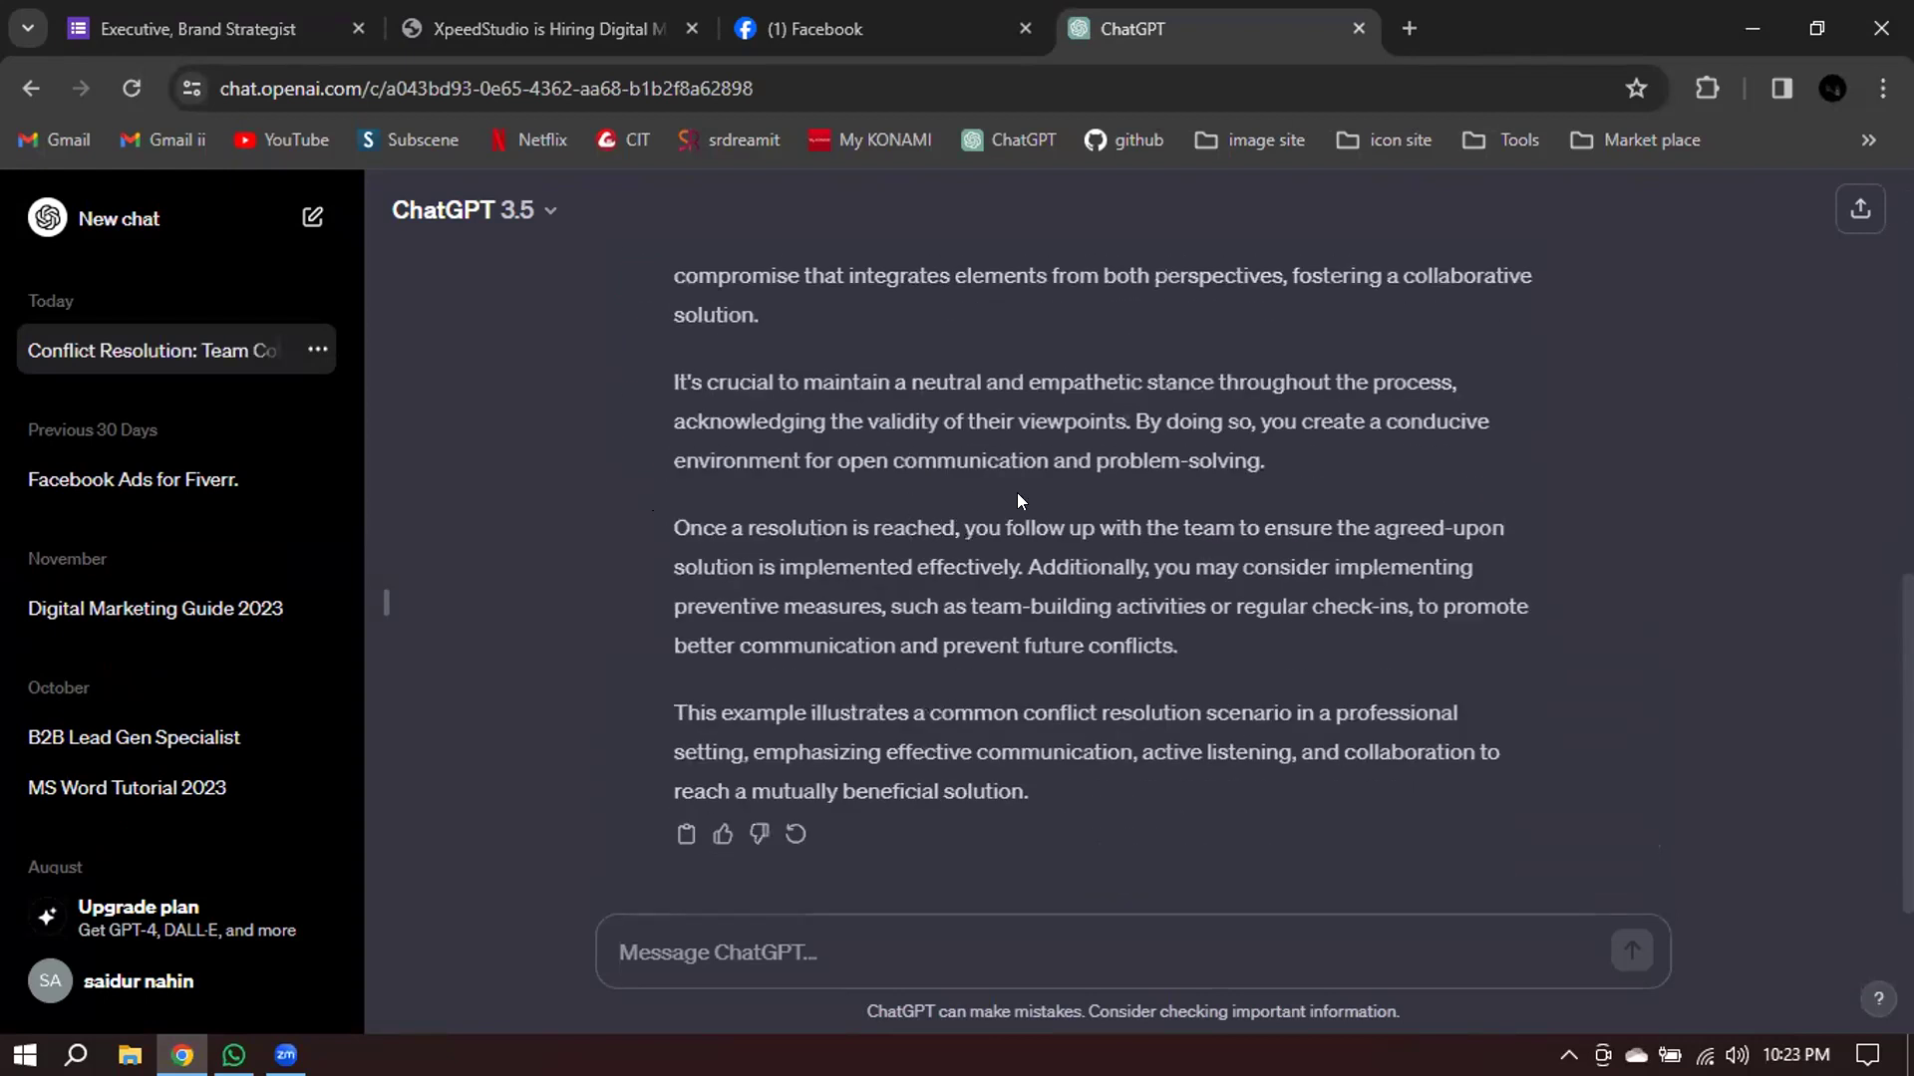
scroll(933, 554, "up", 9)
scroll(794, 415, "up", 2)
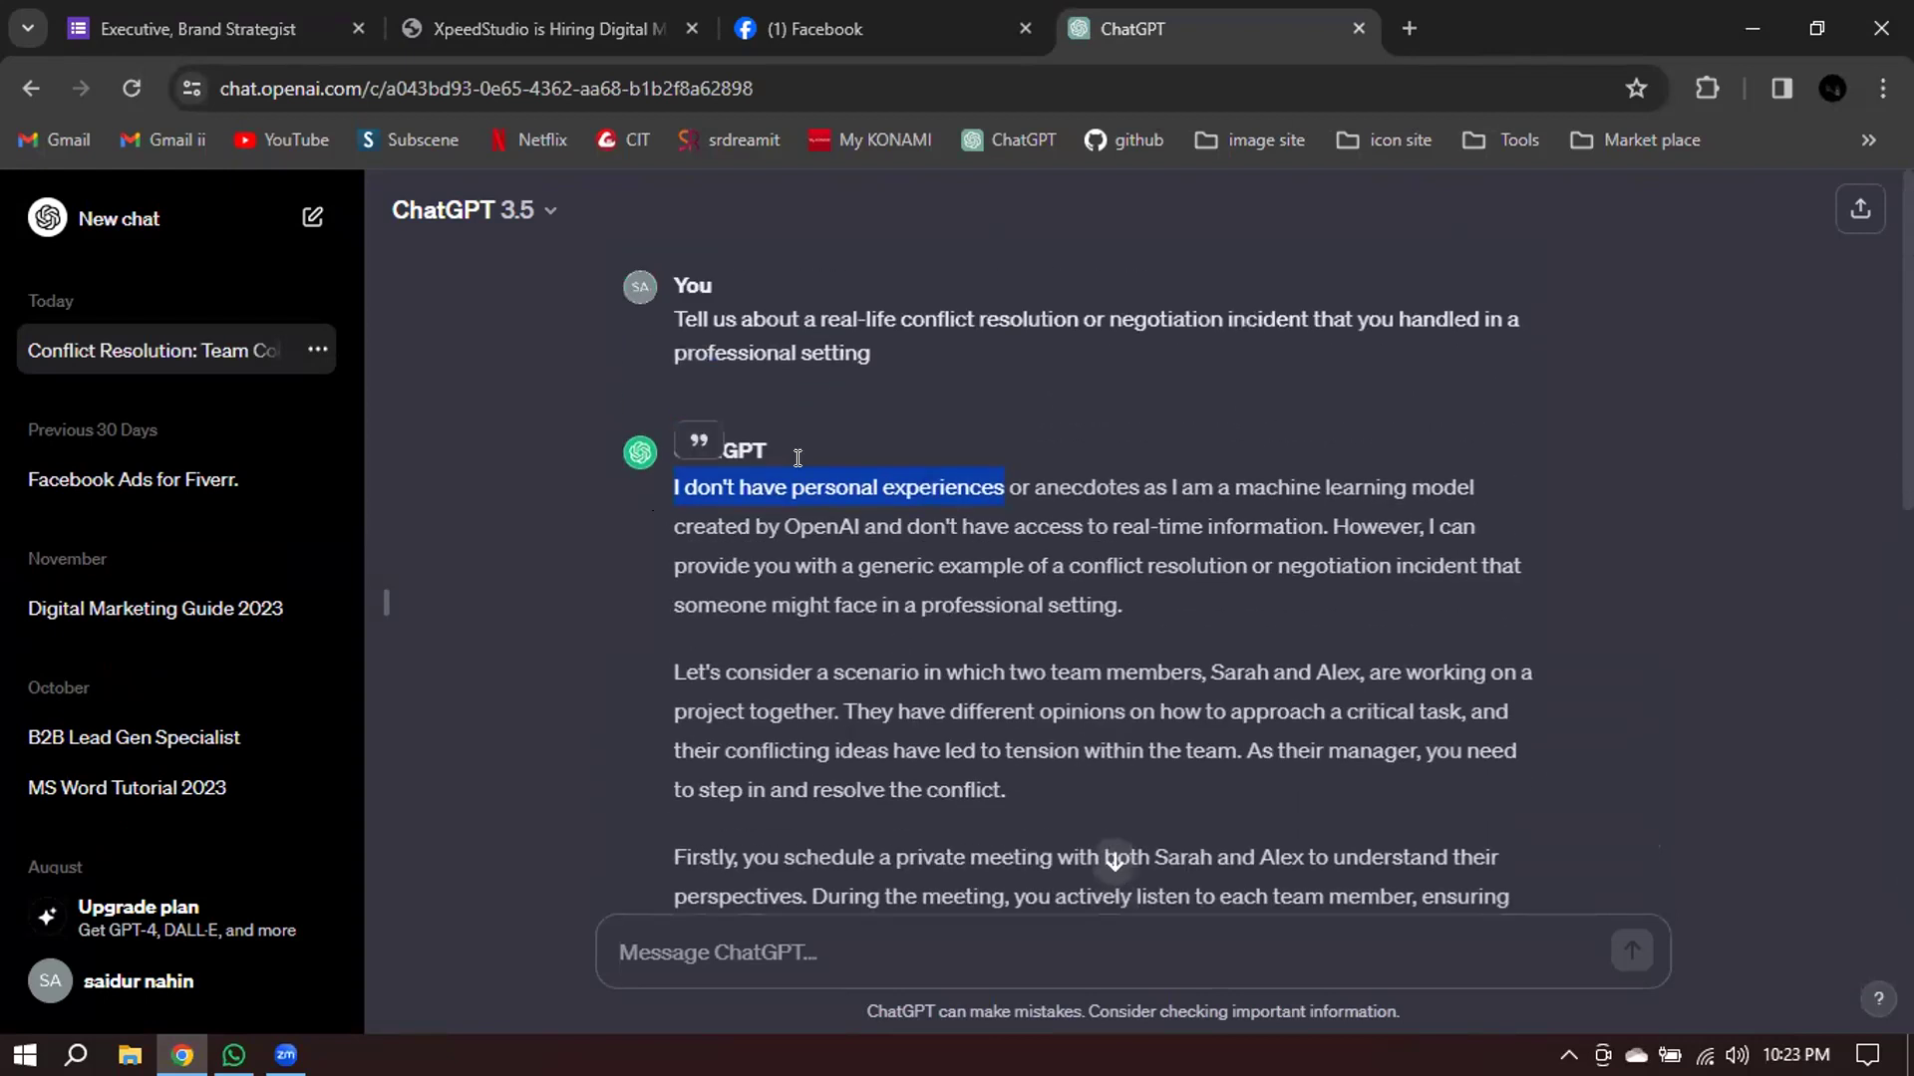
left_click_drag(671, 317, 964, 370)
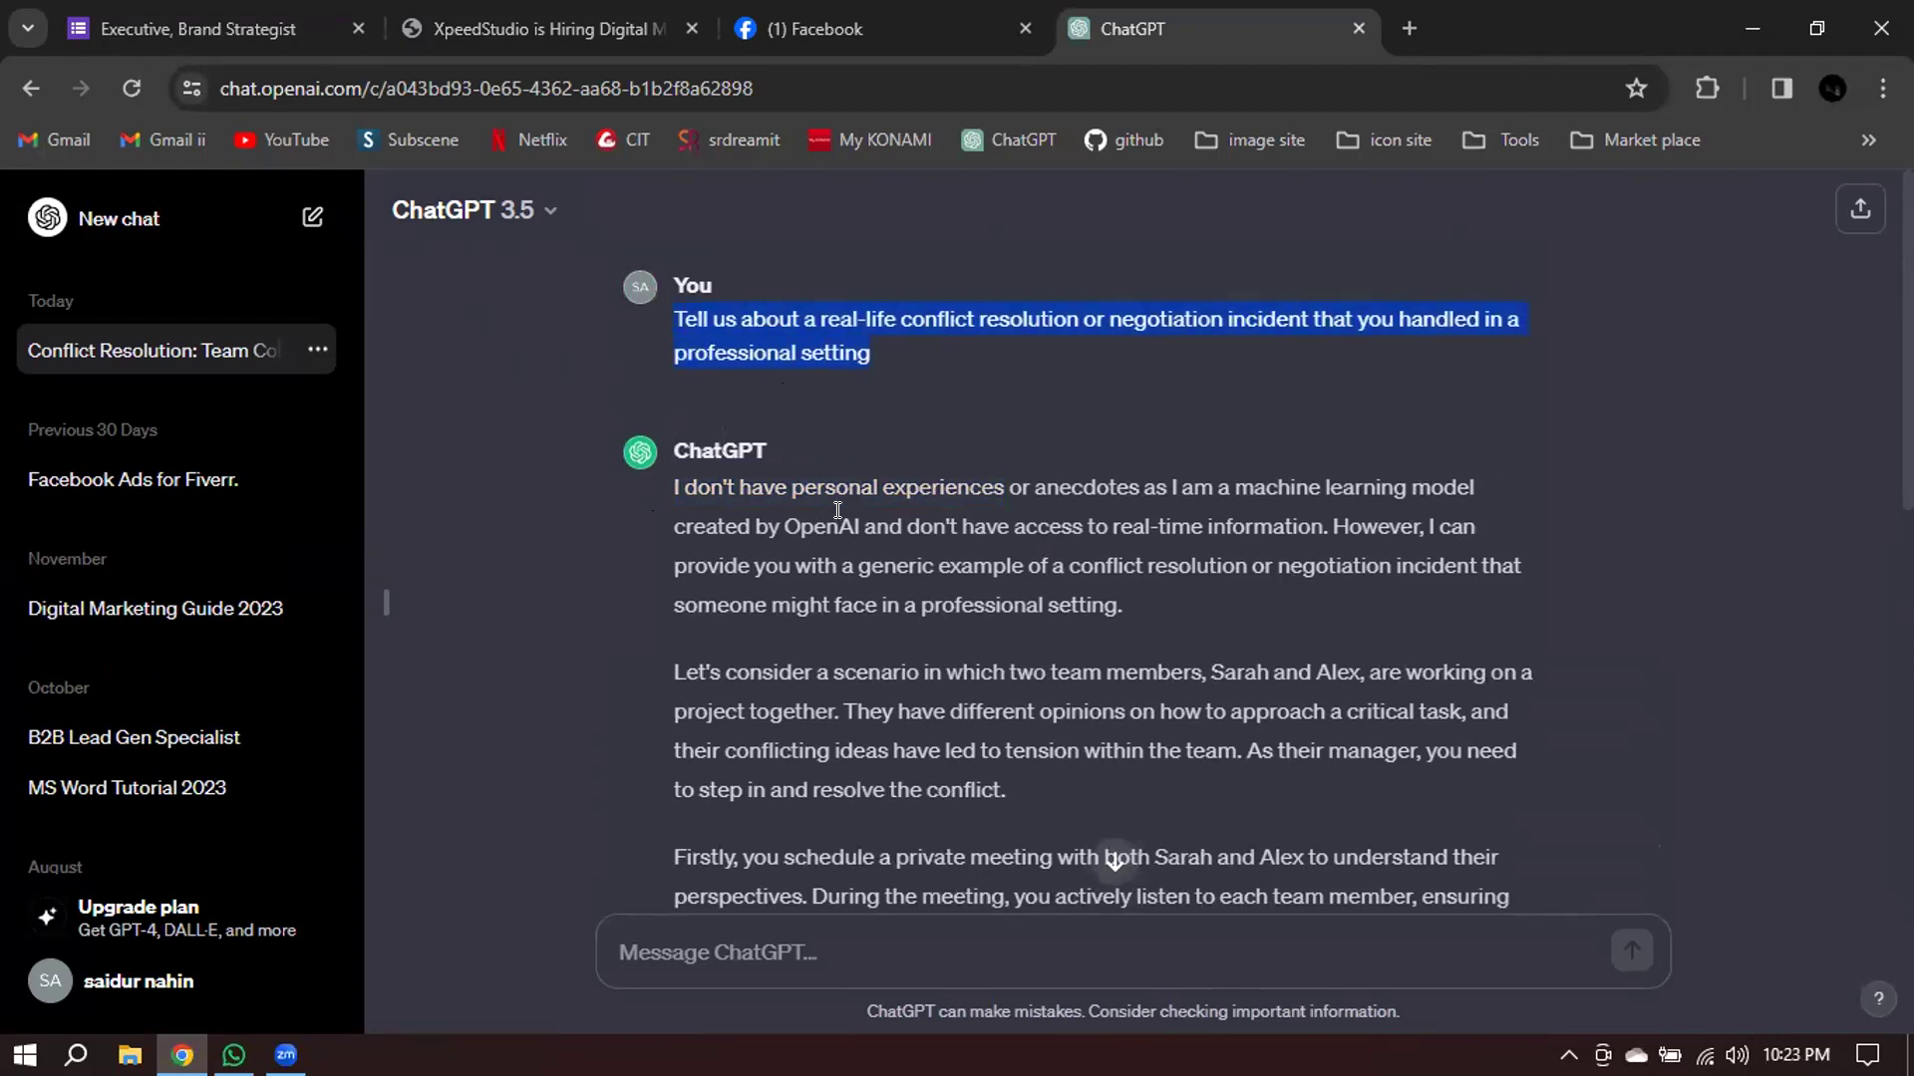
left_click(1244, 613)
left_click_drag(663, 498, 1274, 671)
scroll(1292, 638, "down", 2)
scroll(1525, 619, "down", 5)
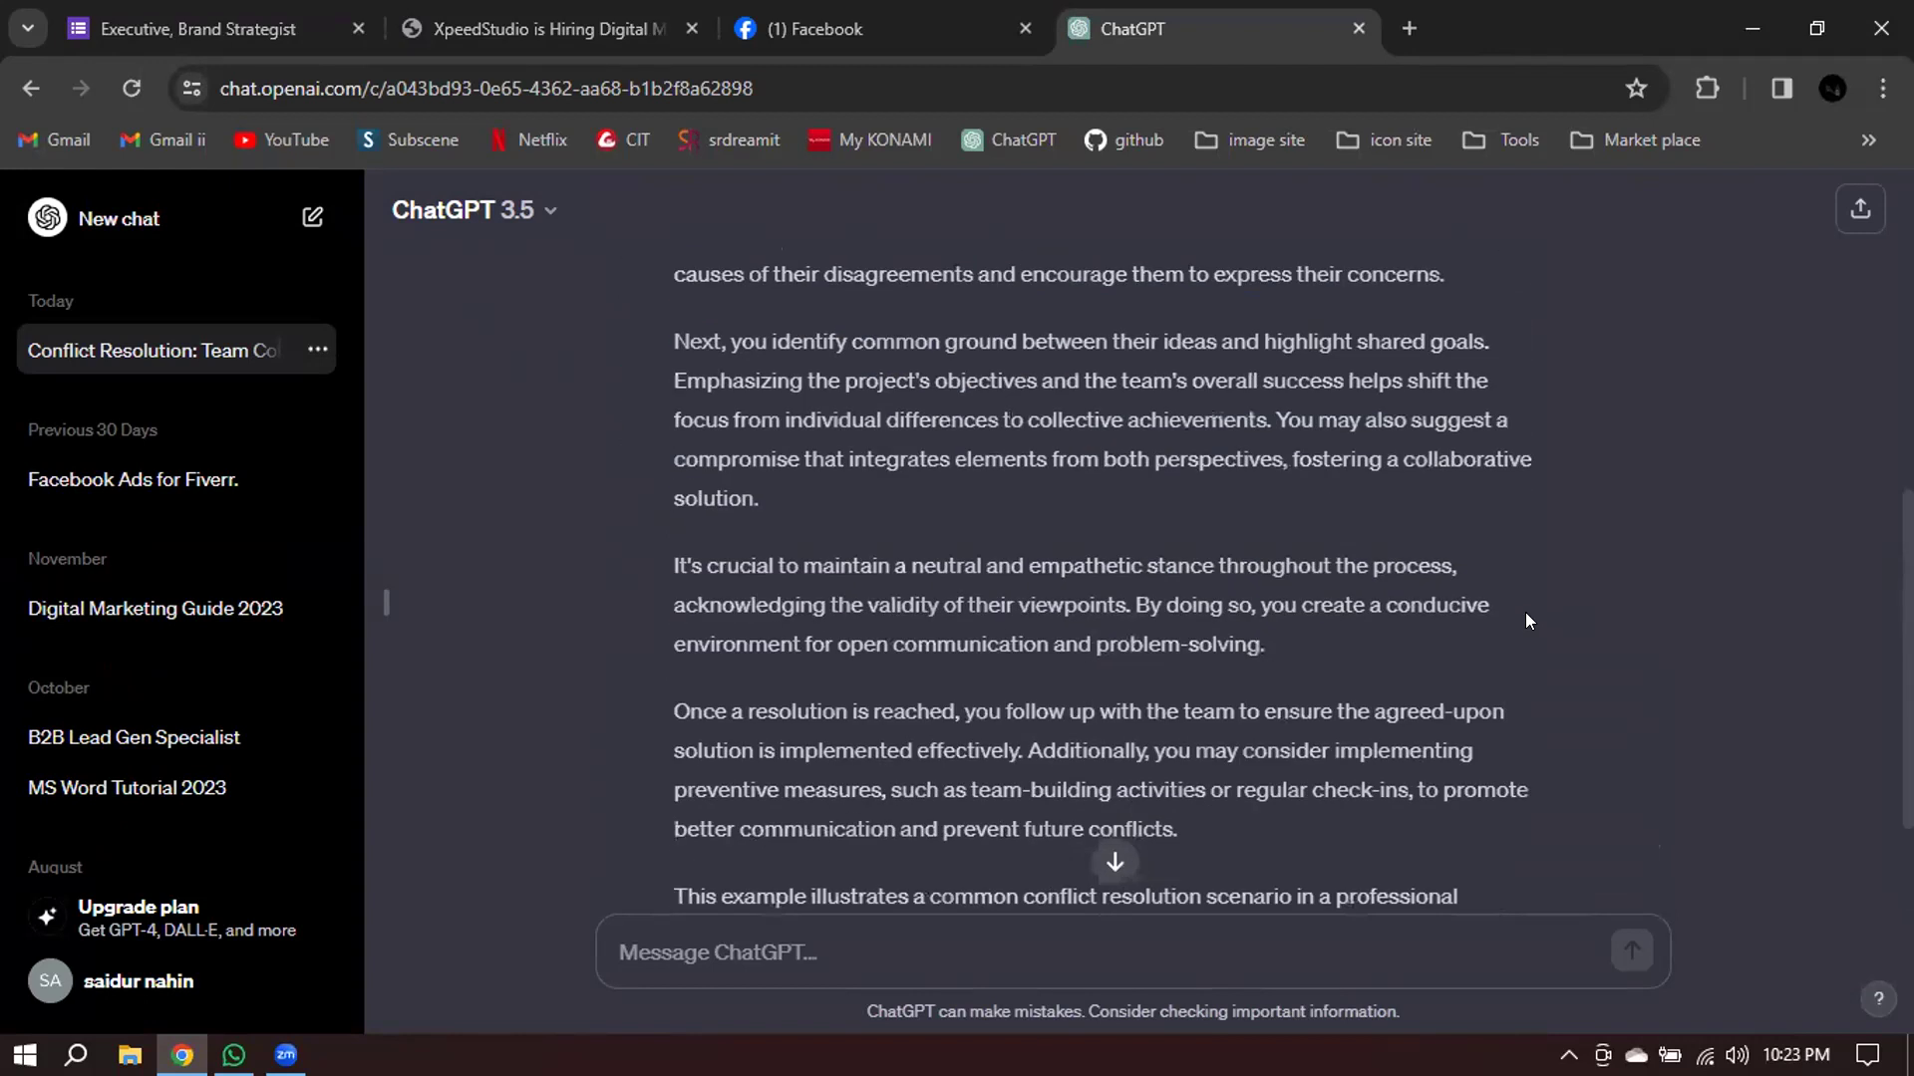
left_click(1116, 859)
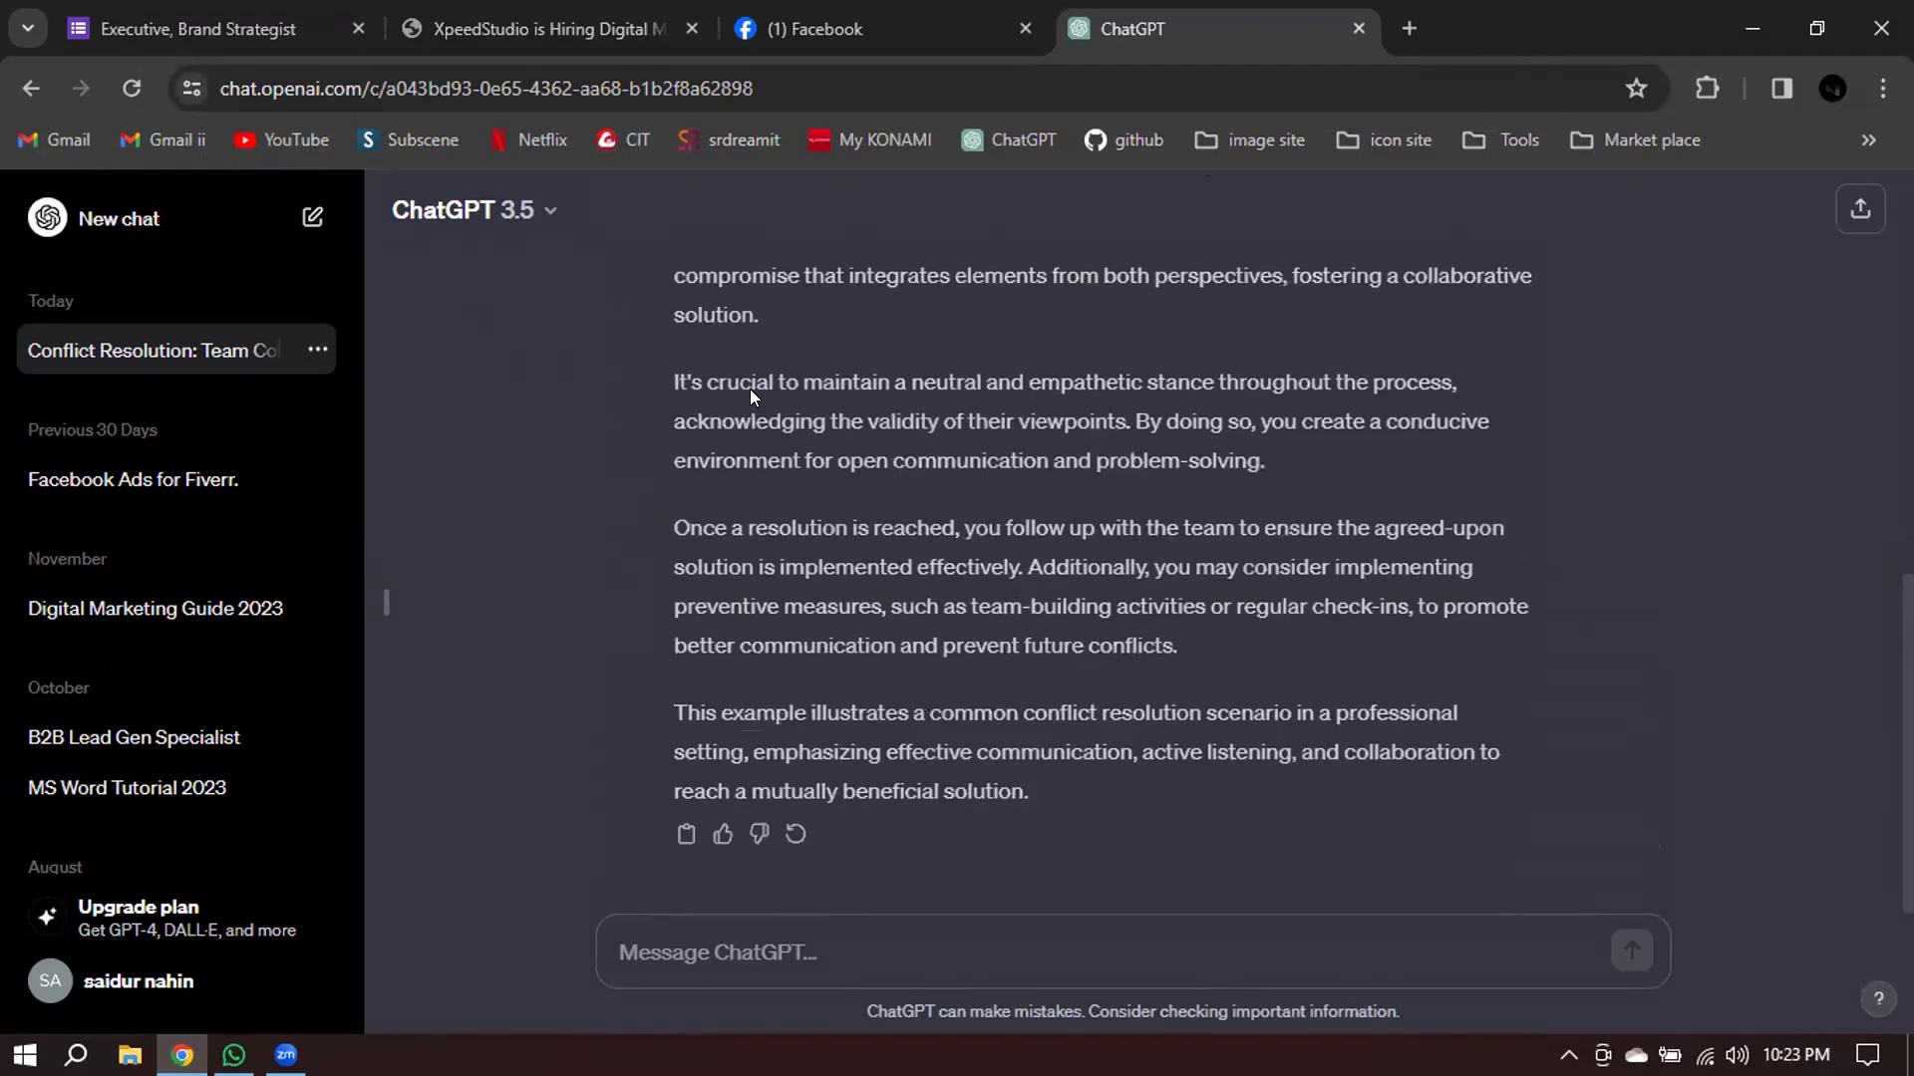
left_click(493, 22)
Place the cursor in the empty conflict-resolution answer box
left_click(873, 532)
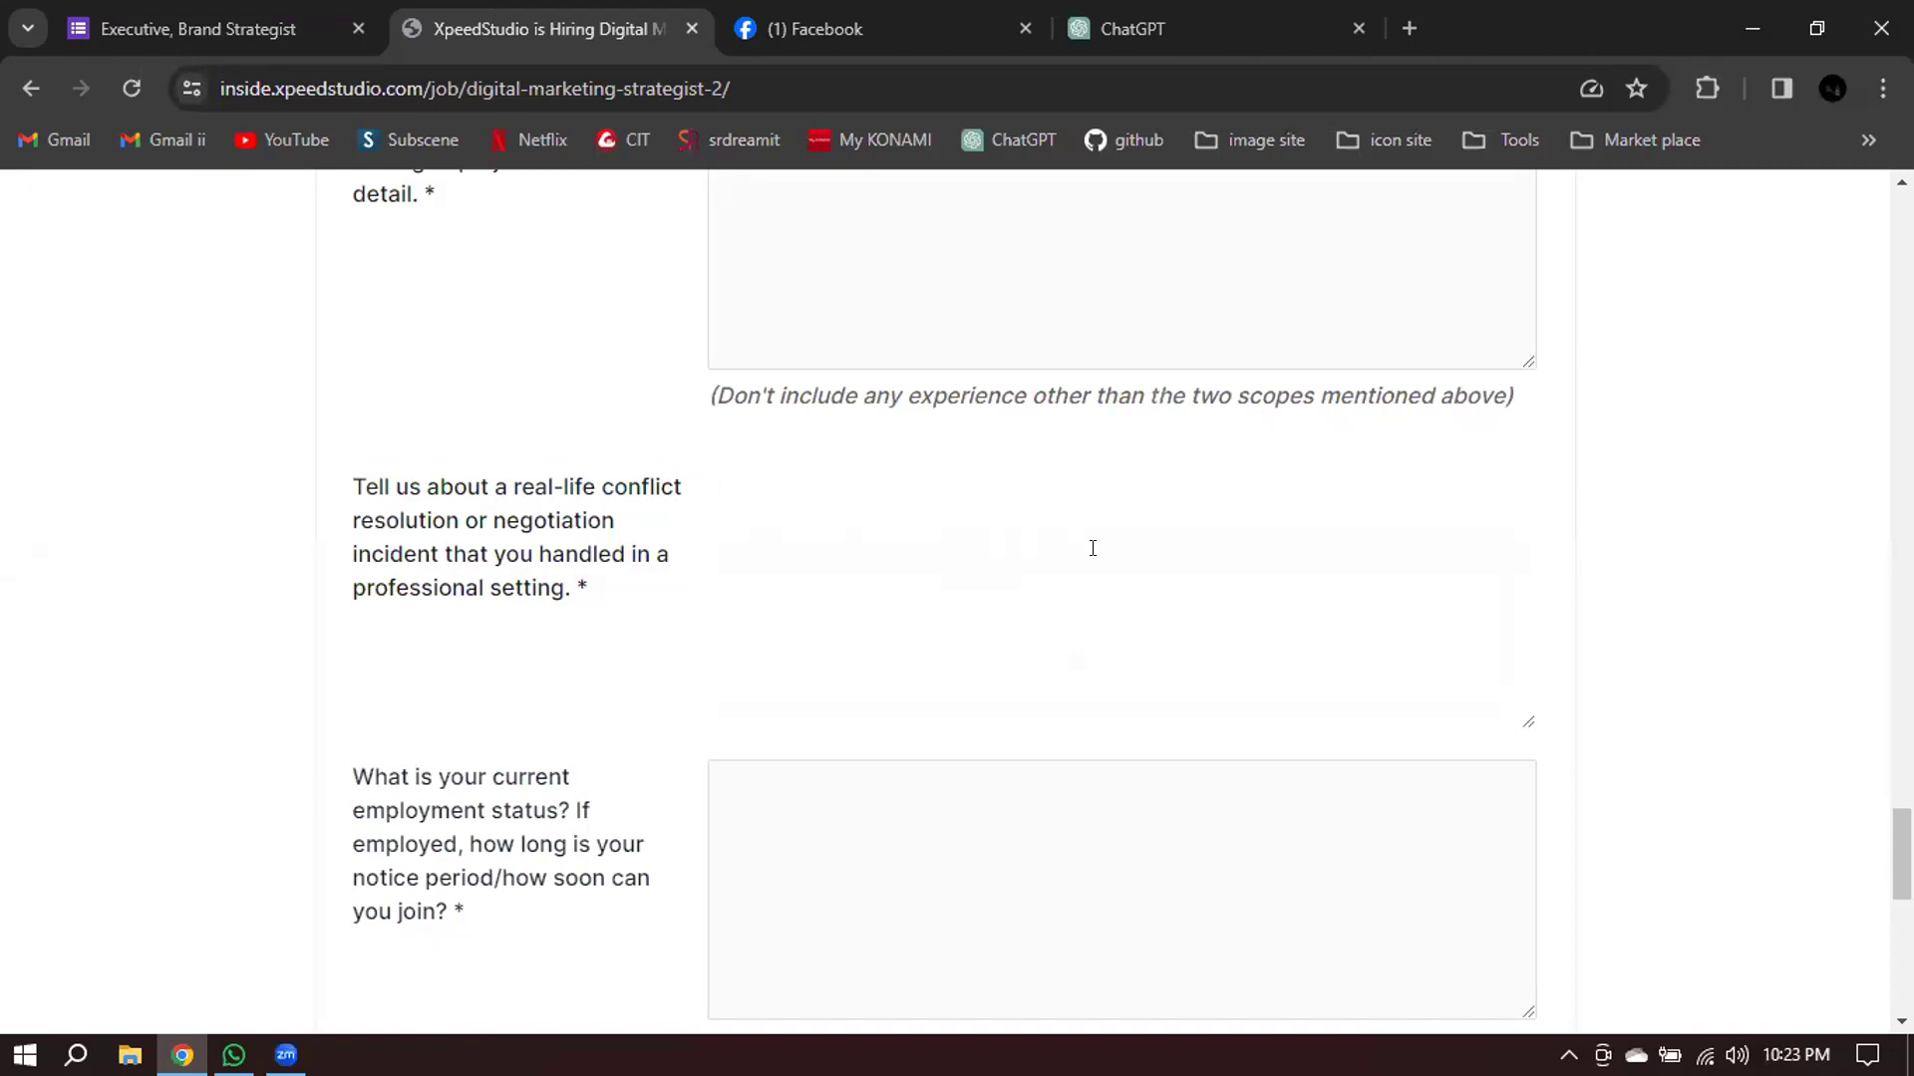
Open Google Drive in a new tab and open the LDM-49 Lead IT Final exam responses sheet
left_click(1409, 28)
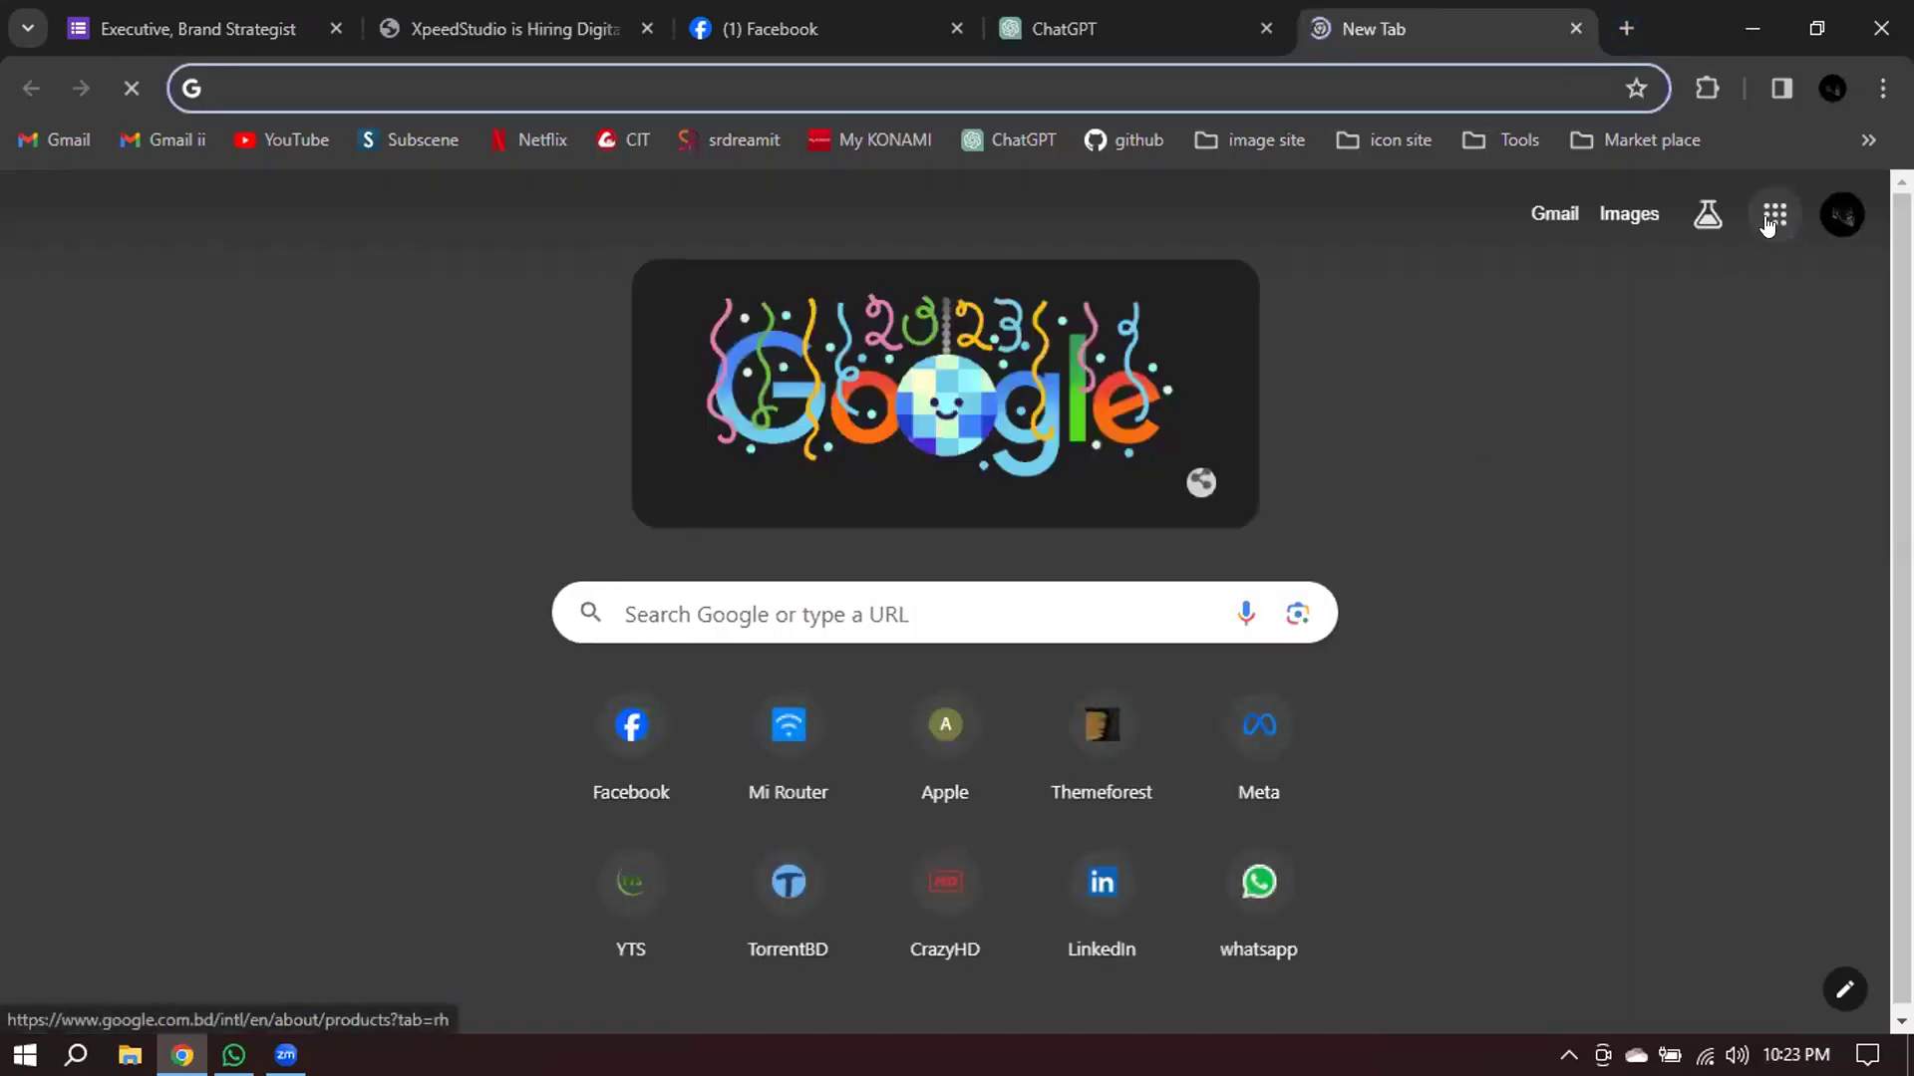
left_click(1770, 217)
left_click(1739, 648)
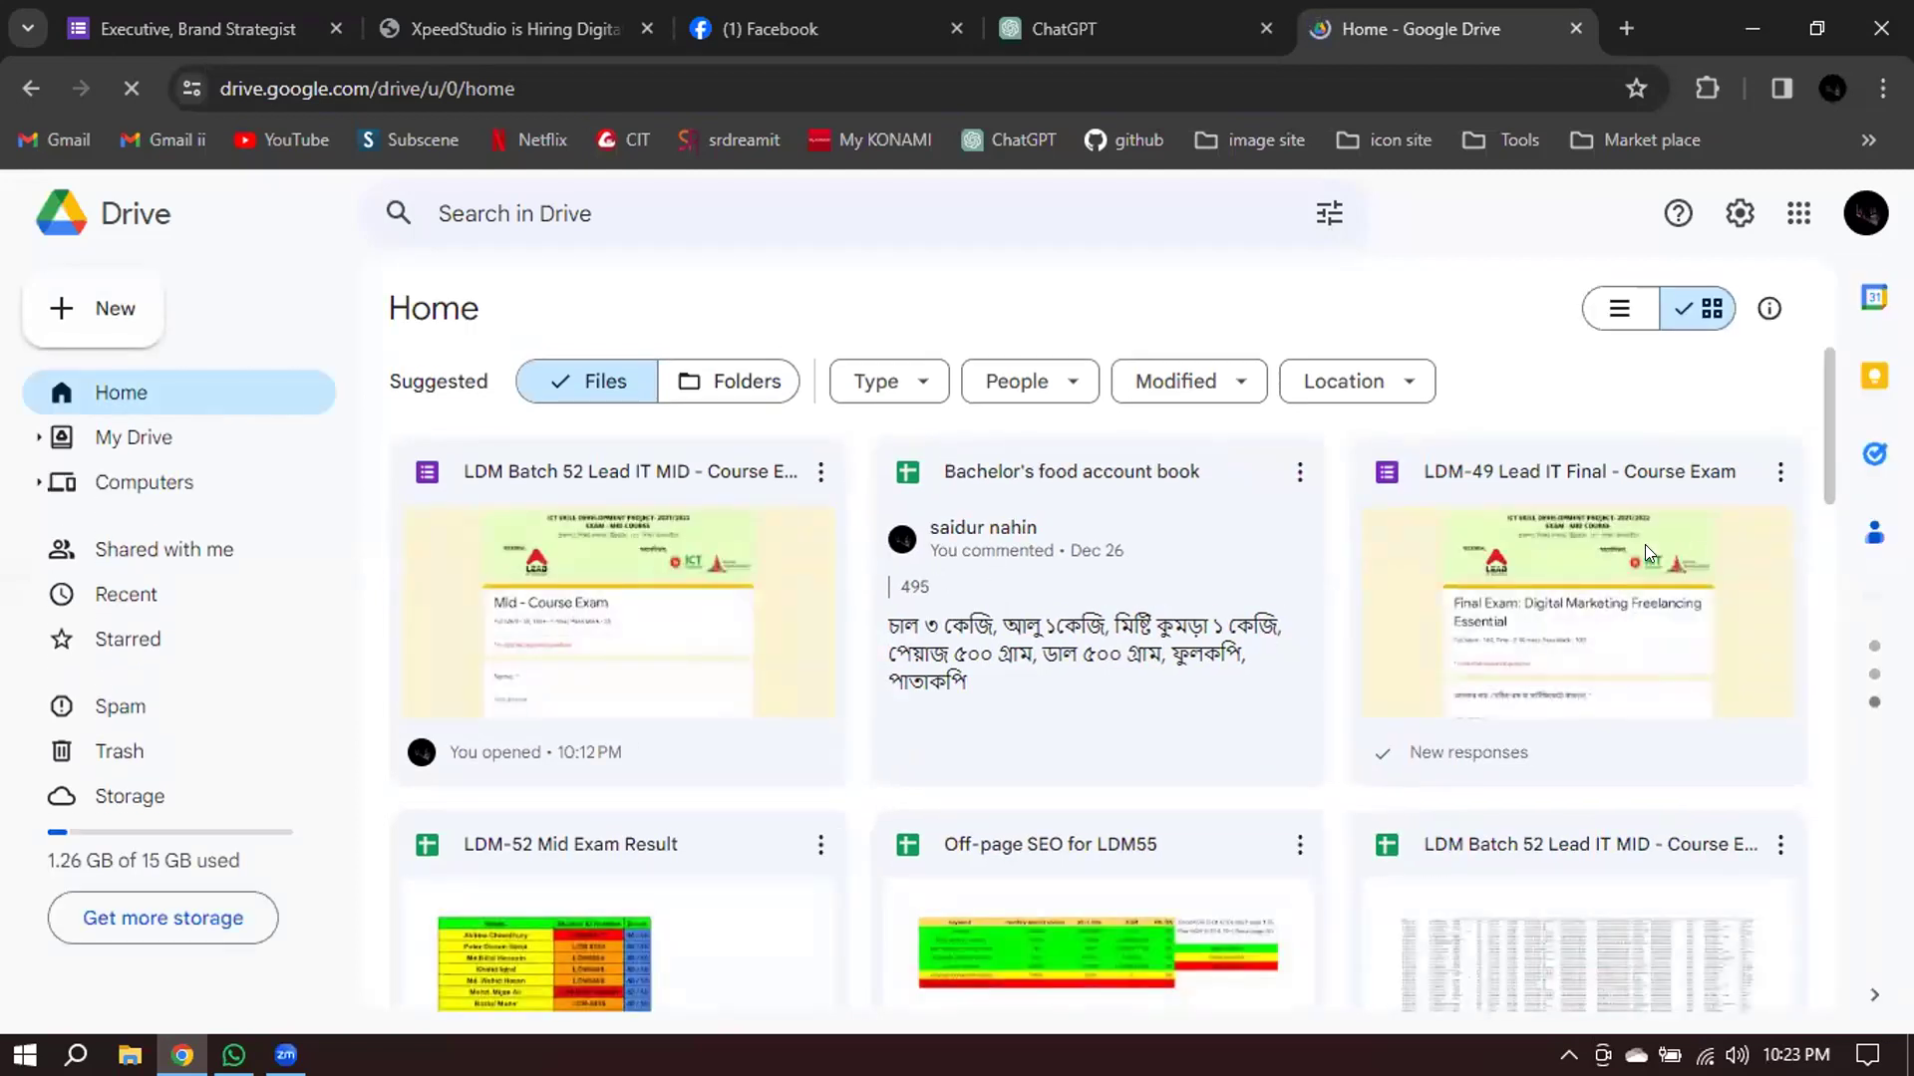
left_click(604, 560)
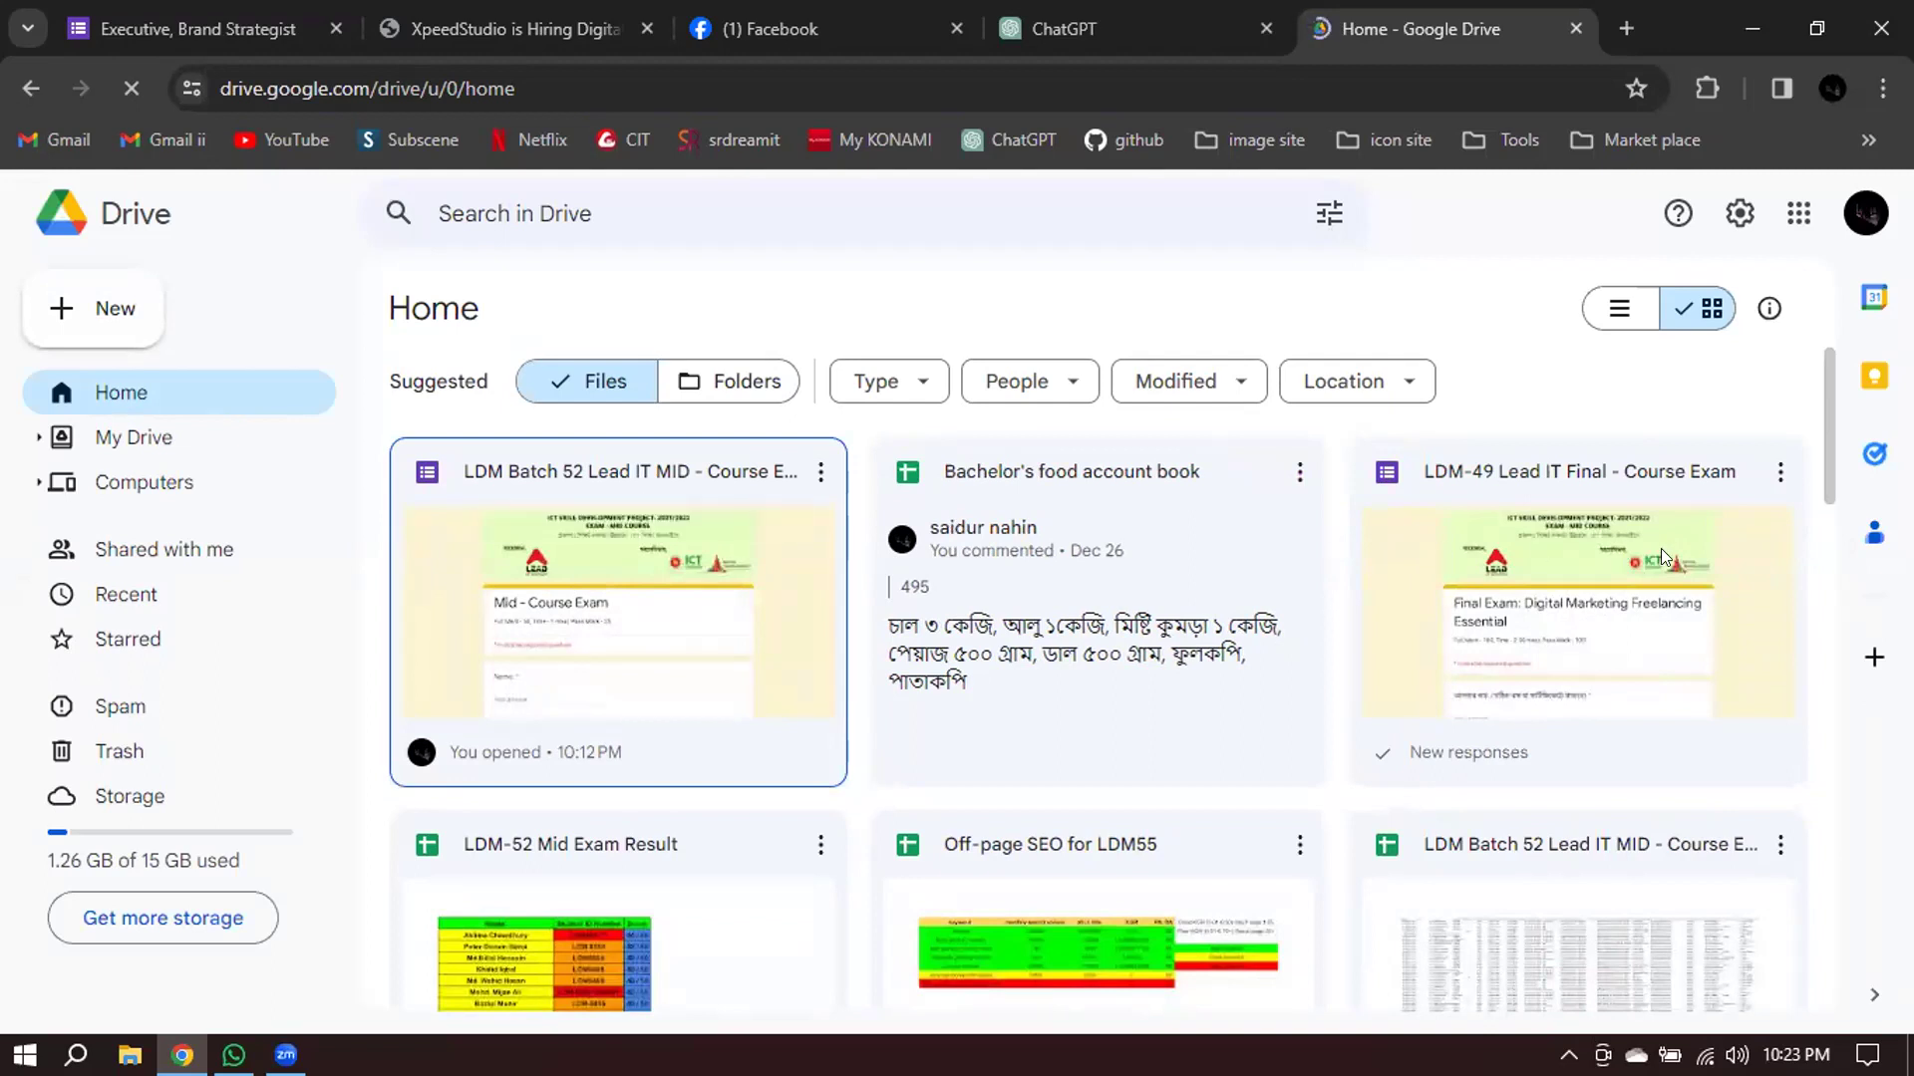
scroll(1661, 549, "down", 3)
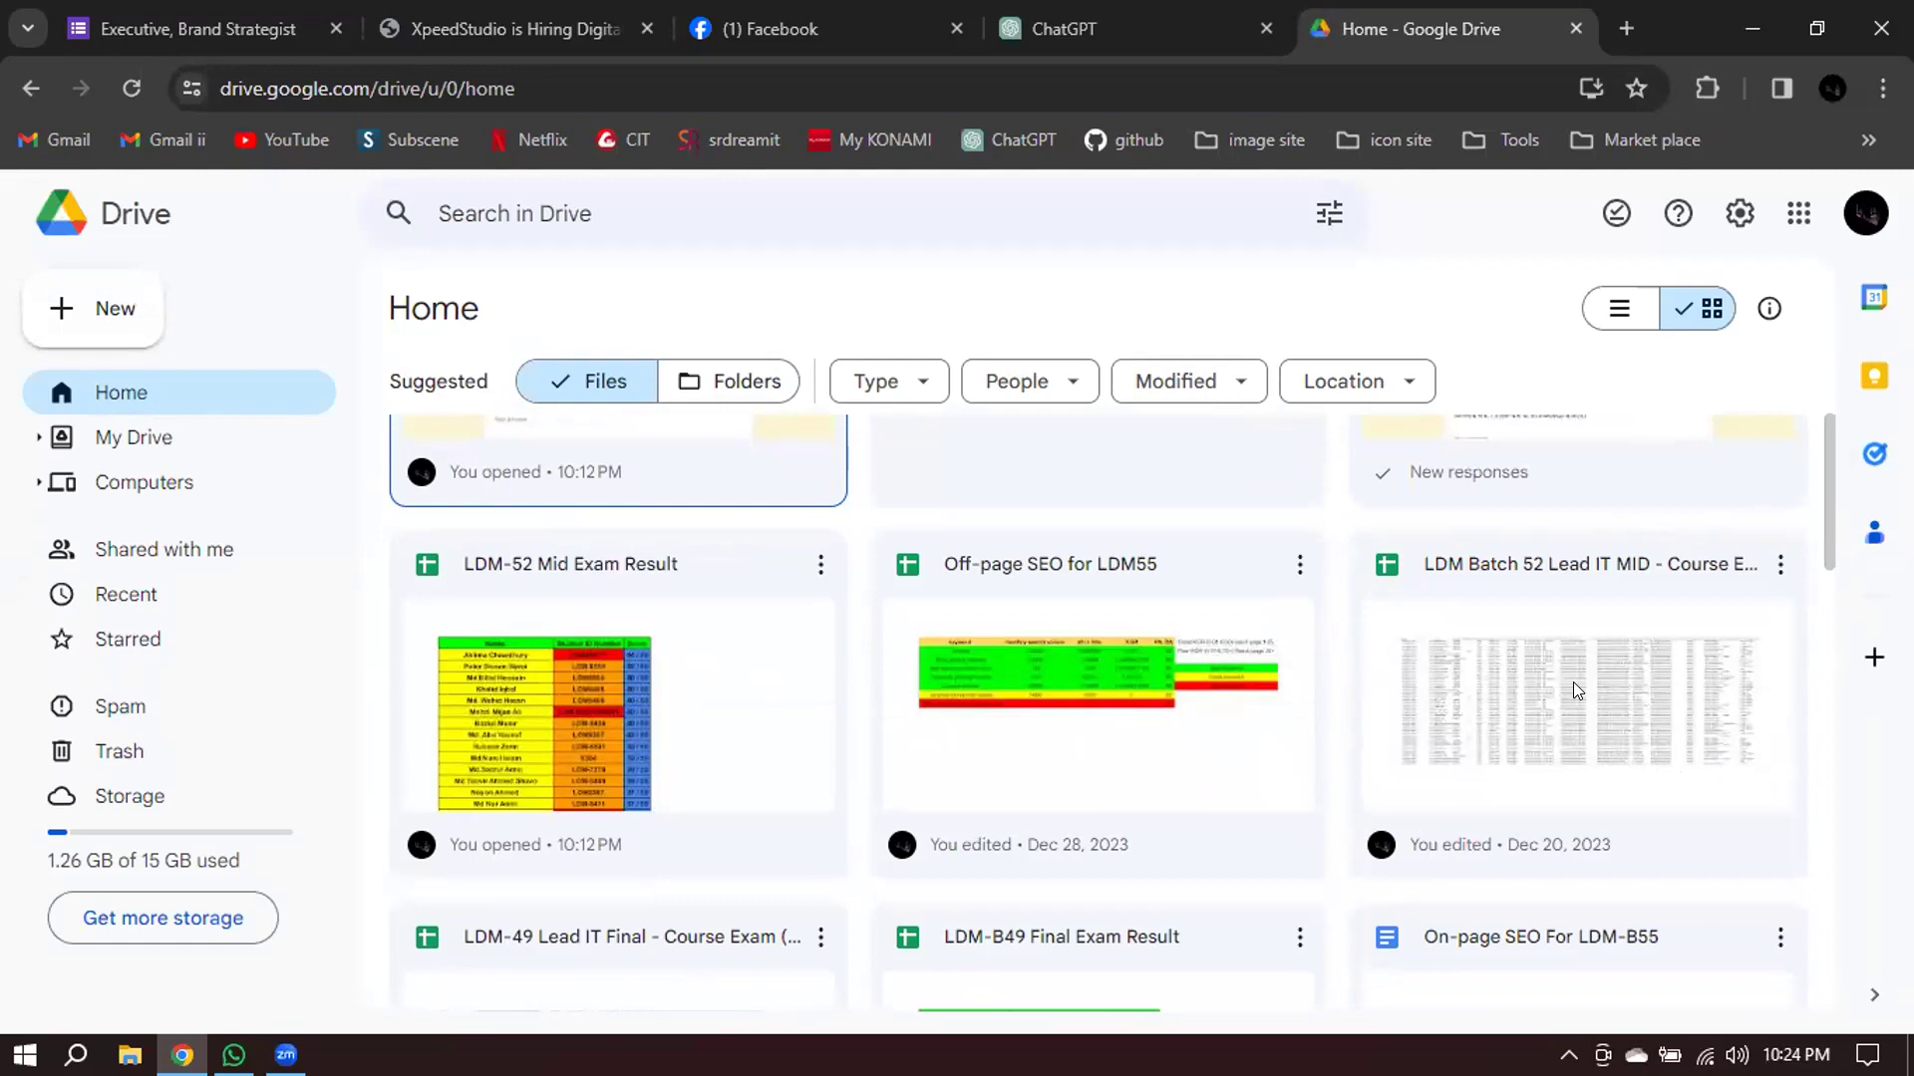
scroll(1573, 682, "down", 3)
scroll(1573, 681, "up", 2)
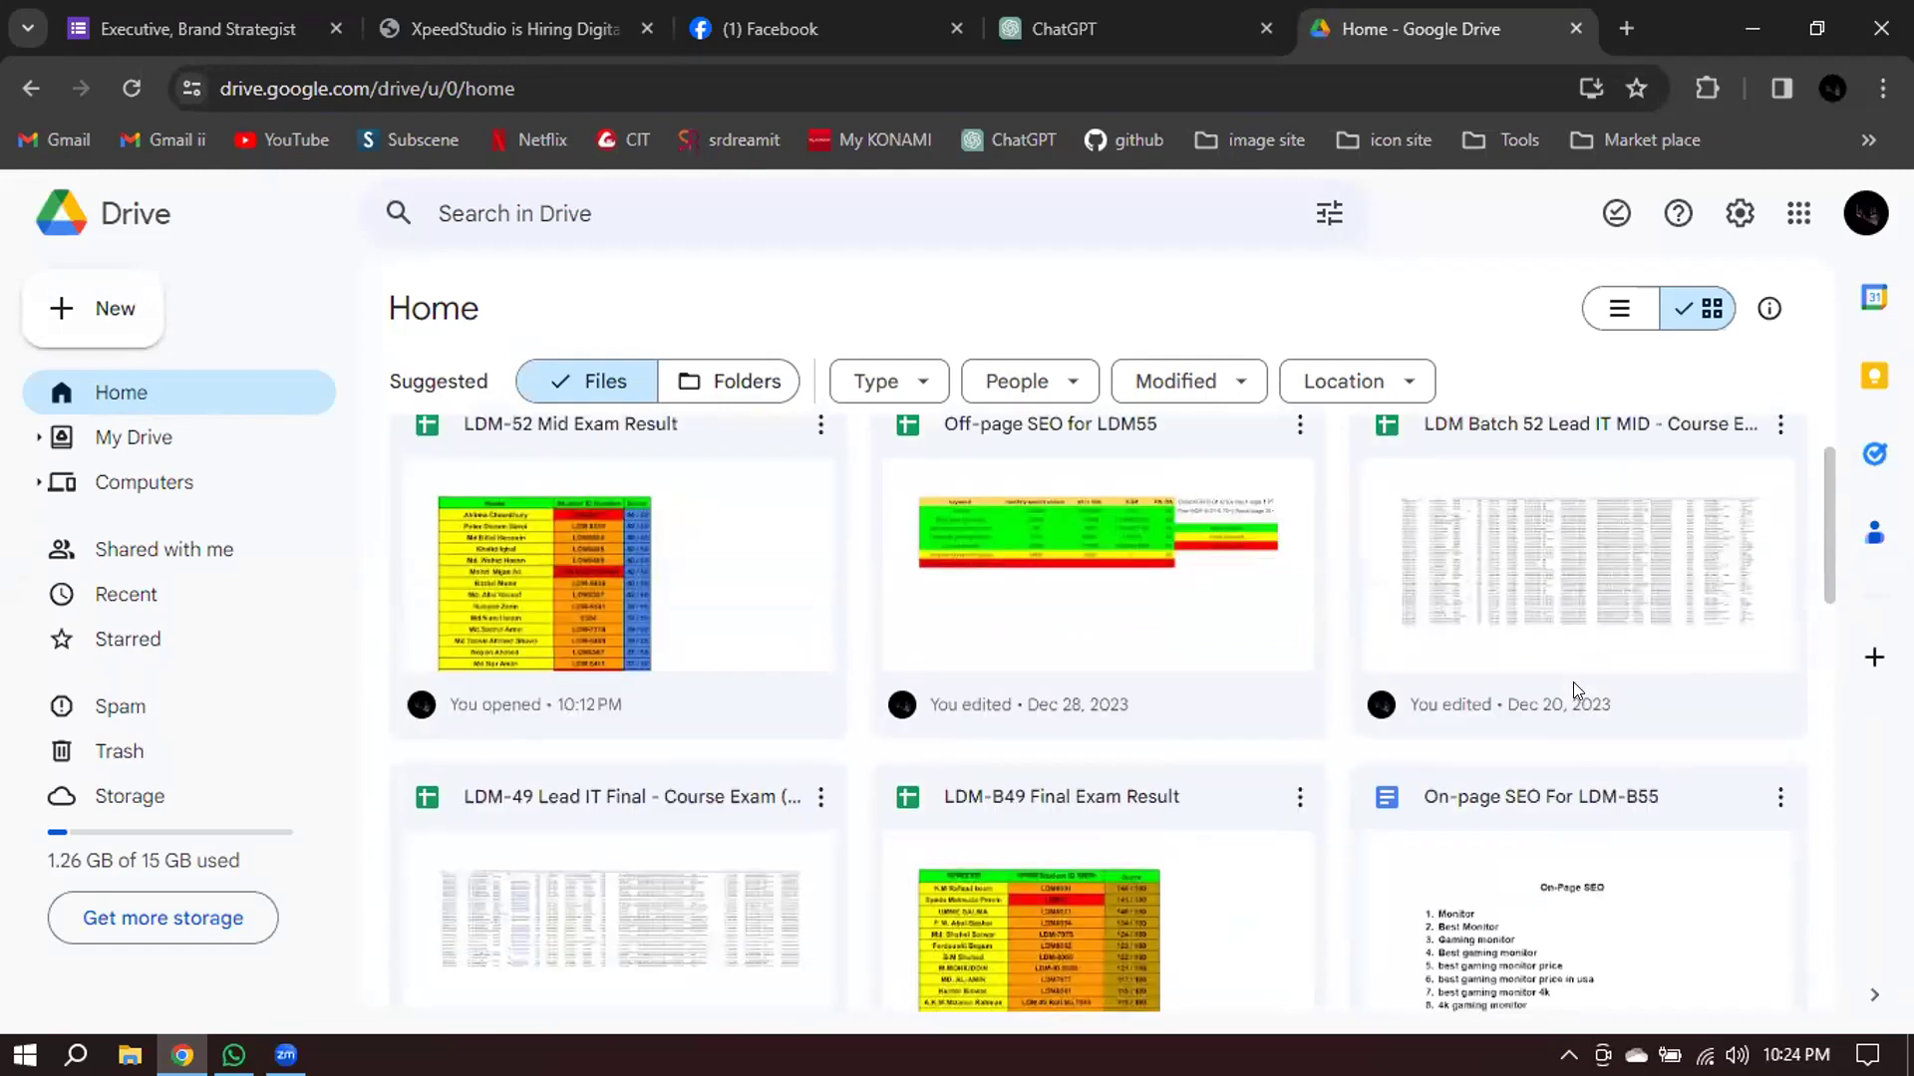
scroll(525, 751, "down", 3)
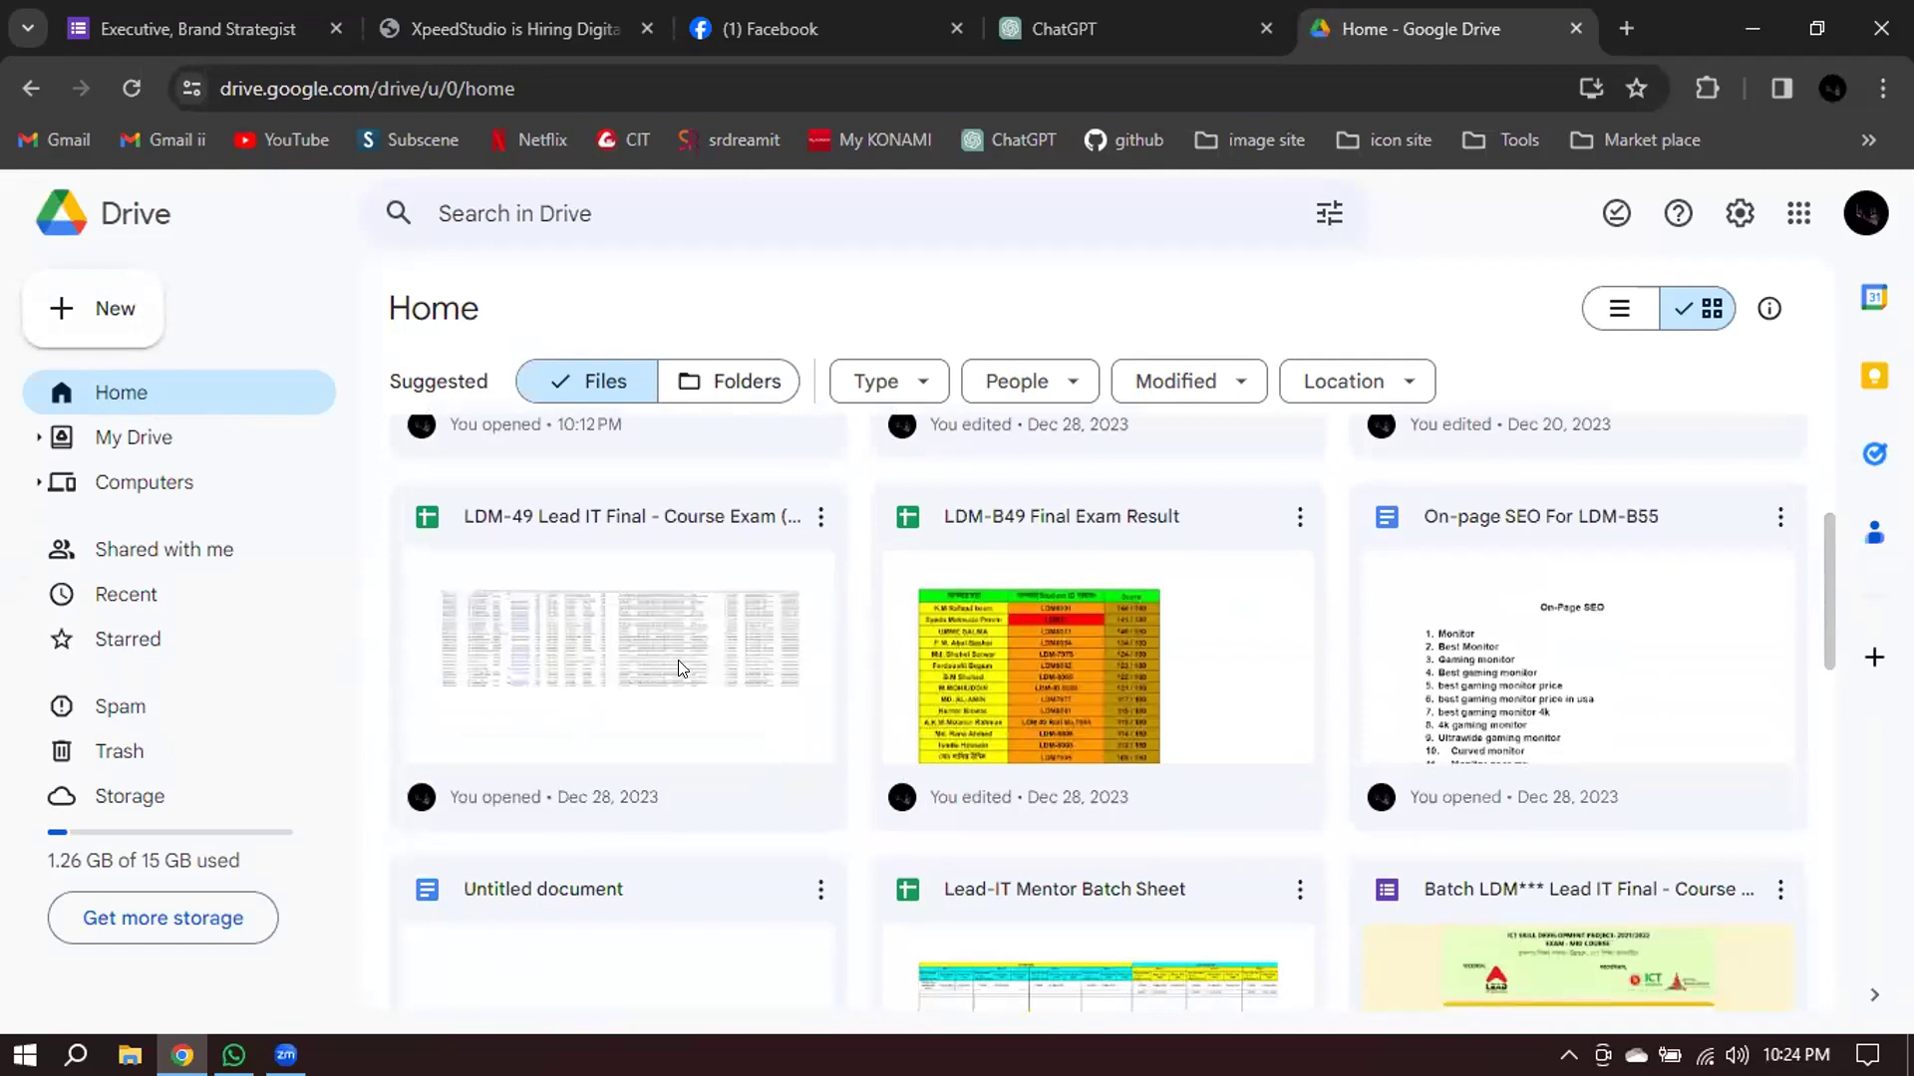
double_click(619, 654)
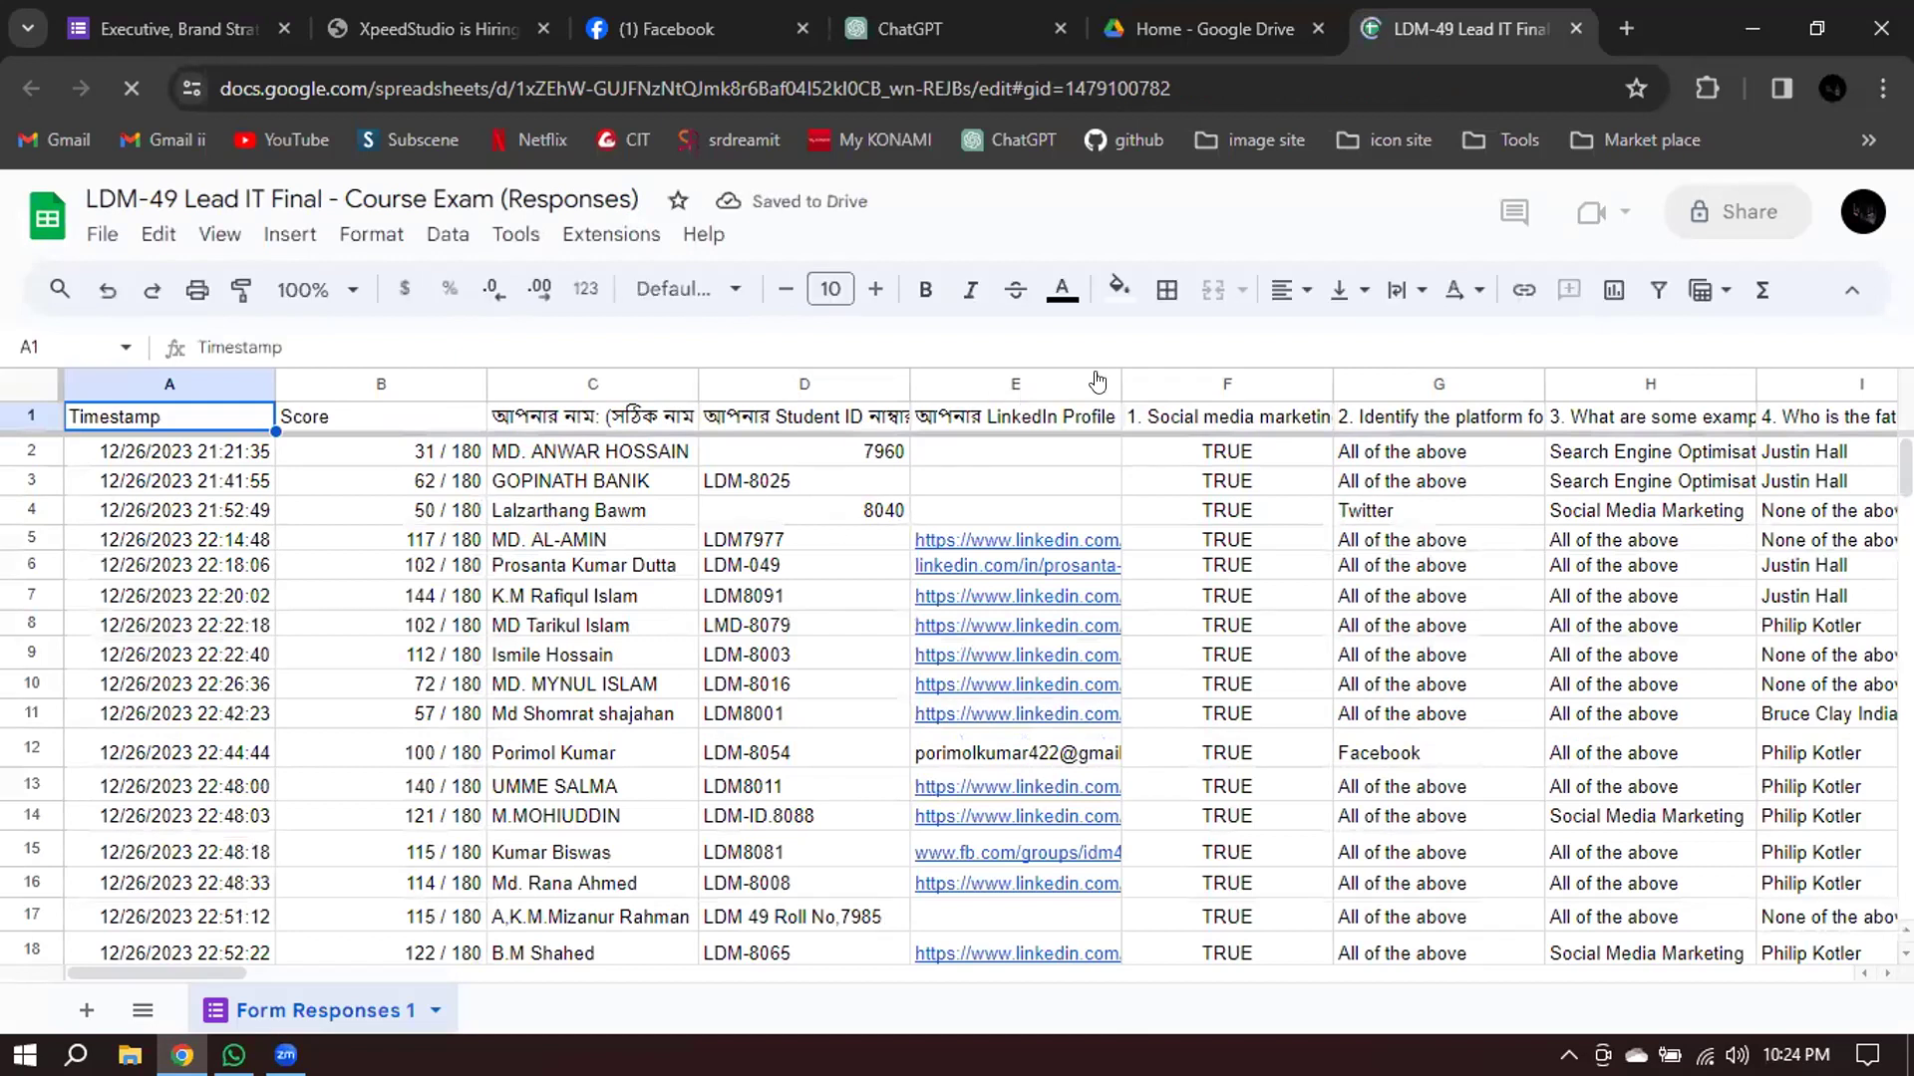
Select header cells E1 to H1, autofit column E to its LinkedIn links, then undo it
left_click(1830, 386)
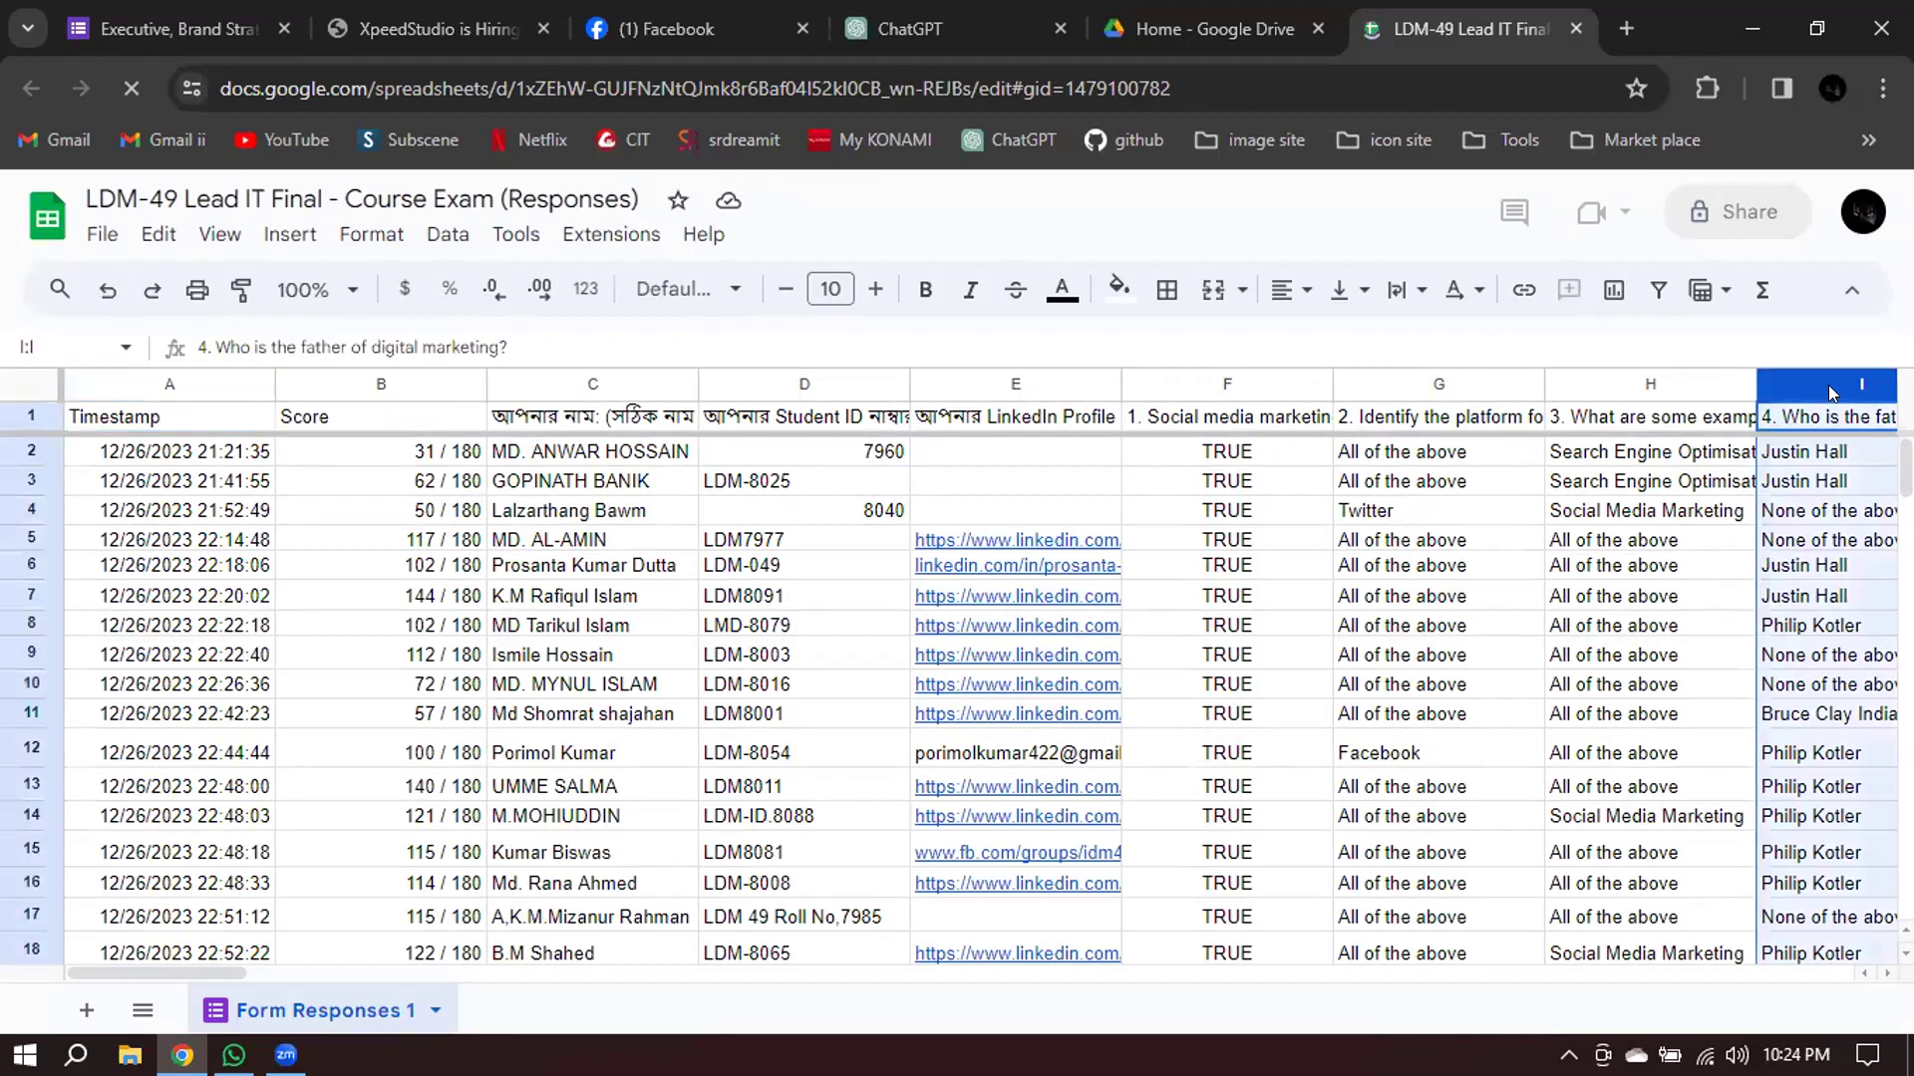
left_click(1644, 384)
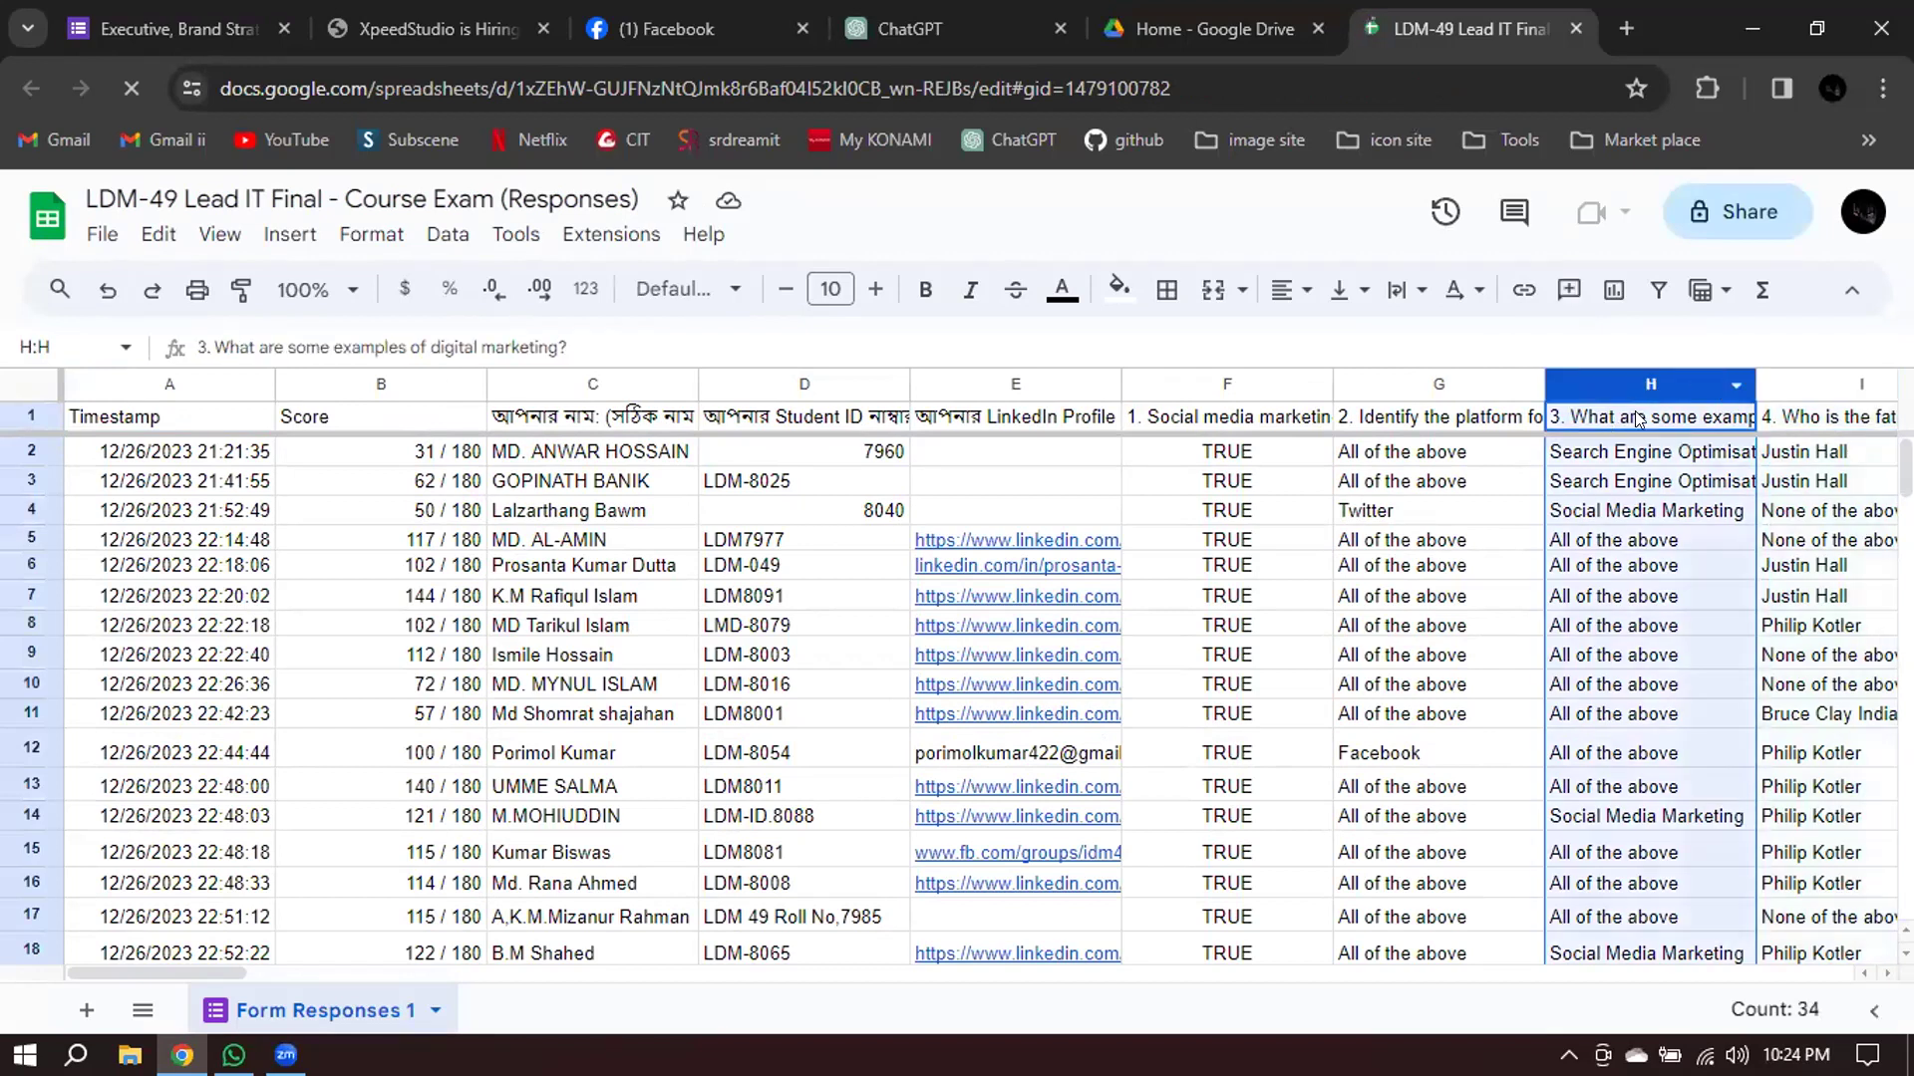
left_click(1635, 411)
left_click(1440, 416)
left_click(1244, 419)
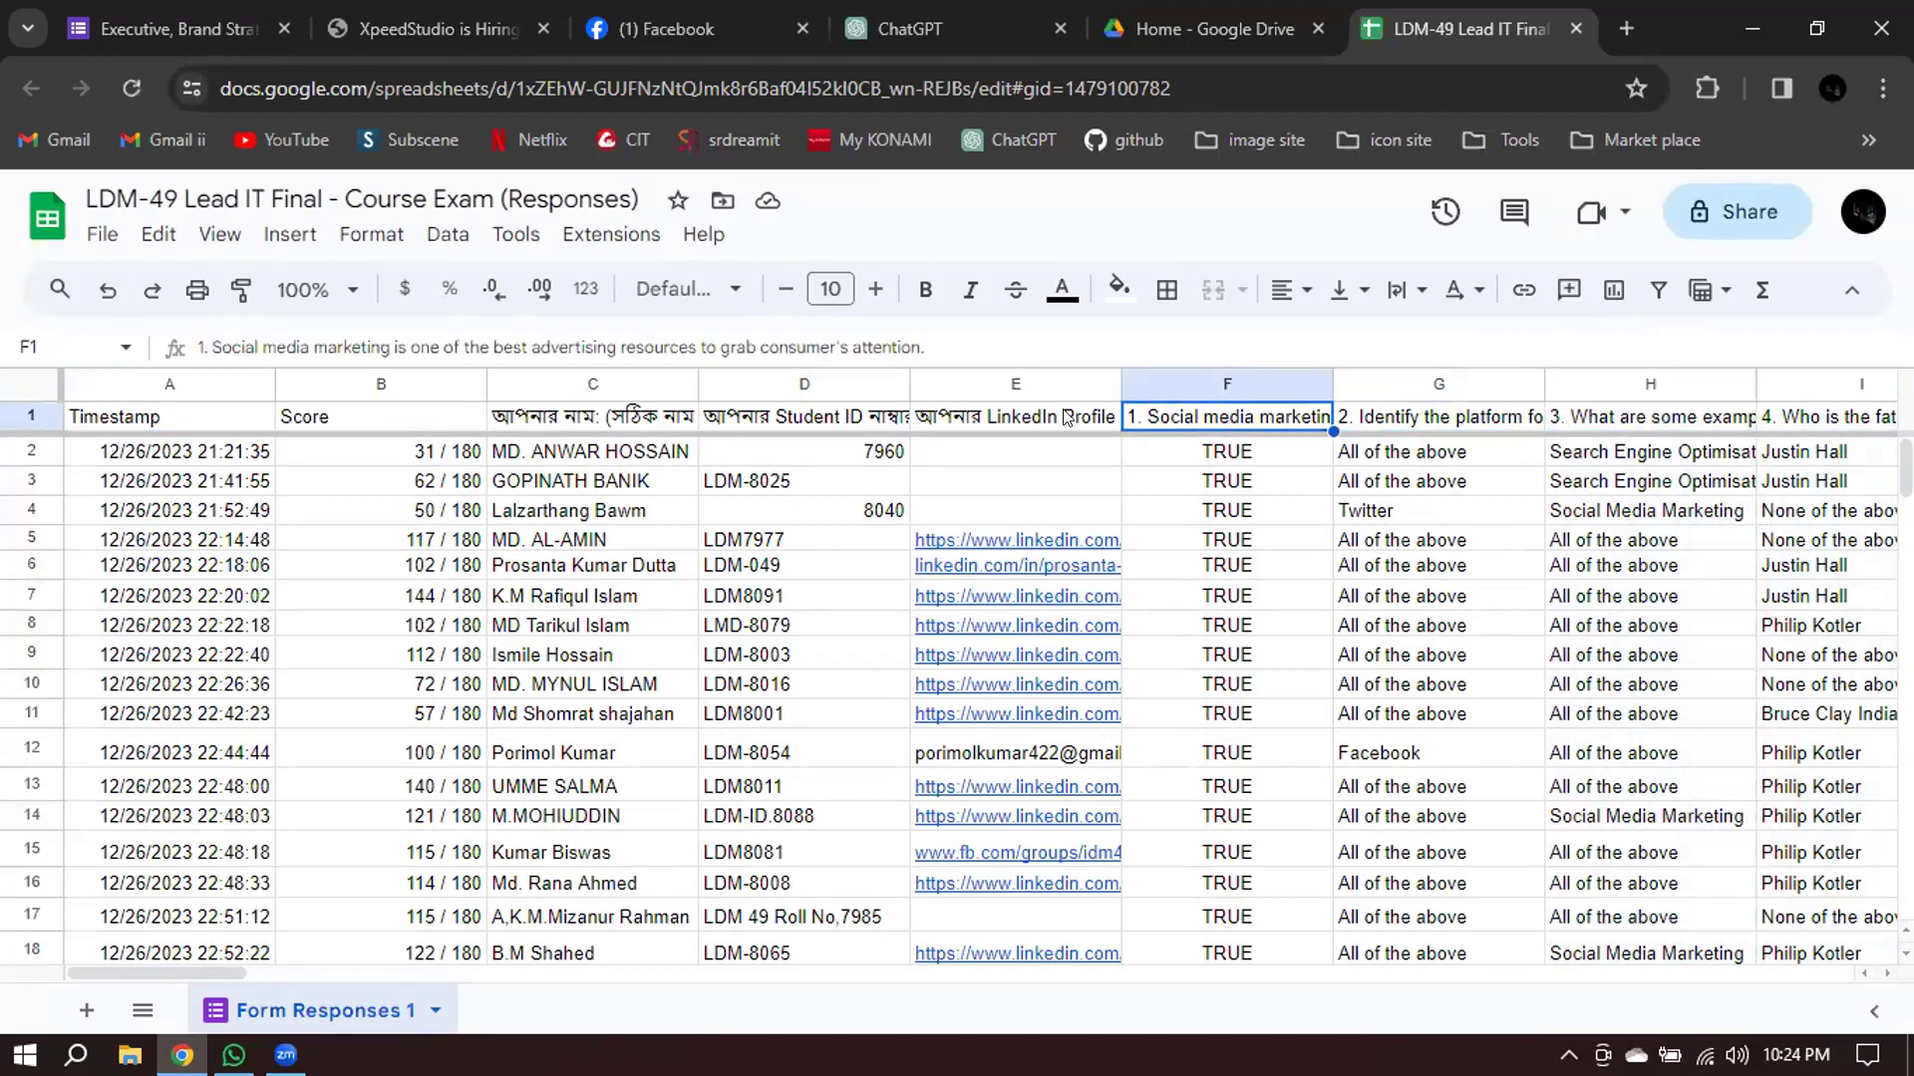
left_click(1036, 416)
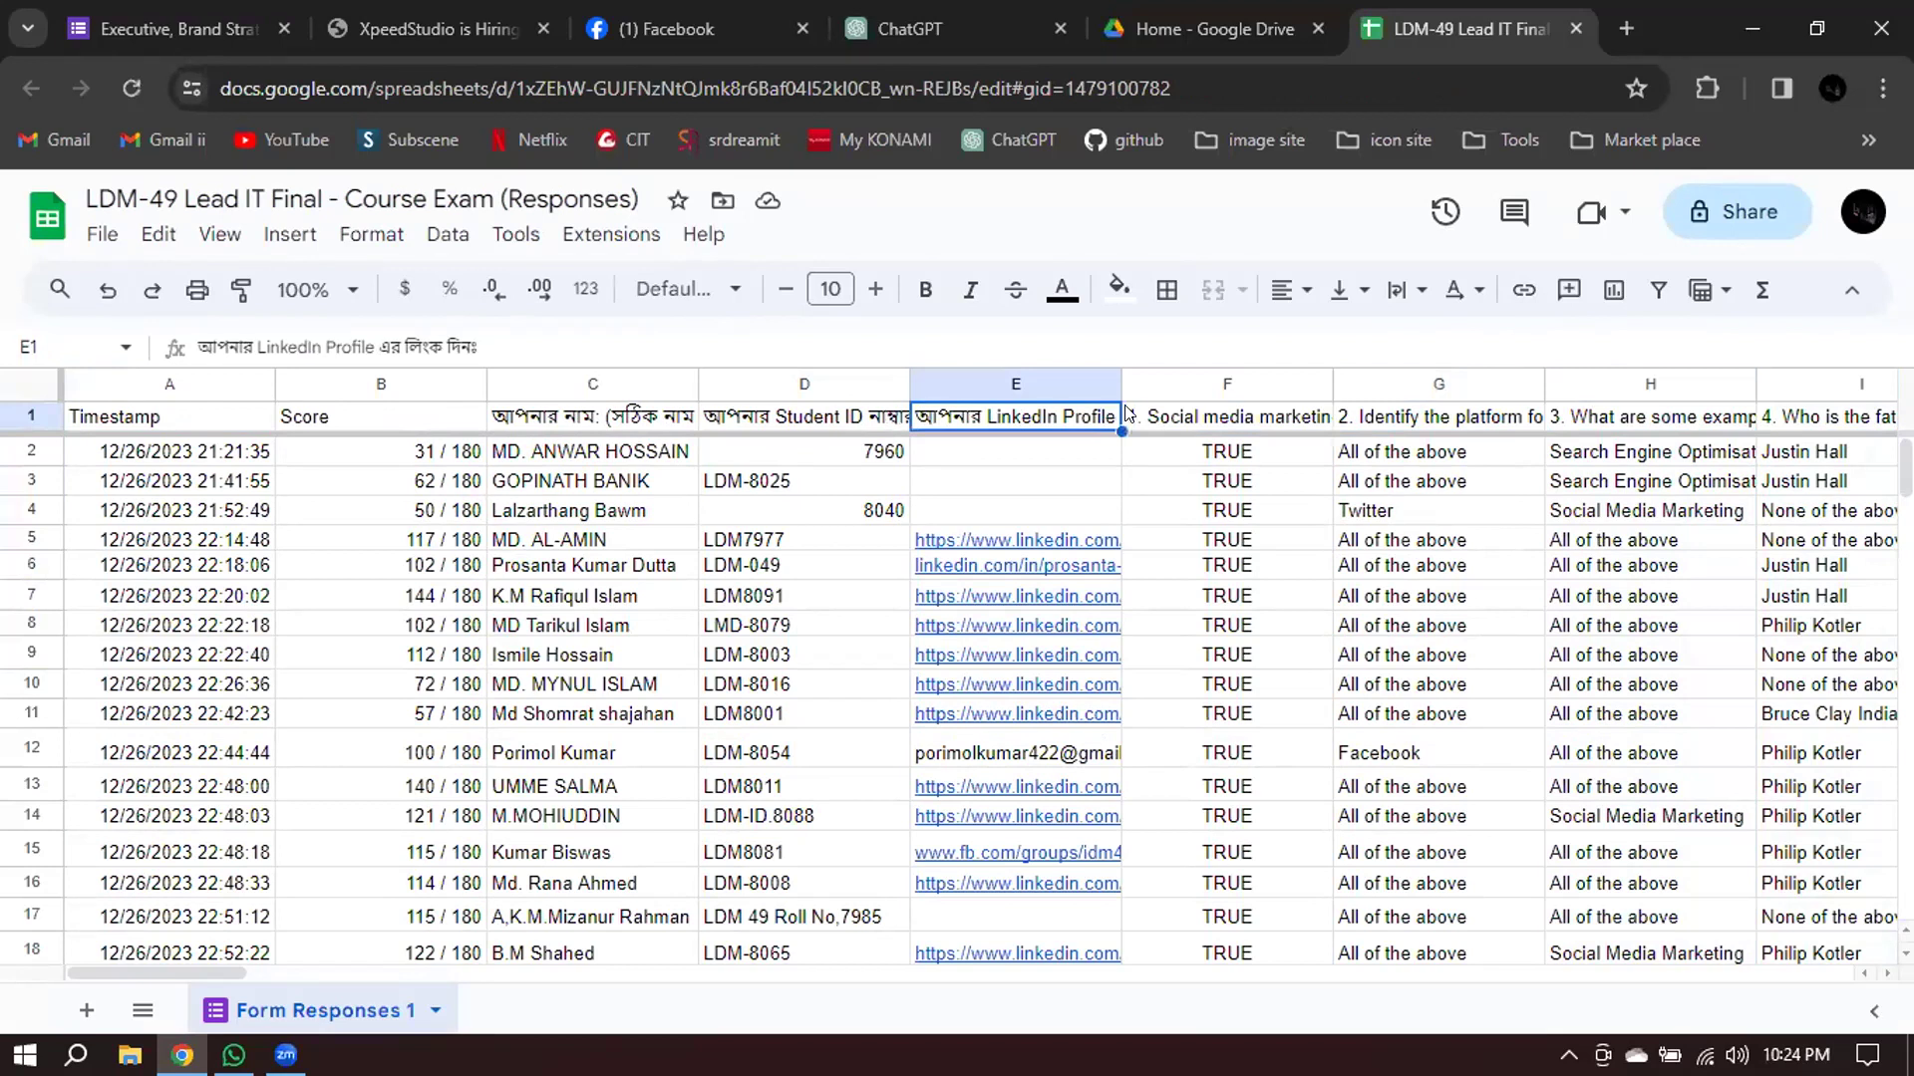
double_click(1121, 384)
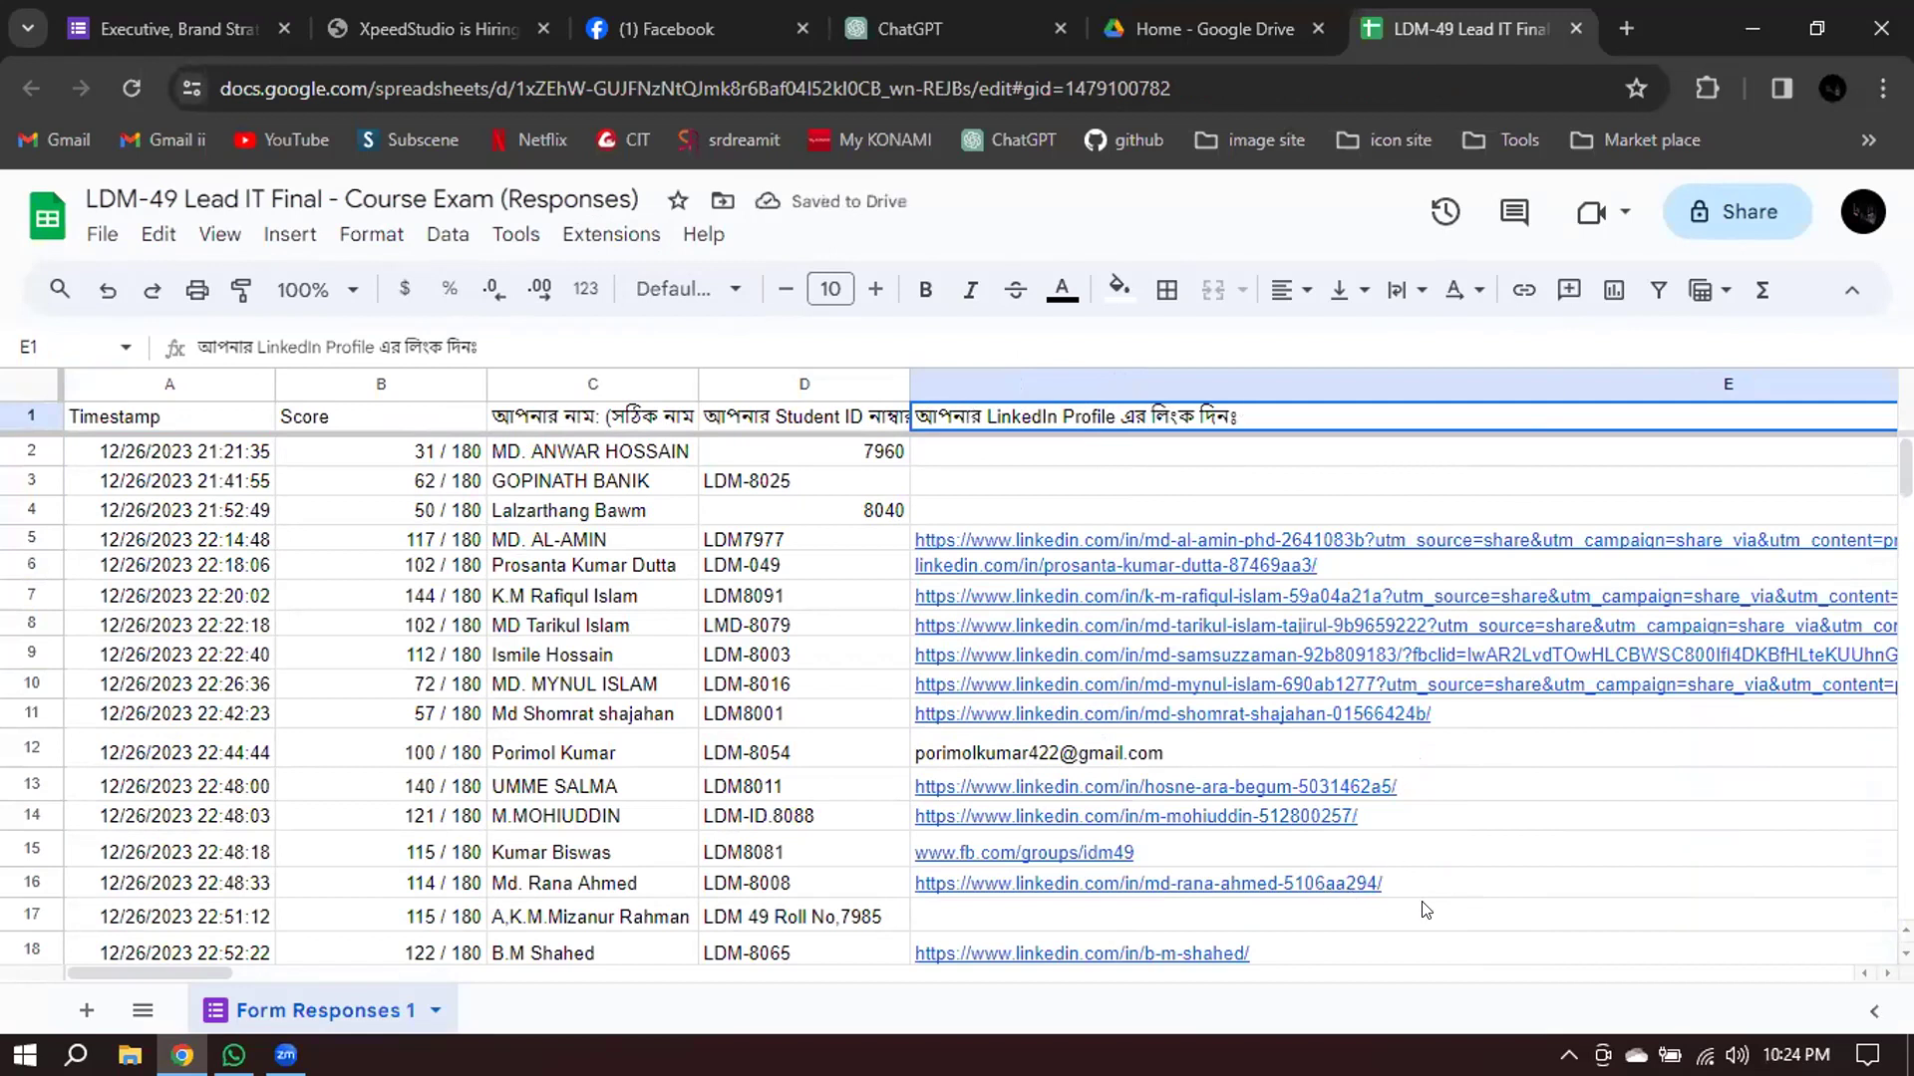
mouse_move(1279, 842)
key("ctrl+z")
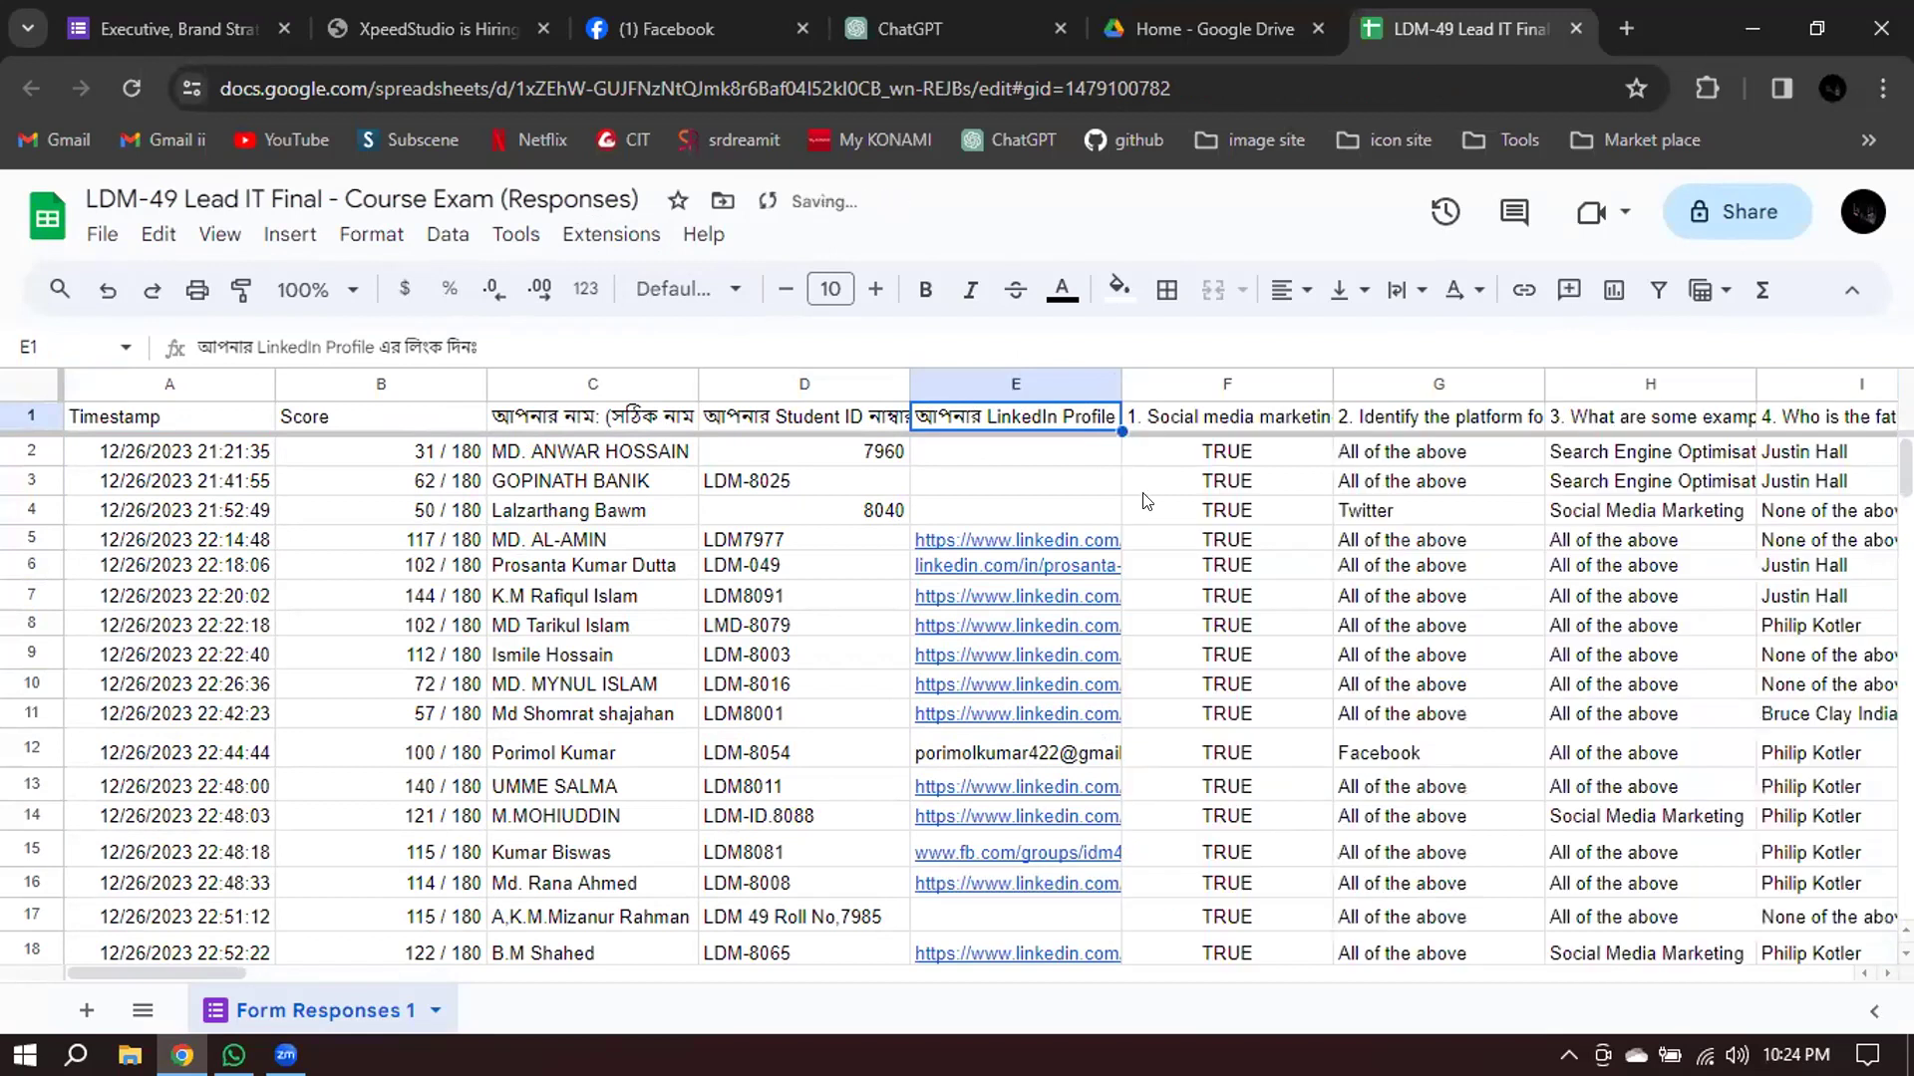
Autofit column F then undo it, and close the spreadsheet and Google Drive tabs
left_click(1042, 391)
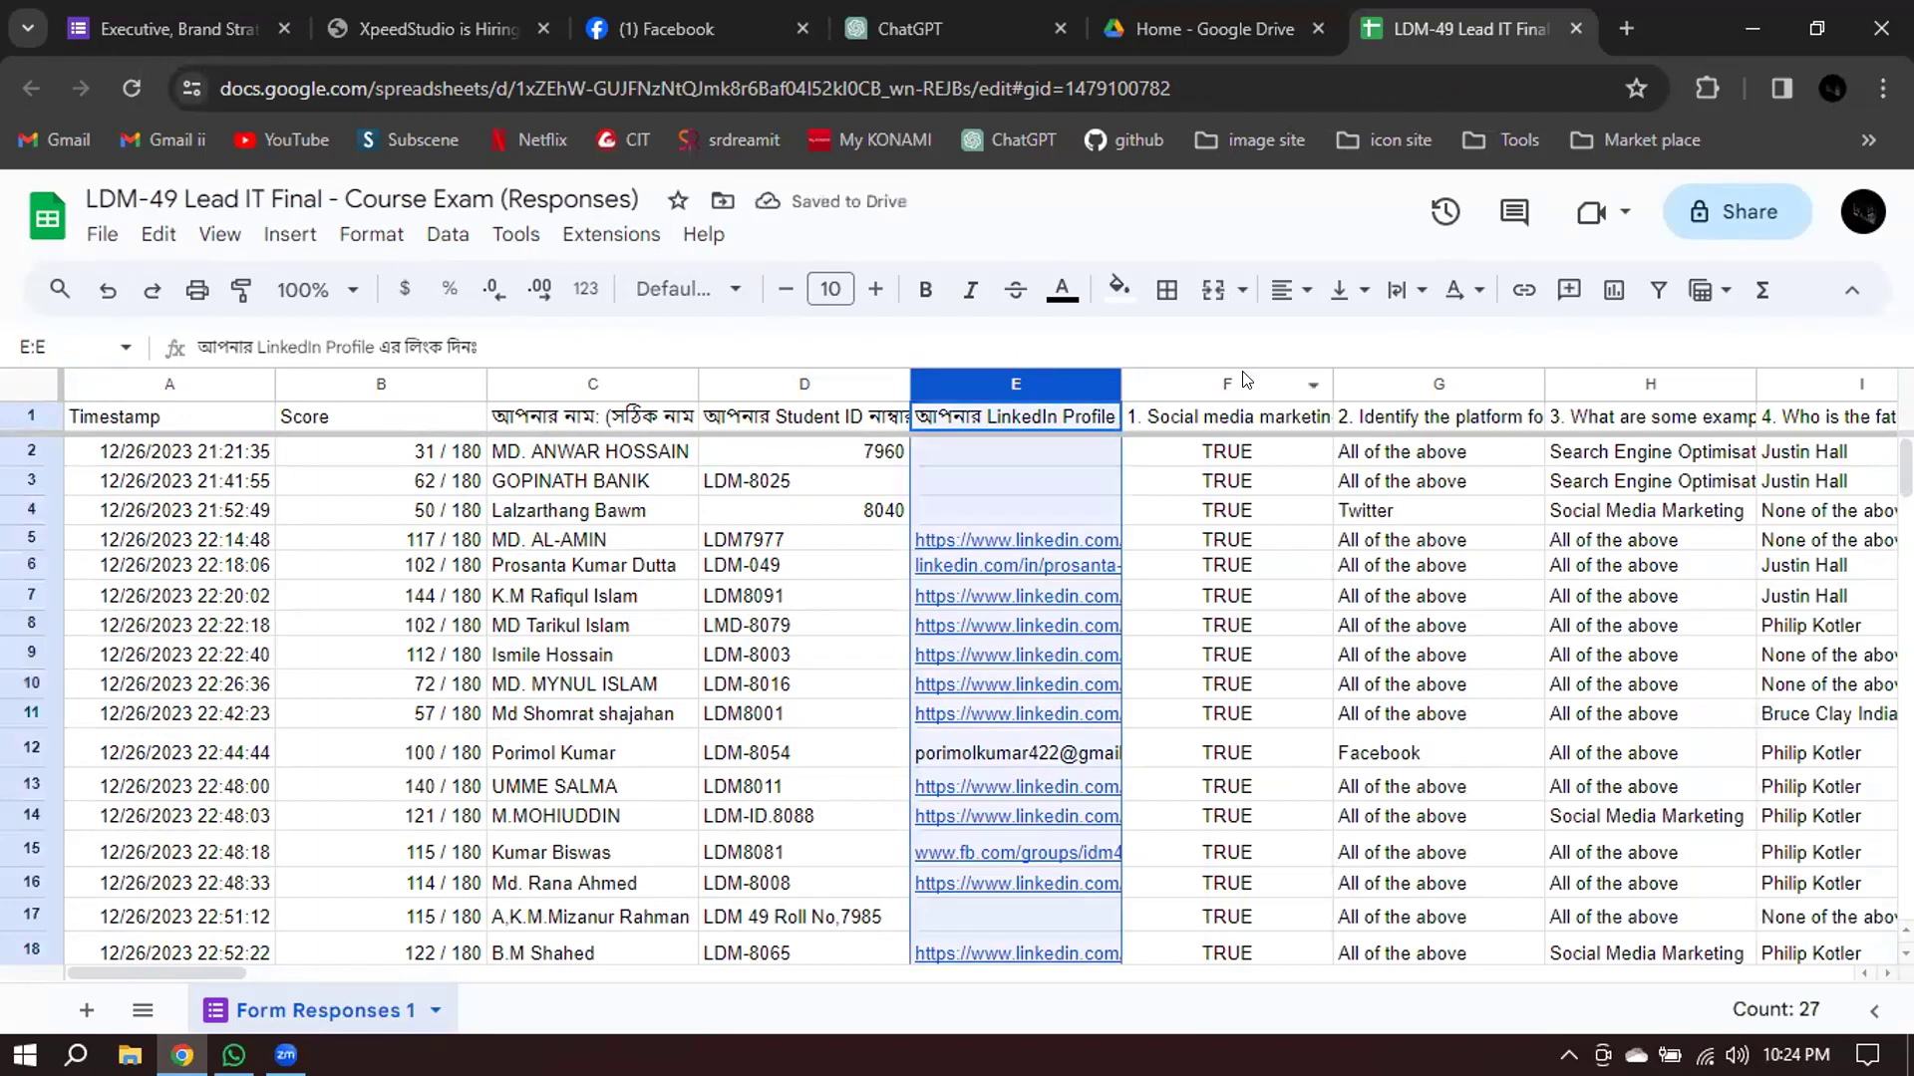
left_click(1235, 383)
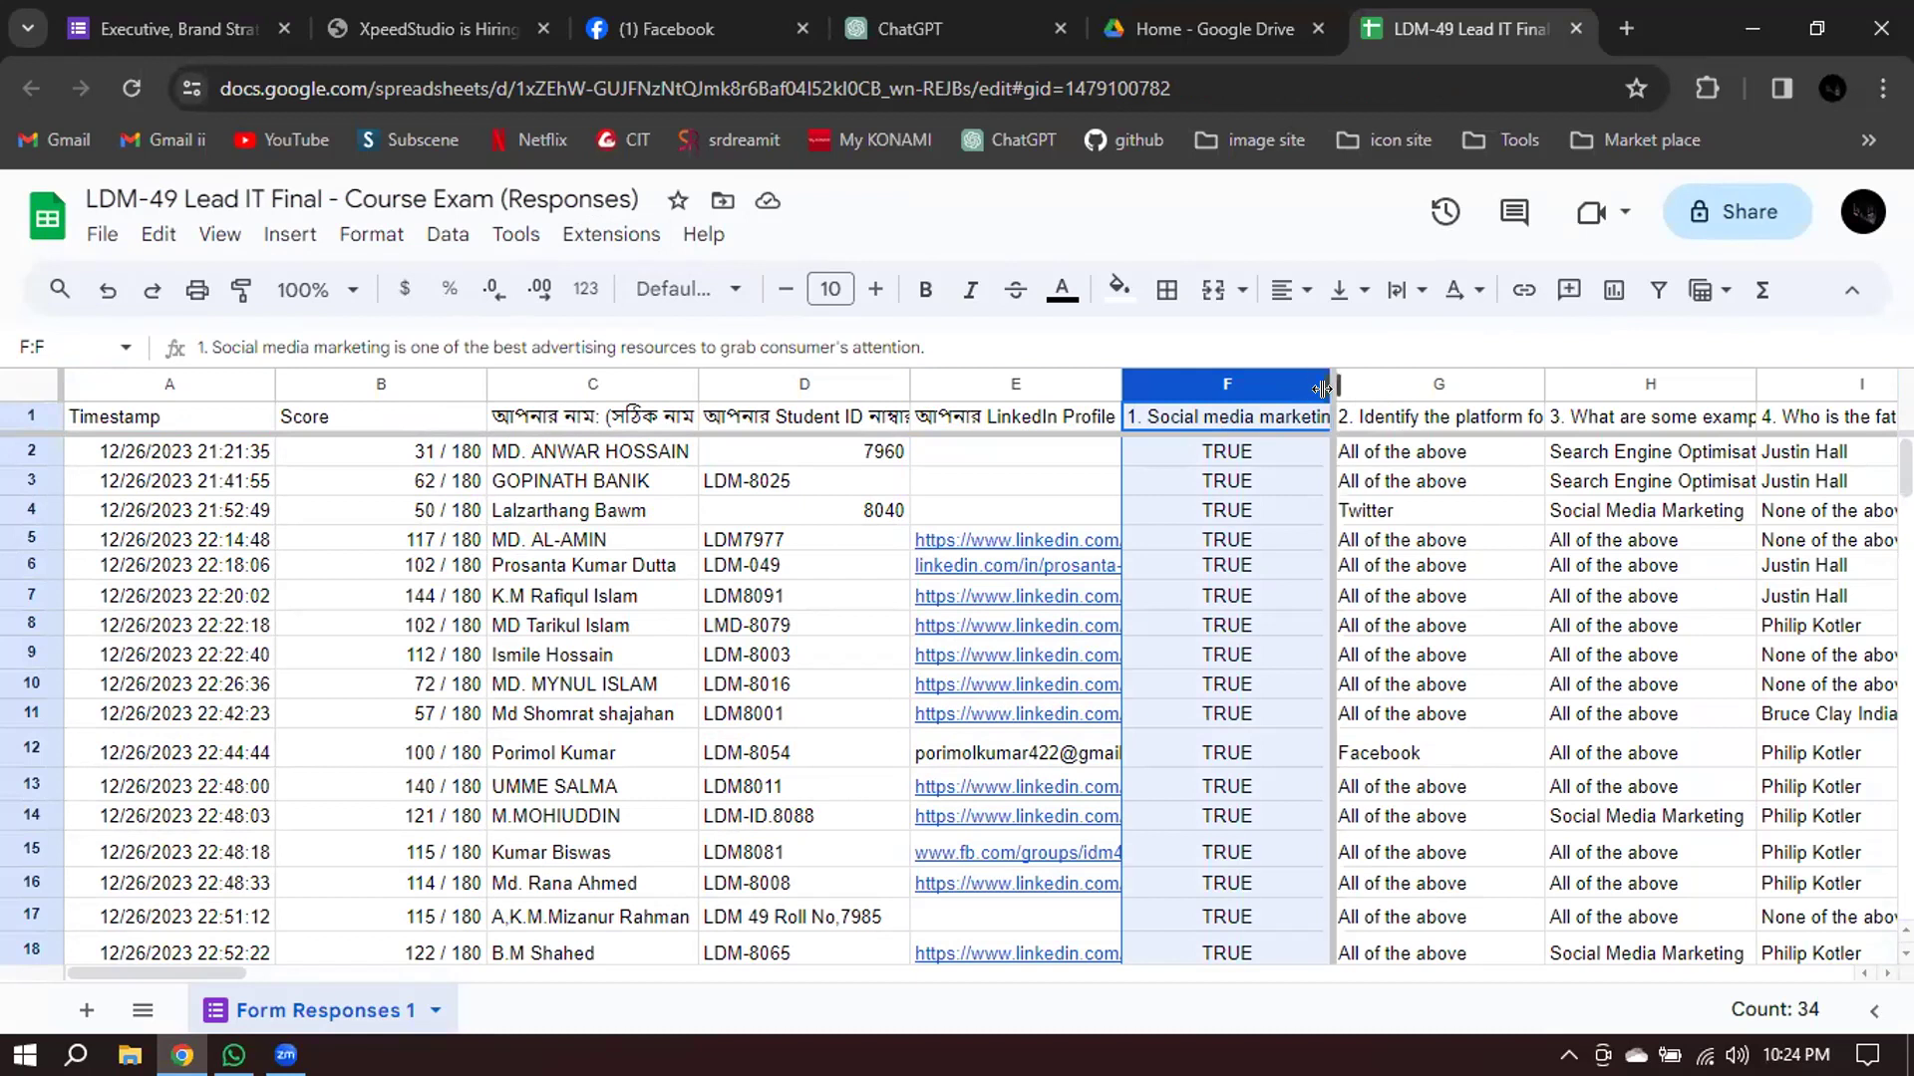
double_click(1333, 384)
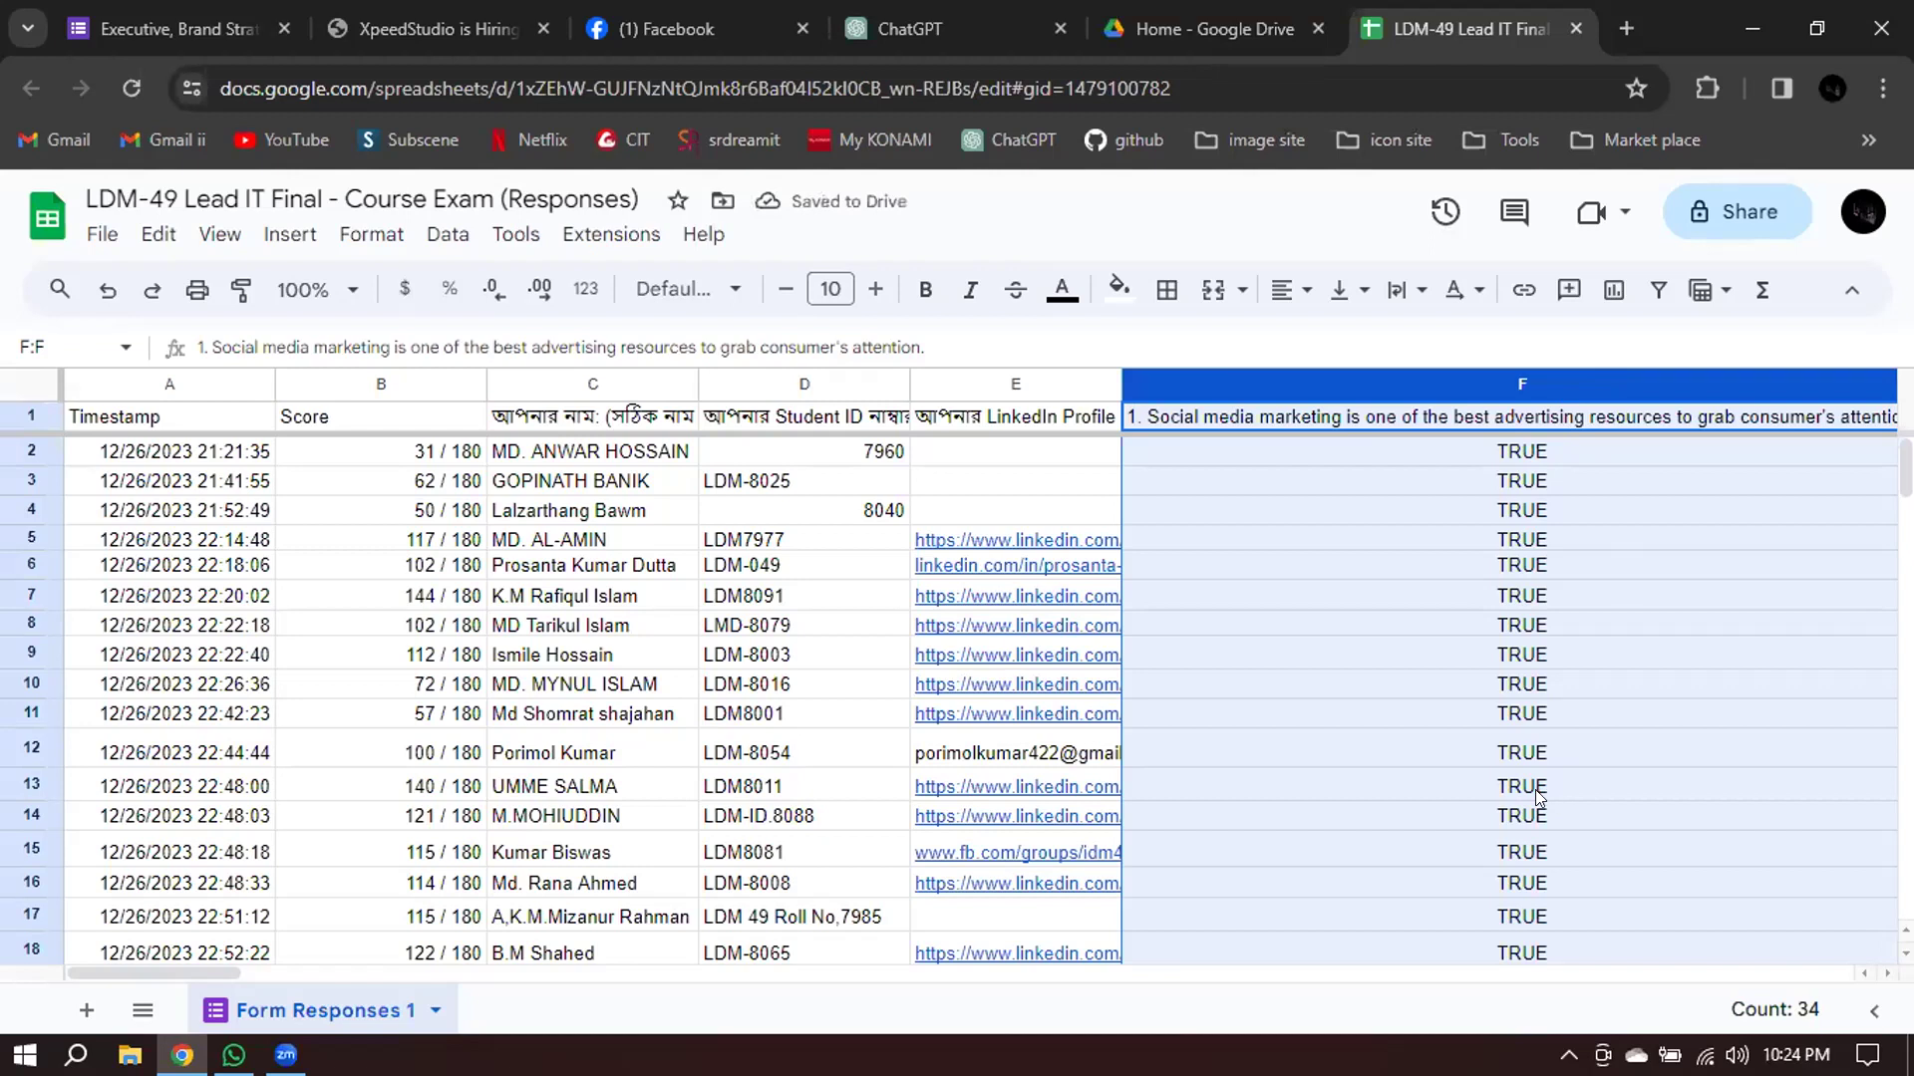
key("ctrl+z")
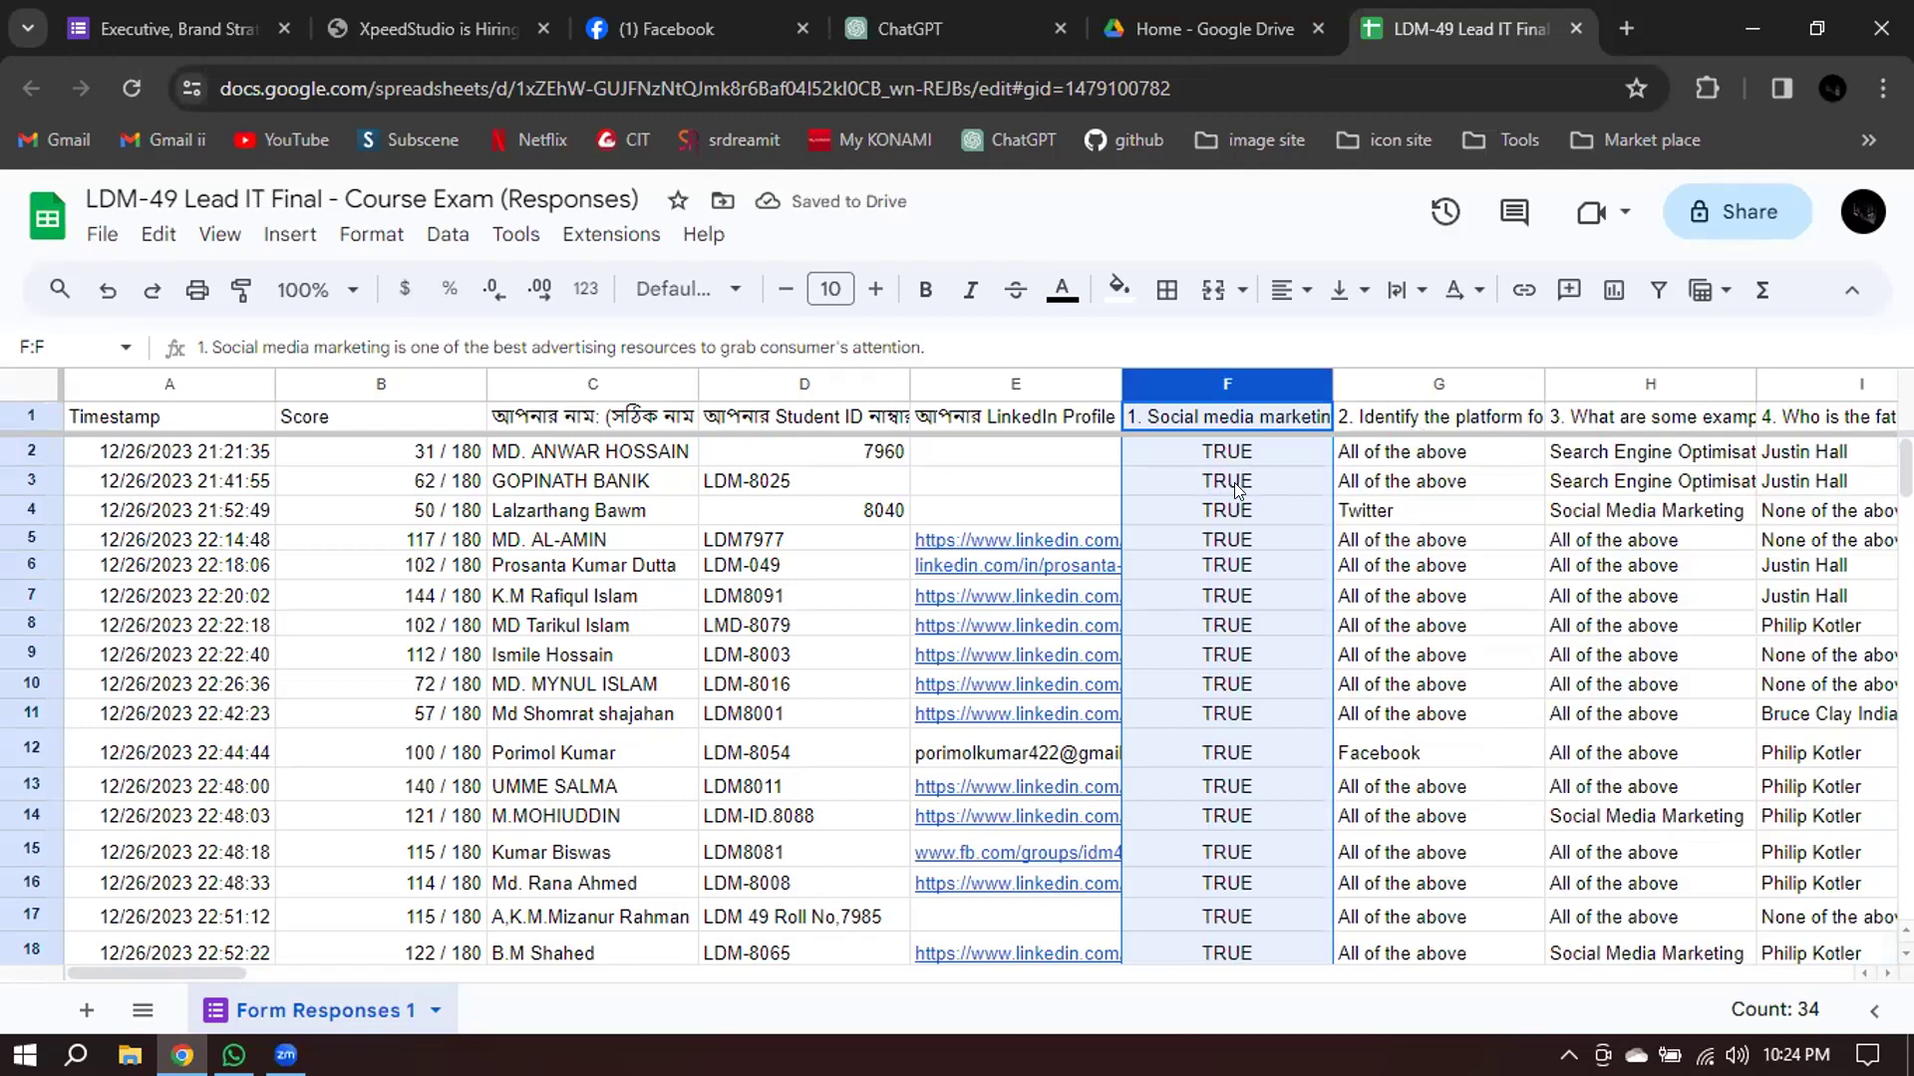
left_click(1236, 686)
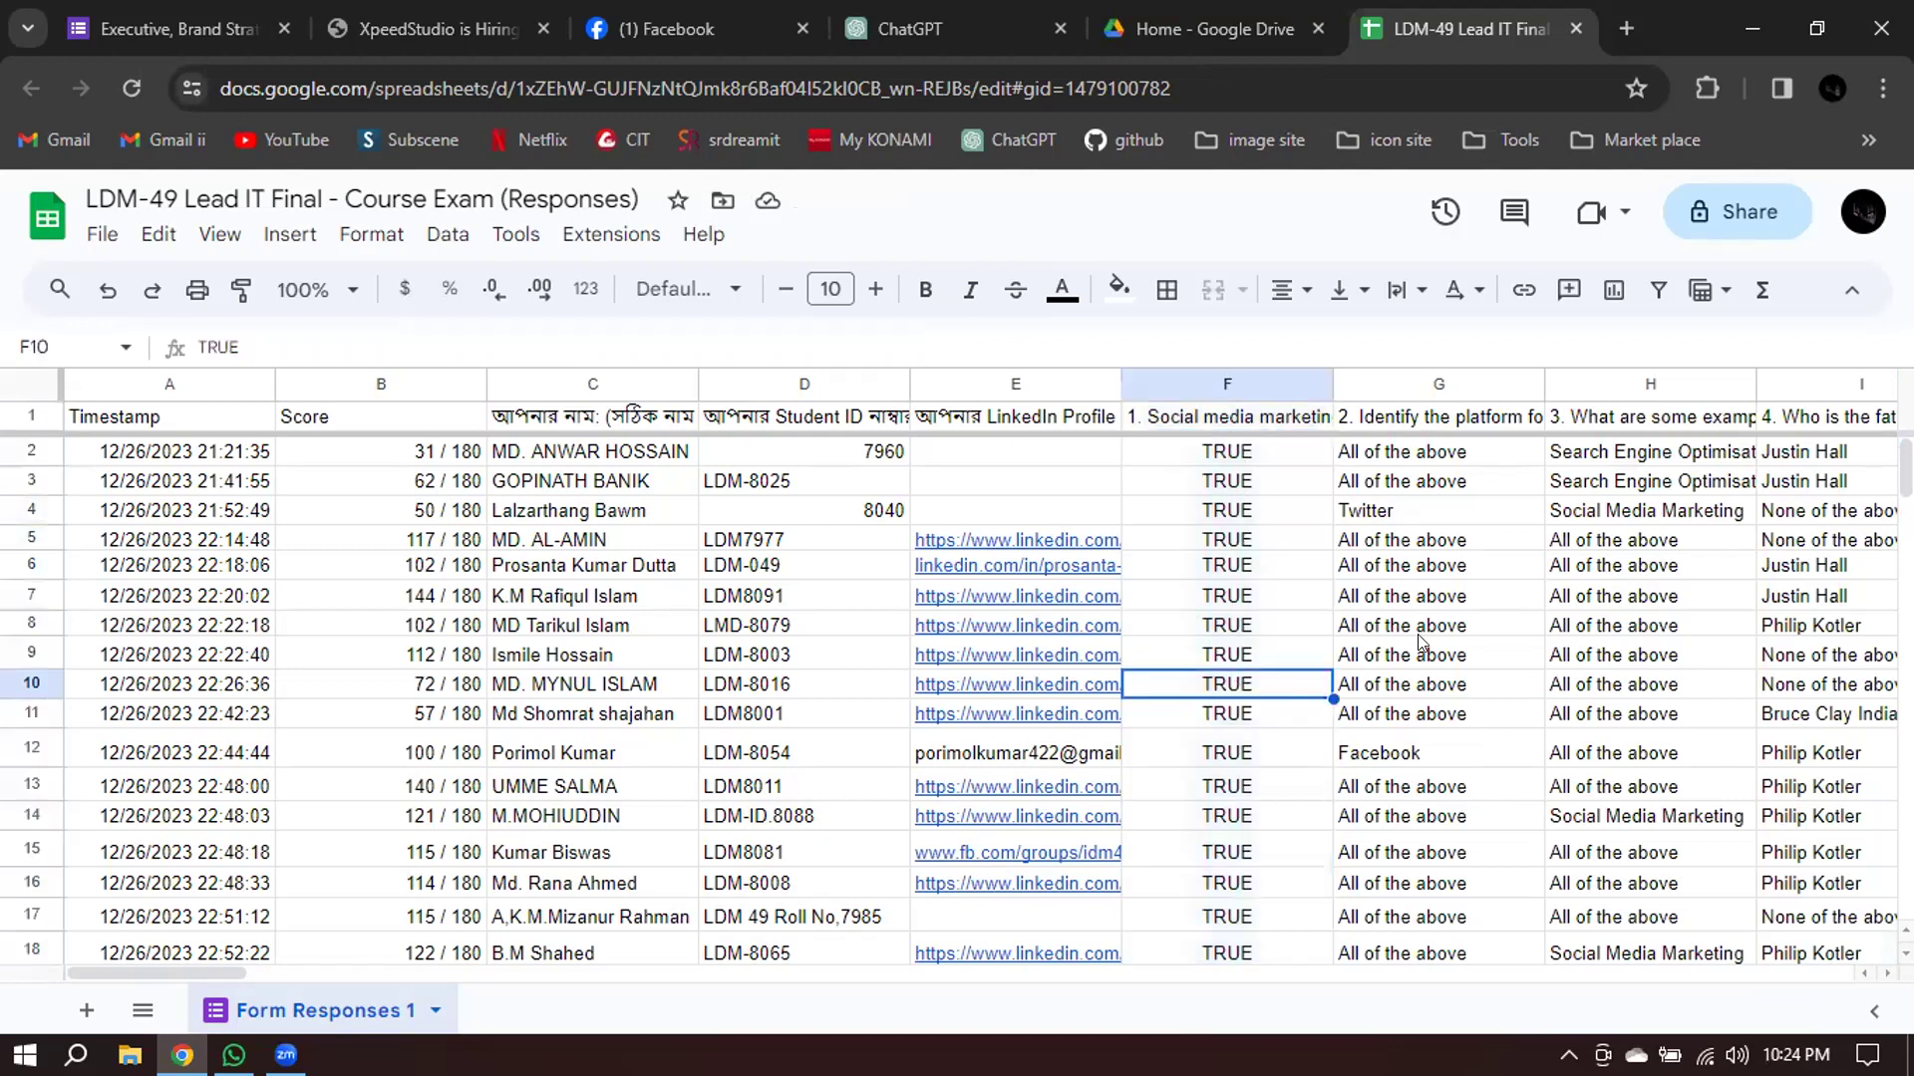
left_click(1576, 27)
left_click(1575, 28)
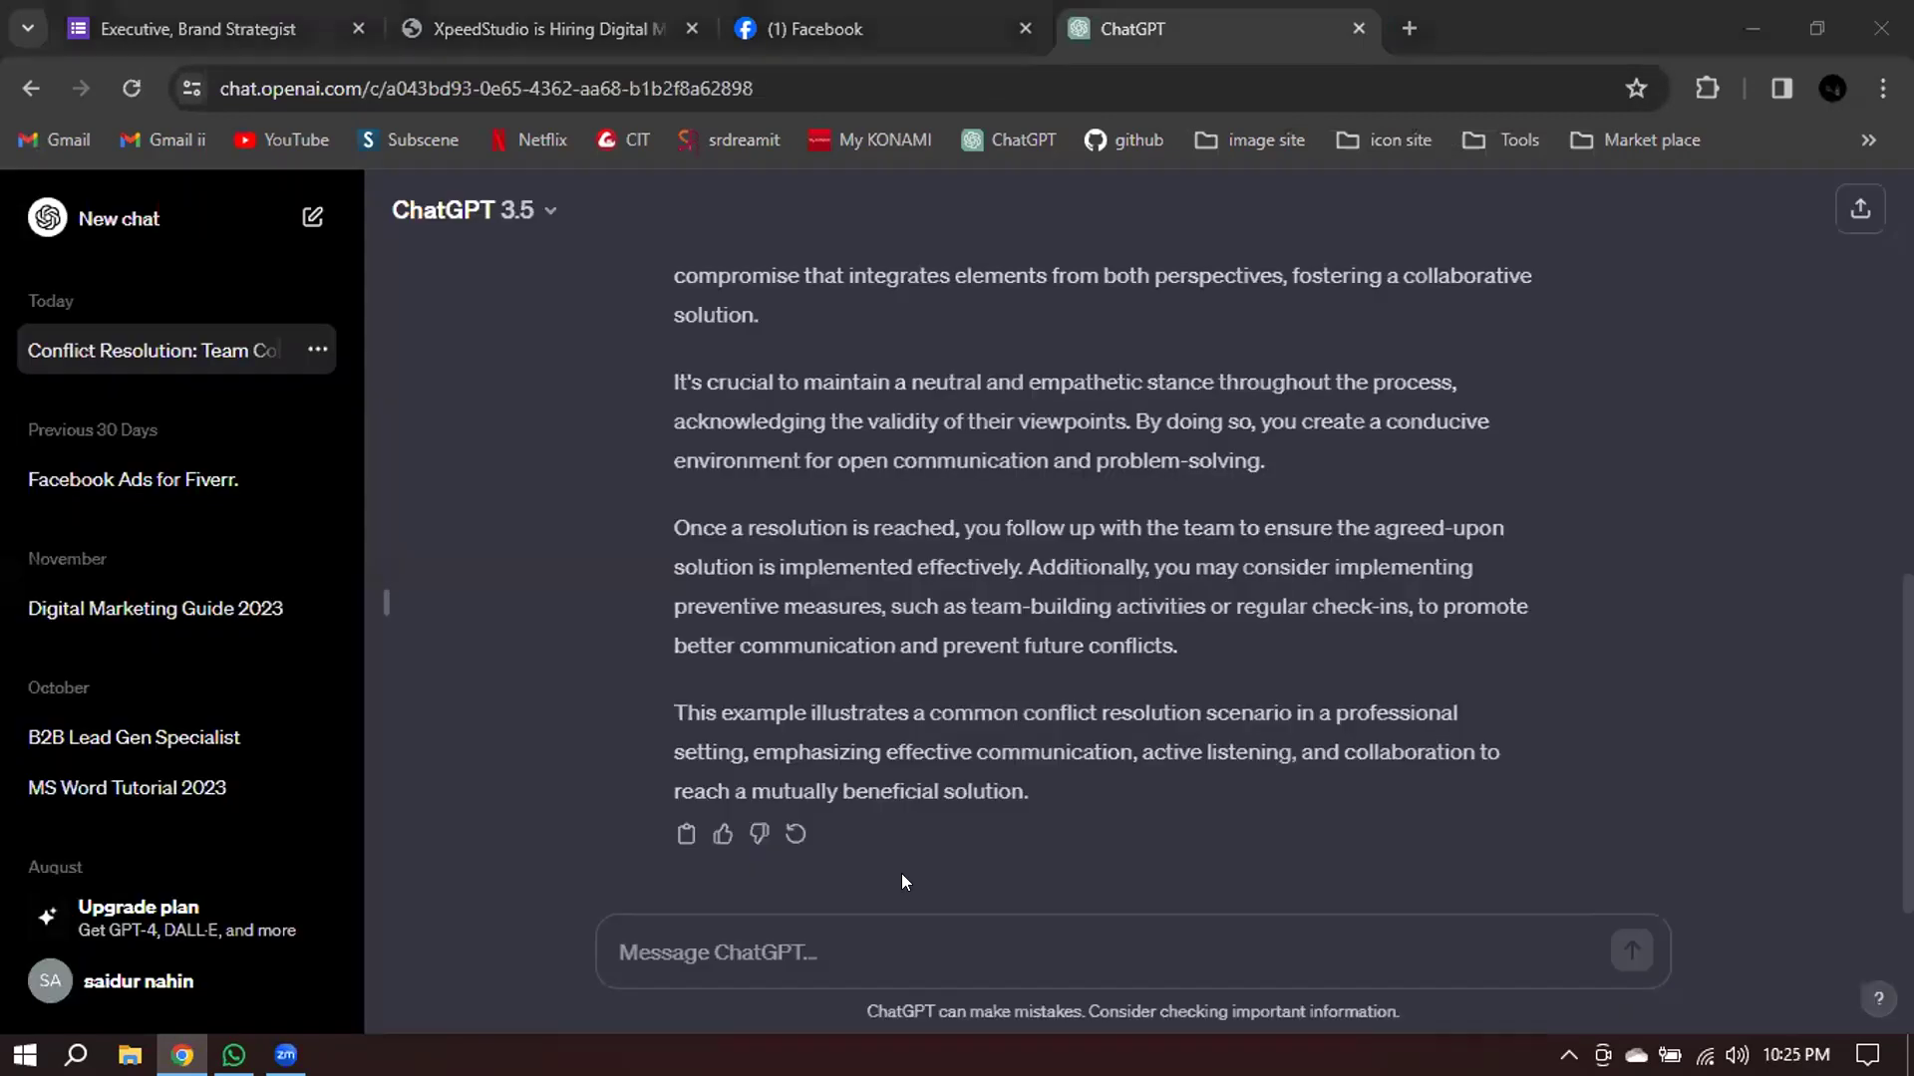
Stop the Zoom screen share with Alt+S
key("alt+s")
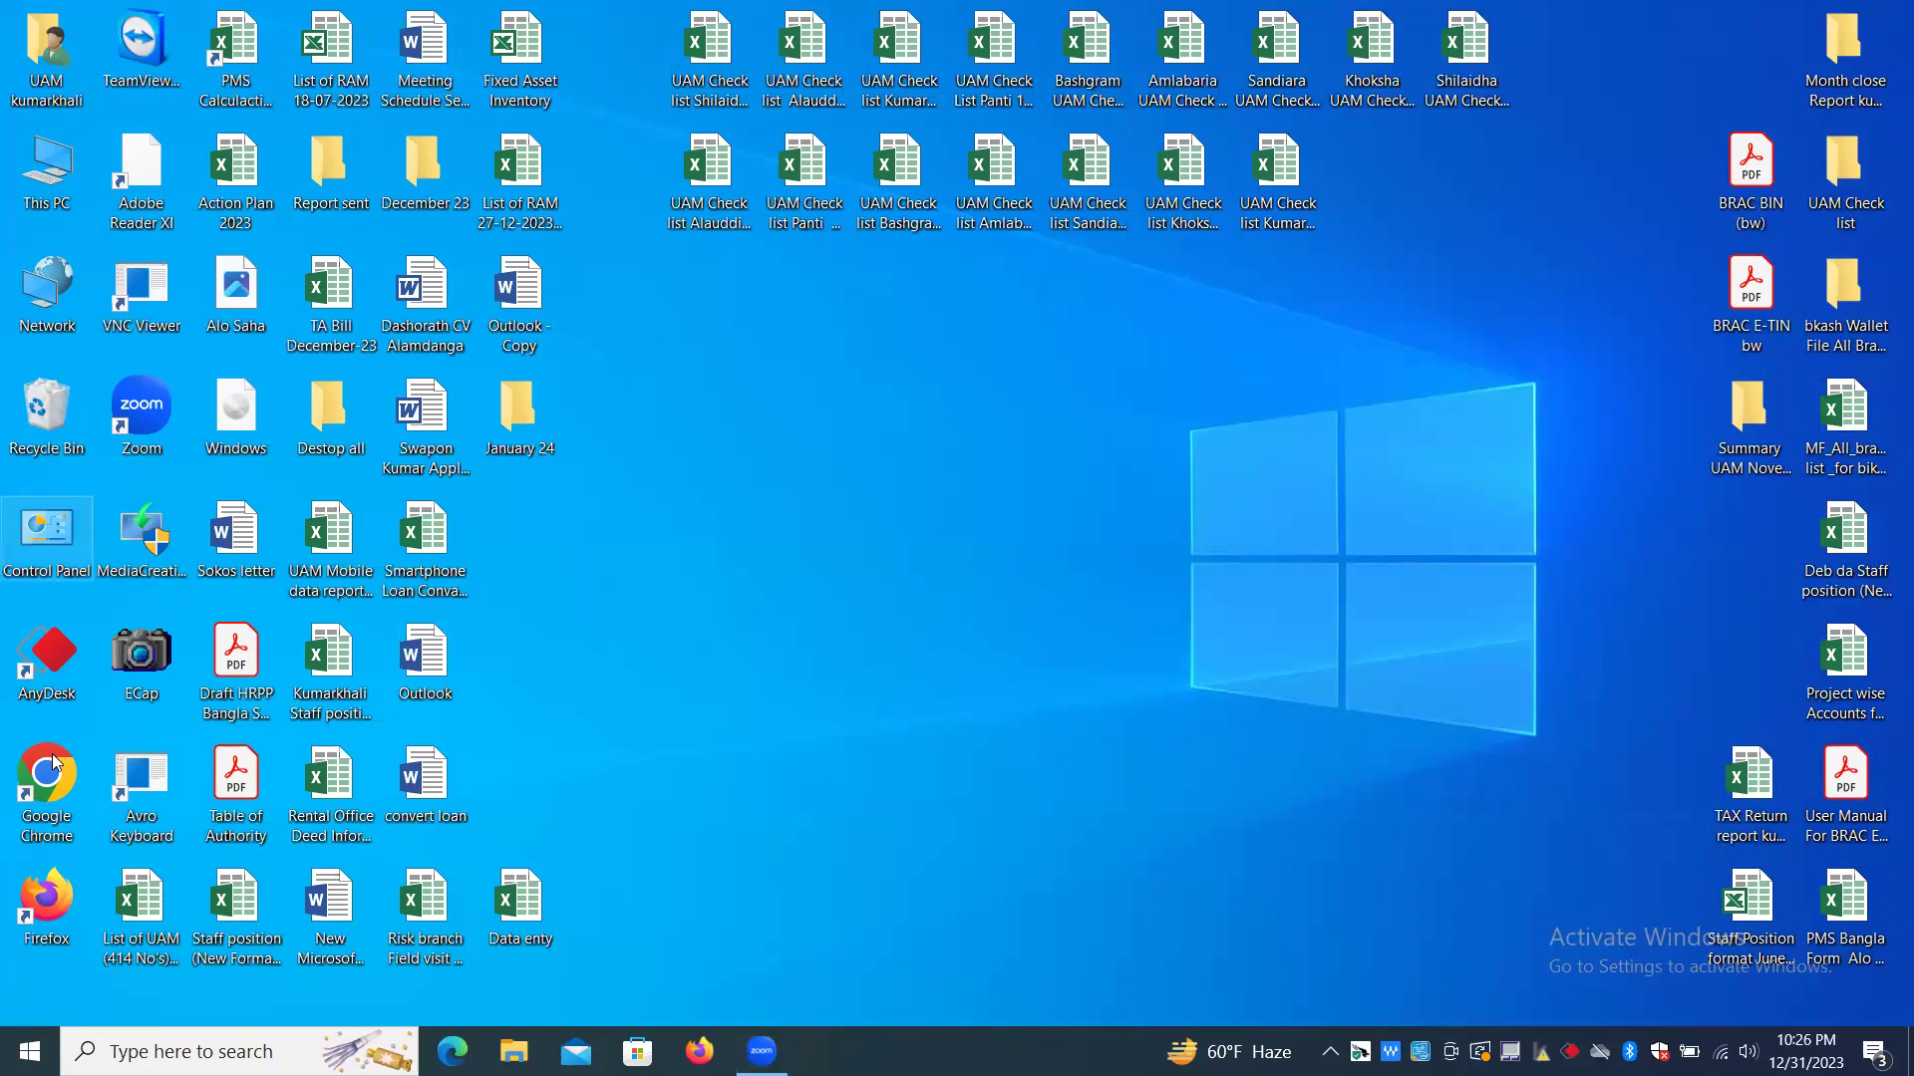
Launch Google Chrome from its desktop icon
double_click(50, 800)
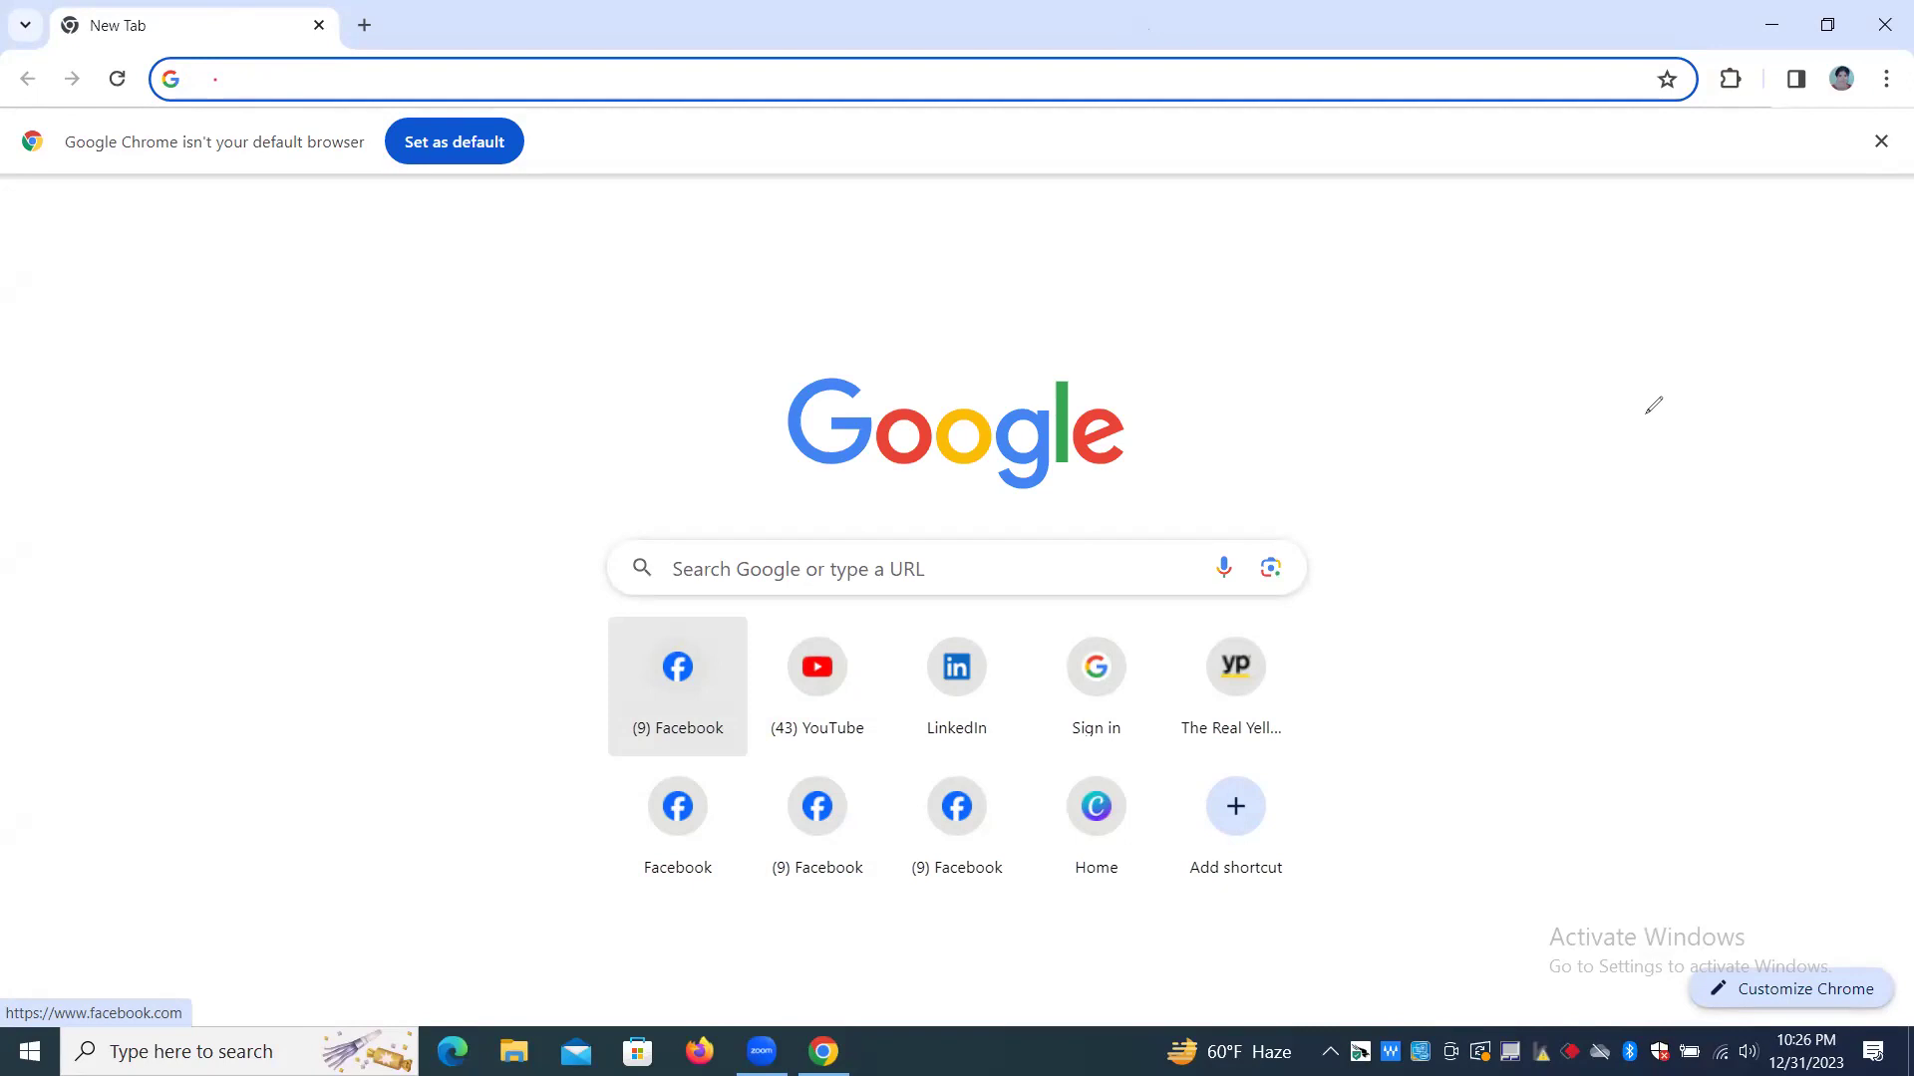
Search Google for 'meta business suite' and open the Meta Business Suite login result
left_click(317, 86)
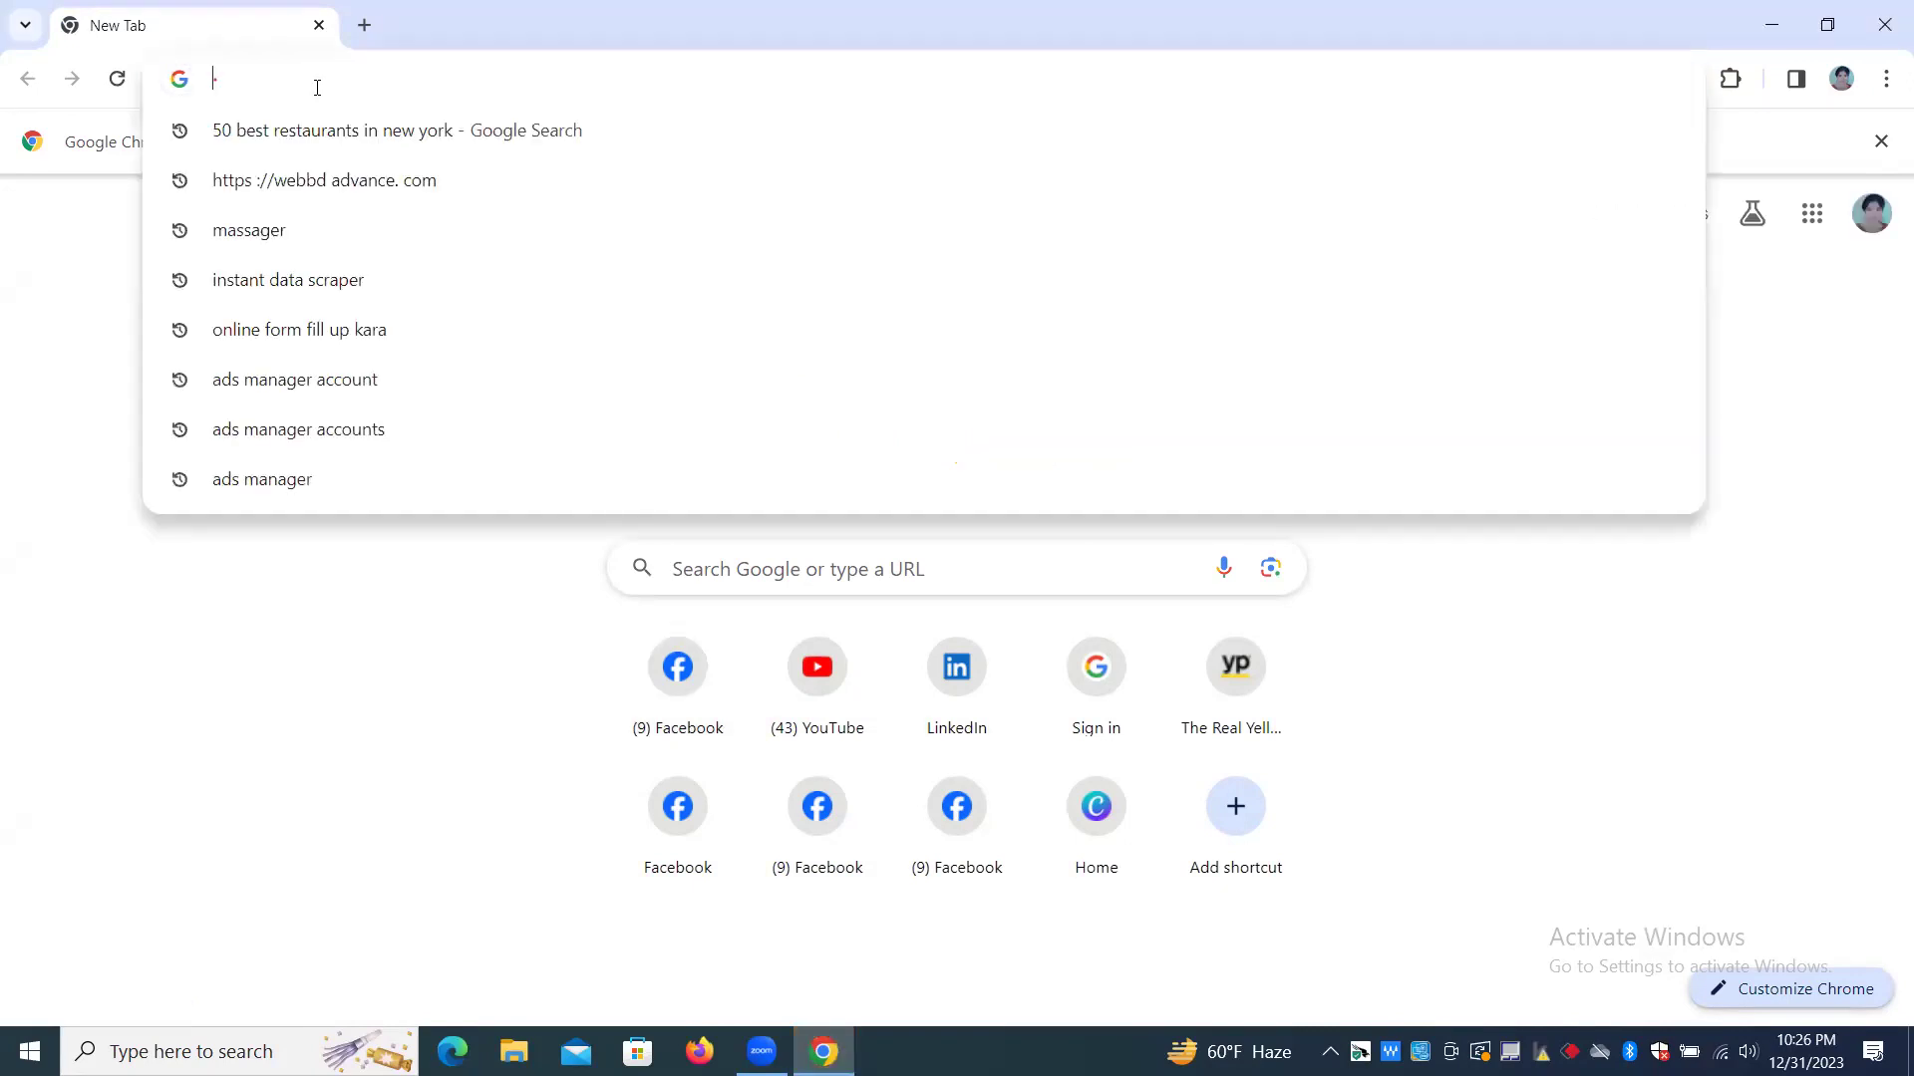
type("meta")
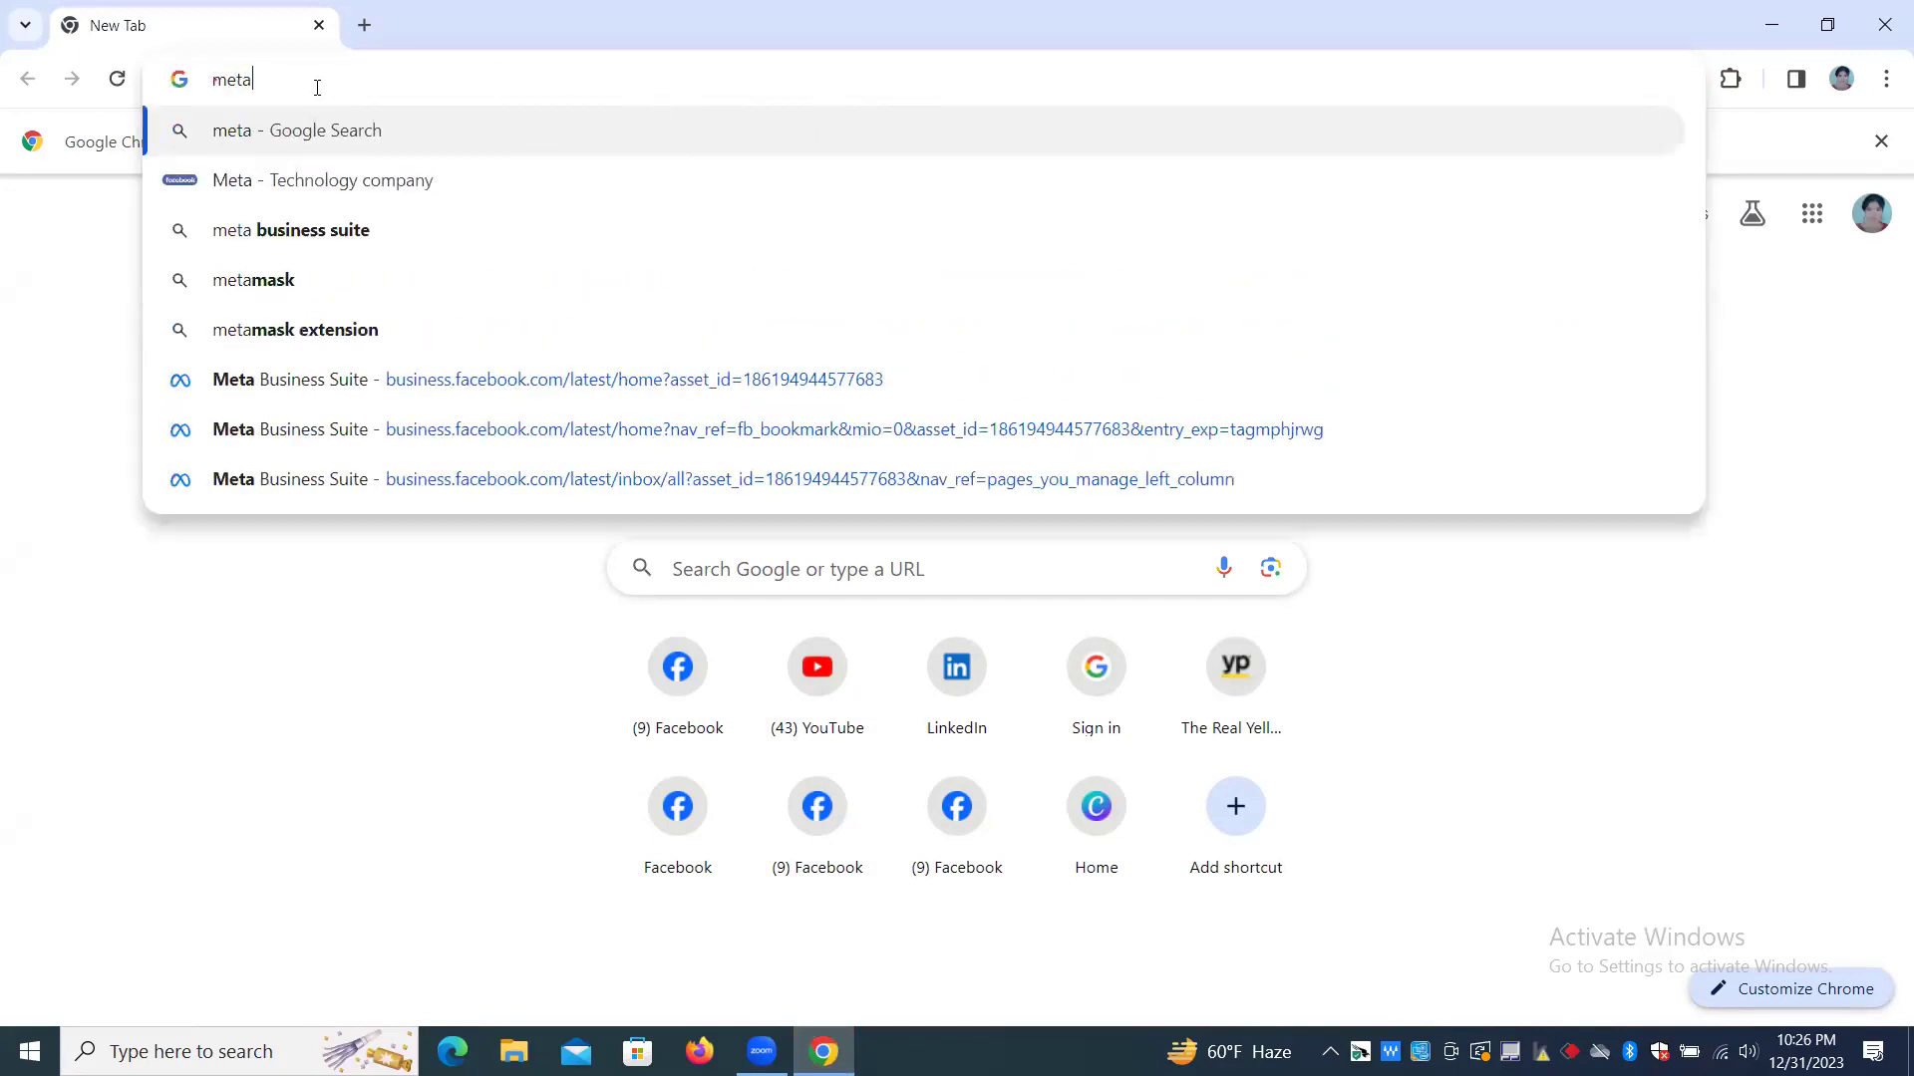
type(" bu")
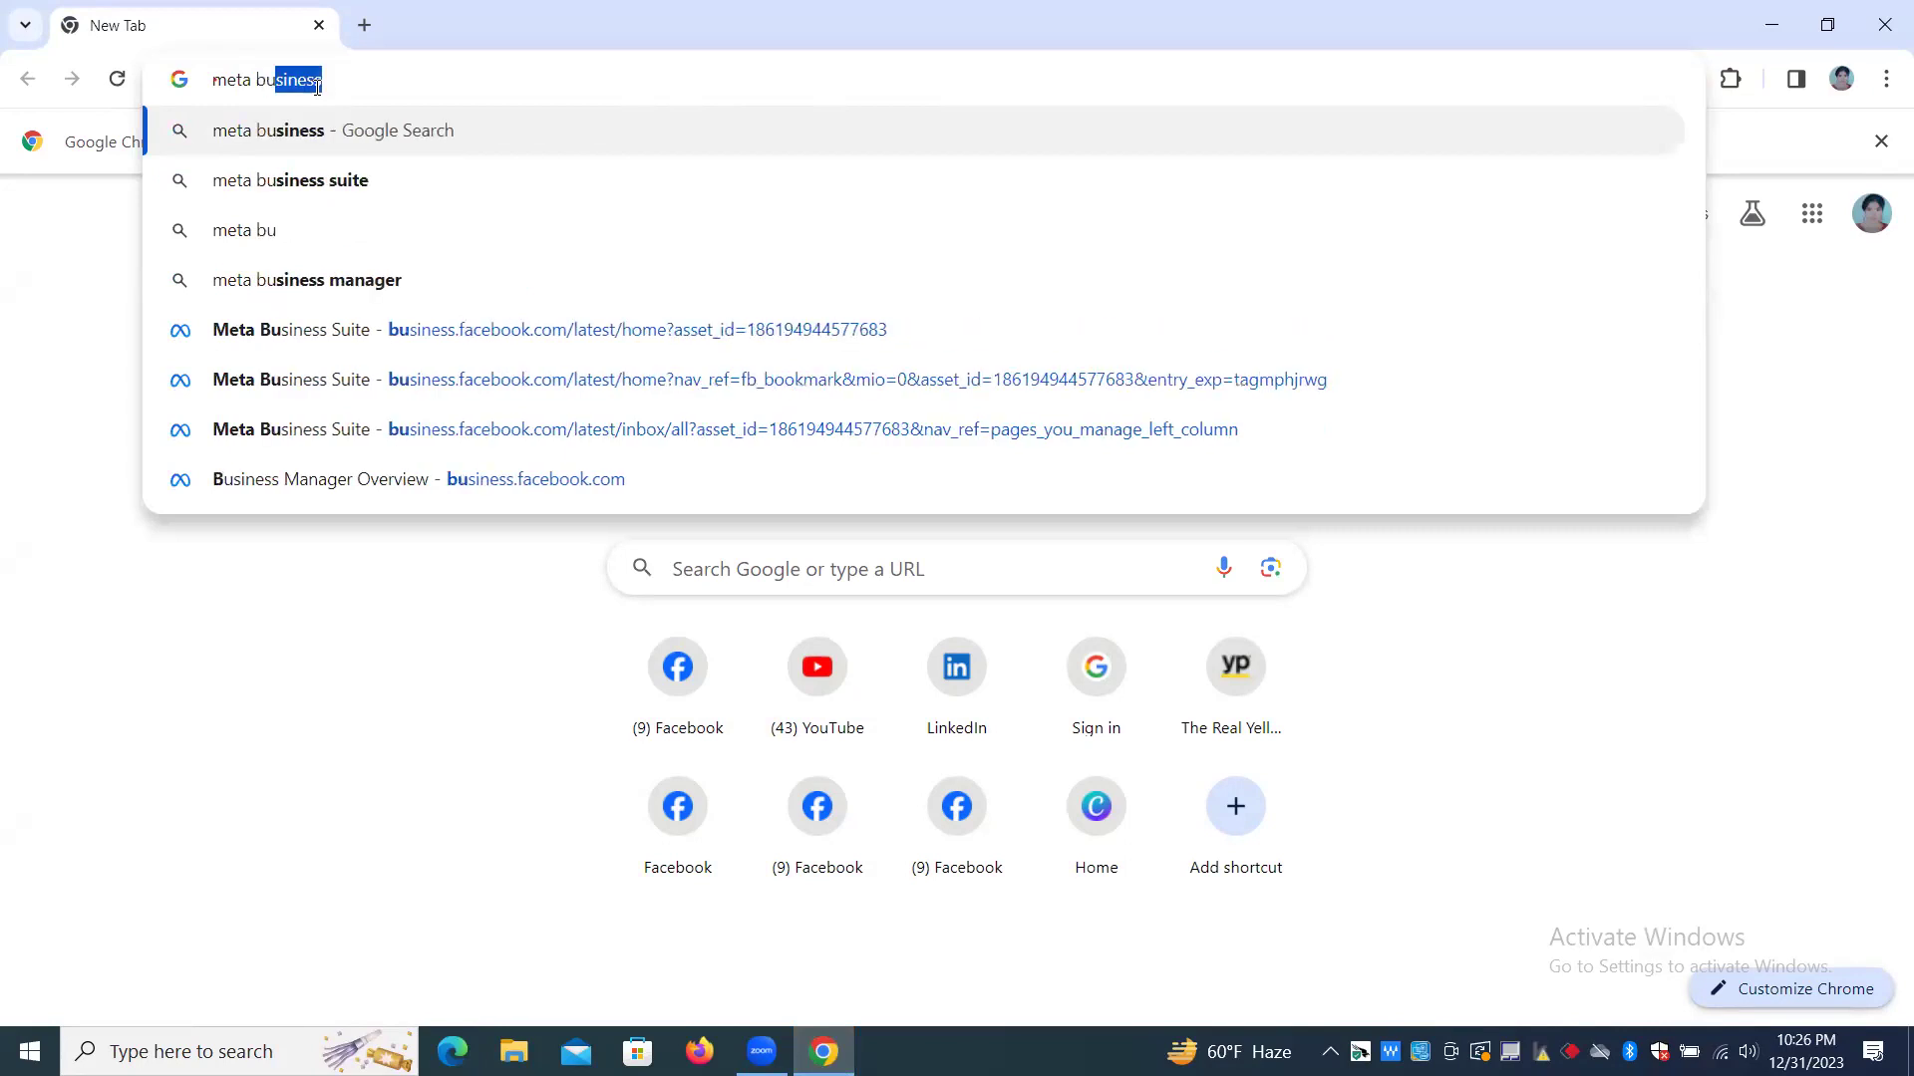
type("siness")
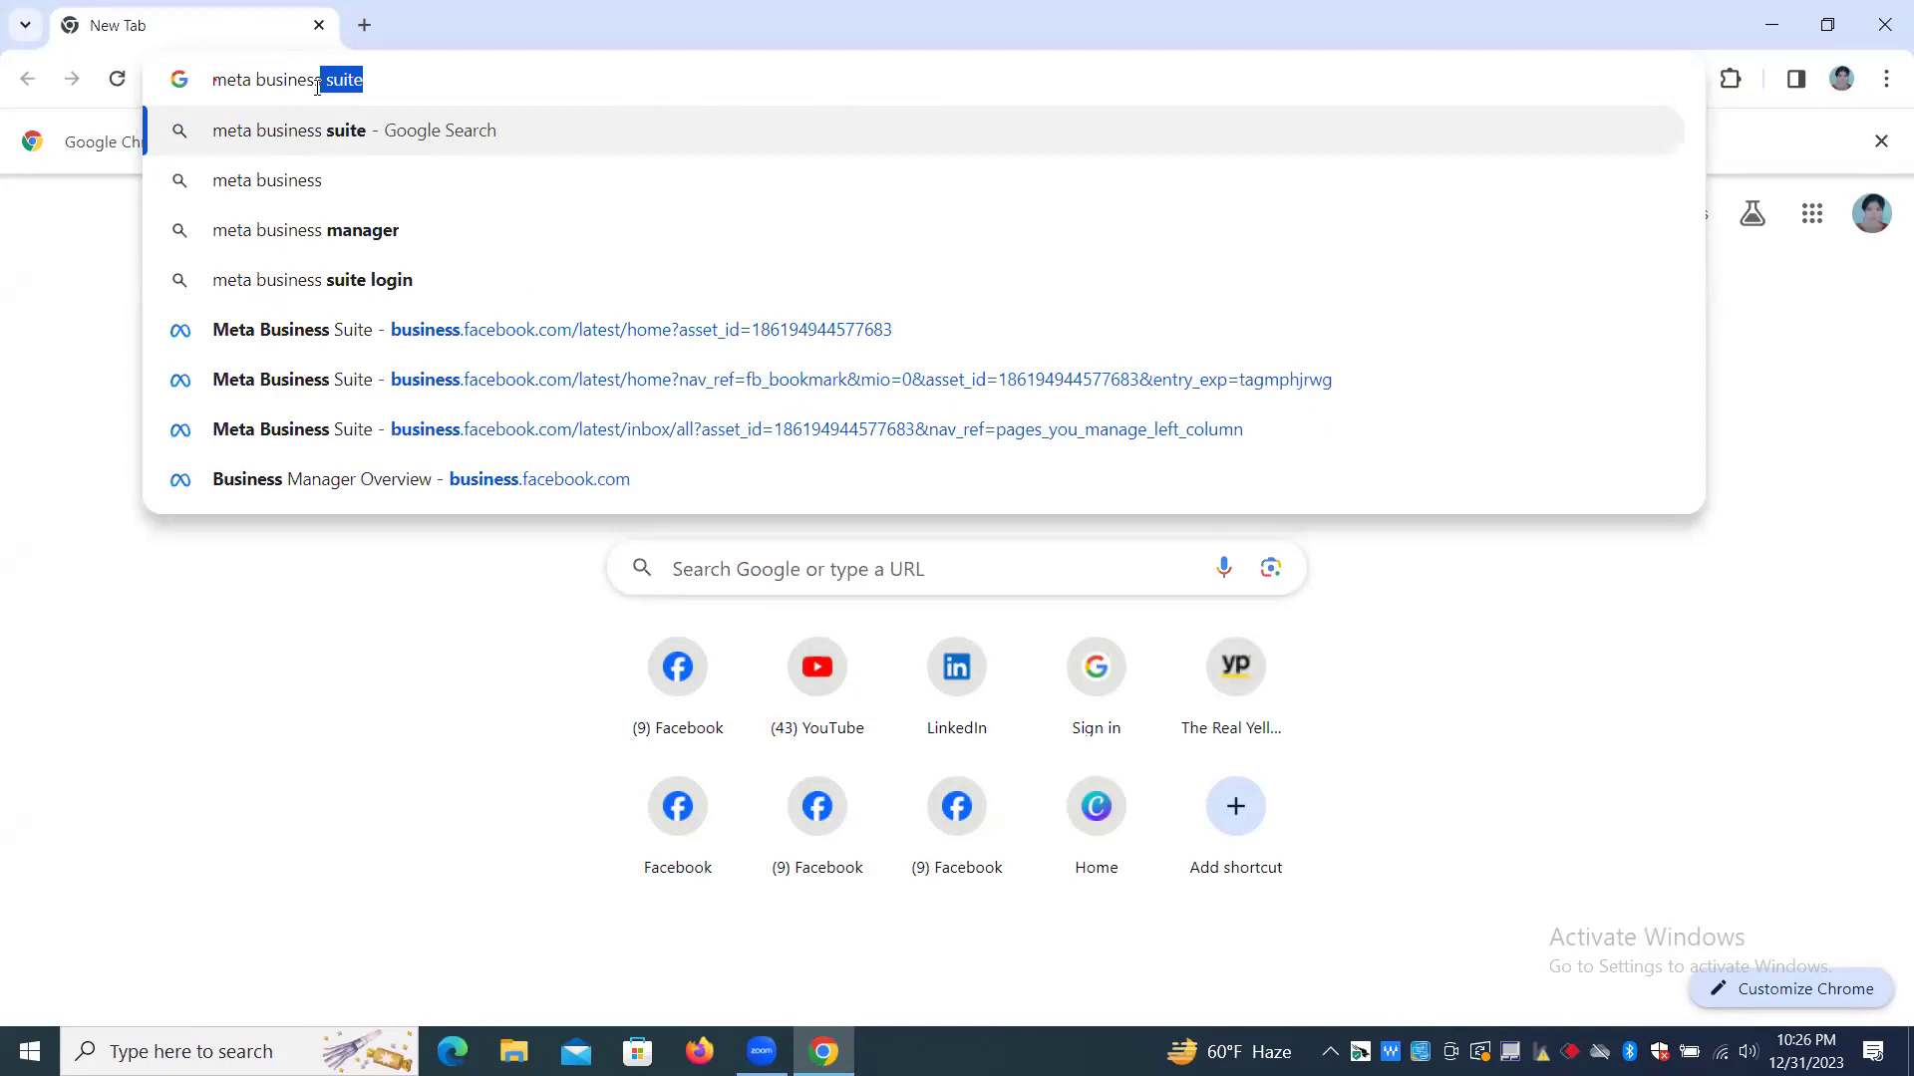
key("Return")
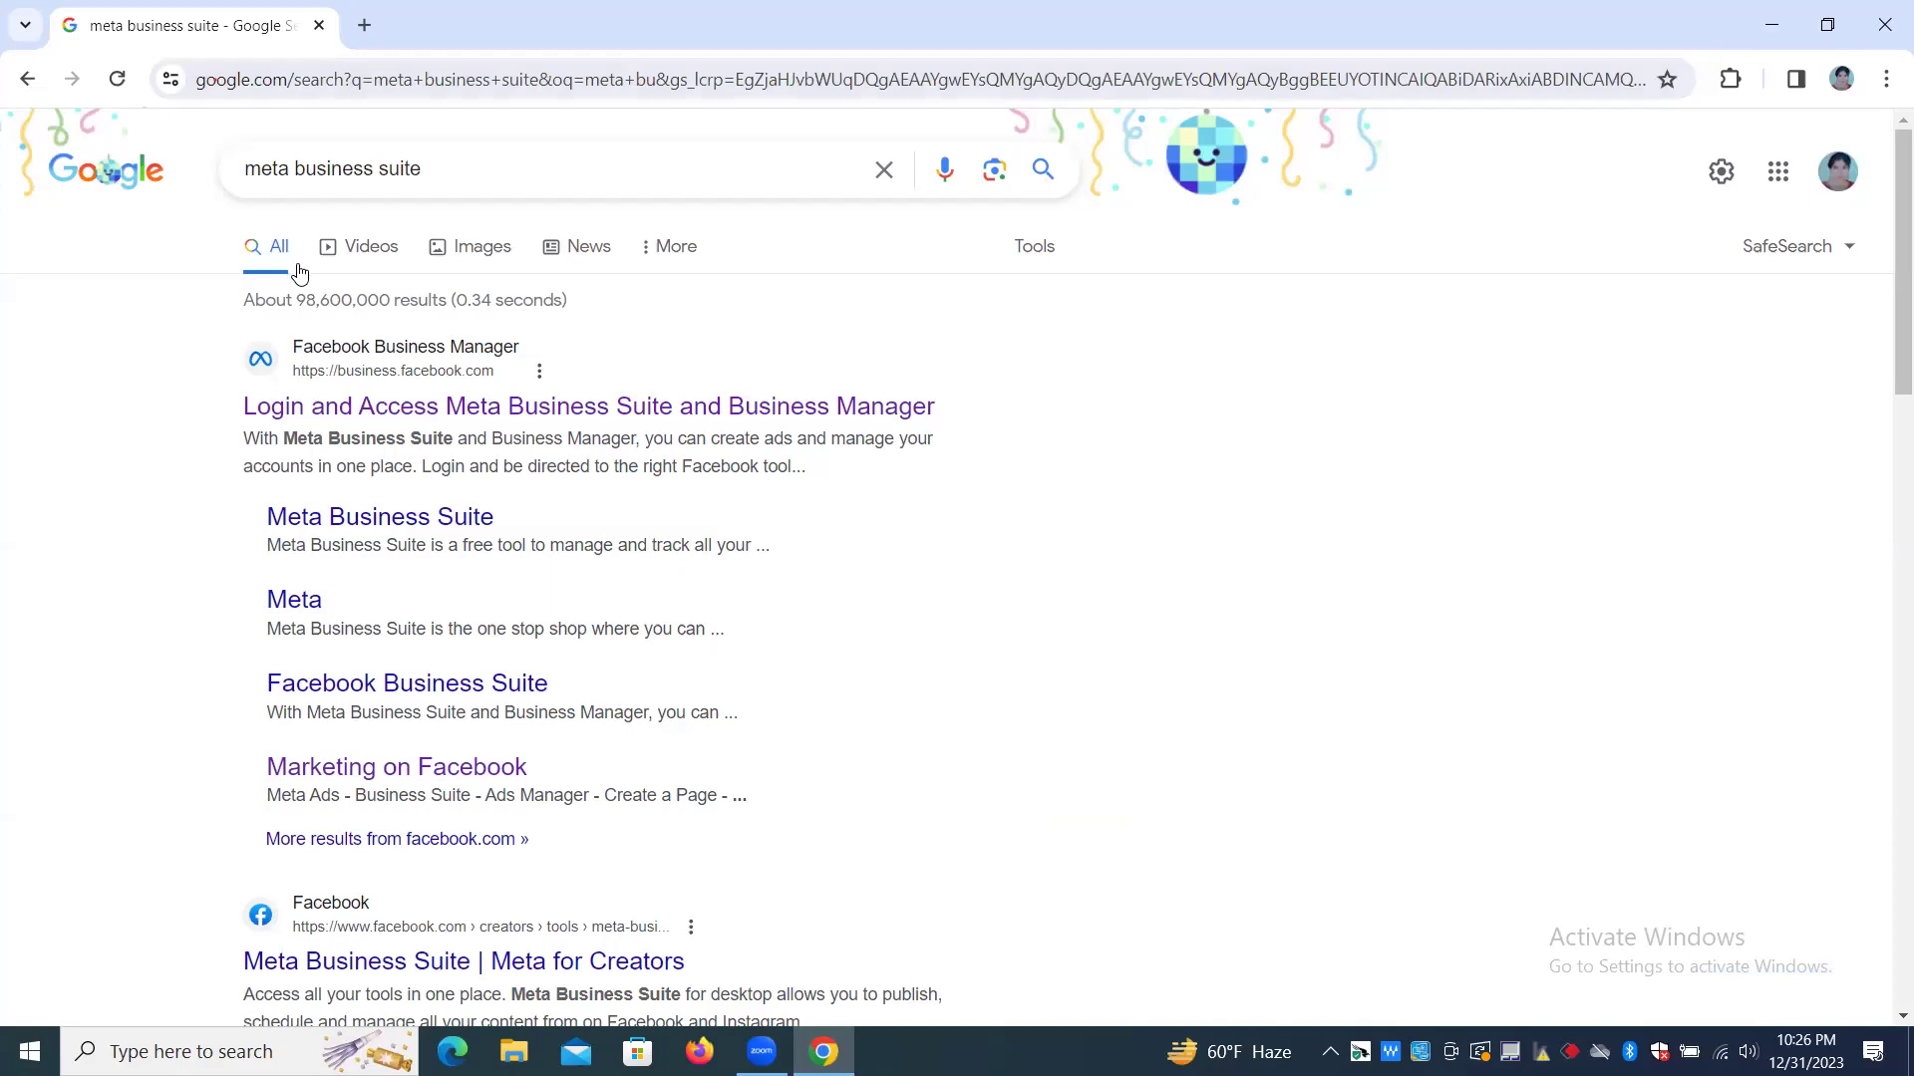
left_click(380, 419)
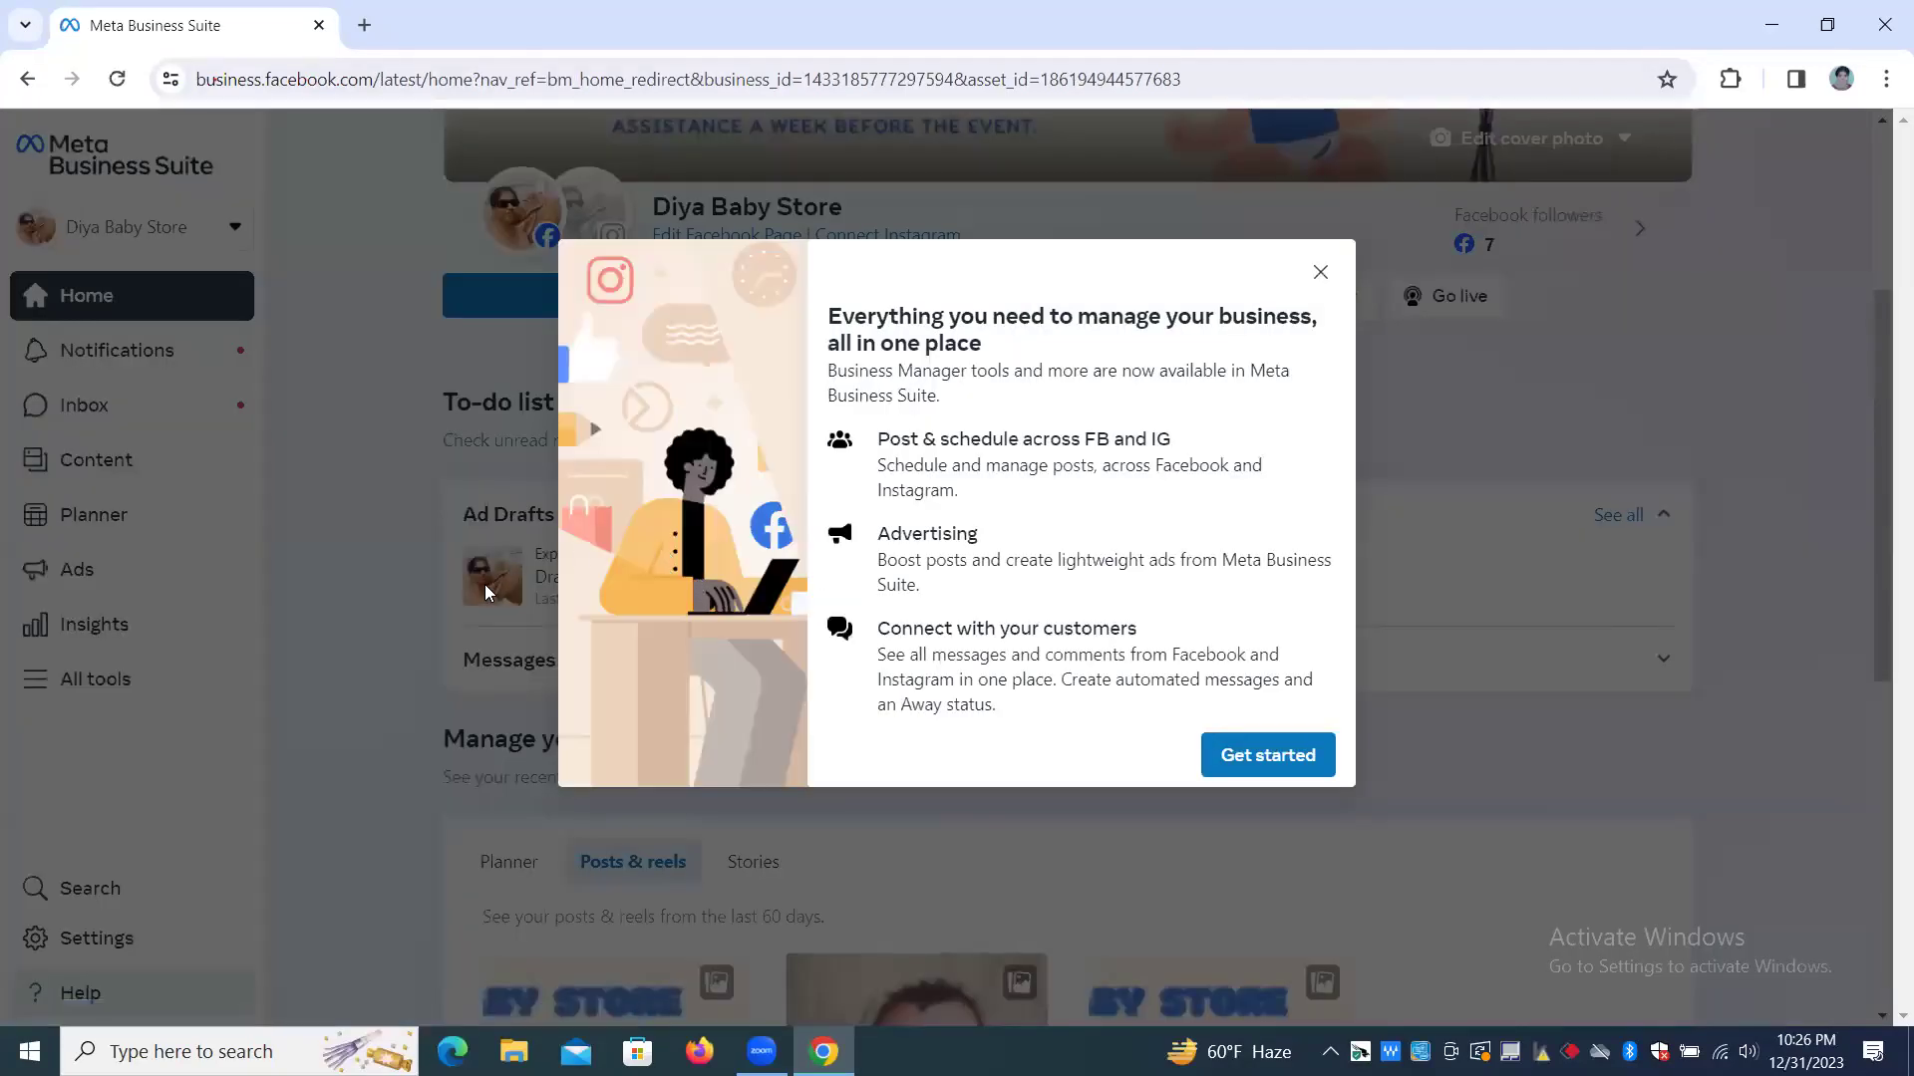
Dismiss the welcome pop-ups, visit the Ads summary, then return to the Diya Baby Store home
left_click(311, 442)
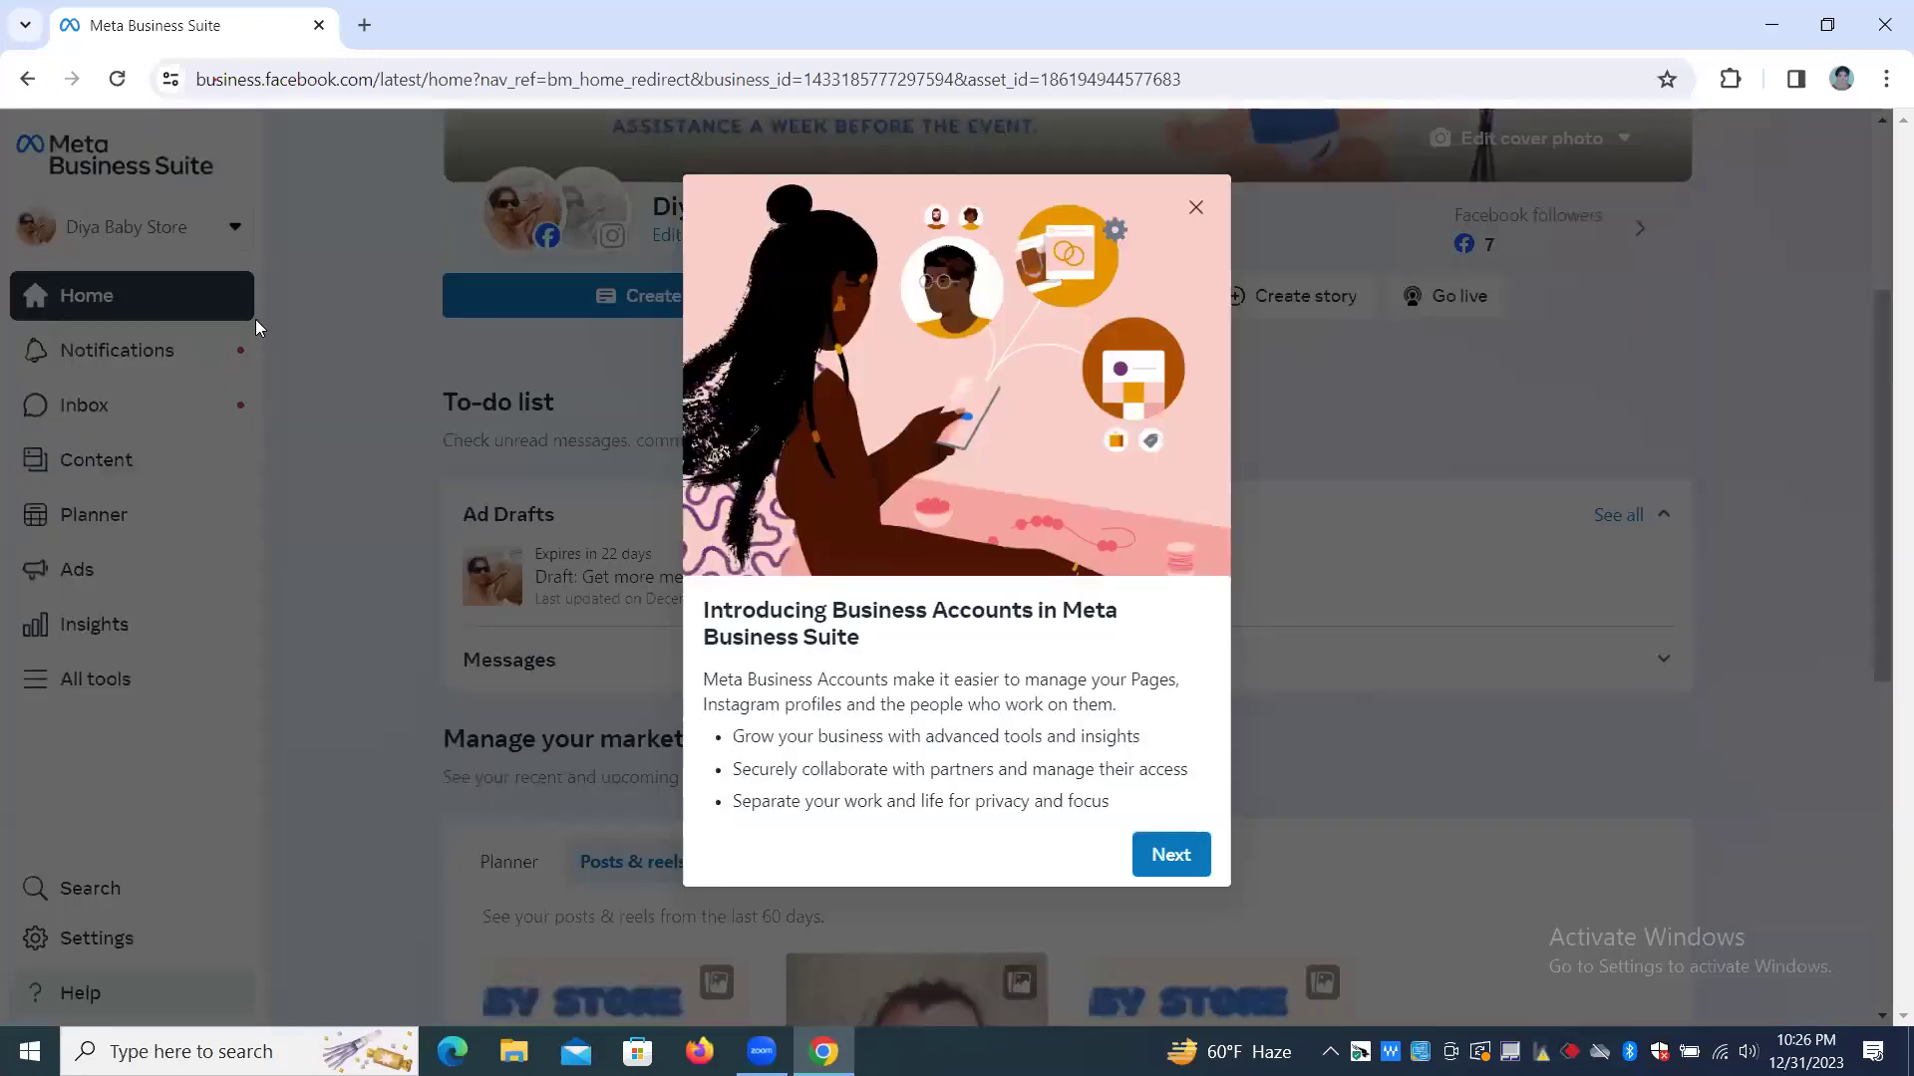
left_click(224, 231)
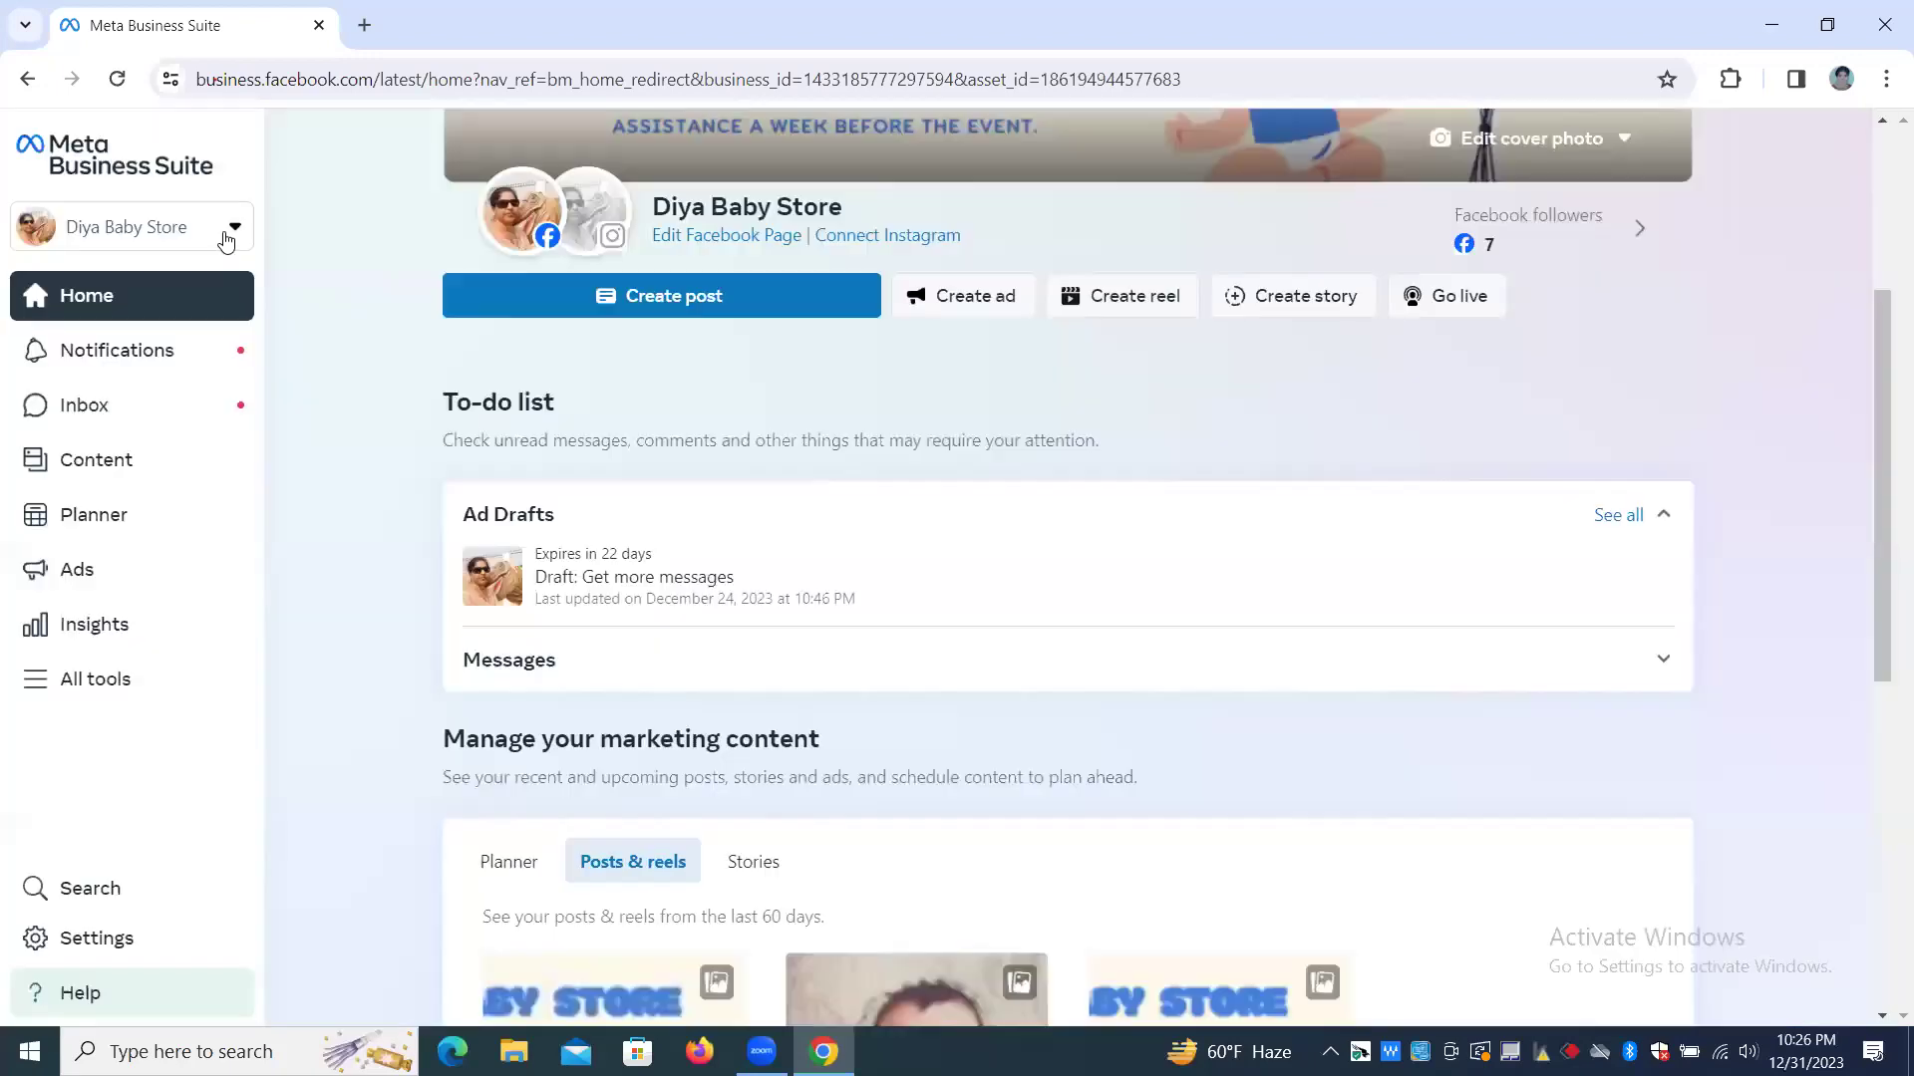
left_click(95, 570)
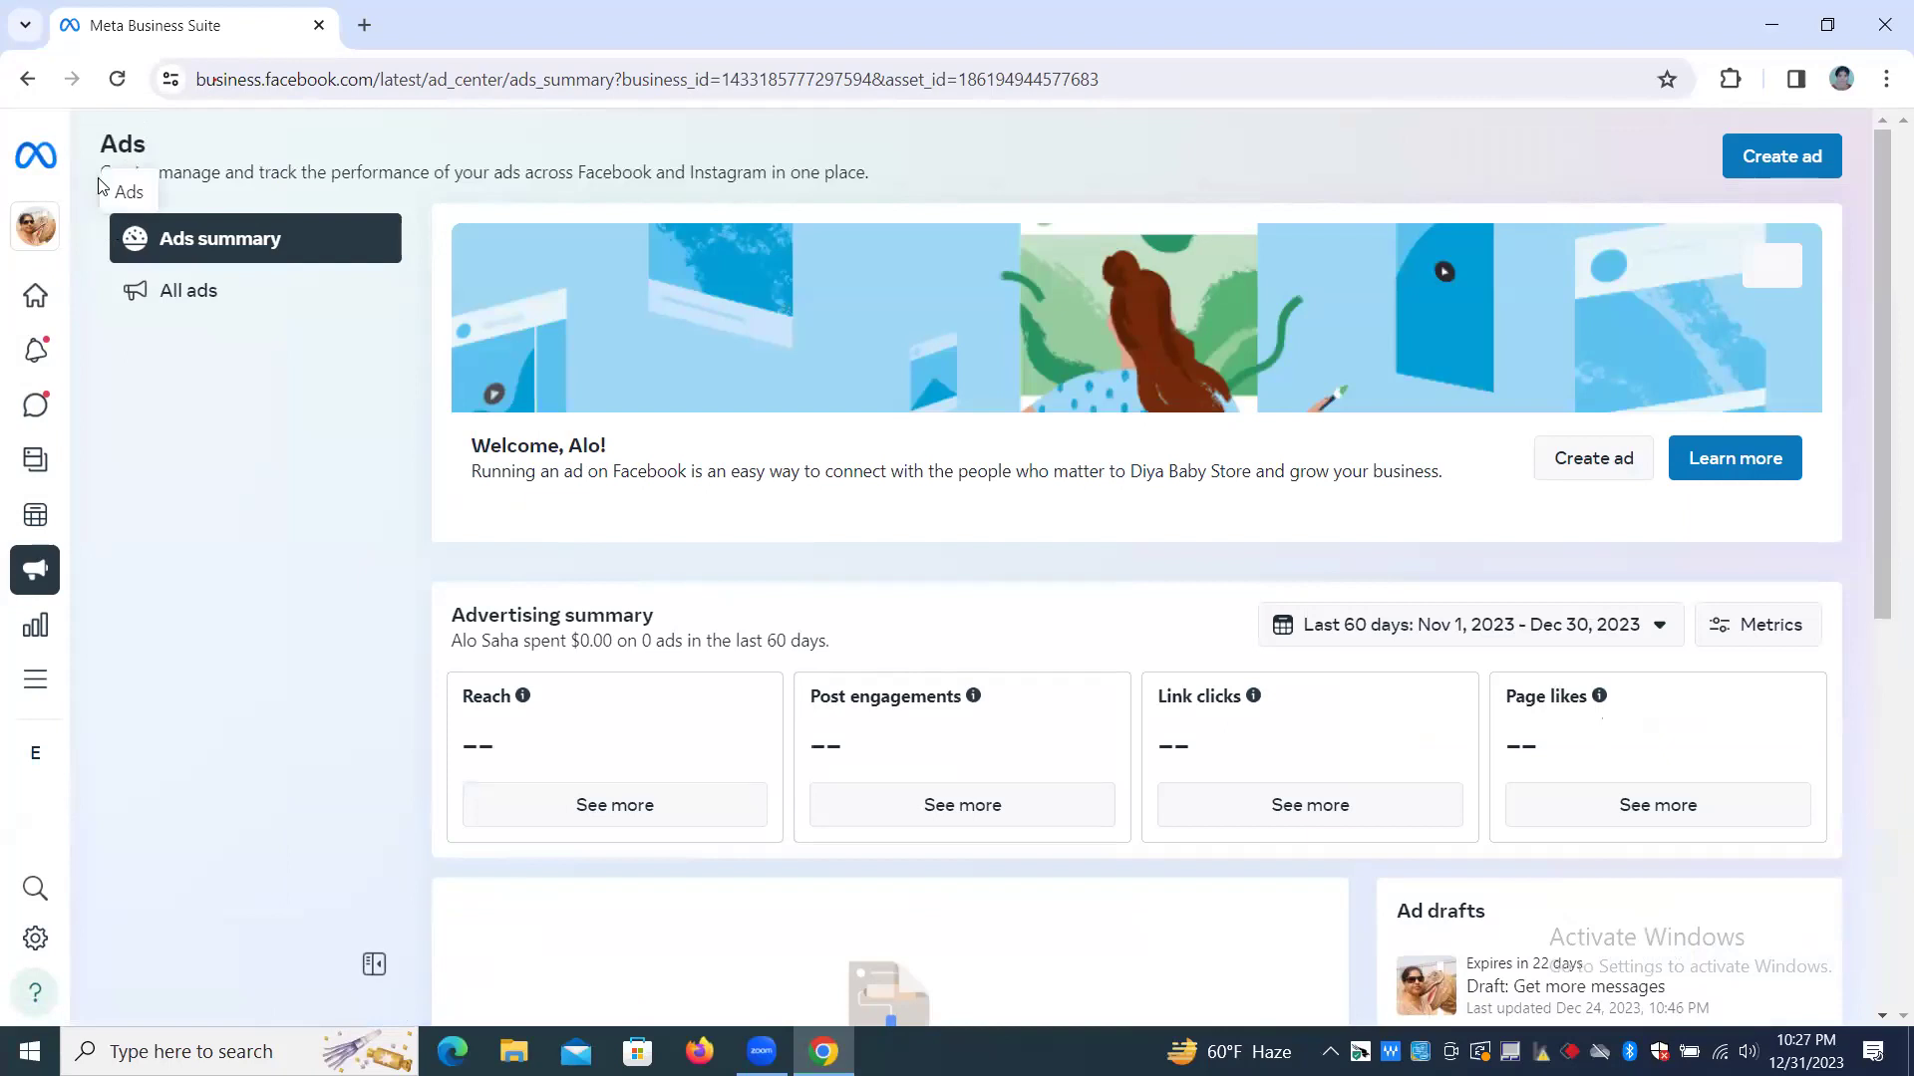
left_click(30, 80)
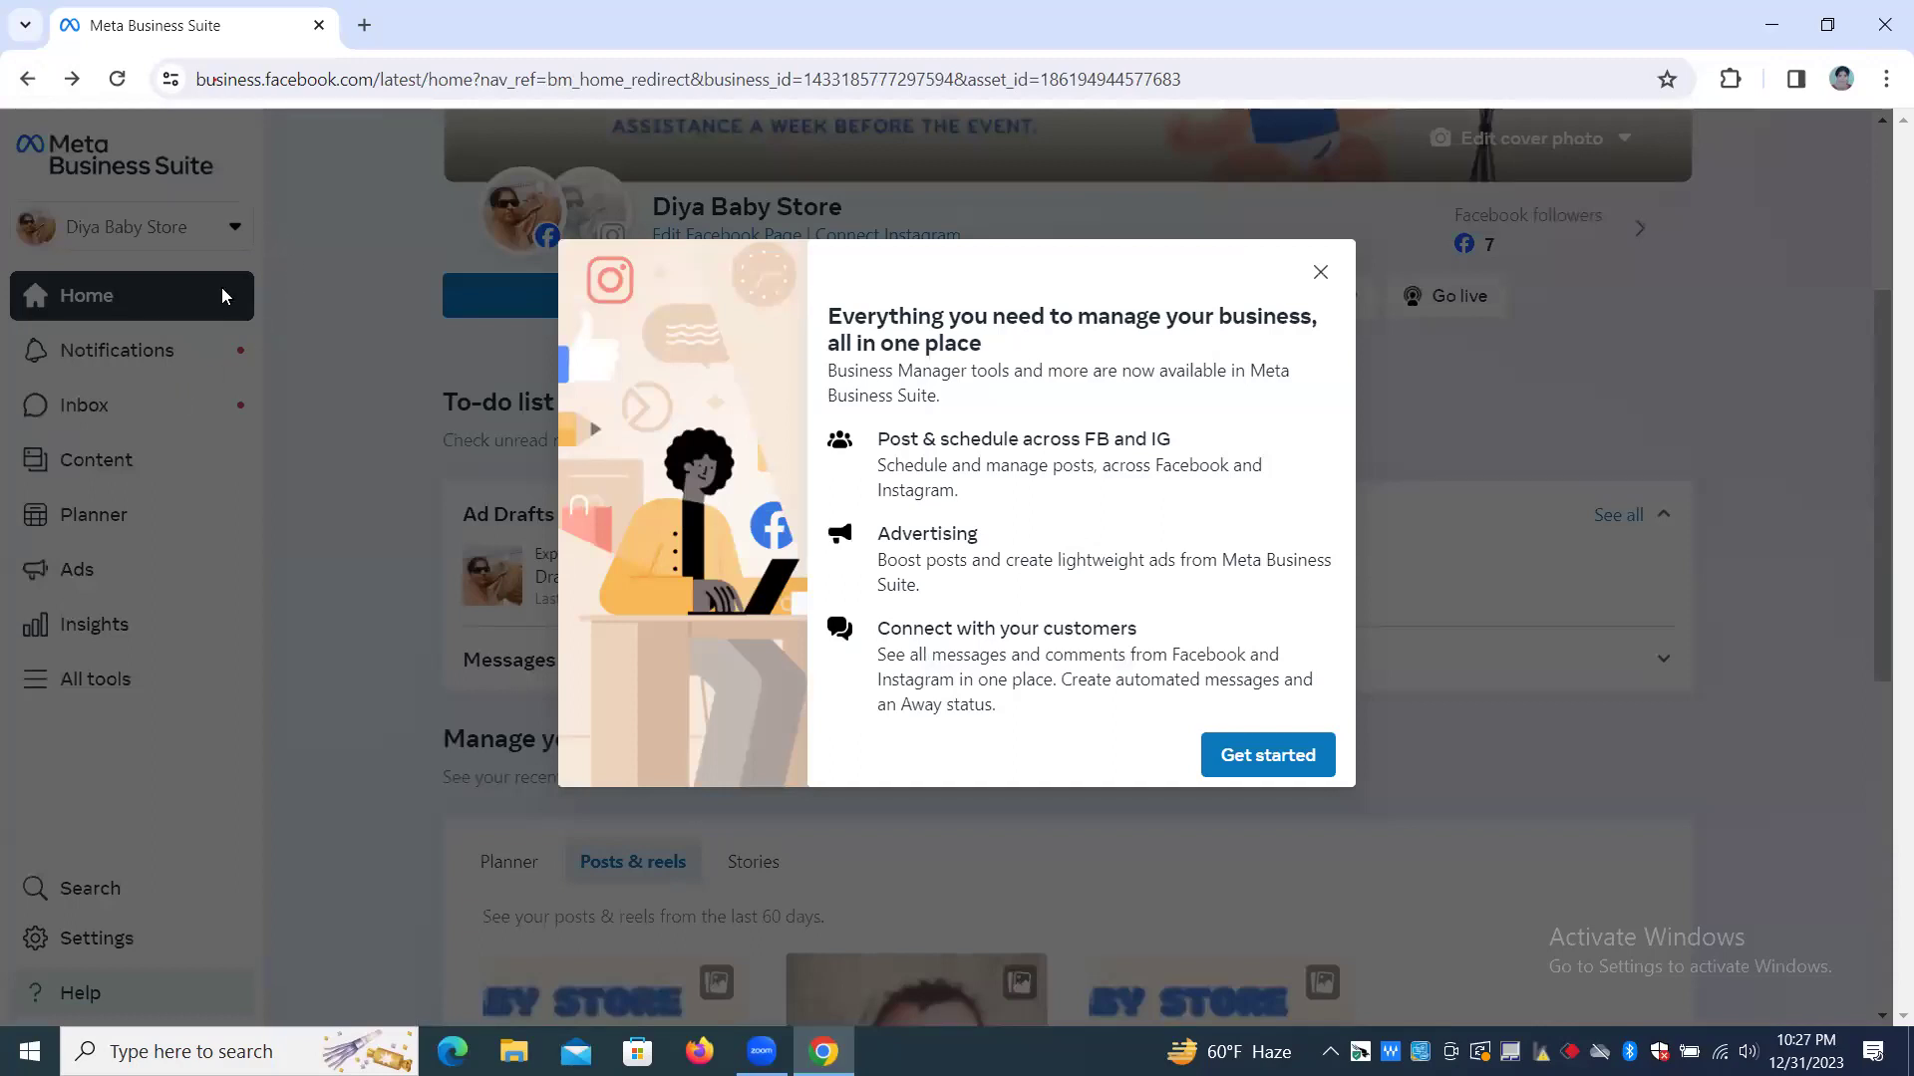
Open Diya Baby Store's full Business settings in a new tab from its account settings
left_click(231, 229)
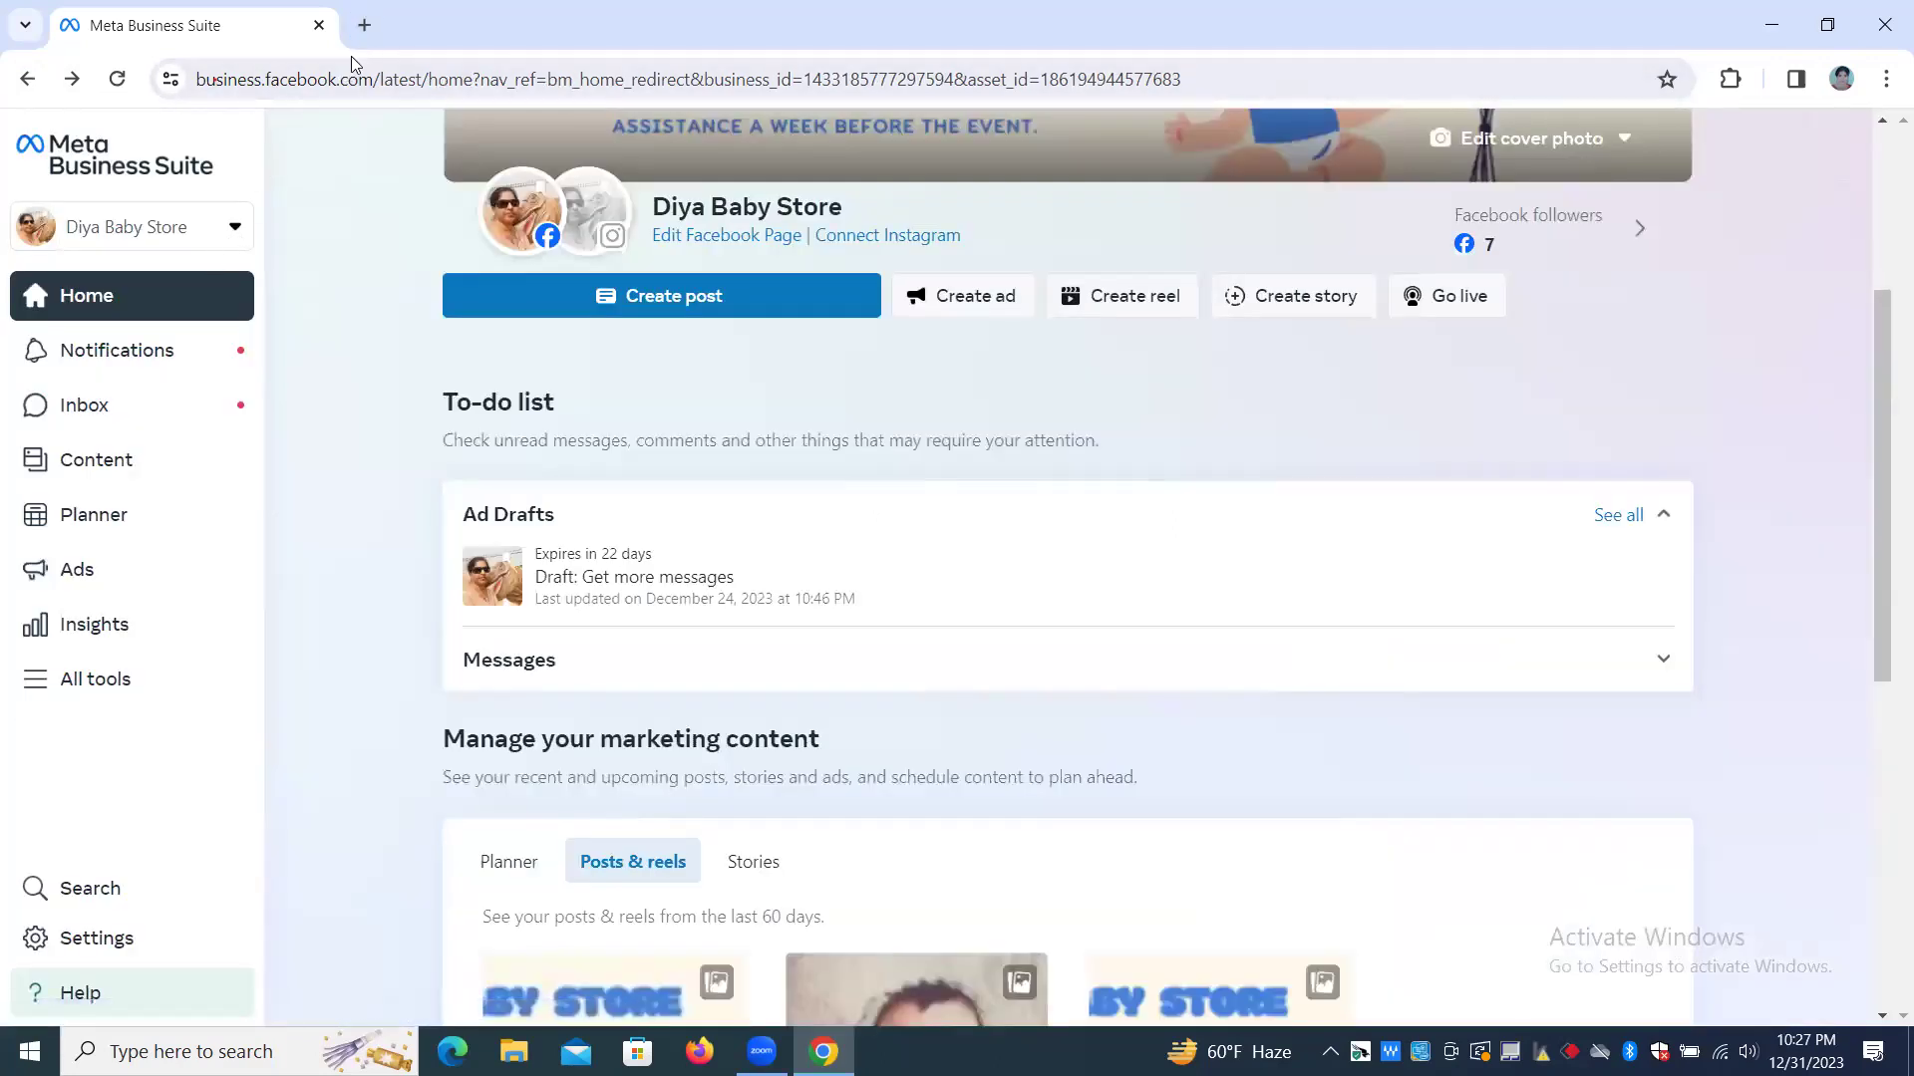
left_click(224, 233)
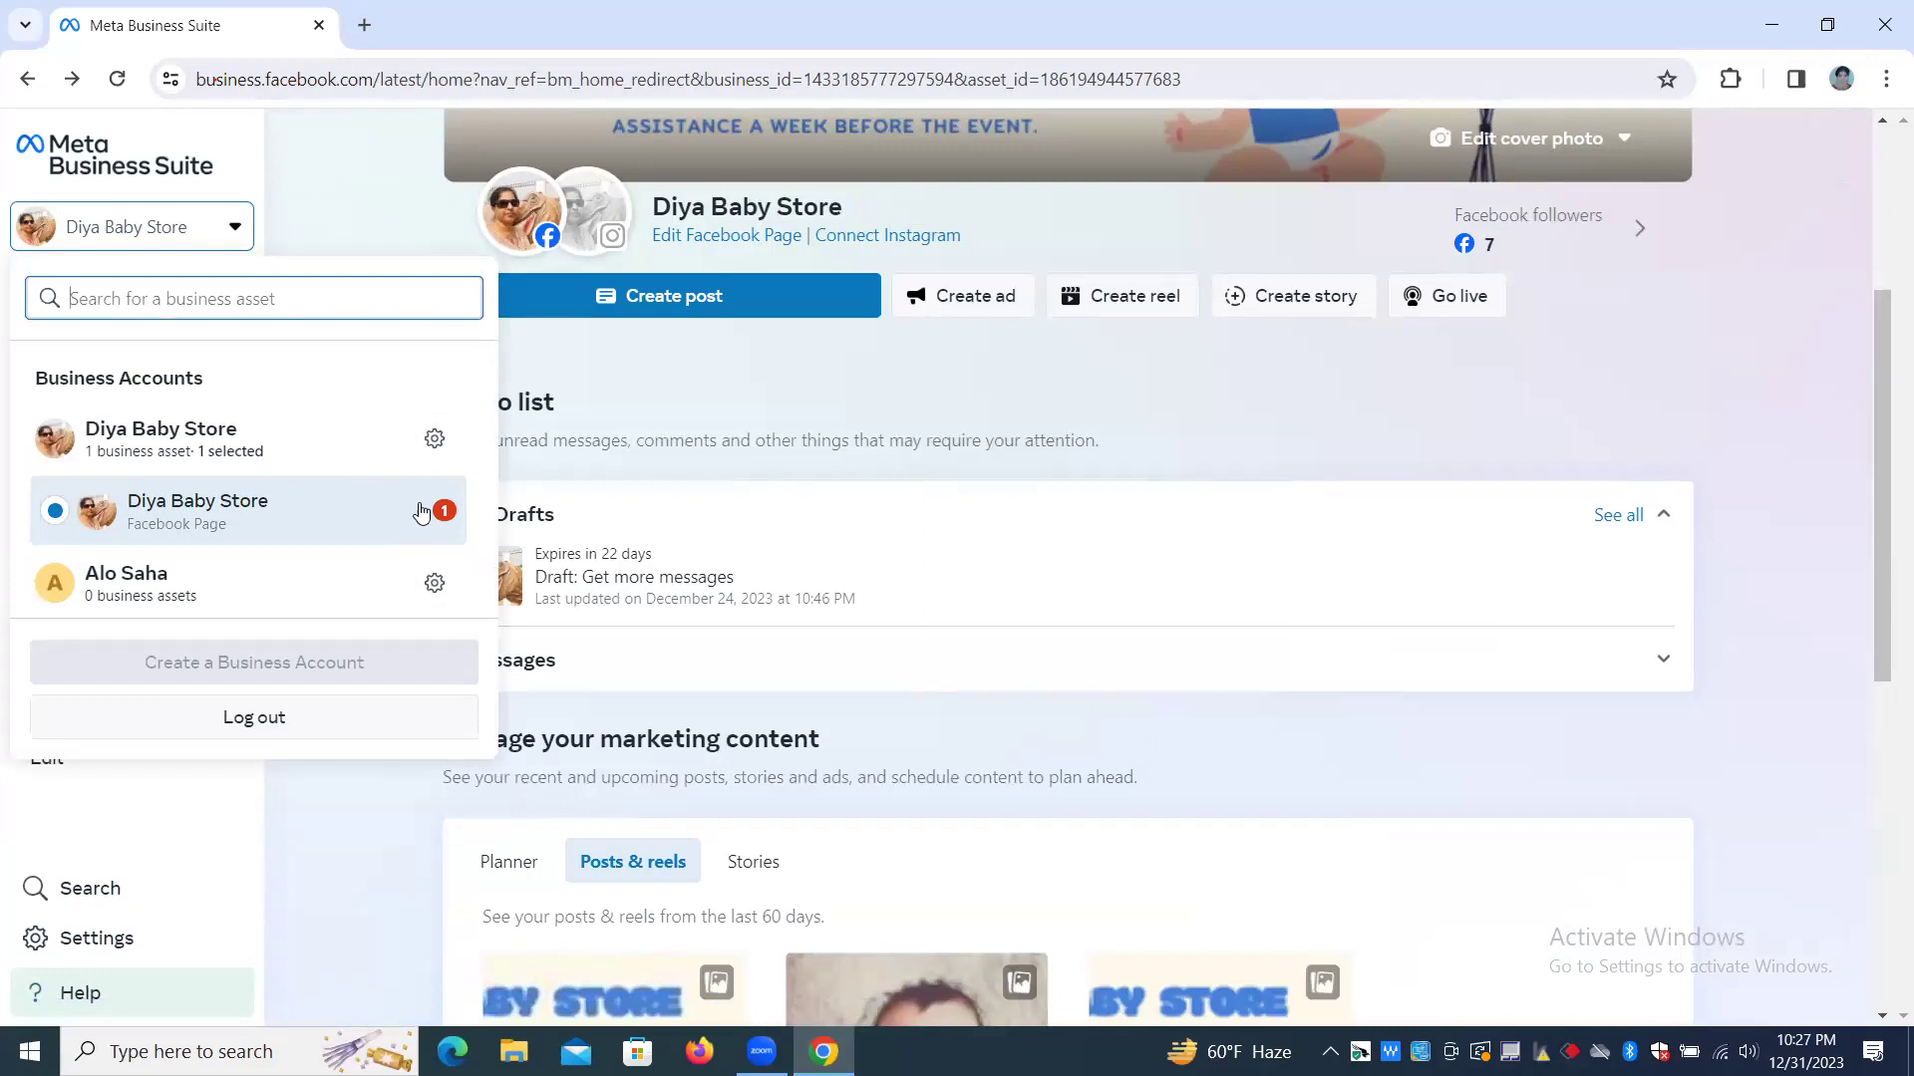
left_click(434, 438)
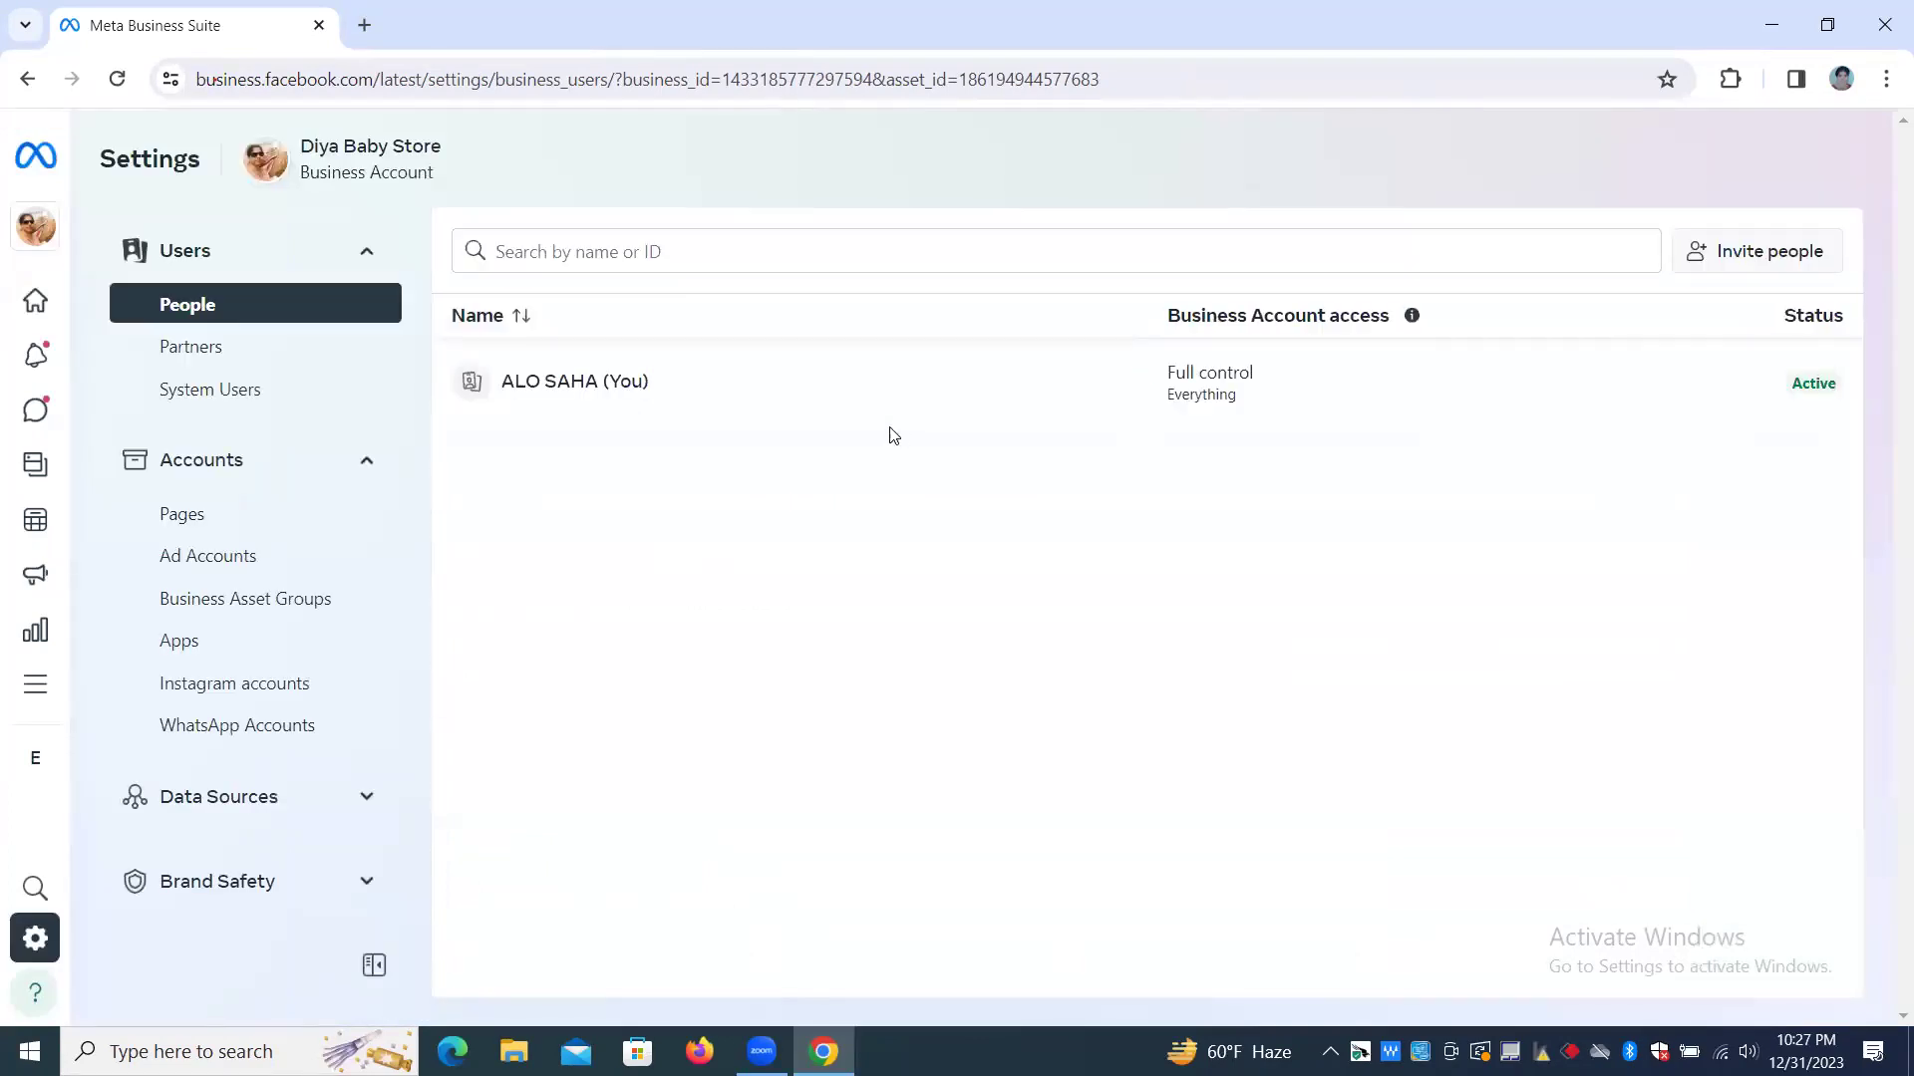
scroll(200, 799, "down", 5)
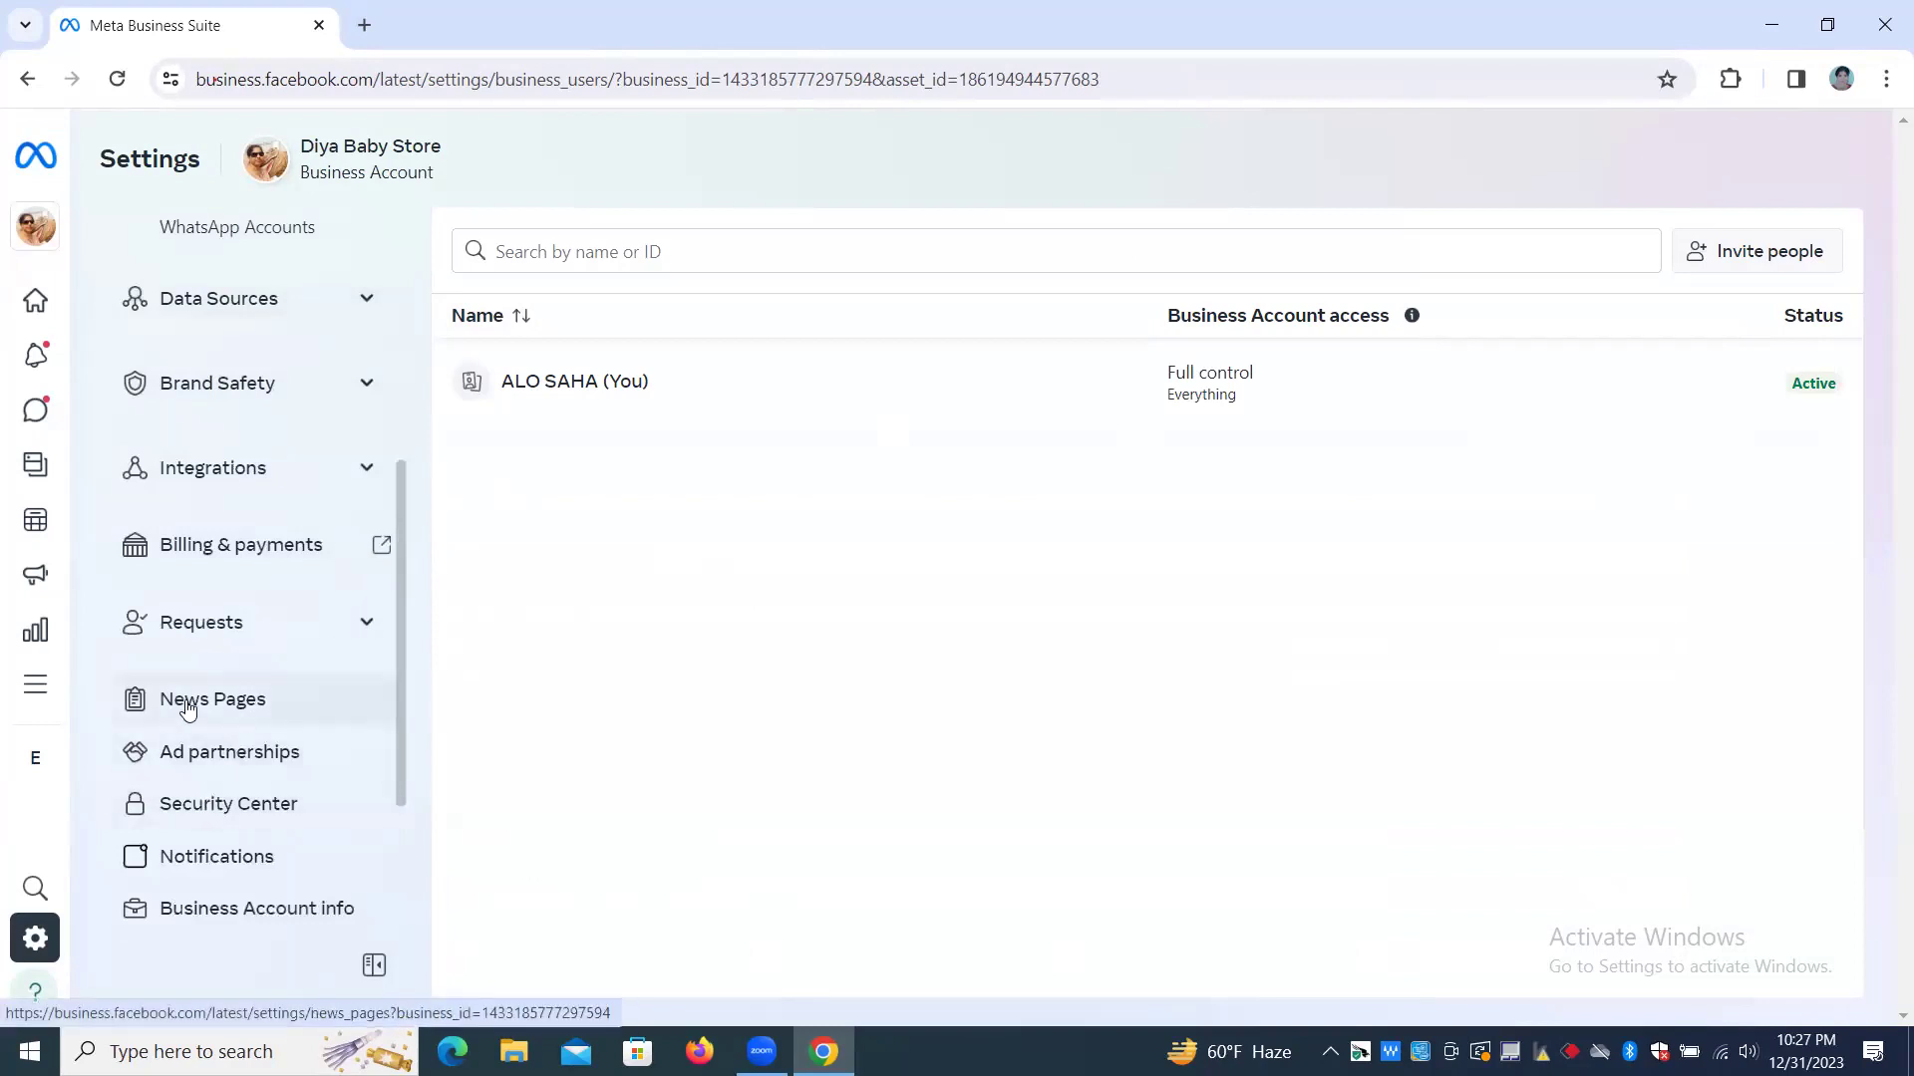
scroll(214, 740, "down", 3)
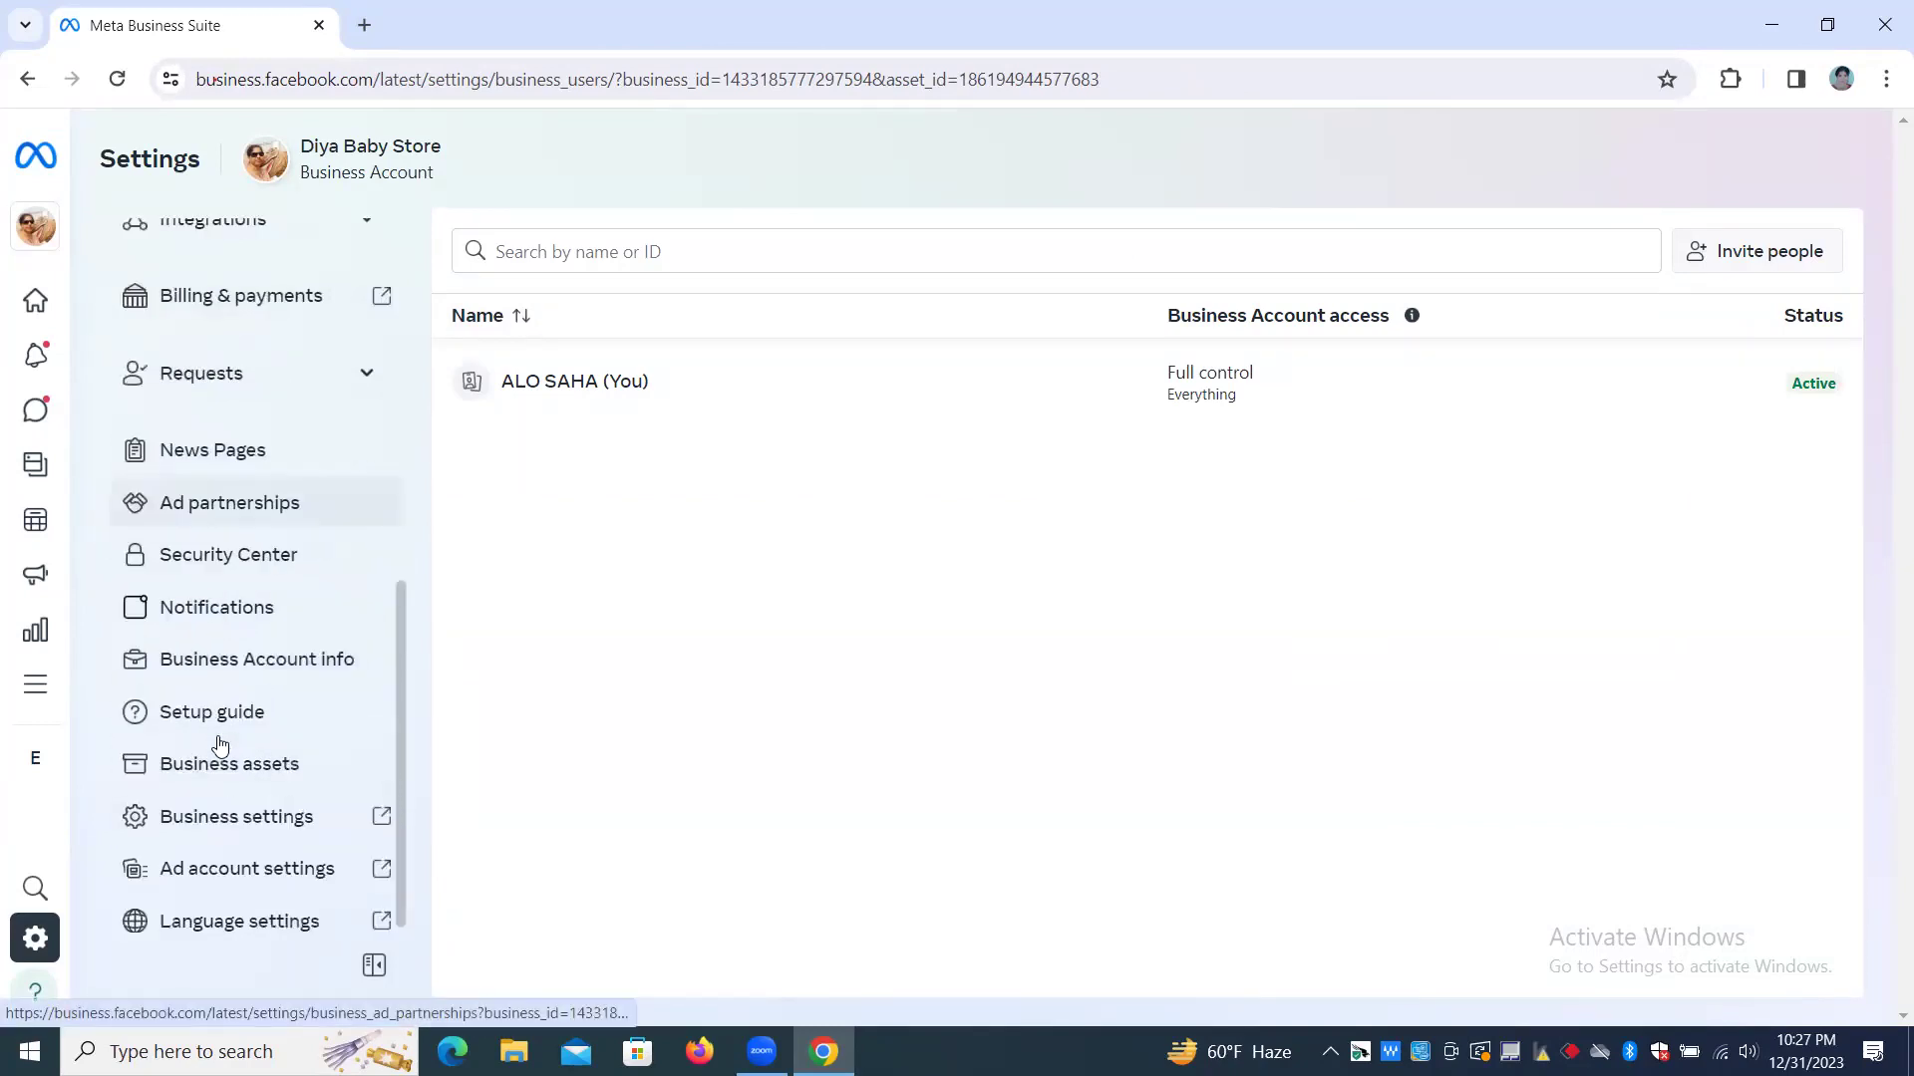
left_click(182, 817)
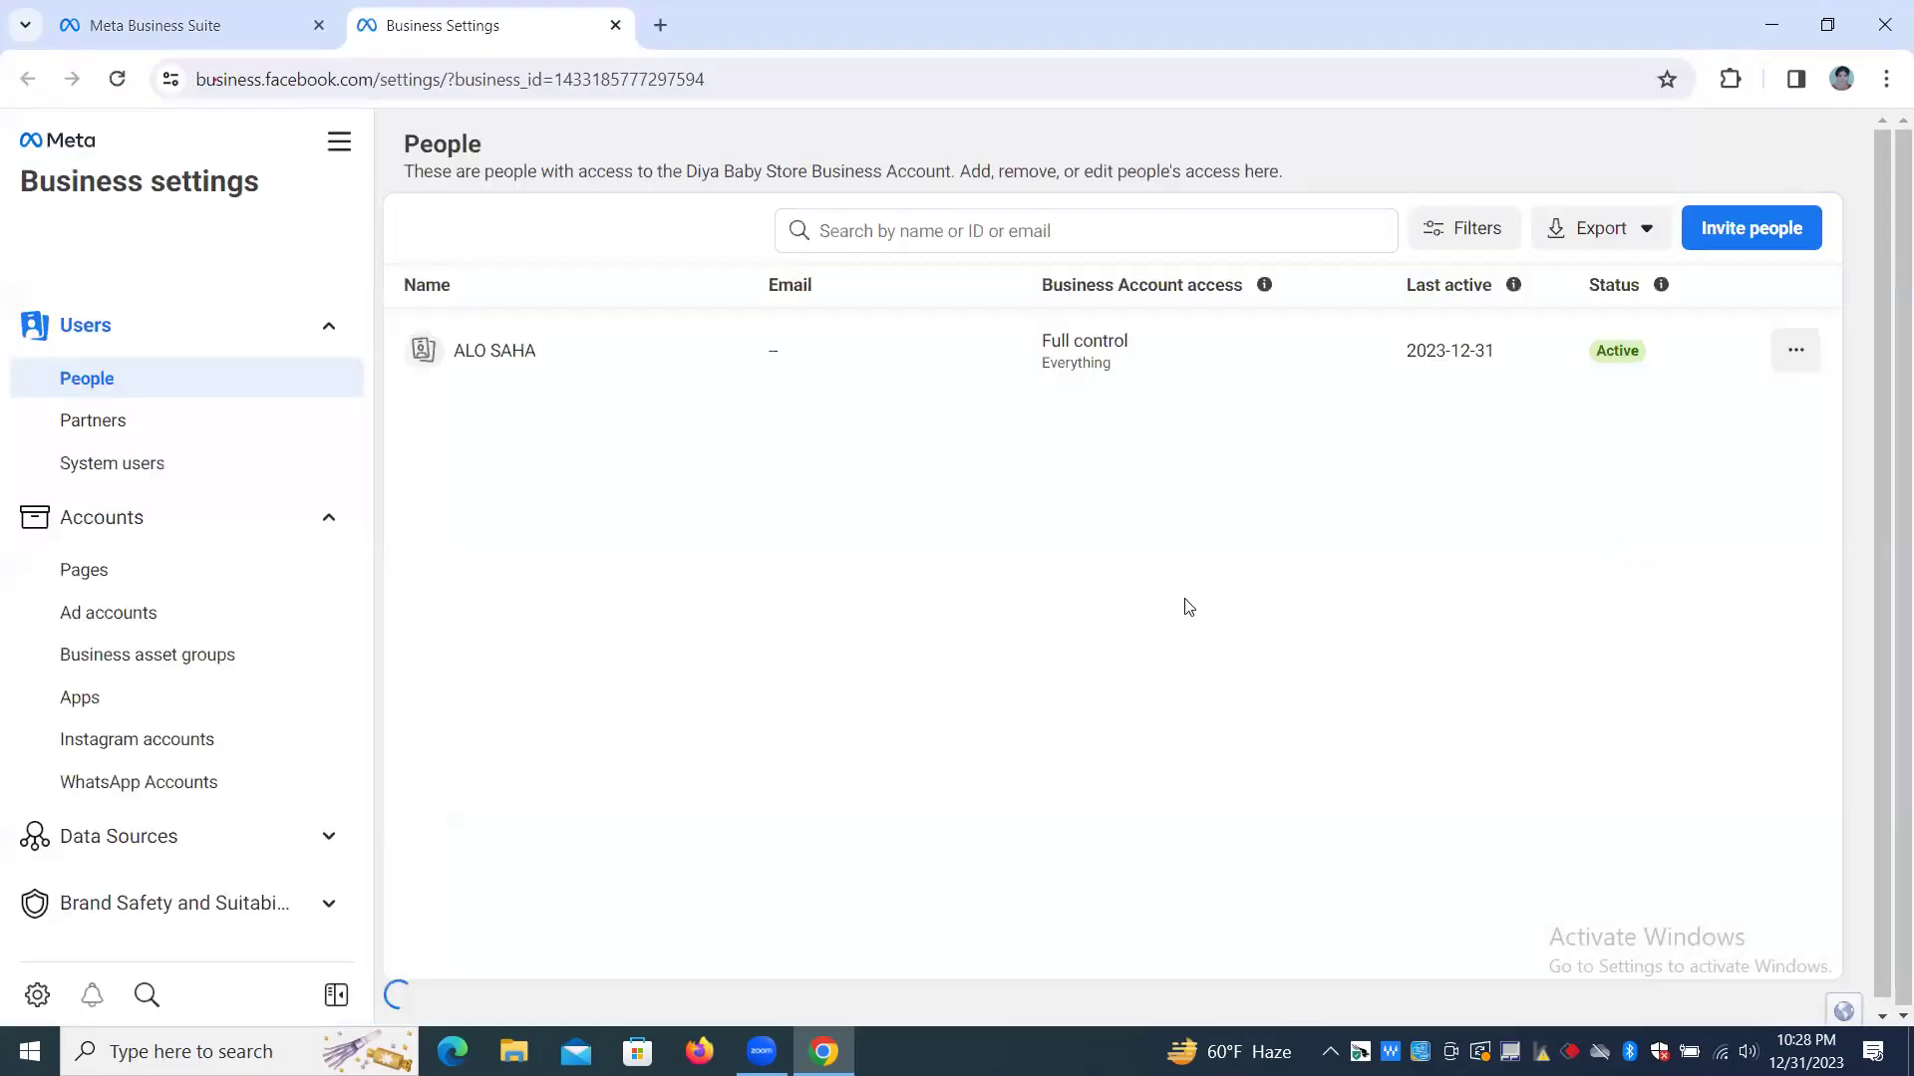
Show the Pages section and review the Diya Baby Store Page's name and owner details
left_click(105, 572)
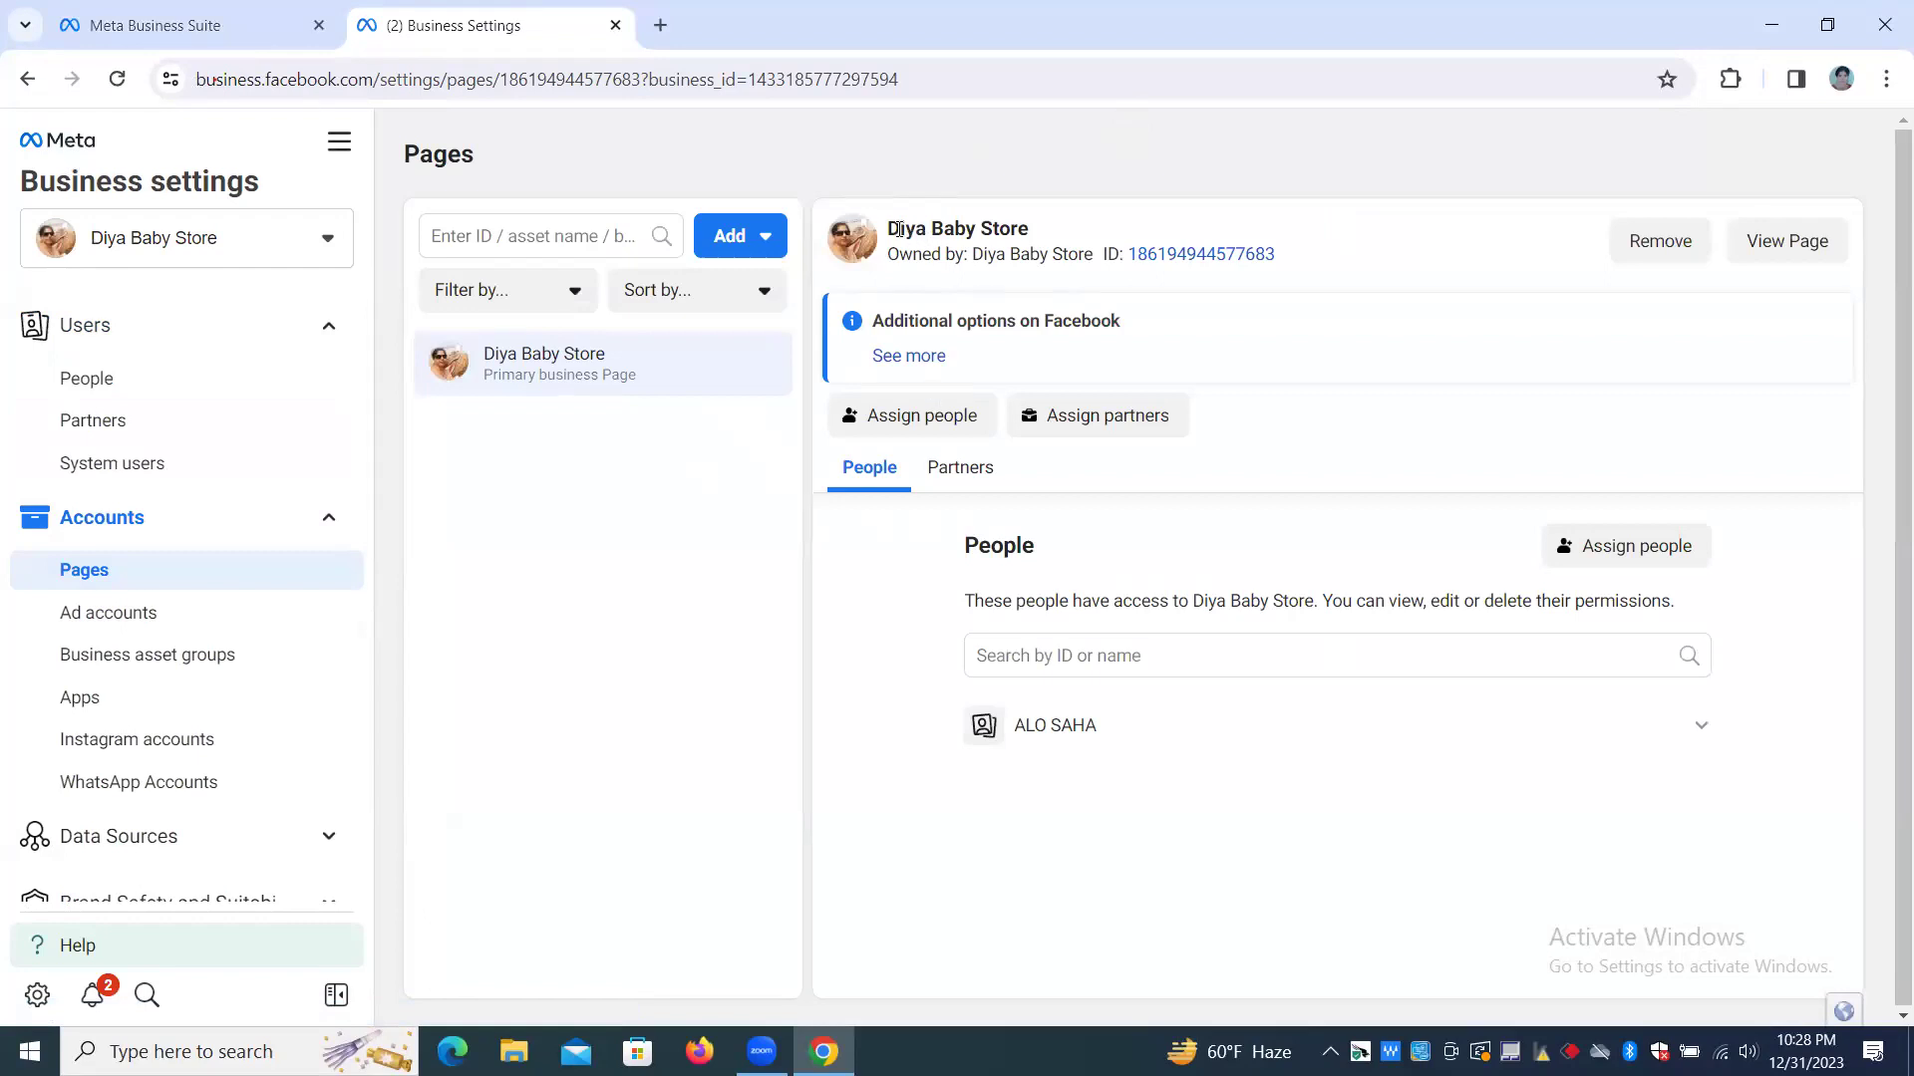
left_click_drag(887, 229, 1152, 237)
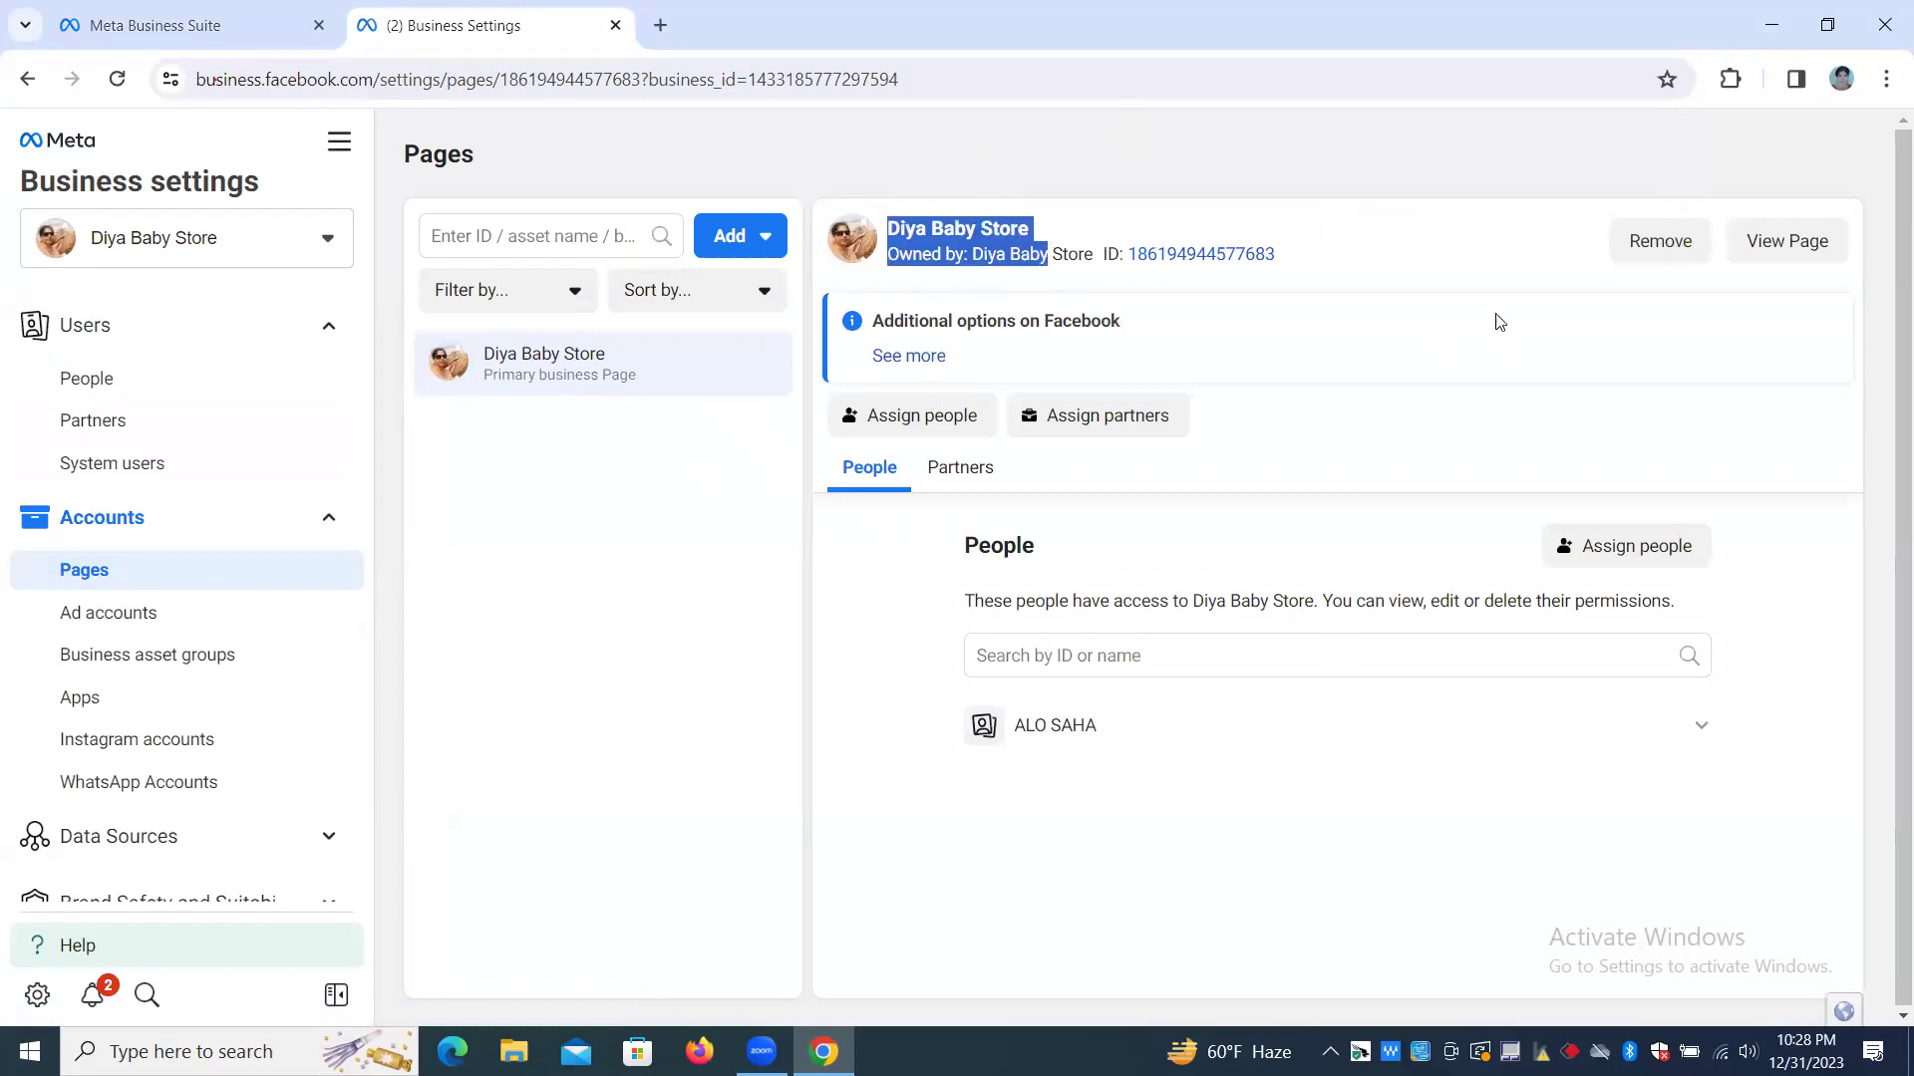
left_click(1432, 278)
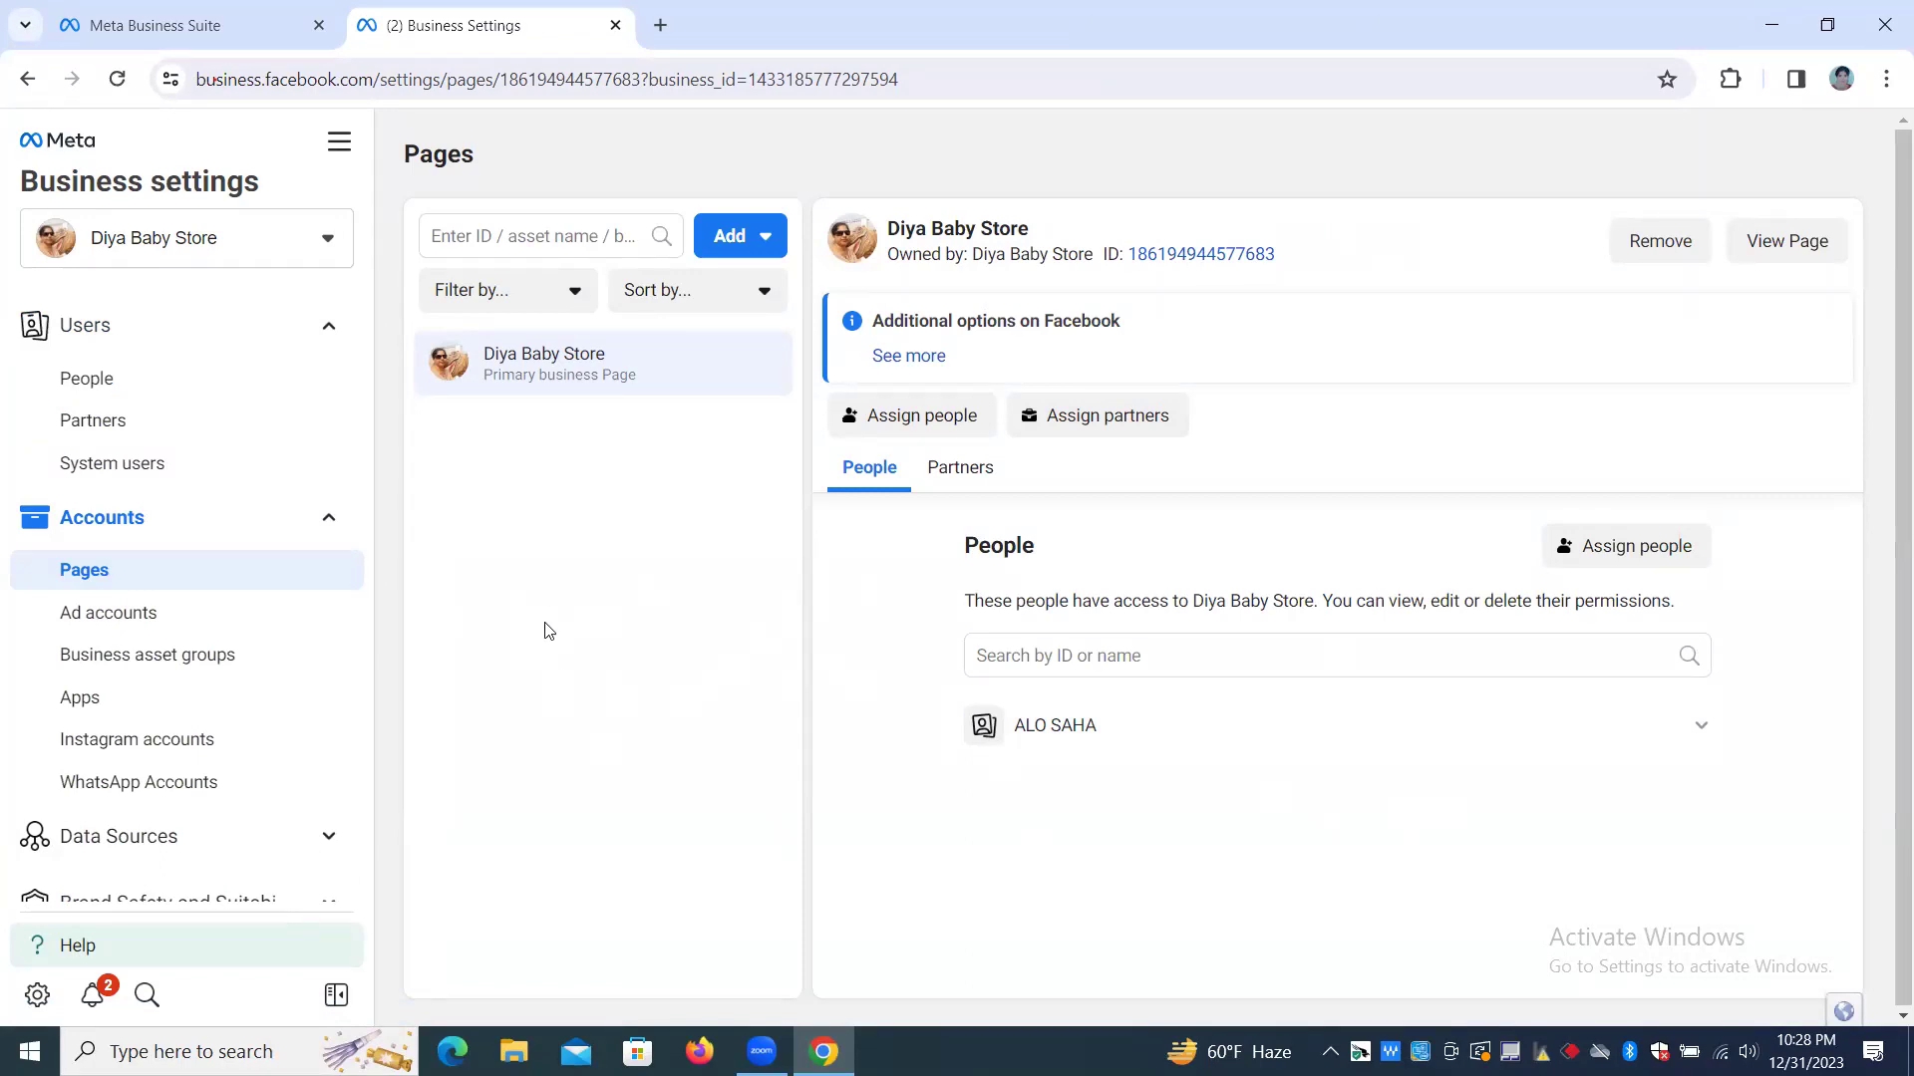
Start a request for access to another Facebook Page
left_click(755, 245)
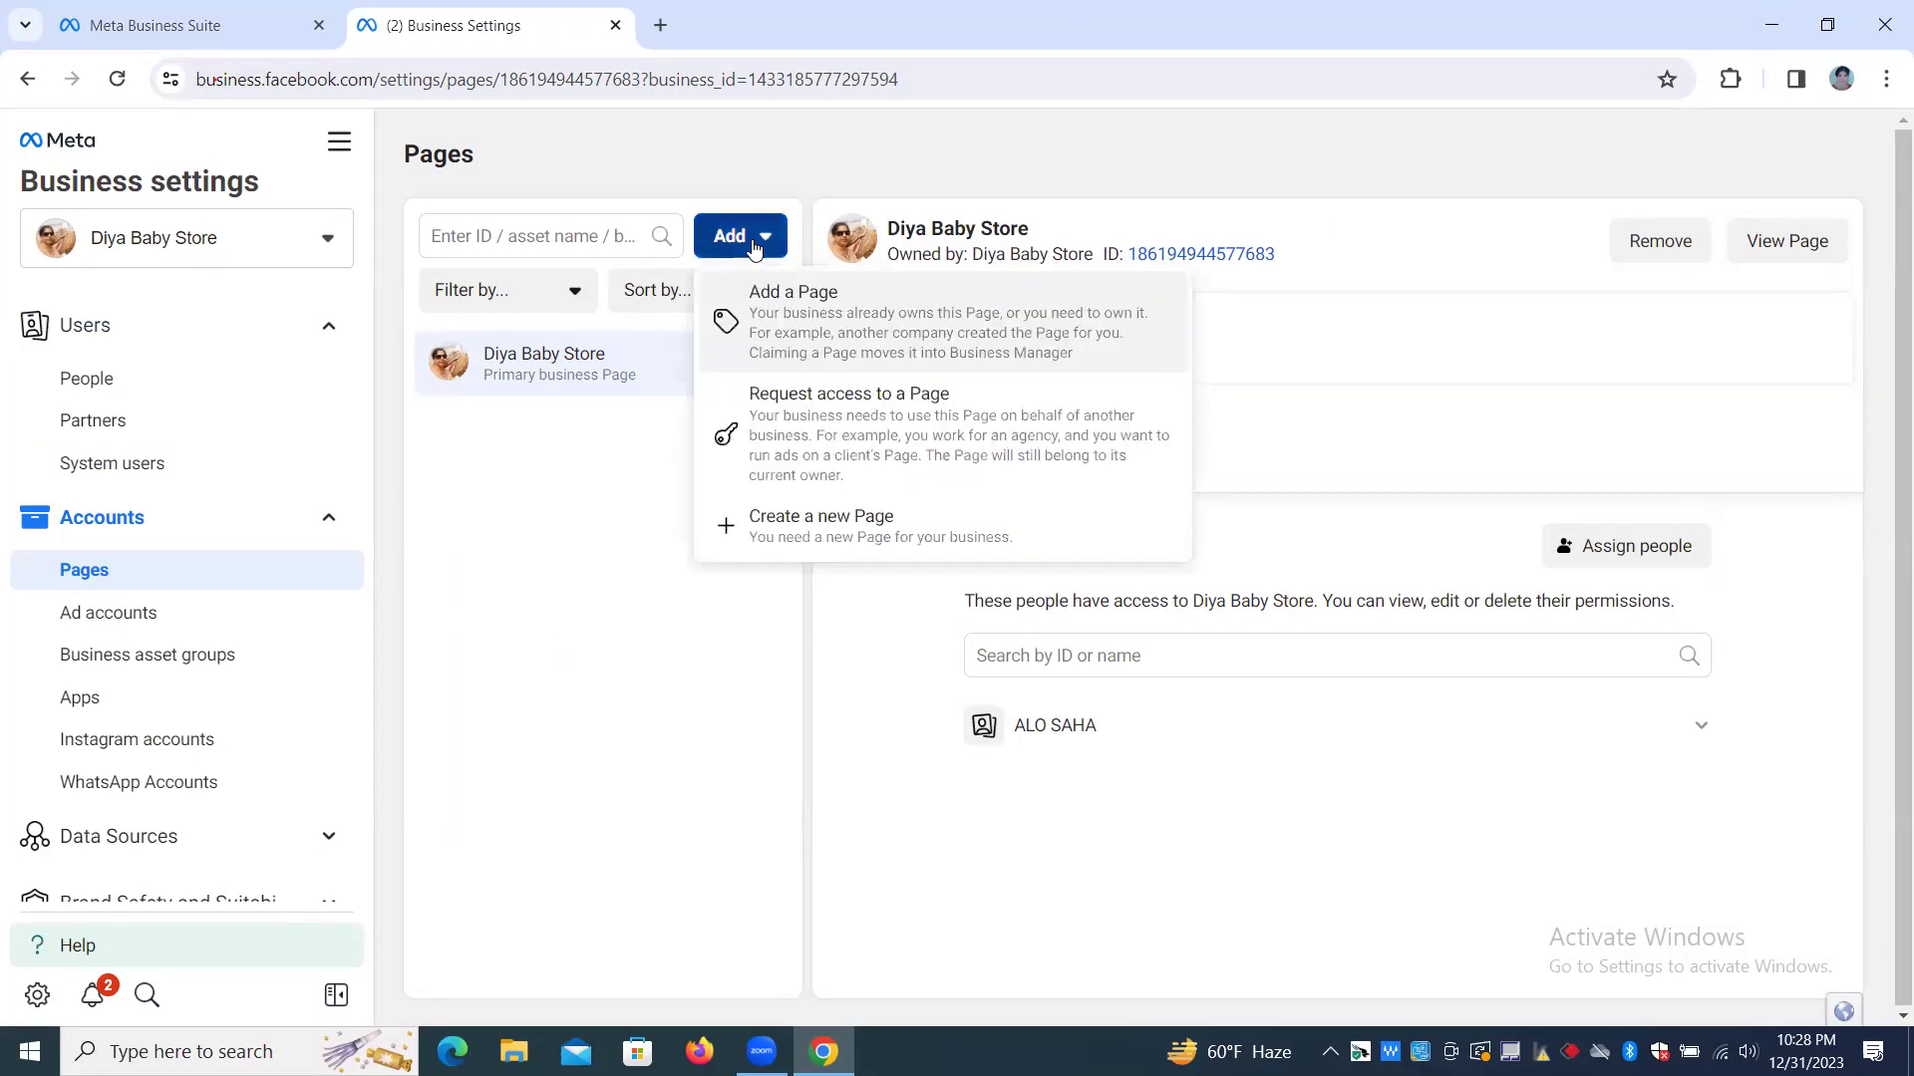
left_click(773, 423)
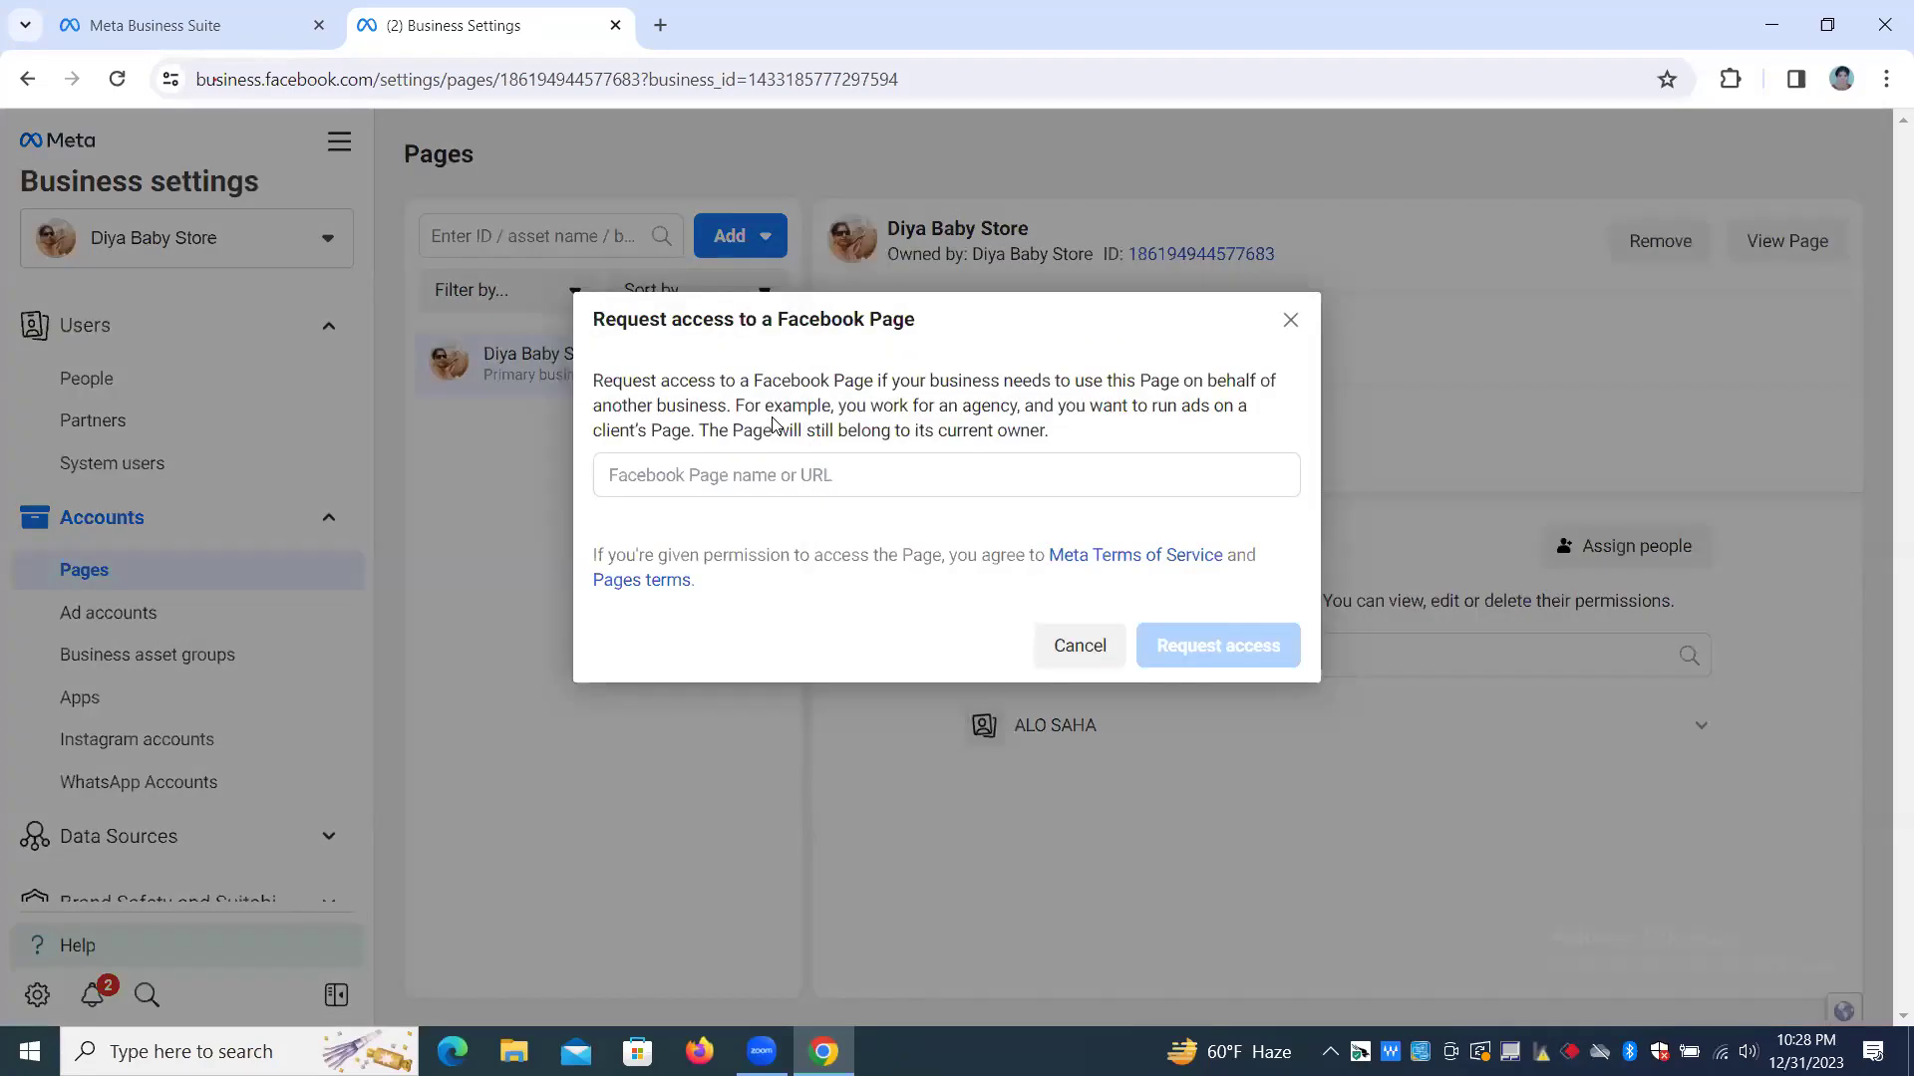
left_click(730, 481)
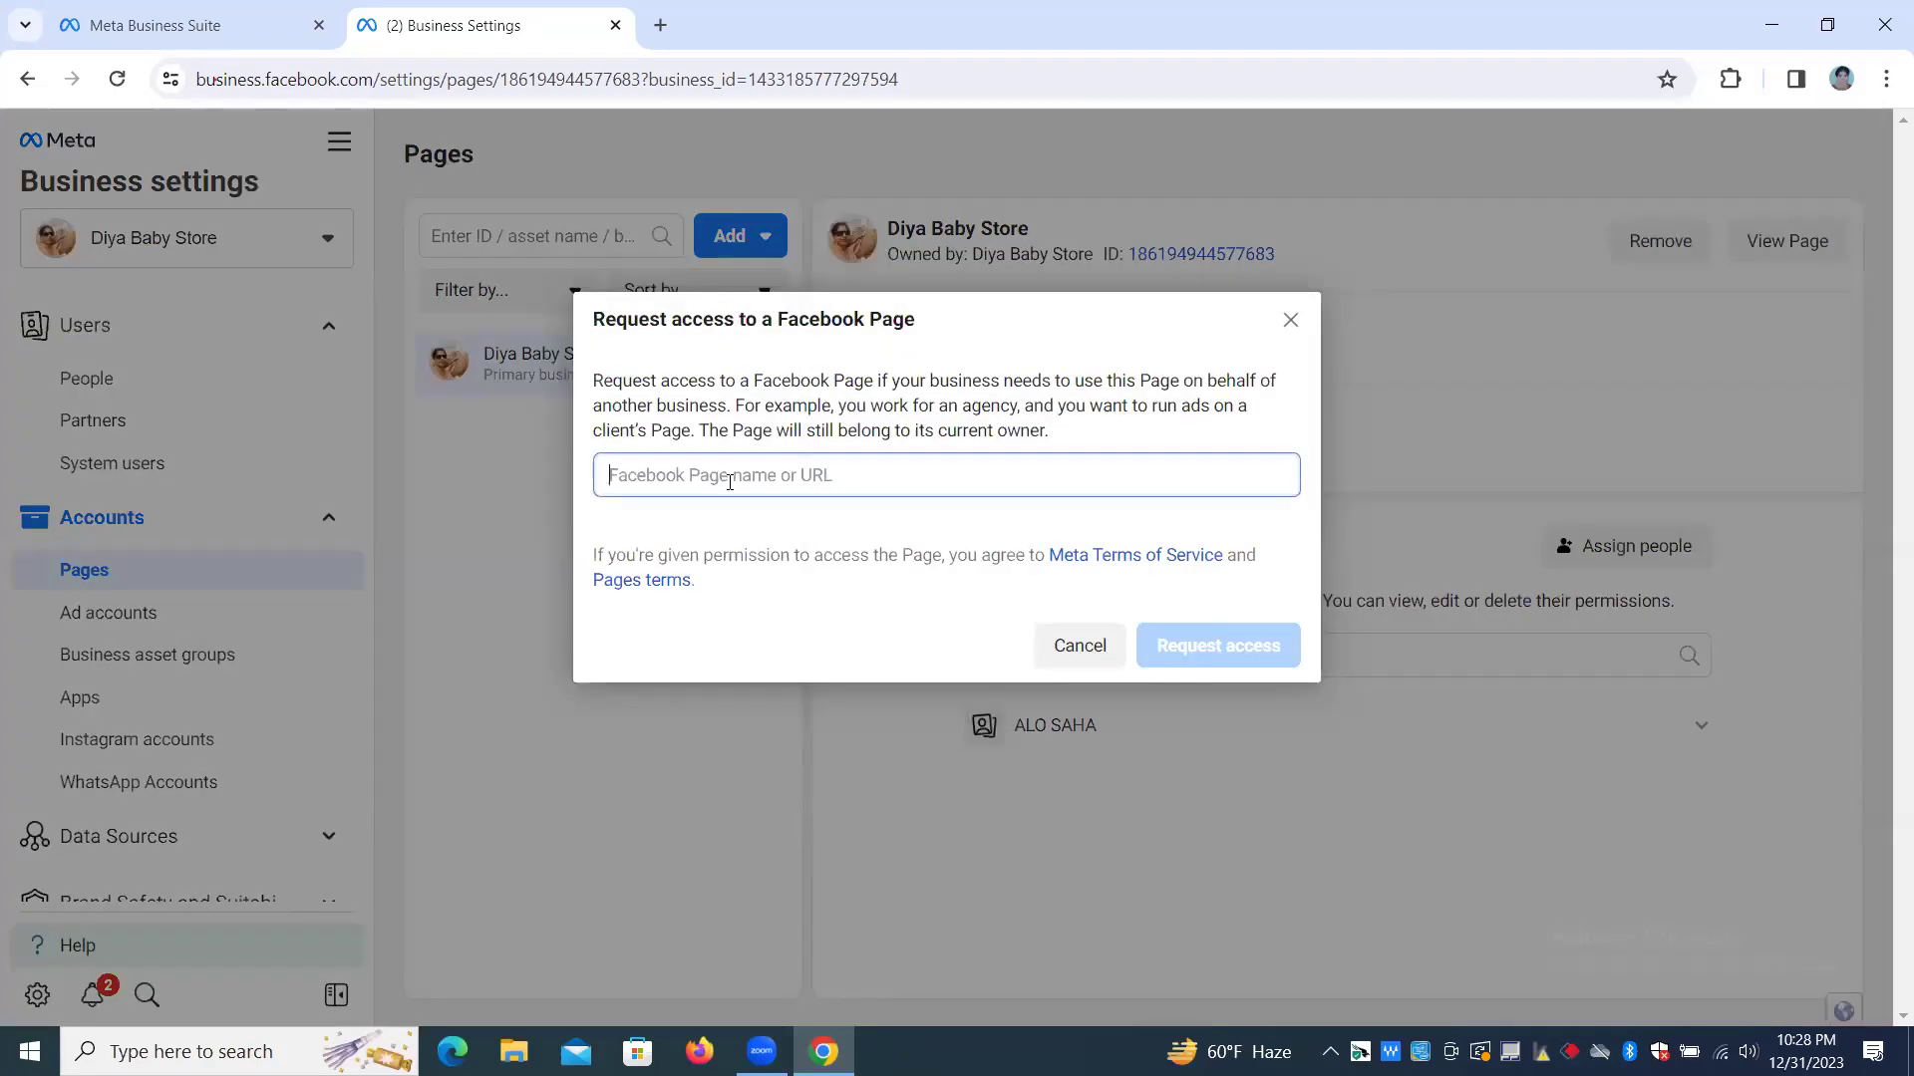
Enter the Page name, trying 'nohali craft' and 'Nohali Craft', then 'zesty zinger'
type("nohali")
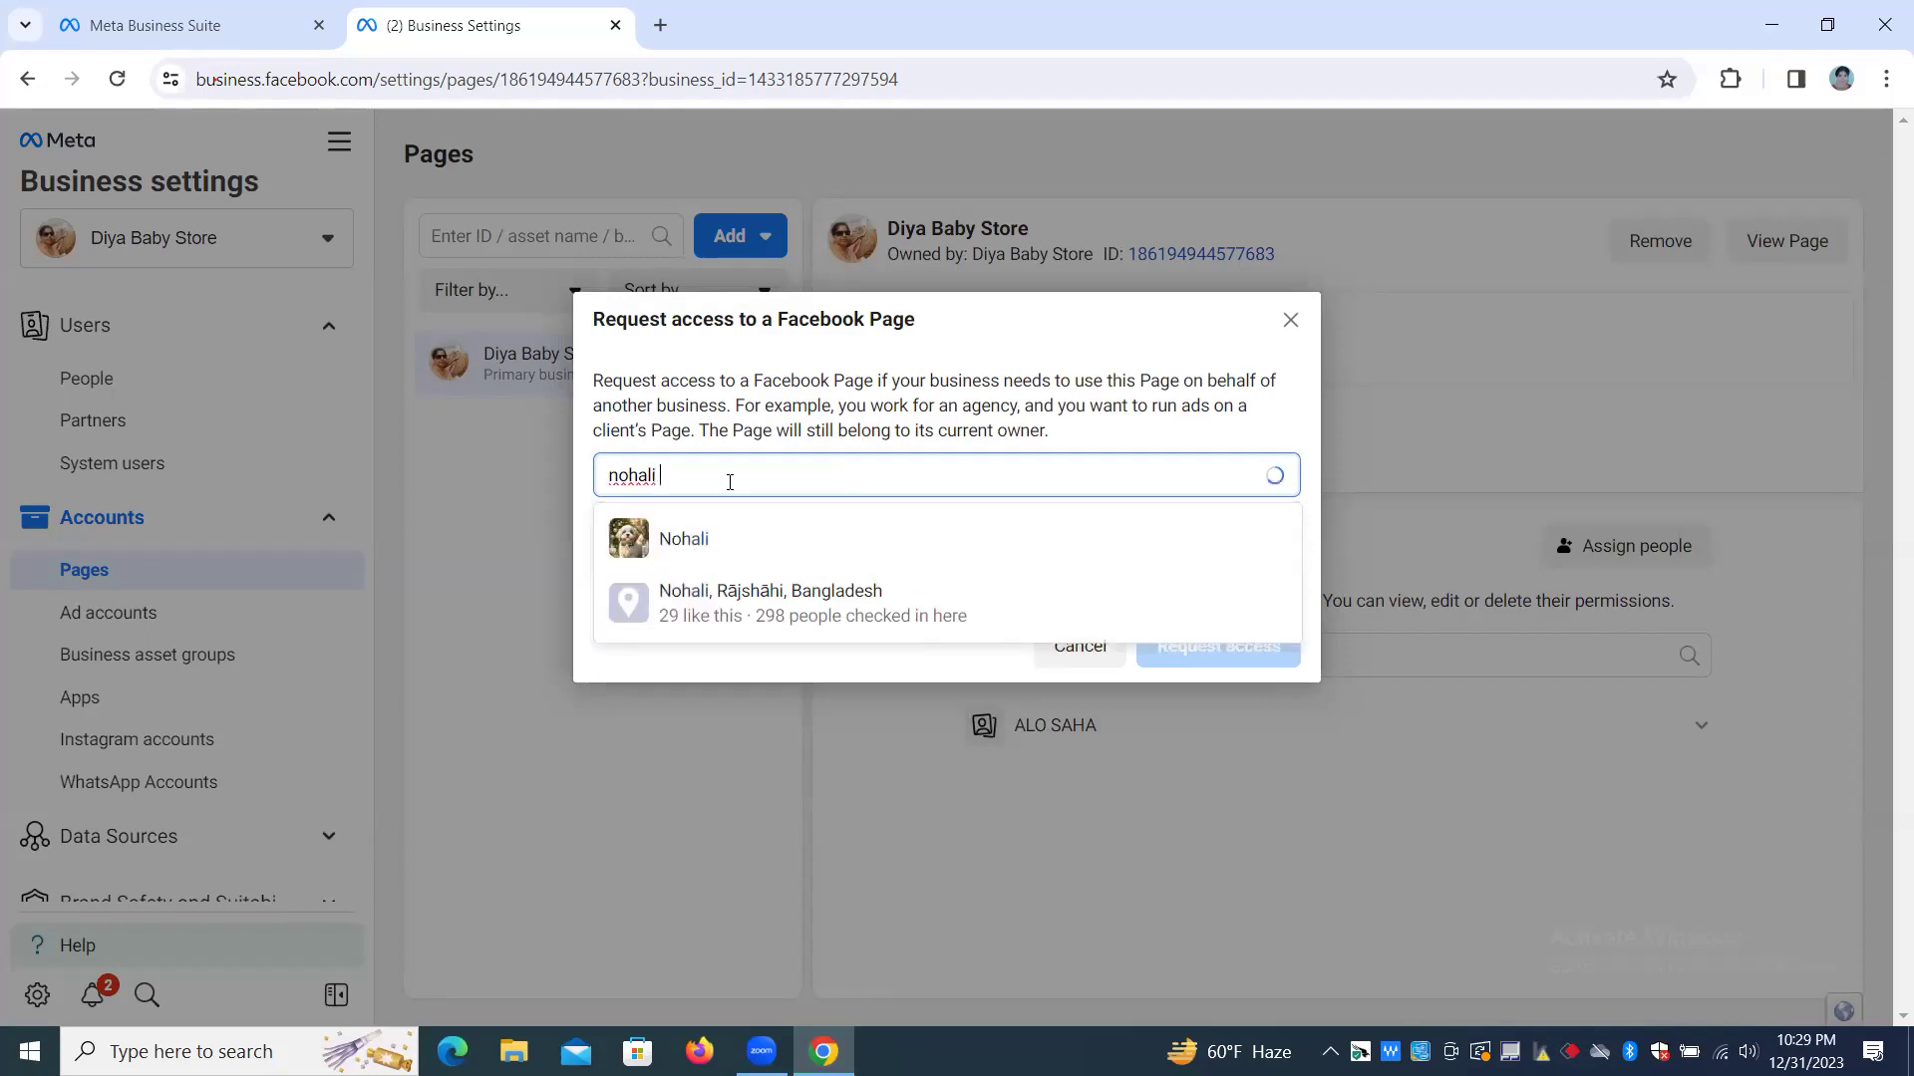
type(" craf")
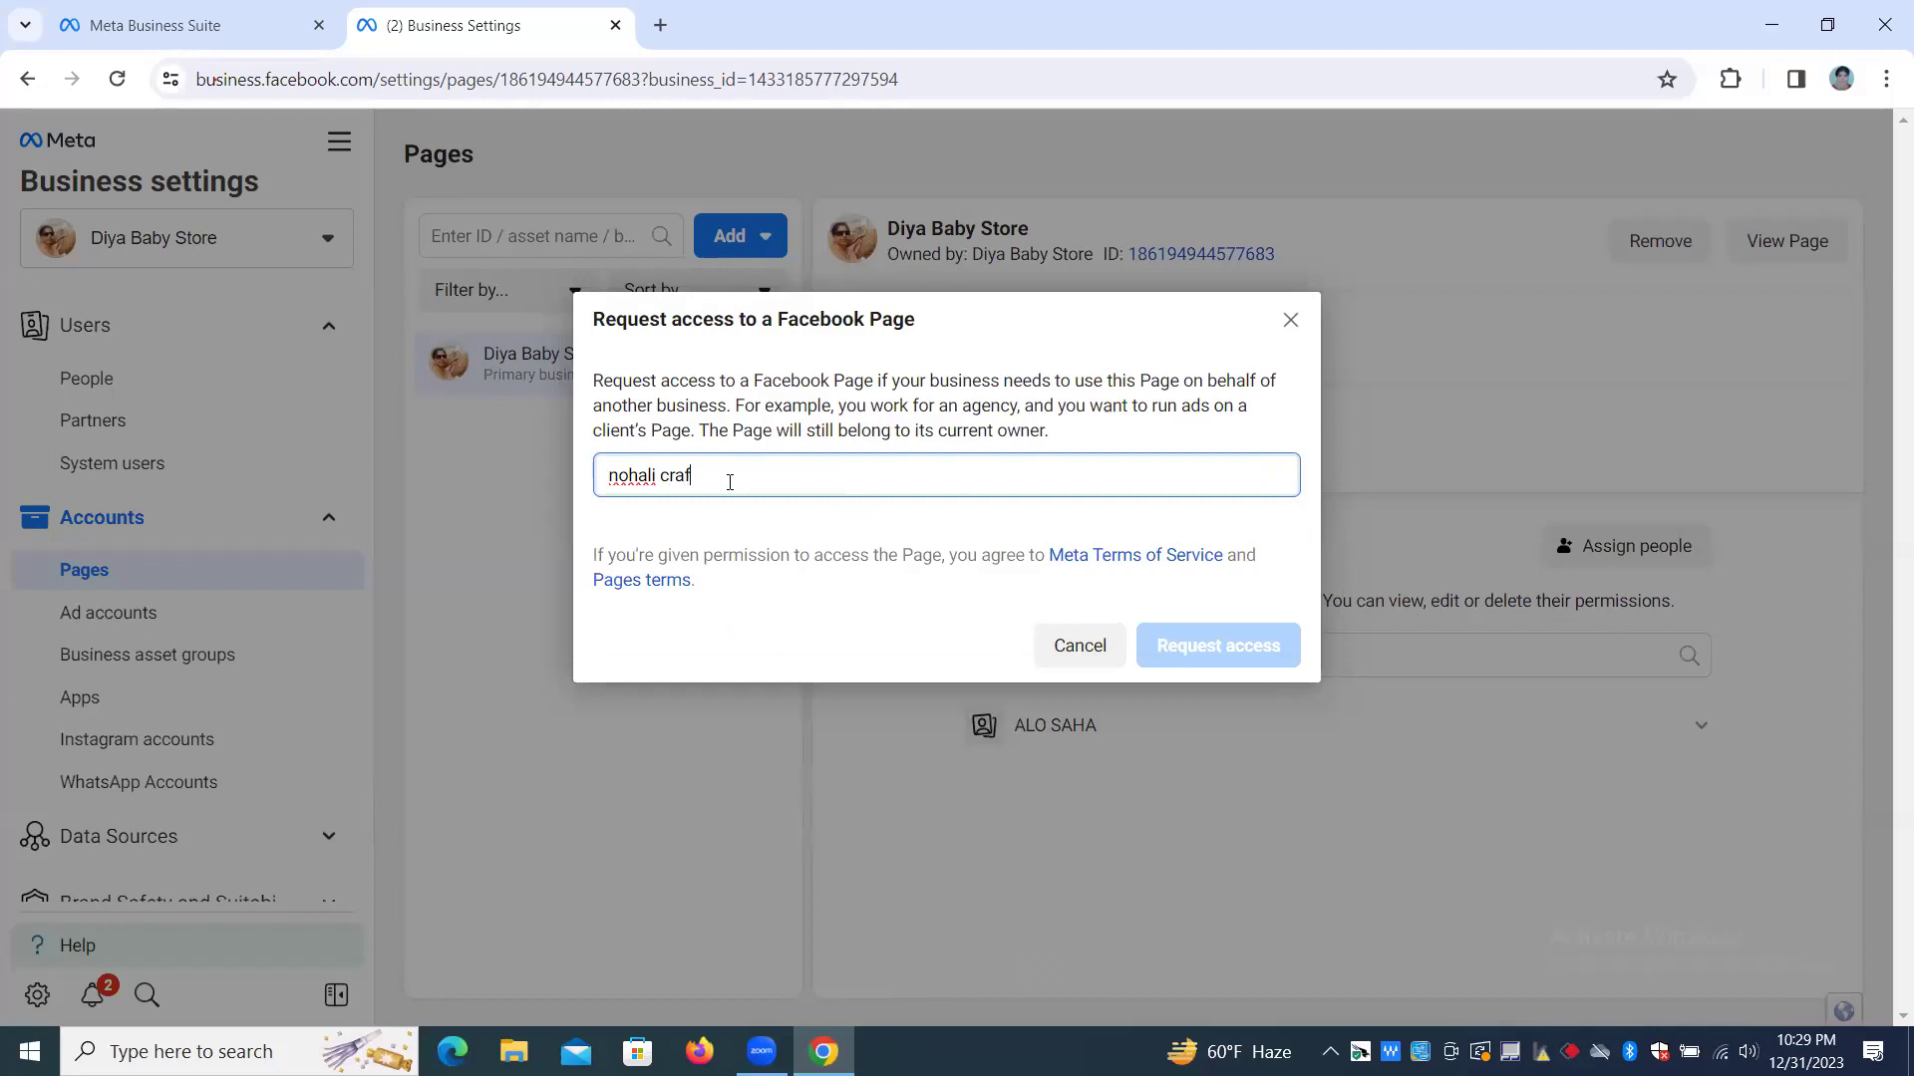
type("t")
key("BackSpace")
key("BackSpace")
key("BackSpace")
key("BackSpace")
key("BackSpace")
key("BackSpace")
key("BackSpace")
key("BackSpace")
key("BackSpace")
key("BackSpace")
key("BackSpace")
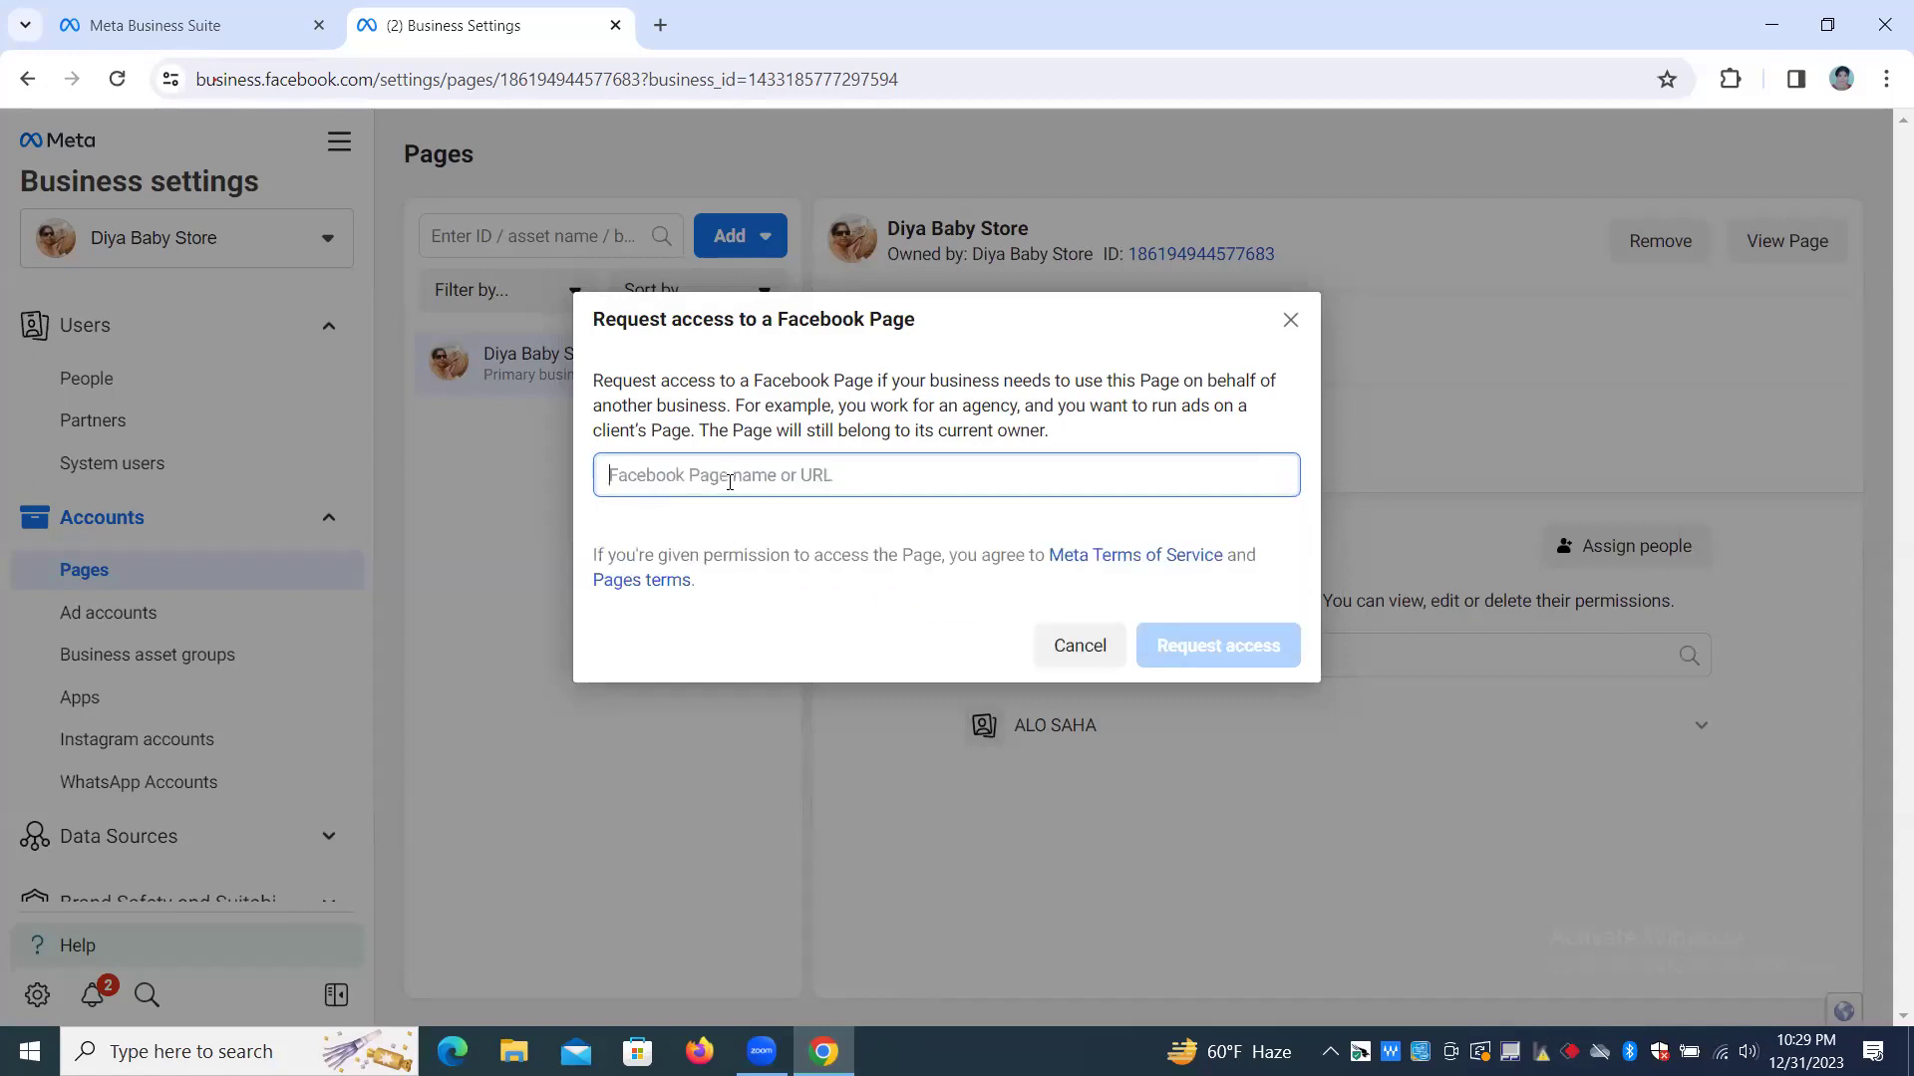
type("No")
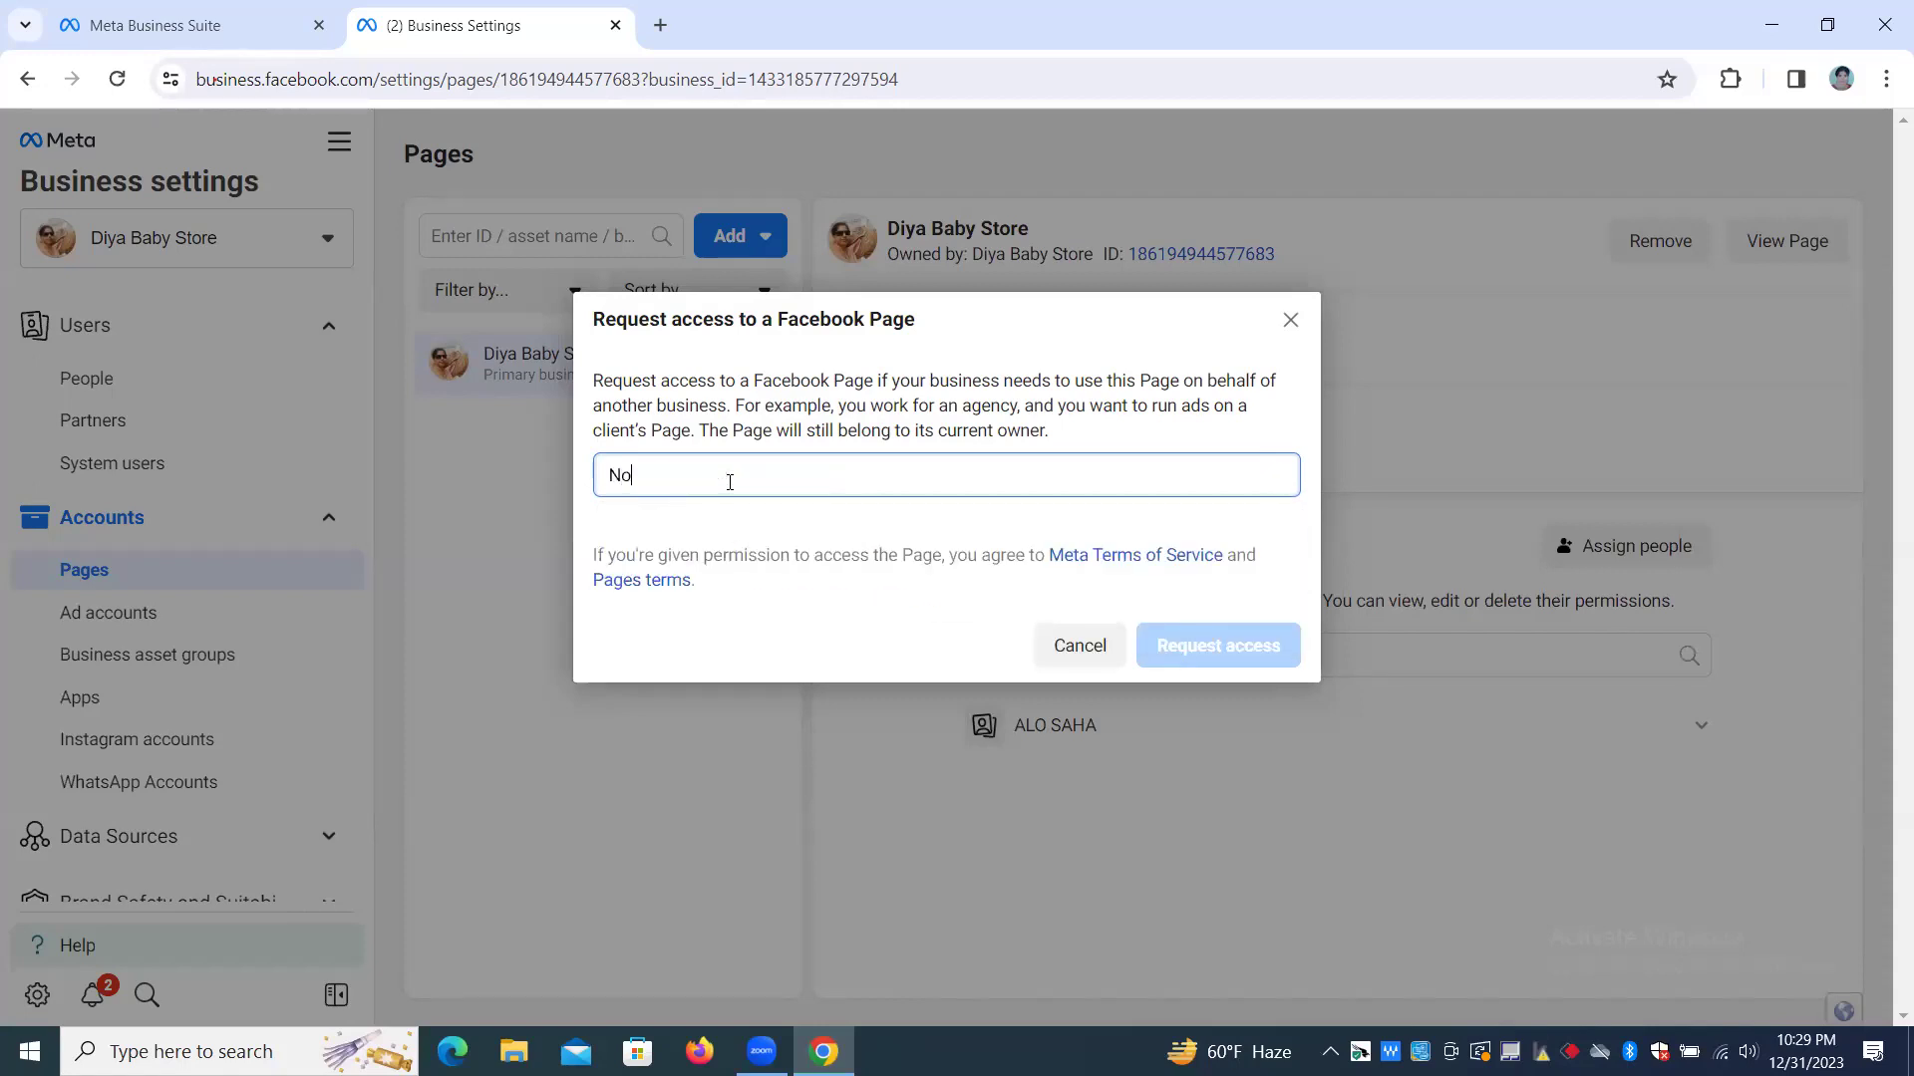
type("hali Craft")
key("BackSpace")
key("BackSpace")
key("BackSpace")
key("BackSpace")
key("BackSpace")
key("BackSpace")
key("BackSpace")
key("BackSpace")
key("BackSpace")
key("BackSpace")
key("BackSpace")
key("BackSpace")
type("zesty zinger")
Cancel the access request and return to the Meta Business Suite home tab
left_click(1076, 643)
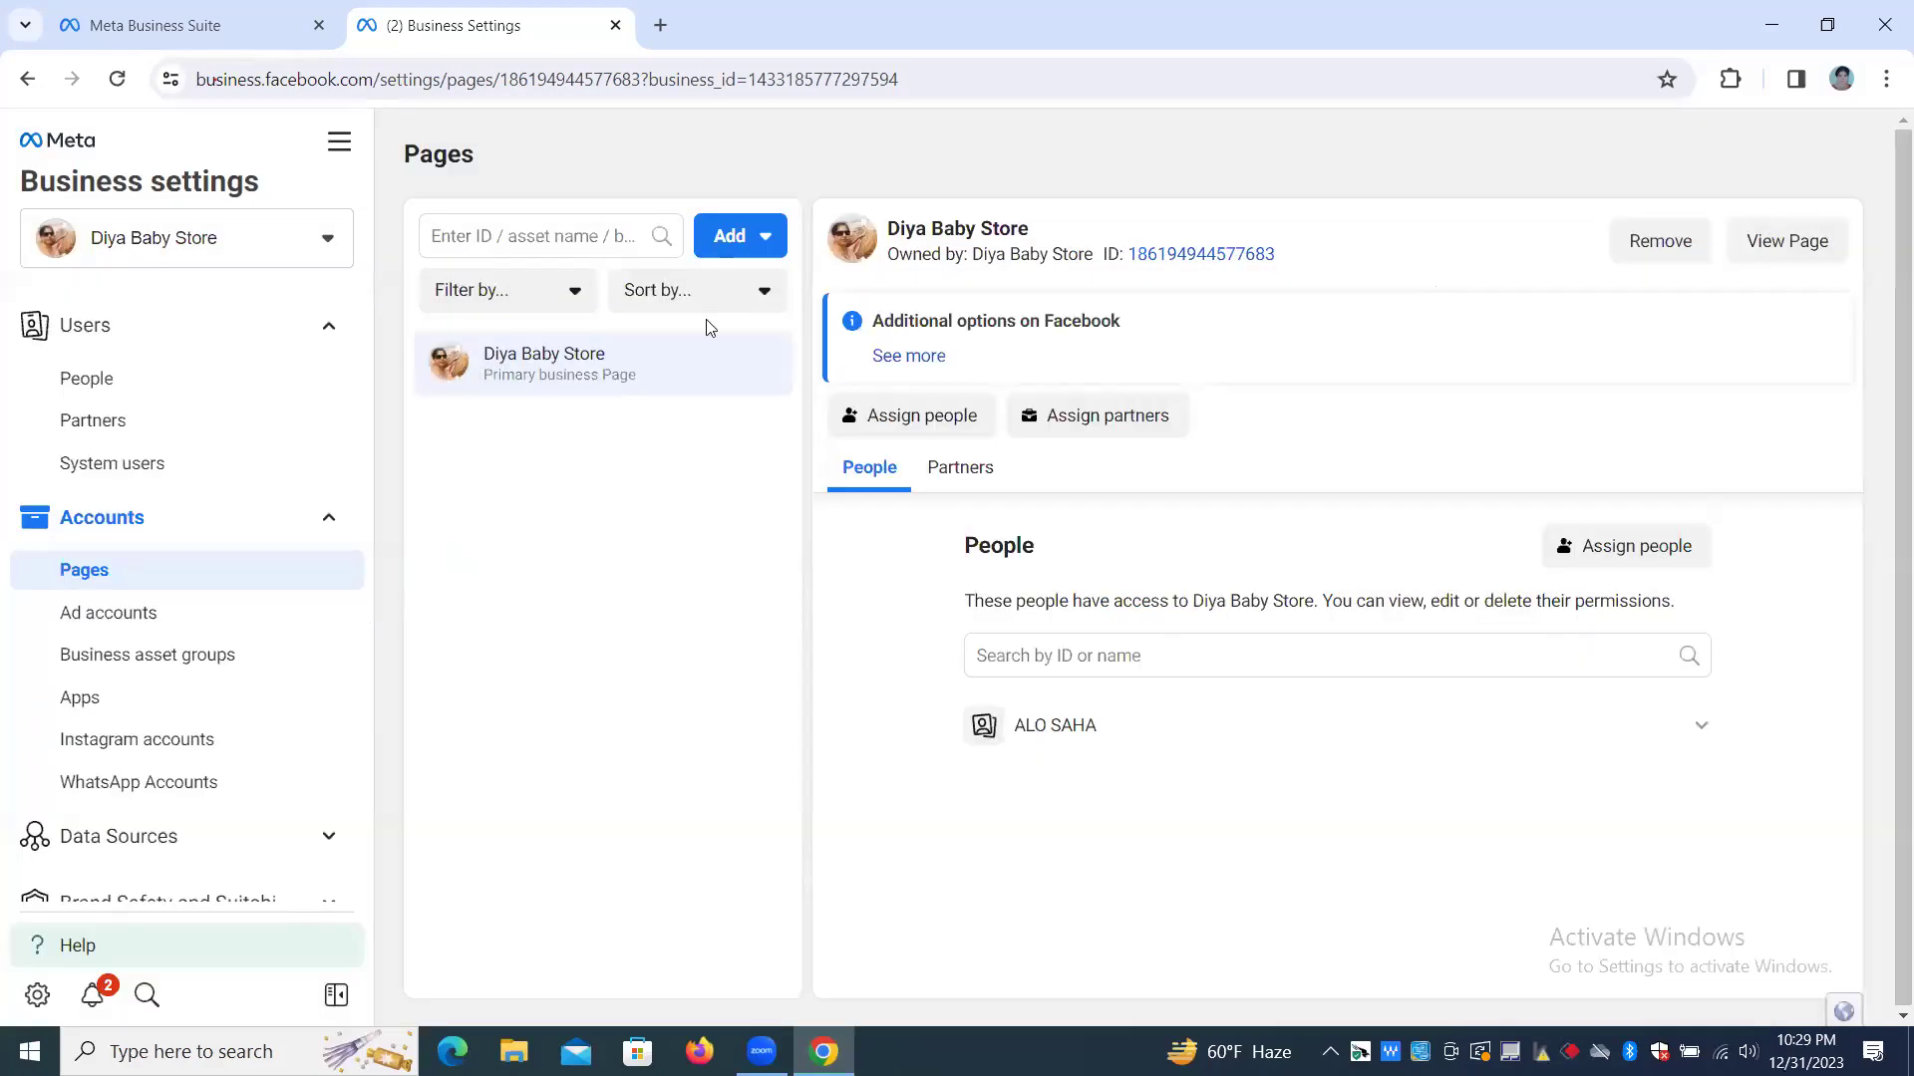
left_click(317, 246)
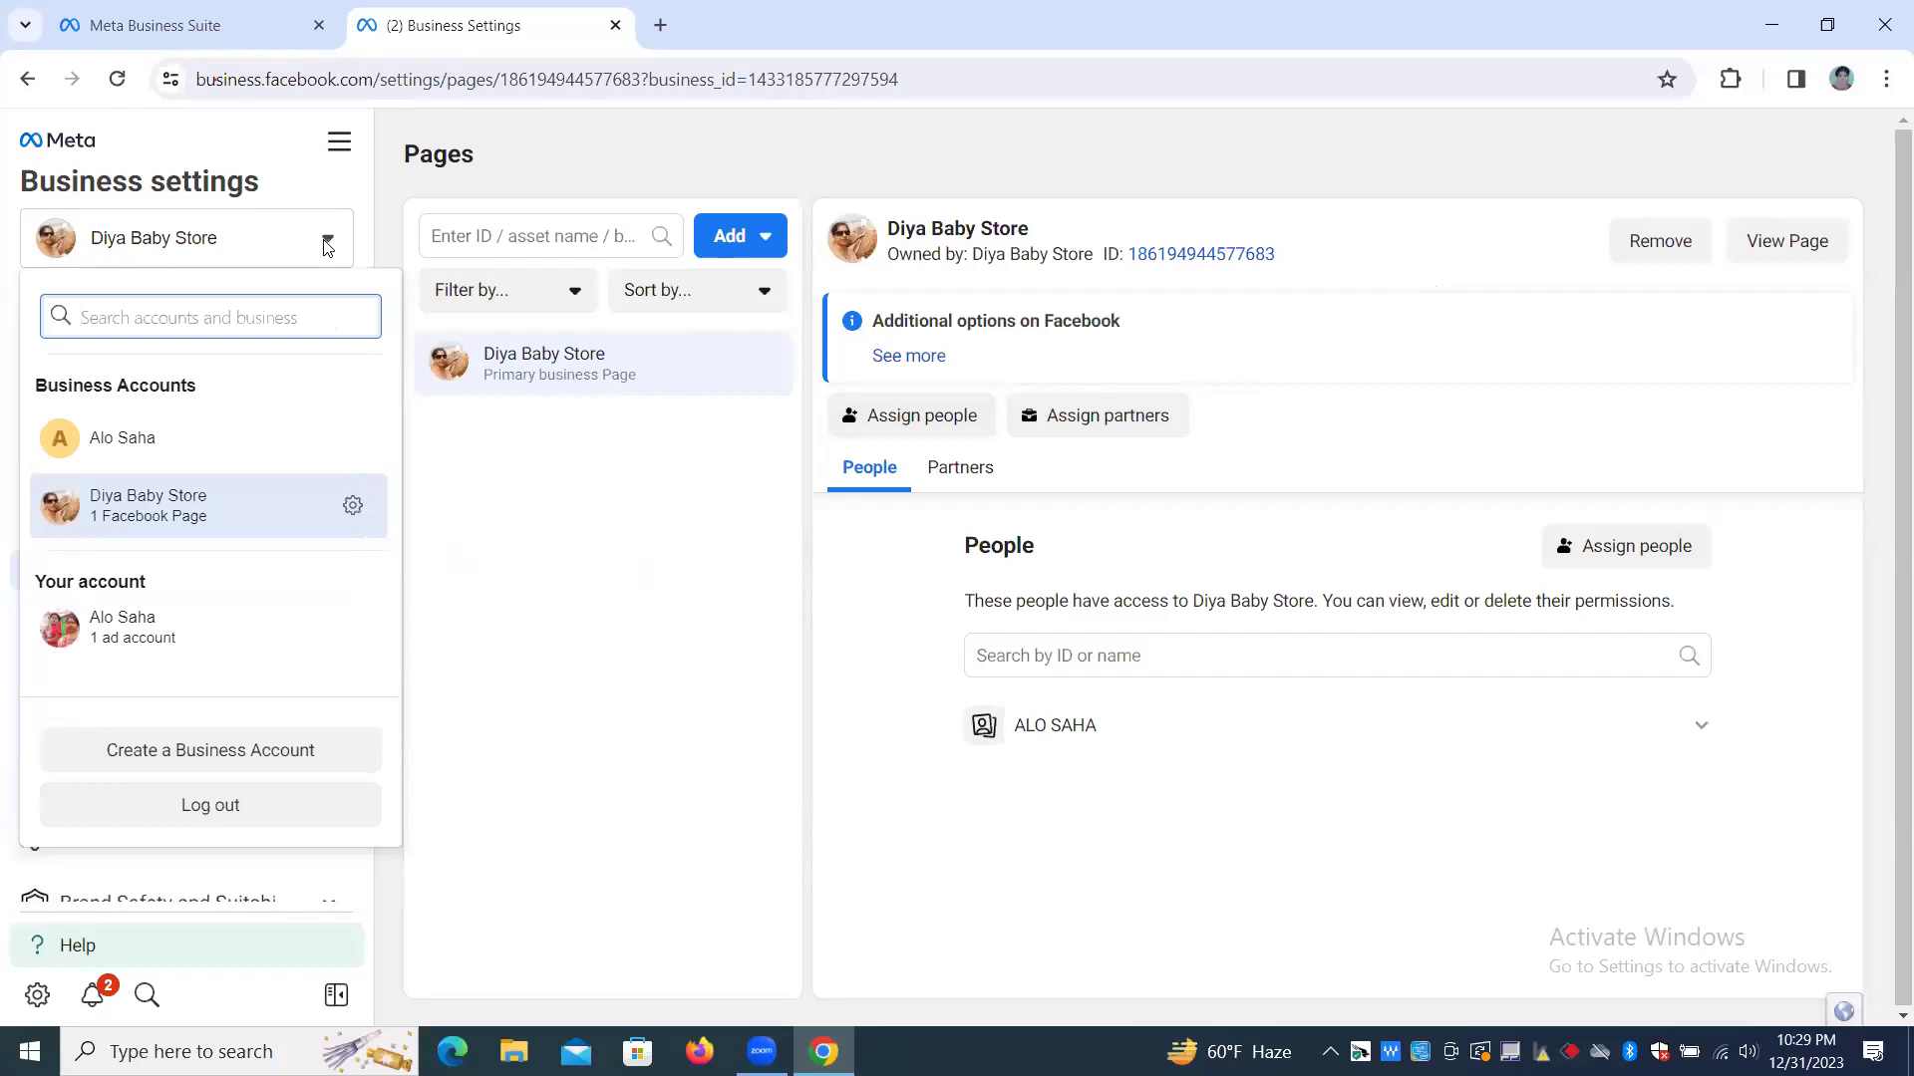
left_click(26, 78)
left_click(27, 79)
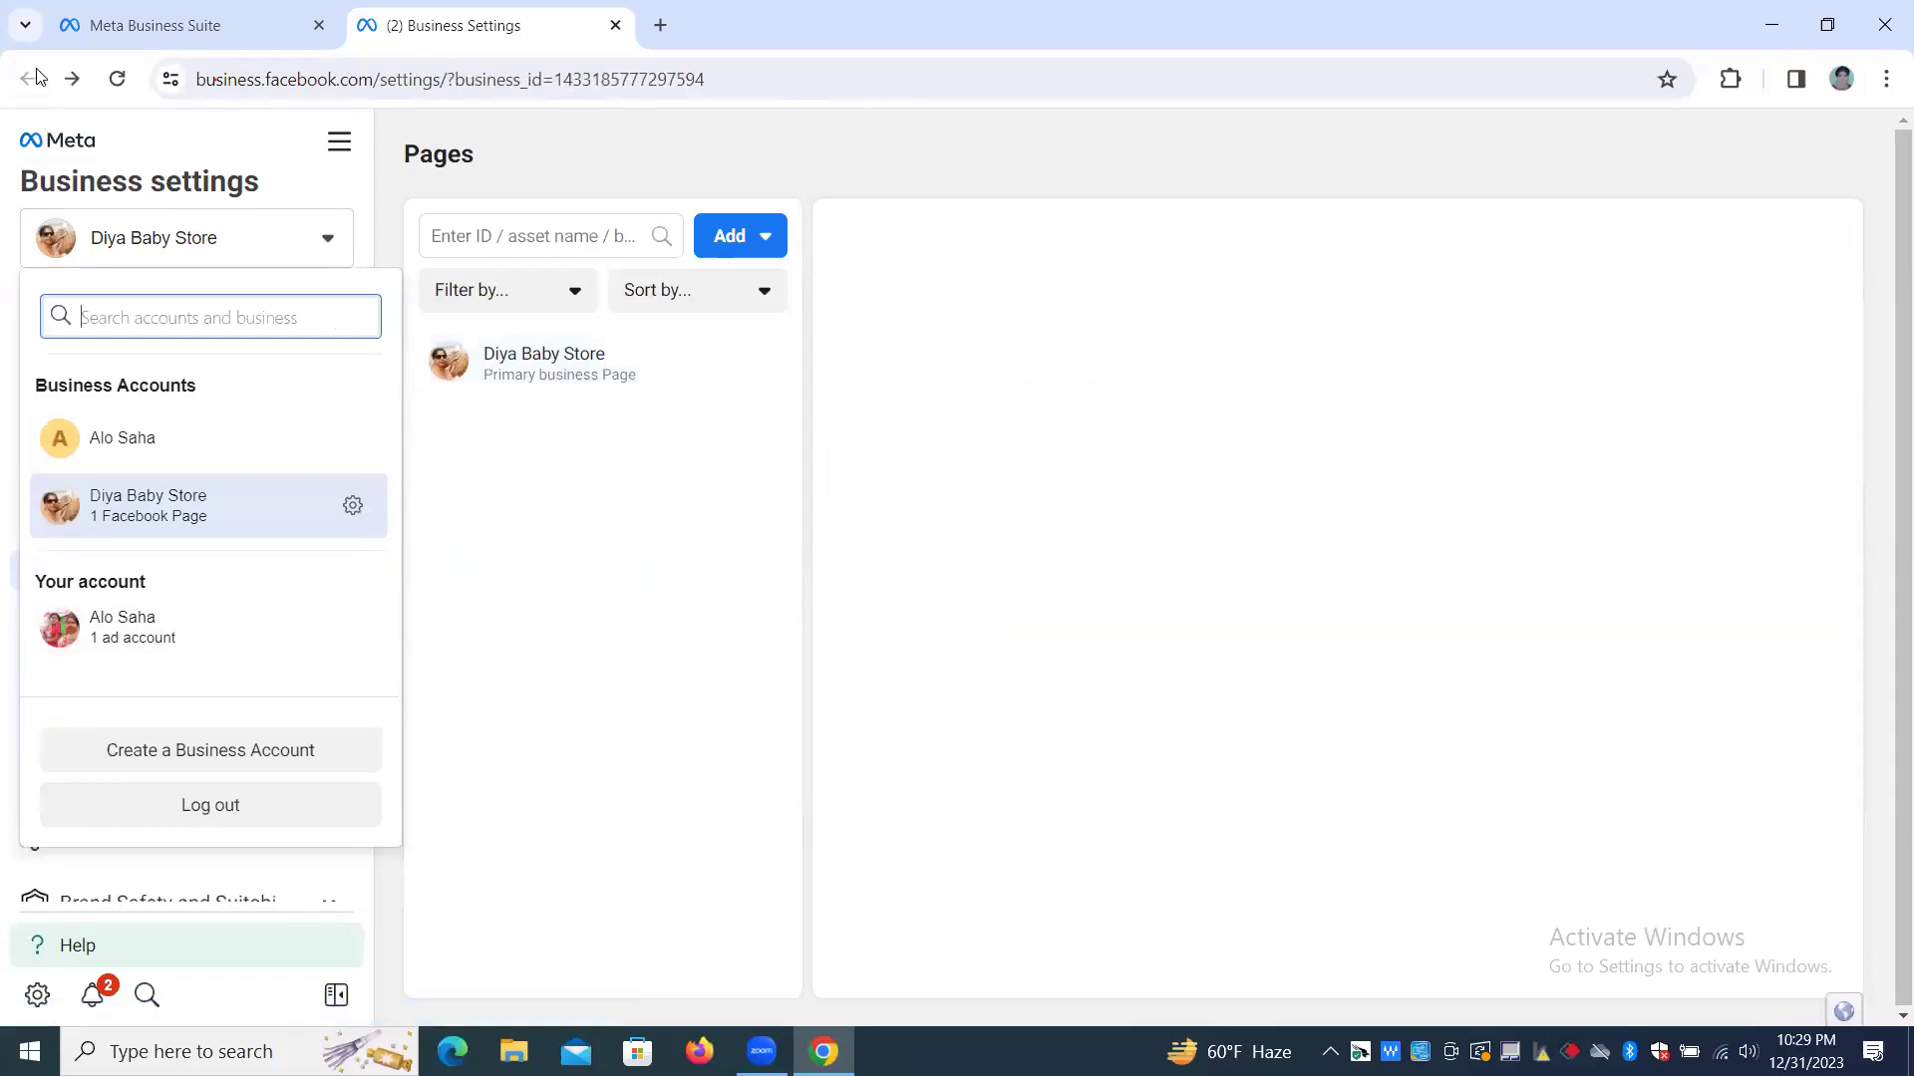
left_click(156, 28)
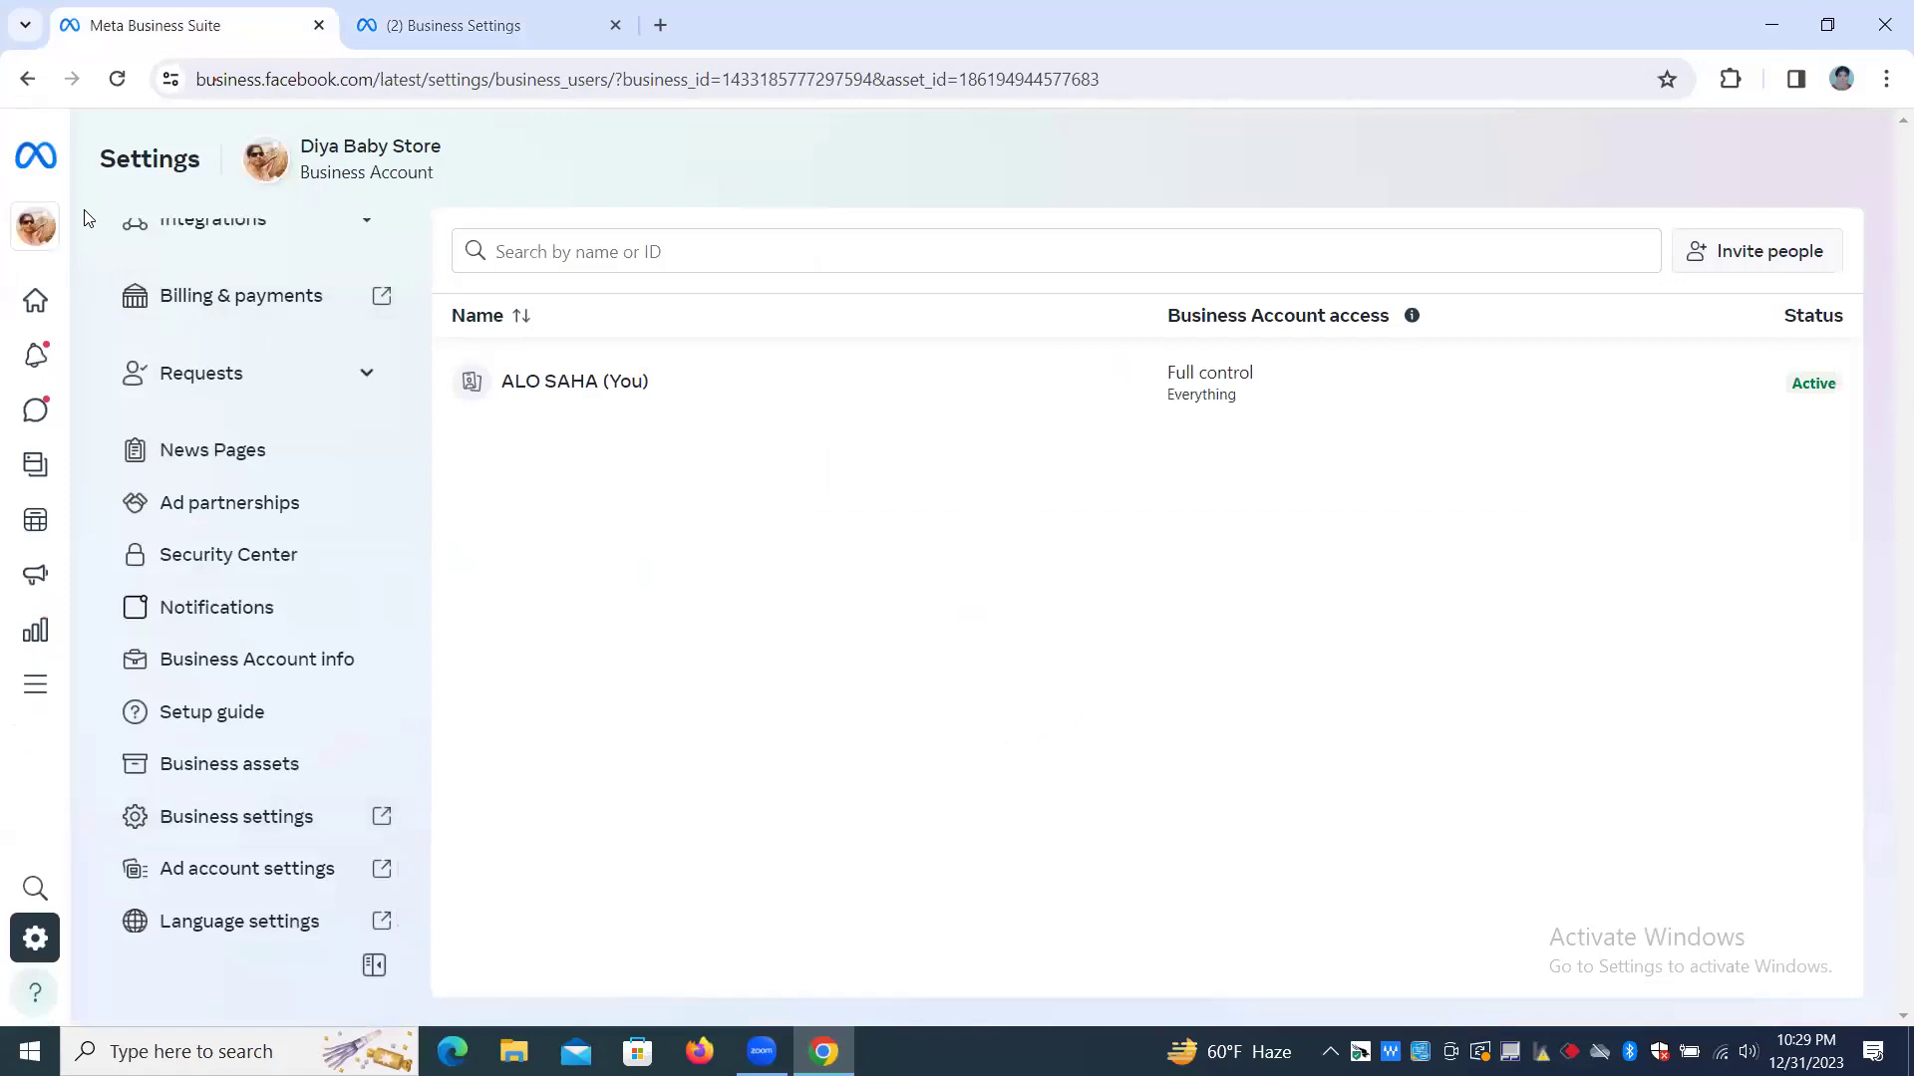
left_click(27, 79)
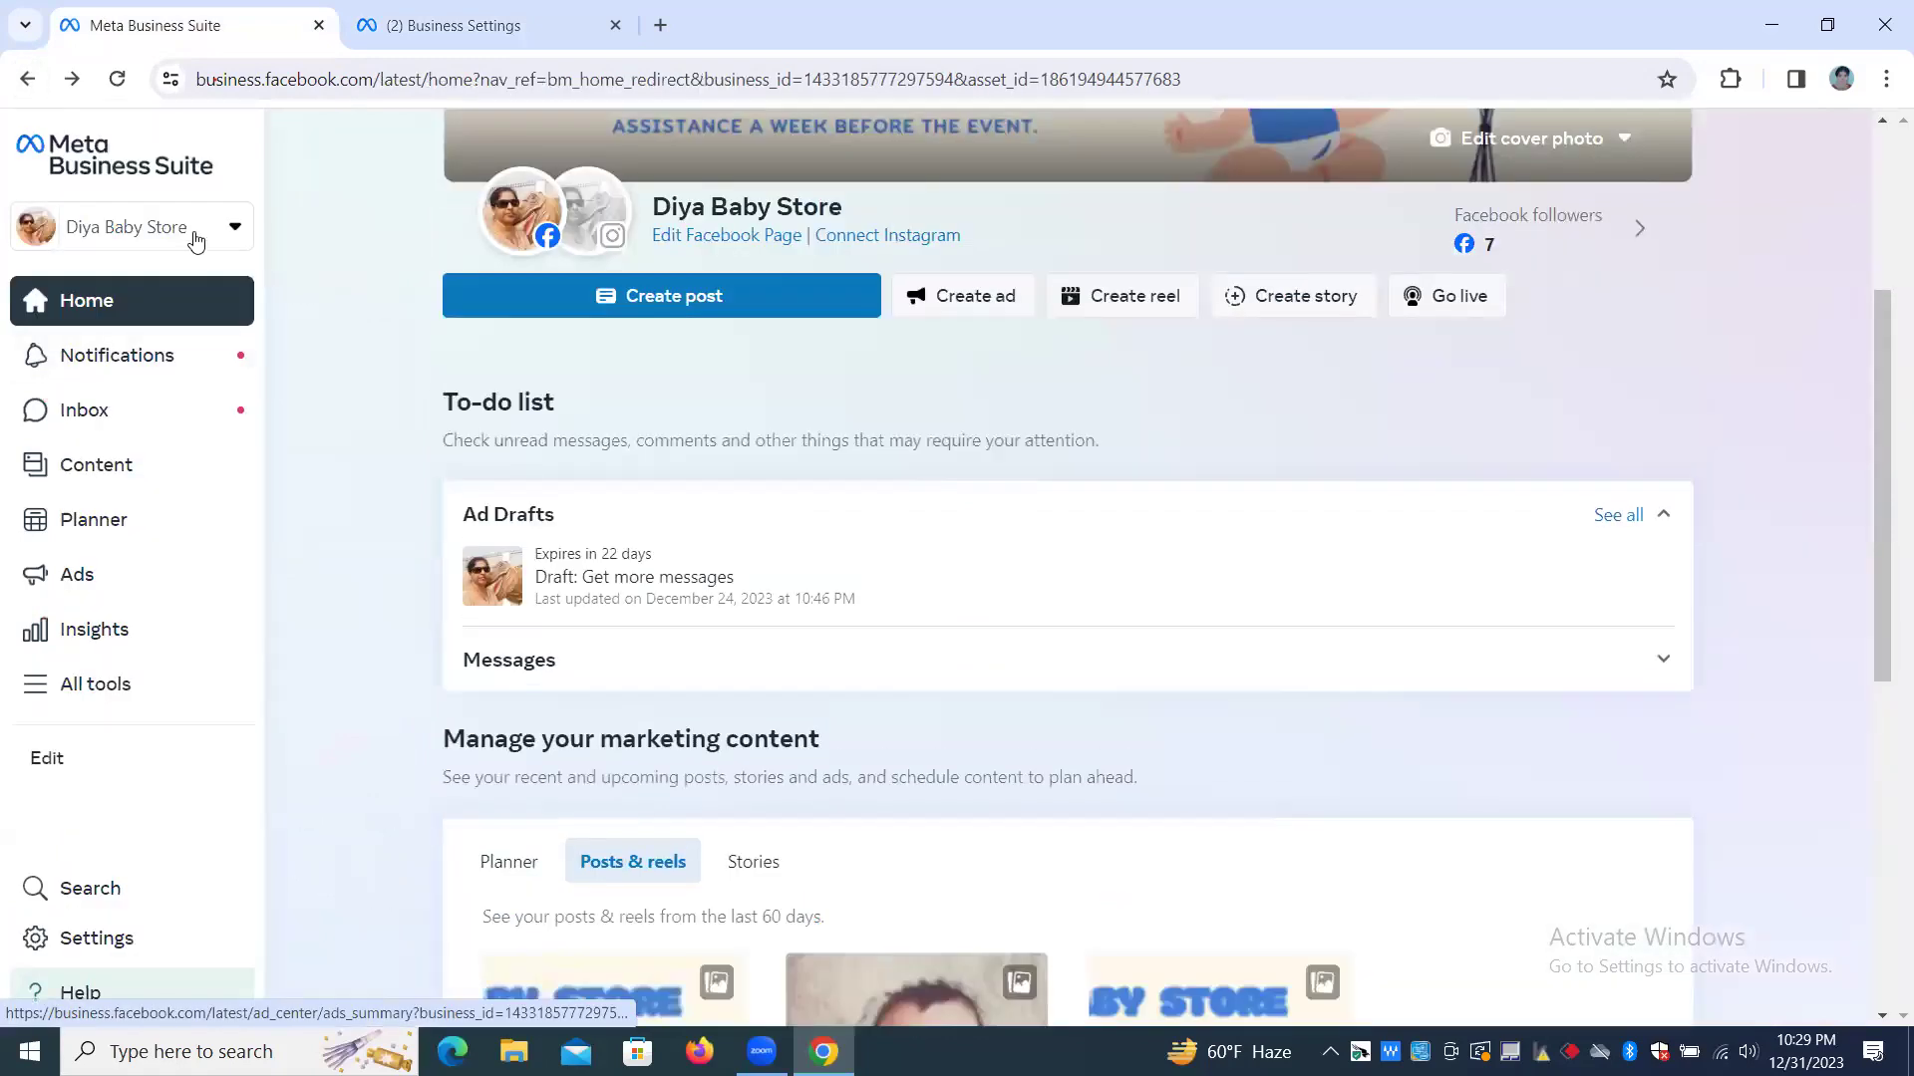
Open Settings for the other business account and close the Business Settings tab
left_click(232, 229)
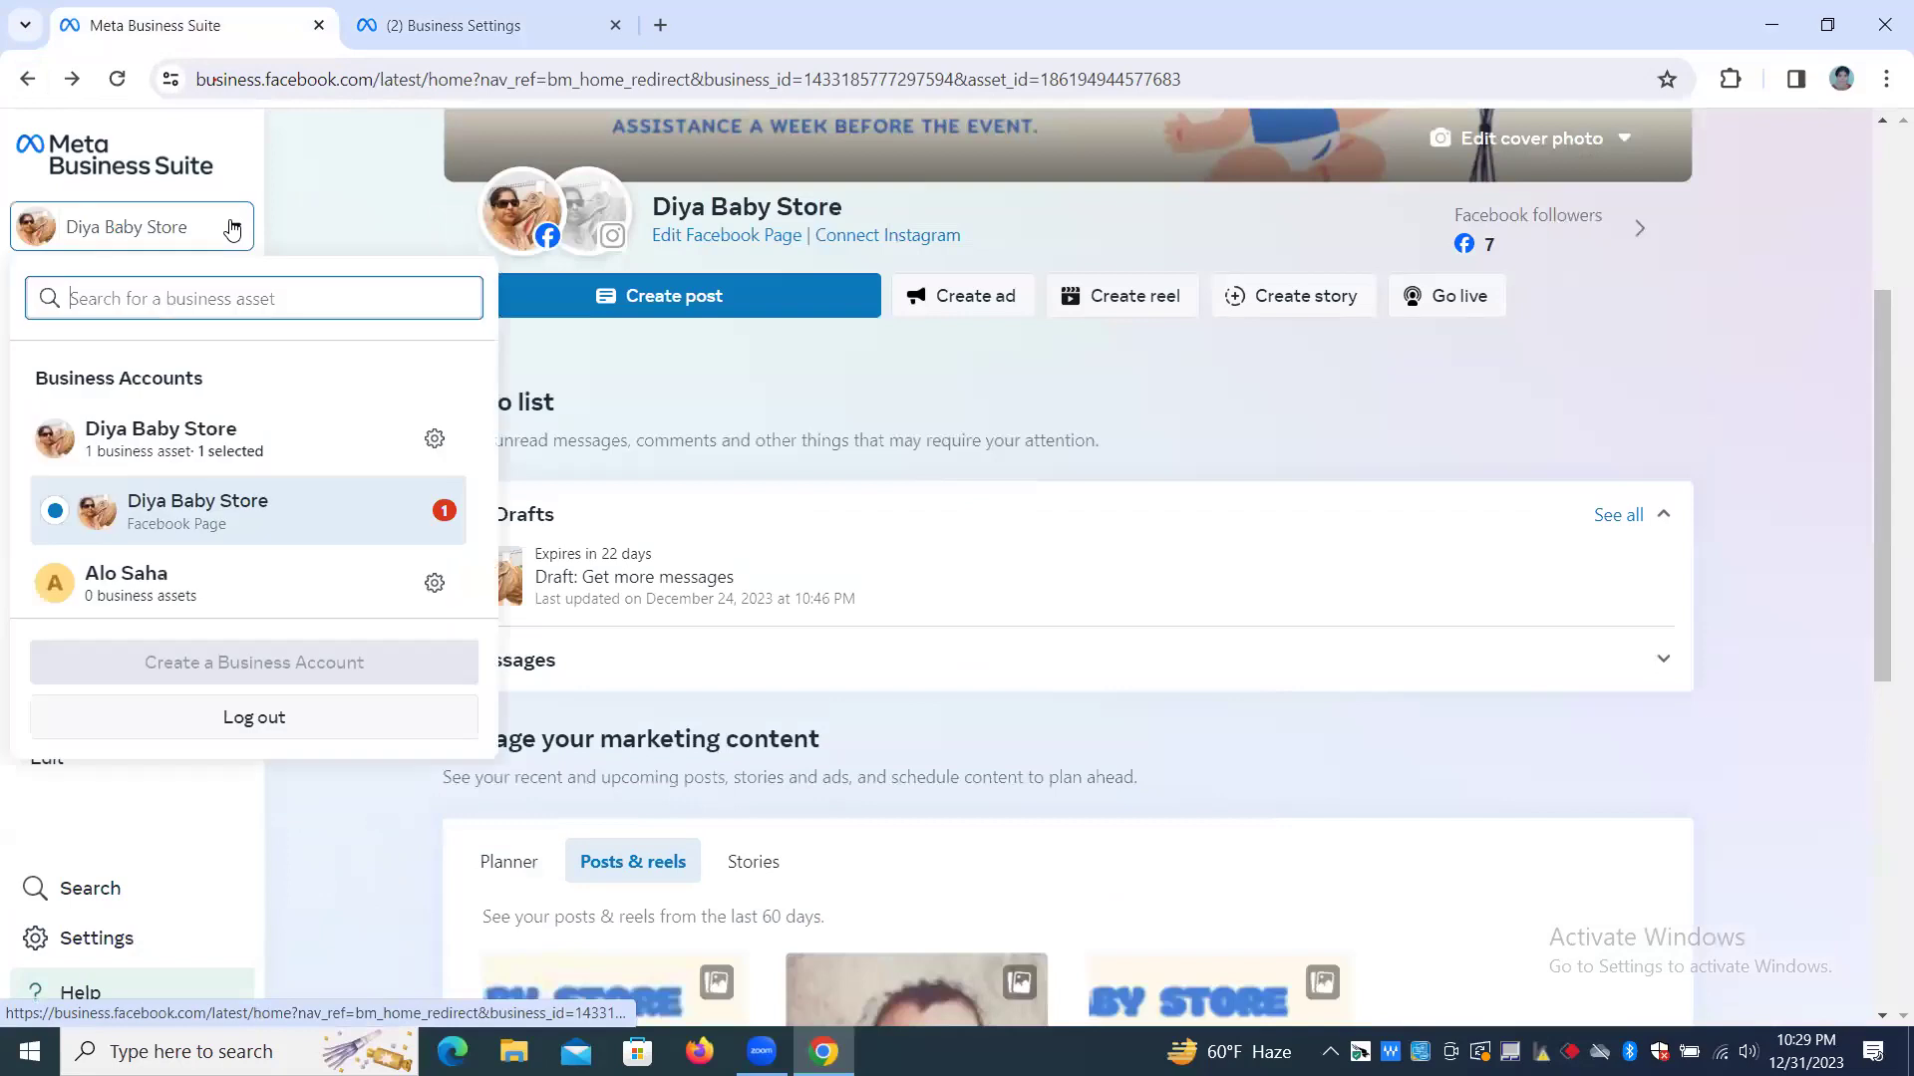
left_click(435, 583)
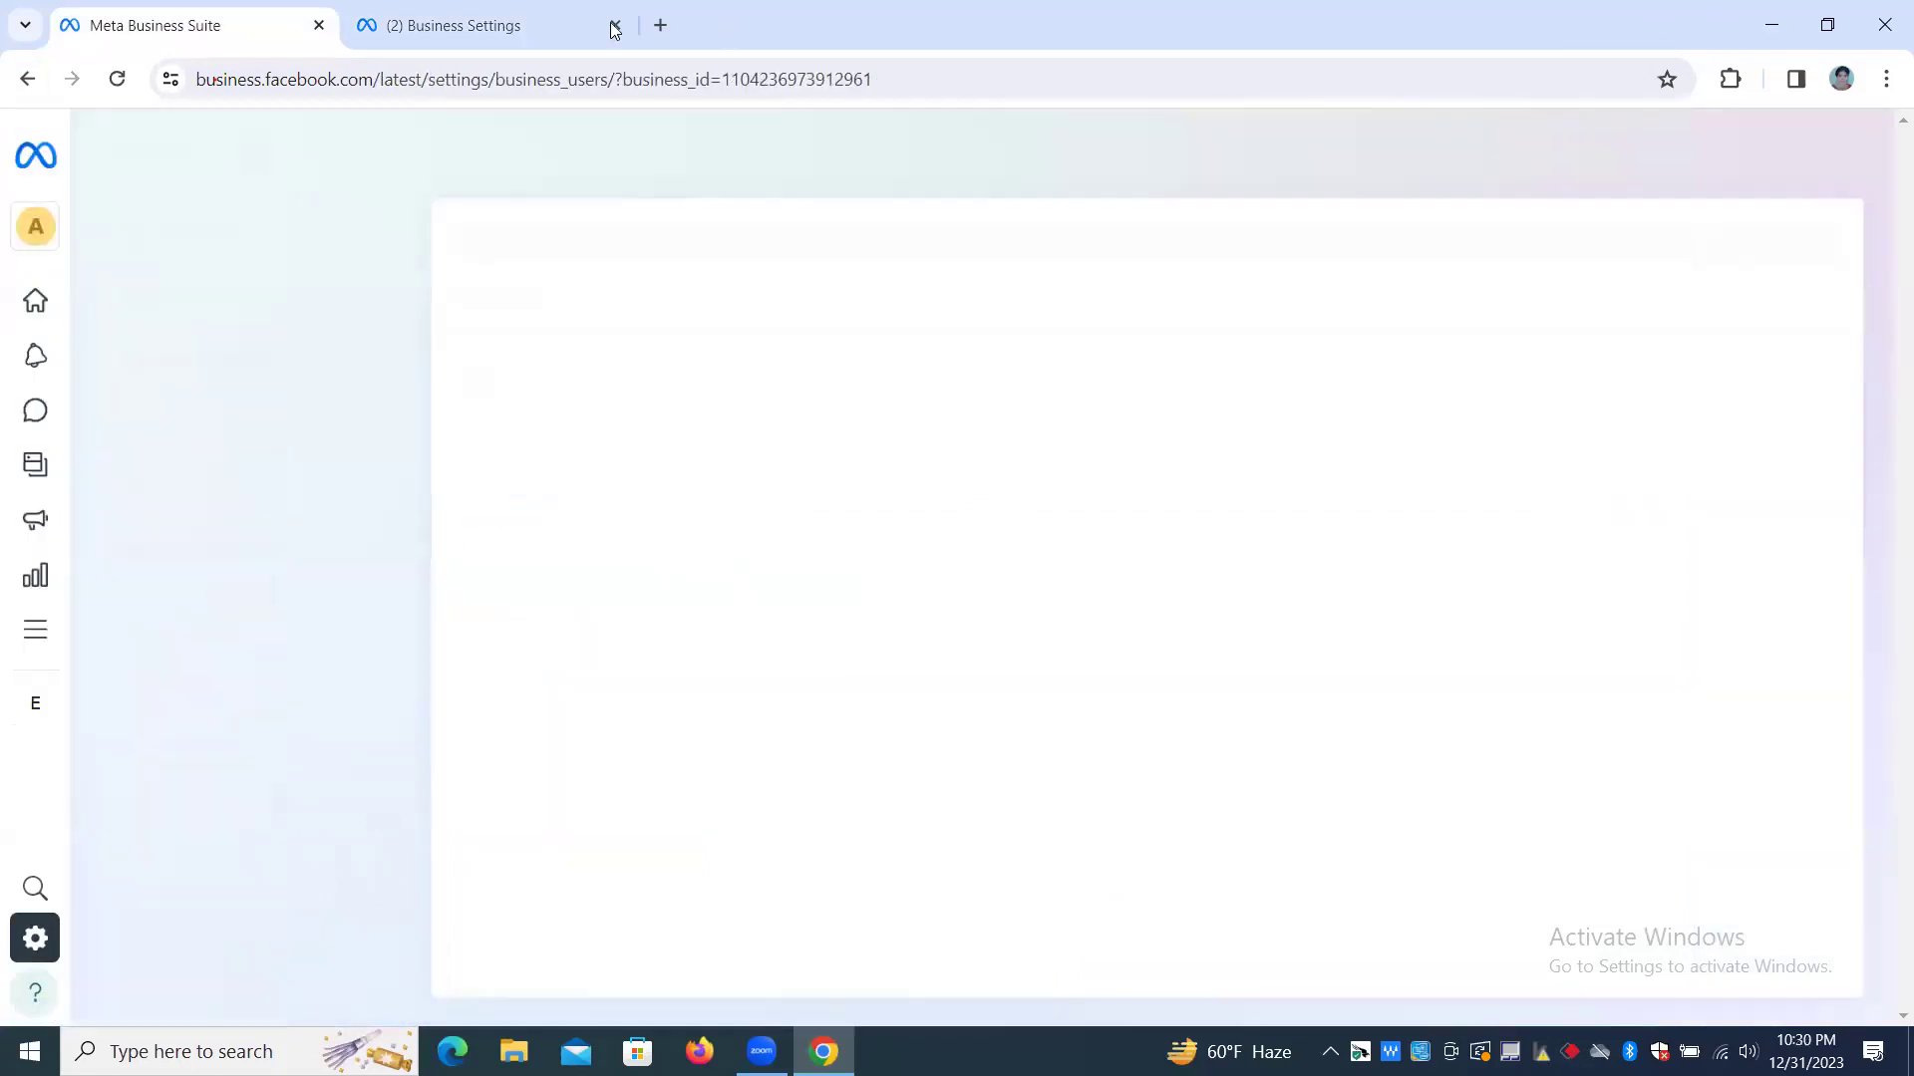
left_click(615, 25)
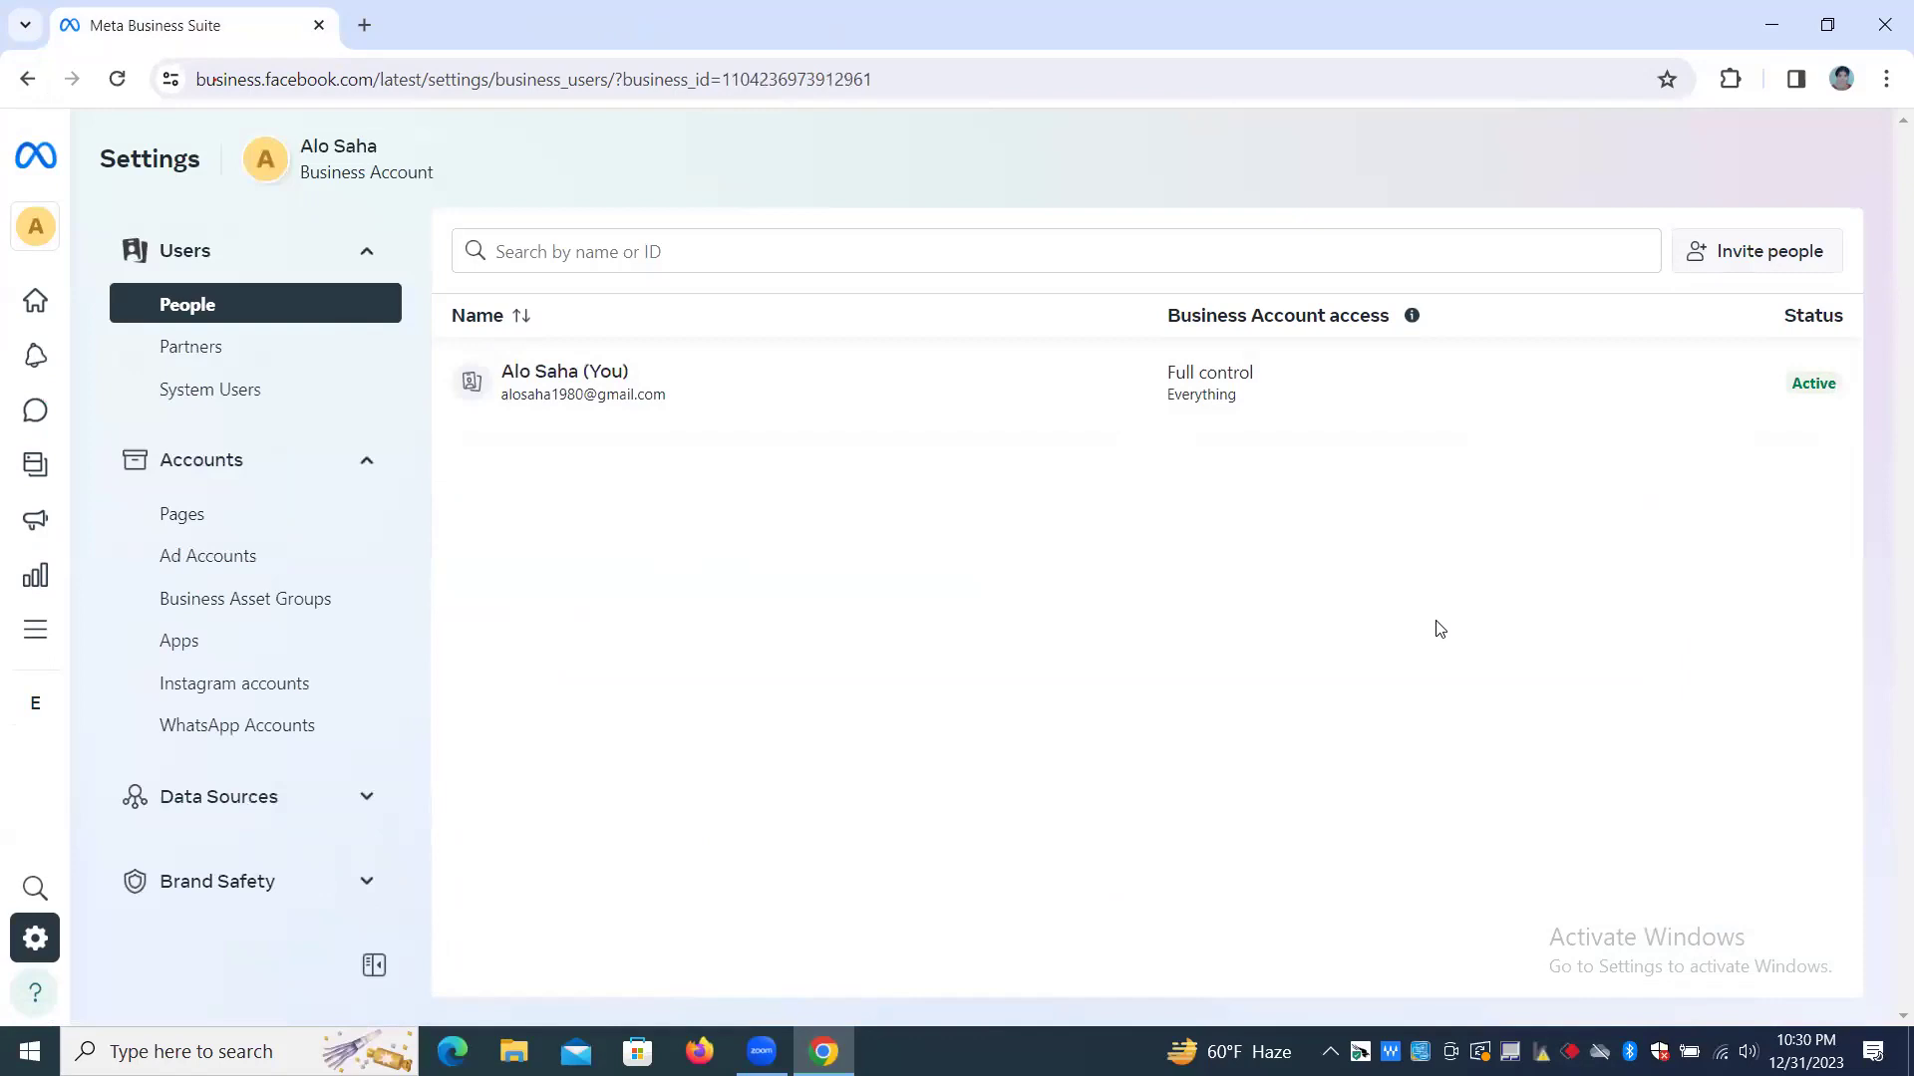
scroll(278, 684, "down", 5)
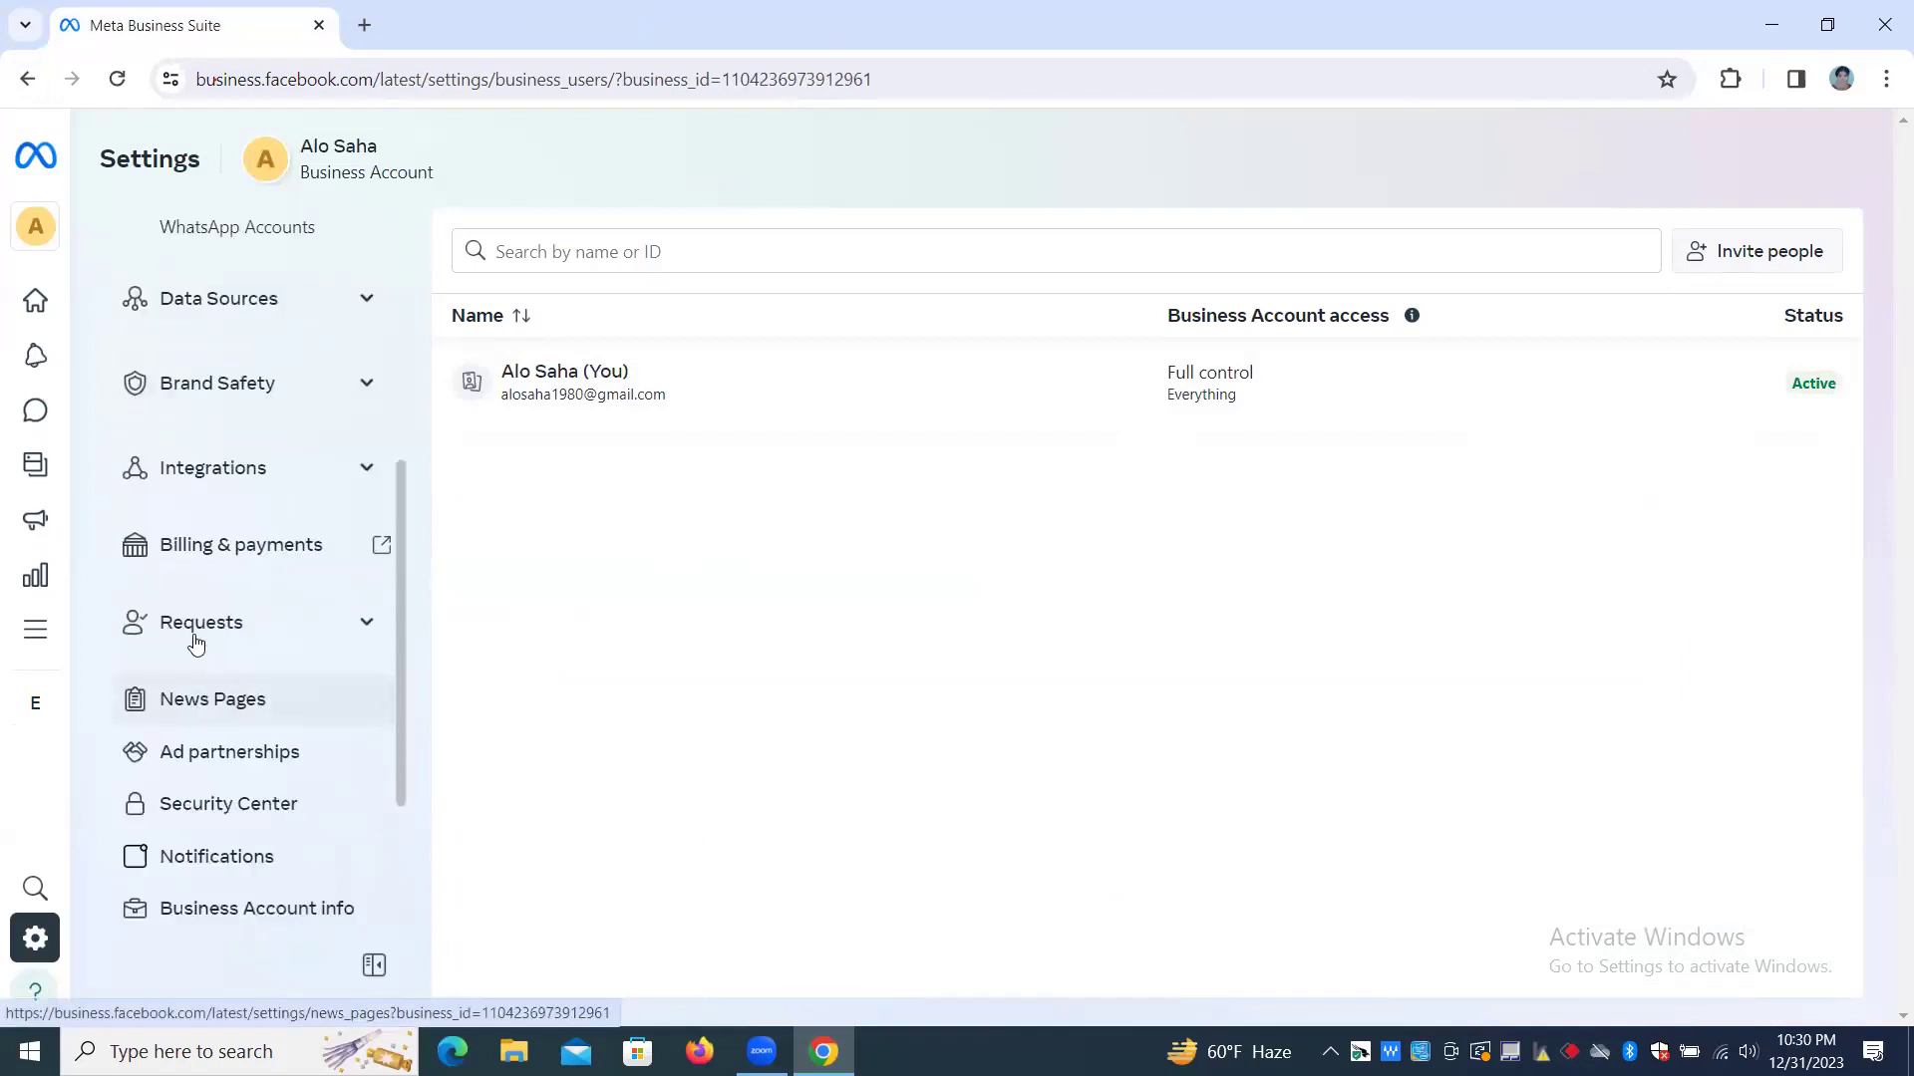
scroll(213, 801, "down", 3)
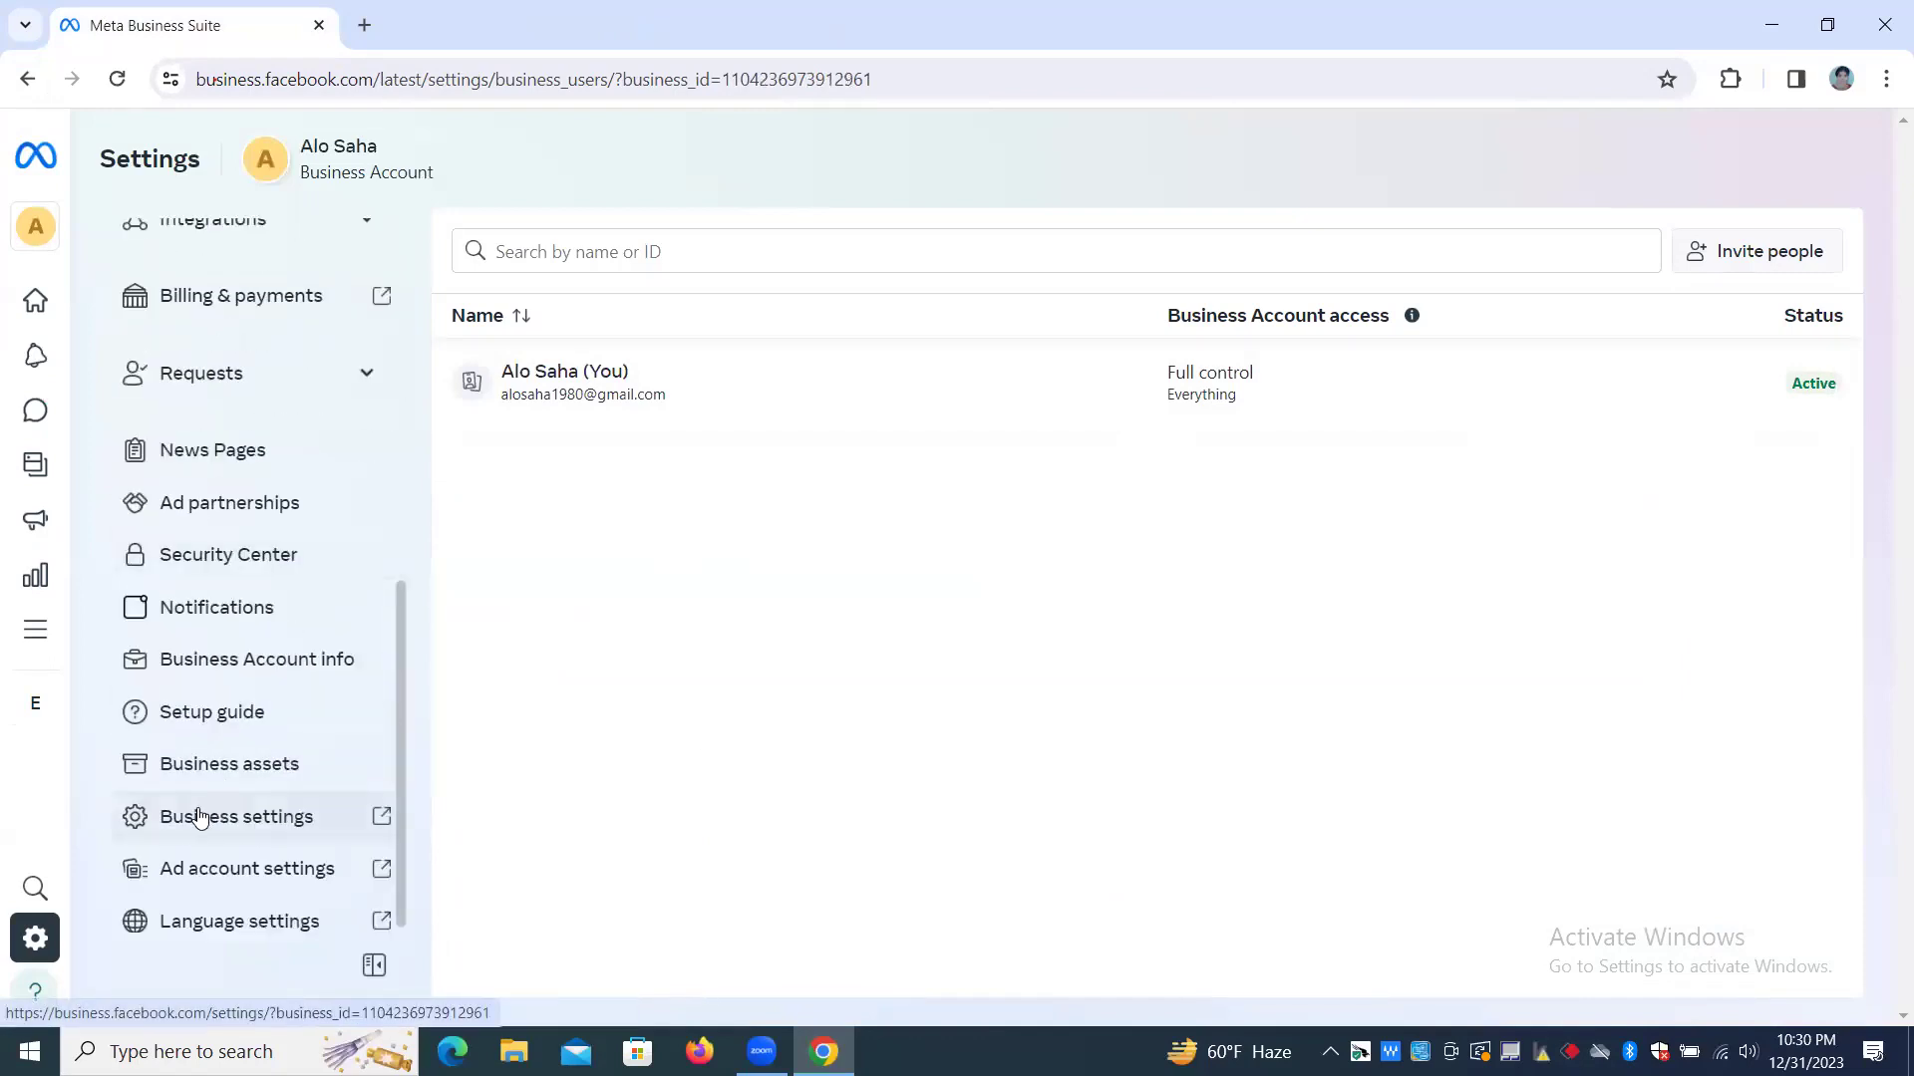
Open the second account's Business settings Pages section and choose Add a Page
left_click(200, 814)
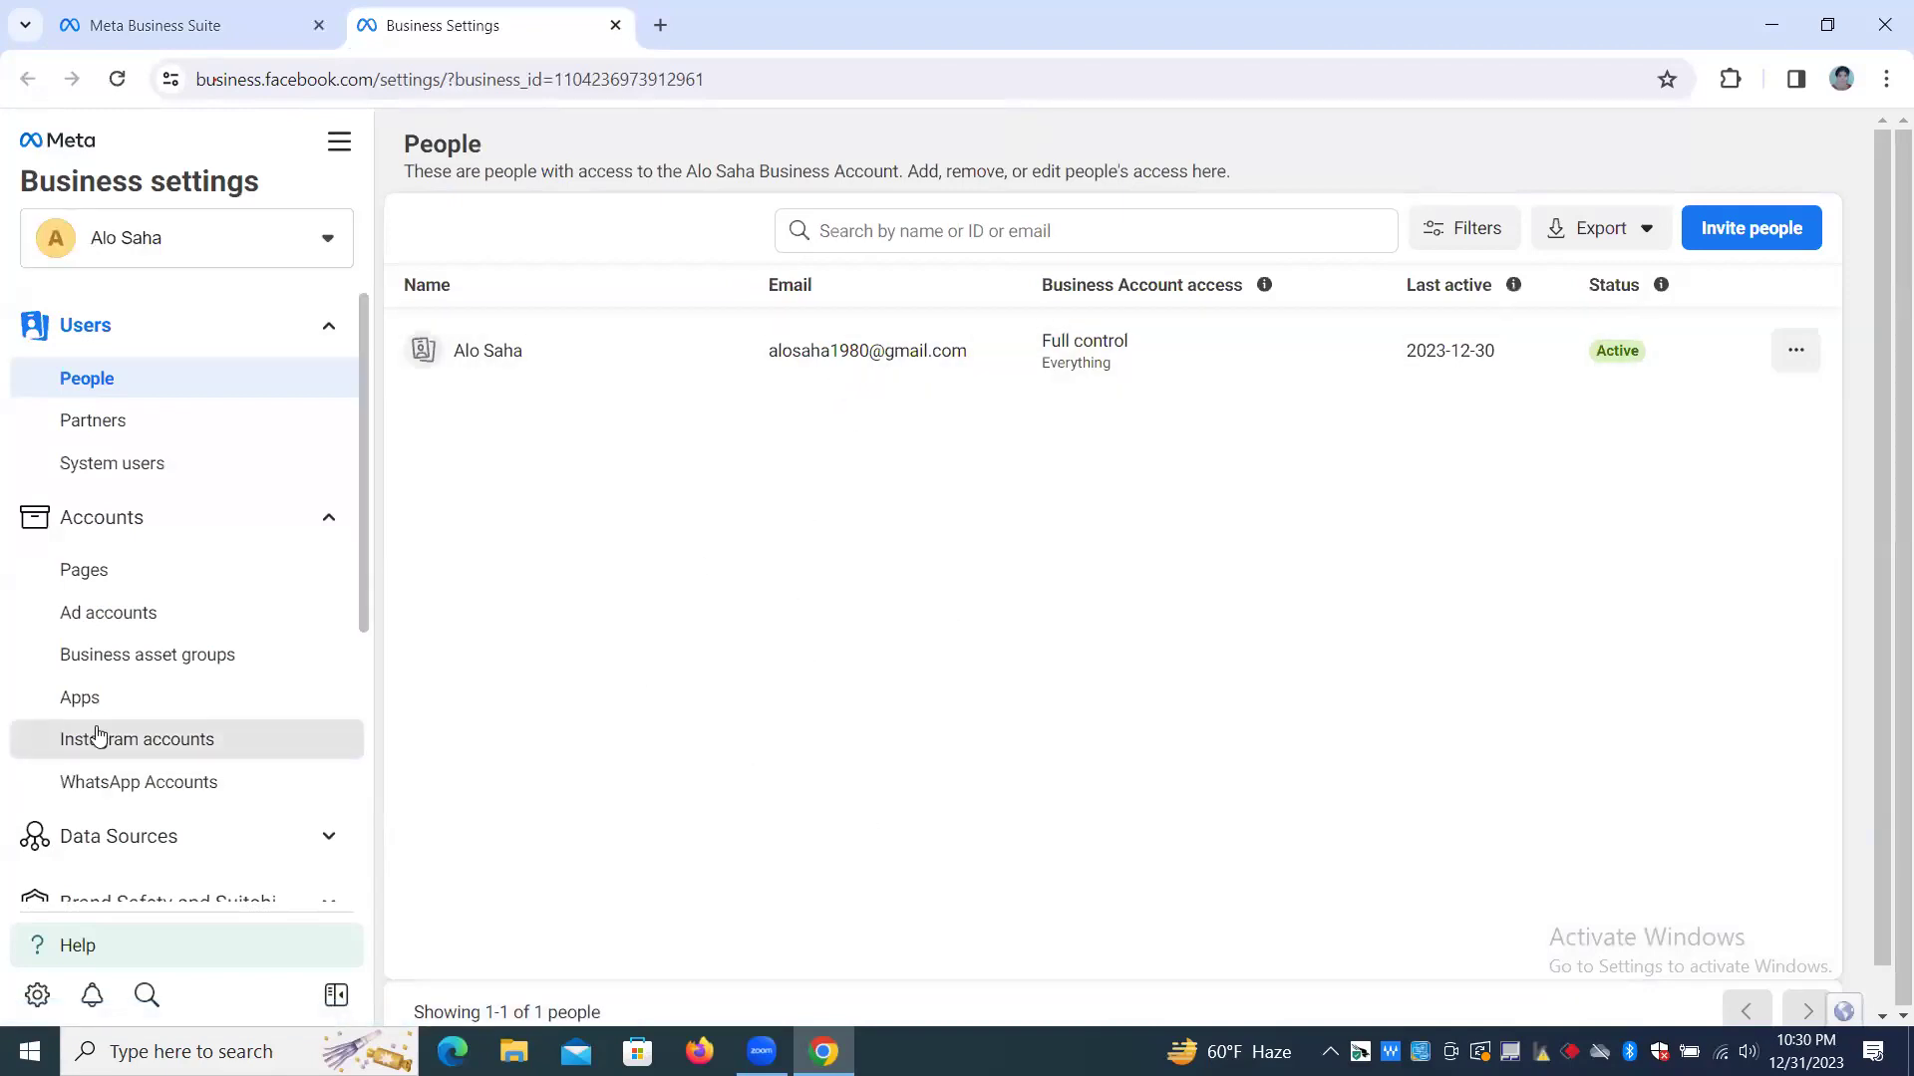
scroll(127, 705, "down", 4)
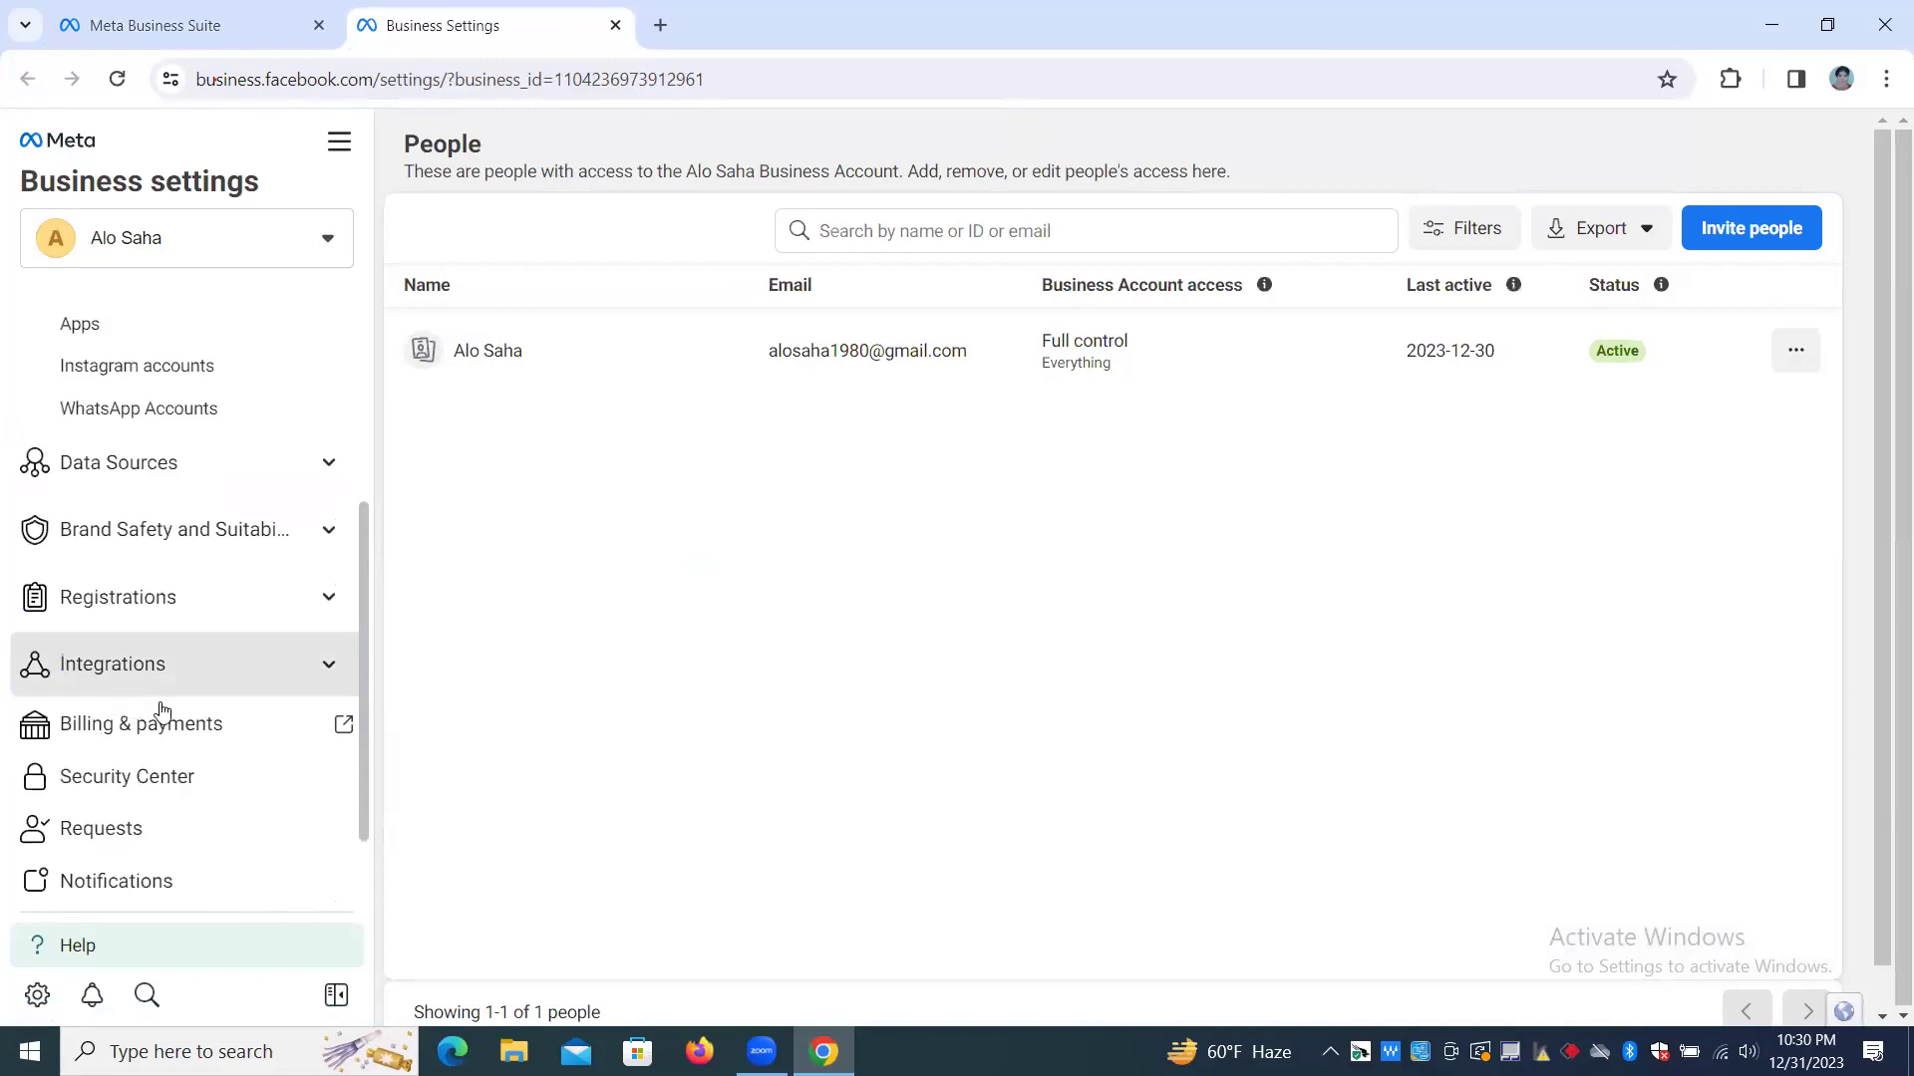
scroll(160, 709, "up", 3)
left_click(107, 451)
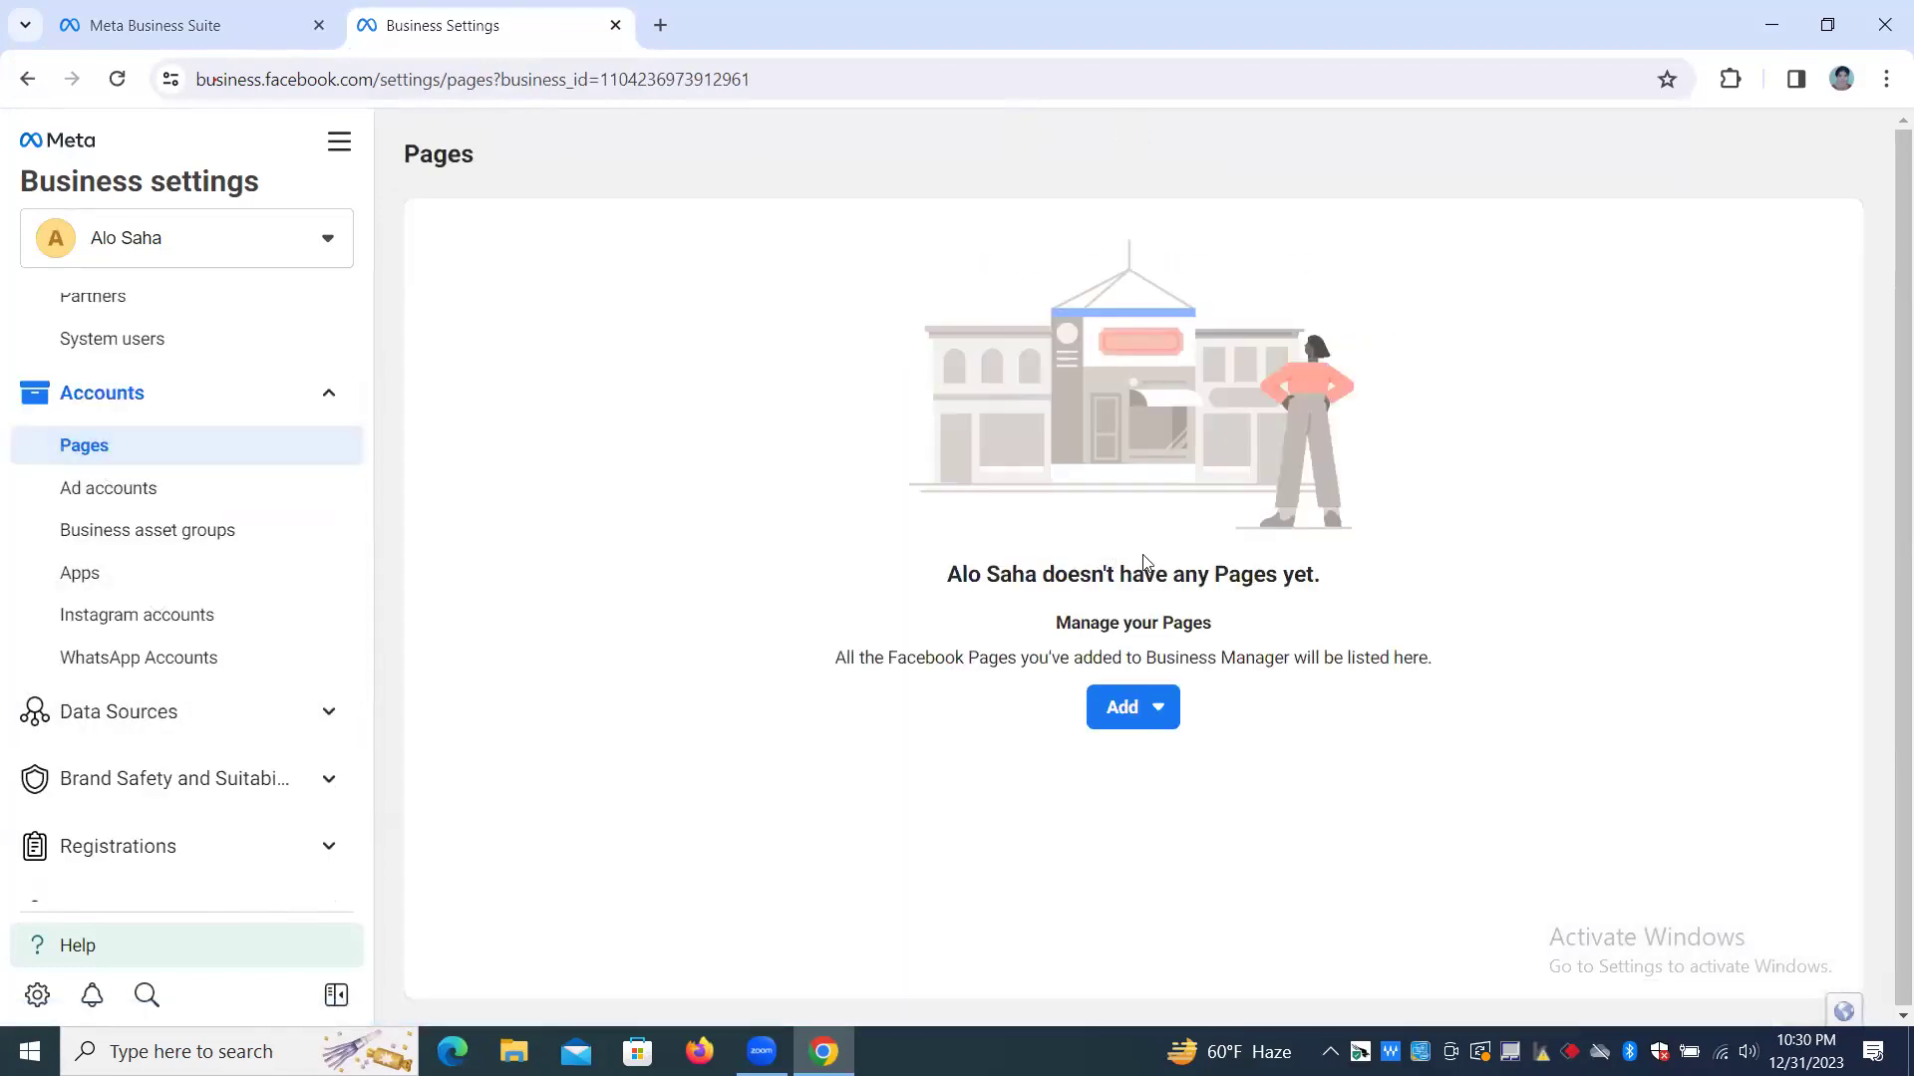
left_click(1132, 714)
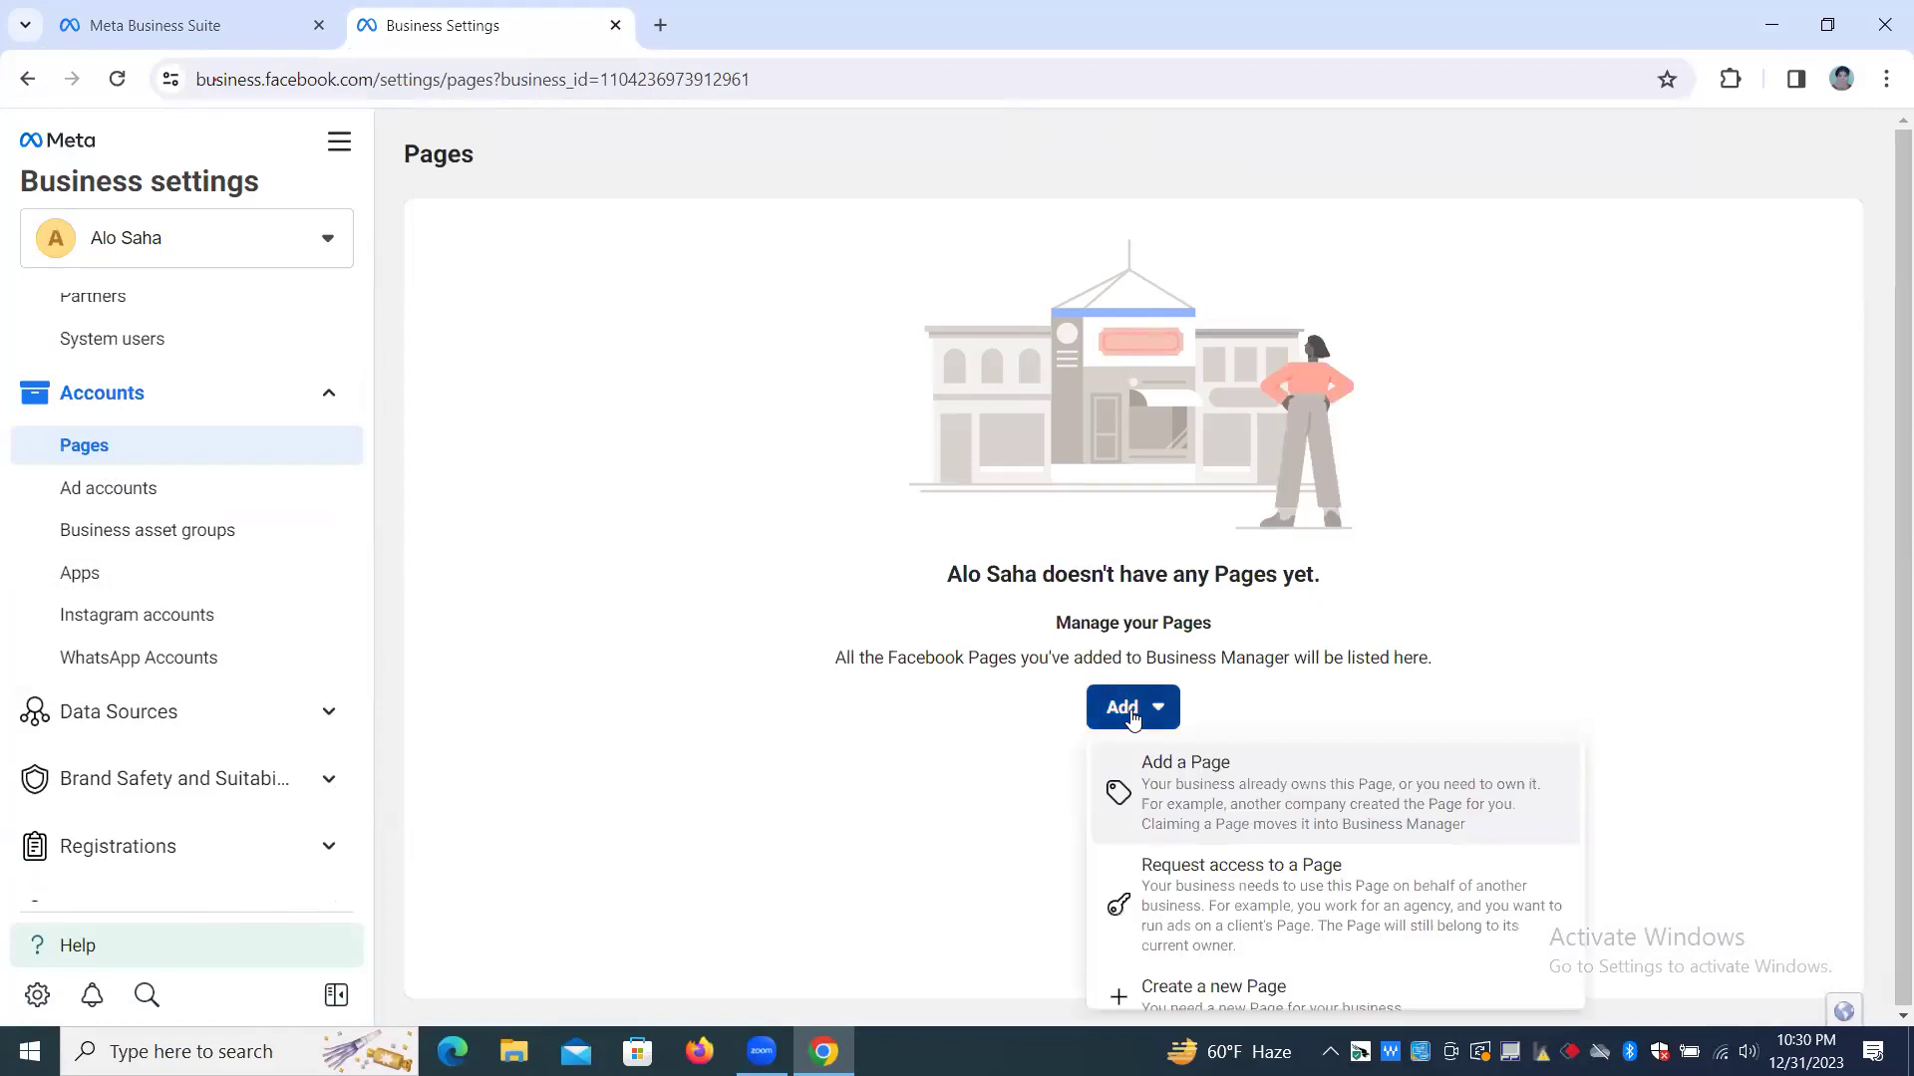
left_click(1226, 774)
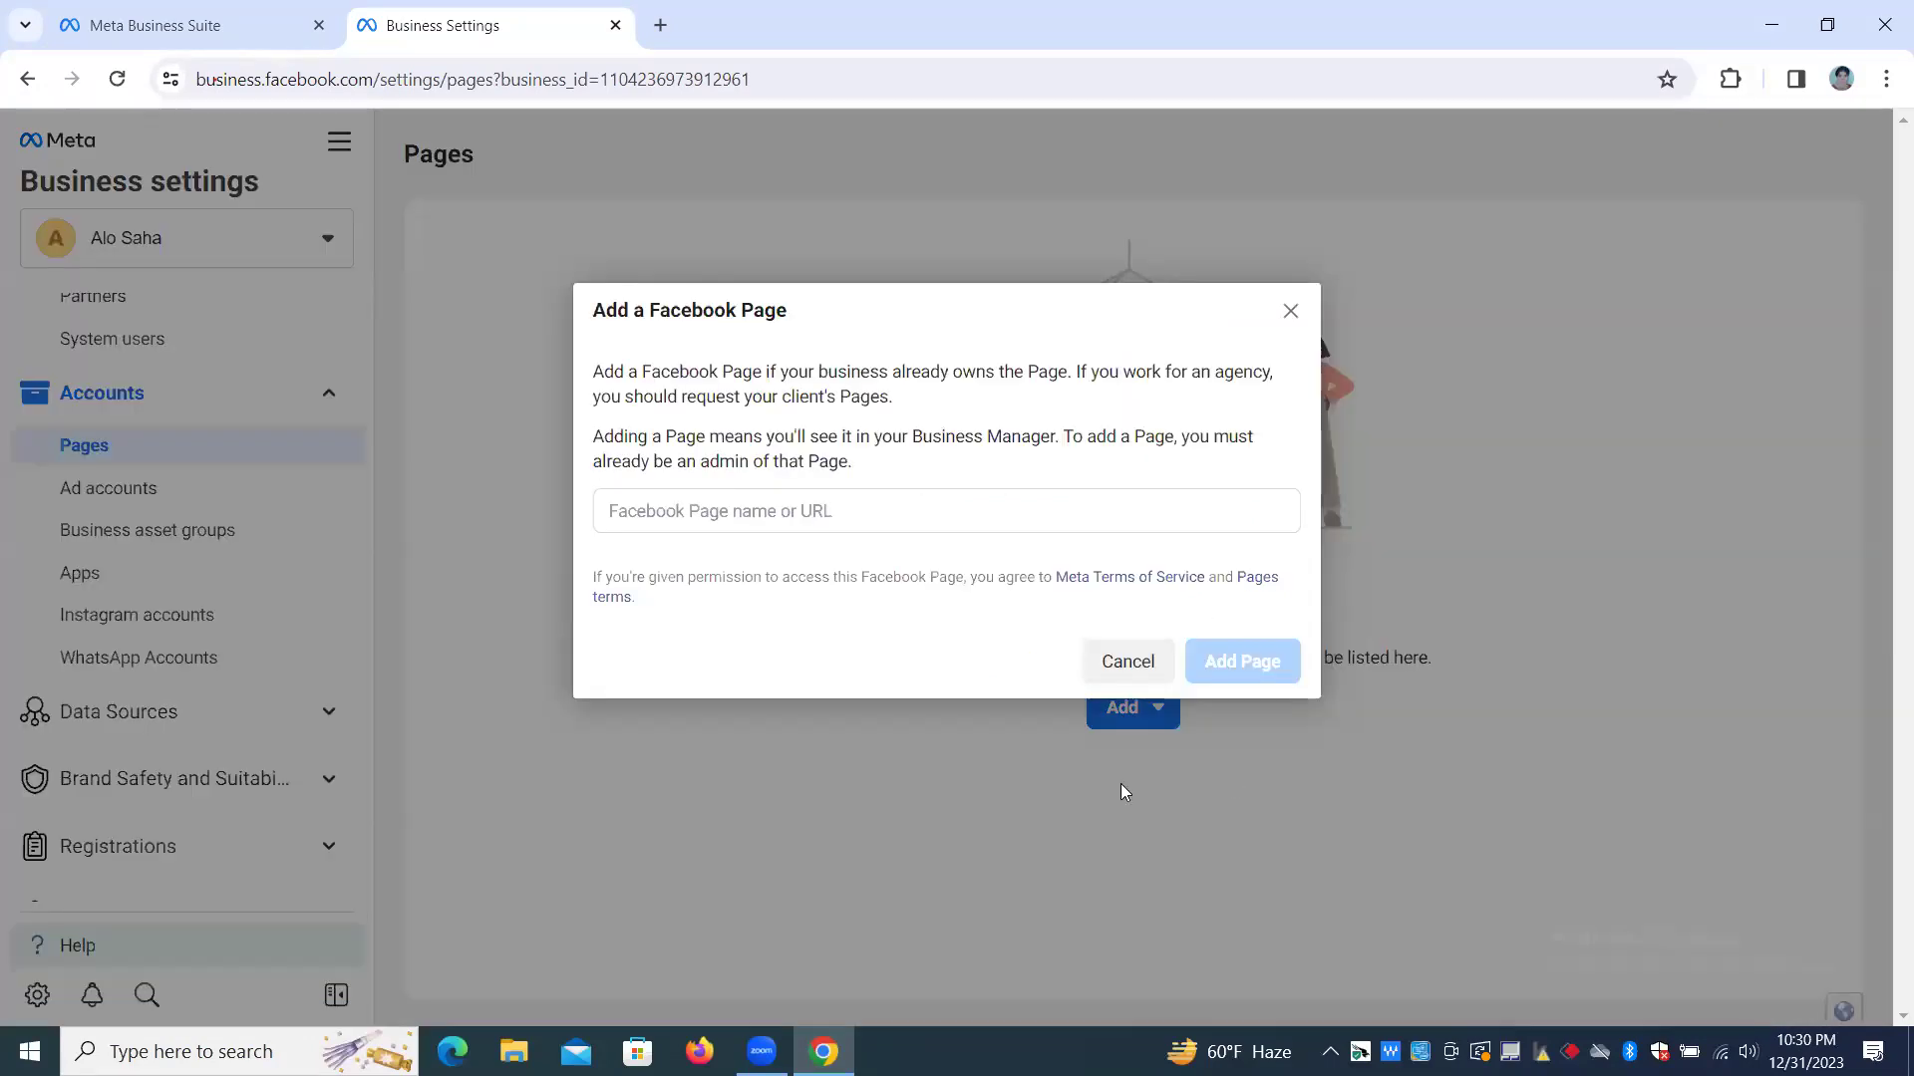
Try adding Diya Baby Store via 'Di' suggestions, then select the resulting error text
left_click(685, 508)
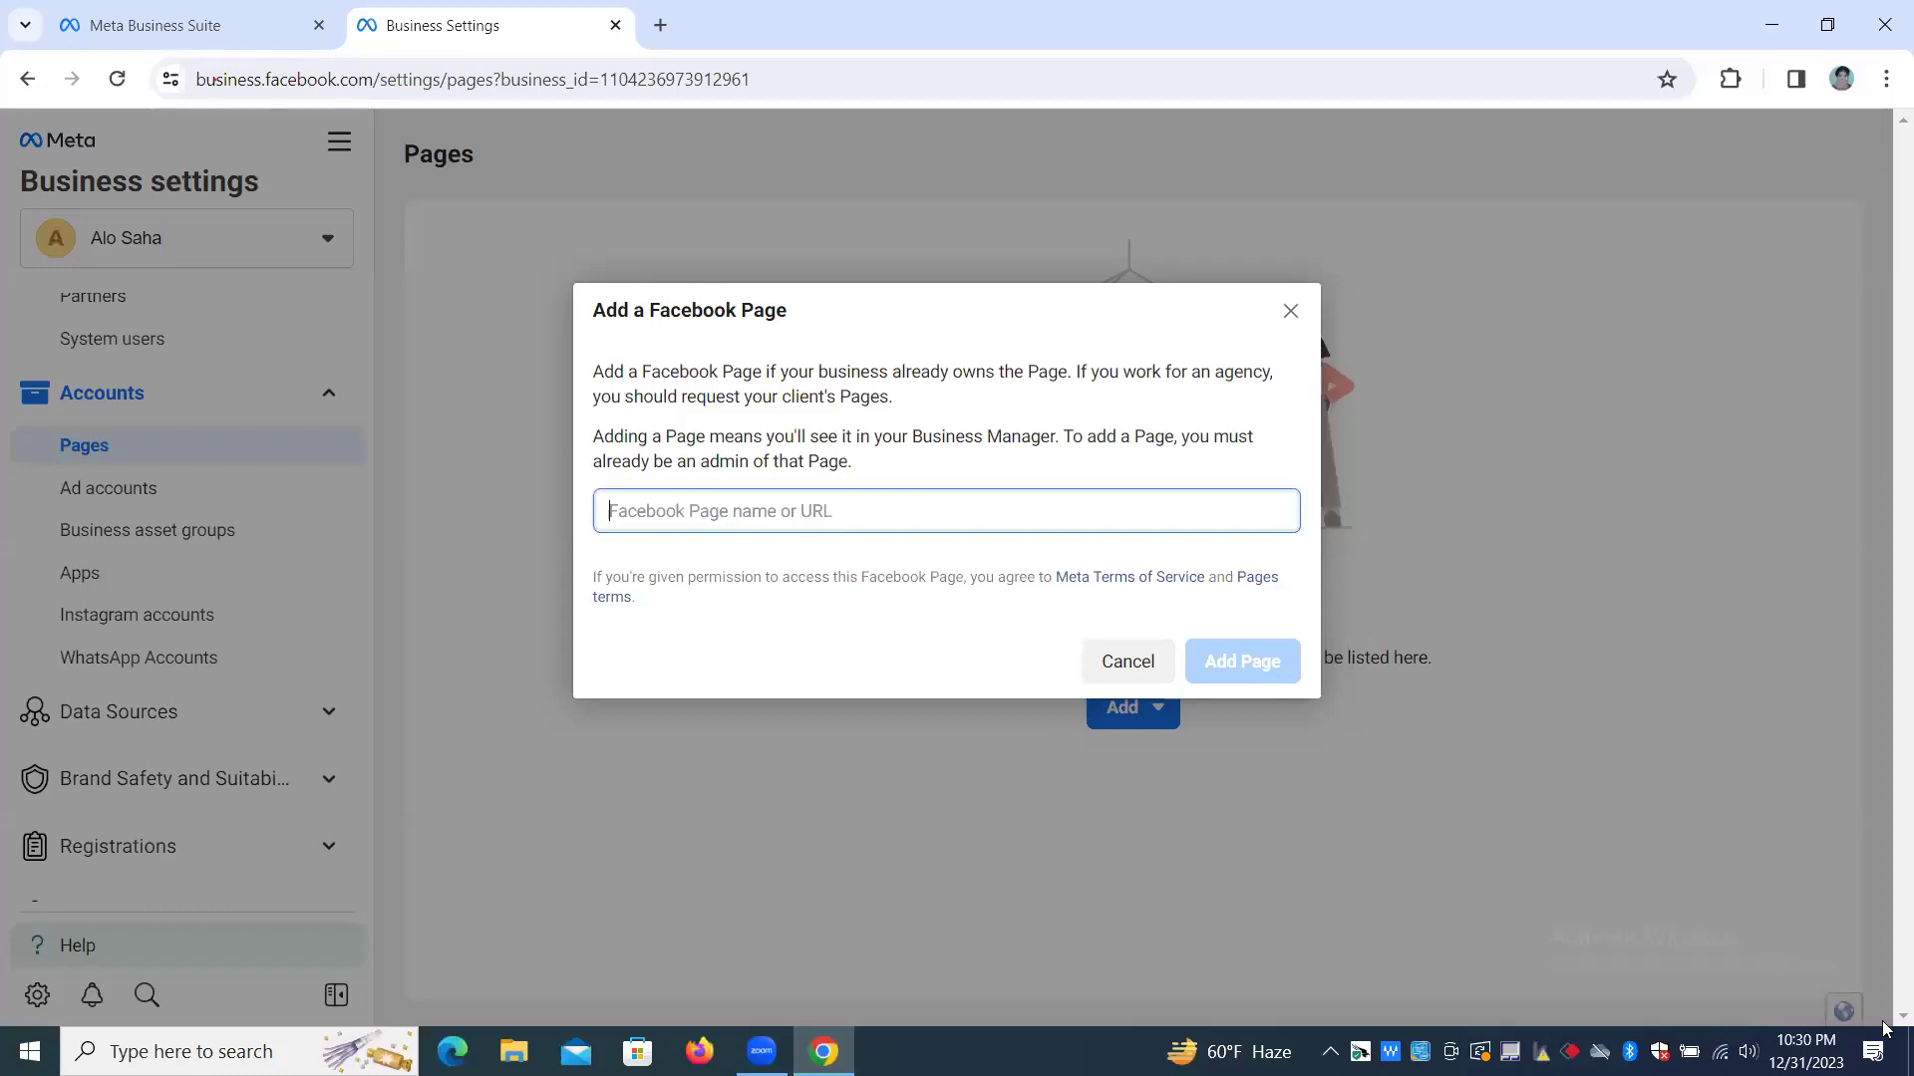
type("D")
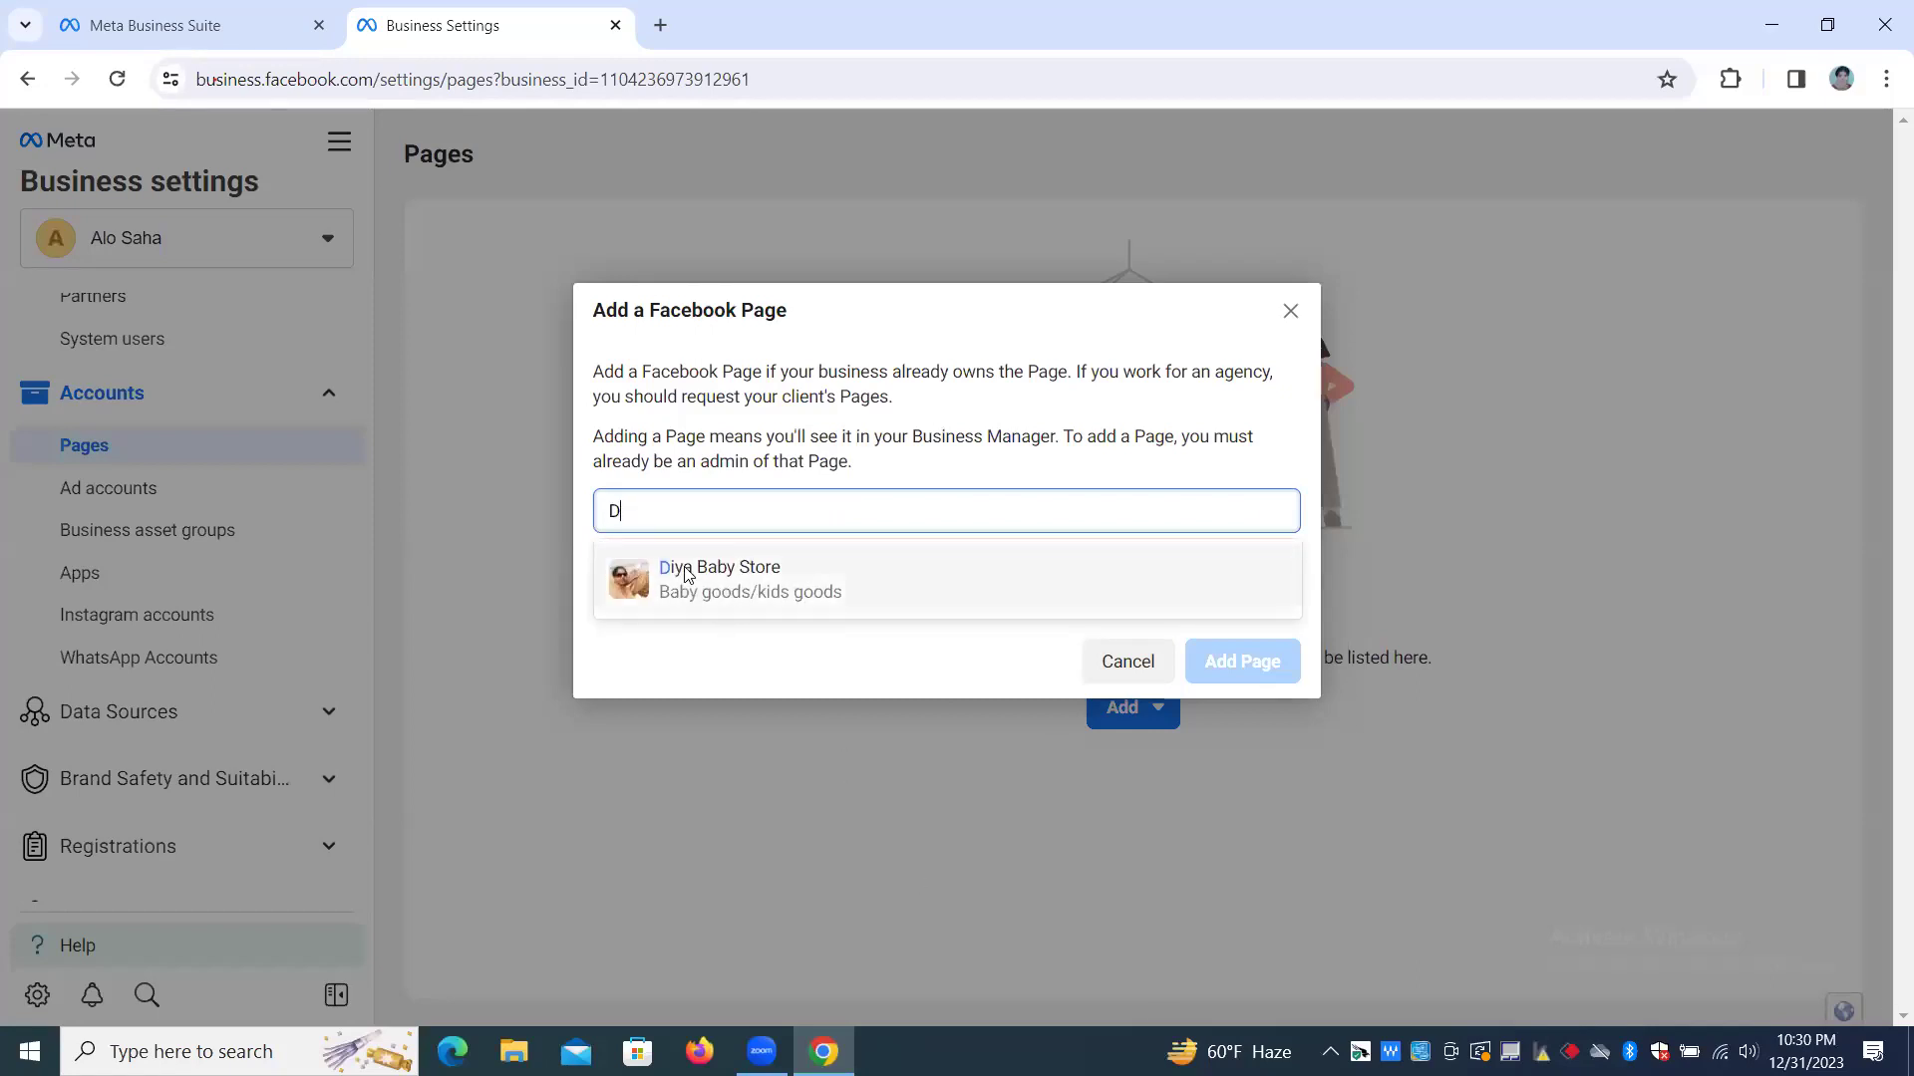
type("i")
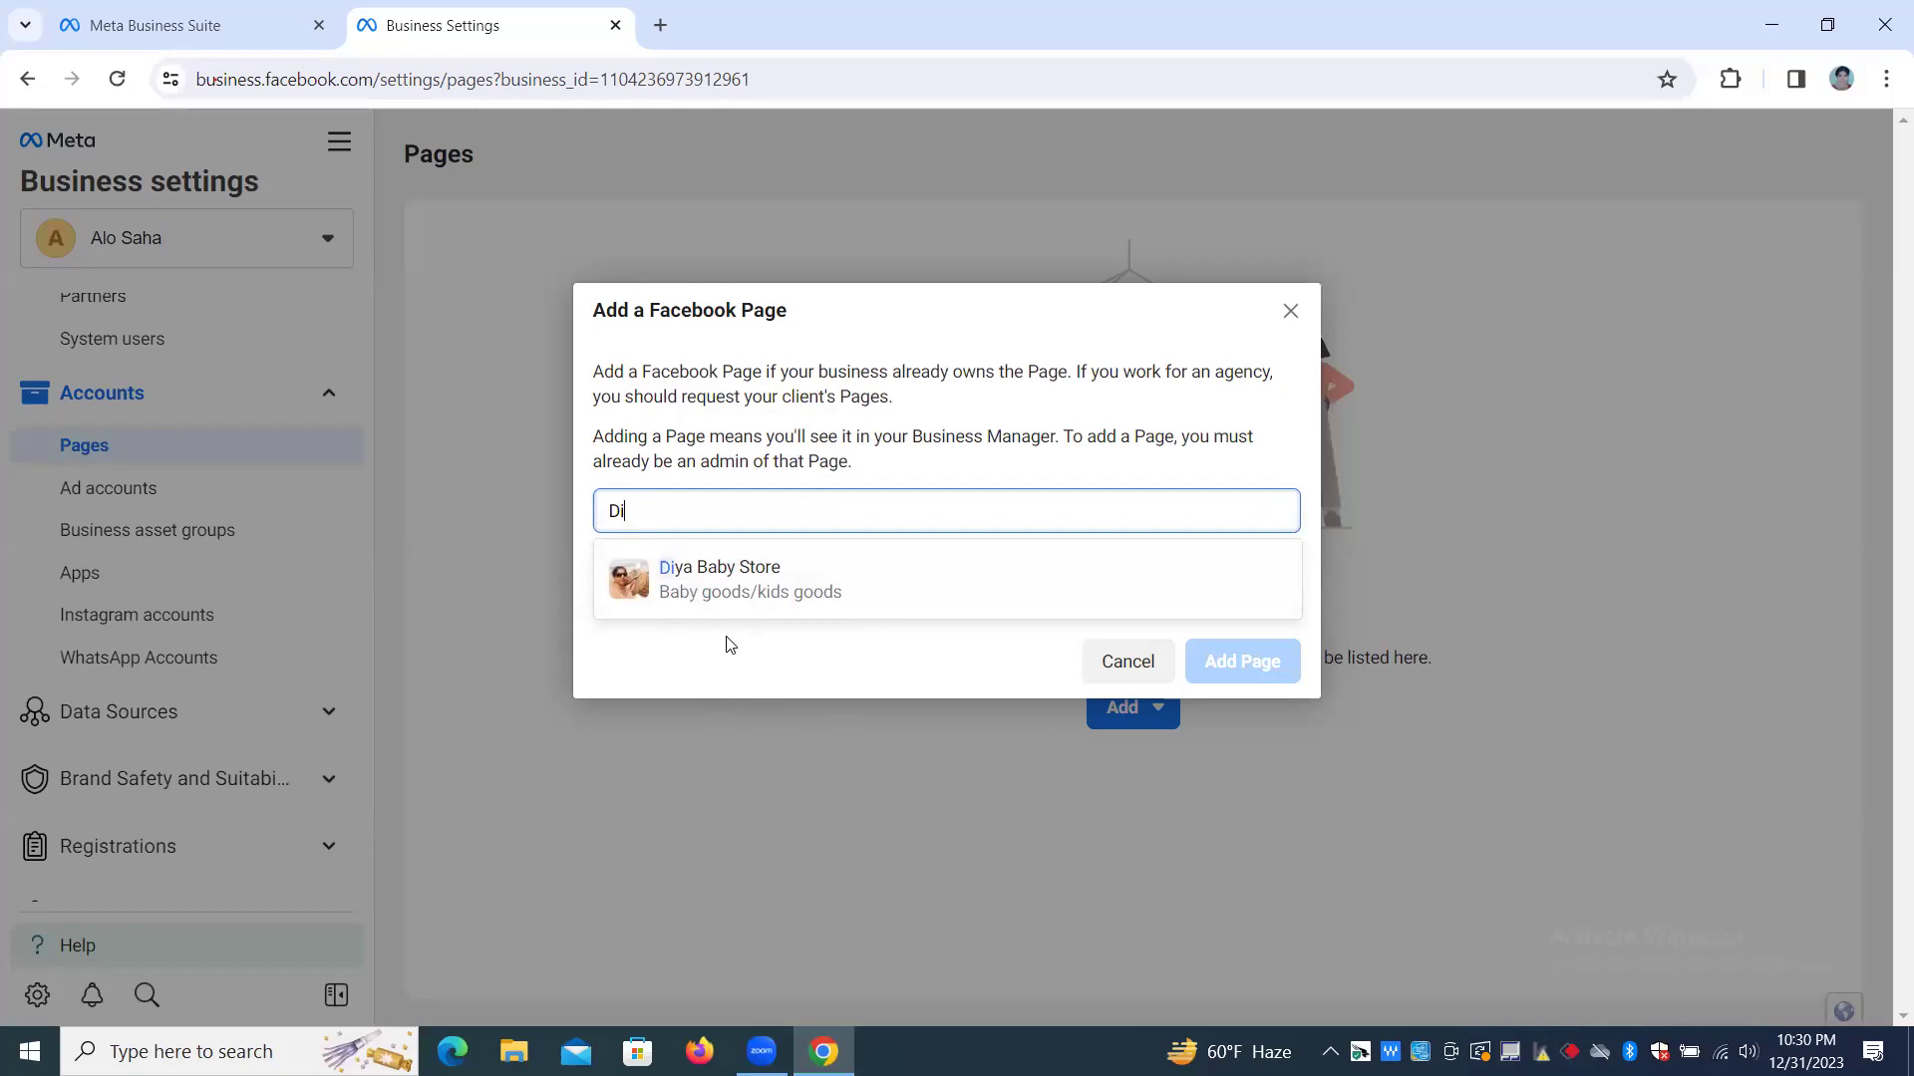
left_click(722, 570)
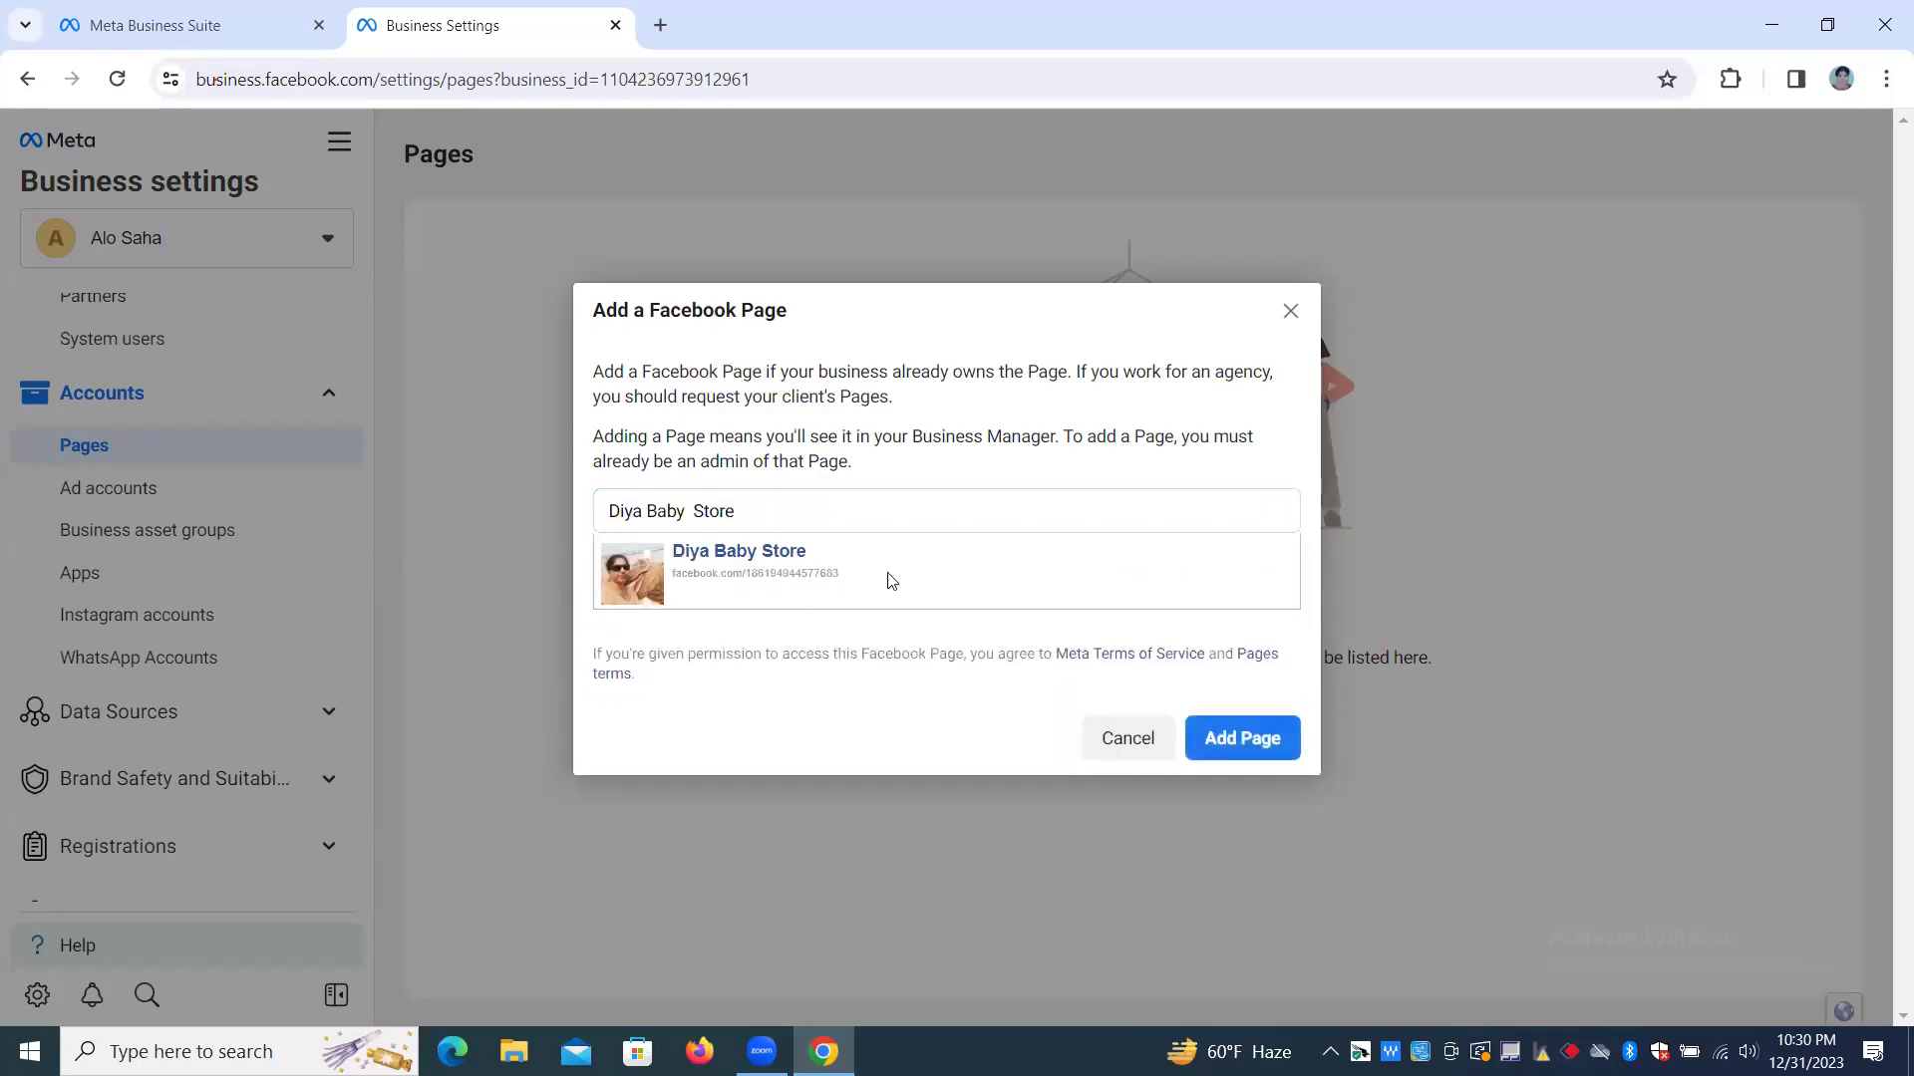
left_click(1235, 743)
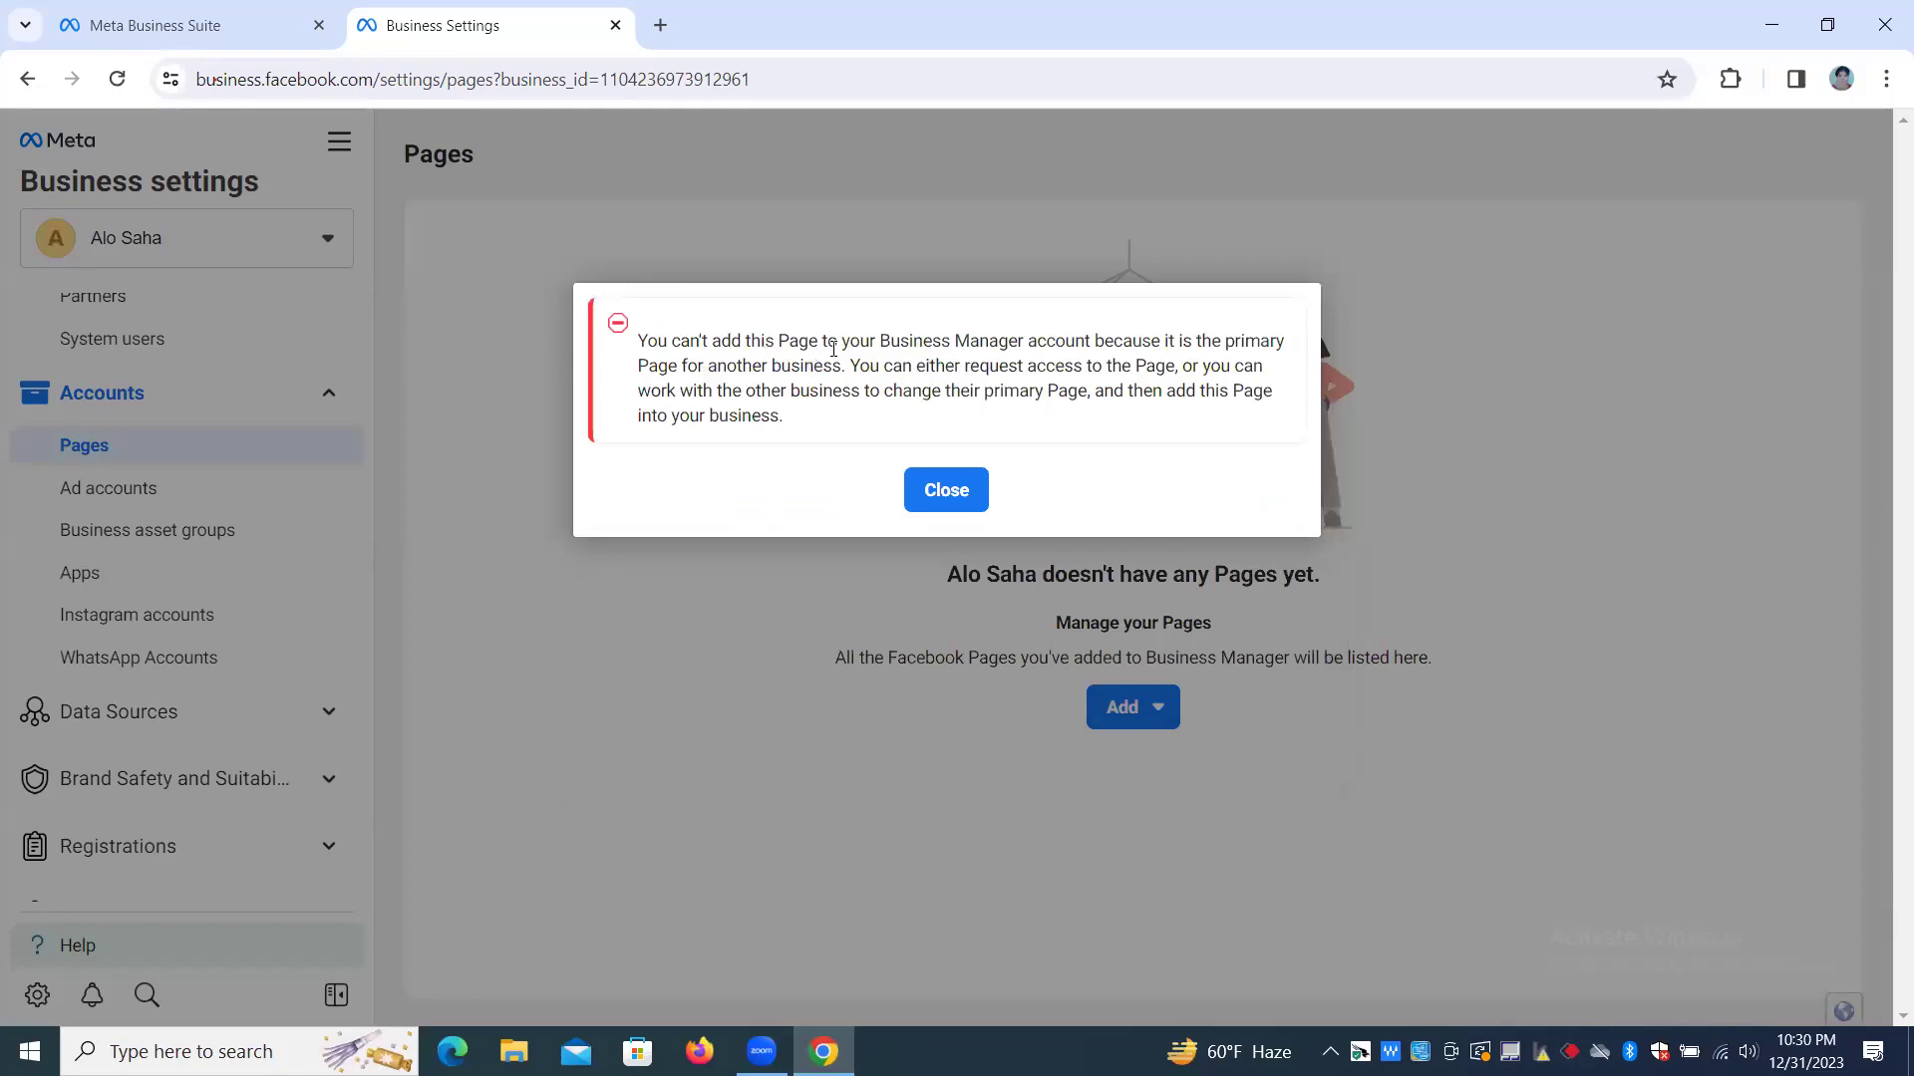
left_click_drag(638, 340, 792, 419)
Close the error saying Diya Baby Store is another business's primary Page
left_click(939, 512)
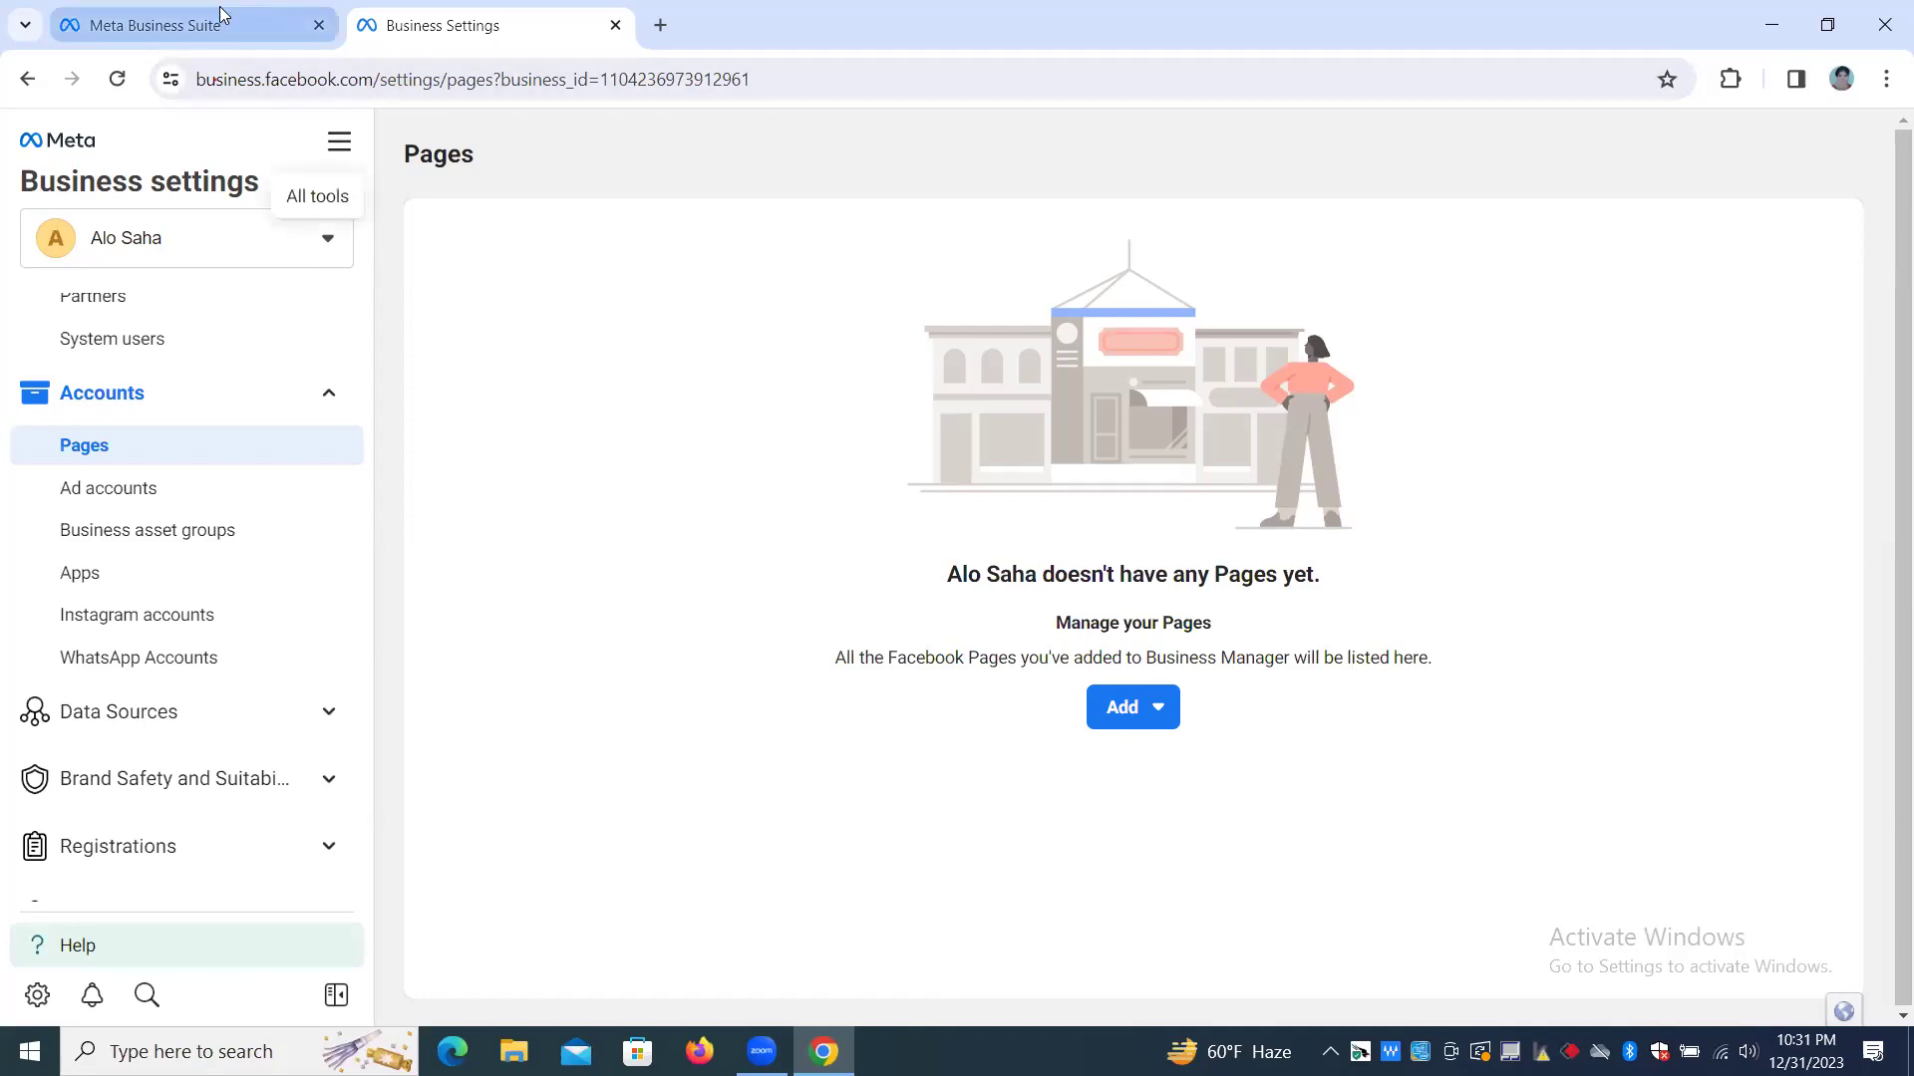
Switch back to the Diya Baby Store account and open its Business settings, closing the duplicate tab
mouse_move(174, 26)
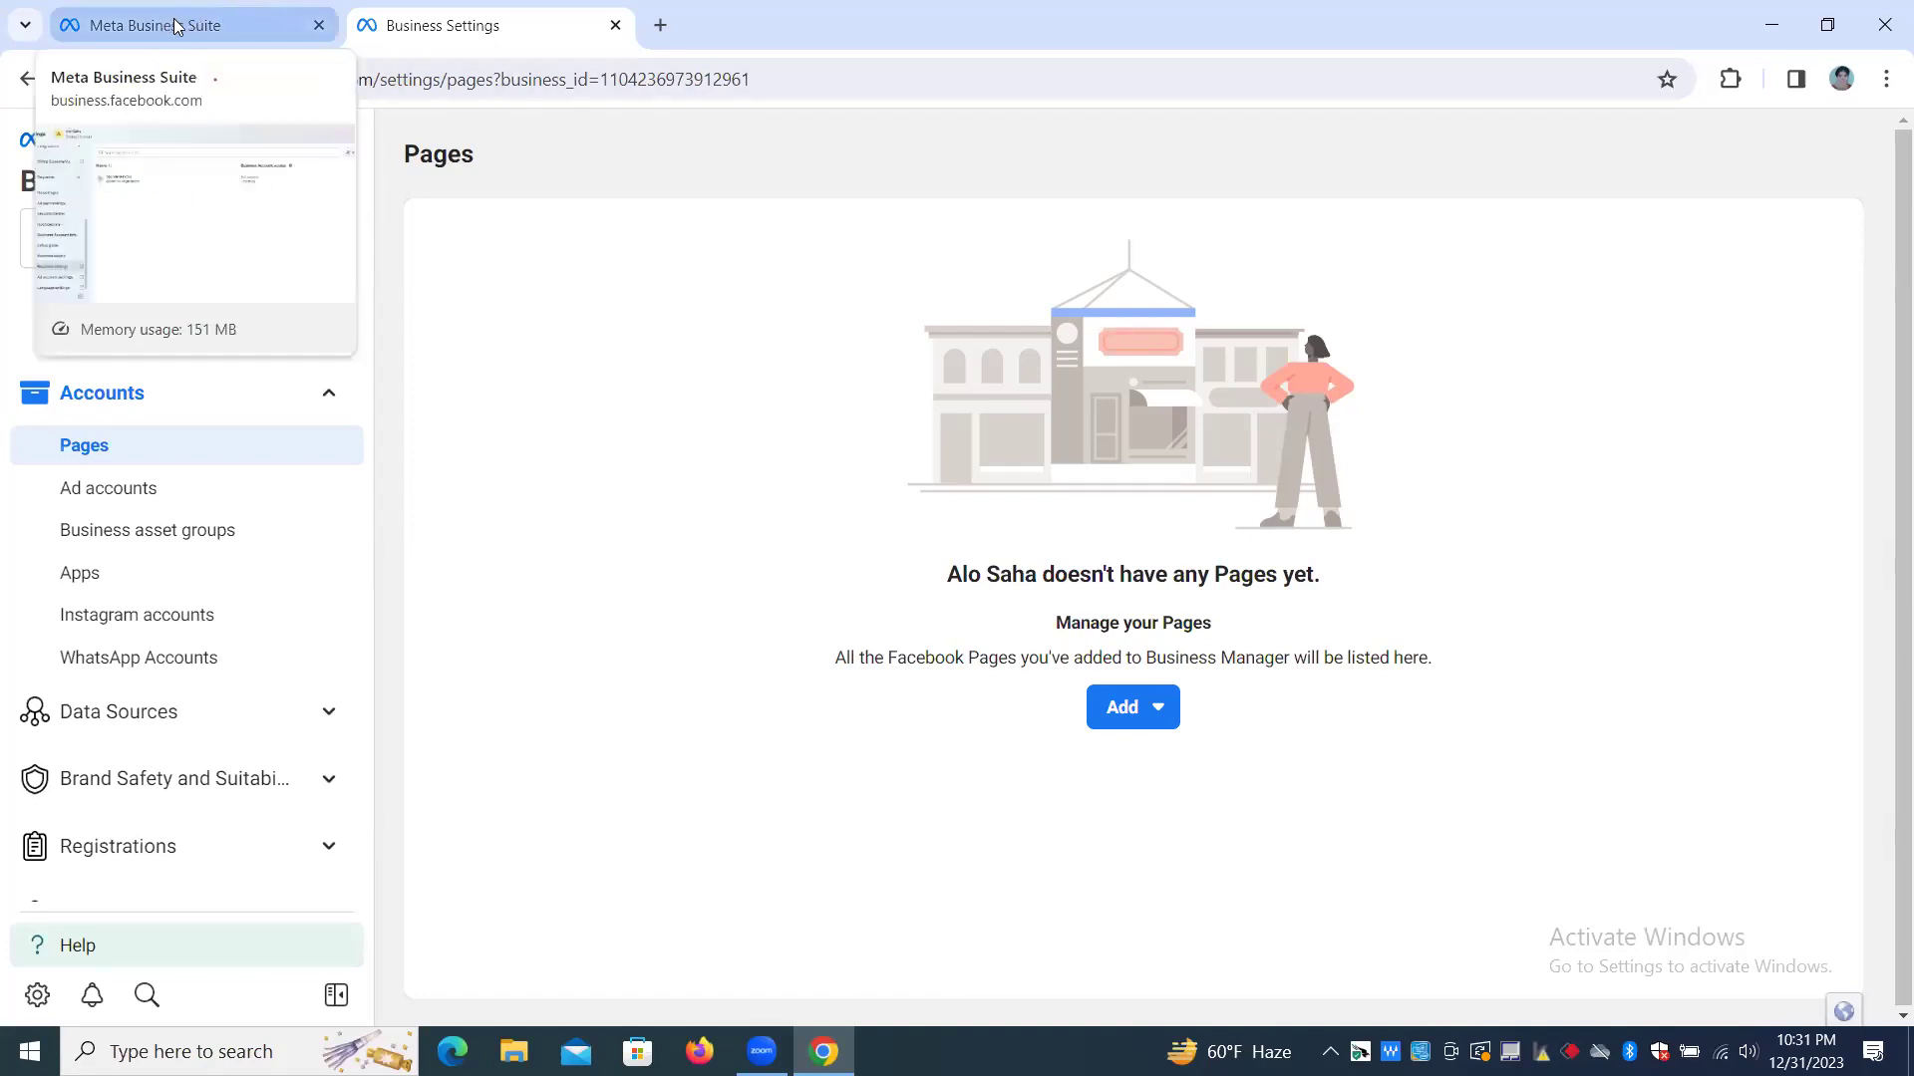
left_click(159, 25)
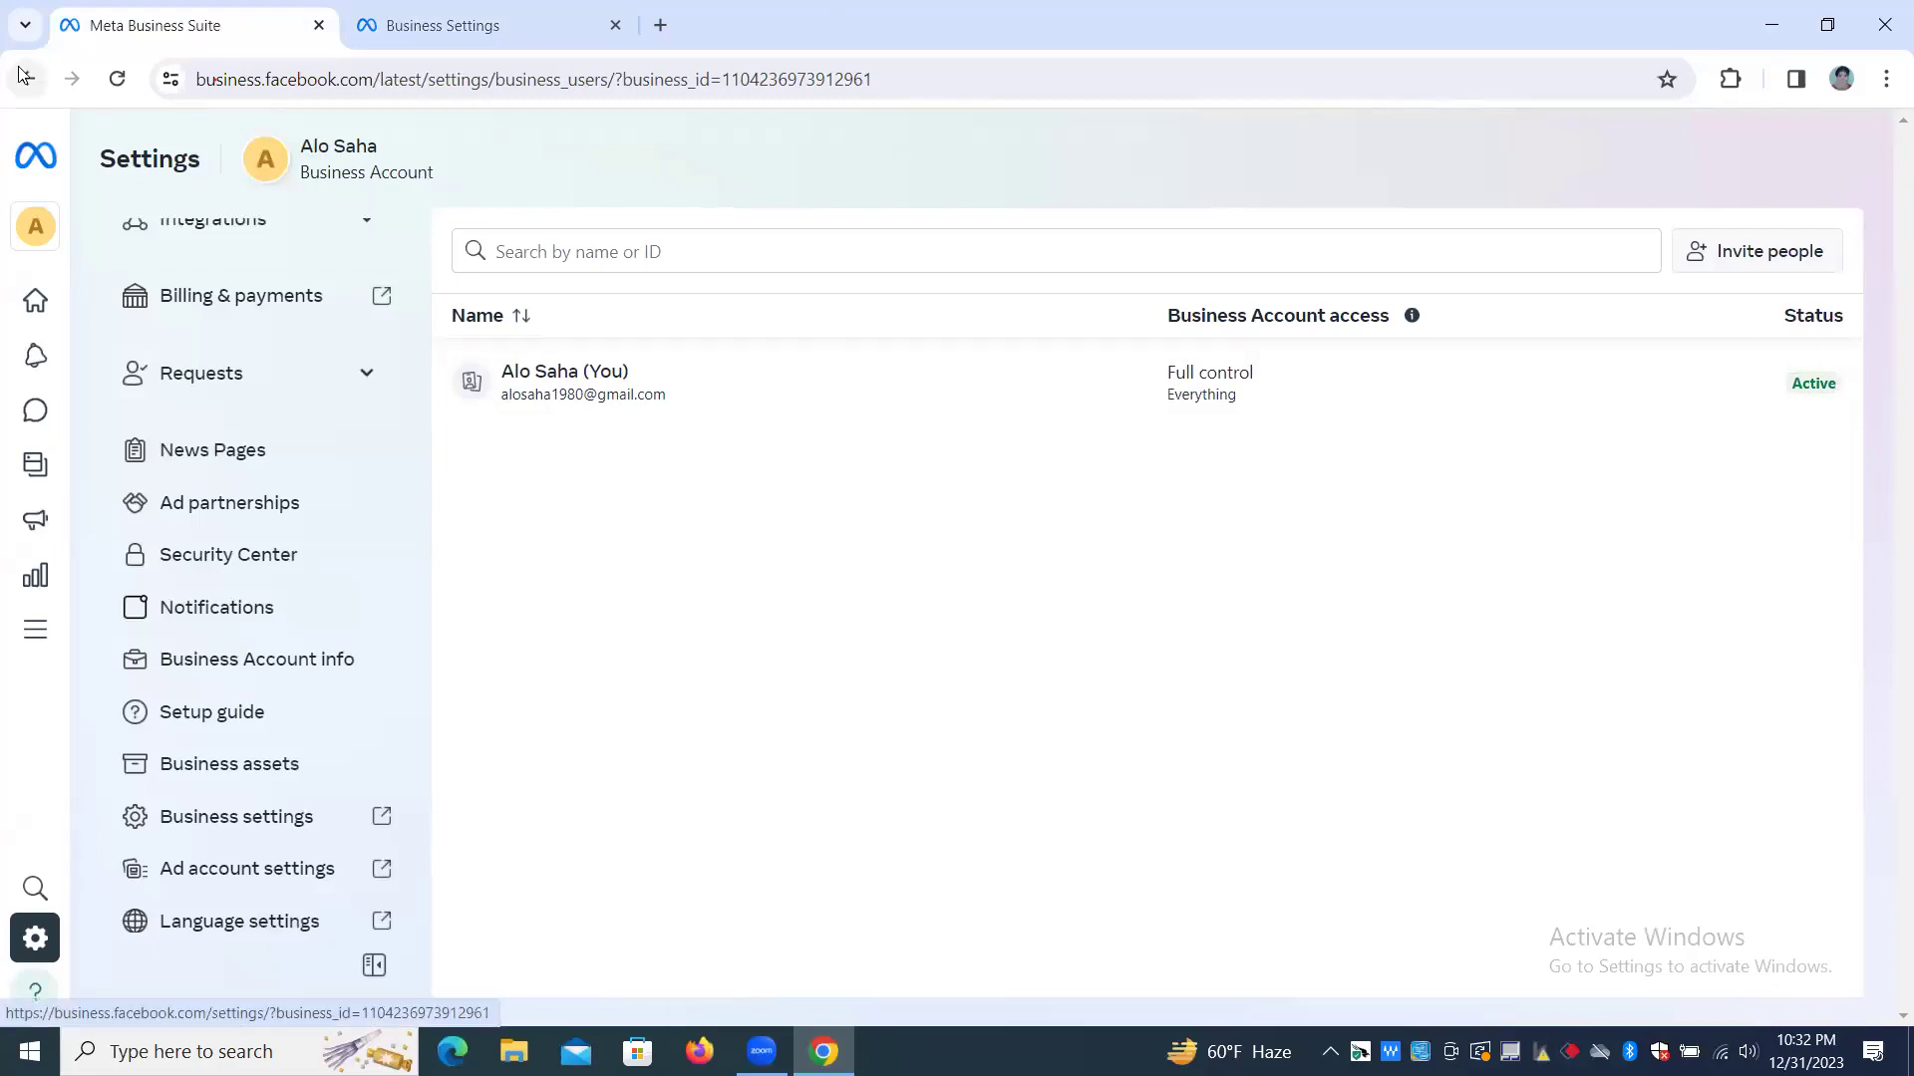
left_click(25, 81)
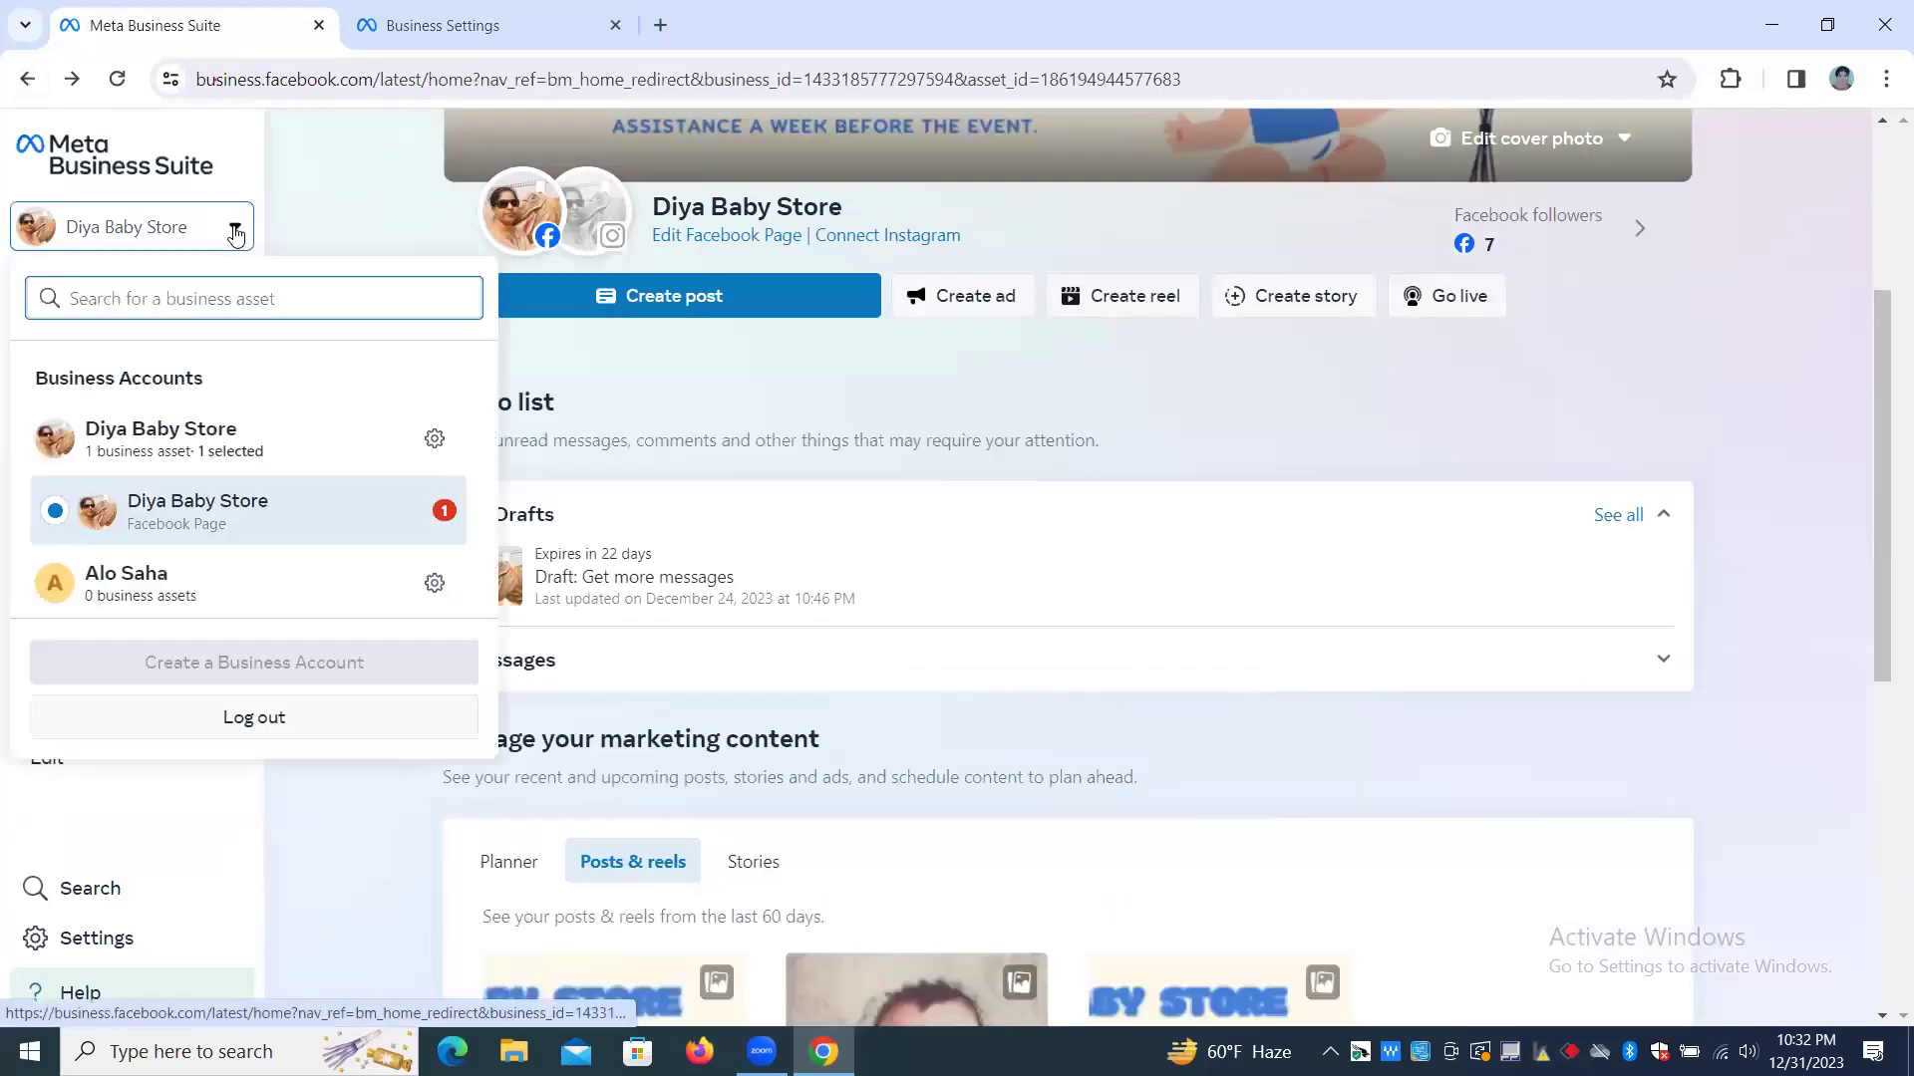
left_click(434, 438)
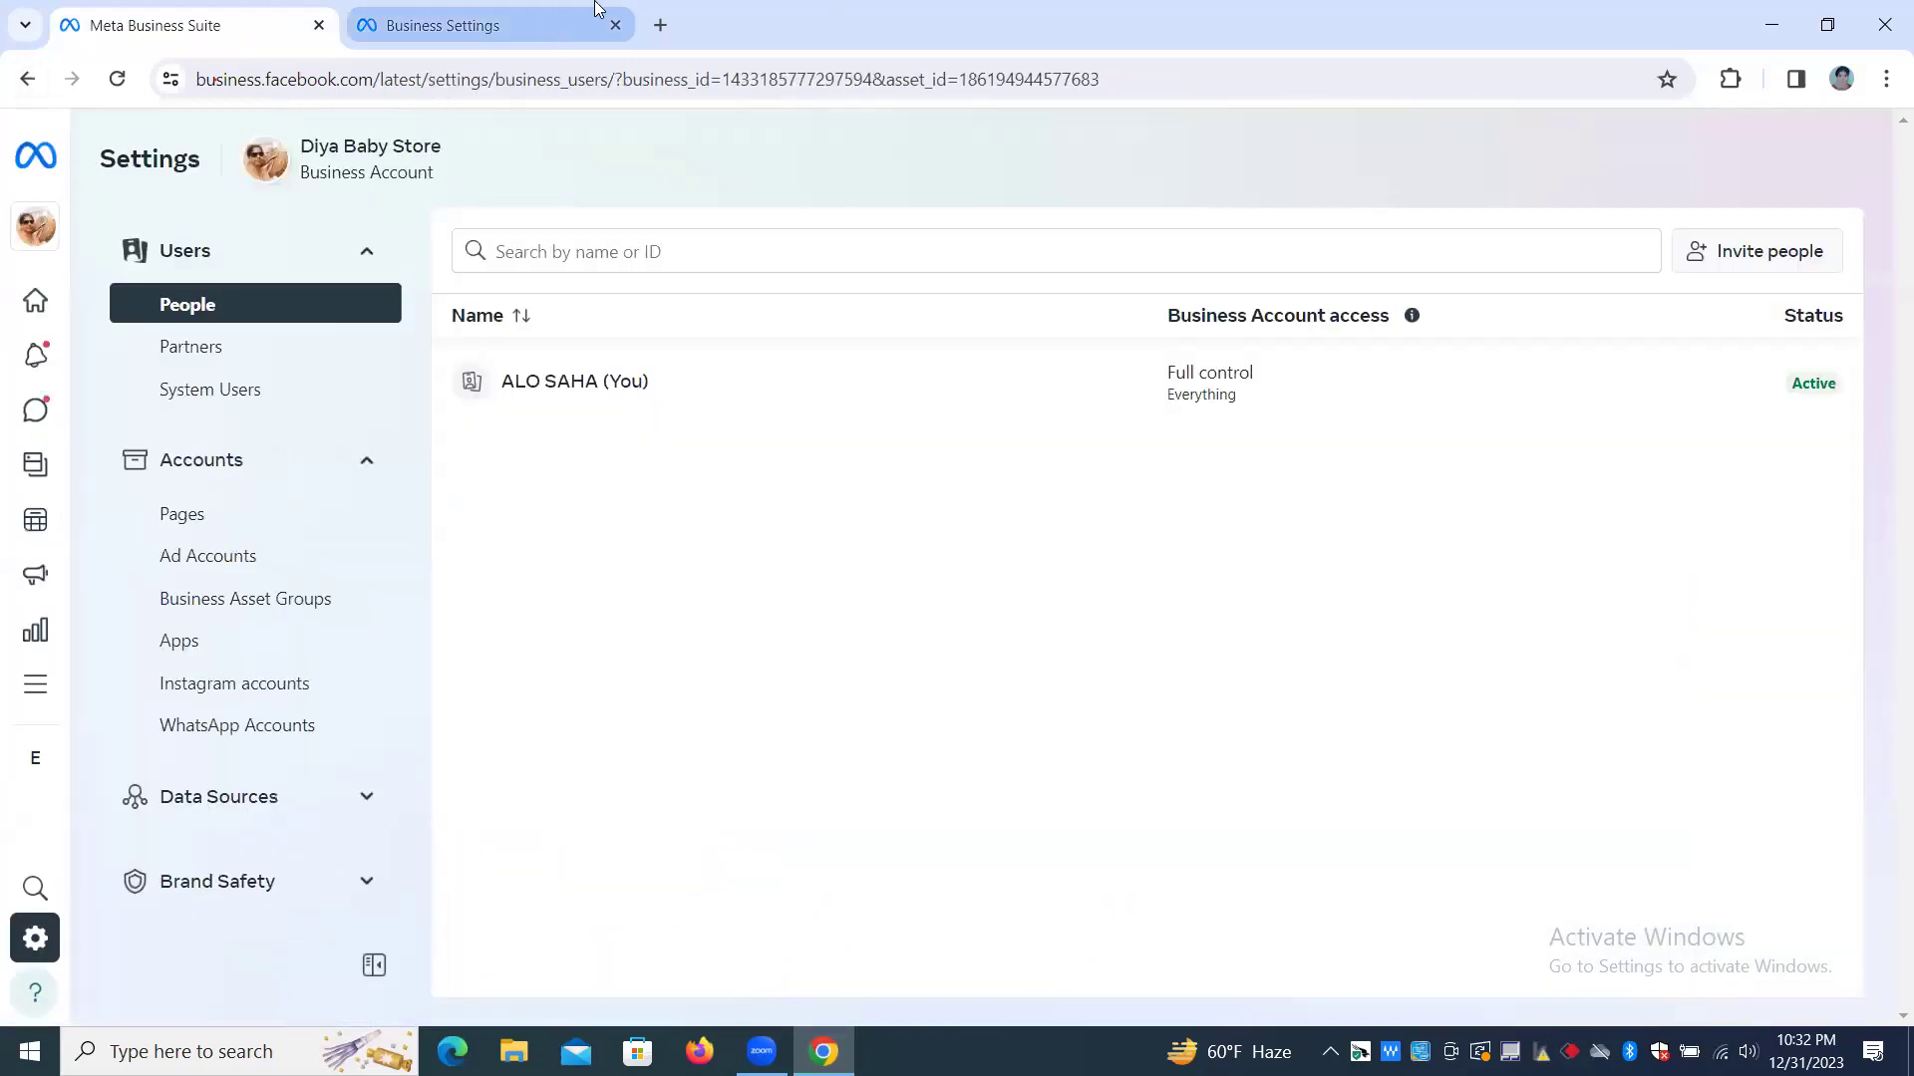
scroll(222, 663, "down", 7)
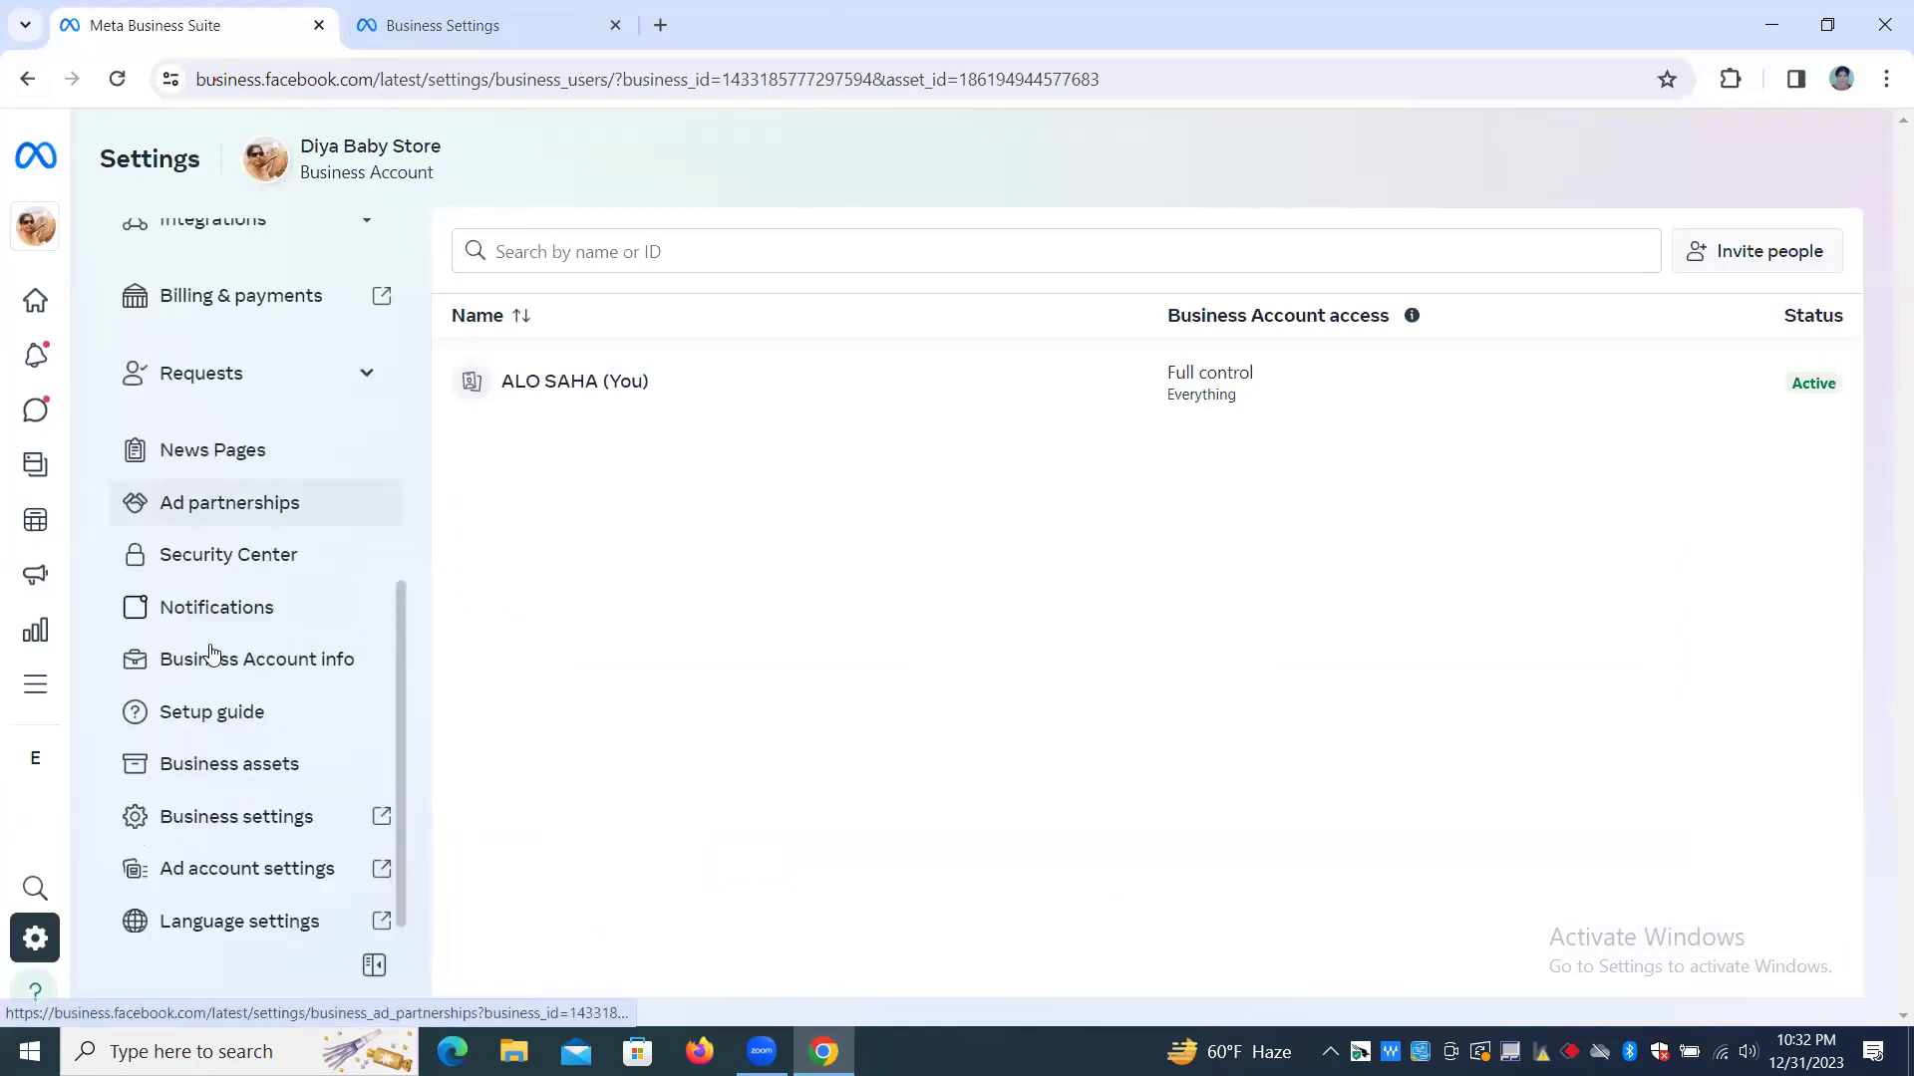
left_click(196, 802)
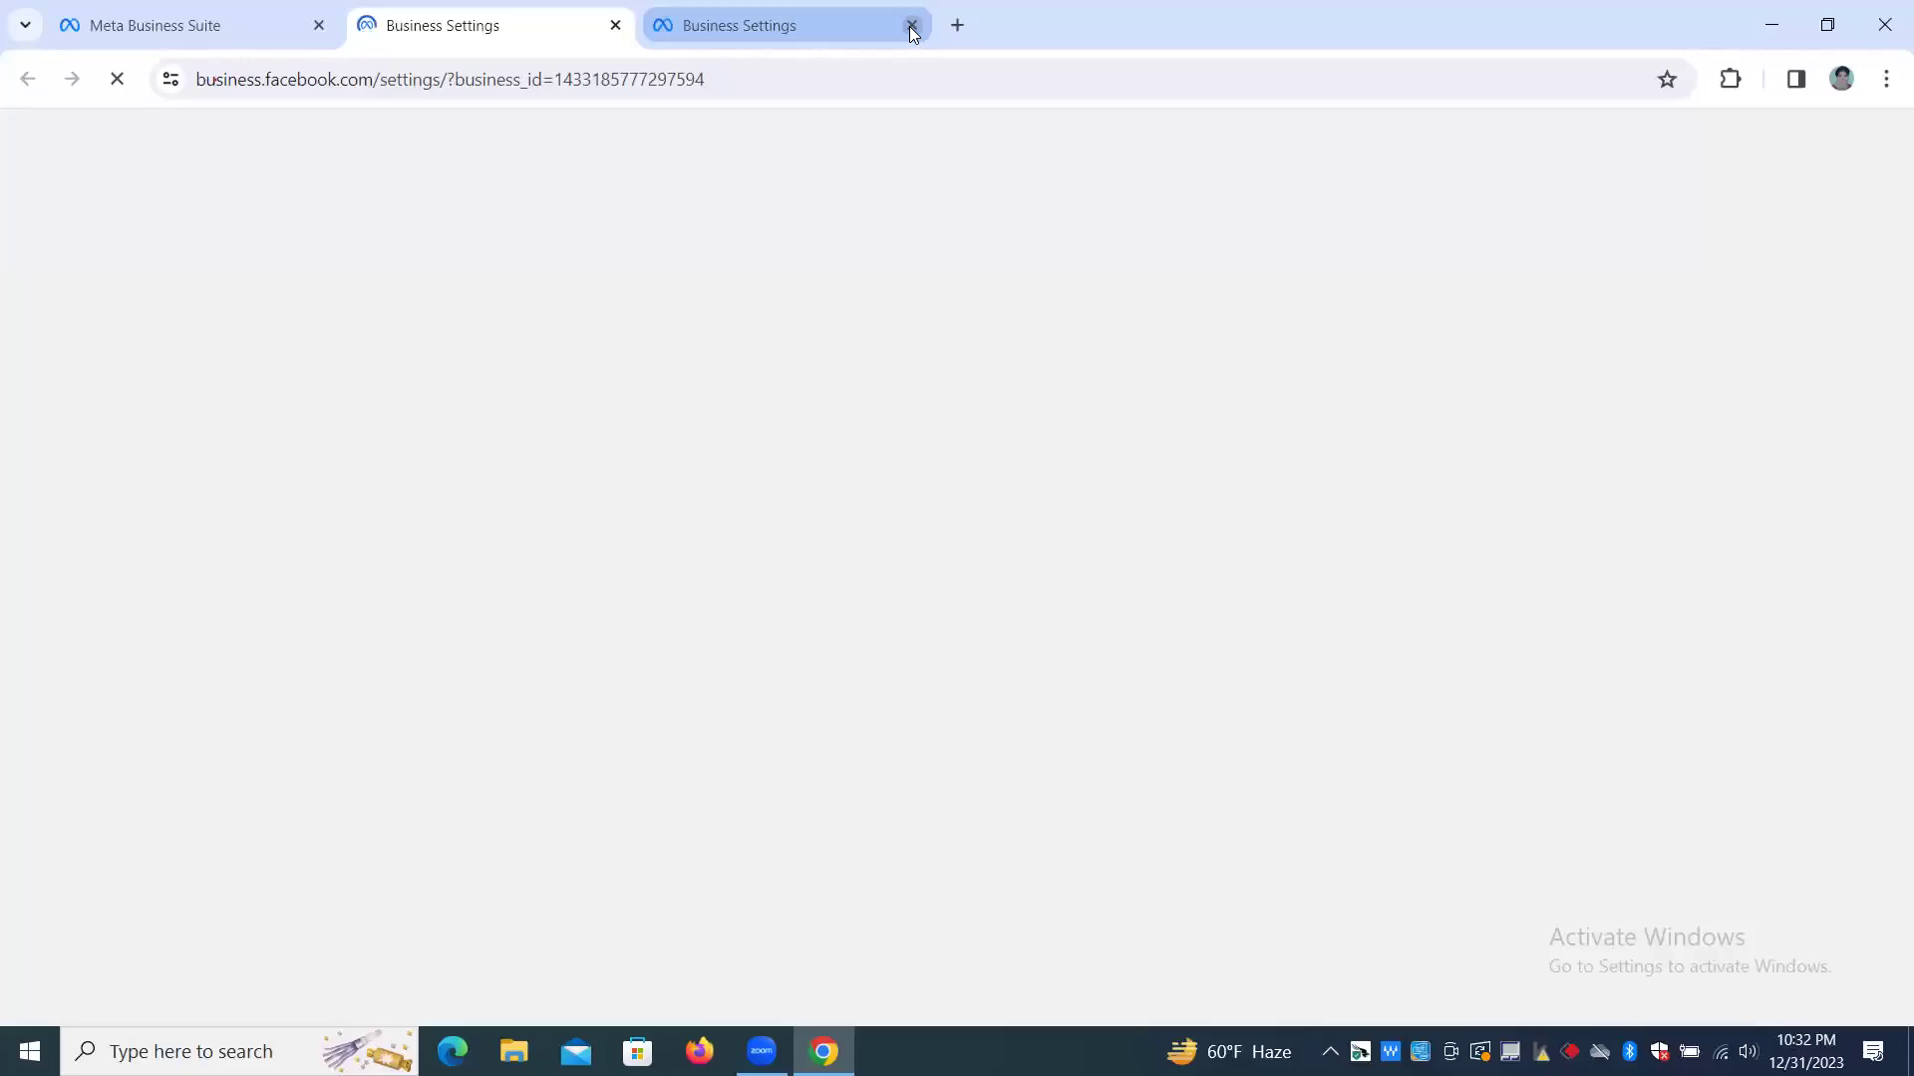
left_click(913, 25)
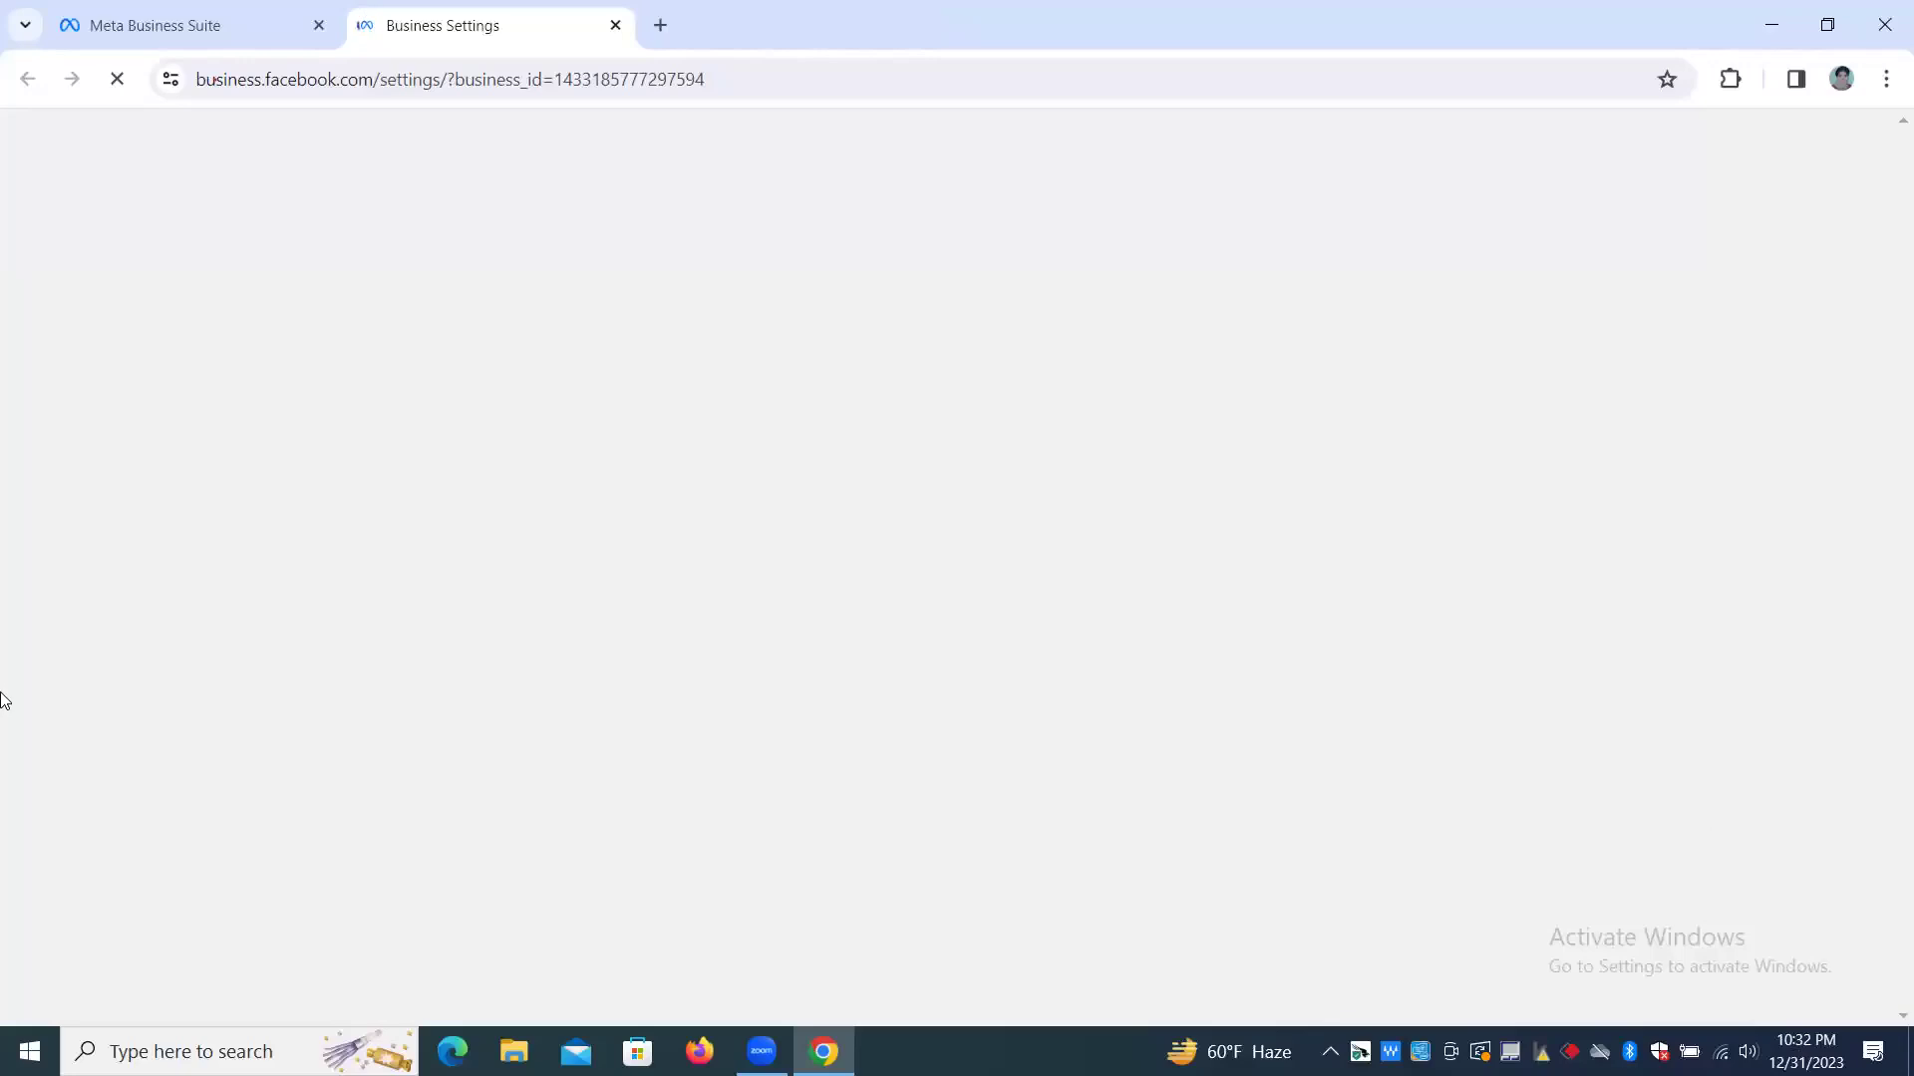
Search Facebook for 'nohali craft' in a new browser tab
left_click(660, 25)
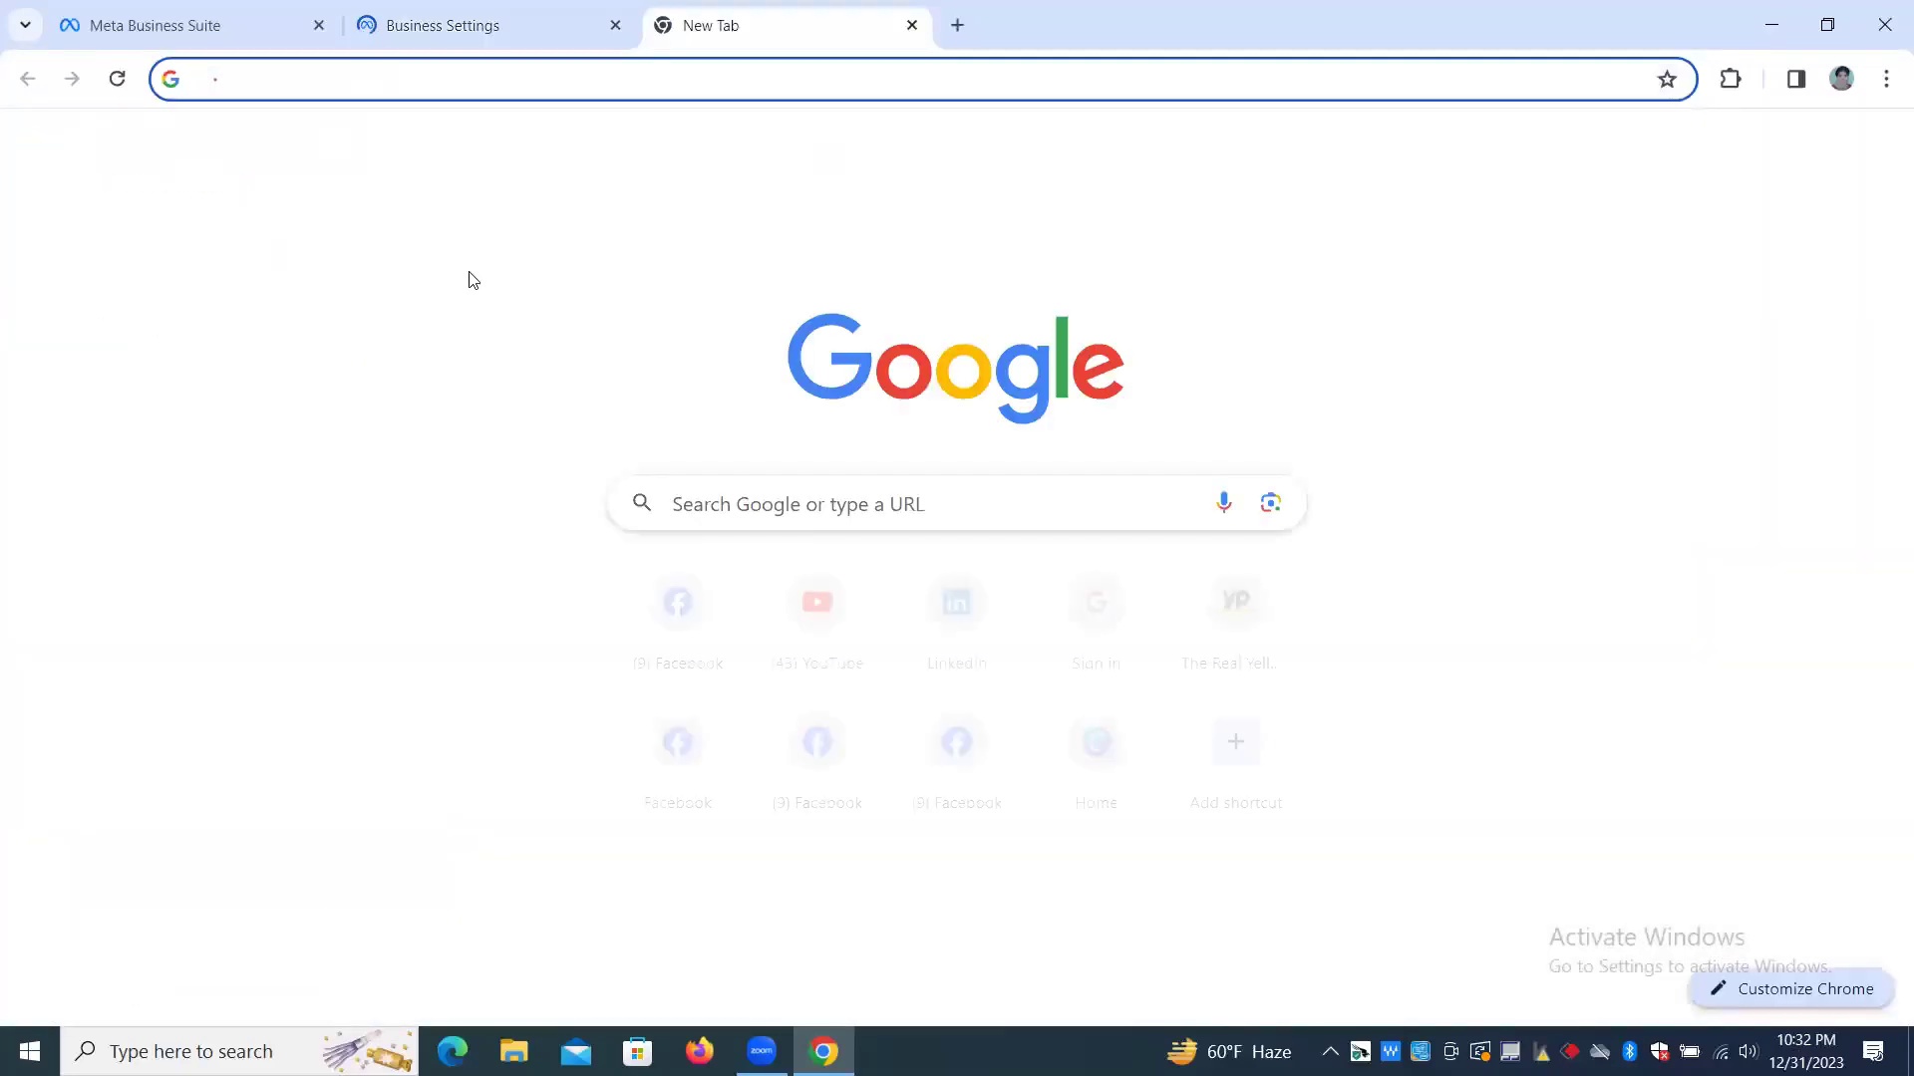
left_click(682, 613)
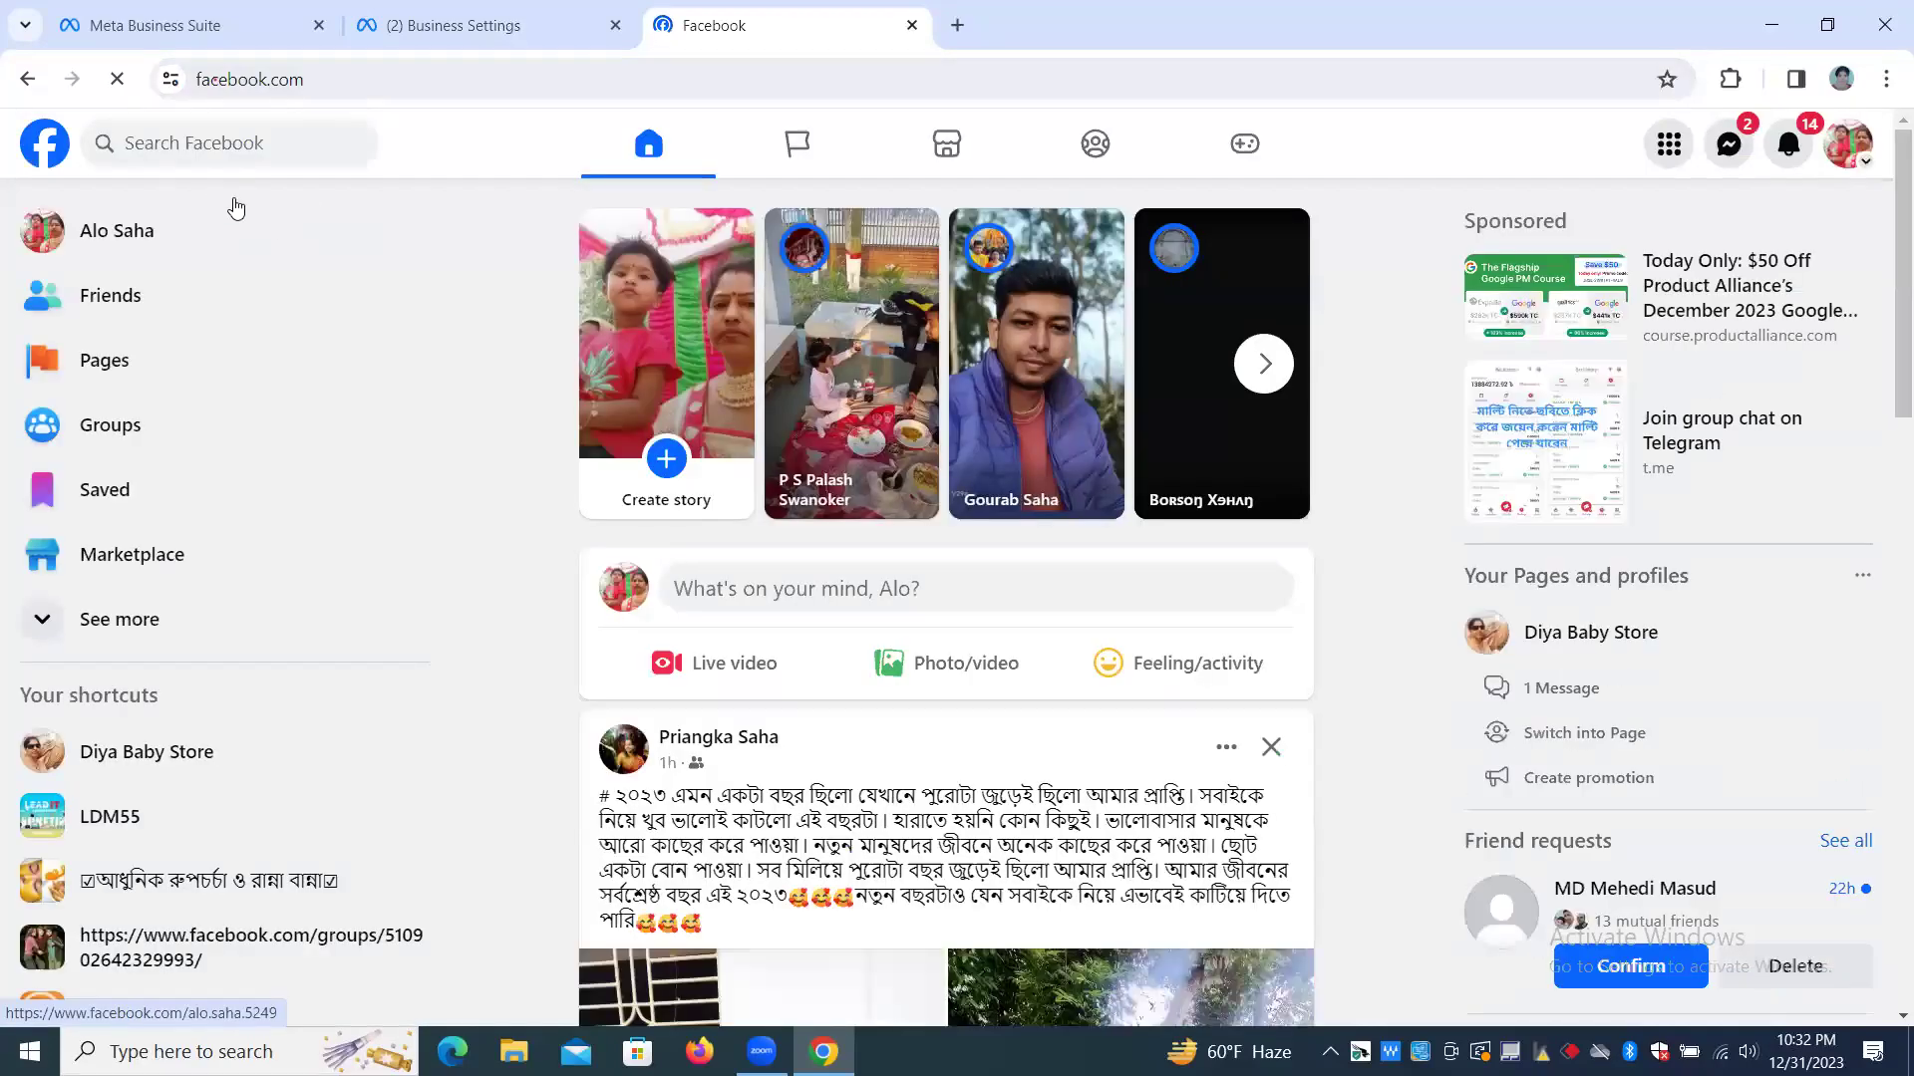
left_click(243, 146)
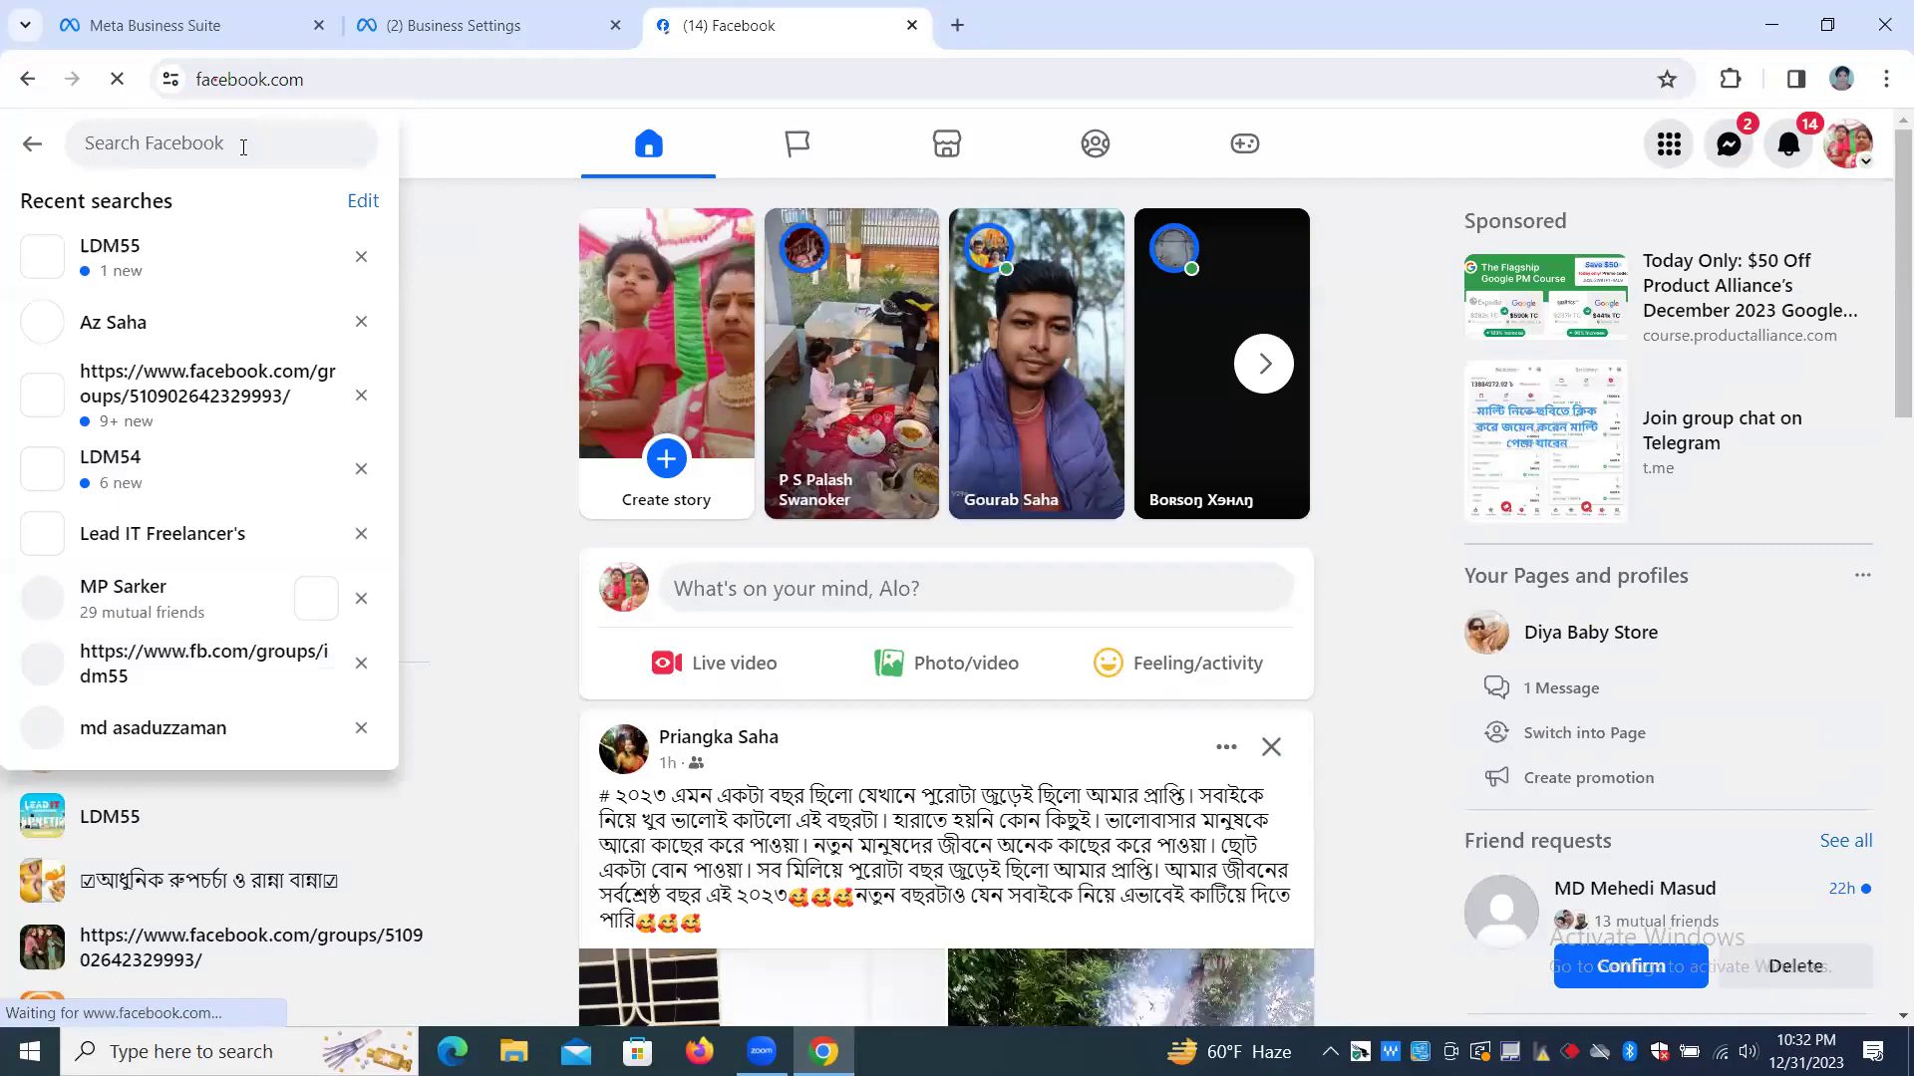
type("nohali")
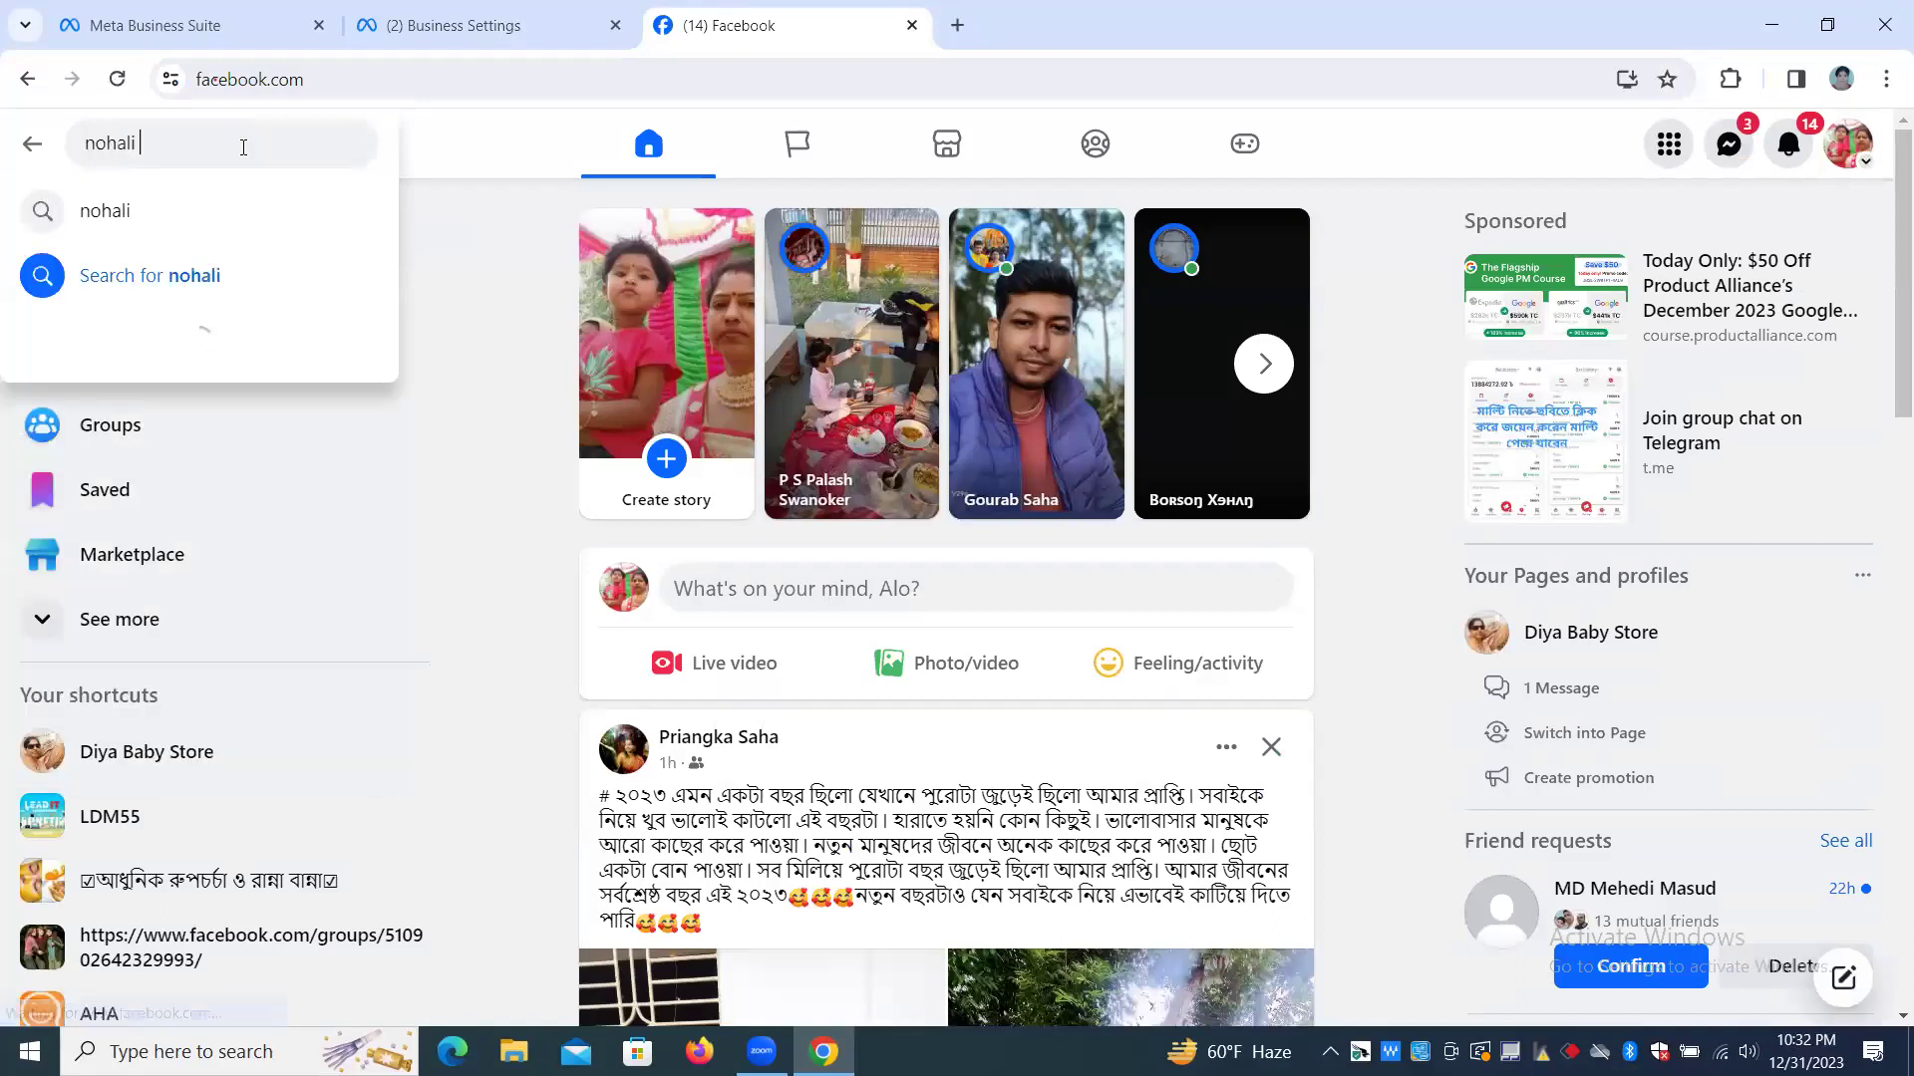
type(" craft")
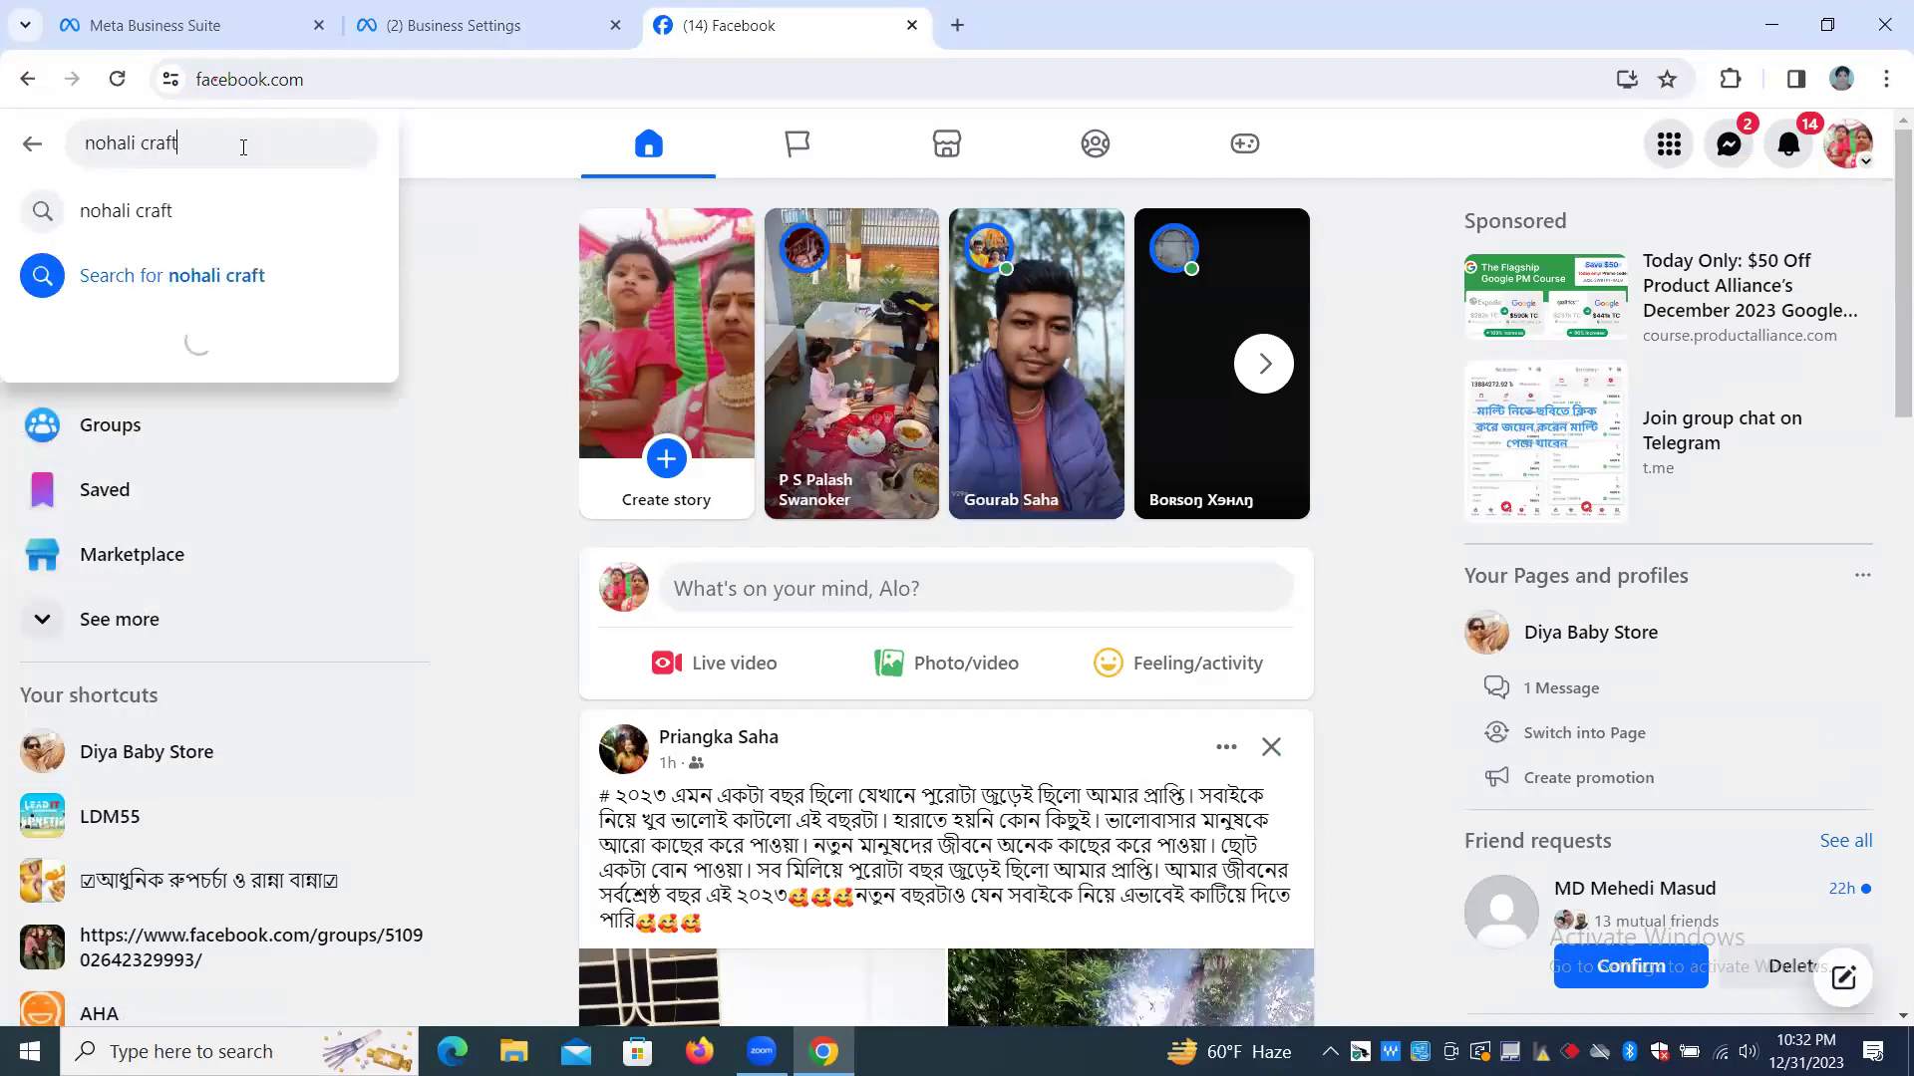
key("Return")
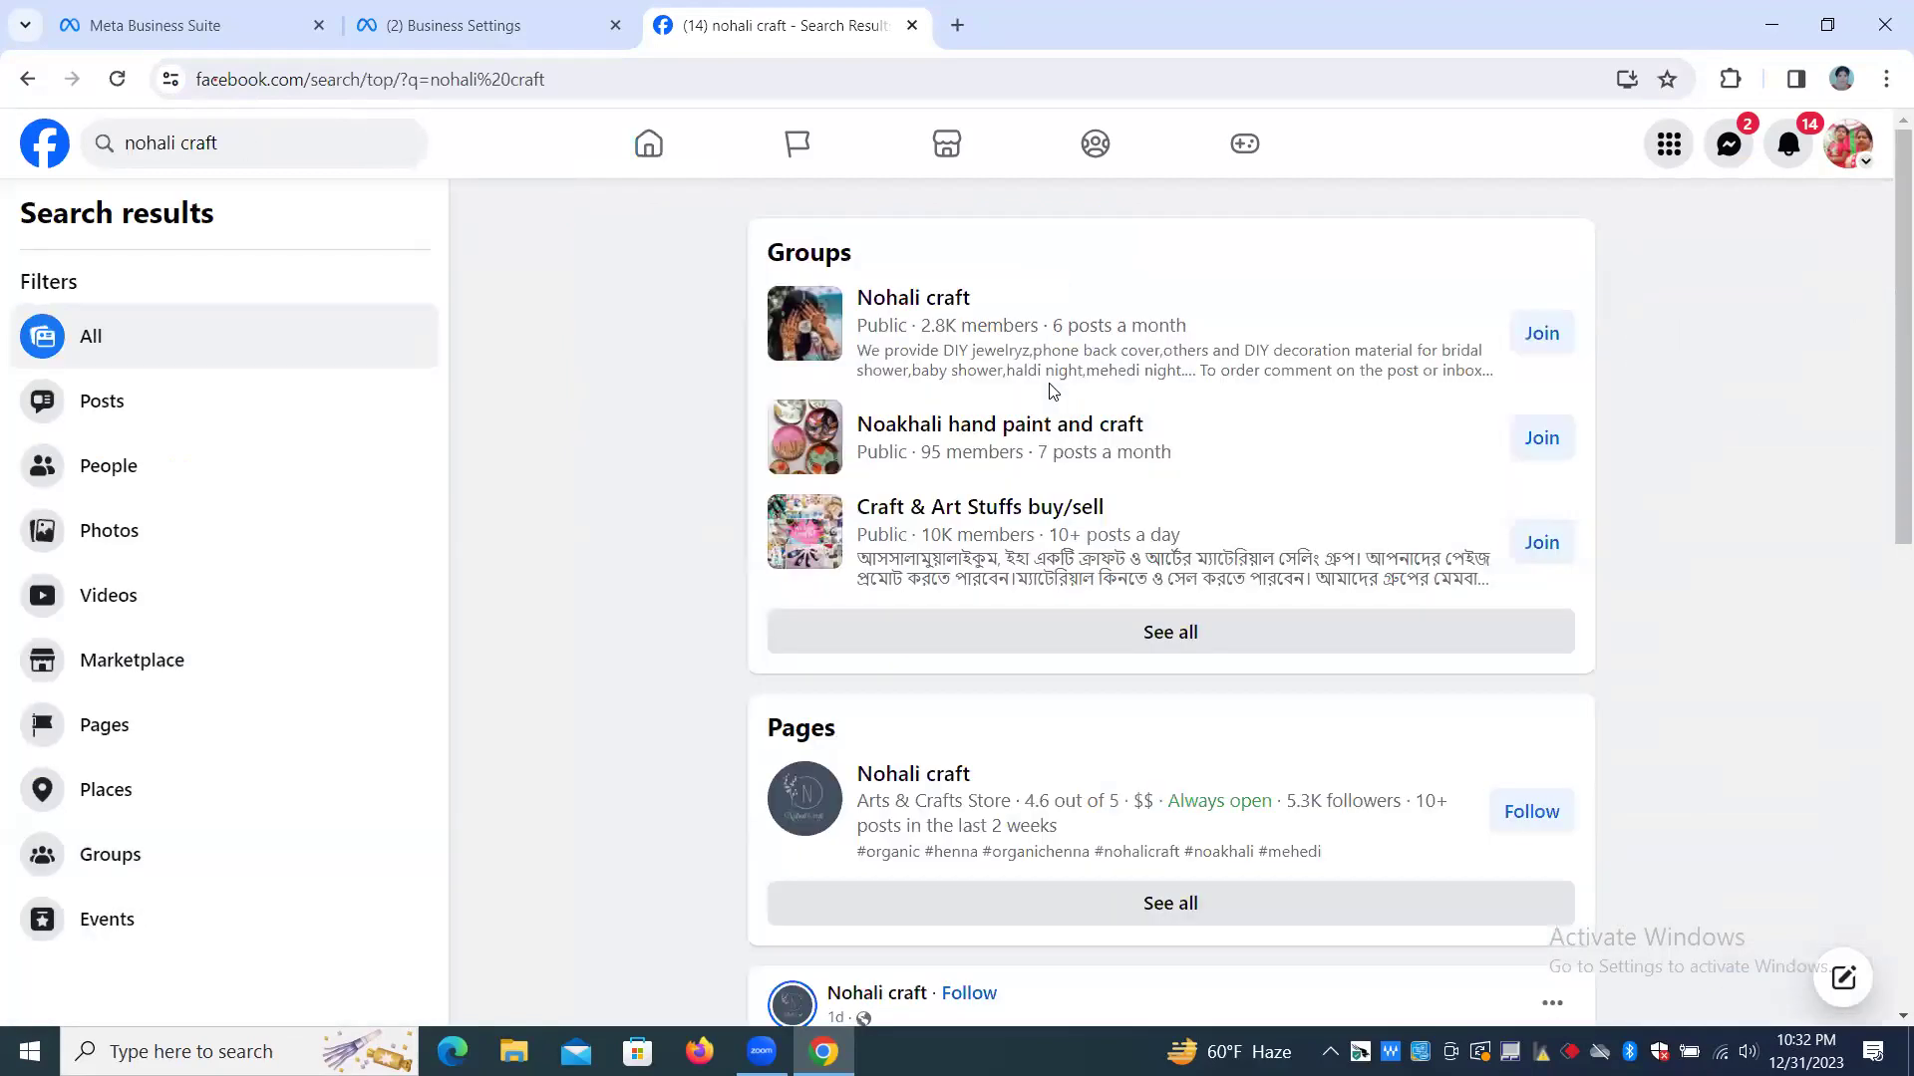
scroll(1006, 499, "down", 2)
scroll(1016, 539, "down", 1)
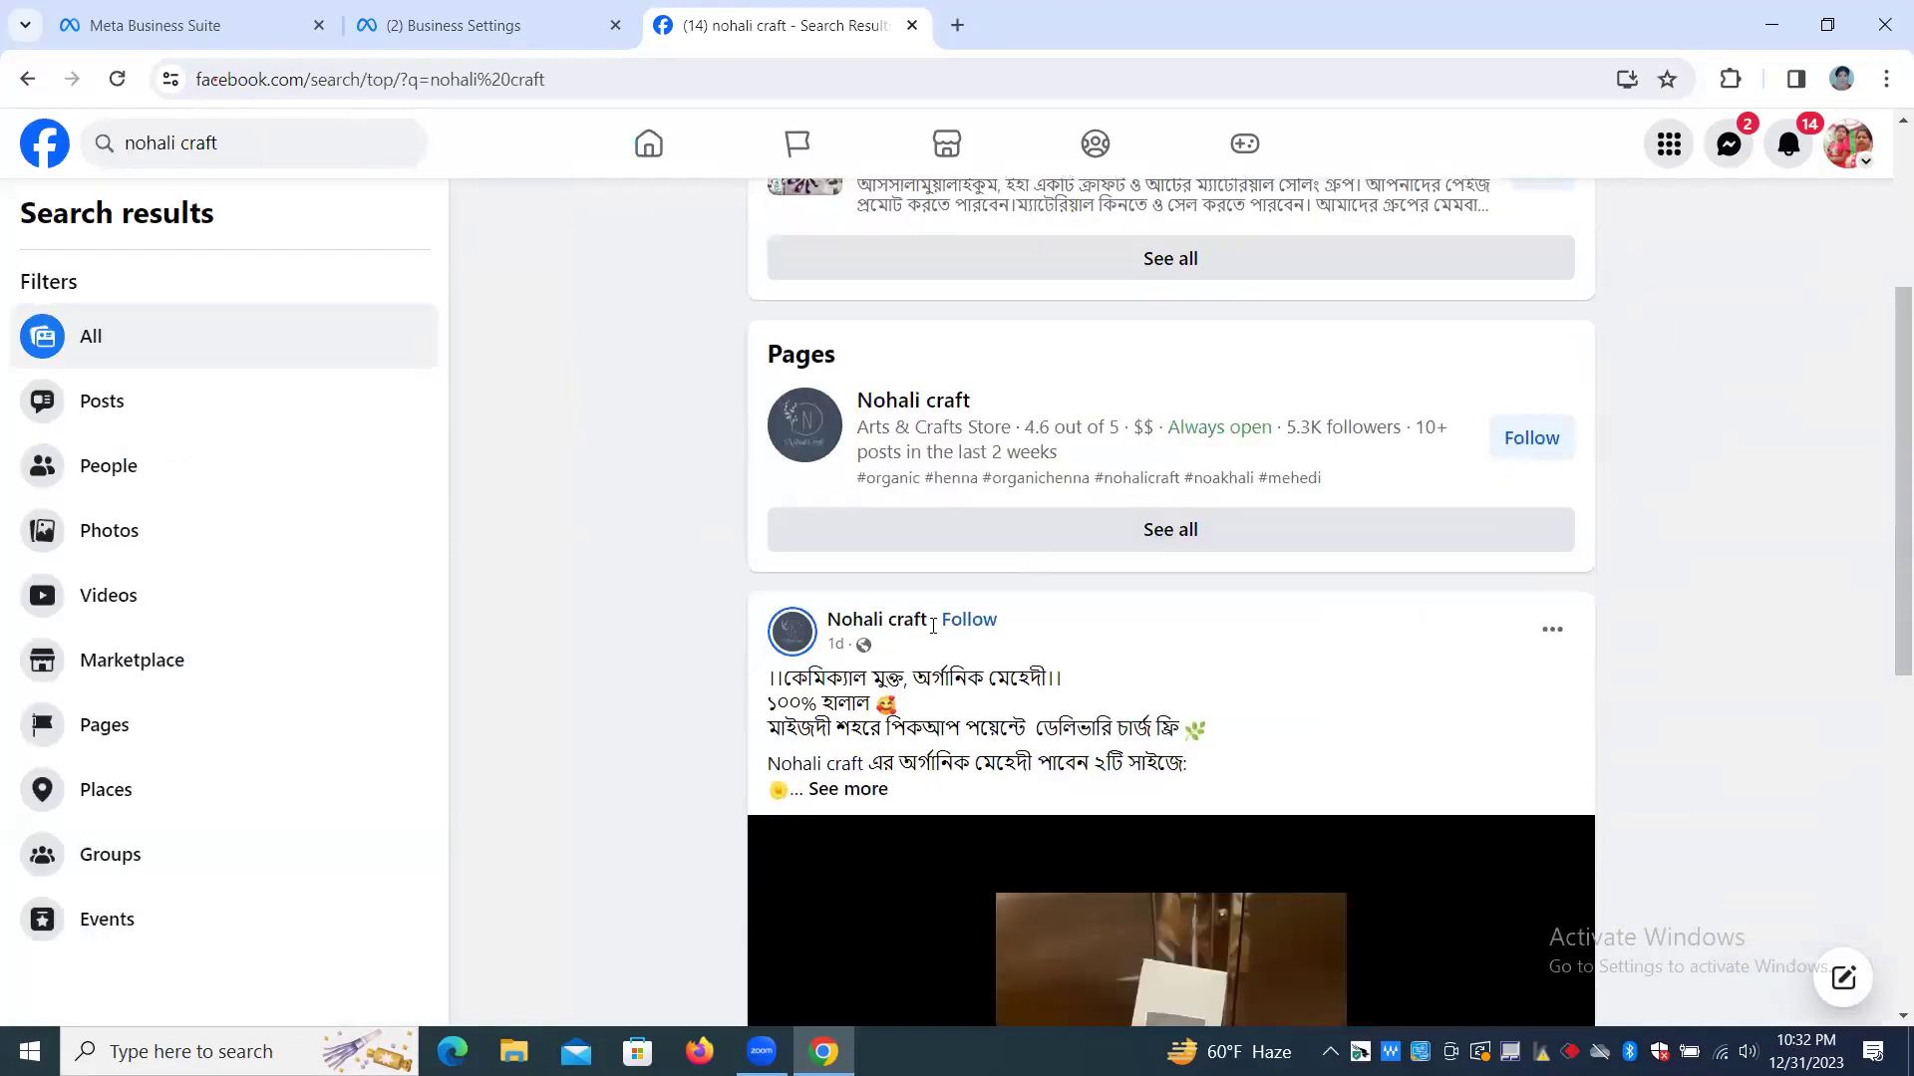
Open the Nohali craft Page and copy its web address
left_click(922, 399)
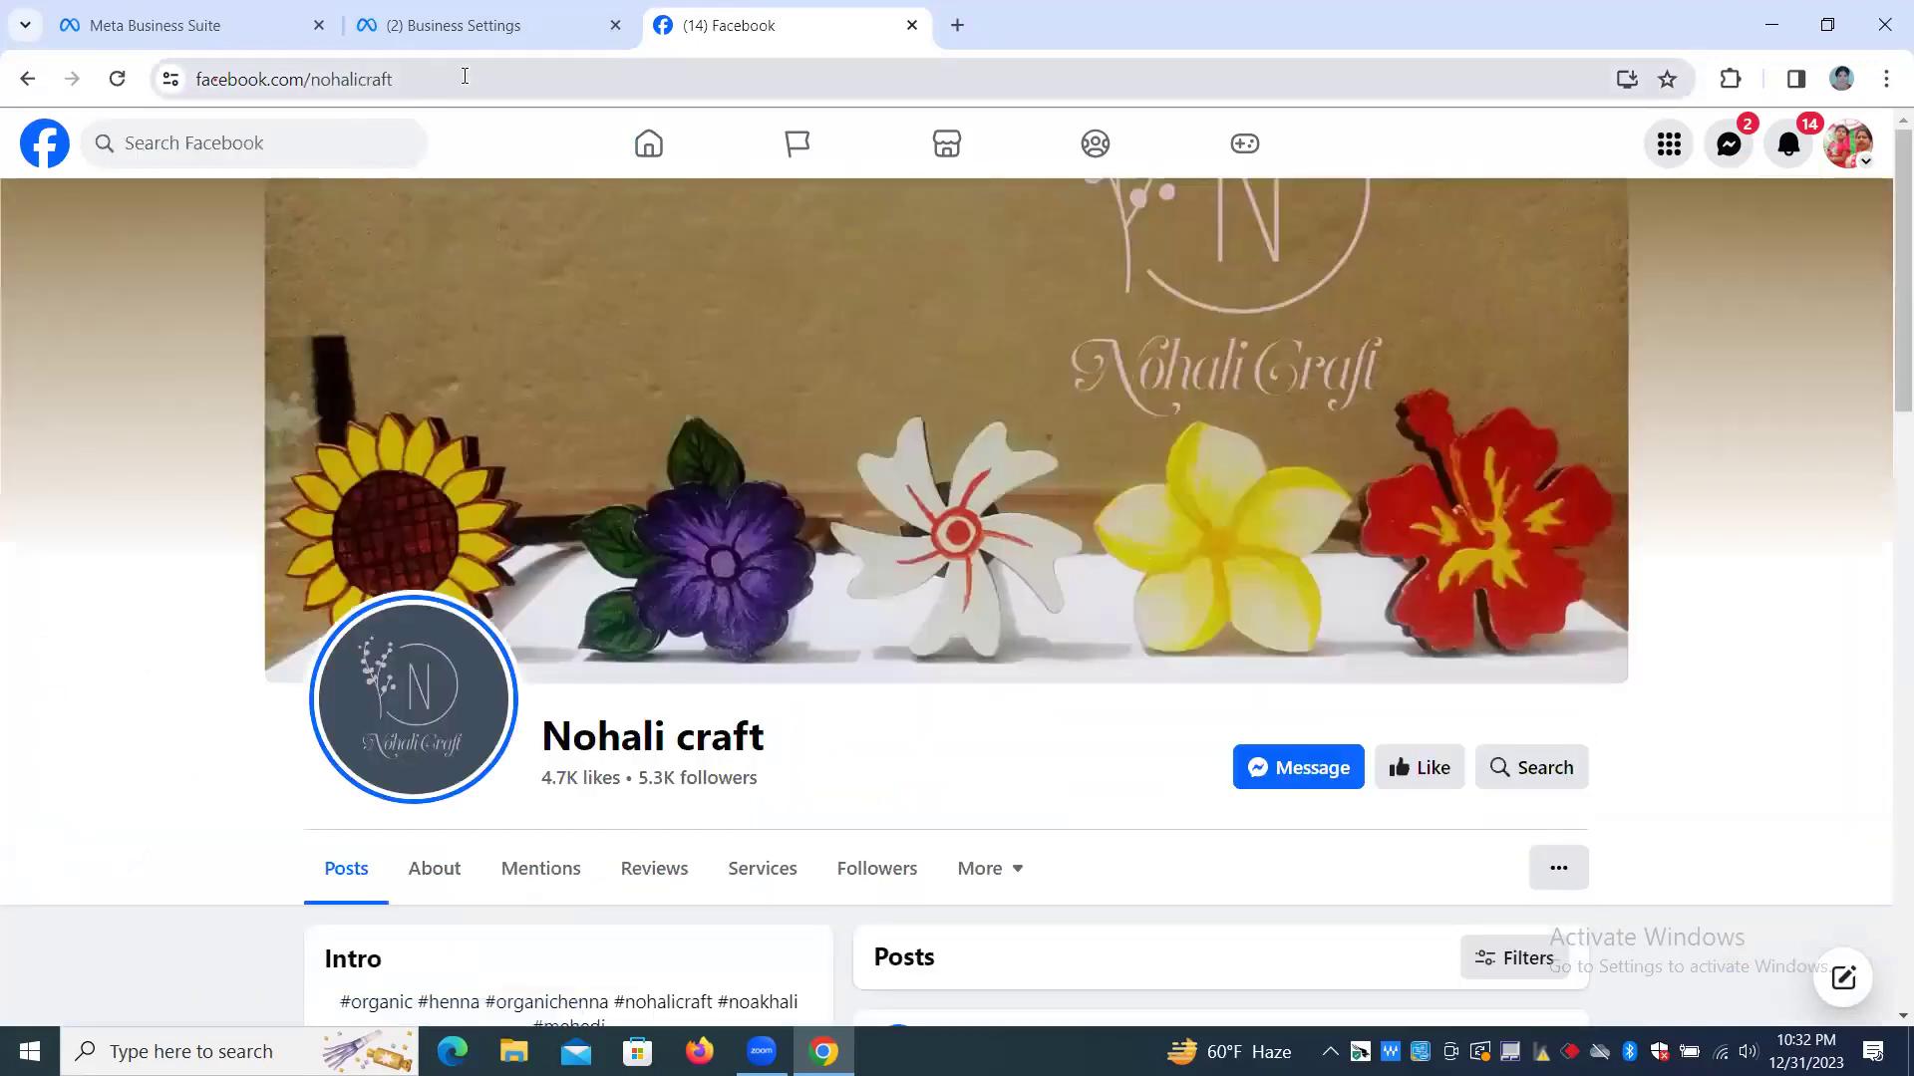
left_click(458, 80)
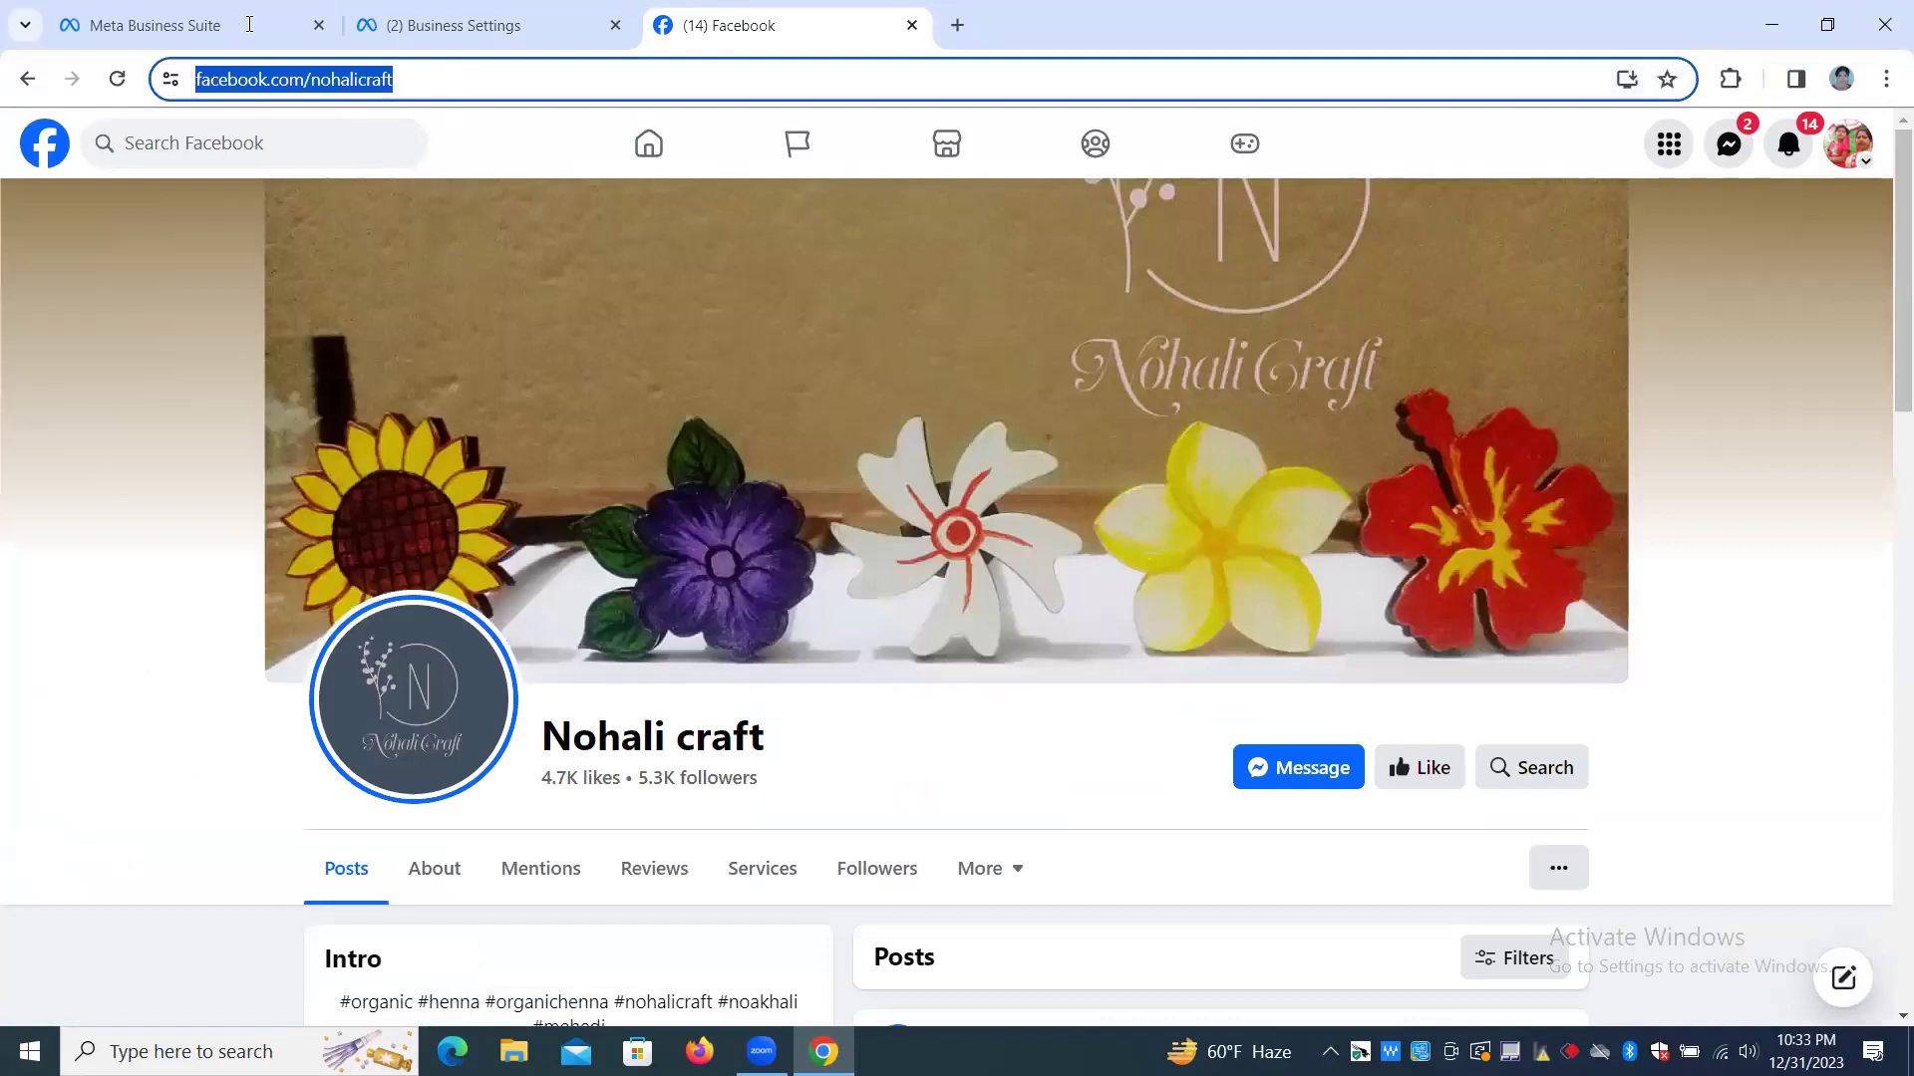
left_click(434, 23)
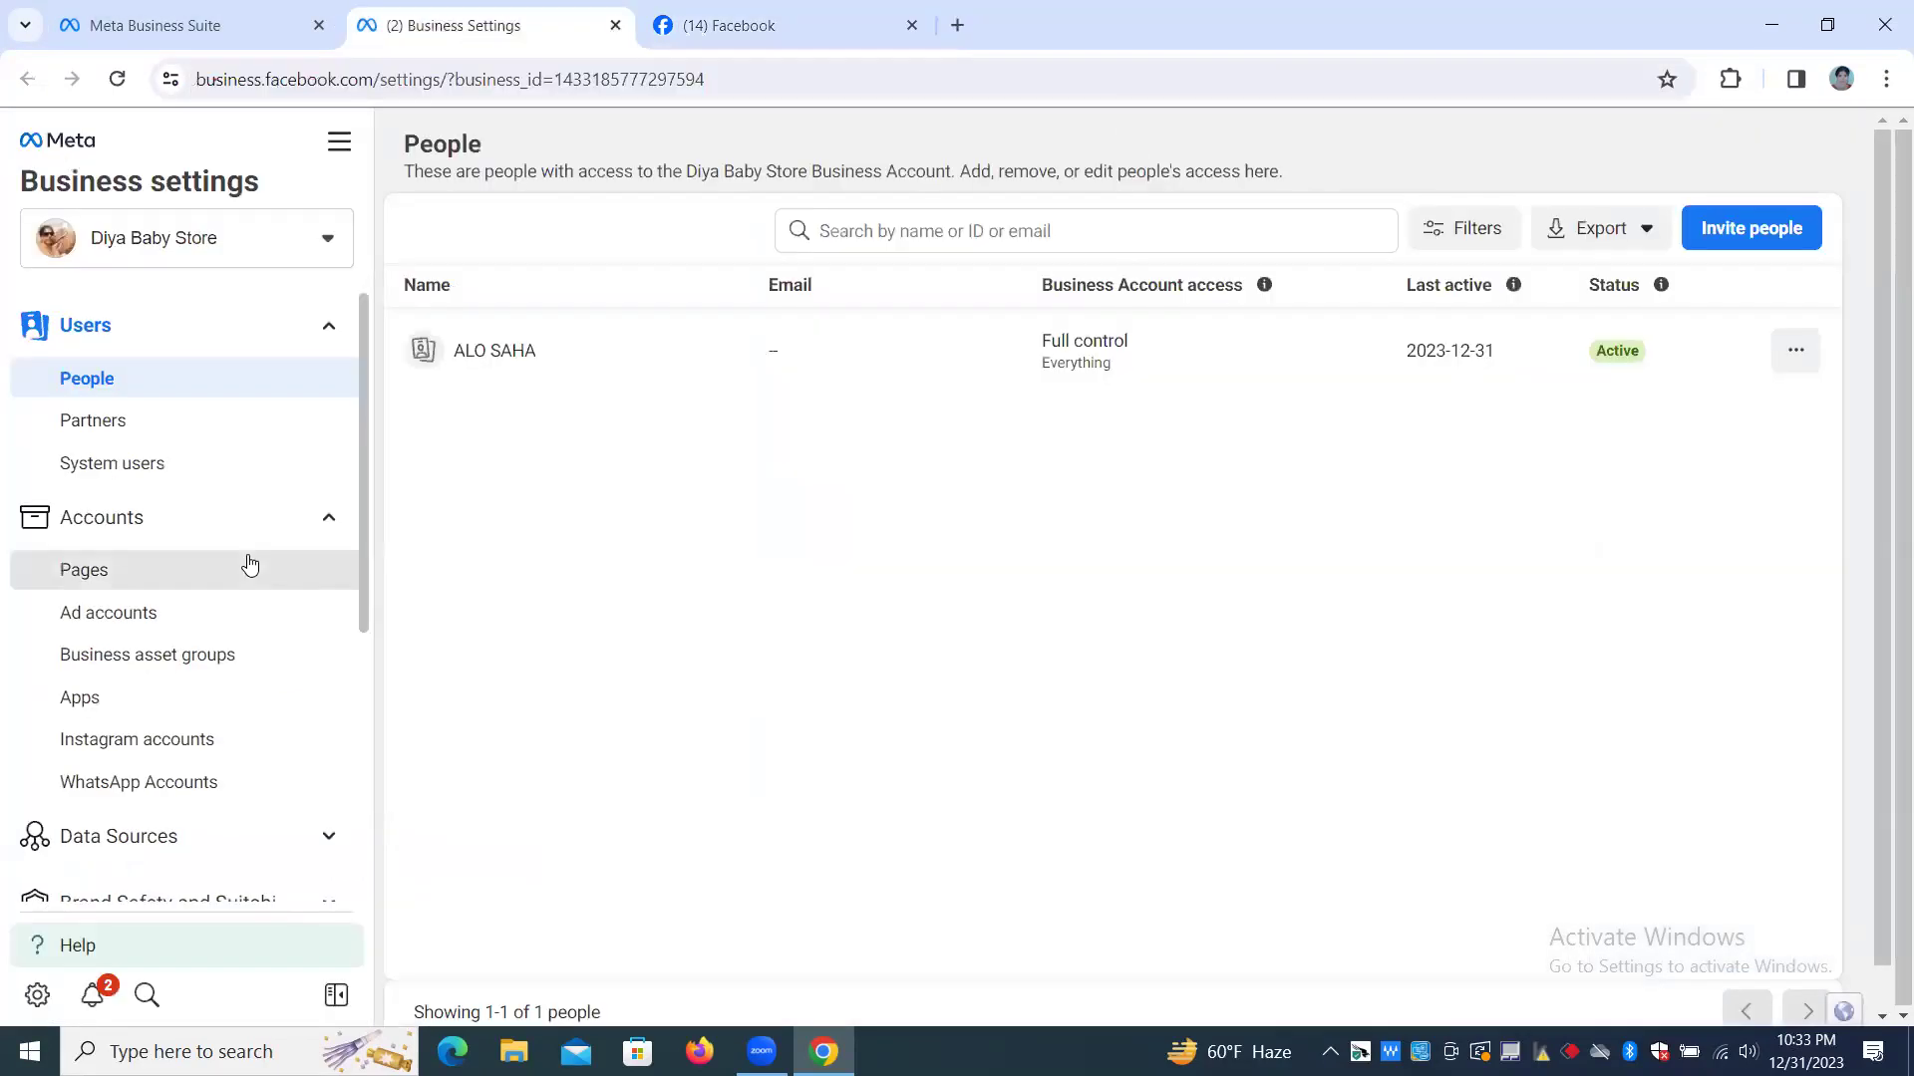
From Diya Baby Store's Pages settings, start a Page access request and pick Nohali craft from the pasted URL
left_click(90, 578)
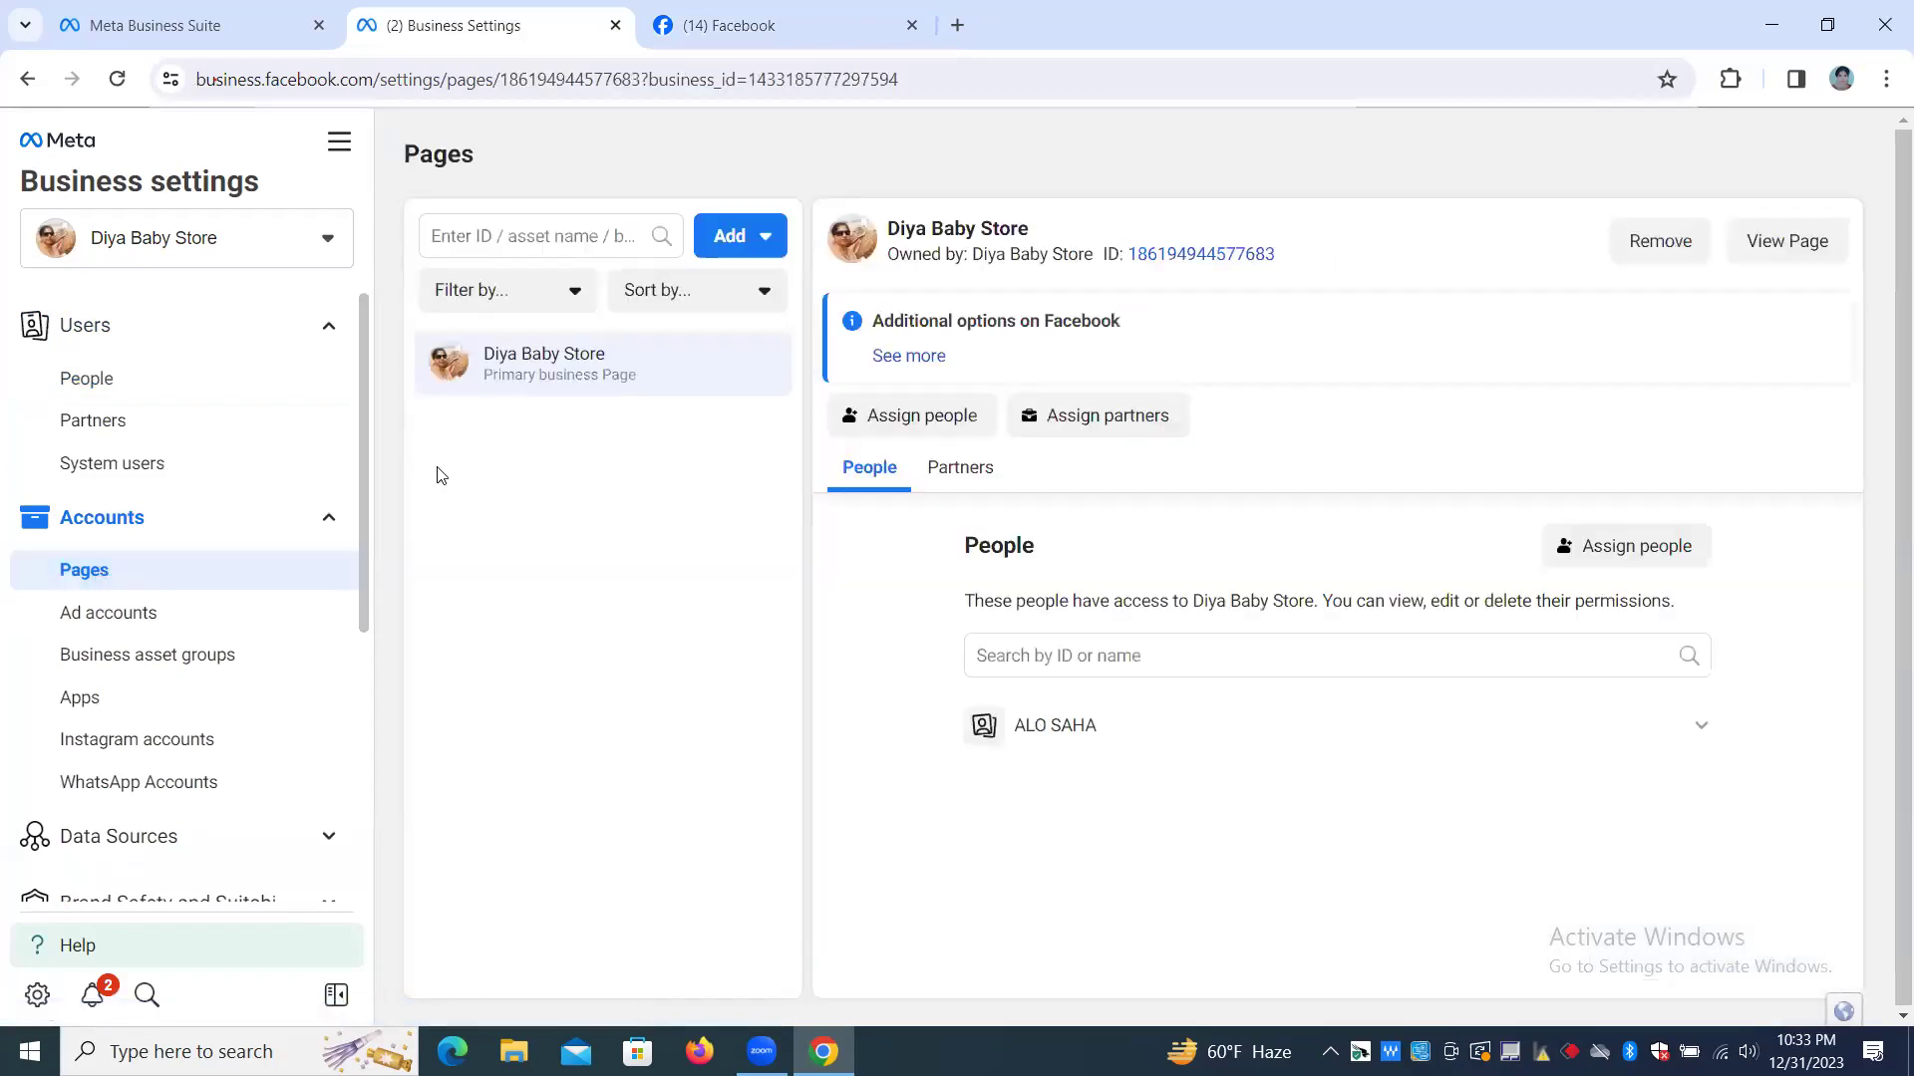
left_click(742, 237)
left_click(806, 410)
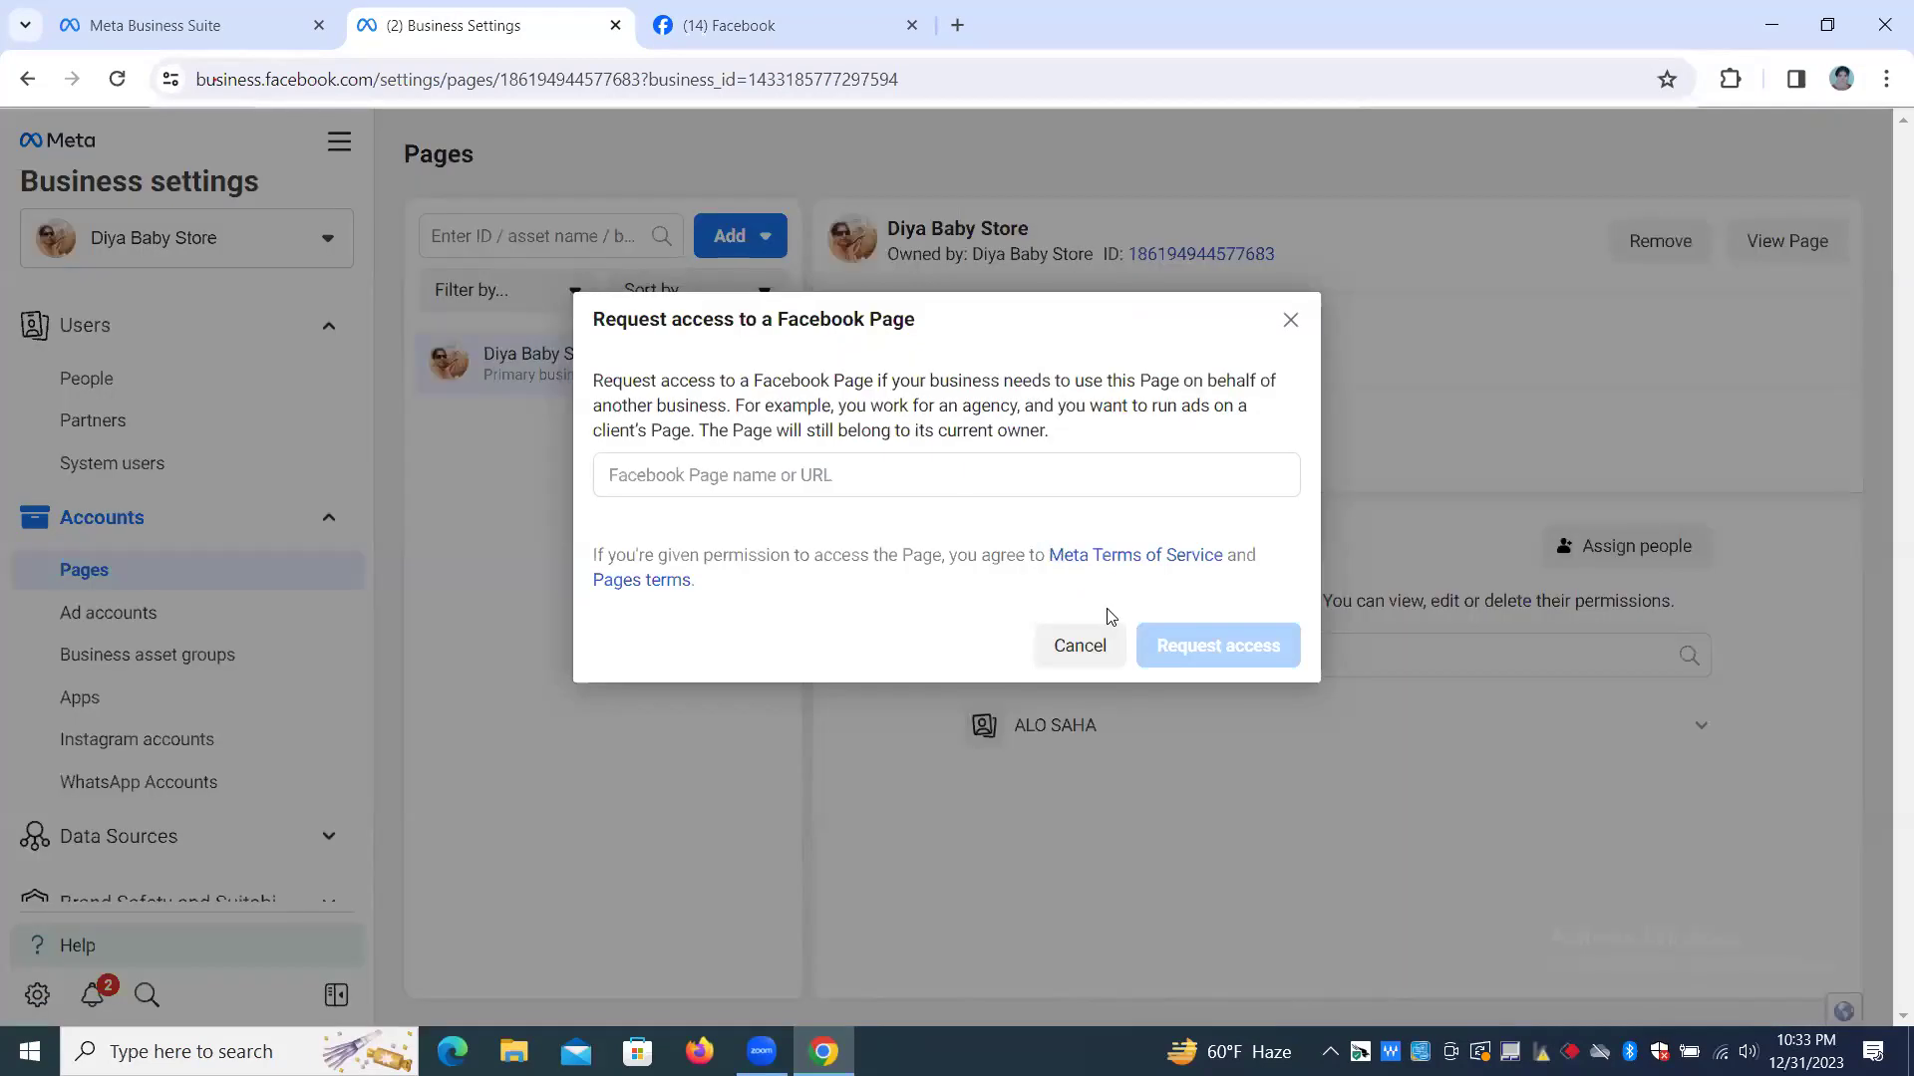
left_click(748, 475)
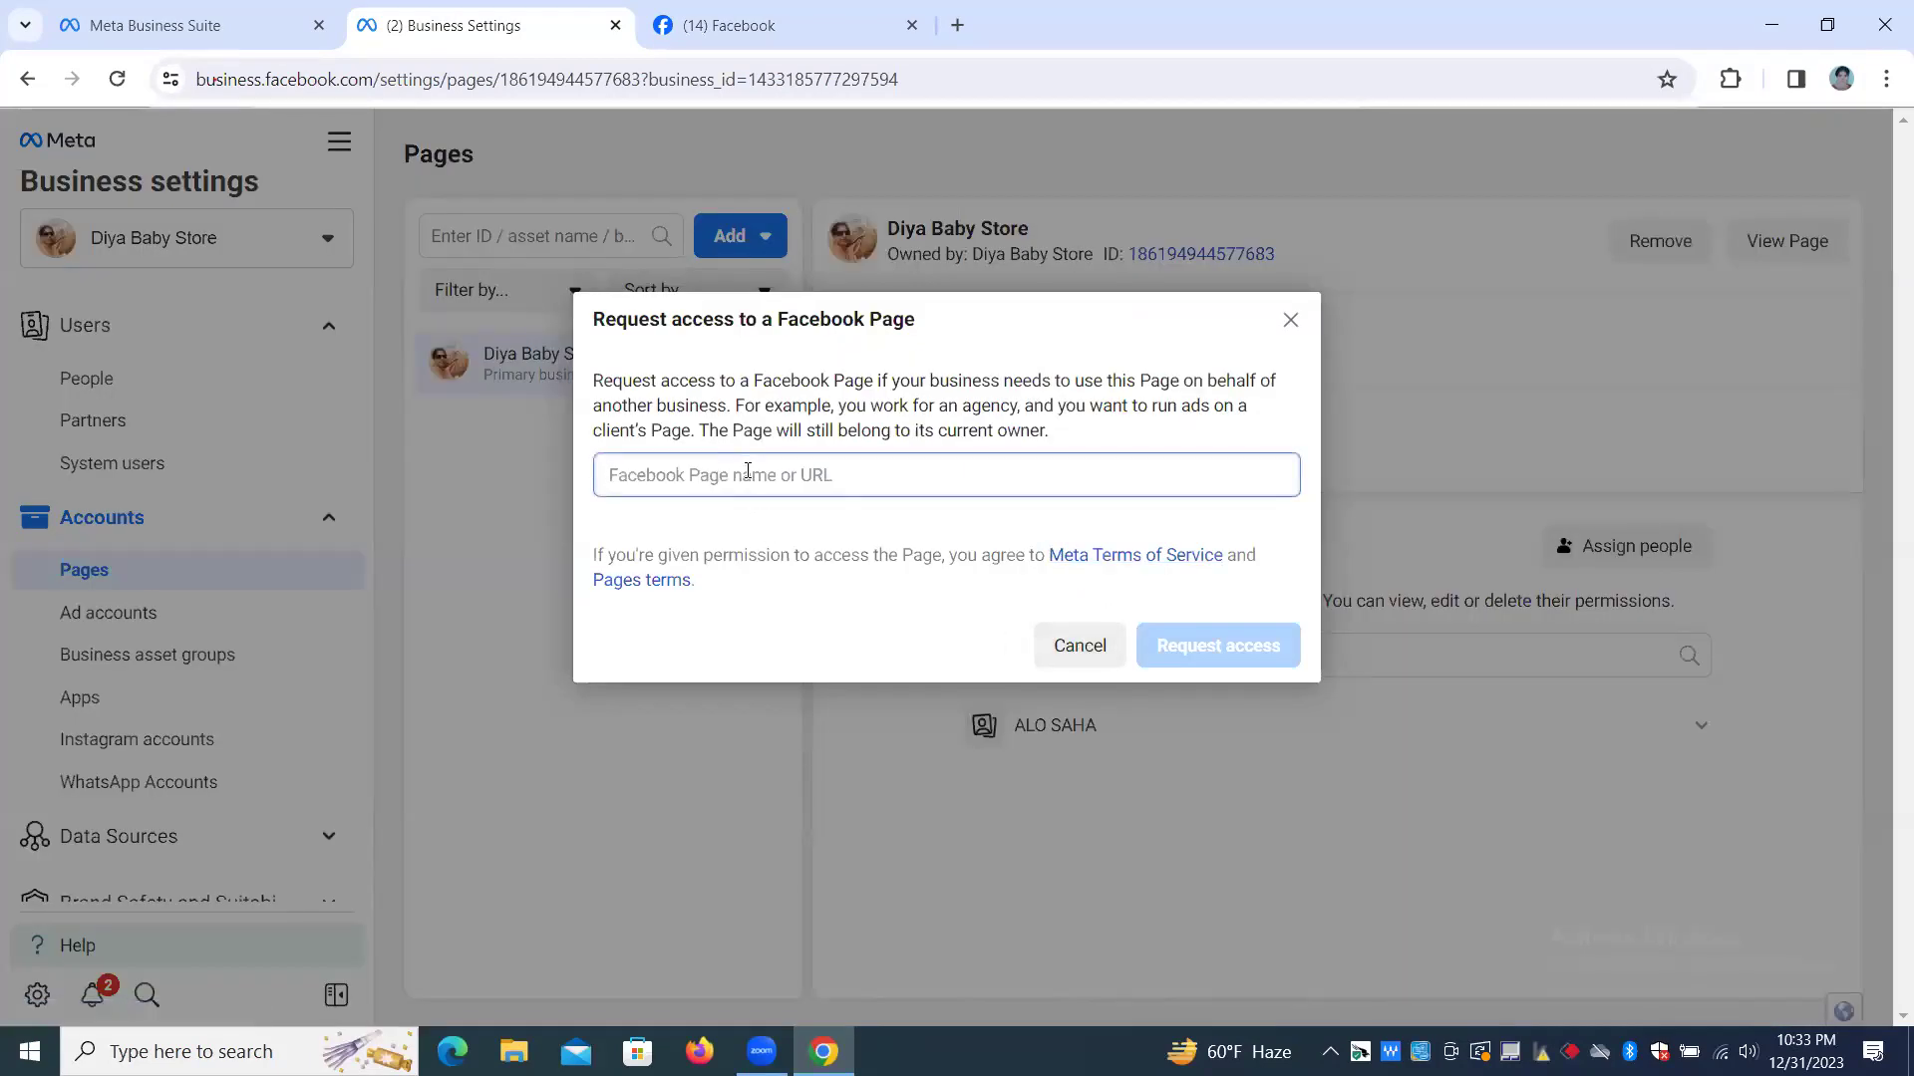
type("https://www.facebook.com/nehalcraft")
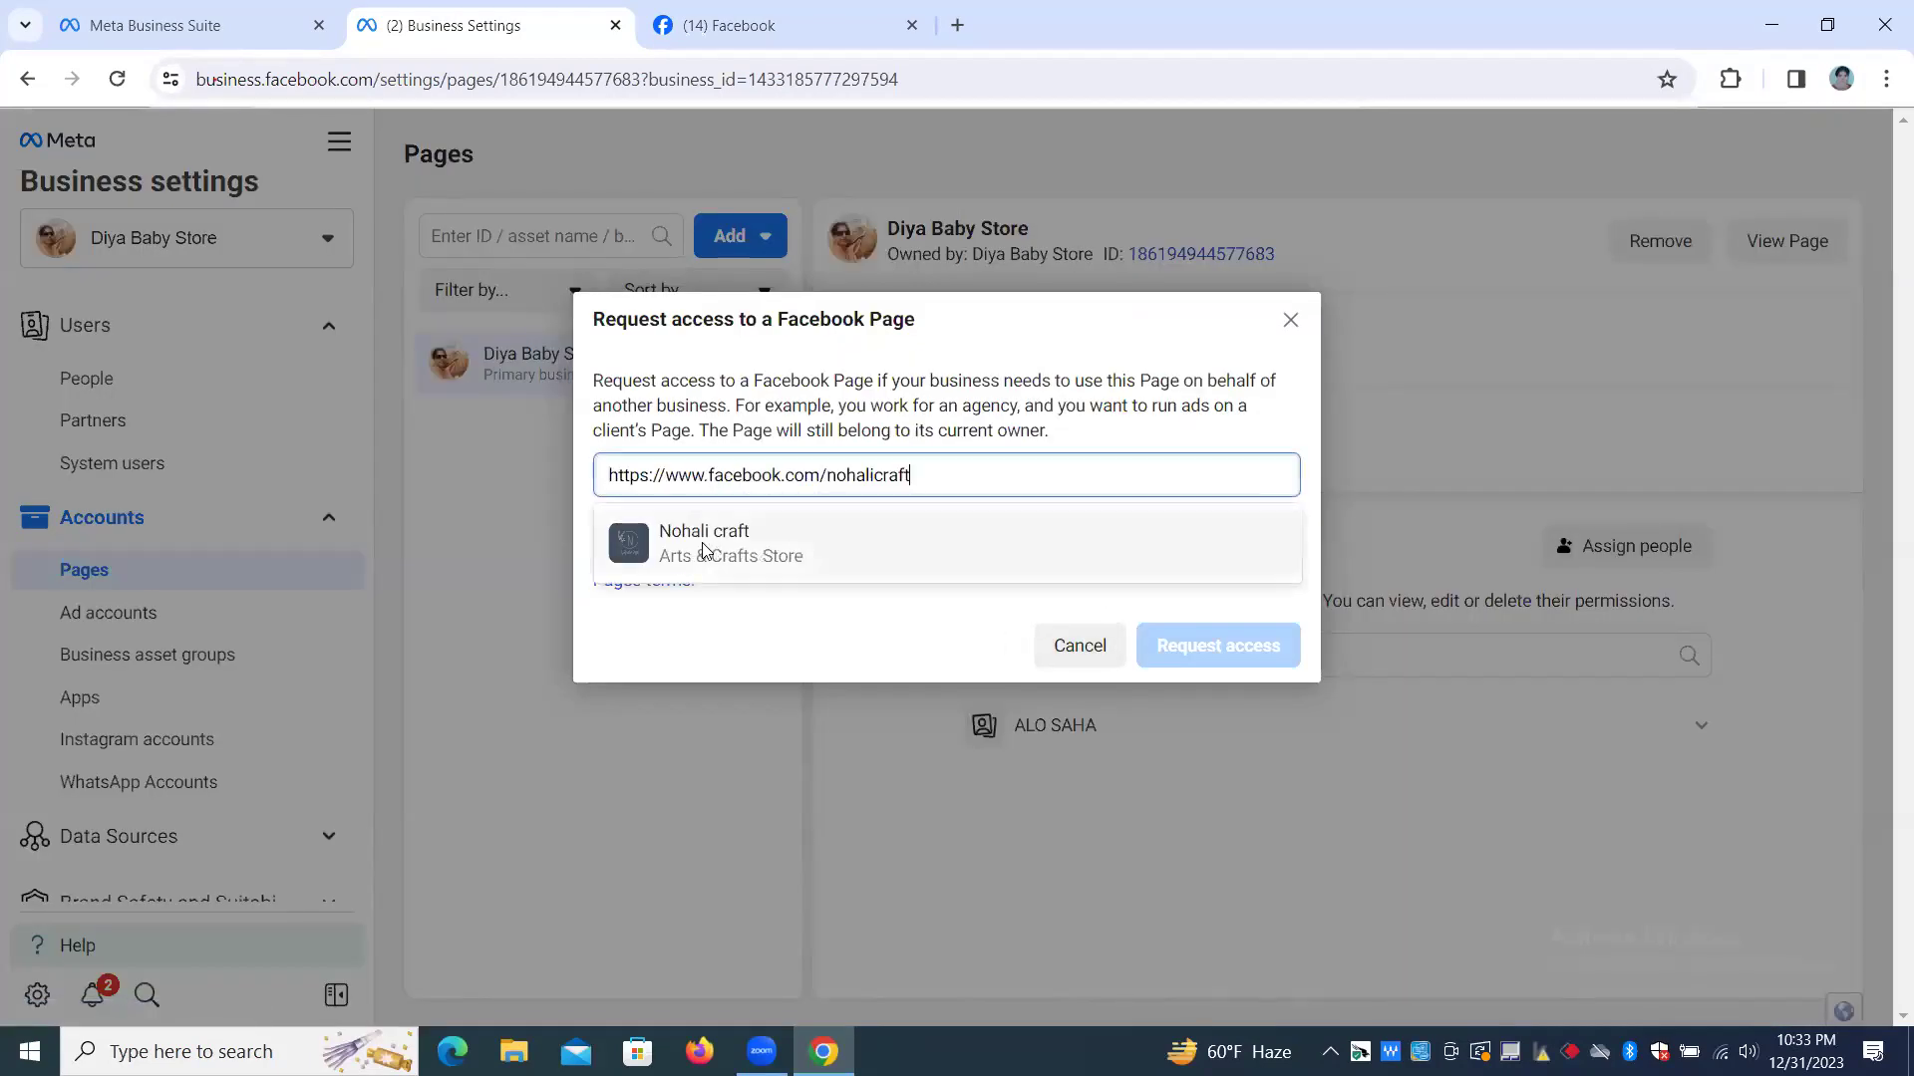
left_click(704, 551)
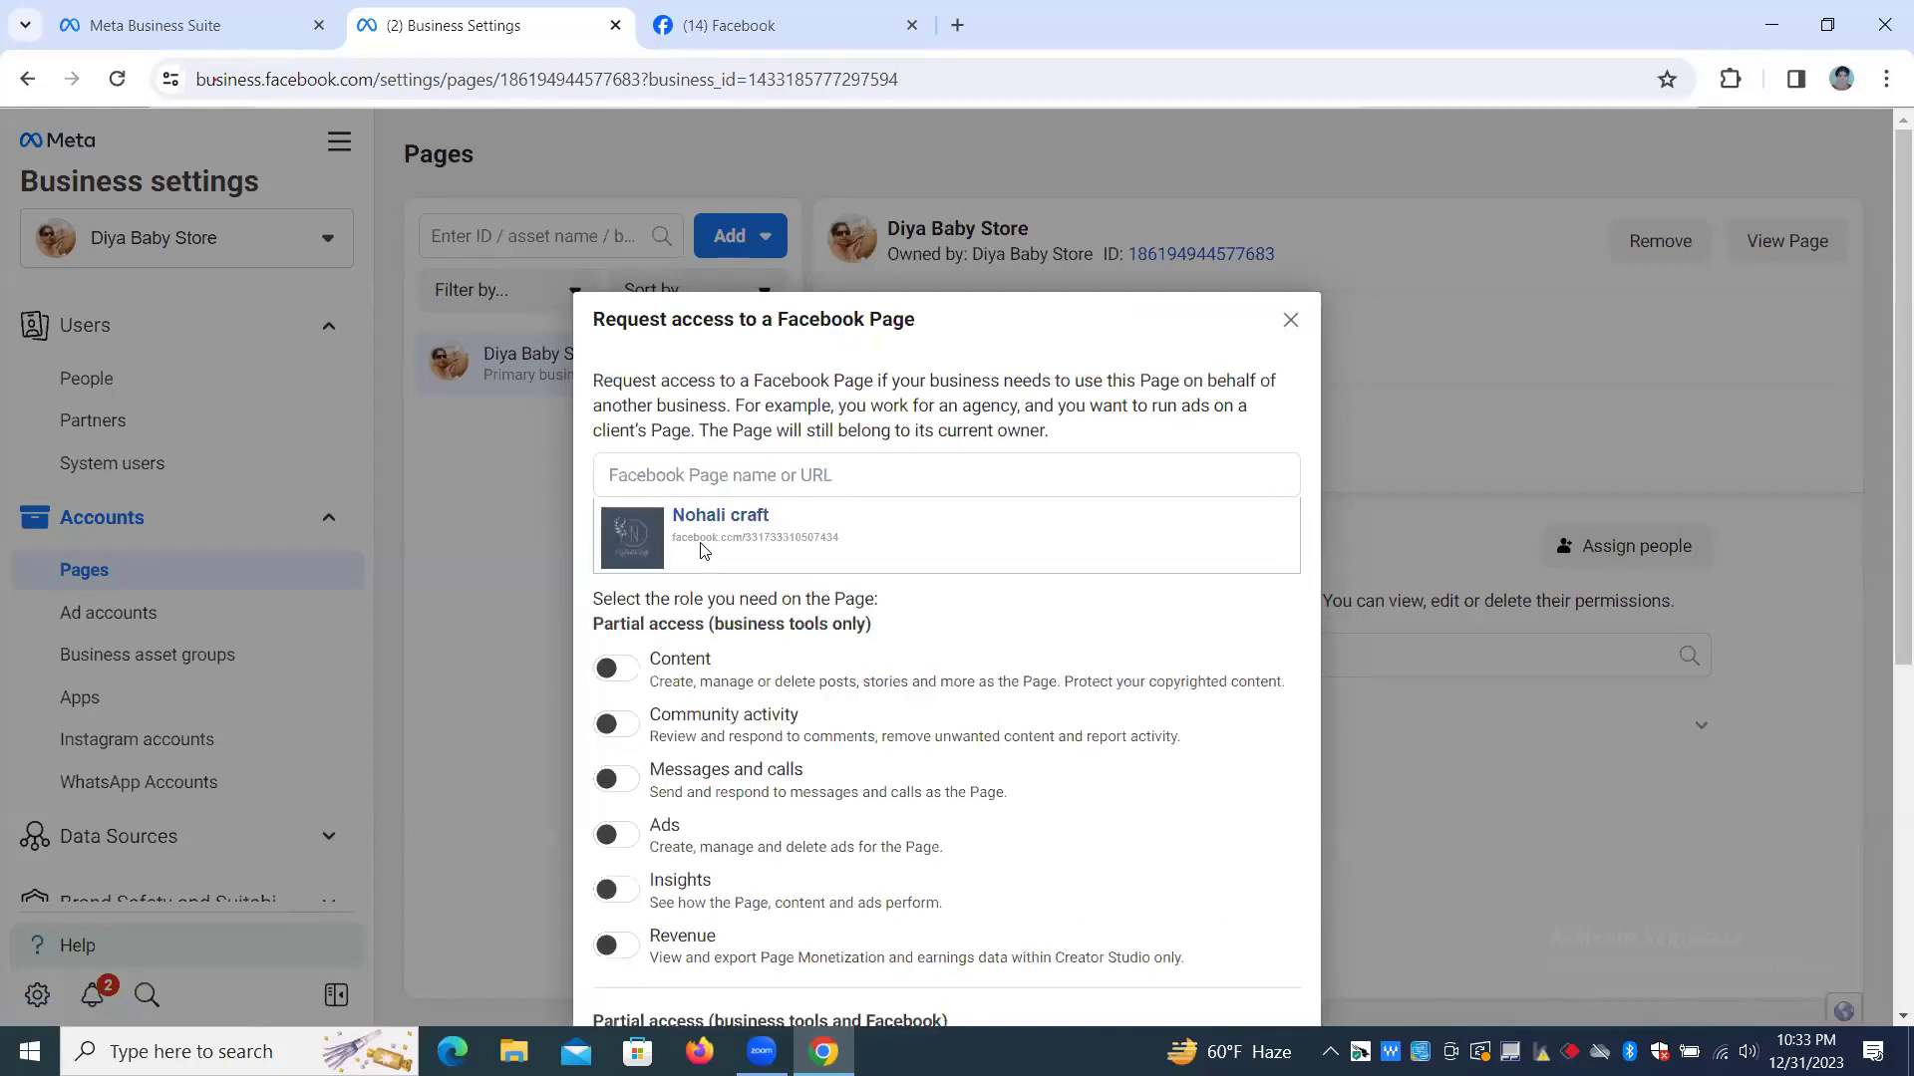
Review the Nohali craft request's roles, then close it without sending
scroll(702, 556, "down", 6)
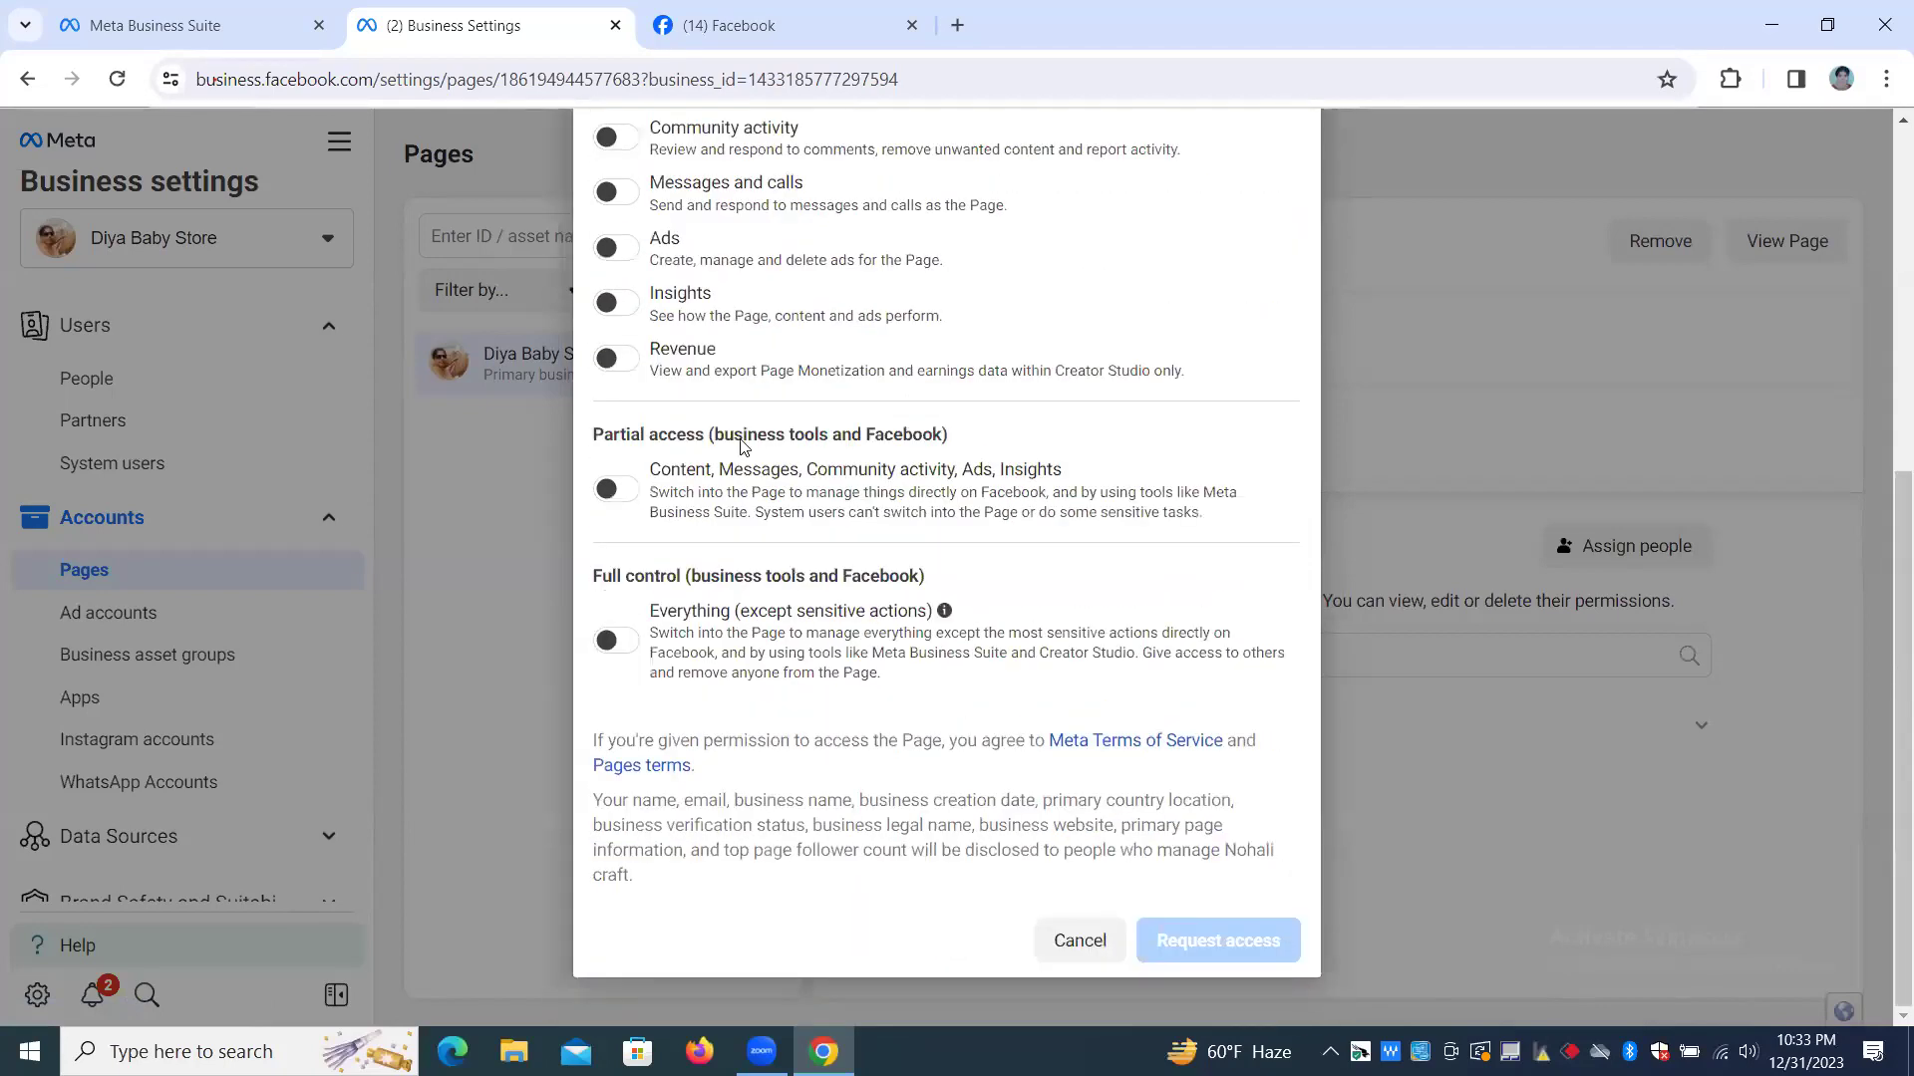
scroll(847, 489, "up", 6)
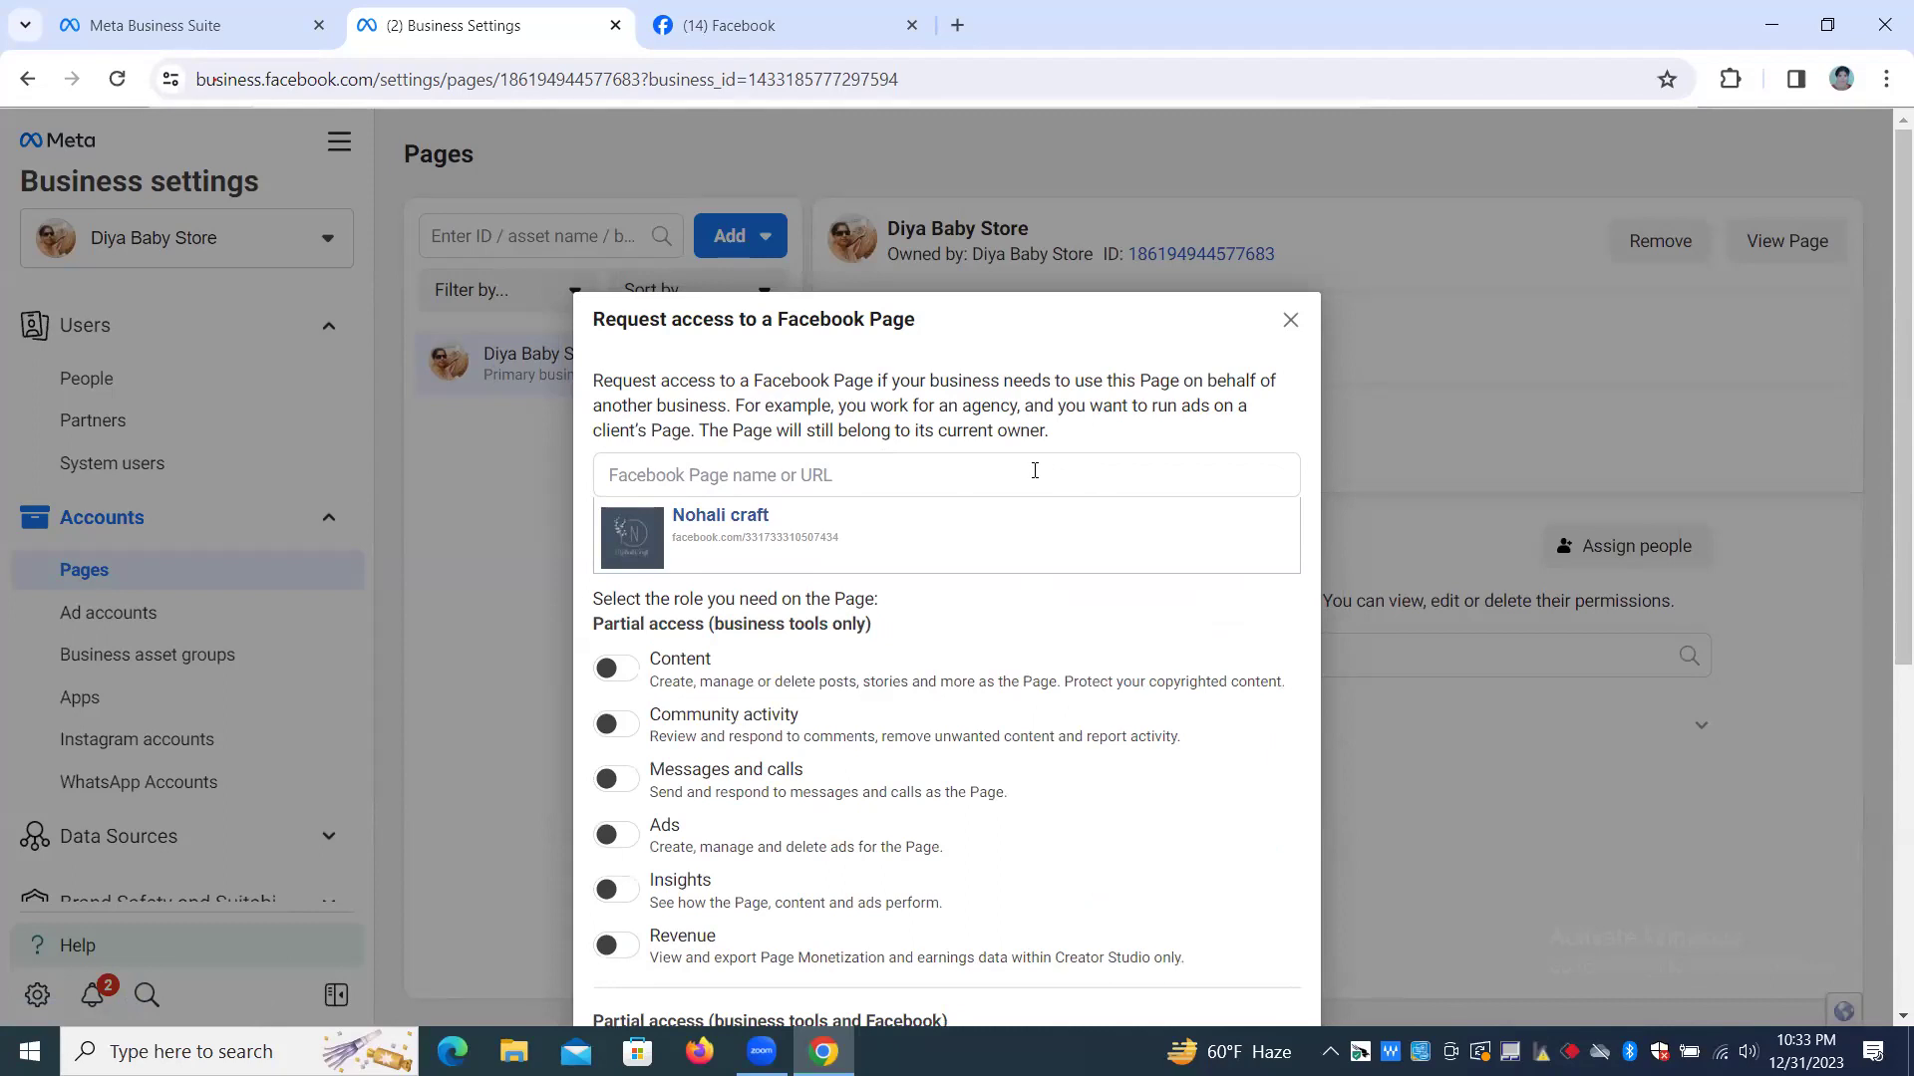
left_click_drag(670, 515, 775, 520)
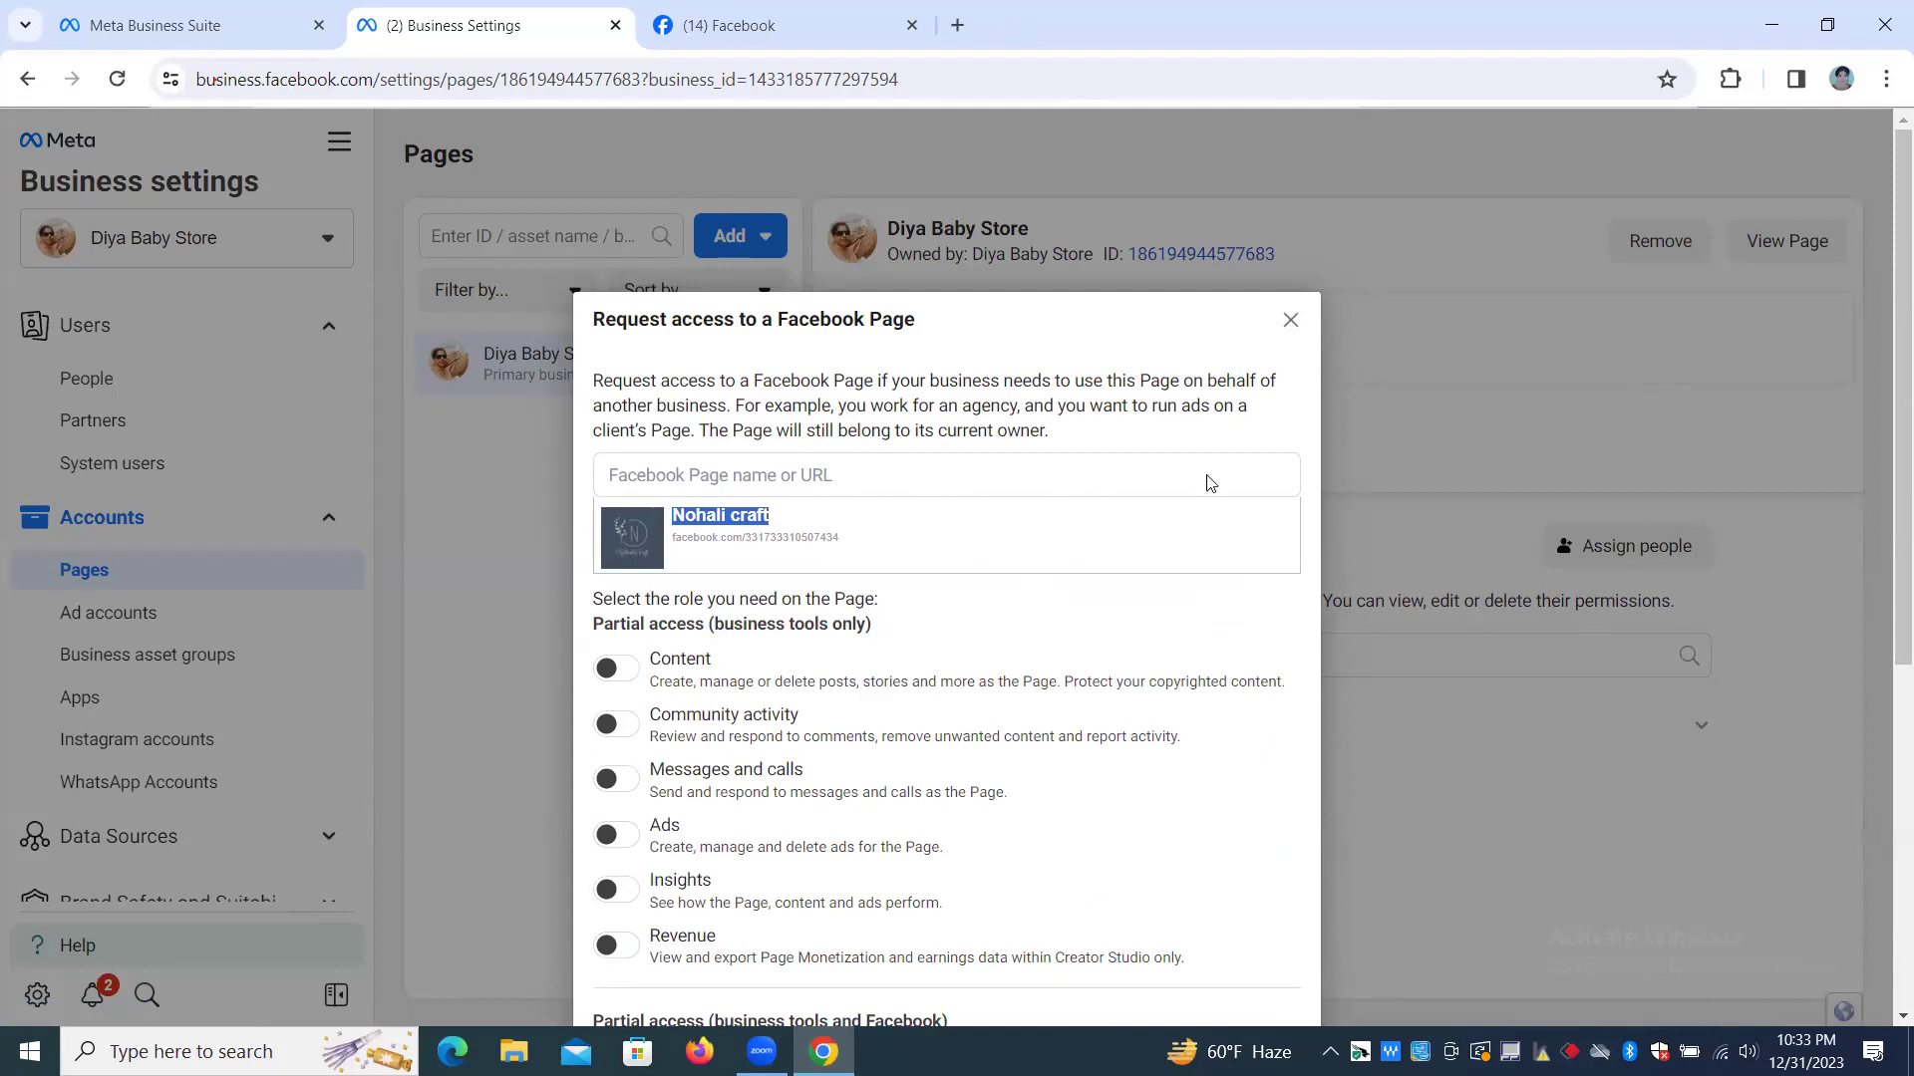
left_click(1291, 321)
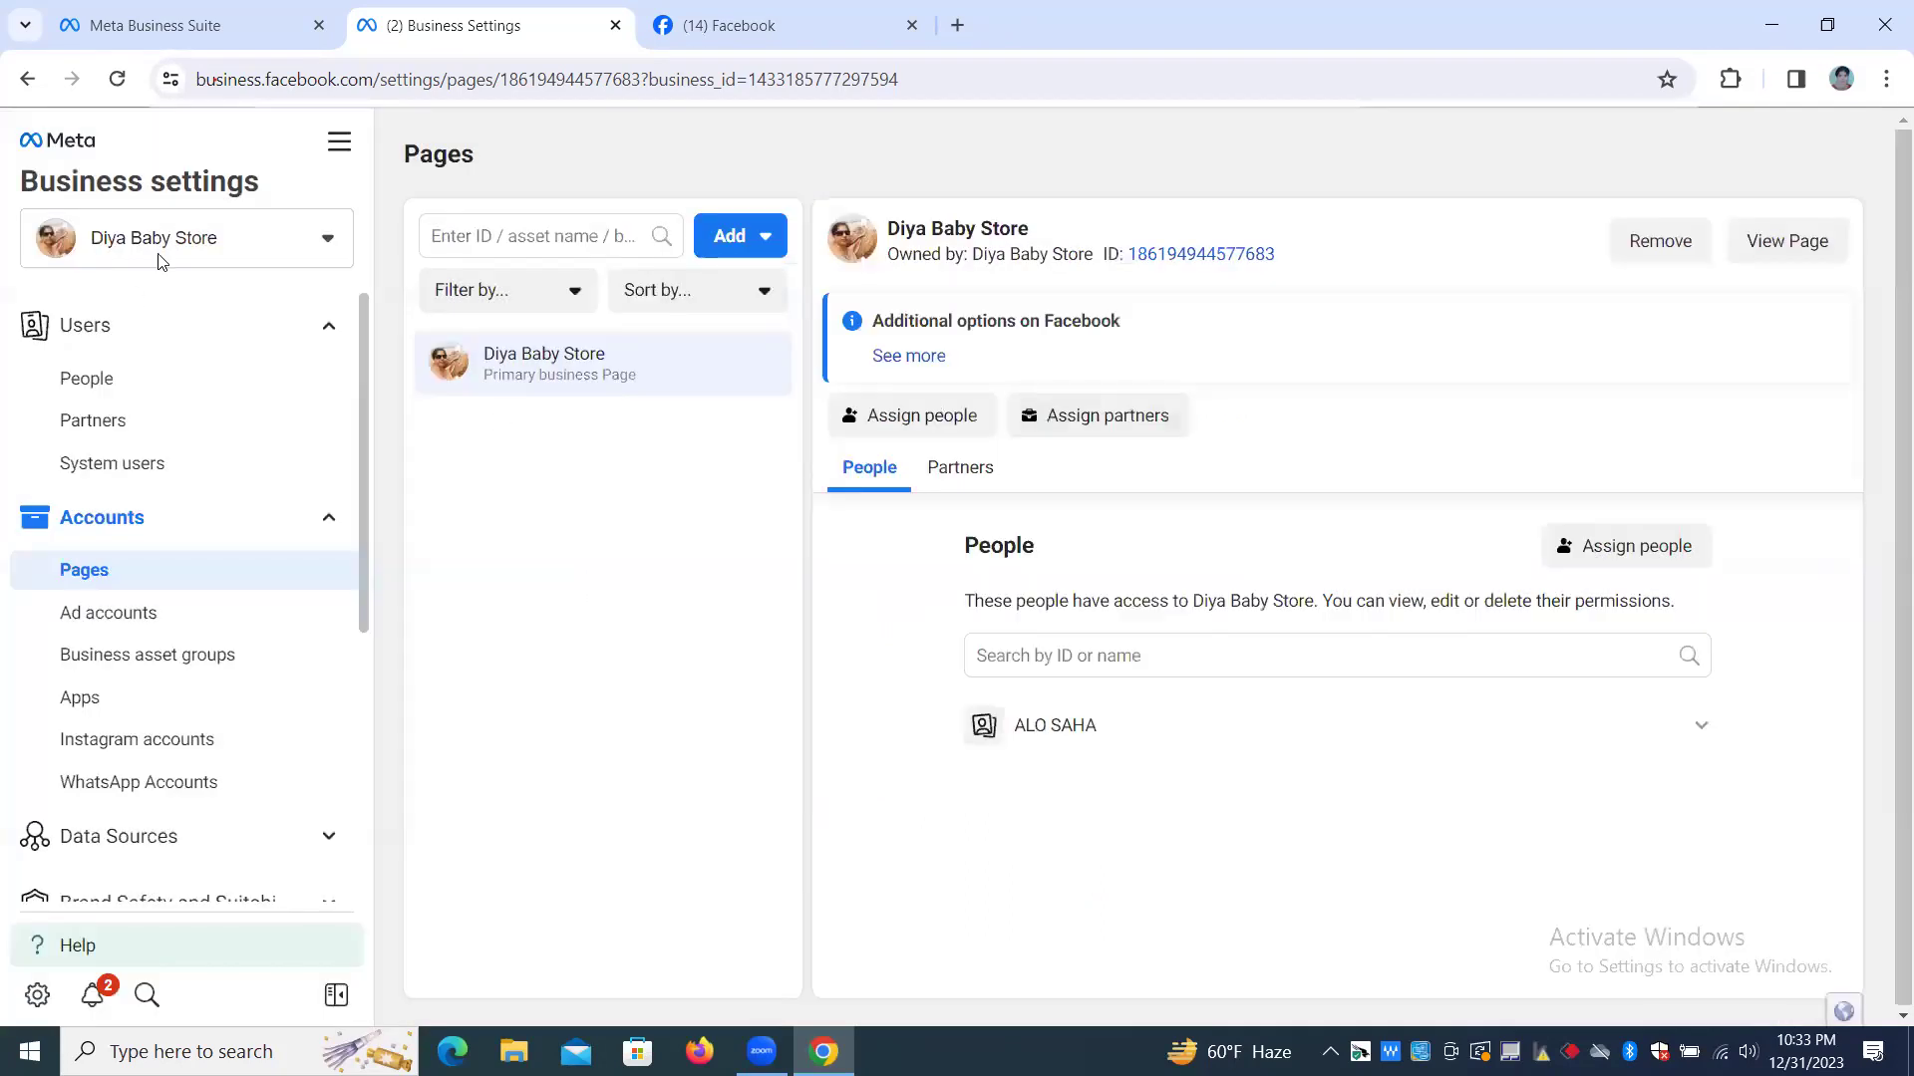
Open Meta Business Suite in a new tab from the All tools list
left_click(325, 240)
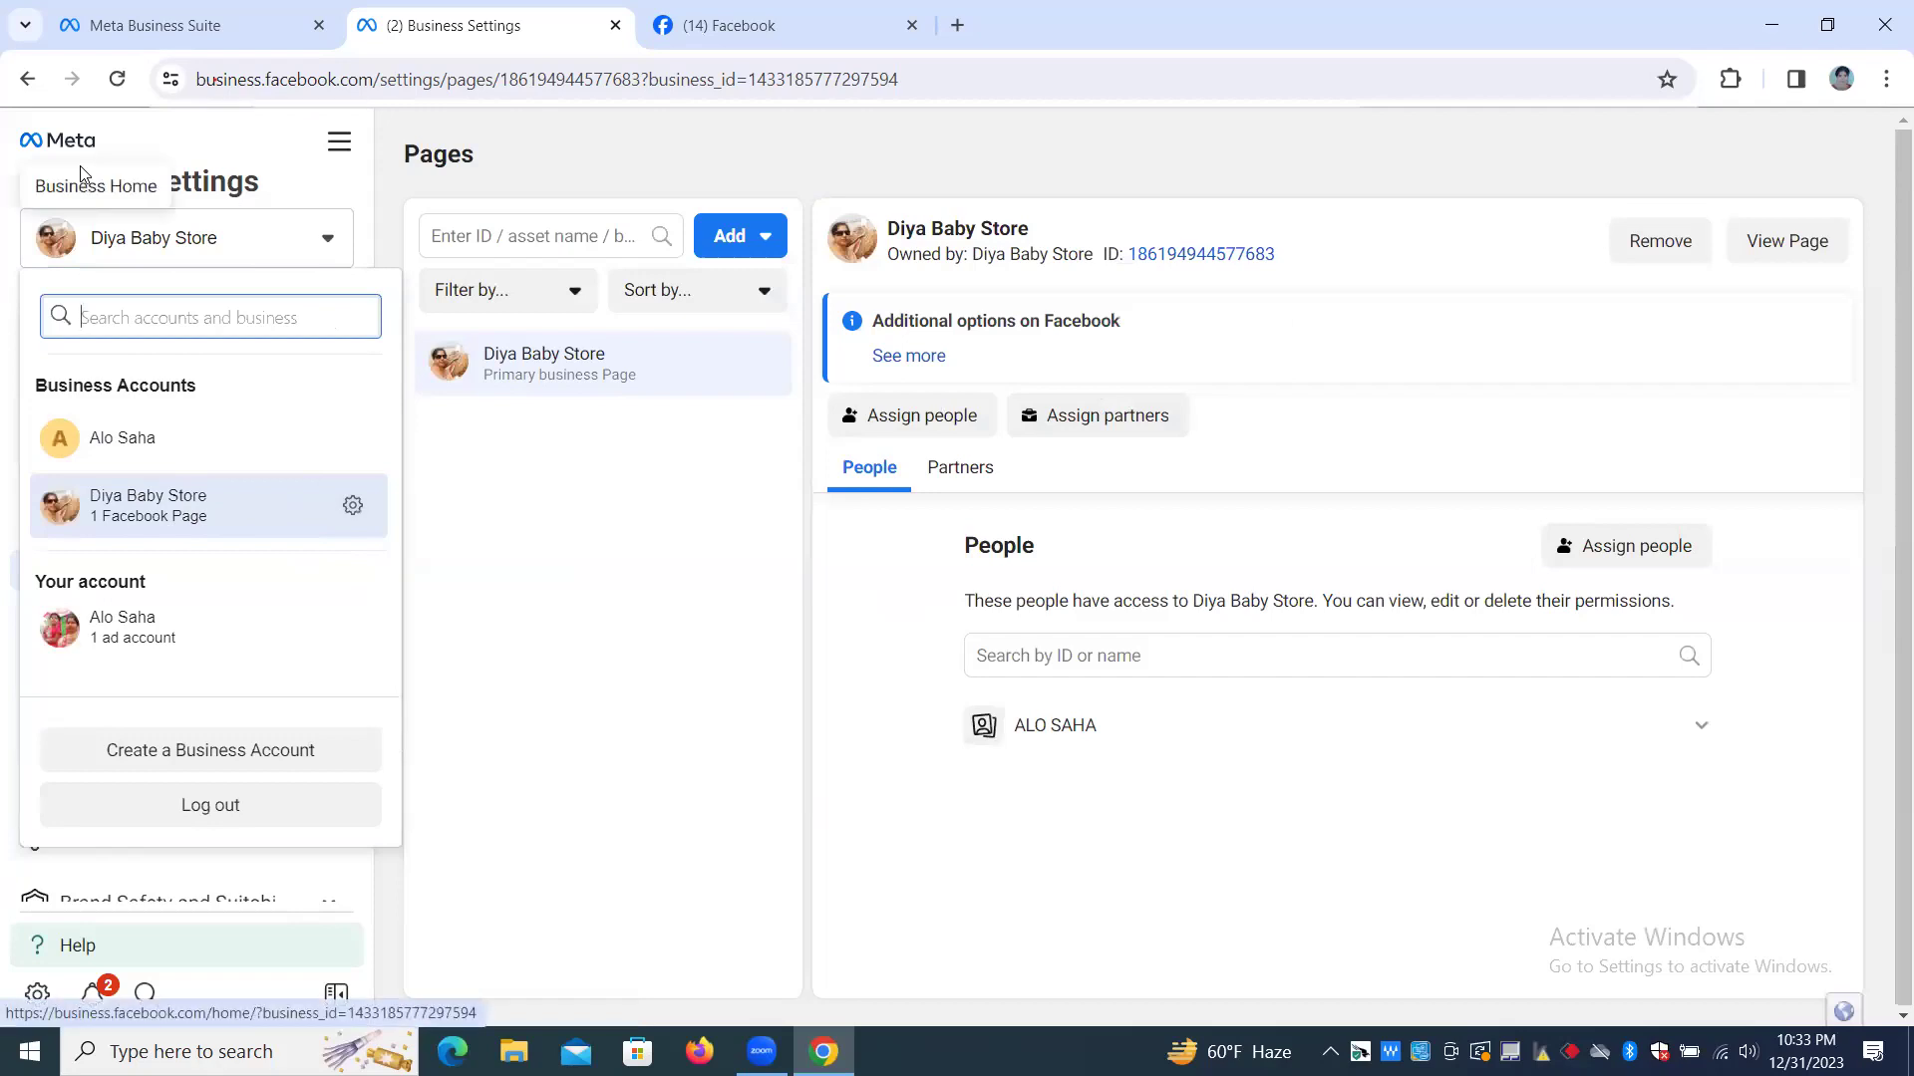
left_click(338, 144)
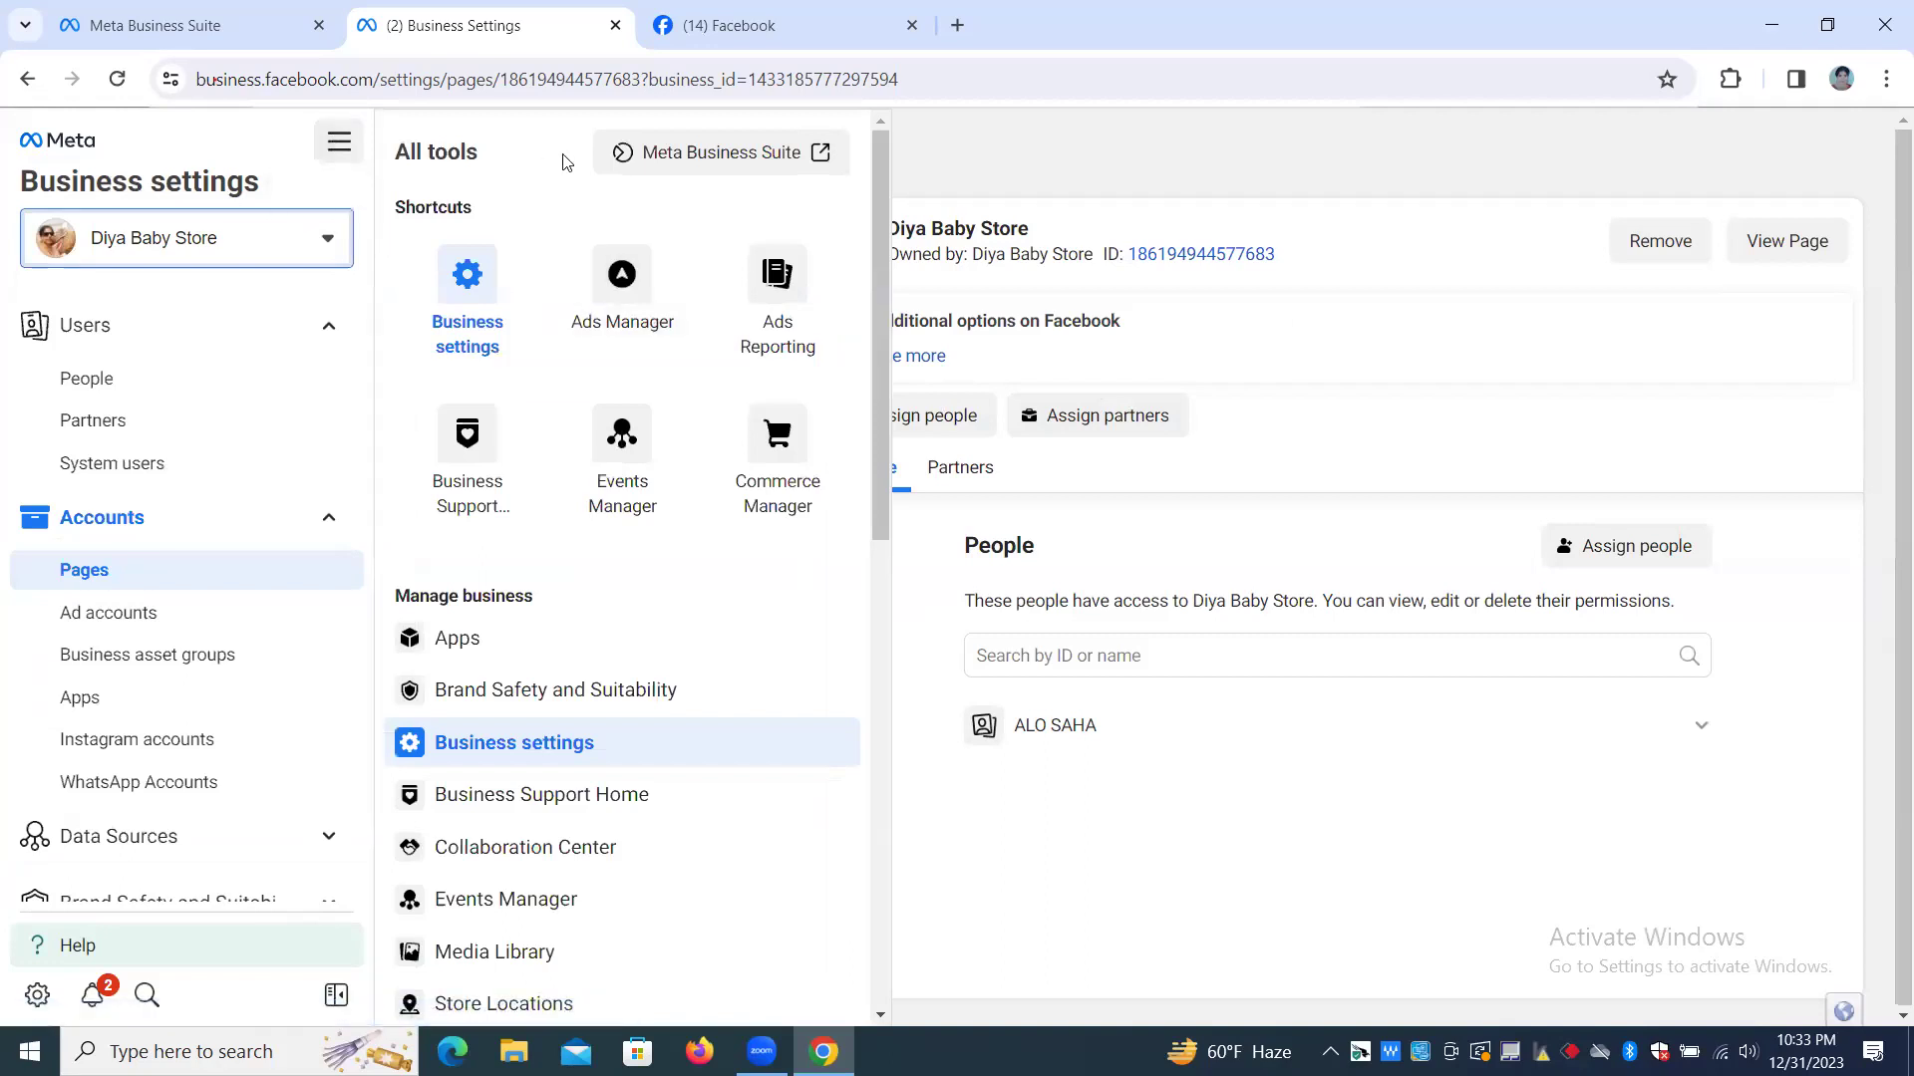
left_click(619, 157)
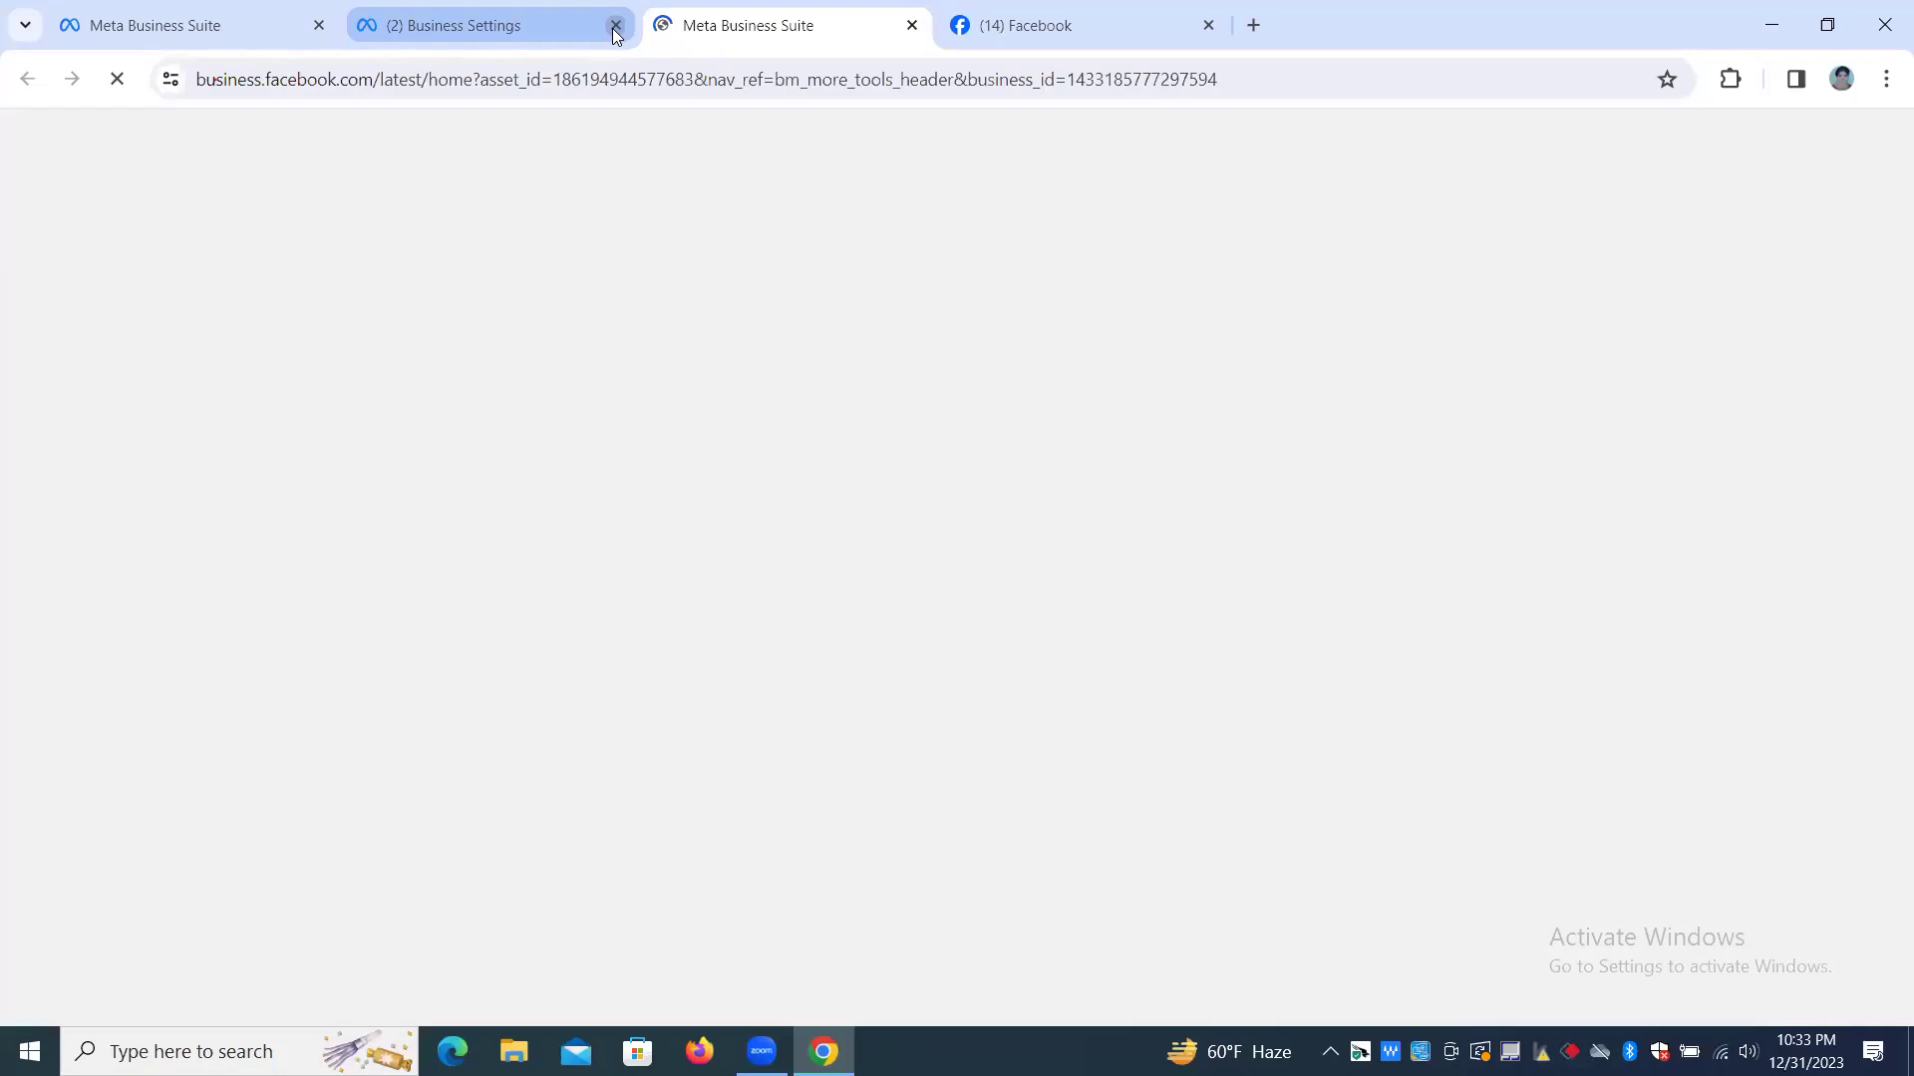
Close the Business Settings and Facebook tabs and bring up the business account list
left_click(614, 27)
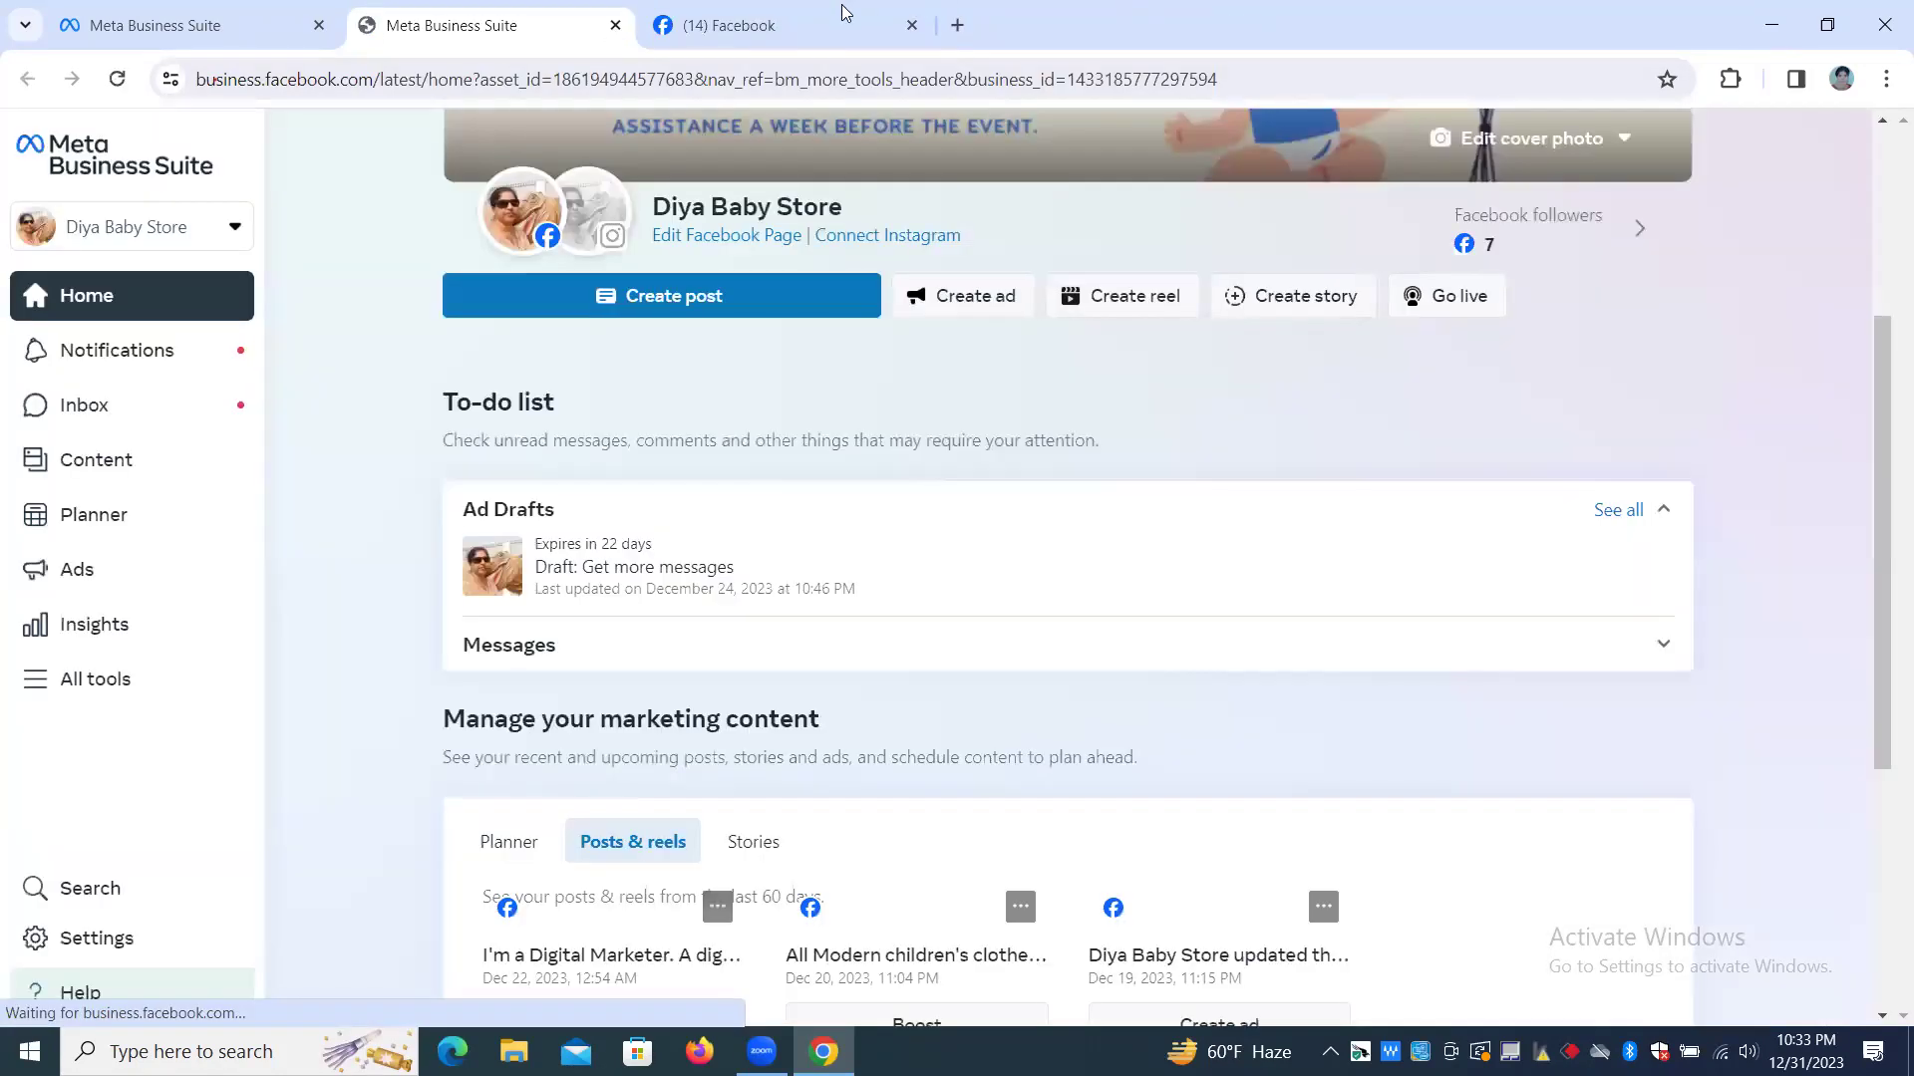
left_click(911, 25)
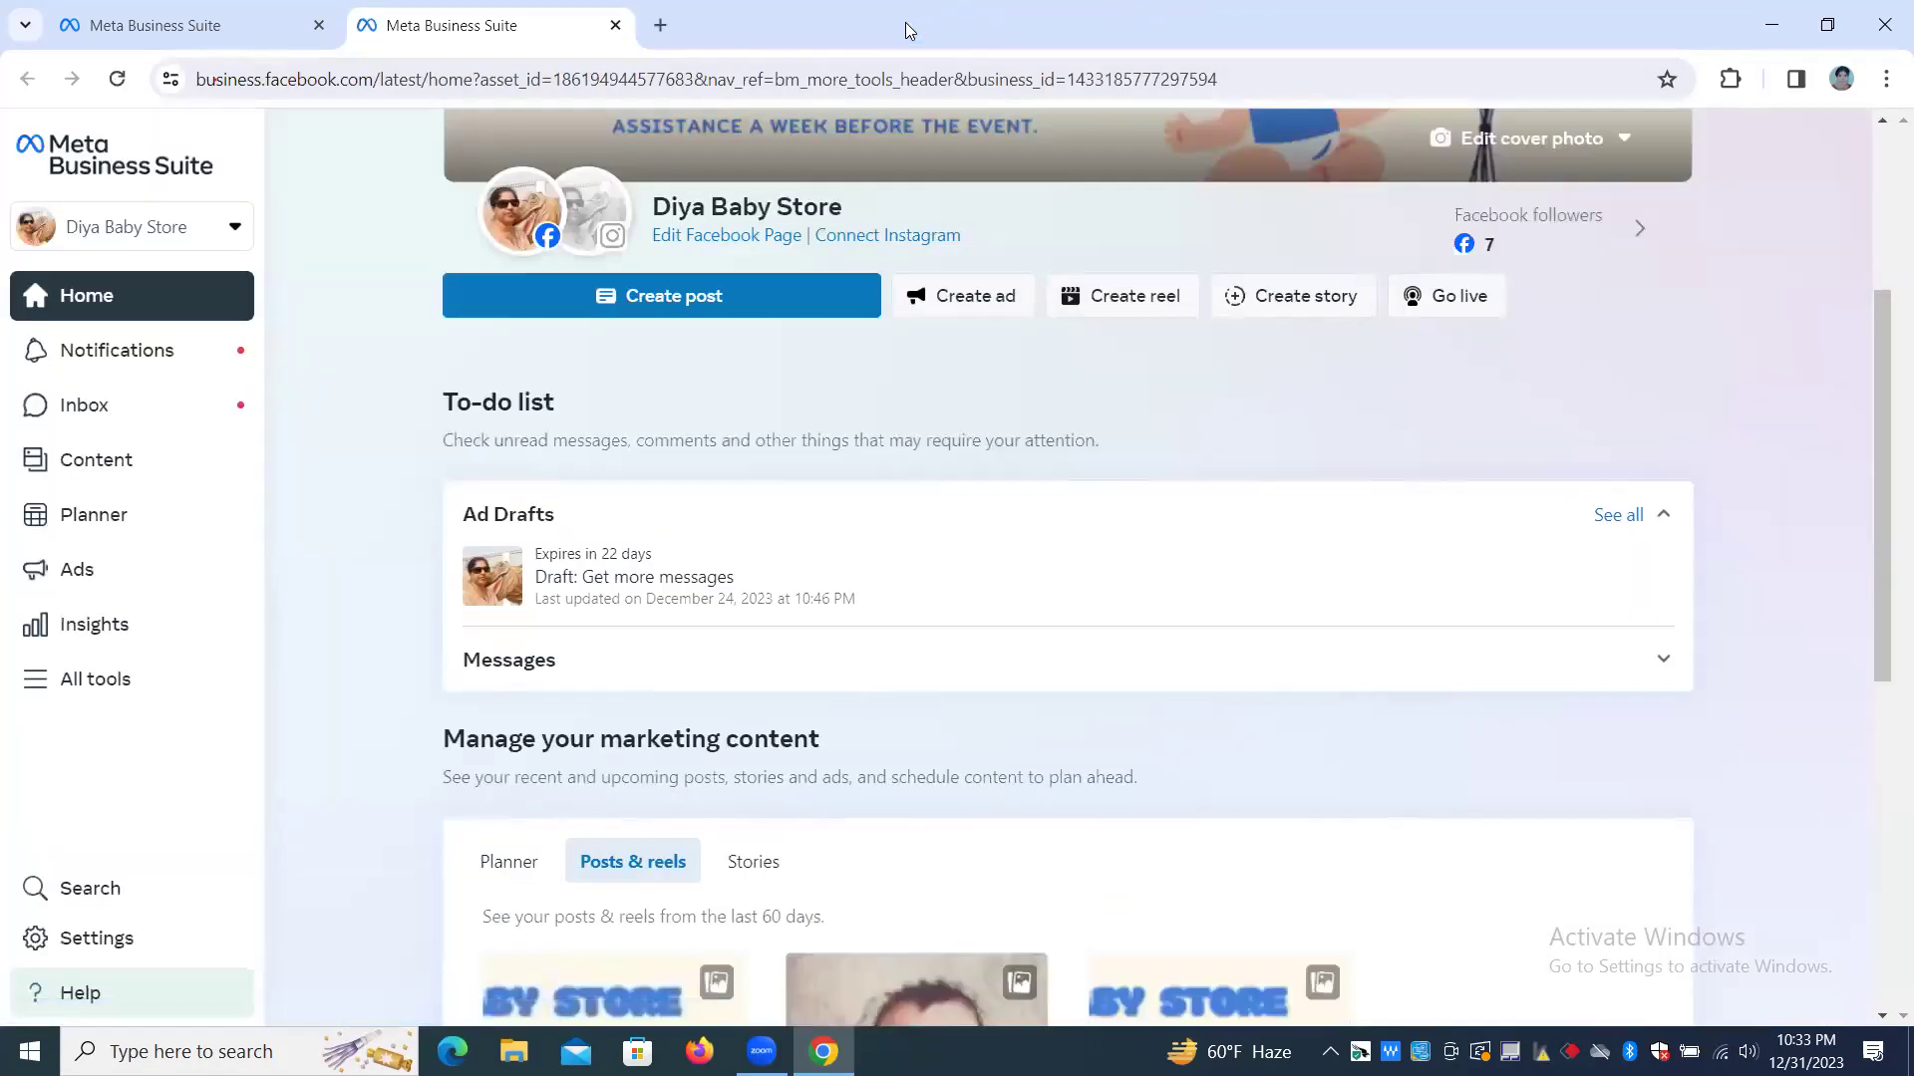
left_click(235, 231)
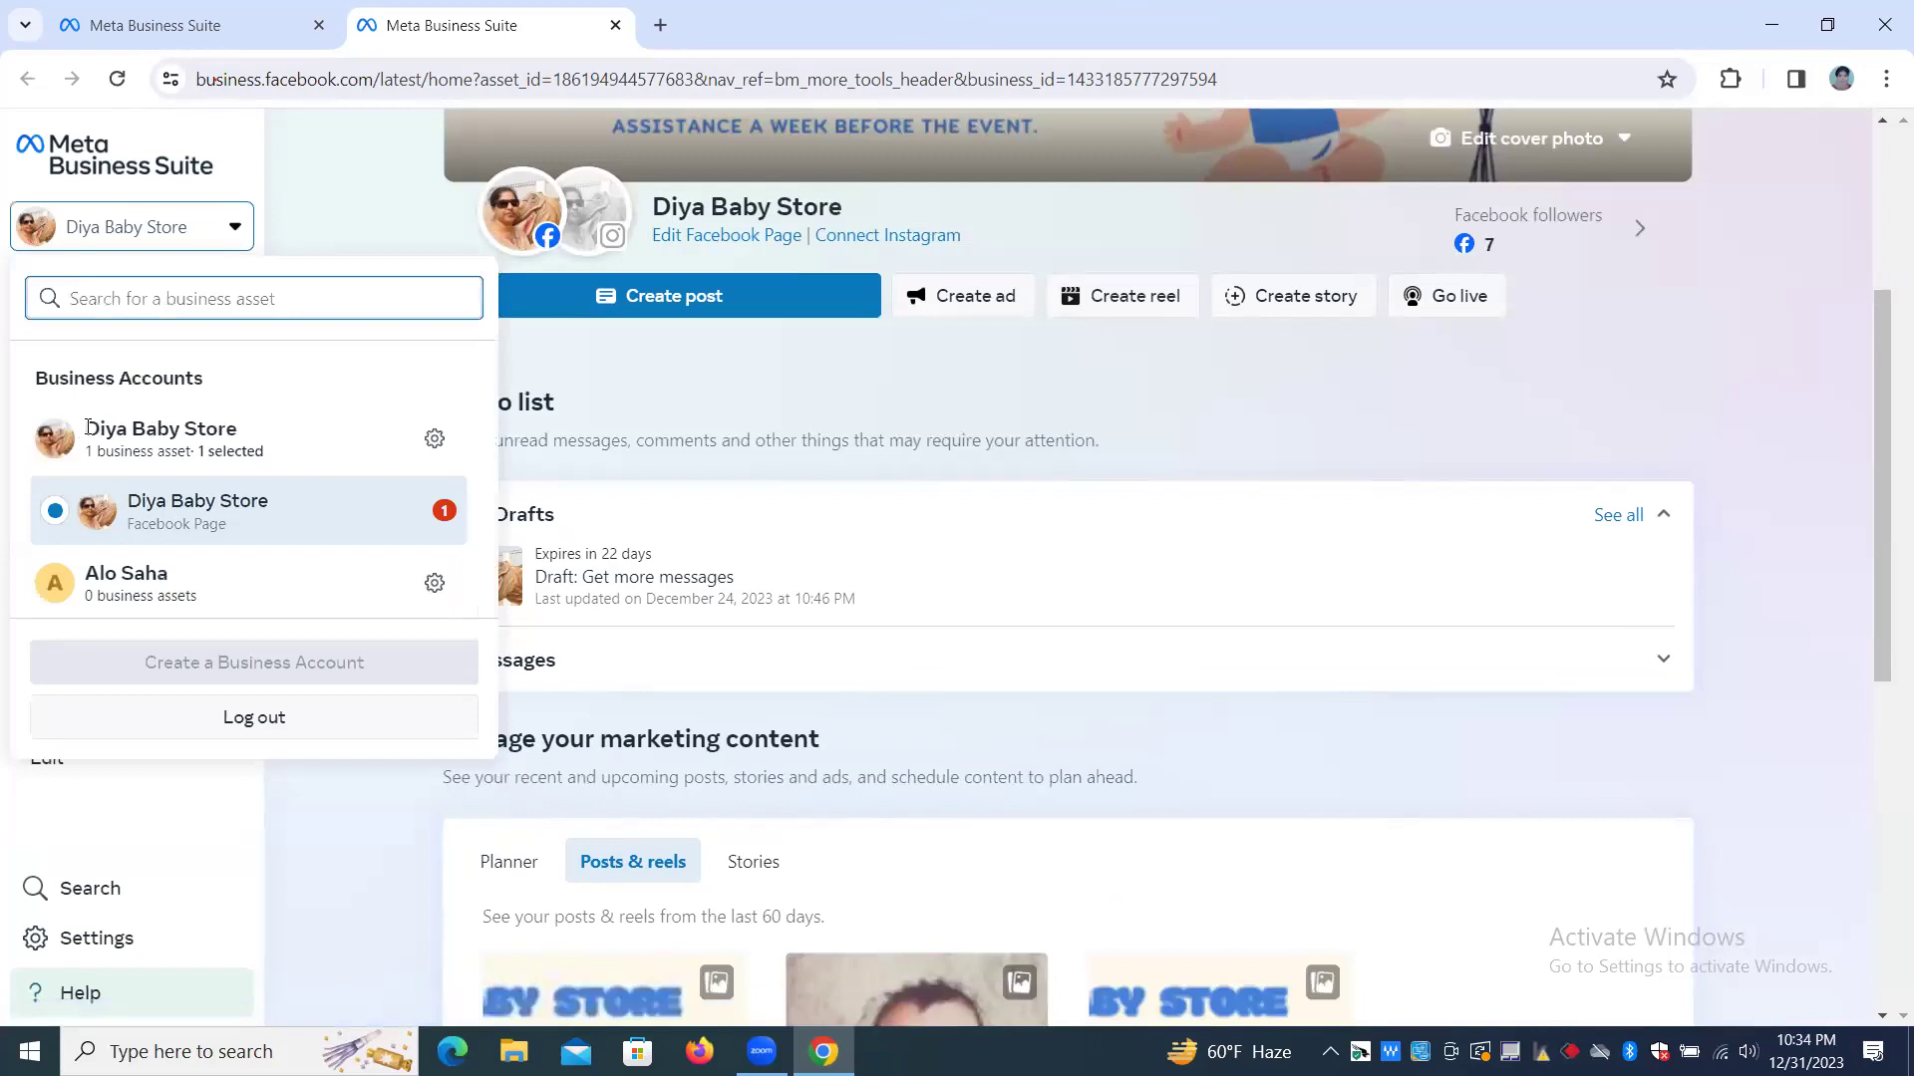
left_click_drag(88, 429, 261, 430)
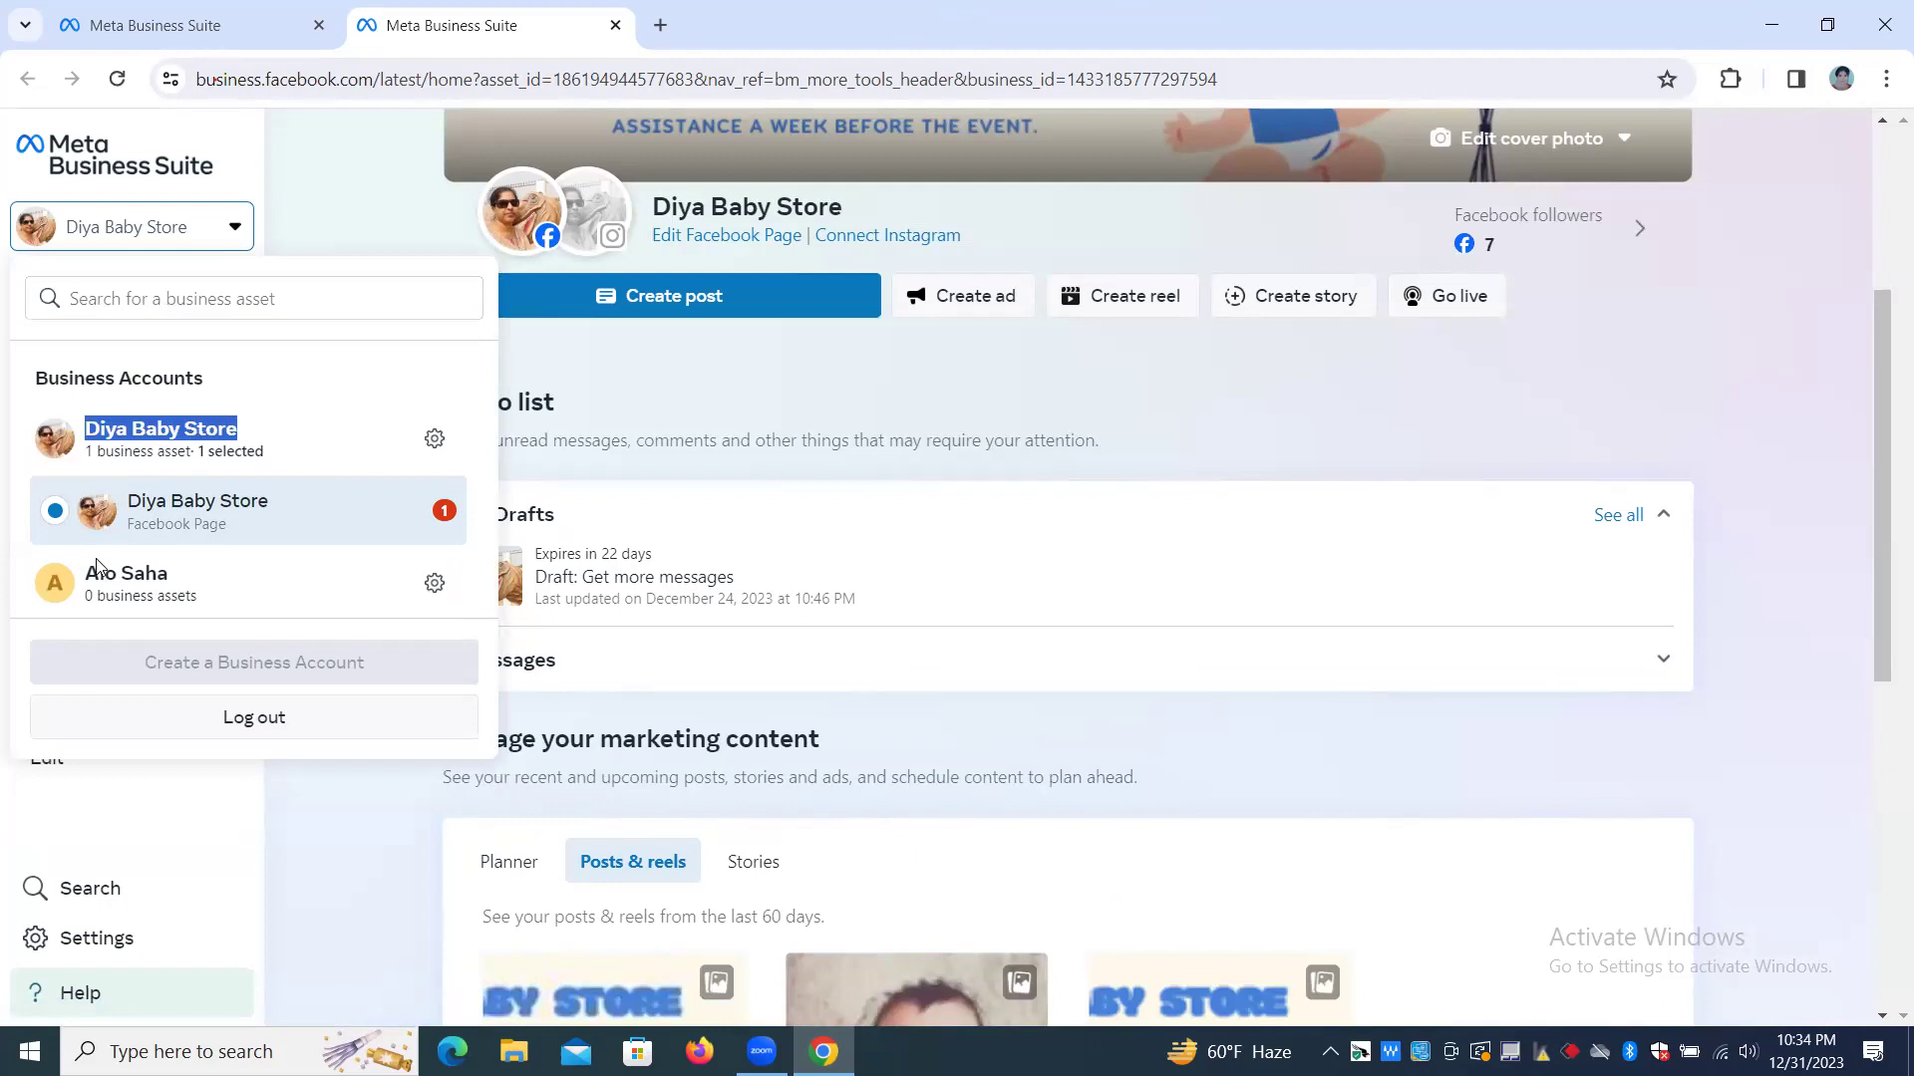